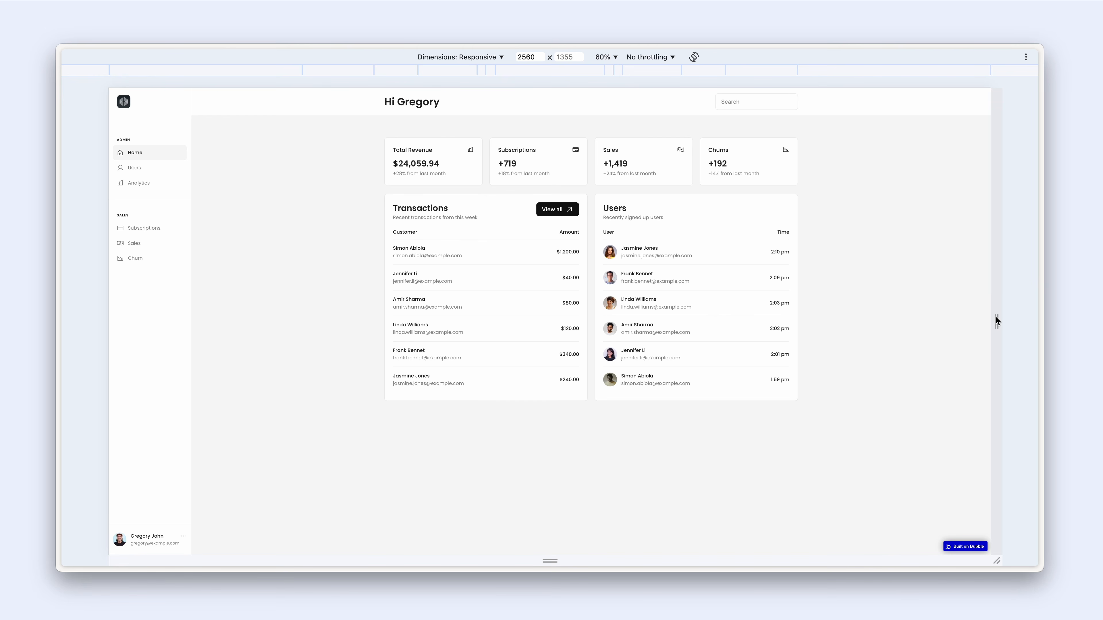
# - Resize the preview viewport from 2560 px to 1600 px wide at 100% zoom
pyautogui.moveTo(995, 319); pyautogui.dragTo(882, 315)
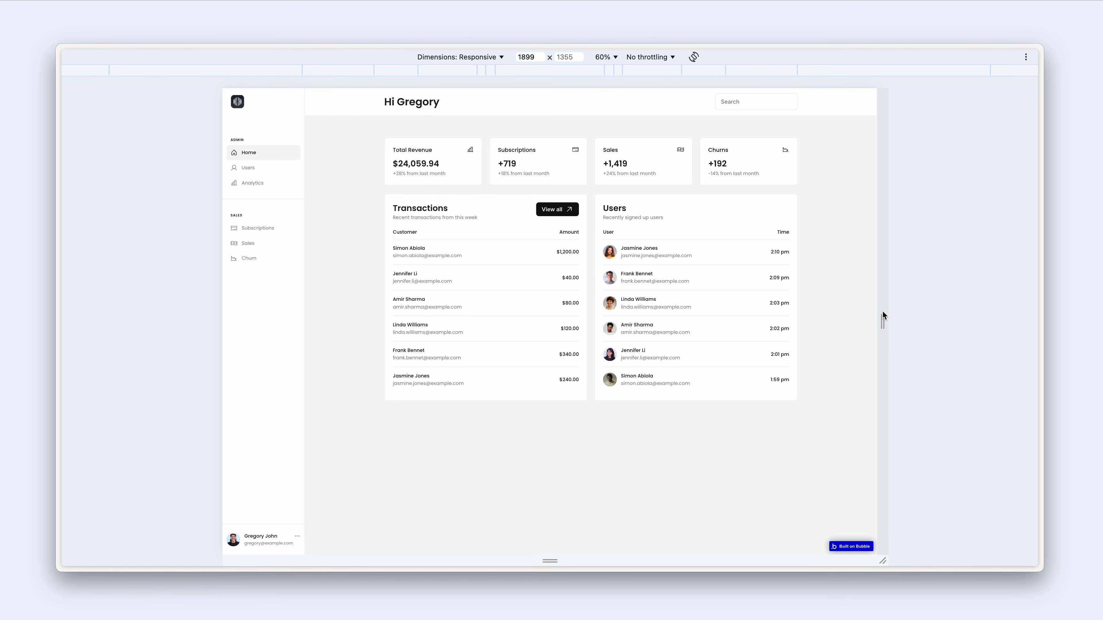
pyautogui.click(533, 59)
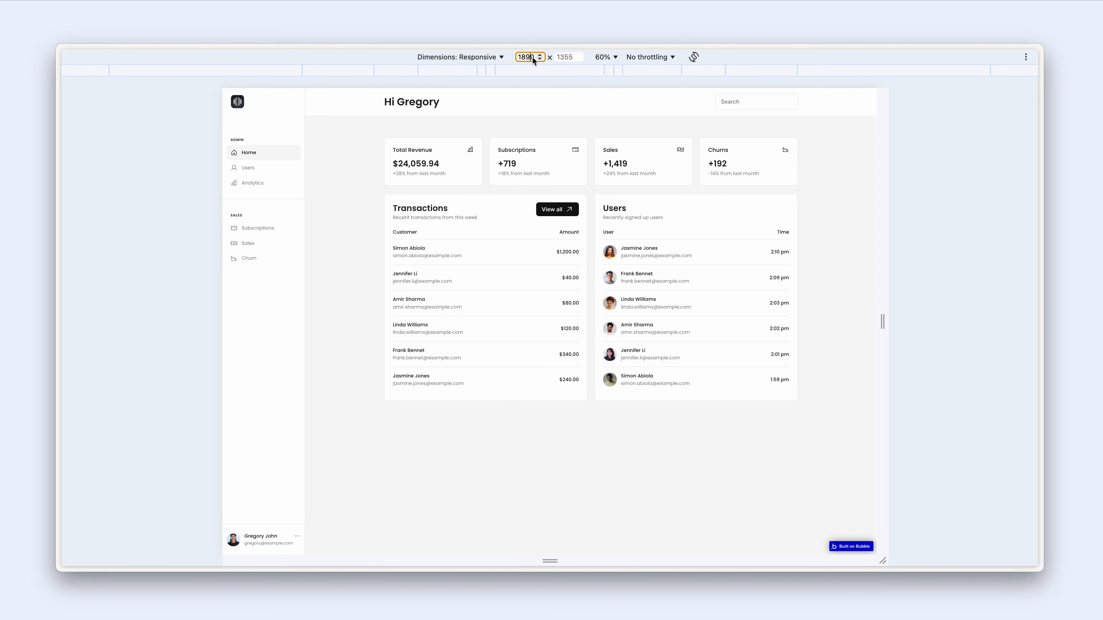
pyautogui.doubleClick(534, 58)
pyautogui.moveTo(532, 57); pyautogui.dragTo(515, 56)
pyautogui.write('1600')
pyautogui.press('Return')
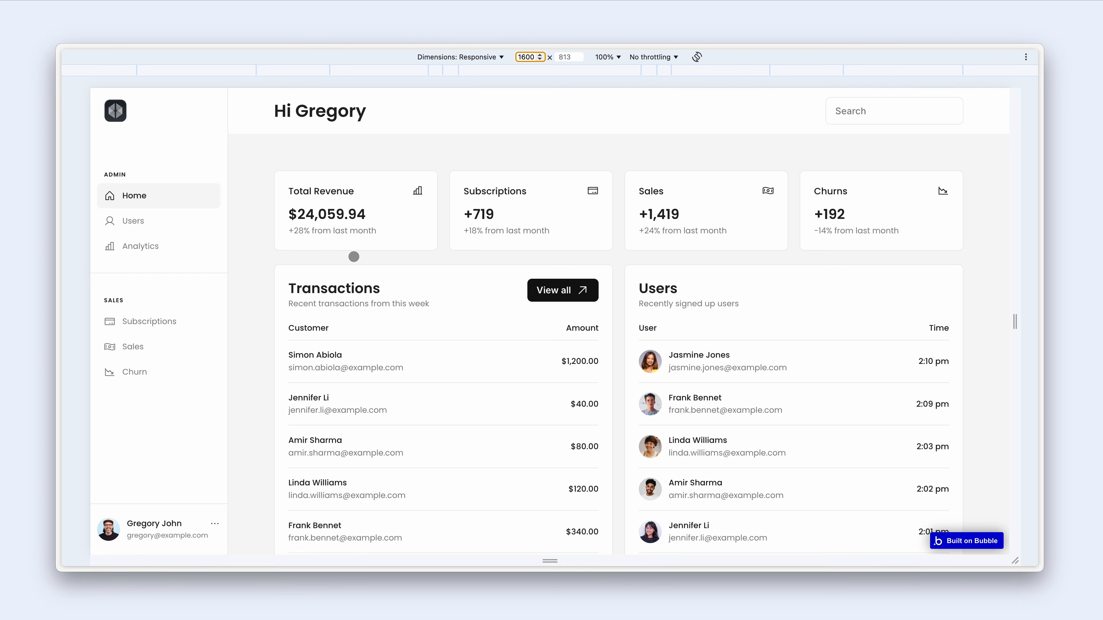
pyautogui.click(148, 224)
pyautogui.scroll(-3, 344, 233)
pyautogui.scroll(4, 345, 232)
pyautogui.scroll(-2, 360, 240)
pyautogui.scroll(2, 360, 240)
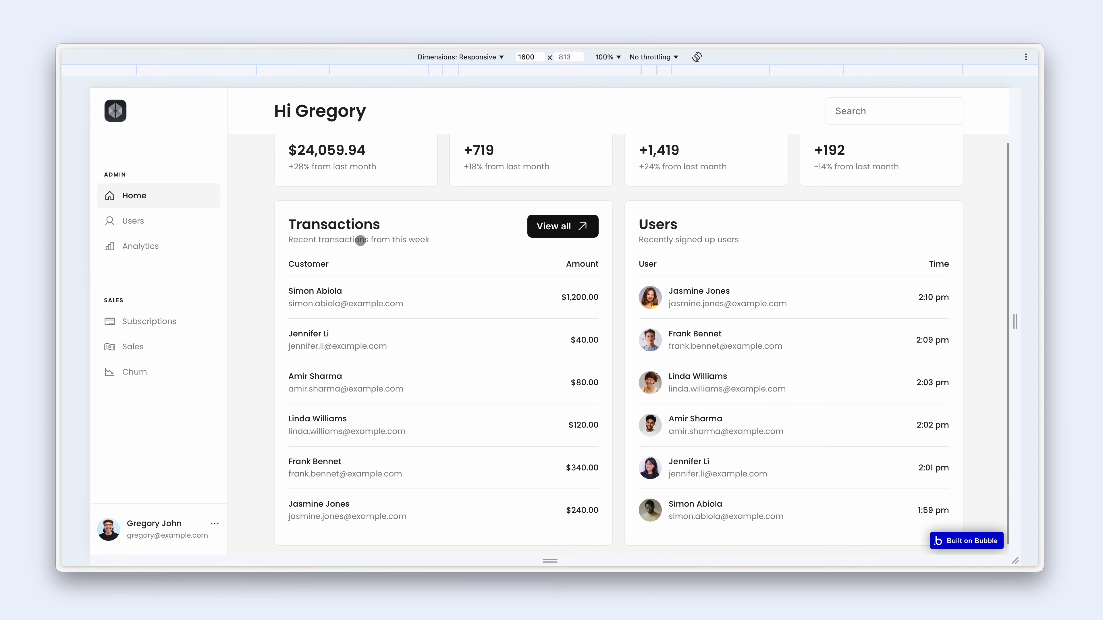
pyautogui.scroll(-2, 359, 238)
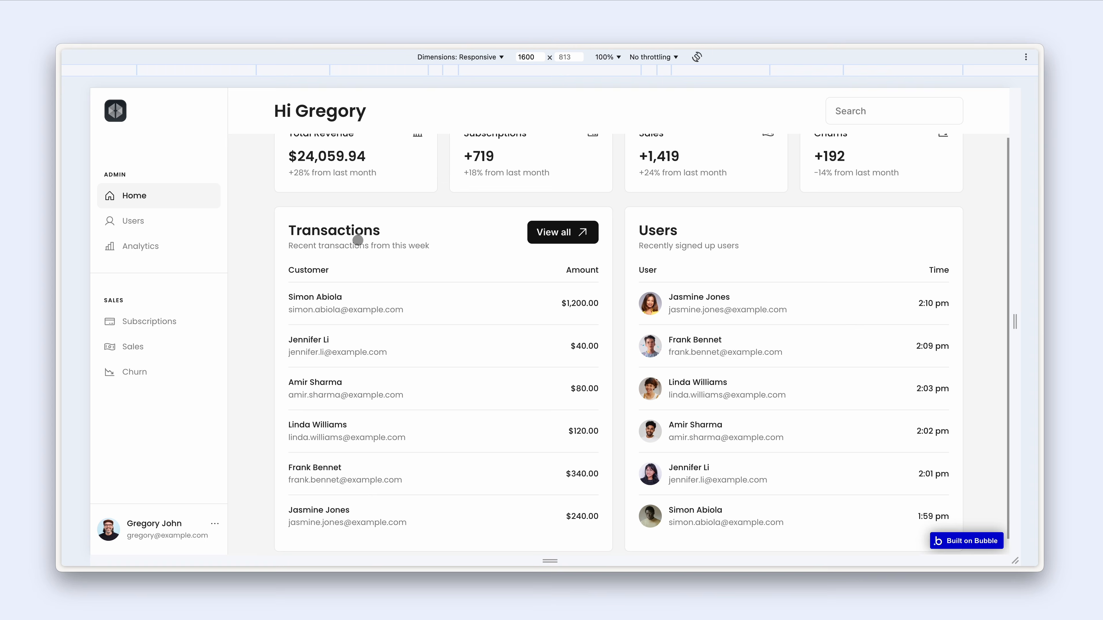
pyautogui.scroll(2, 359, 228)
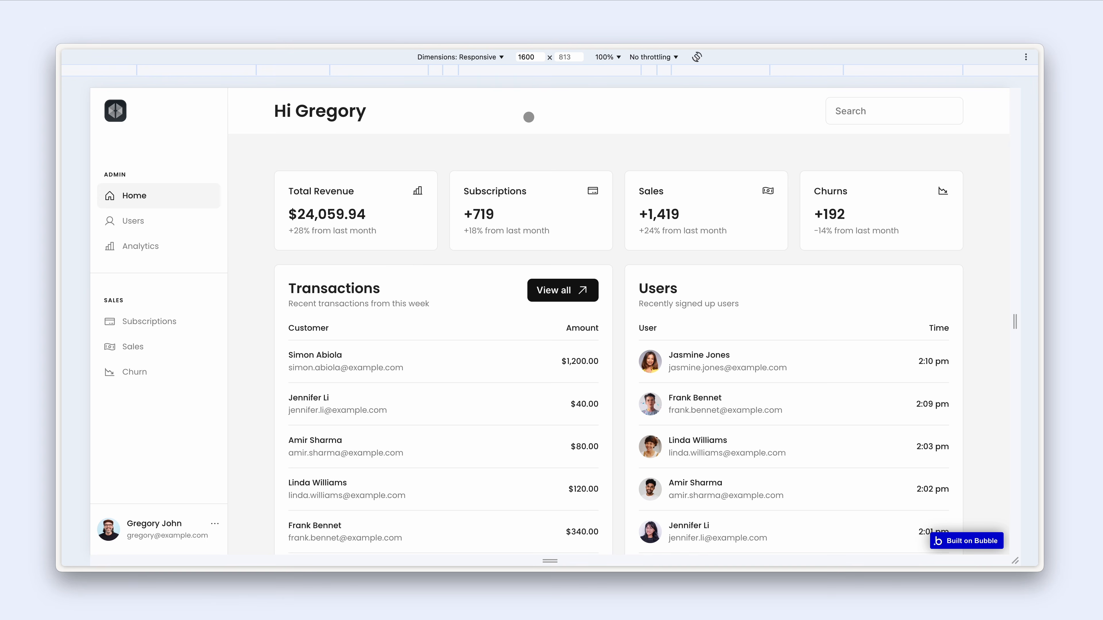
# - Preview the dashboard at Laptop 1024 px, then Mobile M 375 px, scrolling through the stacked cards
pyautogui.click(788, 71)
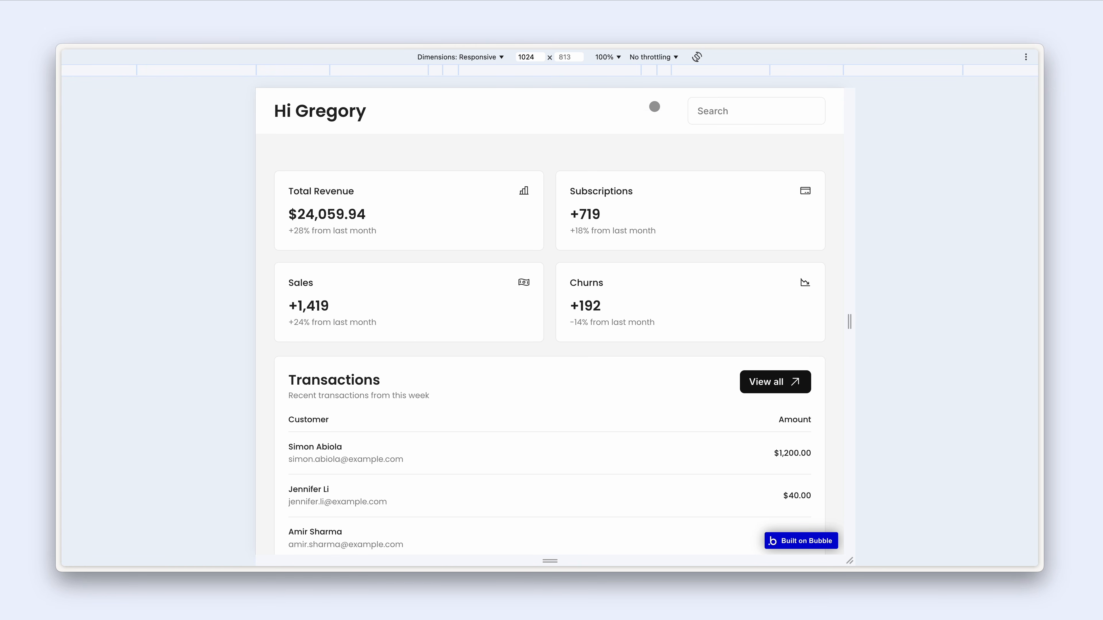
pyautogui.click(650, 74)
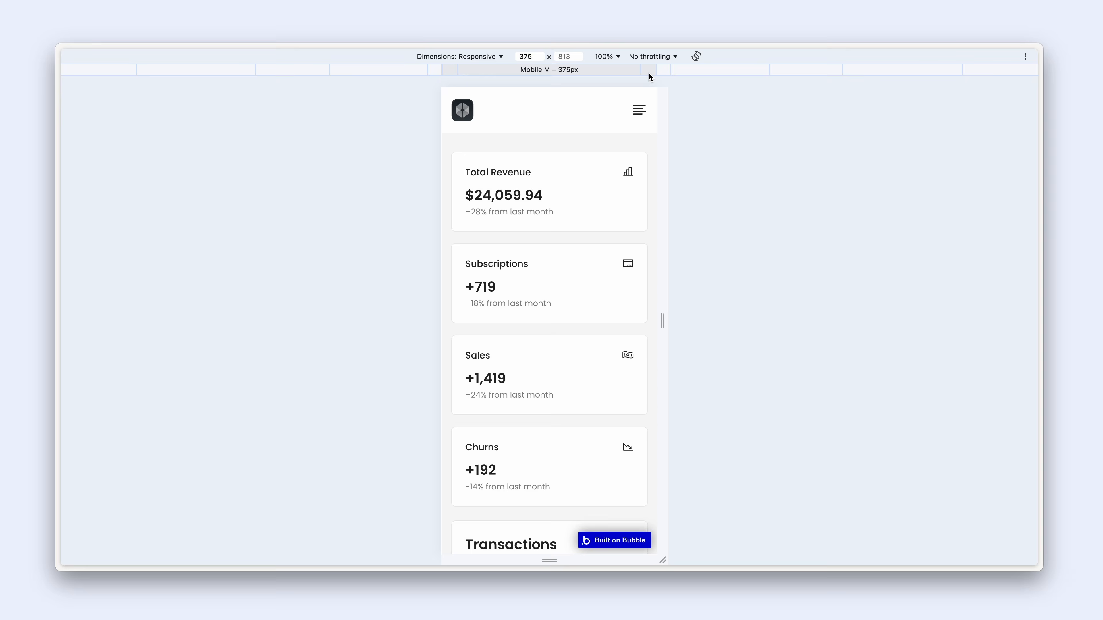
pyautogui.scroll(-5, 638, 126)
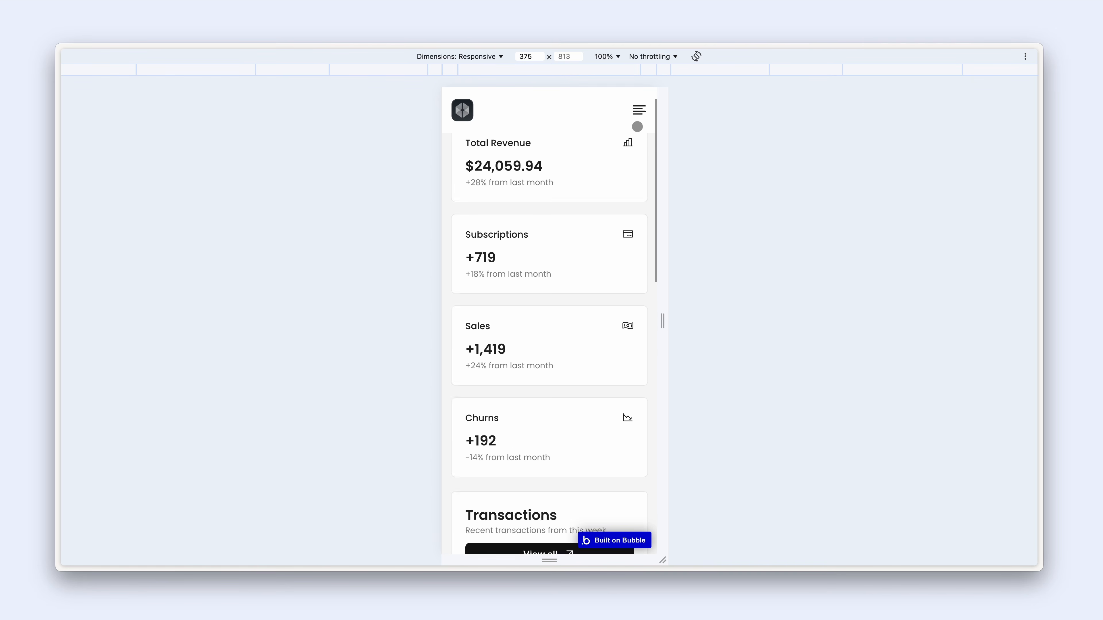
pyautogui.scroll(-3, 637, 126)
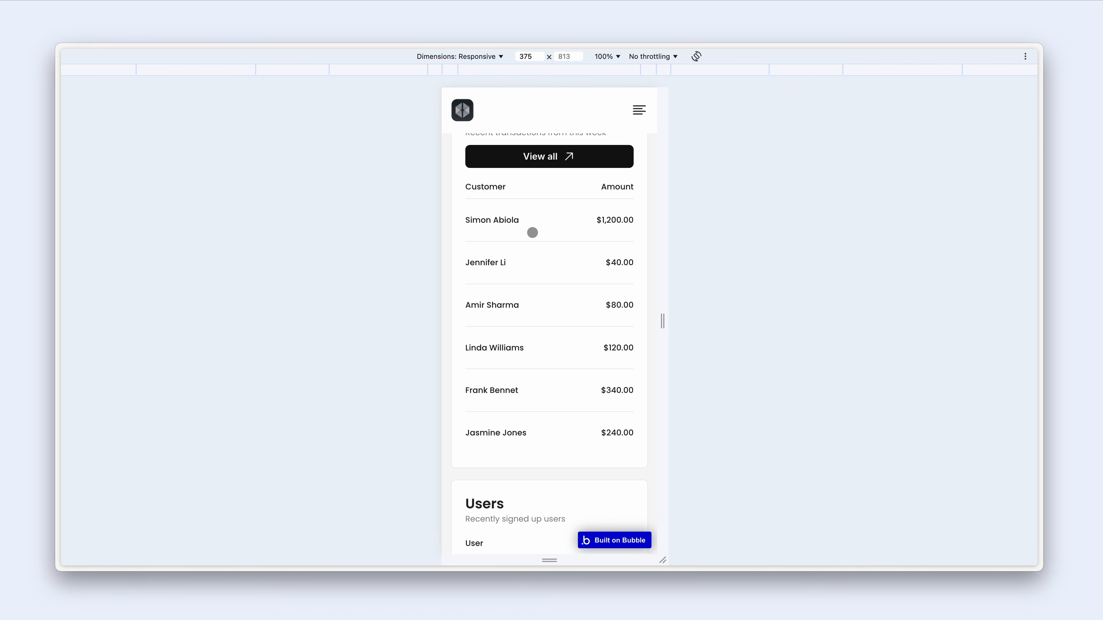
pyautogui.scroll(-5, 532, 227)
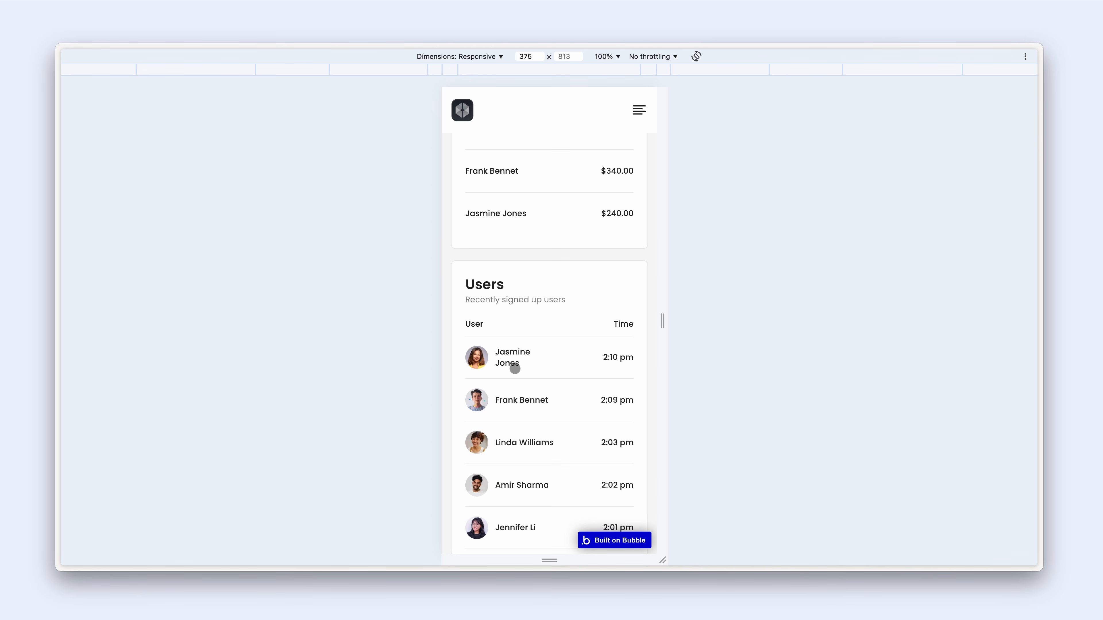
pyautogui.scroll(-2, 530, 369)
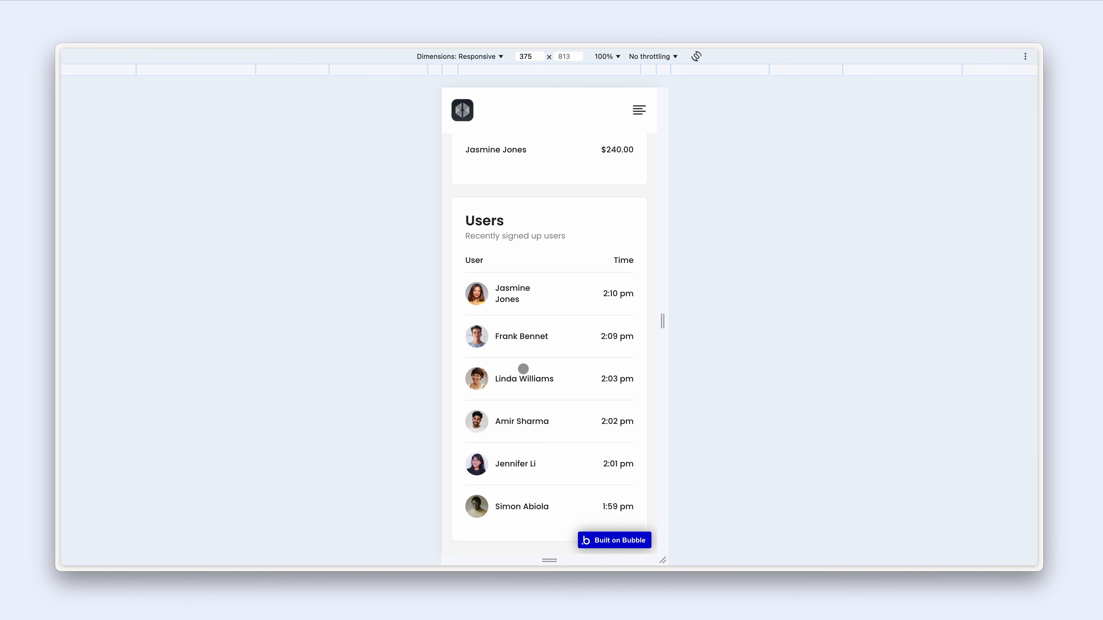
pyautogui.scroll(-1, 527, 368)
pyautogui.scroll(1, 524, 367)
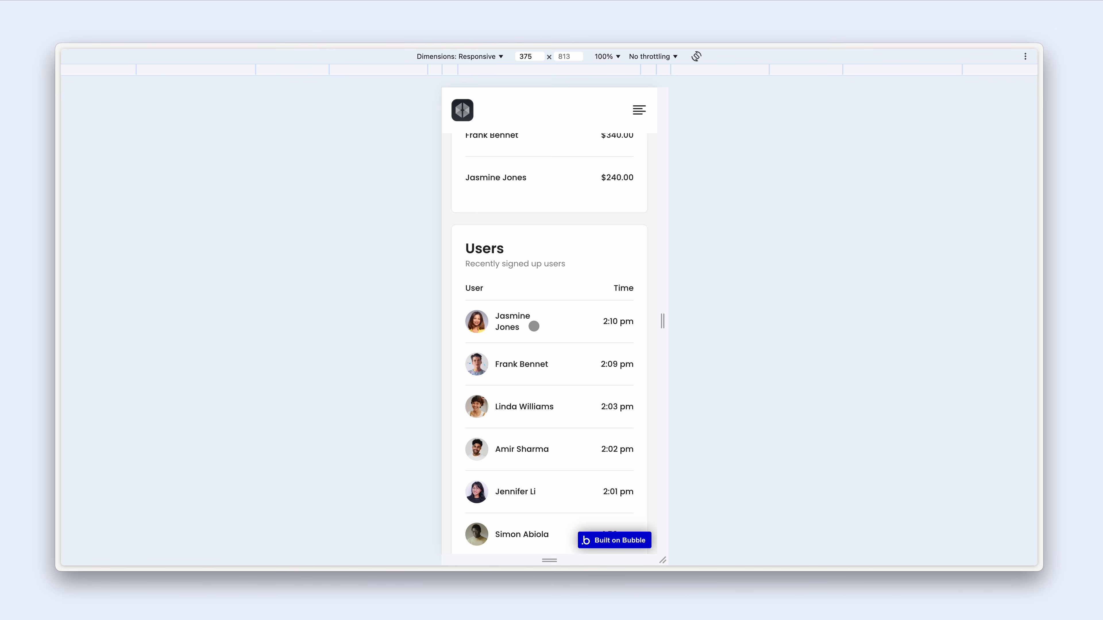
pyautogui.scroll(15, 533, 326)
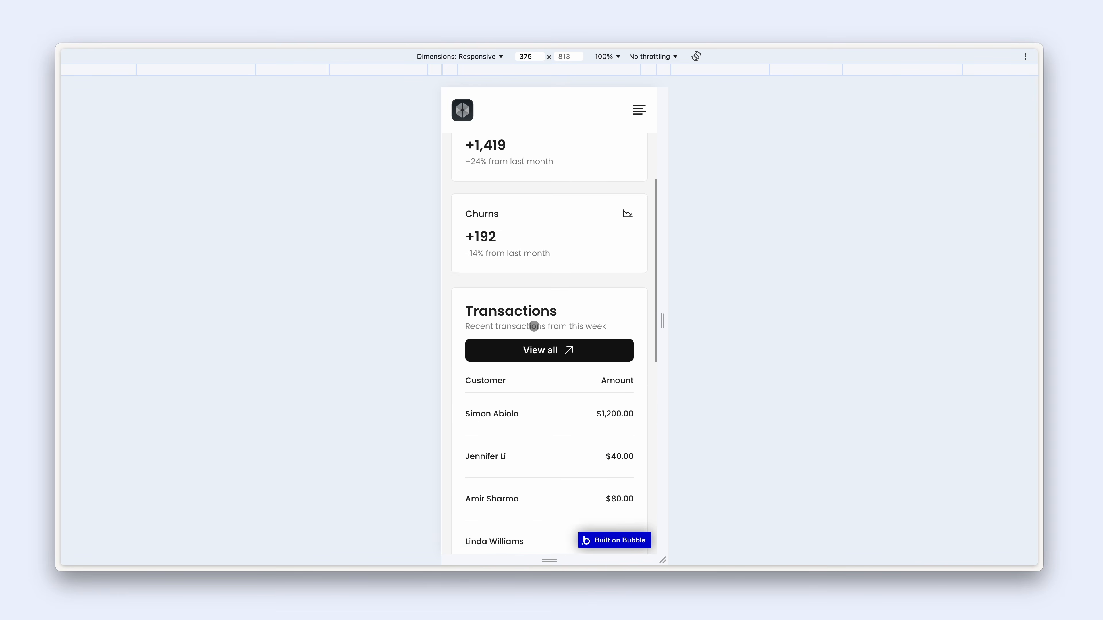
pyautogui.scroll(2, 534, 326)
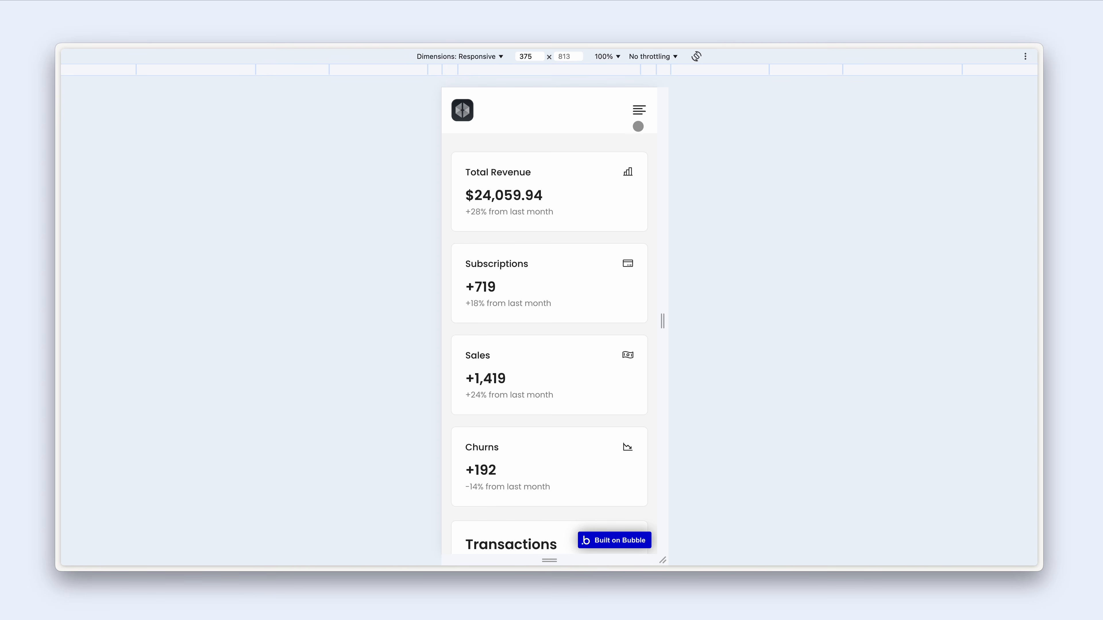
# - Open the mobile navigation drawer, close it via Home, then view the dashboard at Laptop L 1440 px
pyautogui.click(639, 111)
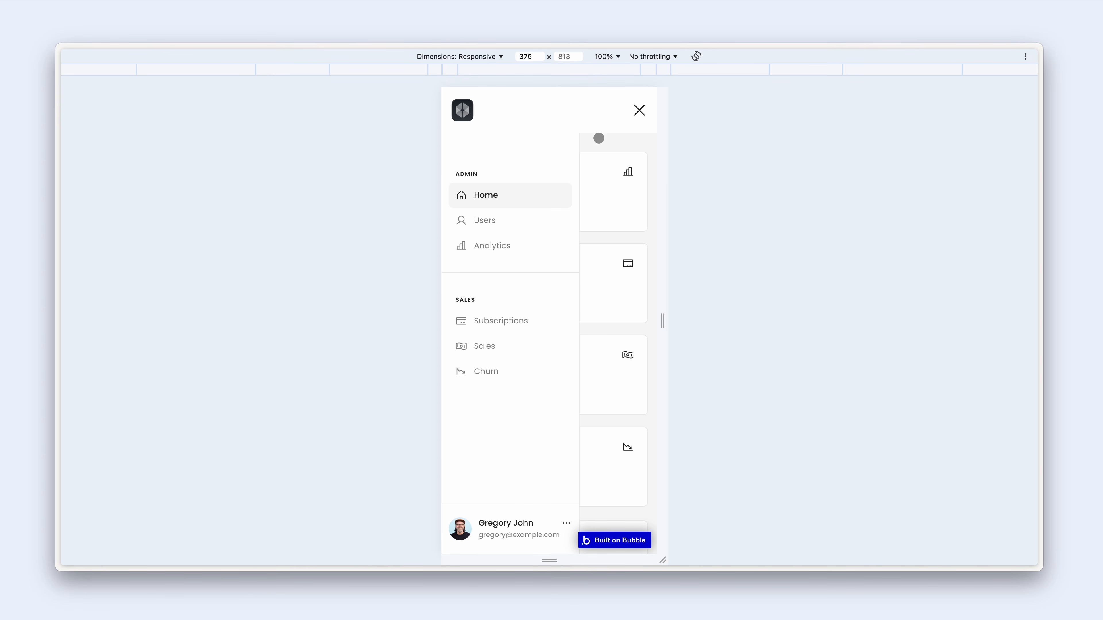
pyautogui.click(513, 198)
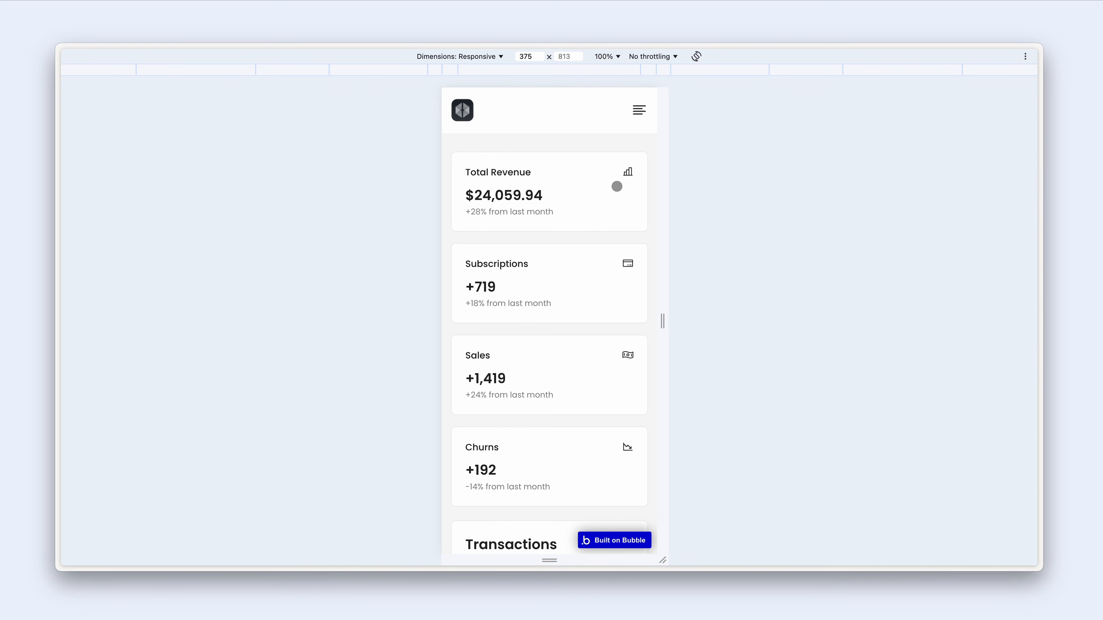
pyautogui.click(871, 72)
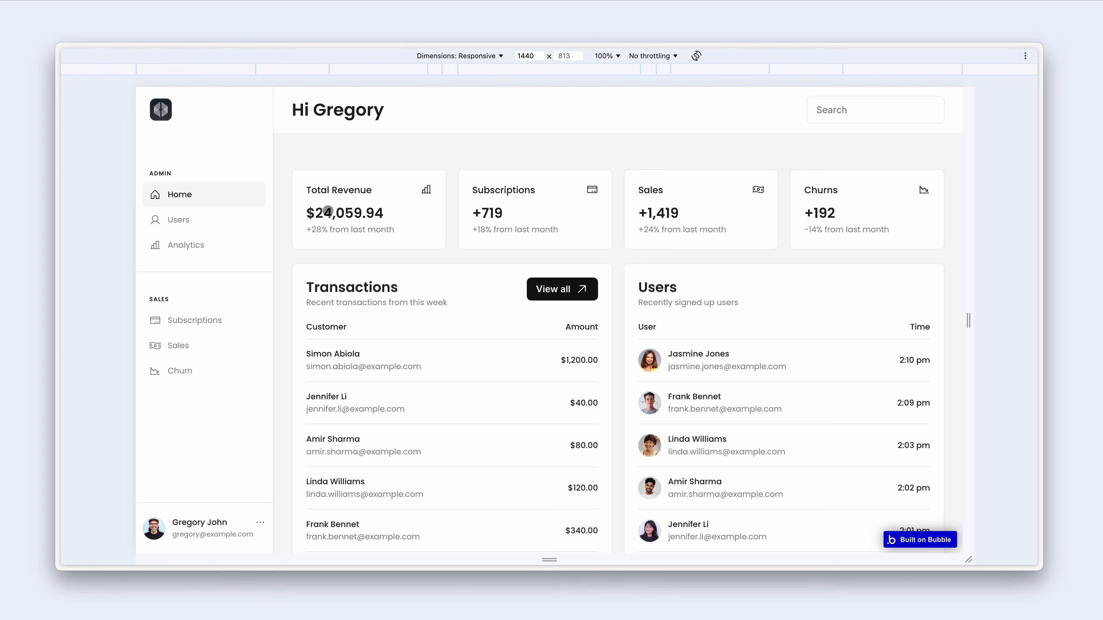
pyautogui.scroll(-2, 433, 229)
pyautogui.scroll(2, 433, 229)
# - Back in the editor, add a new blank page named 'dashboard'
pyautogui.hotkey('ctrl', 'Tab')
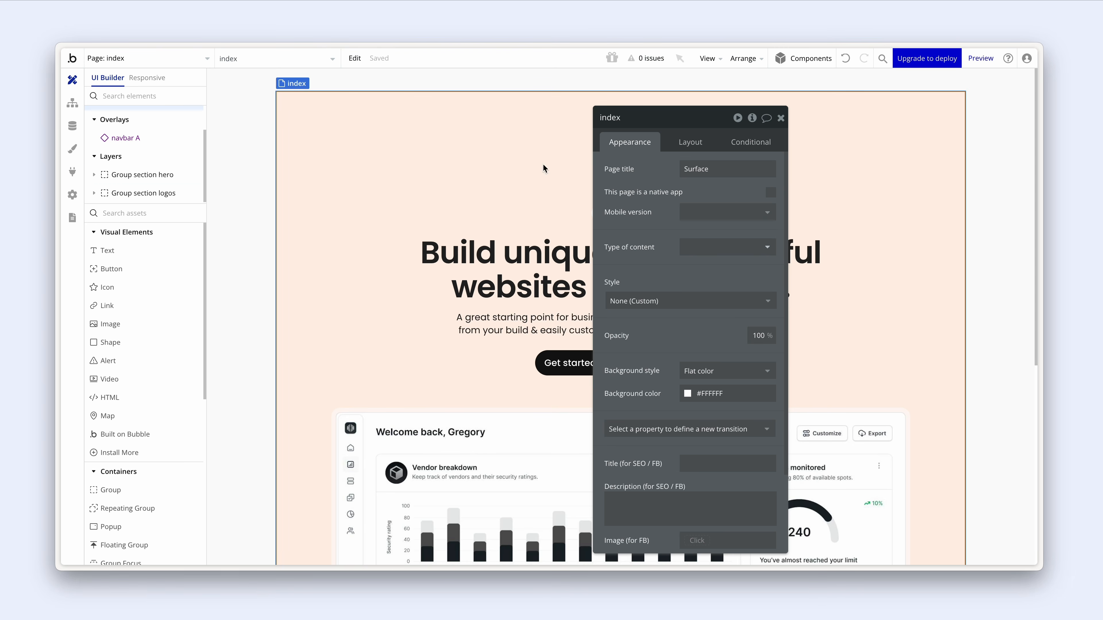
pyautogui.click(181, 62)
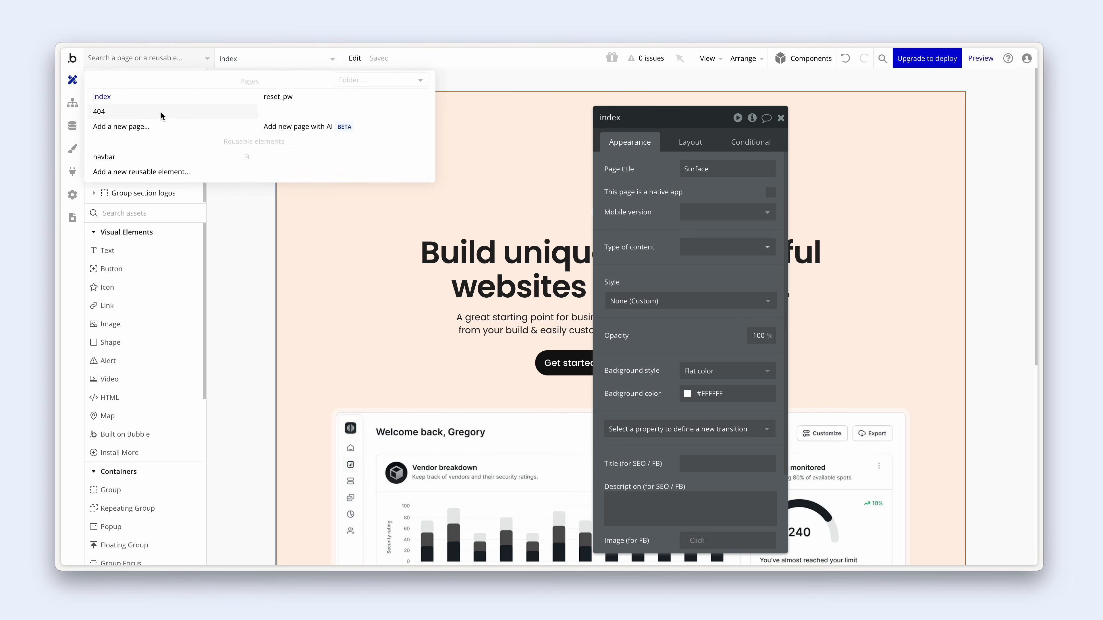
pyautogui.click(160, 127)
pyautogui.click(599, 137)
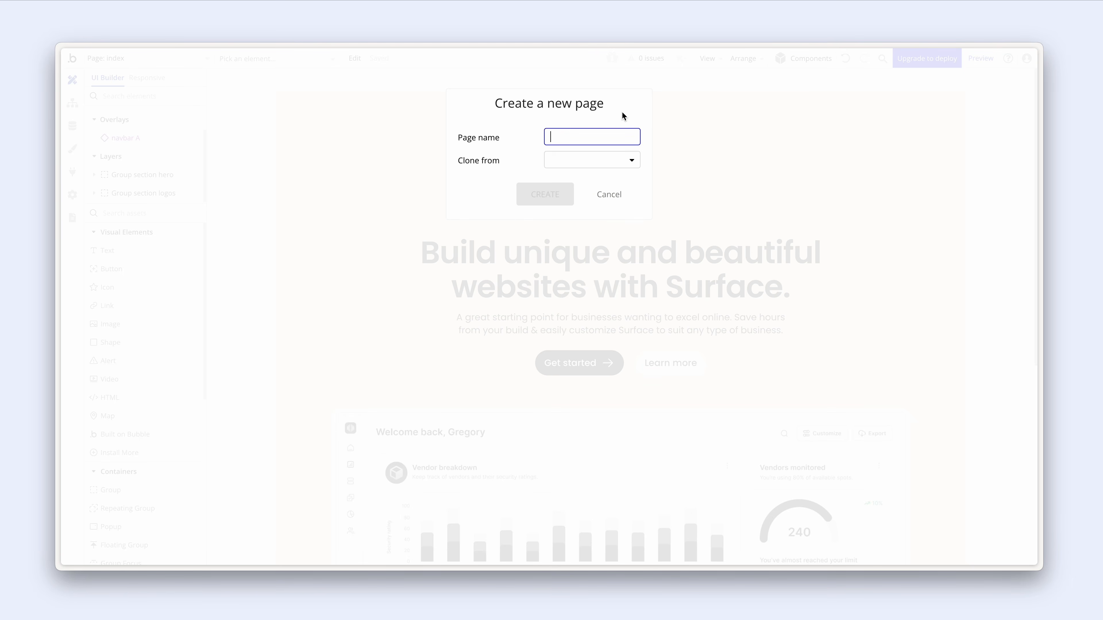
pyautogui.write('dashboard')
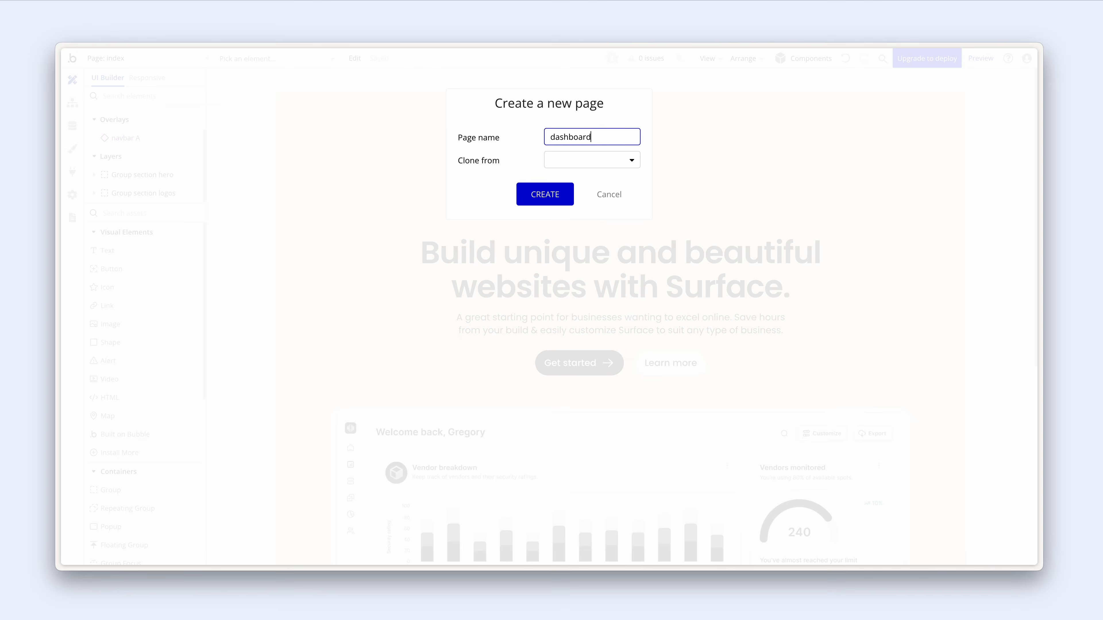
pyautogui.click(566, 195)
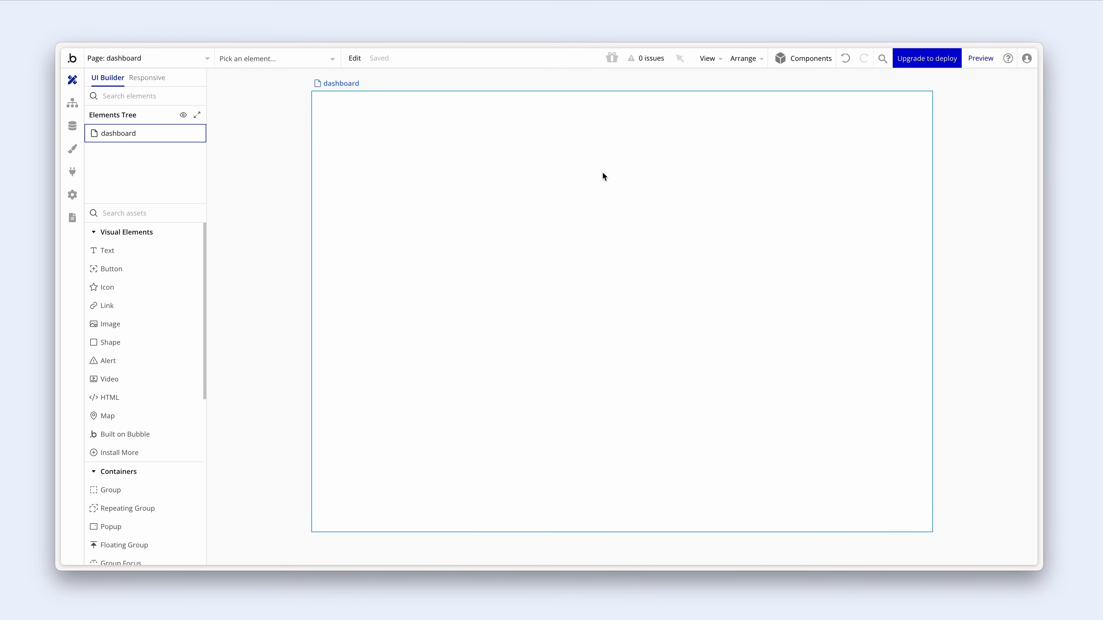
# - Change the dashboard page title to 'Dashboard | Surface'
pyautogui.doubleClick(579, 174)
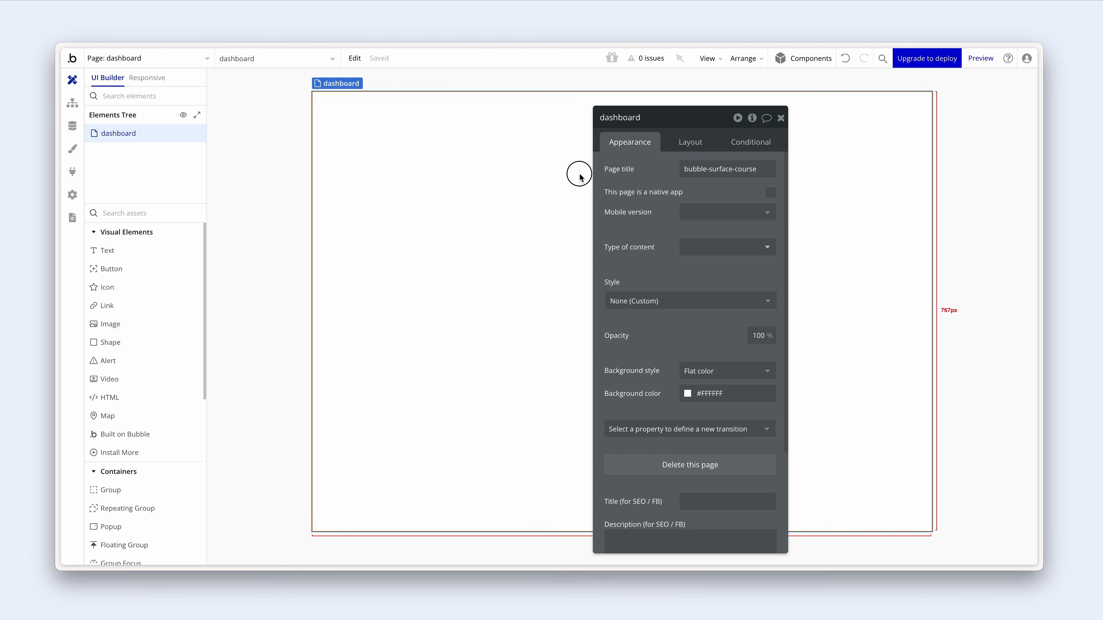
pyautogui.click(740, 147)
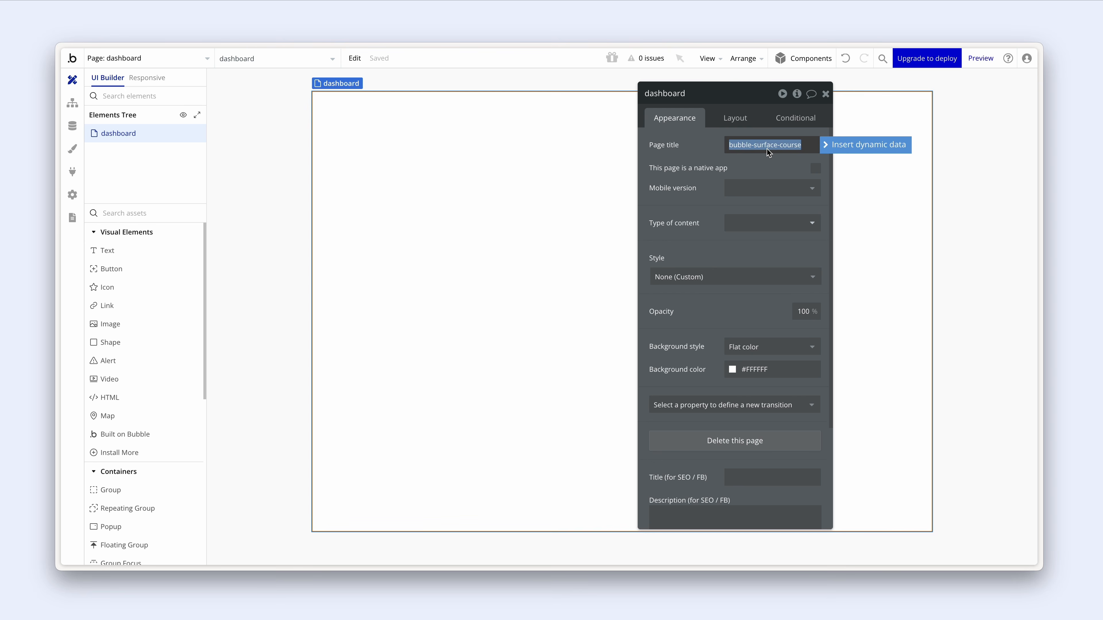
pyautogui.press('BackSpace')
pyautogui.write('Dashboard | Surface')
# - Give the page a Column container layout and a 1200 px default builder width
pyautogui.click(733, 116)
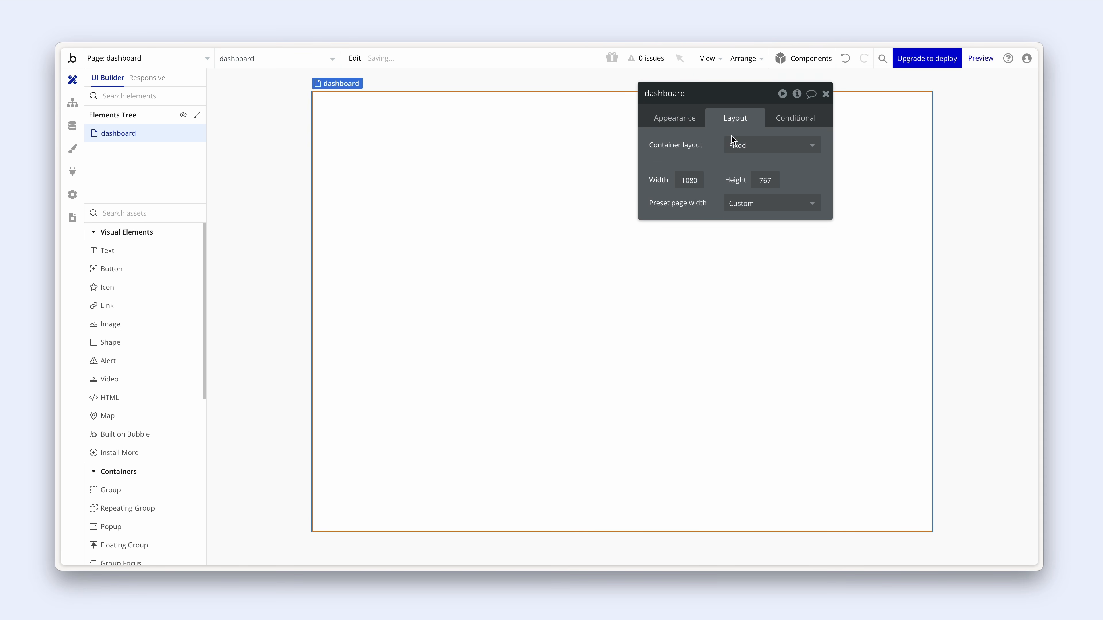
pyautogui.click(757, 147)
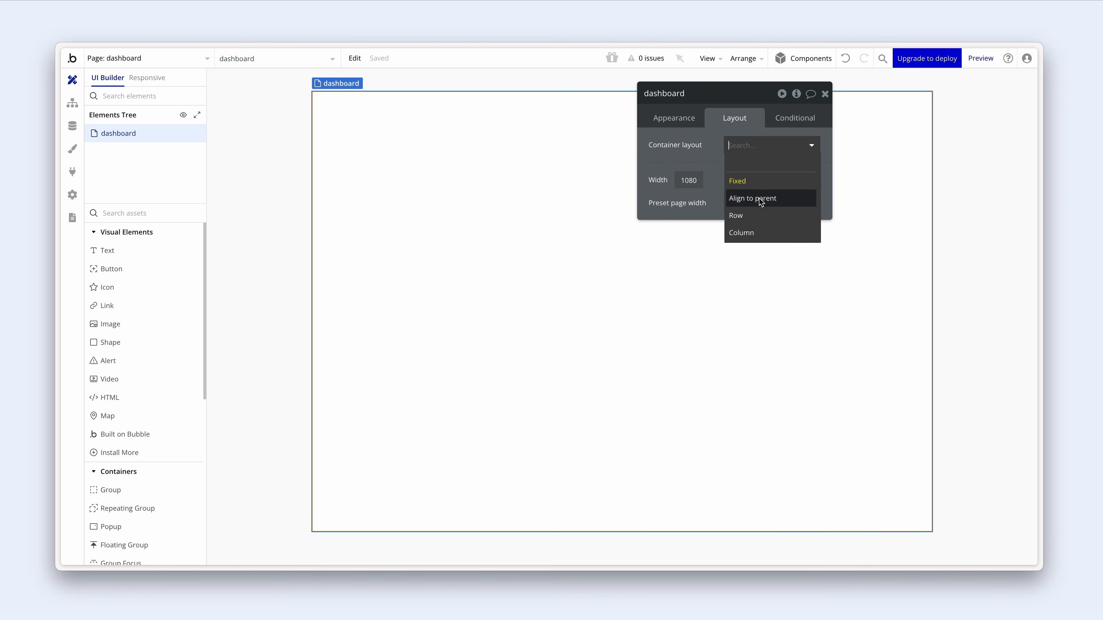
pyautogui.click(759, 233)
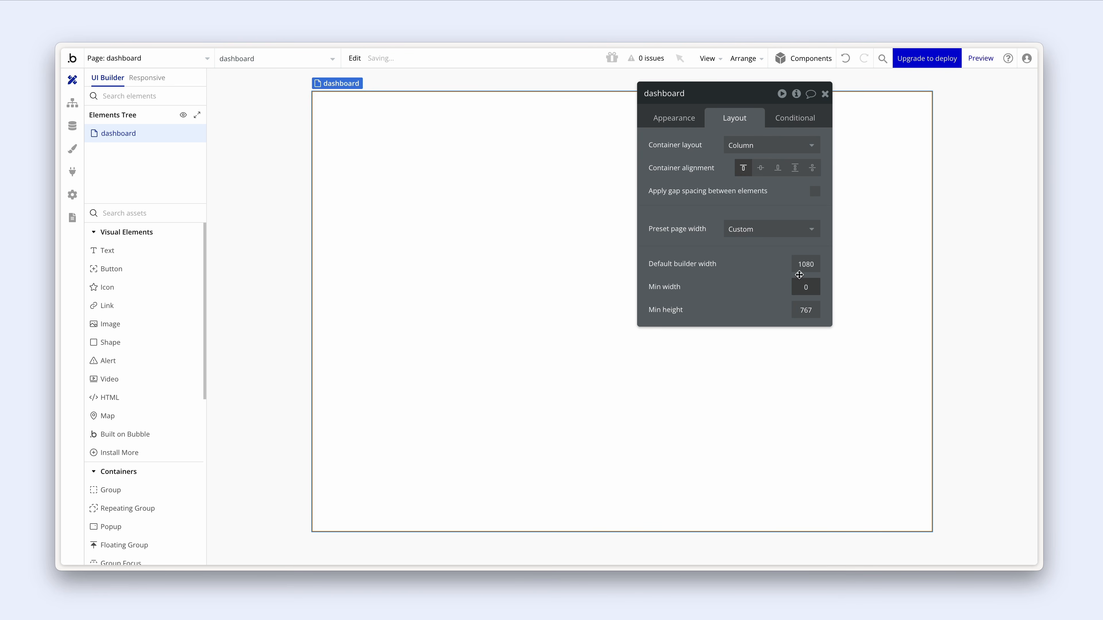
pyautogui.moveTo(799, 266); pyautogui.dragTo(828, 267)
pyautogui.write('1200')
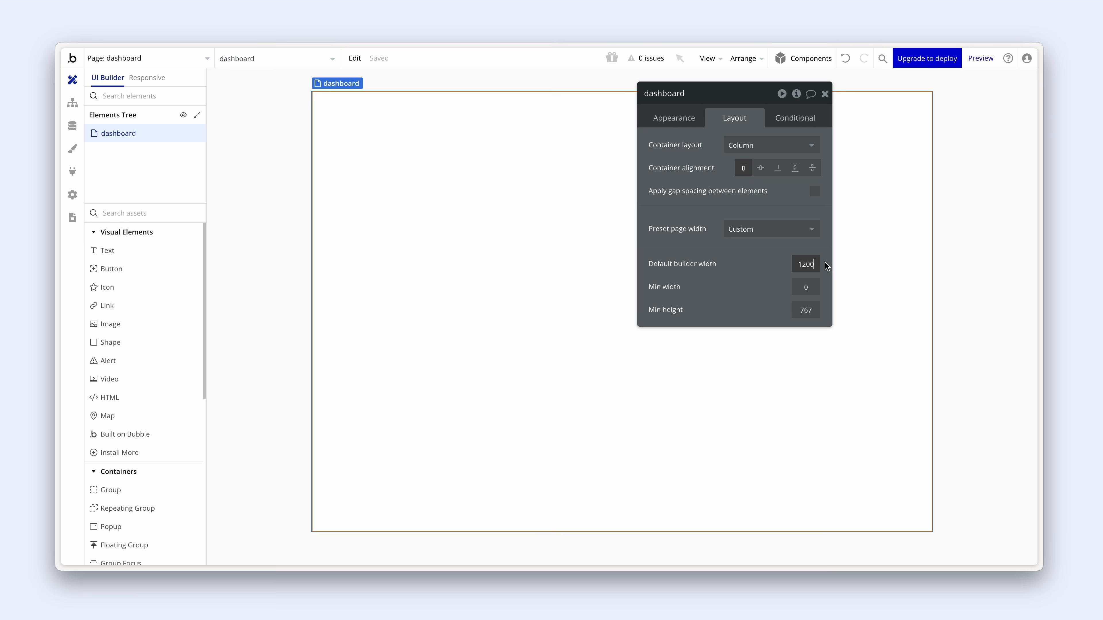
pyautogui.click(748, 295)
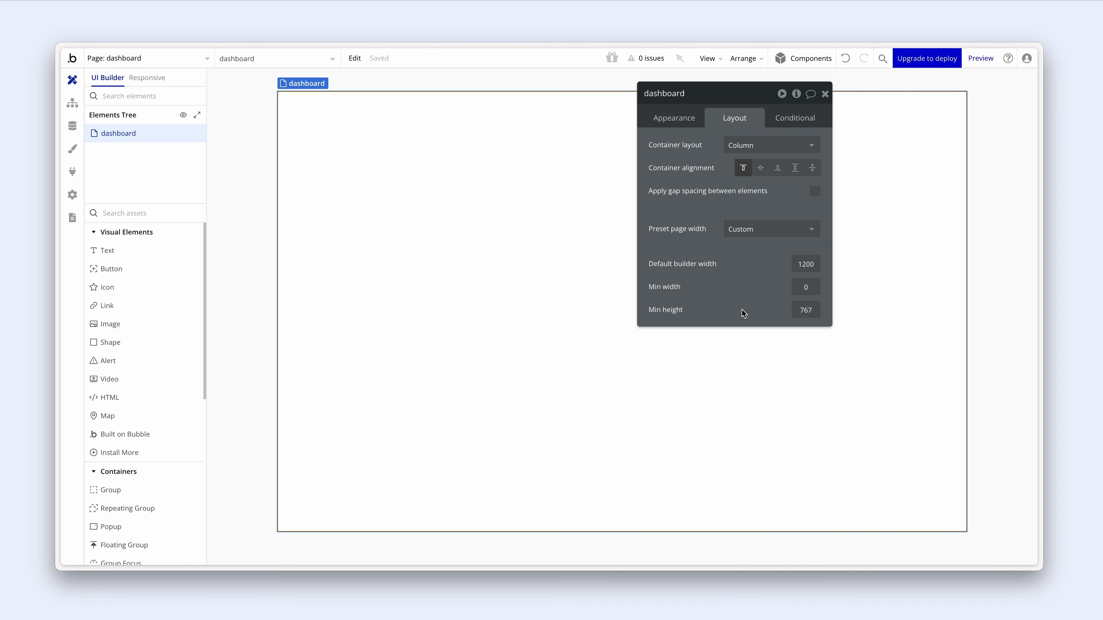
pyautogui.moveTo(744, 318)
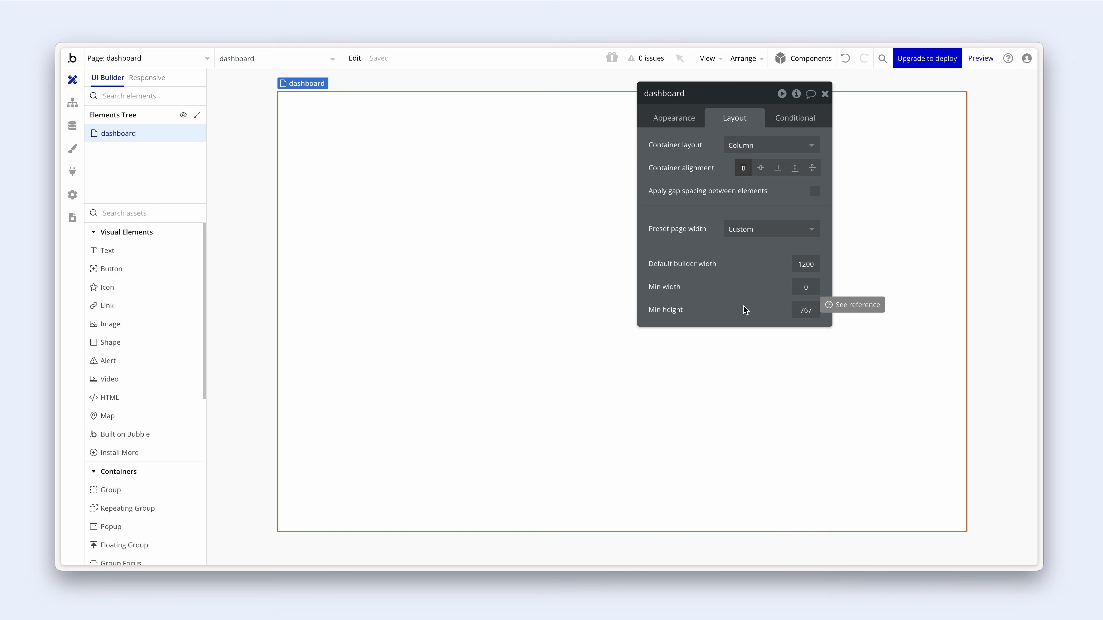
pyautogui.click(825, 94)
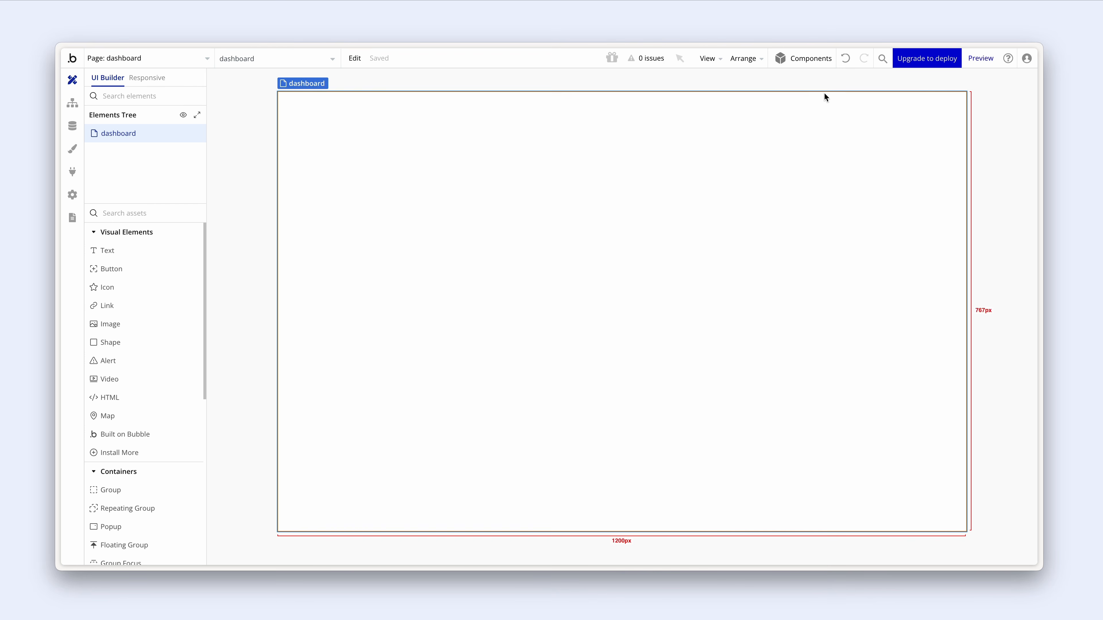
pyautogui.doubleClick(789, 152)
pyautogui.moveTo(789, 152)
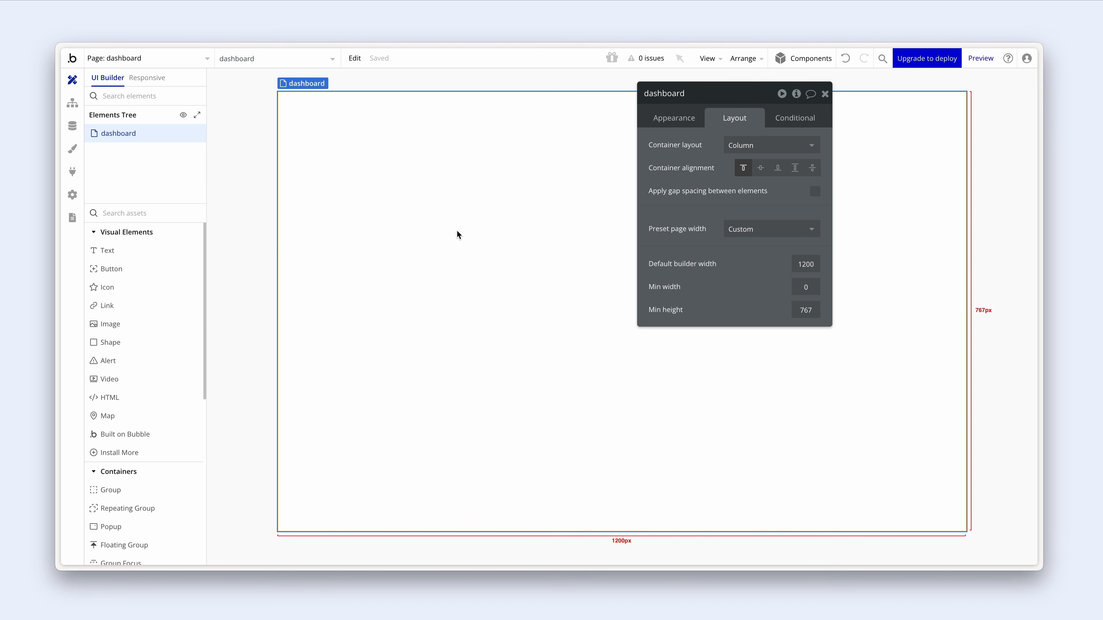
# - Draw a Floating Group at the page's top-left and name it 'FloatingGroup navigation'
pyautogui.scroll(-1, 175, 262)
pyautogui.scroll(-6, 174, 262)
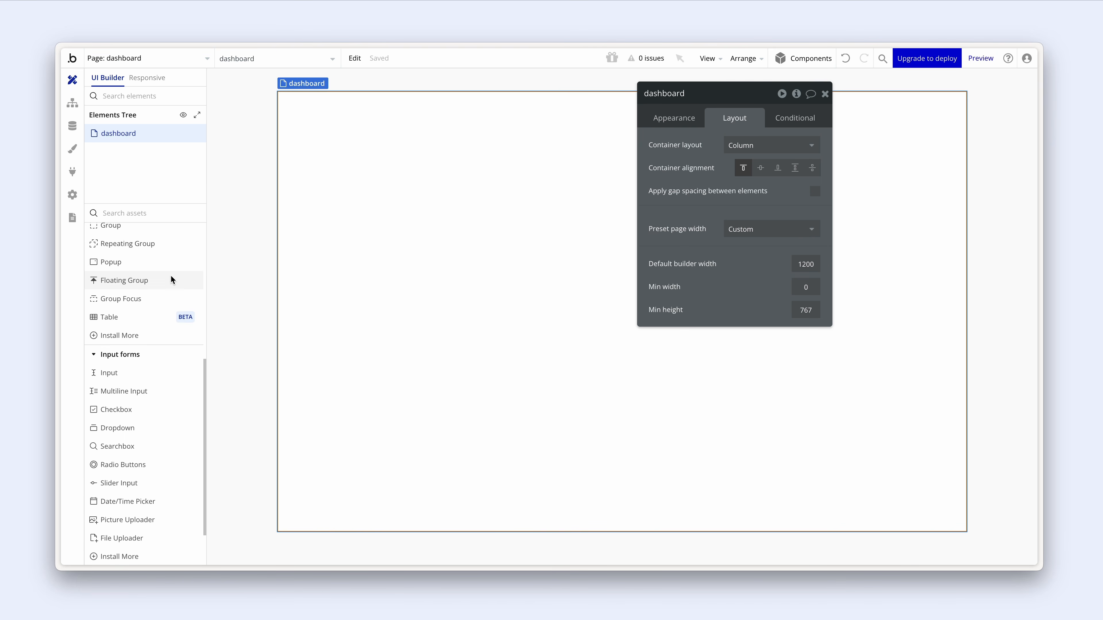
pyautogui.click(170, 278)
pyautogui.click(337, 235)
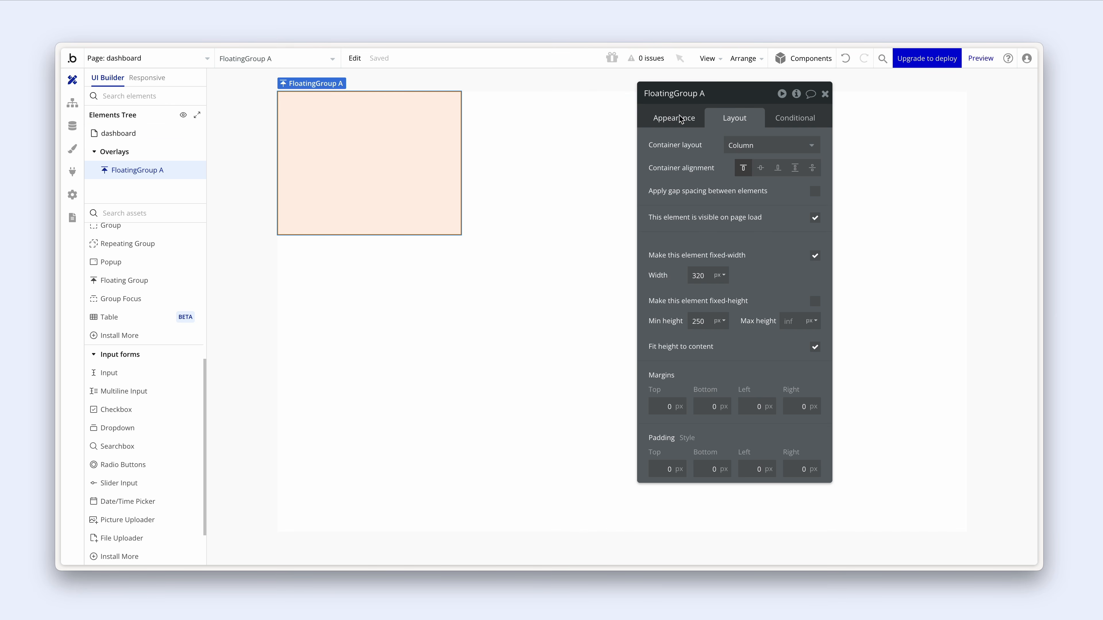
pyautogui.click(702, 93)
pyautogui.moveTo(702, 93); pyautogui.dragTo(707, 94)
pyautogui.write('navigation')
pyautogui.click(683, 146)
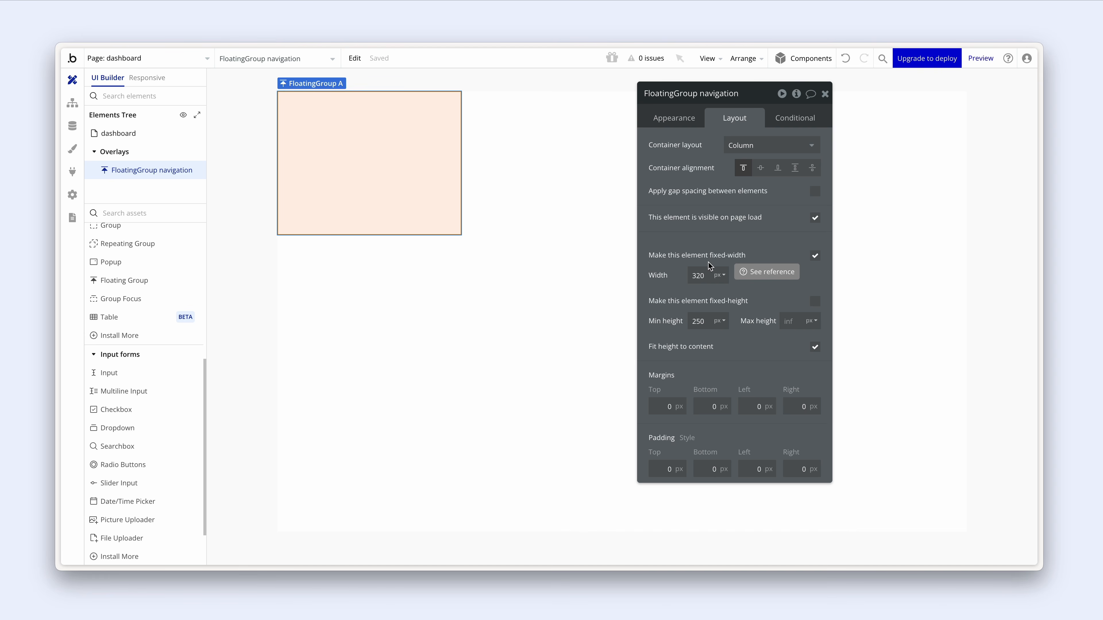
# - Set the navigation group's width to 240 px and turn off Fit height to content
pyautogui.click(707, 273)
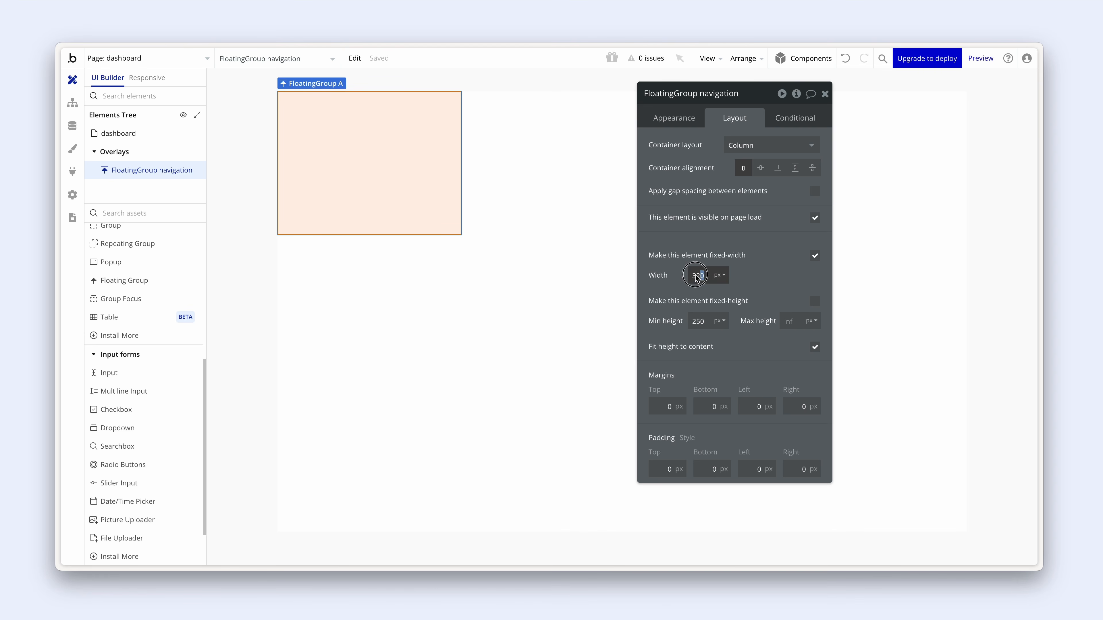
pyautogui.write('280')
pyautogui.press('Return')
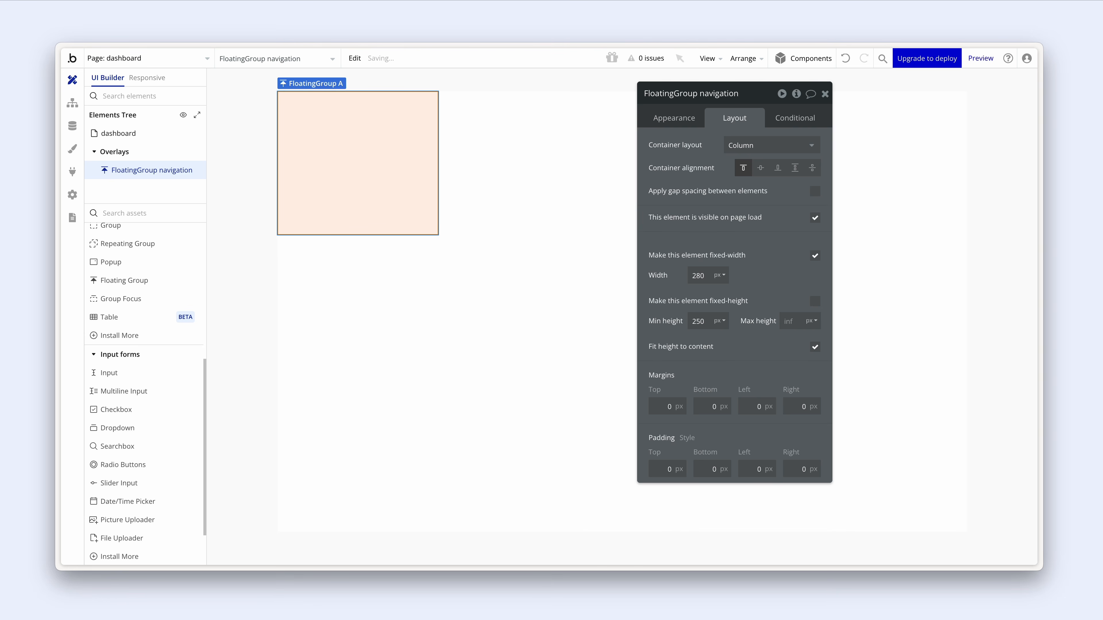
pyautogui.click(703, 278)
pyautogui.write('240')
pyautogui.press('Return')
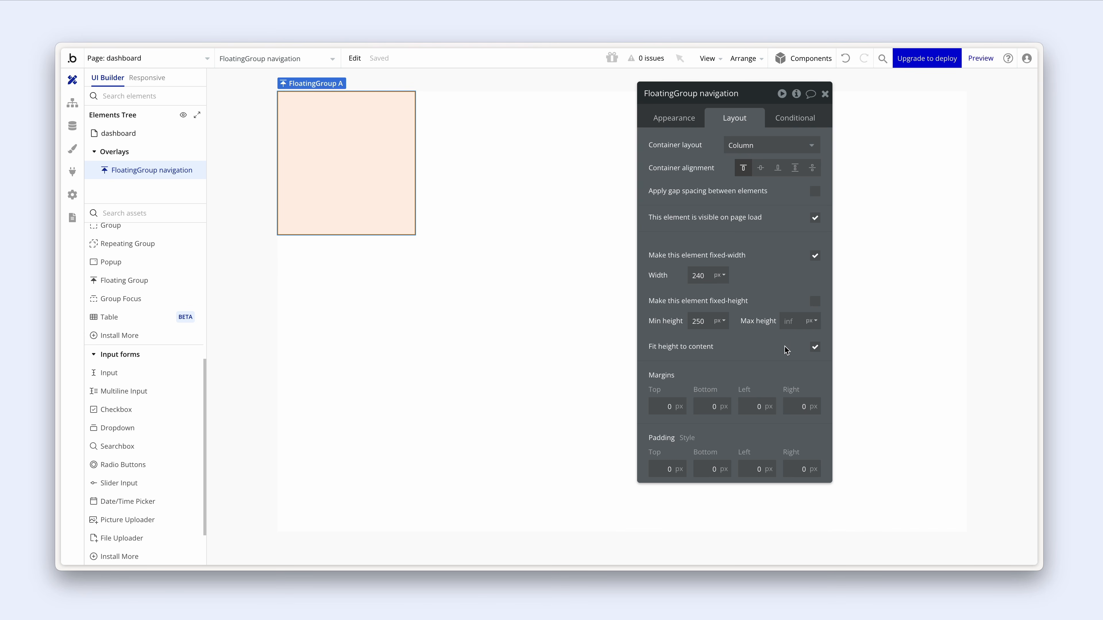
pyautogui.click(816, 347)
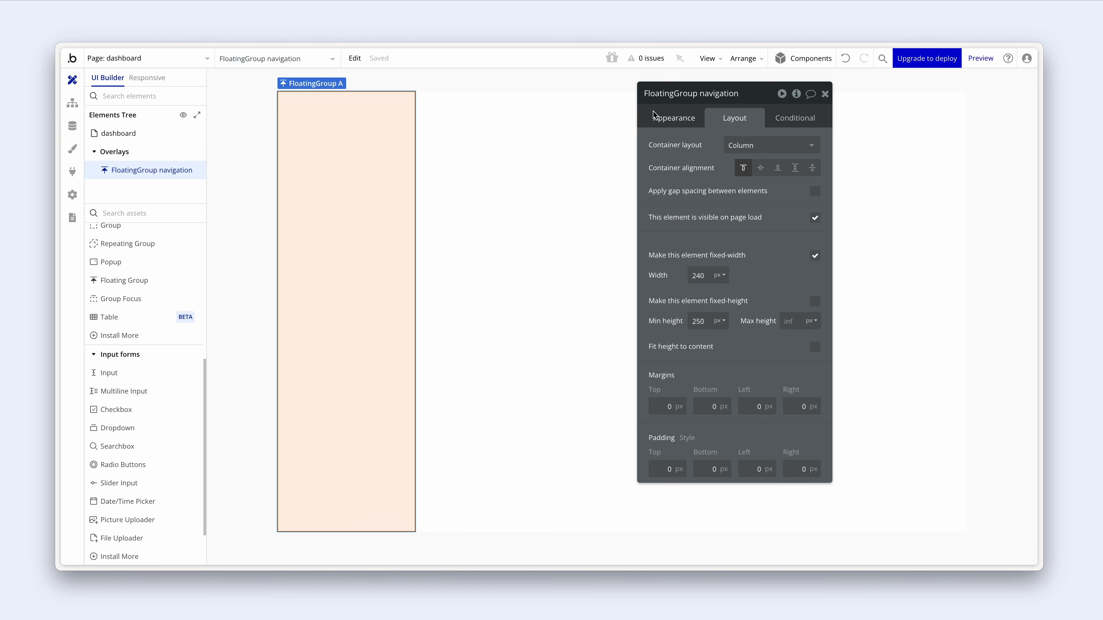
pyautogui.click(660, 119)
pyautogui.scroll(-3, 720, 341)
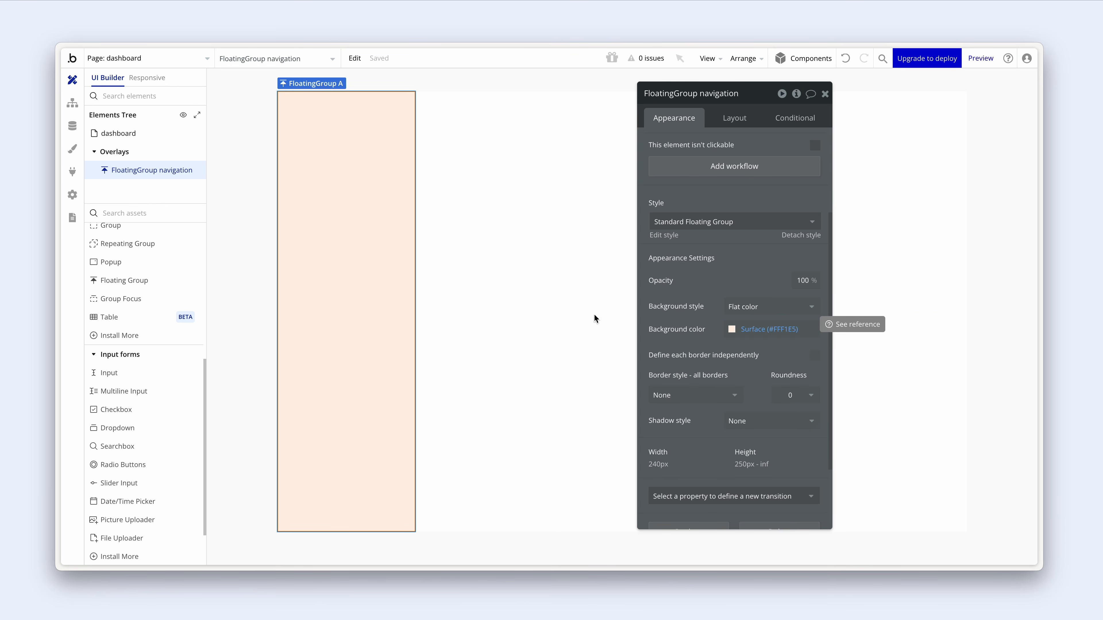
# - In Styles > Style variables, change the Background colour from #FFFFFF to #F7F7F7
pyautogui.click(67, 152)
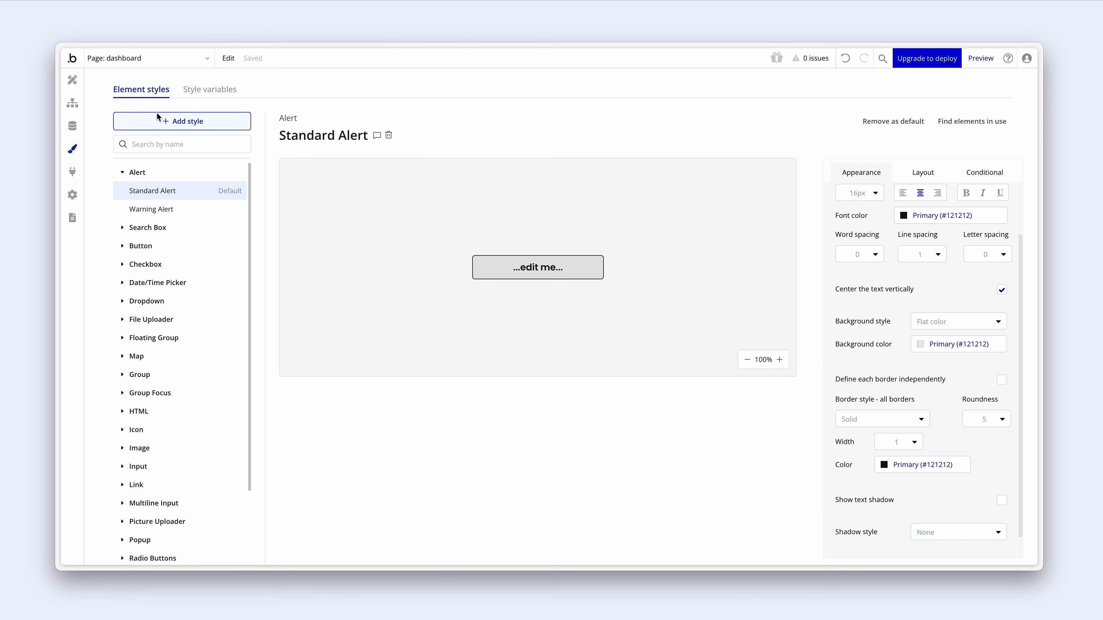
pyautogui.click(212, 94)
pyautogui.scroll(-1, 481, 287)
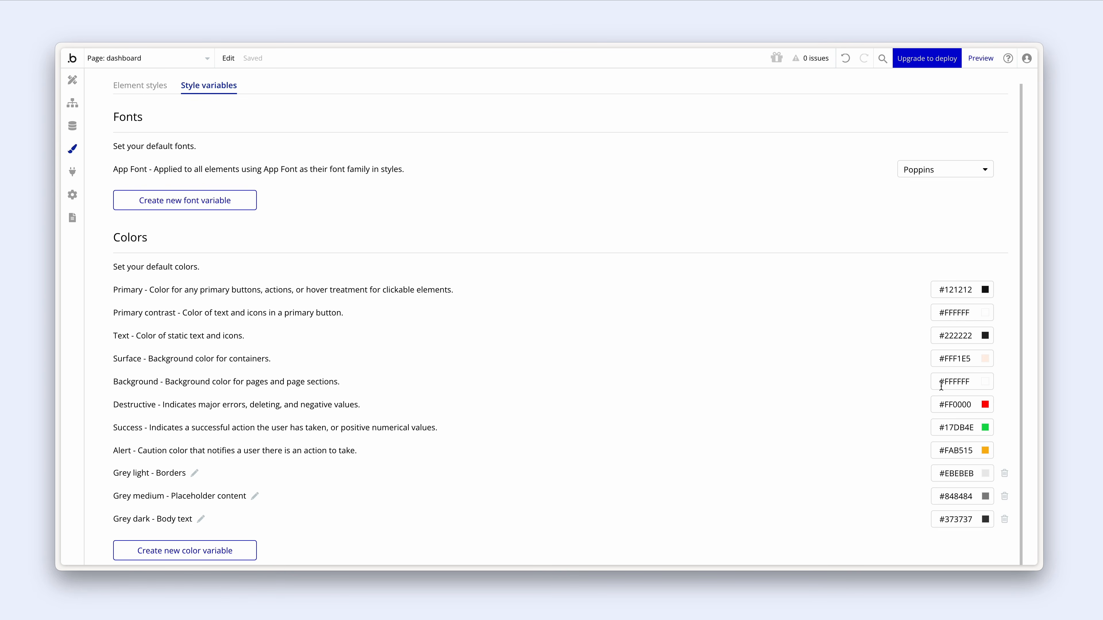
pyautogui.click(969, 382)
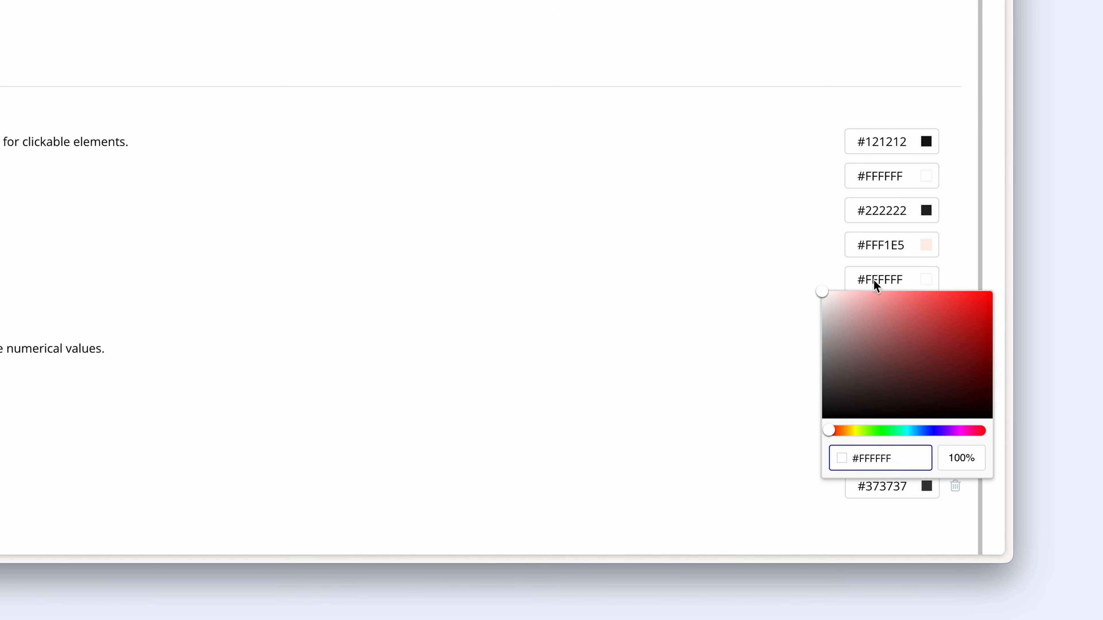
pyautogui.moveTo(874, 279); pyautogui.dragTo(903, 277)
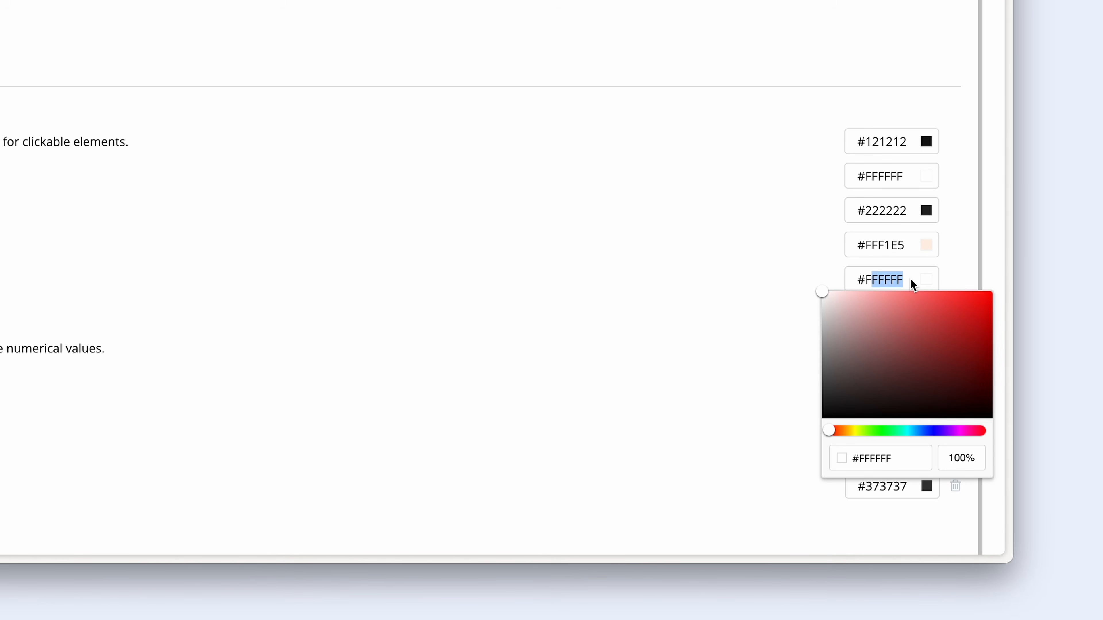
pyautogui.press('BackSpace')
pyautogui.write('7f7f')
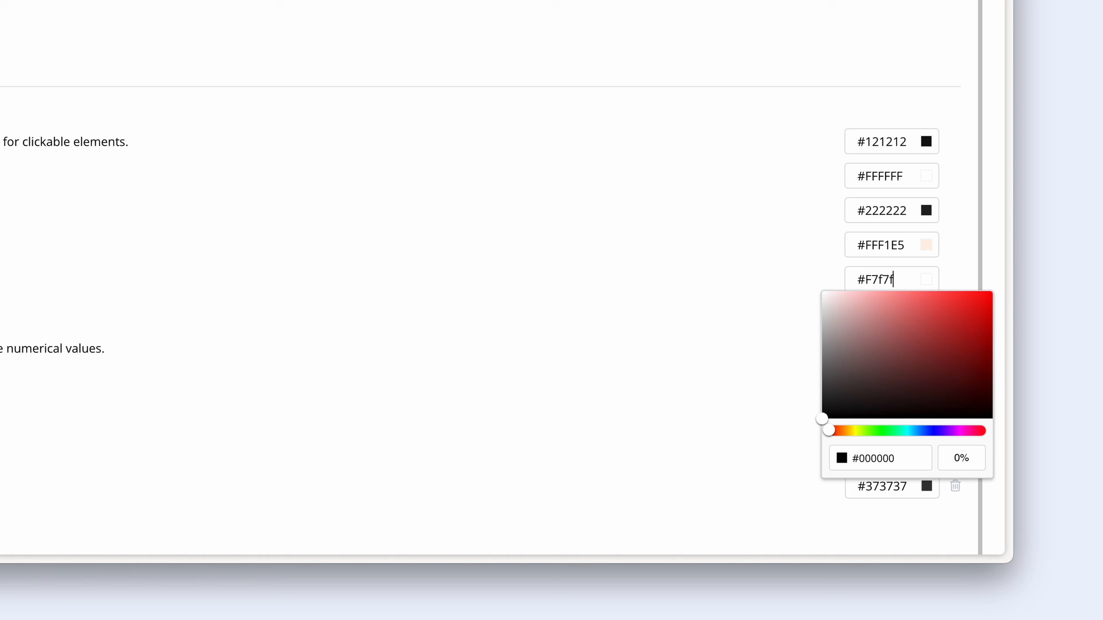
pyautogui.write('7')
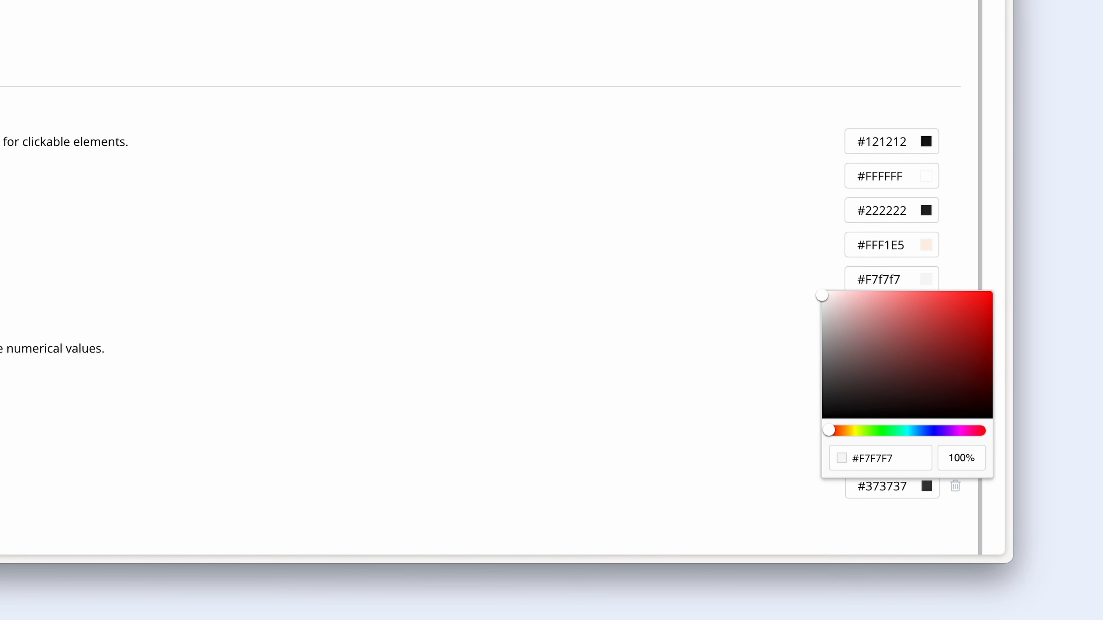
pyautogui.click(800, 92)
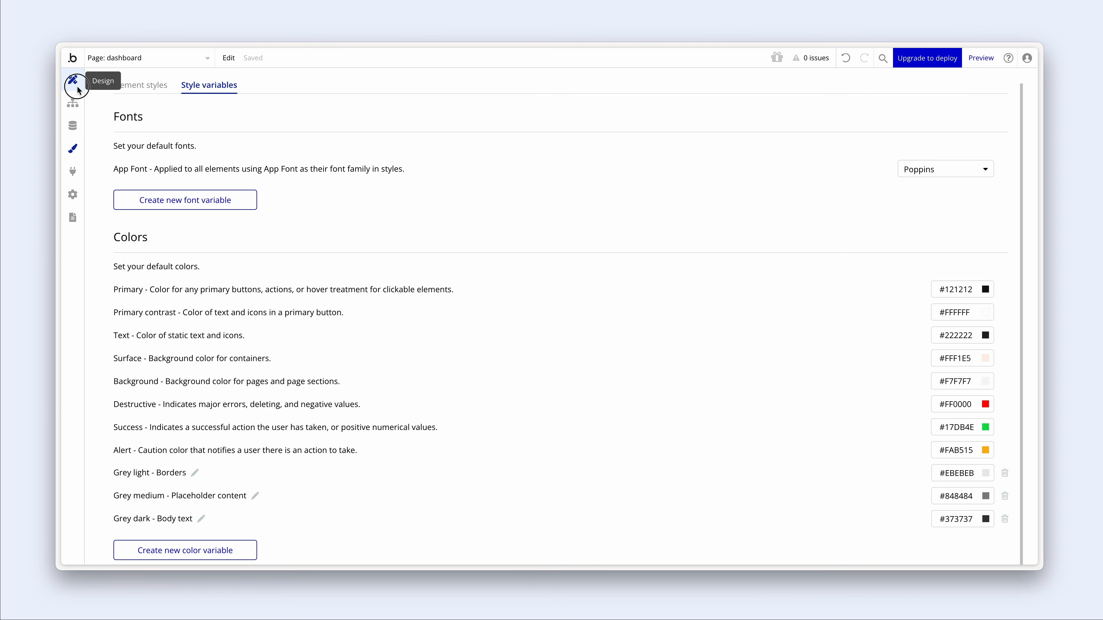
# - Set the dashboard page's background colour to the Background variable
pyautogui.click(78, 88)
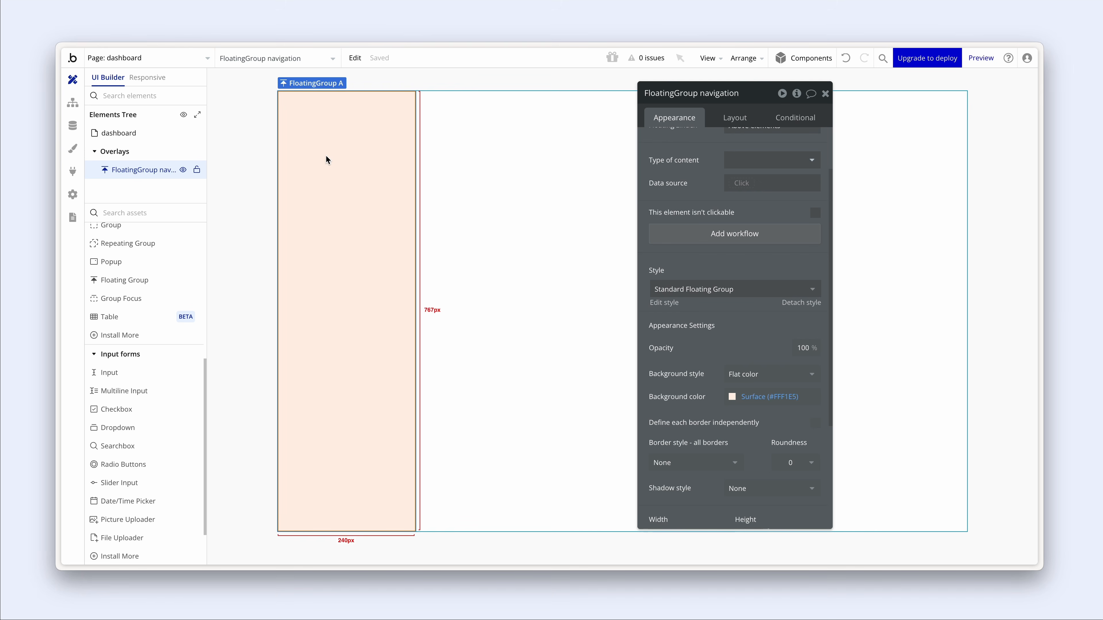
pyautogui.click(132, 134)
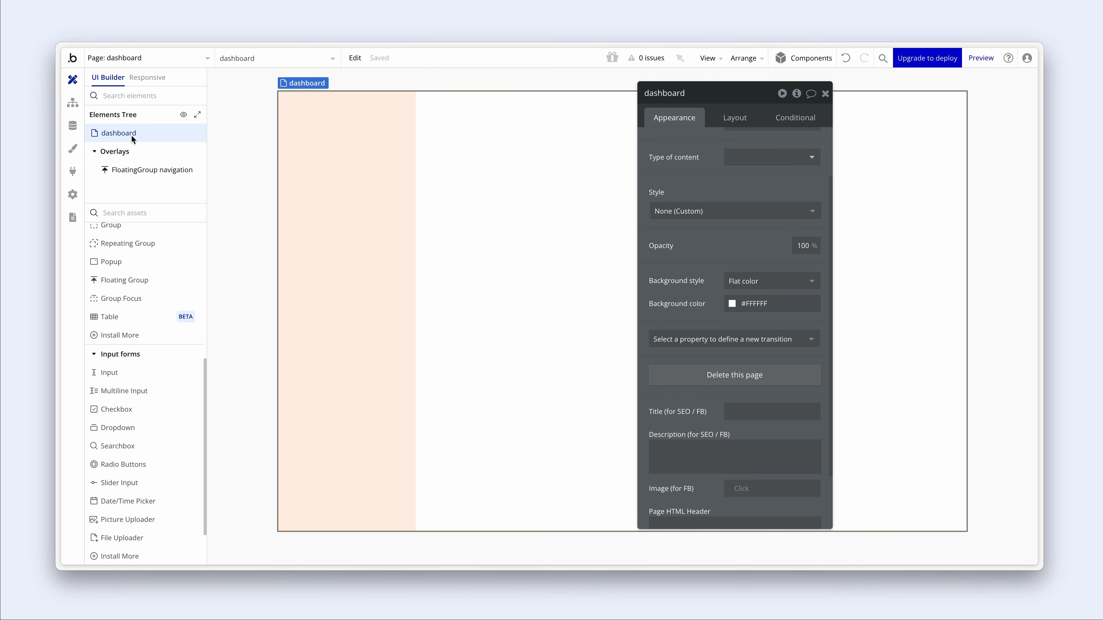
pyautogui.click(733, 304)
pyautogui.click(788, 457)
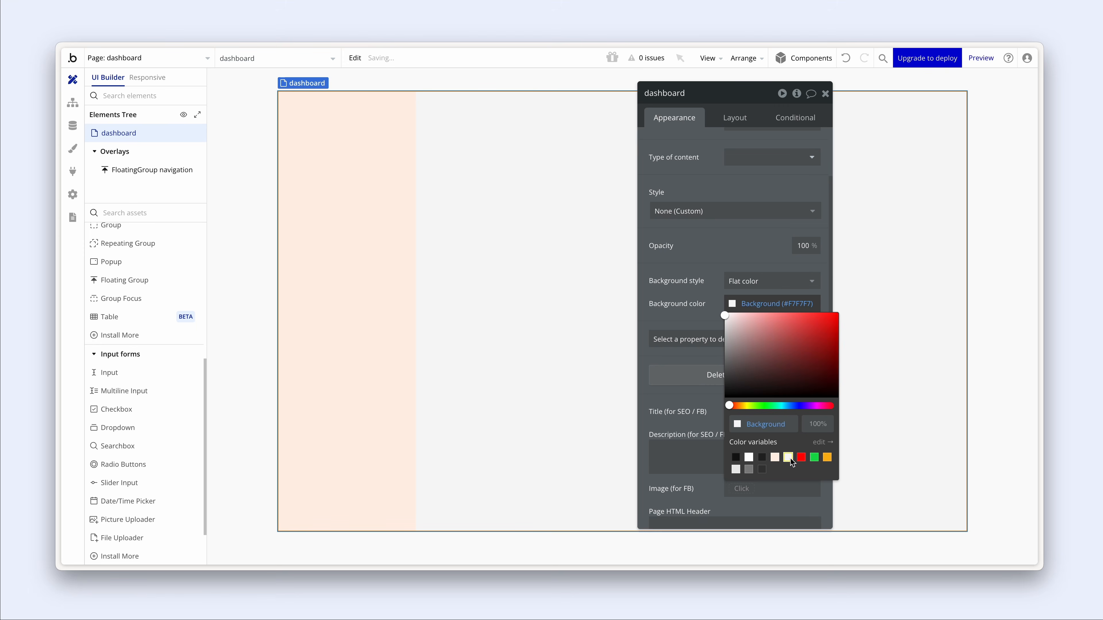
pyautogui.click(709, 288)
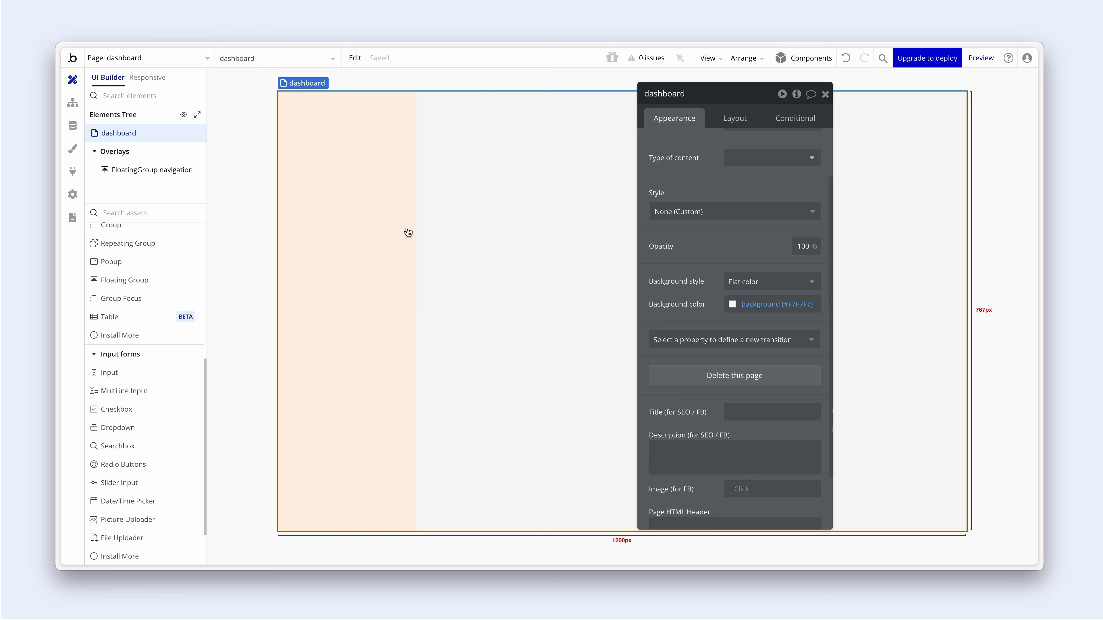
# - Give FloatingGroup navigation a Primary contrast (#FFFFFF) background
pyautogui.click(361, 225)
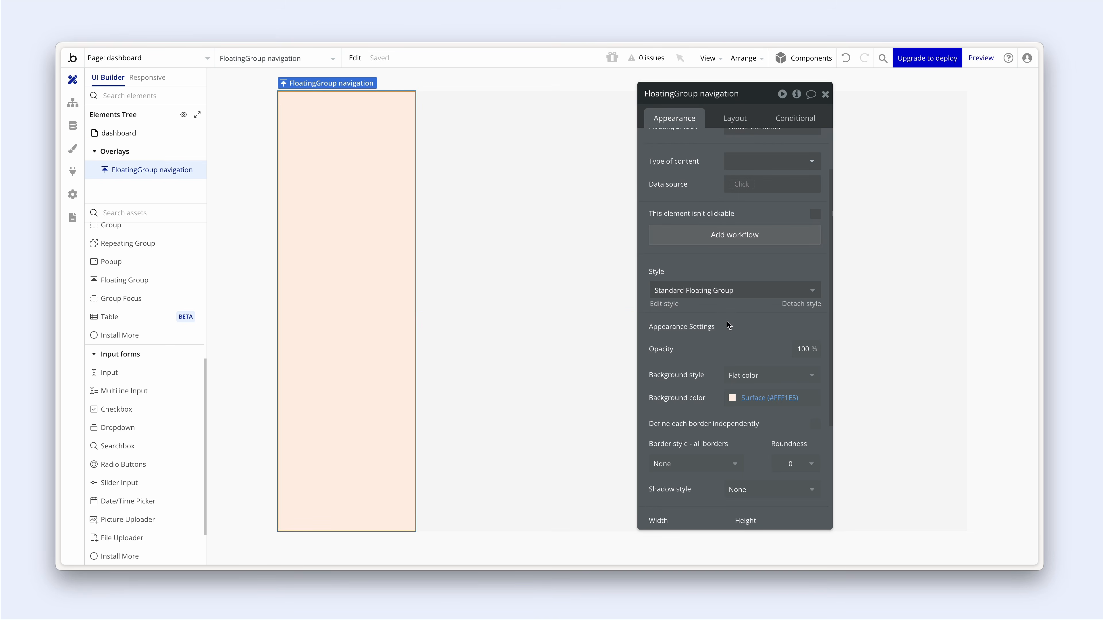
pyautogui.click(733, 396)
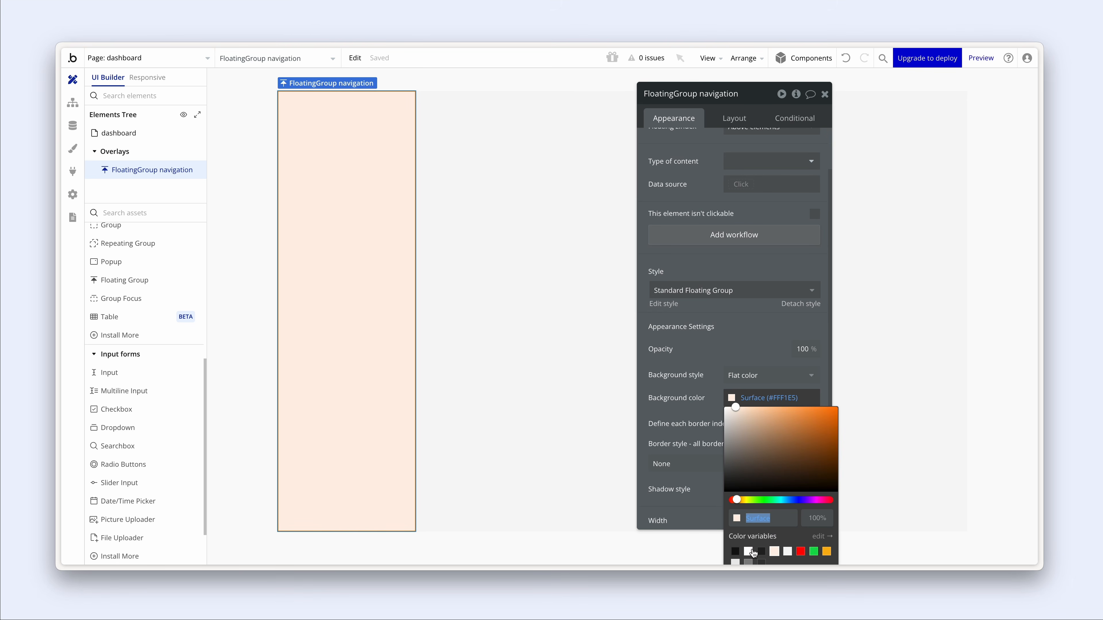
pyautogui.click(747, 549)
pyautogui.click(716, 368)
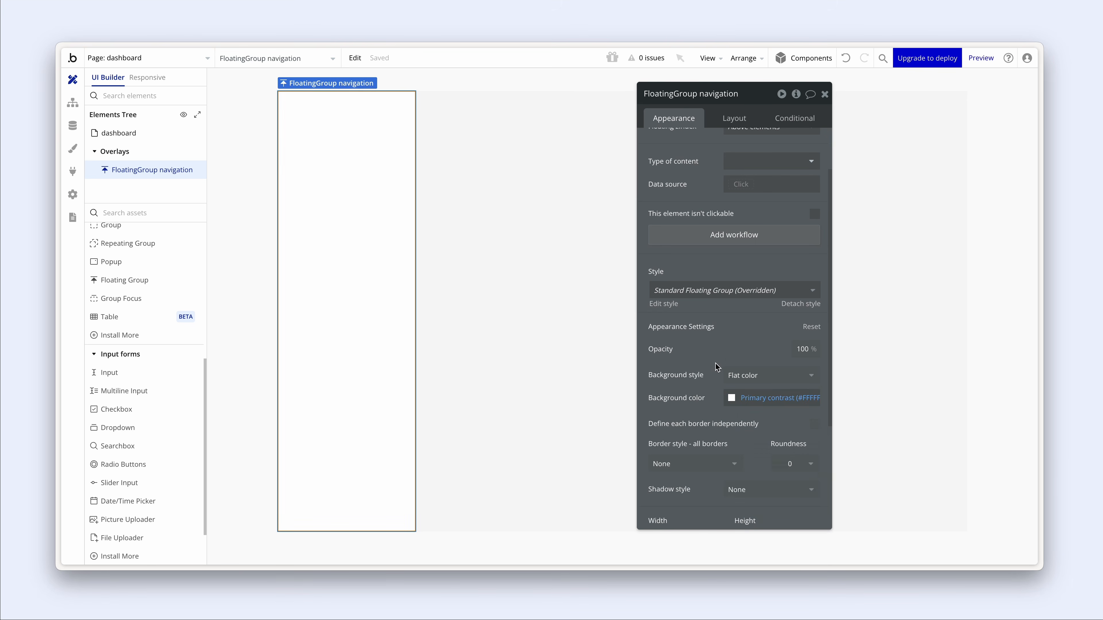
# - Define borders independently and add a 1 px solid Grey light right border to the navigation group
pyautogui.scroll(-3, 715, 362)
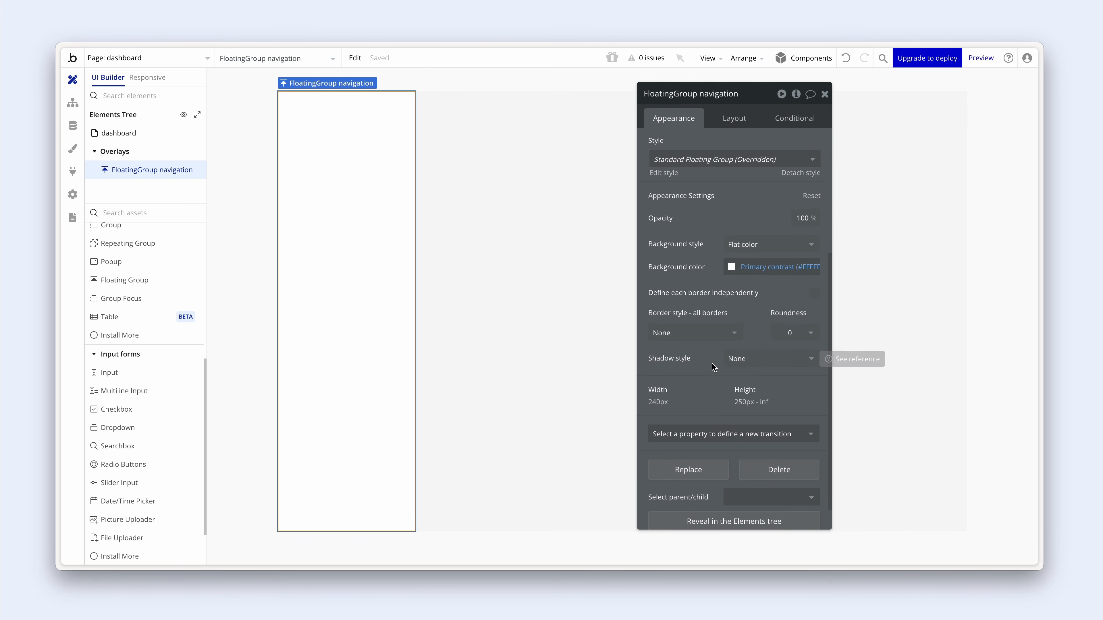
pyautogui.click(815, 294)
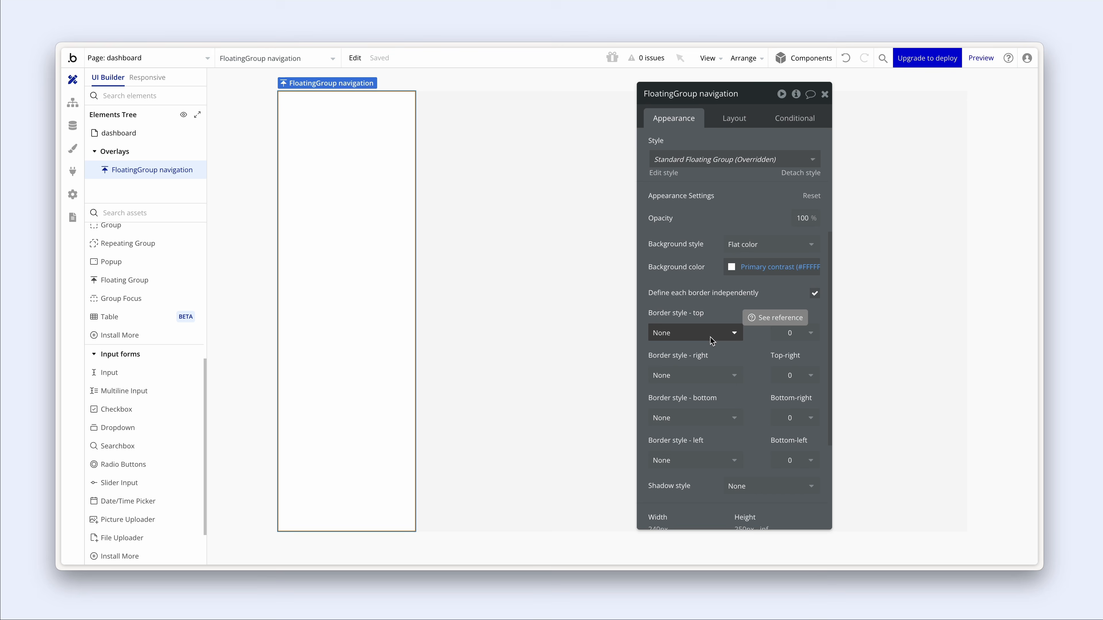
pyautogui.scroll(-1, 711, 337)
pyautogui.click(669, 342)
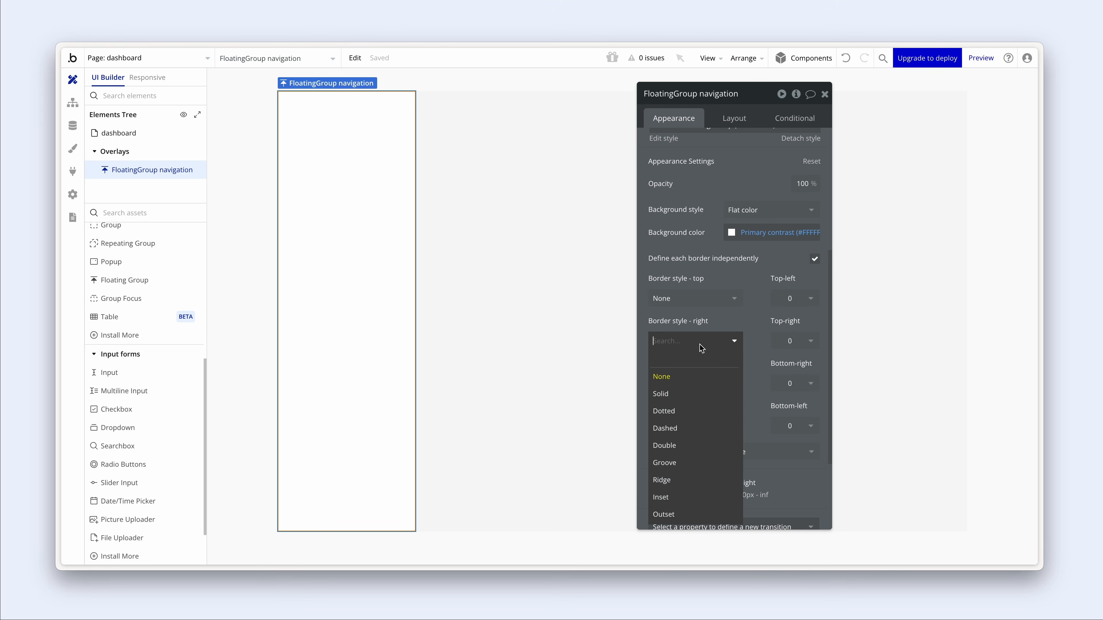
pyautogui.click(700, 394)
pyautogui.scroll(-2, 754, 346)
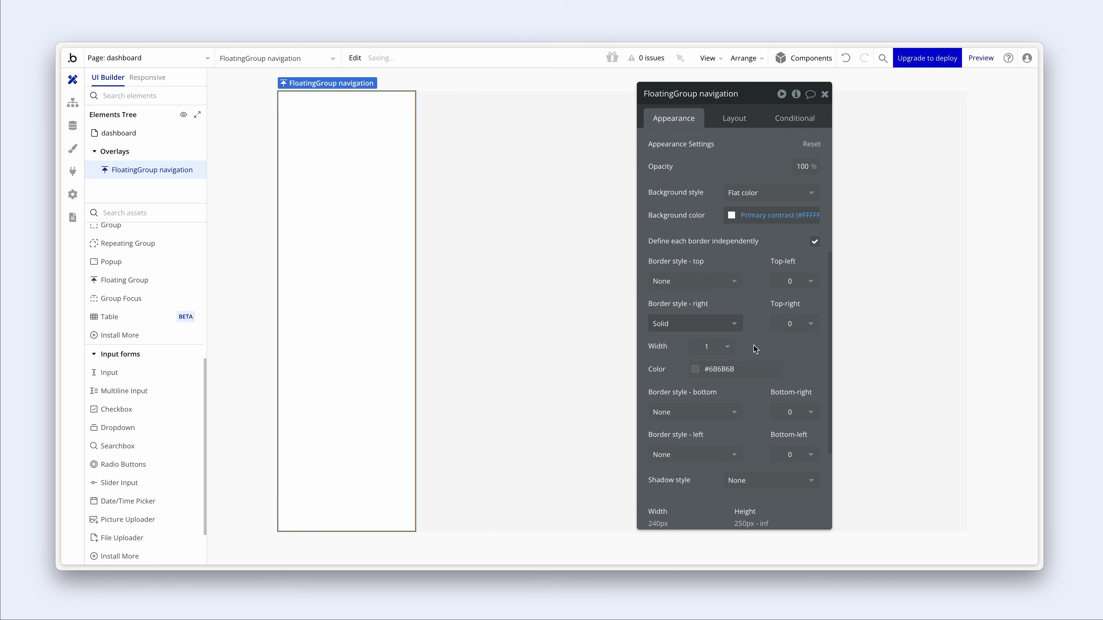
pyautogui.click(696, 312)
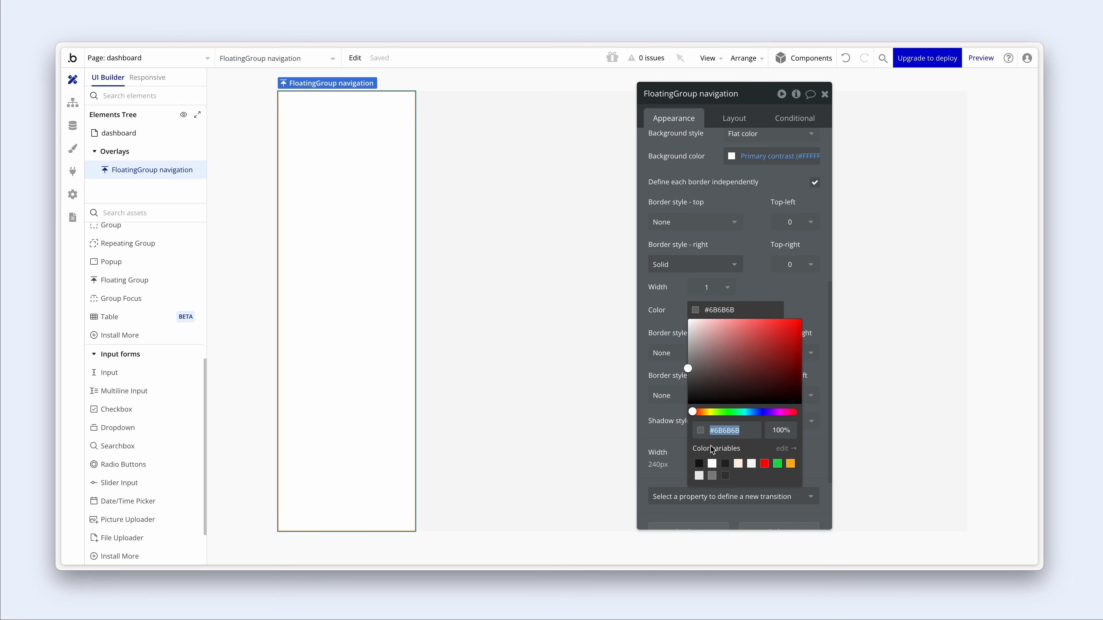
pyautogui.click(699, 475)
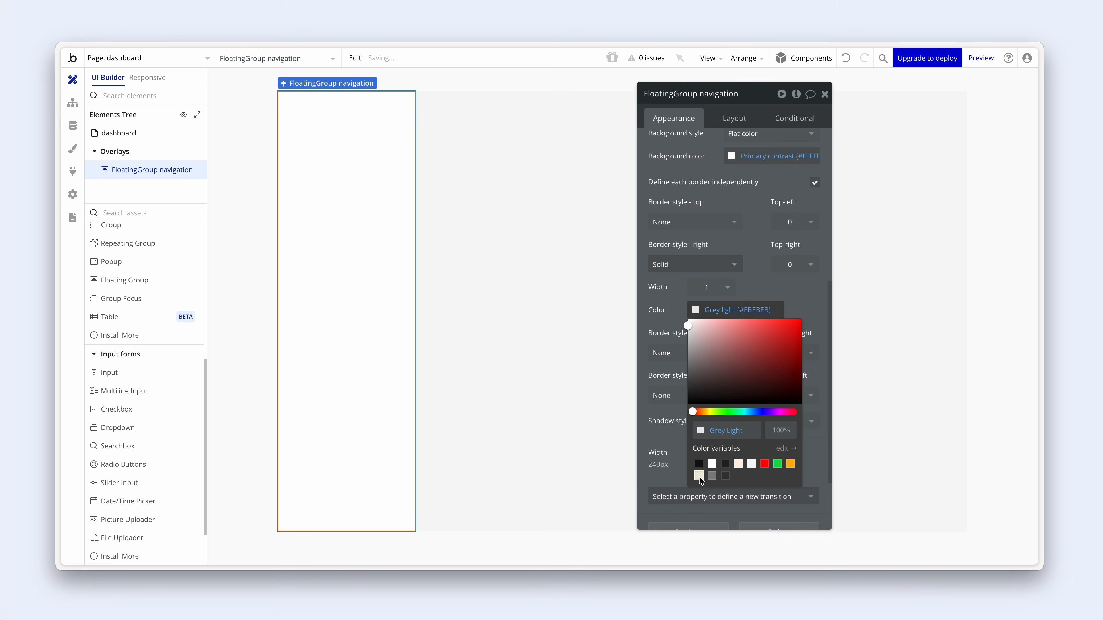
pyautogui.click(668, 481)
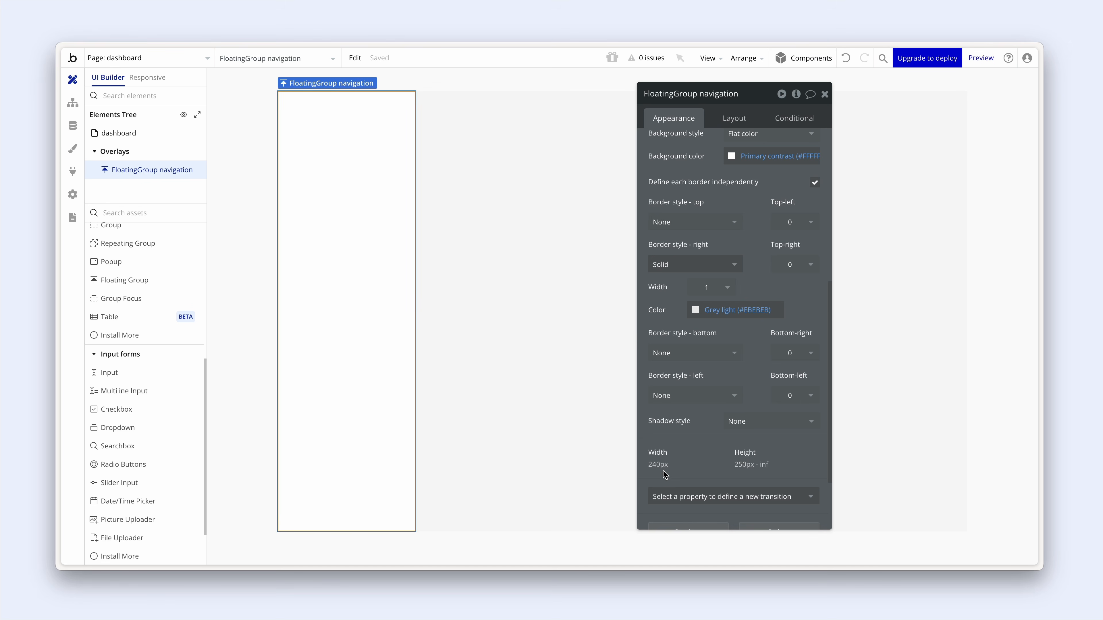
# - Preview the app in the browser to check the navigation sidebar
pyautogui.click(984, 62)
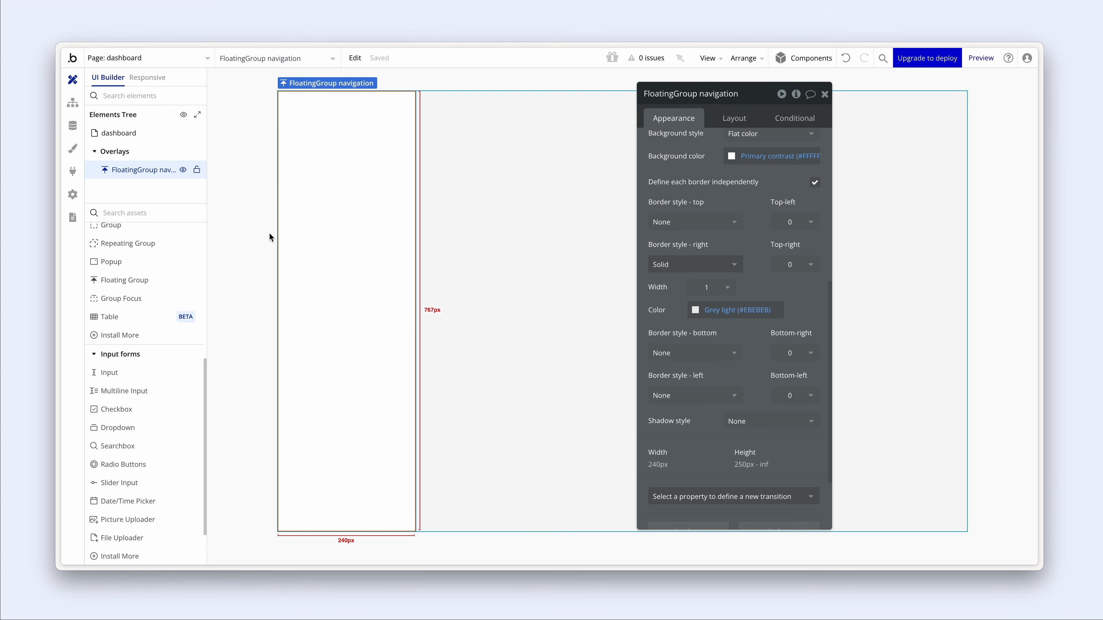
pyautogui.scroll(-2, 136, 413)
pyautogui.scroll(5, 136, 413)
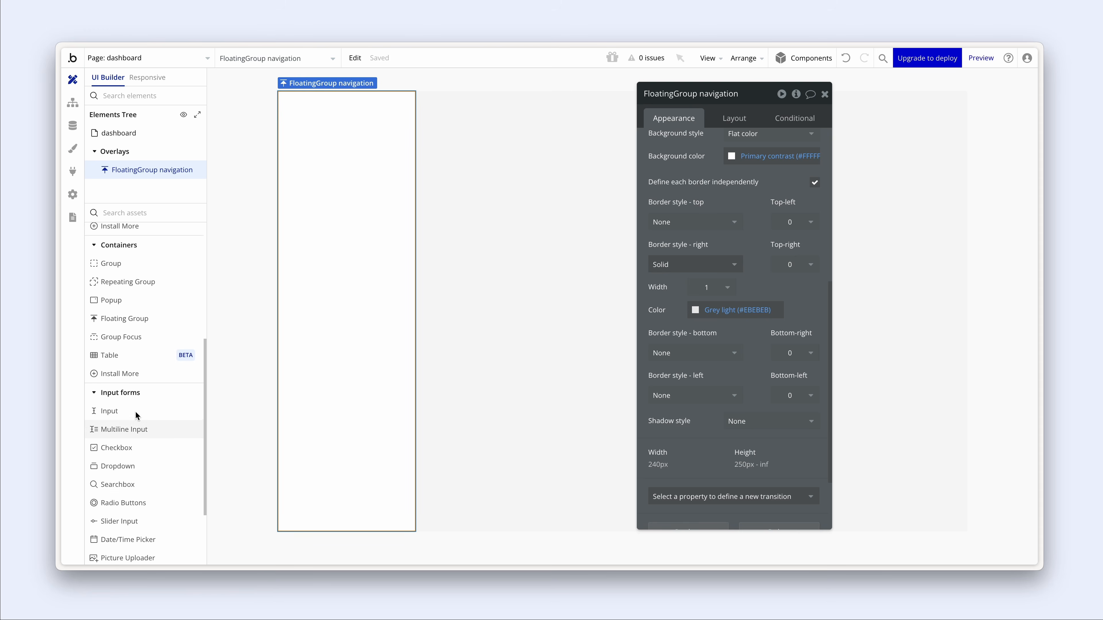
# - Place a second Floating Group on the page and name it 'FloatingGroup header'
pyautogui.click(142, 457)
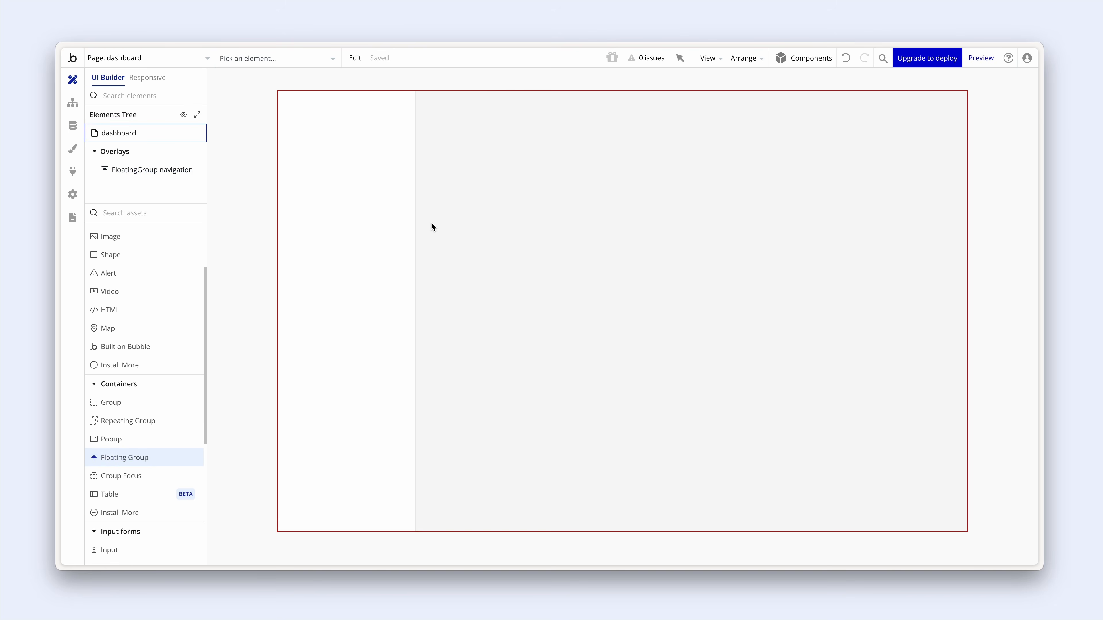
pyautogui.click(443, 204)
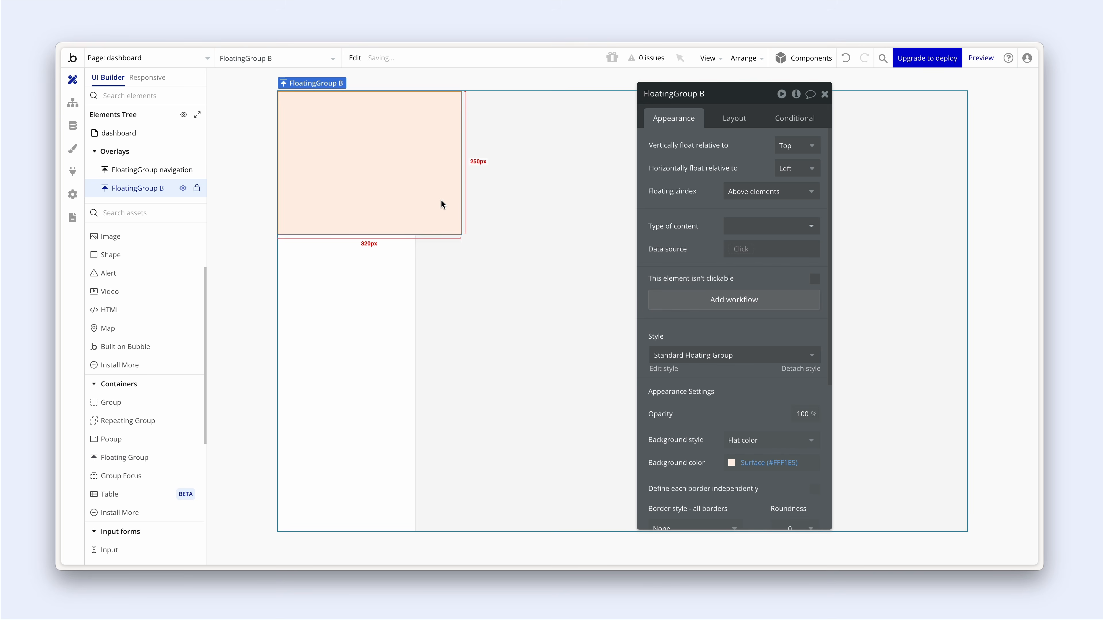
pyautogui.click(699, 96)
pyautogui.click(710, 97)
pyautogui.click(703, 97)
pyautogui.click(703, 96)
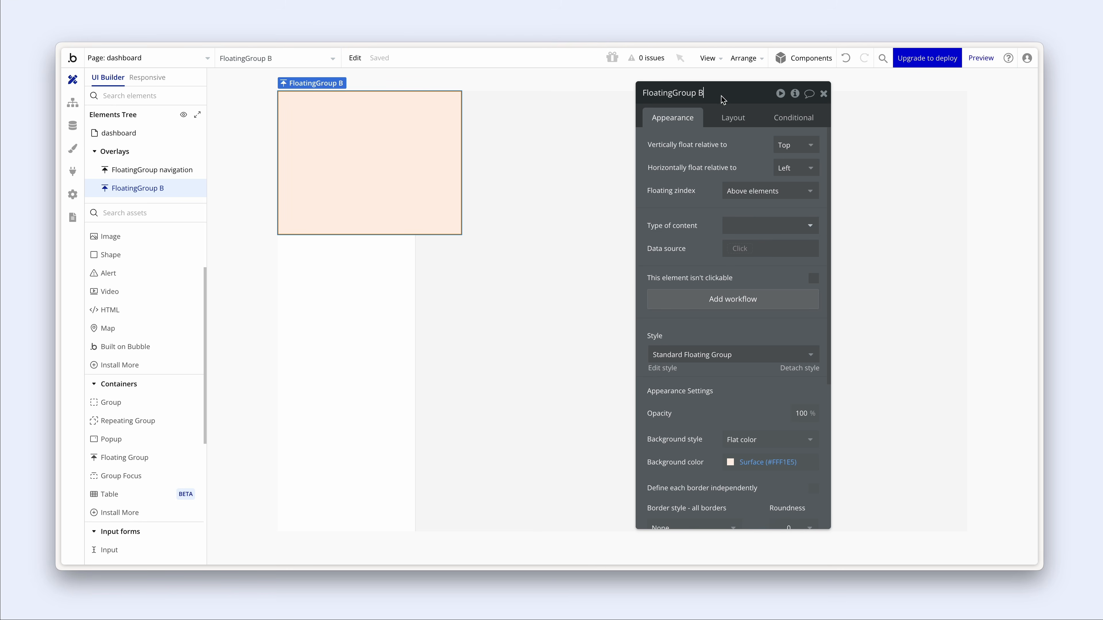
pyautogui.press('BackSpace')
pyautogui.write('header')
pyautogui.click(704, 183)
# - Set the header's background colour to Primary contrast (white)
pyautogui.scroll(-5, 703, 184)
pyautogui.click(719, 273)
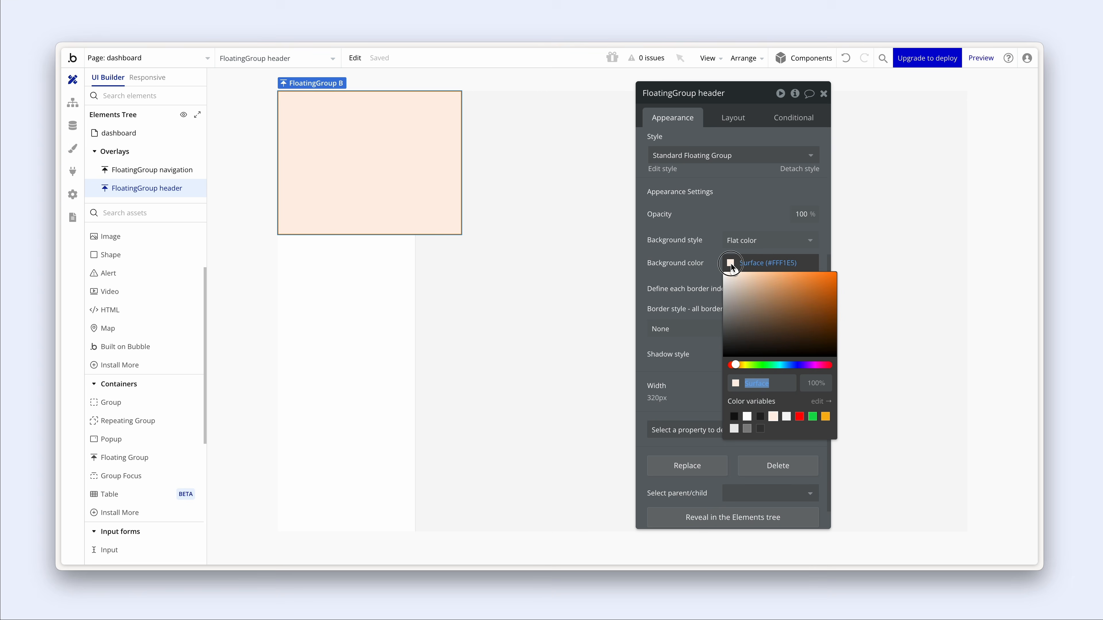
pyautogui.click(747, 416)
pyautogui.click(699, 363)
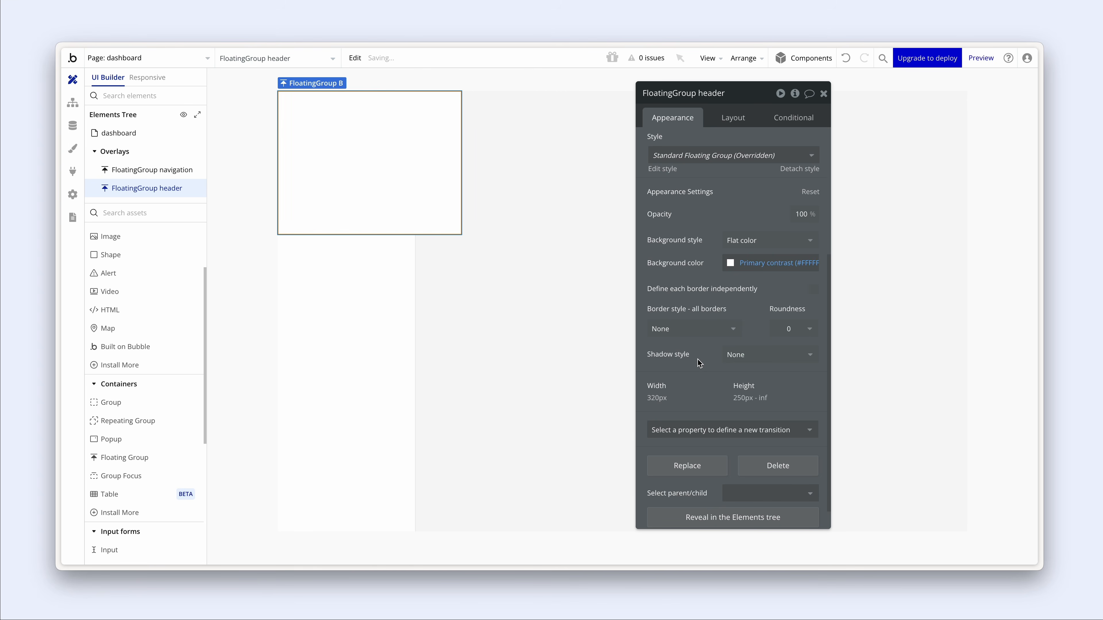
# - Edit the shared floating group style so its default background is Primary contrast
pyautogui.scroll(5, 697, 360)
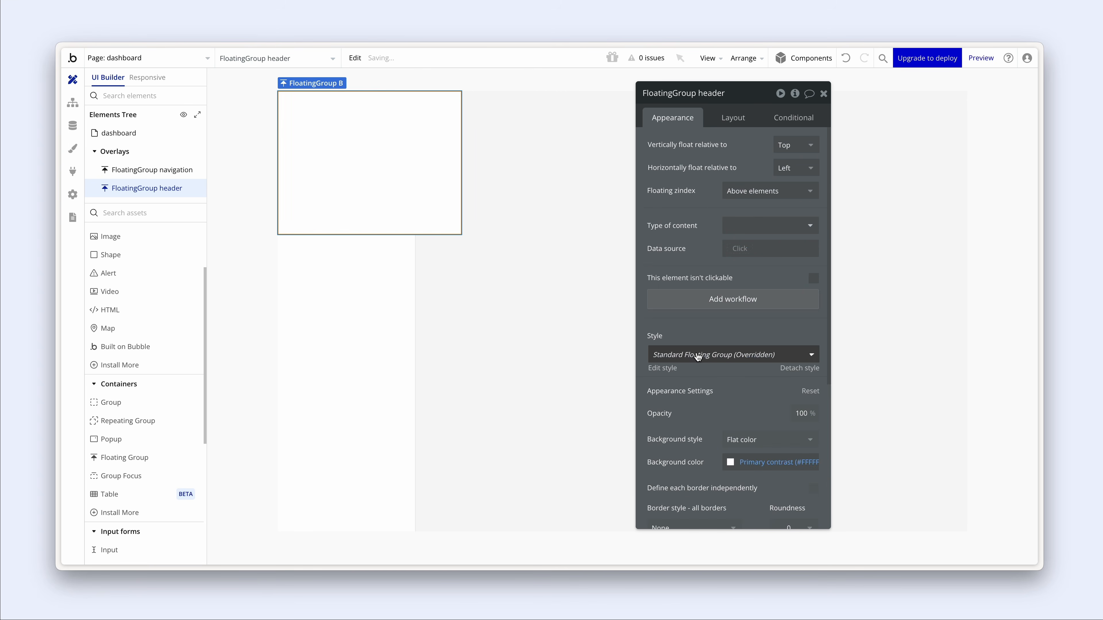
pyautogui.click(662, 369)
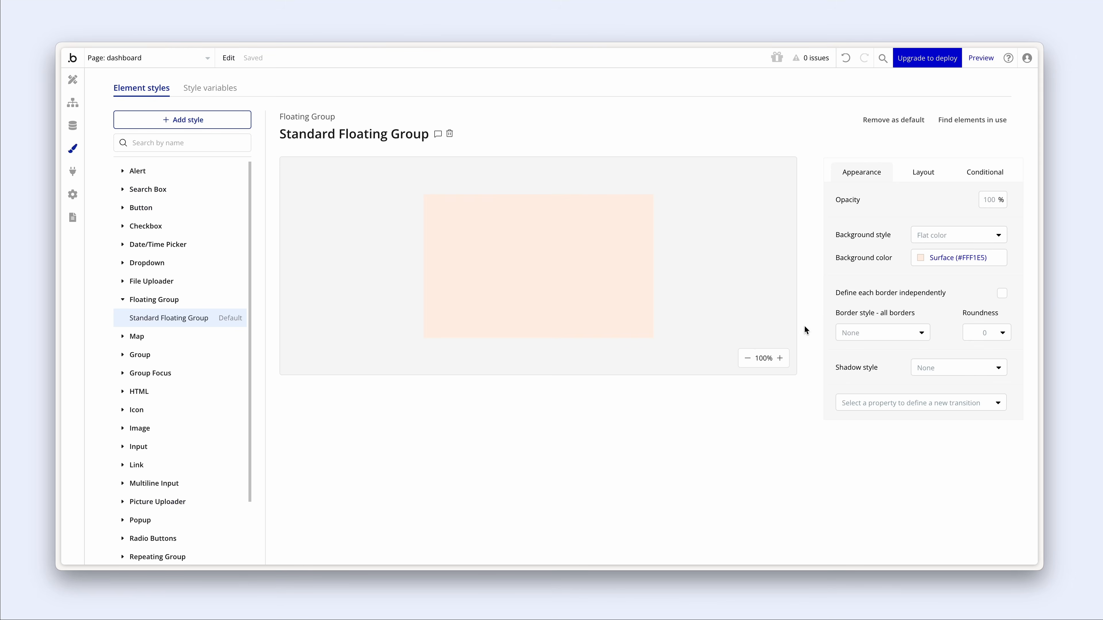
pyautogui.click(920, 257)
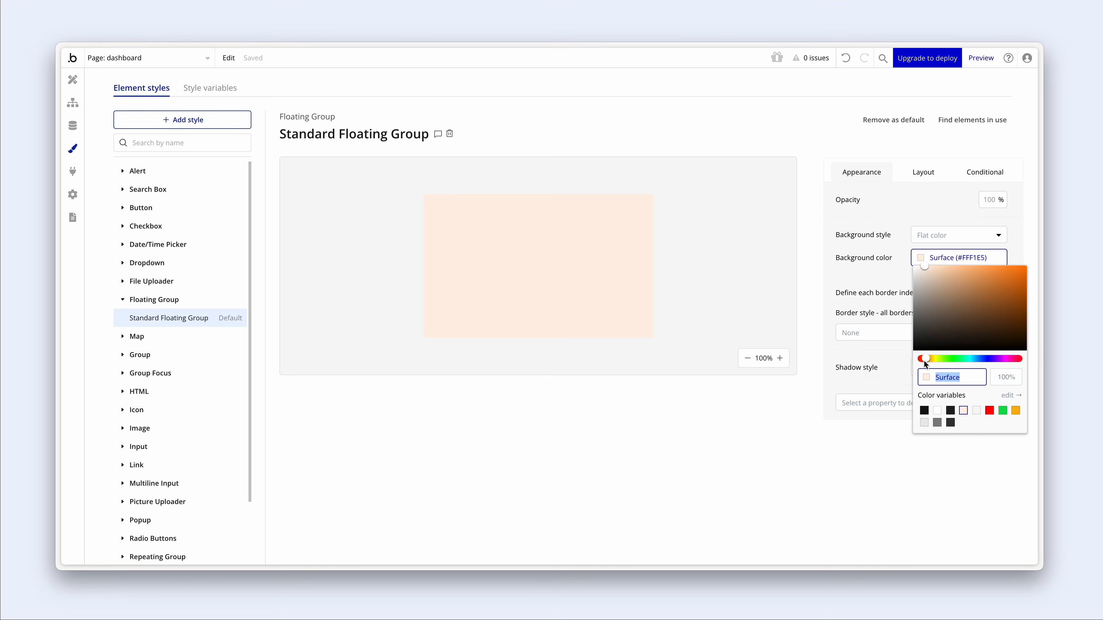
pyautogui.click(937, 411)
pyautogui.click(888, 312)
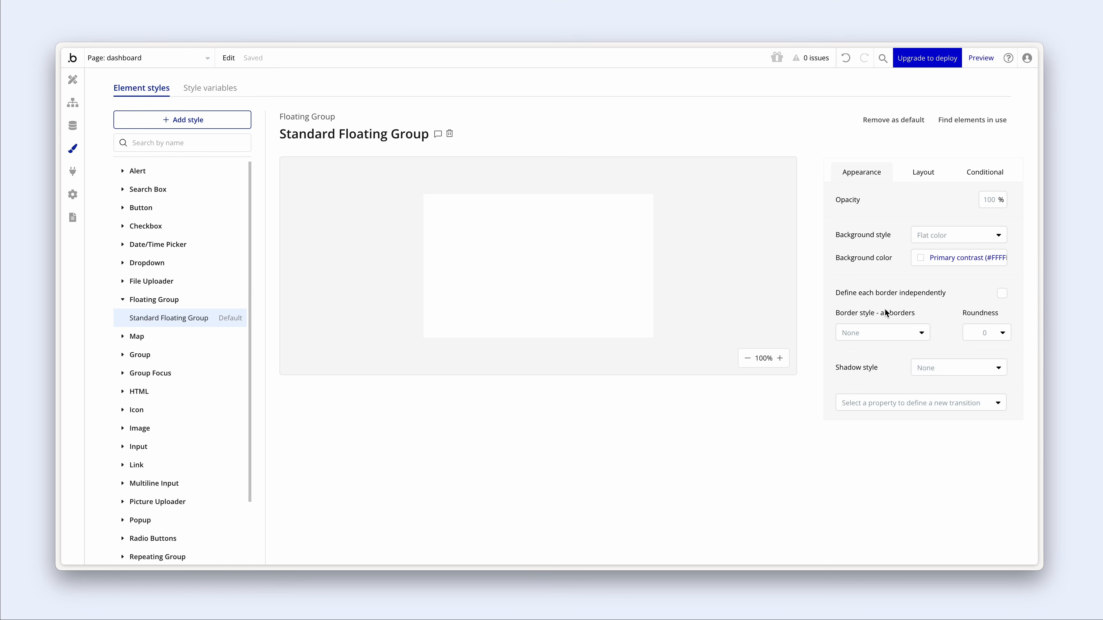
pyautogui.click(81, 81)
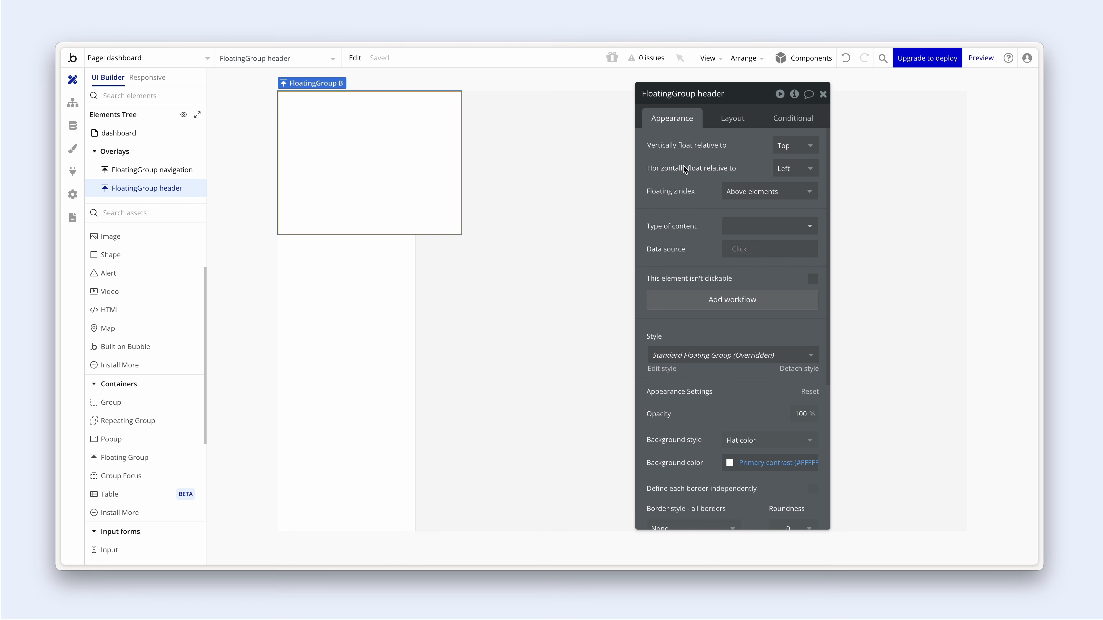
# - Give the header a fixed 80 px height, uncheck fixed width and set minimum width to 0
pyautogui.click(732, 119)
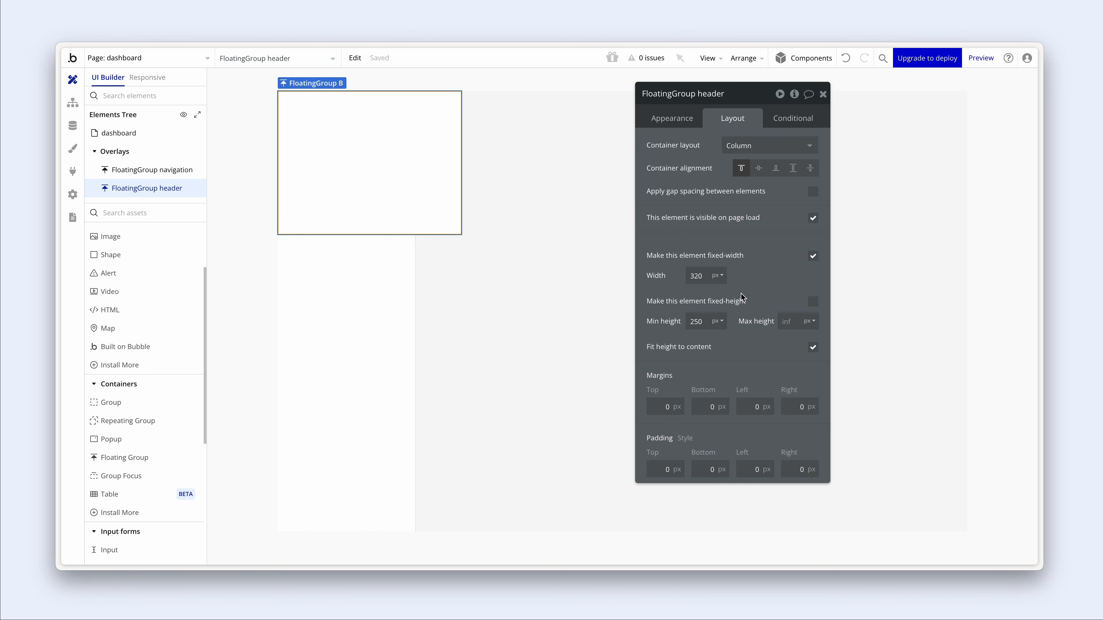
pyautogui.click(813, 302)
pyautogui.moveTo(709, 325); pyautogui.dragTo(680, 323)
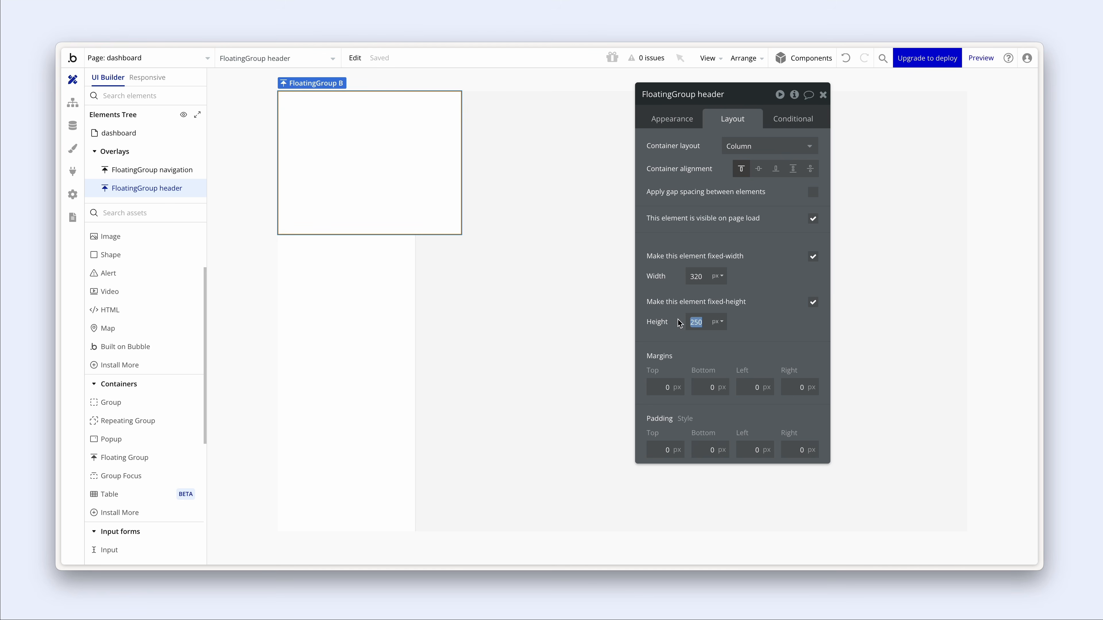
pyautogui.write('80')
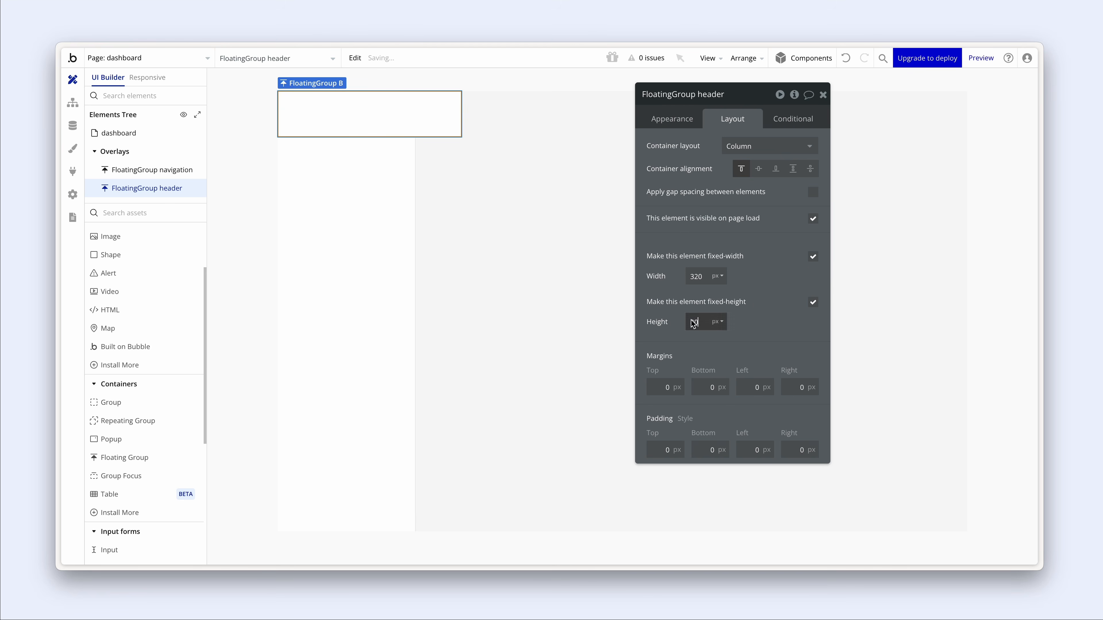
pyautogui.click(813, 256)
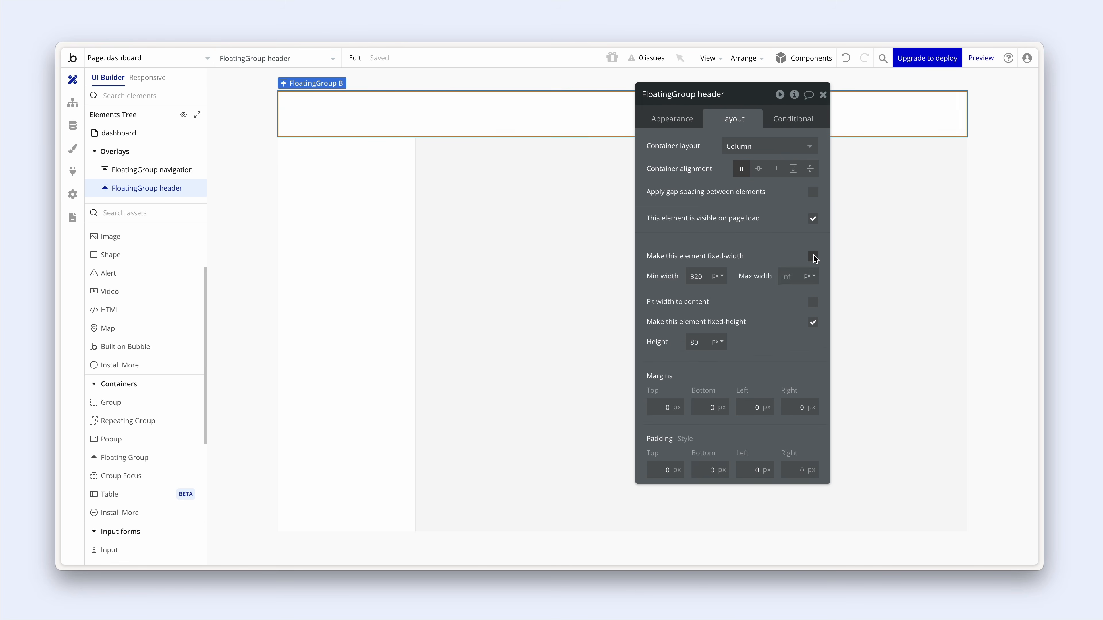
pyautogui.moveTo(709, 278); pyautogui.dragTo(677, 281)
pyautogui.write('0')
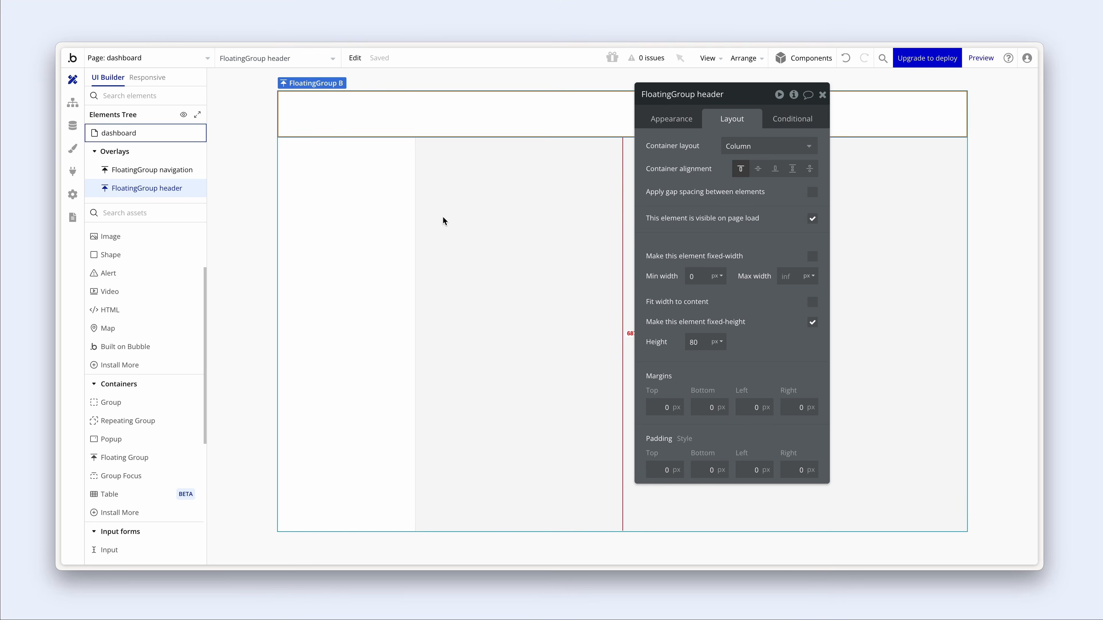
pyautogui.click(382, 190)
pyautogui.click(467, 125)
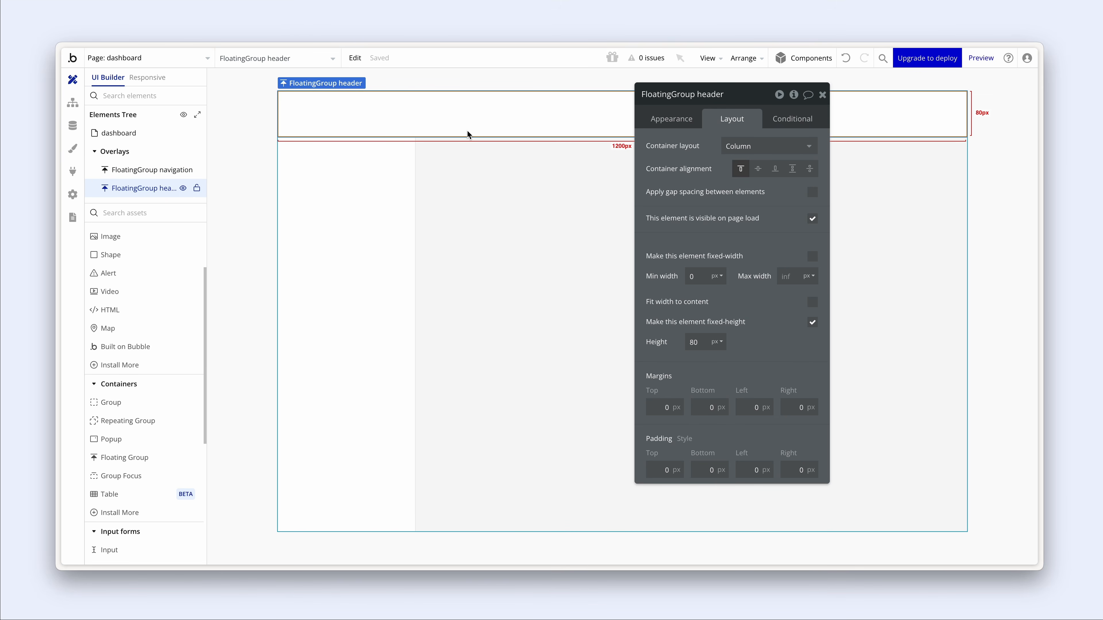
pyautogui.click(672, 122)
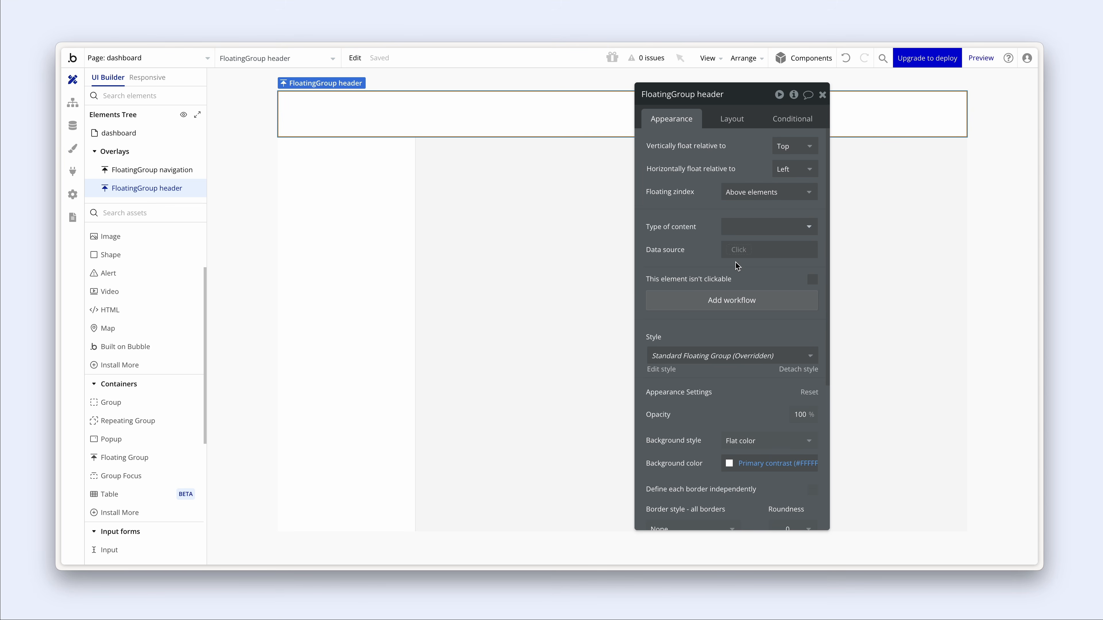
# - Give the header a solid light grey bottom border, with each border side defined independently
pyautogui.scroll(-5, 736, 263)
pyautogui.scroll(-1, 733, 264)
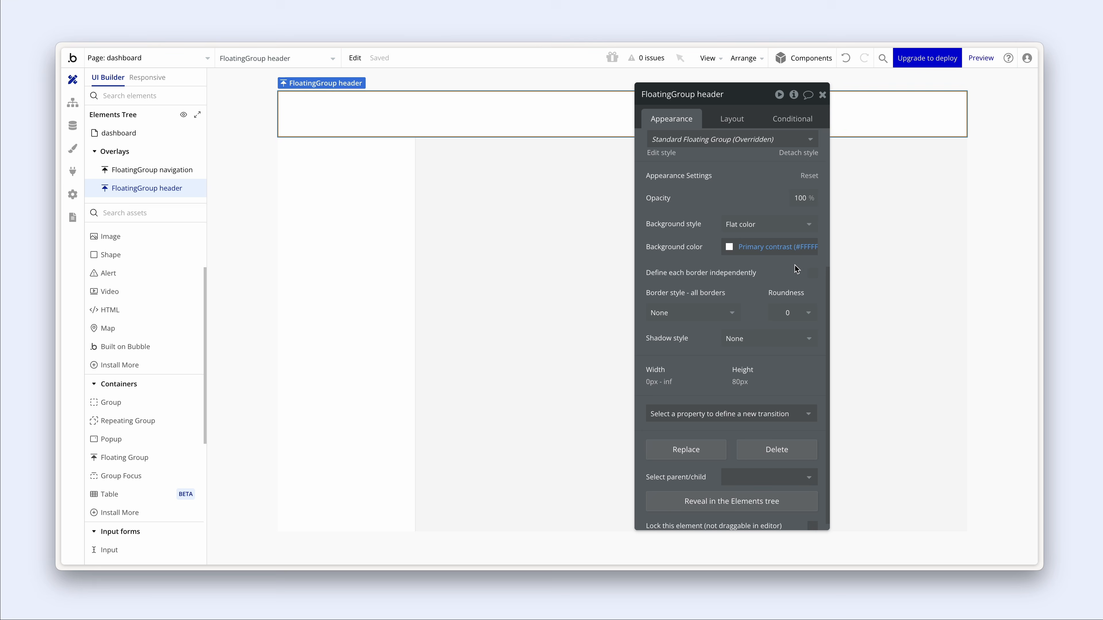
pyautogui.click(812, 274)
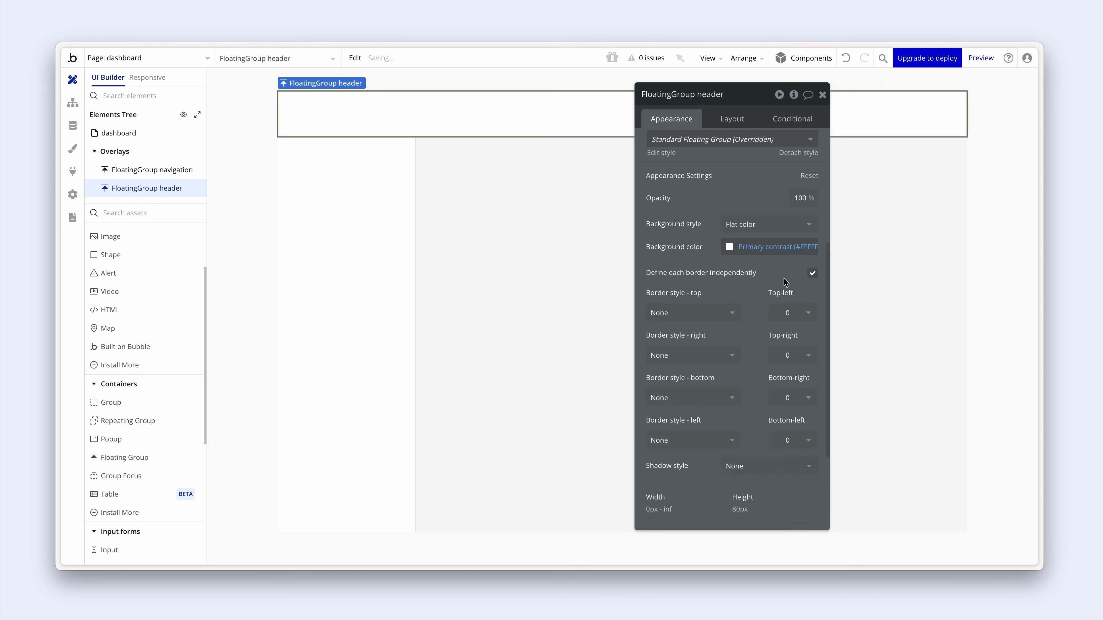
pyautogui.scroll(-2, 768, 278)
pyautogui.click(696, 316)
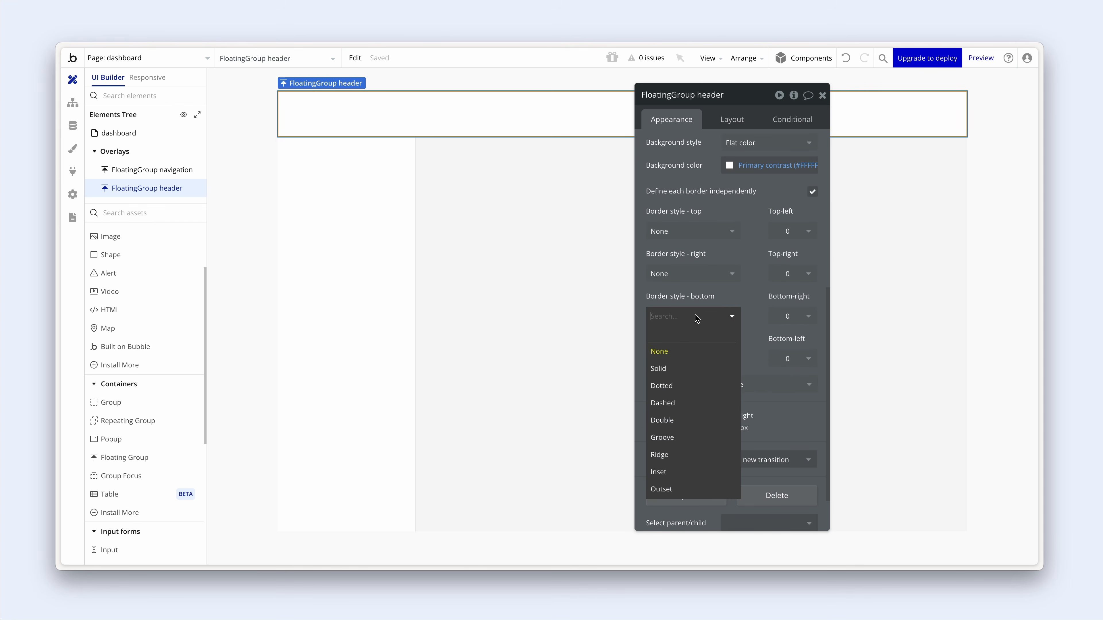
pyautogui.click(696, 370)
pyautogui.scroll(-1, 703, 306)
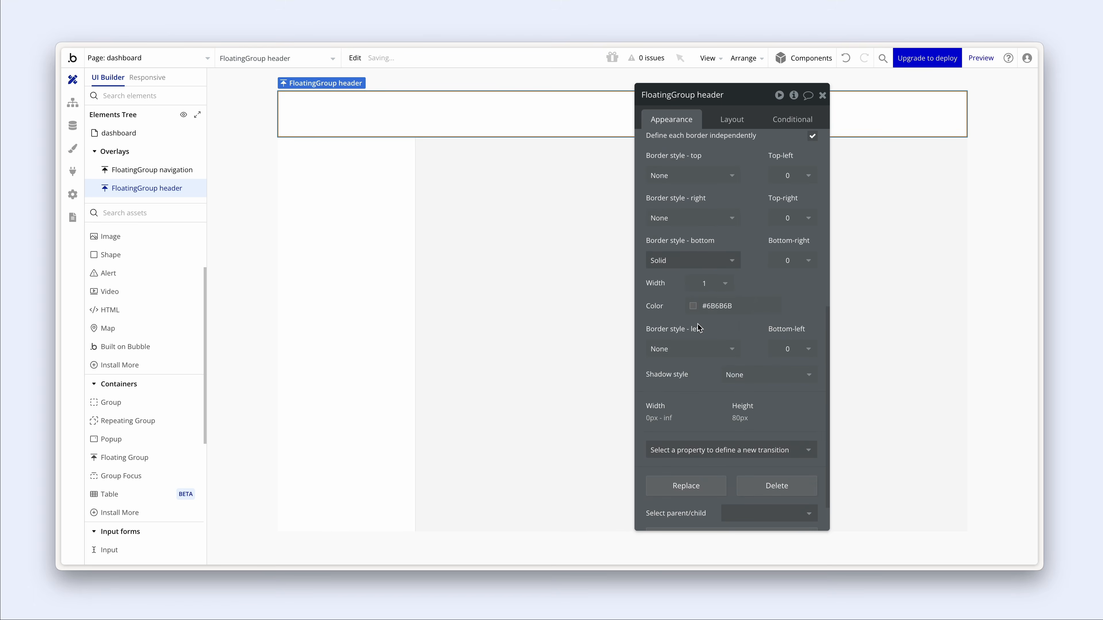
pyautogui.click(701, 306)
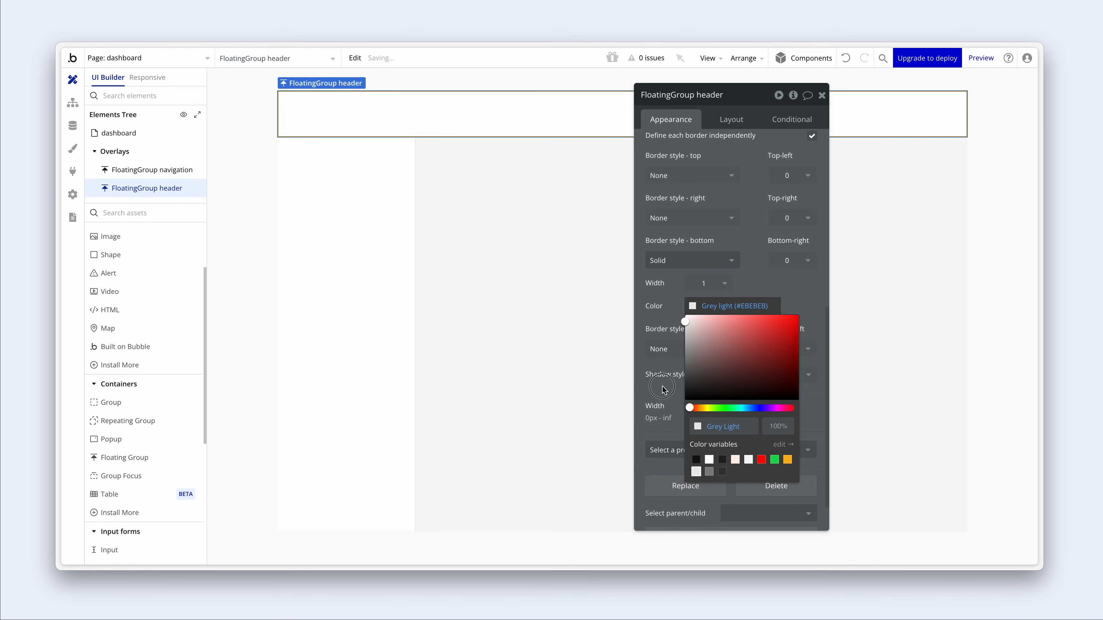
pyautogui.click(696, 472)
# - Set the header floating group's left margin to 240 px so it starts beside the navigation
pyautogui.click(595, 356)
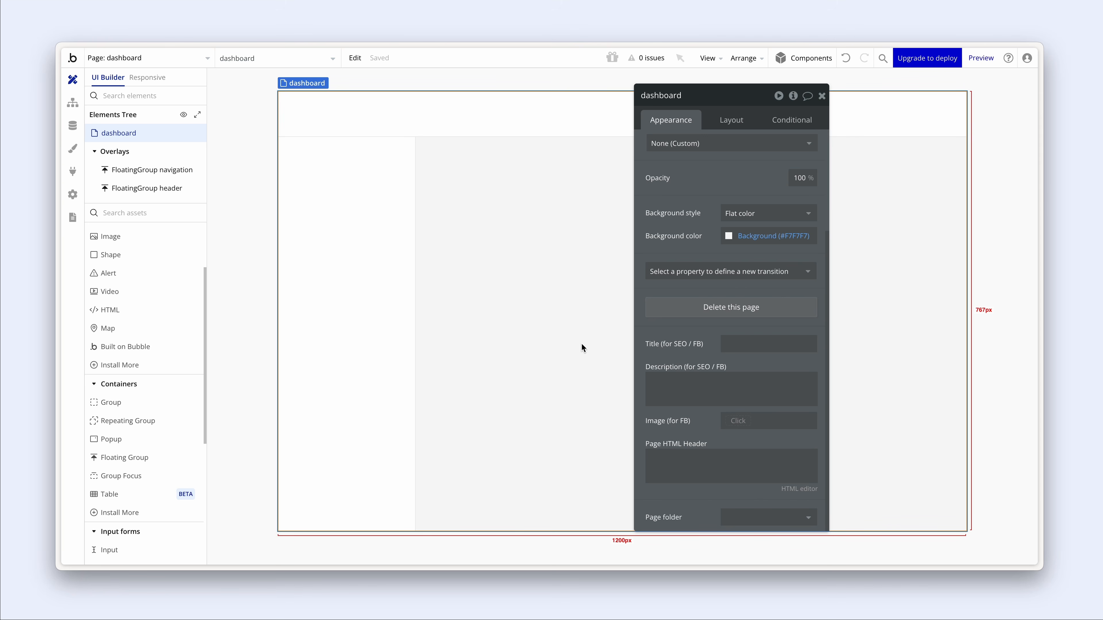
pyautogui.click(512, 123)
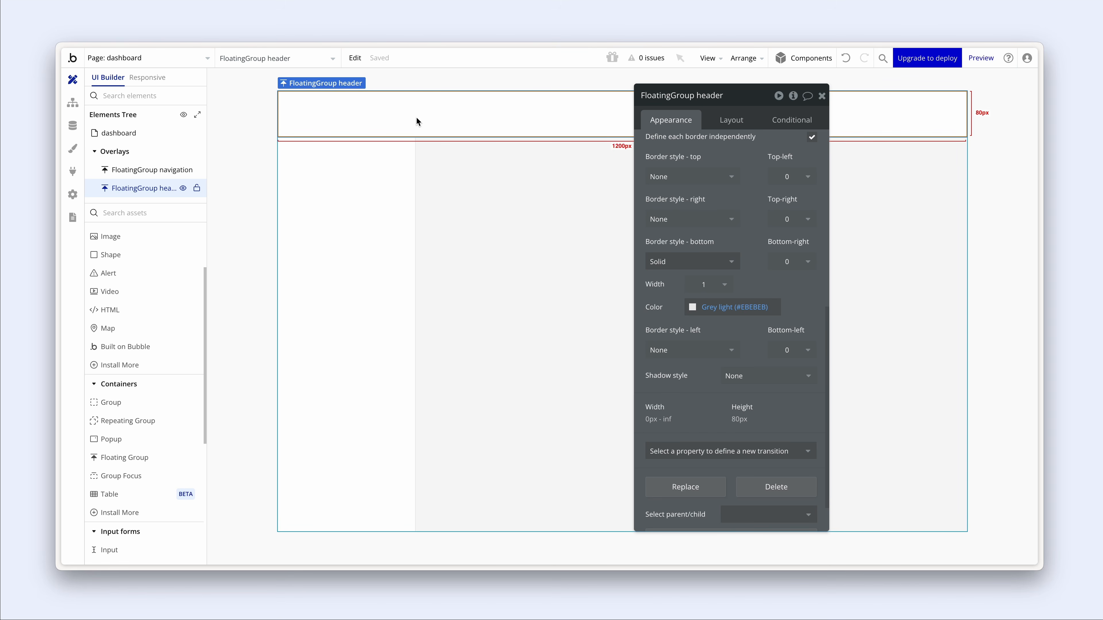
pyautogui.click(388, 174)
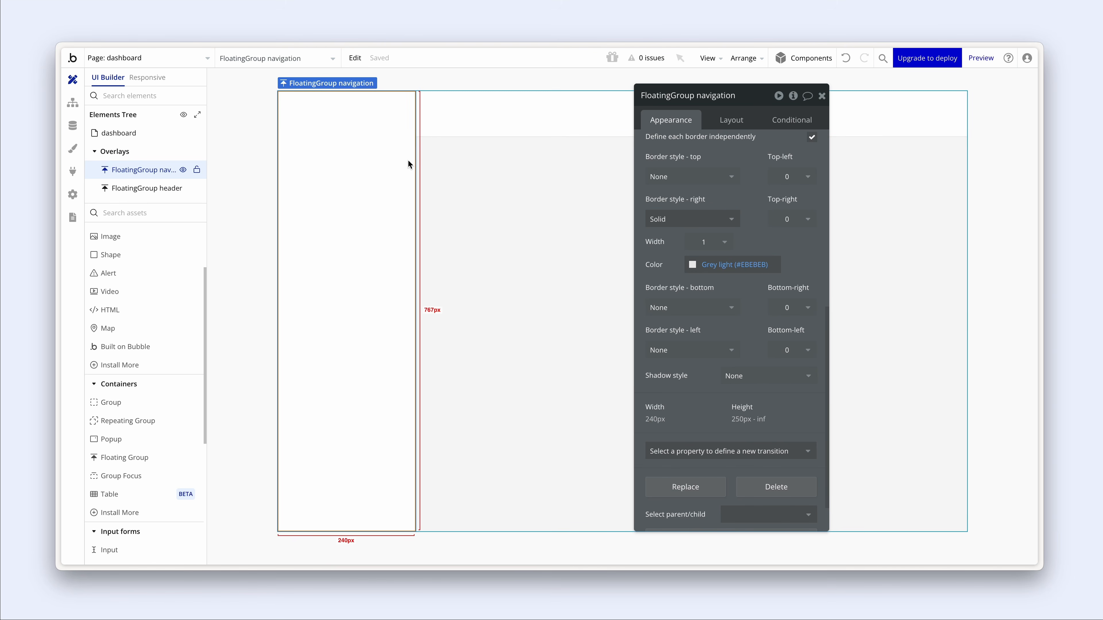
pyautogui.click(445, 128)
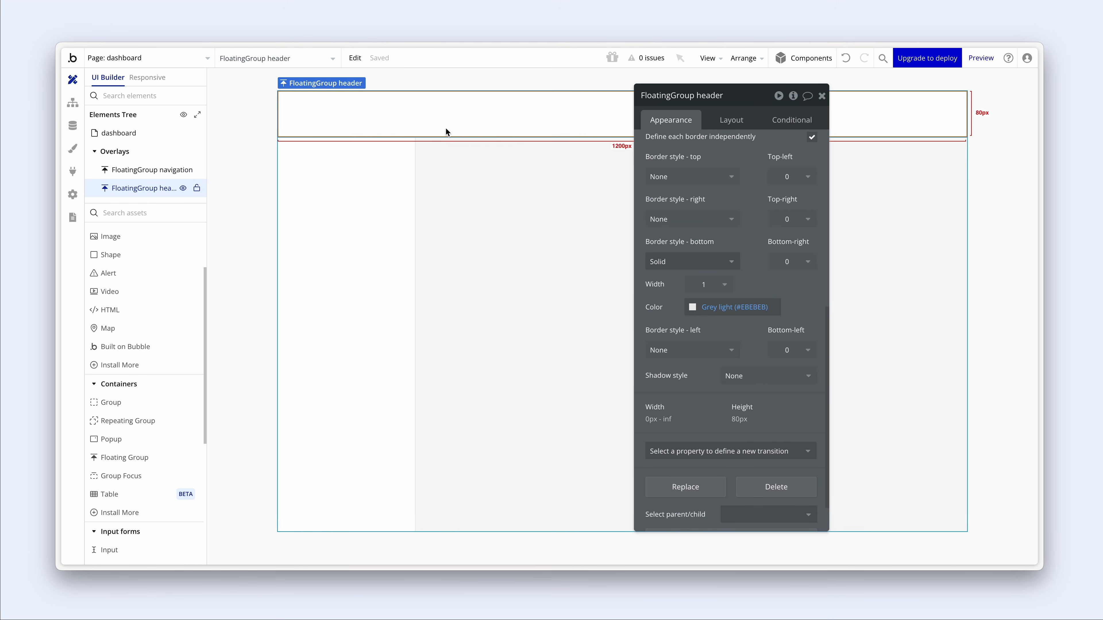
pyautogui.click(731, 123)
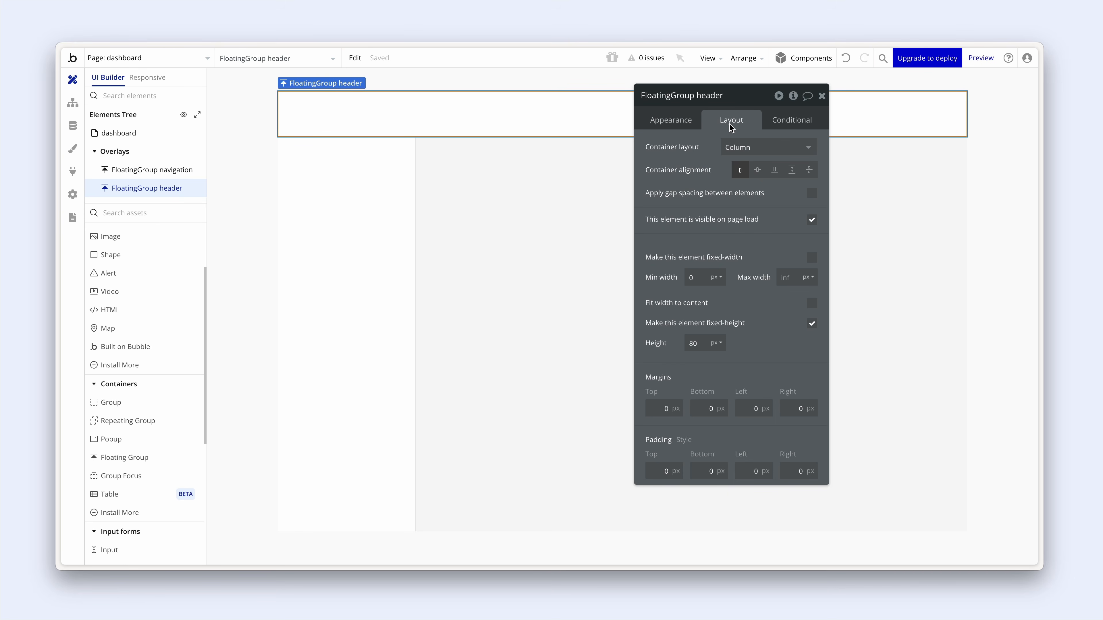
pyautogui.click(754, 406)
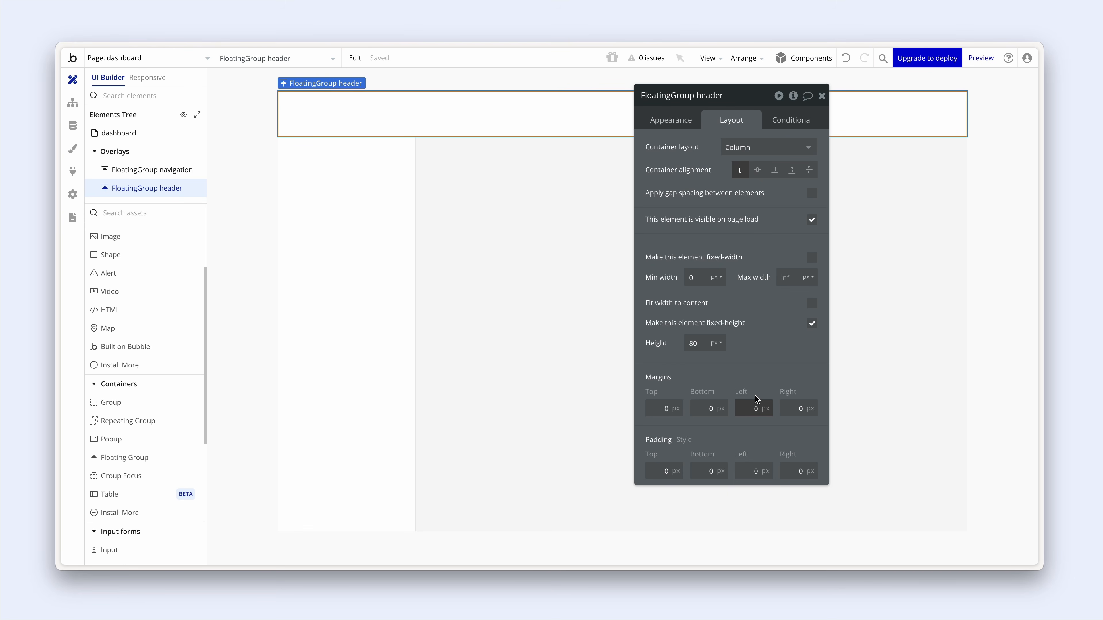
pyautogui.write('24')
pyautogui.press('Return')
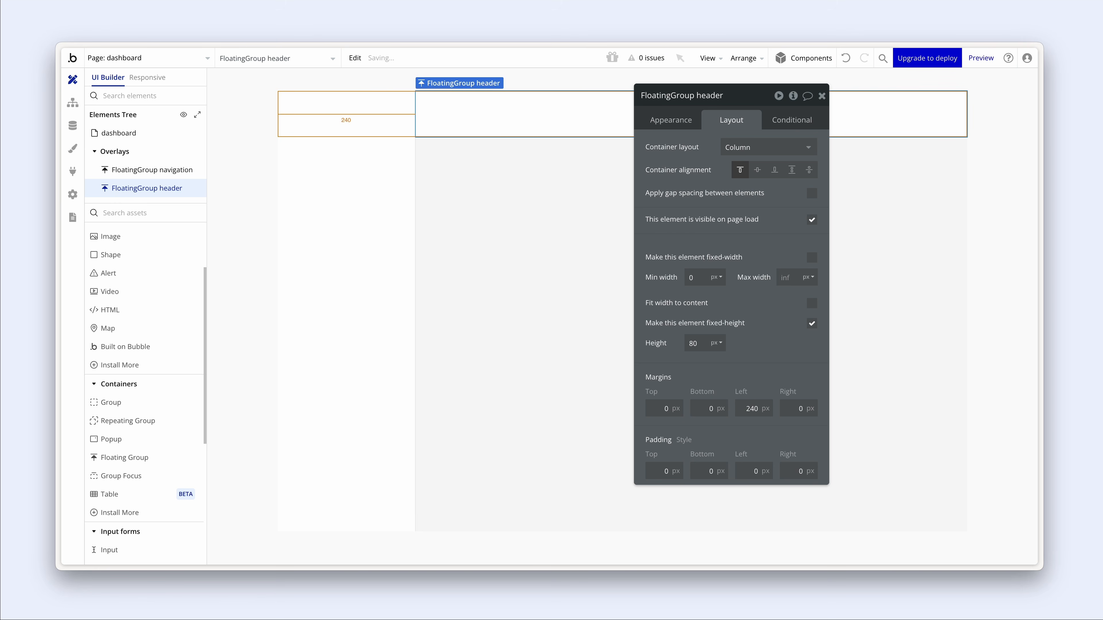
pyautogui.click(546, 256)
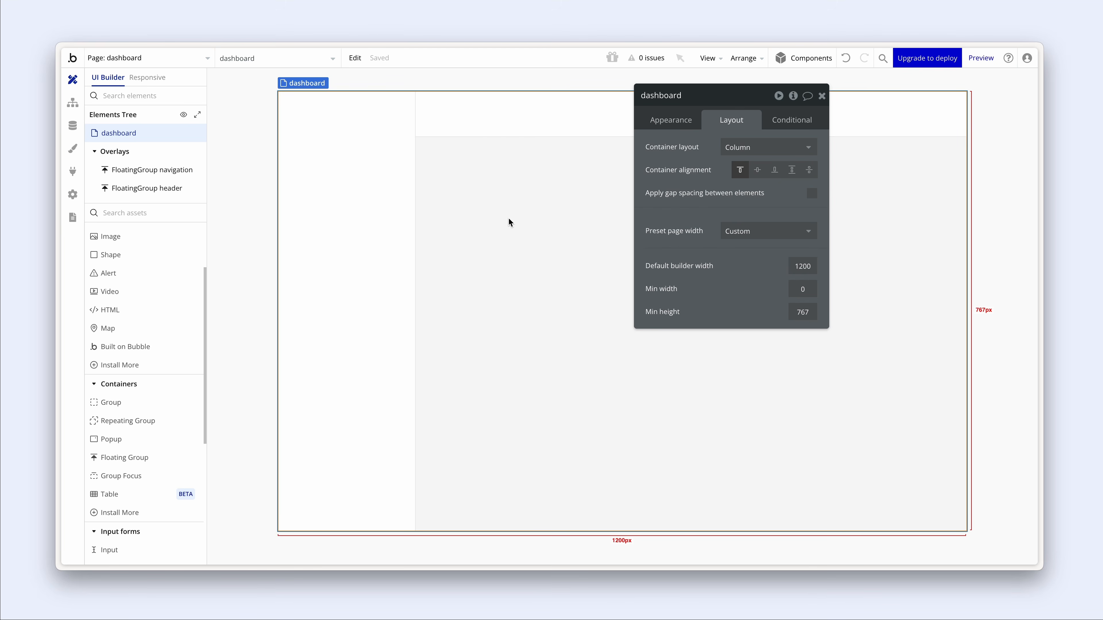
# - Switch to the demo editor window and return to its Design view
pyautogui.hotkey('alt', 'Tab')
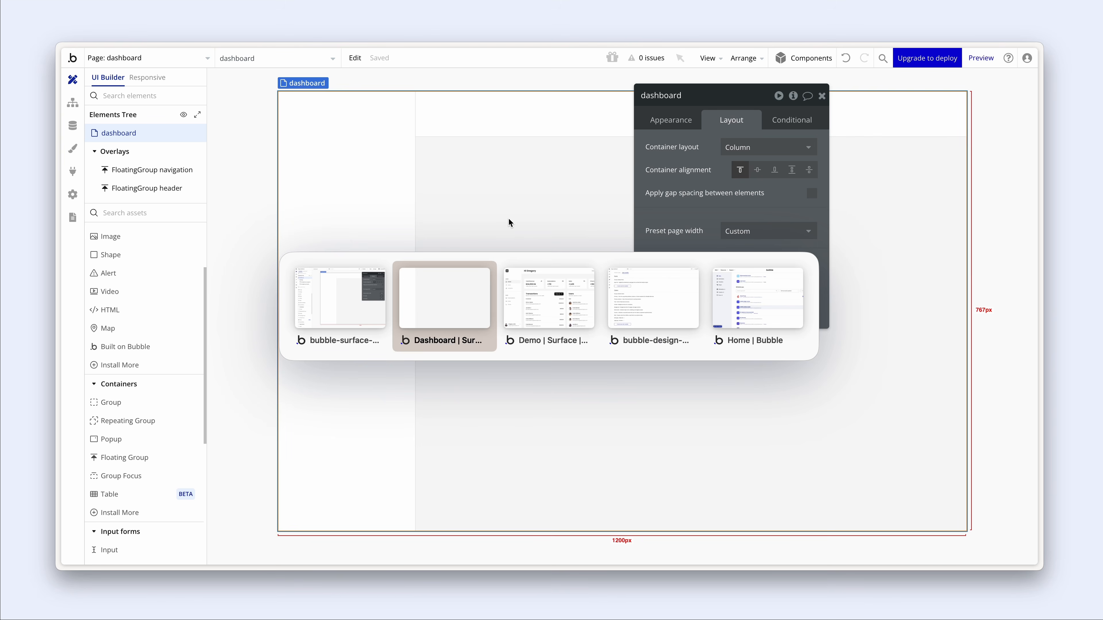
pyautogui.hotkey('alt', 'Tab')
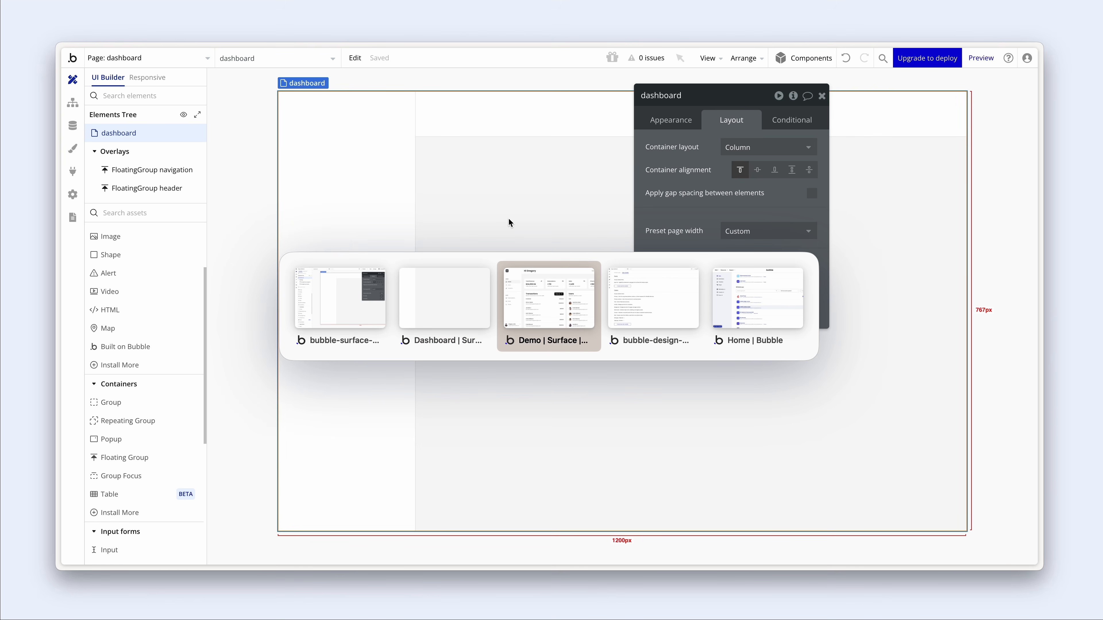
pyautogui.hotkey('alt', 'Tab')
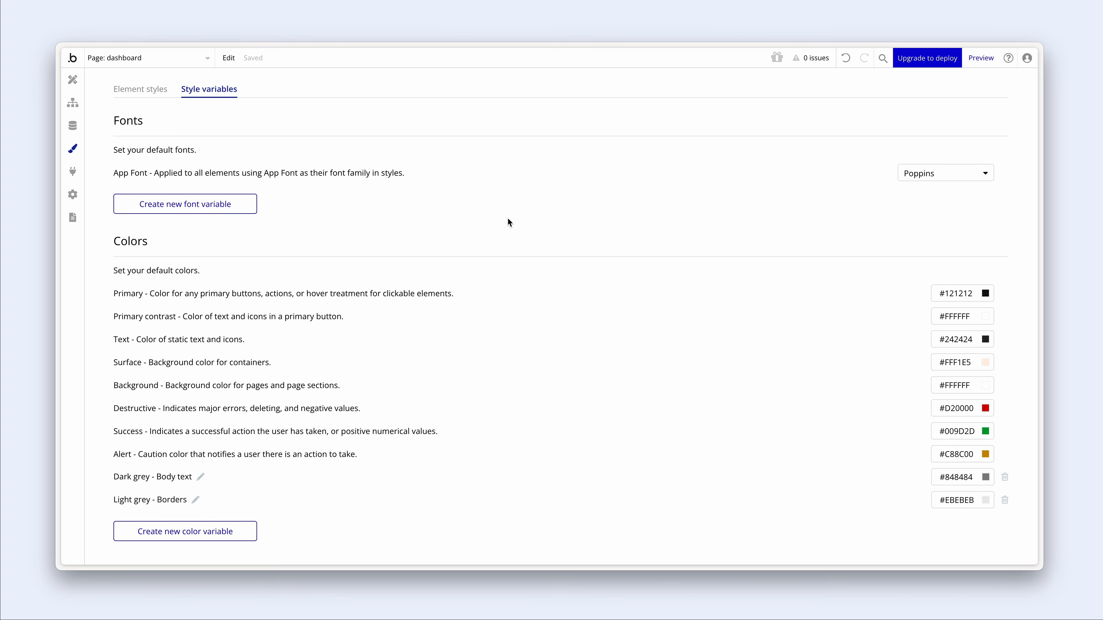
pyautogui.click(73, 80)
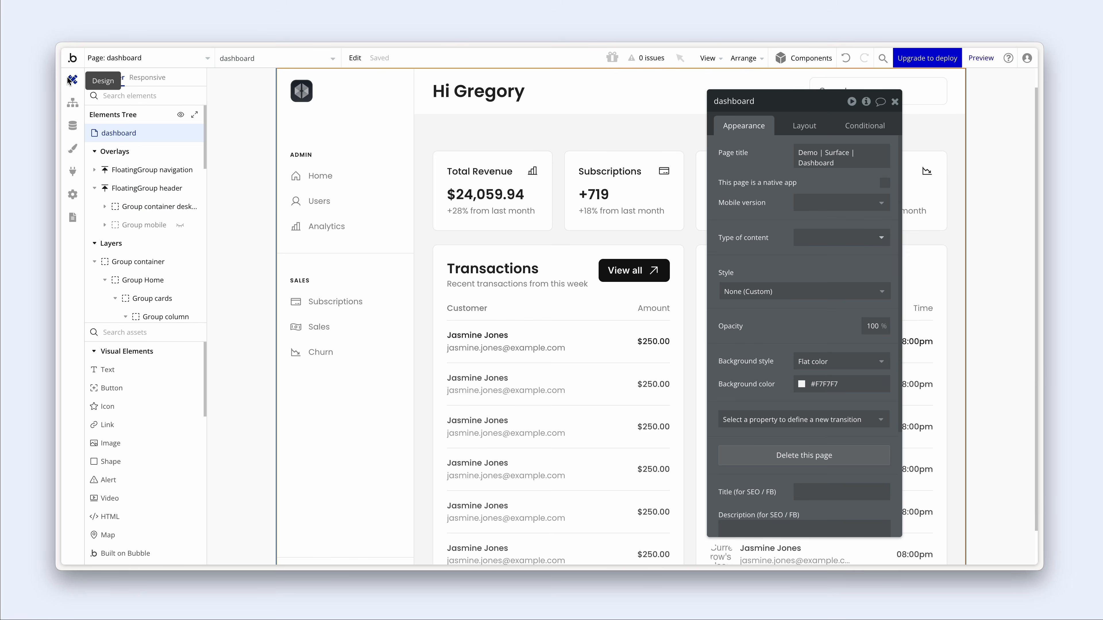
# - Select the demo's Group container, enlarging the elements tree to show its nested groups
pyautogui.click(429, 380)
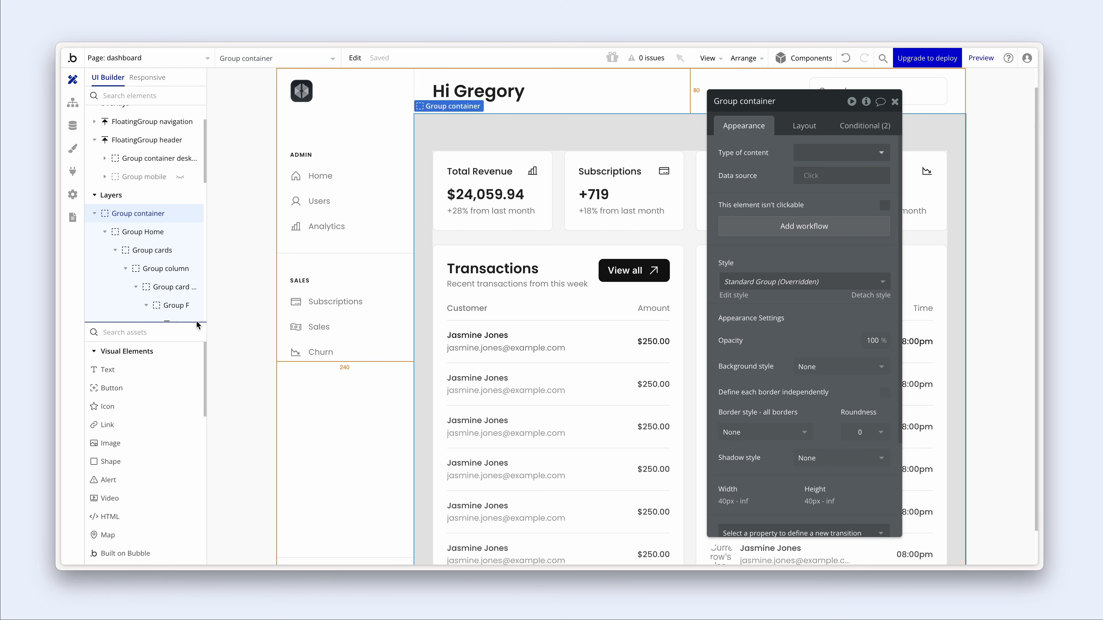
pyautogui.moveTo(196, 323); pyautogui.dragTo(202, 425)
pyautogui.moveTo(208, 362); pyautogui.dragTo(273, 352)
pyautogui.click(104, 233)
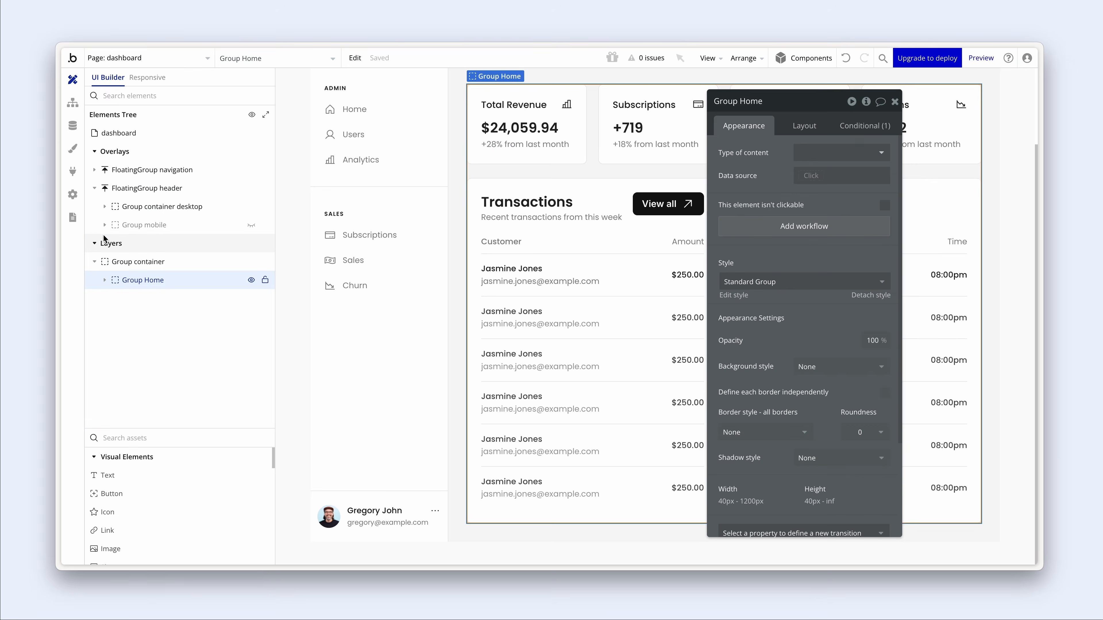
pyautogui.click(137, 261)
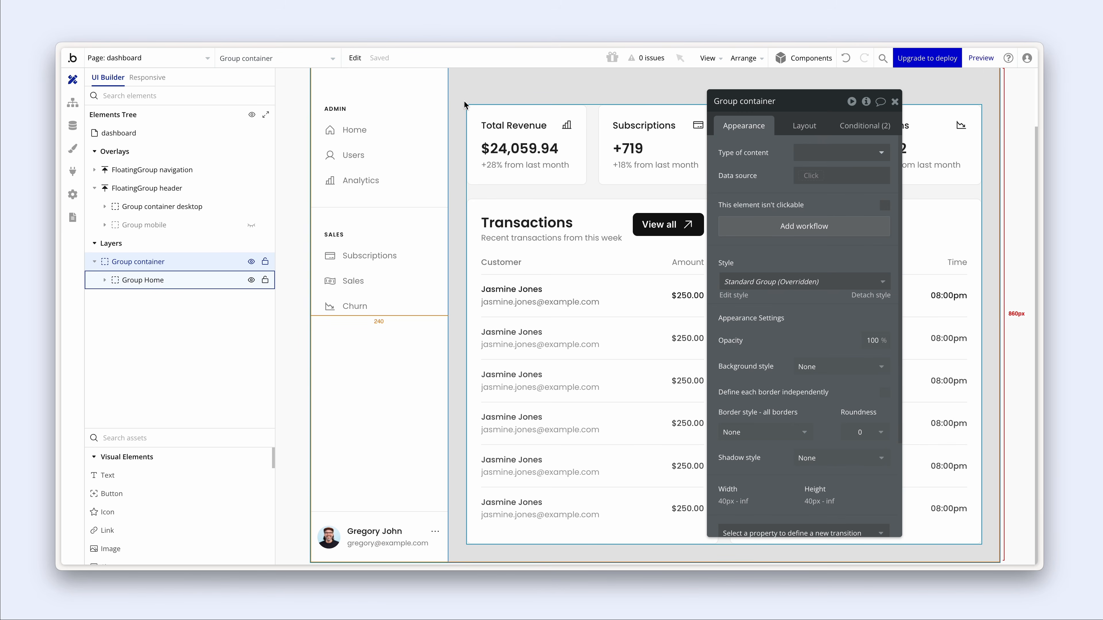
pyautogui.scroll(2, 465, 105)
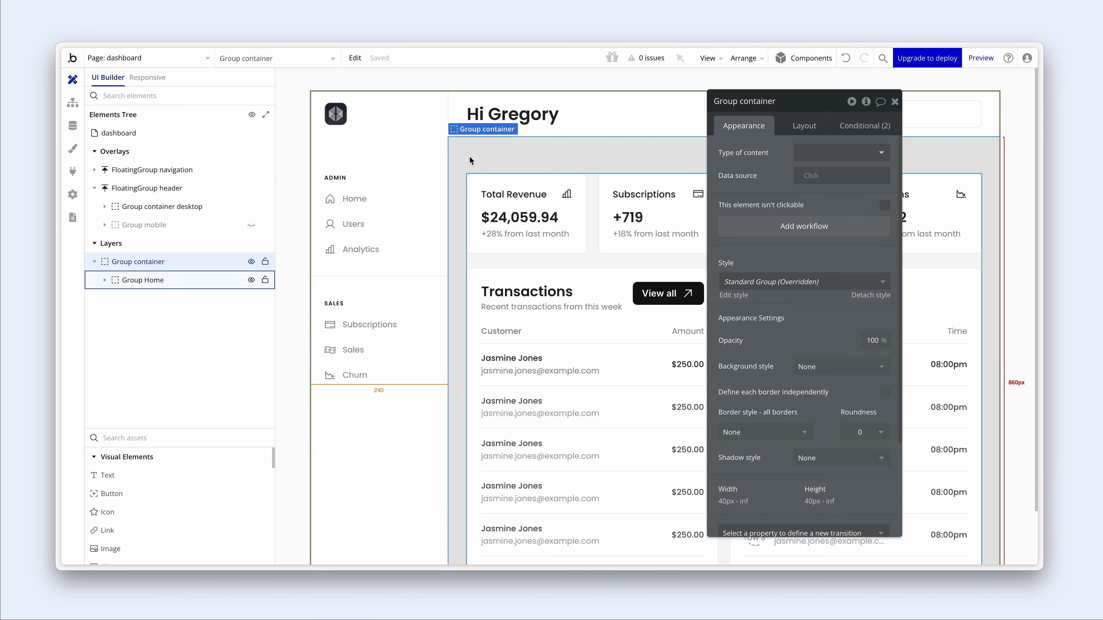
pyautogui.click(803, 130)
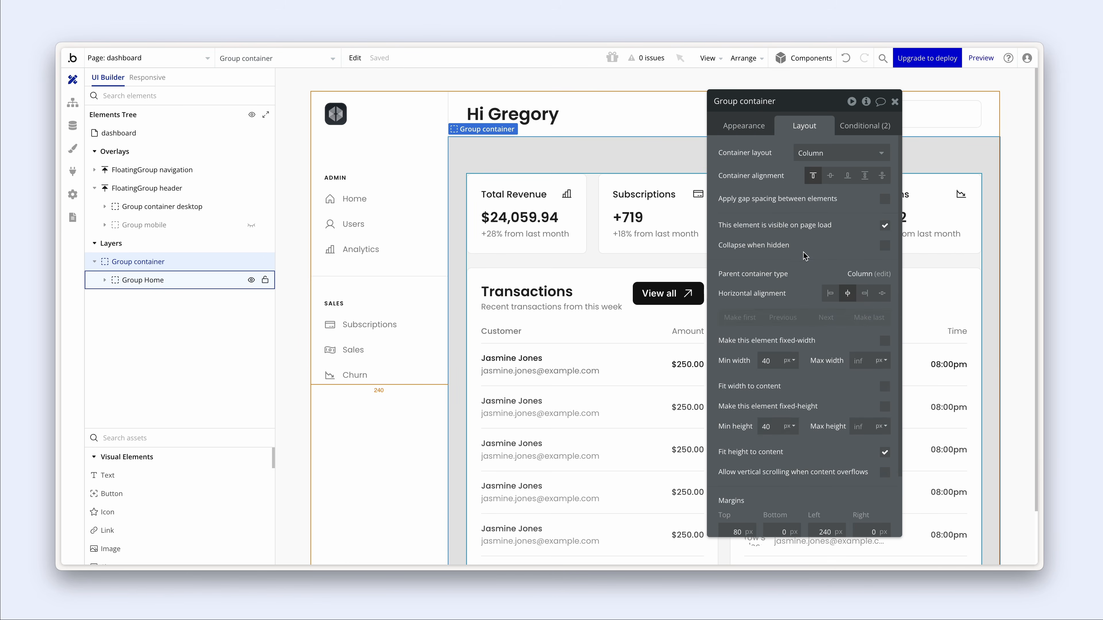
pyautogui.scroll(-2, 804, 256)
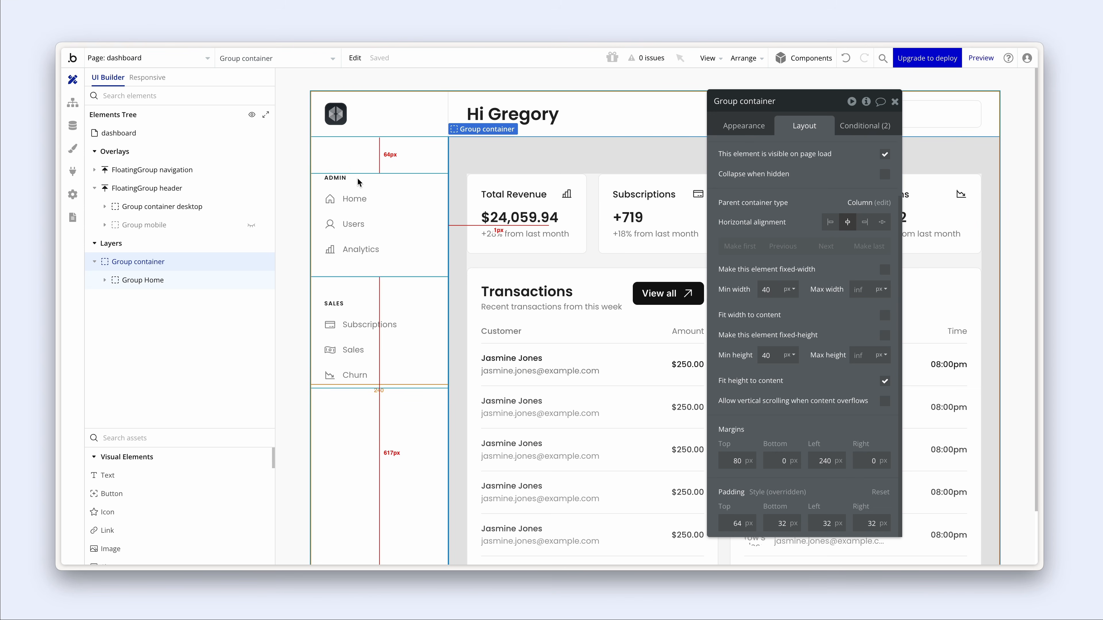
pyautogui.click(591, 189)
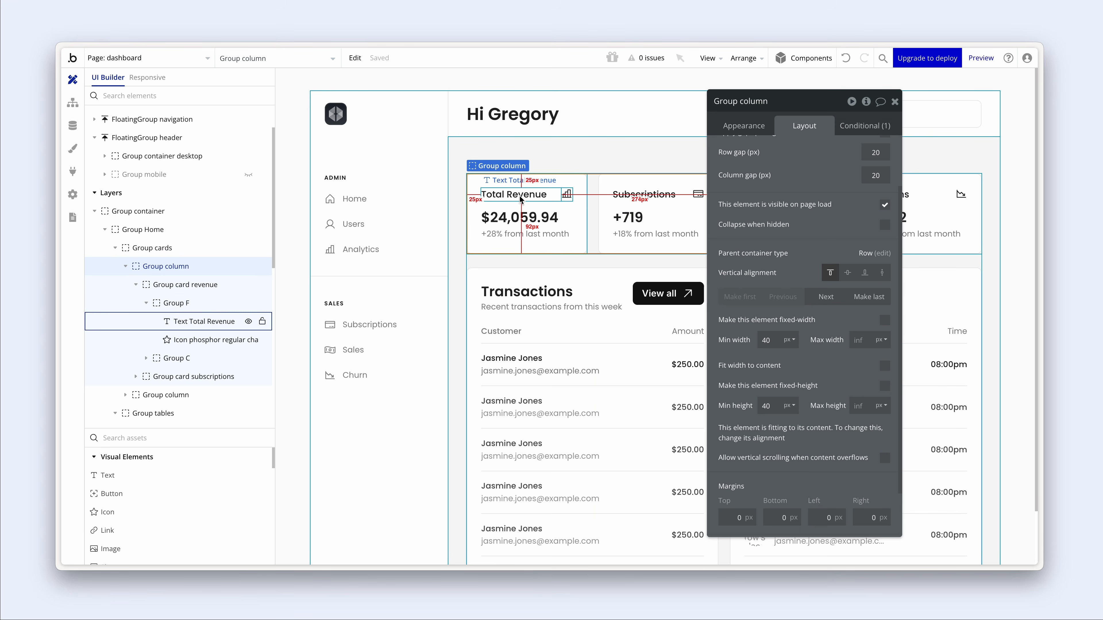
pyautogui.click(510, 155)
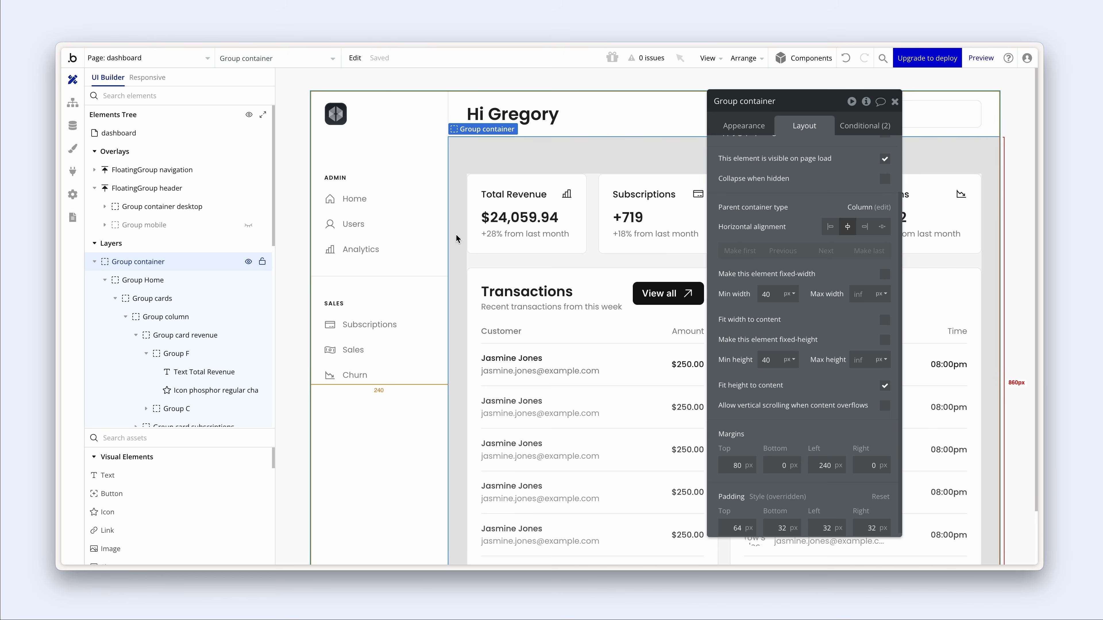
# - Inspect the layouts of Group Home, its Home and Users tab groups, Group column and Group tables
pyautogui.click(482, 255)
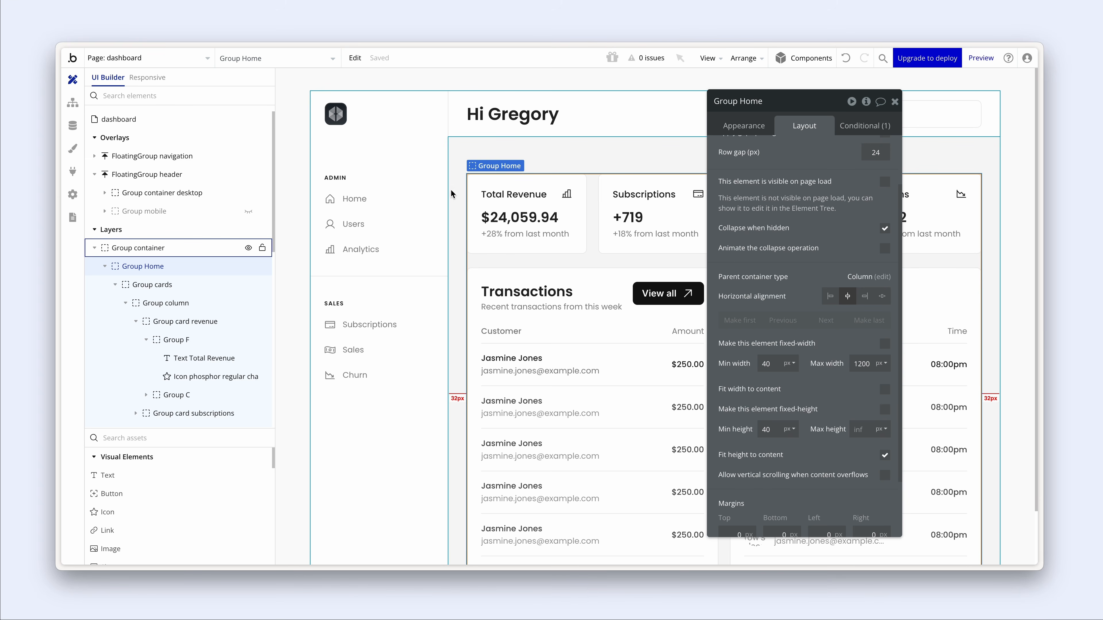
pyautogui.click(401, 200)
pyautogui.click(401, 218)
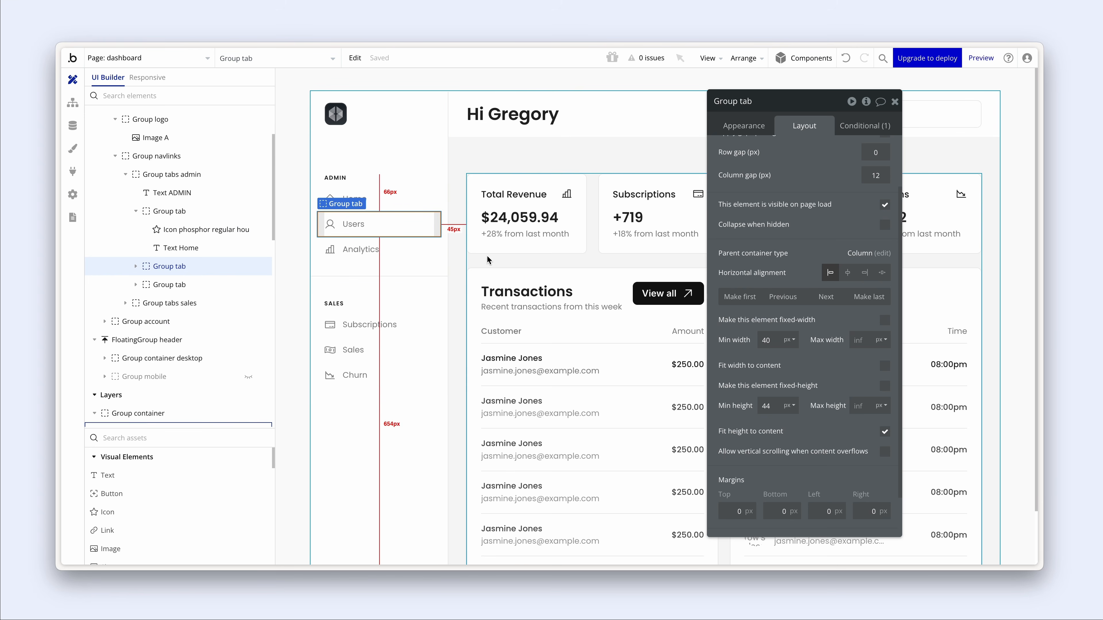
pyautogui.click(496, 261)
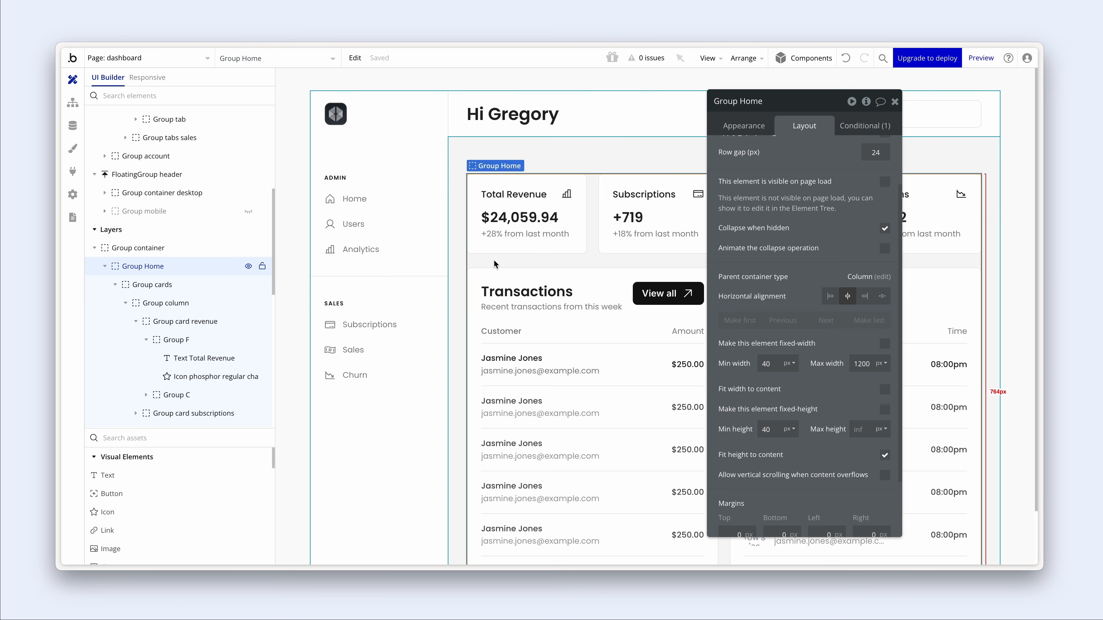
pyautogui.click(593, 232)
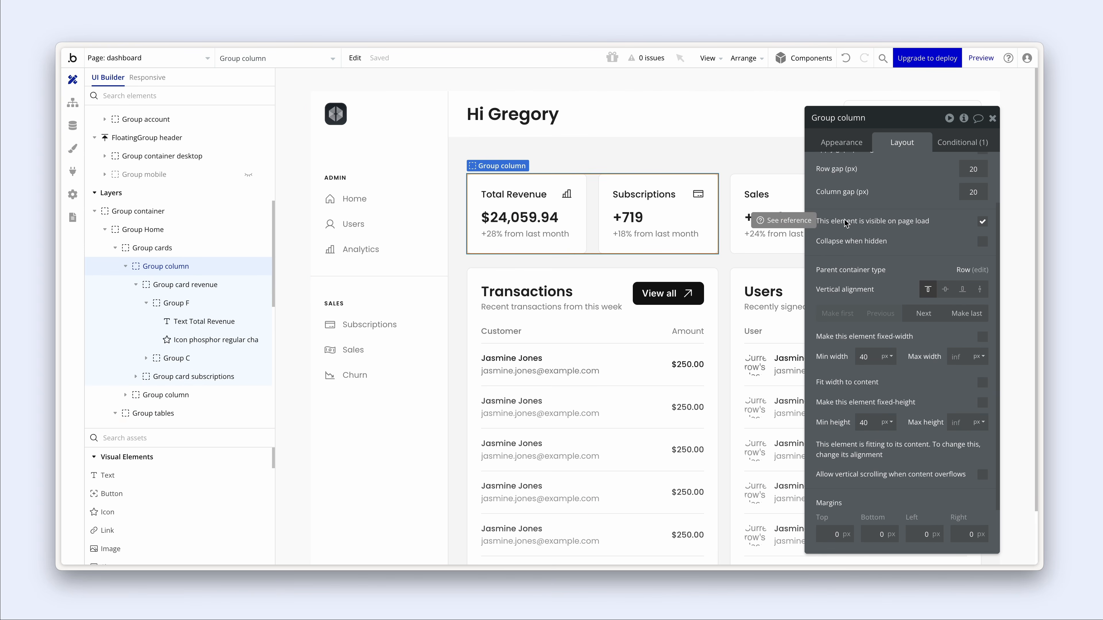
pyautogui.click(724, 301)
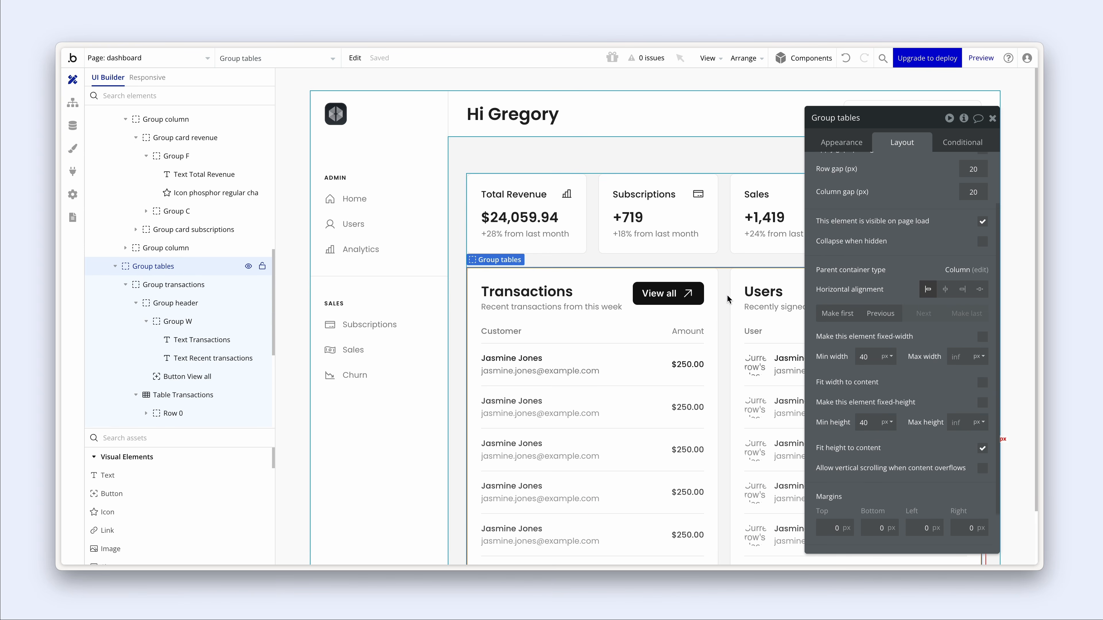
pyautogui.click(728, 266)
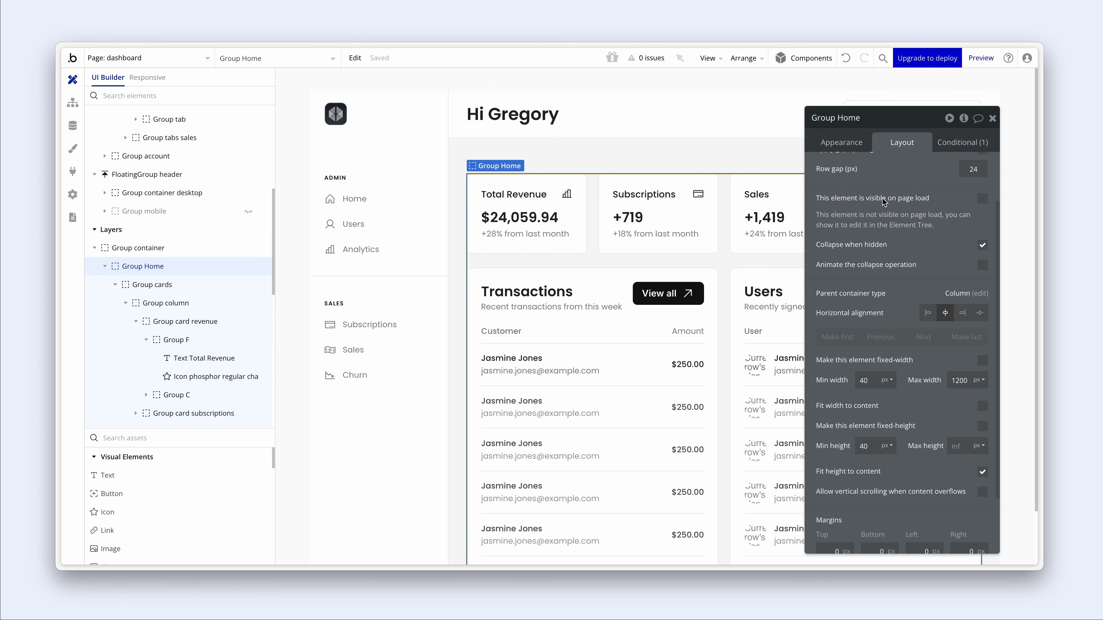
# - Review the Group column and Group cards layouts, then go back to the dashboard being built
pyautogui.scroll(1, 882, 203)
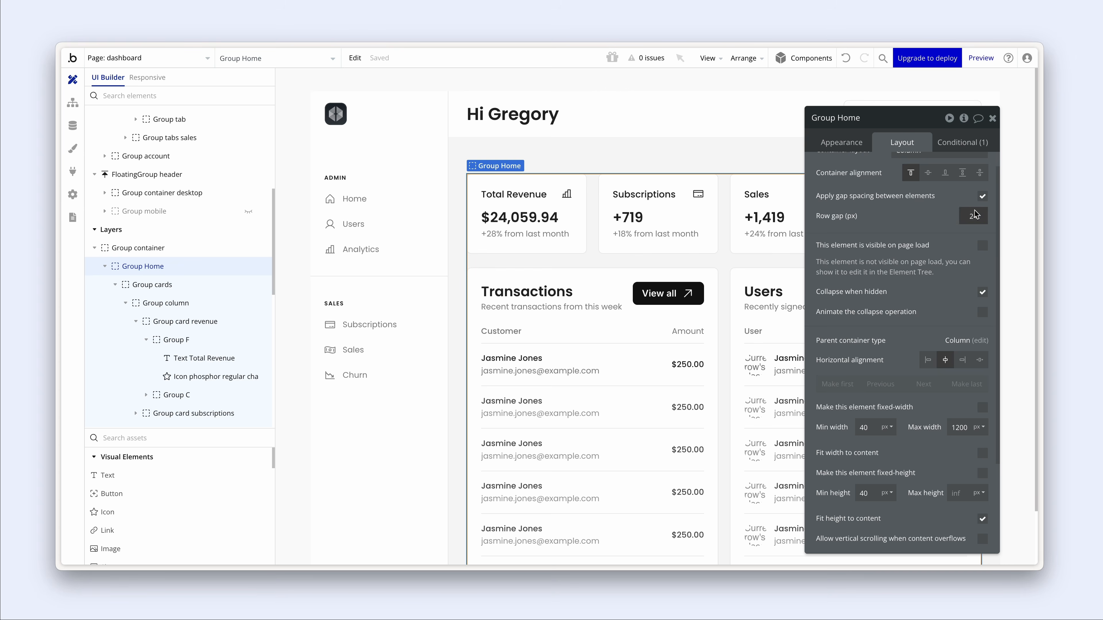
pyautogui.scroll(-3, 946, 217)
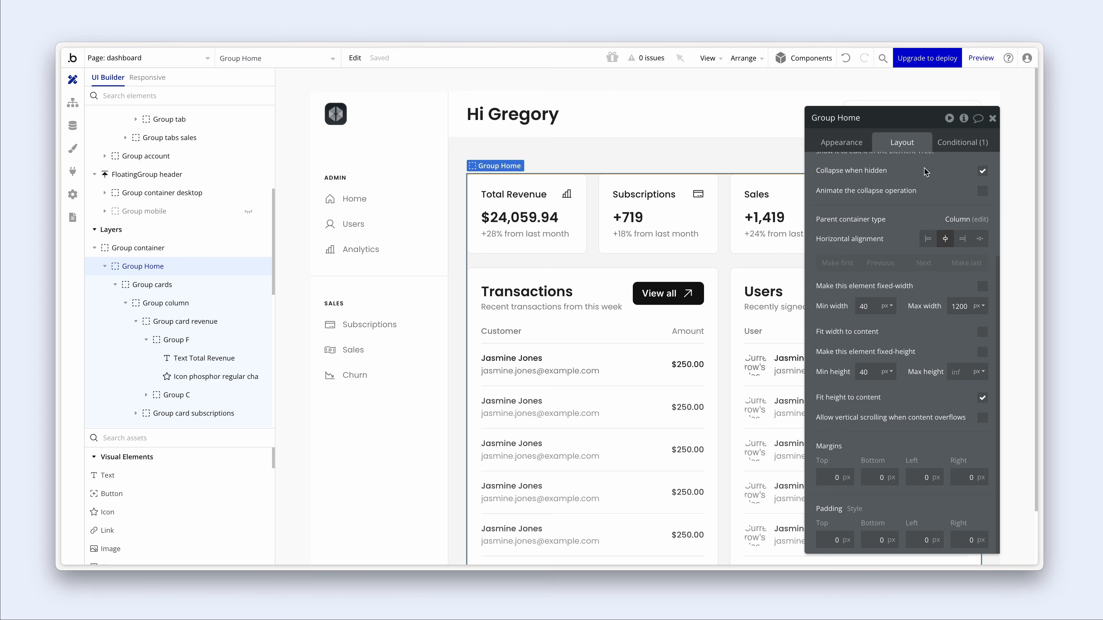
pyautogui.click(594, 219)
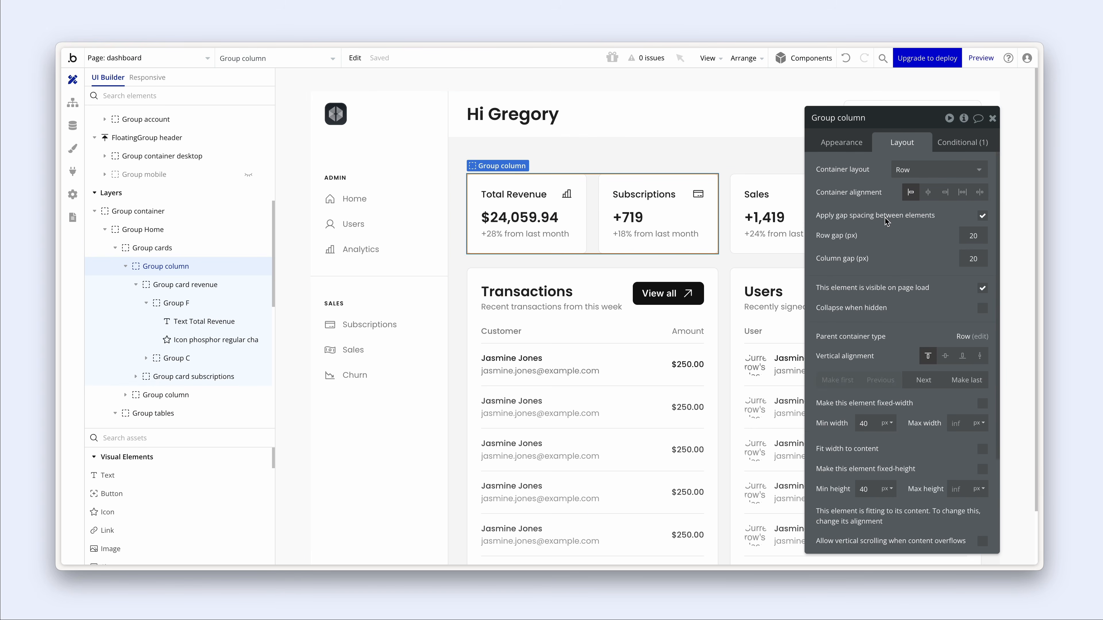
pyautogui.click(724, 212)
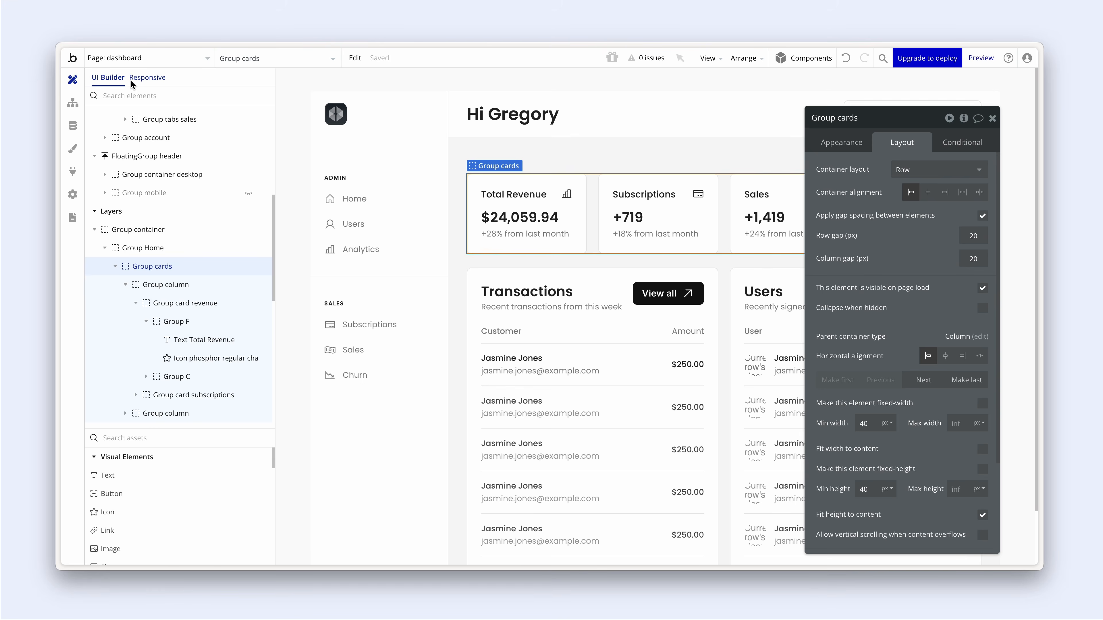
pyautogui.hotkey('alt', 'Tab')
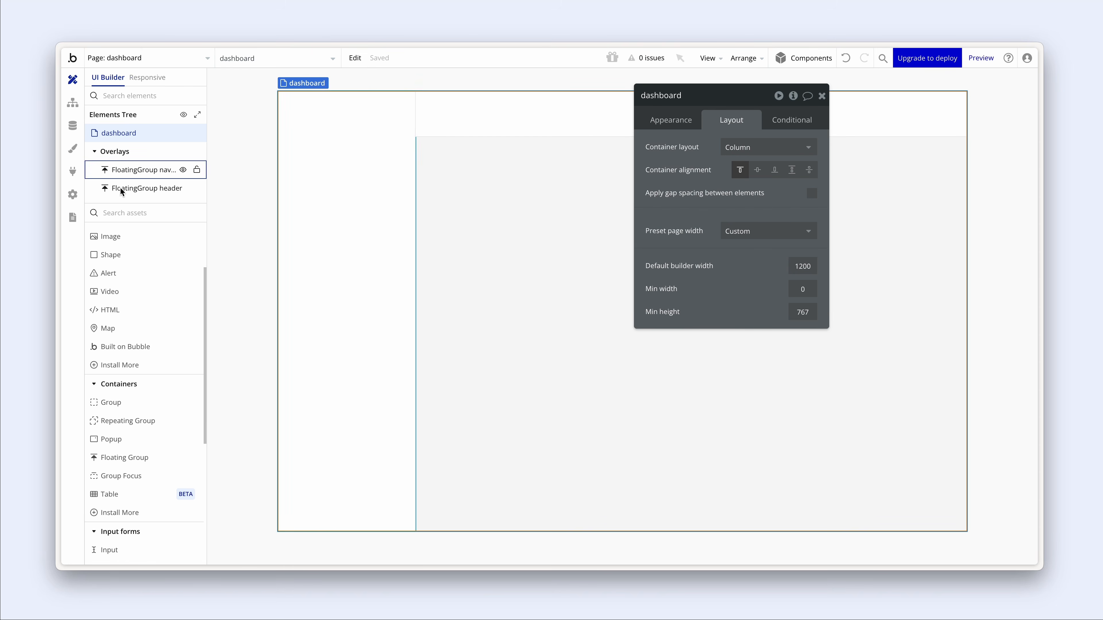
# - Place a new Group on the dashboard page with Fit width and Fit height to content unchecked
pyautogui.click(127, 403)
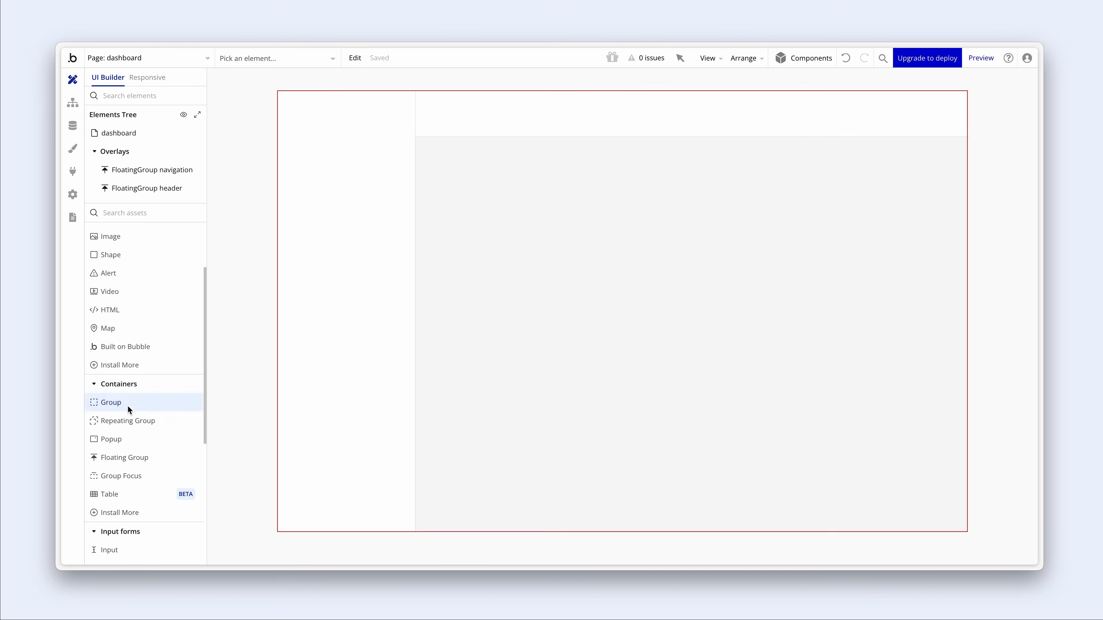
pyautogui.click(461, 289)
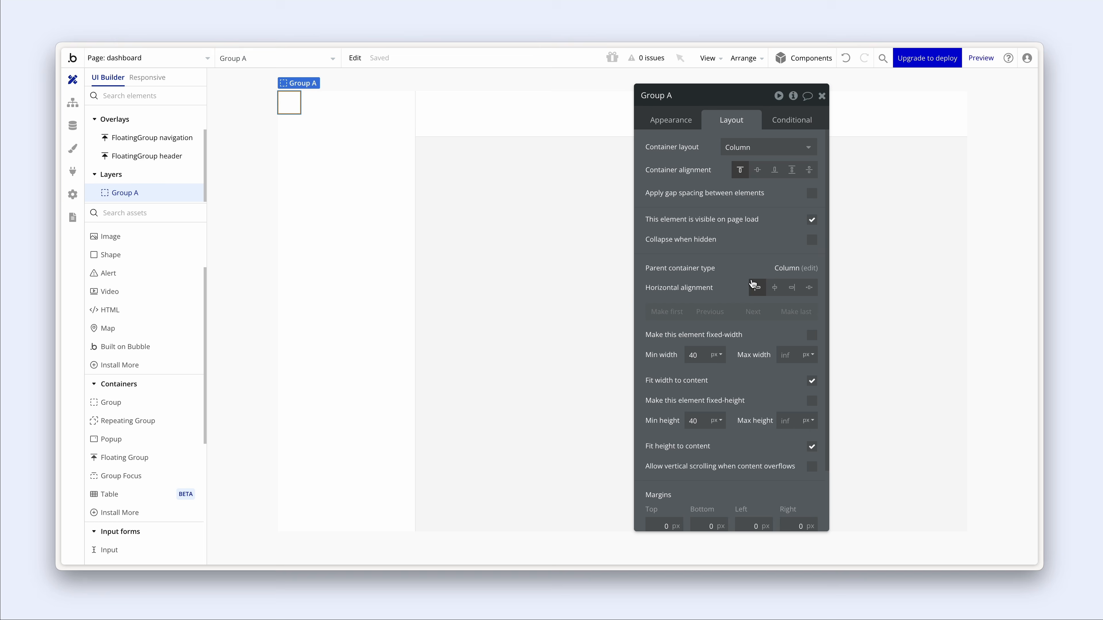
pyautogui.click(812, 381)
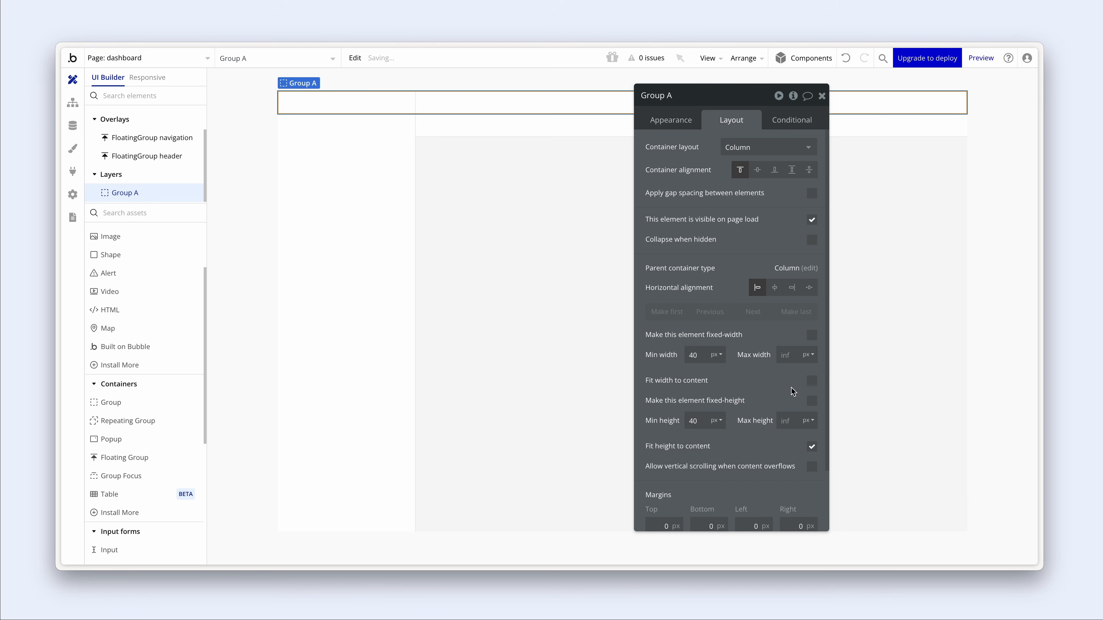
pyautogui.click(812, 446)
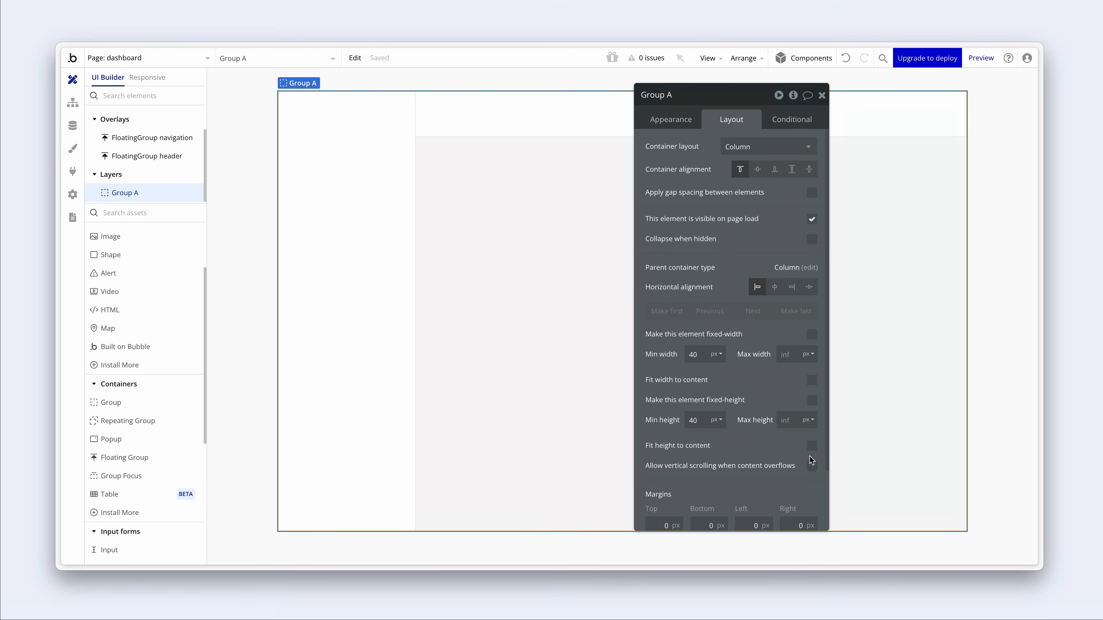
pyautogui.click(674, 126)
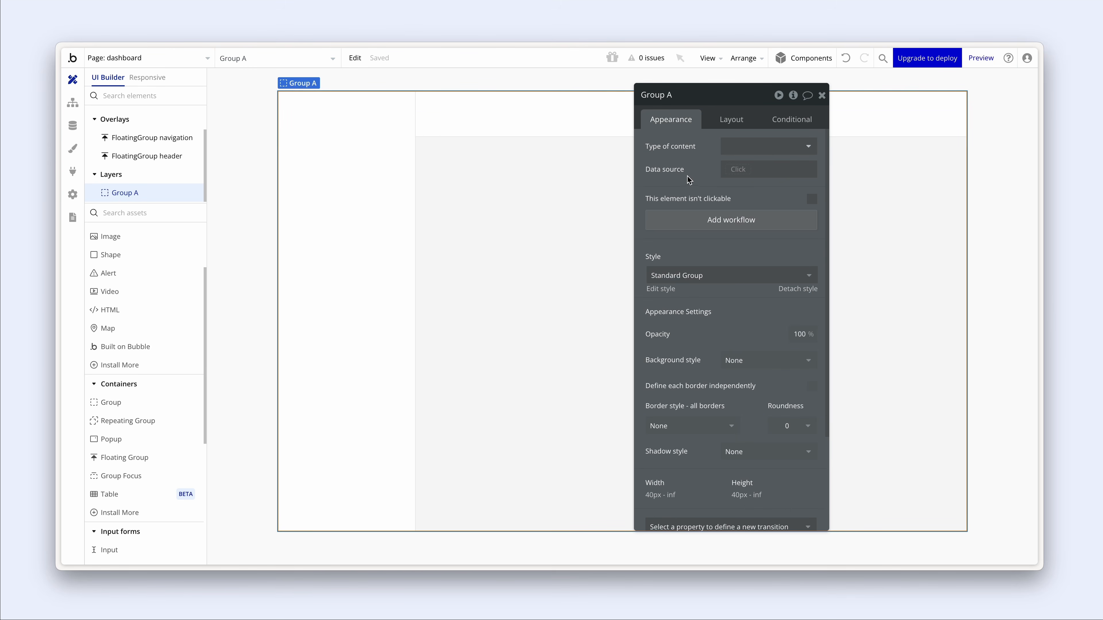
# - Give the group a flat #0825FF blue background at 10% opacity
pyautogui.click(777, 360)
pyautogui.click(759, 411)
pyautogui.click(730, 386)
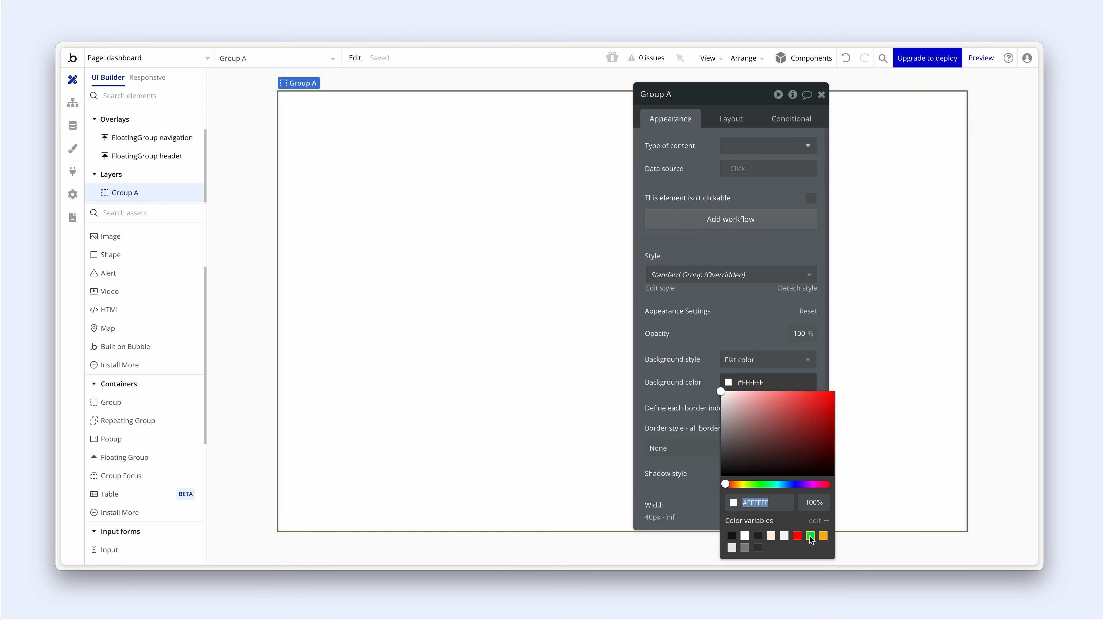
pyautogui.click(793, 485)
pyautogui.click(817, 430)
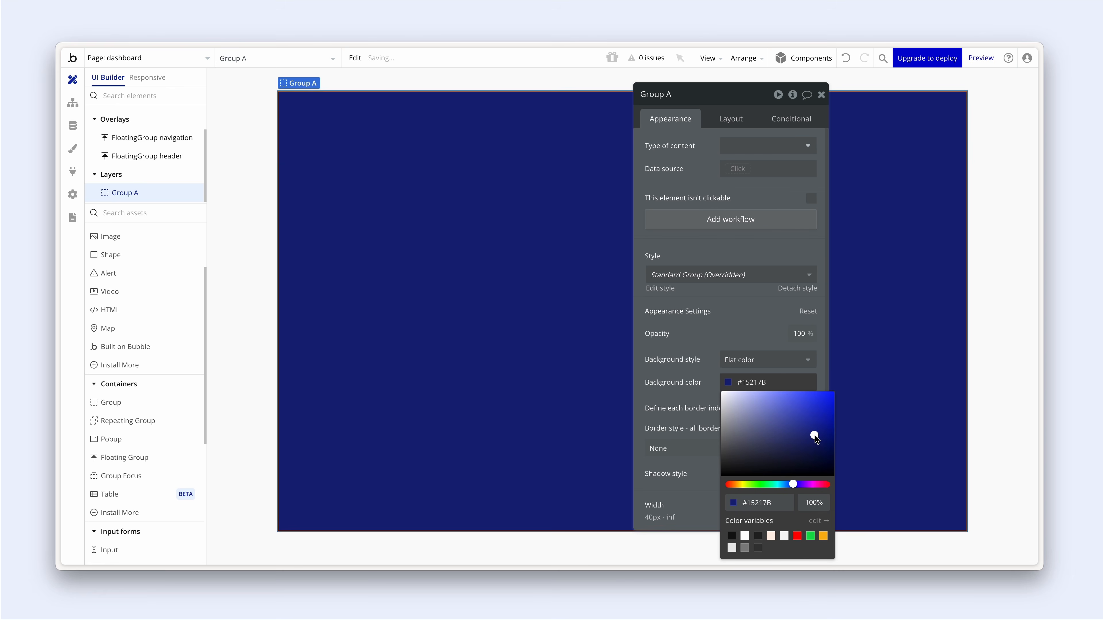
pyautogui.moveTo(819, 428); pyautogui.dragTo(829, 391)
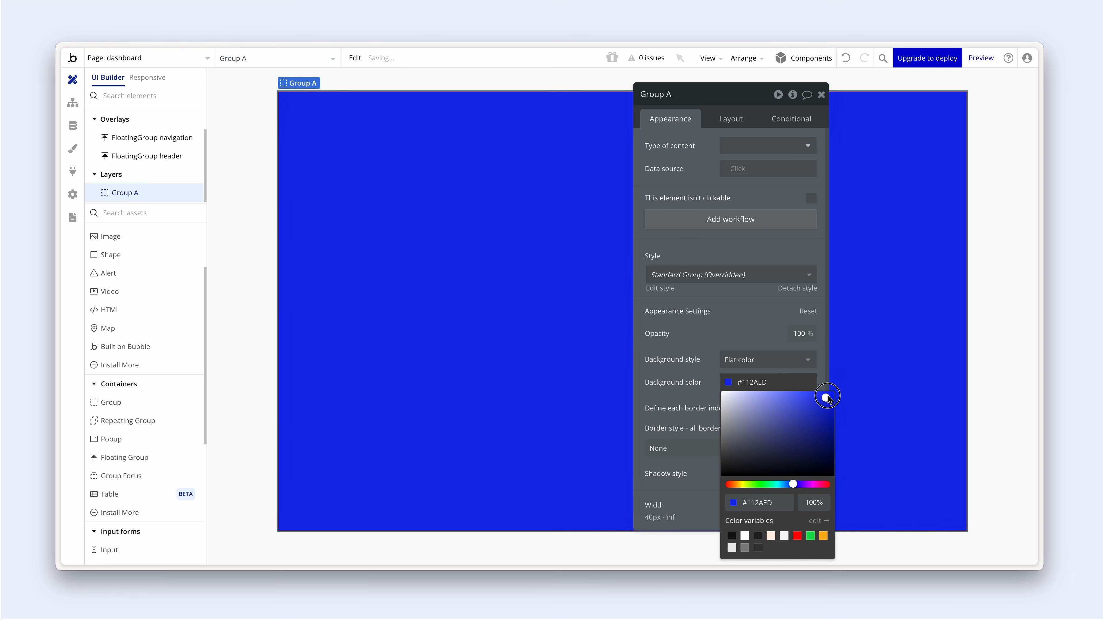
pyautogui.click(823, 504)
pyautogui.press('BackSpace')
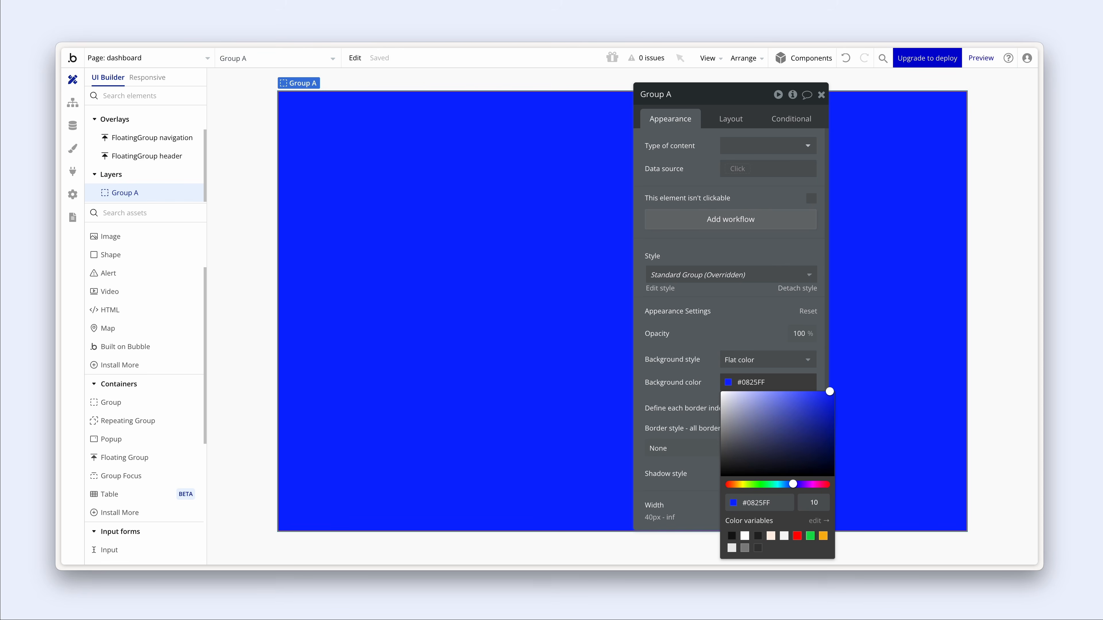
pyautogui.press('Return')
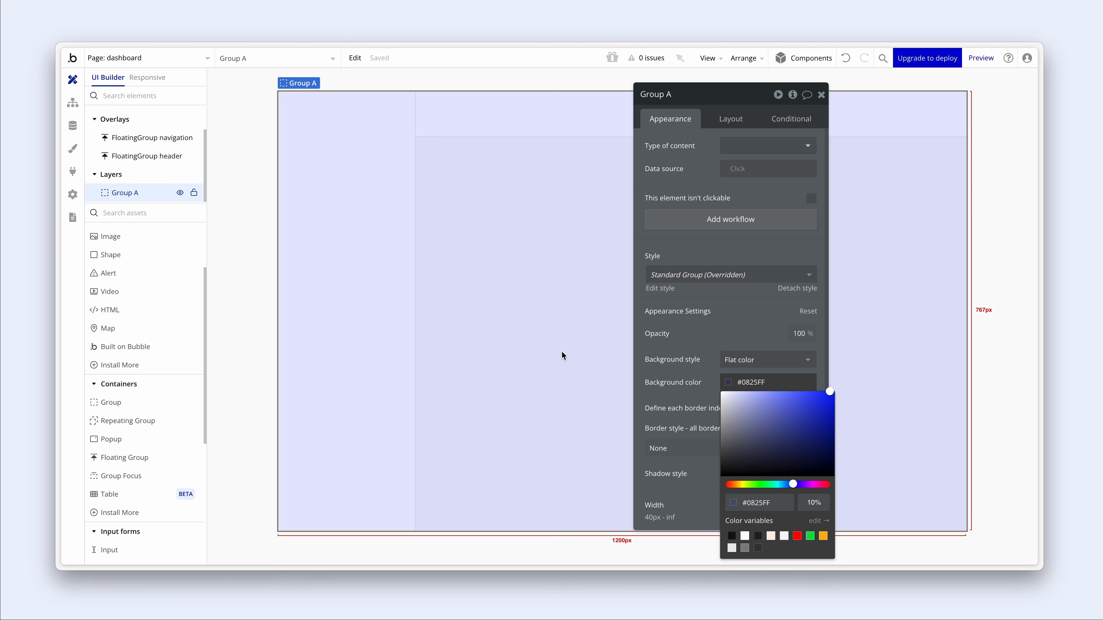
pyautogui.click(651, 194)
# - Rename the group to 'Group container'
pyautogui.click(671, 94)
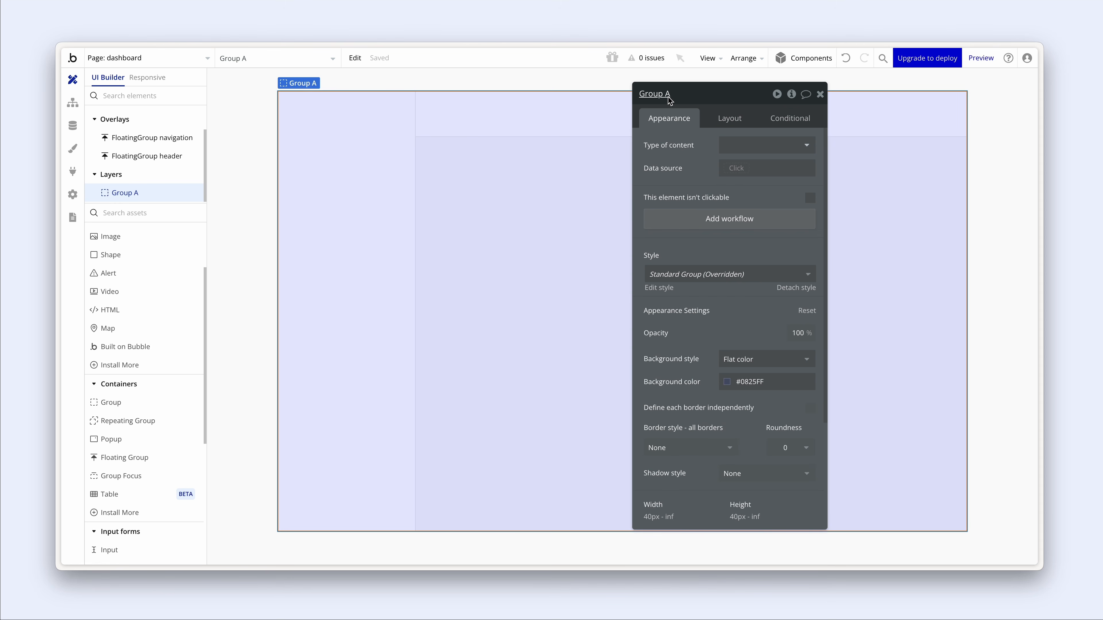
pyautogui.doubleClick(671, 95)
pyautogui.write('container')
pyautogui.press('Return')
# - Set Group container's margins to 240 px left and 80 px top
pyautogui.click(722, 116)
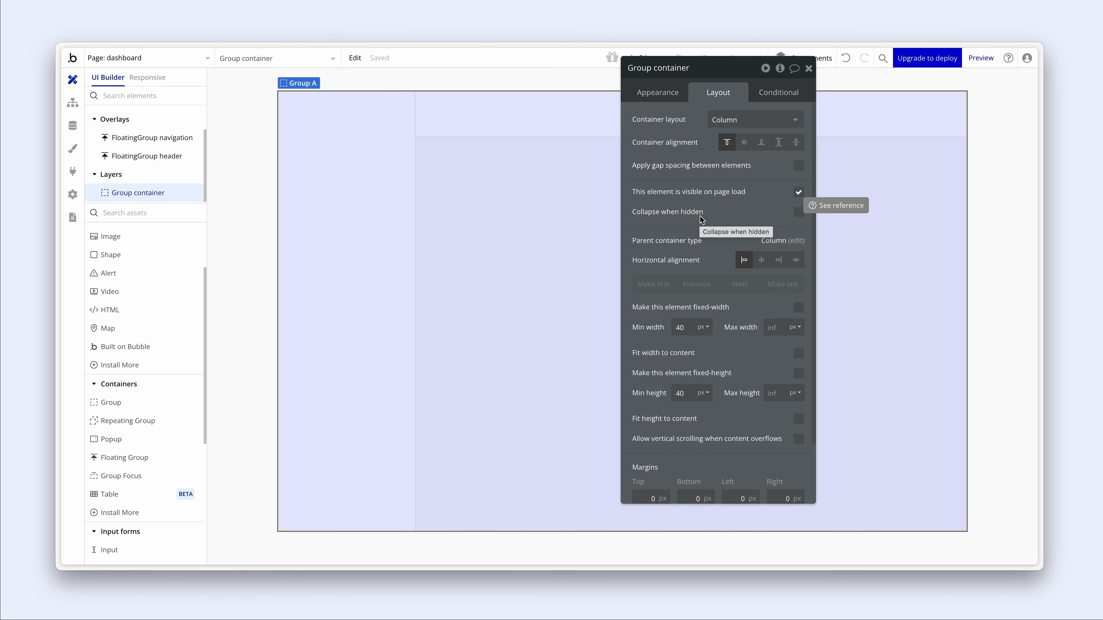
pyautogui.scroll(-2, 700, 220)
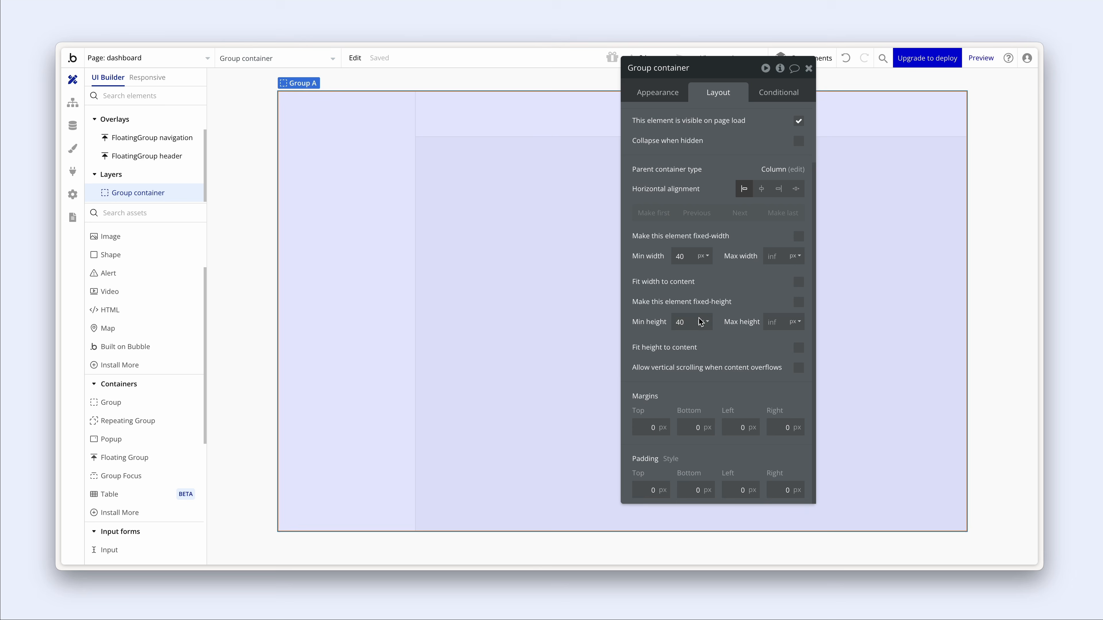
pyautogui.click(730, 431)
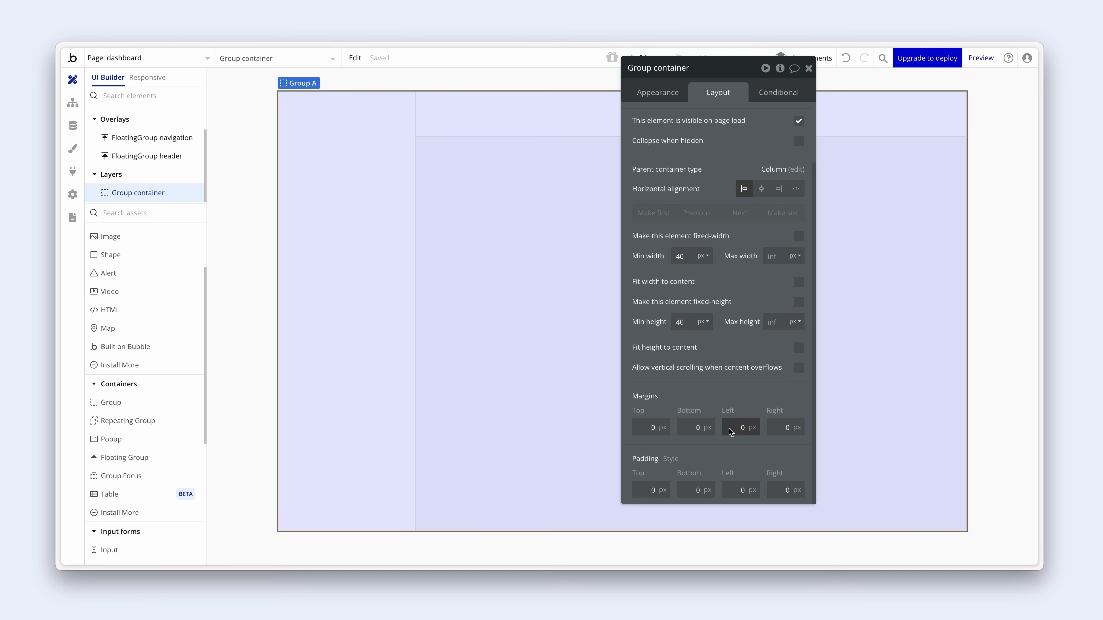
pyautogui.write('24')
pyautogui.click(729, 398)
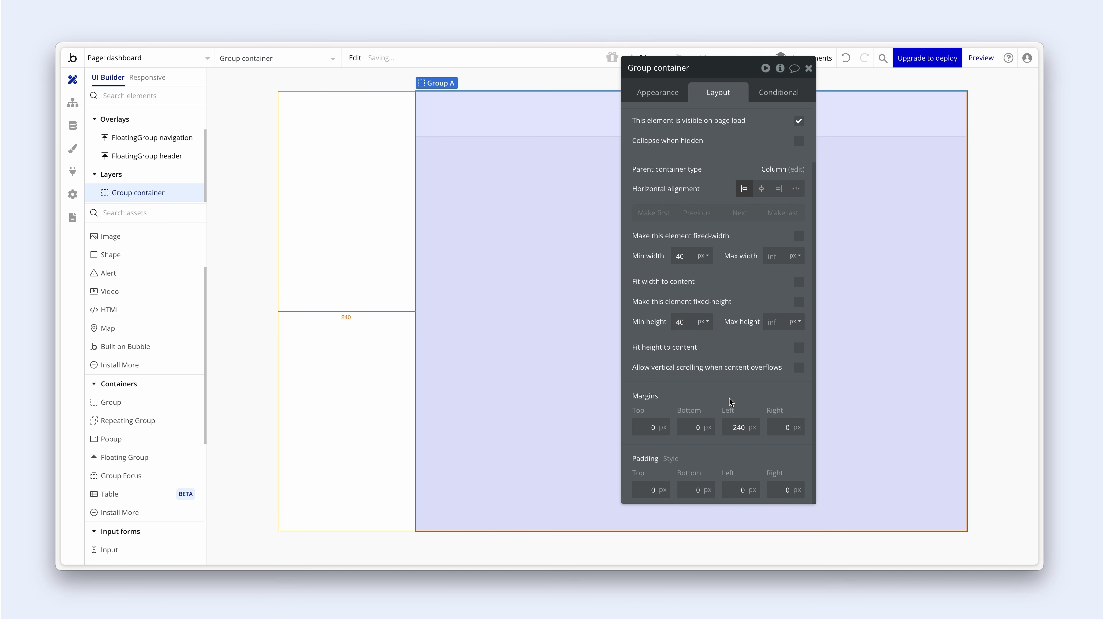
pyautogui.click(652, 427)
pyautogui.write('8')
pyautogui.click(715, 390)
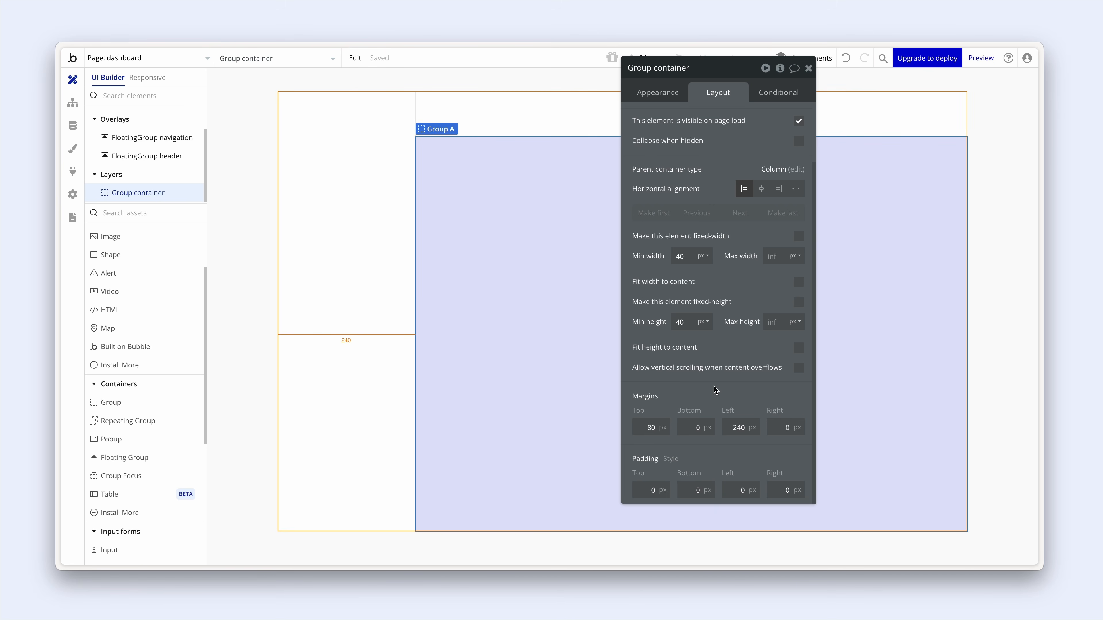
# - Set Group container's padding to 64 top and 32 bottom, left and right
pyautogui.doubleClick(654, 490)
pyautogui.write('64')
pyautogui.doubleClick(695, 491)
pyautogui.write('32')
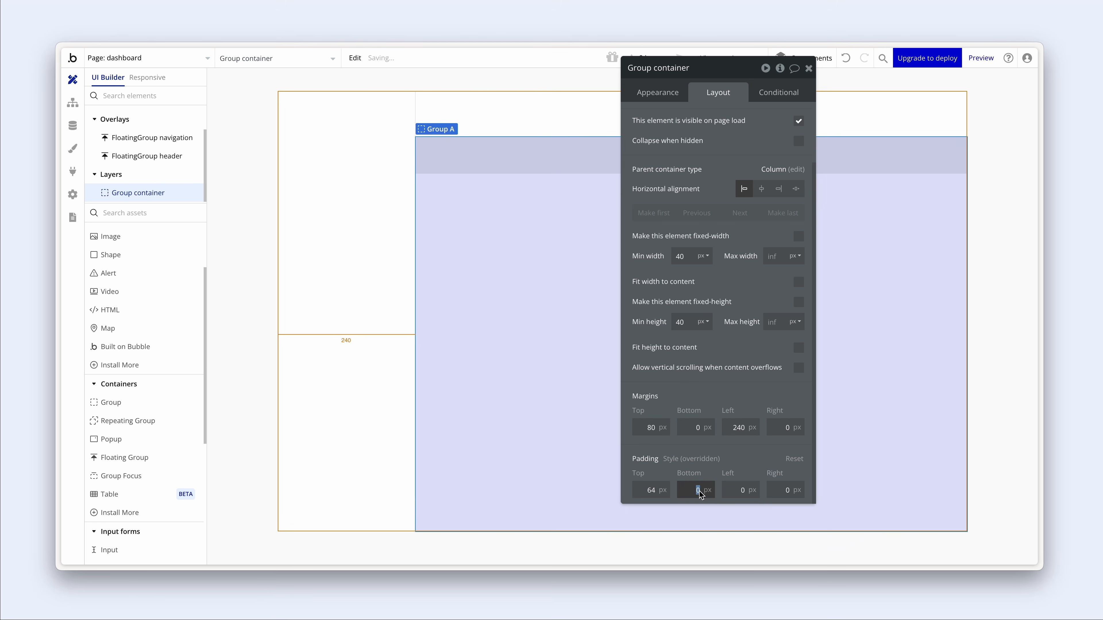
pyautogui.click(737, 491)
pyautogui.write('32')
pyautogui.doubleClick(786, 490)
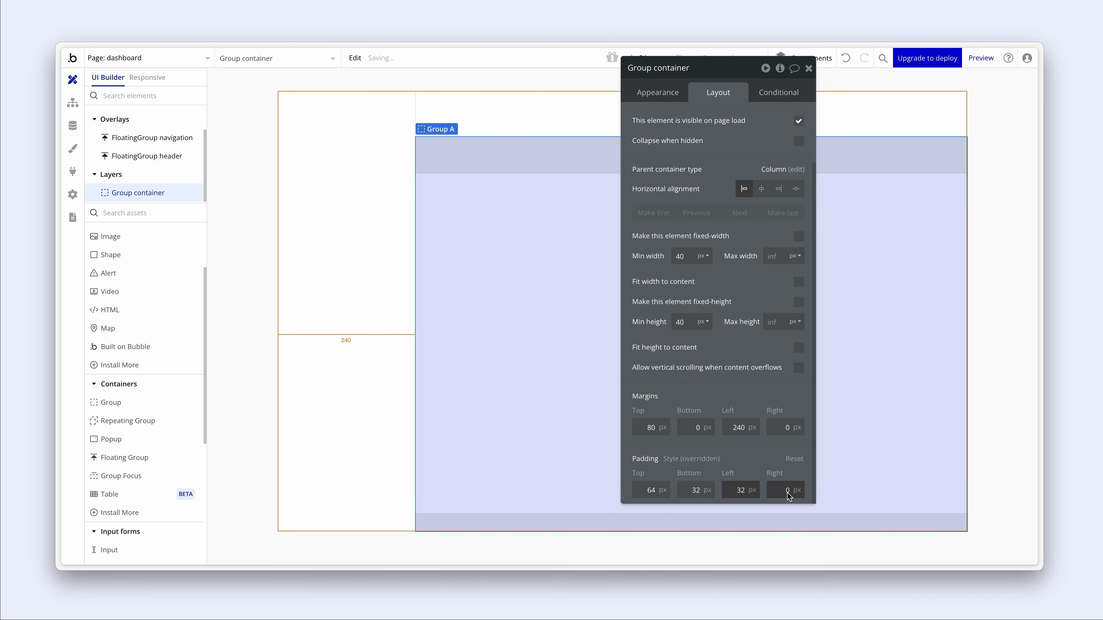
pyautogui.write('32')
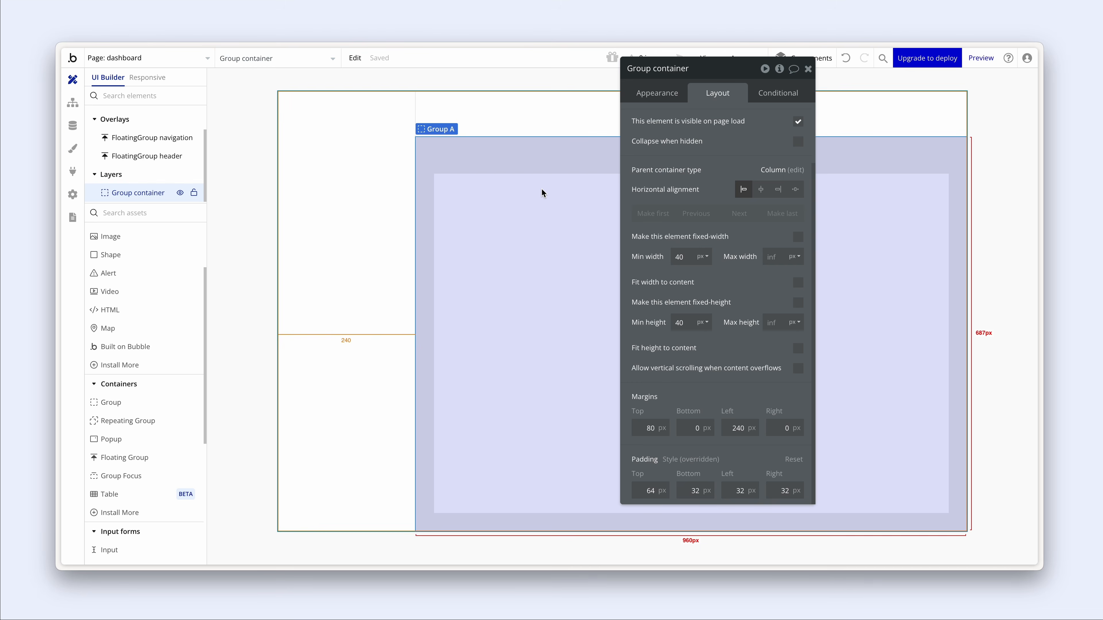
pyautogui.click(668, 94)
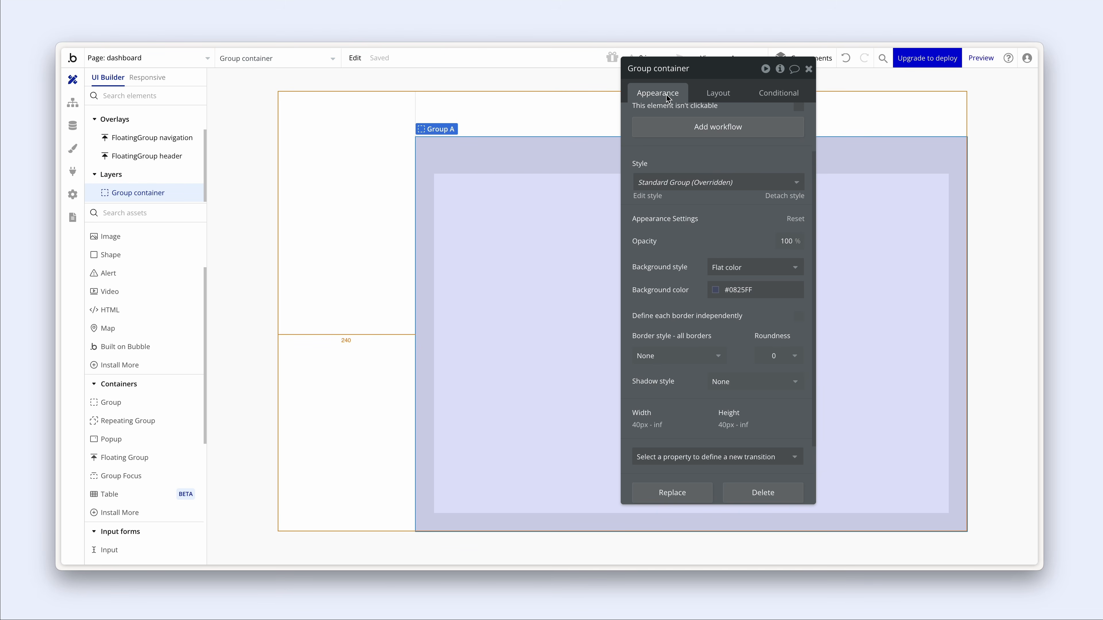
pyautogui.scroll(2, 667, 110)
pyautogui.click(666, 124)
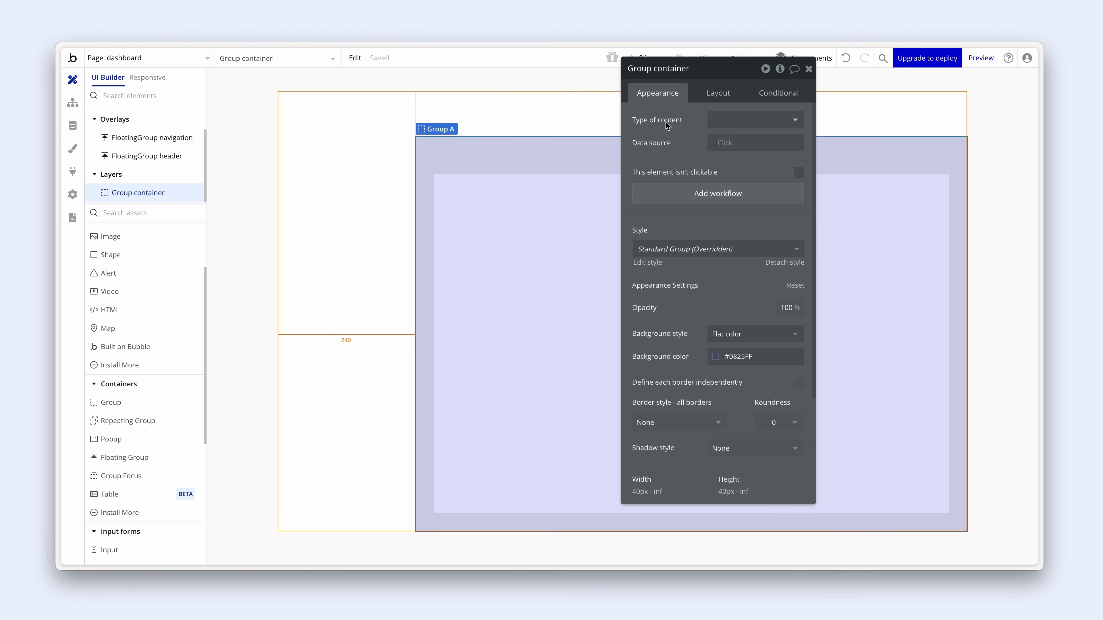
pyautogui.click(139, 404)
# - Place a new group inside Group container and rename it 'Group home'
pyautogui.click(455, 273)
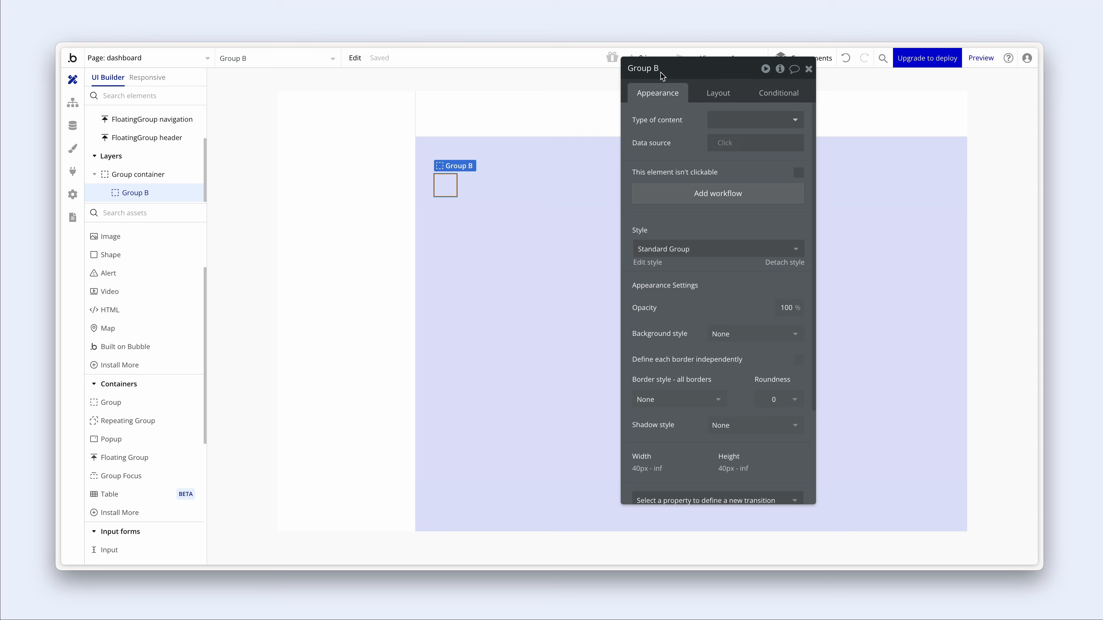
pyautogui.press('BackSpace')
pyautogui.write('home')
pyautogui.click(674, 131)
# - Copy the #0825FF hex value from Group container's background colour
pyautogui.click(742, 333)
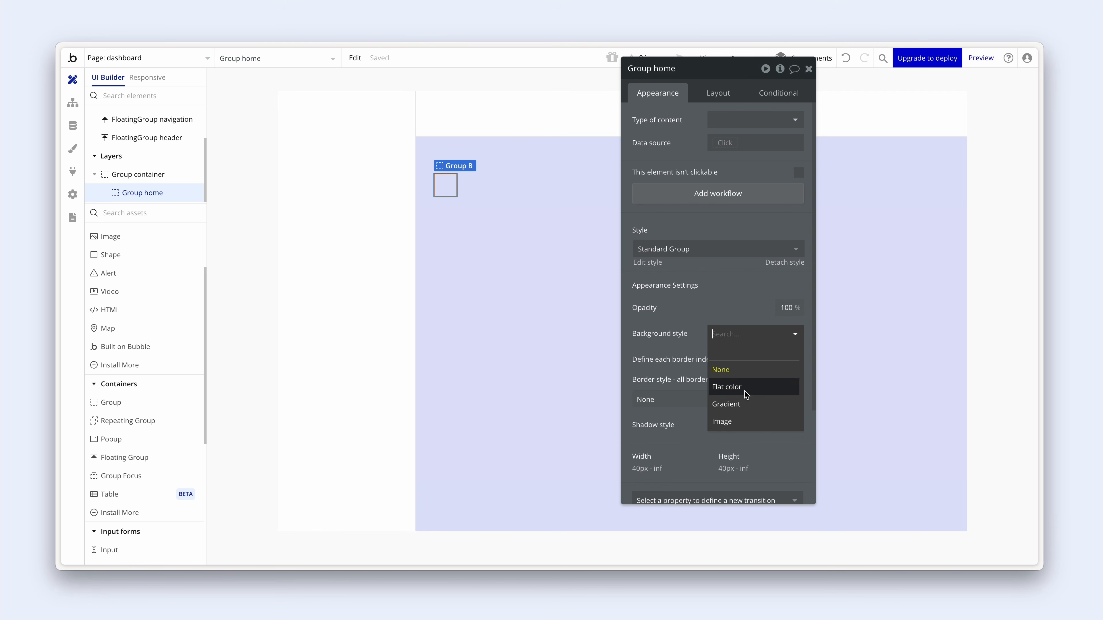
pyautogui.click(607, 388)
pyautogui.click(748, 357)
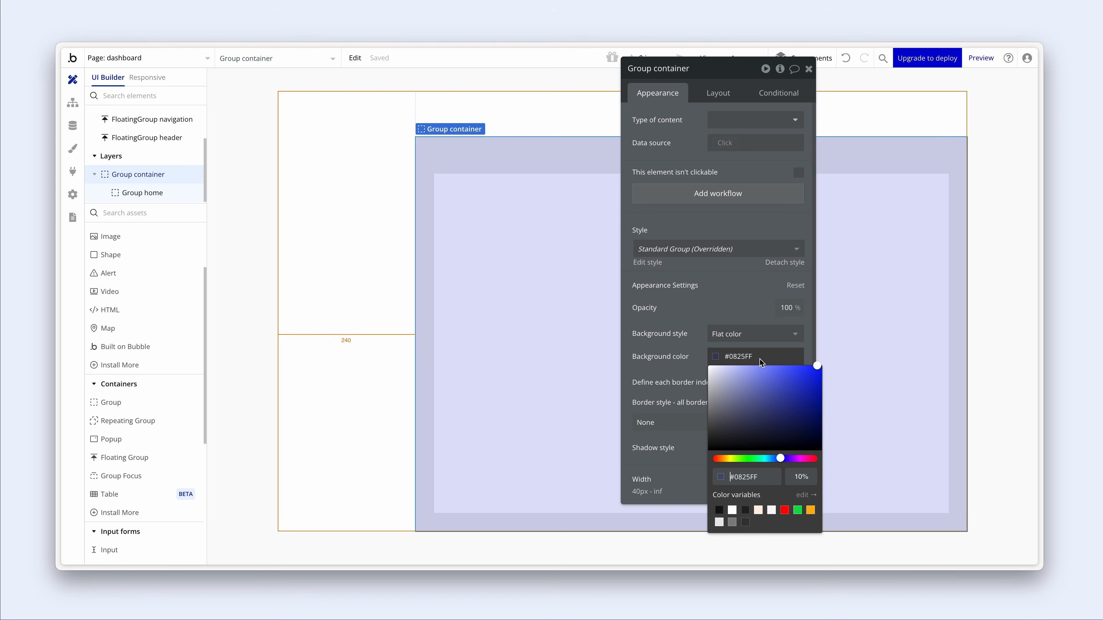
pyautogui.doubleClick(730, 361)
pyautogui.click(674, 312)
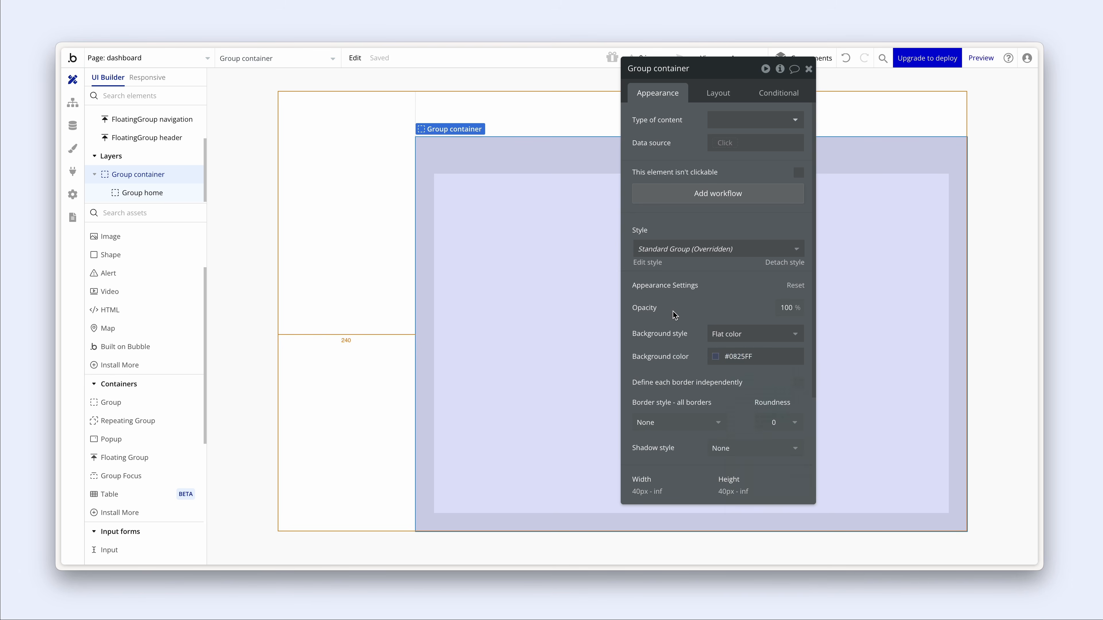
pyautogui.click(446, 186)
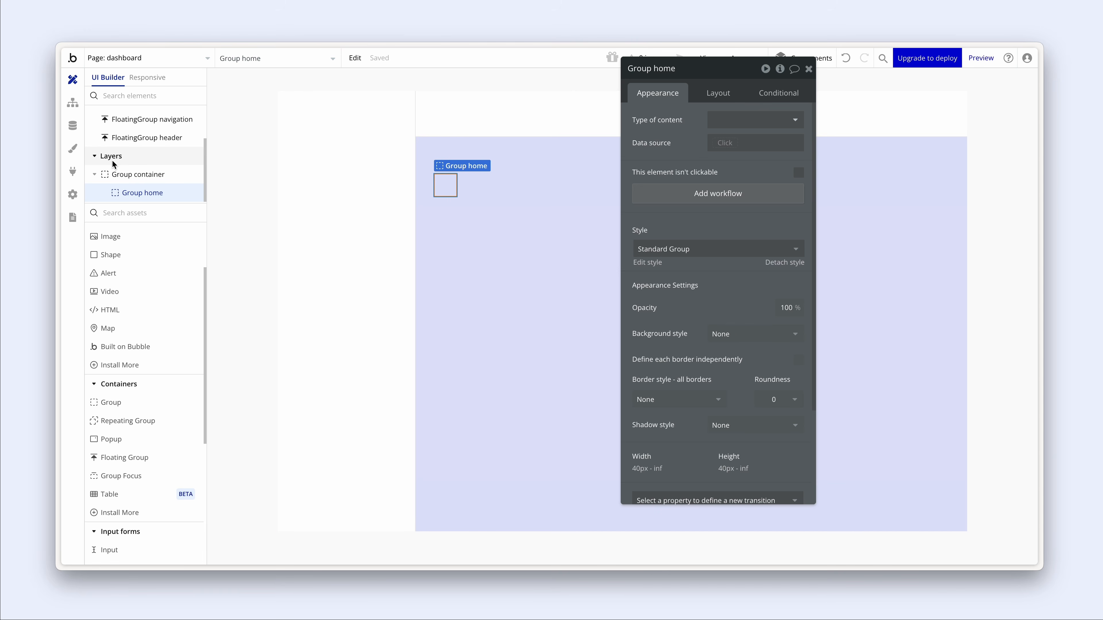
pyautogui.scroll(2, 116, 163)
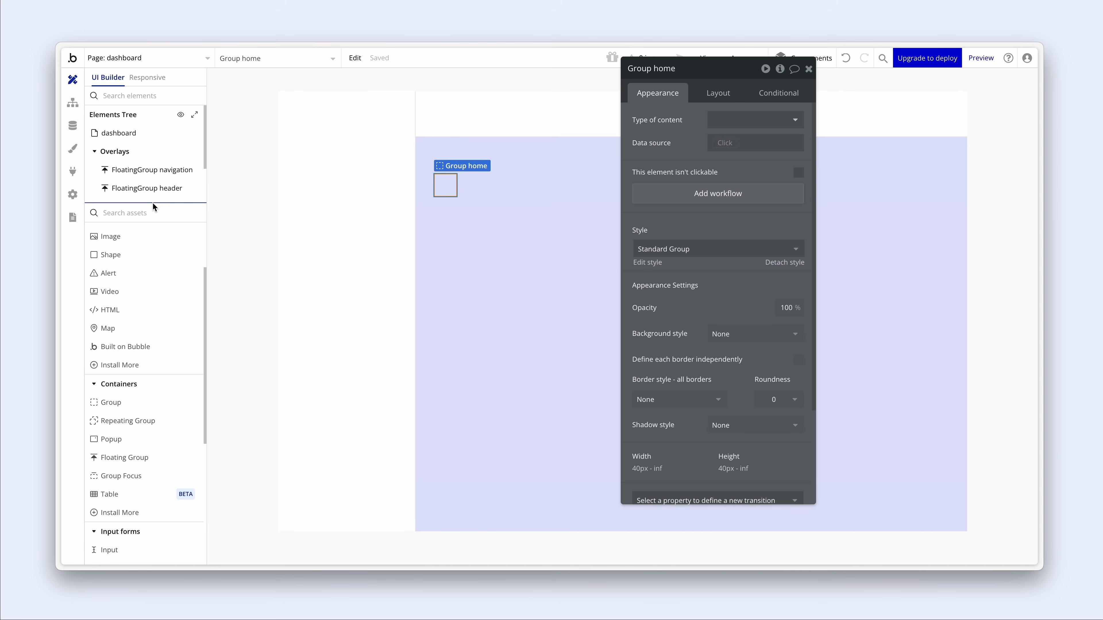
pyautogui.moveTo(154, 207); pyautogui.dragTo(156, 363)
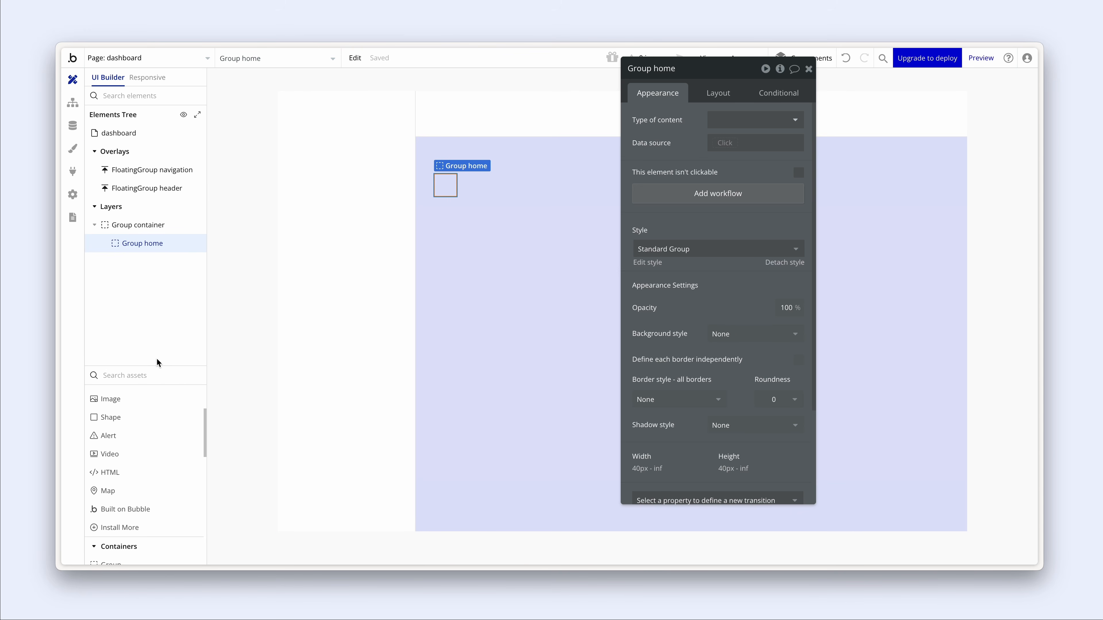
# - Give Group home a flat #0825FF background at 10% opacity
pyautogui.click(722, 334)
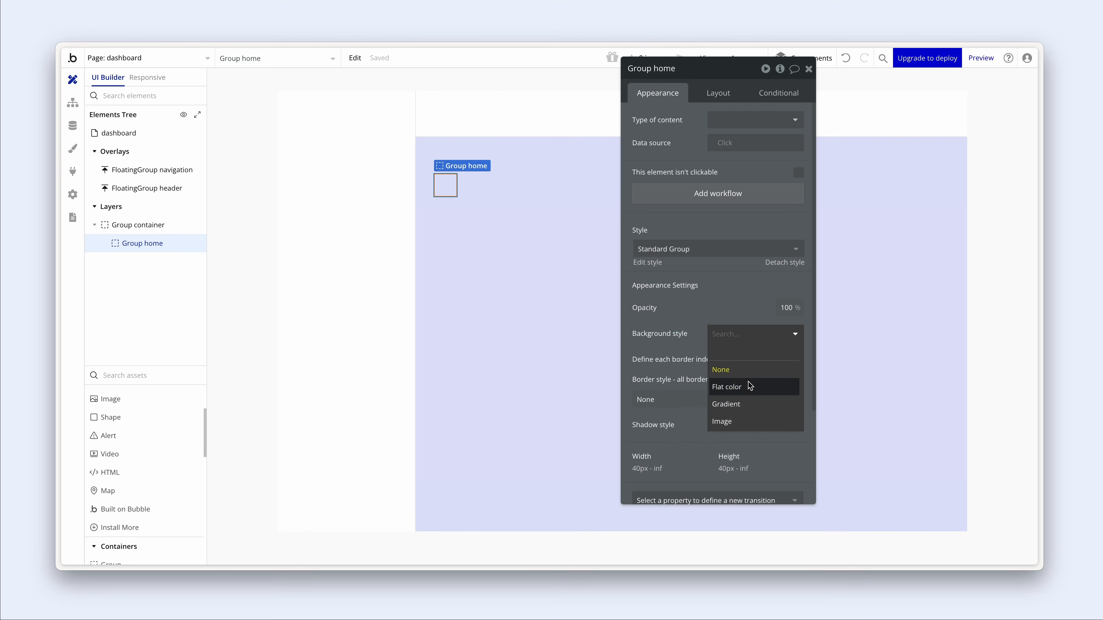
pyautogui.click(748, 382)
pyautogui.click(755, 359)
pyautogui.moveTo(756, 359); pyautogui.dragTo(714, 358)
pyautogui.write('#0825FF')
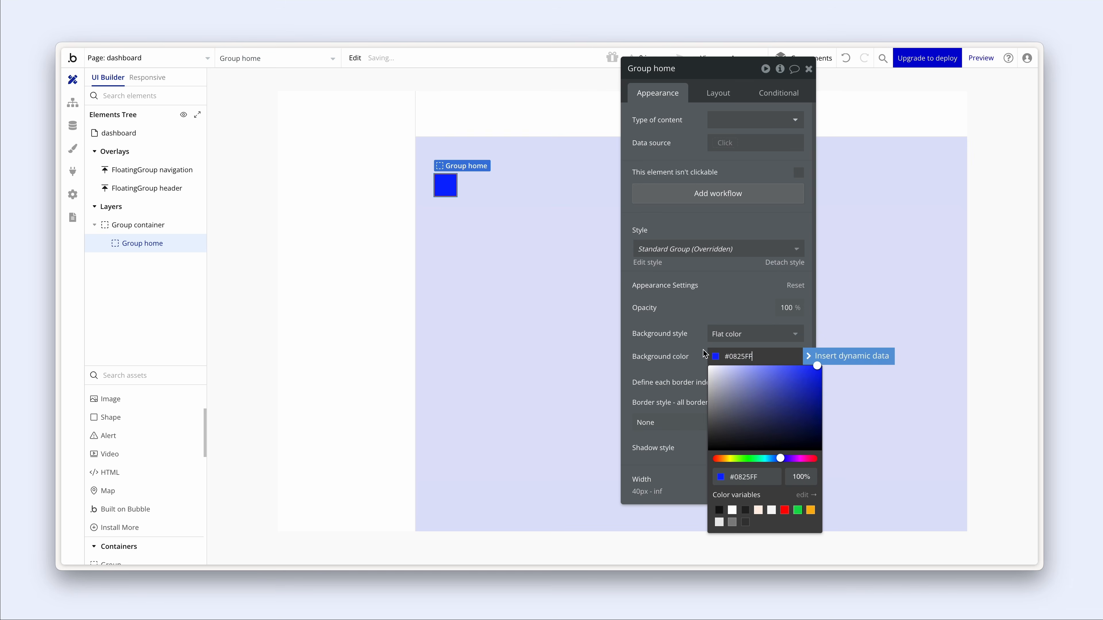
pyautogui.click(691, 347)
pyautogui.click(714, 356)
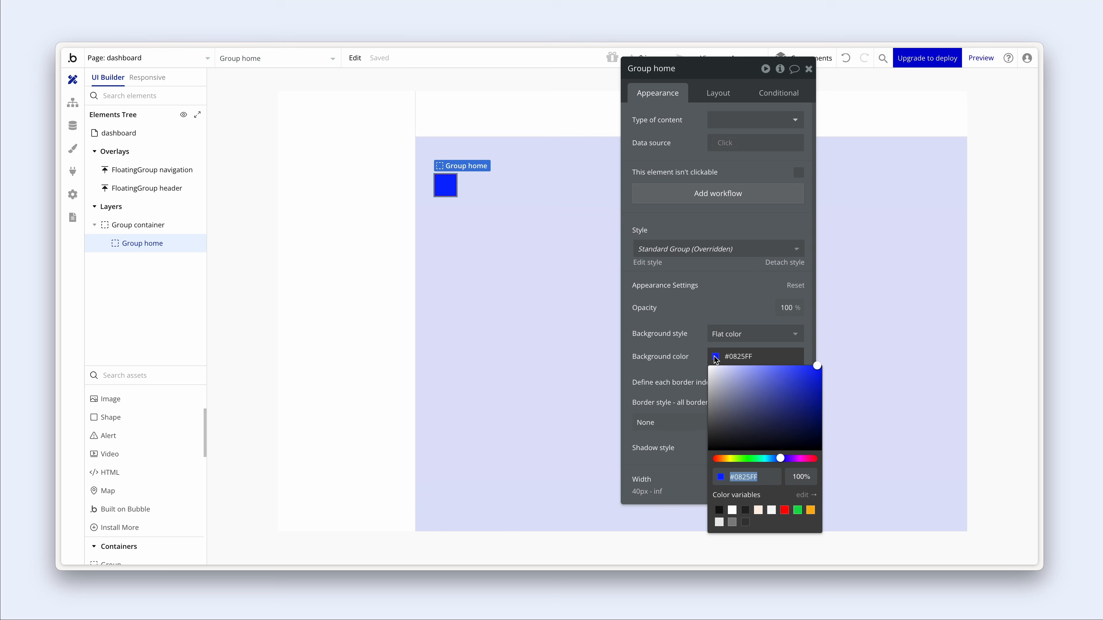
pyautogui.click(801, 478)
pyautogui.press('Delete')
pyautogui.press('Return')
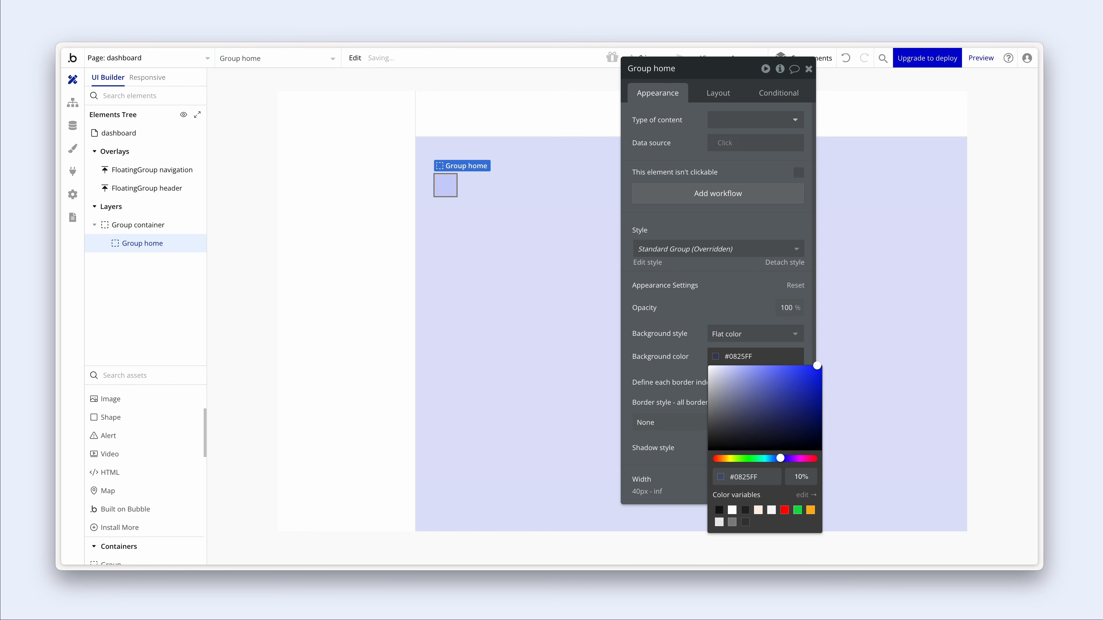
pyautogui.click(699, 304)
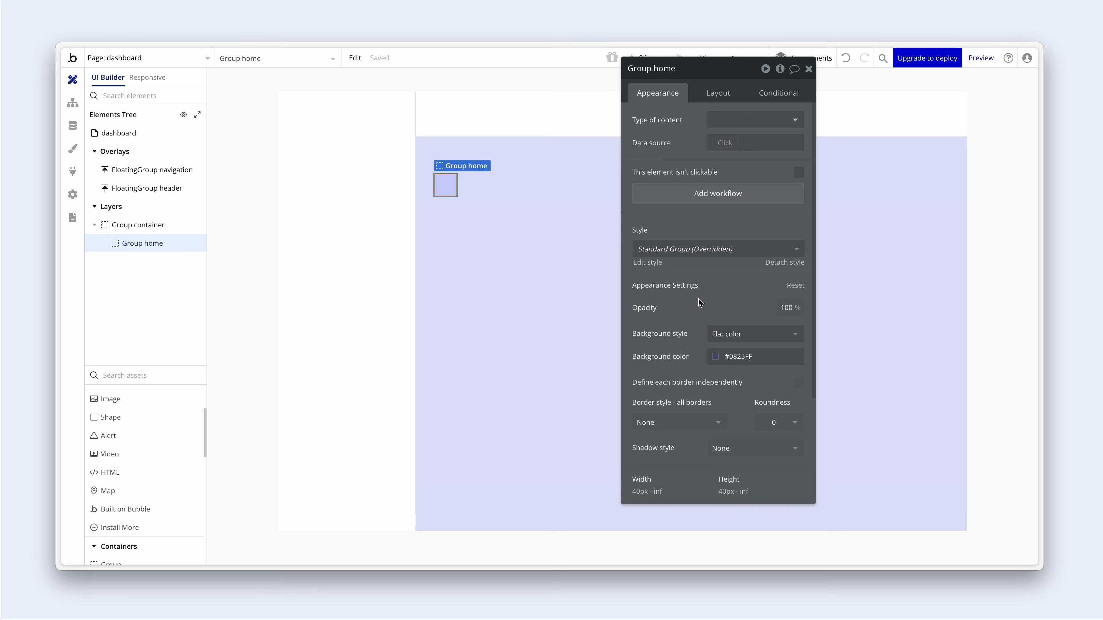
# - Uncheck Fit width and Fit height to content so Group home fills the container at 896 × 591 px
pyautogui.click(714, 93)
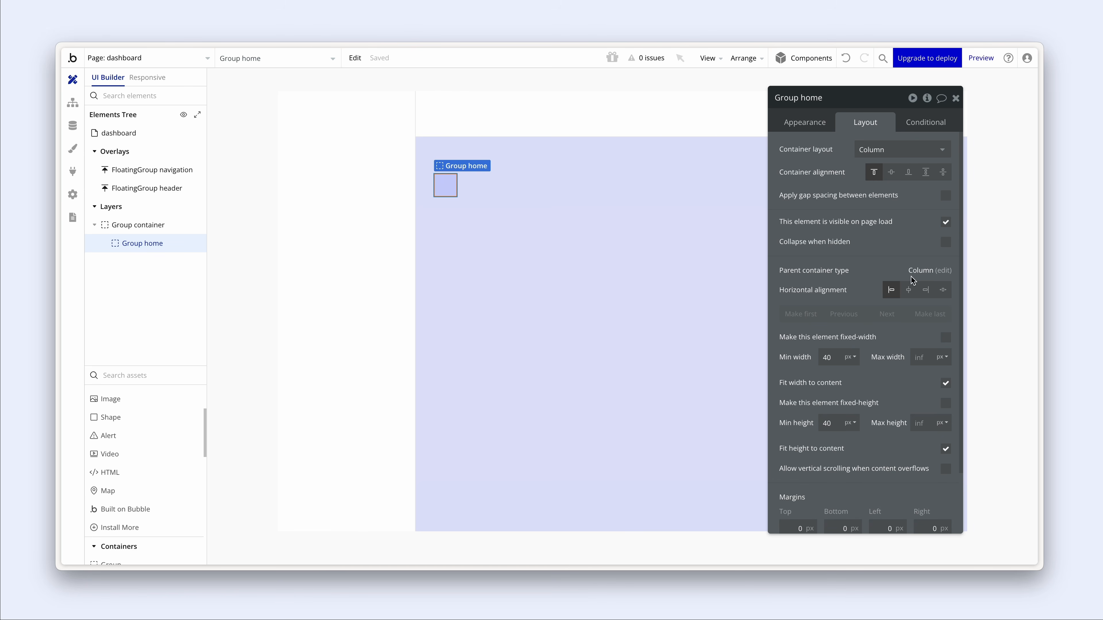
pyautogui.click(946, 384)
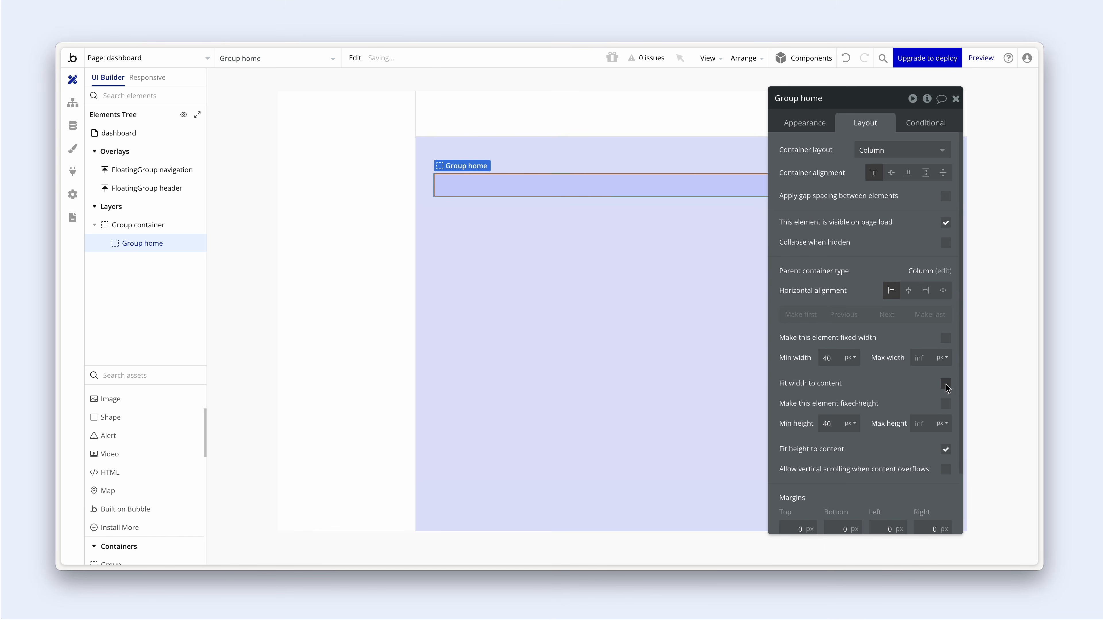
pyautogui.click(946, 450)
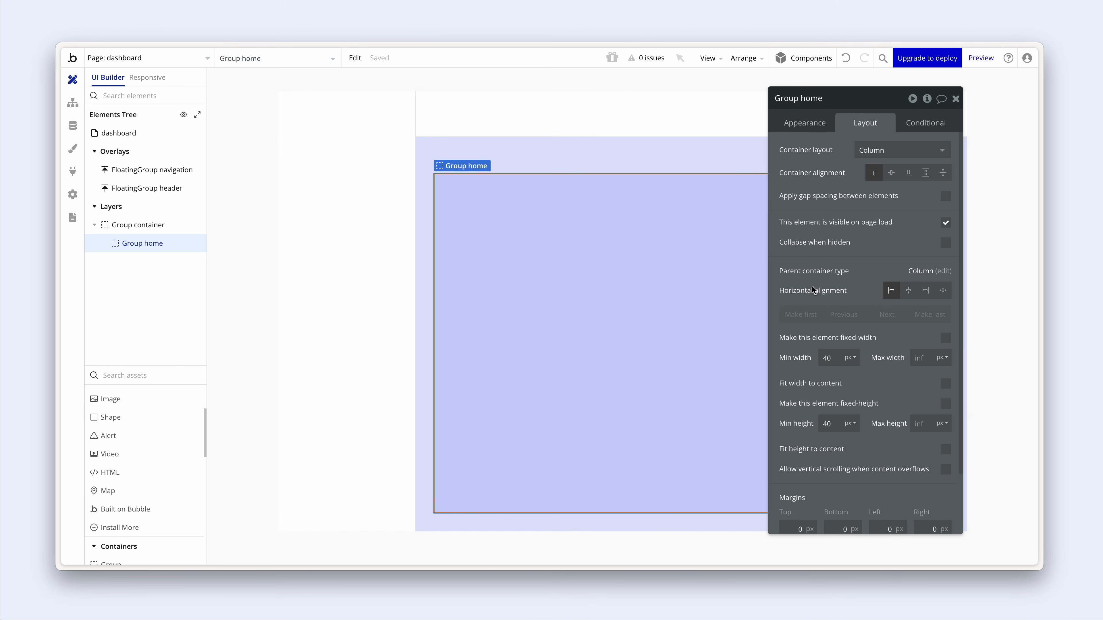
pyautogui.moveTo(811, 287); pyautogui.dragTo(802, 277)
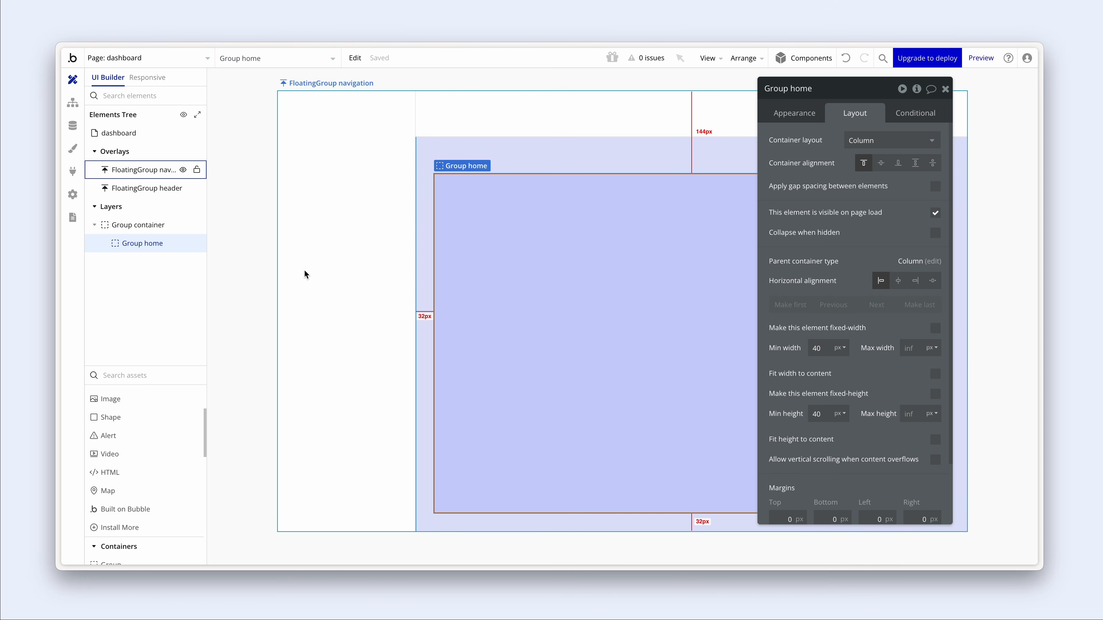
pyautogui.scroll(-3, 152, 421)
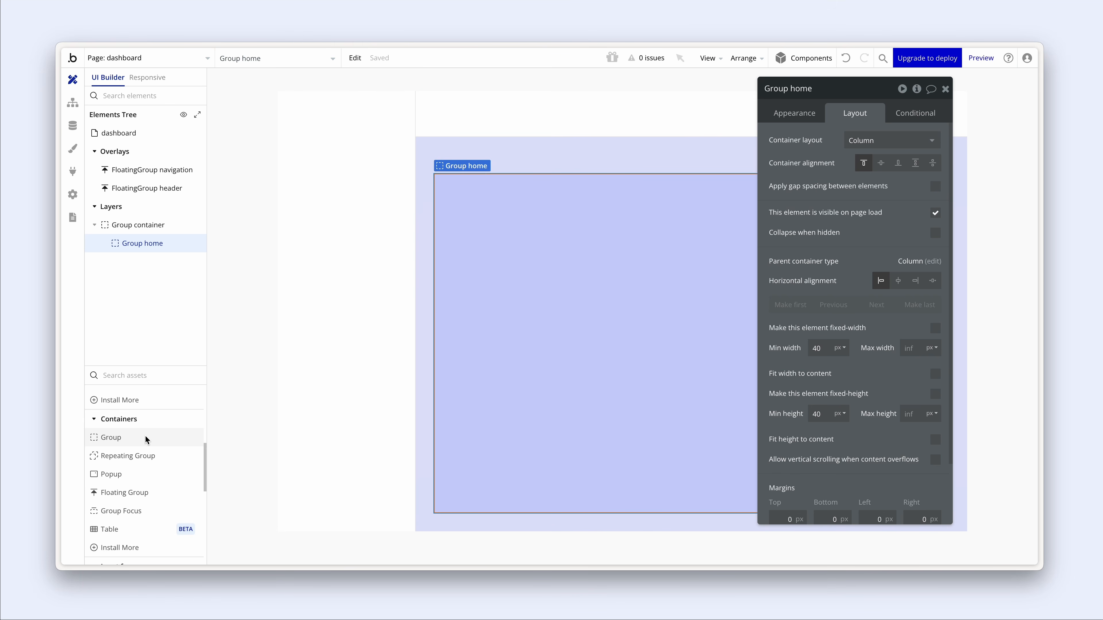
pyautogui.moveTo(144, 435)
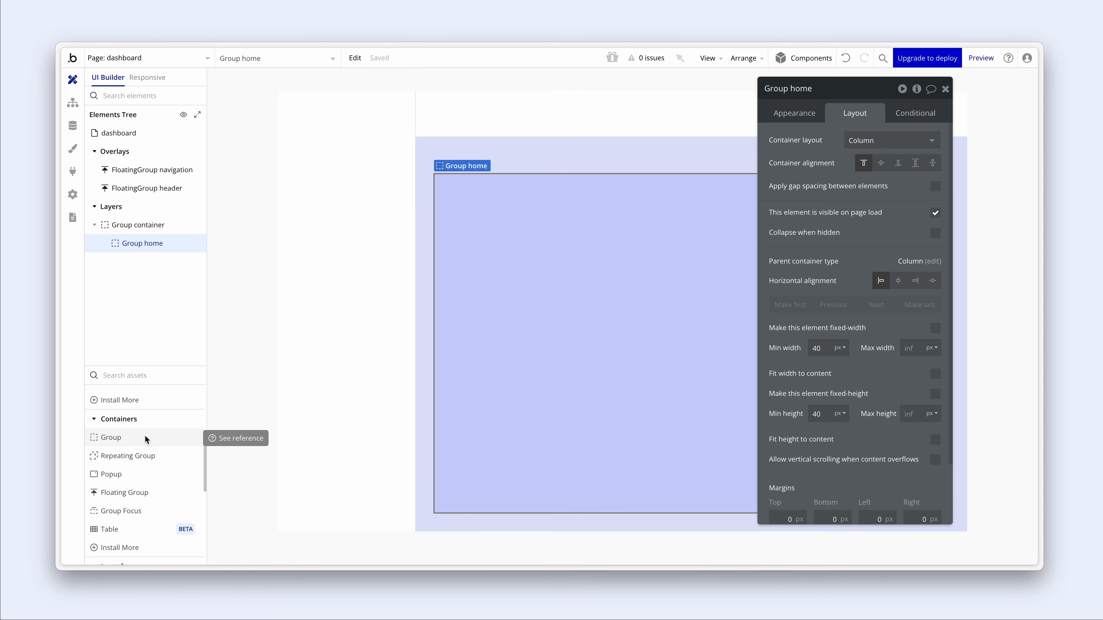
# - Place a new group inside Group home and name it 'Group cards'
pyautogui.click(144, 436)
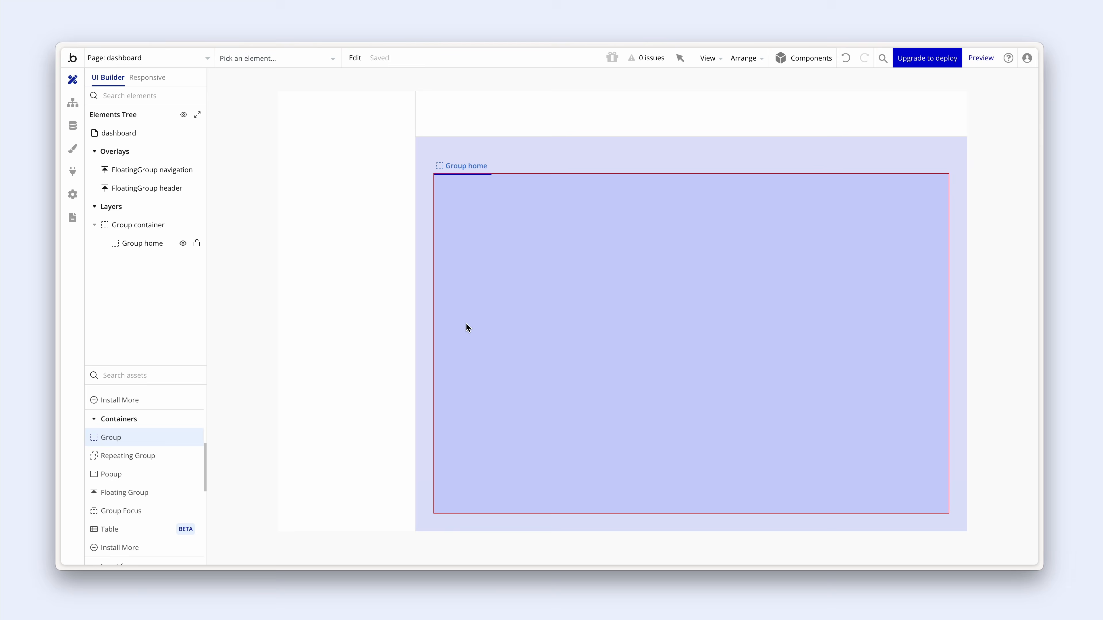
pyautogui.click(466, 322)
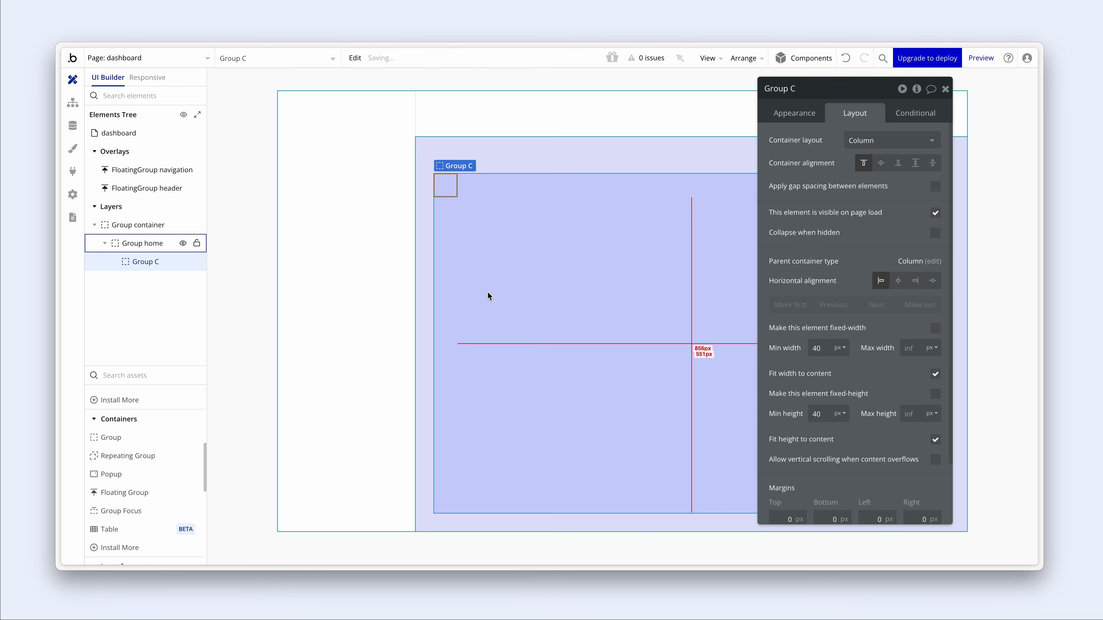
pyautogui.doubleClick(793, 89)
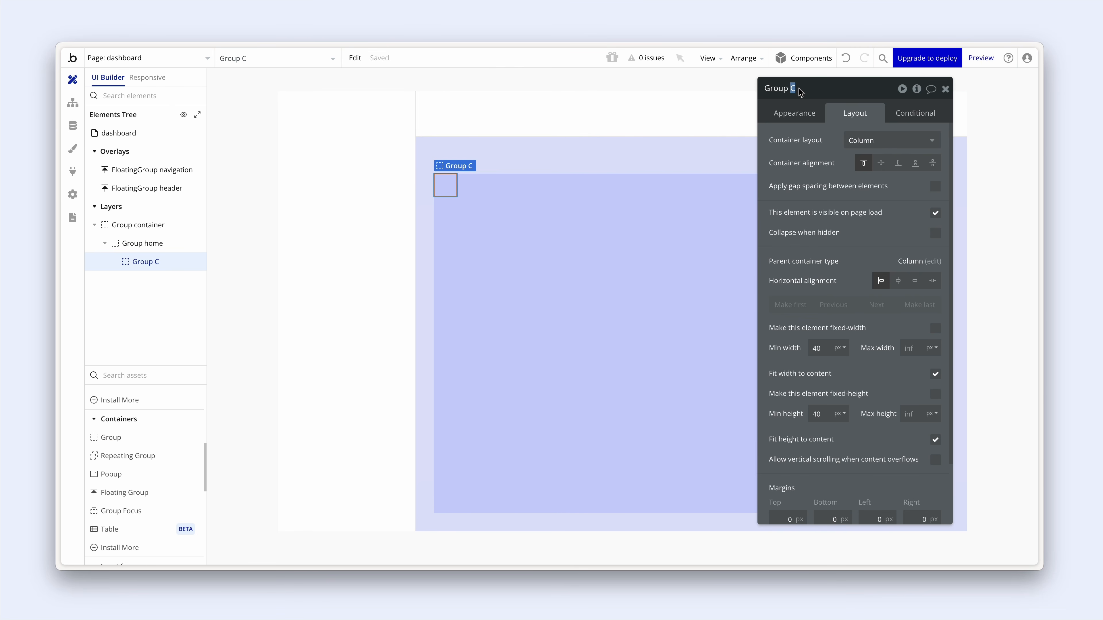
pyautogui.write('cards')
pyautogui.click(807, 117)
# - Give Group cards a flat #0825FF background at 10% opacity
pyautogui.click(879, 353)
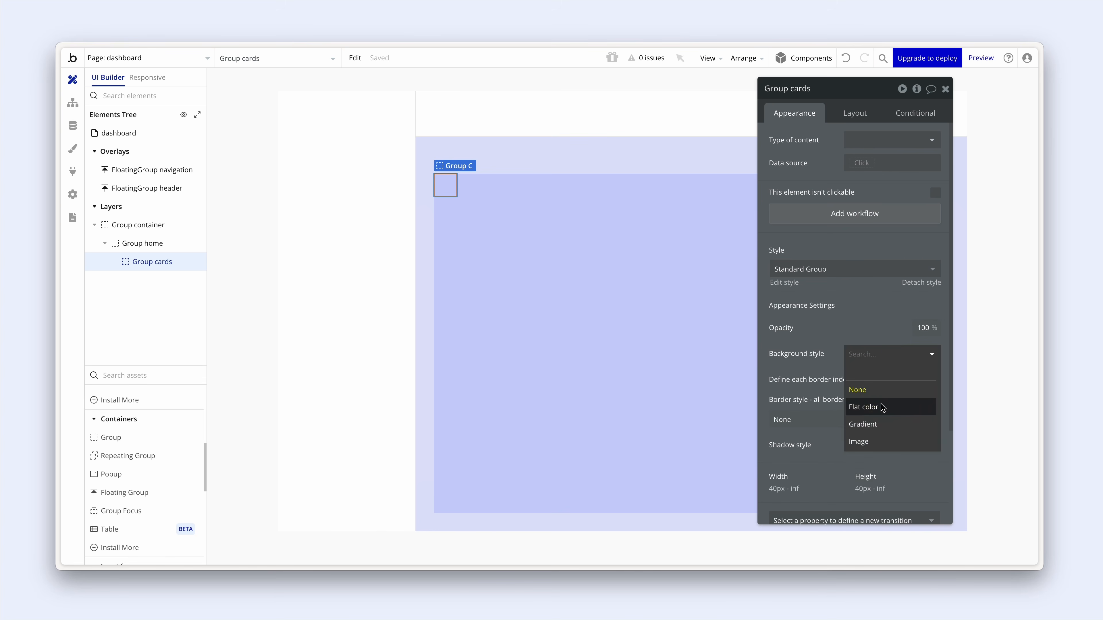
pyautogui.click(863, 407)
pyautogui.click(854, 379)
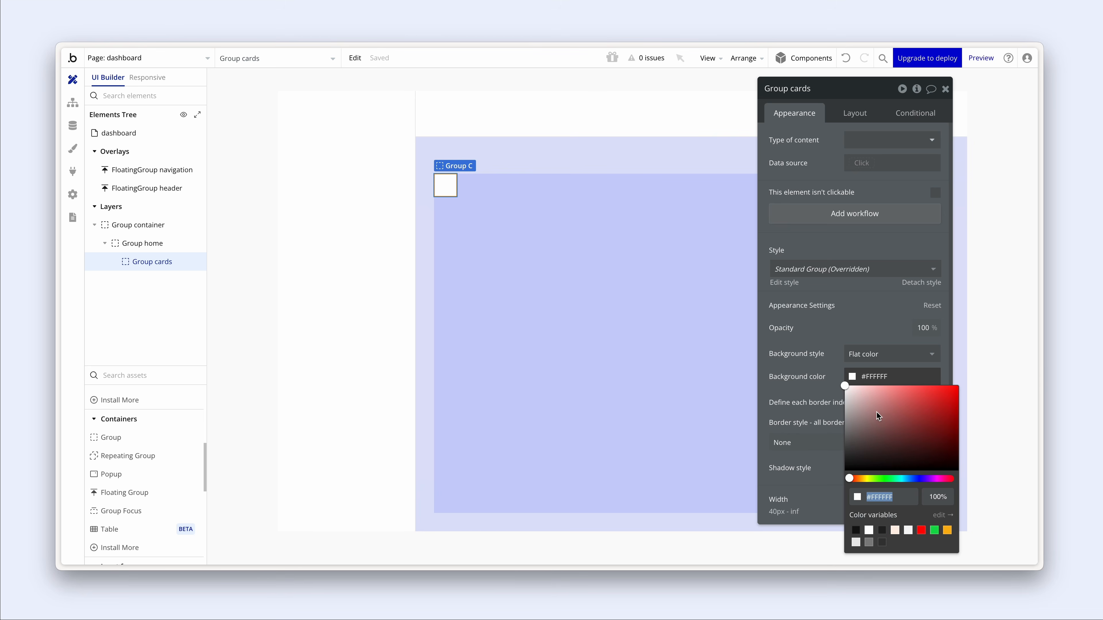
pyautogui.click(861, 377)
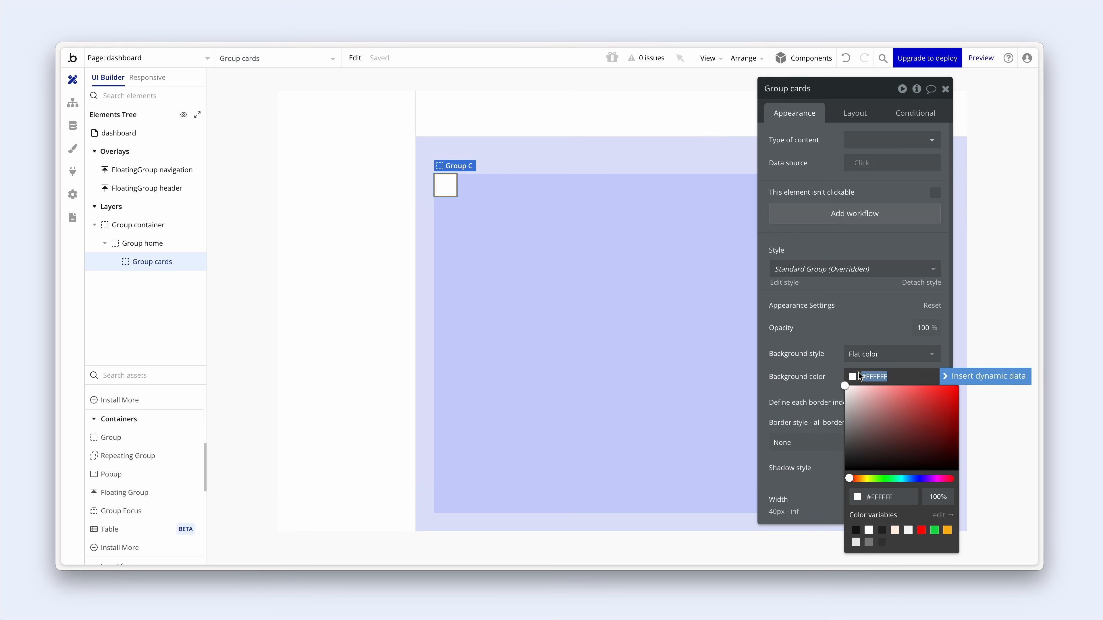
pyautogui.write('#0825FF')
pyautogui.click(833, 361)
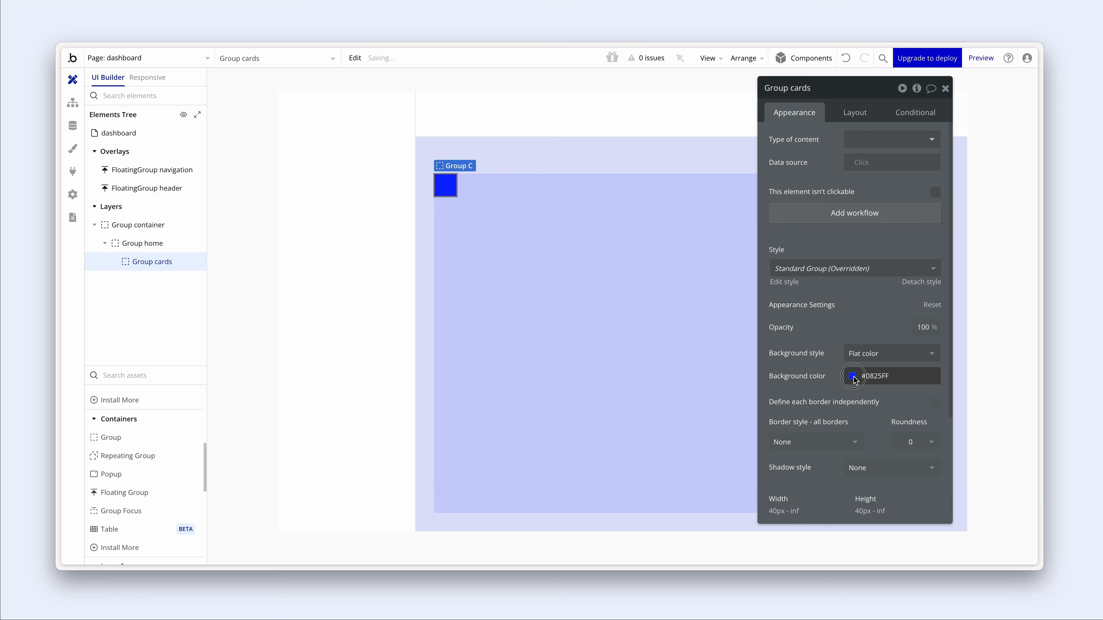
pyautogui.click(854, 378)
pyautogui.click(939, 498)
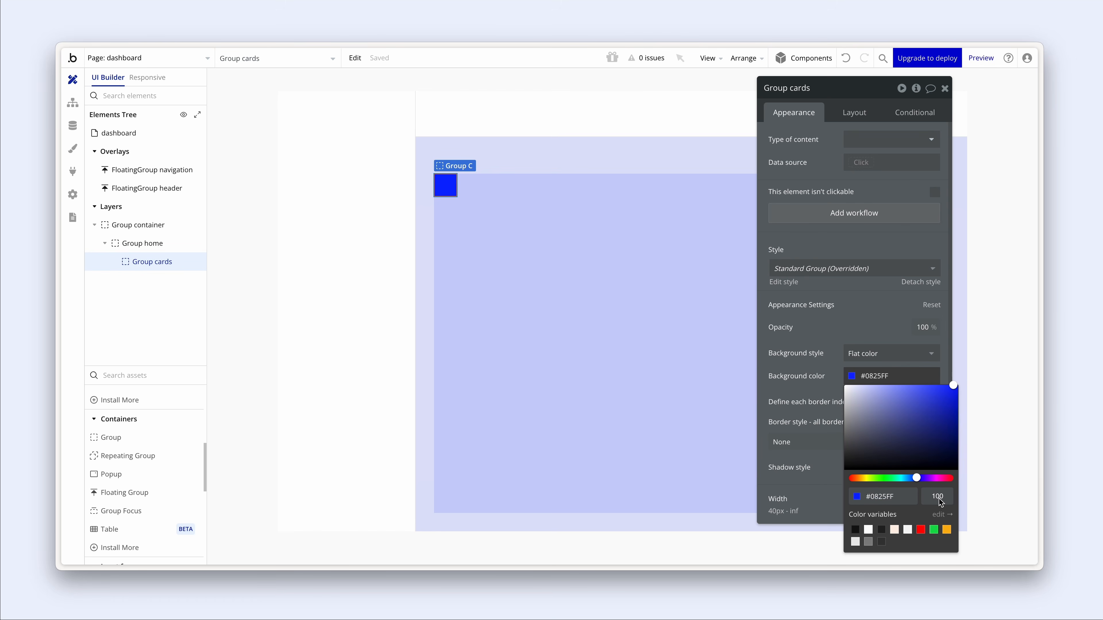
pyautogui.press('BackSpace')
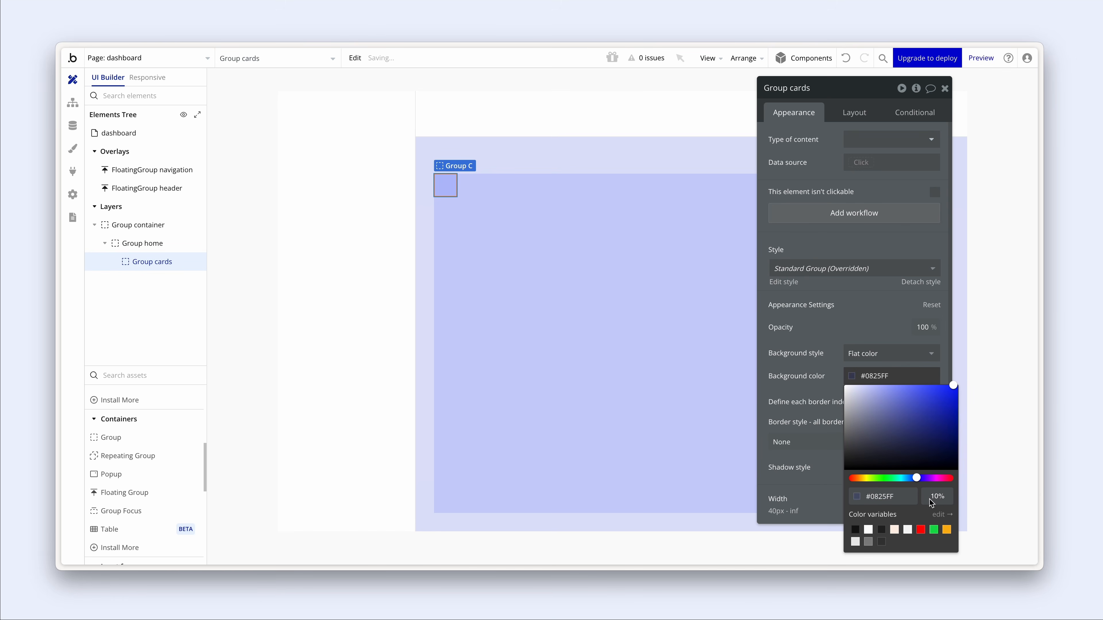
# - Make Group cards stretch to full width with a 200 px minimum height
pyautogui.click(849, 112)
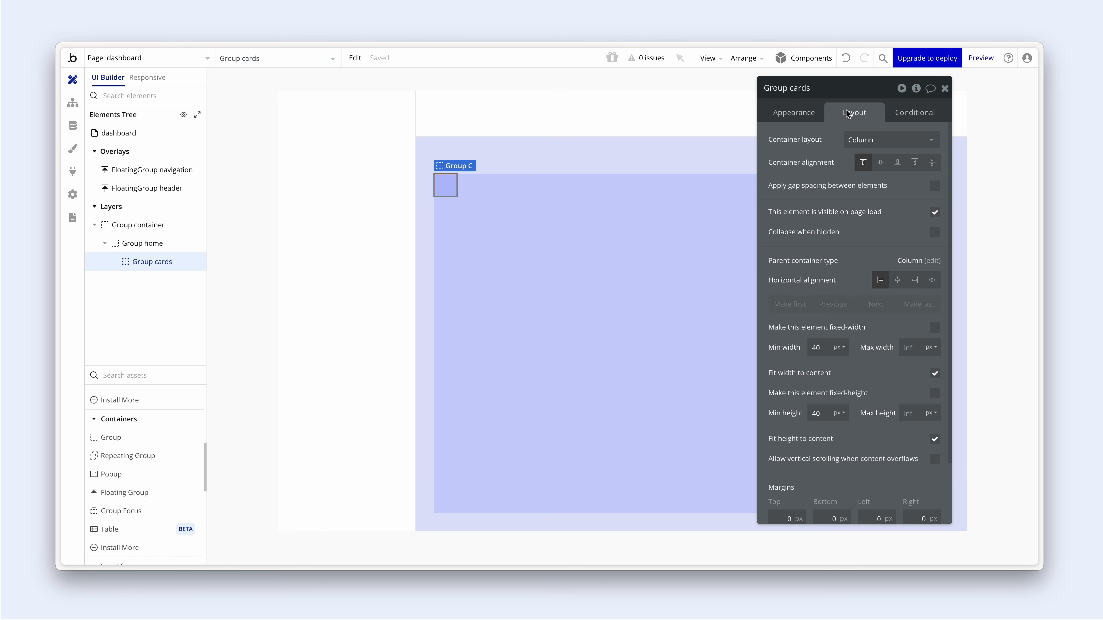
pyautogui.click(935, 374)
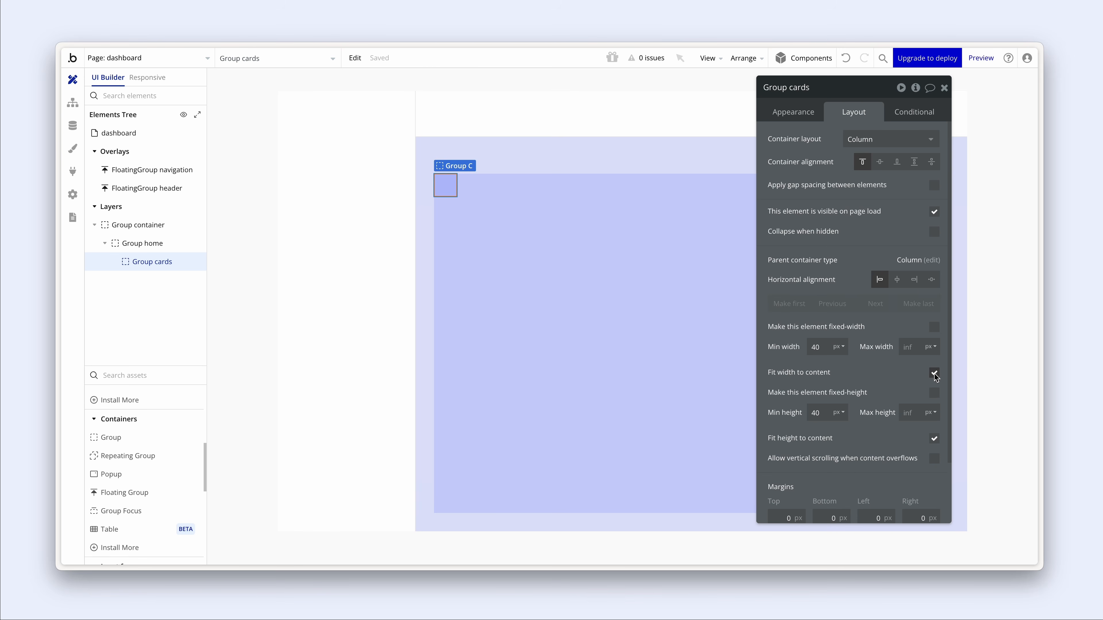
pyautogui.moveTo(826, 415); pyautogui.dragTo(797, 412)
pyautogui.write('200')
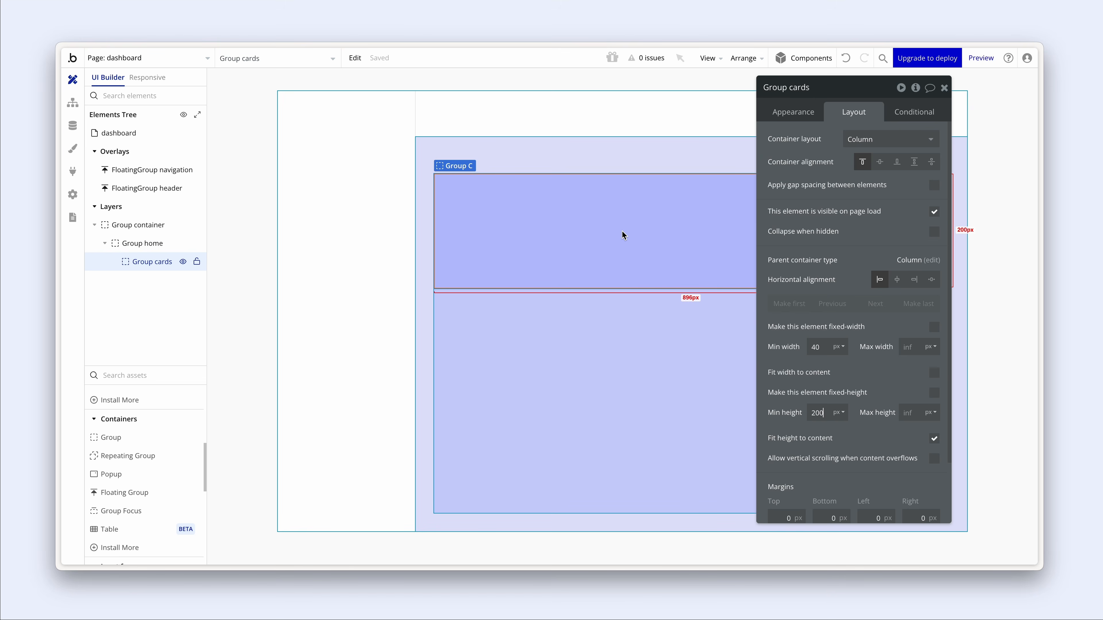
# - Duplicate Group cards as 'Group tables', with Fit height to content unchecked and minimum height 0
pyautogui.hotkey('ctrl', 'd')
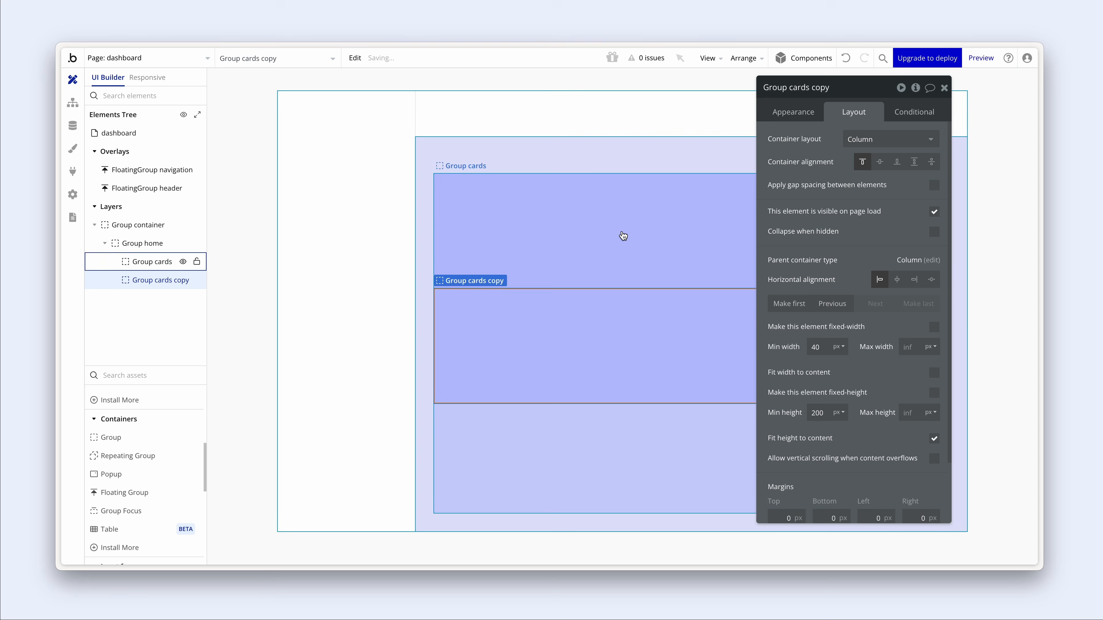
pyautogui.click(789, 90)
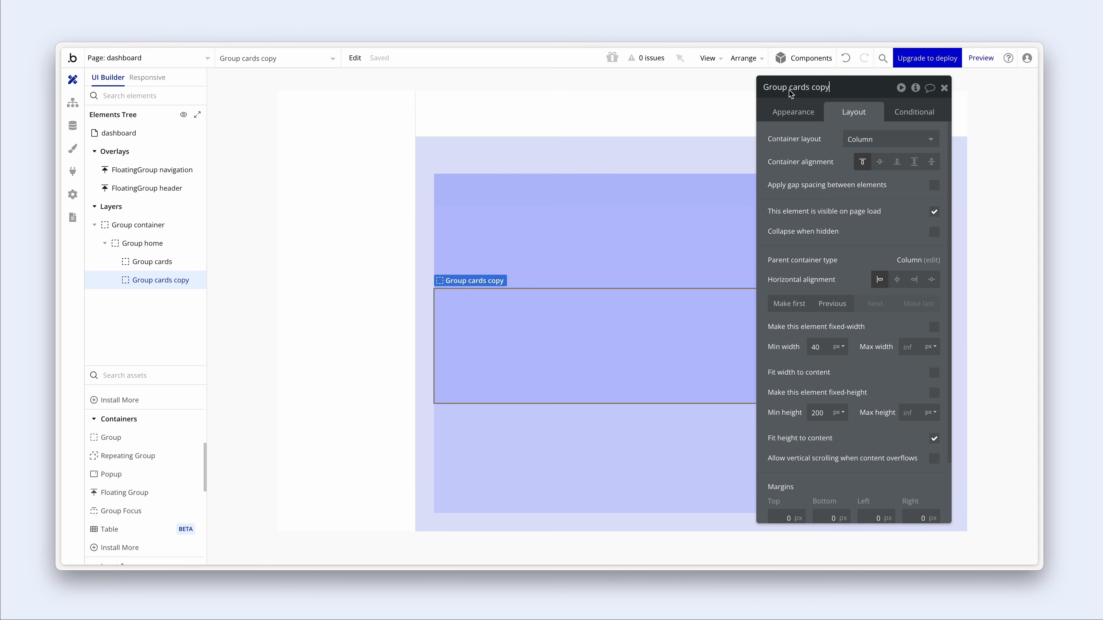
pyautogui.moveTo(790, 89); pyautogui.dragTo(832, 90)
pyautogui.write('tables')
pyautogui.click(934, 439)
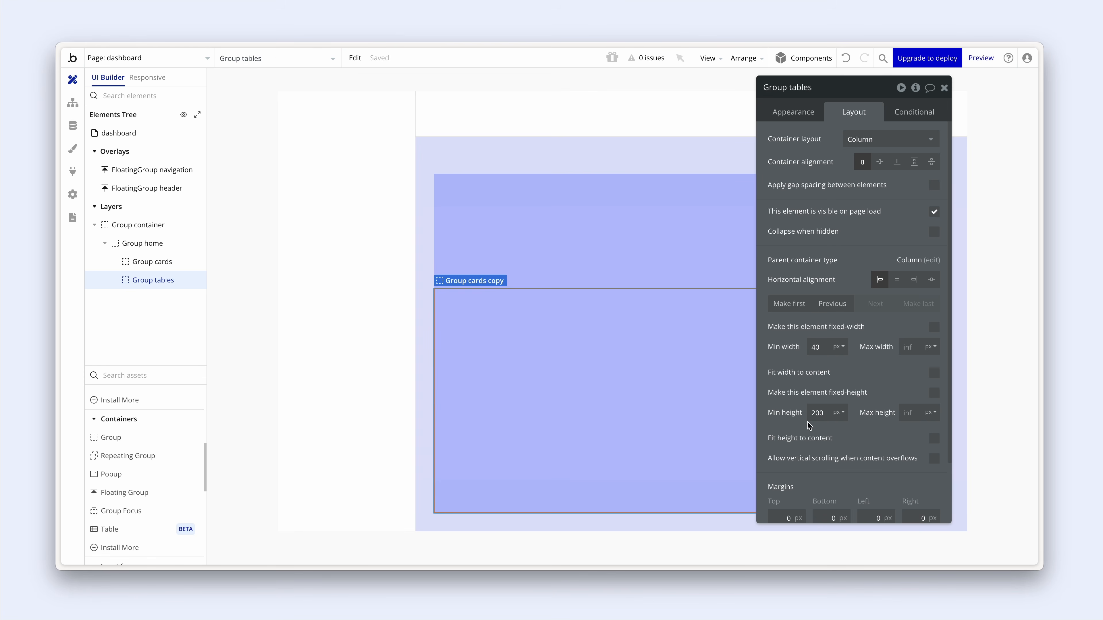
pyautogui.moveTo(826, 414); pyautogui.dragTo(804, 416)
pyautogui.write('0')
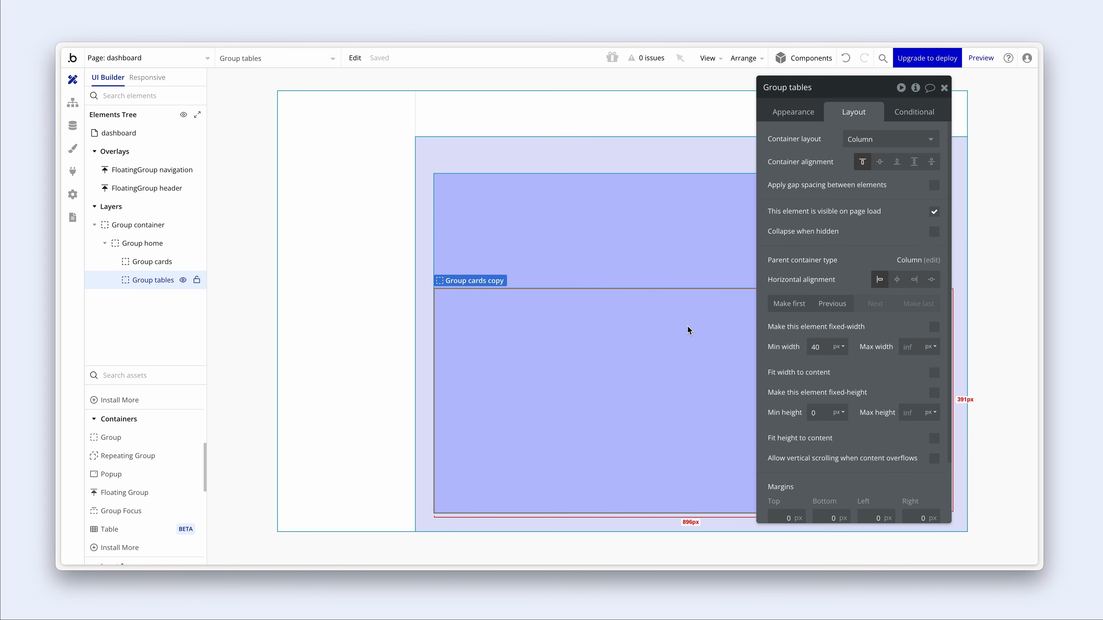
pyautogui.click(687, 272)
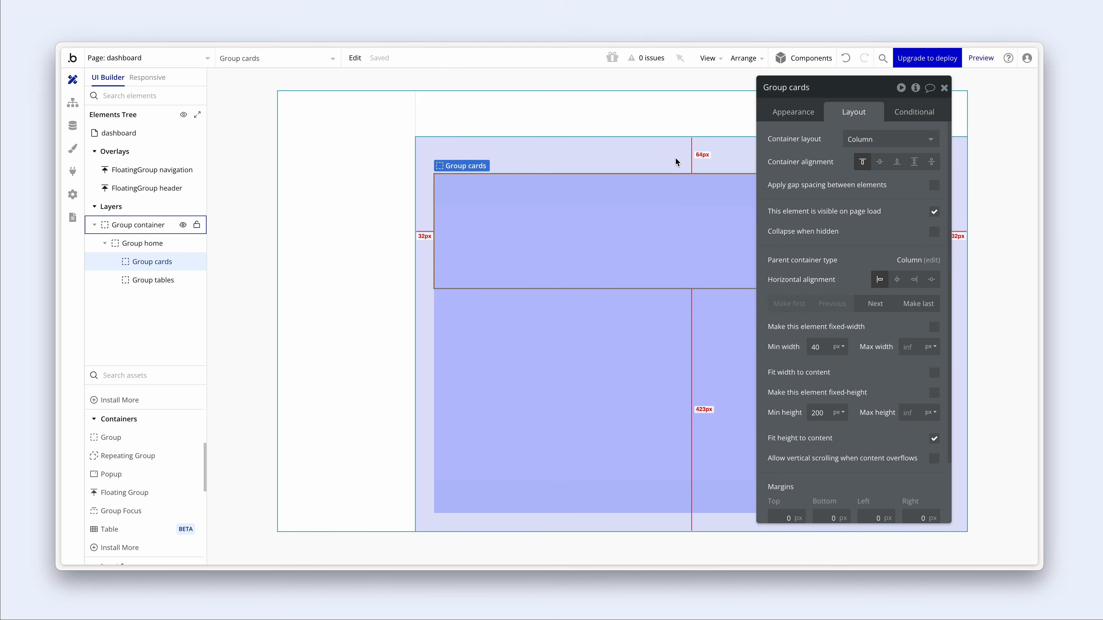
# - Give Group home a 20px row gap between Group cards and Group tables
pyautogui.click(136, 247)
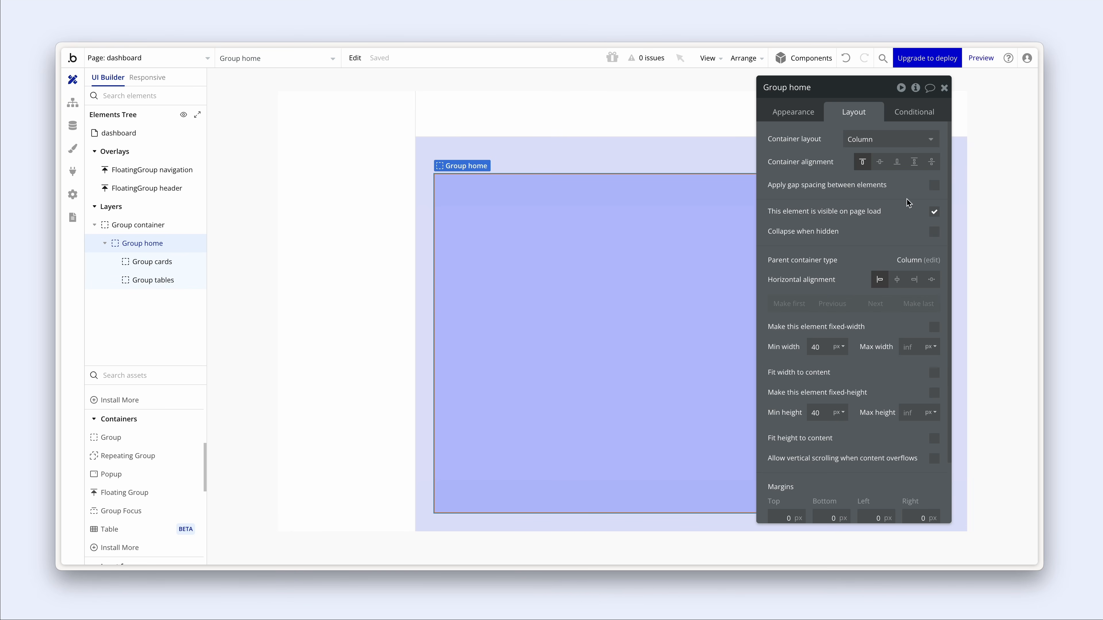
pyautogui.click(935, 186)
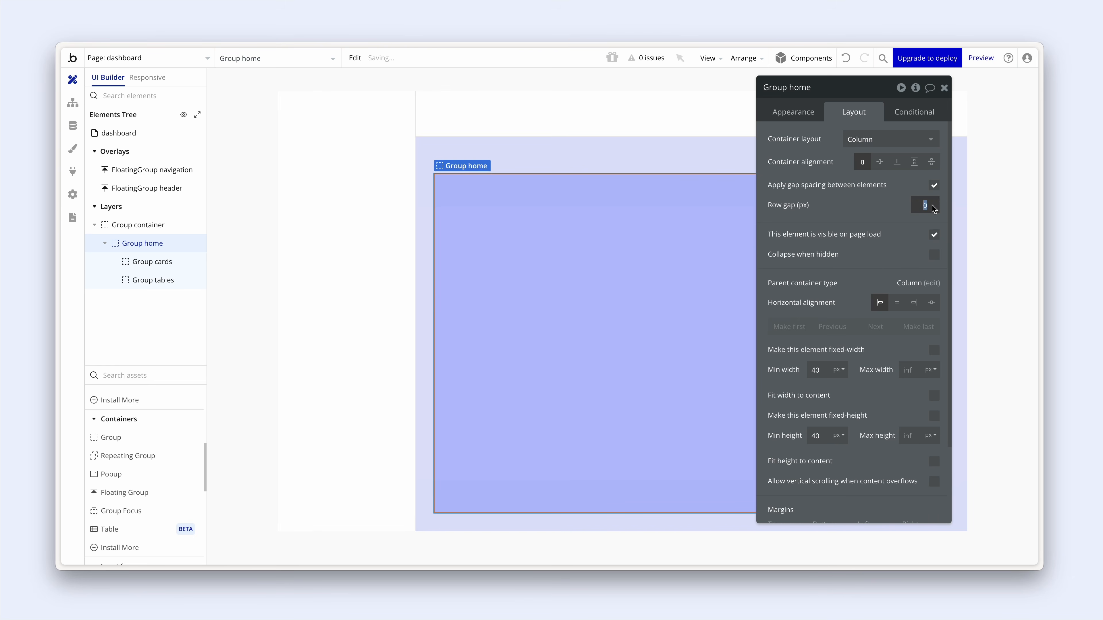
pyautogui.write('20')
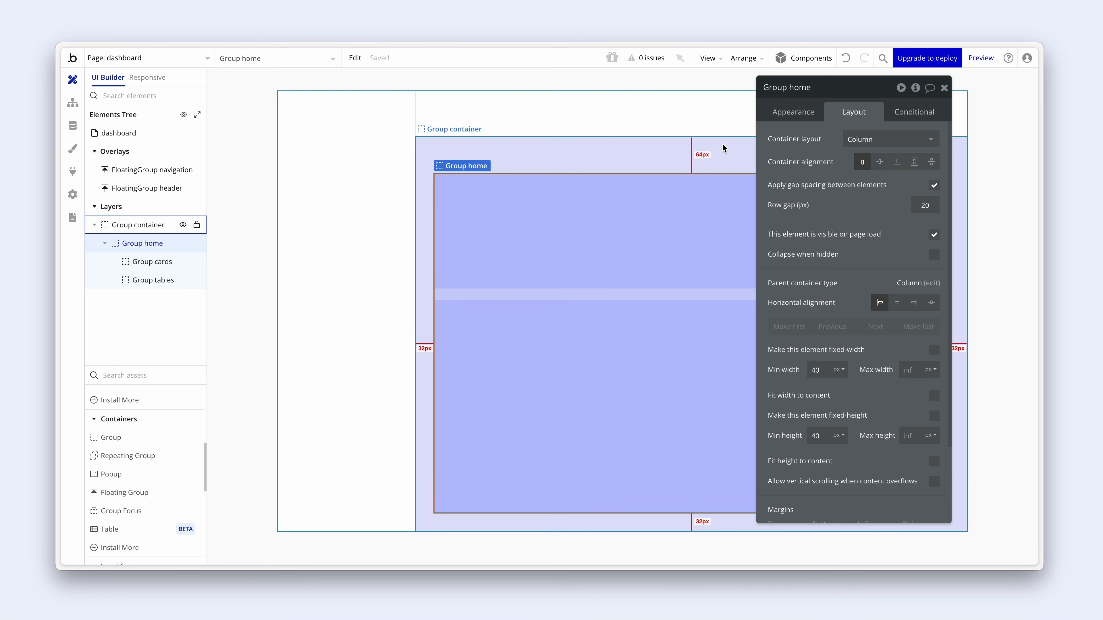
pyautogui.click(719, 150)
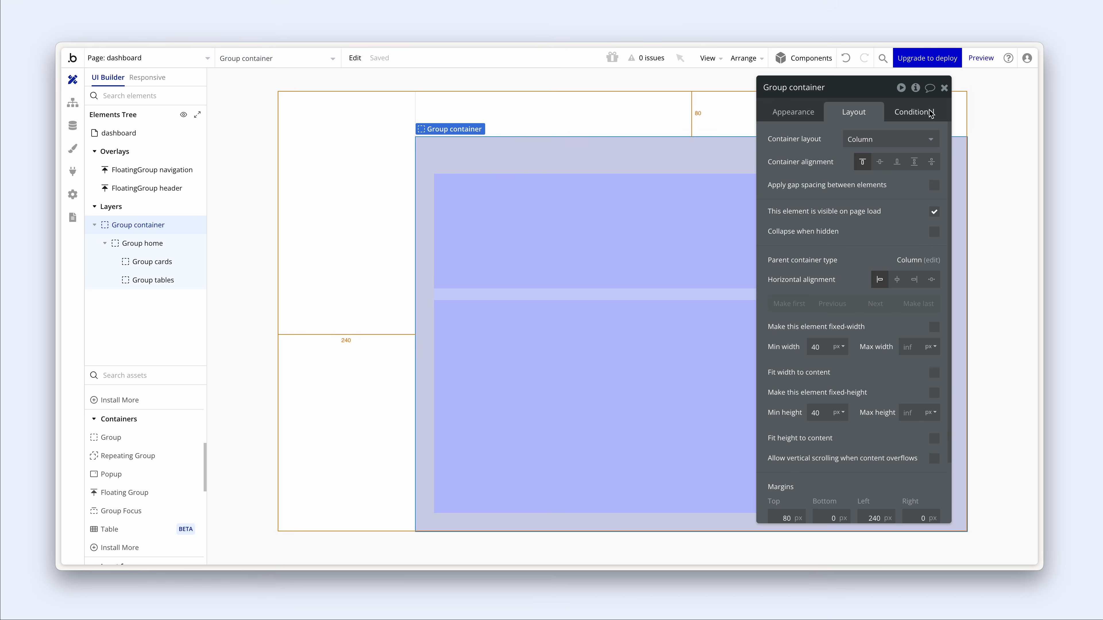
pyautogui.click(944, 89)
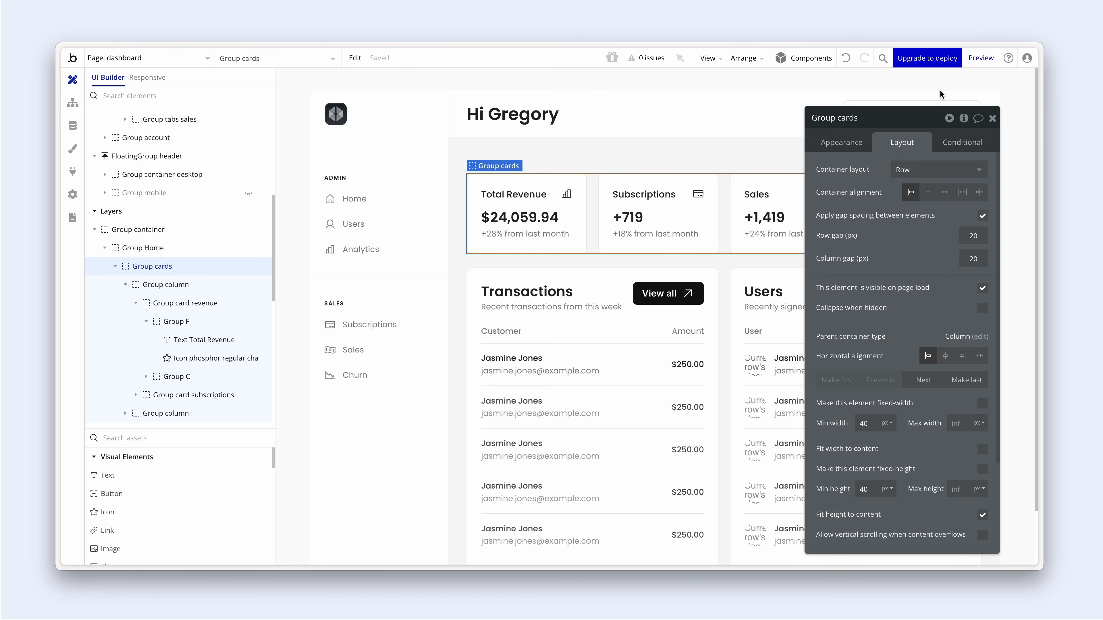
# - Switch to the Dashboard preview to view the current stacked tinted boxes
pyautogui.hotkey('alt', 'Tab')
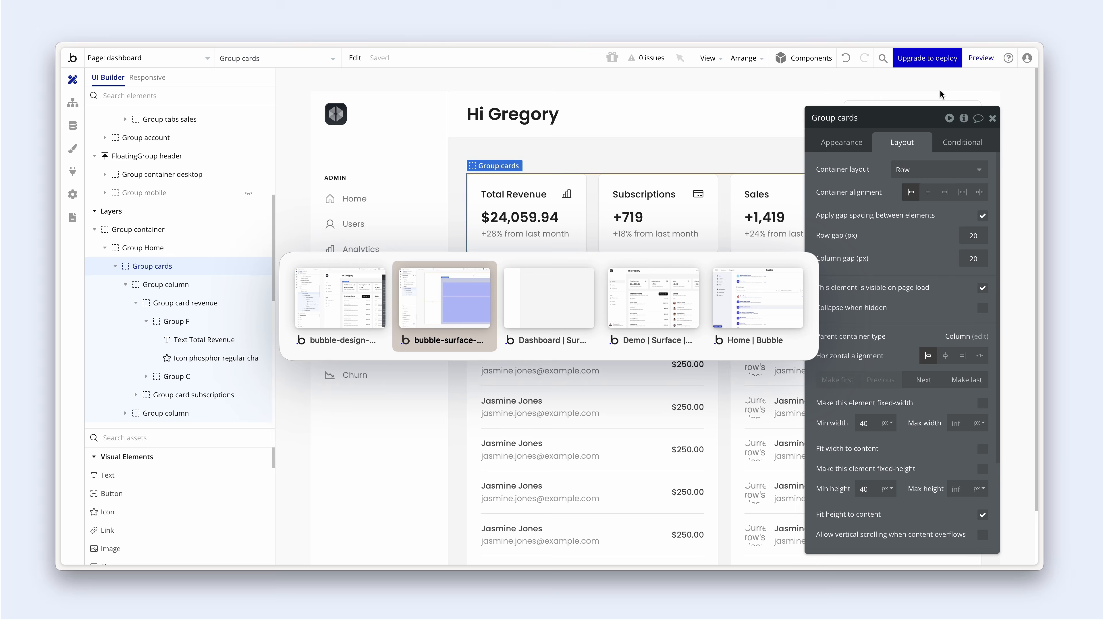
pyautogui.hotkey('alt', 'Tab')
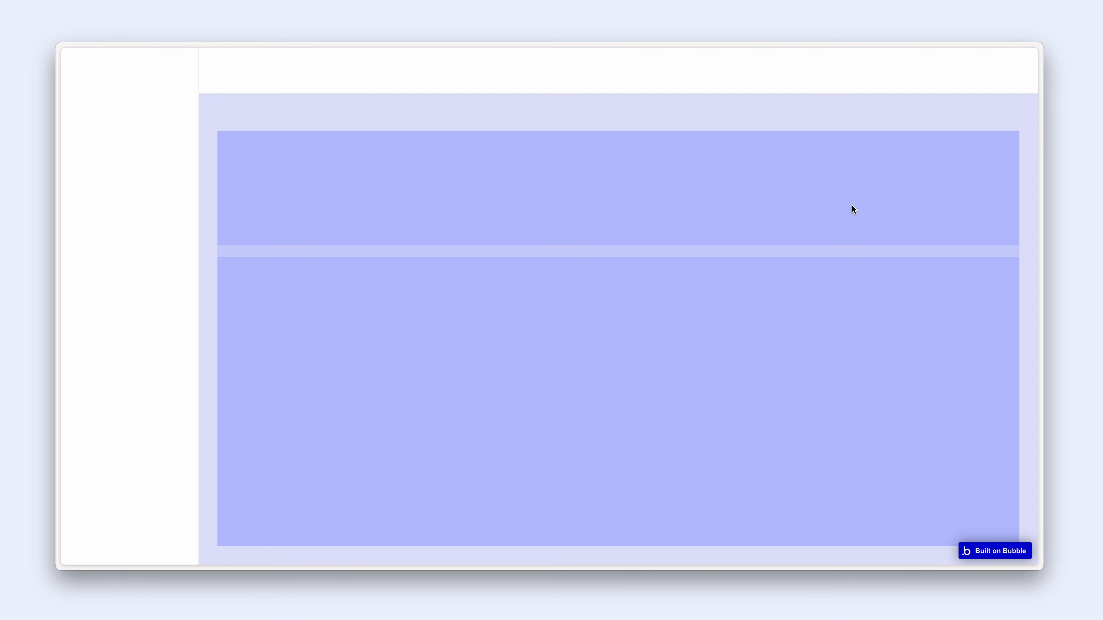
# - Cap Group container's maximum width at 1200px
pyautogui.hotkey('alt', 'Tab')
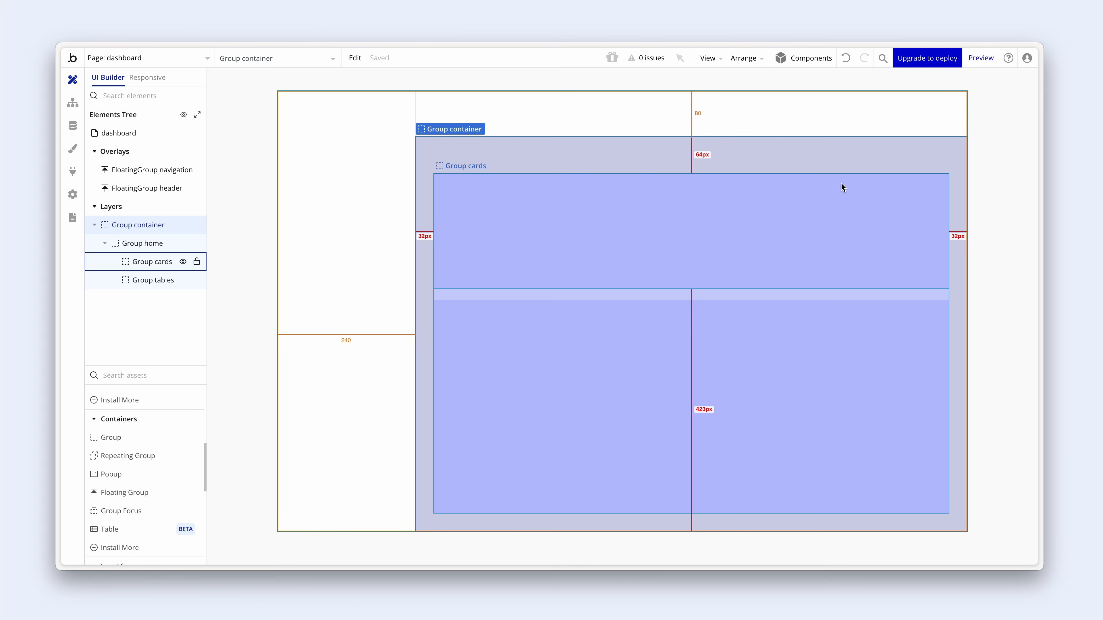
pyautogui.click(840, 163)
pyautogui.doubleClick(841, 164)
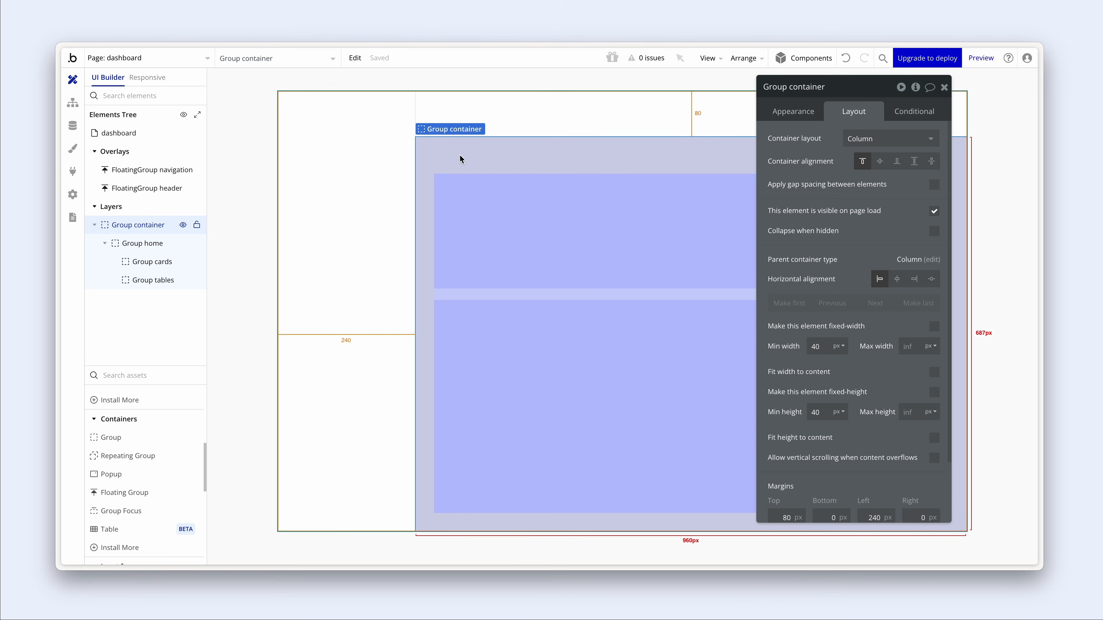
pyautogui.click(913, 346)
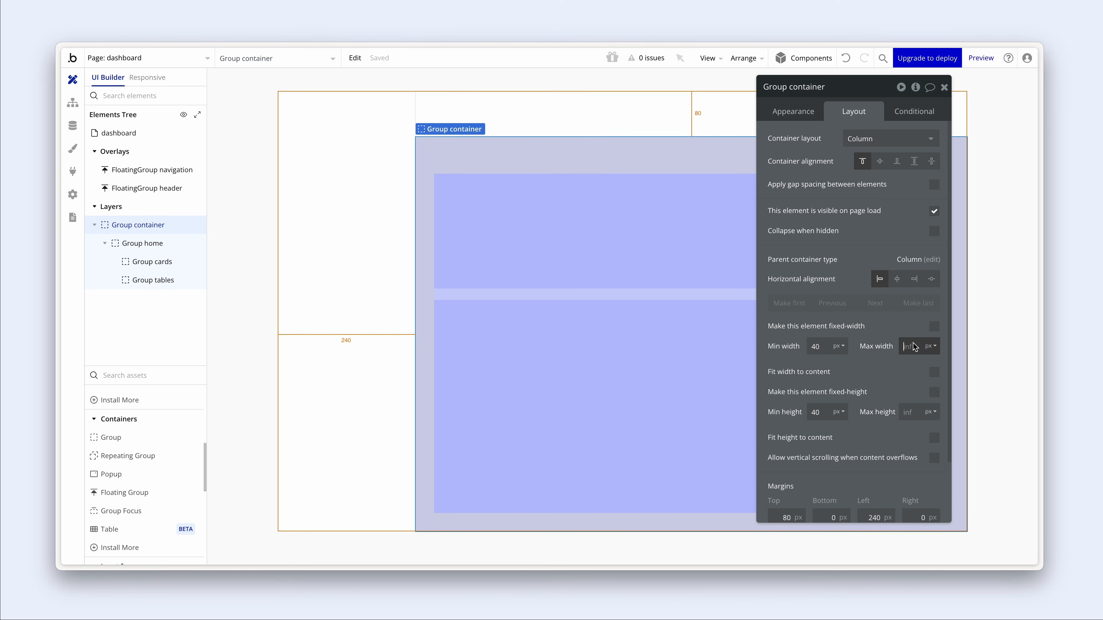
pyautogui.write('992')
pyautogui.moveTo(917, 348); pyautogui.dragTo(896, 347)
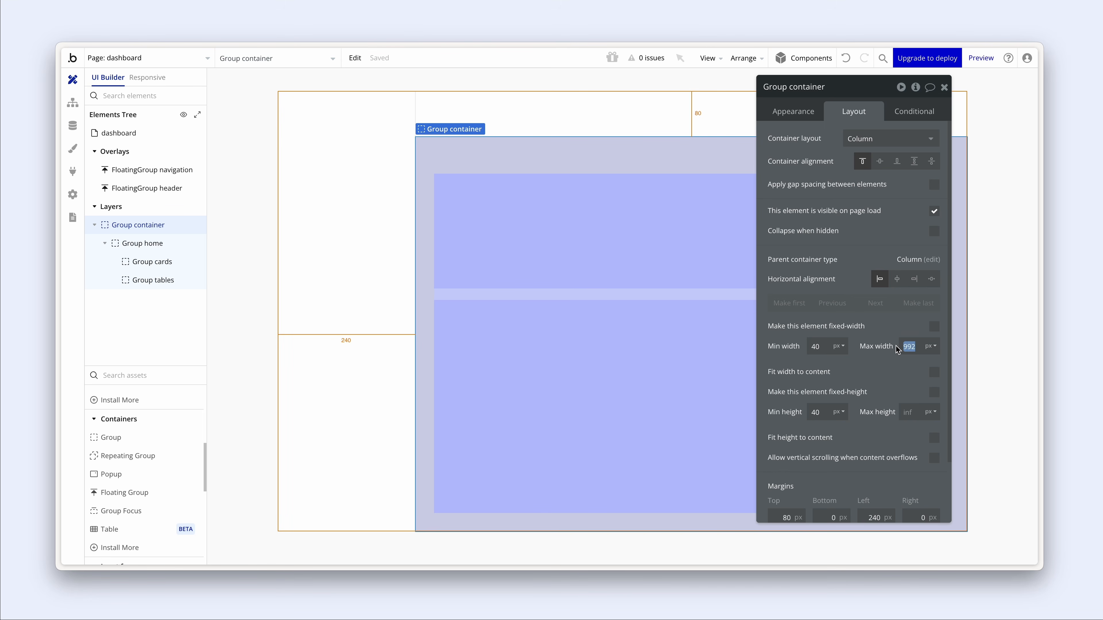
pyautogui.write('1200')
# - Centre Group container horizontally and reload the preview to check it
pyautogui.hotkey('ctrl', 'Tab')
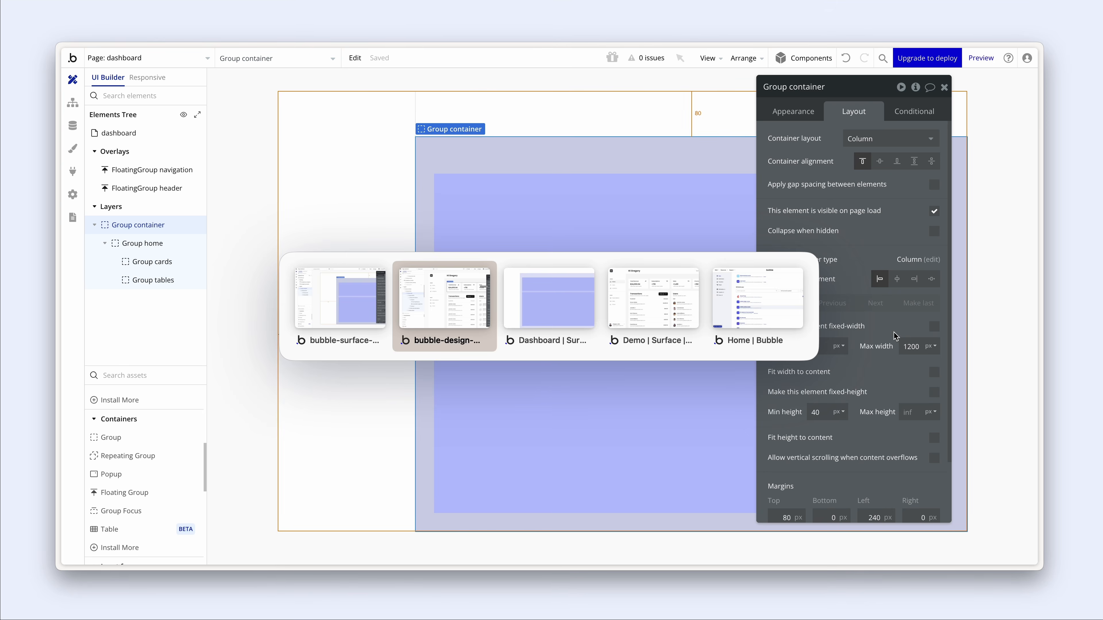
pyautogui.hotkey('ctrl', 'Tab')
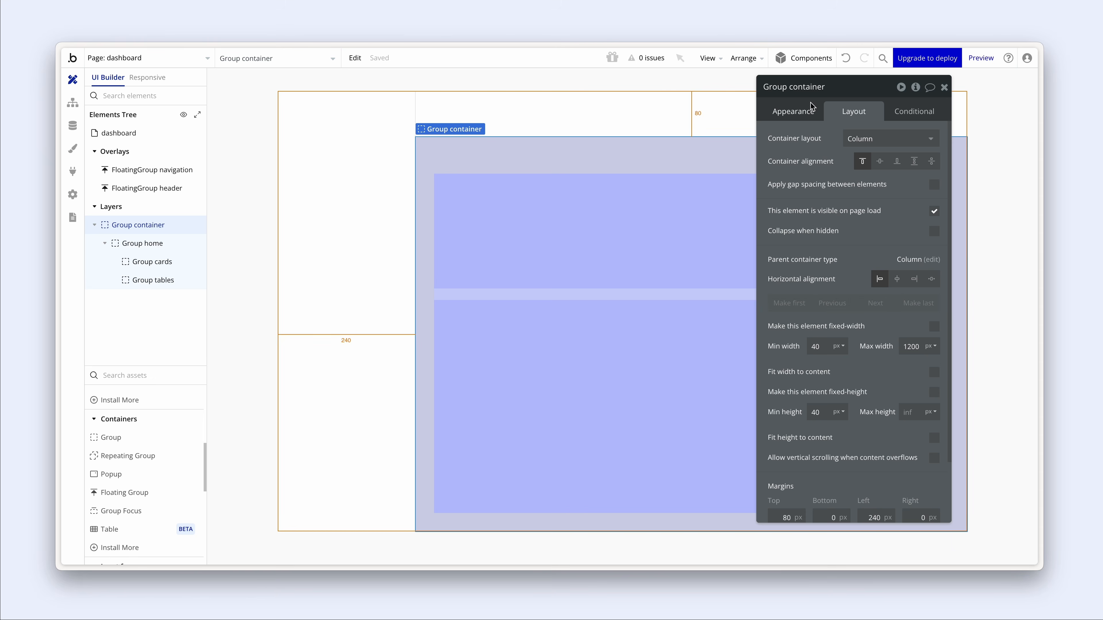
pyautogui.click(897, 279)
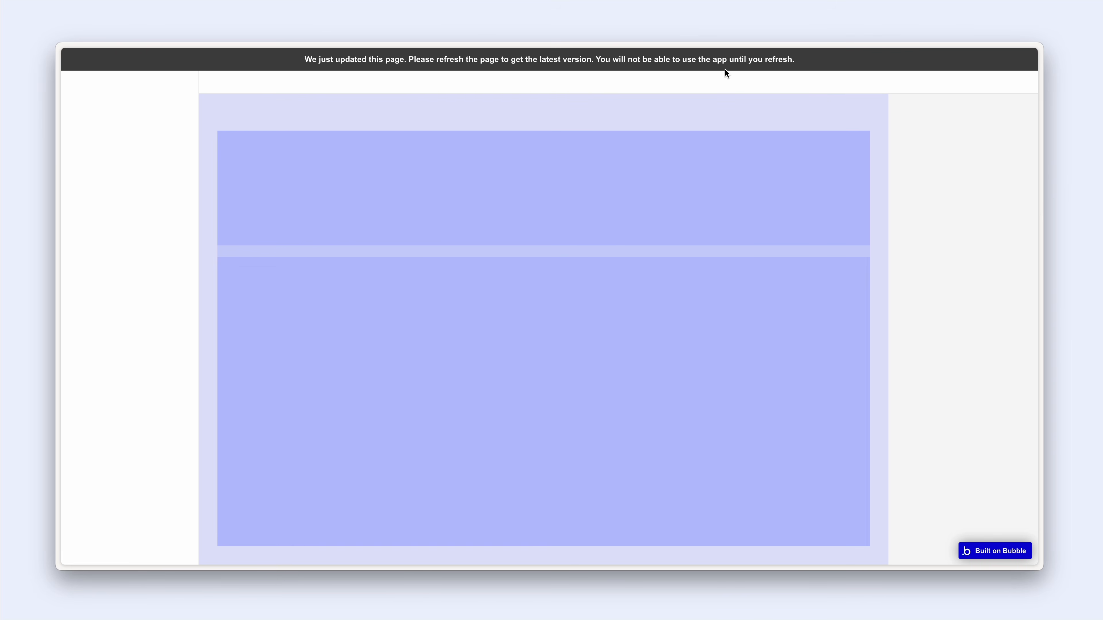
pyautogui.press('super+r')
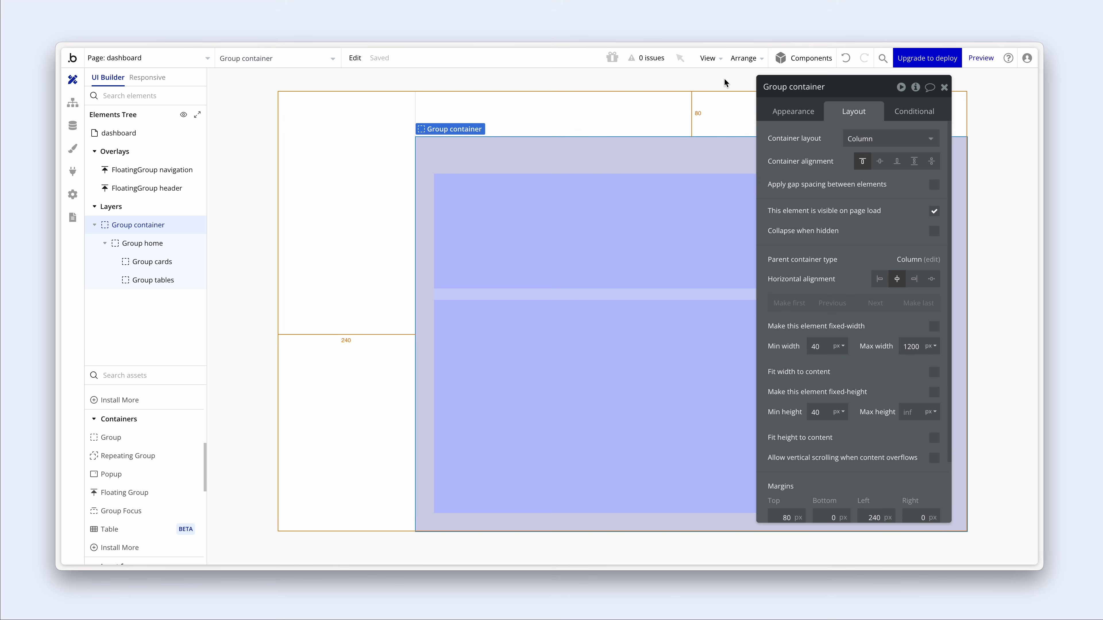
pyautogui.click(691, 209)
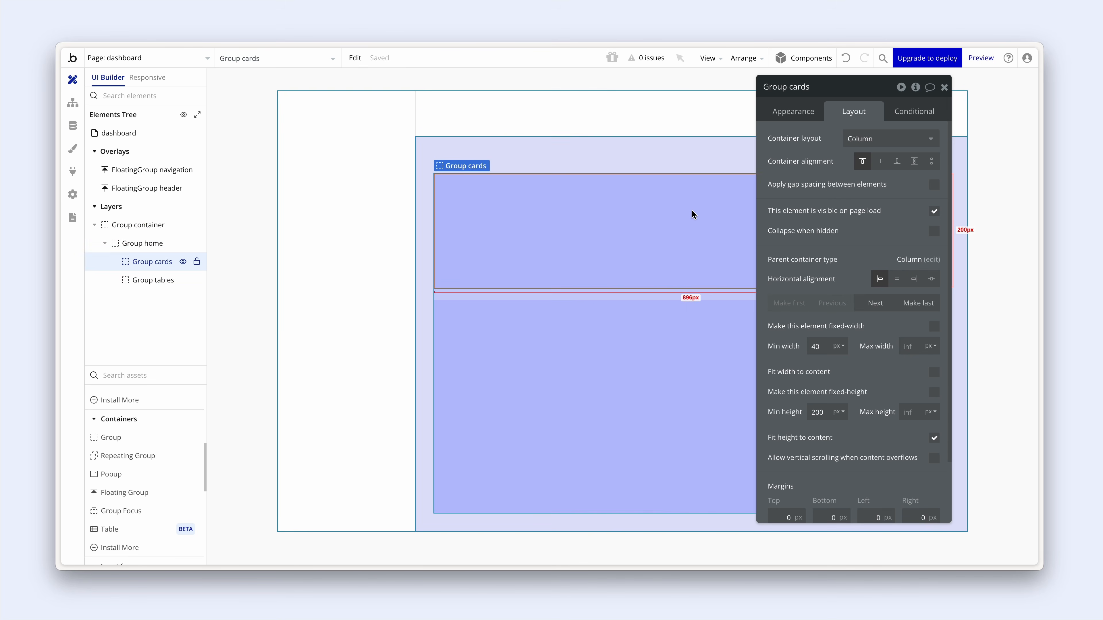
# - Resize the responsive preview from desktop down to tablet width and back to check reflow
pyautogui.hotkey('alt', 'Tab')
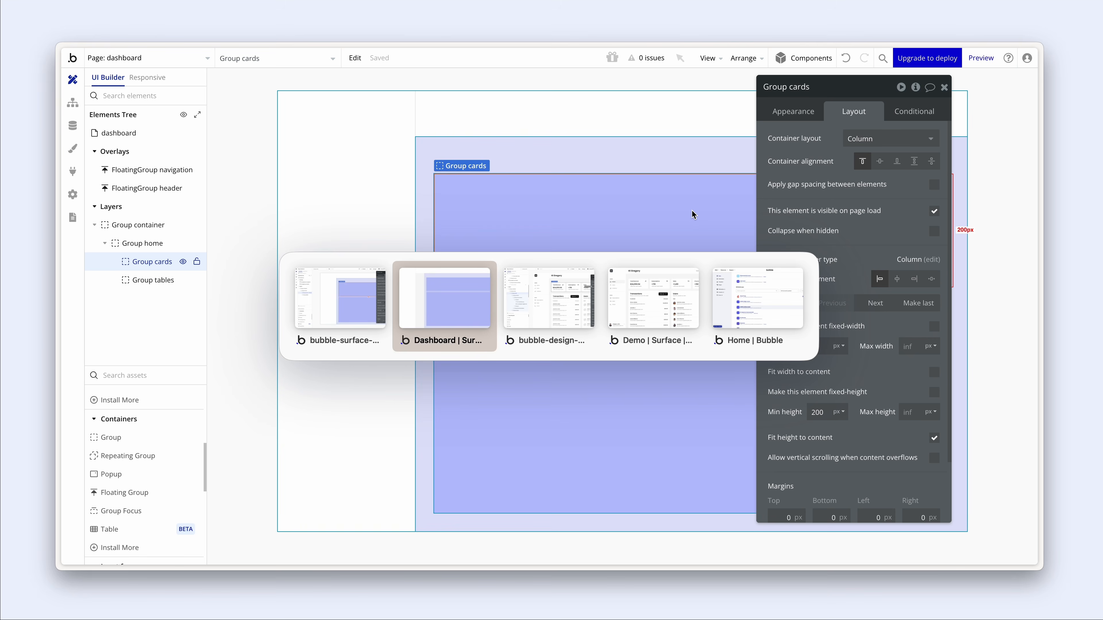
pyautogui.press('Tab')
pyautogui.press('Tab')
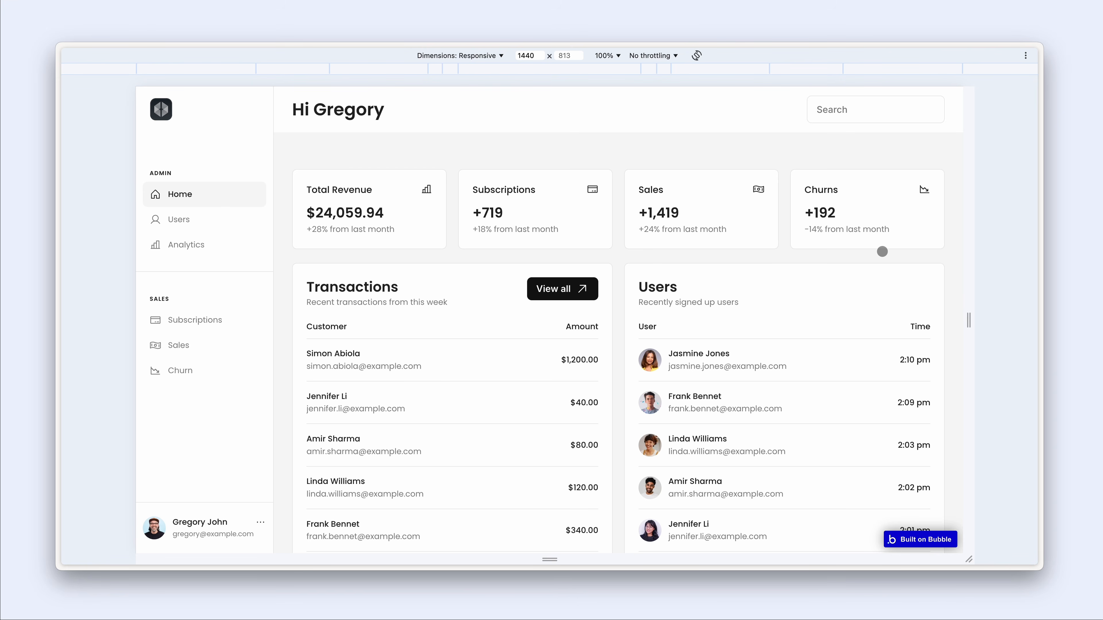
pyautogui.moveTo(971, 324); pyautogui.dragTo(890, 320)
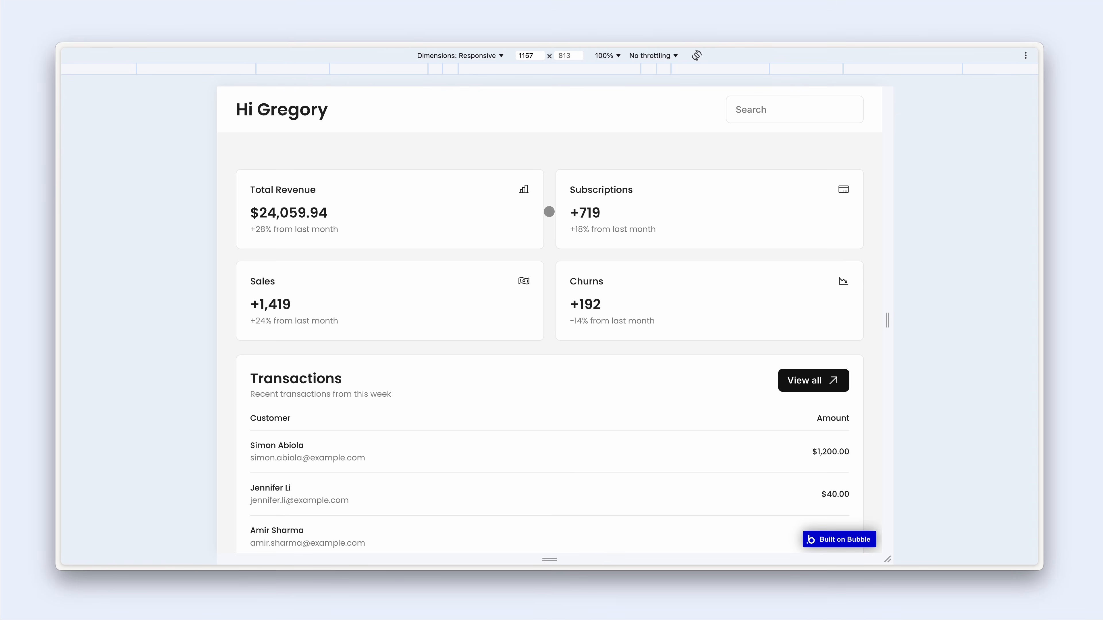
pyautogui.moveTo(887, 320); pyautogui.dragTo(939, 320)
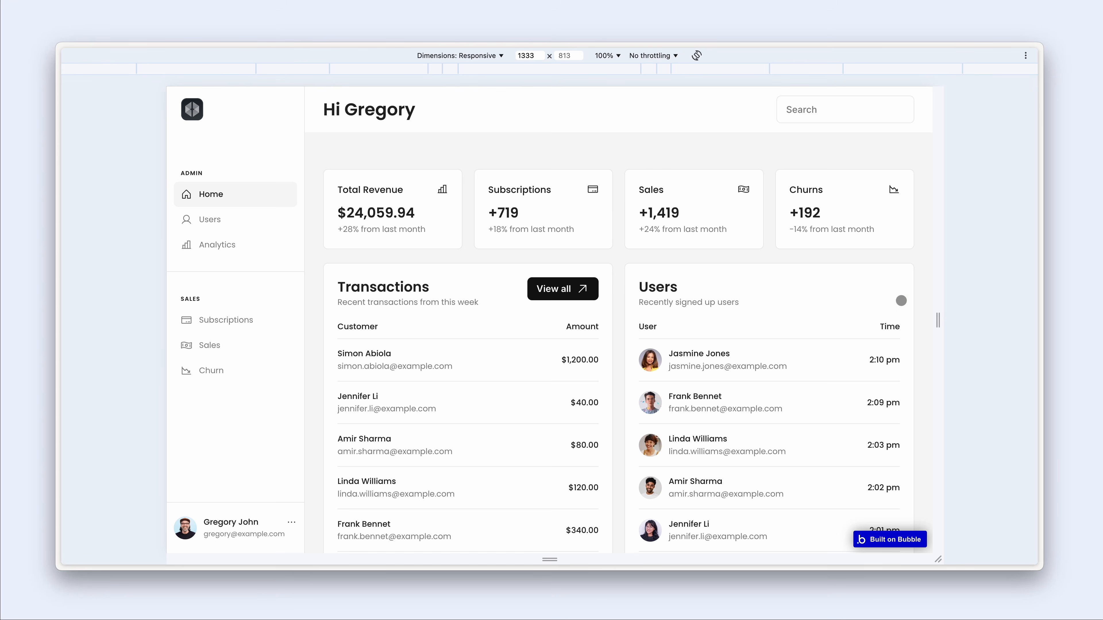
pyautogui.moveTo(937, 320); pyautogui.dragTo(894, 313)
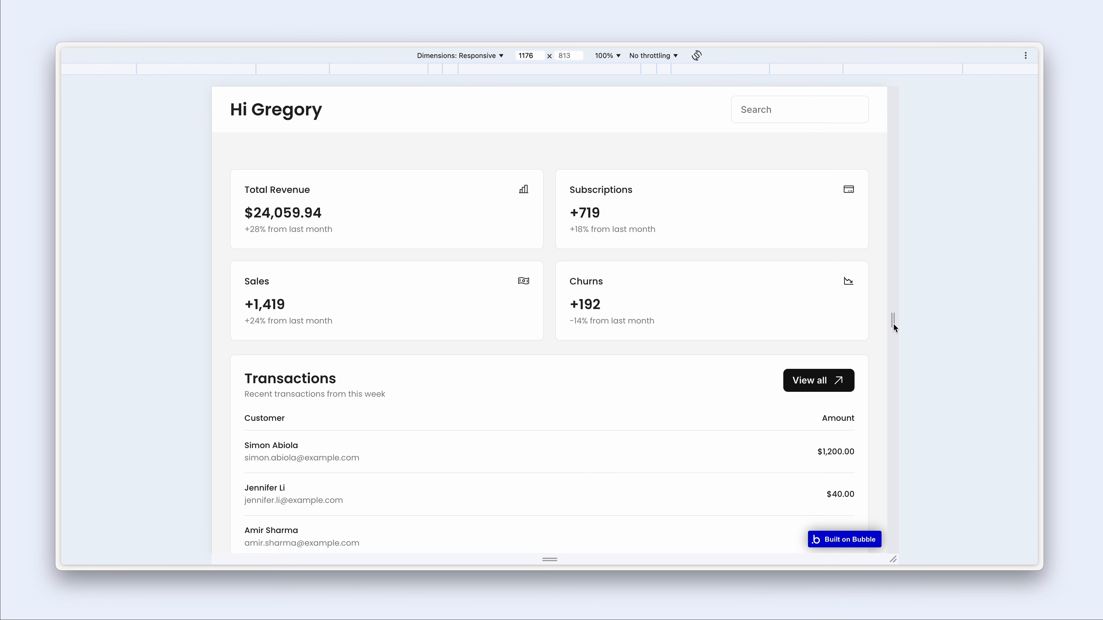
pyautogui.moveTo(894, 324); pyautogui.dragTo(754, 320)
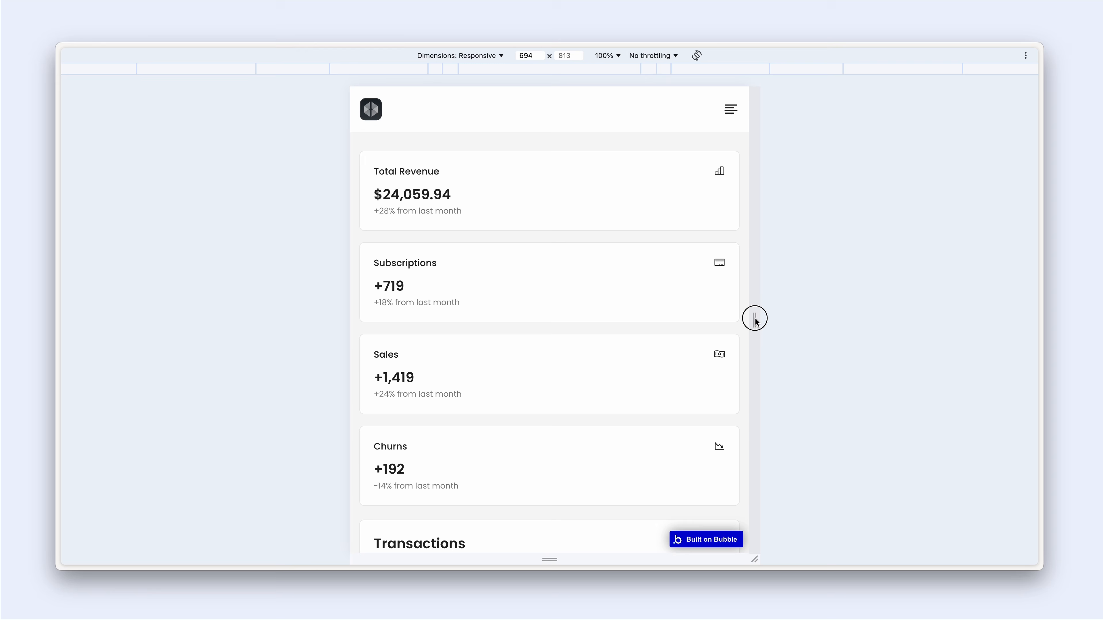
pyautogui.moveTo(755, 319); pyautogui.dragTo(930, 343)
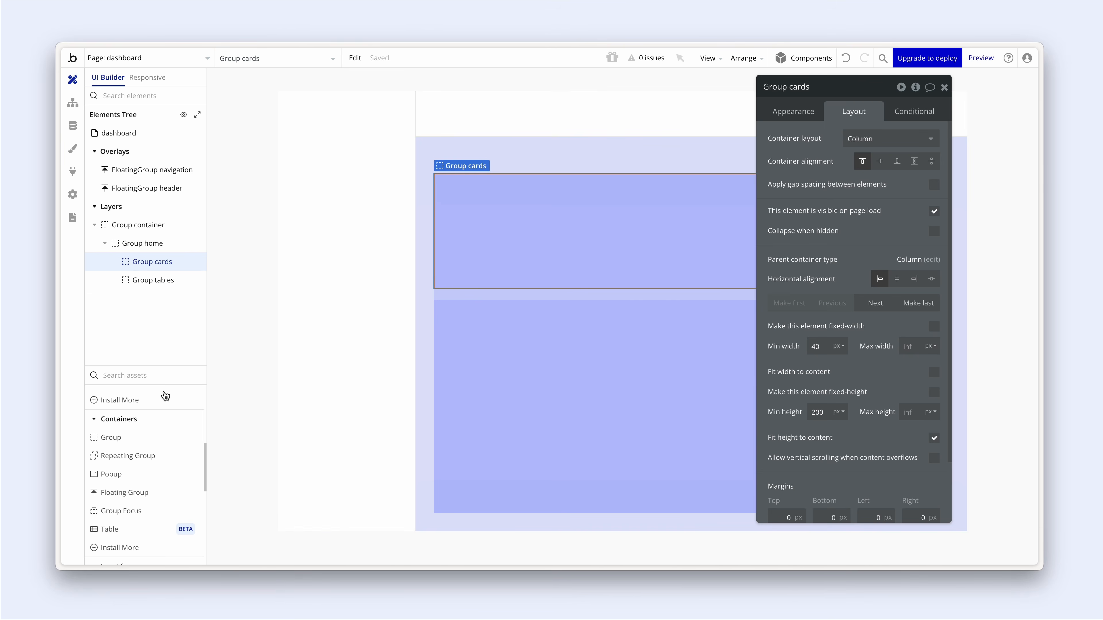
# - Add a new group inside Group cards, name it Group column, and untick Fit width
pyautogui.click(108, 437)
pyautogui.click(454, 220)
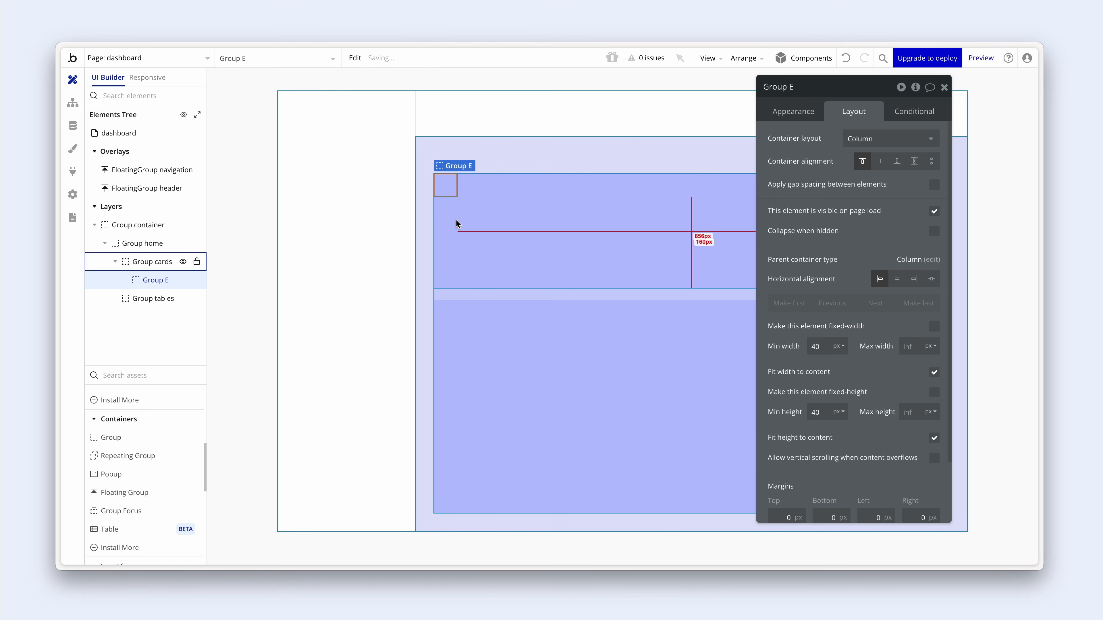
pyautogui.click(805, 90)
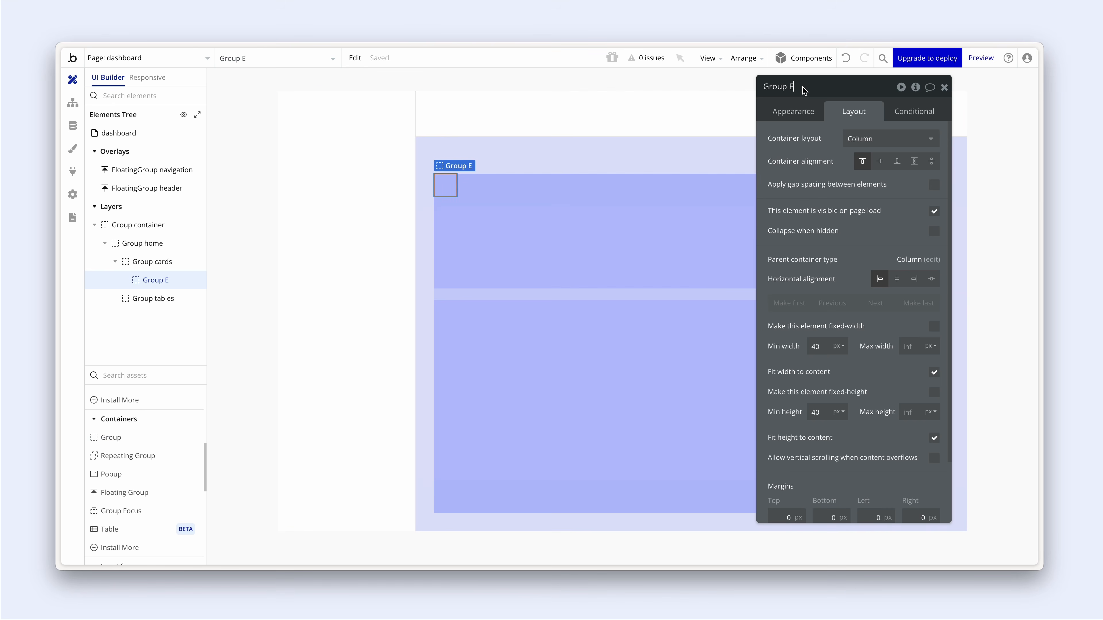
pyautogui.press('BackSpace')
pyautogui.write('column')
pyautogui.click(934, 373)
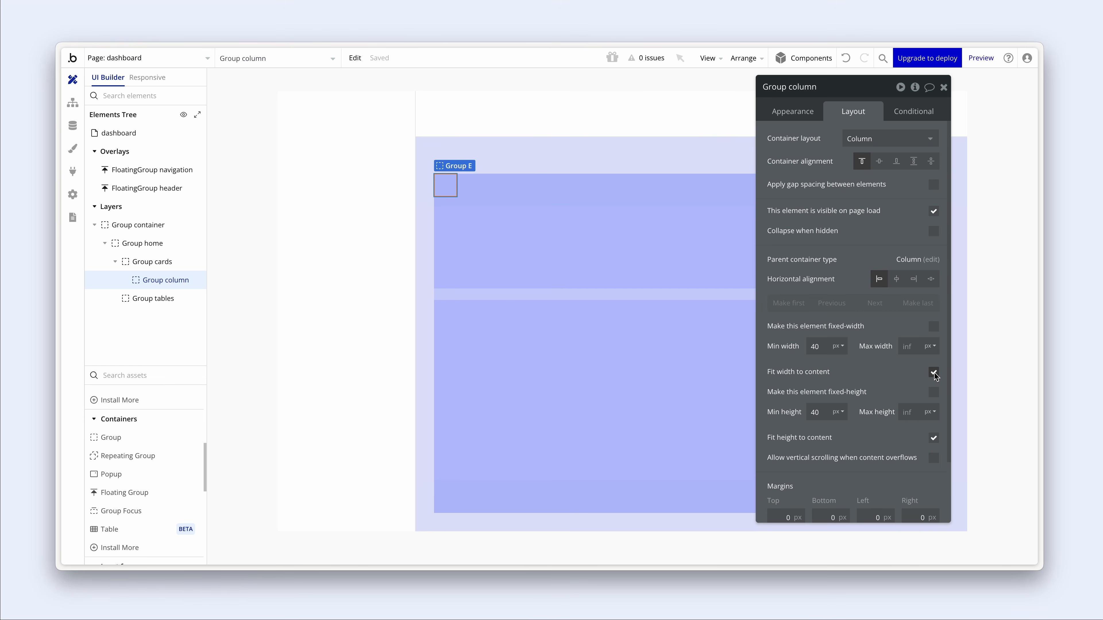
pyautogui.click(934, 374)
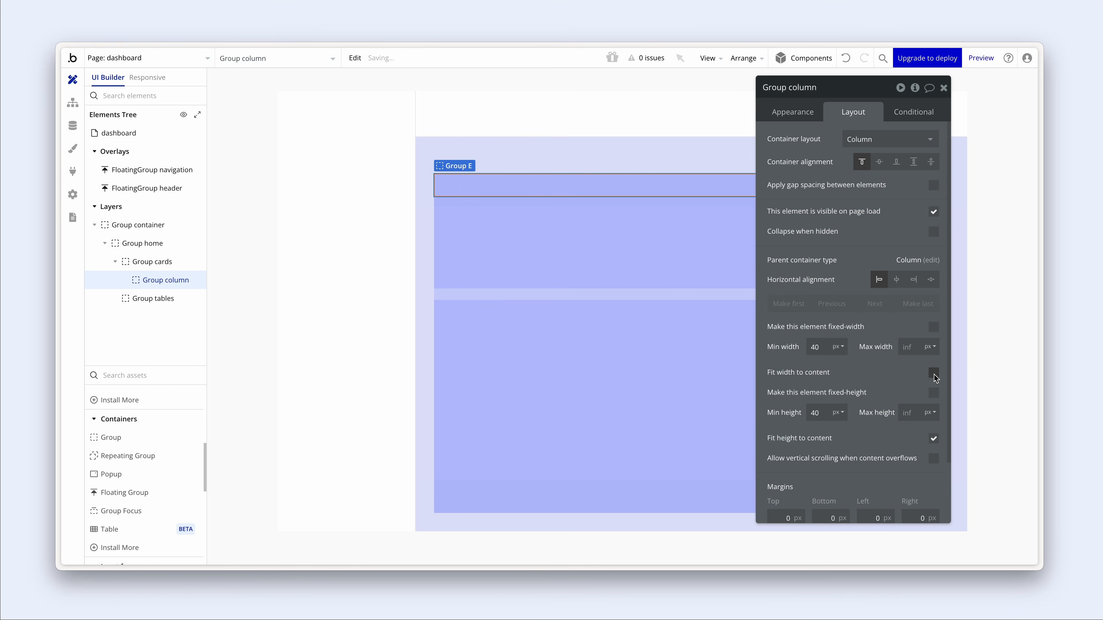
# - Switch Group cards' layout to Row
pyautogui.click(700, 262)
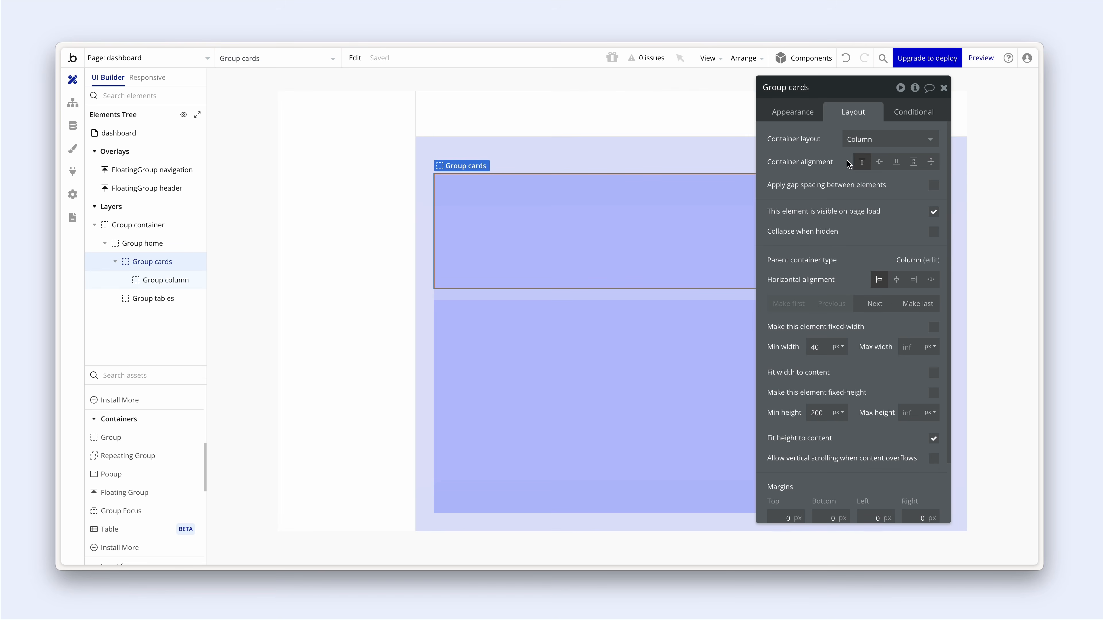
pyautogui.click(866, 145)
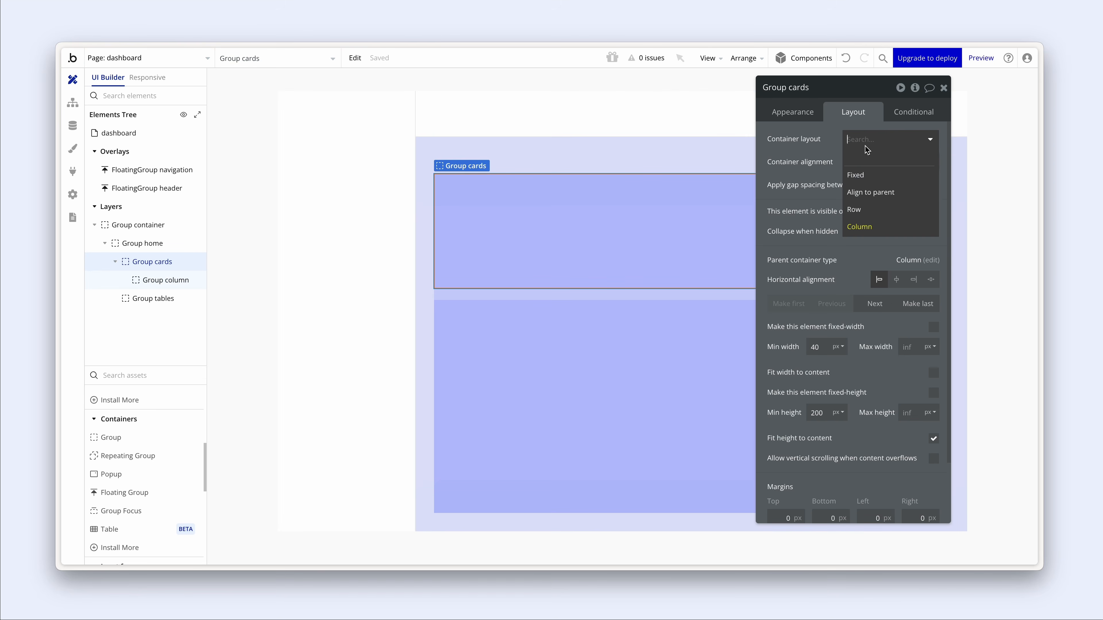
pyautogui.click(868, 210)
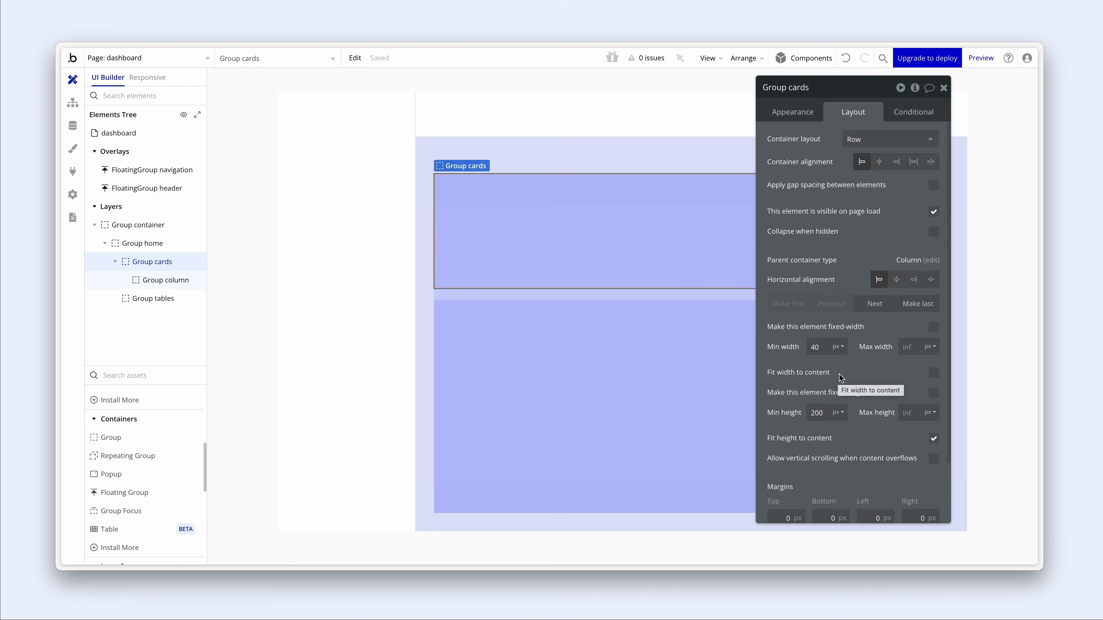
# - Give Group column a flat #0825FF background at 10% opacity
pyautogui.click(466, 186)
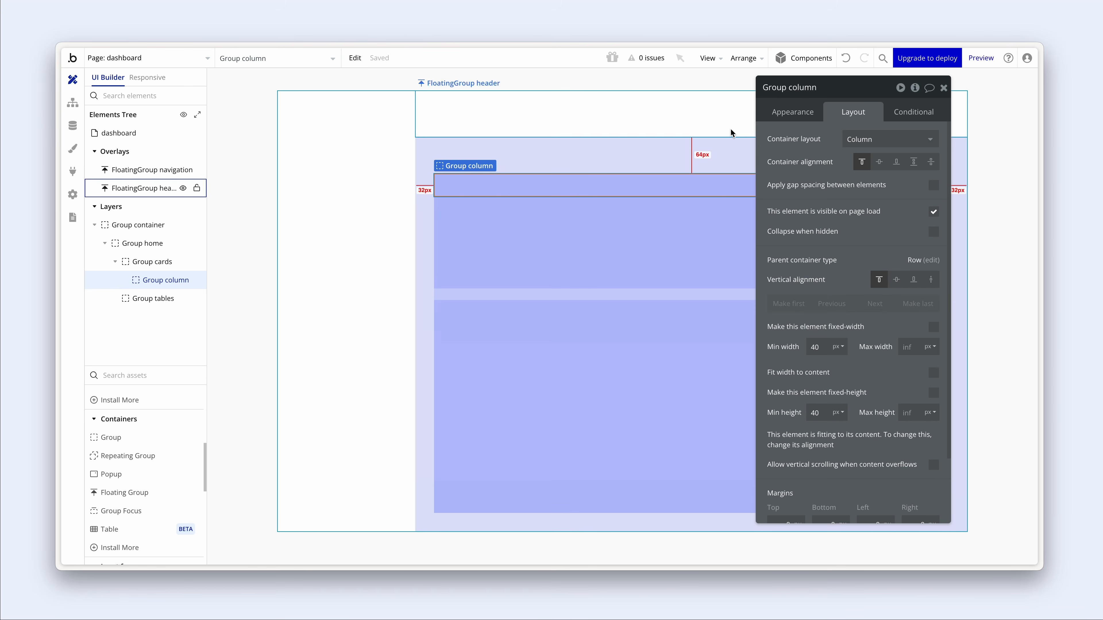
pyautogui.click(798, 114)
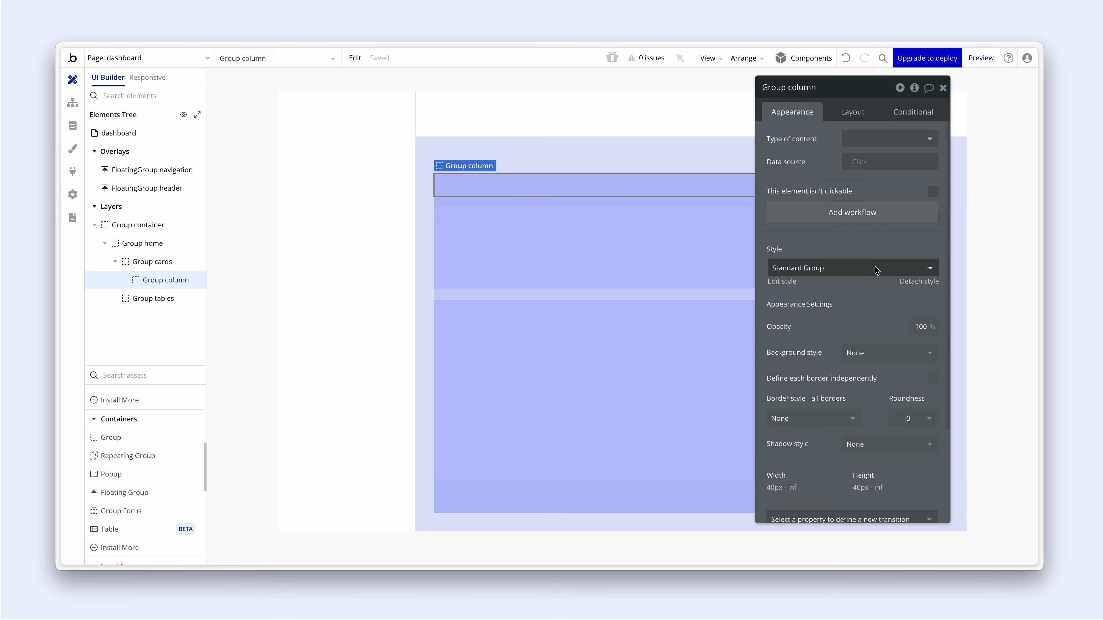
pyautogui.click(859, 354)
pyautogui.click(866, 407)
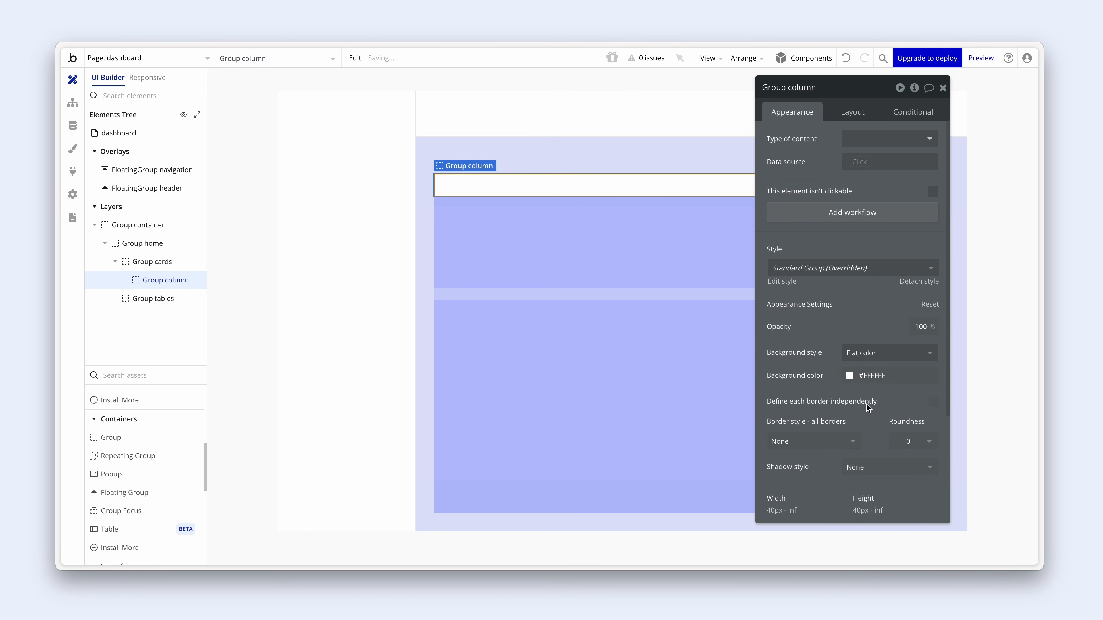
pyautogui.click(847, 374)
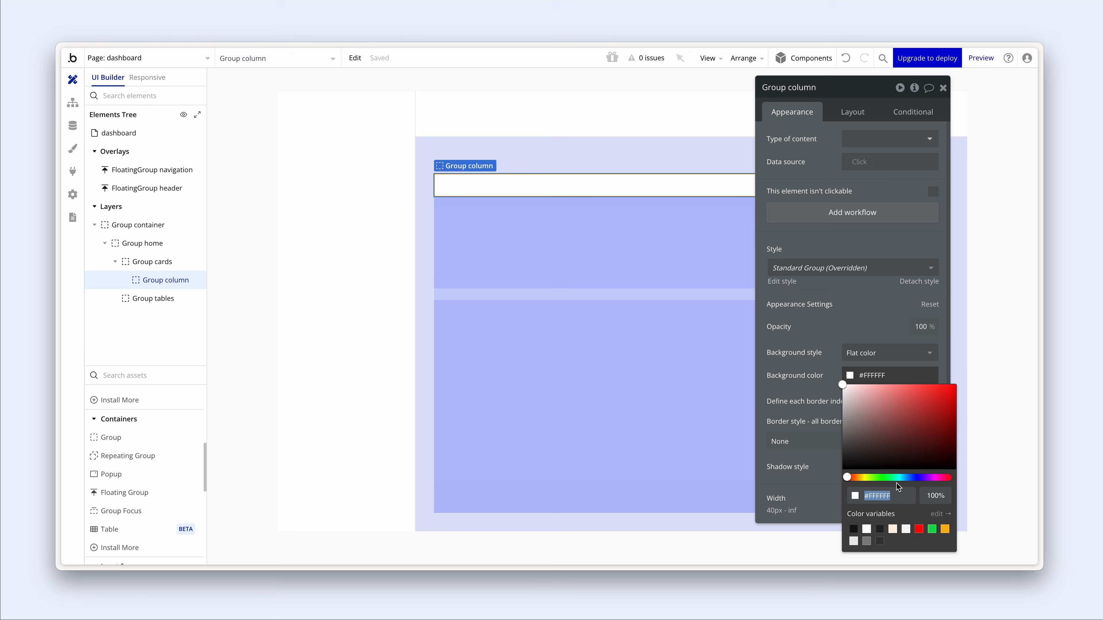
pyautogui.press('Return')
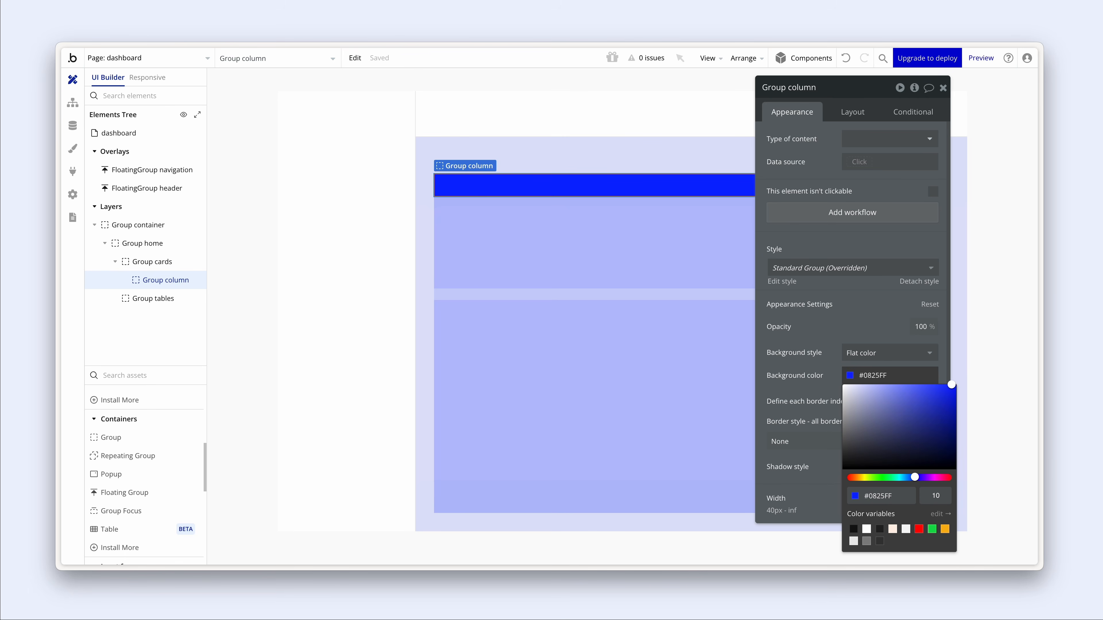
pyautogui.press('Delete')
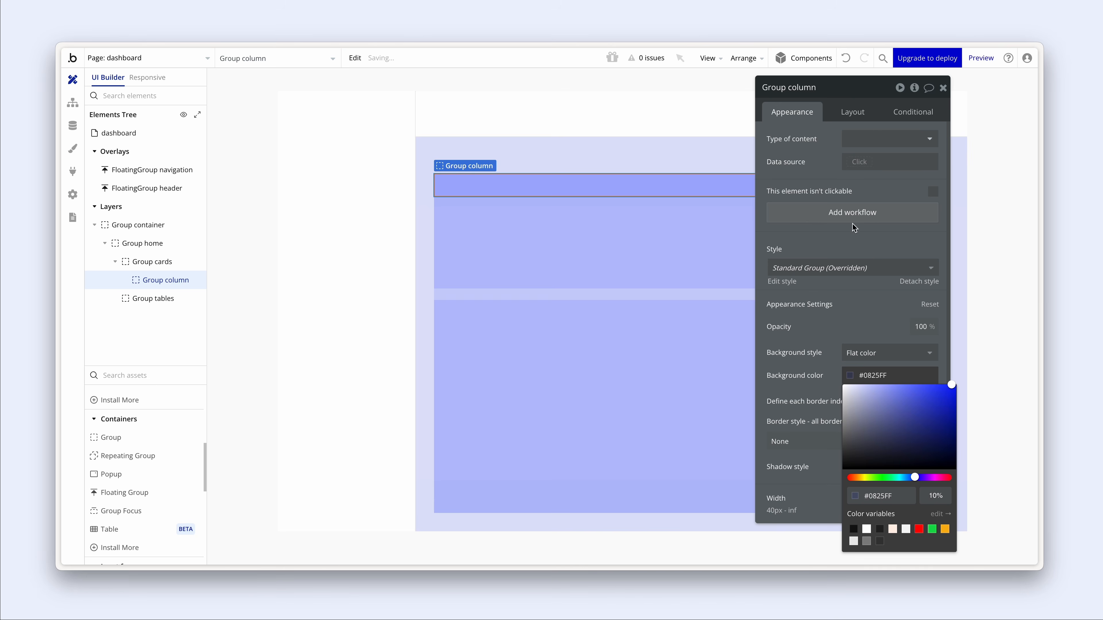
pyautogui.click(632, 182)
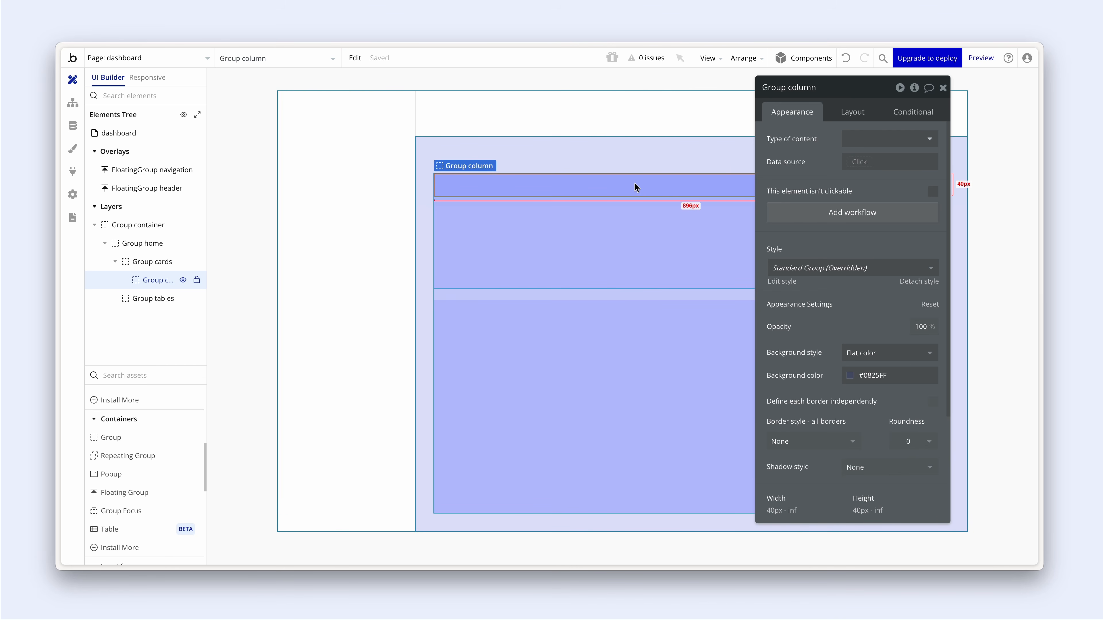
# - Stretch Group column vertically, then duplicate it and rename the copy Group column
pyautogui.click(851, 116)
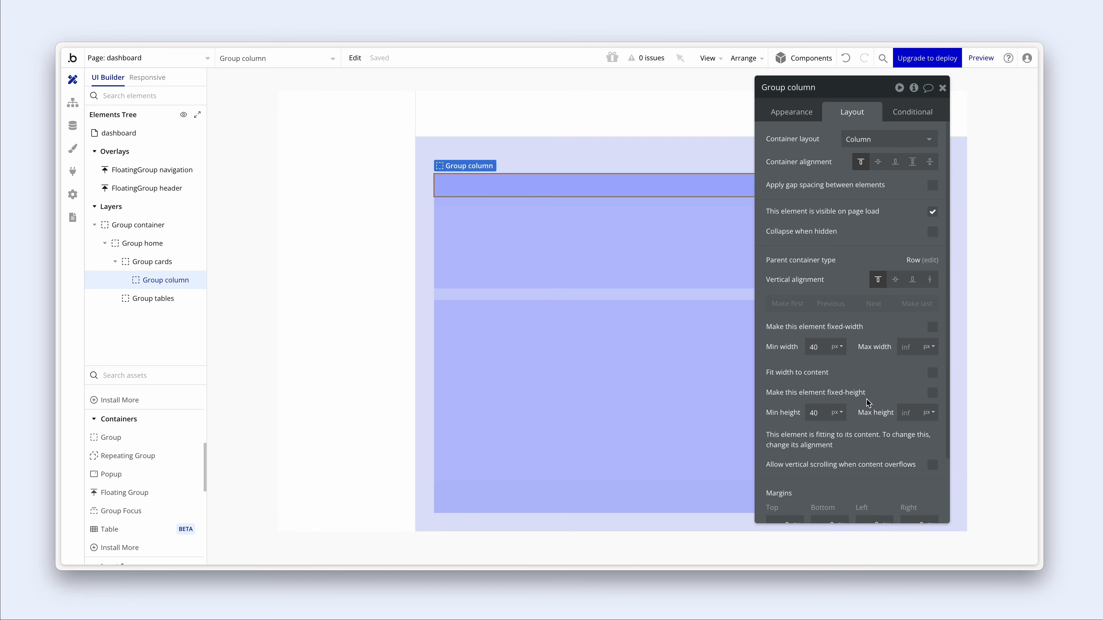
pyautogui.click(930, 280)
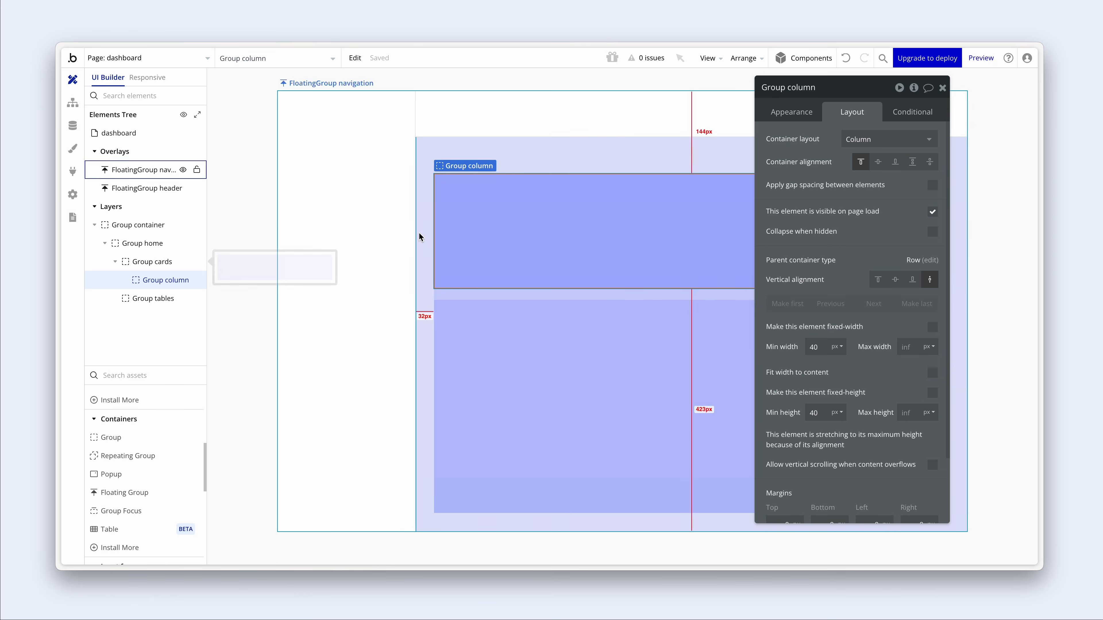
pyautogui.hotkey('ctrl', 'd')
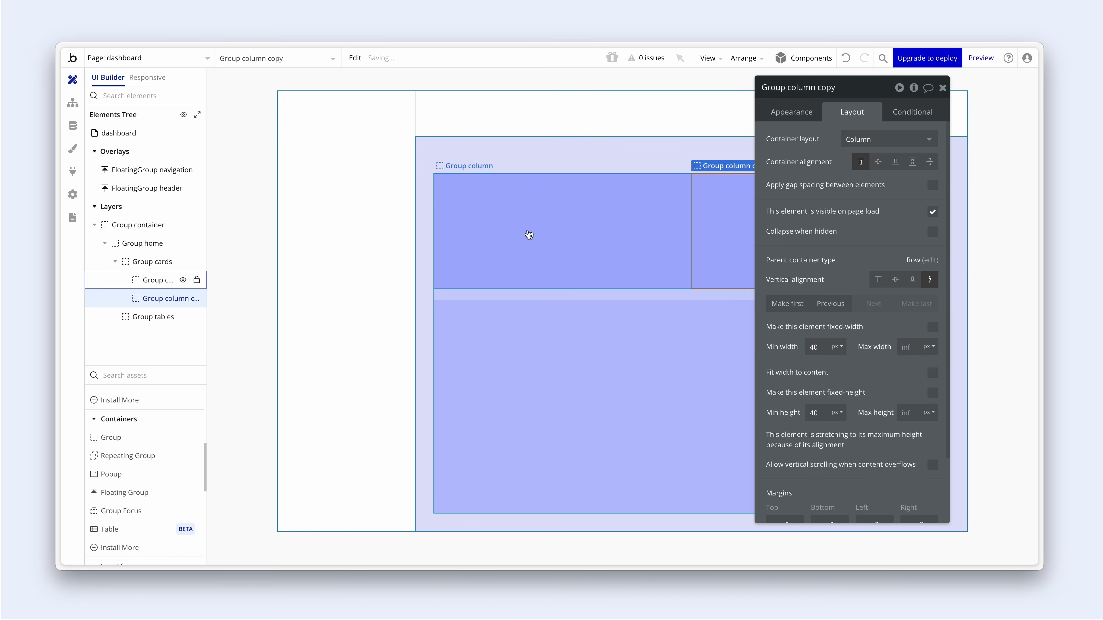
pyautogui.click(812, 89)
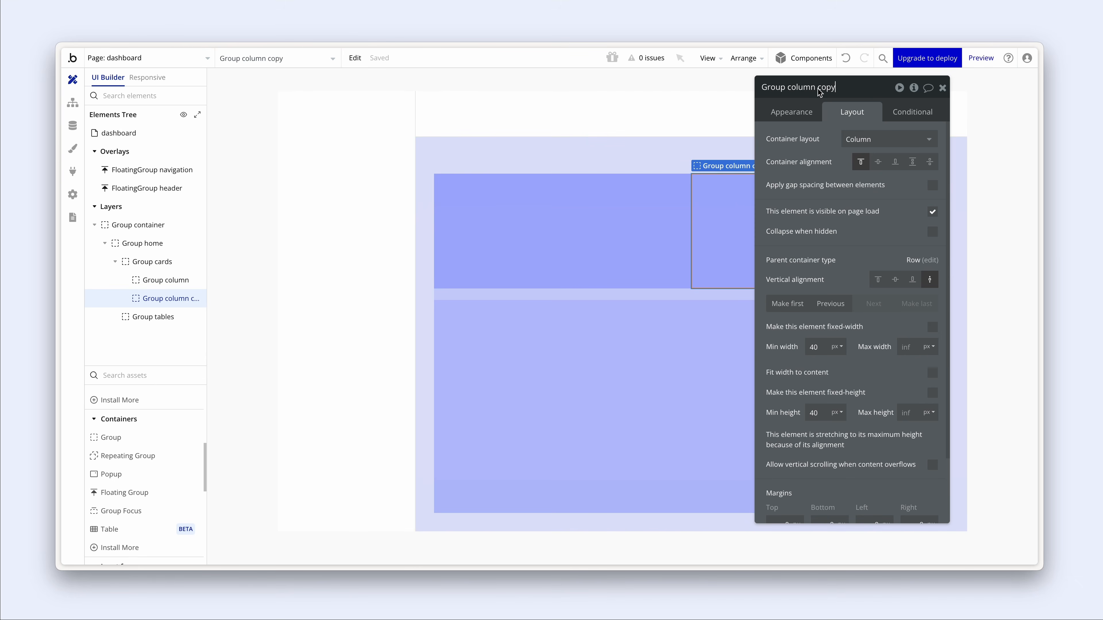
pyautogui.moveTo(816, 88); pyautogui.dragTo(851, 89)
pyautogui.press('BackSpace')
pyautogui.press('Return')
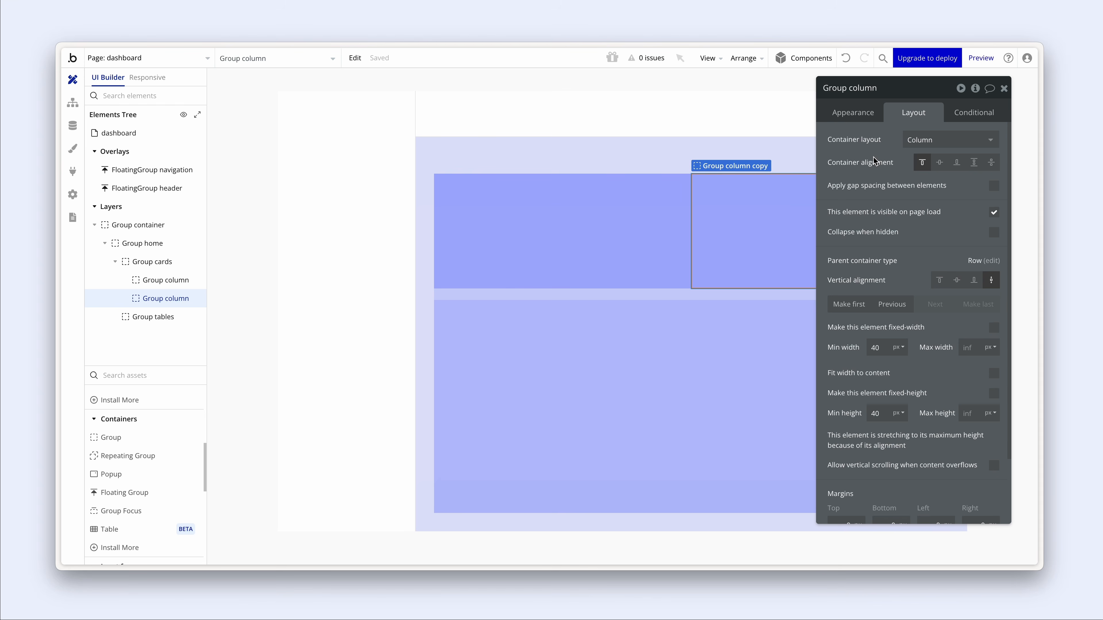
# - Set the left and right Group columns' layout to Row
pyautogui.click(584, 203)
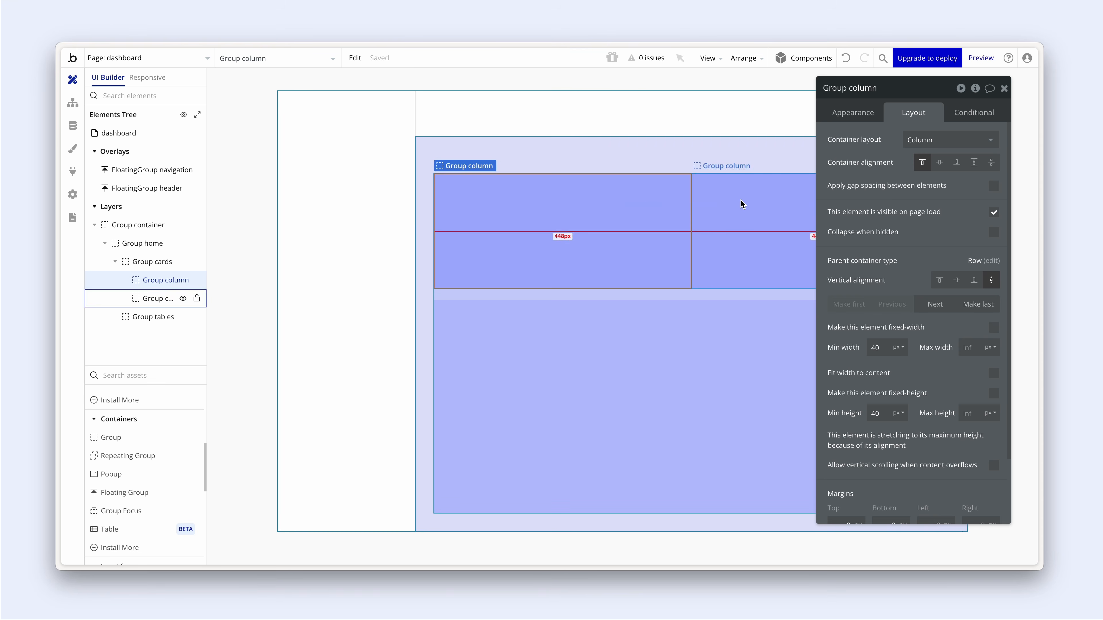
pyautogui.click(653, 218)
pyautogui.click(943, 139)
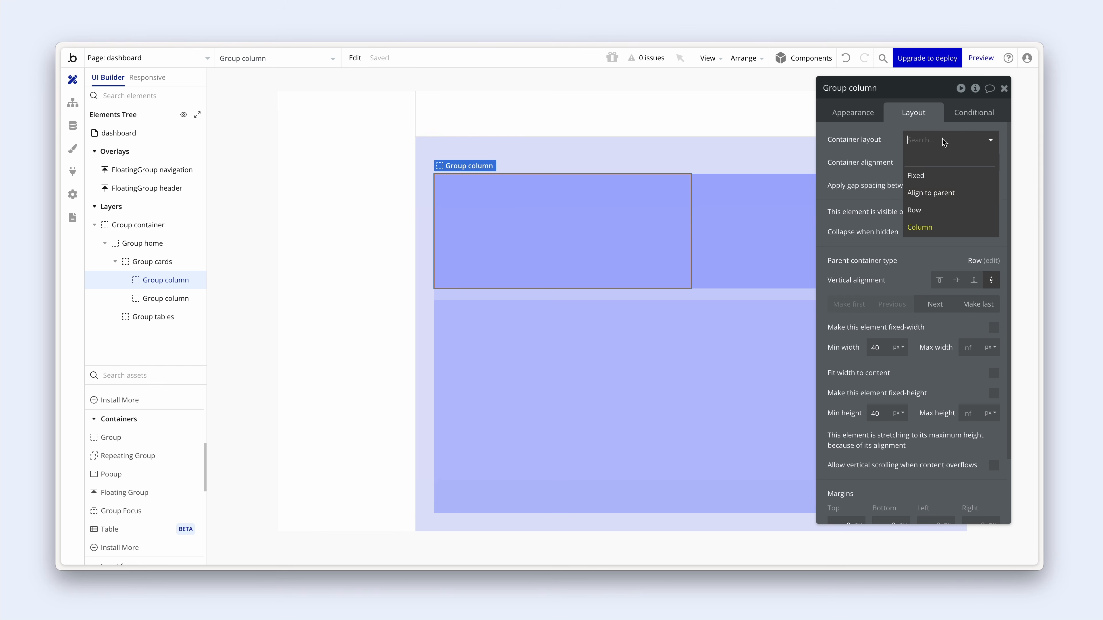
pyautogui.click(937, 208)
pyautogui.click(764, 207)
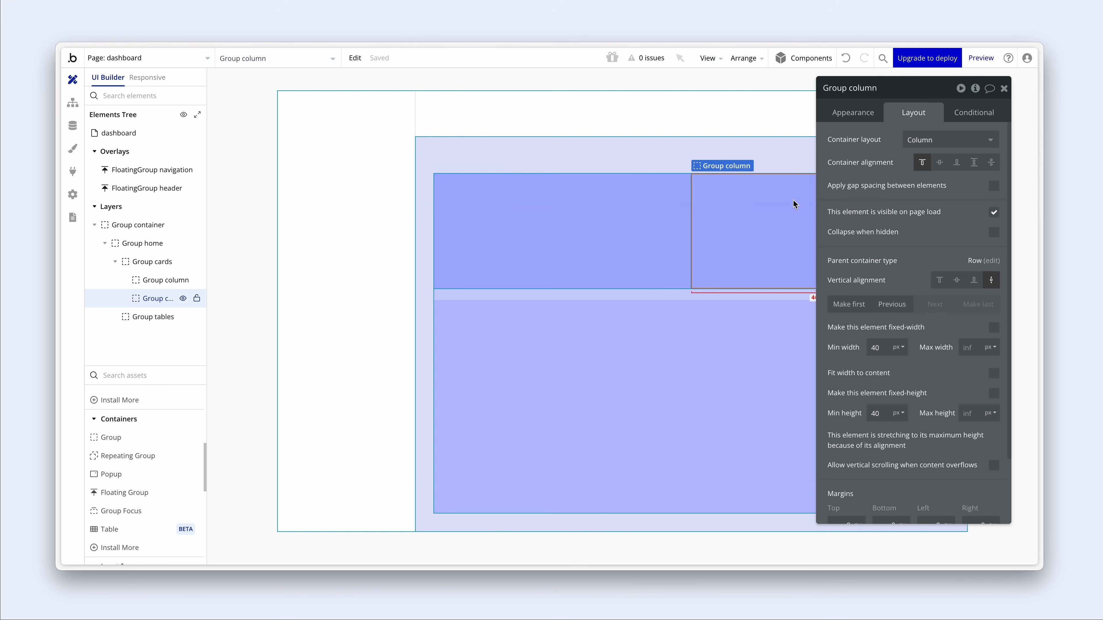
pyautogui.click(954, 145)
pyautogui.click(949, 208)
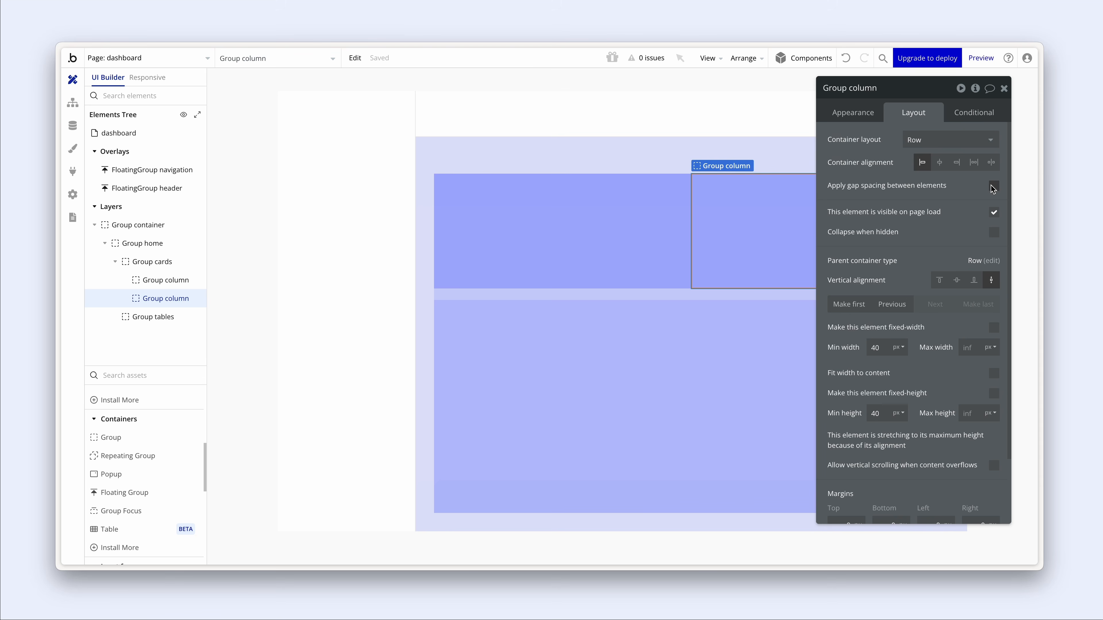
# - Turn on gap spacing for Group cards with a 20px column gap and 20px row gap
pyautogui.click(152, 263)
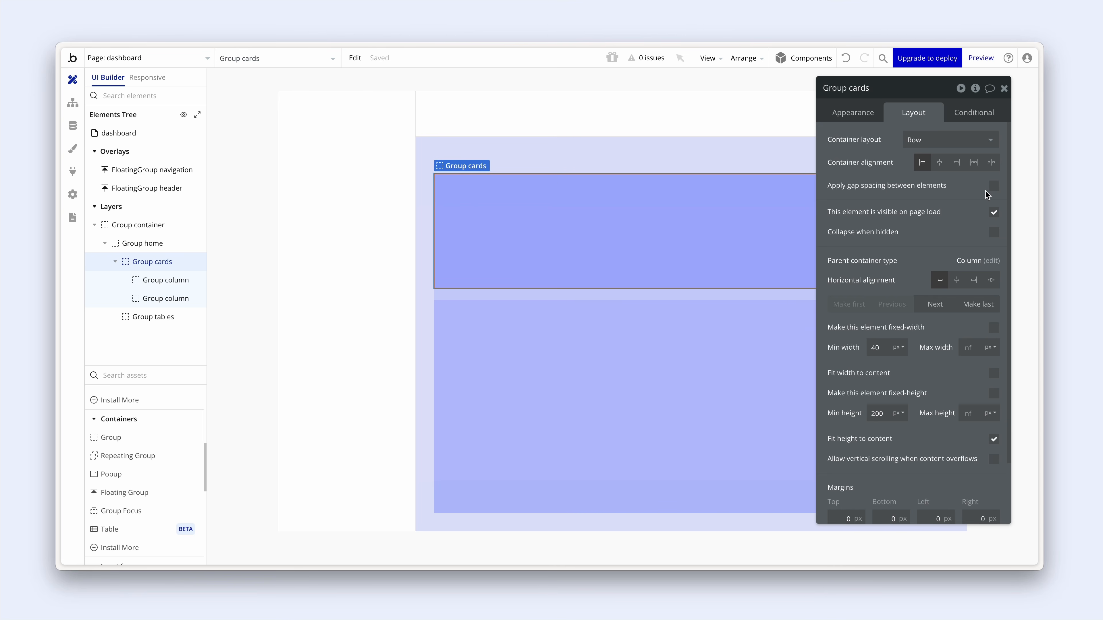
pyautogui.click(994, 187)
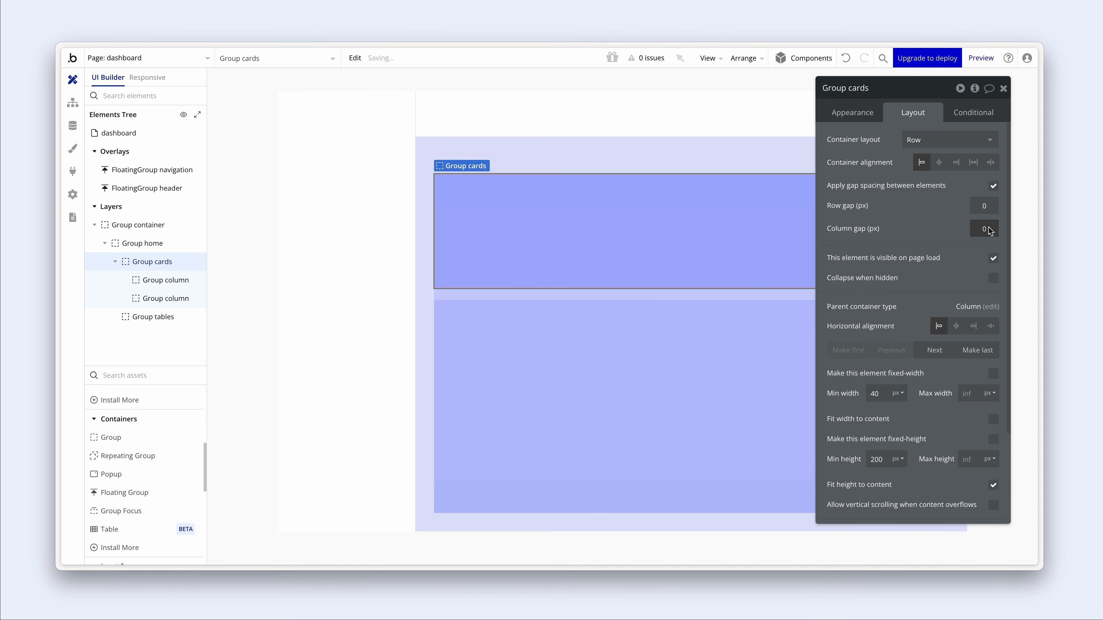
pyautogui.write('20')
pyautogui.press('Return')
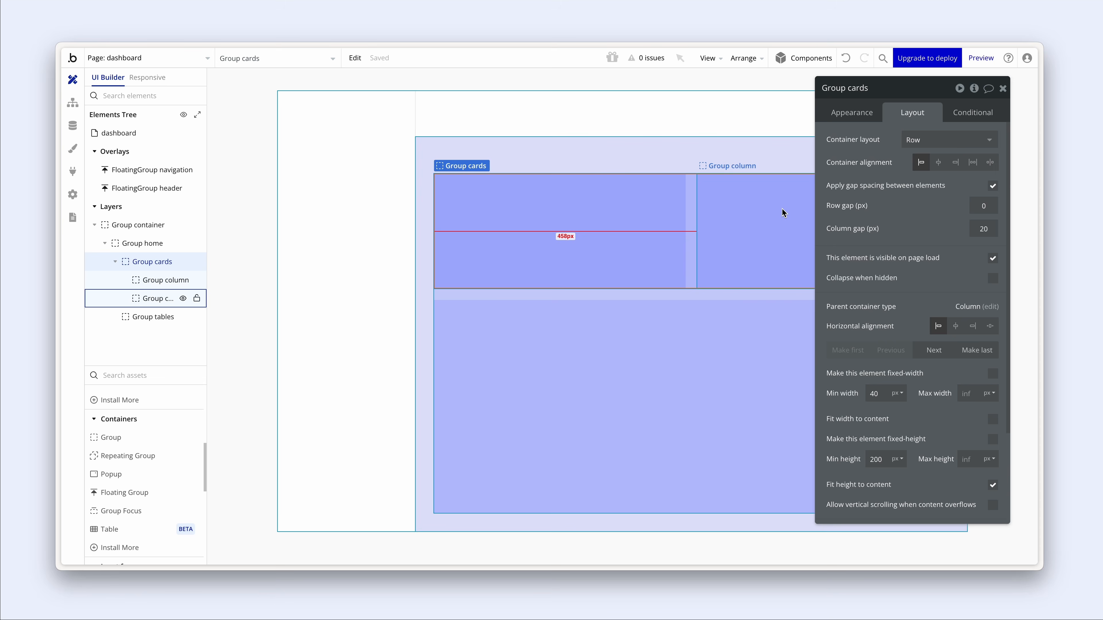
pyautogui.click(663, 209)
pyautogui.click(733, 206)
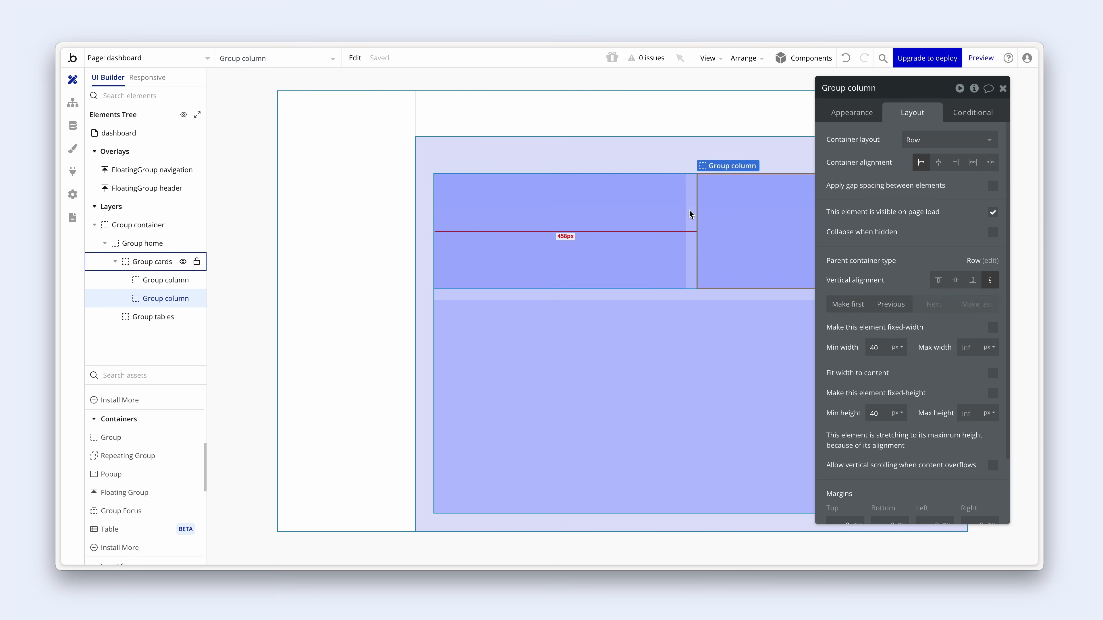
pyautogui.click(690, 211)
pyautogui.click(989, 206)
pyautogui.write('20')
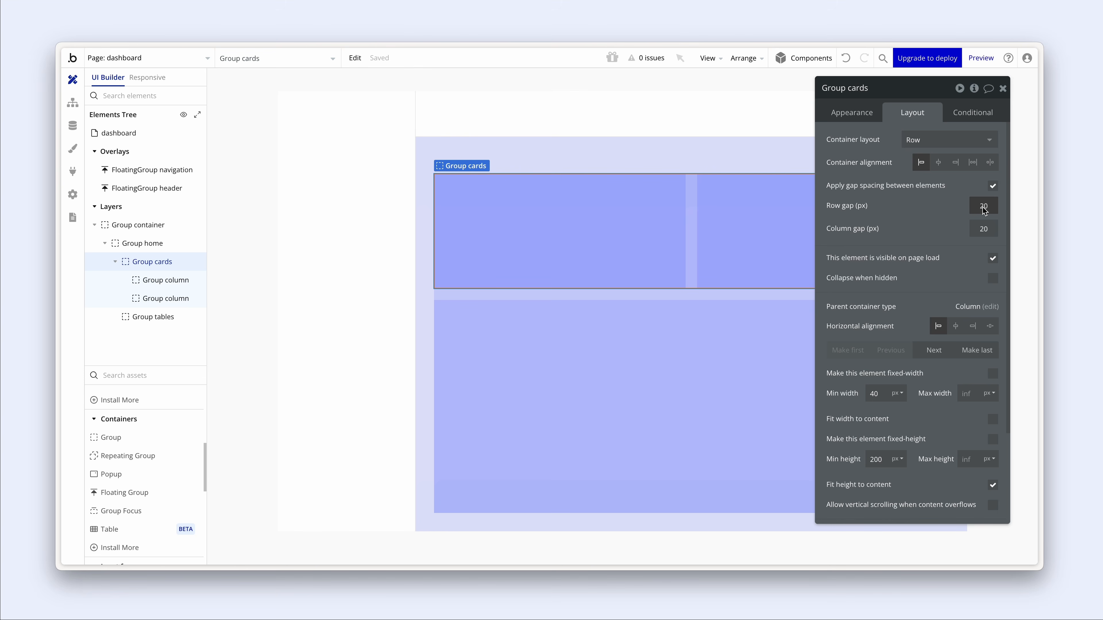
# - Switch to the browser window showing the dashboard preview
pyautogui.hotkey('alt', 'Tab')
pyautogui.hotkey('alt', 'Tab')
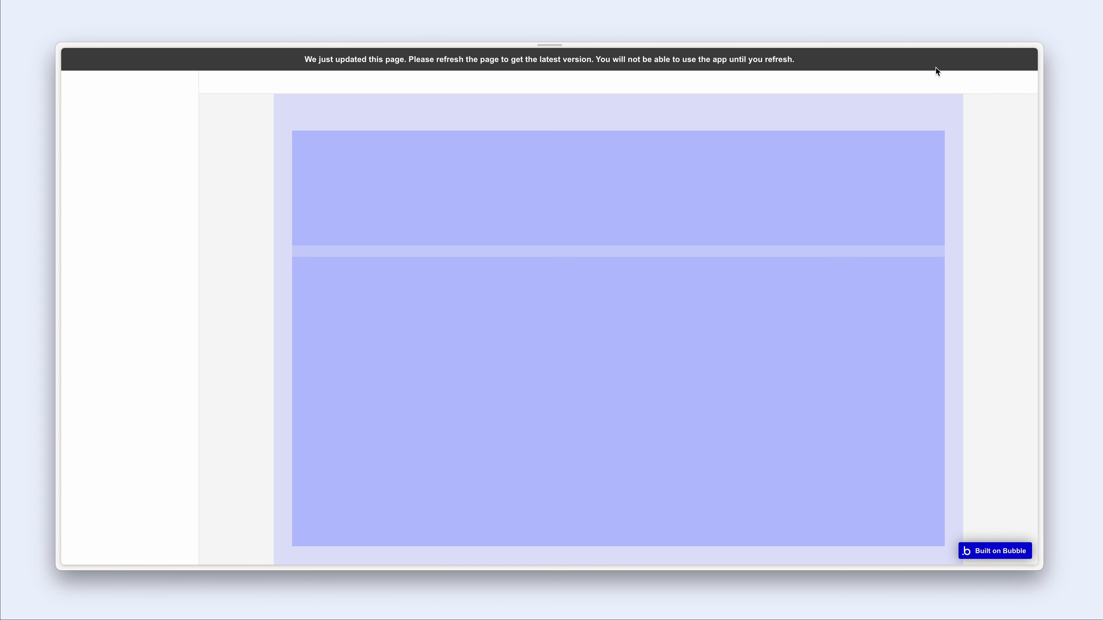
# - Reload the preview, check the two side-by-side cards, then return to the editor
pyautogui.click(936, 68)
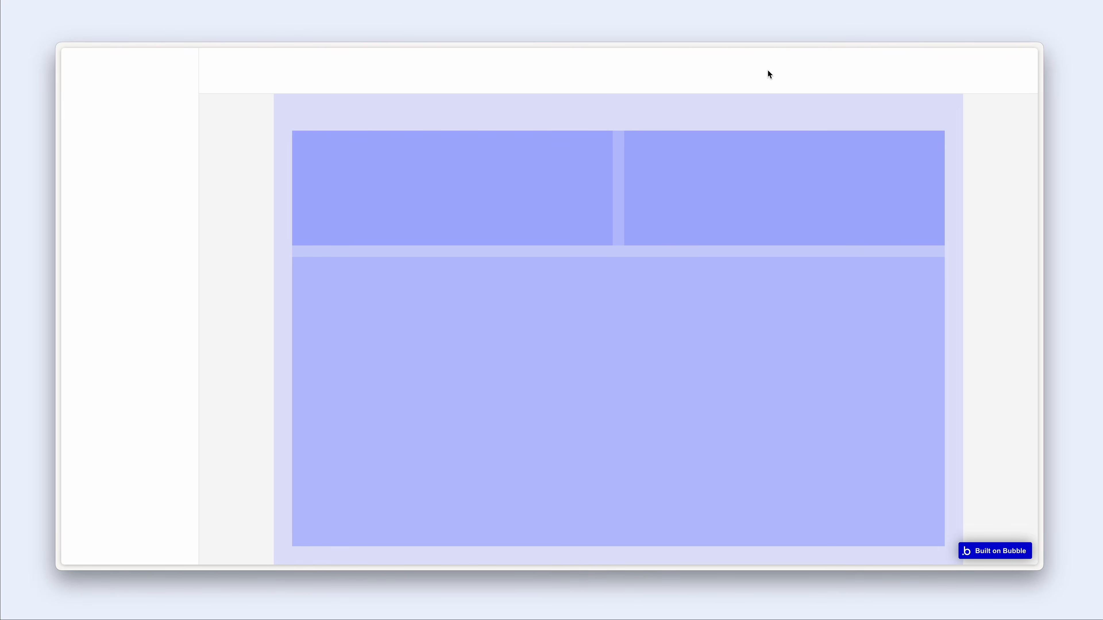
pyautogui.scroll(-1, 739, 167)
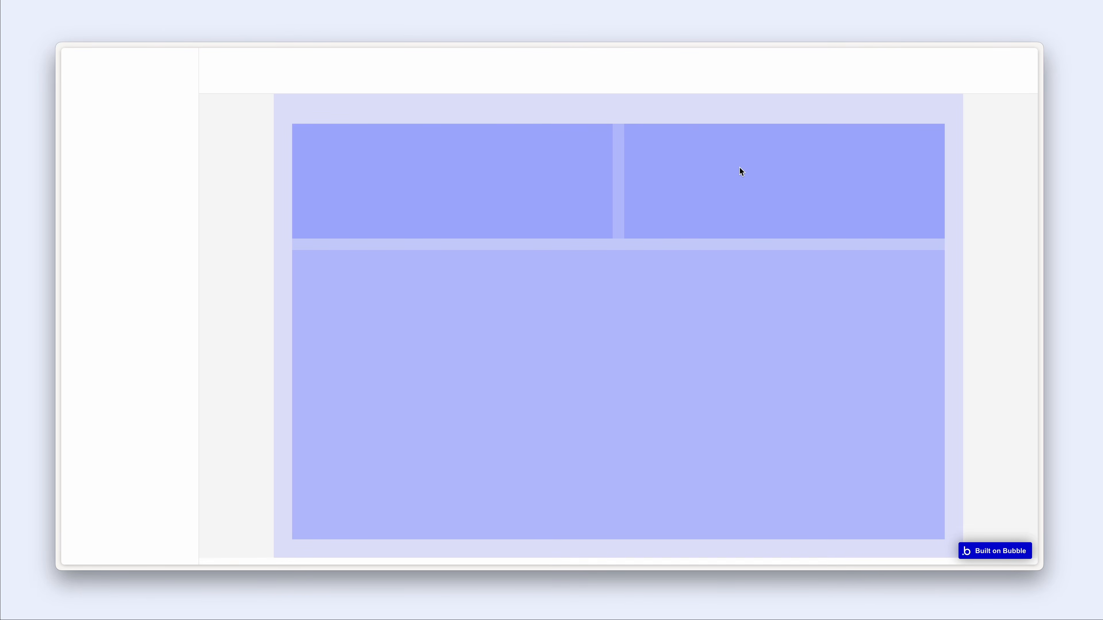
pyautogui.scroll(1, 739, 166)
pyautogui.scroll(-1, 740, 166)
pyautogui.scroll(1, 740, 166)
pyautogui.scroll(-1, 739, 165)
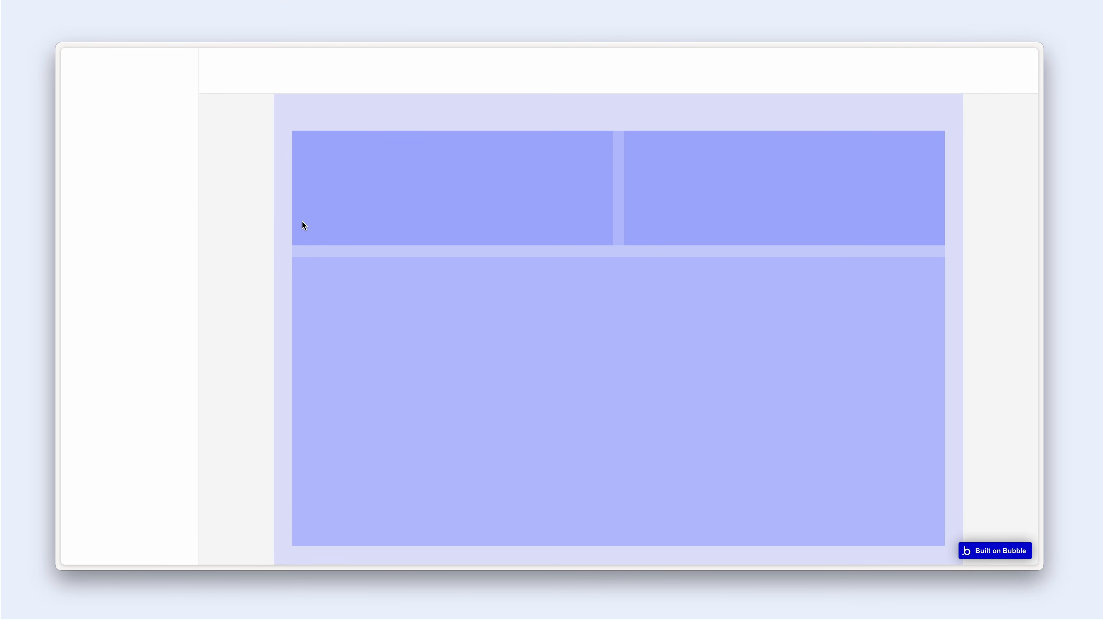
pyautogui.scroll(-1, 414, 221)
pyautogui.scroll(-1, 474, 248)
pyautogui.scroll(1, 475, 248)
pyautogui.hotkey('ctrl', 'Tab')
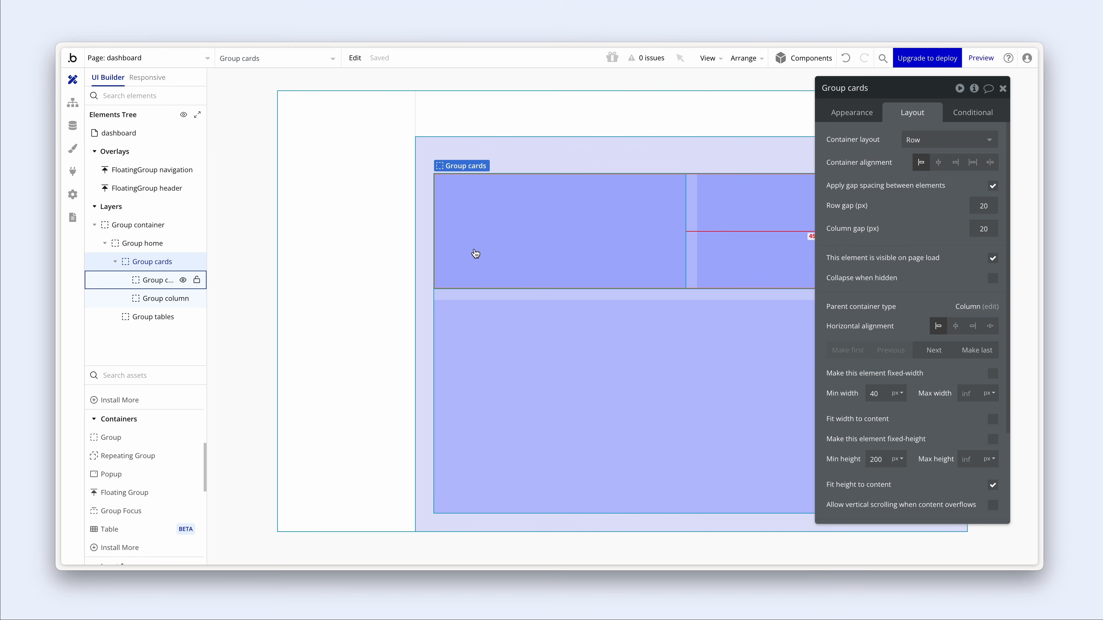
# - Preview the responsive layout at 1200 and 992 px, then select FloatingGroup navigation at 1200
pyautogui.click(148, 77)
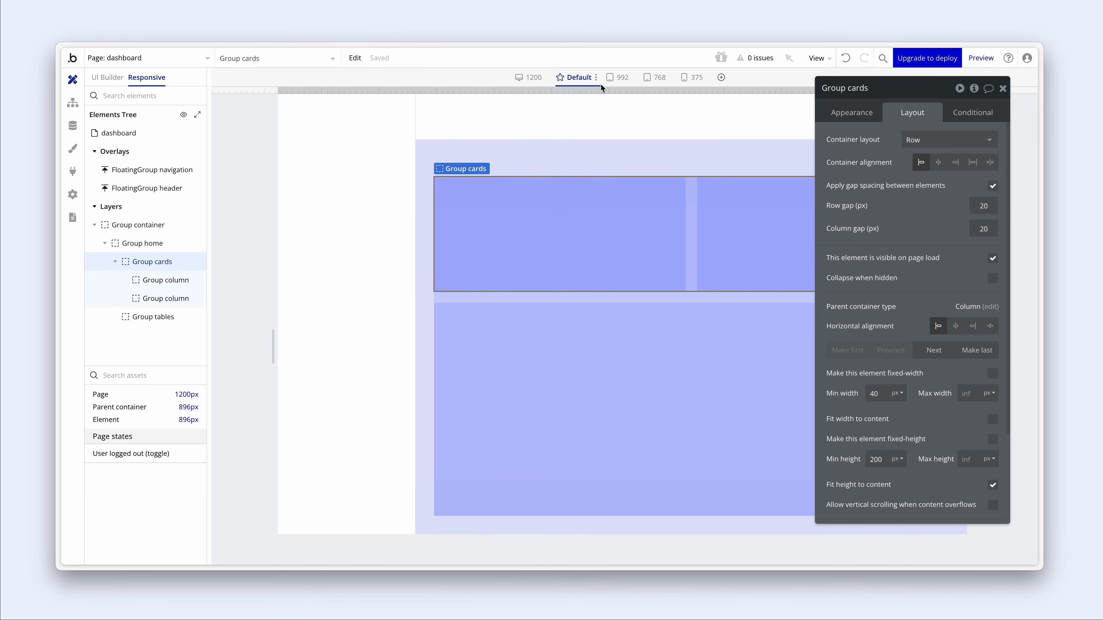
pyautogui.click(535, 78)
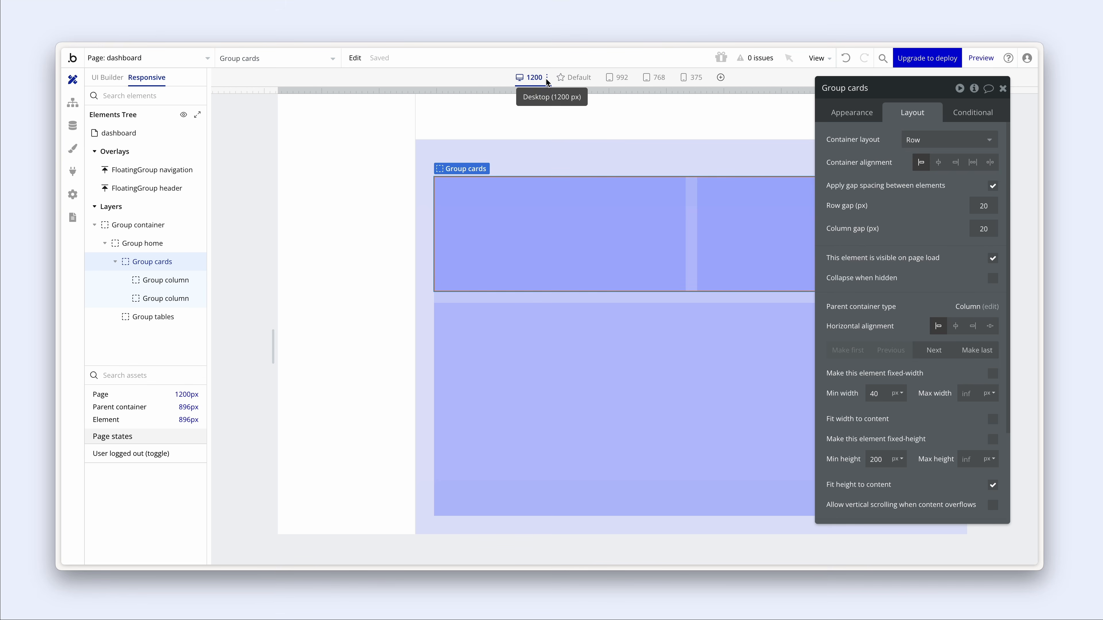
pyautogui.click(613, 79)
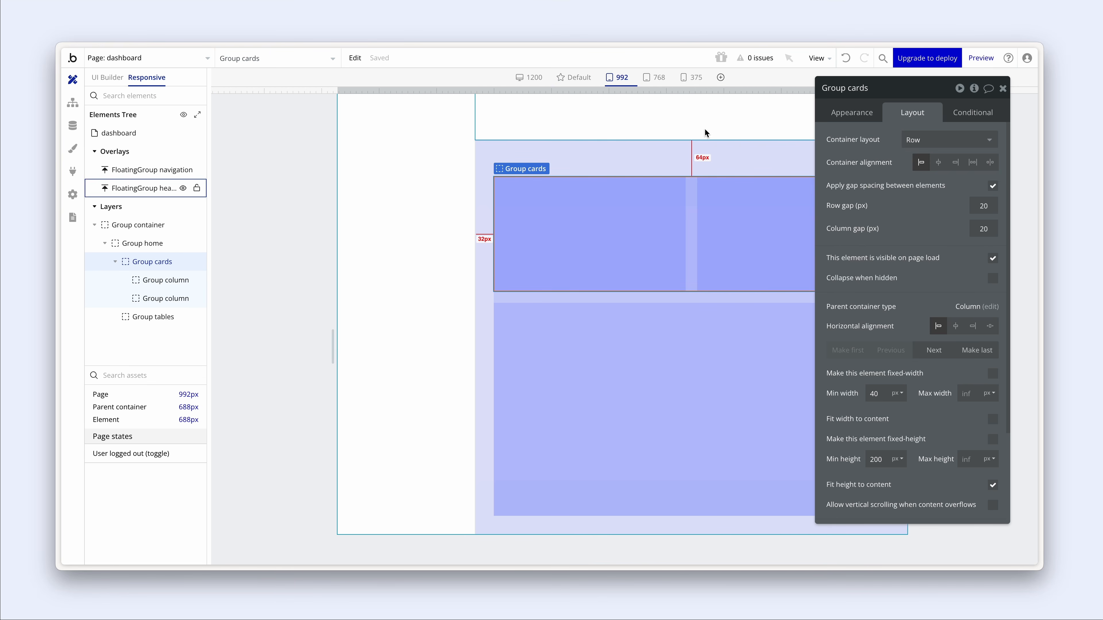
pyautogui.click(1002, 88)
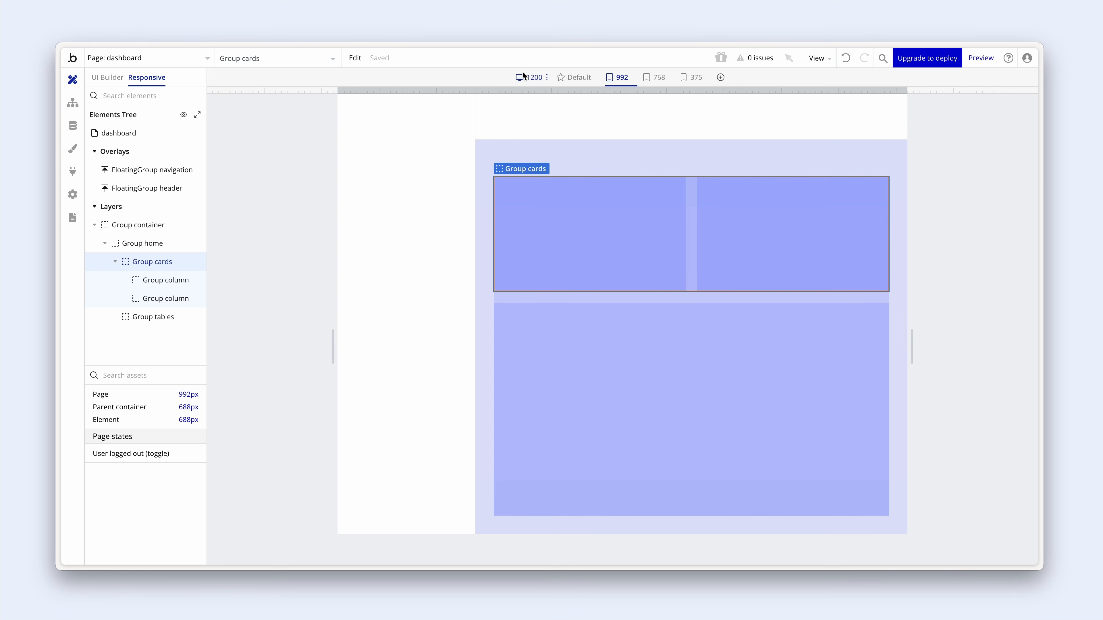
pyautogui.click(529, 79)
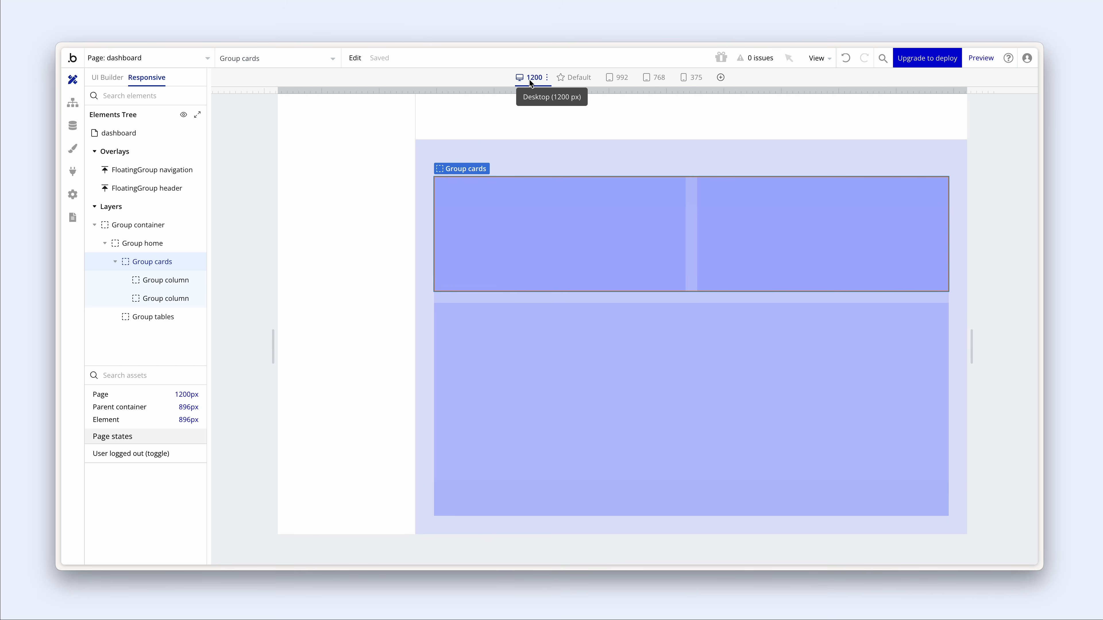
pyautogui.click(399, 170)
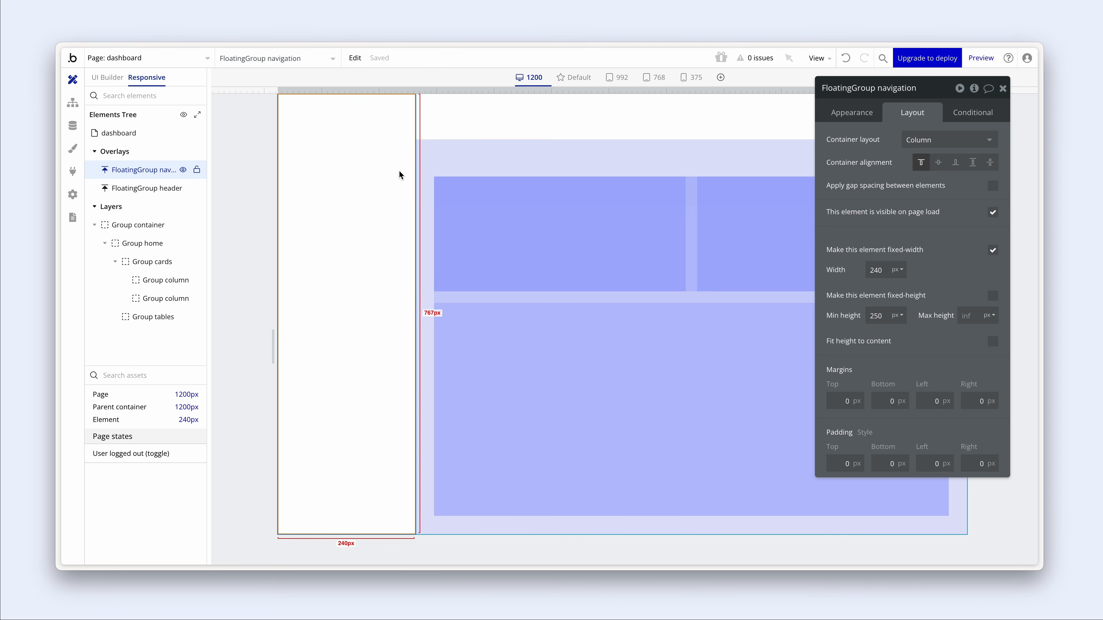
# - Select FloatingGroup navigation and show its Conditional settings
pyautogui.click(458, 161)
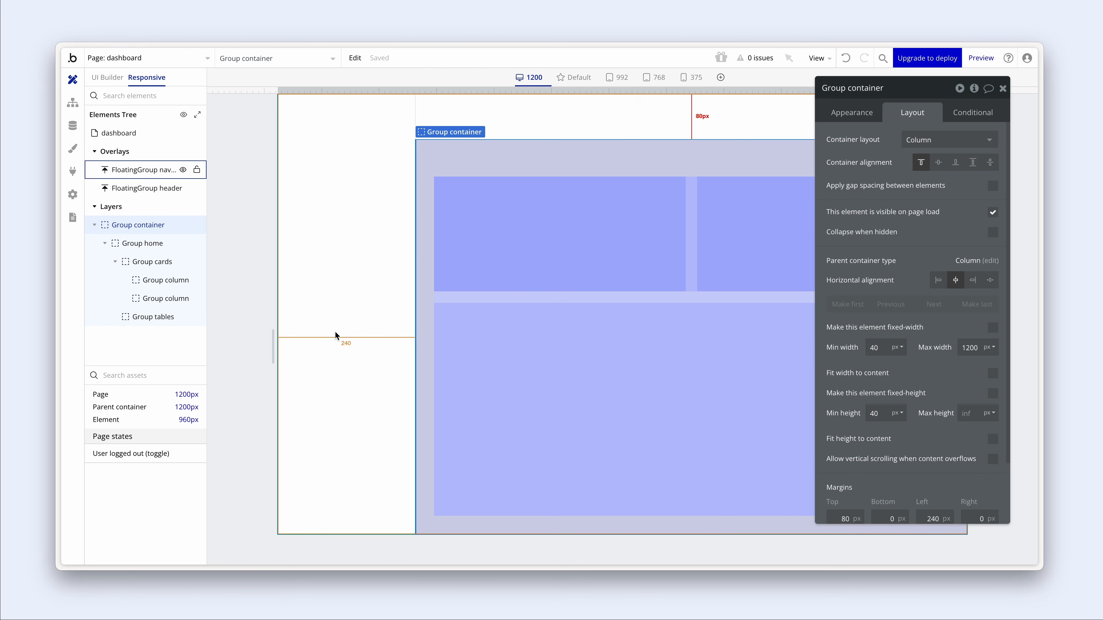
pyautogui.click(383, 165)
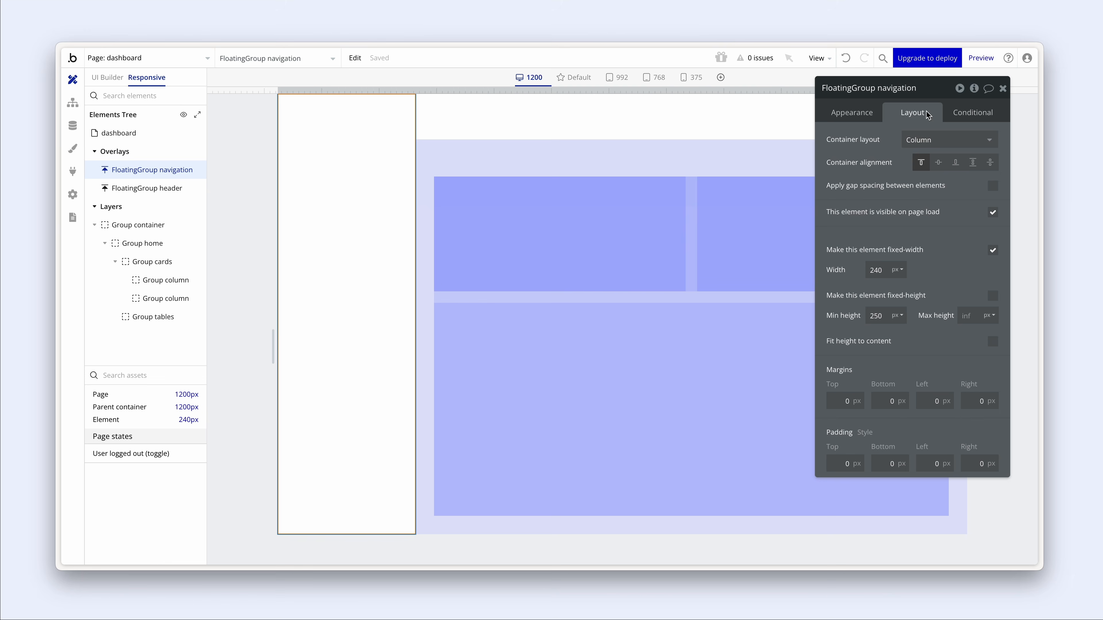
pyautogui.click(975, 115)
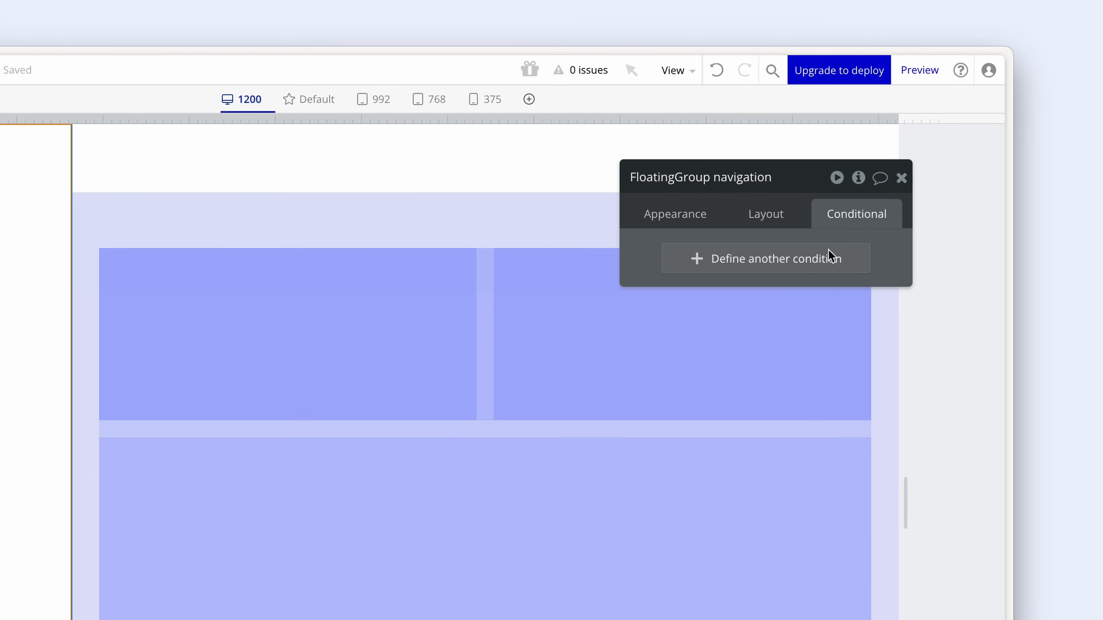
# - Add condition 'Current page width < Desktop (1200 px)' that unchecks 'This element is visible'
pyautogui.click(830, 260)
pyautogui.click(734, 263)
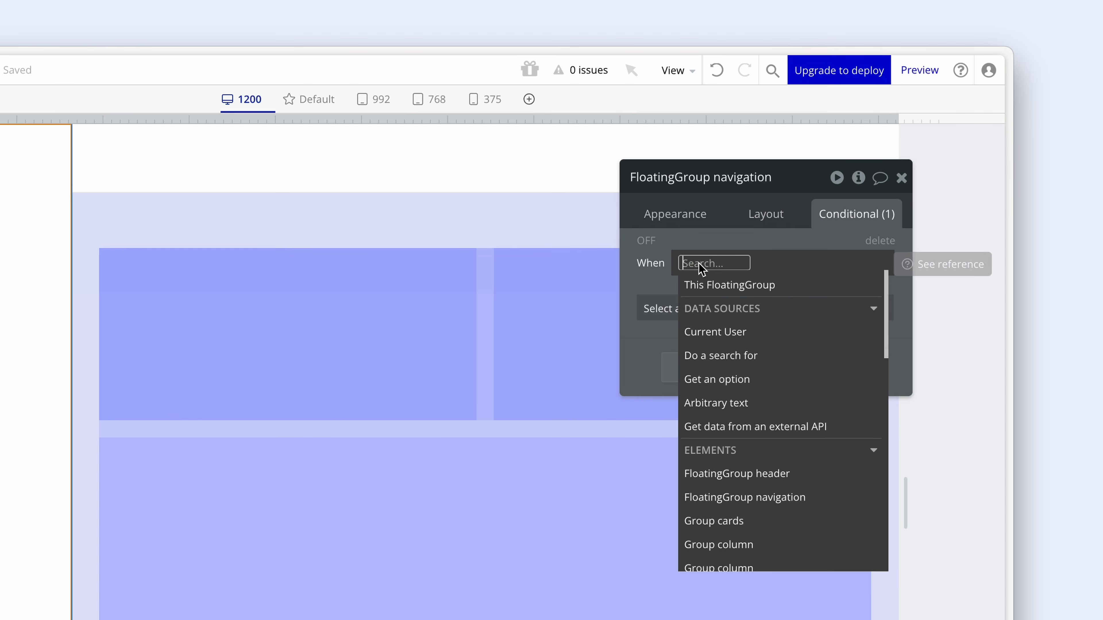
pyautogui.write('page')
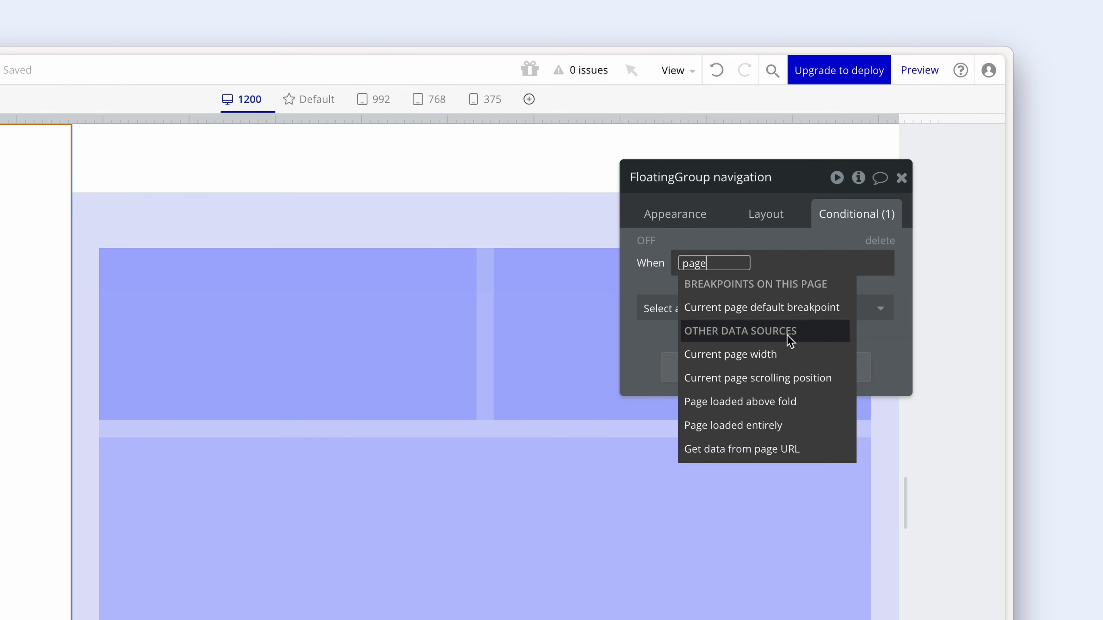
pyautogui.click(790, 357)
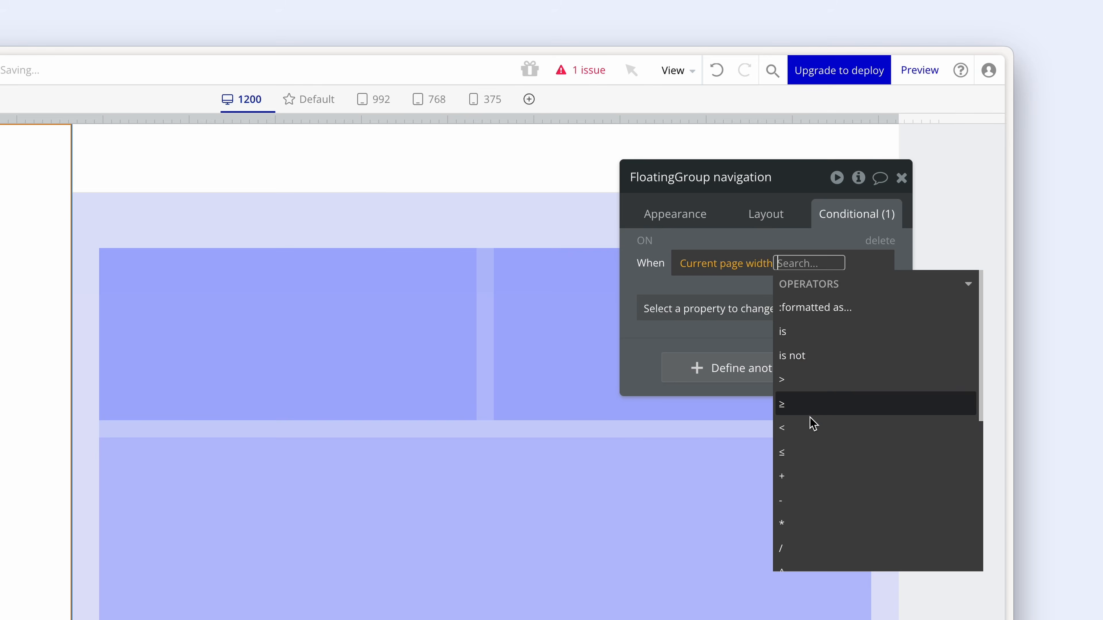
pyautogui.click(808, 426)
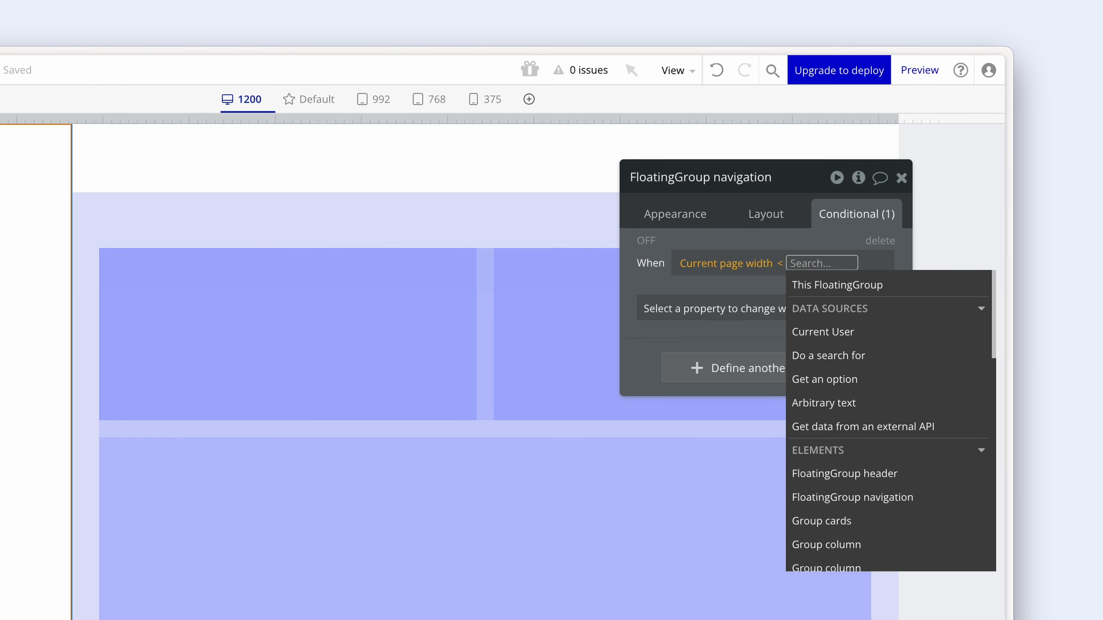
pyautogui.write('1200')
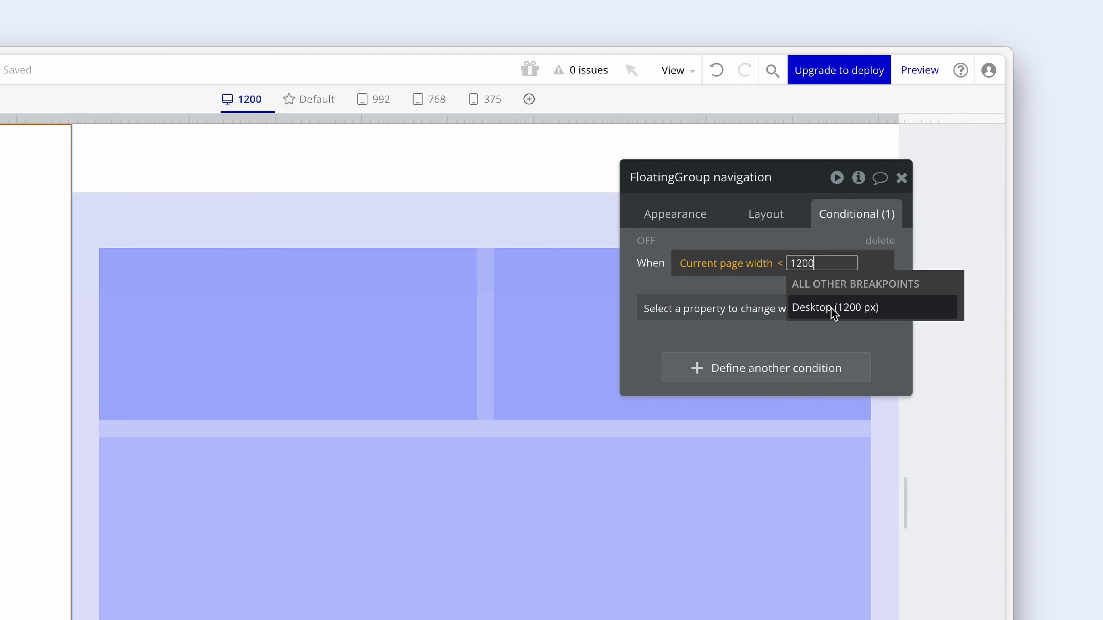
pyautogui.click(832, 308)
pyautogui.click(681, 319)
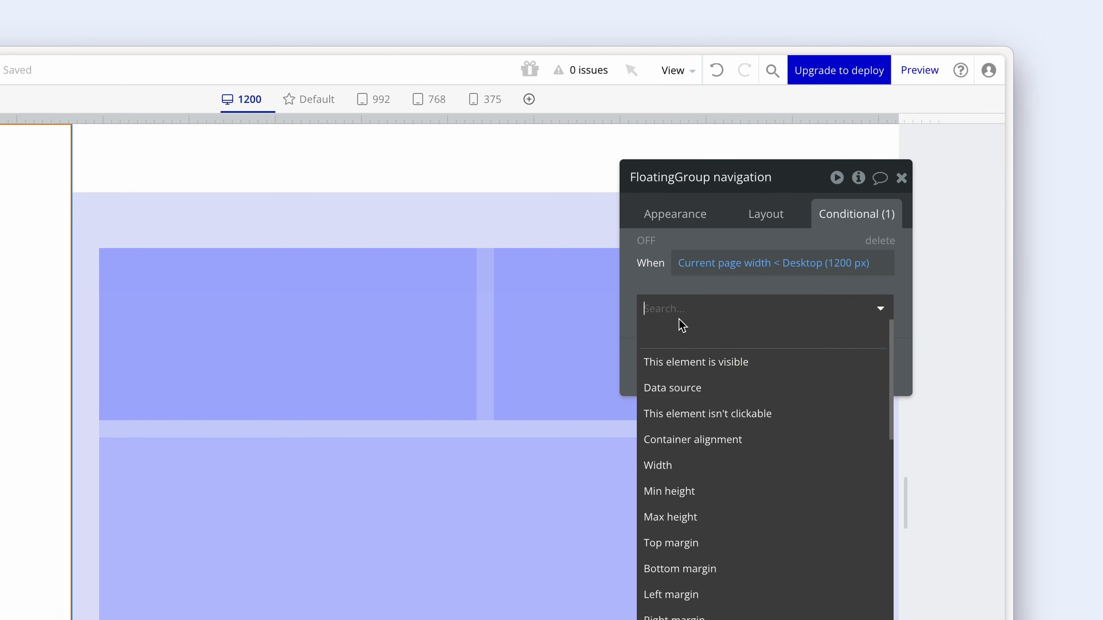
pyautogui.click(767, 373)
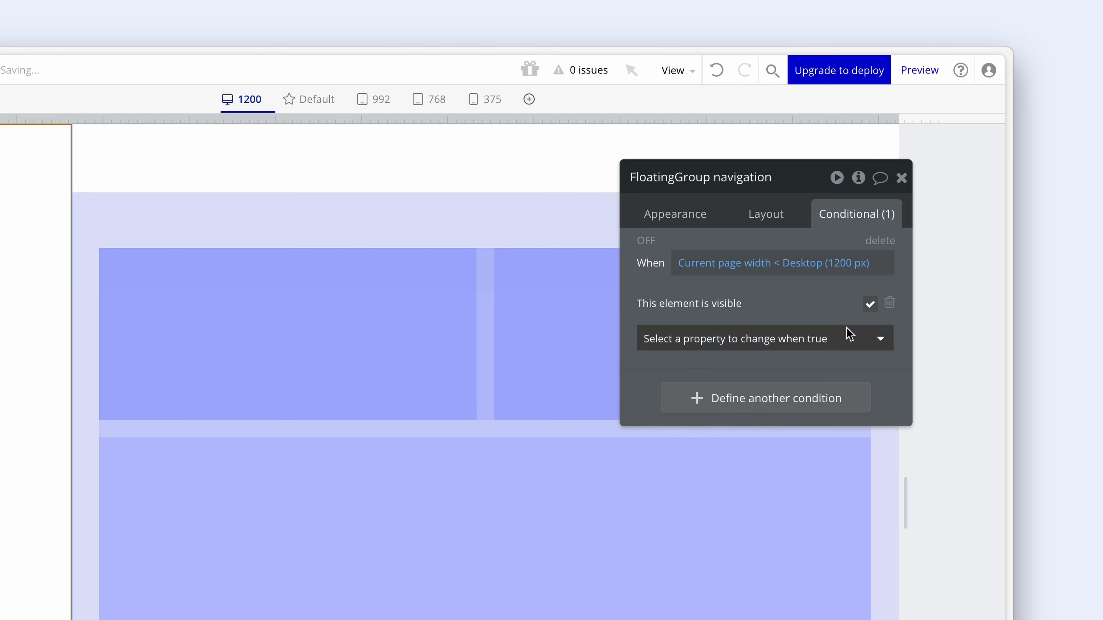
pyautogui.click(870, 306)
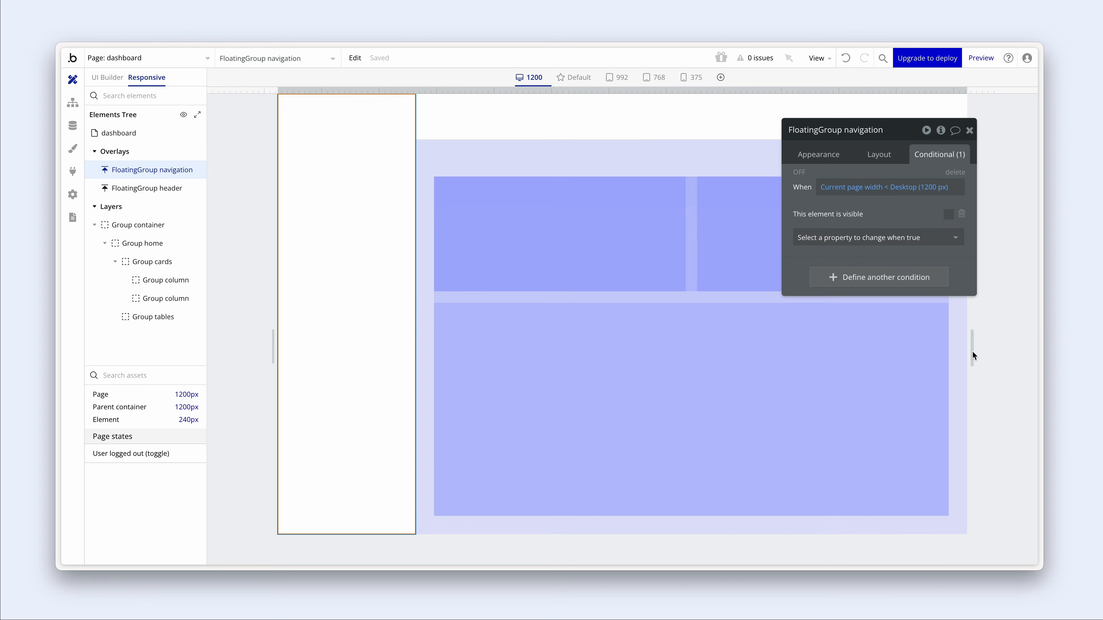
# - Copy FloatingGroup navigation's conditional expressions
pyautogui.moveTo(972, 351)
pyautogui.mouseDown()
pyautogui.moveTo(960, 351)
pyautogui.moveTo(970, 357)
pyautogui.mouseUp()
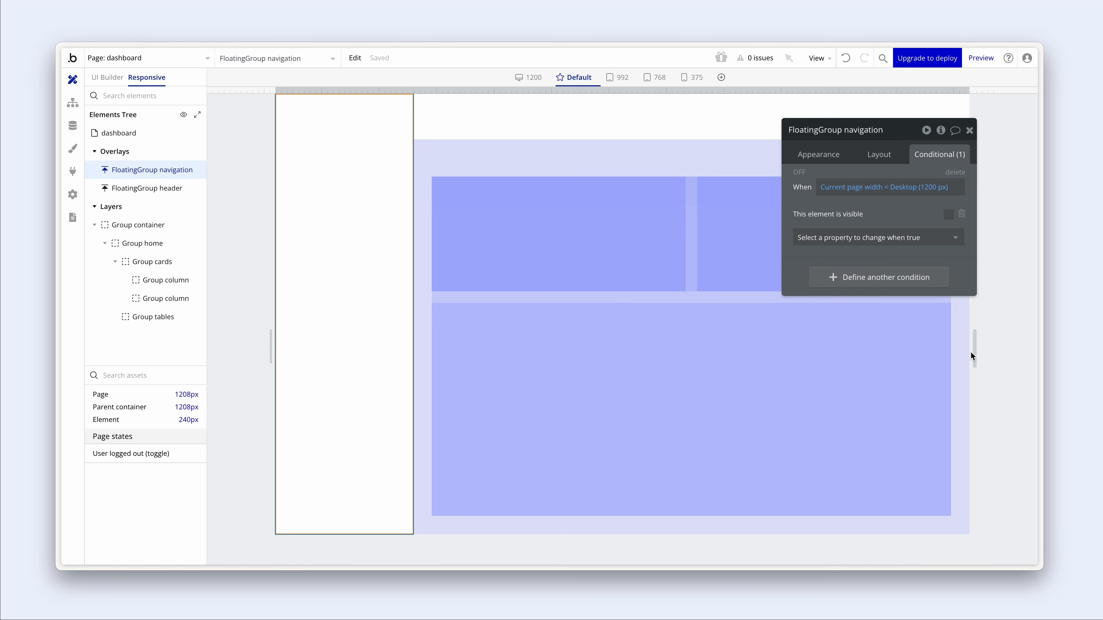
pyautogui.click(544, 166)
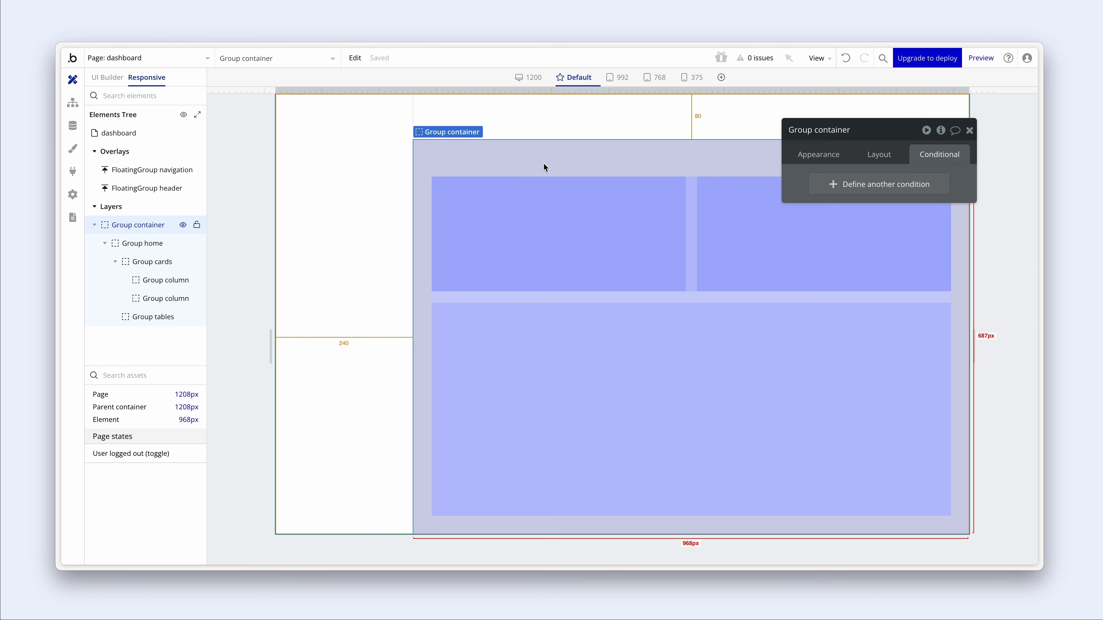
pyautogui.click(395, 192)
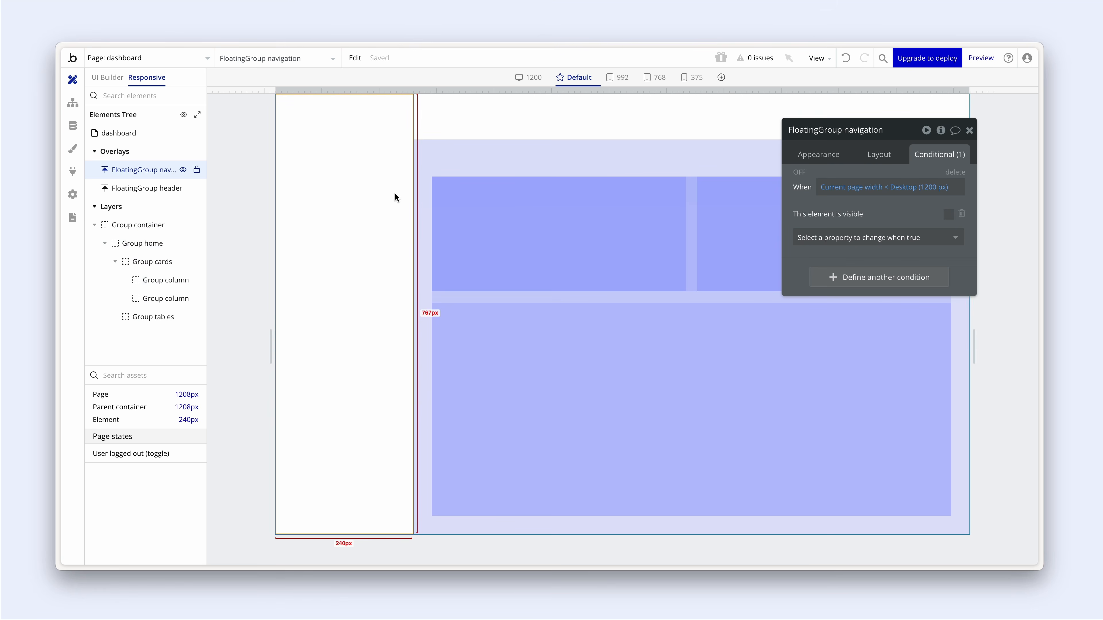
pyautogui.rightClick(395, 193)
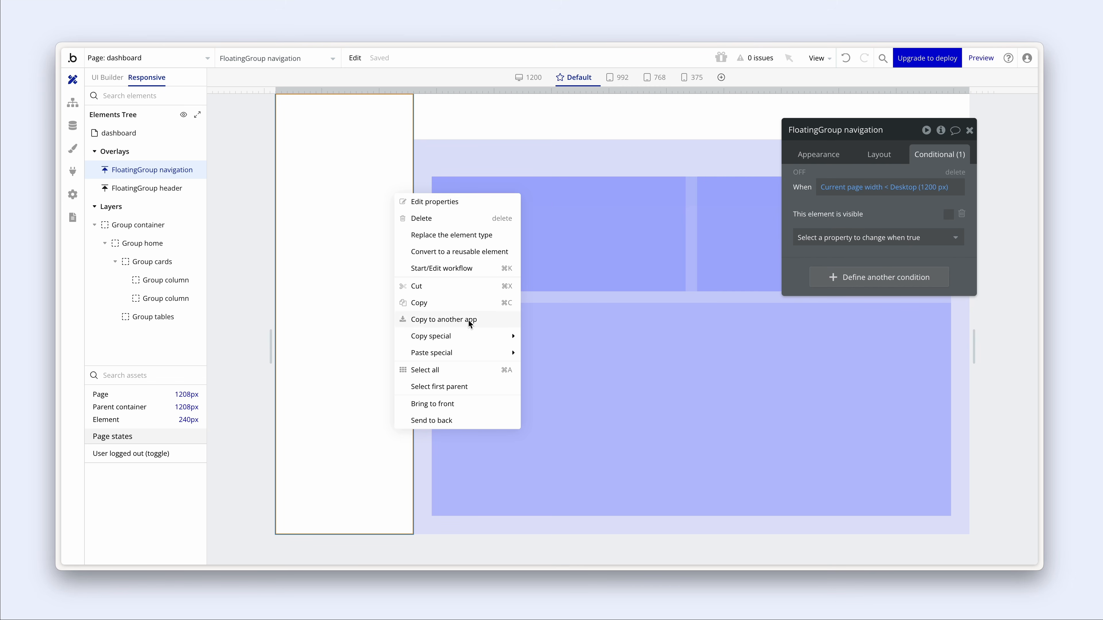
pyautogui.moveTo(470, 335)
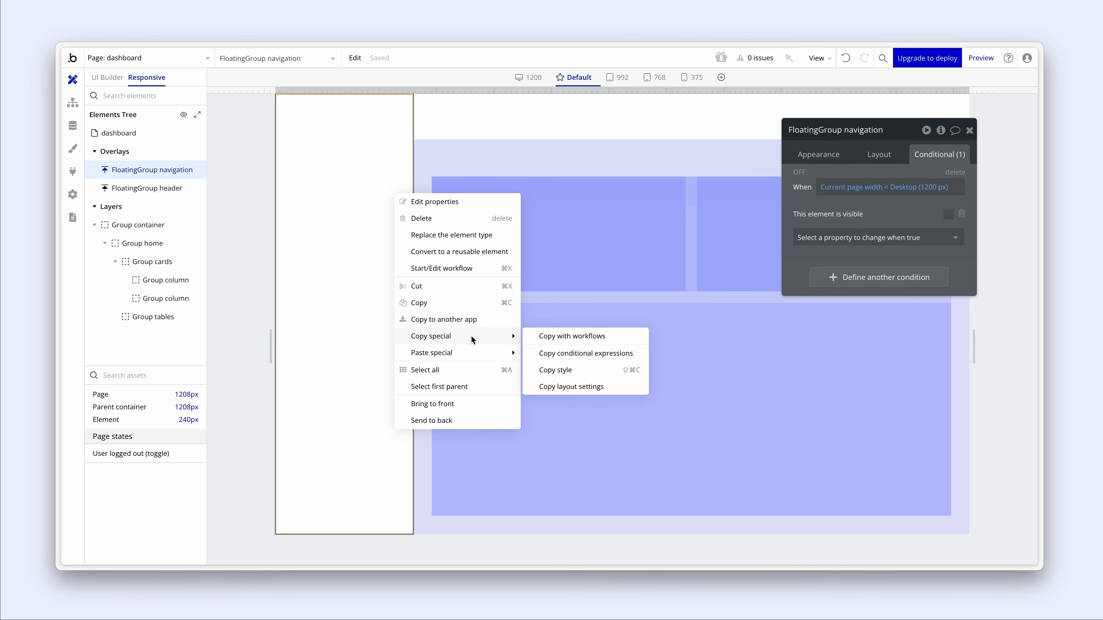
pyautogui.click(580, 354)
# - Paste the copied conditional expressions onto Group container
pyautogui.click(559, 167)
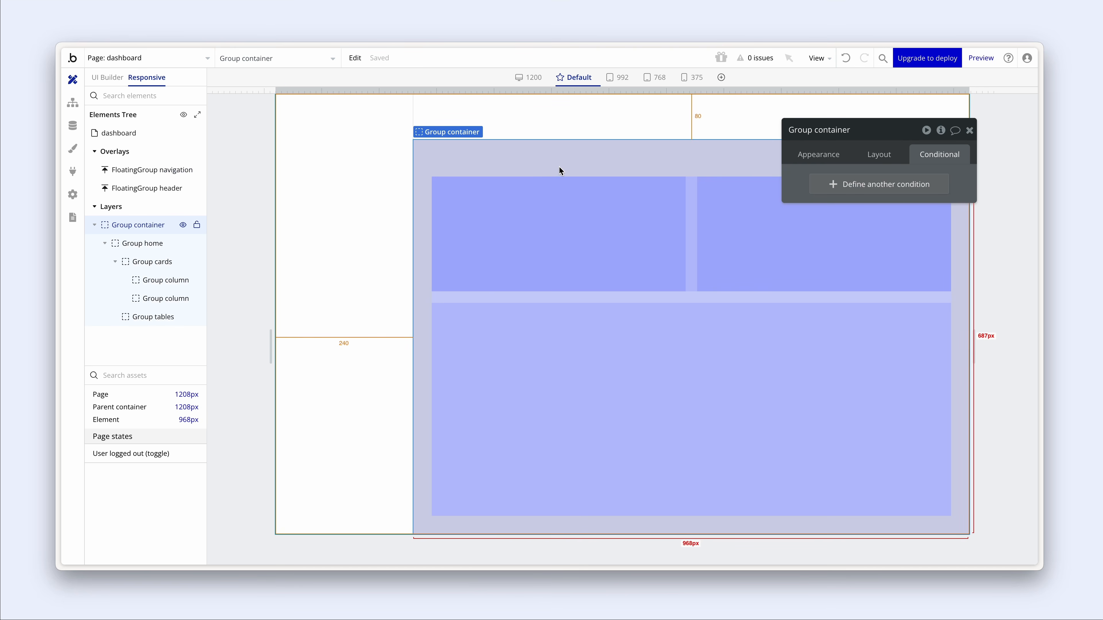
pyautogui.rightClick(479, 154)
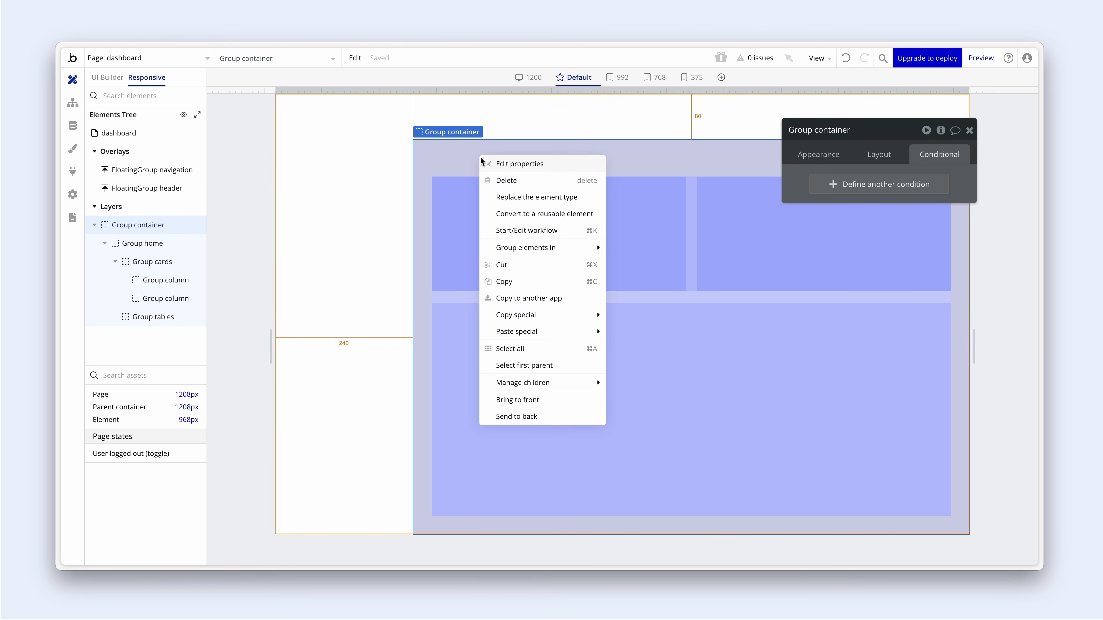
pyautogui.moveTo(554, 337)
pyautogui.click(655, 333)
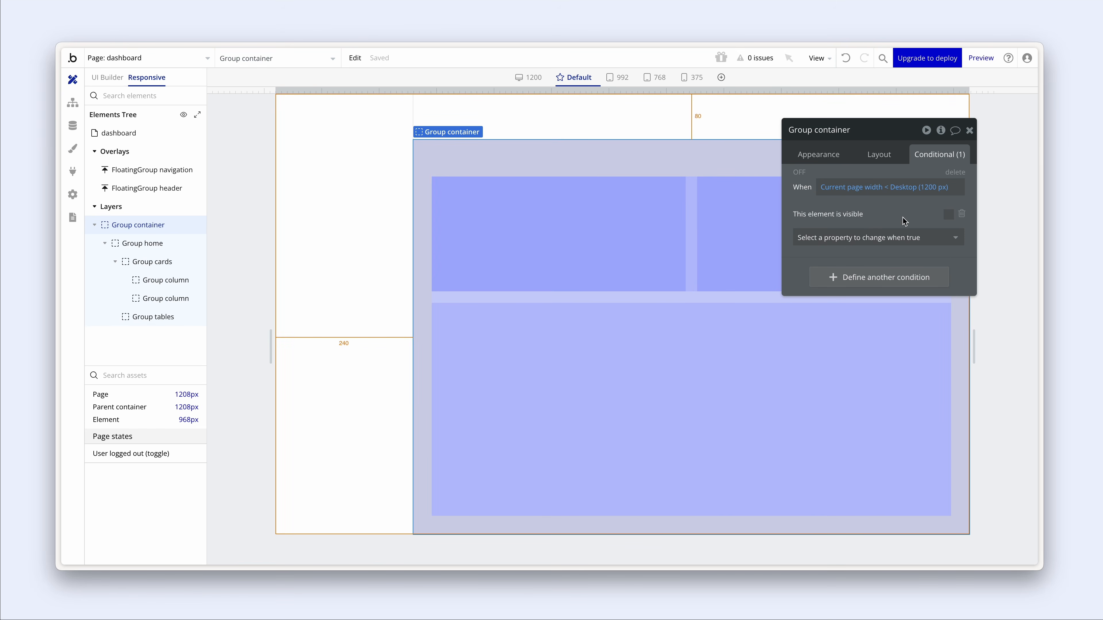
# - Replace the condition's visibility change with Left margin 0, then check the layout at 992 px
pyautogui.click(962, 214)
pyautogui.click(943, 221)
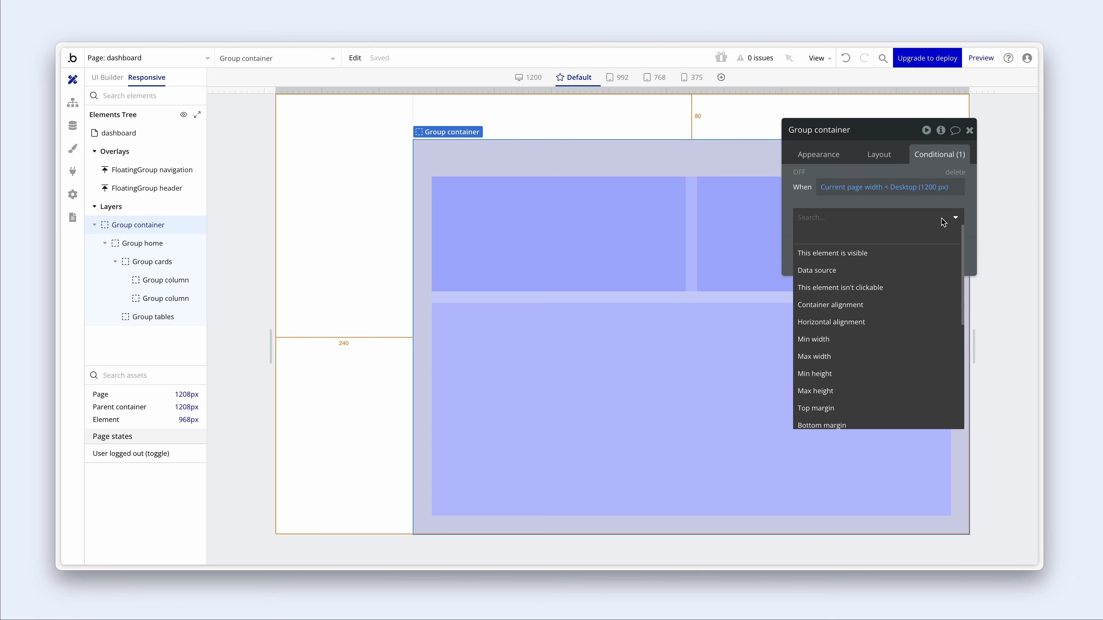
pyautogui.write('mar')
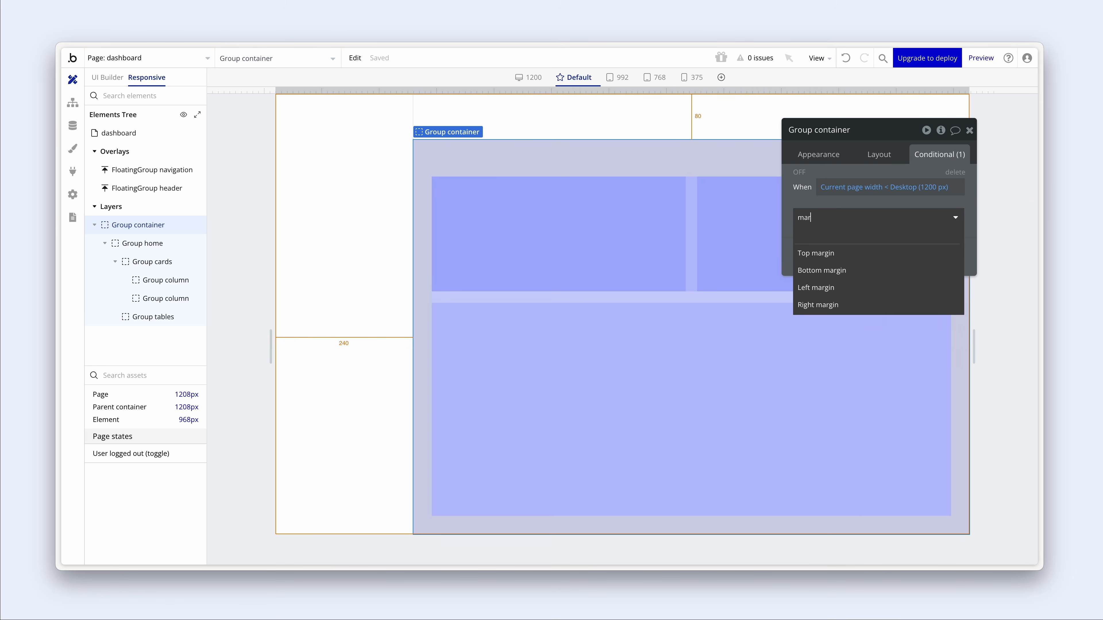
pyautogui.click(890, 288)
pyautogui.click(955, 216)
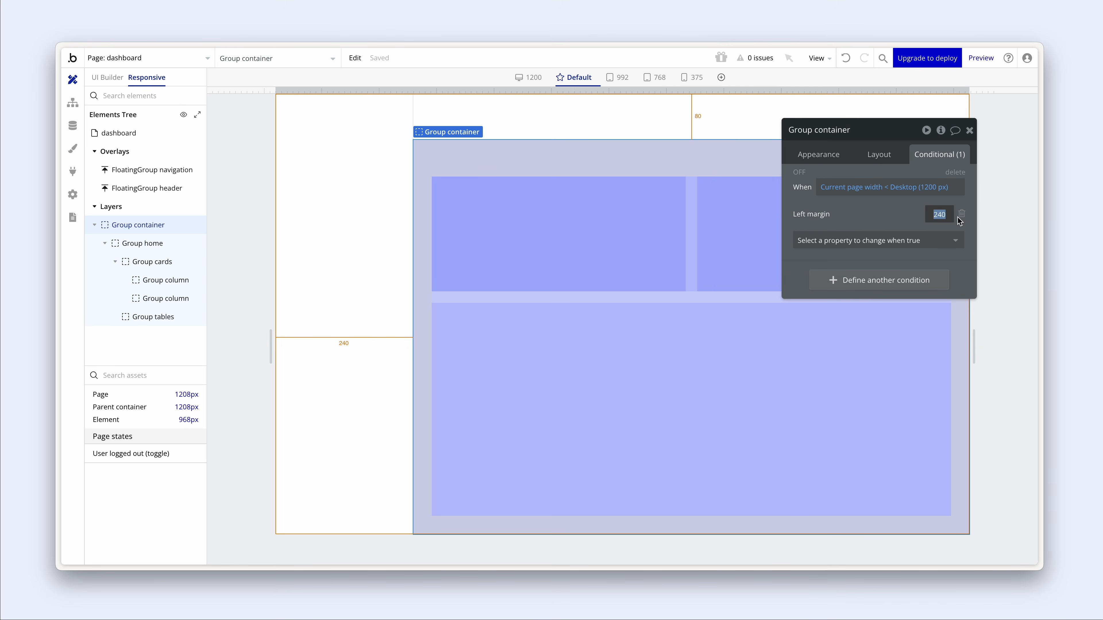
pyautogui.write('0')
pyautogui.moveTo(974, 346); pyautogui.dragTo(965, 347)
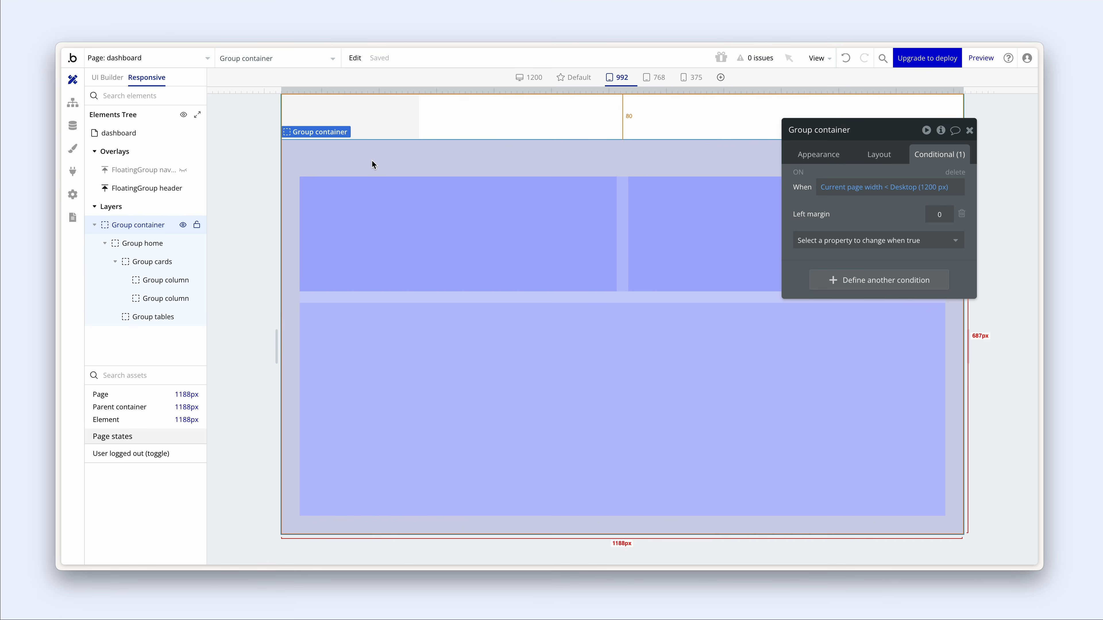
# - Paste the copied conditional expressions onto FloatingGroup header
pyautogui.click(440, 135)
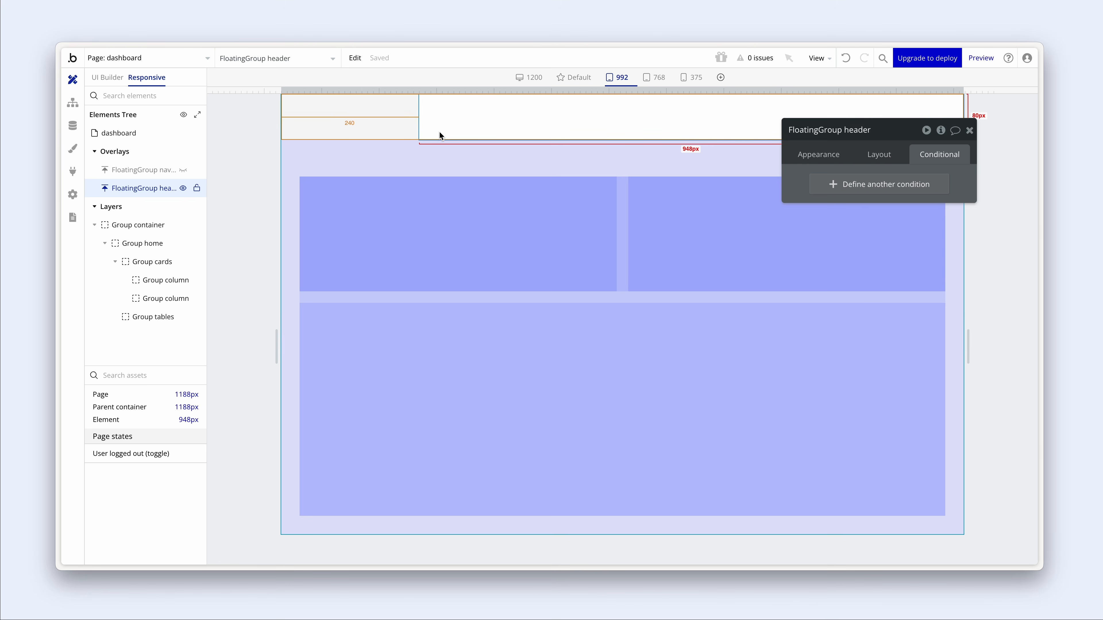
pyautogui.rightClick(475, 127)
pyautogui.moveTo(554, 283)
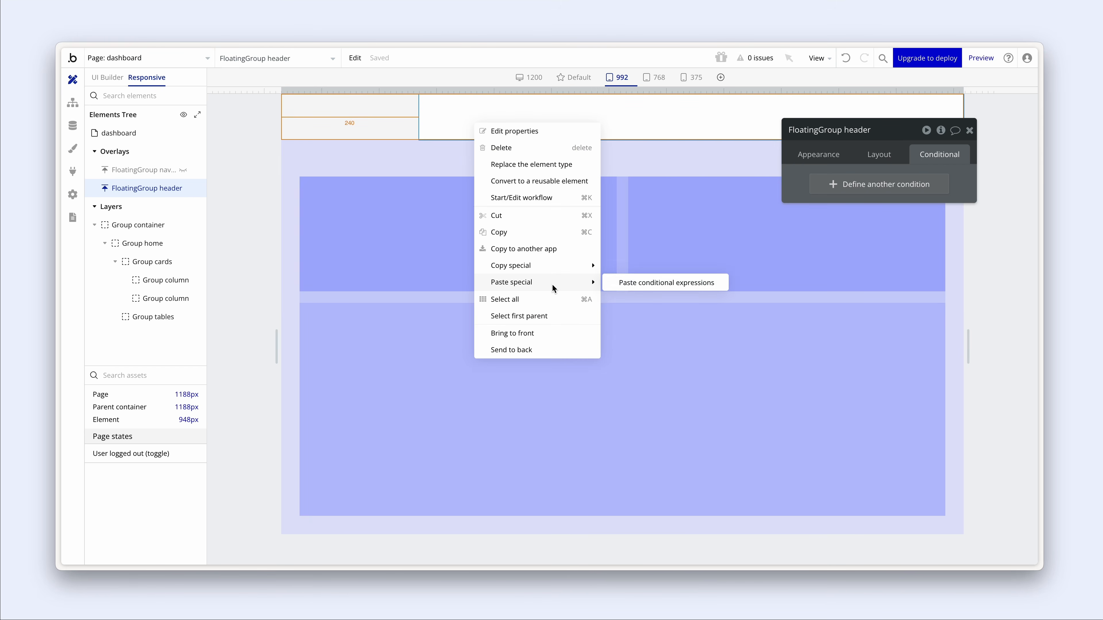
pyautogui.click(641, 283)
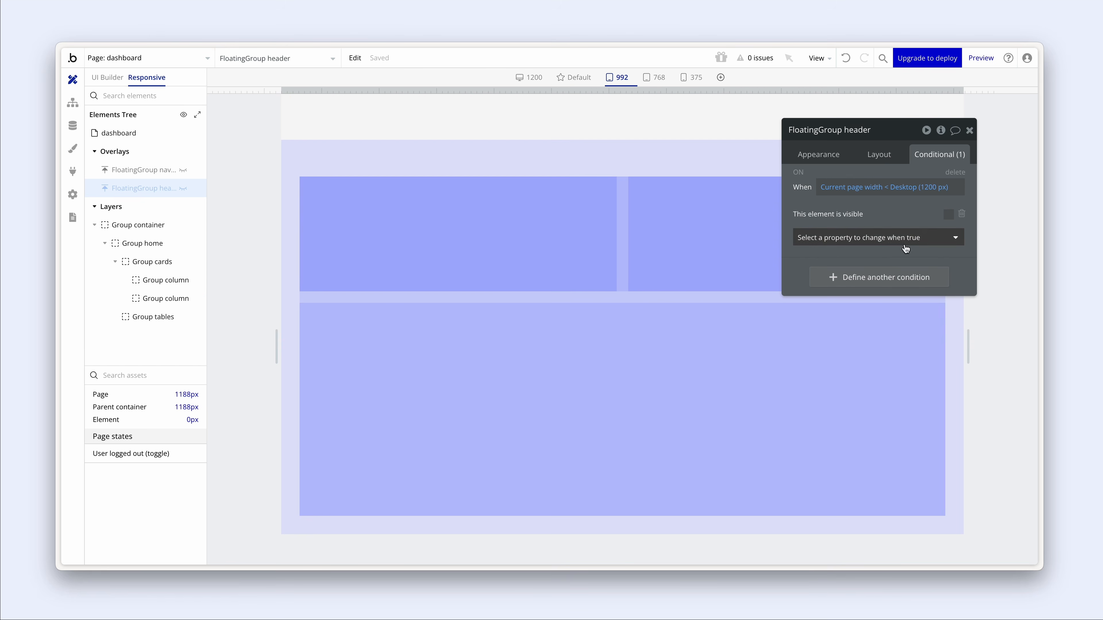
# - Swap the header condition's visibility change for Left margin 0 and confirm full width
pyautogui.click(962, 214)
pyautogui.click(923, 219)
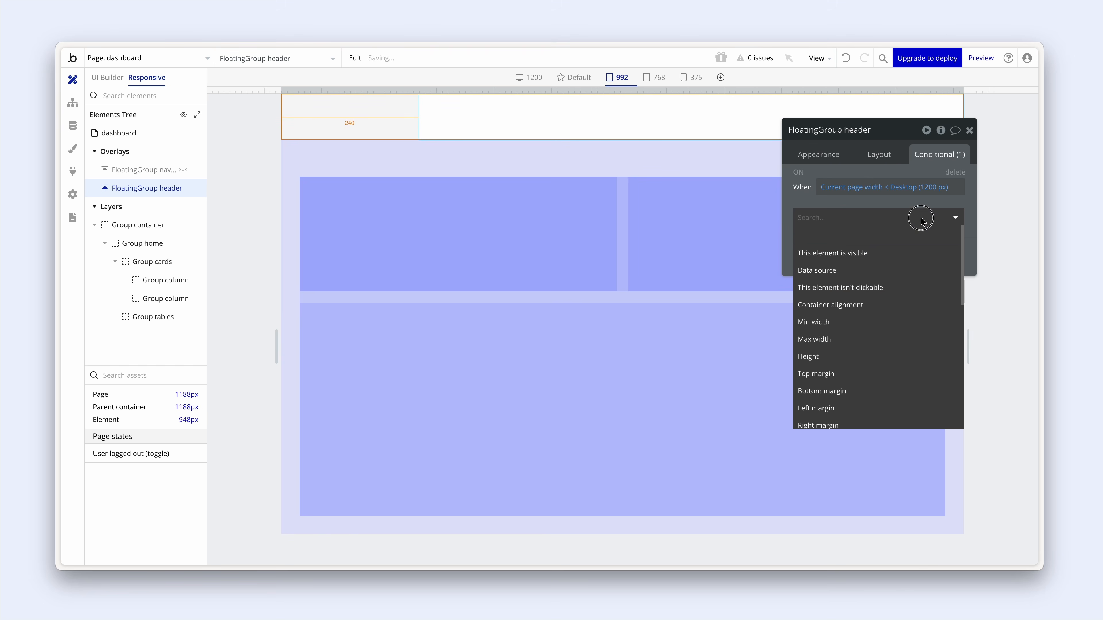
pyautogui.write('mar')
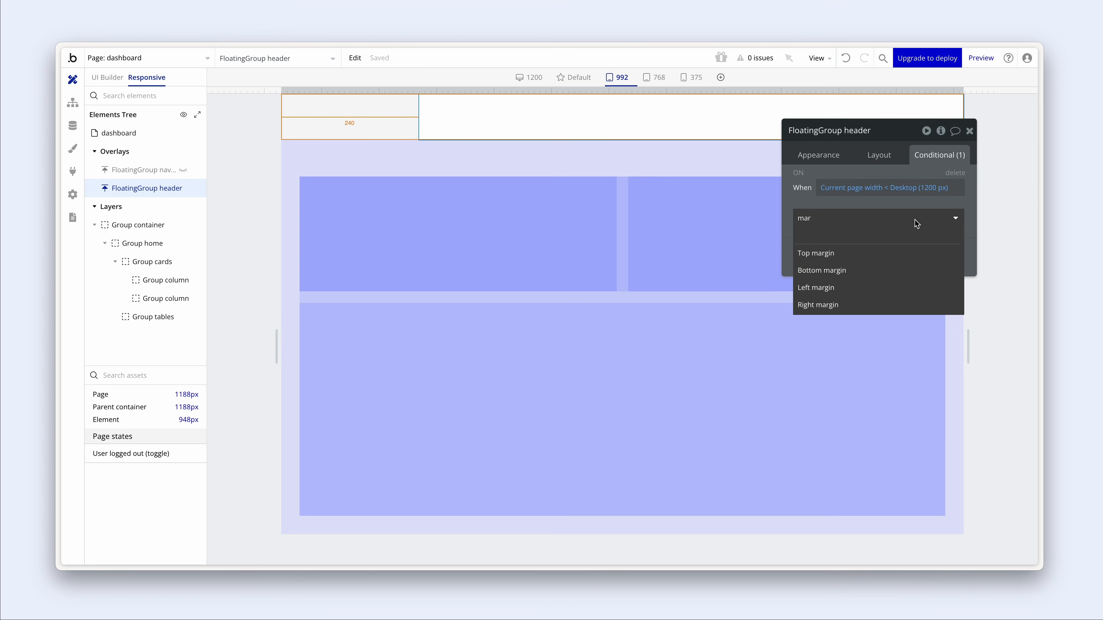
pyautogui.click(907, 288)
pyautogui.moveTo(929, 214); pyautogui.dragTo(949, 216)
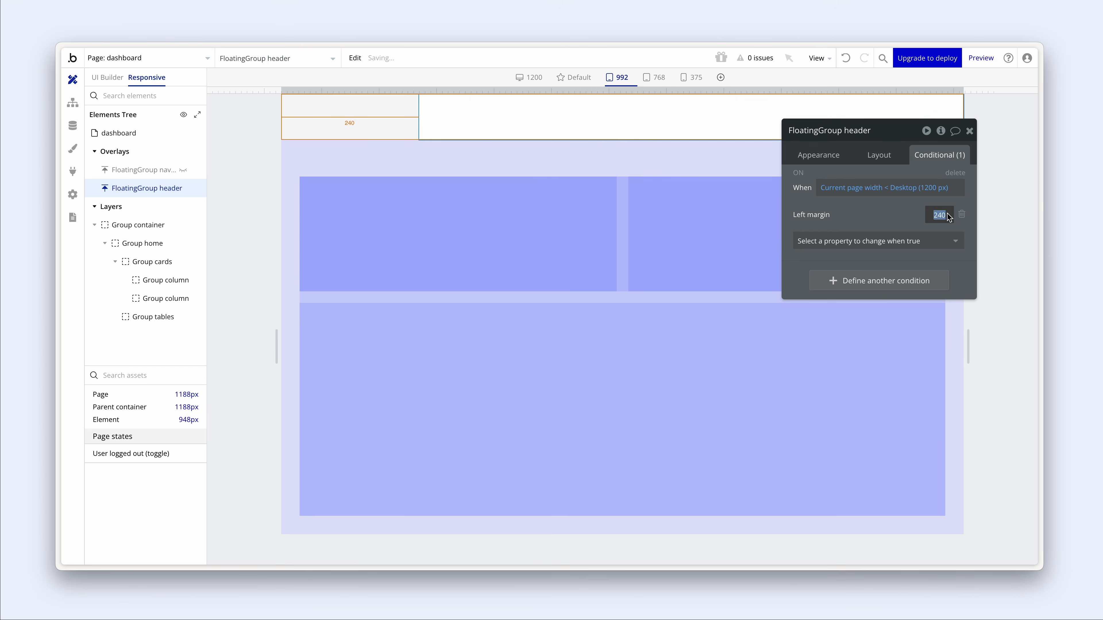
pyautogui.write('0')
pyautogui.click(745, 114)
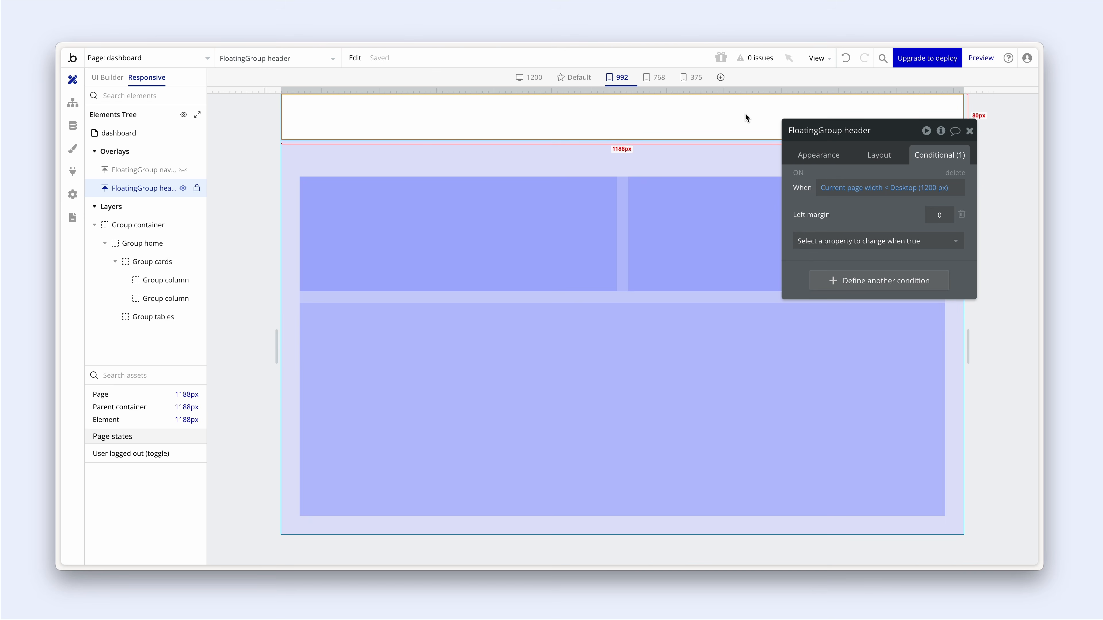
pyautogui.hotkey('alt', 'Tab')
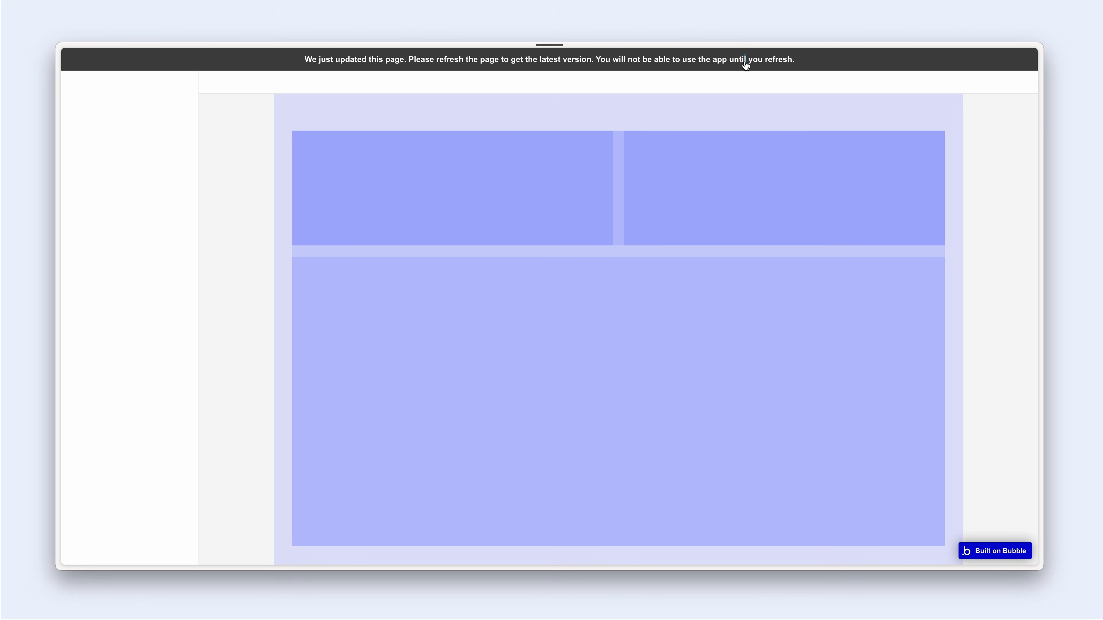
# - Dismiss the update notice and open Chrome developer tools in responsive device mode
pyautogui.click(746, 61)
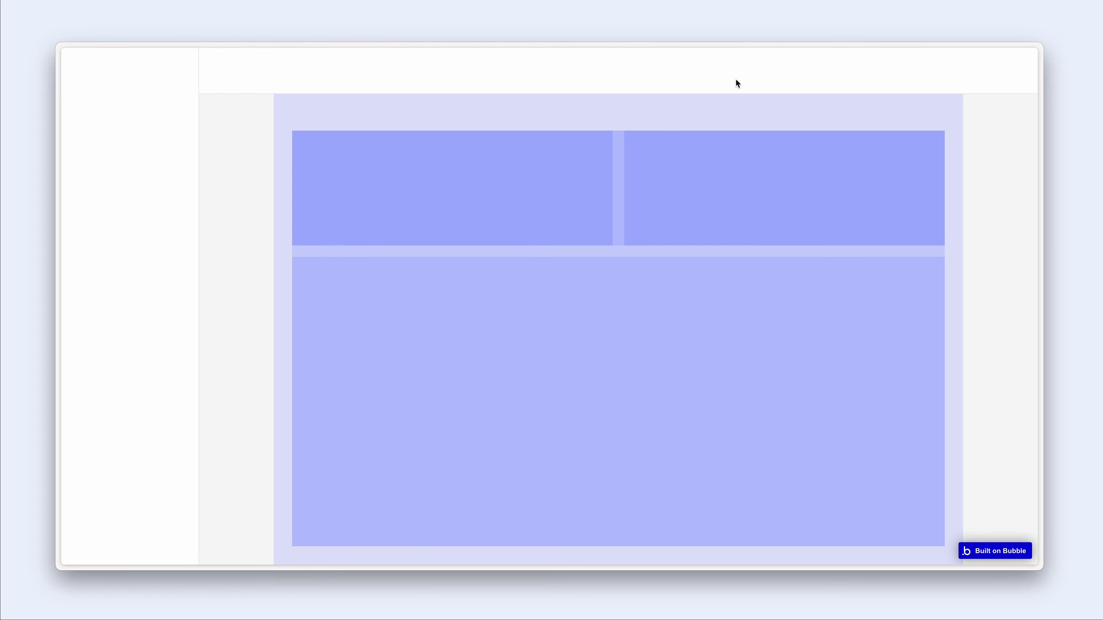
pyautogui.rightClick(615, 155)
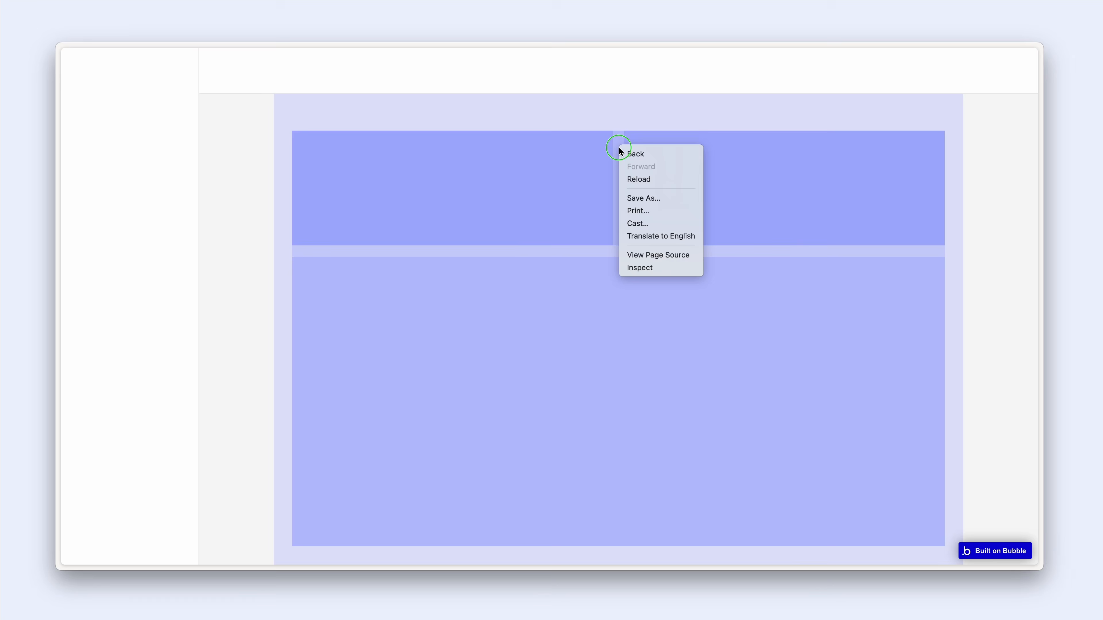
pyautogui.click(681, 271)
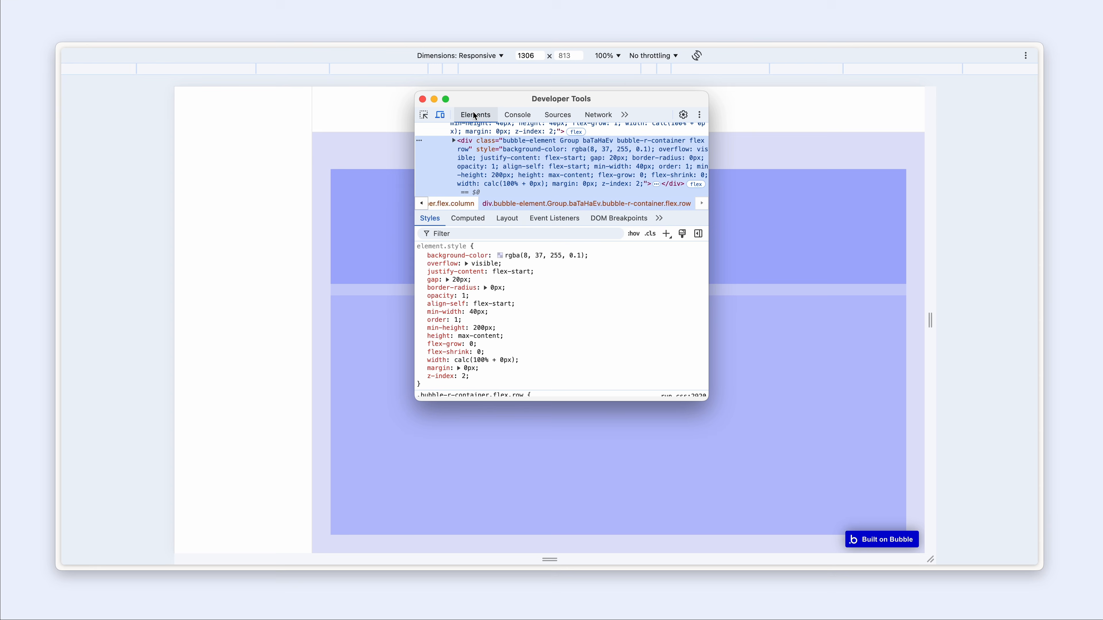
pyautogui.click(434, 100)
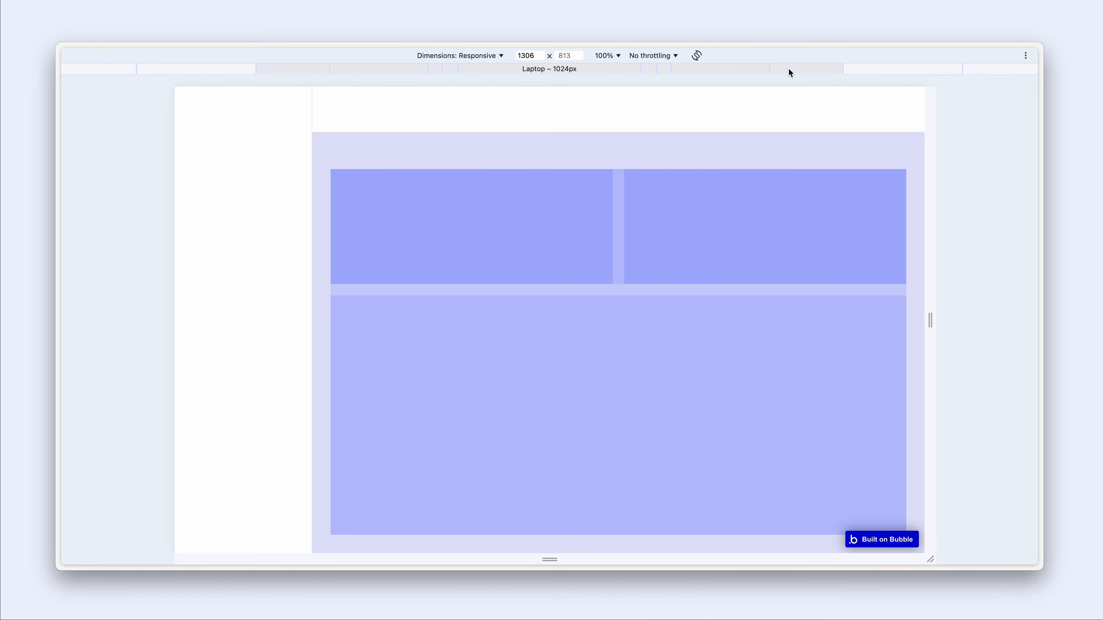
# - Set the preview to Laptop 1024px, then narrow it until the sidebar disappears
pyautogui.click(792, 68)
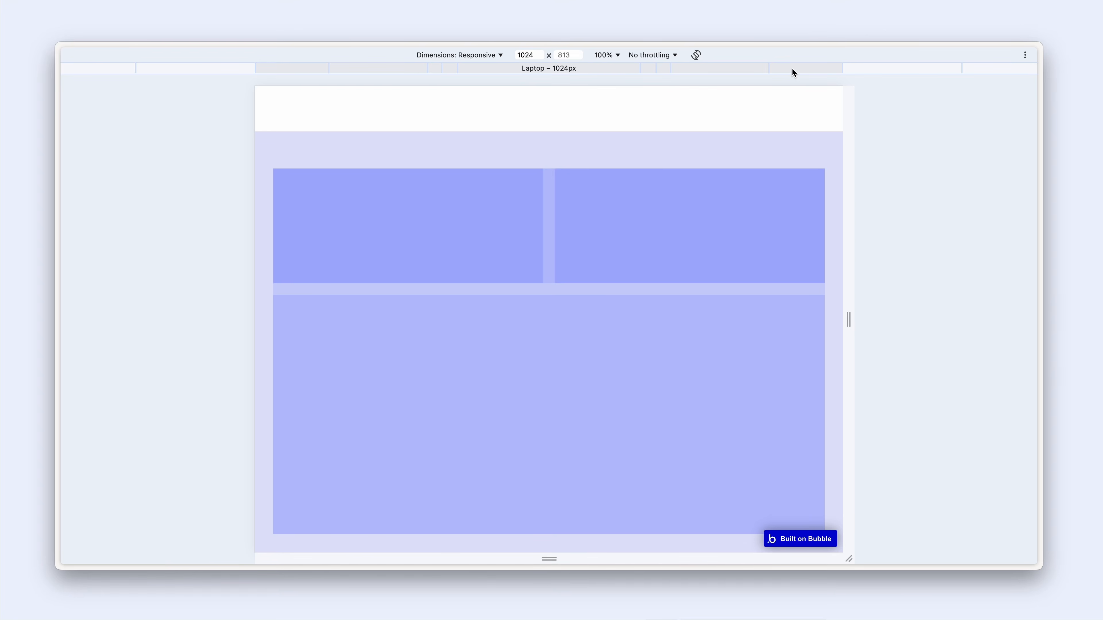
pyautogui.moveTo(848, 320); pyautogui.dragTo(898, 309)
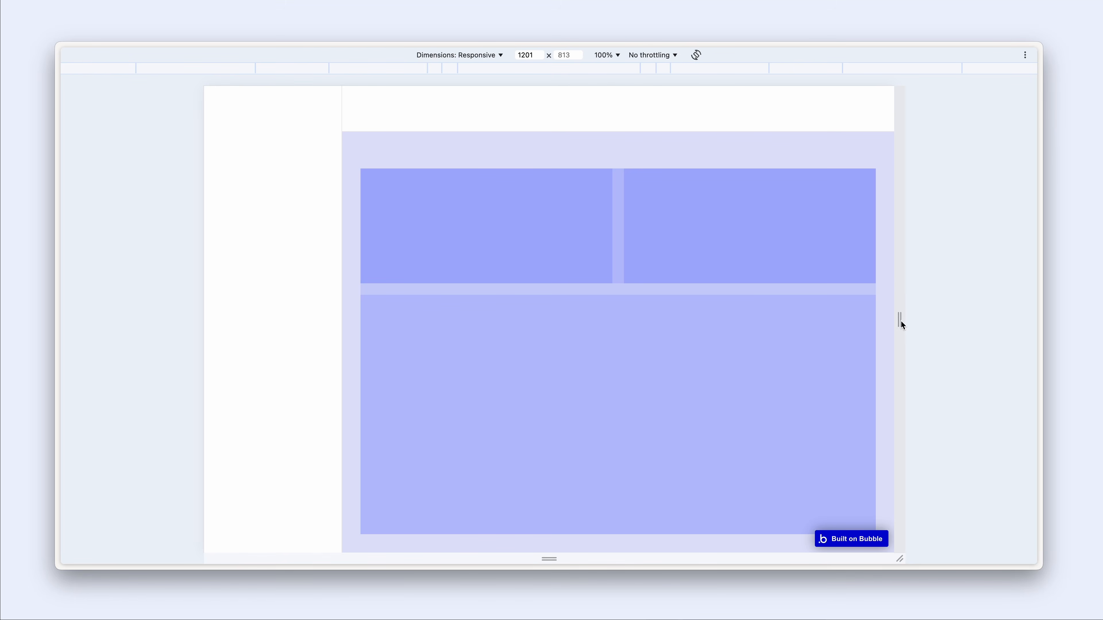
pyautogui.moveTo(901, 323); pyautogui.dragTo(985, 312)
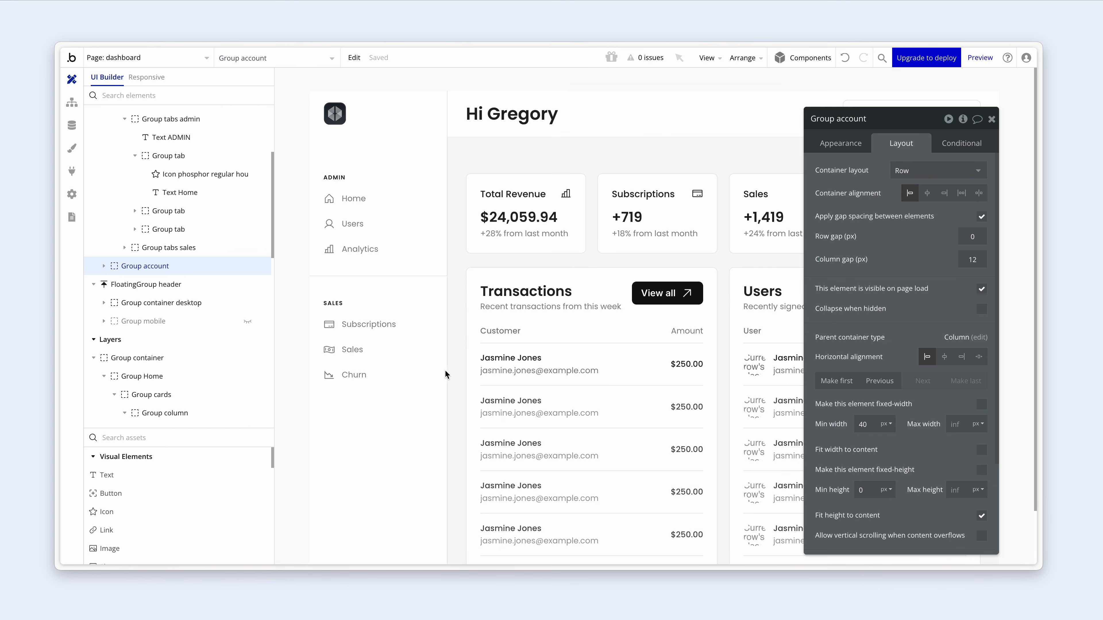
# - Inspect the layouts of the sidebar's Group logo, Image A, Group navlinks and Group tabs admin
pyautogui.click(395, 385)
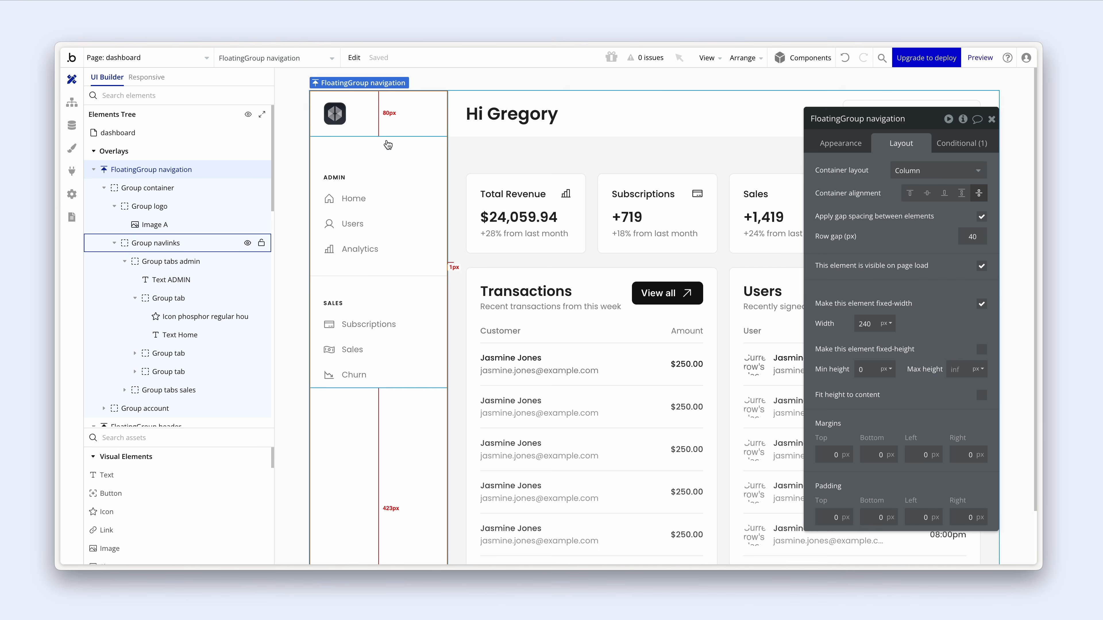
pyautogui.click(388, 126)
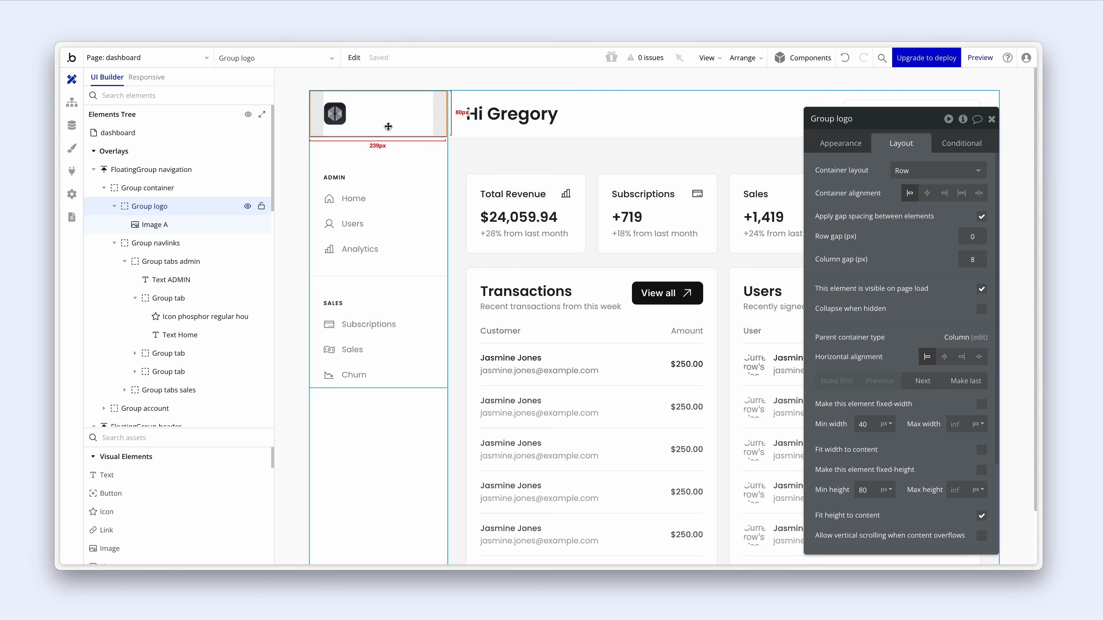
pyautogui.click(331, 116)
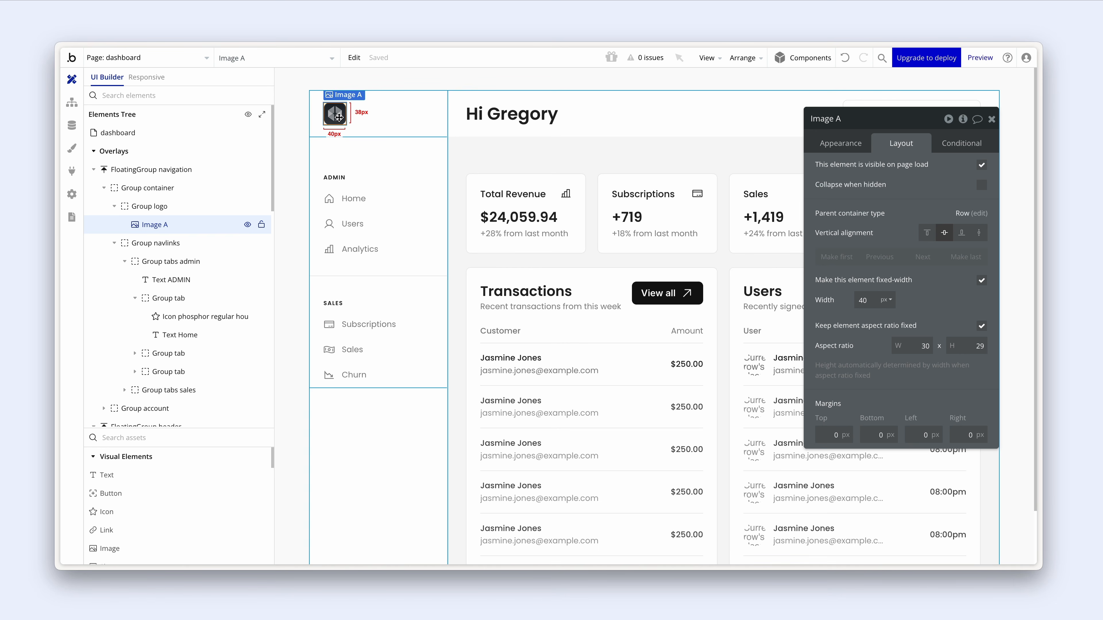
pyautogui.click(345, 151)
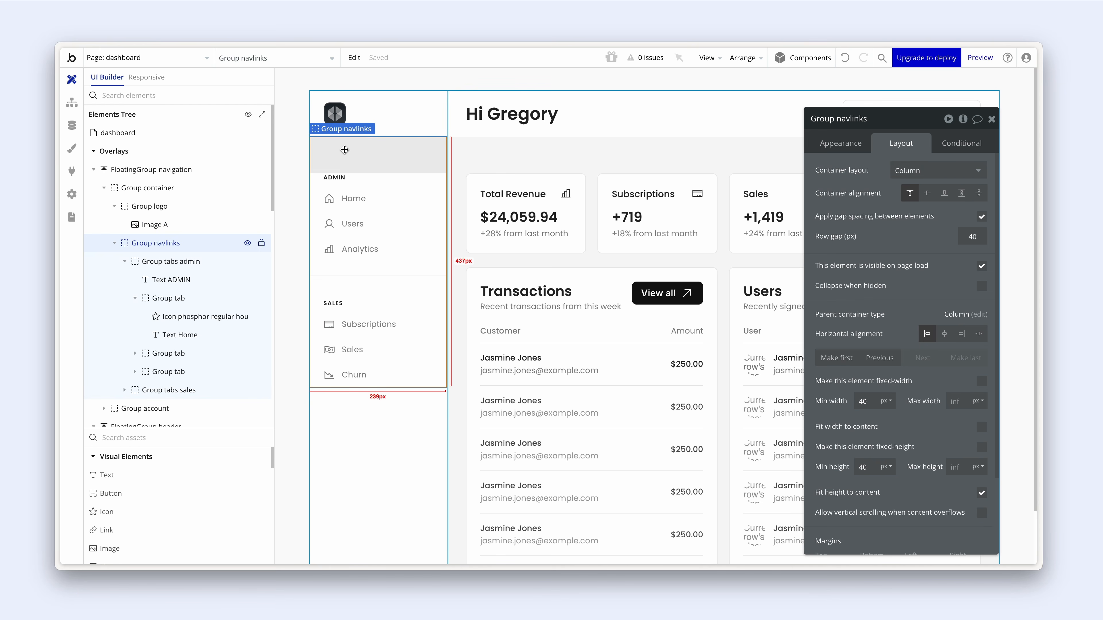
pyautogui.click(314, 195)
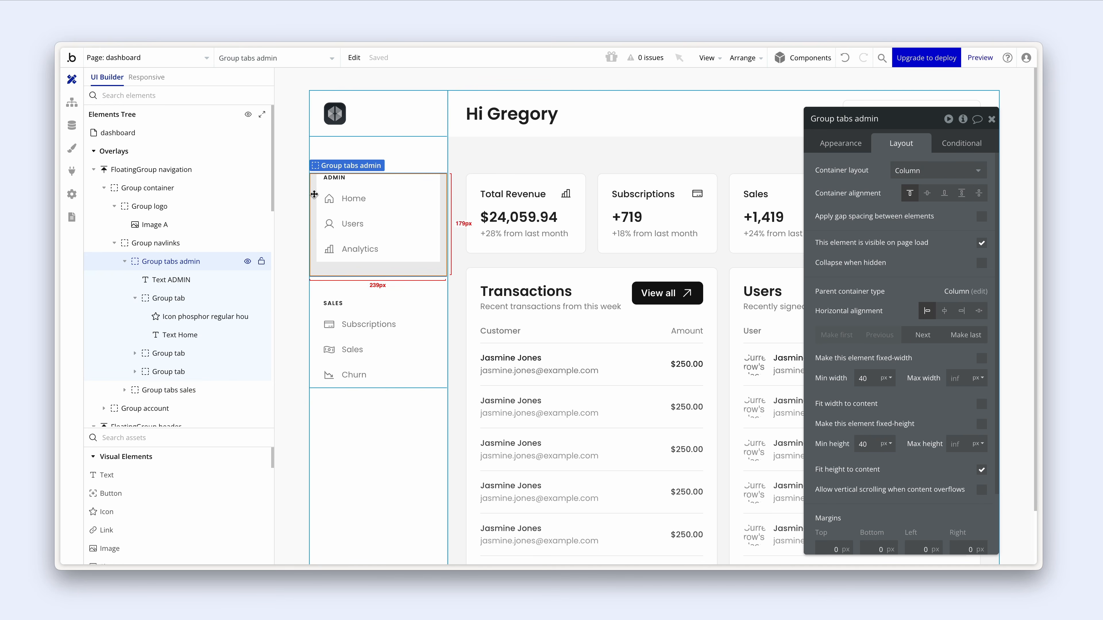
pyautogui.click(316, 286)
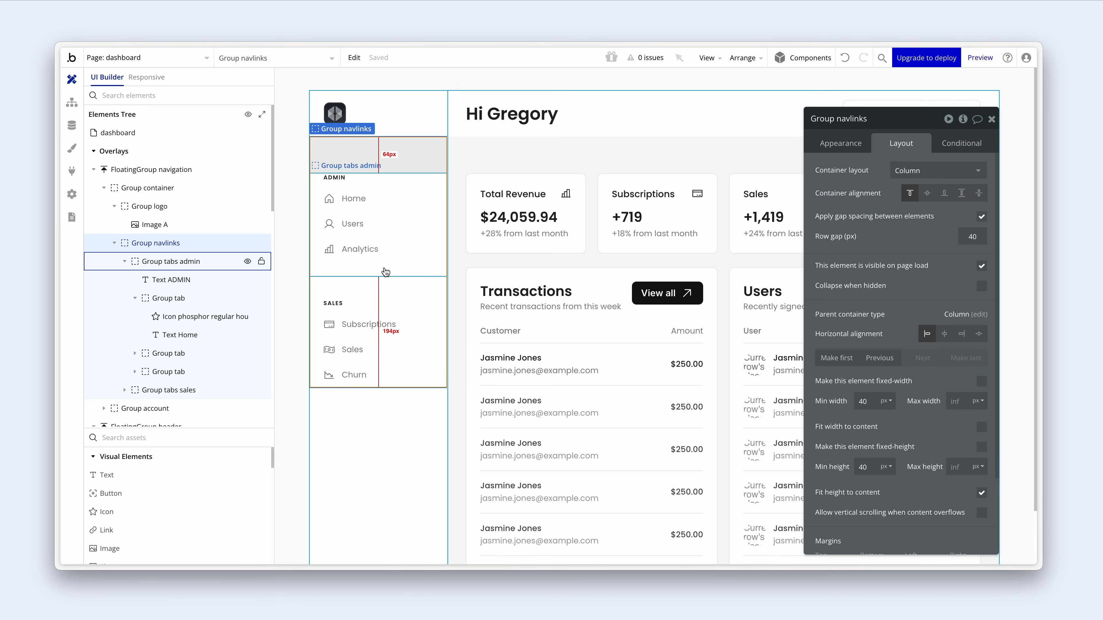
# - Inspect the account row group and whole navigation panel layouts, collapsing the inner container
pyautogui.scroll(-2, 379, 417)
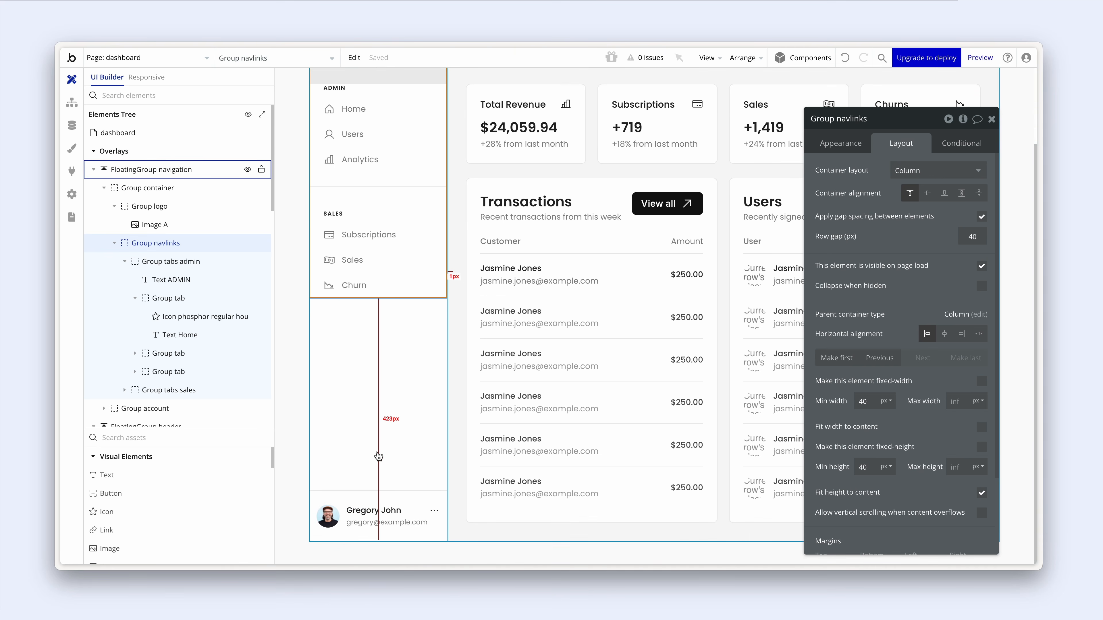
pyautogui.click(370, 501)
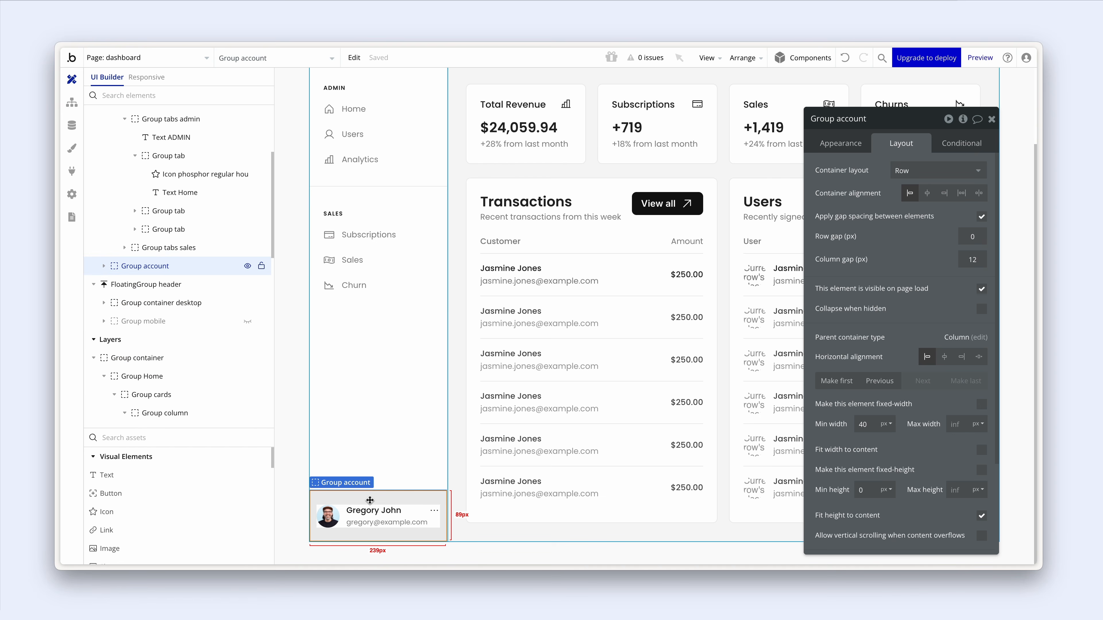
pyautogui.click(376, 430)
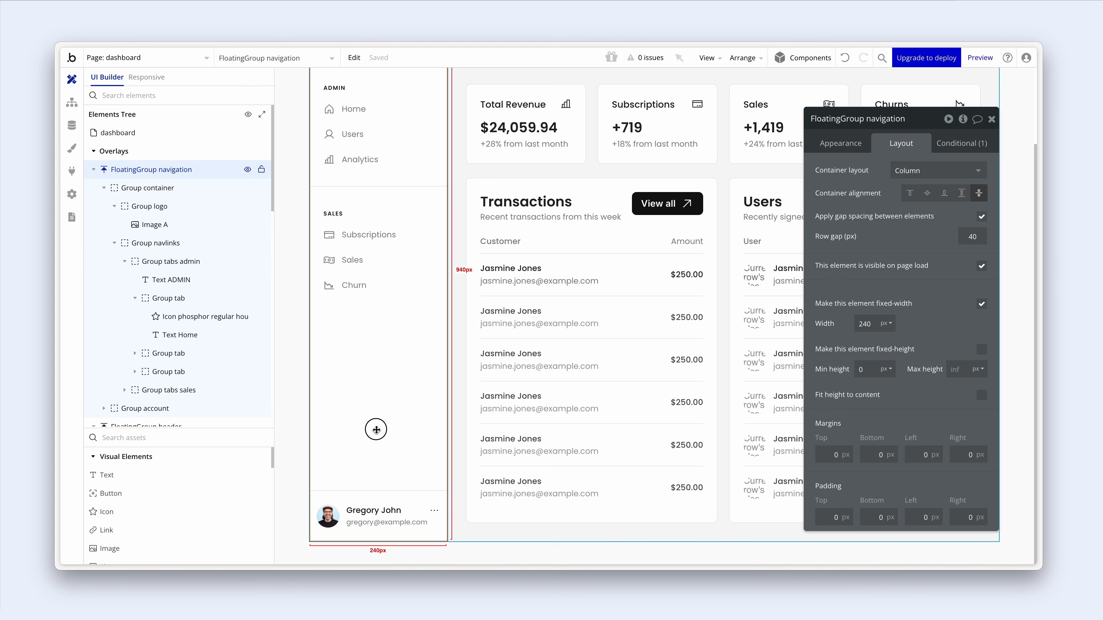
pyautogui.scroll(1, 376, 429)
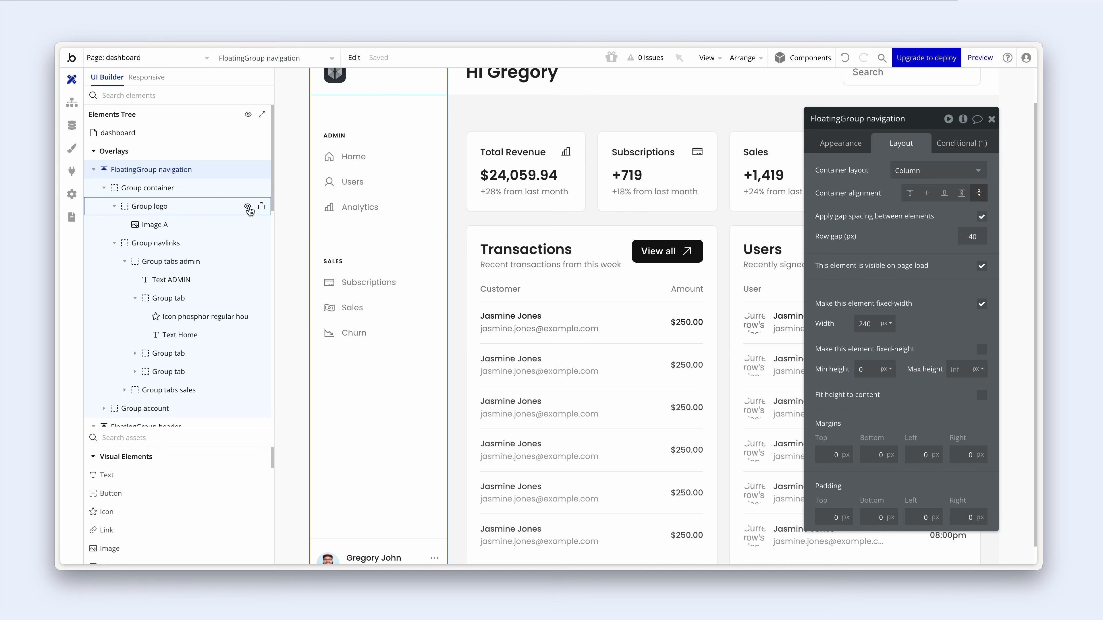
pyautogui.click(104, 188)
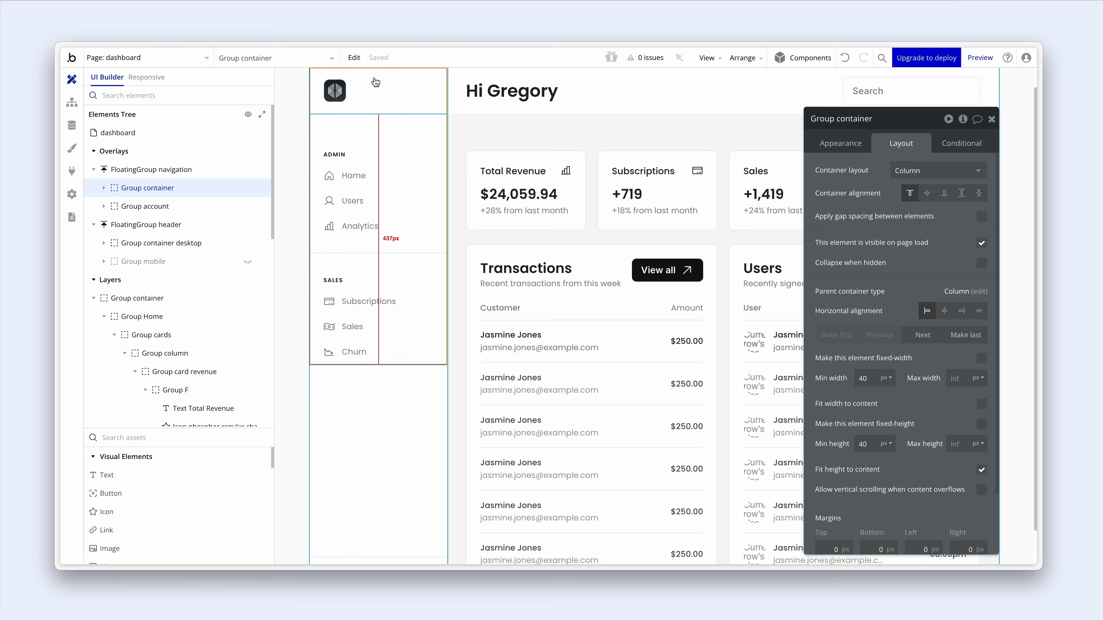
pyautogui.scroll(-2, 368, 286)
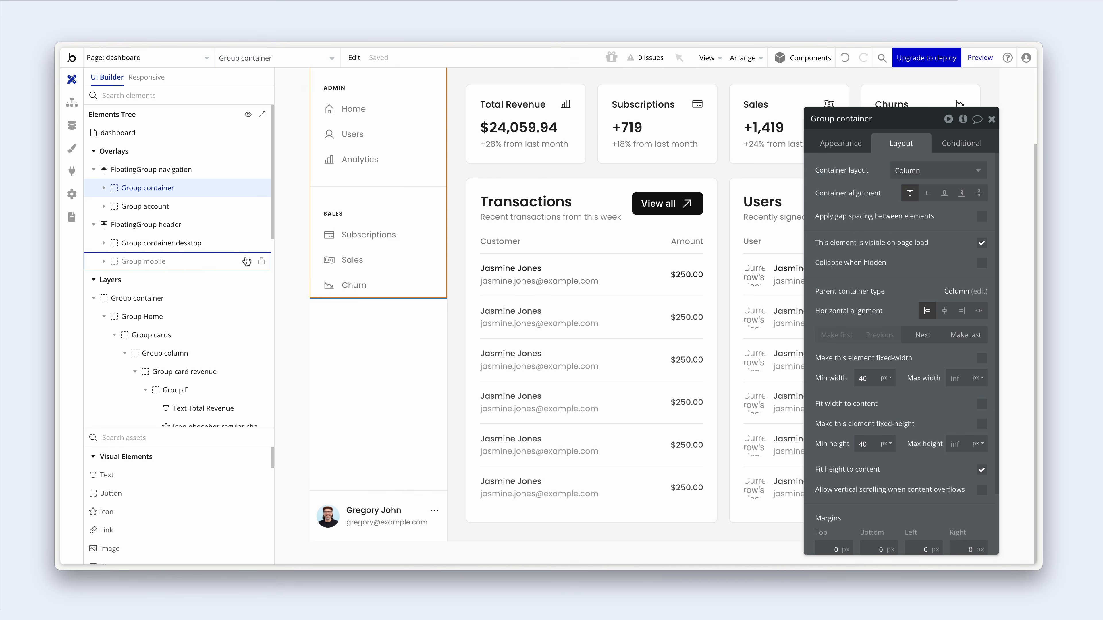
pyautogui.click(173, 205)
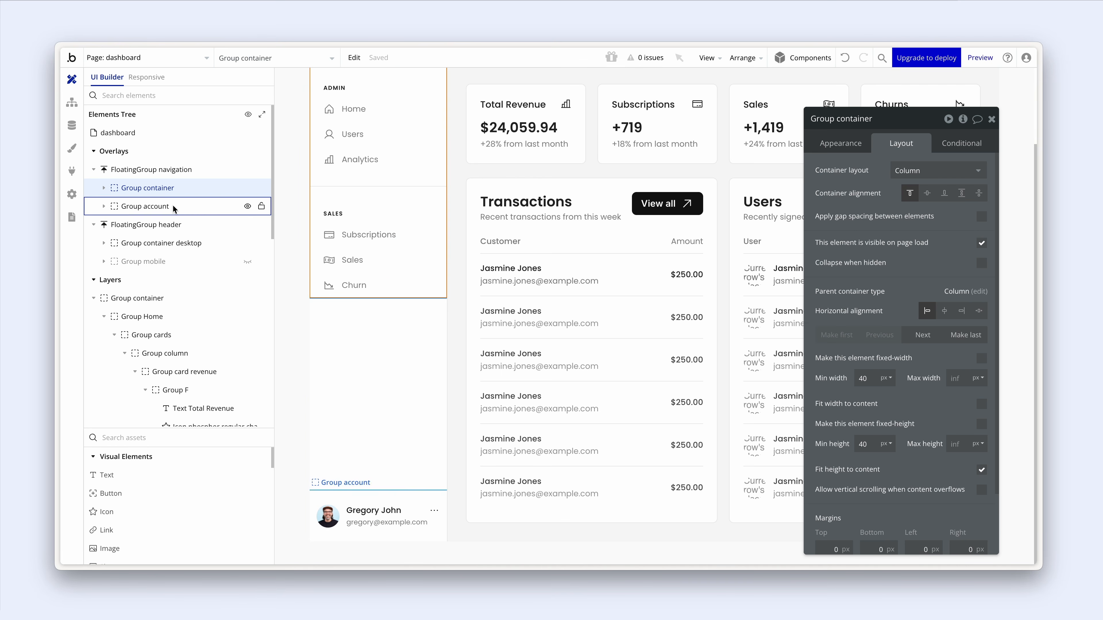
pyautogui.click(354, 356)
pyautogui.scroll(2, 352, 355)
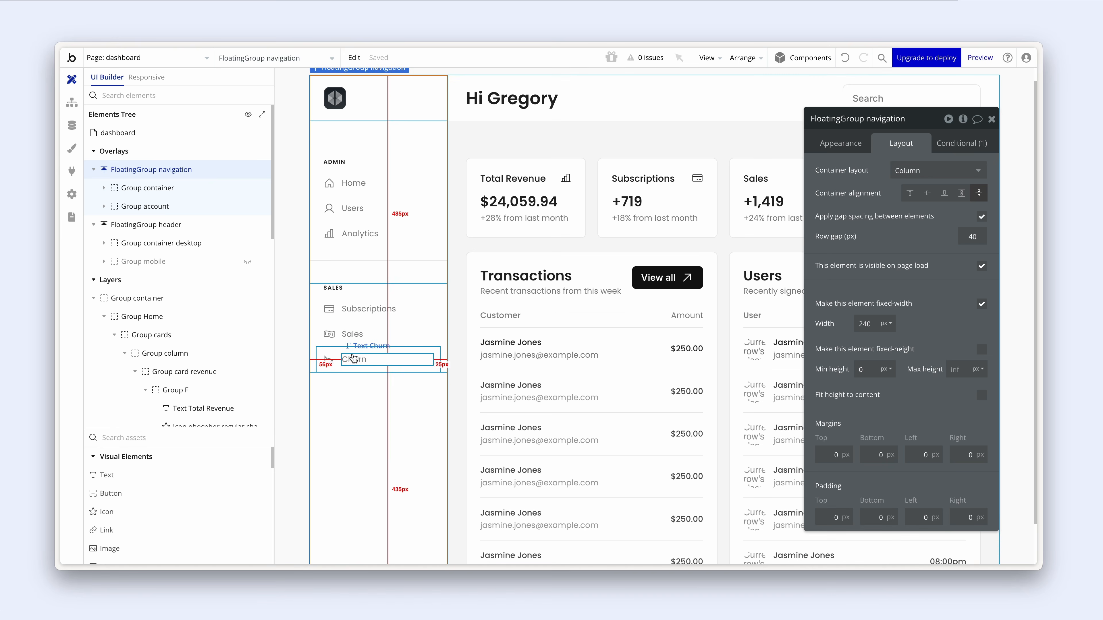
pyautogui.scroll(1, 353, 359)
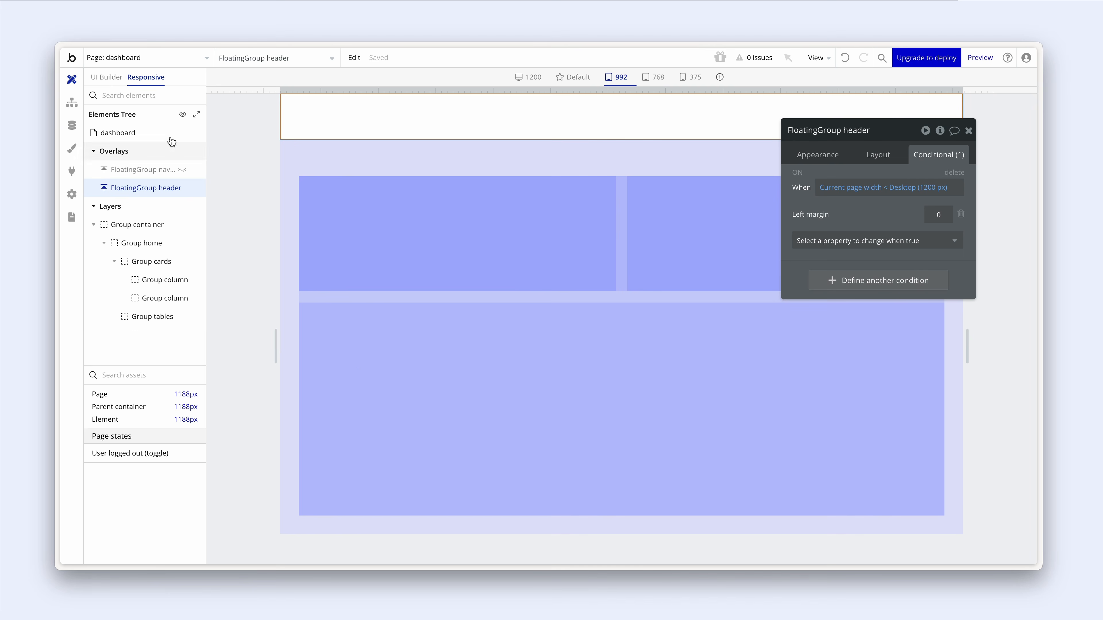
# - Set the main content container's and Group cards' background style to None
pyautogui.click(108, 77)
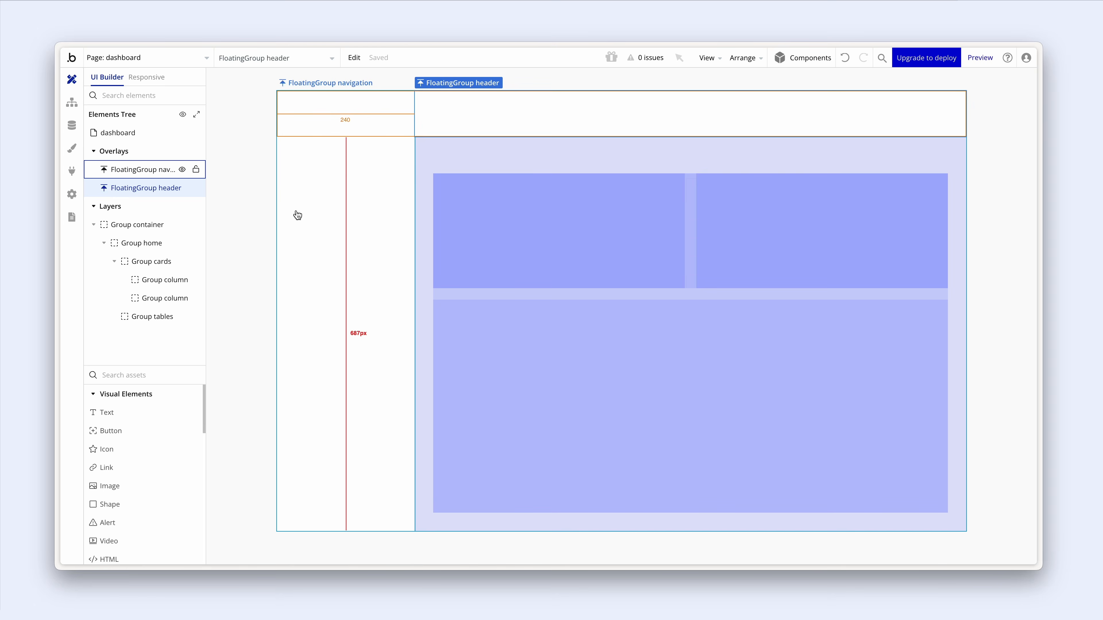
pyautogui.click(425, 161)
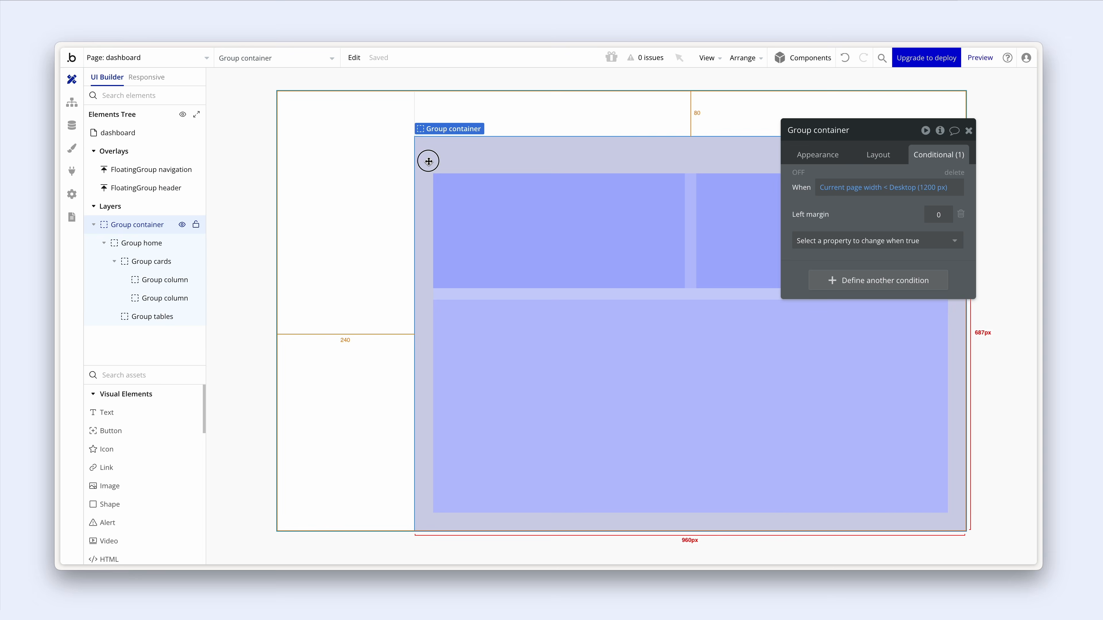
pyautogui.click(814, 154)
pyautogui.scroll(-1, 849, 259)
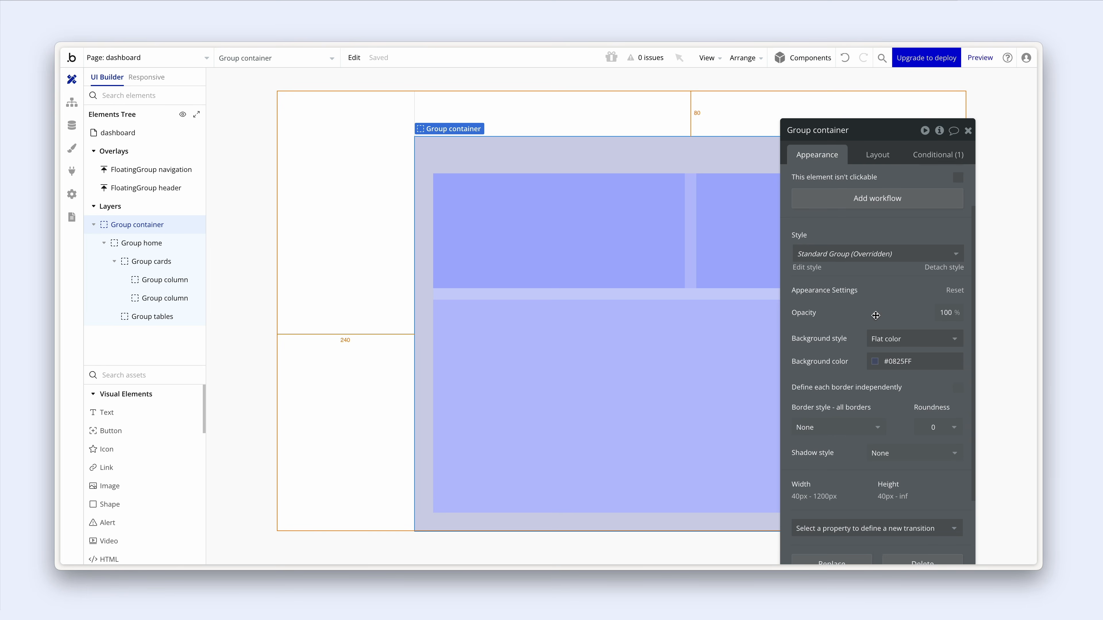
pyautogui.click(890, 336)
pyautogui.click(890, 374)
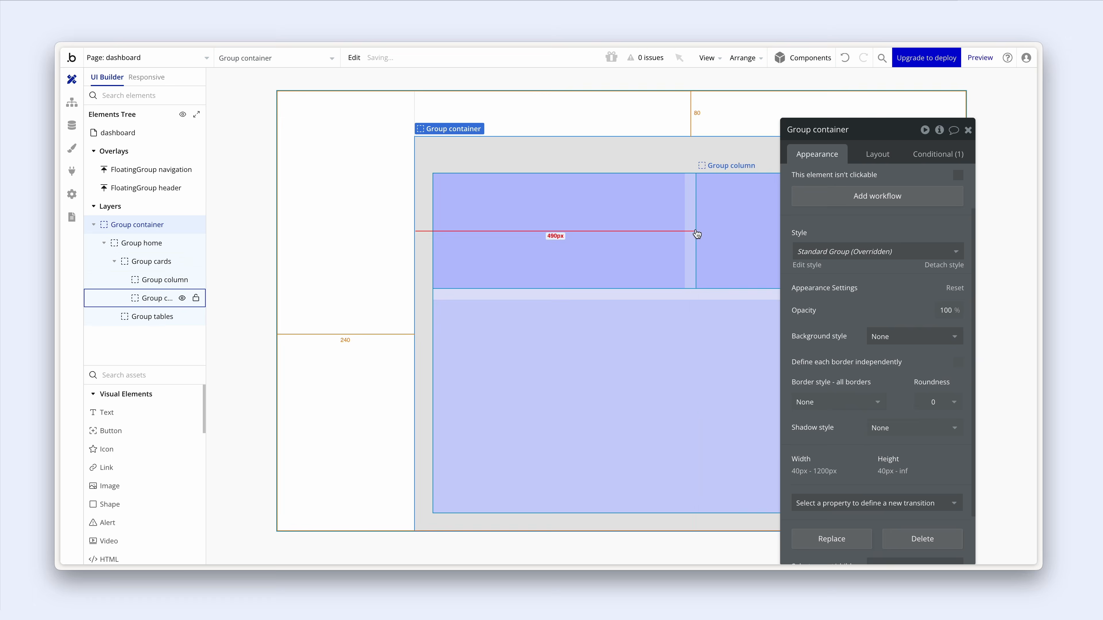
pyautogui.click(691, 234)
pyautogui.click(886, 336)
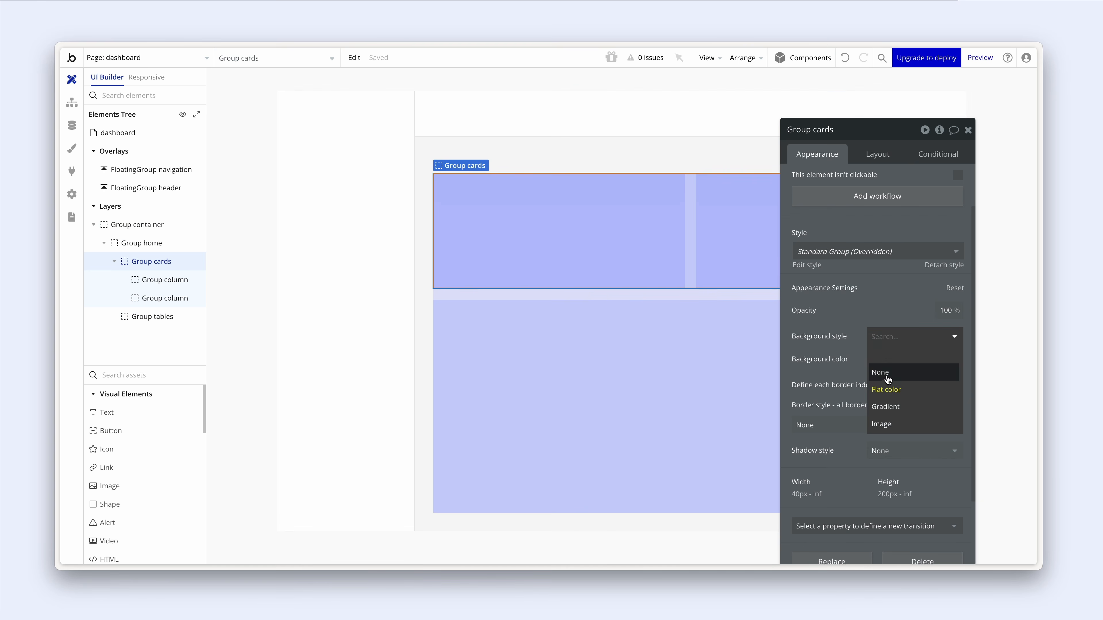
pyautogui.click(888, 375)
# - Remove the background fill from Group tables and Group home
pyautogui.click(694, 318)
pyautogui.click(886, 337)
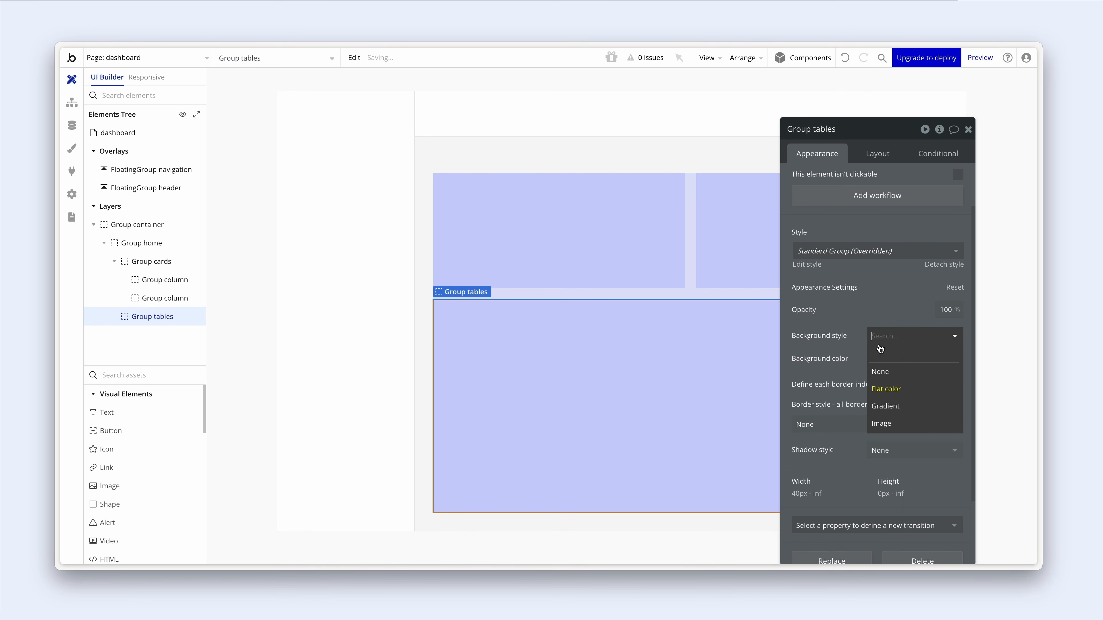
pyautogui.click(881, 369)
pyautogui.click(703, 300)
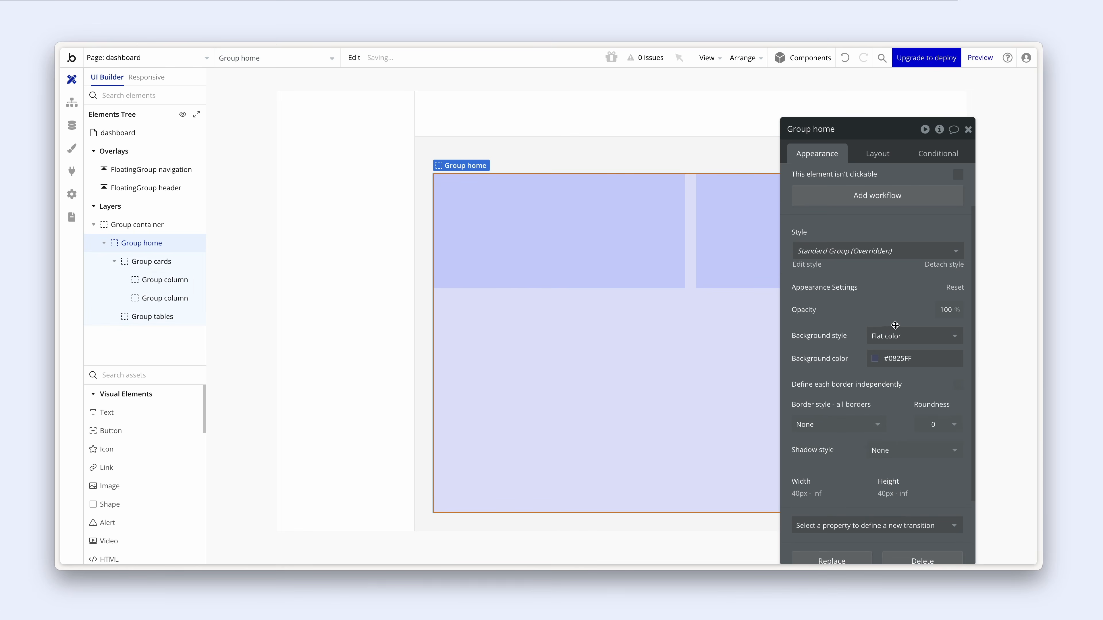
pyautogui.click(895, 335)
pyautogui.click(890, 373)
# - Clear the background fill from both card columns inside Group cards
pyautogui.click(671, 243)
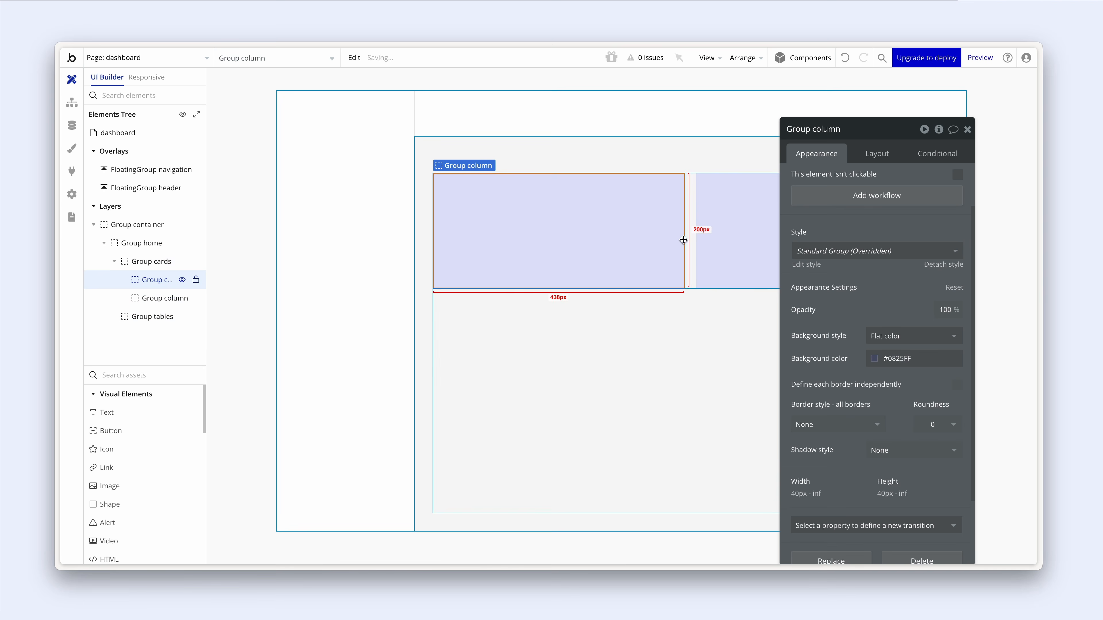
pyautogui.click(898, 339)
pyautogui.click(892, 374)
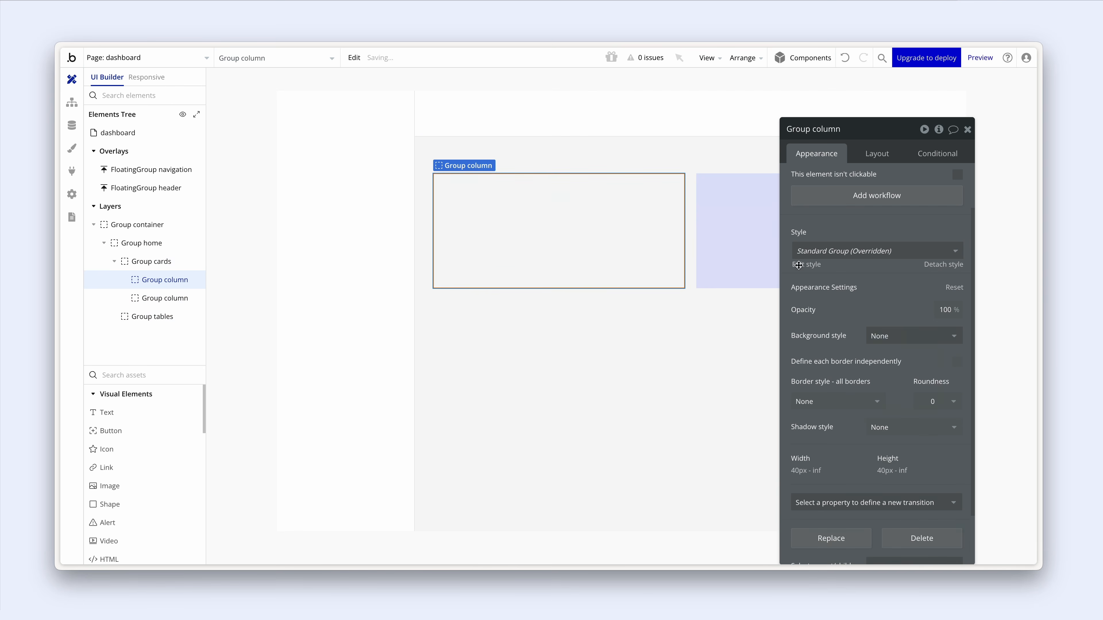
pyautogui.click(748, 236)
pyautogui.click(914, 339)
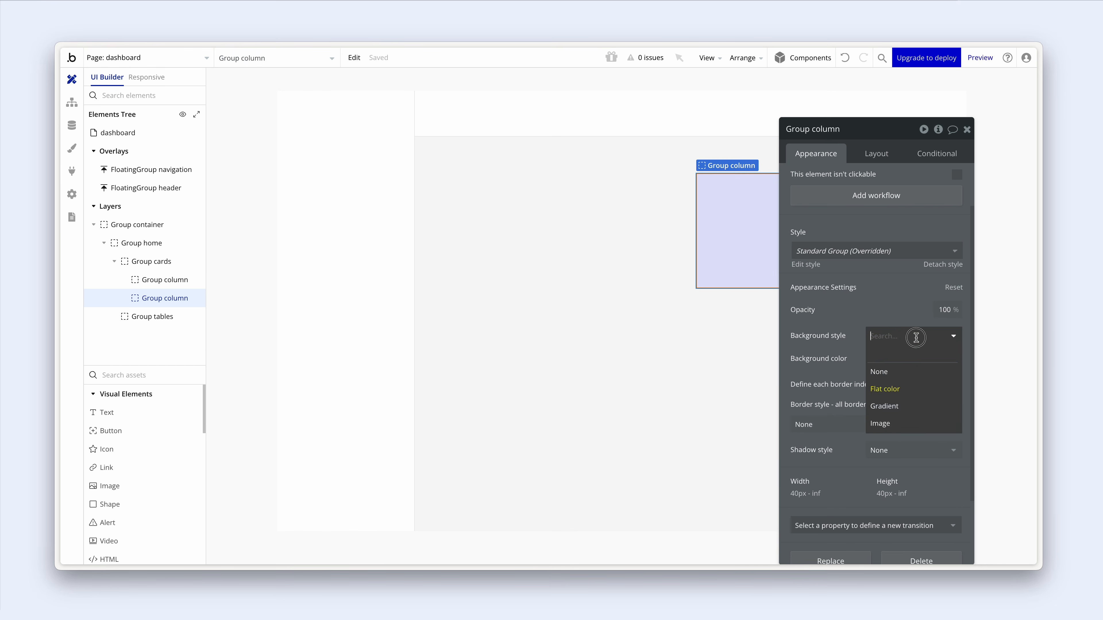
pyautogui.click(912, 371)
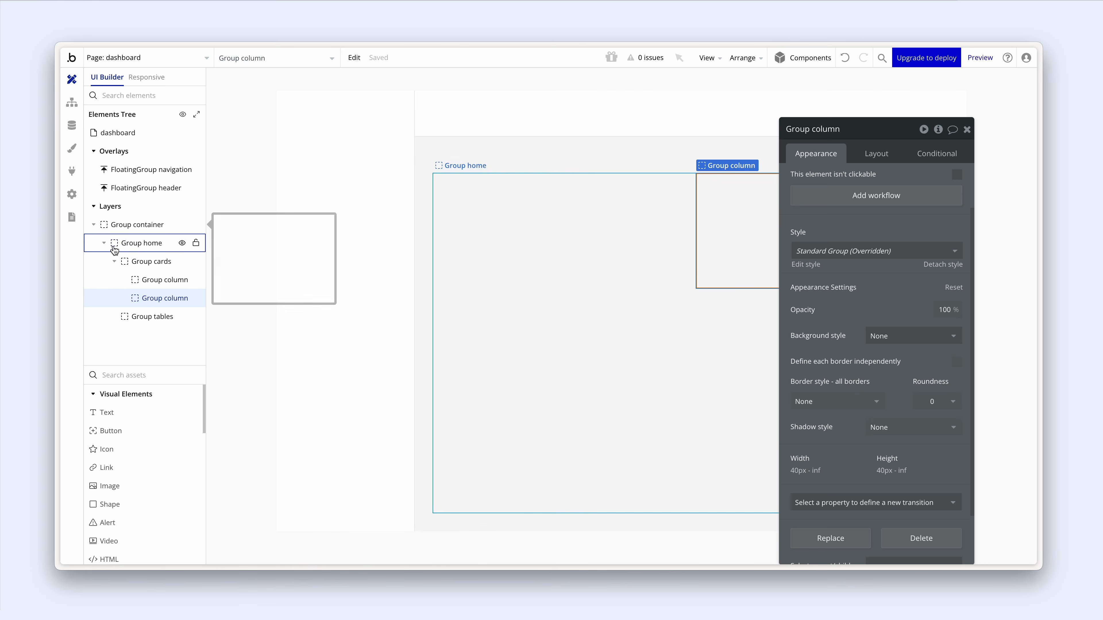
pyautogui.click(116, 262)
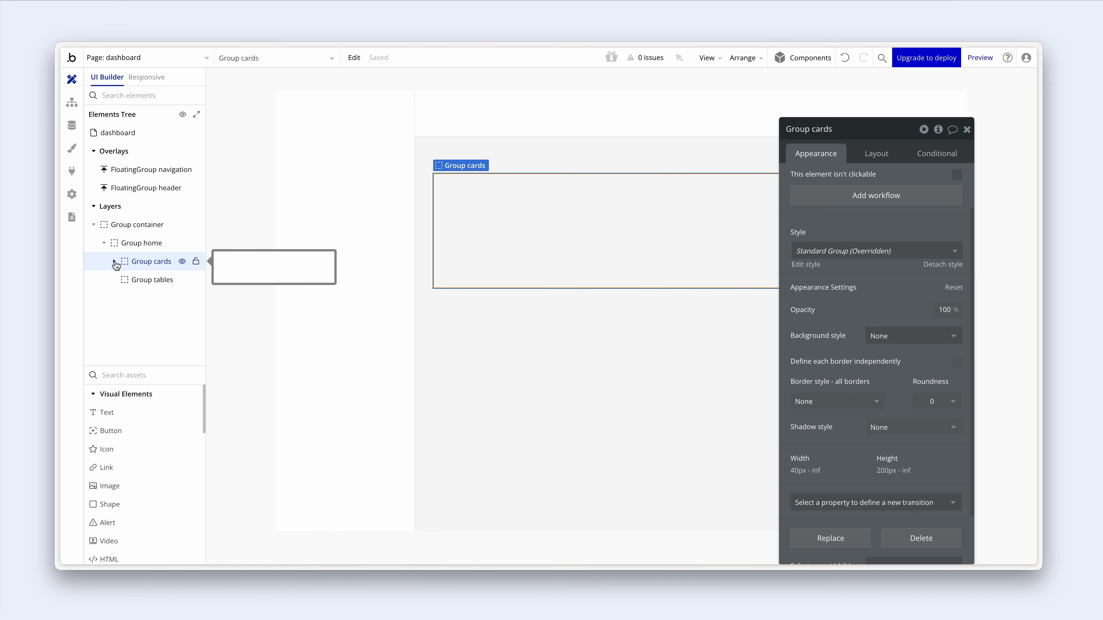
pyautogui.click(289, 187)
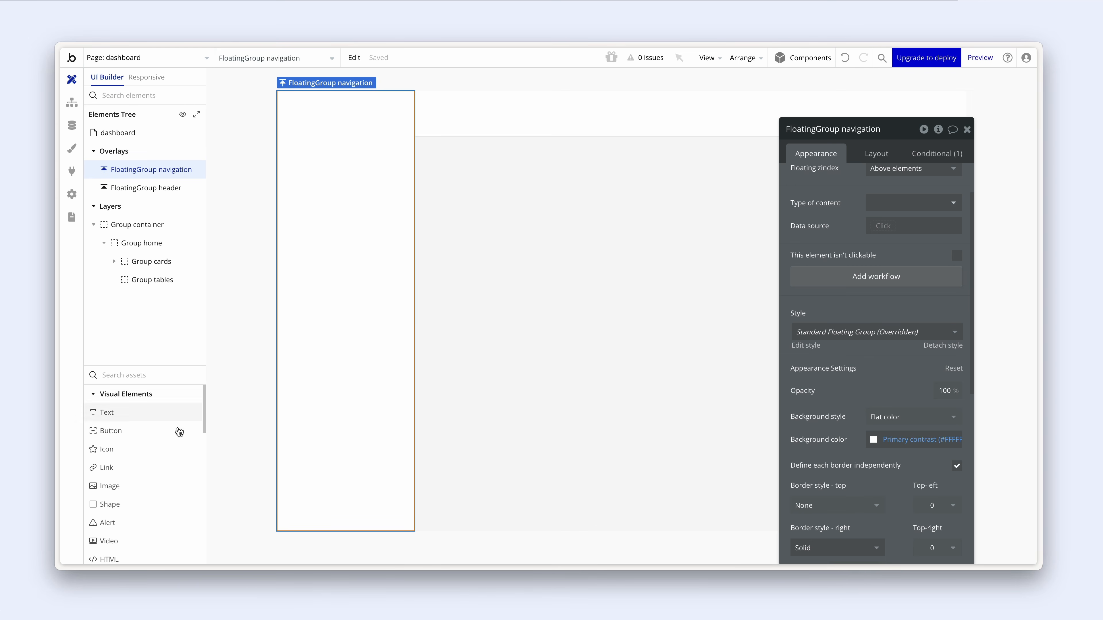
# - Place an image at the top of the side navigation and upload the logo file
pyautogui.click(110, 487)
pyautogui.click(300, 111)
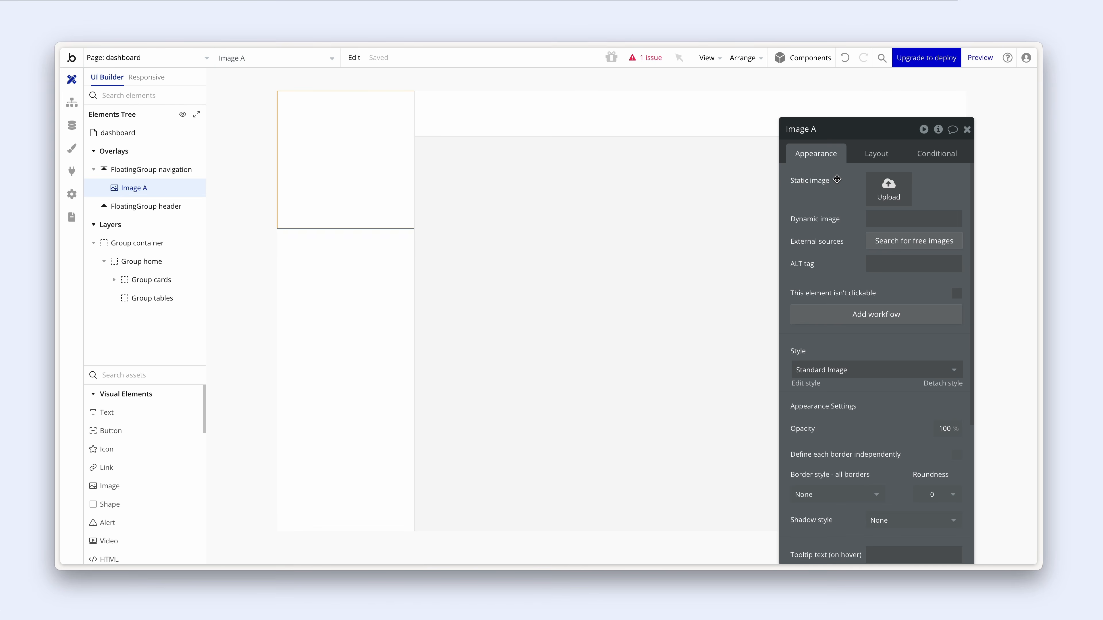
pyautogui.click(886, 193)
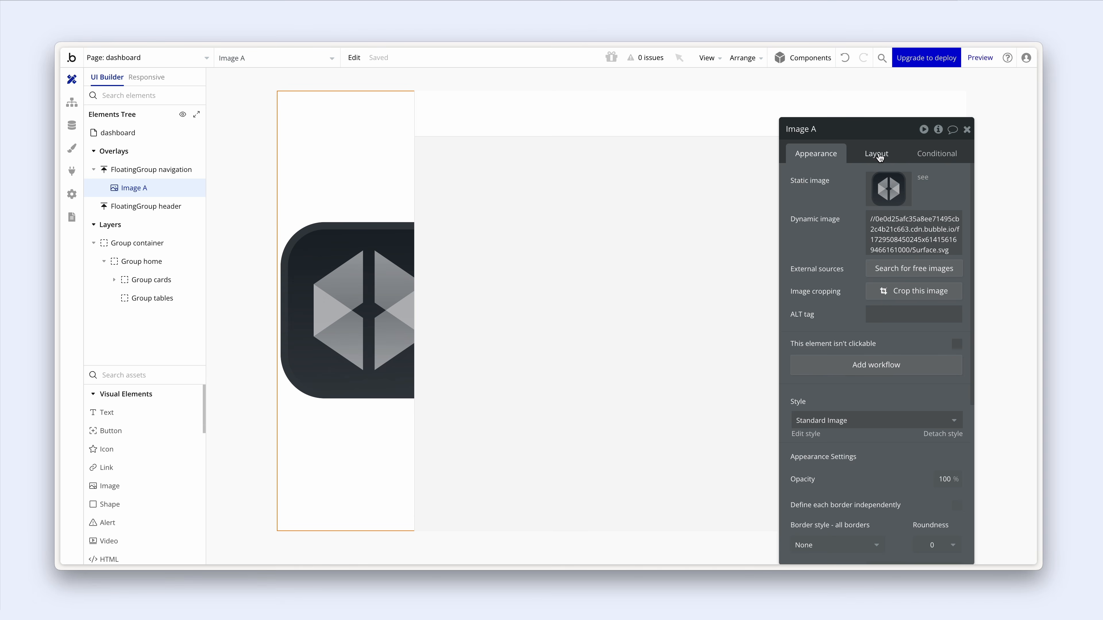
# - Set the image width to 40 px and lock its 1:1 aspect ratio
pyautogui.click(881, 157)
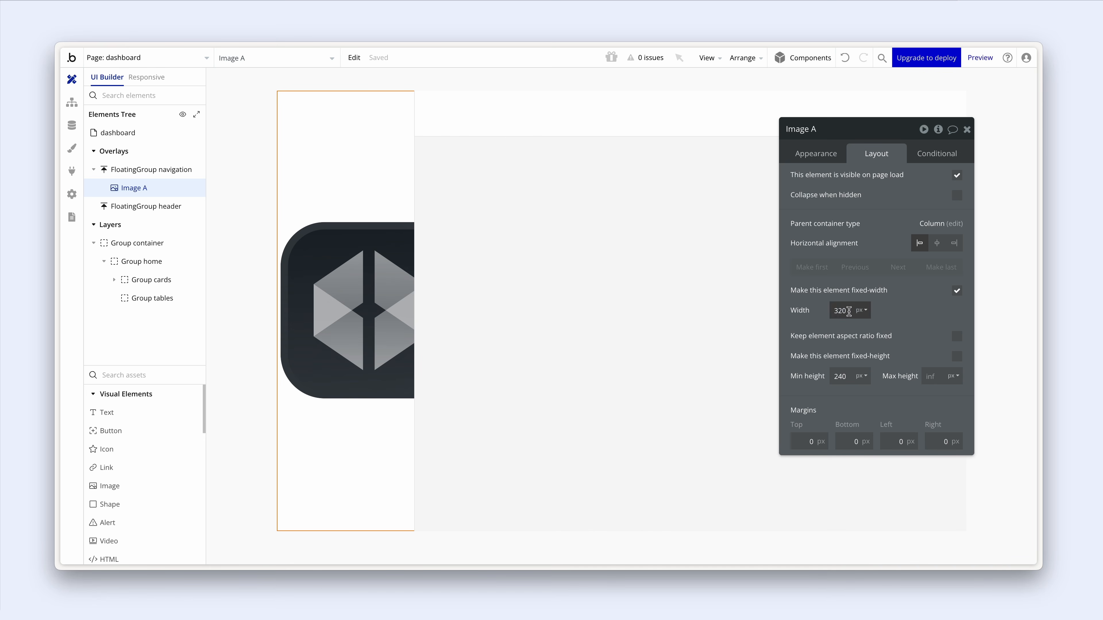
pyautogui.moveTo(849, 312); pyautogui.dragTo(819, 311)
pyautogui.write('40')
pyautogui.click(957, 337)
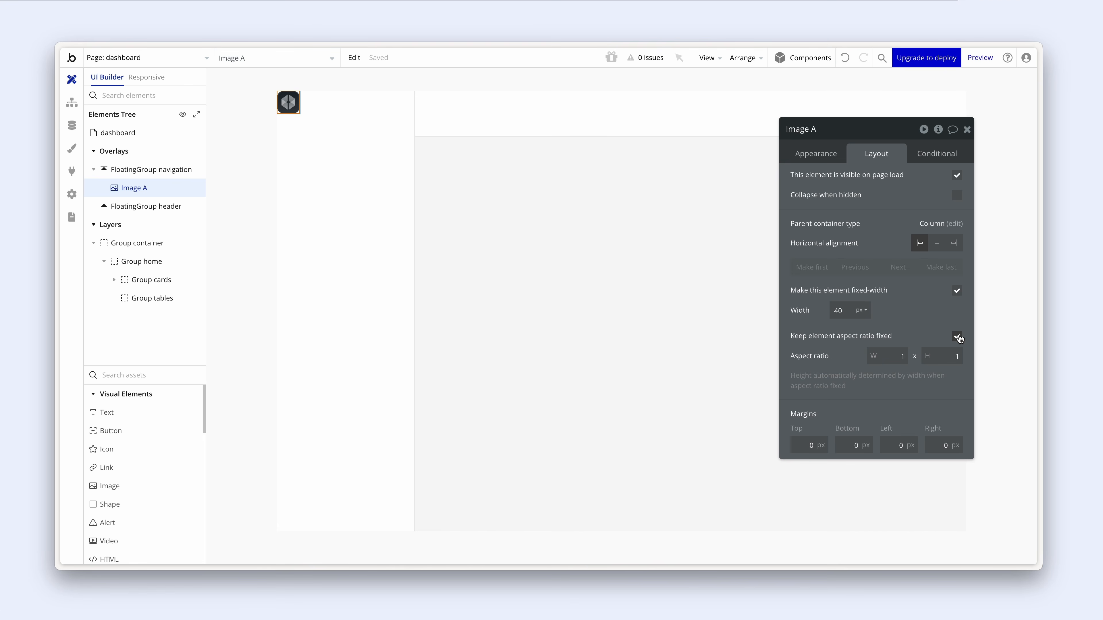
# - Rename the image element to Image icon
pyautogui.moveTo(813, 130); pyautogui.dragTo(812, 133)
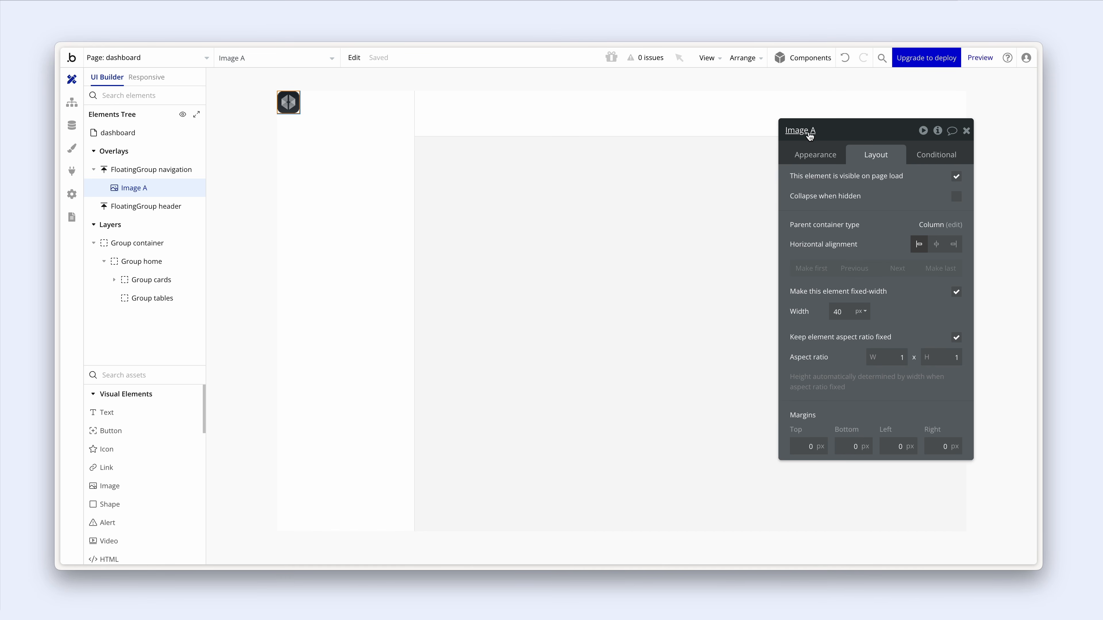
pyautogui.click(809, 133)
pyautogui.write('icon')
pyautogui.moveTo(838, 180); pyautogui.dragTo(479, 156)
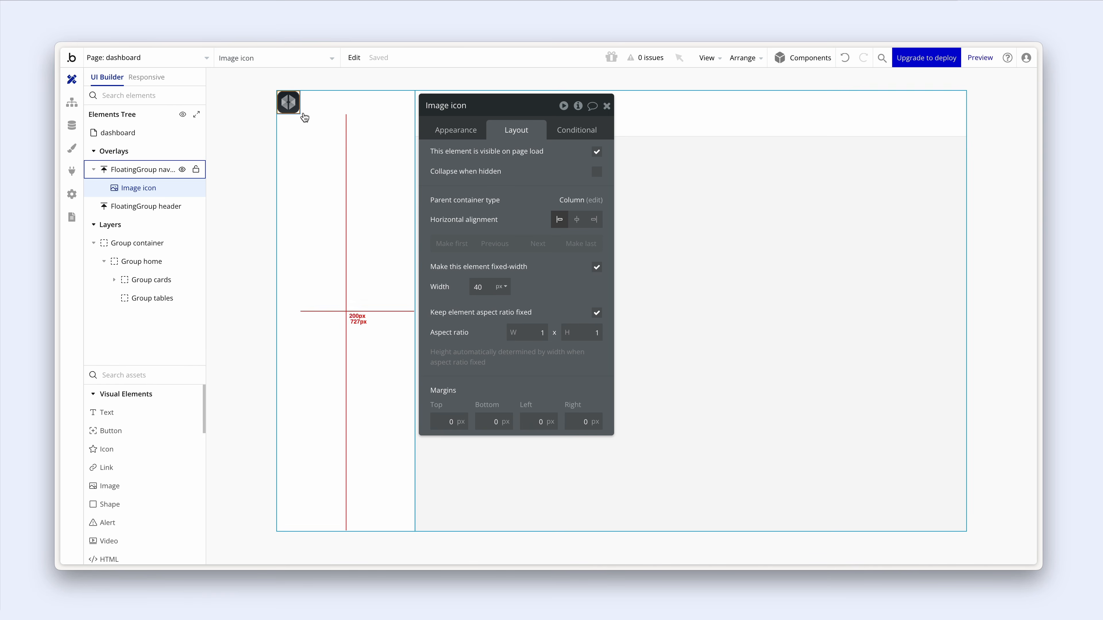
# - Group the logo image in a new row container and name it Group icon
pyautogui.rightClick(290, 105)
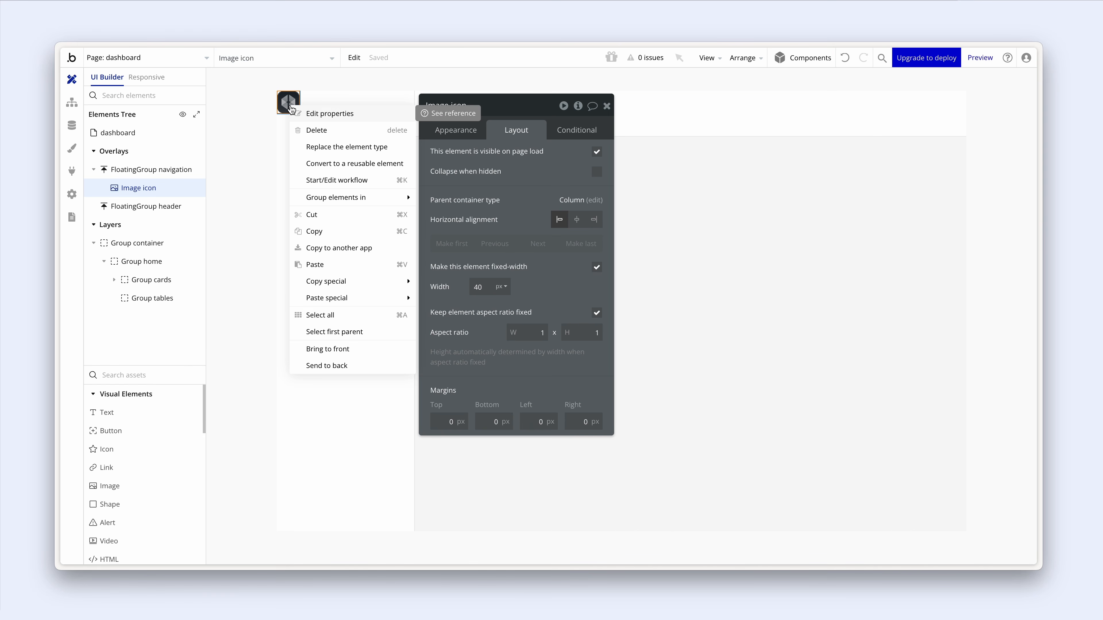
pyautogui.moveTo(382, 199)
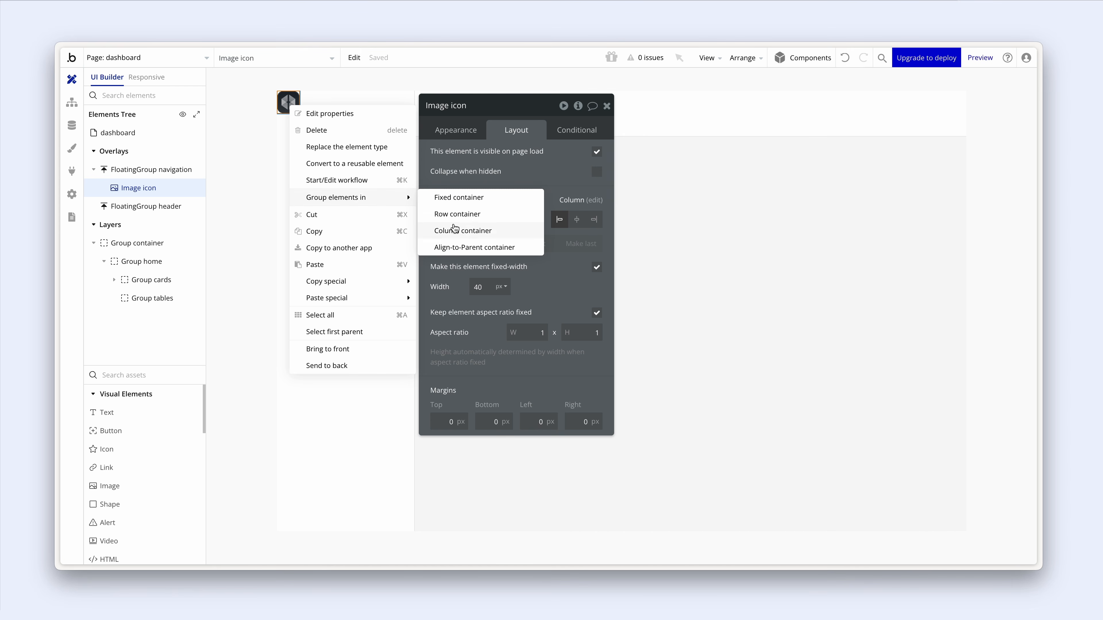
pyautogui.click(480, 215)
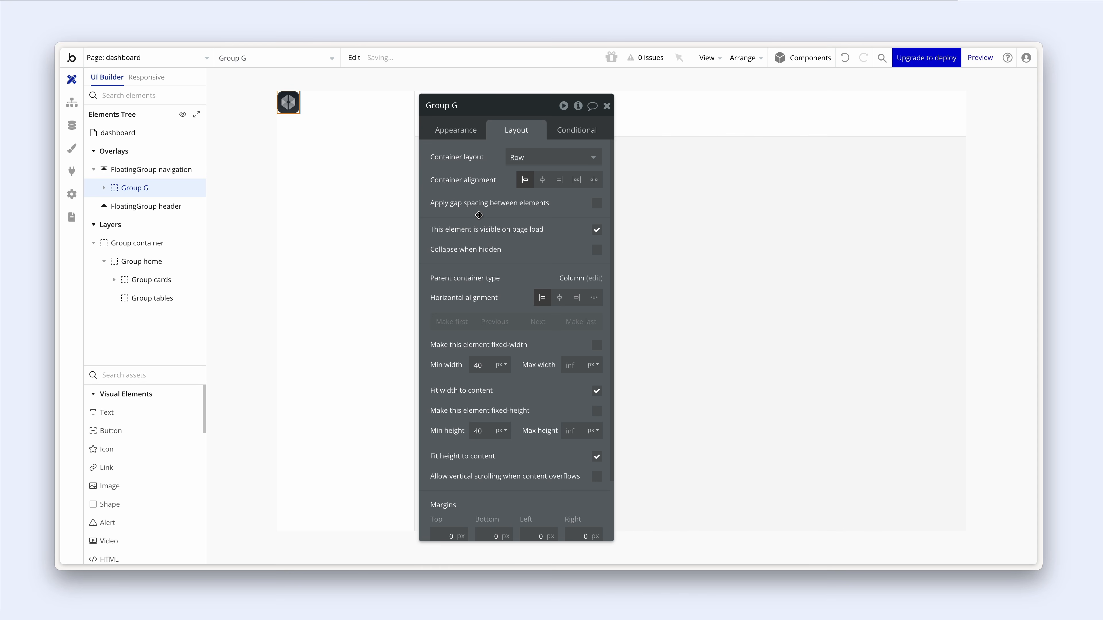
pyautogui.click(454, 106)
pyautogui.moveTo(454, 106); pyautogui.dragTo(467, 107)
pyautogui.moveTo(469, 151); pyautogui.dragTo(624, 156)
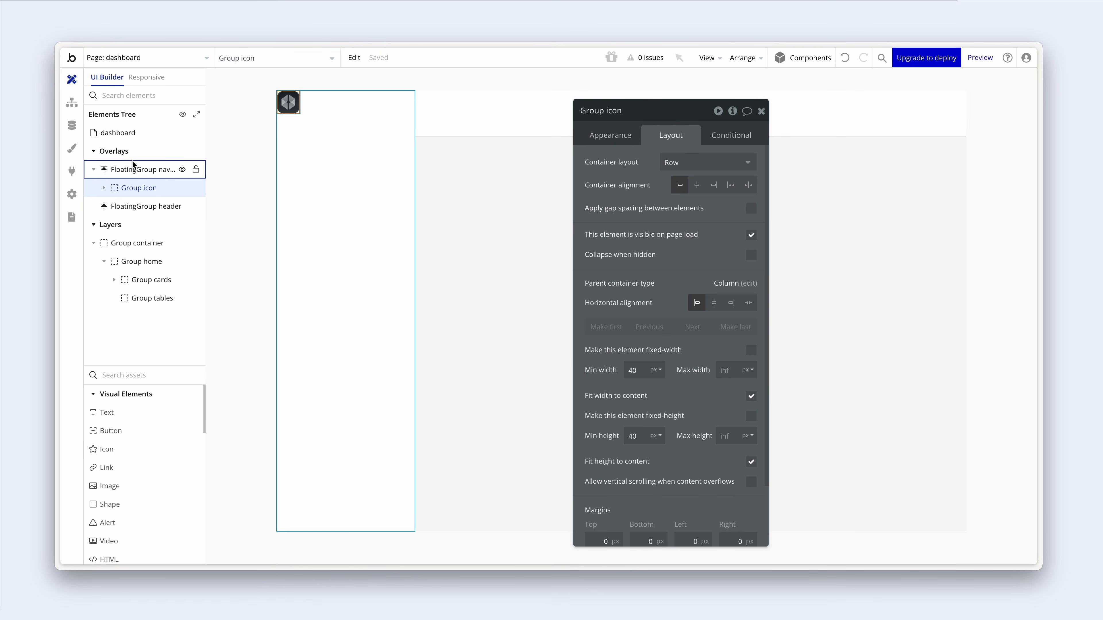
# - Give Group icon a fixed 80 px height and turn off Fit width
pyautogui.click(750, 418)
pyautogui.doubleClick(632, 436)
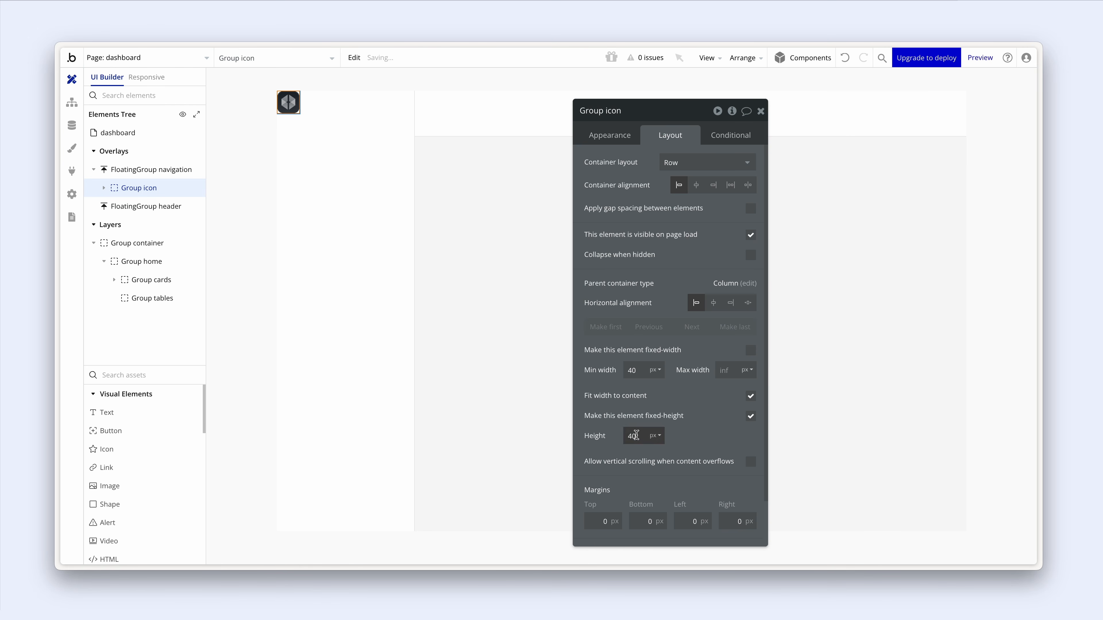
pyautogui.write('80')
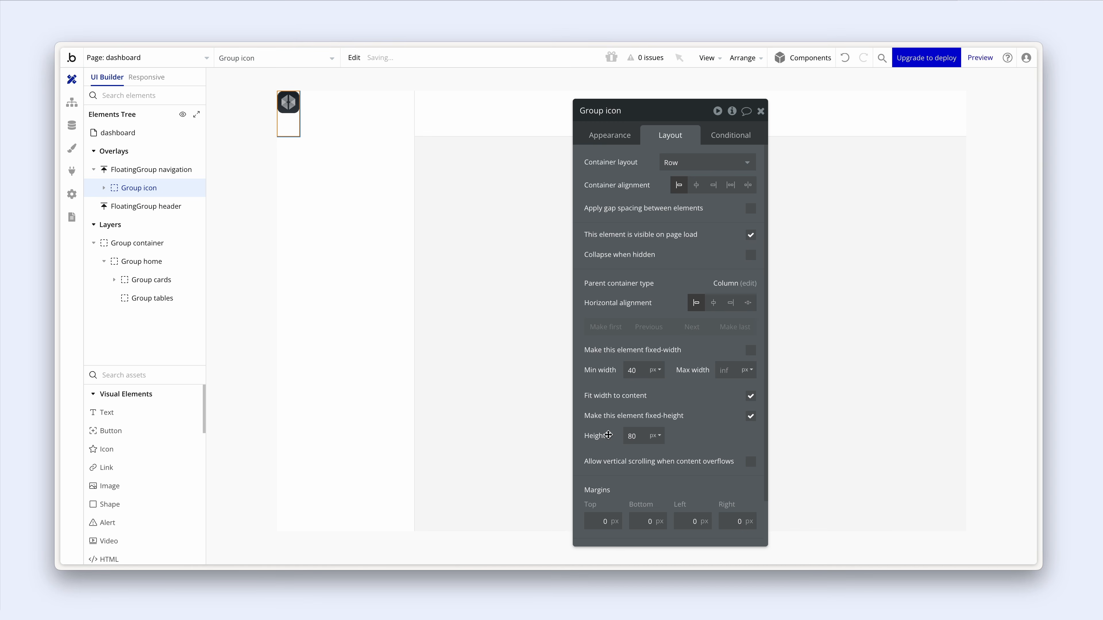
pyautogui.click(751, 397)
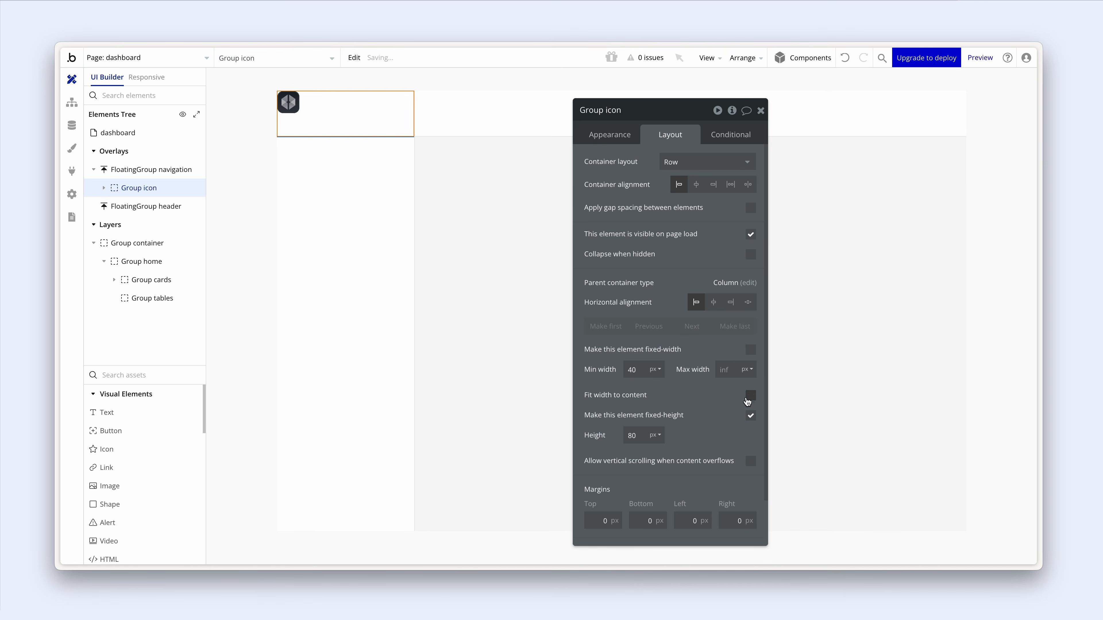
pyautogui.scroll(-2, 716, 434)
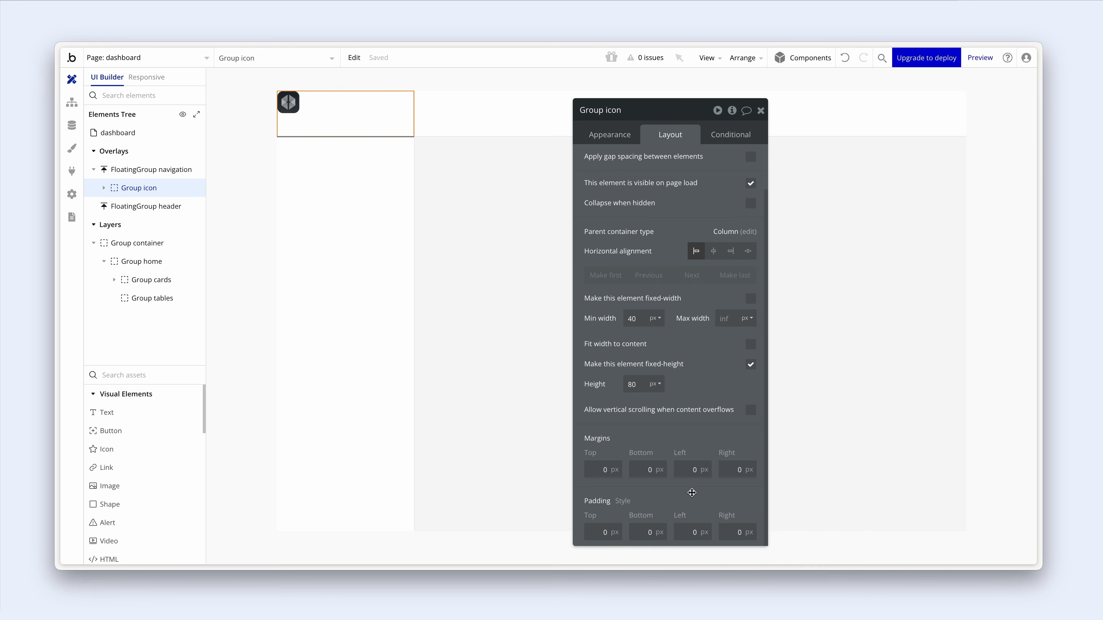
pyautogui.moveTo(696, 495); pyautogui.dragTo(694, 478)
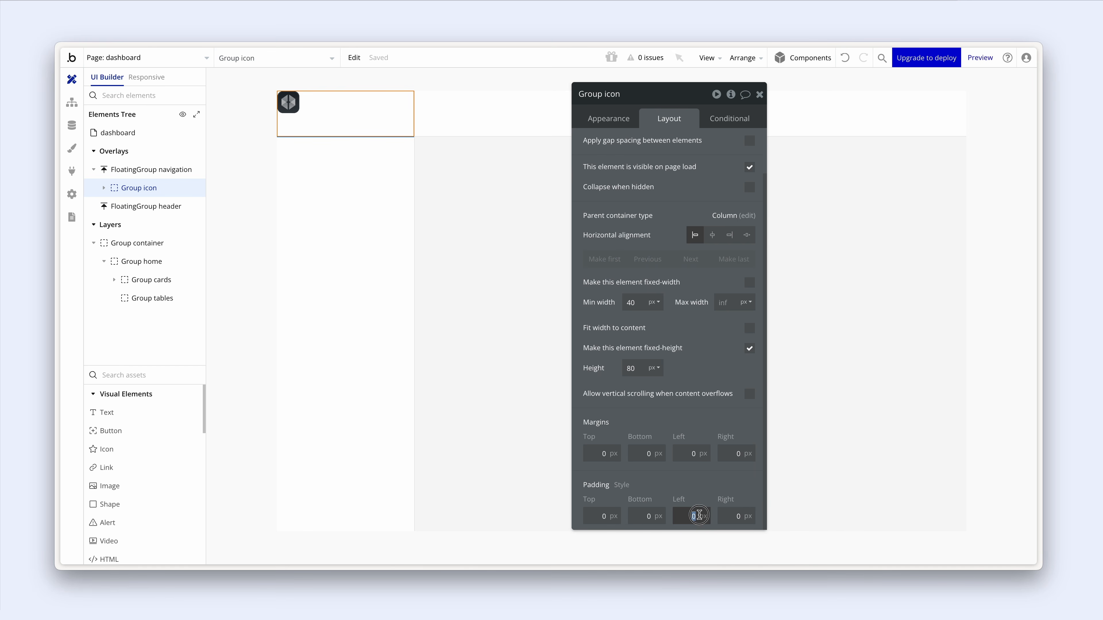
# - Set 24 px left and right padding and centre the logo vertically in the row
pyautogui.doubleClick(700, 516)
pyautogui.write('24')
pyautogui.doubleClick(741, 517)
pyautogui.write('24')
pyautogui.click(704, 486)
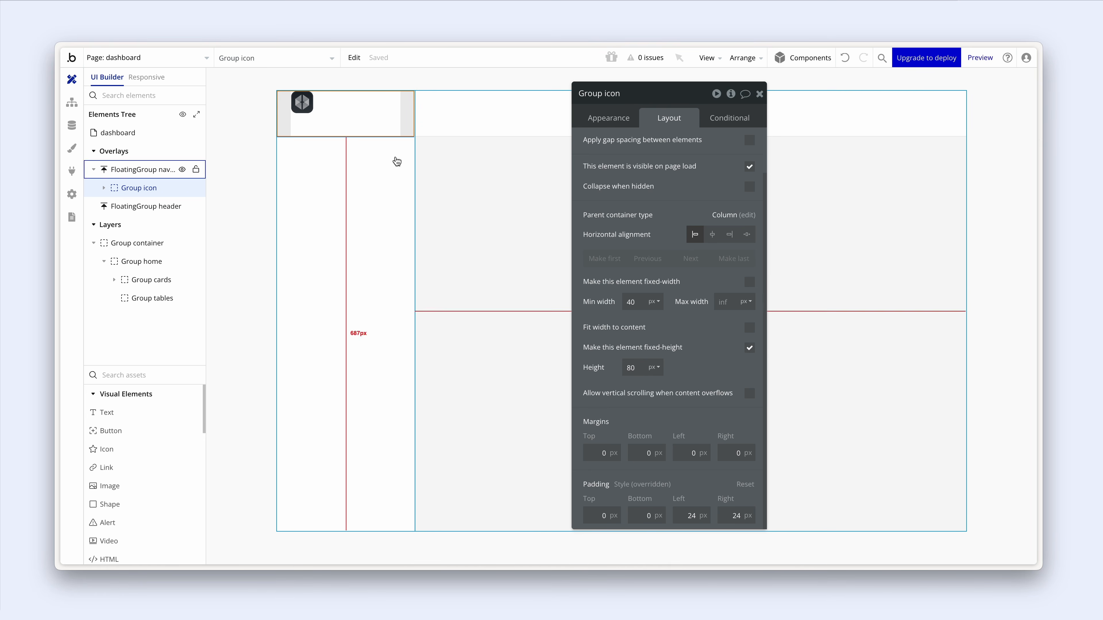
pyautogui.click(304, 108)
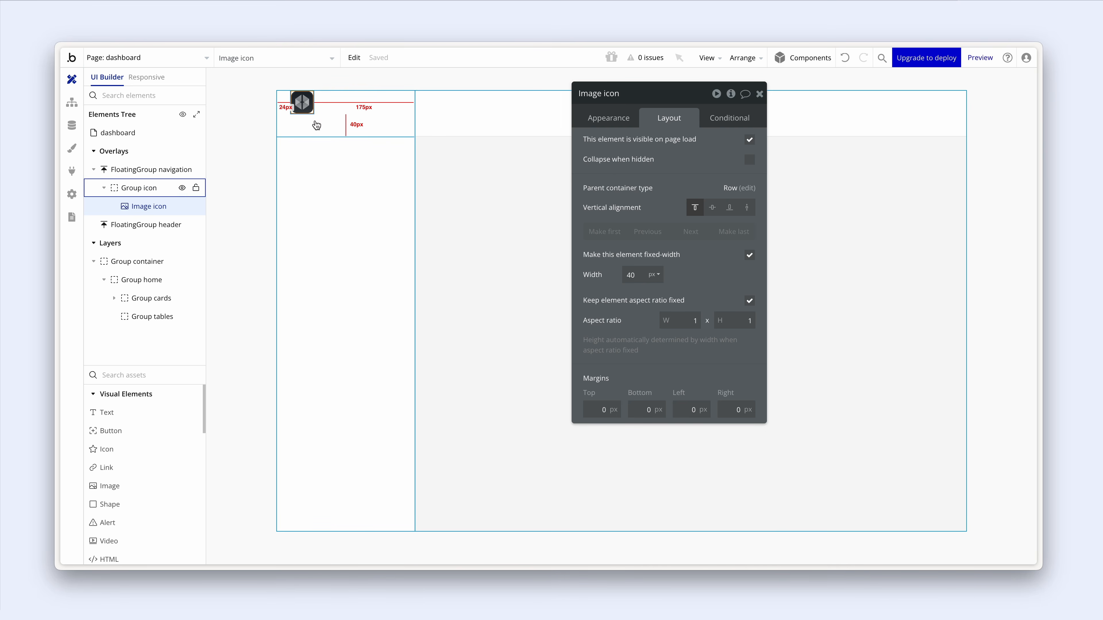
pyautogui.click(713, 212)
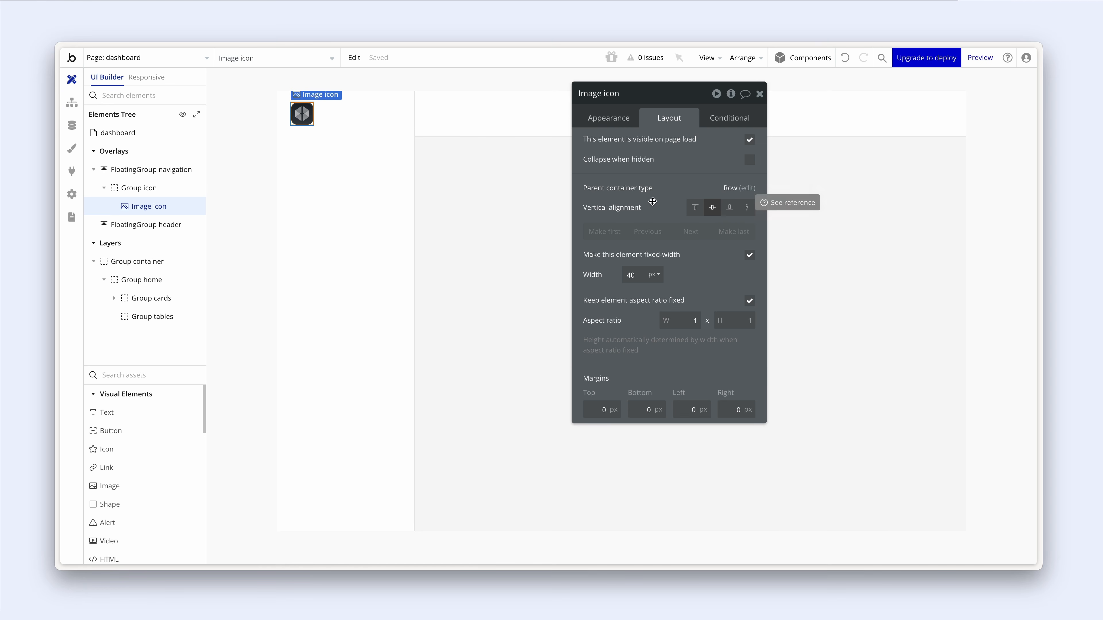
pyautogui.click(386, 127)
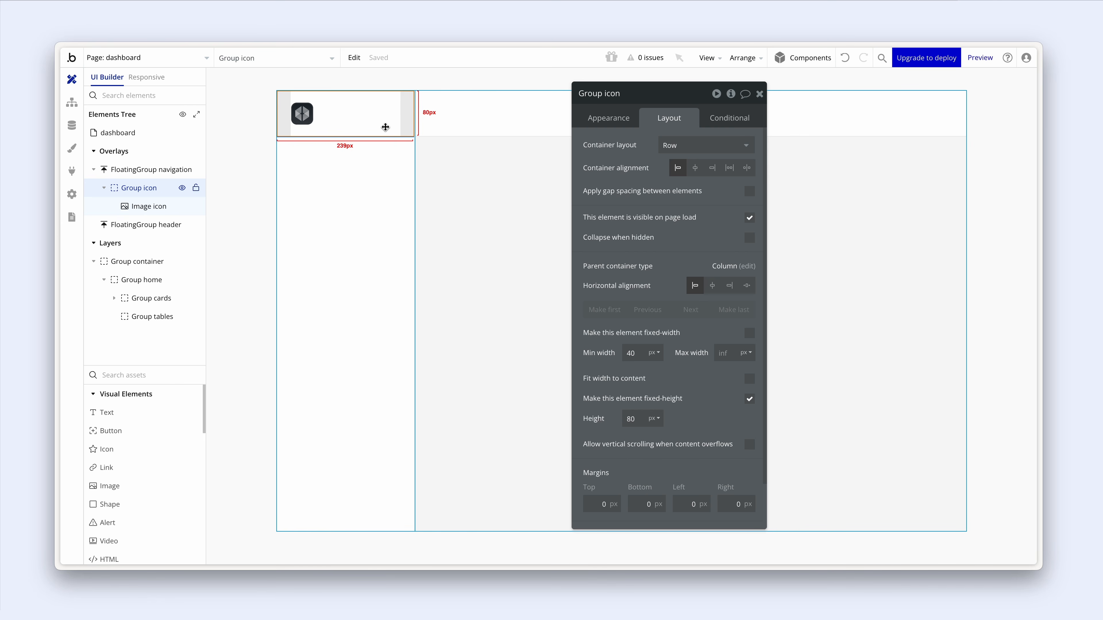
# - Add a Home text element below the logo
pyautogui.click(129, 412)
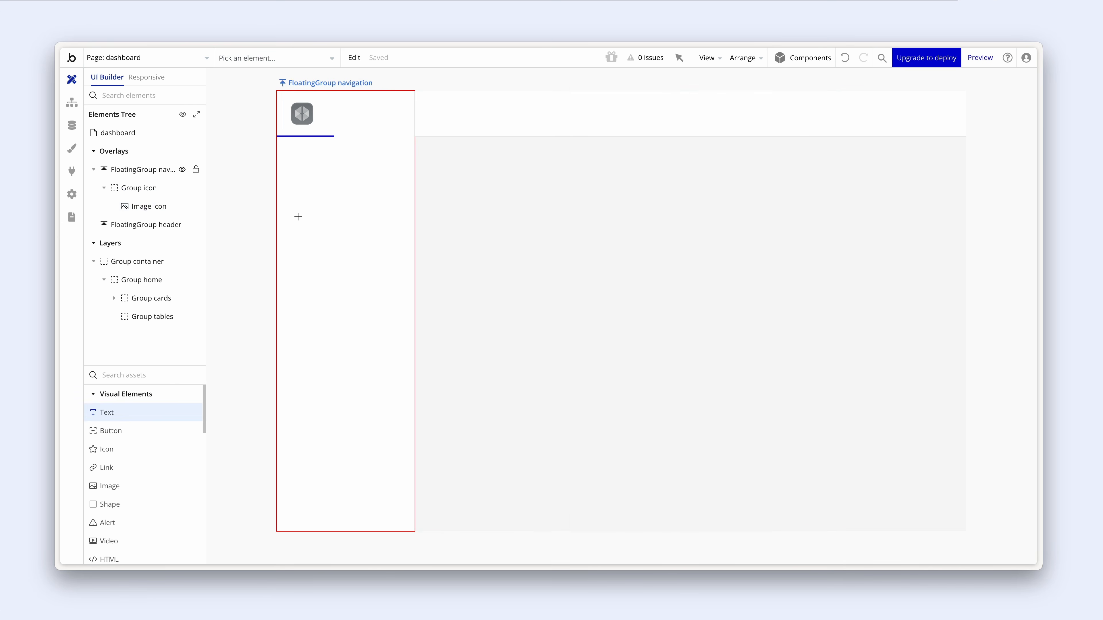
pyautogui.click(298, 217)
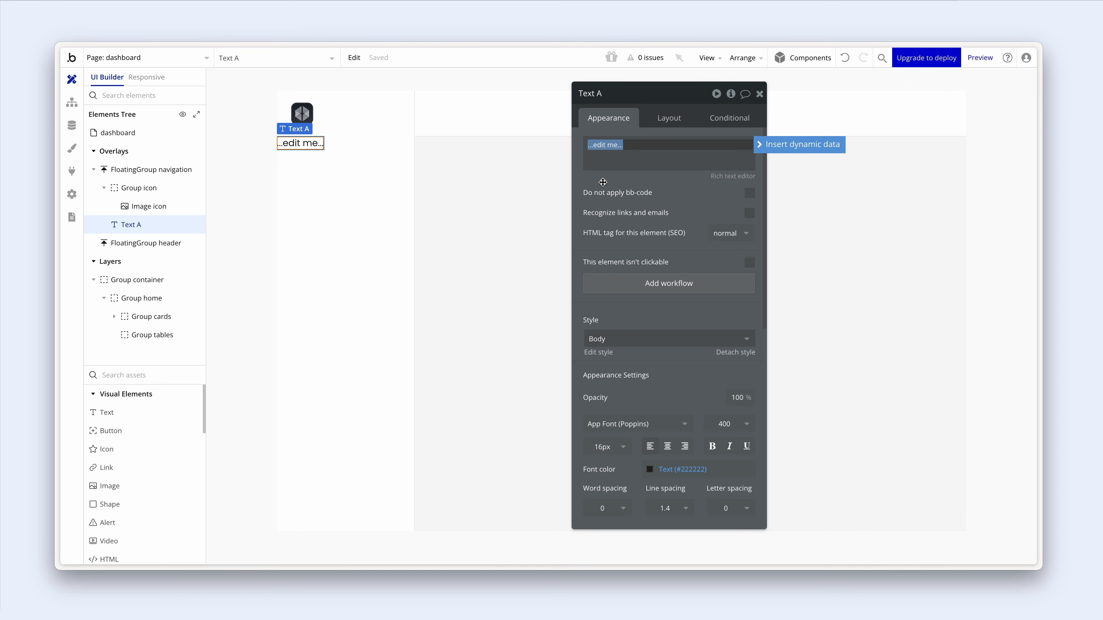
pyautogui.write('Home')
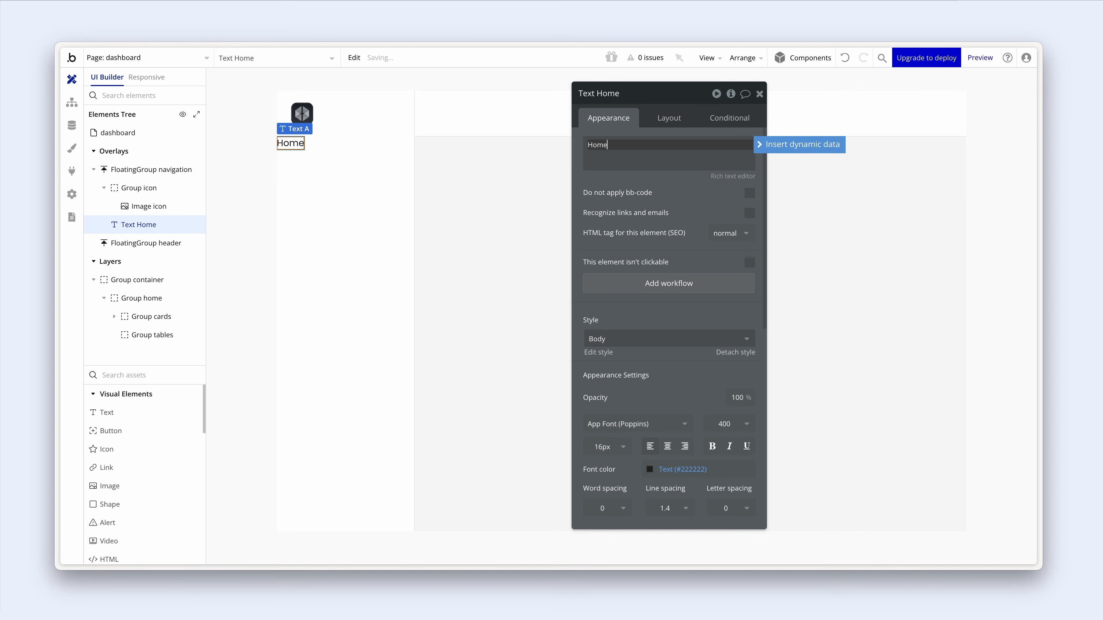
# - Add an icon below the Home text and choose the house icon
pyautogui.click(137, 449)
pyautogui.click(303, 185)
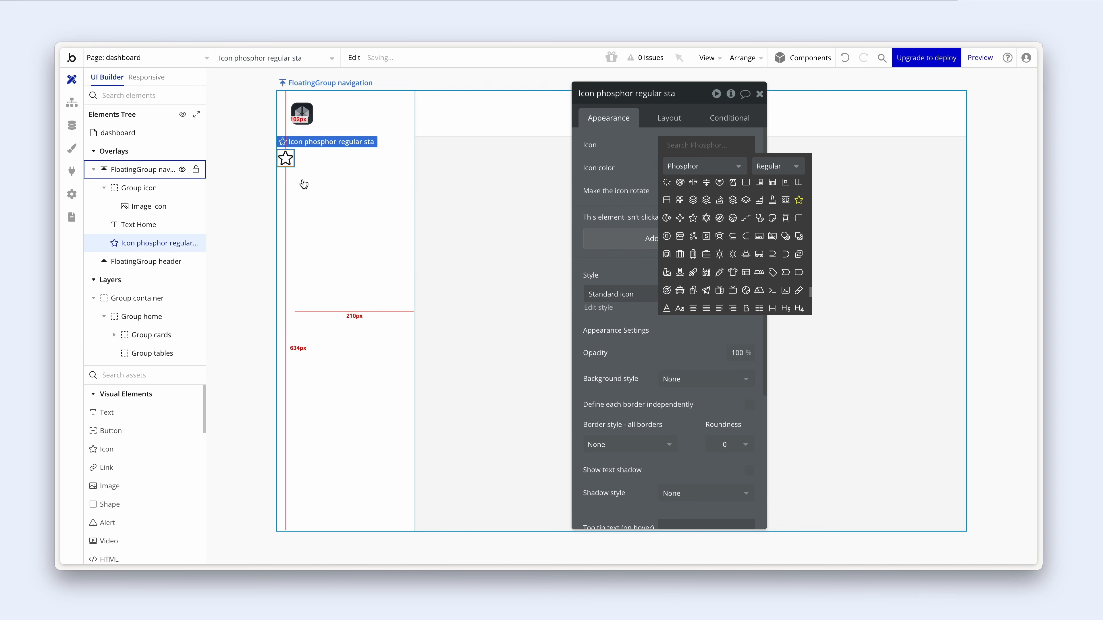
pyautogui.write('hom')
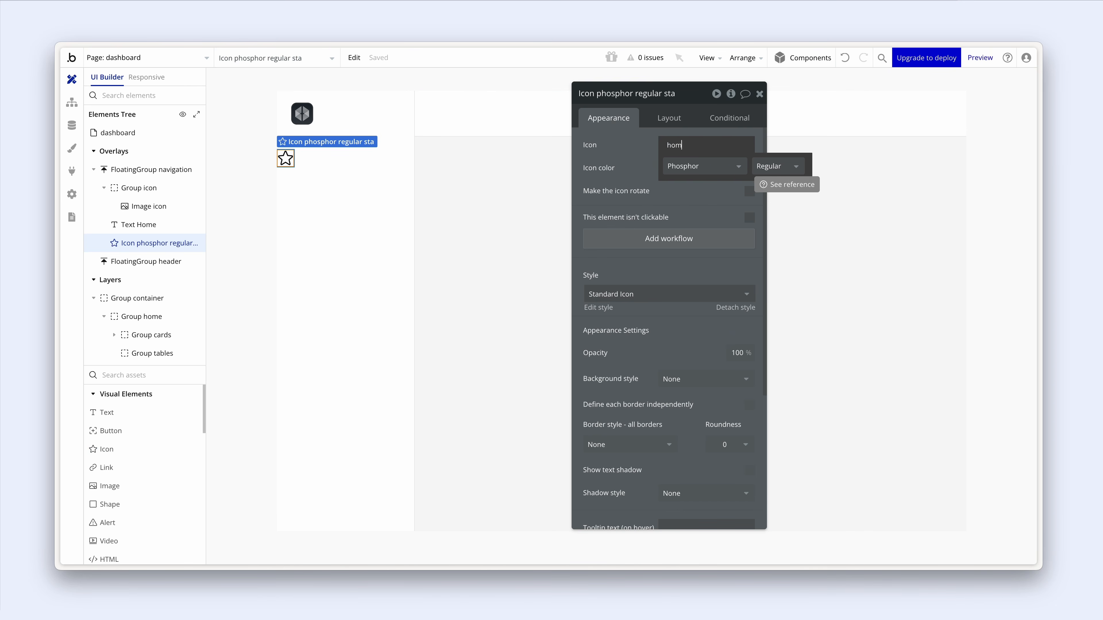
pyautogui.press('BackSpace')
pyautogui.press('BackSpace')
pyautogui.press('BackSpace')
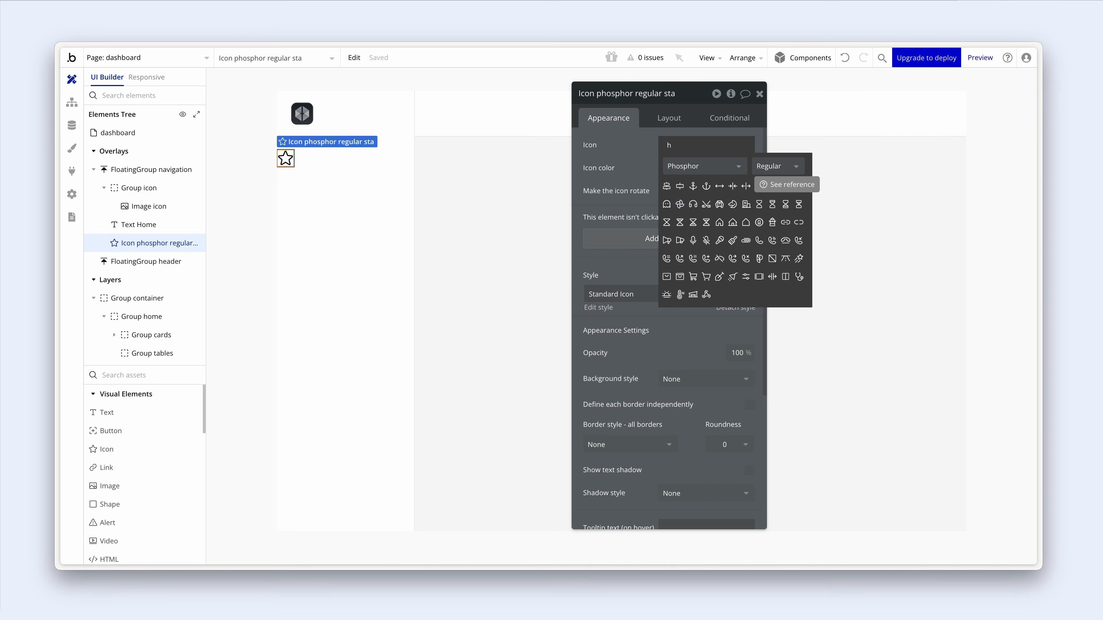
pyautogui.write('ouse')
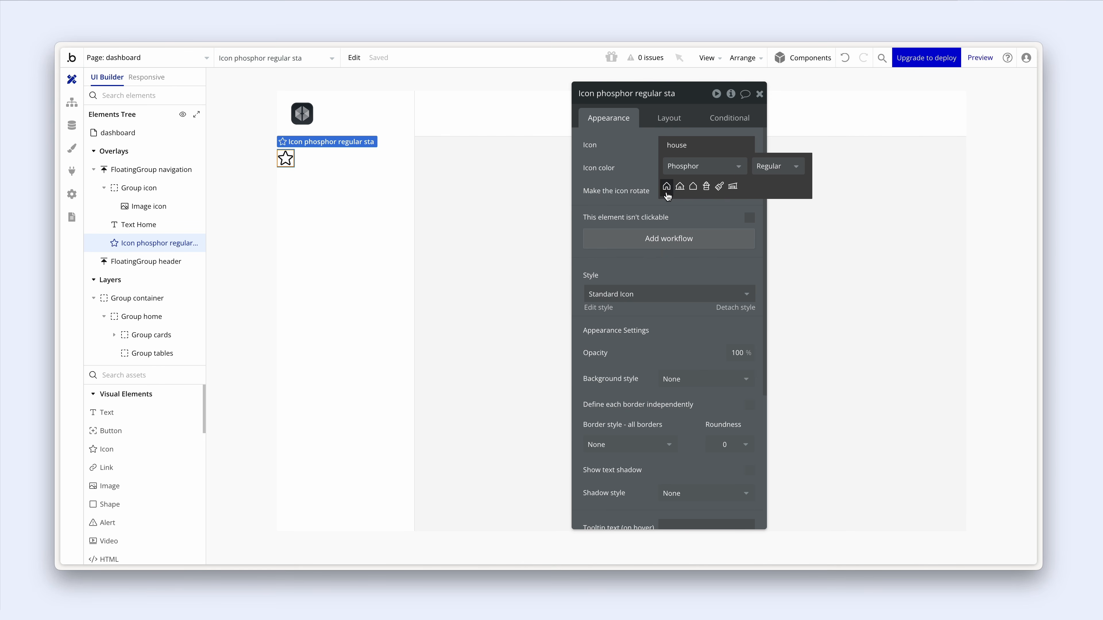
pyautogui.click(667, 186)
# - Size the house icon to 20 × 20 px
pyautogui.click(669, 118)
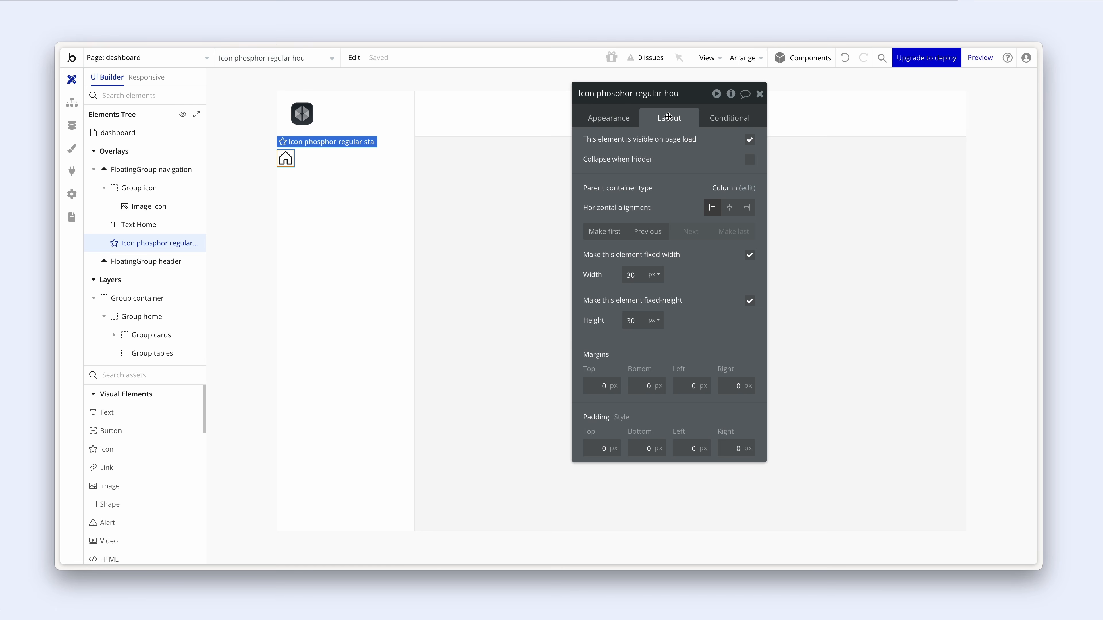
pyautogui.moveTo(638, 274); pyautogui.dragTo(617, 273)
pyautogui.write('20')
pyautogui.moveTo(638, 322); pyautogui.dragTo(619, 320)
pyautogui.write('20')
# - Set the Home text's font size to 14px
pyautogui.click(364, 180)
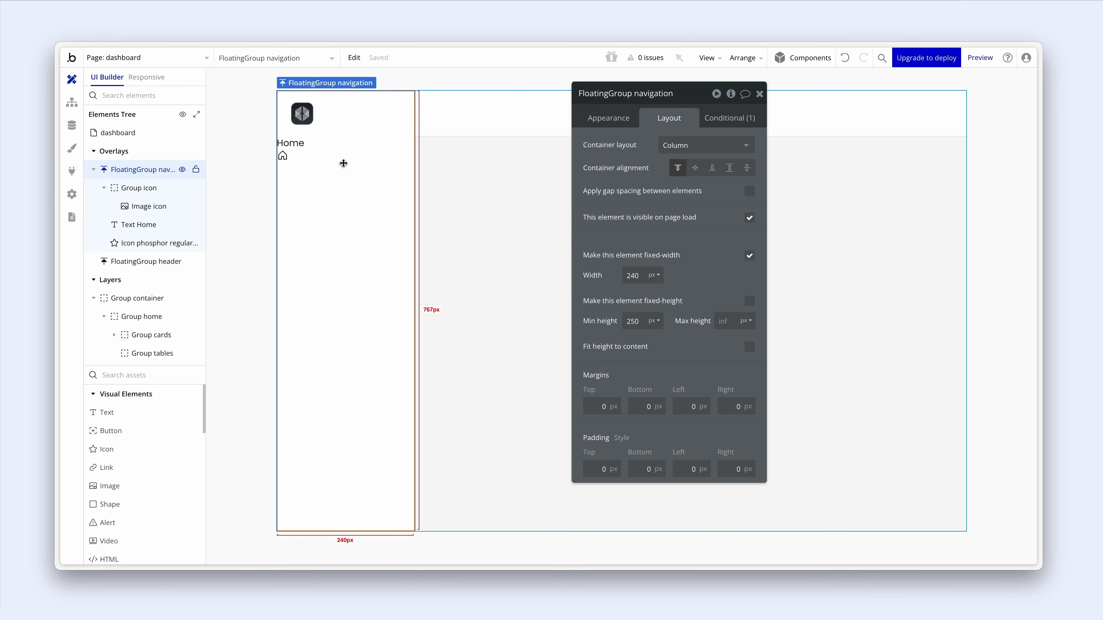
pyautogui.click(291, 143)
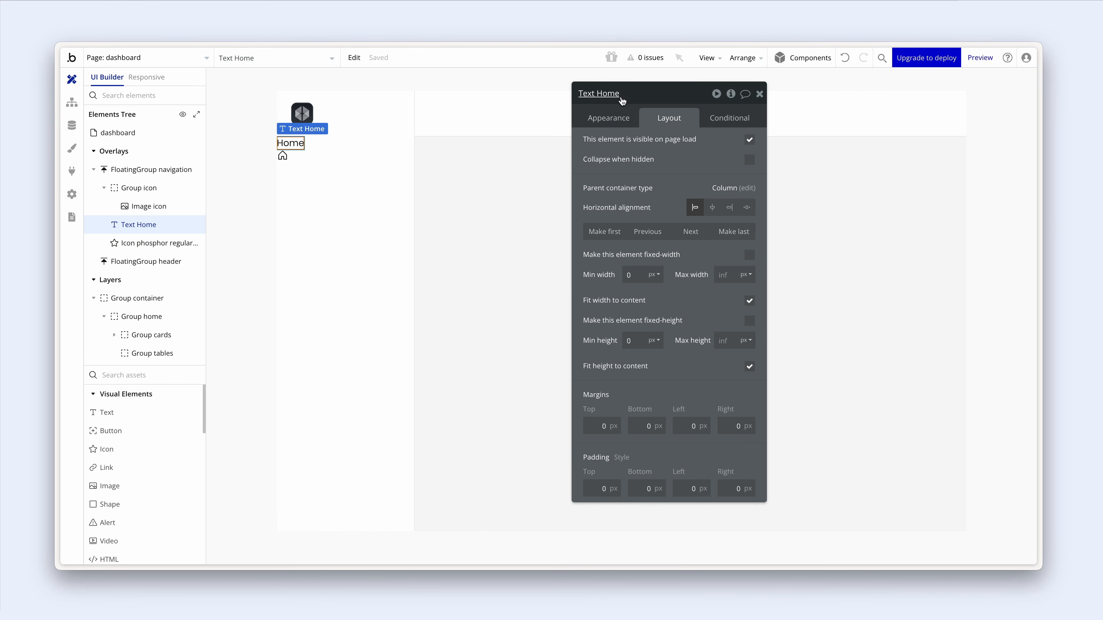
pyautogui.click(623, 118)
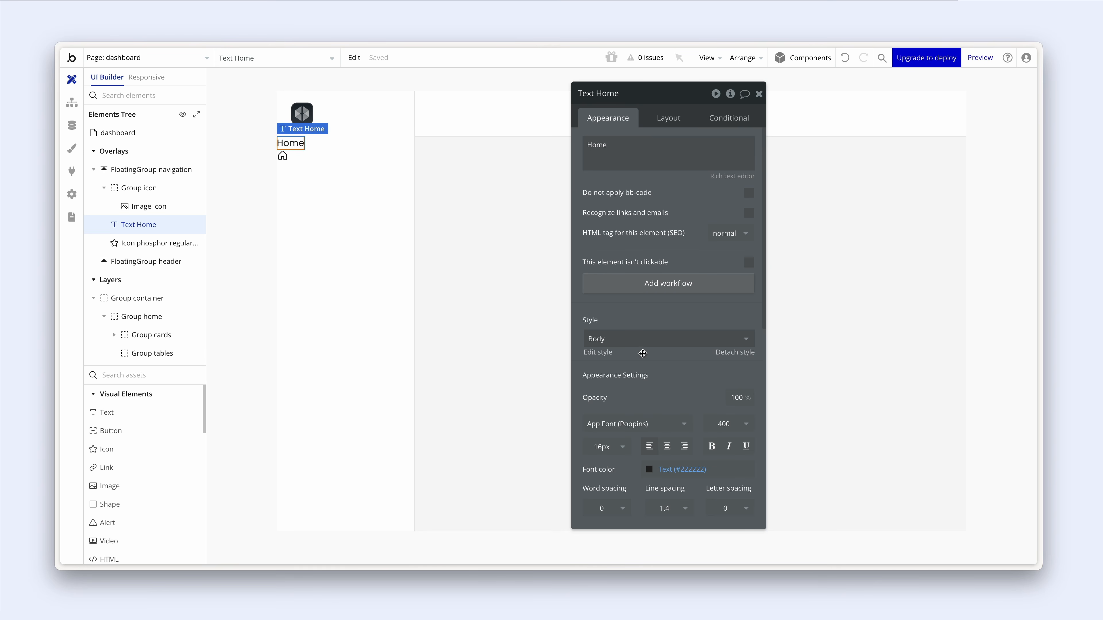
pyautogui.scroll(-1, 643, 354)
pyautogui.click(616, 414)
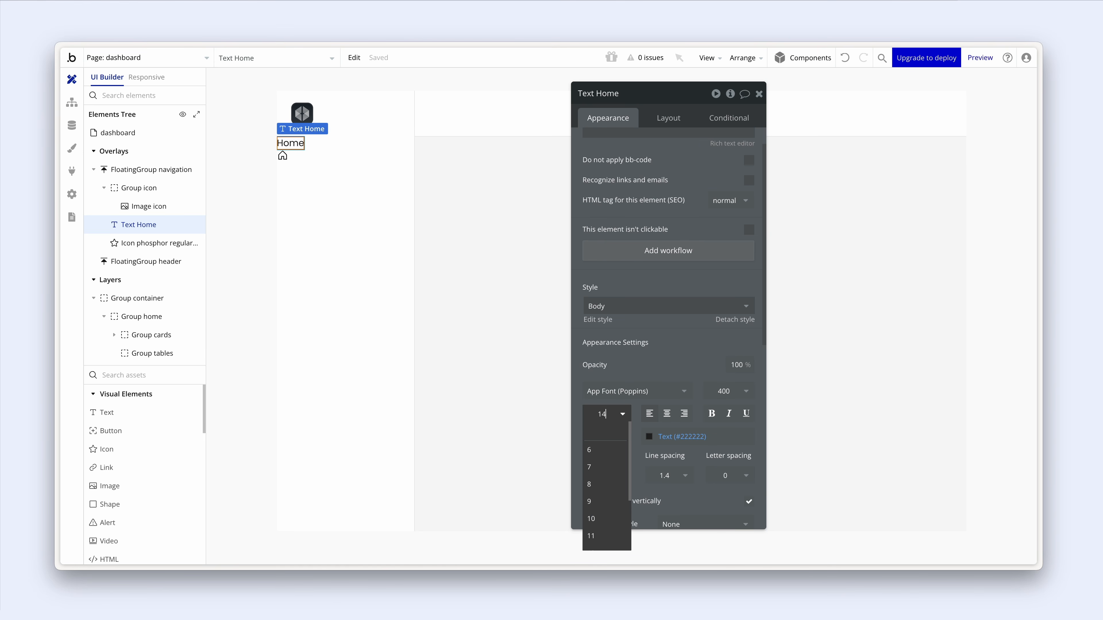
pyautogui.write('14')
pyautogui.press('Return')
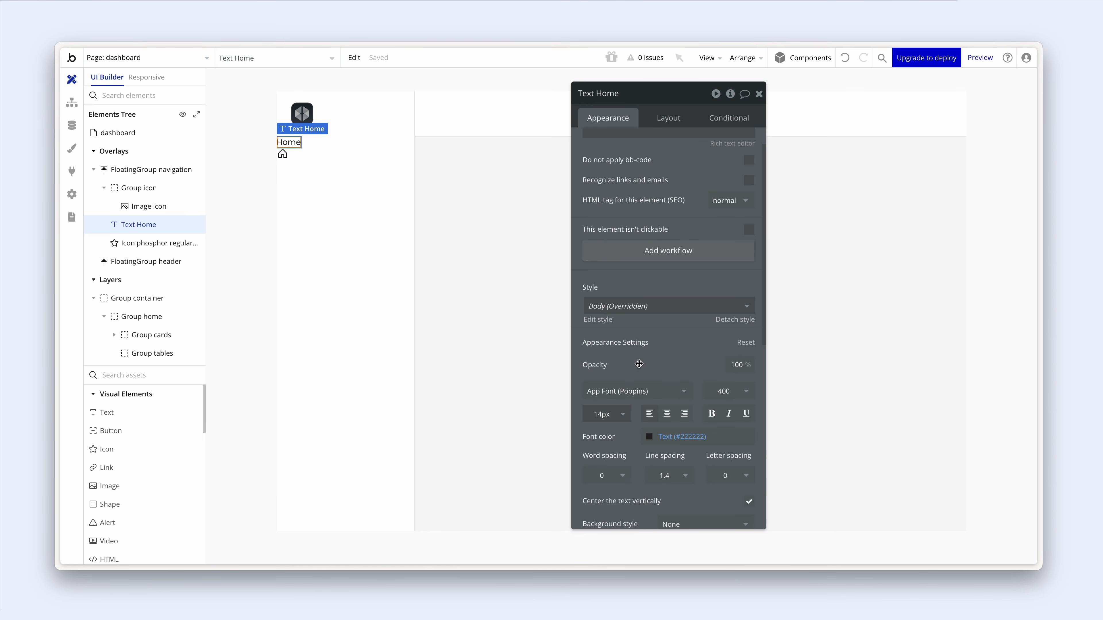
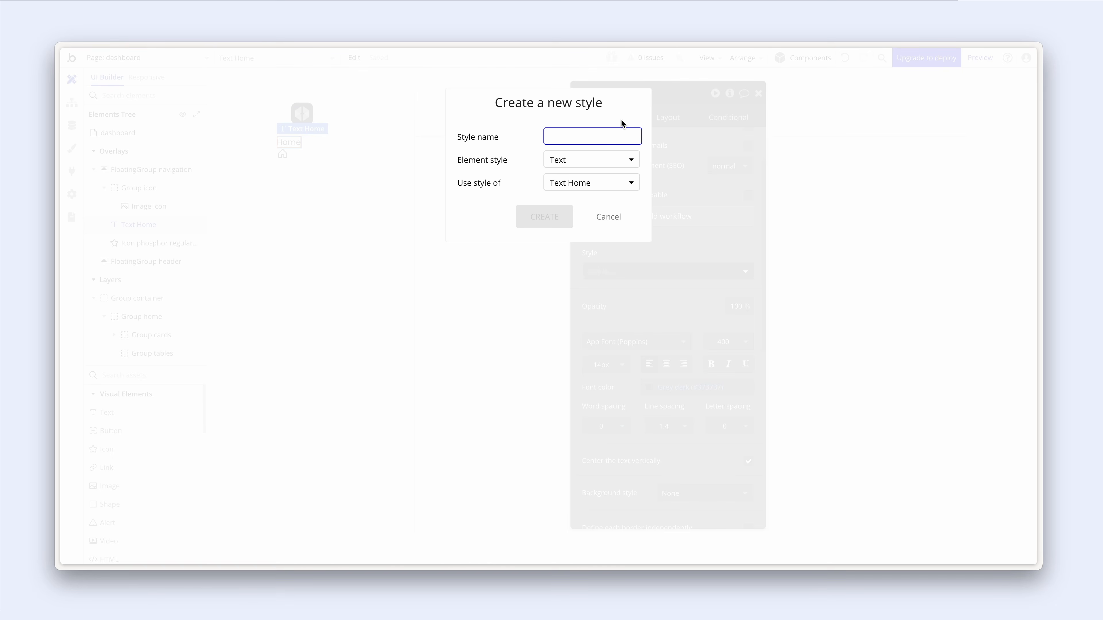
# - Create a new text style named 'Dash body' for the Home text
pyautogui.write('Dash body')
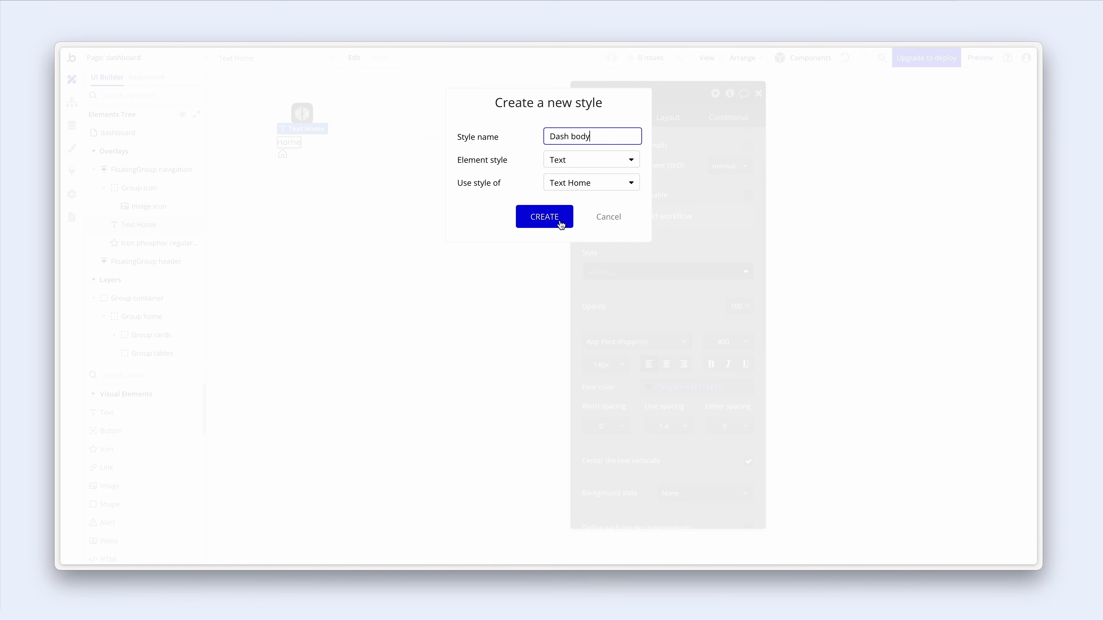
pyautogui.click(560, 220)
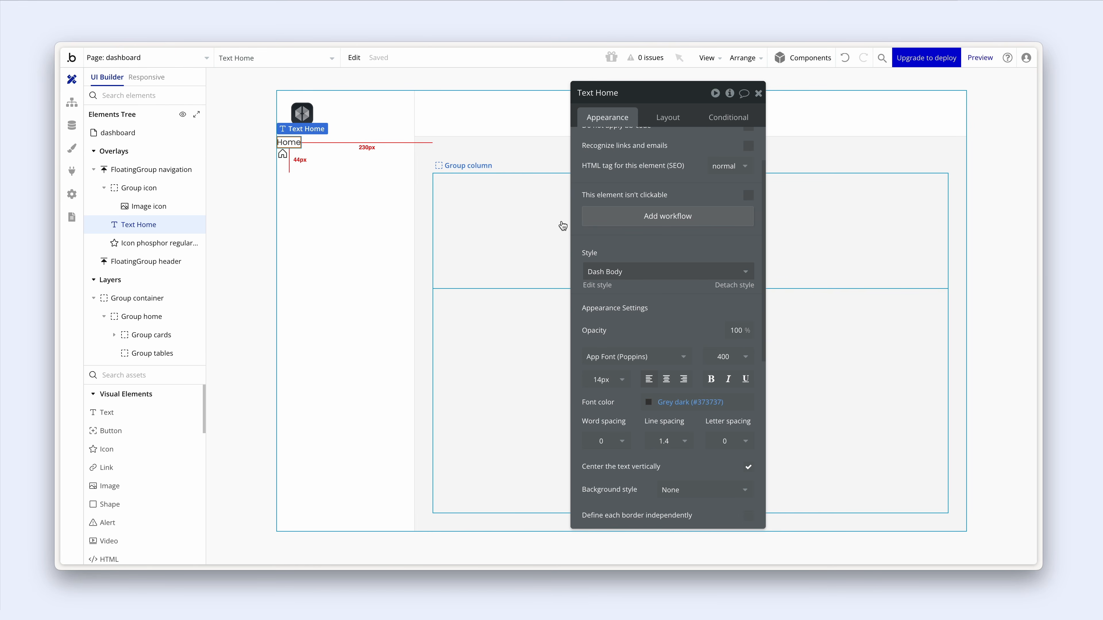
pyautogui.click(297, 142)
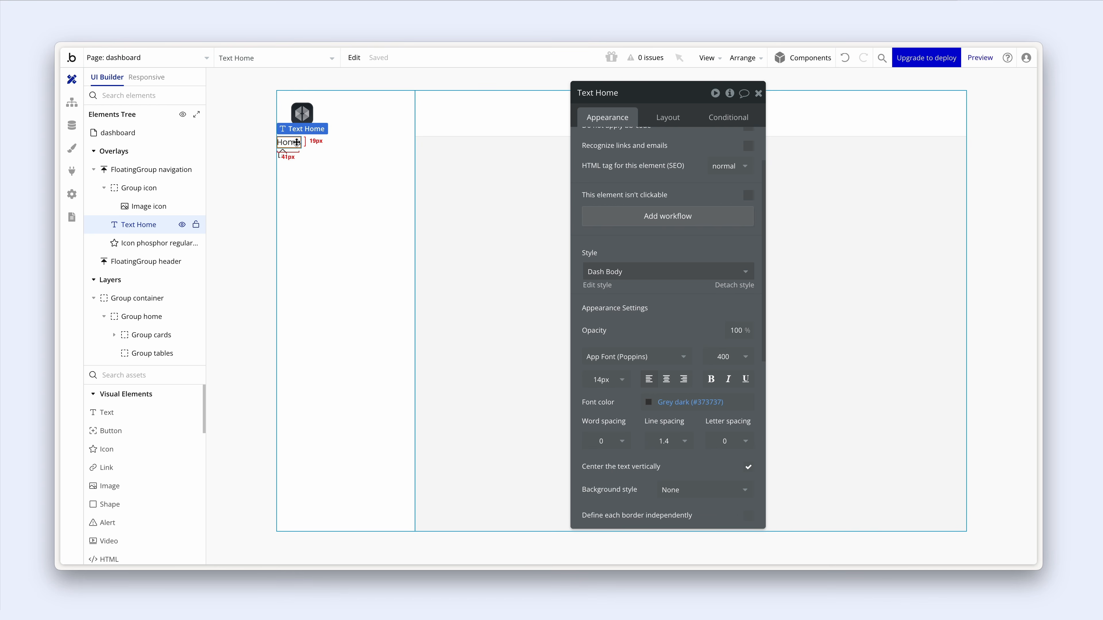
# - Select the Home text with the house icon and turn off Show element labels
pyautogui.keyDown('shift'); pyautogui.click(282, 154); pyautogui.keyUp('shift')
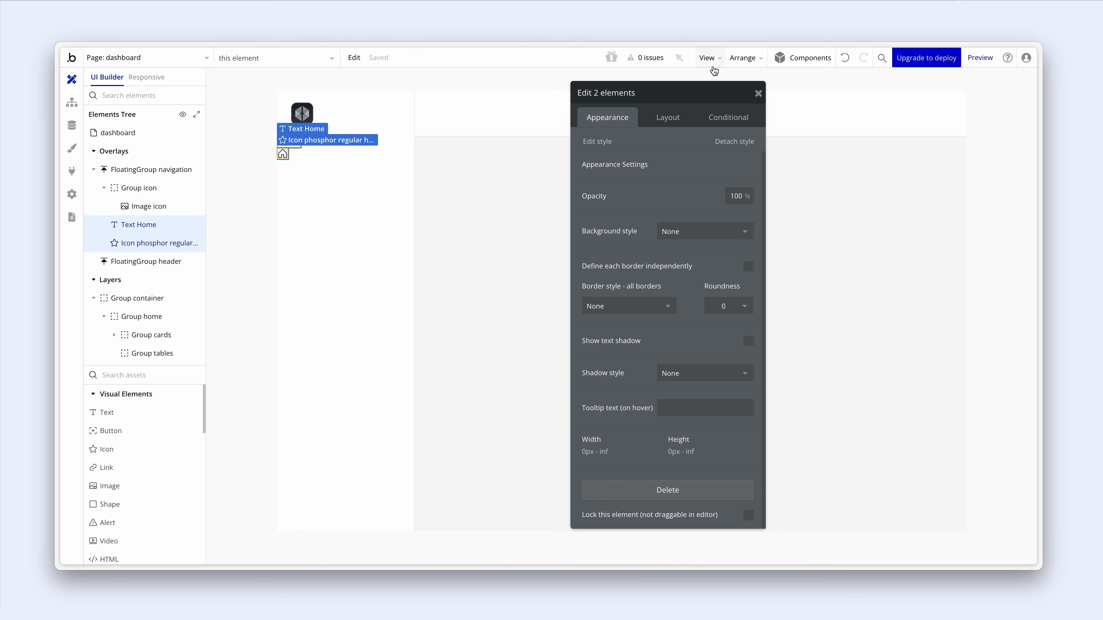
pyautogui.click(708, 58)
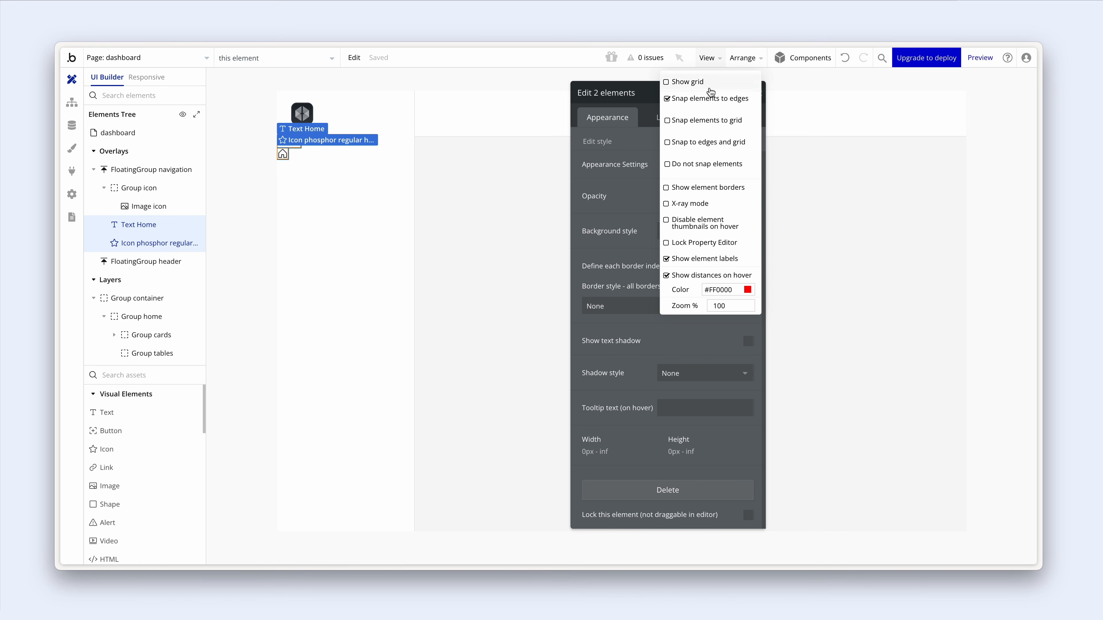
pyautogui.click(667, 261)
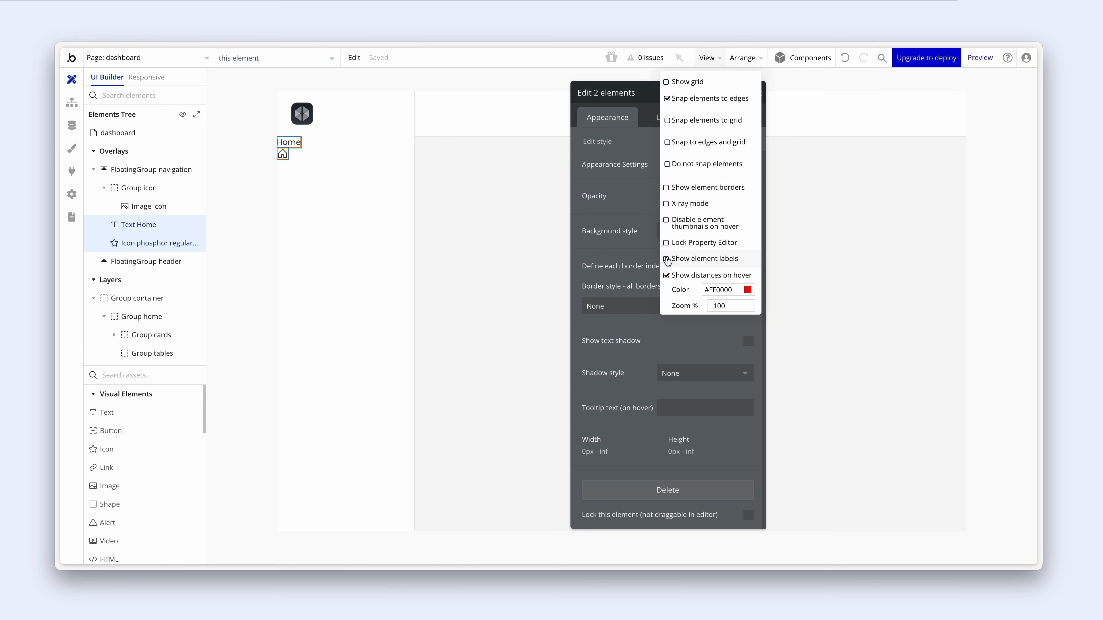
# - Group the Home text and house icon into a Row container
pyautogui.rightClick(291, 145)
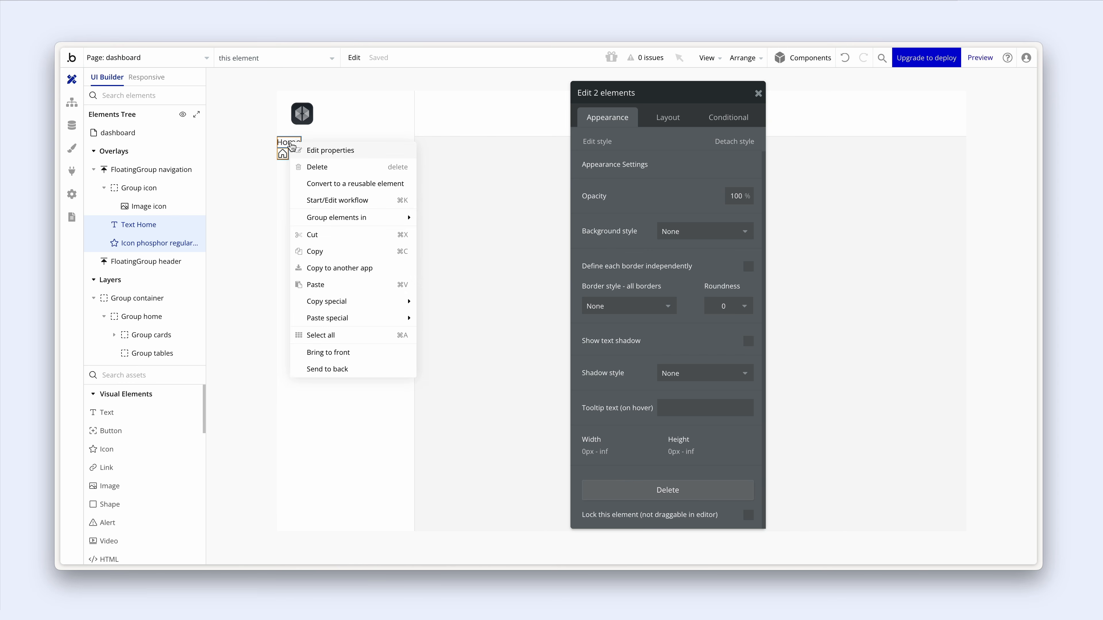
pyautogui.moveTo(375, 219)
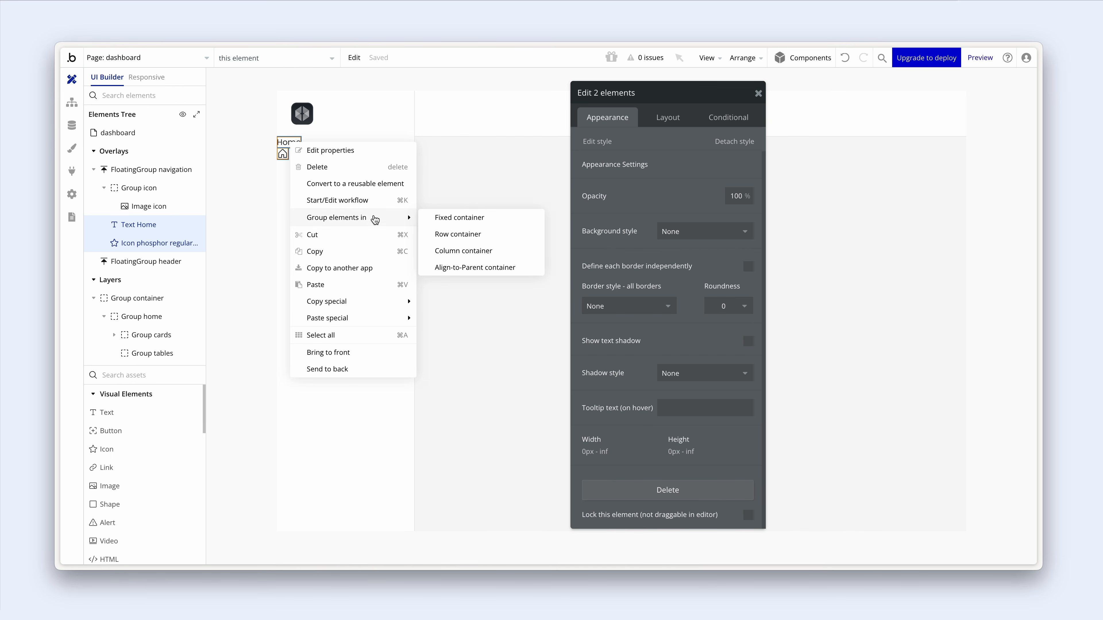
pyautogui.click(468, 235)
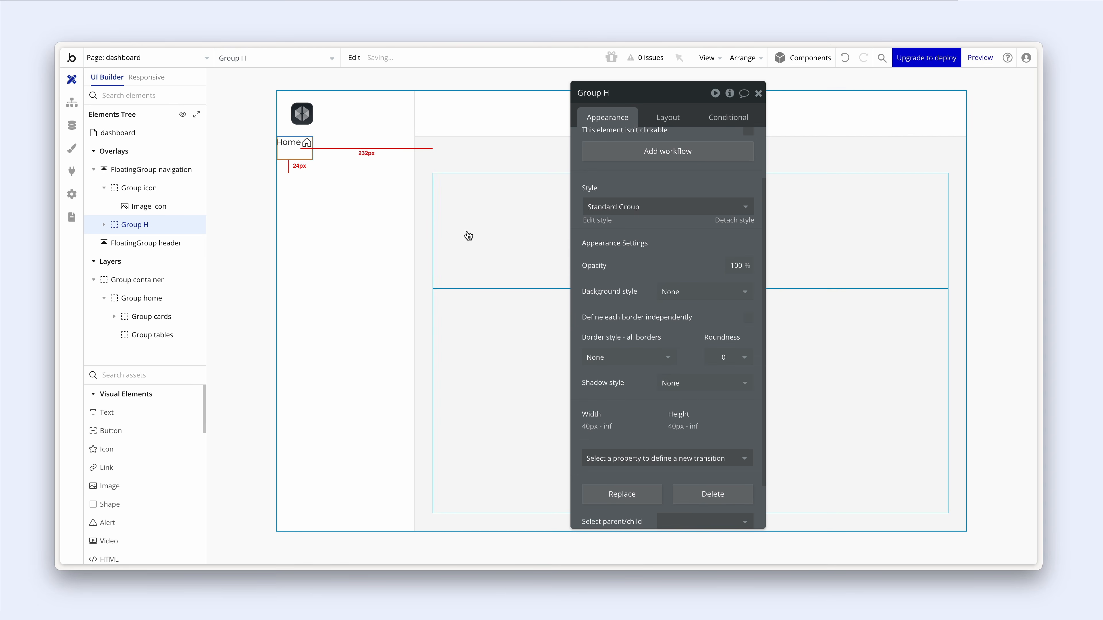
# - Rename the group 'Group tab home' and detach it from its style
pyautogui.click(610, 93)
pyautogui.doubleClick(607, 94)
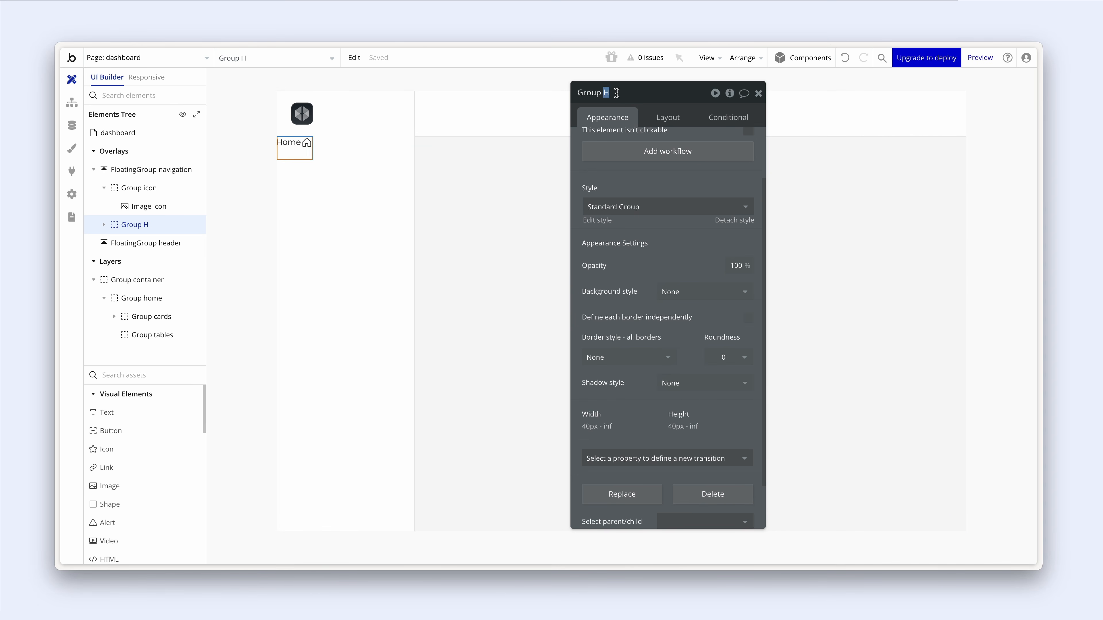
pyautogui.write('tab home')
pyautogui.press('Return')
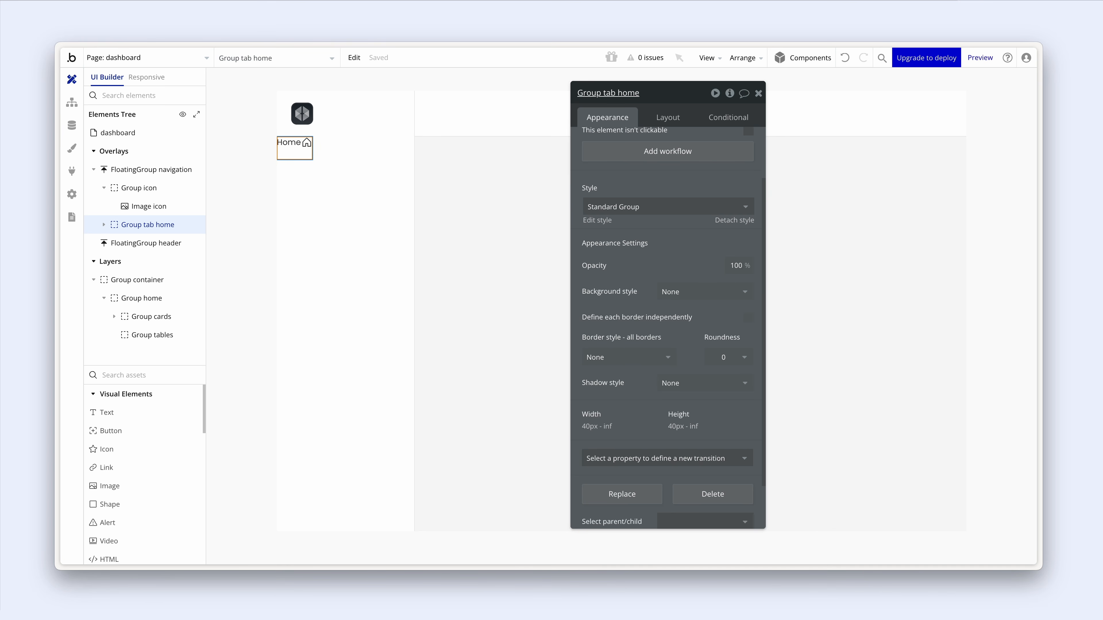
pyautogui.click(735, 221)
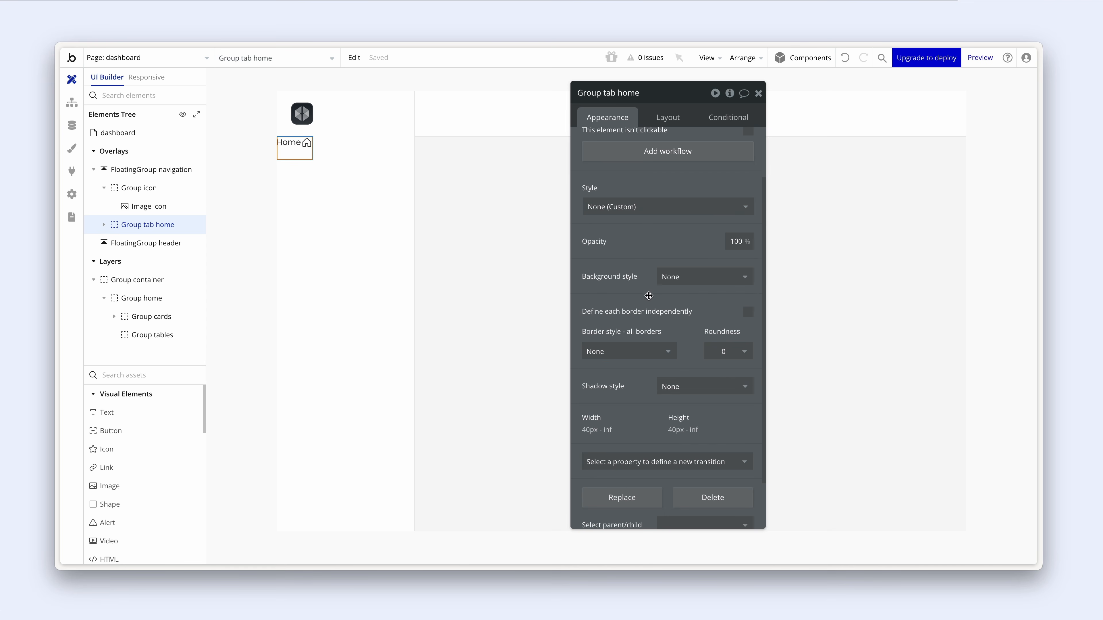
# - Give Group tab home roundness 8 and a flat Primary contrast (white) background
pyautogui.click(734, 358)
pyautogui.press('BackSpace')
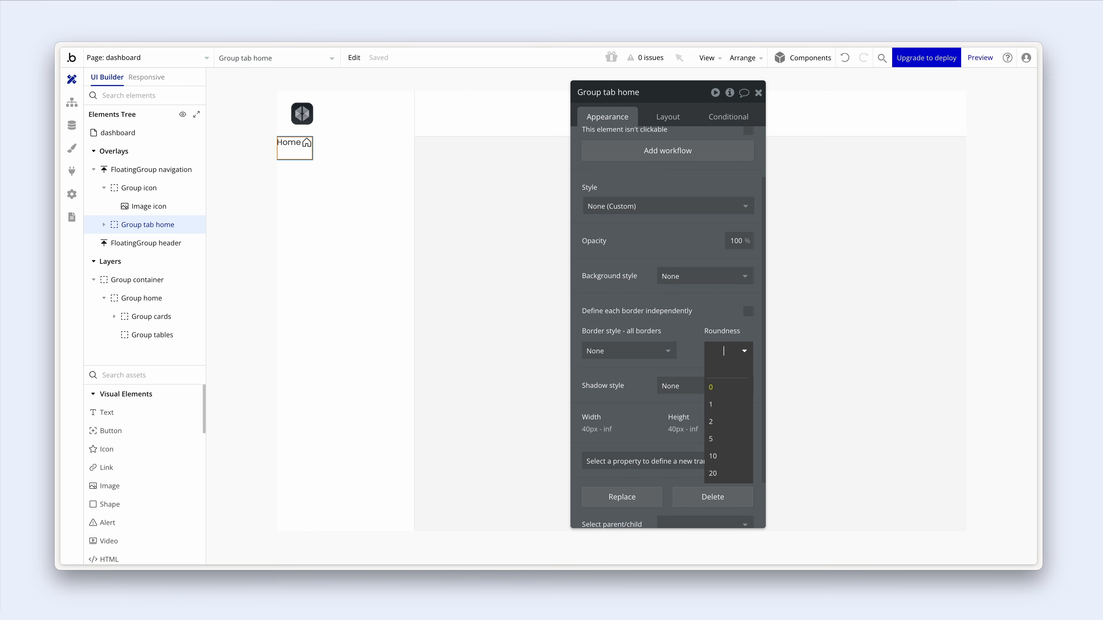
pyautogui.write('8')
pyautogui.press('Return')
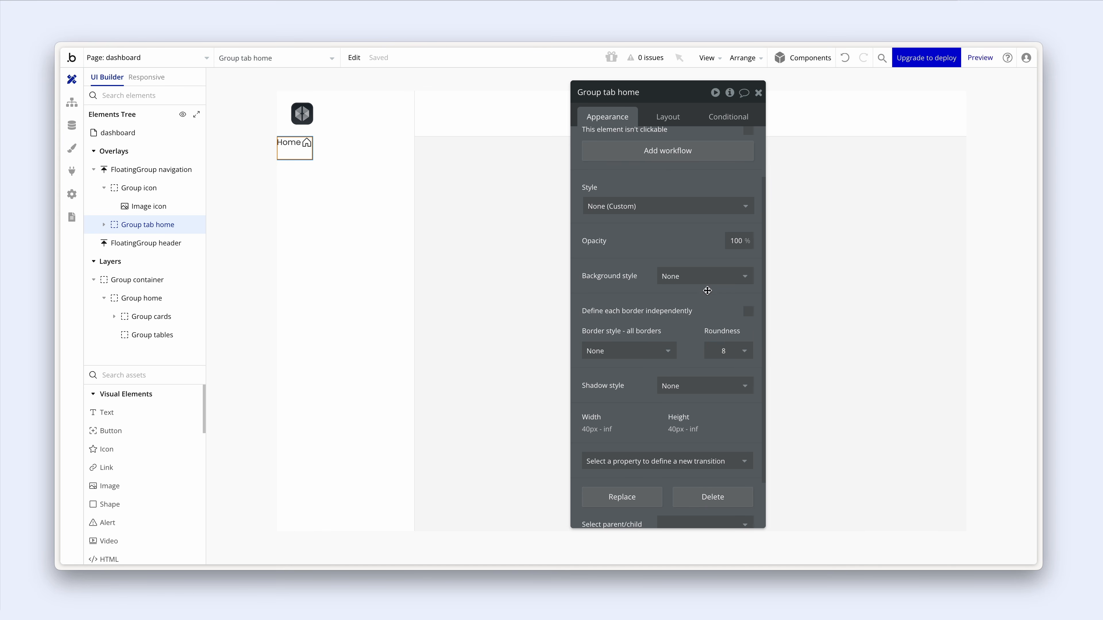
pyautogui.click(730, 277)
pyautogui.click(705, 331)
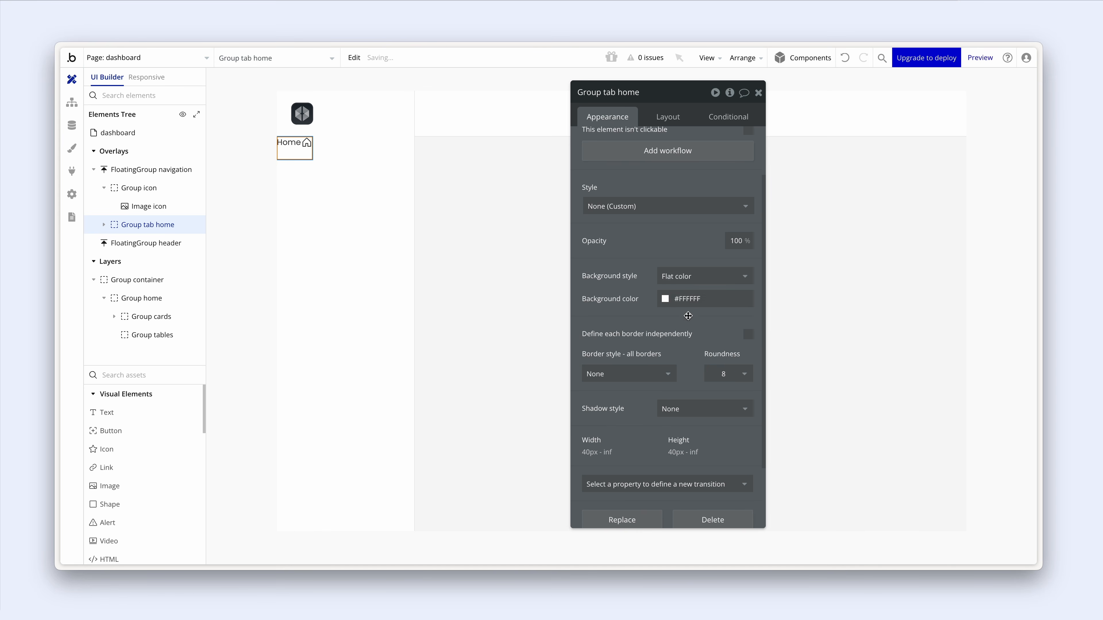
pyautogui.click(665, 299)
pyautogui.click(682, 454)
pyautogui.click(630, 321)
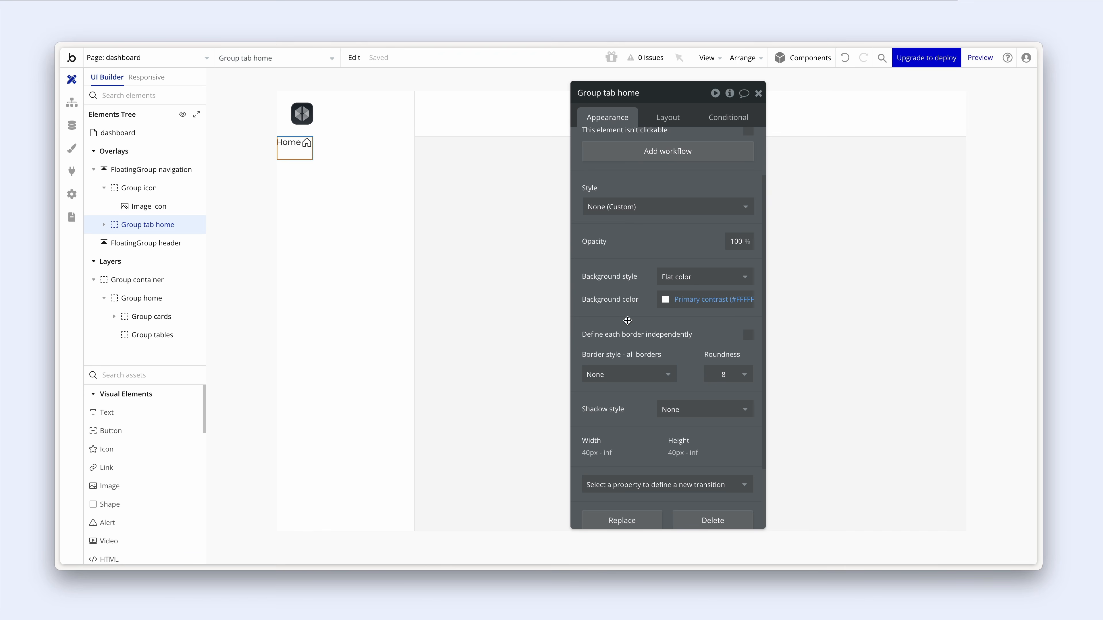
# - Turn off Fit width, set min width 0, fixed height 44 and 12 px left/right padding
pyautogui.click(665, 122)
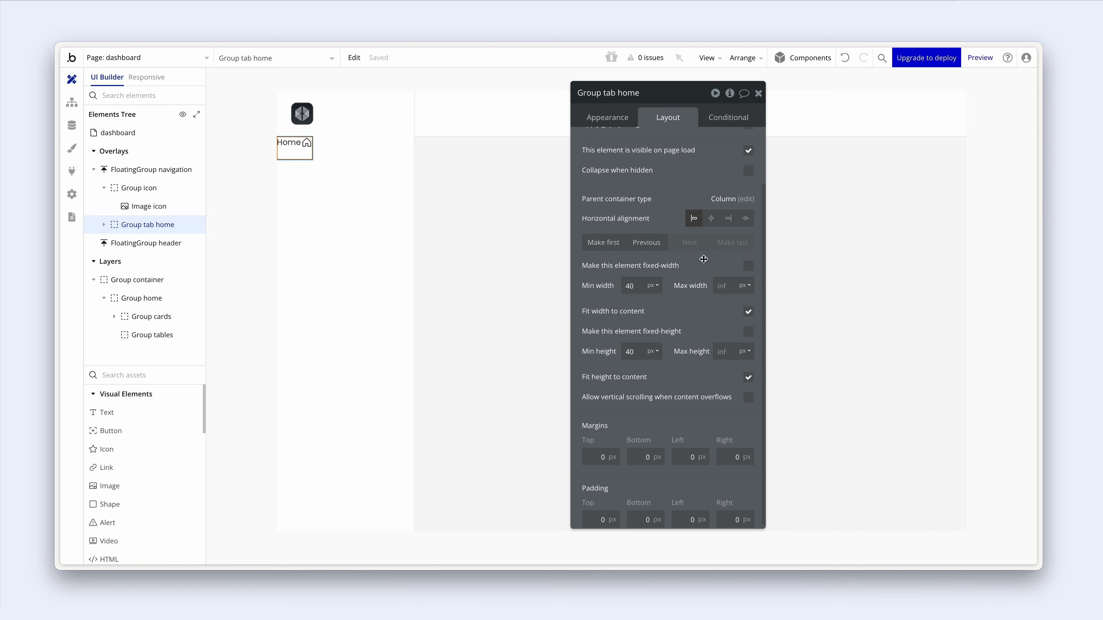
pyautogui.click(748, 312)
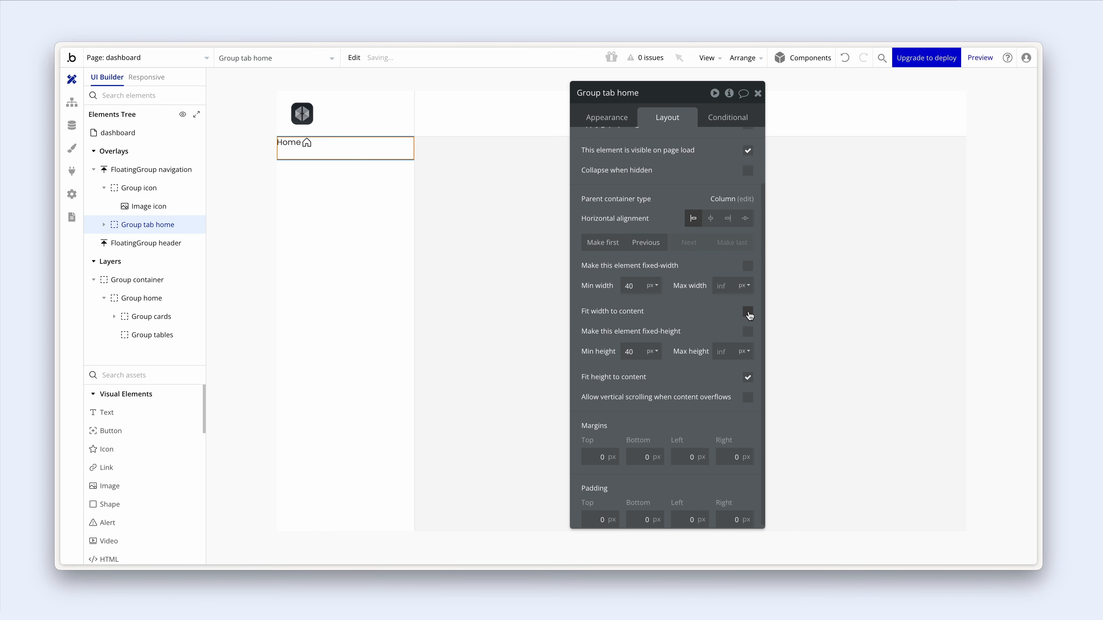
pyautogui.moveTo(635, 287); pyautogui.dragTo(599, 287)
pyautogui.write('0')
pyautogui.click(597, 286)
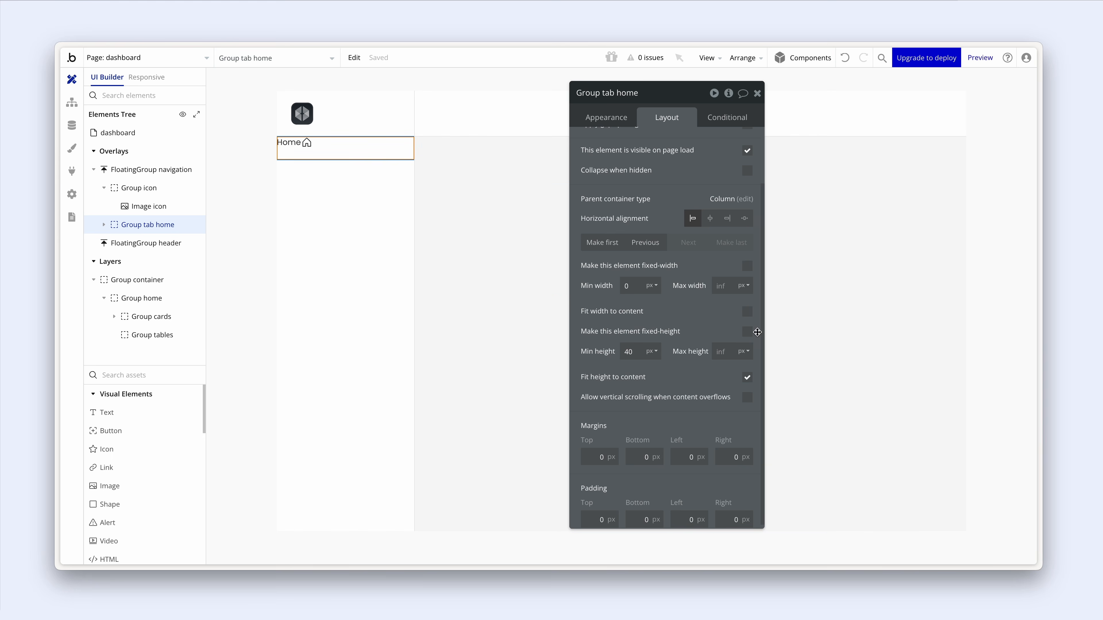
pyautogui.click(752, 334)
pyautogui.moveTo(633, 367); pyautogui.dragTo(611, 366)
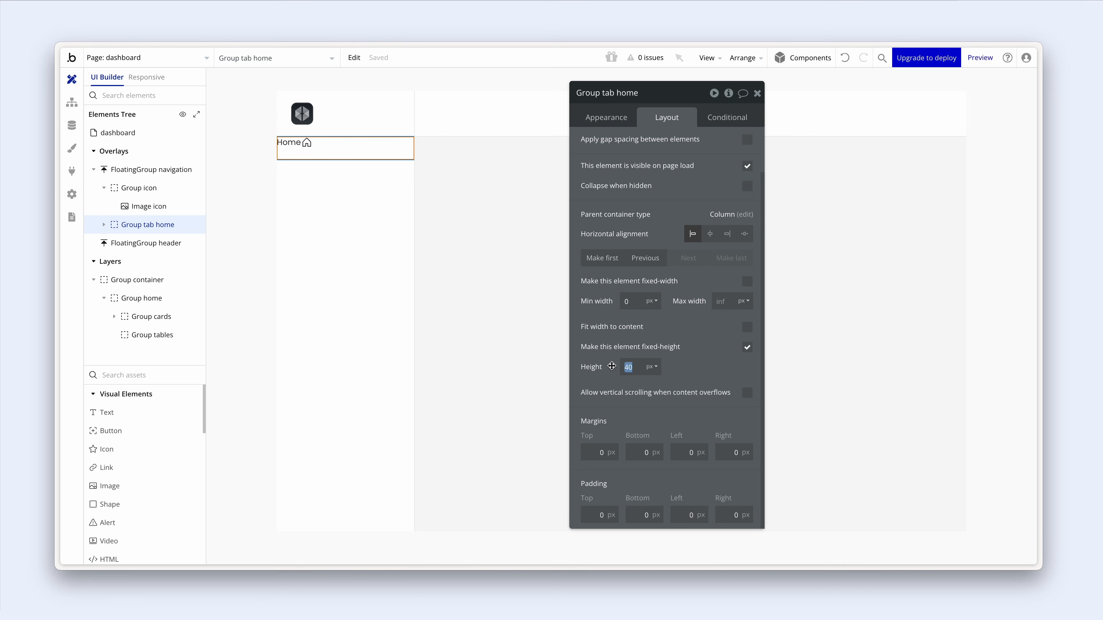
pyautogui.write('44')
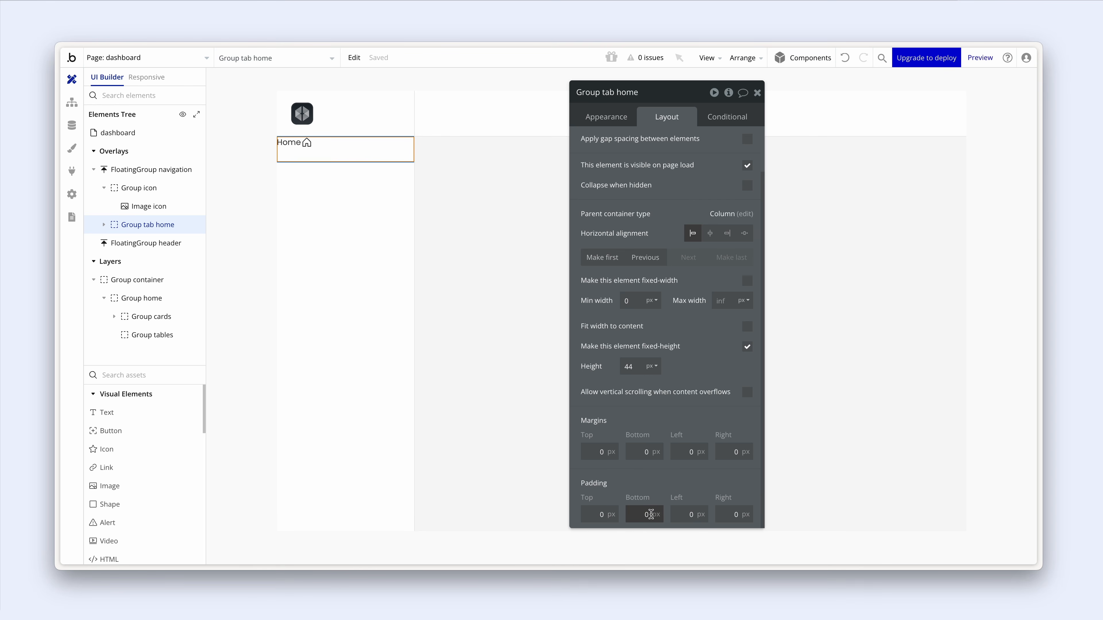
pyautogui.click(698, 513)
pyautogui.write('12')
pyautogui.press('Tab')
pyautogui.write('12')
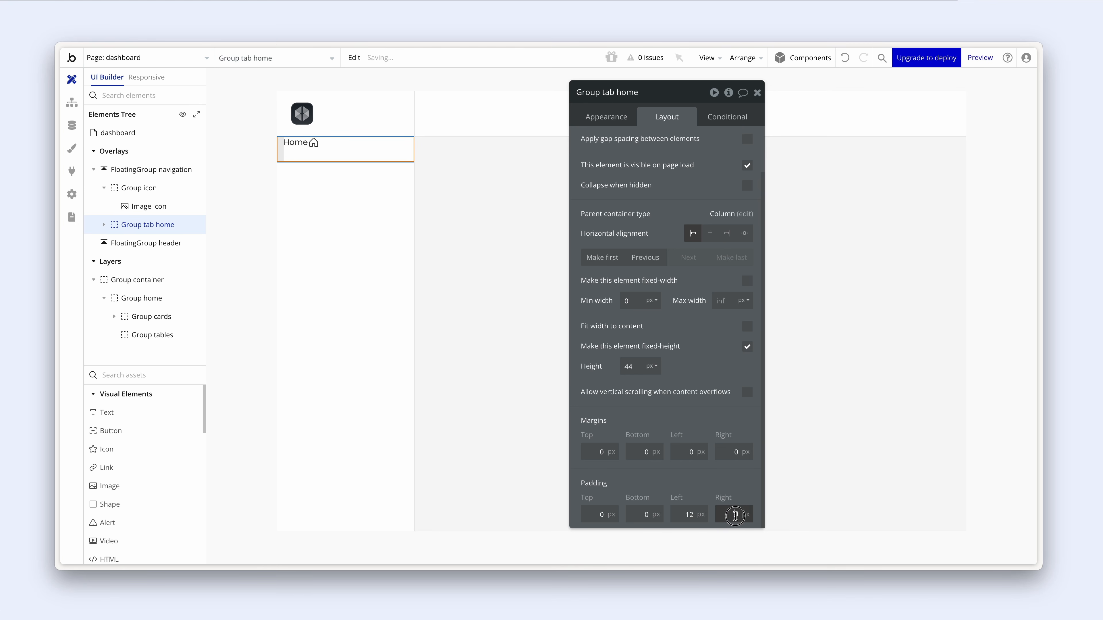
pyautogui.click(737, 488)
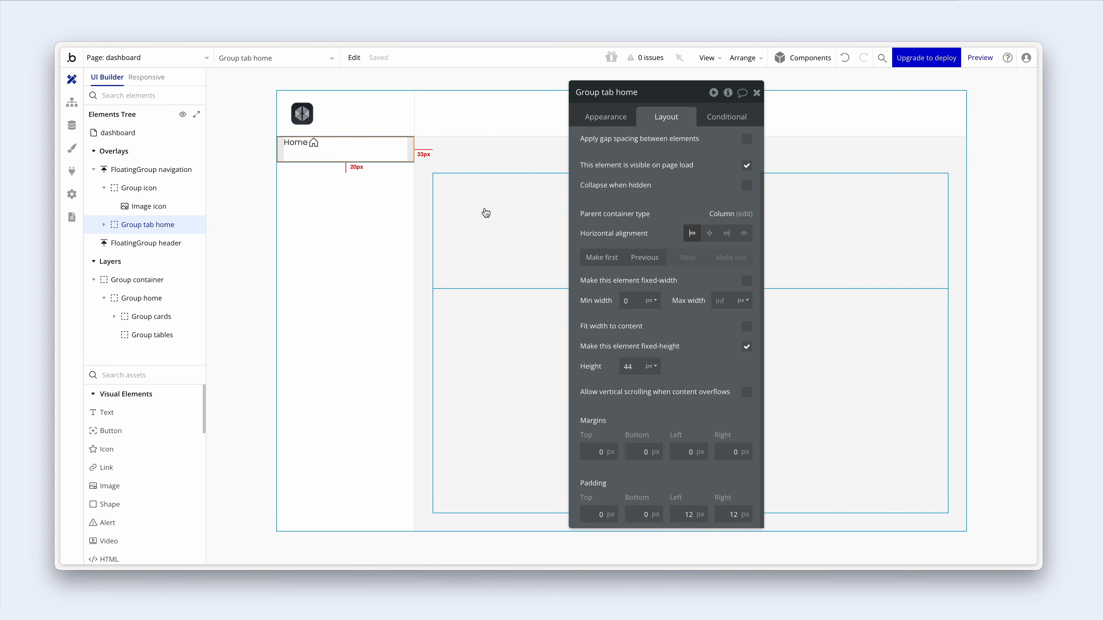
# - Place the Home text after the house icon and centre both vertically in the row
pyautogui.click(301, 145)
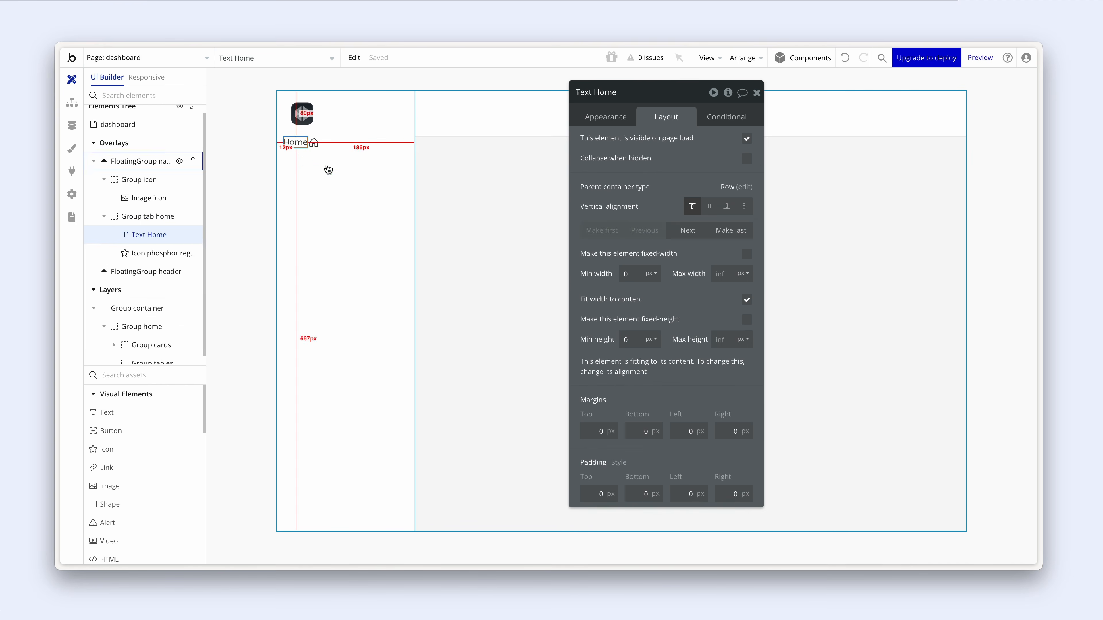
pyautogui.click(684, 231)
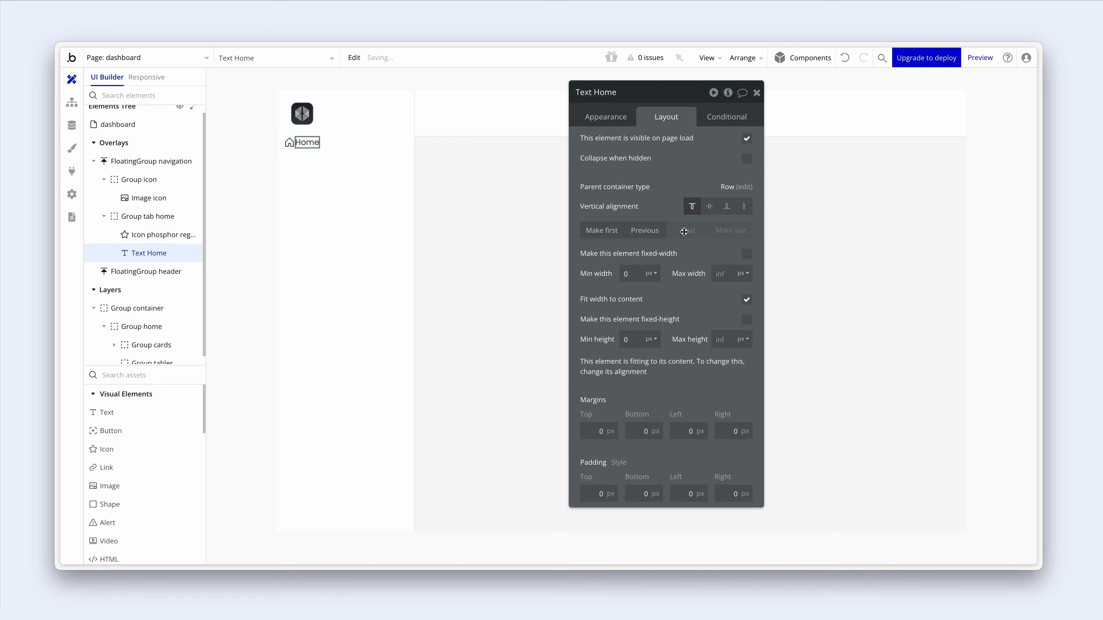
pyautogui.click(710, 210)
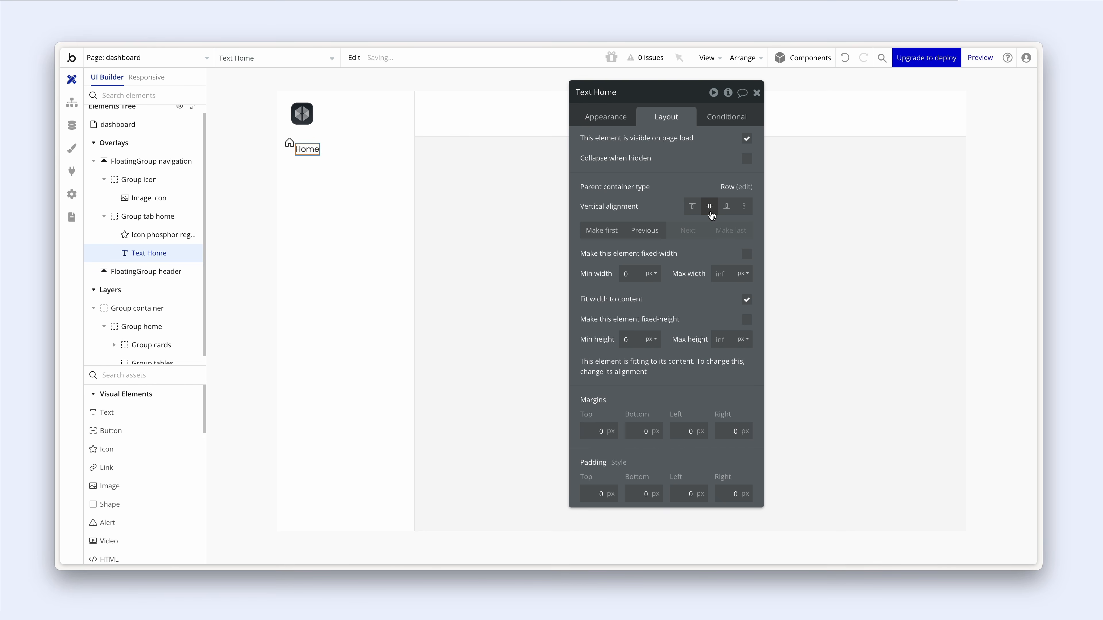
pyautogui.click(290, 143)
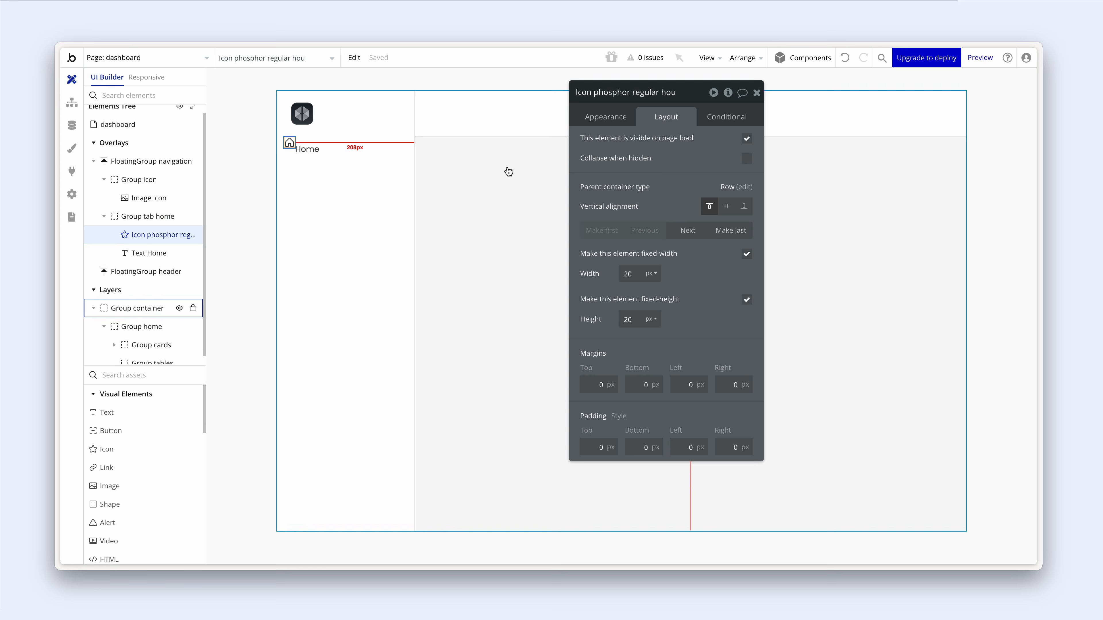
pyautogui.click(726, 210)
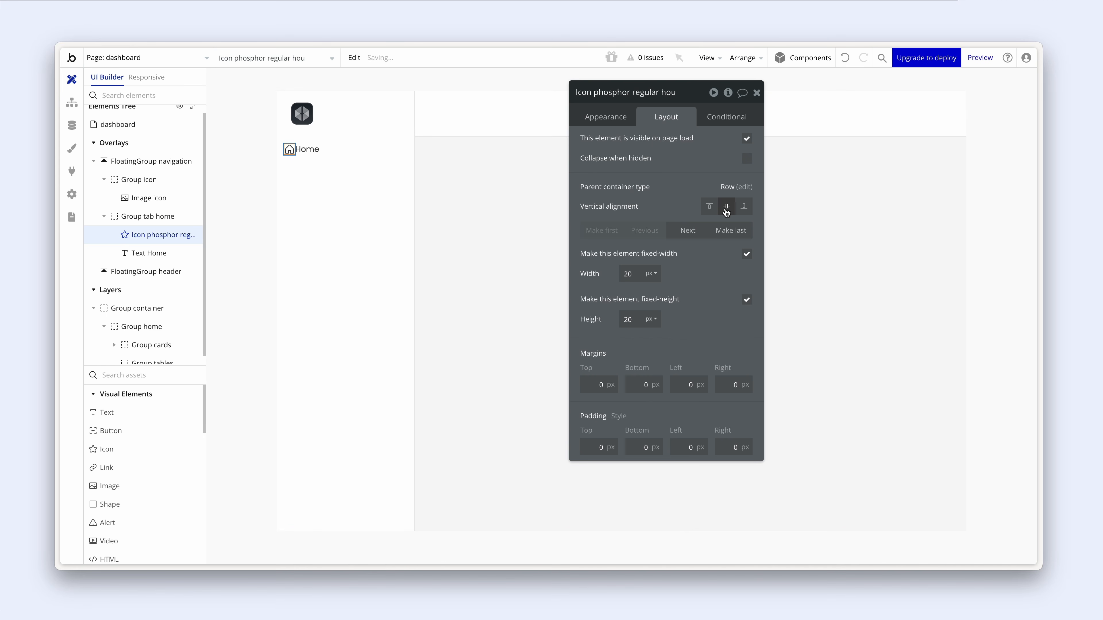
# - Enable gap spacing on Group tab home with a 12 px column gap
pyautogui.click(336, 158)
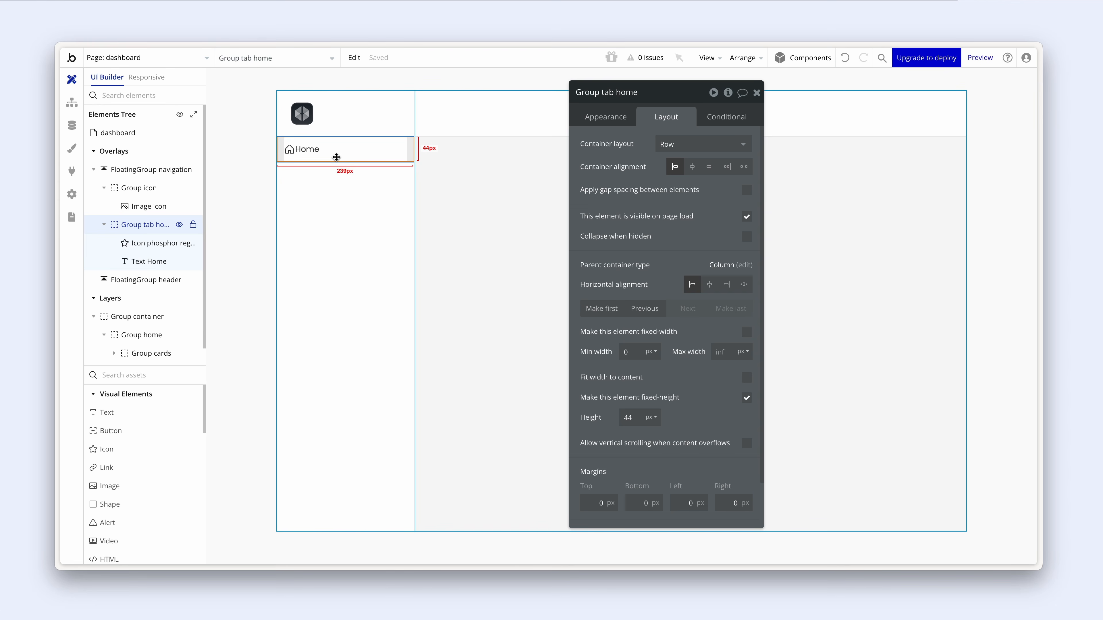
pyautogui.click(747, 191)
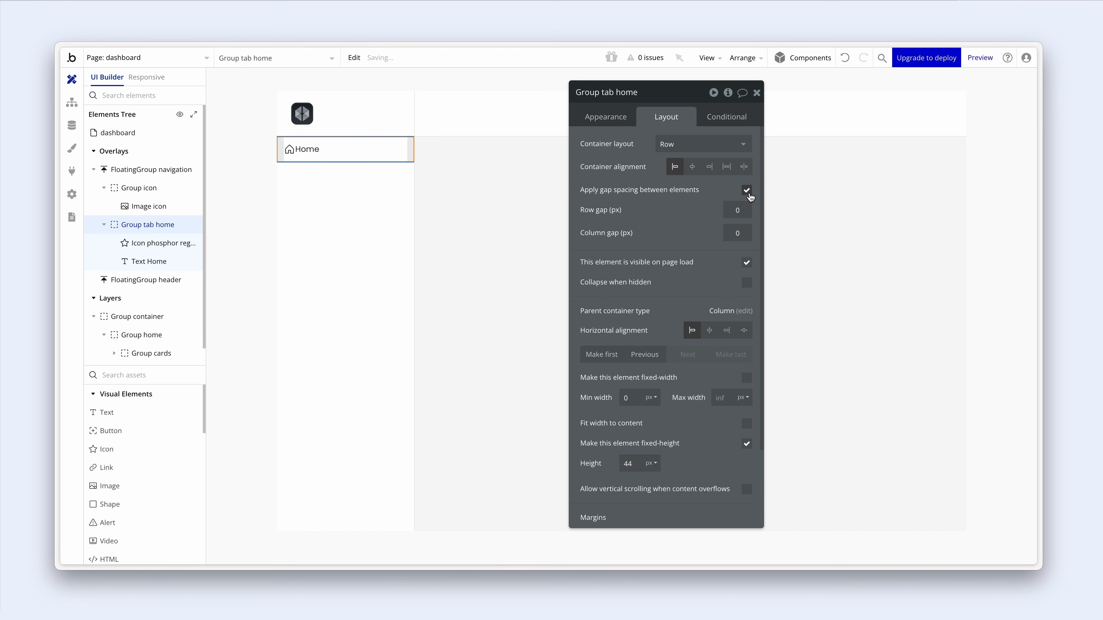
pyautogui.click(738, 226)
pyautogui.write('12')
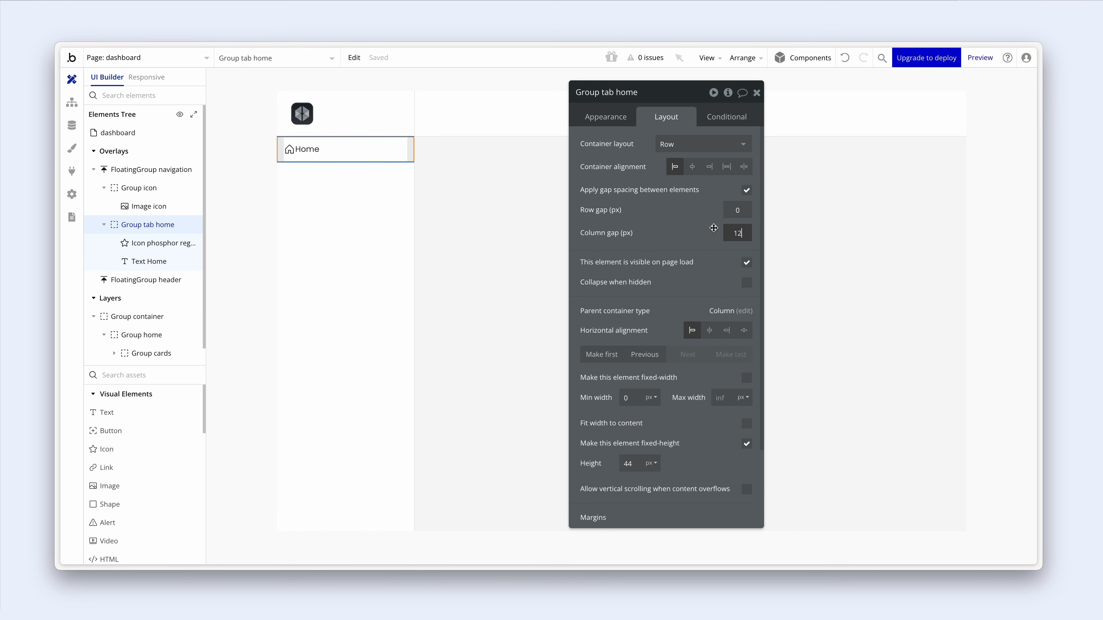
pyautogui.click(714, 228)
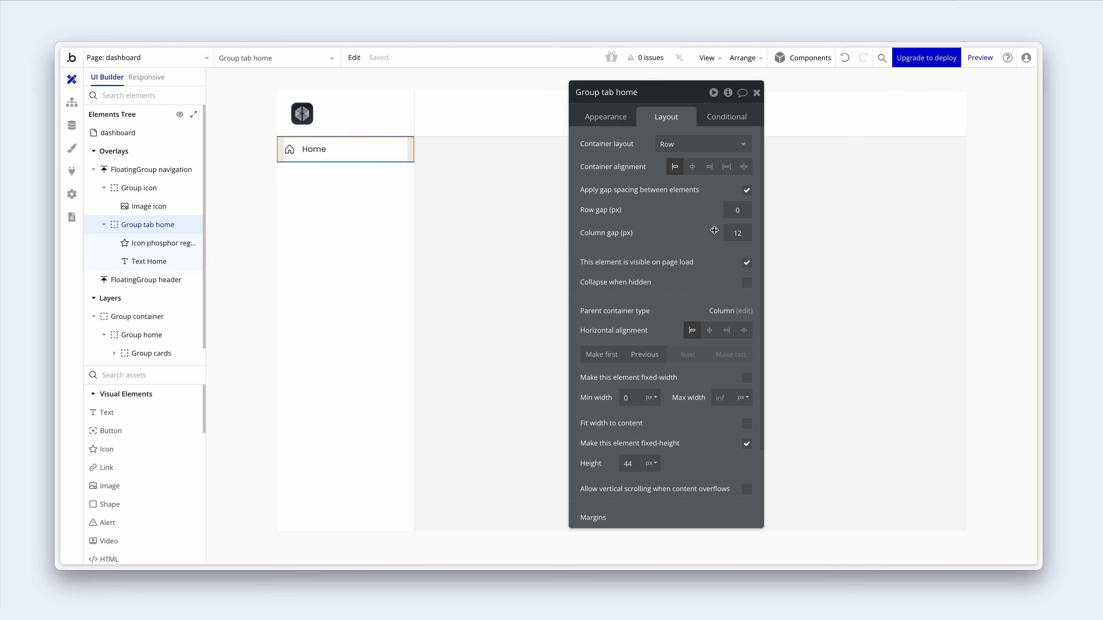
pyautogui.click(317, 189)
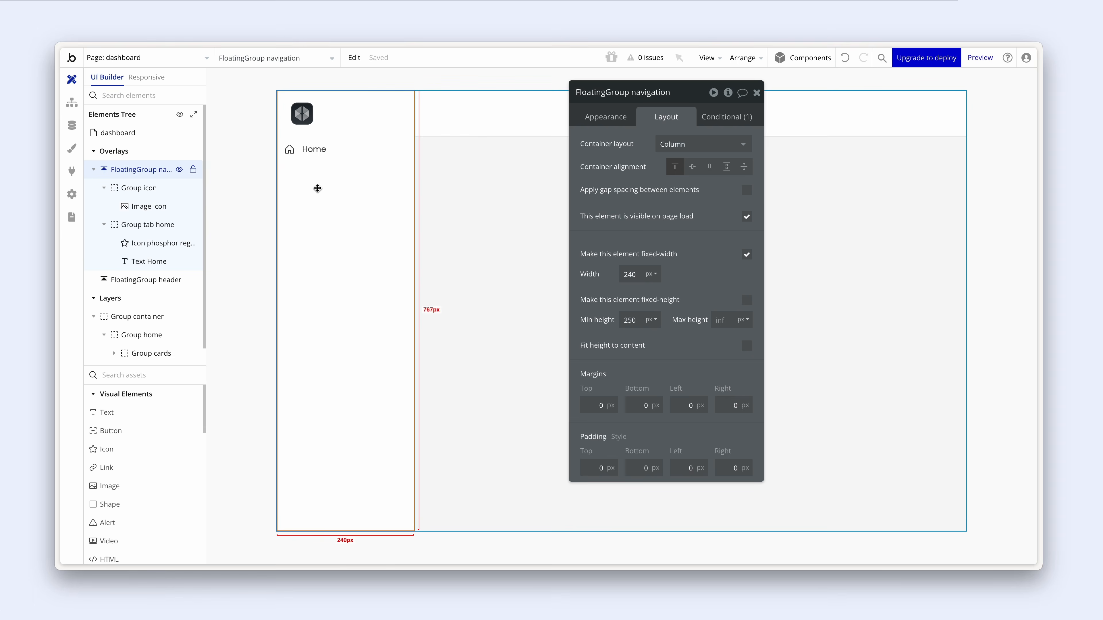
# - Set the Home label's font colour to Grey medium
pyautogui.click(319, 153)
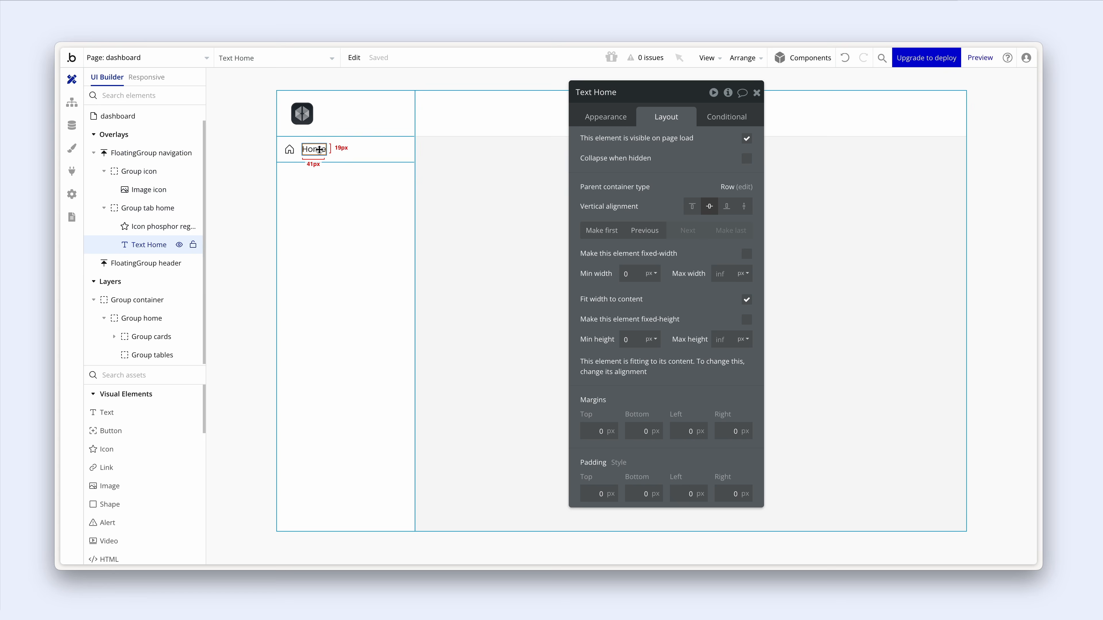
pyautogui.click(624, 125)
pyautogui.scroll(-5, 648, 224)
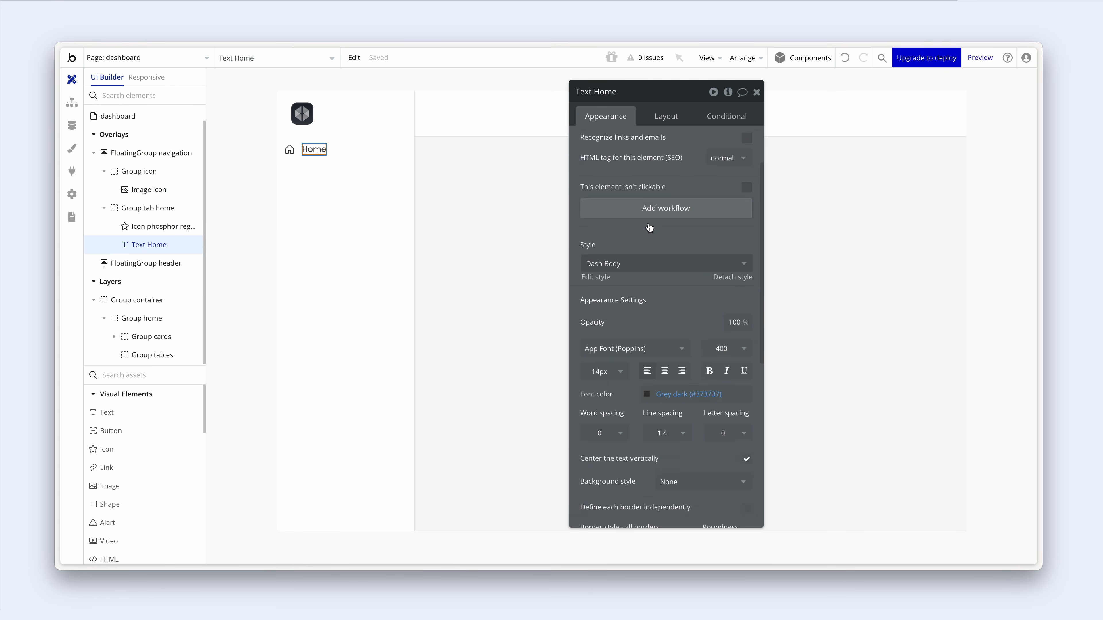
pyautogui.click(647, 298)
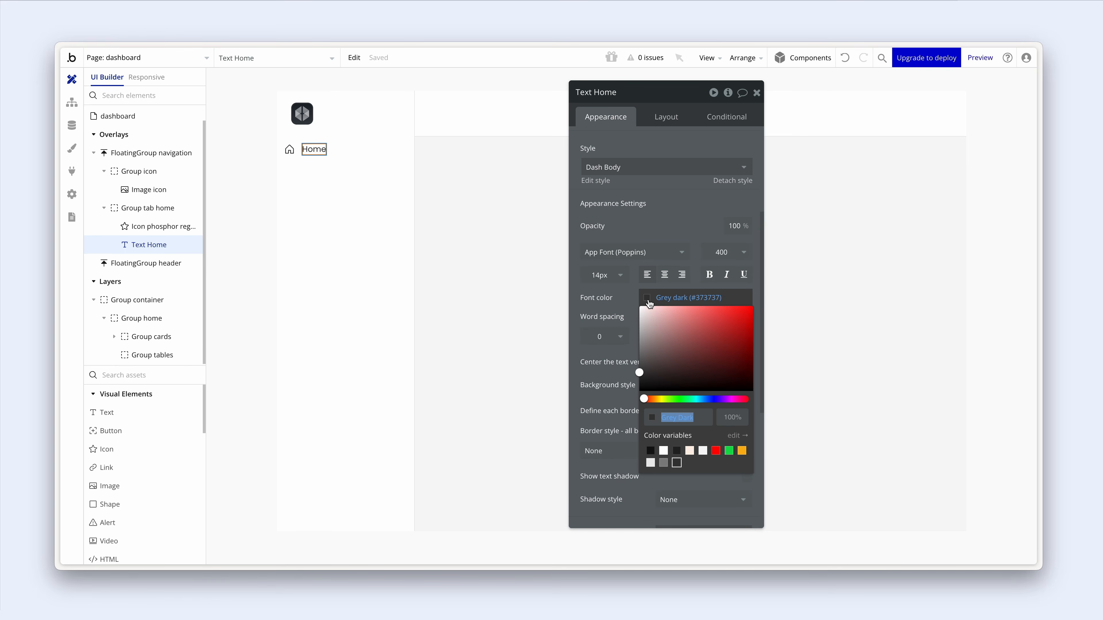
pyautogui.click(663, 463)
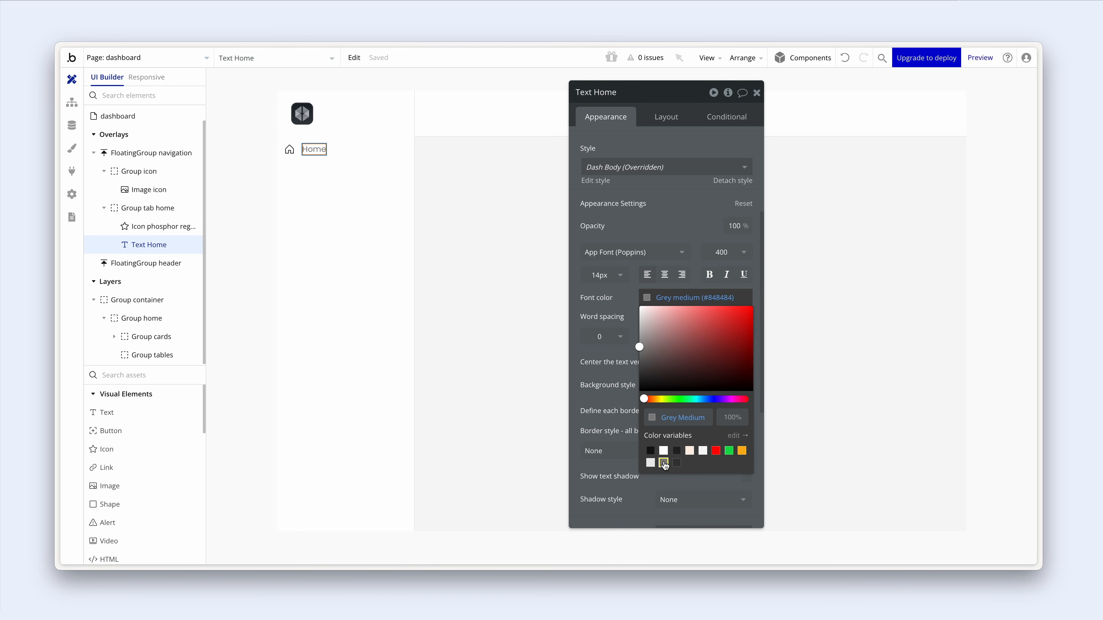
# - Set the Dash body text style's font colour to Grey Medium
pyautogui.click(606, 188)
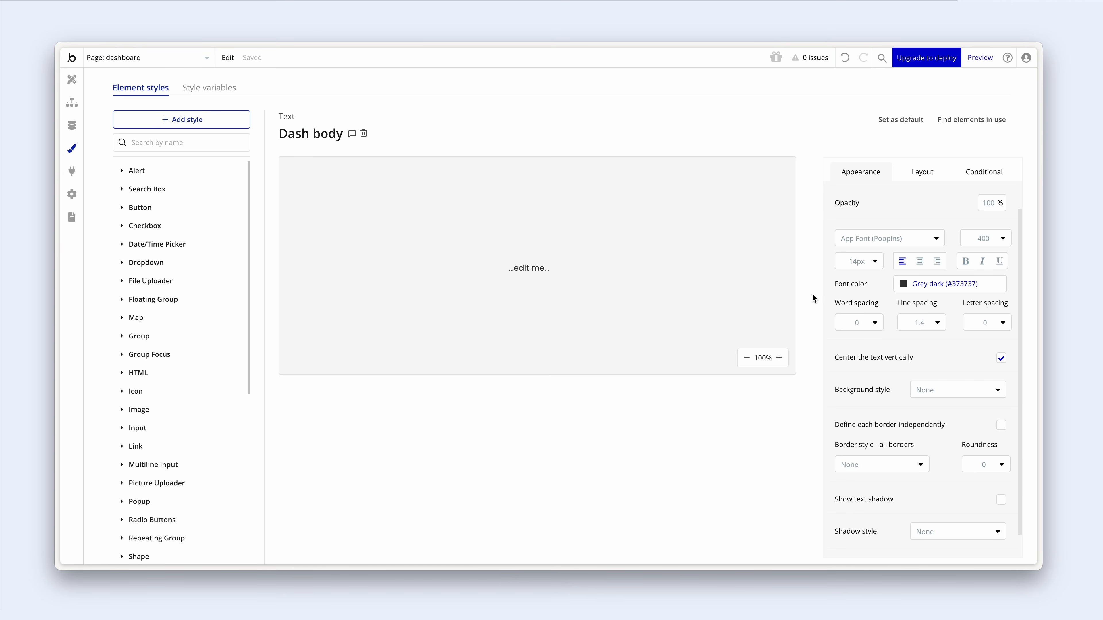
pyautogui.click(904, 286)
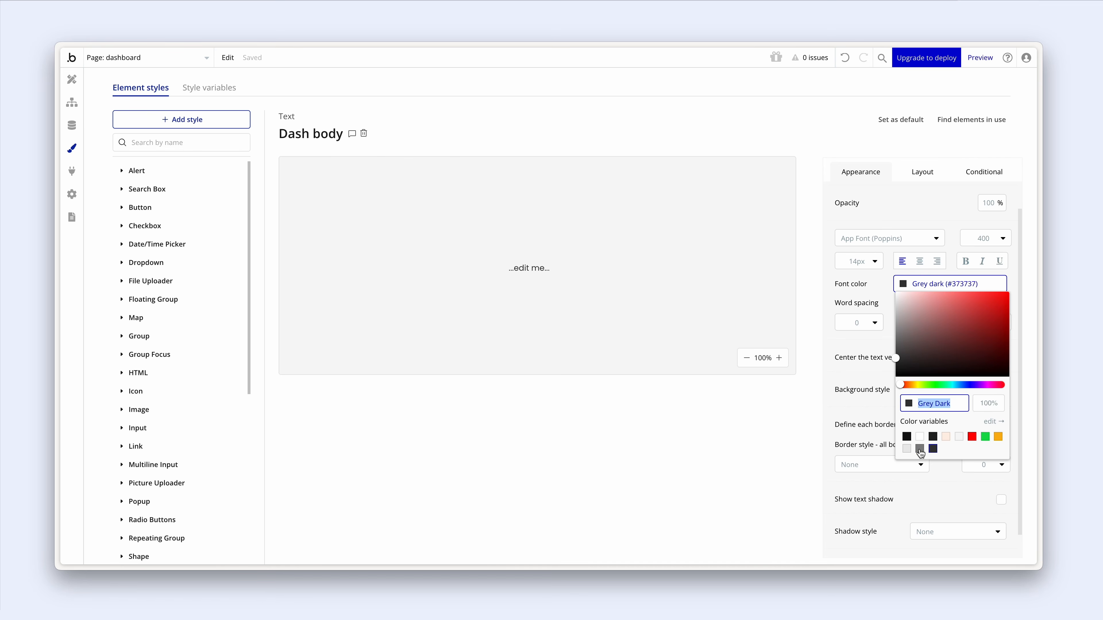
pyautogui.click(920, 449)
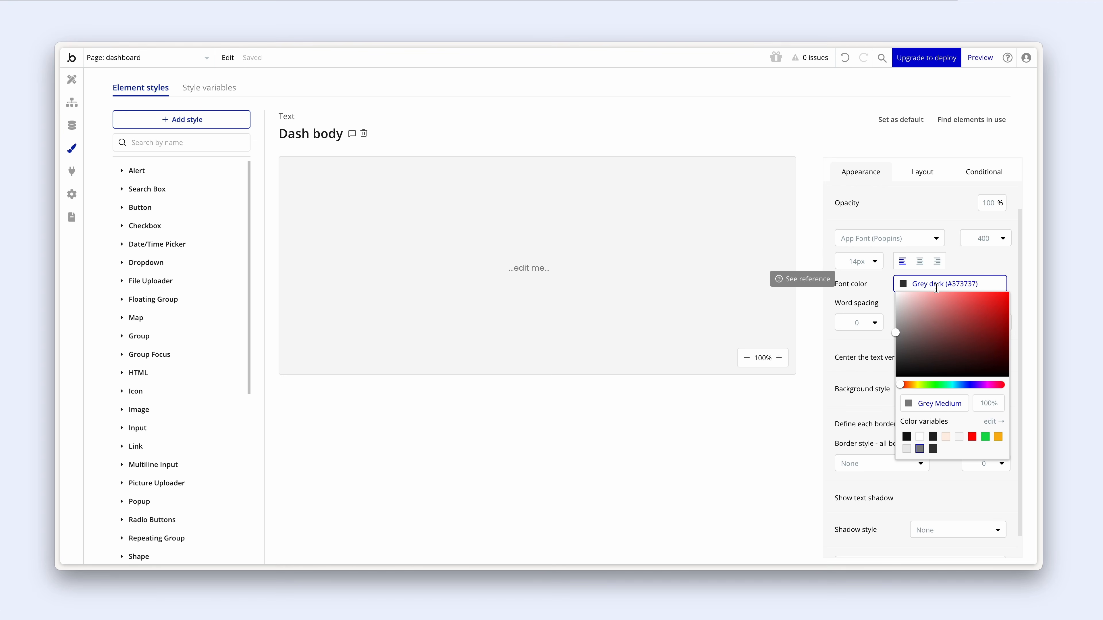
pyautogui.click(75, 80)
# - Colour the house icon Grey medium (#848484)
pyautogui.click(289, 149)
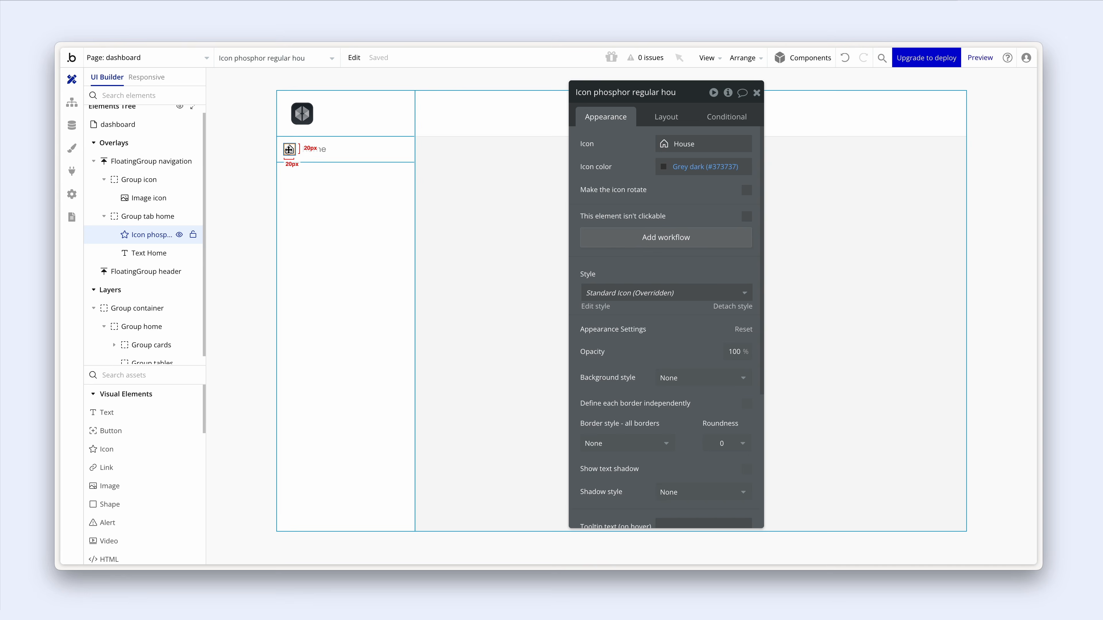
pyautogui.click(666, 172)
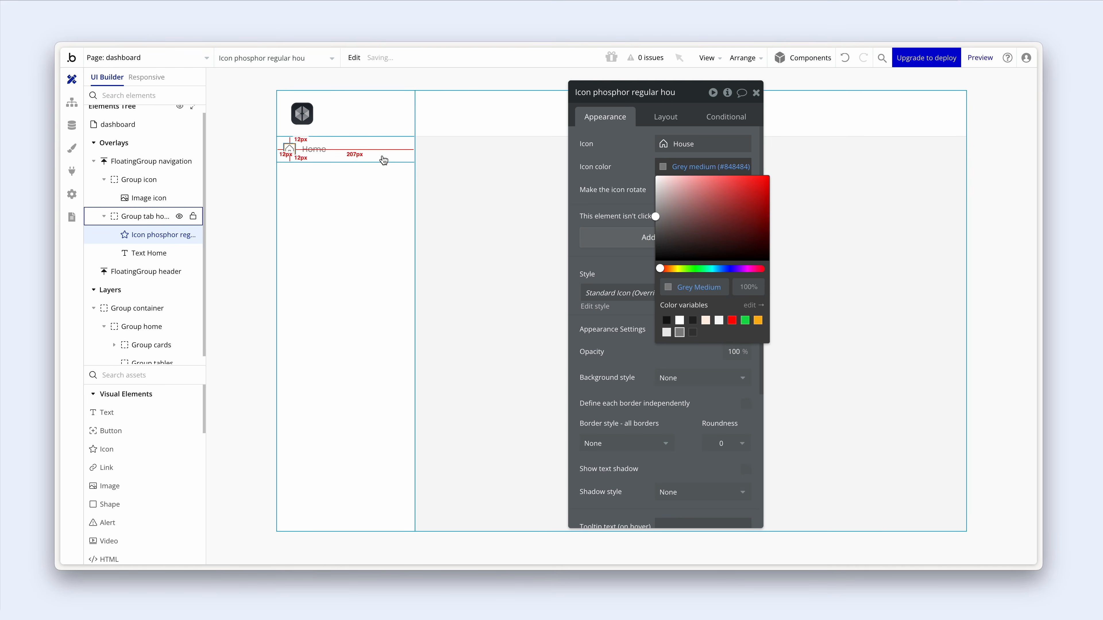
pyautogui.click(367, 157)
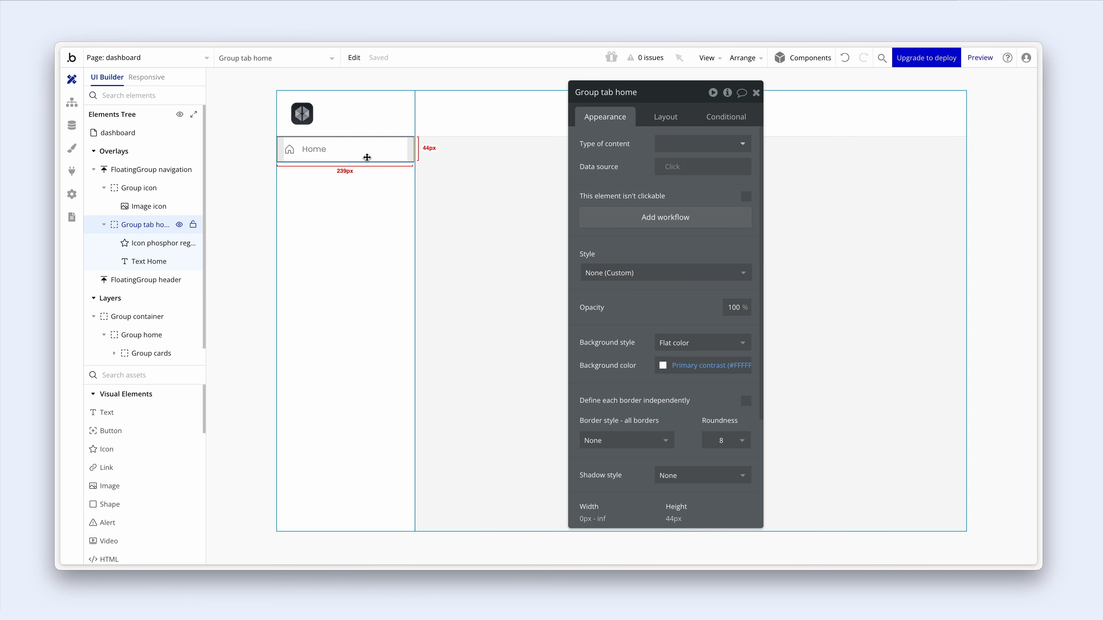
# - Duplicate the Home tab twice and rename the first copy 'Group tab users'
pyautogui.hotkey('ctrl', 'd')
pyautogui.hotkey('ctrl', 'd')
pyautogui.click(365, 173)
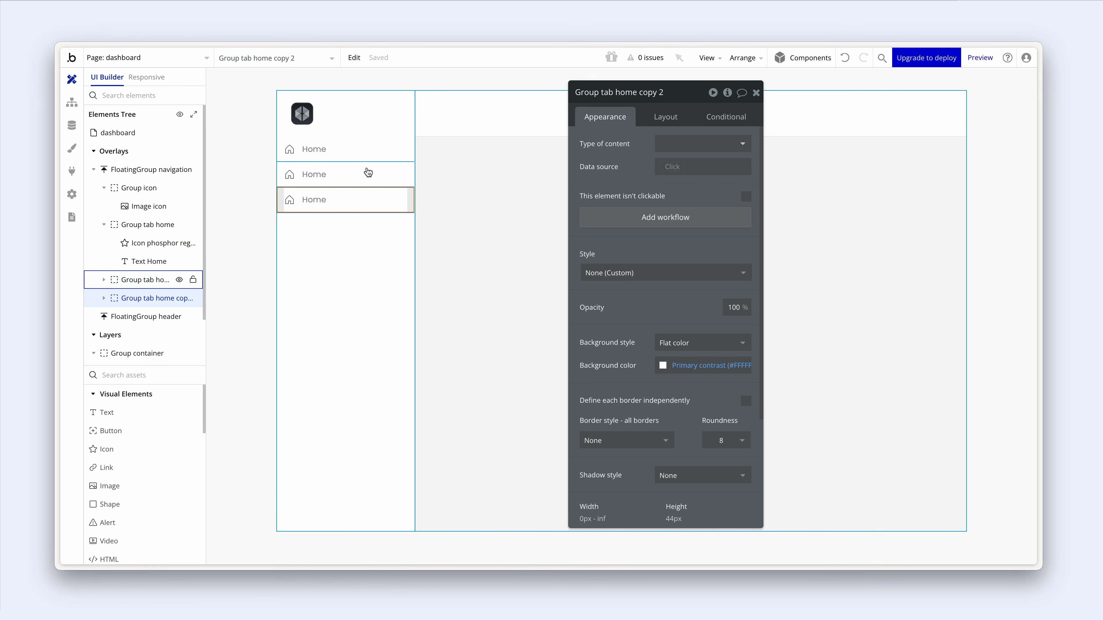
pyautogui.click(623, 98)
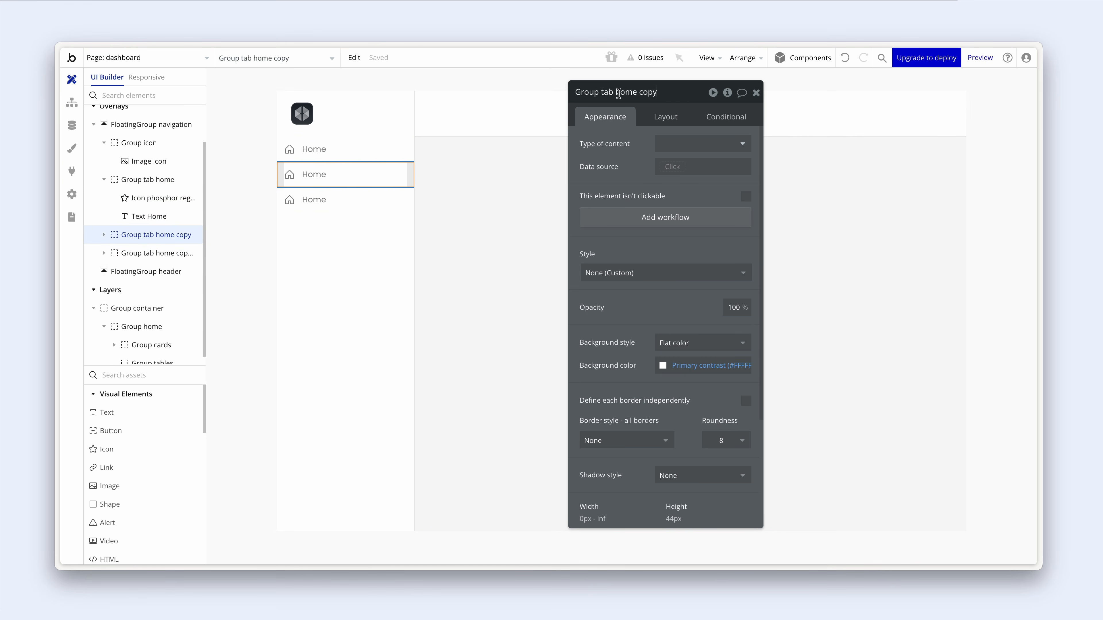
pyautogui.moveTo(615, 93); pyautogui.dragTo(669, 93)
pyautogui.write('users')
# - Relabel the second tab 'Users' and give it the Phosphor User icon
pyautogui.click(310, 174)
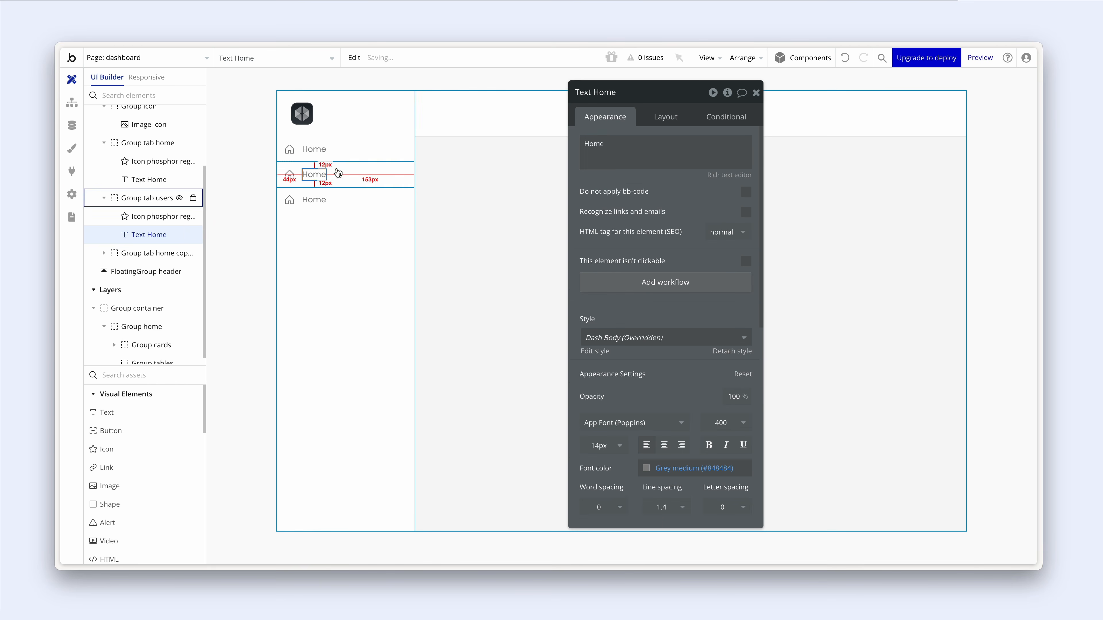
pyautogui.tripleClick(621, 151)
pyautogui.write('Users')
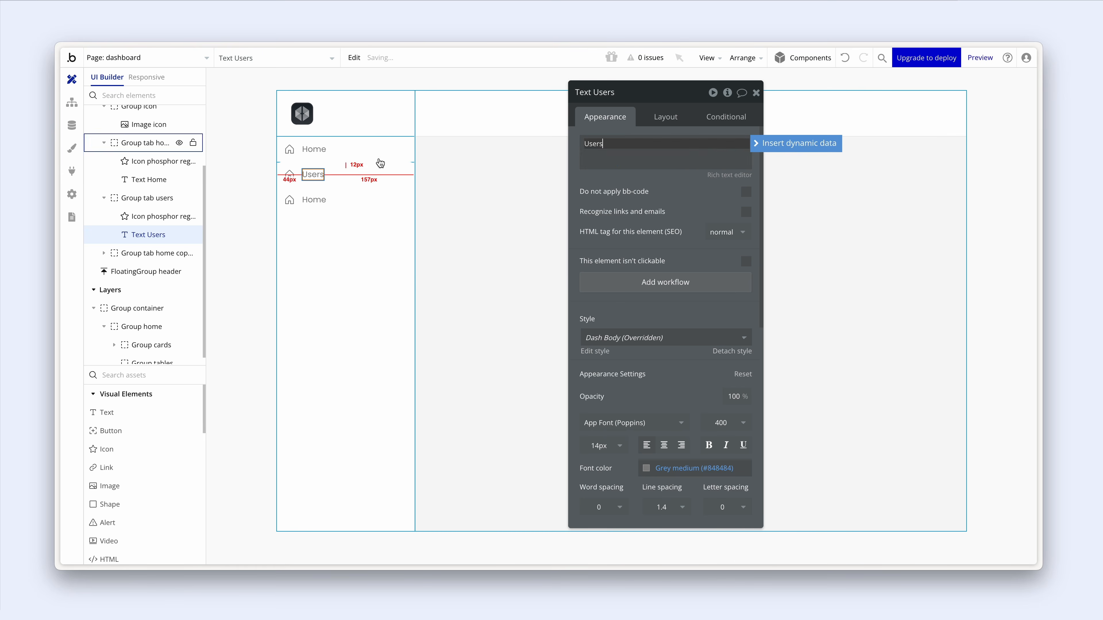
pyautogui.click(289, 174)
pyautogui.click(676, 145)
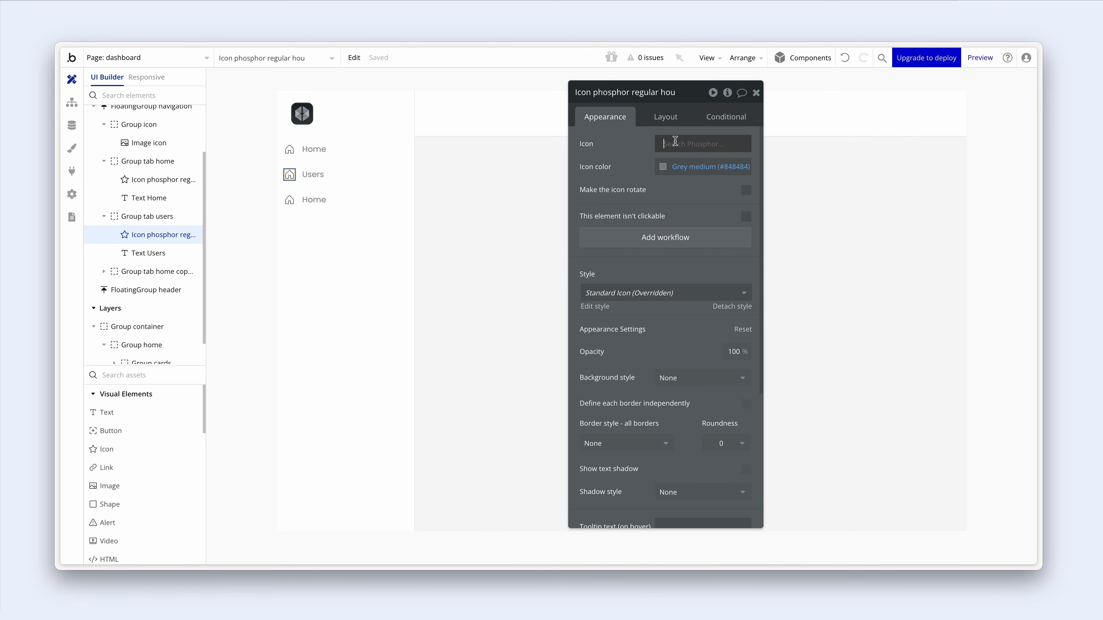
pyautogui.write('user')
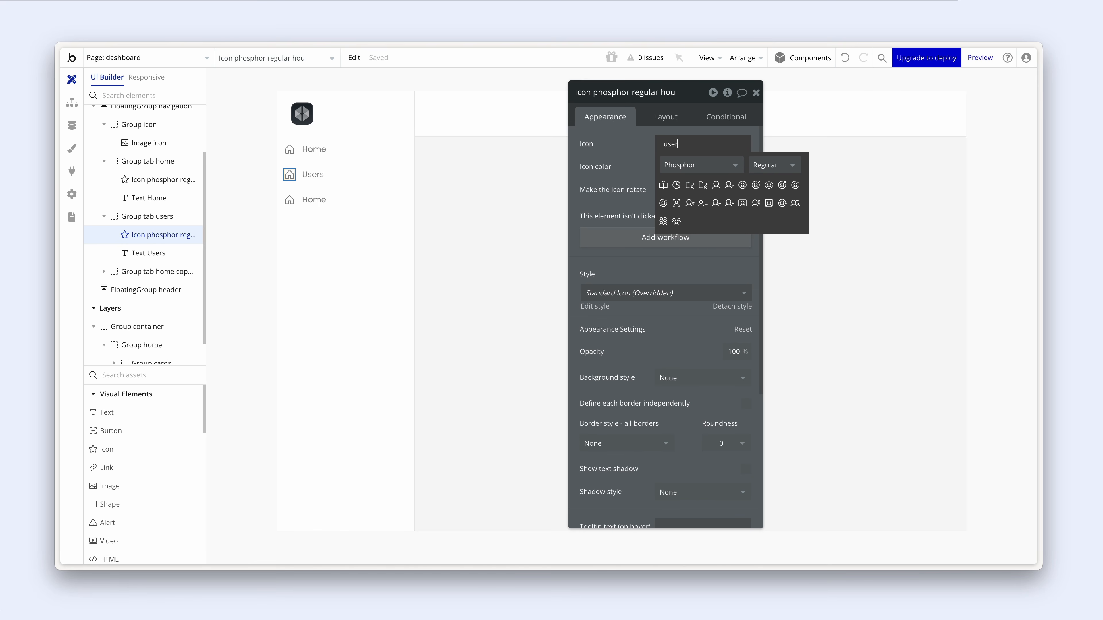
pyautogui.click(716, 186)
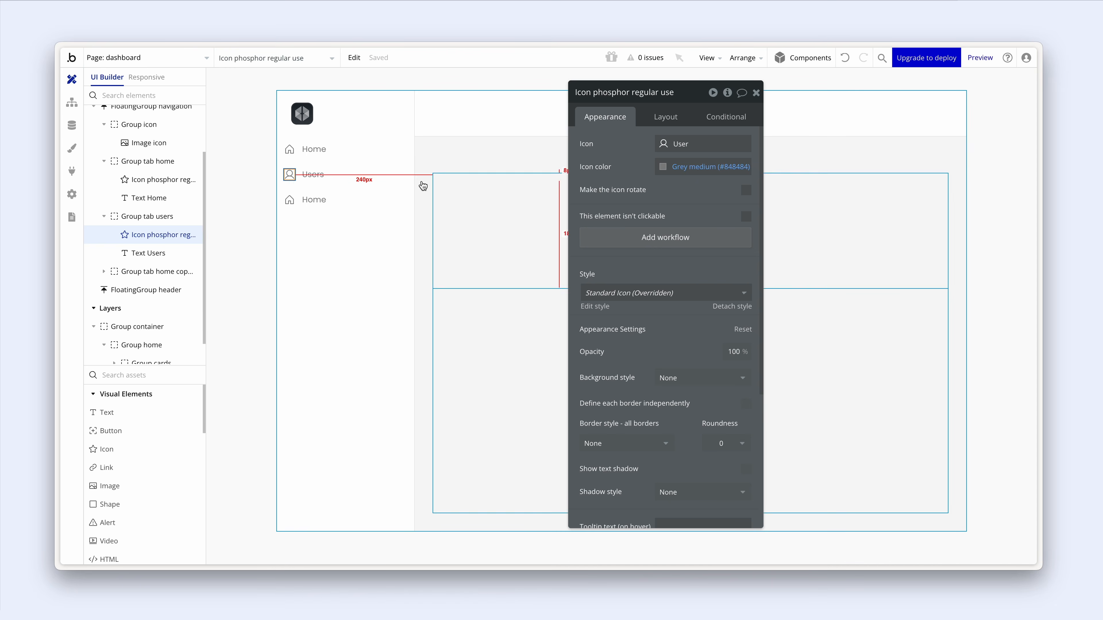
pyautogui.click(189, 271)
pyautogui.moveTo(636, 98); pyautogui.dragTo(622, 95)
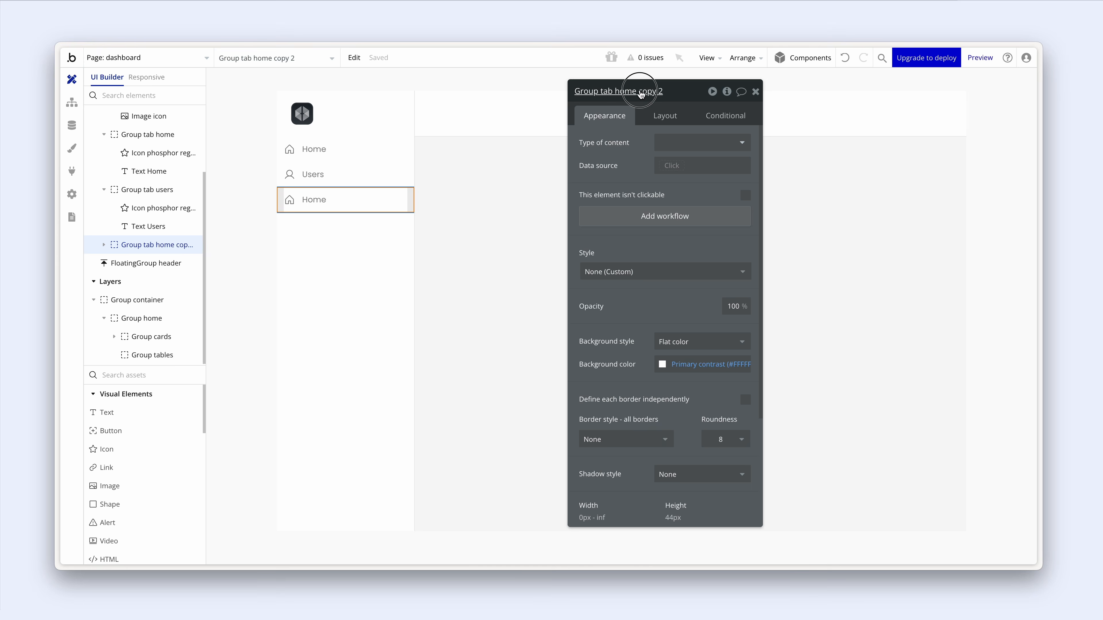
# - Rename the third tab 'Group tab analytics' and change its label to 'Analytics'
pyautogui.click(619, 92)
pyautogui.moveTo(616, 90); pyautogui.dragTo(672, 89)
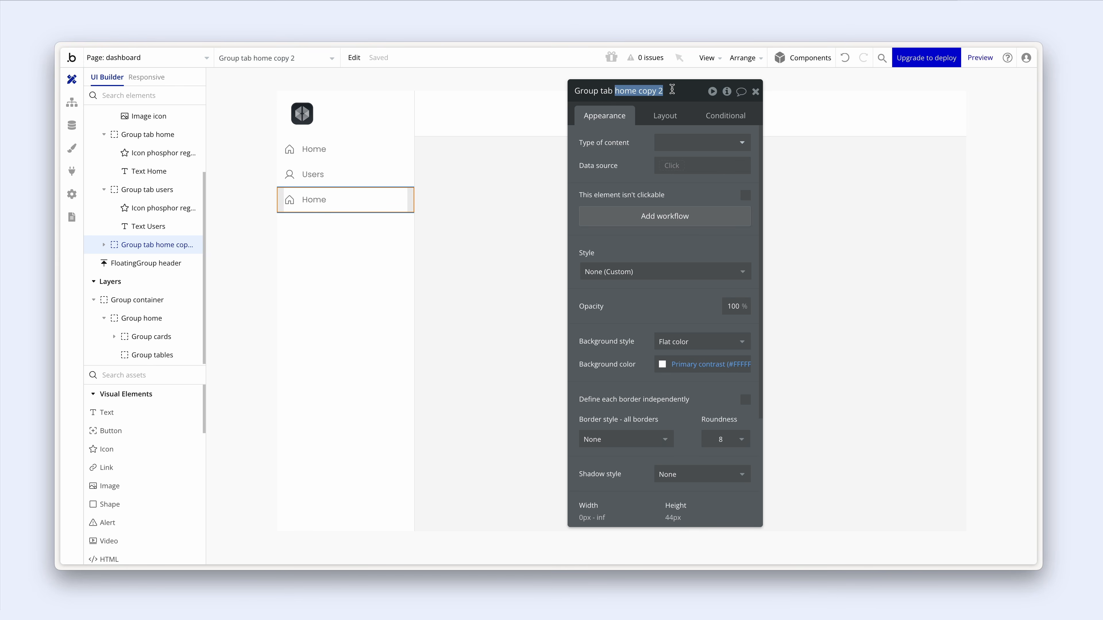
pyautogui.write('analytics')
pyautogui.click(316, 199)
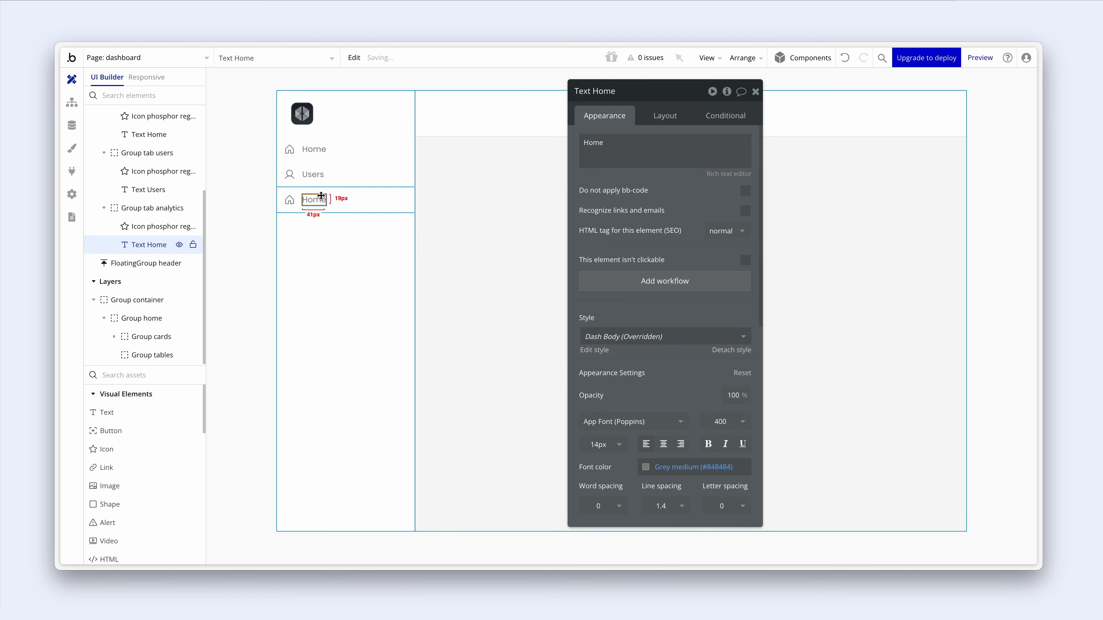
pyautogui.doubleClick(592, 147)
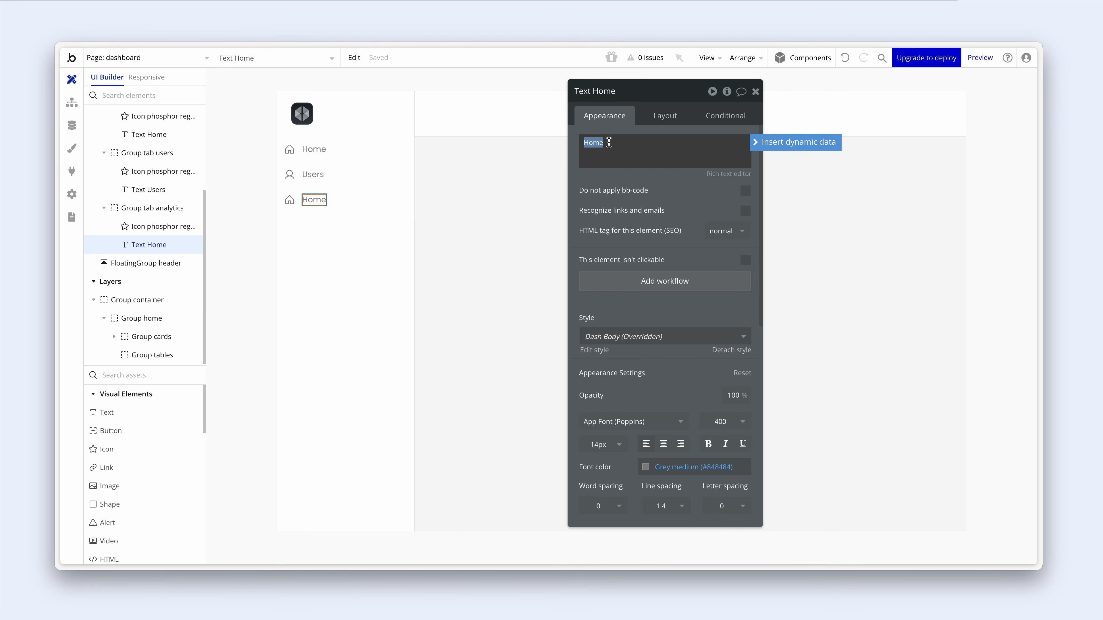
pyautogui.write('Analytics')
# - Replace the Analytics tab's house icon with the Phosphor Chart-bar icon
pyautogui.click(289, 200)
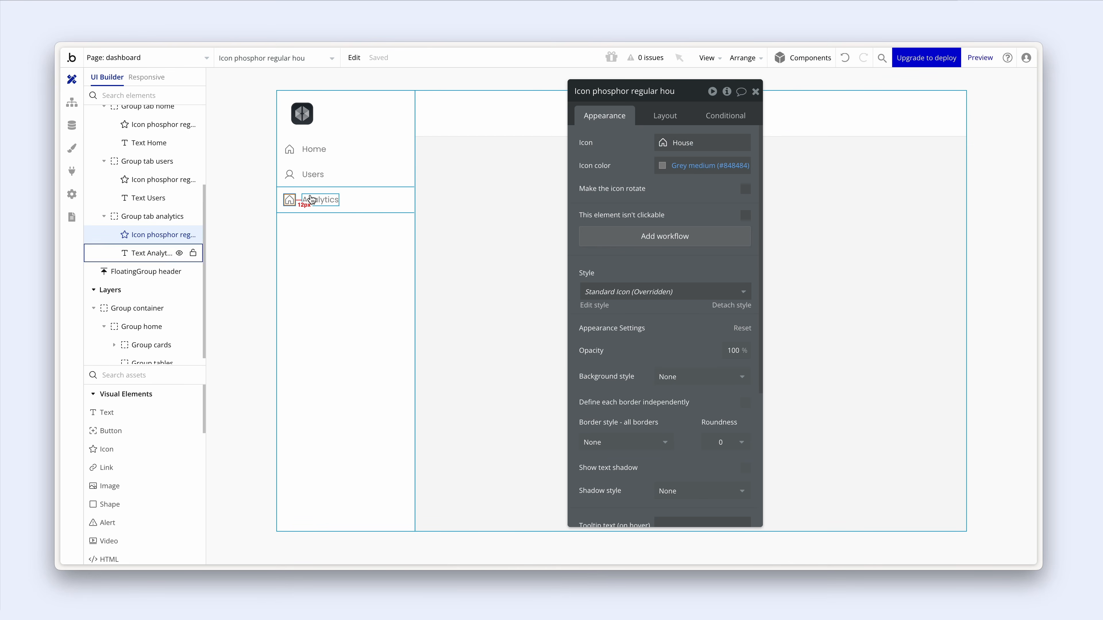
pyautogui.click(671, 143)
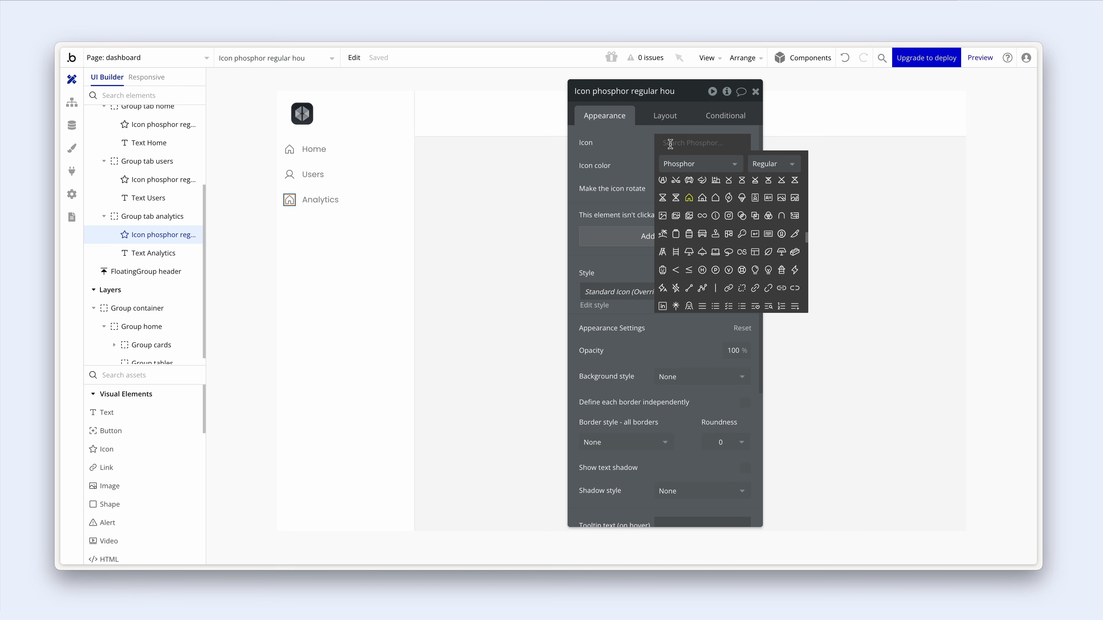
pyautogui.write('chart')
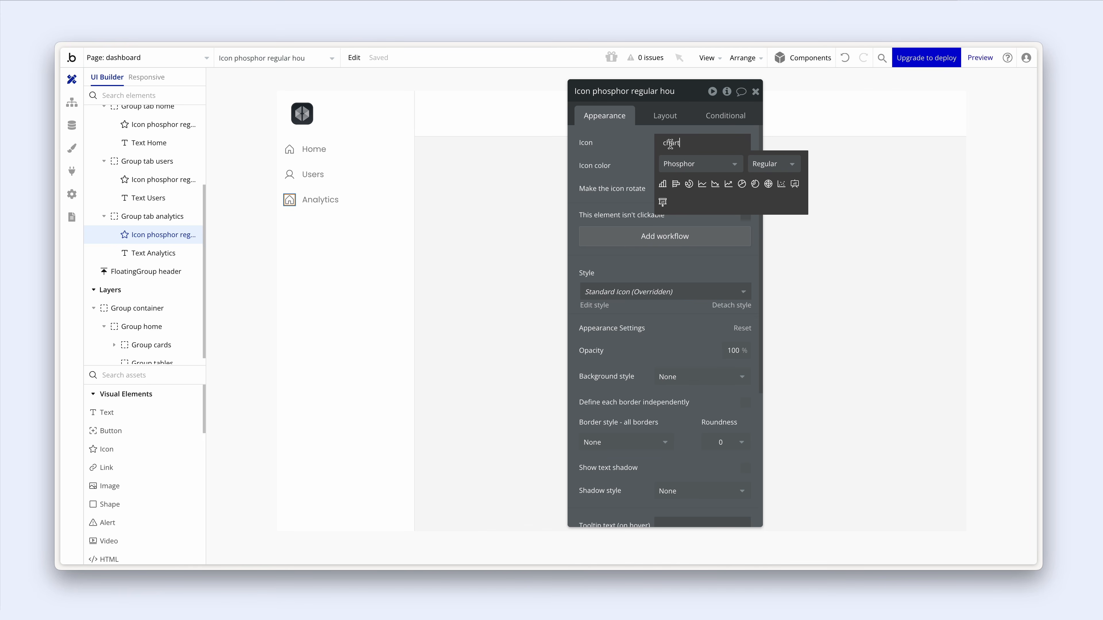
pyautogui.click(663, 184)
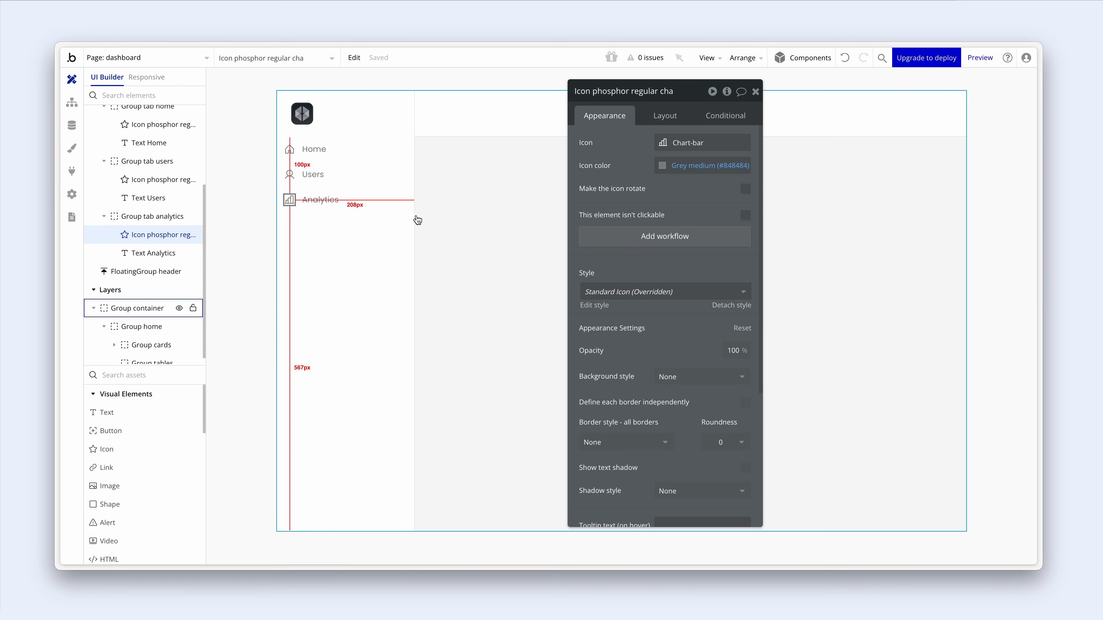
pyautogui.click(381, 210)
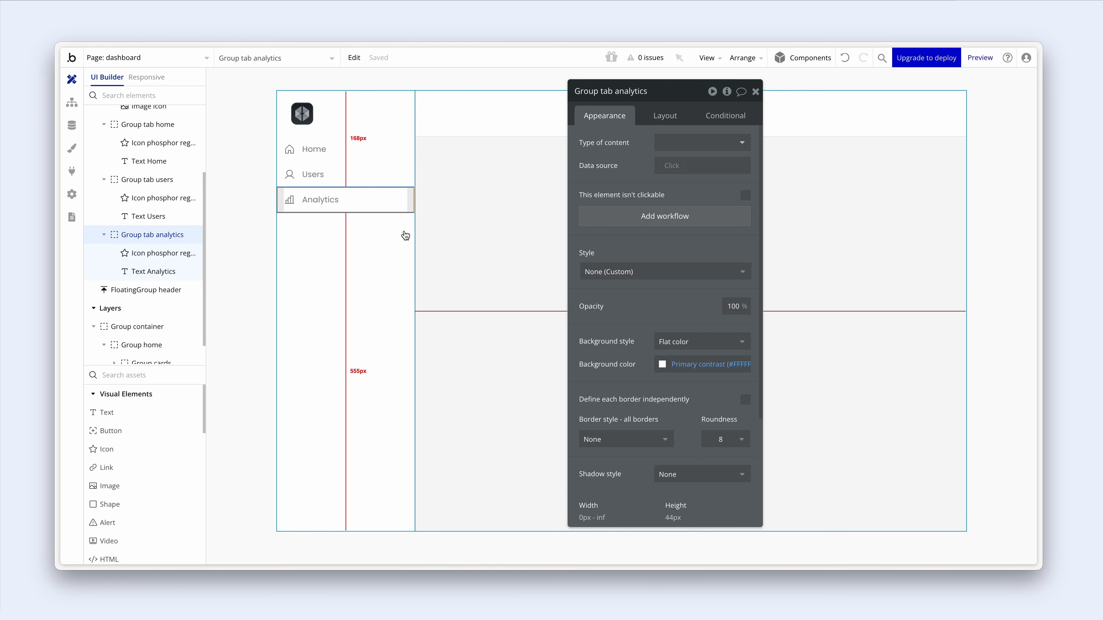
# - Wrap the Home, Users and Analytics tabs in a column group named 'Group navlinks'
pyautogui.keyDown('shift'); pyautogui.click(391, 170); pyautogui.keyUp('shift')
pyautogui.keyDown('shift'); pyautogui.click(391, 155); pyautogui.keyUp('shift')
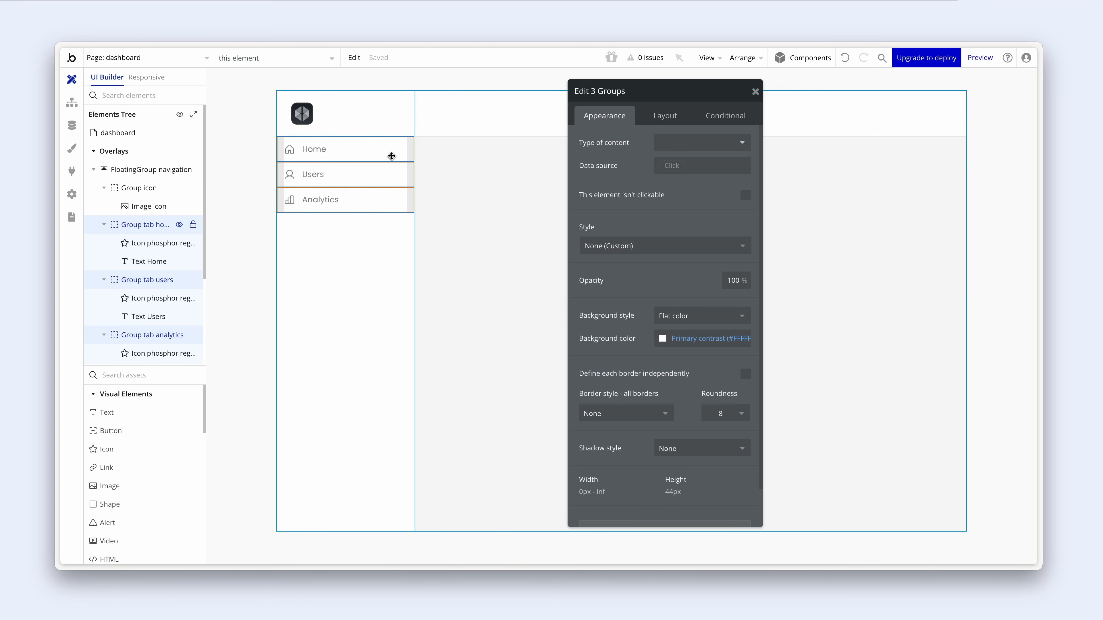
pyautogui.rightClick(392, 156)
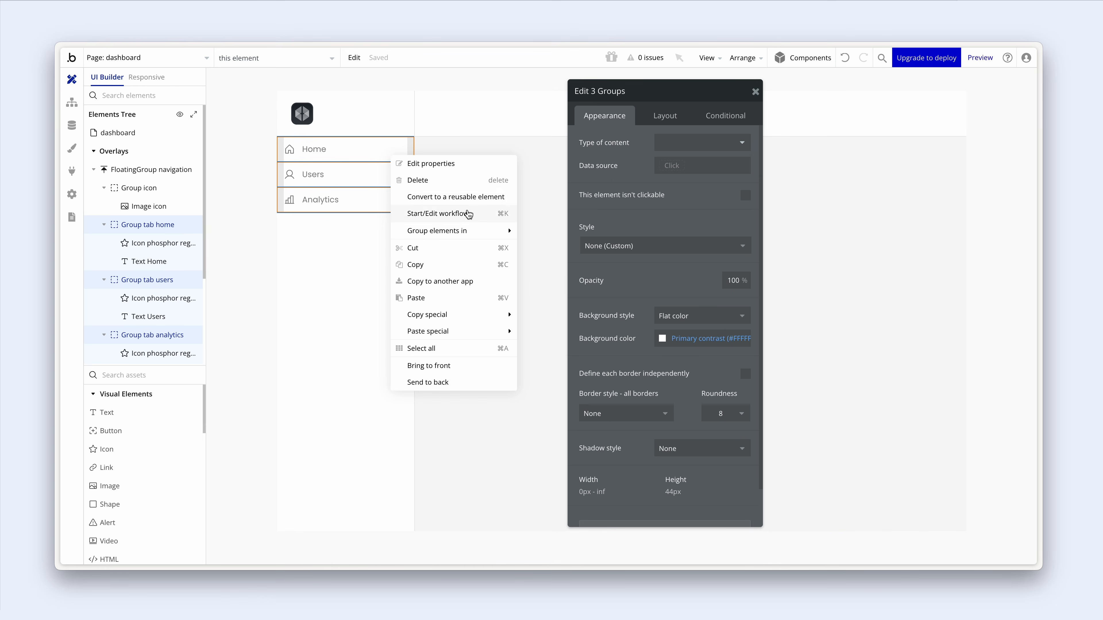
pyautogui.moveTo(507, 231)
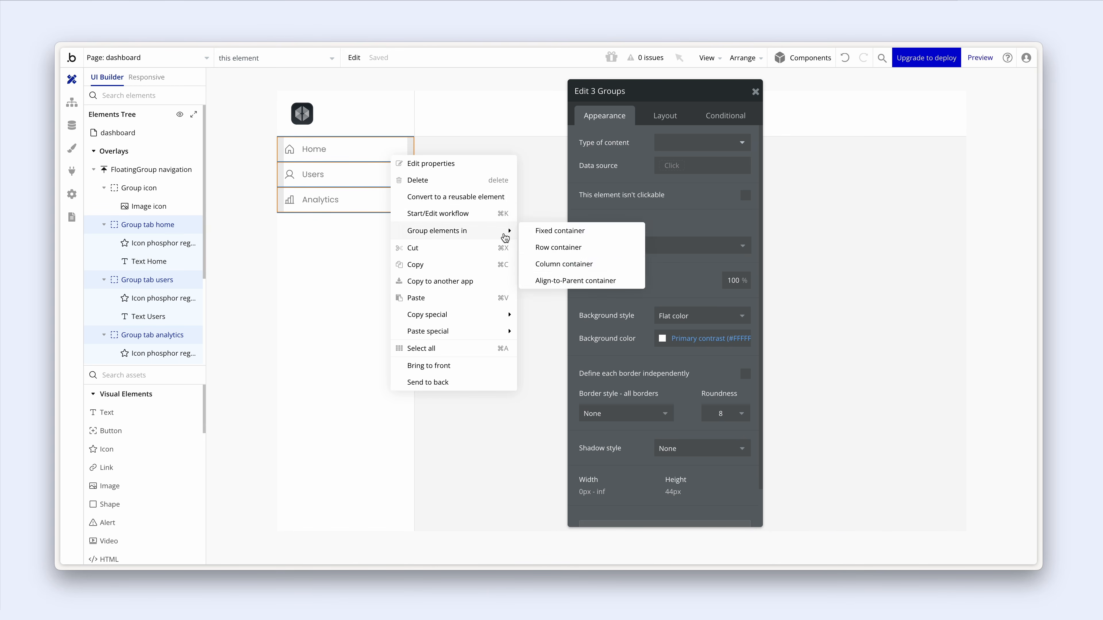
pyautogui.click(573, 266)
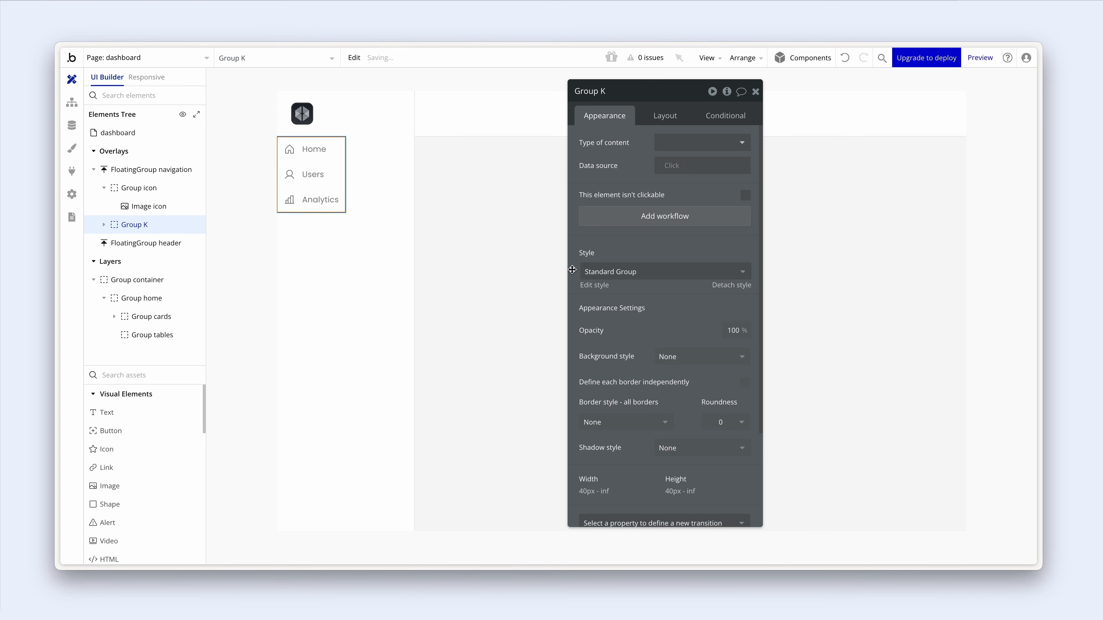
pyautogui.doubleClick(609, 92)
pyautogui.write('navlinks')
# - Turn off Fit width to content on Group navlinks and set 12 px left/right padding
pyautogui.click(660, 113)
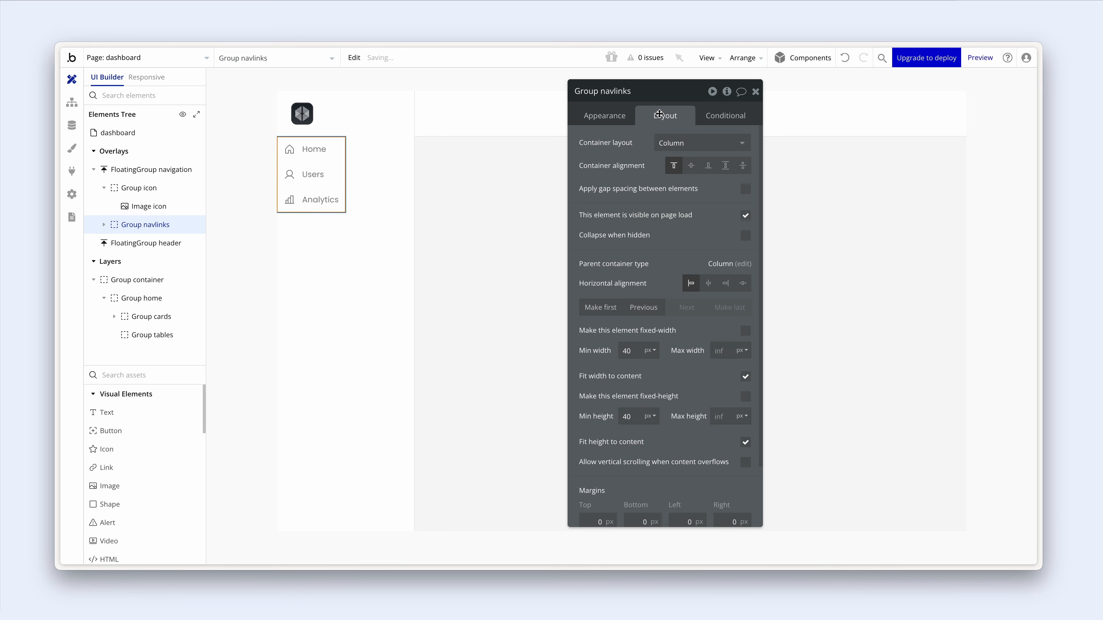
pyautogui.click(746, 376)
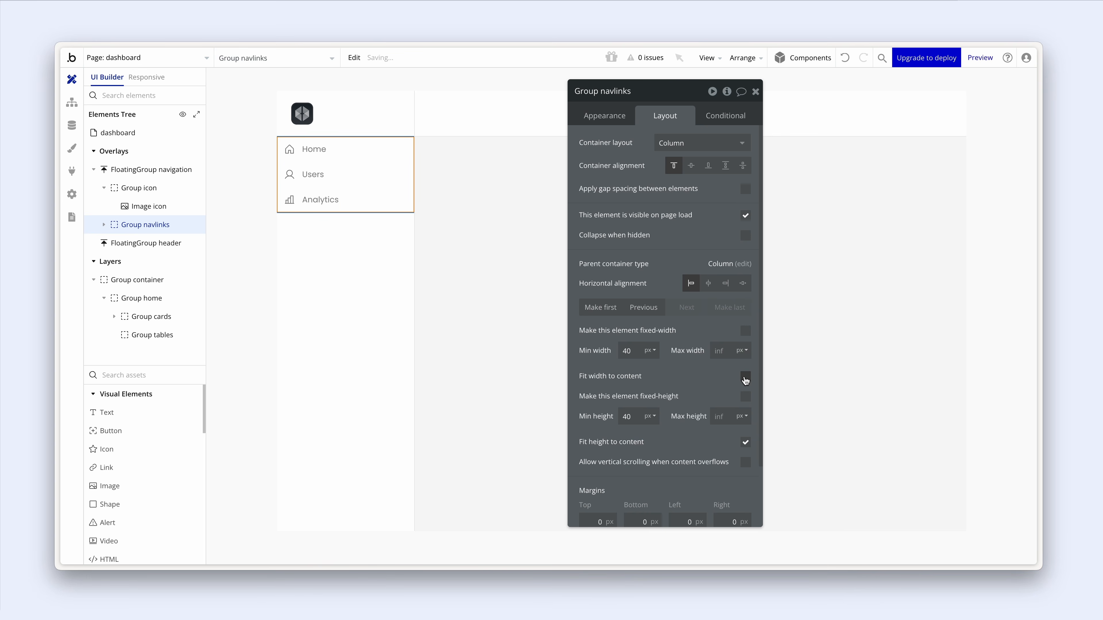
pyautogui.scroll(-1, 700, 362)
pyautogui.scroll(-1, 700, 362)
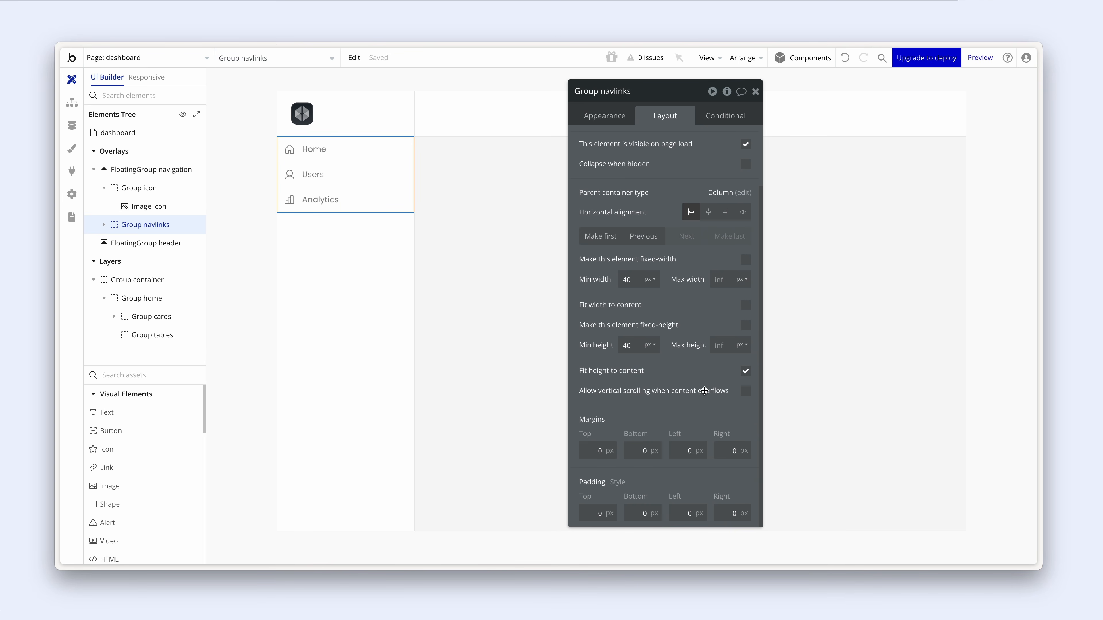
pyautogui.click(705, 520)
pyautogui.write('12')
pyautogui.click(735, 513)
pyautogui.write('12')
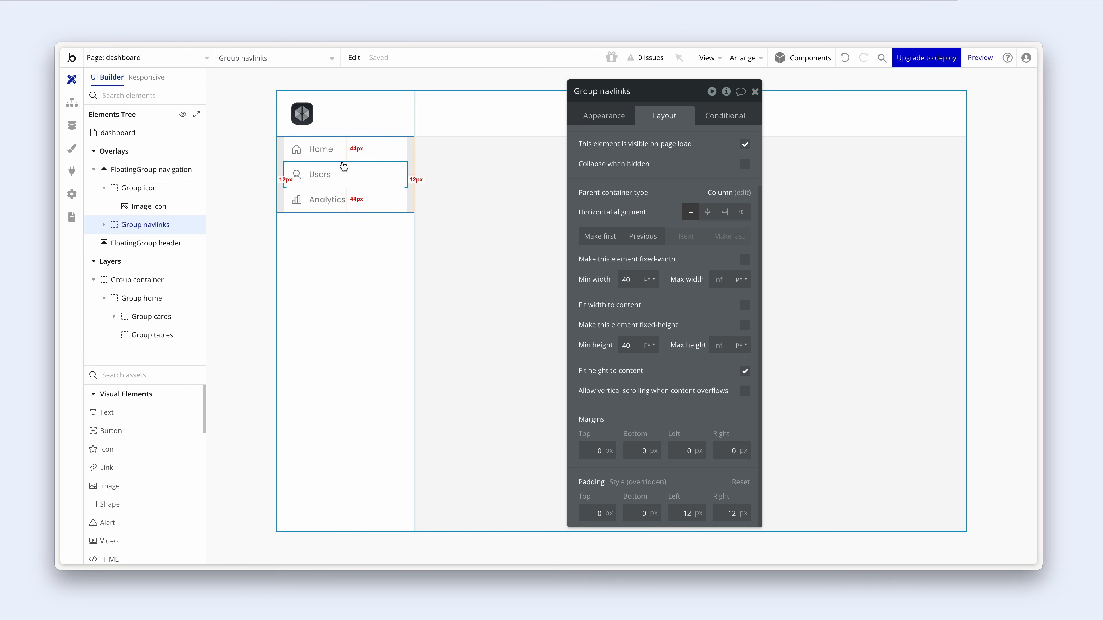
pyautogui.click(306, 116)
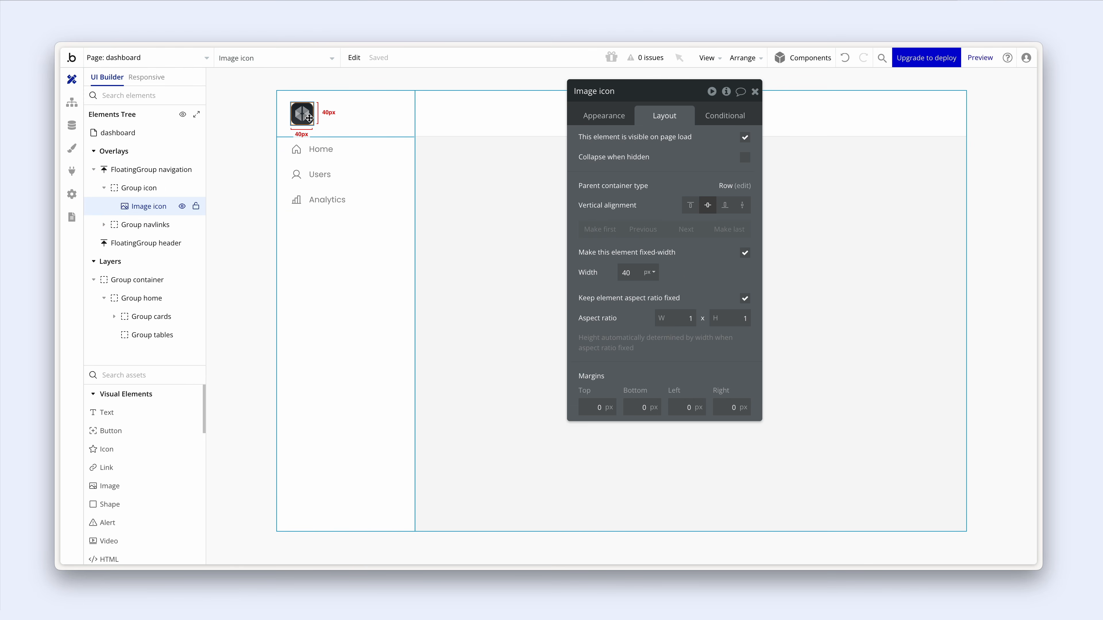
pyautogui.click(287, 123)
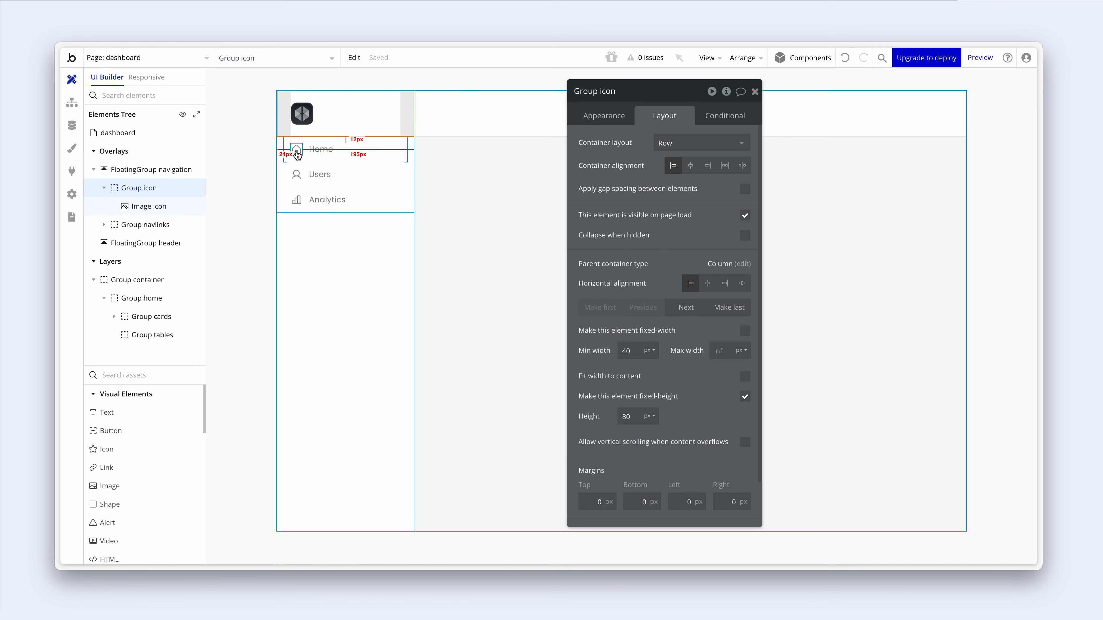
pyautogui.click(298, 140)
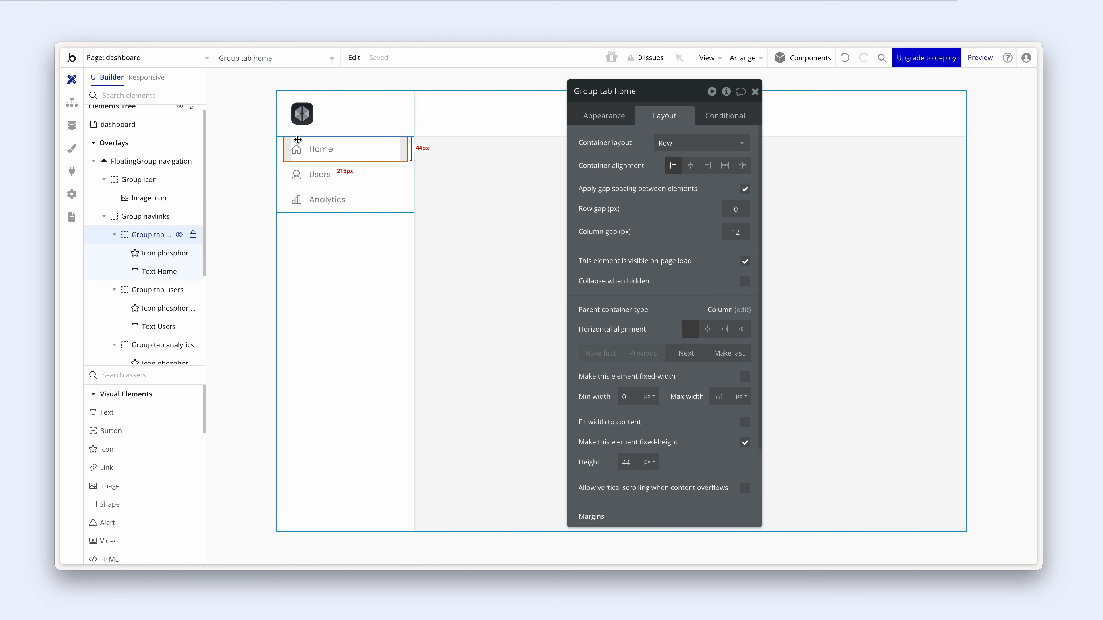
pyautogui.click(282, 149)
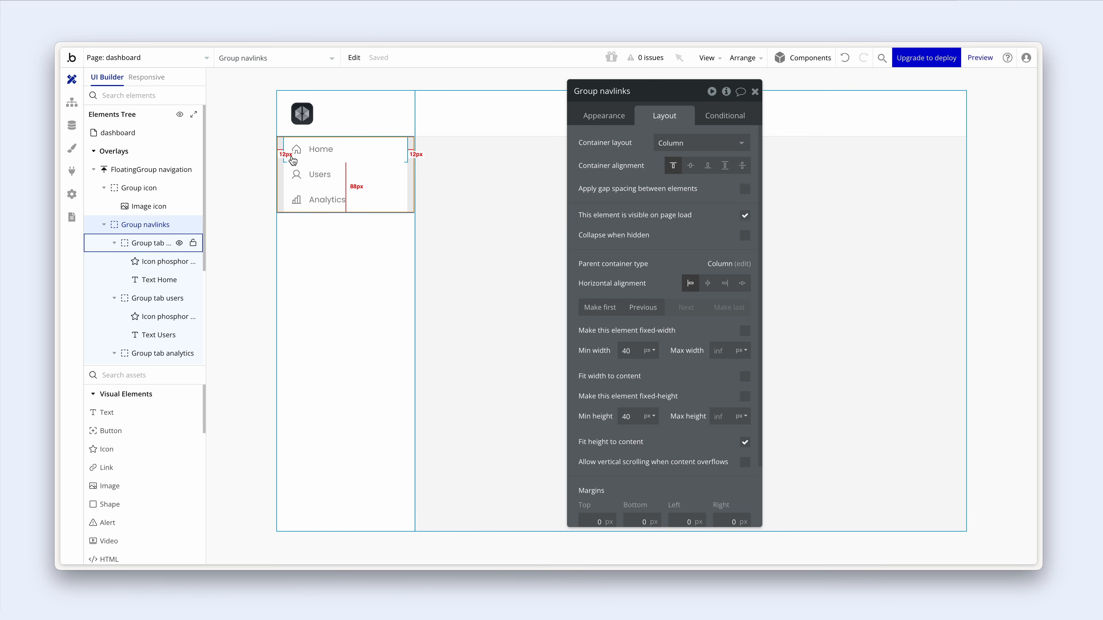
pyautogui.click(291, 158)
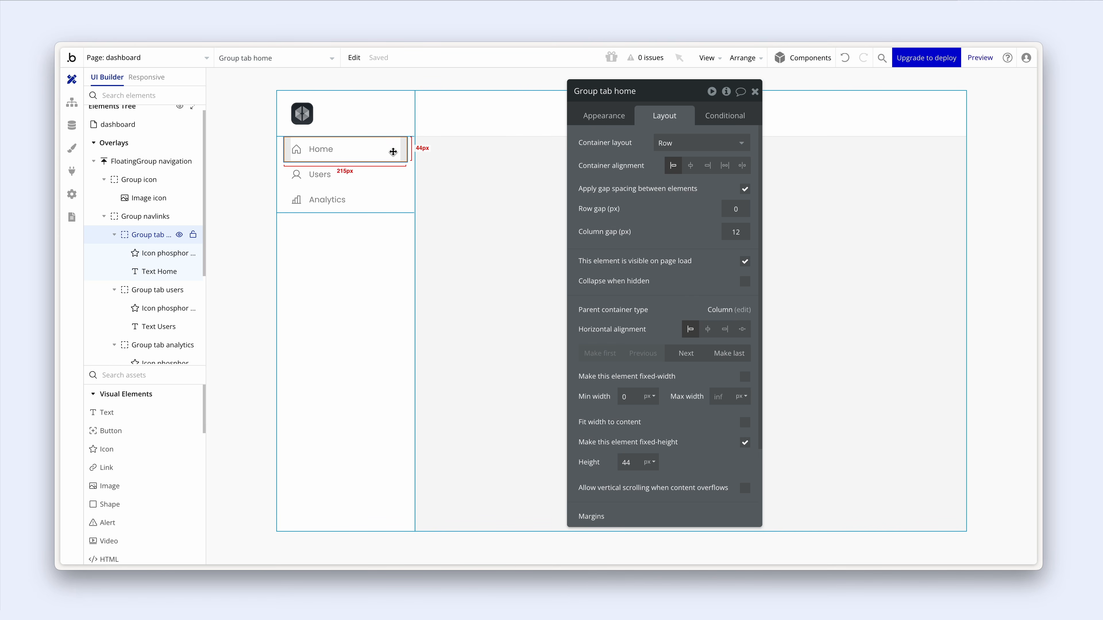
pyautogui.click(389, 255)
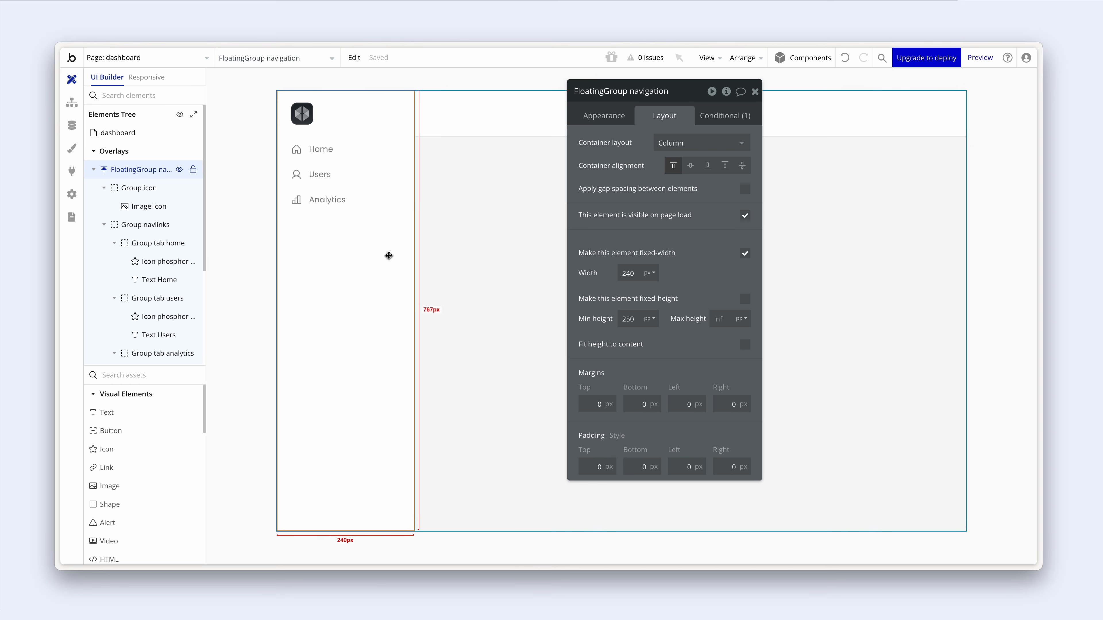
pyautogui.click(285, 202)
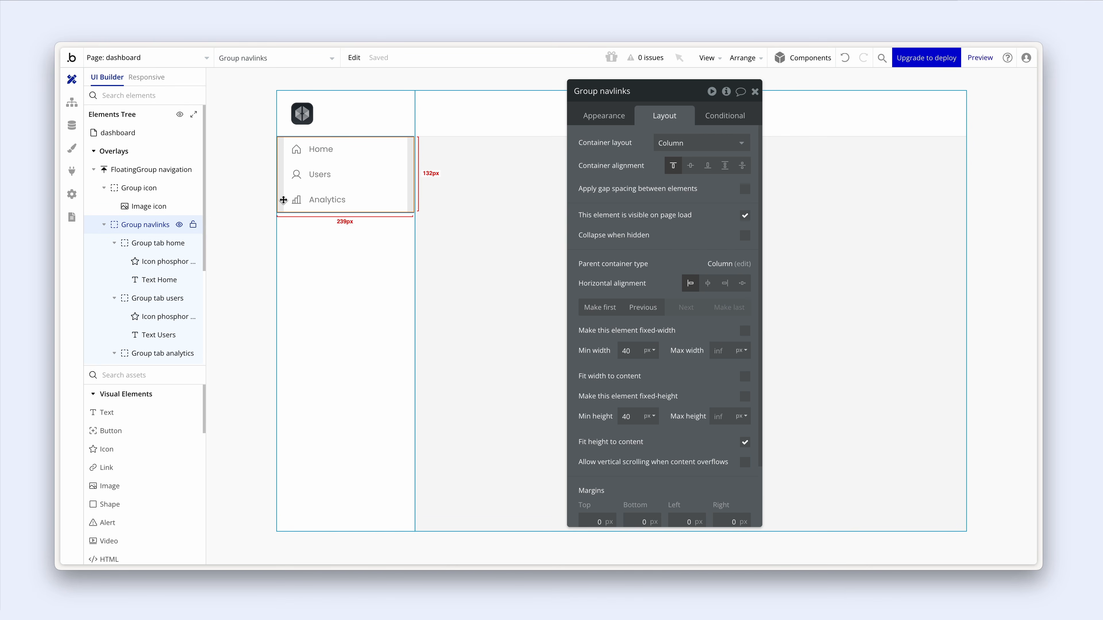
# - Duplicate Group navlinks and remove 'copy' from the duplicate's name
pyautogui.hotkey('ctrl', 'd')
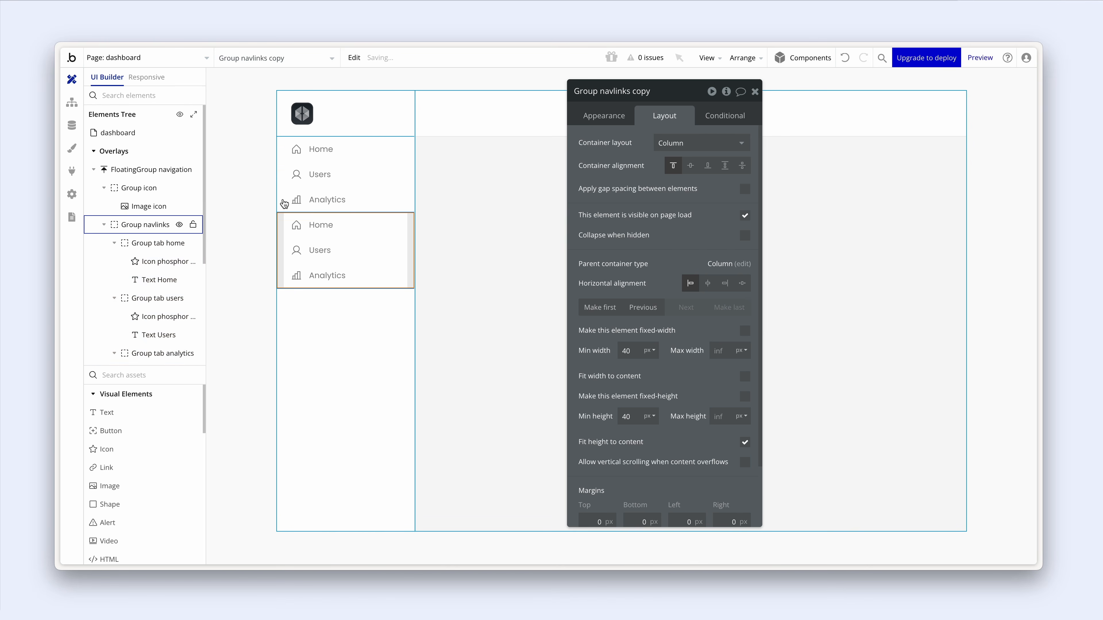
pyautogui.click(630, 97)
pyautogui.moveTo(631, 92); pyautogui.dragTo(655, 93)
pyautogui.press('BackSpace')
pyautogui.click(633, 141)
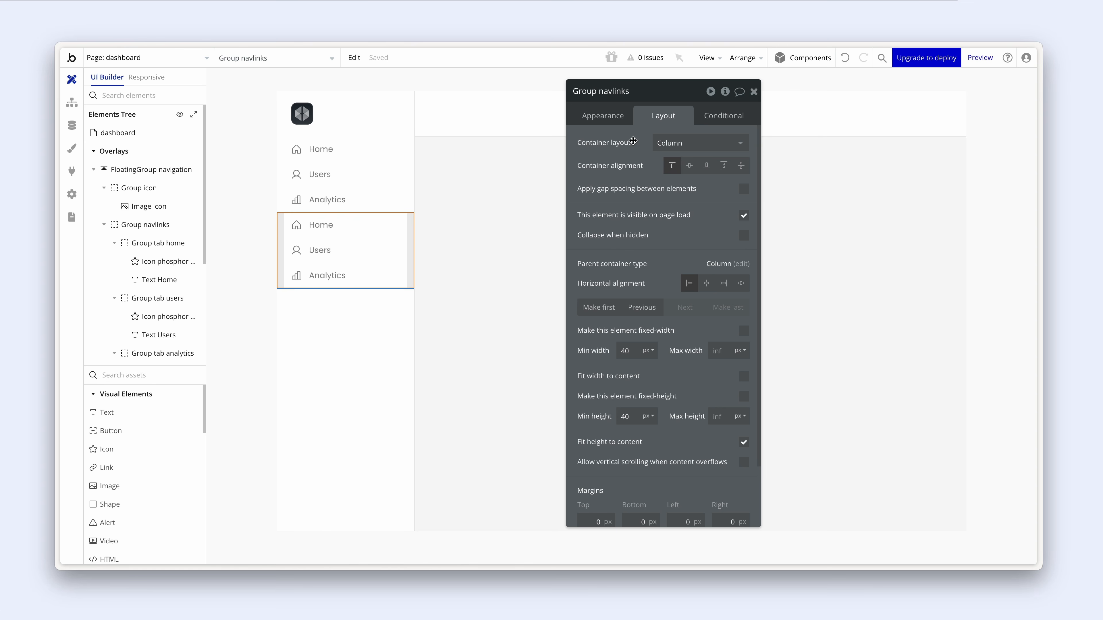
# - Rename the copied Home row 'Group tab sales' and change its label to 'Sales'
pyautogui.click(382, 222)
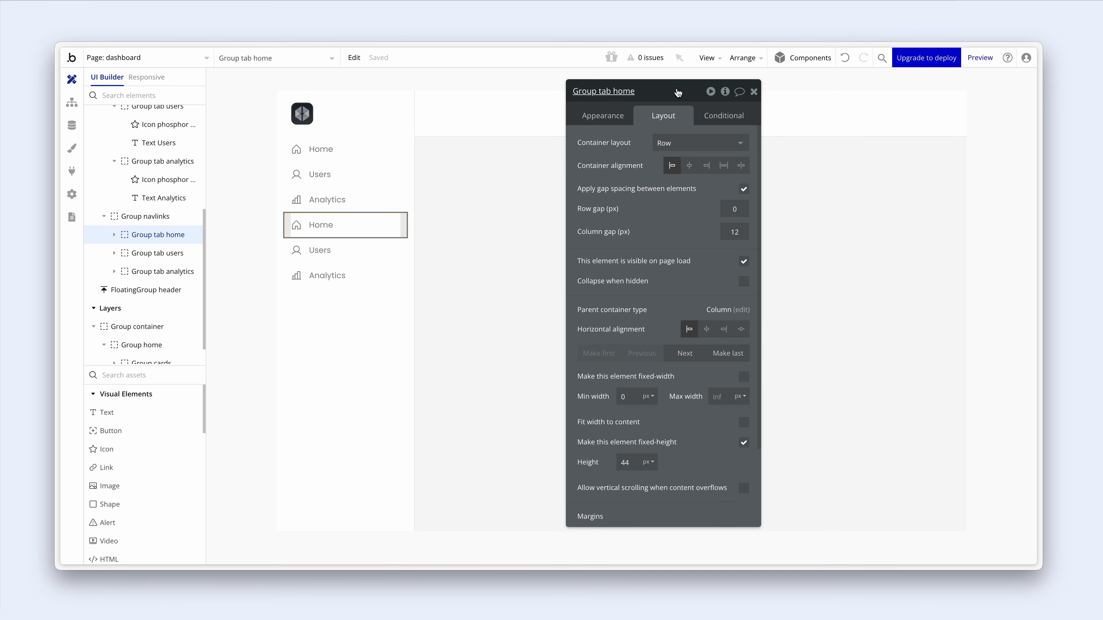
pyautogui.click(616, 93)
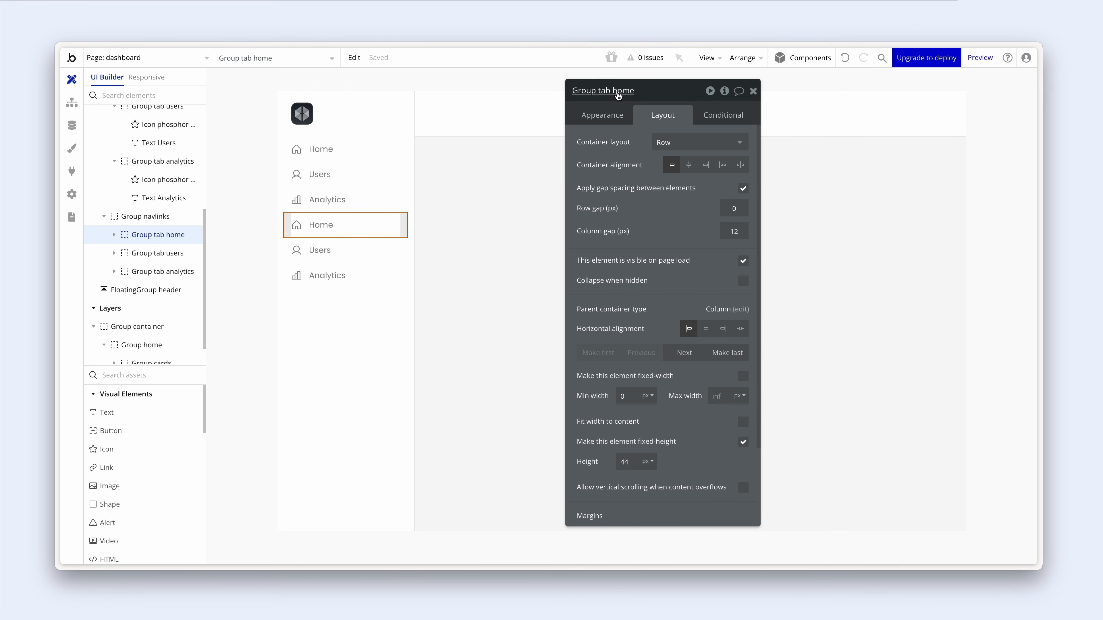
pyautogui.doubleClick(617, 91)
pyautogui.write('sales')
pyautogui.click(320, 224)
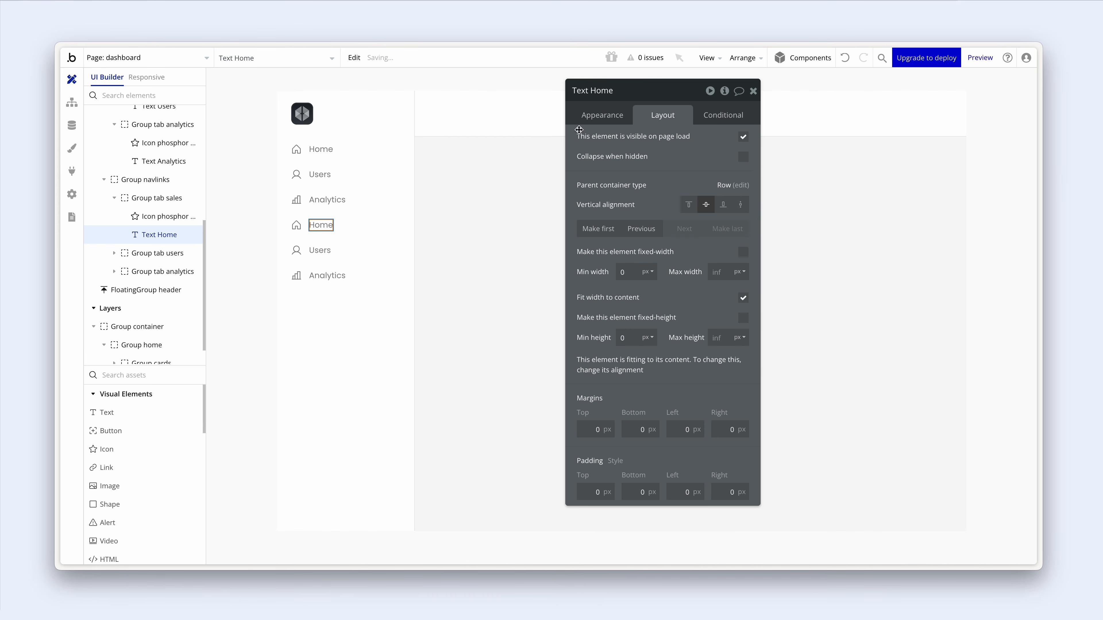
pyautogui.click(602, 115)
pyautogui.doubleClick(587, 142)
pyautogui.write('Sales')
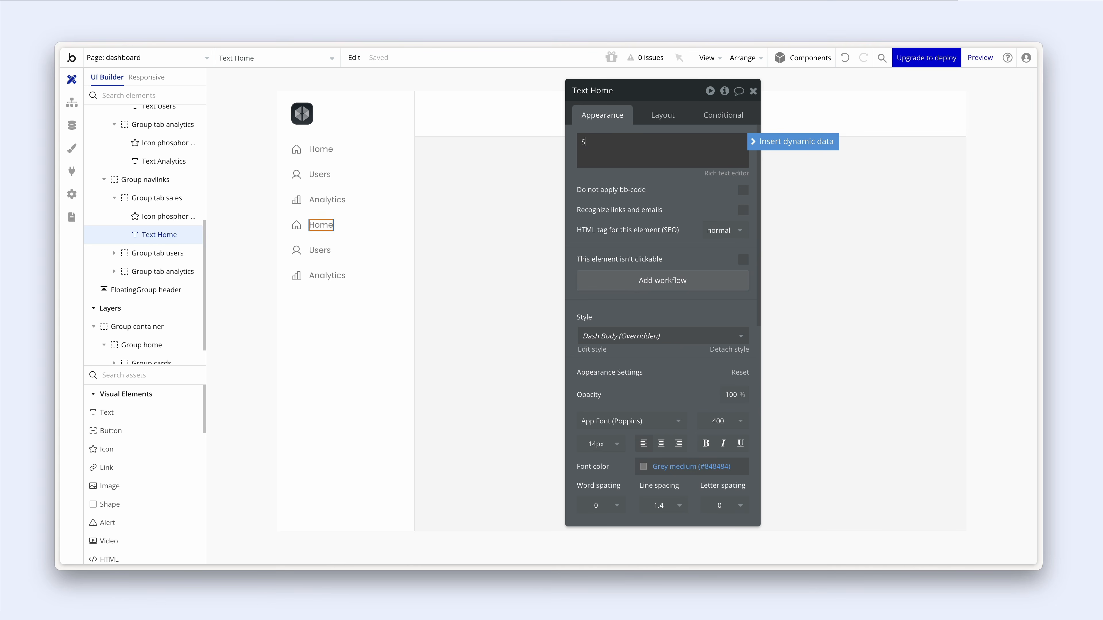
# - Give the Sales row the credit-card icon
pyautogui.click(296, 224)
pyautogui.click(696, 144)
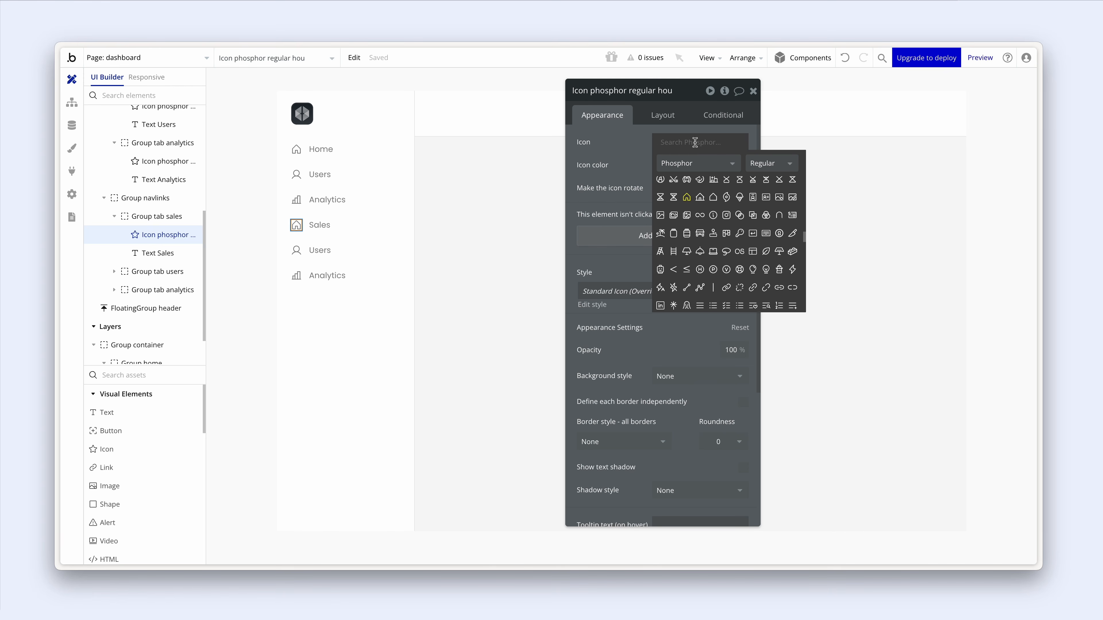
pyautogui.write('card')
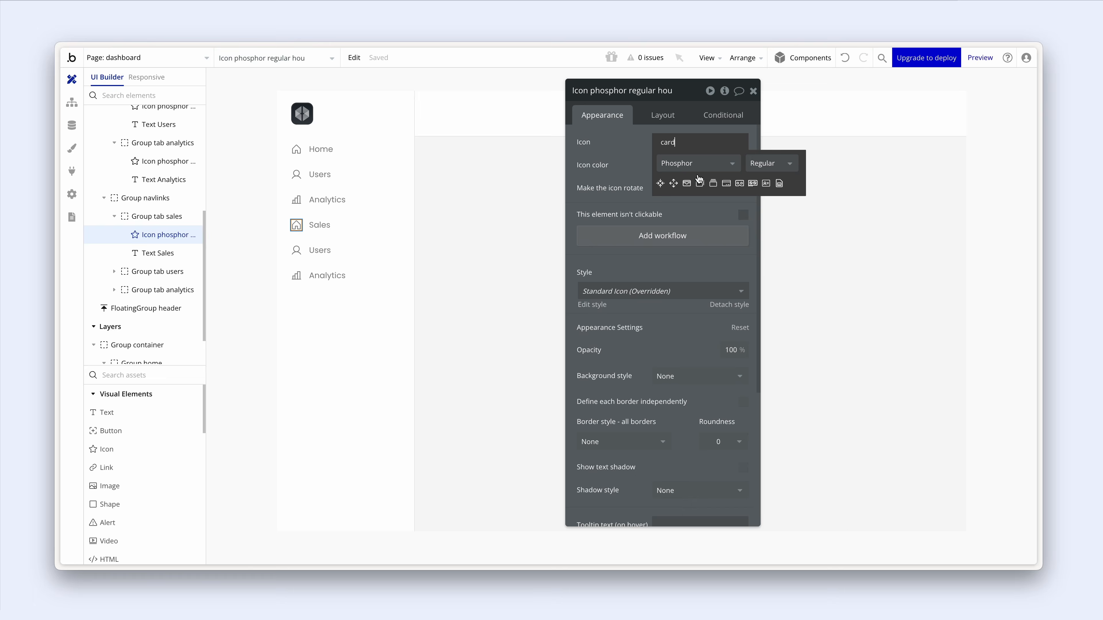
pyautogui.click(726, 184)
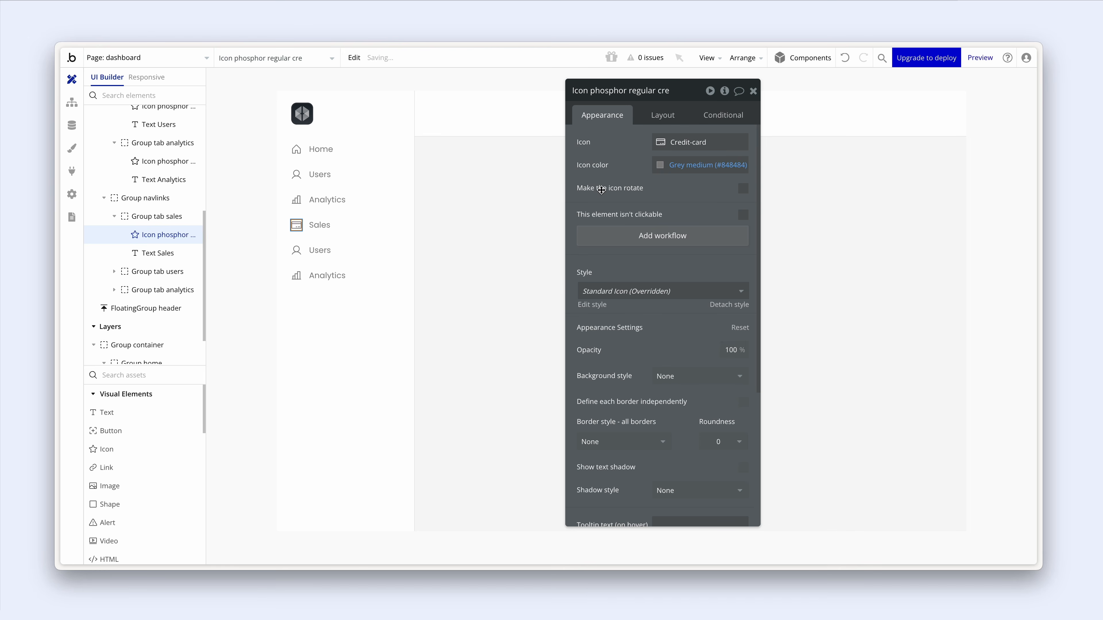
# - Rename the copied Users row 'Group tab transactions' and label it 'Transactions'
pyautogui.click(376, 251)
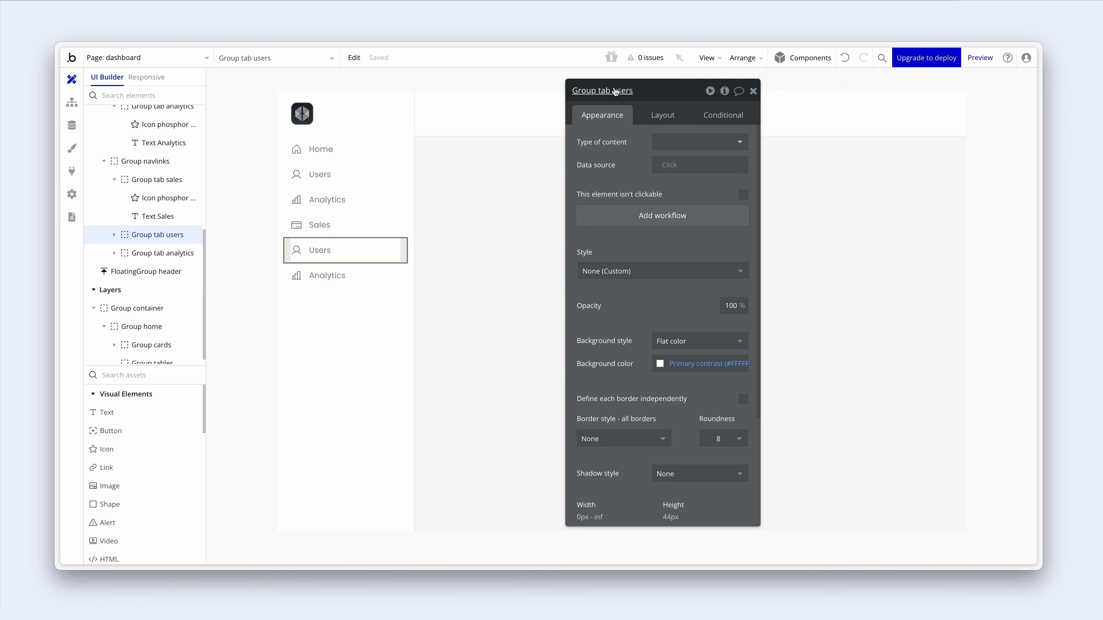
pyautogui.moveTo(612, 90); pyautogui.dragTo(648, 89)
pyautogui.write('transactions')
pyautogui.click(334, 247)
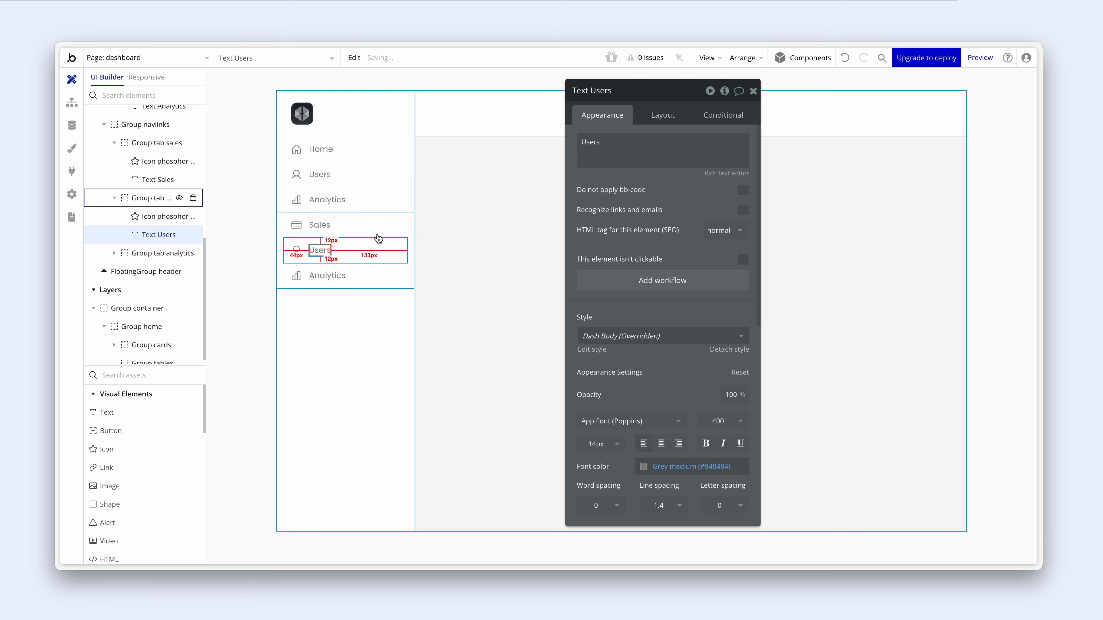
pyautogui.doubleClick(600, 149)
pyautogui.write('Tra')
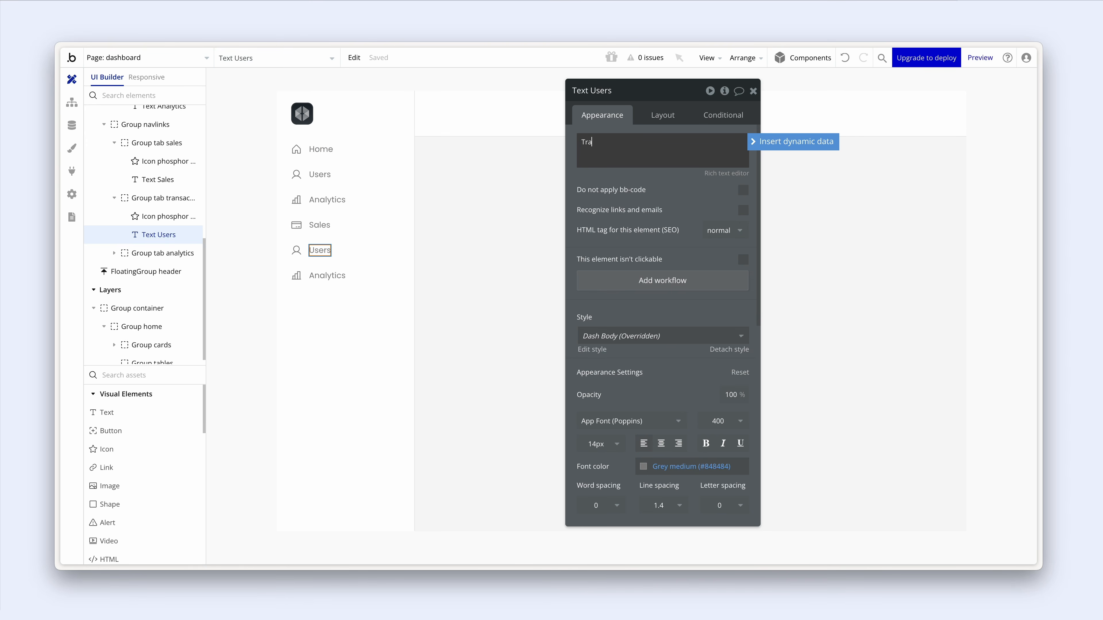
pyautogui.write('nsactions')
# - Give the Transactions row the Money-wavy icon
pyautogui.click(296, 250)
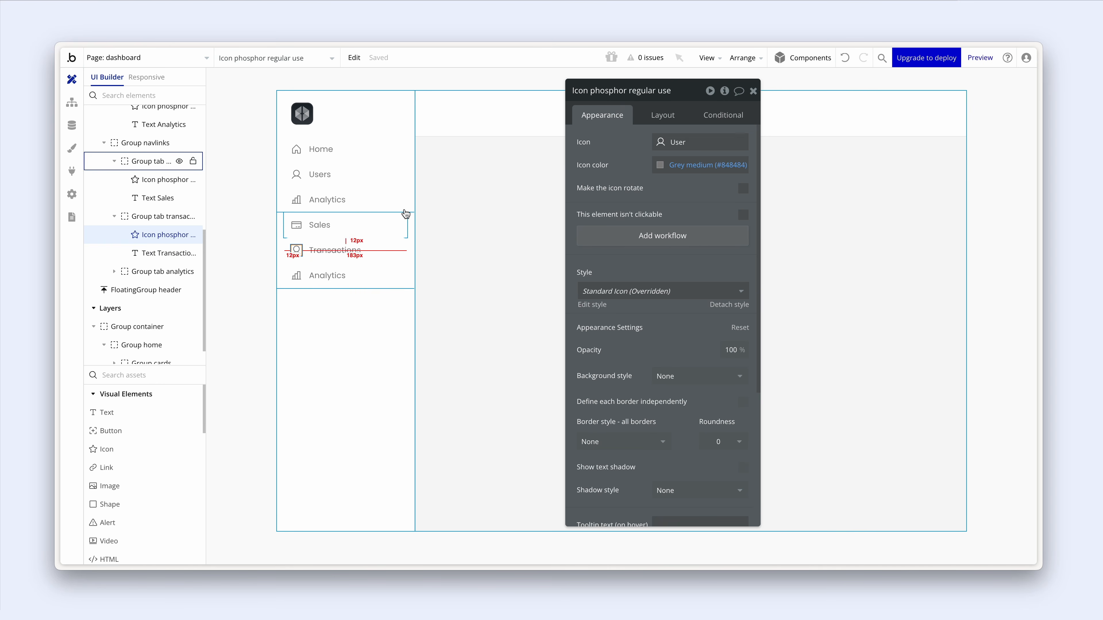
pyautogui.click(656, 144)
pyautogui.write('money')
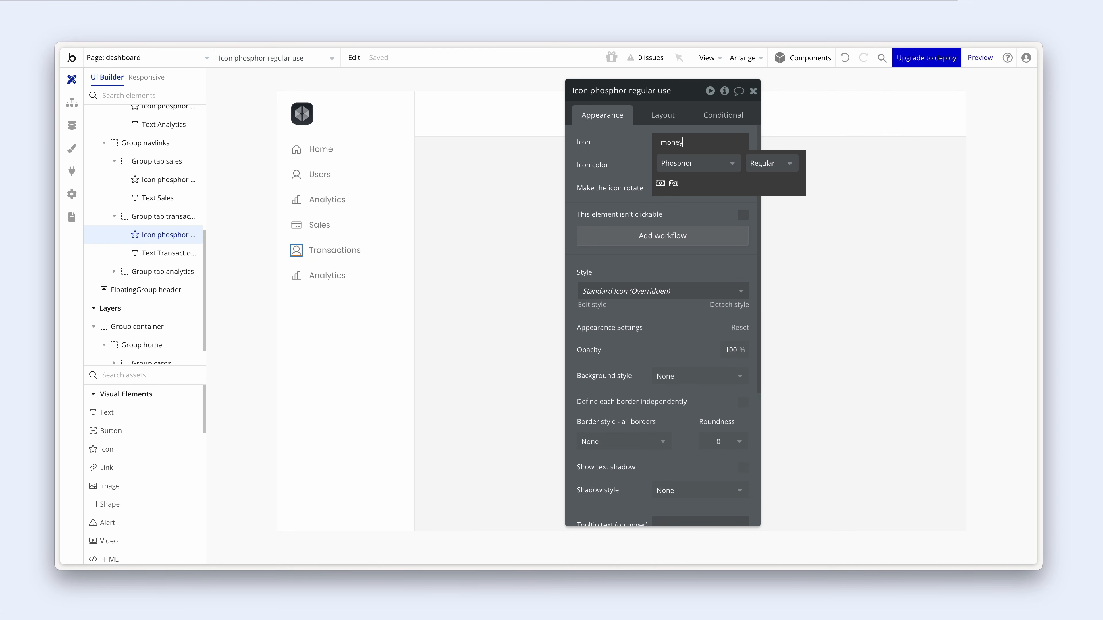
pyautogui.click(699, 222)
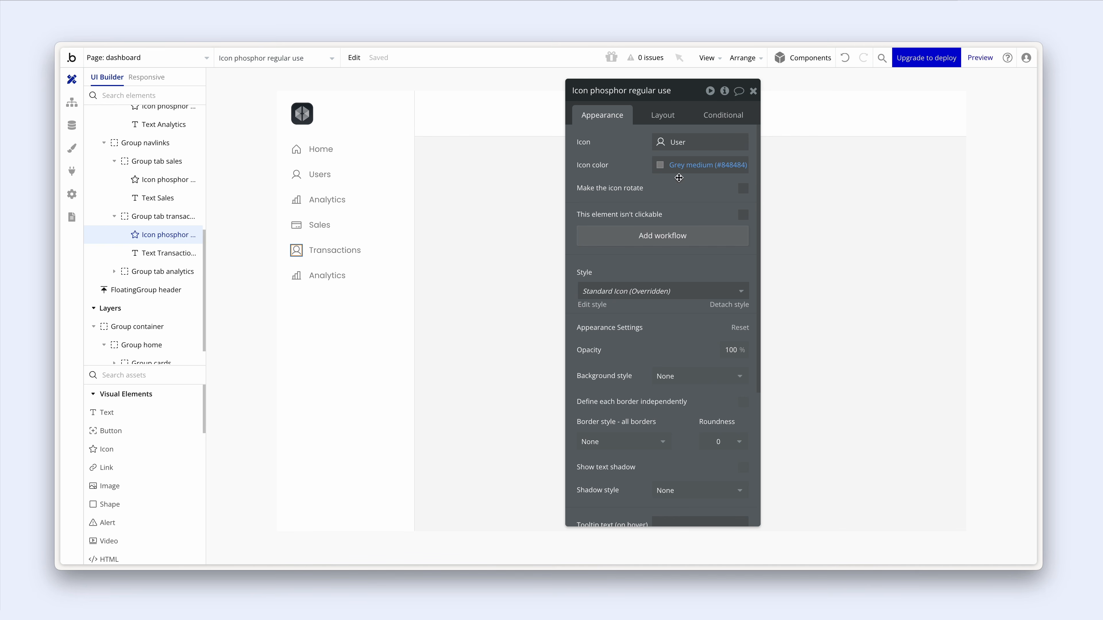
pyautogui.click(667, 149)
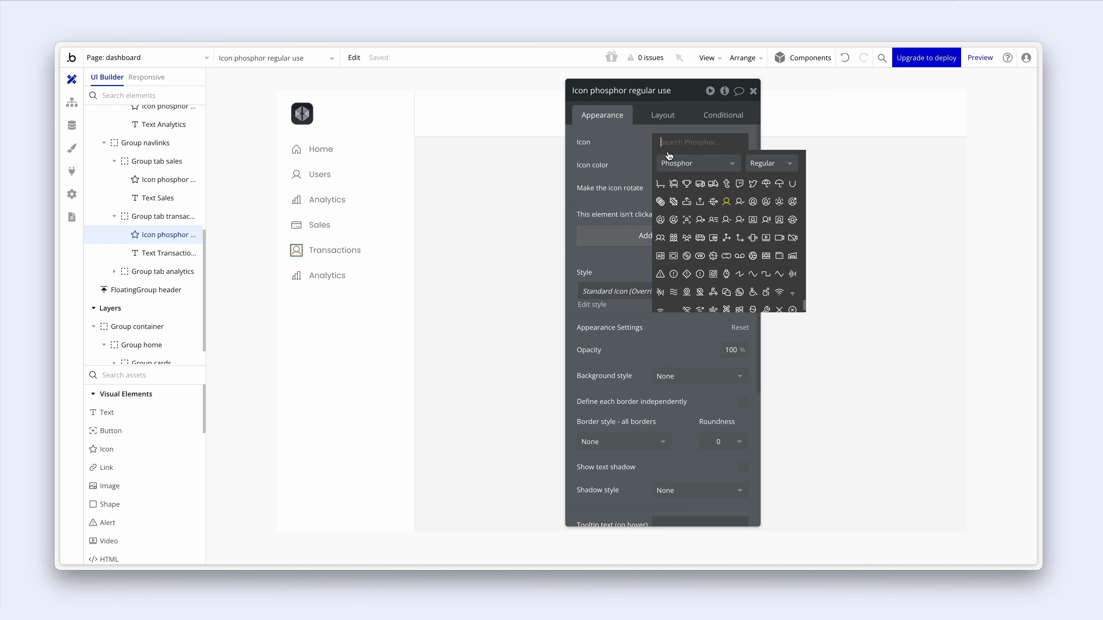
pyautogui.write('money')
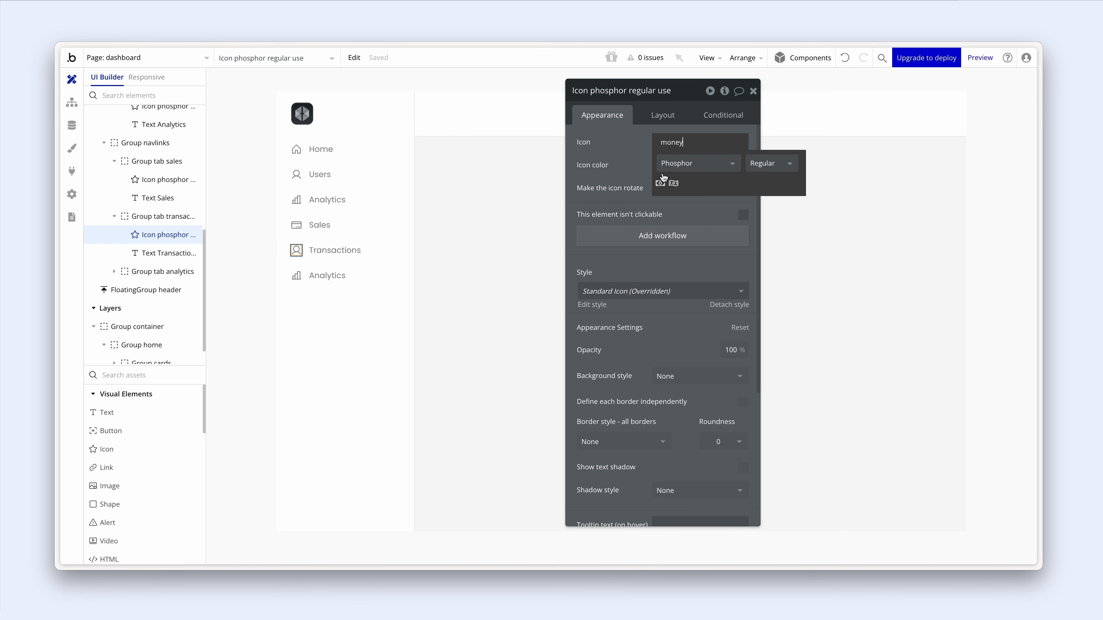
pyautogui.click(674, 183)
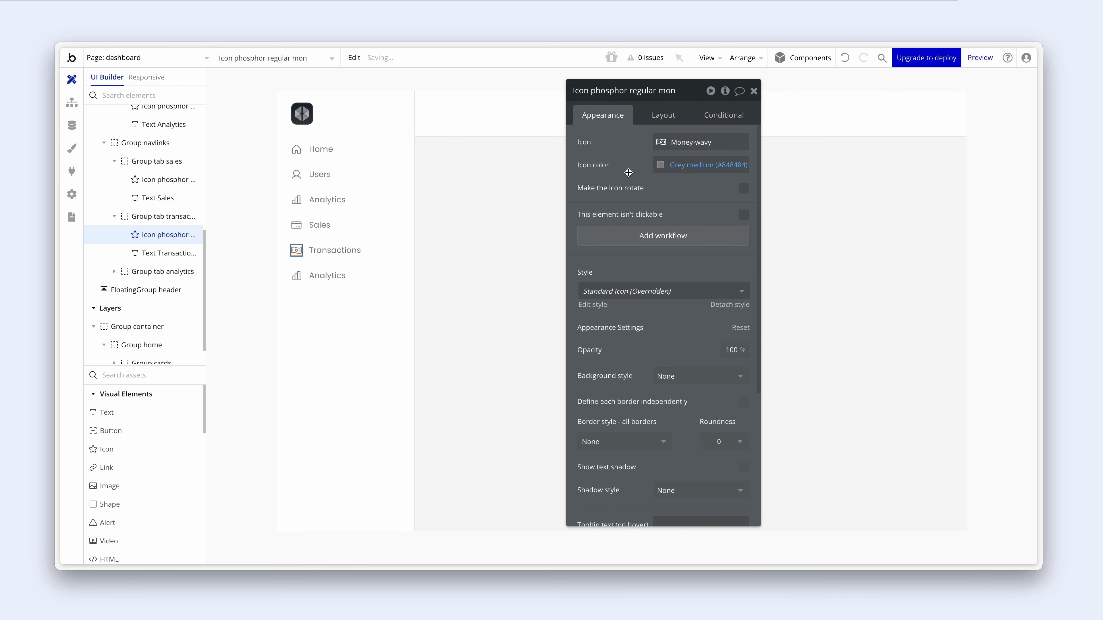
# - Rename the copied link group to 'Group tab churn' and change its label to 'Churn'
pyautogui.click(382, 270)
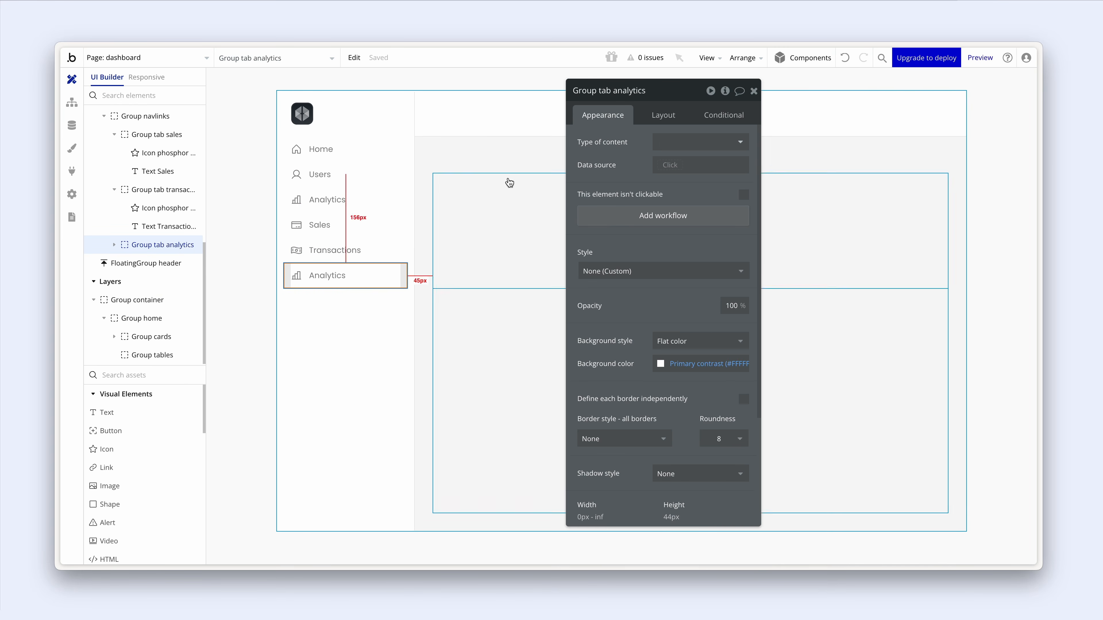
pyautogui.moveTo(613, 91); pyautogui.dragTo(674, 92)
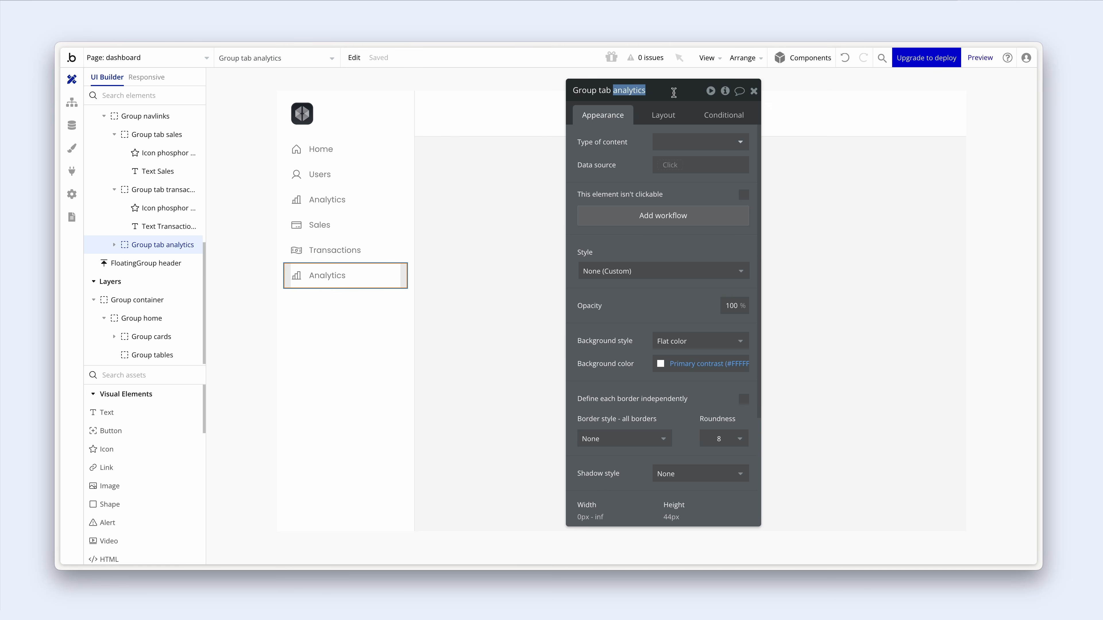
pyautogui.write('chur')
pyautogui.click(633, 147)
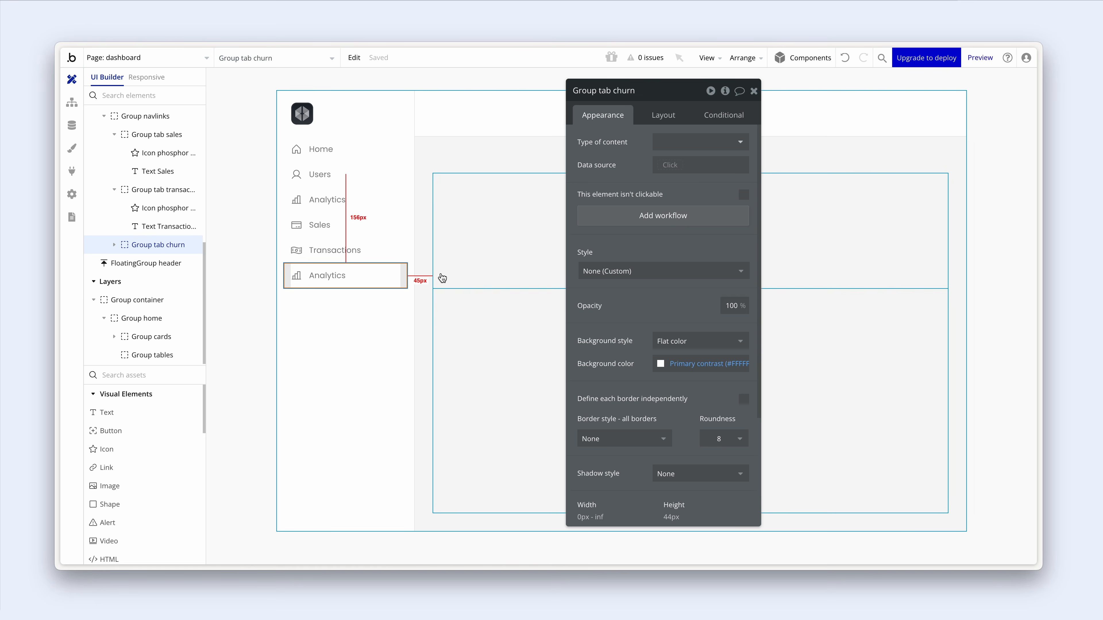
pyautogui.click(327, 275)
pyautogui.tripleClick(633, 146)
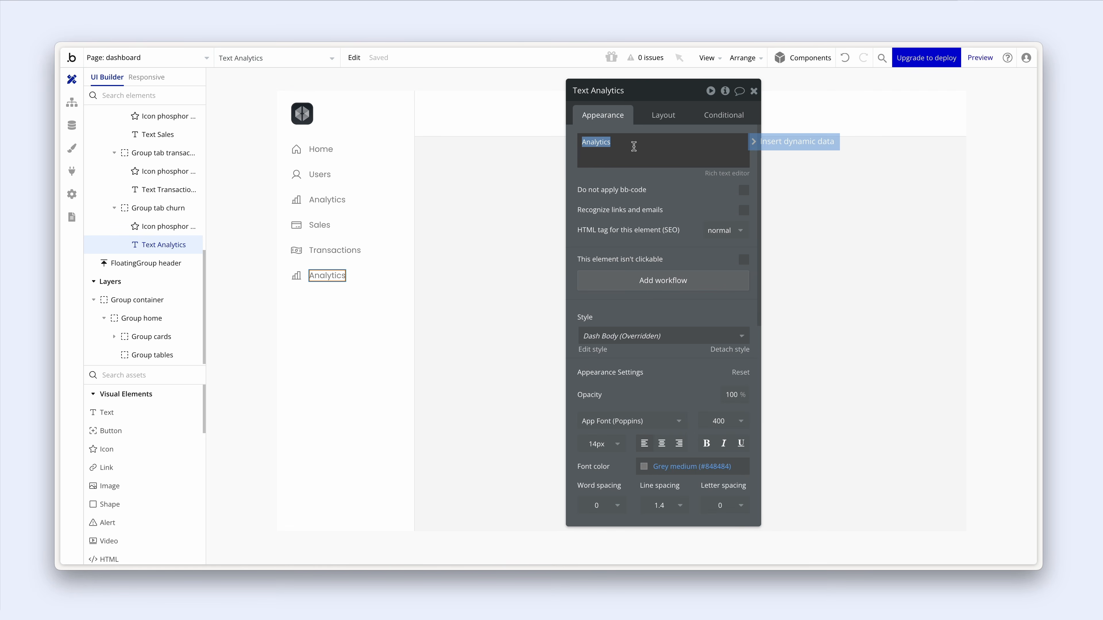
pyautogui.write('Churn')
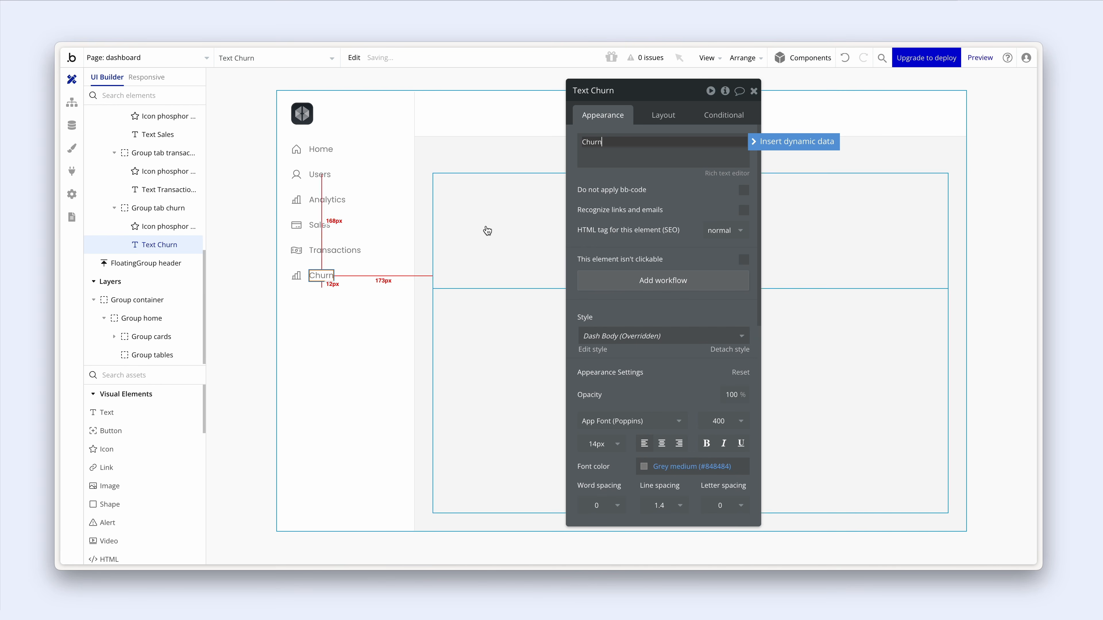
# - Swap the Churn link's bar-chart icon for the Phosphor Chart-line-down icon
pyautogui.click(297, 276)
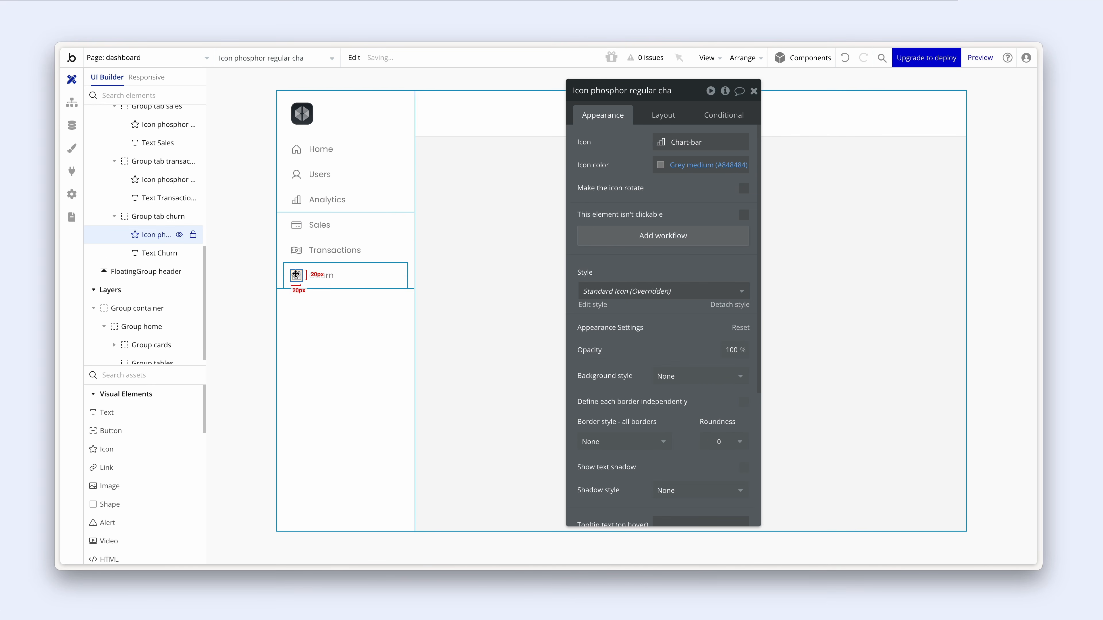
pyautogui.click(664, 142)
pyautogui.write('chart')
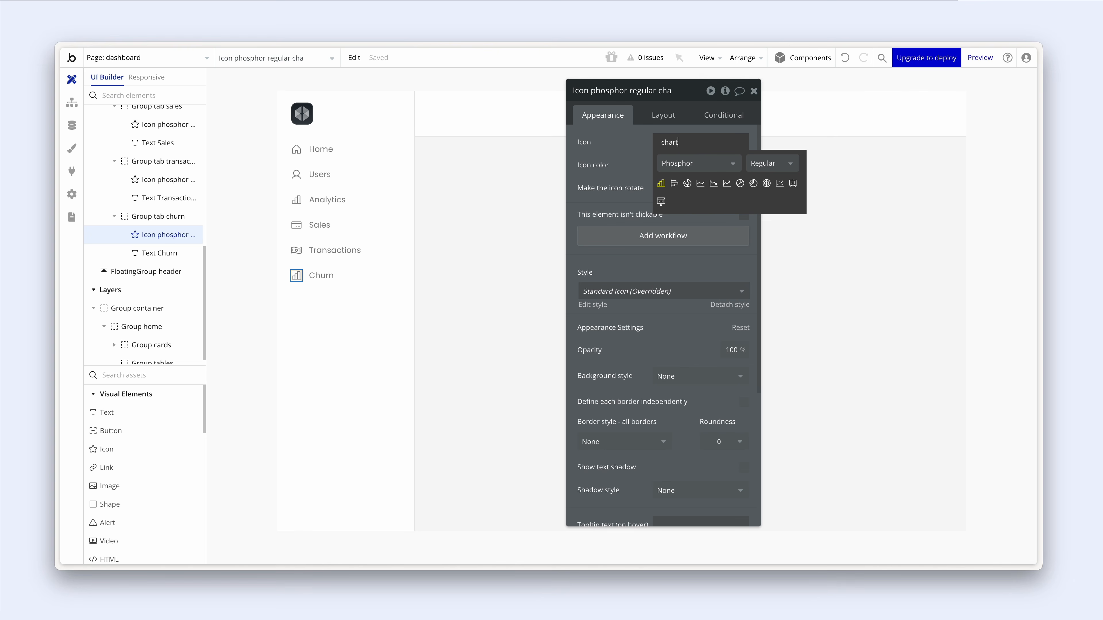
pyautogui.click(714, 186)
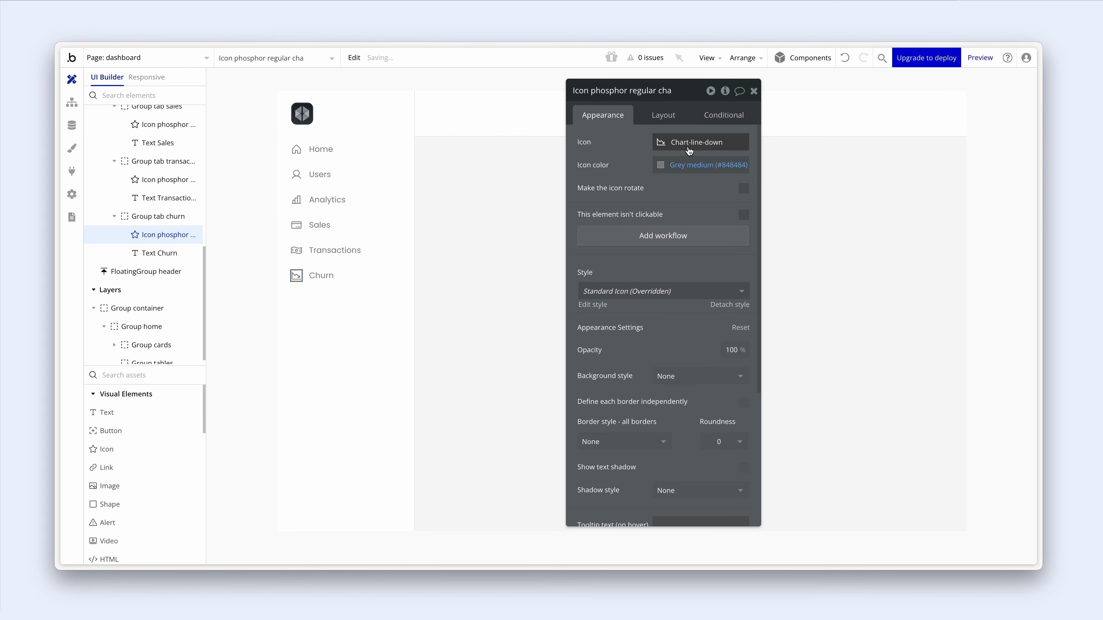
pyautogui.click(403, 273)
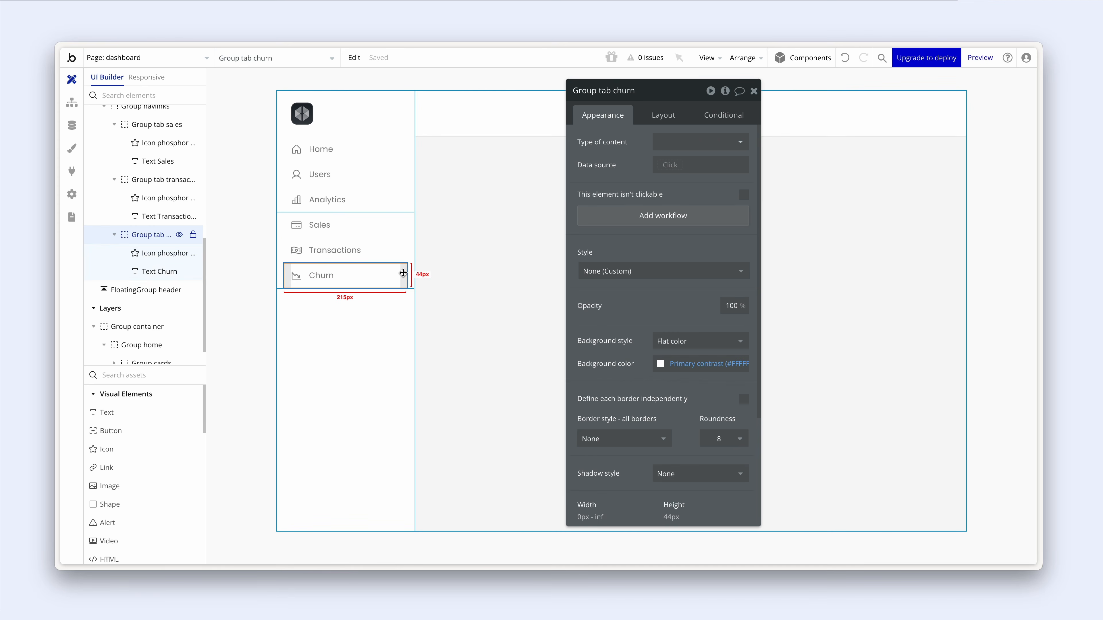
pyautogui.click(400, 297)
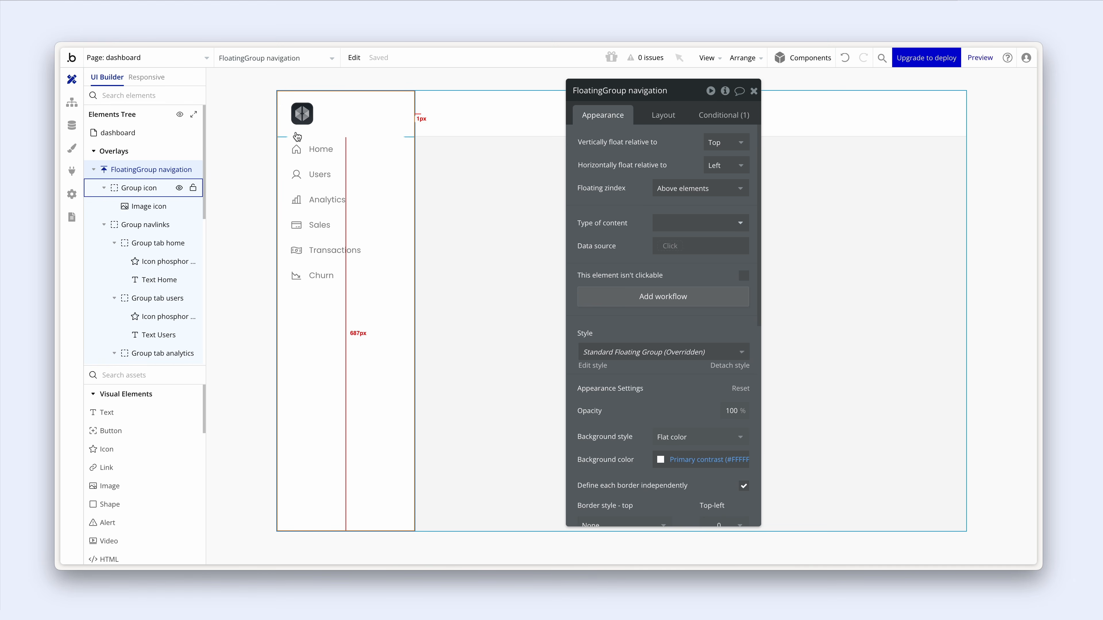
# - Wrap Group icon and both Group navlinks together in a new column container
pyautogui.moveTo(209, 161); pyautogui.dragTo(246, 159)
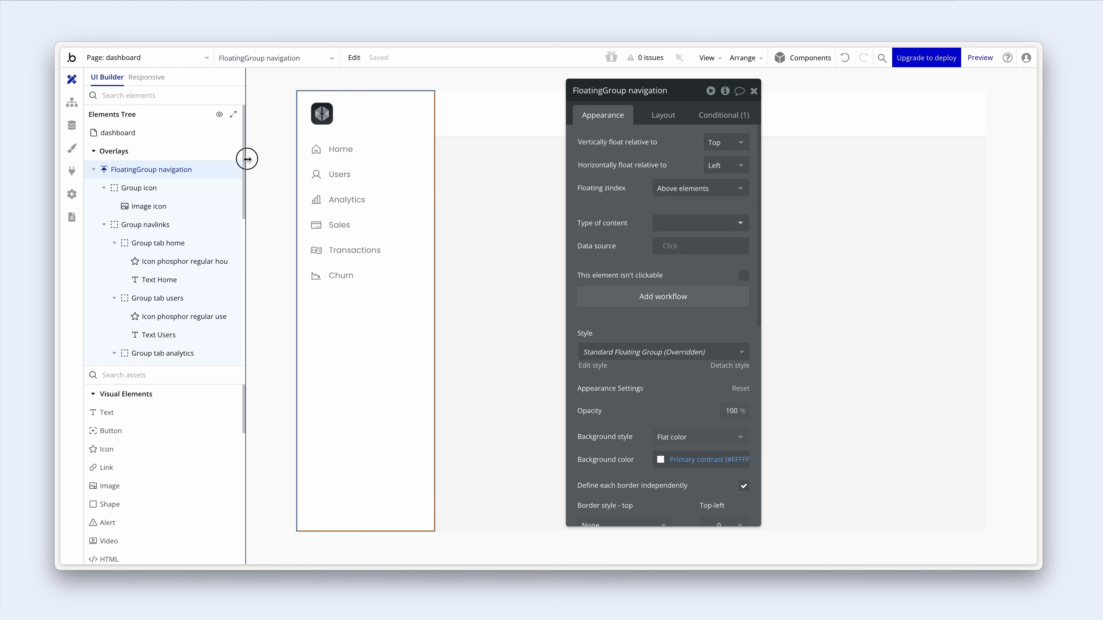
pyautogui.click(100, 190)
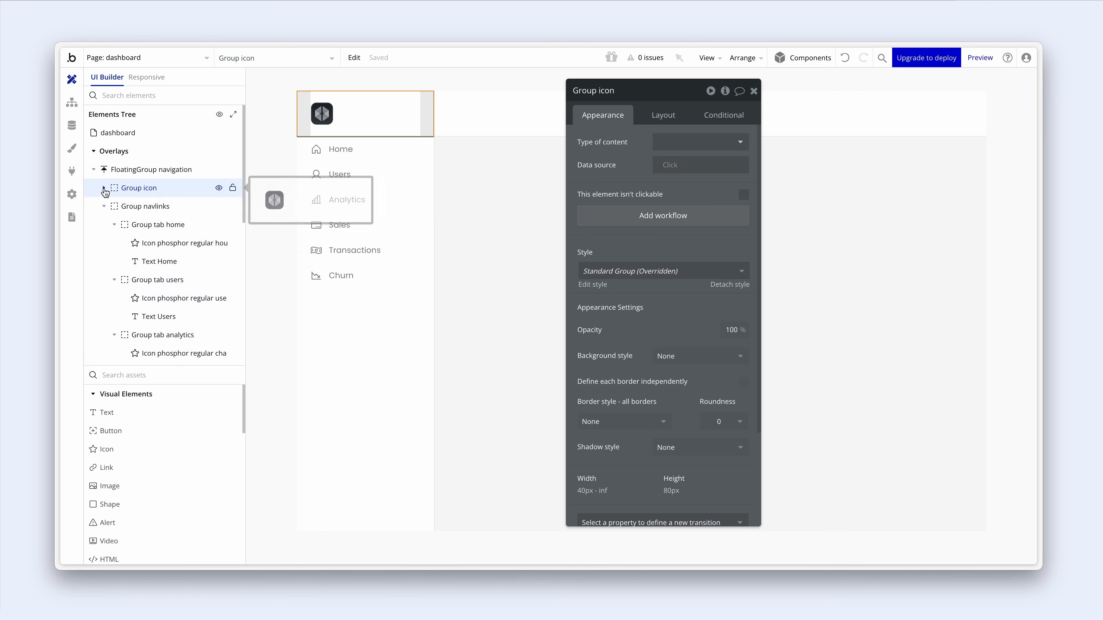
pyautogui.click(104, 206)
pyautogui.click(103, 225)
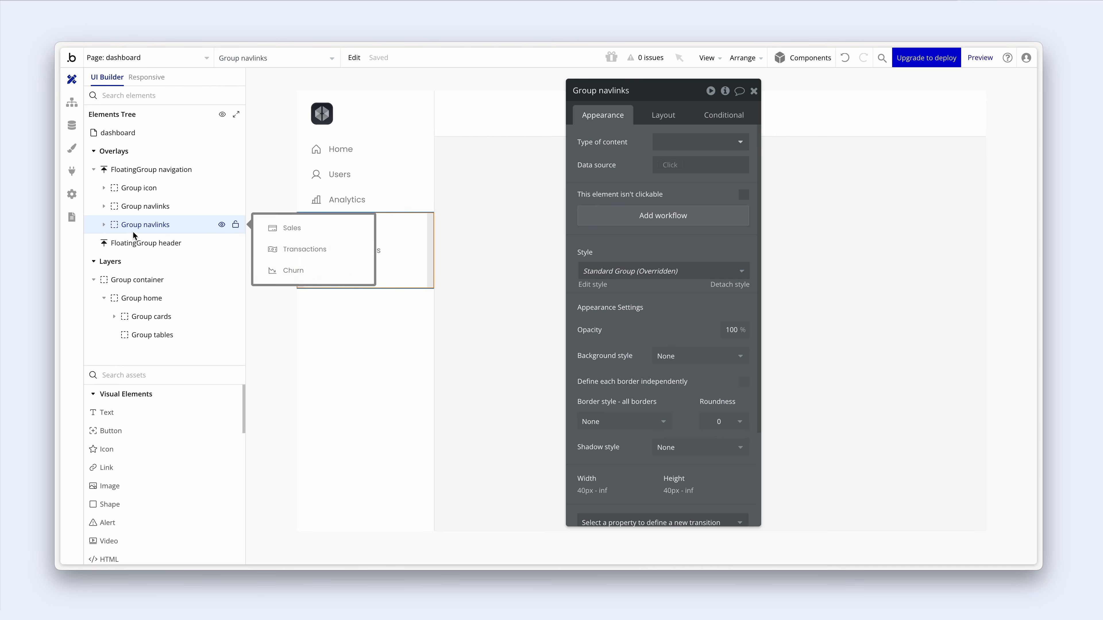
pyautogui.click(139, 190)
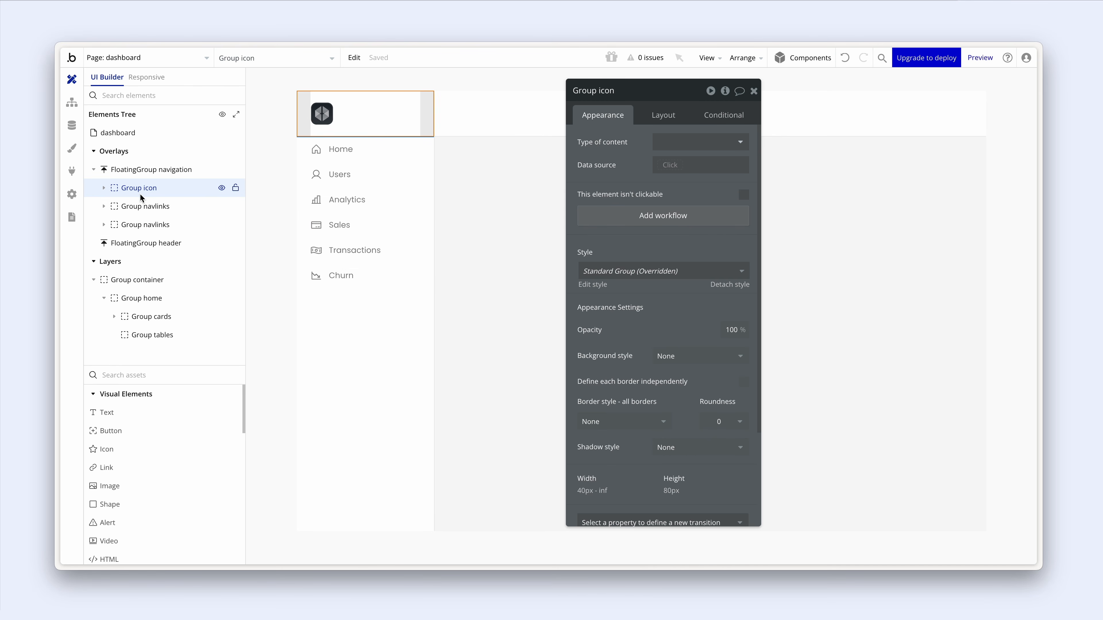
pyautogui.click(139, 203)
pyautogui.click(140, 218)
pyautogui.click(143, 190)
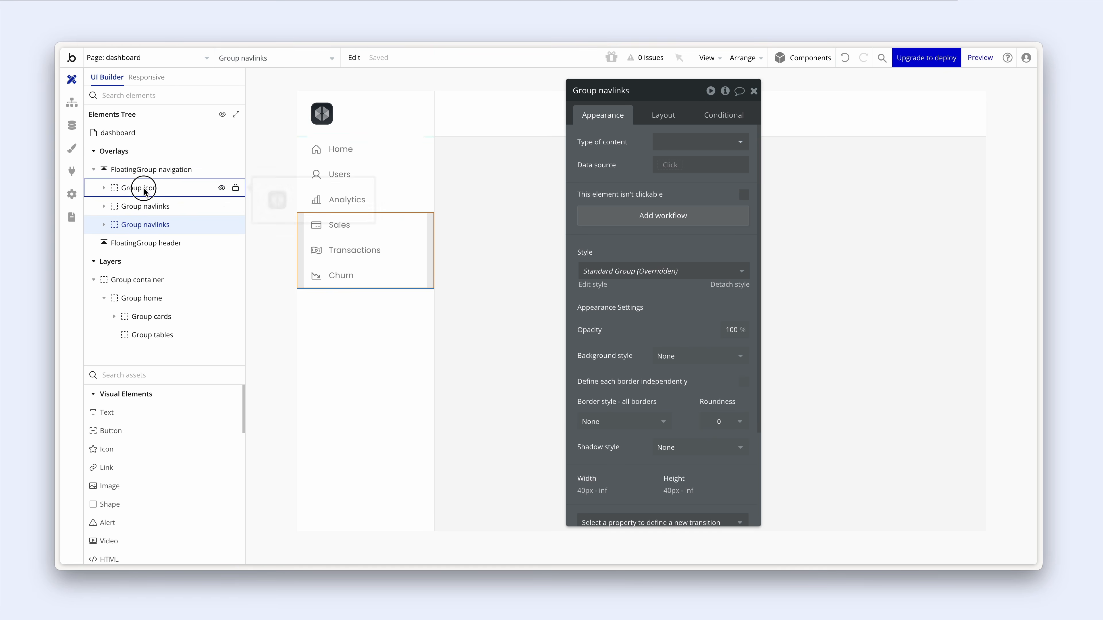
pyautogui.keyDown('shift'); pyautogui.click(146, 206); pyautogui.keyUp('shift')
pyautogui.keyDown('shift'); pyautogui.click(146, 223); pyautogui.keyUp('shift')
pyautogui.rightClick(146, 226)
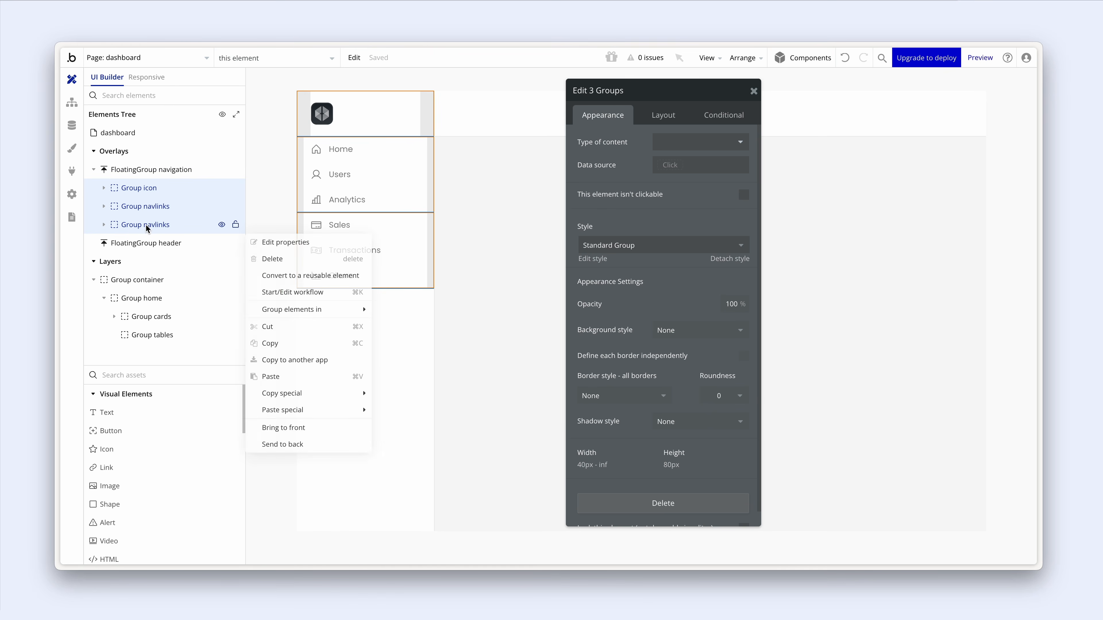
pyautogui.moveTo(319, 310)
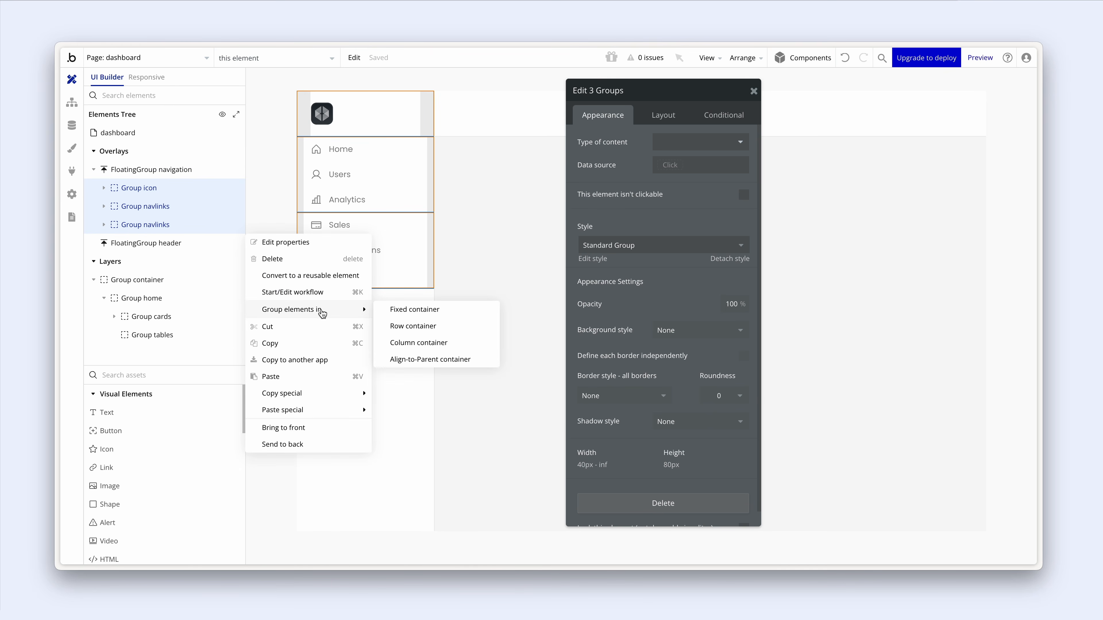
pyautogui.click(416, 343)
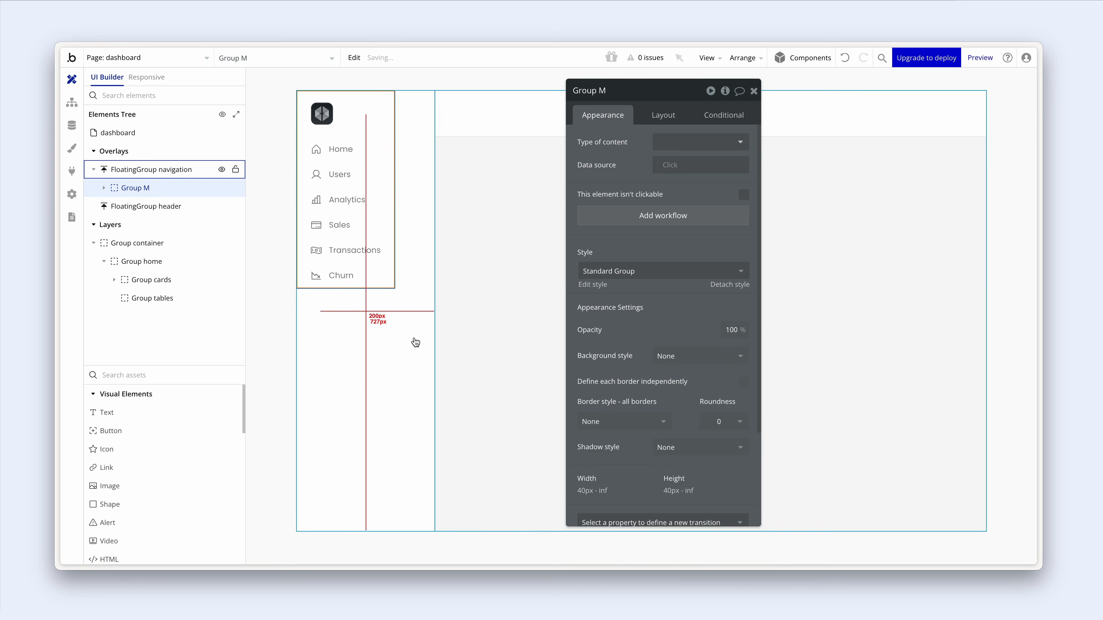
# - Name the container 'Group top container' and turn off Fit width to content
pyautogui.doubleClick(610, 90)
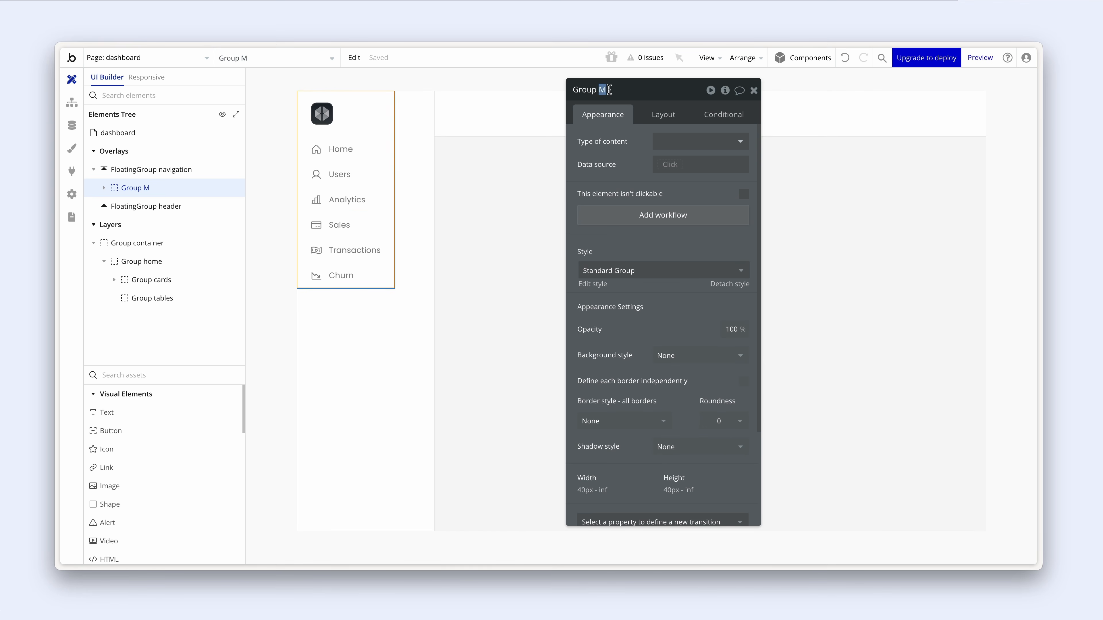
pyautogui.write('top container')
pyautogui.click(660, 114)
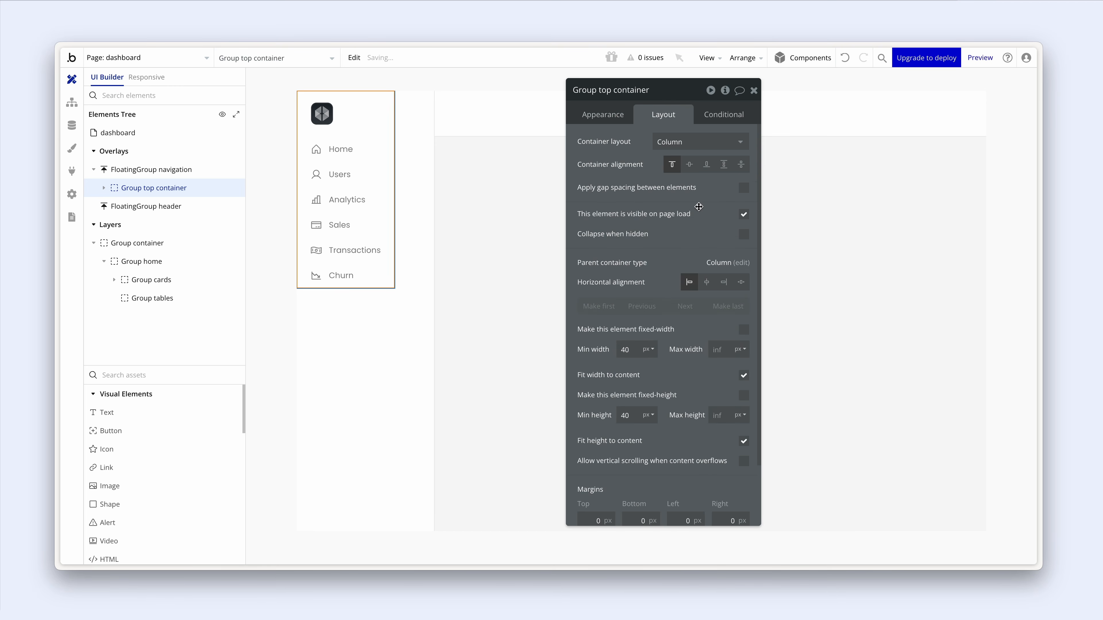
pyautogui.click(744, 375)
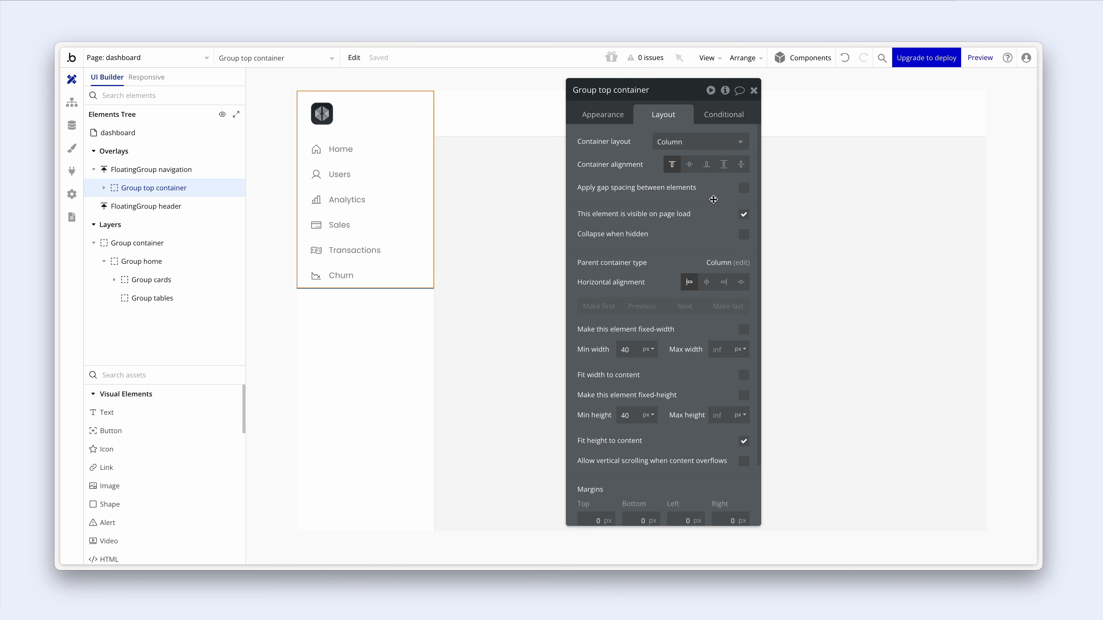
# - Enable gap spacing on Group top container with a 64 px row gap
pyautogui.click(744, 188)
pyautogui.doubleClick(737, 208)
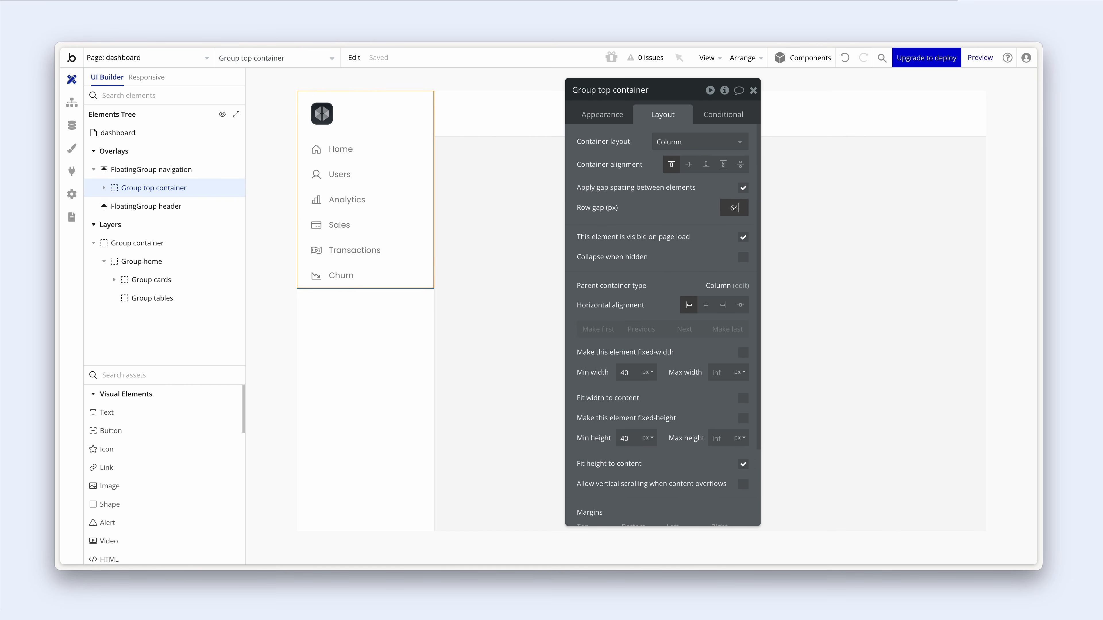
pyautogui.write('64')
pyautogui.press('Return')
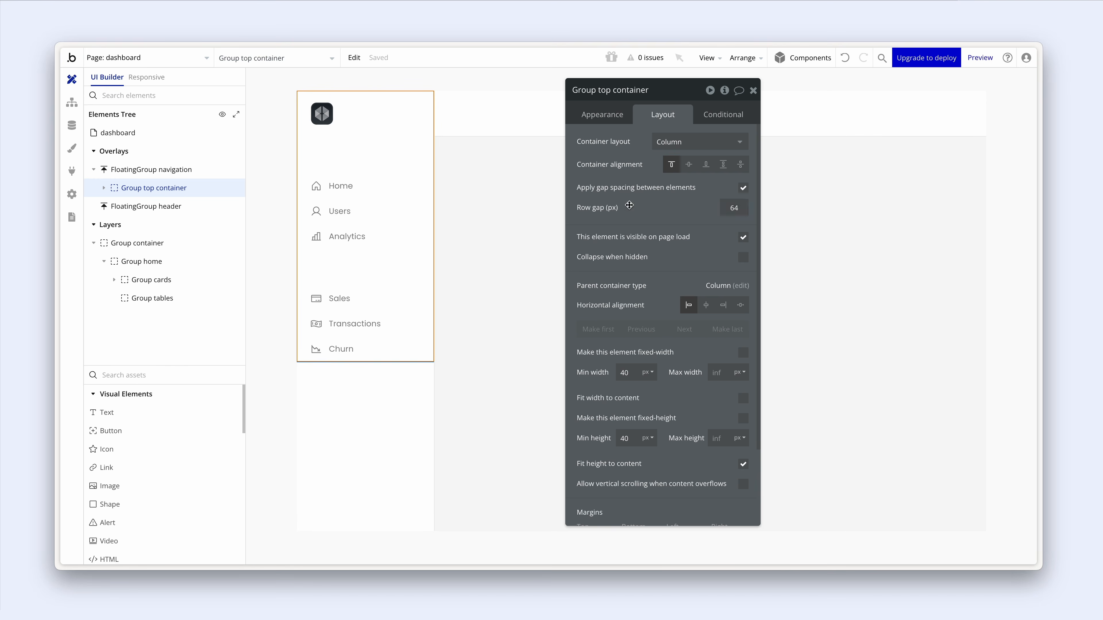
# - Inspect the page containers and reselect the first group of sidebar links
pyautogui.click(464, 187)
pyautogui.click(479, 164)
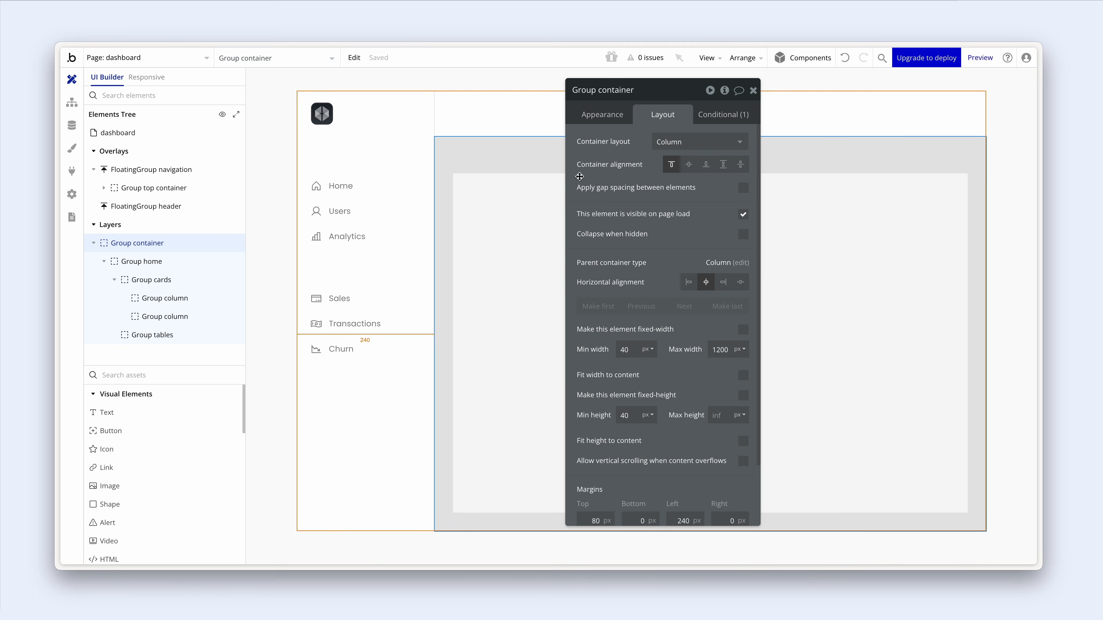
pyautogui.scroll(-3, 778, 421)
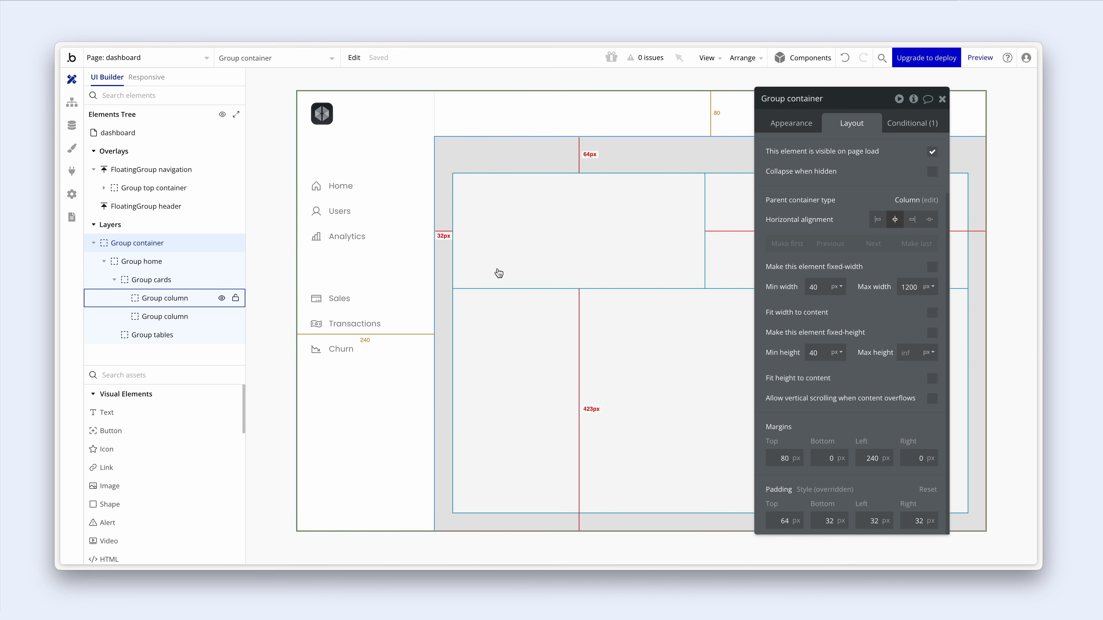
pyautogui.click(431, 180)
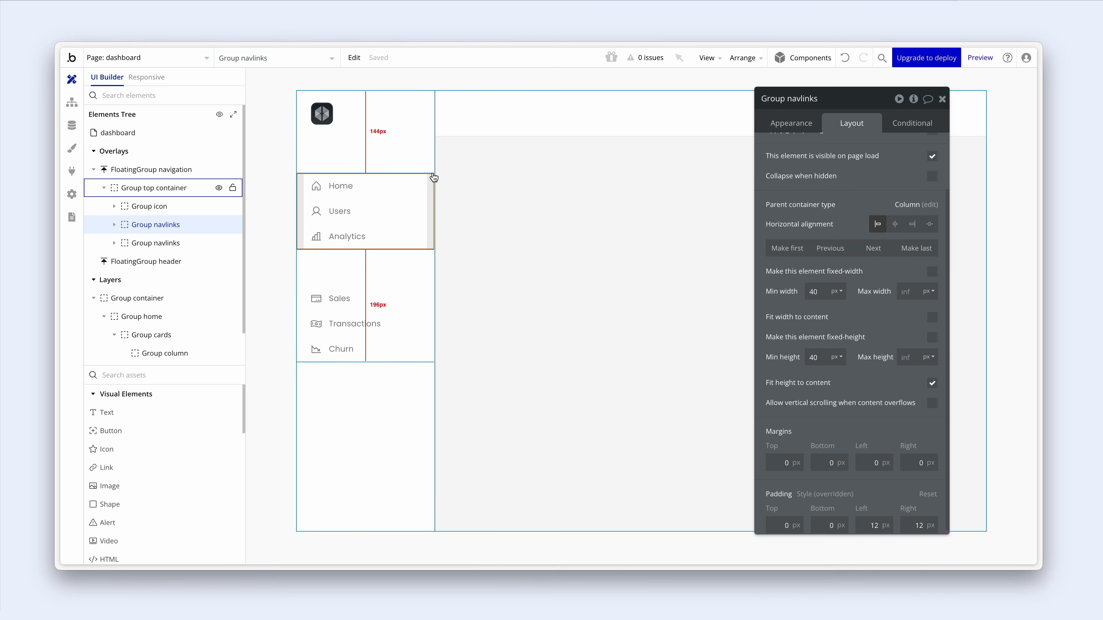
pyautogui.click(407, 167)
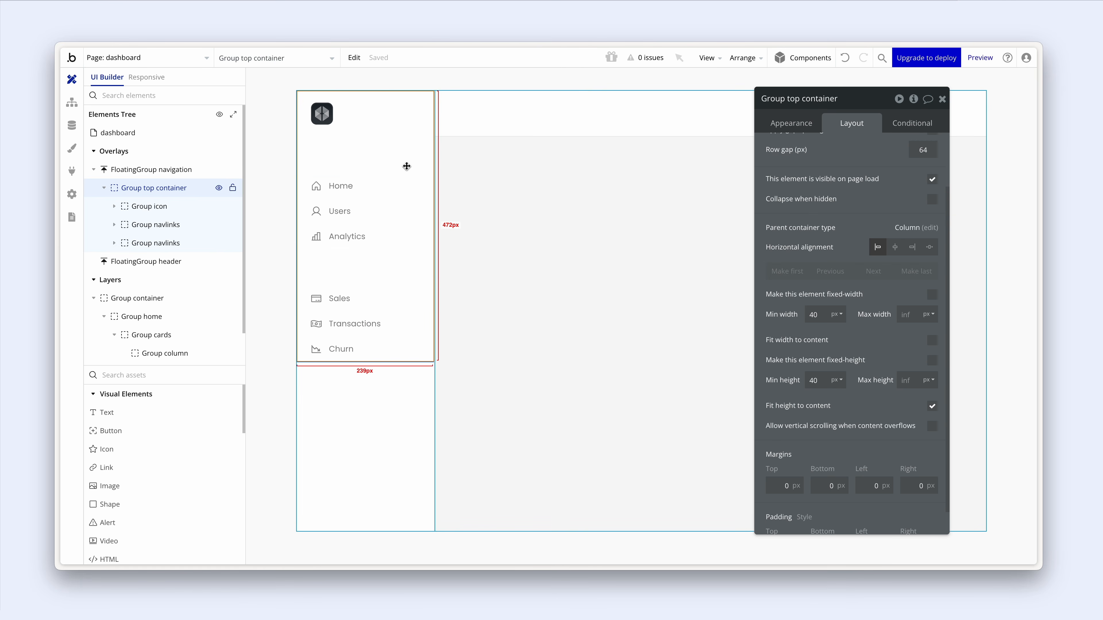
pyautogui.click(306, 237)
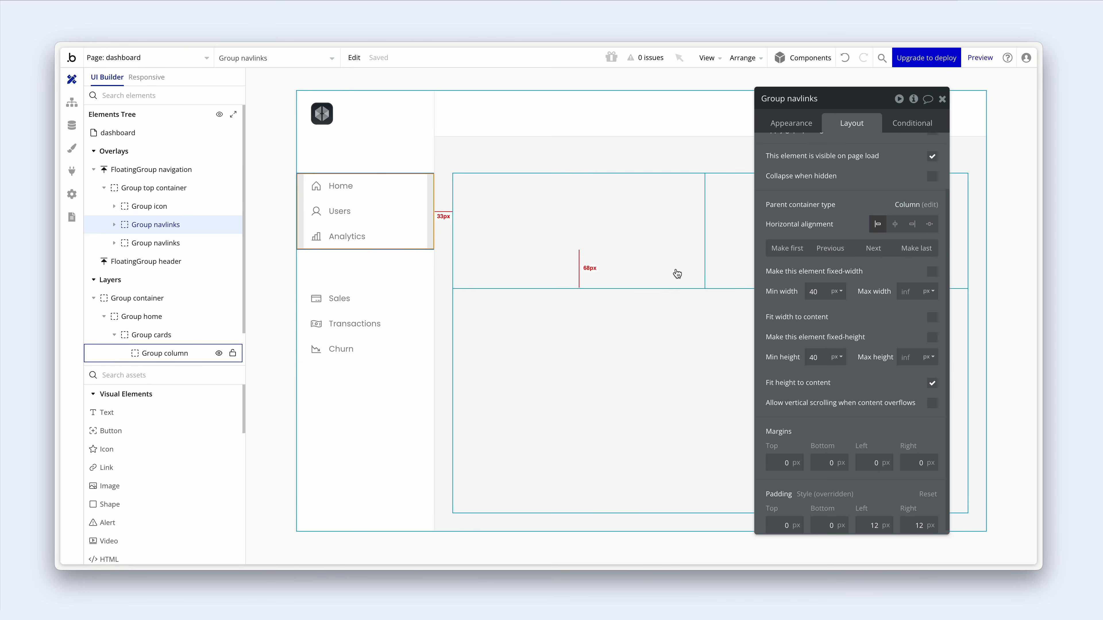
pyautogui.moveTo(785, 279); pyautogui.dragTo(541, 235)
# - Give the first Group navlinks 24 px of bottom padding
pyautogui.scroll(-1, 571, 362)
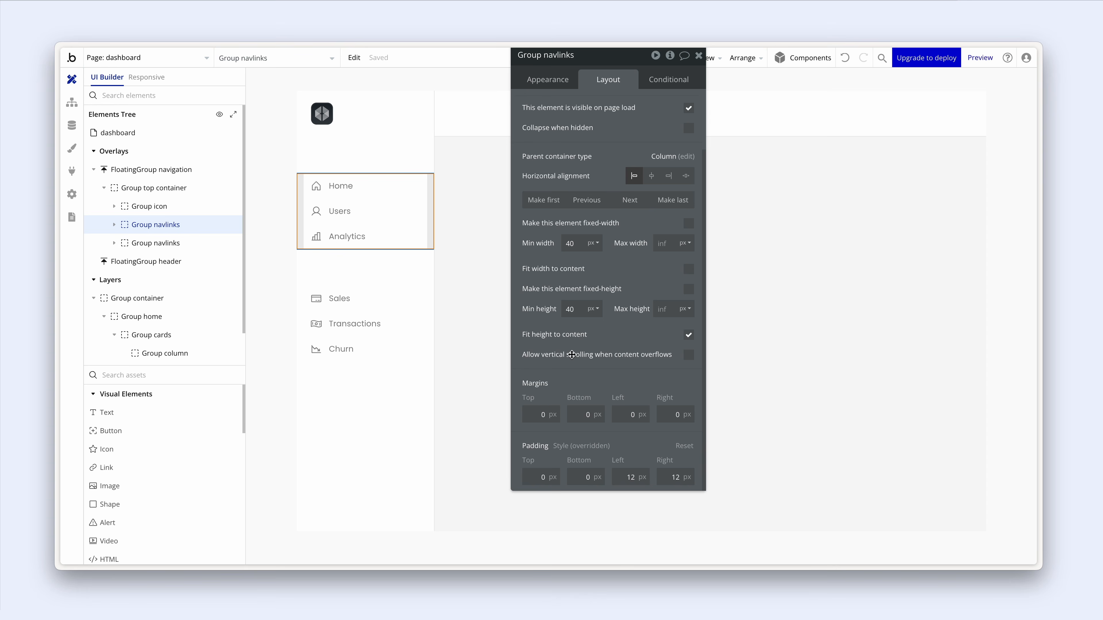
pyautogui.click(594, 477)
pyautogui.write('24')
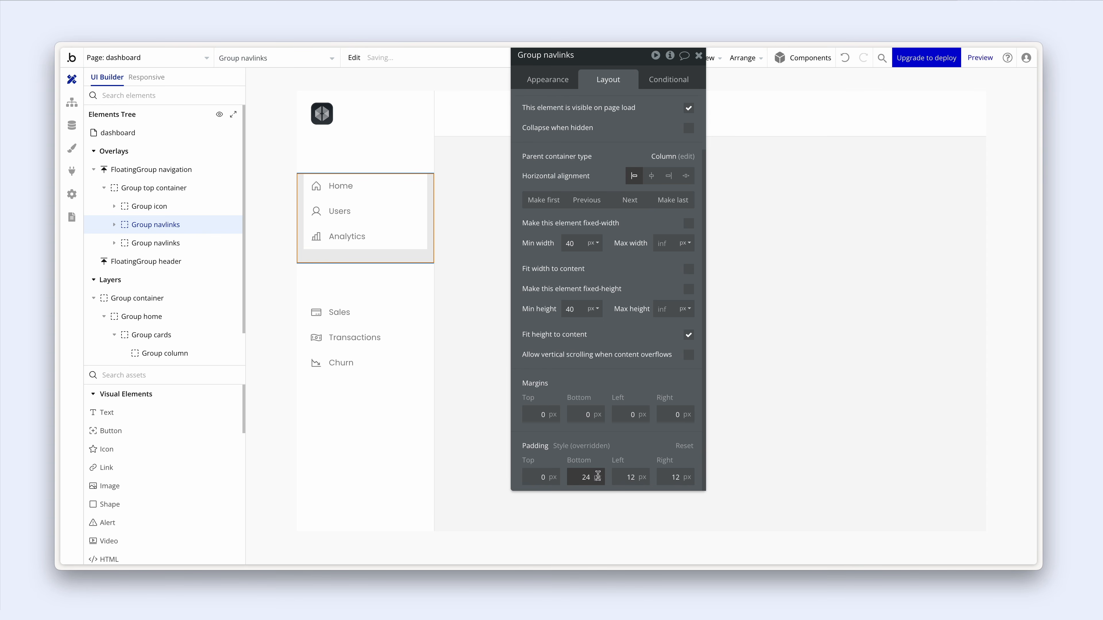
# - Add a solid Grey light (#EBEBEB) bottom border to the link group, then select Group top container
pyautogui.click(551, 80)
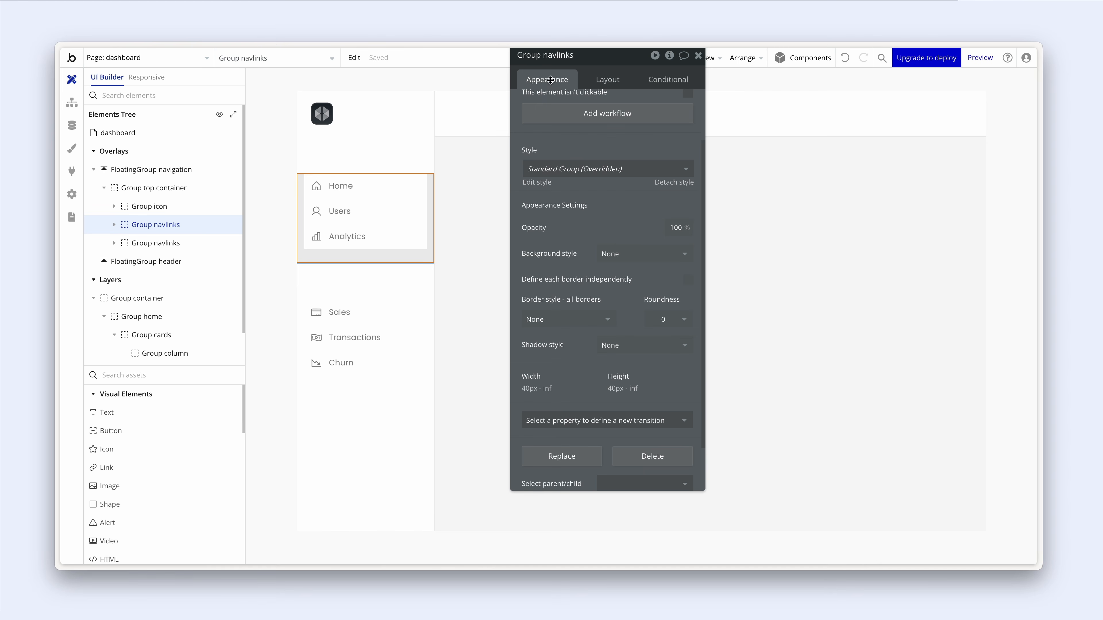
pyautogui.scroll(-2, 677, 243)
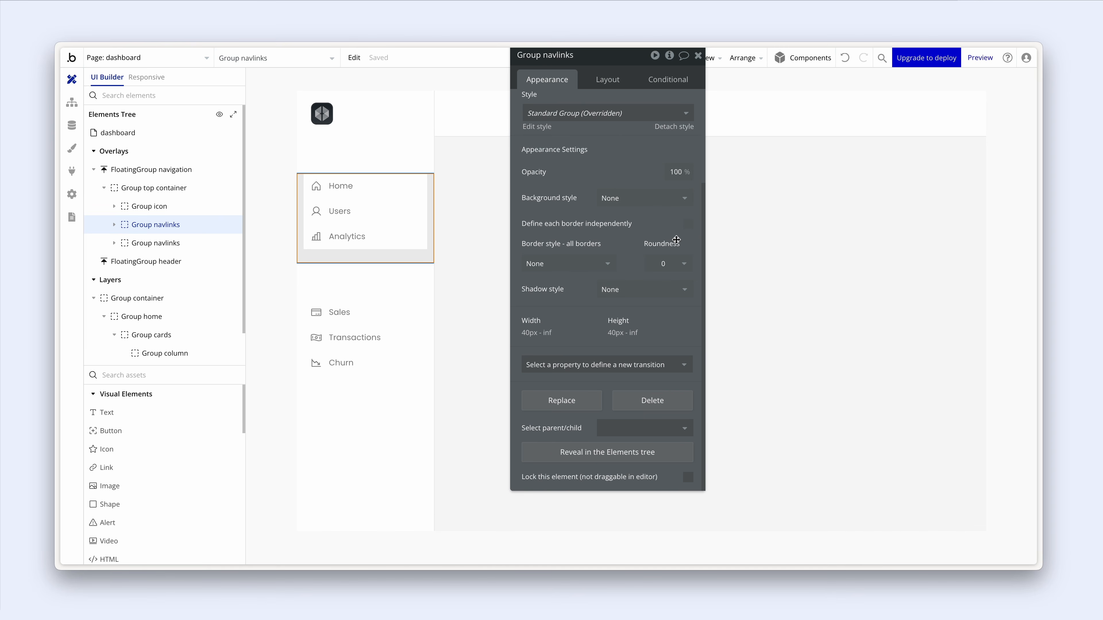
pyautogui.click(688, 224)
pyautogui.click(583, 350)
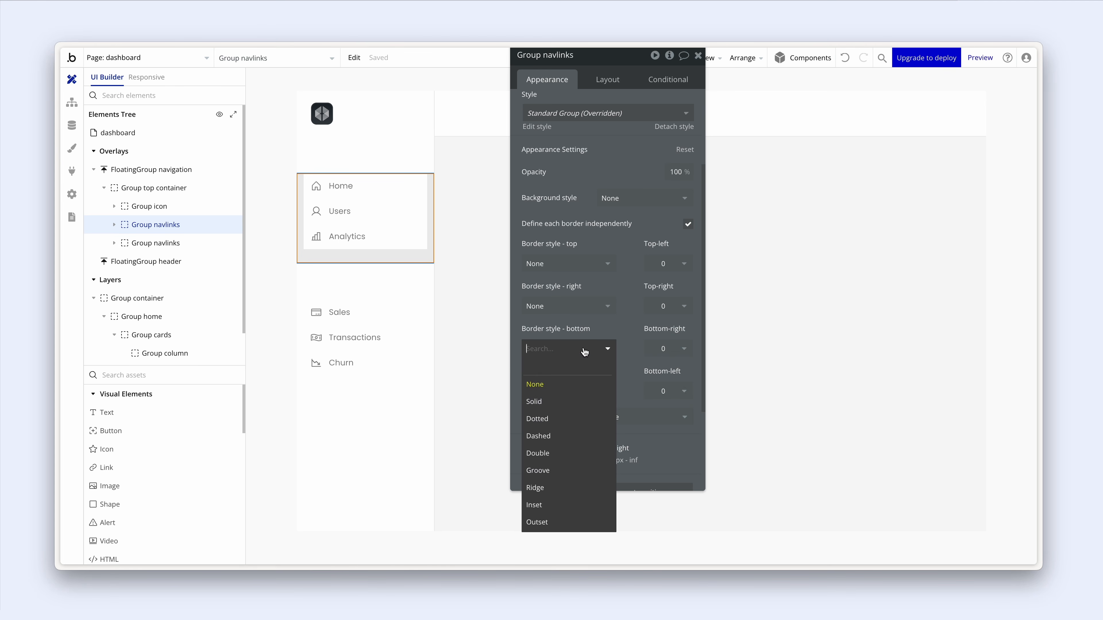
pyautogui.click(583, 401)
pyautogui.scroll(-4, 586, 321)
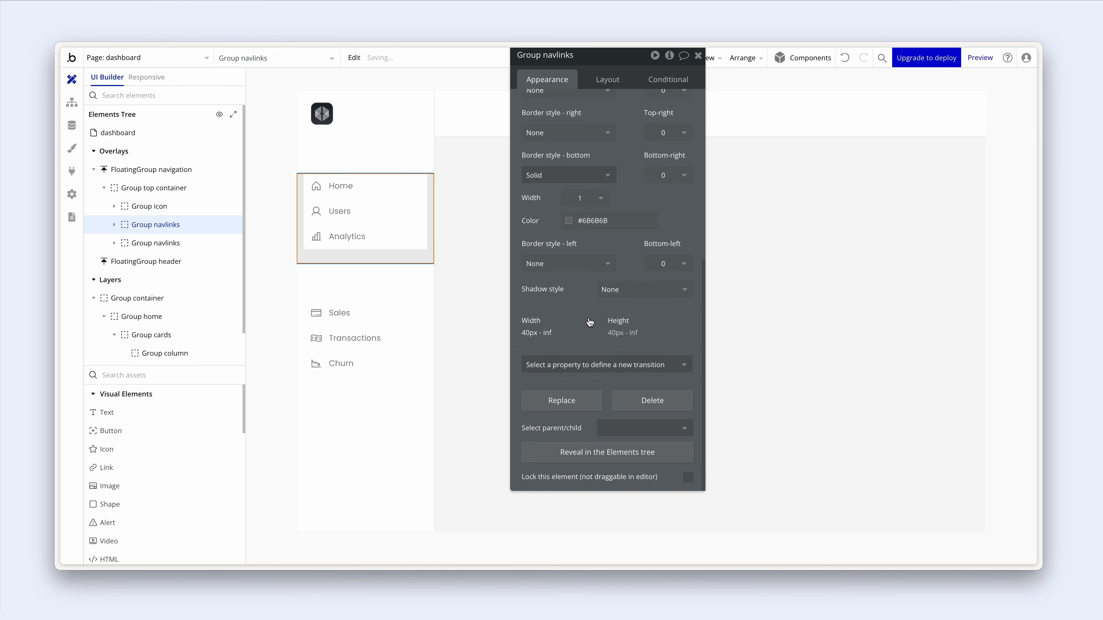
pyautogui.click(570, 224)
pyautogui.click(572, 386)
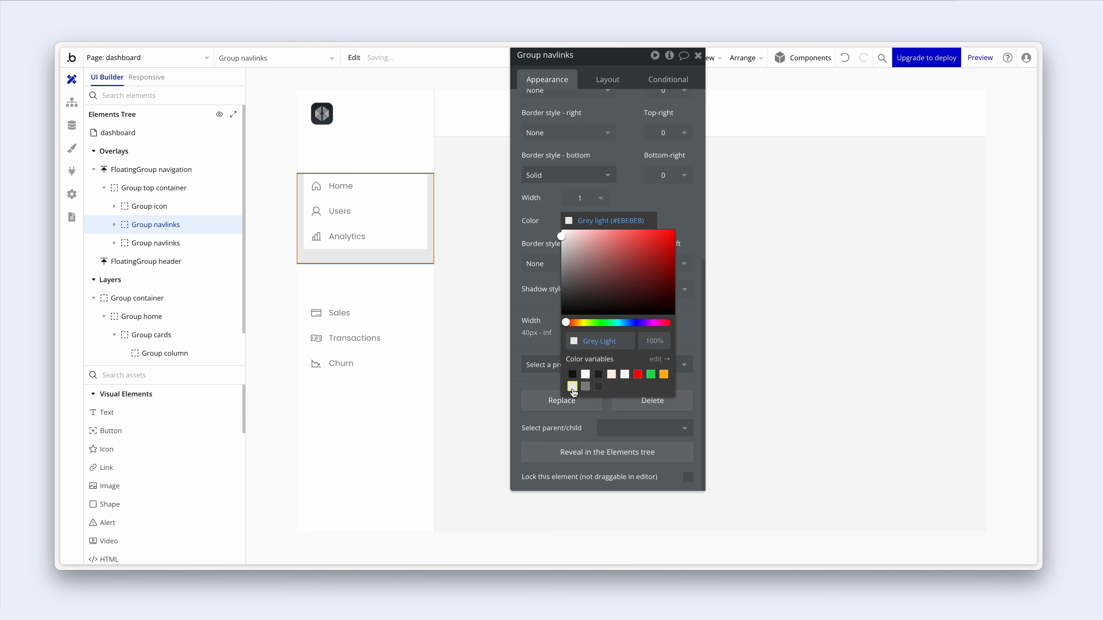
pyautogui.click(470, 310)
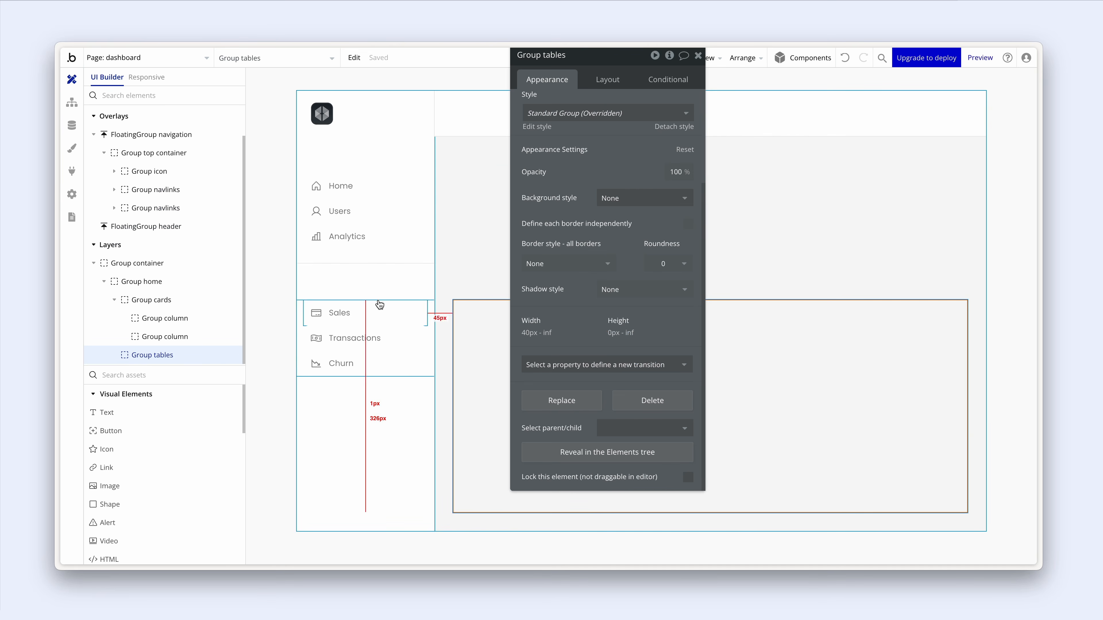
pyautogui.click(347, 285)
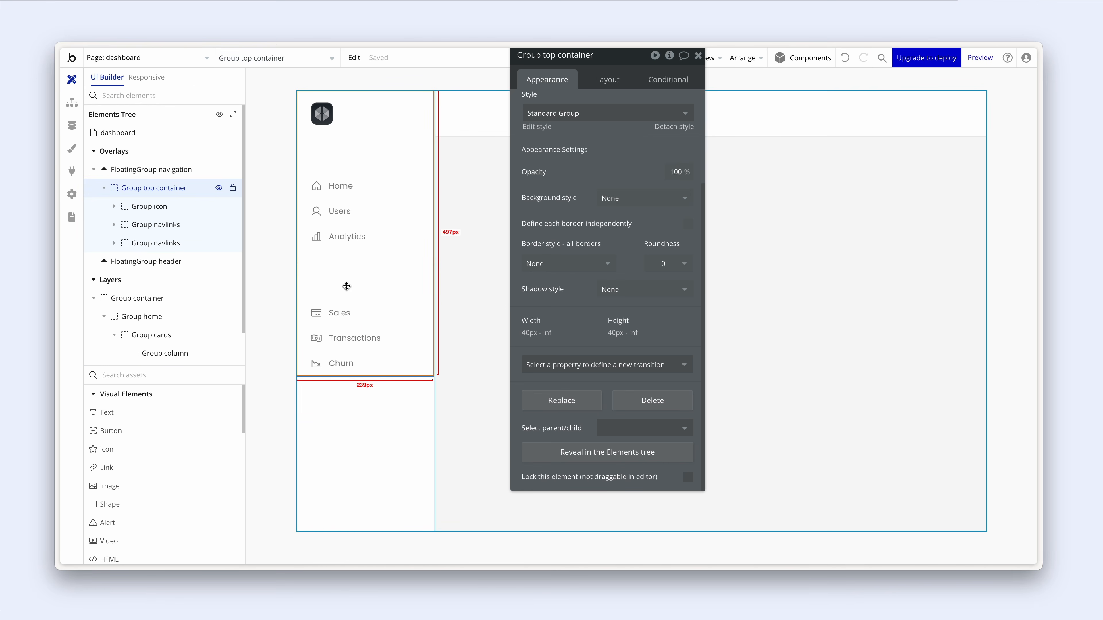
# - Wrap both Group navlinks link groups in a new column container
pyautogui.click(303, 315)
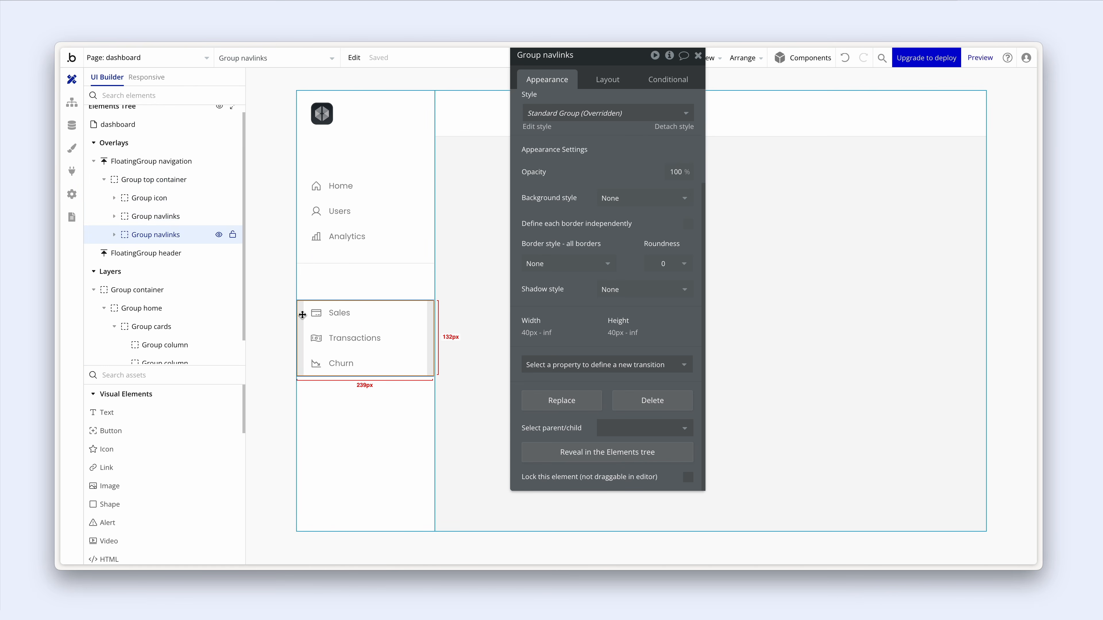
pyautogui.keyDown('shift'); pyautogui.click(176, 217); pyautogui.keyUp('shift')
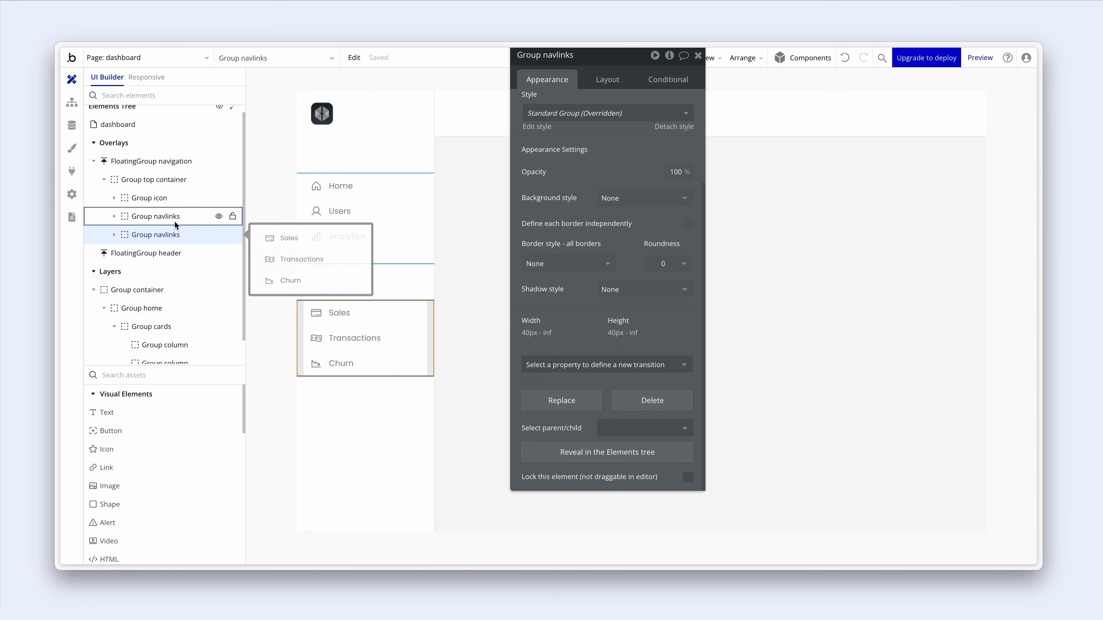
pyautogui.rightClick(176, 220)
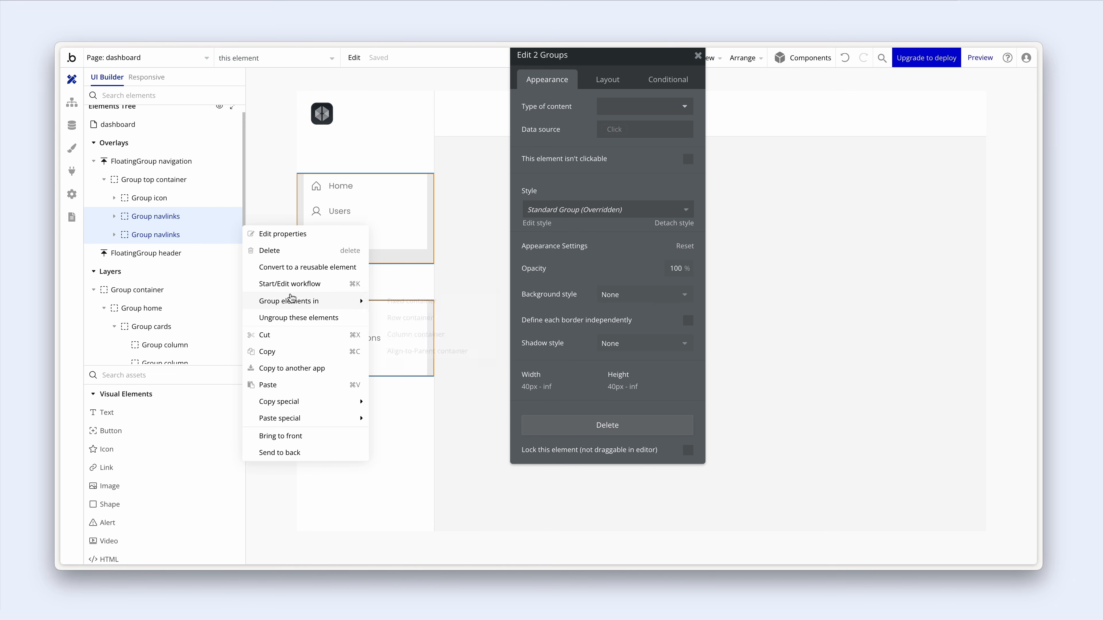
pyautogui.moveTo(293, 300)
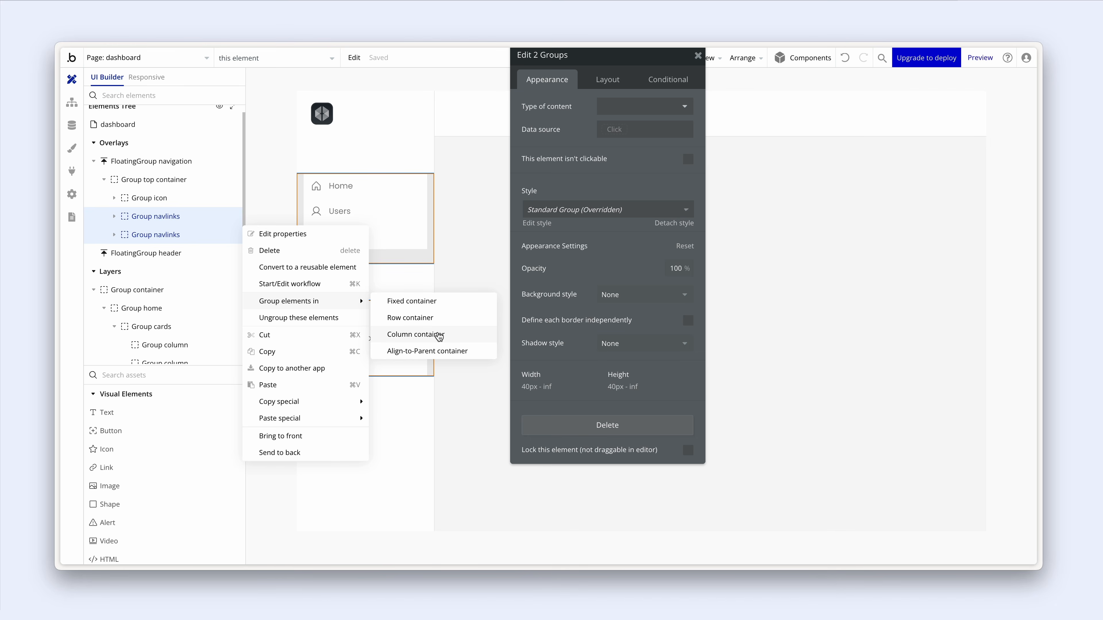
pyautogui.click(415, 334)
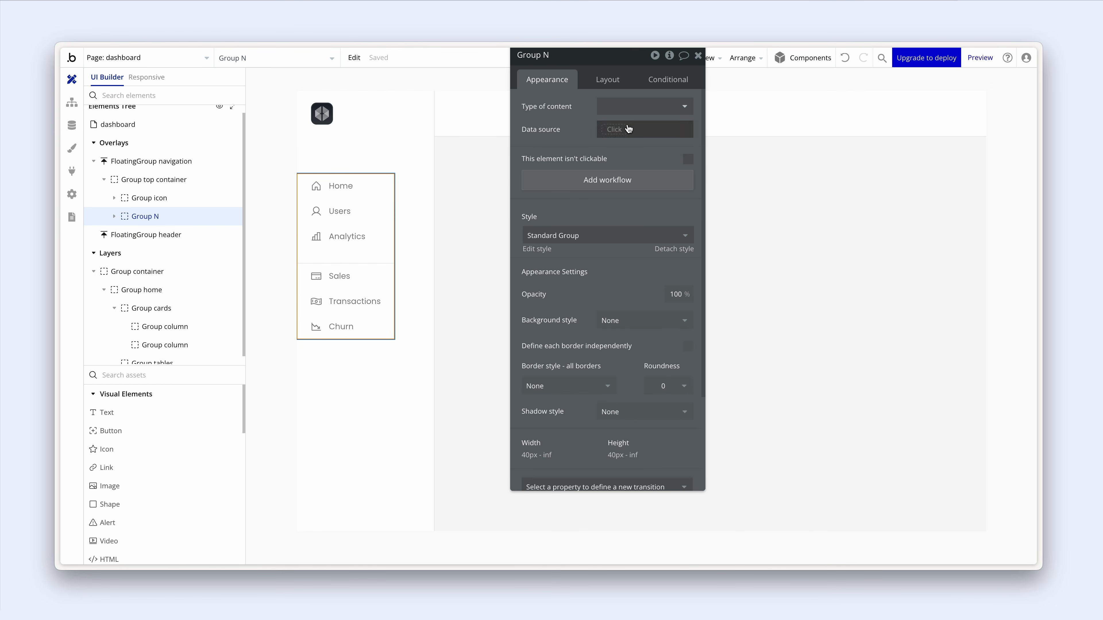
# - Name the new group 'Group navlinks' and turn off Fit width to content
pyautogui.moveTo(546, 59); pyautogui.dragTo(514, 108)
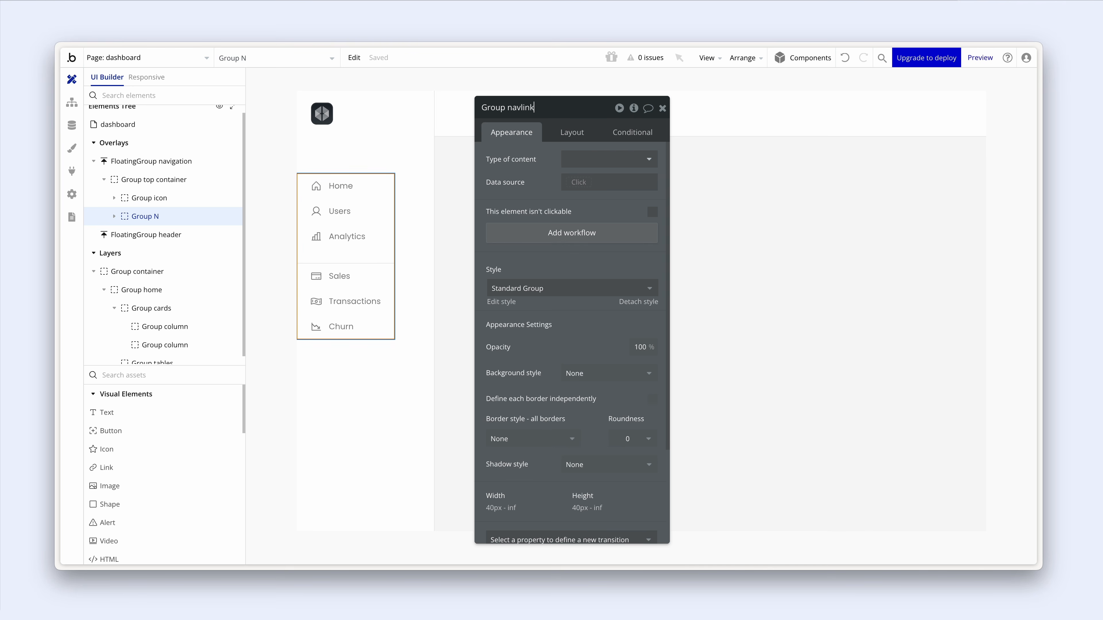
pyautogui.write('navlinks')
pyautogui.click(572, 132)
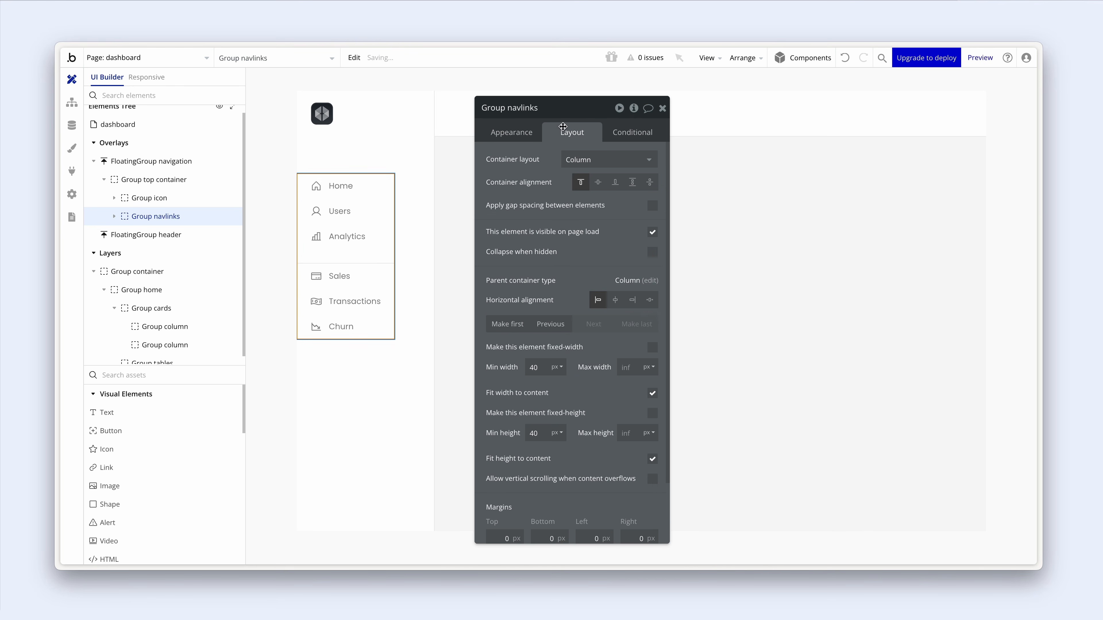
pyautogui.click(654, 395)
pyautogui.click(654, 395)
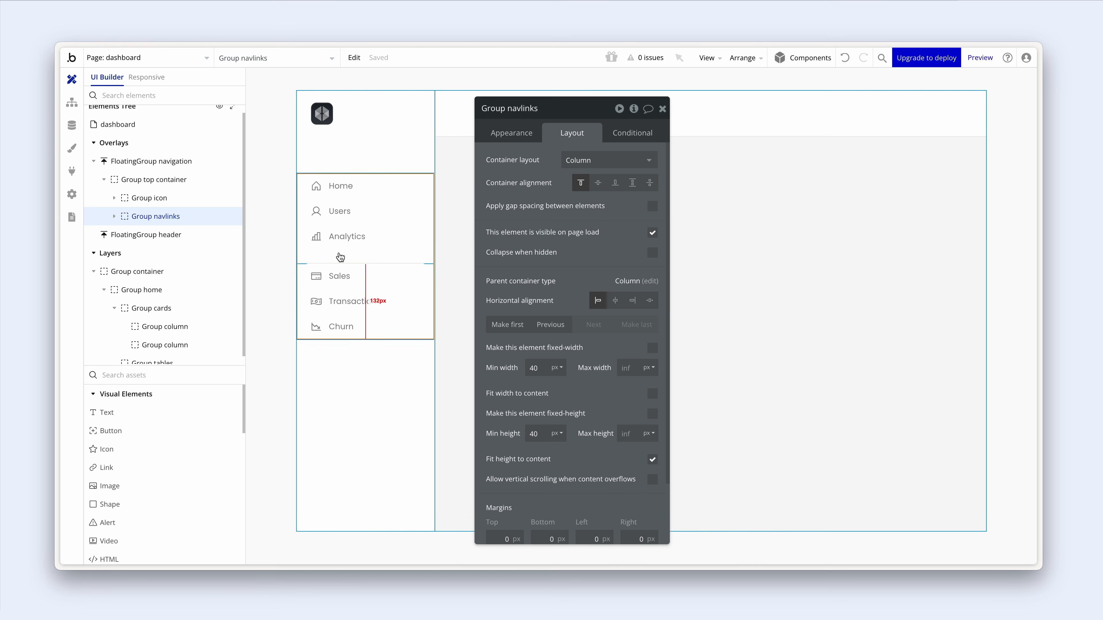
# - Give the Sales, Transactions and Churn link group 24 px of top padding
pyautogui.click(304, 274)
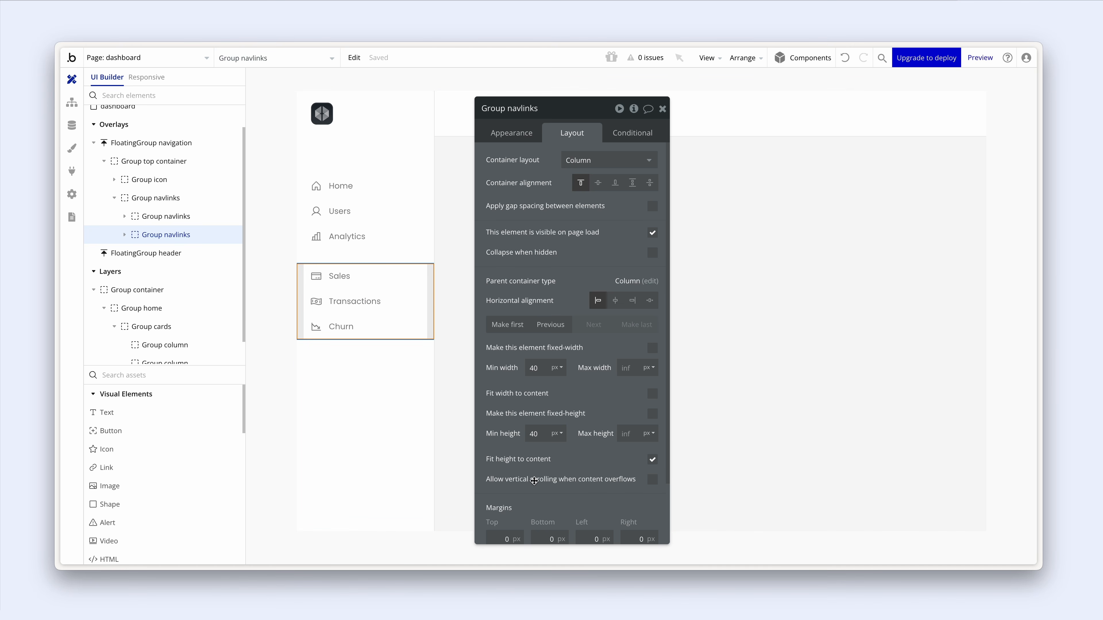
pyautogui.moveTo(545, 495); pyautogui.dragTo(560, 422)
pyautogui.scroll(-3, 561, 430)
pyautogui.click(523, 455)
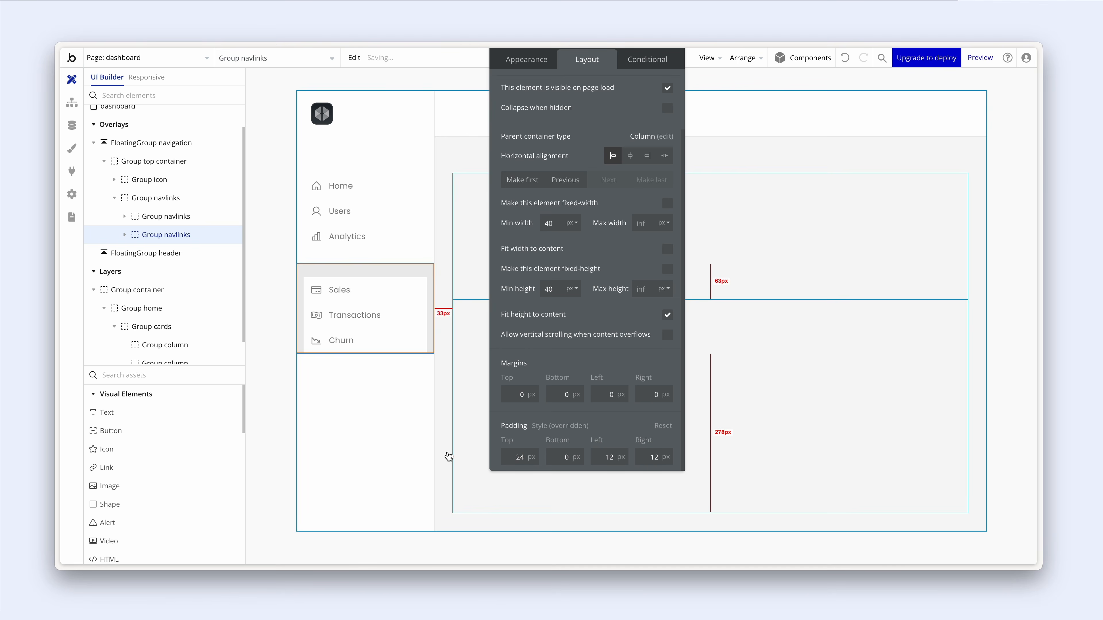
pyautogui.click(402, 425)
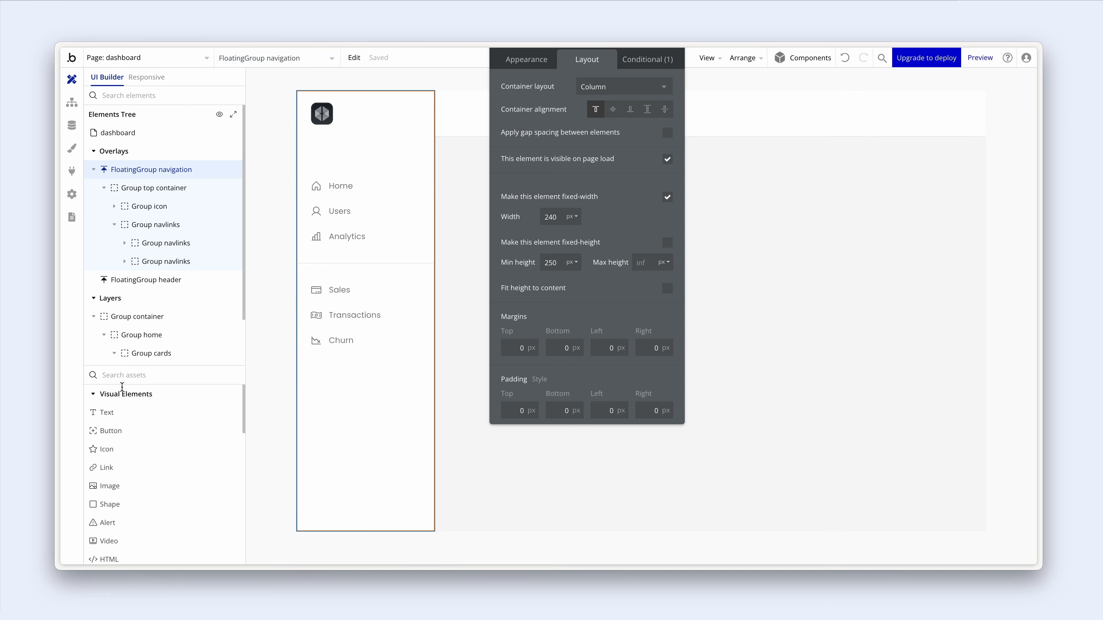
pyautogui.click(108, 412)
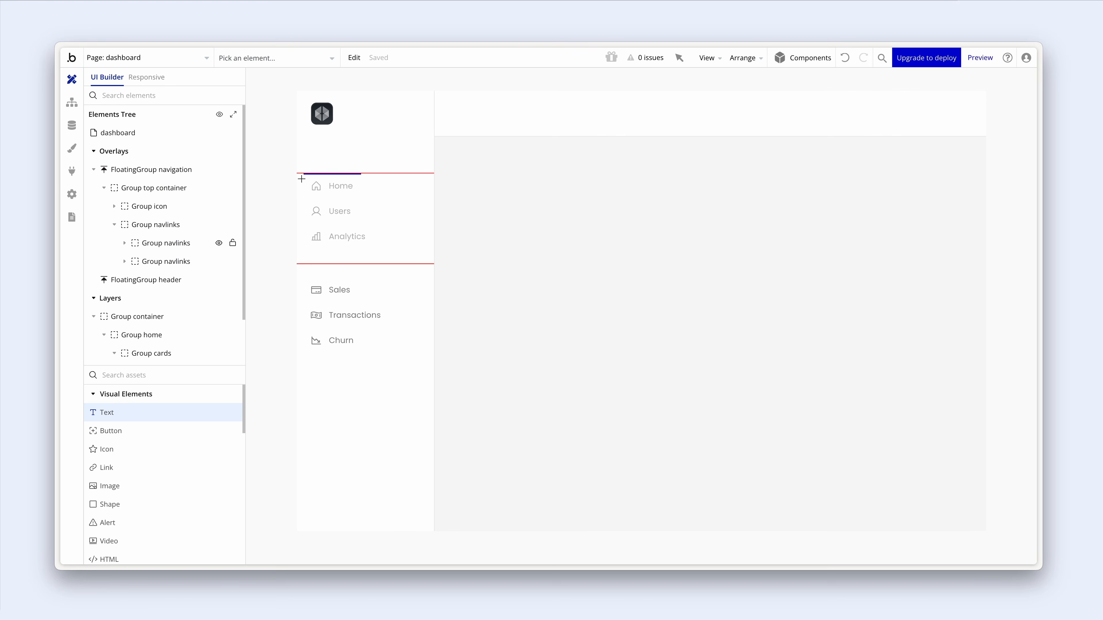
# - Insert a text element reading 'ADMIN' above the Home link
pyautogui.click(302, 179)
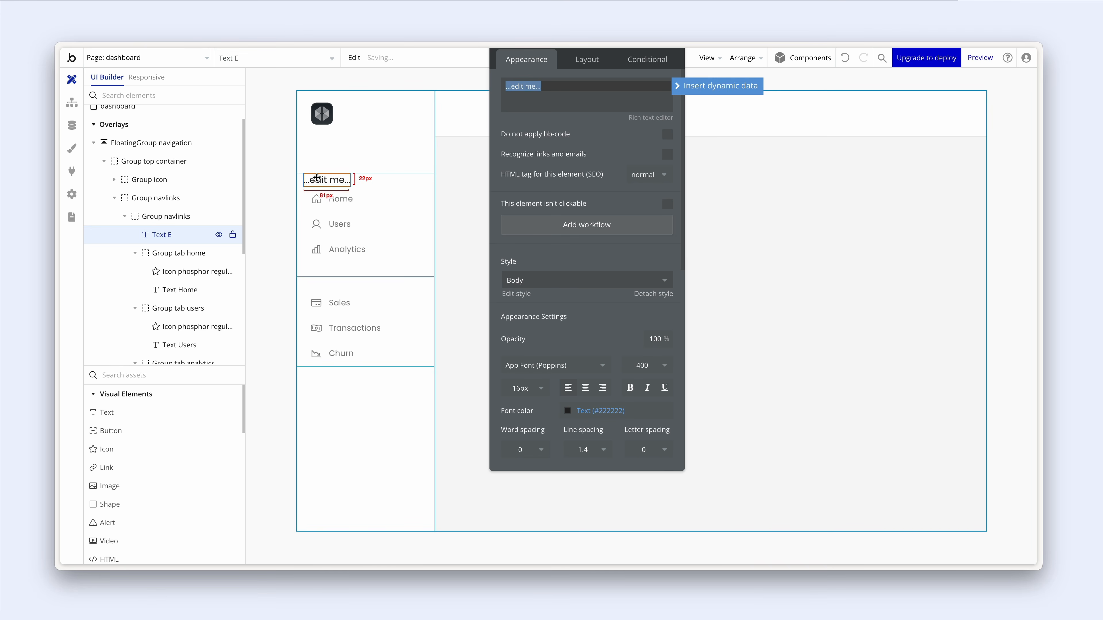
pyautogui.hotkey('ctrl', 'z')
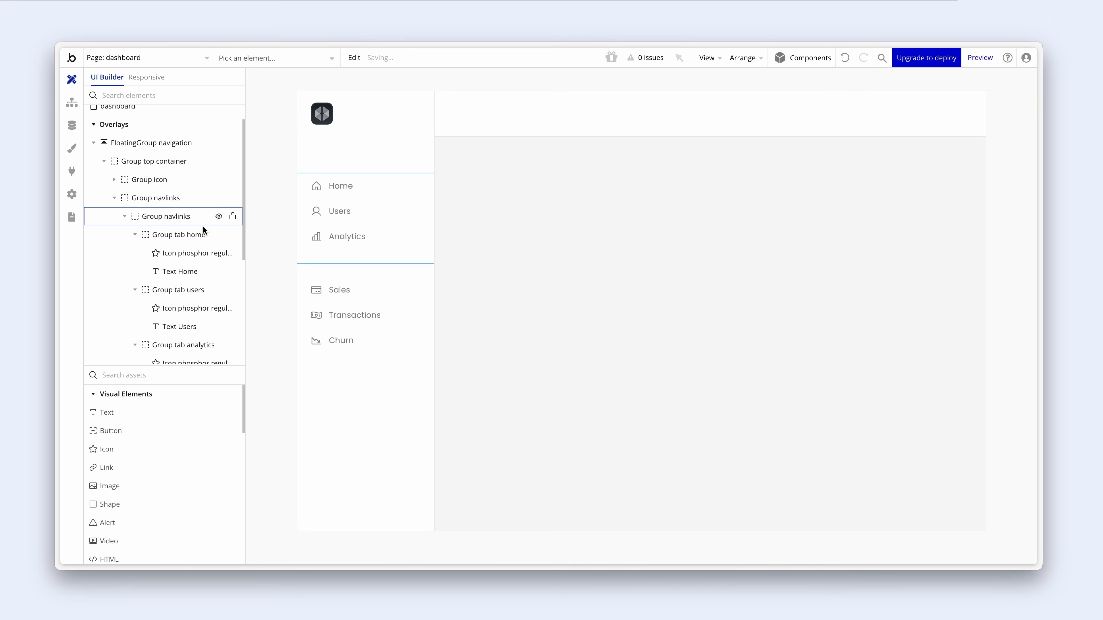
pyautogui.click(124, 216)
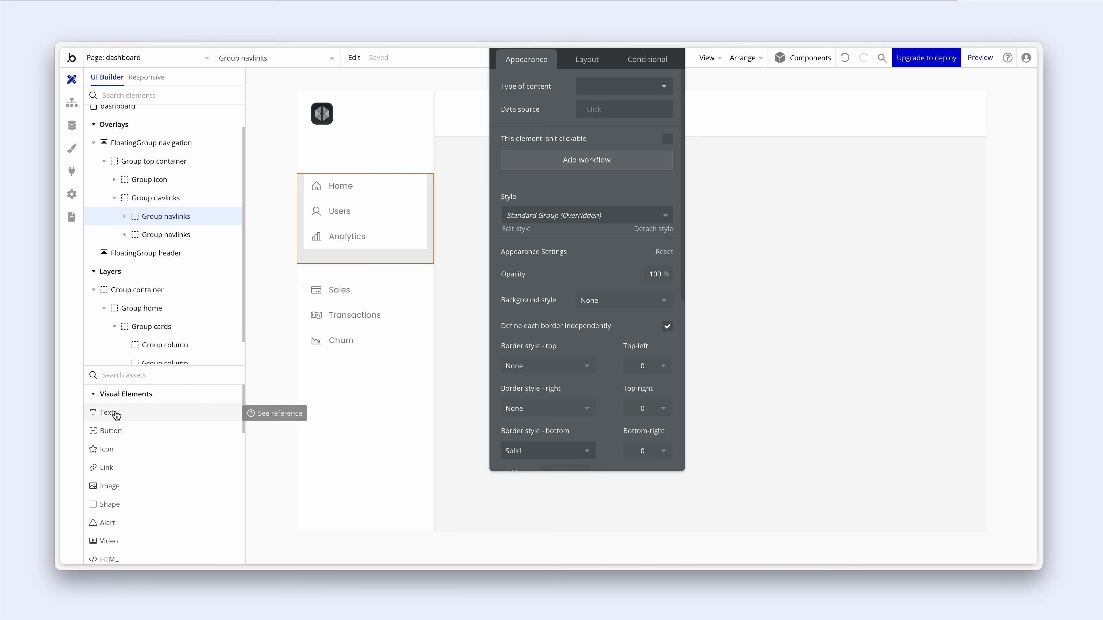
pyautogui.moveTo(115, 415); pyautogui.dragTo(143, 219)
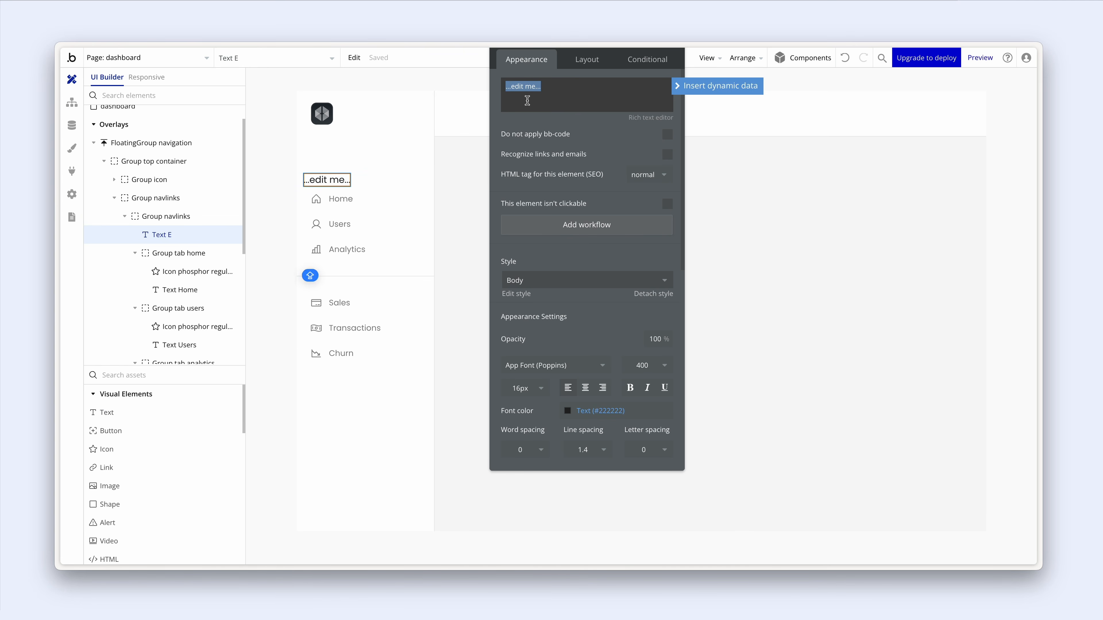
pyautogui.write('AMIN')
pyautogui.press('BackSpace')
pyautogui.press('BackSpace')
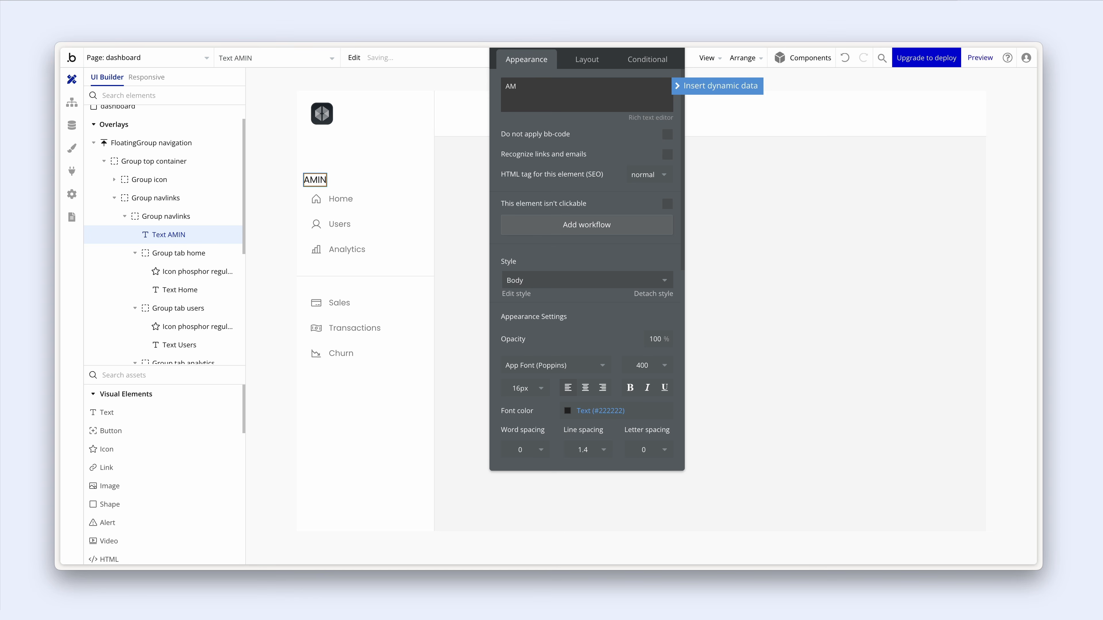
pyautogui.write('DMIN')
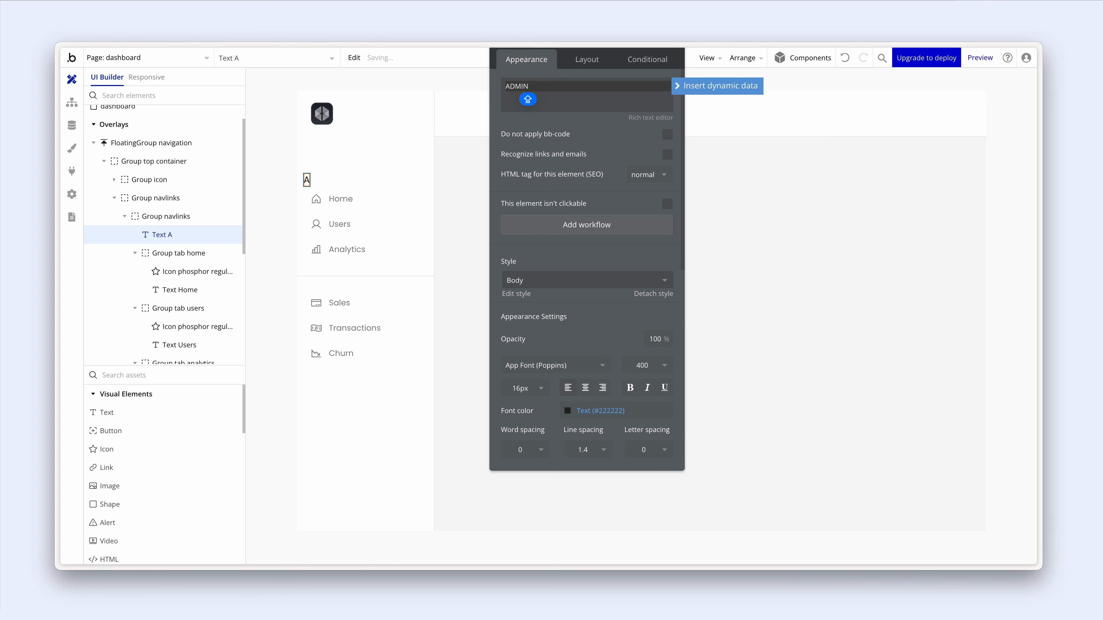
pyautogui.press('Escape')
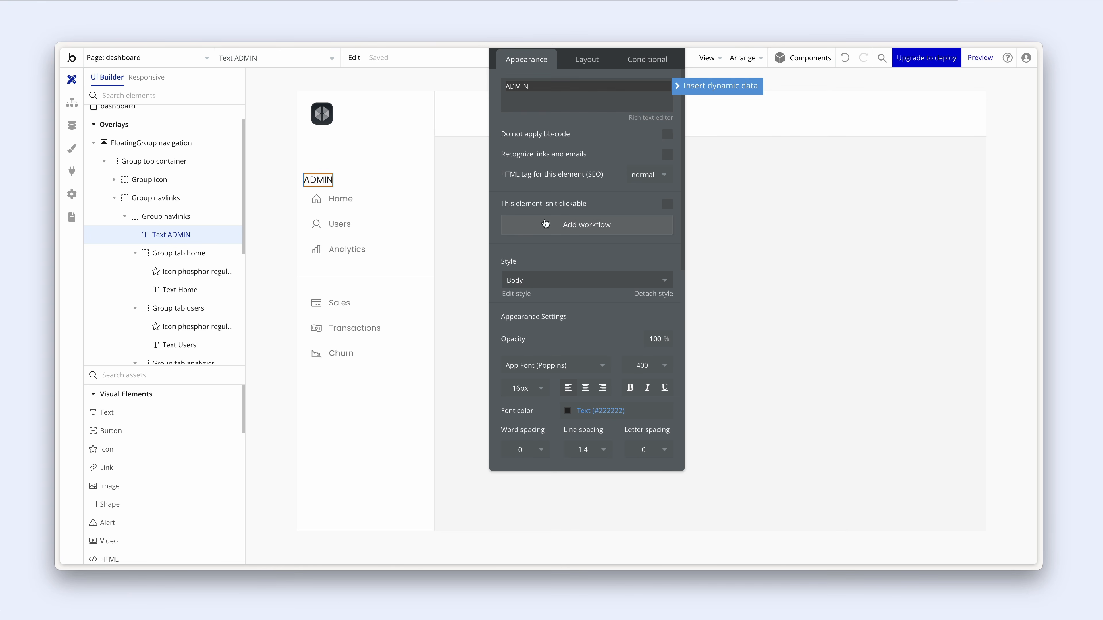
# - Style the ADMIN label at 10 px, weight 500 and letter spacing 1
pyautogui.click(529, 391)
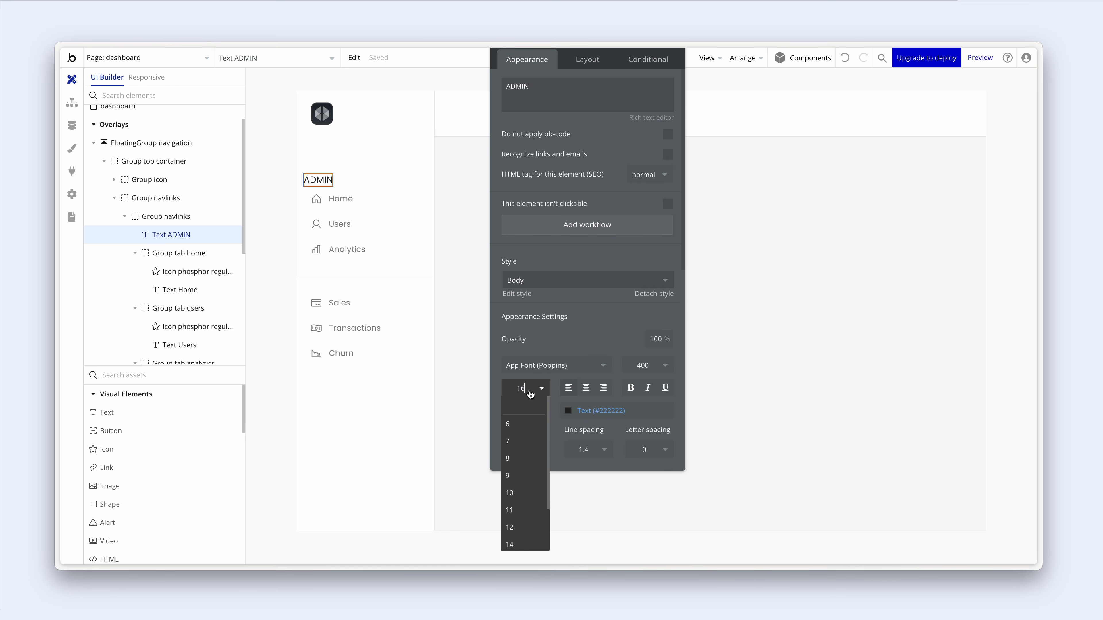
pyautogui.write('10')
pyautogui.press('Return')
pyautogui.scroll(-3, 552, 338)
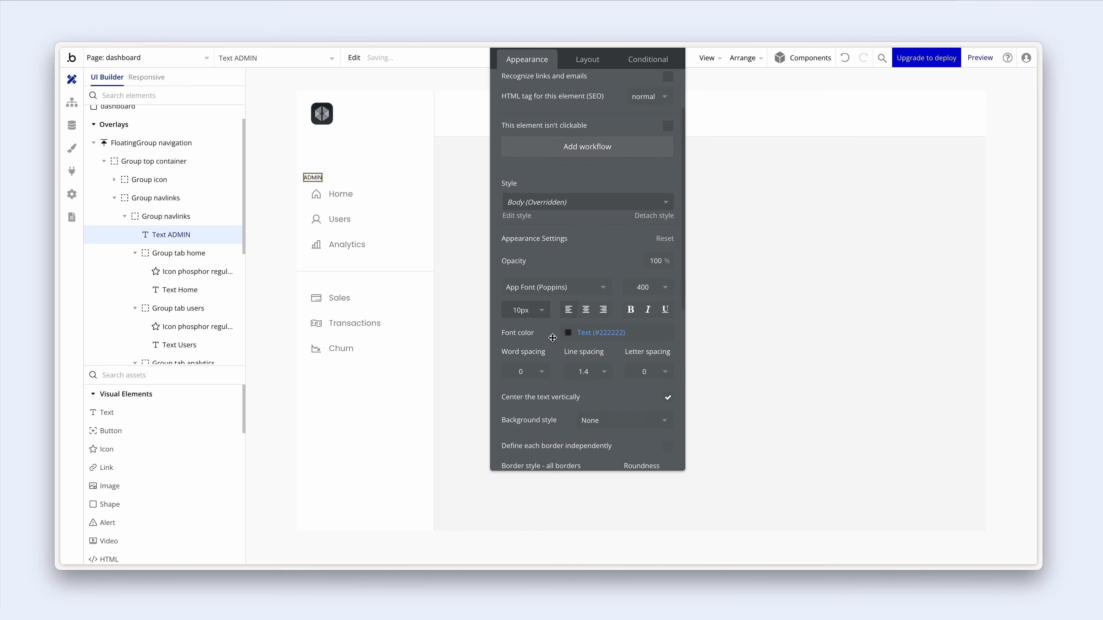
pyautogui.click(647, 228)
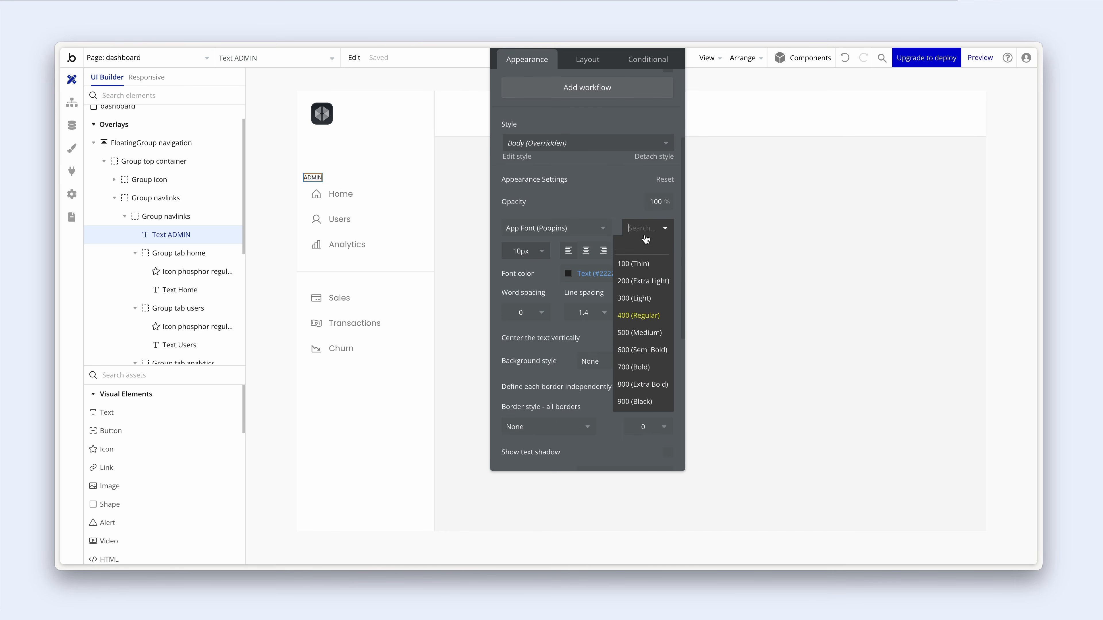
pyautogui.click(651, 333)
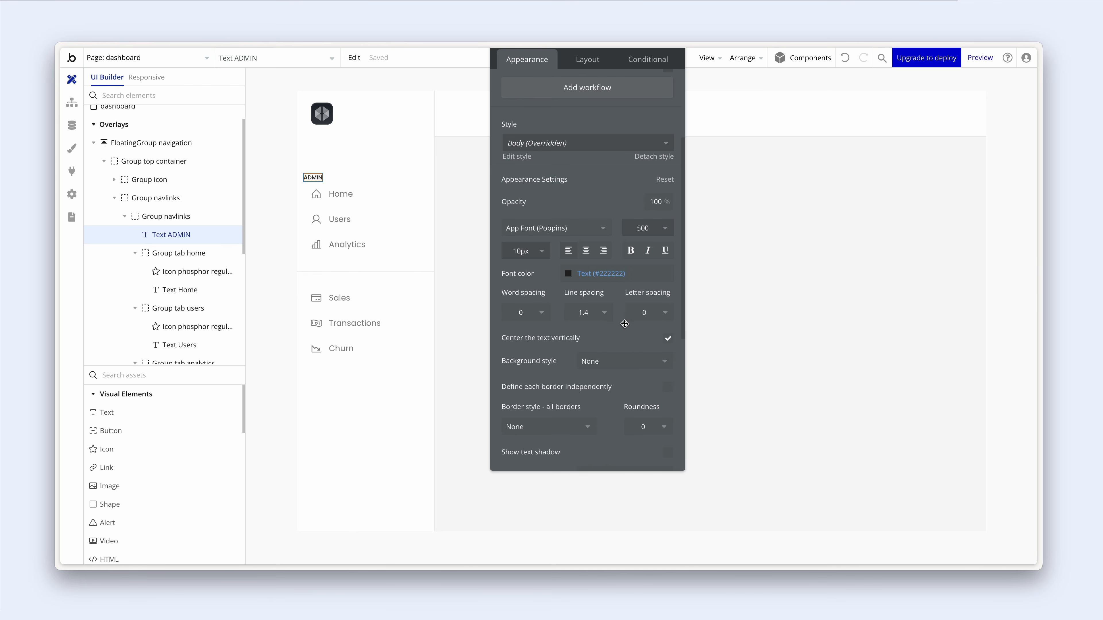
pyautogui.click(652, 314)
pyautogui.click(650, 406)
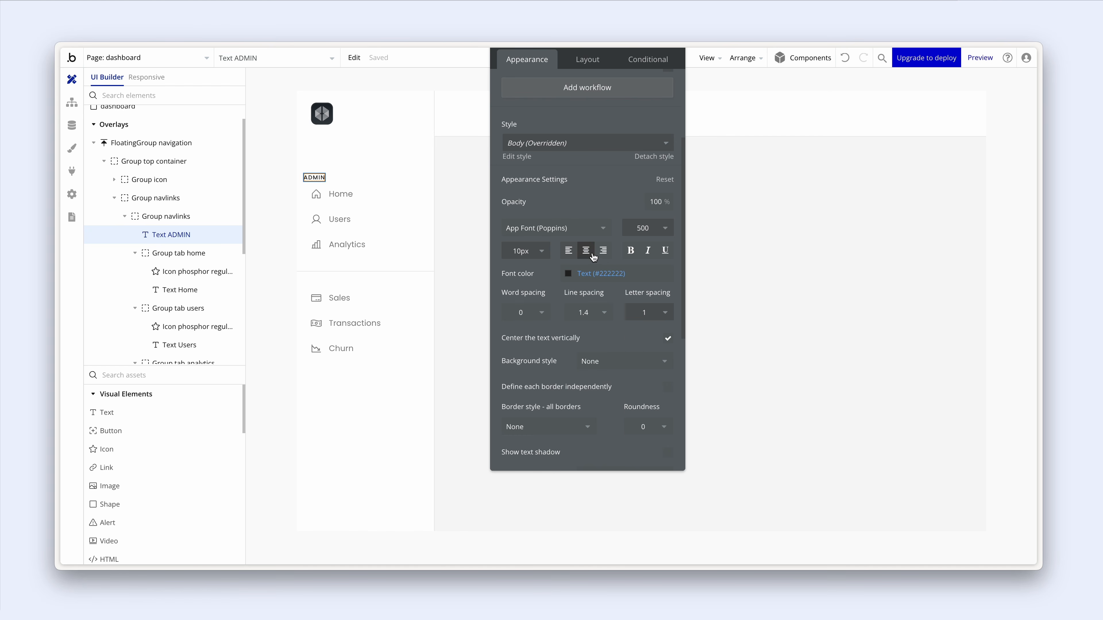
# - Reselect the ADMIN label and bring up its Layout settings
pyautogui.click(317, 198)
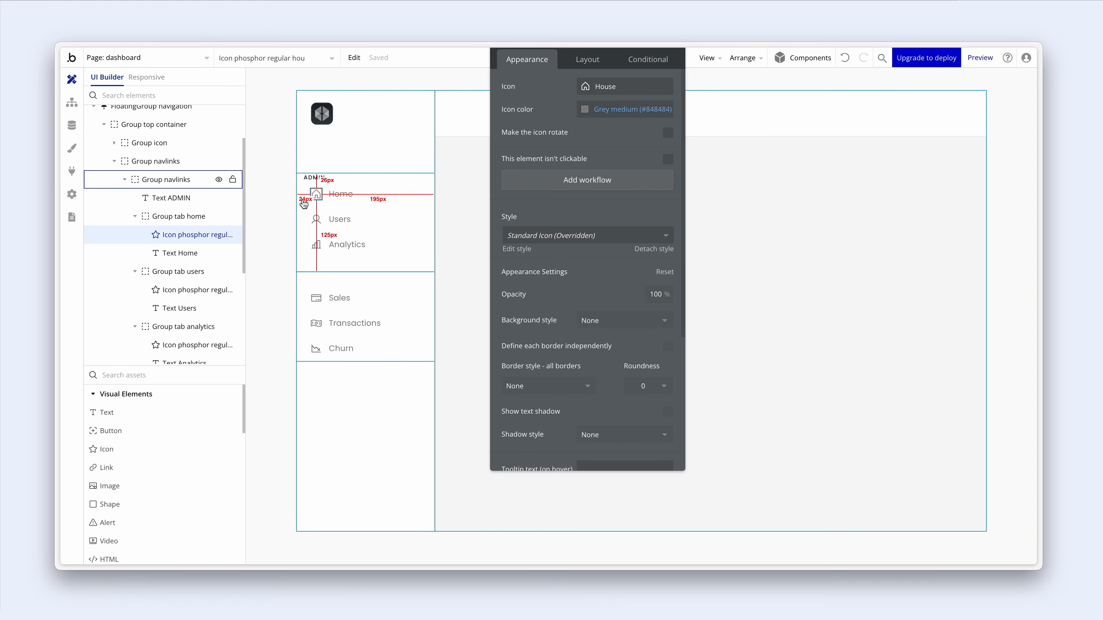
pyautogui.click(302, 186)
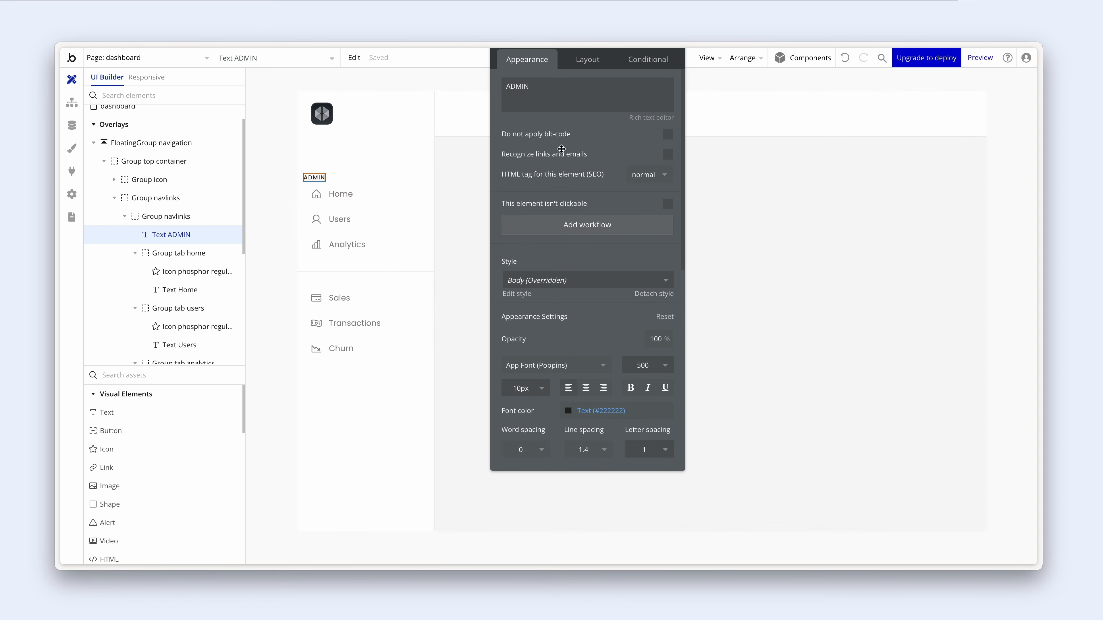
pyautogui.moveTo(571, 160); pyautogui.dragTo(530, 208)
pyautogui.click(546, 107)
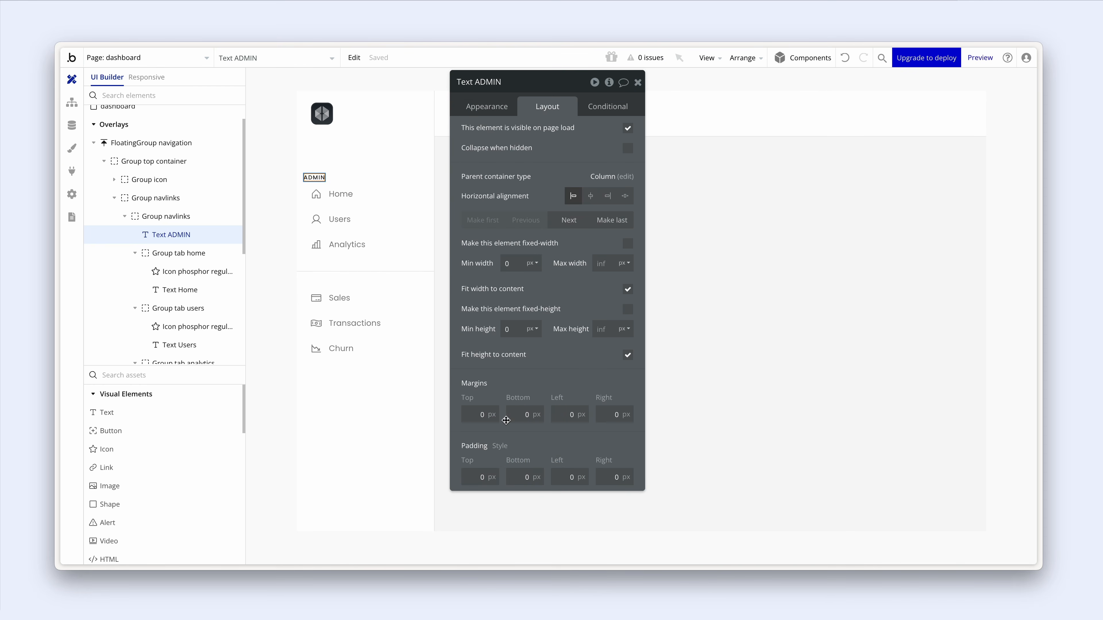
pyautogui.click(567, 415)
pyautogui.write('12')
pyautogui.press('Return')
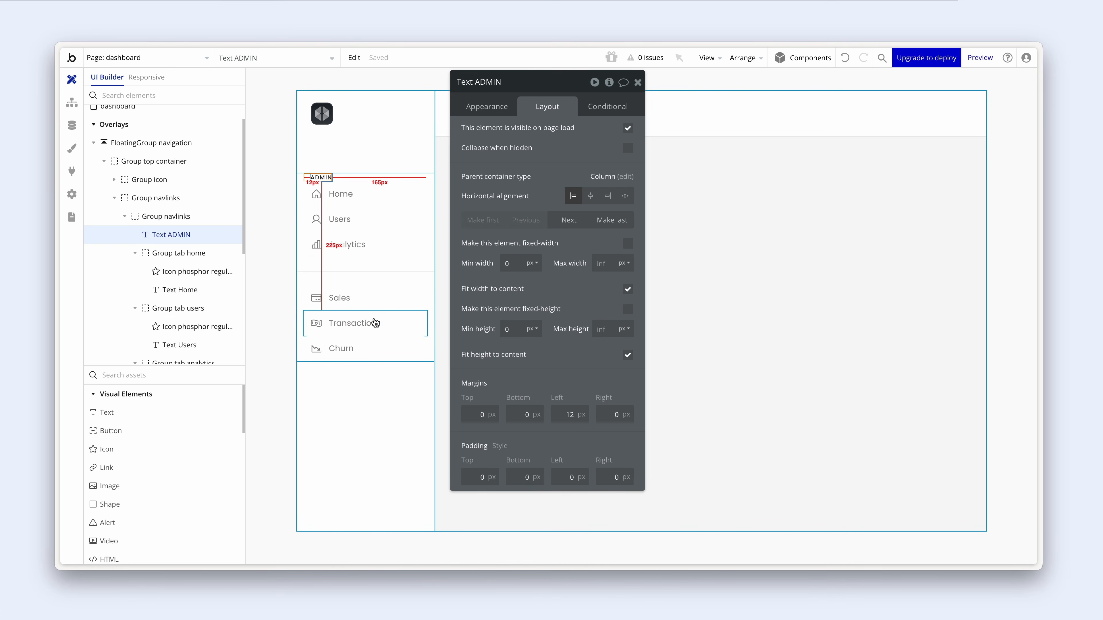
pyautogui.click(532, 415)
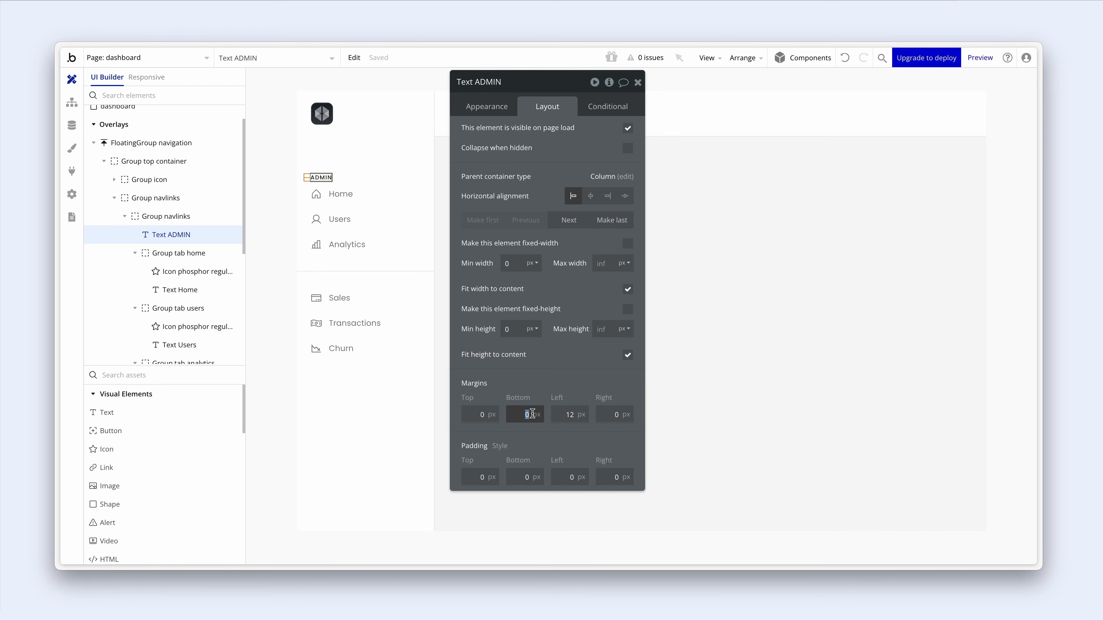
pyautogui.write('12')
pyautogui.press('Return')
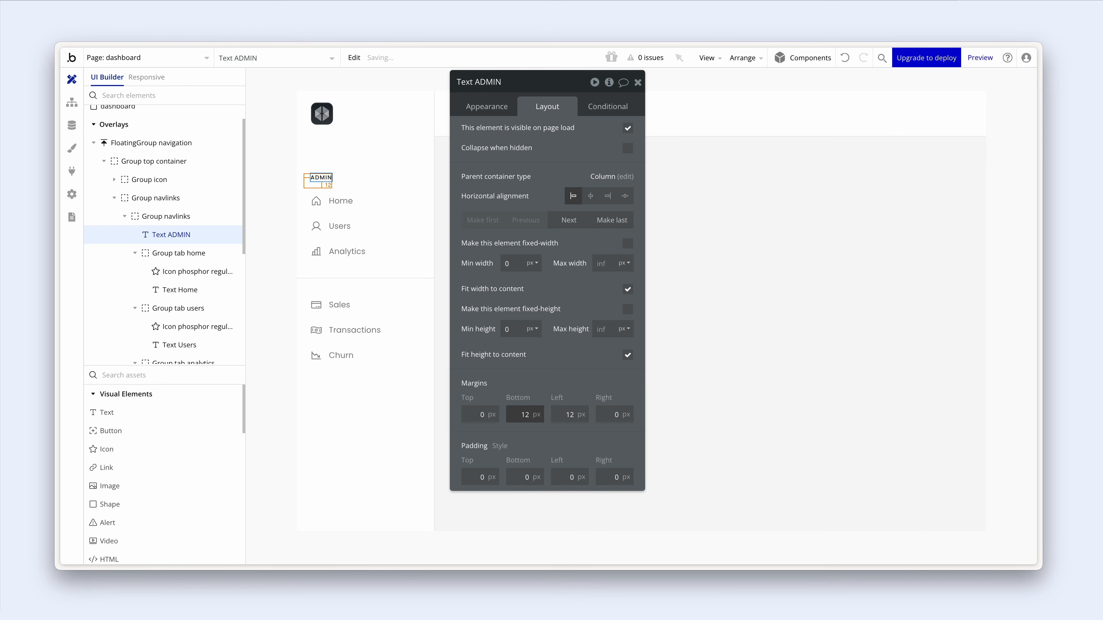
pyautogui.click(406, 410)
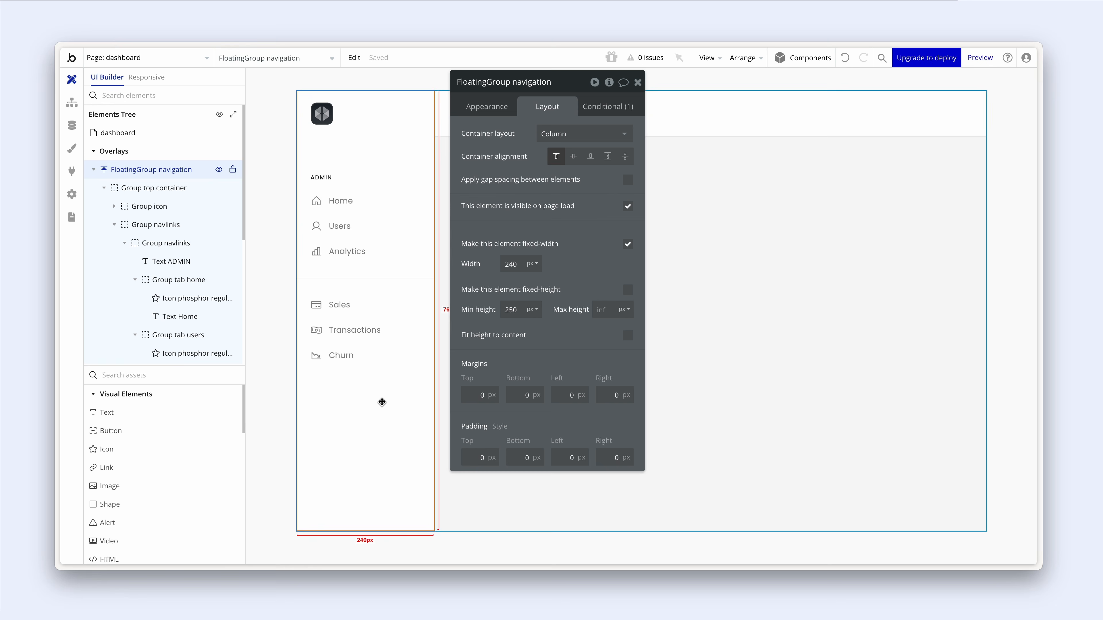
pyautogui.moveTo(157, 243); pyautogui.dragTo(157, 260)
pyautogui.click(318, 179)
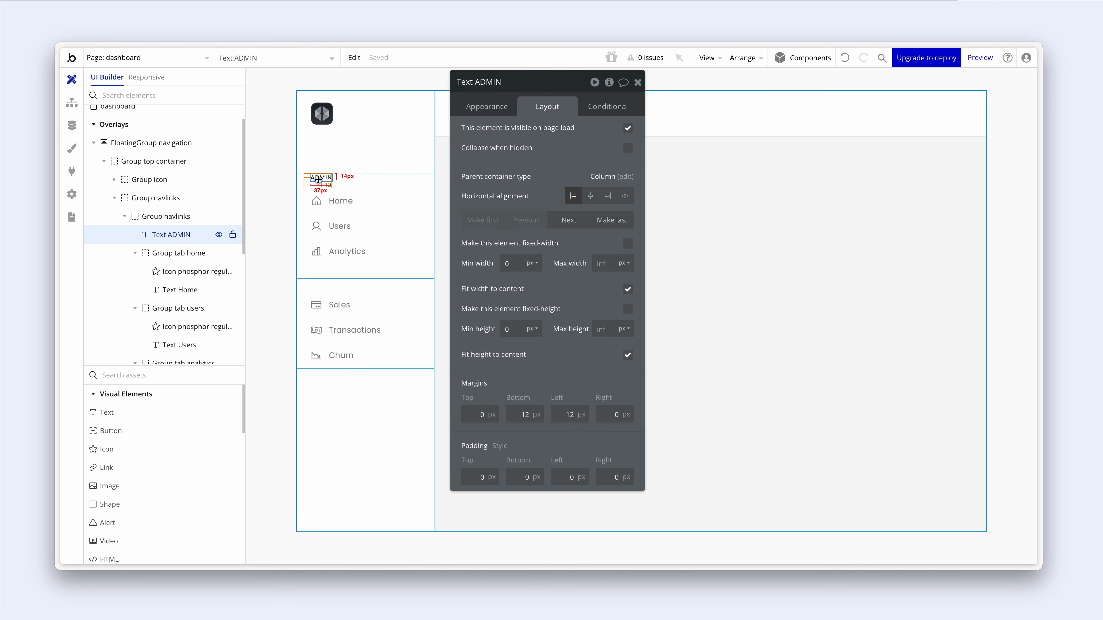
pyautogui.click(148, 216)
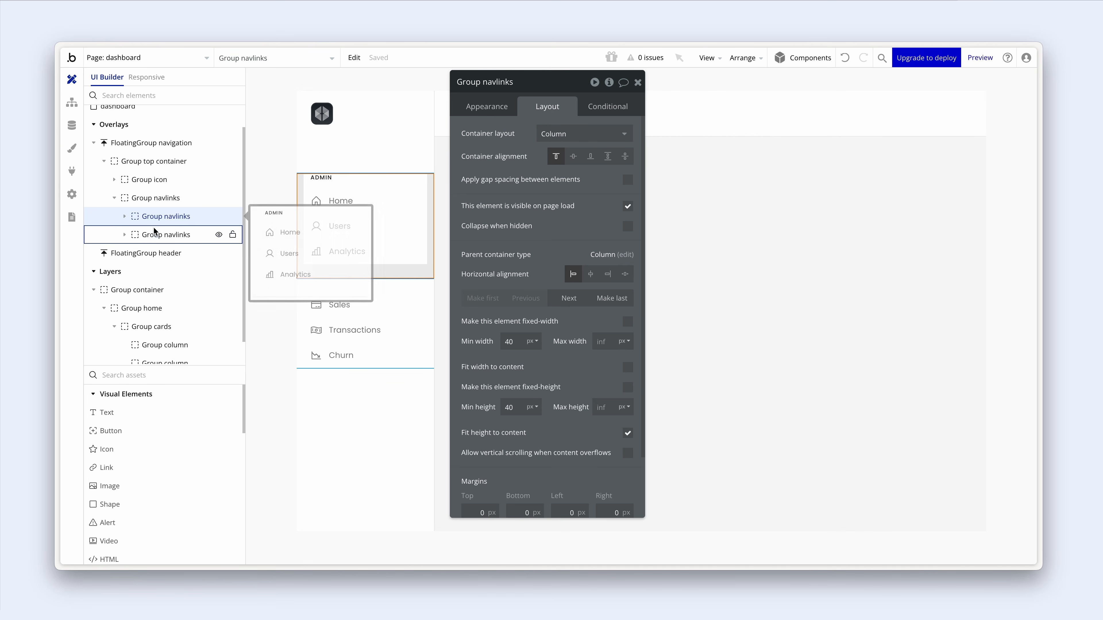
# - Paste a copy of the ADMIN heading at the top of the second link group
pyautogui.moveTo(154, 231); pyautogui.dragTo(157, 239)
pyautogui.click(125, 235)
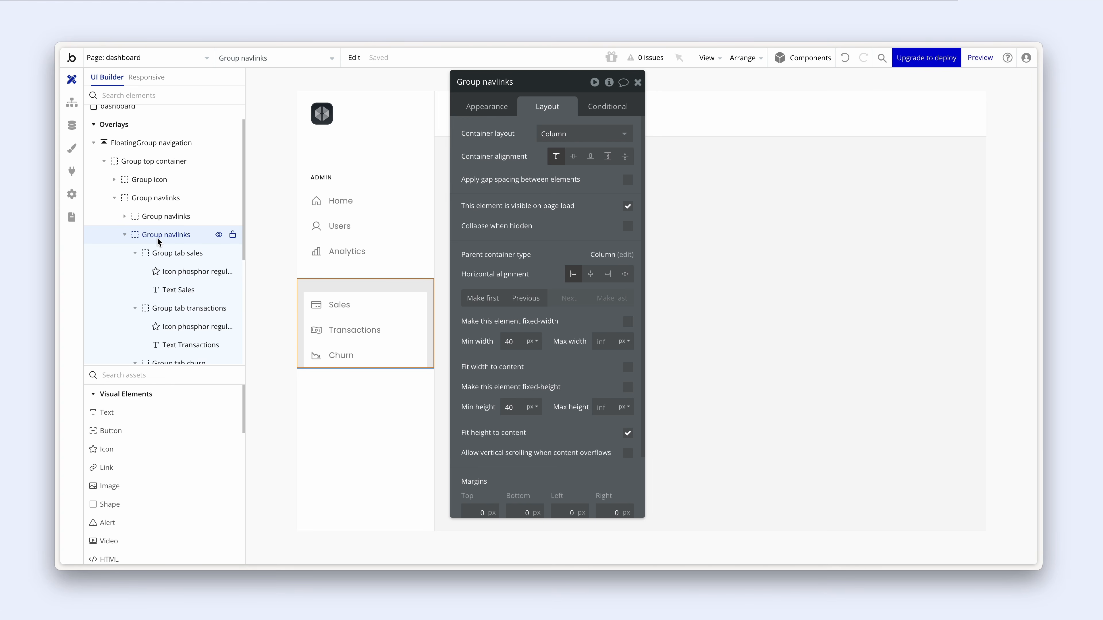
pyautogui.hotkey('ctrl', 'v')
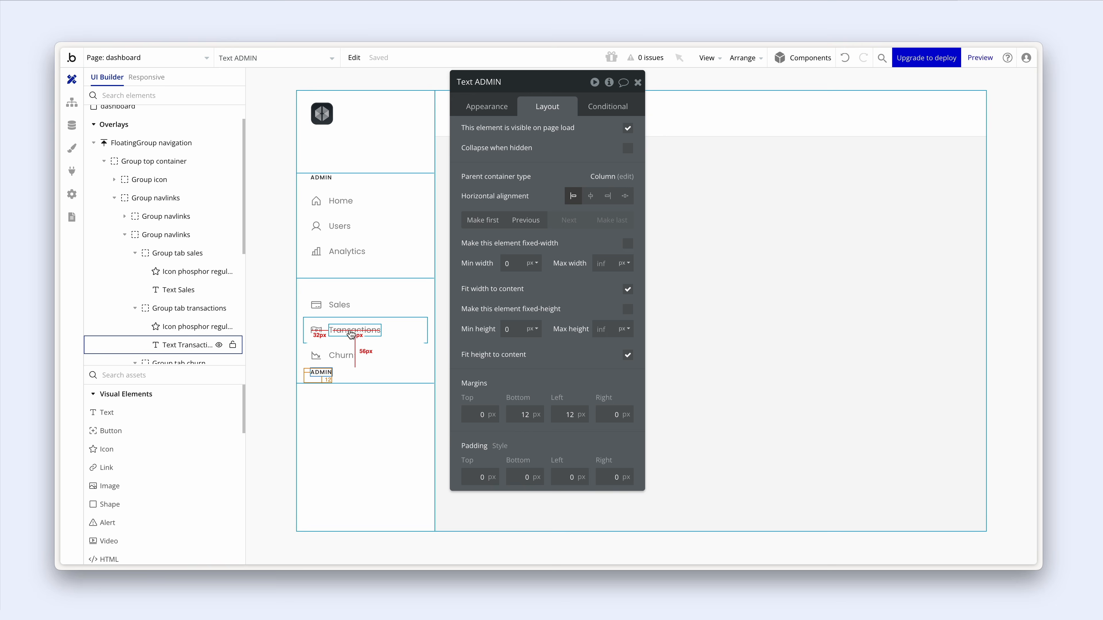
pyautogui.press('Up')
pyautogui.press('Up')
pyautogui.press('Up')
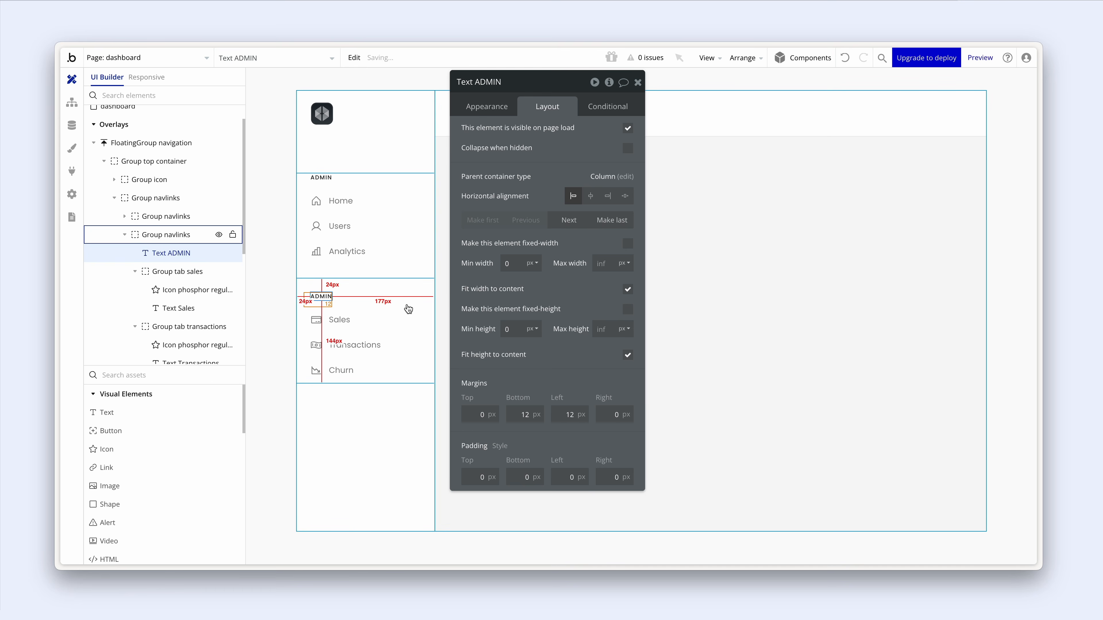
# - Change the copied heading's text to 'SALES'
pyautogui.click(484, 112)
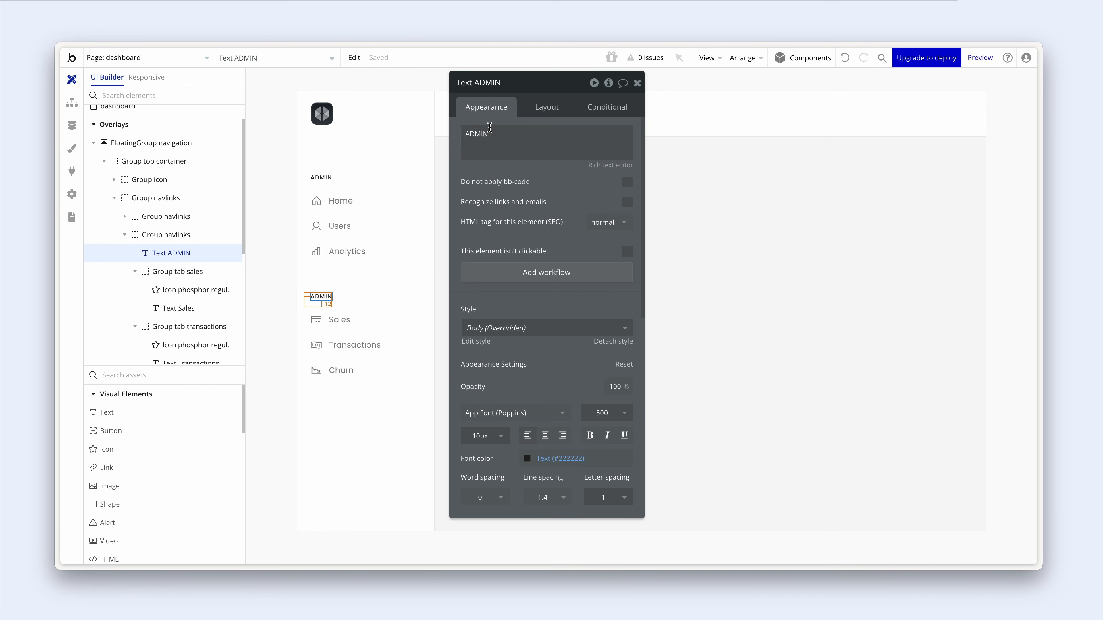
pyautogui.doubleClick(493, 134)
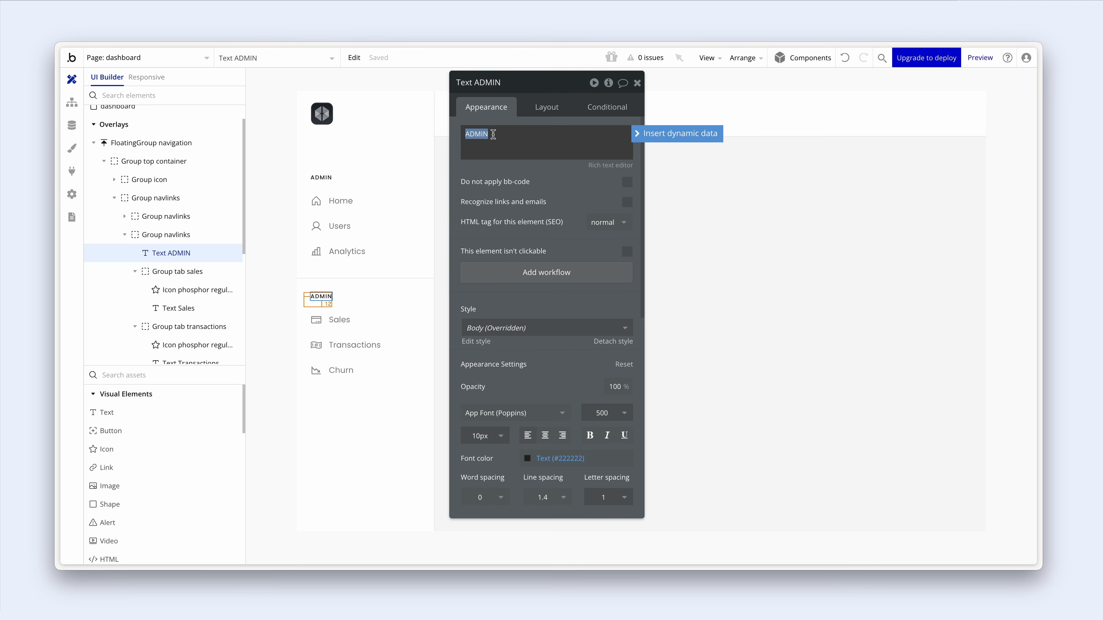
pyautogui.write('SA')
pyautogui.write('LWA')
pyautogui.press('BackSpace')
pyautogui.press('BackSpace')
pyautogui.write('ES')
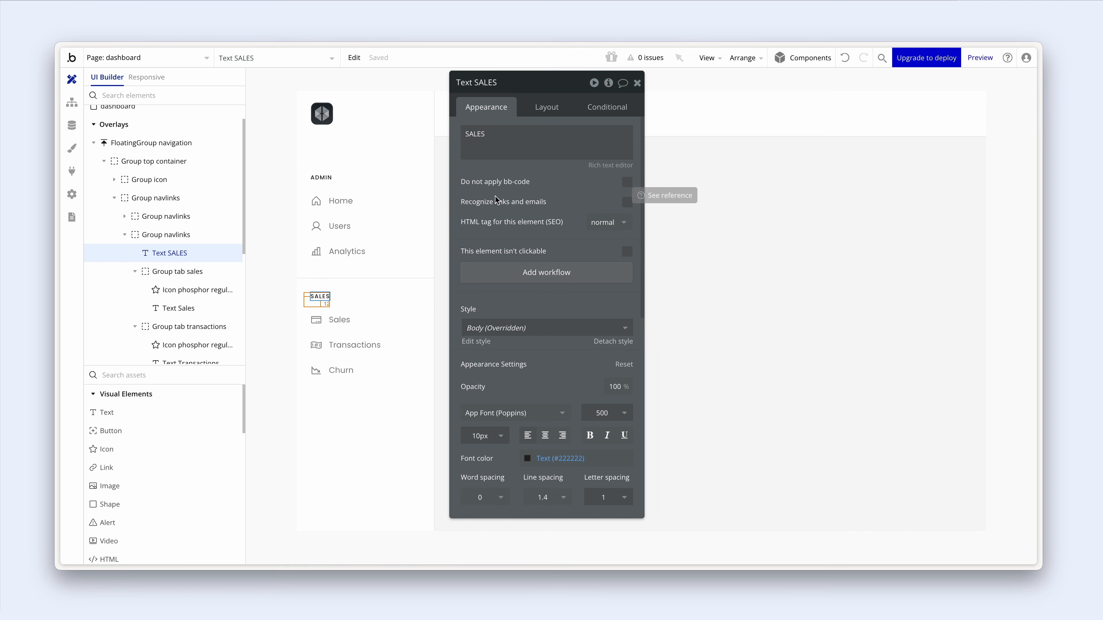
# - Set the navigation sidebar's vertical alignment to space-between
pyautogui.click(297, 209)
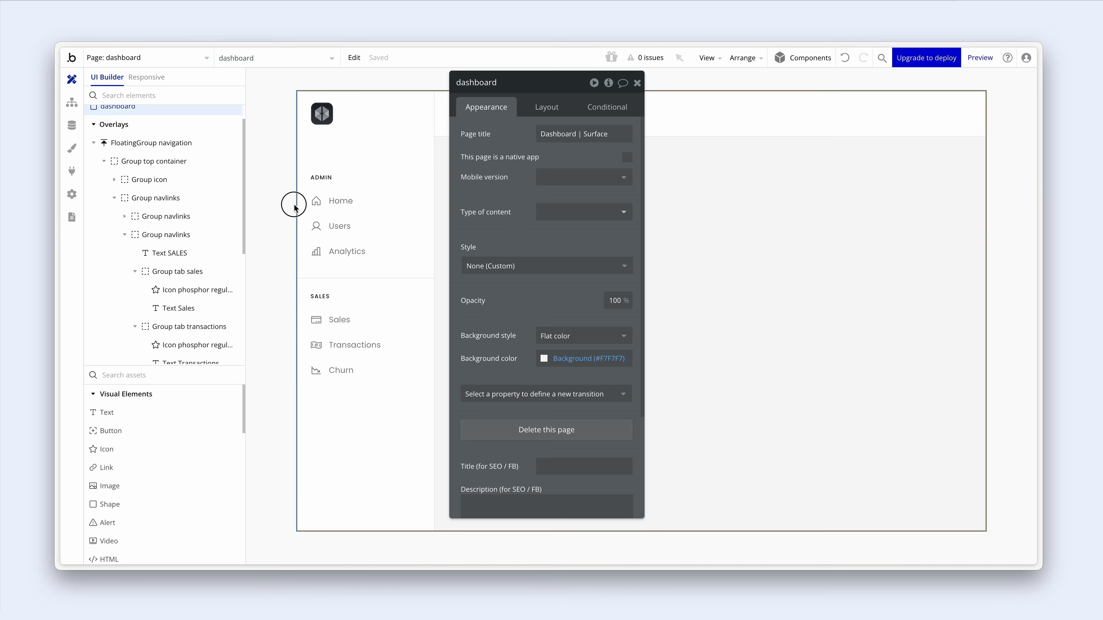
pyautogui.moveTo(470, 198); pyautogui.dragTo(564, 202)
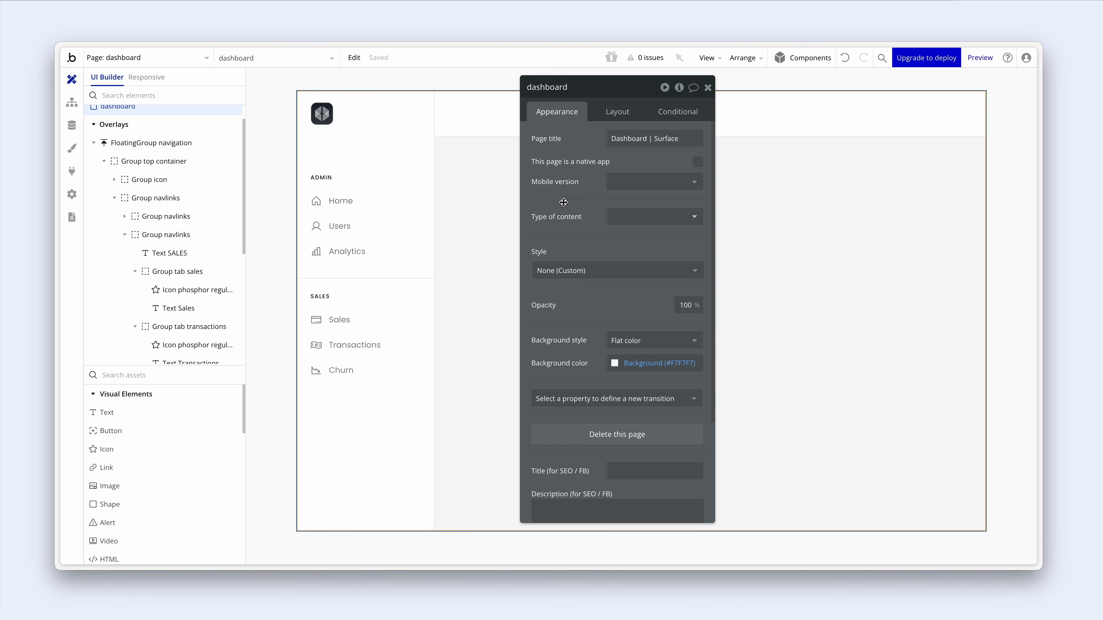
pyautogui.click(355, 454)
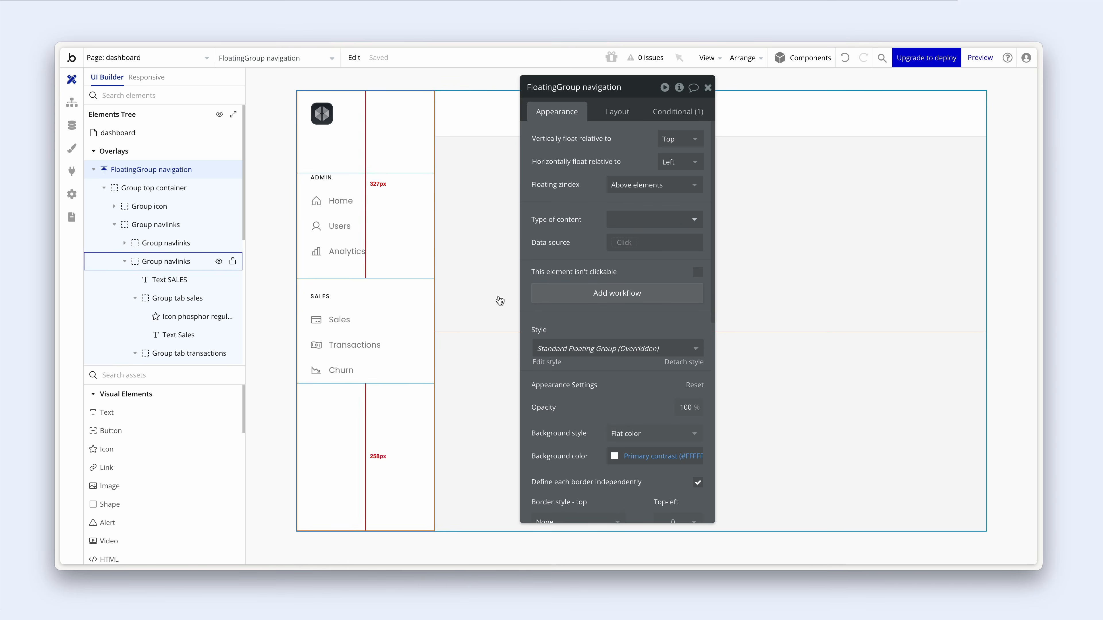
pyautogui.click(611, 112)
pyautogui.click(691, 165)
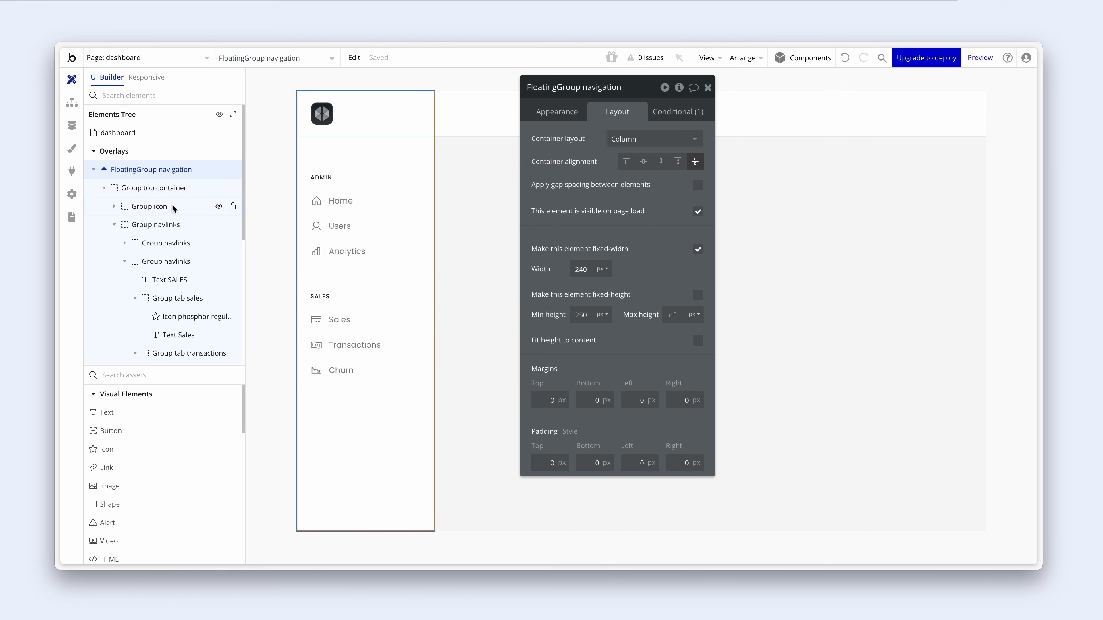
# - Select Group top container and pick the Image element to add
pyautogui.click(106, 190)
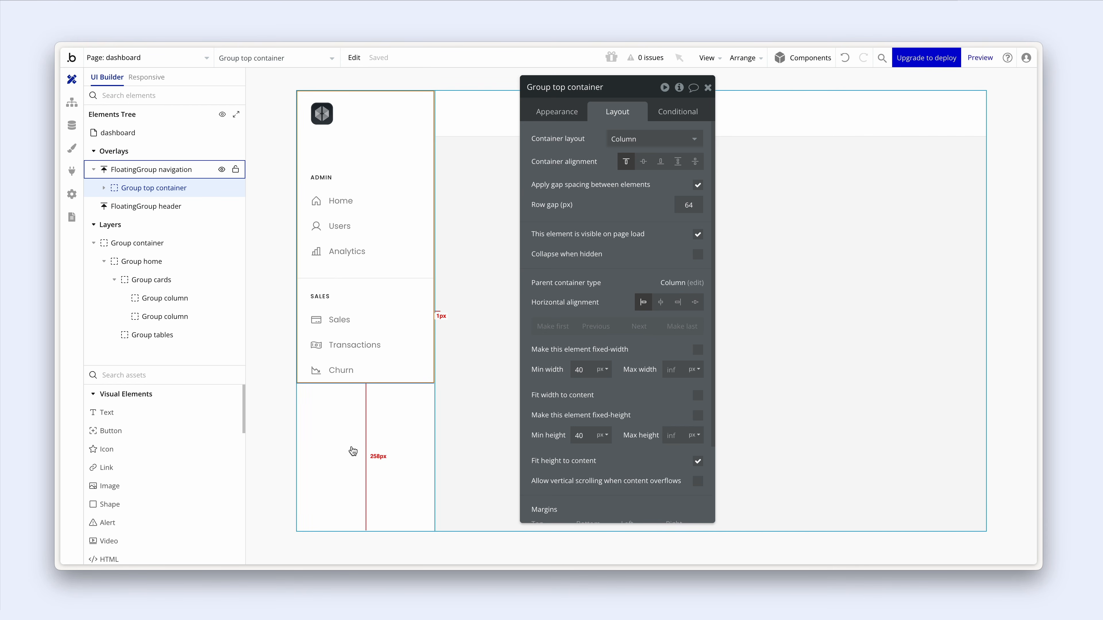
pyautogui.click(143, 486)
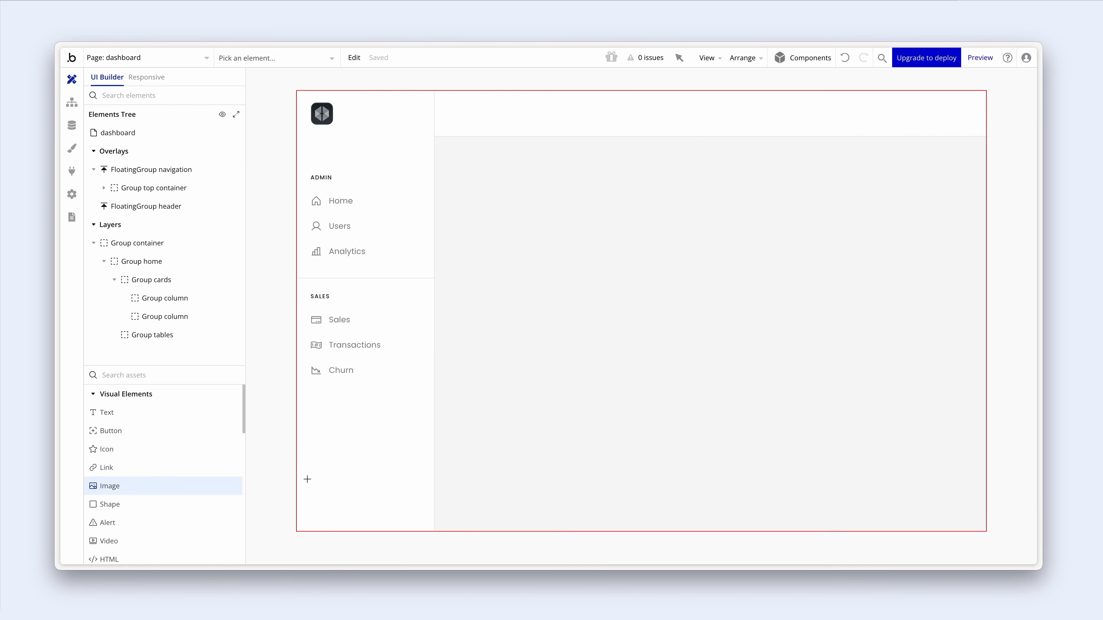
# - Place an image at the sidebar's bottom, 48 px wide with aspect ratio kept
pyautogui.click(337, 479)
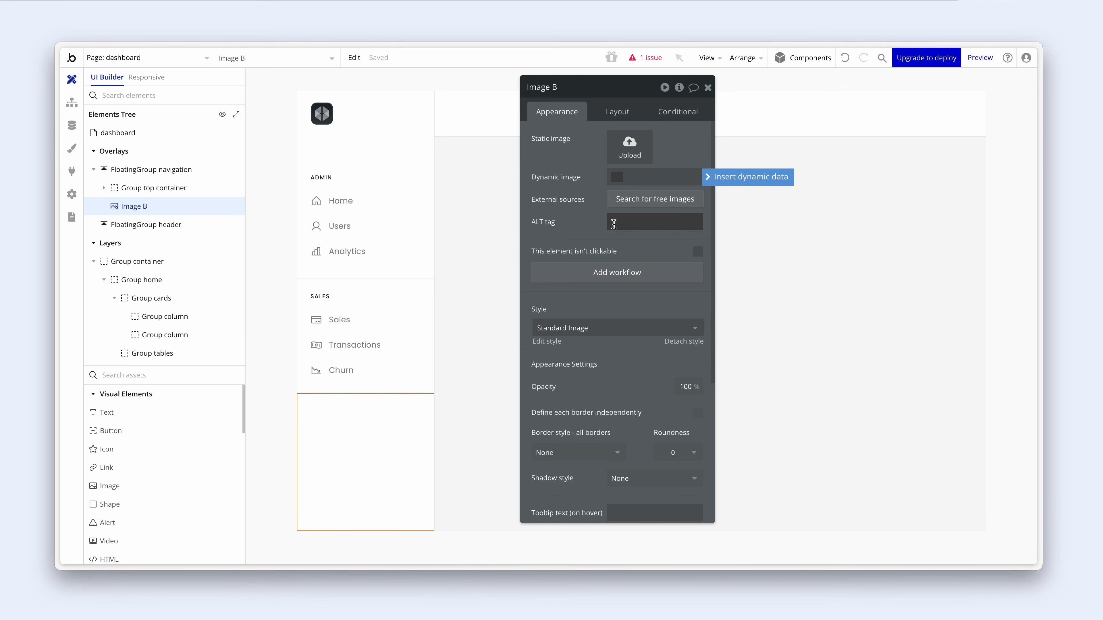
pyautogui.click(608, 108)
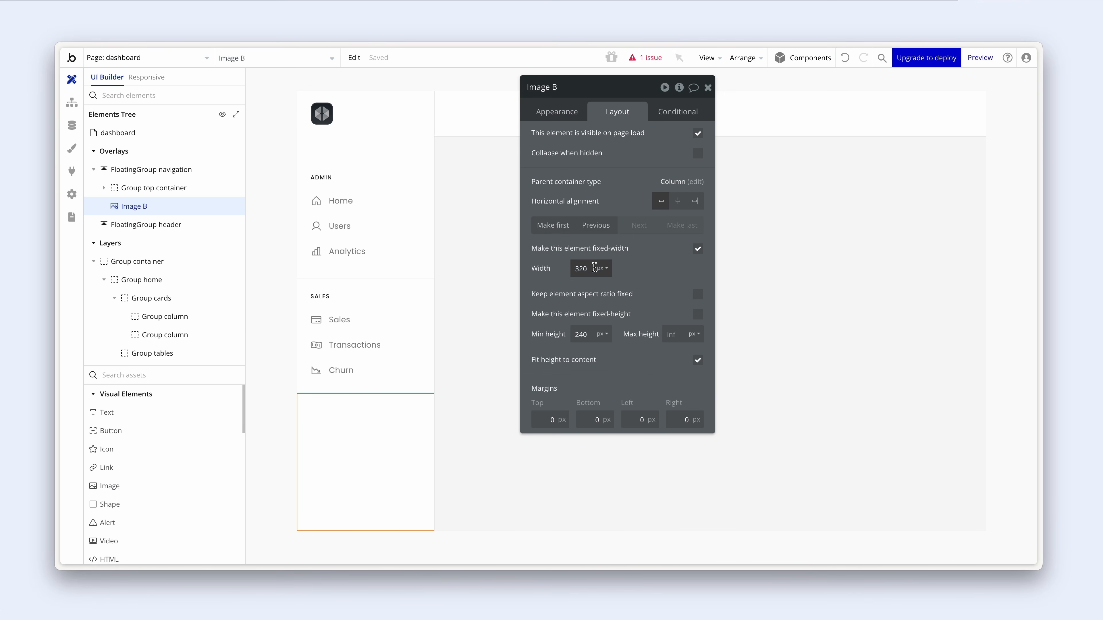
pyautogui.doubleClick(570, 268)
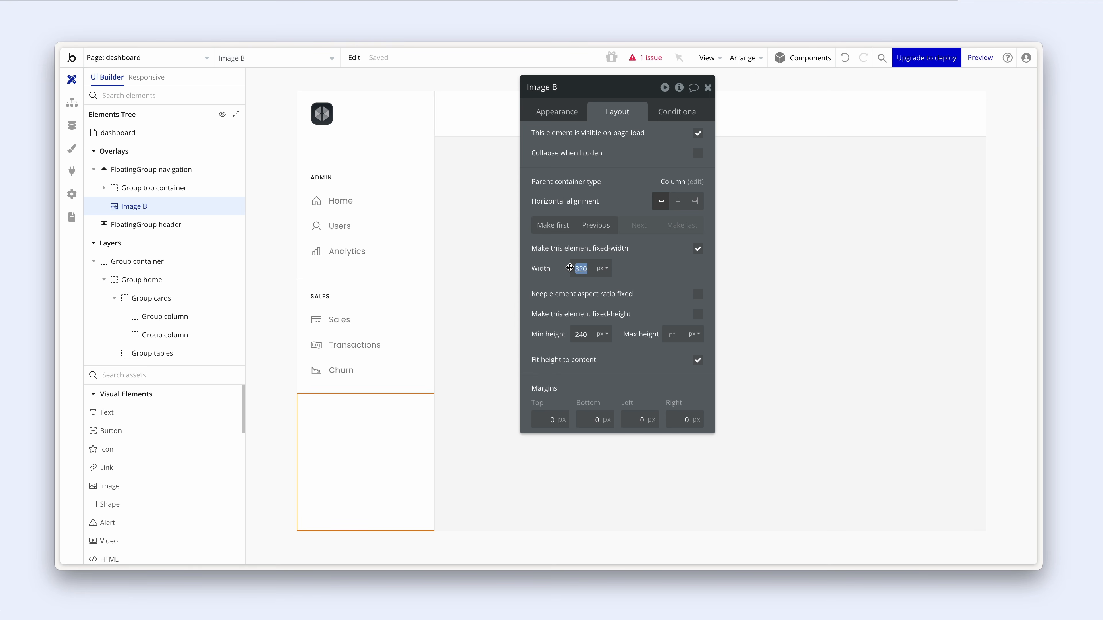
pyautogui.write('48')
pyautogui.click(698, 295)
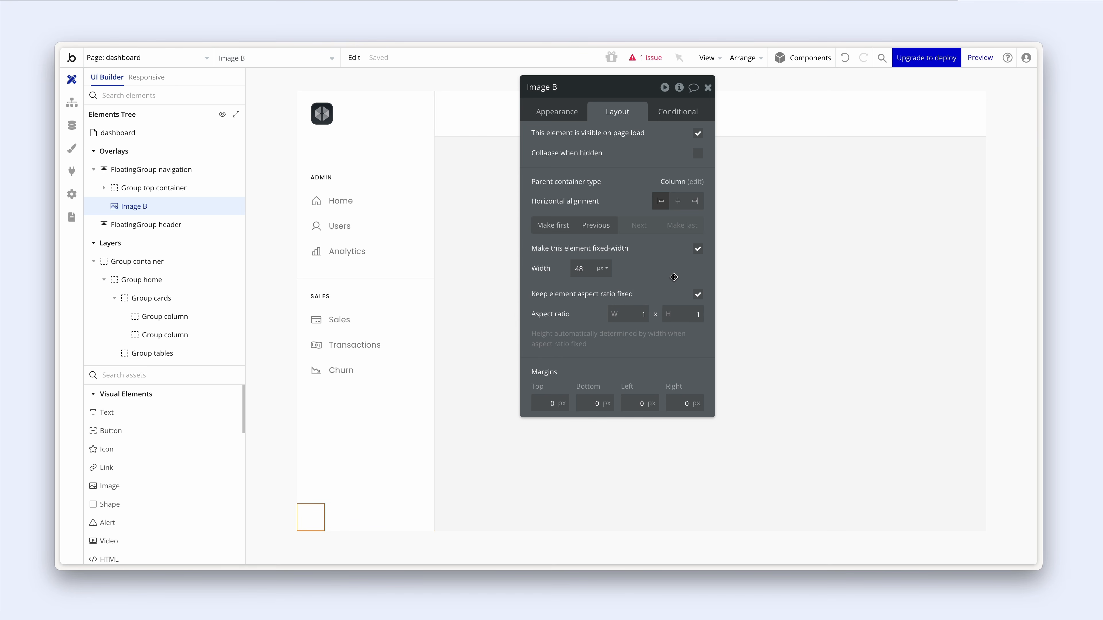
# - Give the image a corner roundness of 24
pyautogui.click(571, 113)
pyautogui.scroll(-3, 669, 307)
pyautogui.click(683, 312)
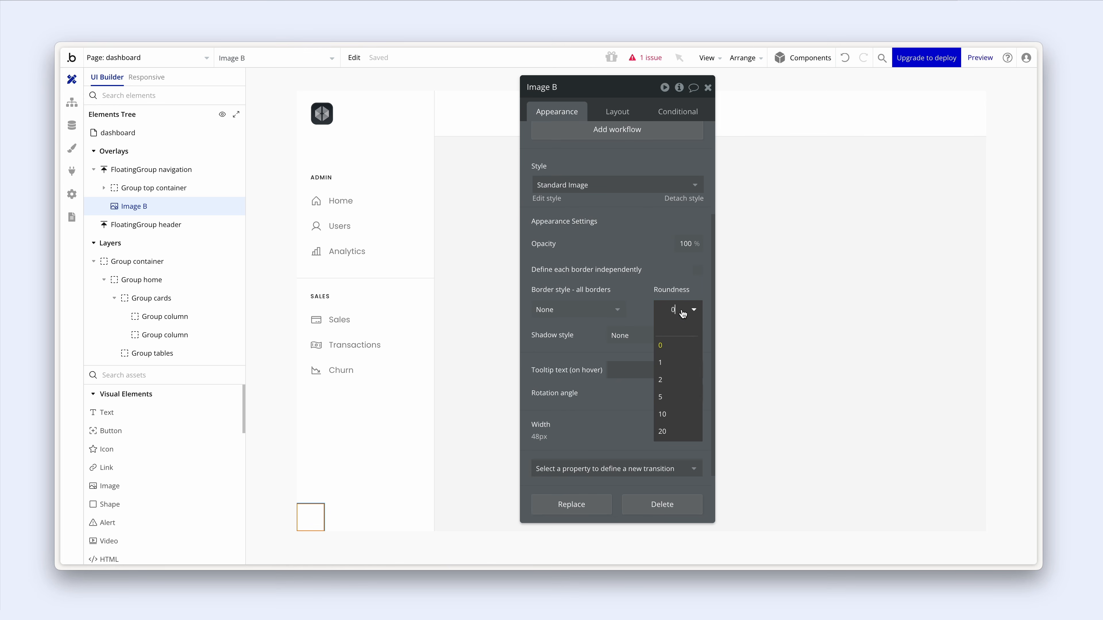
pyautogui.write('24')
pyautogui.press('Return')
pyautogui.moveTo(629, 234); pyautogui.dragTo(572, 247)
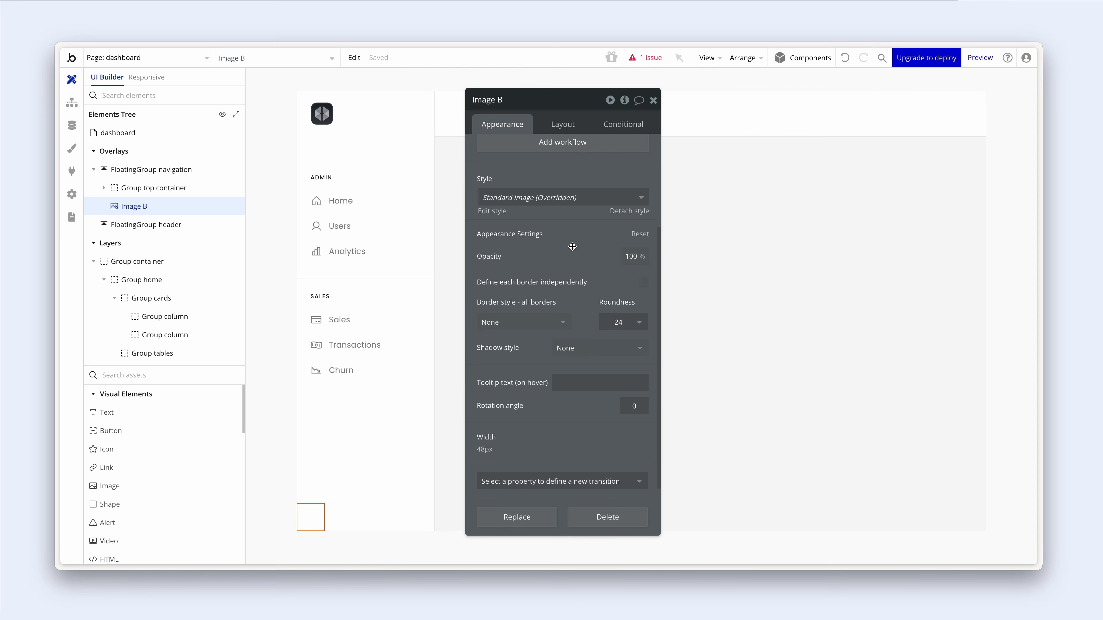
pyautogui.scroll(3, 549, 200)
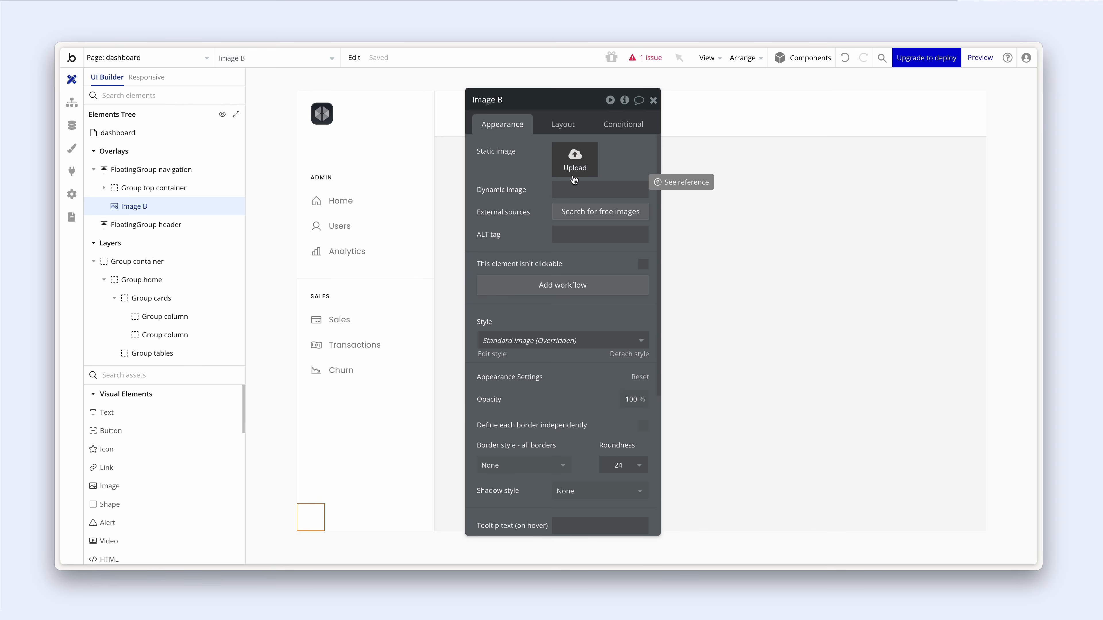
# - Upload a portrait photo as the static image and rename the element 'Image user'
pyautogui.click(574, 173)
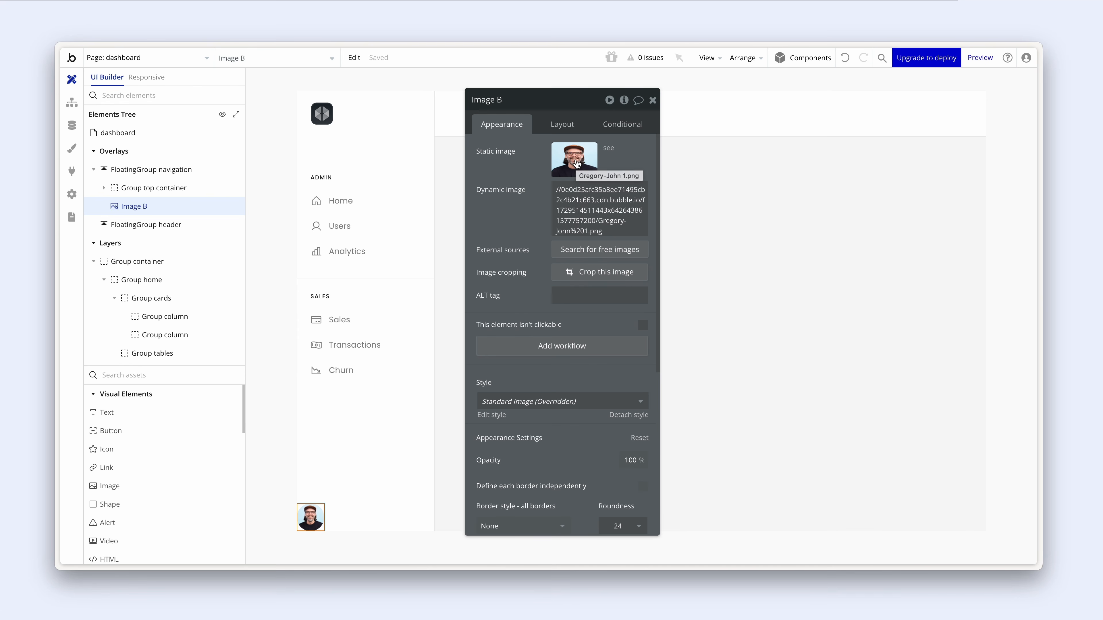
pyautogui.click(516, 101)
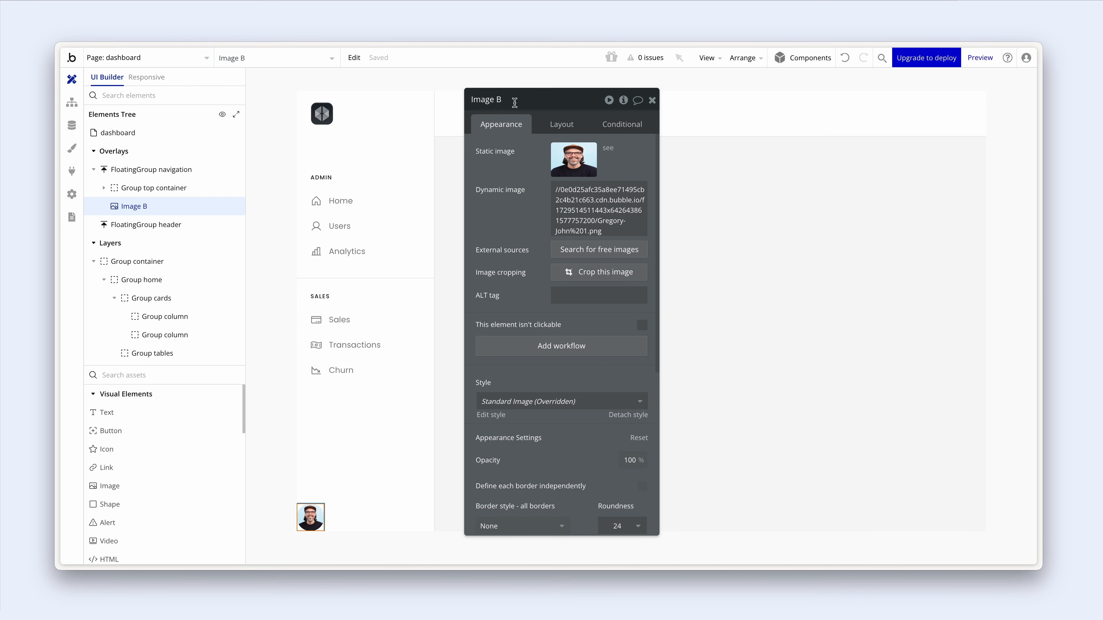
pyautogui.press('BackSpace')
pyautogui.write('user')
pyautogui.click(497, 175)
pyautogui.moveTo(497, 176); pyautogui.dragTo(512, 172)
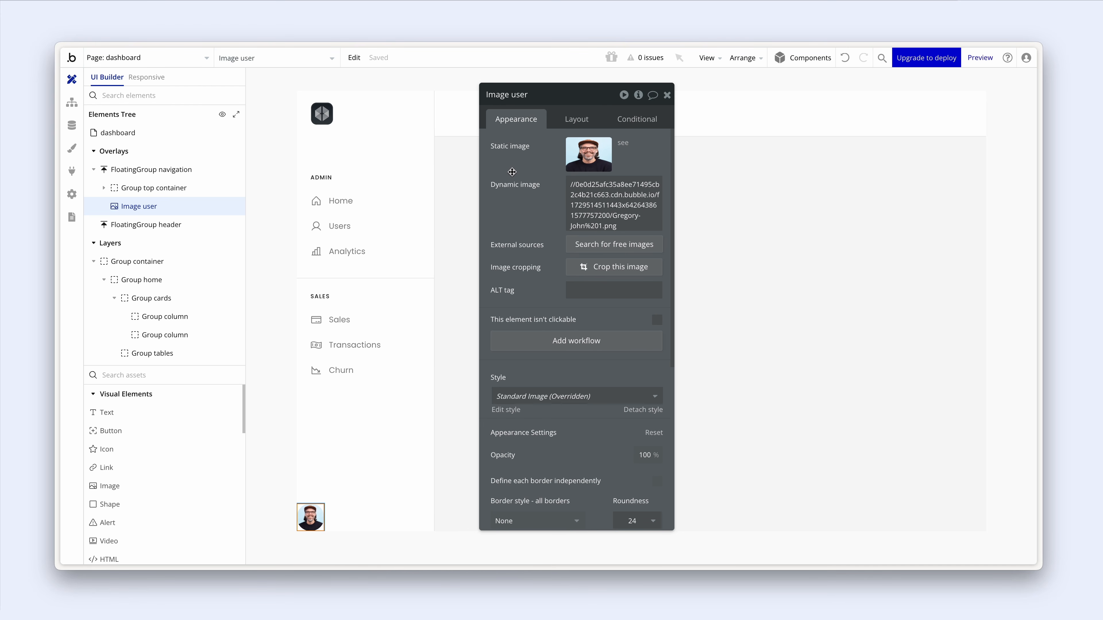
pyautogui.click(148, 412)
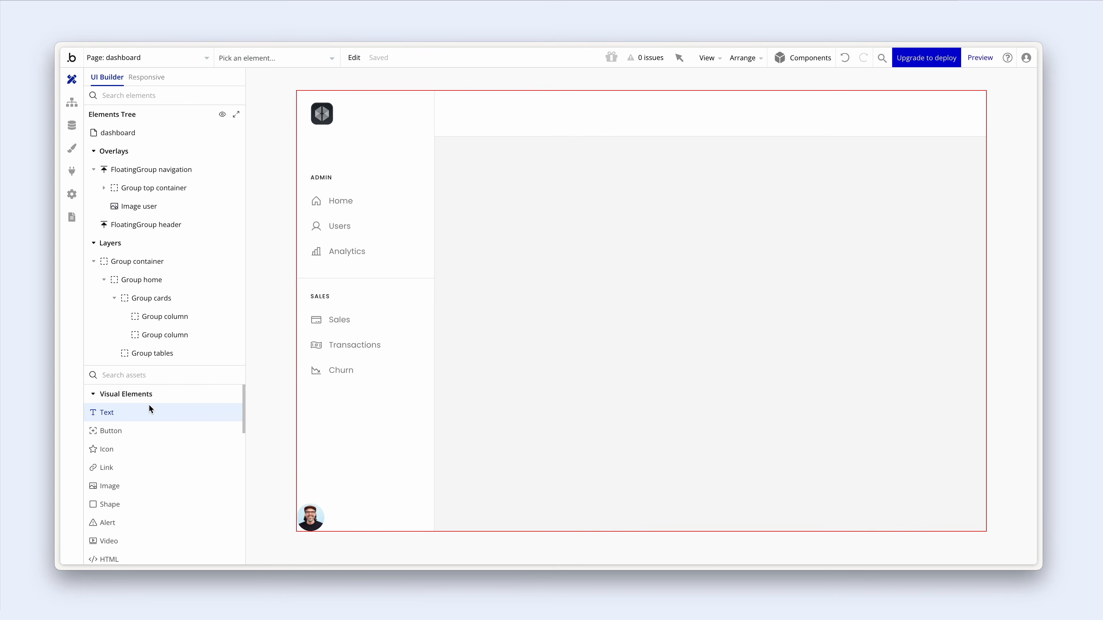
# - Add a sidebar text element showing the user's name, sized 14 px at font weight 500
pyautogui.click(340, 502)
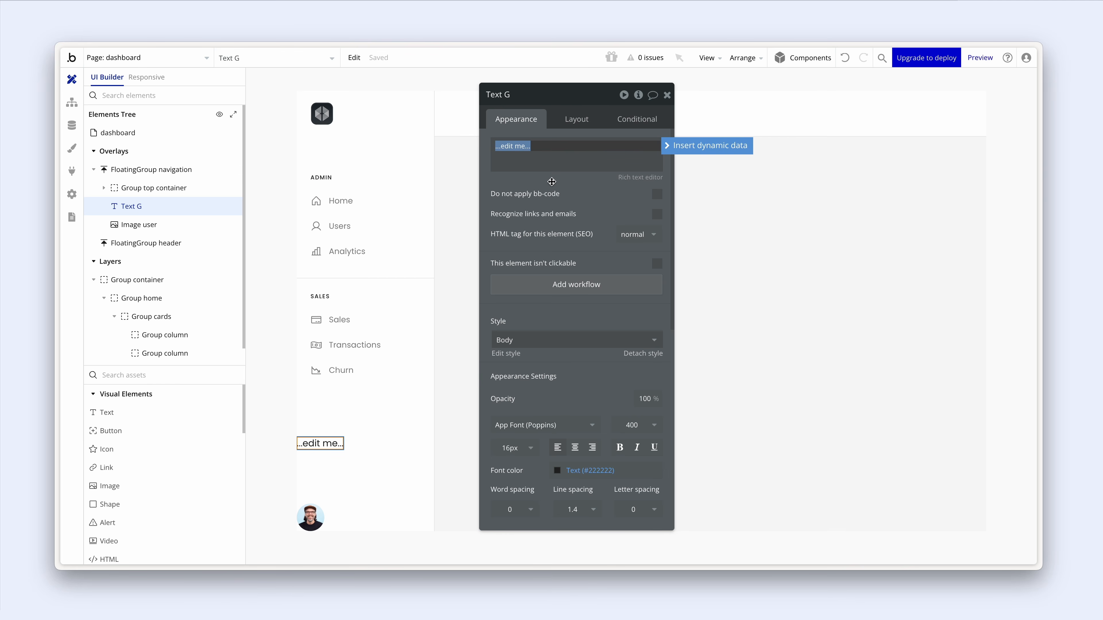
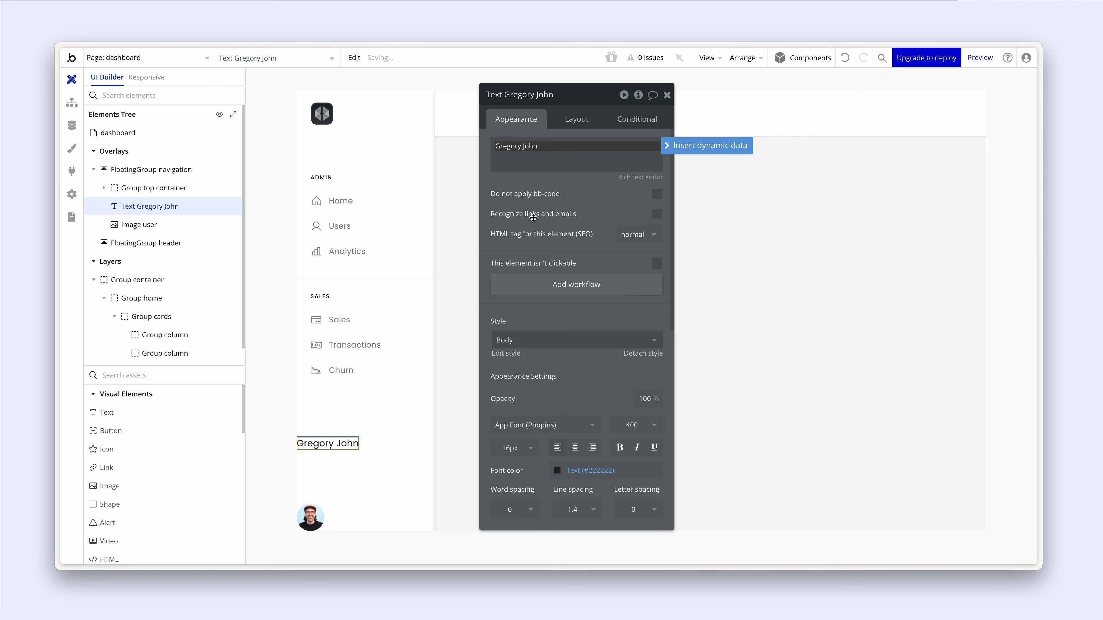
pyautogui.scroll(-2, 535, 416)
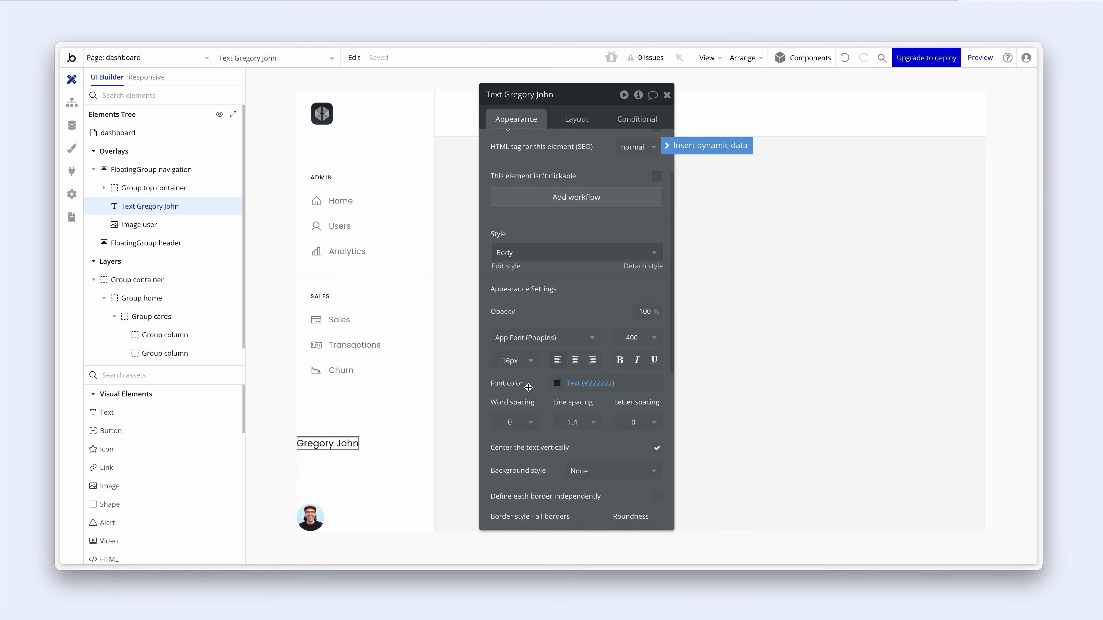
pyautogui.click(518, 368)
pyautogui.write('4')
pyautogui.press('Return')
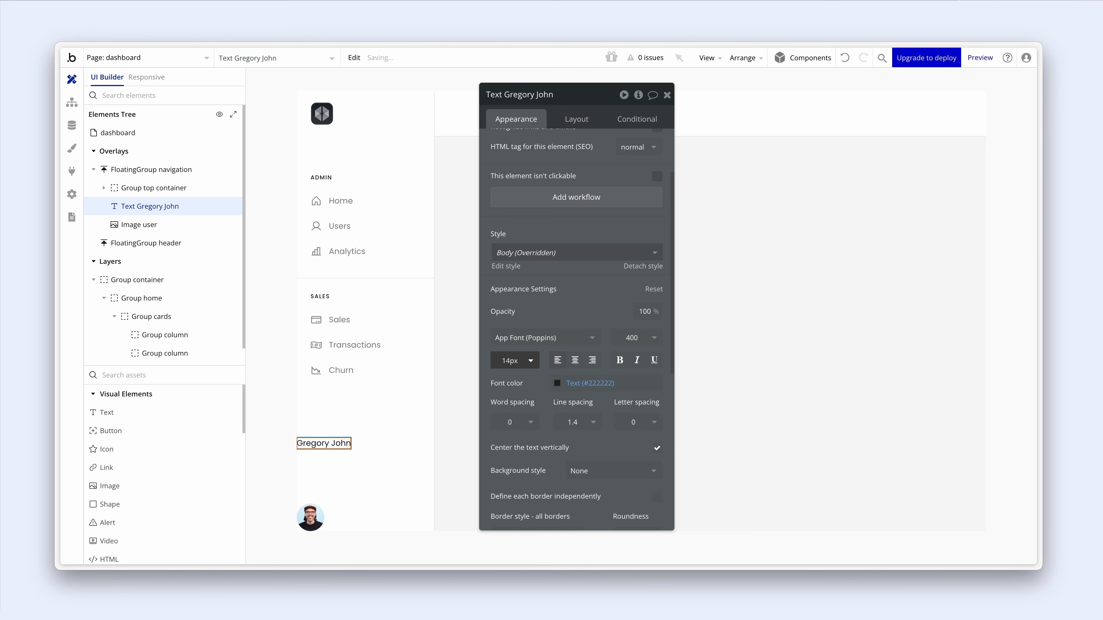
pyautogui.click(632, 340)
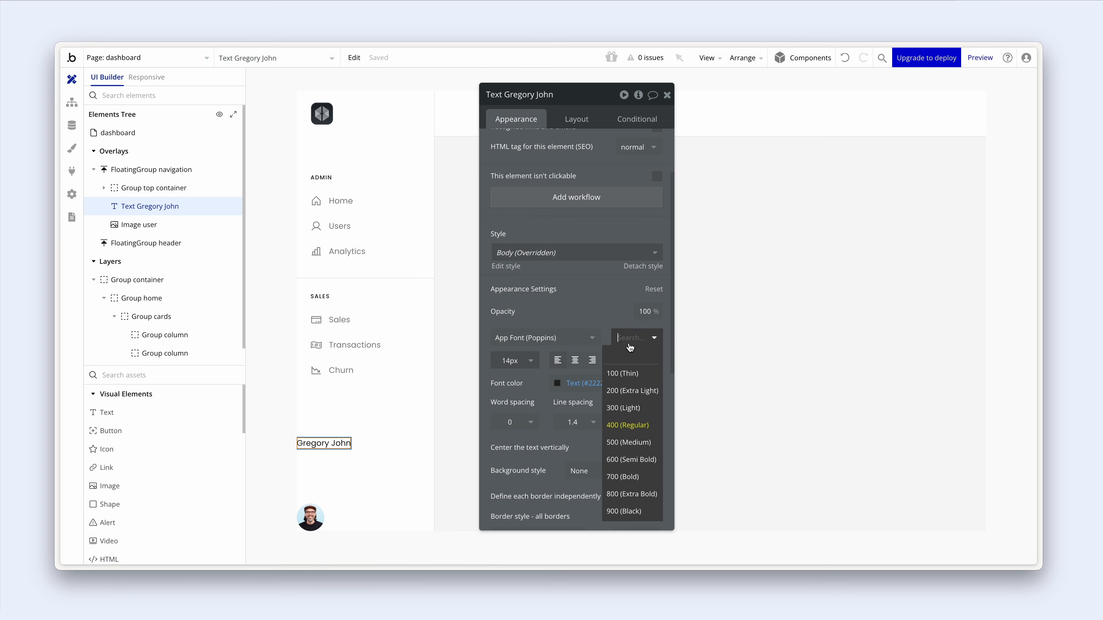
pyautogui.click(630, 442)
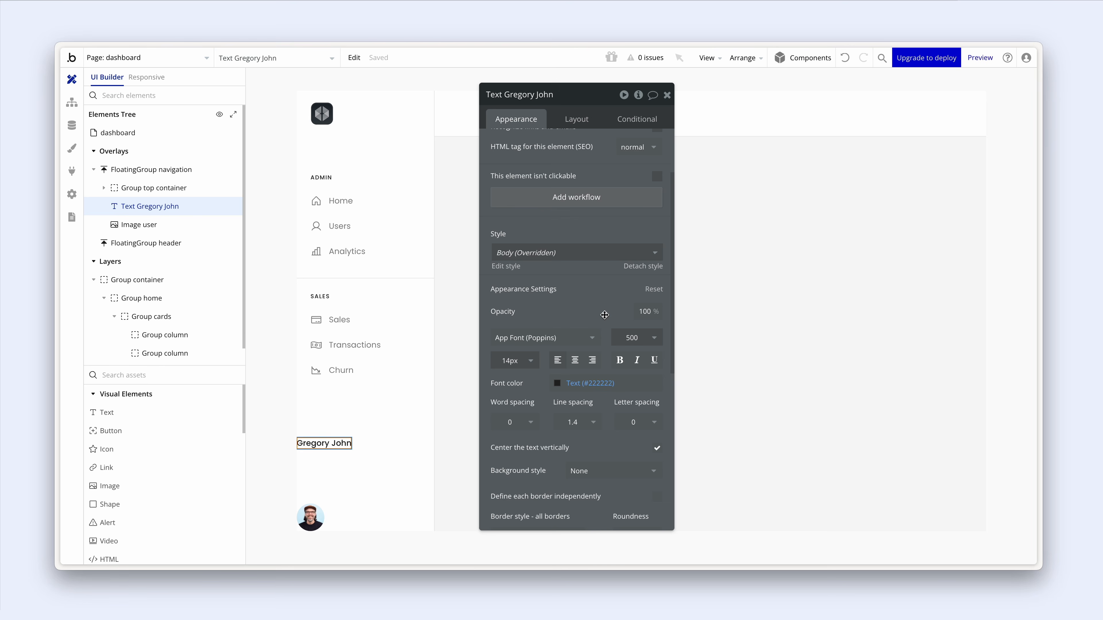
pyautogui.click(387, 442)
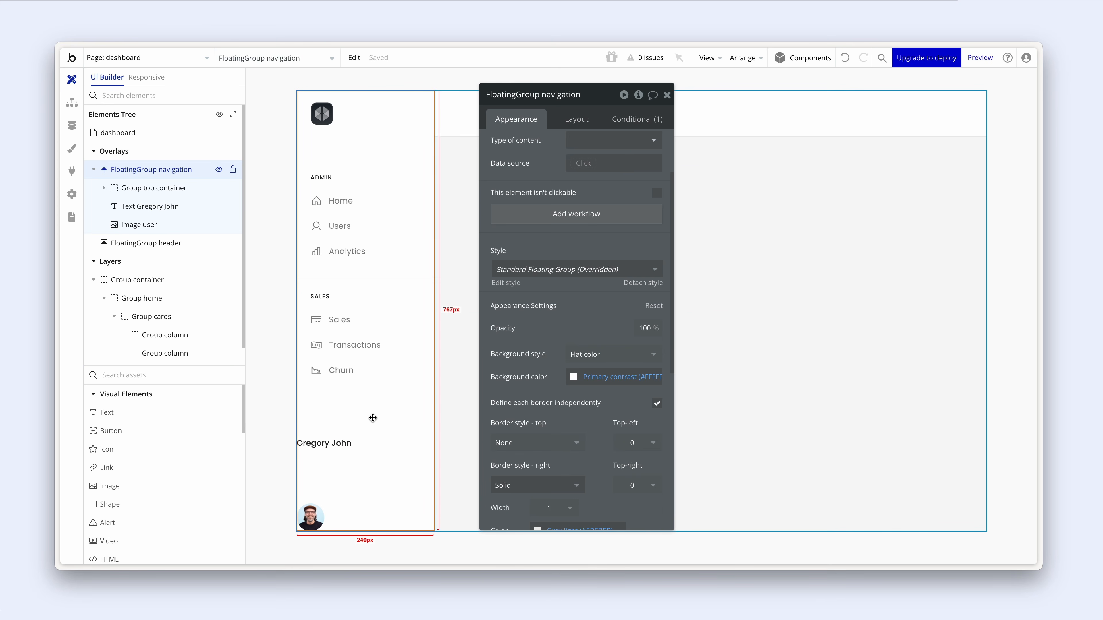
# - Group the name text and avatar into a full-width row container named Group user
pyautogui.click(338, 443)
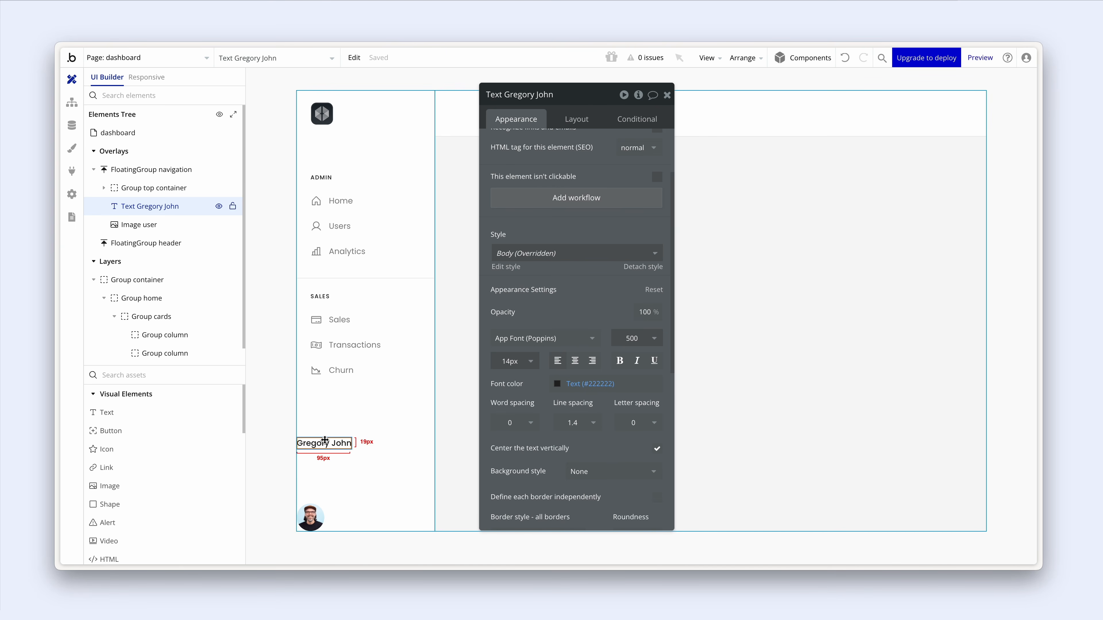
pyautogui.keyDown('shift'); pyautogui.click(315, 516); pyautogui.keyUp('shift')
pyautogui.rightClick(316, 514)
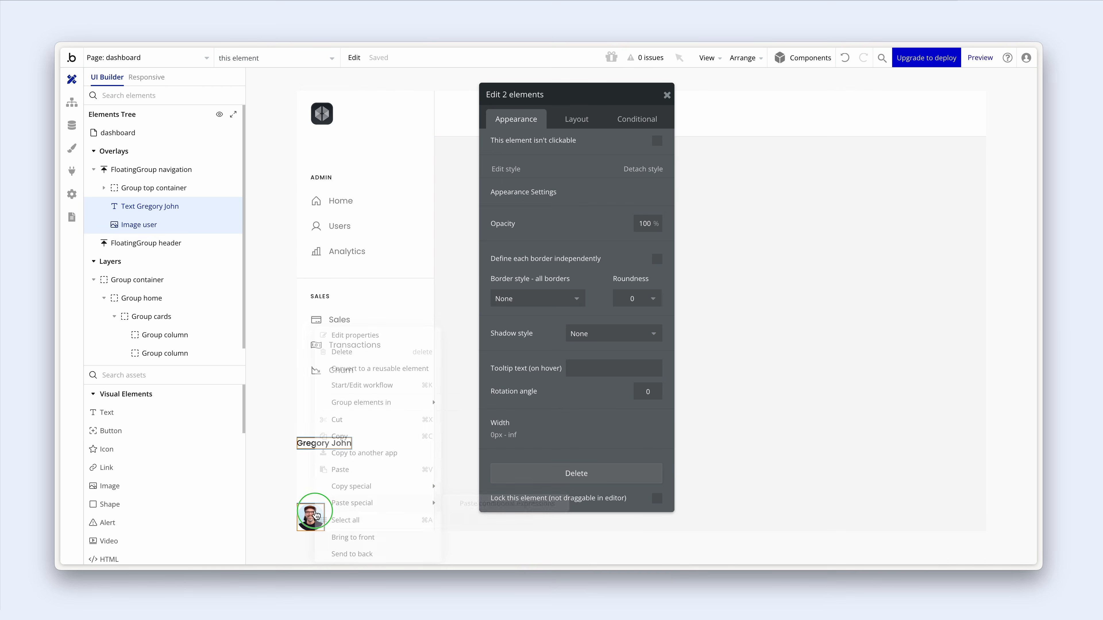
pyautogui.moveTo(384, 403)
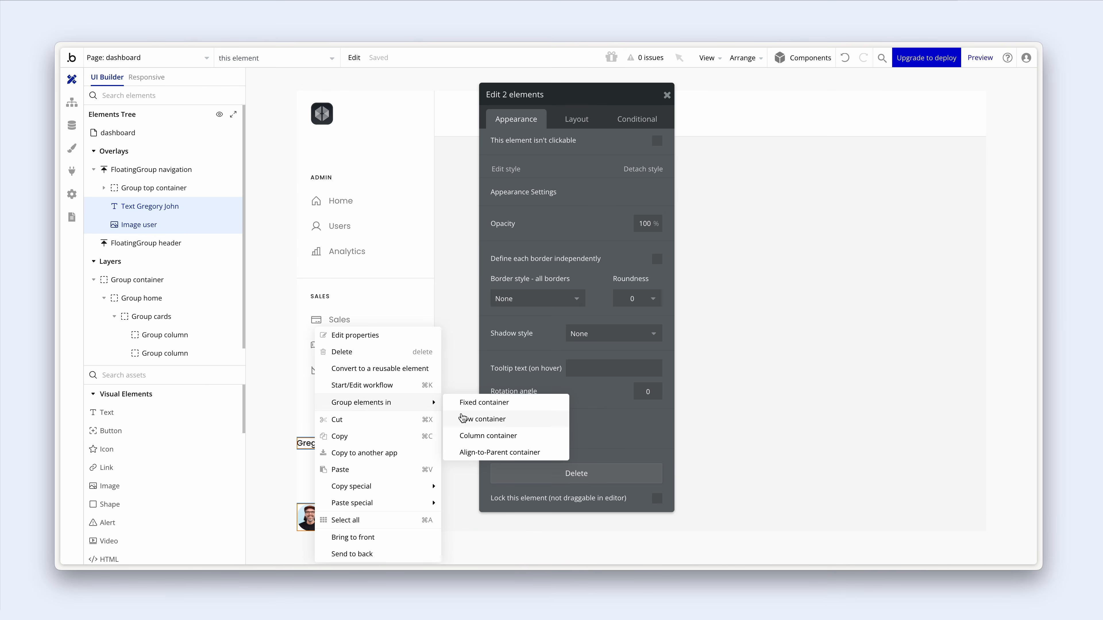
pyautogui.click(464, 419)
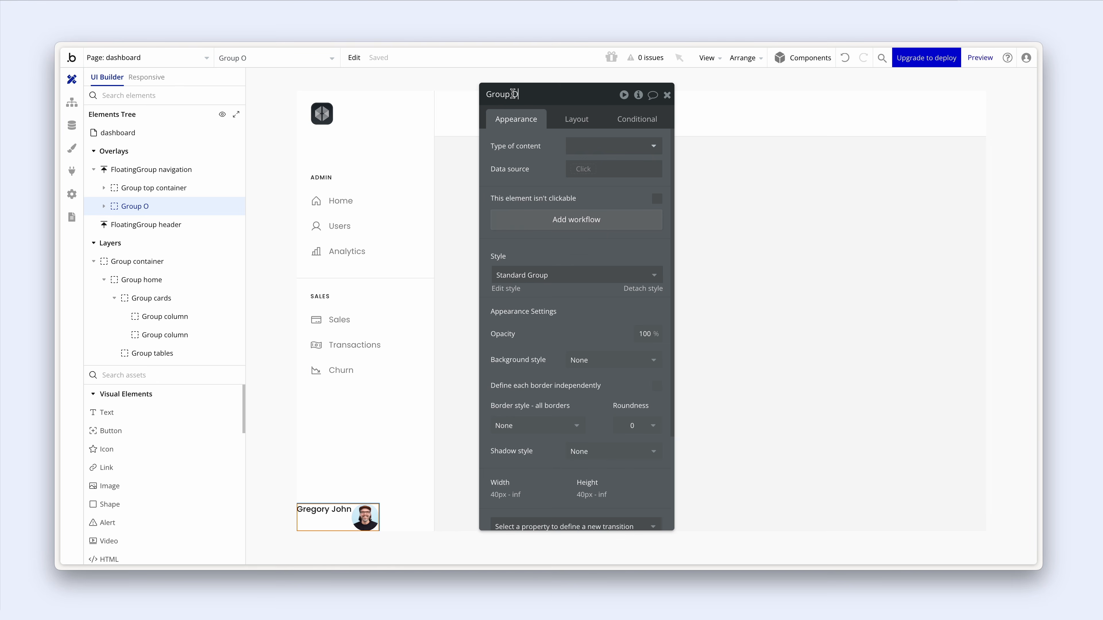
pyautogui.doubleClick(525, 94)
pyautogui.write('user')
pyautogui.click(574, 118)
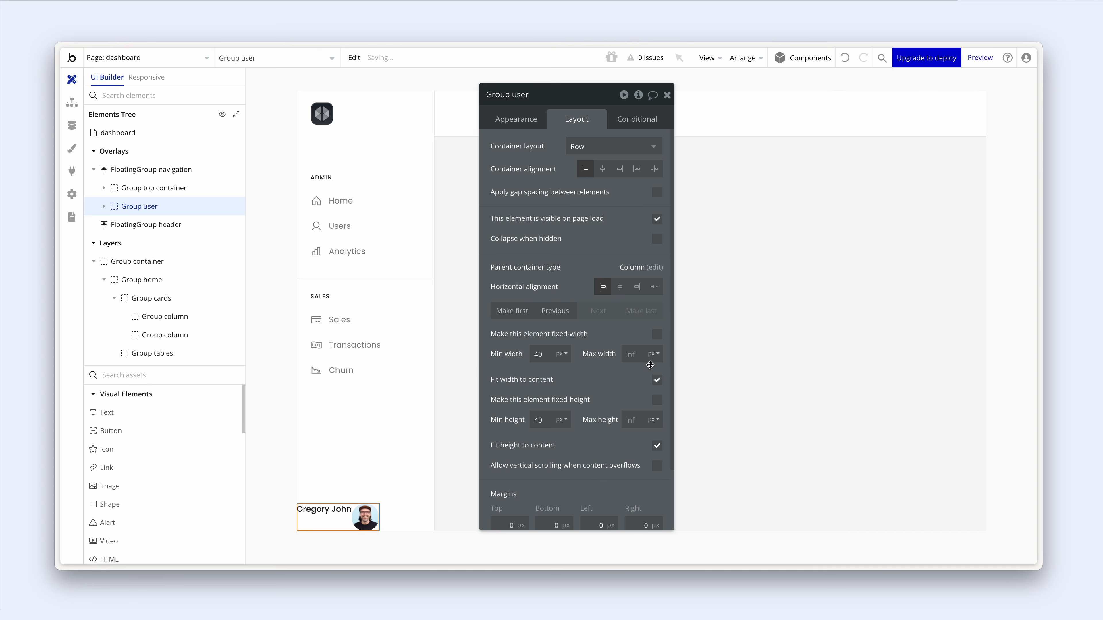
pyautogui.click(657, 380)
# - Put the avatar before the name and centre the name vertically in the row
pyautogui.click(373, 514)
pyautogui.moveTo(374, 513); pyautogui.dragTo(317, 516)
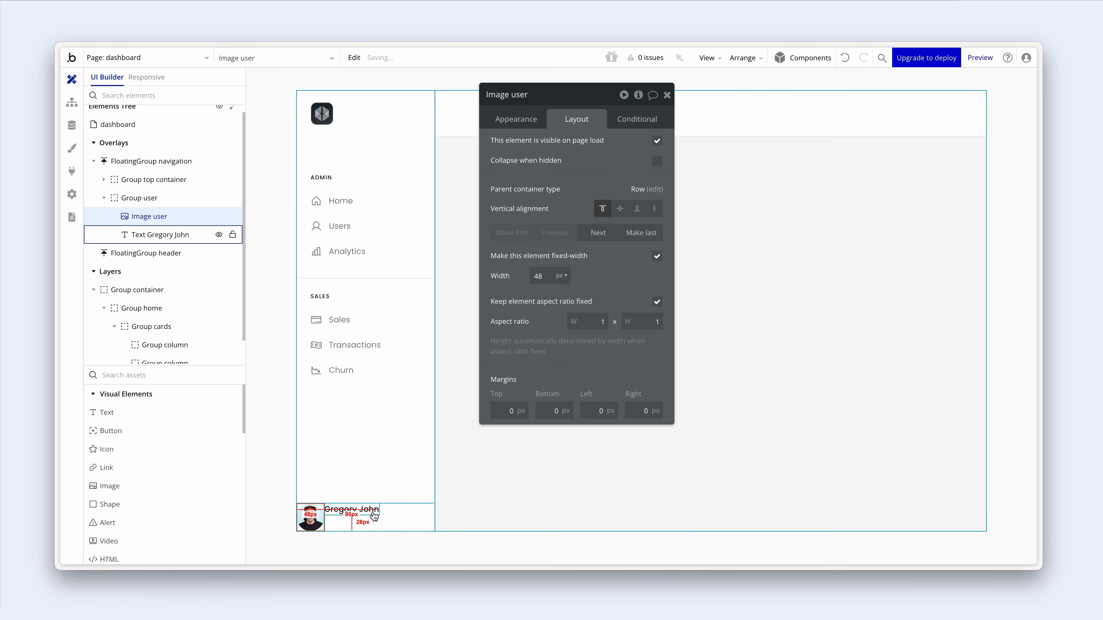
pyautogui.click(390, 518)
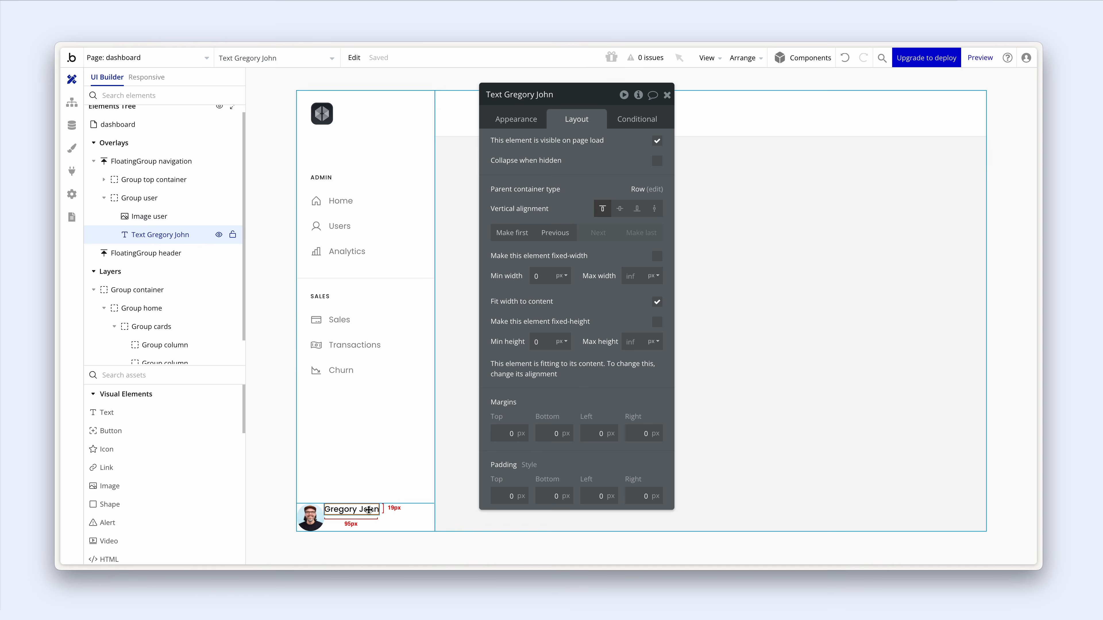
pyautogui.click(621, 210)
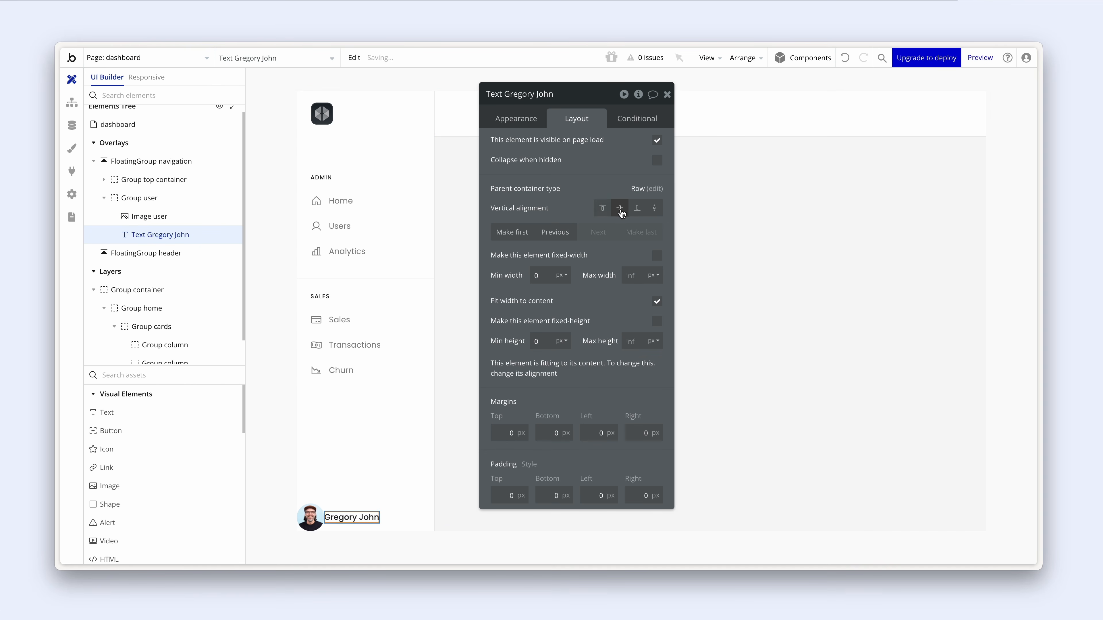
pyautogui.click(404, 514)
pyautogui.scroll(-2, 561, 428)
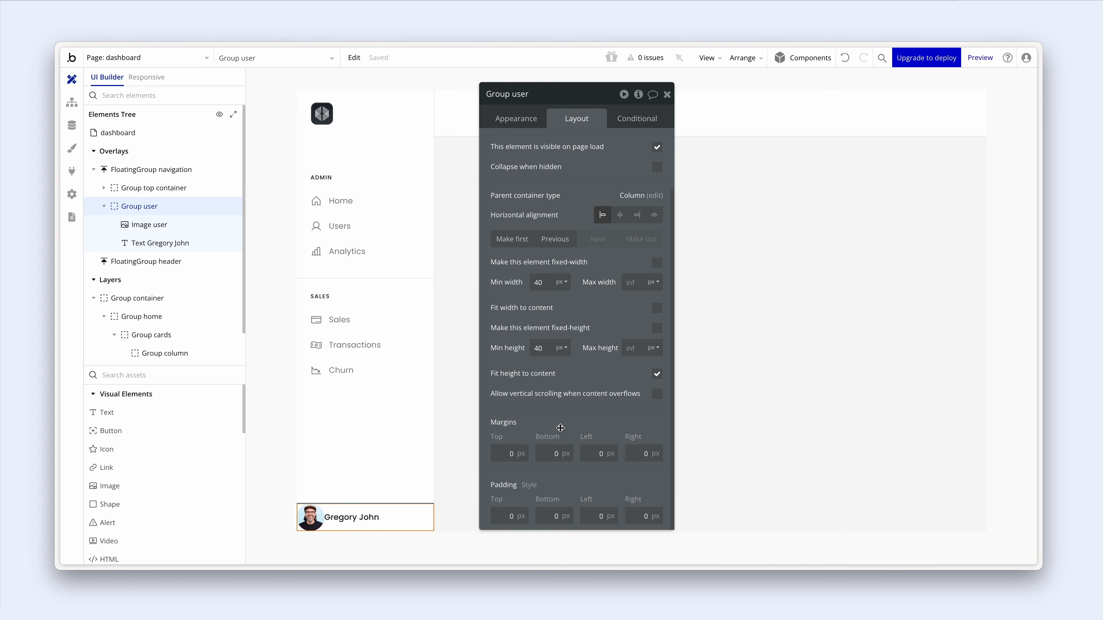
# - Give Group user padding of 40 top, 20 bottom and 24 left and right
pyautogui.moveTo(574, 415); pyautogui.dragTo(569, 357)
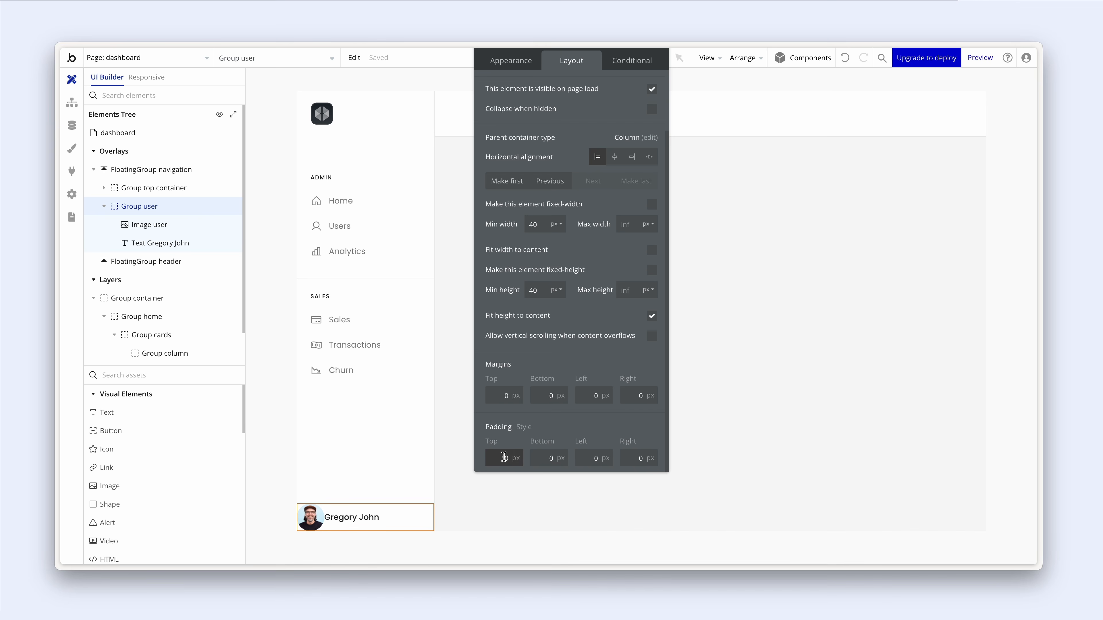
pyautogui.moveTo(498, 458); pyautogui.dragTo(514, 457)
pyautogui.write('40')
pyautogui.press('Return')
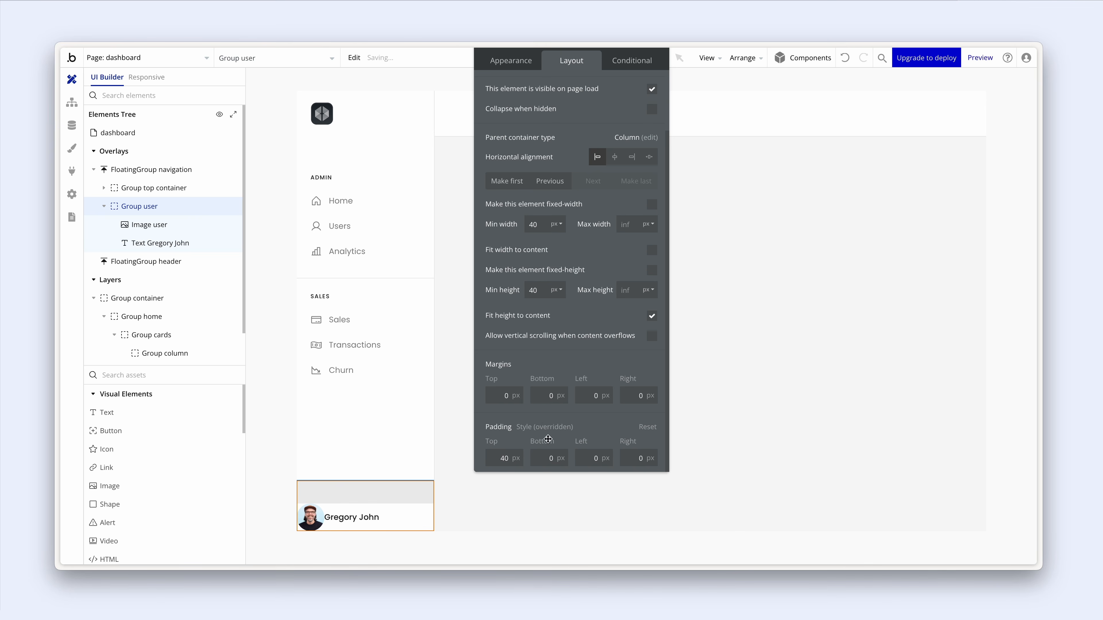
pyautogui.moveTo(548, 458); pyautogui.dragTo(556, 459)
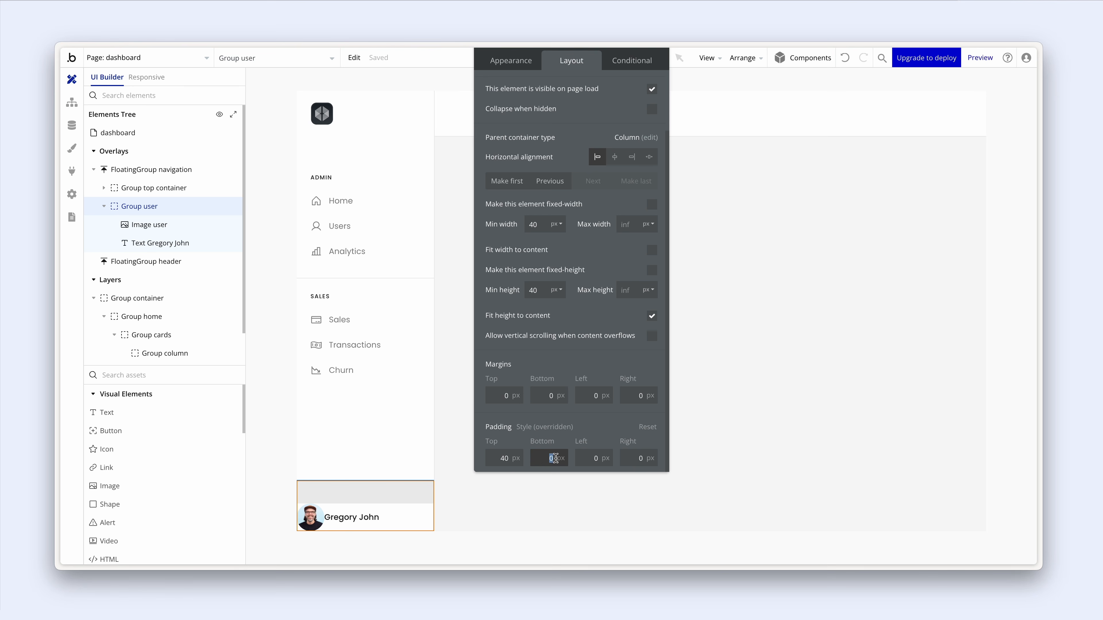
pyautogui.write('20')
pyautogui.moveTo(609, 427); pyautogui.dragTo(610, 428)
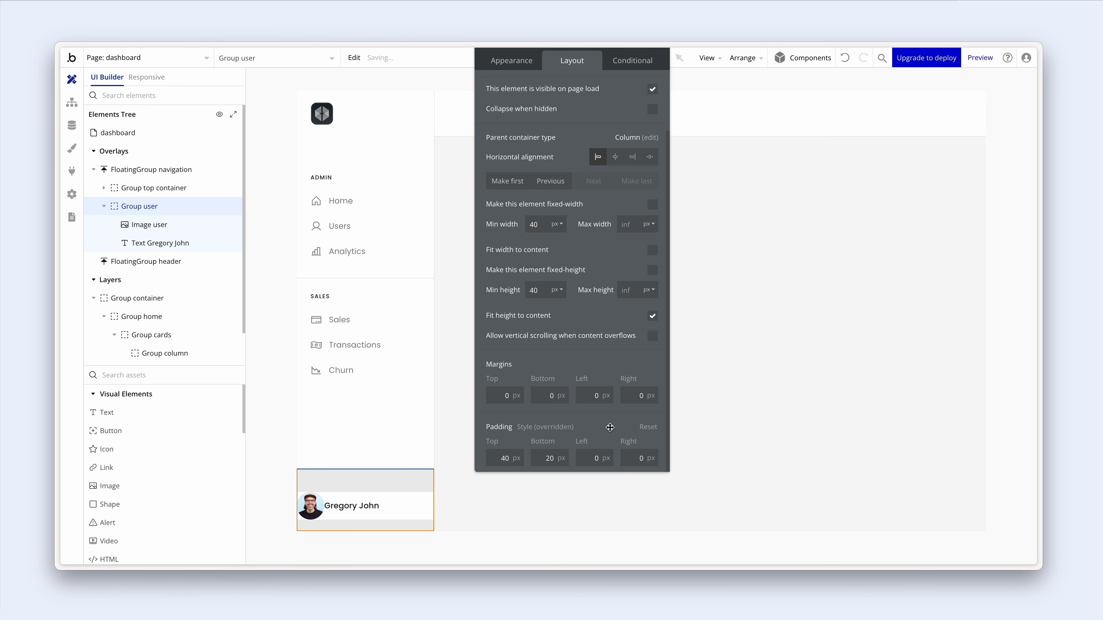
pyautogui.click(600, 458)
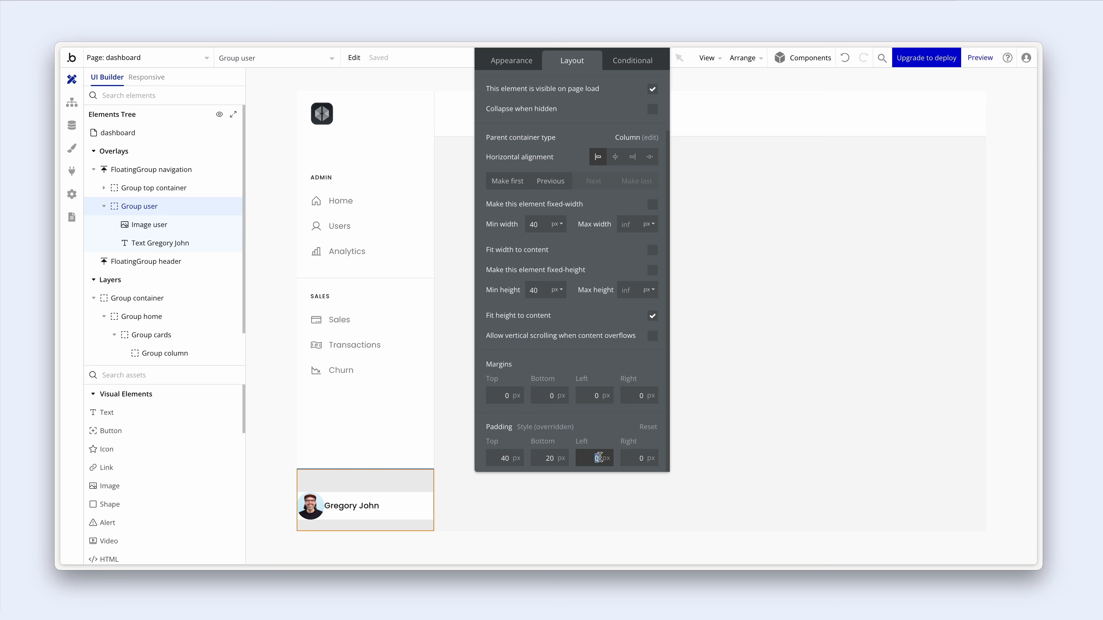
pyautogui.write('24')
pyautogui.click(639, 458)
pyautogui.write('24')
pyautogui.click(614, 432)
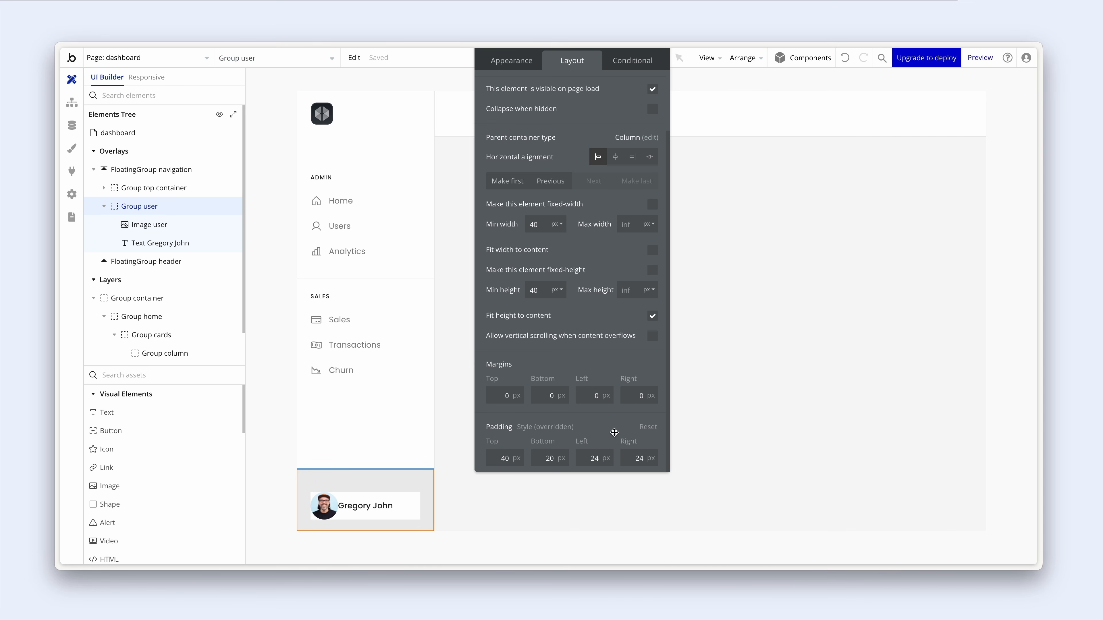
# - Reduce Group user's side padding to 12 px and top padding to 20 px
pyautogui.click(598, 457)
pyautogui.write('12')
pyautogui.click(622, 460)
pyautogui.write('12')
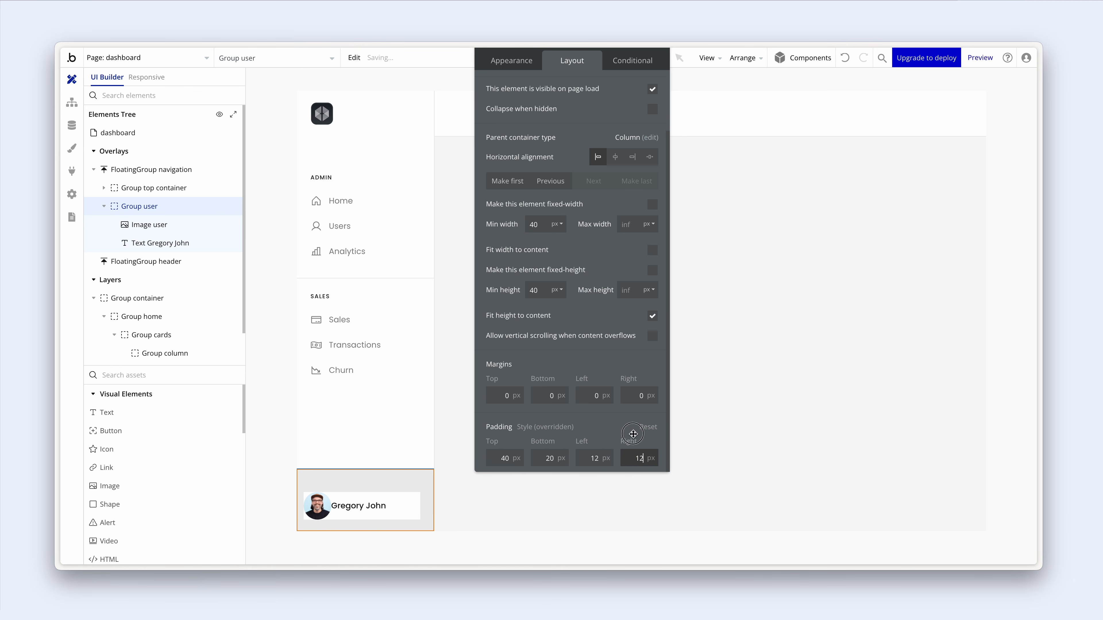
pyautogui.click(636, 433)
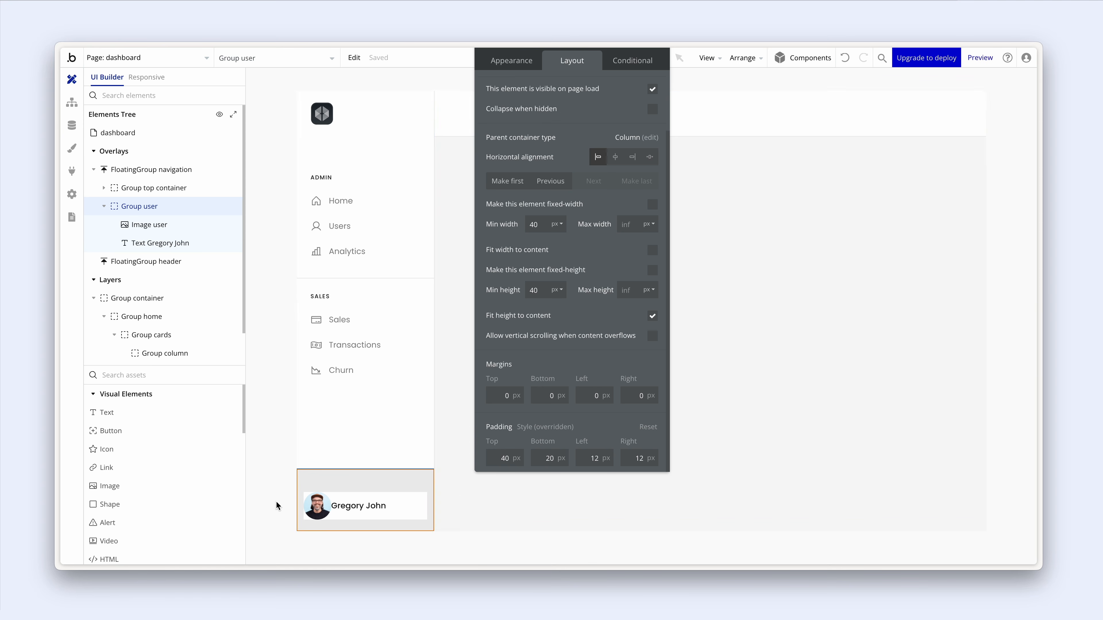
pyautogui.click(563, 453)
pyautogui.click(340, 137)
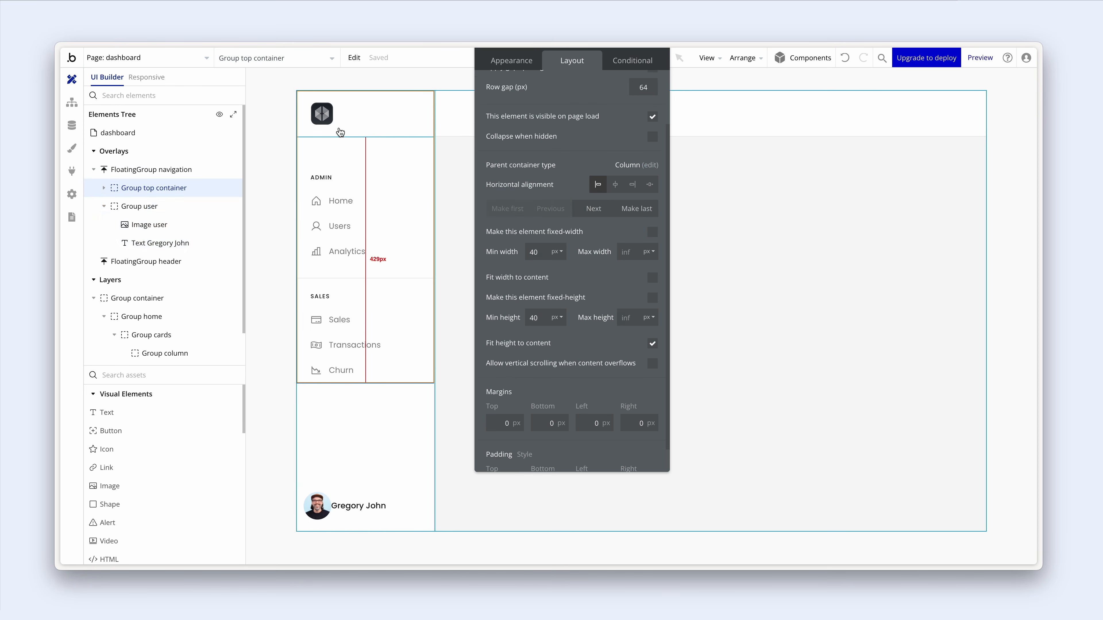
pyautogui.click(350, 104)
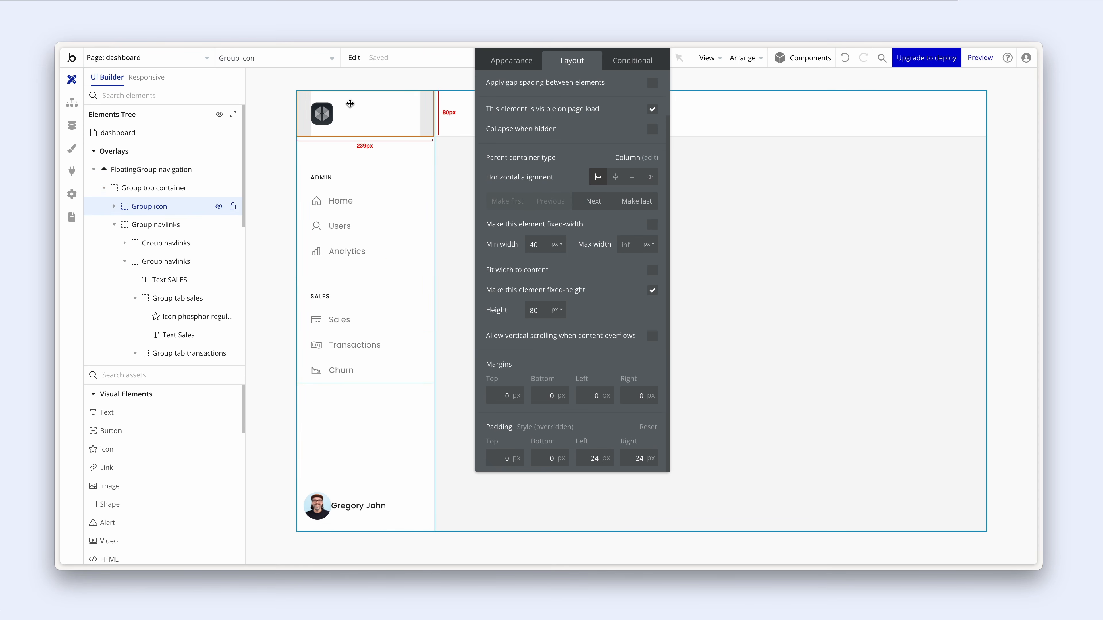
pyautogui.click(322, 115)
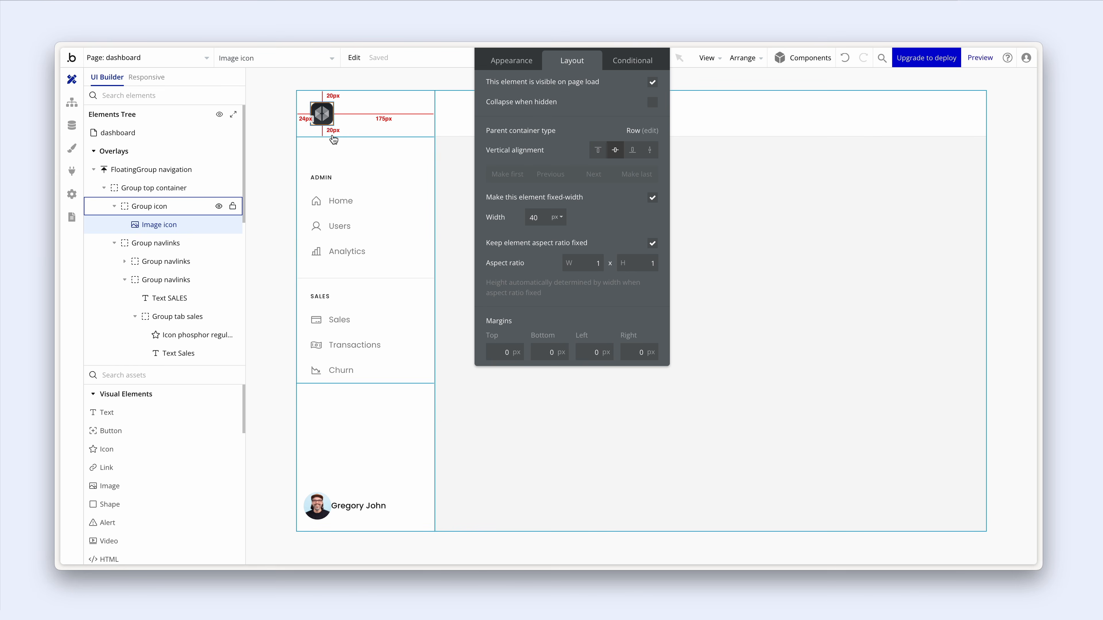
pyautogui.click(419, 494)
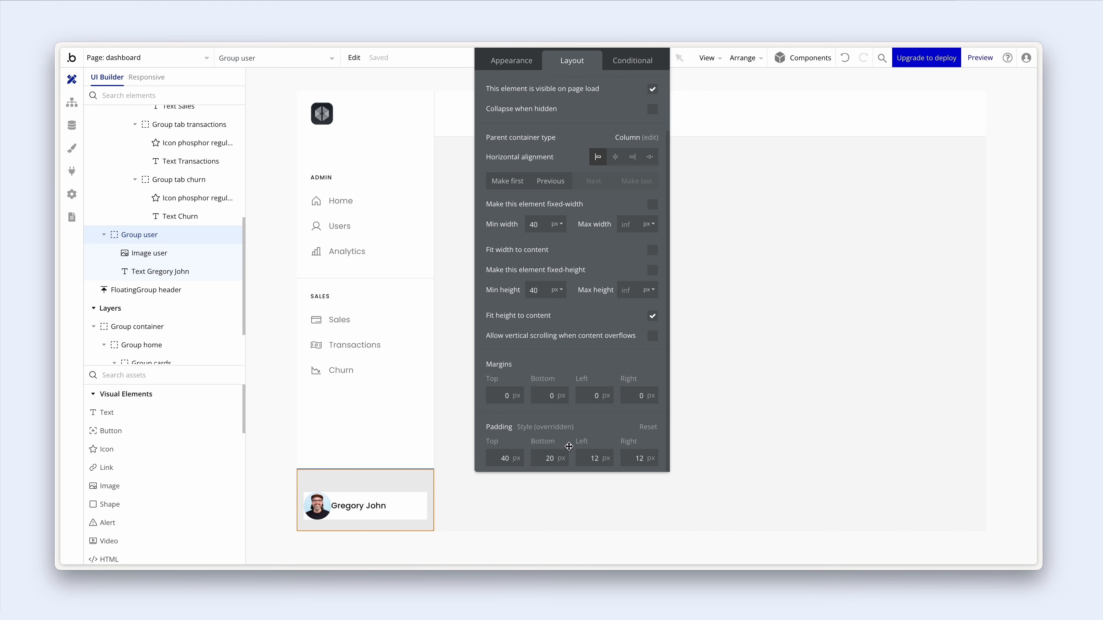
pyautogui.moveTo(497, 460); pyautogui.dragTo(517, 459)
pyautogui.write('20')
pyautogui.click(583, 418)
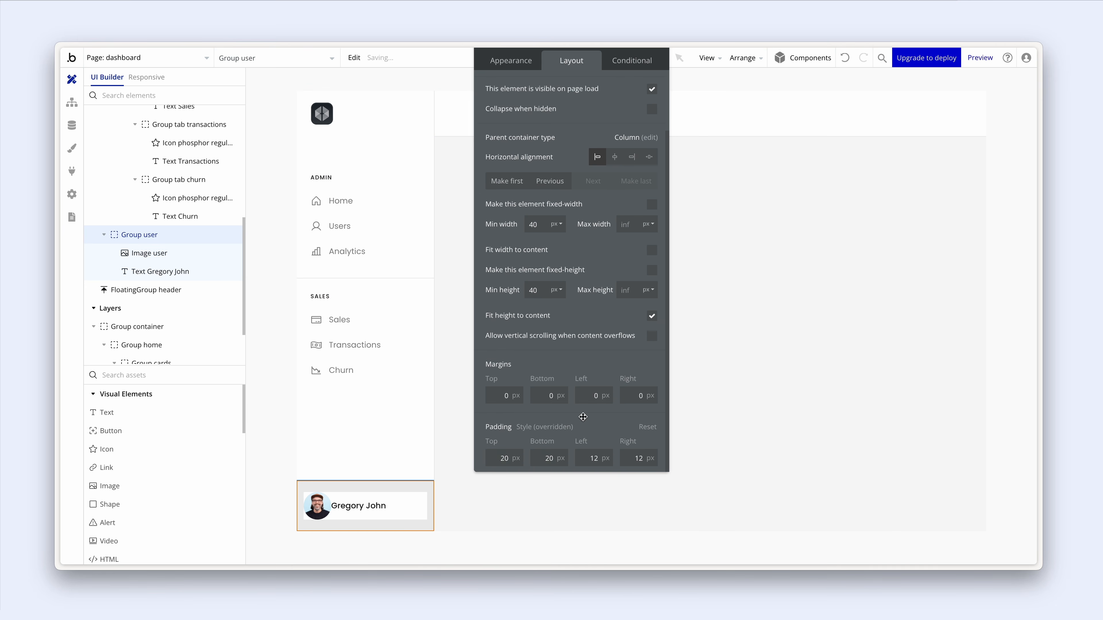
pyautogui.click(519, 62)
# - Give Group user a solid Grey Light top border, with borders defined independently
pyautogui.moveTo(534, 115); pyautogui.dragTo(512, 186)
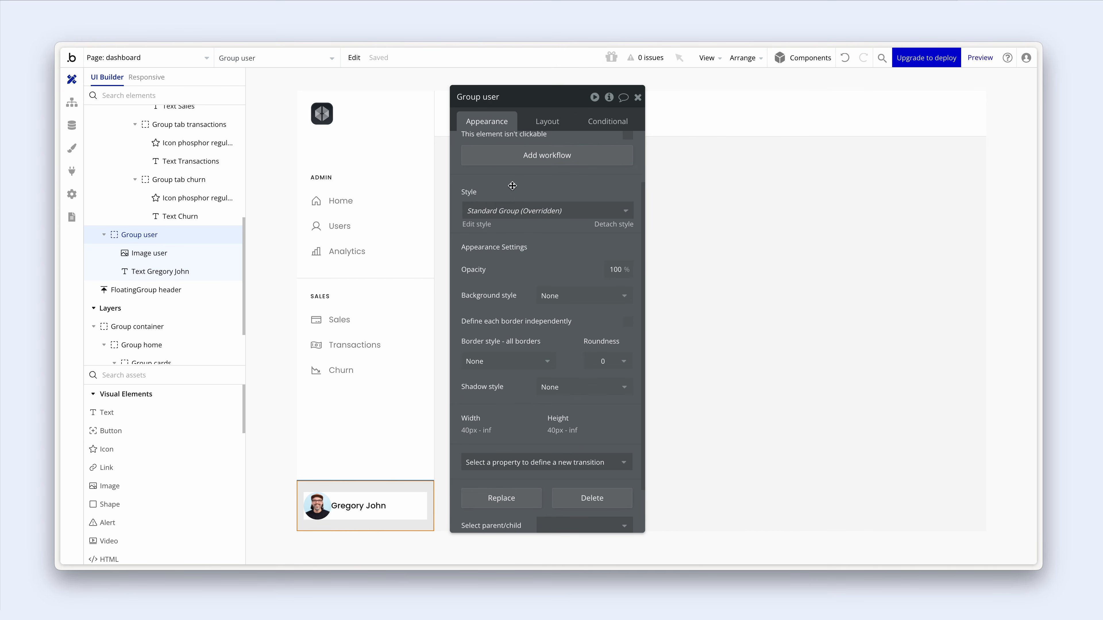
pyautogui.click(629, 326)
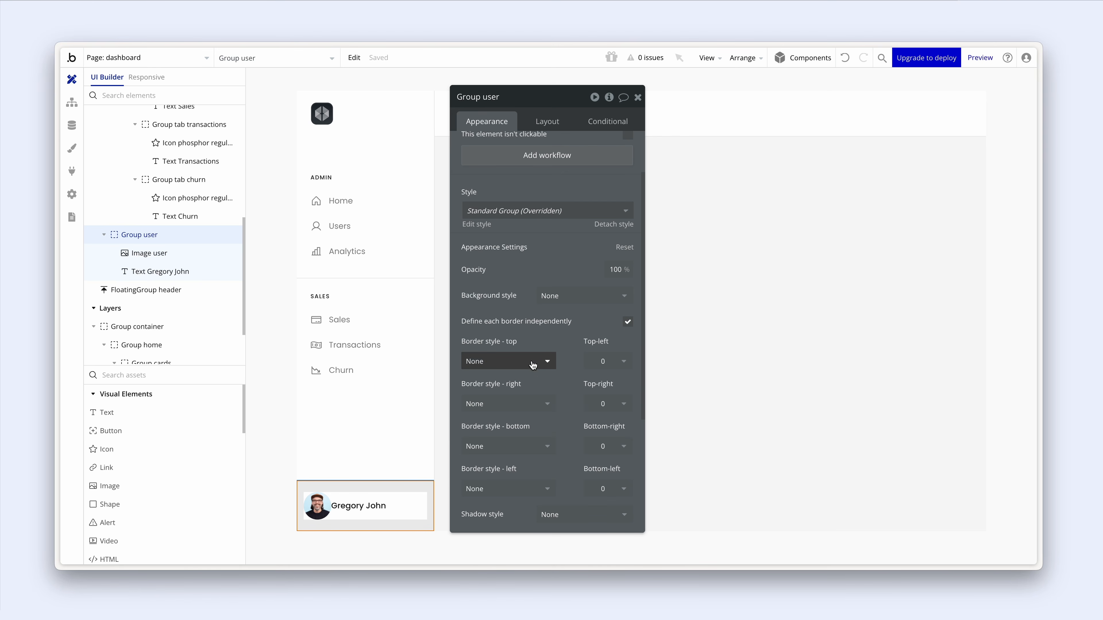
pyautogui.click(506, 361)
pyautogui.click(531, 407)
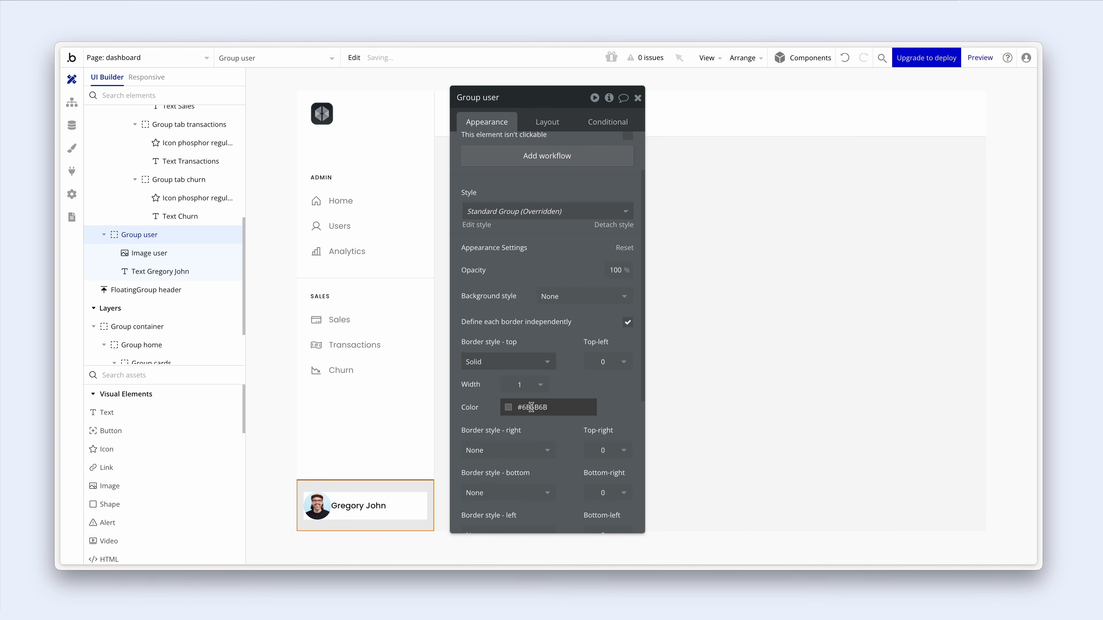
pyautogui.click(509, 408)
pyautogui.click(513, 552)
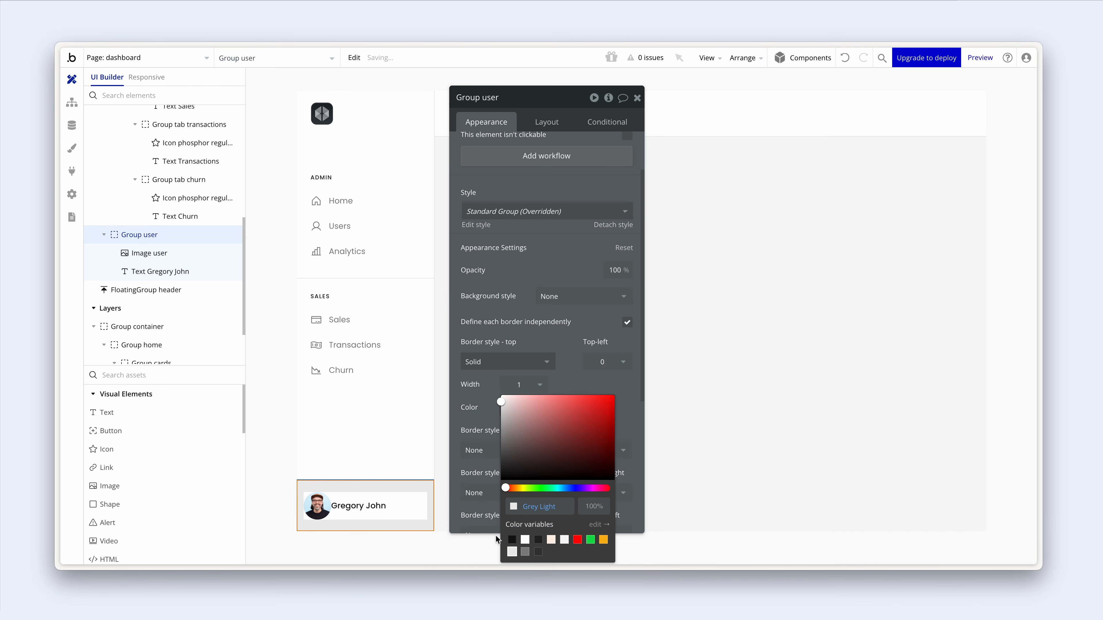
pyautogui.click(410, 455)
pyautogui.click(395, 498)
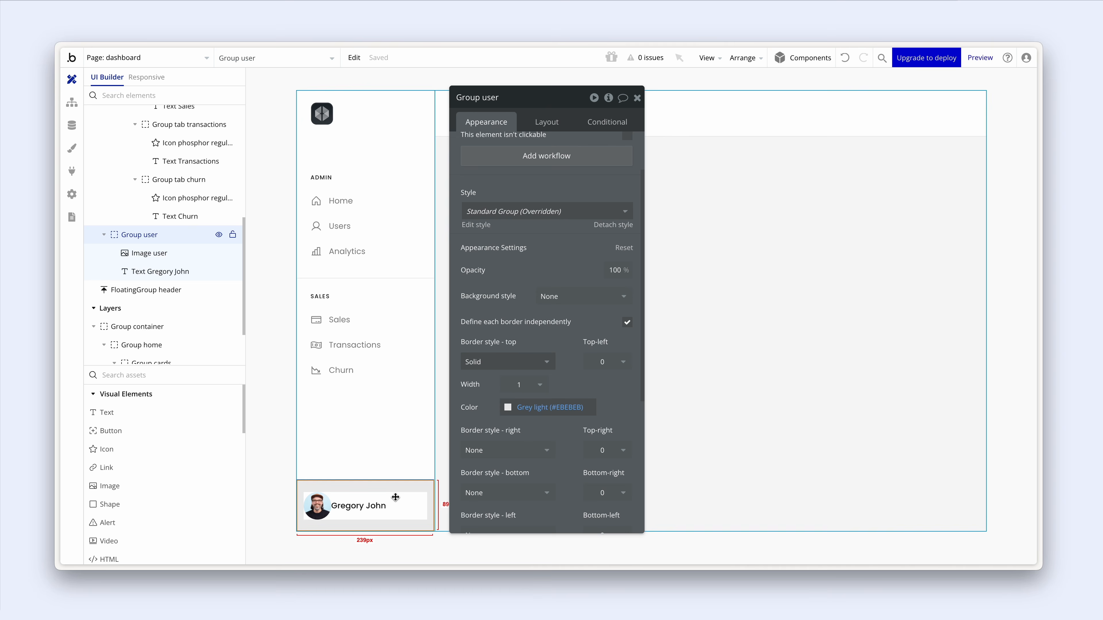
# - Turn on gap spacing in Group user with a 12 px column gap
pyautogui.click(550, 128)
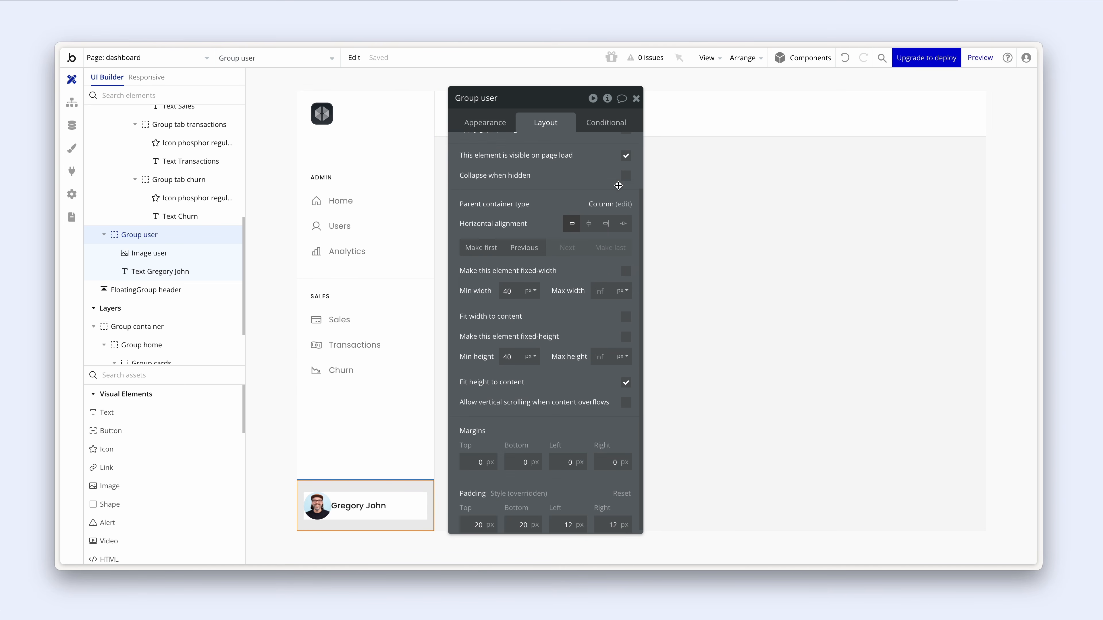
pyautogui.click(622, 194)
pyautogui.click(617, 238)
pyautogui.write('12')
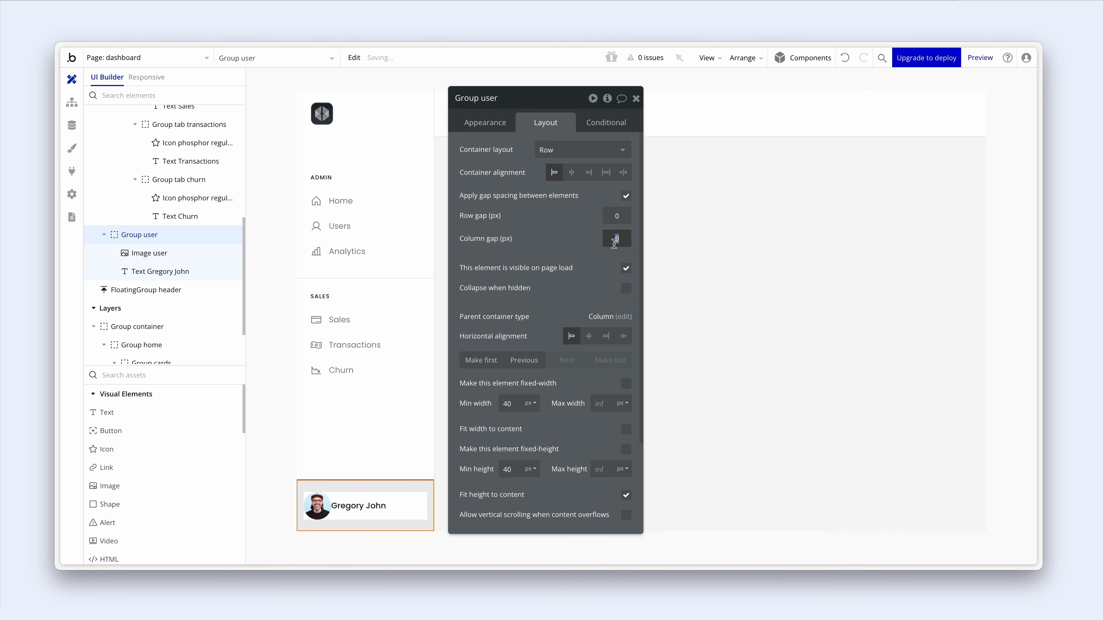
pyautogui.click(583, 246)
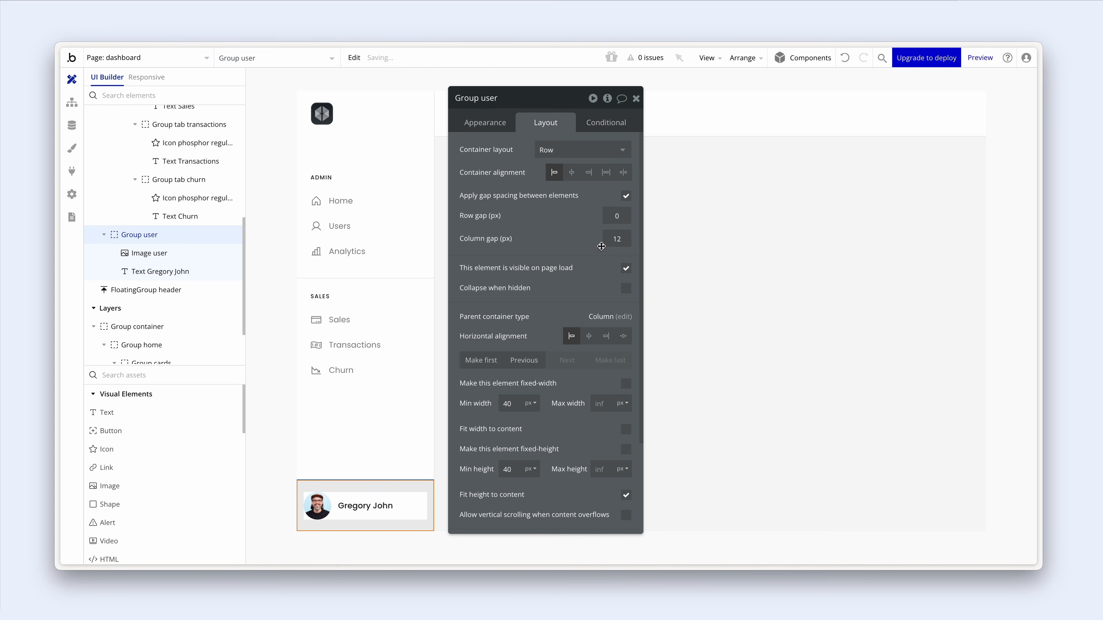
pyautogui.click(384, 506)
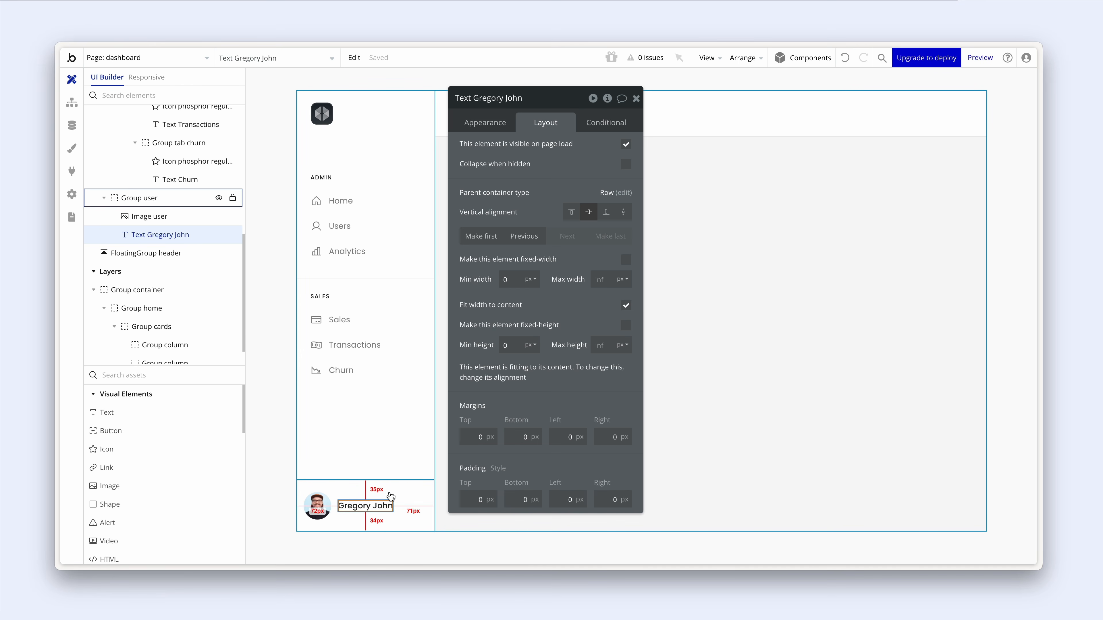
# - Duplicate the name text, replace its content with the user's email address, and colour it Grey medium
pyautogui.hotkey('ctrl', 'd')
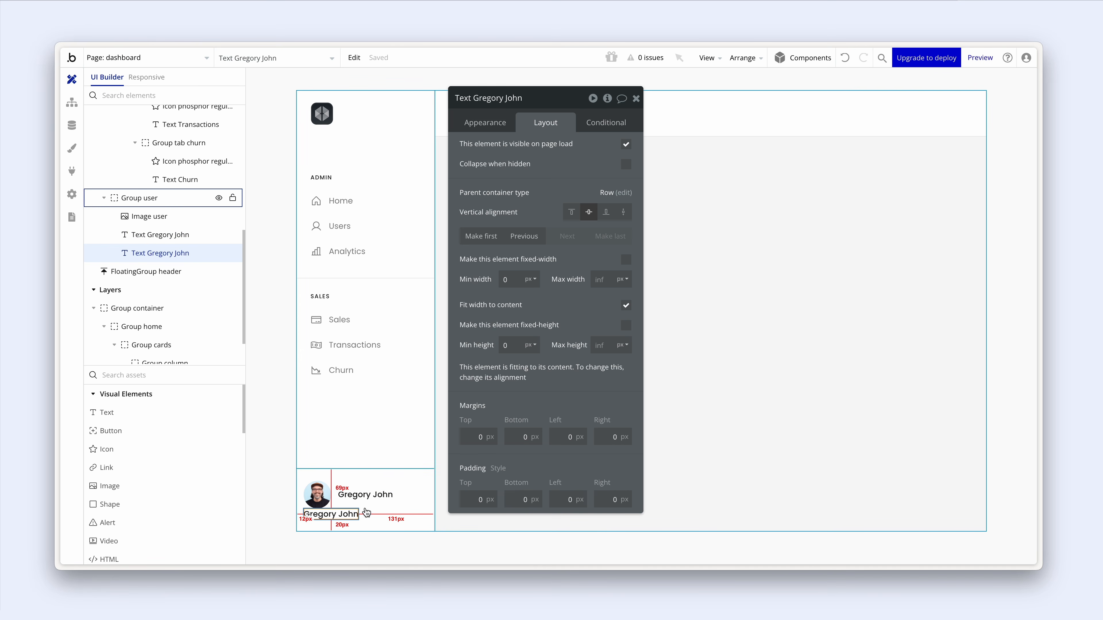
pyautogui.click(497, 122)
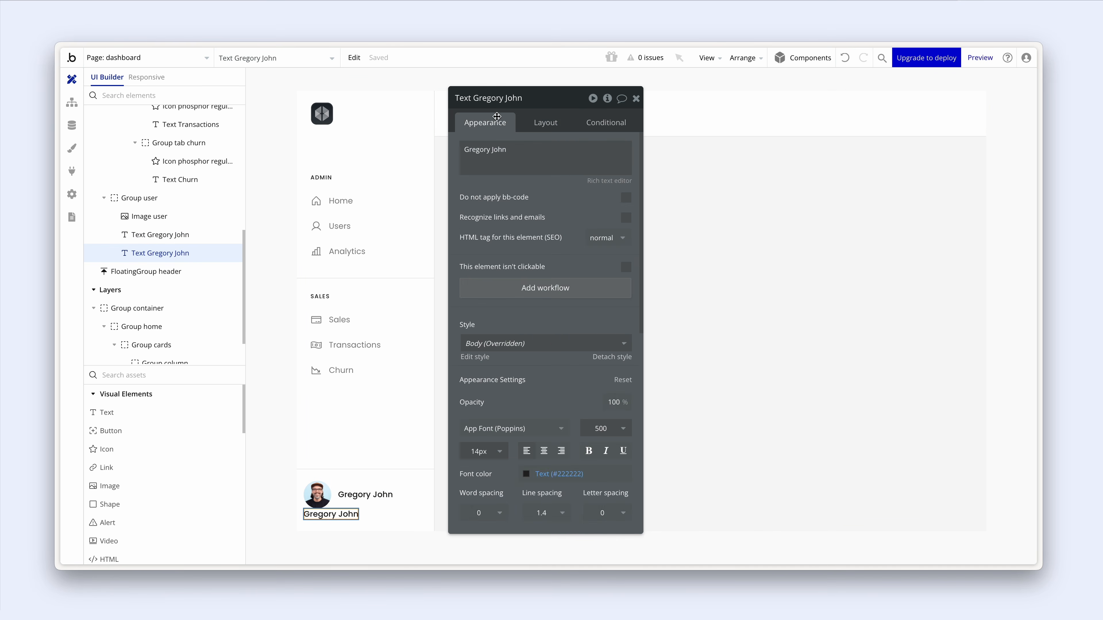
pyautogui.tripleClick(515, 149)
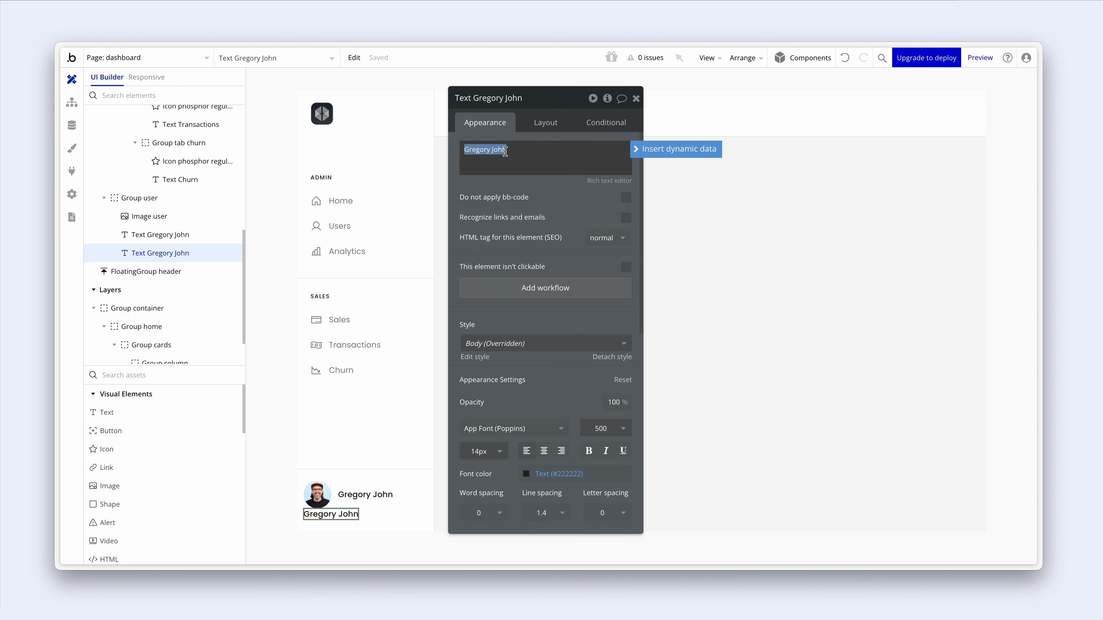
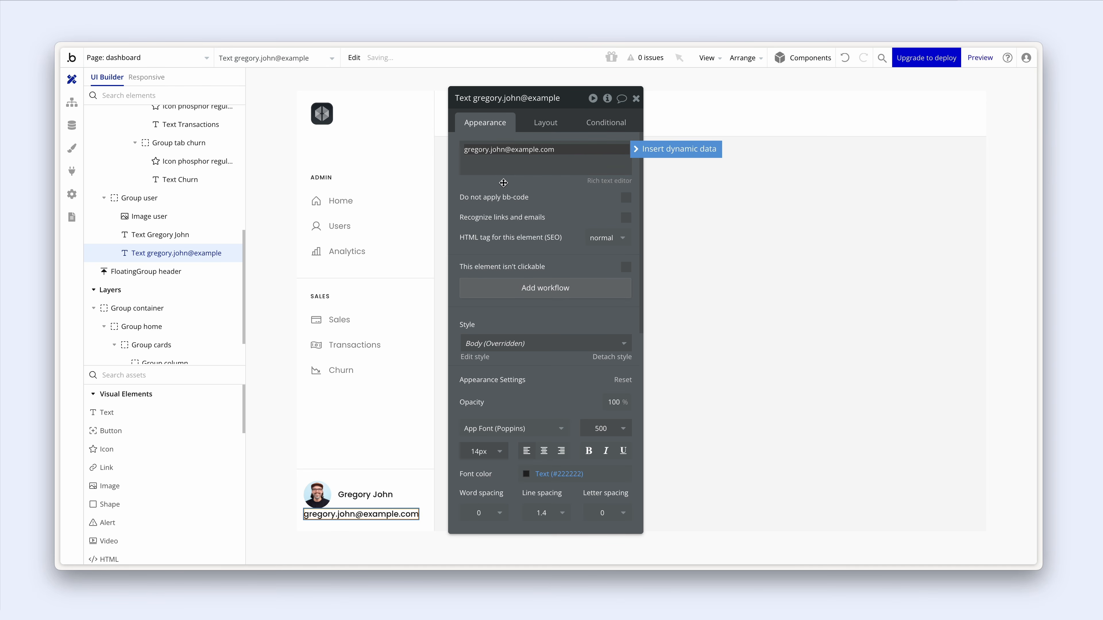
pyautogui.scroll(-3, 508, 208)
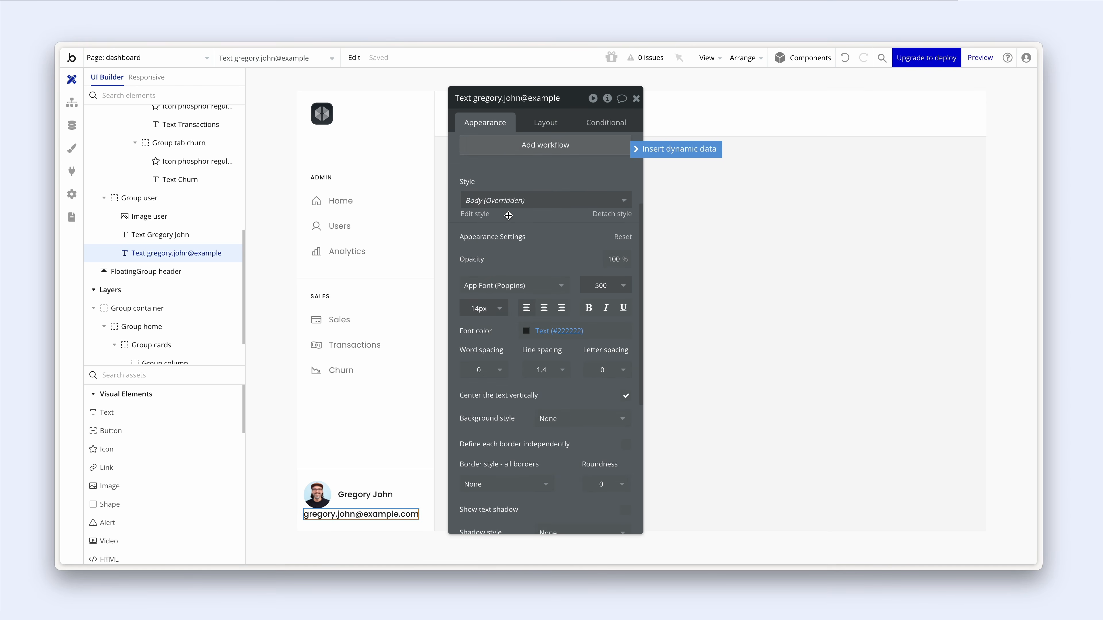
pyautogui.click(524, 334)
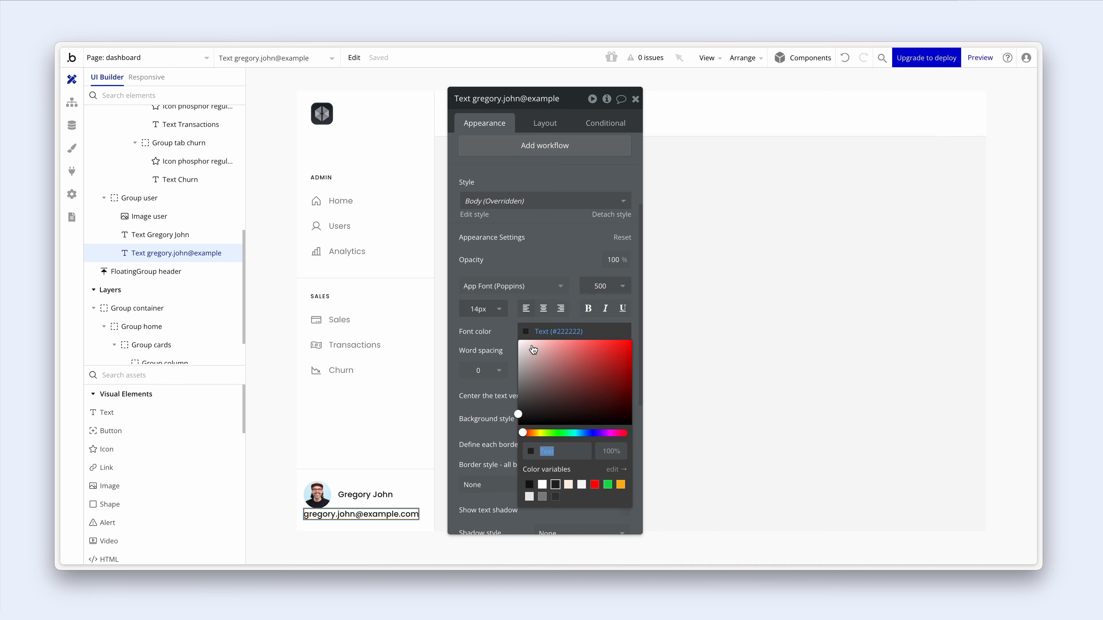
pyautogui.click(542, 496)
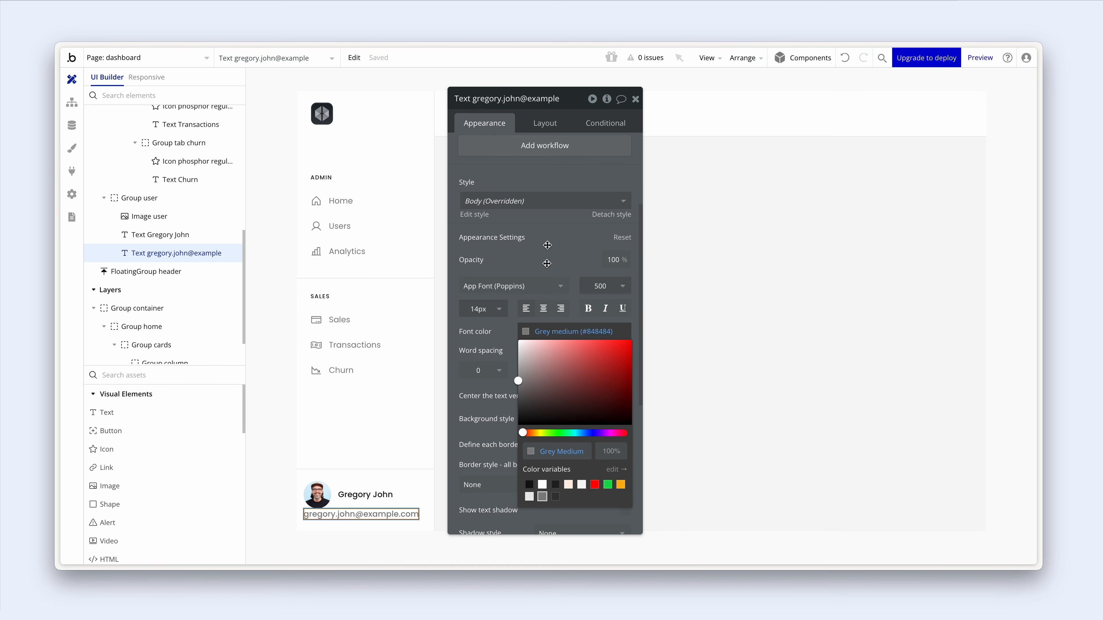
pyautogui.click(544, 129)
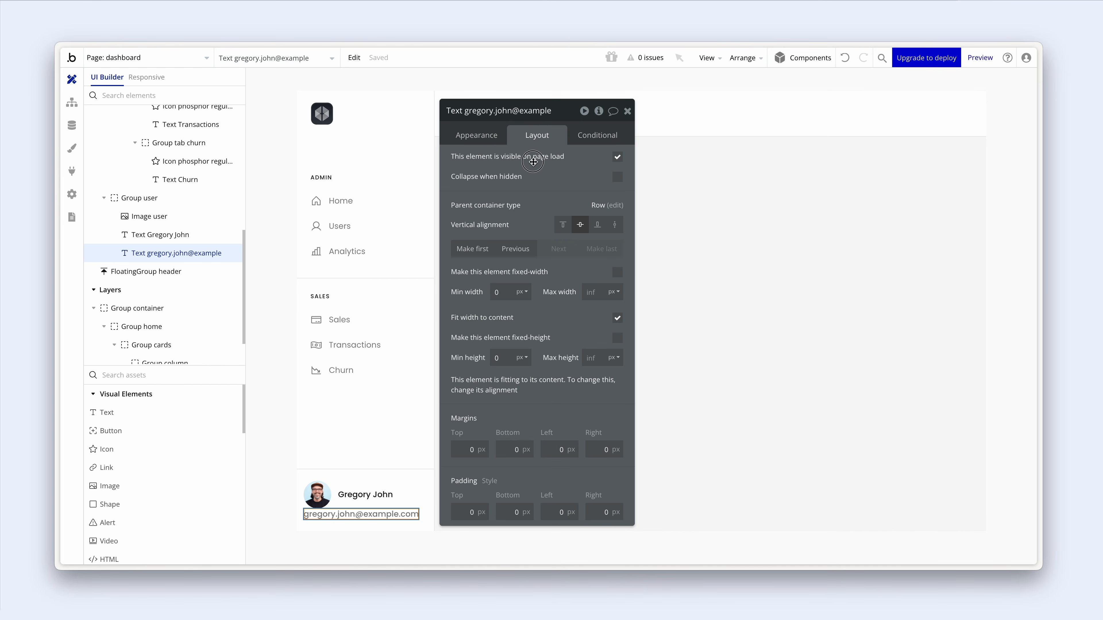
# - Untick Fit width to content on both the email and name texts
pyautogui.moveTo(541, 145); pyautogui.dragTo(533, 157)
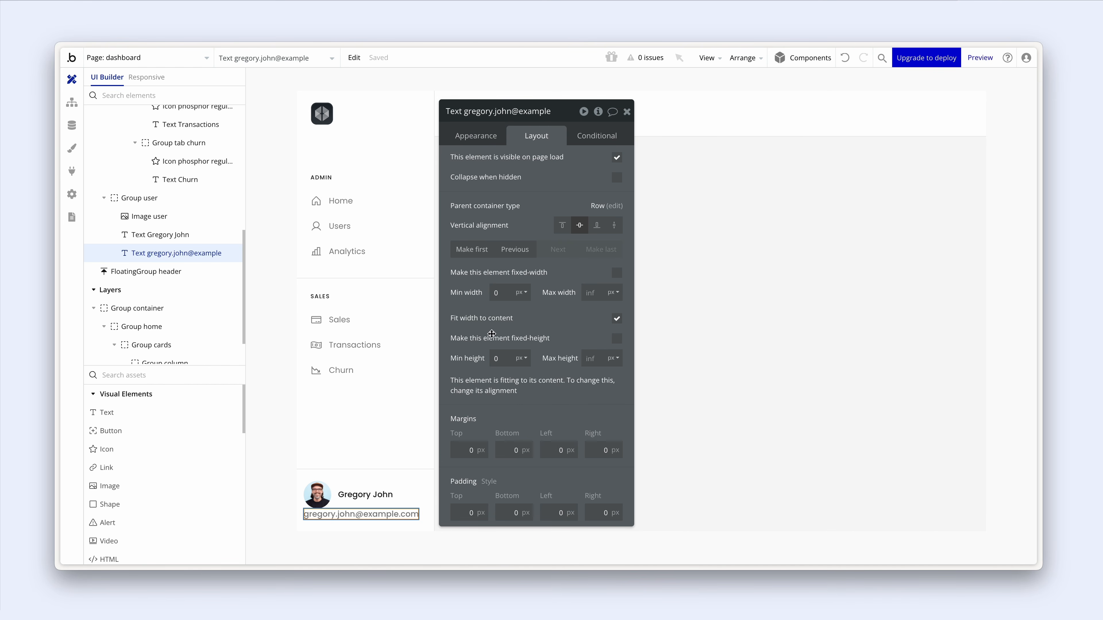
pyautogui.click(616, 320)
pyautogui.click(379, 489)
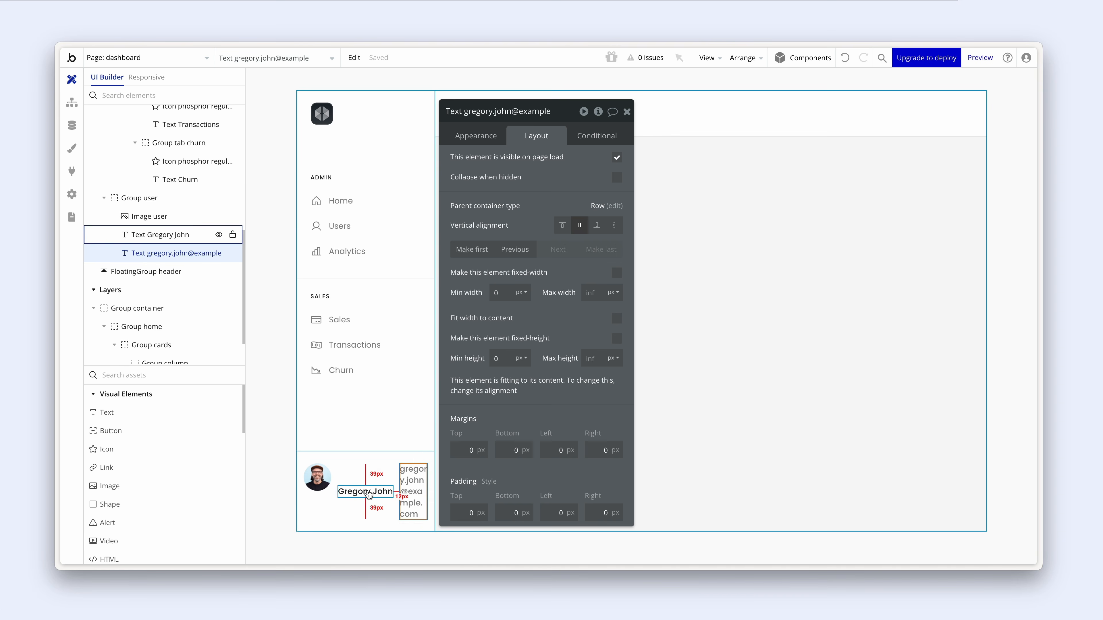
pyautogui.click(616, 319)
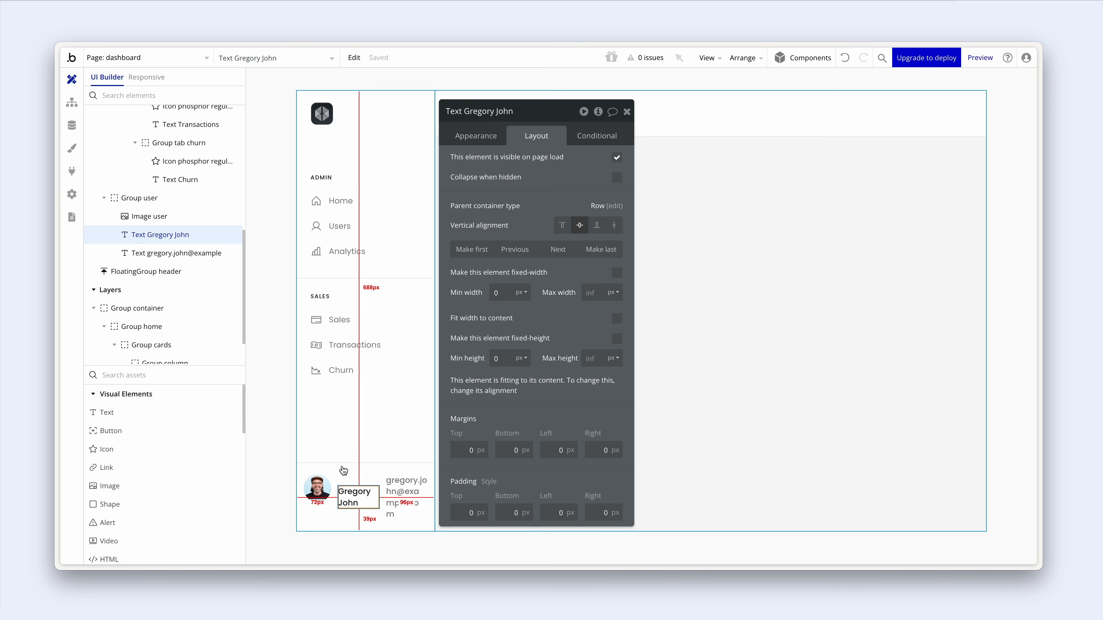
# - Group both texts into a column container, Group P, and stack the name above the email
pyautogui.click(400, 499)
pyautogui.click(363, 501)
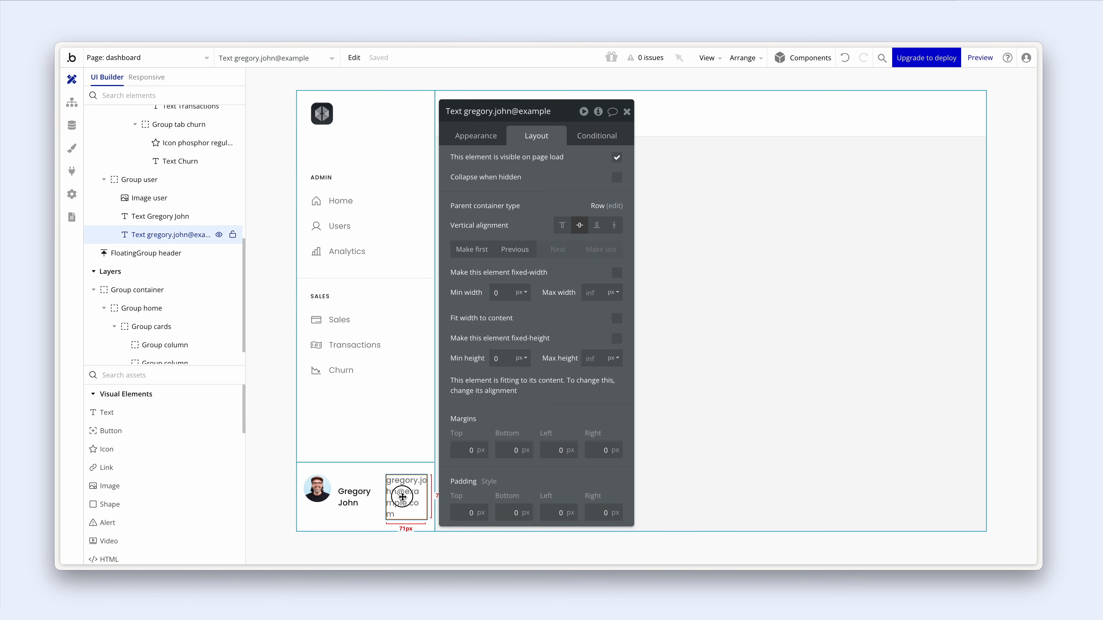
pyautogui.keyDown('shift'); pyautogui.click(400, 499); pyautogui.keyUp('shift')
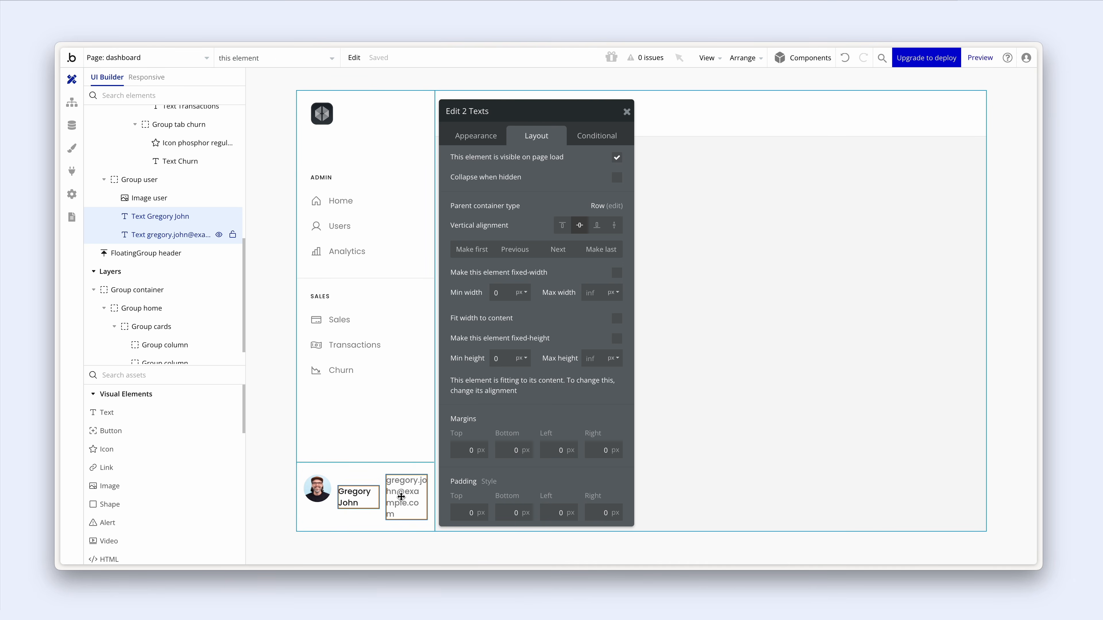
pyautogui.rightClick(400, 496)
pyautogui.moveTo(480, 386)
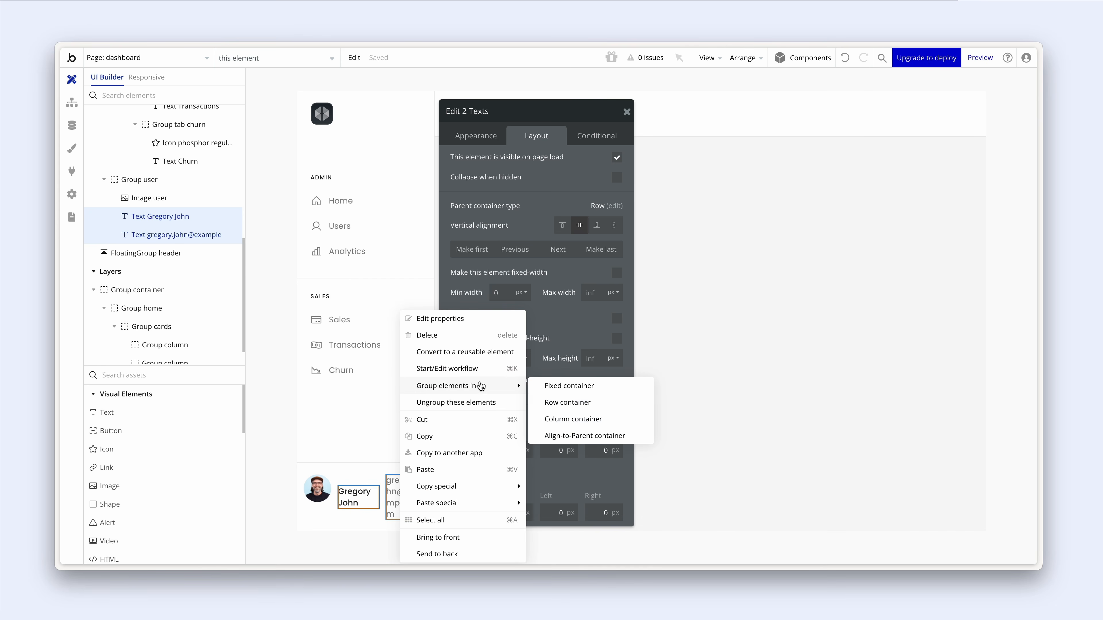
pyautogui.click(573, 418)
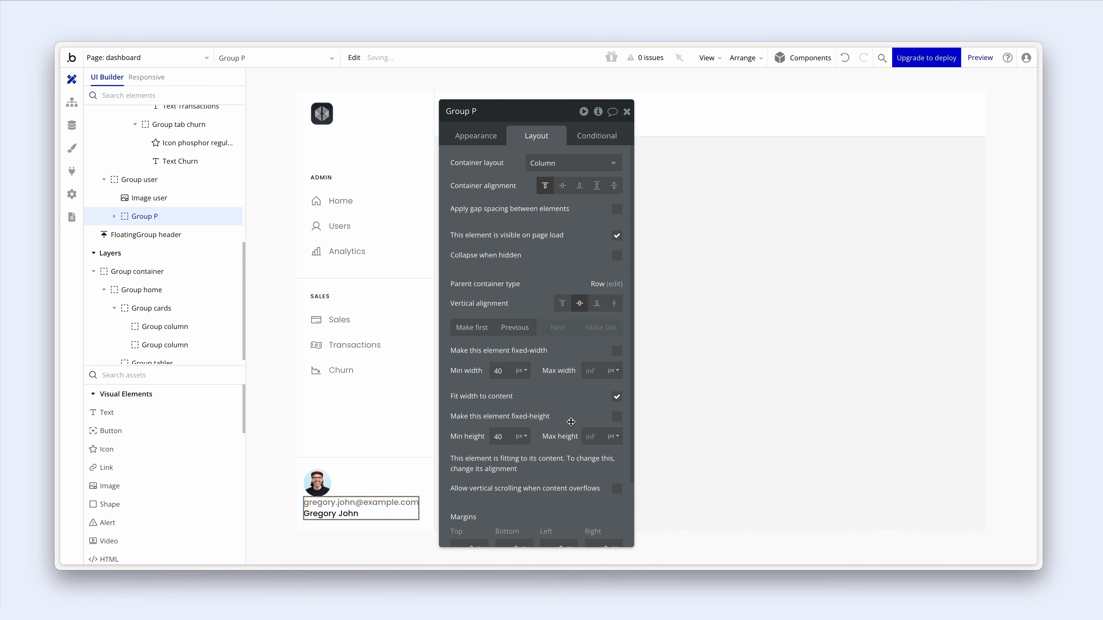
pyautogui.click(617, 397)
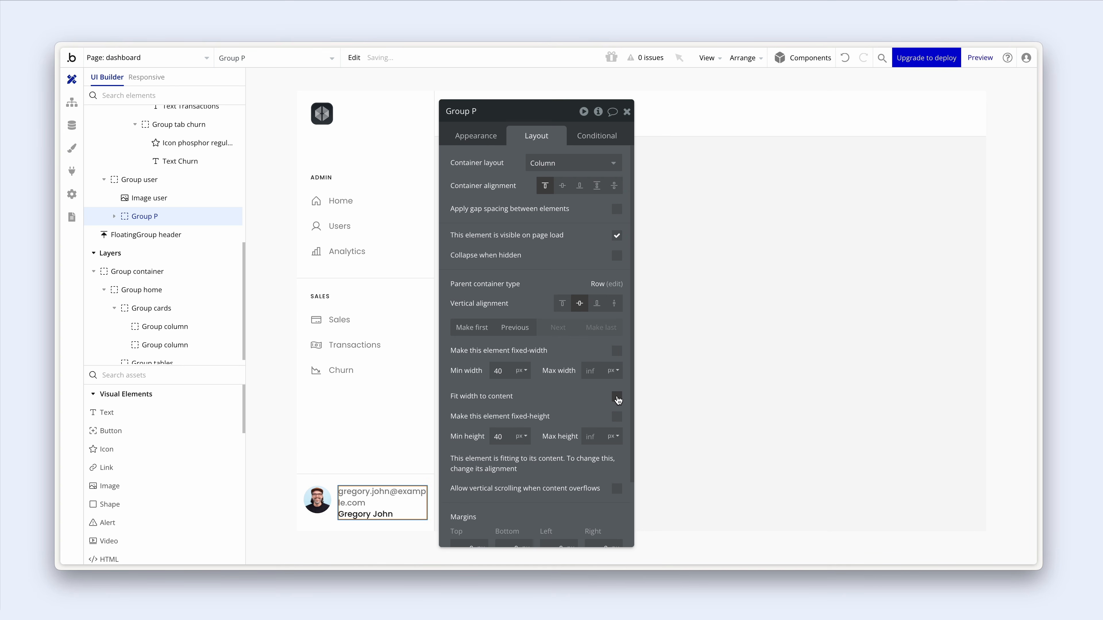
pyautogui.click(382, 515)
pyautogui.moveTo(393, 510); pyautogui.dragTo(396, 495)
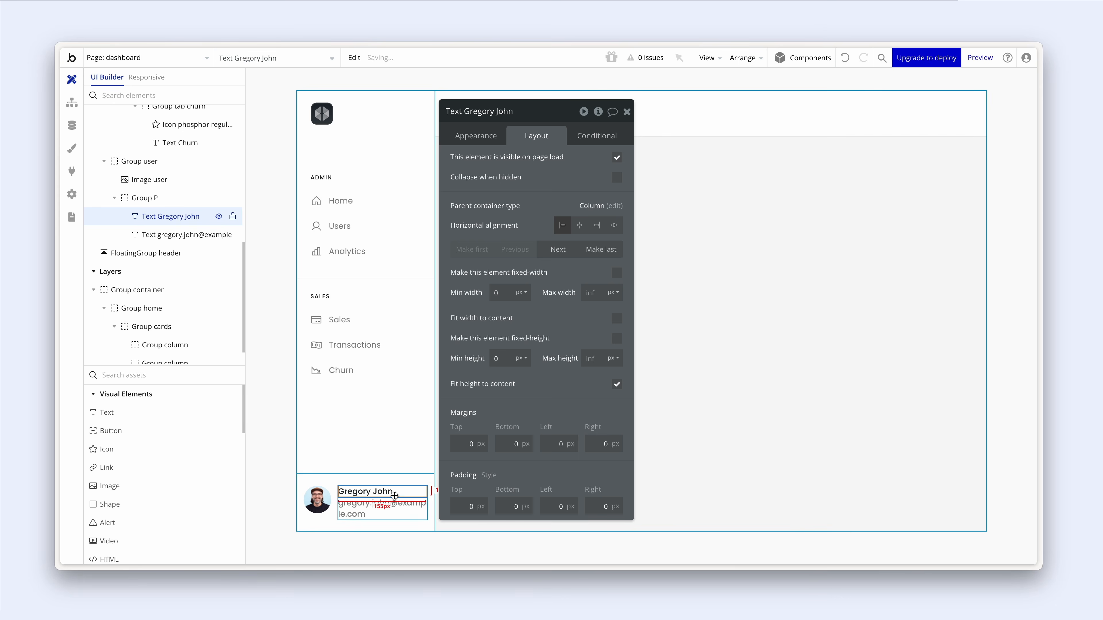
# - Change the email text's font size from 14 to 12 px
pyautogui.click(338, 483)
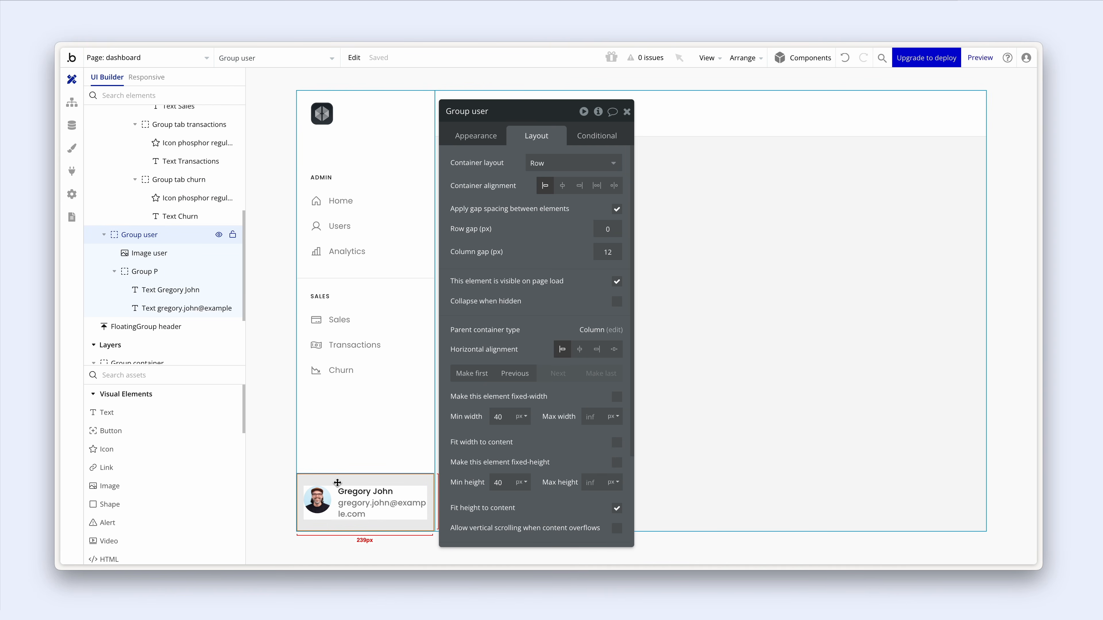
pyautogui.click(350, 506)
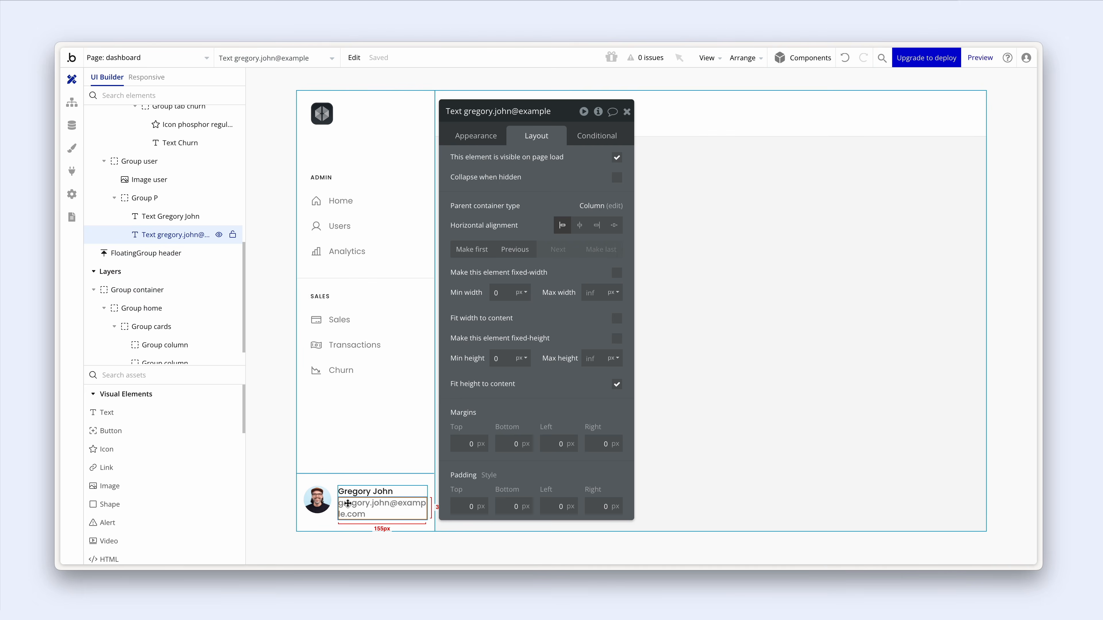
pyautogui.click(476, 137)
pyautogui.scroll(-4, 490, 318)
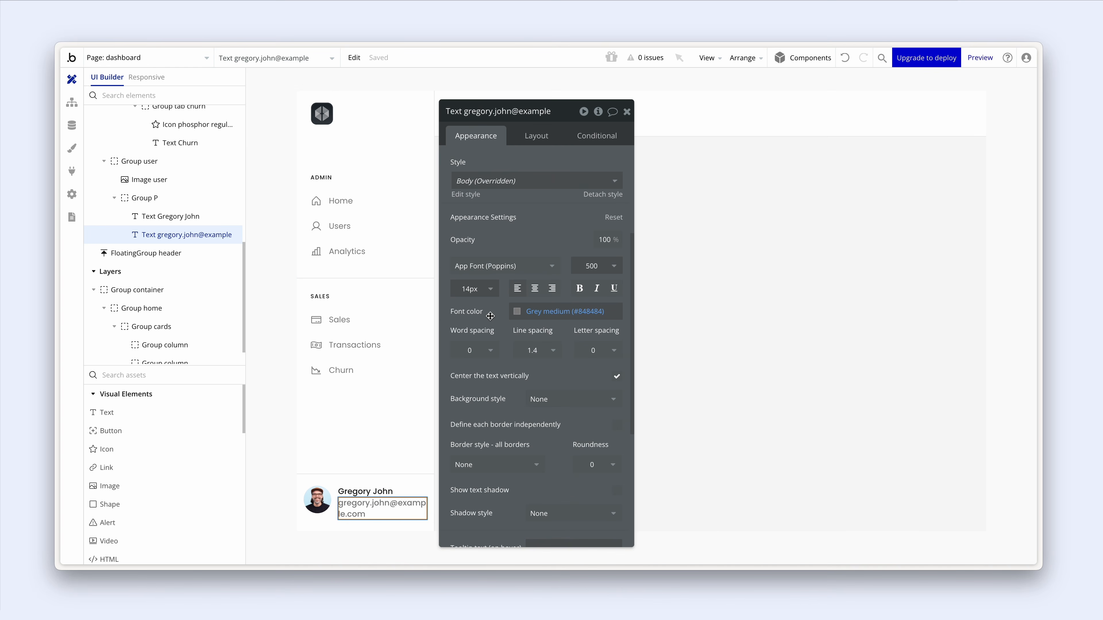
pyautogui.click(481, 294)
pyautogui.press('BackSpace')
pyautogui.press('BackSpace')
pyautogui.write('12')
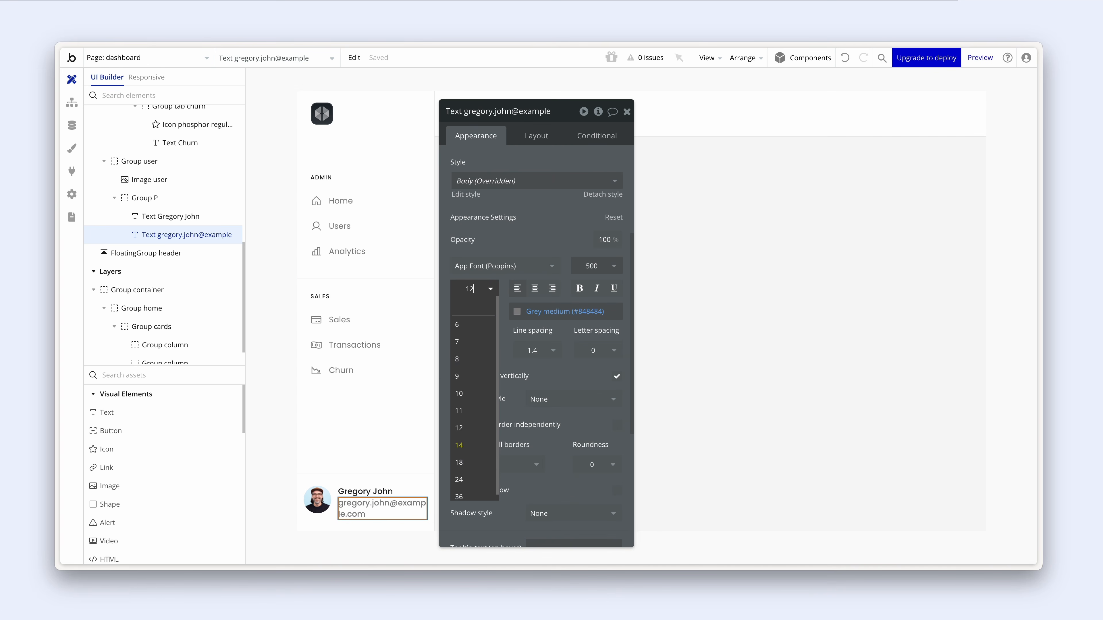
pyautogui.press('Return')
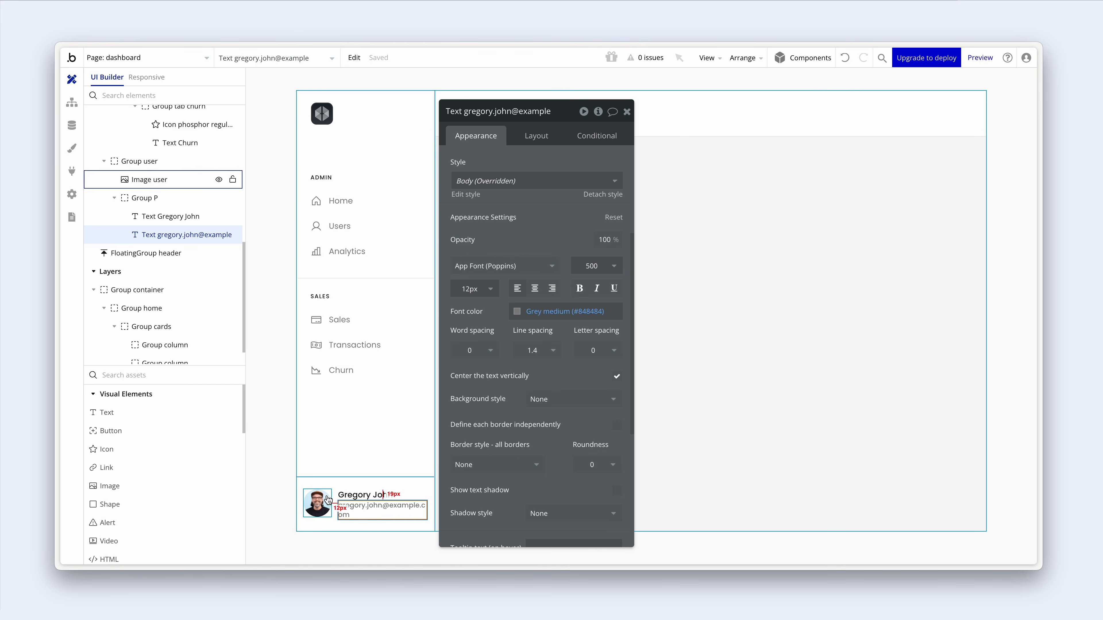
# - Shrink the avatar image's width to 32 px, trying 40 and 36 first
pyautogui.click(317, 504)
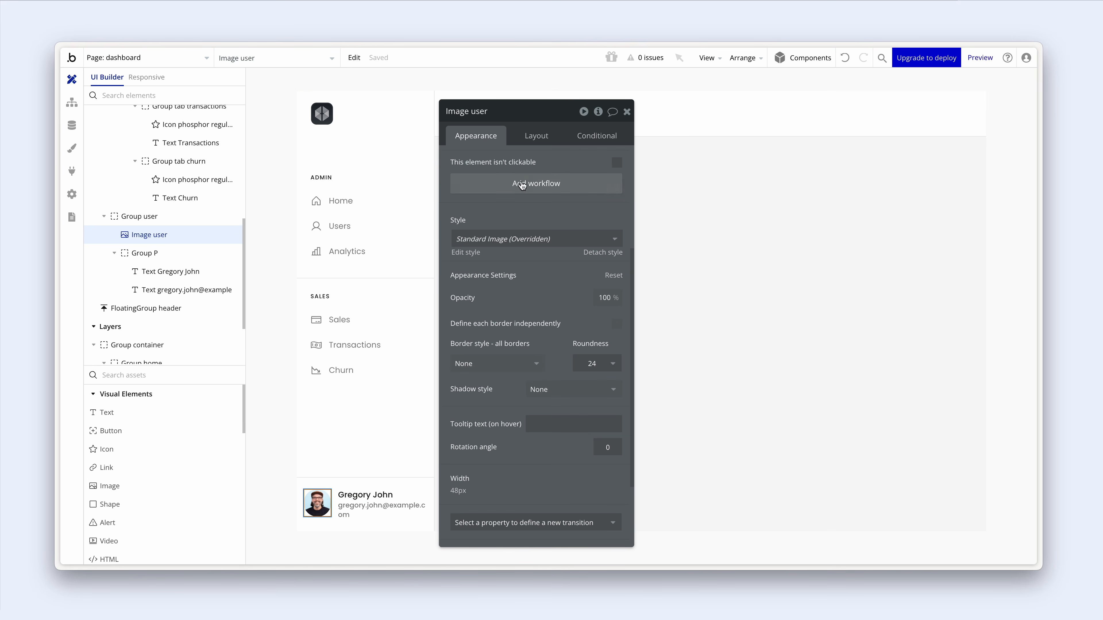
pyautogui.click(538, 138)
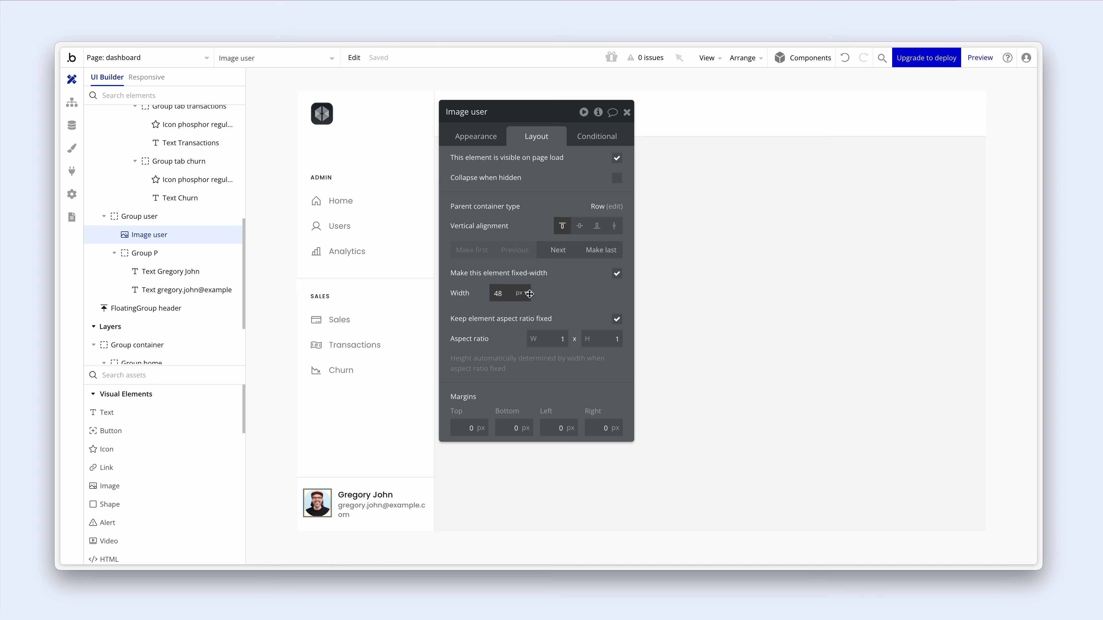
pyautogui.doubleClick(498, 294)
pyautogui.write('40')
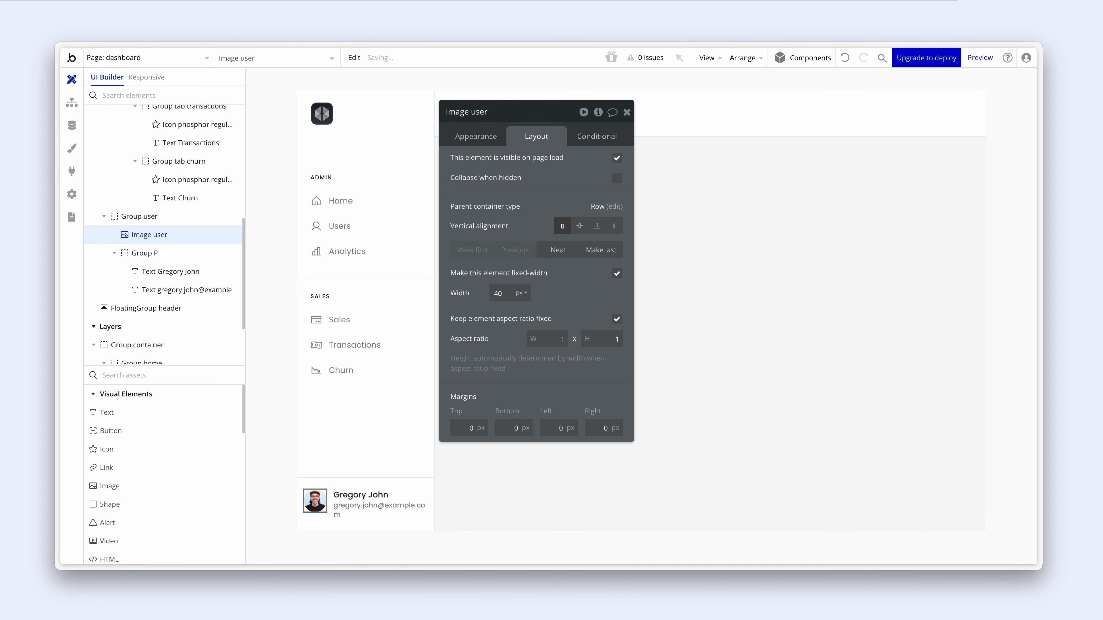
pyautogui.doubleClick(482, 290)
pyautogui.write('36')
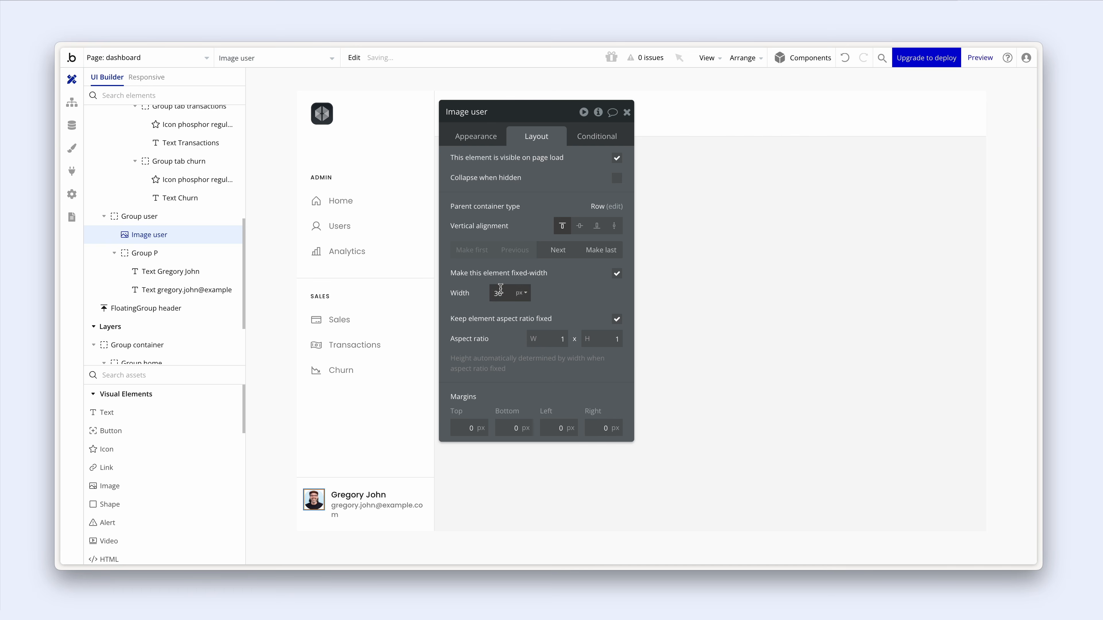
pyautogui.doubleClick(476, 292)
pyautogui.write('32')
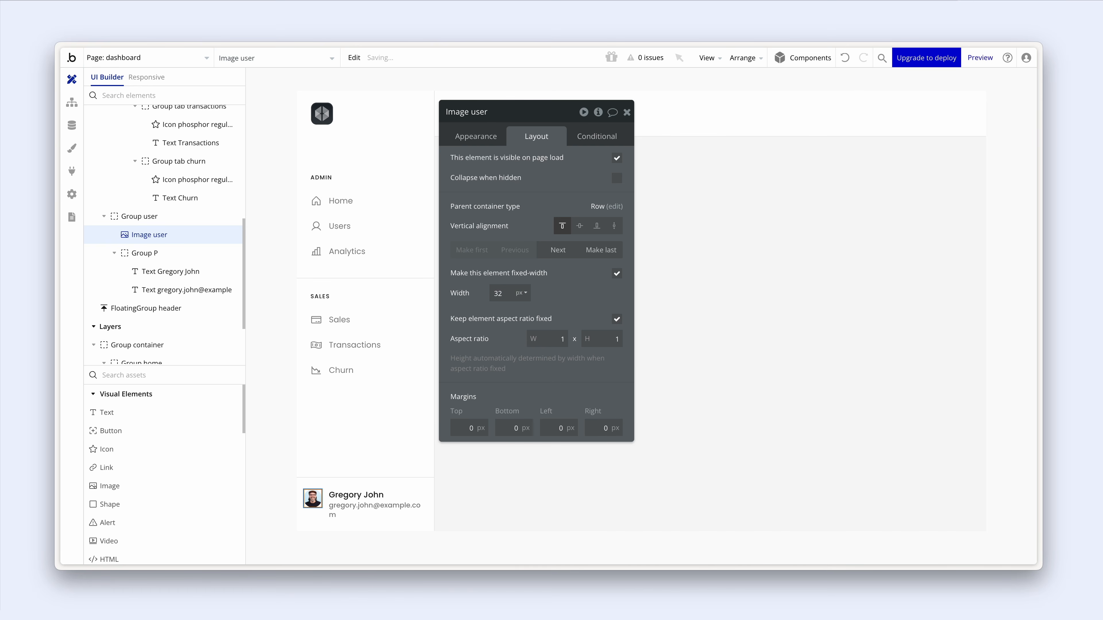
# - Set Group user's column gap to 8 px
pyautogui.click(320, 523)
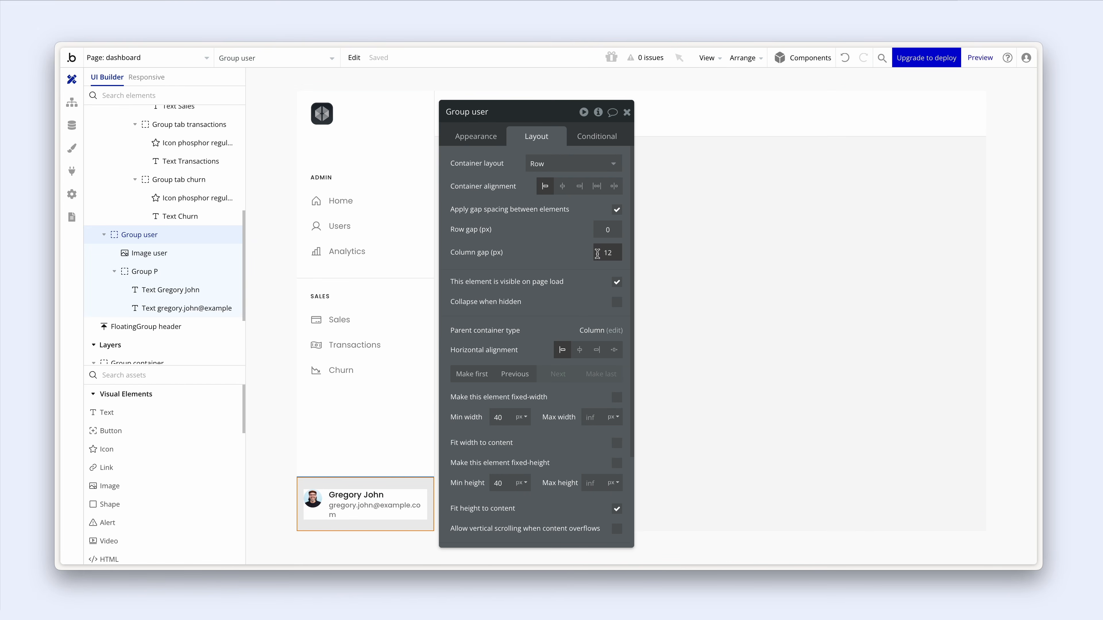
pyautogui.doubleClick(621, 254)
pyautogui.write('8')
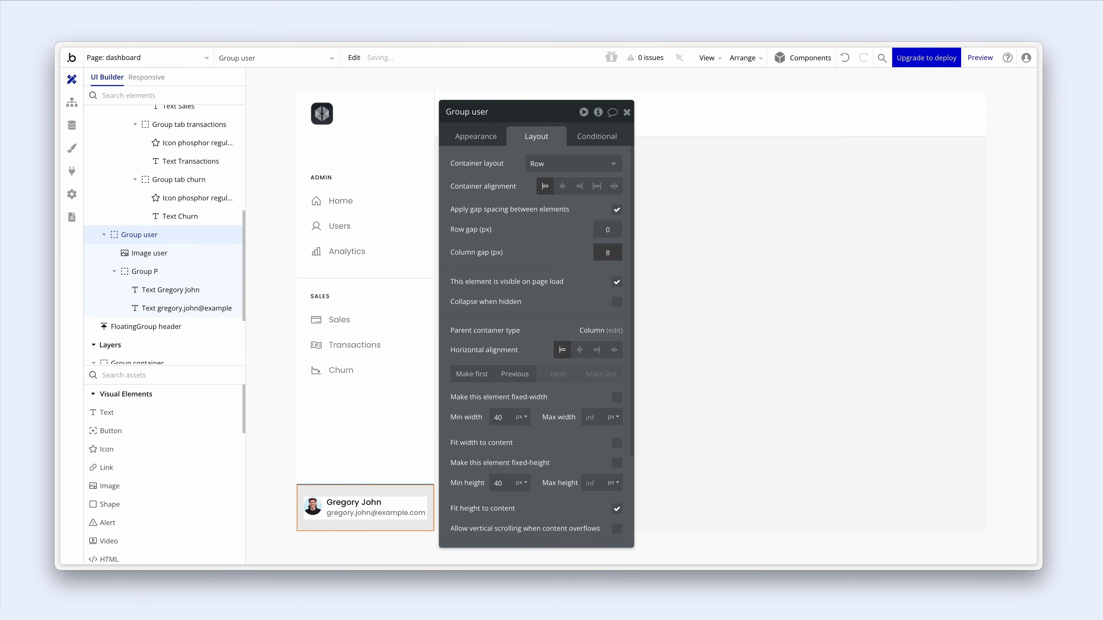
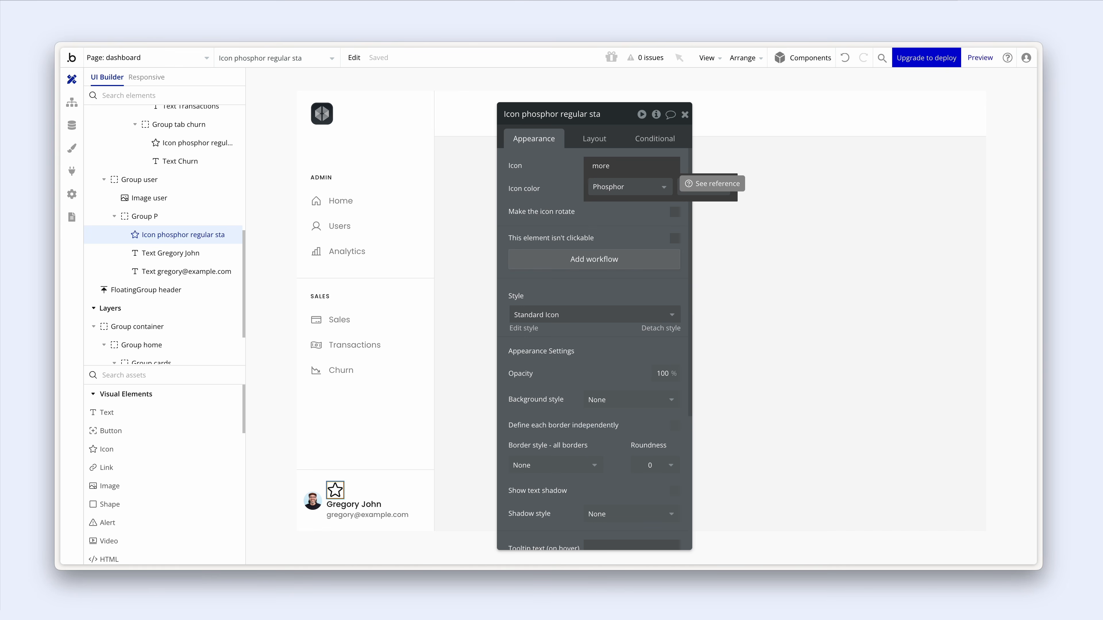
# - Swap the star for the Phosphor dots-three-vertical icon, searching for 'vert'
pyautogui.moveTo(612, 166); pyautogui.dragTo(582, 167)
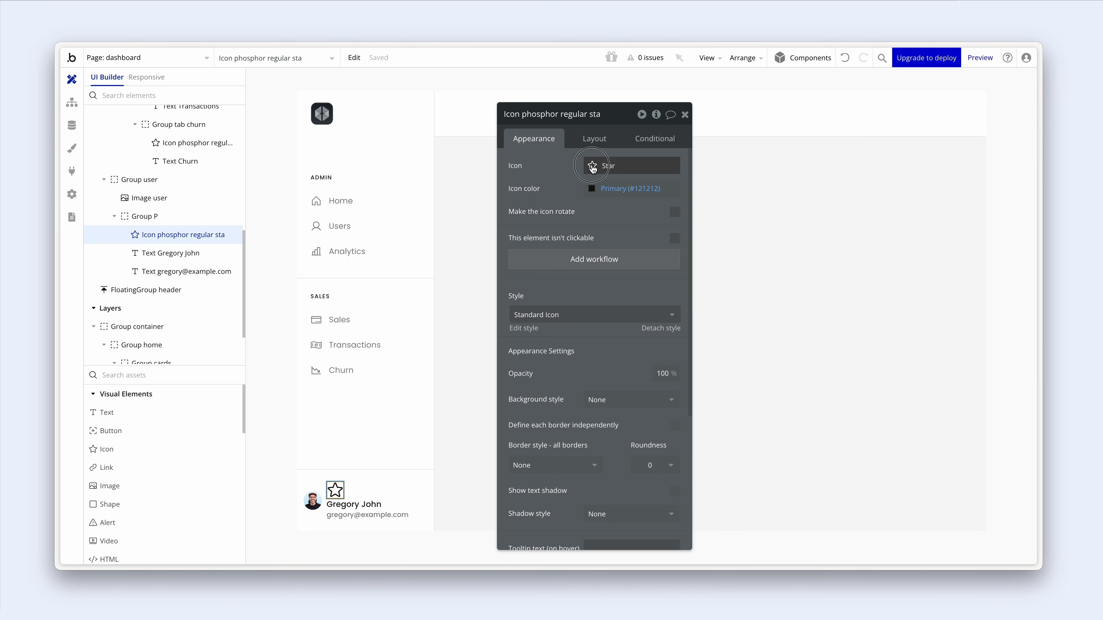
pyautogui.click(591, 167)
pyautogui.write('very')
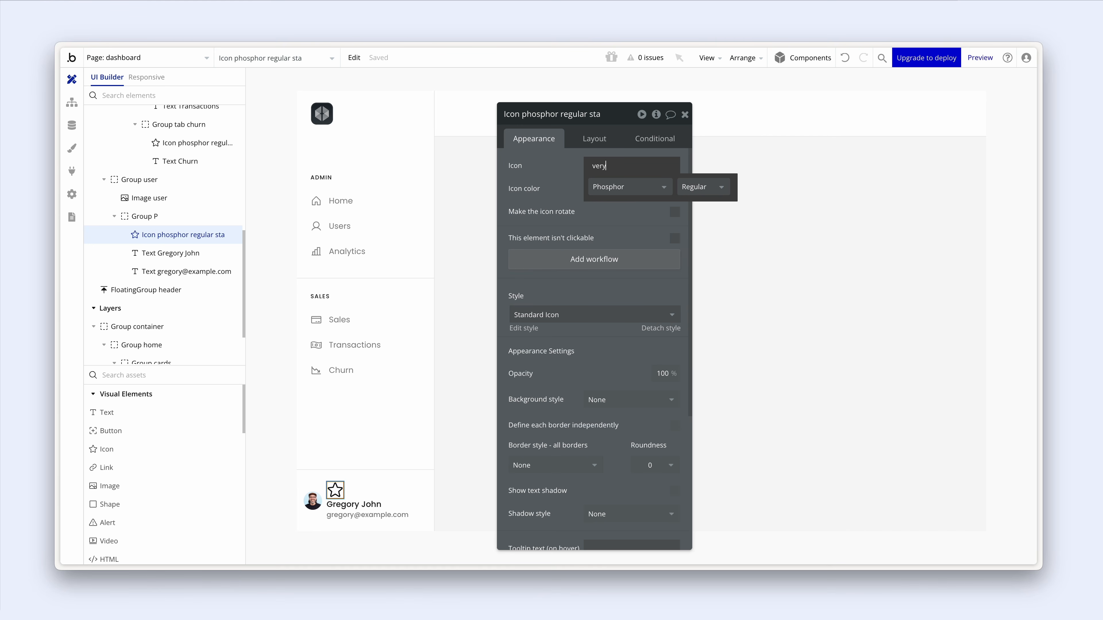
pyautogui.press('BackSpace')
pyautogui.write('t')
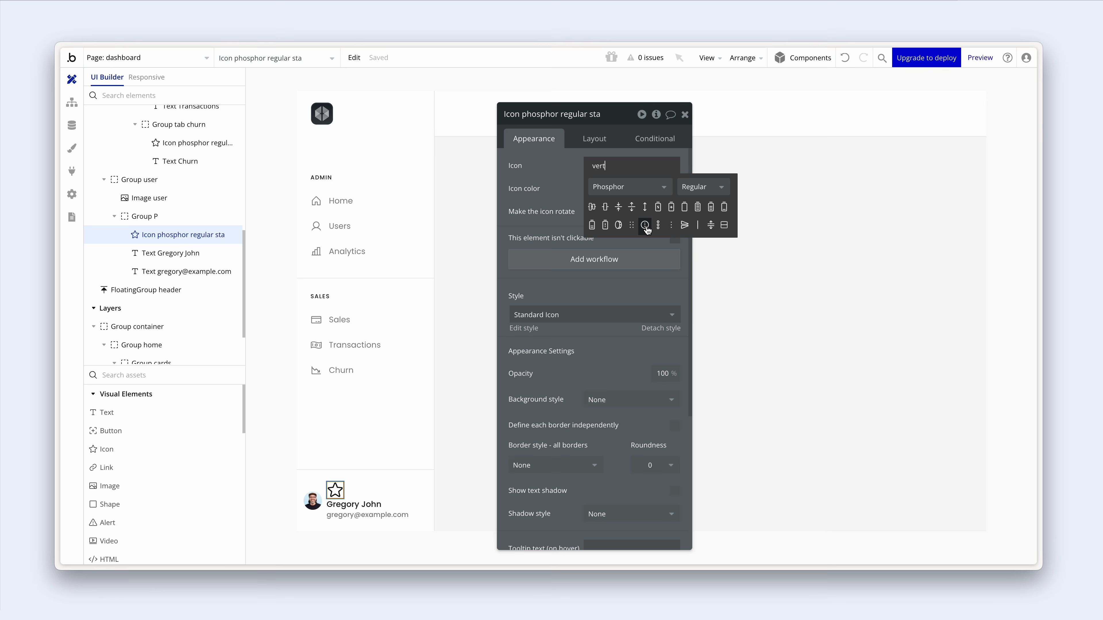
pyautogui.click(672, 228)
pyautogui.click(594, 138)
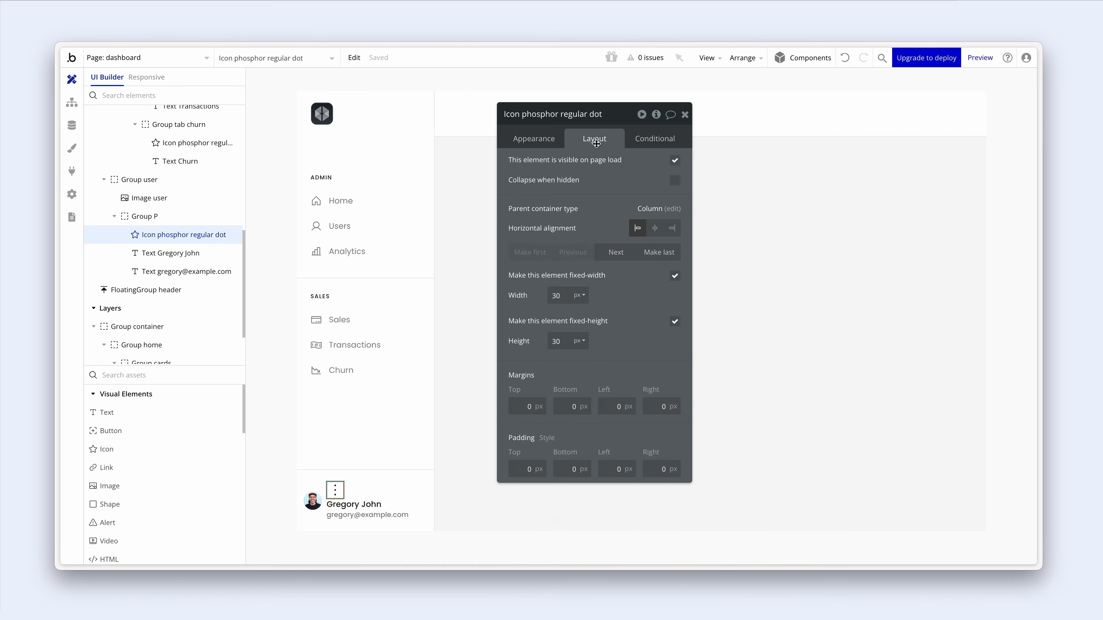
pyautogui.moveTo(567, 290); pyautogui.dragTo(538, 290)
pyautogui.write('24')
pyautogui.moveTo(565, 341); pyautogui.dragTo(541, 342)
pyautogui.write('4')
pyautogui.click(553, 341)
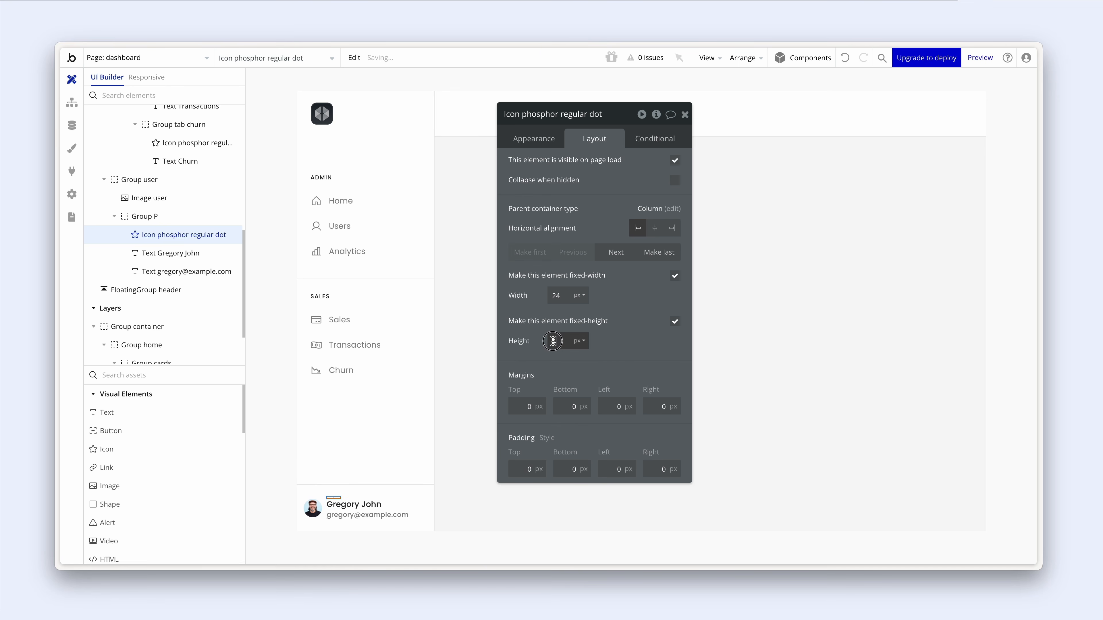
pyautogui.write('24')
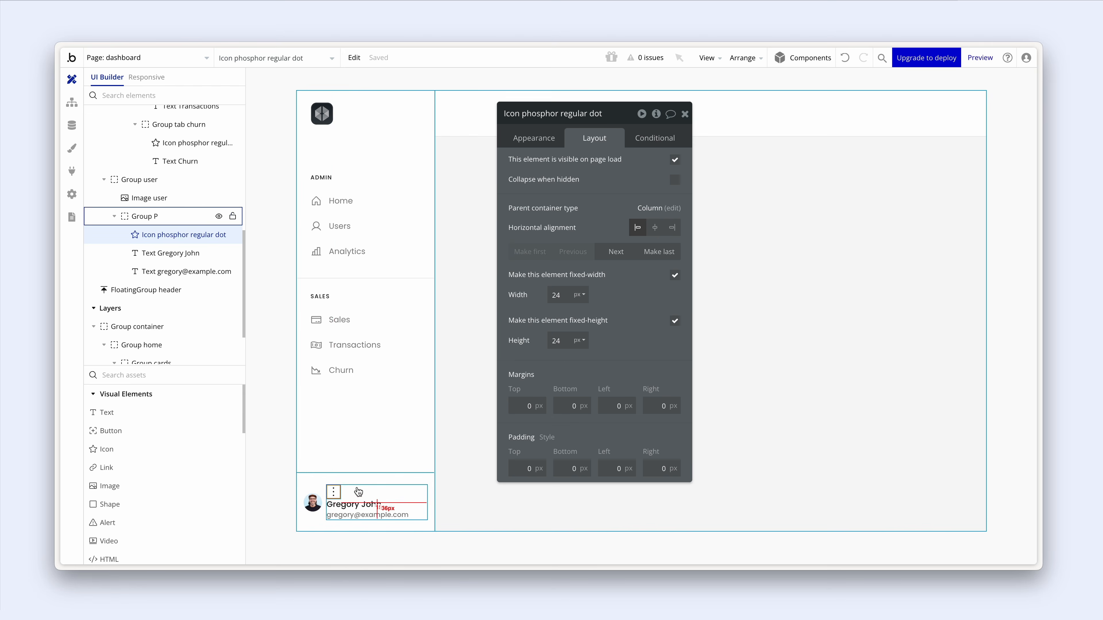
pyautogui.click(351, 504)
pyautogui.keyDown('shift'); pyautogui.click(338, 493); pyautogui.keyUp('shift')
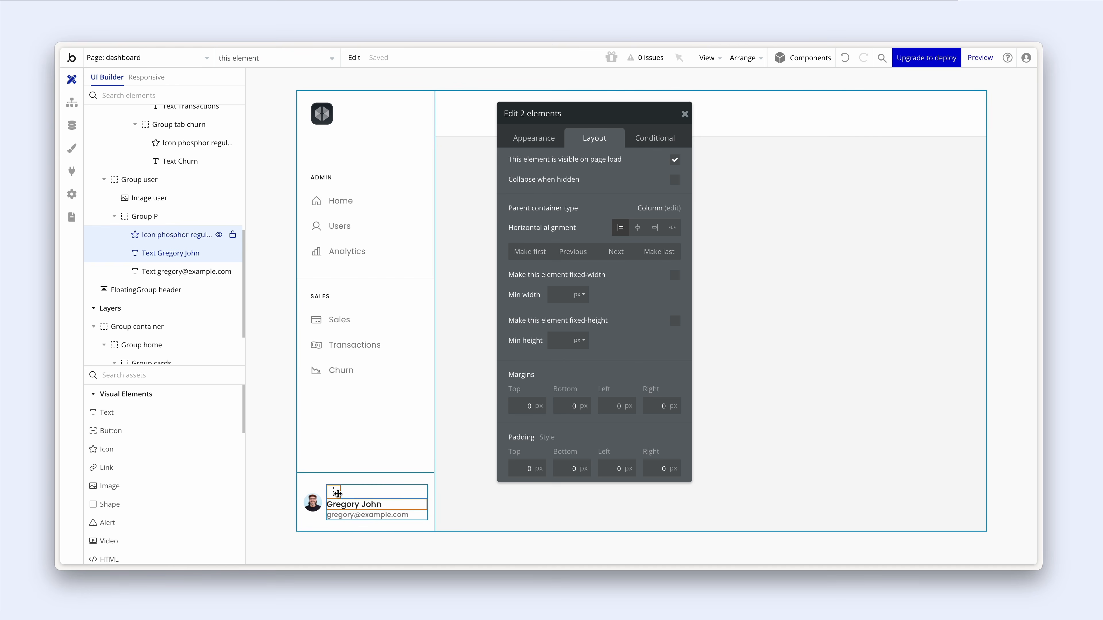
# - Group the name text and dots icon into a Row container that doesn't fit width to content
pyautogui.rightClick(338, 493)
pyautogui.moveTo(418, 386)
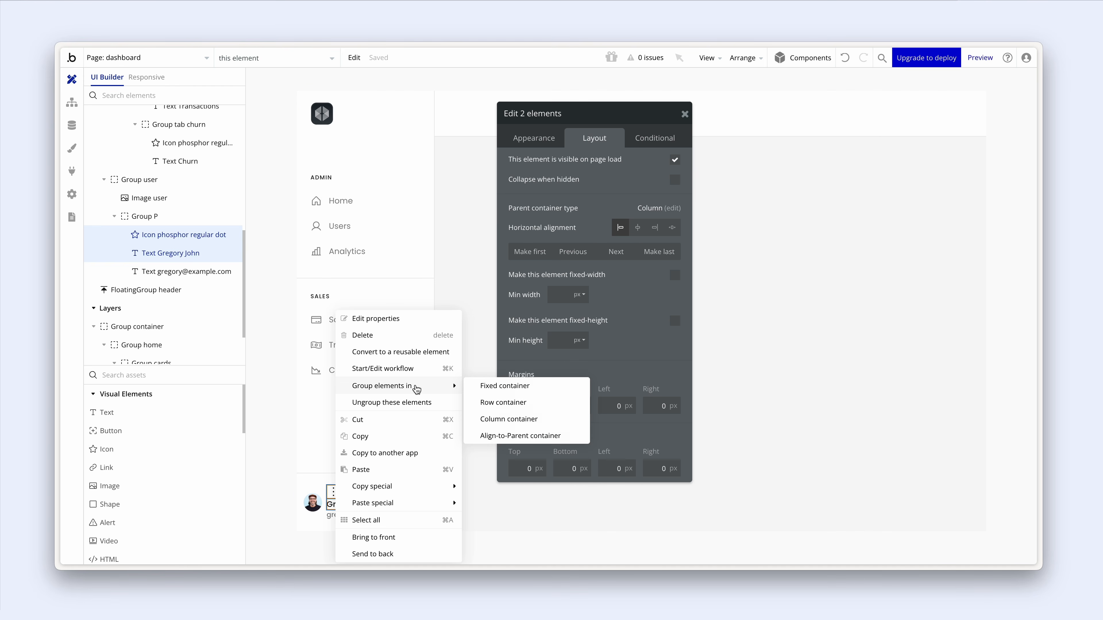
pyautogui.click(485, 403)
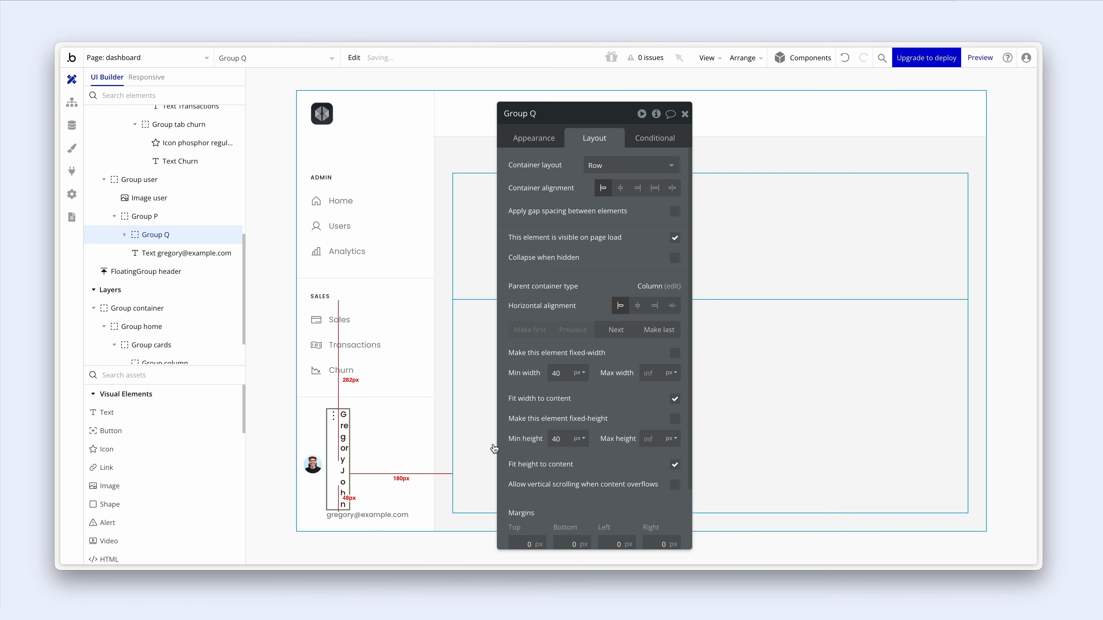
pyautogui.click(676, 402)
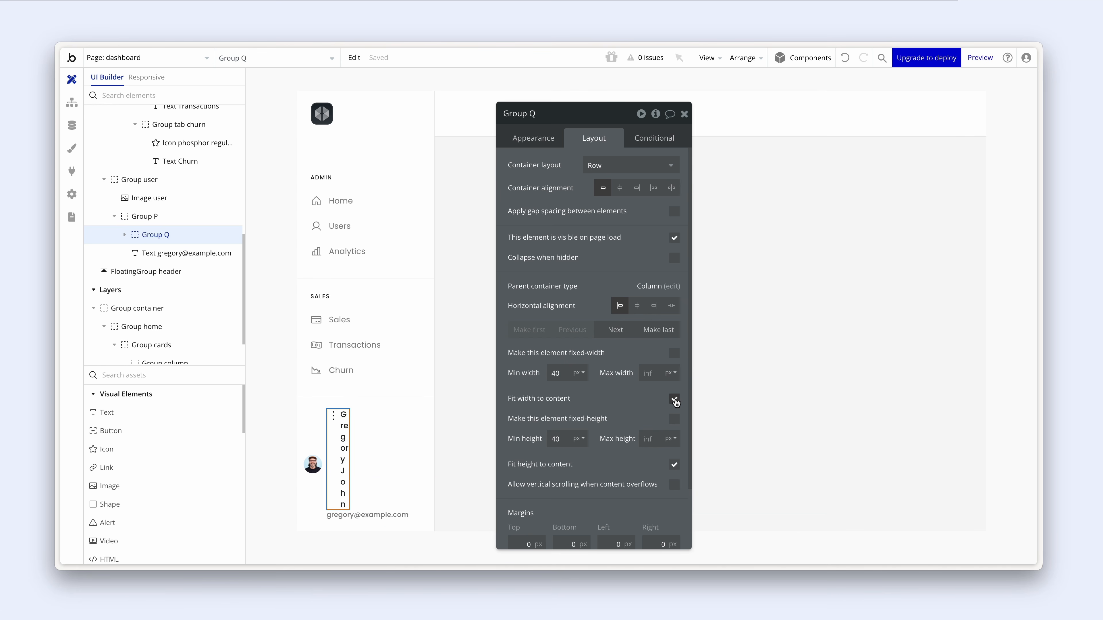
pyautogui.click(335, 494)
pyautogui.moveTo(330, 498); pyautogui.dragTo(341, 456)
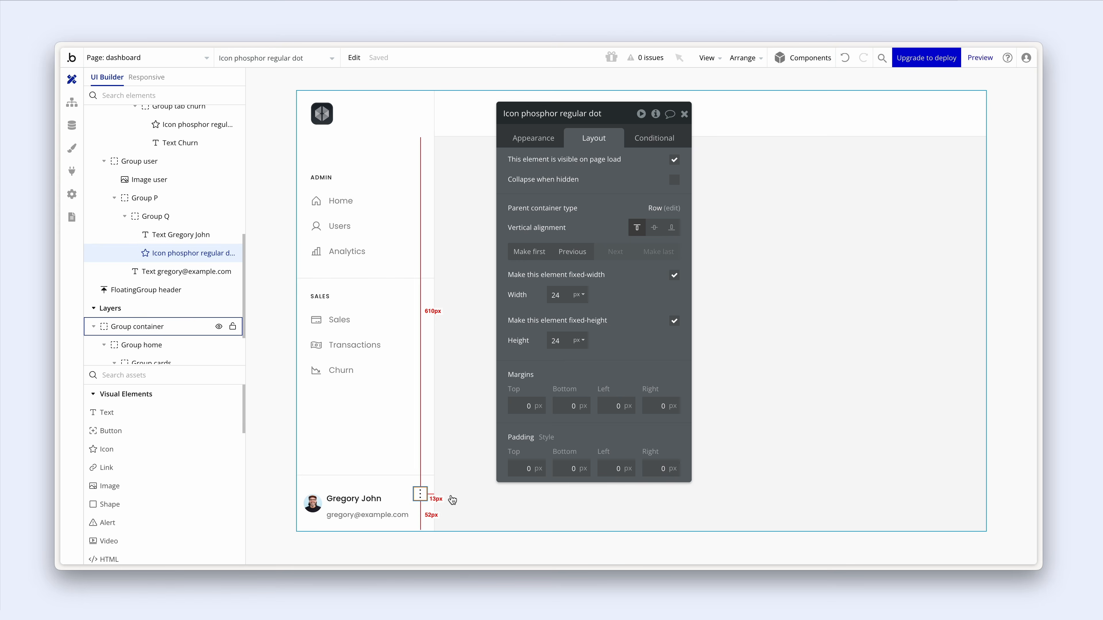
pyautogui.moveTo(430, 500); pyautogui.dragTo(420, 495)
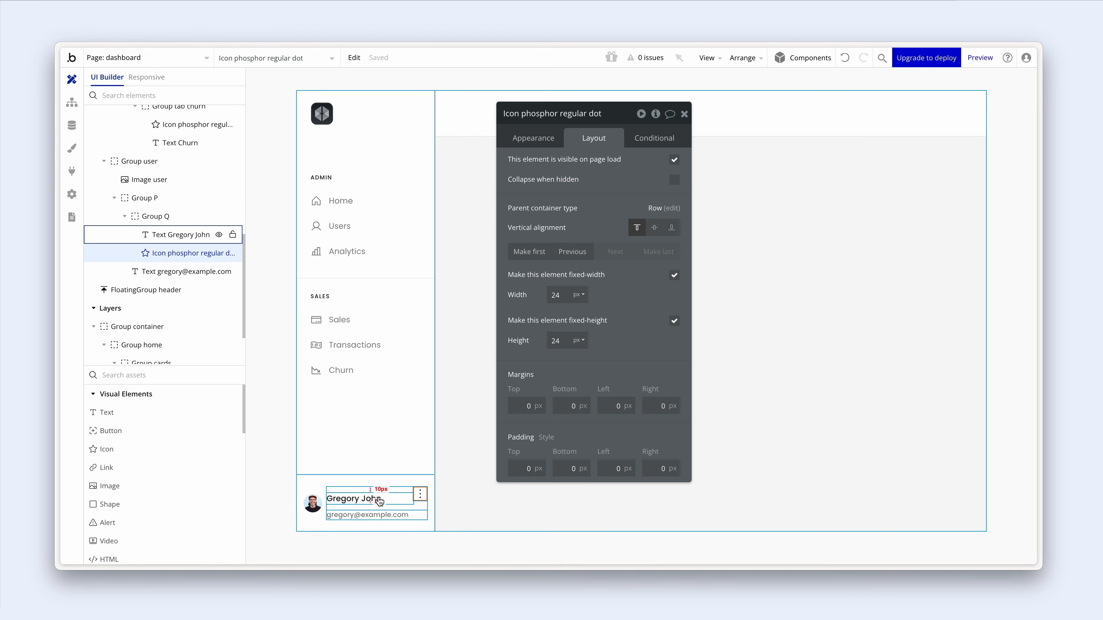
# - Centre the dots icon vertically and set the name row's minimum height to 0
pyautogui.click(654, 229)
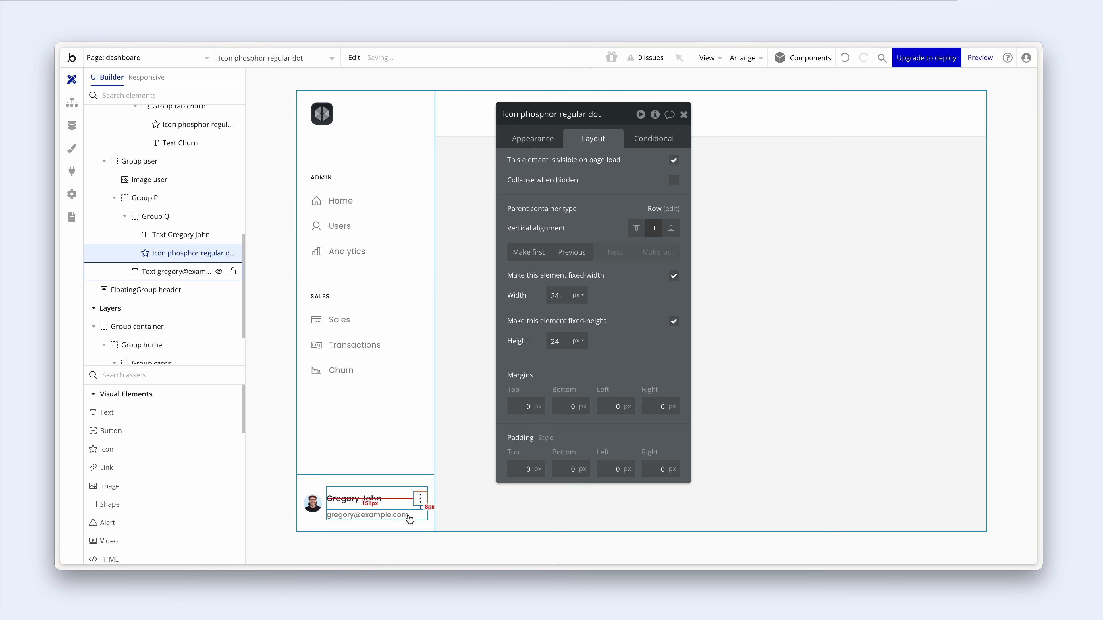
pyautogui.click(380, 508)
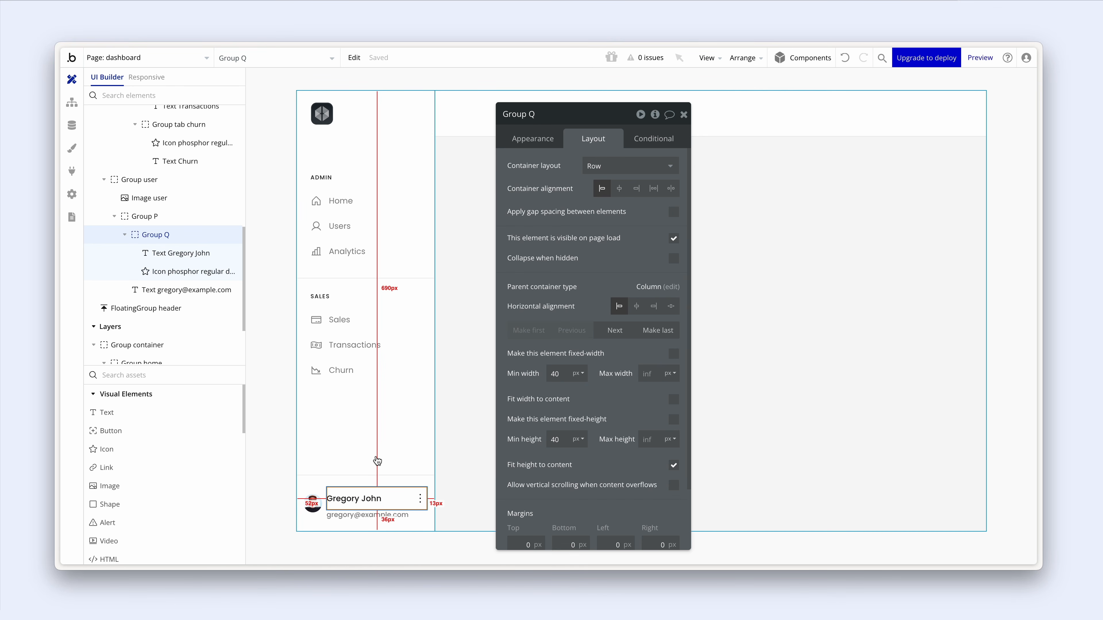
pyautogui.moveTo(567, 440); pyautogui.dragTo(544, 440)
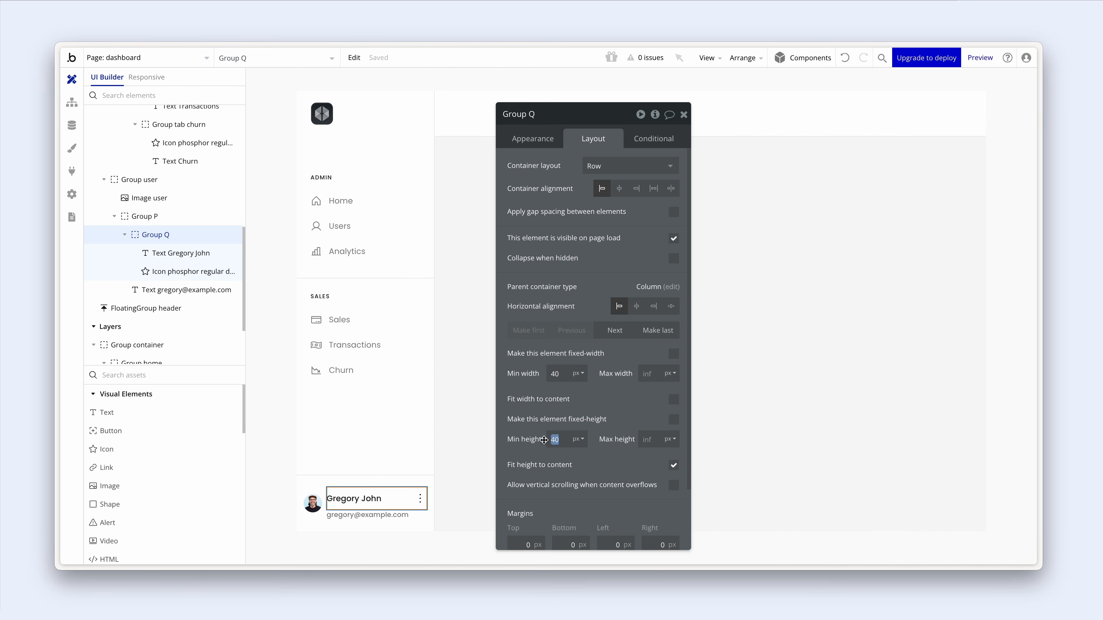
pyautogui.write('0')
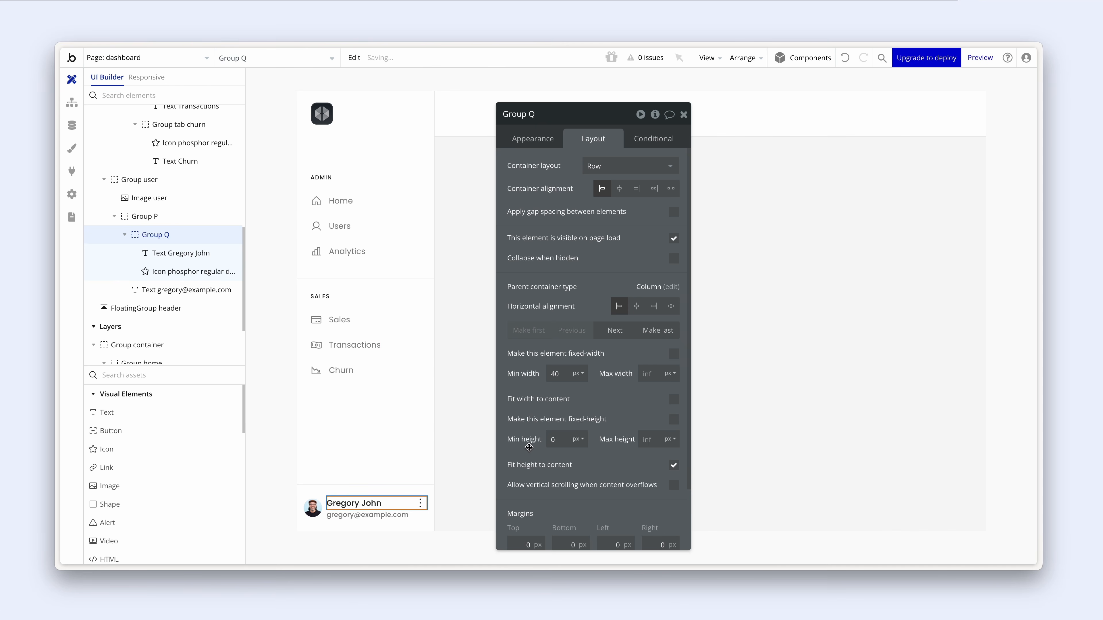
# - Rename the row group 'Group name' and its parent column group 'Group text'
pyautogui.doubleClick(536, 114)
pyautogui.write('name')
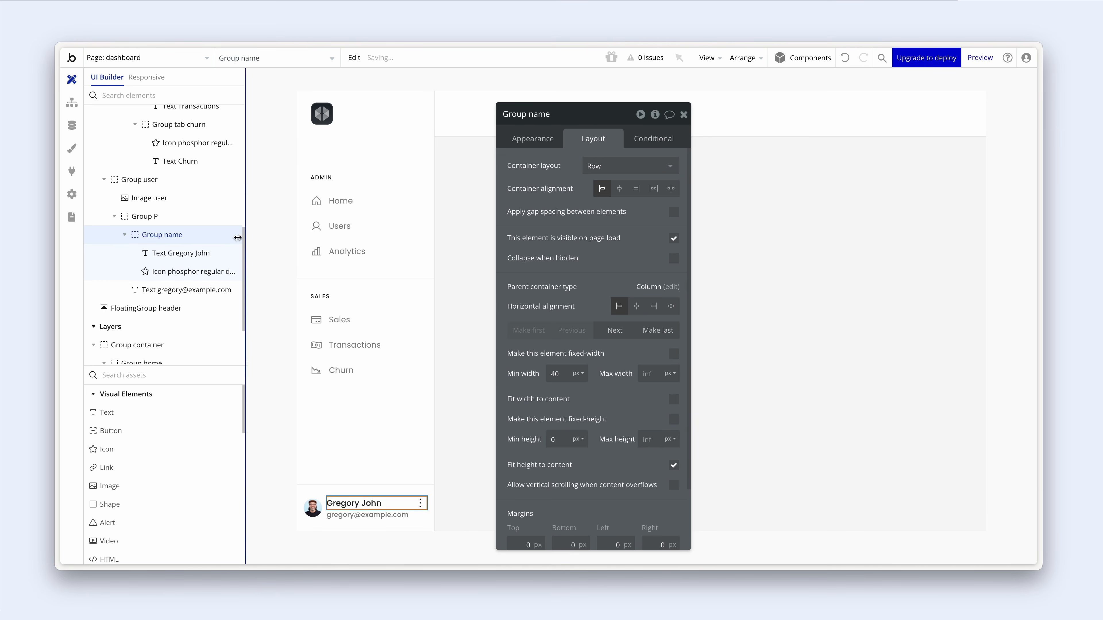
pyautogui.click(146, 217)
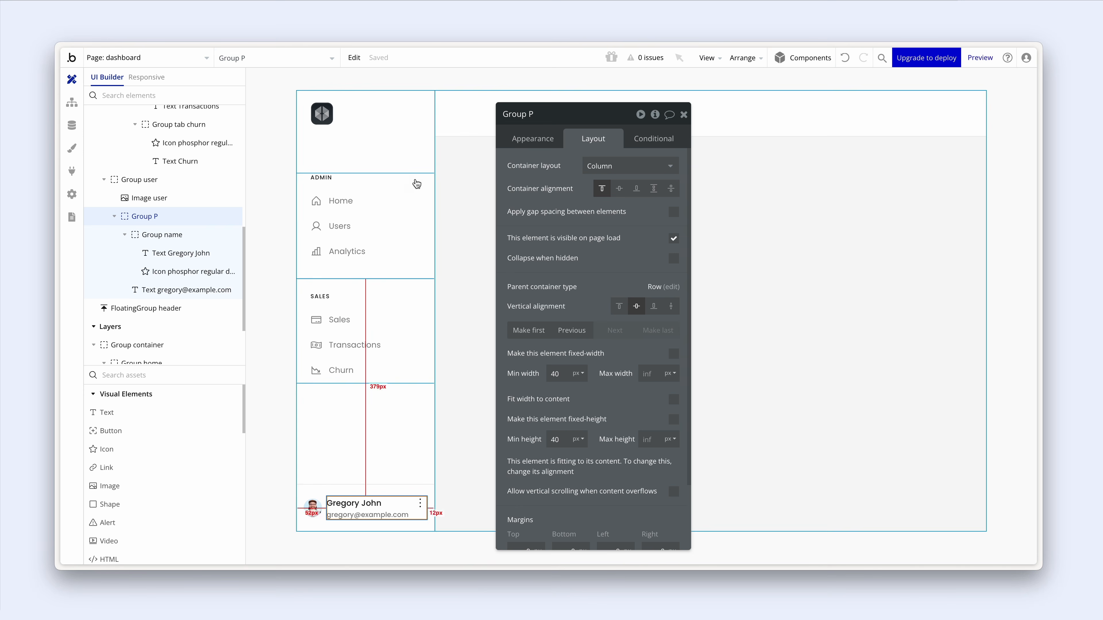
pyautogui.doubleClick(536, 115)
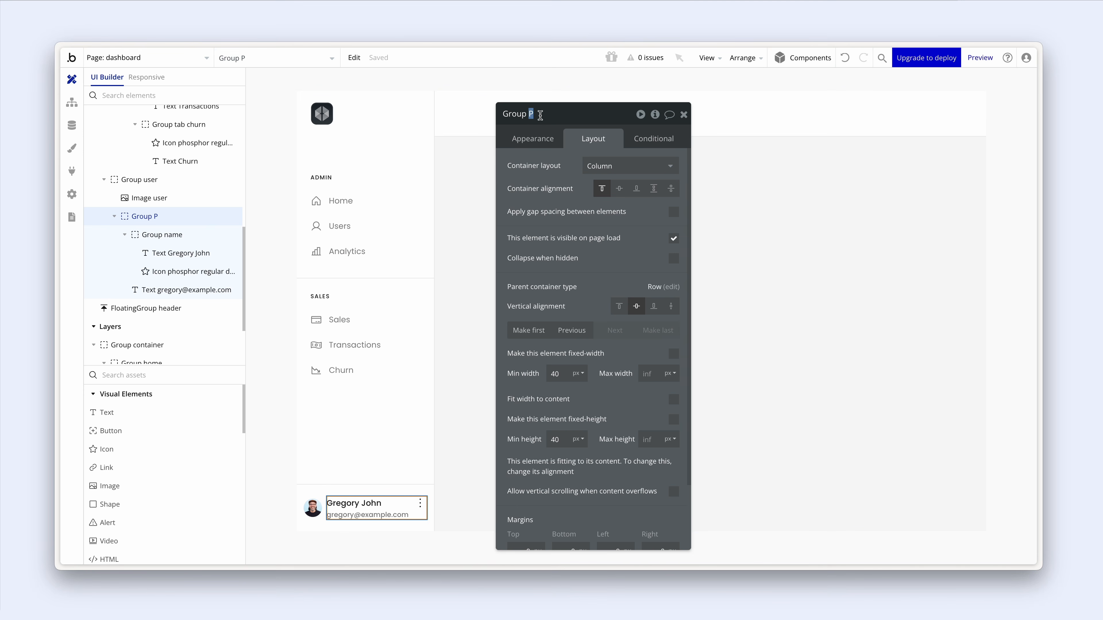
pyautogui.write('text')
pyautogui.click(542, 175)
pyautogui.click(455, 483)
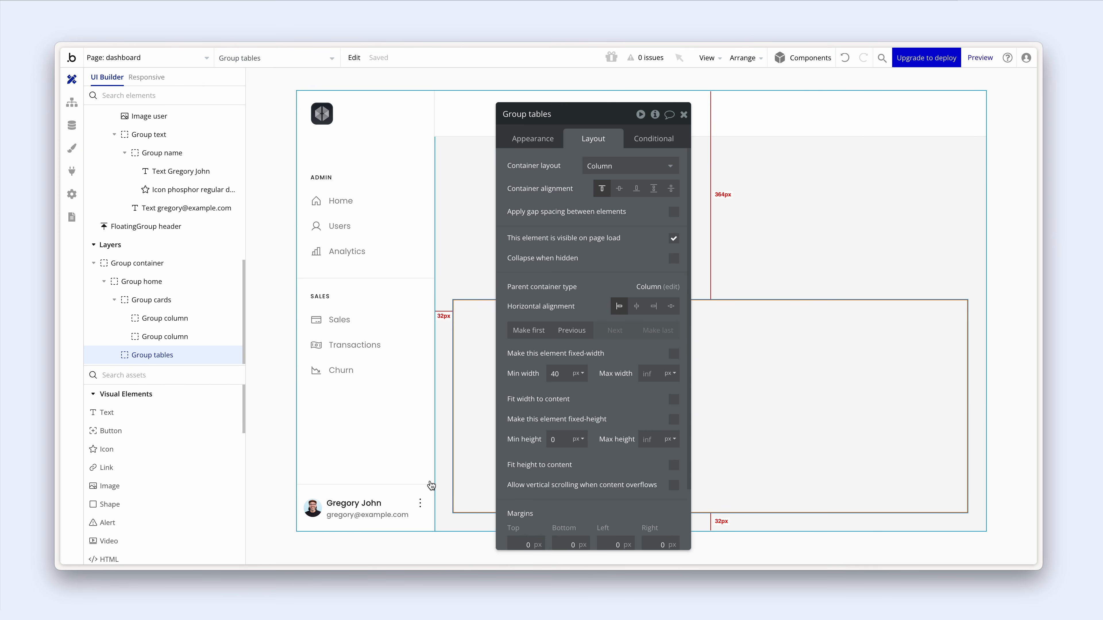
pyautogui.moveTo(551, 267); pyautogui.dragTo(519, 243)
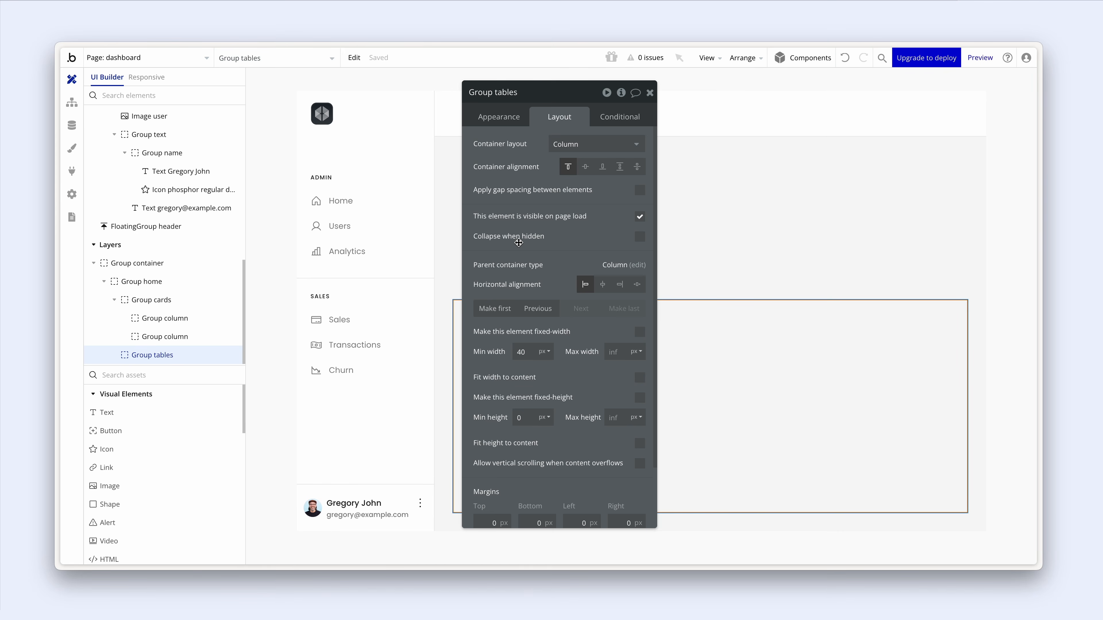
pyautogui.hotkey('ctrl', 'Tab')
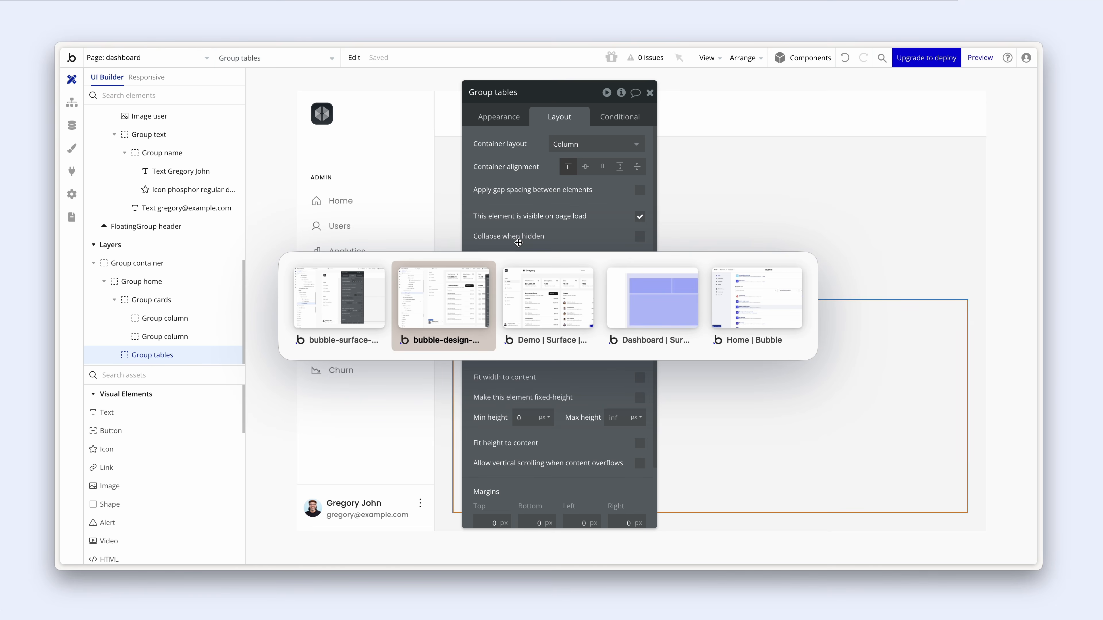
pyautogui.hotkey('ctrl', 'Tab')
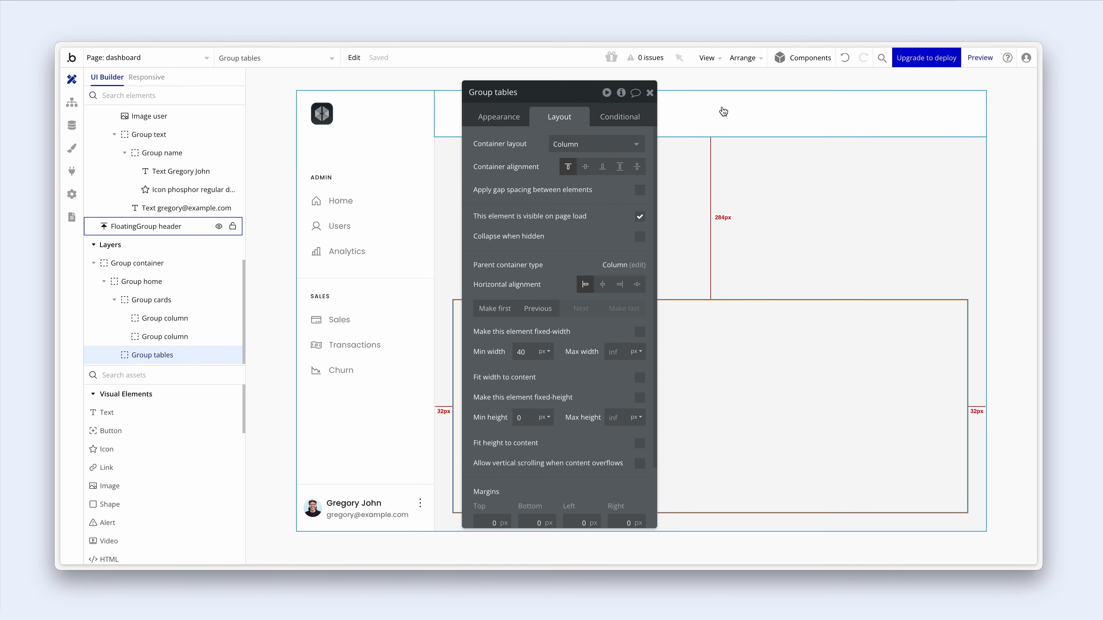
# - Add a new text element to the floating header for the Hey Gregory greeting
pyautogui.click(723, 112)
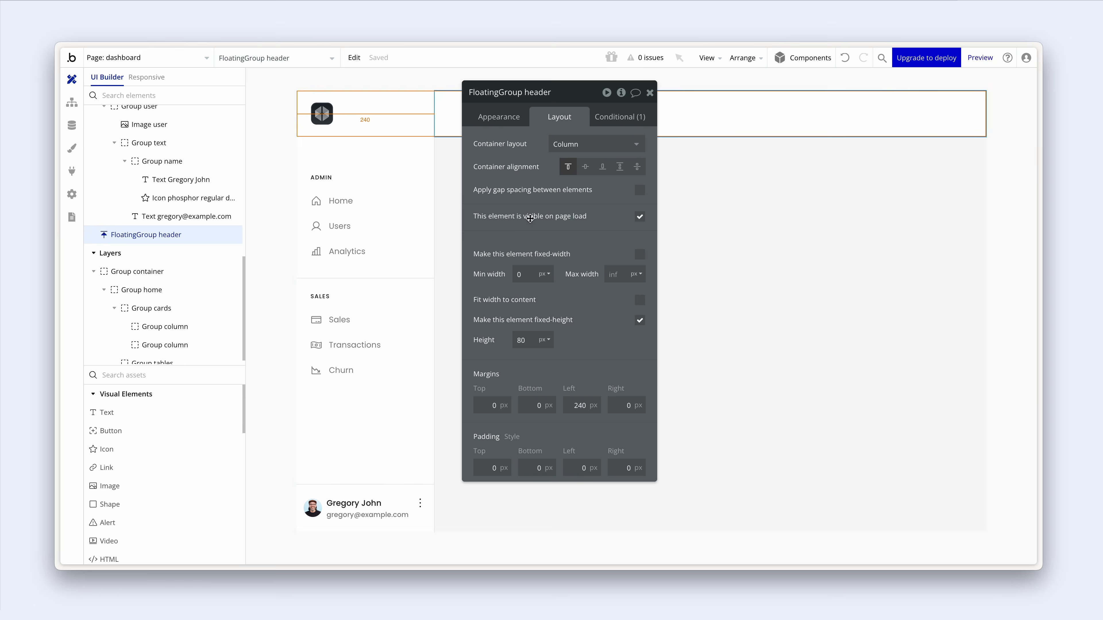
pyautogui.click(148, 412)
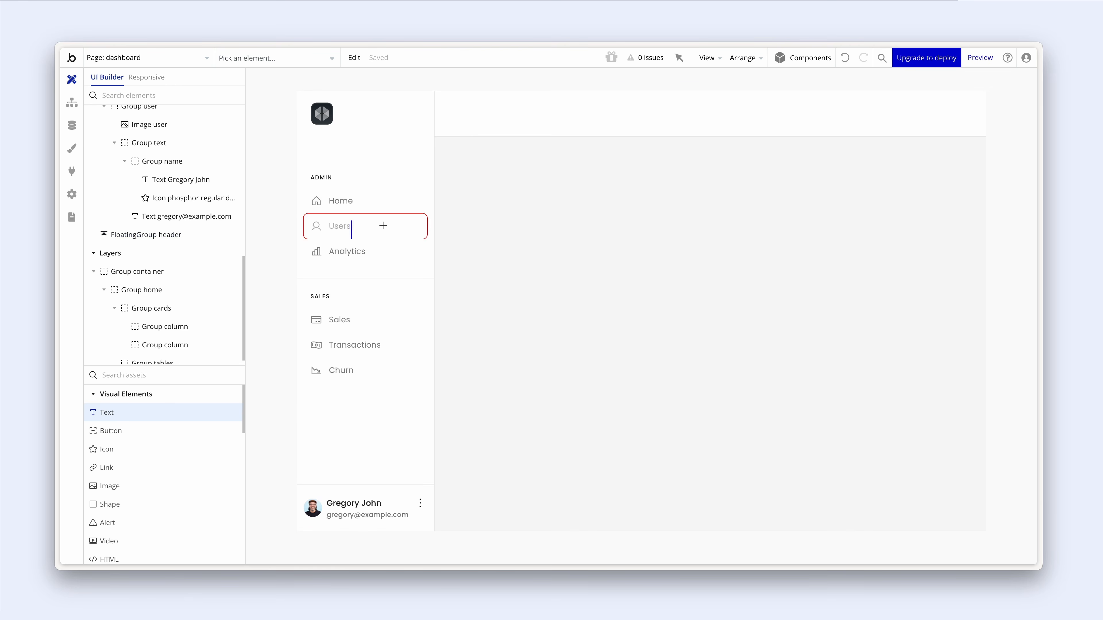
pyautogui.click(469, 115)
pyautogui.moveTo(495, 191); pyautogui.dragTo(644, 193)
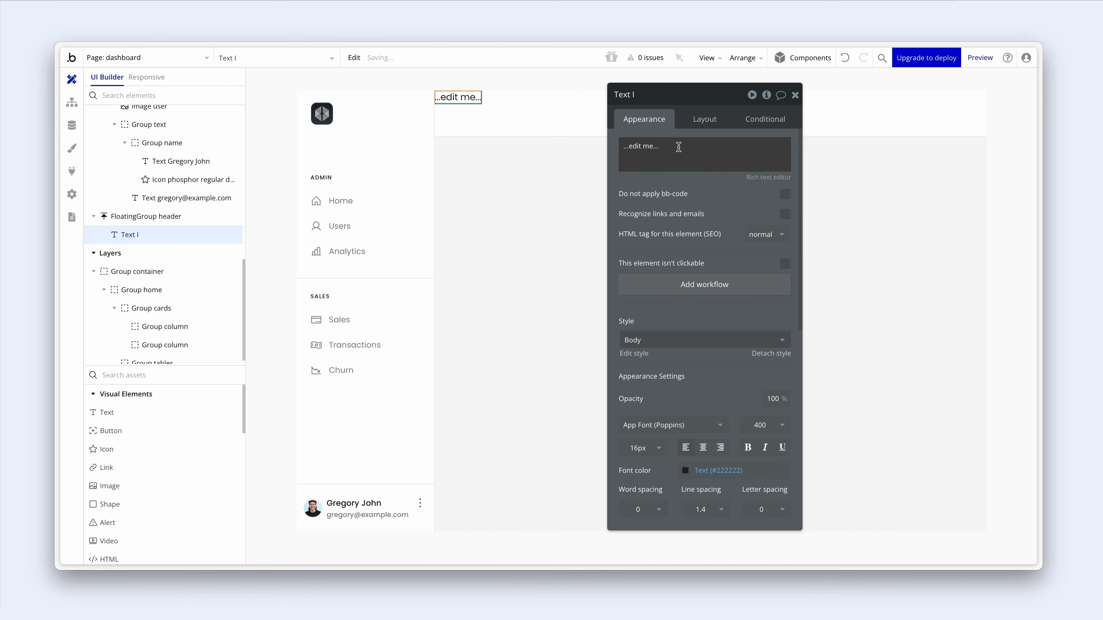
pyautogui.tripleClick(676, 147)
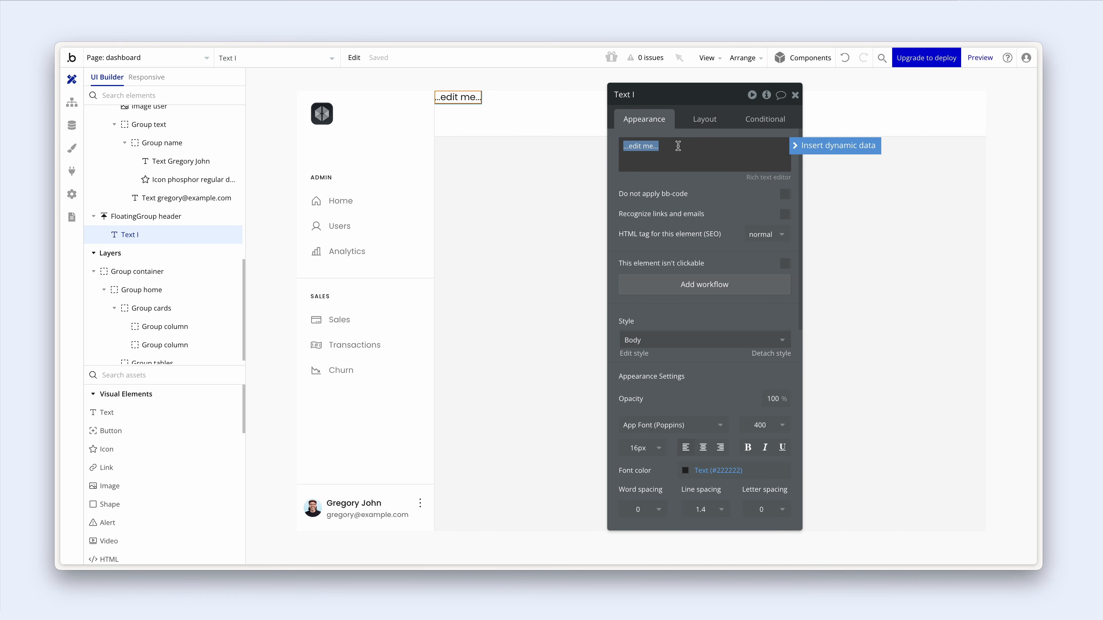
pyautogui.write('Hey Gregory')
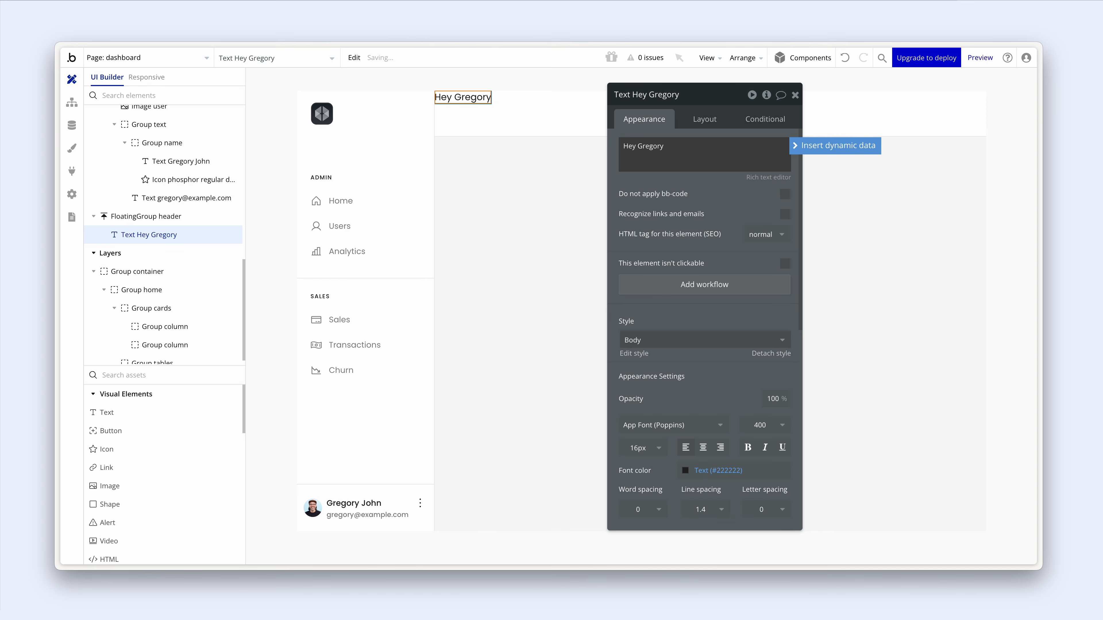
# - Set the greeting's text style to Heading 3, after trying Heading 2
pyautogui.press('super+Tab')
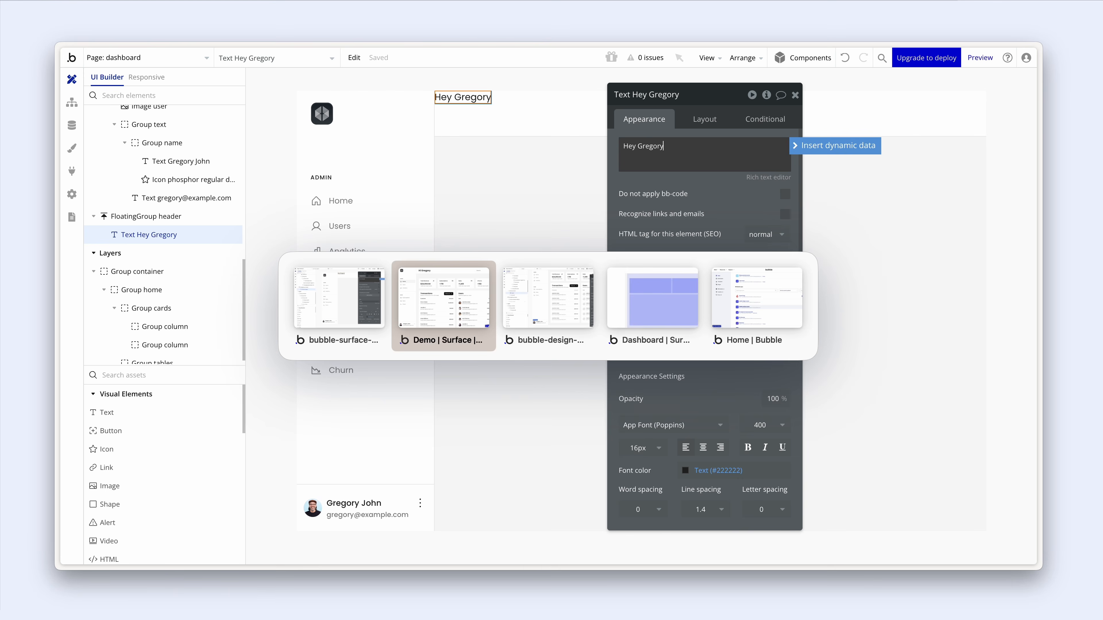
pyautogui.press('super+Tab')
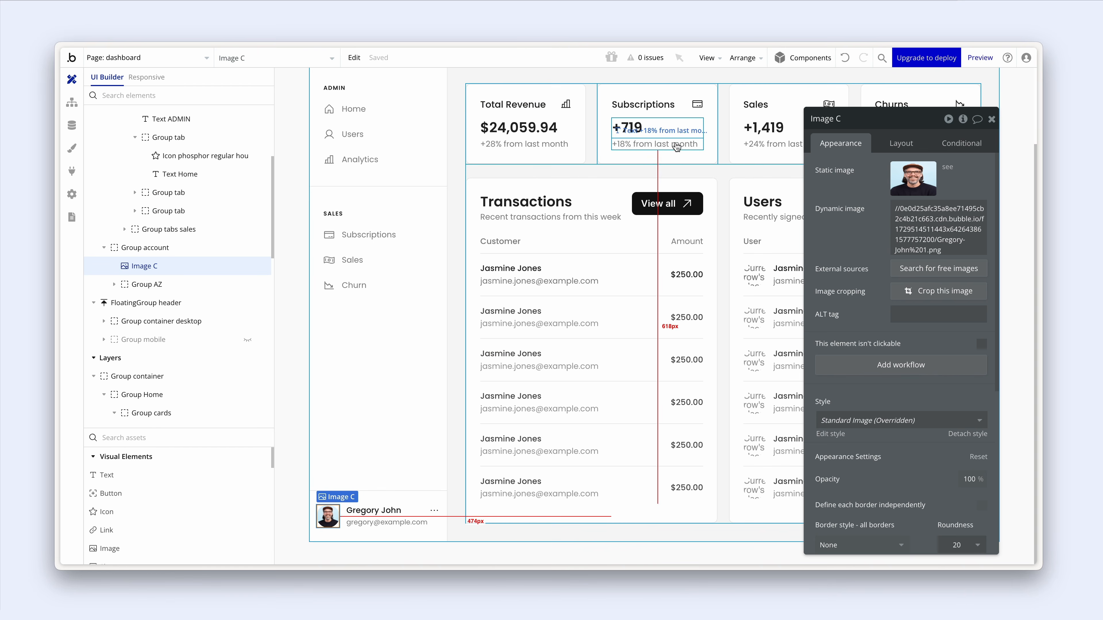
pyautogui.scroll(2, 676, 146)
pyautogui.press('super+Tab')
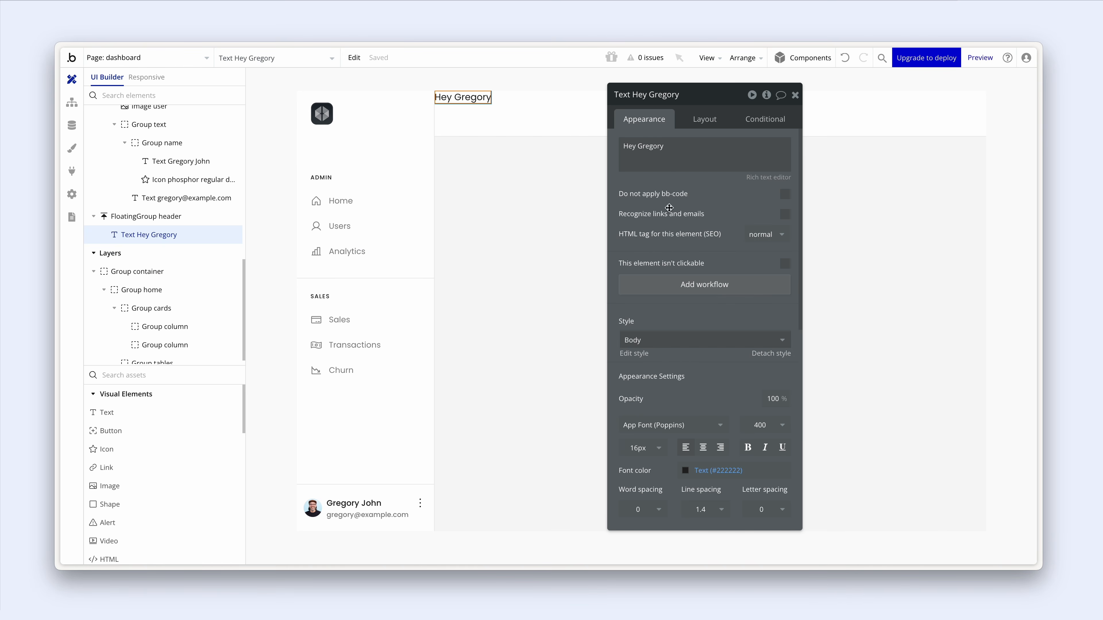
pyautogui.click(680, 340)
pyautogui.scroll(-1, 691, 430)
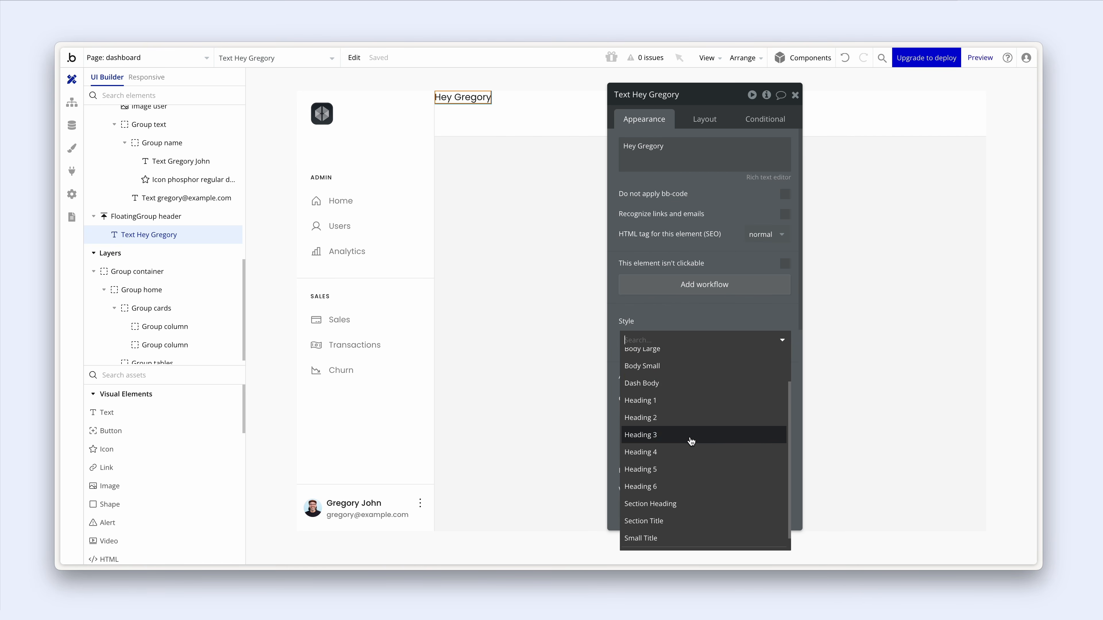
pyautogui.click(691, 419)
pyautogui.click(692, 339)
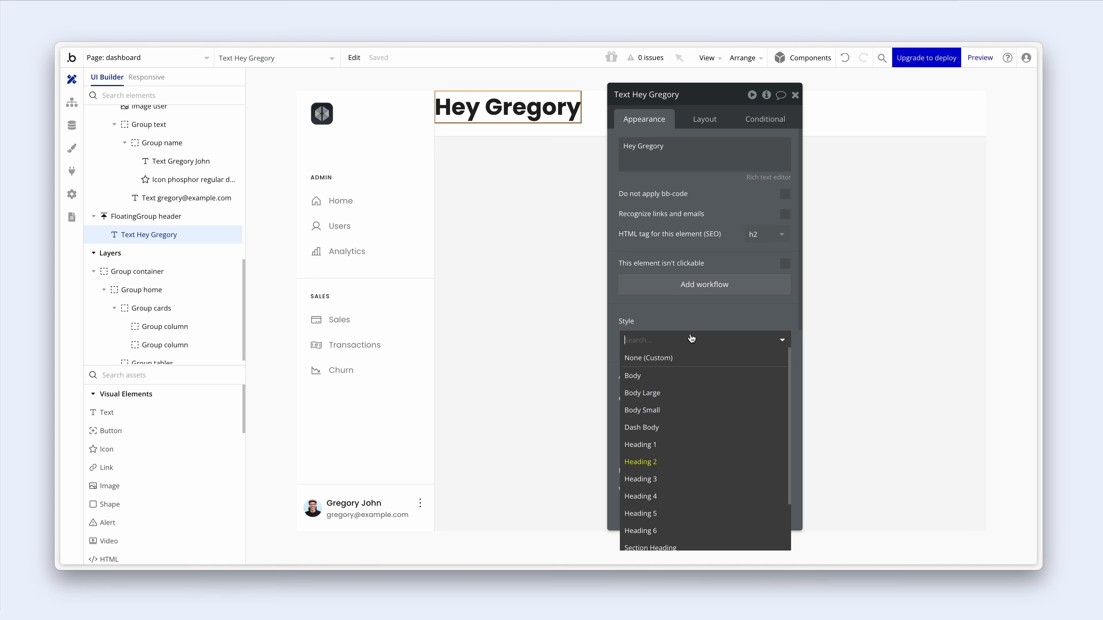
pyautogui.click(692, 479)
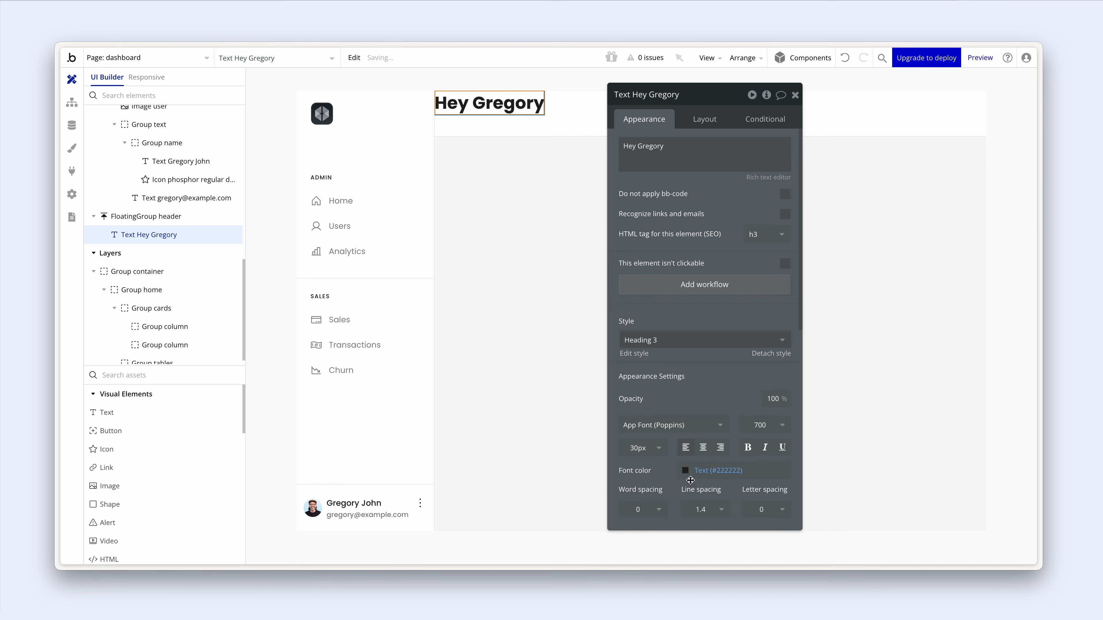
# - Untick Fit width to content so the greeting spans the full header
pyautogui.click(694, 119)
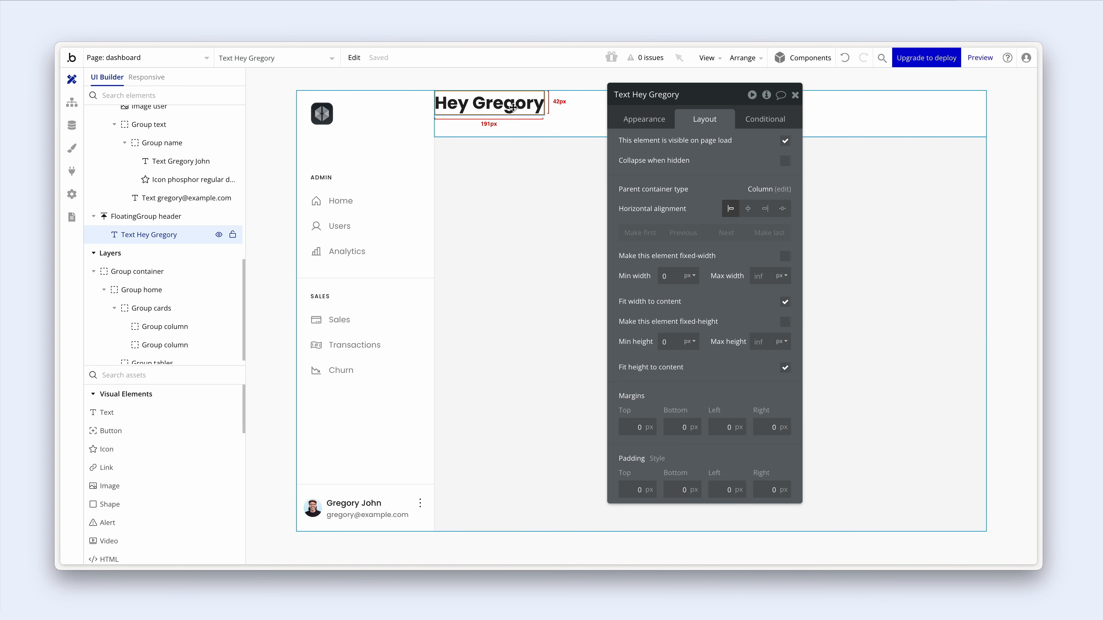
pyautogui.click(785, 304)
pyautogui.moveTo(739, 268); pyautogui.dragTo(634, 334)
pyautogui.click(618, 128)
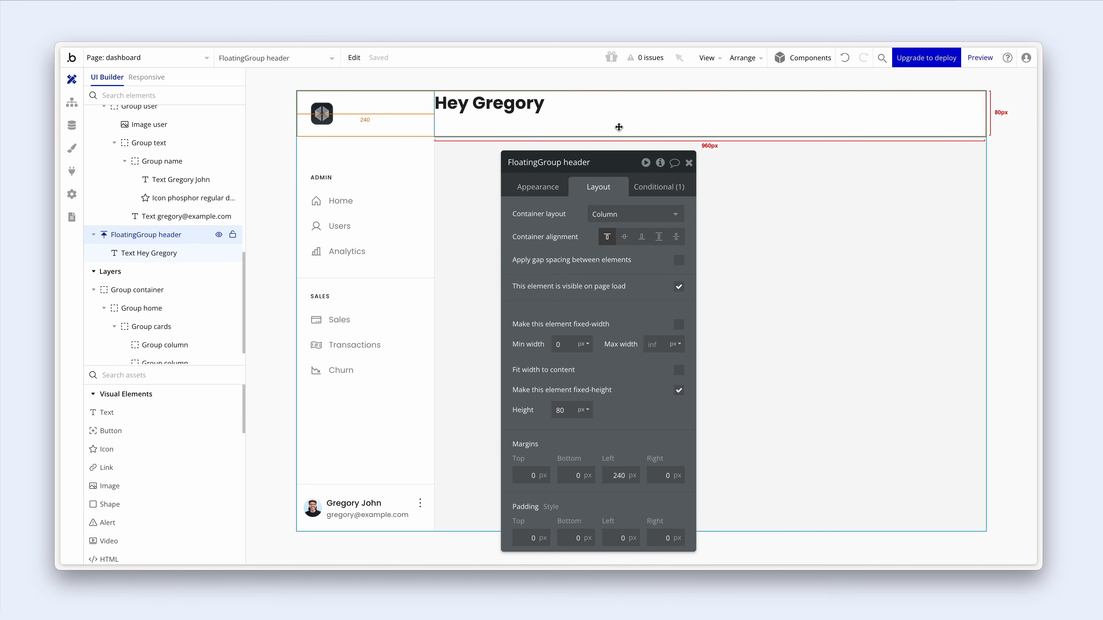
# - Set the header's container layout to Row with 32 px left and right padding
pyautogui.click(630, 214)
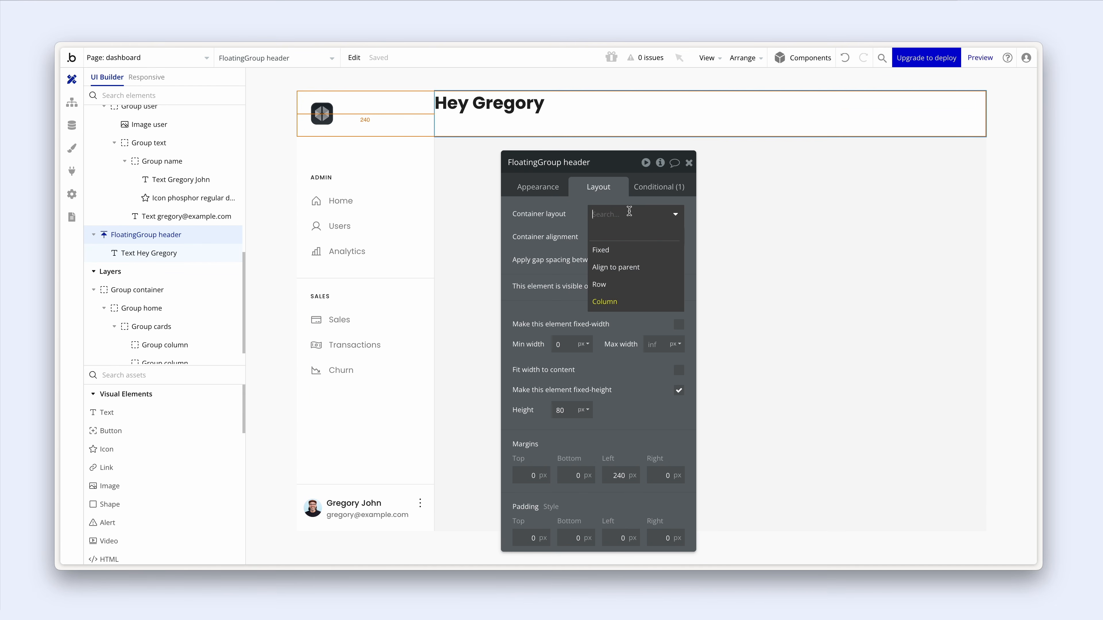
pyautogui.click(628, 285)
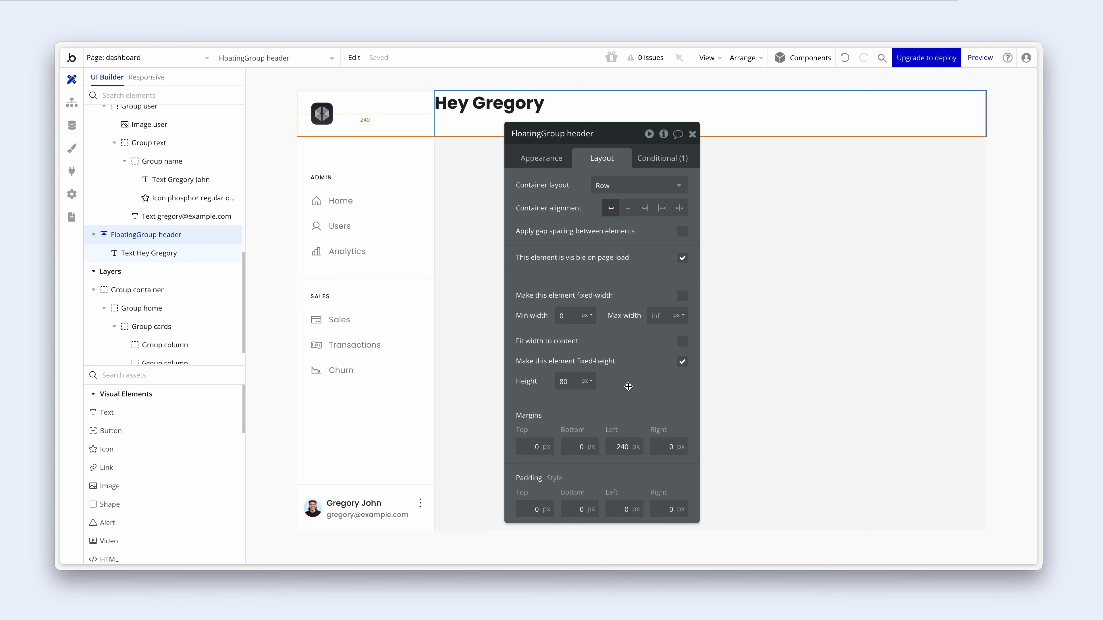
pyautogui.click(632, 508)
pyautogui.write('32')
pyautogui.press('Tab')
pyautogui.write('32')
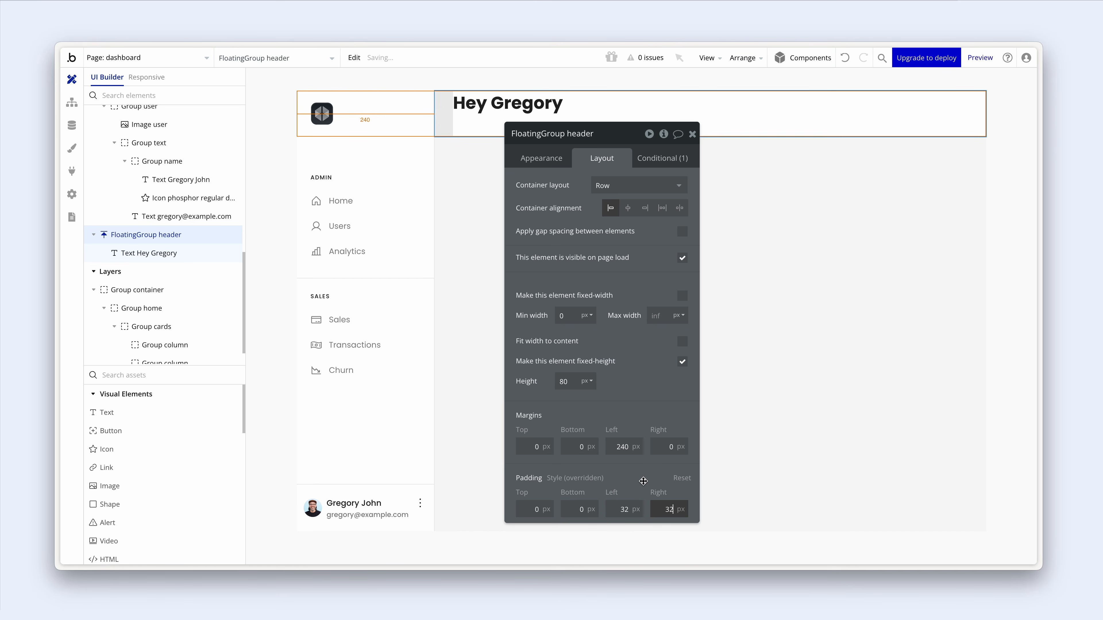
pyautogui.click(641, 480)
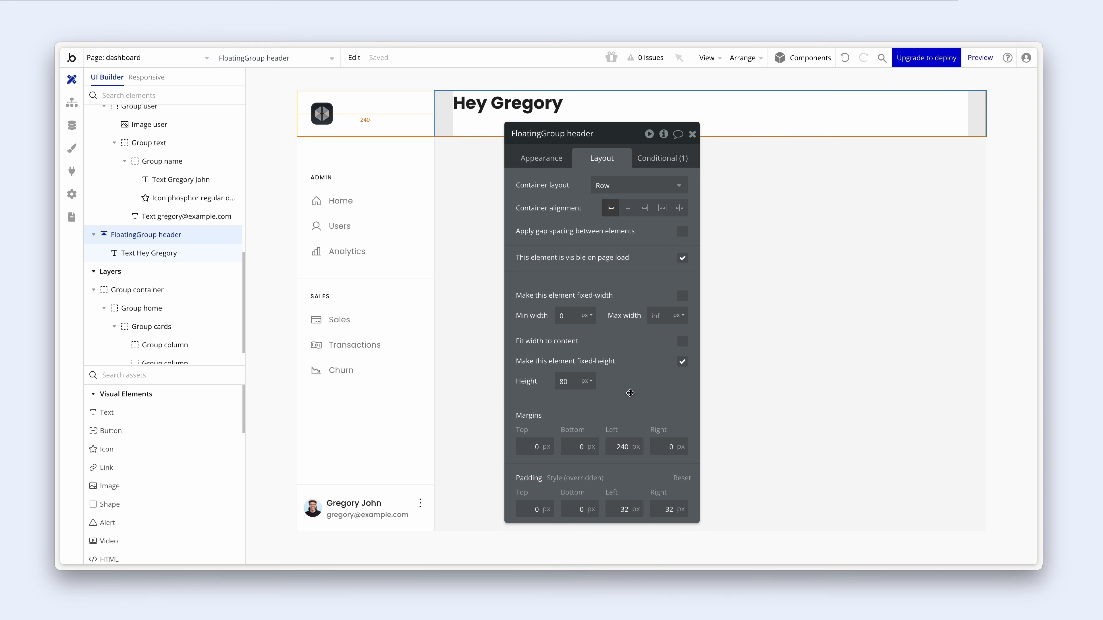
# - Centre the Hey Gregory text vertically within the header
pyautogui.click(504, 104)
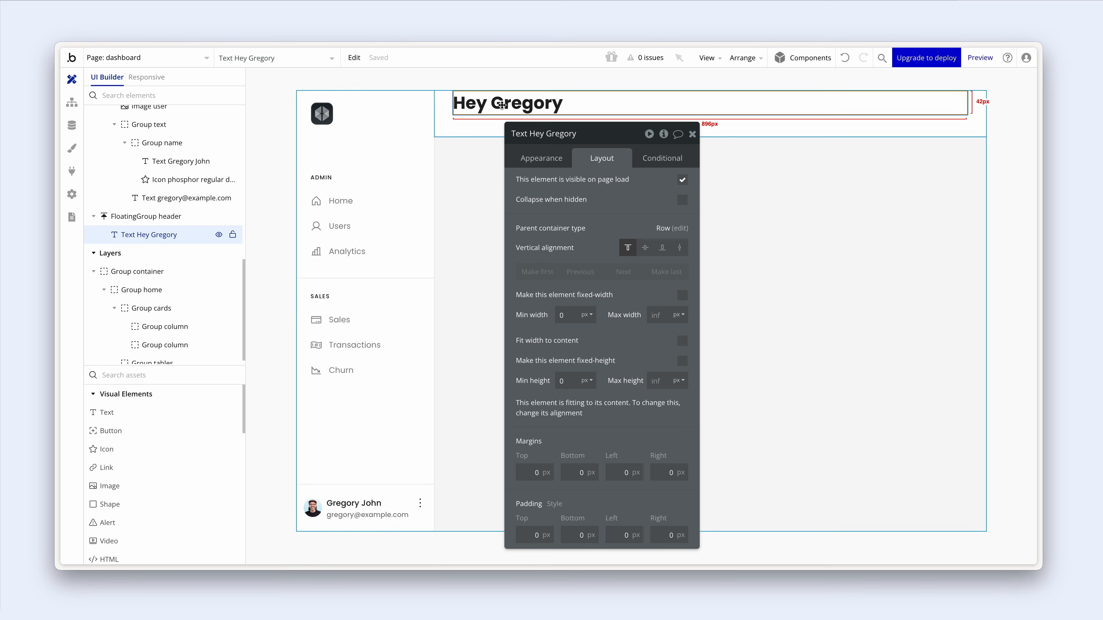
pyautogui.click(645, 249)
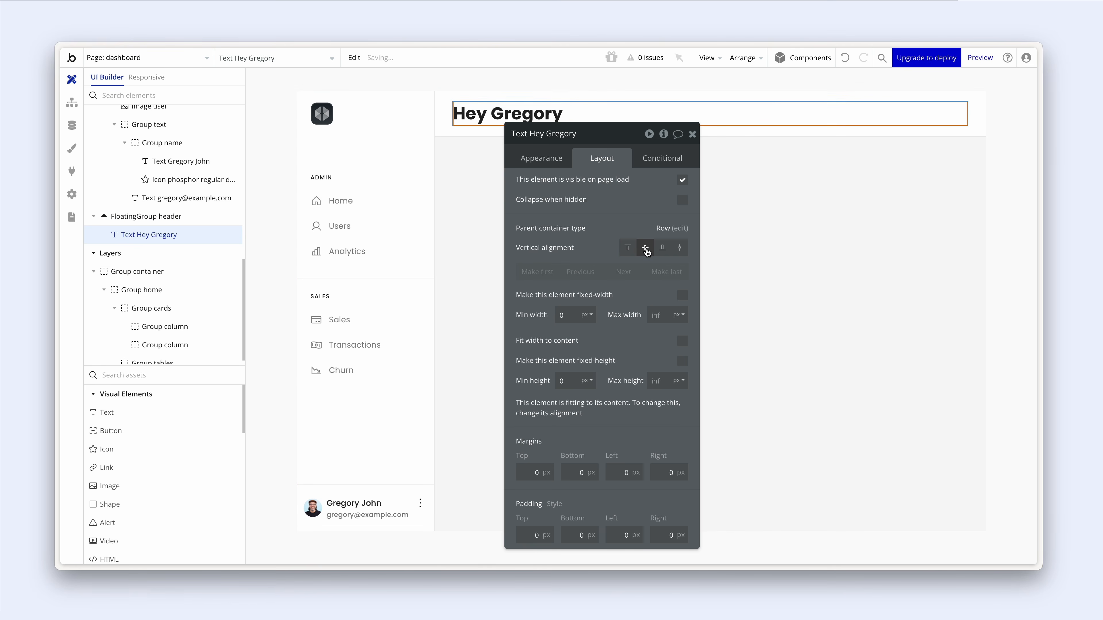
pyautogui.scroll(-5, 213, 432)
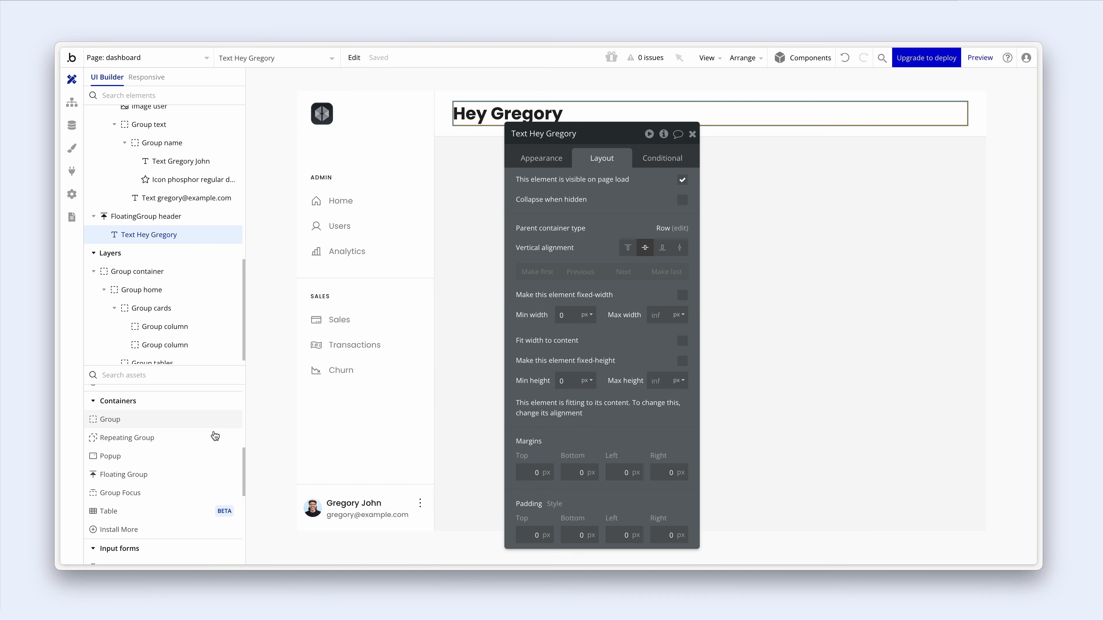
pyautogui.scroll(-3, 215, 436)
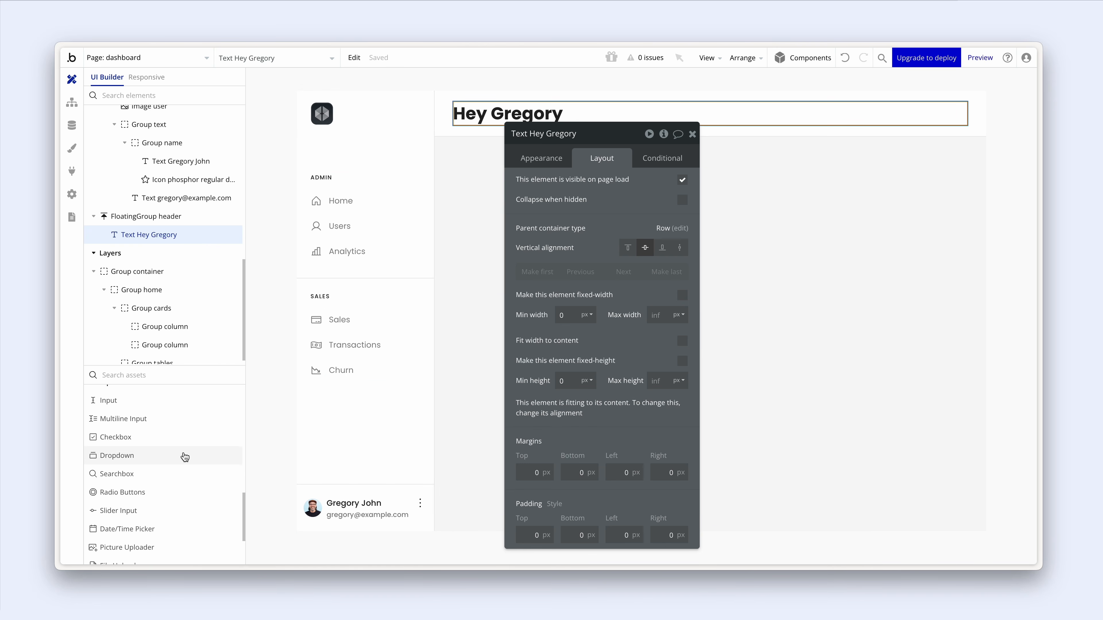
pyautogui.click(165, 473)
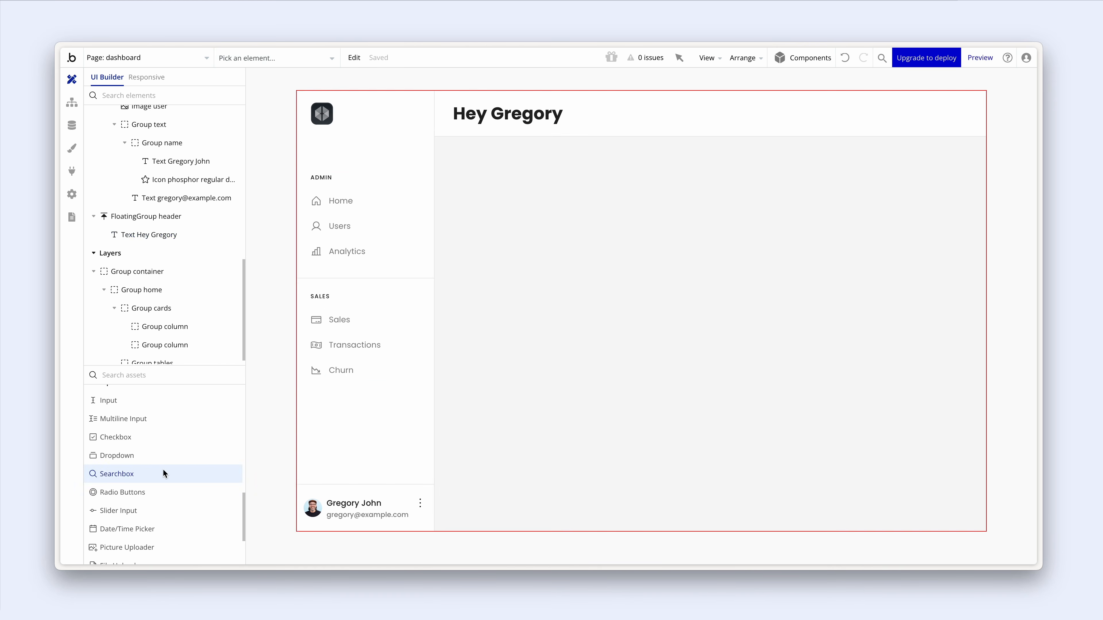
# - Place a search box at the header's right end, name it SearchBox, and set placeholder 'Search'
pyautogui.click(514, 128)
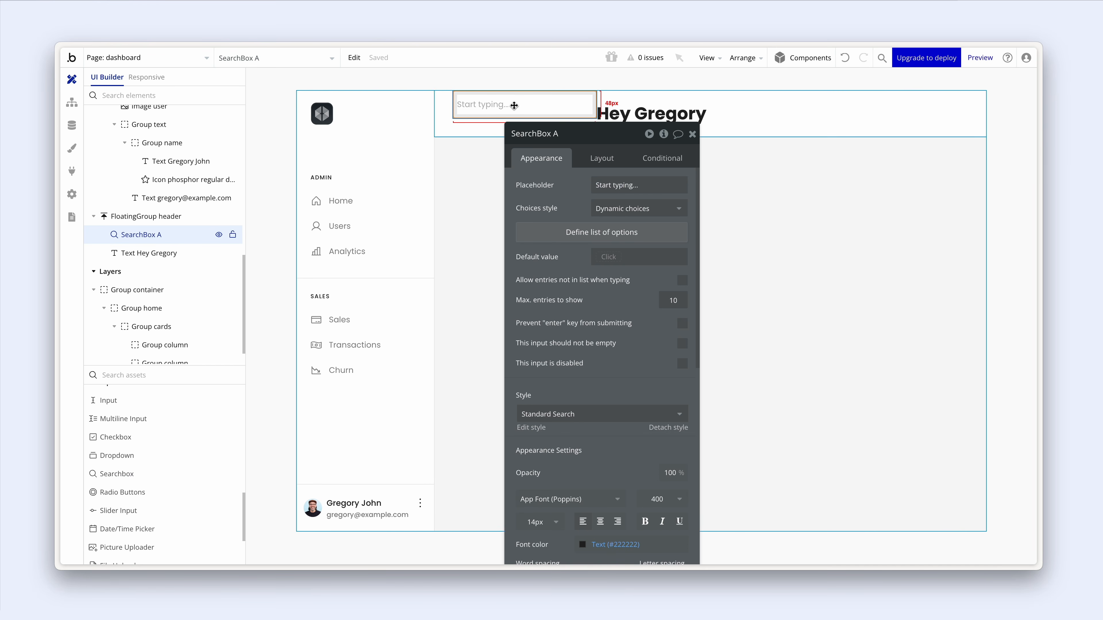
pyautogui.moveTo(514, 105); pyautogui.dragTo(514, 108)
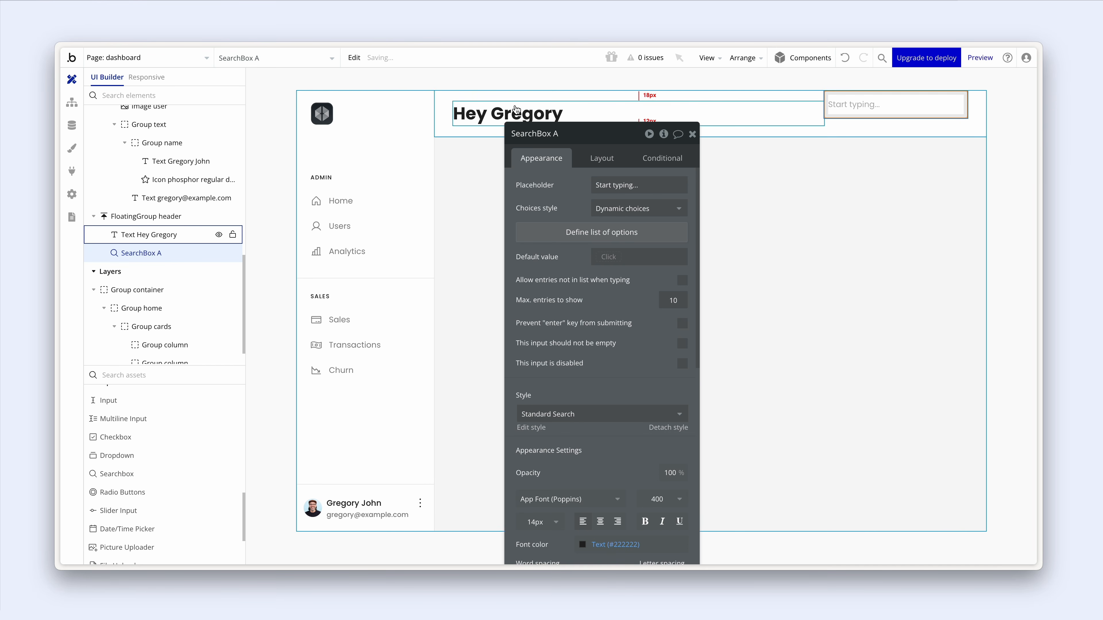
pyautogui.click(557, 138)
pyautogui.press('BackSpace')
pyautogui.press('BackSpace')
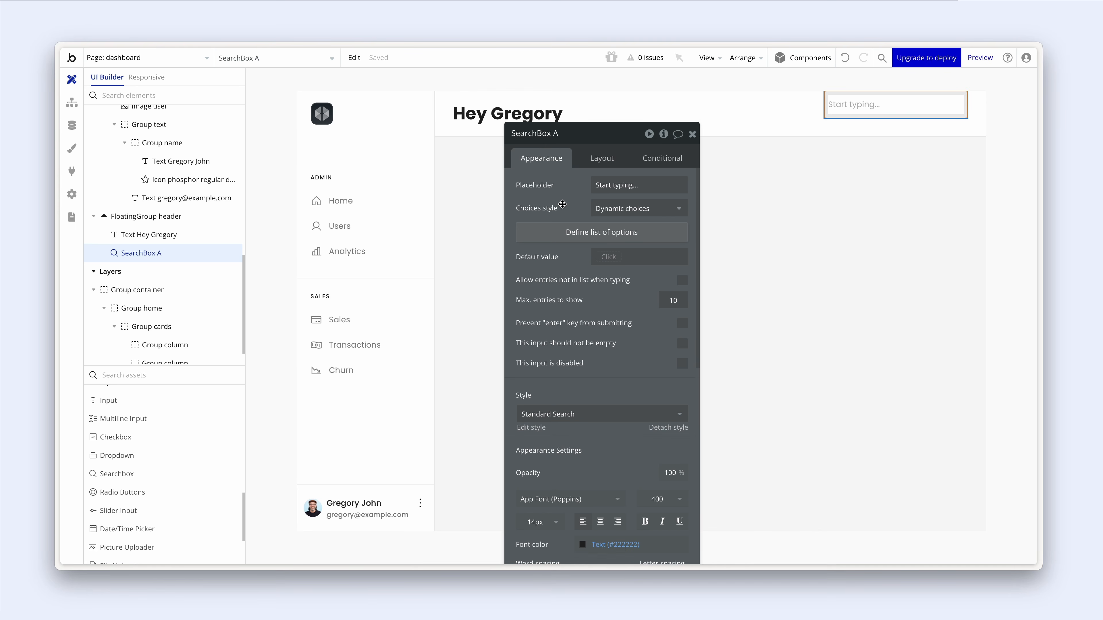
pyautogui.click(632, 183)
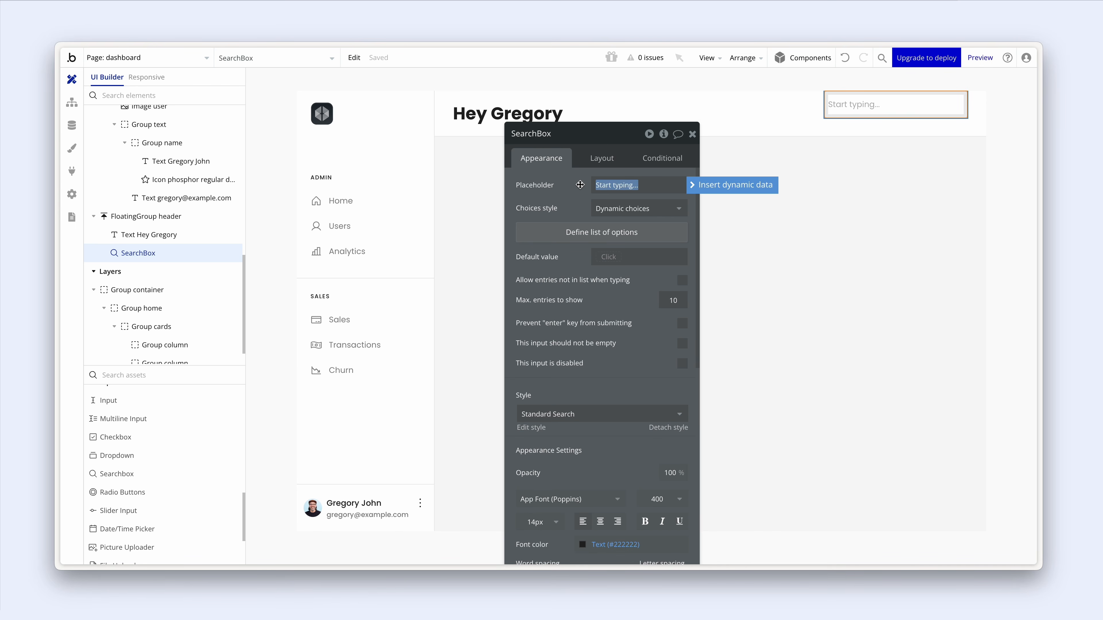
pyautogui.write('Search')
pyautogui.scroll(-3, 560, 278)
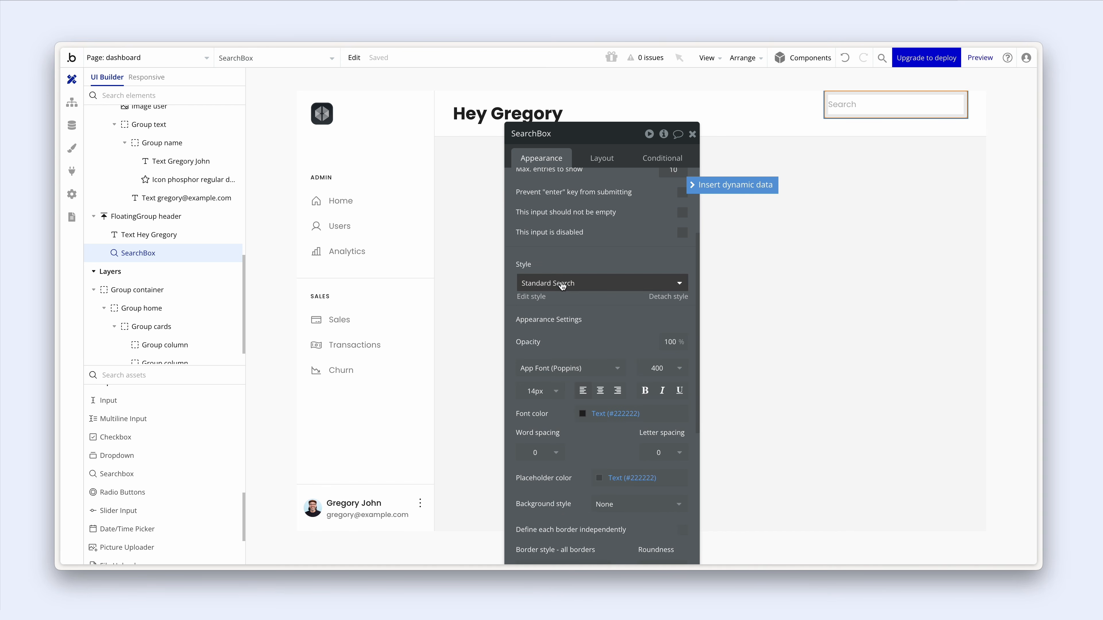
# - In the Standard Search style, make the placeholder Grey medium and roundness 8
pyautogui.click(538, 297)
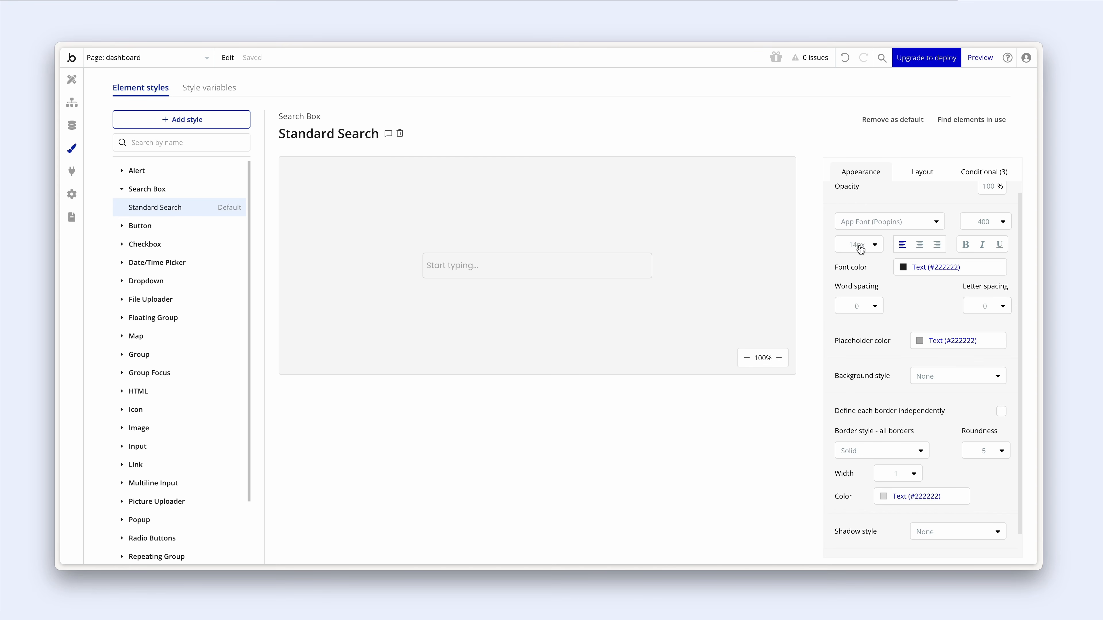
pyautogui.click(920, 343)
pyautogui.click(936, 506)
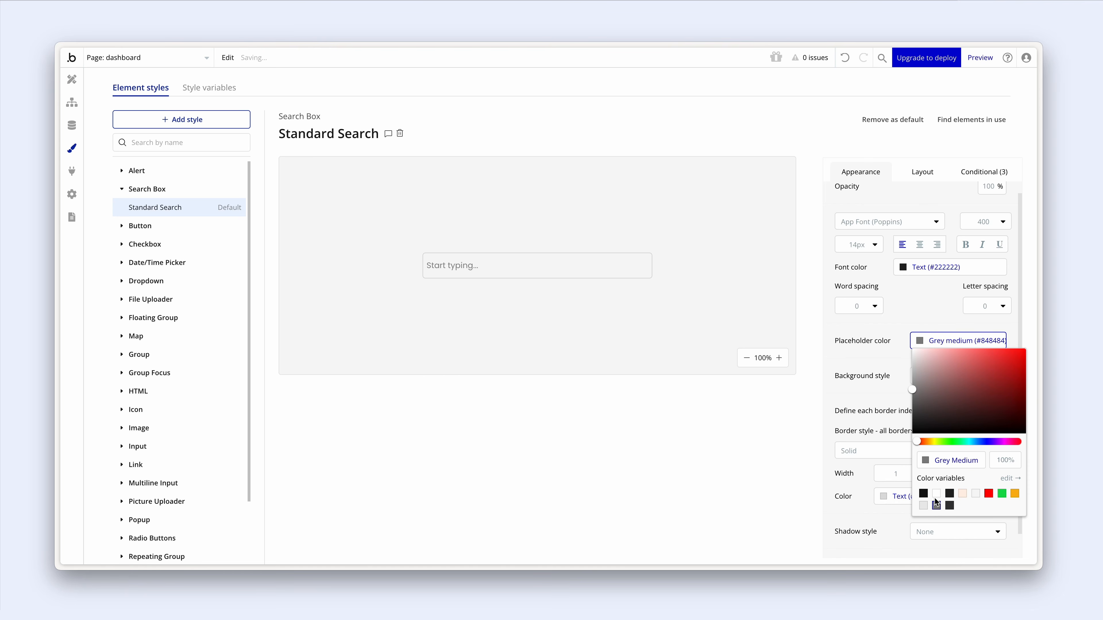
pyautogui.click(888, 362)
pyautogui.scroll(-1, 888, 361)
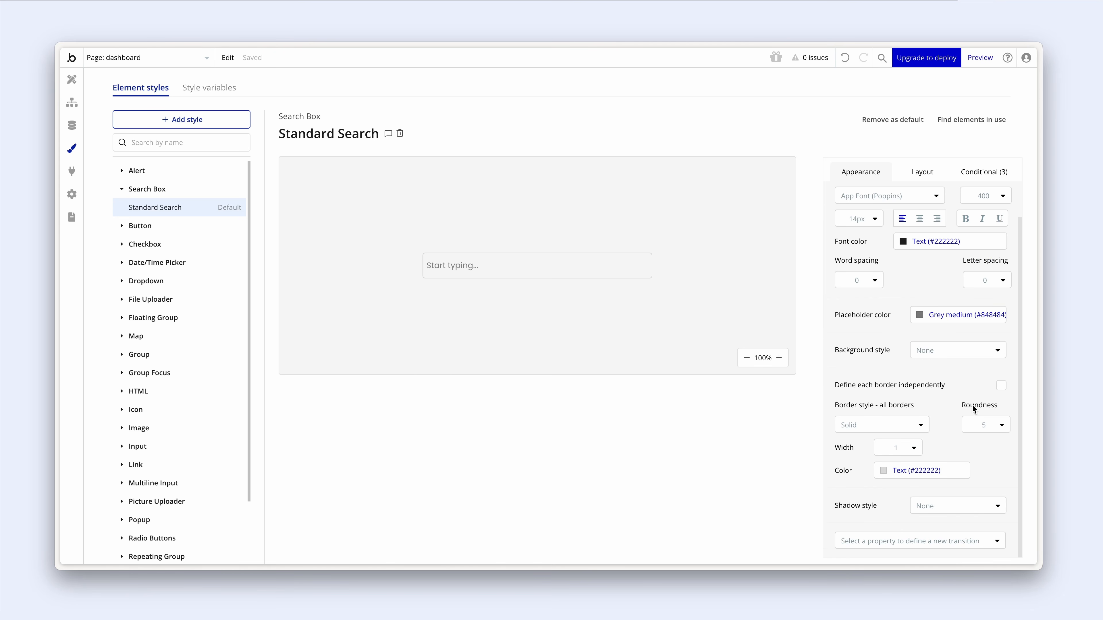
pyautogui.click(985, 425)
pyautogui.write('8')
pyautogui.press('Return')
# - Make the style's border Grey light, delete its hover condition, and begin editing padding
pyautogui.click(886, 471)
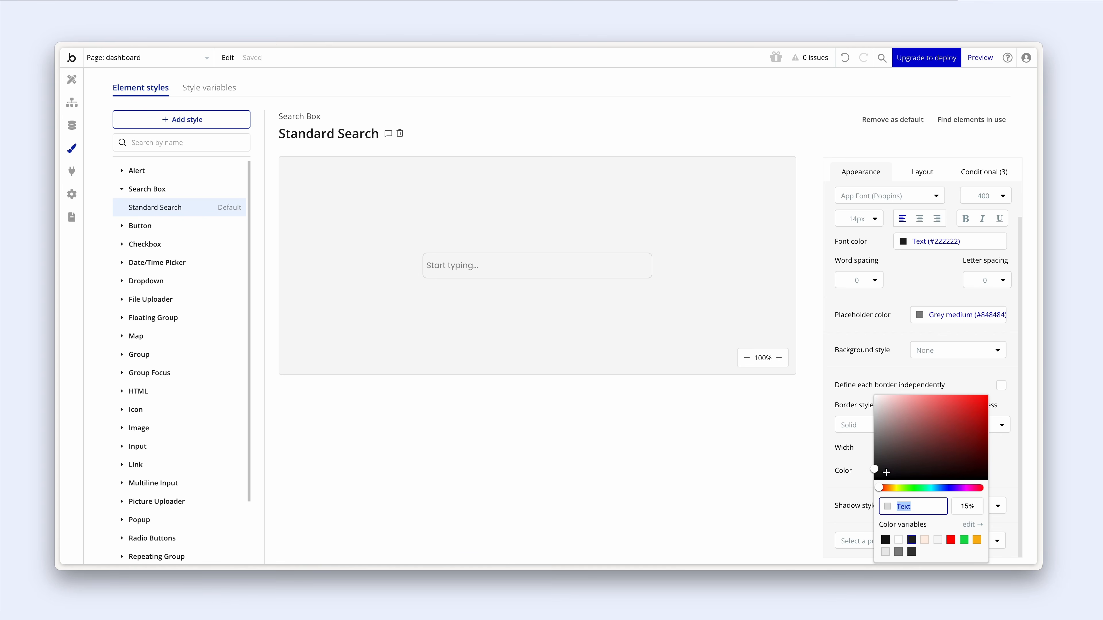
pyautogui.click(886, 550)
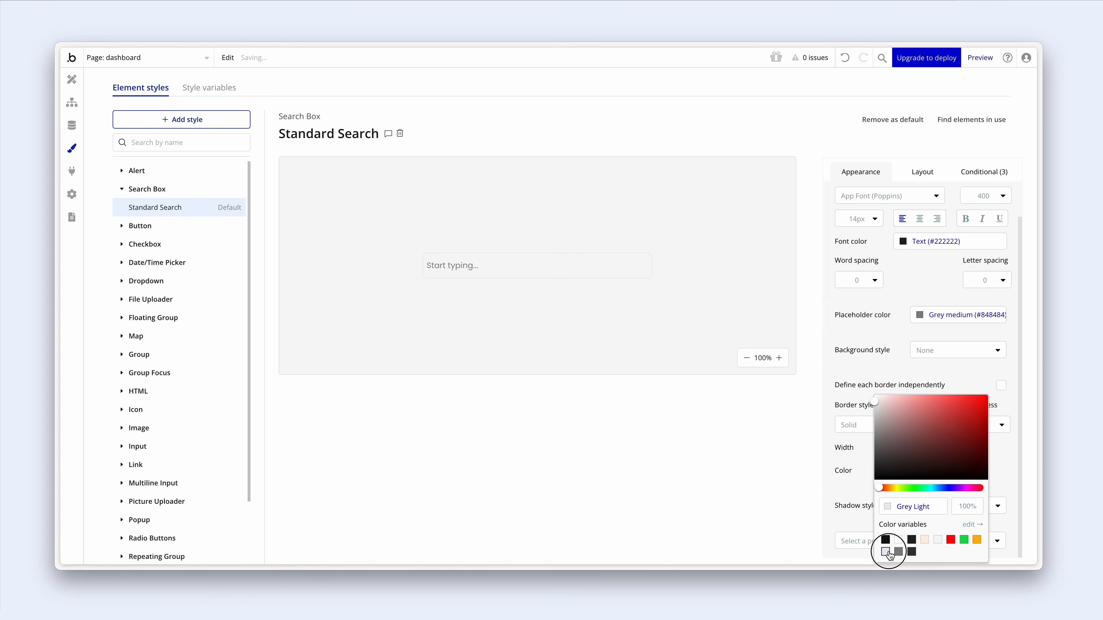
pyautogui.click(922, 367)
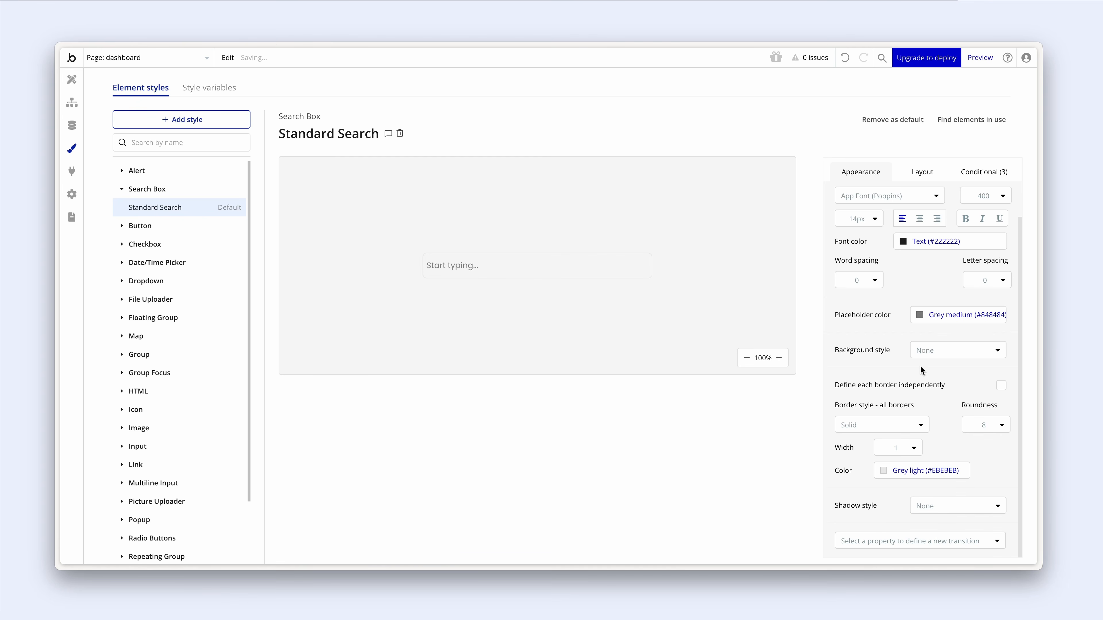
pyautogui.click(975, 174)
pyautogui.click(998, 192)
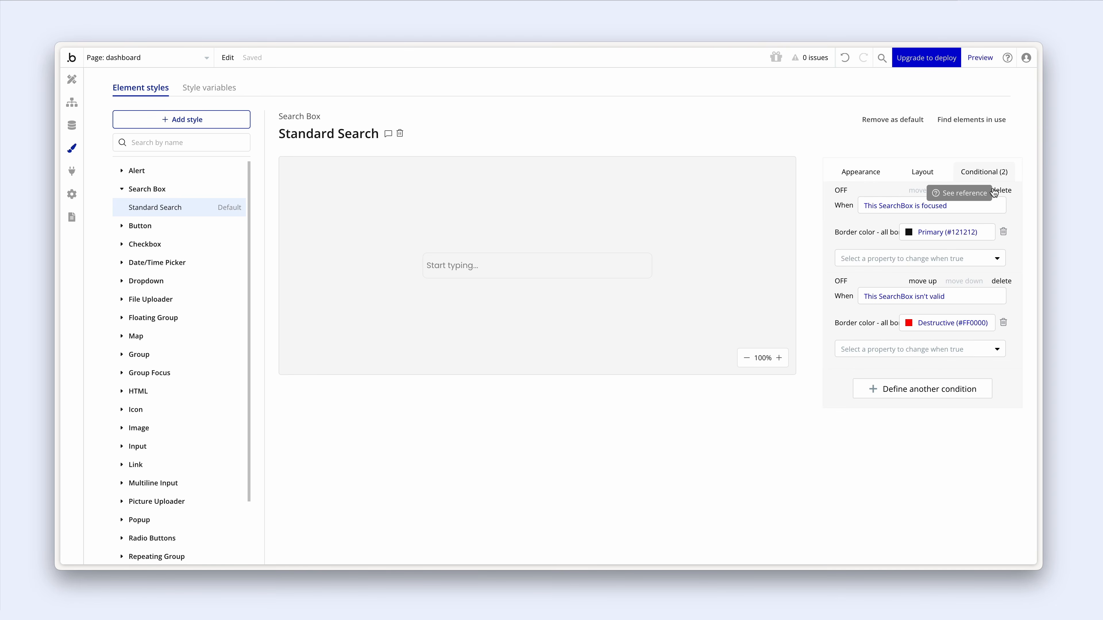
pyautogui.click(932, 175)
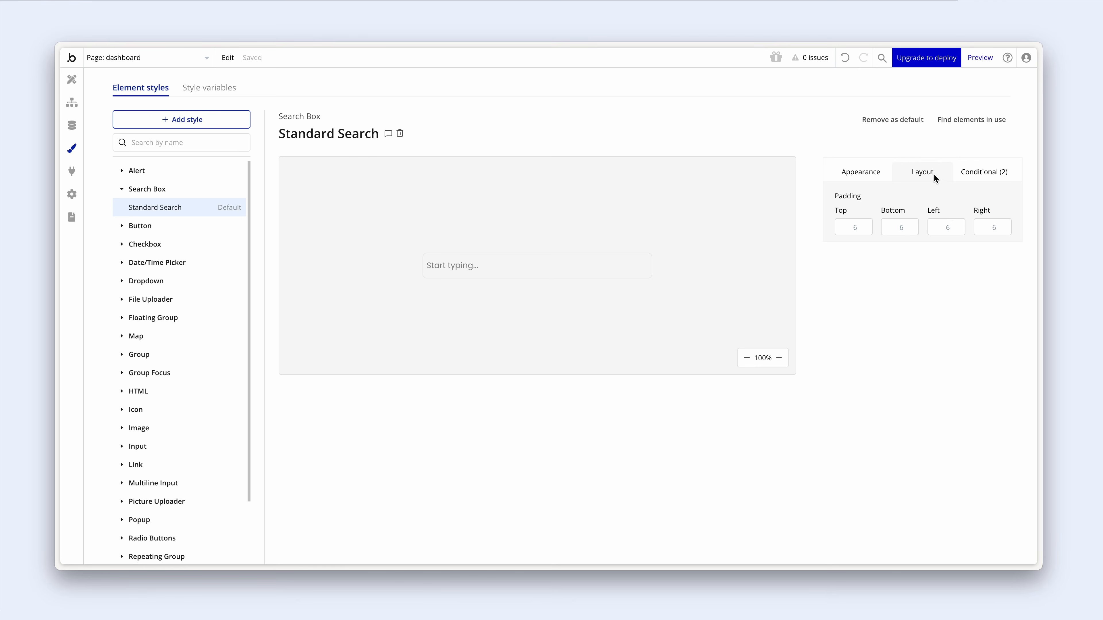
pyautogui.click(936, 228)
# - Set the Standard Search style's left and right padding to 16 px
pyautogui.write('1')
pyautogui.click(984, 229)
pyautogui.click(74, 83)
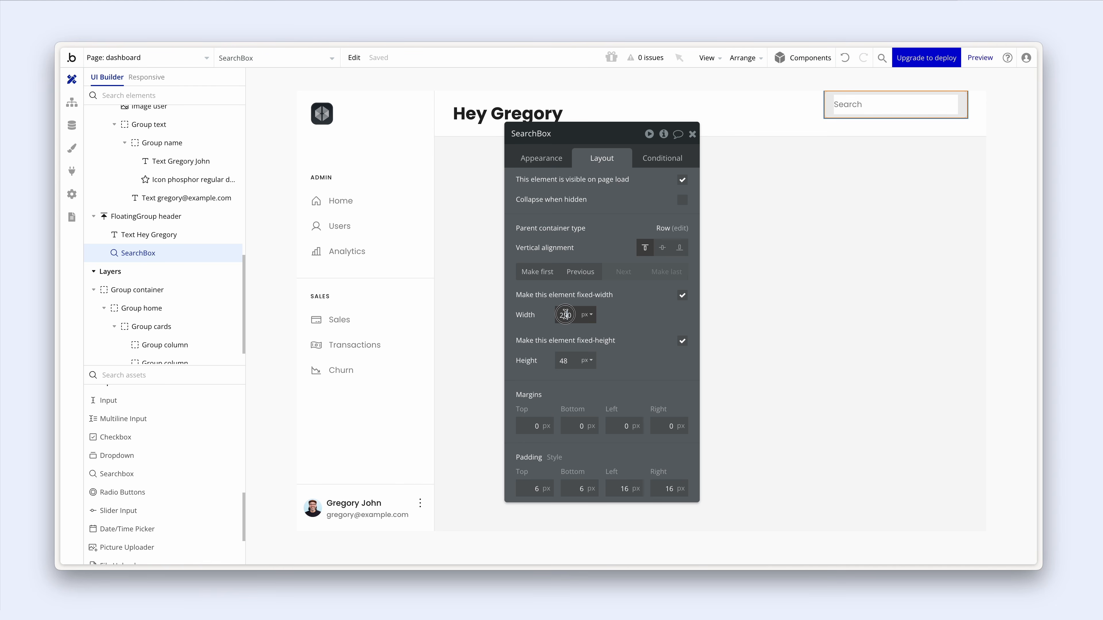
# - Make the header SearchBox 240 px wide, 44 px tall, and vertically centred
pyautogui.moveTo(567, 315); pyautogui.dragTo(564, 315)
pyautogui.write('4')
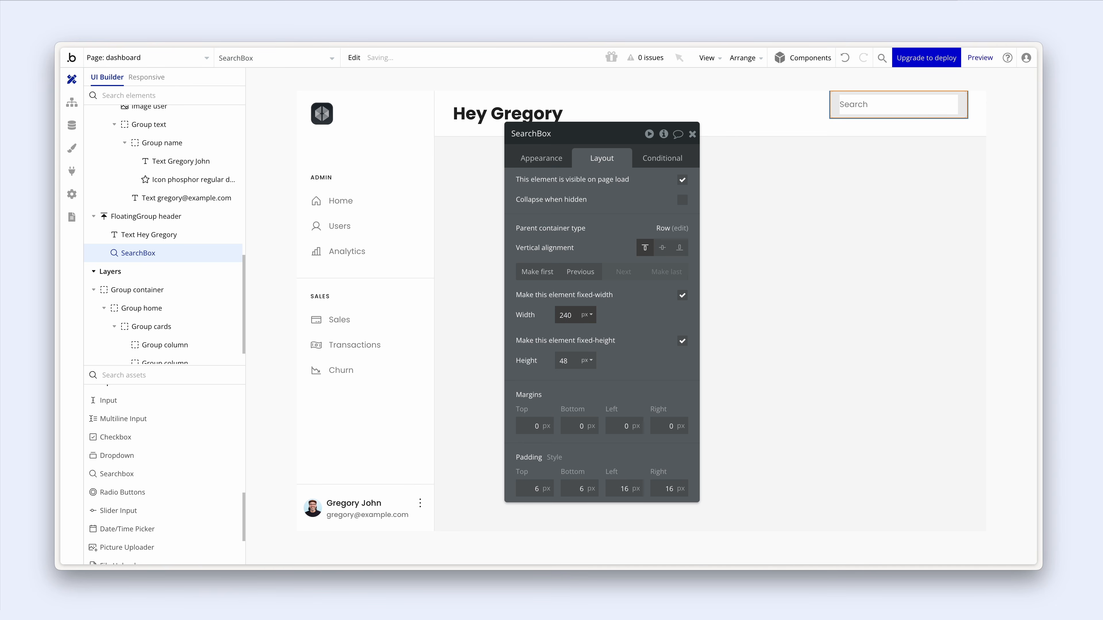
pyautogui.click(661, 250)
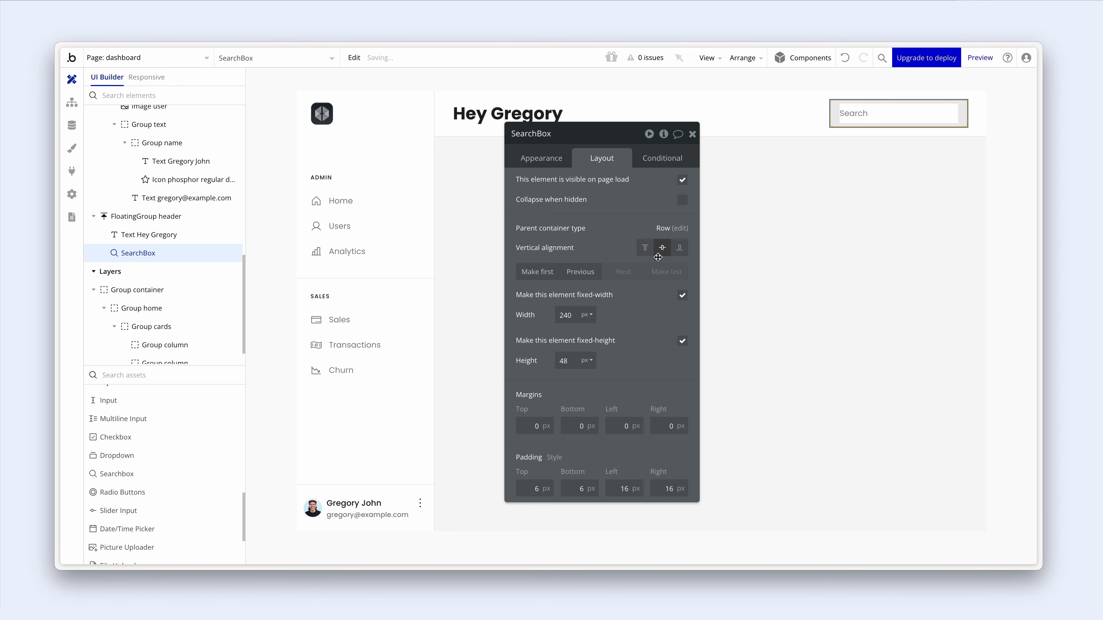
pyautogui.click(722, 147)
pyautogui.click(861, 124)
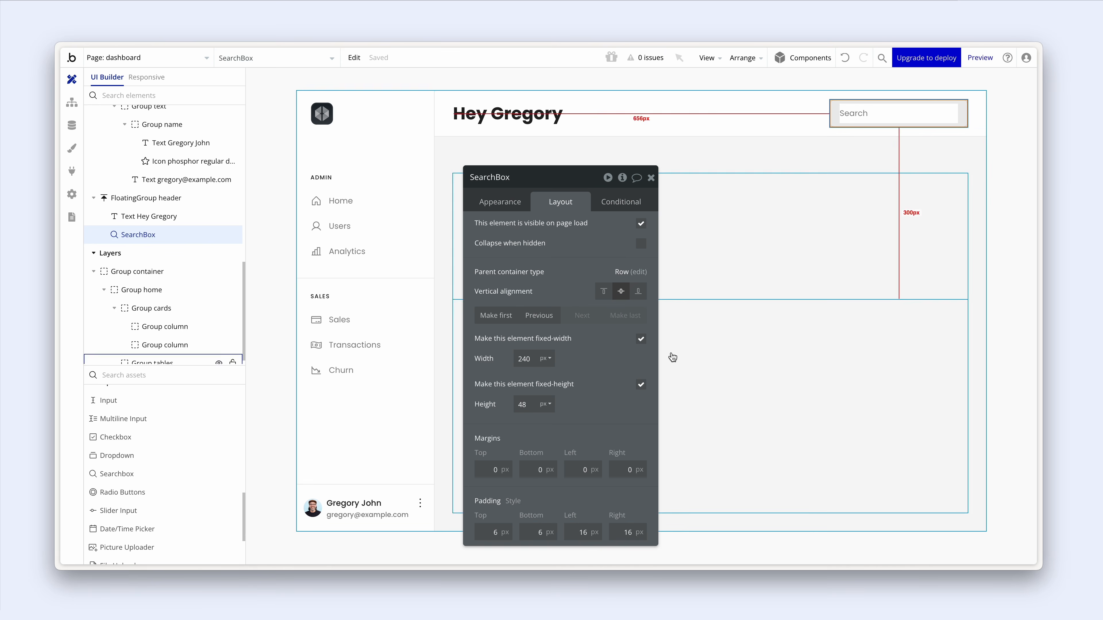
pyautogui.click(531, 403)
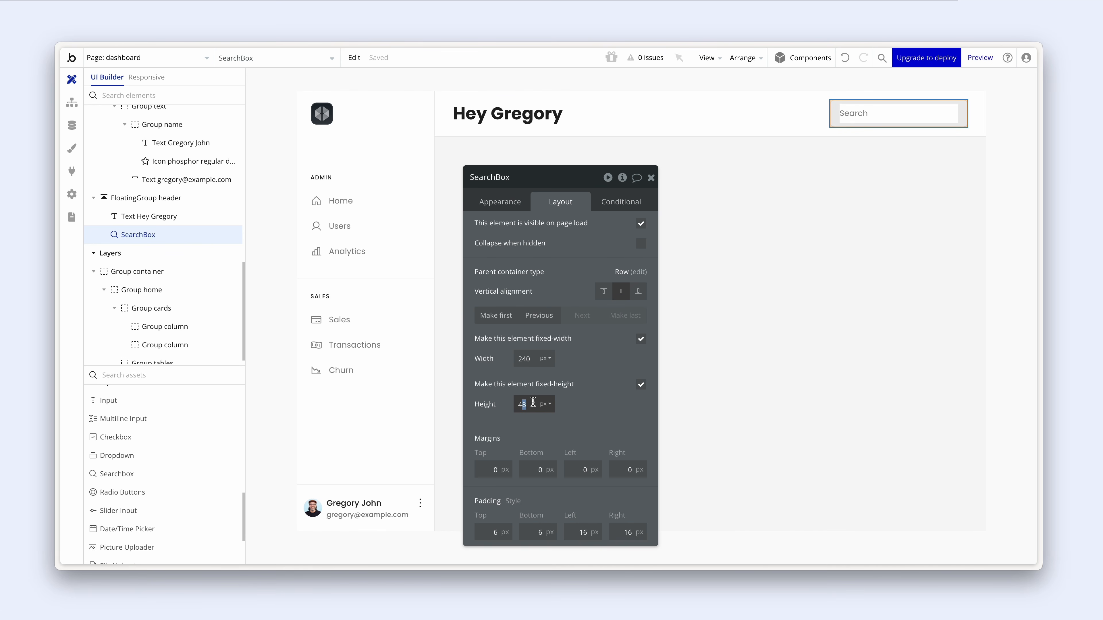
pyautogui.write('4')
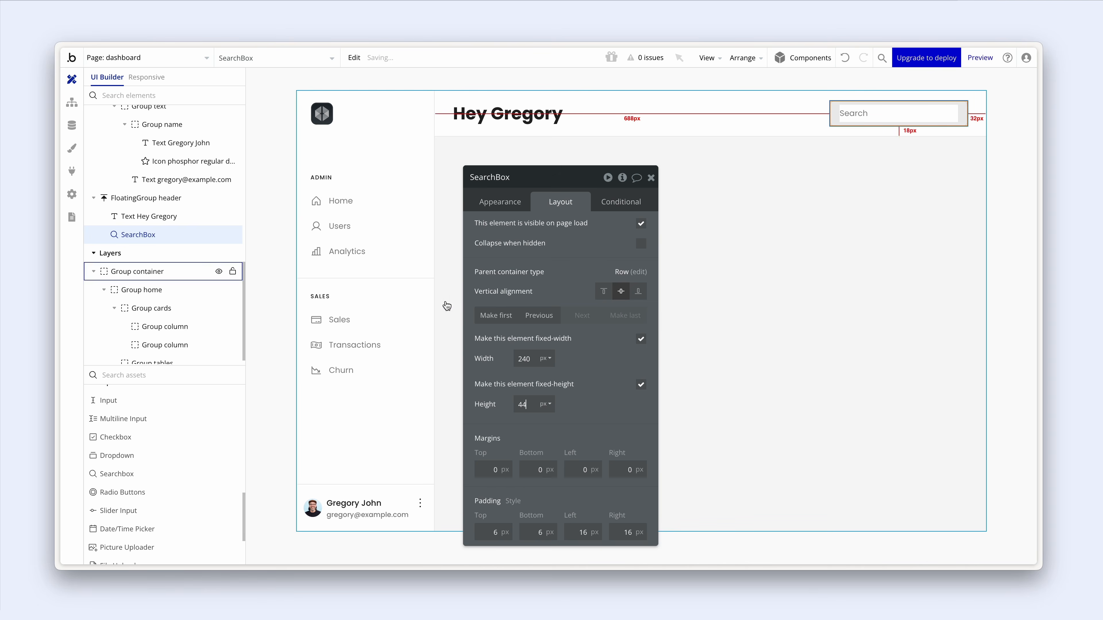
pyautogui.click(385, 253)
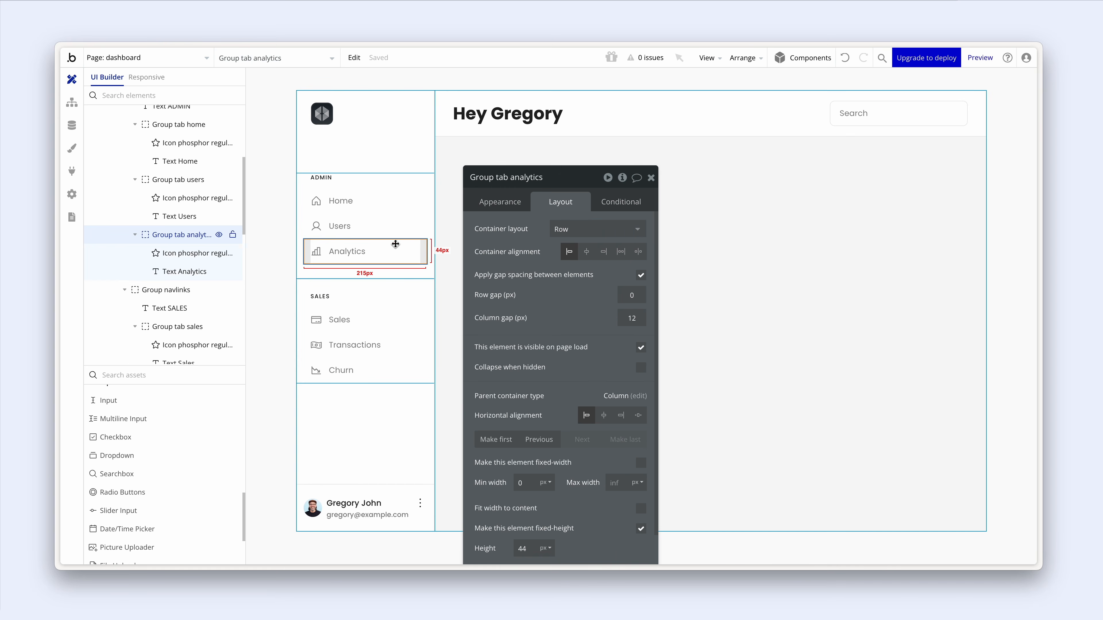
# - Check the Home, Users and Analytics navigation tabs, then select the Hey Gregory greeting
pyautogui.click(400, 228)
pyautogui.click(402, 213)
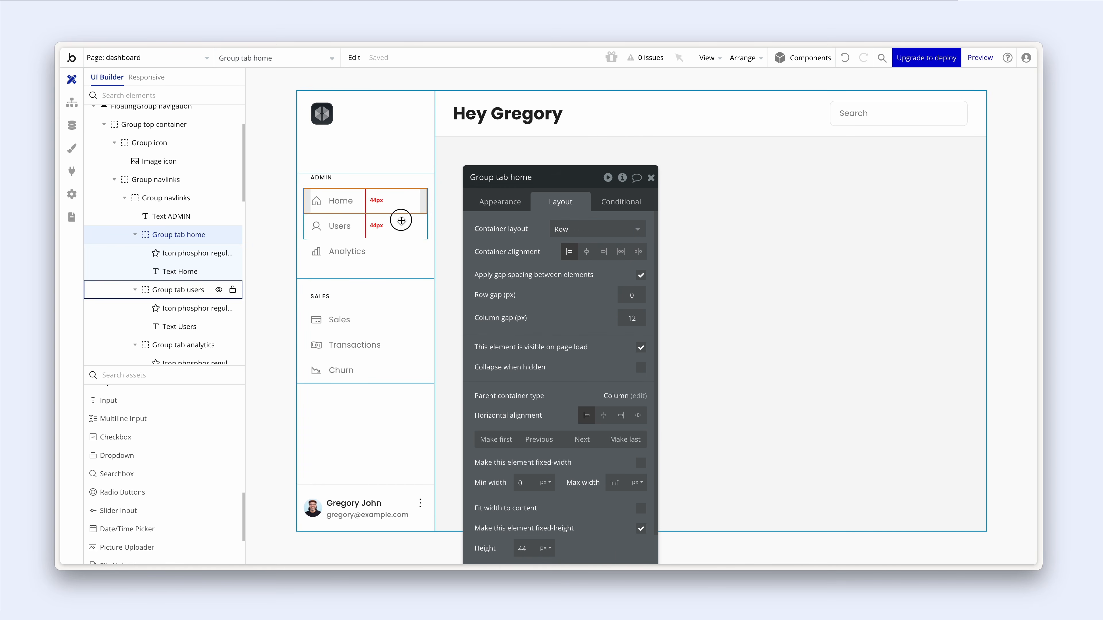
pyautogui.click(401, 224)
pyautogui.click(401, 245)
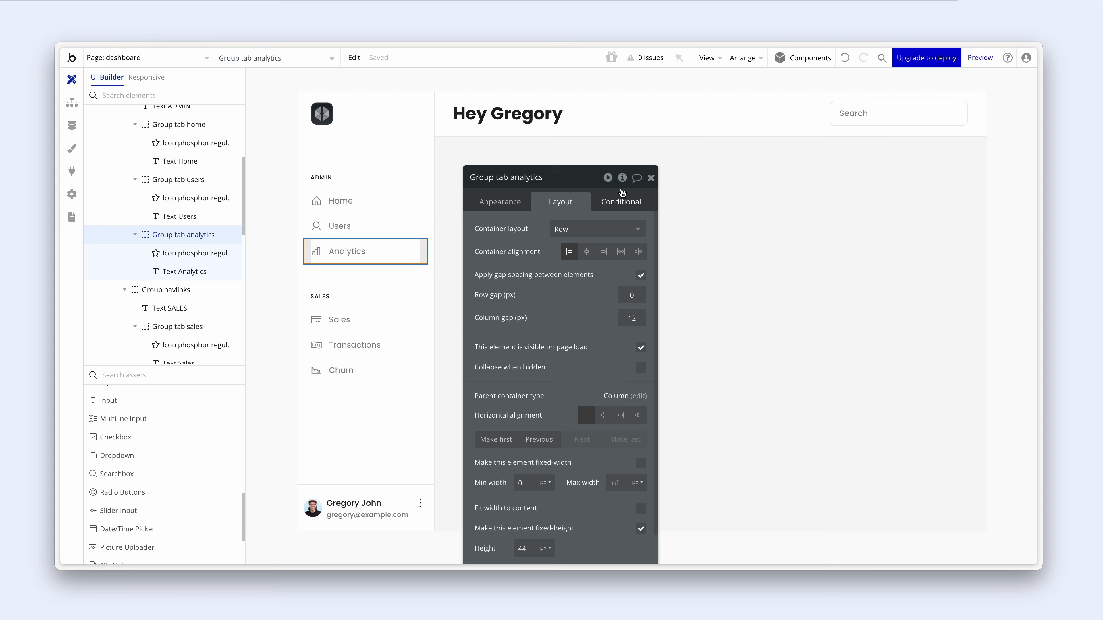
pyautogui.click(860, 119)
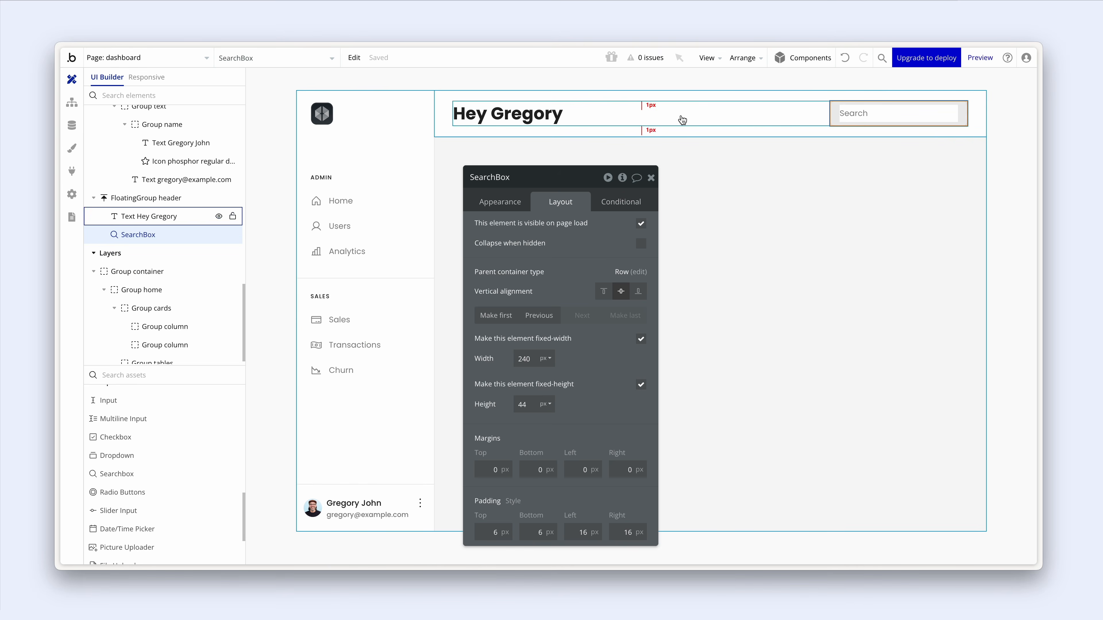
pyautogui.click(530, 118)
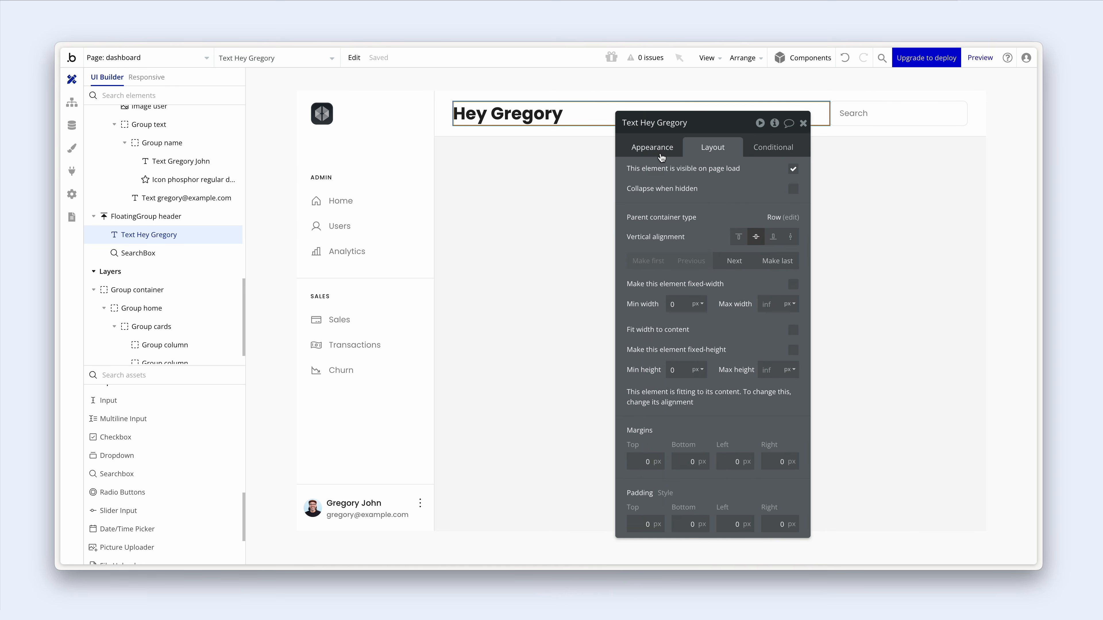
# - Apply the Heading 4 style to the greeting and lower its font weight to 600
pyautogui.click(661, 150)
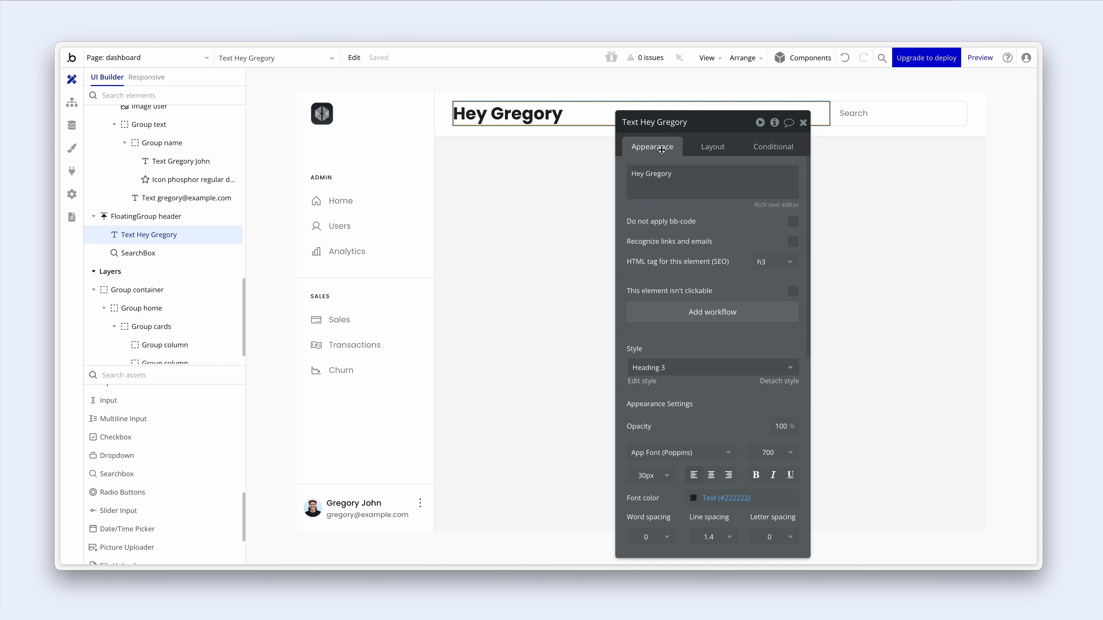
pyautogui.click(699, 367)
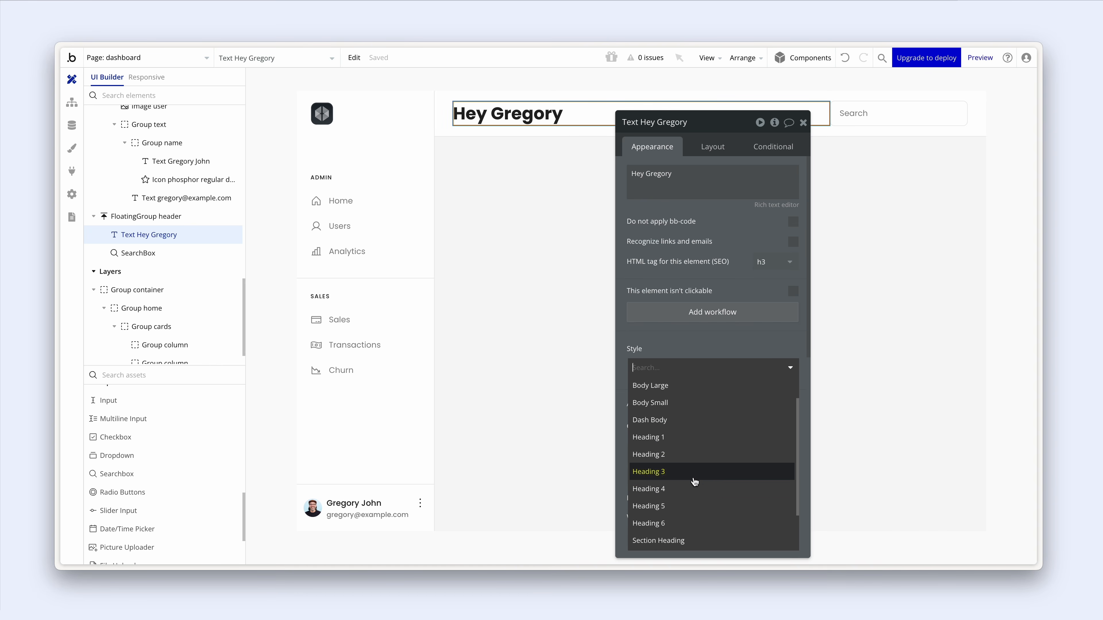
pyautogui.click(694, 490)
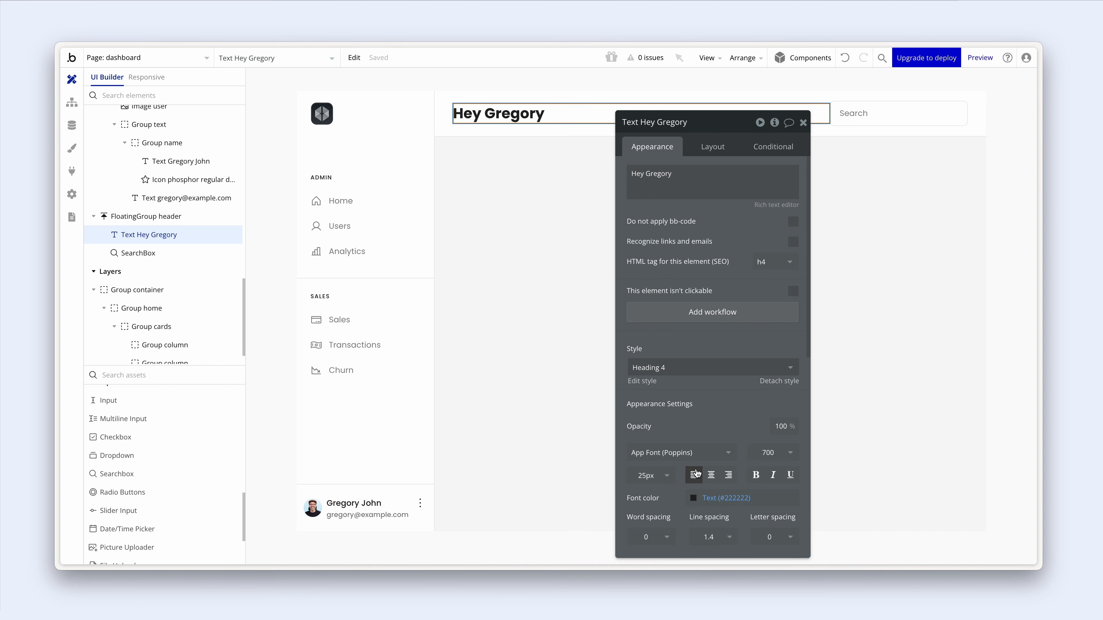
pyautogui.scroll(-1, 703, 433)
pyautogui.click(776, 431)
pyautogui.scroll(-2, 768, 491)
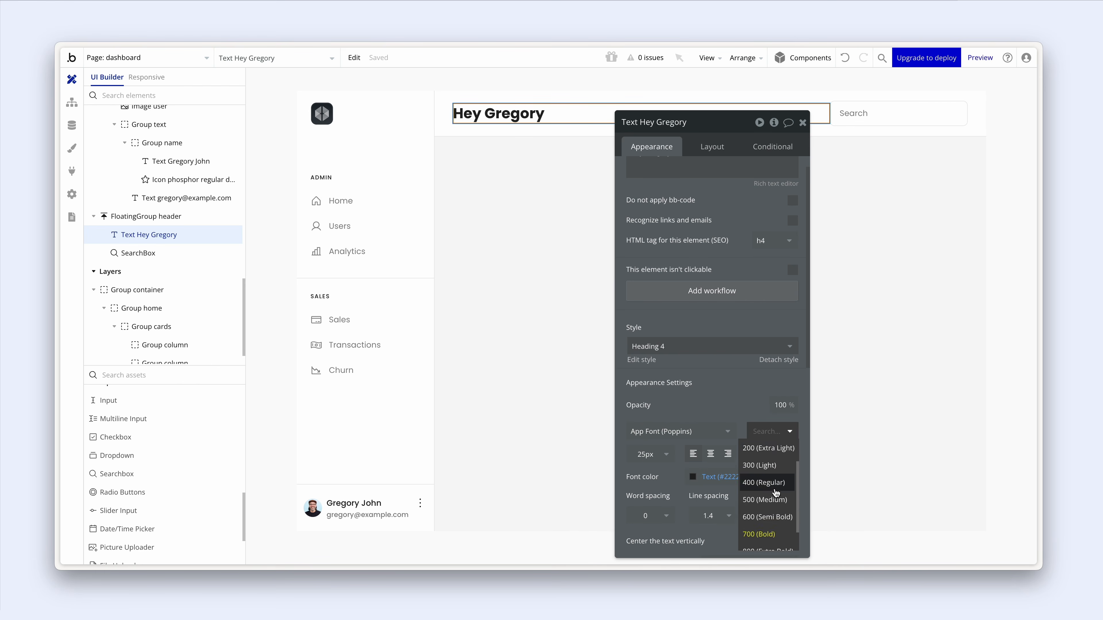
pyautogui.click(775, 490)
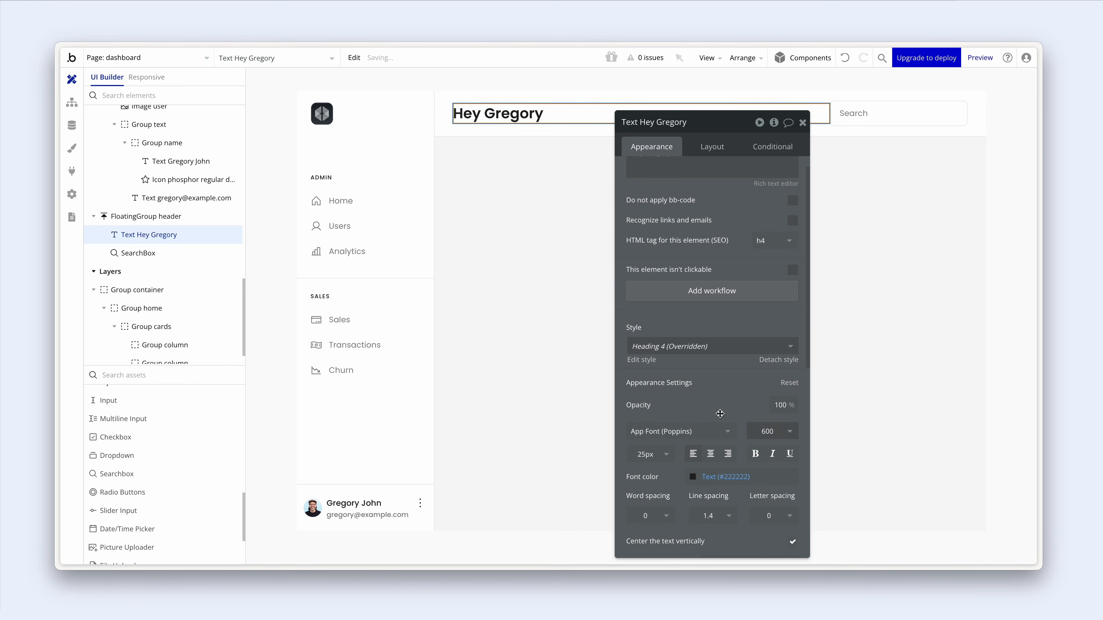
pyautogui.click(515, 267)
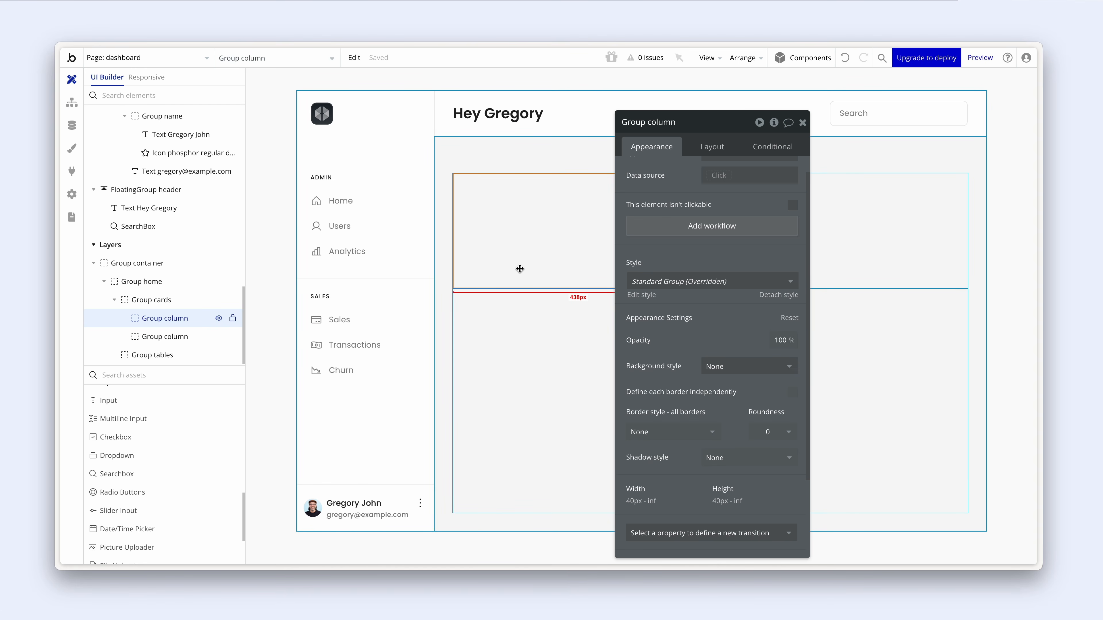
# - Bring the Dashboard preview window forward, set its width to 1440 px and reload it
pyautogui.hotkey('alt', 'Tab')
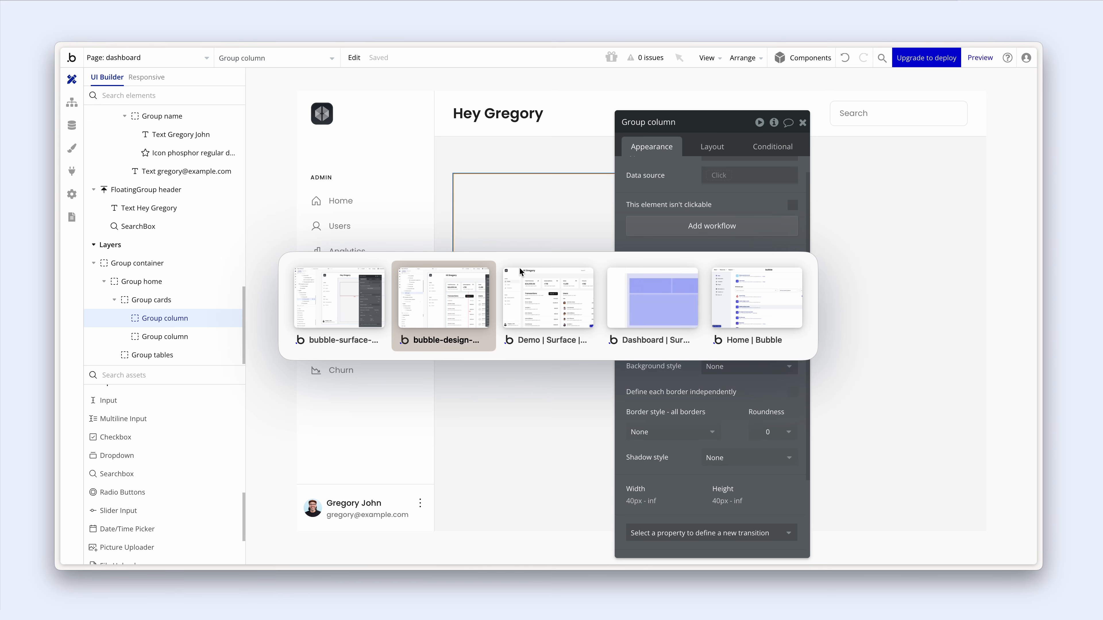
pyautogui.hotkey('alt', 'Tab')
pyautogui.hotkey('alt', 'Tab')
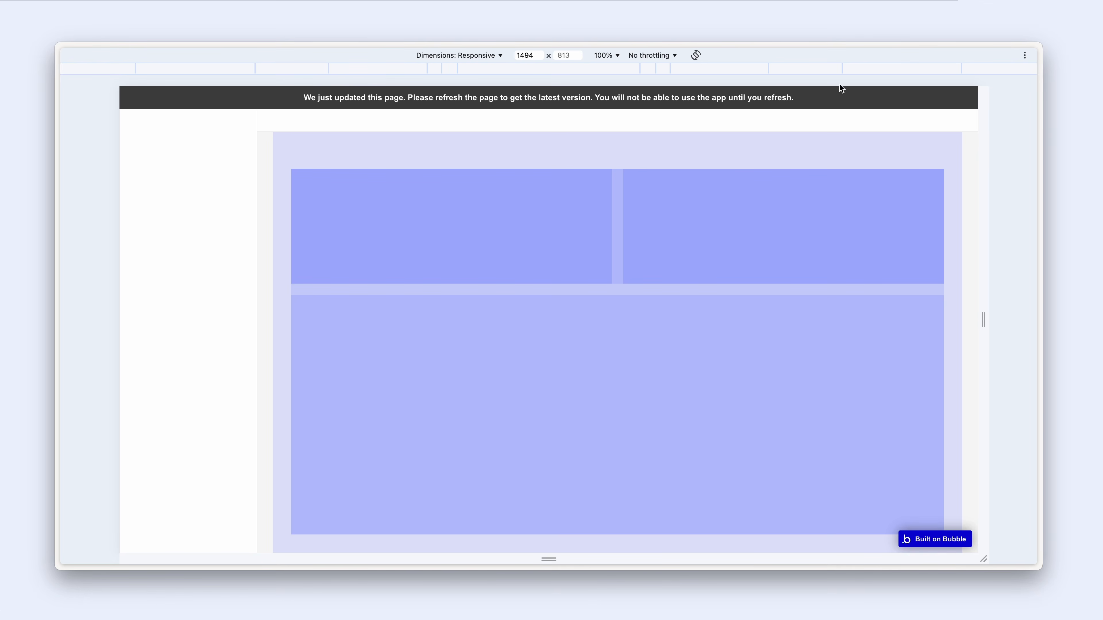
pyautogui.click(873, 72)
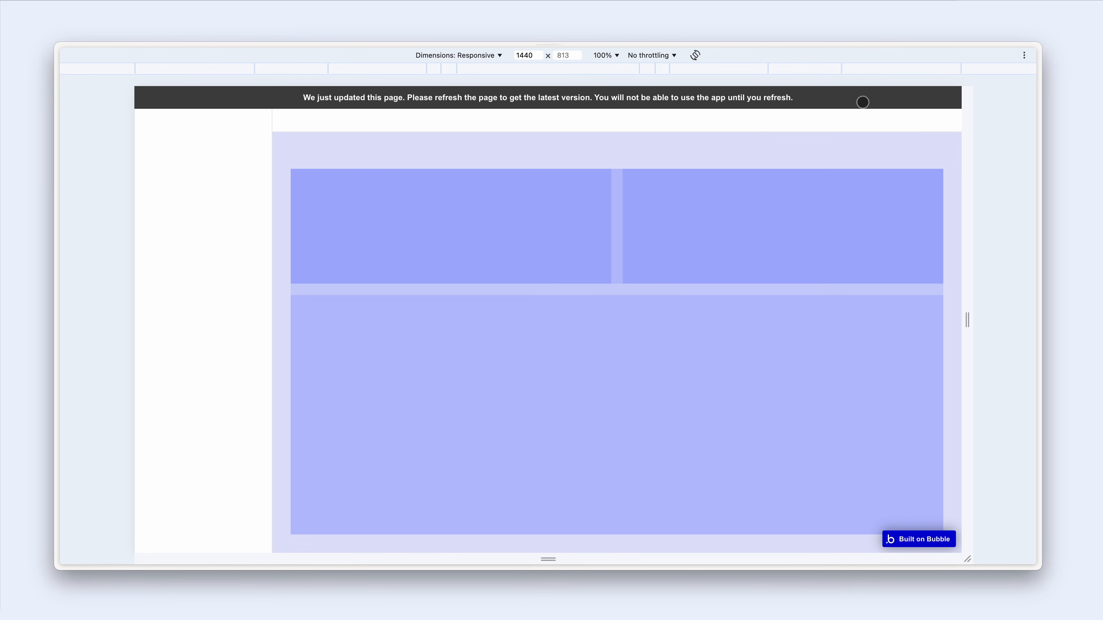
pyautogui.press('super+r')
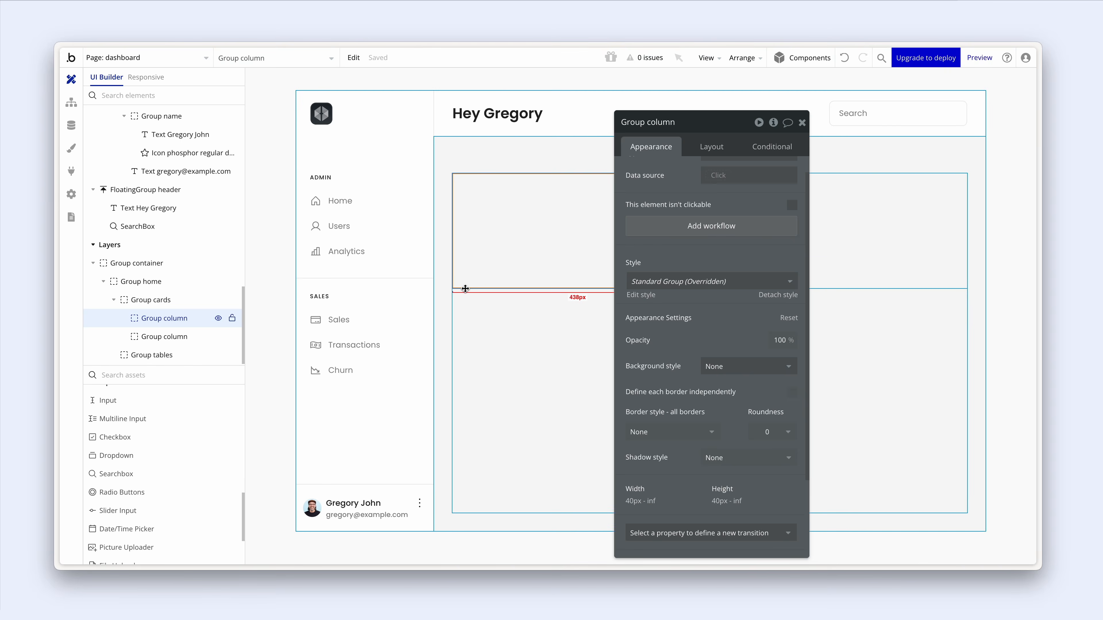
# - Add a Home tab click workflow with a Go to page action targeting dashboard
pyautogui.click(372, 210)
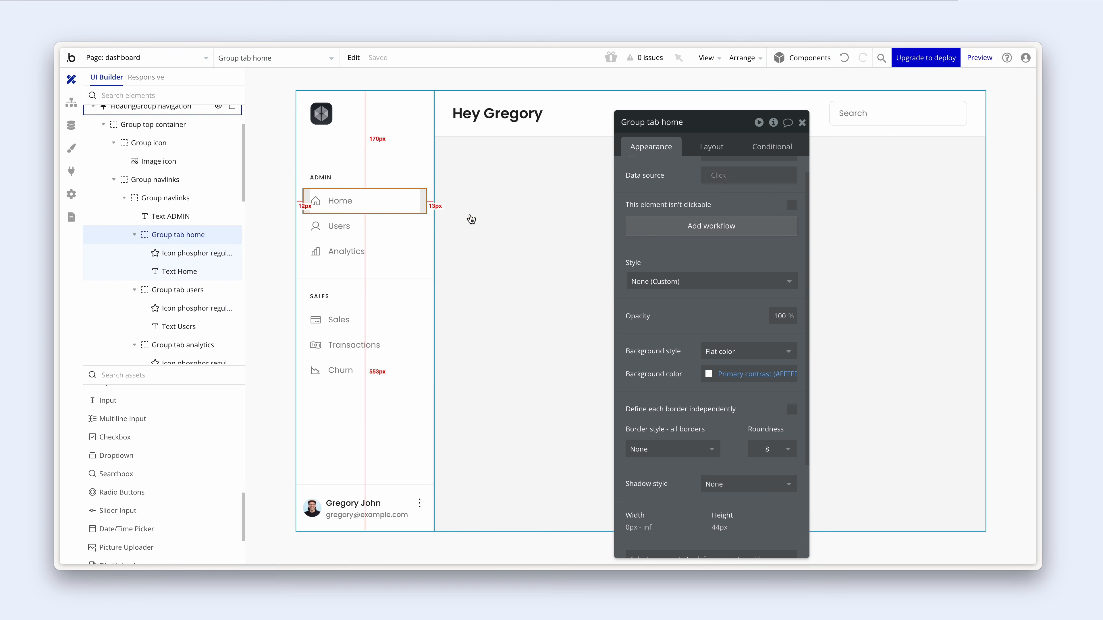
pyautogui.click(664, 232)
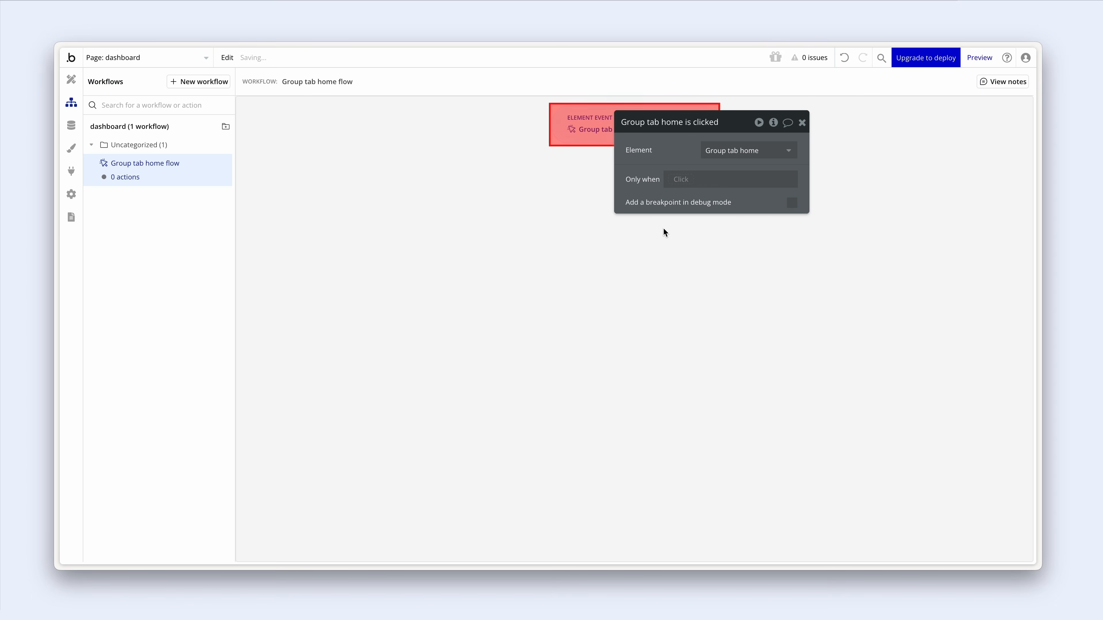
pyautogui.moveTo(617, 172); pyautogui.dragTo(366, 174)
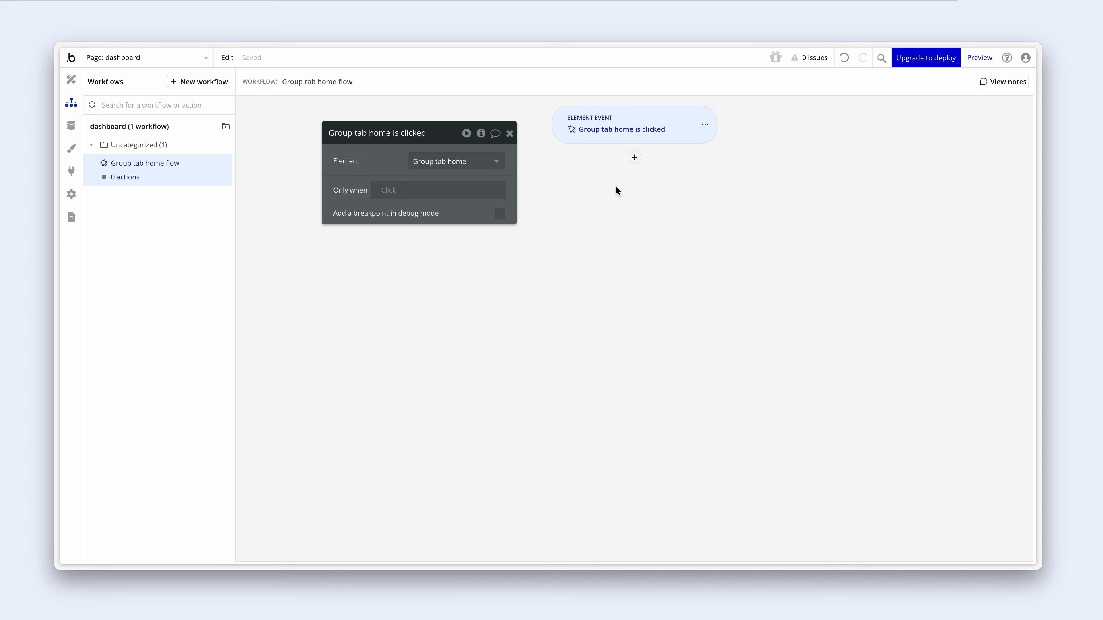
pyautogui.click(635, 159)
pyautogui.moveTo(709, 211)
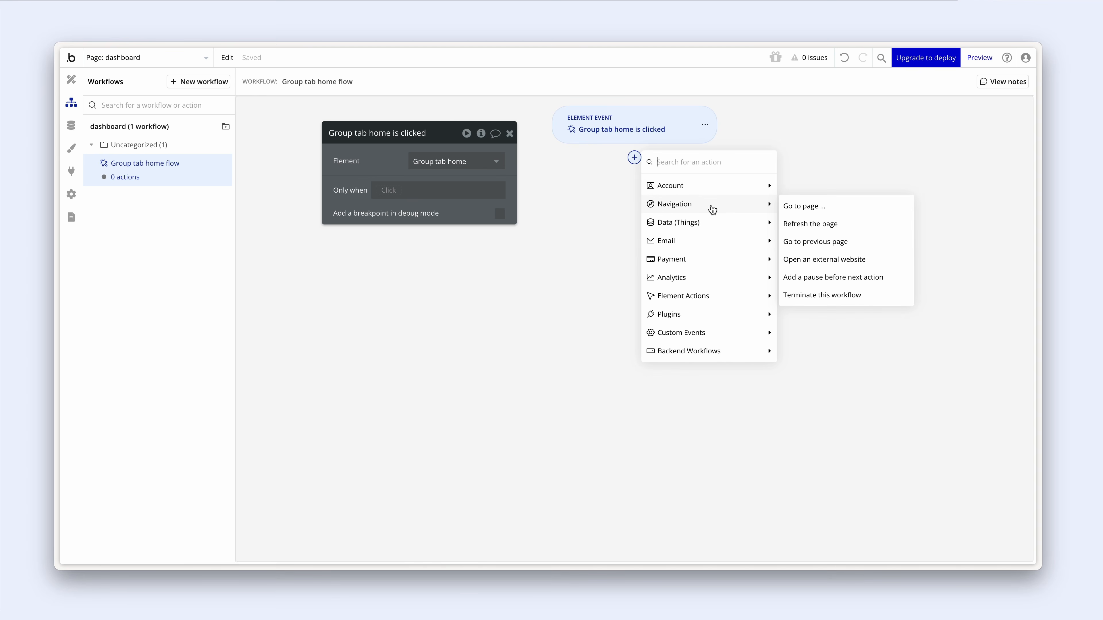
pyautogui.click(829, 208)
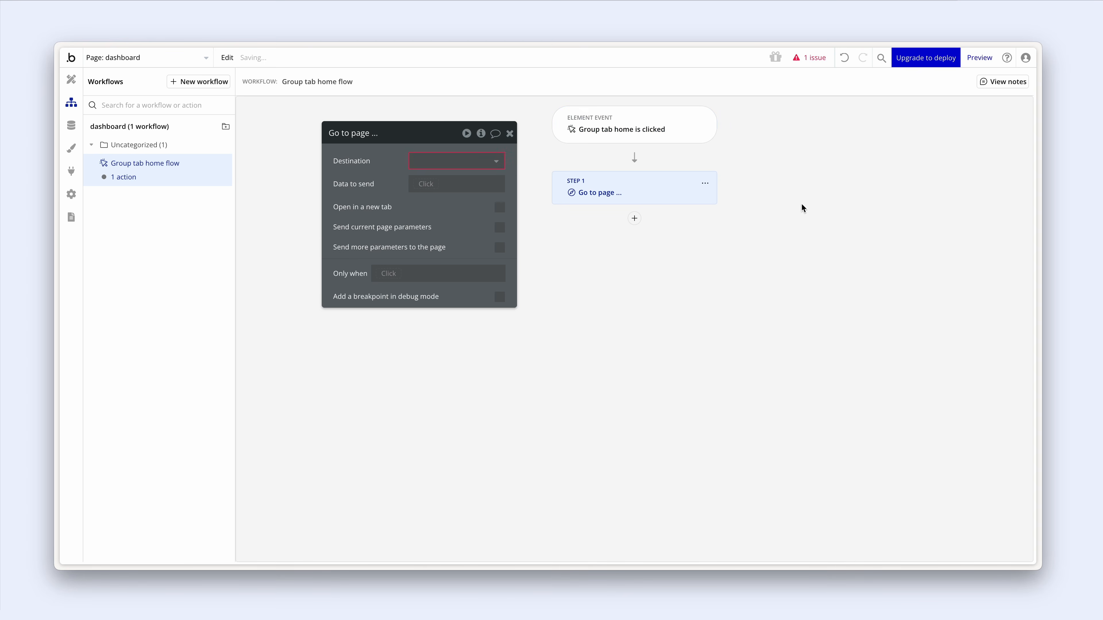
pyautogui.click(424, 162)
pyautogui.click(448, 196)
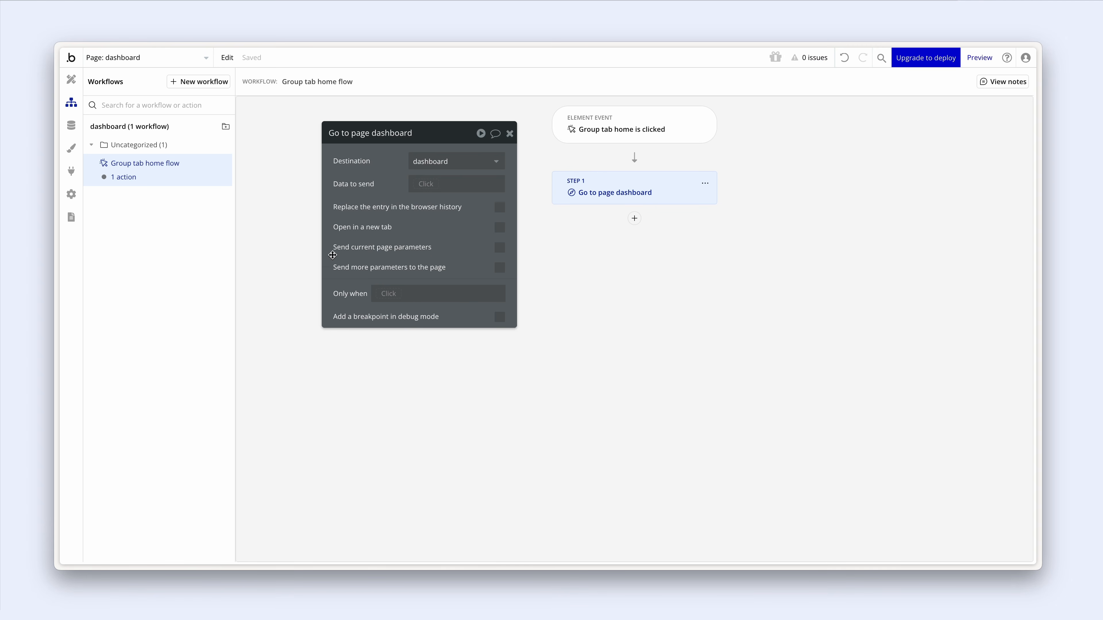
# - Send the extra page parameter v with value home, then return to Design
pyautogui.click(500, 267)
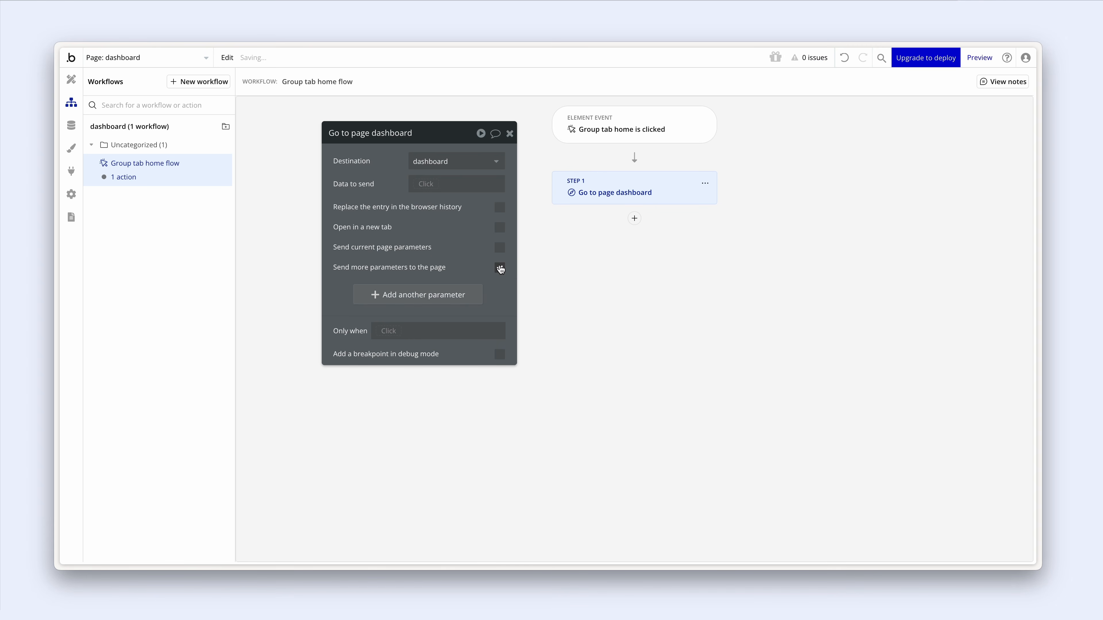
pyautogui.click(430, 300)
pyautogui.click(373, 286)
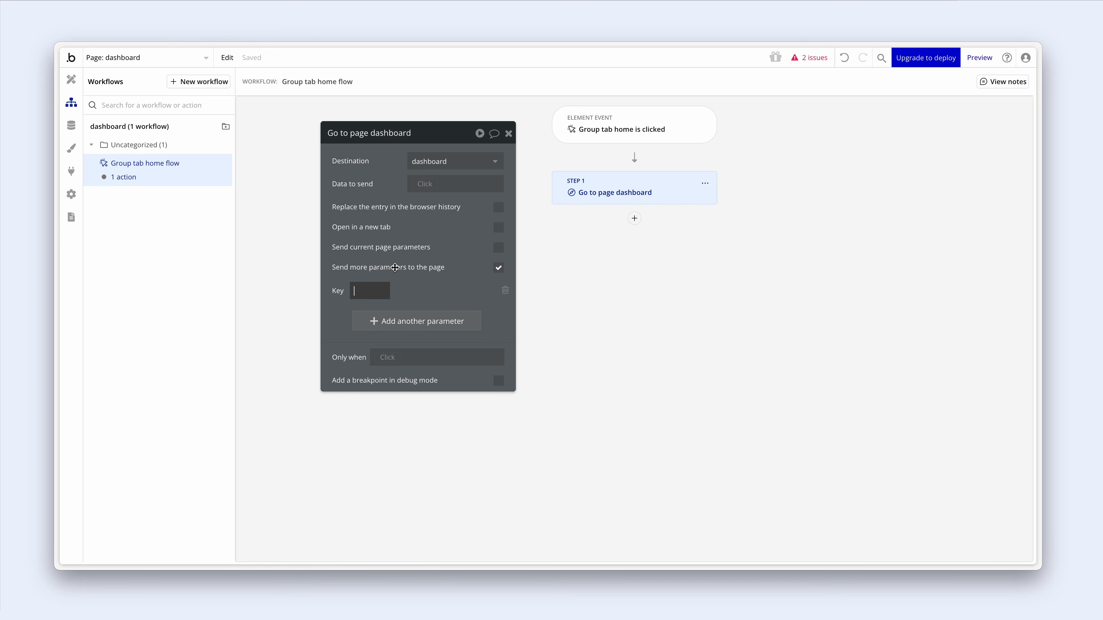
pyautogui.write('v')
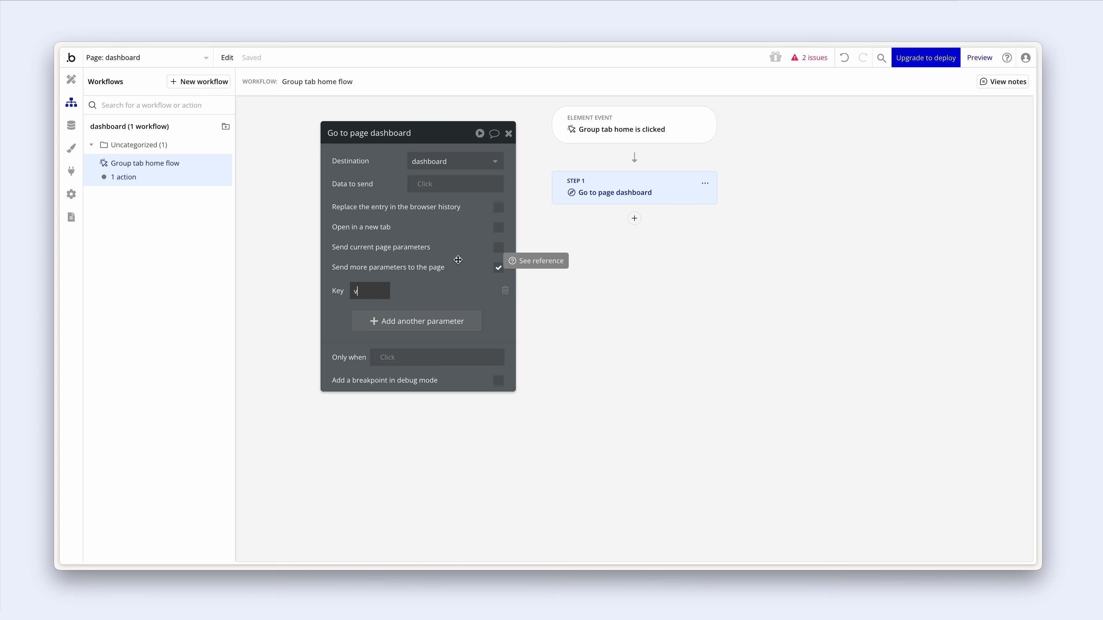
pyautogui.press('Tab')
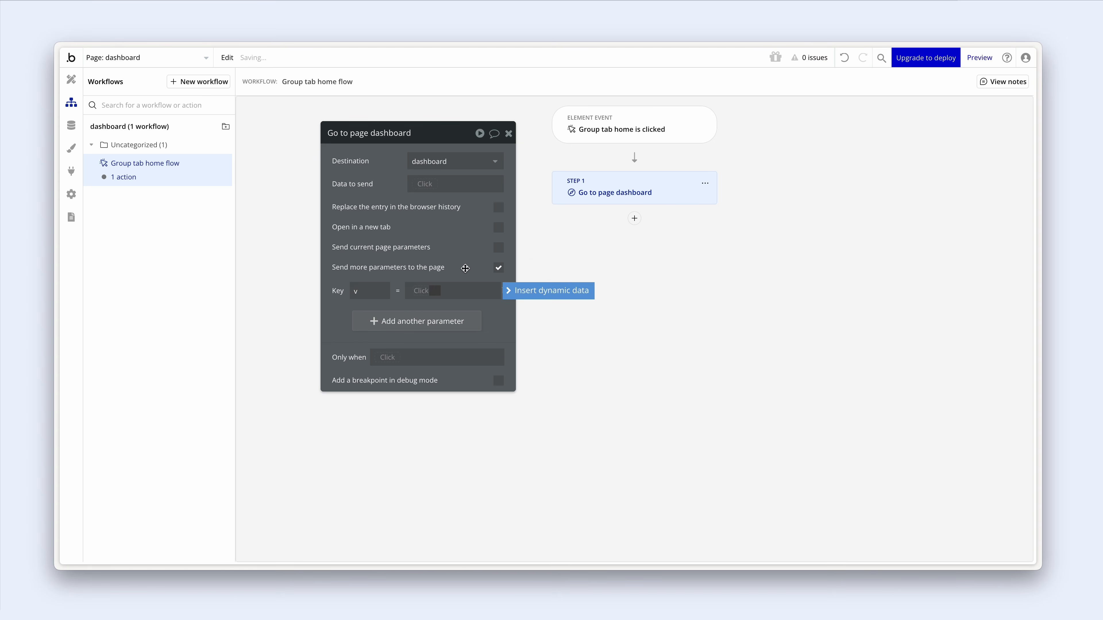
pyautogui.write('homr')
pyautogui.click(479, 238)
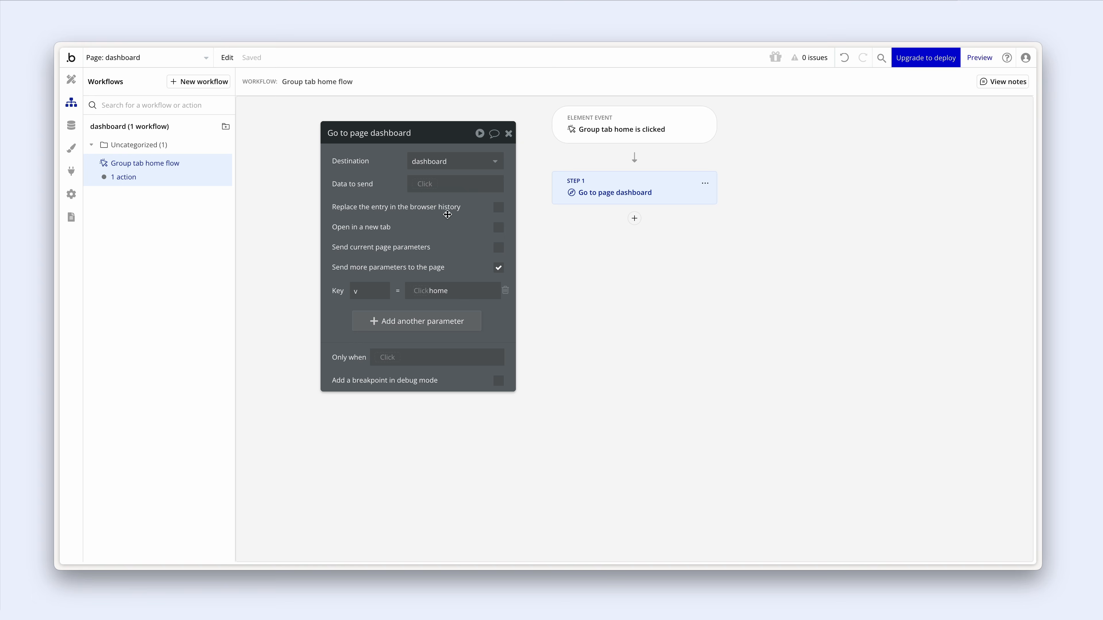
pyautogui.click(71, 79)
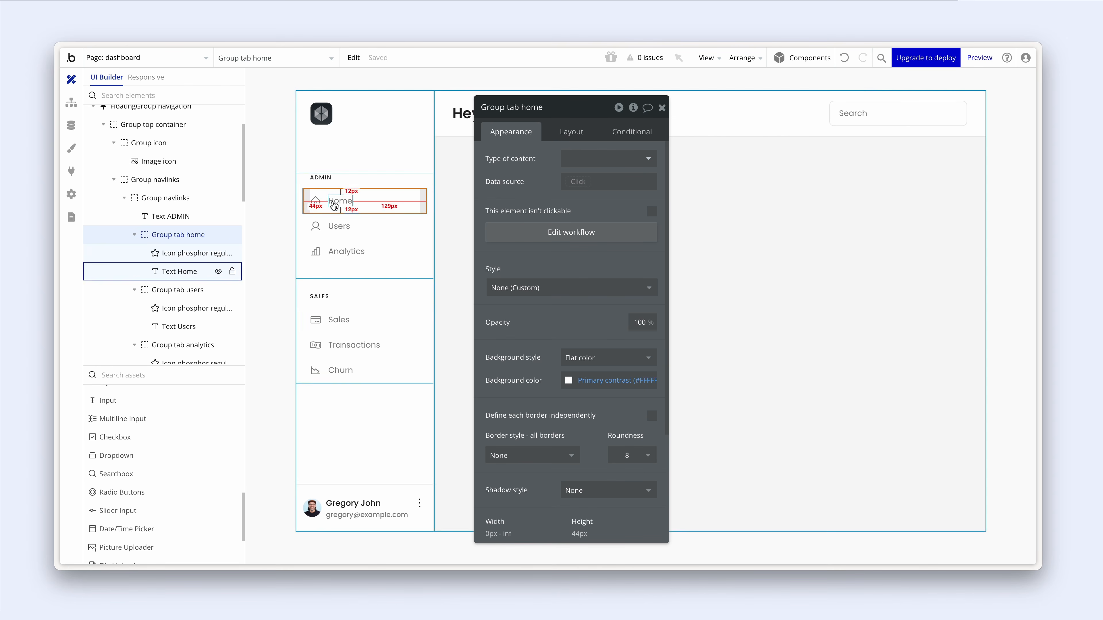
# - Add a condition on Group tab home: Get v from page URL is home
pyautogui.click(628, 132)
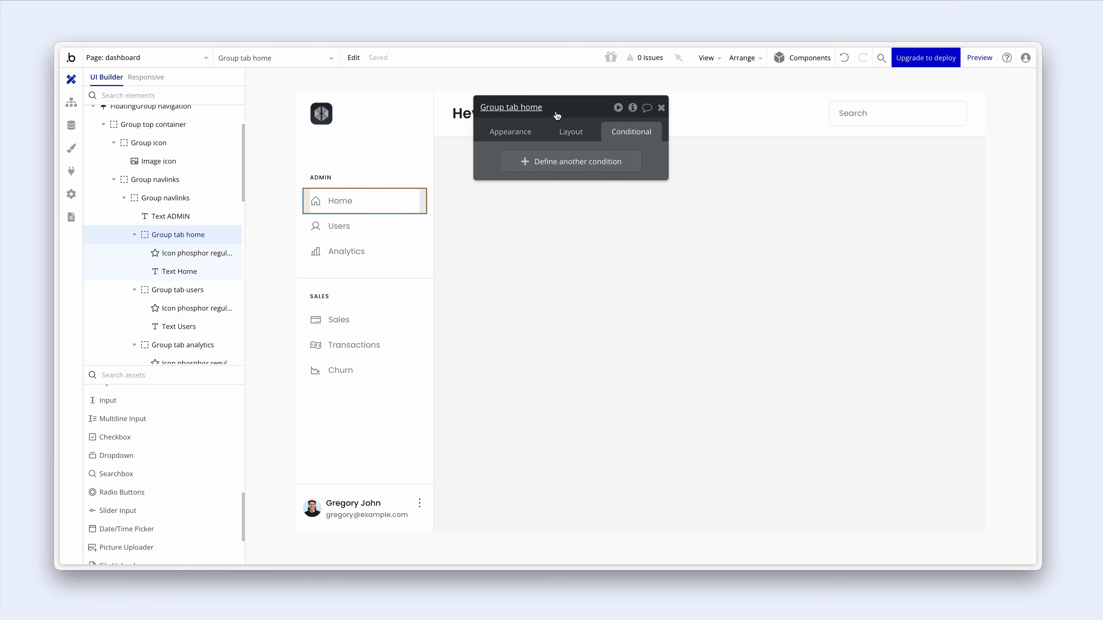
pyautogui.click(571, 162)
pyautogui.click(532, 162)
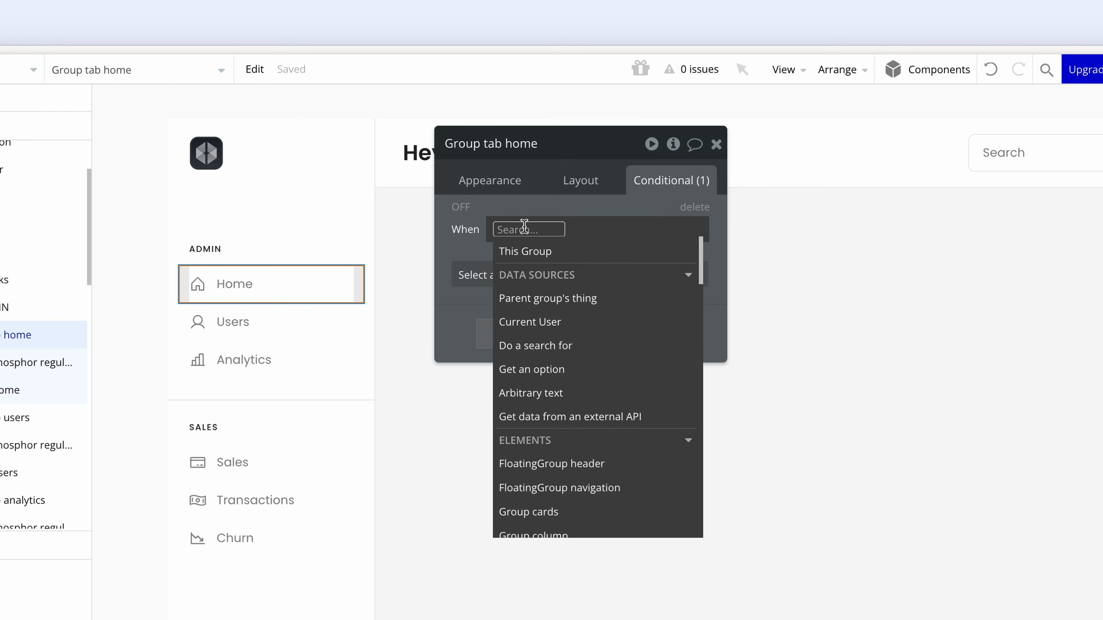
pyautogui.write('get')
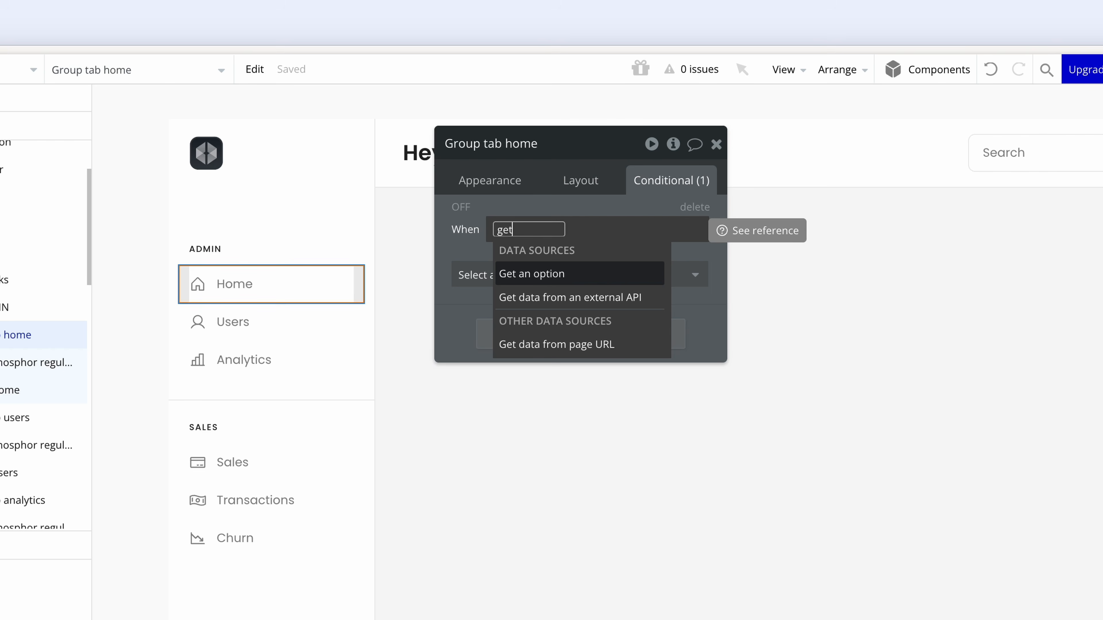
pyautogui.click(644, 345)
pyautogui.click(335, 218)
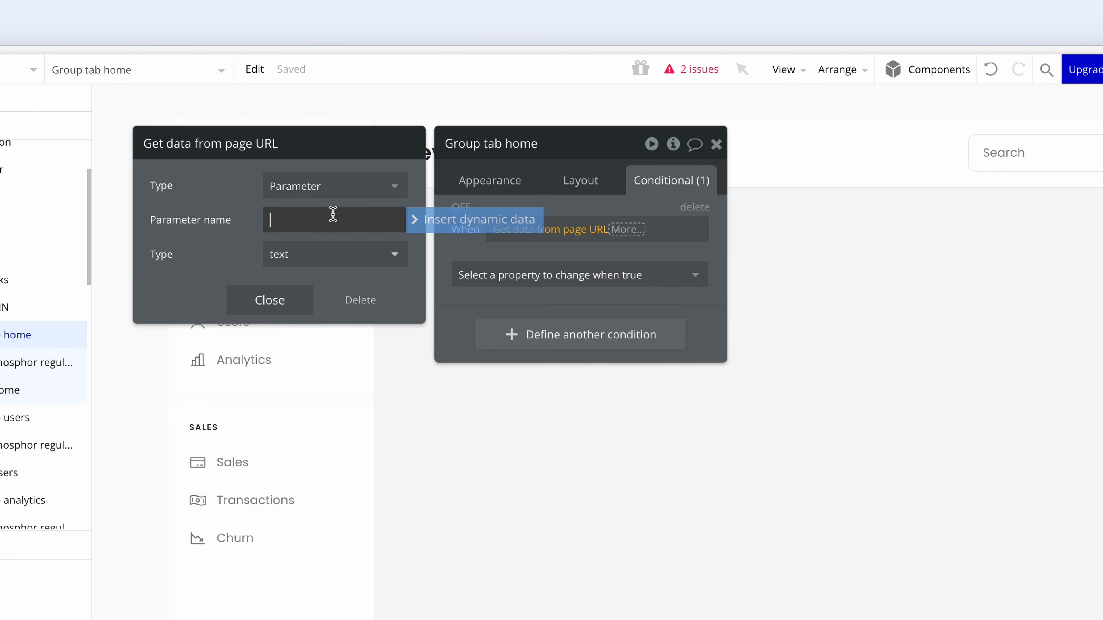
pyautogui.write('v')
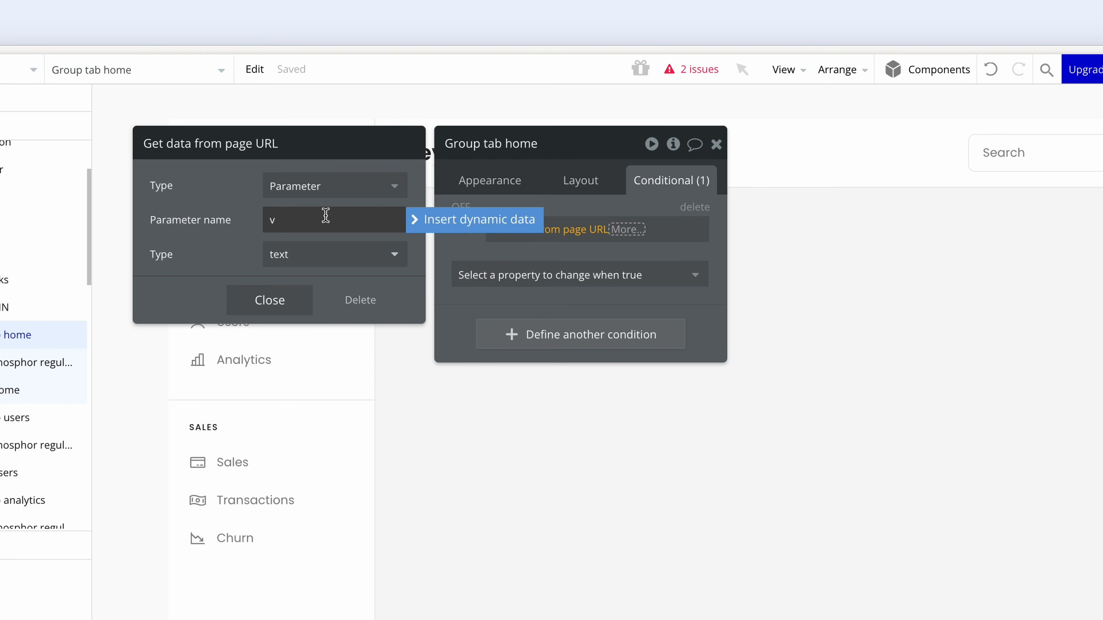
pyautogui.click(618, 230)
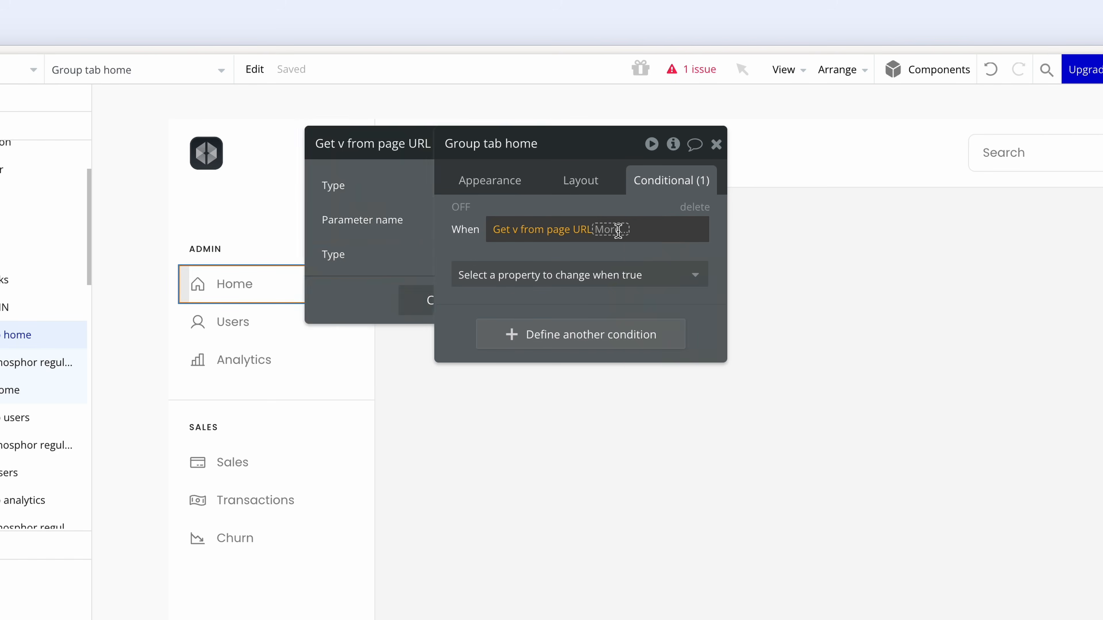
pyautogui.click(635, 277)
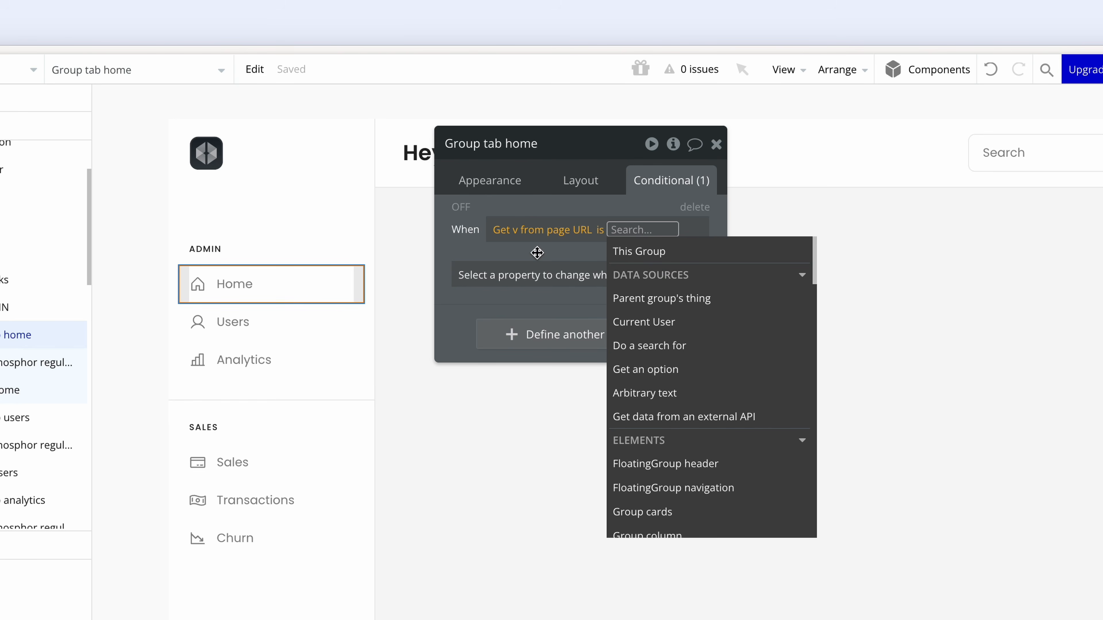
pyautogui.write('homr')
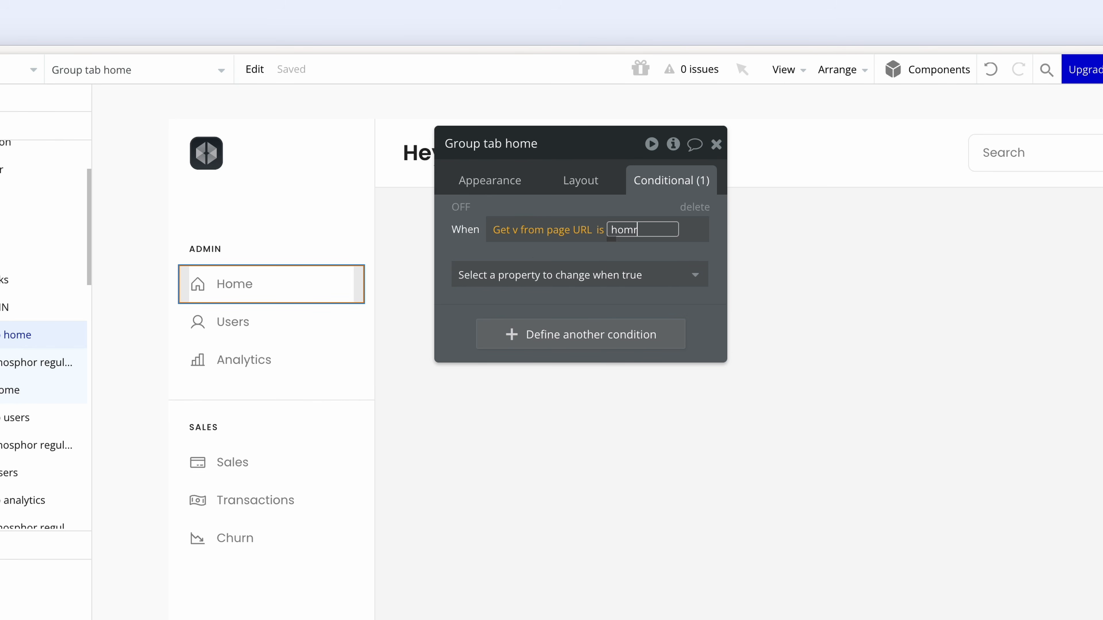
pyautogui.press('BackSpace')
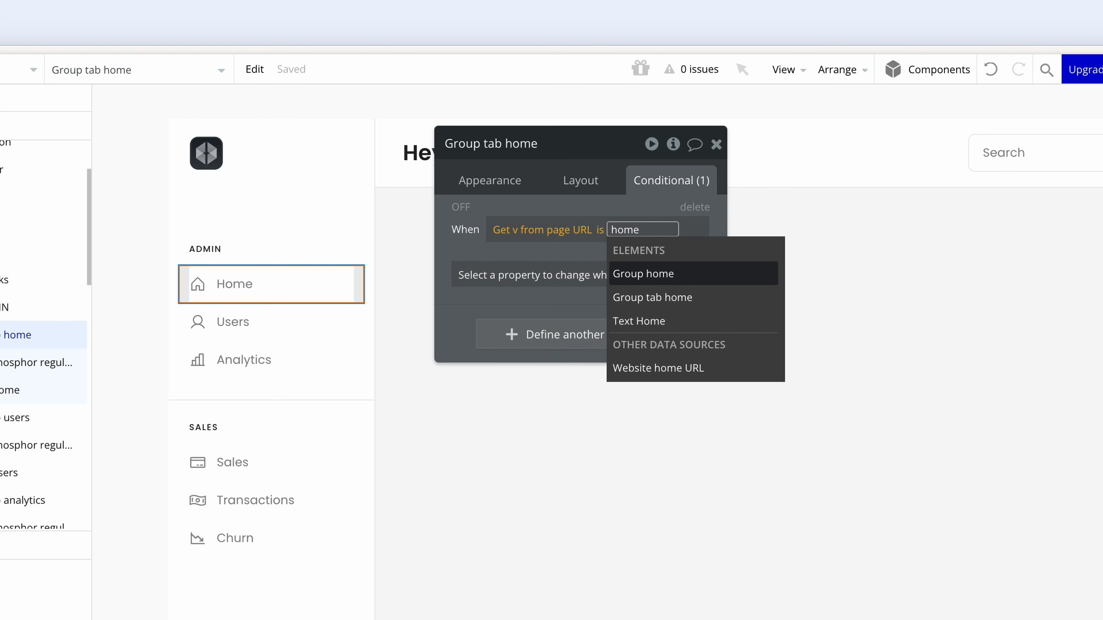
pyautogui.click(541, 205)
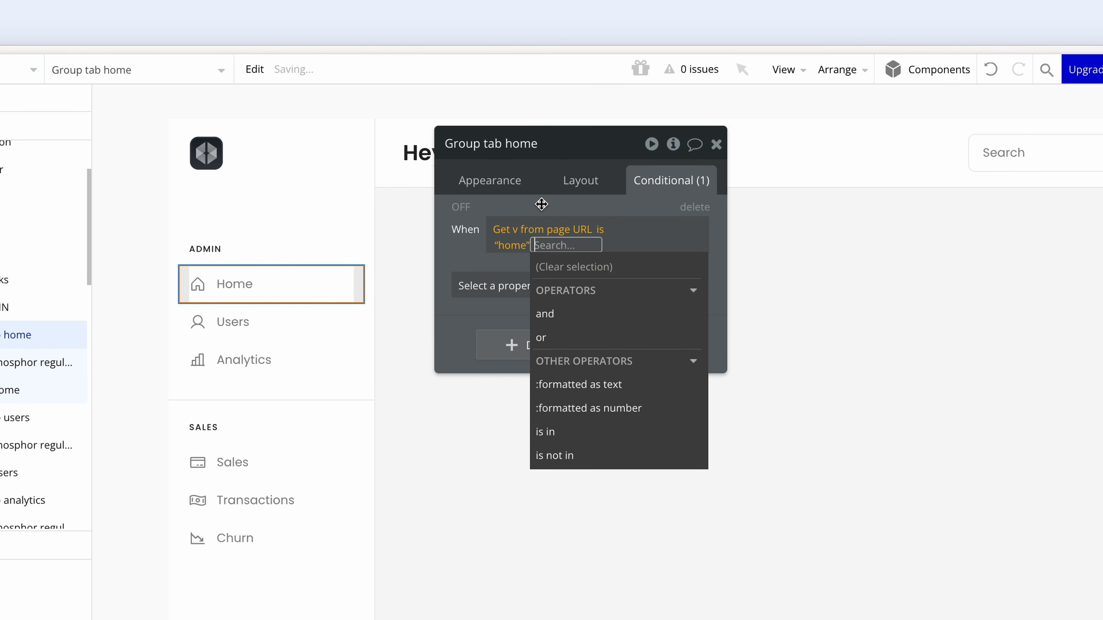
pyautogui.click(541, 204)
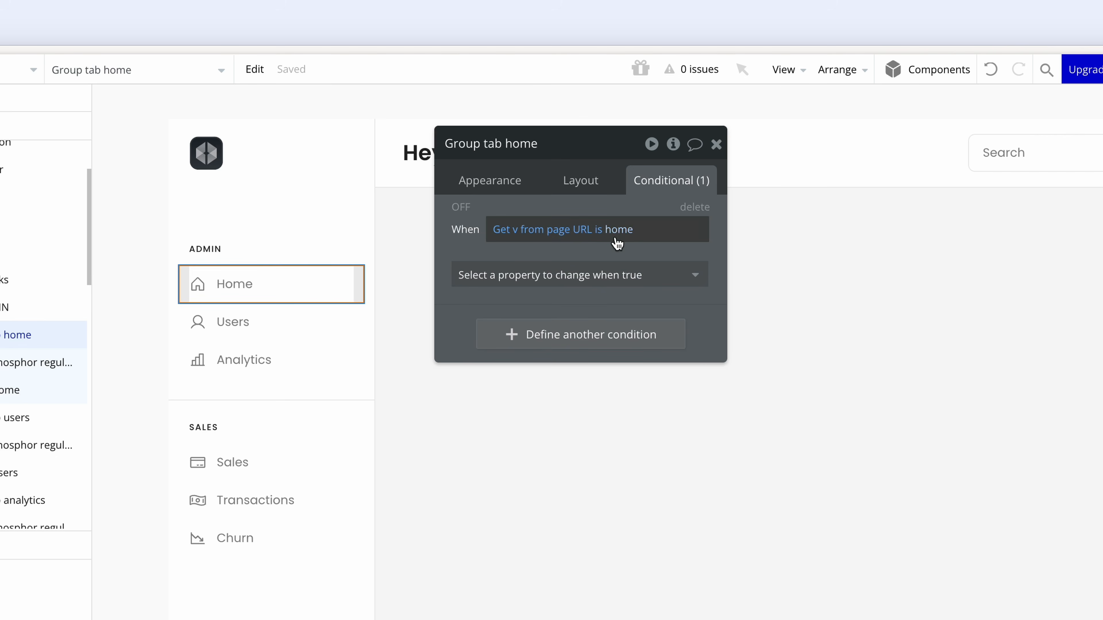
# - When true, set Background color to Background (#F7F7F7), then copy the condition expression
pyautogui.click(608, 276)
pyautogui.write('col')
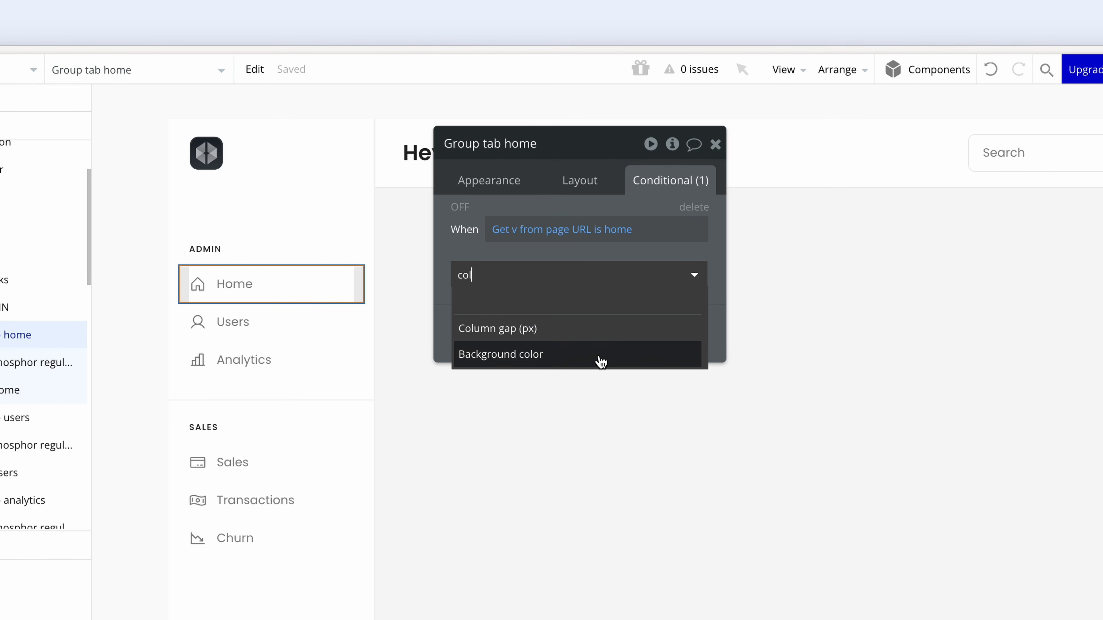
pyautogui.click(602, 361)
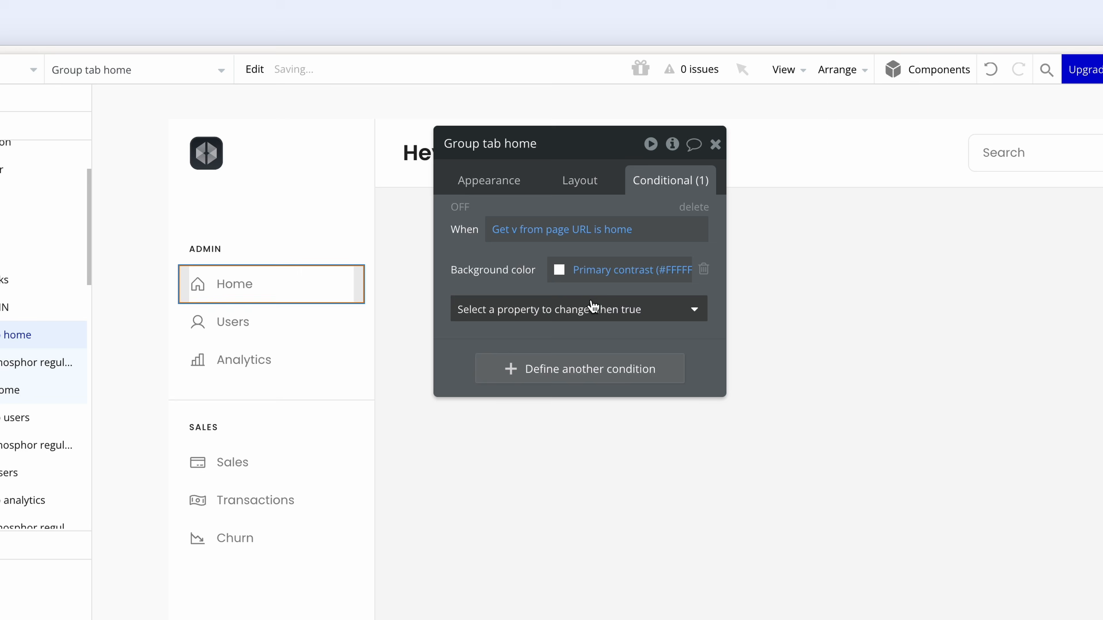
pyautogui.click(559, 270)
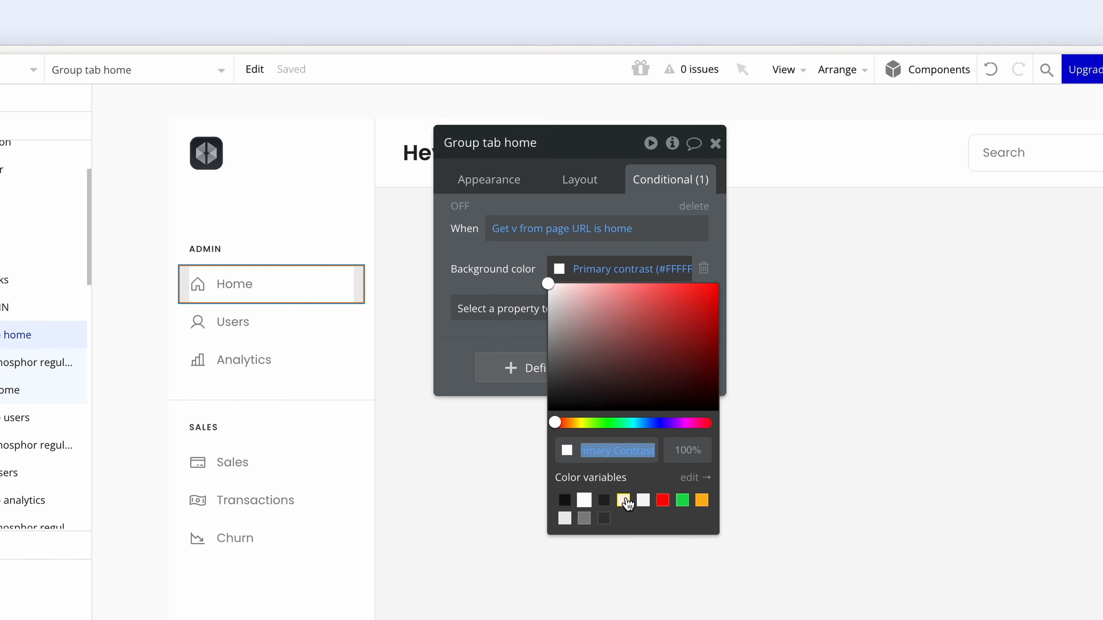
pyautogui.click(644, 501)
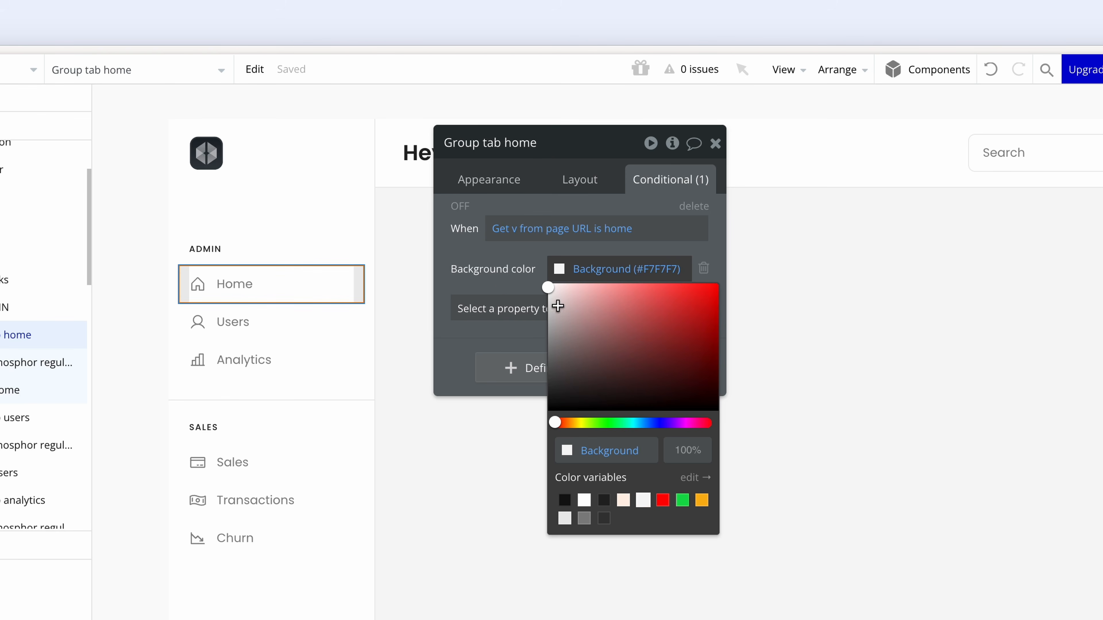
pyautogui.click(505, 286)
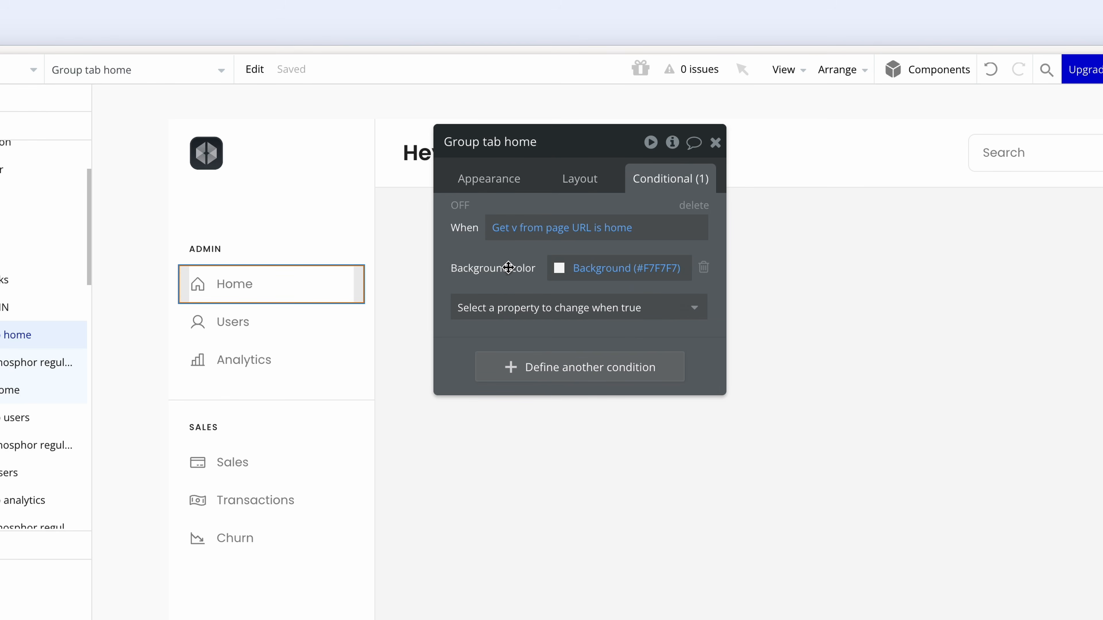
pyautogui.rightClick(504, 235)
pyautogui.click(614, 190)
# - On Text Home, paste the v is home condition and set font colour Grey dark (#373737)
pyautogui.click(241, 285)
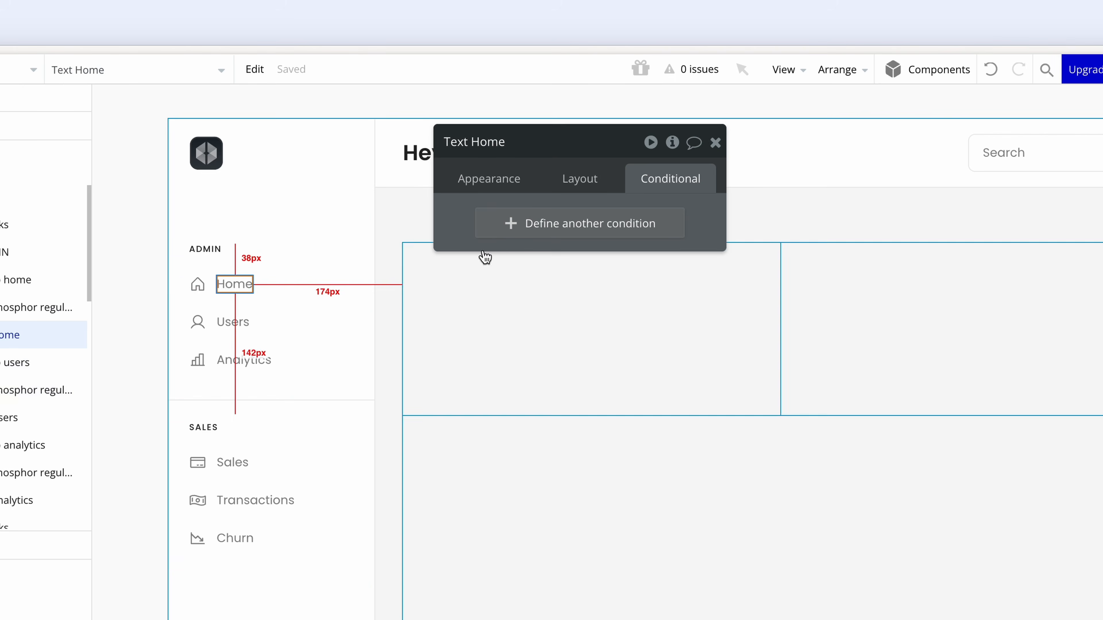
pyautogui.click(517, 226)
pyautogui.rightClick(540, 227)
pyautogui.click(629, 208)
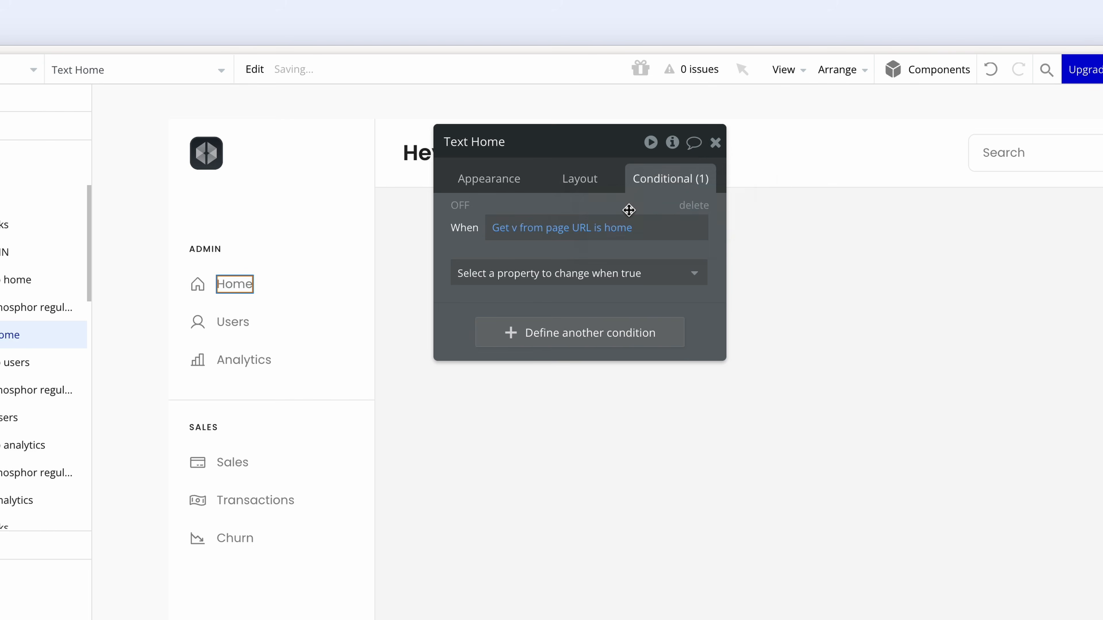
pyautogui.click(595, 275)
pyautogui.write('co')
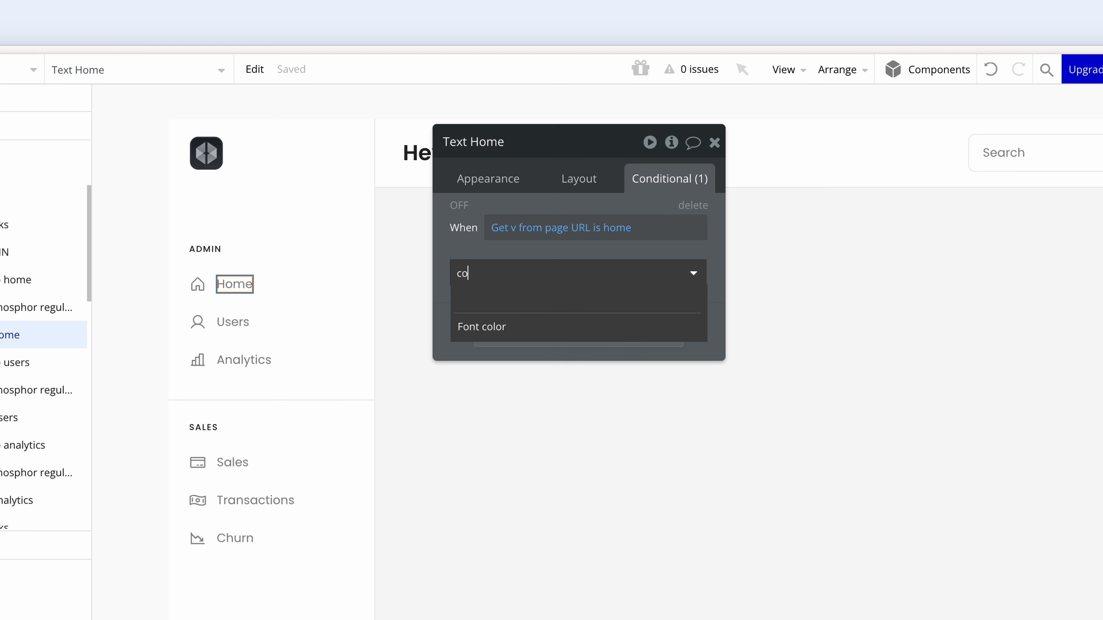
pyautogui.write('l')
pyautogui.click(604, 326)
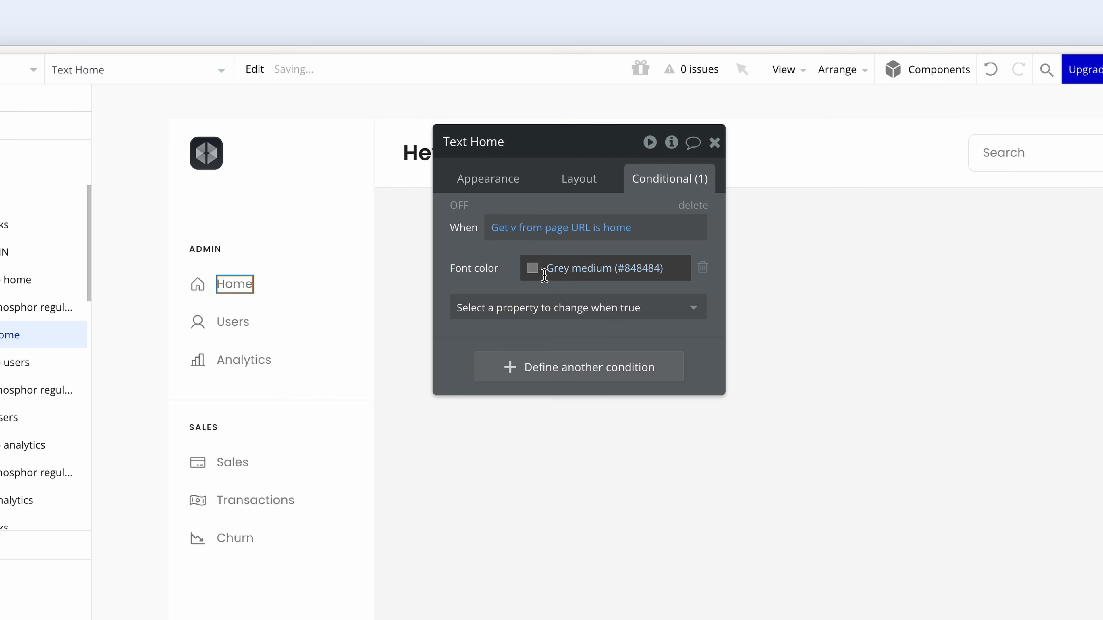
pyautogui.click(534, 270)
pyautogui.click(578, 516)
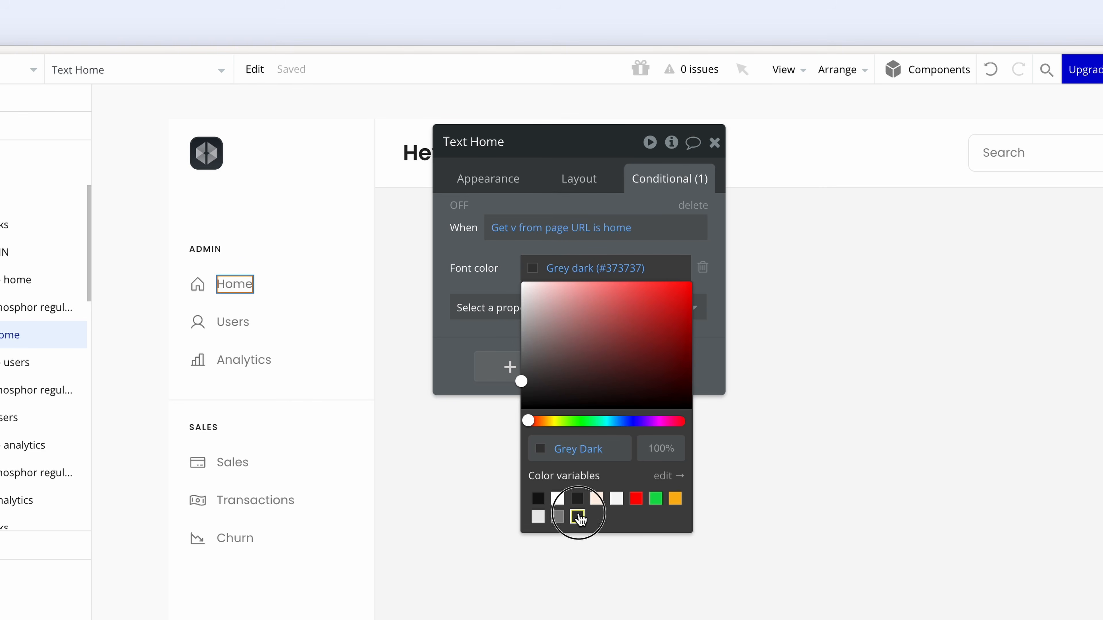
# - Also make that condition set the Home label's font weight to 500
pyautogui.click(493, 321)
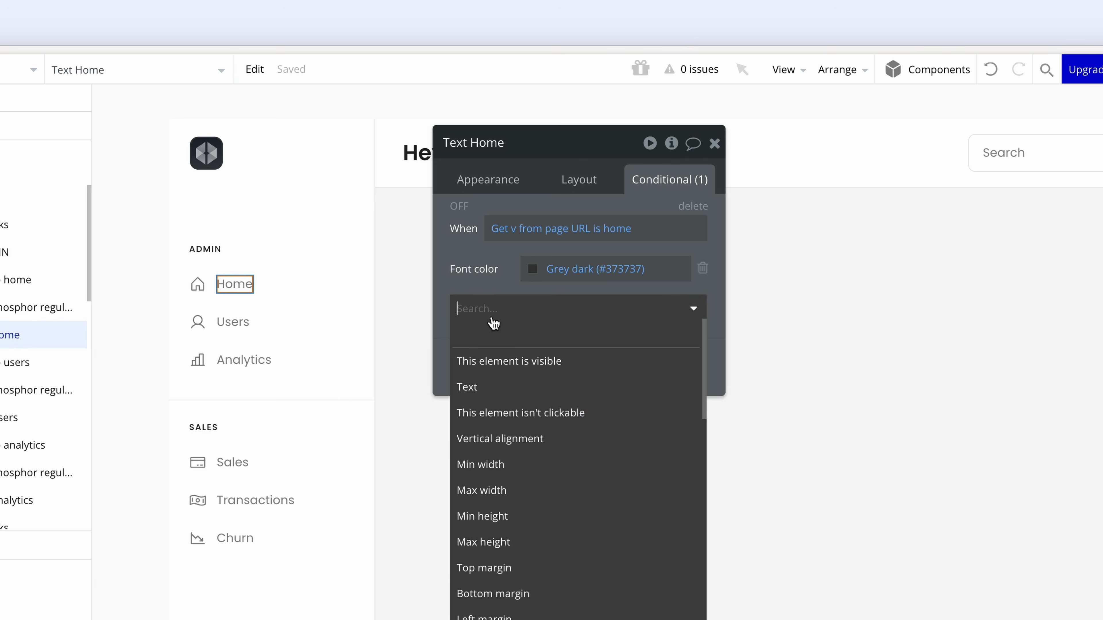
pyautogui.write('wei')
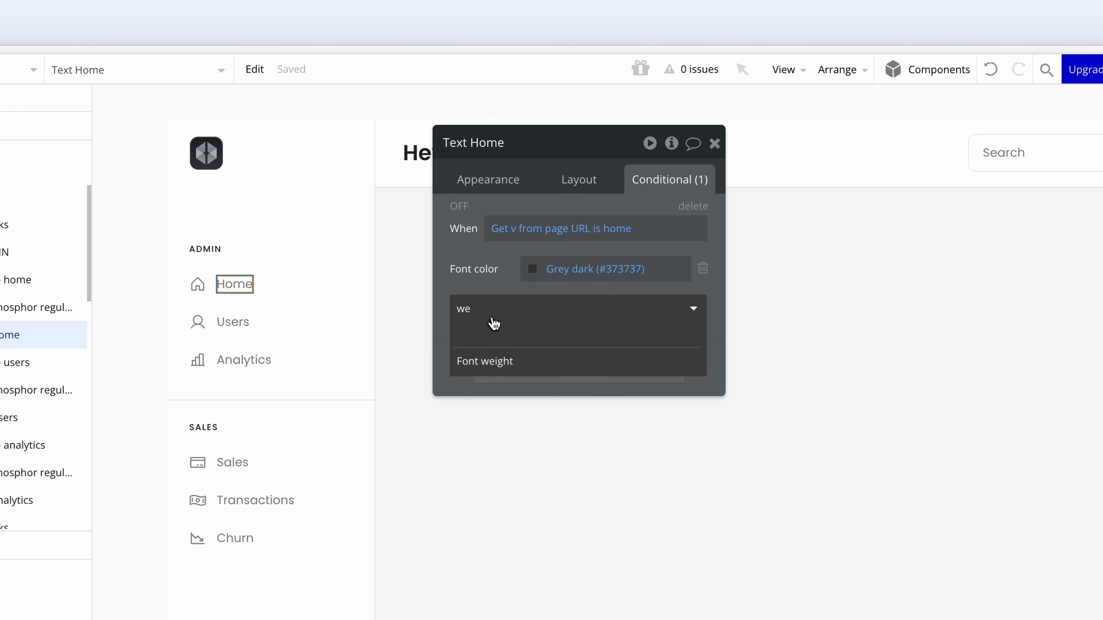
pyautogui.click(541, 363)
pyautogui.click(640, 304)
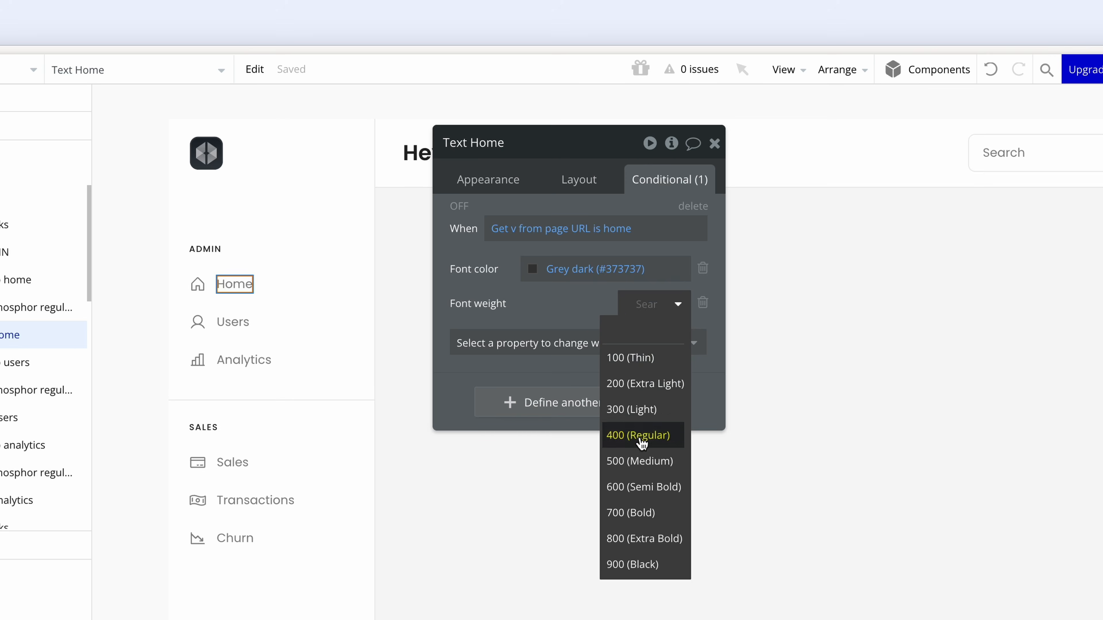
pyautogui.click(642, 460)
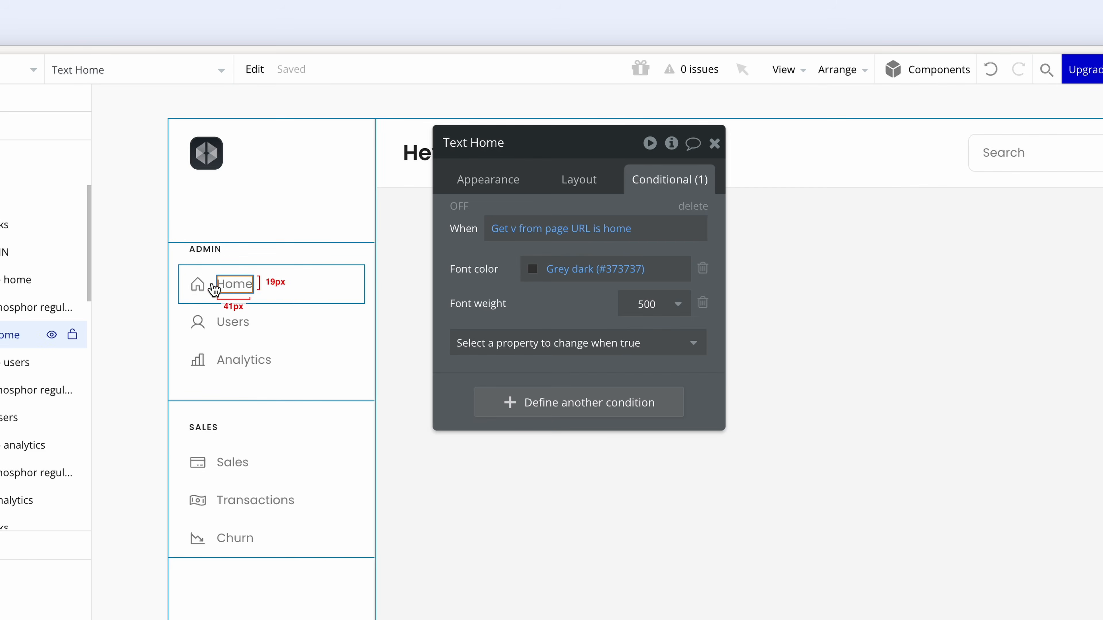
pyautogui.click(199, 284)
# - Paste the v is home condition on the house icon and set Icon color Grey dark (#373737)
pyautogui.click(575, 234)
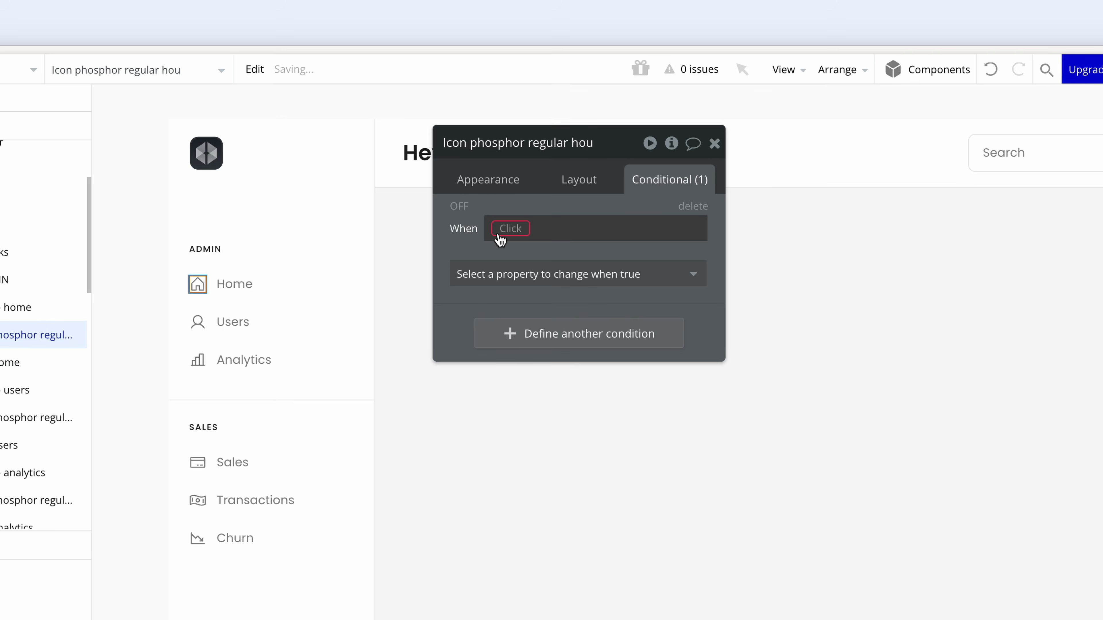
pyautogui.rightClick(501, 240)
pyautogui.click(624, 211)
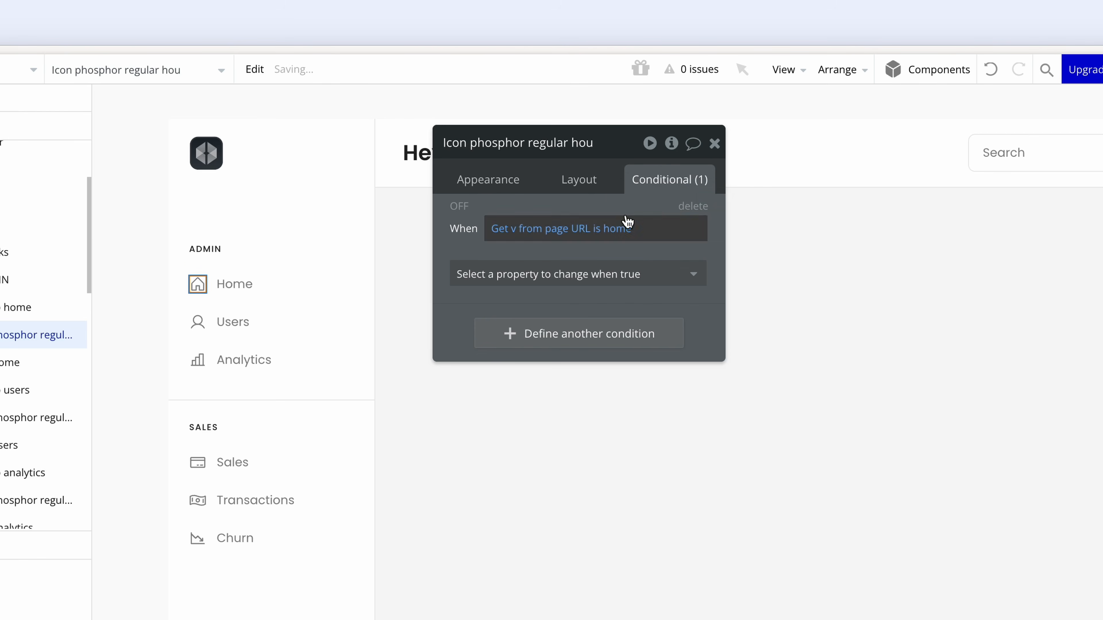
pyautogui.click(617, 278)
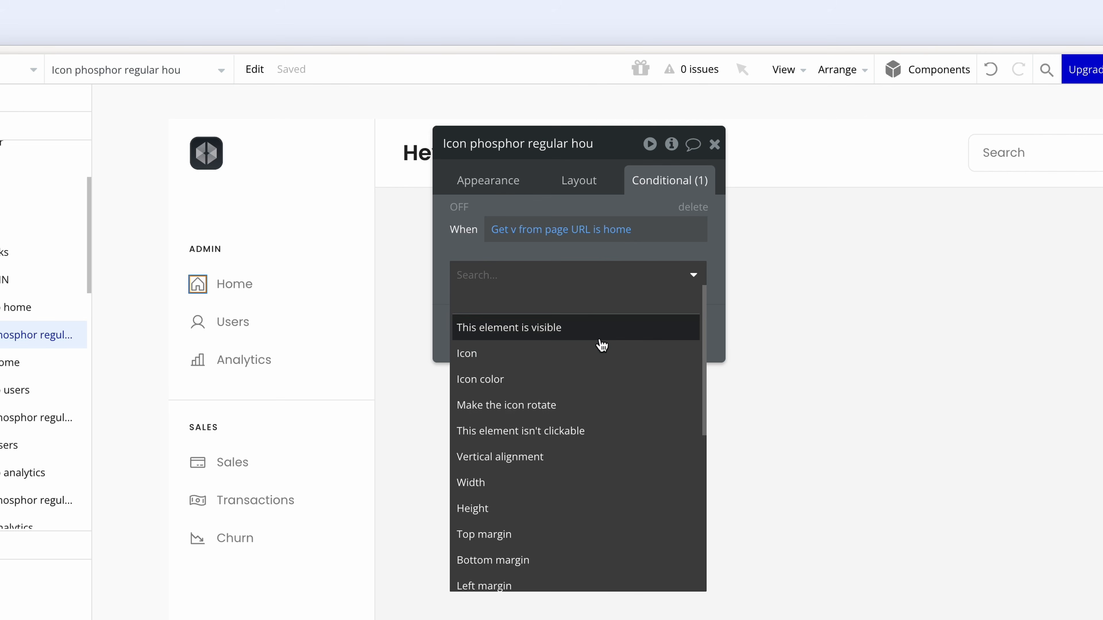
pyautogui.click(601, 380)
pyautogui.click(560, 272)
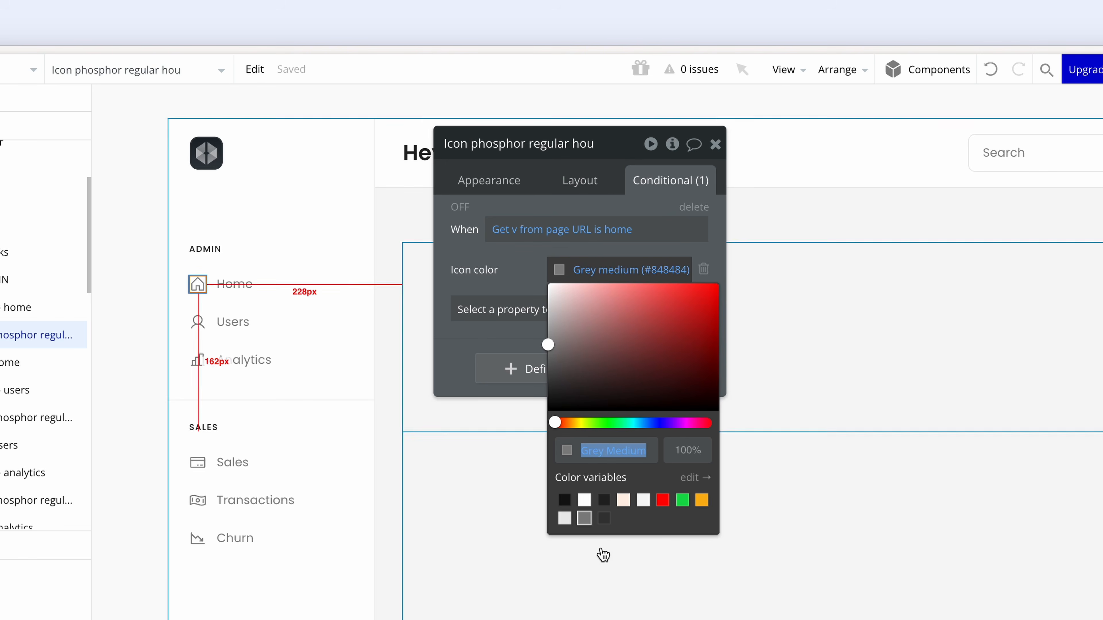
pyautogui.click(604, 519)
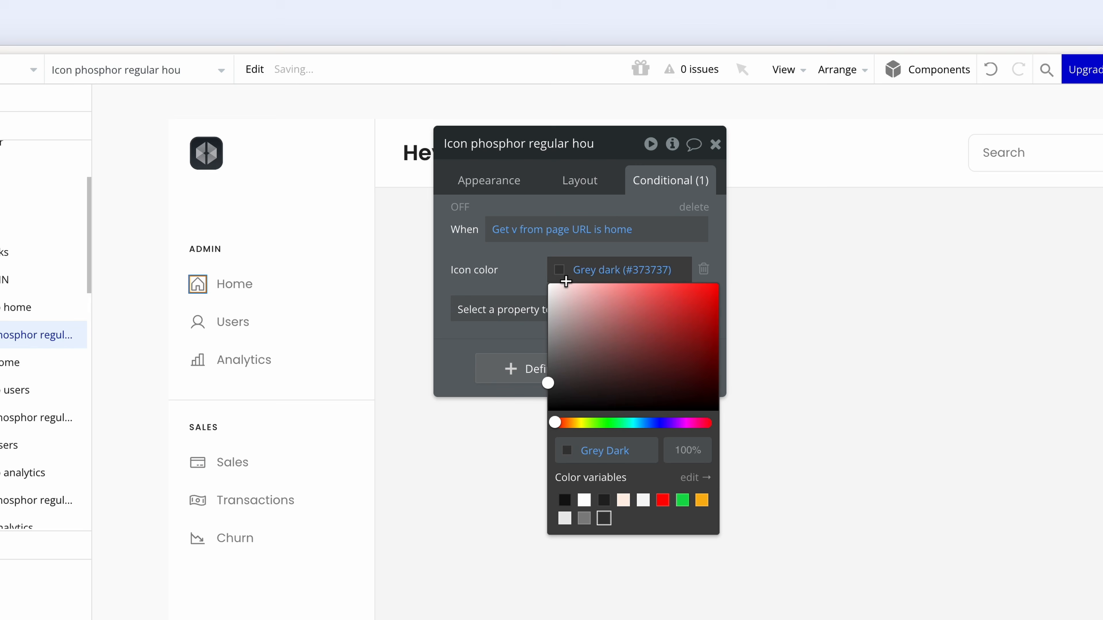
pyautogui.click(529, 270)
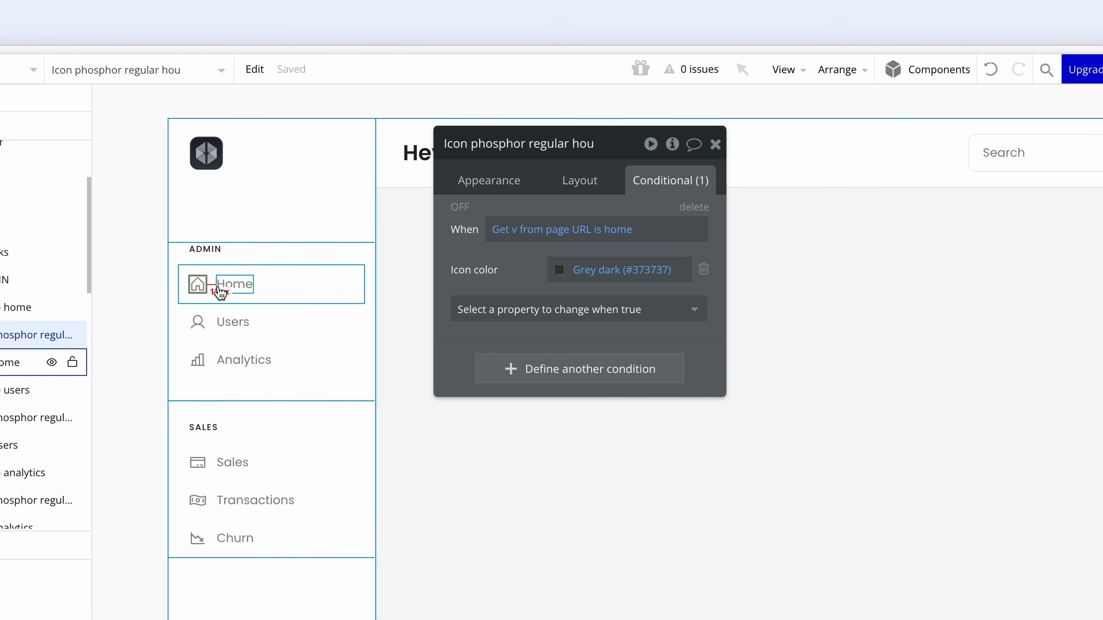
pyautogui.click(235, 290)
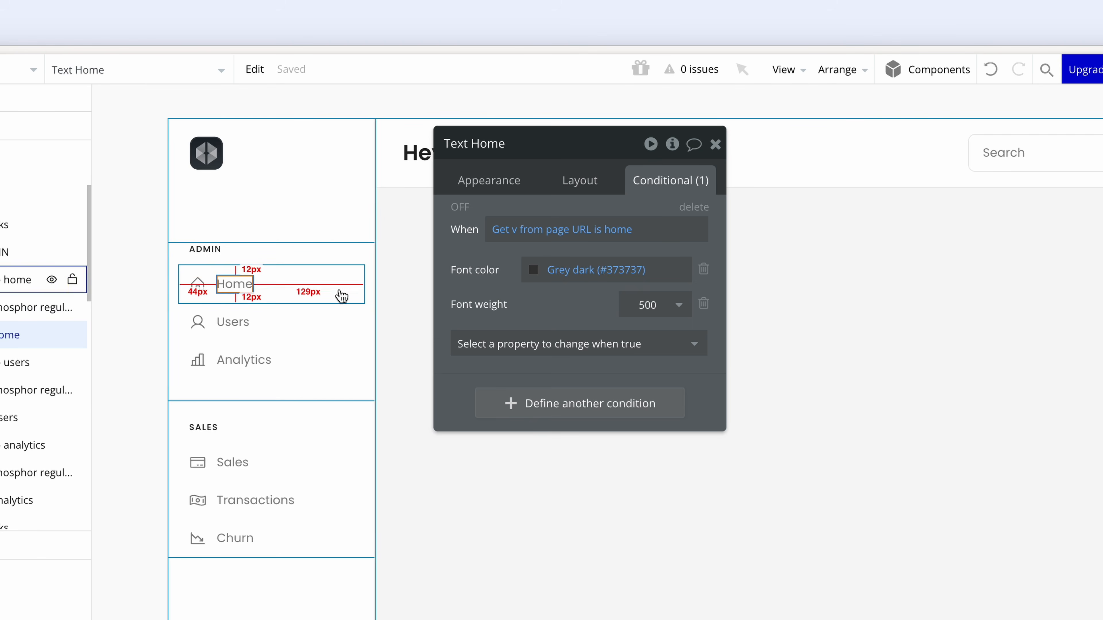
pyautogui.click(340, 290)
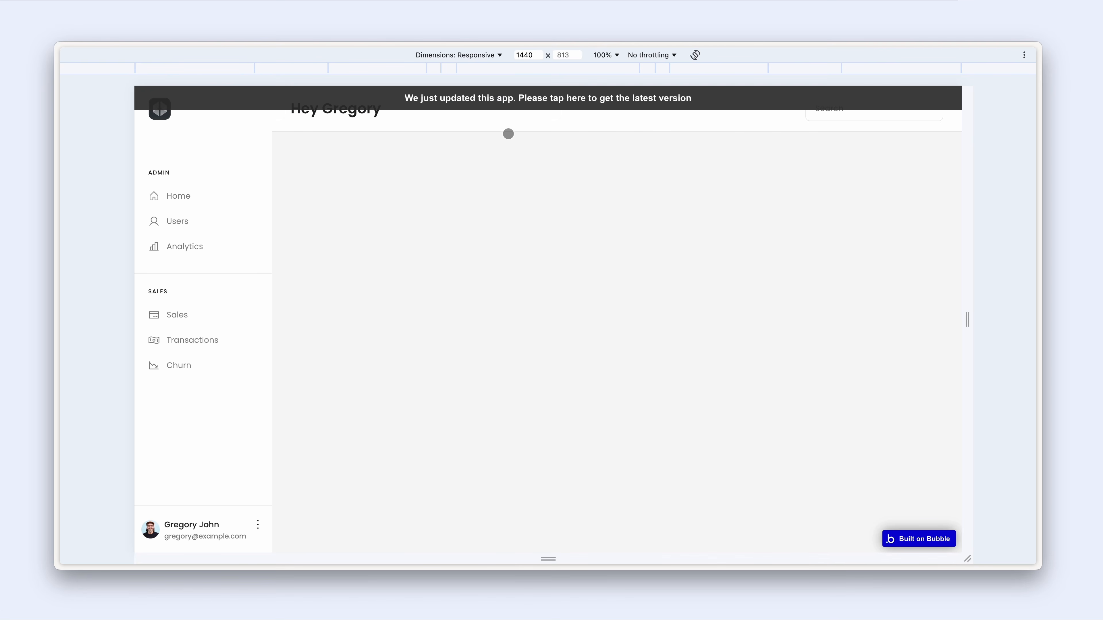
# - Reload the preview via the update banner and open Home to check its highlighted styling
pyautogui.click(508, 113)
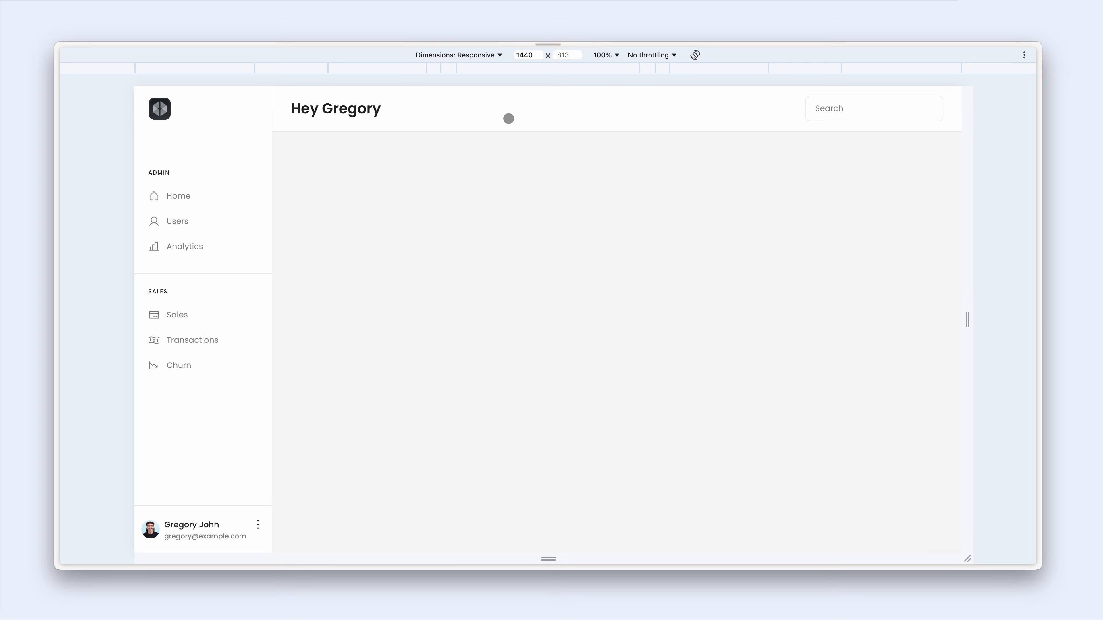
pyautogui.click(215, 192)
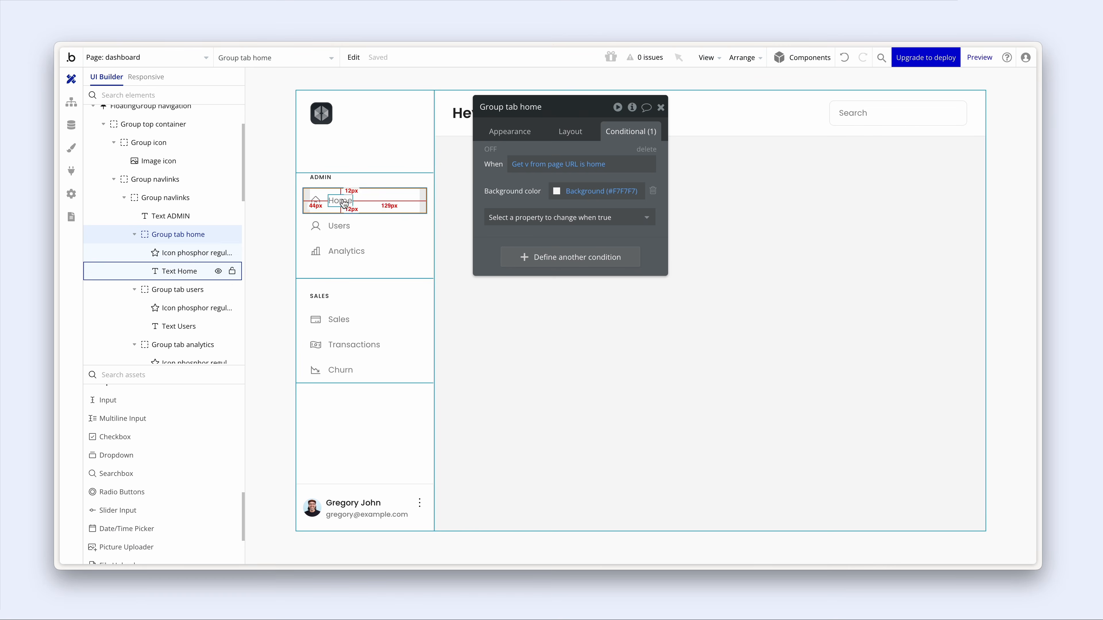
# - Select Group tab users and add a click workflow from its Appearance tab
pyautogui.click(376, 220)
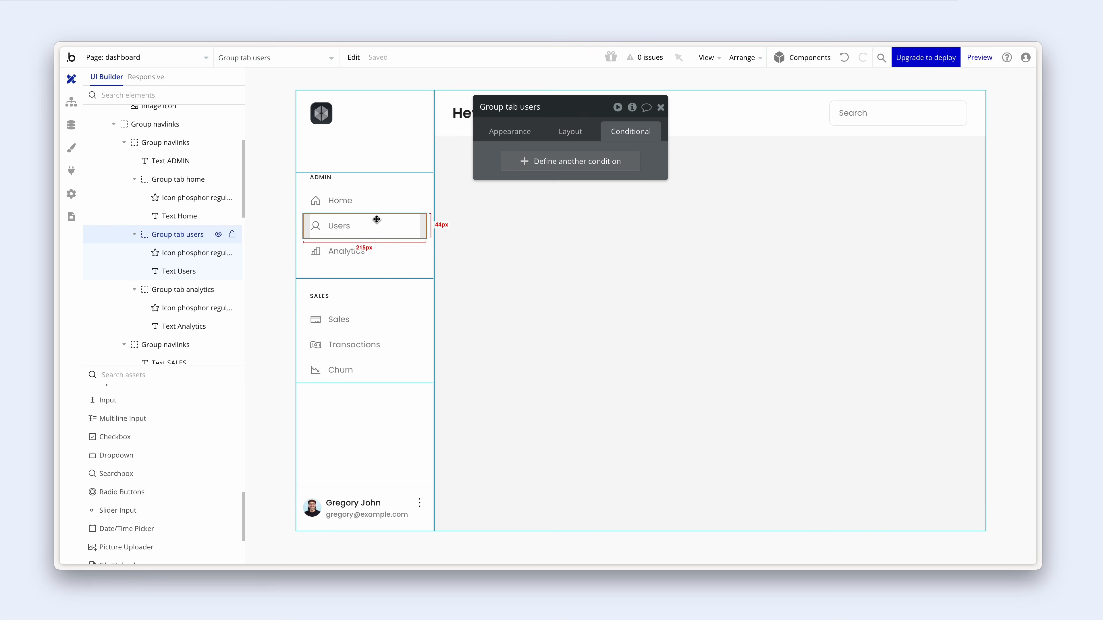
pyautogui.click(515, 131)
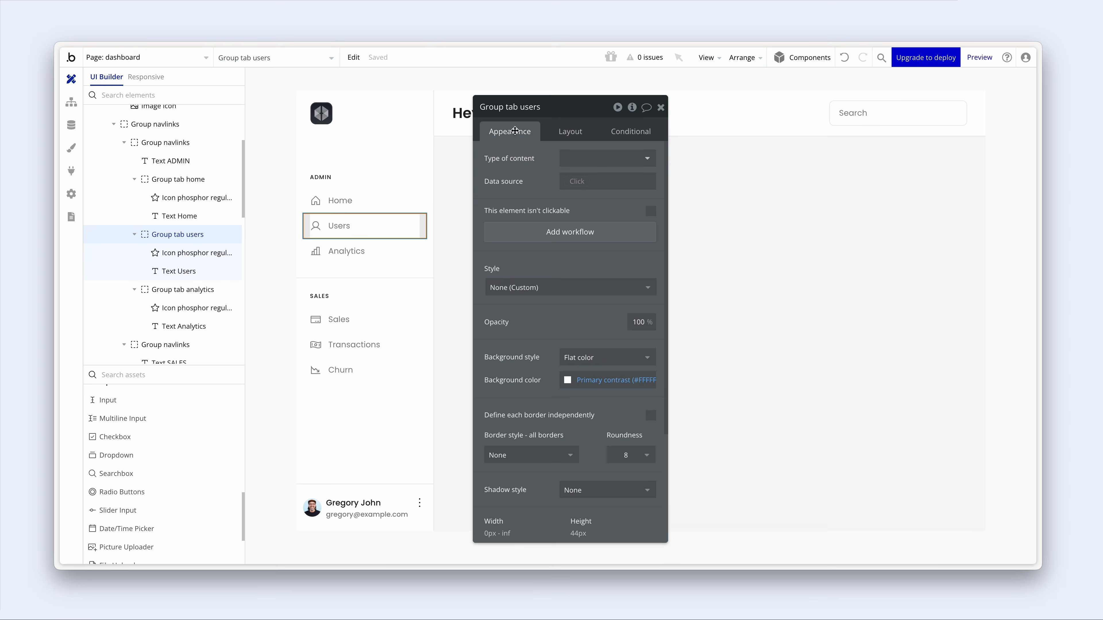
pyautogui.click(530, 232)
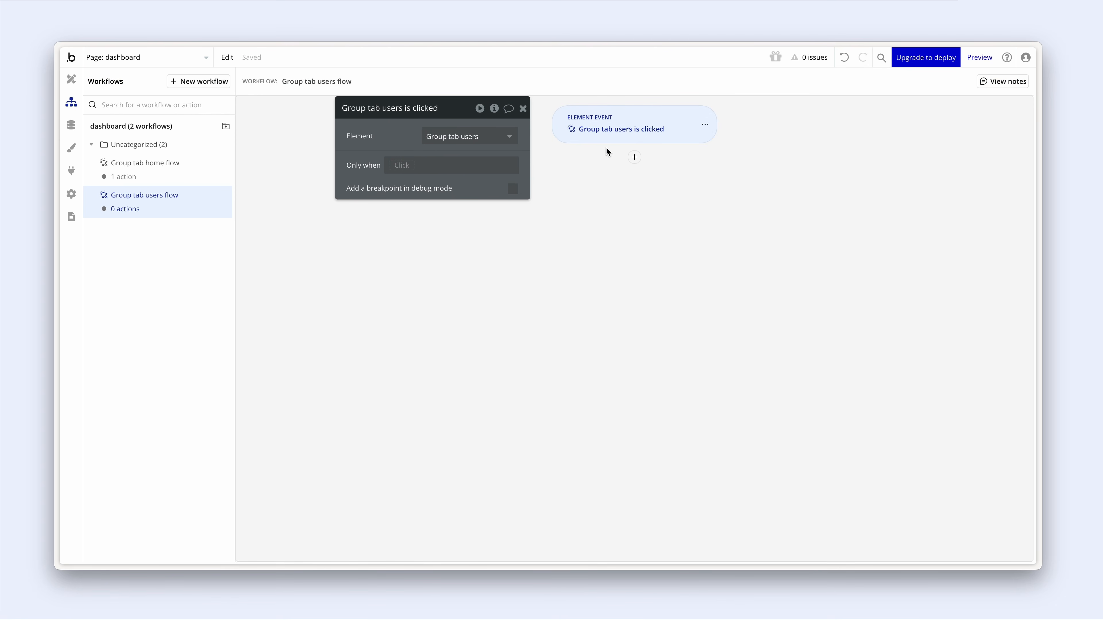
# - Add a Go to page dashboard action sending parameter v = users, then return to Design
pyautogui.click(634, 157)
pyautogui.moveTo(729, 206)
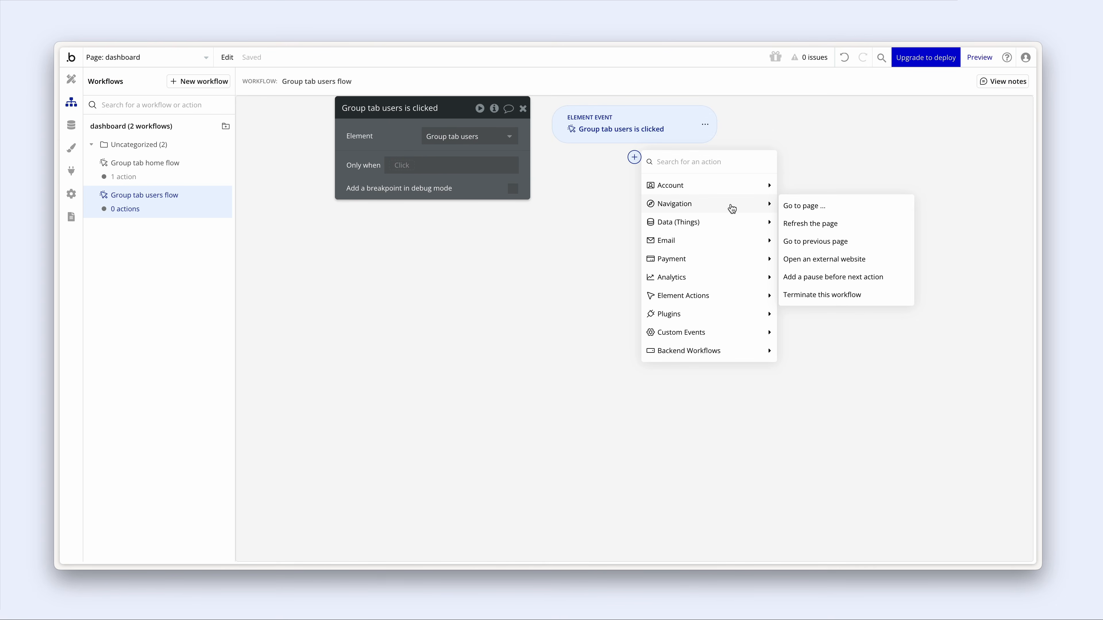
pyautogui.click(836, 211)
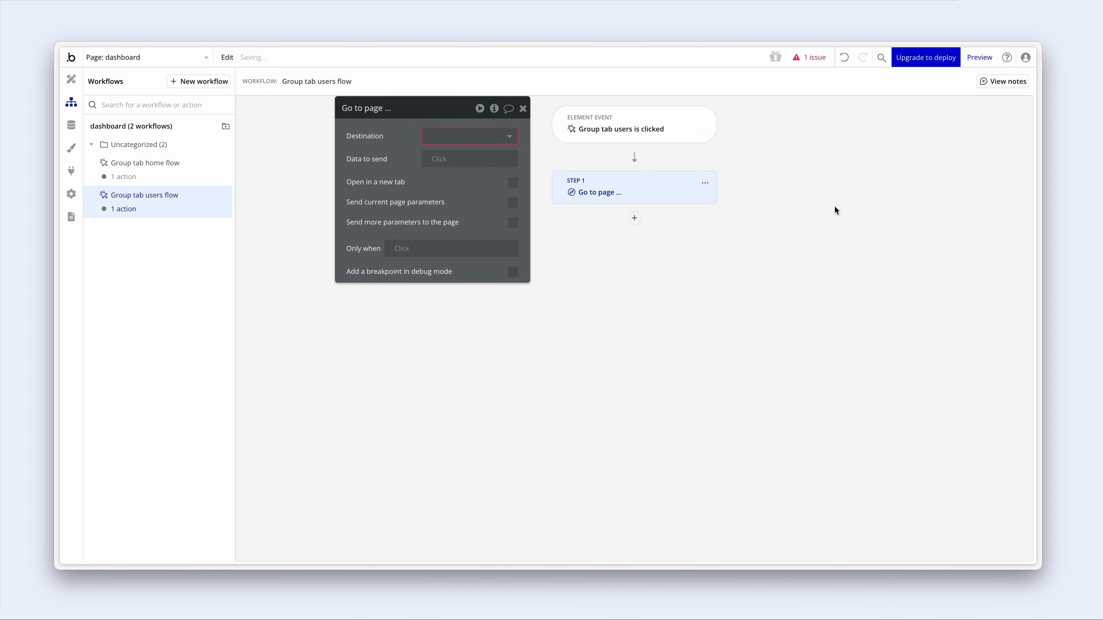
pyautogui.click(455, 137)
pyautogui.click(463, 172)
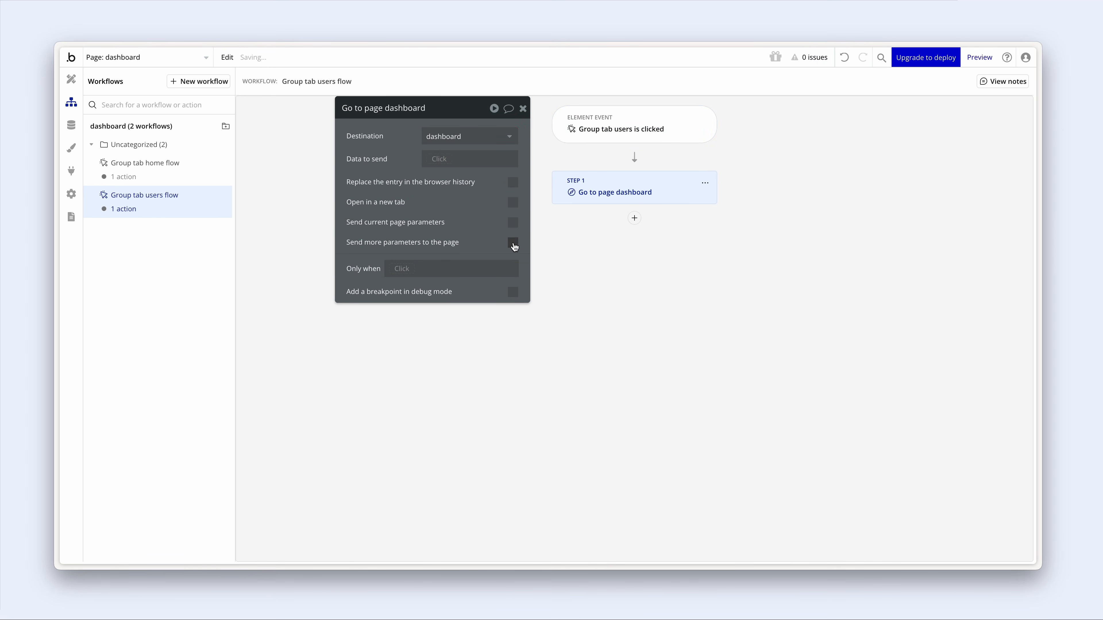
pyautogui.click(514, 247)
pyautogui.click(441, 270)
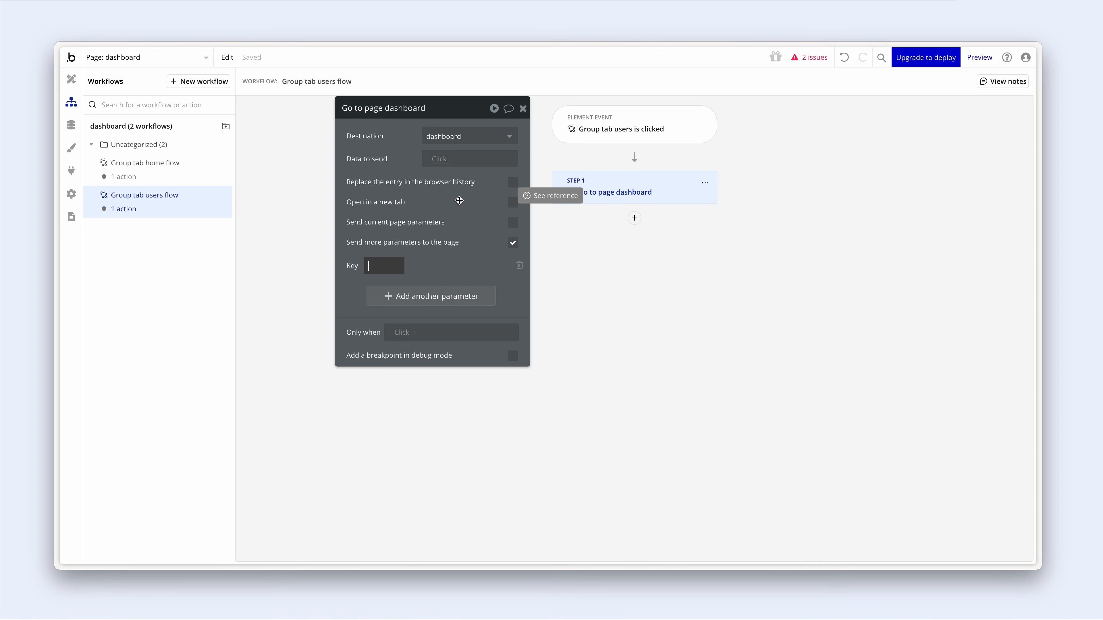
pyautogui.click(473, 265)
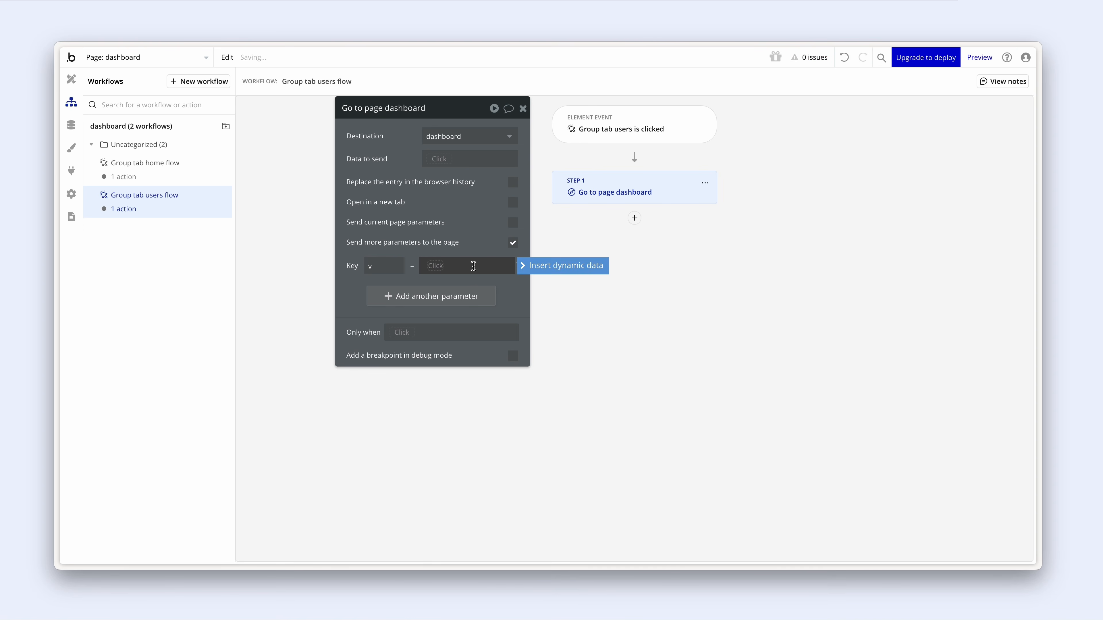
pyautogui.click(484, 236)
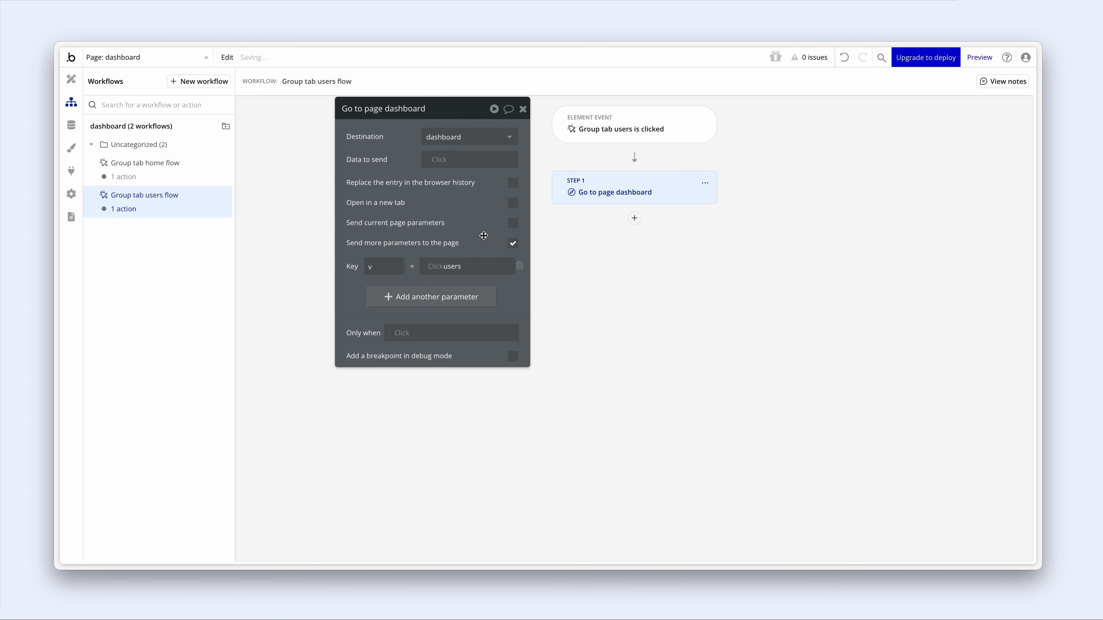
pyautogui.click(71, 80)
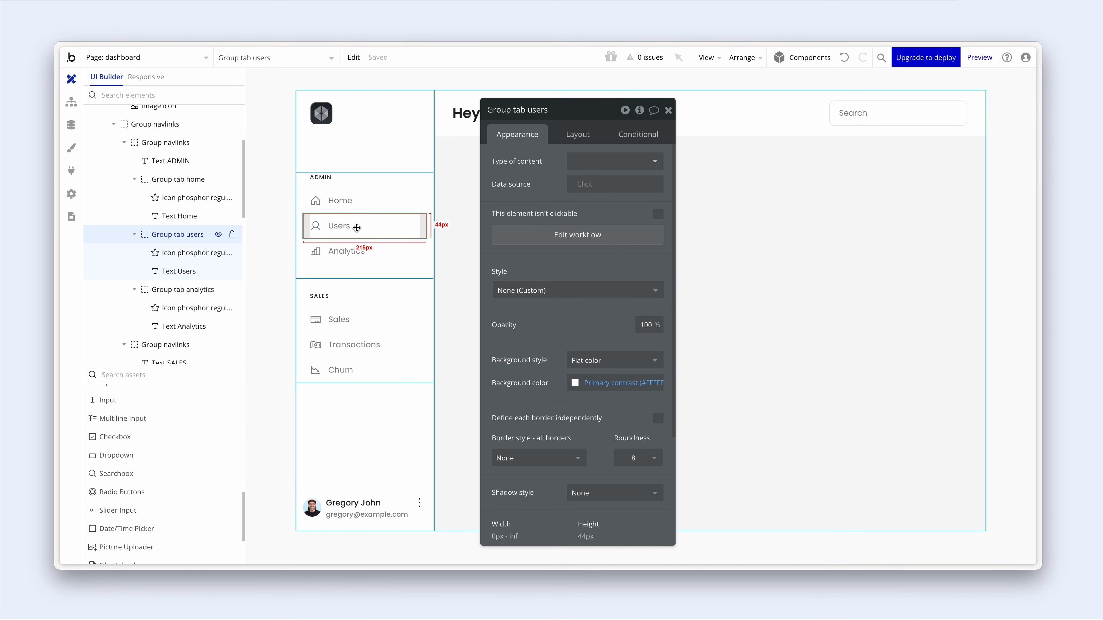
# - Reload the preview and test the sidebar by clicking Users, then Home
pyautogui.hotkey('ctrl', 'Tab')
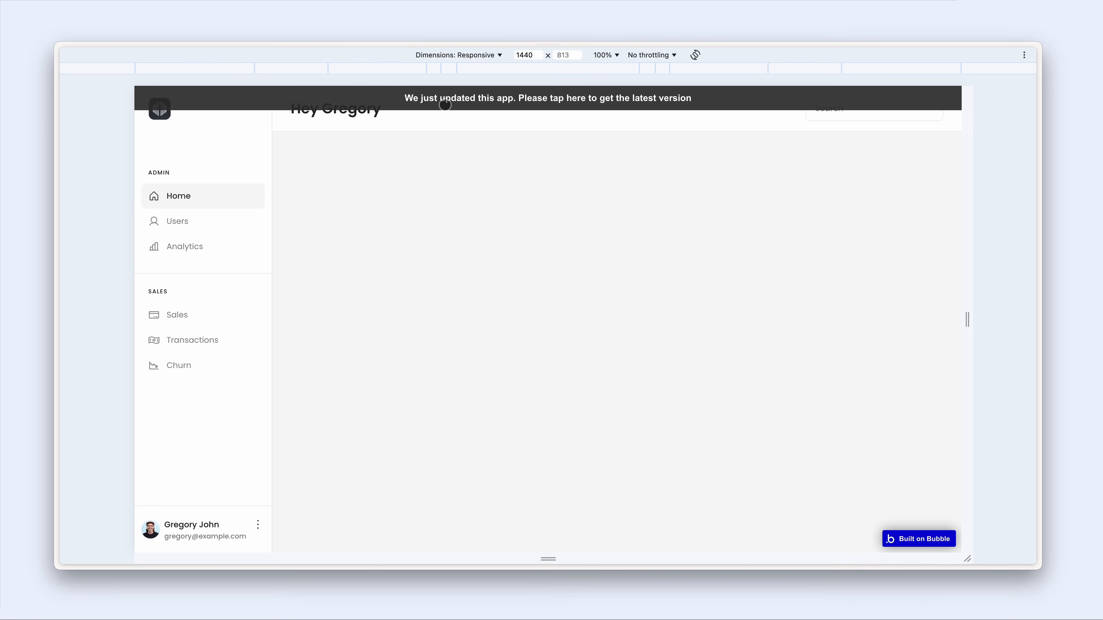
pyautogui.click(445, 114)
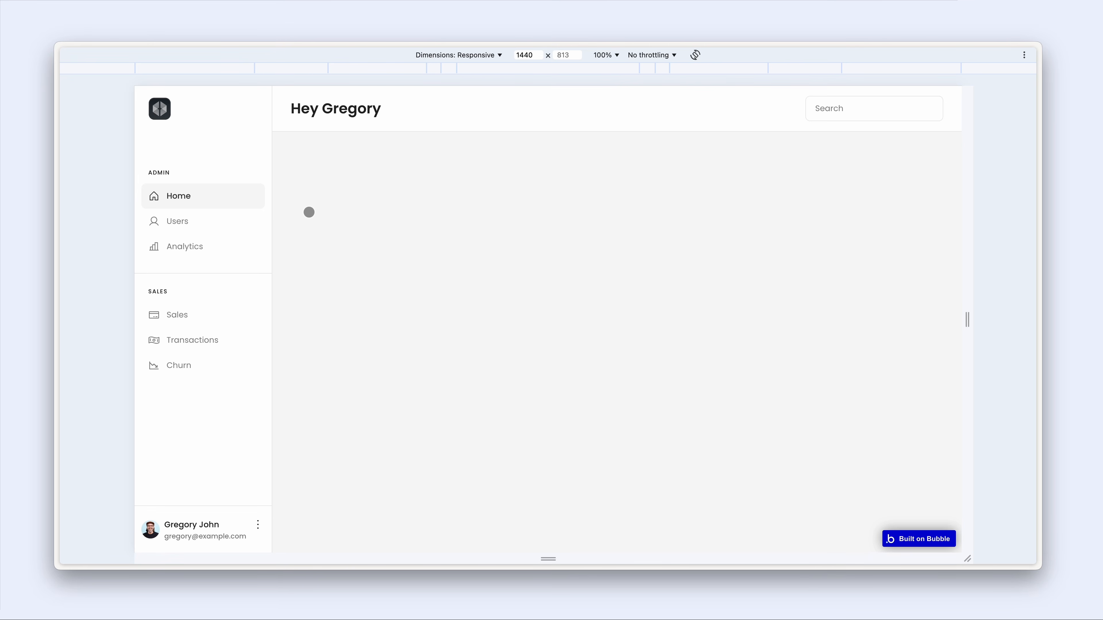
pyautogui.click(198, 225)
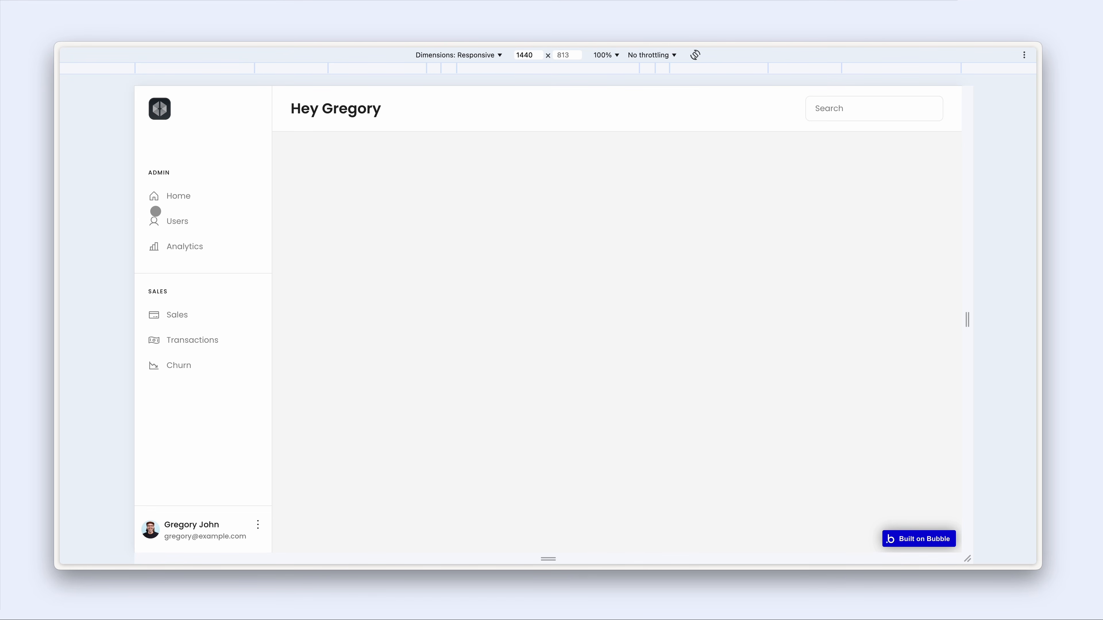
pyautogui.click(219, 198)
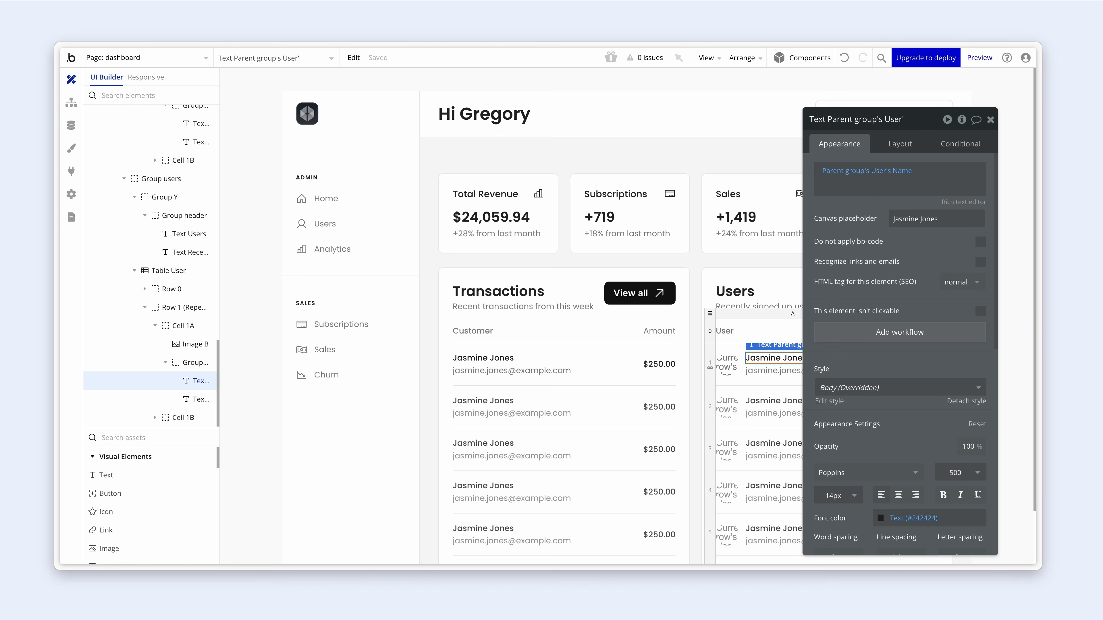
# - Select the Total Revenue card and bring up its Layout settings
pyautogui.click(541, 247)
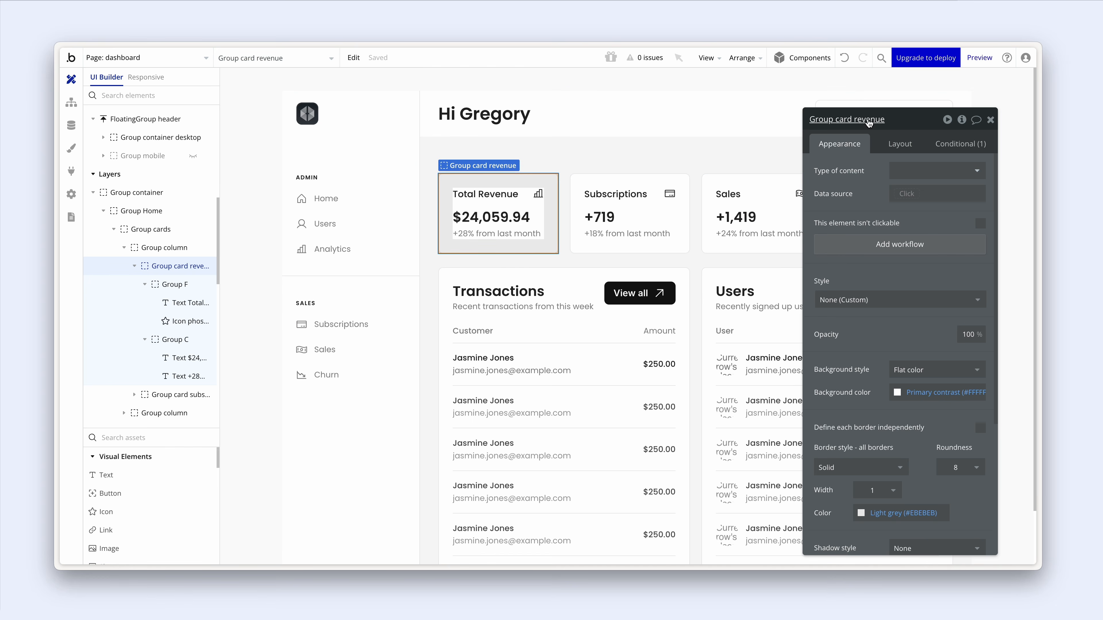
pyautogui.scroll(-3, 966, 210)
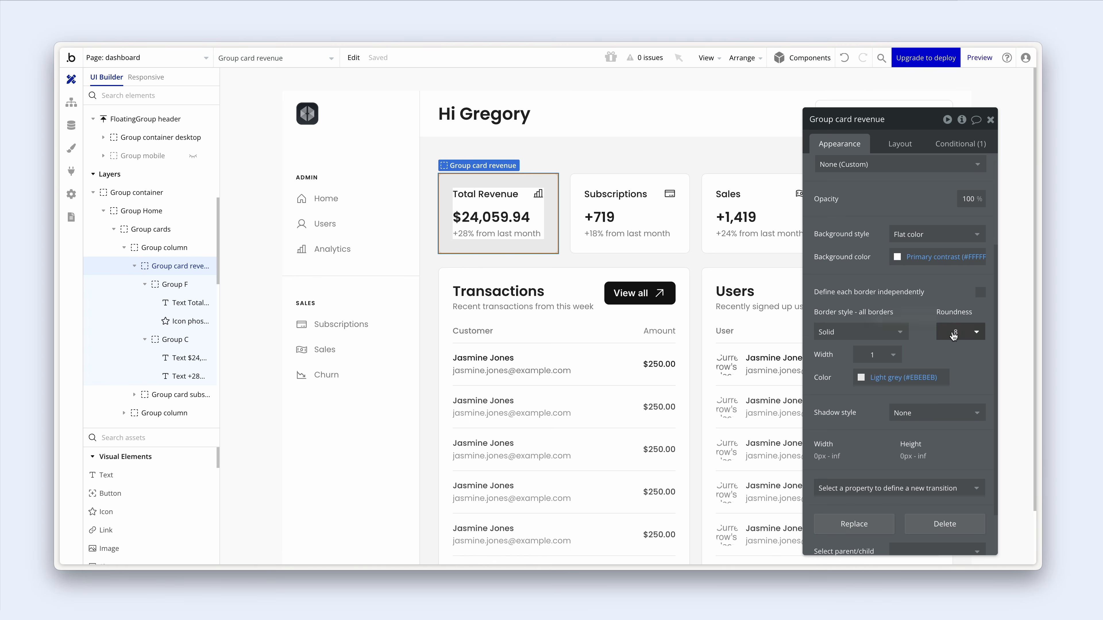
pyautogui.scroll(-1, 953, 336)
pyautogui.click(900, 143)
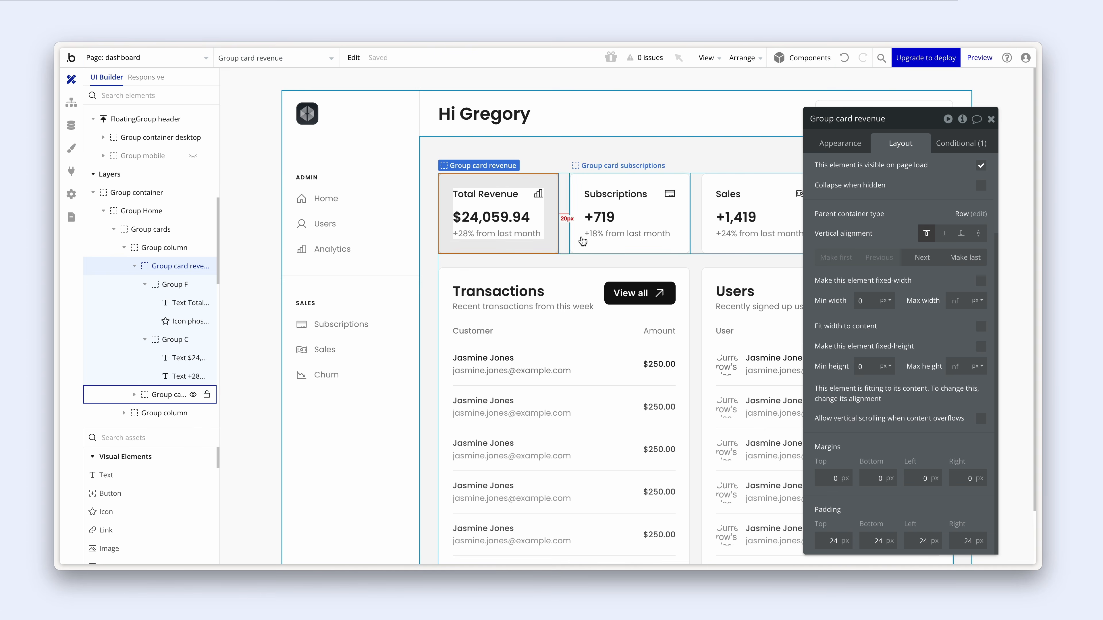
# - Inspect the card's title text, title row, chart icon and $24,059.94 amount text
pyautogui.click(492, 195)
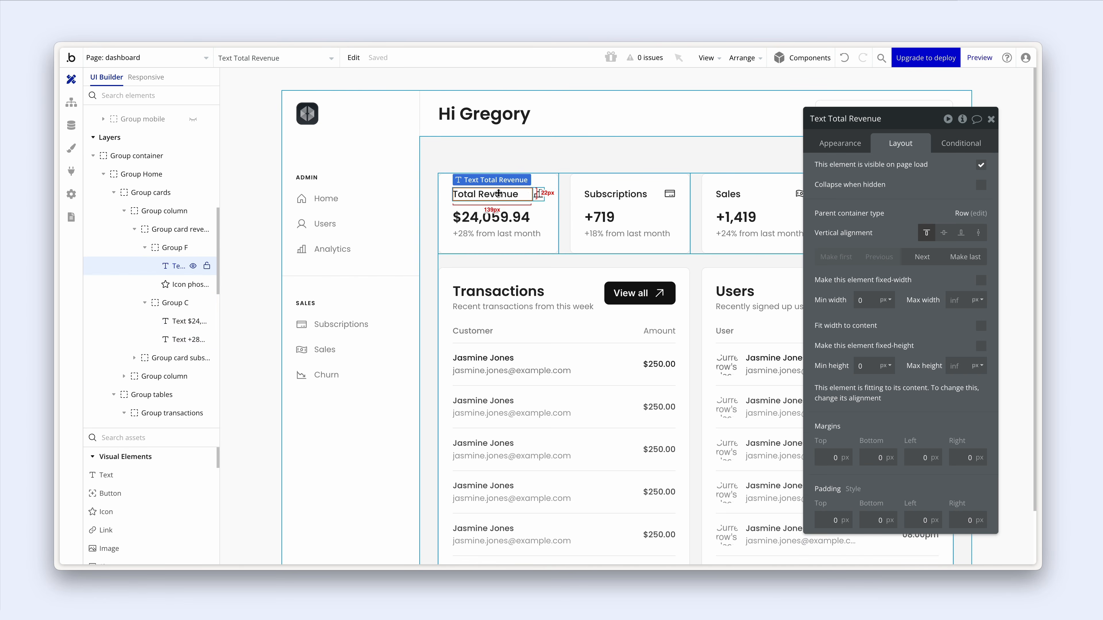
pyautogui.click(532, 204)
pyautogui.click(535, 200)
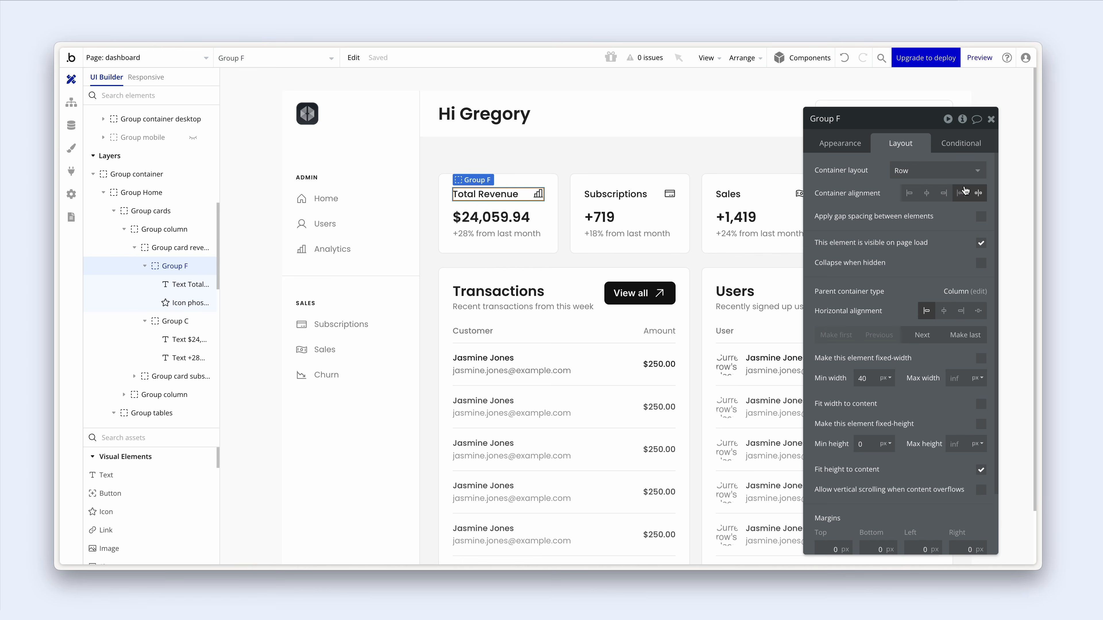
pyautogui.click(503, 193)
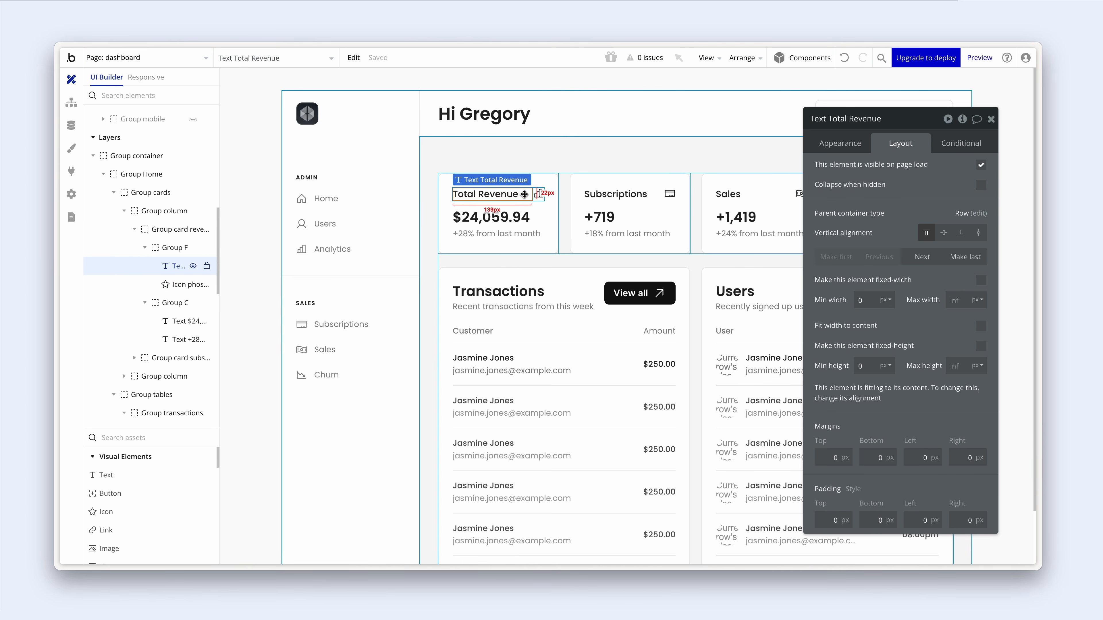
pyautogui.click(537, 193)
pyautogui.moveTo(533, 195); pyautogui.dragTo(505, 220)
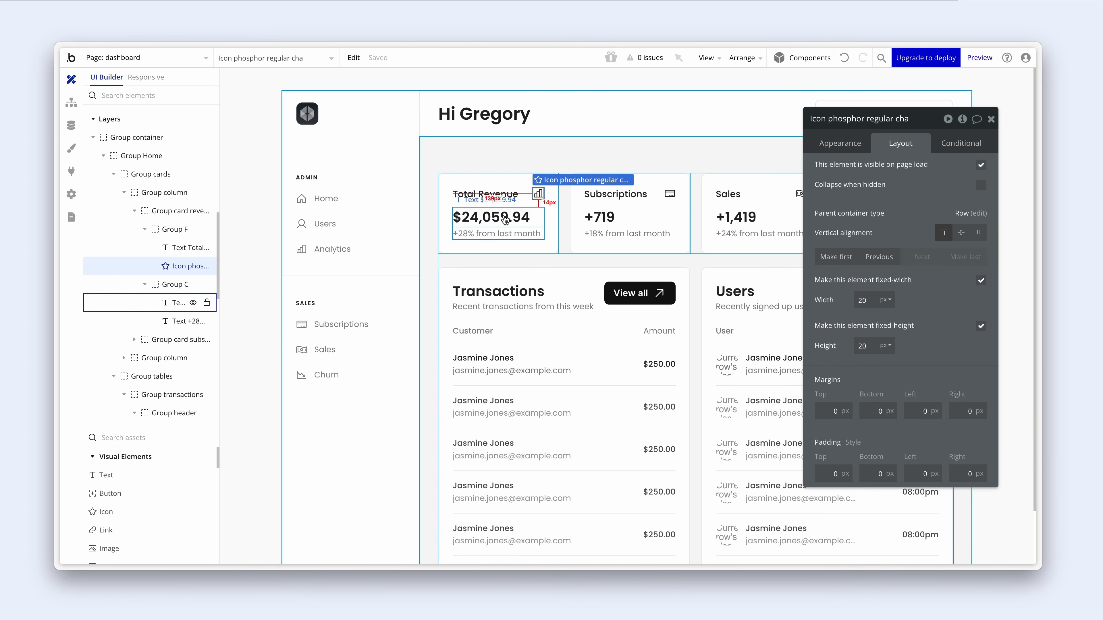
pyautogui.click(504, 228)
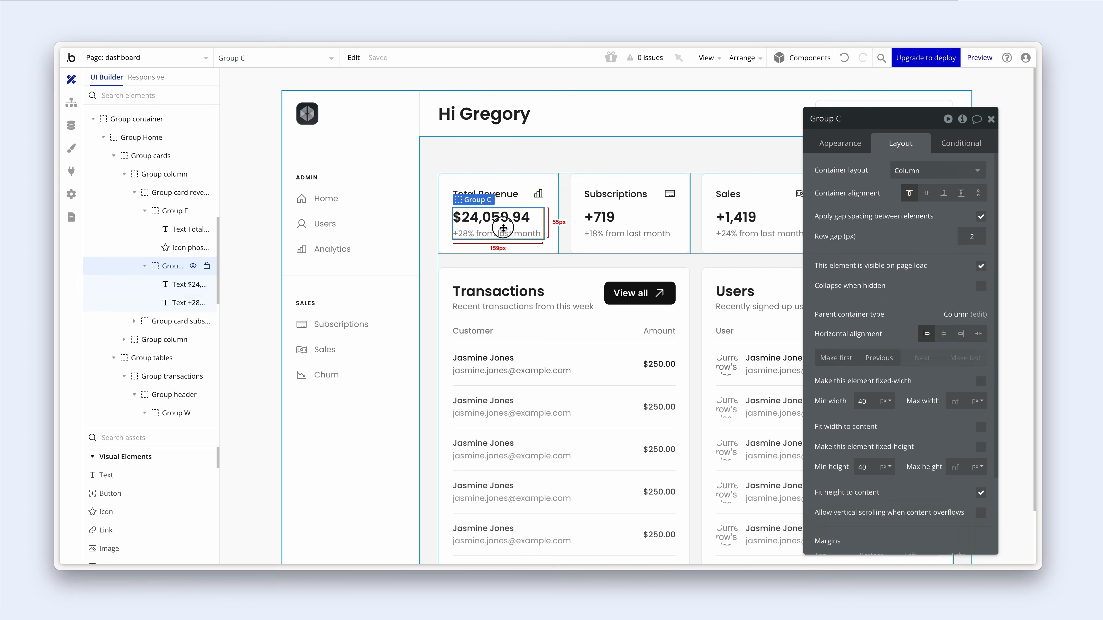
pyautogui.click(504, 219)
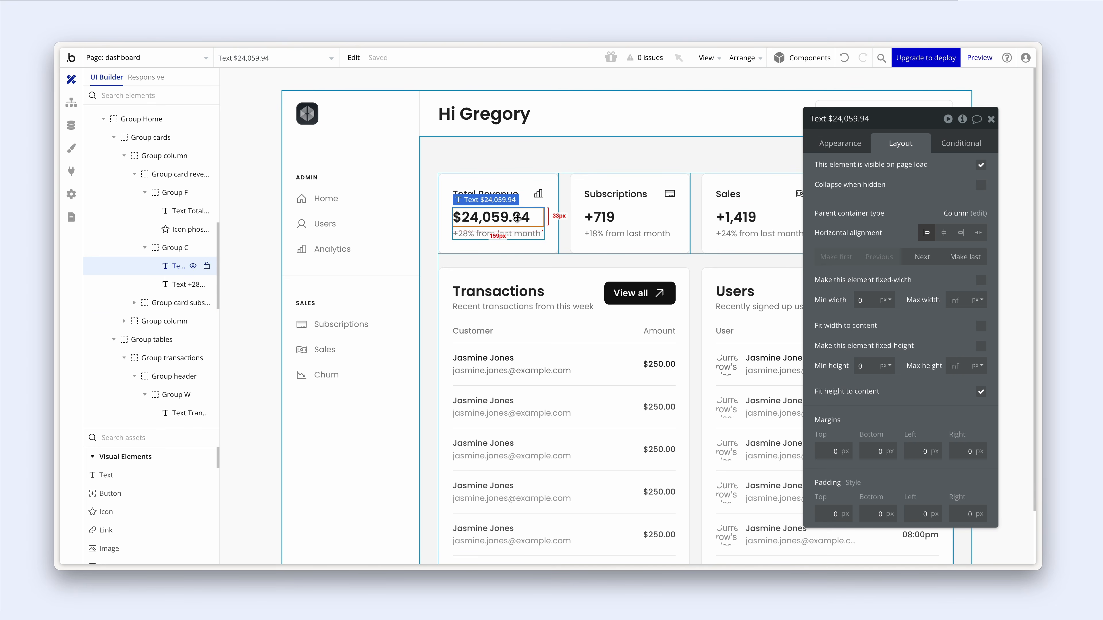
pyautogui.click(832, 145)
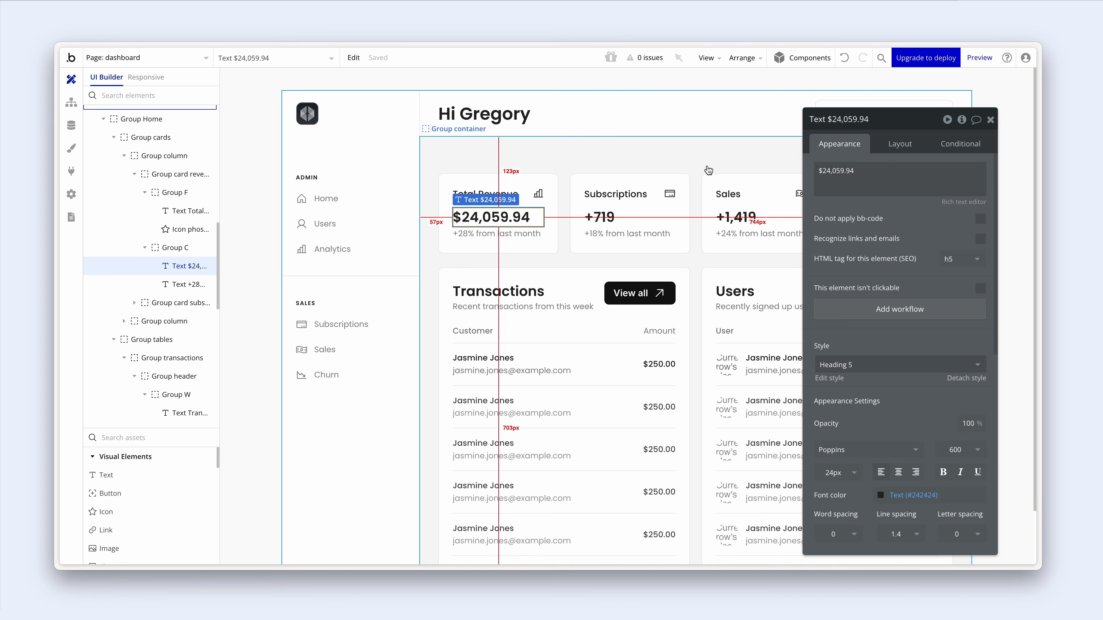
# - Reselect the whole Group card revenue and review its column layout and 12px row gap
pyautogui.click(512, 237)
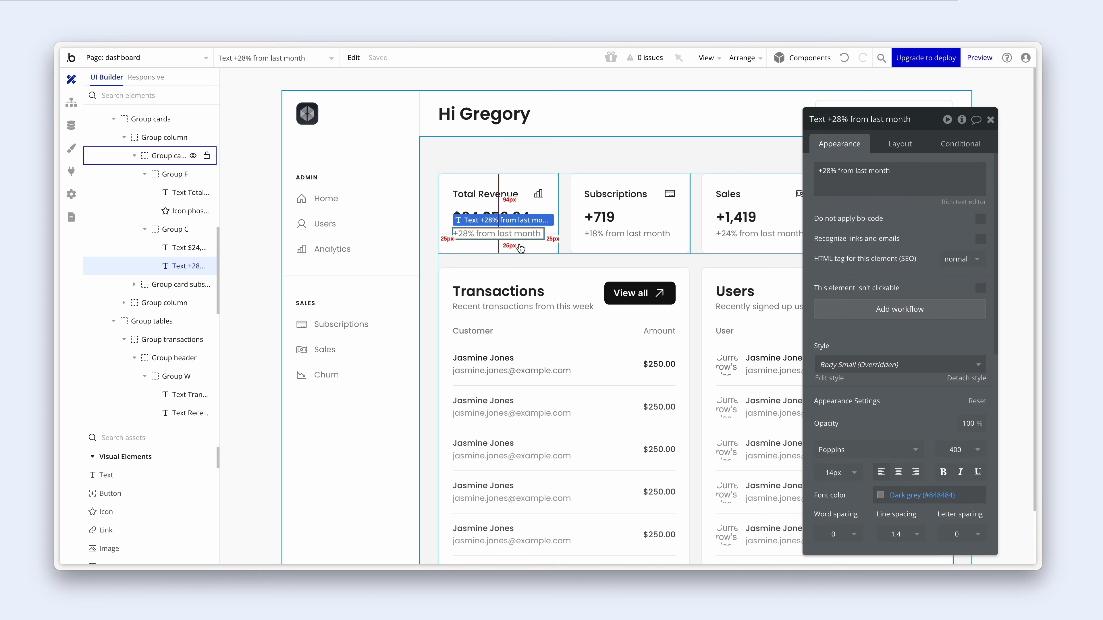
pyautogui.click(520, 246)
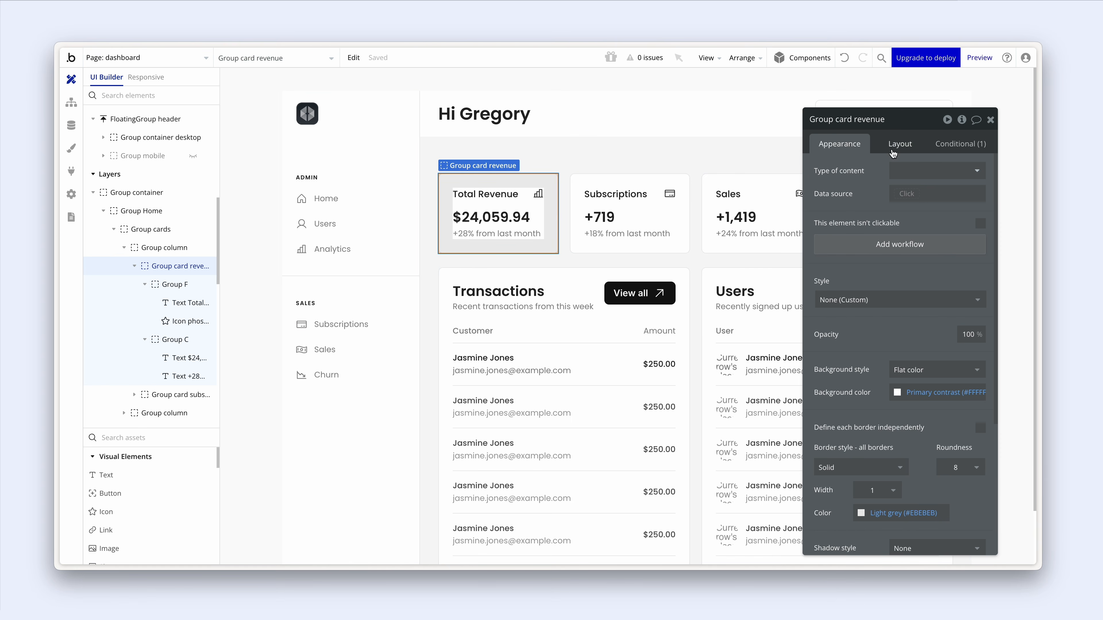
pyautogui.click(892, 147)
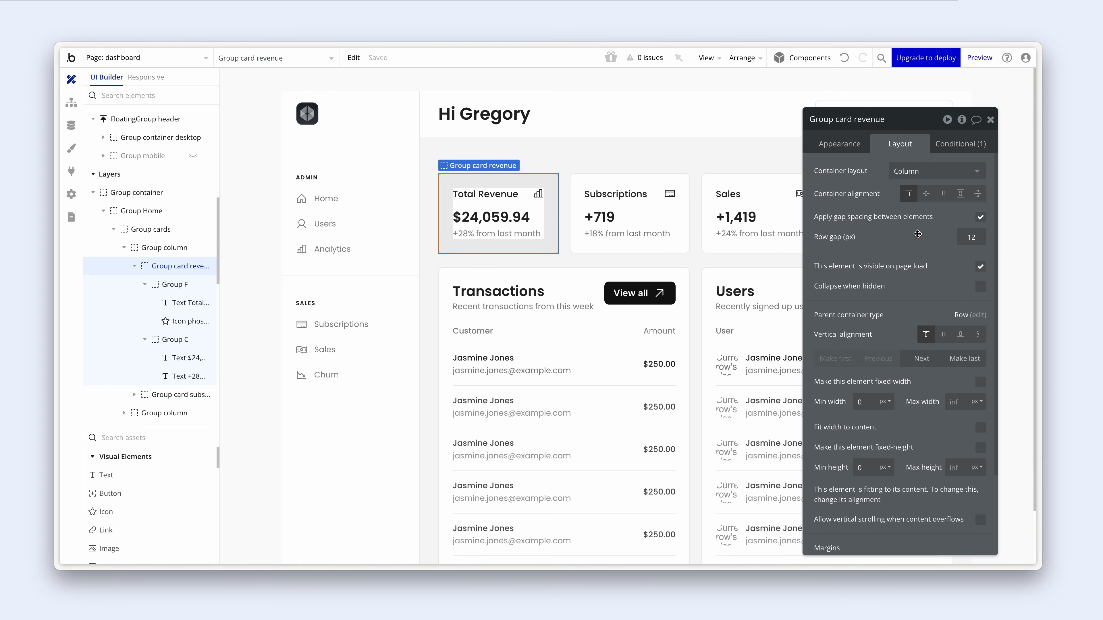
pyautogui.scroll(-2, 914, 233)
pyautogui.scroll(2, 914, 233)
# - Switch to the other Bubble dashboard editor tab and move the property panel aside to reveal the page
pyautogui.hotkey('ctrl', 'Tab')
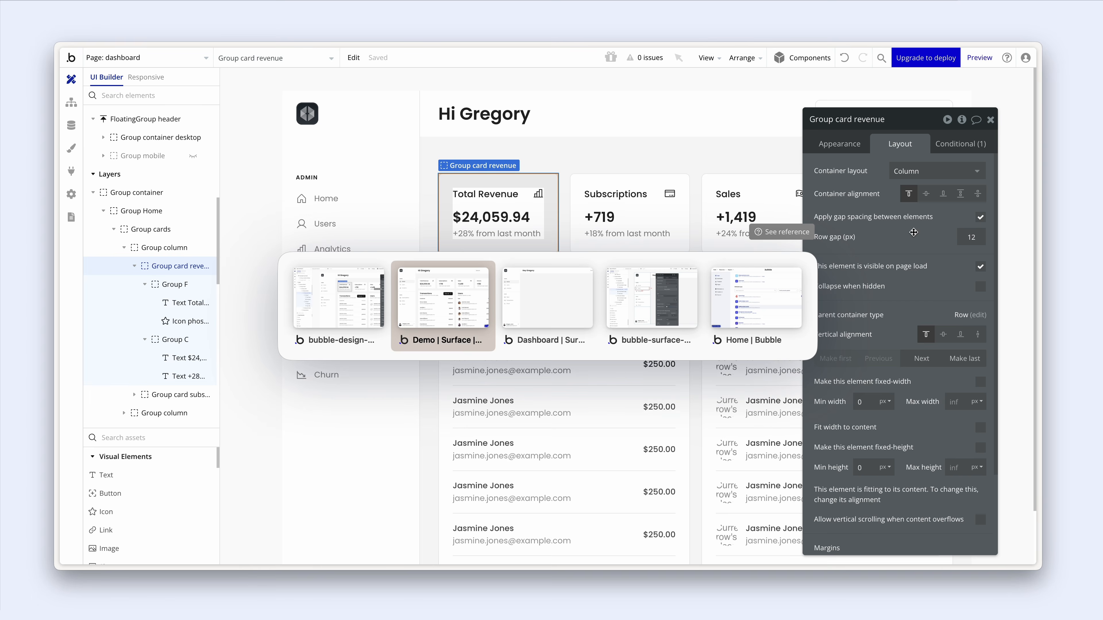
pyautogui.hotkey('ctrl', 'Tab')
pyautogui.hotkey('ctrl', 'Tab')
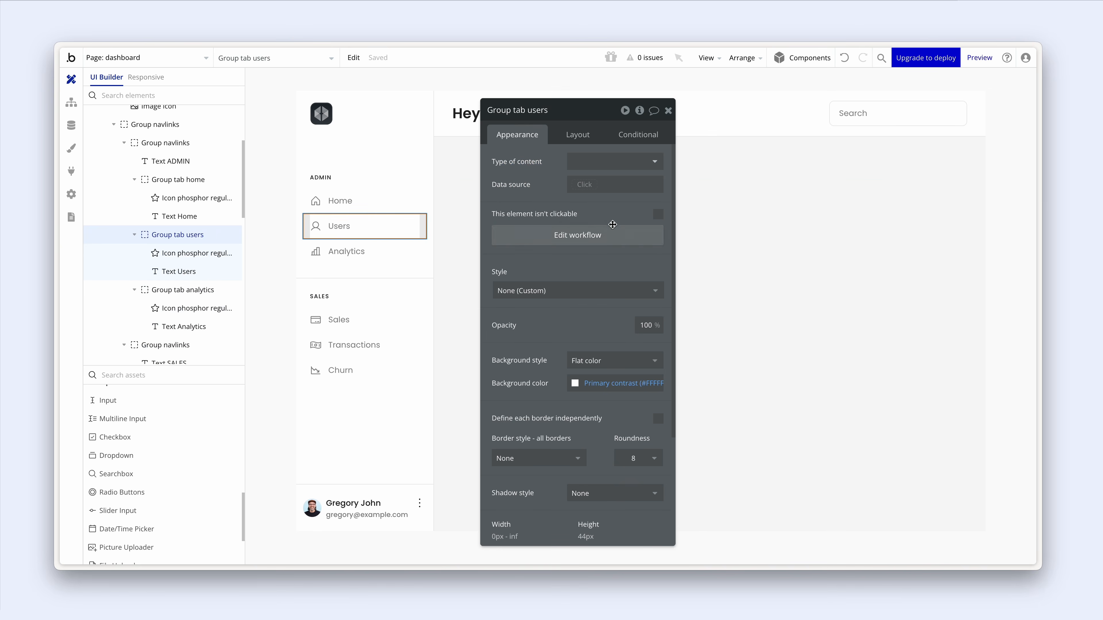
pyautogui.moveTo(612, 225); pyautogui.dragTo(816, 222)
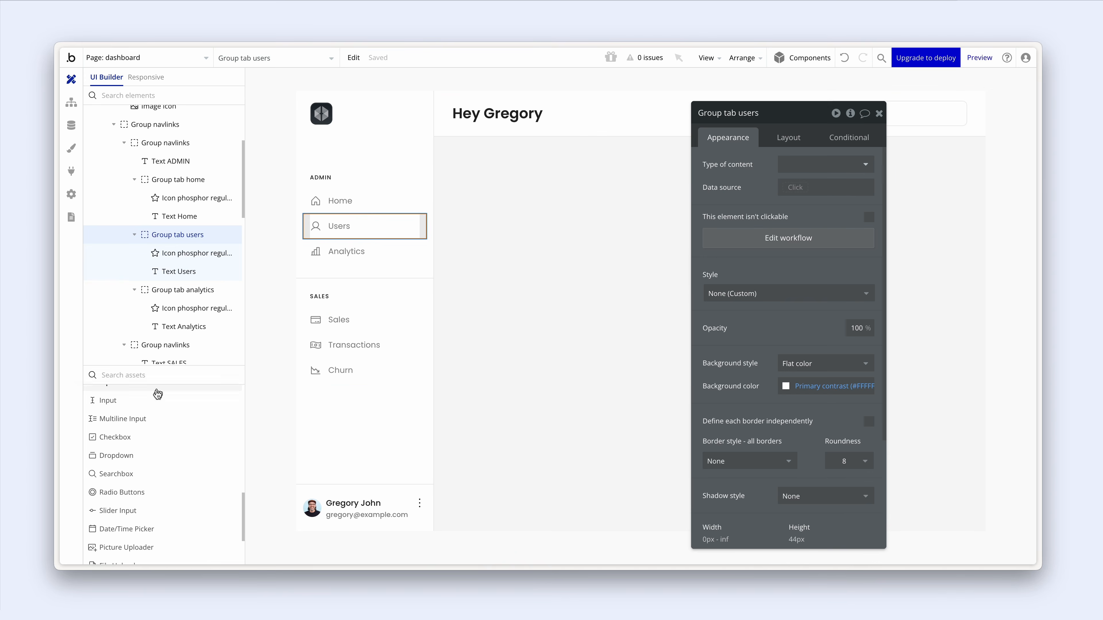
pyautogui.scroll(3, 167, 221)
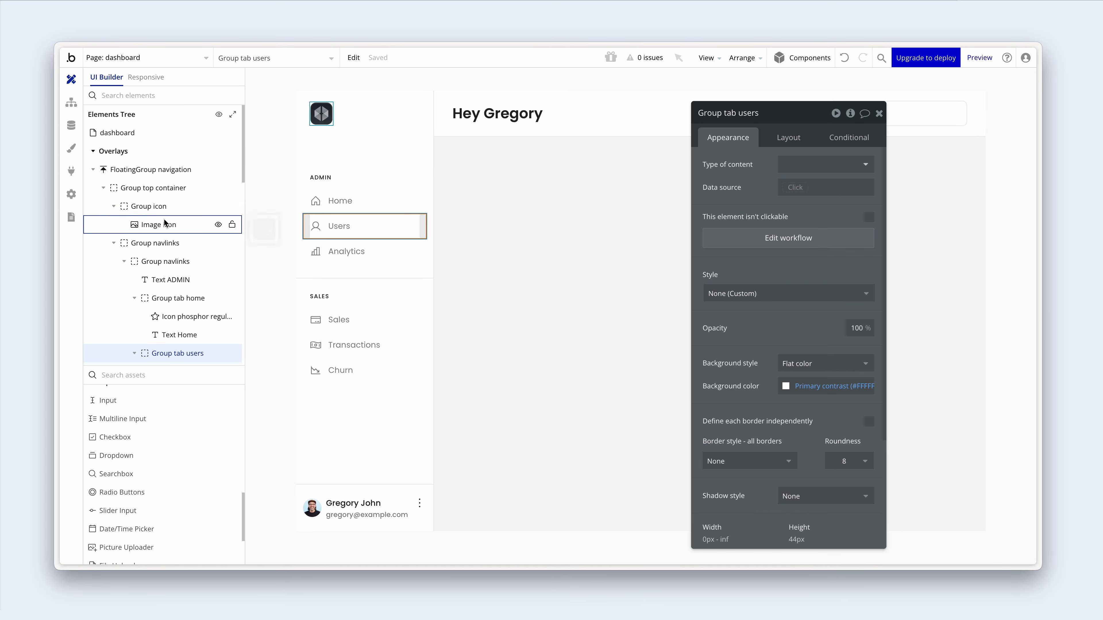
# - In the Elements Tree, expand Group container > Group home > Group cards and select the first Group column
pyautogui.click(113, 243)
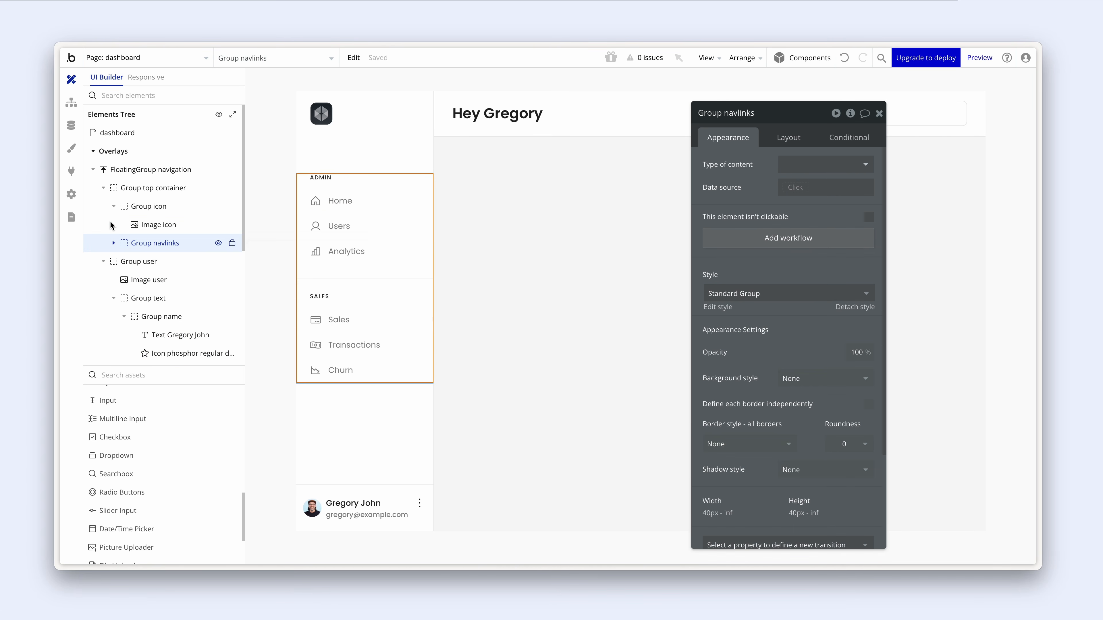
pyautogui.click(93, 171)
pyautogui.click(92, 188)
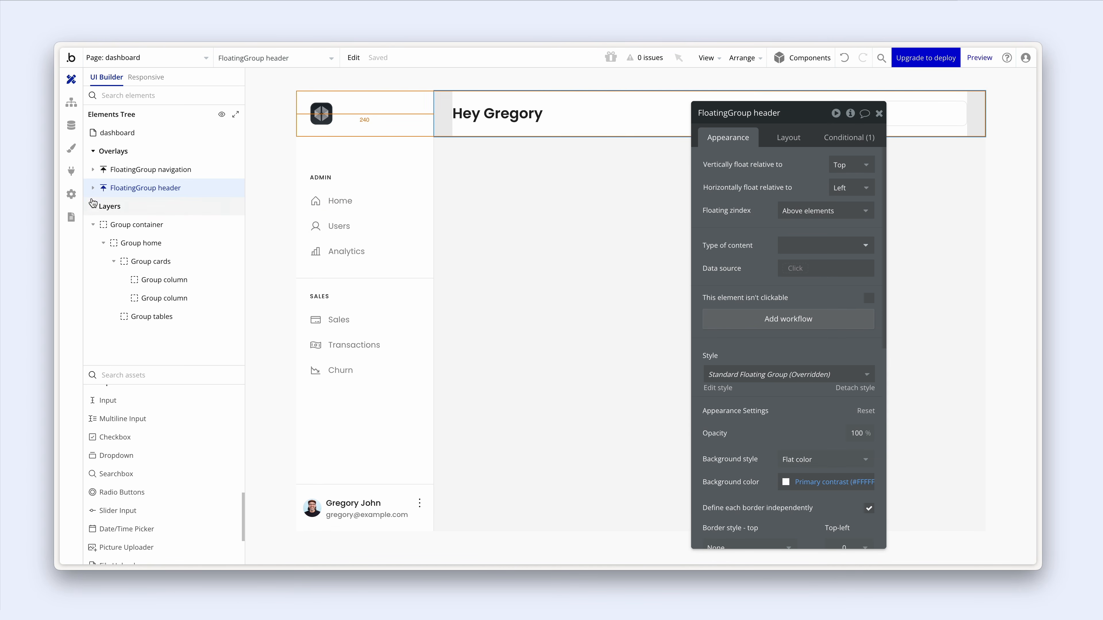
pyautogui.click(92, 226)
pyautogui.click(91, 226)
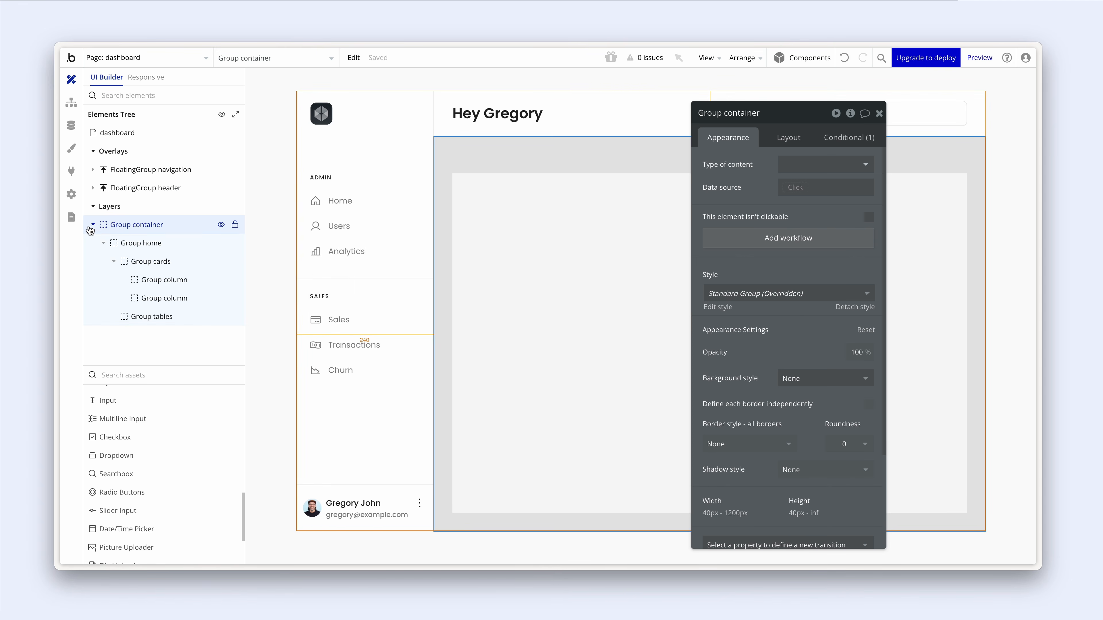
pyautogui.click(103, 243)
pyautogui.click(133, 244)
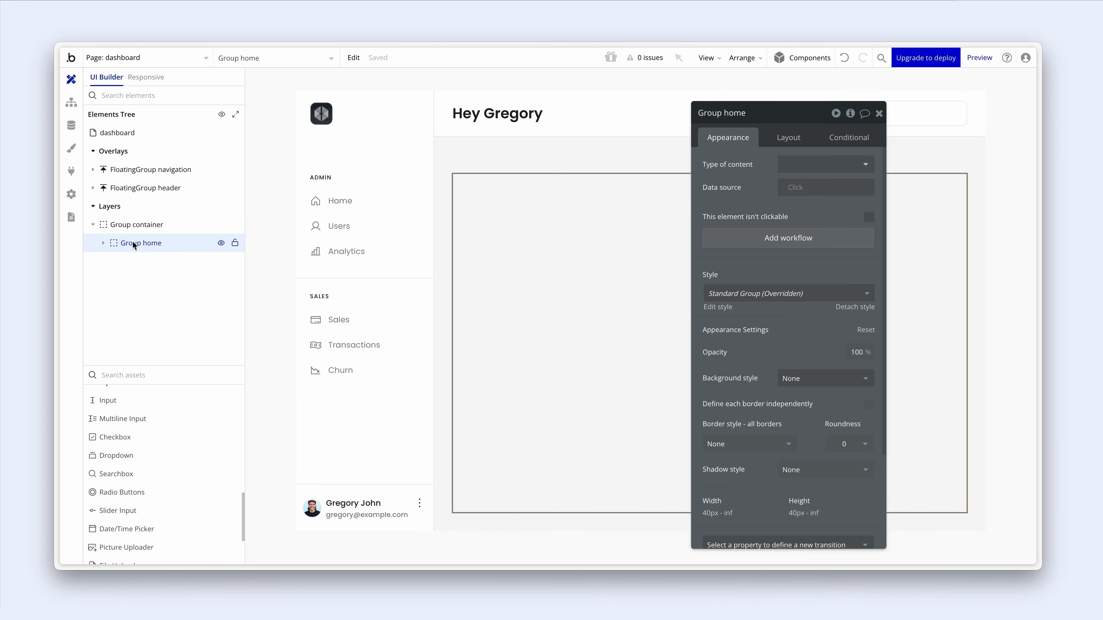
pyautogui.click(104, 243)
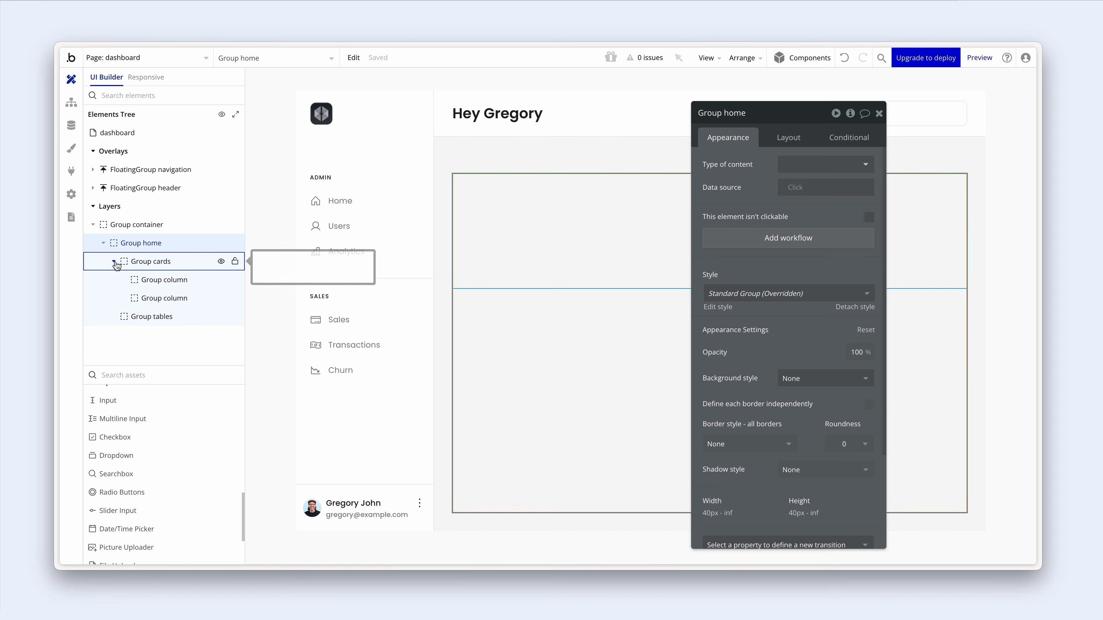
pyautogui.click(146, 263)
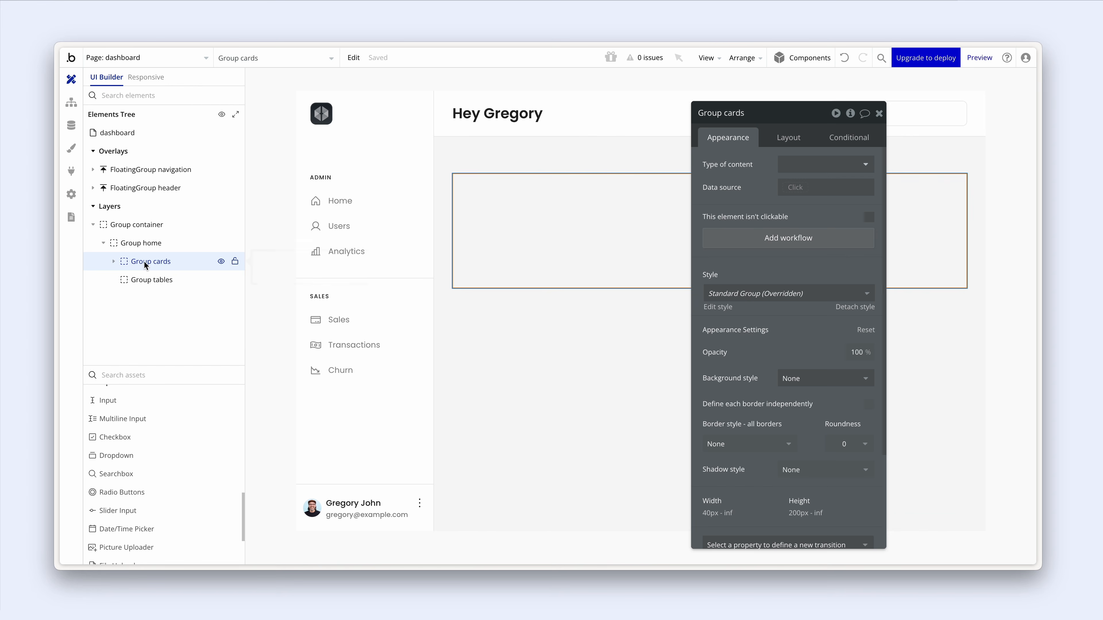
pyautogui.click(113, 261)
pyautogui.click(156, 282)
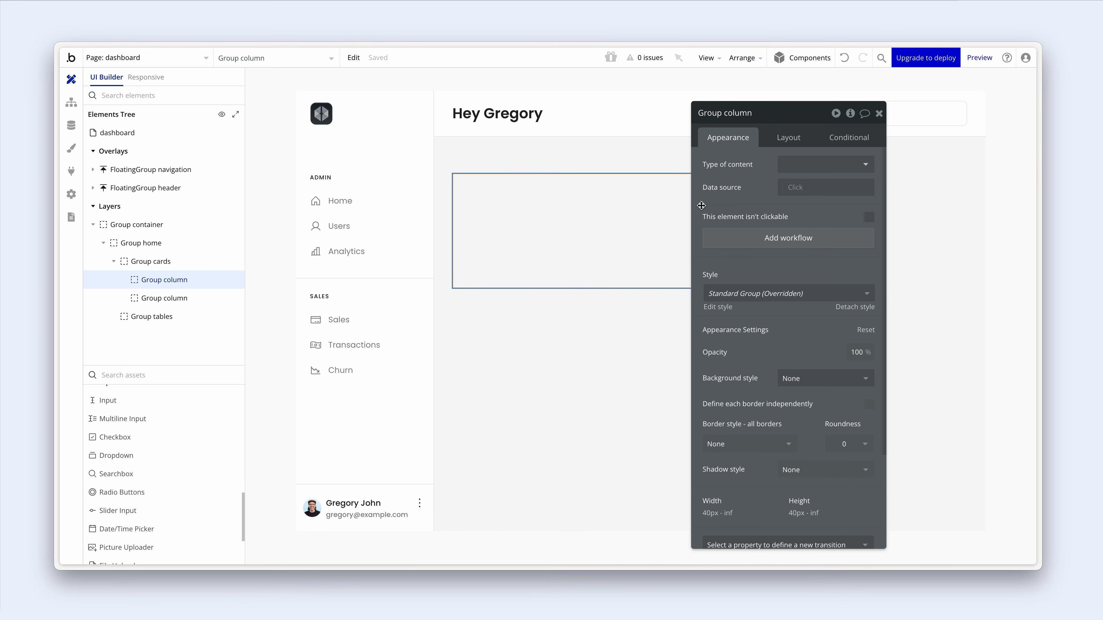
# - Drag a new Group container from Containers into the first Group column
pyautogui.moveTo(707, 203); pyautogui.dragTo(798, 198)
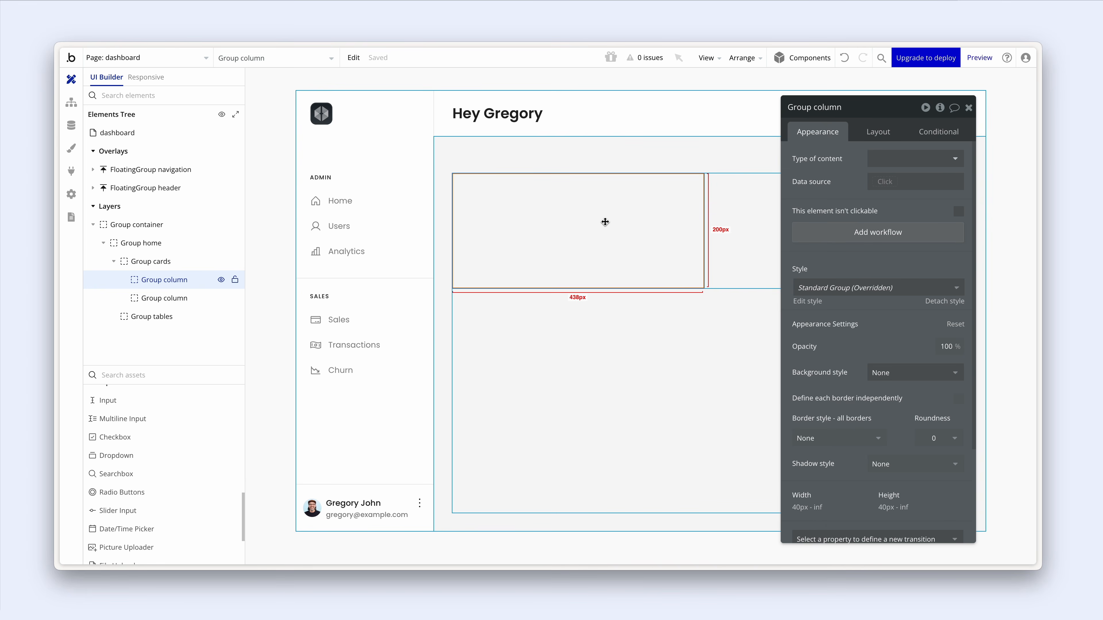
pyautogui.scroll(-2, 151, 410)
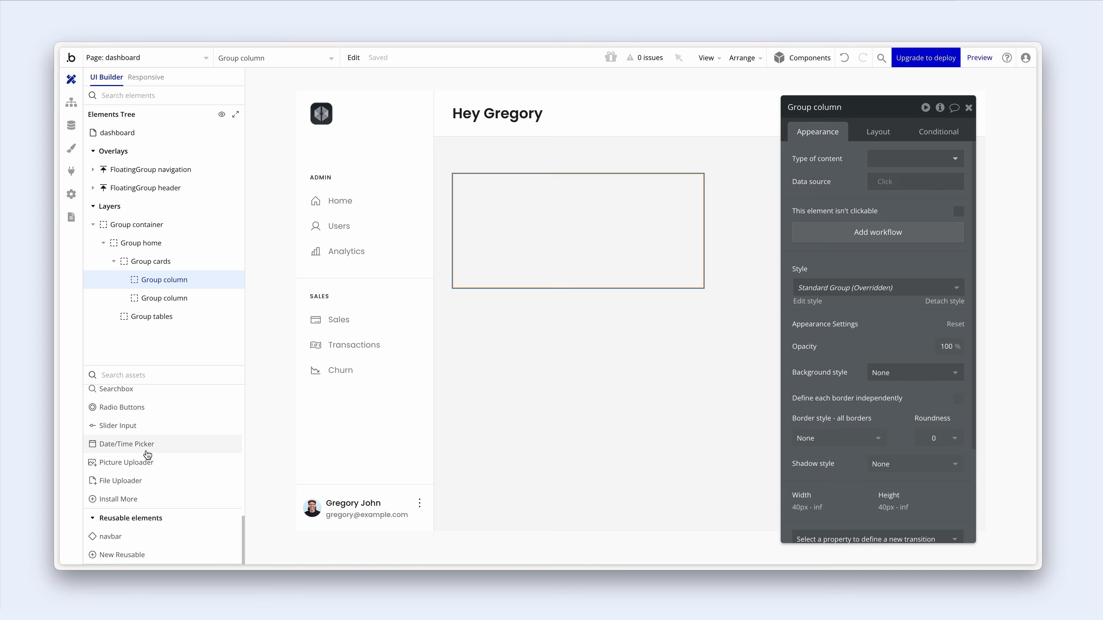
pyautogui.scroll(6, 145, 447)
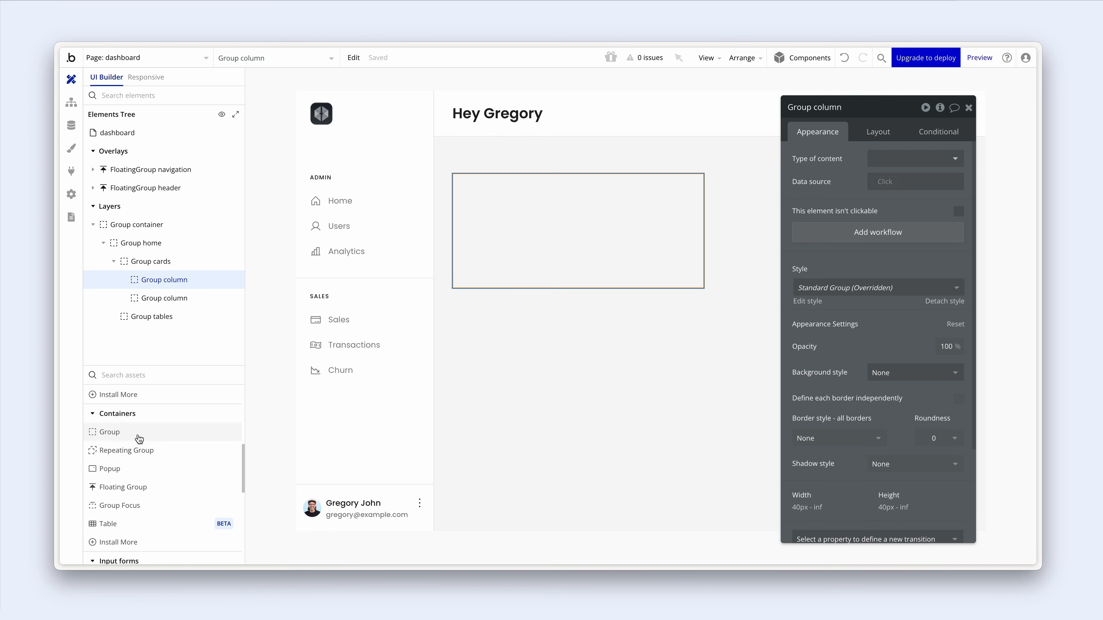
pyautogui.moveTo(139, 438); pyautogui.dragTo(502, 216)
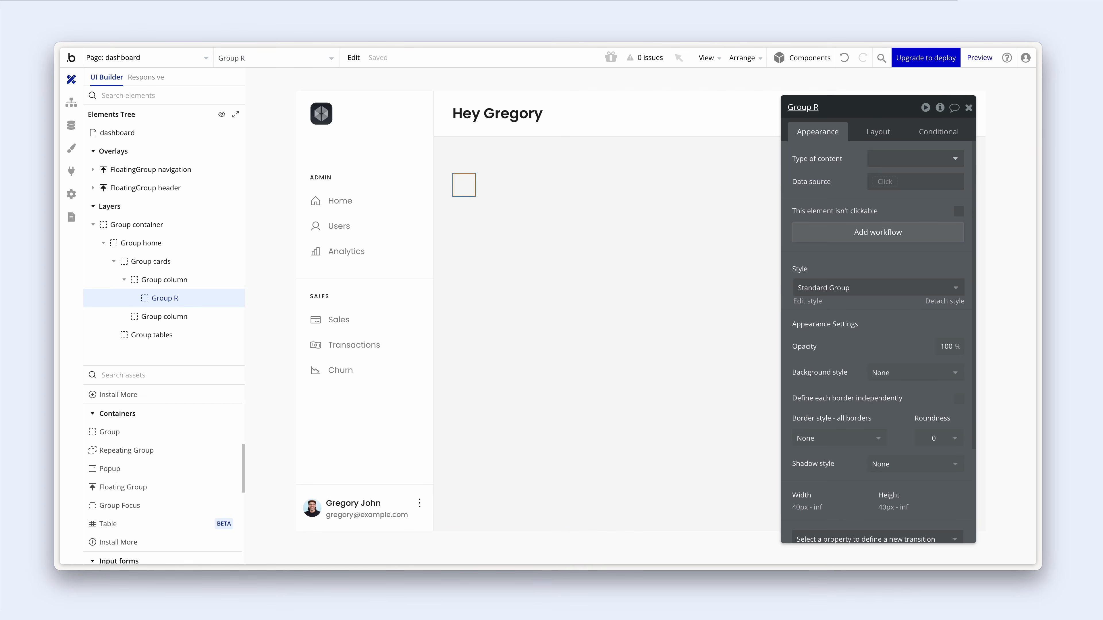
# - Rename the new group to Group card and detach it from its style
pyautogui.click(825, 104)
pyautogui.press('BackSpace')
pyautogui.write('card')
pyautogui.click(933, 303)
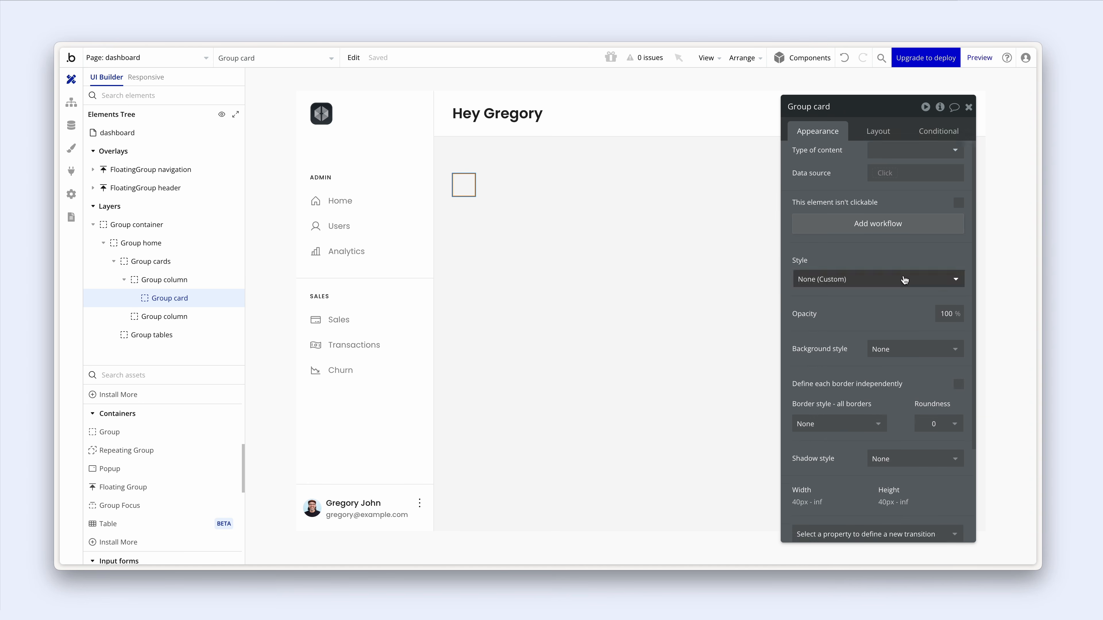
# - Give the card a flat white Primary contrast background
pyautogui.scroll(-3, 903, 270)
pyautogui.click(905, 234)
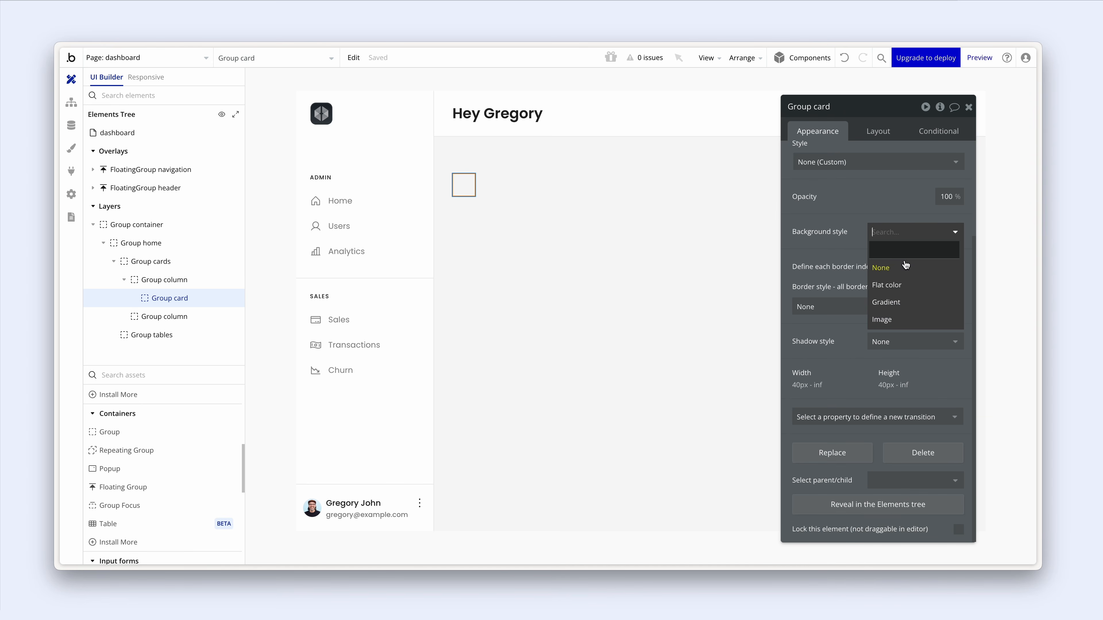
pyautogui.click(906, 285)
pyautogui.click(876, 255)
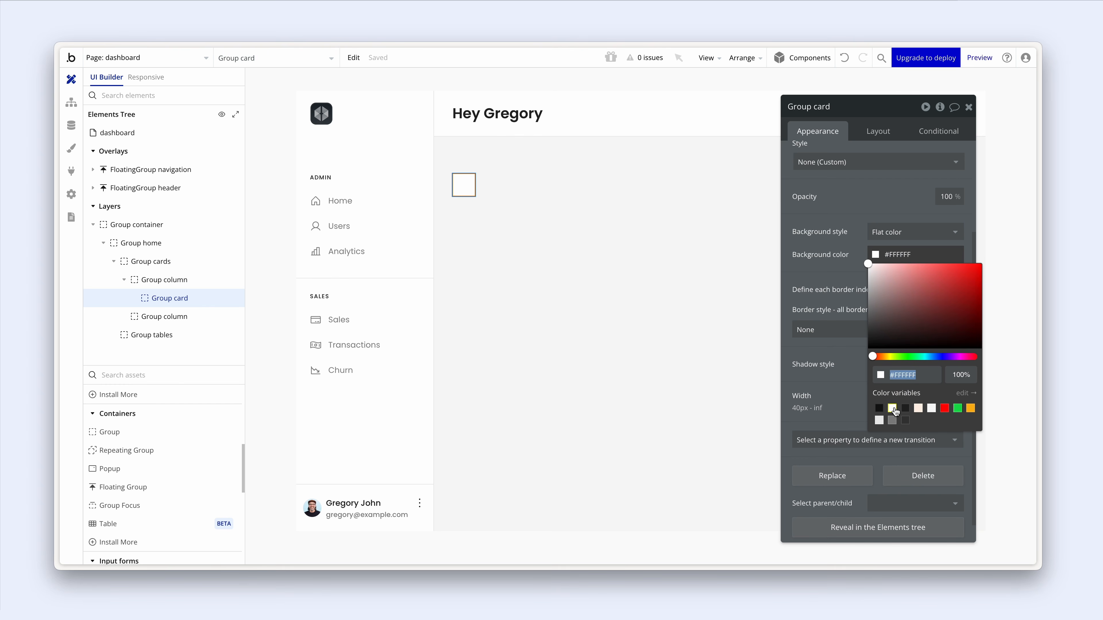
pyautogui.click(894, 410)
pyautogui.click(844, 269)
# - Add a solid Grey light border and set corner roundness to 8
pyautogui.scroll(-1, 843, 269)
pyautogui.click(837, 307)
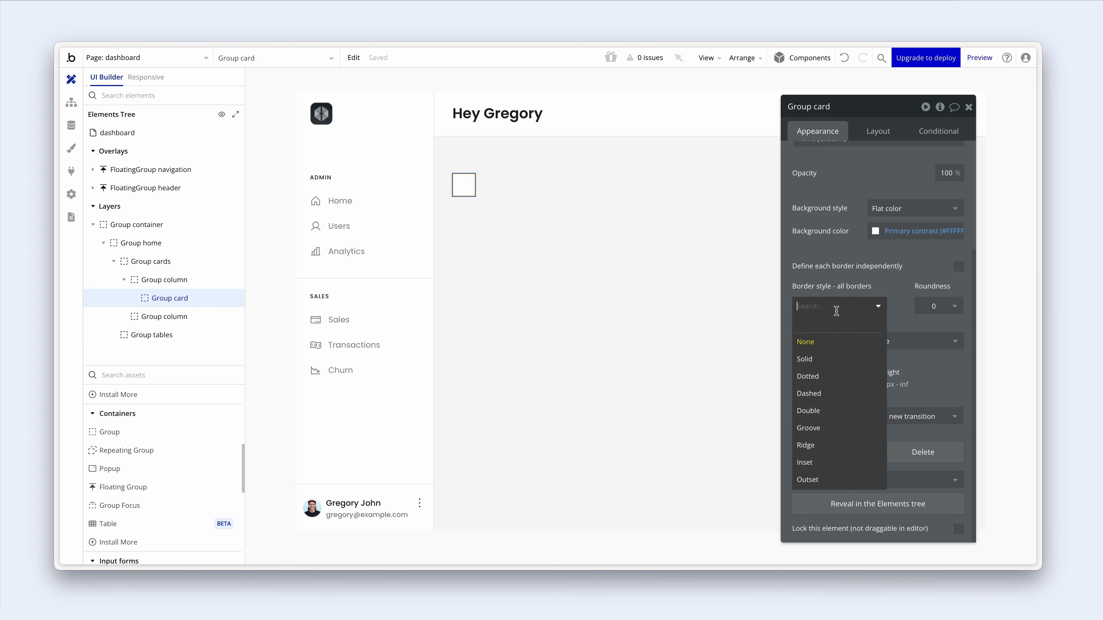
pyautogui.click(837, 359)
pyautogui.click(838, 354)
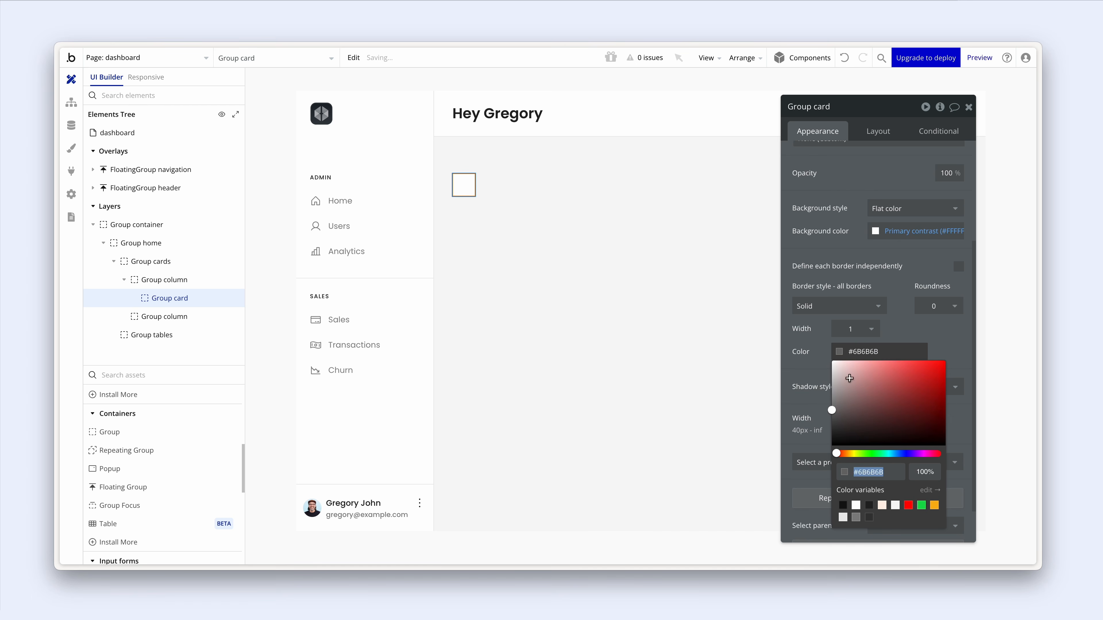
pyautogui.click(842, 517)
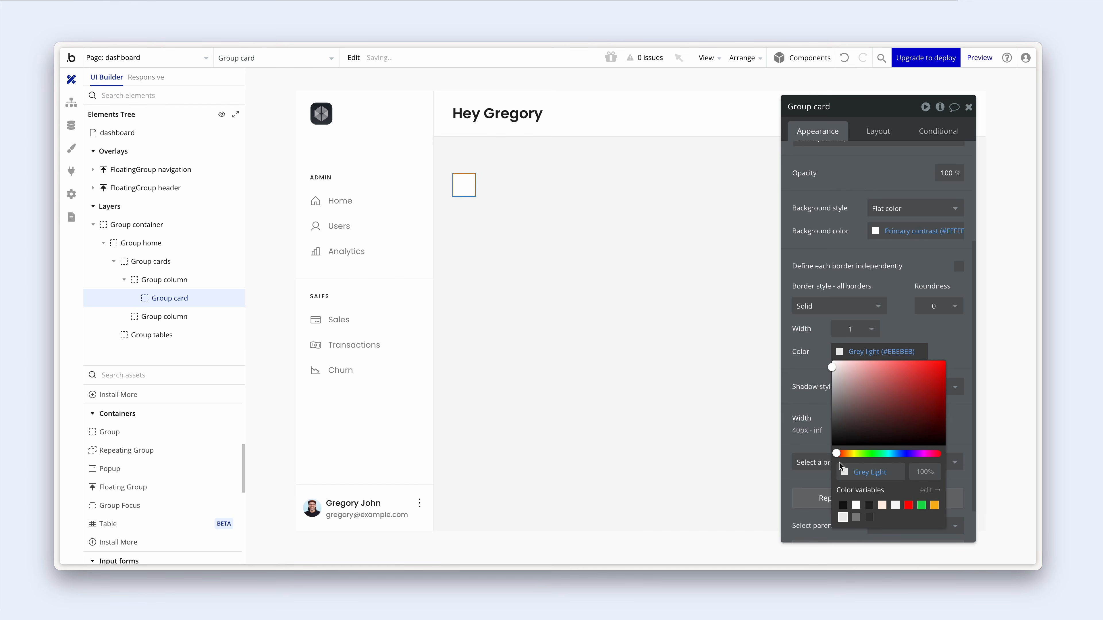
pyautogui.click(950, 306)
pyautogui.press('Return')
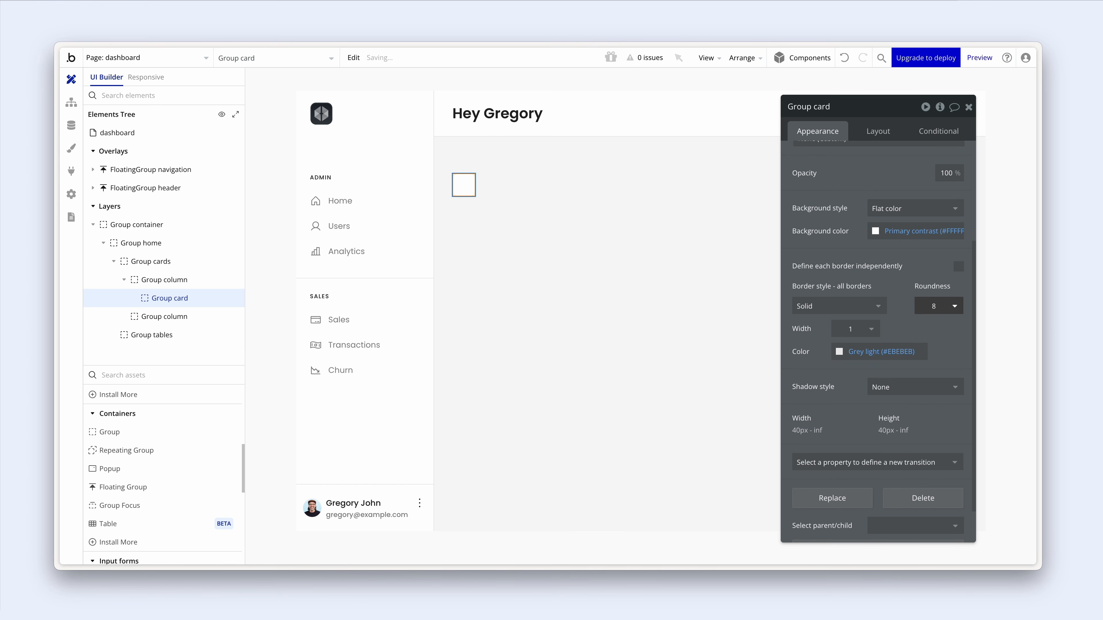
pyautogui.click(928, 272)
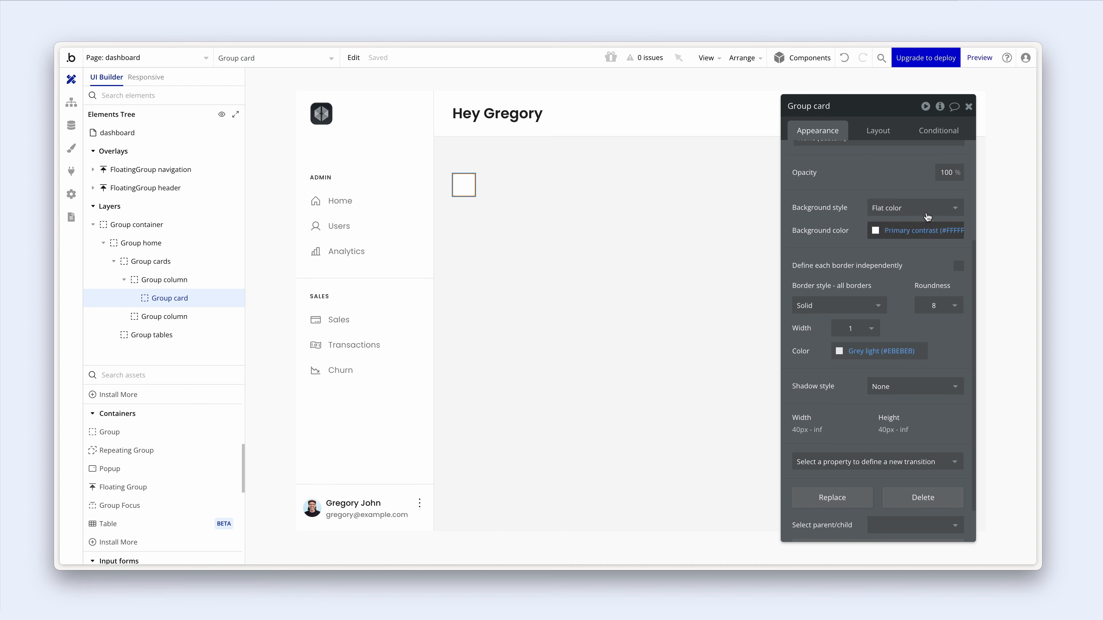
pyautogui.click(883, 130)
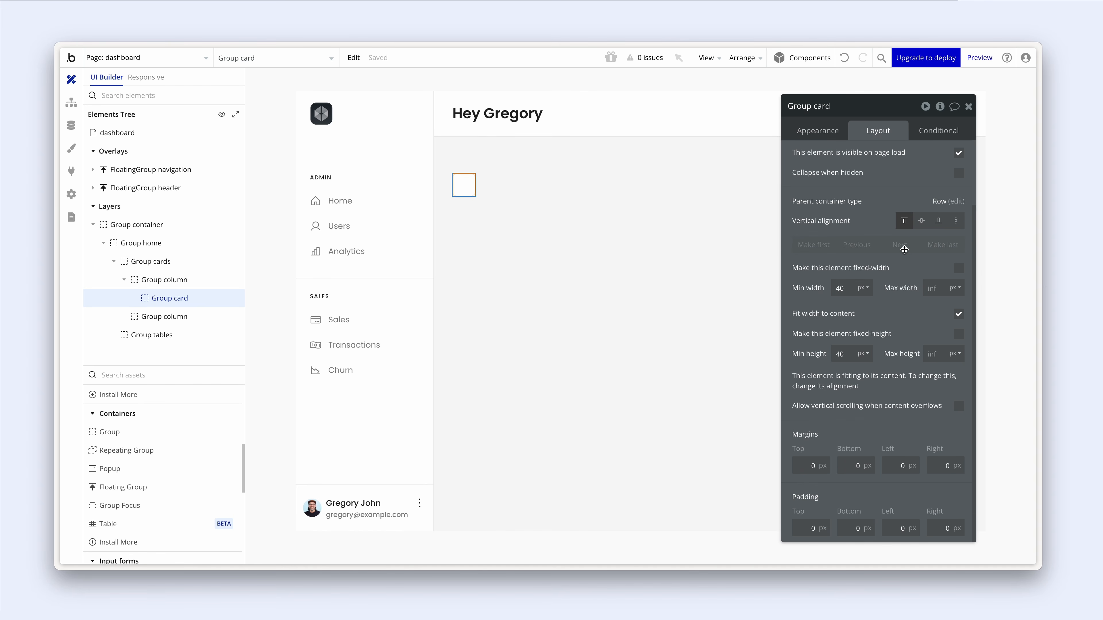
# - Set the card's minimum width to 240 and minimum height to 140
pyautogui.click(822, 288)
pyautogui.press('Return')
pyautogui.moveTo(849, 288); pyautogui.dragTo(815, 289)
pyautogui.write('240')
pyautogui.press('Return')
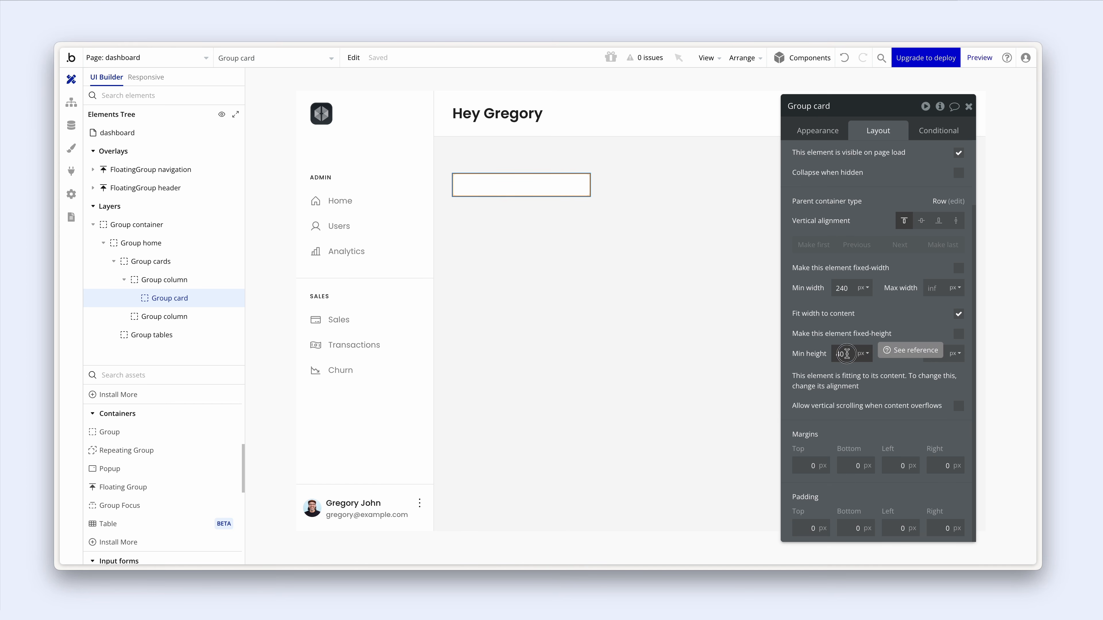
pyautogui.moveTo(849, 354); pyautogui.dragTo(814, 348)
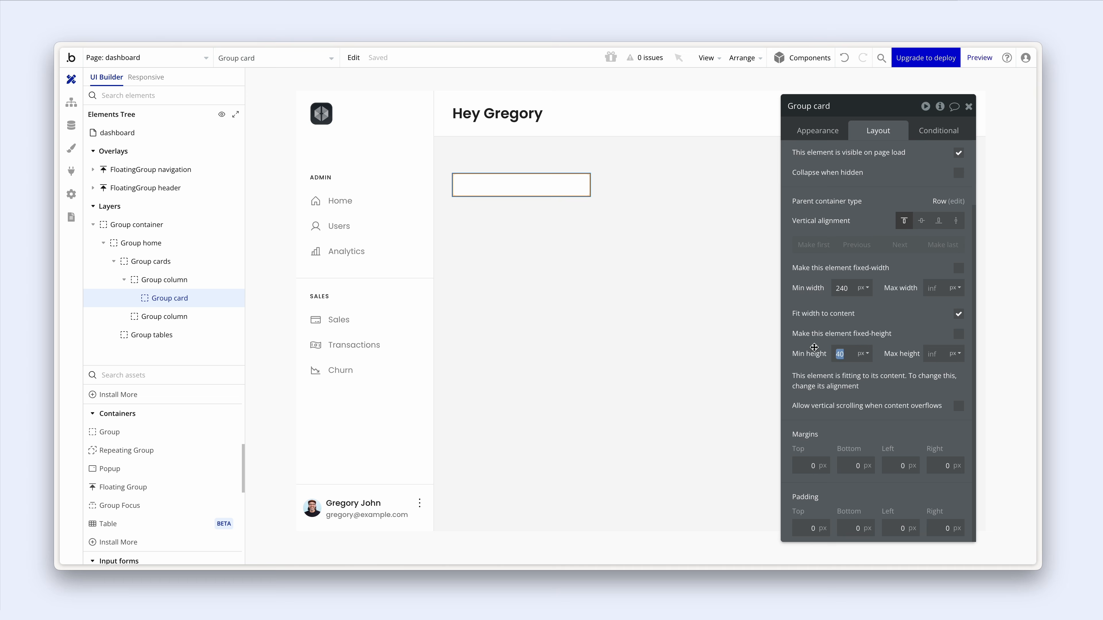
pyautogui.write('140')
pyautogui.press('Return')
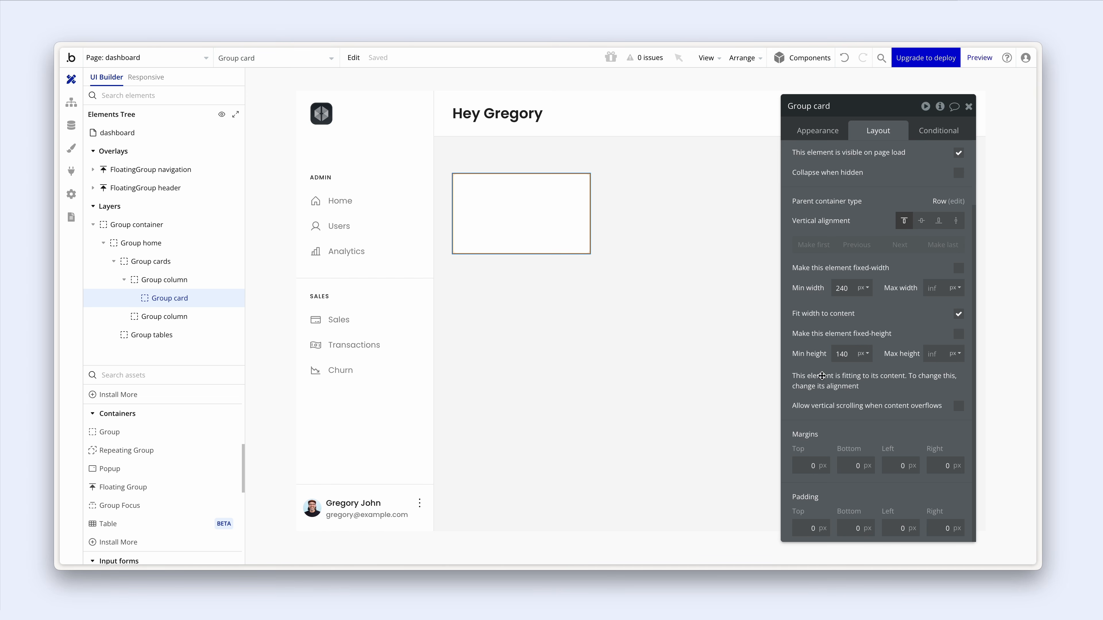
# - Enter 24 px padding for top, bottom, left and right
pyautogui.click(806, 527)
pyautogui.write('24')
pyautogui.click(855, 526)
pyautogui.write('24')
pyautogui.click(901, 528)
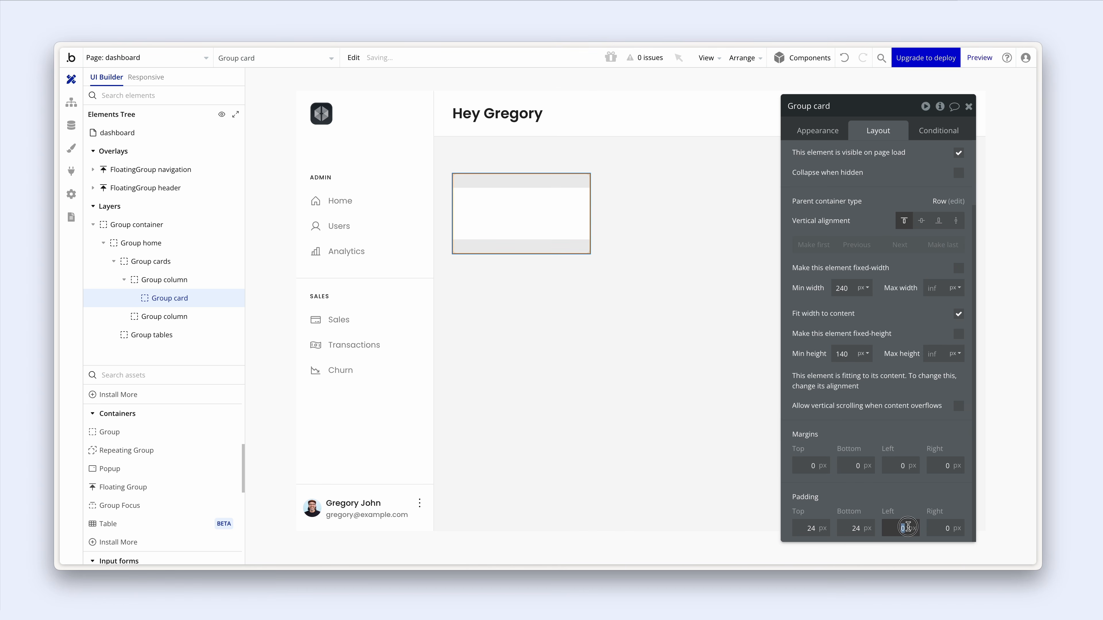
pyautogui.write('24')
pyautogui.click(954, 525)
pyautogui.write('24')
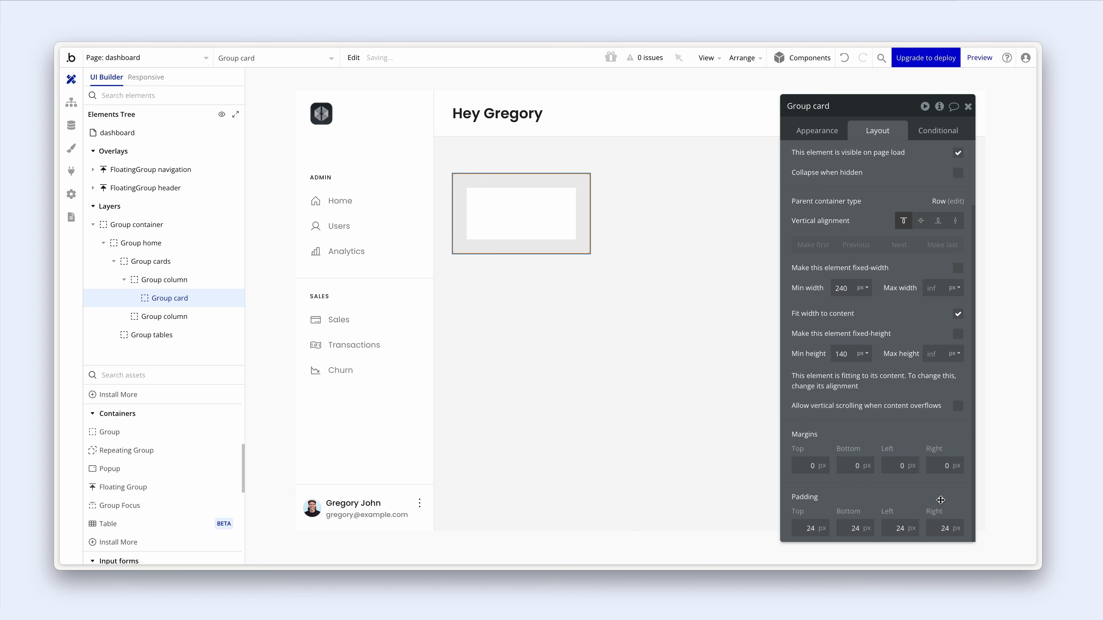
# - Create a new reusable style named Card from the card's appearance
pyautogui.click(829, 134)
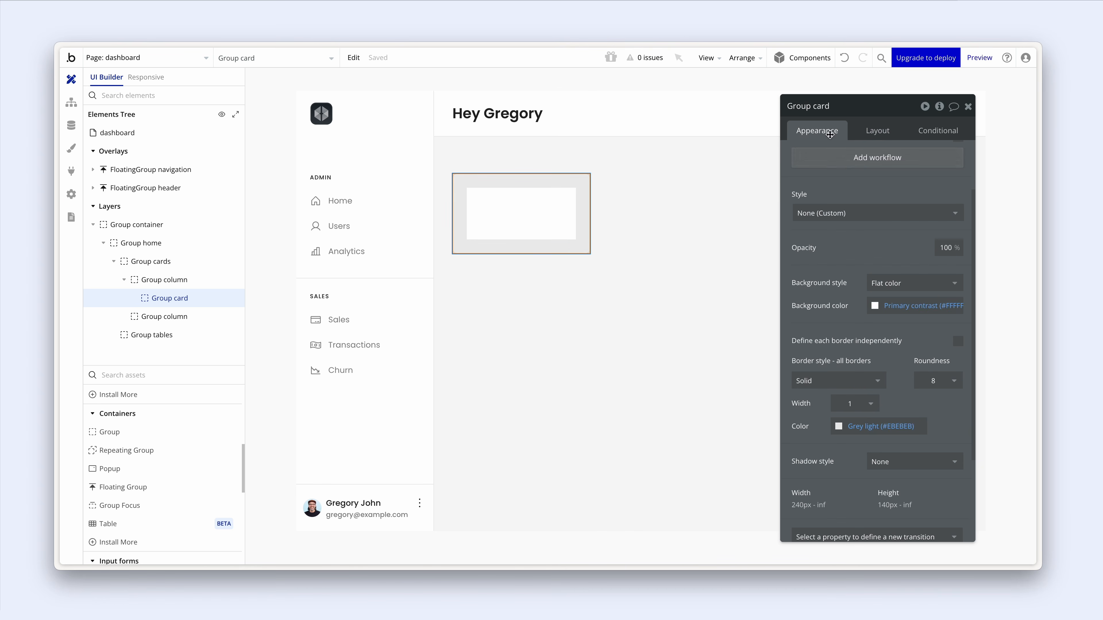
pyautogui.click(864, 215)
pyautogui.click(881, 289)
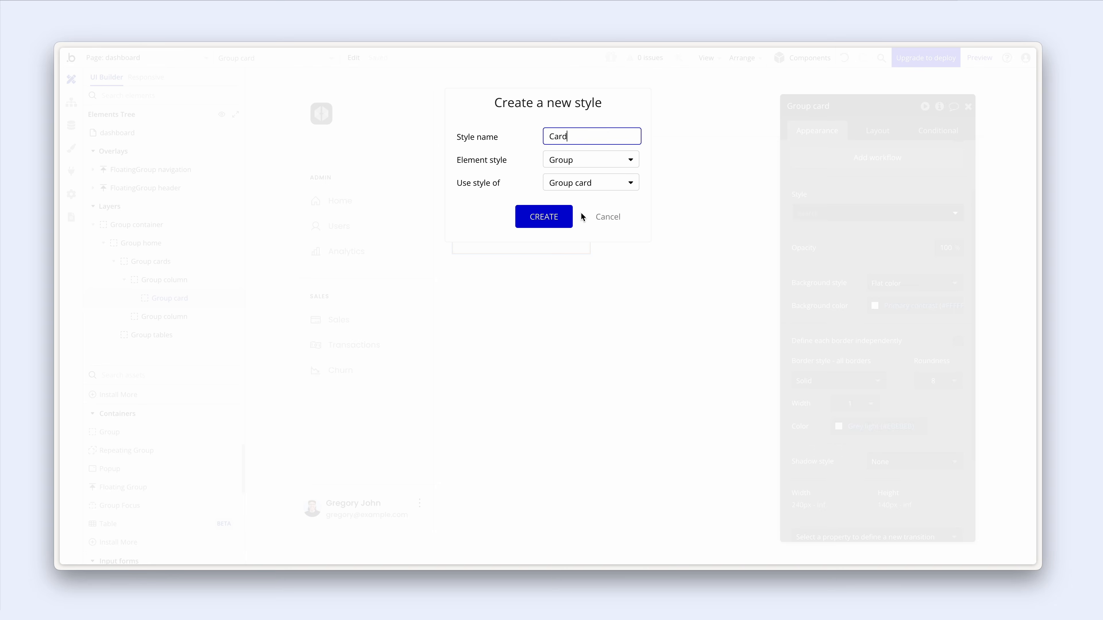
pyautogui.click(565, 214)
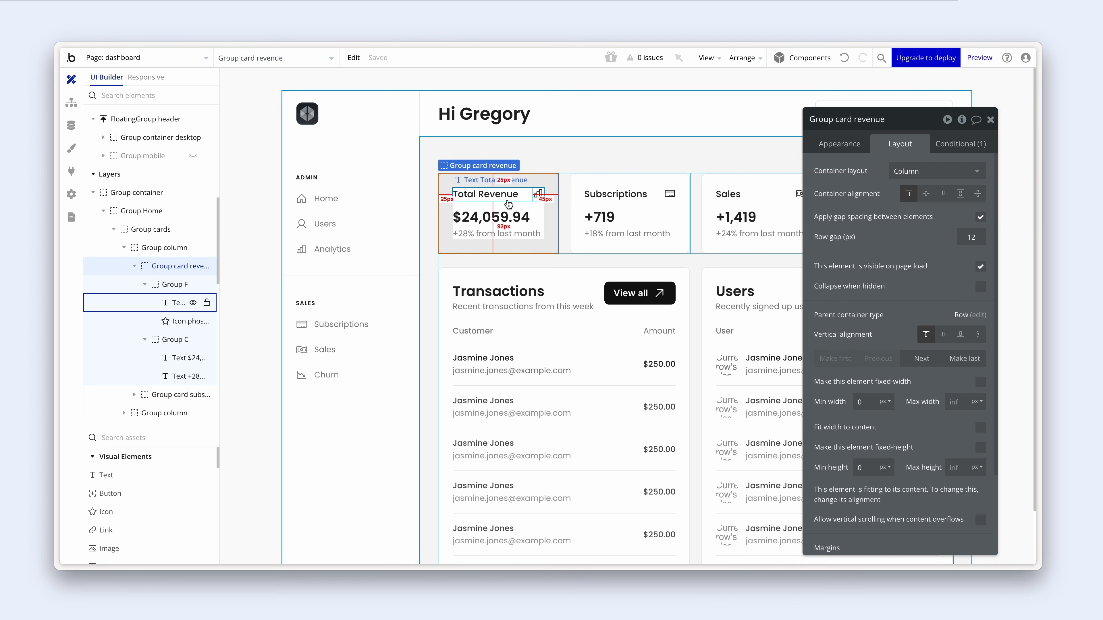
# - Inspect the Heading 5 appearance settings of the reference $24,059.94 amount text without changing it
pyautogui.click(504, 218)
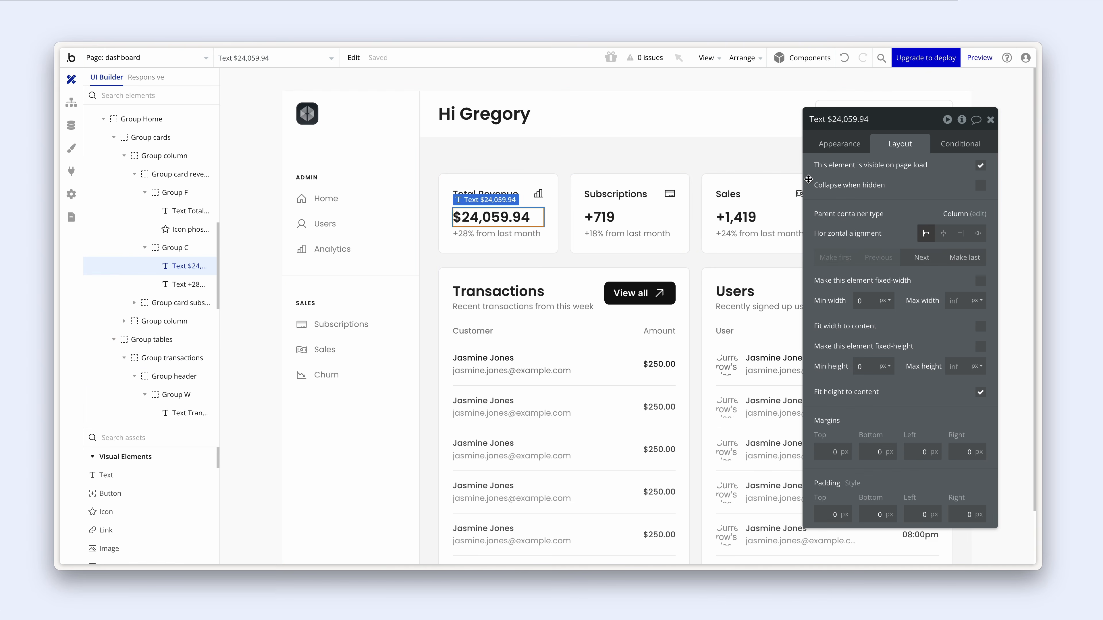
pyautogui.click(843, 150)
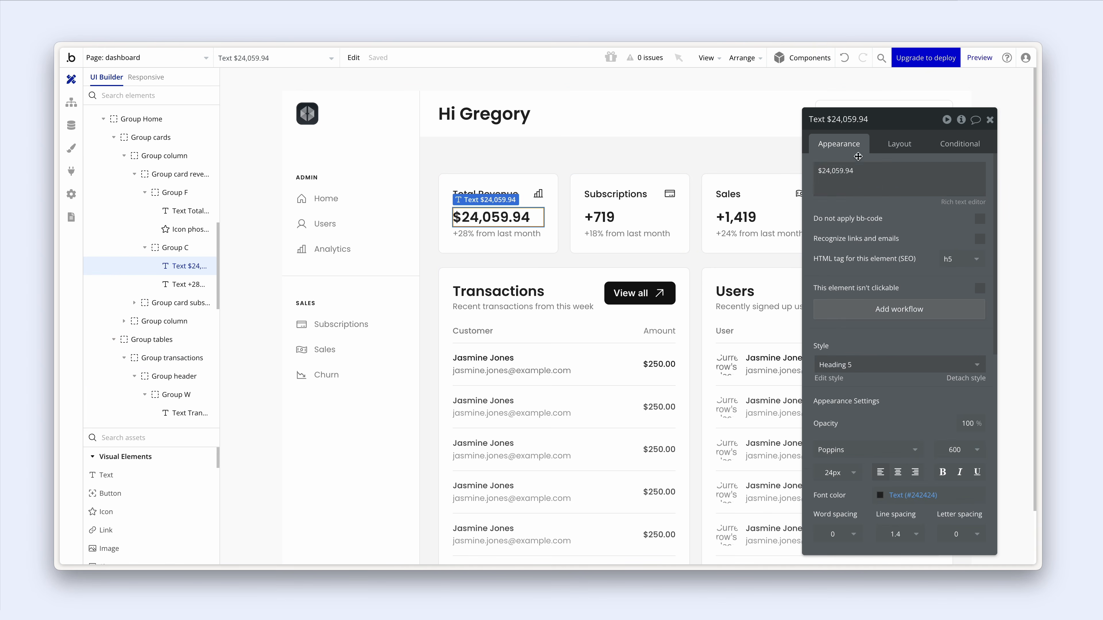
pyautogui.tripleClick(869, 177)
pyautogui.click(862, 210)
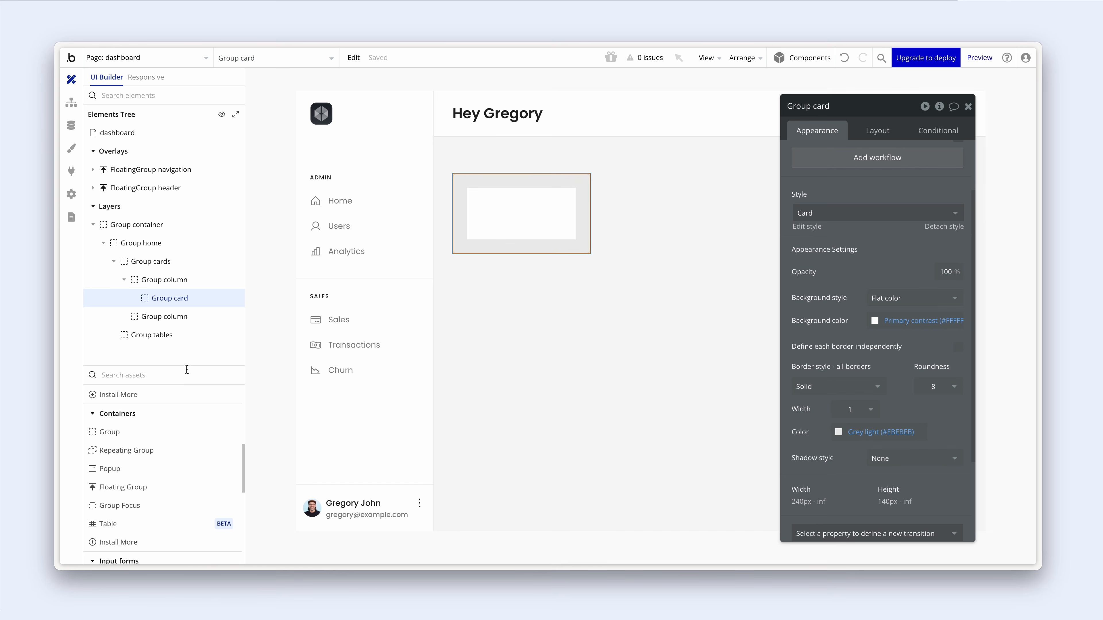
# - Drop a Text element into Group card reading 'Total Revenue' and set its font weight to 500
pyautogui.moveTo(185, 365); pyautogui.dragTo(188, 320)
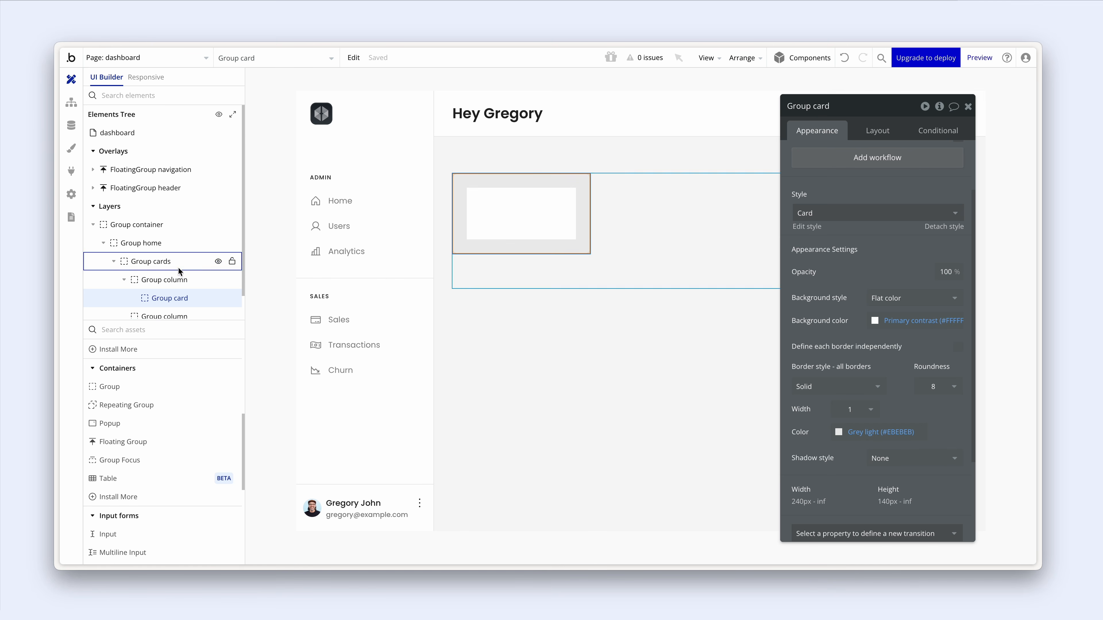
pyautogui.scroll(-1, 178, 266)
pyautogui.scroll(-2, 150, 391)
pyautogui.scroll(6, 150, 402)
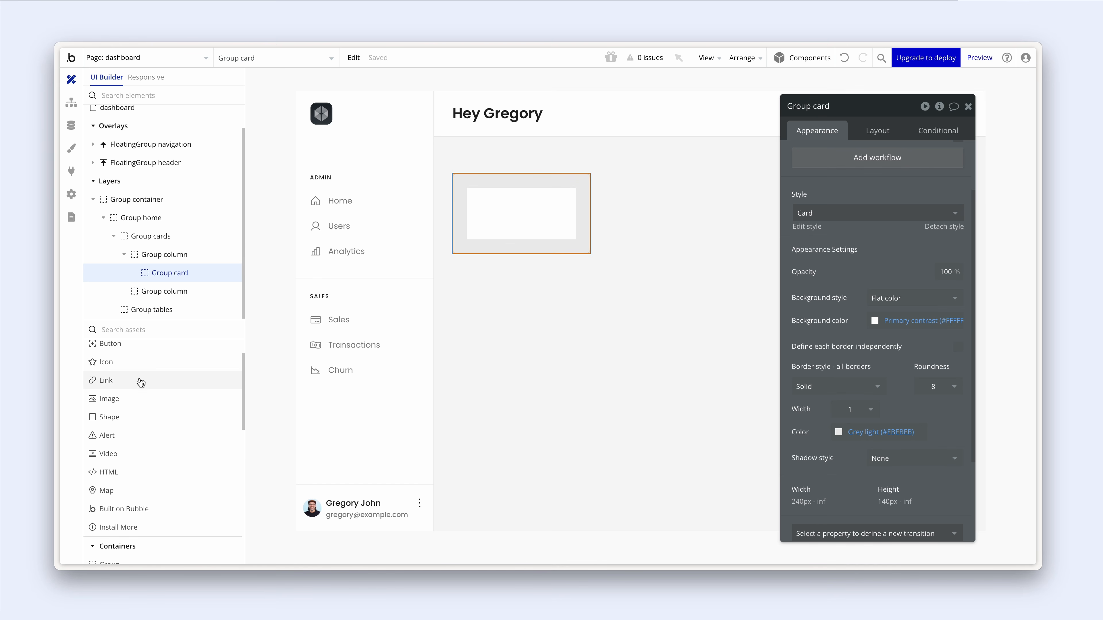
pyautogui.moveTo(140, 370); pyautogui.dragTo(472, 216)
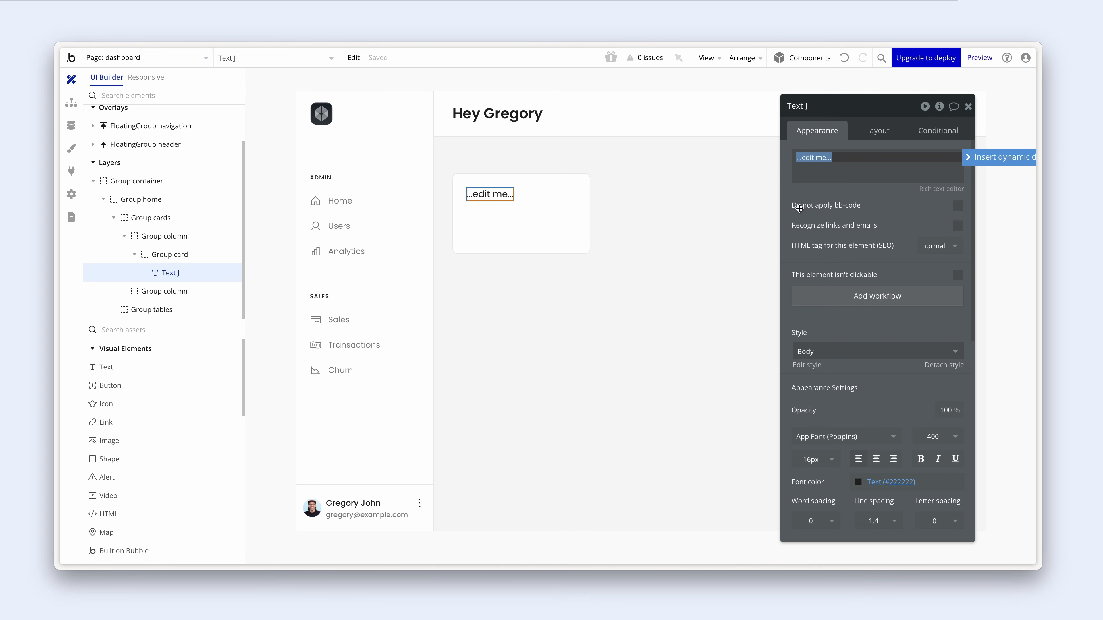
pyautogui.write('Total Revenue')
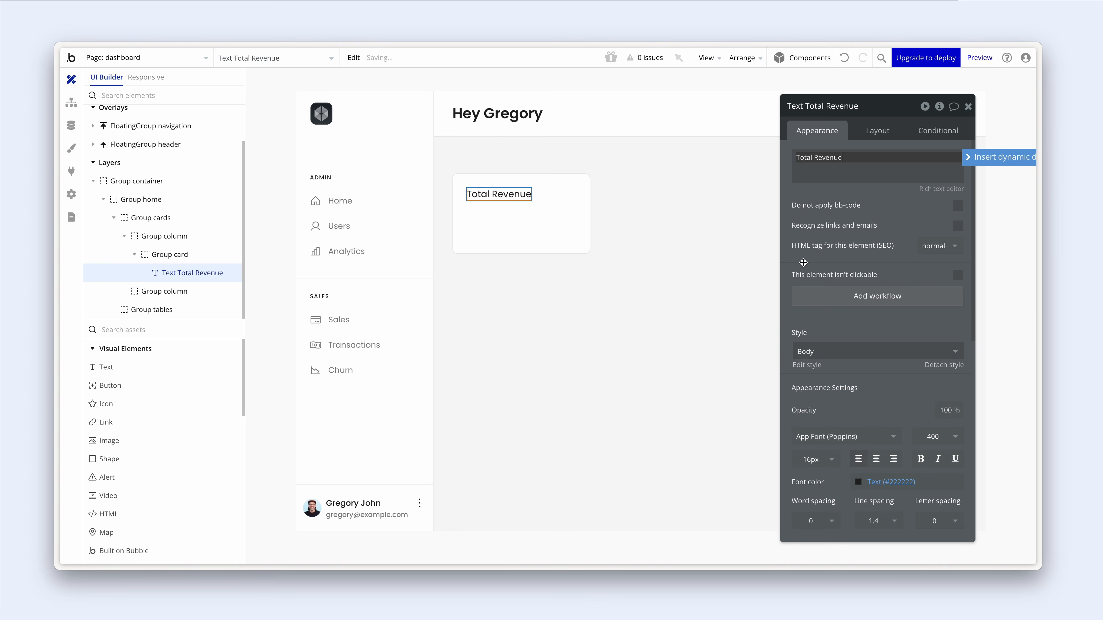
pyautogui.scroll(-3, 842, 258)
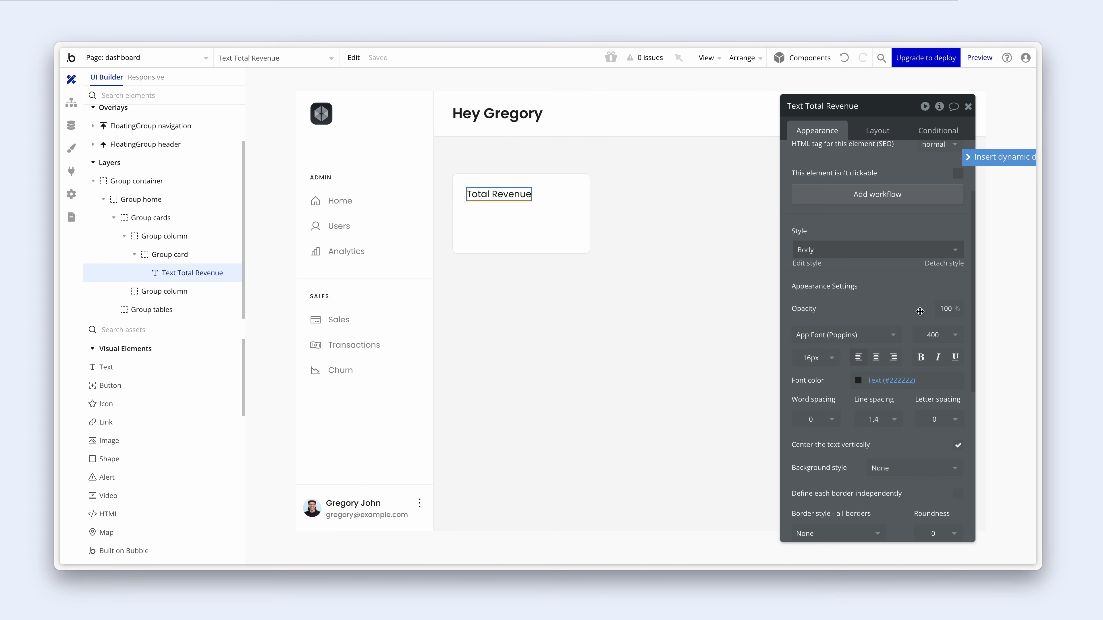
pyautogui.click(938, 335)
pyautogui.click(942, 440)
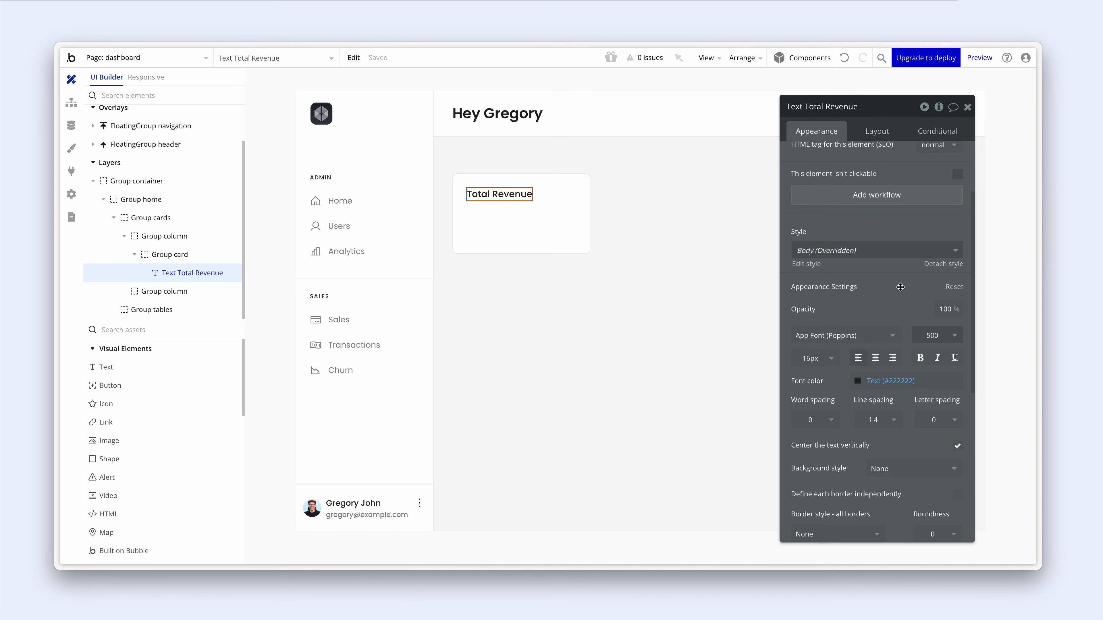
# - Place an Icon element in the card and choose the Chart-bar icon via a 'chart' search
pyautogui.click(210, 404)
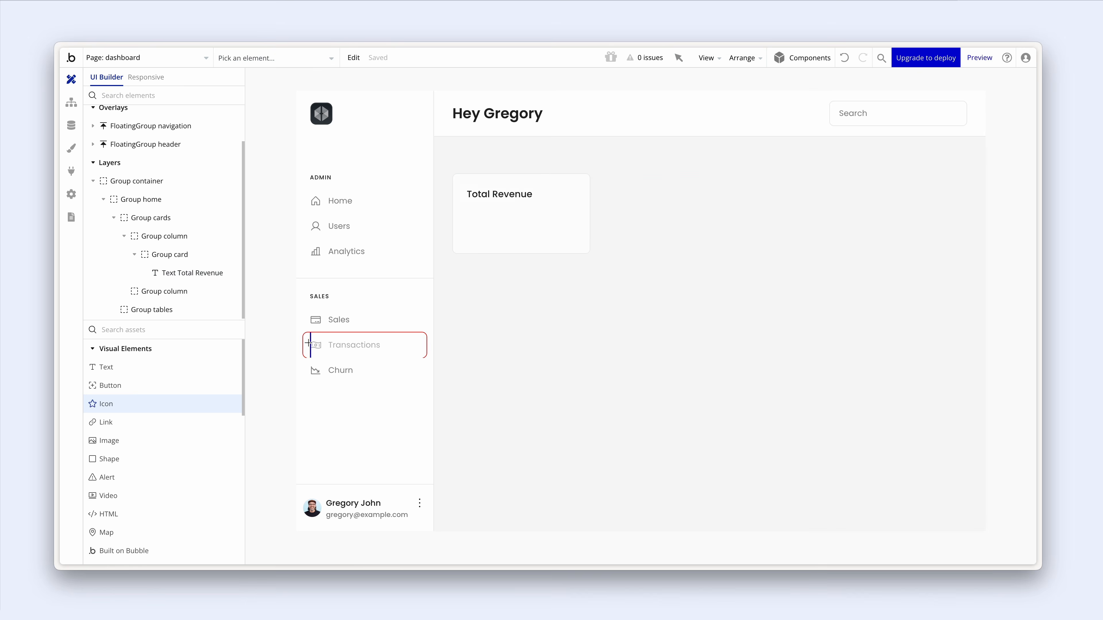
pyautogui.click(527, 226)
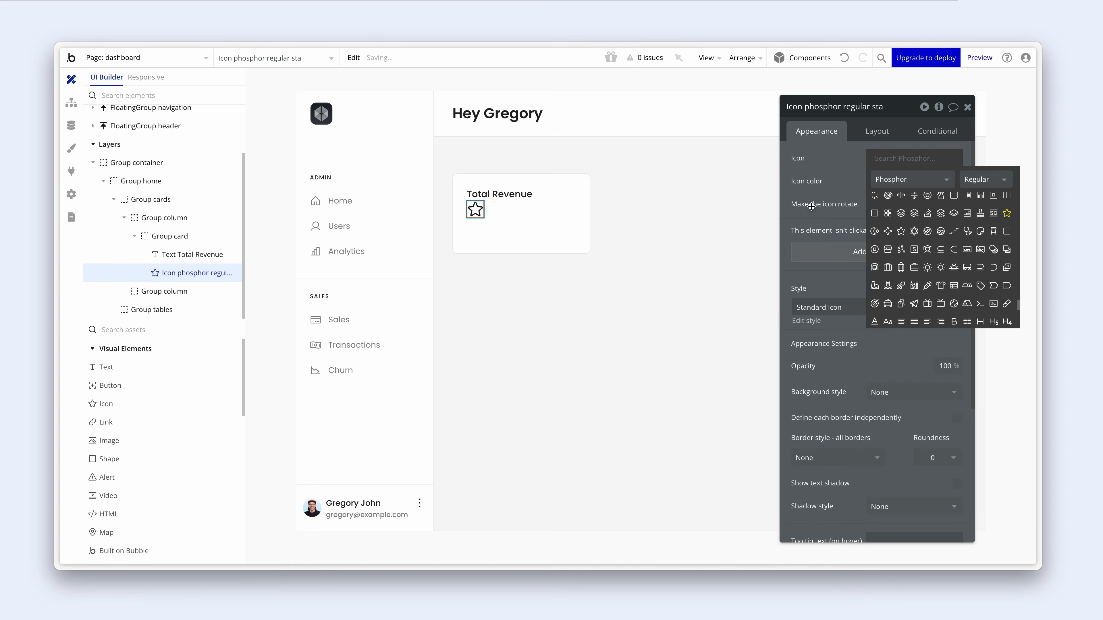
pyautogui.write('chart')
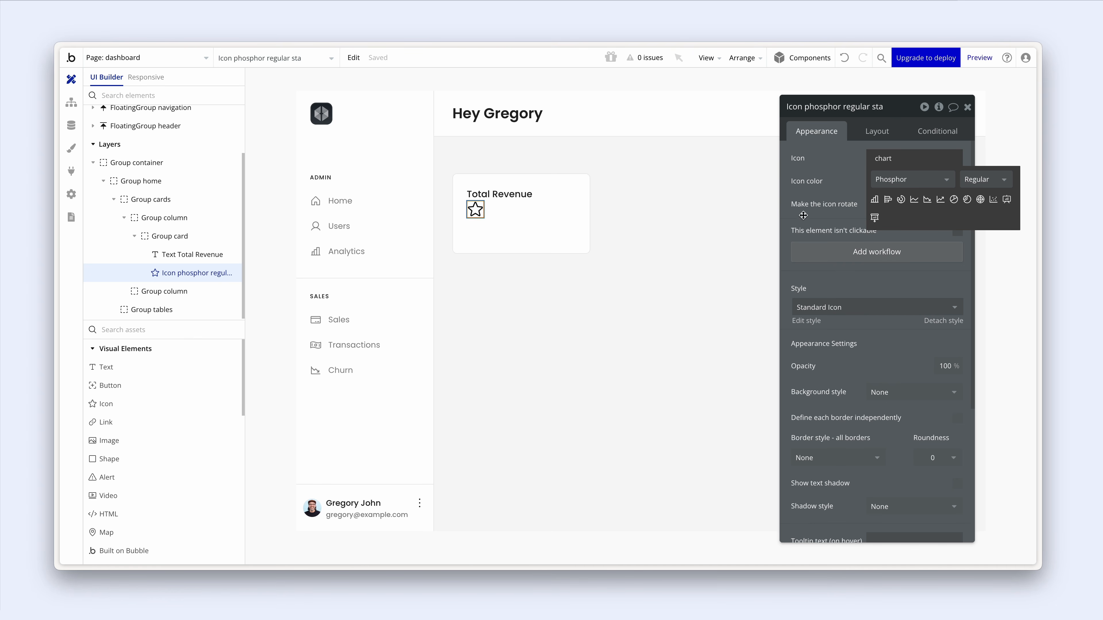
pyautogui.click(874, 201)
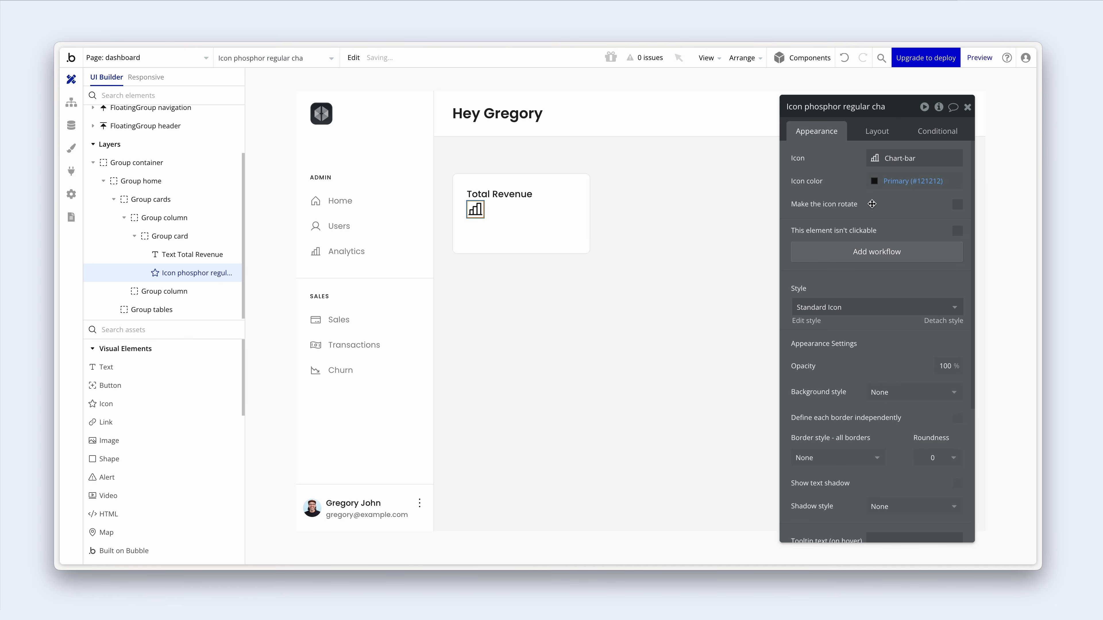
# - Set the icon's width and height to 20 px, then select it together with the title
pyautogui.click(877, 133)
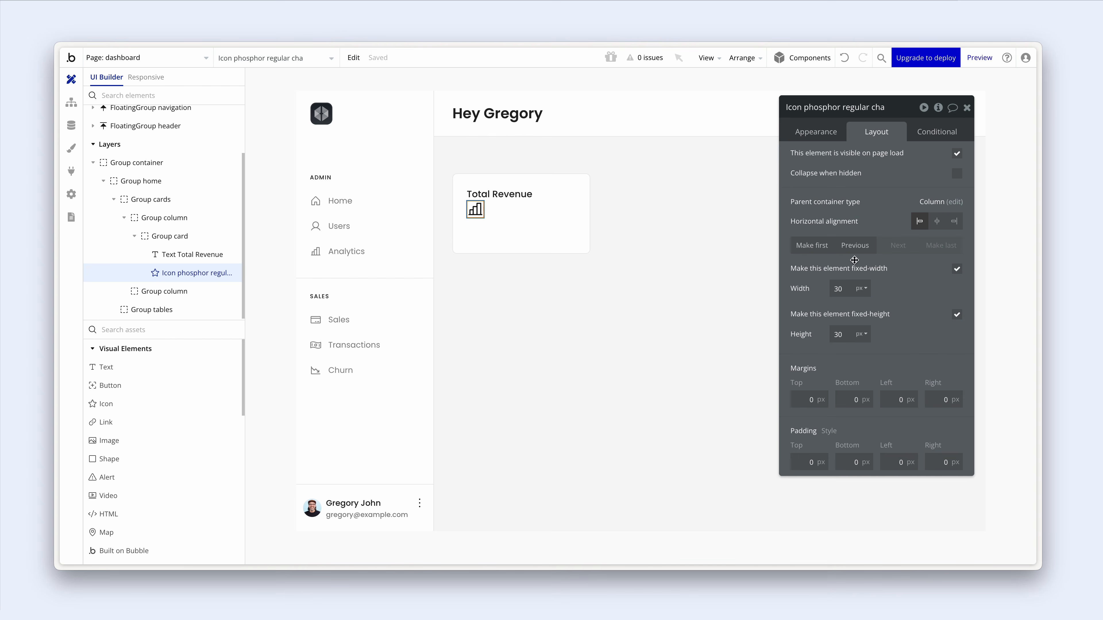
pyautogui.moveTo(849, 290); pyautogui.dragTo(830, 286)
pyautogui.write('20')
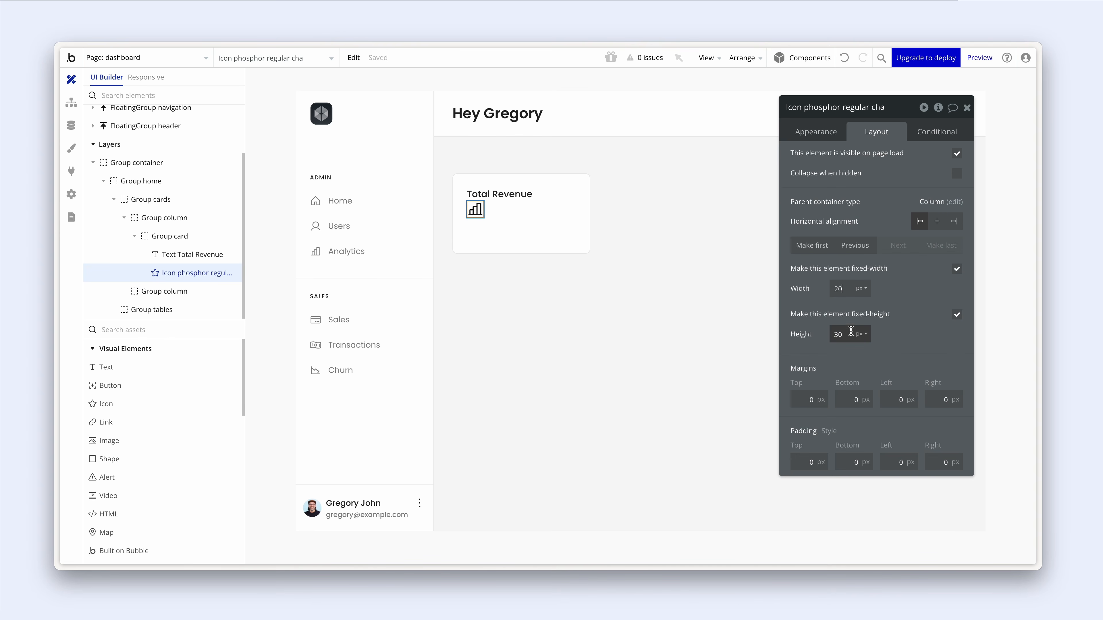
pyautogui.moveTo(851, 332); pyautogui.dragTo(830, 330)
pyautogui.write('20')
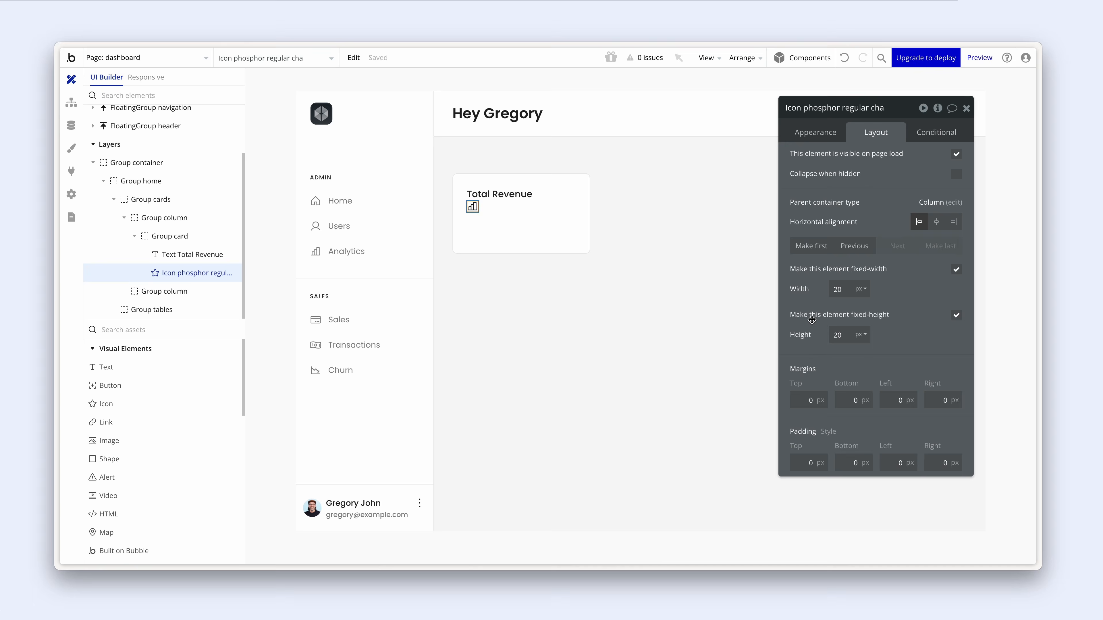
pyautogui.keyDown('shift'); pyautogui.click(510, 195); pyautogui.keyUp('shift')
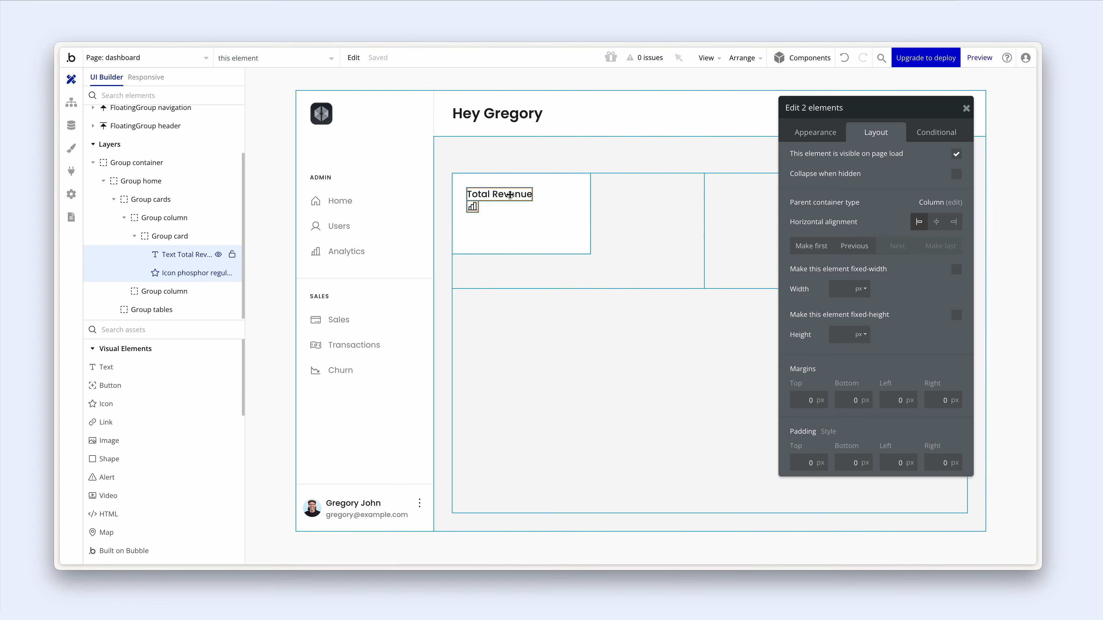
# - Group title and icon into a full-width space-between Row container named Group title
pyautogui.rightClick(510, 195)
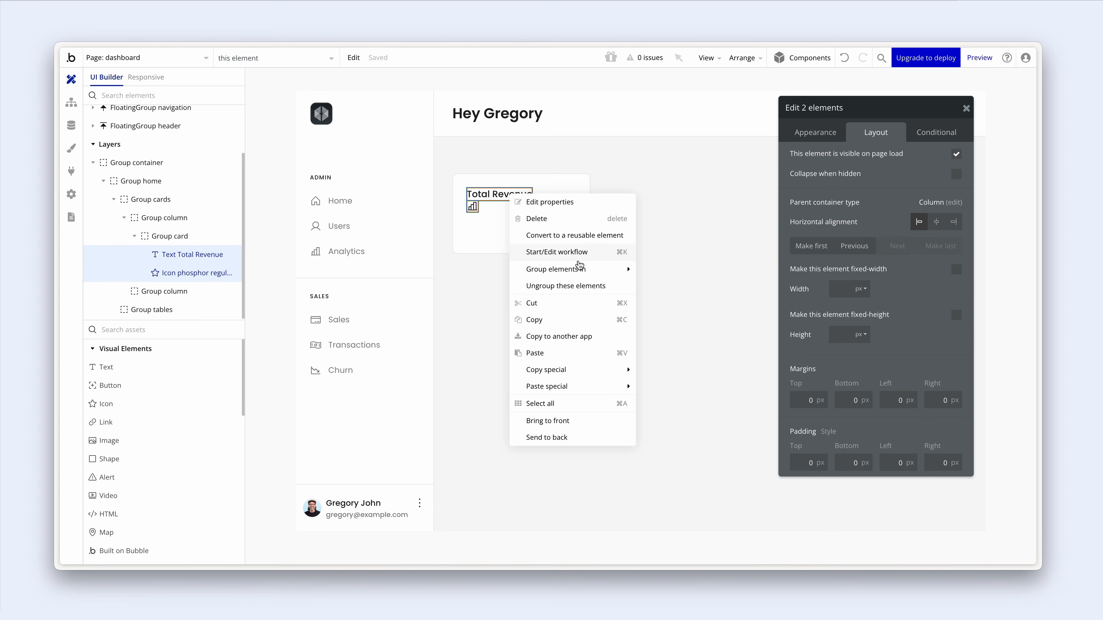
pyautogui.moveTo(624, 272)
pyautogui.click(675, 286)
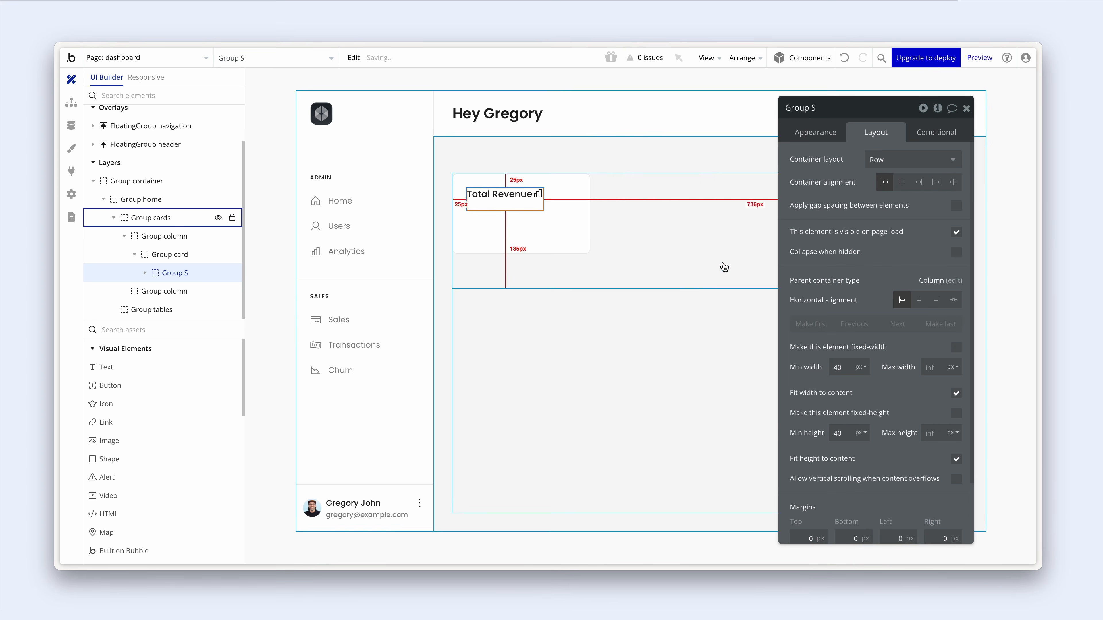
pyautogui.click(956, 393)
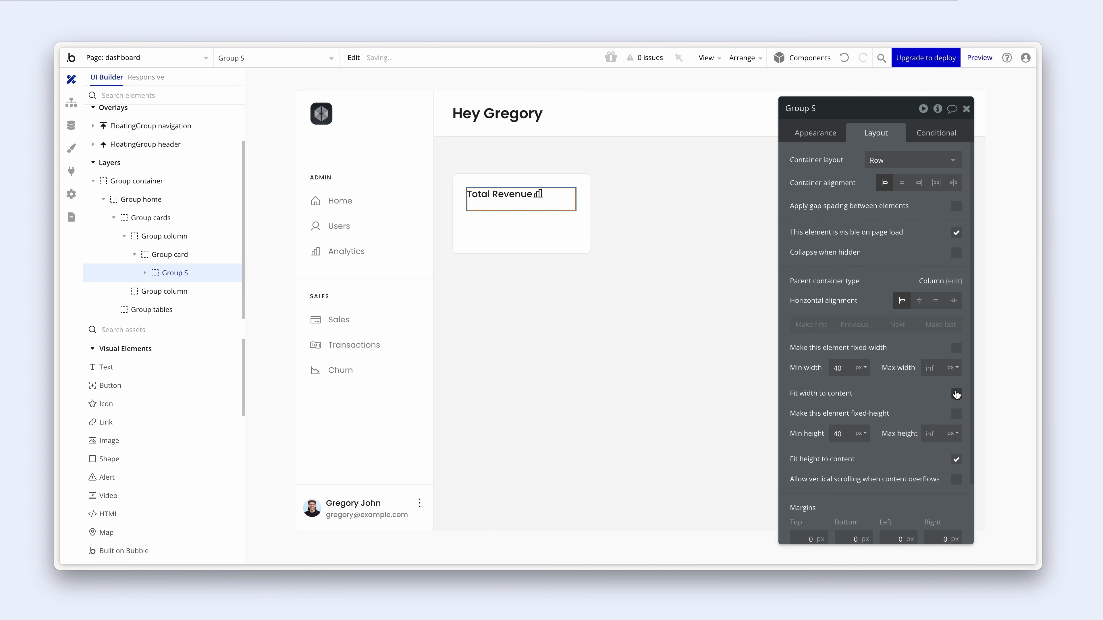
pyautogui.click(955, 184)
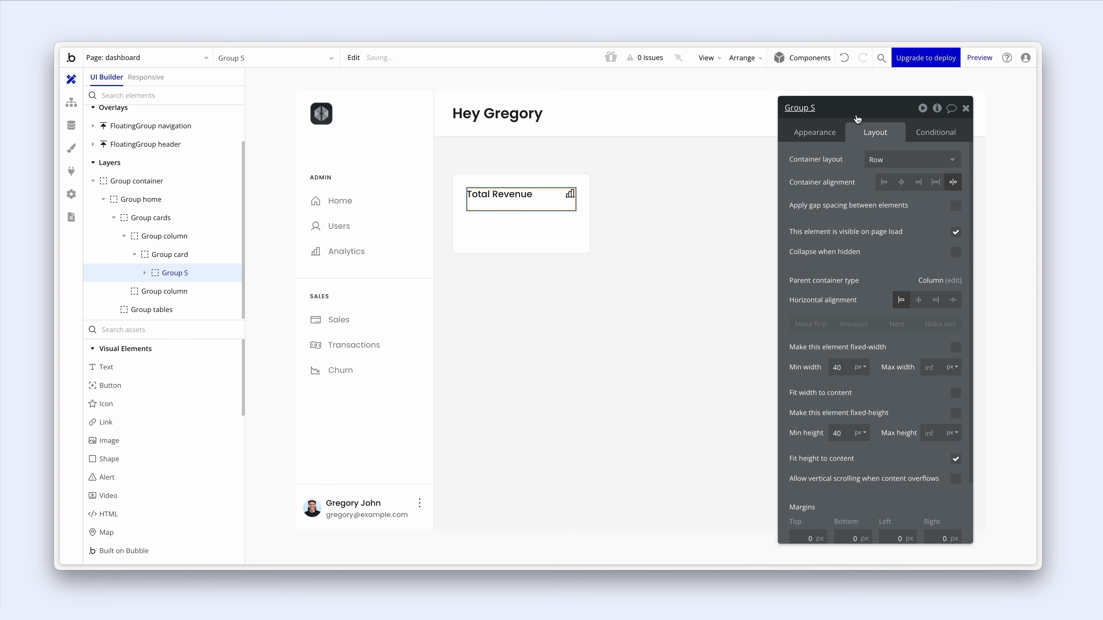
pyautogui.moveTo(812, 108); pyautogui.dragTo(817, 104)
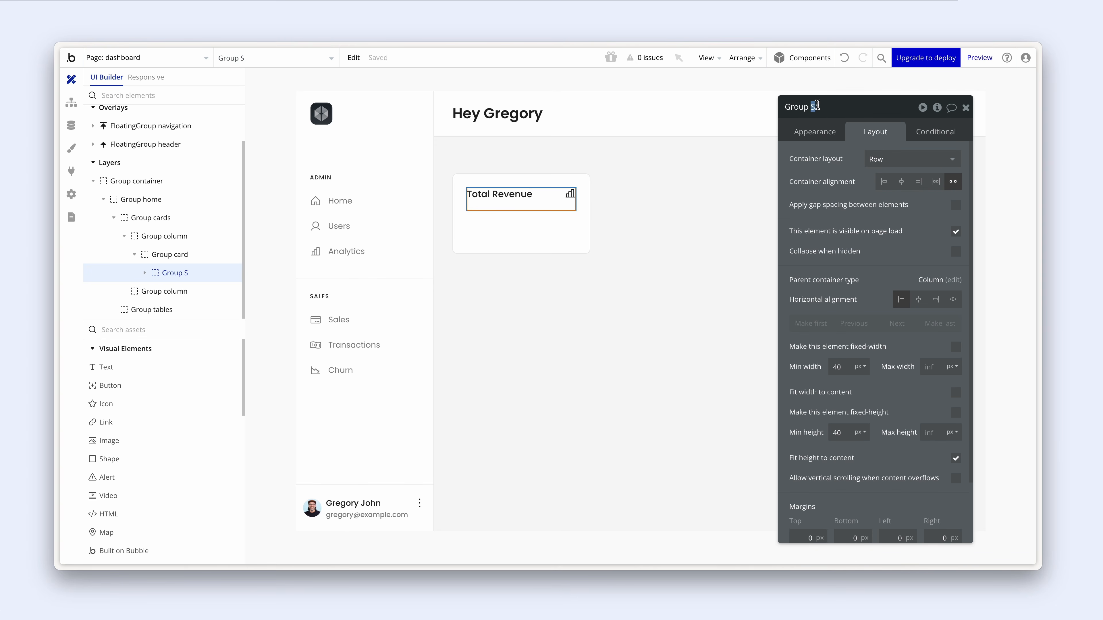
pyautogui.click(815, 132)
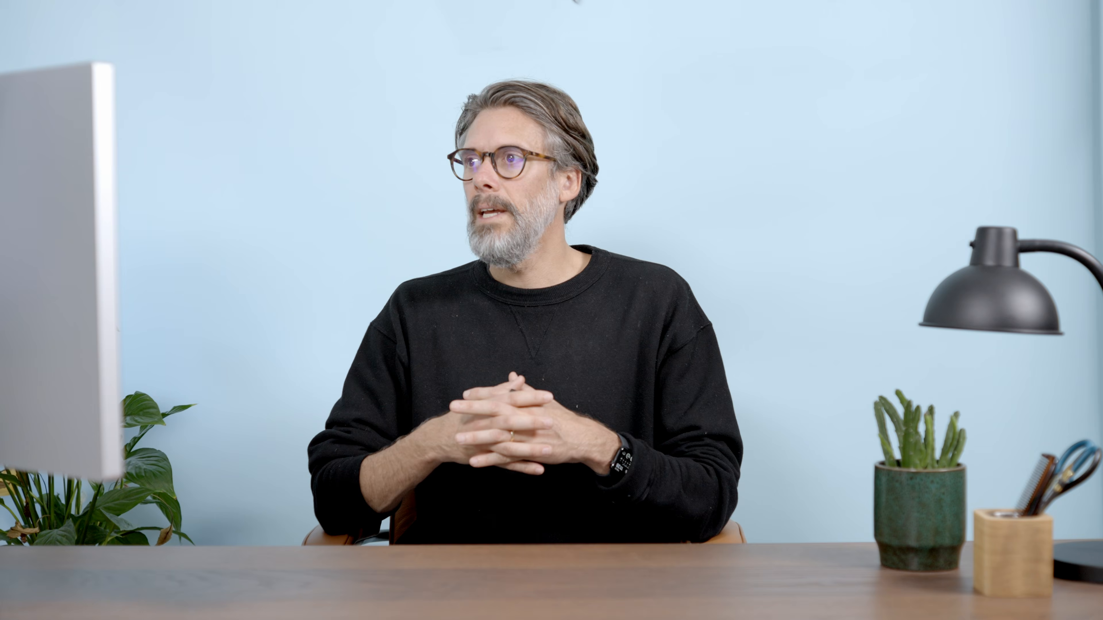
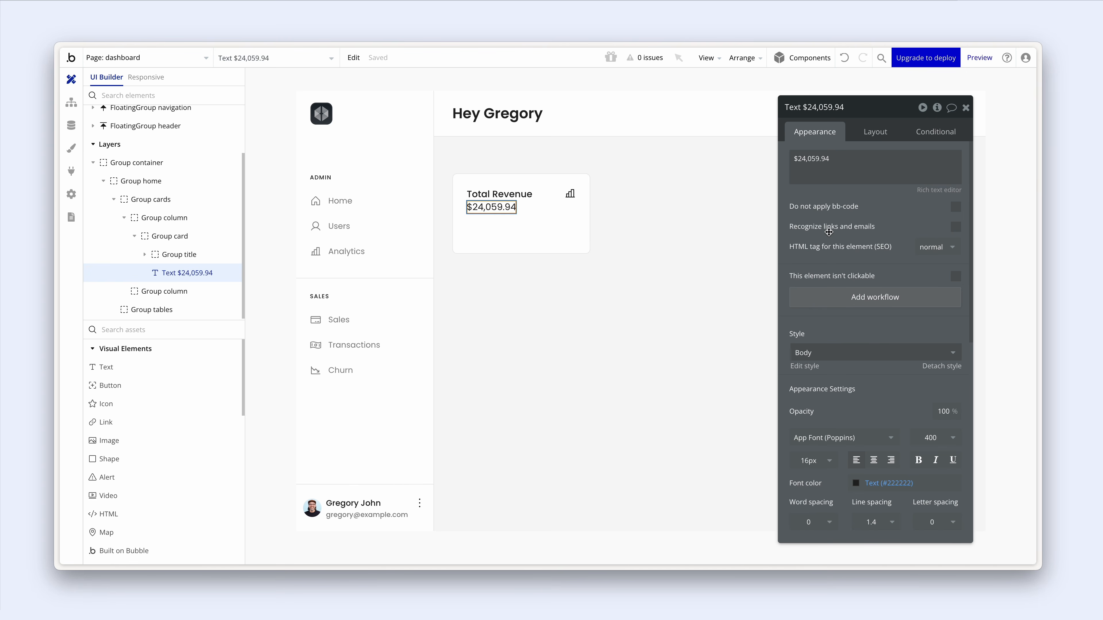
# - Style the revenue amount as Heading 4 with font weight 600
pyautogui.scroll(-2, 829, 232)
pyautogui.click(830, 269)
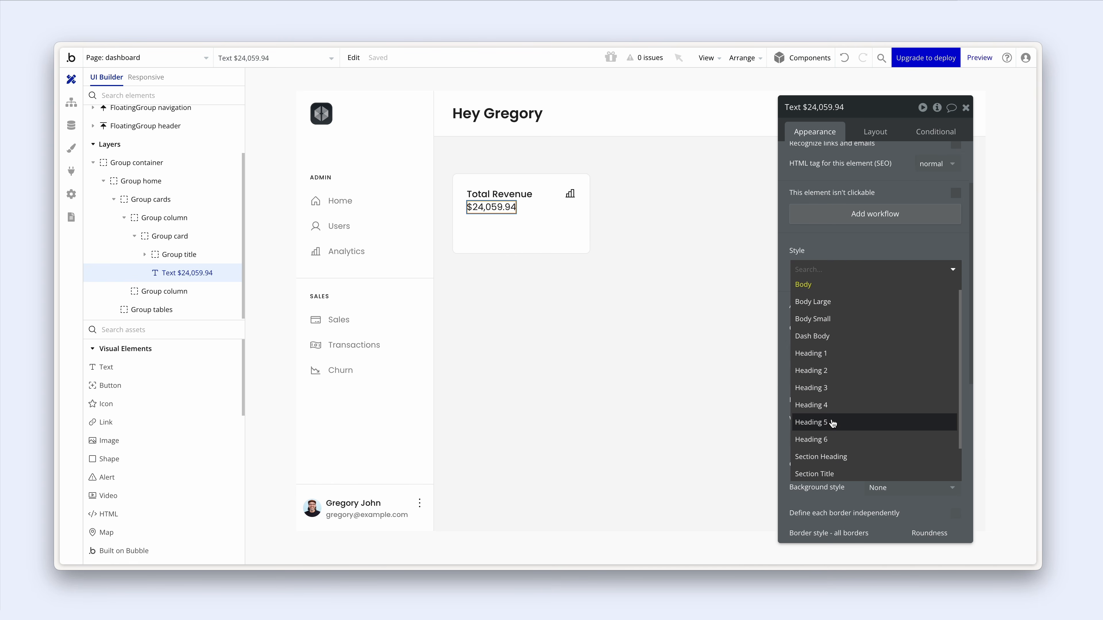
pyautogui.click(831, 405)
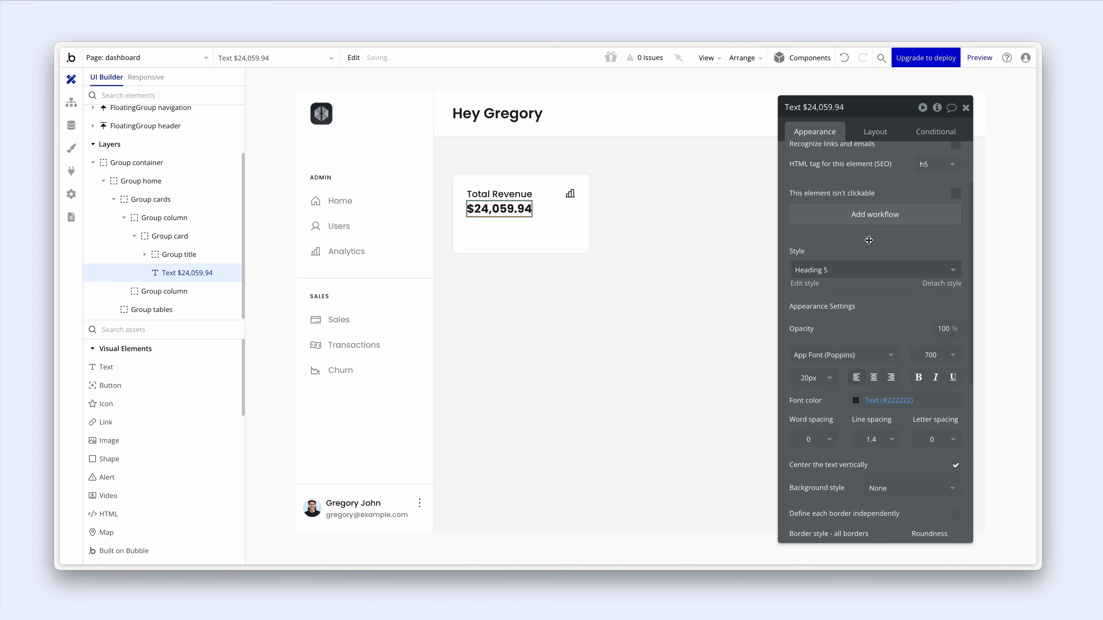
pyautogui.click(867, 270)
pyautogui.click(849, 426)
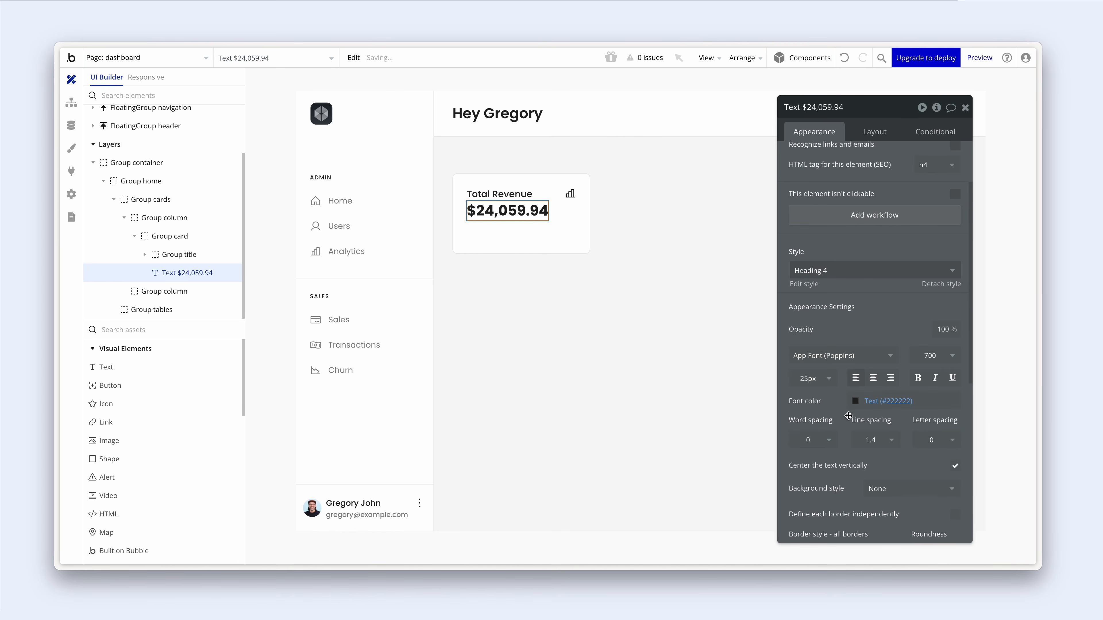
pyautogui.scroll(-1, 858, 381)
pyautogui.click(941, 322)
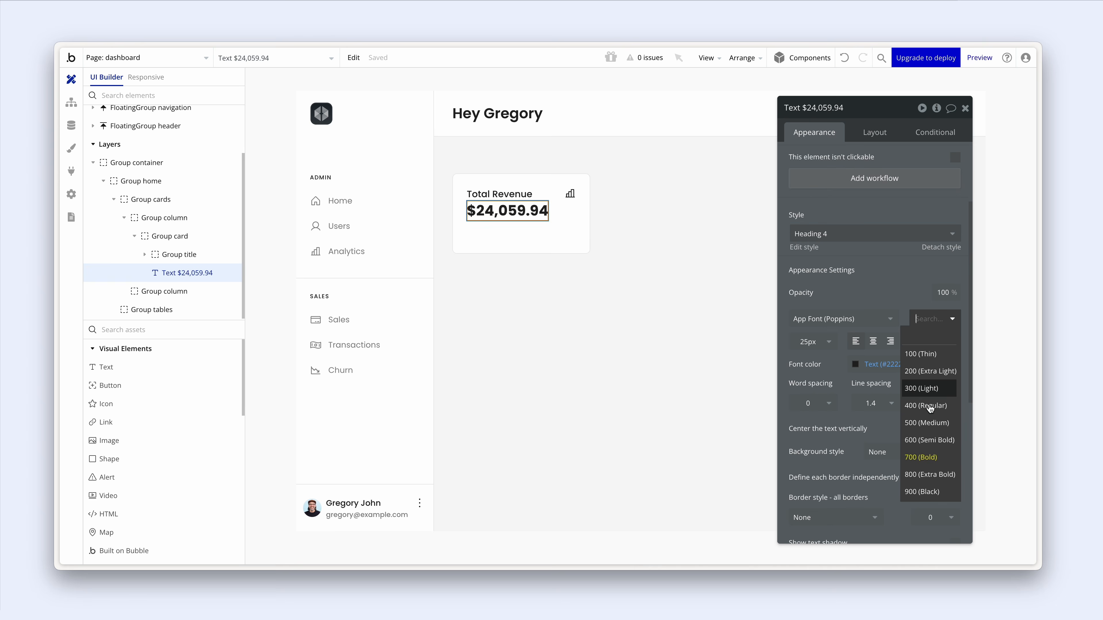
pyautogui.click(928, 440)
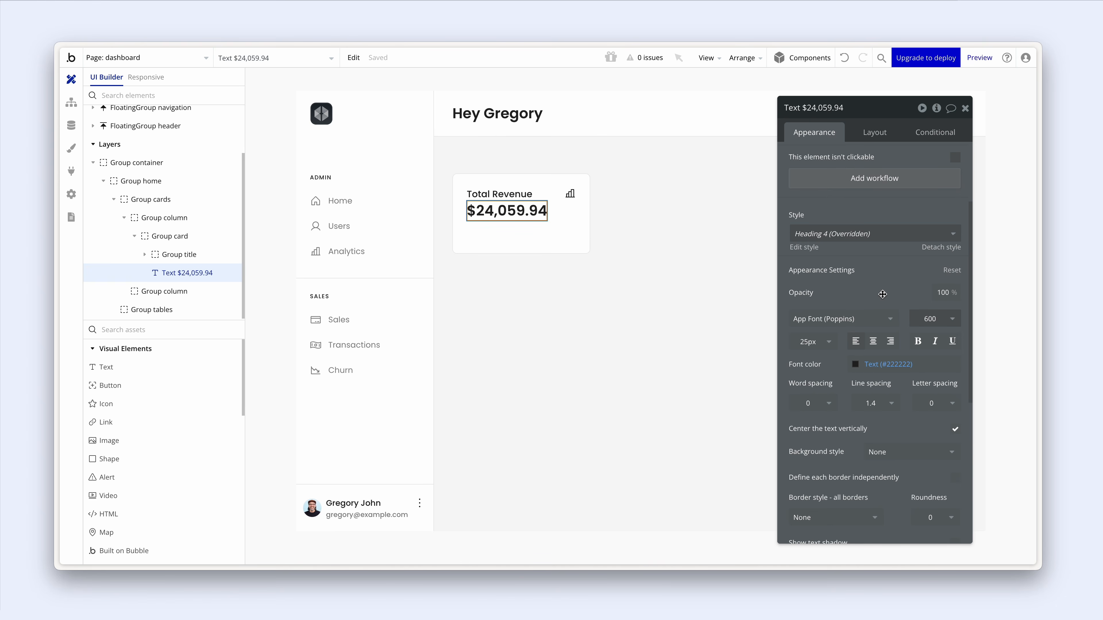
# - Draw a new text element below the amount reading '+28% from last month'
pyautogui.click(106, 367)
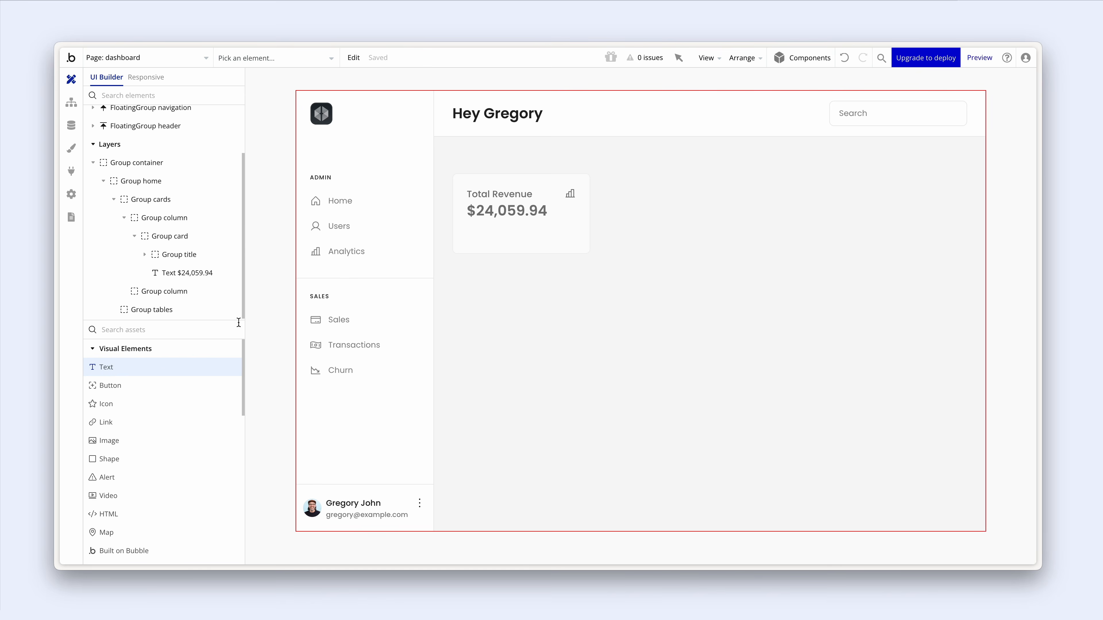
pyautogui.moveTo(467, 222); pyautogui.dragTo(514, 234)
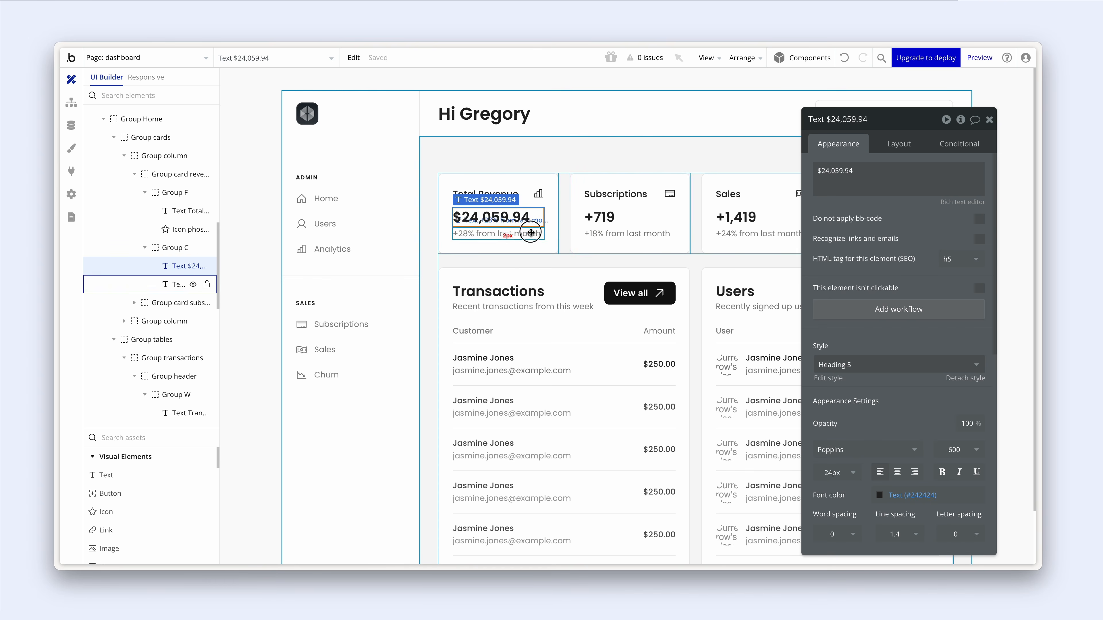
pyautogui.click(521, 233)
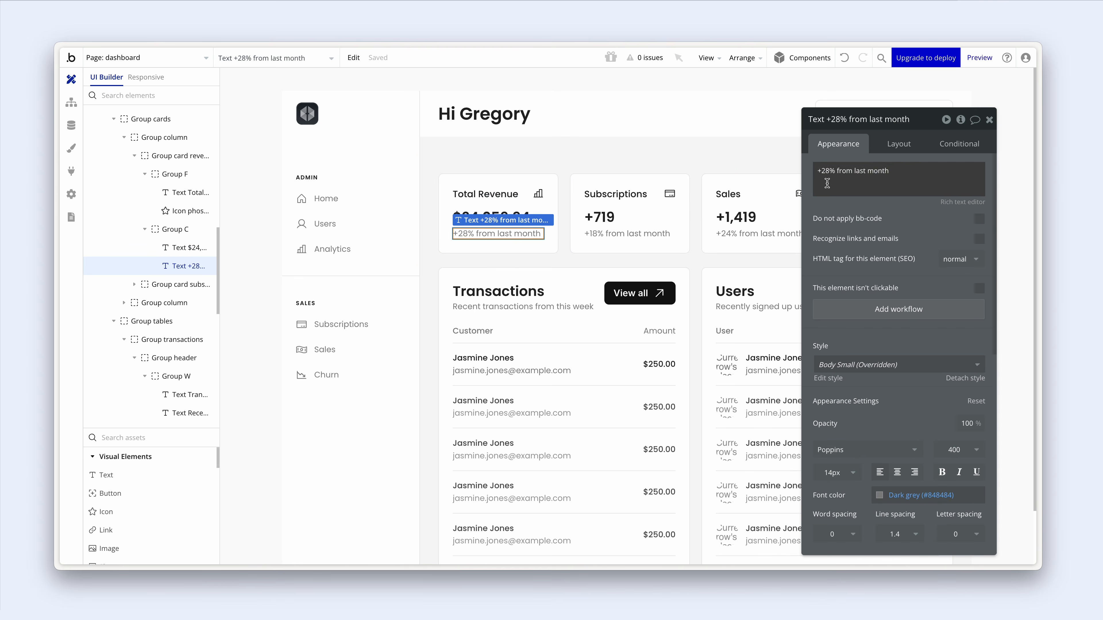
pyautogui.tripleClick(872, 175)
pyautogui.hotkey('ctrl', 'c')
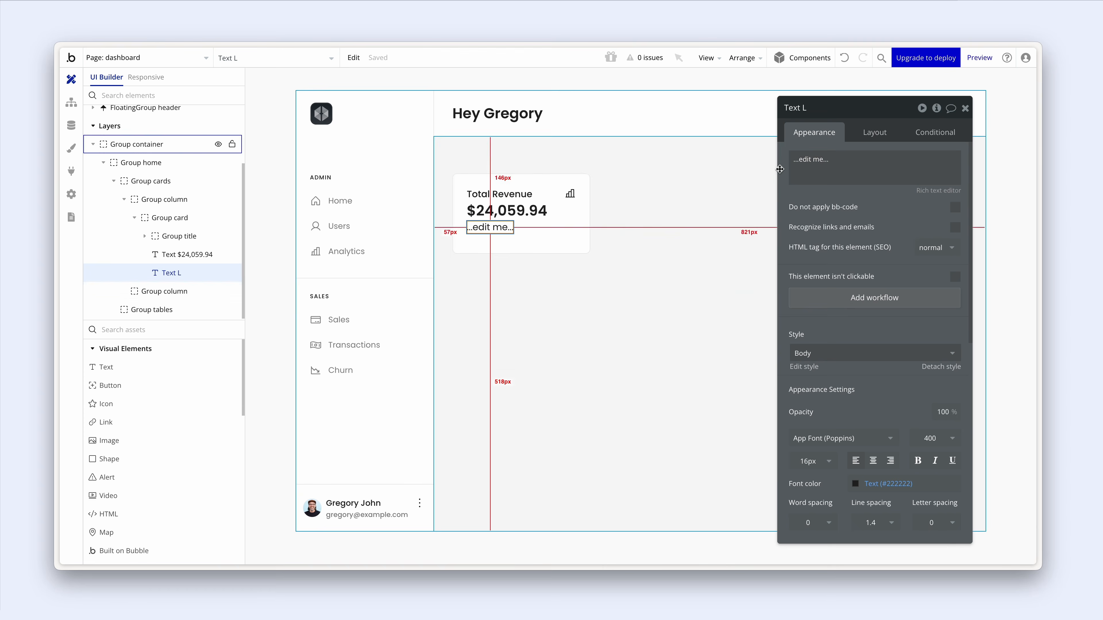
pyautogui.tripleClick(826, 160)
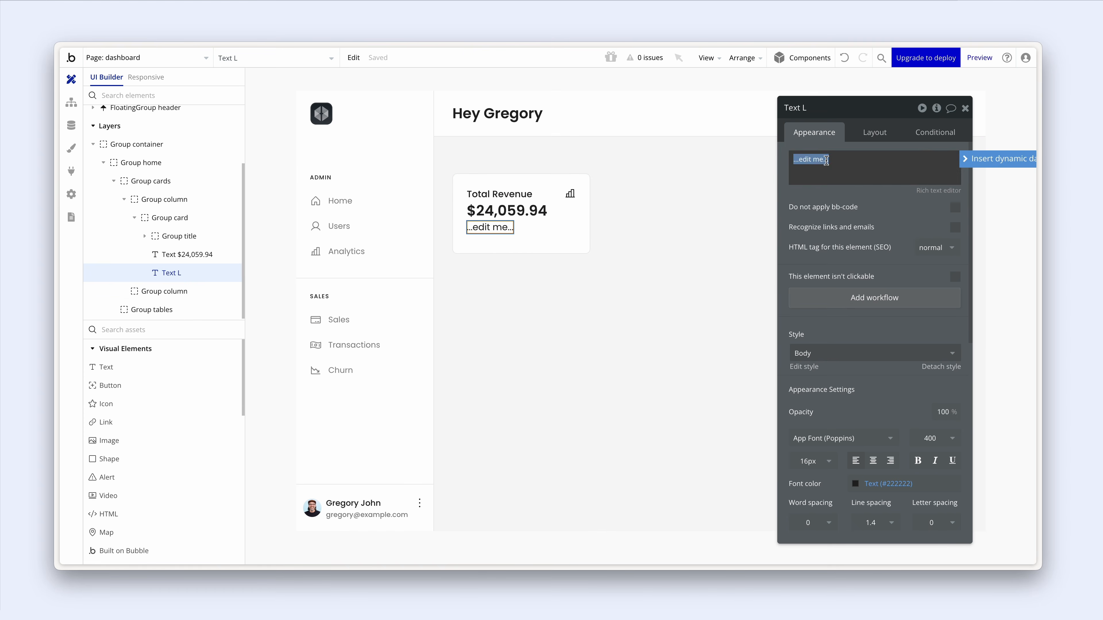
pyautogui.hotkey('ctrl', 'v')
pyautogui.click(830, 214)
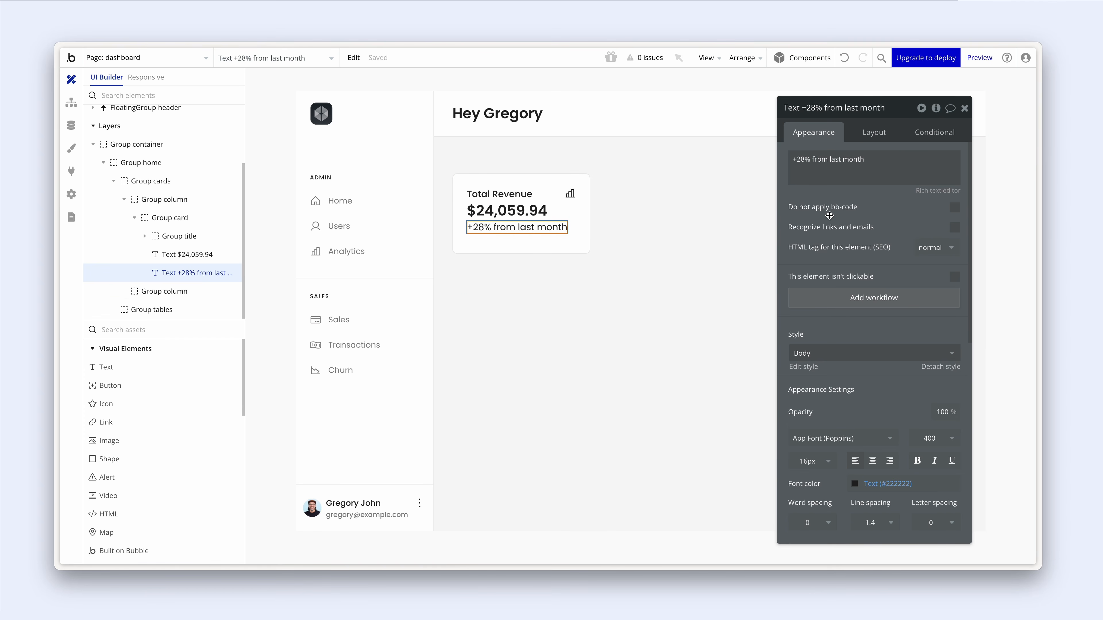
# - Apply the Dash Body style to the '+28% from last month' line
pyautogui.scroll(-5, 830, 215)
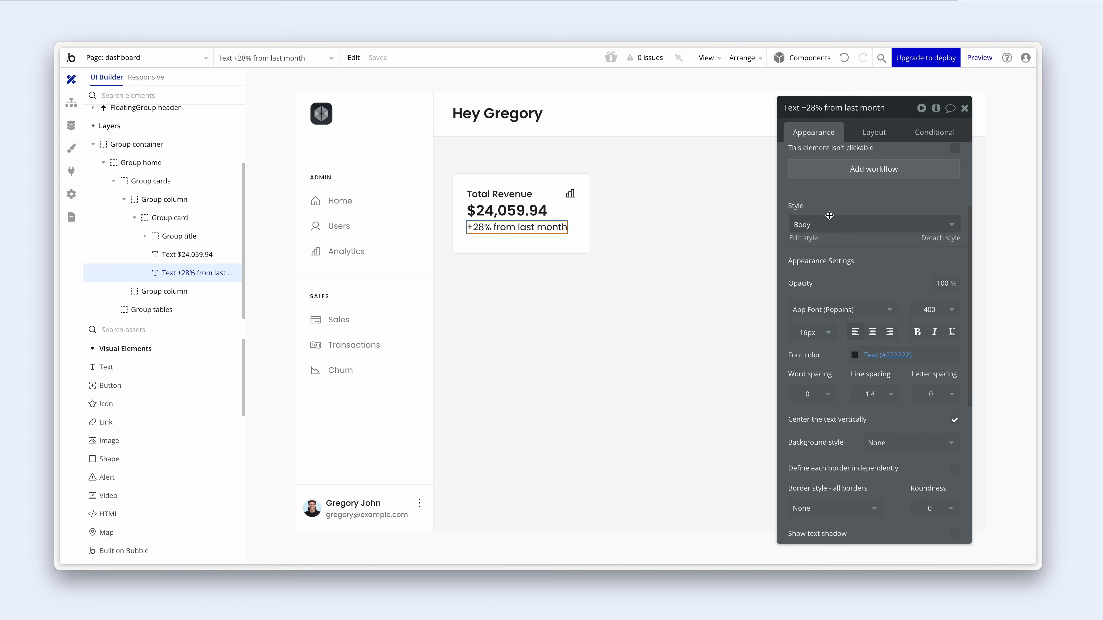
pyautogui.click(838, 233)
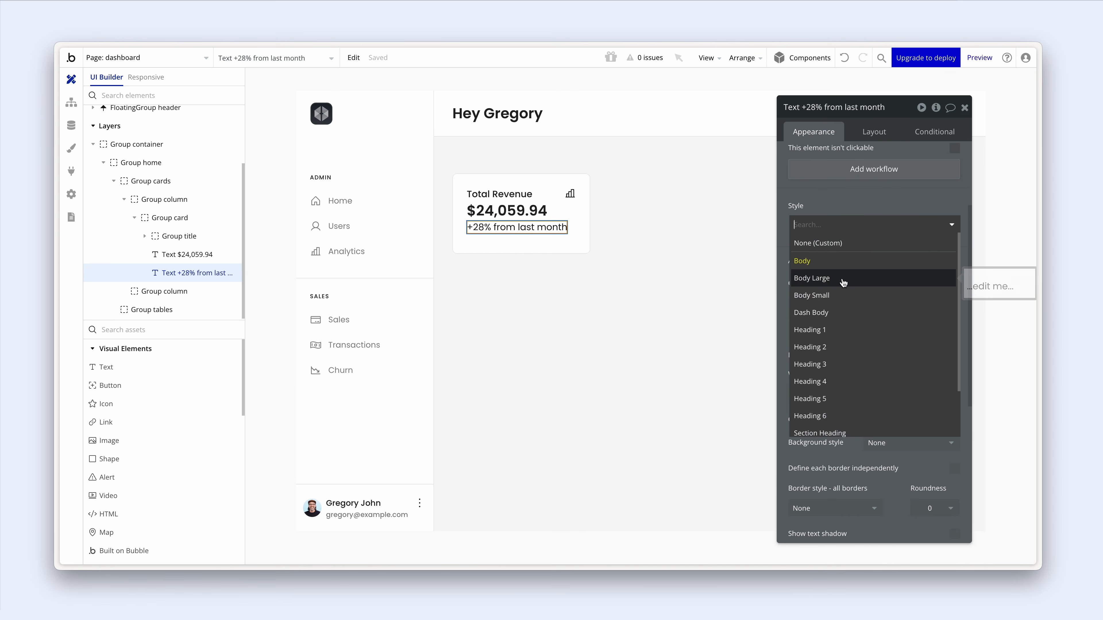
pyautogui.click(842, 295)
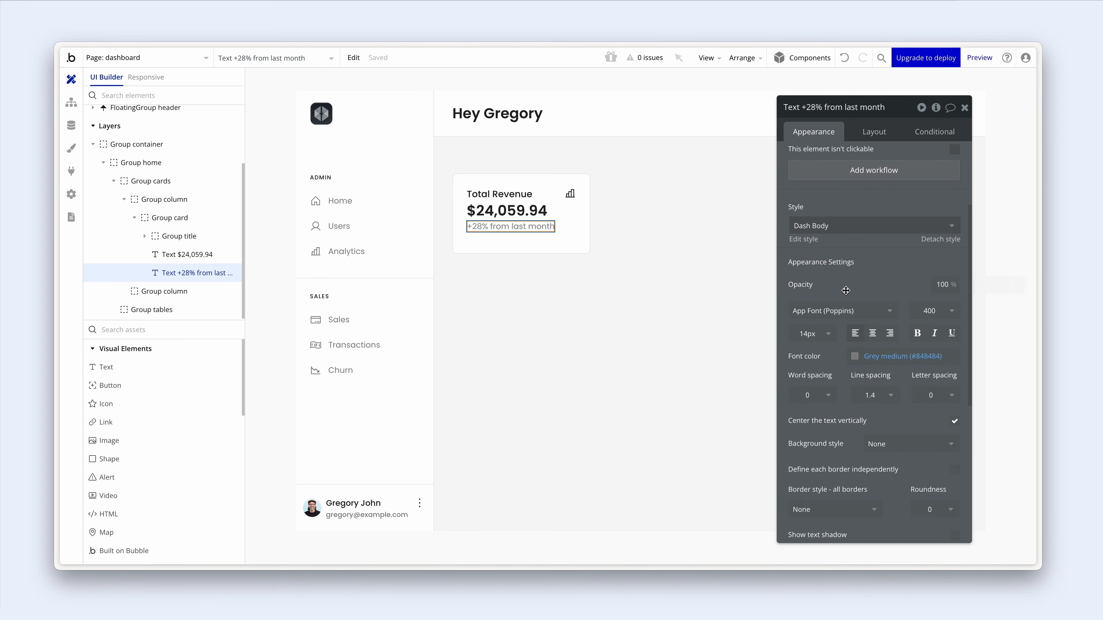
pyautogui.click(572, 245)
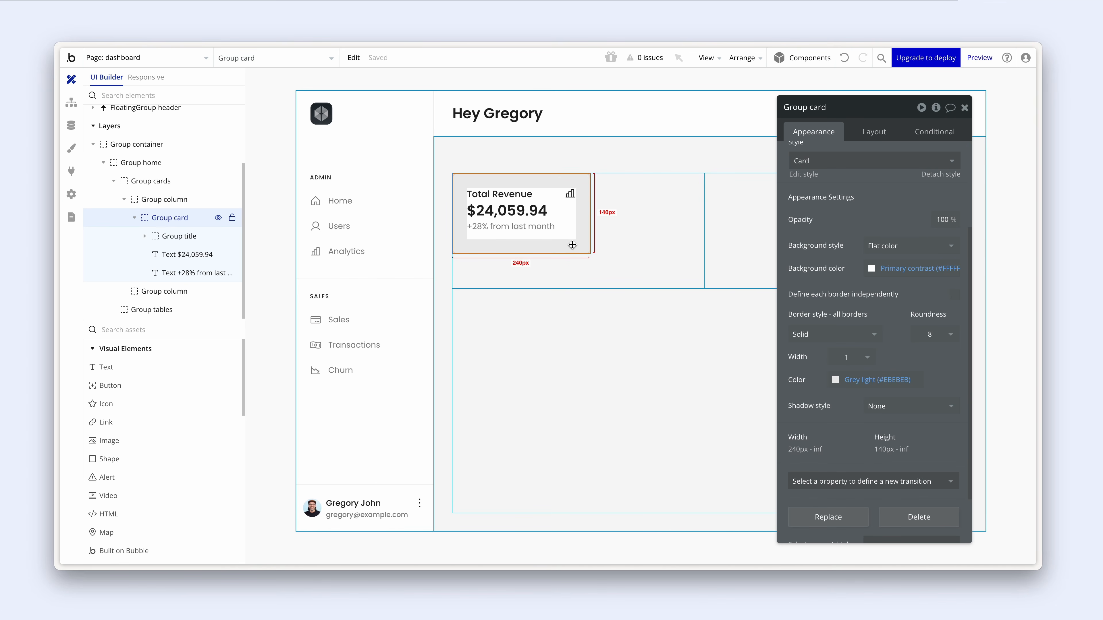
# - Enable spacing inside the Total Revenue card with a 12 px row gap
pyautogui.click(874, 132)
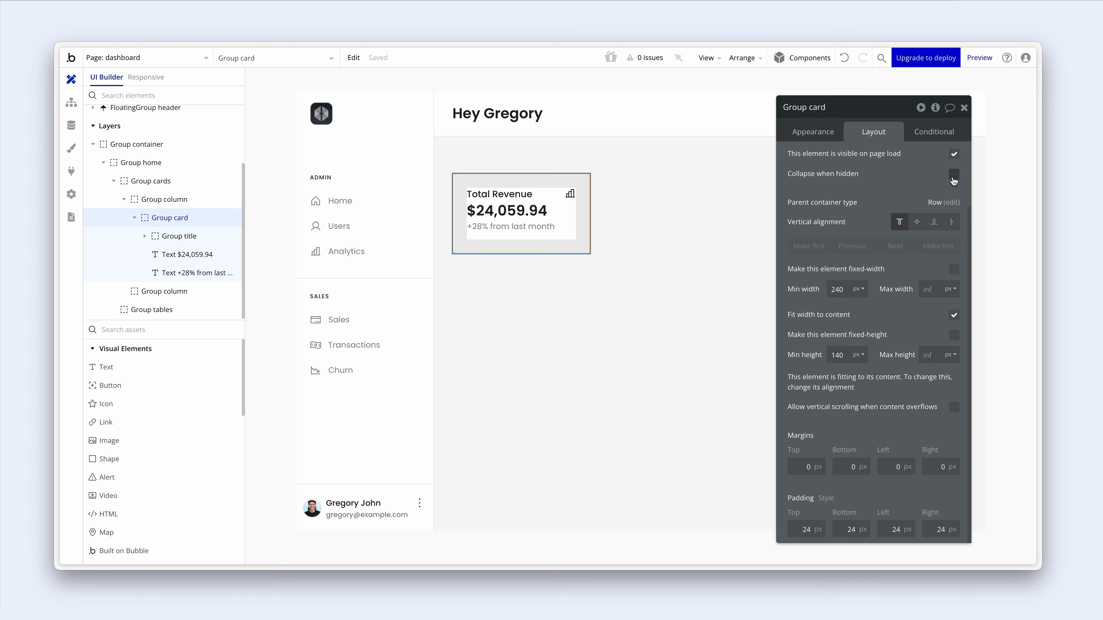
pyautogui.scroll(2, 951, 180)
pyautogui.click(953, 204)
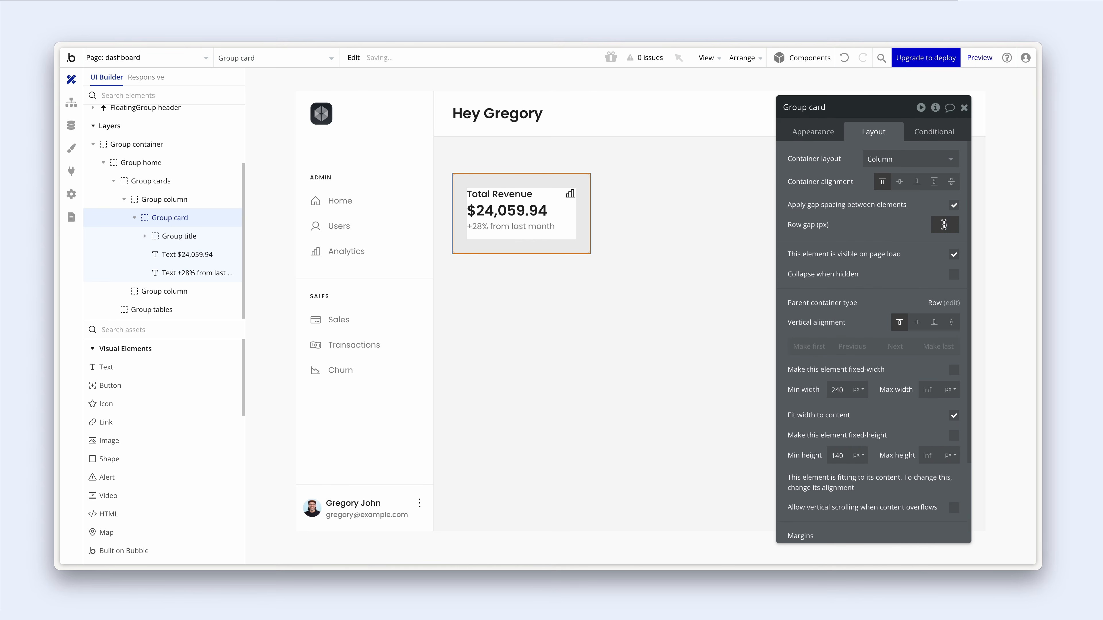
pyautogui.click(939, 226)
pyautogui.write('12')
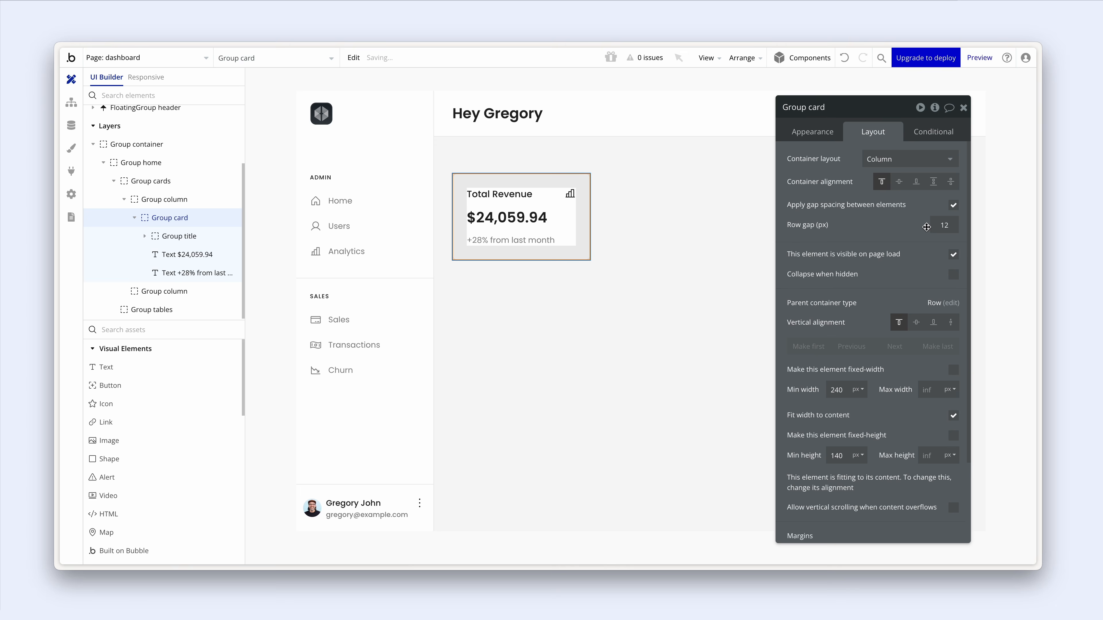
pyautogui.scroll(-1, 927, 228)
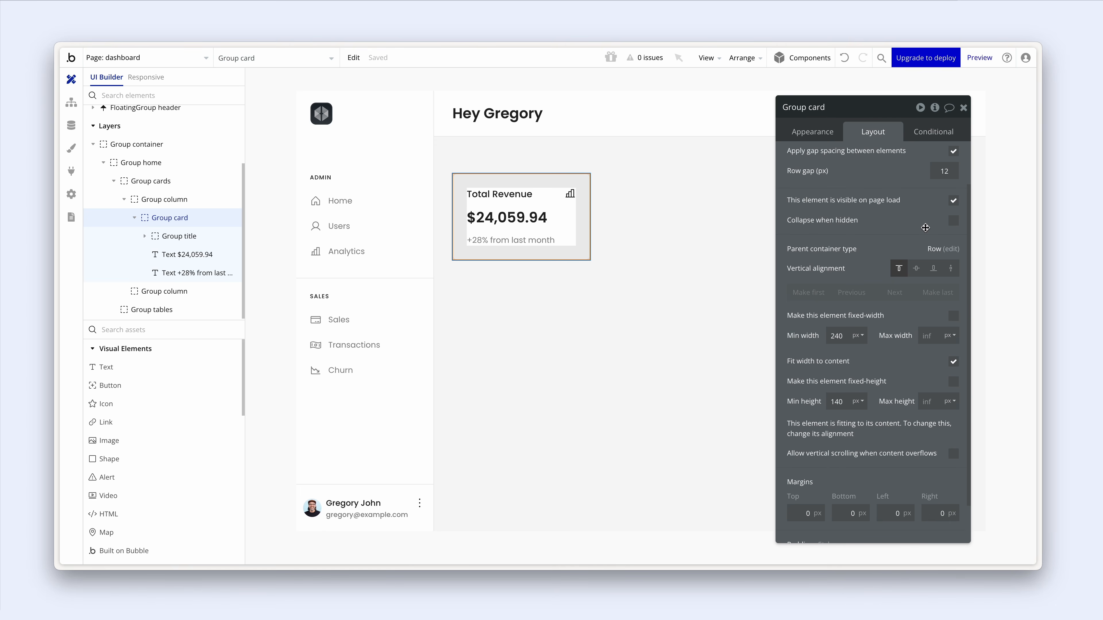
pyautogui.scroll(-1, 926, 228)
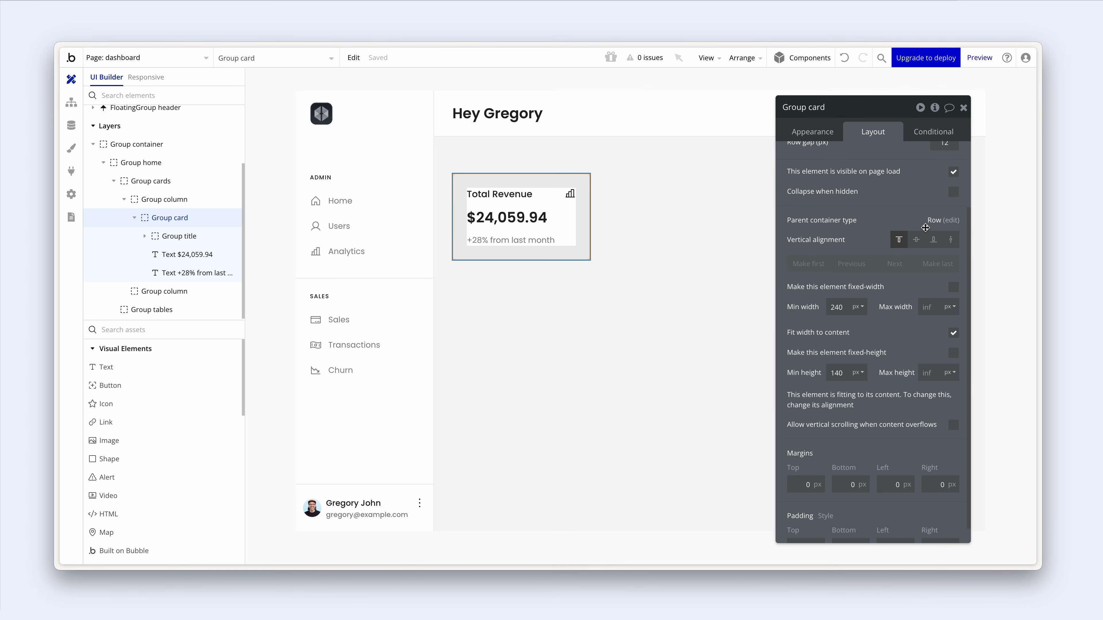
# - Group the amount and '+28%' line into a stretching column named Group stats
pyautogui.click(530, 218)
pyautogui.keyDown('shift'); pyautogui.click(539, 244); pyautogui.keyUp('shift')
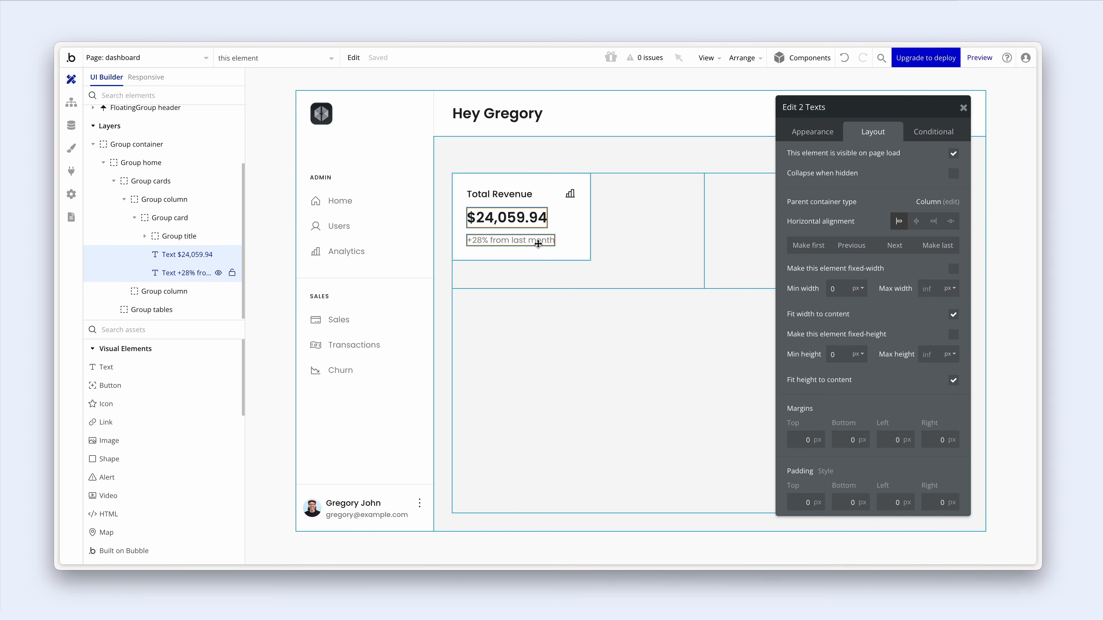
pyautogui.rightClick(539, 244)
pyautogui.moveTo(622, 320)
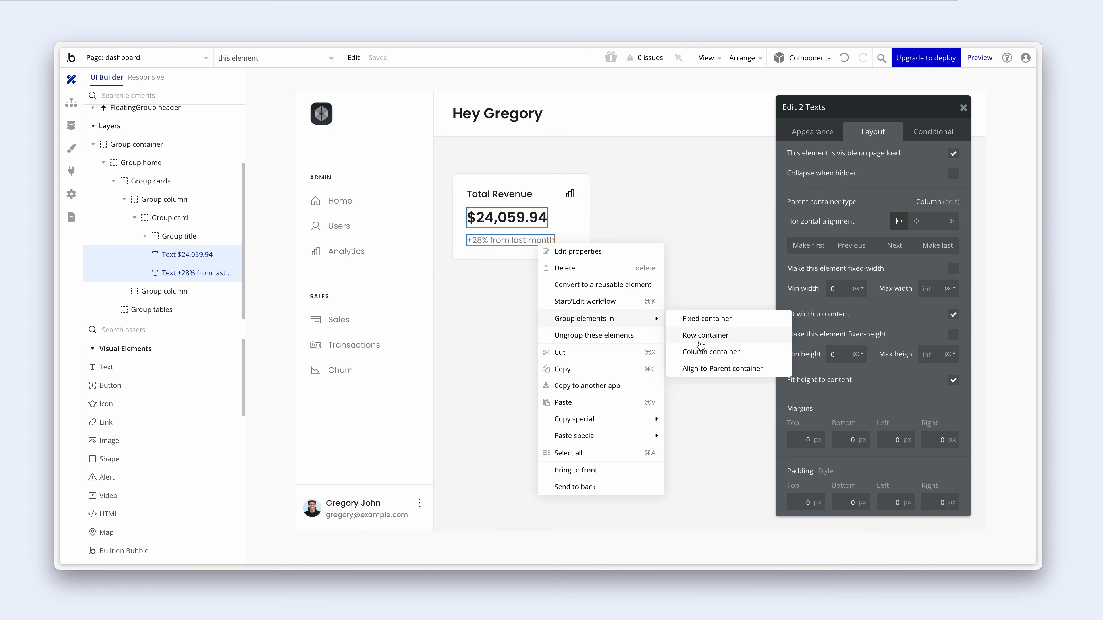
pyautogui.click(701, 352)
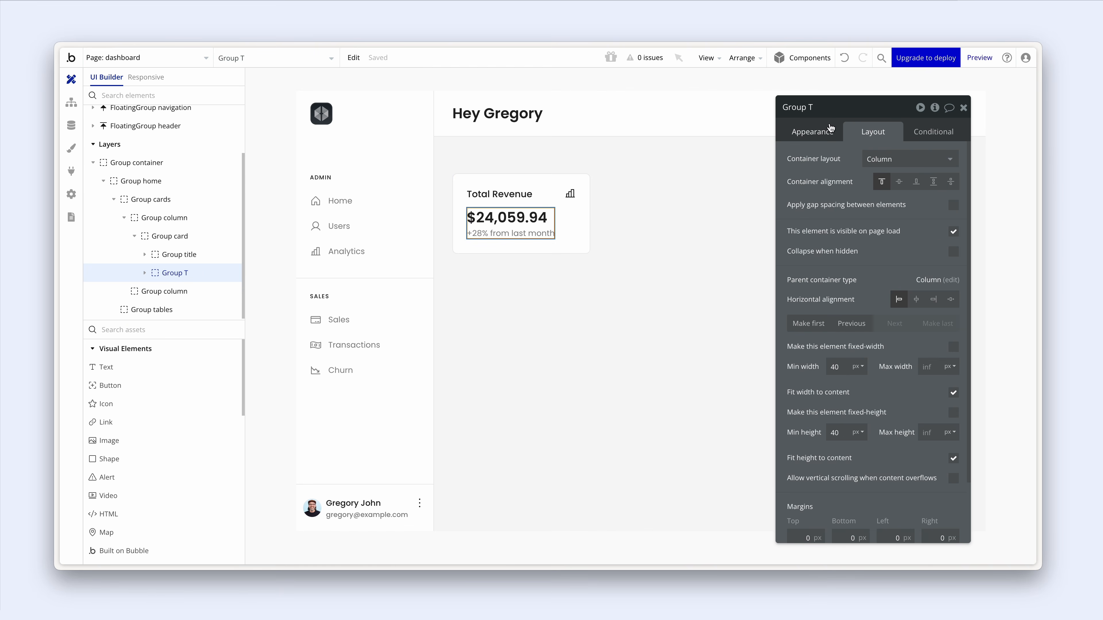
pyautogui.click(822, 108)
pyautogui.doubleClick(822, 107)
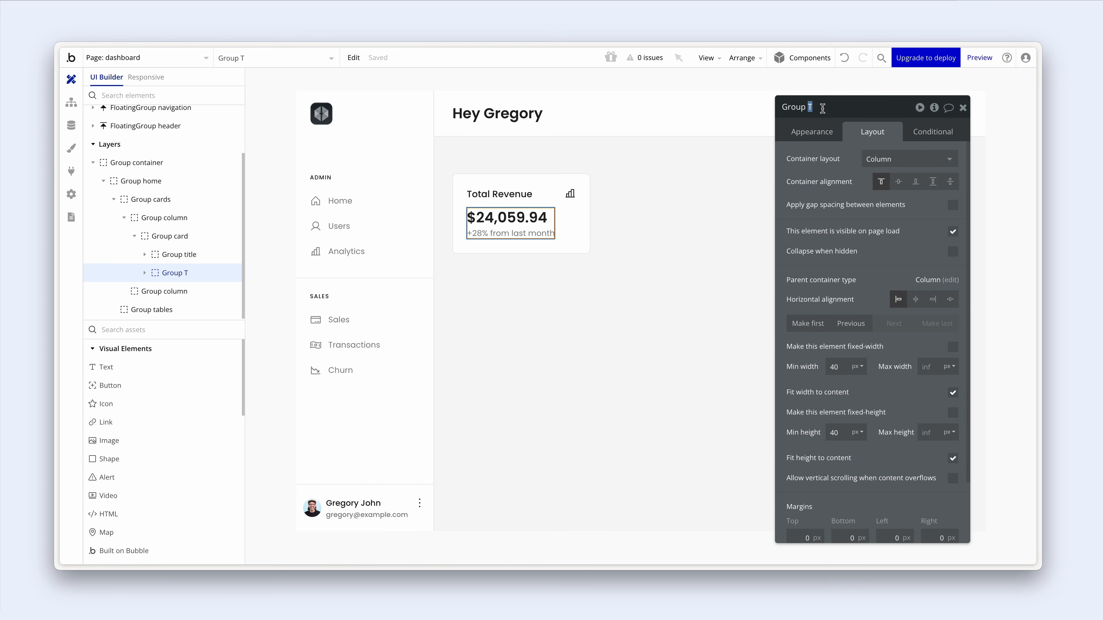
pyautogui.write('stats')
pyautogui.click(955, 394)
pyautogui.click(952, 392)
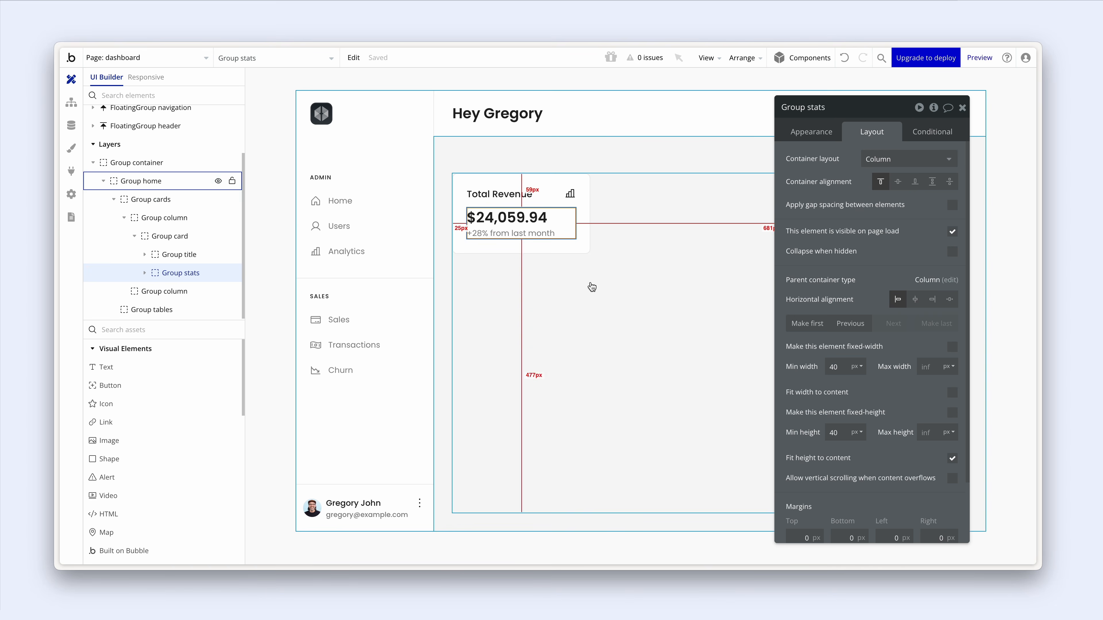
# - Change the Total Revenue card's minimum width from 240 to 0 px
pyautogui.click(570, 249)
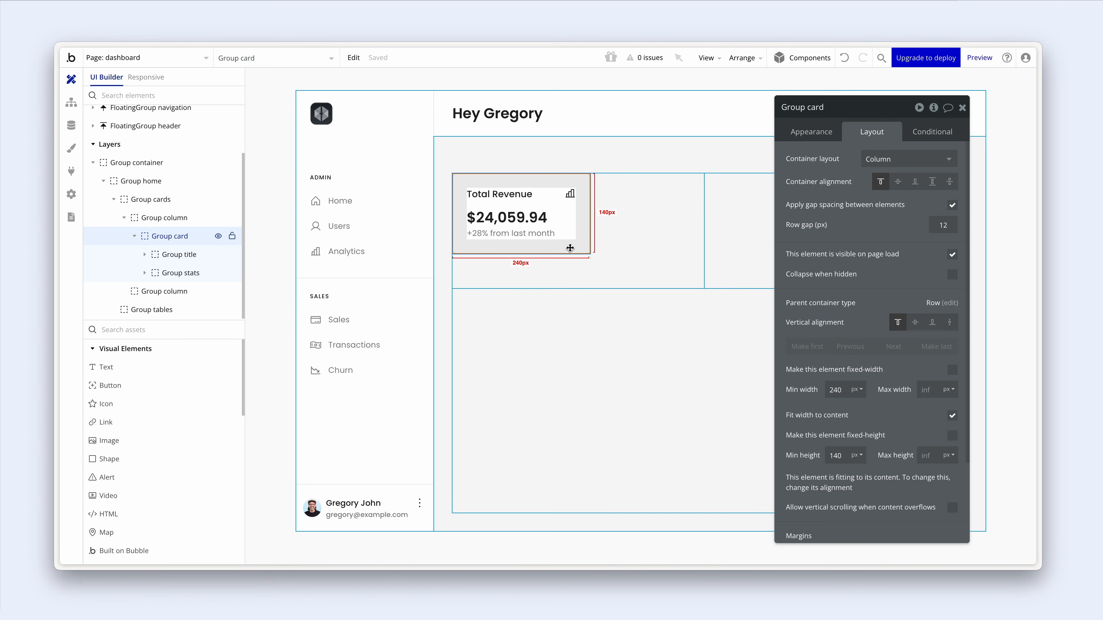
pyautogui.click(638, 248)
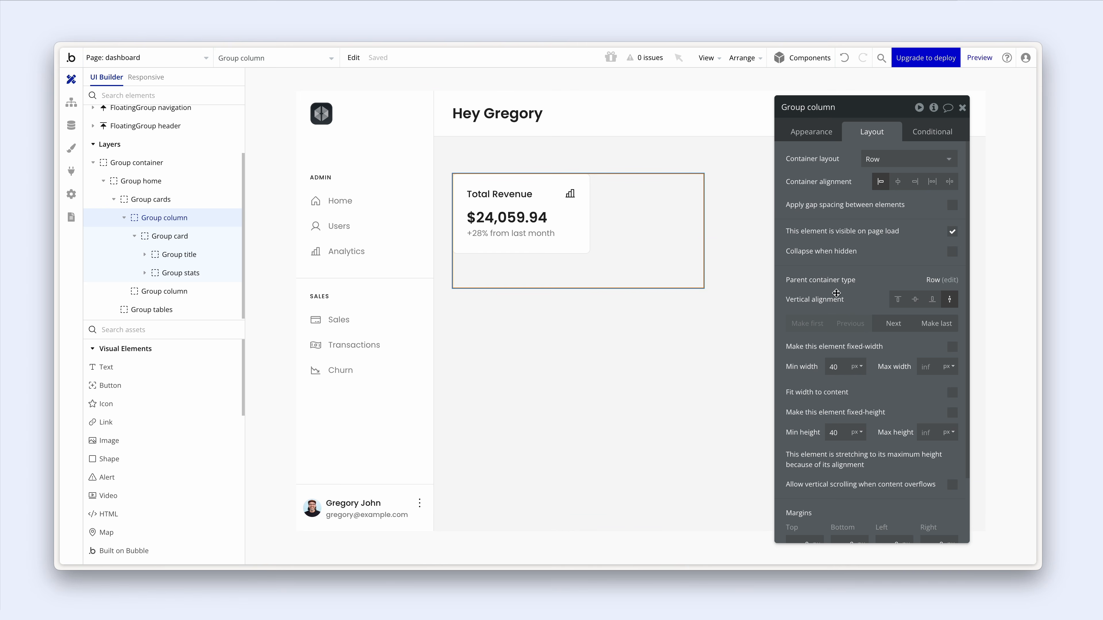
pyautogui.click(564, 248)
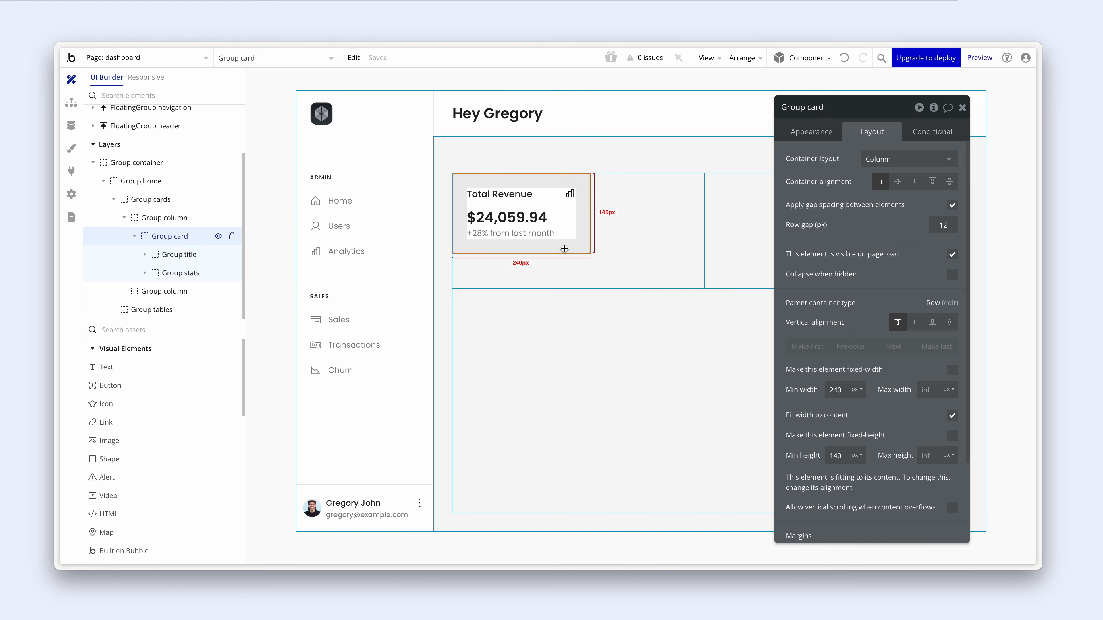
pyautogui.scroll(-3, 847, 287)
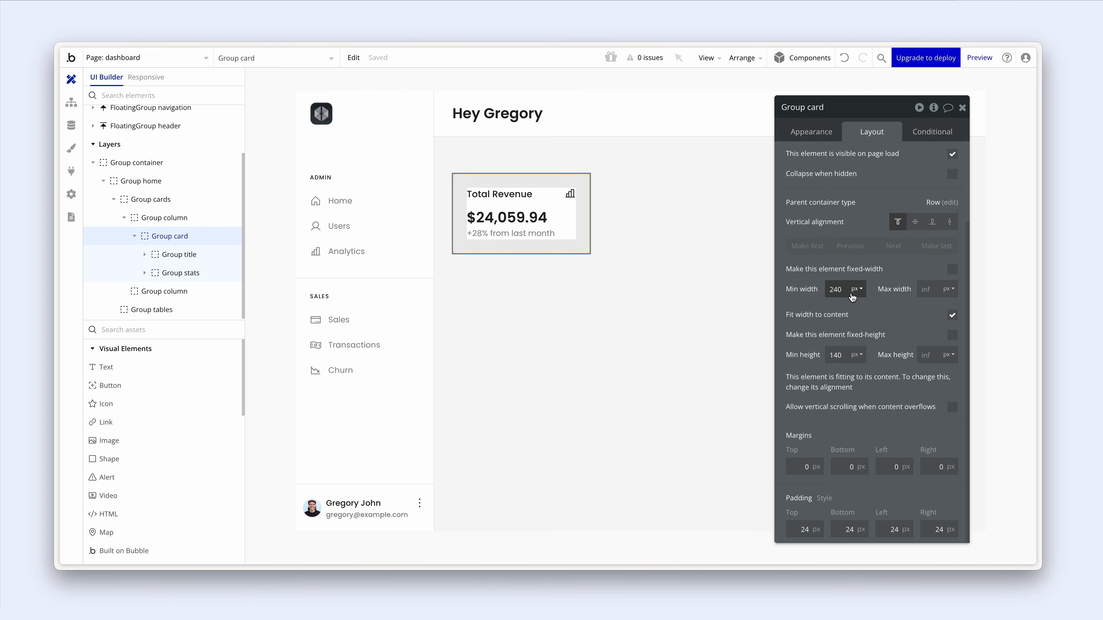
pyautogui.moveTo(847, 287); pyautogui.dragTo(814, 290)
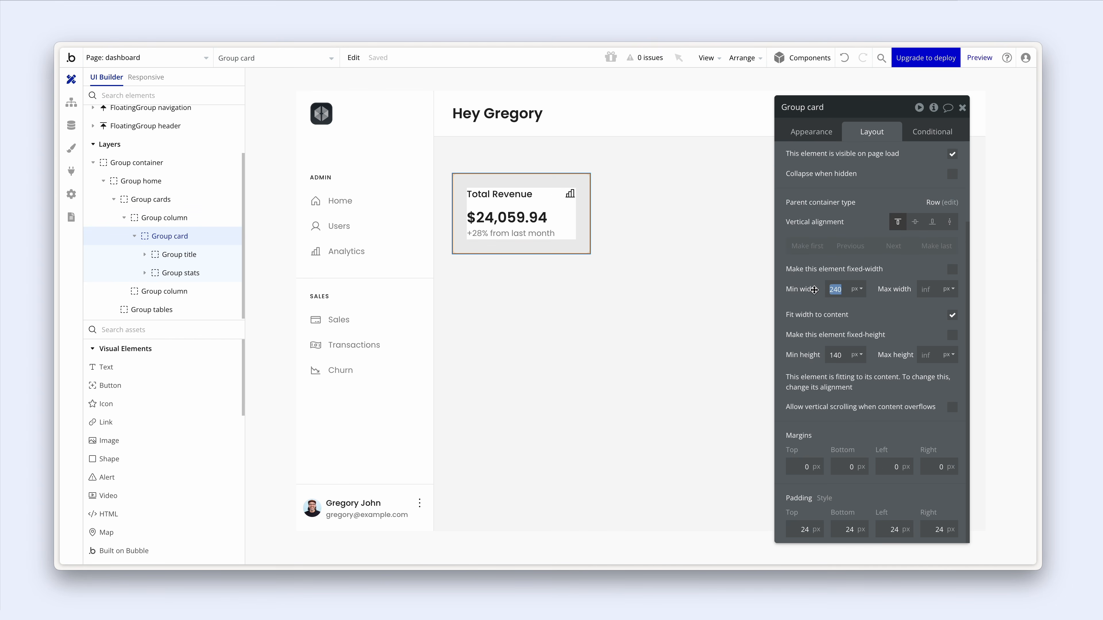
pyautogui.write('0')
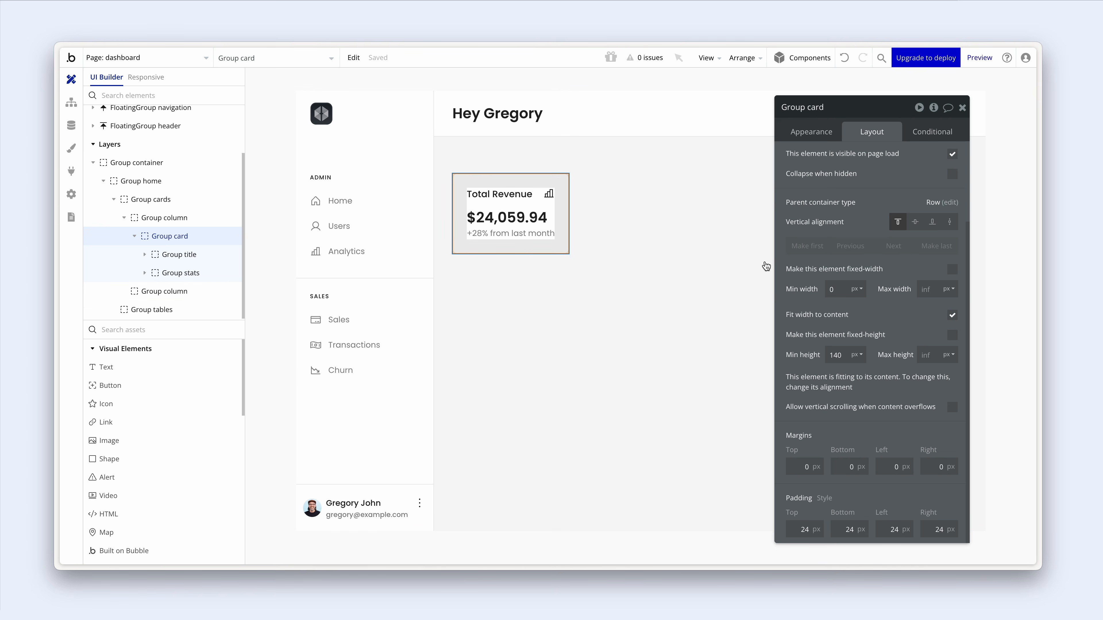
pyautogui.click(627, 238)
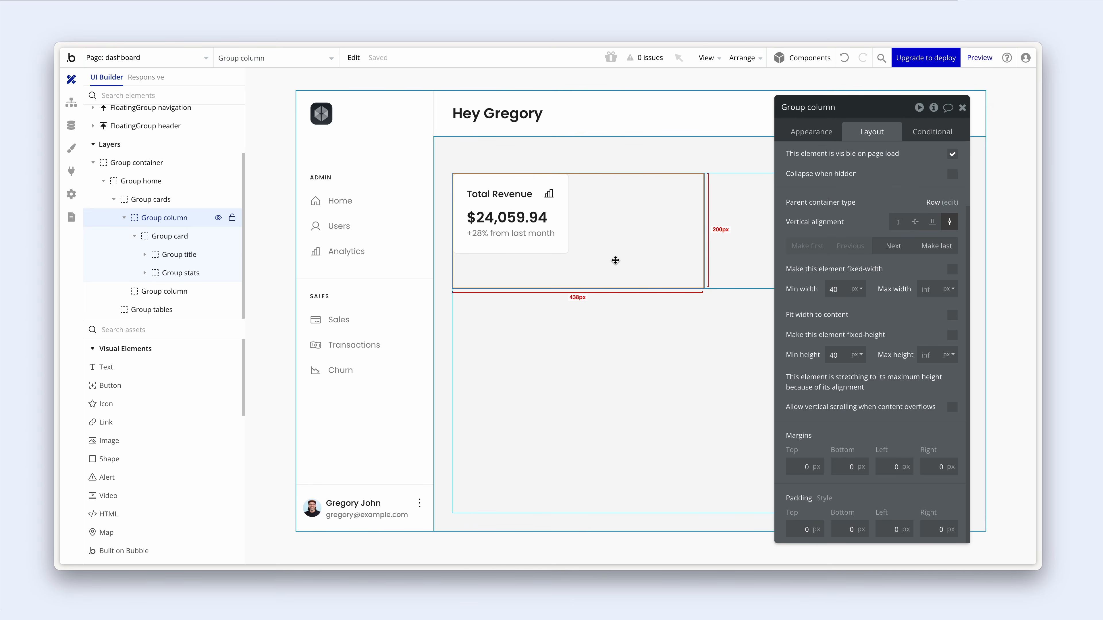
pyautogui.click(556, 246)
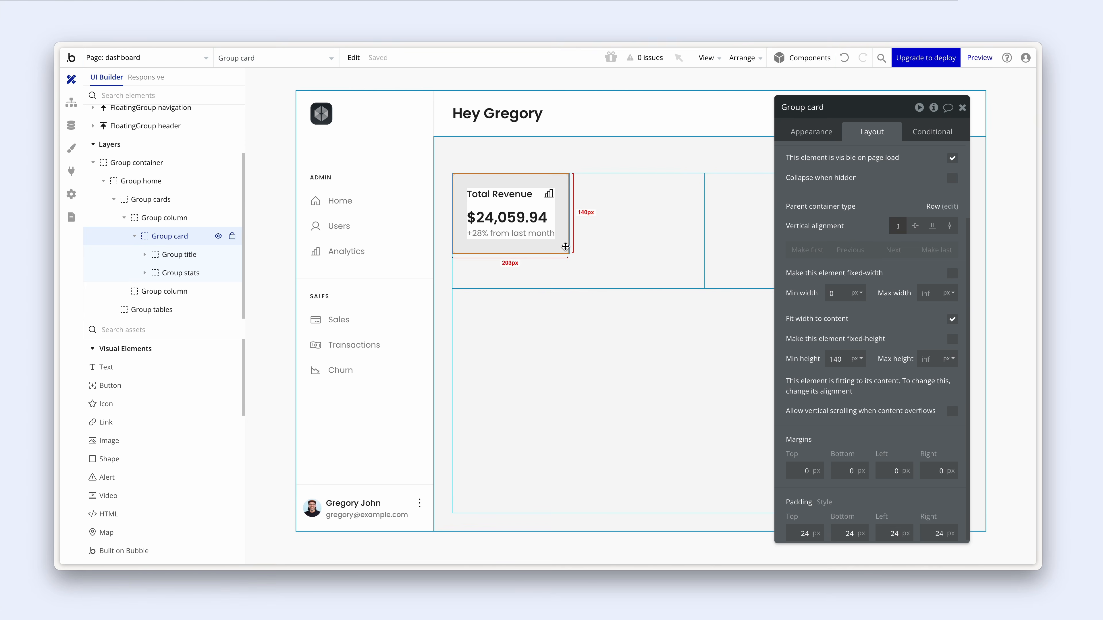
# - Duplicate the card, naming the copy Group card sales and the original Group card revenue
pyautogui.hotkey('ctrl', 'd')
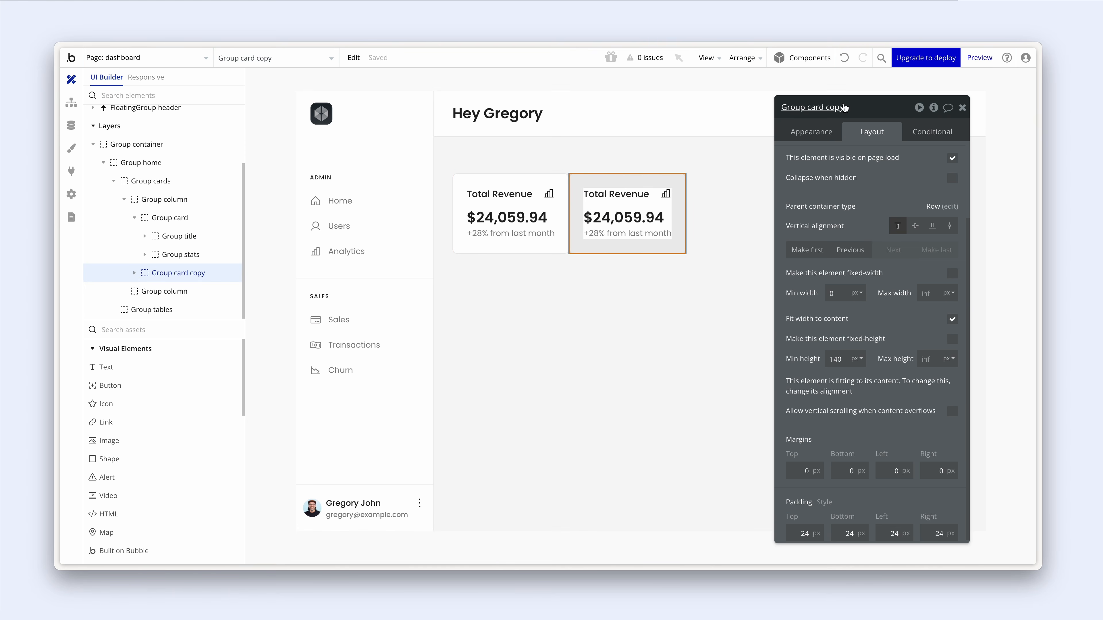
pyautogui.click(834, 106)
pyautogui.doubleClick(834, 107)
pyautogui.write('sales')
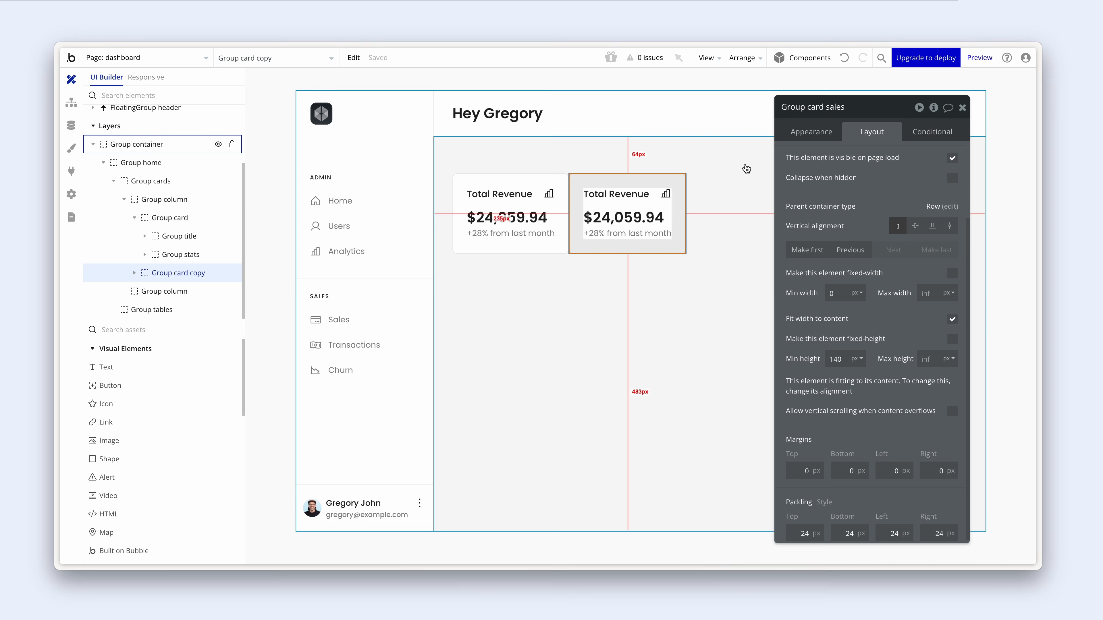
pyautogui.click(169, 217)
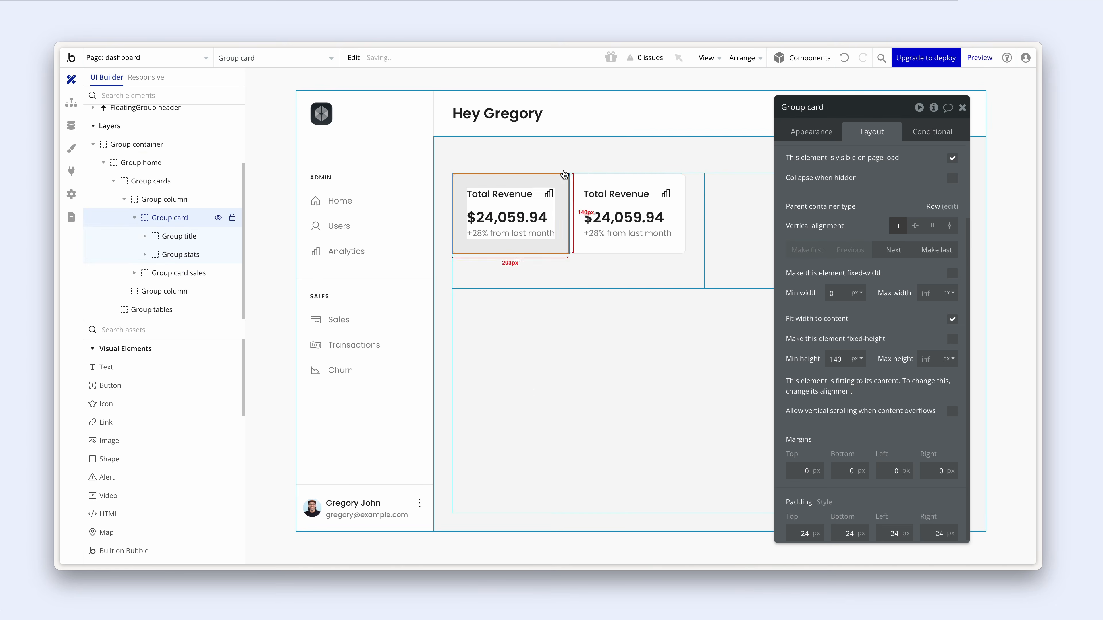
pyautogui.click(831, 107)
pyautogui.write('revenu')
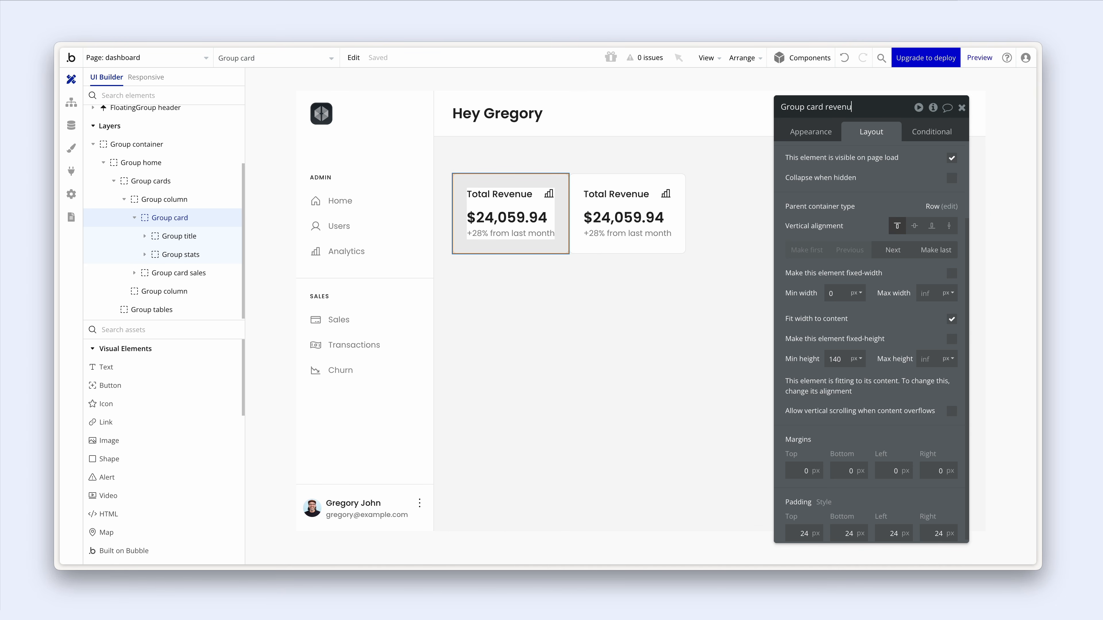
pyautogui.write('e')
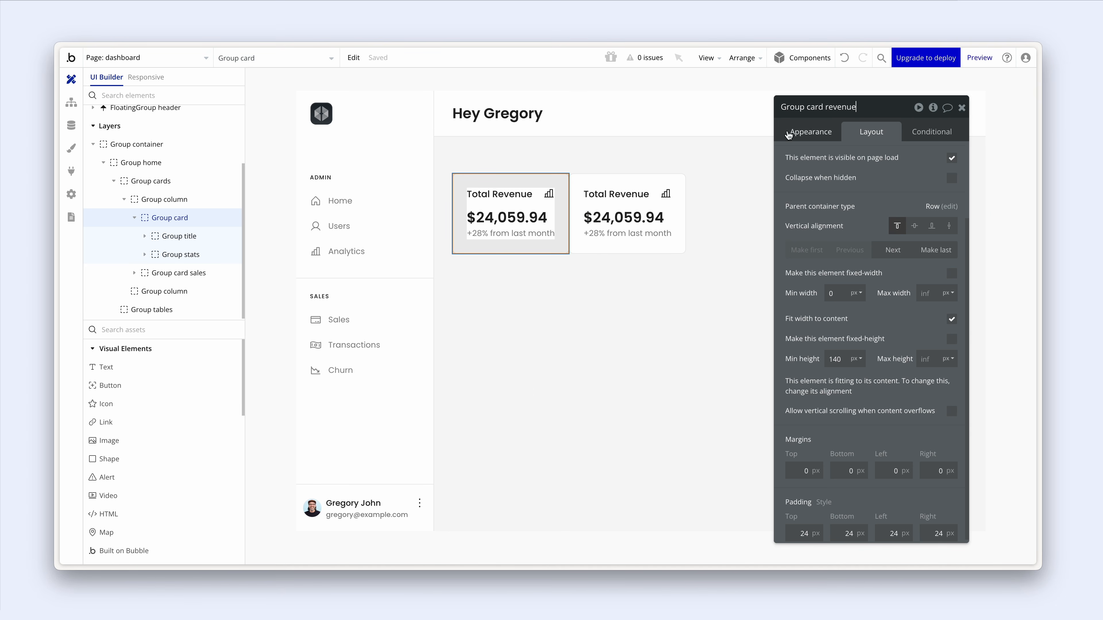
pyautogui.click(669, 178)
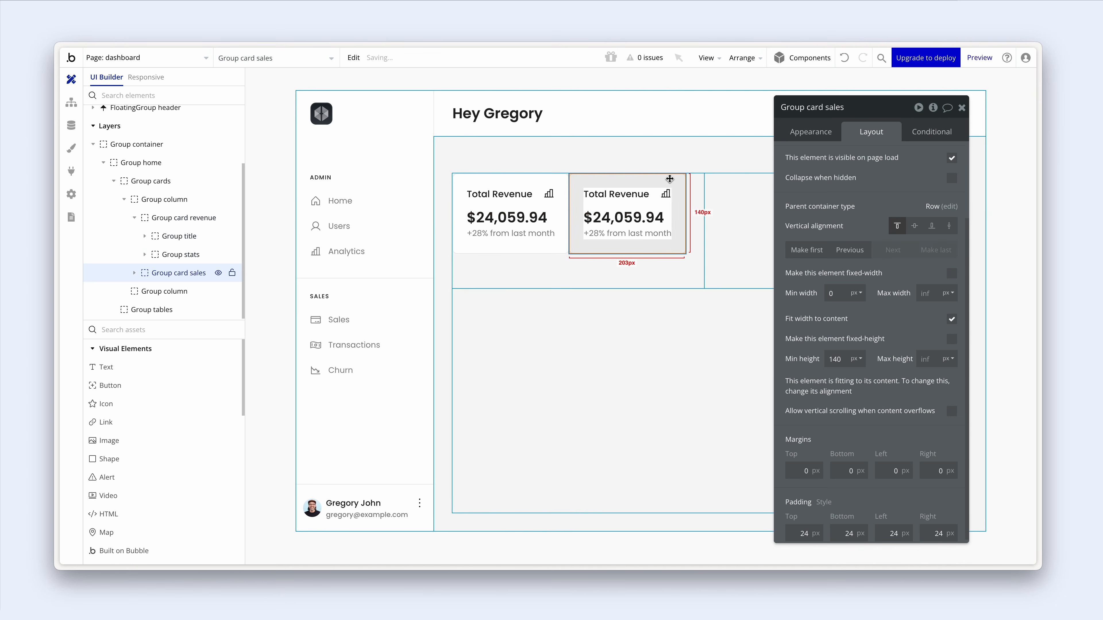
# - Change the second card's title to 'Total sales'
pyautogui.click(643, 199)
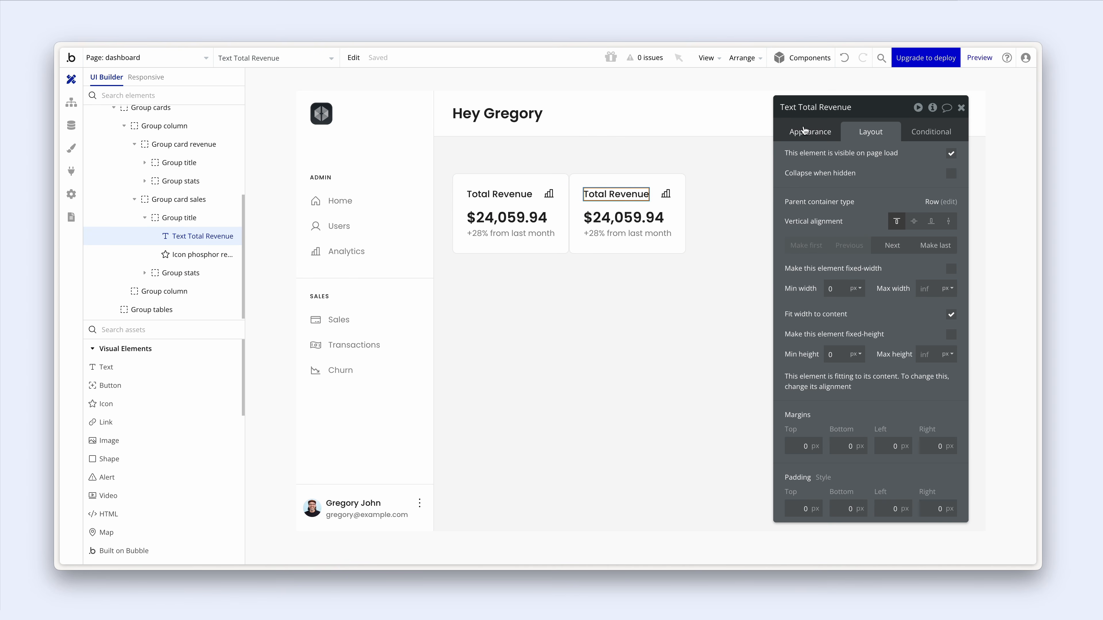
pyautogui.click(816, 137)
pyautogui.tripleClick(825, 159)
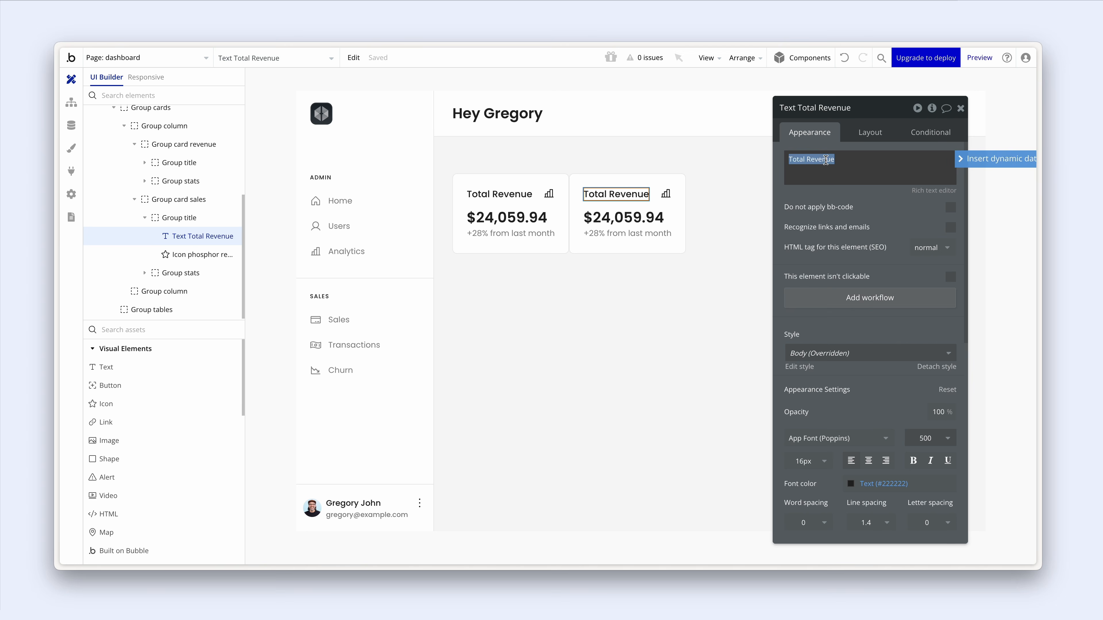
pyautogui.write('Totla sales')
pyautogui.click(801, 161)
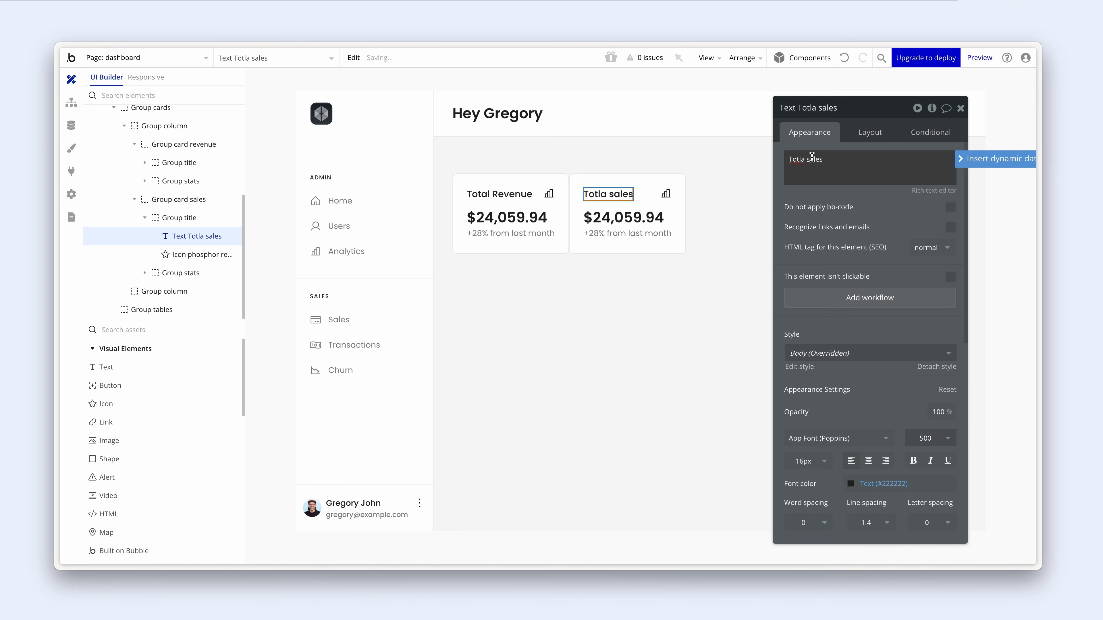
pyautogui.press('BackSpace')
pyautogui.press('Right')
pyautogui.write('l')
pyautogui.click(824, 237)
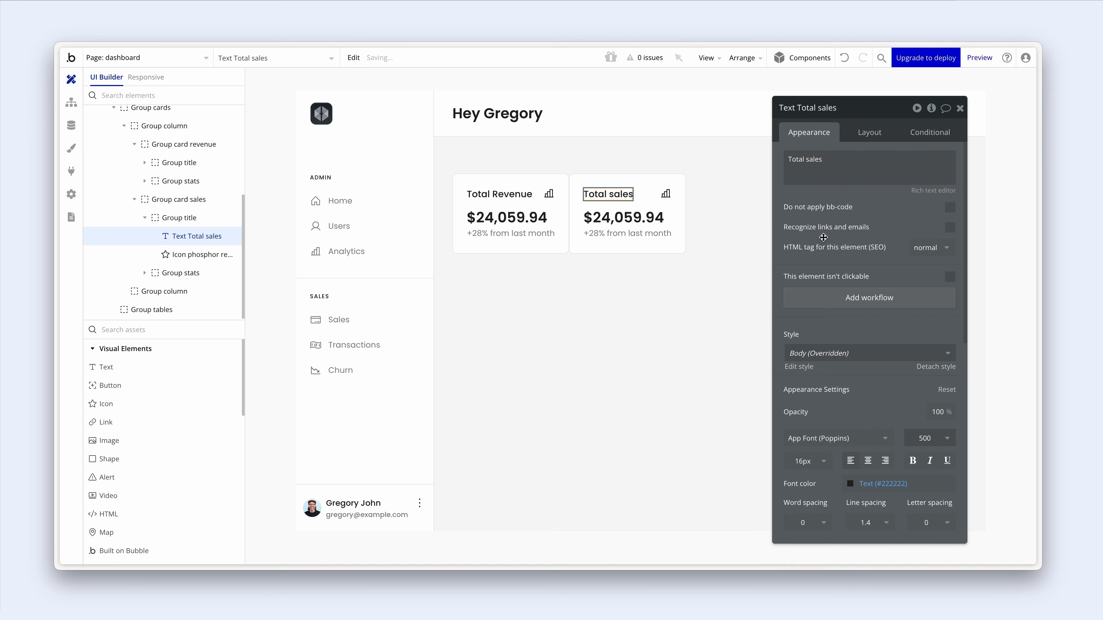
# - Set the second card's value to 1,253 and its line to '+21% from last month'
pyautogui.click(624, 217)
pyautogui.tripleClick(847, 163)
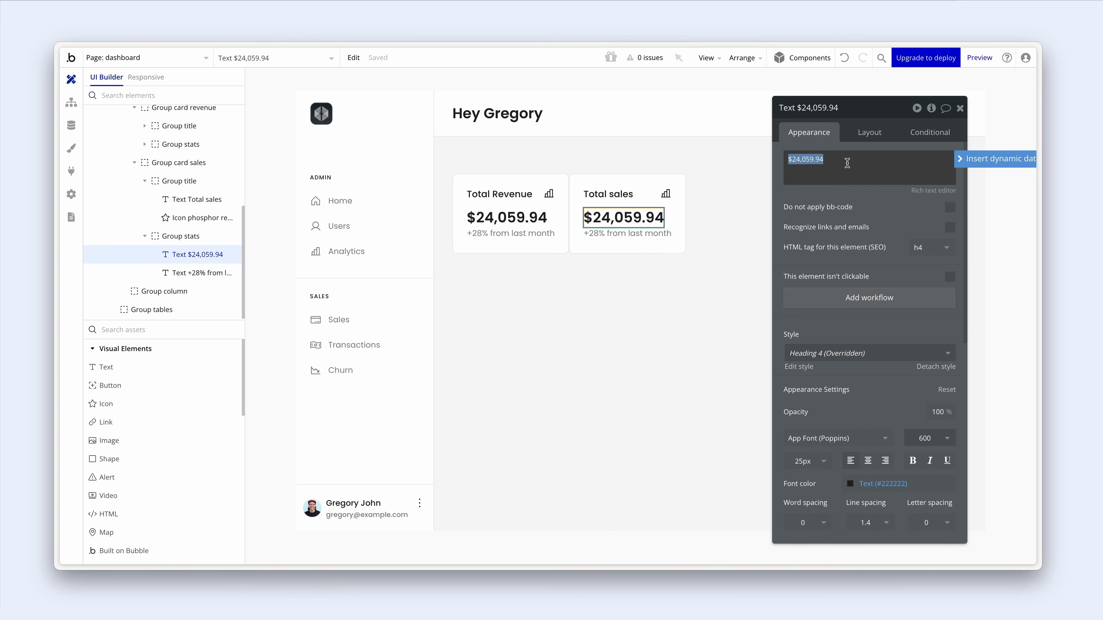
pyautogui.write('1,253')
pyautogui.click(854, 212)
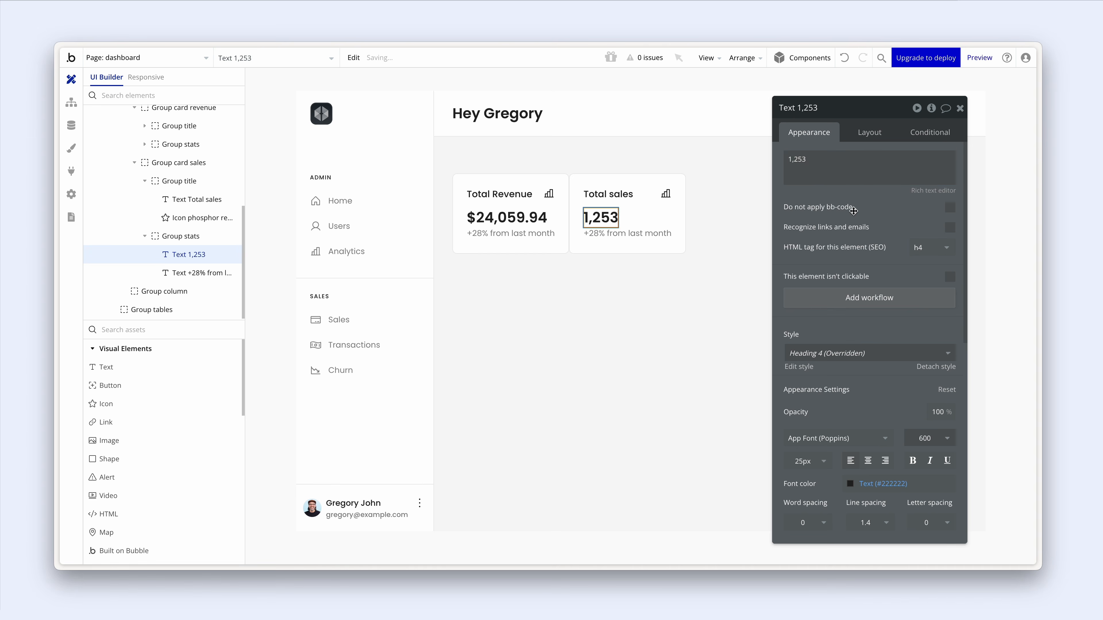
pyautogui.click(650, 232)
pyautogui.click(801, 156)
pyautogui.click(802, 155)
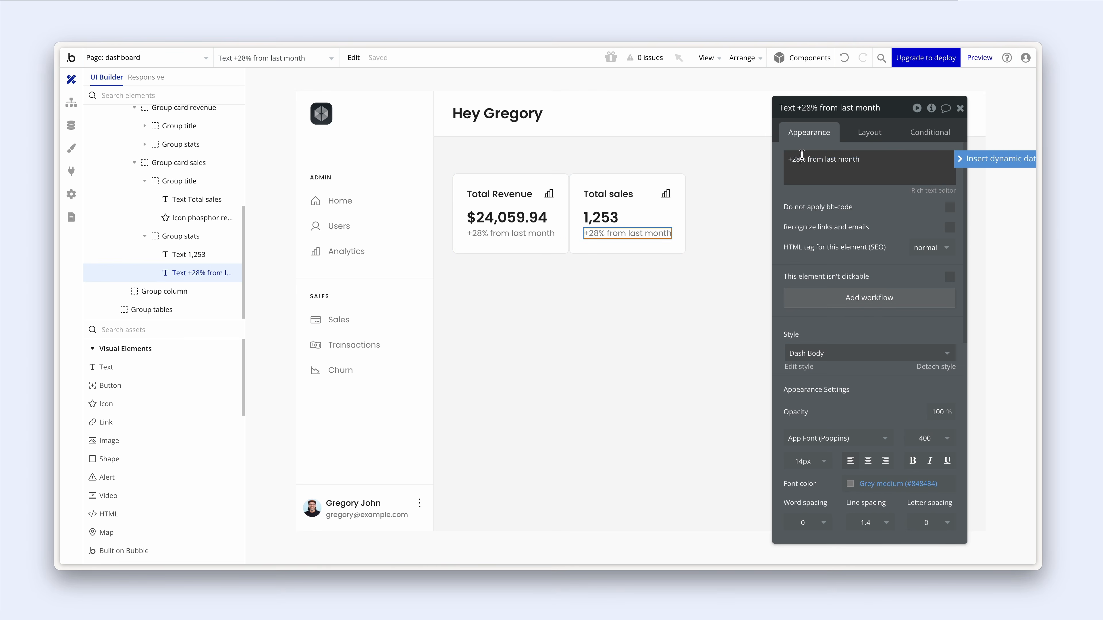
pyautogui.press('BackSpace')
pyautogui.write('1')
pyautogui.click(803, 204)
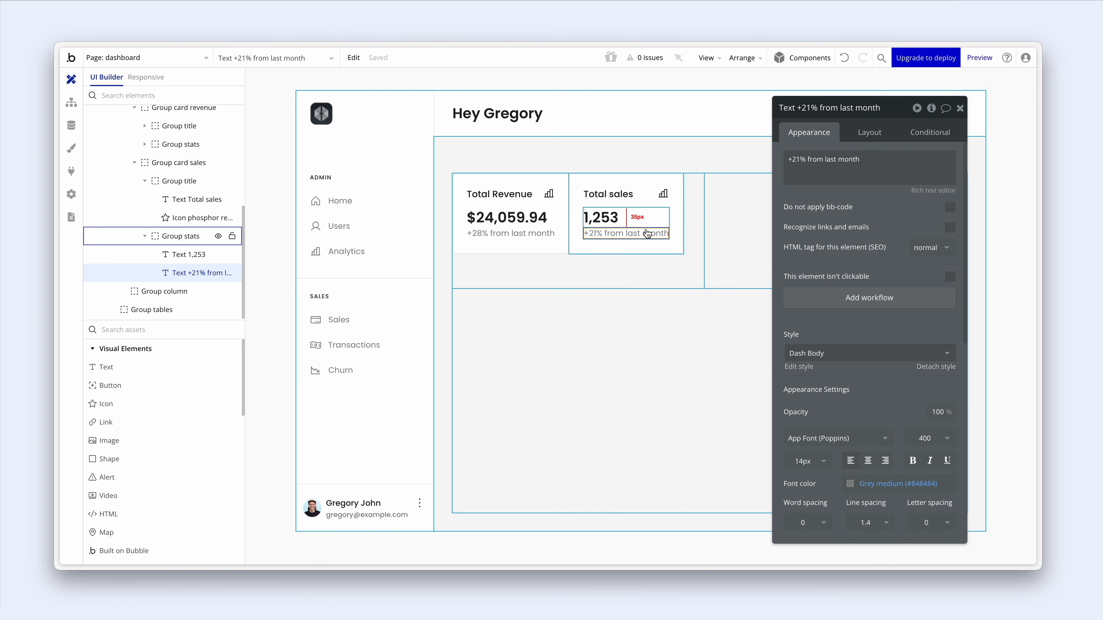
pyautogui.click(650, 242)
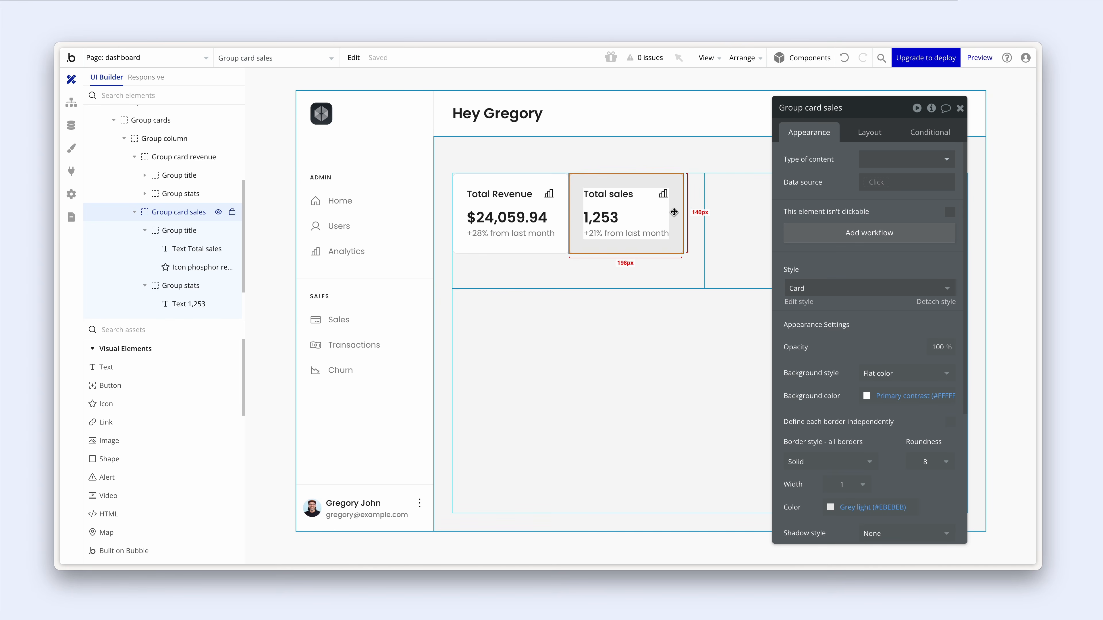
# - Make both stat cards stretch to fill width instead of fitting content
pyautogui.click(555, 247)
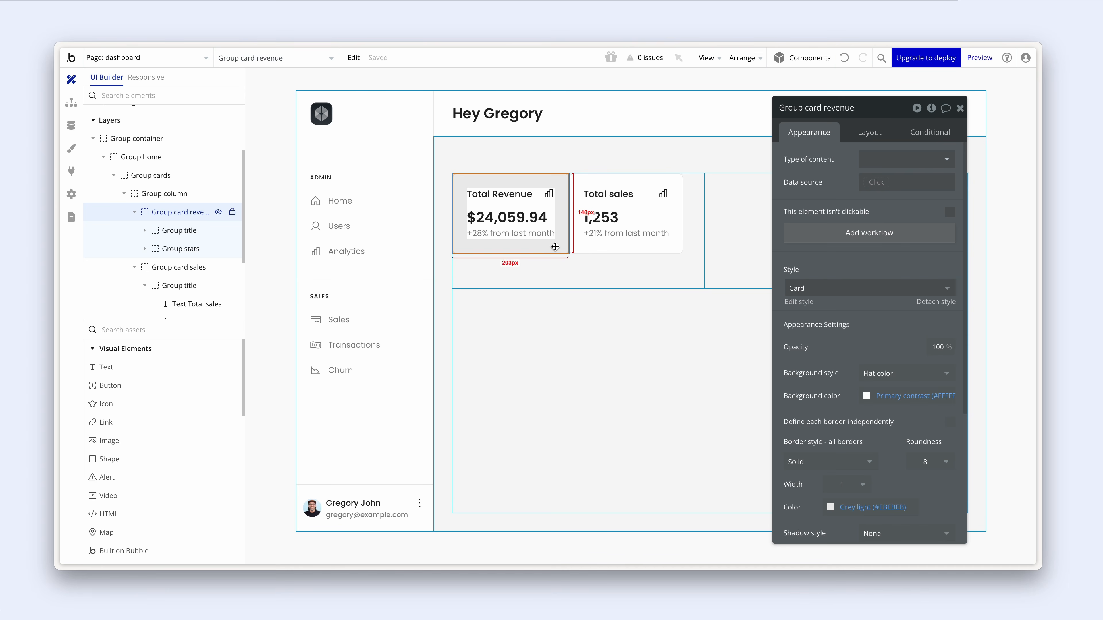
pyautogui.keyDown('shift'); pyautogui.click(582, 246); pyautogui.keyUp('shift')
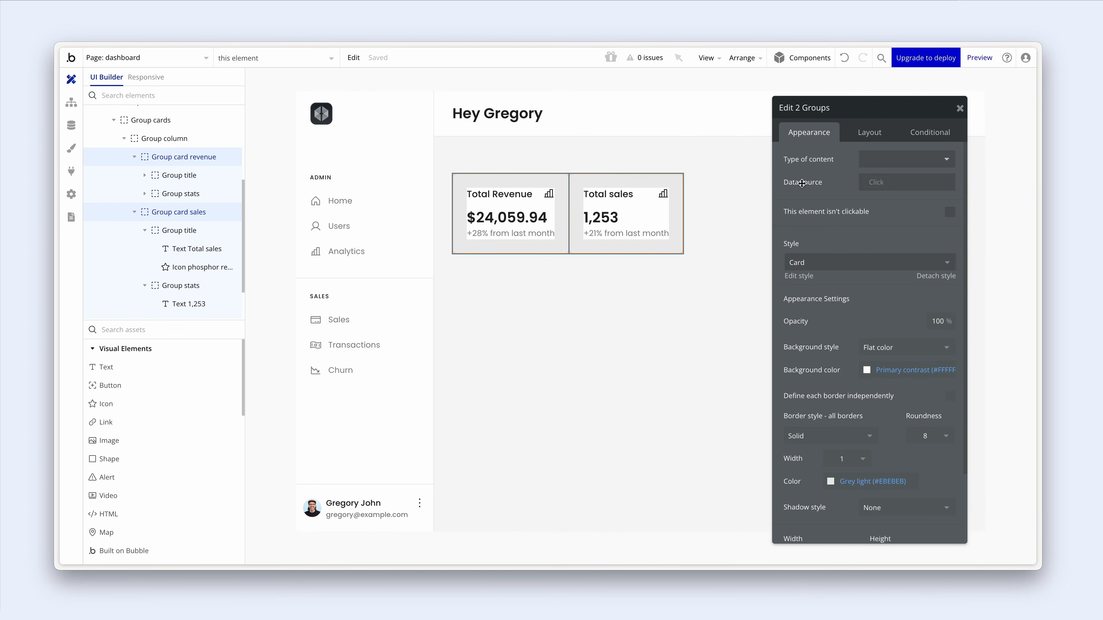
pyautogui.click(885, 127)
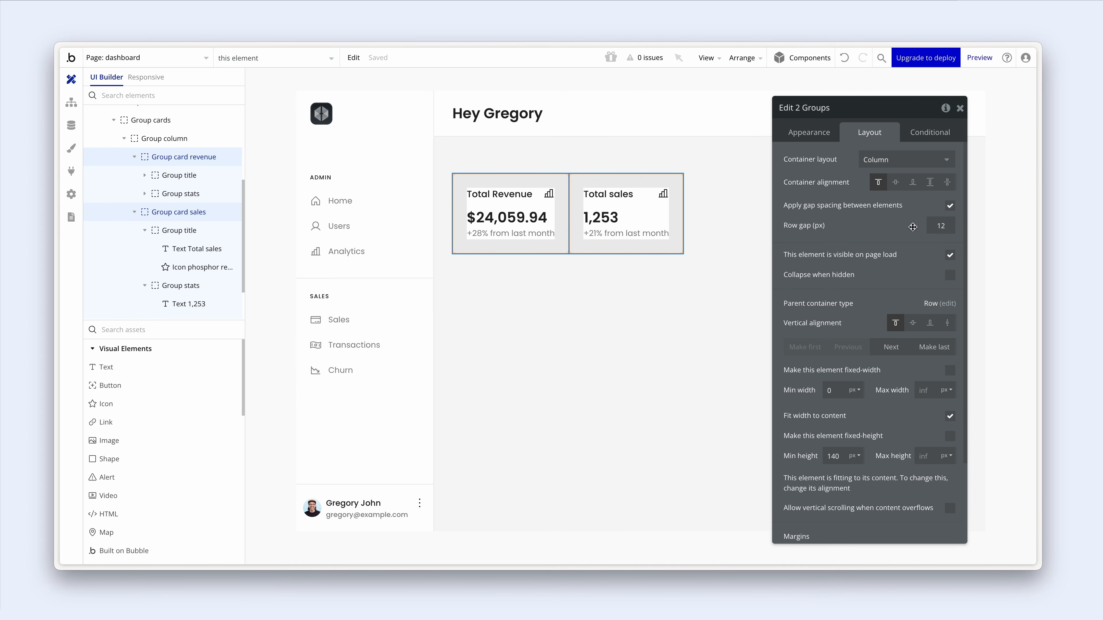
pyautogui.scroll(-1, 931, 322)
pyautogui.click(950, 378)
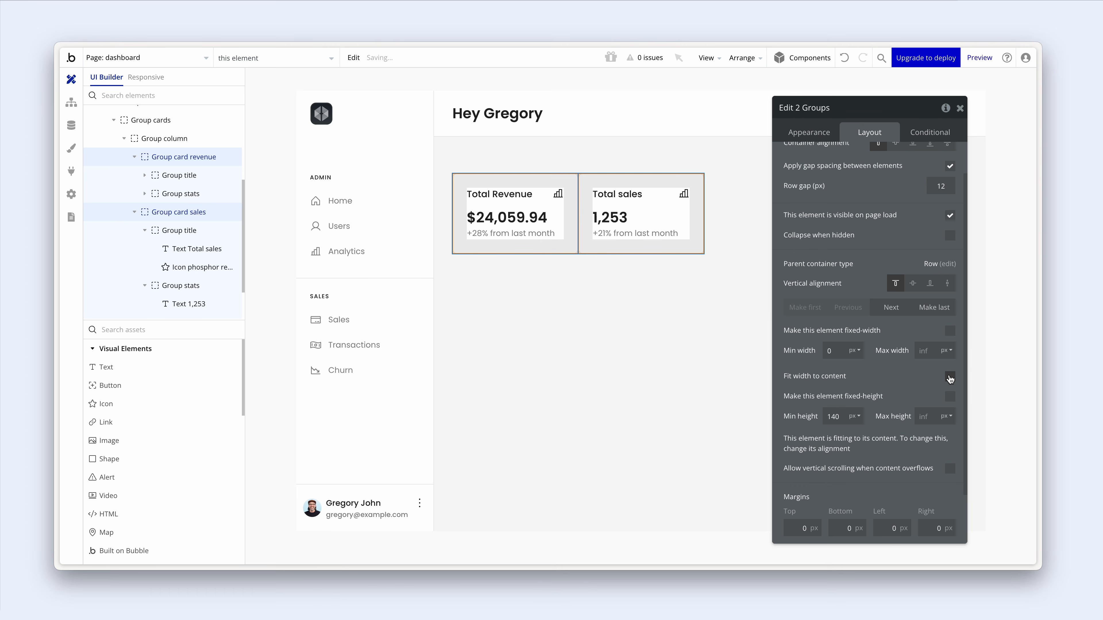
# - Give the cards column a 20 px column gap, 0 row gap and top alignment
pyautogui.click(679, 263)
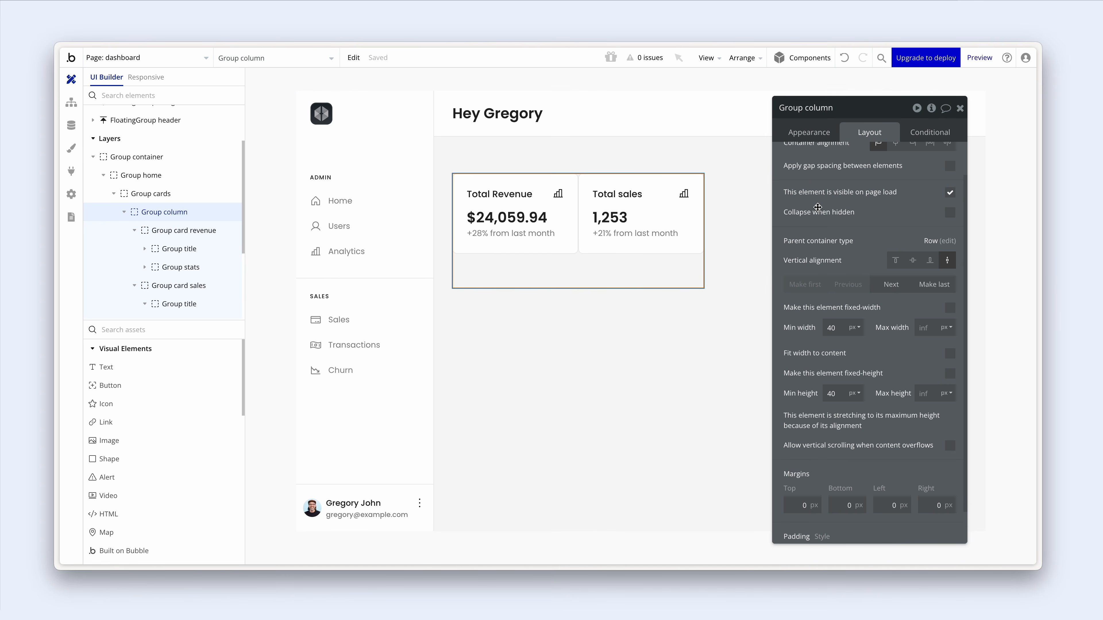
pyautogui.scroll(1, 808, 208)
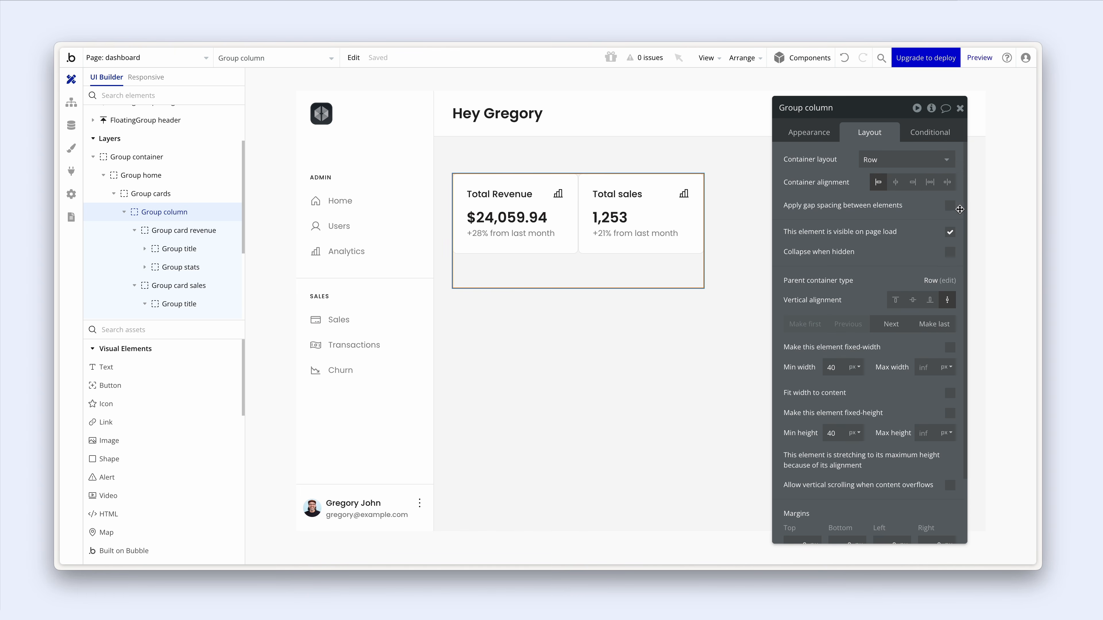
pyautogui.click(950, 205)
pyautogui.moveTo(948, 249); pyautogui.dragTo(923, 252)
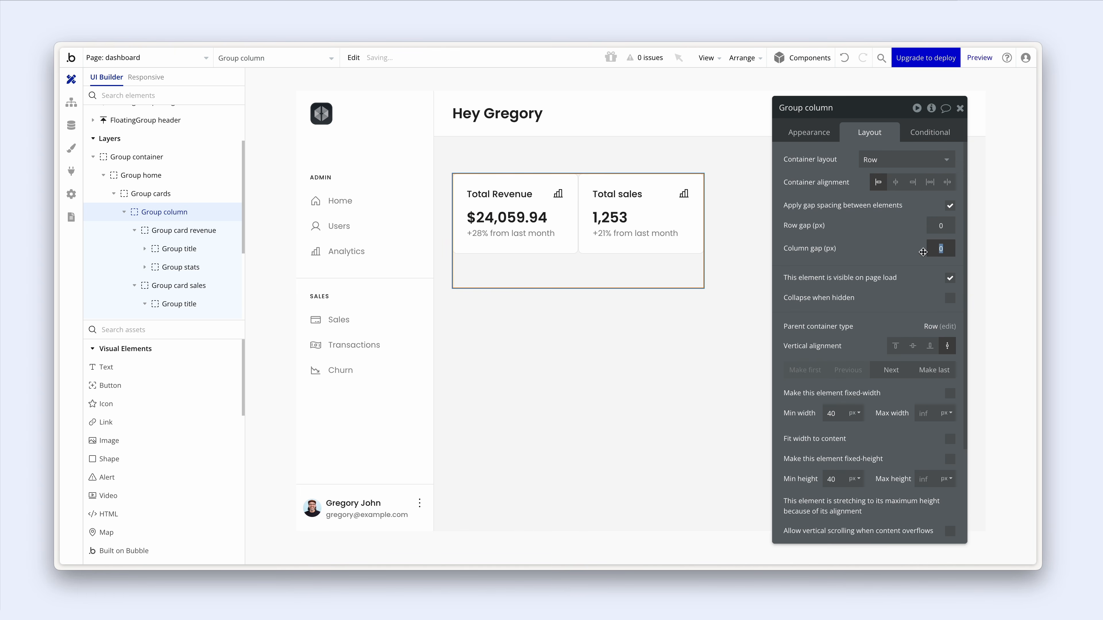
pyautogui.write('20')
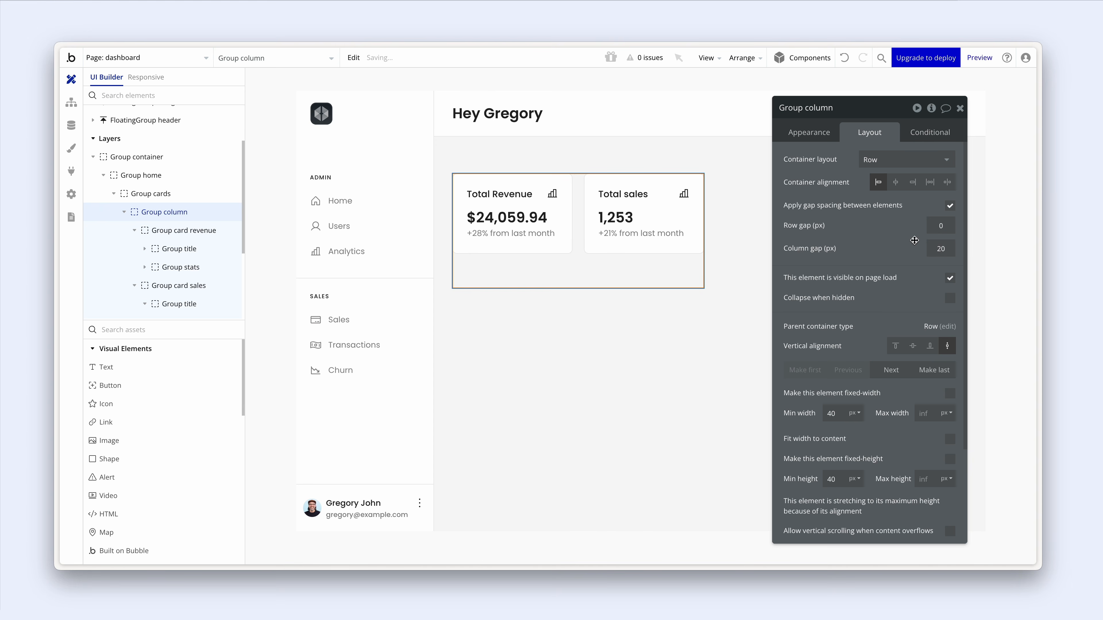
pyautogui.doubleClick(940, 225)
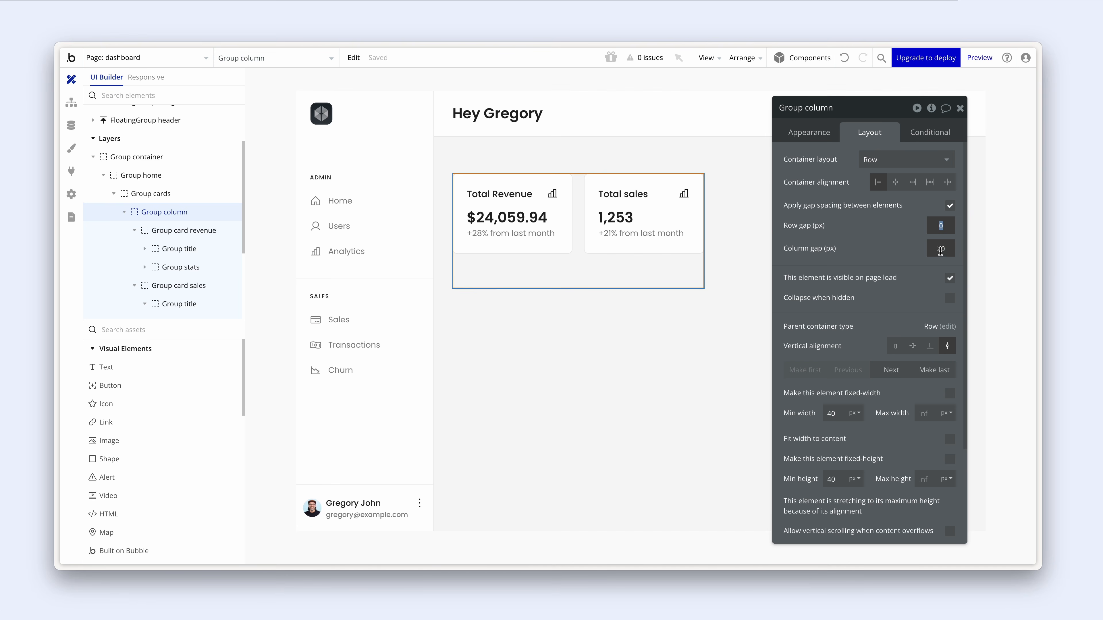
pyautogui.click(884, 256)
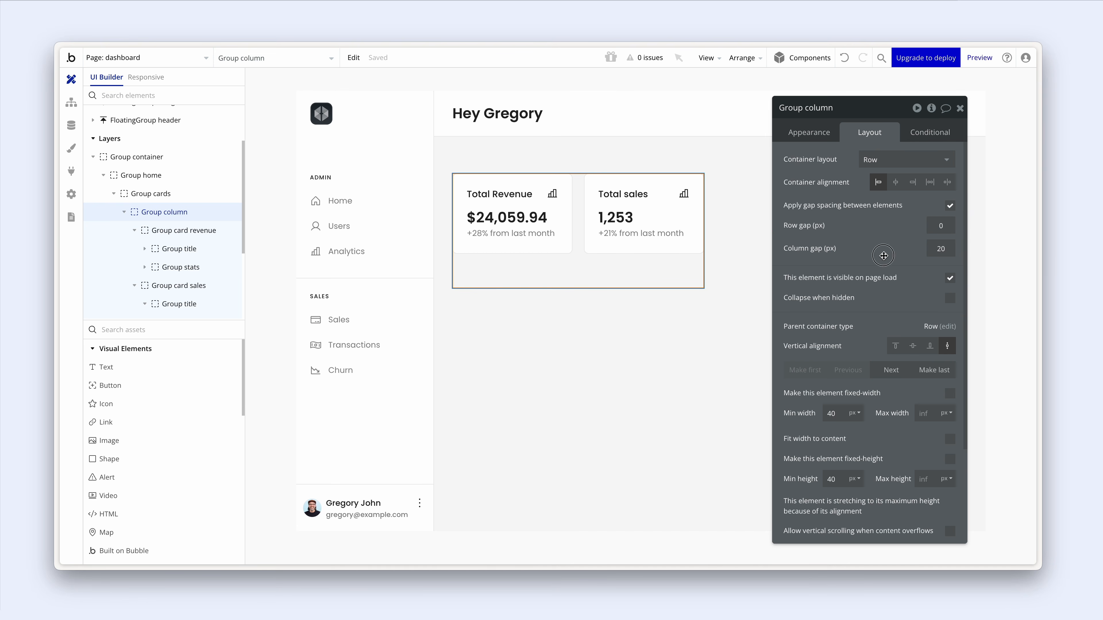
pyautogui.click(673, 269)
pyautogui.scroll(-3, 859, 240)
pyautogui.click(896, 227)
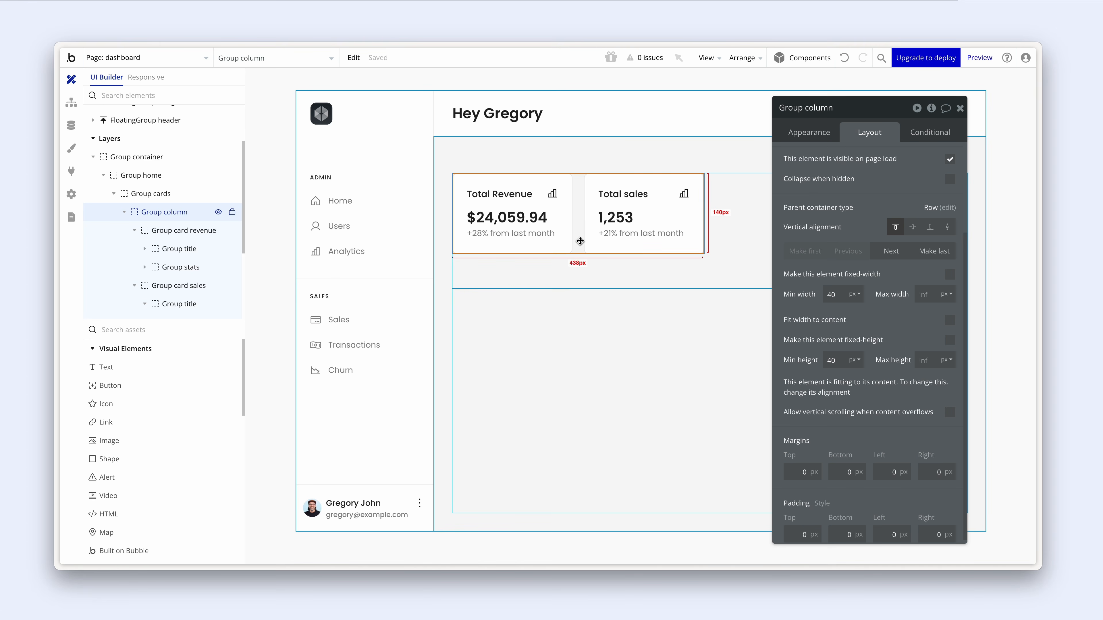
# - Change the Group cards minimum height from 200 to 0 px
pyautogui.click(601, 264)
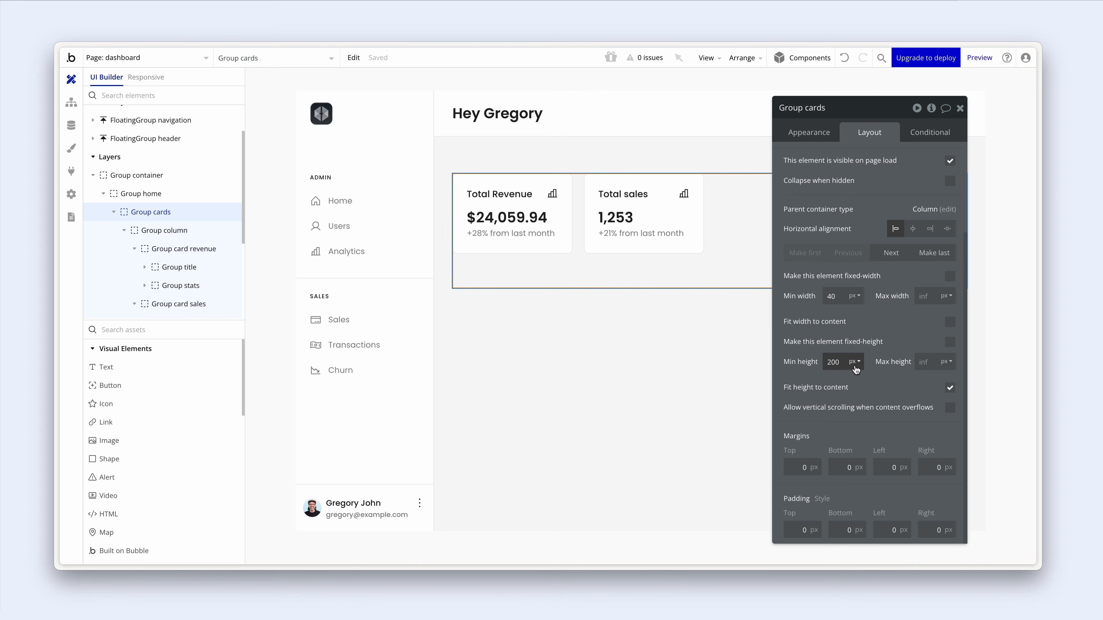
pyautogui.moveTo(840, 362); pyautogui.dragTo(818, 361)
pyautogui.press('BackSpace')
pyautogui.click(848, 61)
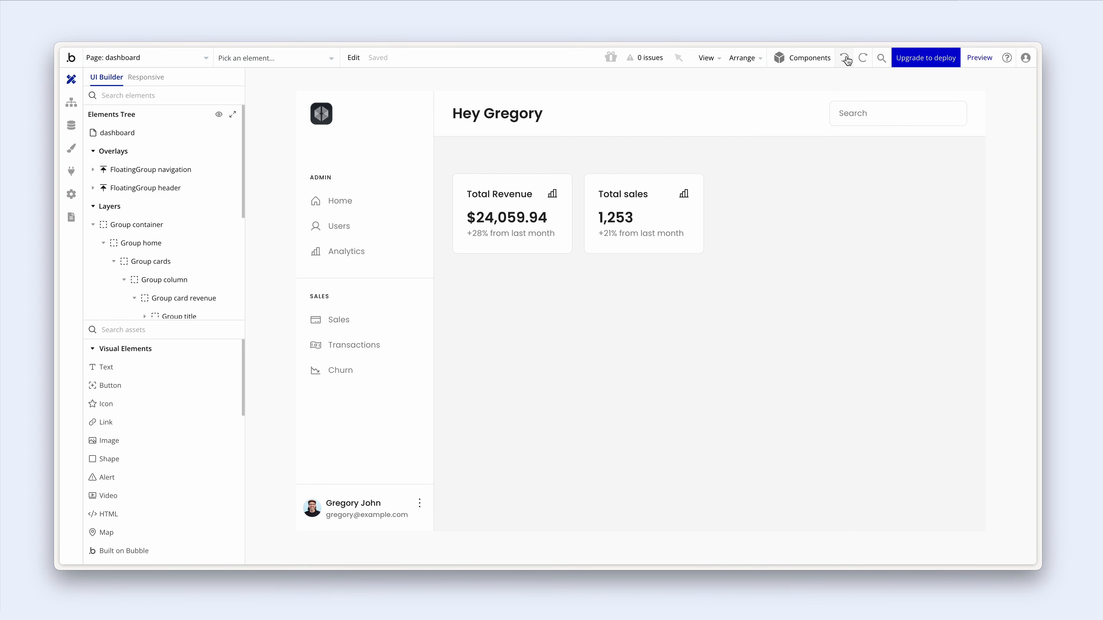
pyautogui.click(687, 256)
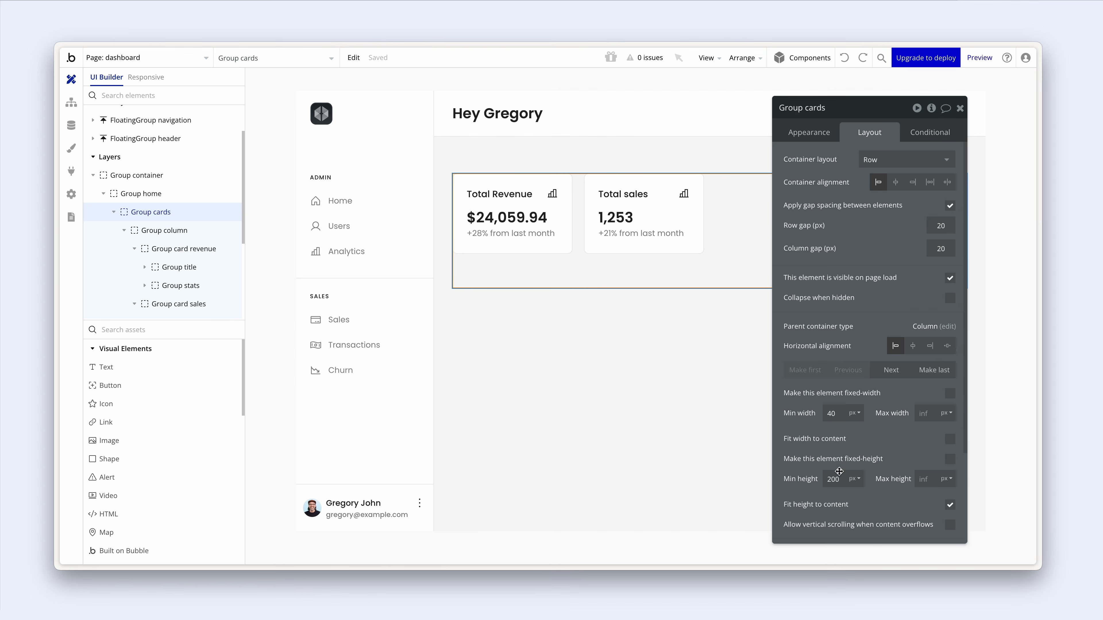
pyautogui.doubleClick(833, 479)
pyautogui.write('0')
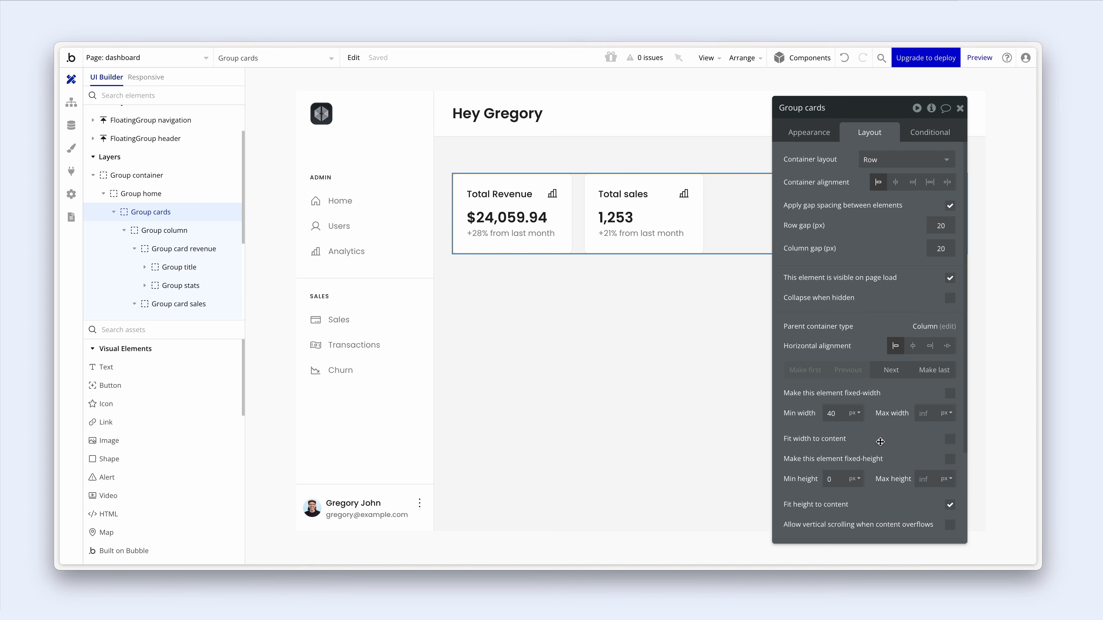
pyautogui.click(582, 242)
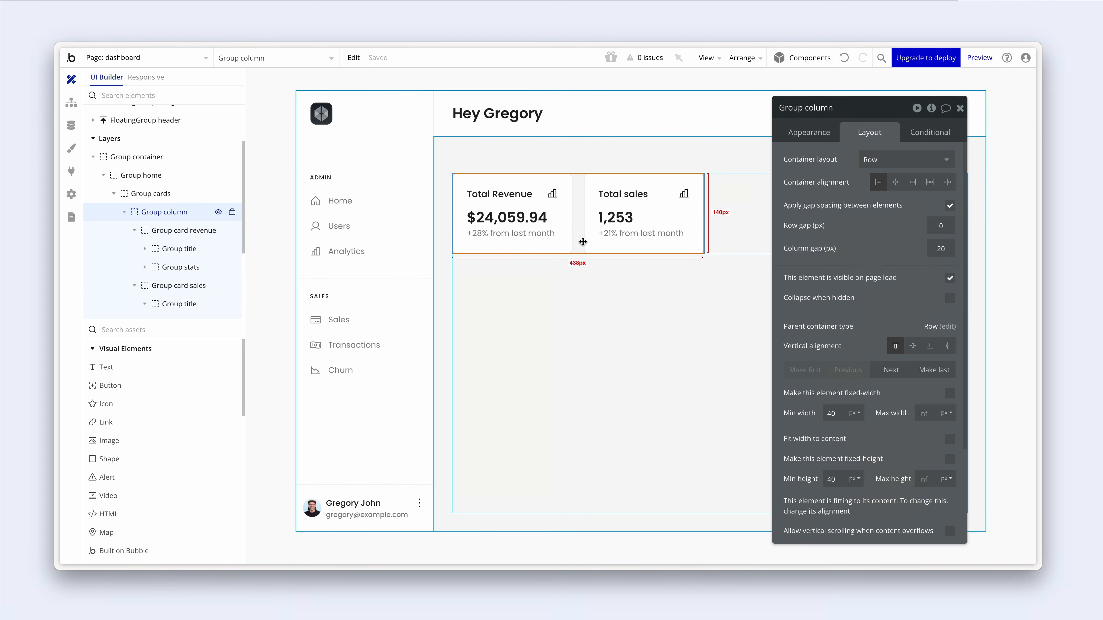
pyautogui.moveTo(838, 196); pyautogui.dragTo(851, 193)
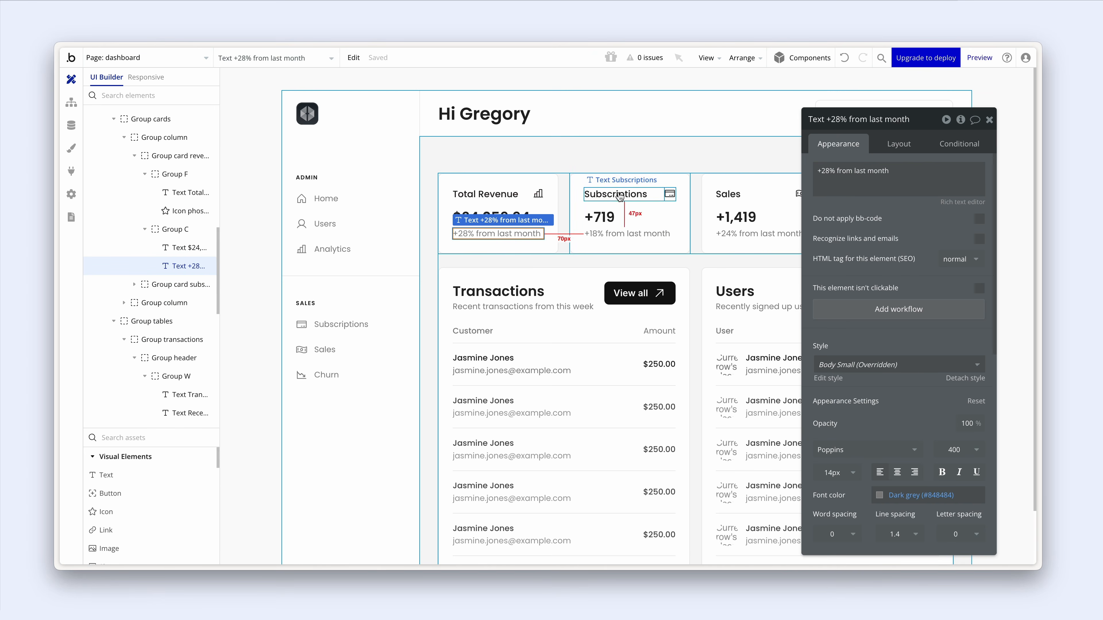
# - Copy the Total Revenue and Total sales cards and paste them into the new empty group
pyautogui.click(619, 196)
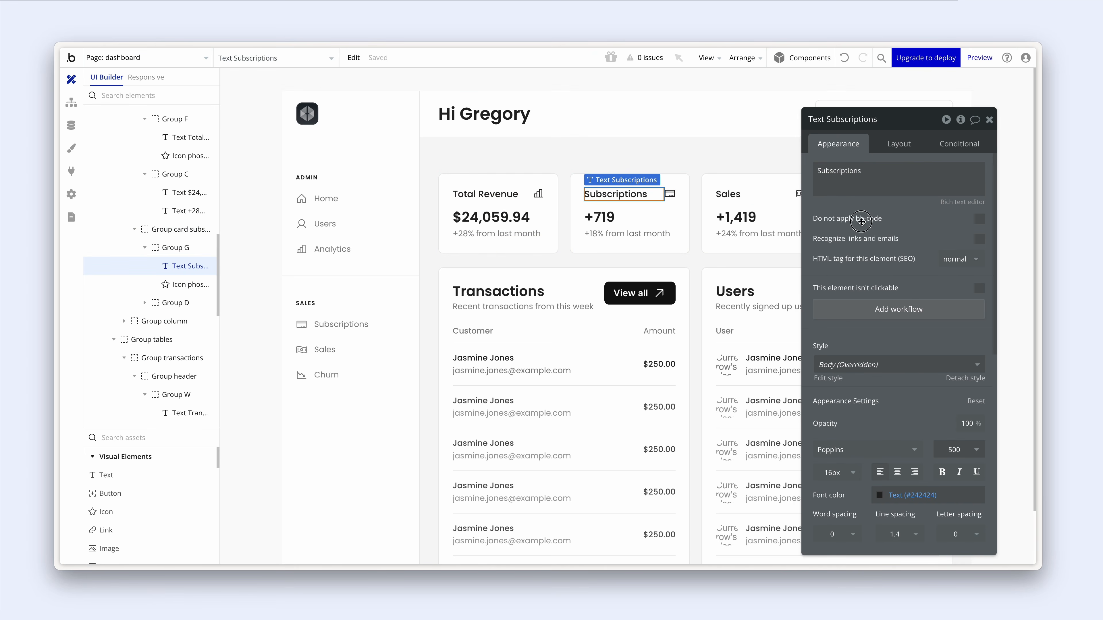
pyautogui.moveTo(861, 222); pyautogui.dragTo(323, 222)
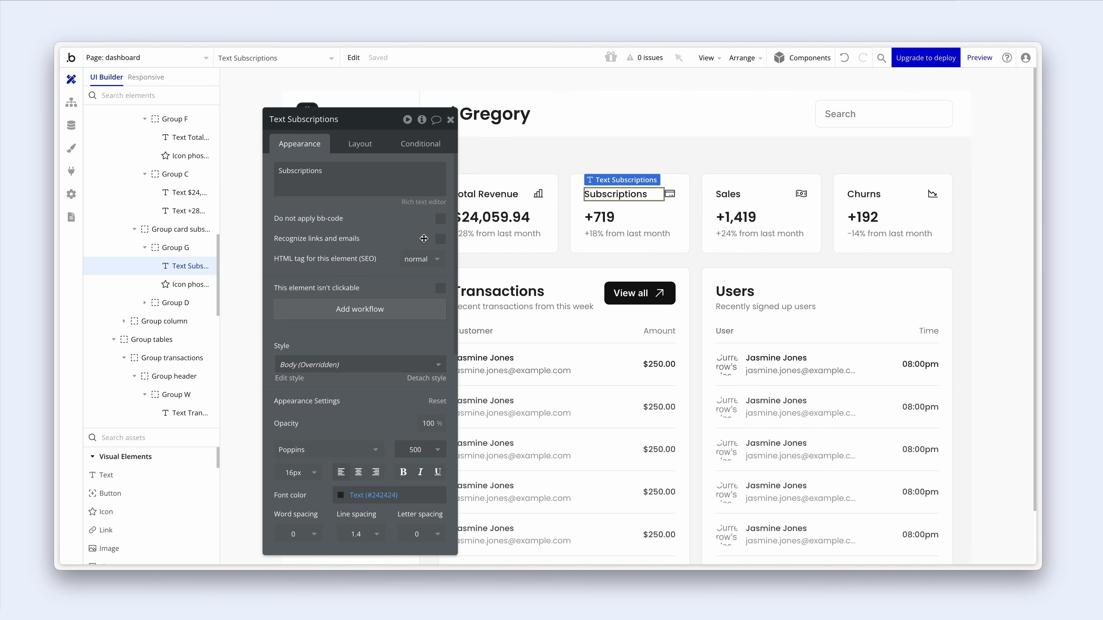
pyautogui.click(731, 230)
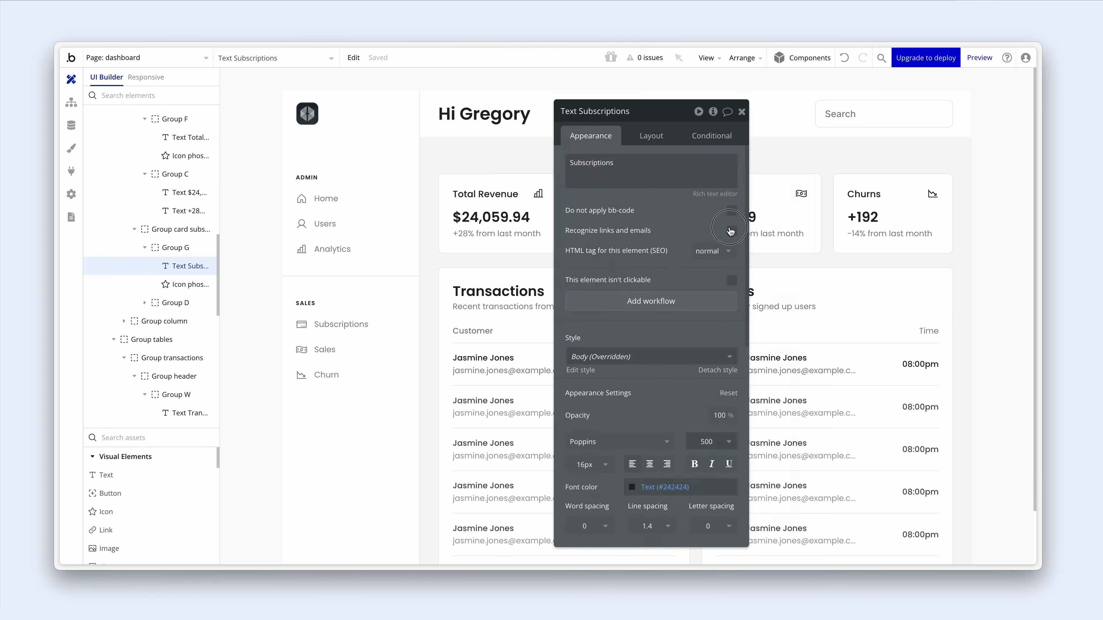
pyautogui.moveTo(731, 231); pyautogui.dragTo(929, 215)
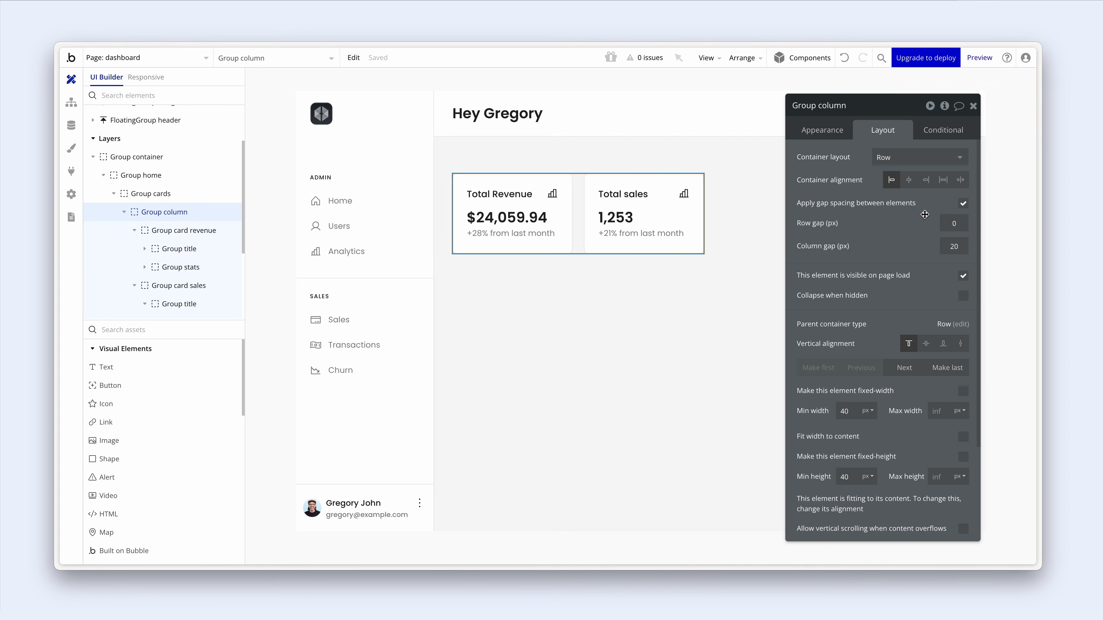
pyautogui.keyDown('shift'); pyautogui.click(565, 238); pyautogui.keyUp('shift')
pyautogui.keyDown('shift'); pyautogui.click(590, 234); pyautogui.keyUp('shift')
pyautogui.rightClick(590, 233)
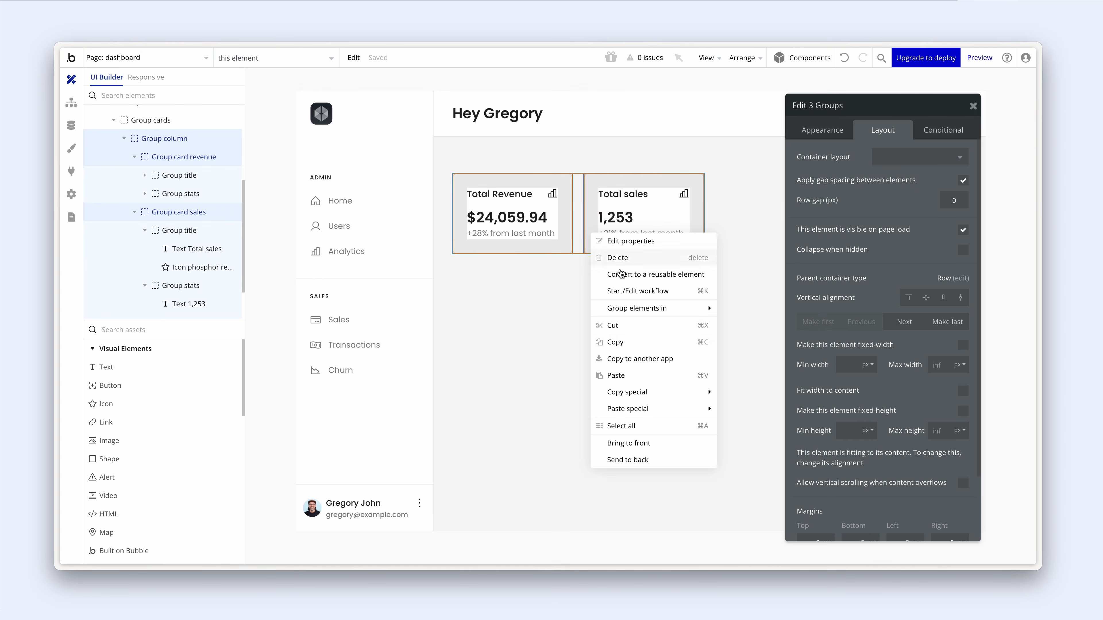
pyautogui.click(629, 347)
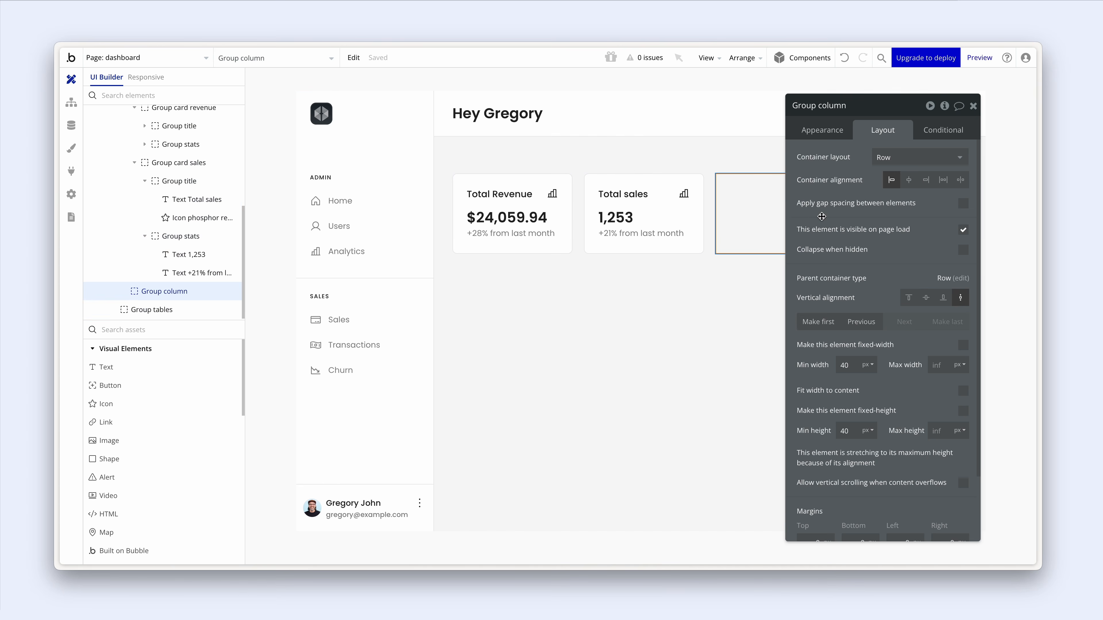
pyautogui.moveTo(822, 216); pyautogui.dragTo(706, 396)
pyautogui.rightClick(773, 245)
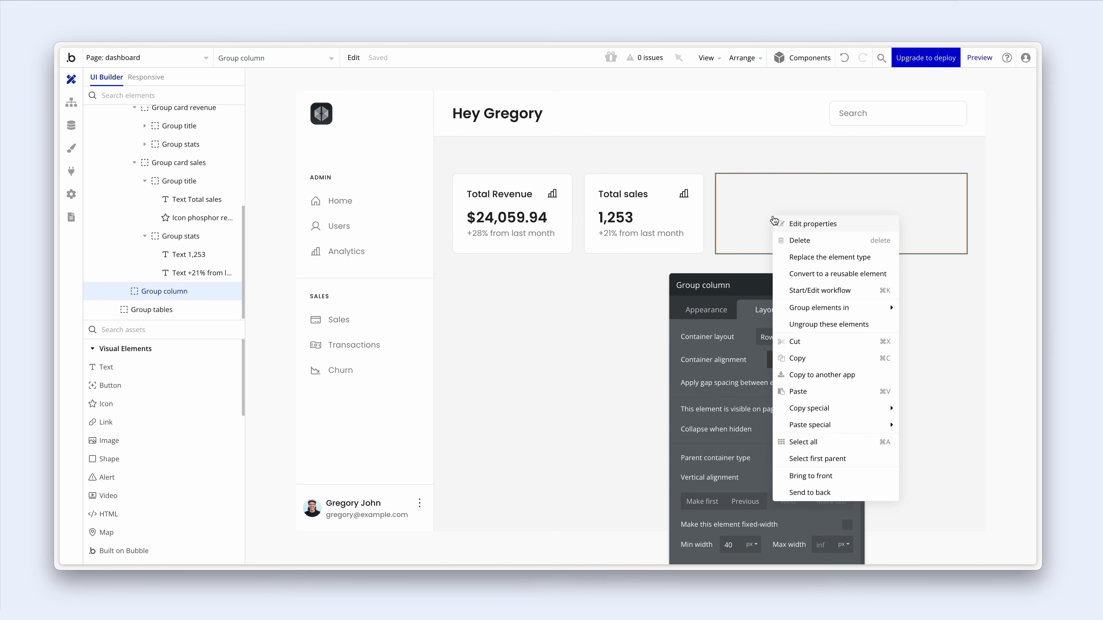
pyautogui.click(847, 388)
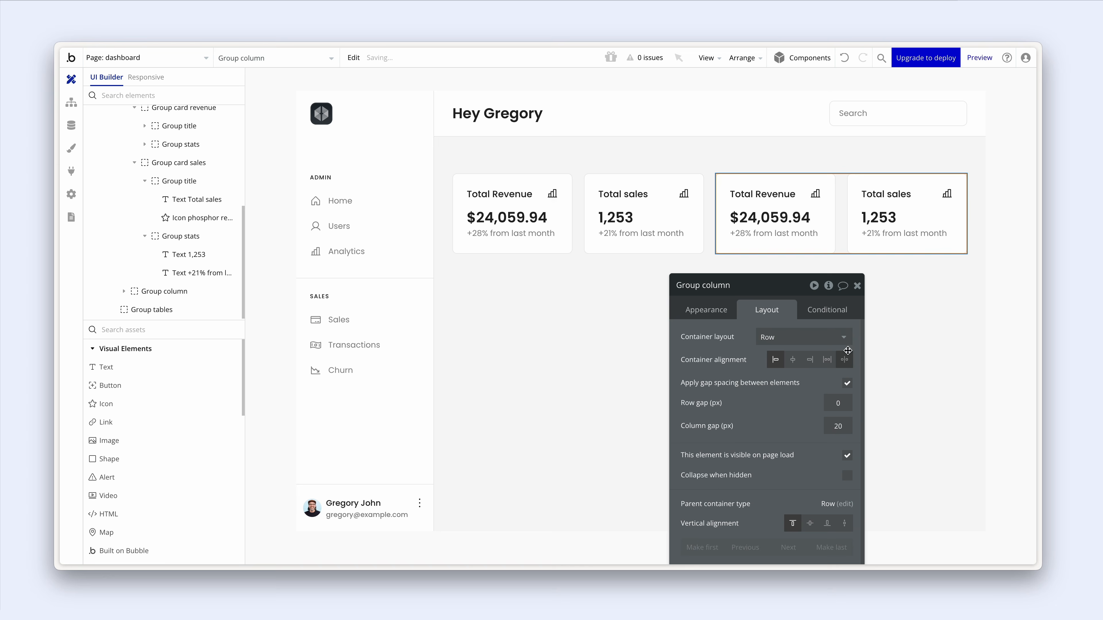
pyautogui.click(785, 206)
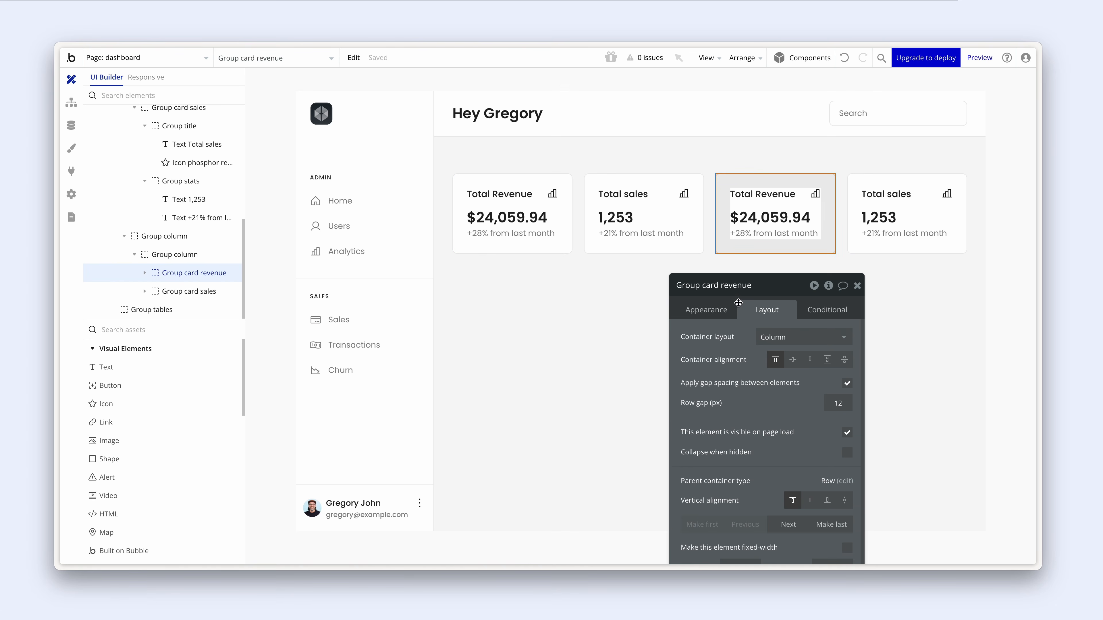
# - Rename the third card's group for subscriptions and set its icon to Credit-card
pyautogui.click(720, 287)
pyautogui.doubleClick(720, 287)
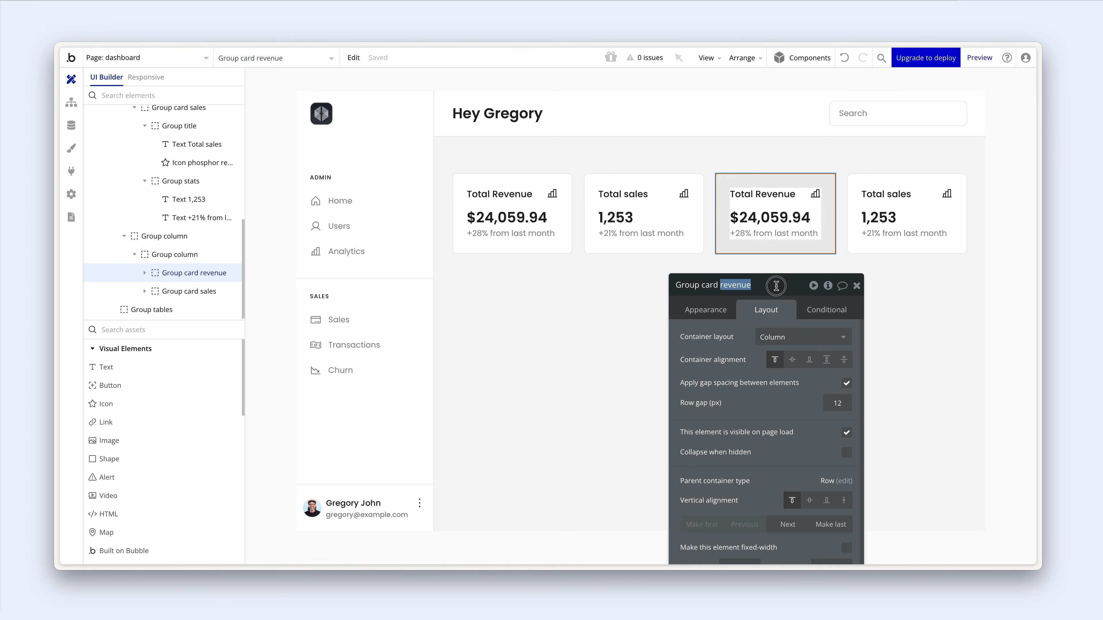
pyautogui.write('subscriptions')
pyautogui.click(815, 194)
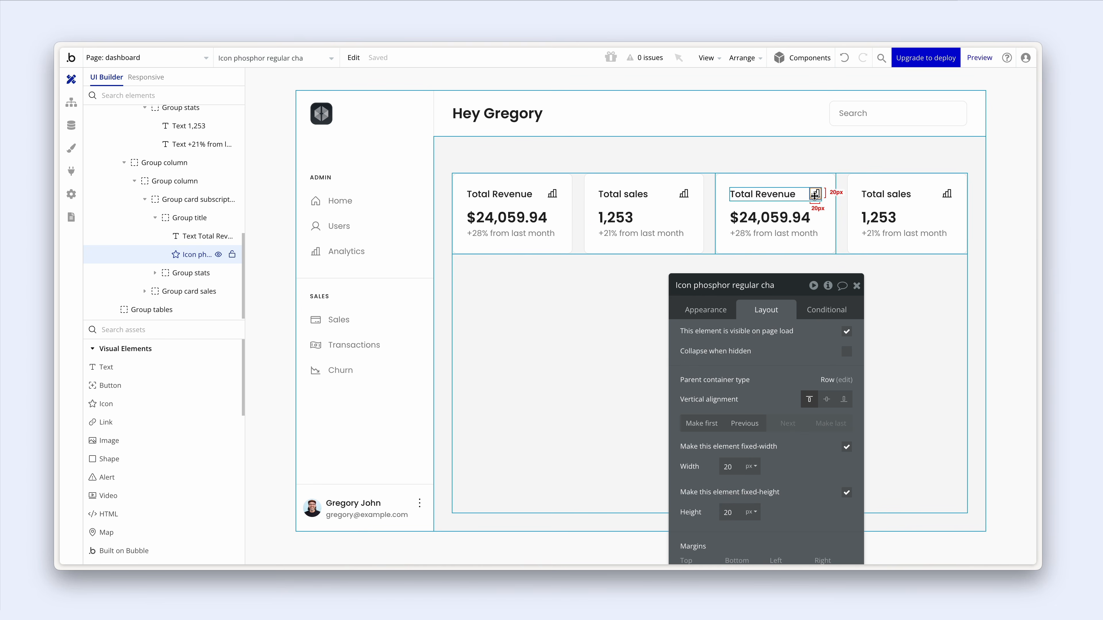
pyautogui.click(703, 311)
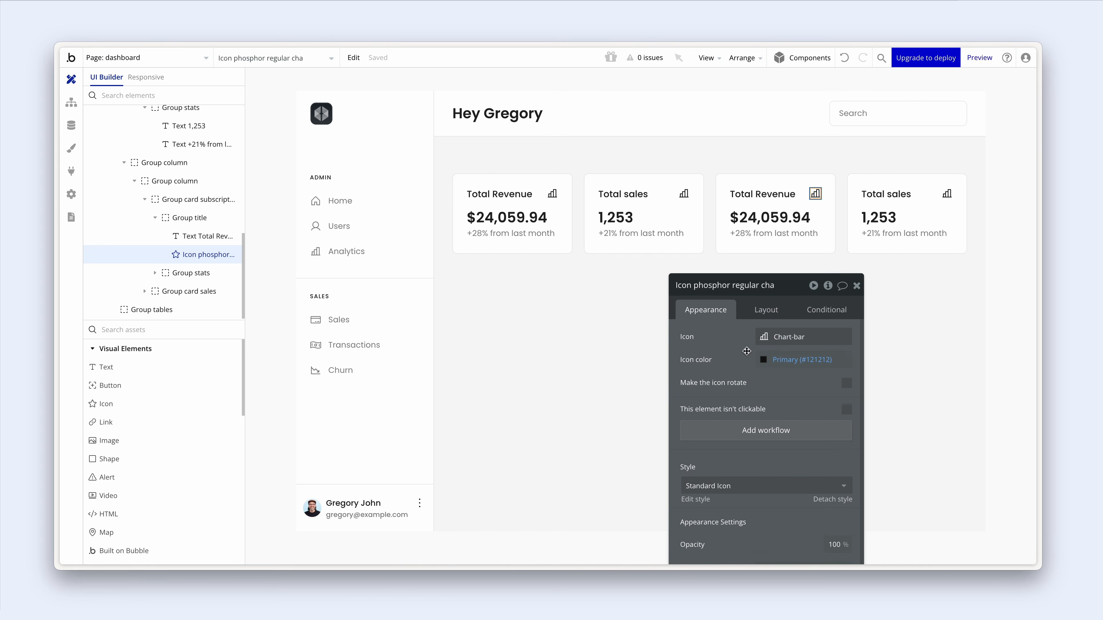
pyautogui.click(769, 344)
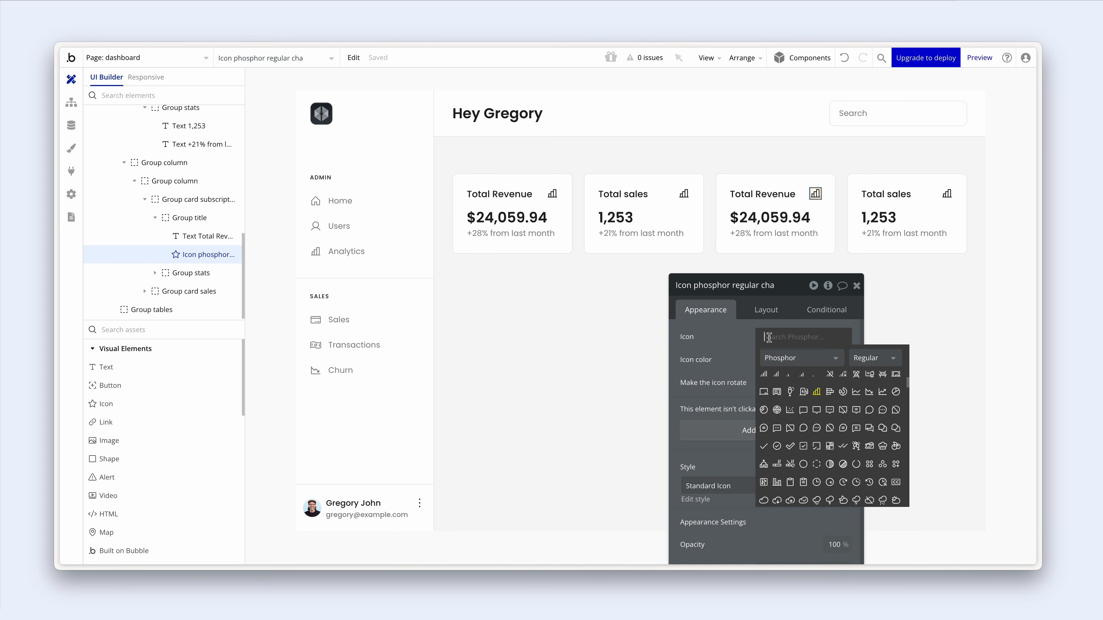
pyautogui.write('money')
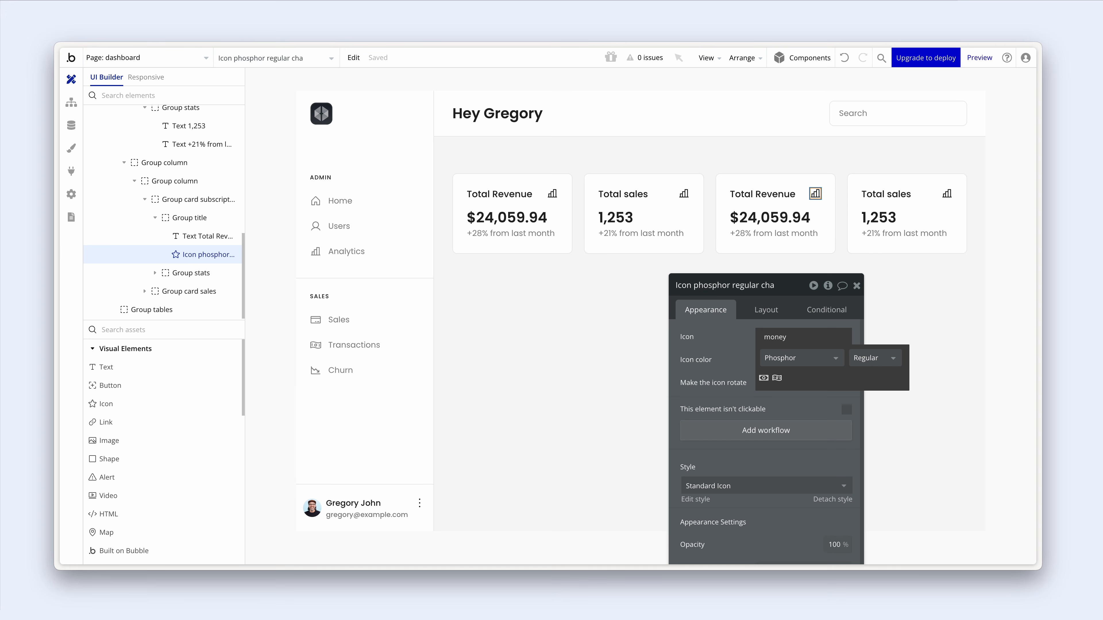
pyautogui.press('BackSpace')
pyautogui.press('BackSpace')
pyautogui.press('BackSpace')
pyautogui.press('BackSpace')
pyautogui.press('BackSpace')
pyautogui.write('card')
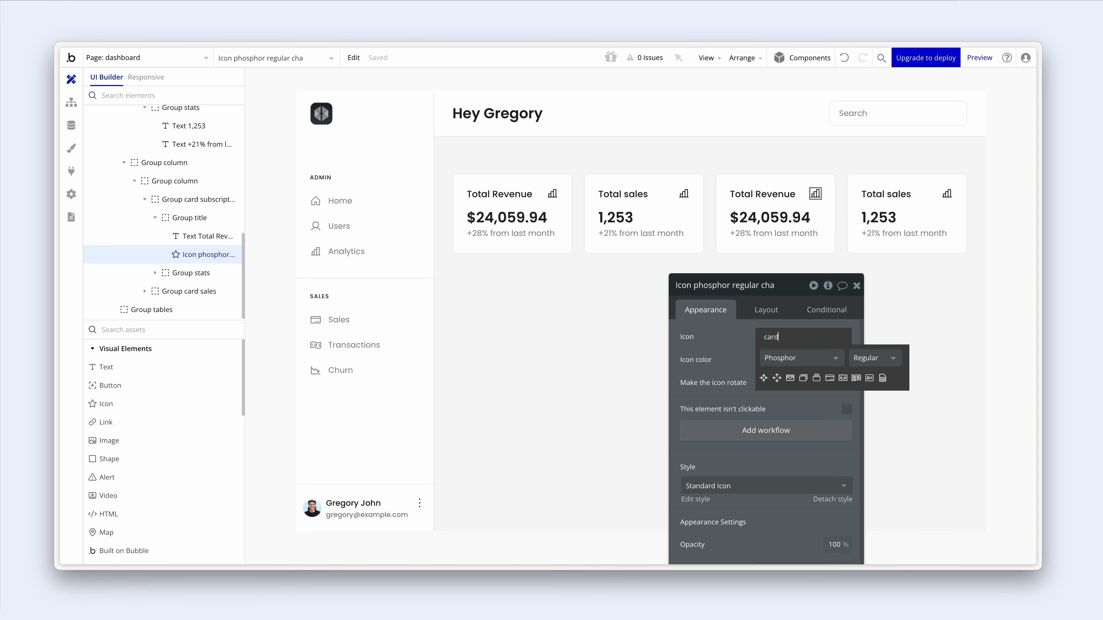
pyautogui.click(830, 378)
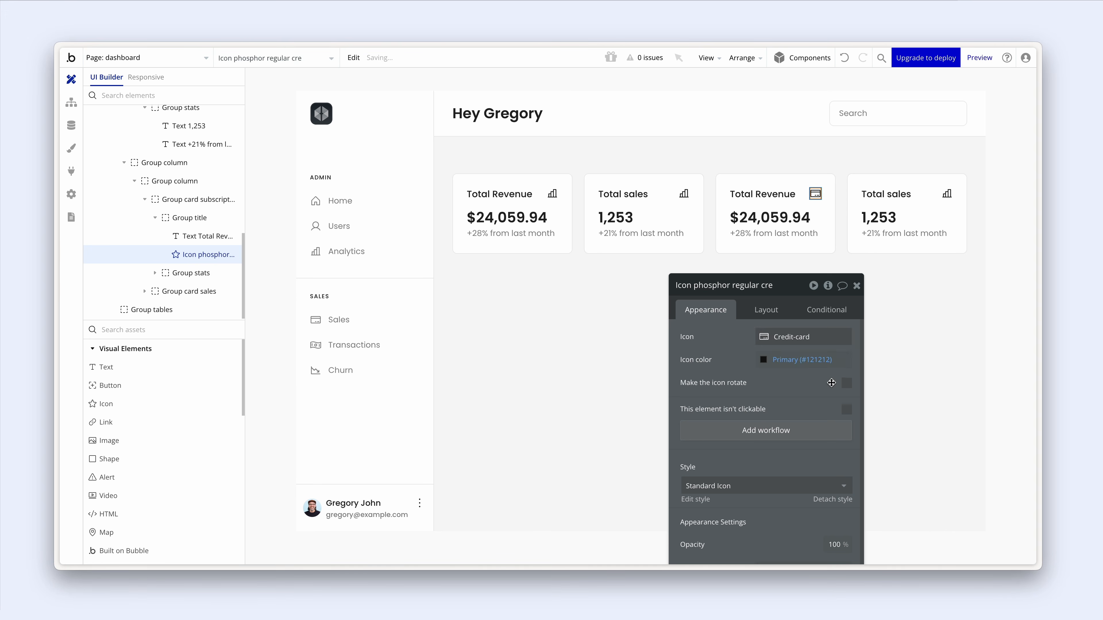
# - Set the Total sales card's icon to Money-wavy
pyautogui.click(684, 194)
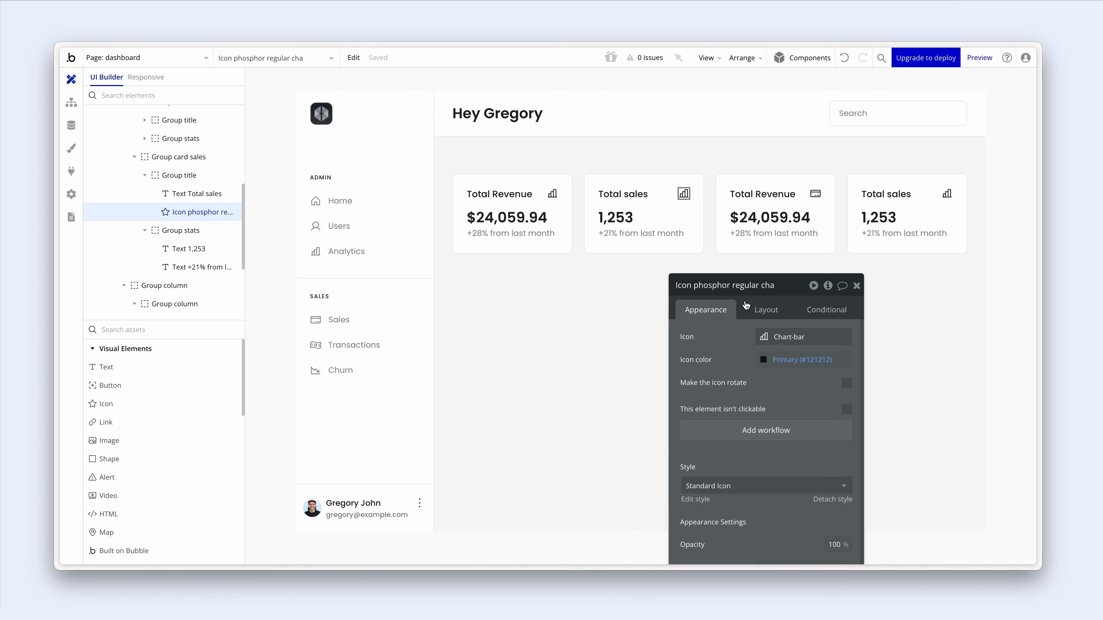
pyautogui.click(768, 337)
pyautogui.write('money')
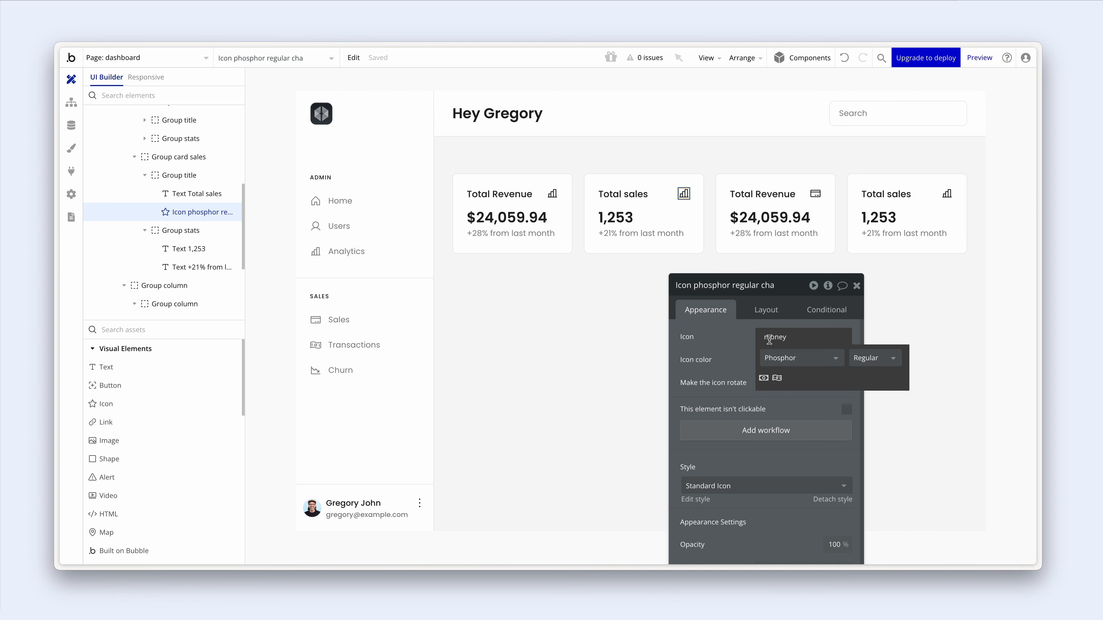
pyautogui.click(777, 378)
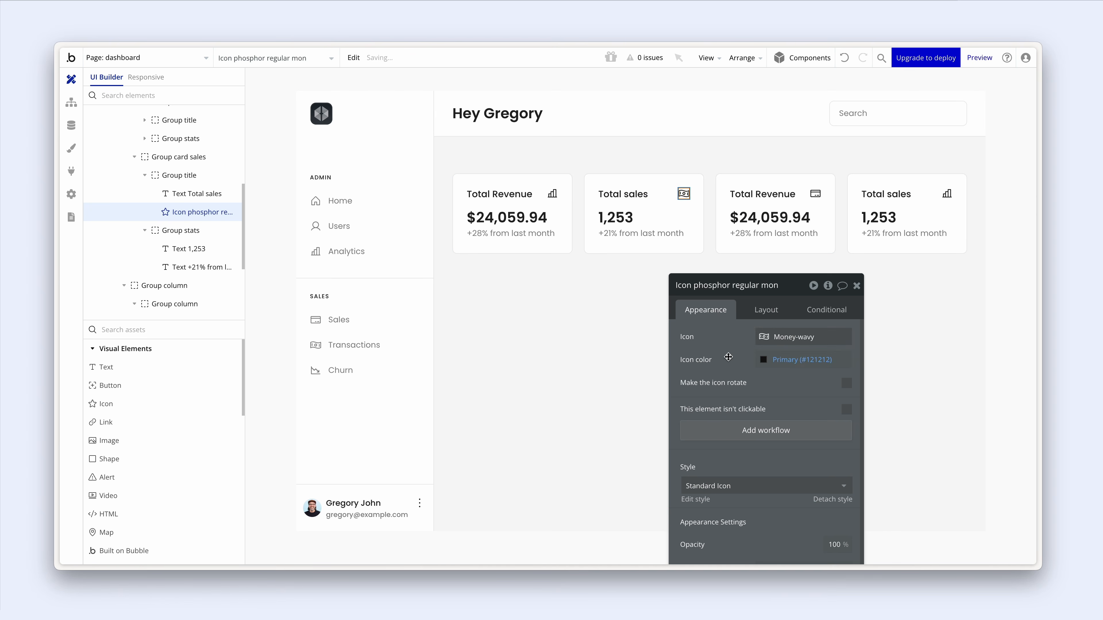
# - Retitle the third card 'Subscriptions' with figure +912 and '+8% from last month'
pyautogui.click(763, 194)
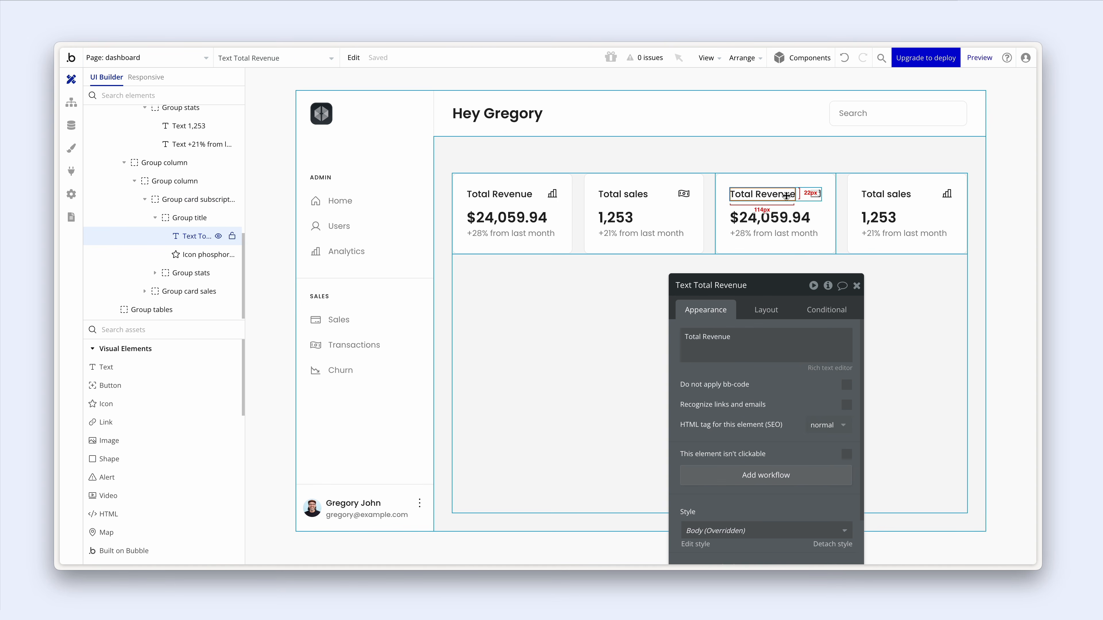
pyautogui.tripleClick(770, 337)
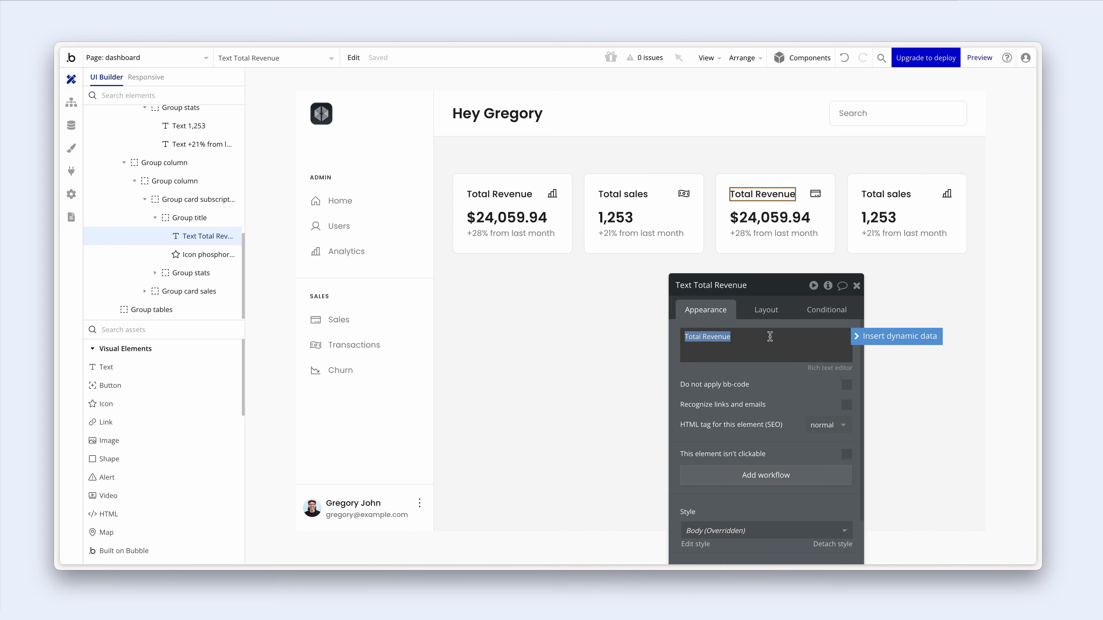
pyautogui.write('Subscriptions')
pyautogui.click(770, 218)
pyautogui.tripleClick(756, 343)
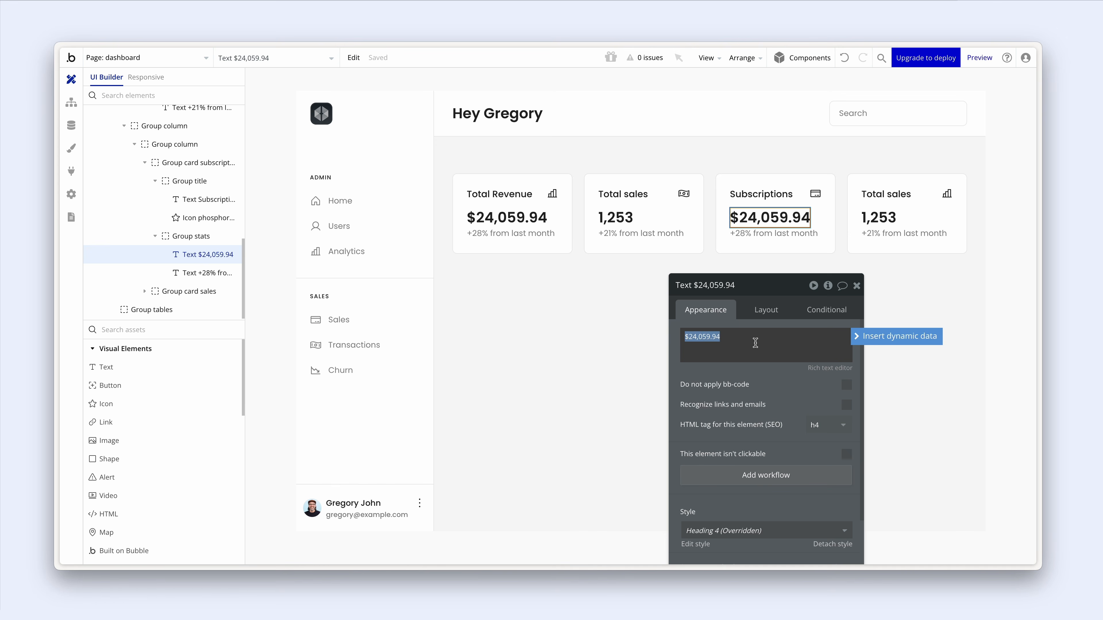
pyautogui.write('+912')
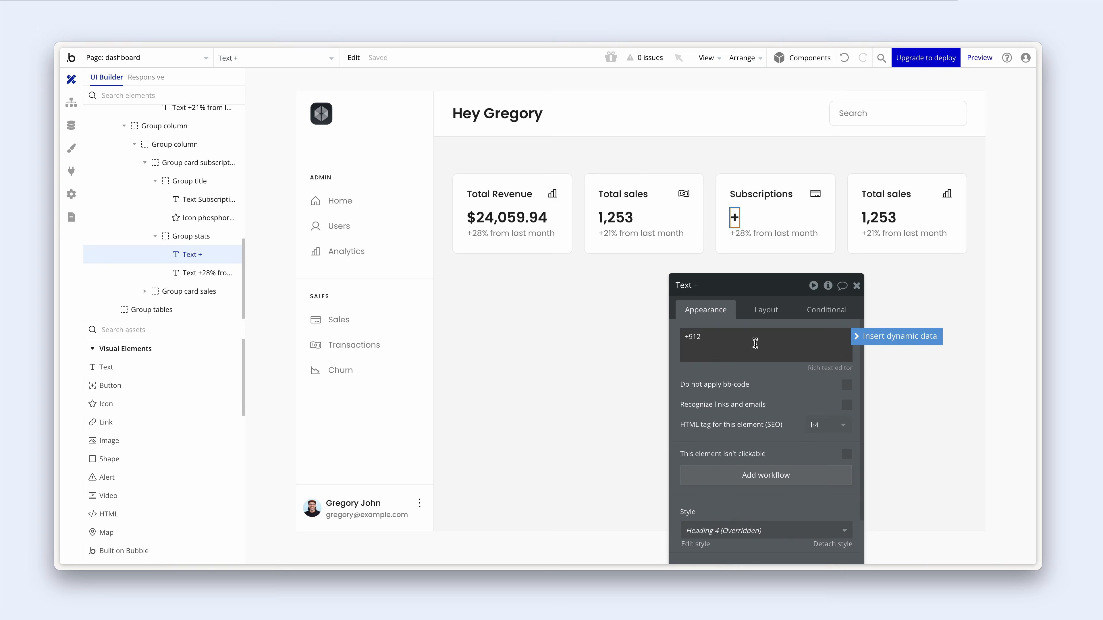
pyautogui.click(754, 237)
pyautogui.tripleClick(694, 335)
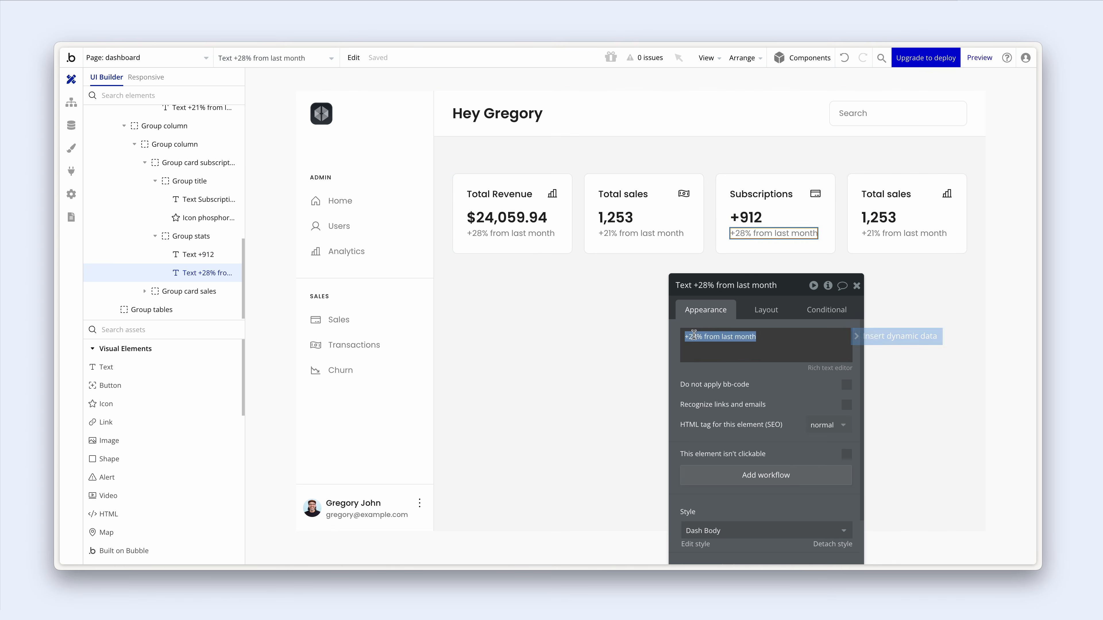
pyautogui.click(697, 335)
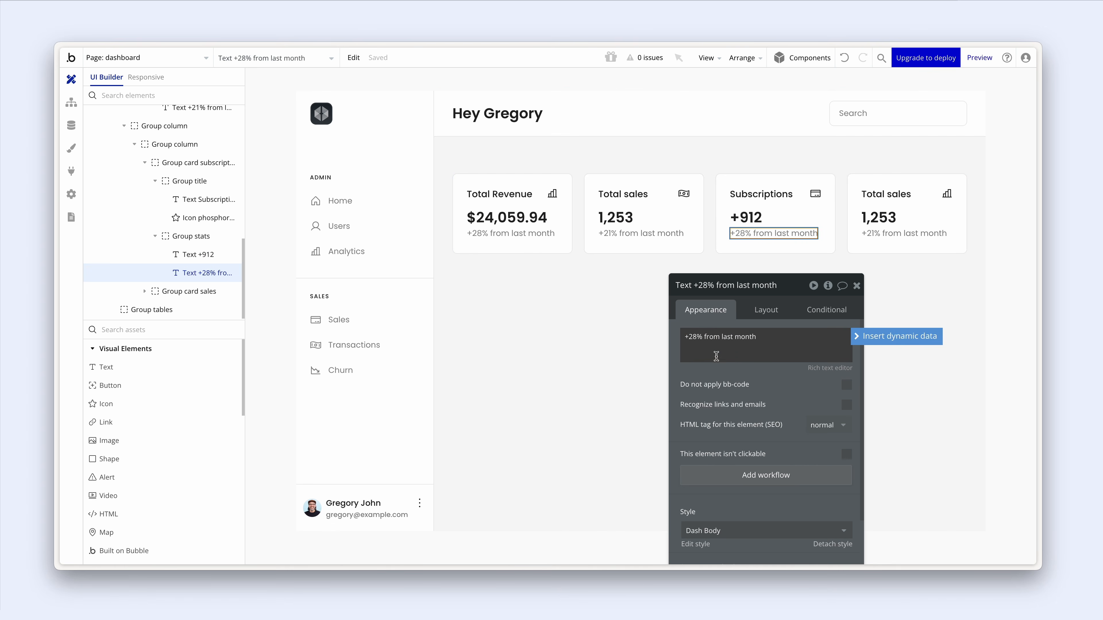
pyautogui.press('BackSpace')
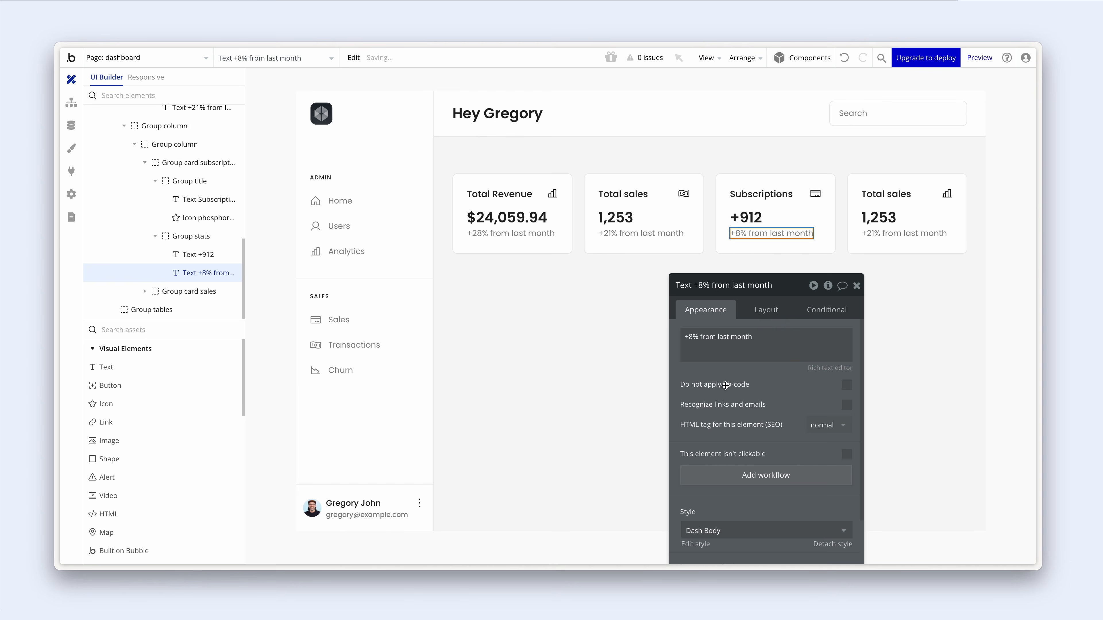
pyautogui.click(744, 221)
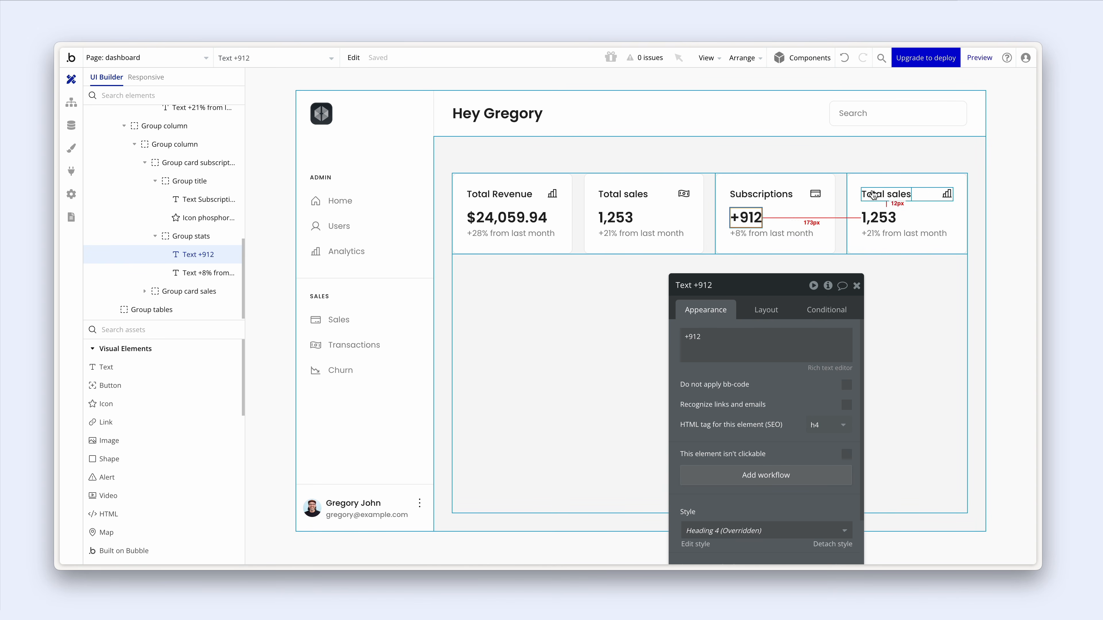
# - Retitle the fourth card 'Churn' and give it the Chart-line-down icon
pyautogui.click(885, 194)
pyautogui.tripleClick(721, 343)
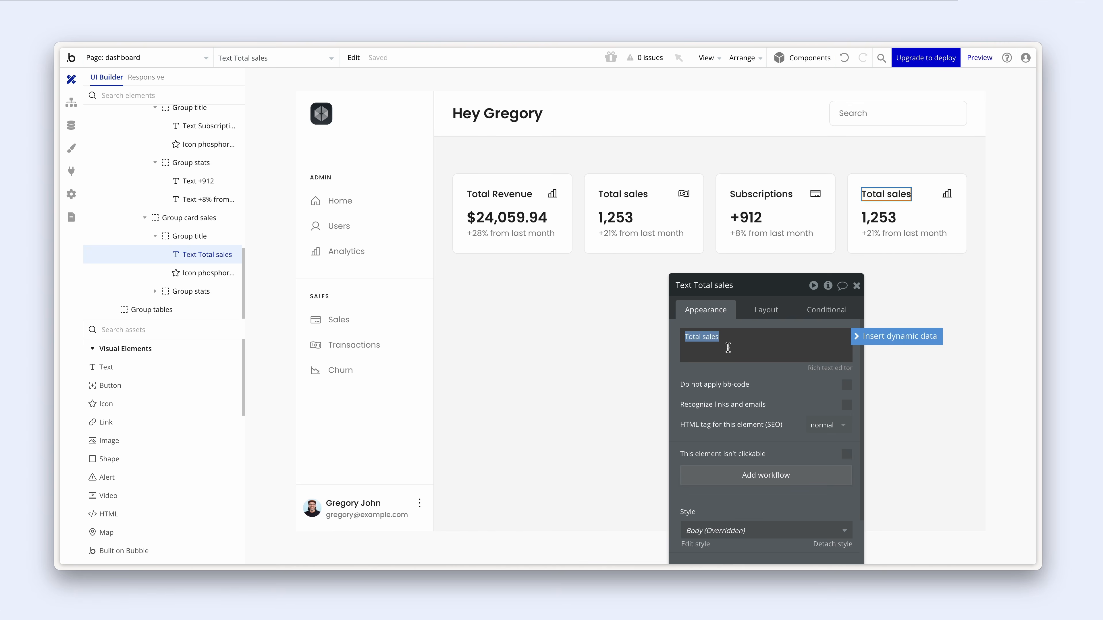
pyautogui.write('Churn')
pyautogui.click(946, 194)
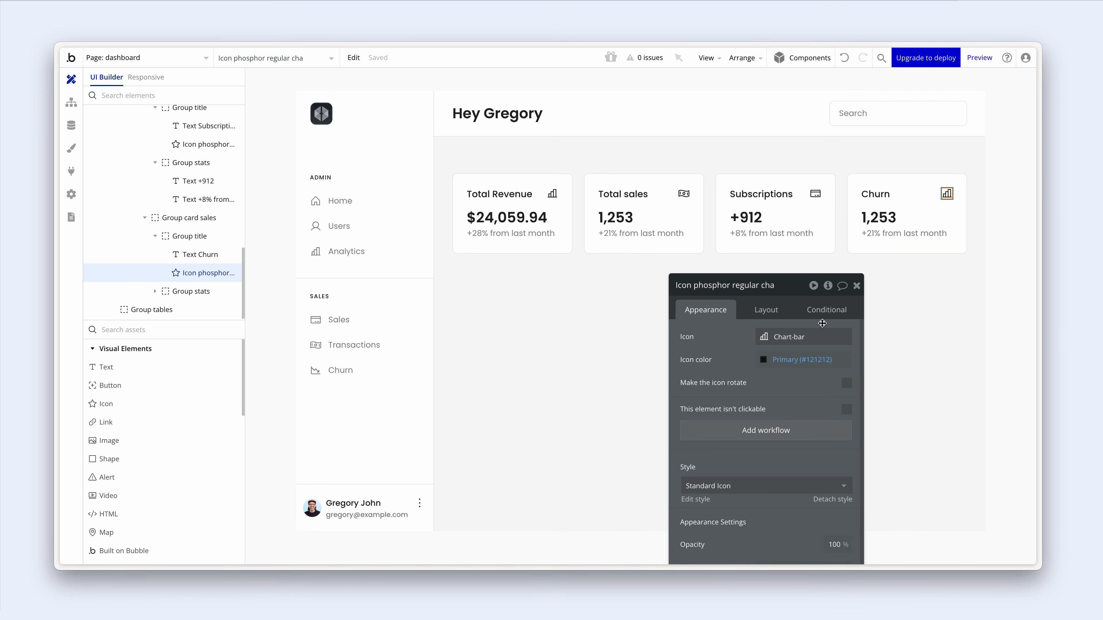
pyautogui.click(805, 338)
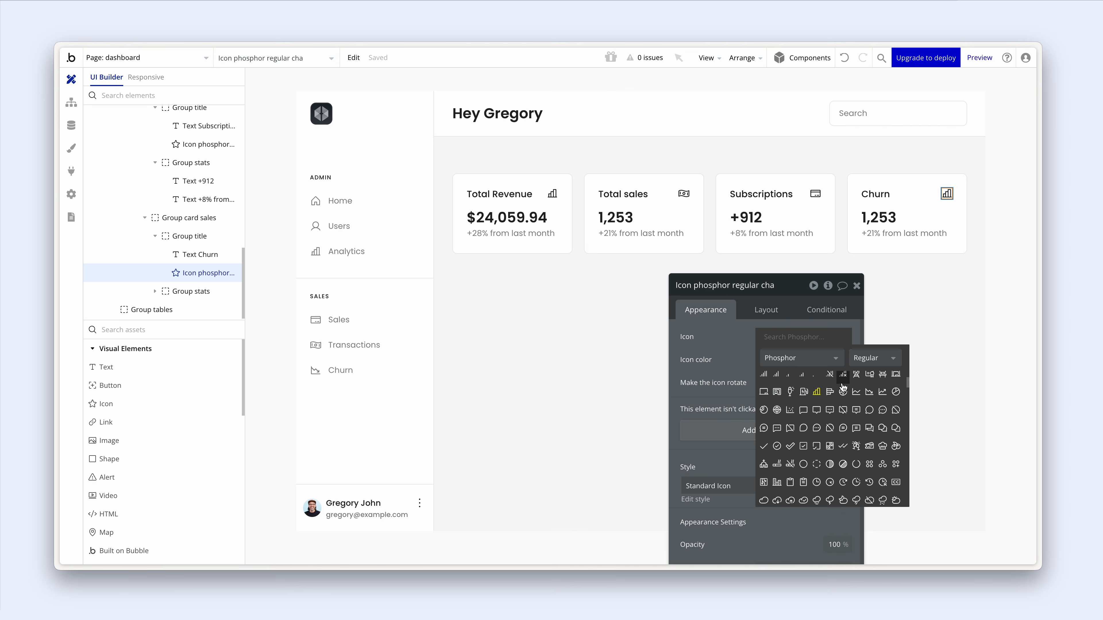
pyautogui.click(869, 392)
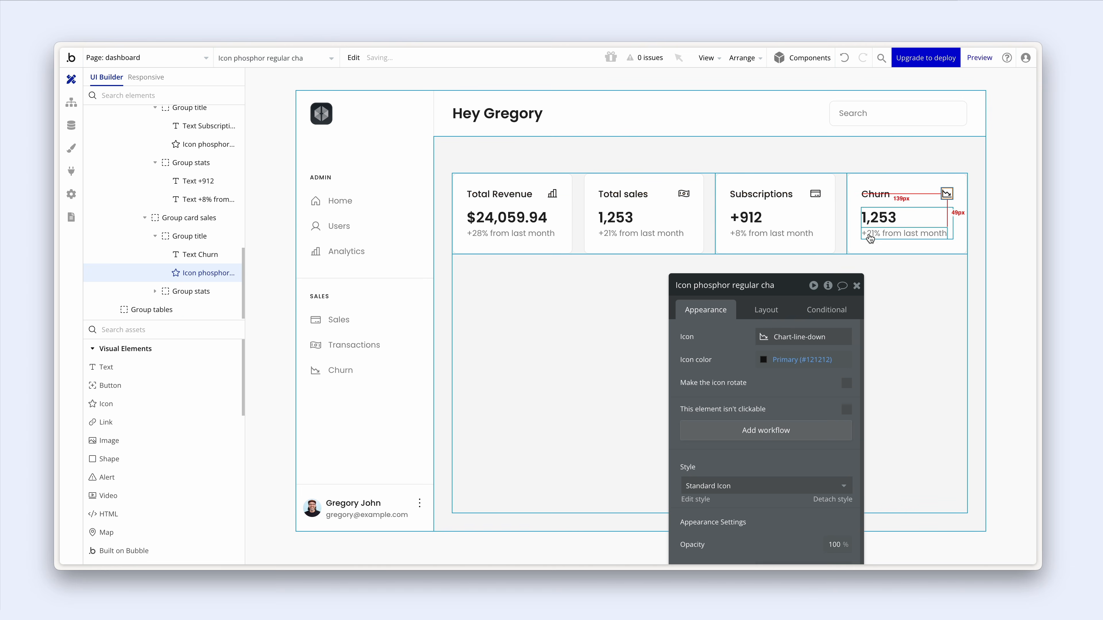
# - Replace the Churn card's 1,253 figure with -25 and close the property editor
pyautogui.click(878, 217)
pyautogui.doubleClick(791, 336)
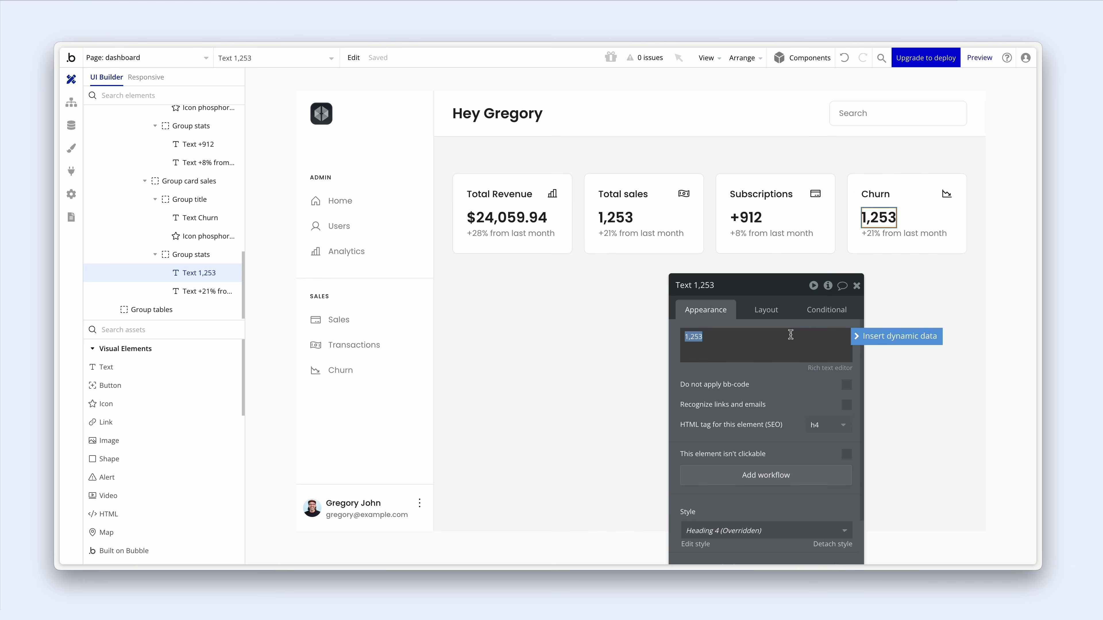
pyautogui.press('BackSpace')
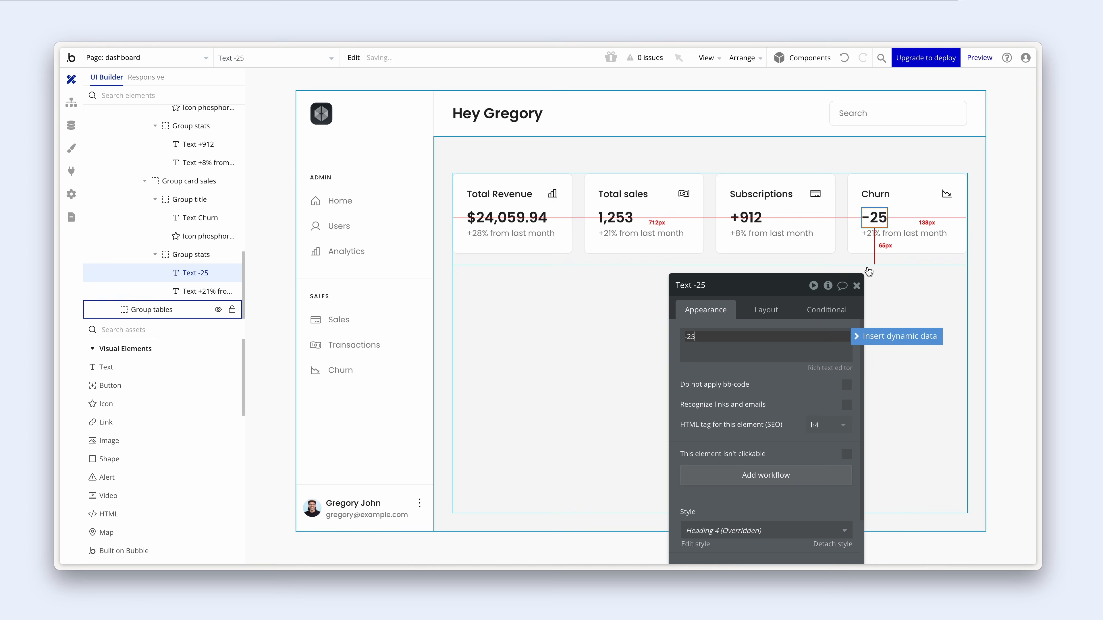
pyautogui.click(873, 240)
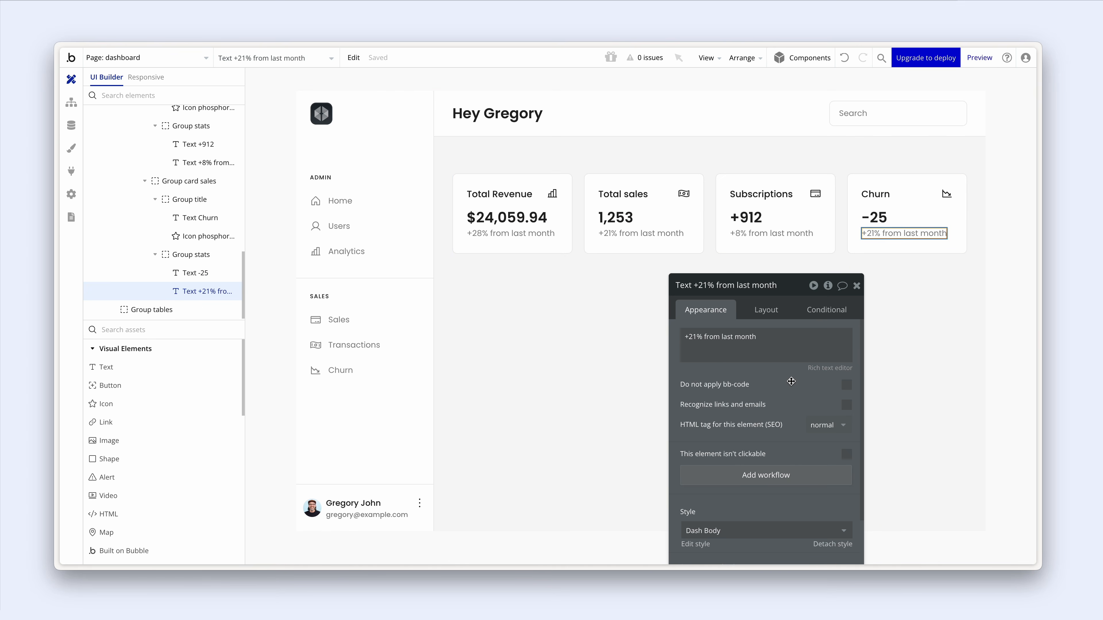
pyautogui.moveTo(790, 388); pyautogui.dragTo(634, 384)
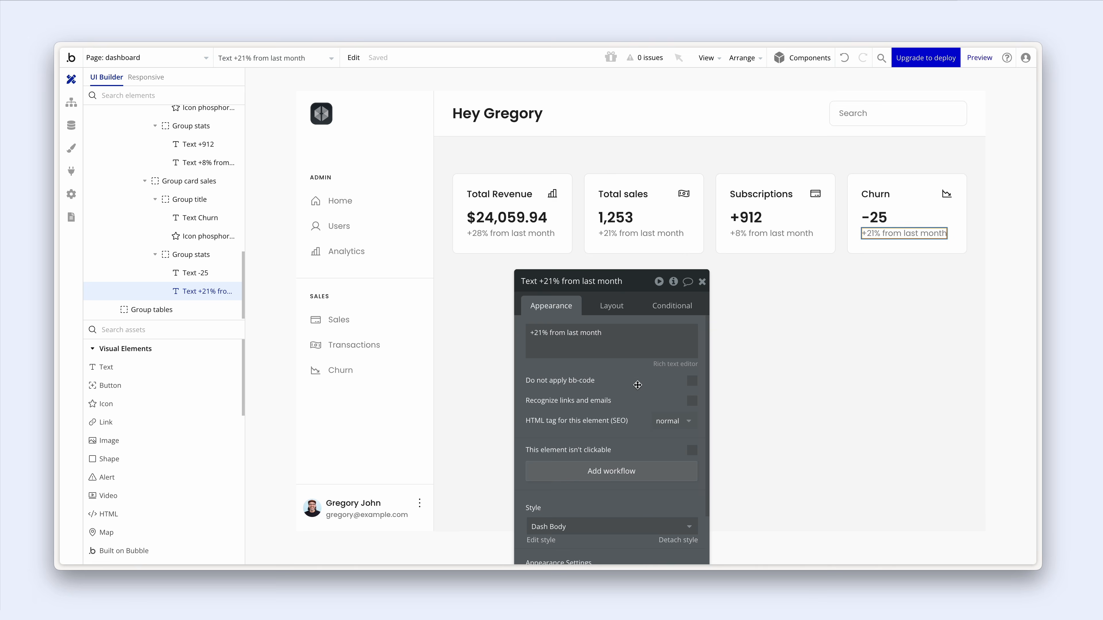
pyautogui.click(672, 245)
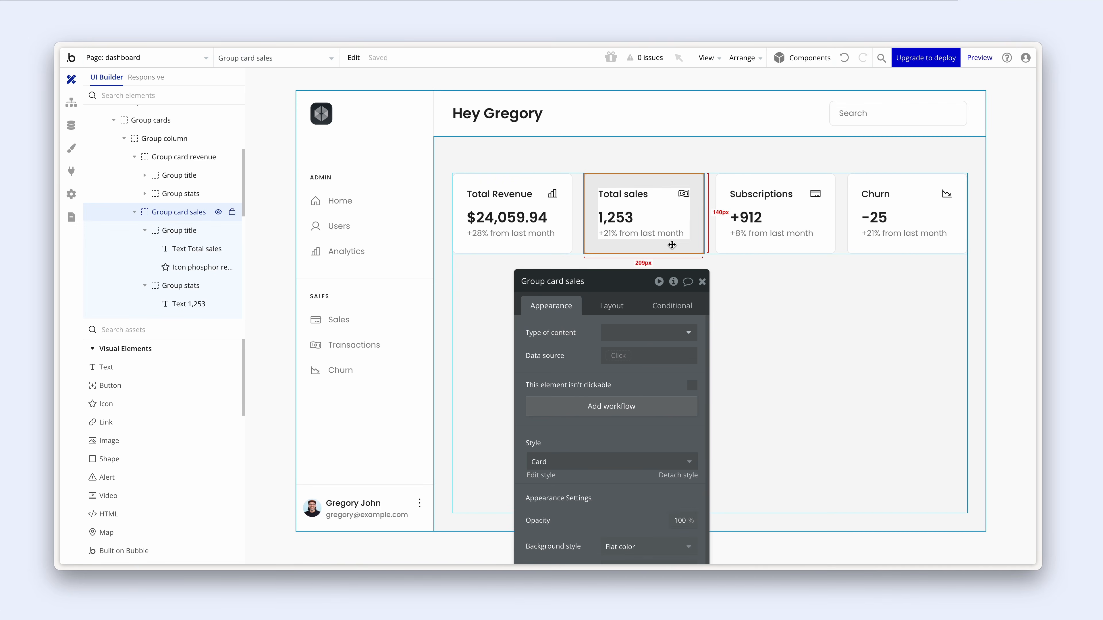
pyautogui.click(702, 227)
pyautogui.click(702, 283)
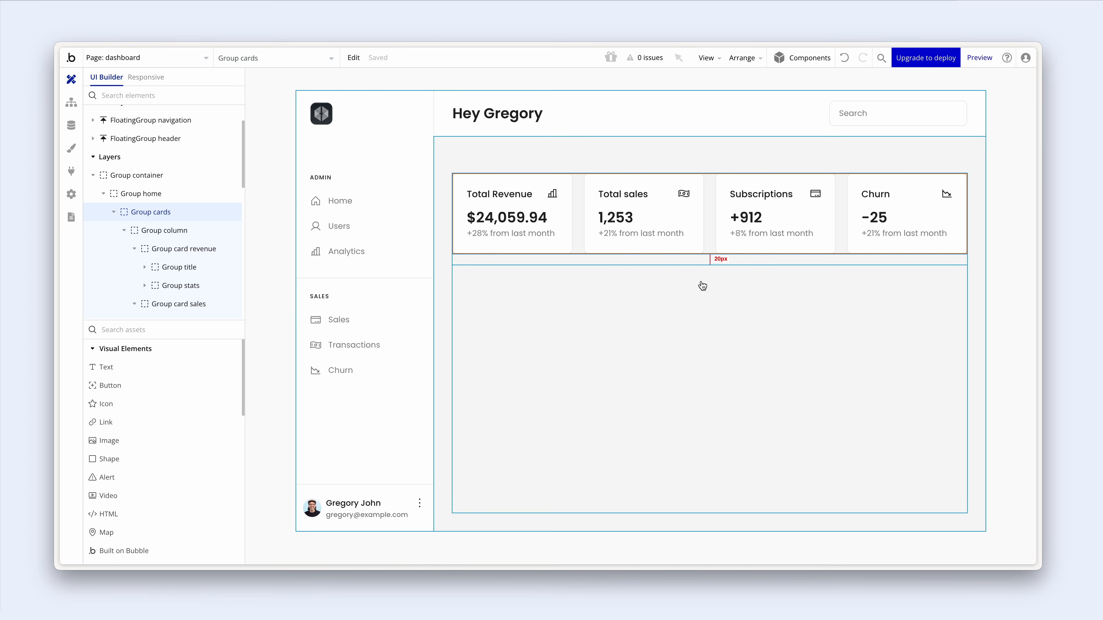
pyautogui.click(702, 286)
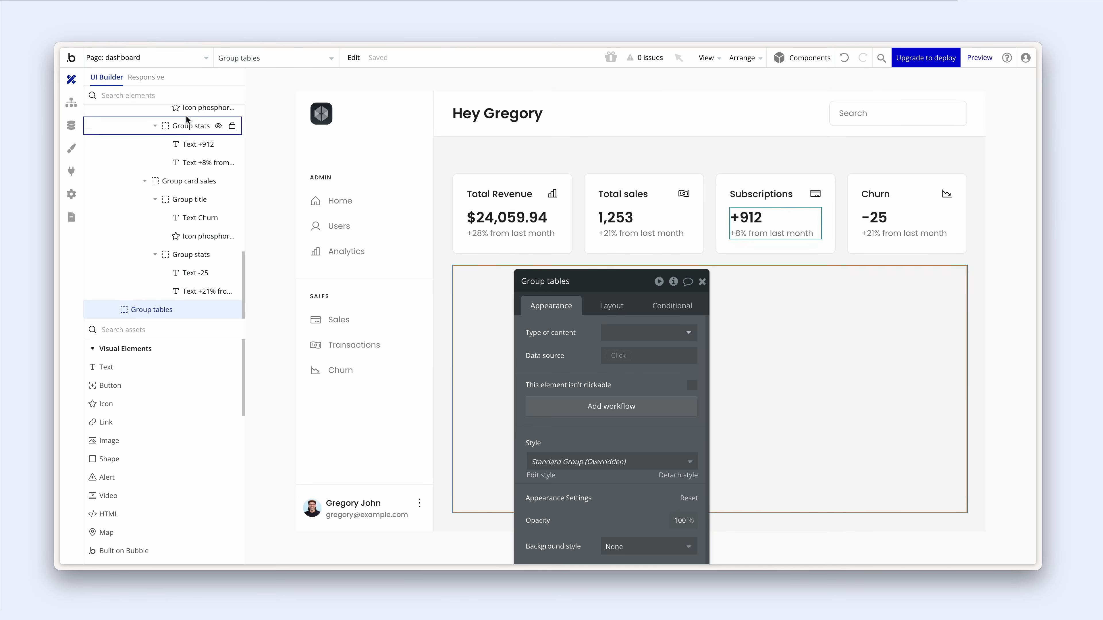
# - In responsive mode, compare the 992 and 768 px widths, then select the Total sales card's column group at 992 px
pyautogui.click(157, 80)
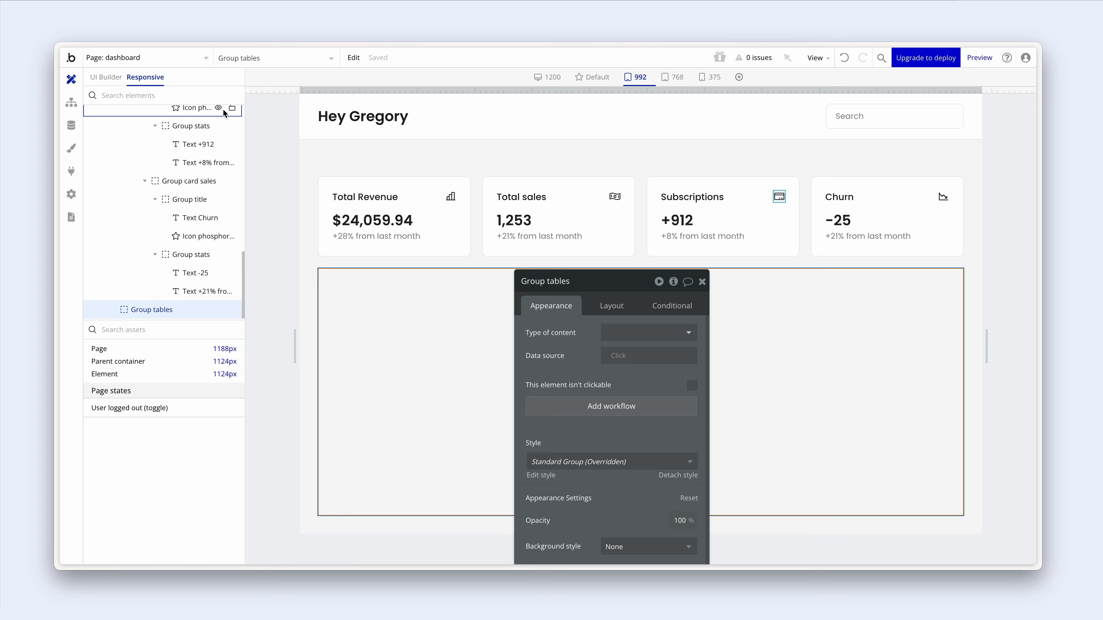
pyautogui.click(633, 83)
pyautogui.click(676, 78)
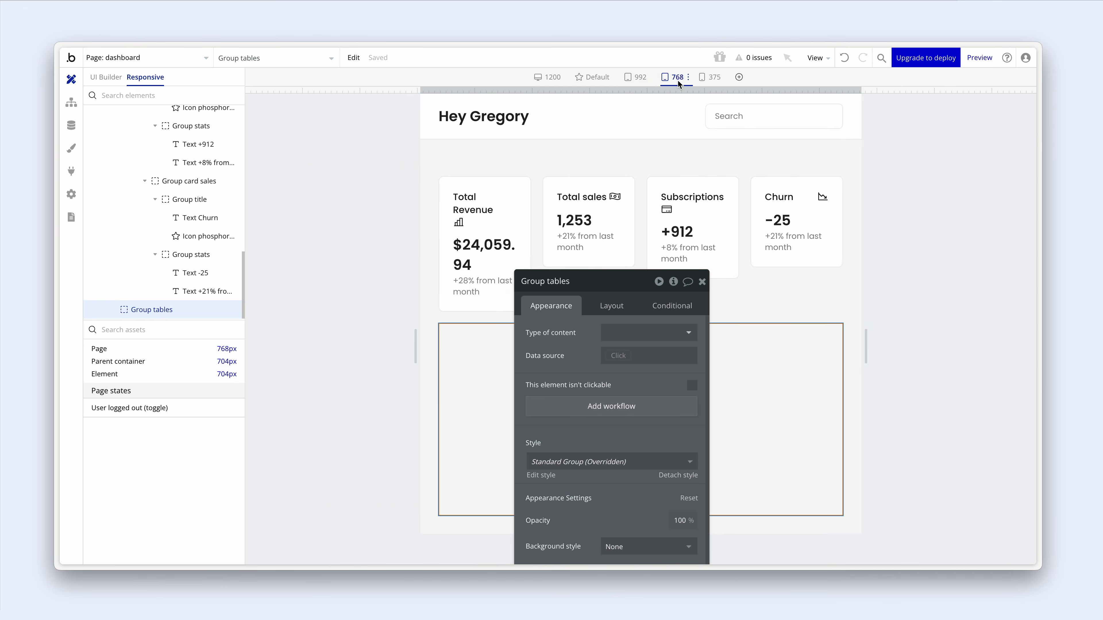
pyautogui.moveTo(685, 271); pyautogui.dragTo(244, 183)
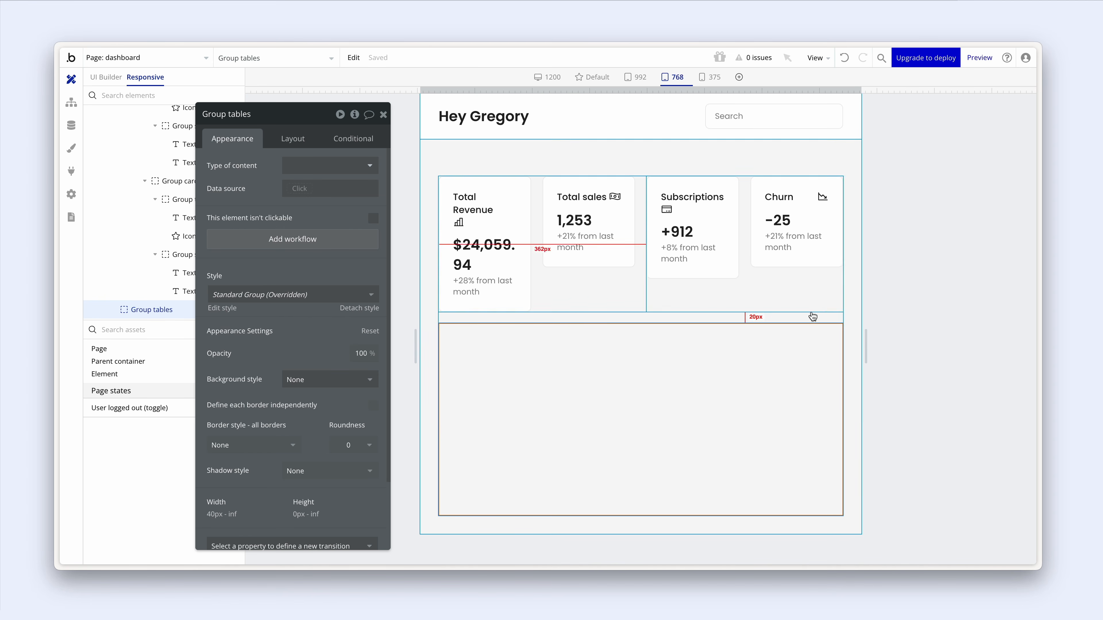
pyautogui.click(640, 79)
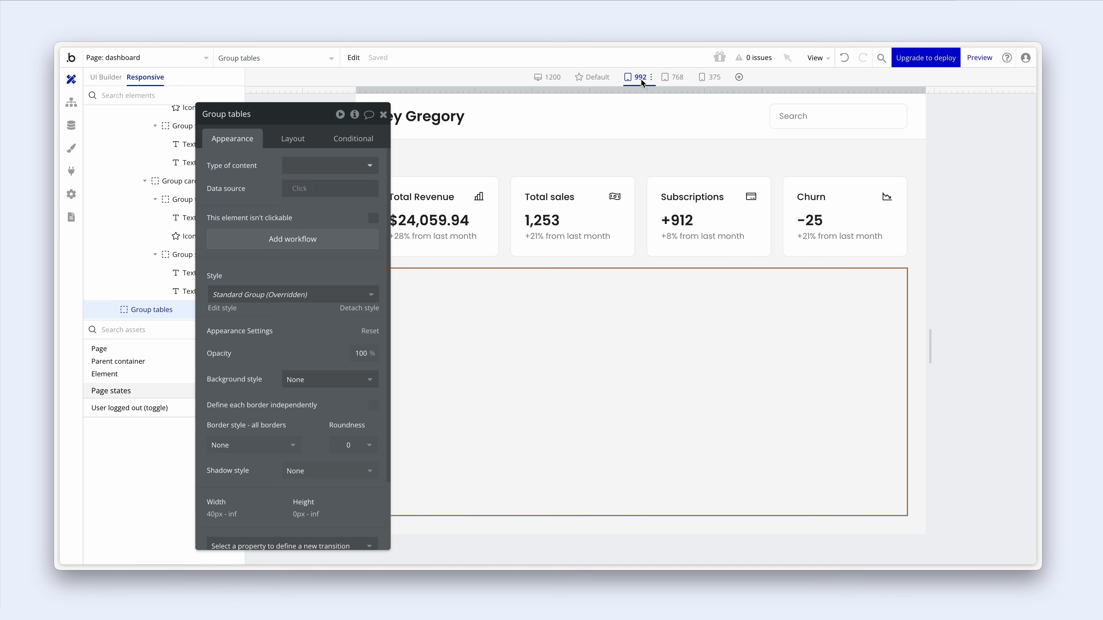
pyautogui.moveTo(216, 198); pyautogui.dragTo(292, 201)
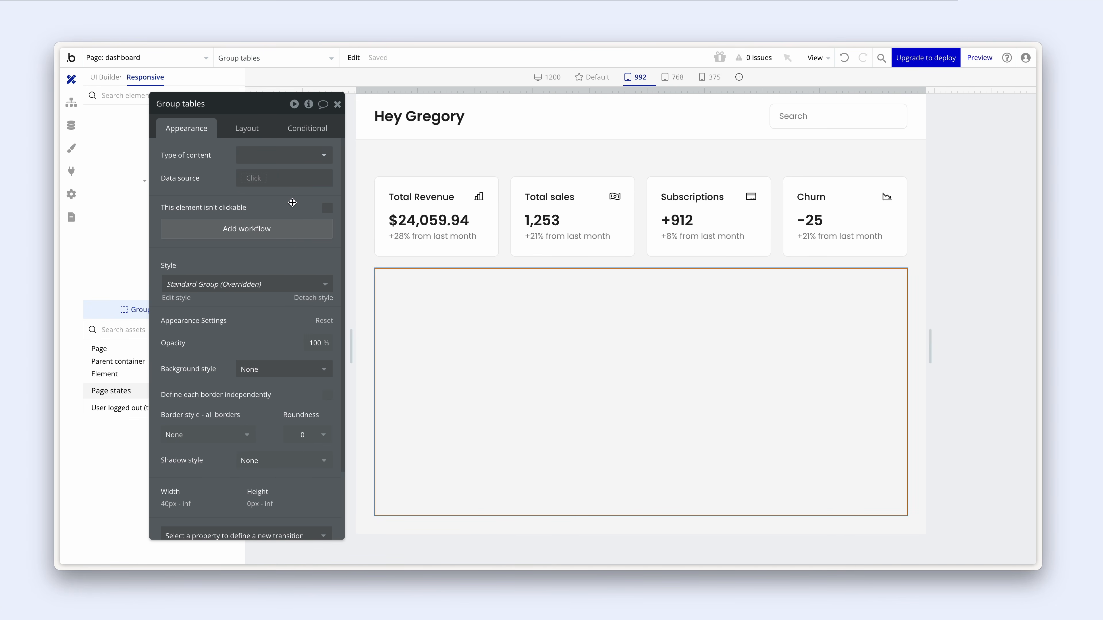
pyautogui.click(509, 223)
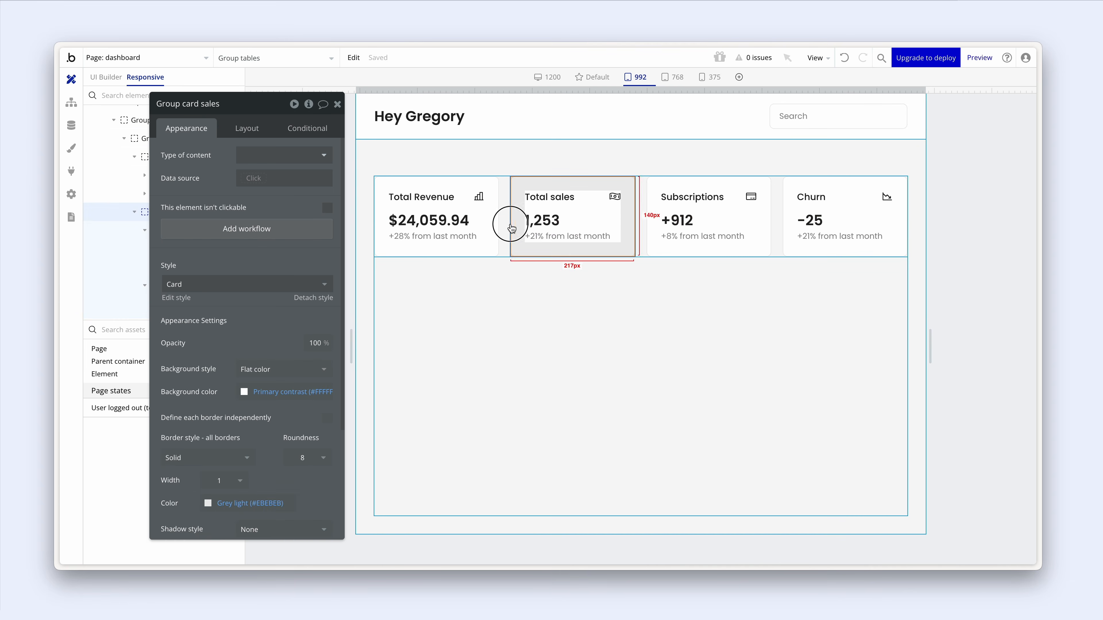
pyautogui.click(506, 229)
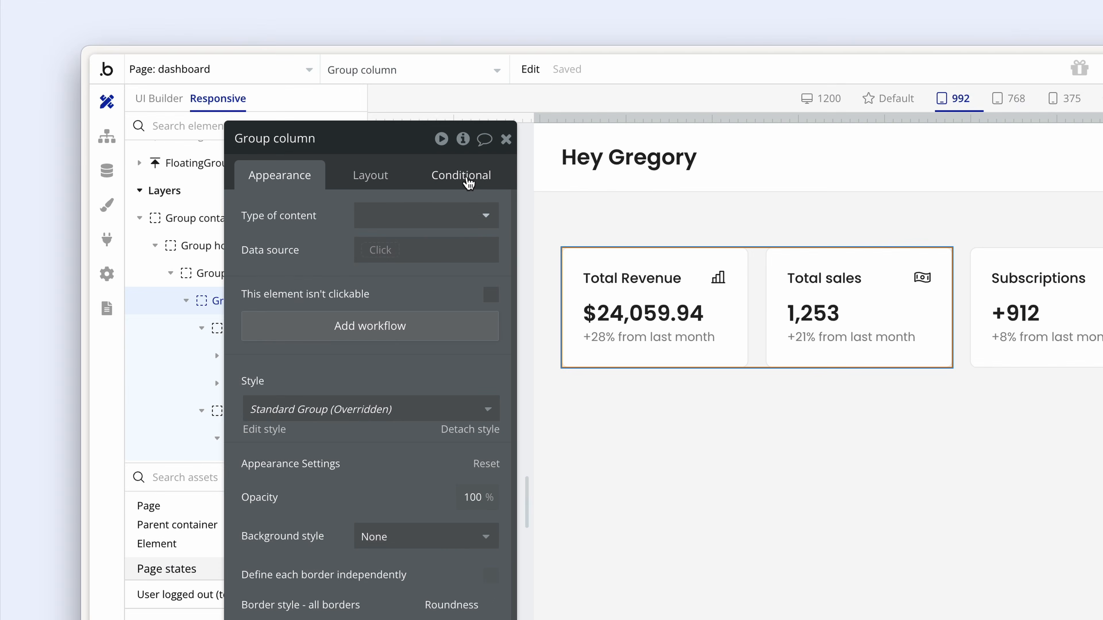
# - Add a Group column condition for when the page width is less than Tablet (992 px)
pyautogui.click(307, 129)
pyautogui.click(445, 223)
pyautogui.click(314, 225)
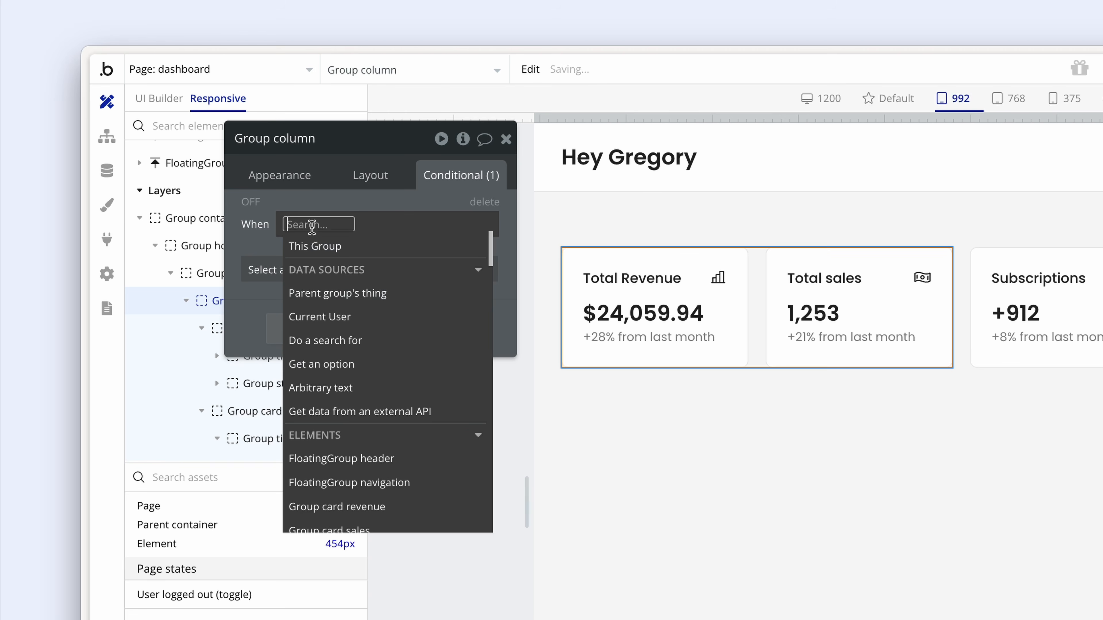
pyautogui.write('page')
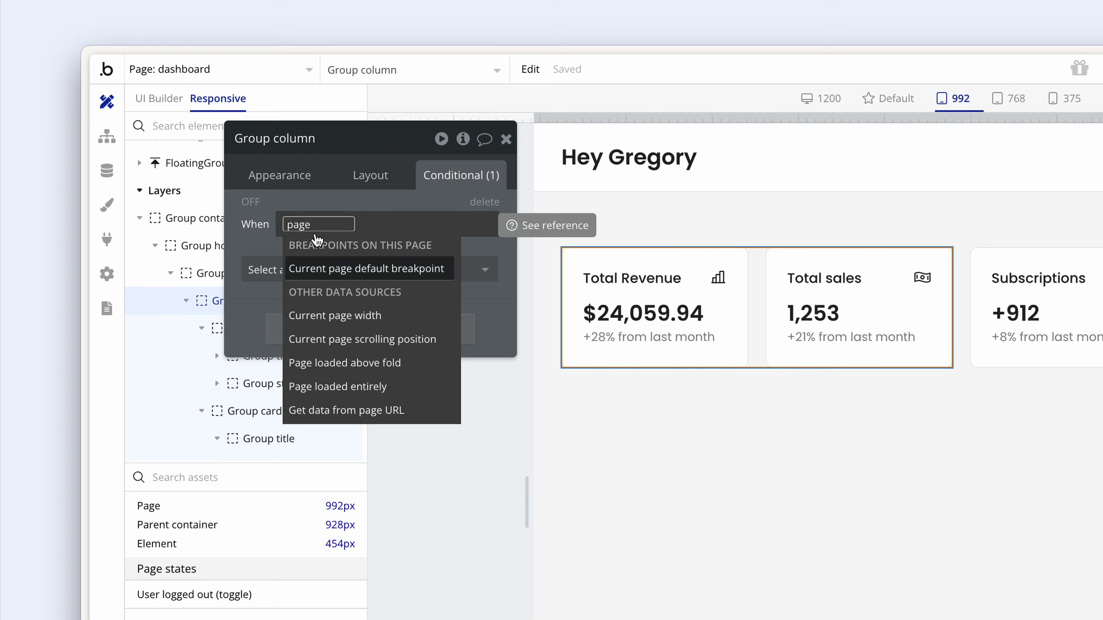
pyautogui.click(394, 318)
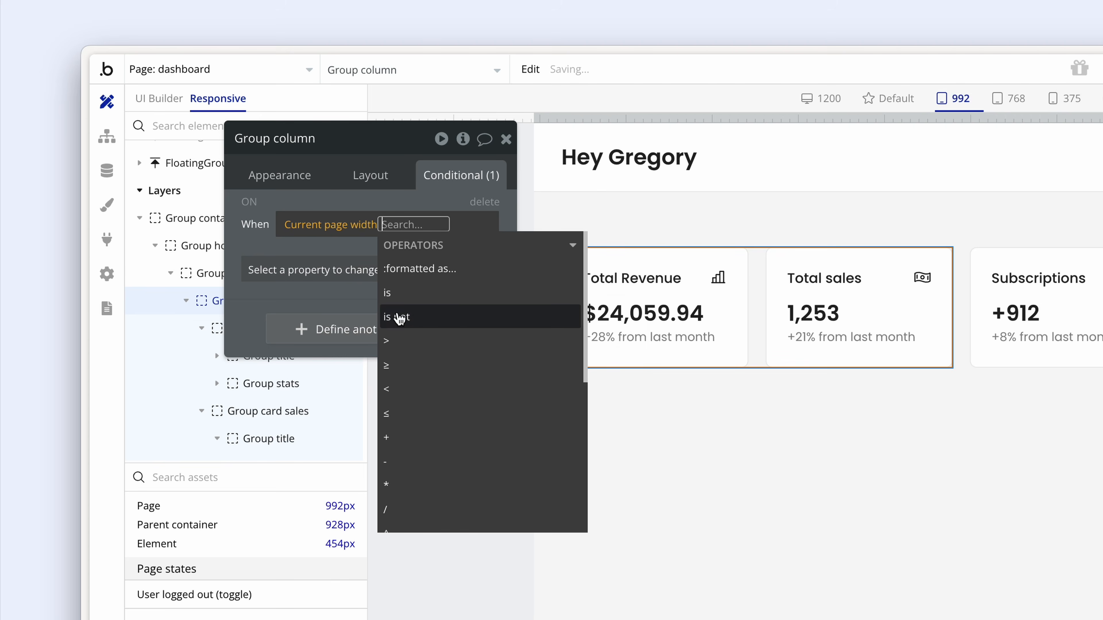
pyautogui.click(444, 397)
pyautogui.write('992')
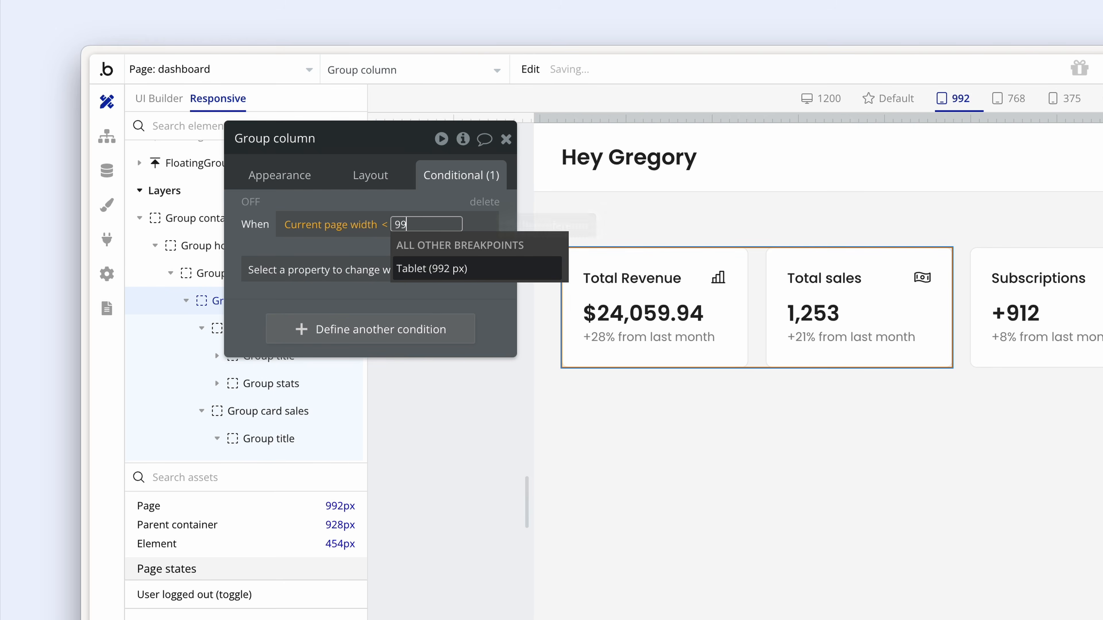
pyautogui.click(491, 277)
# - Make the condition set min width to 100%, then copy its When expression
pyautogui.click(273, 282)
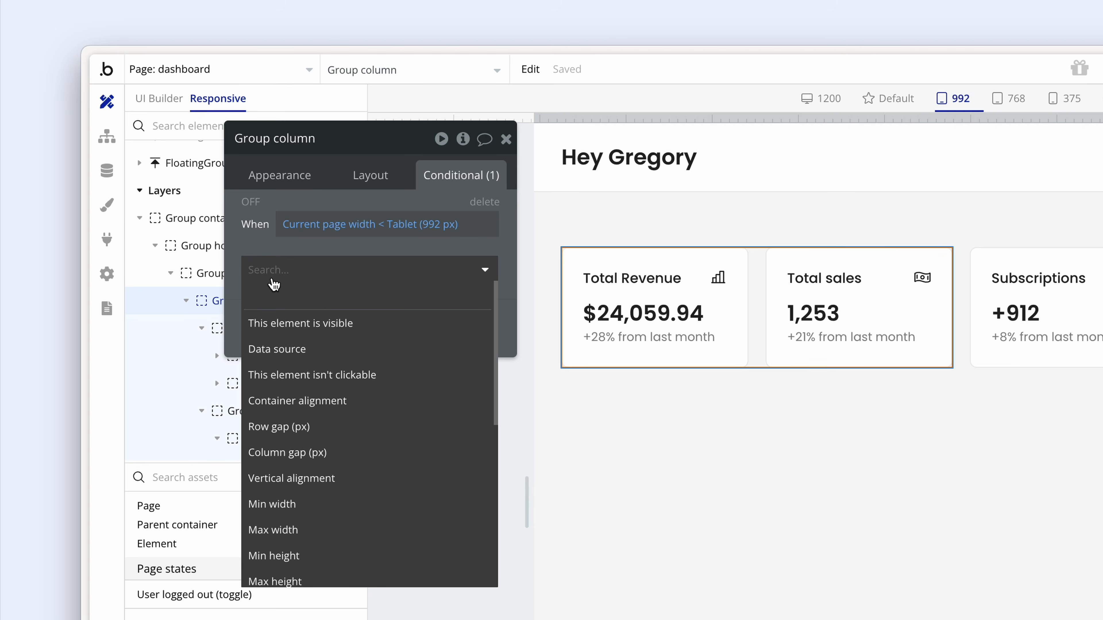
pyautogui.write('min')
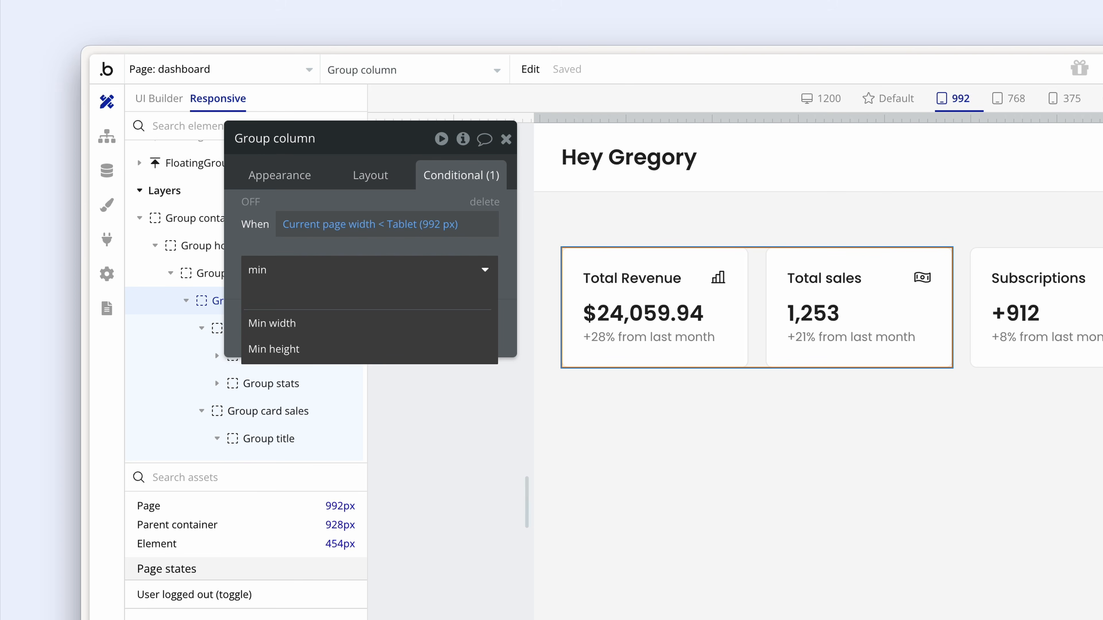
pyautogui.click(313, 323)
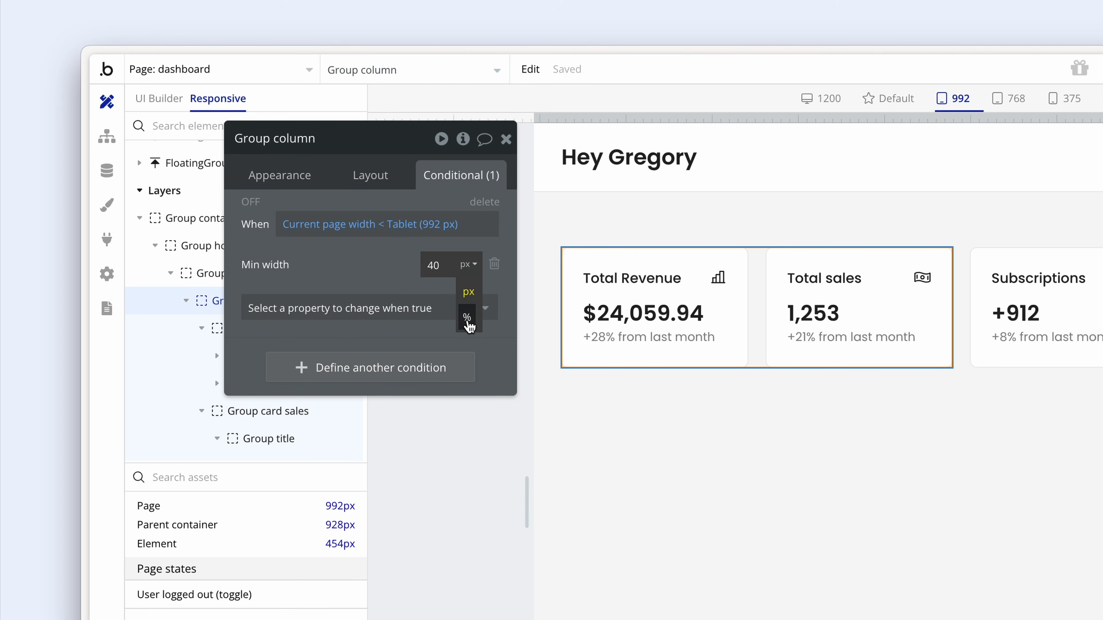
pyautogui.click(467, 317)
pyautogui.moveTo(446, 265); pyautogui.dragTo(405, 265)
pyautogui.write('100')
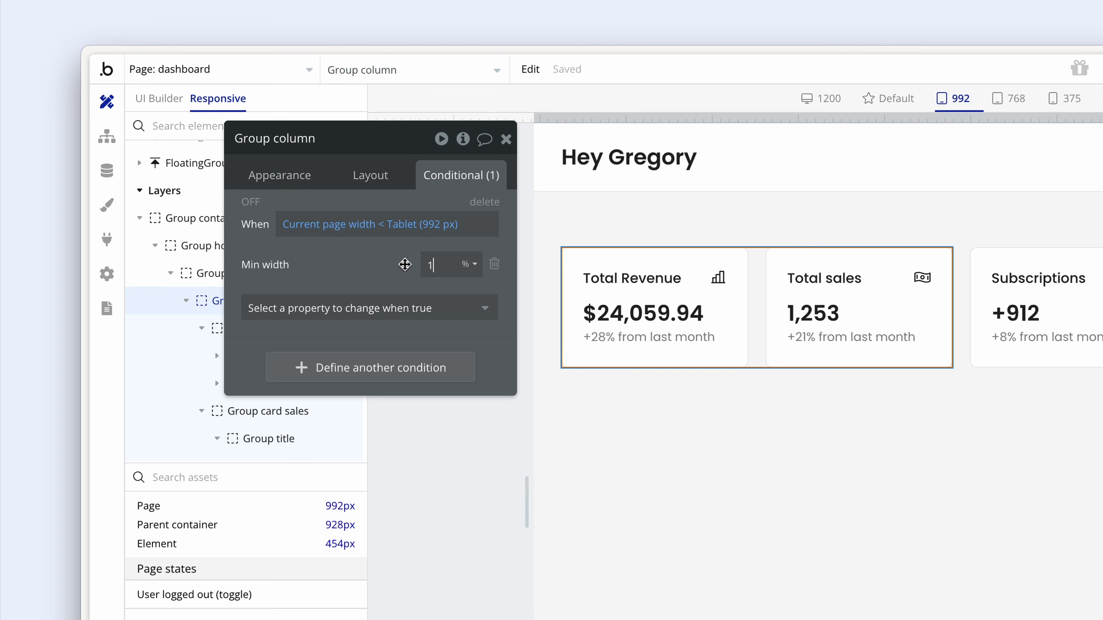
pyautogui.click(368, 270)
pyautogui.rightClick(311, 235)
pyautogui.click(429, 183)
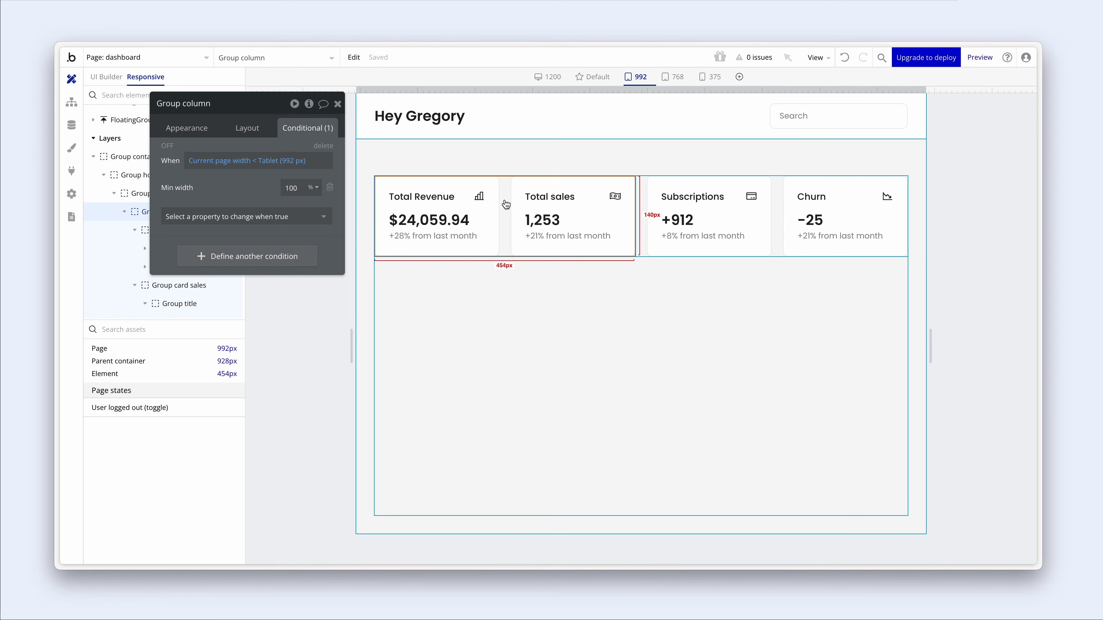
# - Copy the Revenue and Sales column's conditional expressions onto the Subscriptions and Churn column
pyautogui.rightClick(506, 204)
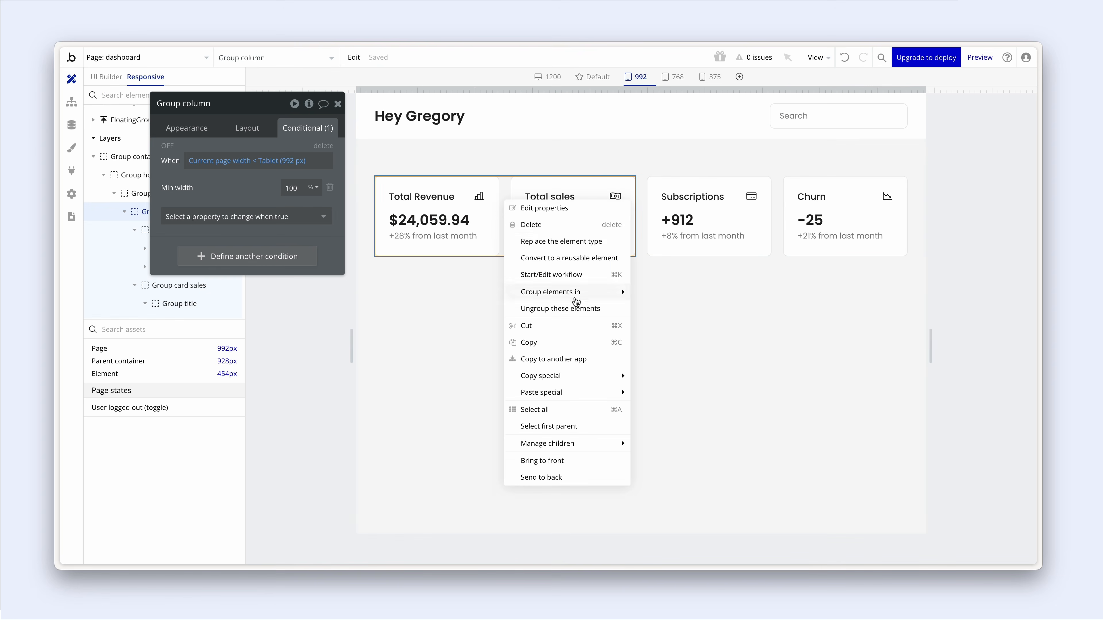
pyautogui.moveTo(589, 376)
pyautogui.click(663, 394)
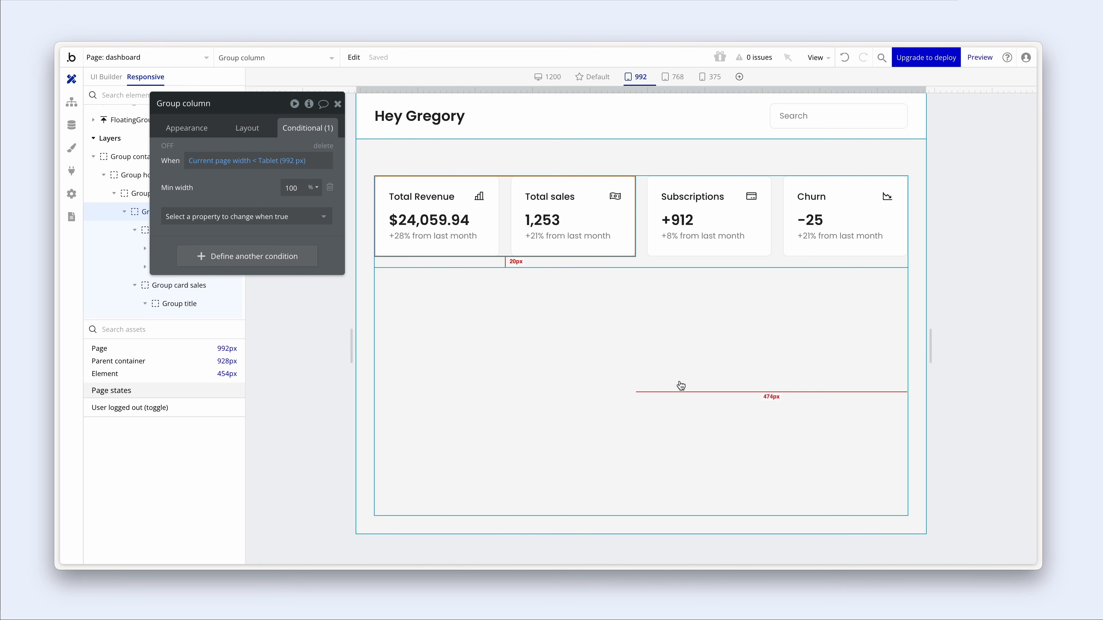
pyautogui.click(776, 208)
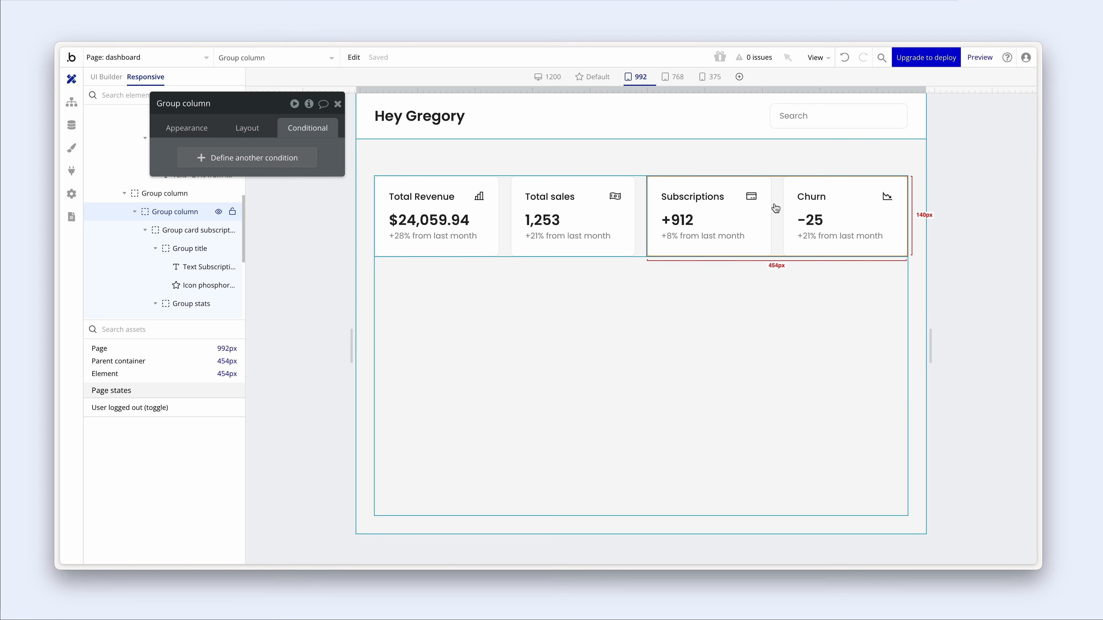
pyautogui.rightClick(776, 208)
pyautogui.moveTo(843, 396)
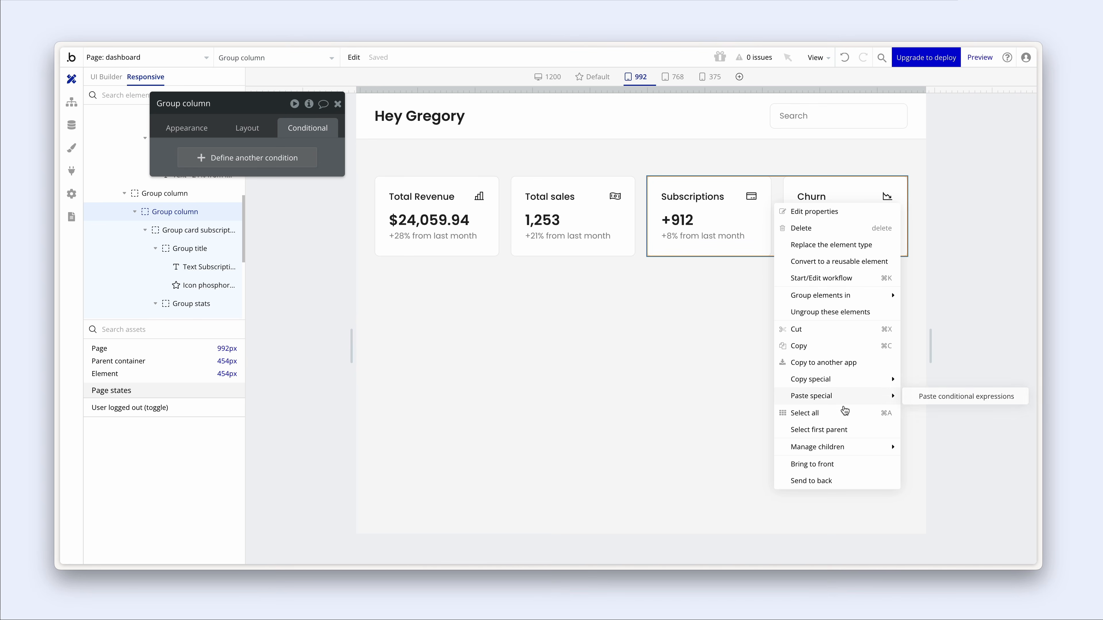
pyautogui.click(924, 404)
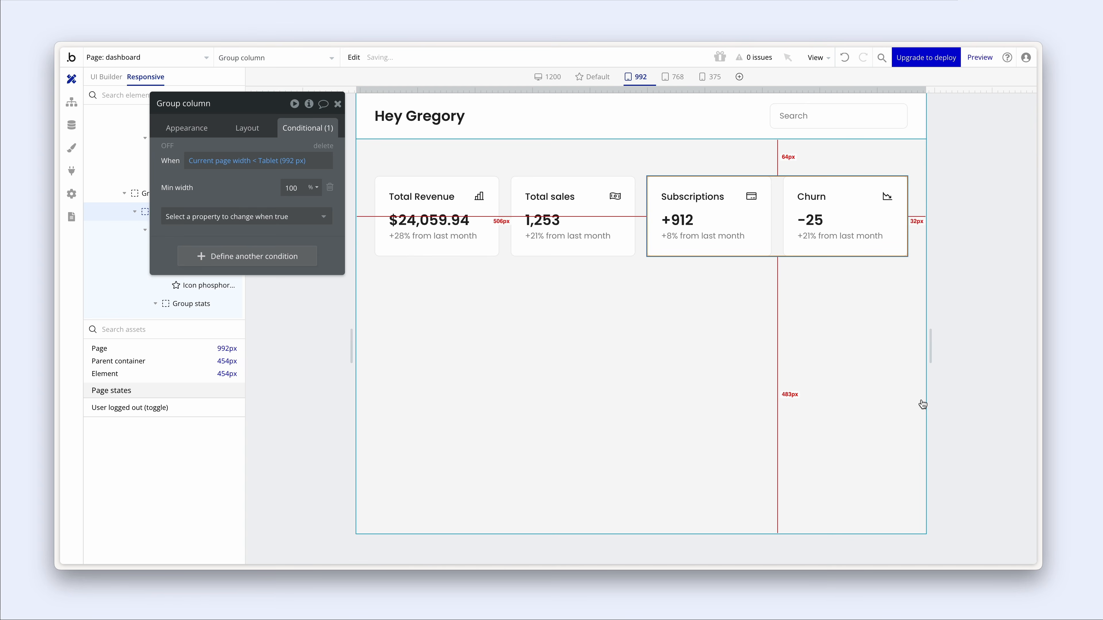
# - Narrow the page to check the four cards wrap into two rows
pyautogui.moveTo(931, 354); pyautogui.dragTo(928, 355)
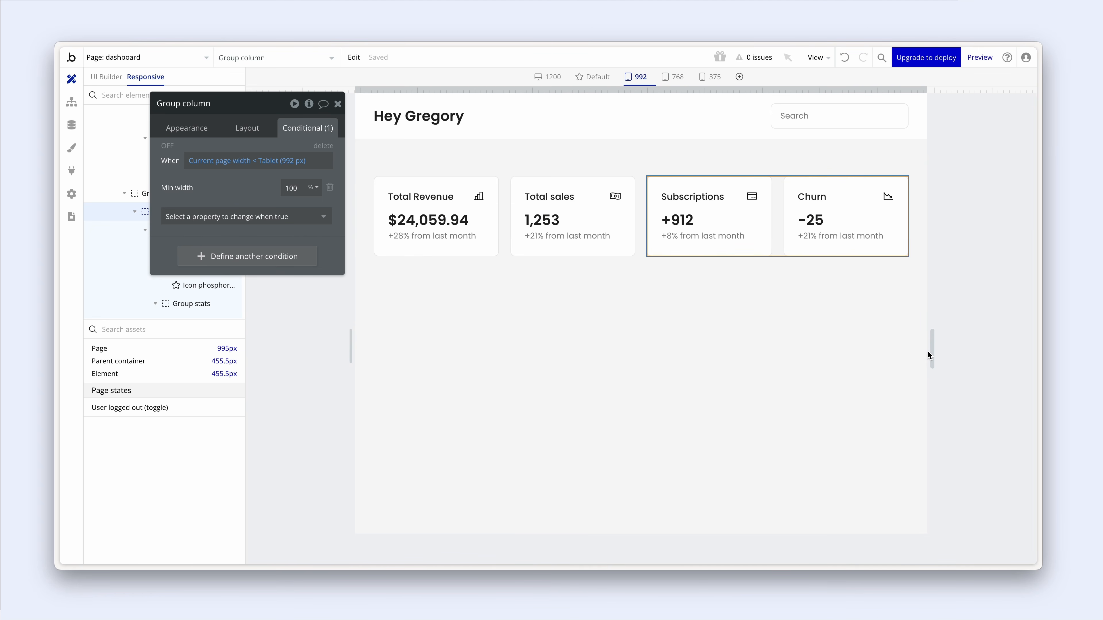
pyautogui.click(506, 231)
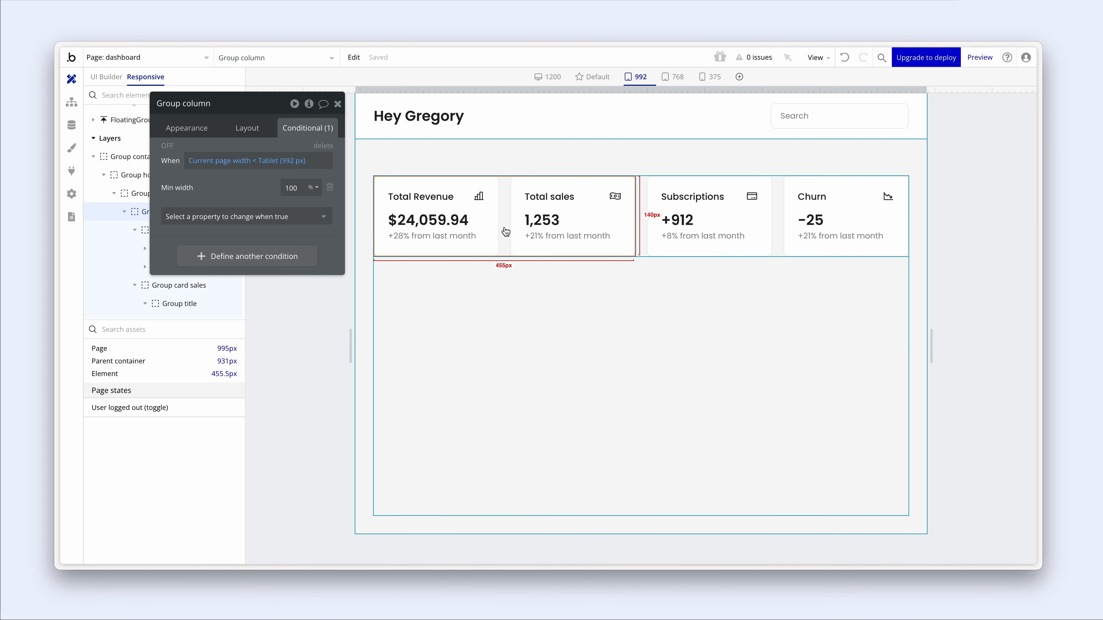
pyautogui.click(777, 226)
pyautogui.moveTo(931, 355); pyautogui.dragTo(922, 352)
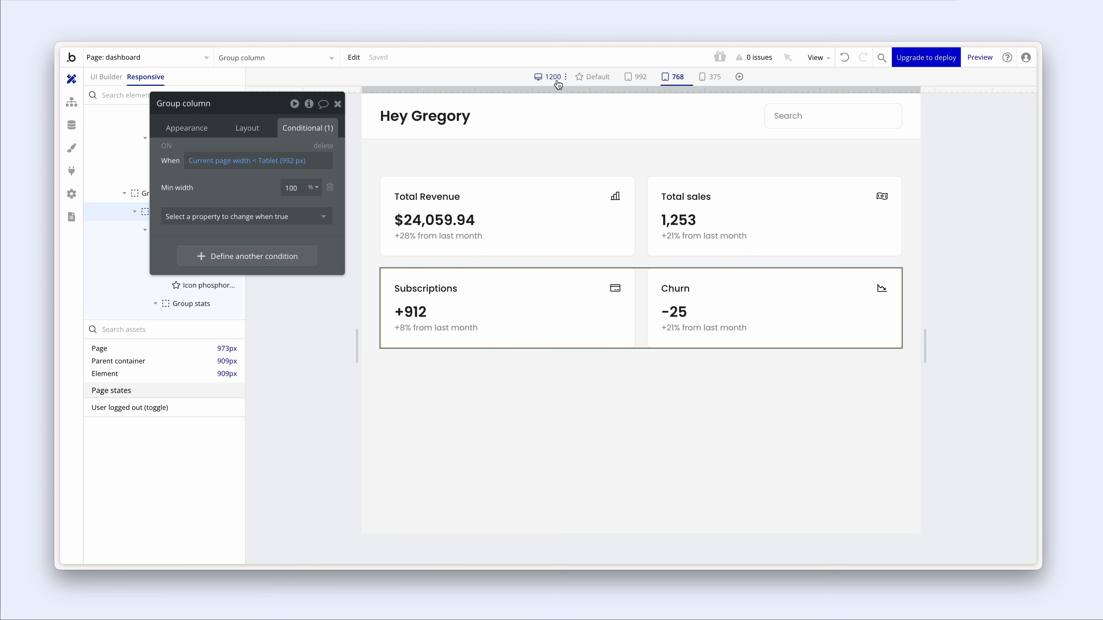
# - Preview at 1200, 992, 768 and 375 px and narrower widths to confirm the two-by-two card grid
pyautogui.click(548, 78)
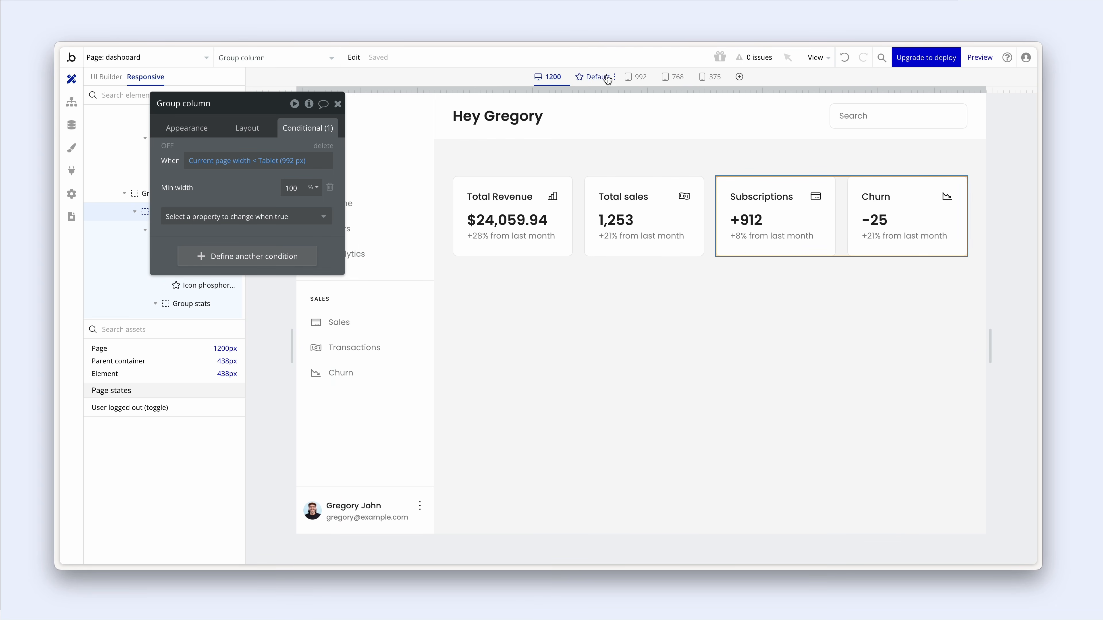
pyautogui.click(639, 77)
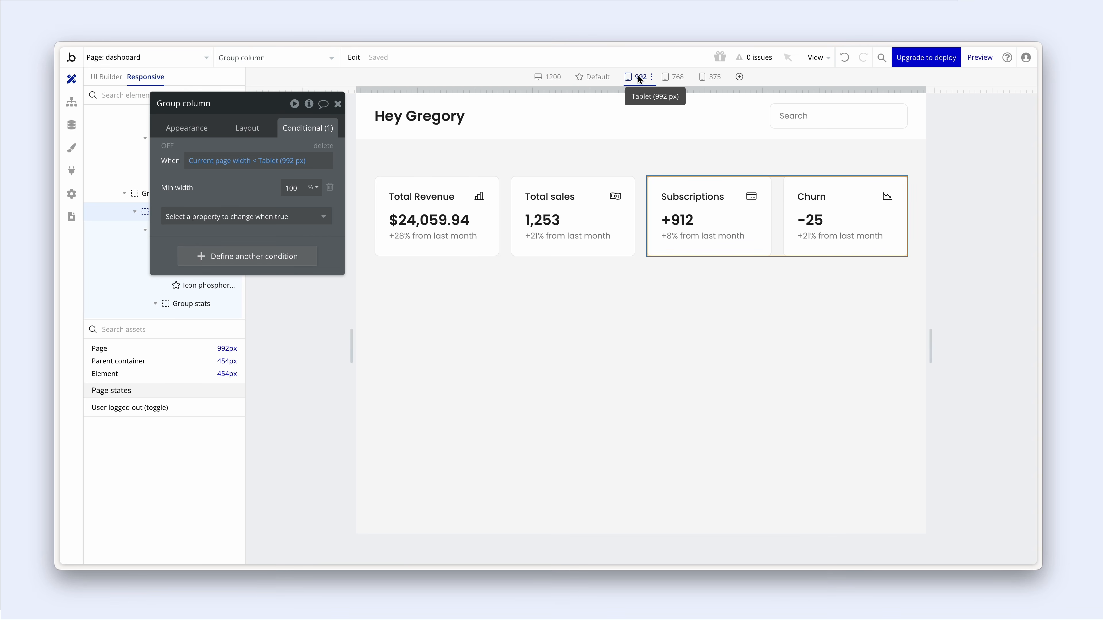
pyautogui.click(678, 78)
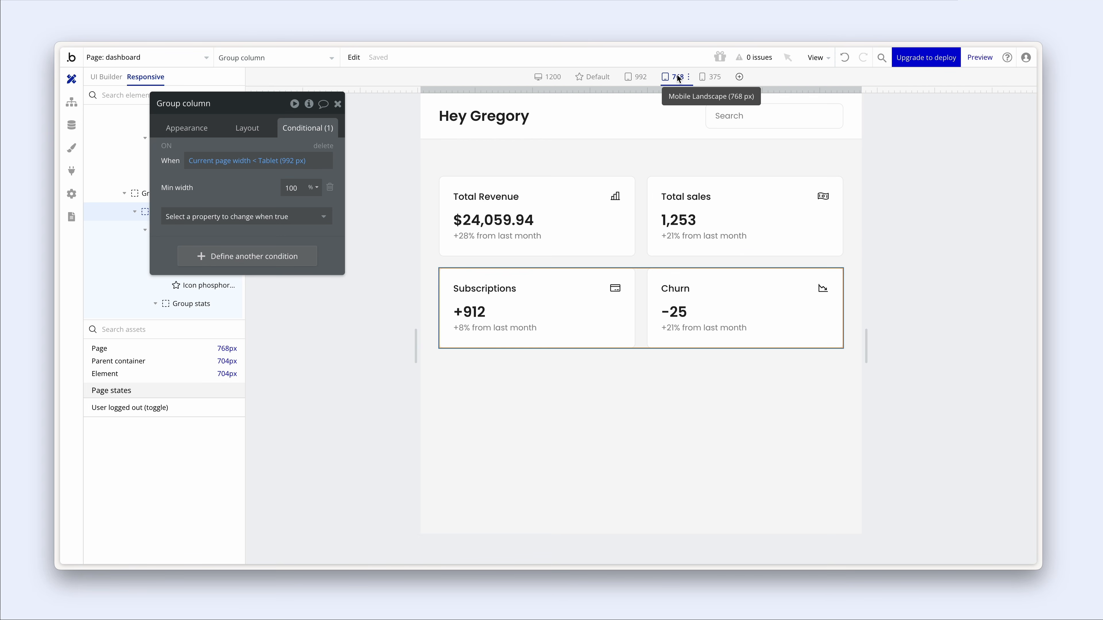
pyautogui.click(704, 78)
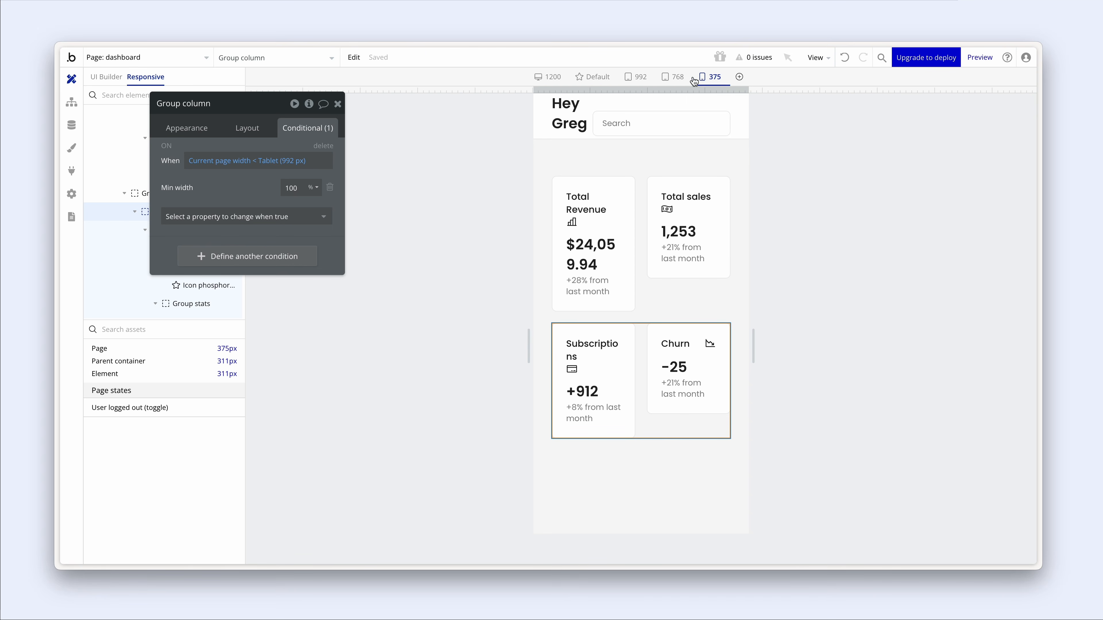
pyautogui.click(677, 77)
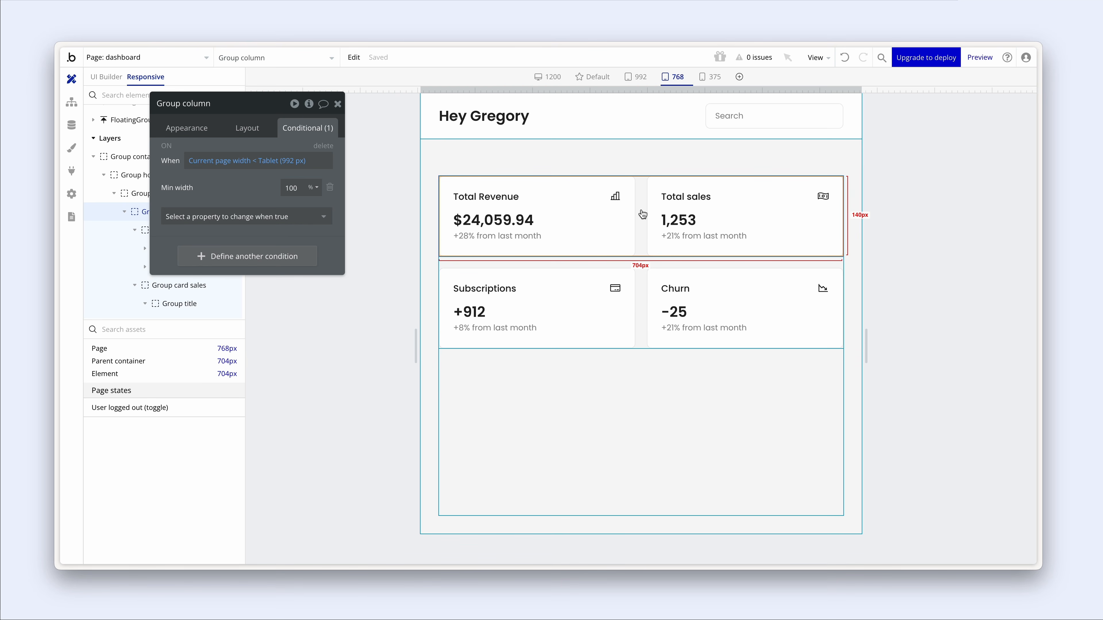
pyautogui.moveTo(866, 346); pyautogui.dragTo(811, 345)
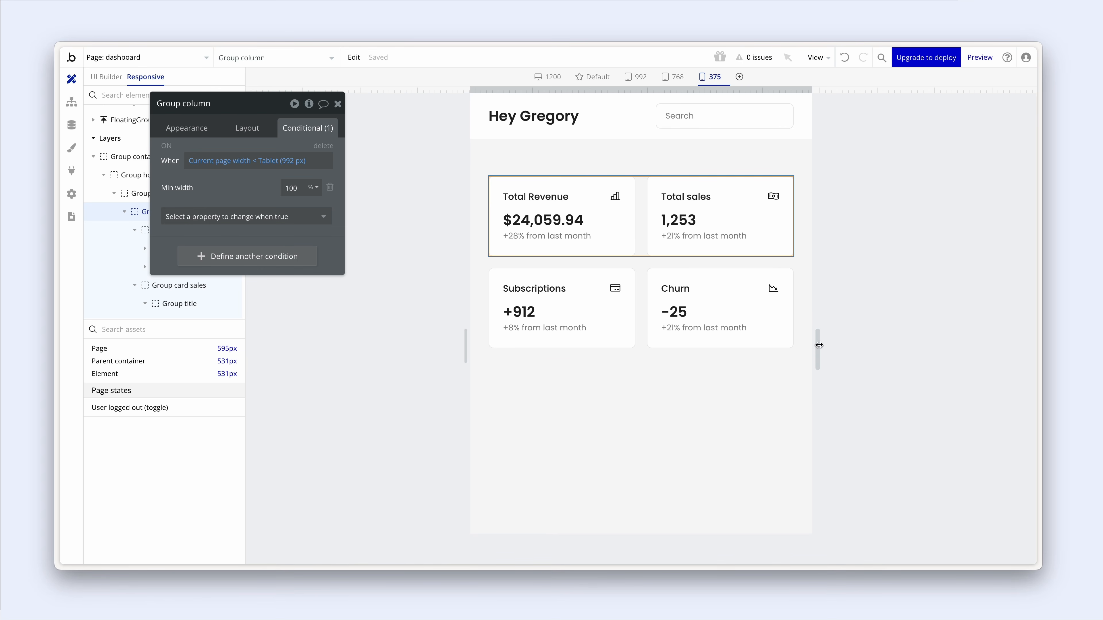
pyautogui.moveTo(819, 345)
pyautogui.mouseDown()
pyautogui.moveTo(797, 347)
pyautogui.moveTo(836, 346)
pyautogui.mouseUp()
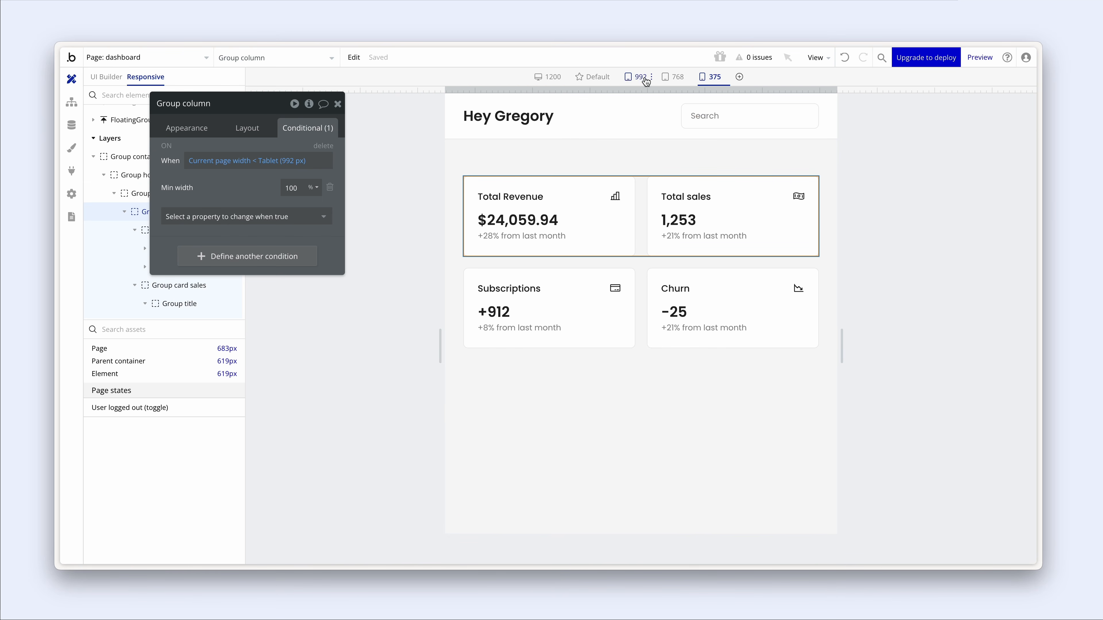
pyautogui.click(740, 77)
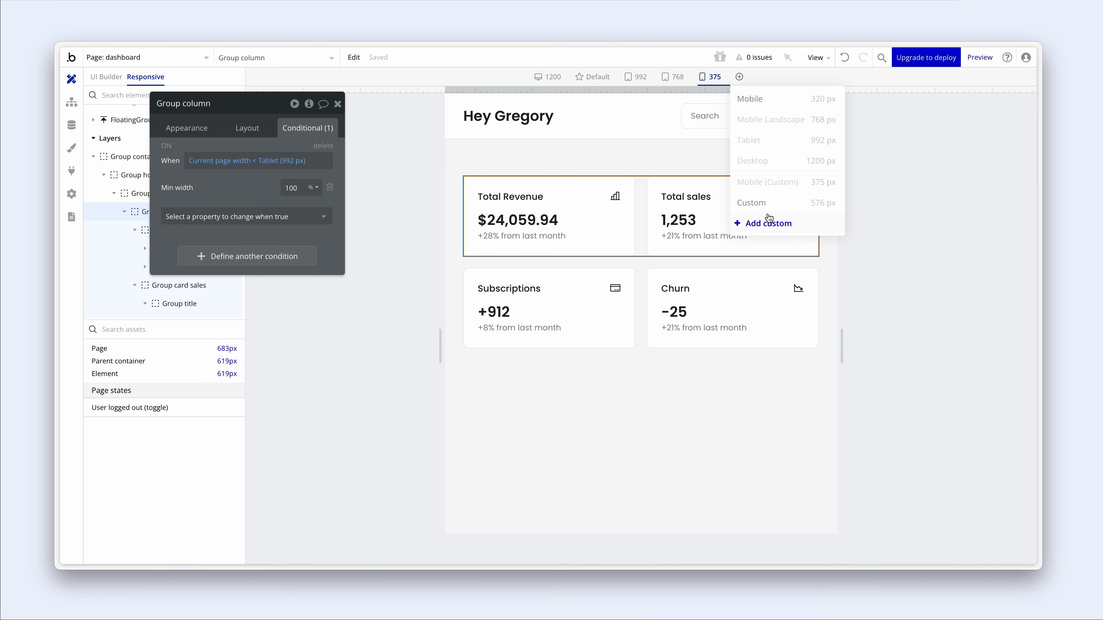
# - Add a custom 576 px breakpoint and give the Total Revenue card a page-width-below-576 px condition
pyautogui.moveTo(805, 209)
pyautogui.click(808, 209)
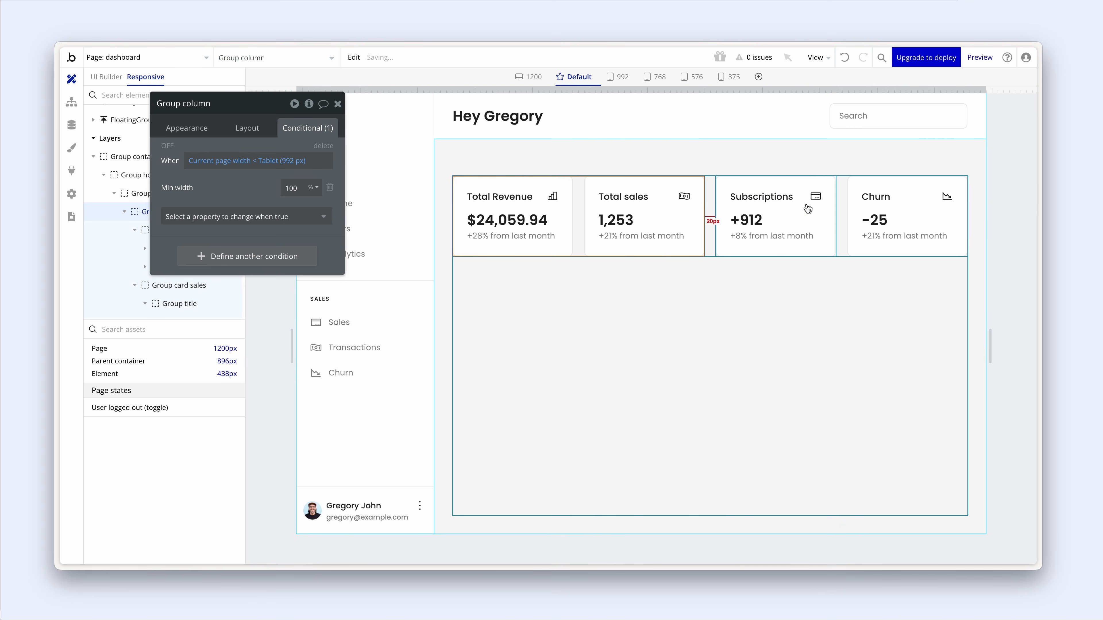
pyautogui.click(696, 77)
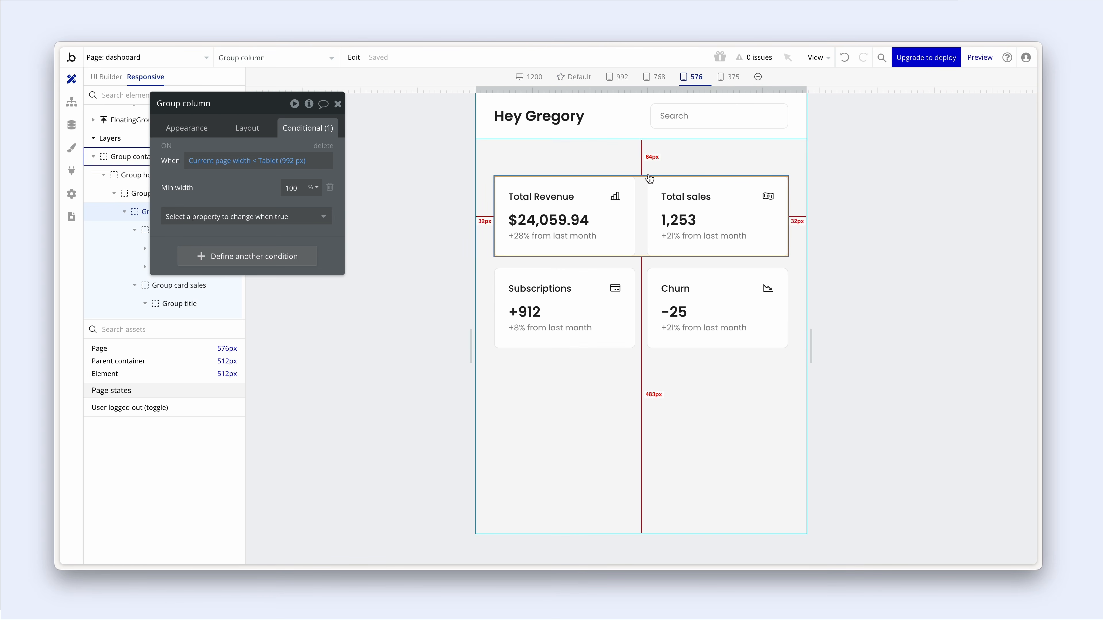
pyautogui.click(628, 219)
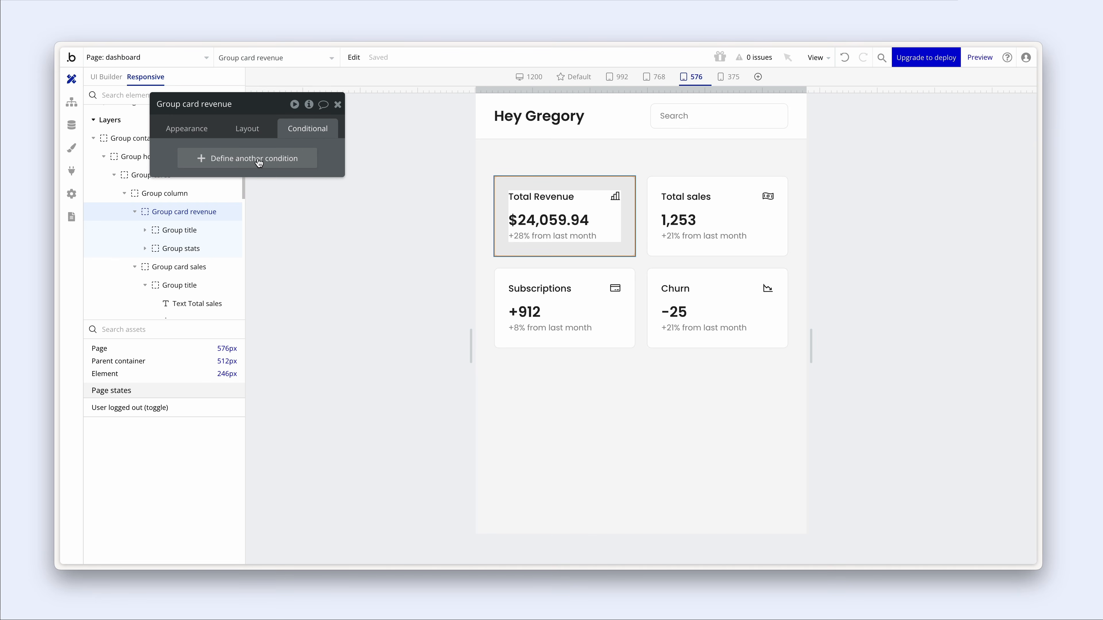
pyautogui.click(225, 160)
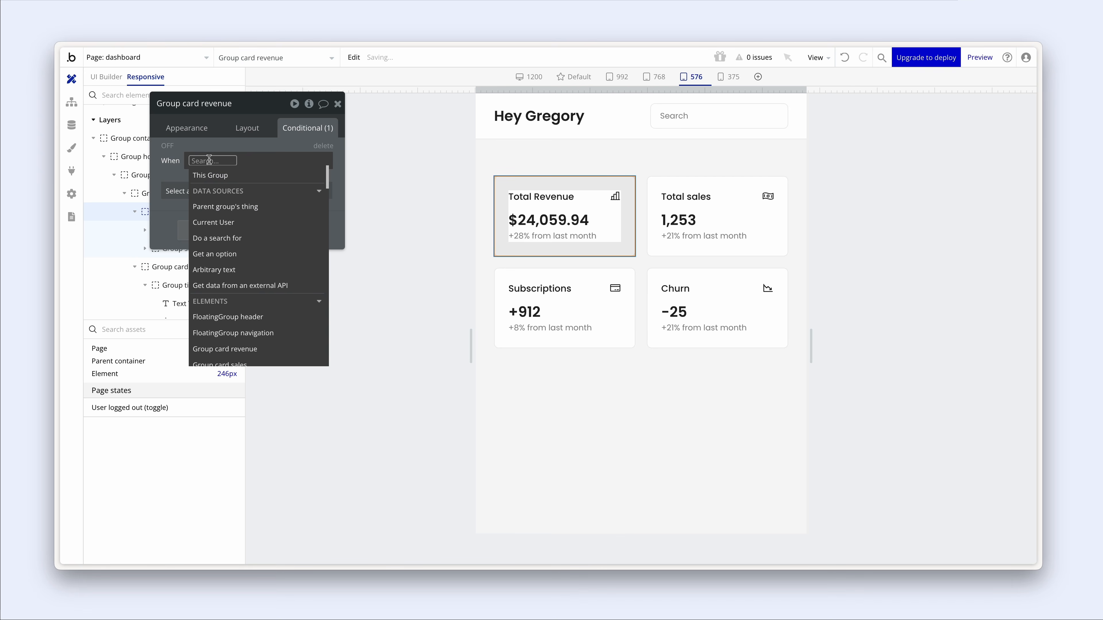
pyautogui.write('page')
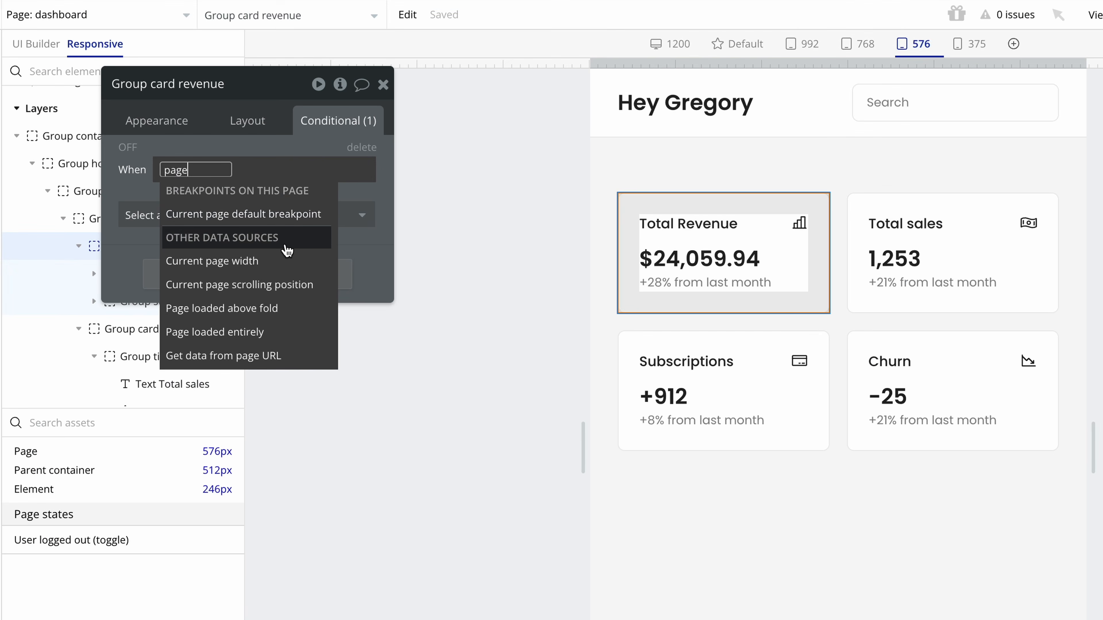
pyautogui.click(285, 261)
pyautogui.click(294, 334)
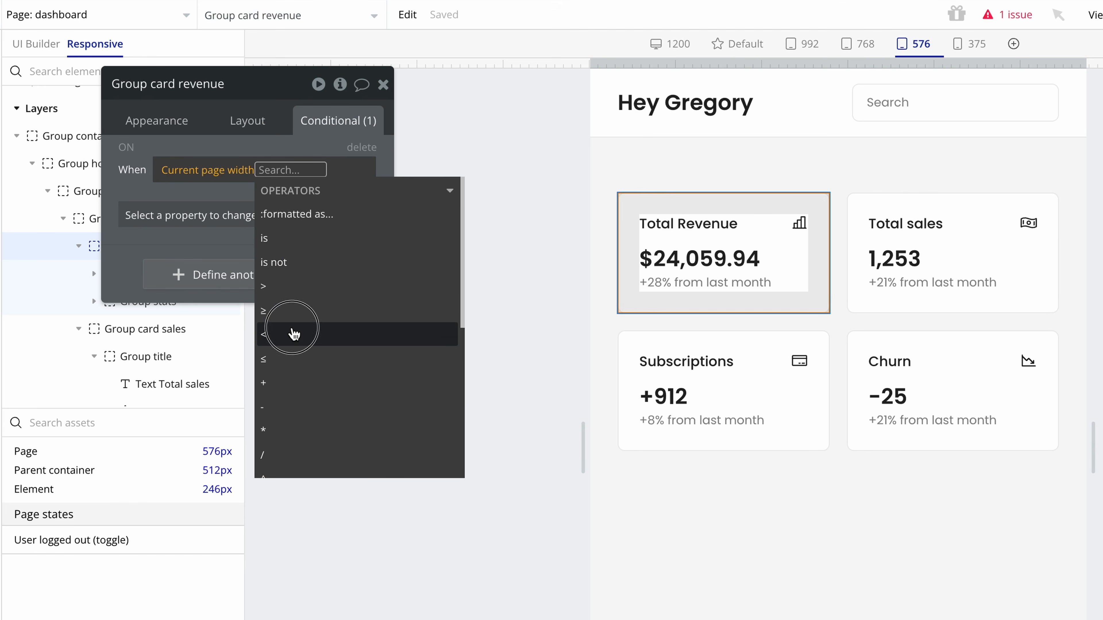
pyautogui.write('576')
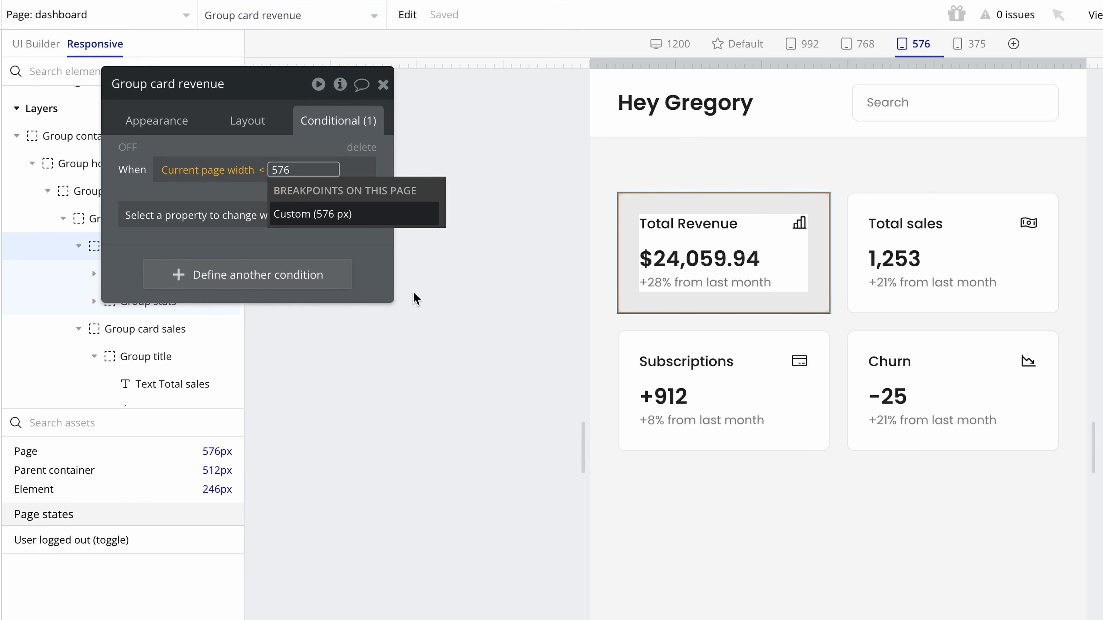
pyautogui.click(413, 216)
# - Make that condition set the revenue card's min width to 100%
pyautogui.click(155, 227)
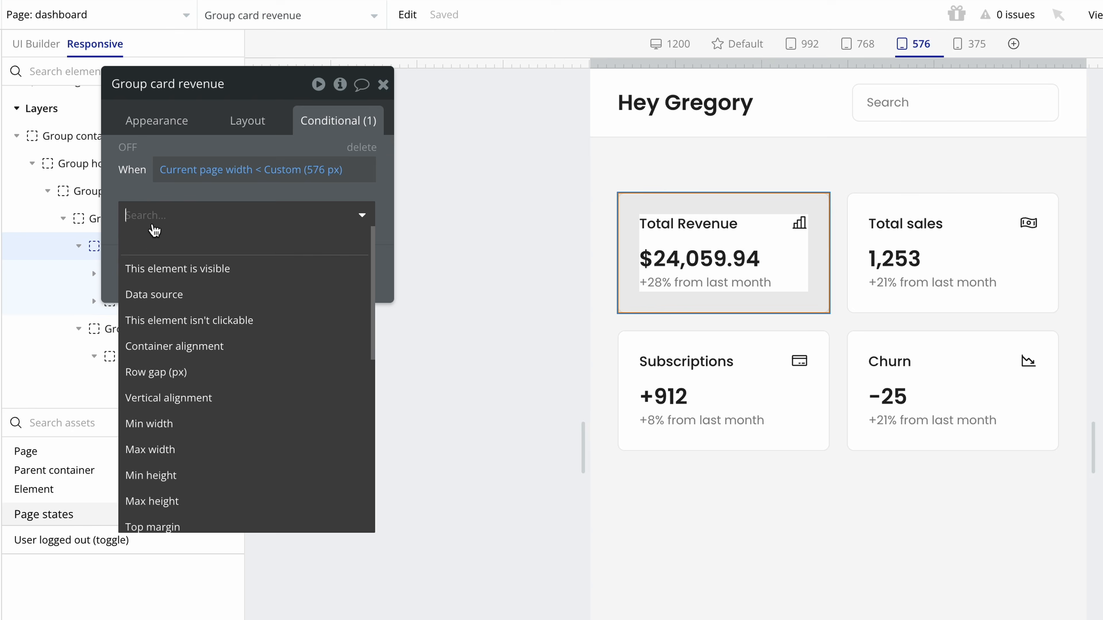
pyautogui.write('min')
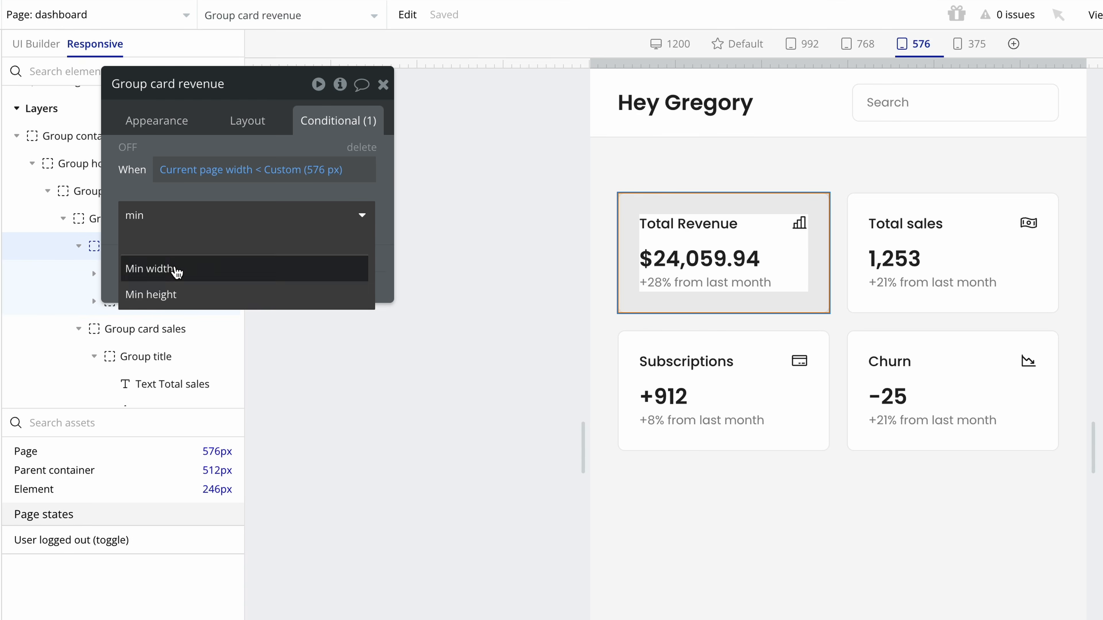
pyautogui.click(177, 270)
pyautogui.click(345, 212)
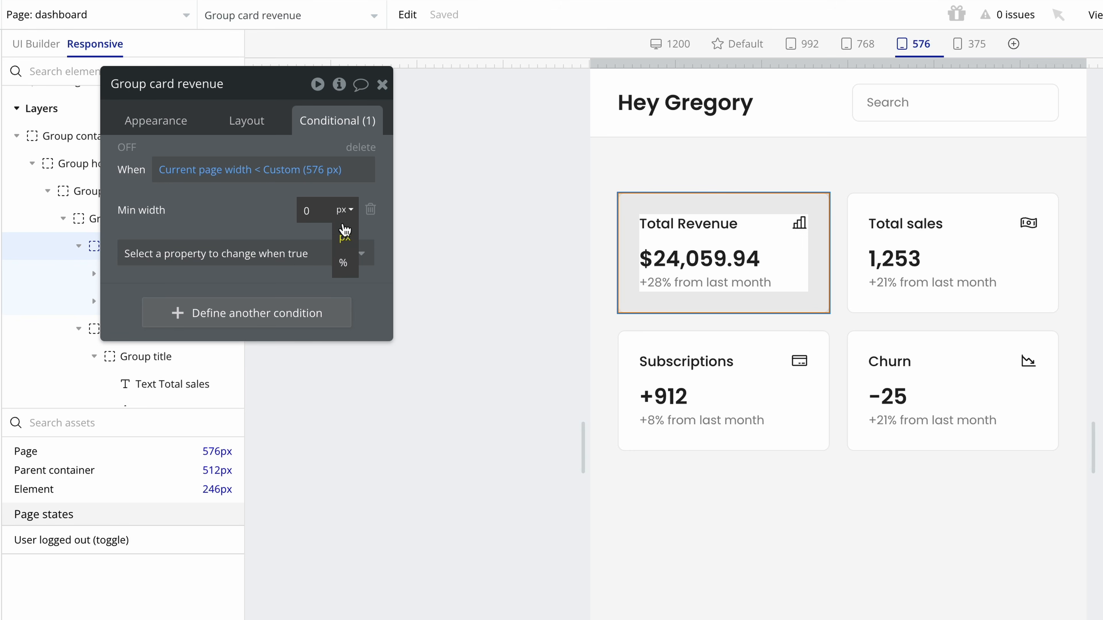
pyautogui.click(343, 262)
pyautogui.click(306, 210)
pyautogui.write('10')
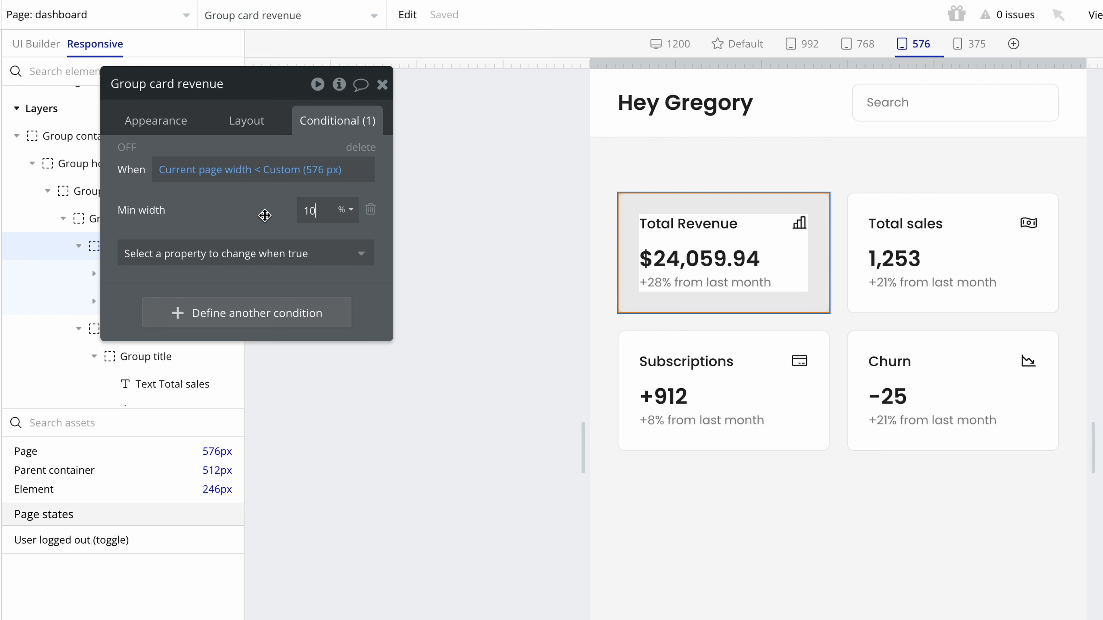
pyautogui.write('0')
# - Copy the Total Revenue card's conditional expressions and paste them onto the Total sales card
pyautogui.rightClick(691, 213)
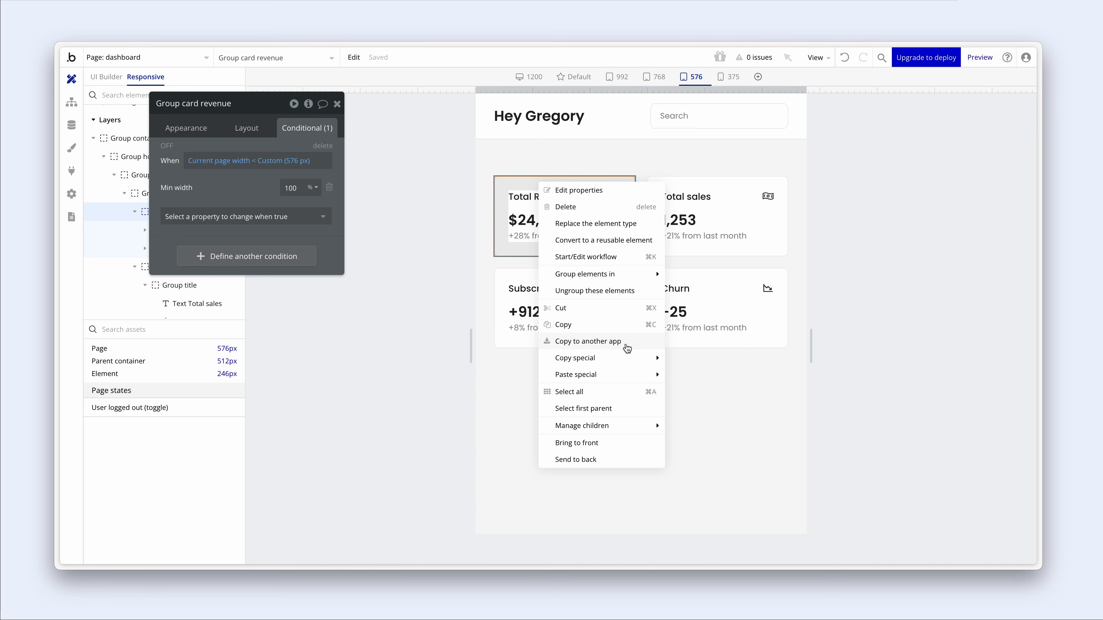
pyautogui.moveTo(627, 360)
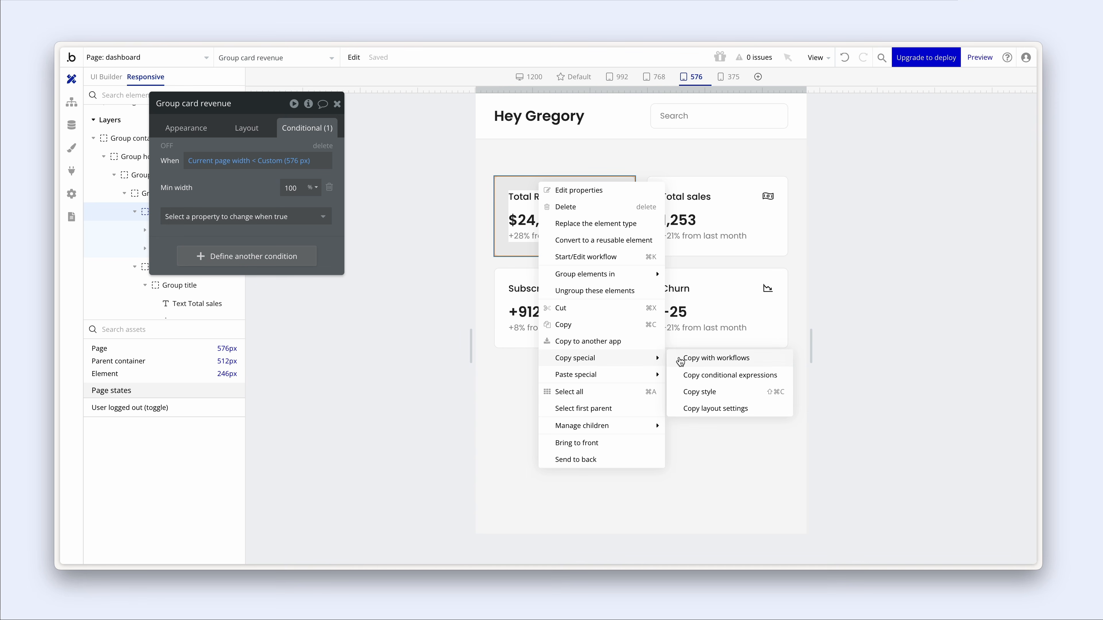
pyautogui.click(697, 374)
pyautogui.rightClick(698, 254)
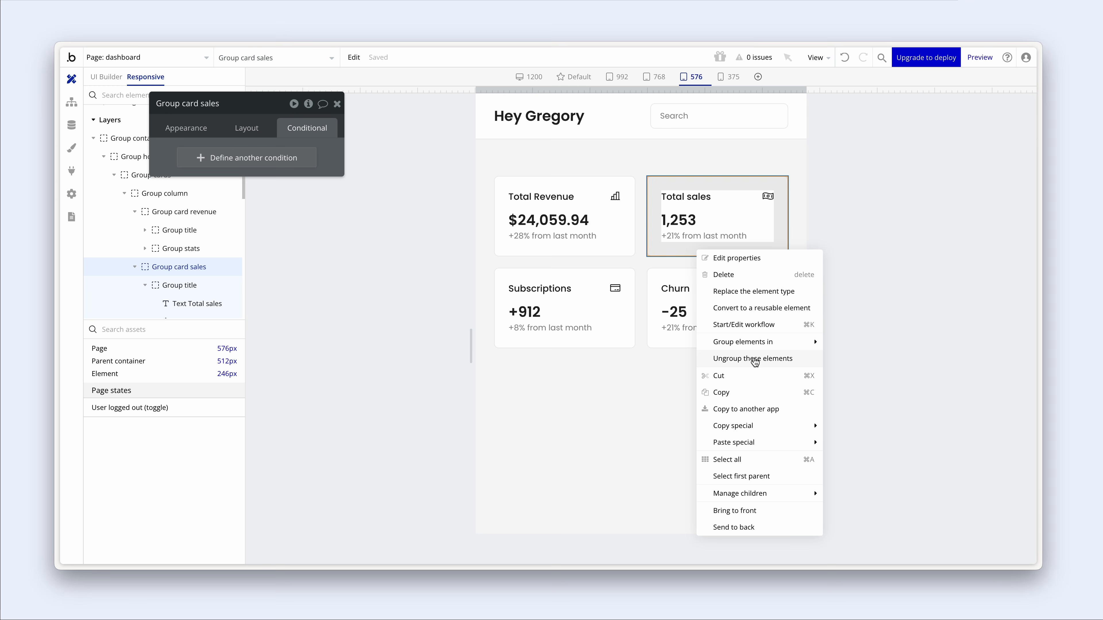
pyautogui.moveTo(768, 442)
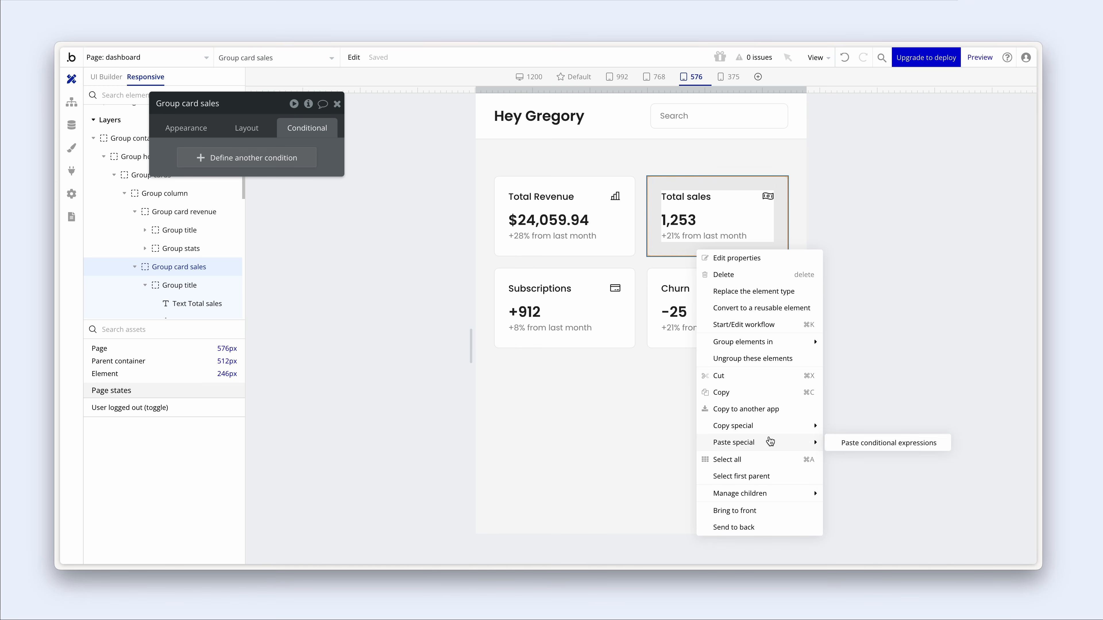
pyautogui.click(835, 440)
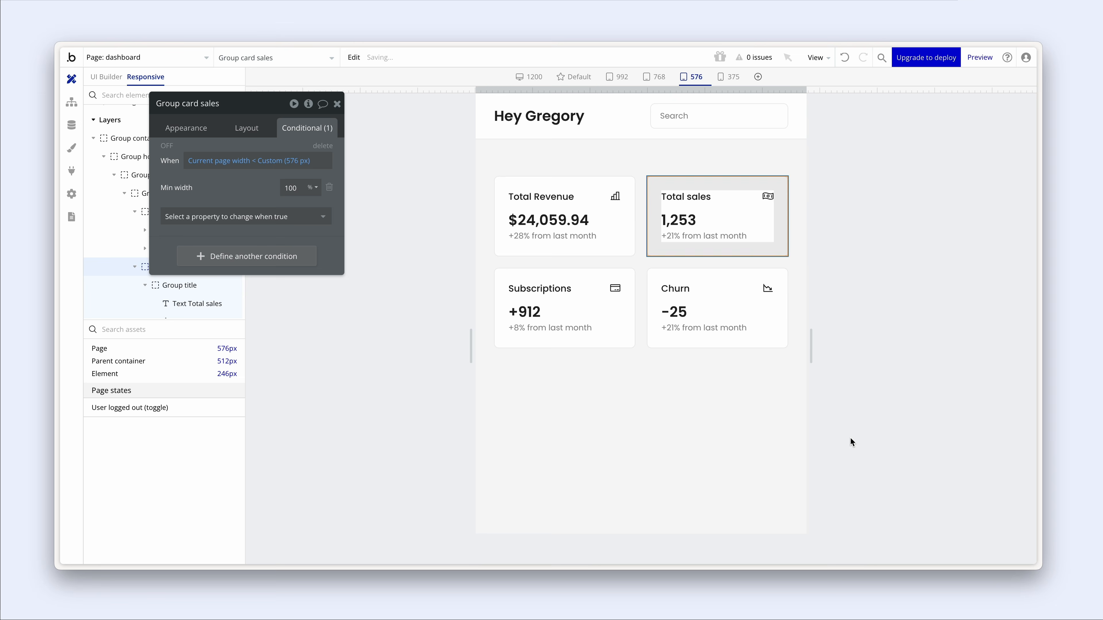
# - Paste the same rule onto the Subscriptions and Churn cards, then narrow the page to check stacking
pyautogui.click(616, 285)
pyautogui.rightClick(615, 283)
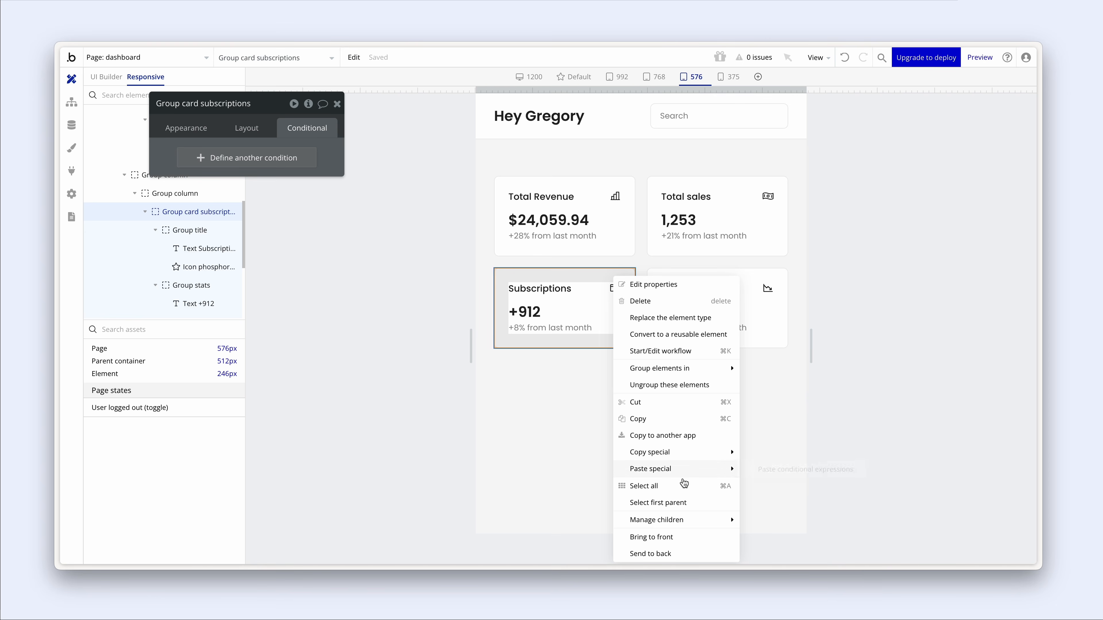
pyautogui.moveTo(691, 477)
pyautogui.click(750, 472)
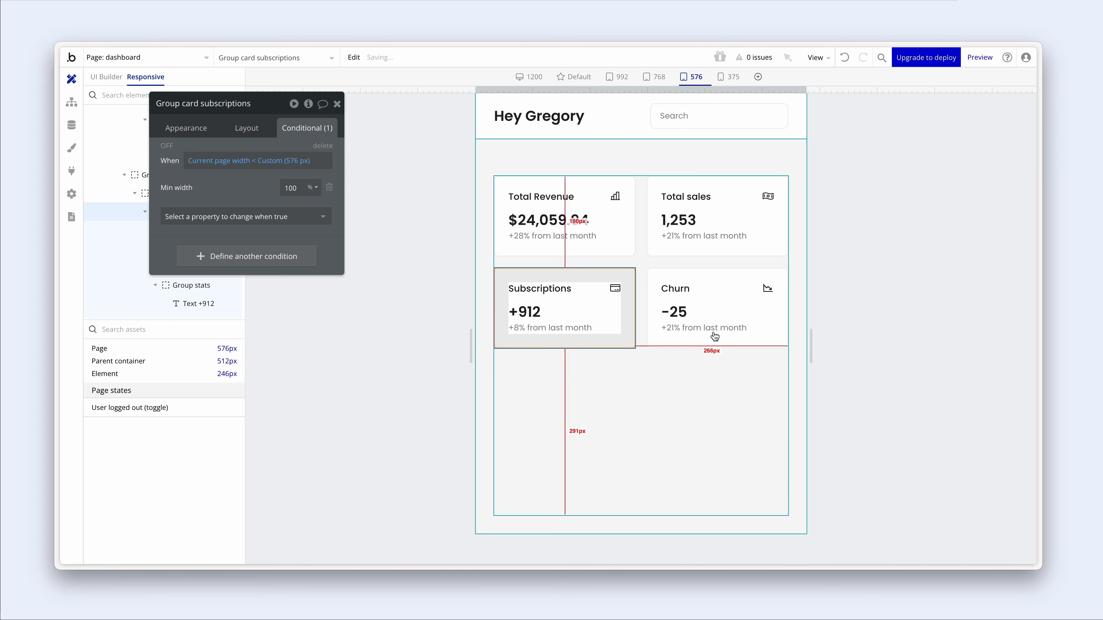
pyautogui.rightClick(701, 279)
pyautogui.moveTo(792, 470)
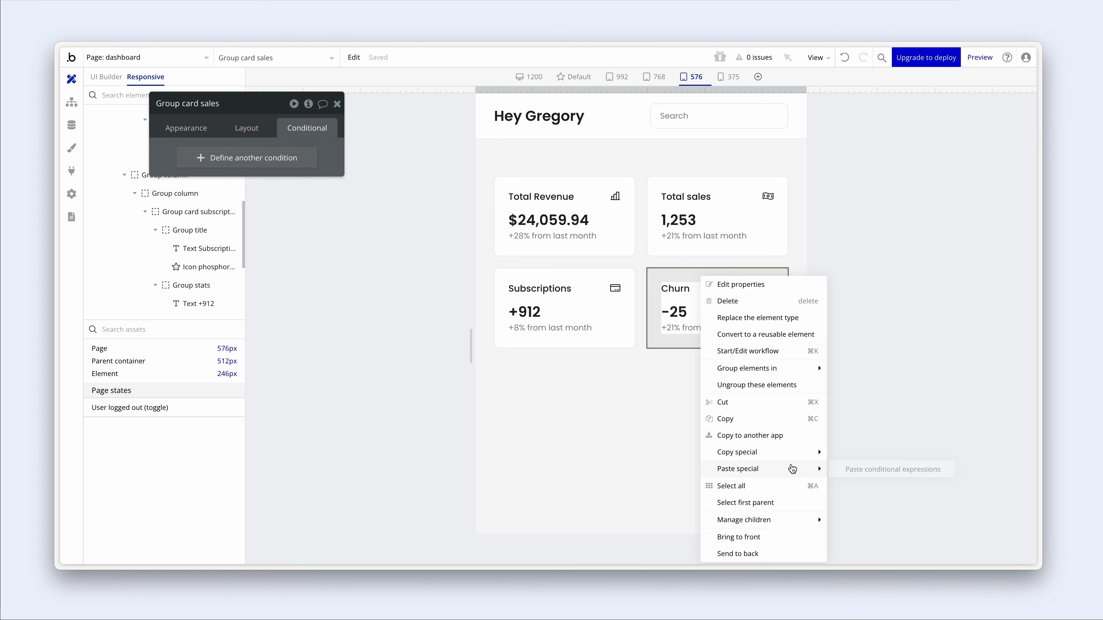
pyautogui.click(872, 471)
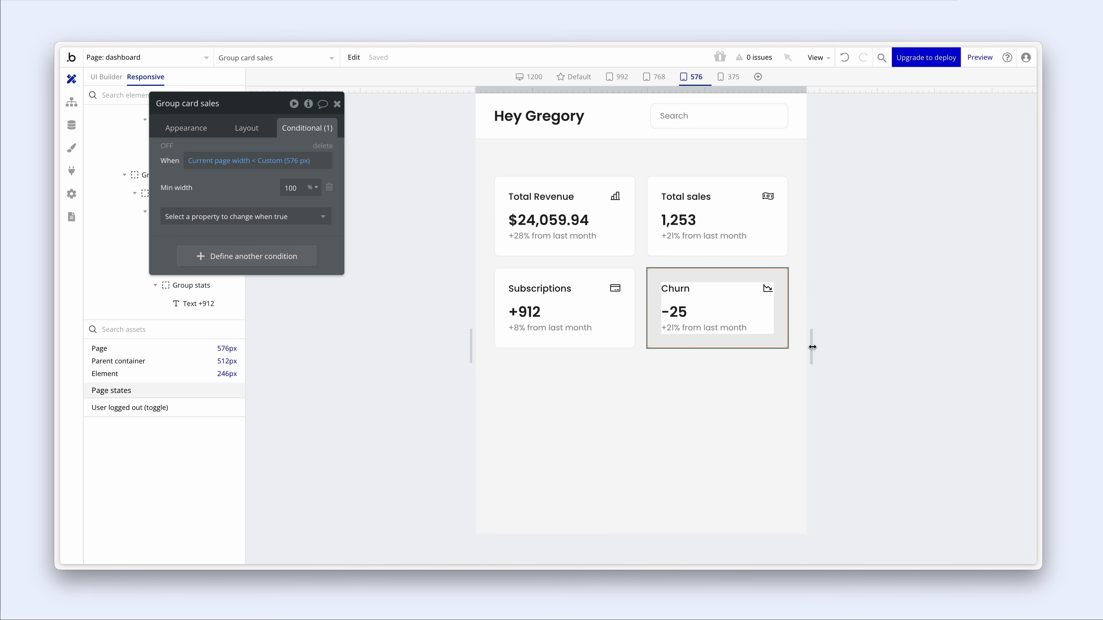
pyautogui.moveTo(812, 347)
pyautogui.mouseDown()
pyautogui.moveTo(803, 345)
pyautogui.moveTo(820, 338)
pyautogui.mouseUp()
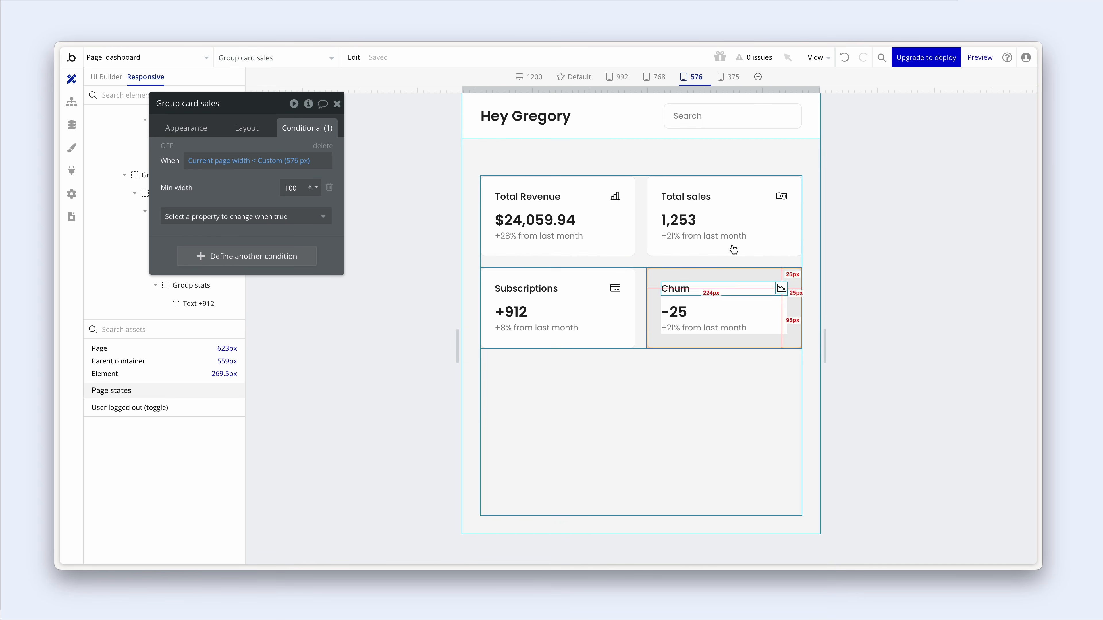
pyautogui.click(645, 227)
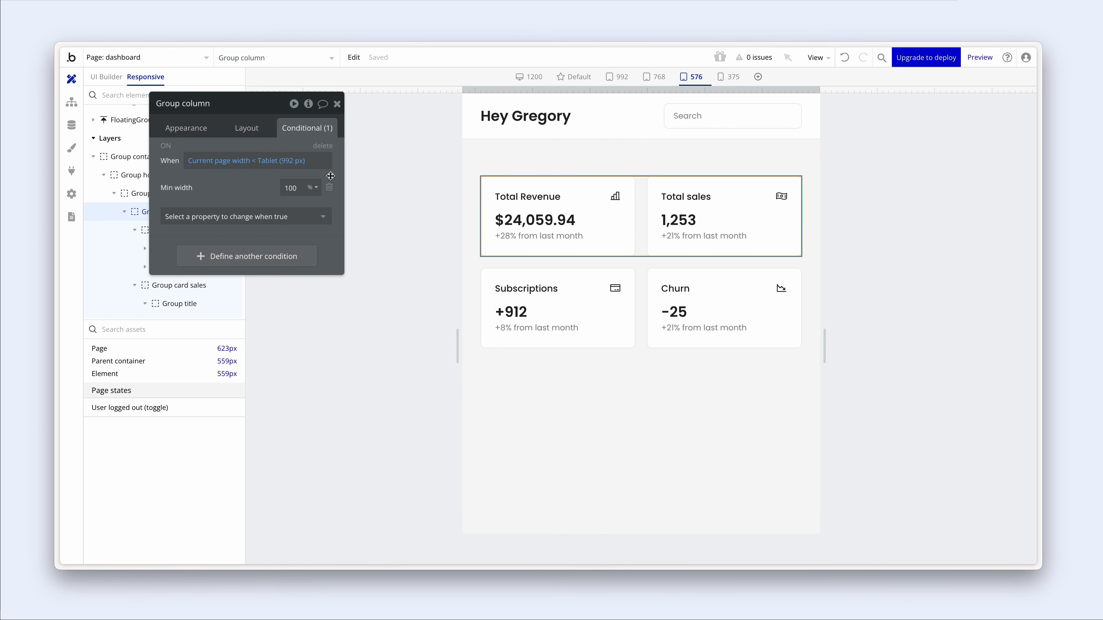
# - Set a 20 px row gap on both the top and bottom card row groups
pyautogui.moveTo(251, 144); pyautogui.dragTo(362, 151)
pyautogui.click(356, 135)
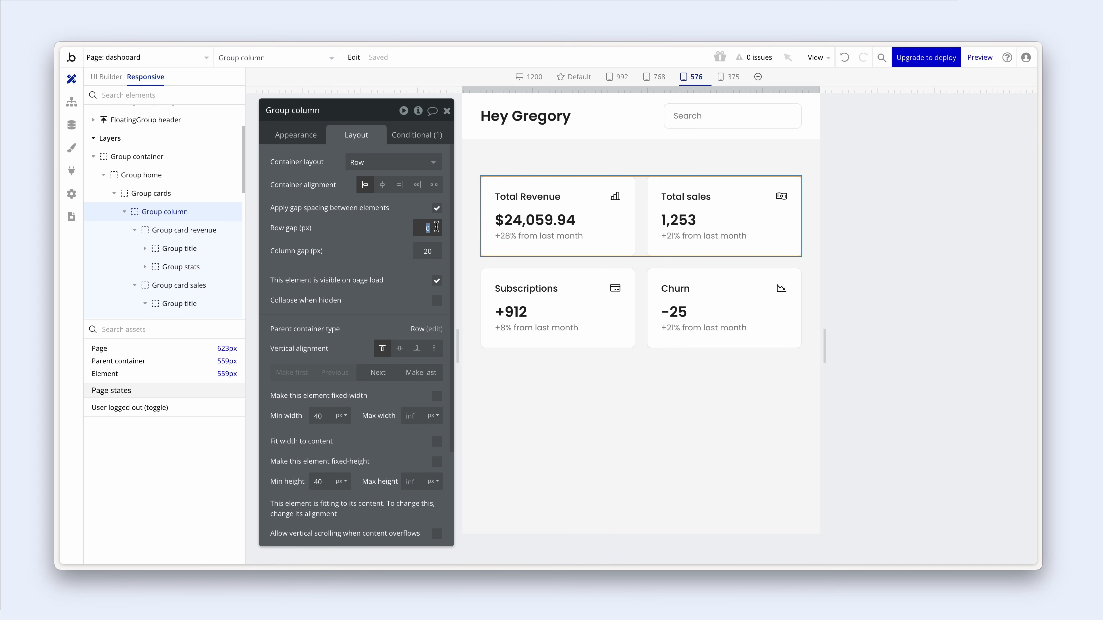
pyautogui.write('20')
pyautogui.click(356, 237)
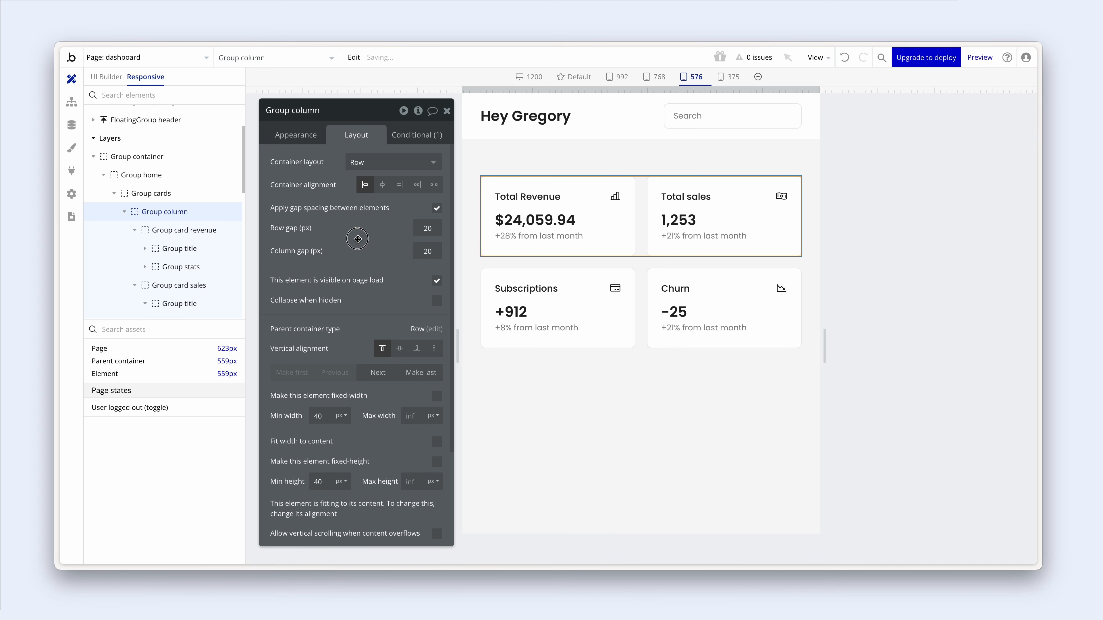
pyautogui.click(643, 292)
pyautogui.click(427, 228)
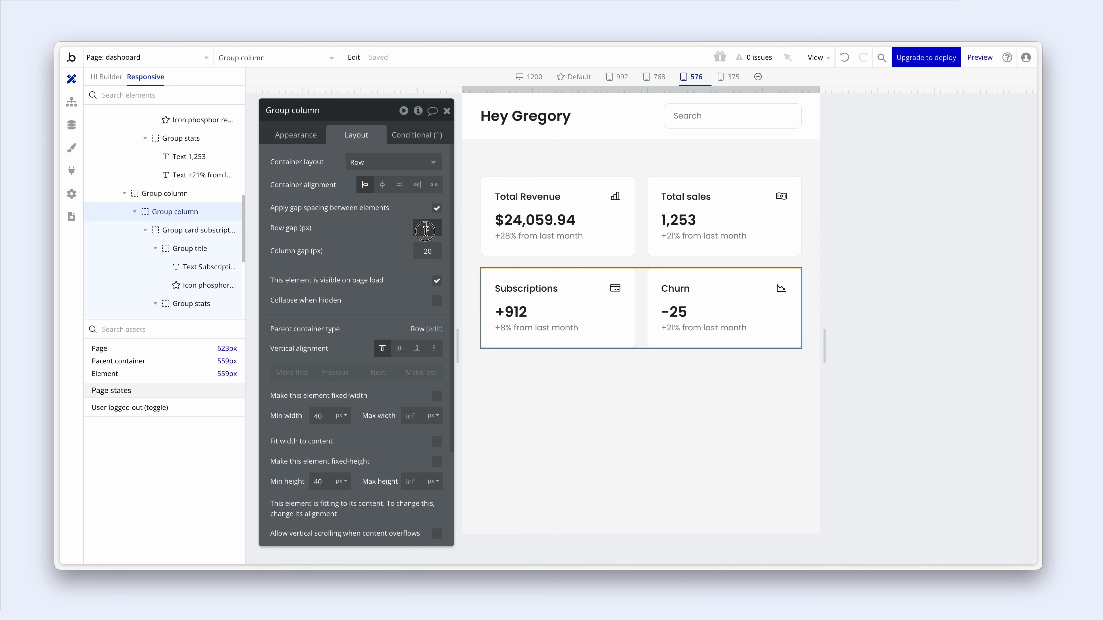
pyautogui.write('20')
pyautogui.click(393, 247)
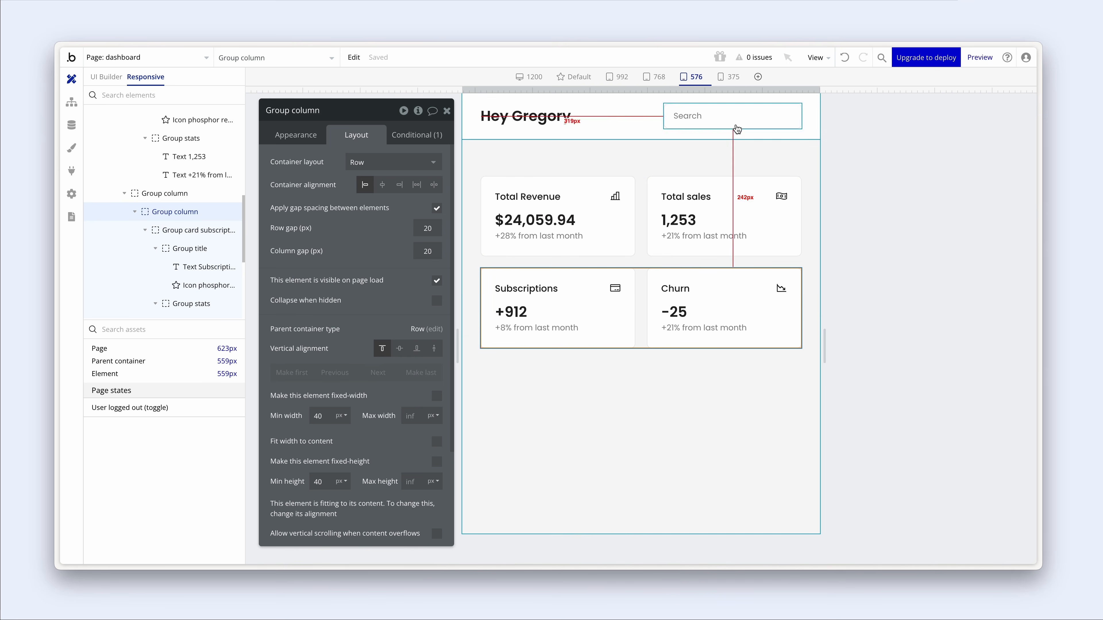
# - Preview the layout at the 375, 576, 768 and 992 px widths
pyautogui.click(730, 82)
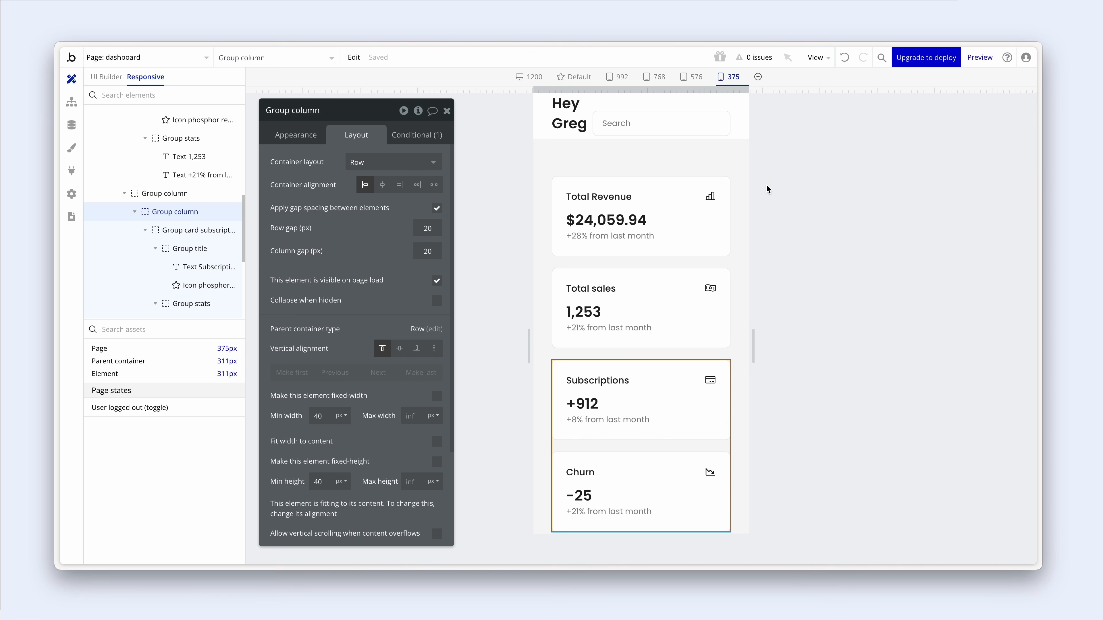
pyautogui.click(740, 208)
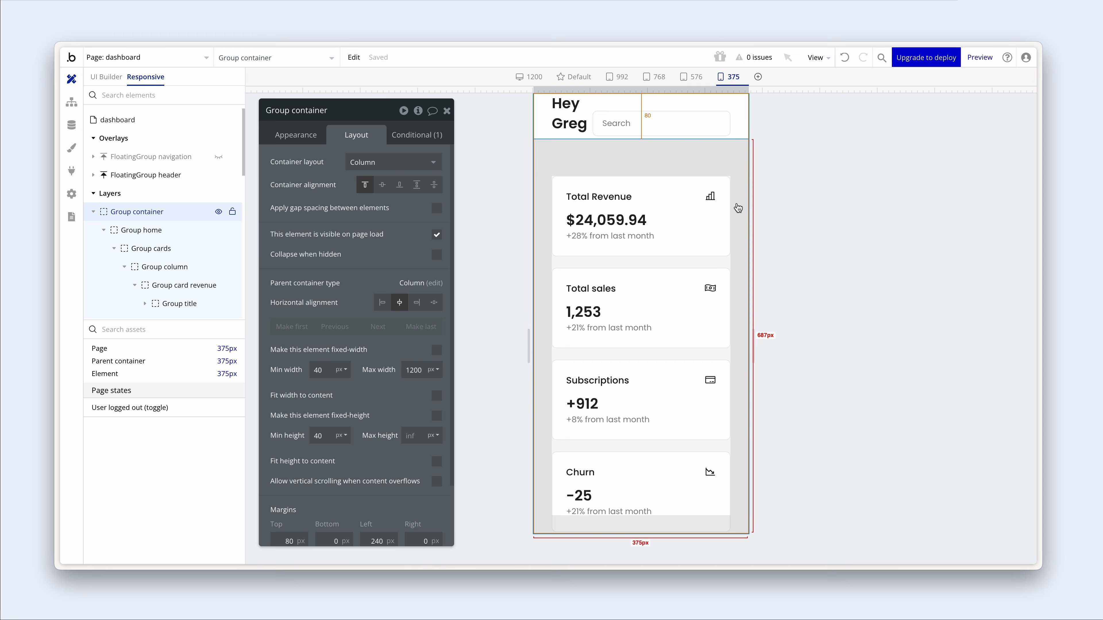
pyautogui.click(694, 78)
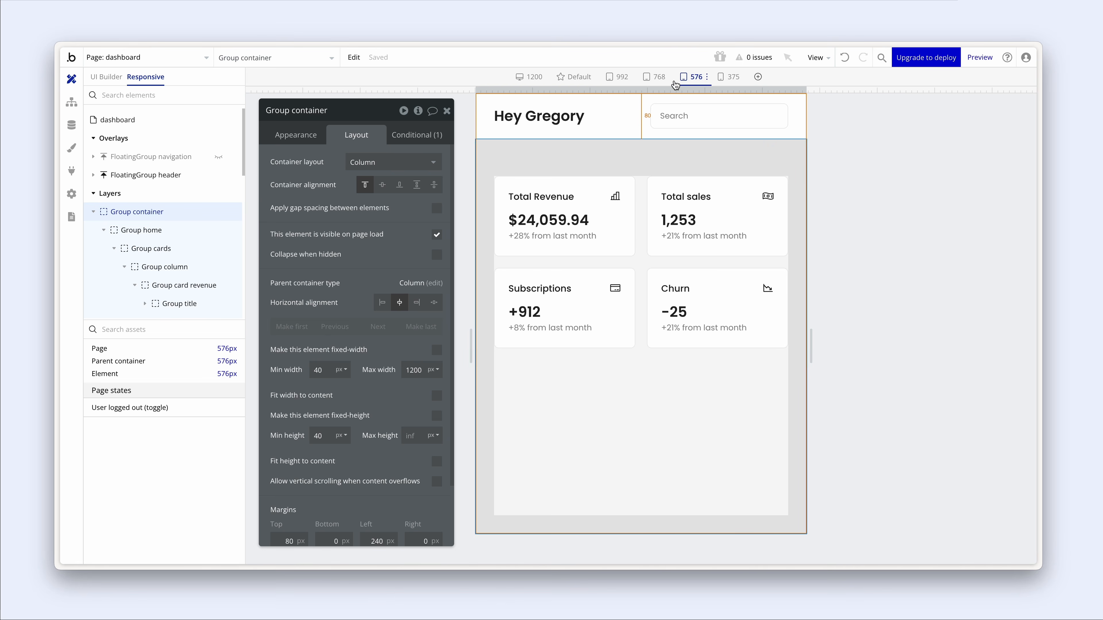
pyautogui.click(656, 79)
pyautogui.click(617, 78)
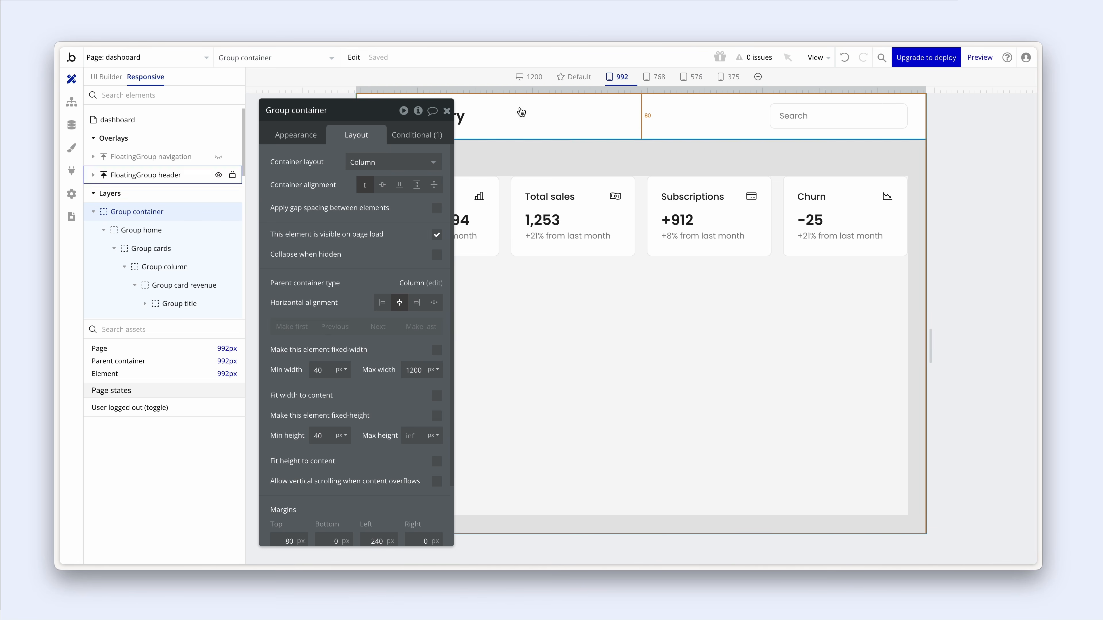
pyautogui.click(447, 111)
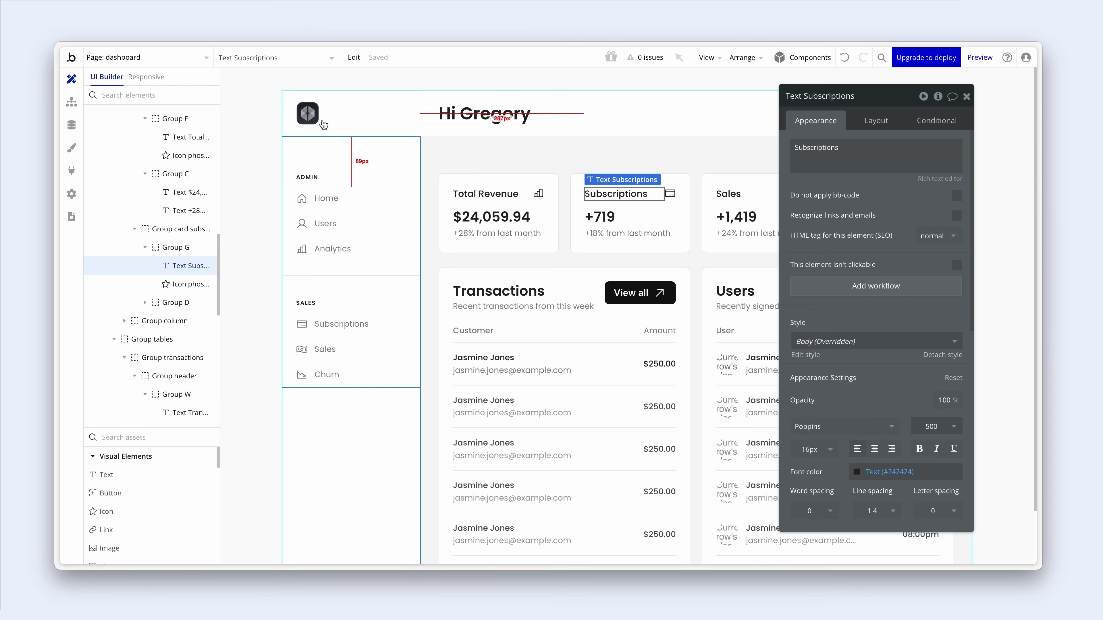
# - Inspect the Users section group's layout settings below the transactions section
pyautogui.scroll(-2, 591, 256)
pyautogui.click(684, 217)
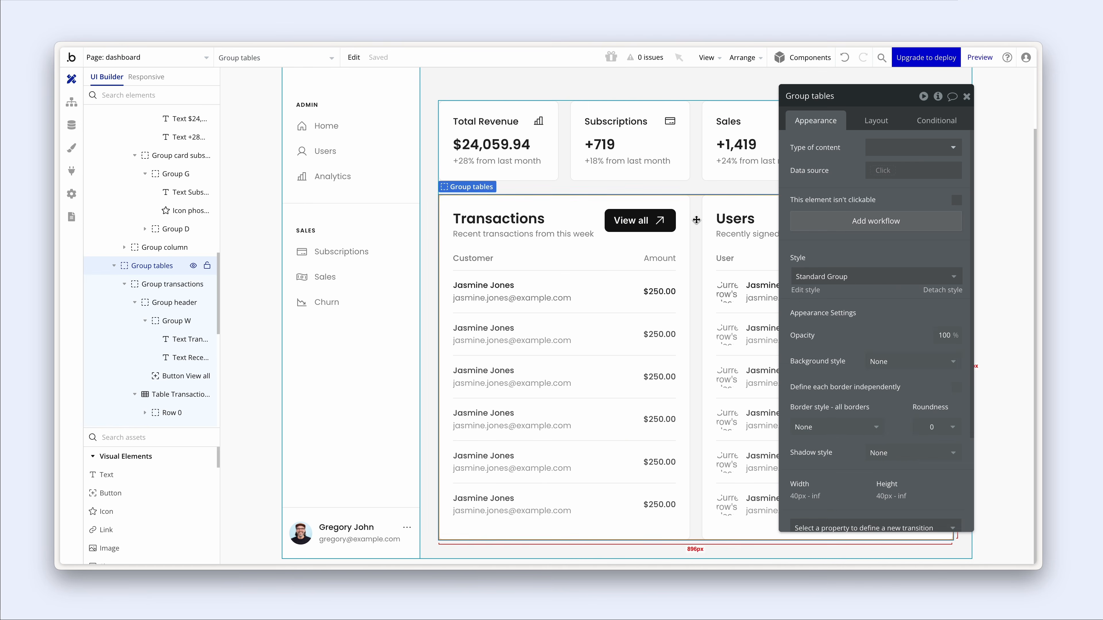
pyautogui.click(711, 205)
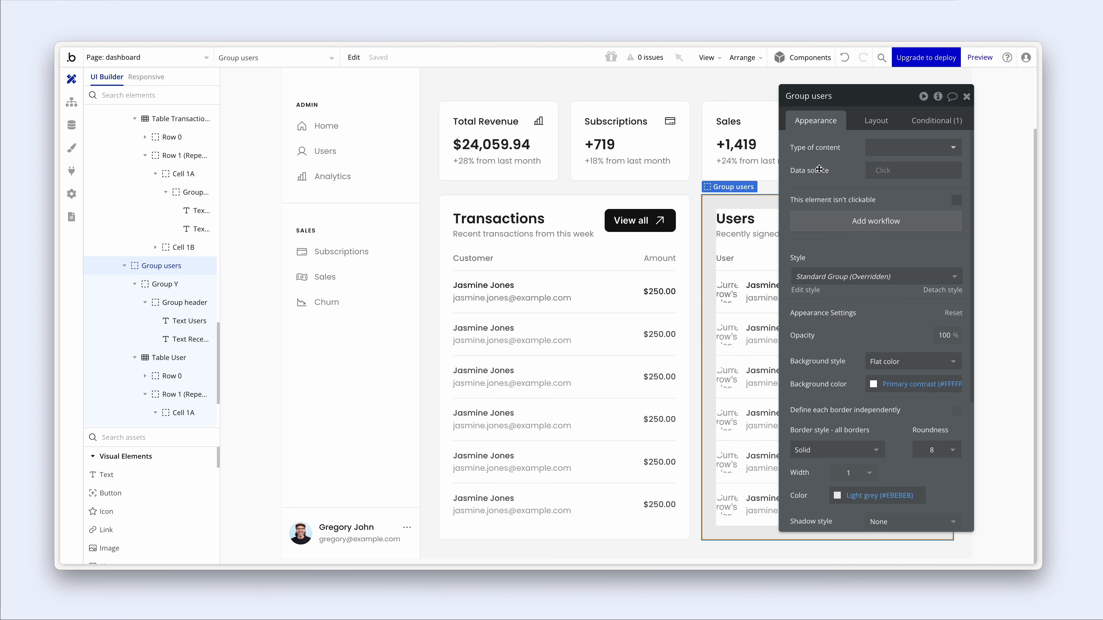
pyautogui.moveTo(819, 169); pyautogui.dragTo(281, 167)
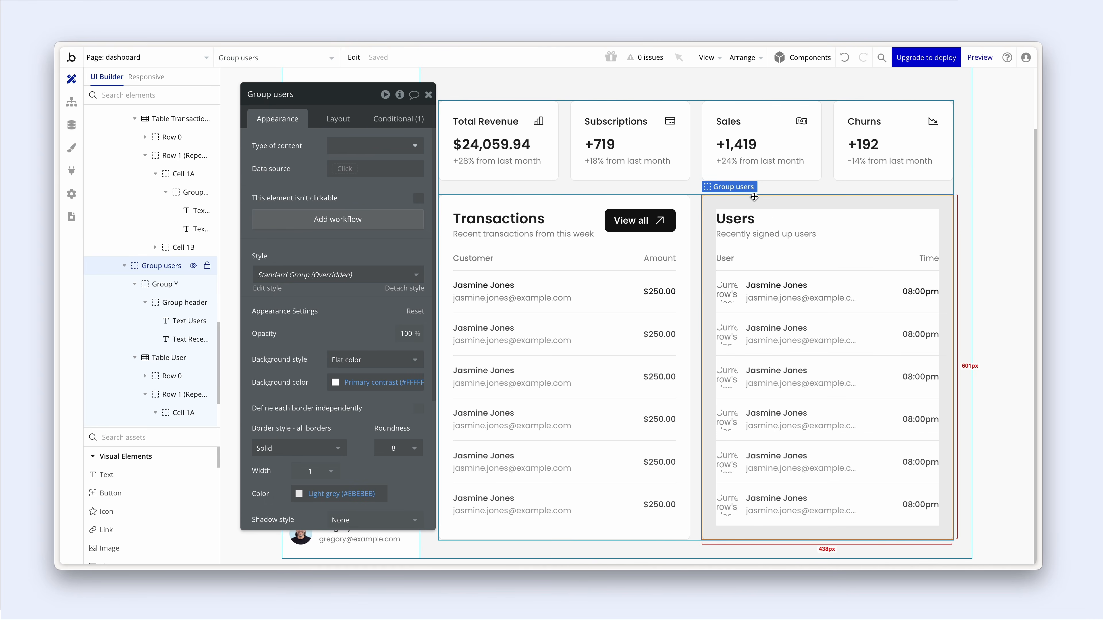
pyautogui.click(676, 205)
pyautogui.click(725, 199)
pyautogui.click(343, 121)
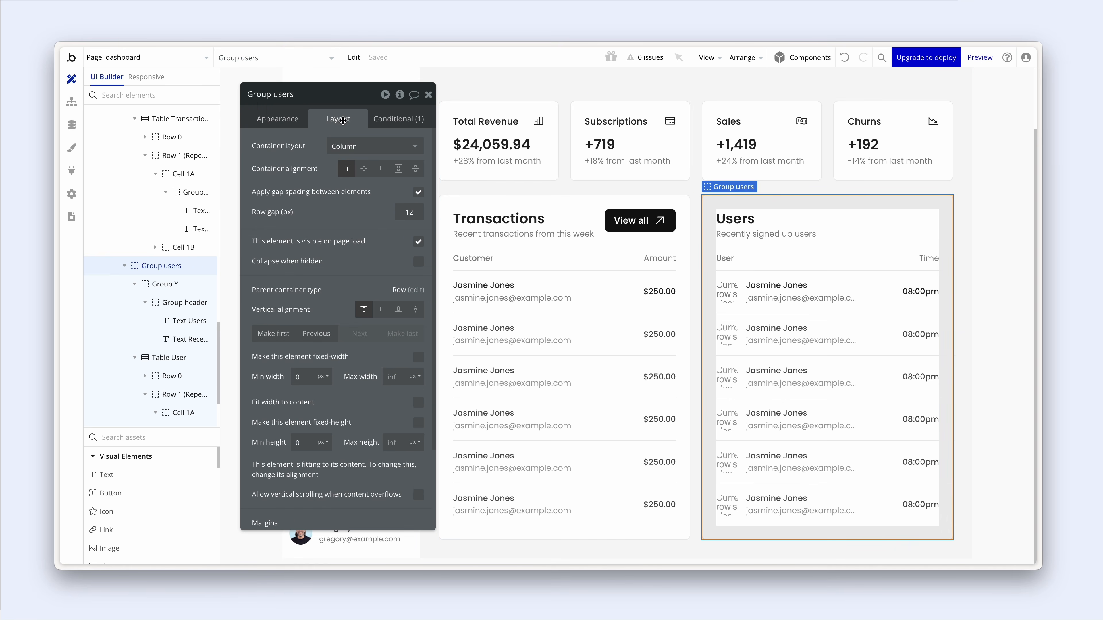
pyautogui.moveTo(341, 130); pyautogui.dragTo(359, 126)
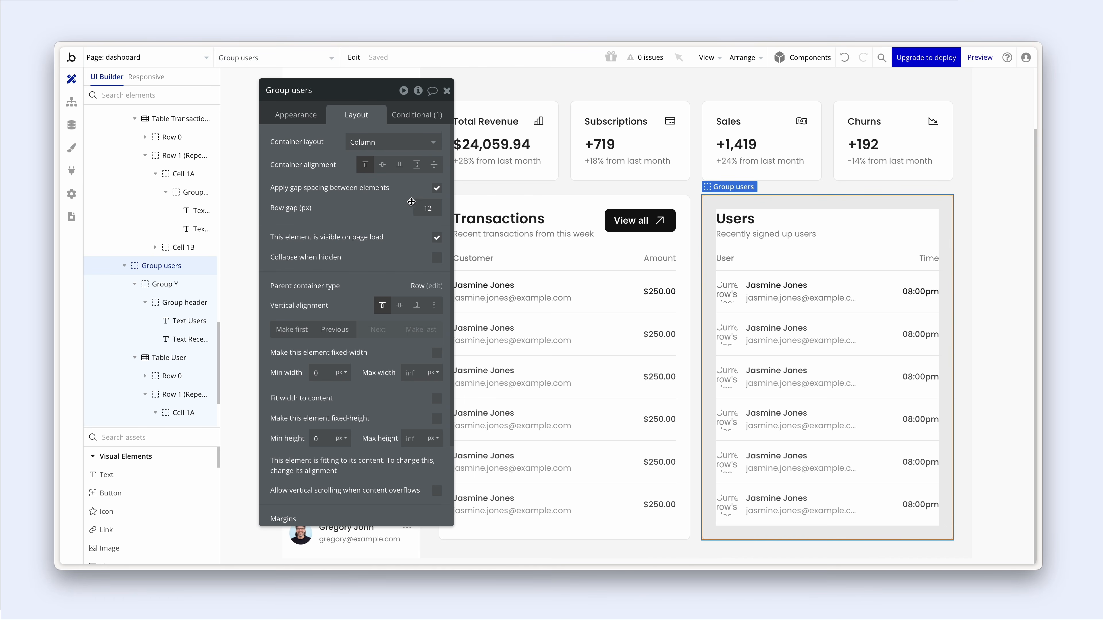
pyautogui.scroll(-3, 411, 202)
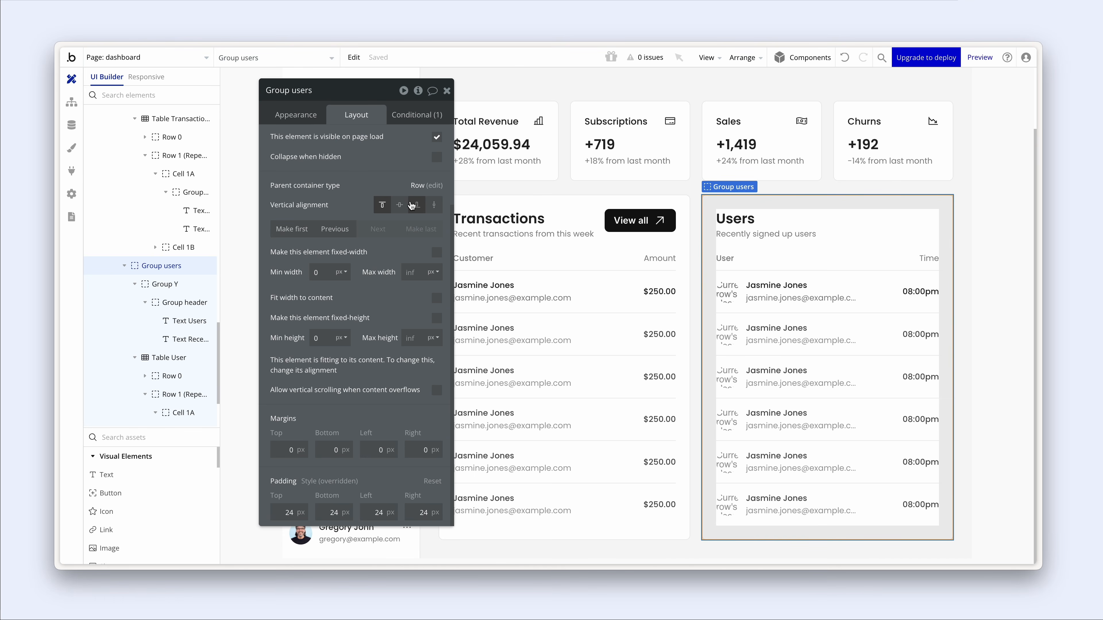
pyautogui.scroll(3, 411, 203)
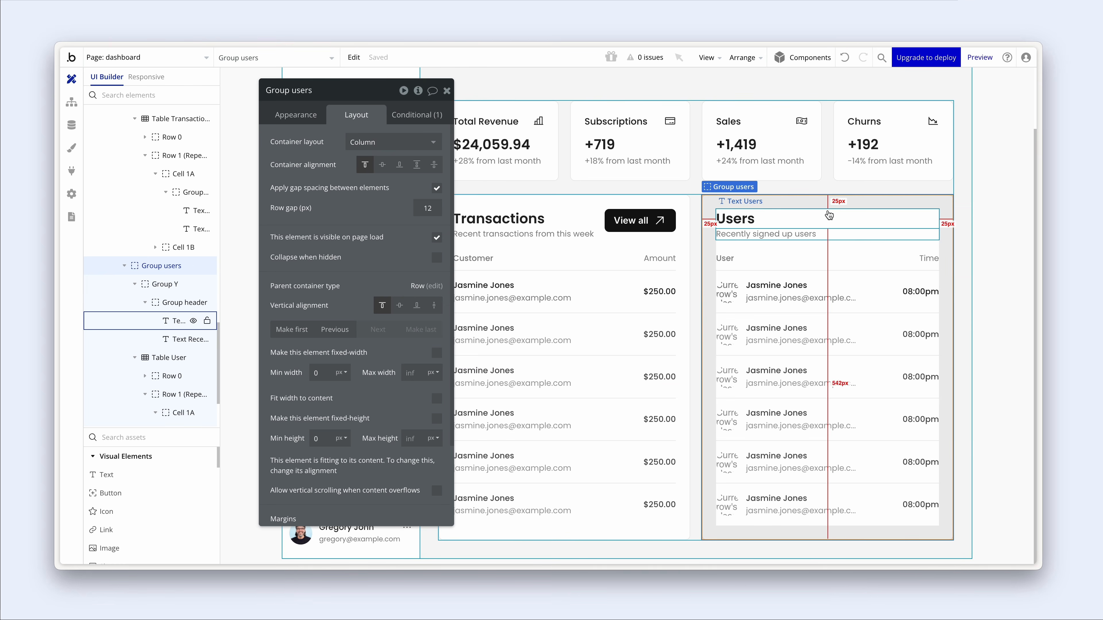
# - Inspect the Users heading, users table, header row and repeating rows settings
pyautogui.click(756, 219)
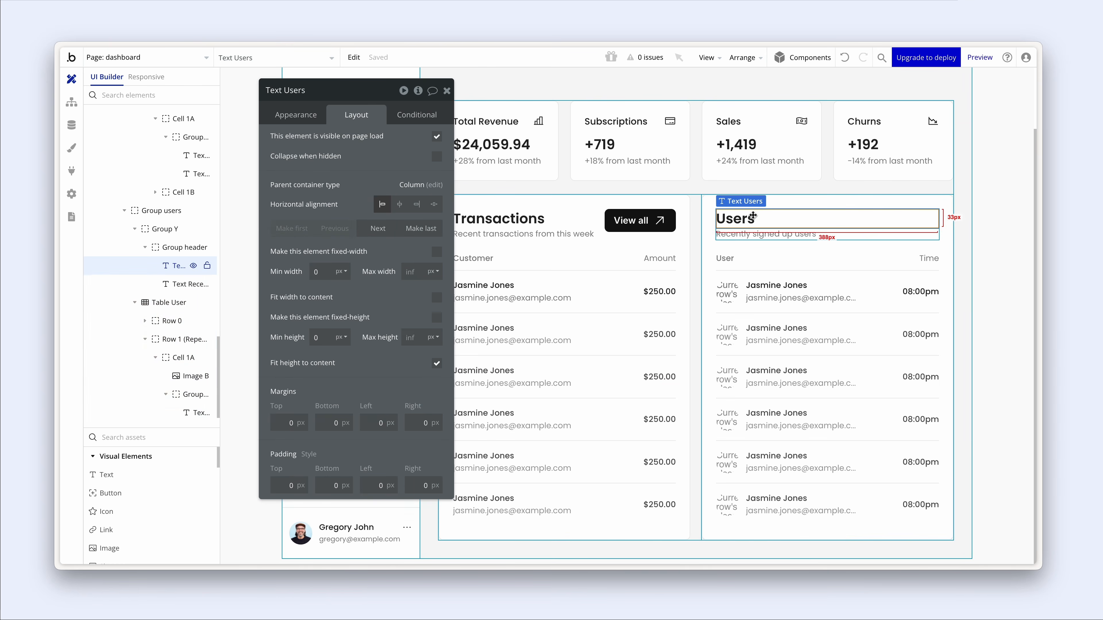
pyautogui.click(315, 115)
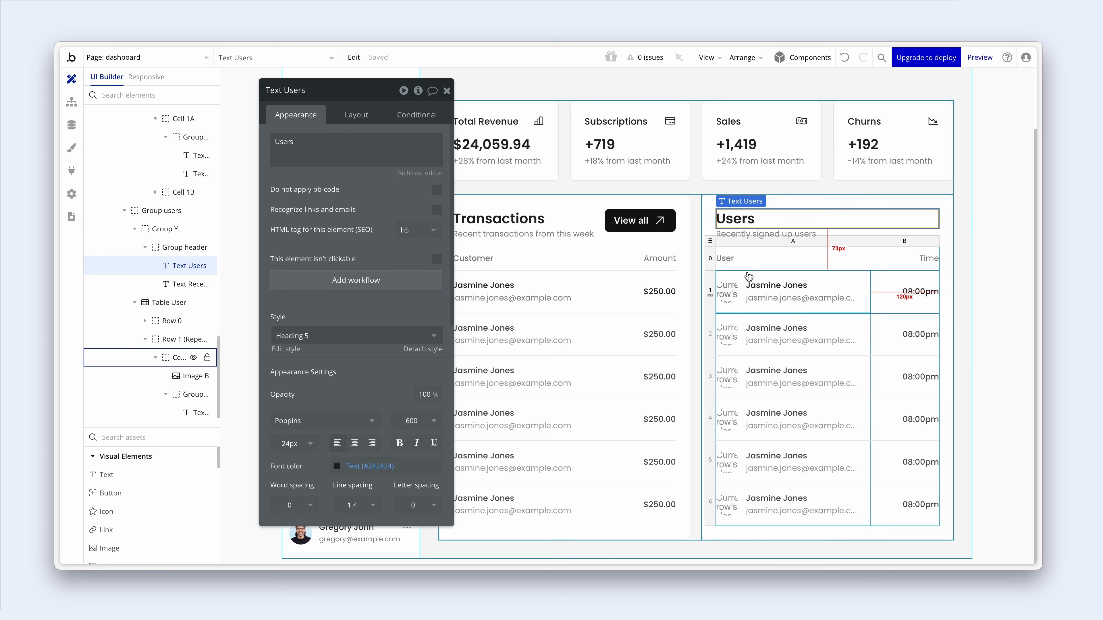
pyautogui.click(710, 244)
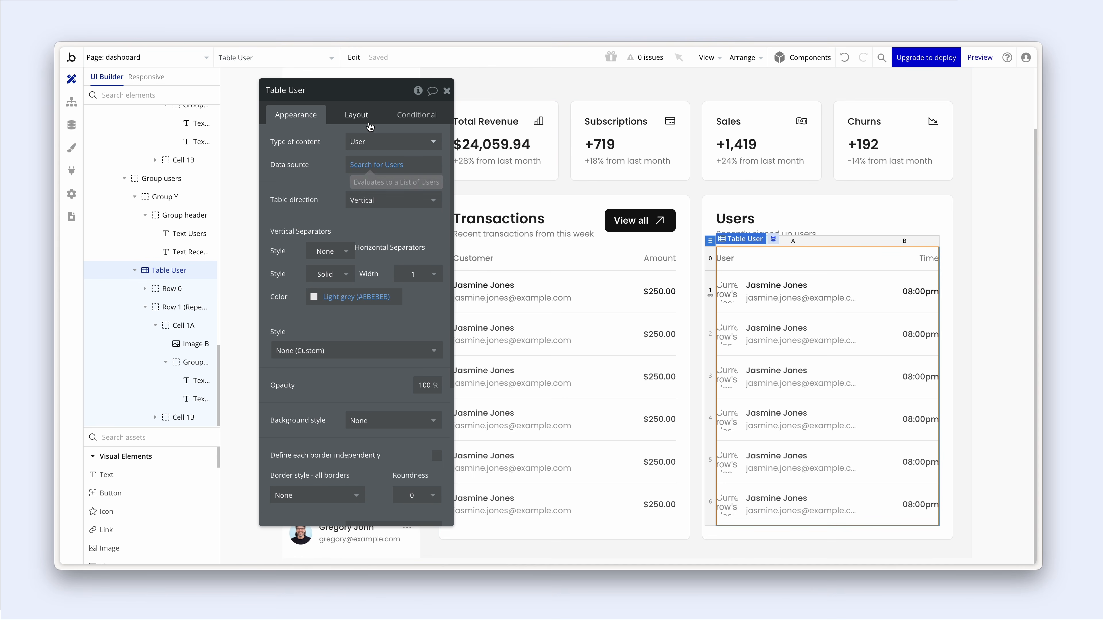
pyautogui.click(362, 115)
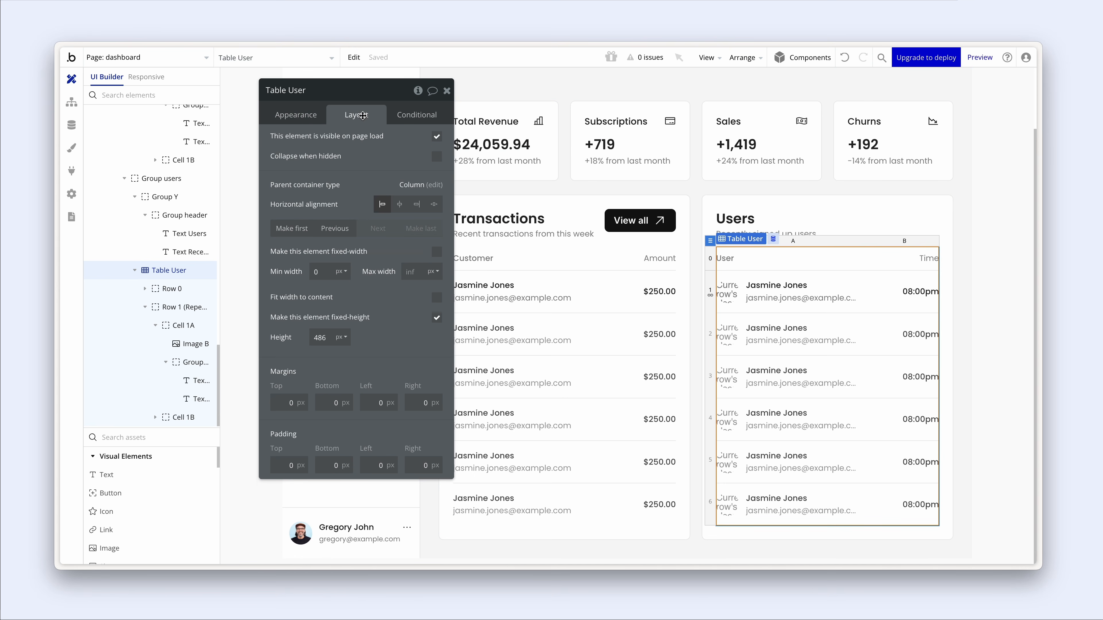
pyautogui.click(302, 117)
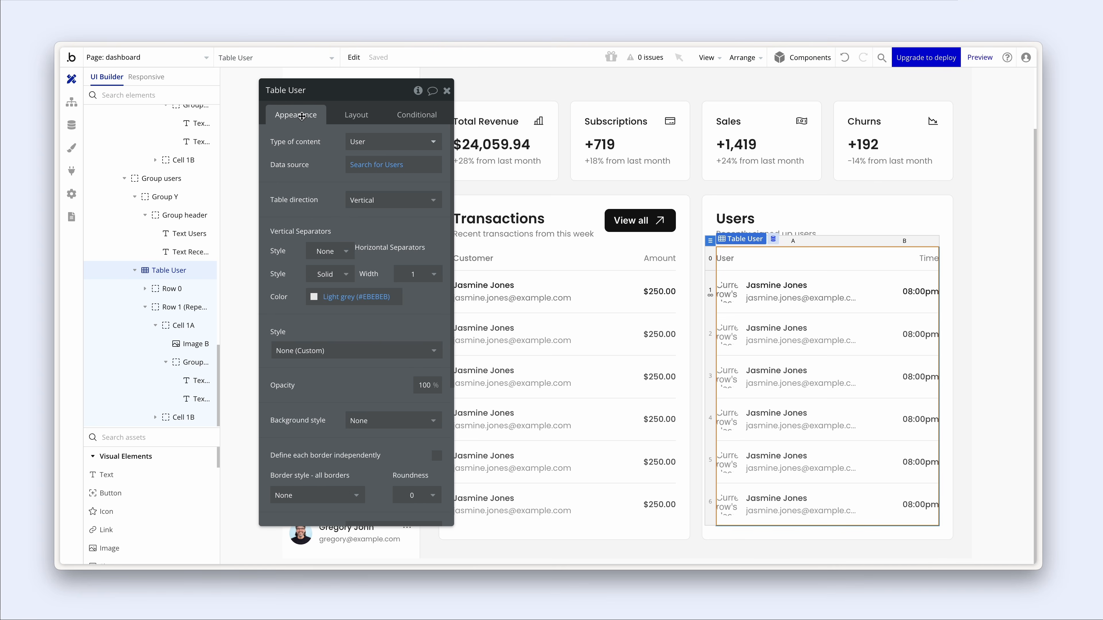
pyautogui.click(709, 261)
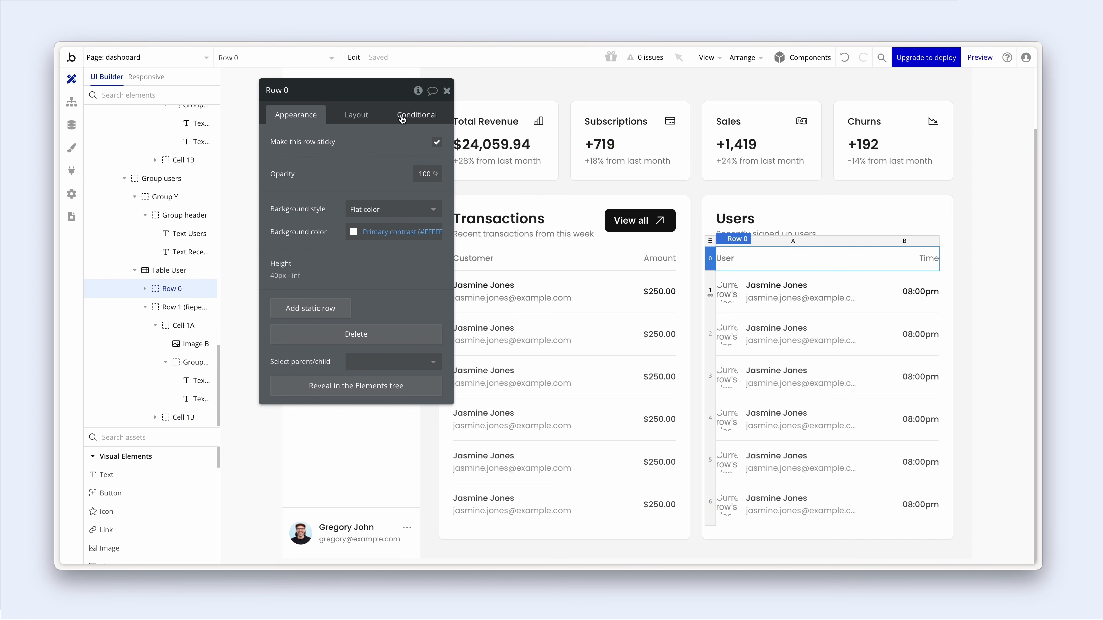
pyautogui.click(714, 303)
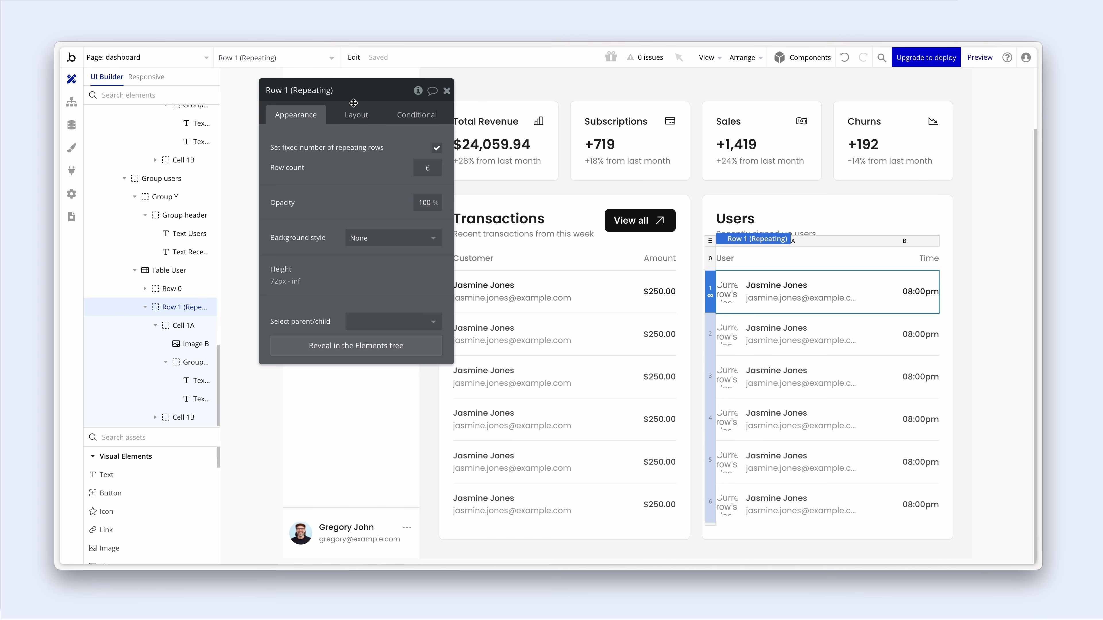
pyautogui.click(347, 115)
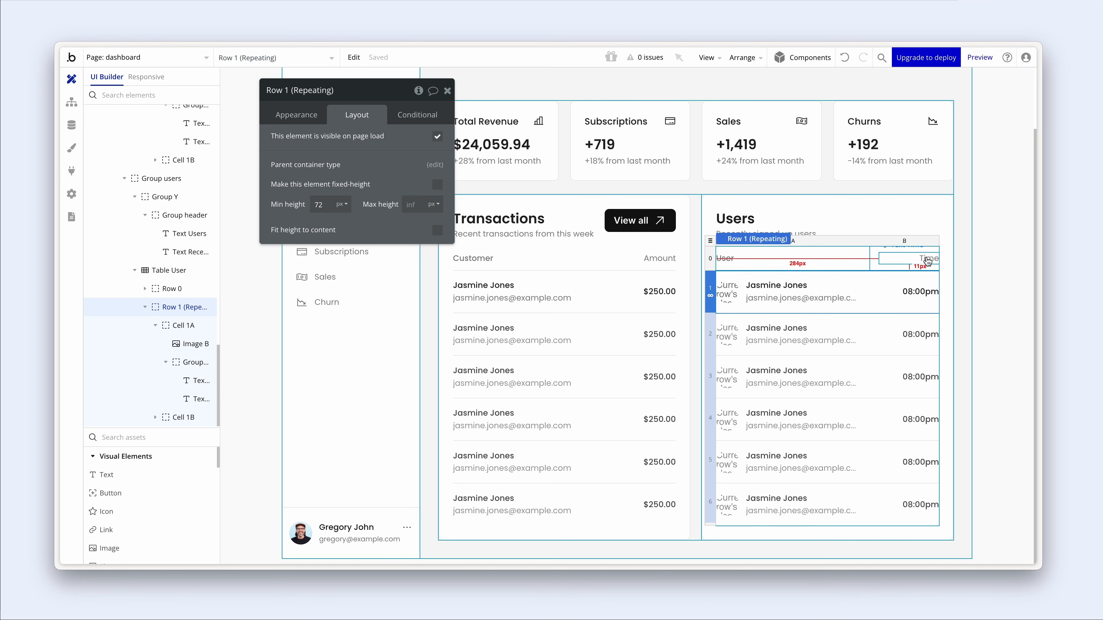
pyautogui.click(710, 242)
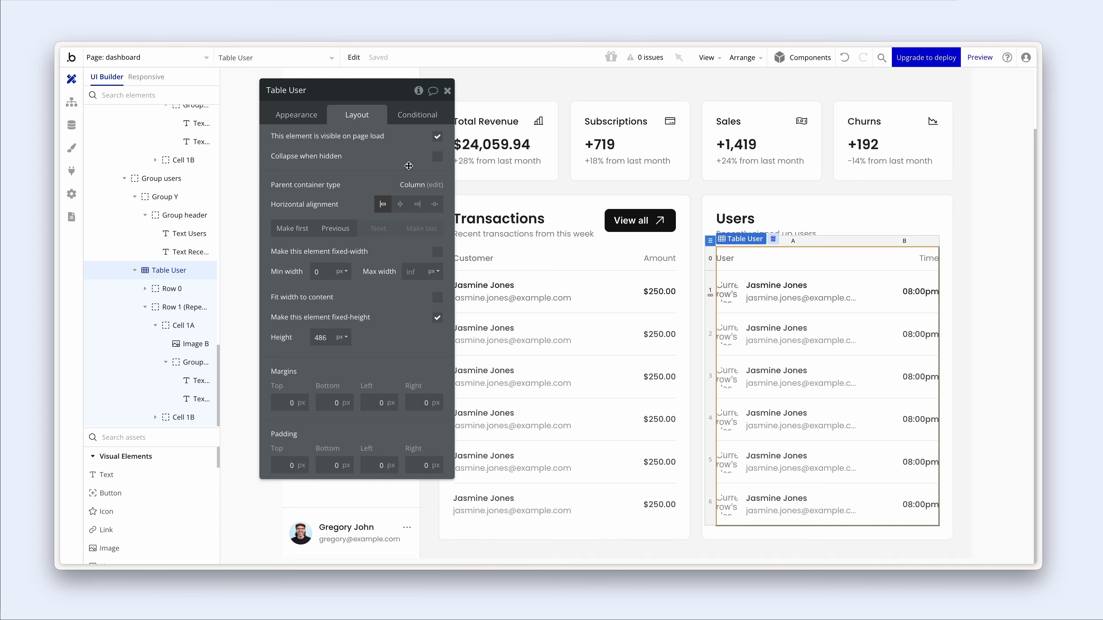
pyautogui.moveTo(407, 166); pyautogui.dragTo(362, 165)
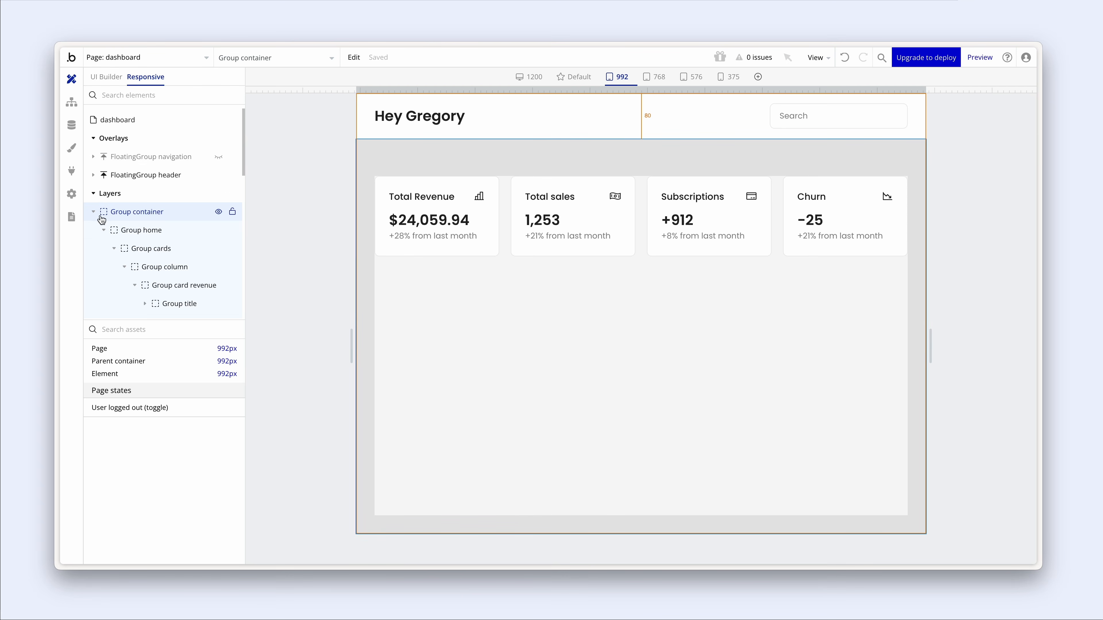
# - Inspect the home, cards and tables groups in the element tree and compare their layout settings
pyautogui.click(103, 231)
pyautogui.click(104, 243)
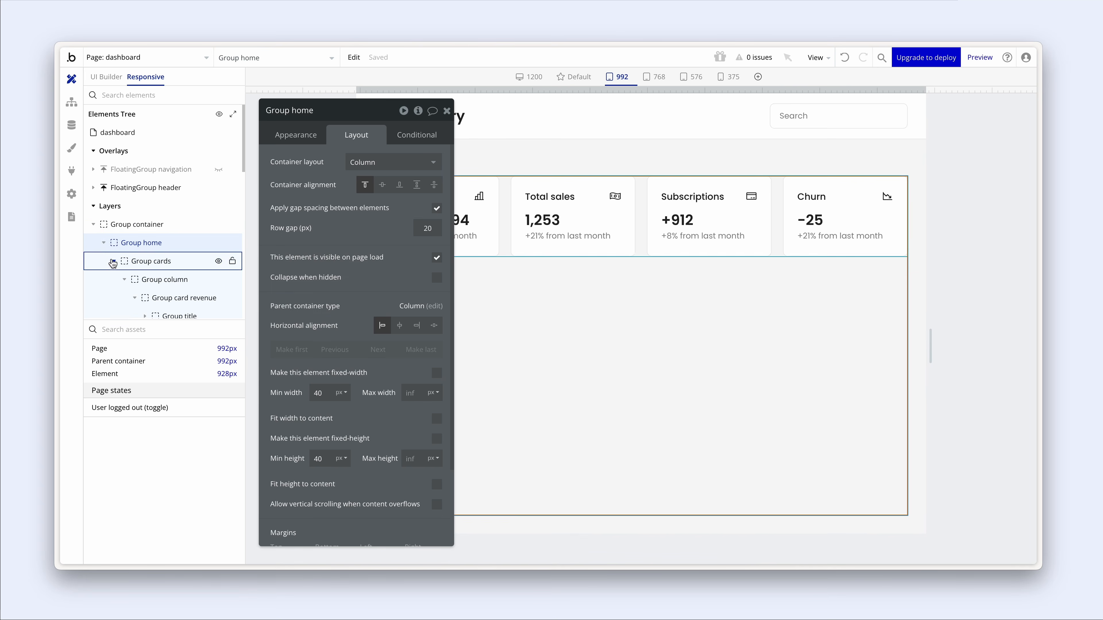
pyautogui.click(115, 264)
pyautogui.click(155, 286)
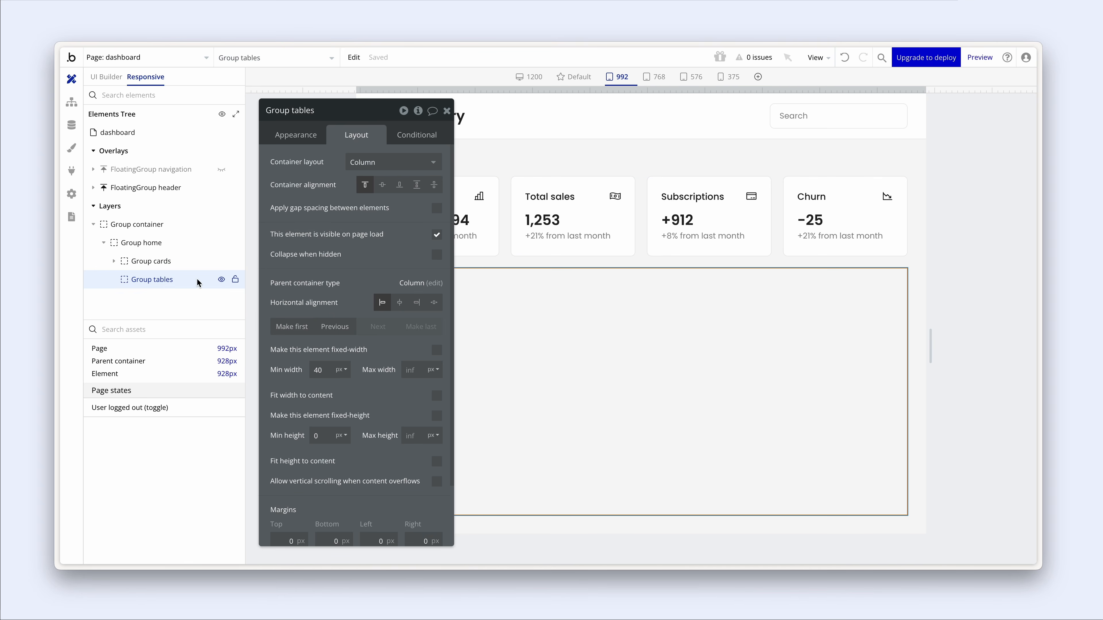
pyautogui.moveTo(330, 272); pyautogui.dragTo(901, 292)
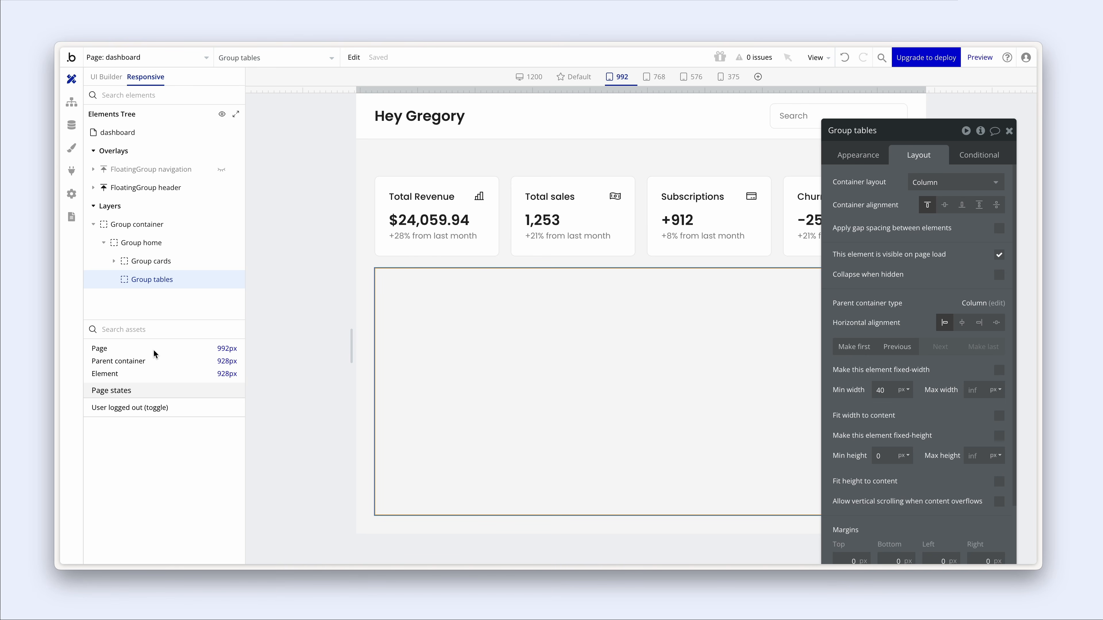
pyautogui.click(156, 263)
pyautogui.click(158, 278)
pyautogui.click(103, 79)
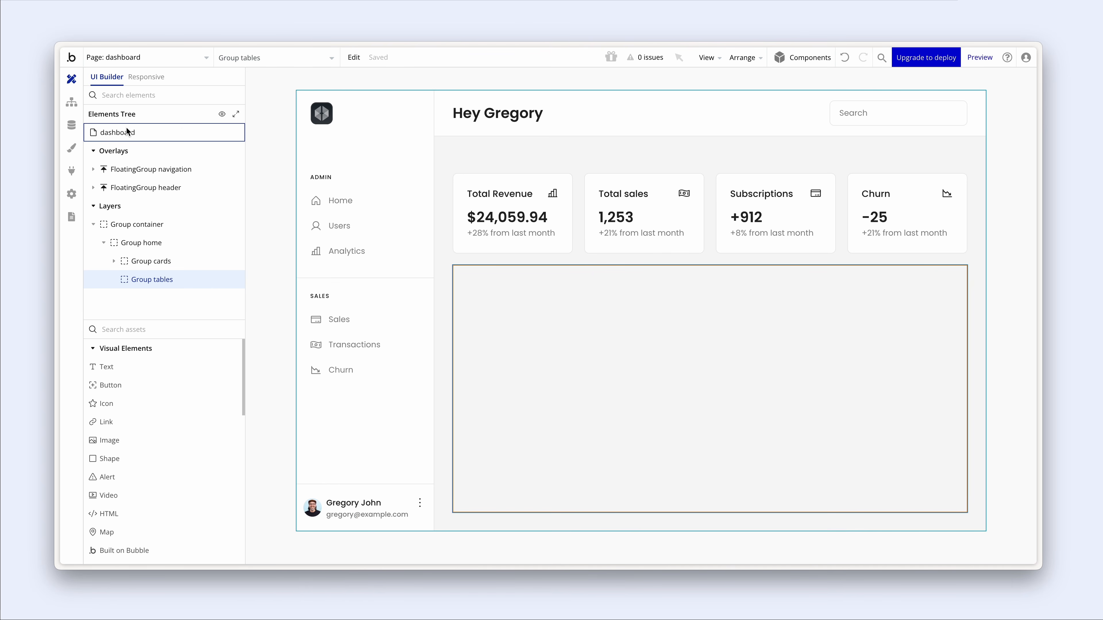
# - Add a new group inside the tables group and apply the Card style
pyautogui.moveTo(160, 284)
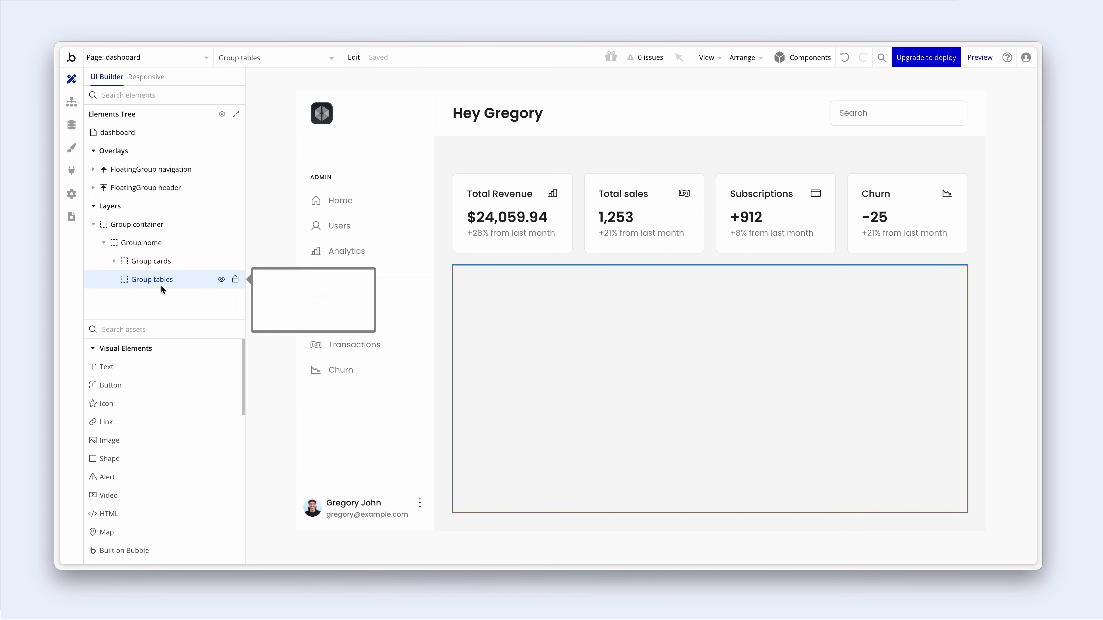
pyautogui.scroll(-4, 141, 390)
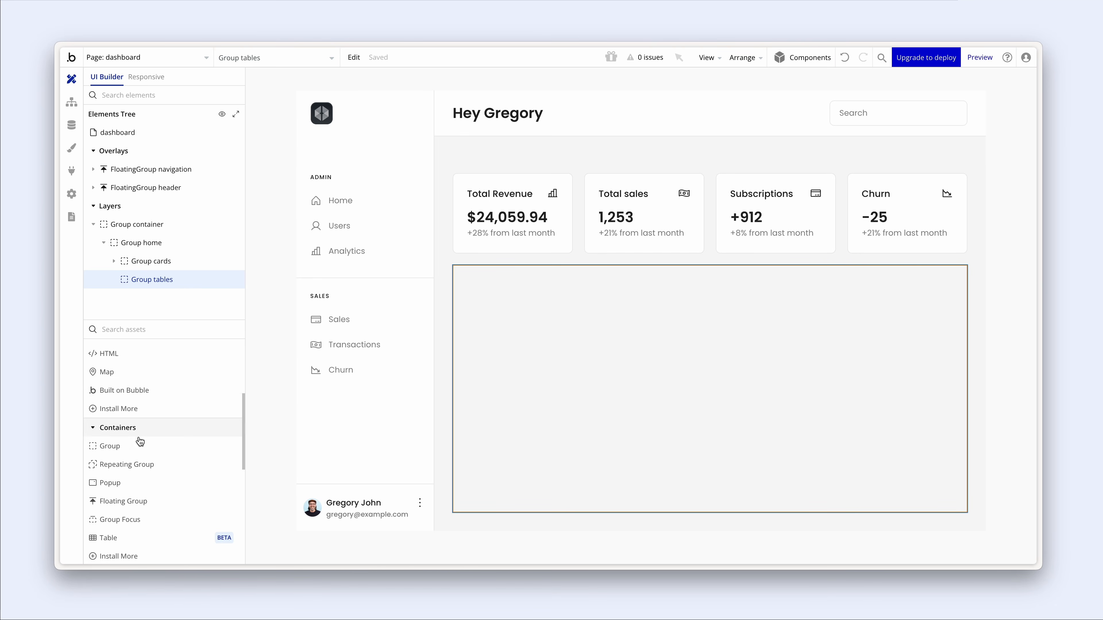
pyautogui.click(147, 443)
pyautogui.click(478, 376)
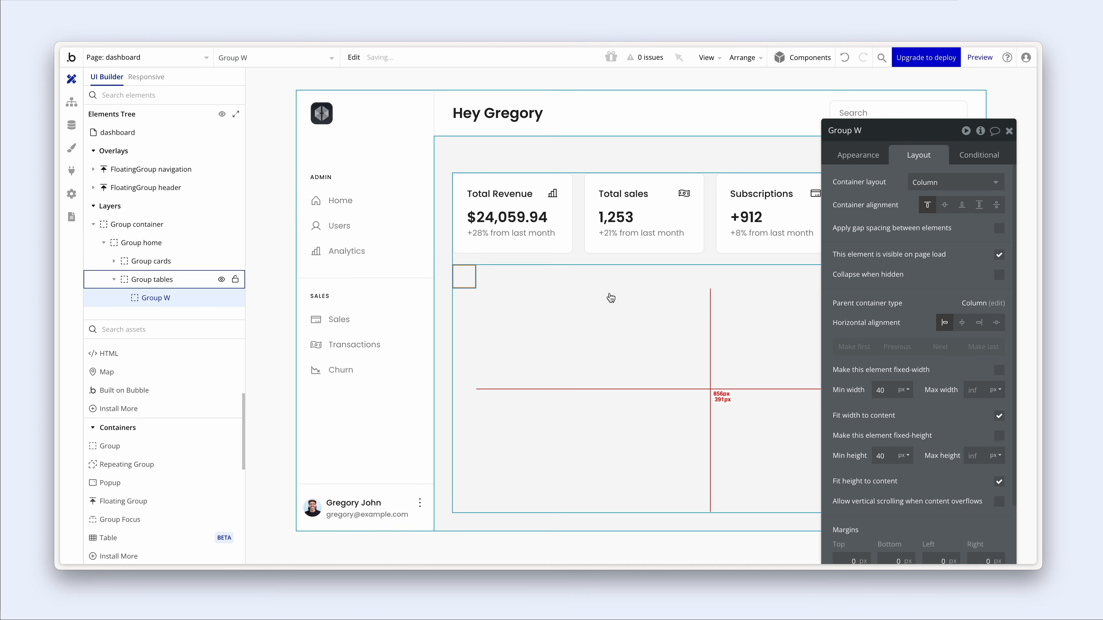
pyautogui.click(859, 156)
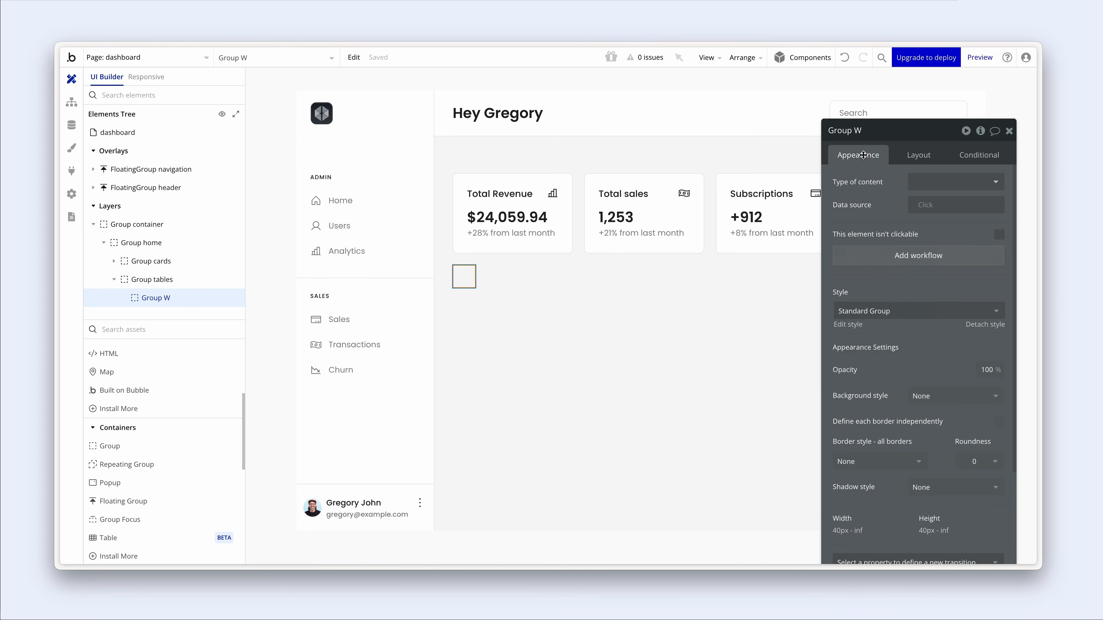
pyautogui.click(914, 311)
pyautogui.click(914, 347)
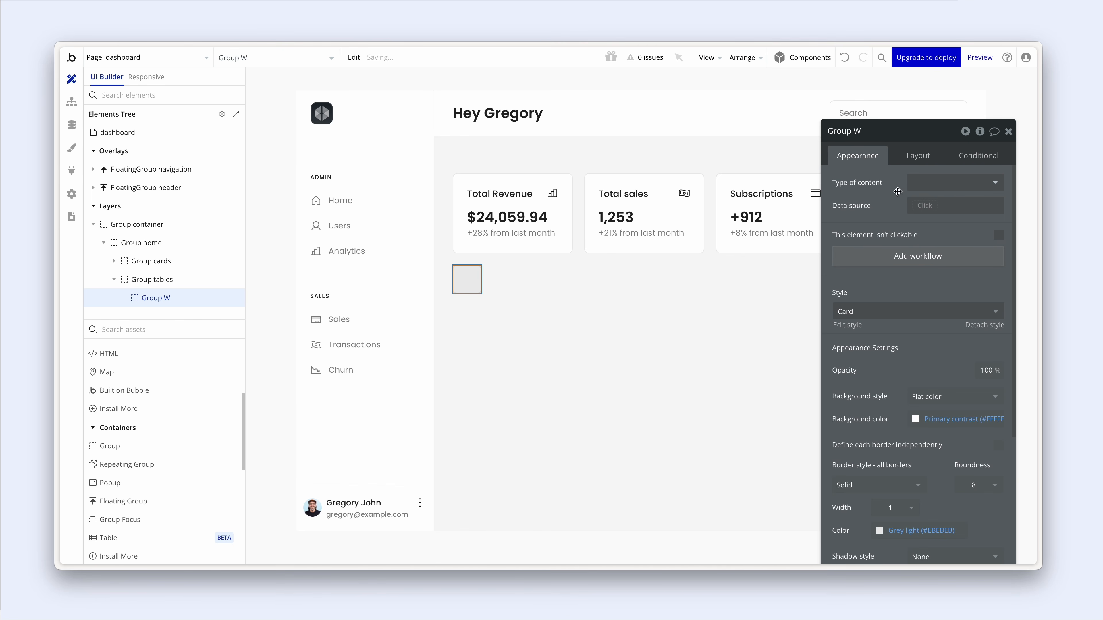
# - Rename the new group to 'Group users' and let it stretch to full width
pyautogui.click(884, 138)
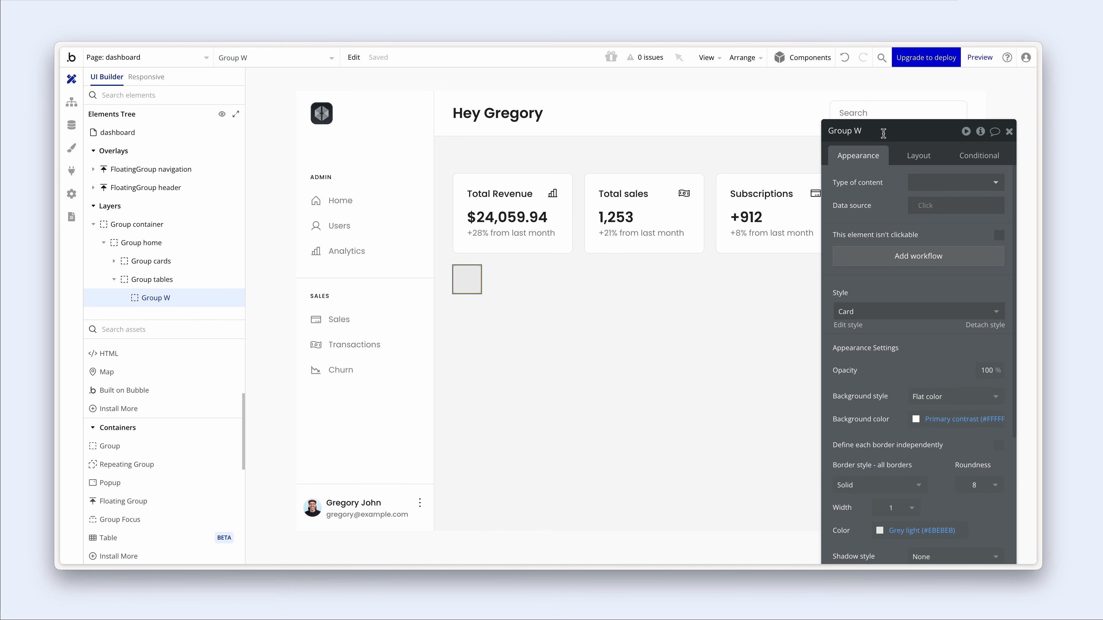
pyautogui.press('BackSpace')
pyautogui.moveTo(883, 194); pyautogui.dragTo(820, 171)
pyautogui.click(859, 134)
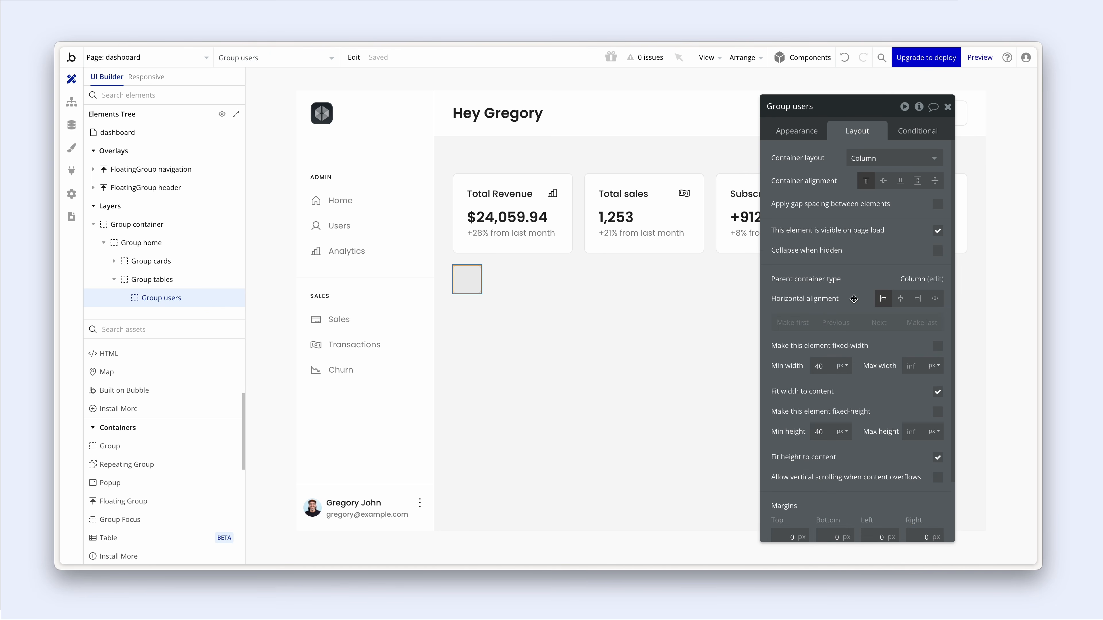
pyautogui.click(931, 393)
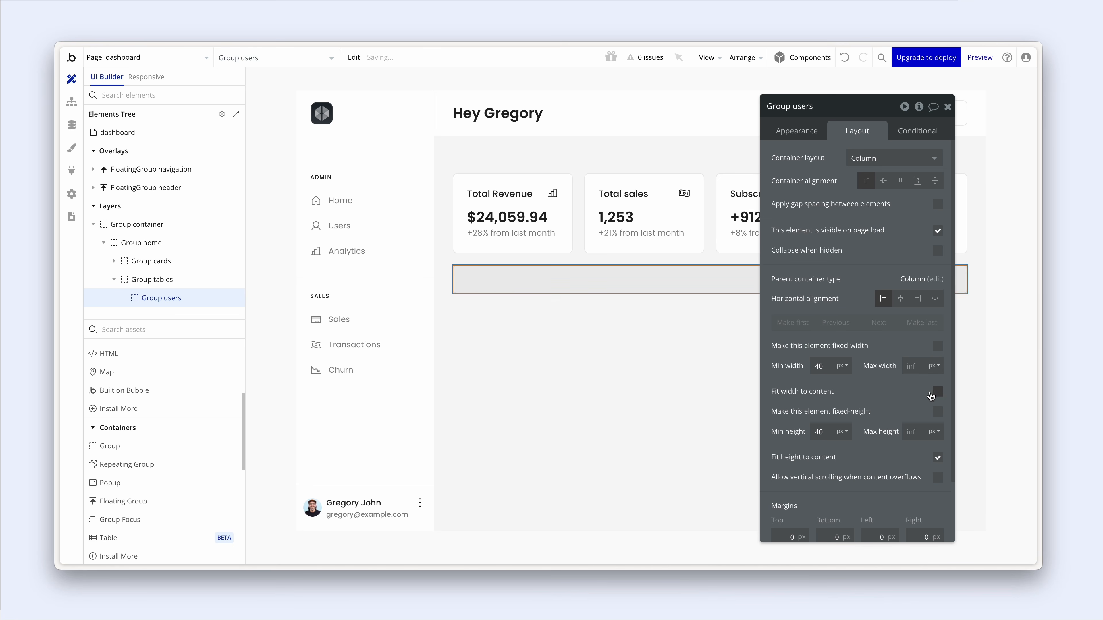
pyautogui.moveTo(865, 354)
pyautogui.mouseDown()
pyautogui.moveTo(909, 328)
pyautogui.moveTo(852, 340)
pyautogui.mouseUp()
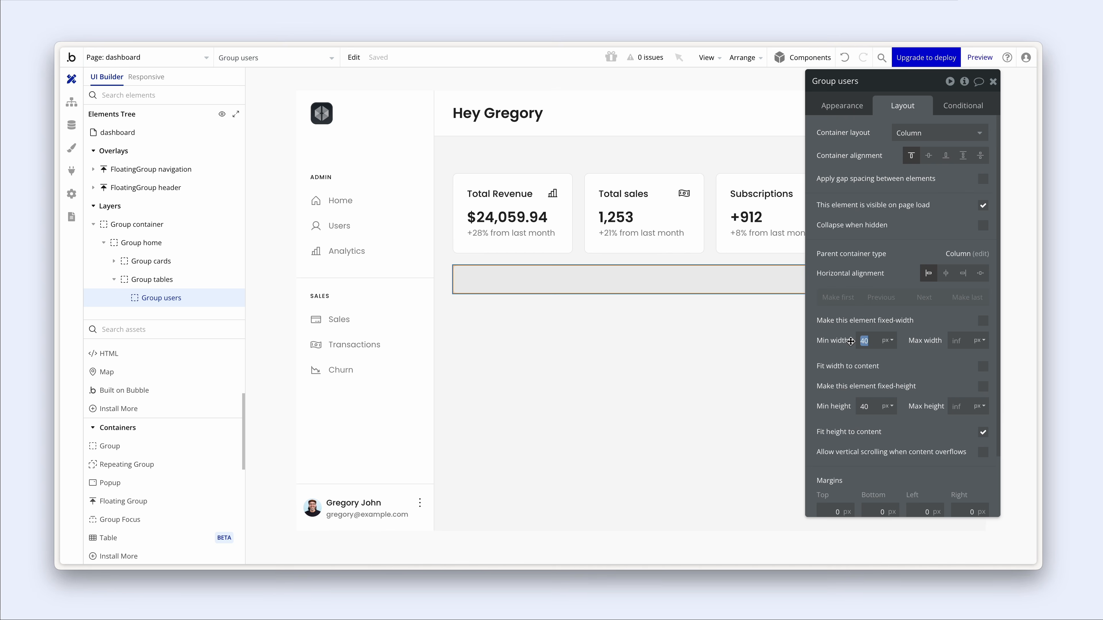
# - Give Group users a 0 minimum width and a 380 px maximum width
pyautogui.click(708, 358)
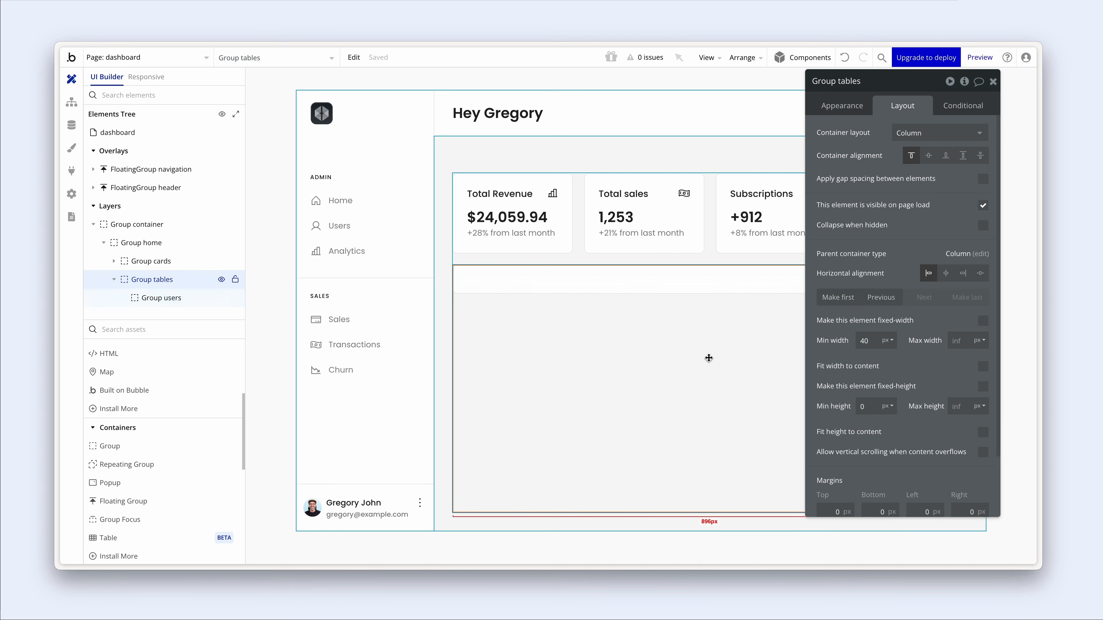
pyautogui.click(712, 286)
pyautogui.moveTo(870, 339); pyautogui.dragTo(854, 340)
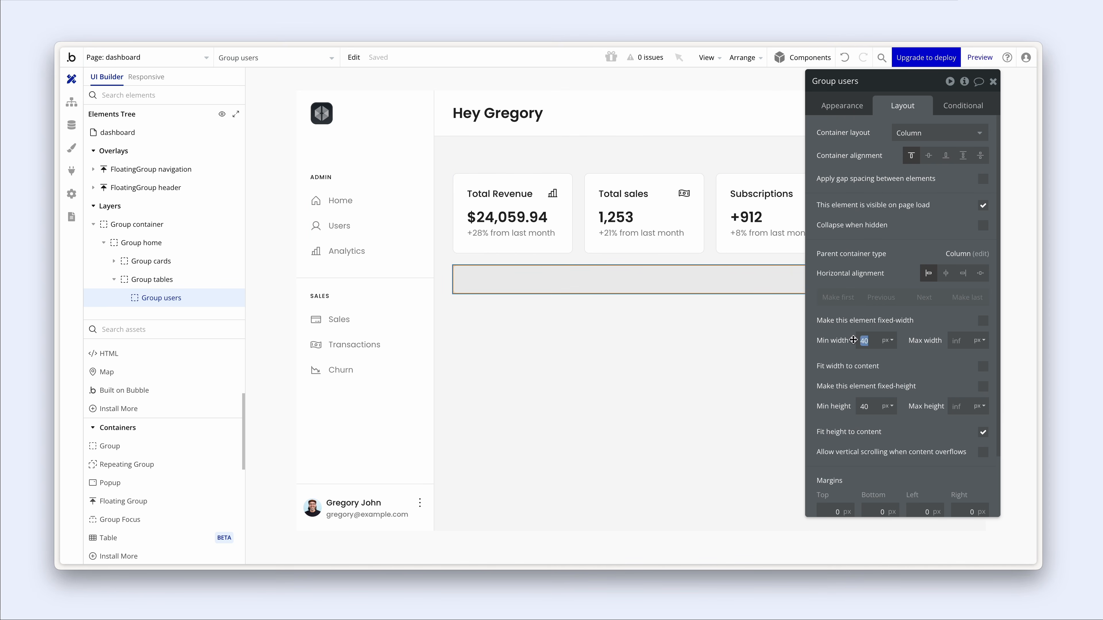
pyautogui.write('380')
pyautogui.click(971, 337)
pyautogui.write('3')
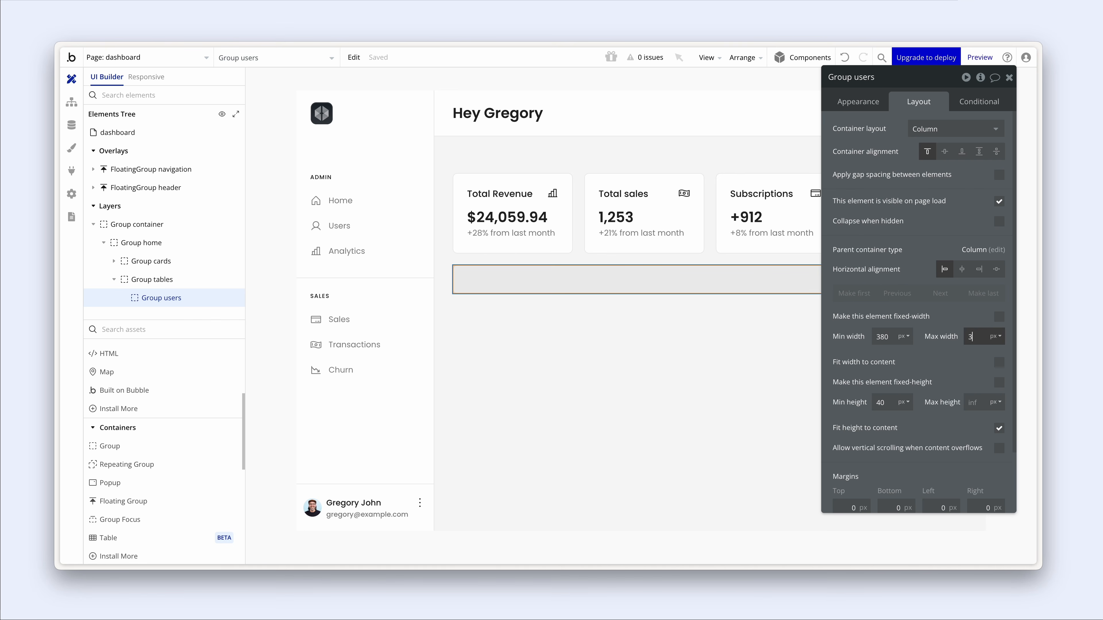
pyautogui.write('80')
pyautogui.moveTo(893, 338); pyautogui.dragTo(864, 340)
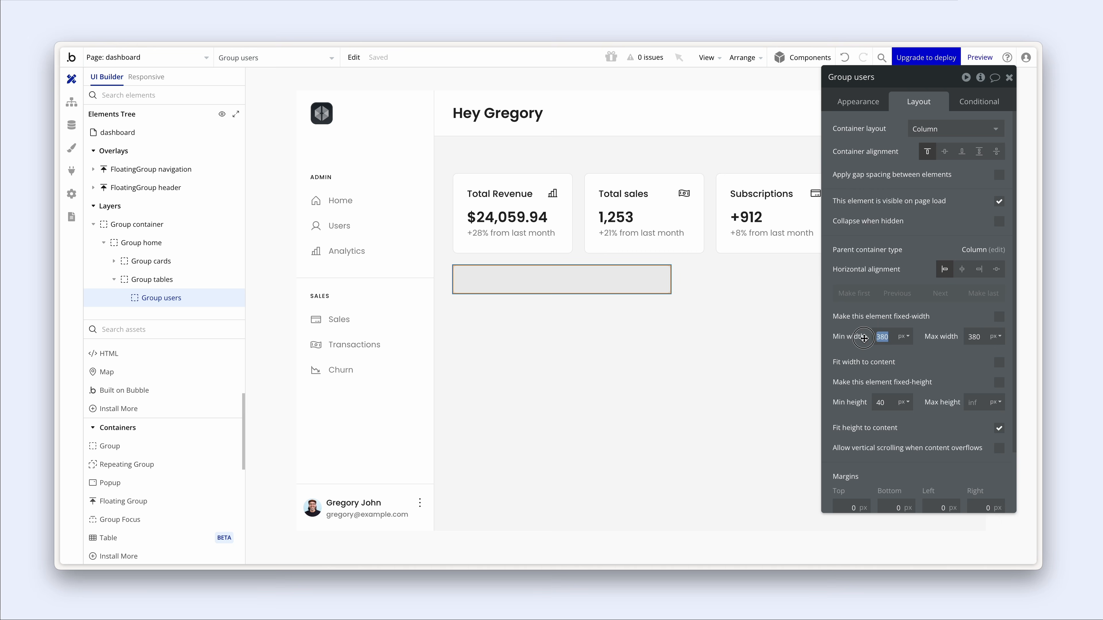
pyautogui.write('0')
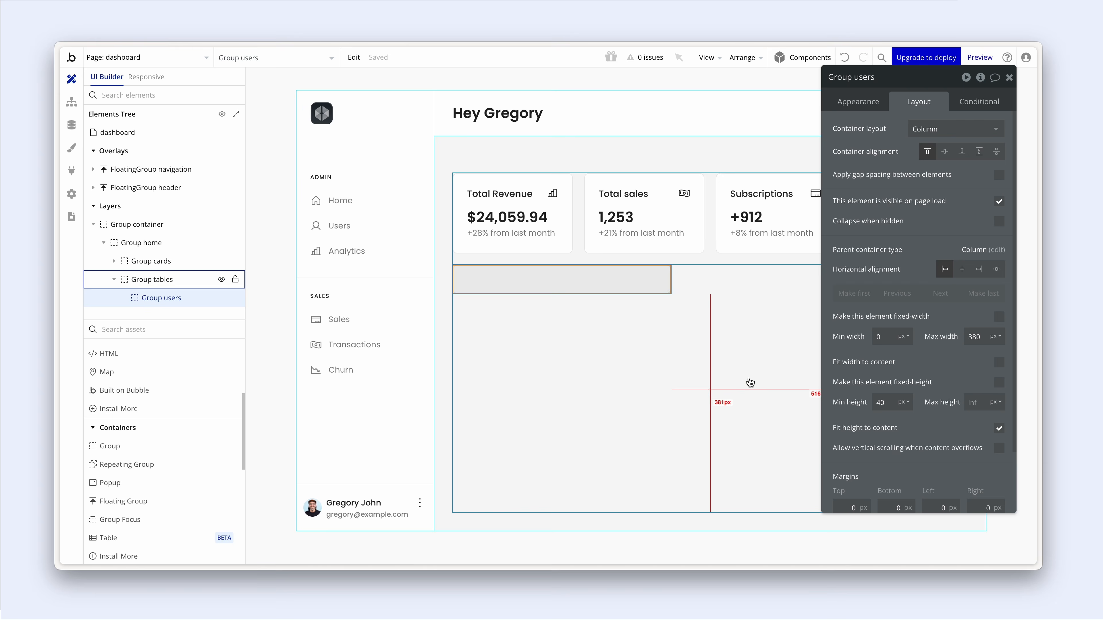
# - Uncheck Fit height to content so Group users keeps its 431 px height
pyautogui.click(998, 429)
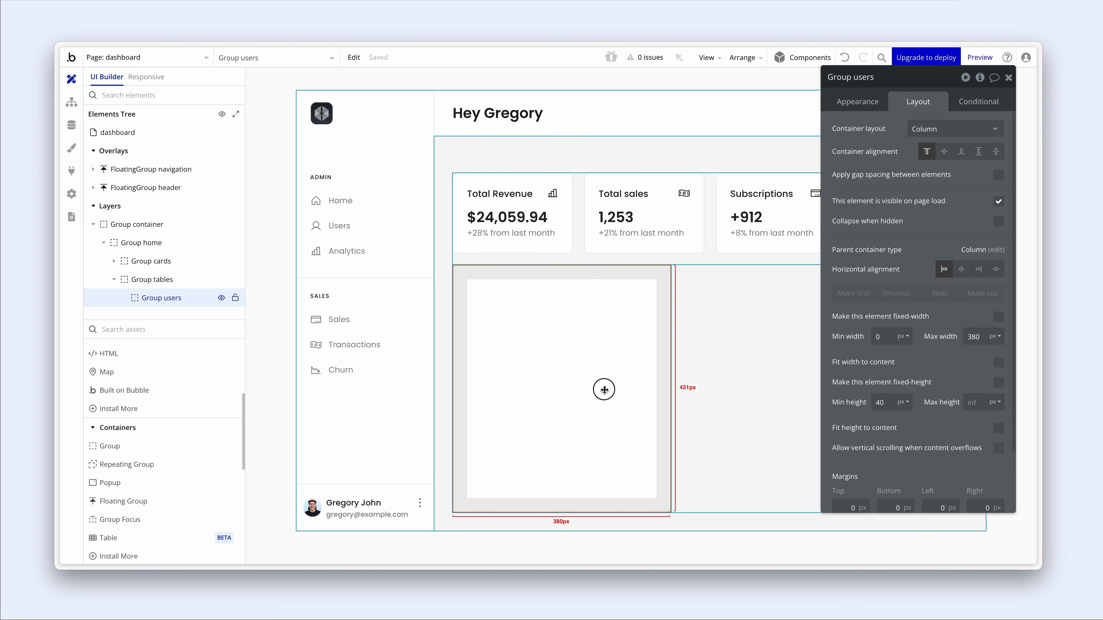
pyautogui.scroll(3, 155, 404)
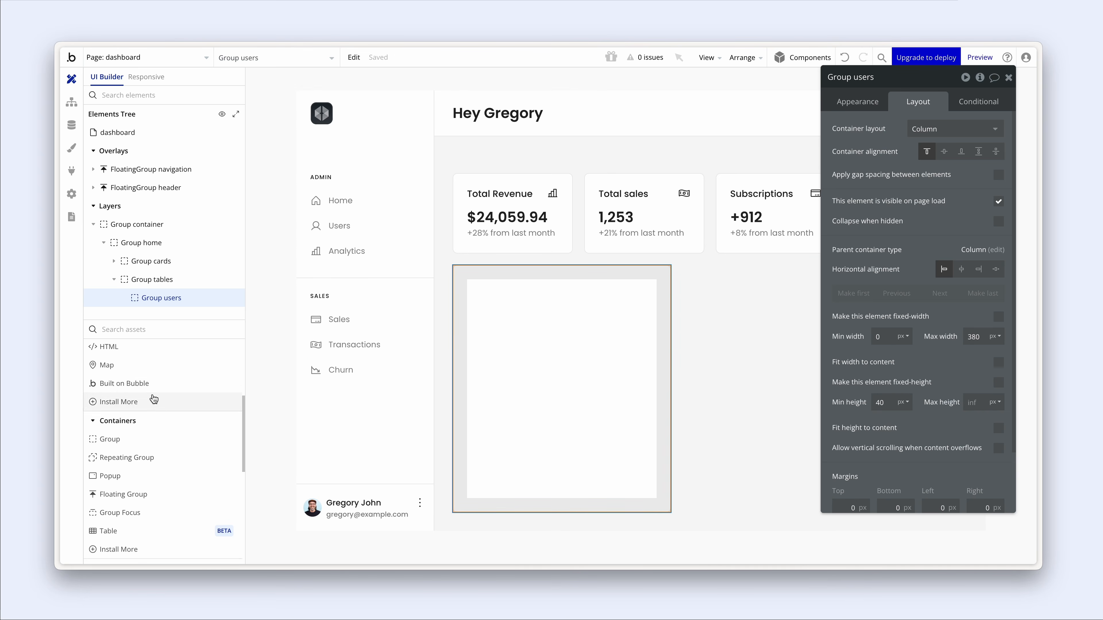
pyautogui.scroll(4, 153, 386)
# - Add a 'Users' text to the card, styled Heading 5 with 600 semi-bold weight
pyautogui.click(153, 368)
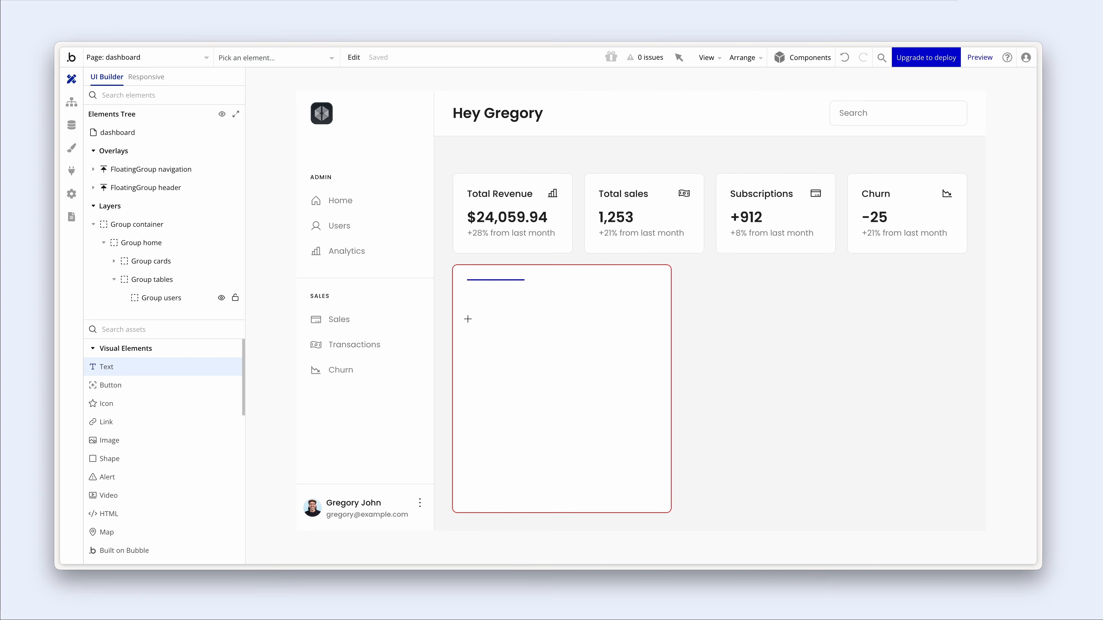
pyautogui.click(472, 320)
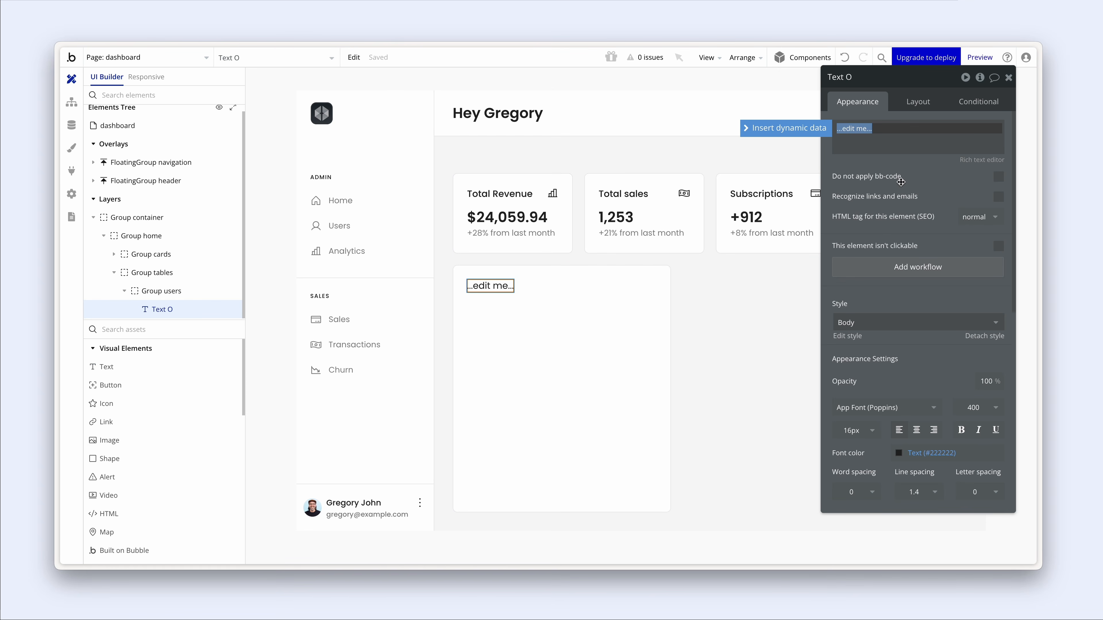
pyautogui.write('User')
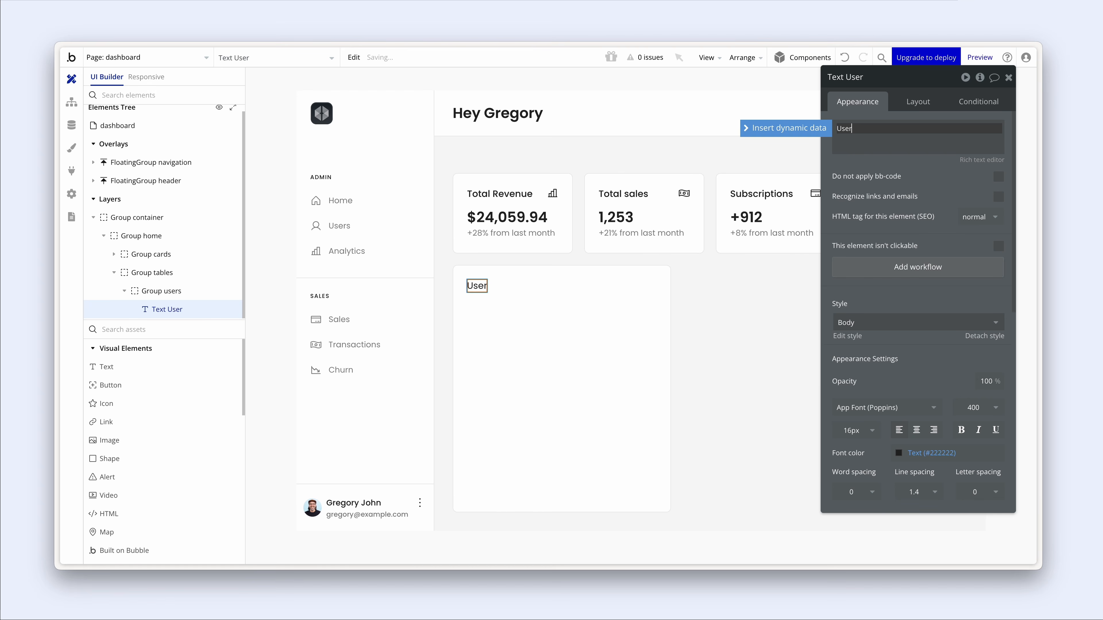
pyautogui.click(901, 321)
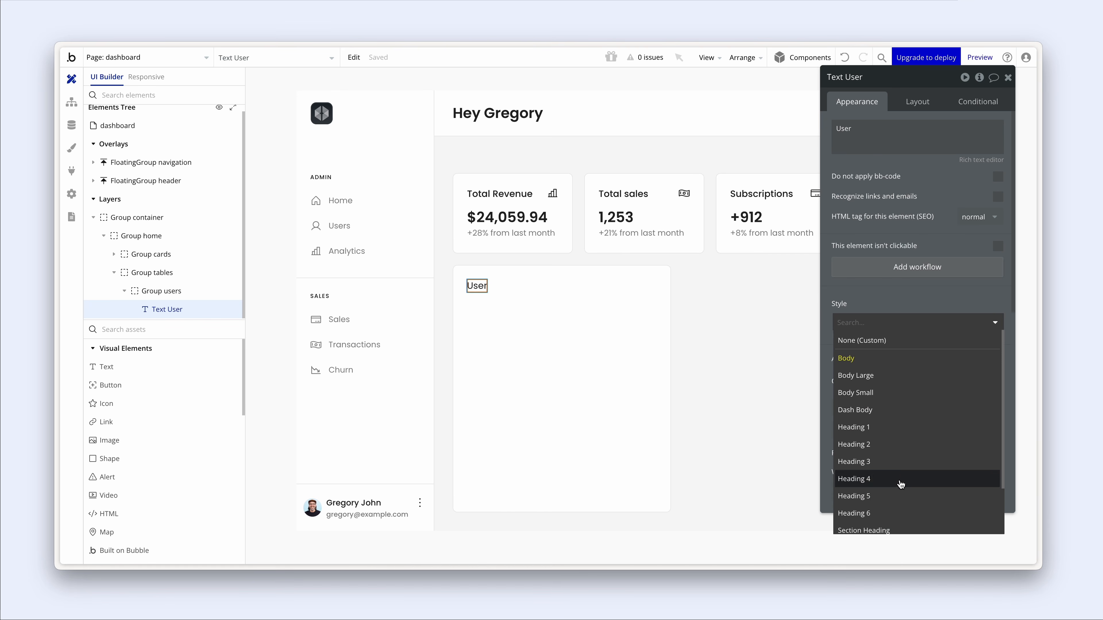
pyautogui.click(902, 495)
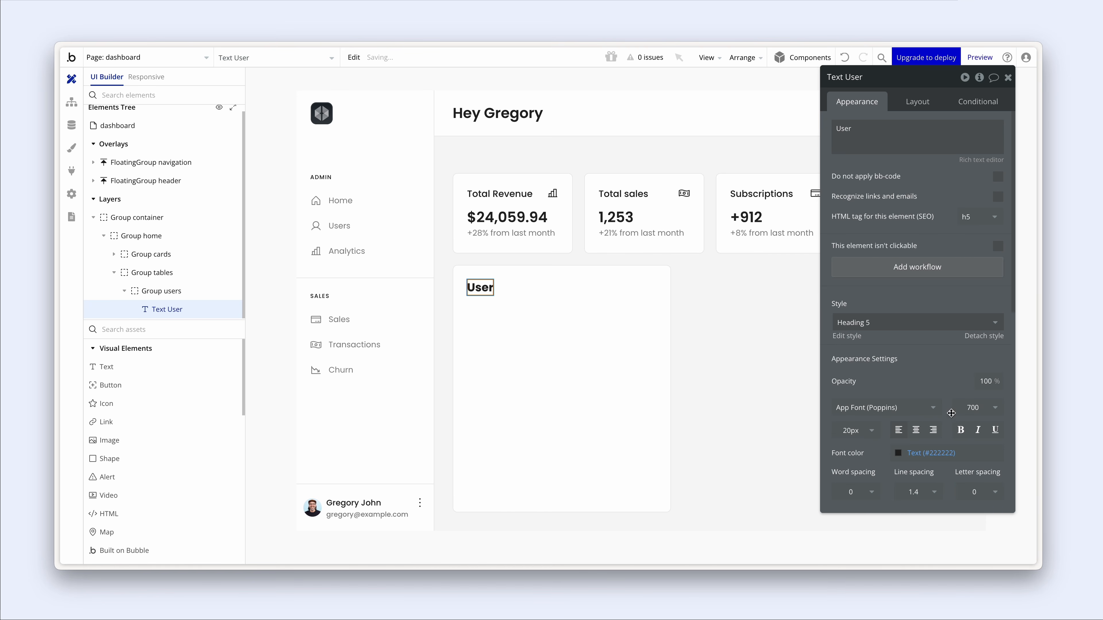
pyautogui.click(977, 407)
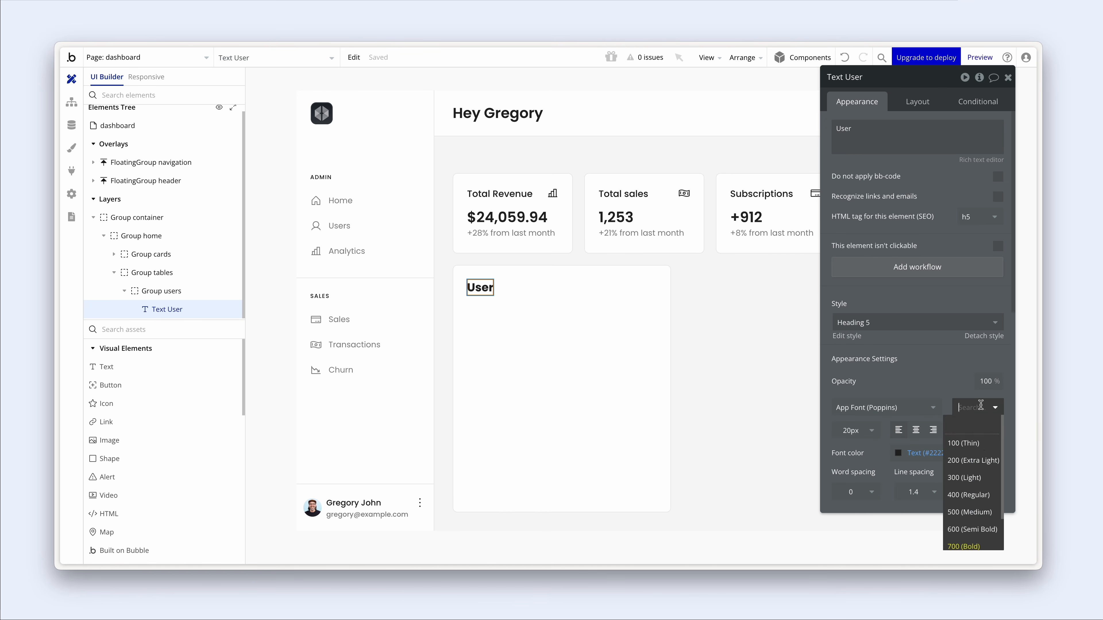
pyautogui.click(970, 529)
pyautogui.scroll(-1, 945, 376)
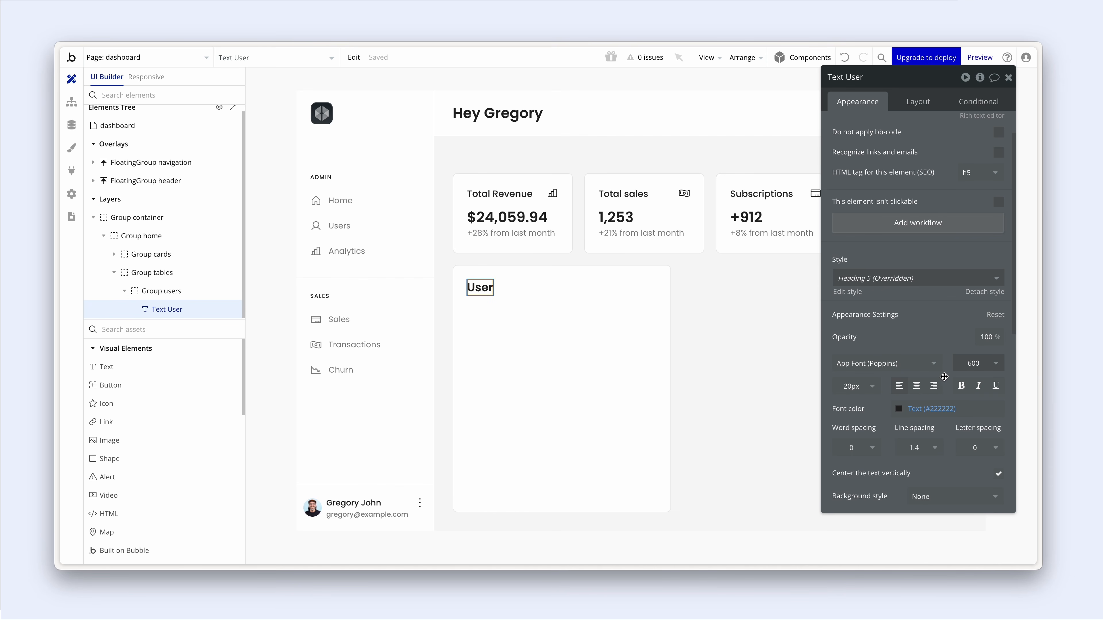
pyautogui.scroll(1, 891, 200)
pyautogui.click(888, 129)
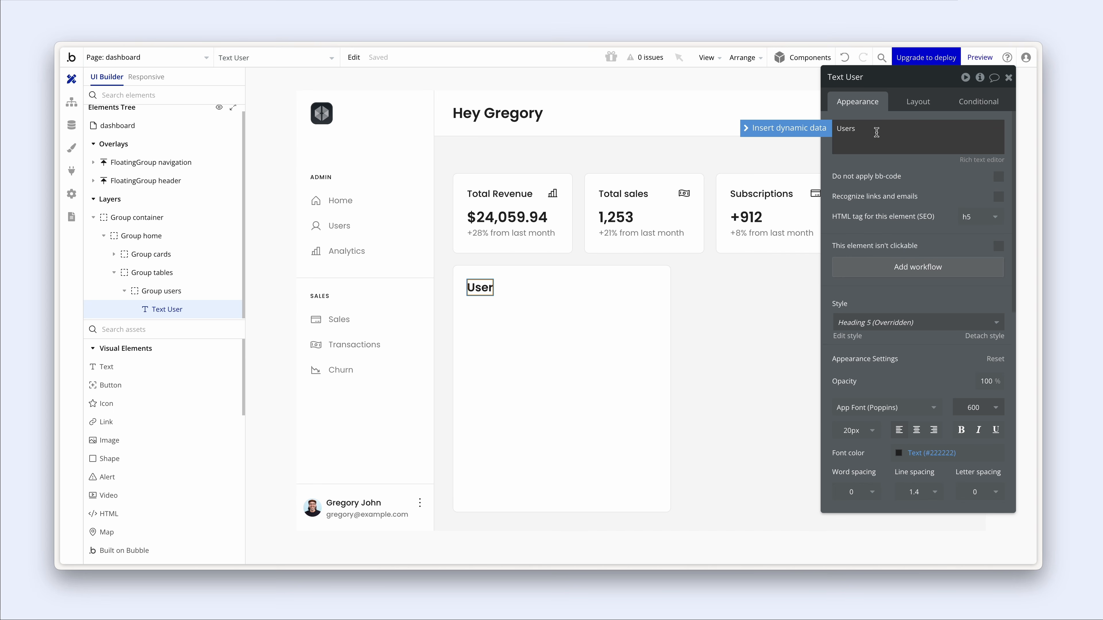
# - Move the '+28% from last month' text into the card and reword it 'Here are the latest signed up users'
pyautogui.click(523, 234)
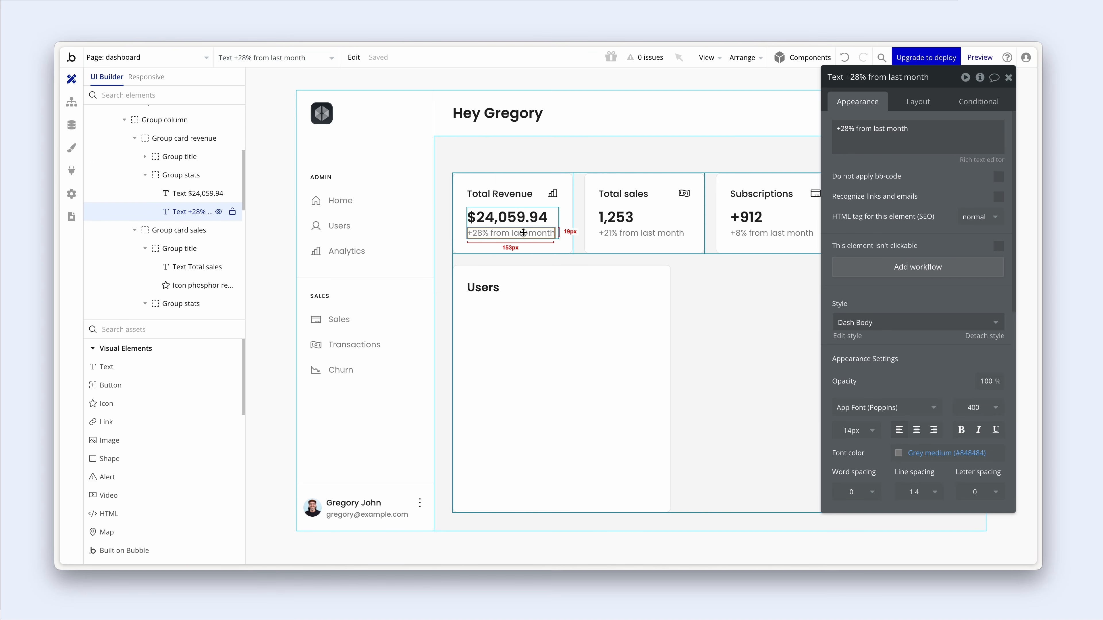
pyautogui.moveTo(524, 234); pyautogui.dragTo(527, 333)
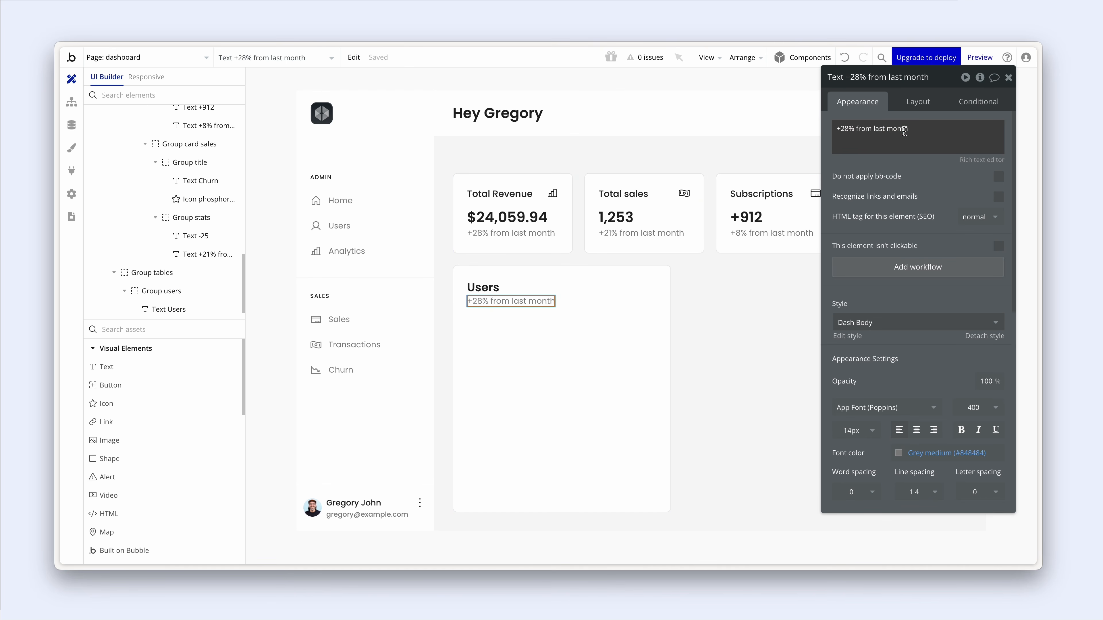
pyautogui.moveTo(837, 129); pyautogui.dragTo(904, 130)
pyautogui.write('Here are the latest signed up users')
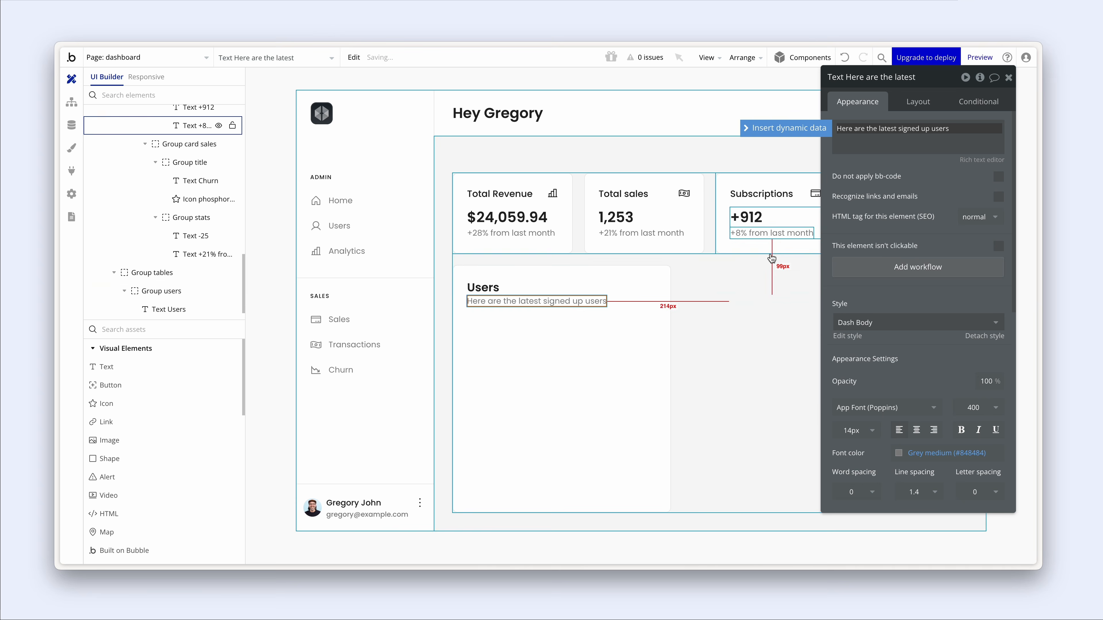
pyautogui.click(642, 294)
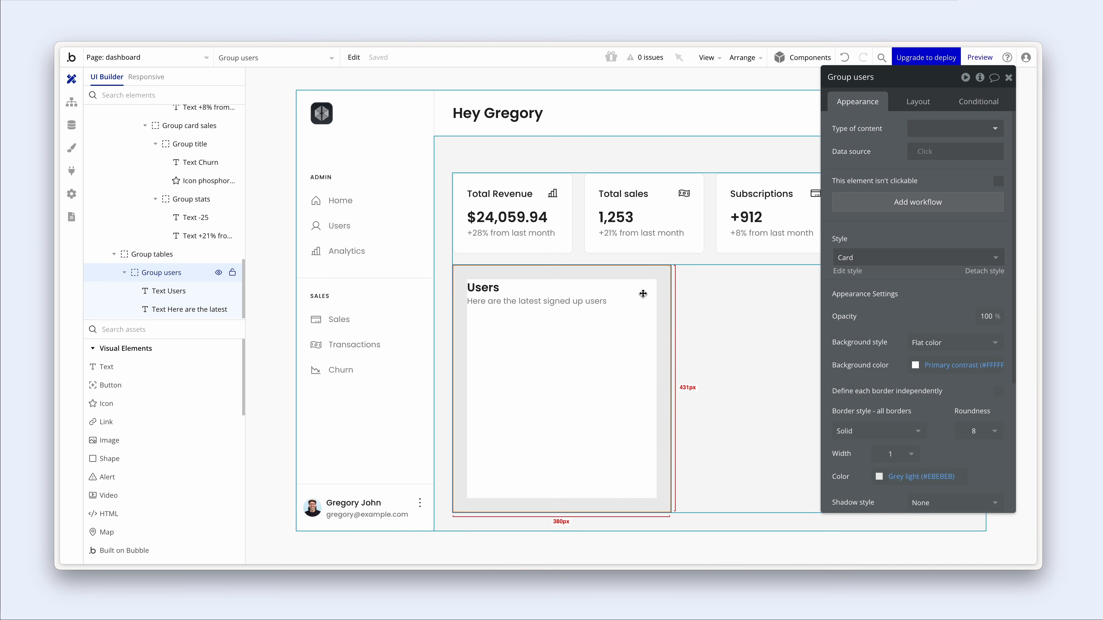
# - Wrap the heading and subtitle in a Column container named 'Group header'
pyautogui.click(599, 301)
pyautogui.keyDown('shift'); pyautogui.click(482, 292); pyautogui.keyUp('shift')
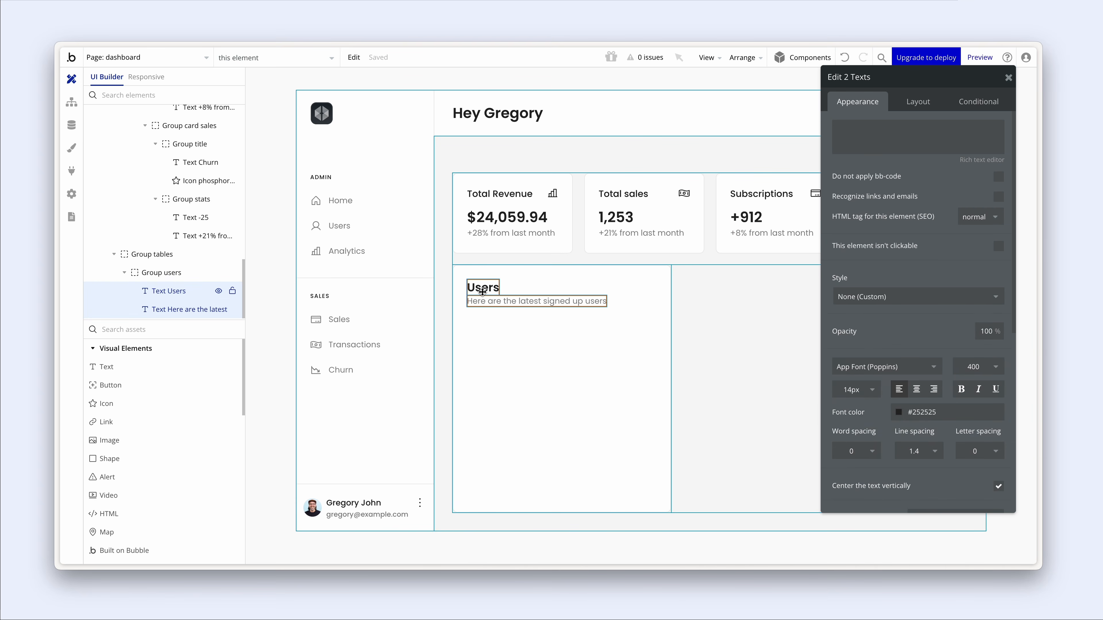
pyautogui.rightClick(482, 291)
pyautogui.moveTo(565, 368)
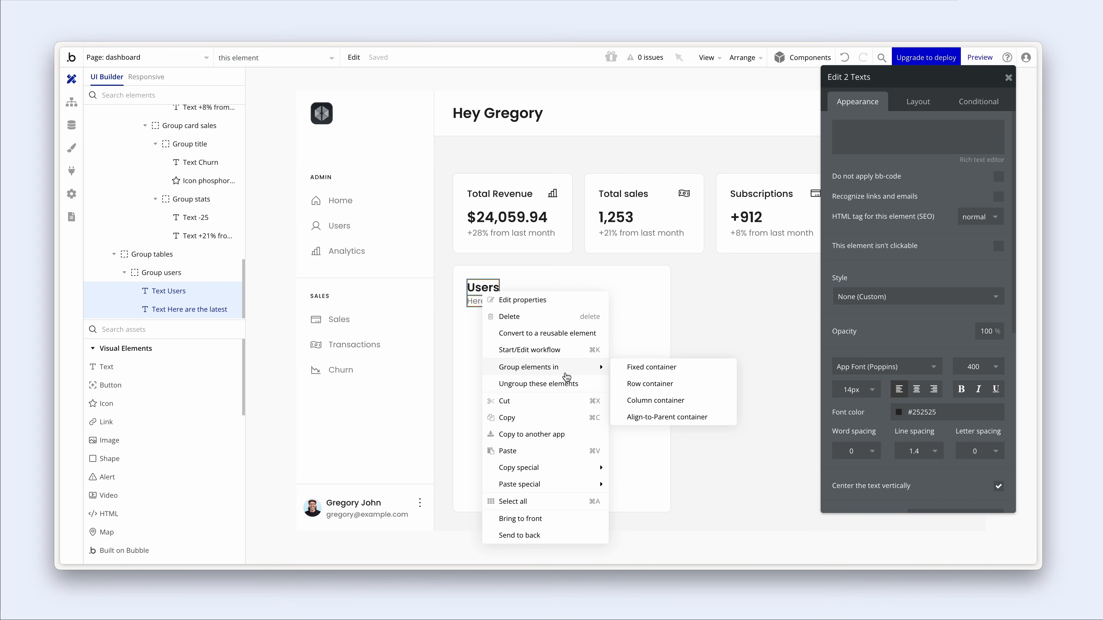
pyautogui.click(661, 401)
pyautogui.click(886, 85)
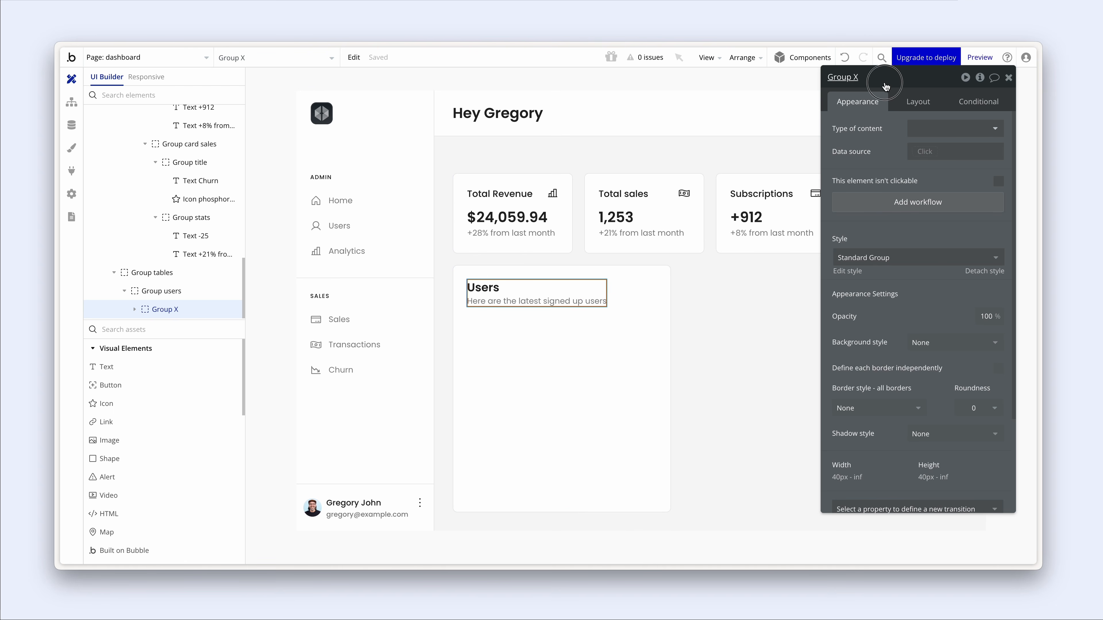
pyautogui.doubleClick(861, 76)
pyautogui.write('header')
# - Make Group header span the card's full width with a 4 px row gap
pyautogui.click(926, 103)
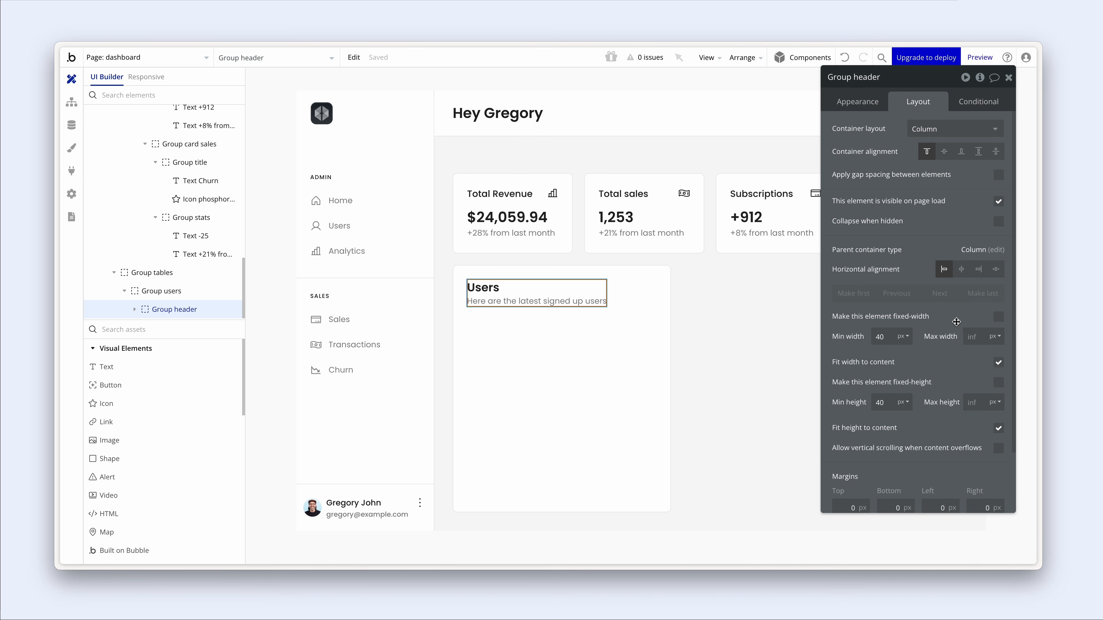
pyautogui.click(999, 365)
pyautogui.click(999, 175)
pyautogui.click(990, 197)
pyautogui.write('4')
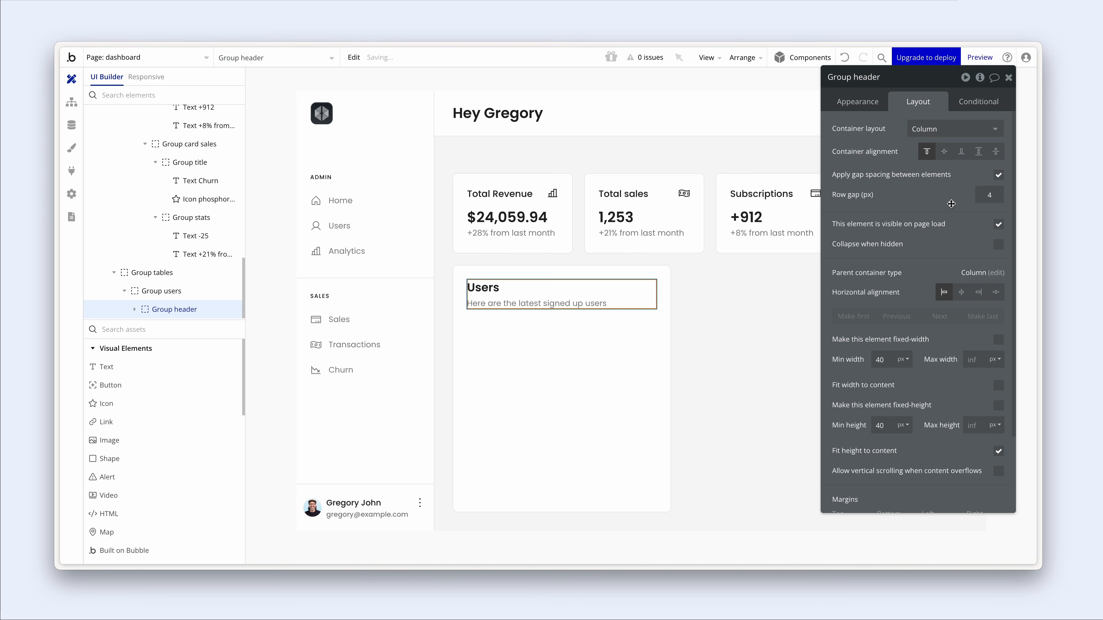
pyautogui.click(607, 334)
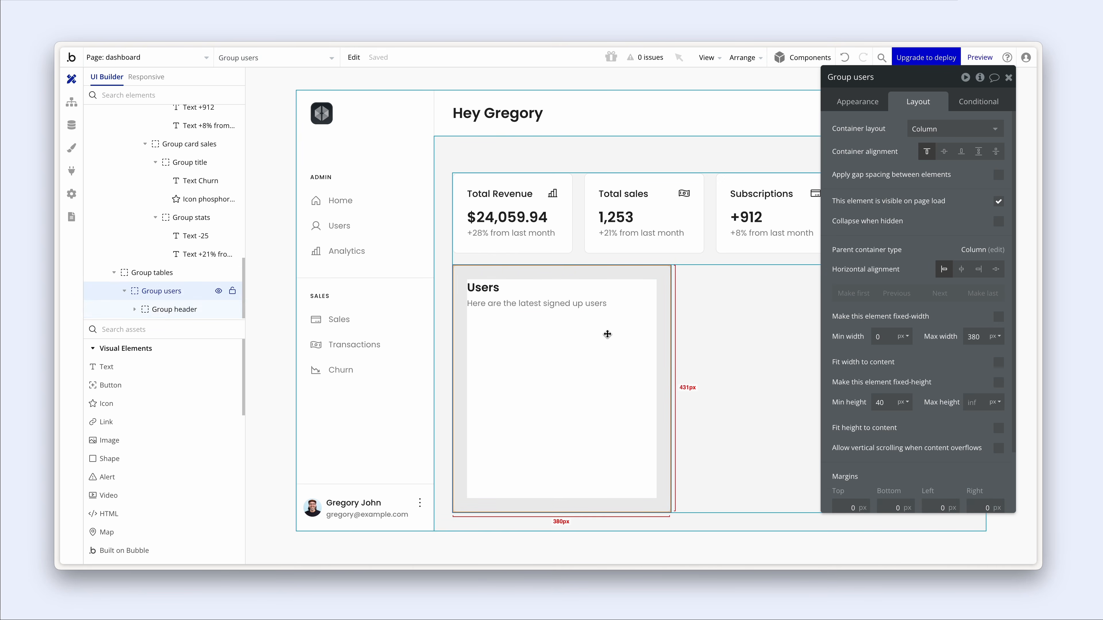
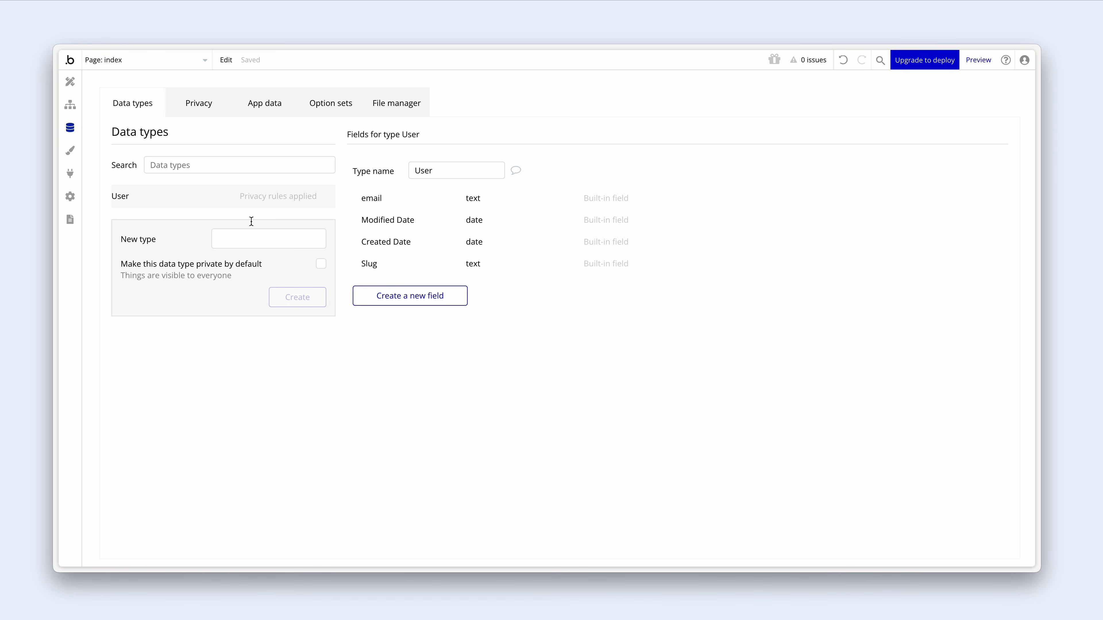
# - Add a text field called 'name' to the User data type
pyautogui.click(371, 302)
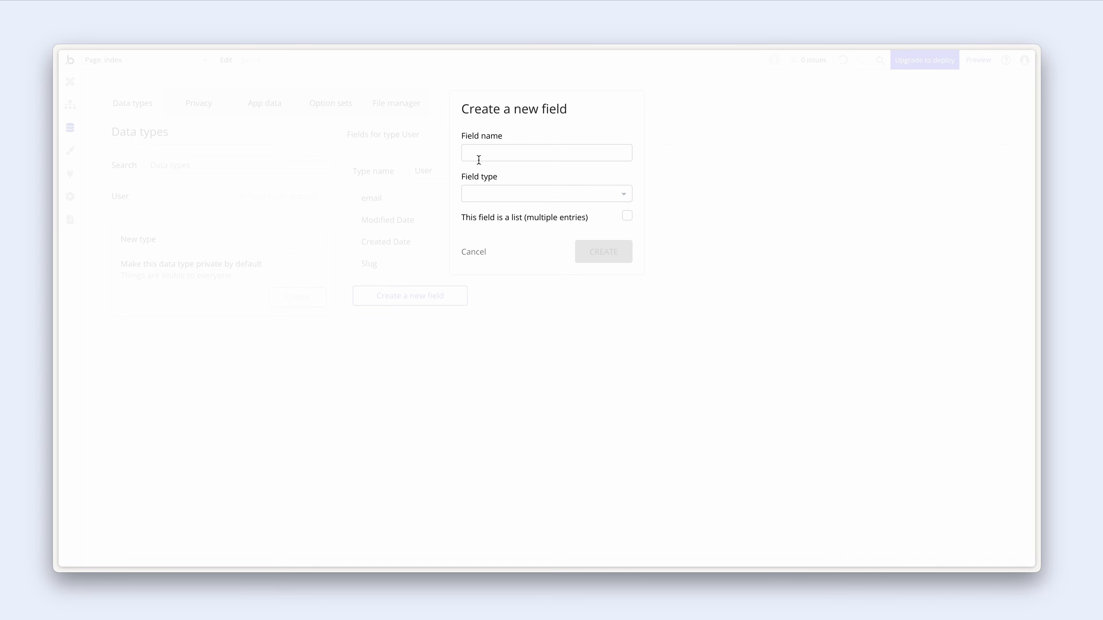
pyautogui.click(479, 157)
pyautogui.write('name')
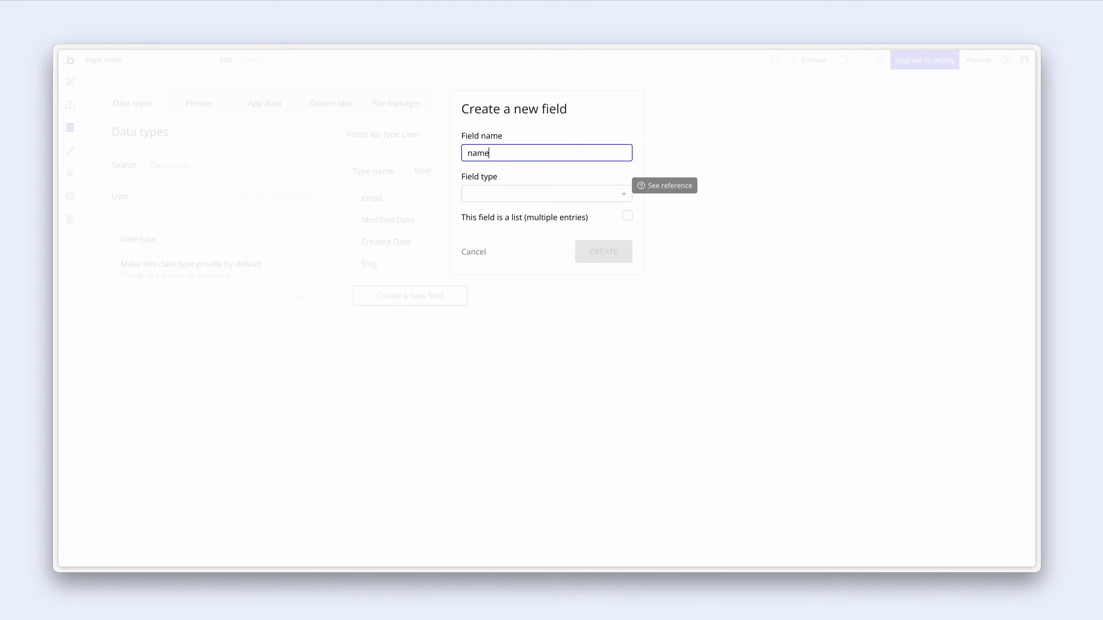
pyautogui.press('Tab')
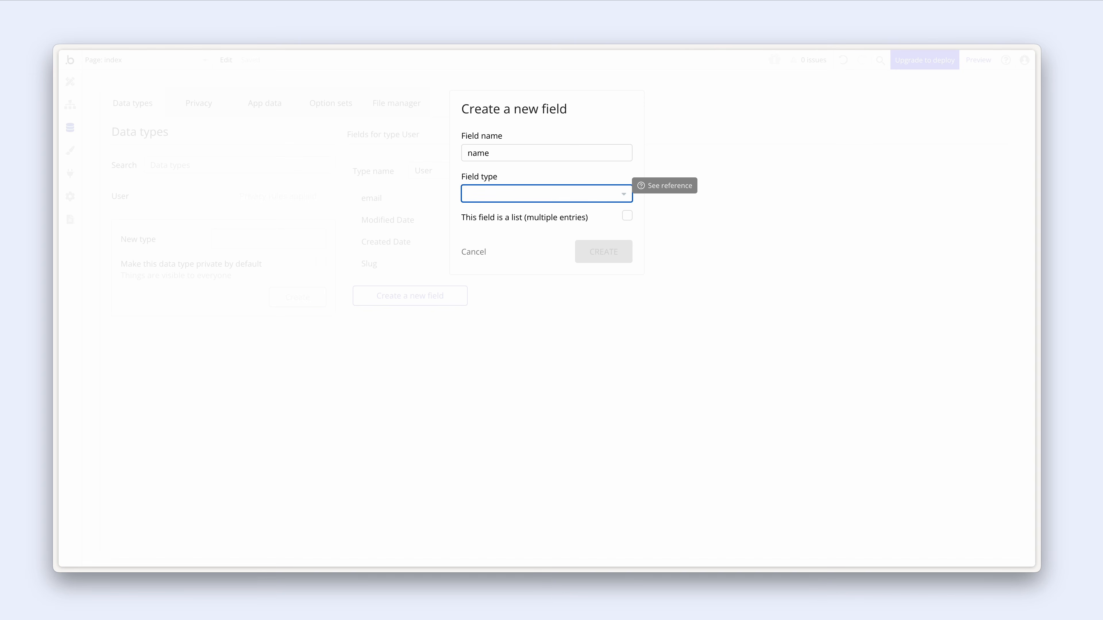
pyautogui.click(484, 192)
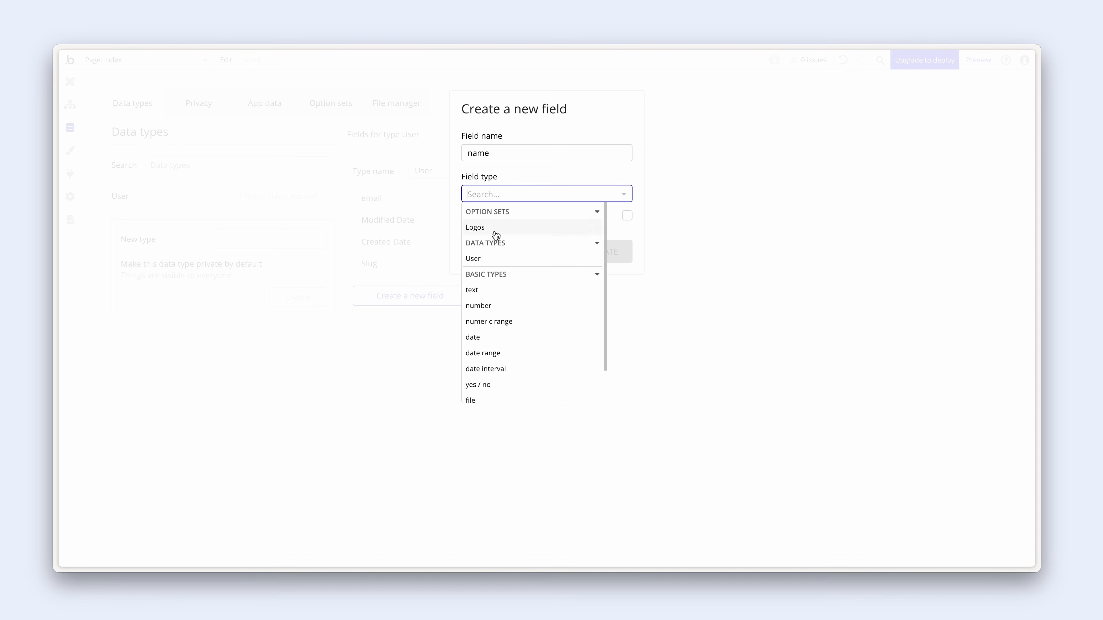
pyautogui.click(503, 290)
pyautogui.click(584, 259)
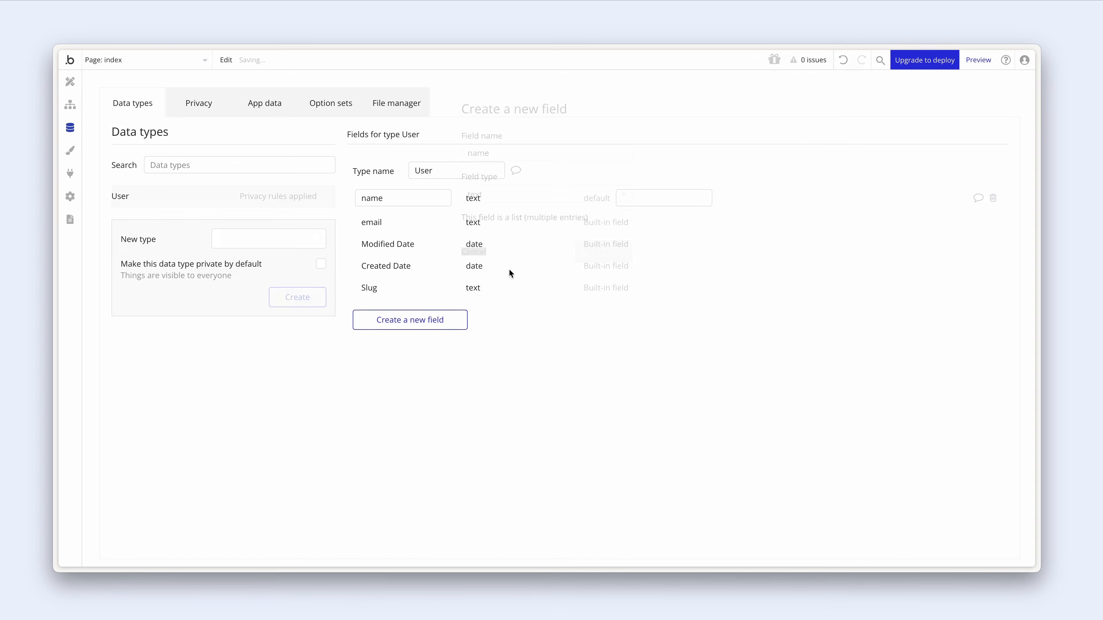
# - Add an image field called 'Avatar' to User, then view the App data
pyautogui.click(459, 316)
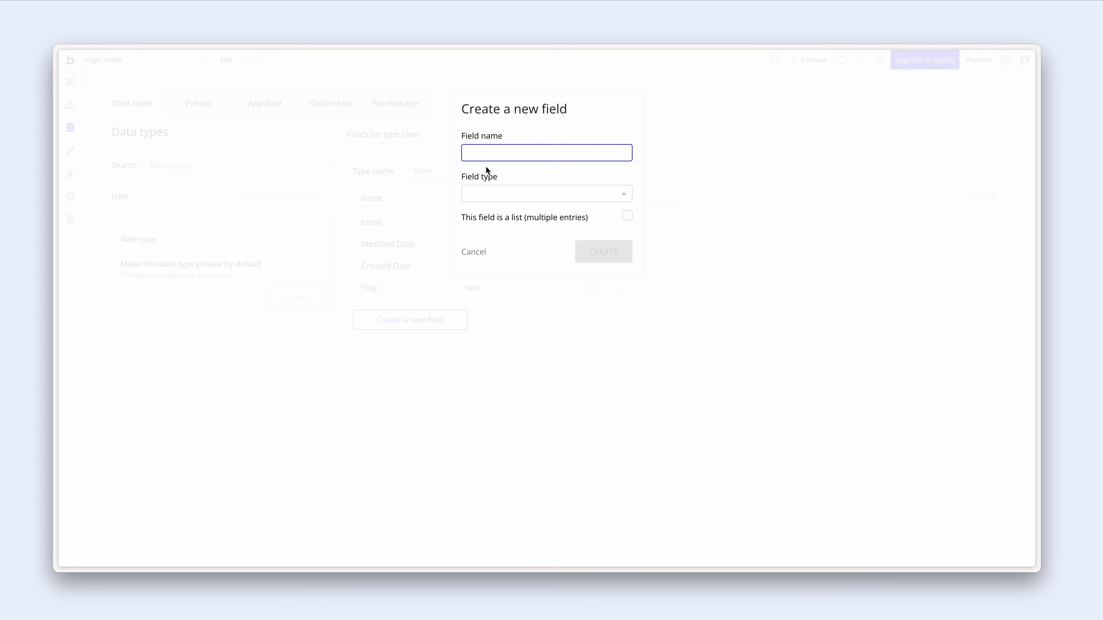
pyautogui.write('Avatar')
pyautogui.click(512, 193)
pyautogui.scroll(-1, 517, 330)
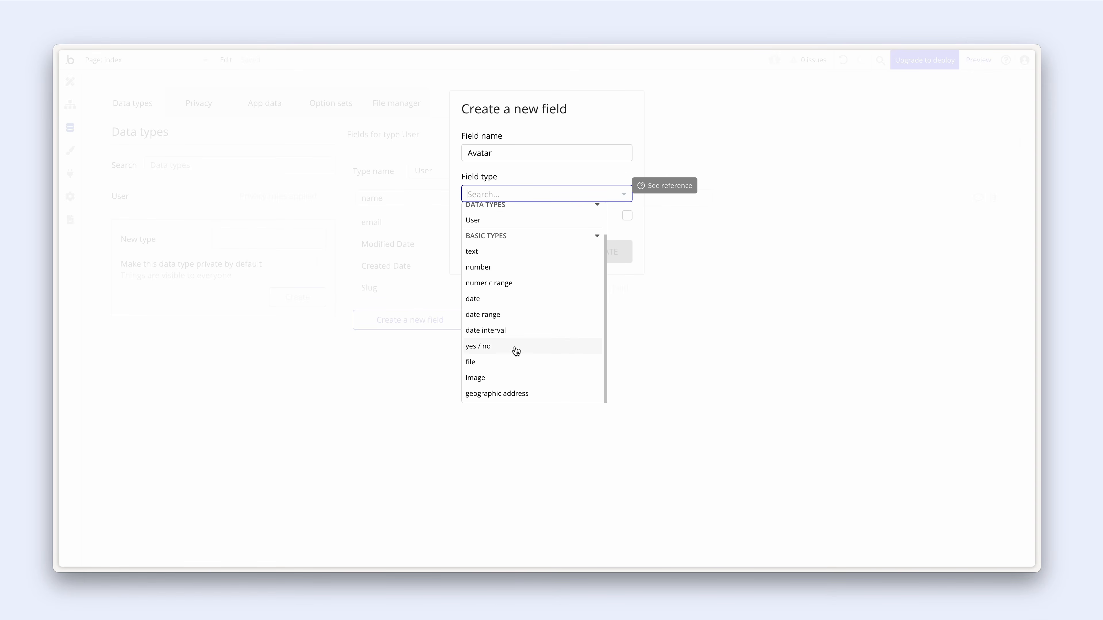
pyautogui.click(516, 376)
pyautogui.click(581, 259)
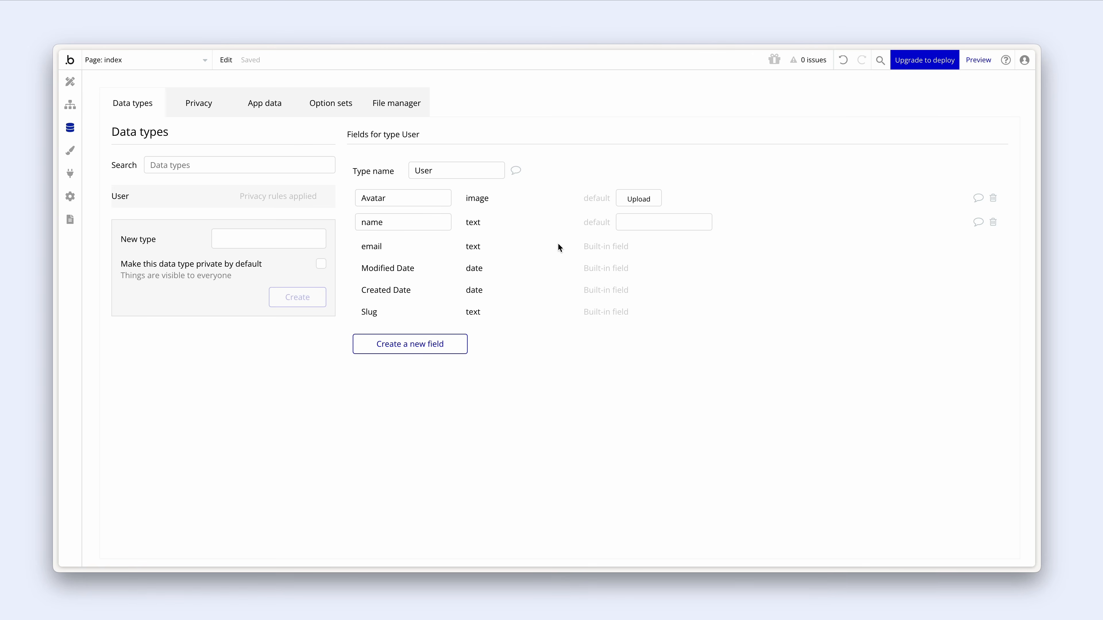
pyautogui.click(277, 107)
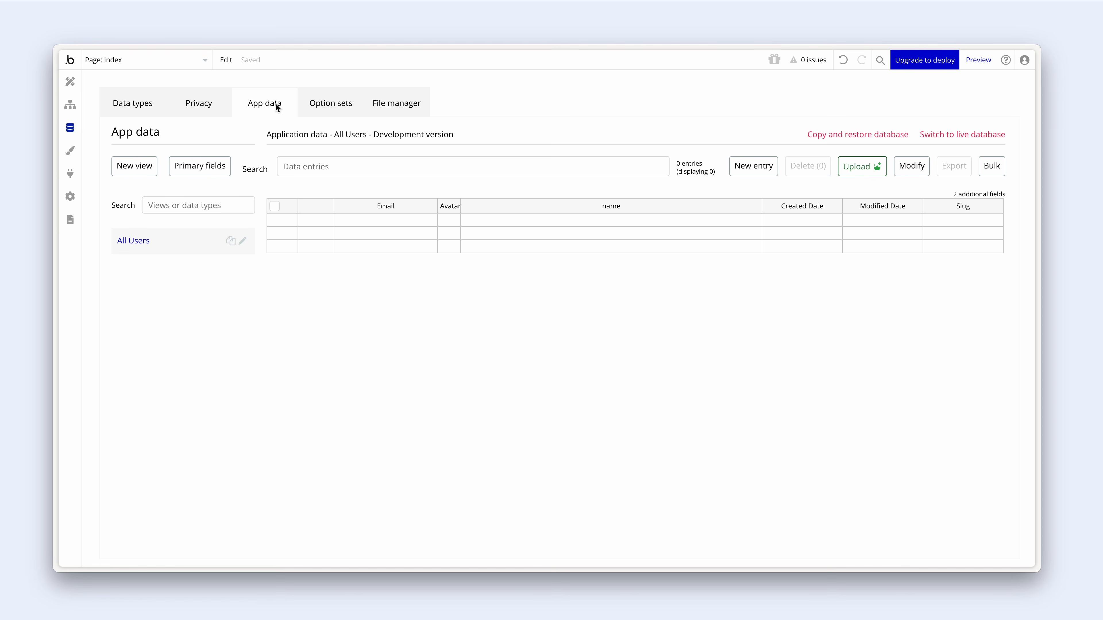
# - Start a new User entry and upload the first portrait from the Imgs folder as its avatar
pyautogui.click(741, 168)
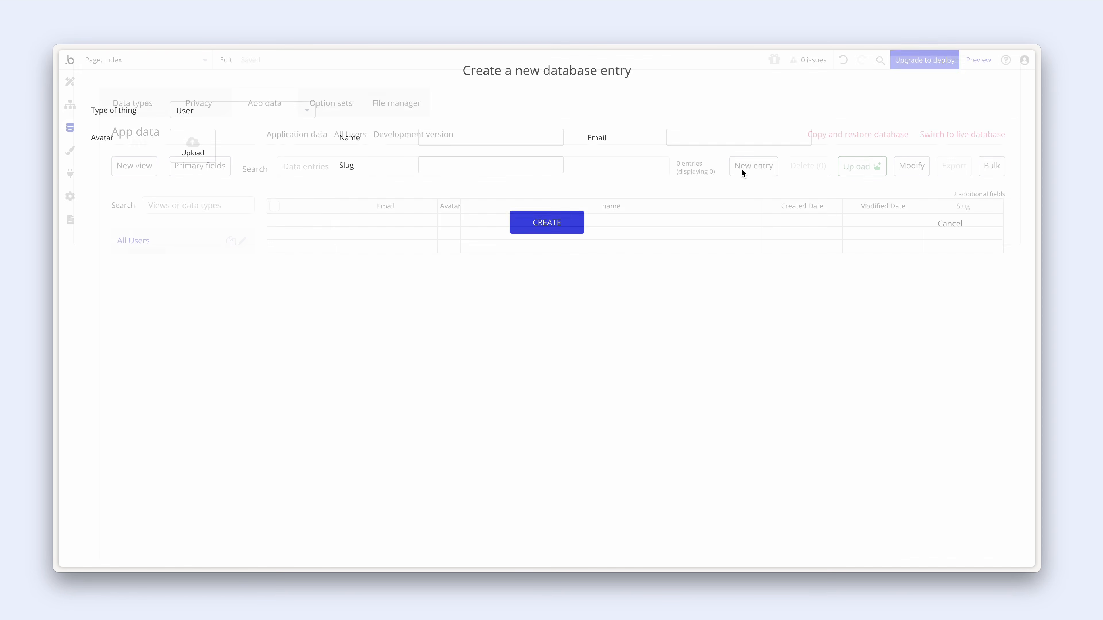
pyautogui.click(186, 150)
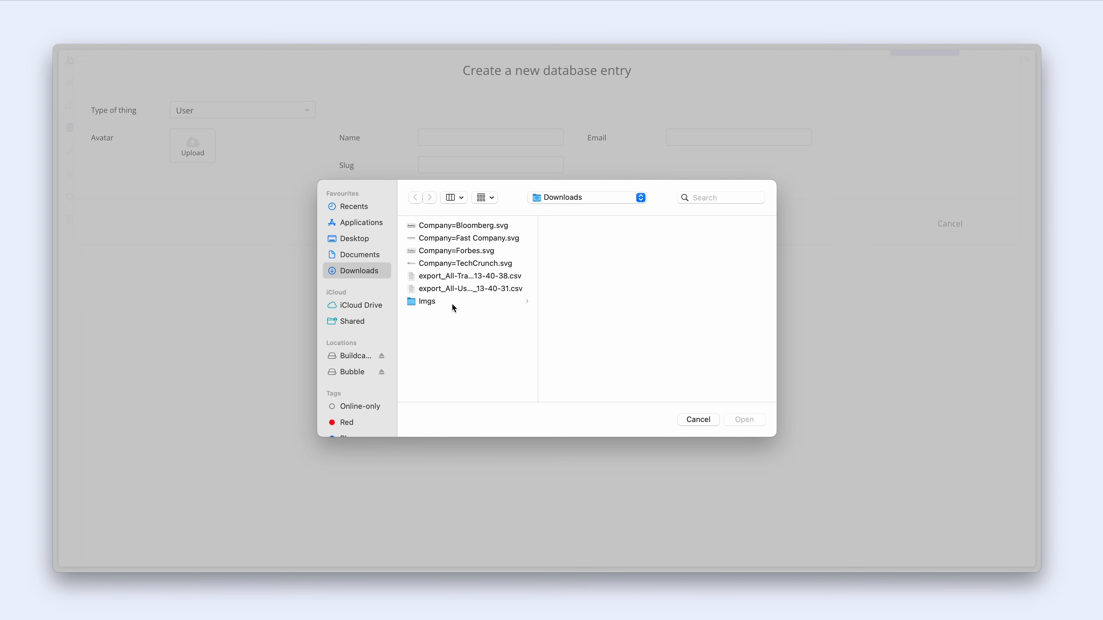
pyautogui.click(452, 303)
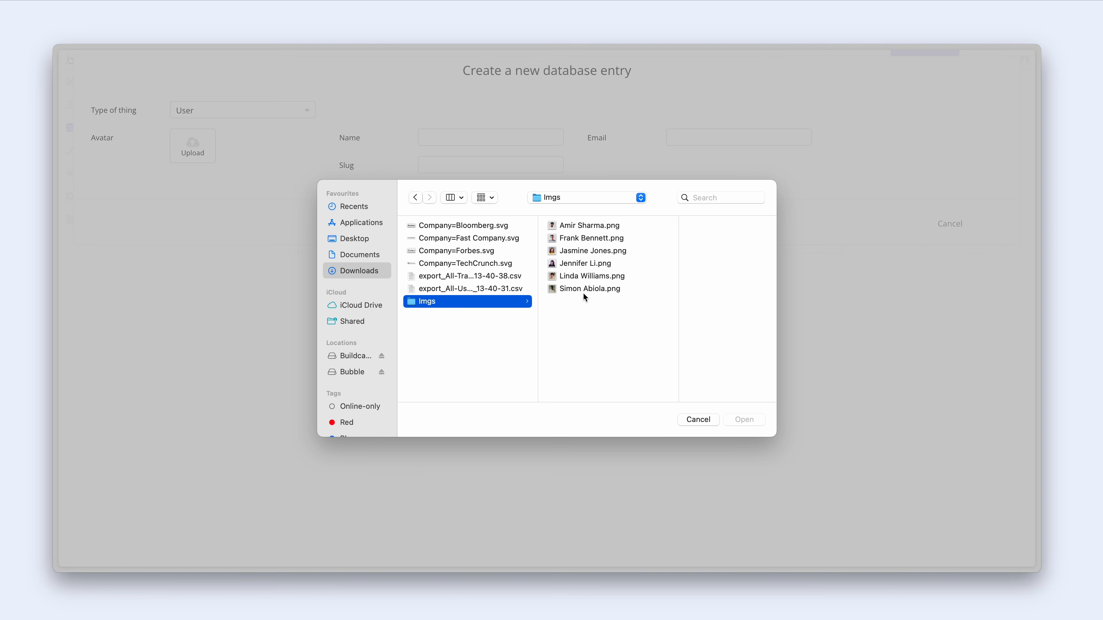
pyautogui.click(581, 251)
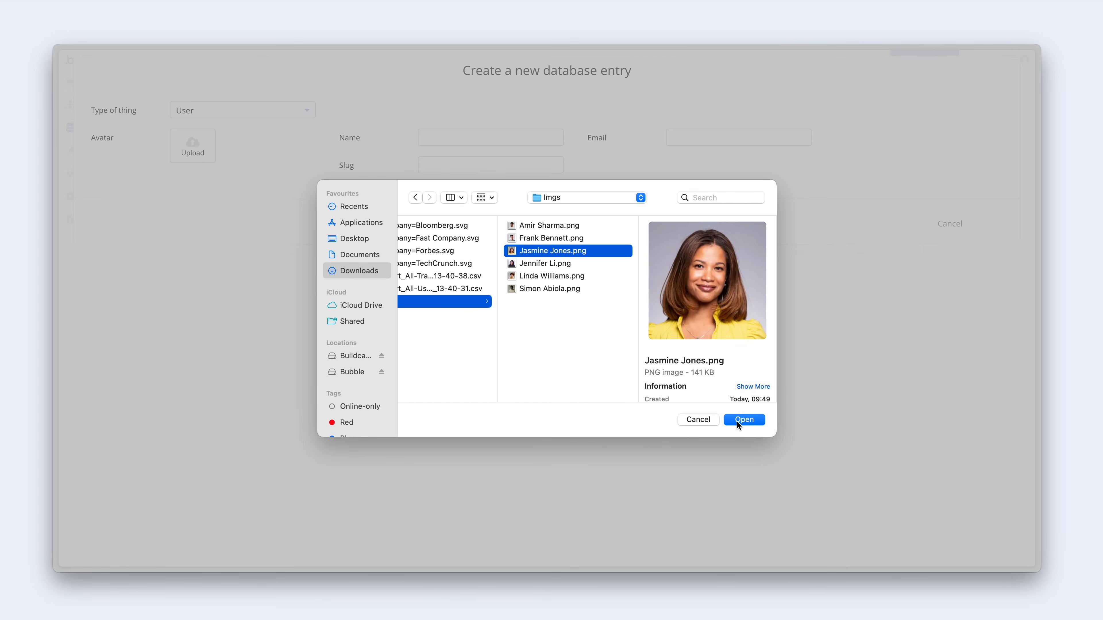
pyautogui.click(742, 420)
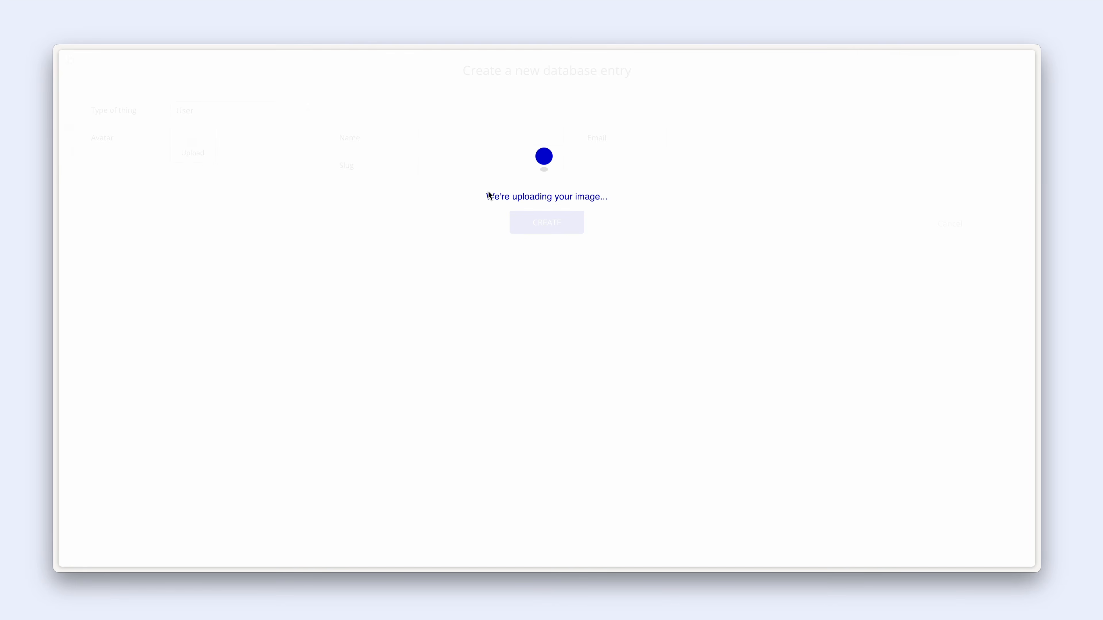
# - Enter the user's full name, correcting a typo, and e-mail, then create the entry
pyautogui.click(450, 139)
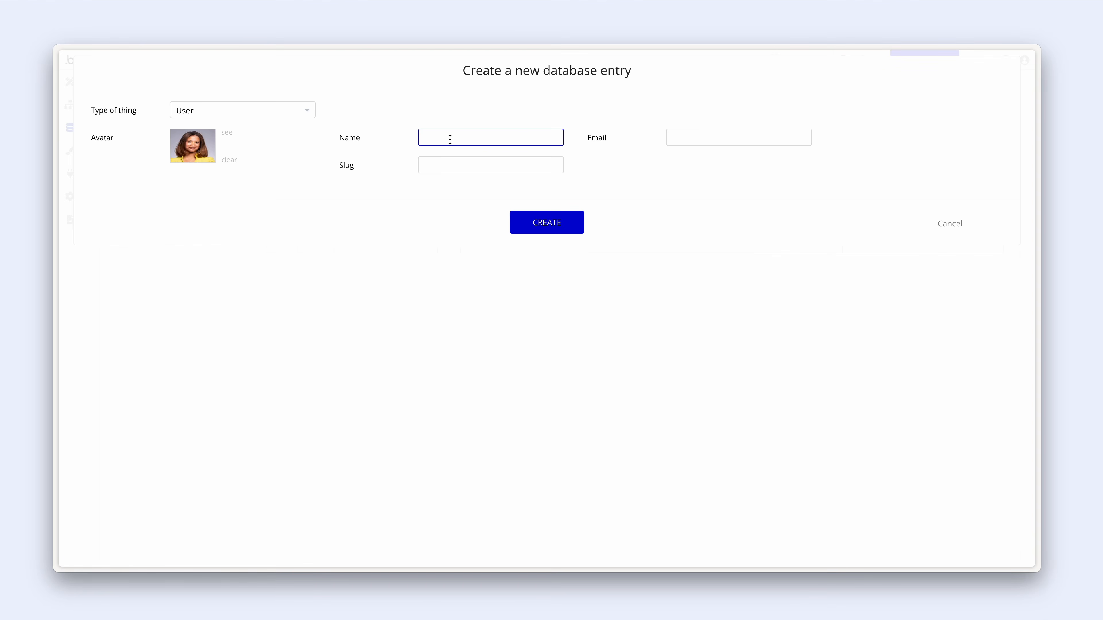
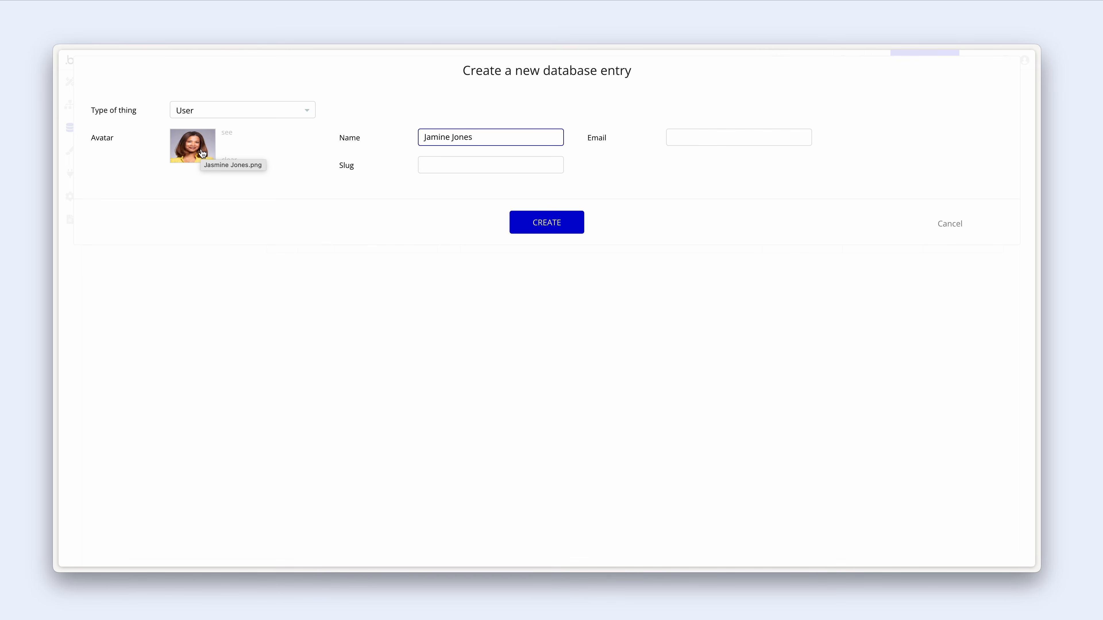
pyautogui.click(431, 137)
pyautogui.write('s')
pyautogui.click(676, 132)
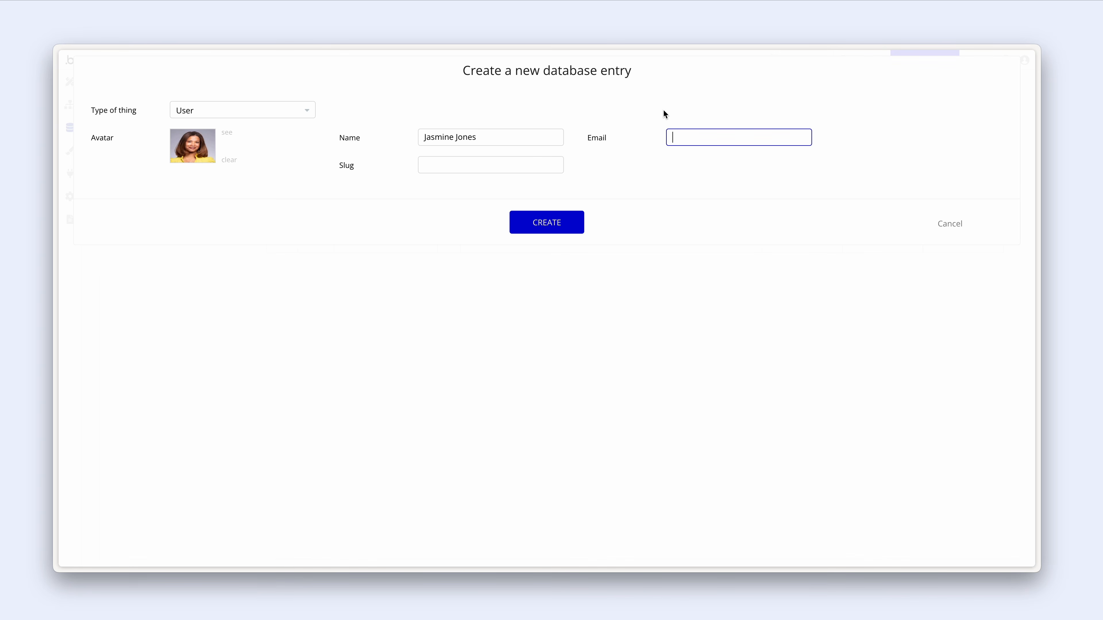
pyautogui.write('jasmine.jones@example.com')
pyautogui.click(566, 227)
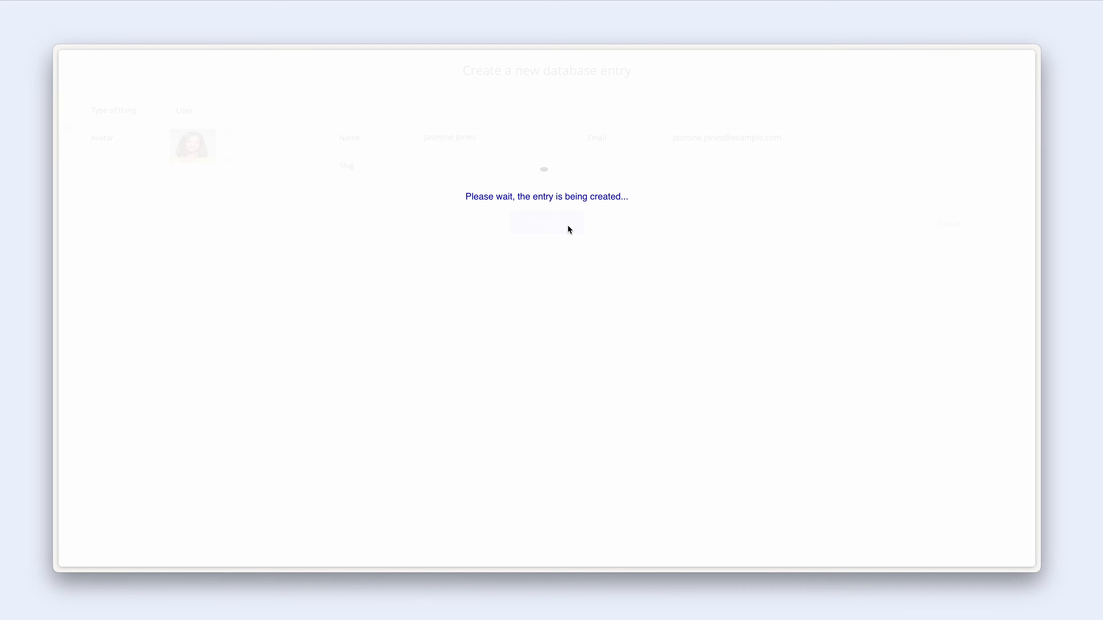
pyautogui.click(562, 197)
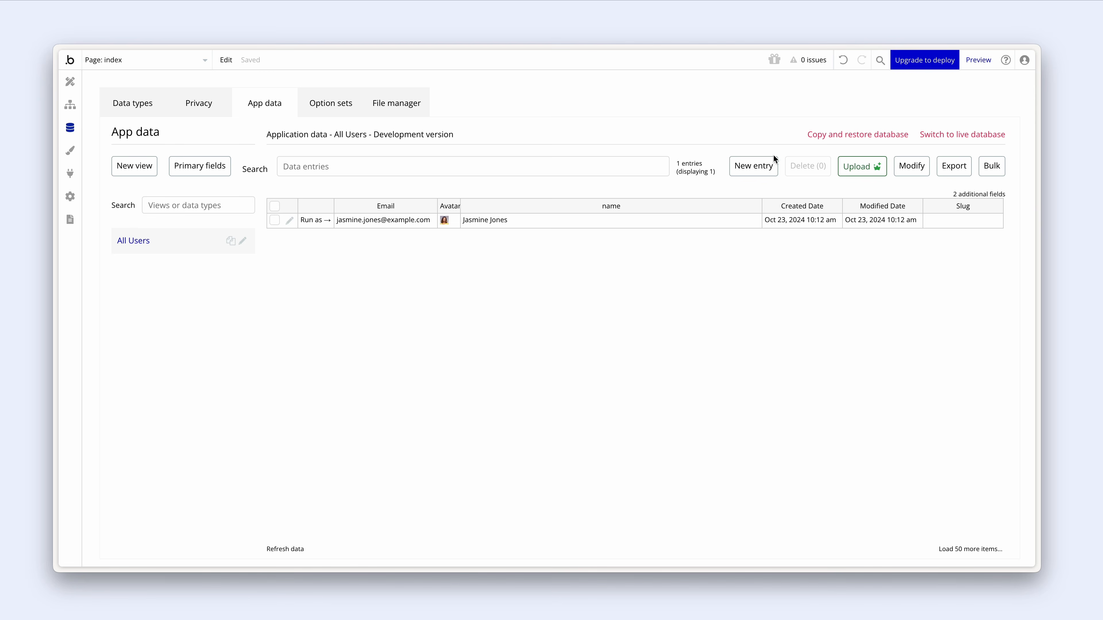
# - Add a second user entry with a portrait avatar, full name and e-mail address
pyautogui.click(761, 170)
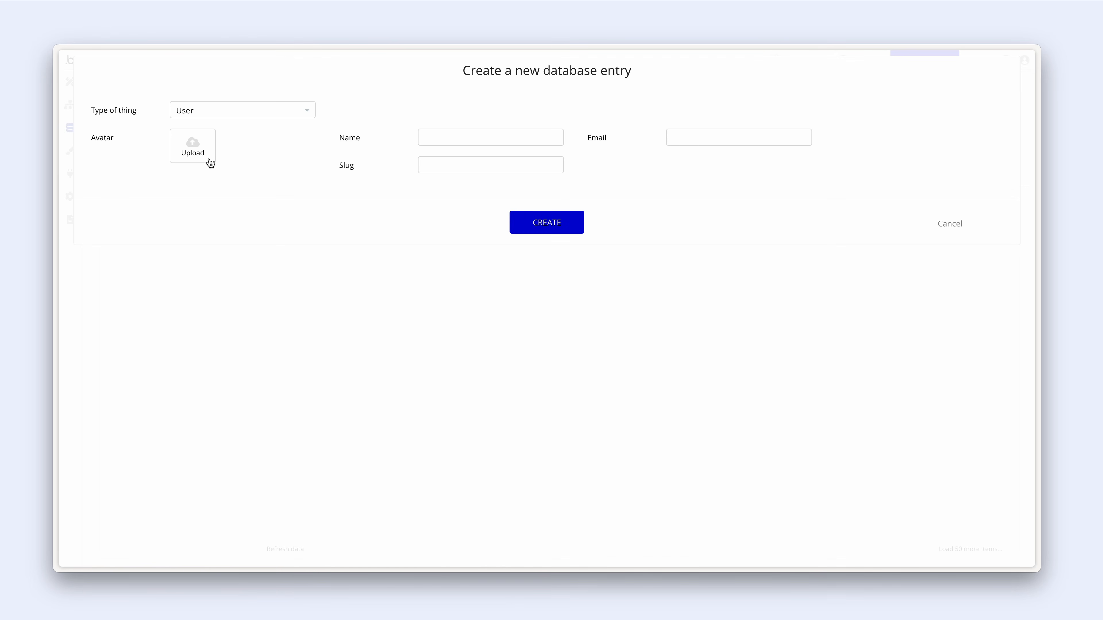
pyautogui.click(210, 163)
pyautogui.doubleClick(582, 224)
pyautogui.click(475, 138)
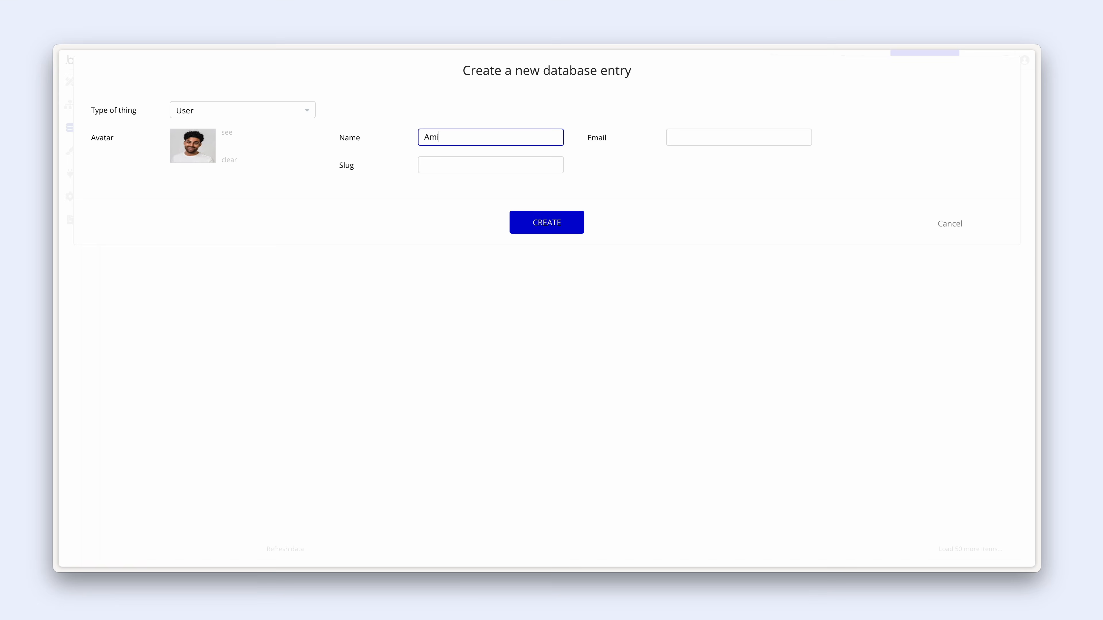
pyautogui.click(667, 147)
pyautogui.write('amir.sharma@e')
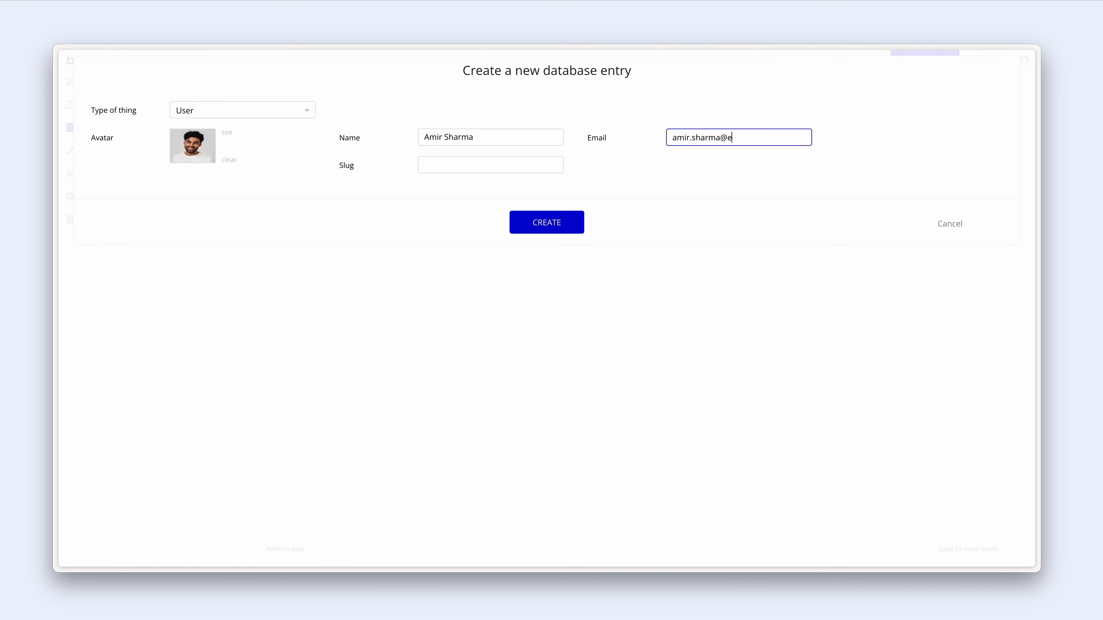
pyautogui.write('xample.com')
pyautogui.click(576, 225)
pyautogui.click(552, 197)
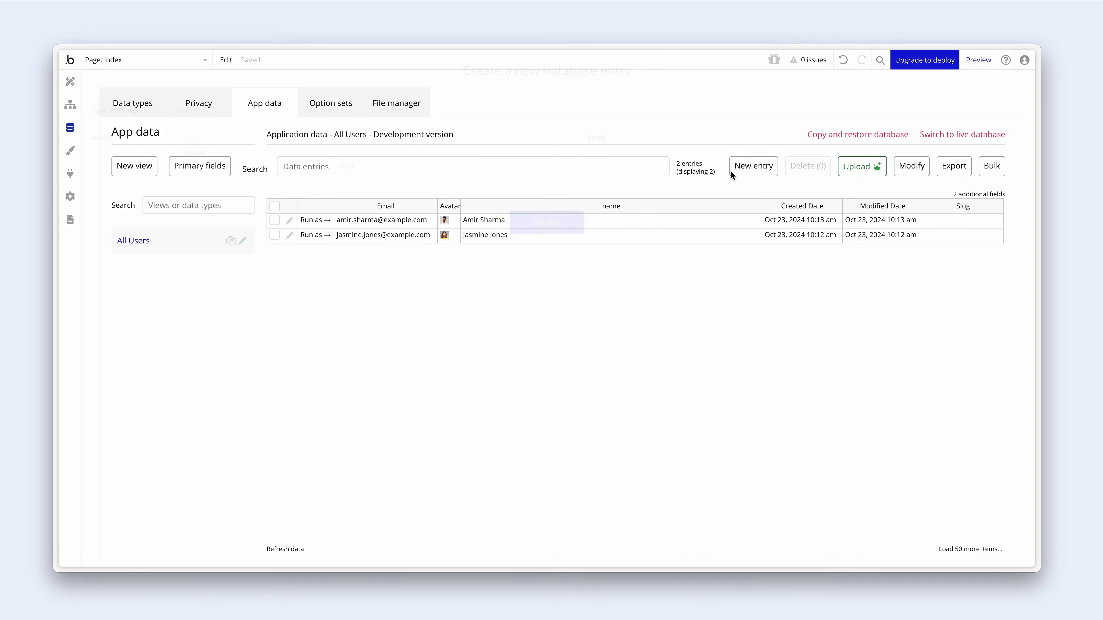
# - Add a third user entry with its portrait, full name and e-mail
pyautogui.click(747, 166)
pyautogui.click(201, 157)
pyautogui.doubleClick(592, 238)
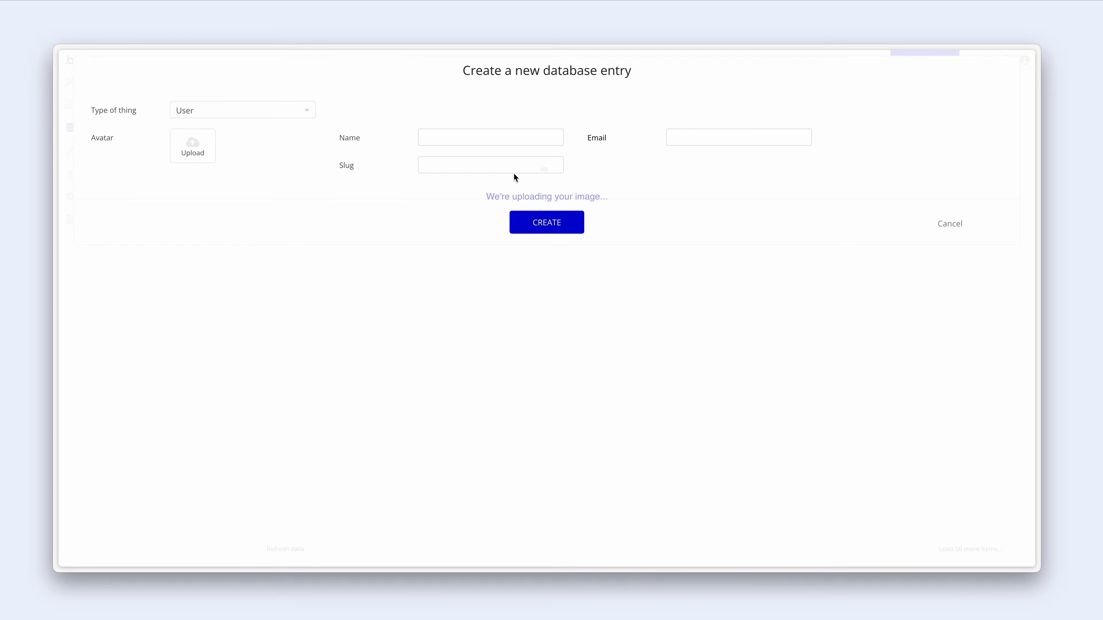
pyautogui.click(505, 141)
pyautogui.press('Tab')
pyautogui.write('frank.ben')
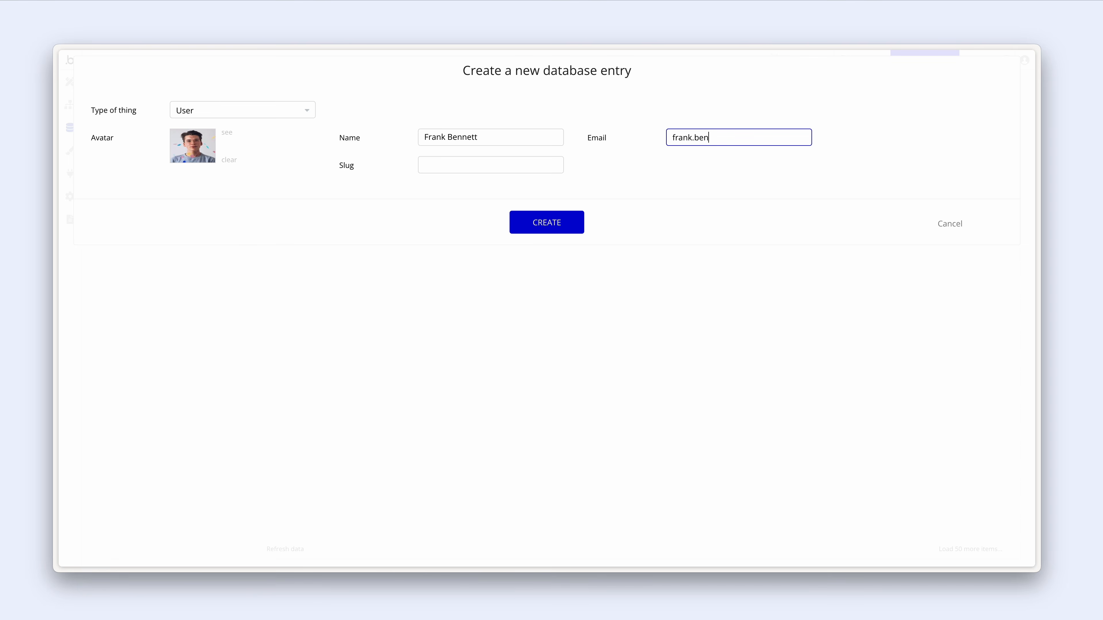
pyautogui.write('nett@example.com')
pyautogui.click(574, 219)
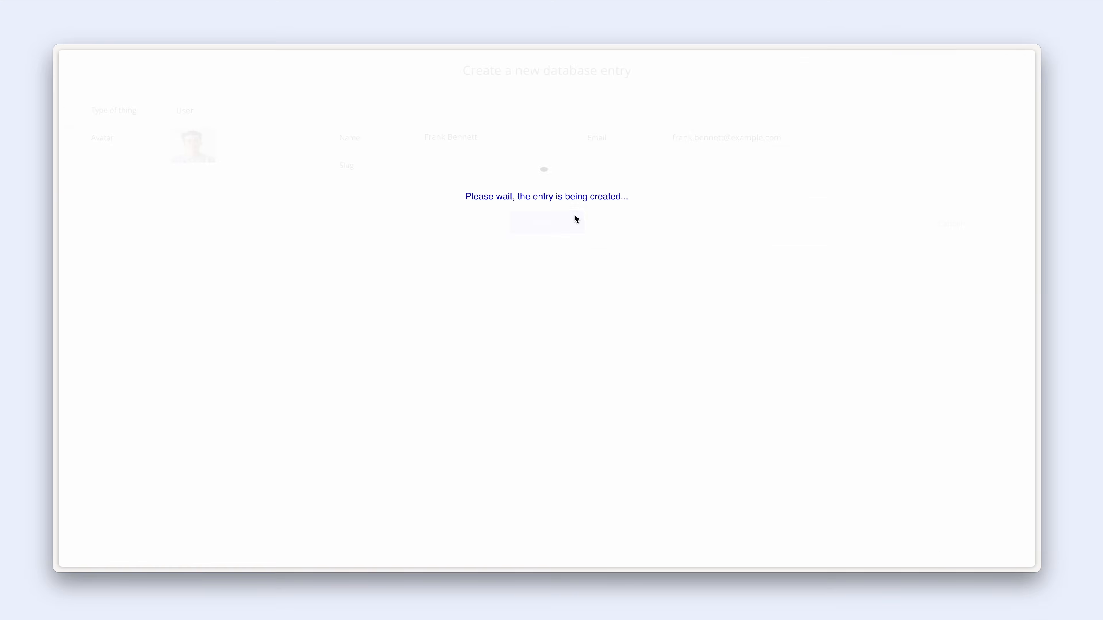
pyautogui.press('Return')
# - Create the fourth user with an uploaded avatar photo, name and e-mail
pyautogui.click(753, 166)
pyautogui.click(193, 148)
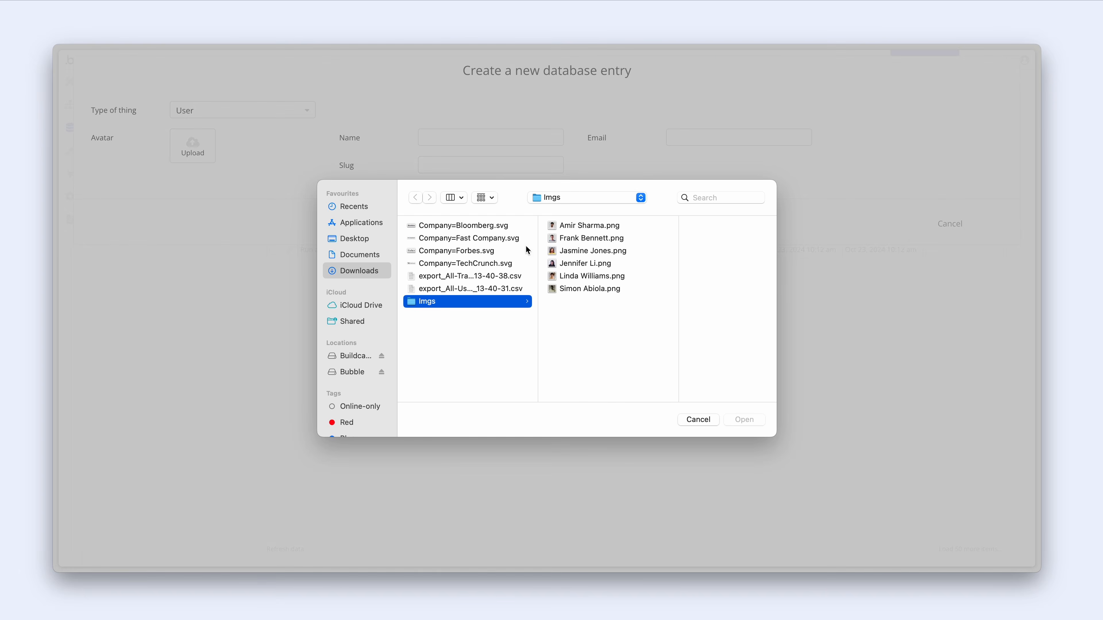
pyautogui.click(592, 265)
pyautogui.click(741, 420)
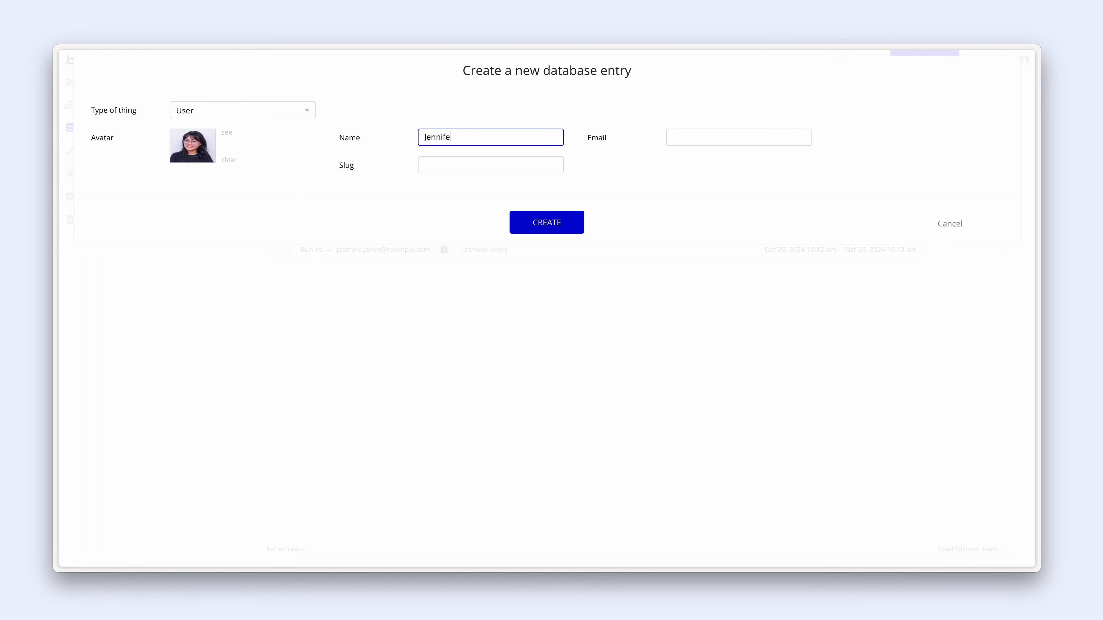
pyautogui.press('Tab')
pyautogui.write('jennifer.lli@example.com')
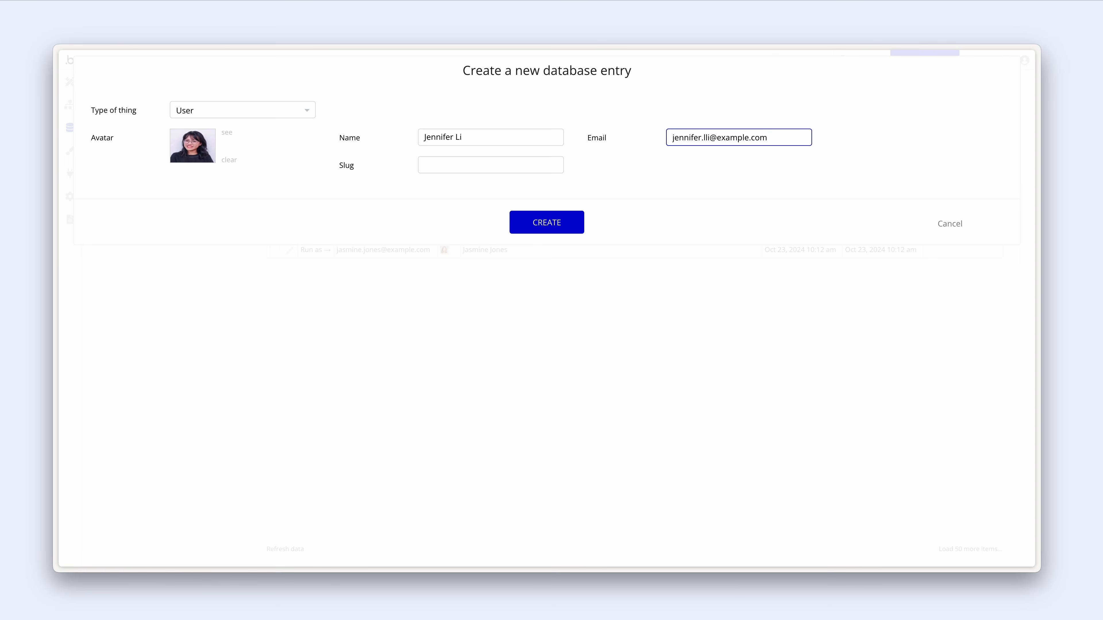
pyautogui.click(523, 222)
# - Create the fifth user with avatar photo, full name and e-mail address
pyautogui.click(762, 167)
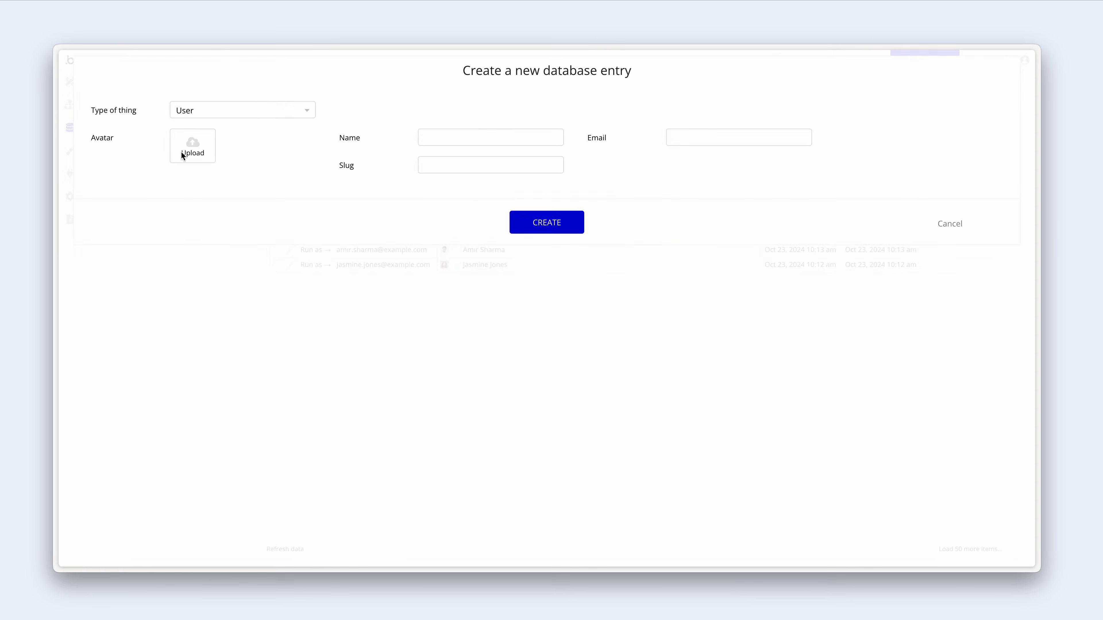
pyautogui.click(182, 152)
pyautogui.doubleClick(600, 277)
pyautogui.click(492, 138)
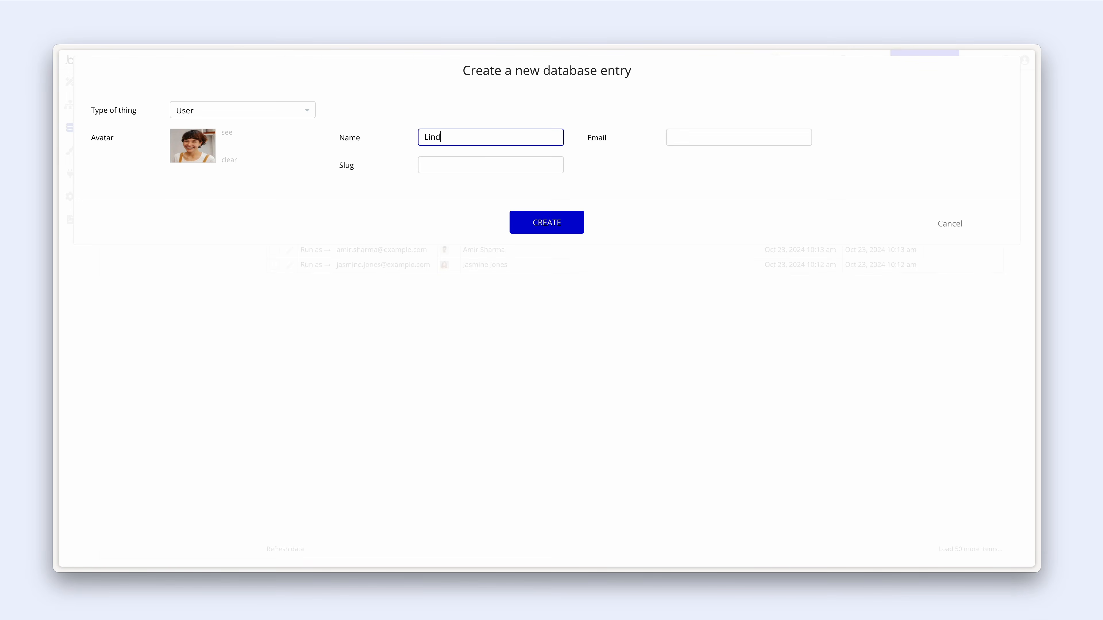
pyautogui.press('Tab')
pyautogui.write('linda.williams@example.com')
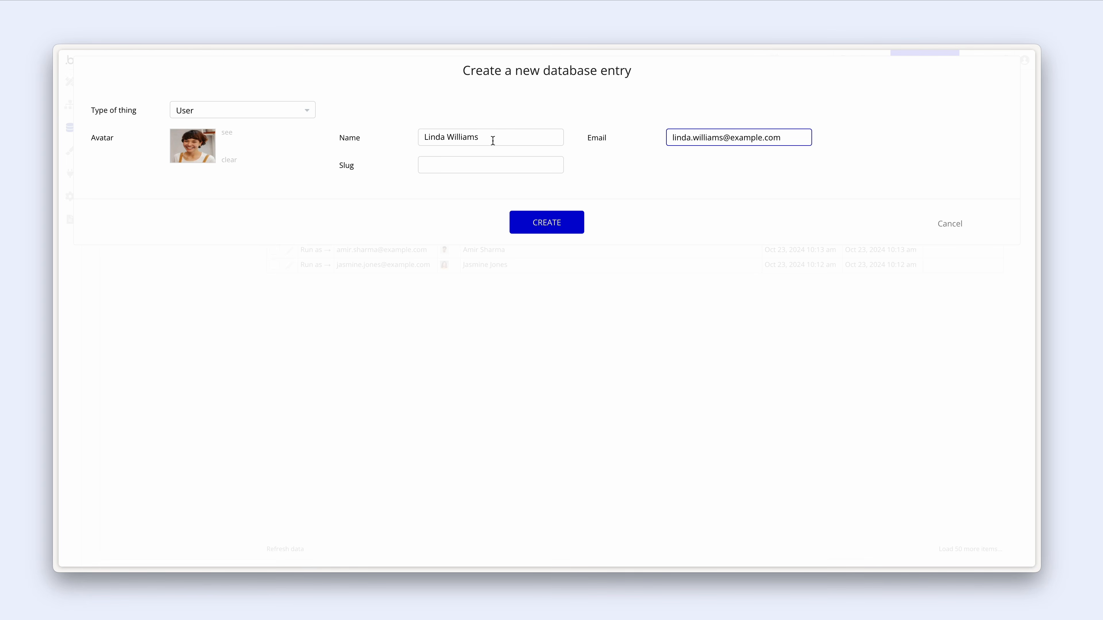
pyautogui.click(580, 229)
# - Add the sixth user with avatar, name and e-mail, then go to Data types
pyautogui.click(756, 166)
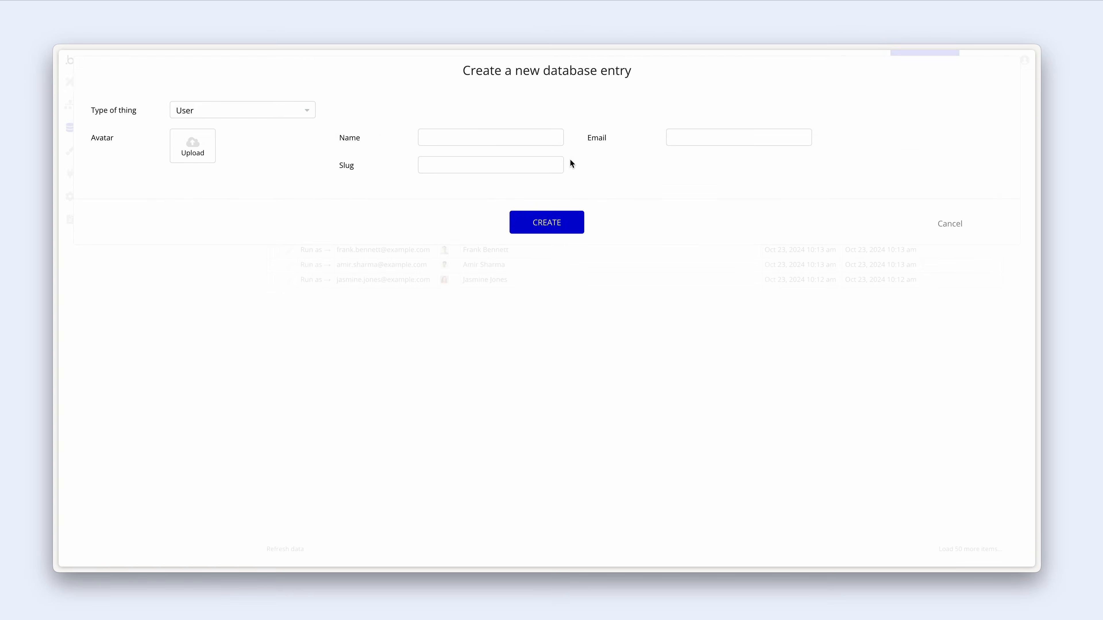
pyautogui.click(200, 144)
pyautogui.doubleClick(592, 291)
pyautogui.click(448, 137)
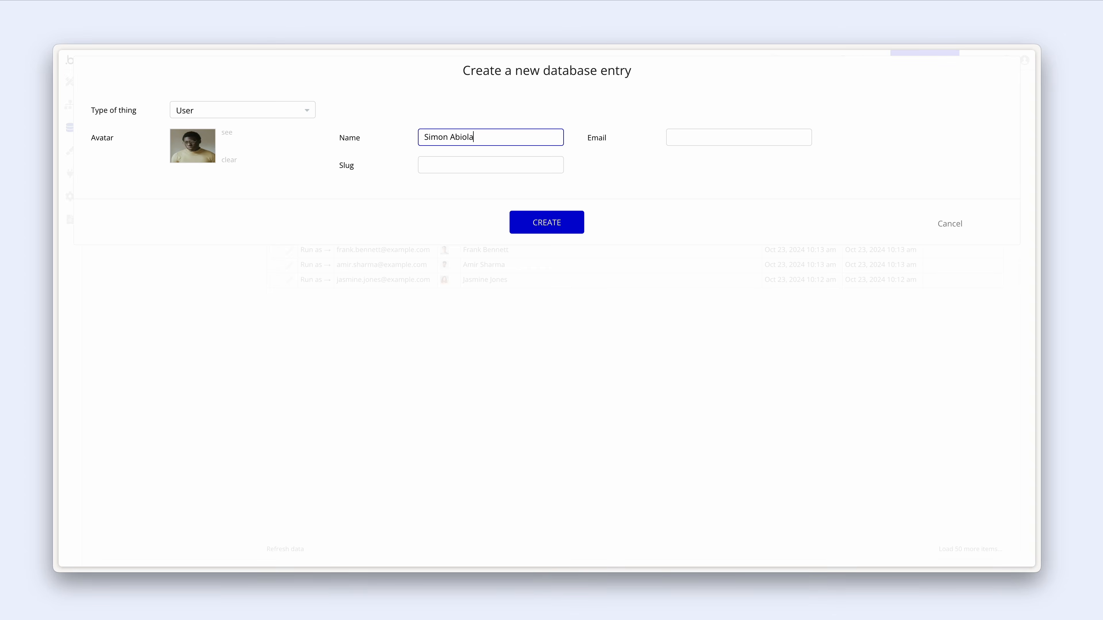
pyautogui.press('Tab')
pyautogui.write('simon.abiola@example.com')
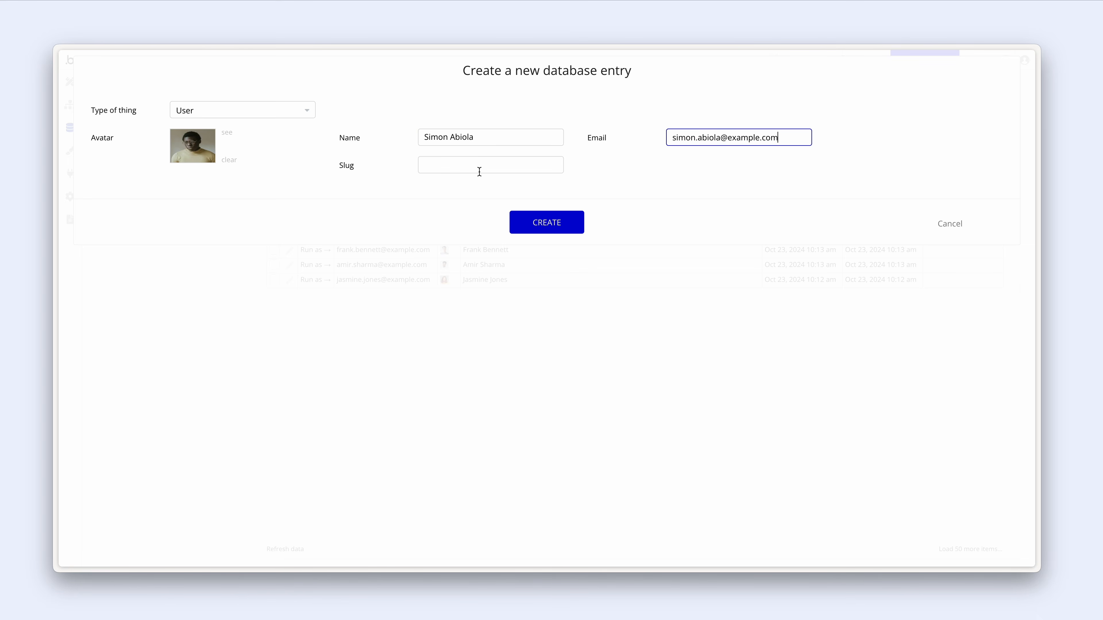
pyautogui.click(519, 221)
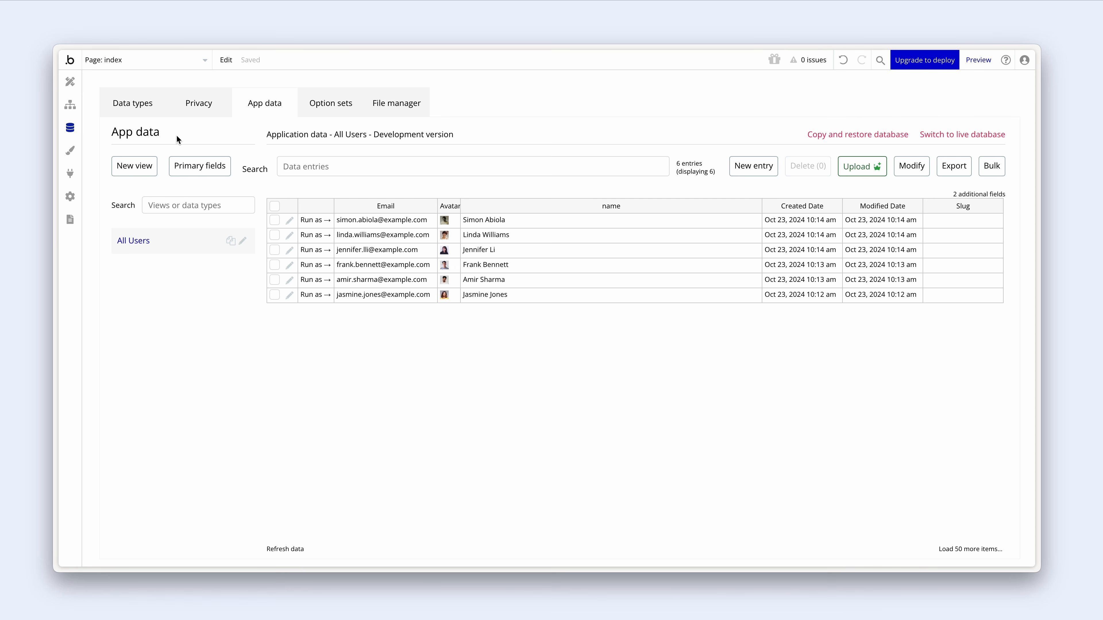
pyautogui.click(141, 107)
# - Create a Transaction data type with a 'User' field of type User
pyautogui.click(233, 238)
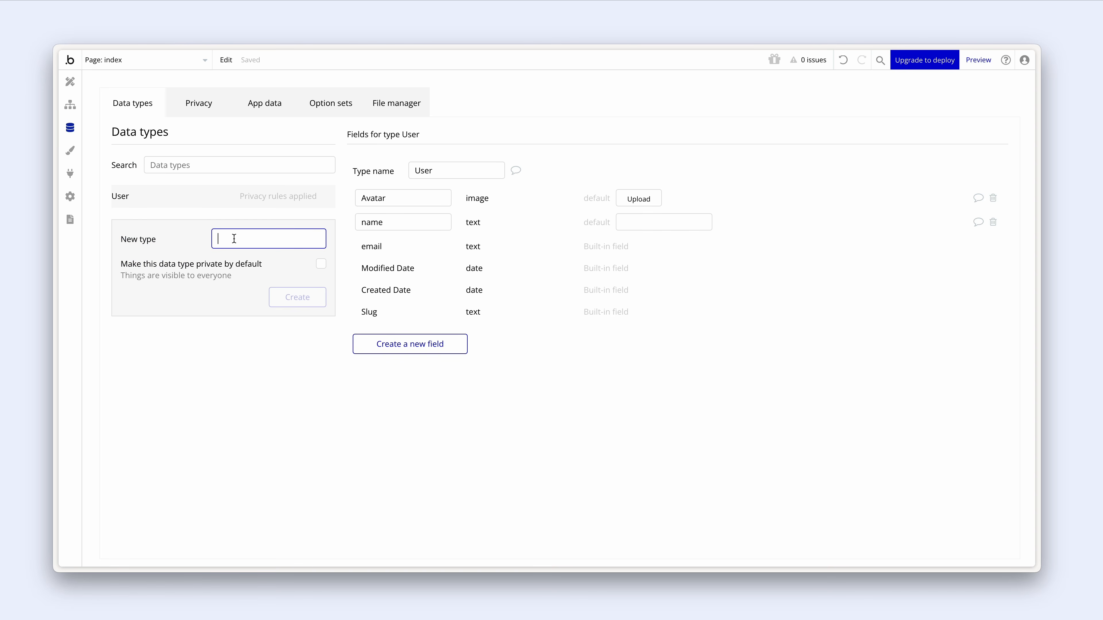
pyautogui.write('Transaction')
pyautogui.click(285, 302)
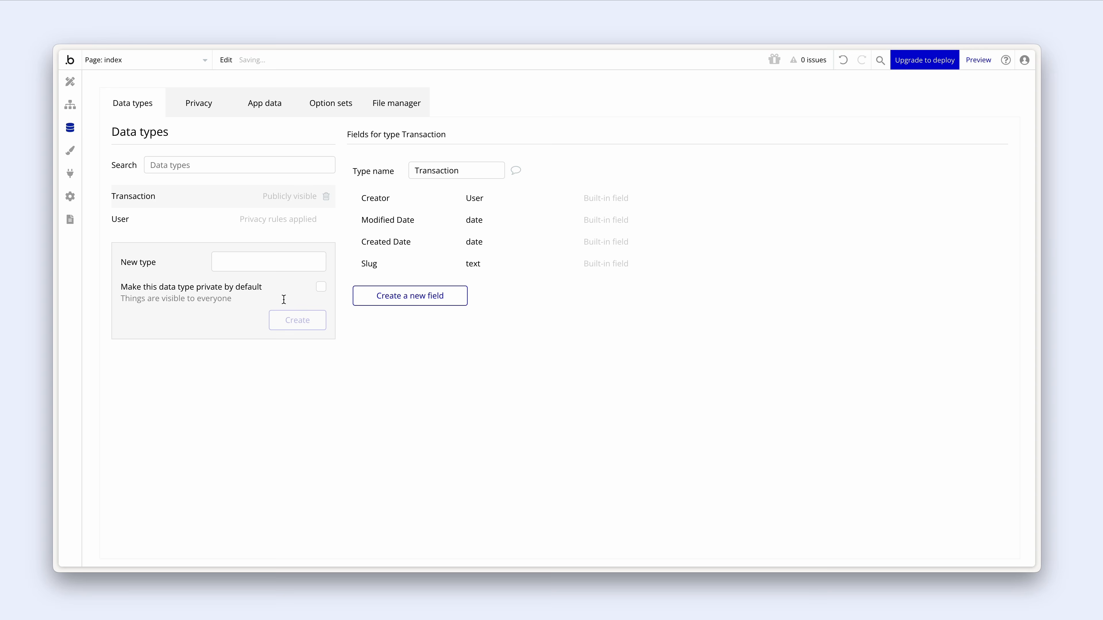
pyautogui.click(357, 301)
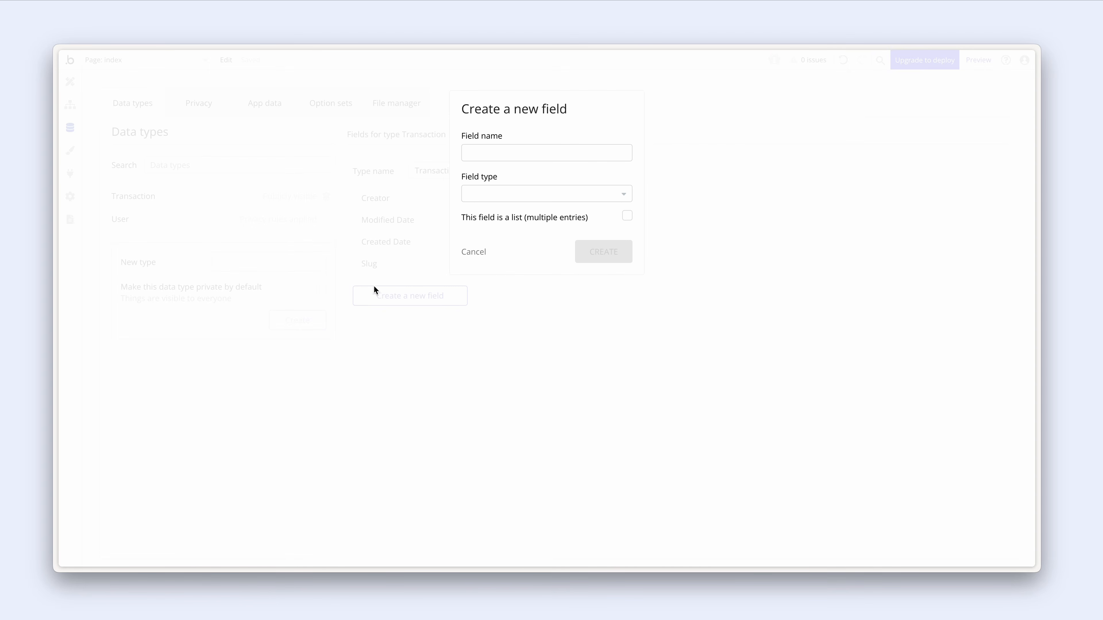
pyautogui.click(486, 155)
pyautogui.write('User')
pyautogui.click(484, 194)
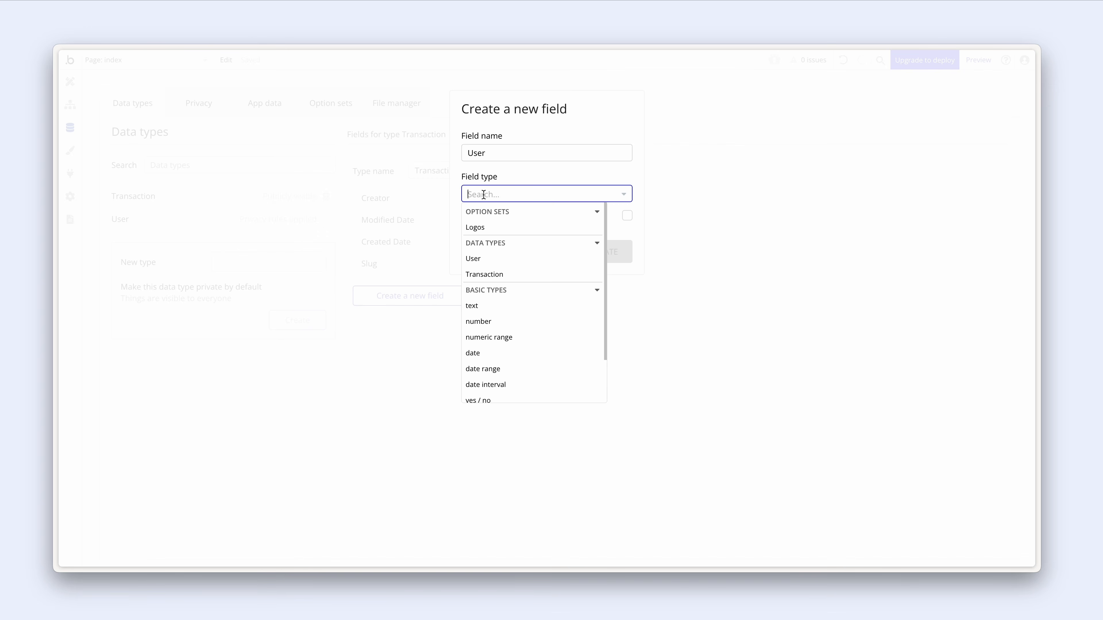
pyautogui.click(526, 260)
pyautogui.click(591, 260)
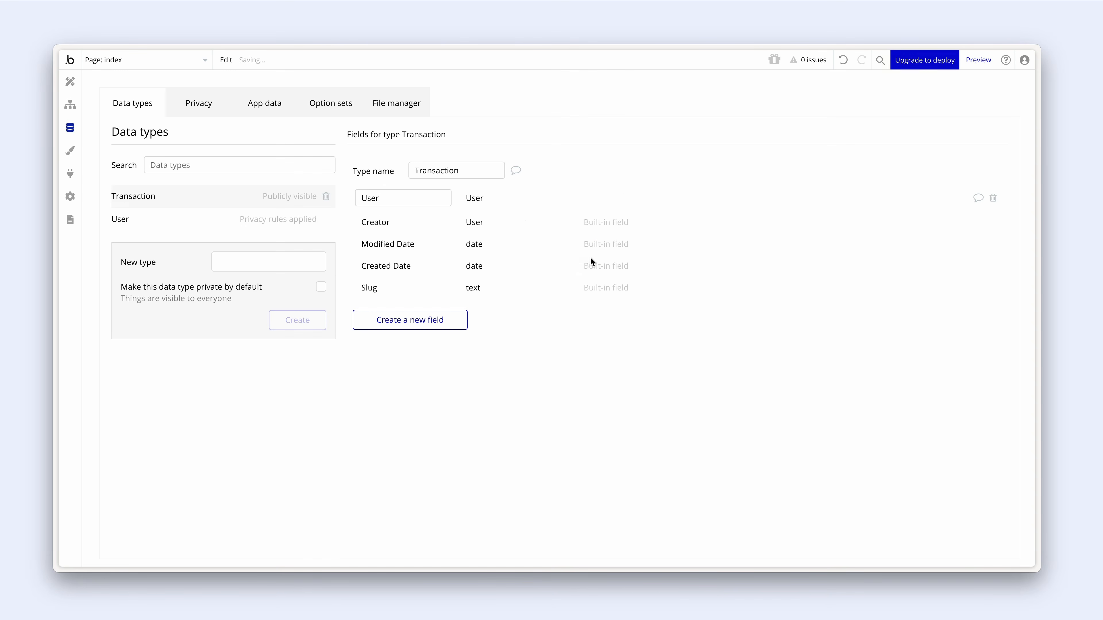
# - Add a number field named 'amount' to Transaction
pyautogui.click(456, 324)
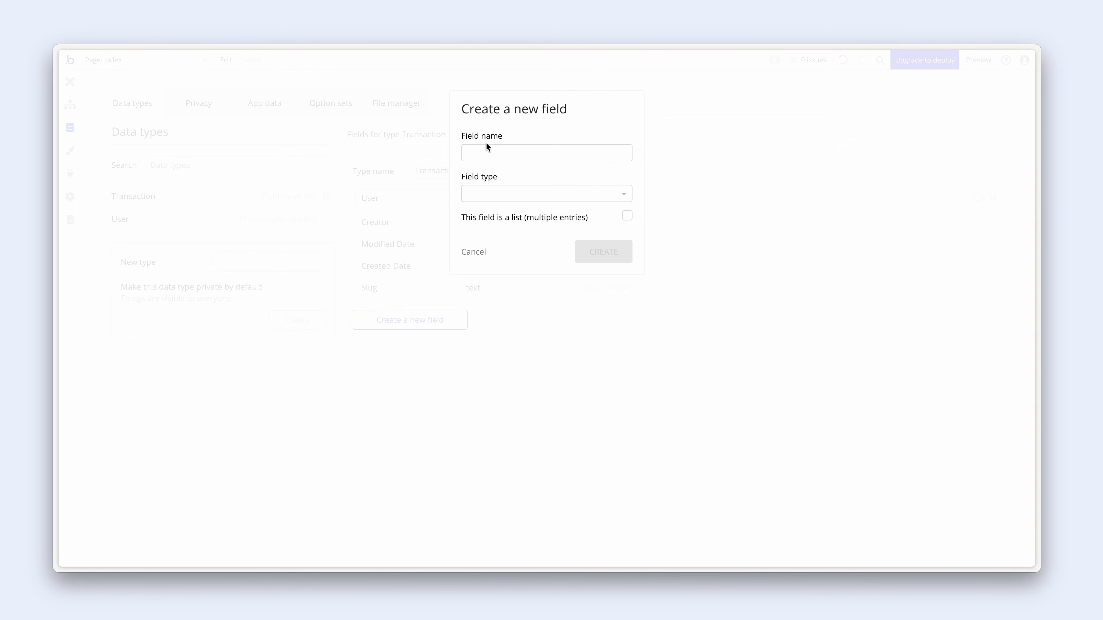
pyautogui.click(485, 153)
pyautogui.write('amount')
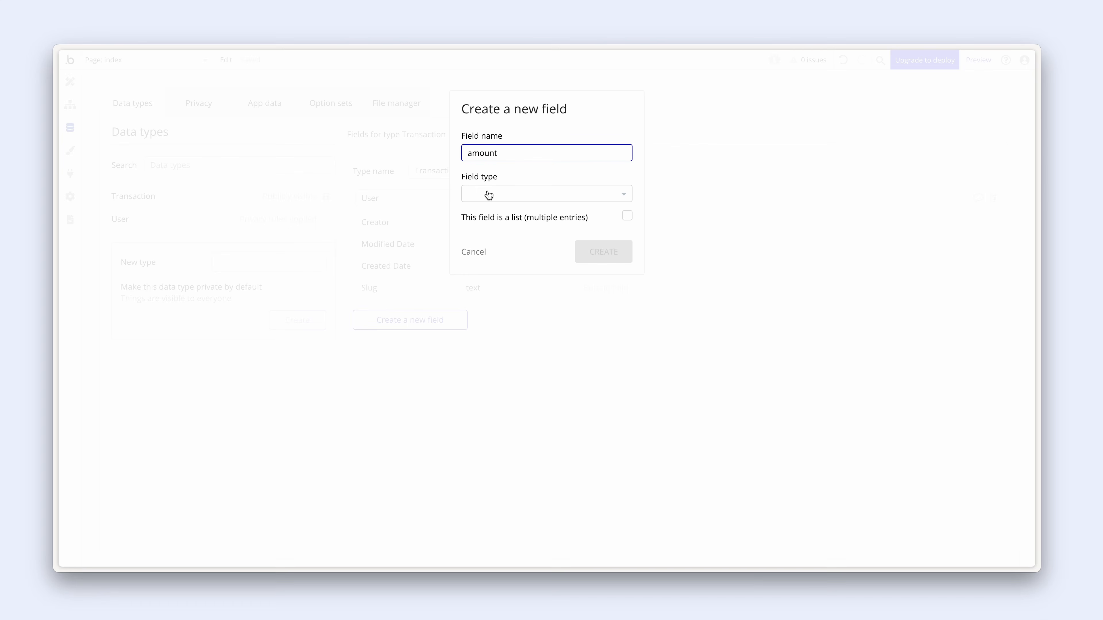
pyautogui.click(488, 195)
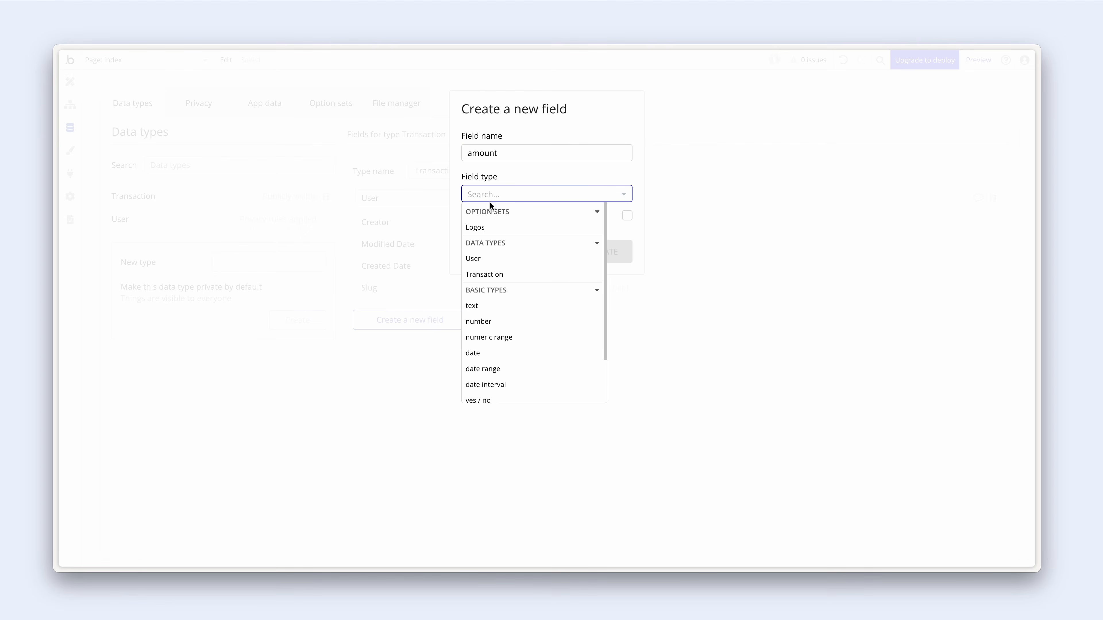
pyautogui.click(502, 320)
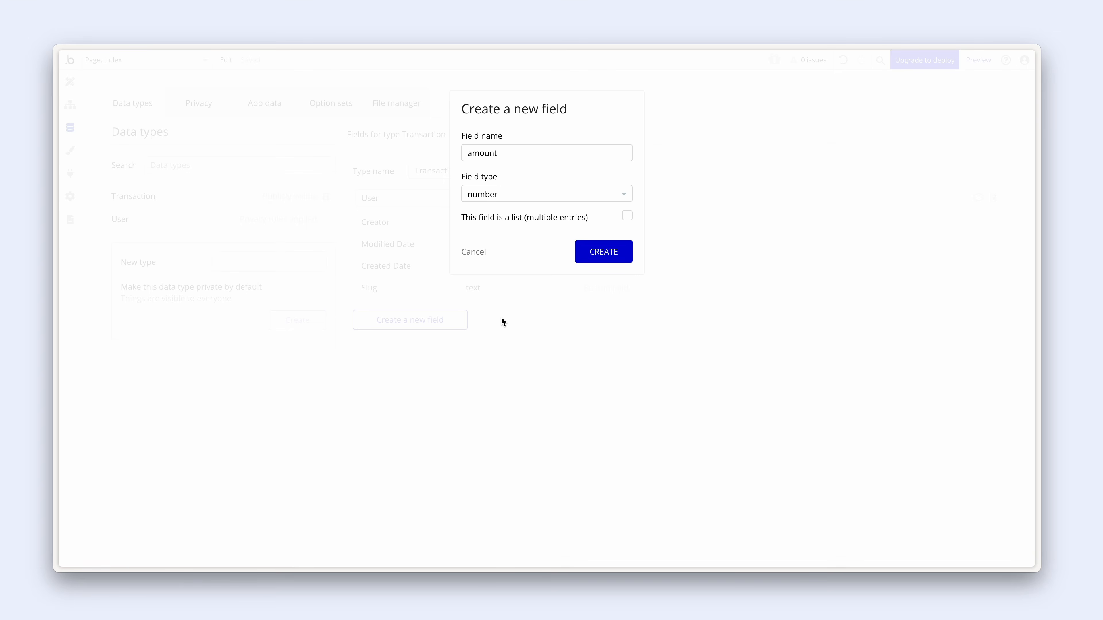
pyautogui.click(586, 252)
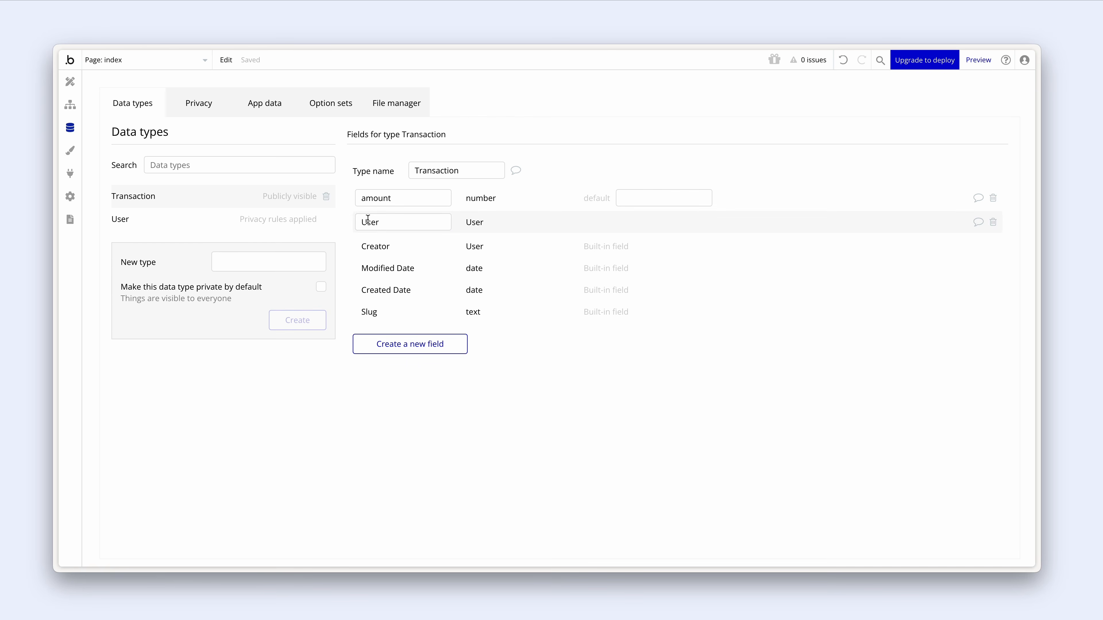
# - Lowercase the field names to 'user' and 'avatar', then show User's privacy rules
pyautogui.moveTo(367, 222); pyautogui.dragTo(359, 219)
pyautogui.click(541, 372)
pyautogui.click(206, 223)
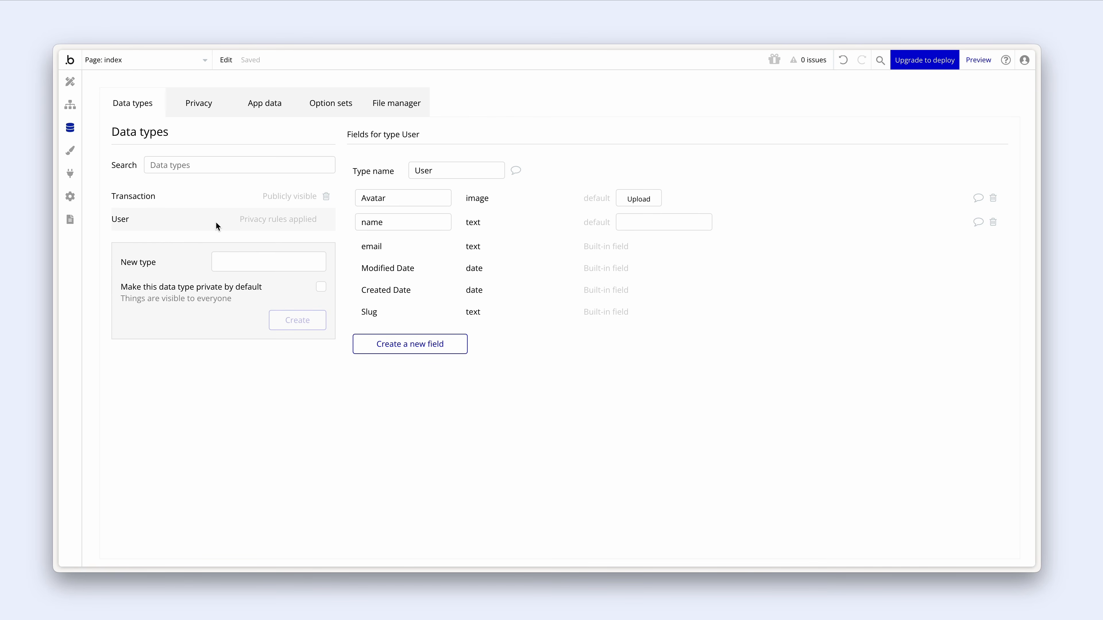
pyautogui.moveTo(366, 198); pyautogui.dragTo(359, 196)
pyautogui.write('a')
pyautogui.click(521, 368)
pyautogui.click(184, 199)
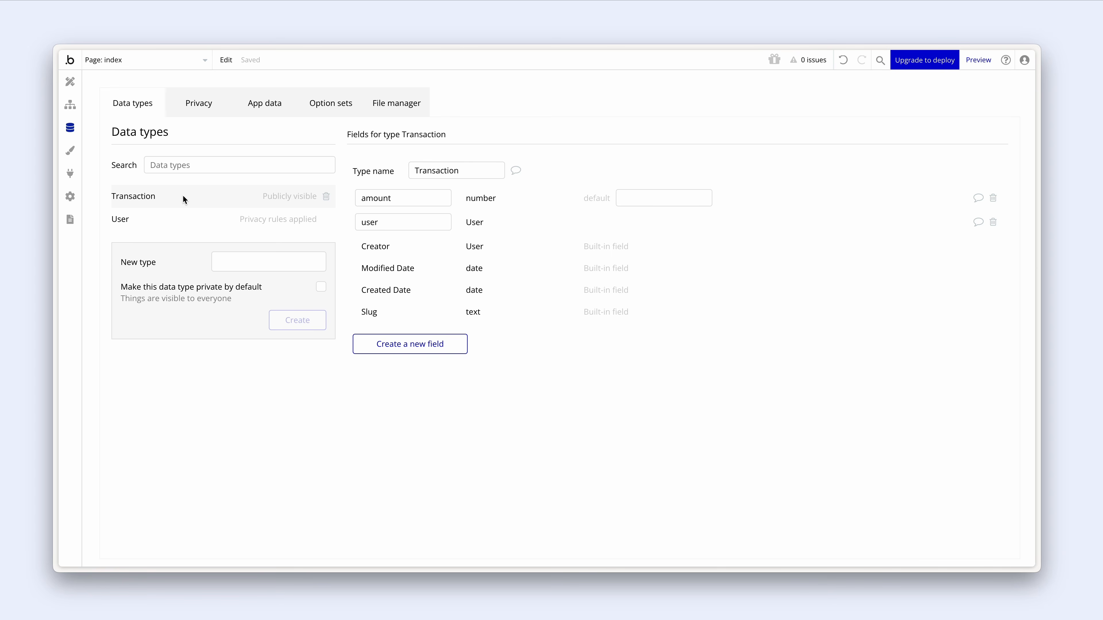
pyautogui.click(181, 217)
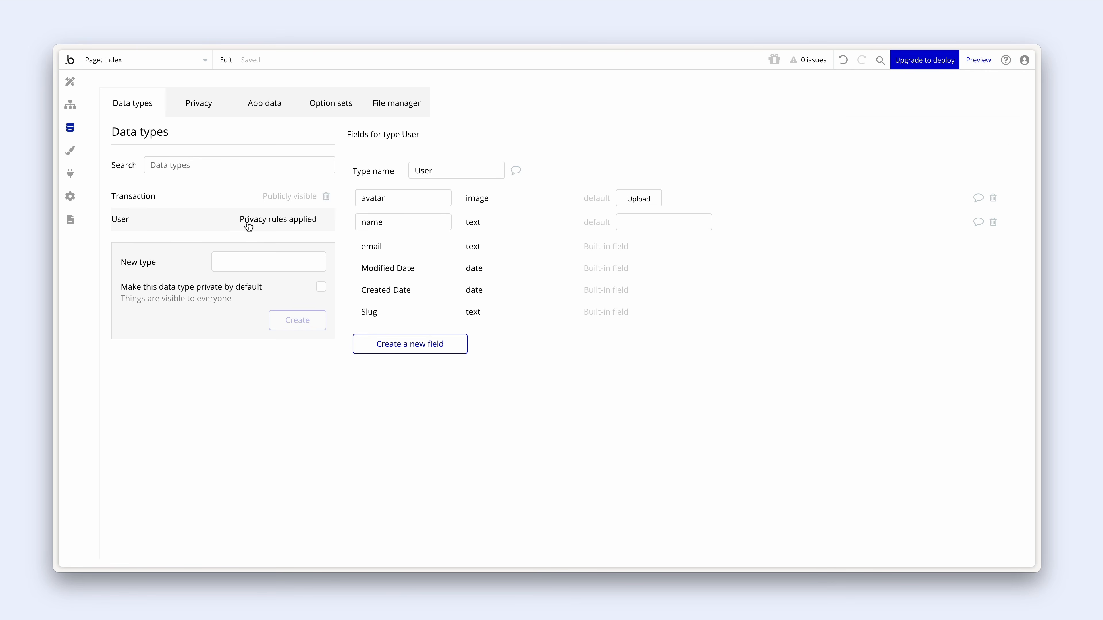
pyautogui.click(264, 220)
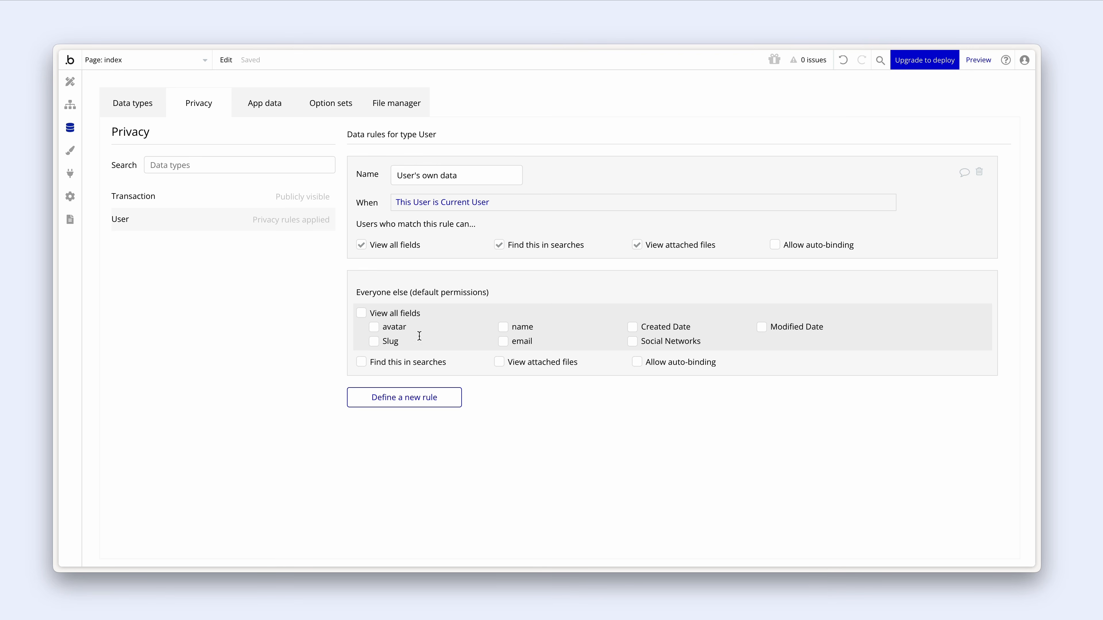
# - Tick avatar, name, email and 'Find this in searches' for Everyone else on User
pyautogui.click(374, 328)
pyautogui.click(503, 328)
pyautogui.click(503, 342)
pyautogui.click(362, 363)
# - In All Transactions, create a transaction for an existing user with amount 50
pyautogui.click(265, 103)
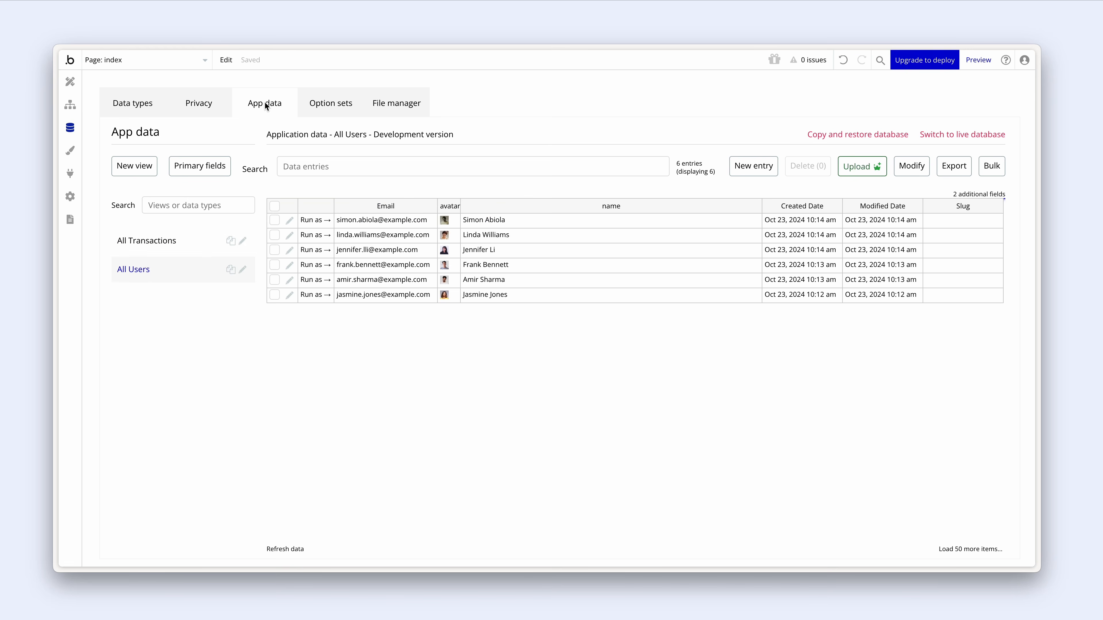
pyautogui.click(176, 242)
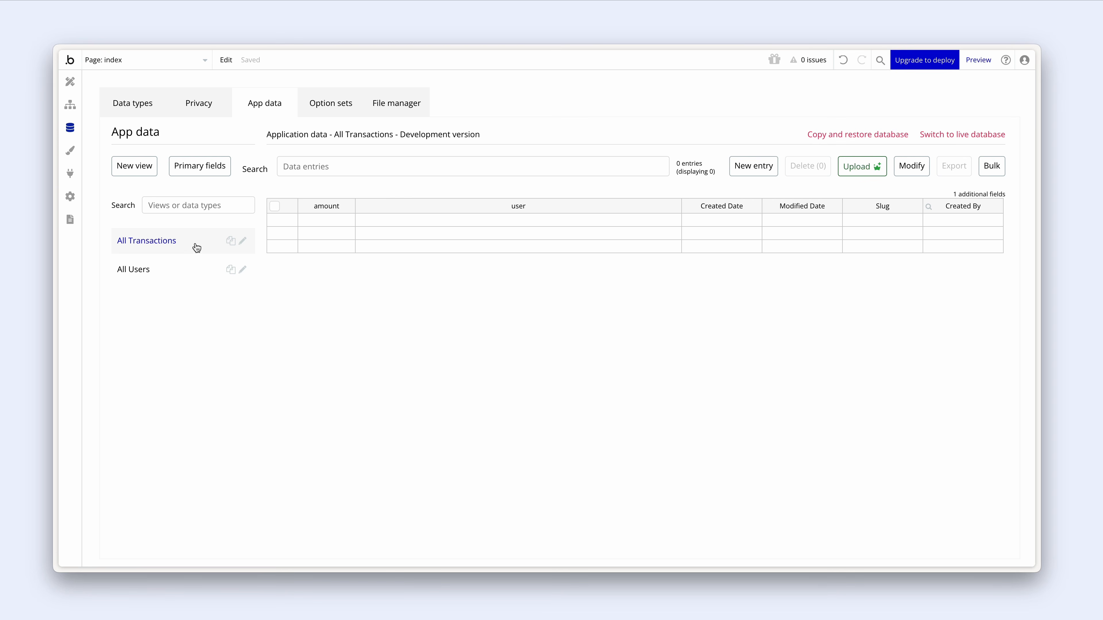
pyautogui.click(750, 171)
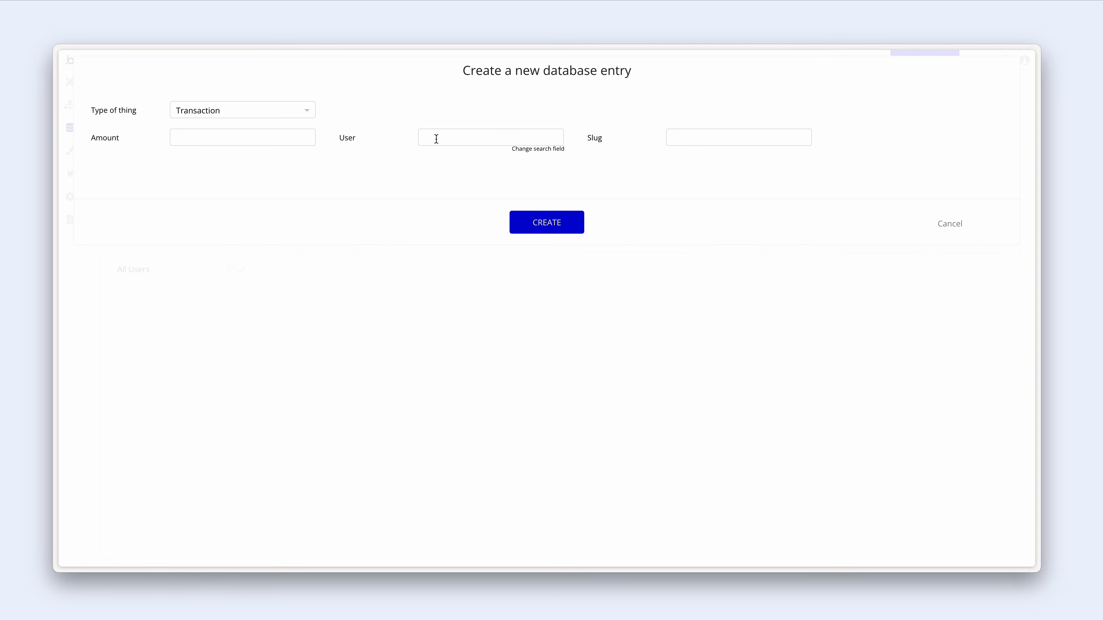
pyautogui.click(437, 139)
pyautogui.write('jas')
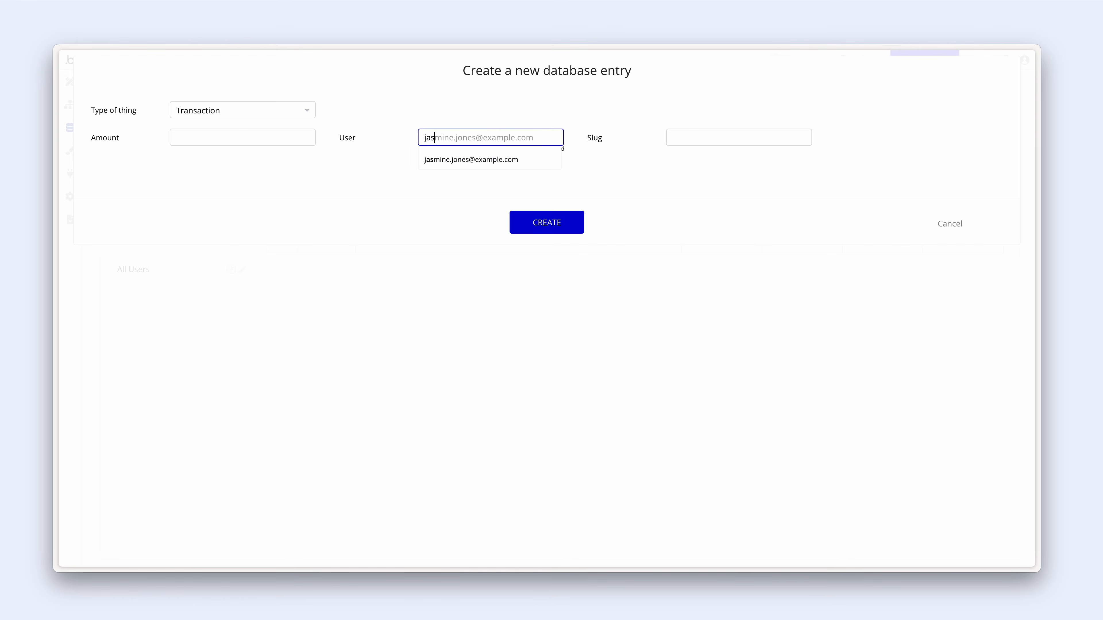
pyautogui.click(439, 167)
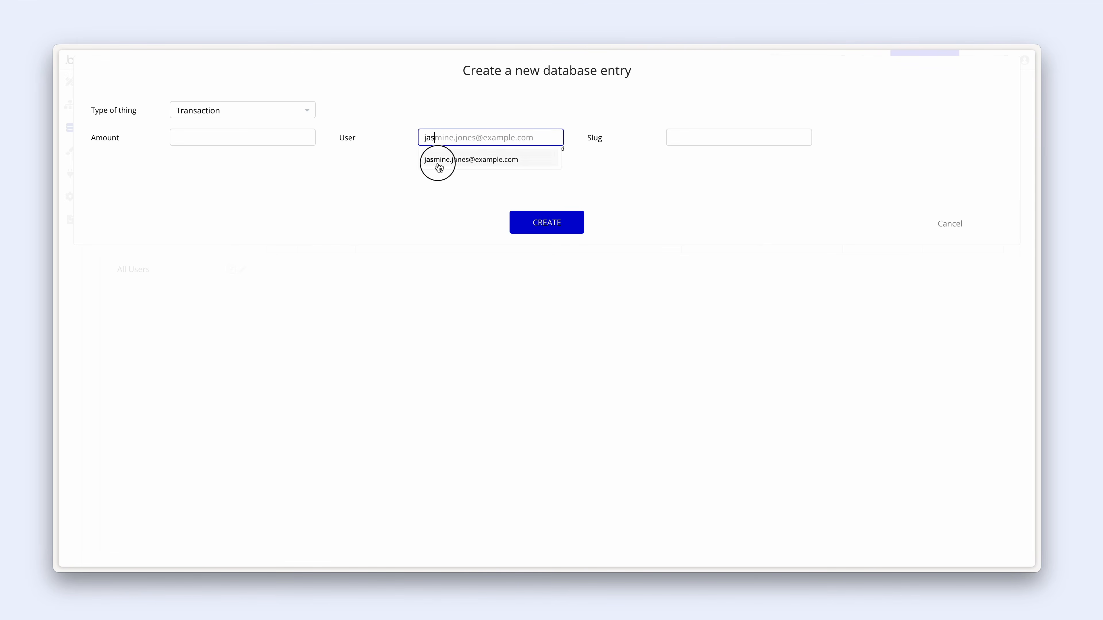
pyautogui.click(279, 139)
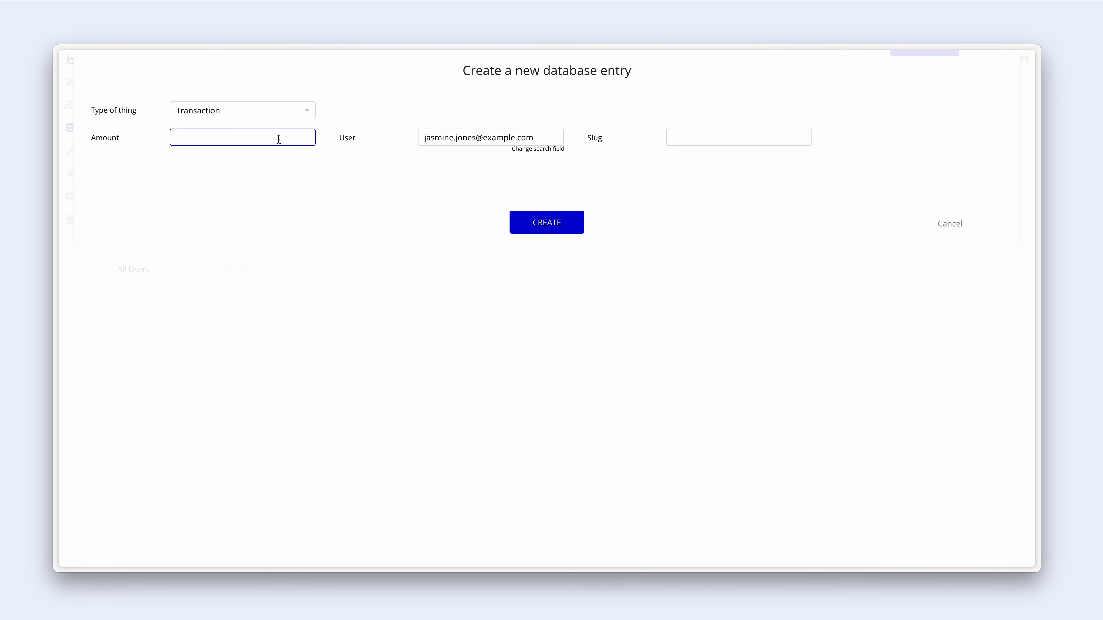
pyautogui.write('50')
pyautogui.click(539, 226)
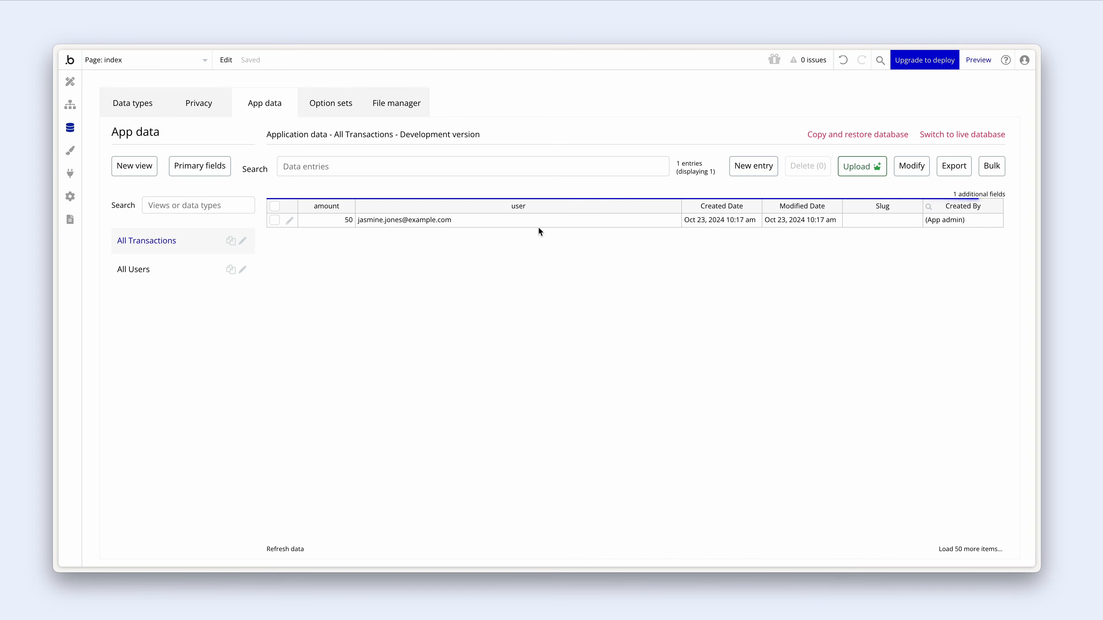
# - Create another transaction for an existing user with amount 800
pyautogui.click(730, 166)
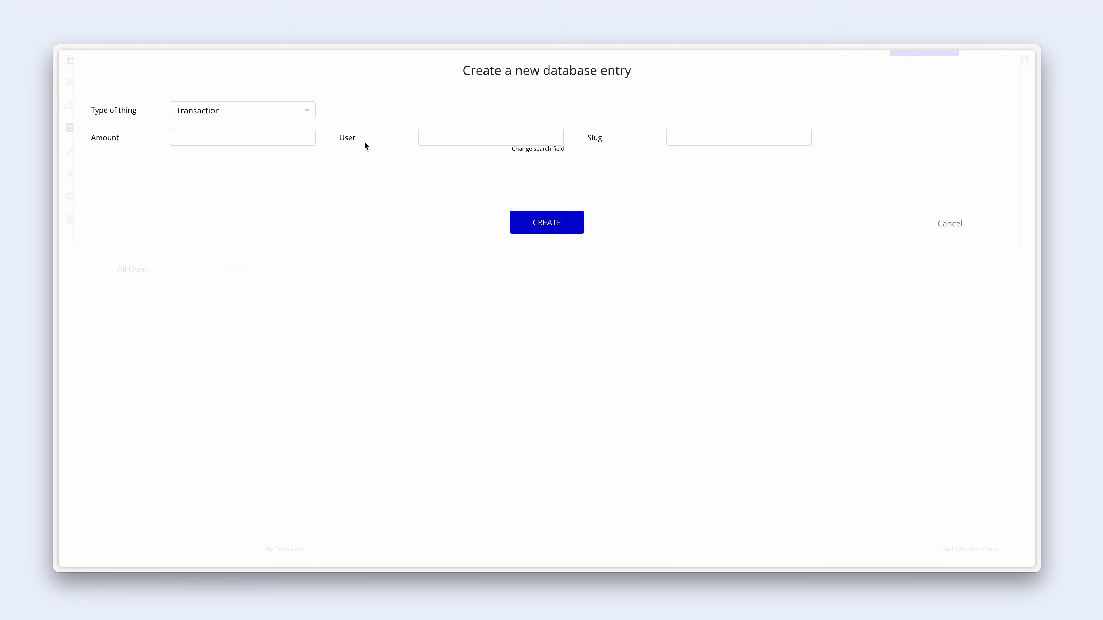
pyautogui.click(433, 136)
pyautogui.write('linda')
pyautogui.press('Return')
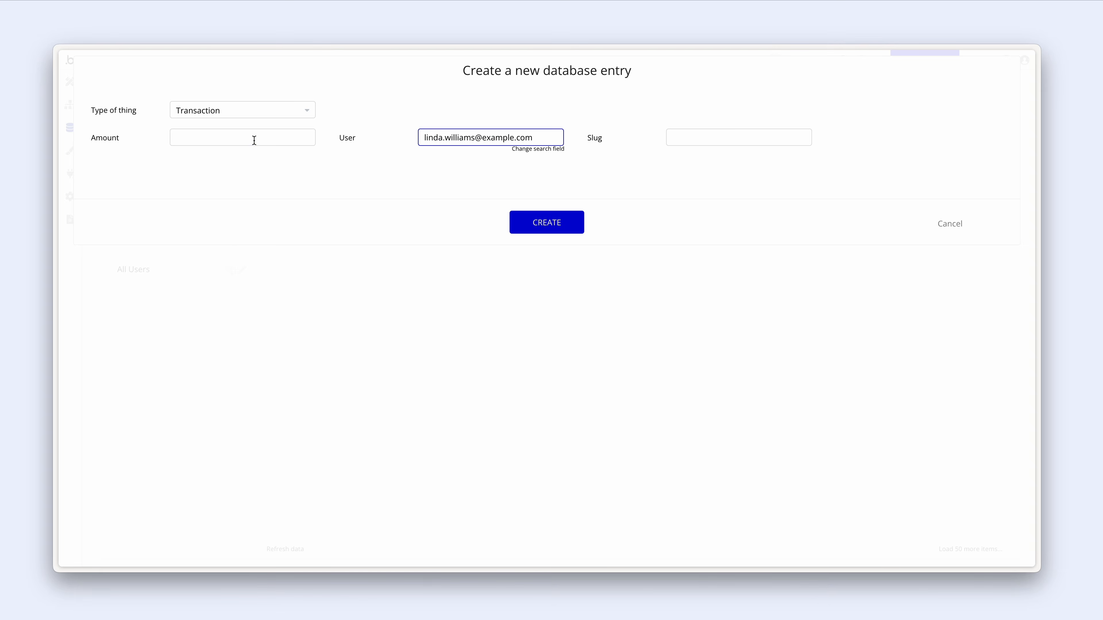
pyautogui.click(253, 138)
pyautogui.write('800')
pyautogui.click(525, 220)
# - Add a transaction linked to an existing user with amount 400
pyautogui.click(754, 165)
pyautogui.click(534, 138)
pyautogui.write('simon')
pyautogui.press('Return')
pyautogui.click(281, 139)
pyautogui.write('400')
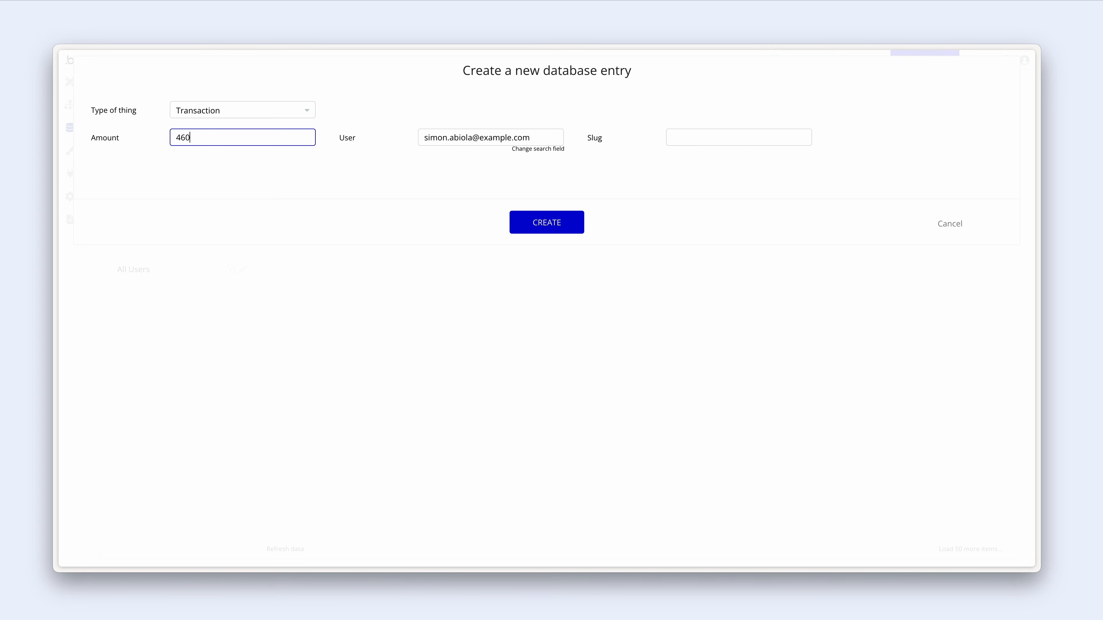
pyautogui.click(532, 222)
# - Add a transaction linked to an existing user with amount 120
pyautogui.click(754, 166)
pyautogui.click(492, 136)
pyautogui.write('frank')
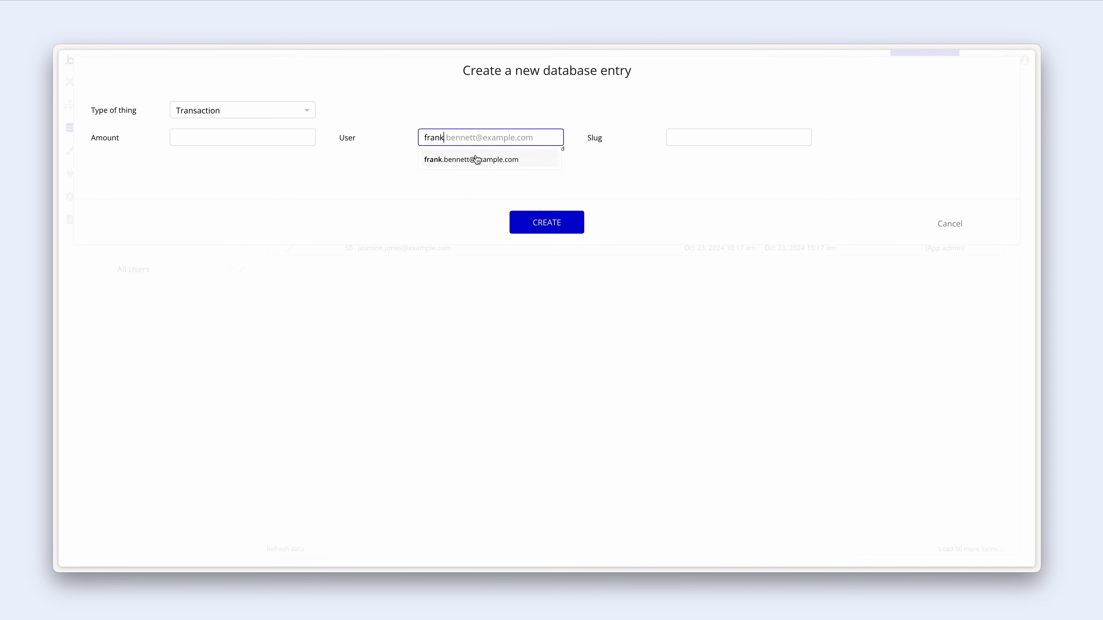
pyautogui.press('Return')
pyautogui.click(253, 137)
pyautogui.write('120')
pyautogui.click(531, 222)
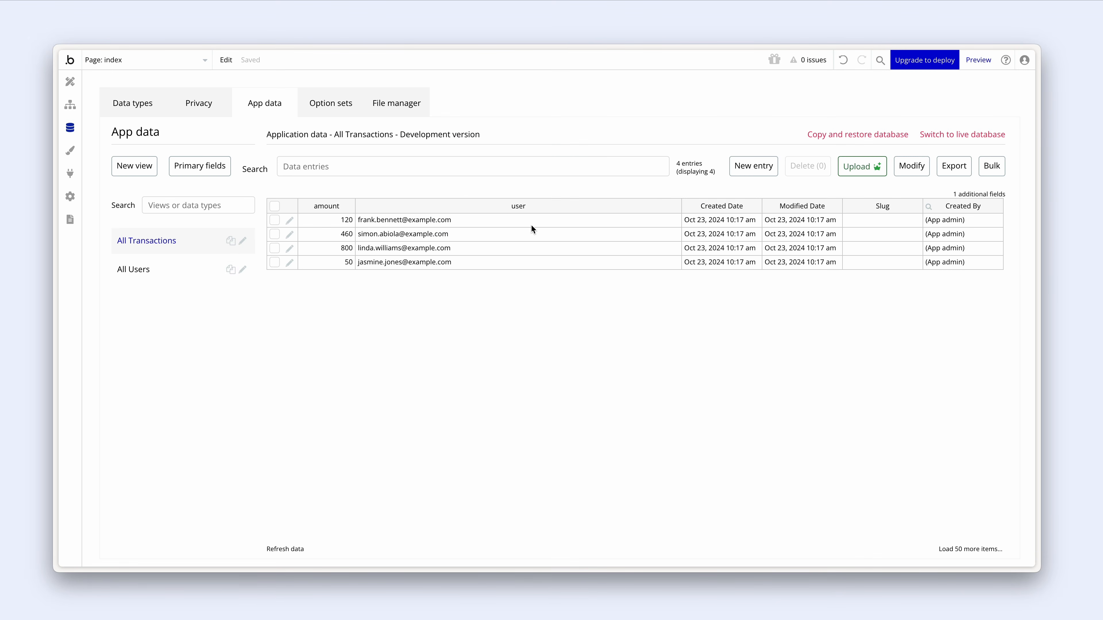
# - Check the users list, then add a transaction with amount 1200 for an existing user
pyautogui.click(177, 271)
pyautogui.click(180, 241)
pyautogui.click(760, 170)
pyautogui.click(537, 136)
pyautogui.write('jenn')
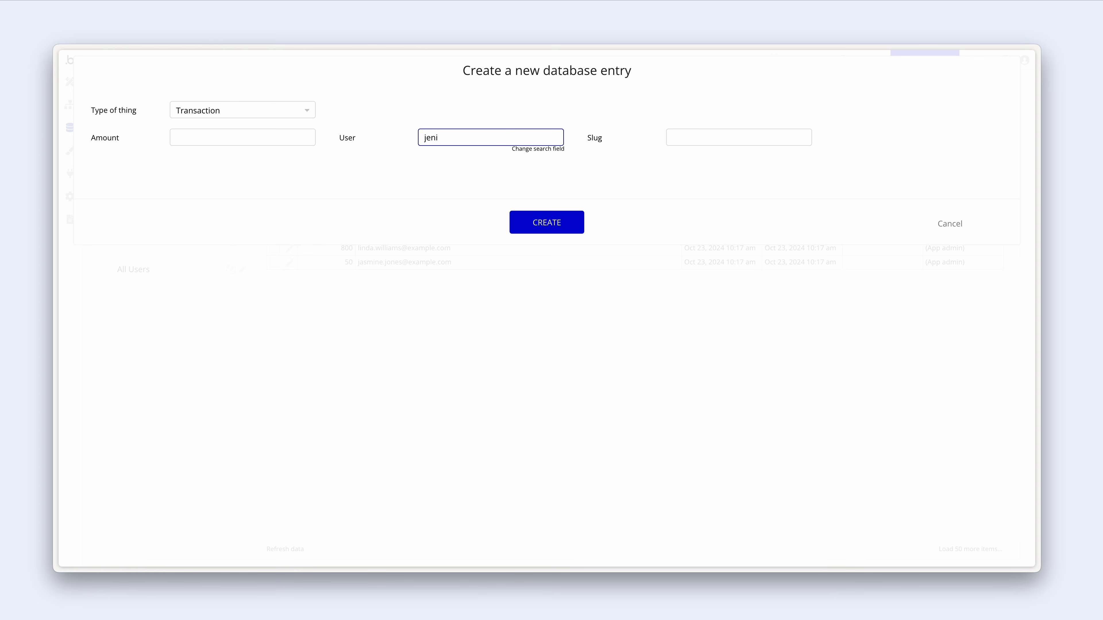
pyautogui.click(515, 160)
pyautogui.click(186, 137)
pyautogui.write('1200')
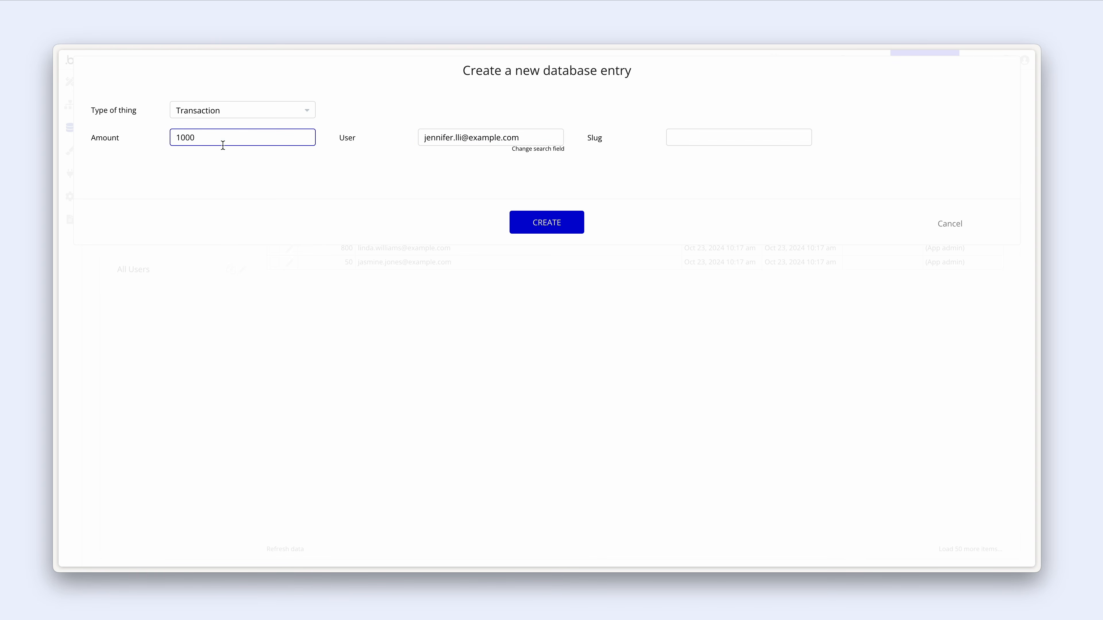
pyautogui.click(524, 219)
# - Add a final transaction with amount 900 and view the All Users data
pyautogui.click(426, 138)
pyautogui.write('ami')
pyautogui.click(469, 158)
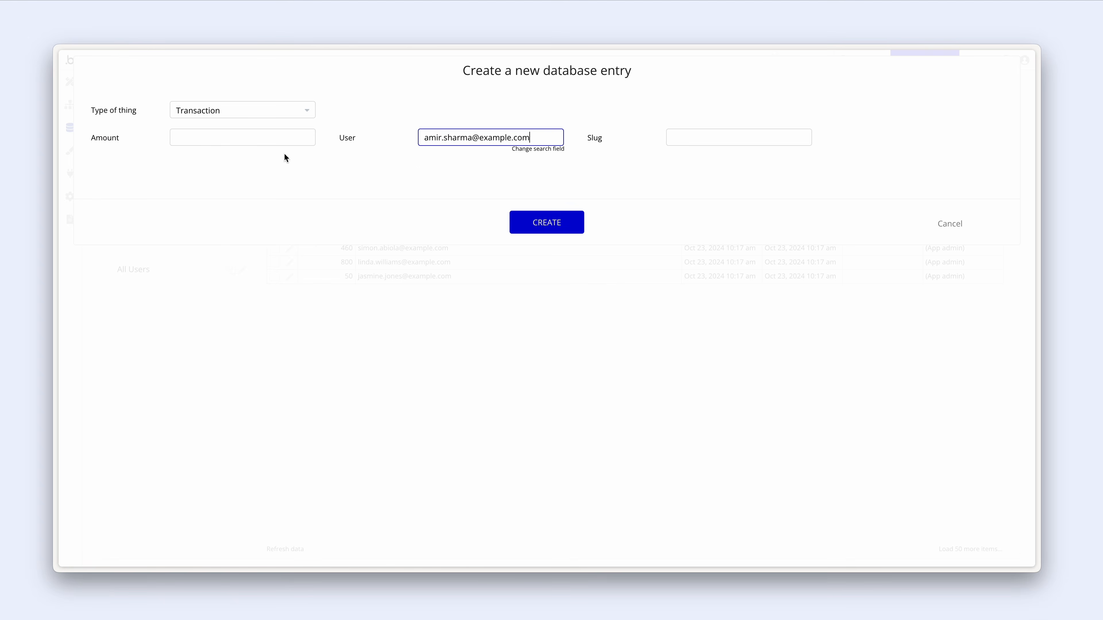
pyautogui.click(284, 139)
pyautogui.write('900')
pyautogui.click(525, 222)
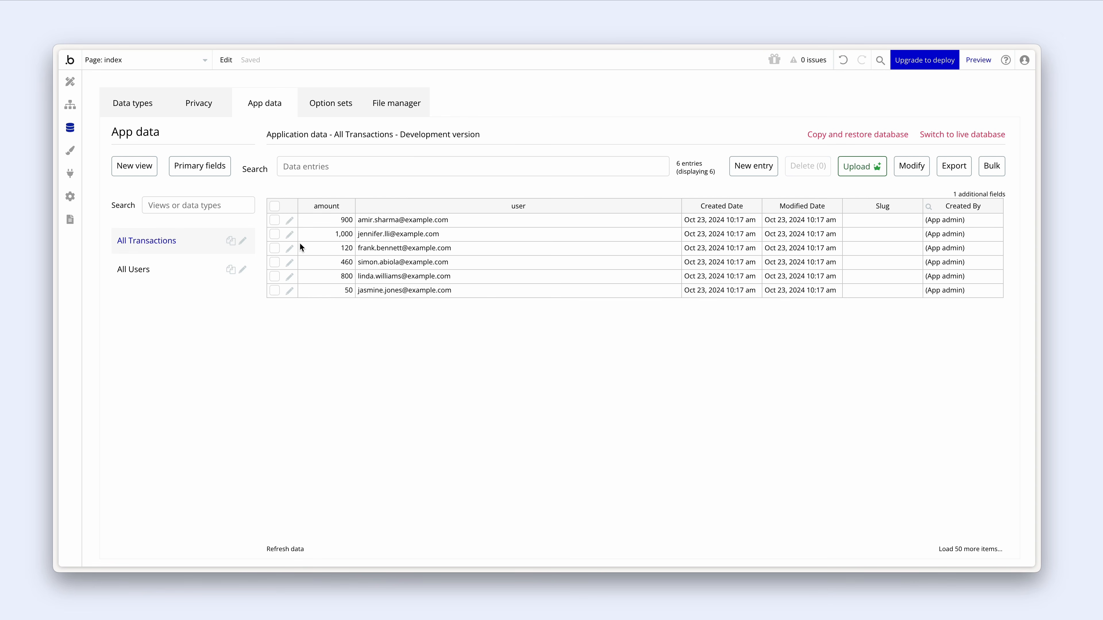
pyautogui.click(164, 271)
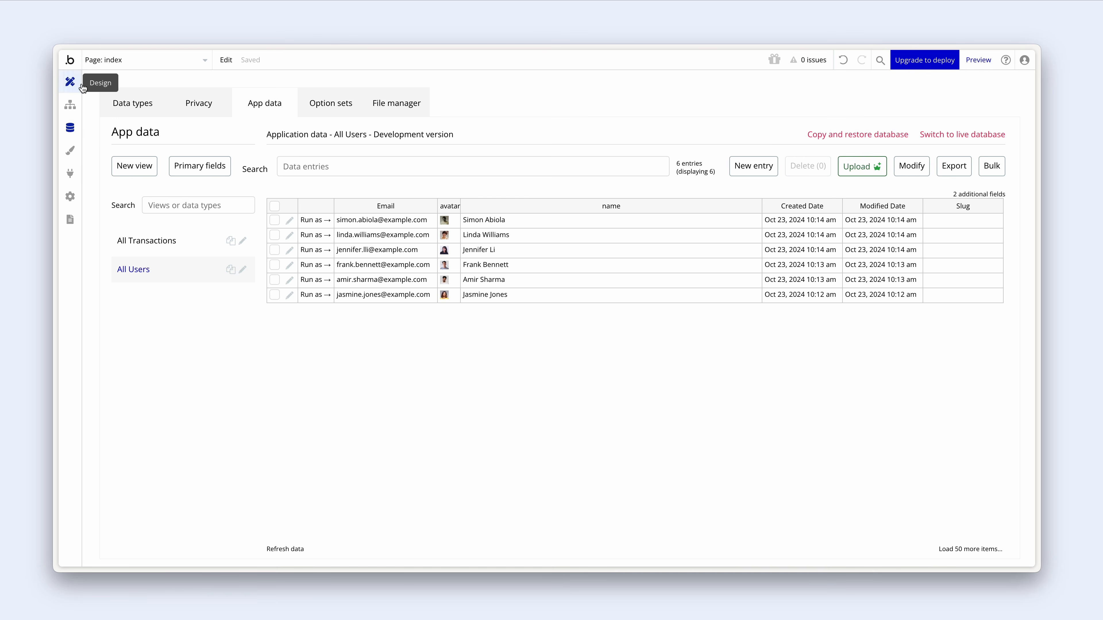
# - On the dashboard page, draw a Table element inside the Users card
pyautogui.click(118, 61)
pyautogui.click(331, 100)
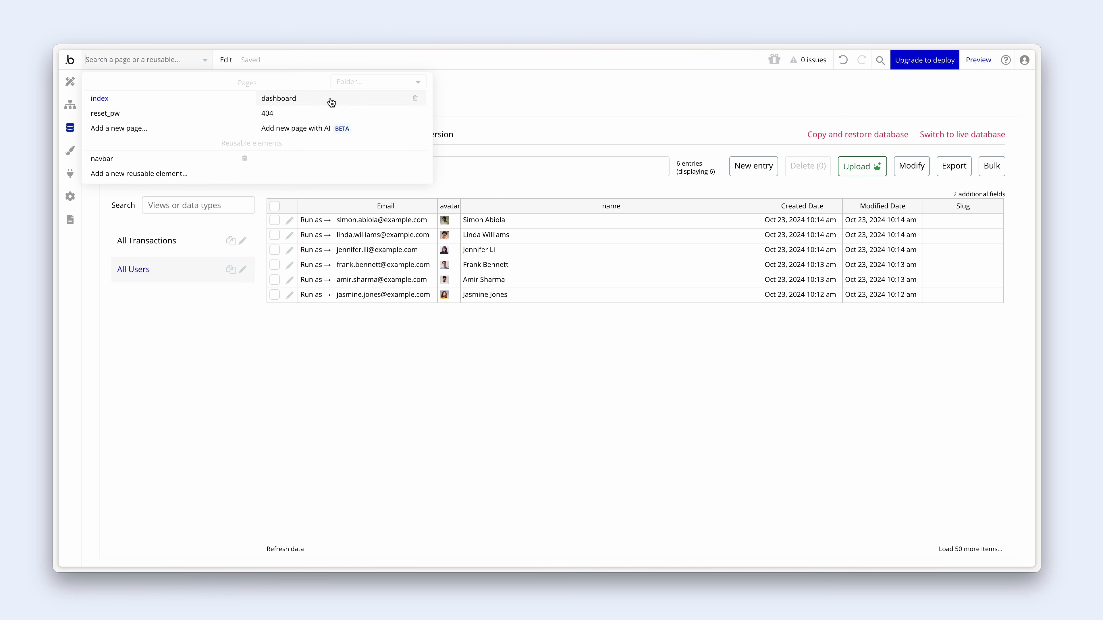
pyautogui.click(512, 368)
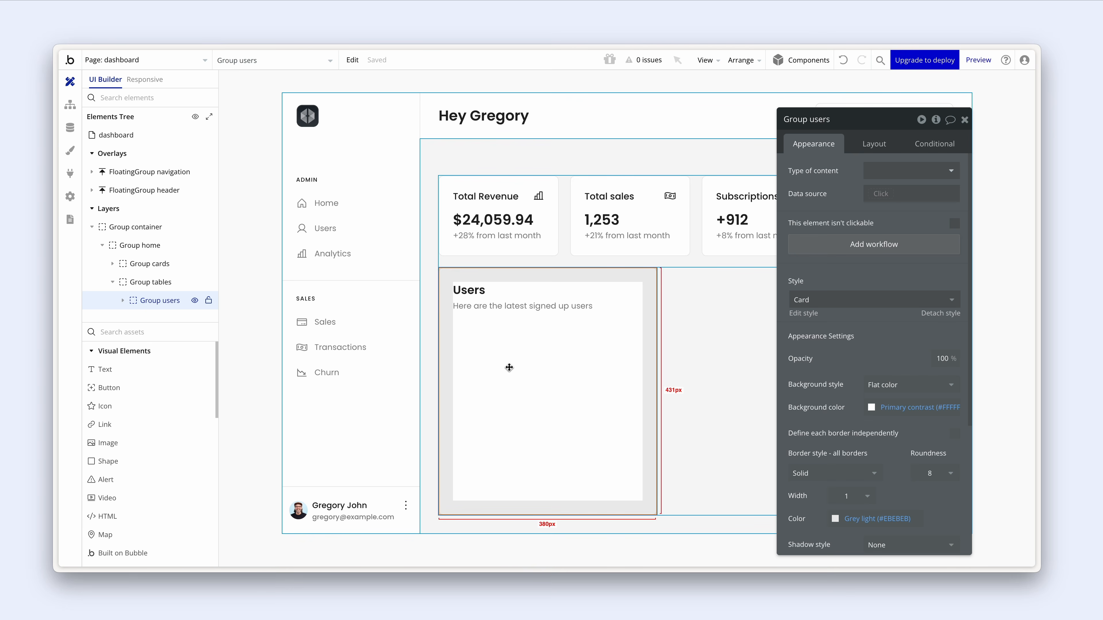
pyautogui.scroll(-5, 140, 404)
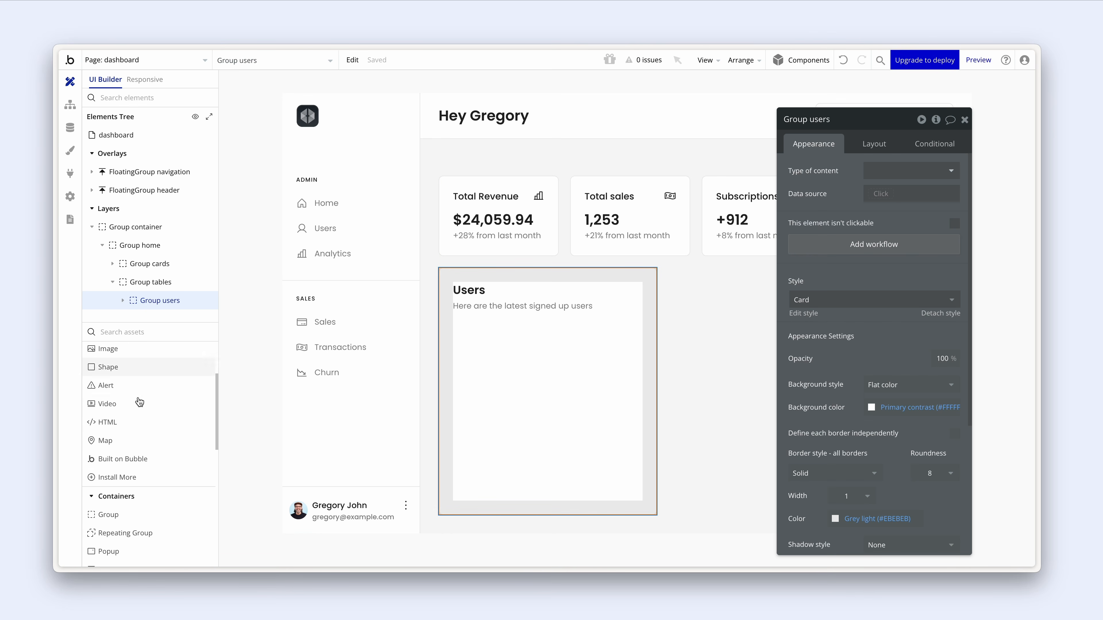
pyautogui.scroll(-1, 148, 432)
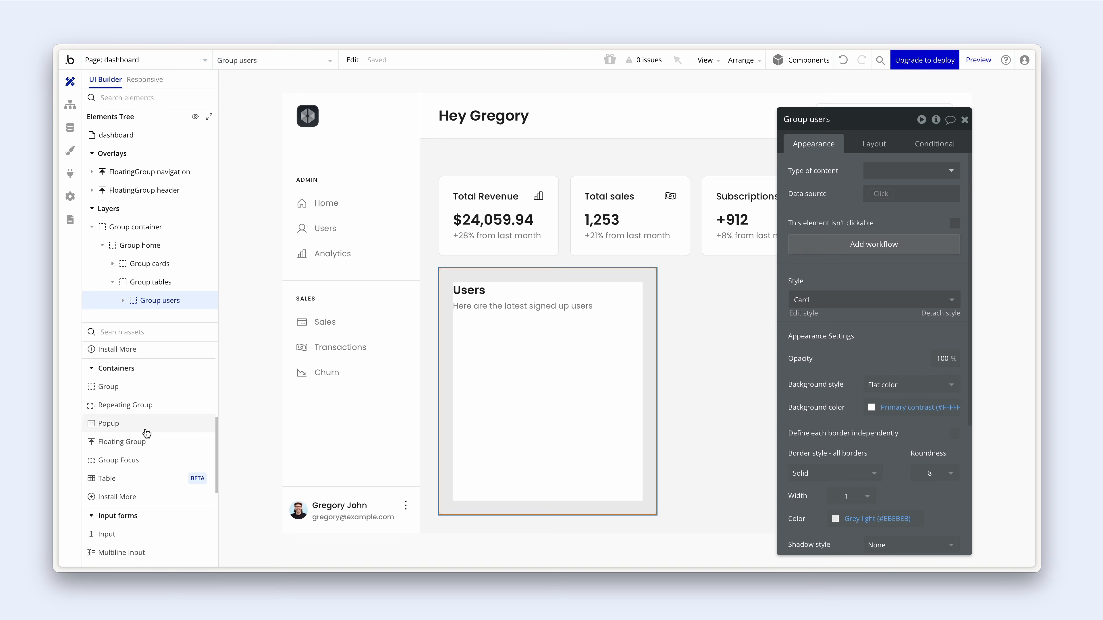
pyautogui.click(144, 478)
pyautogui.click(476, 376)
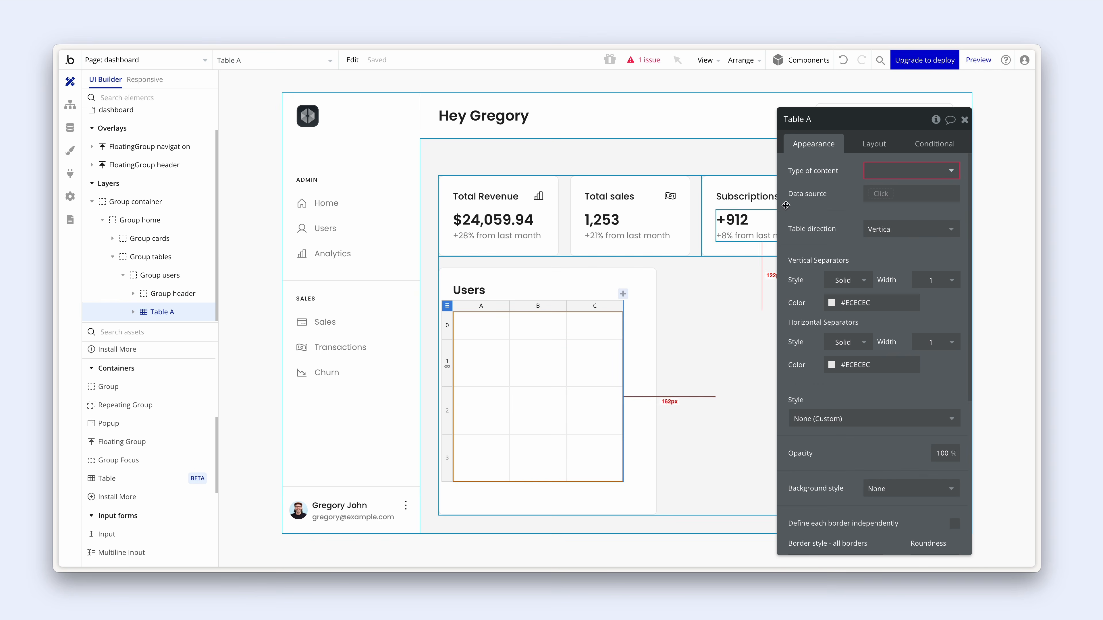
# - Set the table's content type to User and its source to Users sorted by Created Date descending
pyautogui.click(879, 174)
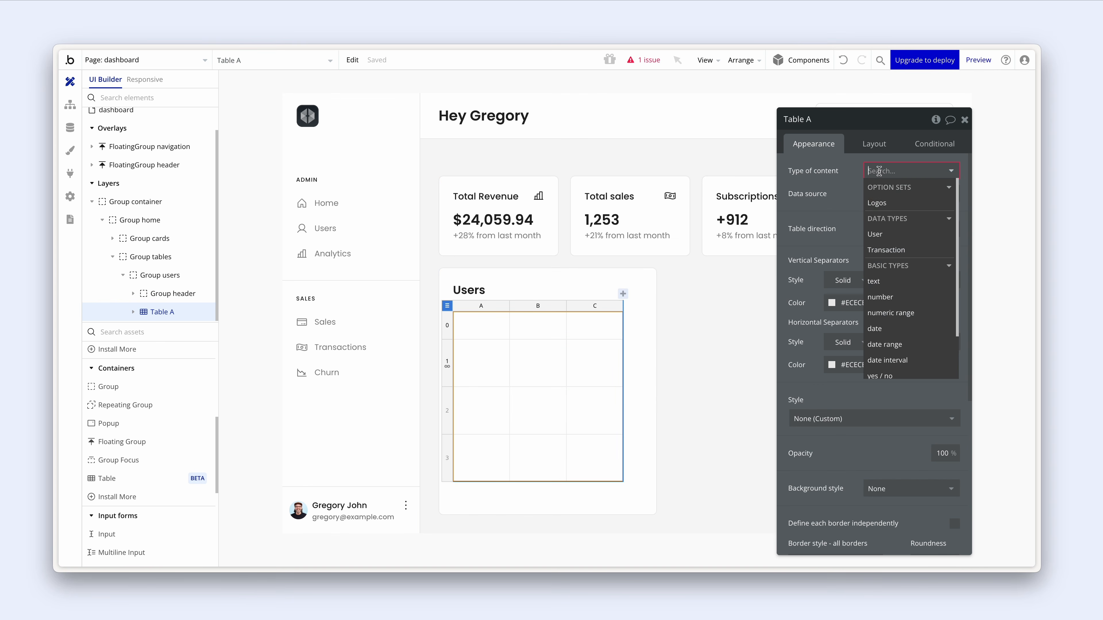
pyautogui.click(891, 236)
pyautogui.click(882, 202)
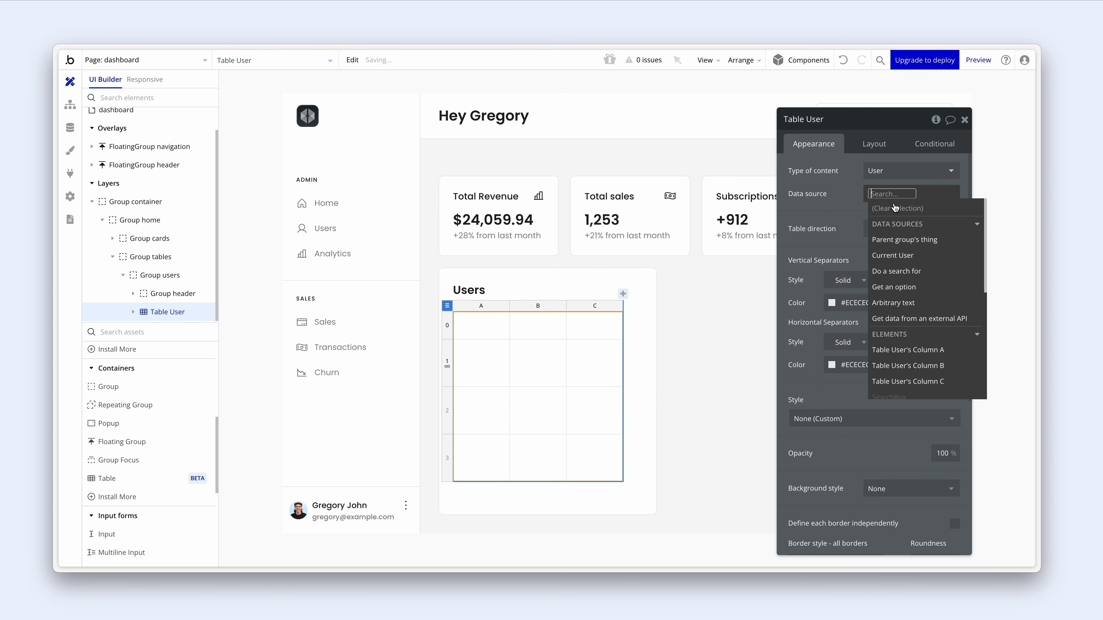
pyautogui.click(930, 277)
pyautogui.click(712, 148)
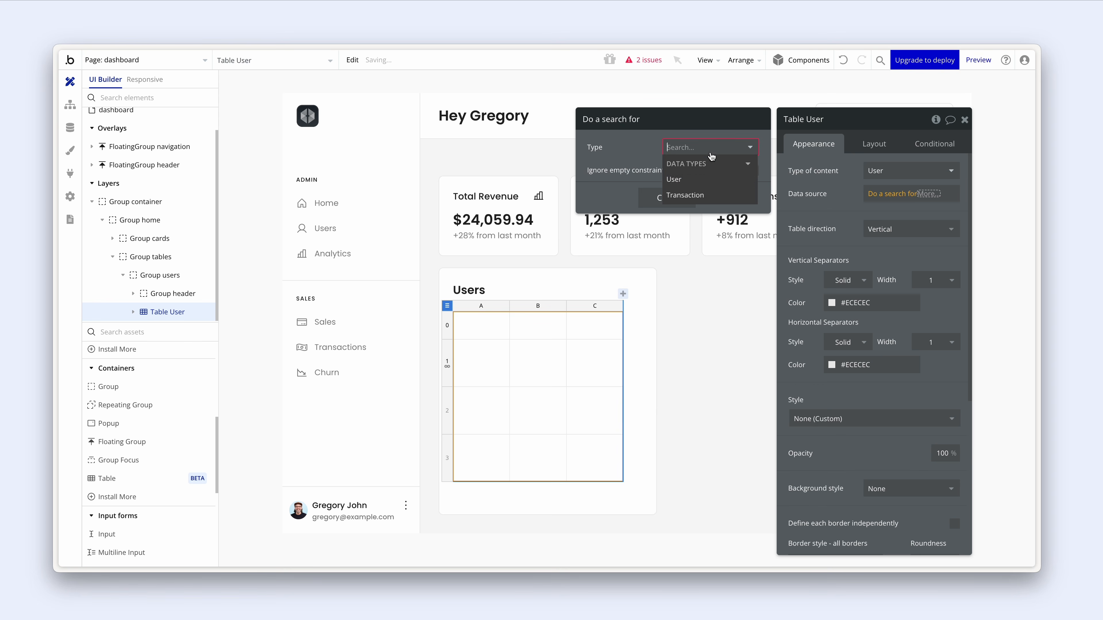
pyautogui.click(710, 180)
pyautogui.click(690, 209)
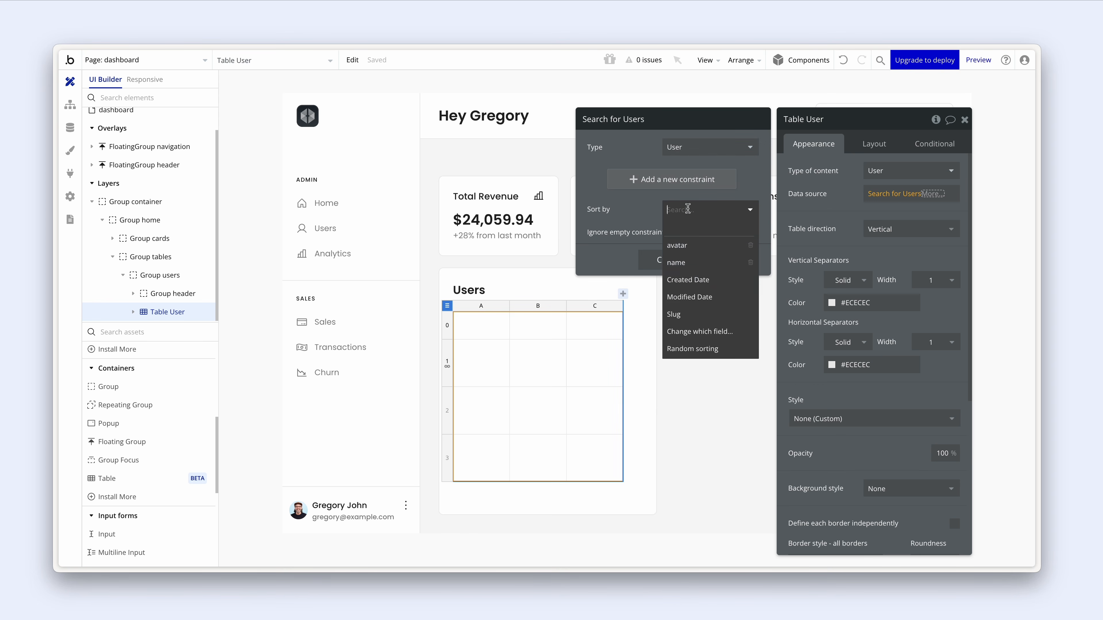
pyautogui.click(707, 281)
pyautogui.click(682, 233)
pyautogui.click(679, 278)
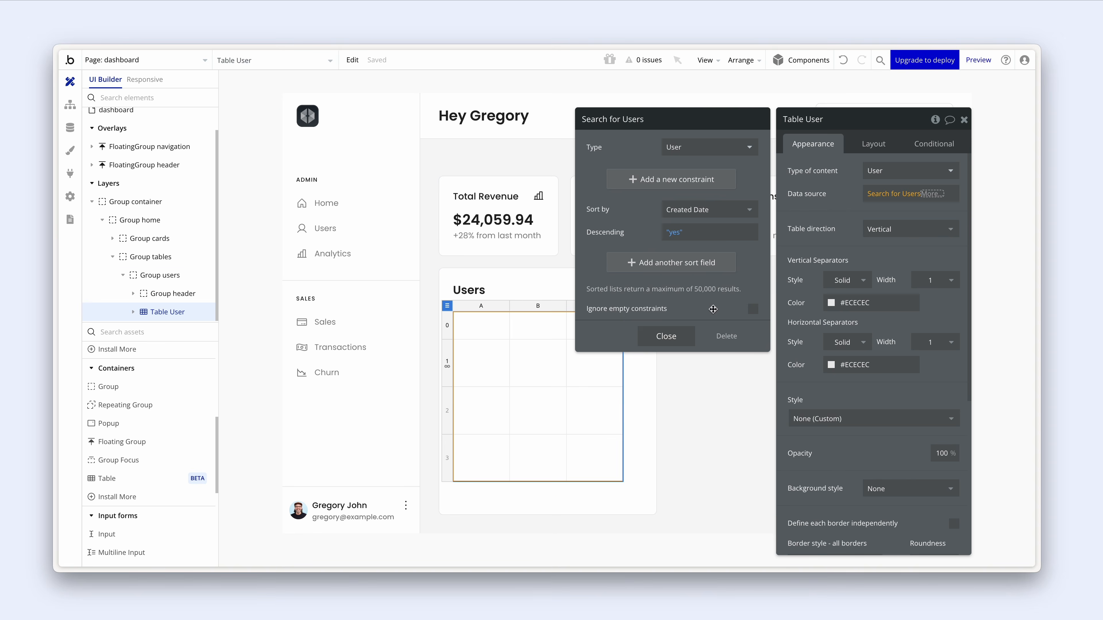
pyautogui.click(664, 338)
pyautogui.click(800, 255)
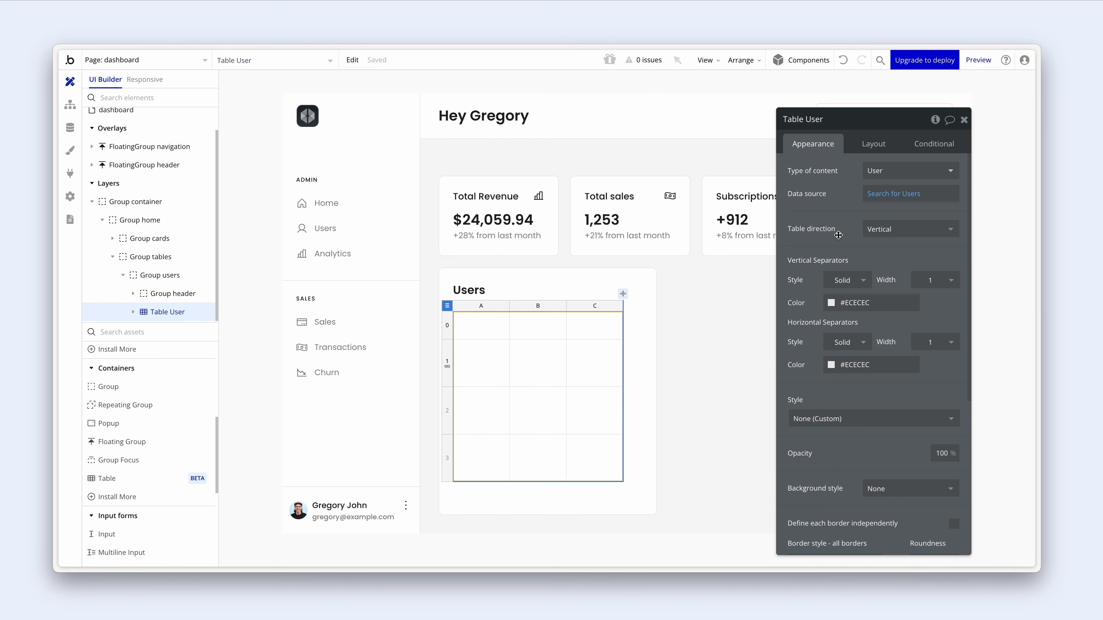
pyautogui.moveTo(850, 235)
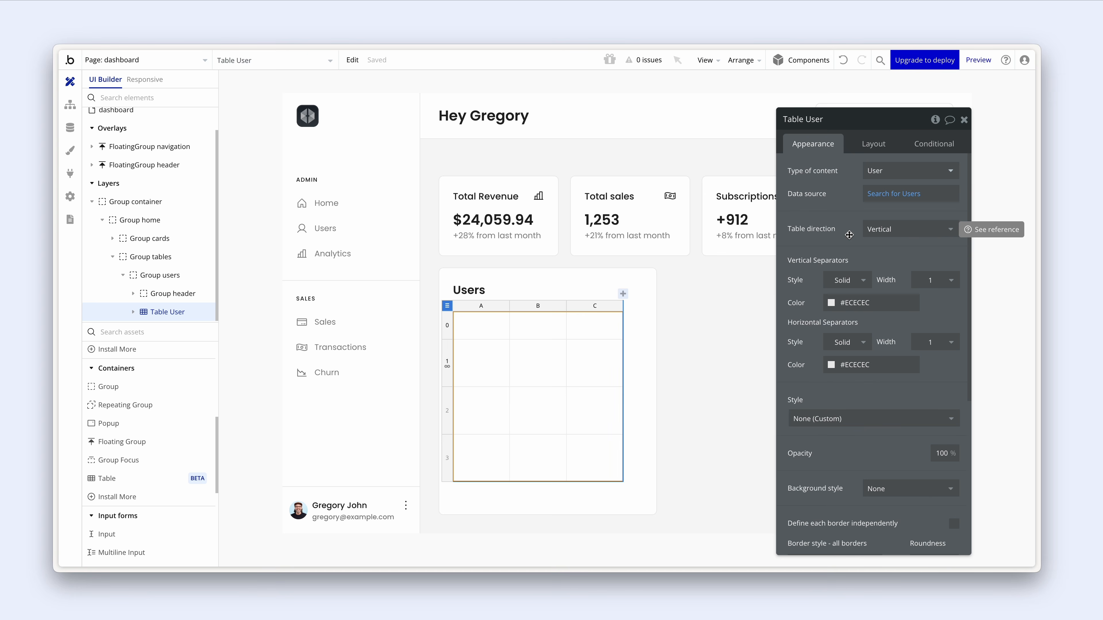
pyautogui.hotkey('alt', 'Tab')
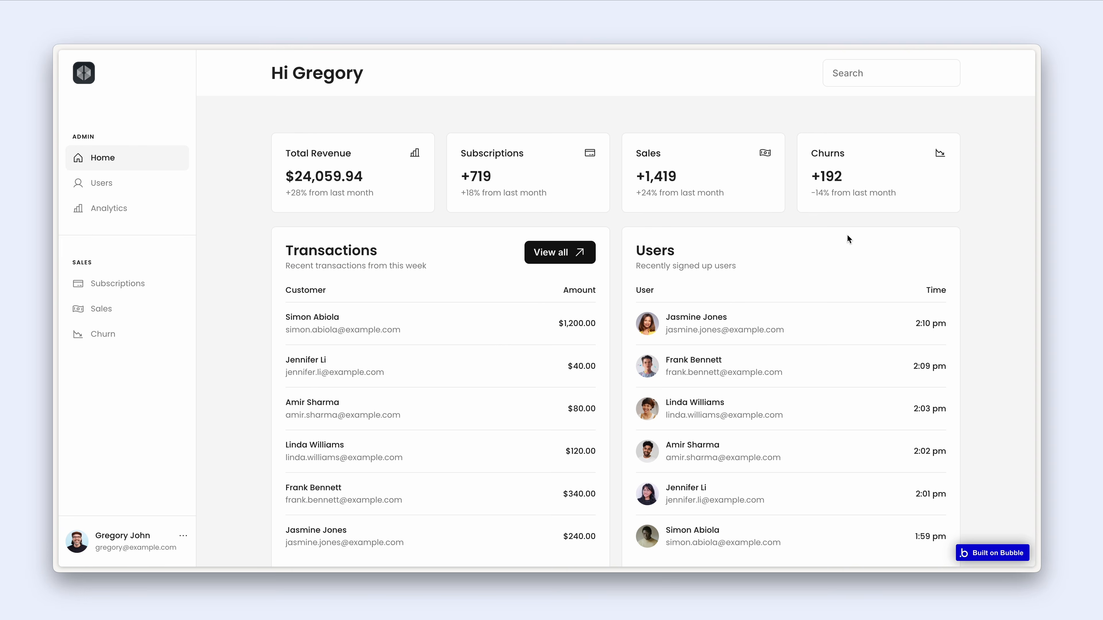
pyautogui.scroll(-1, 663, 299)
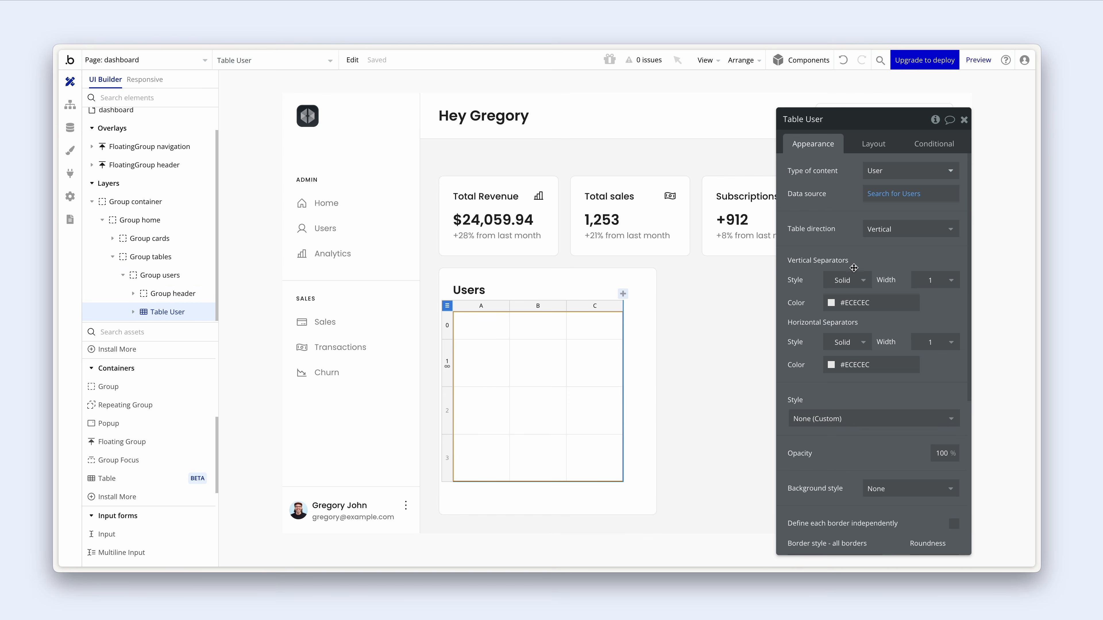
# - Set vertical separators to None and horizontal separators to Grey light
pyautogui.click(854, 281)
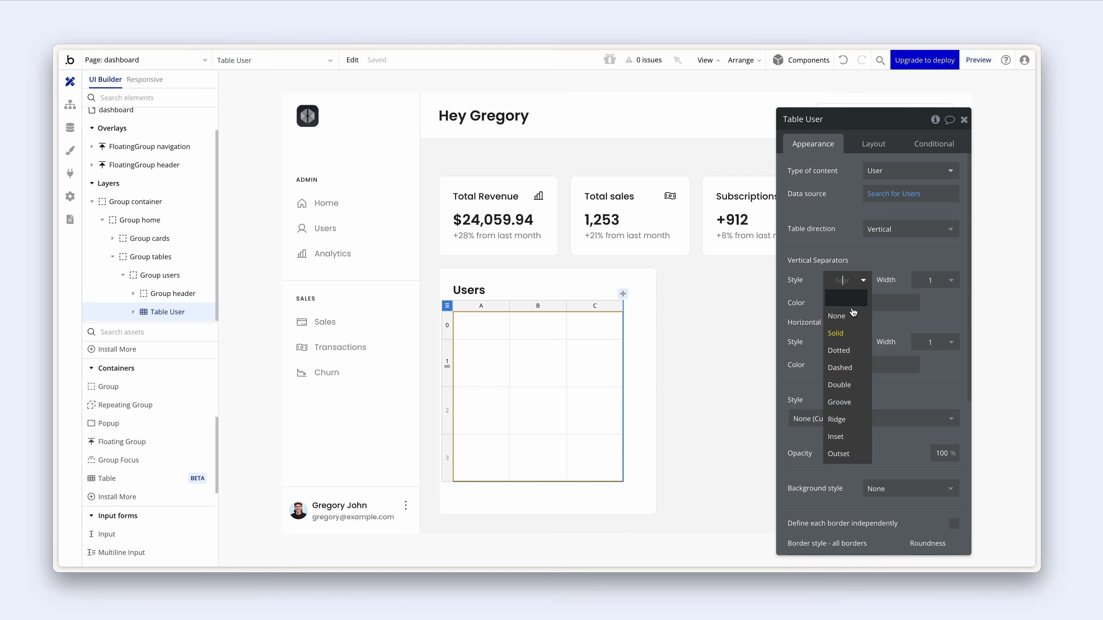
pyautogui.click(838, 316)
pyautogui.click(831, 327)
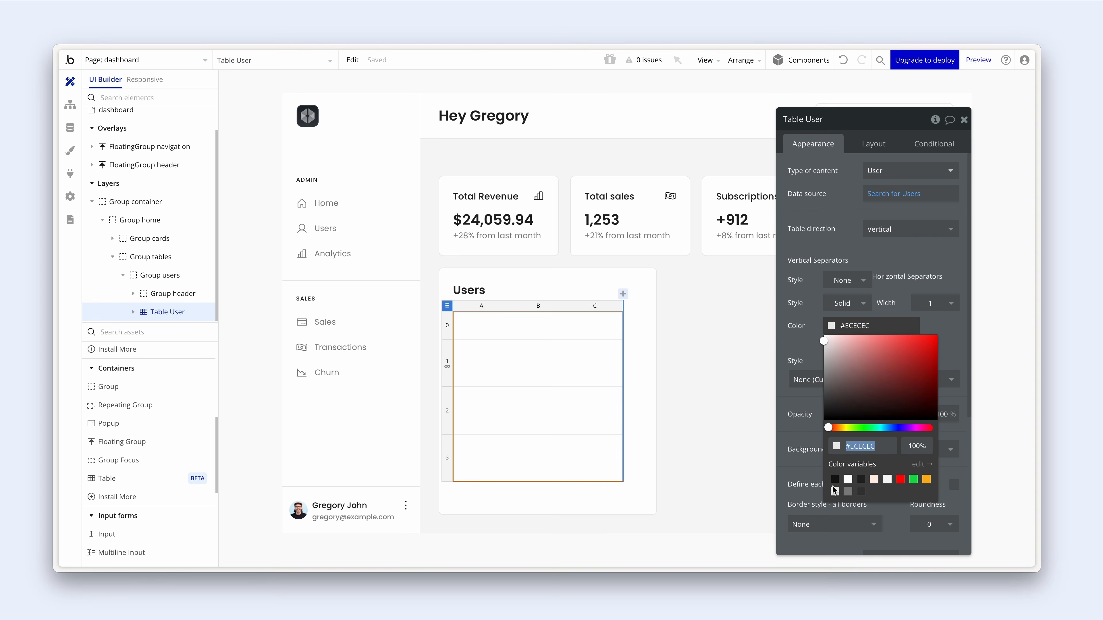
pyautogui.click(834, 492)
pyautogui.click(799, 340)
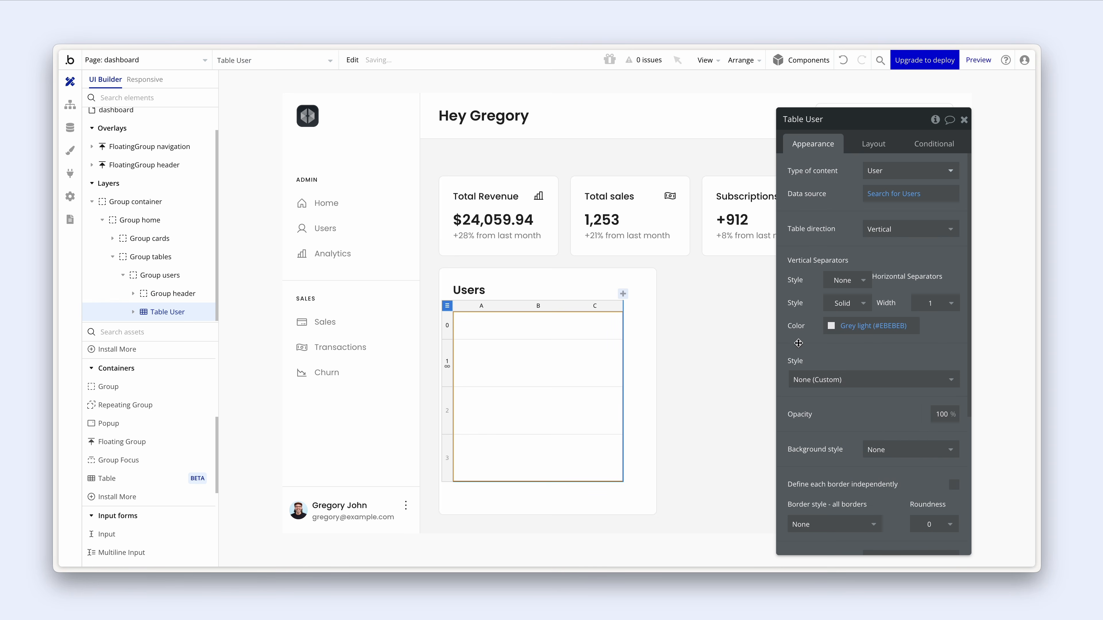
# - Untick Fit width to content and set the table's Min width to 0
pyautogui.click(873, 144)
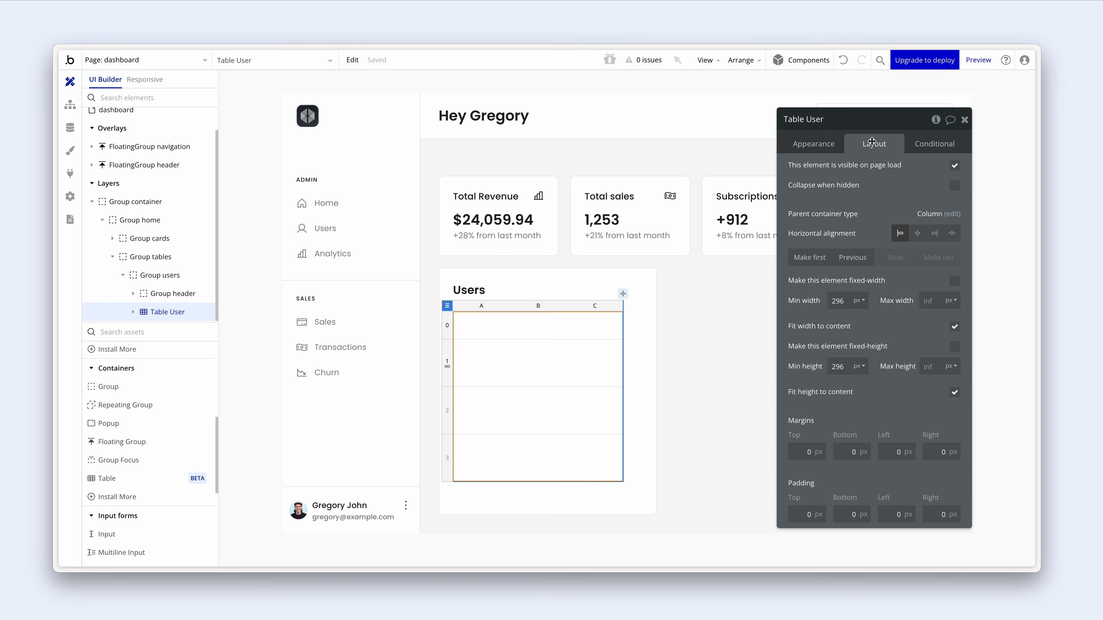
pyautogui.click(954, 329)
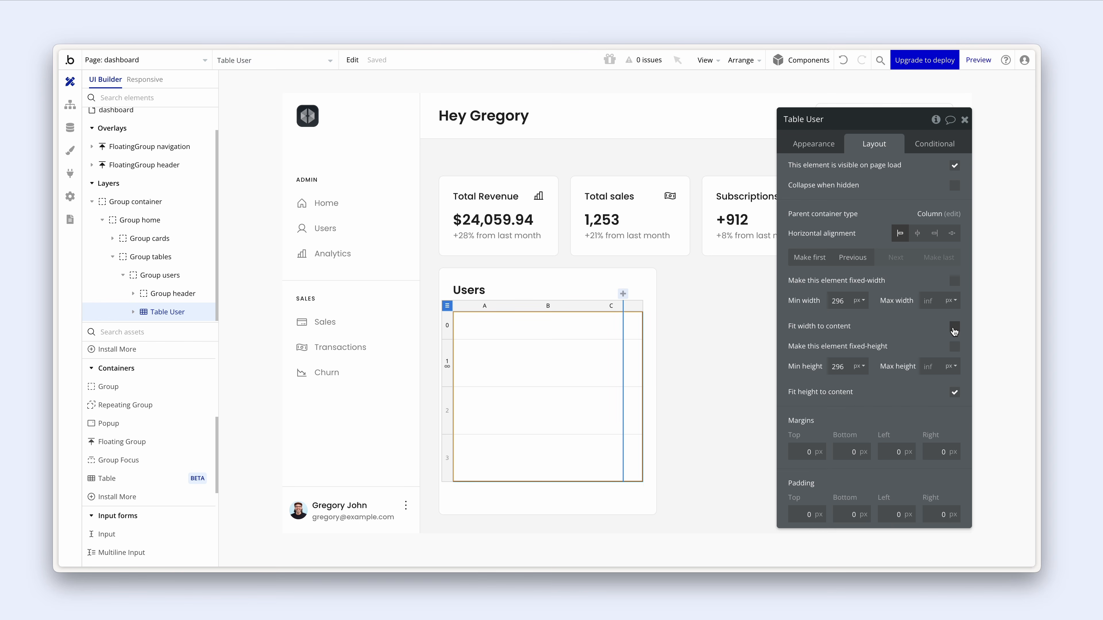
pyautogui.moveTo(847, 301); pyautogui.dragTo(818, 298)
pyautogui.write('0')
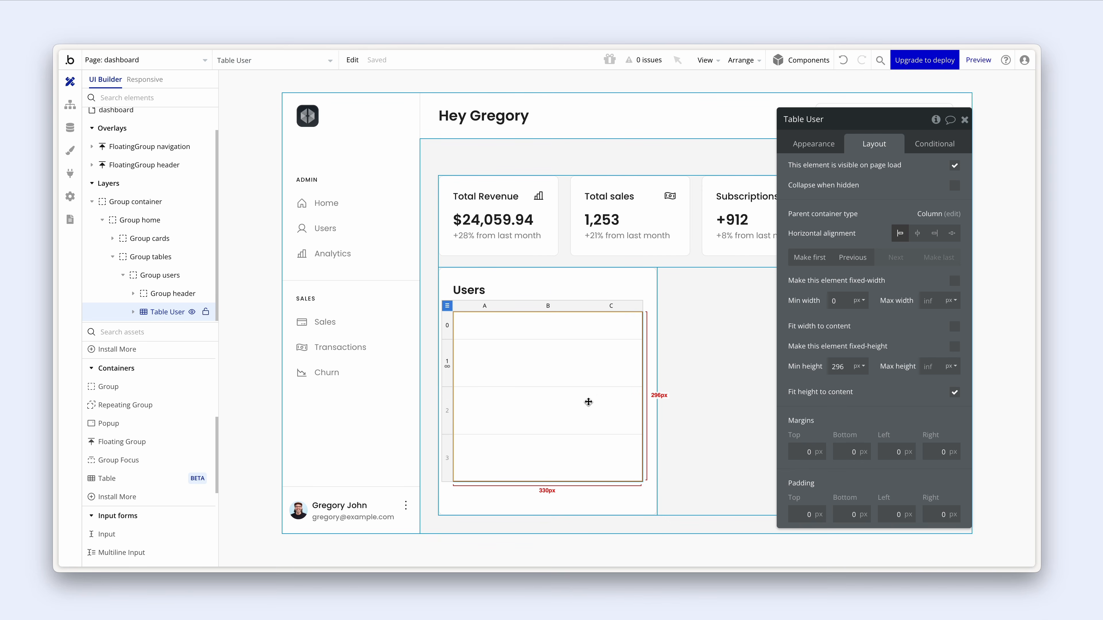
# - Delete column C from the Users table
pyautogui.moveTo(580, 402)
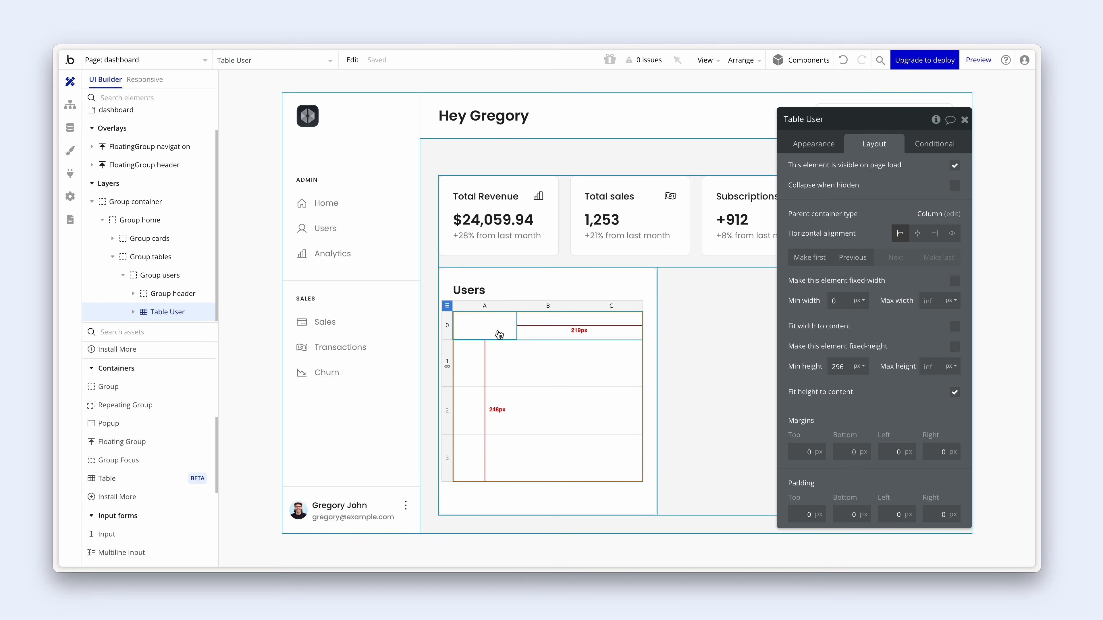
pyautogui.click(616, 308)
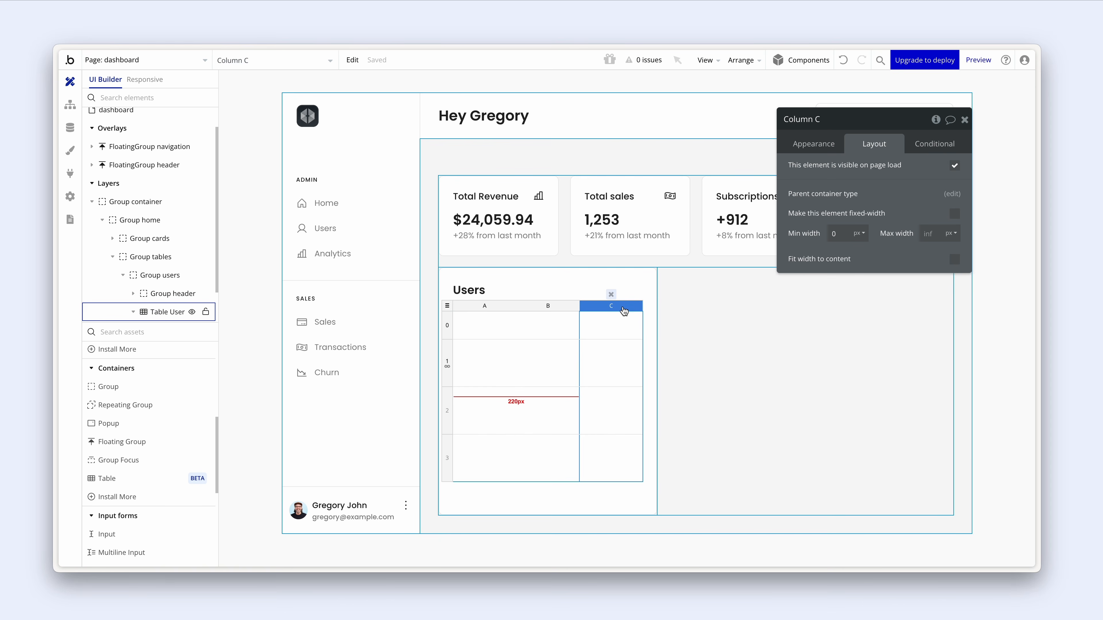
pyautogui.click(611, 296)
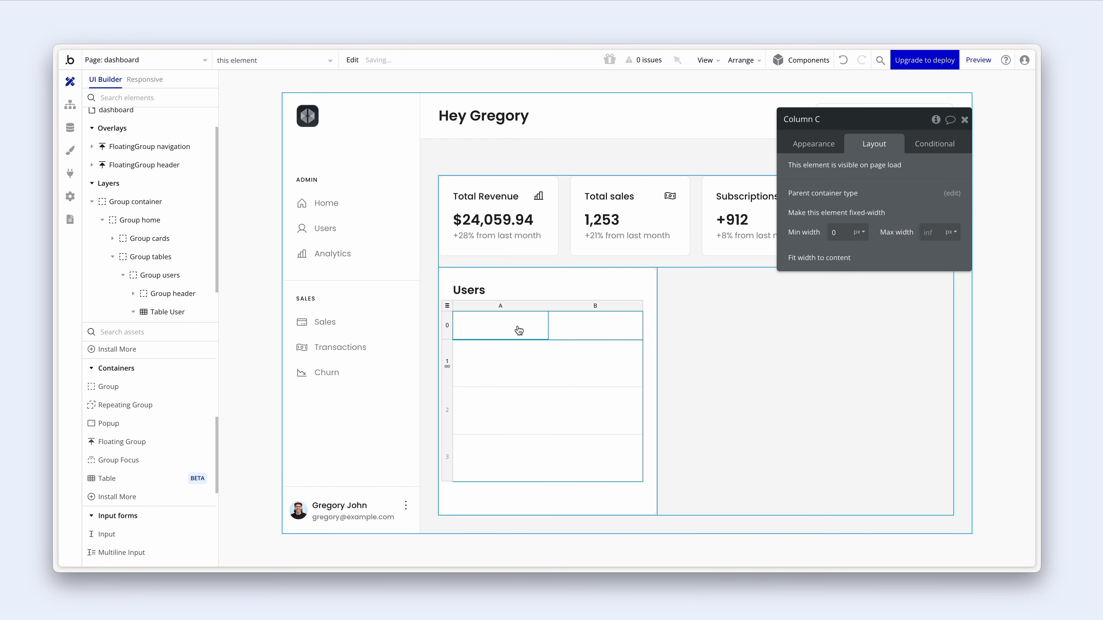
# - Make header Row 0 a sticky row with a fixed 40 px height
pyautogui.click(449, 333)
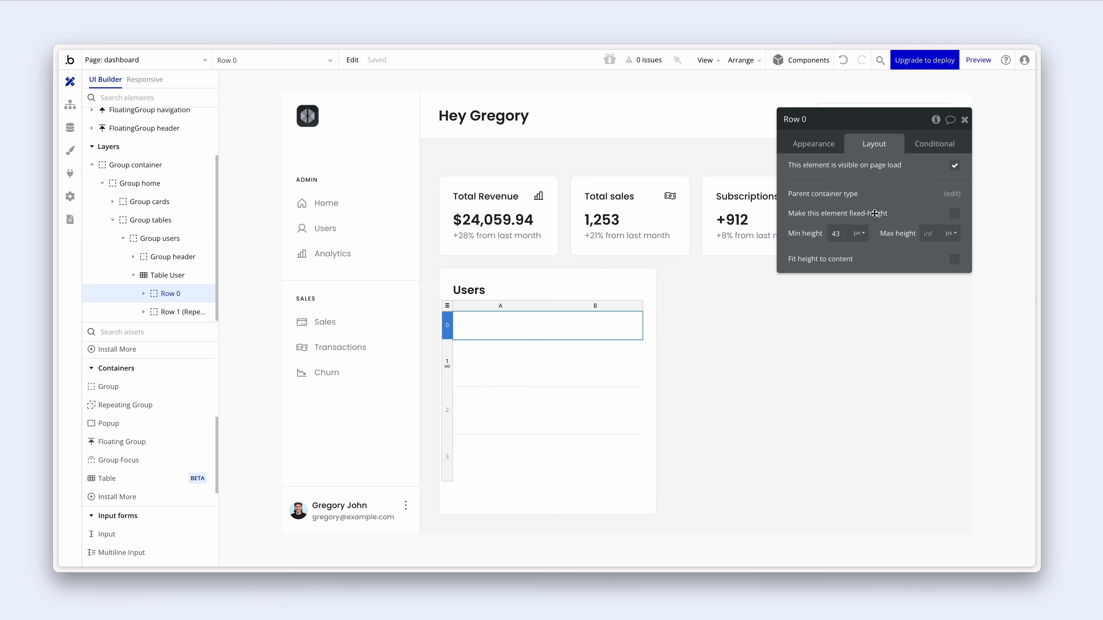
pyautogui.moveTo(872, 146); pyautogui.dragTo(770, 305)
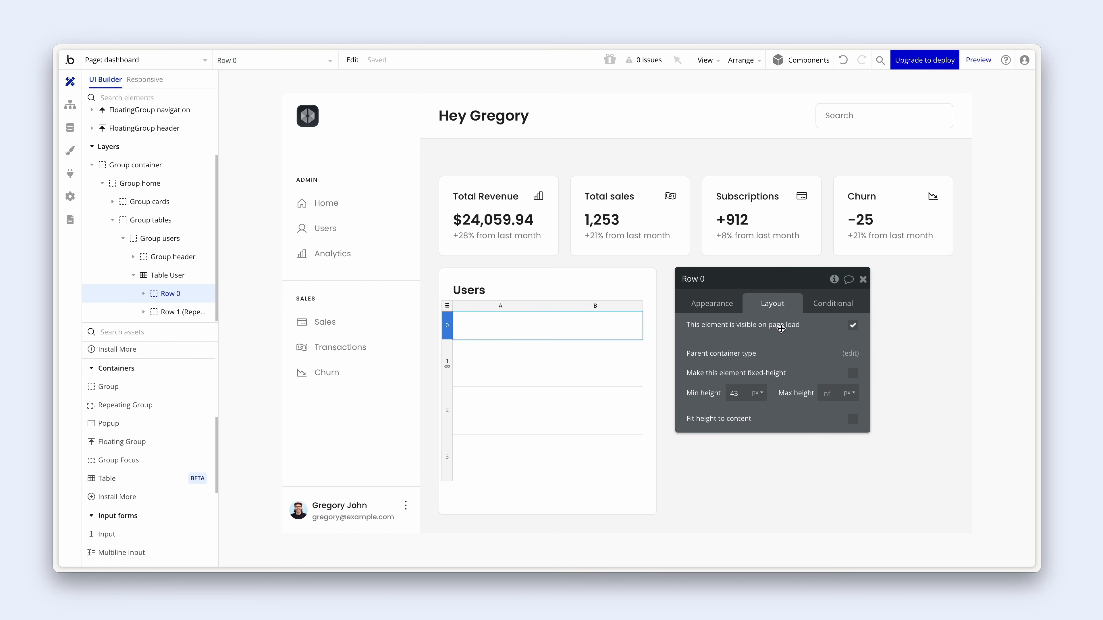
pyautogui.click(852, 374)
pyautogui.click(736, 393)
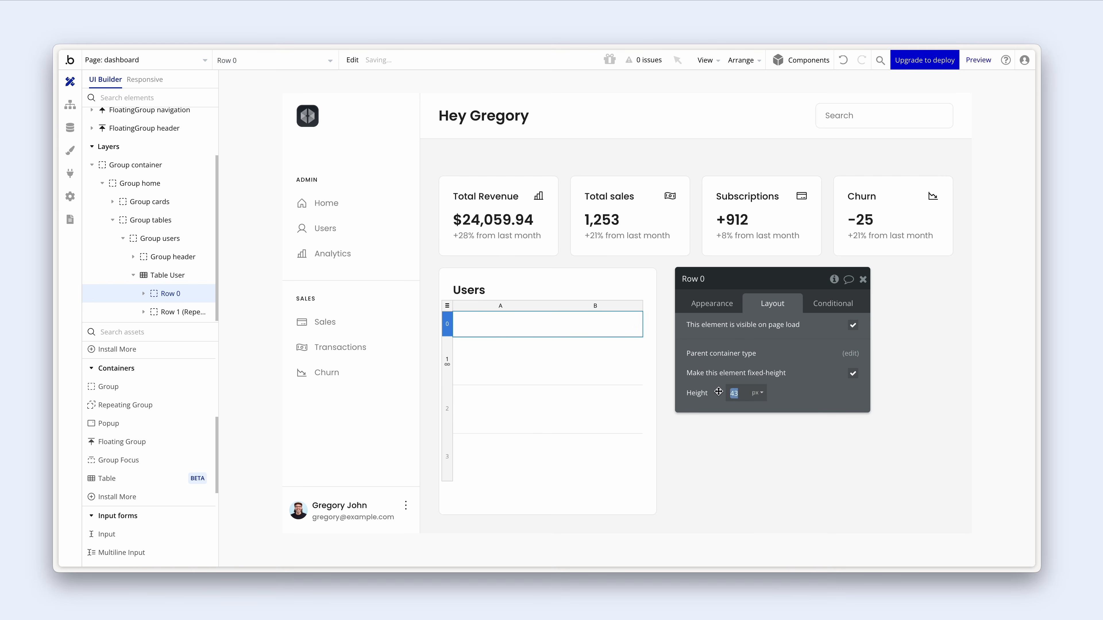
pyautogui.write('40')
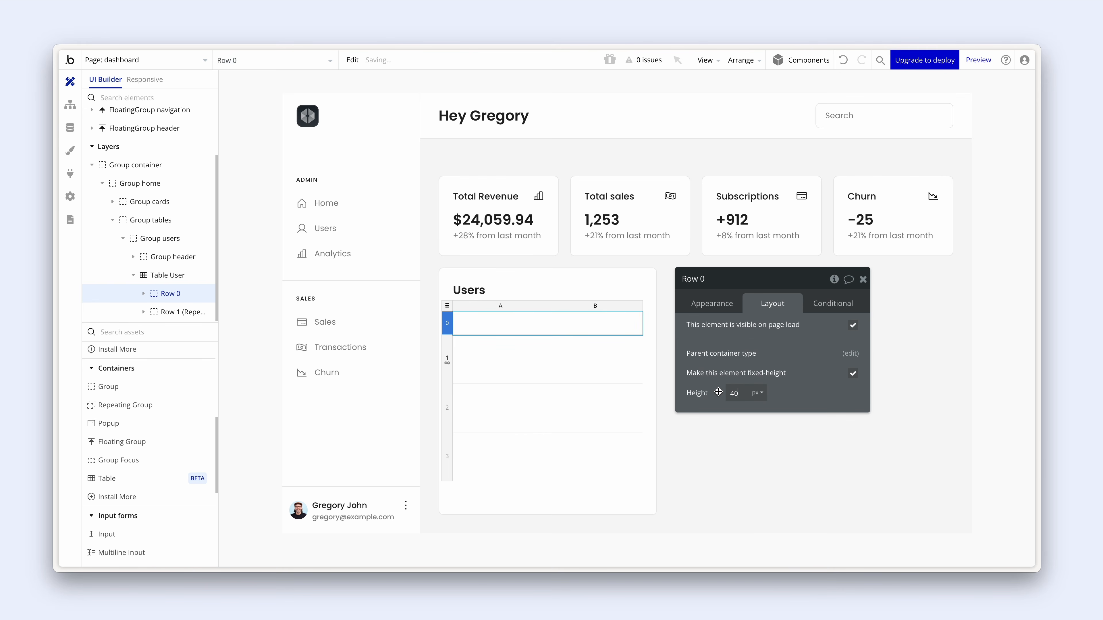
pyautogui.click(715, 309)
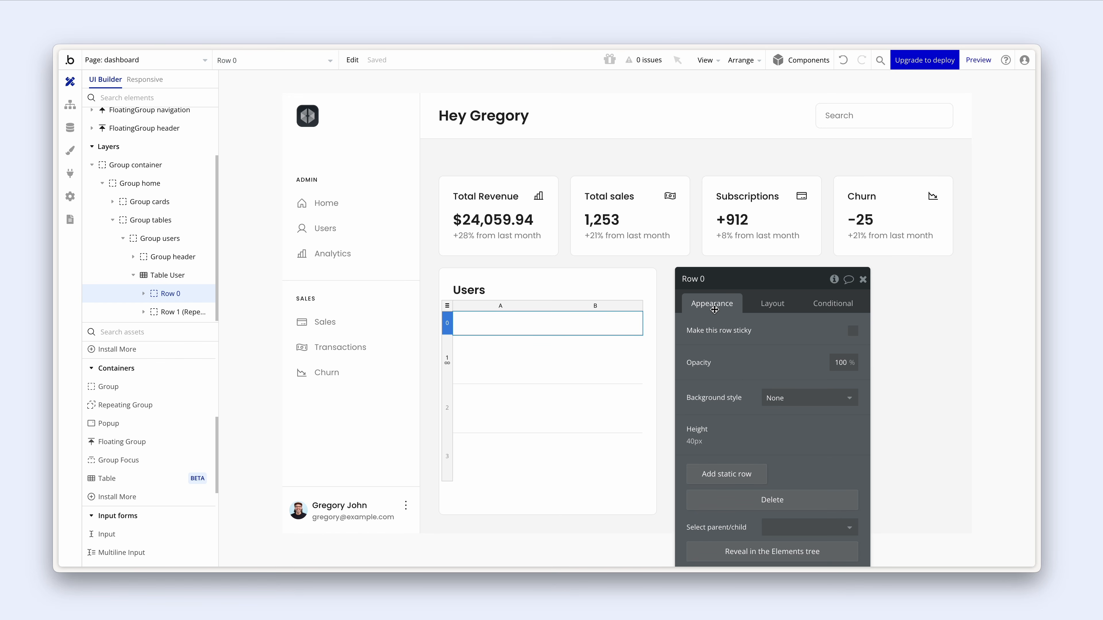
pyautogui.click(854, 334)
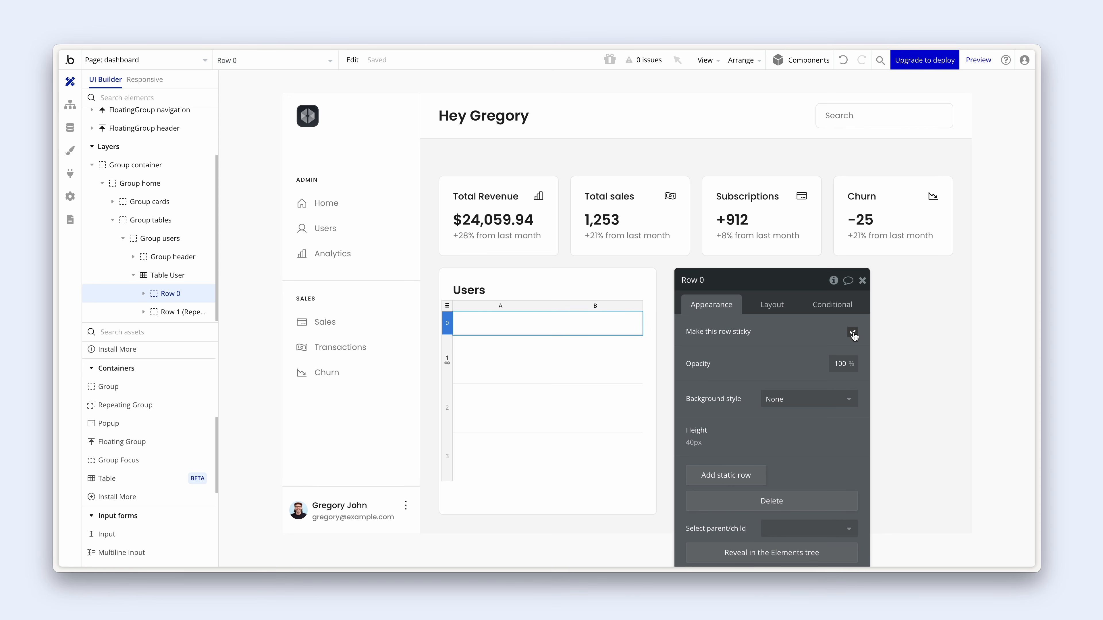
pyautogui.click(500, 323)
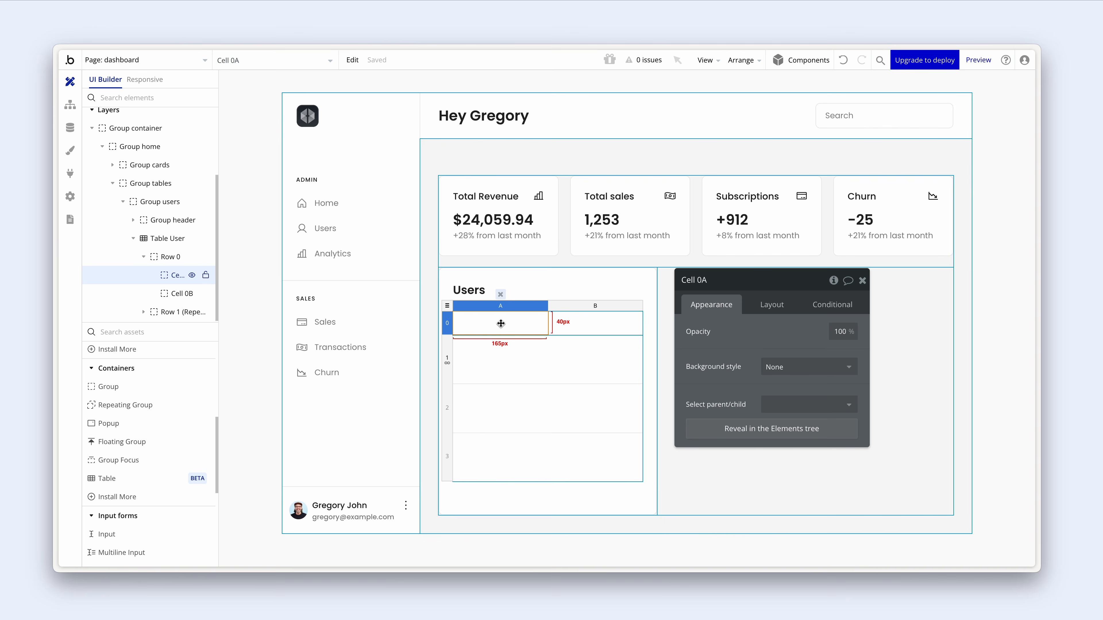
# - Set Padding Left and Right to 20 px on header cells 0A and 0B
pyautogui.keyDown('shift'); pyautogui.click(597, 320); pyautogui.keyUp('shift')
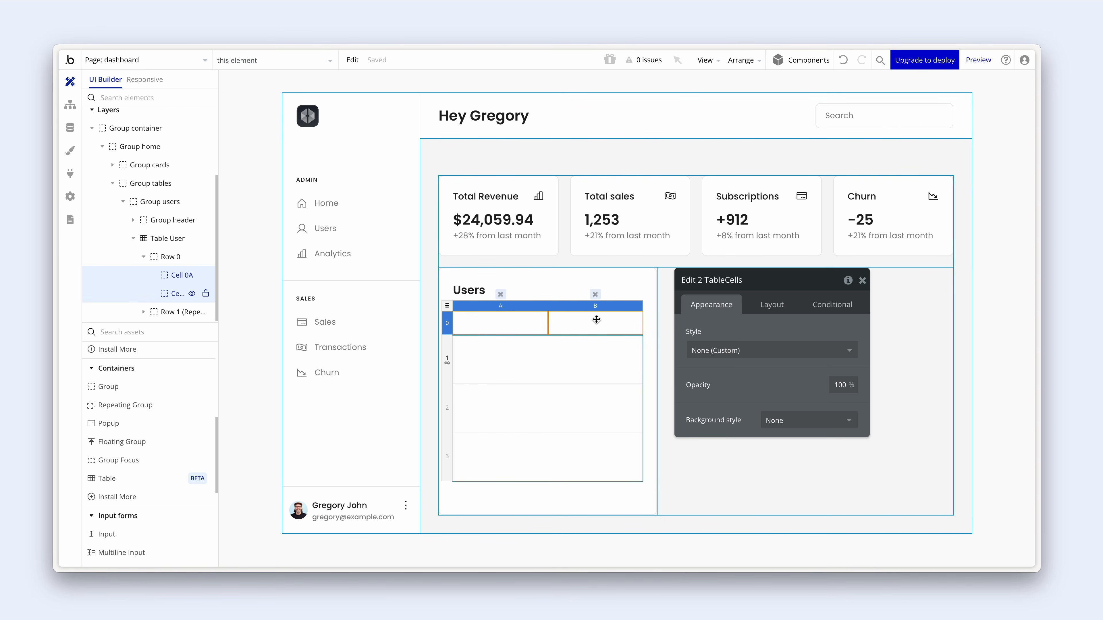
pyautogui.click(769, 306)
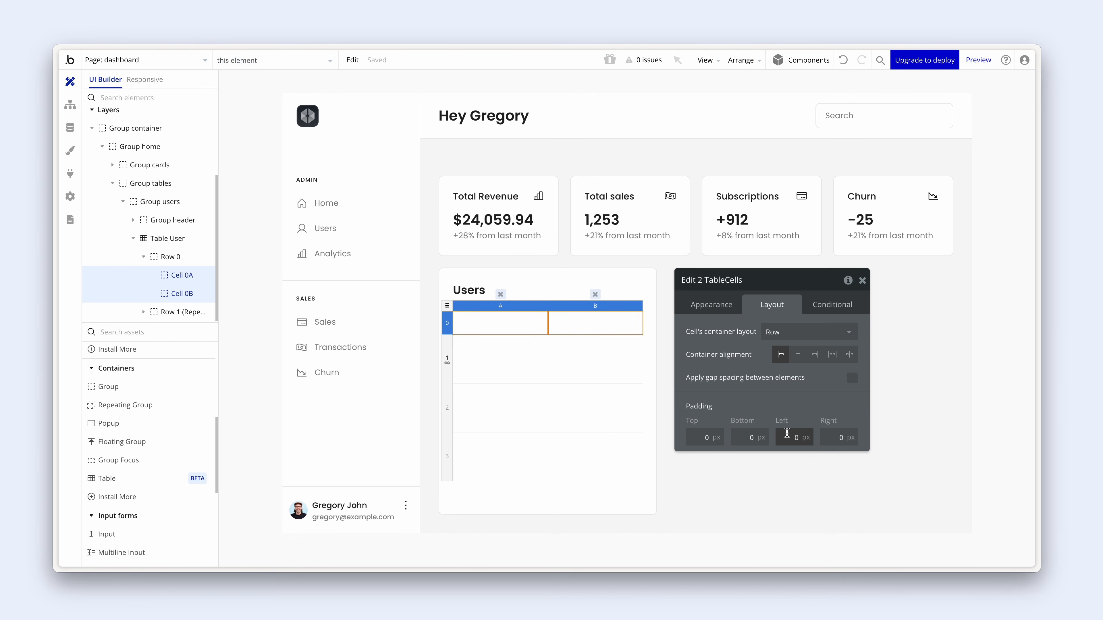
pyautogui.click(809, 434)
pyautogui.write('20')
pyautogui.click(832, 439)
pyautogui.write('20')
pyautogui.click(809, 410)
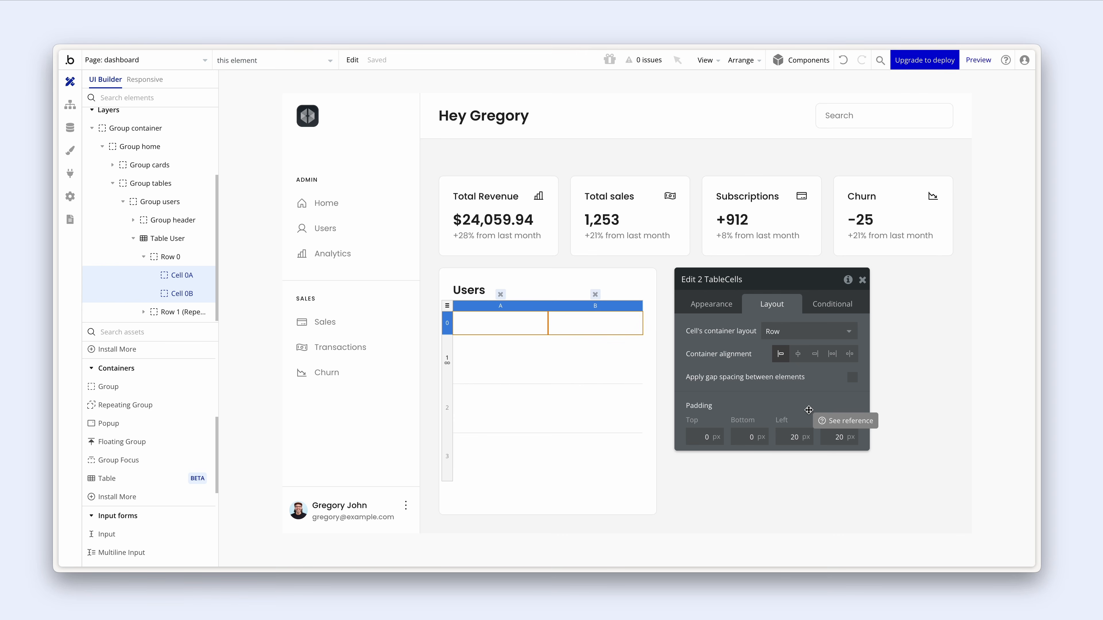
pyautogui.click(448, 364)
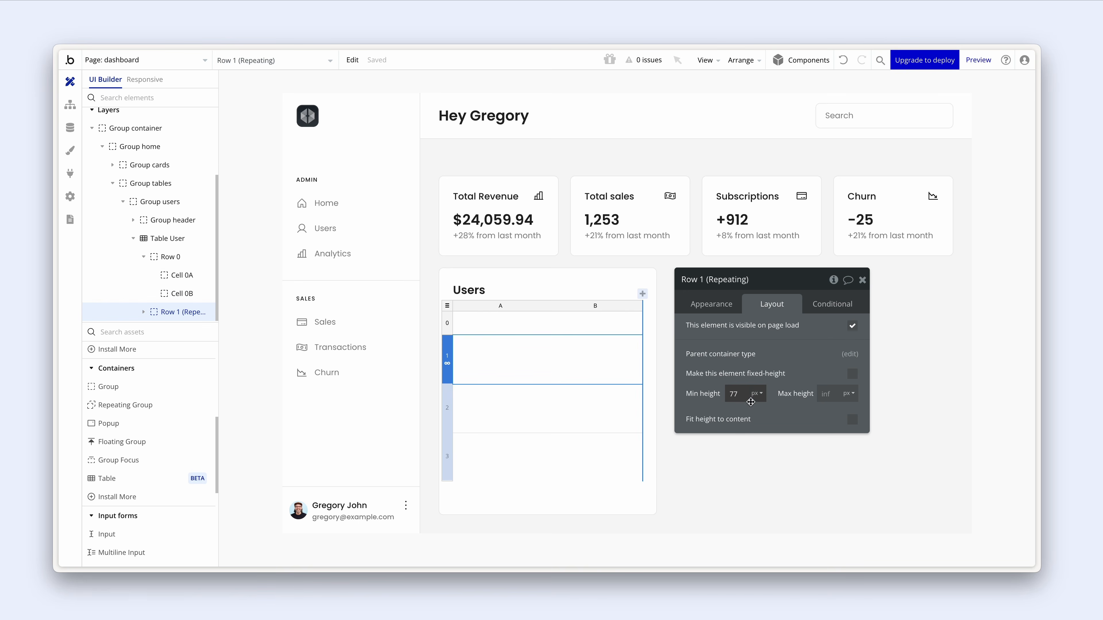
# - Make repeating Row 1 a fixed 72 px tall and untick the fixed number of repeating rows
pyautogui.click(852, 373)
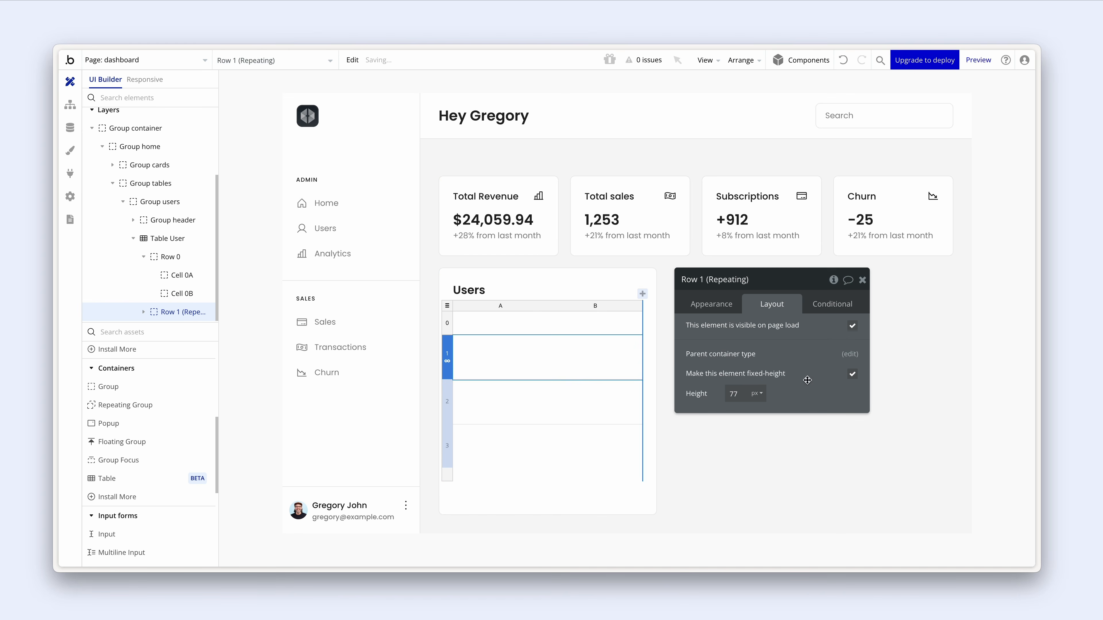
pyautogui.moveTo(747, 394); pyautogui.dragTo(712, 394)
pyautogui.write('72')
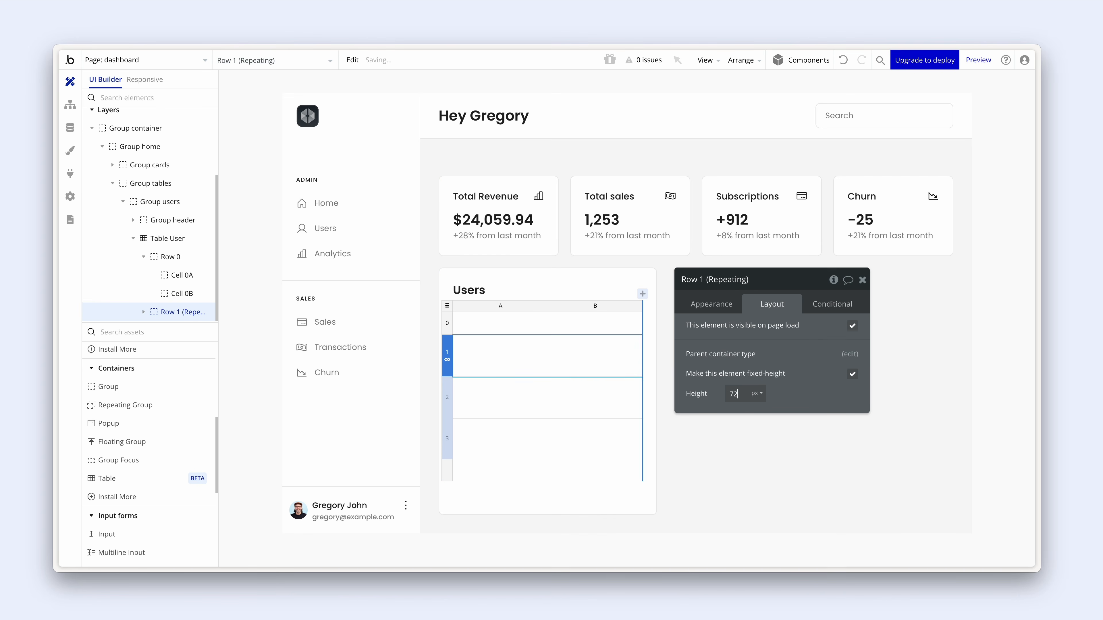
pyautogui.click(713, 306)
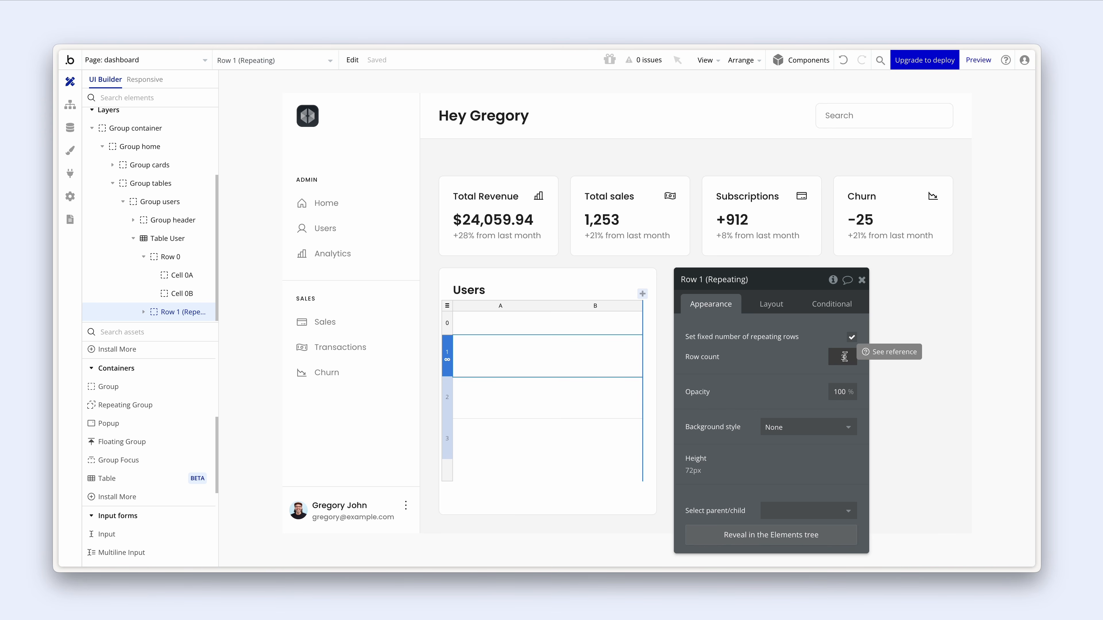
pyautogui.click(852, 339)
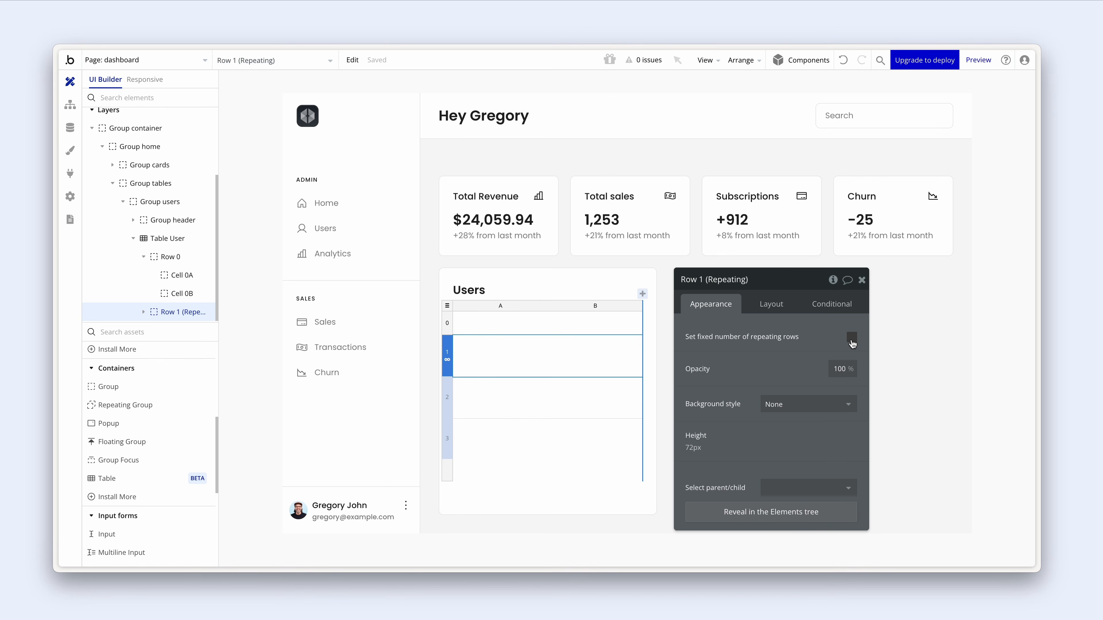
pyautogui.click(770, 307)
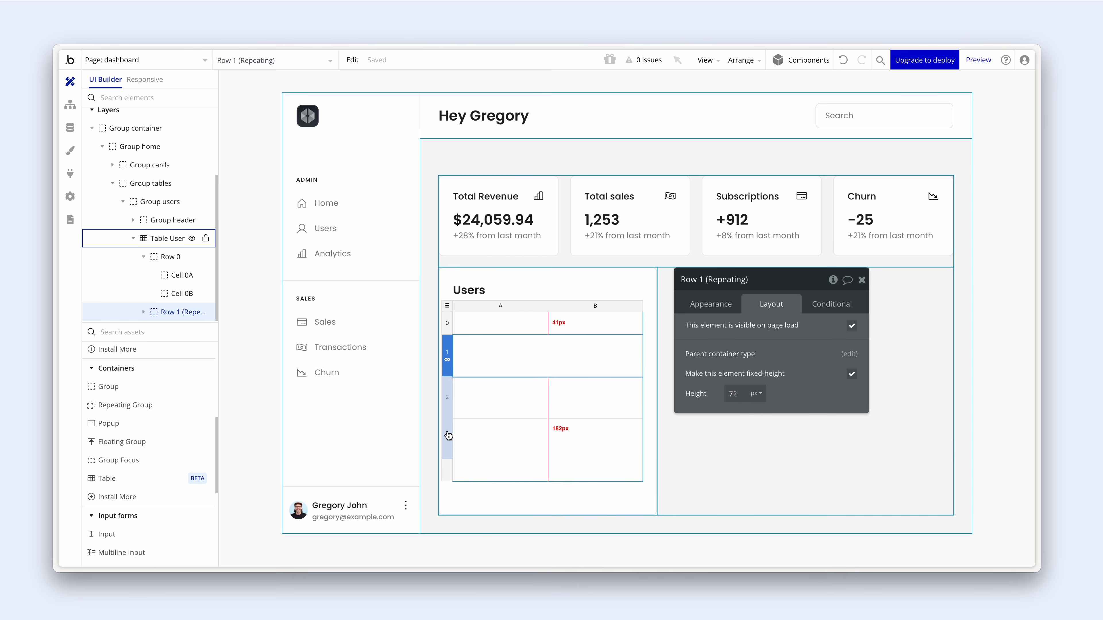
pyautogui.click(446, 306)
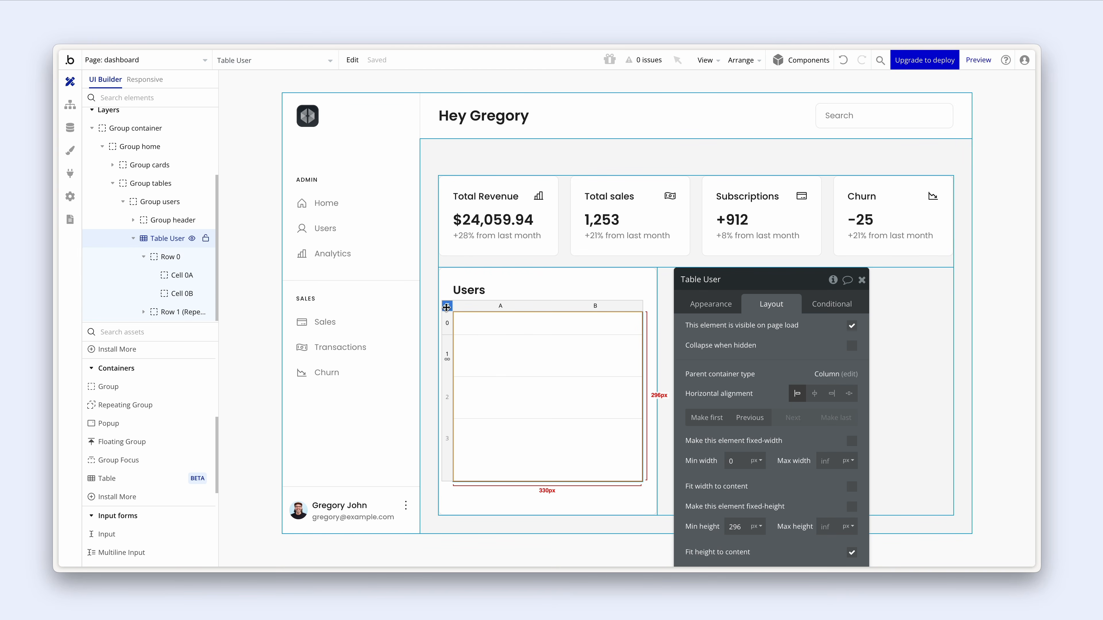
# - Change Table User's Min height from 296 to 560 px on the Layout tab
pyautogui.moveTo(747, 346); pyautogui.dragTo(735, 254)
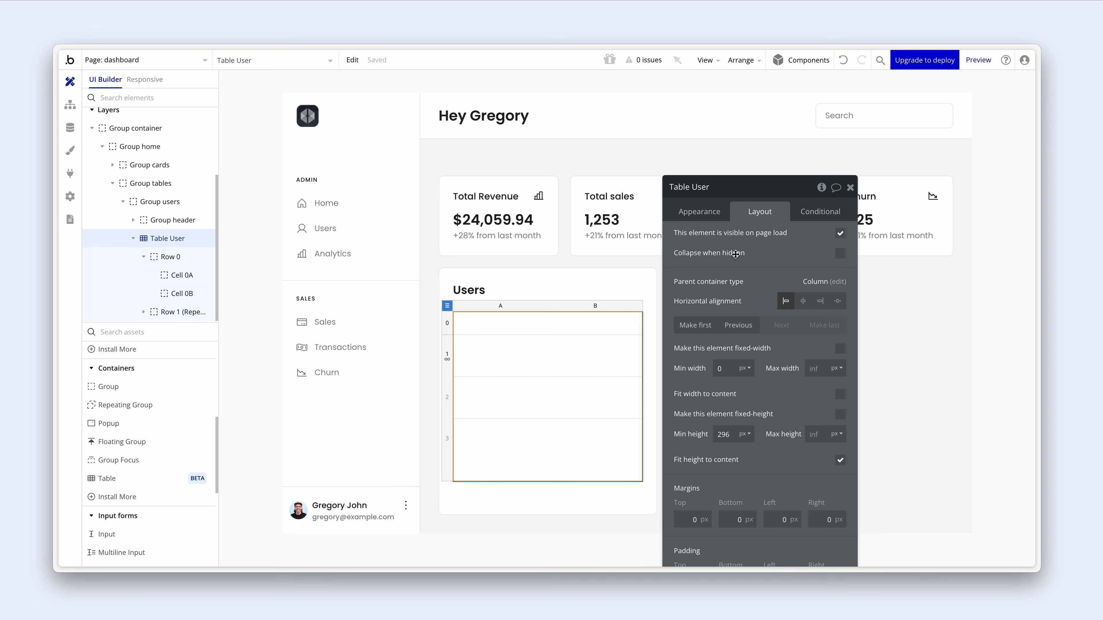
pyautogui.moveTo(738, 435); pyautogui.dragTo(709, 434)
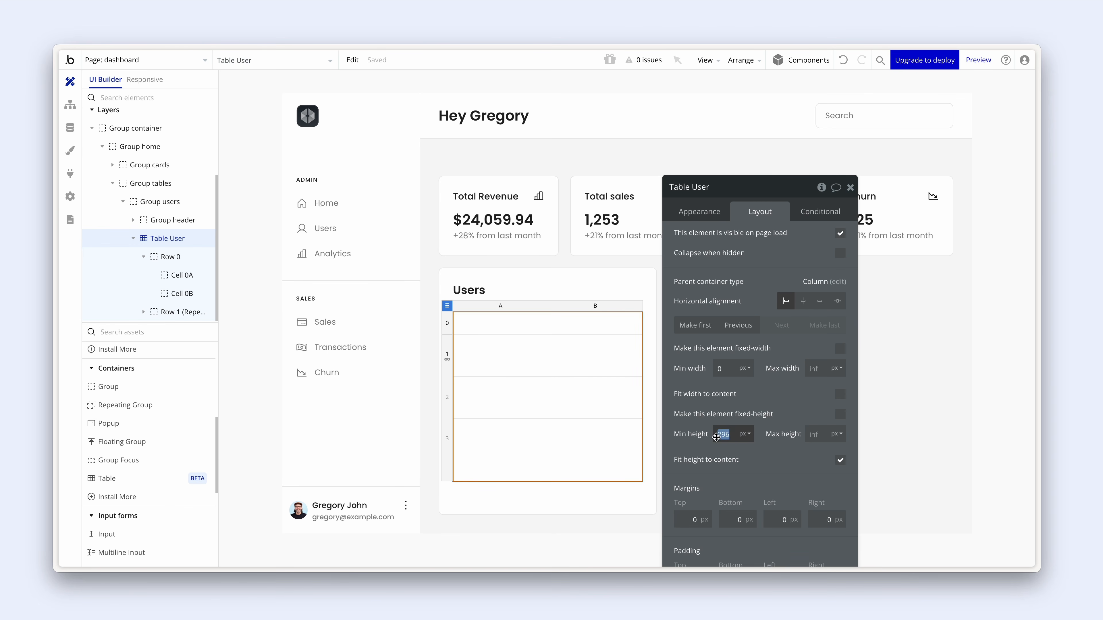
pyautogui.write('600')
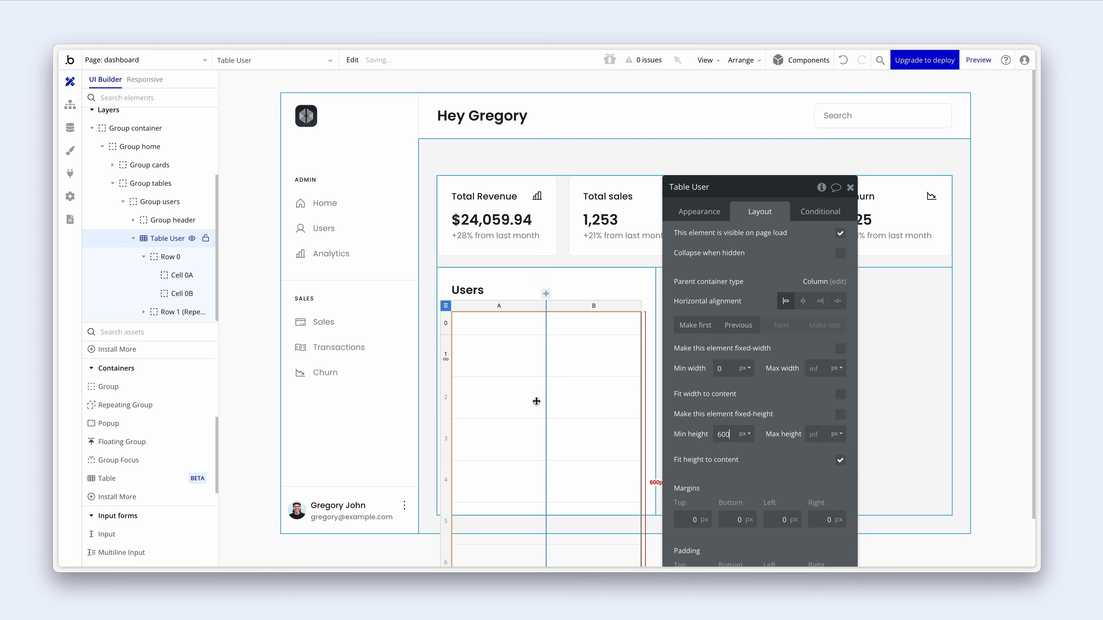
pyautogui.scroll(-3, 536, 399)
pyautogui.moveTo(703, 357); pyautogui.dragTo(762, 355)
pyautogui.scroll(-1, 579, 368)
pyautogui.scroll(1, 479, 528)
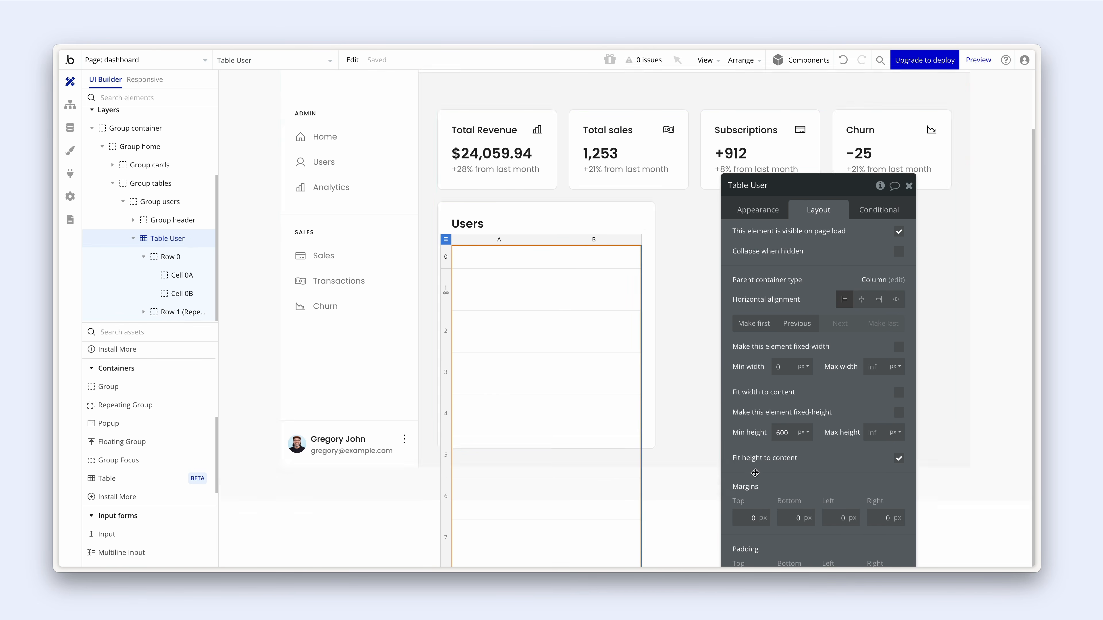
pyautogui.doubleClick(782, 432)
pyautogui.write('56')
pyautogui.scroll(-1, 548, 464)
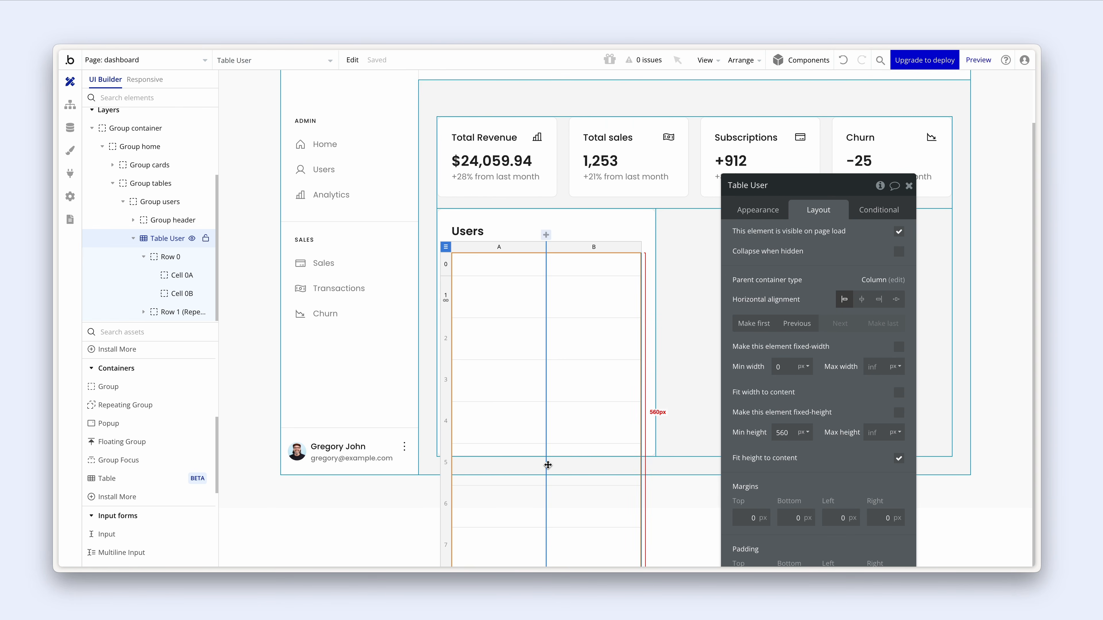
pyautogui.scroll(1, 429, 245)
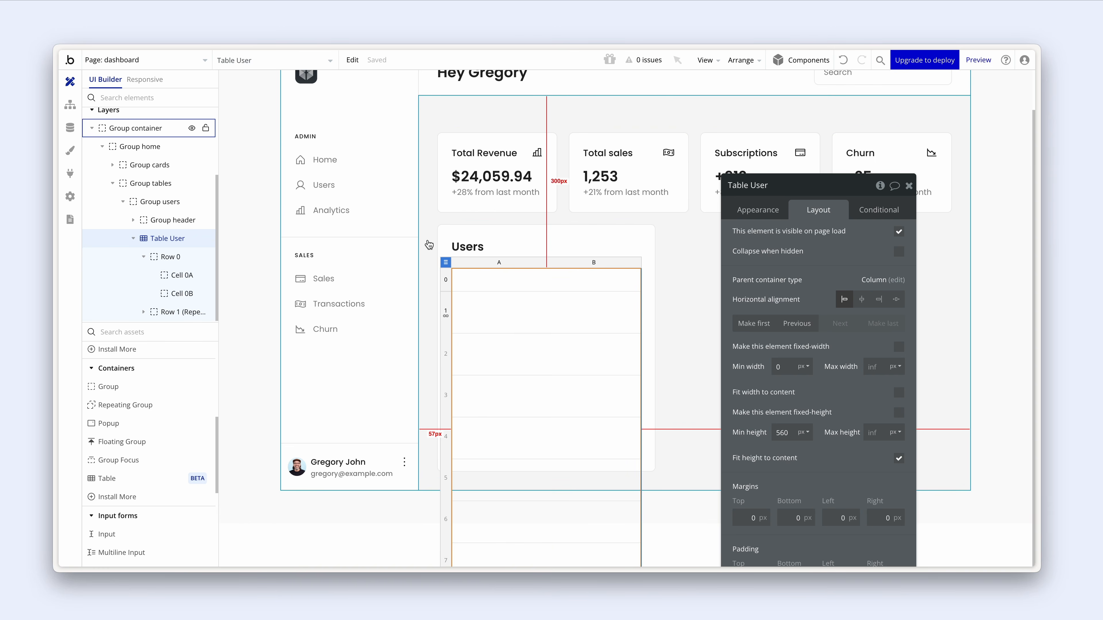
# - Tick Fit height to content on the outer Group and on Group home
pyautogui.click(429, 242)
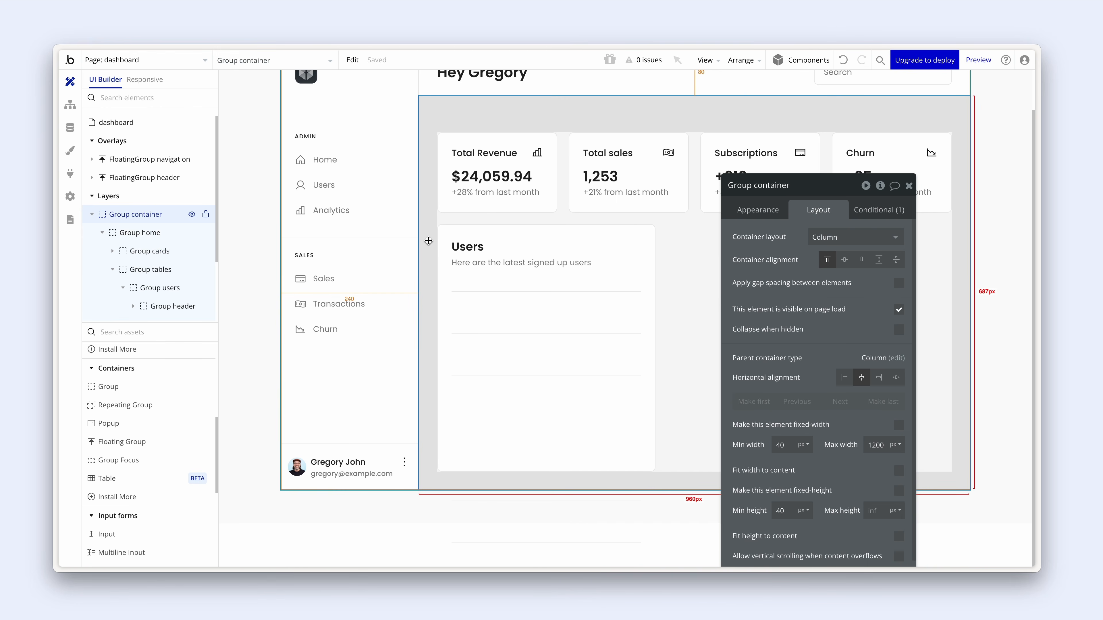
pyautogui.moveTo(819, 442); pyautogui.dragTo(769, 331)
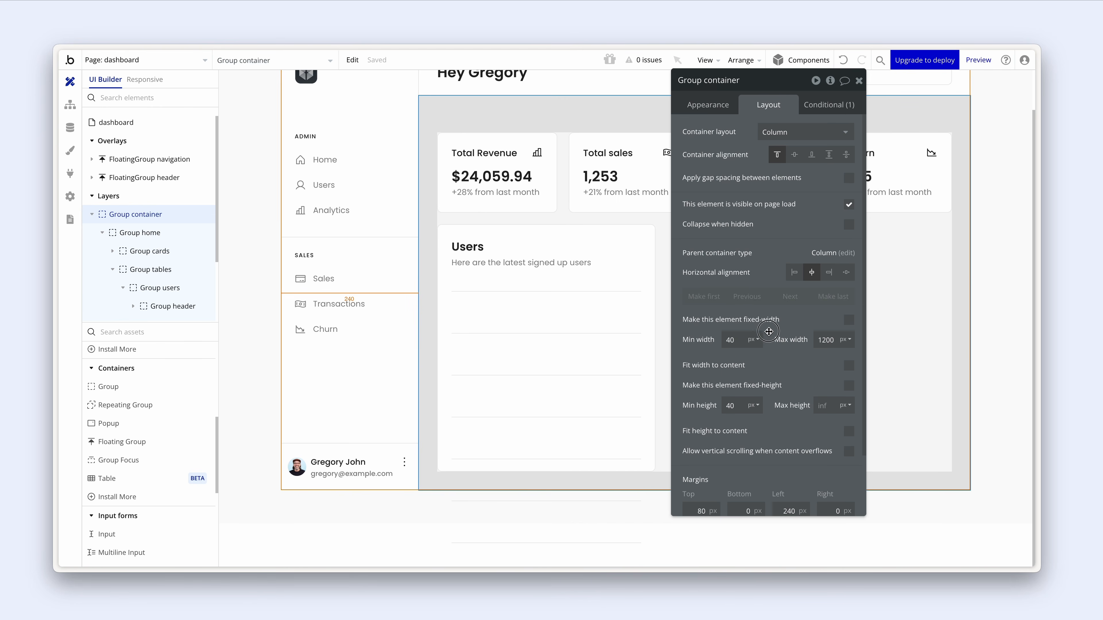
pyautogui.click(849, 433)
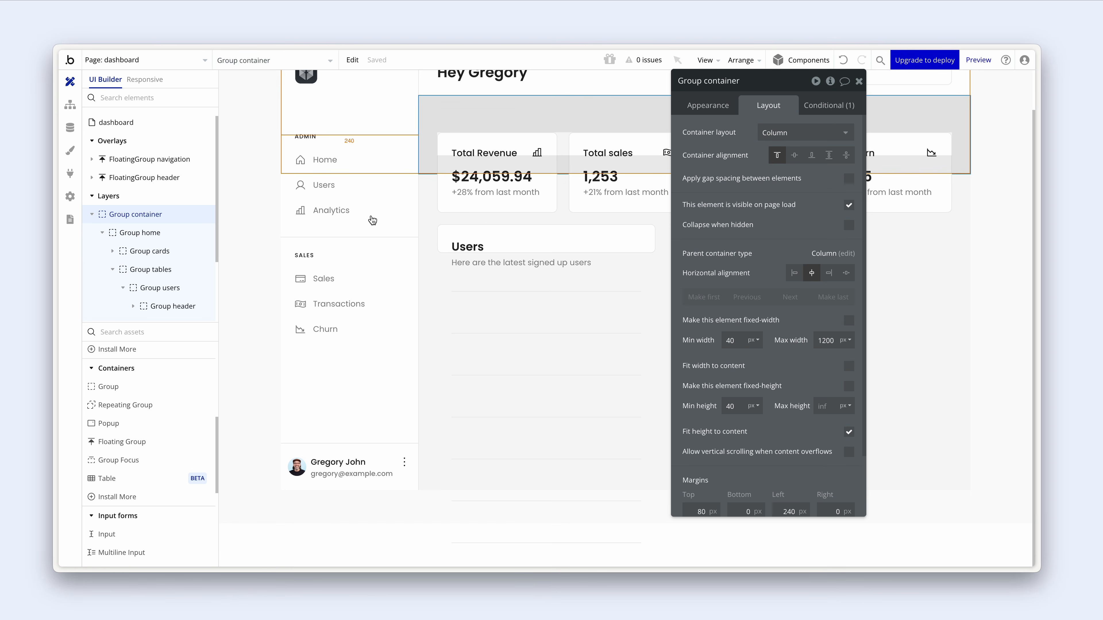
pyautogui.click(140, 232)
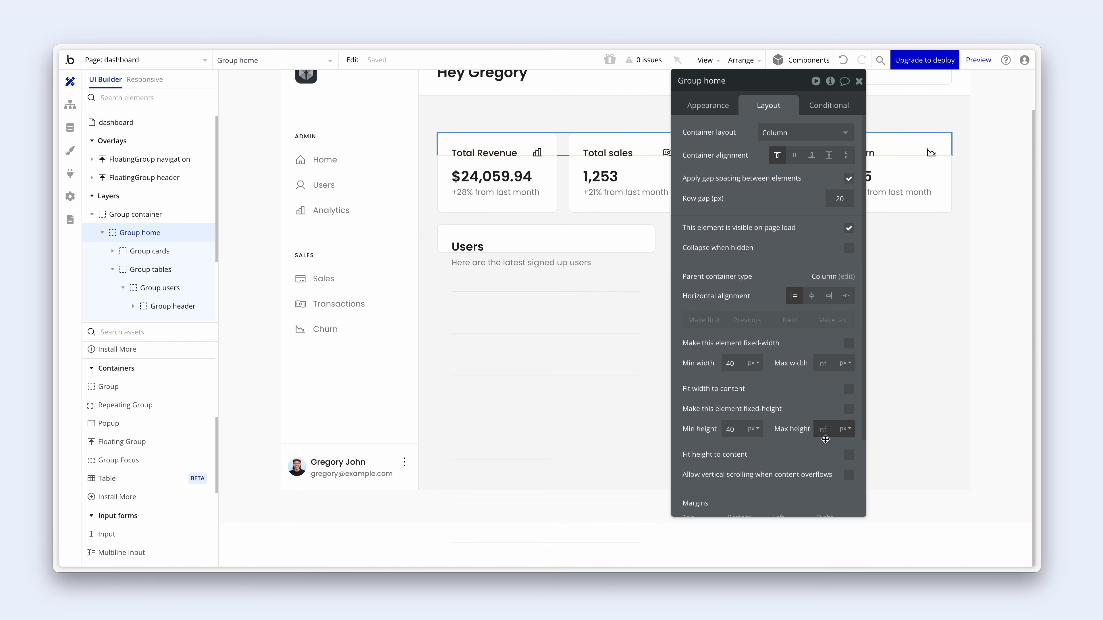
pyautogui.click(848, 455)
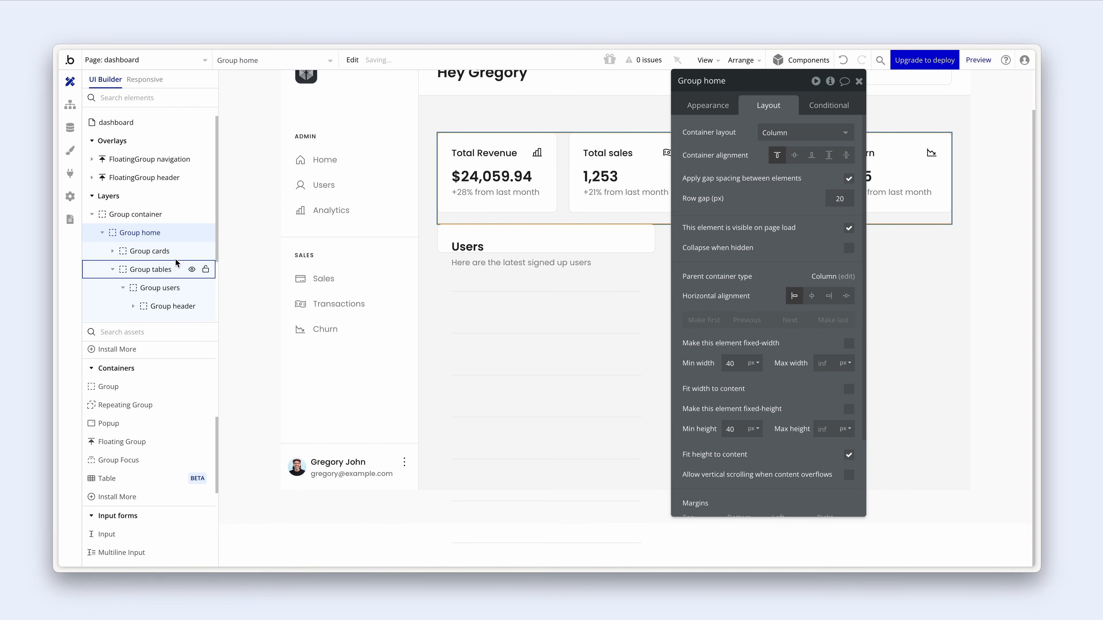
# - Tick Fit height to content on Group tables and Group users, then check the container hierarchy
pyautogui.click(156, 257)
pyautogui.click(157, 271)
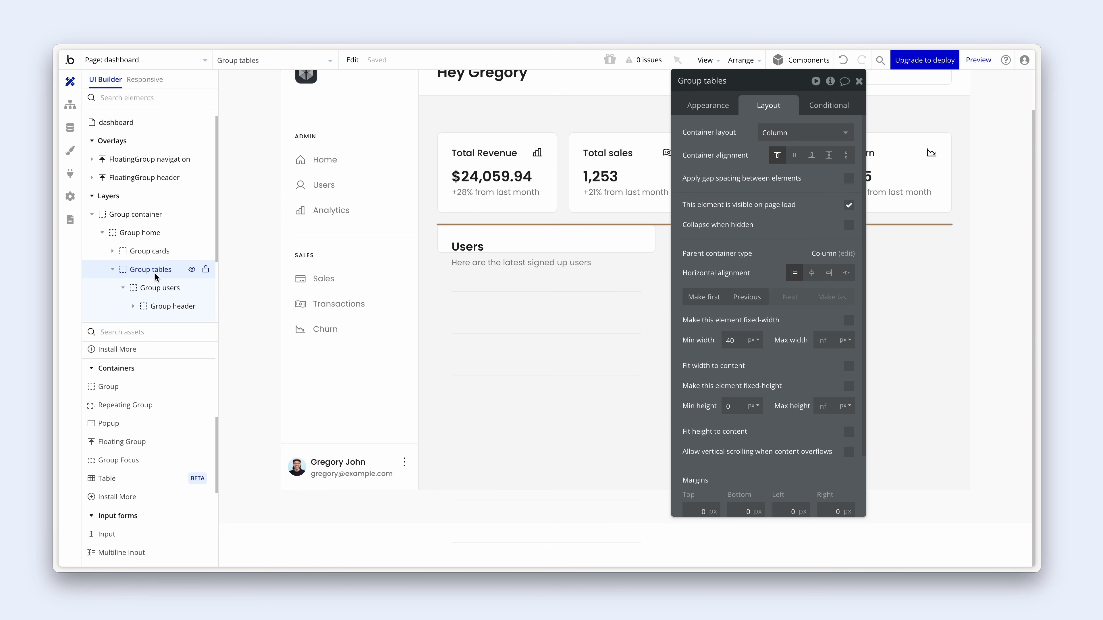
pyautogui.click(849, 435)
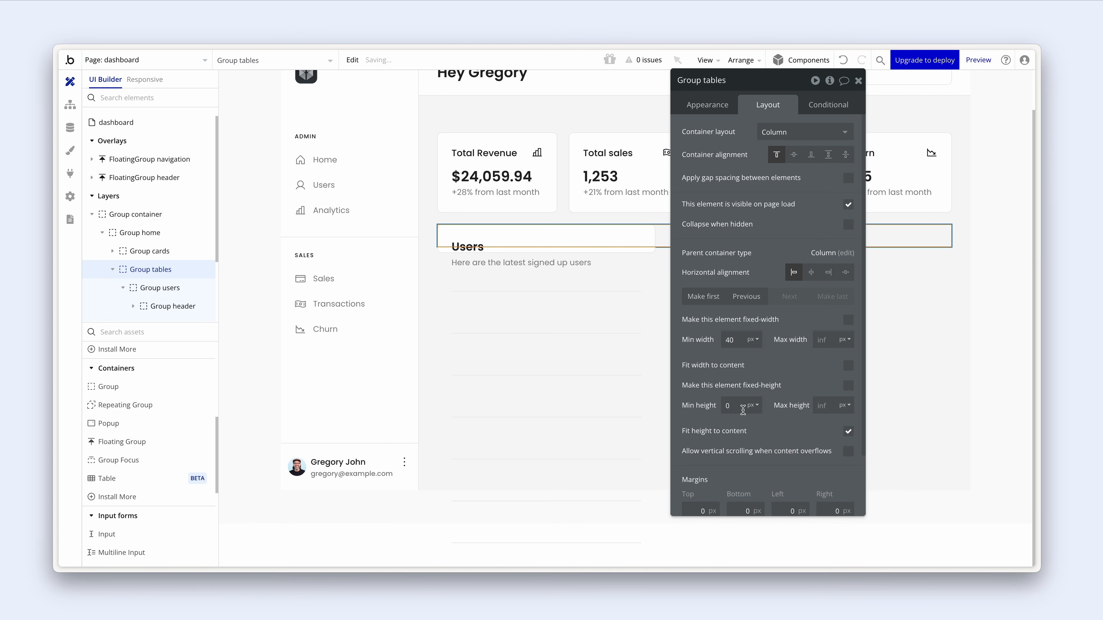
pyautogui.scroll(-2, 135, 272)
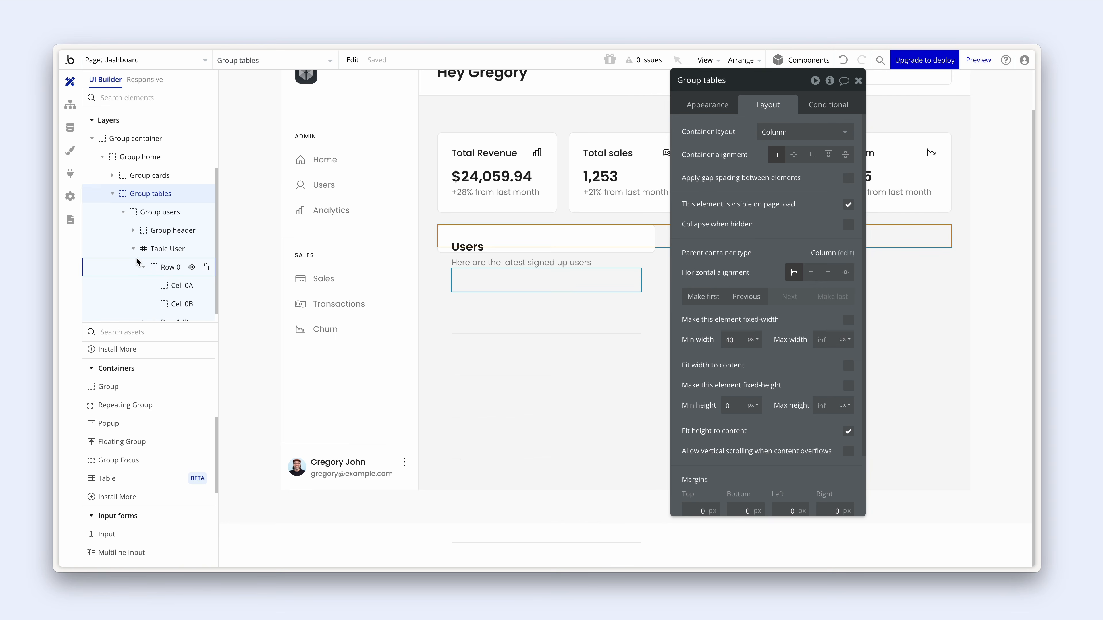
pyautogui.click(155, 212)
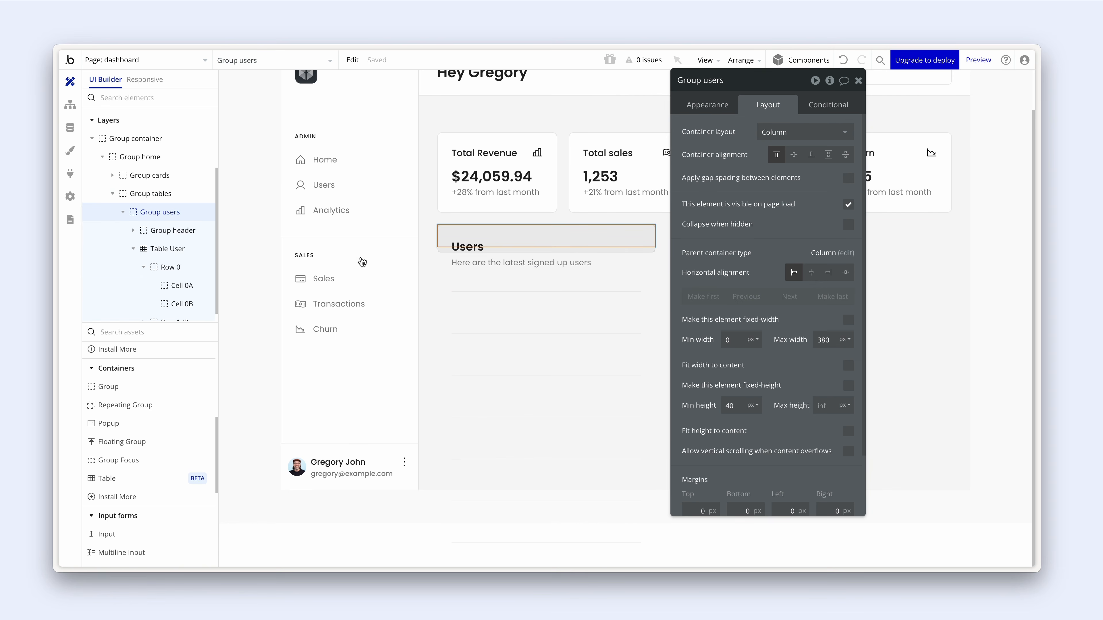
pyautogui.click(848, 433)
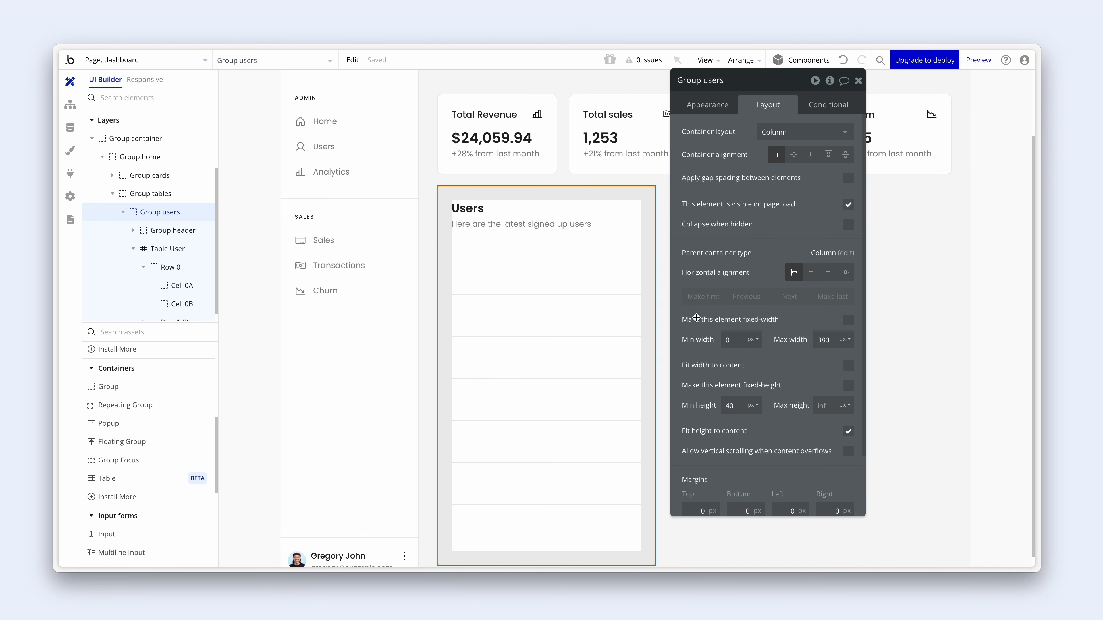
pyautogui.moveTo(707, 324); pyautogui.dragTo(805, 339)
pyautogui.scroll(2, 581, 333)
pyautogui.click(704, 315)
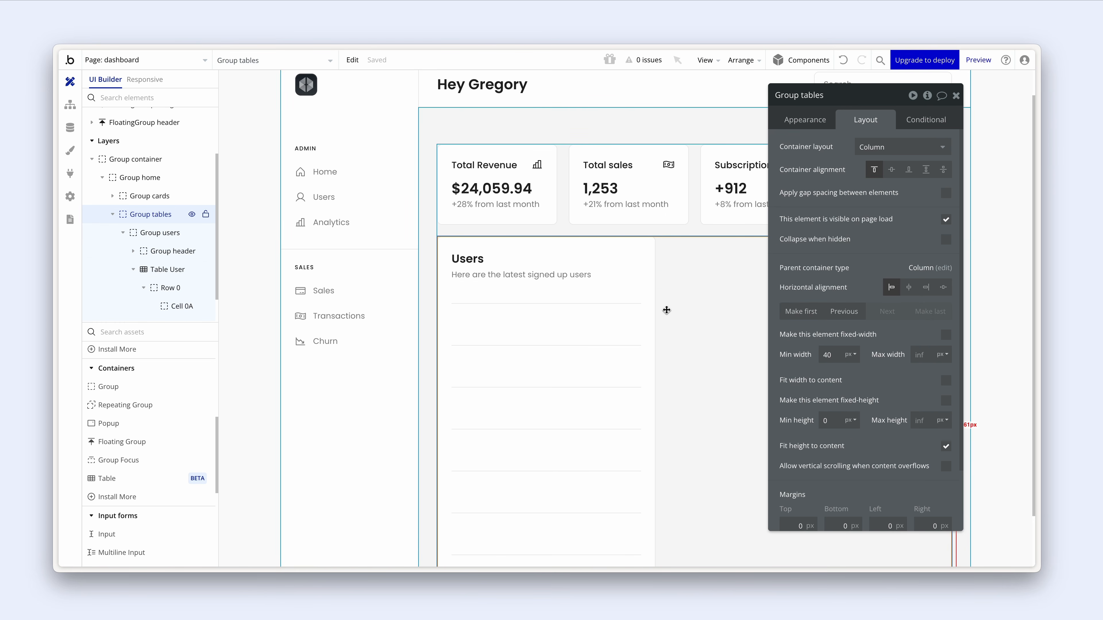
pyautogui.click(652, 296)
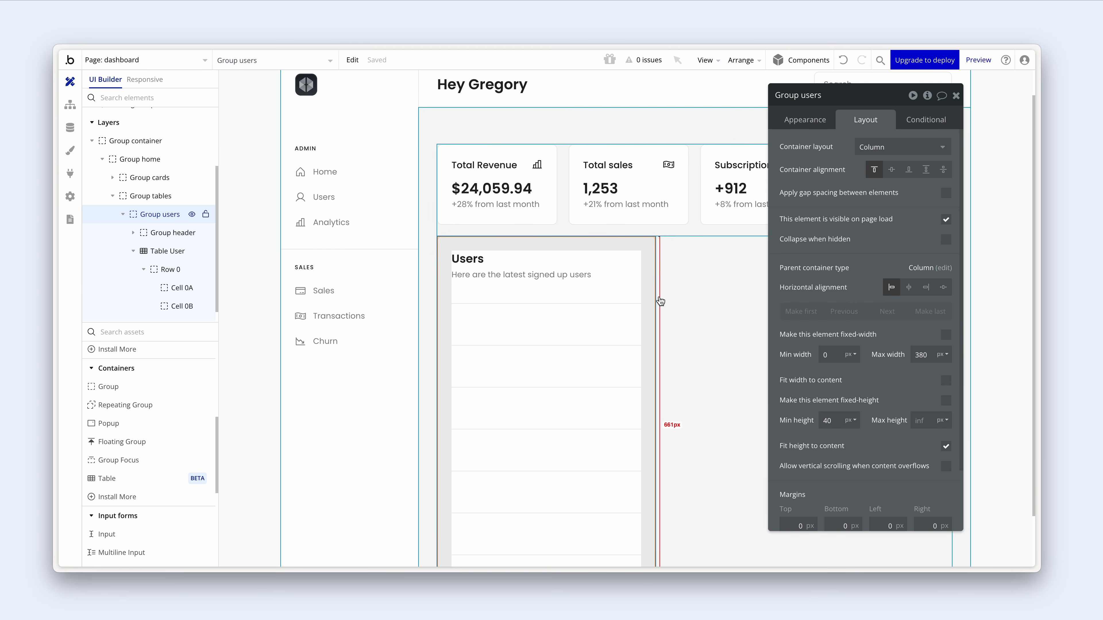
pyautogui.click(657, 300)
pyautogui.click(677, 280)
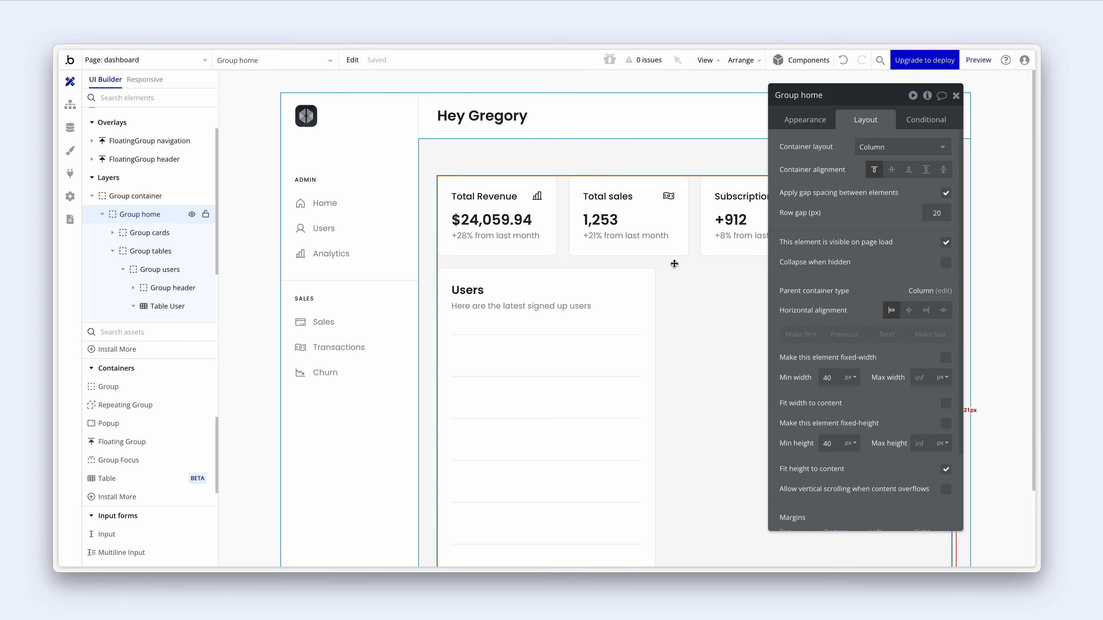
pyautogui.click(622, 167)
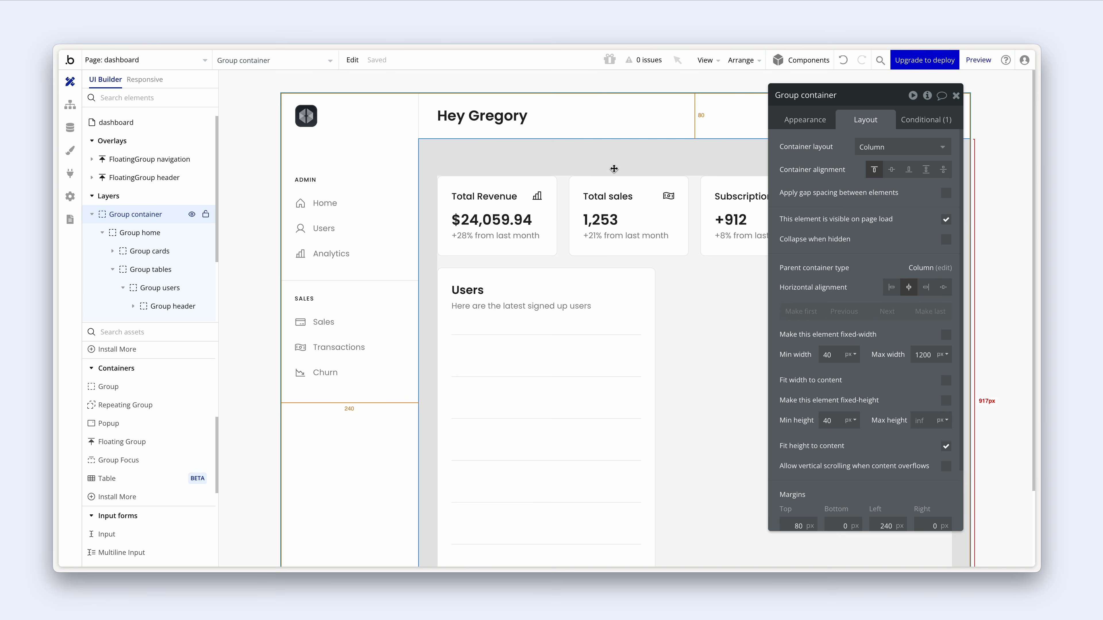
pyautogui.scroll(-3, 614, 169)
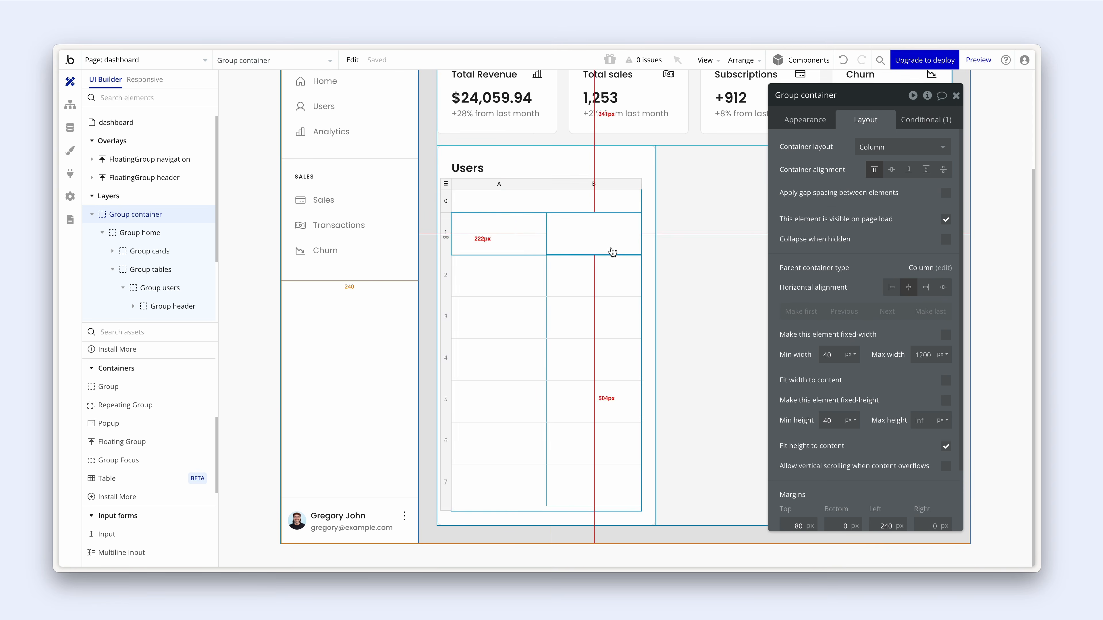
# - Set Table User's Min height to 480 px, then select cells 1A and 1B
pyautogui.click(448, 191)
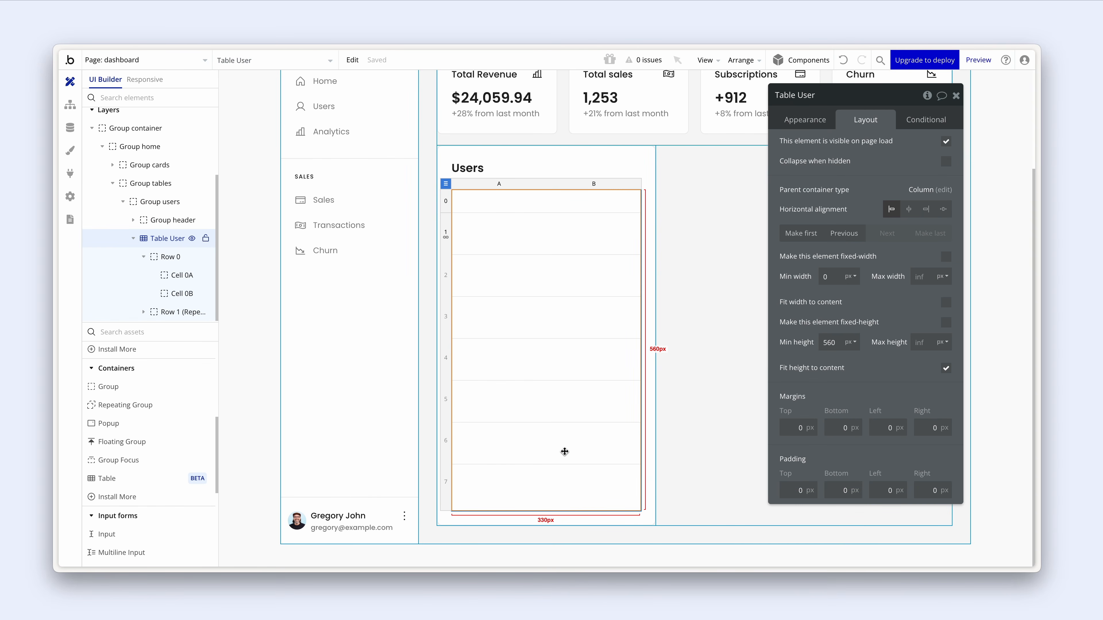
pyautogui.doubleClick(829, 343)
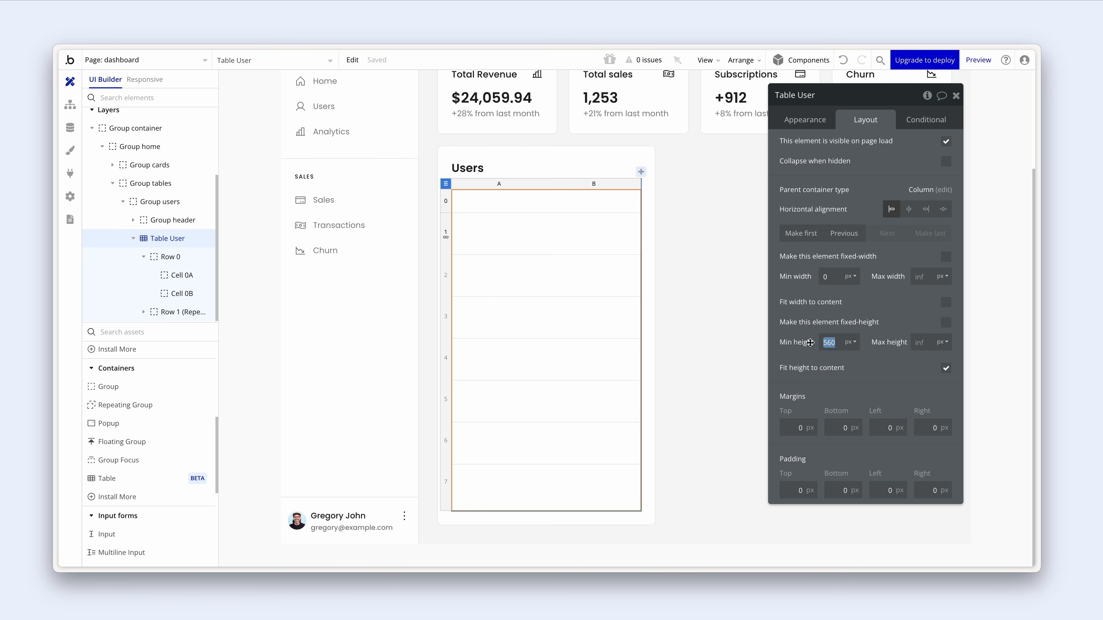
pyautogui.write('480')
pyautogui.press('Return')
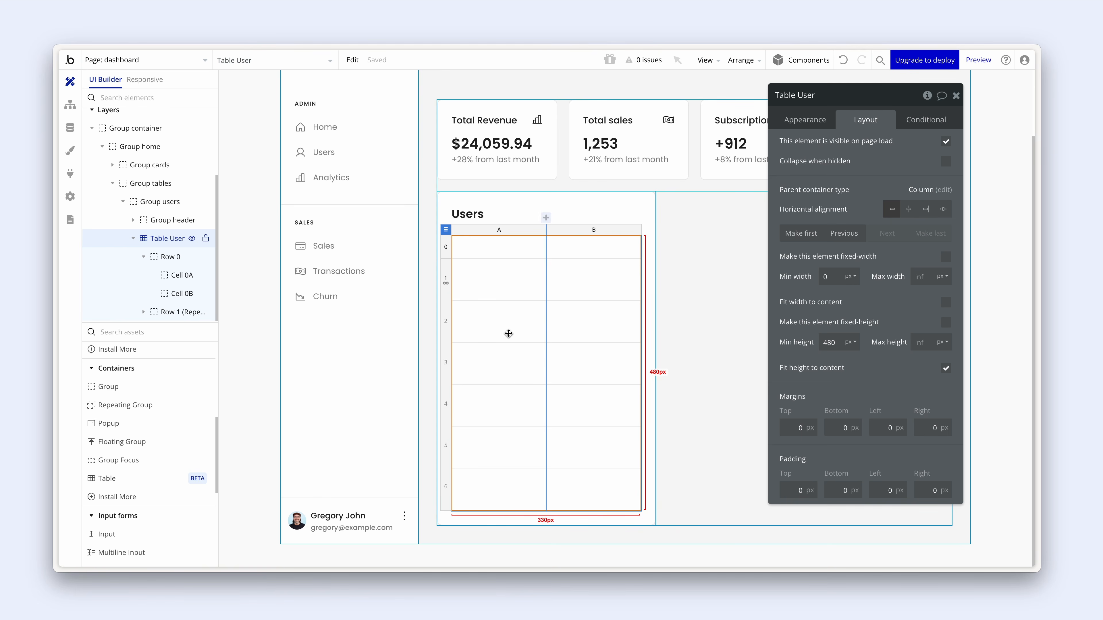
pyautogui.click(491, 293)
pyautogui.keyDown('shift'); pyautogui.click(578, 290); pyautogui.keyUp('shift')
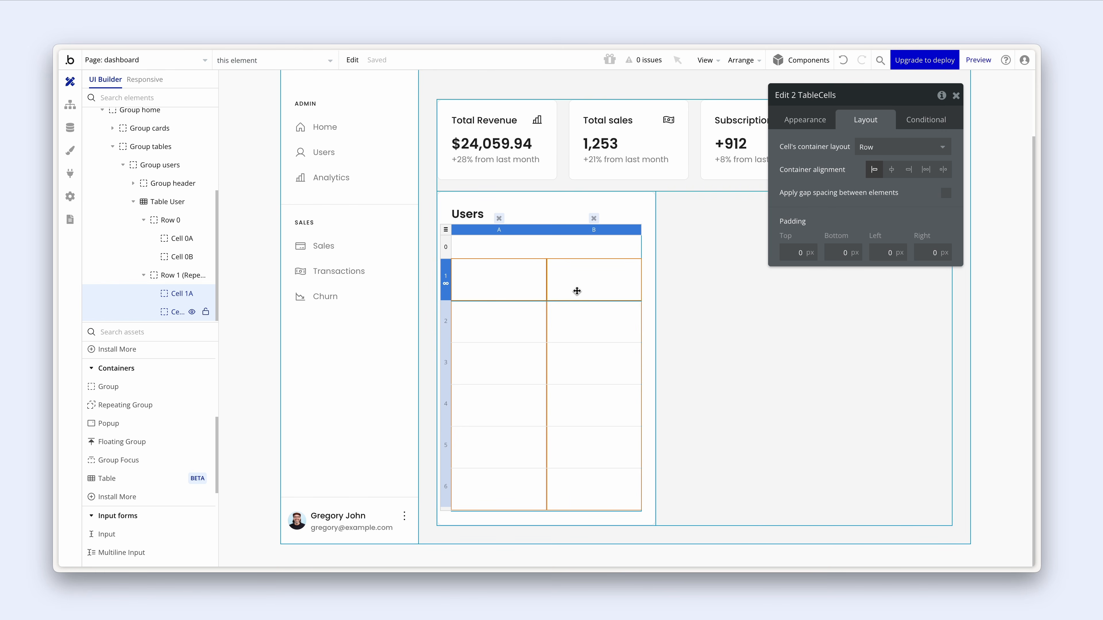
# - Enter 20 in the Left and Right Padding fields for cells 1A and 1B
pyautogui.click(894, 251)
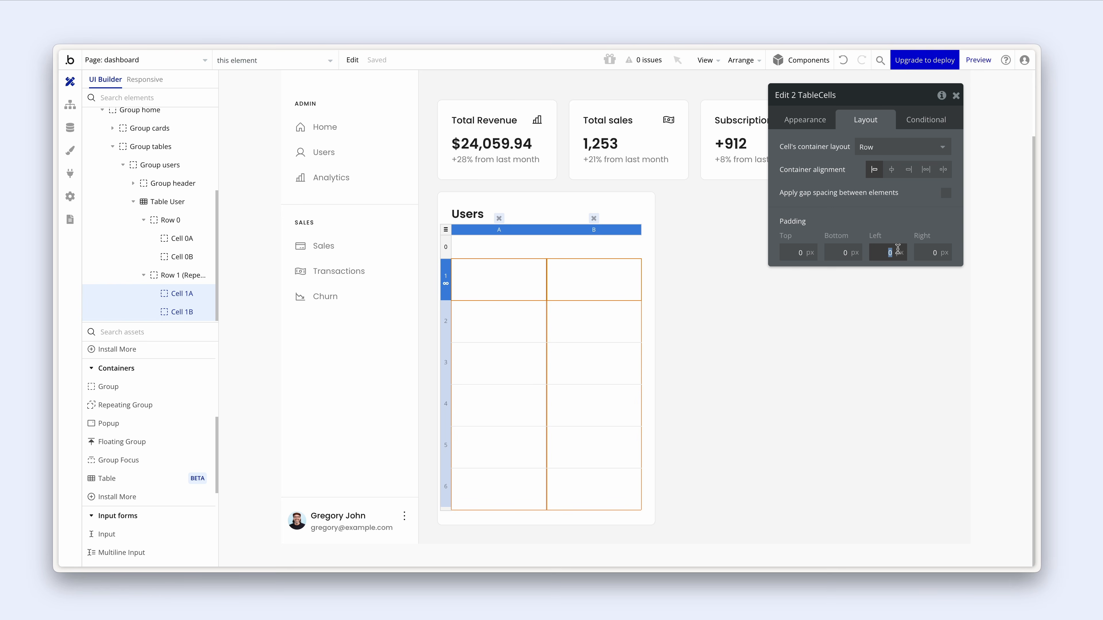
pyautogui.write('20')
pyautogui.click(926, 251)
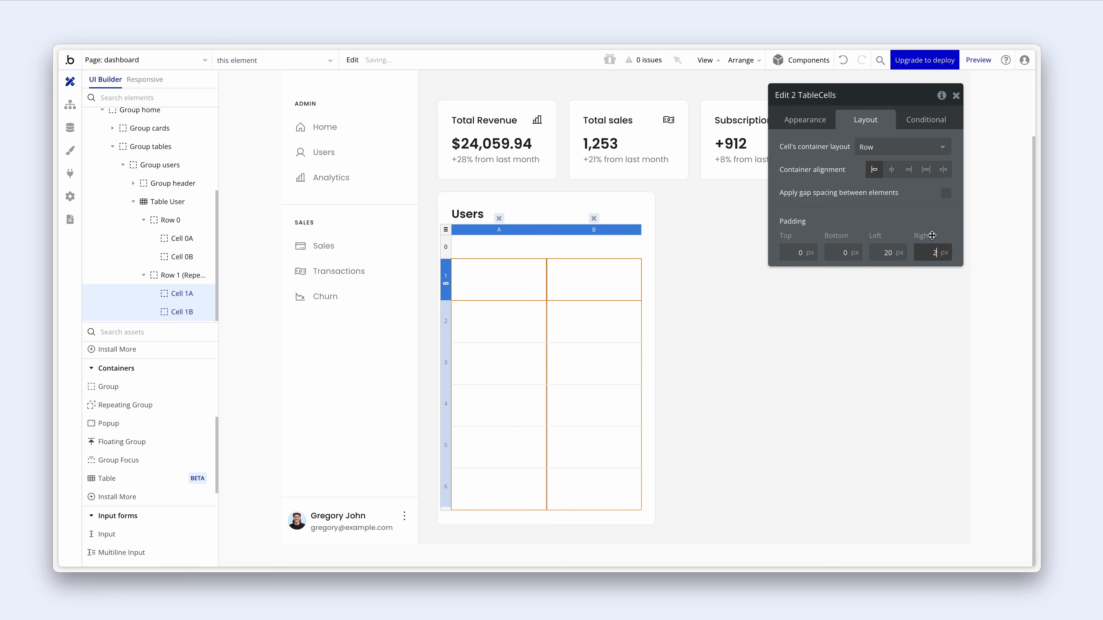
pyautogui.write('20')
pyautogui.click(929, 228)
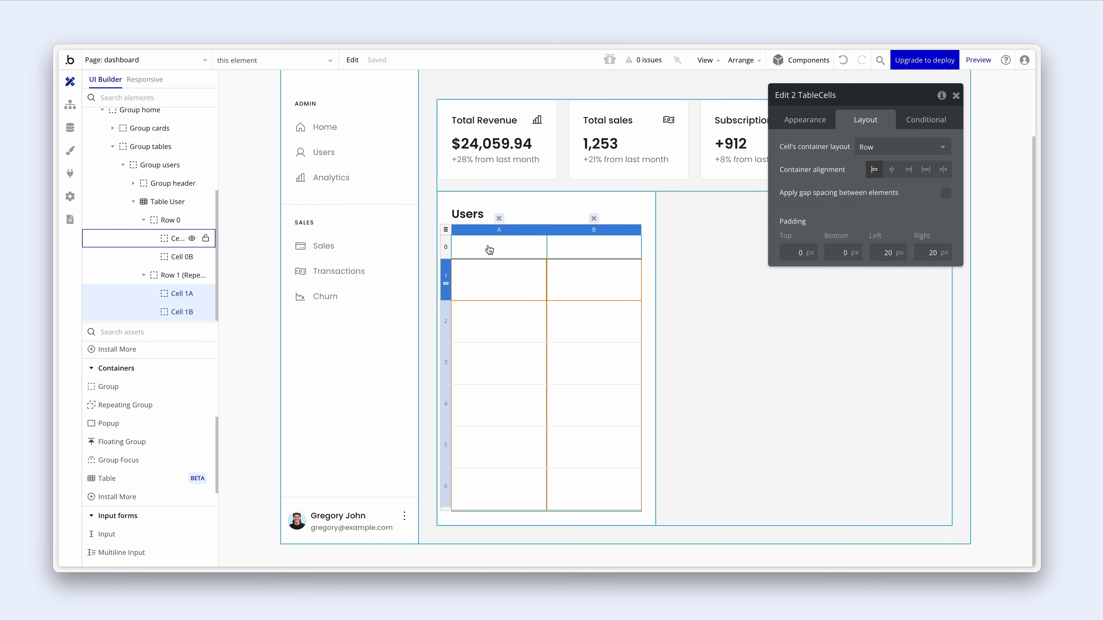
# - Add a 'User' header text in cell 0A at 14 px, 500 Medium weight, vertically centred
pyautogui.click(489, 249)
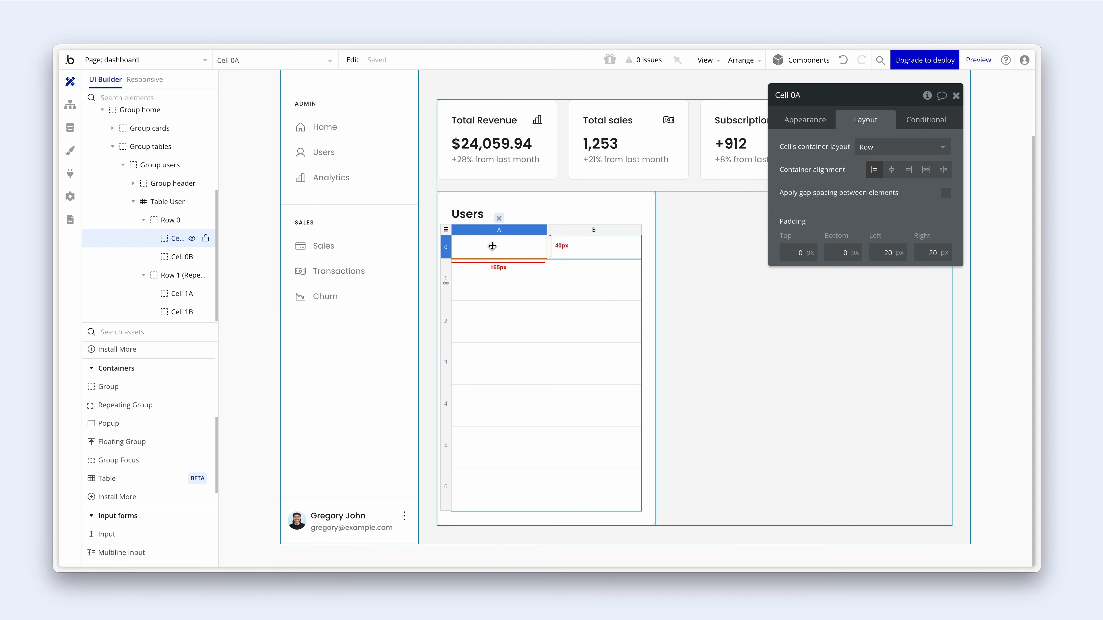
pyautogui.scroll(5, 146, 386)
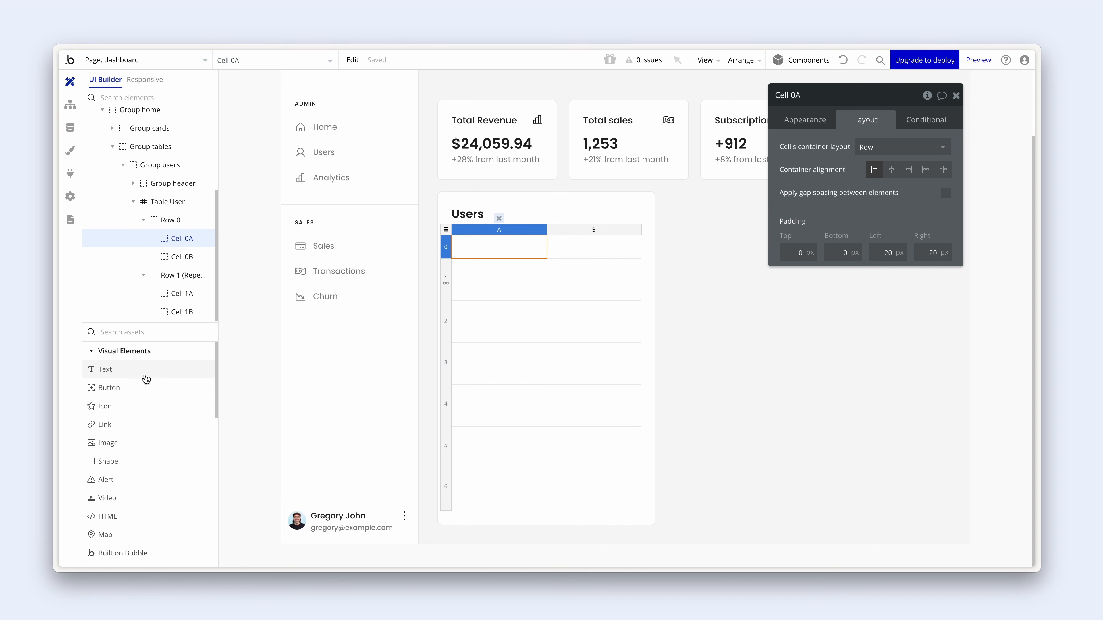
pyautogui.click(143, 370)
pyautogui.click(472, 251)
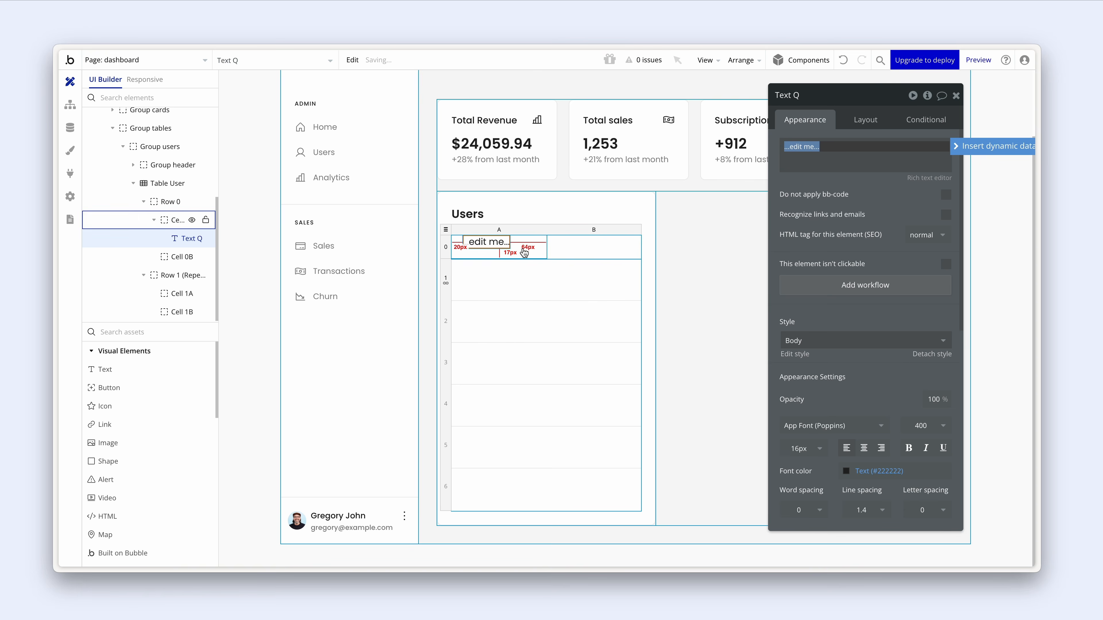
pyautogui.write('User')
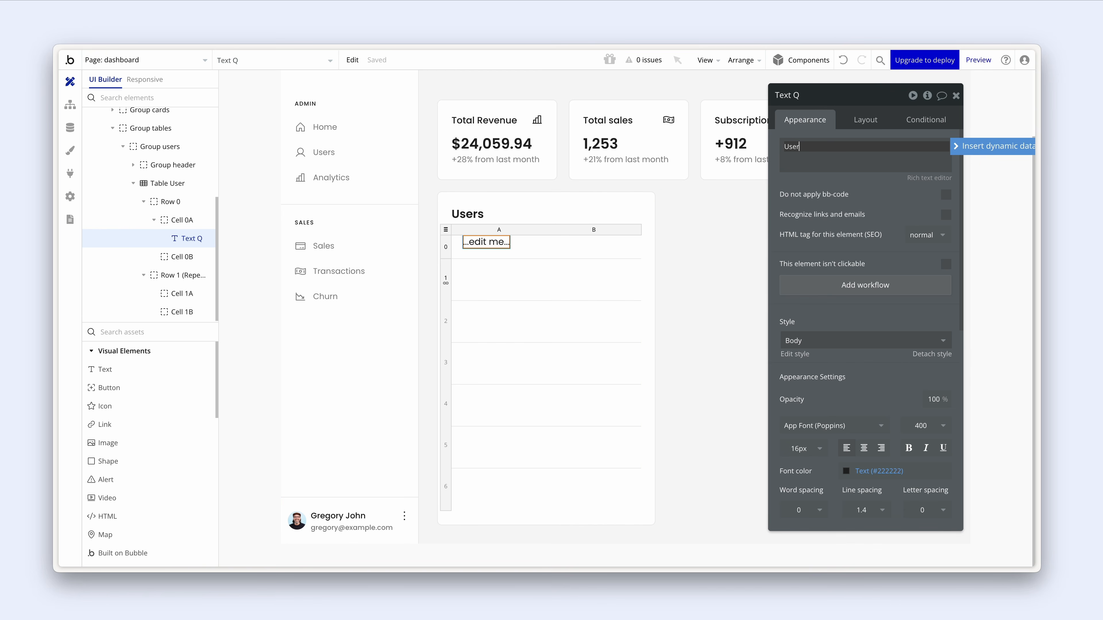
pyautogui.scroll(-3, 816, 291)
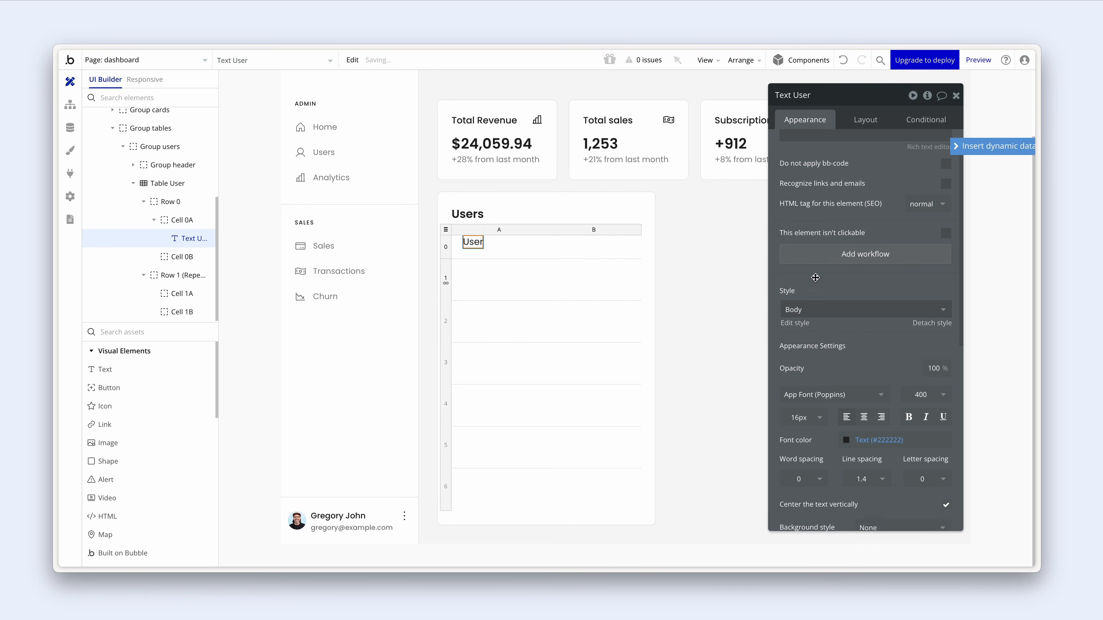
pyautogui.click(812, 317)
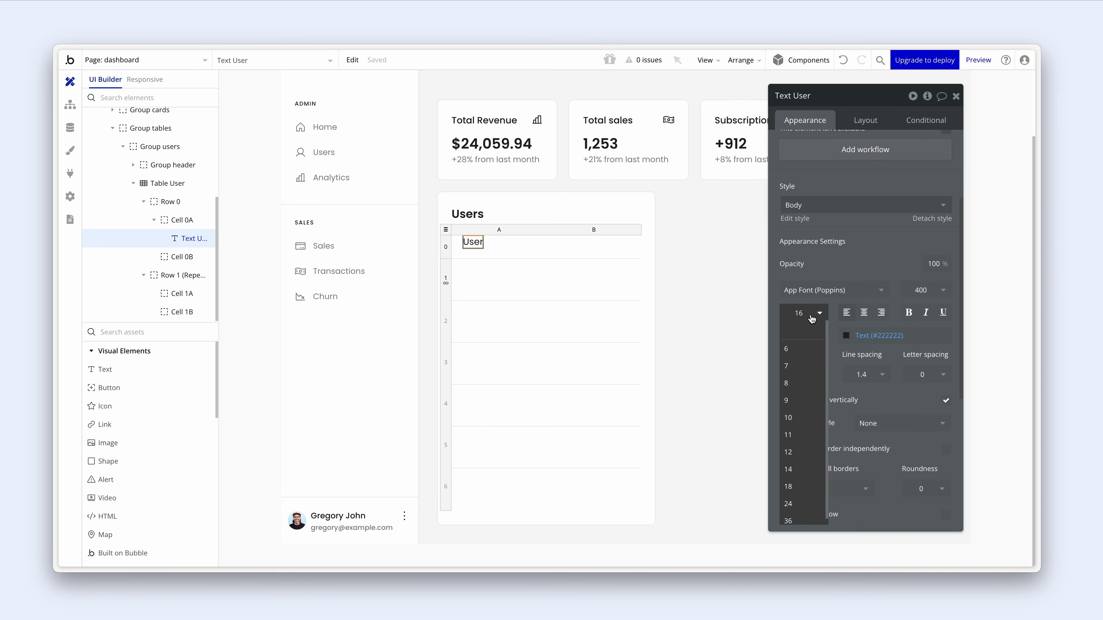
pyautogui.write('14')
pyautogui.press('Return')
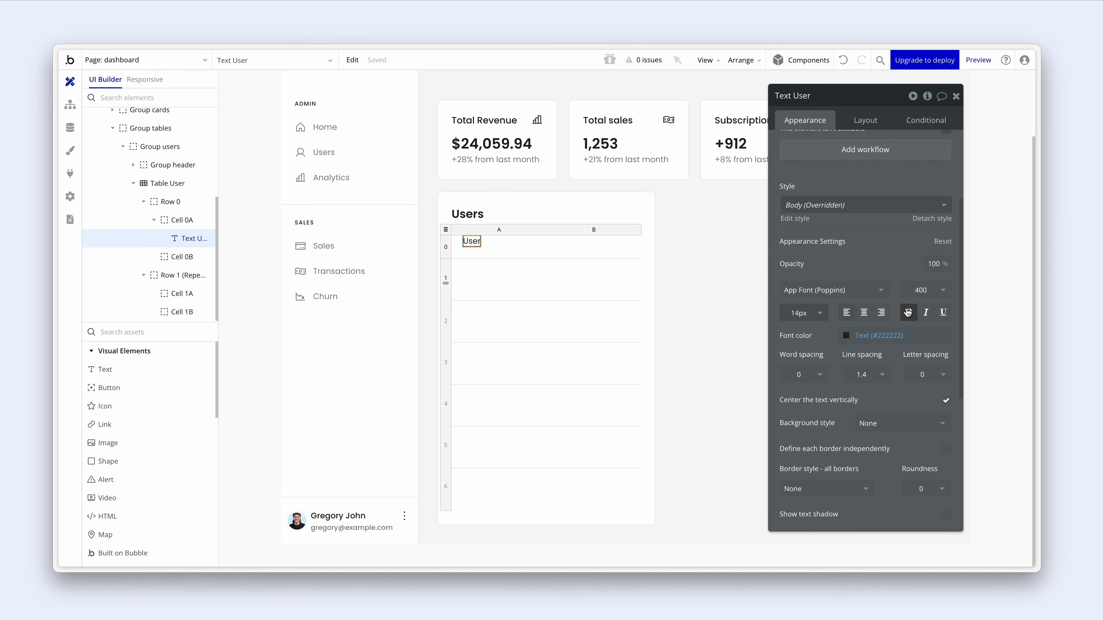
pyautogui.click(923, 290)
pyautogui.click(924, 394)
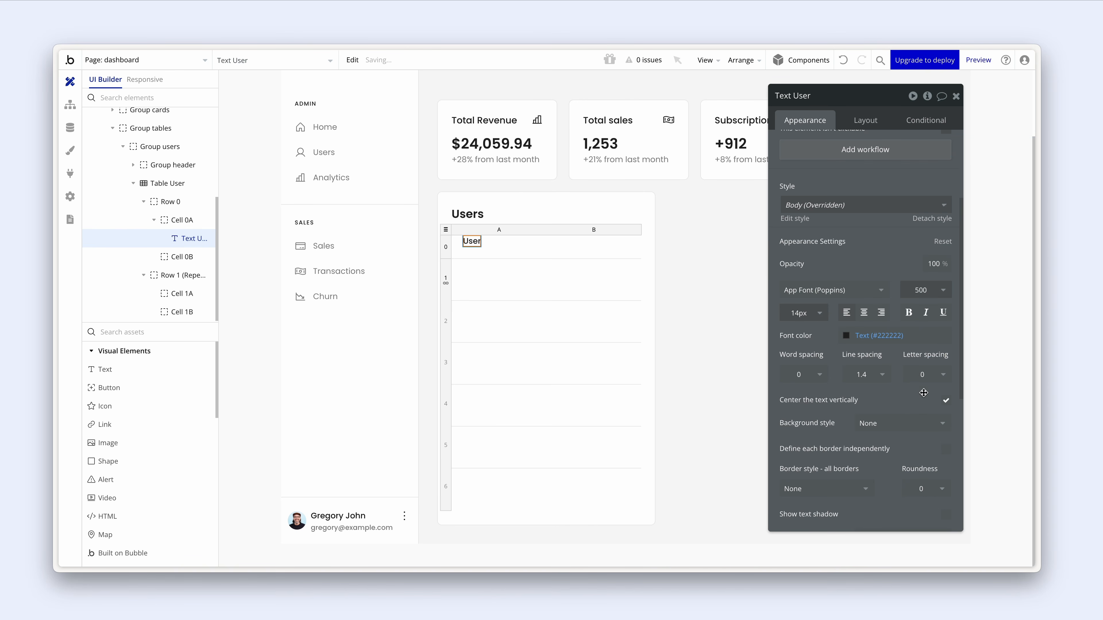
pyautogui.scroll(3, 874, 254)
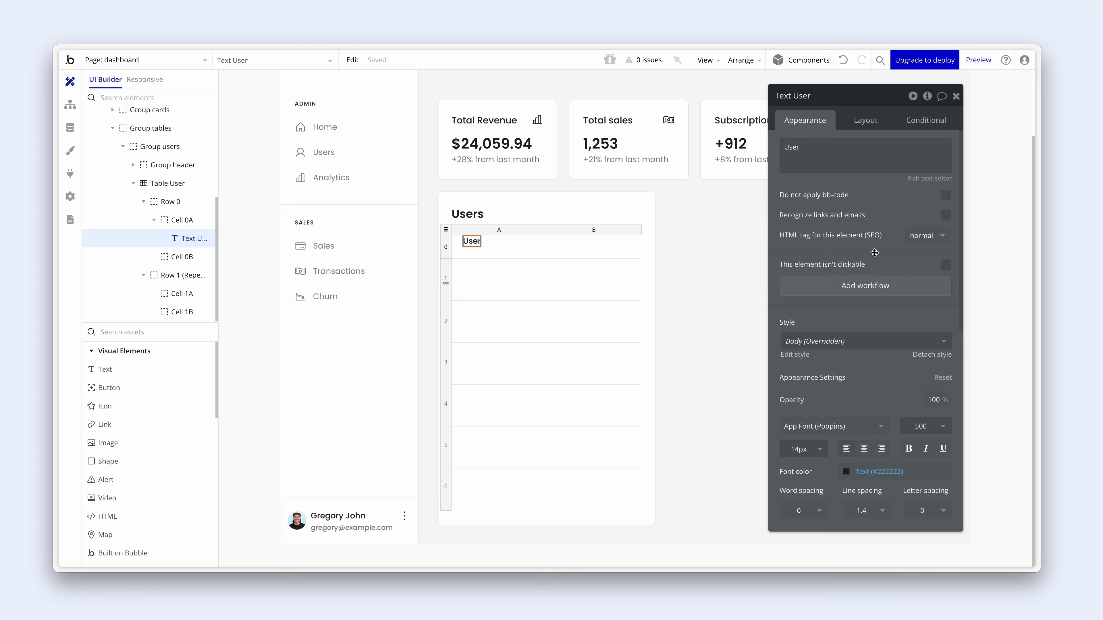
pyautogui.click(865, 122)
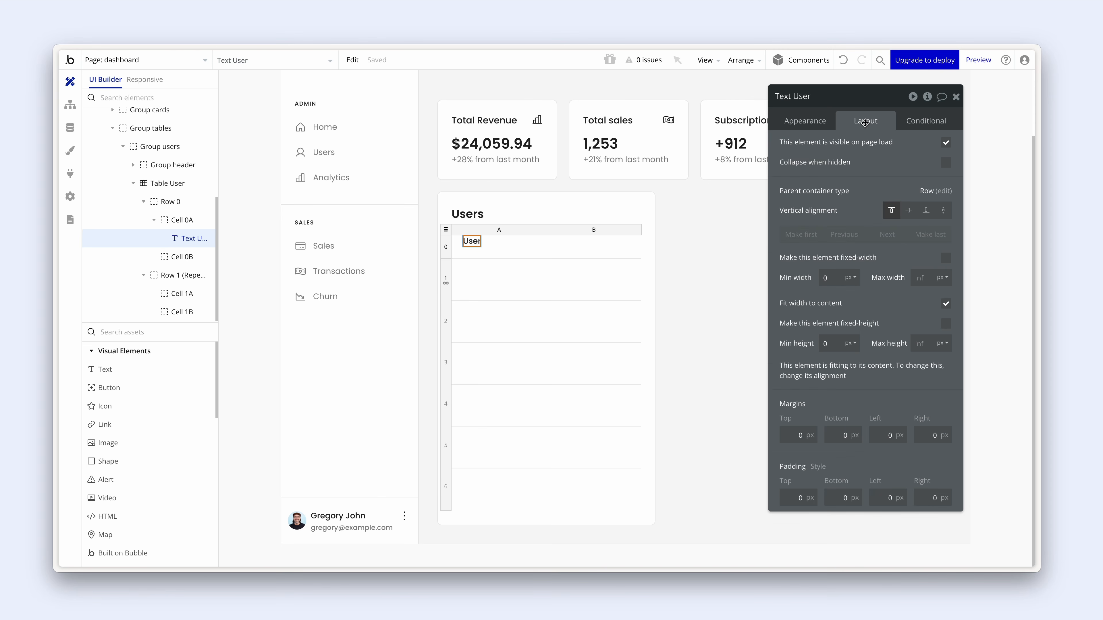
pyautogui.click(909, 211)
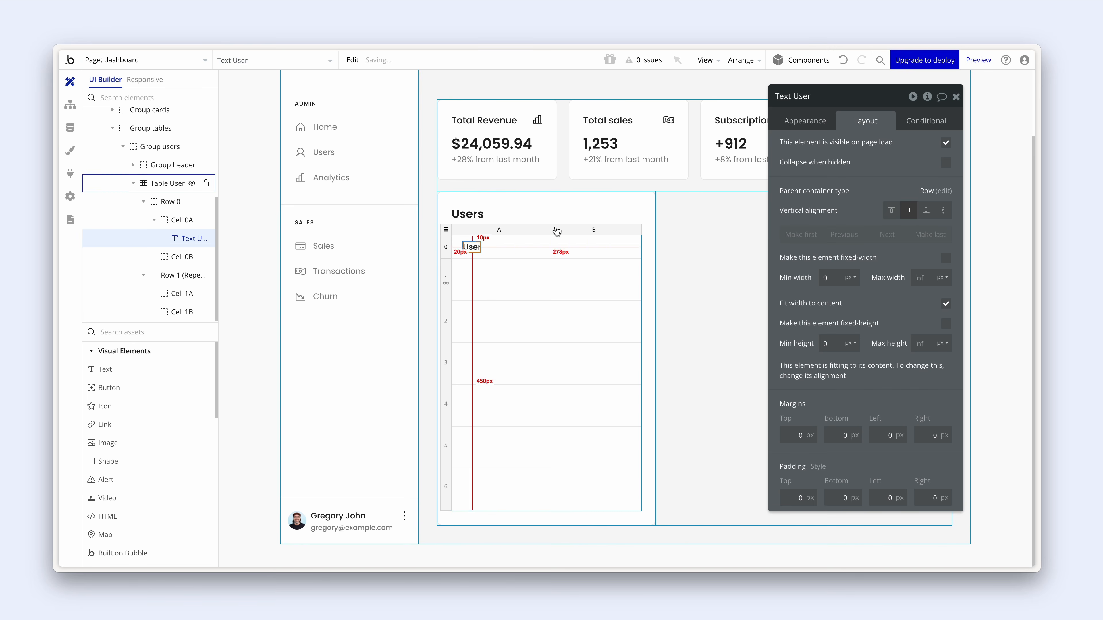
# - Duplicate the header text into cell 0B and change its wording to 'Time'
pyautogui.hotkey('ctrl', 'c')
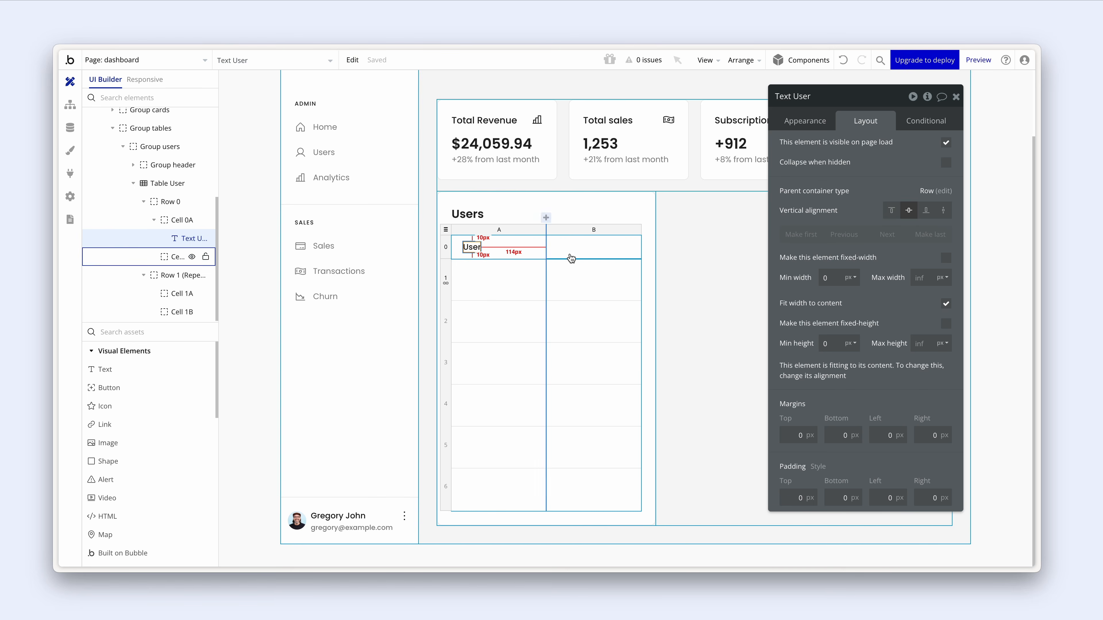
pyautogui.click(571, 253)
pyautogui.hotkey('ctrl', 'v')
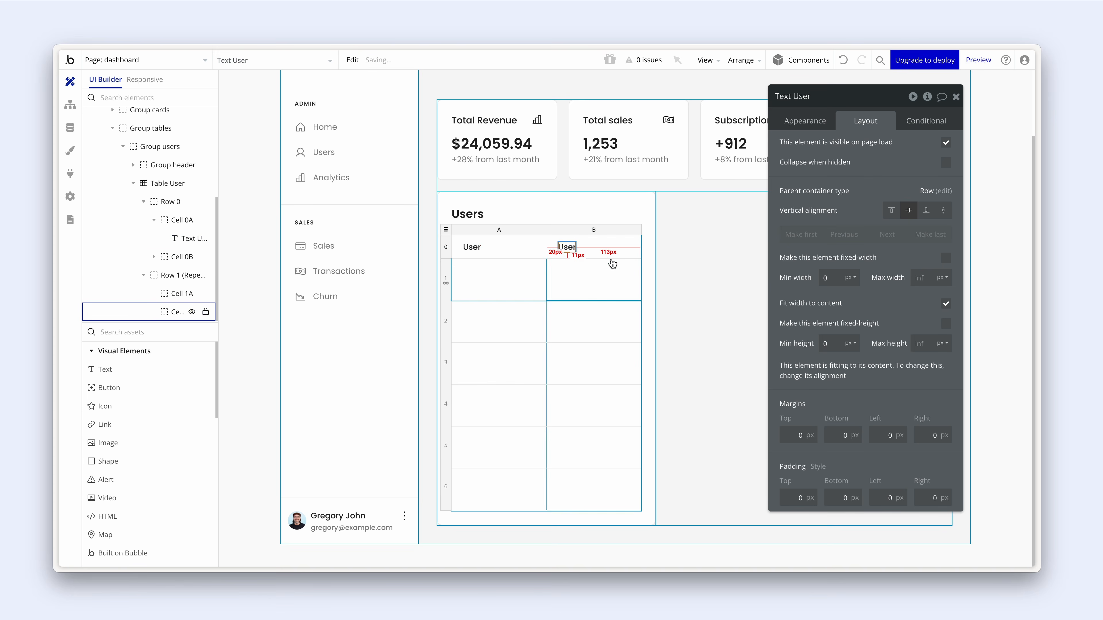
pyautogui.click(805, 121)
pyautogui.doubleClick(811, 149)
pyautogui.write('Time')
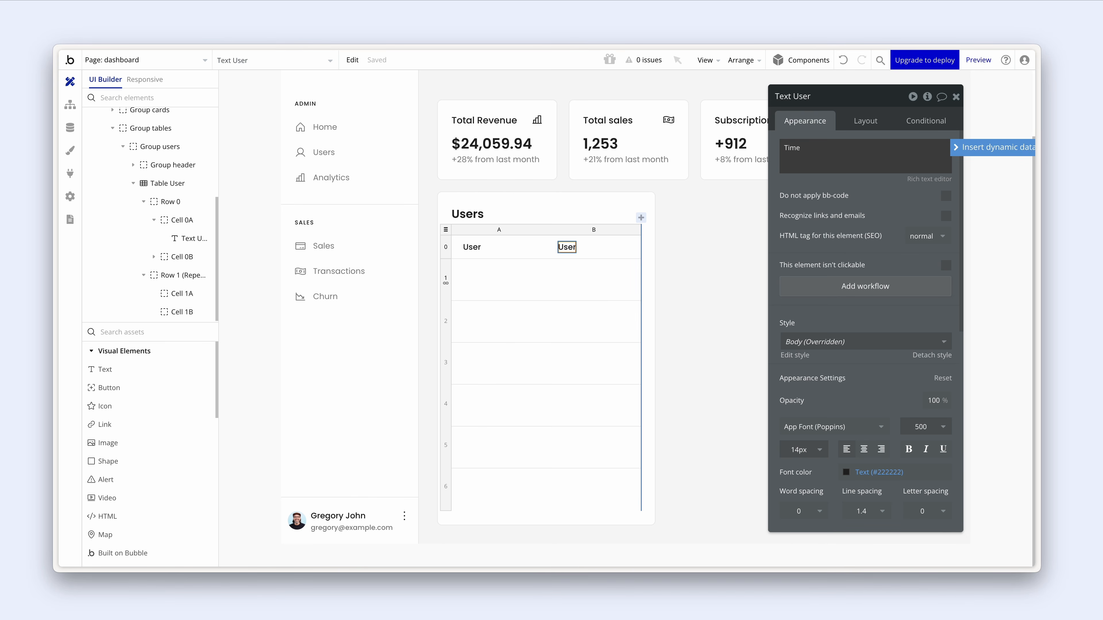
pyautogui.click(822, 196)
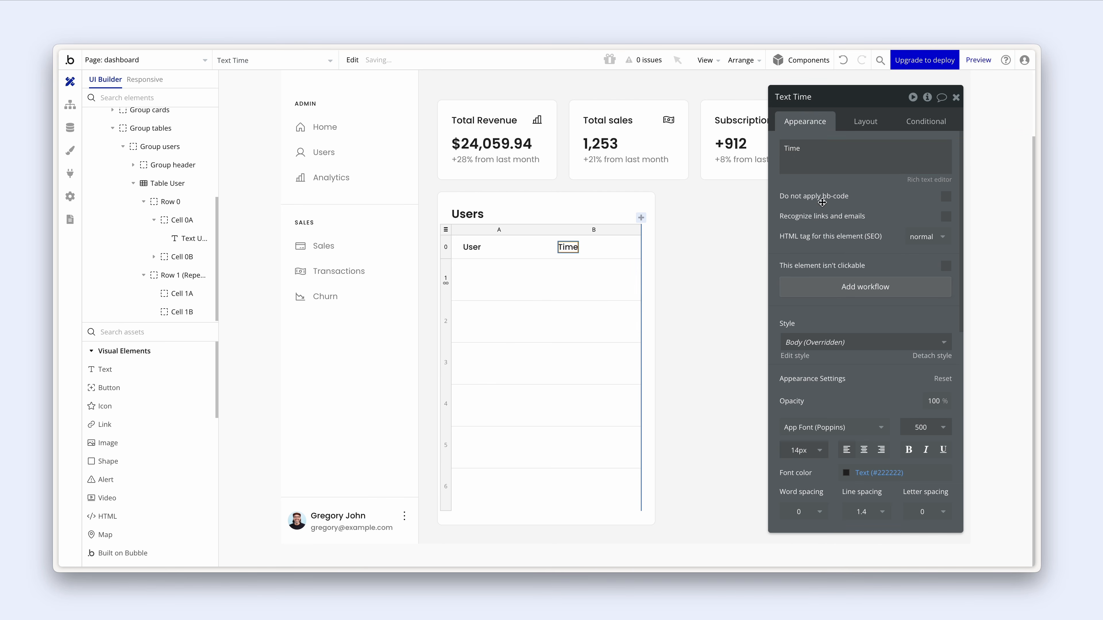
pyautogui.click(615, 252)
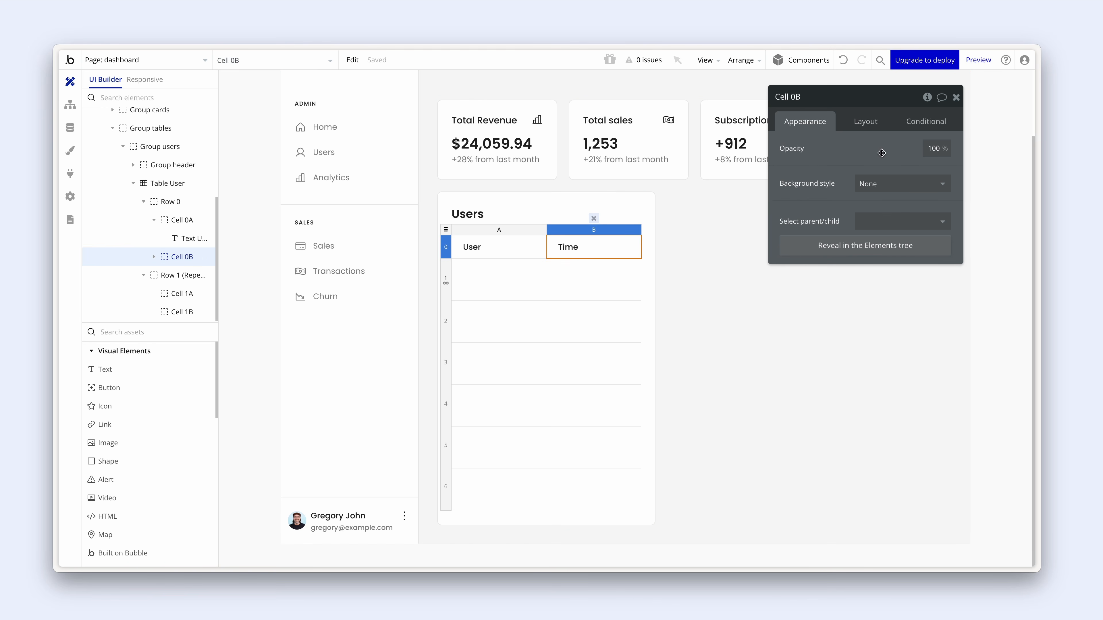
# - Right-align the Time header in cell 0B and fix column B's width at 120 px
pyautogui.click(866, 122)
pyautogui.click(908, 172)
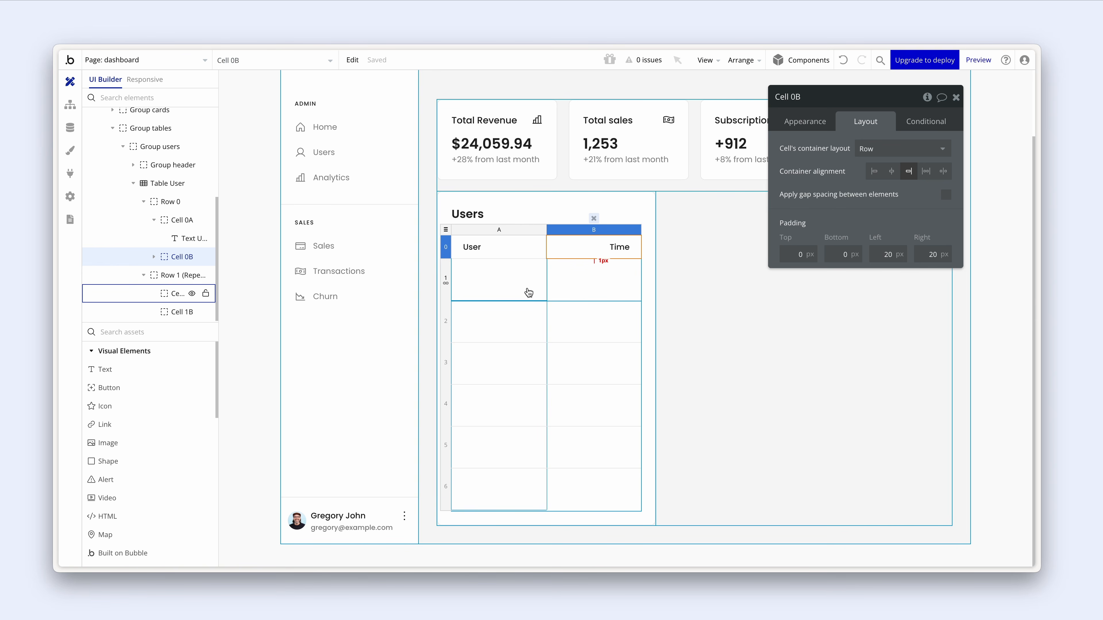
pyautogui.moveTo(540, 283)
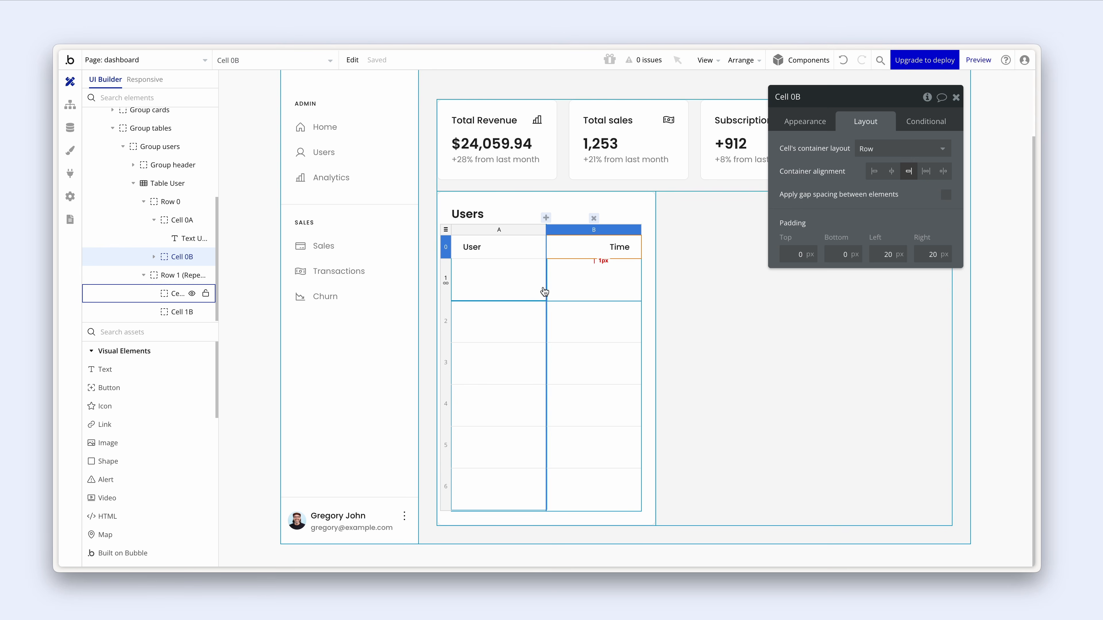
pyautogui.click(586, 231)
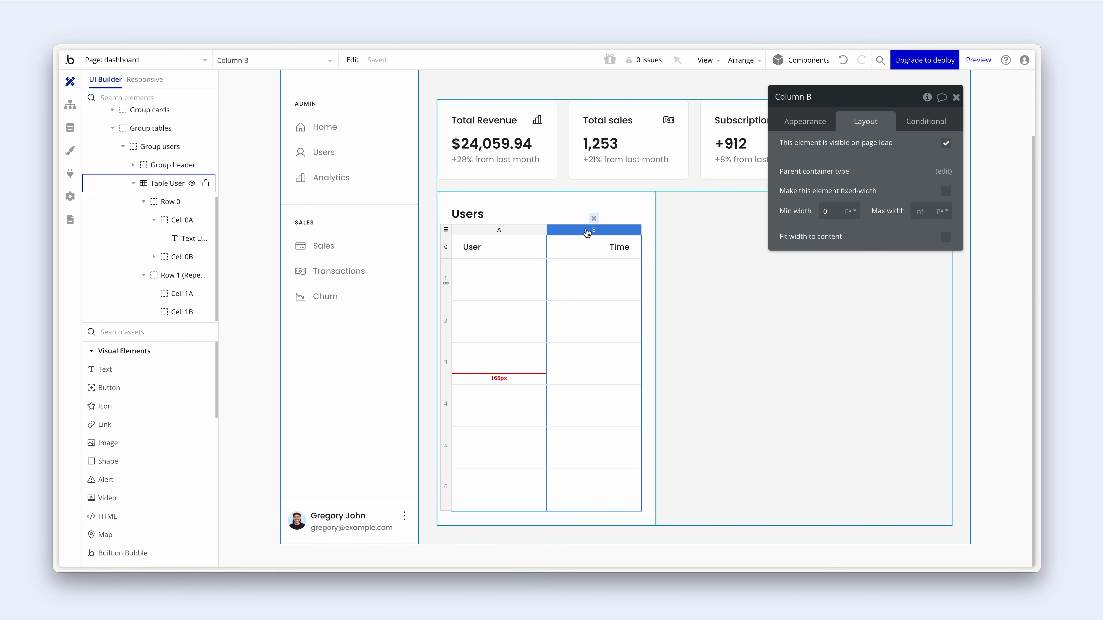
pyautogui.click(945, 193)
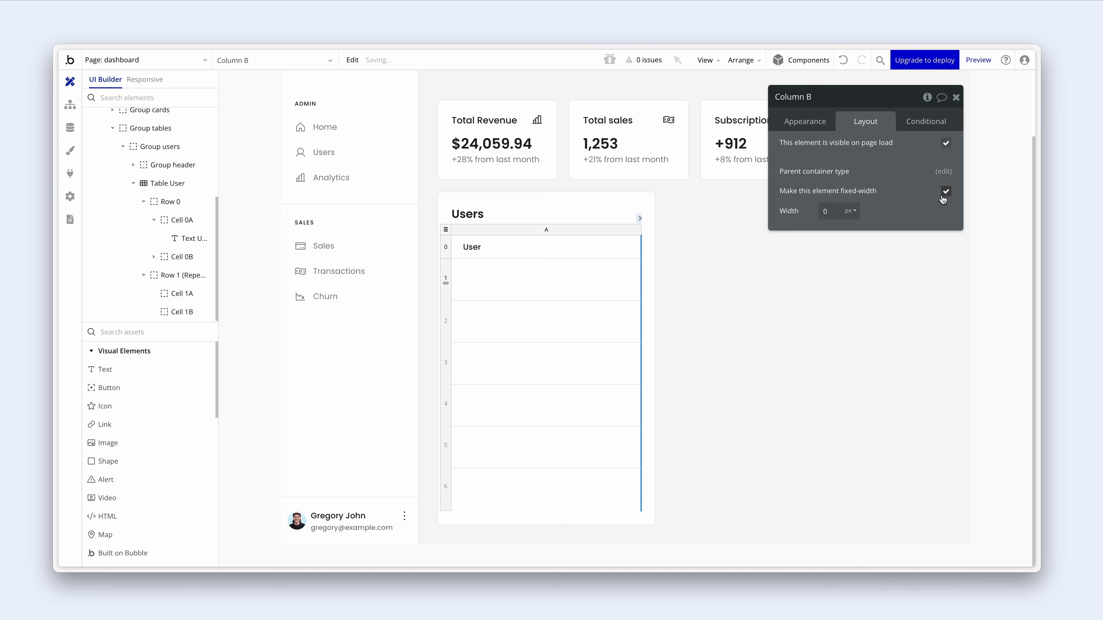
pyautogui.moveTo(847, 212); pyautogui.dragTo(810, 211)
pyautogui.write('80')
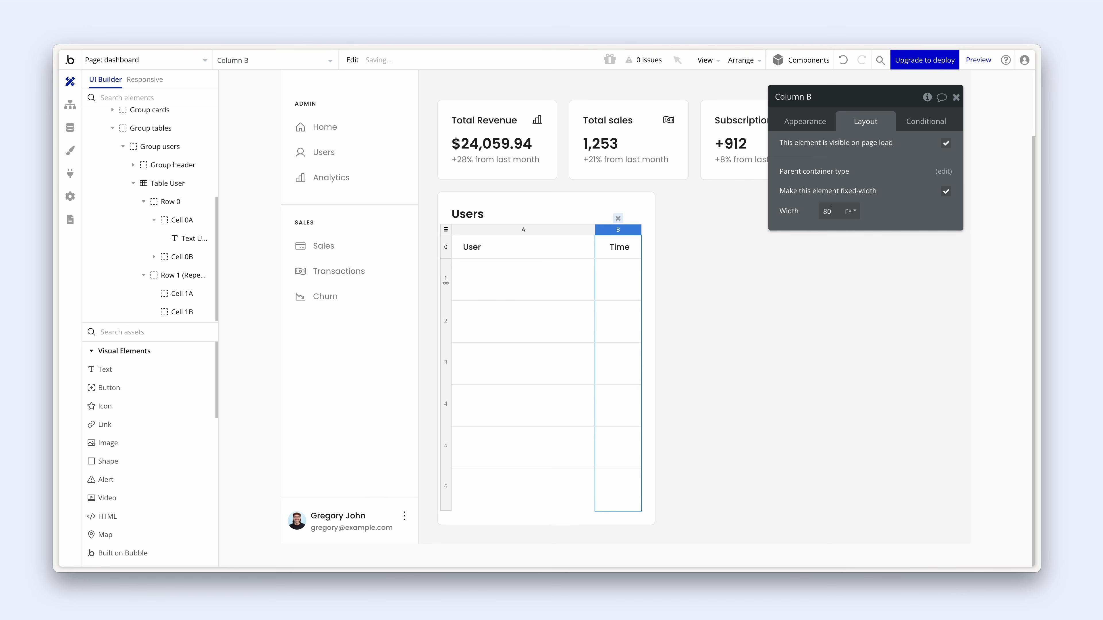
pyautogui.moveTo(850, 212); pyautogui.dragTo(807, 211)
pyautogui.write('120')
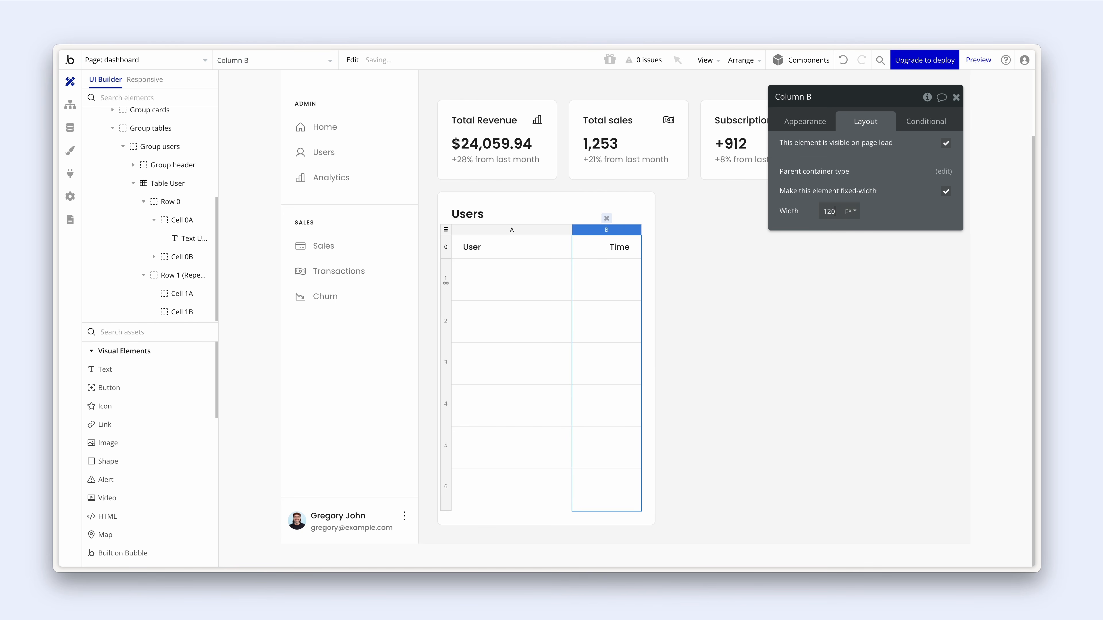
pyautogui.click(601, 271)
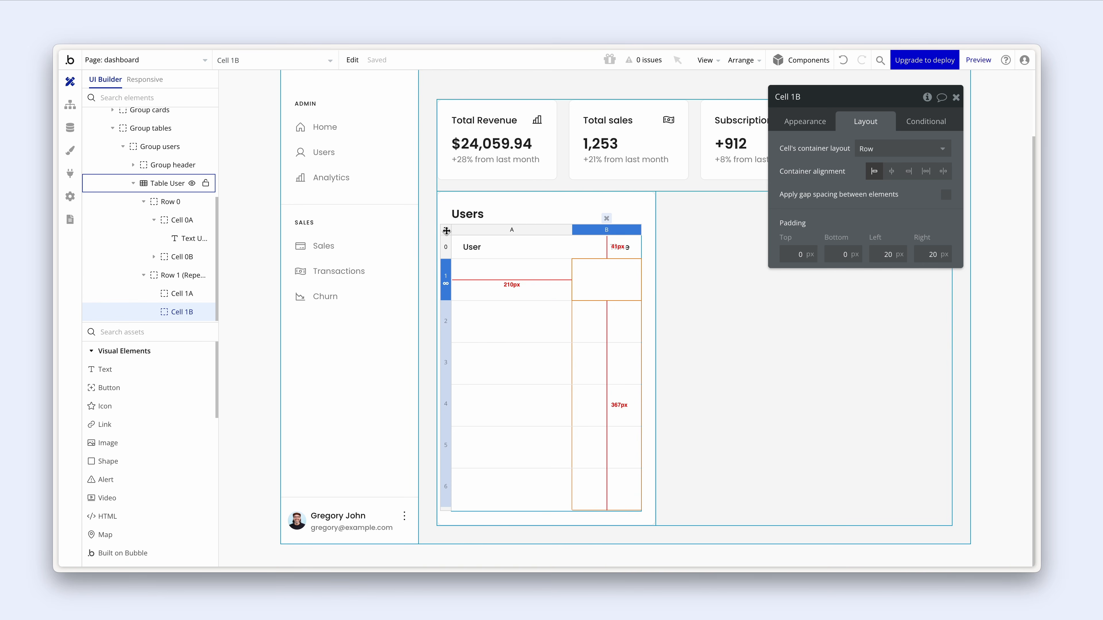
pyautogui.click(474, 246)
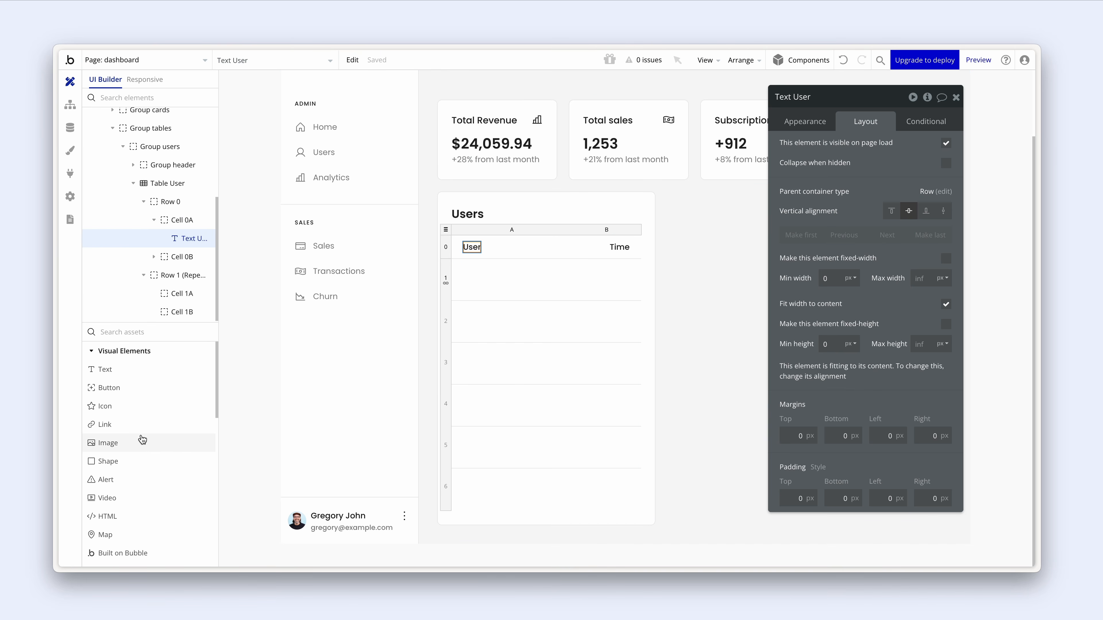
# - Place an image in row 1's User cell bound to the current row's User's avatar, roundness 40
pyautogui.click(249, 442)
pyautogui.moveTo(248, 442); pyautogui.dragTo(467, 274)
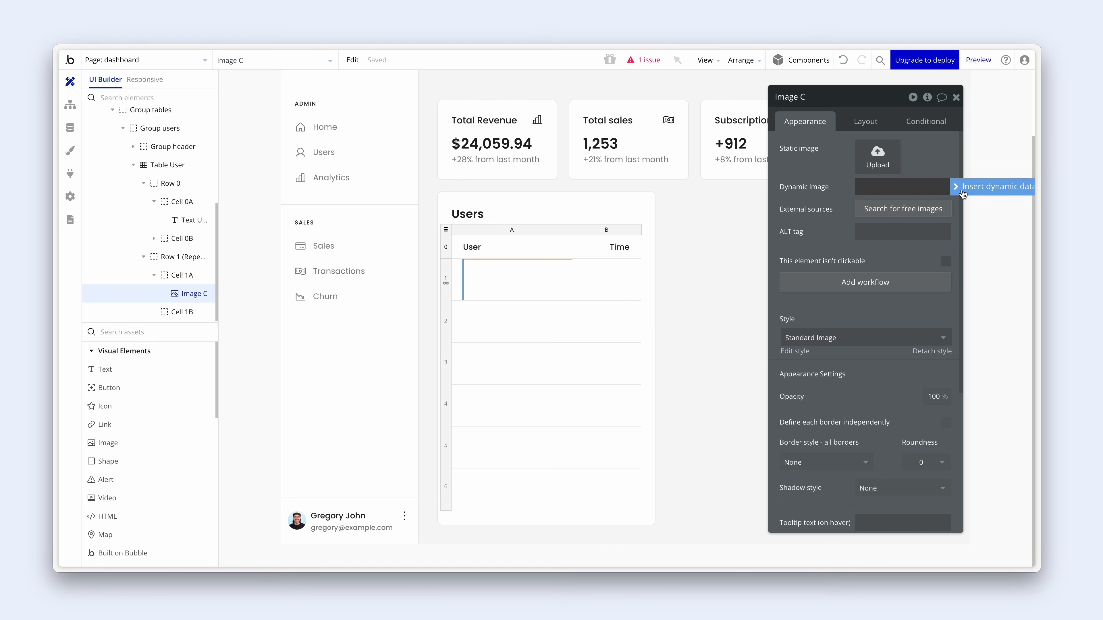
pyautogui.click(958, 191)
pyautogui.click(941, 247)
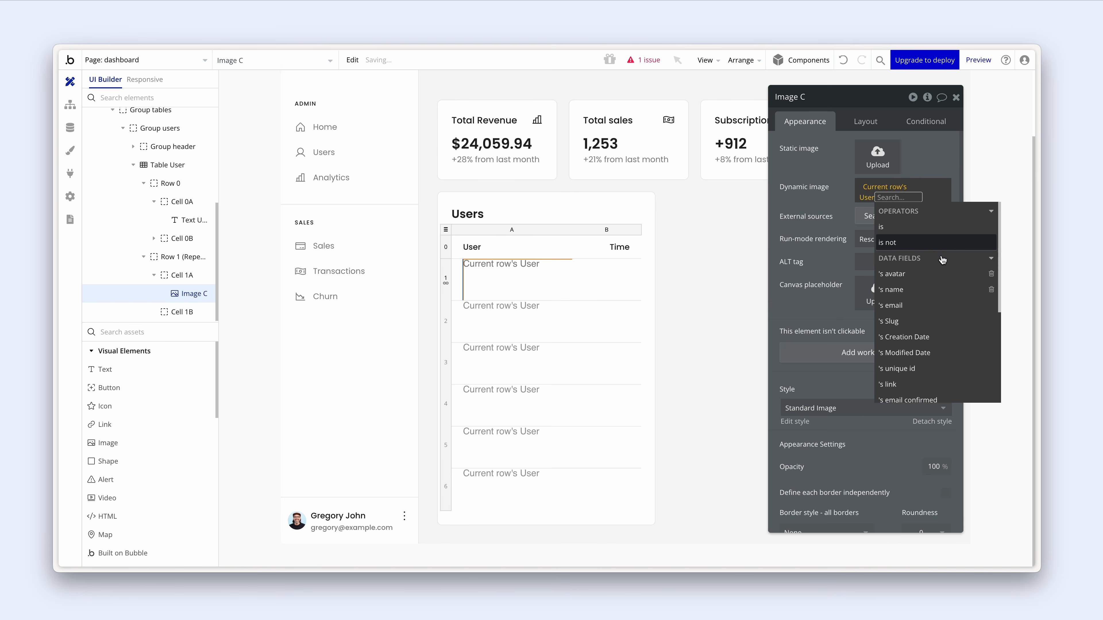
pyautogui.click(939, 278)
pyautogui.click(841, 256)
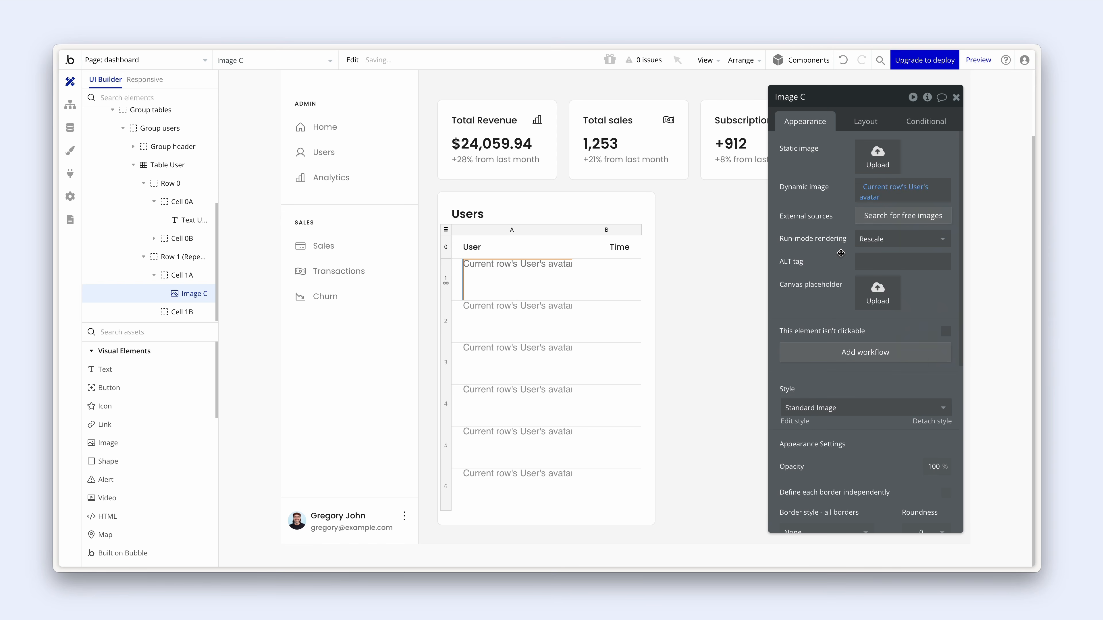
pyautogui.scroll(-3, 841, 257)
pyautogui.scroll(-2, 841, 257)
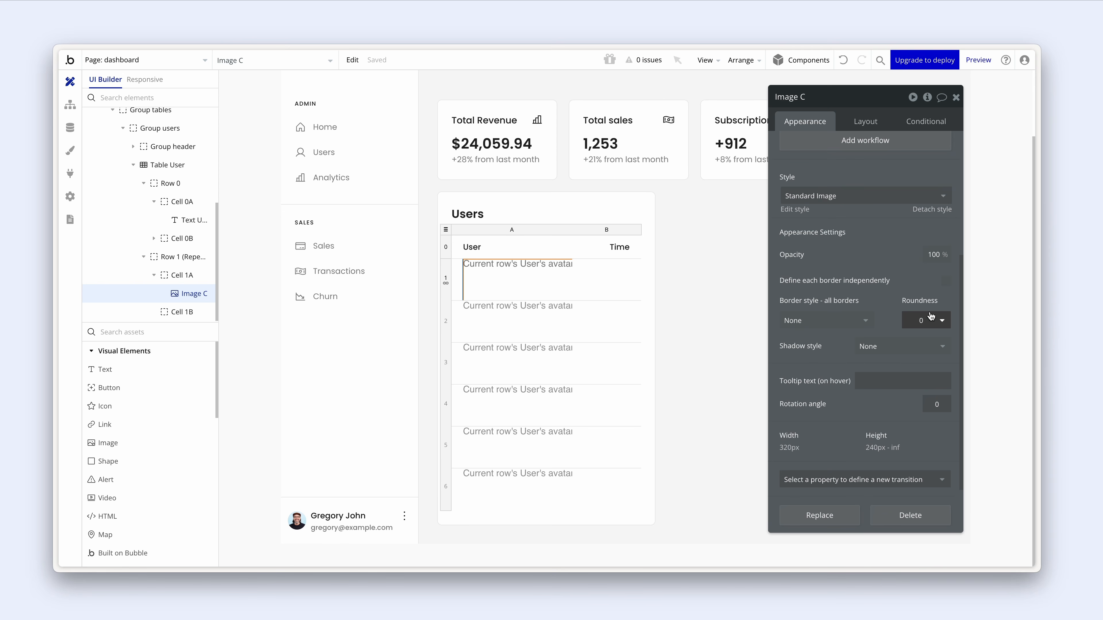
pyautogui.click(929, 323)
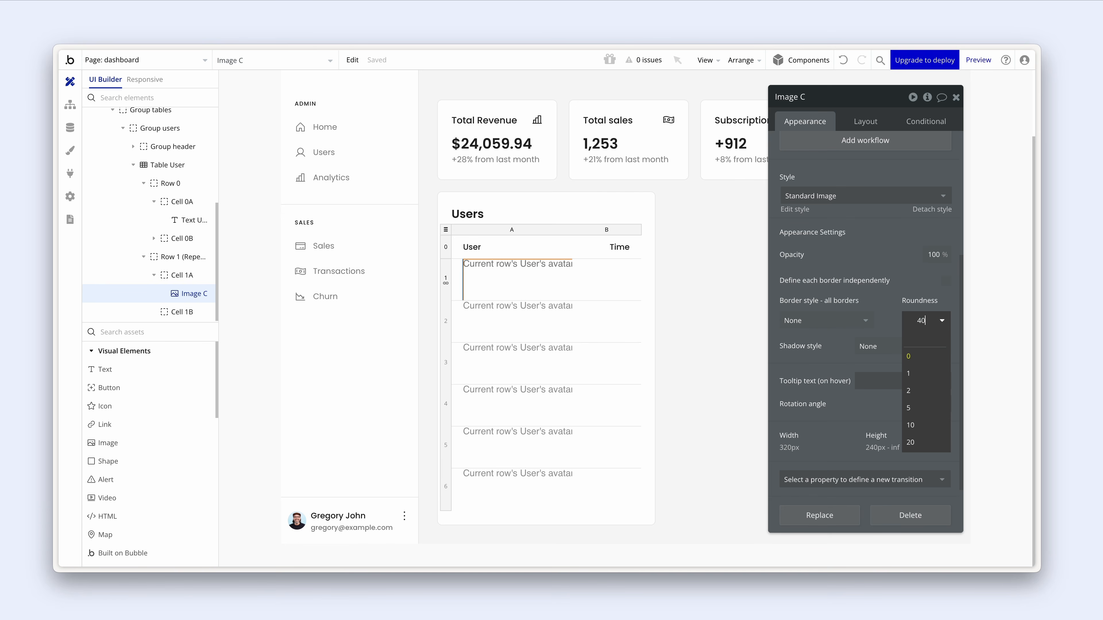
pyautogui.write('40')
pyautogui.press('Return')
# - Make the avatar 40 px wide with a locked aspect ratio, vertically centred
pyautogui.click(874, 121)
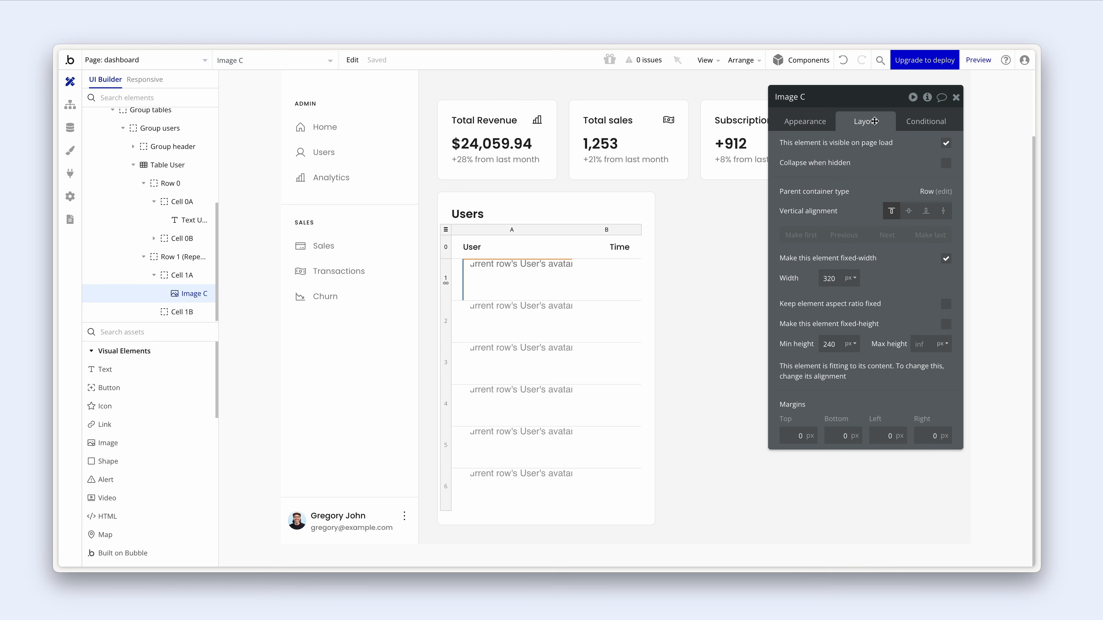
pyautogui.moveTo(838, 278); pyautogui.dragTo(819, 273)
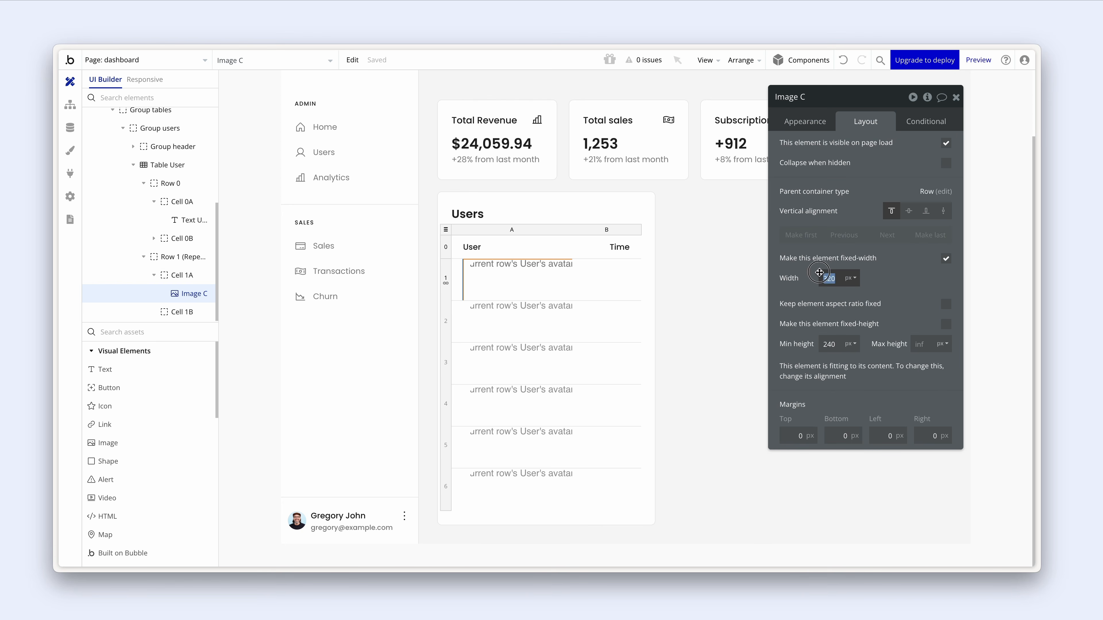
pyautogui.write('40')
pyautogui.press('Return')
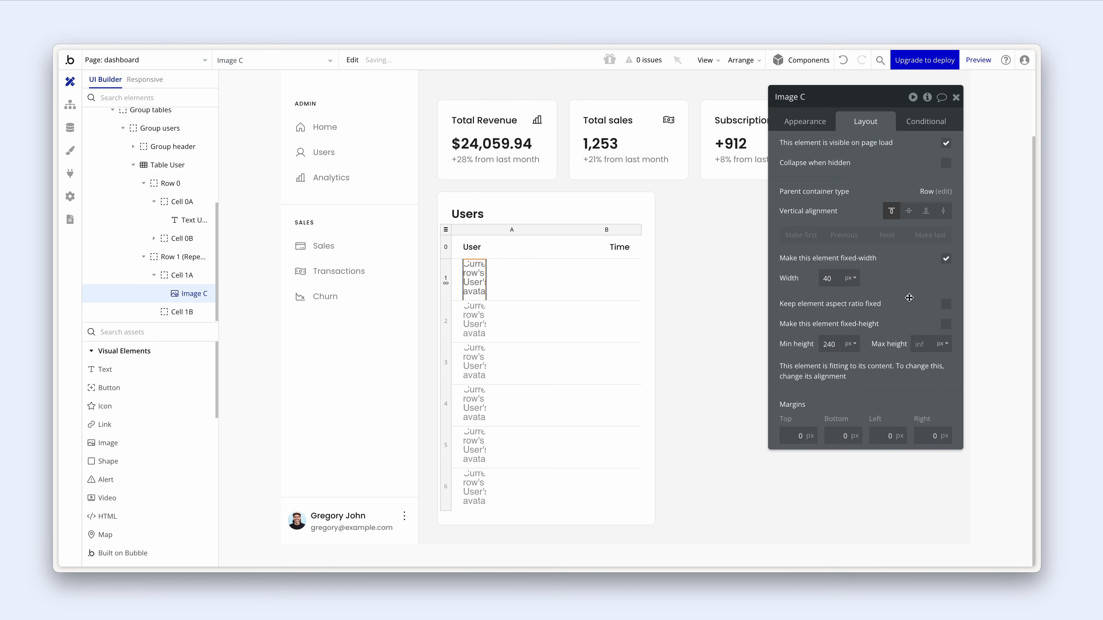
pyautogui.click(946, 304)
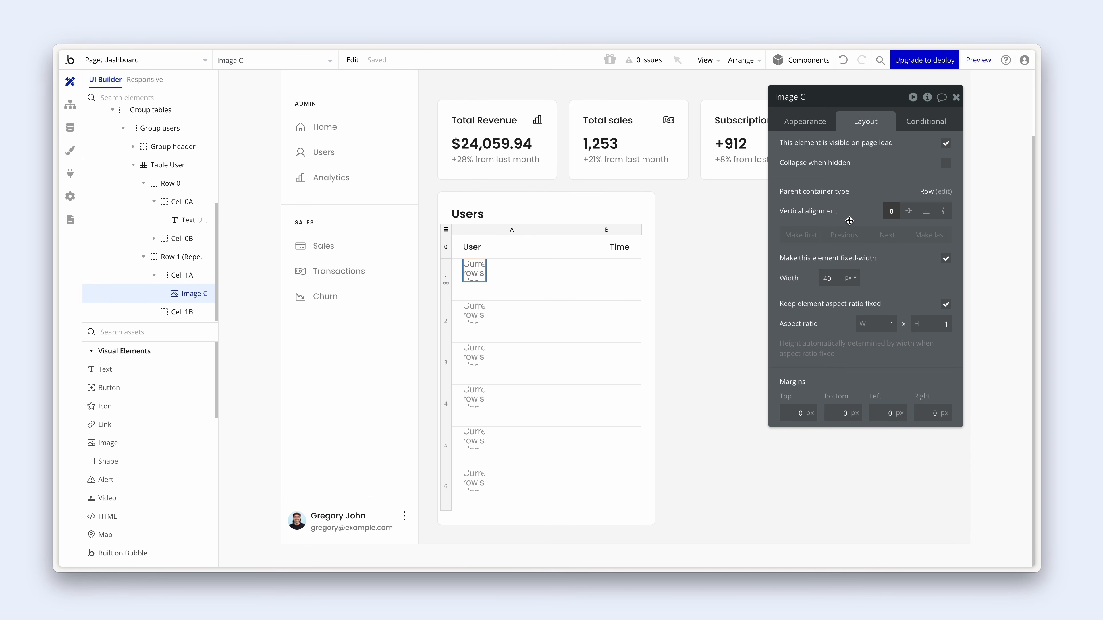
pyautogui.click(912, 212)
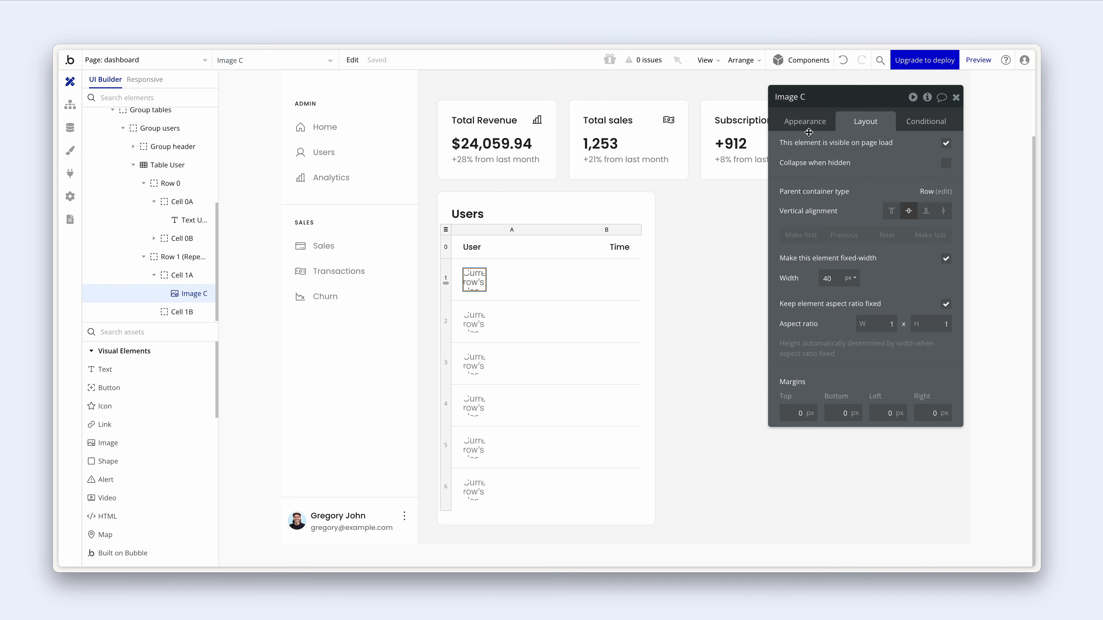
# - Upload a sample portrait as the image's editor placeholder
pyautogui.click(807, 122)
pyautogui.moveTo(809, 125); pyautogui.dragTo(714, 150)
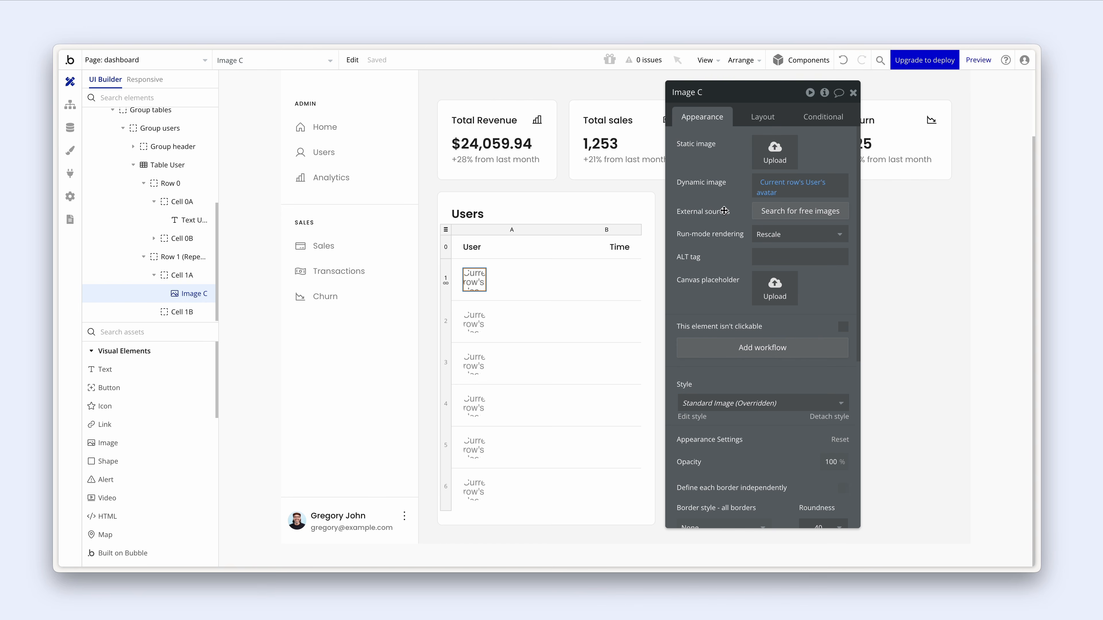
pyautogui.click(775, 292)
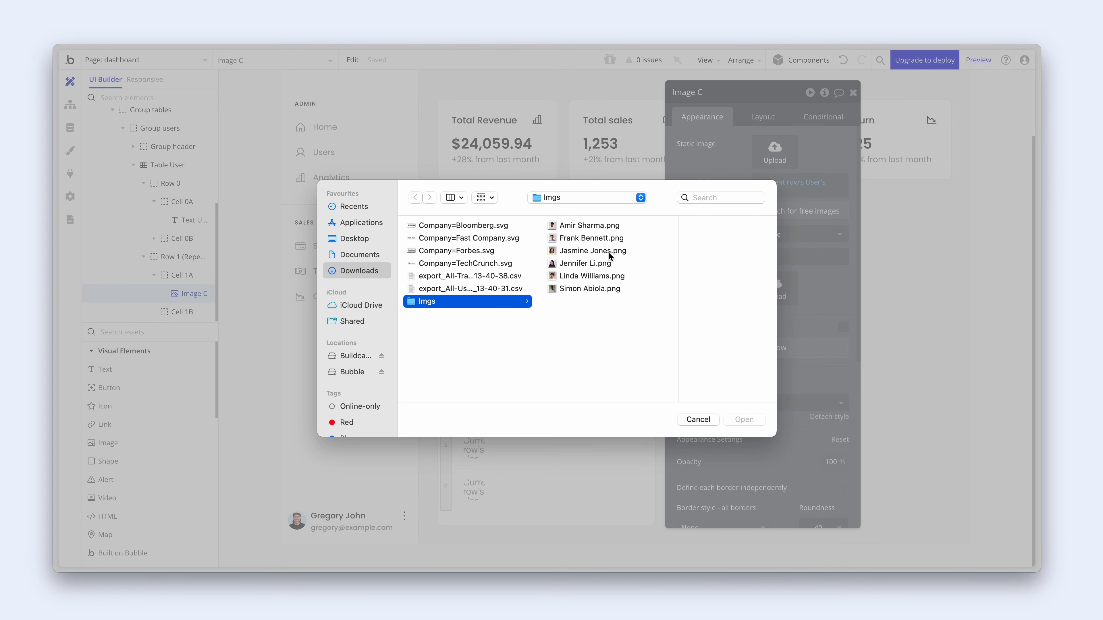
pyautogui.click(607, 251)
pyautogui.click(745, 420)
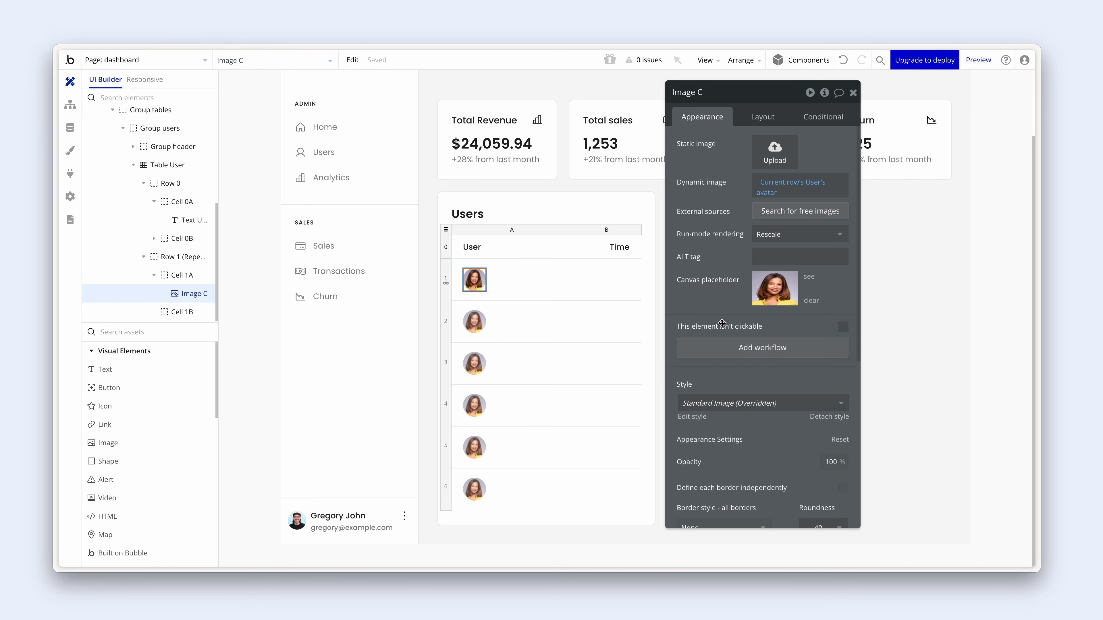
pyautogui.moveTo(721, 323); pyautogui.dragTo(775, 331)
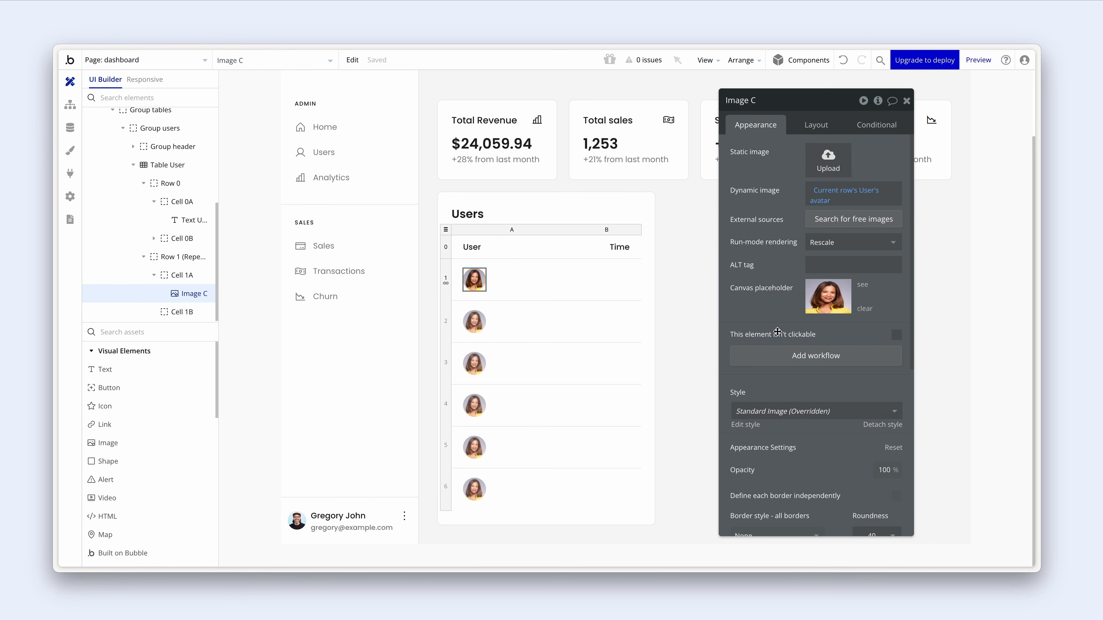
# - Paste the header text into row 1's User cell and bind it to the current row's User's name
pyautogui.click(478, 248)
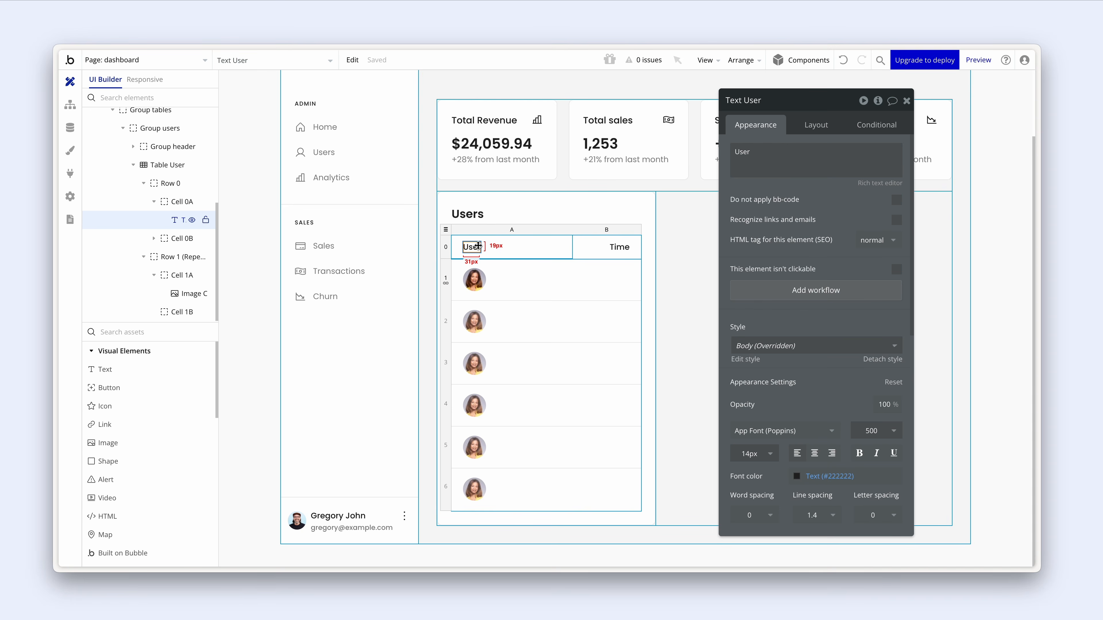
pyautogui.hotkey('ctrl', 'c')
pyautogui.click(512, 284)
pyautogui.hotkey('ctrl', 'v')
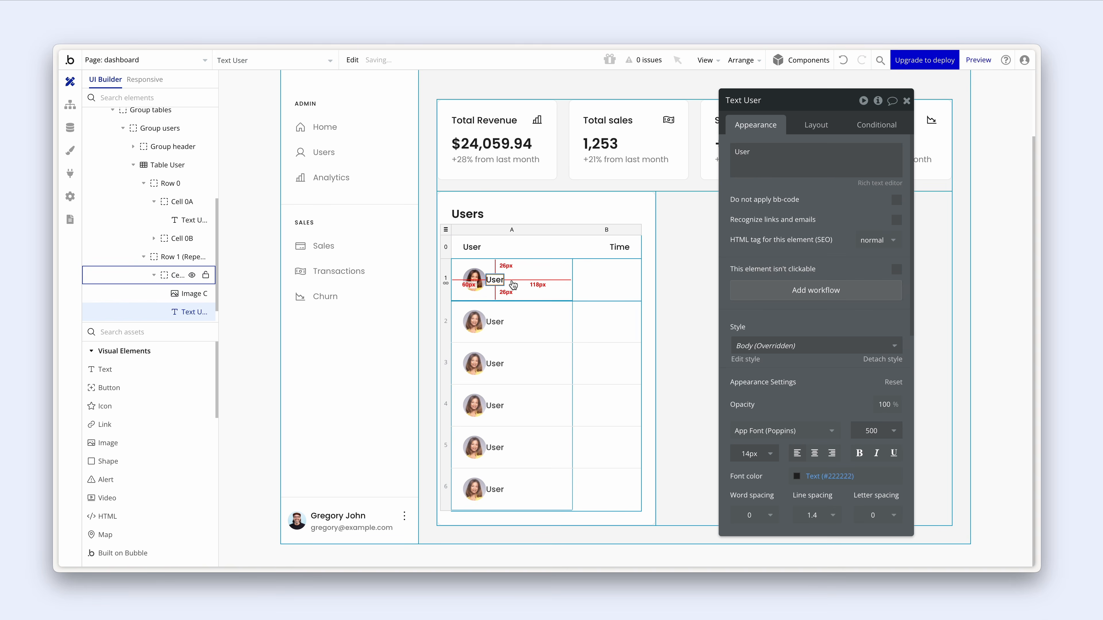
pyautogui.doubleClick(769, 156)
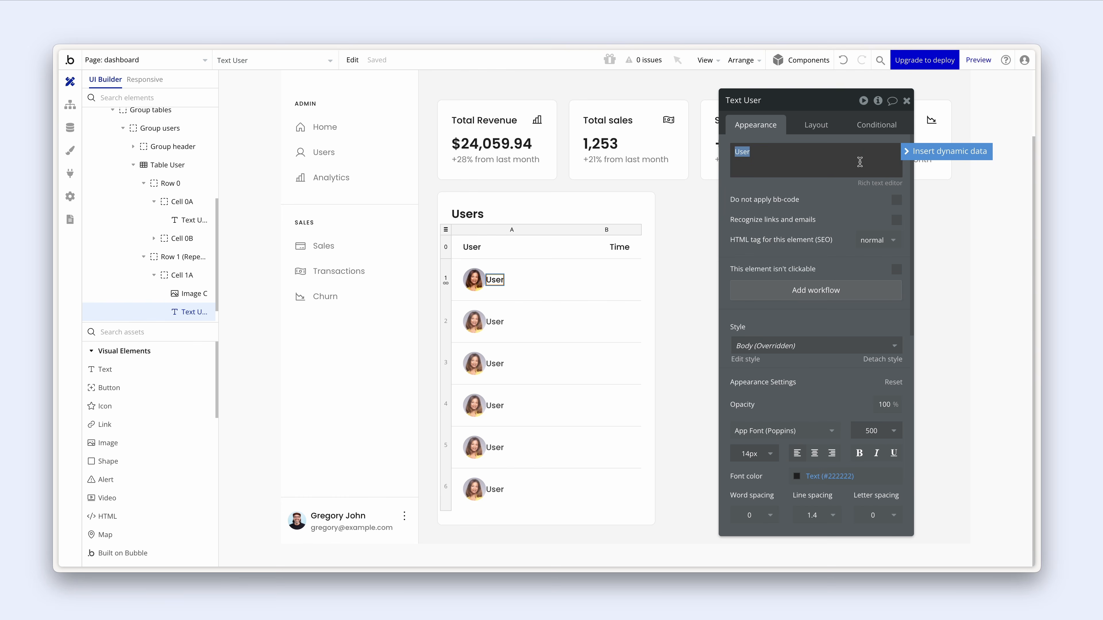
pyautogui.click(917, 153)
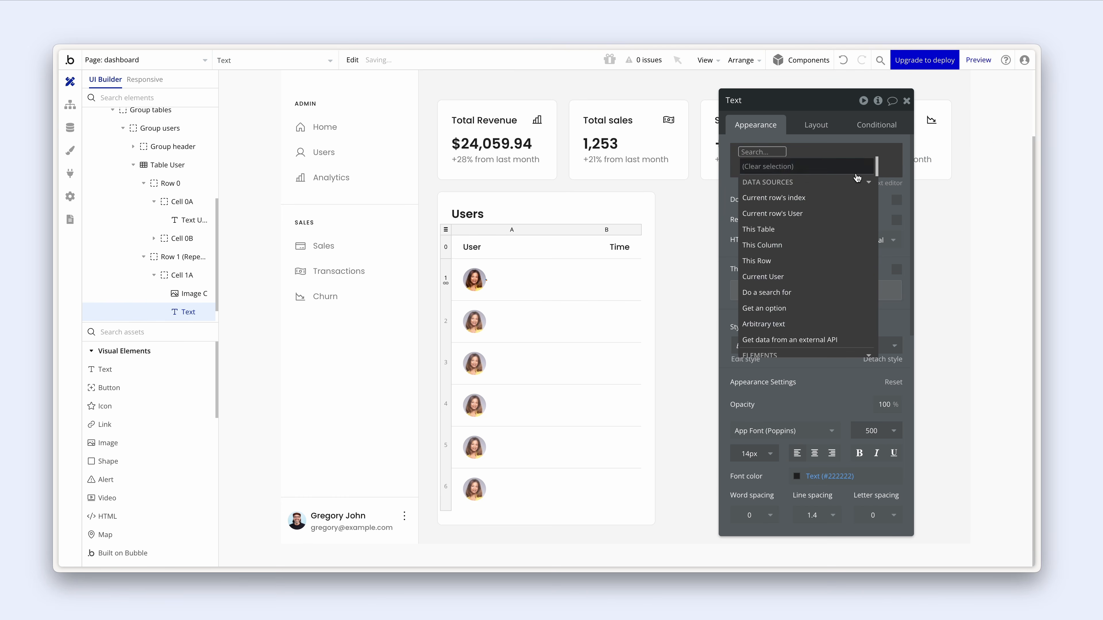
pyautogui.click(836, 215)
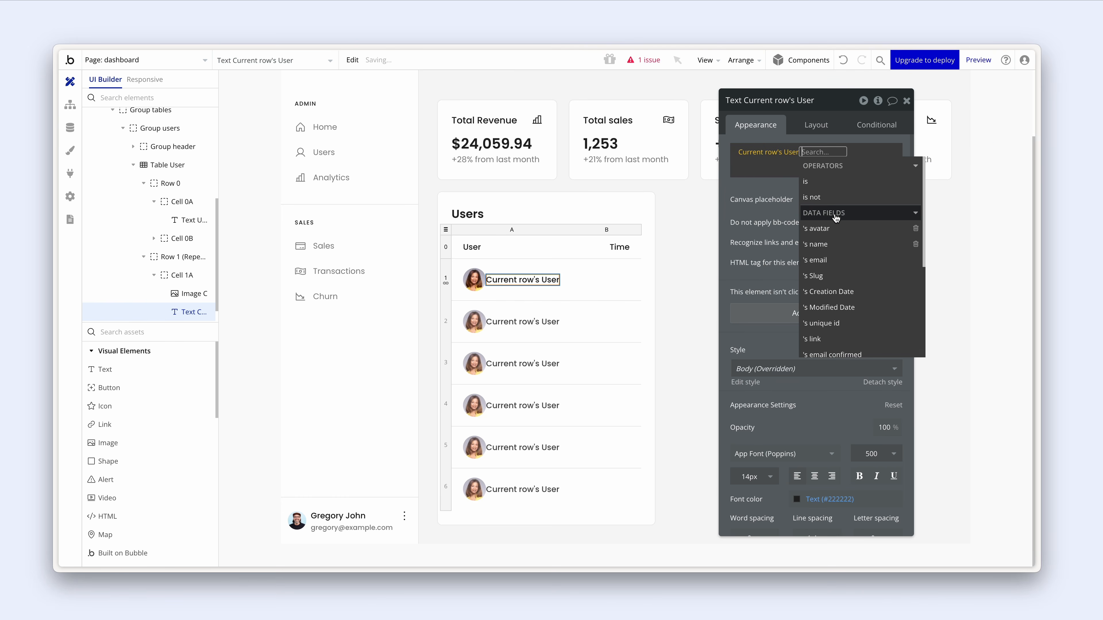
pyautogui.click(839, 245)
pyautogui.click(792, 231)
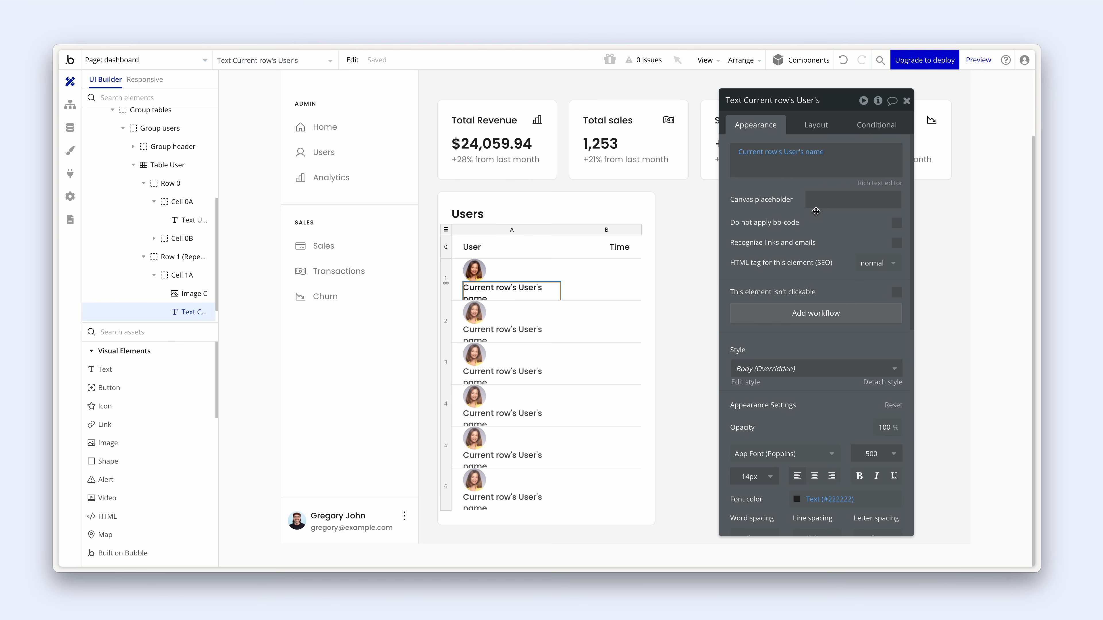
pyautogui.click(819, 203)
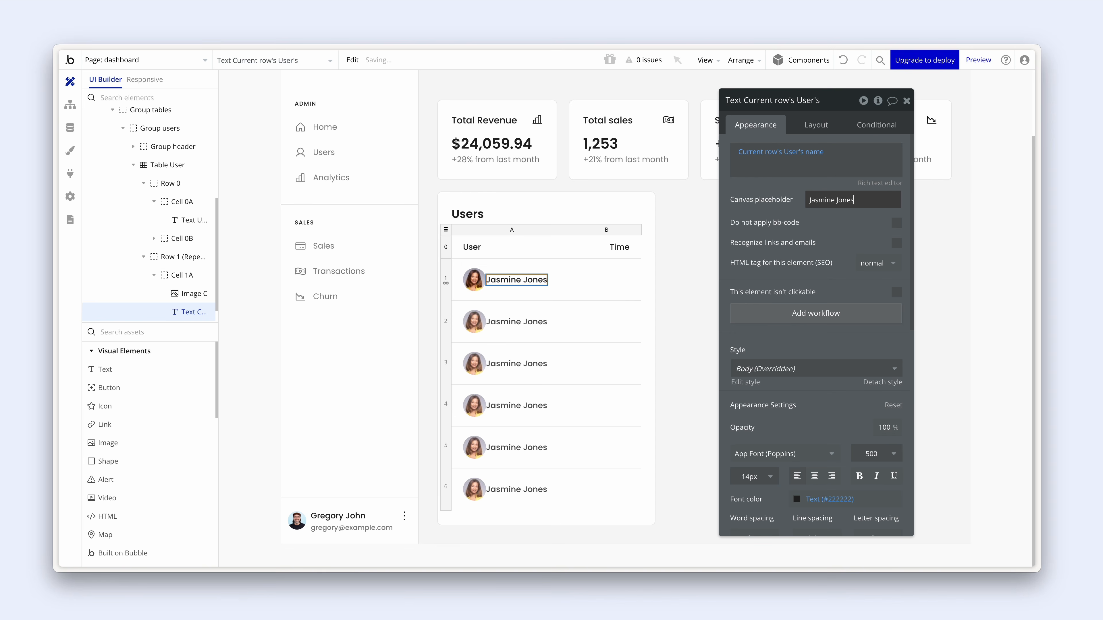
pyautogui.moveTo(774, 216); pyautogui.dragTo(762, 203)
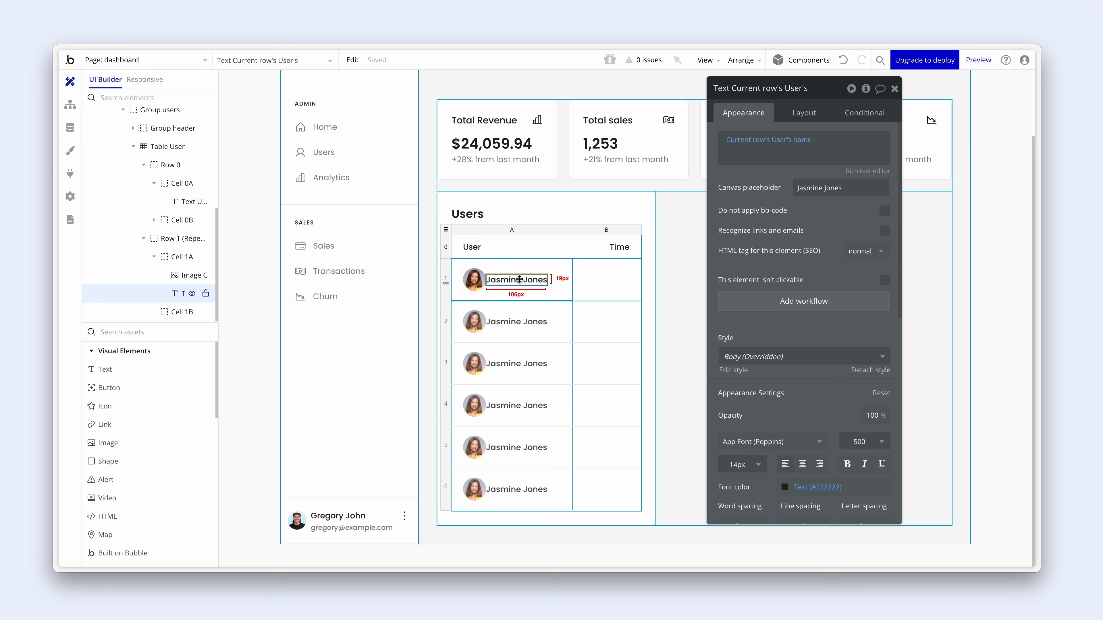
# - Duplicate the name text, switch it to the user's email, and enter a sample email placeholder
pyautogui.hotkey('ctrl', 'c')
pyautogui.hotkey('ctrl', 'v')
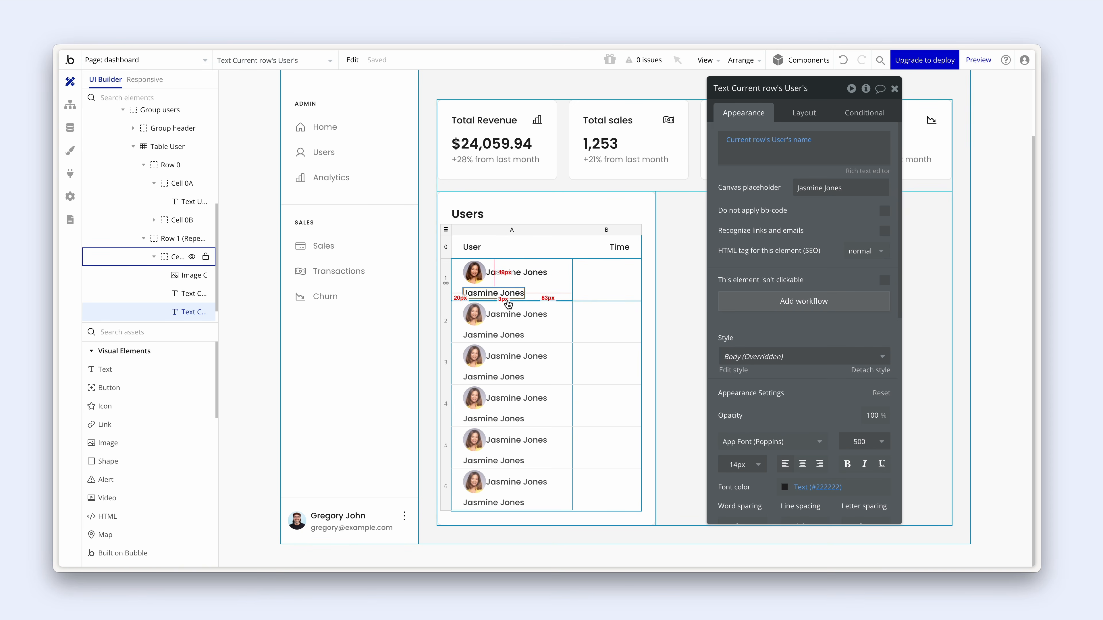
pyautogui.click(804, 140)
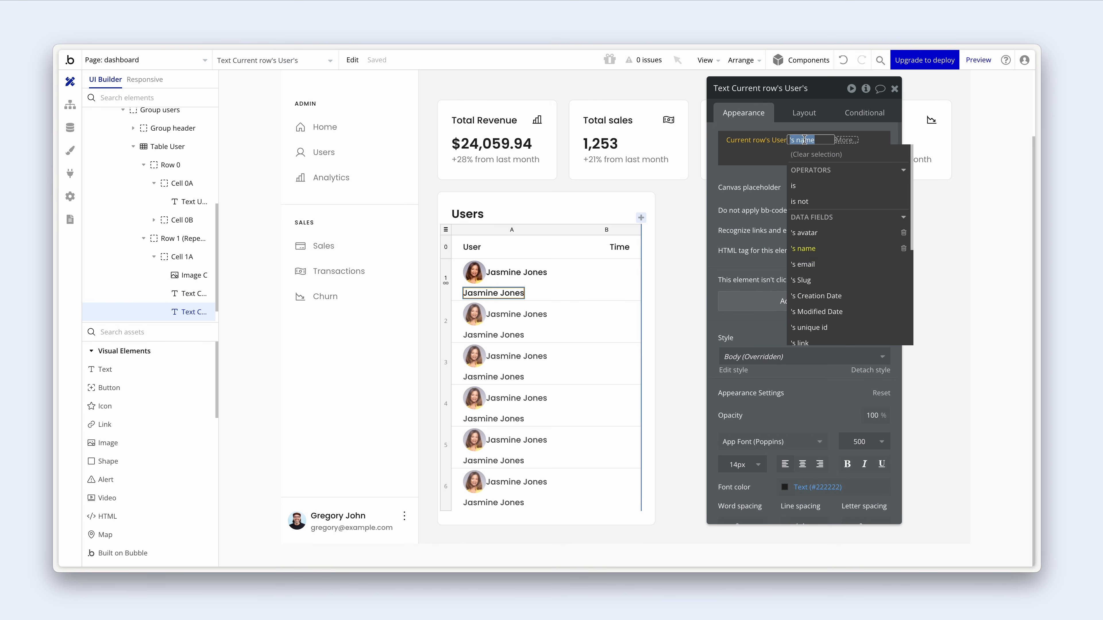
pyautogui.click(830, 270)
pyautogui.click(764, 218)
pyautogui.moveTo(846, 187); pyautogui.dragTo(768, 185)
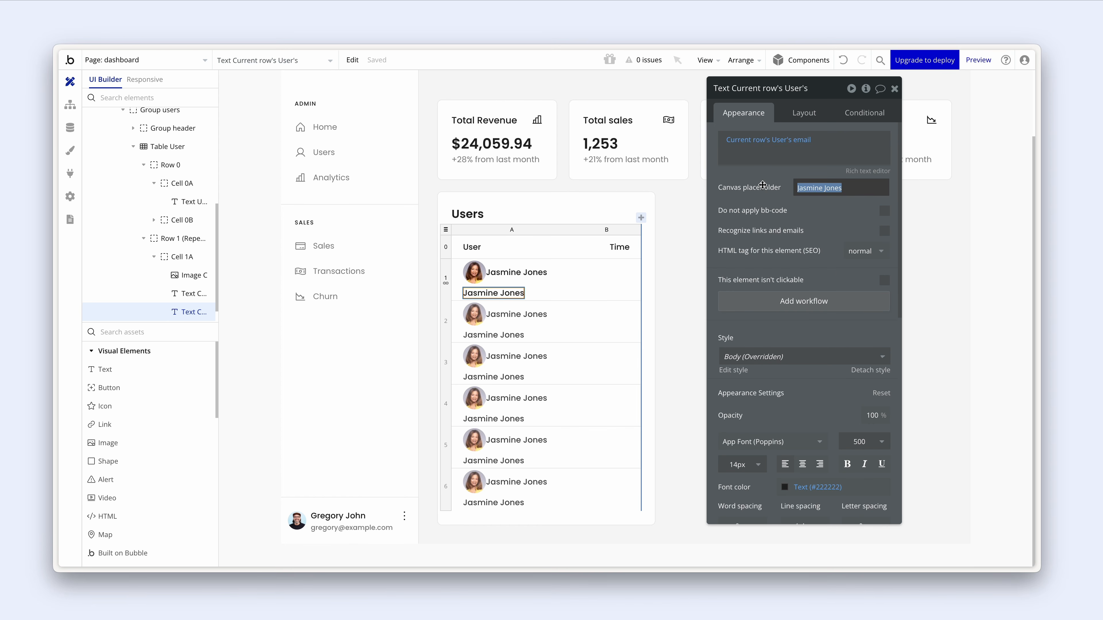
pyautogui.write('jas')
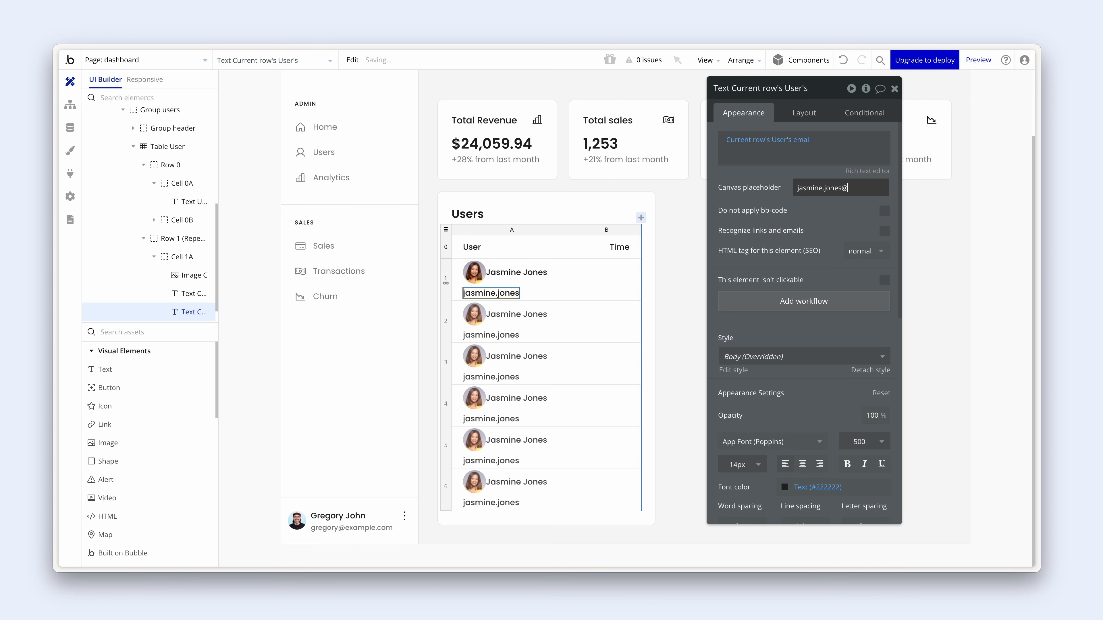
pyautogui.write('mine.jones@example.com')
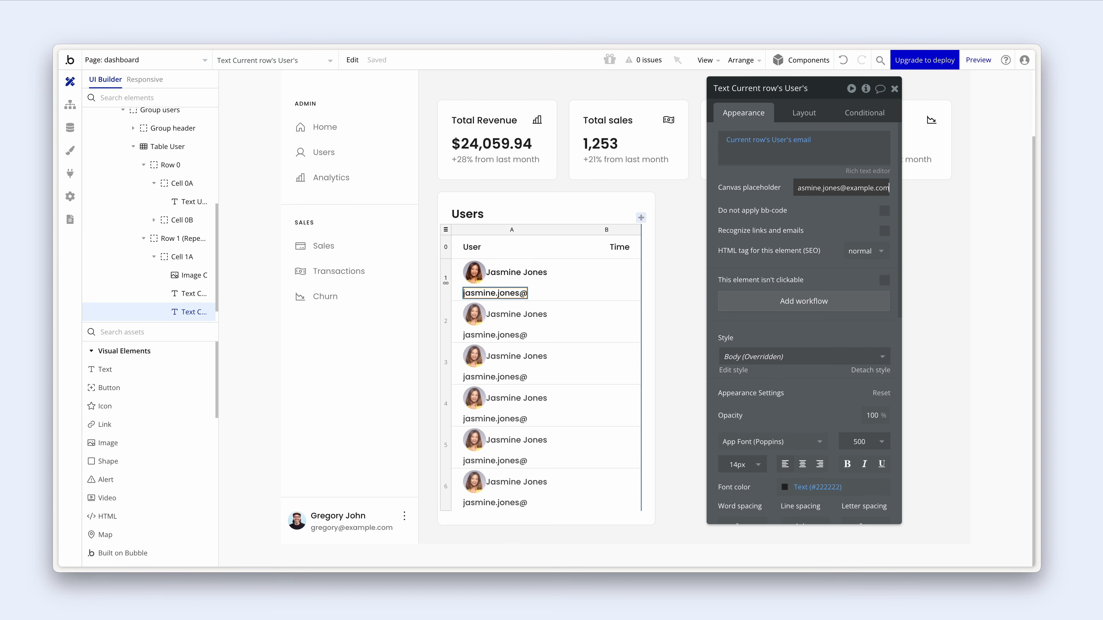
# - Set the email text to Grey medium (#848484) colour and 400 Regular weight
pyautogui.scroll(-5, 754, 228)
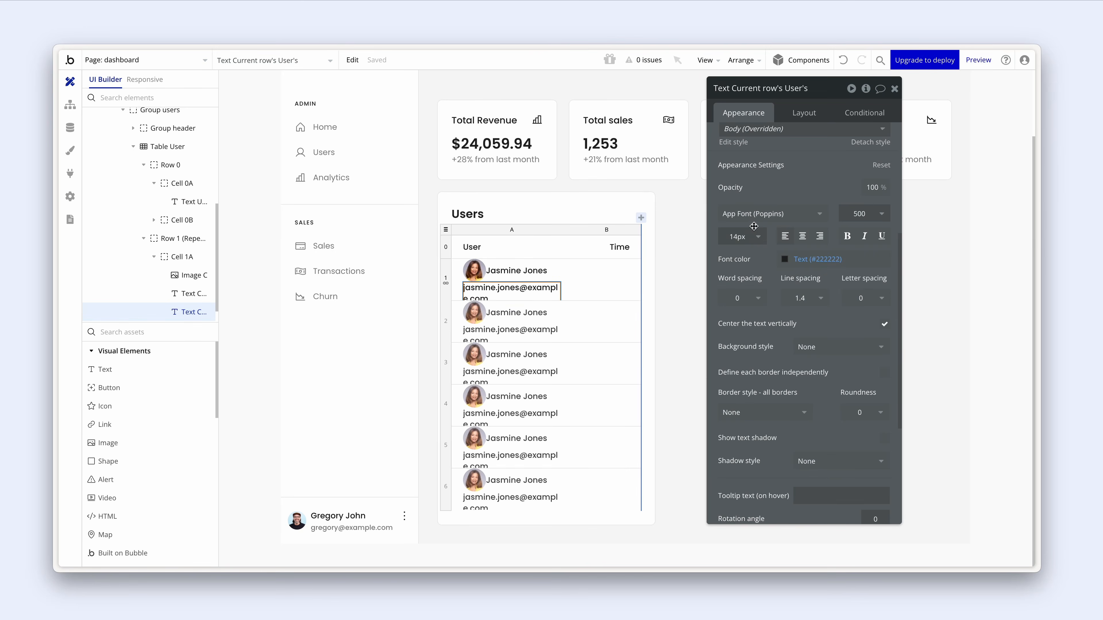
pyautogui.click(790, 259)
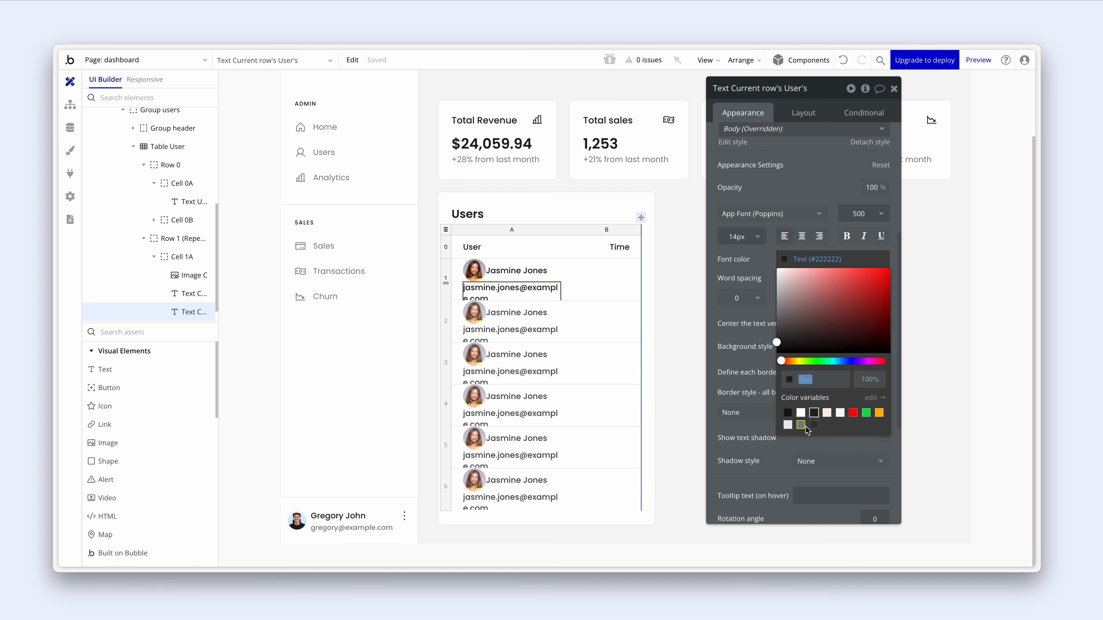
pyautogui.click(813, 426)
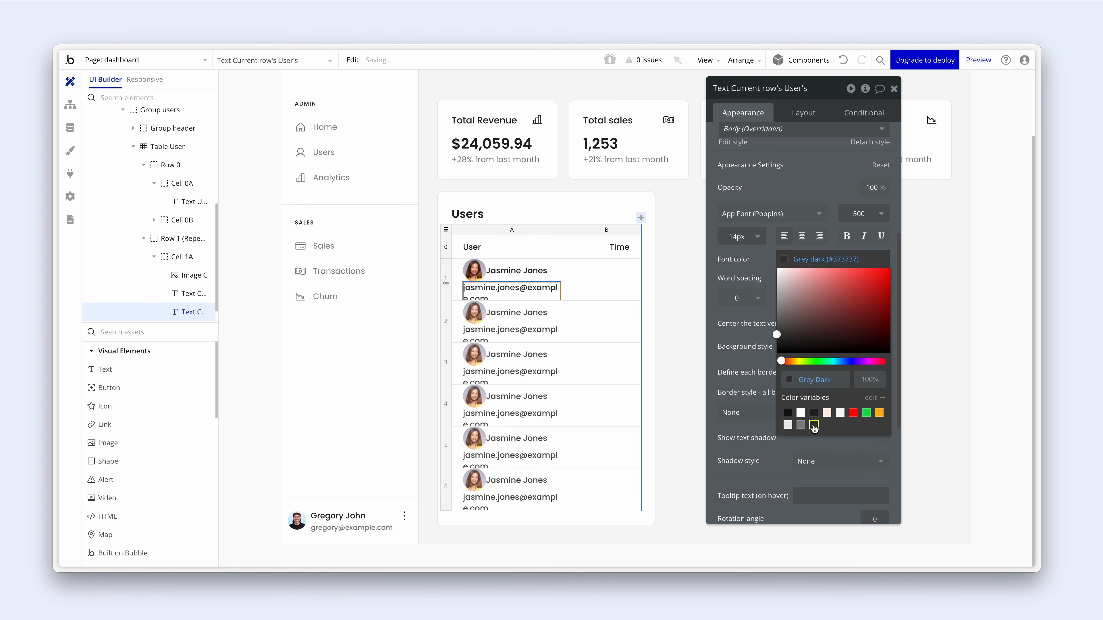
pyautogui.click(801, 424)
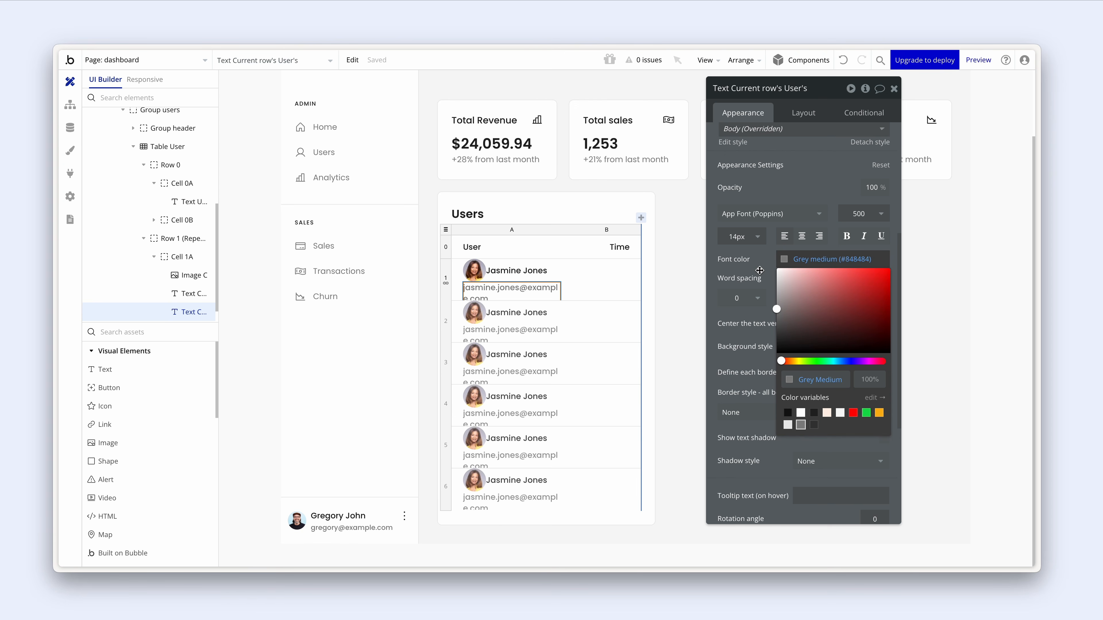
pyautogui.click(864, 214)
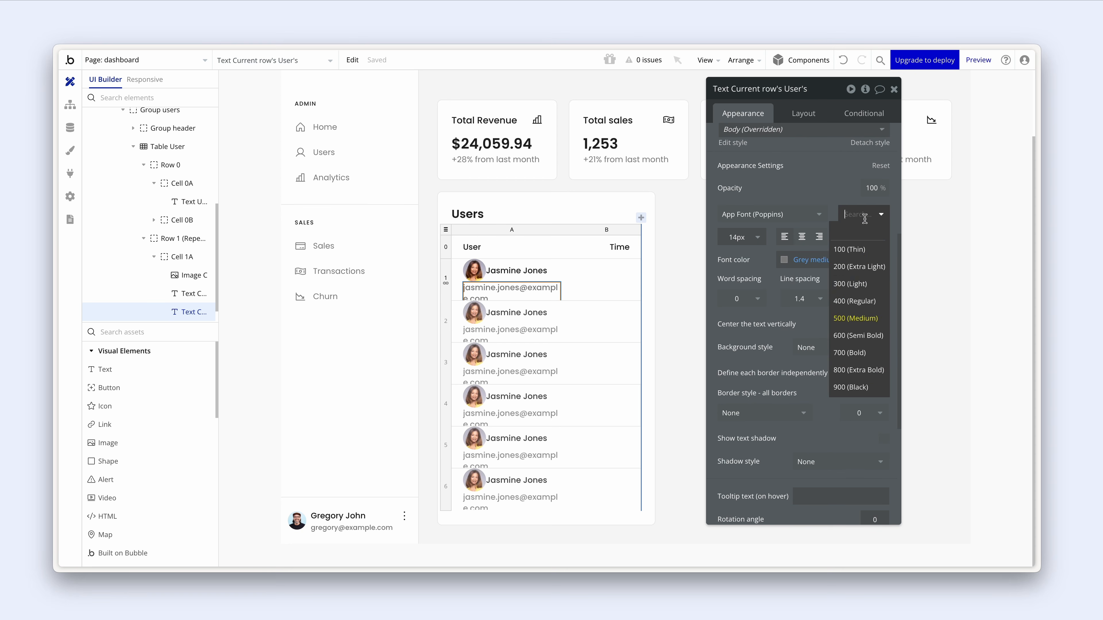
pyautogui.click(867, 302)
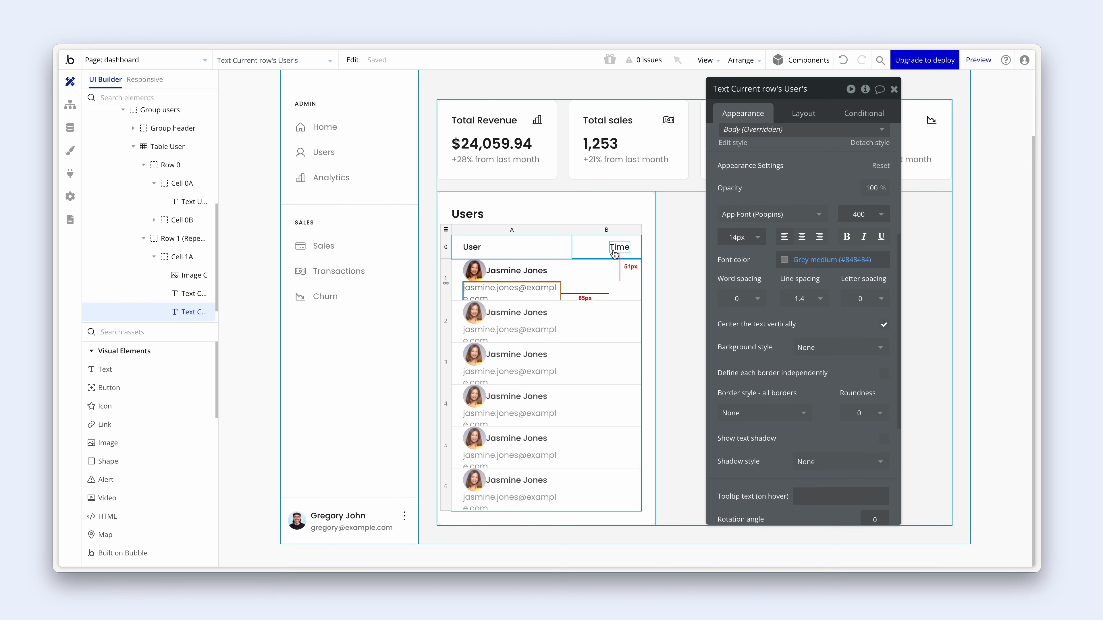
pyautogui.click(638, 198)
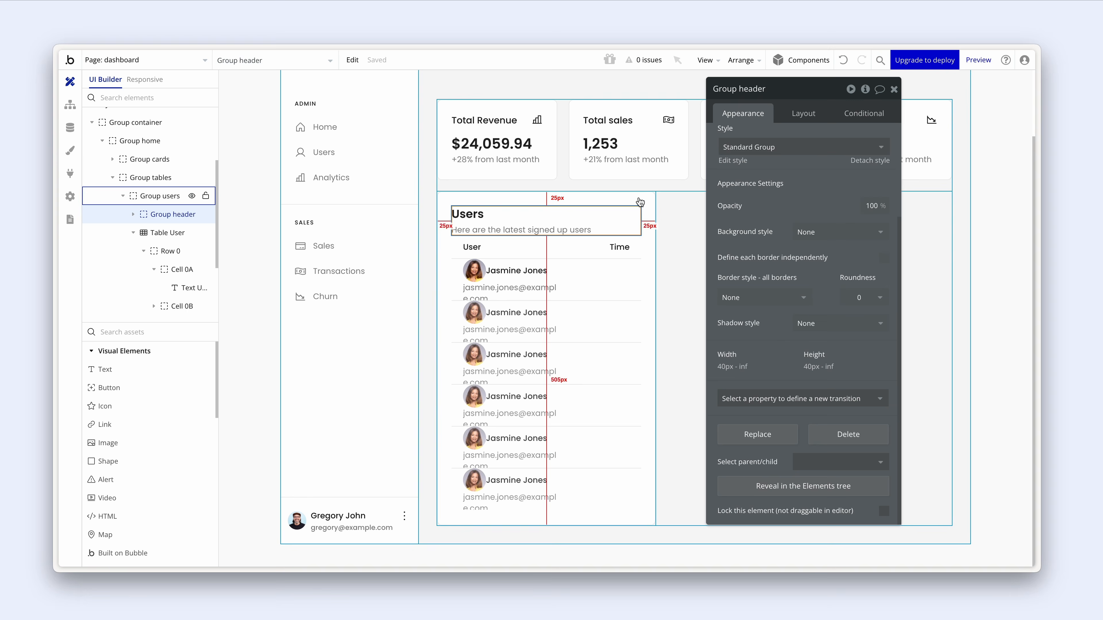
# - Group the name and email texts into a column with minimum height 0 and rename the group
pyautogui.click(527, 286)
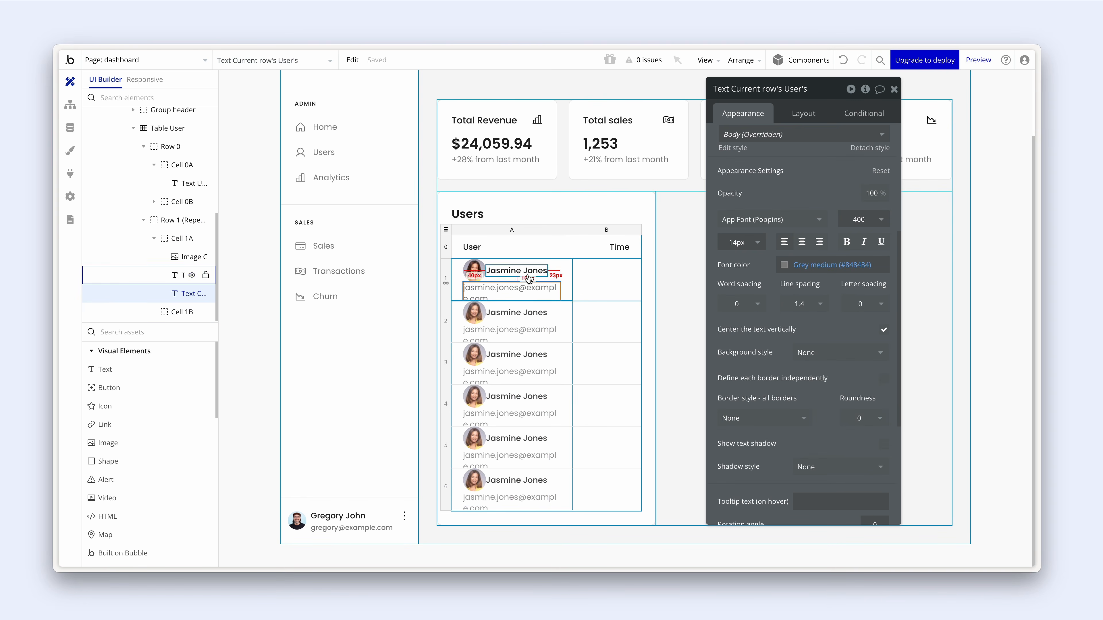
pyautogui.keyDown('shift'); pyautogui.click(528, 275); pyautogui.keyUp('shift')
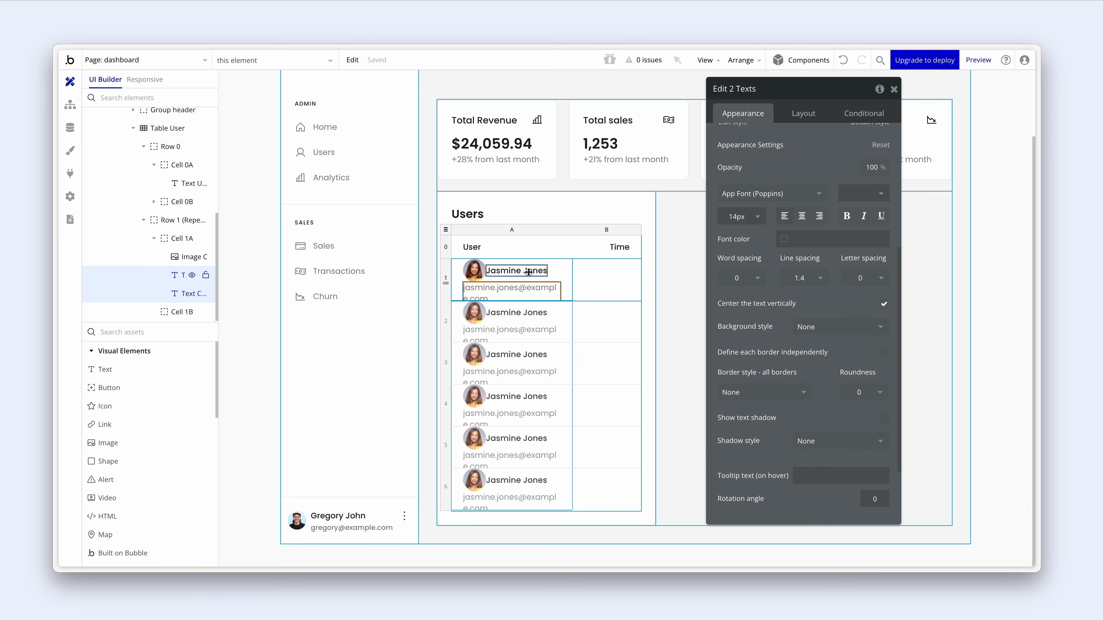
pyautogui.rightClick(528, 272)
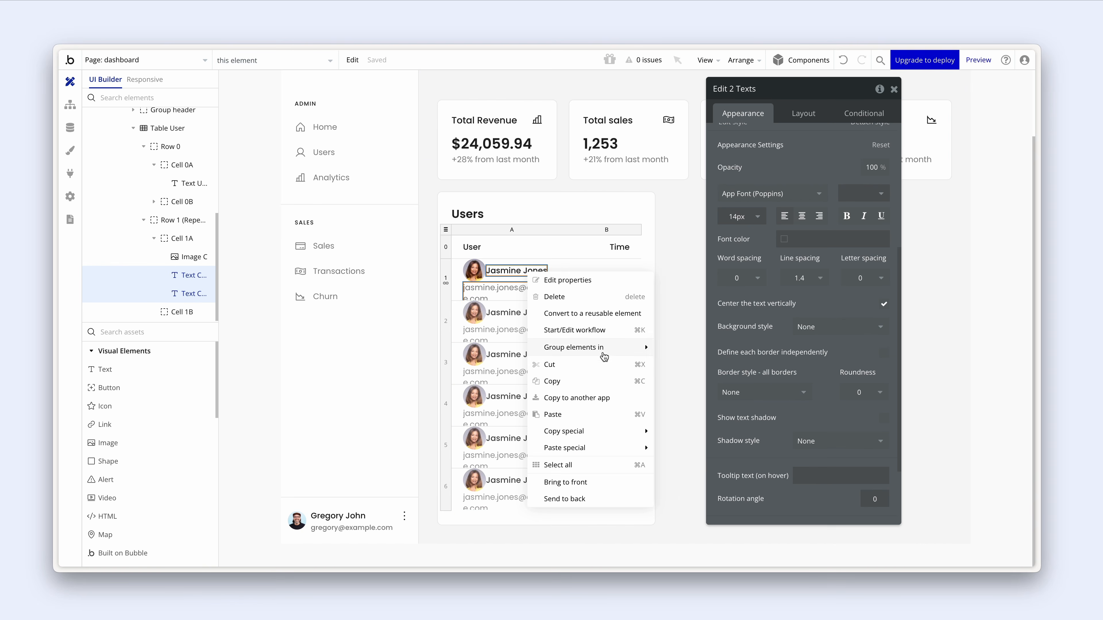
pyautogui.moveTo(628, 353)
pyautogui.click(704, 381)
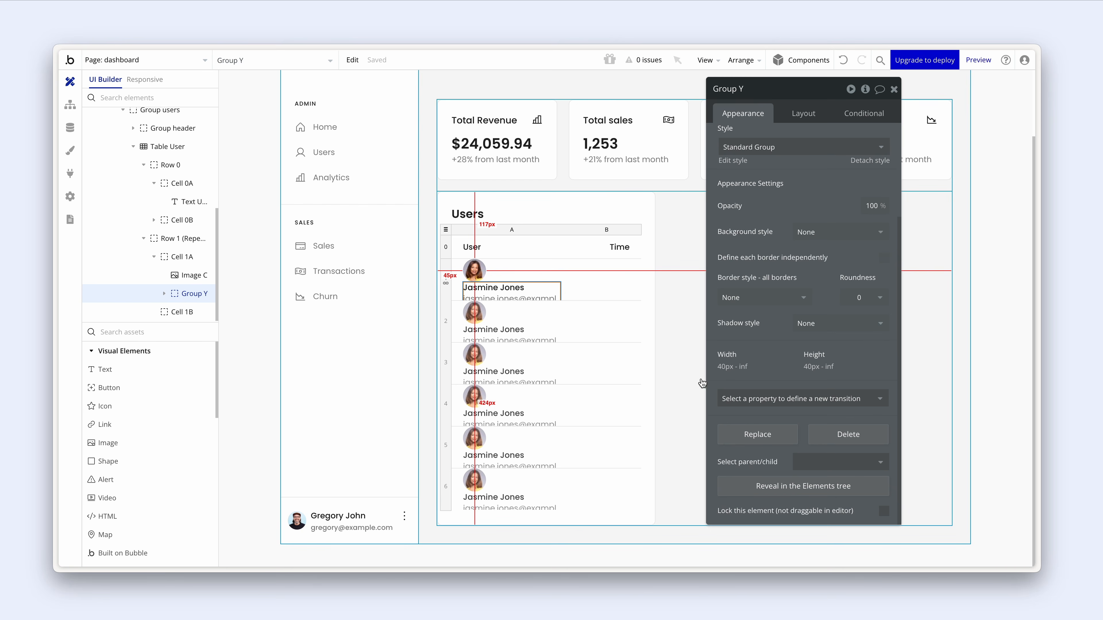
pyautogui.click(804, 113)
pyautogui.moveTo(763, 128); pyautogui.dragTo(737, 159)
pyautogui.moveTo(744, 366); pyautogui.dragTo(720, 366)
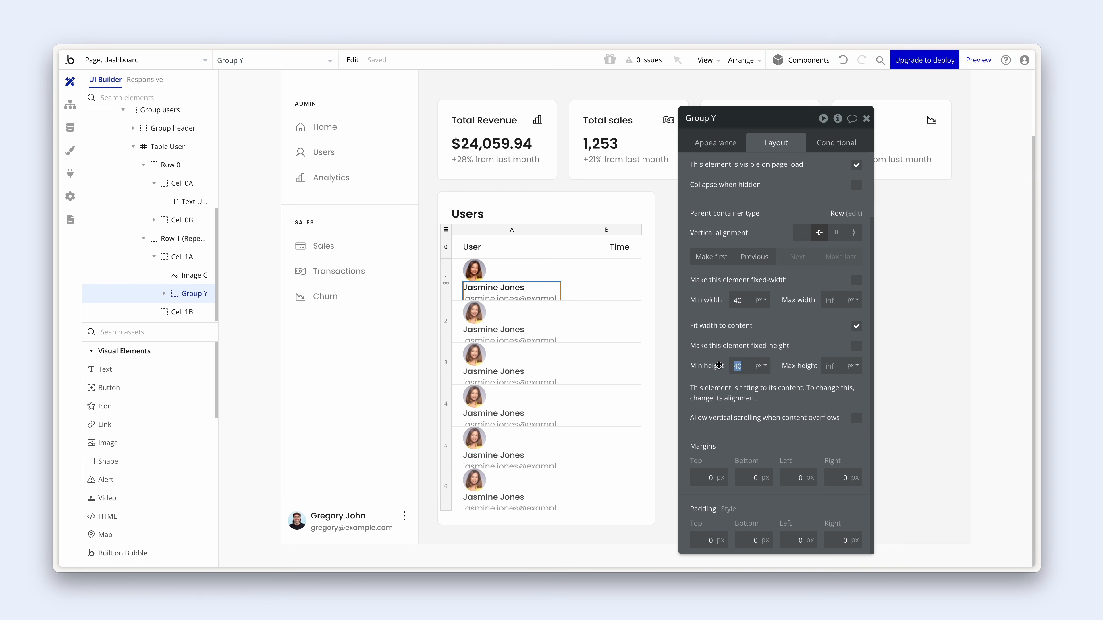
pyautogui.write('0')
pyautogui.moveTo(716, 119); pyautogui.dragTo(715, 120)
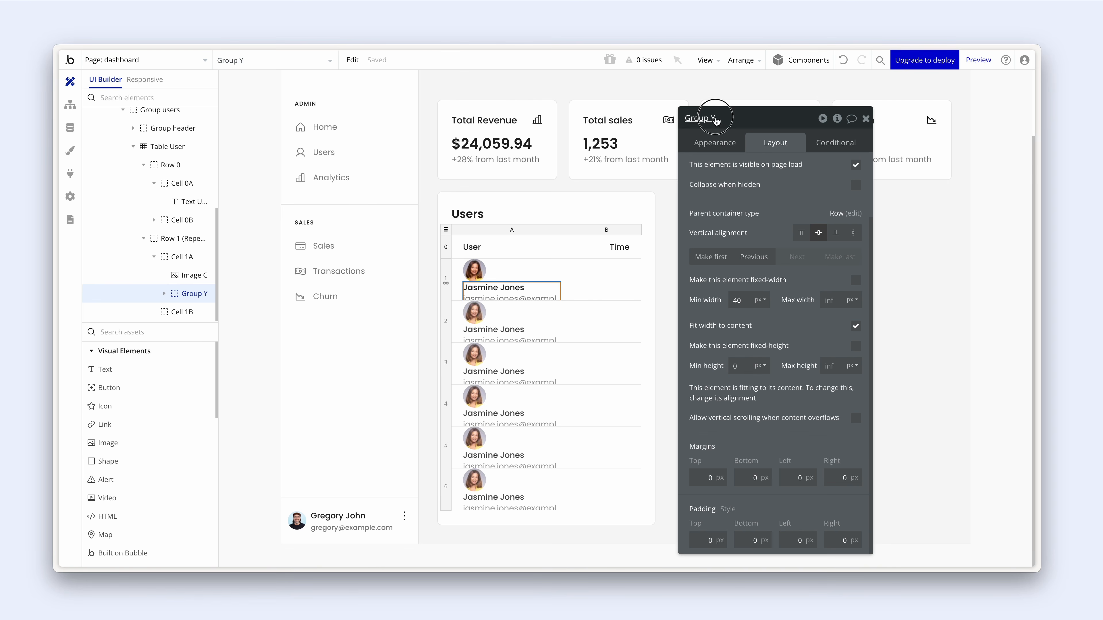
pyautogui.doubleClick(714, 118)
# - Place the name/email group beside the avatar and give the cell an 8 px column gap
pyautogui.click(536, 265)
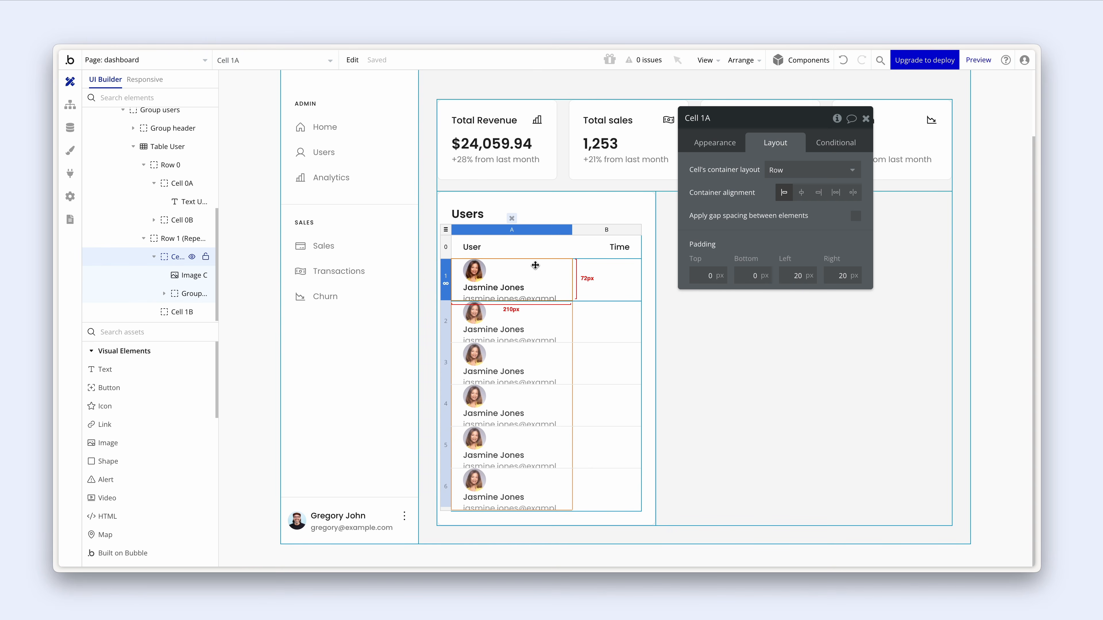
pyautogui.click(512, 291)
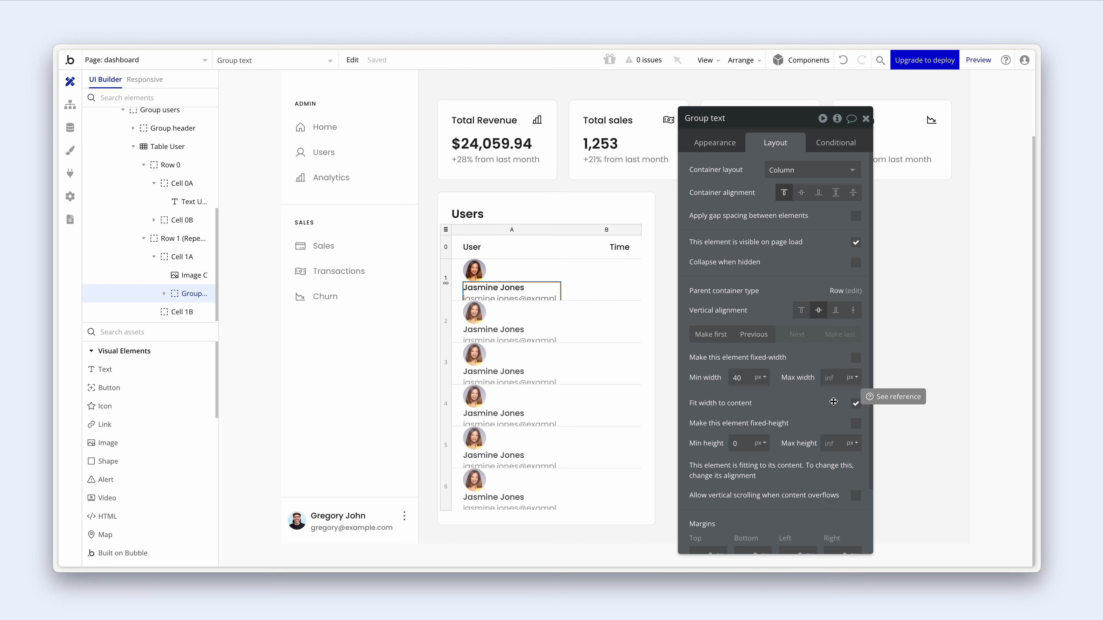
pyautogui.click(855, 405)
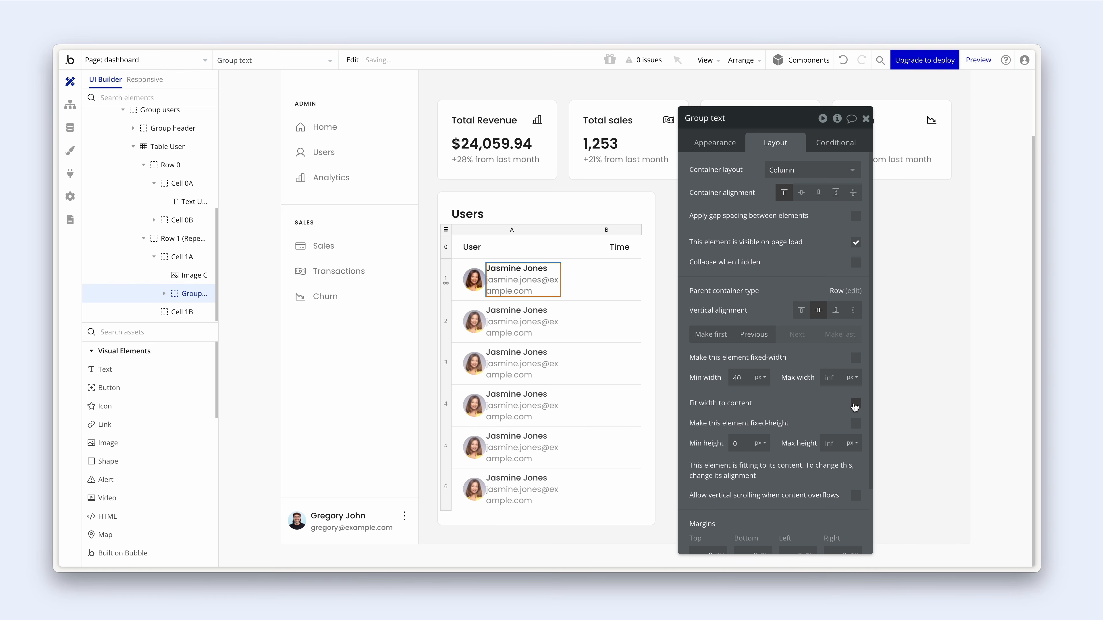
pyautogui.click(481, 296)
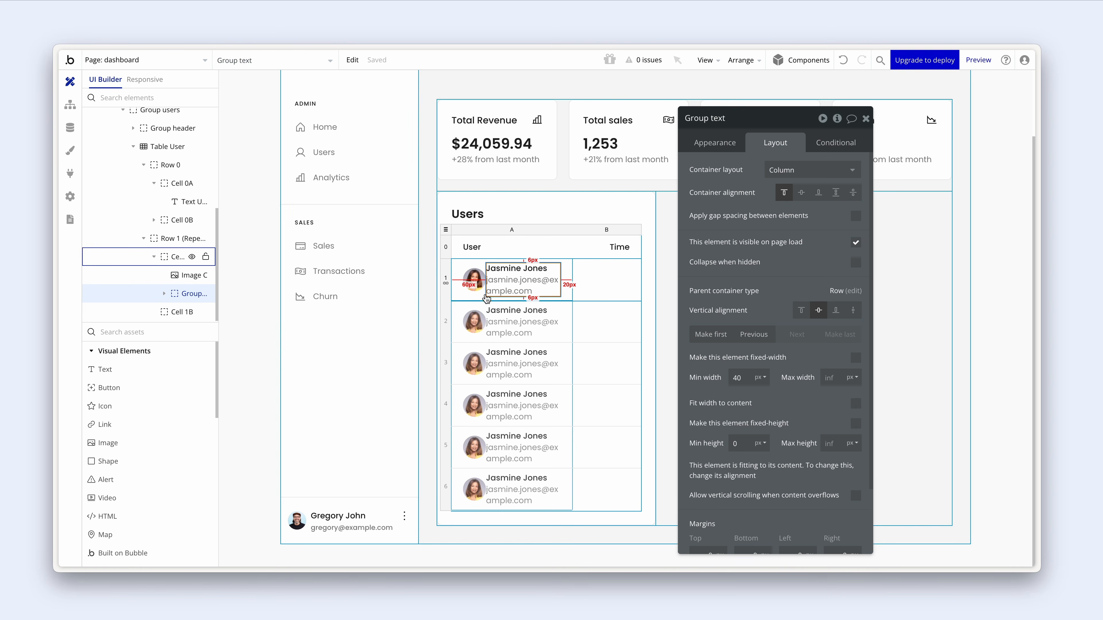
pyautogui.click(855, 216)
pyautogui.moveTo(839, 260); pyautogui.dragTo(869, 260)
pyautogui.write('8')
pyautogui.click(822, 261)
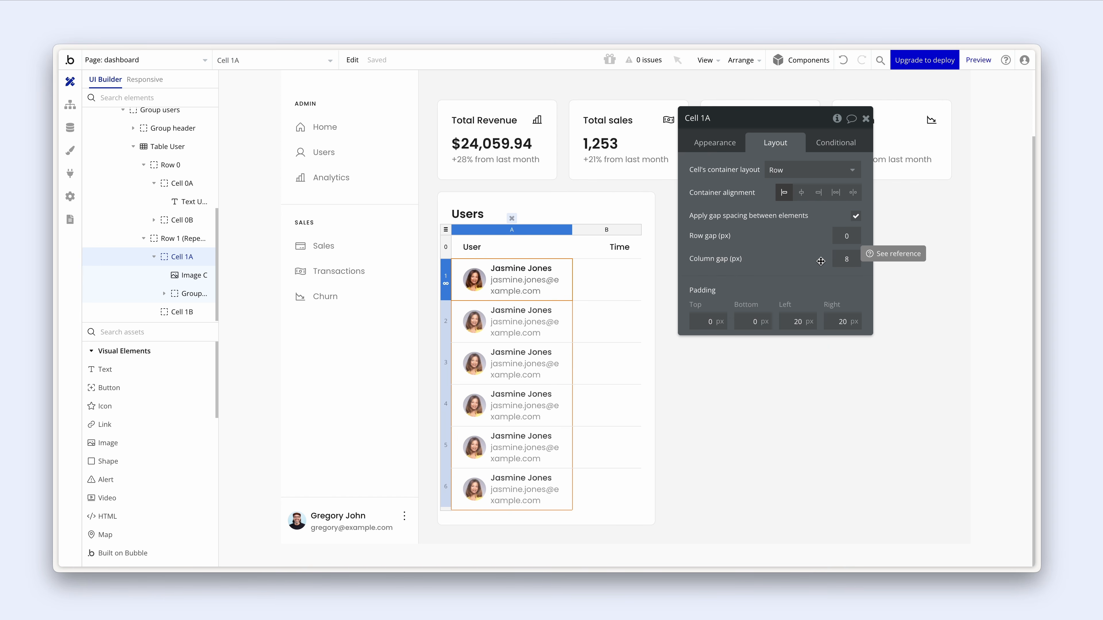
pyautogui.moveTo(785, 255); pyautogui.dragTo(872, 288)
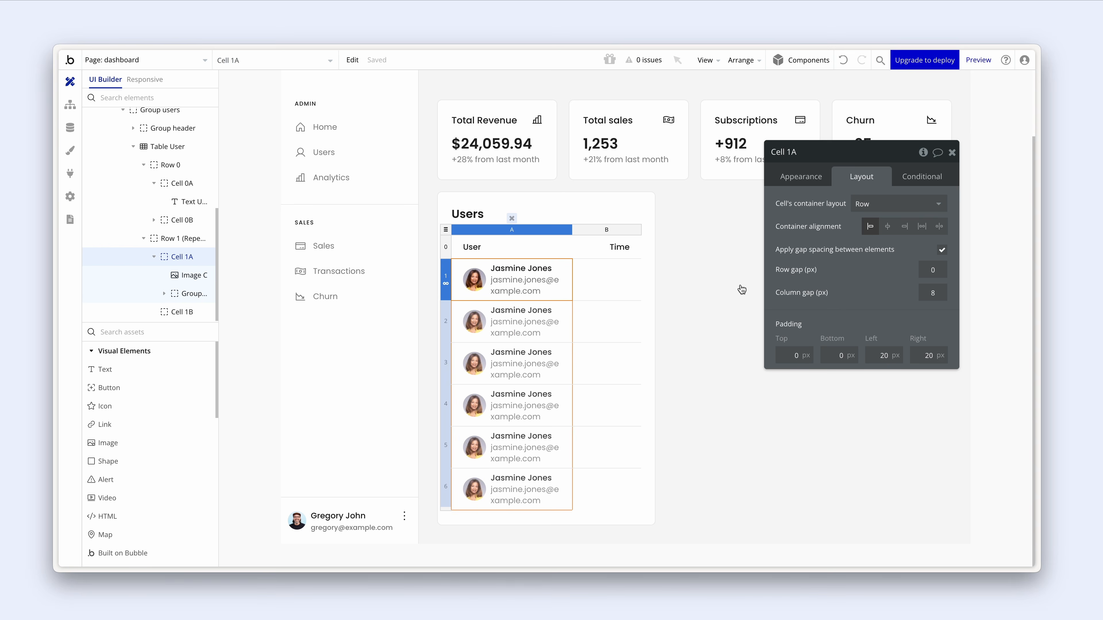
pyautogui.click(542, 268)
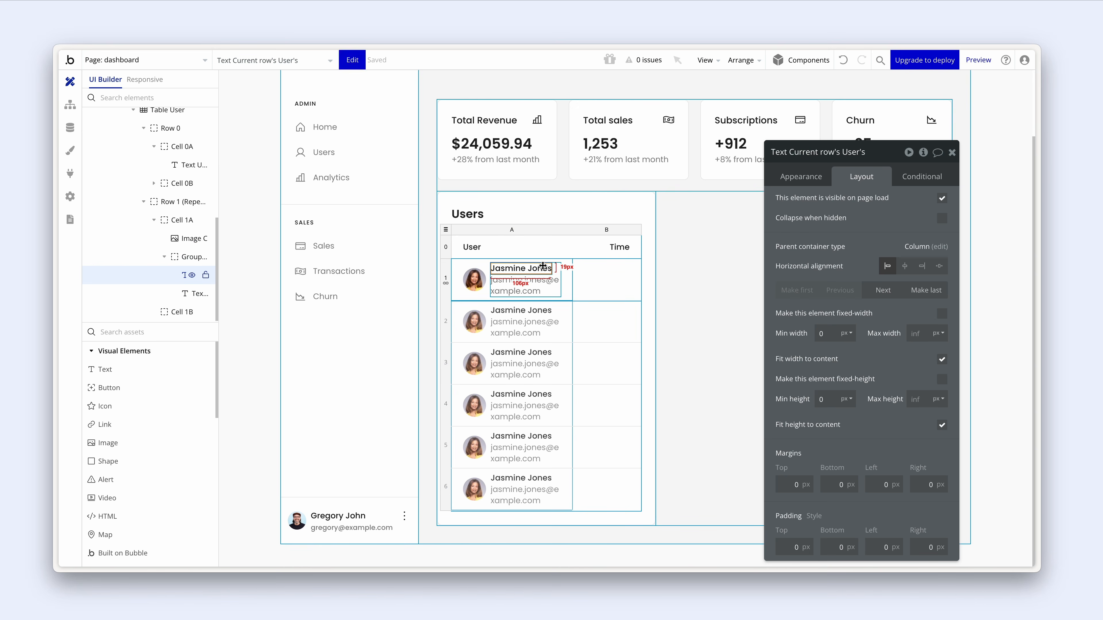
# - Copy the name text into the Time column, showing the user's Creation Date formatted as 10:28 am
pyautogui.moveTo(542, 266); pyautogui.dragTo(610, 282)
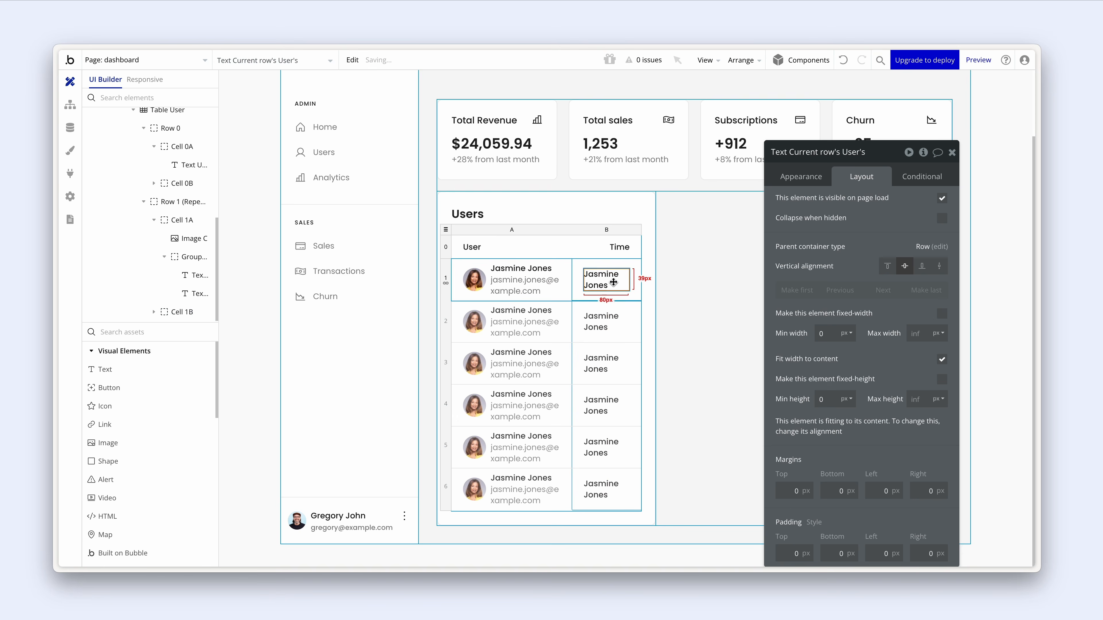
pyautogui.click(801, 176)
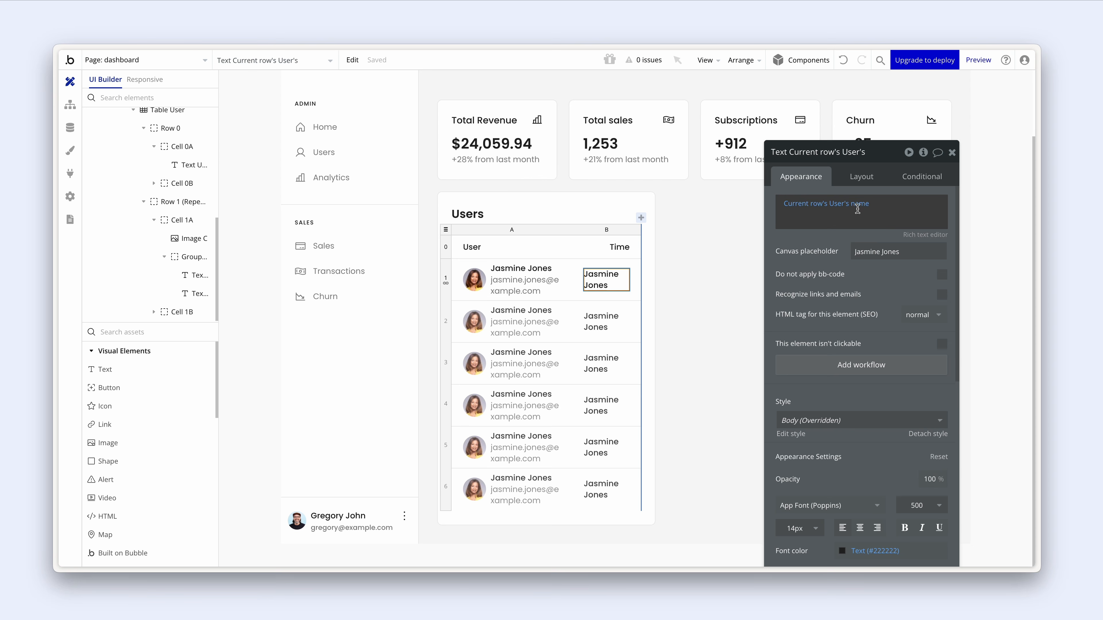
pyautogui.click(858, 208)
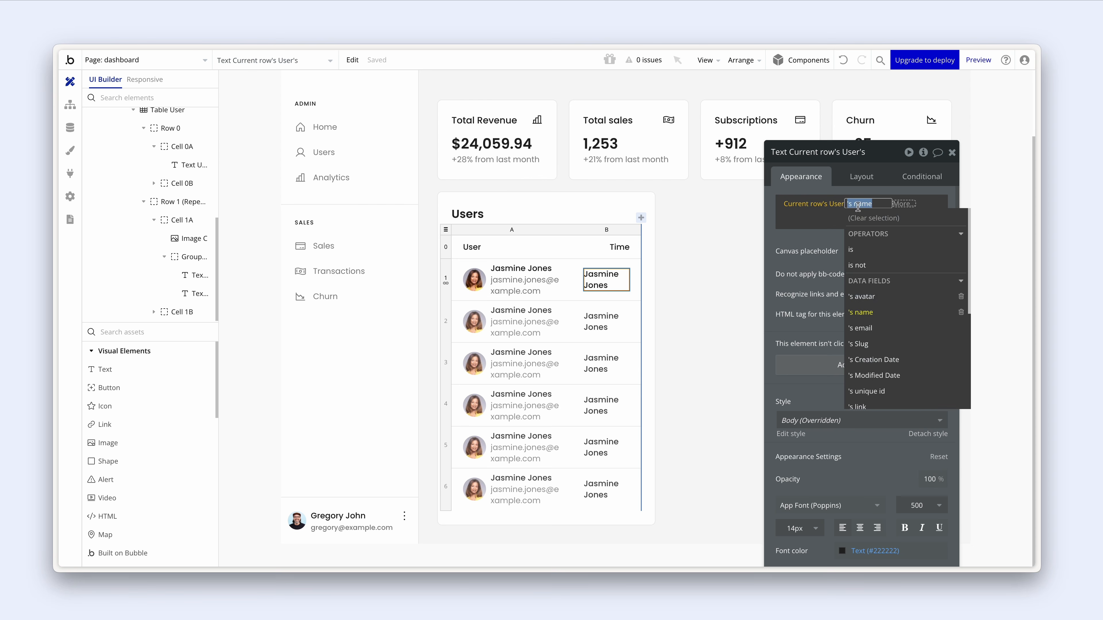
pyautogui.click(905, 360)
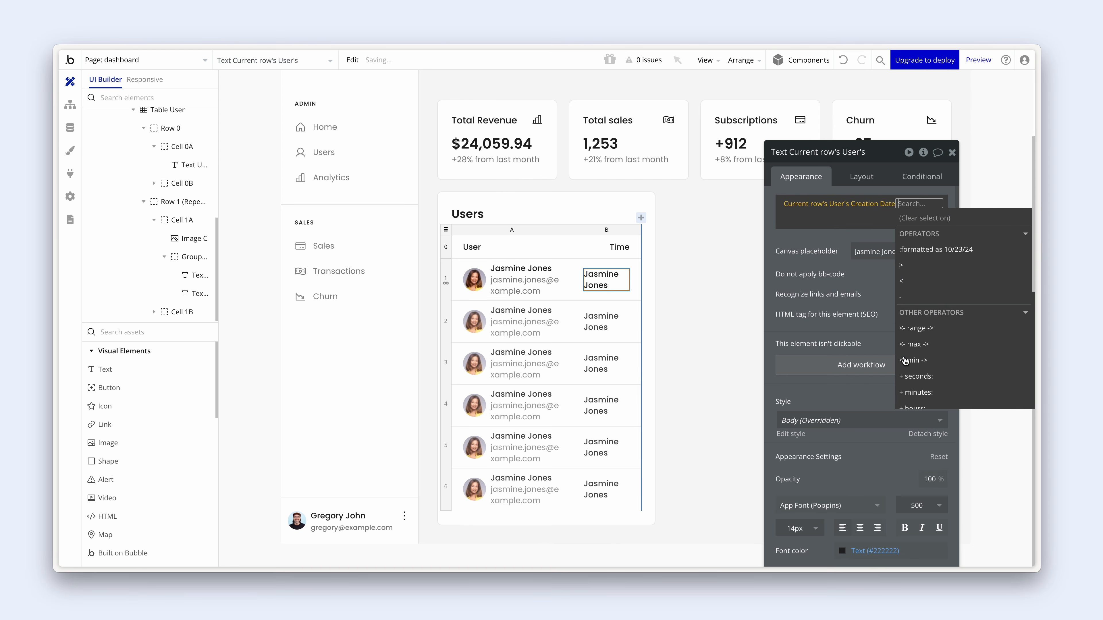
pyautogui.click(929, 256)
pyautogui.click(709, 180)
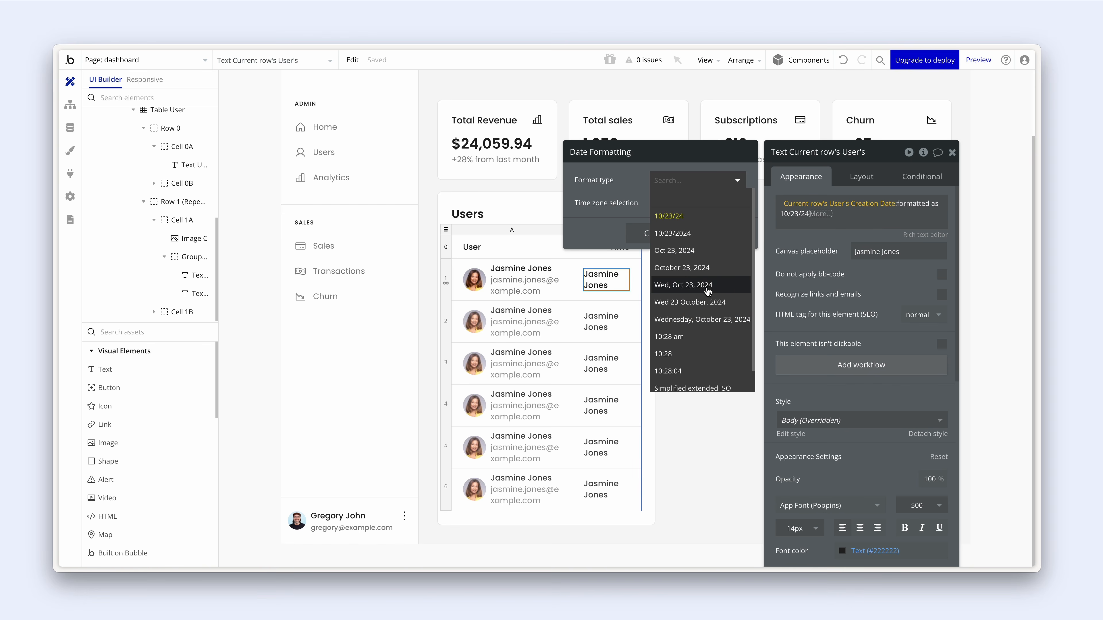
pyautogui.click(706, 339)
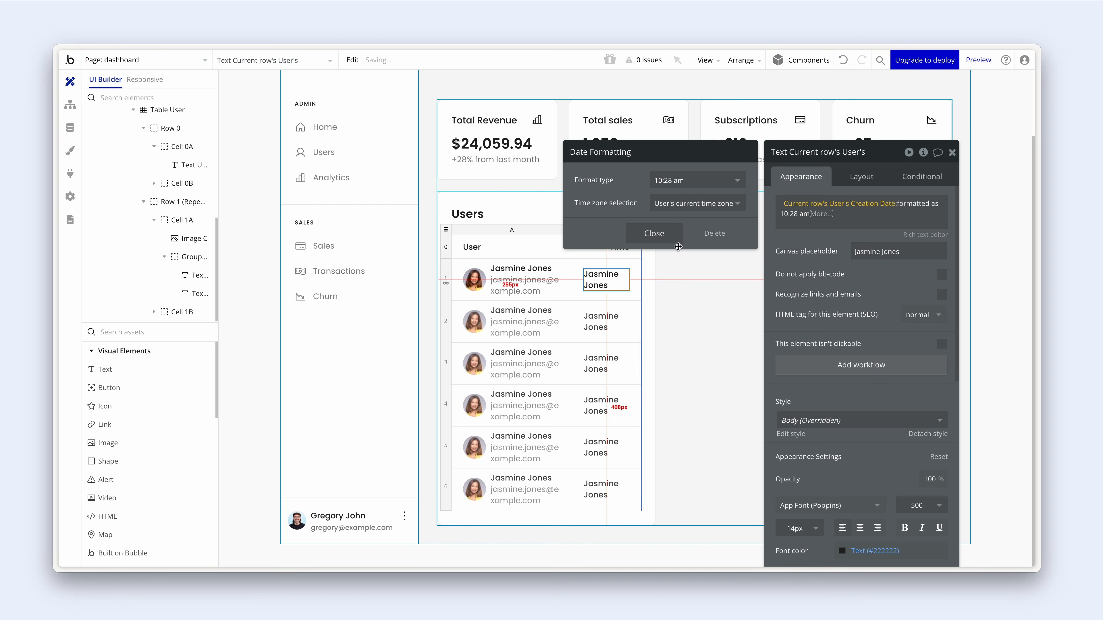
pyautogui.click(659, 235)
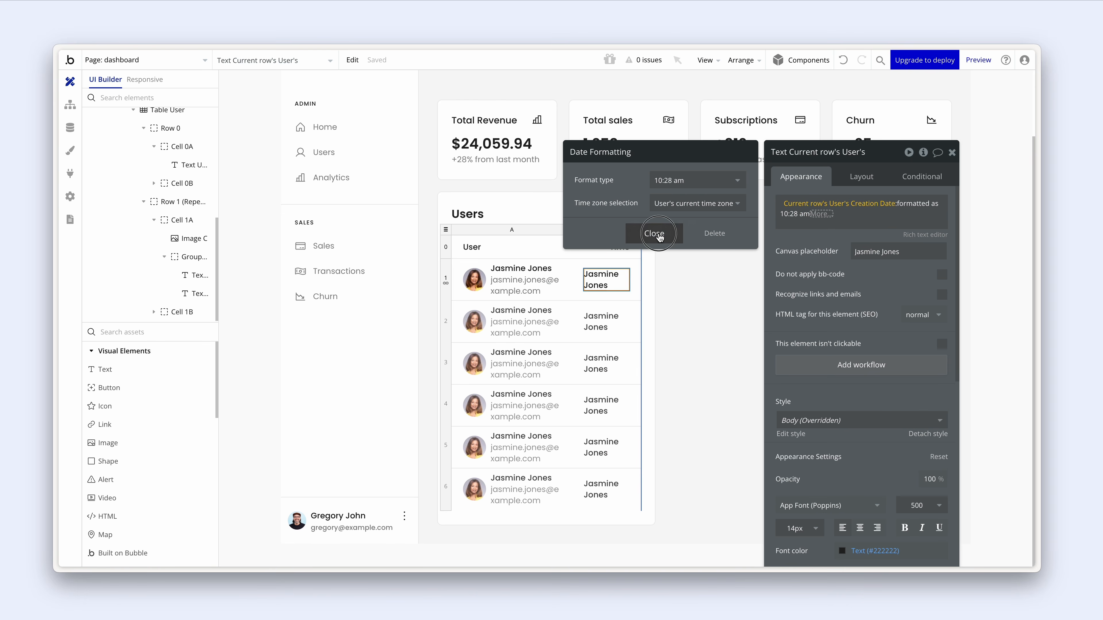
# - Set the time text's placeholder to '10:28am'
pyautogui.click(789, 255)
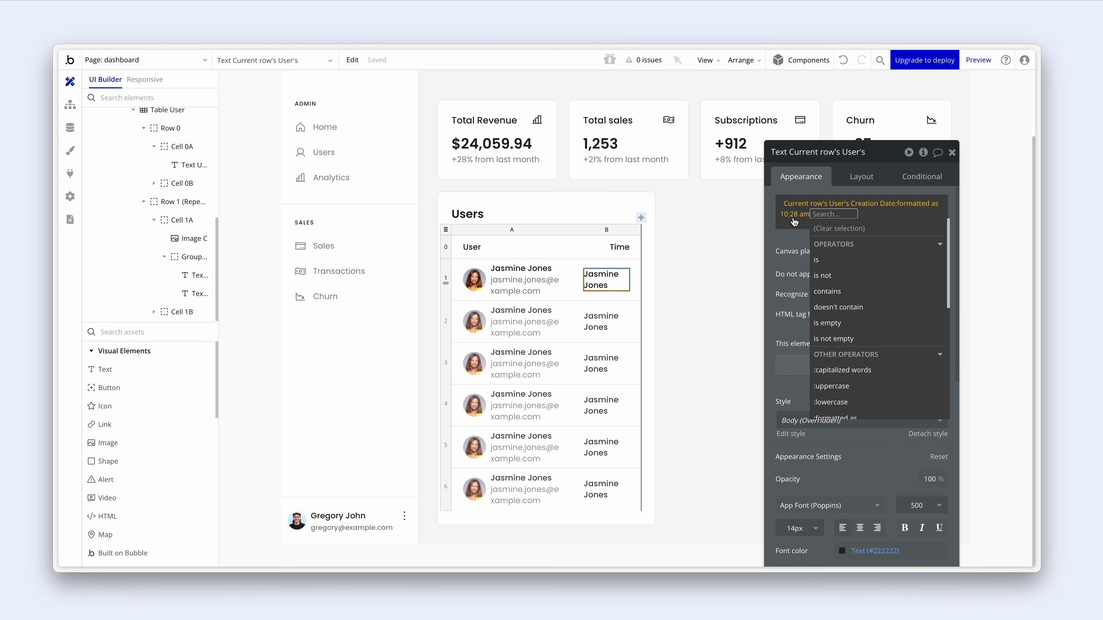
pyautogui.click(804, 251)
pyautogui.click(875, 251)
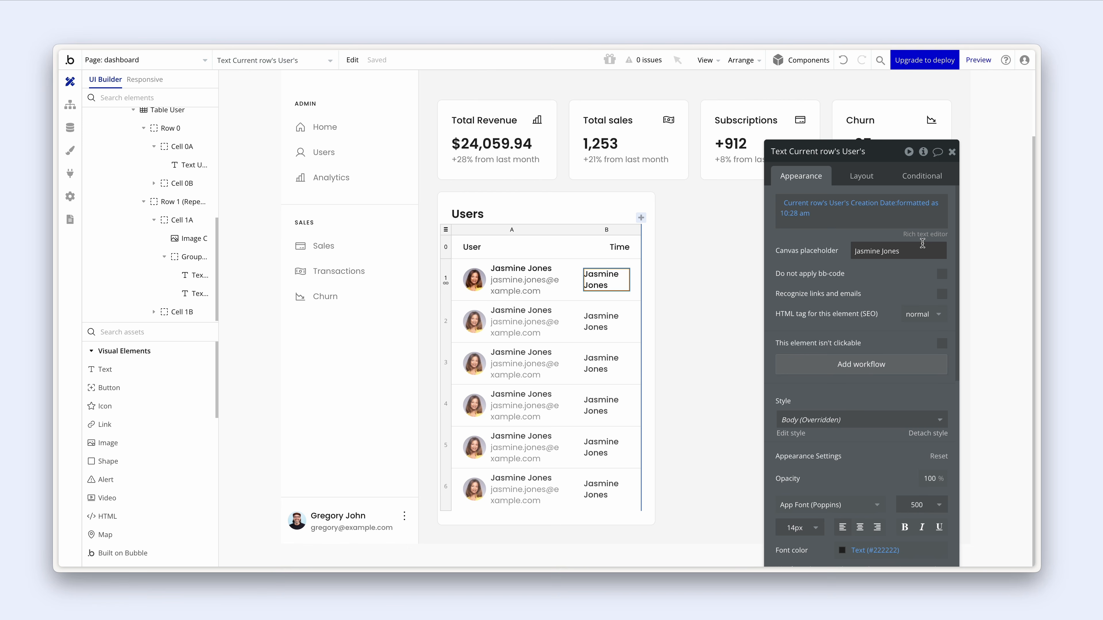
pyautogui.moveTo(922, 243); pyautogui.dragTo(842, 251)
pyautogui.write('10:2')
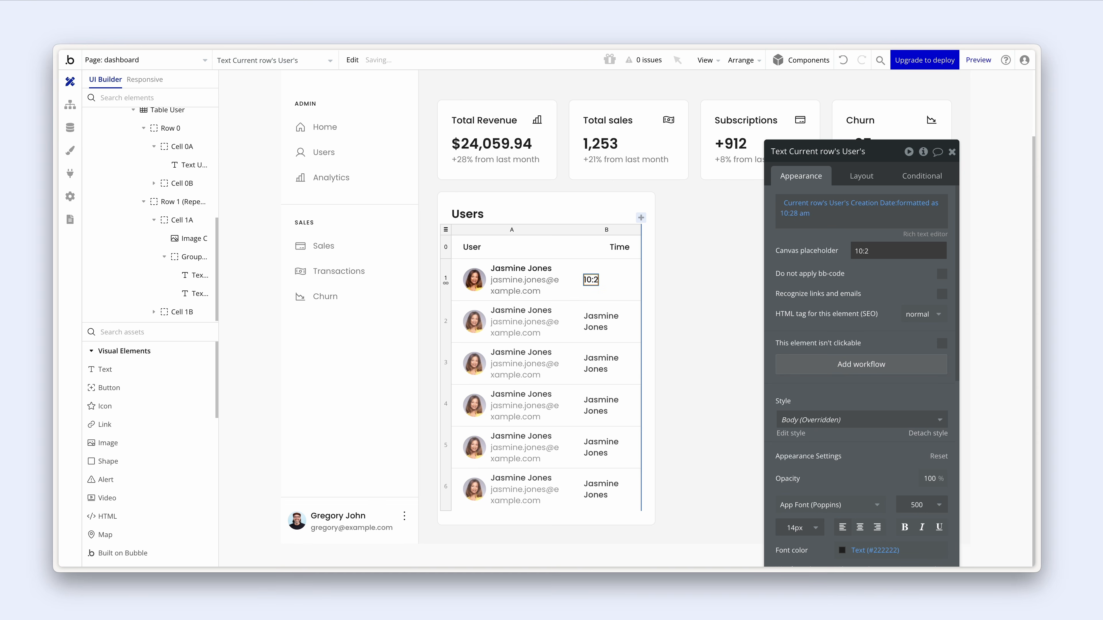
pyautogui.write('8am')
pyautogui.click(817, 286)
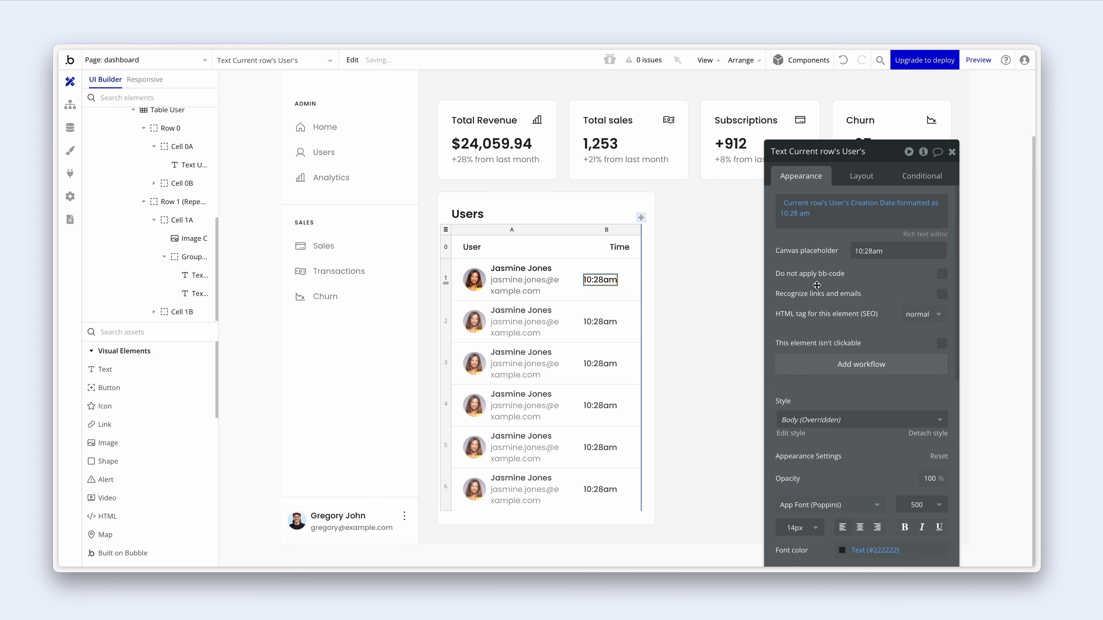
pyautogui.click(863, 180)
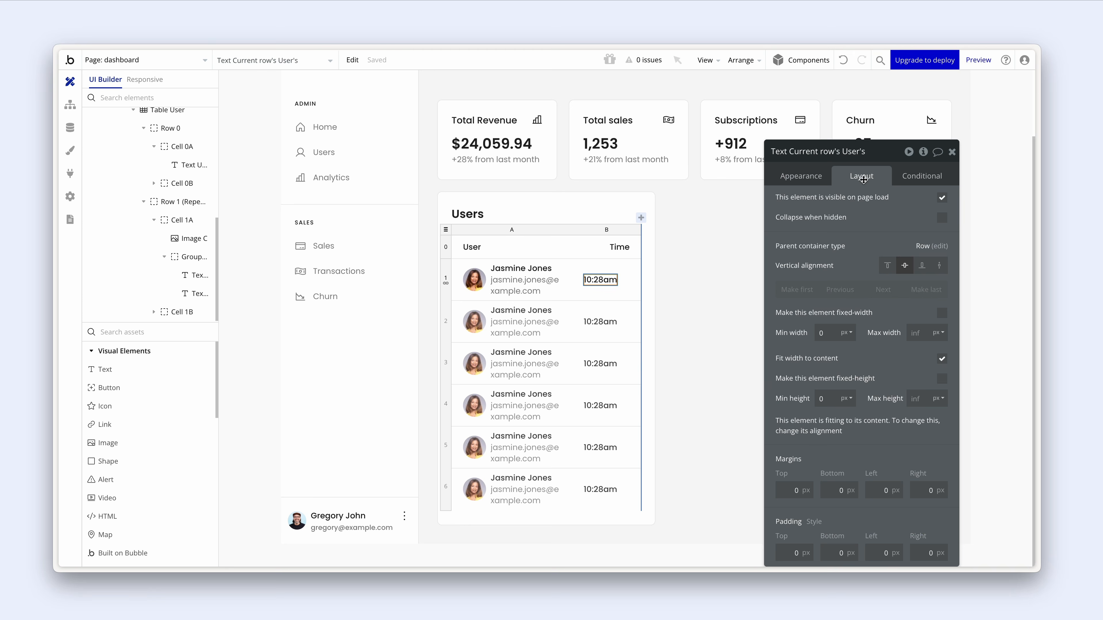
pyautogui.click(626, 280)
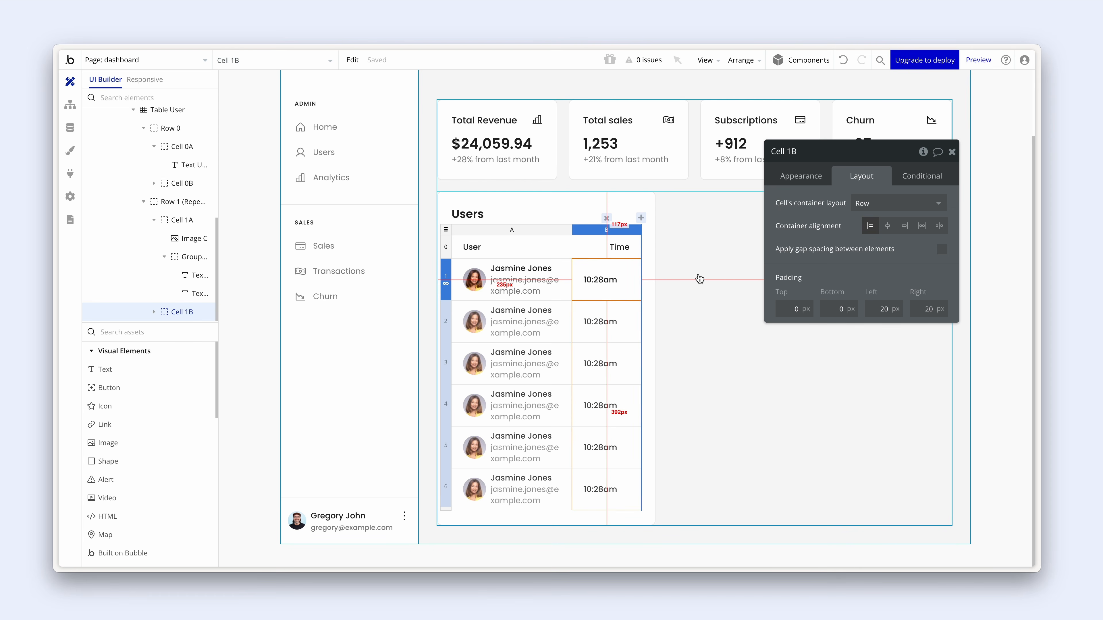
# - Right-align the Time cell's contents and give the Users card group a 16 px row gap
pyautogui.click(905, 226)
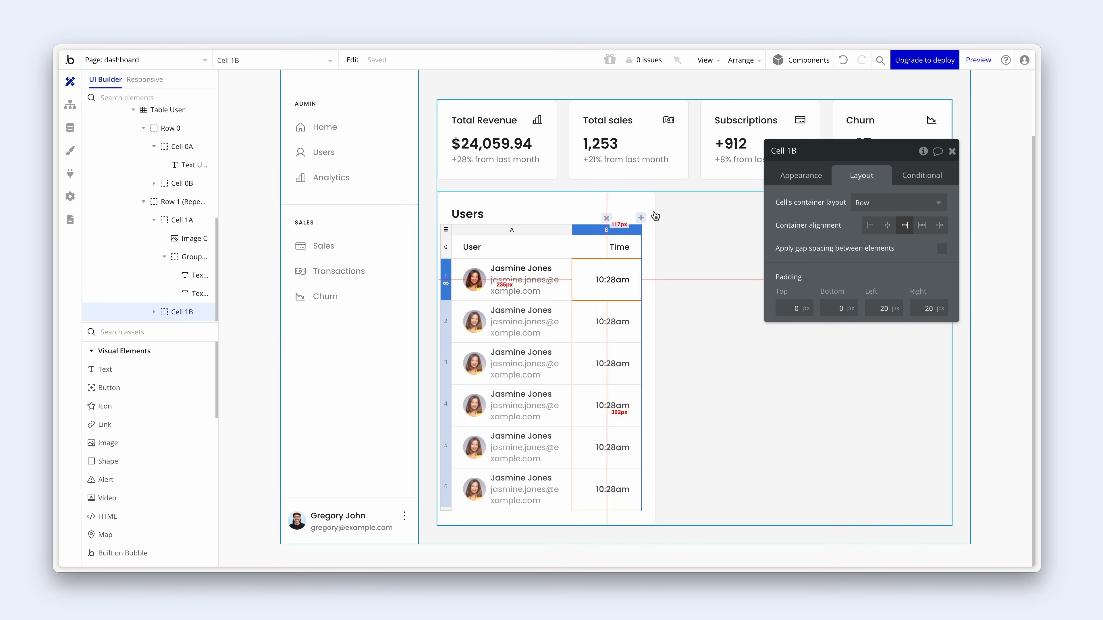
pyautogui.click(641, 201)
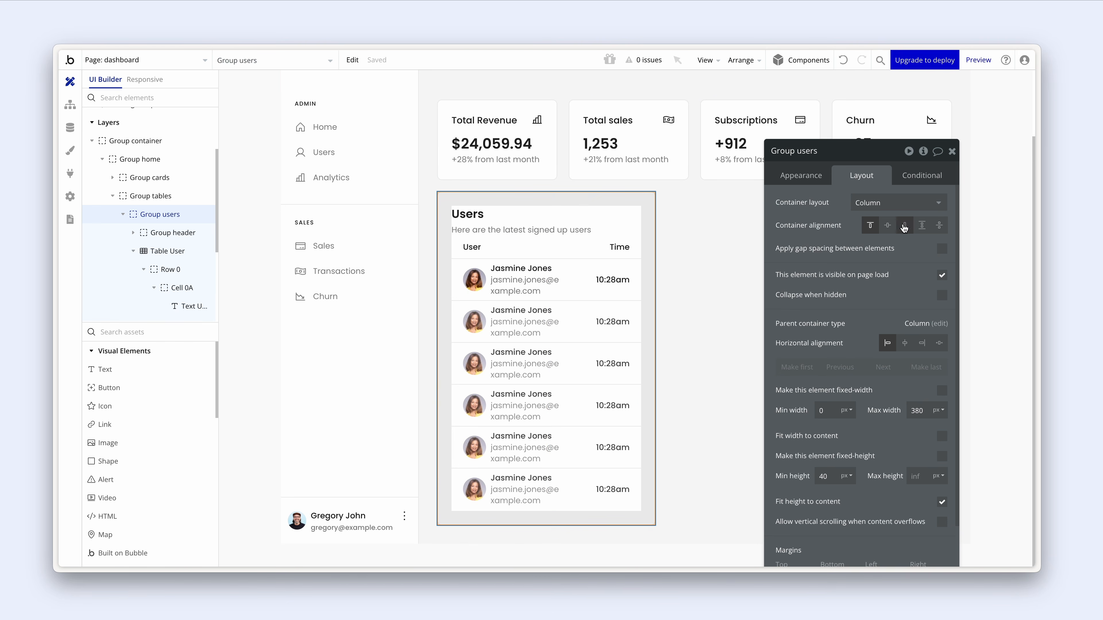
pyautogui.click(942, 249)
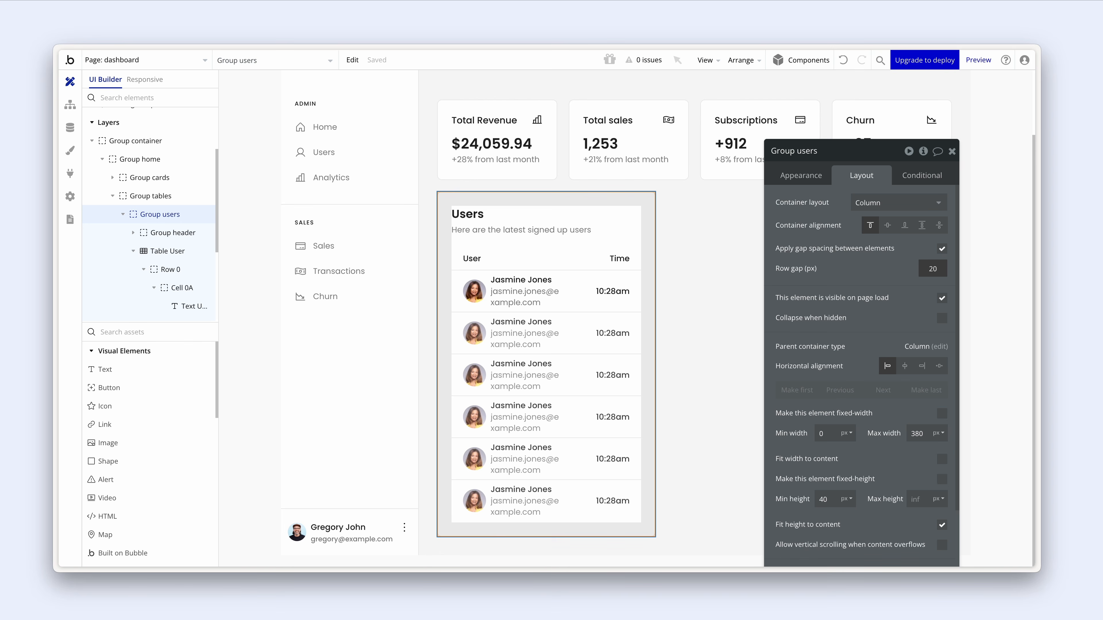
pyautogui.doubleClick(926, 266)
pyautogui.write('16')
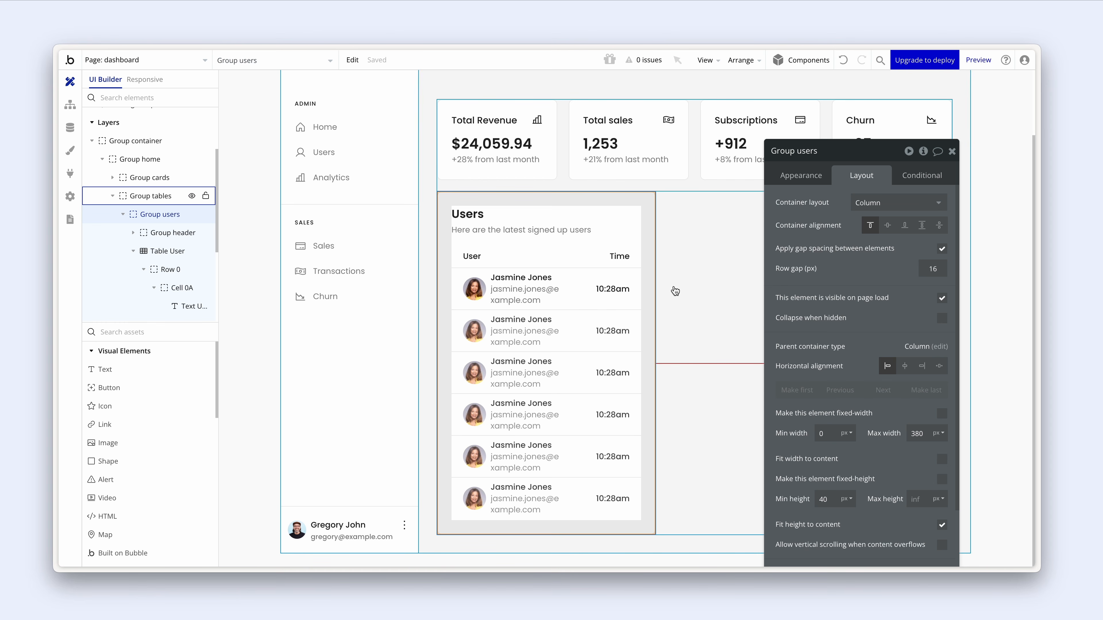
pyautogui.click(688, 294)
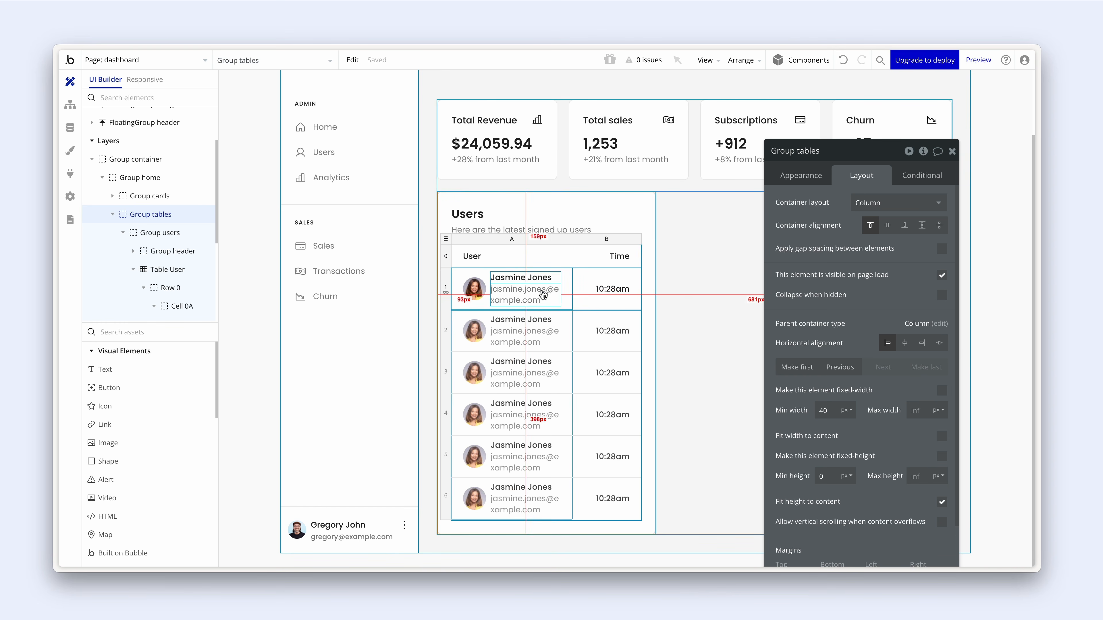
pyautogui.click(448, 239)
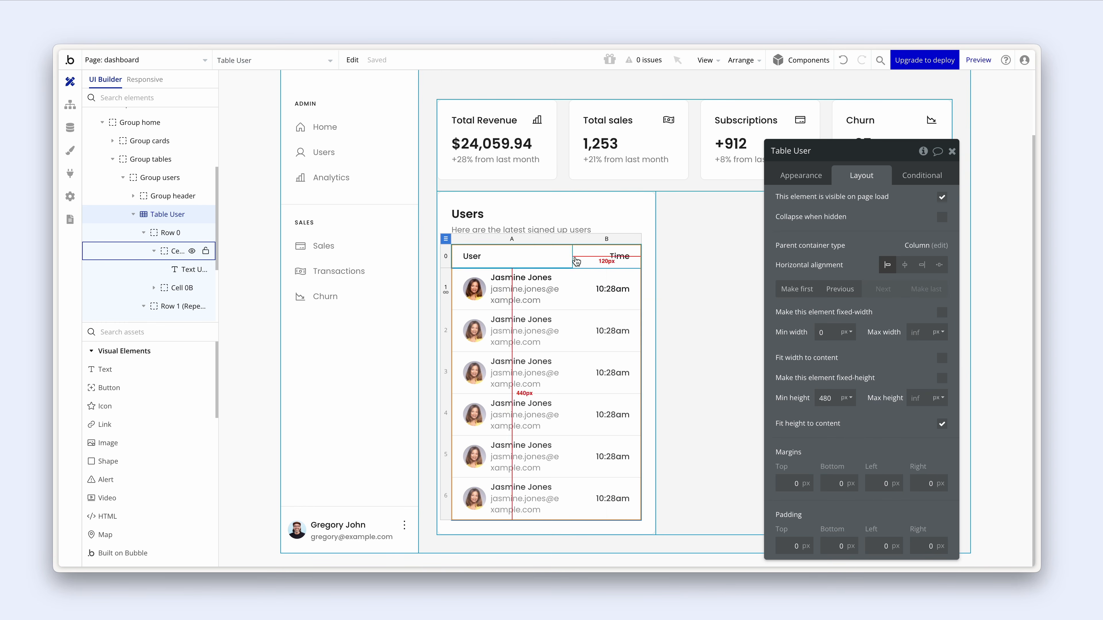
pyautogui.click(702, 264)
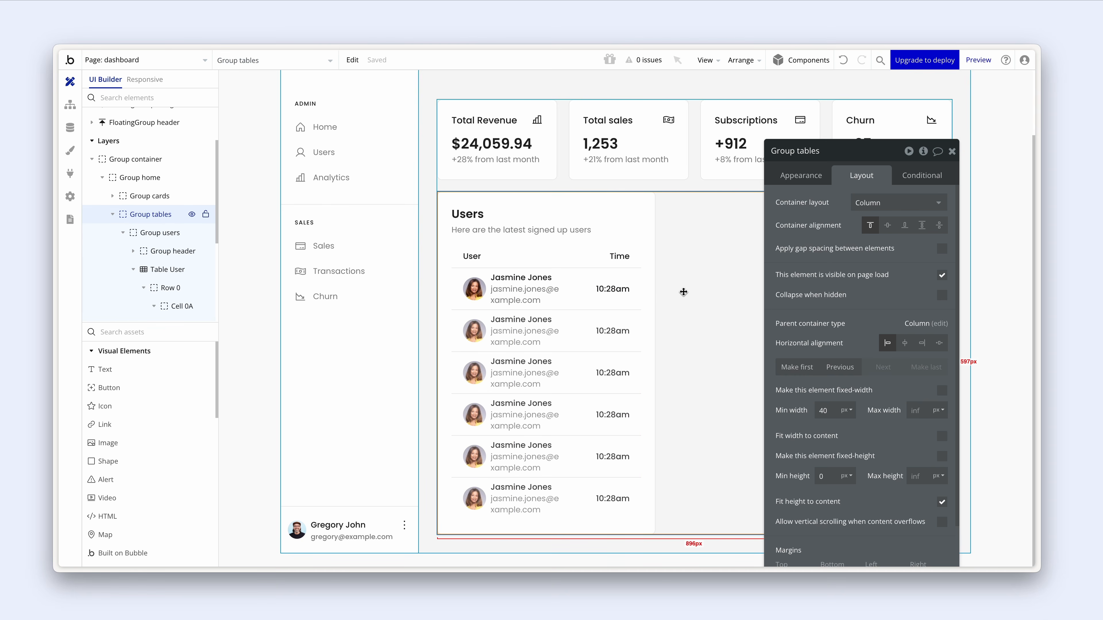
# - Set the left padding of the User header and first data cell to 0
pyautogui.click(500, 260)
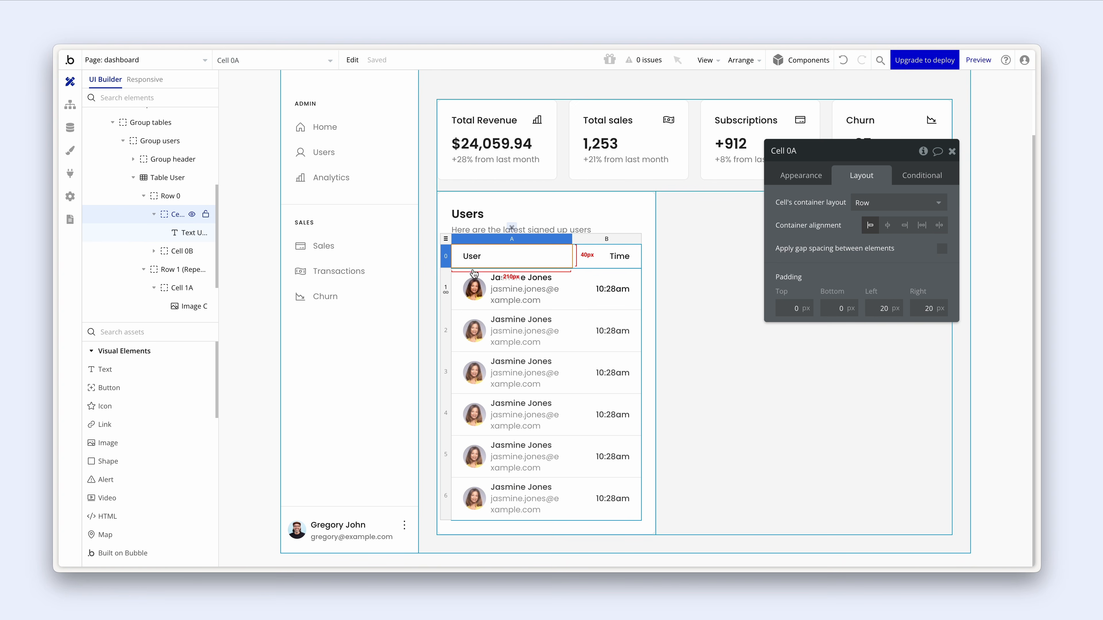
pyautogui.keyDown('shift'); pyautogui.click(462, 273); pyautogui.keyUp('shift')
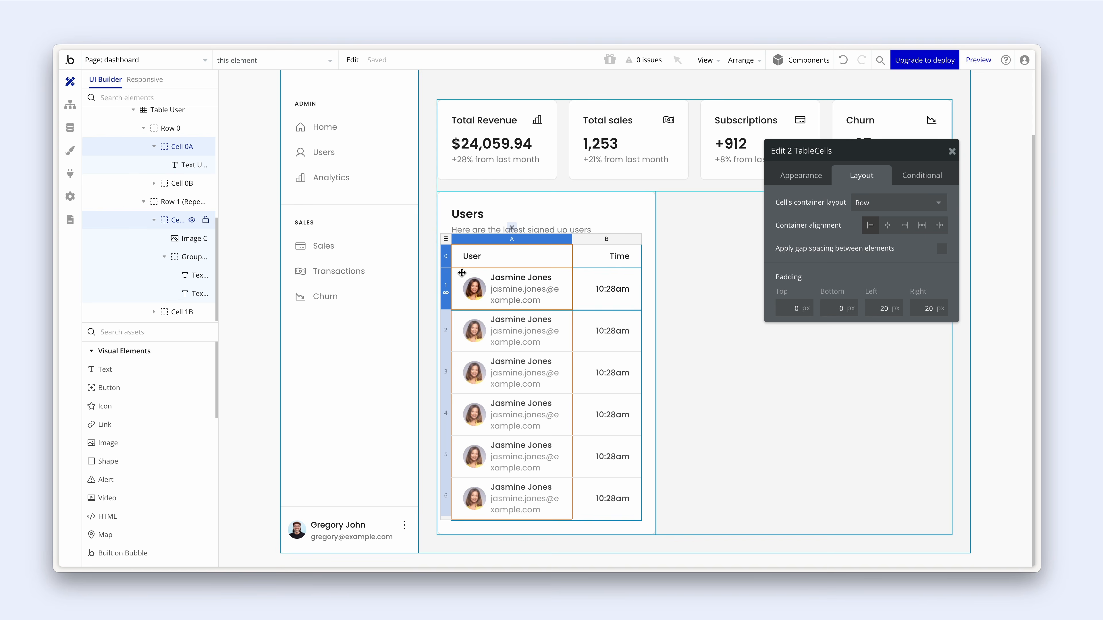
pyautogui.doubleClick(882, 308)
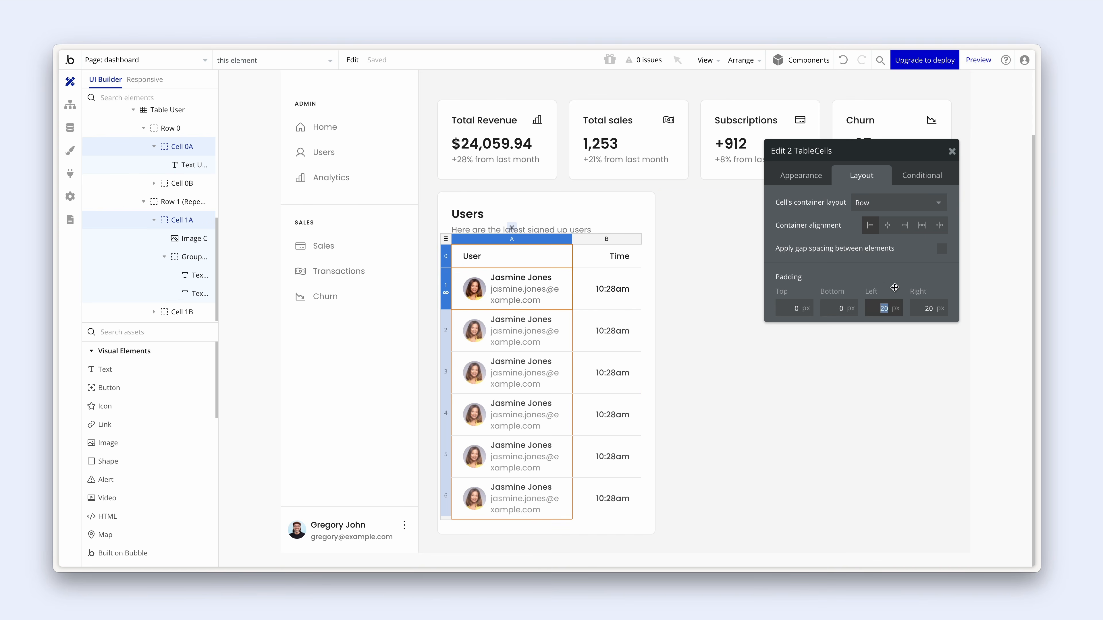
pyautogui.write('0')
pyautogui.click(893, 261)
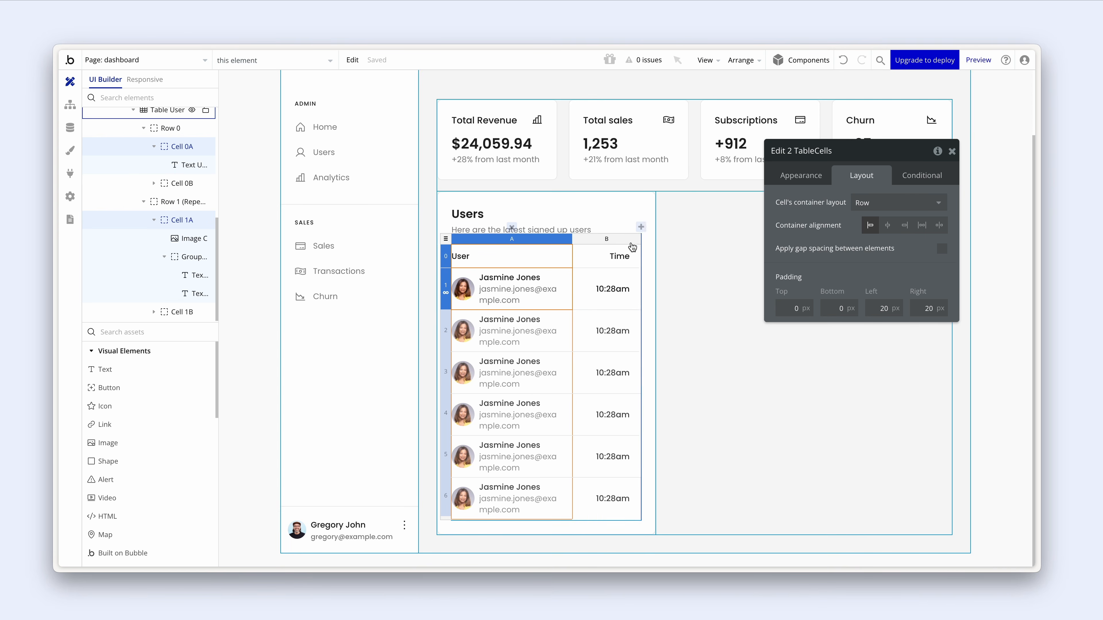
# - Set the right padding of the Time header and data cells to 0
pyautogui.click(617, 246)
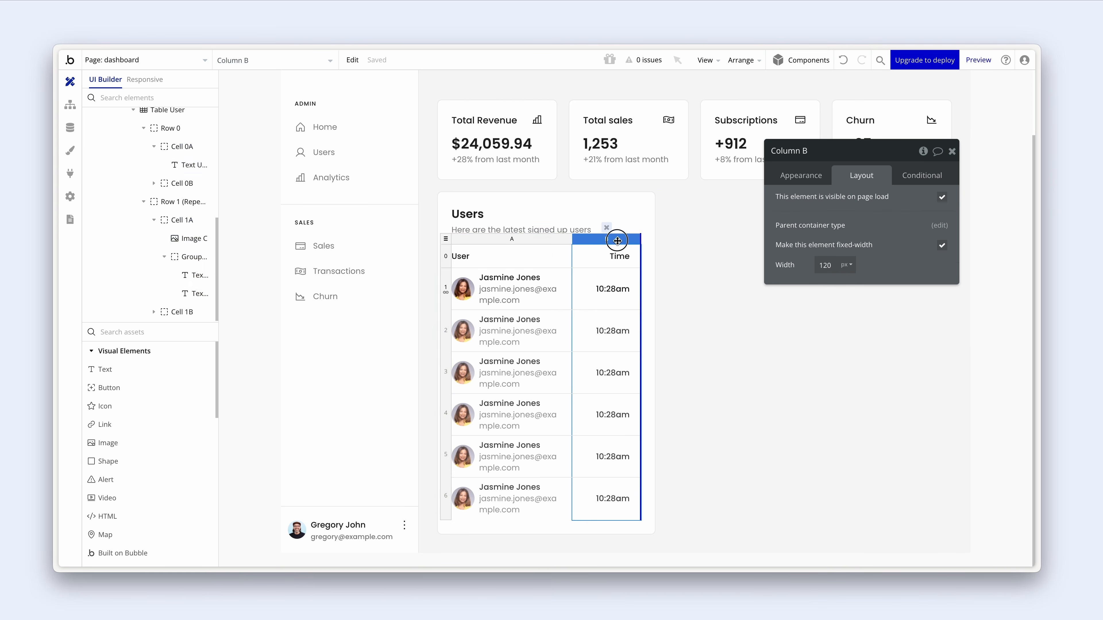
pyautogui.click(599, 256)
pyautogui.keyDown('shift'); pyautogui.click(591, 292); pyautogui.keyUp('shift')
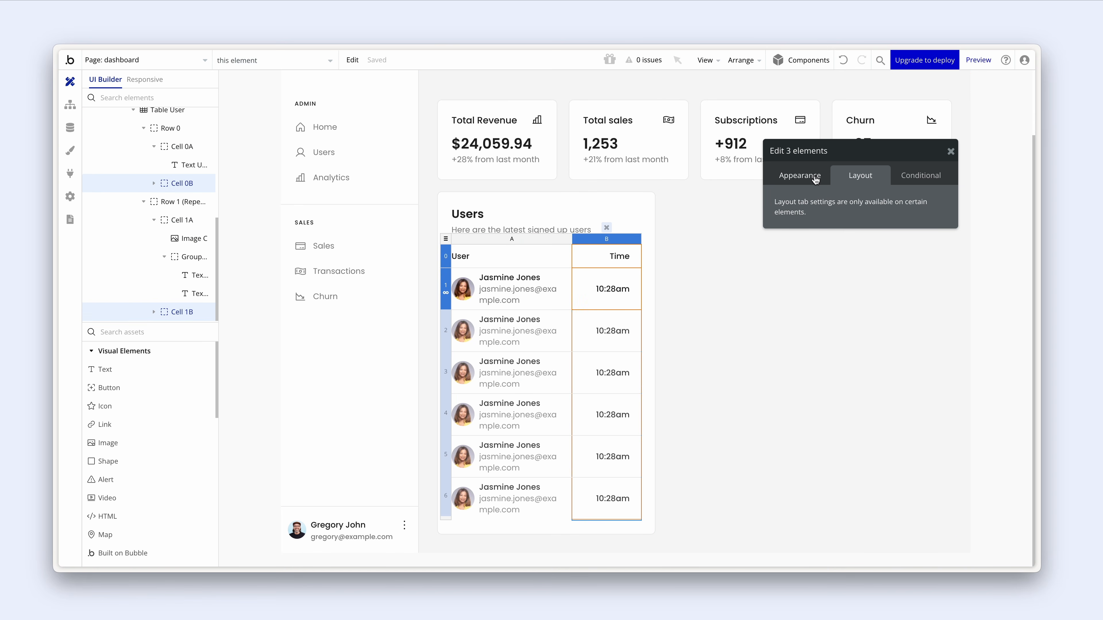
pyautogui.click(587, 258)
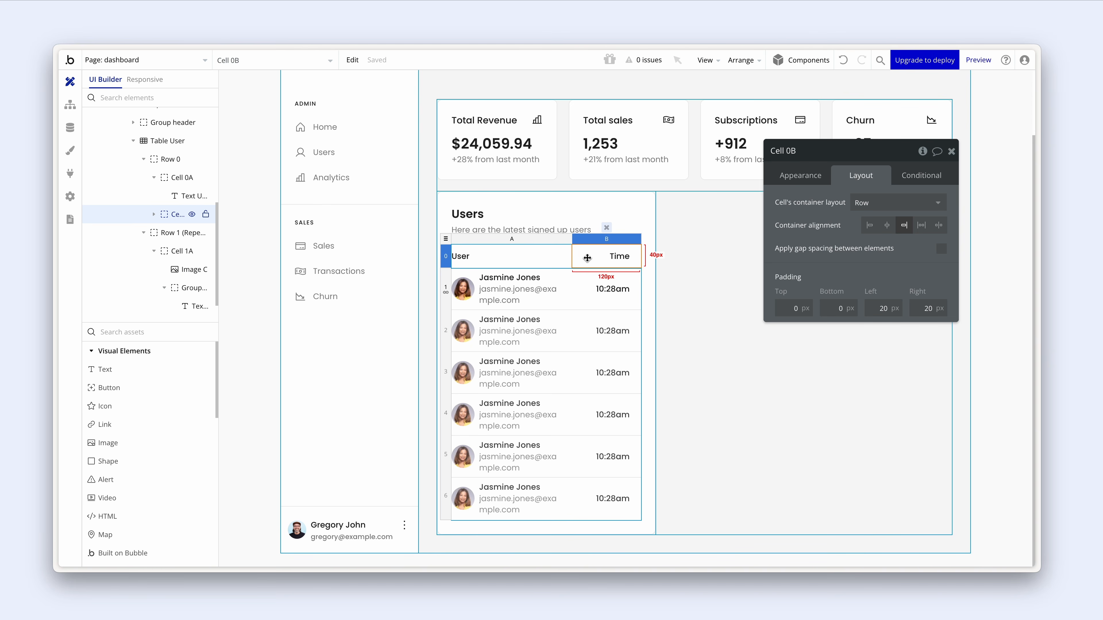
pyautogui.doubleClick(928, 308)
pyautogui.write('0')
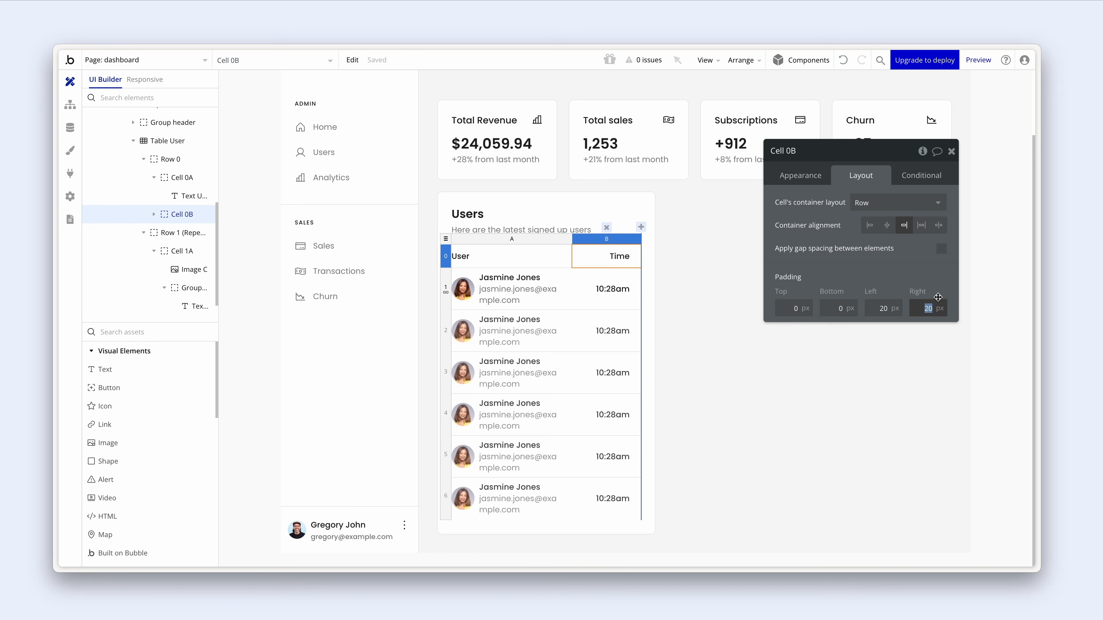
pyautogui.click(592, 300)
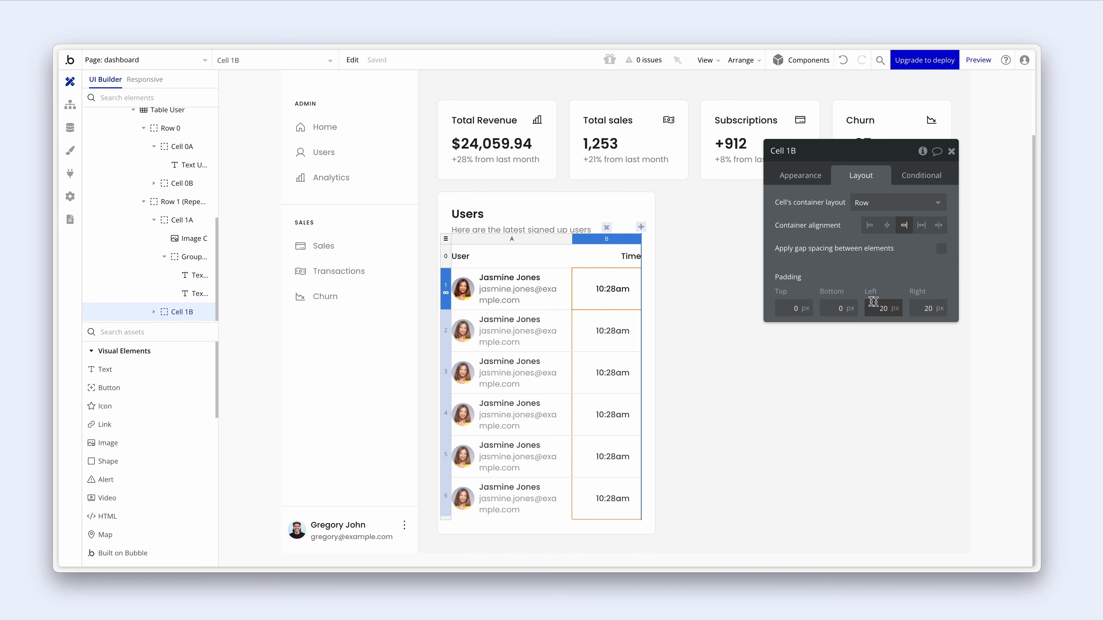
pyautogui.doubleClick(928, 308)
pyautogui.write('0')
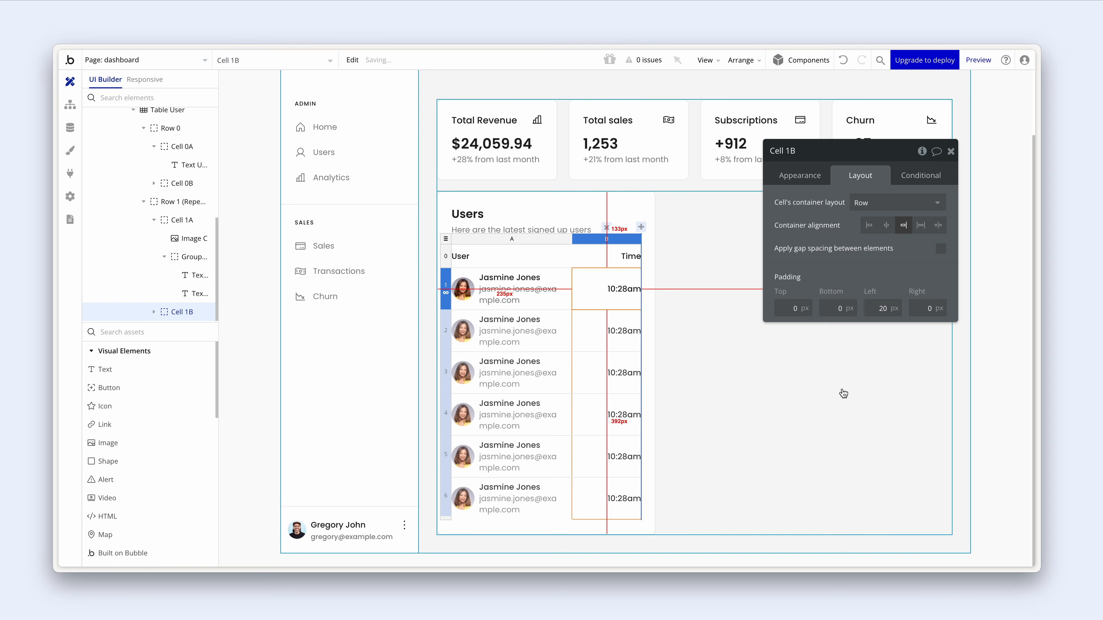
pyautogui.click(835, 390)
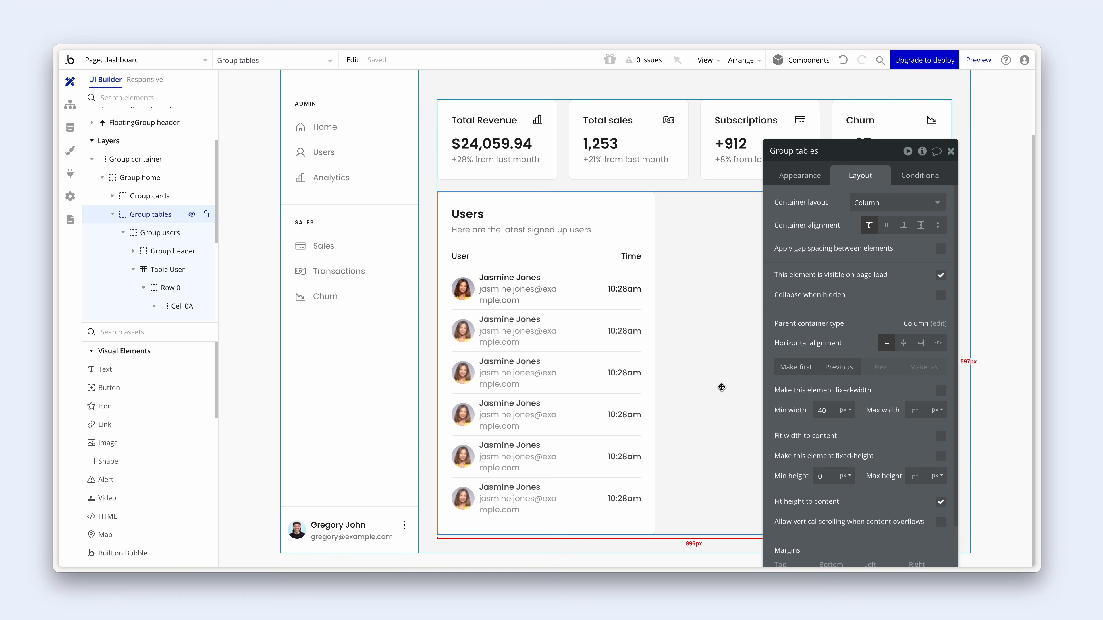
# - Duplicate the Users group and rename the copy Group transactions
pyautogui.click(646, 207)
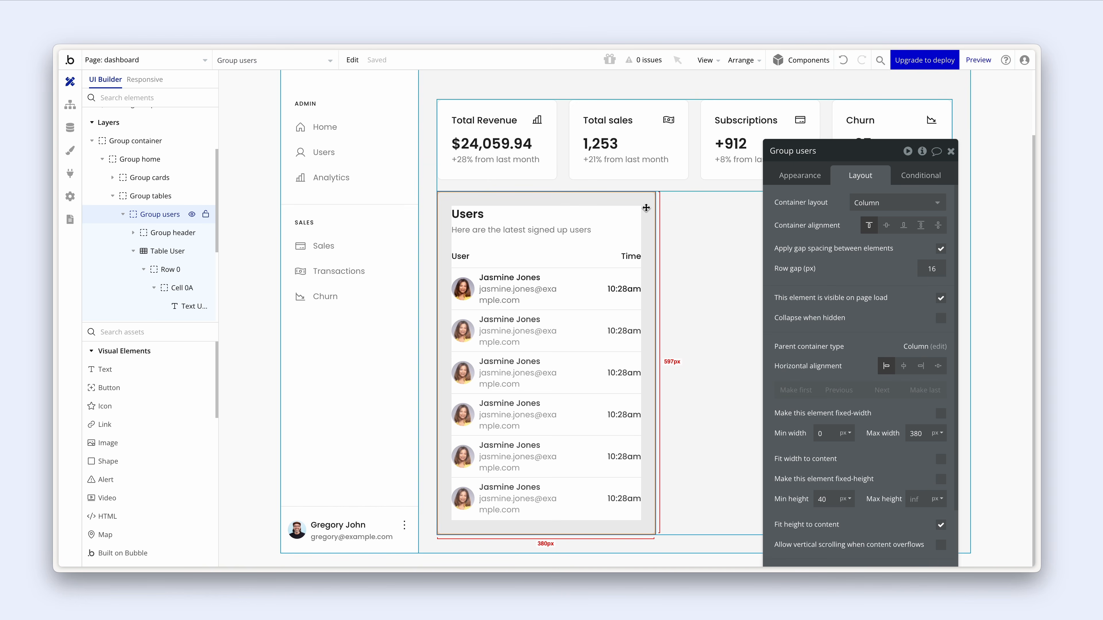
pyautogui.moveTo(862, 439); pyautogui.dragTo(852, 425)
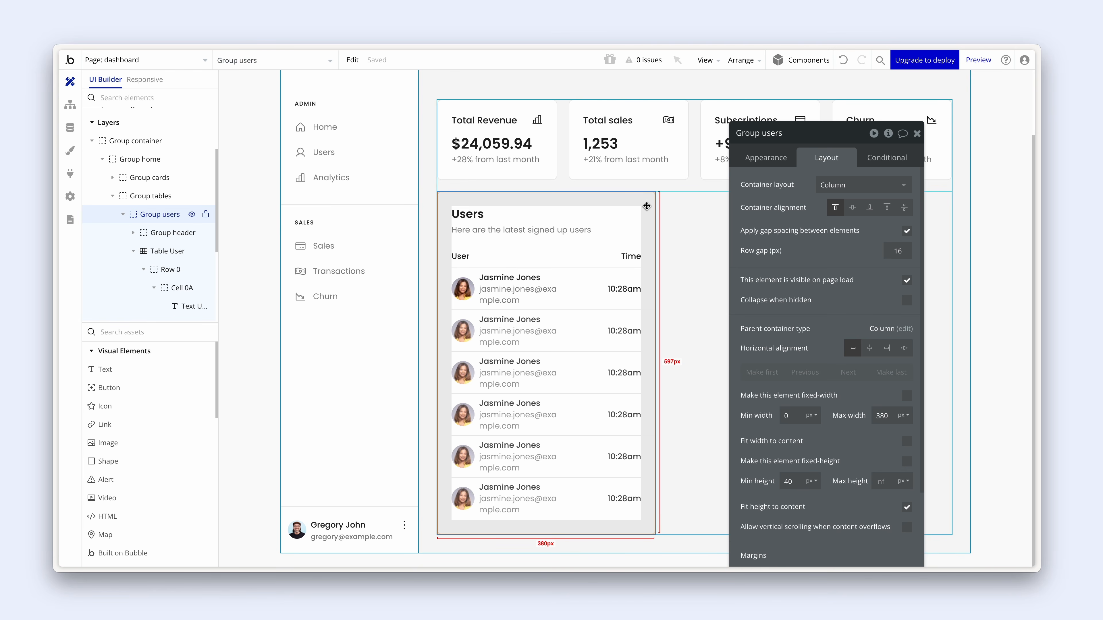
pyautogui.click(133, 251)
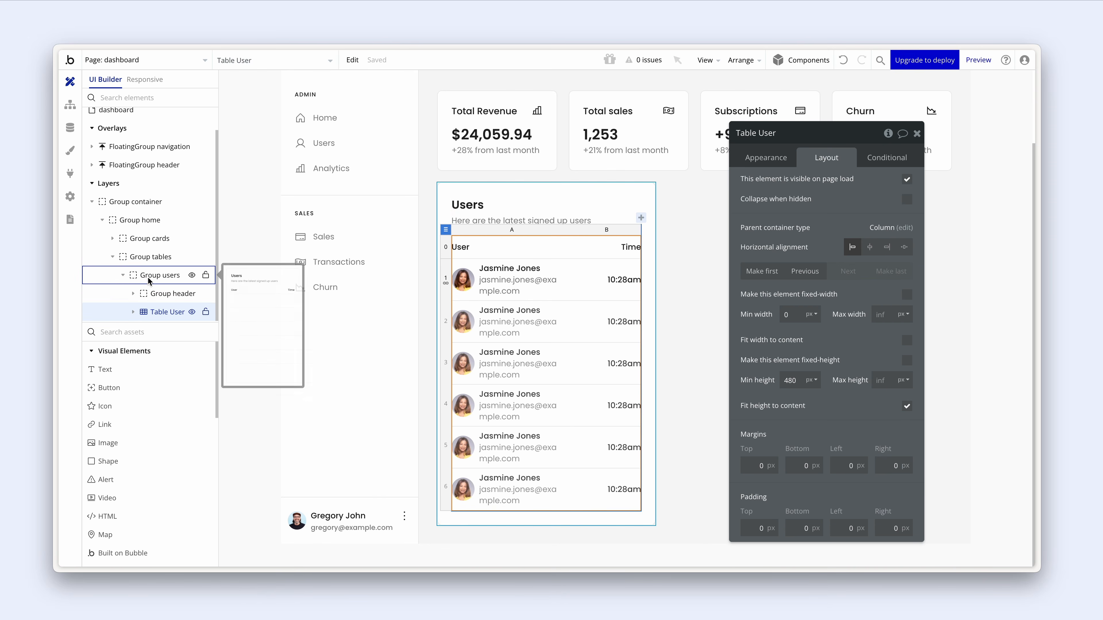
pyautogui.click(159, 275)
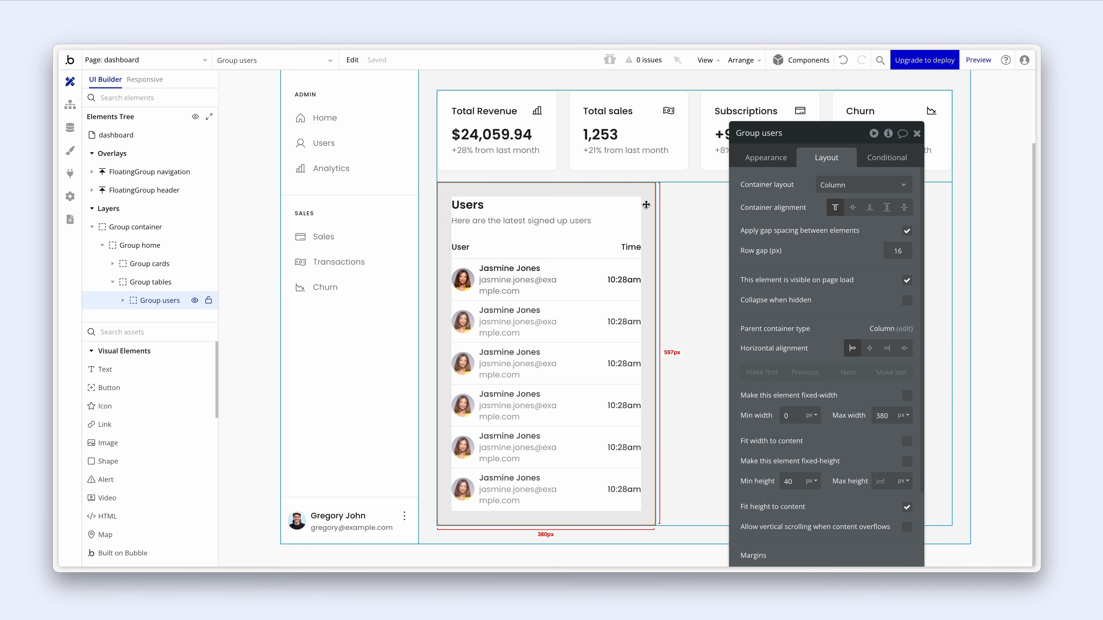
pyautogui.hotkey('ctrl', 'd')
pyautogui.scroll(-3, 649, 211)
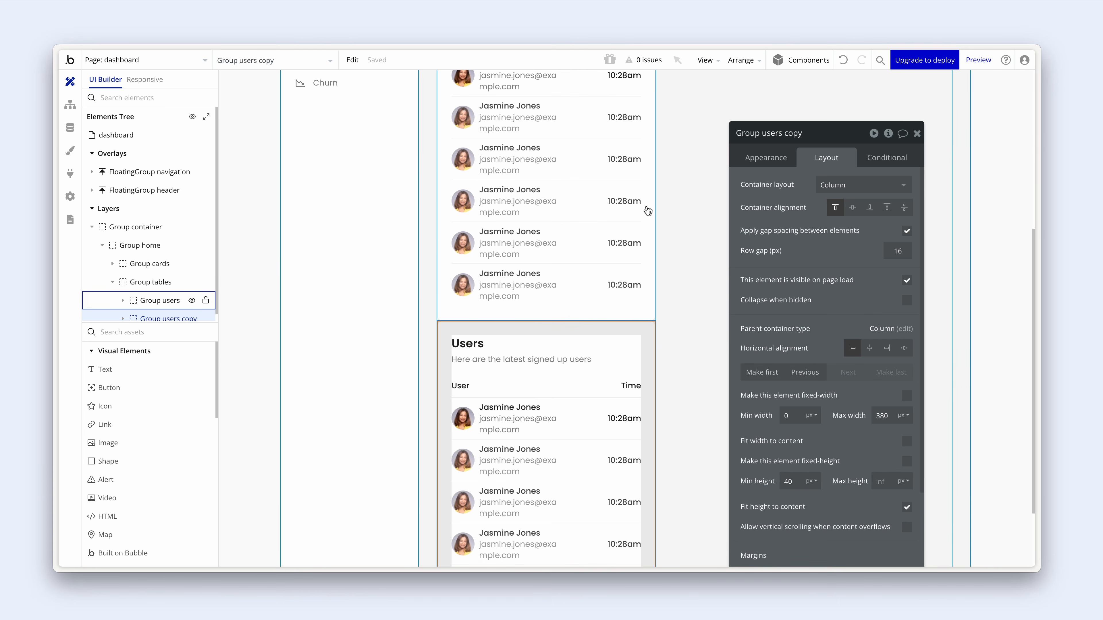
pyautogui.click(768, 133)
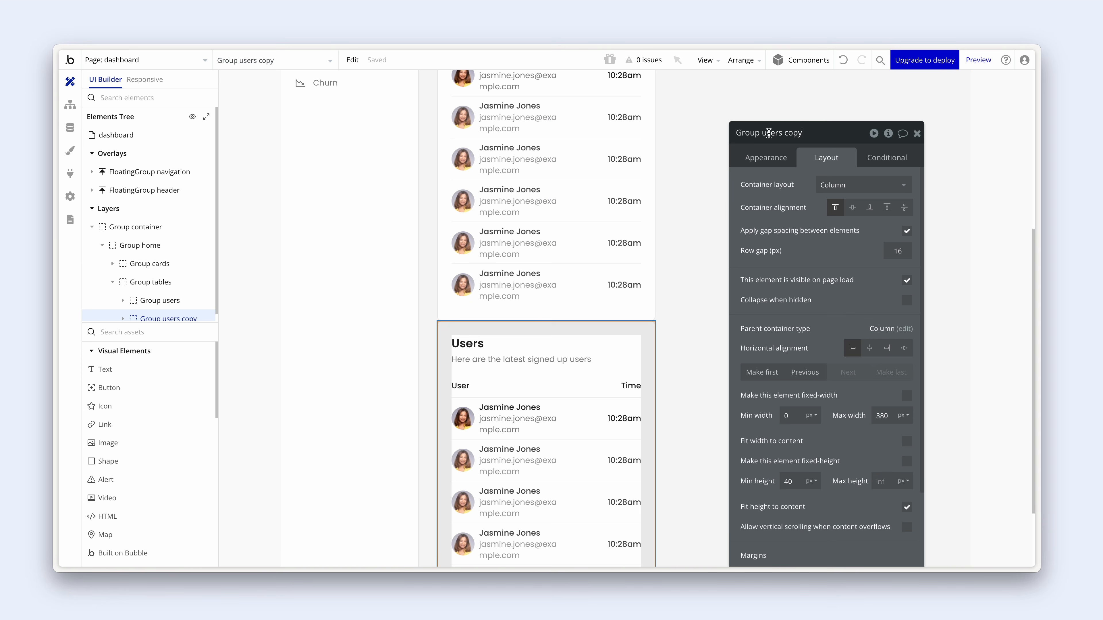
pyautogui.moveTo(763, 133); pyautogui.dragTo(843, 132)
pyautogui.write('transaction')
# - Lay out the tables group as a Row with 20 px column and row gaps
pyautogui.moveTo(793, 238); pyautogui.dragTo(812, 235)
pyautogui.click(705, 252)
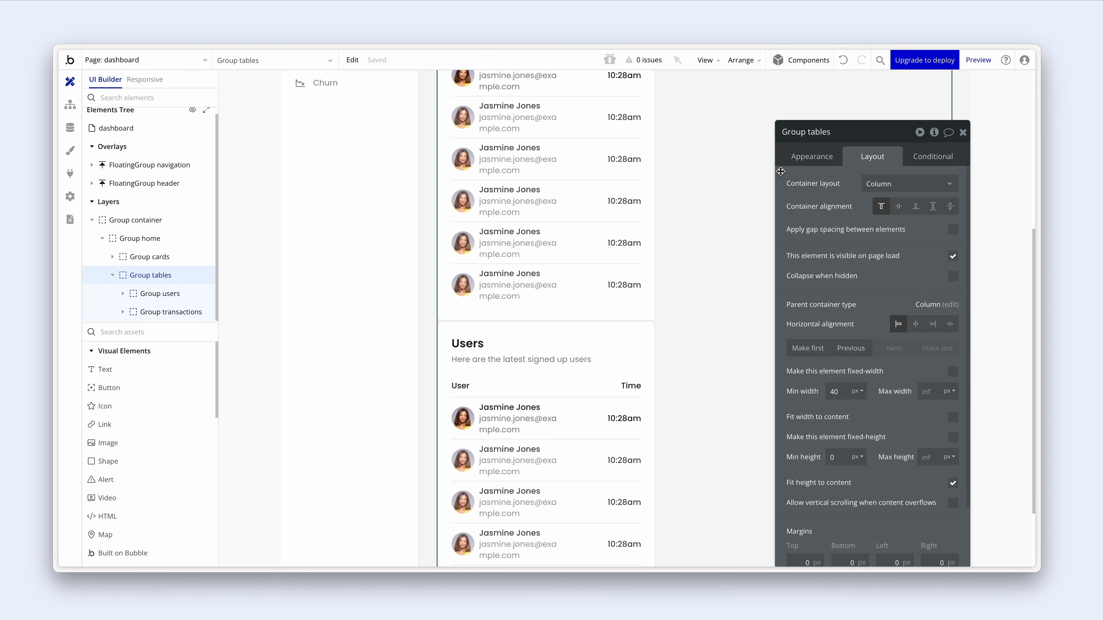
pyautogui.click(889, 181)
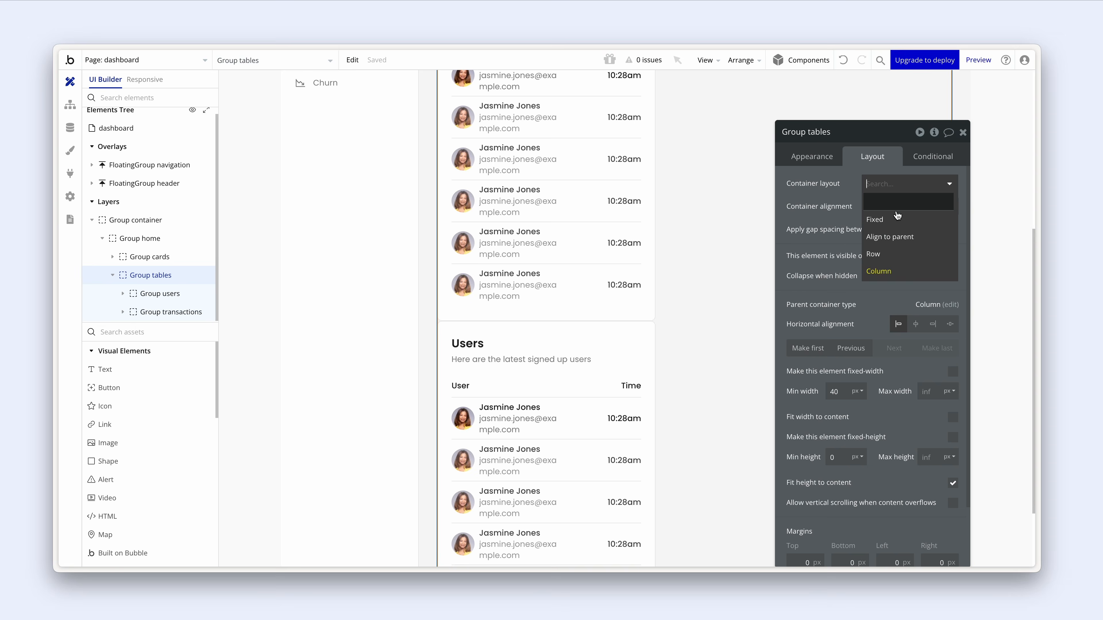
pyautogui.click(898, 255)
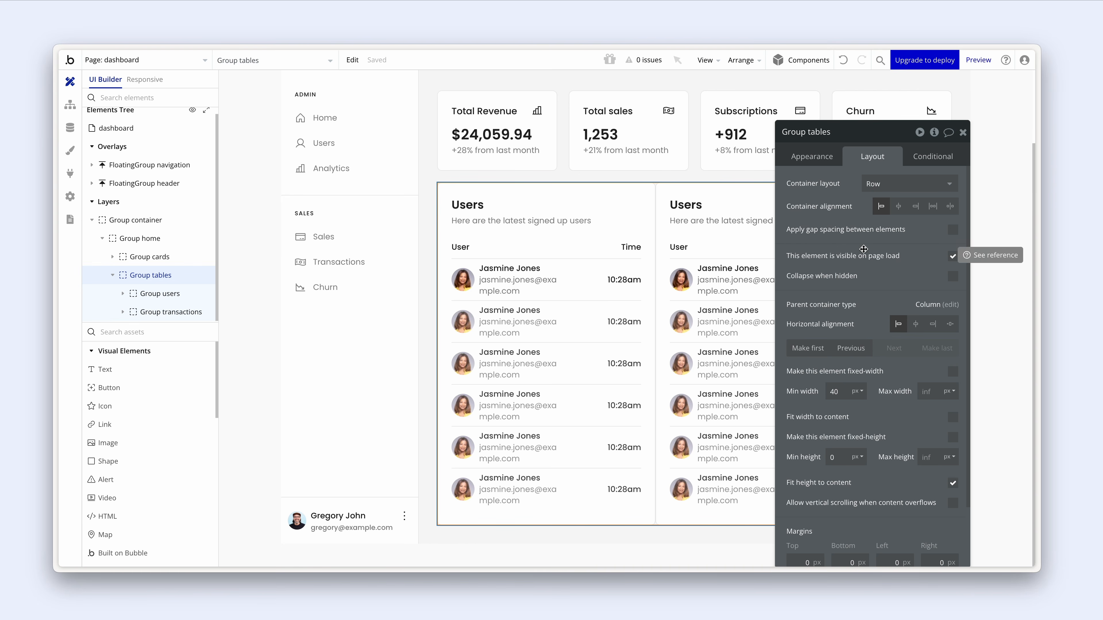
pyautogui.moveTo(877, 251); pyautogui.dragTo(480, 211)
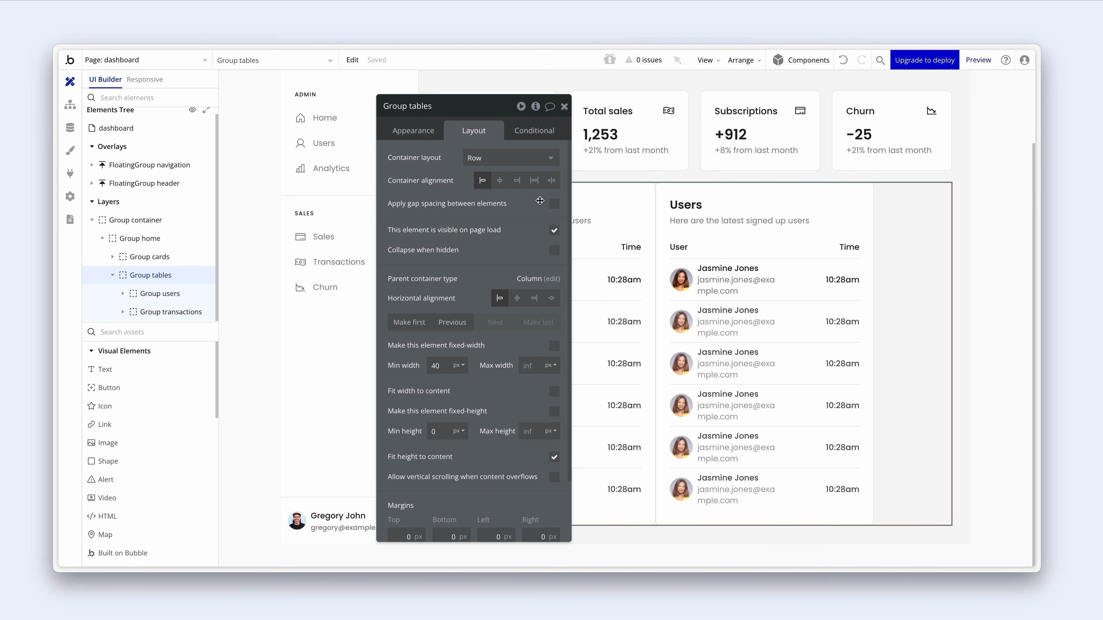
pyautogui.click(554, 204)
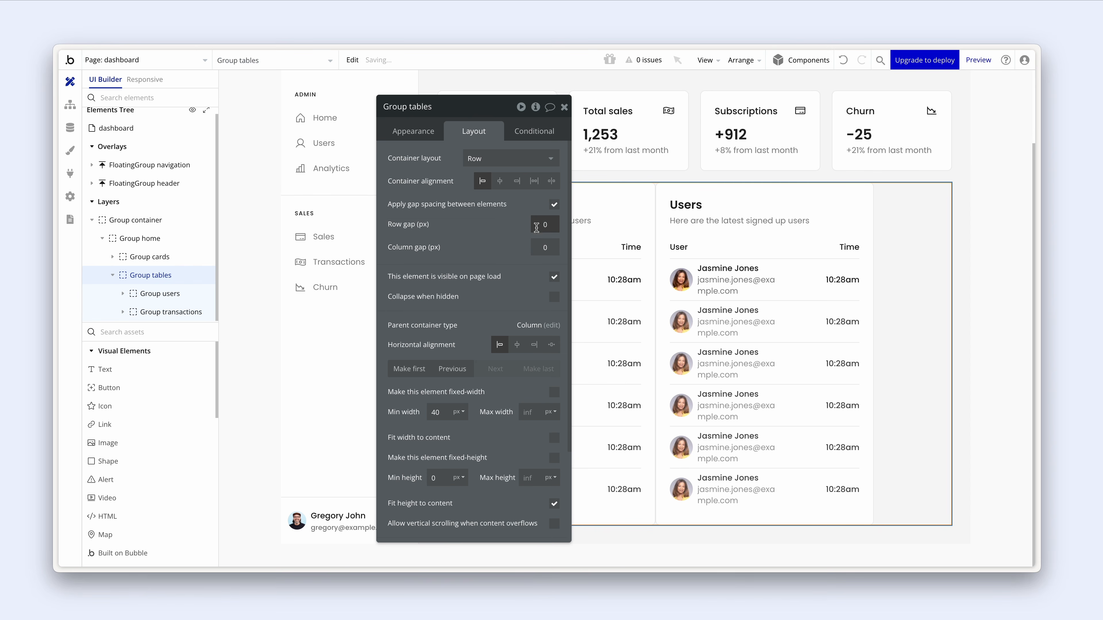
pyautogui.click(543, 247)
pyautogui.write('20')
pyautogui.click(495, 241)
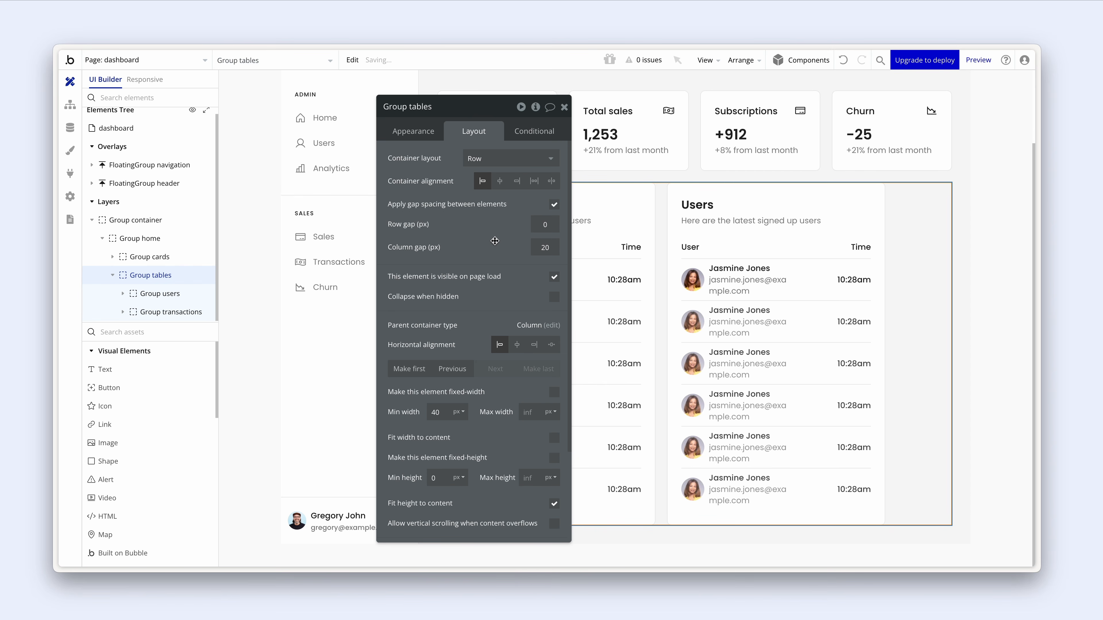
pyautogui.click(530, 224)
pyautogui.click(469, 228)
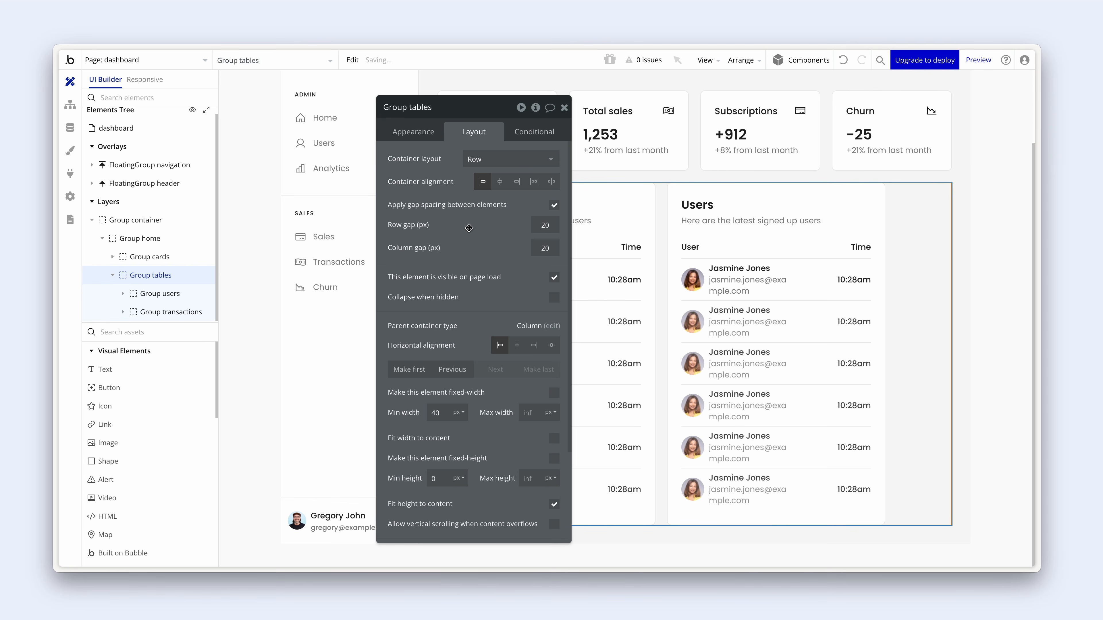
pyautogui.click(564, 108)
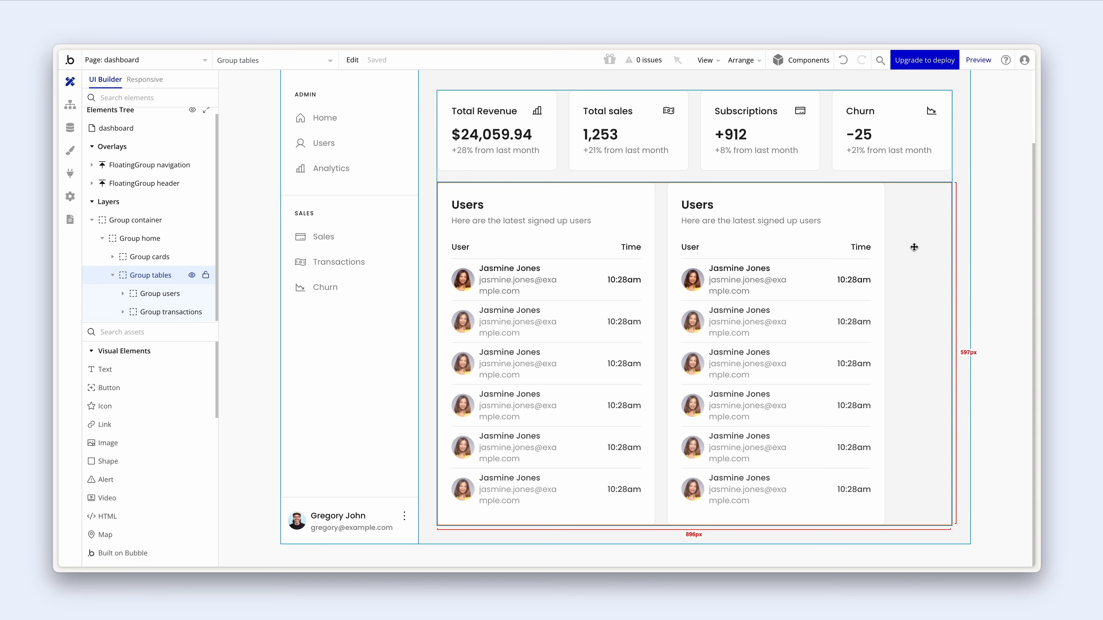
# - Change the maximum width of both Users groups so they widen
pyautogui.doubleClick(644, 195)
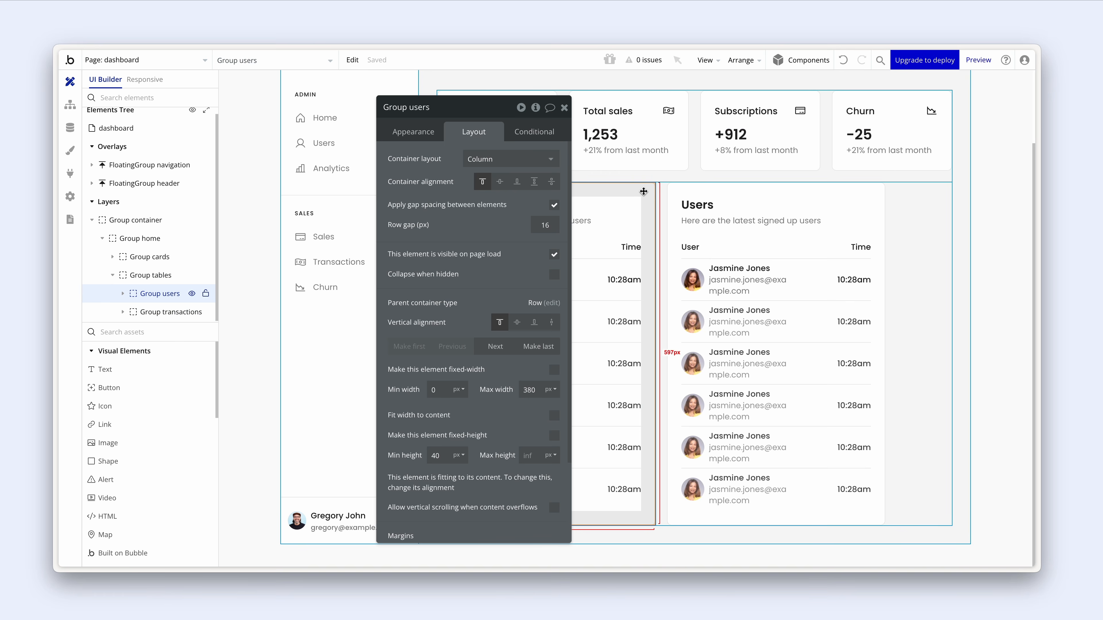
pyautogui.keyDown('shift'); pyautogui.click(691, 189); pyautogui.keyUp('shift')
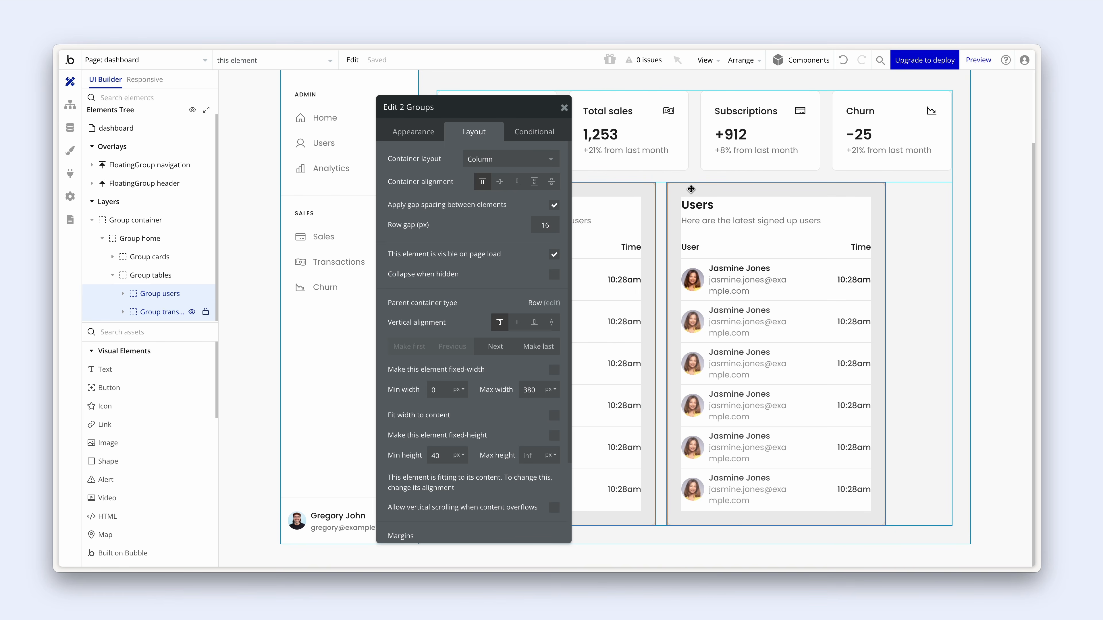
pyautogui.click(531, 390)
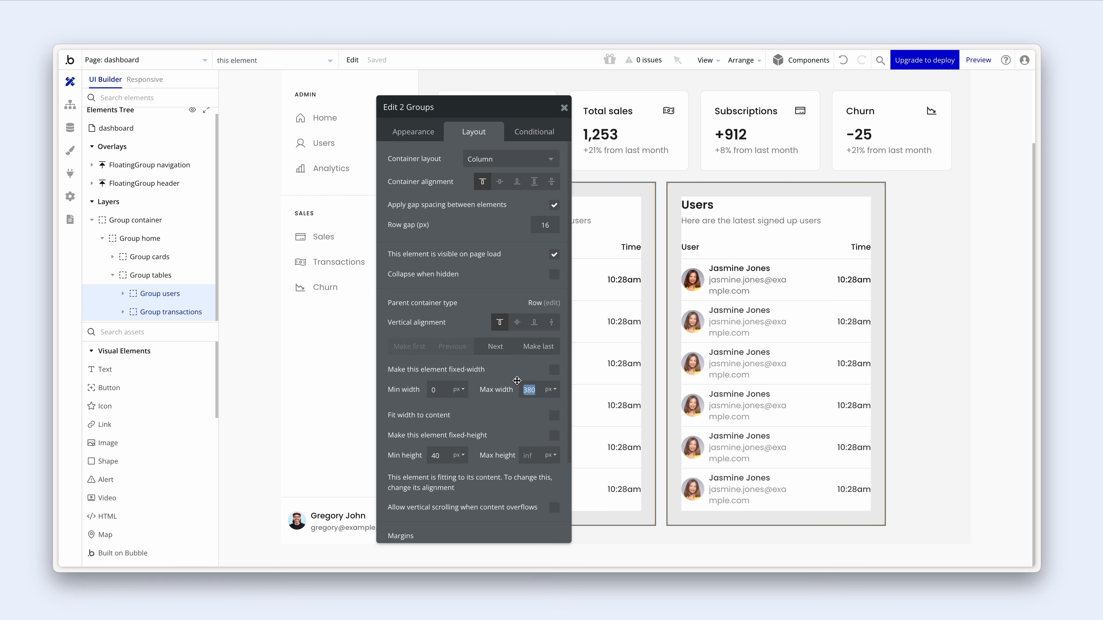
pyautogui.click(516, 371)
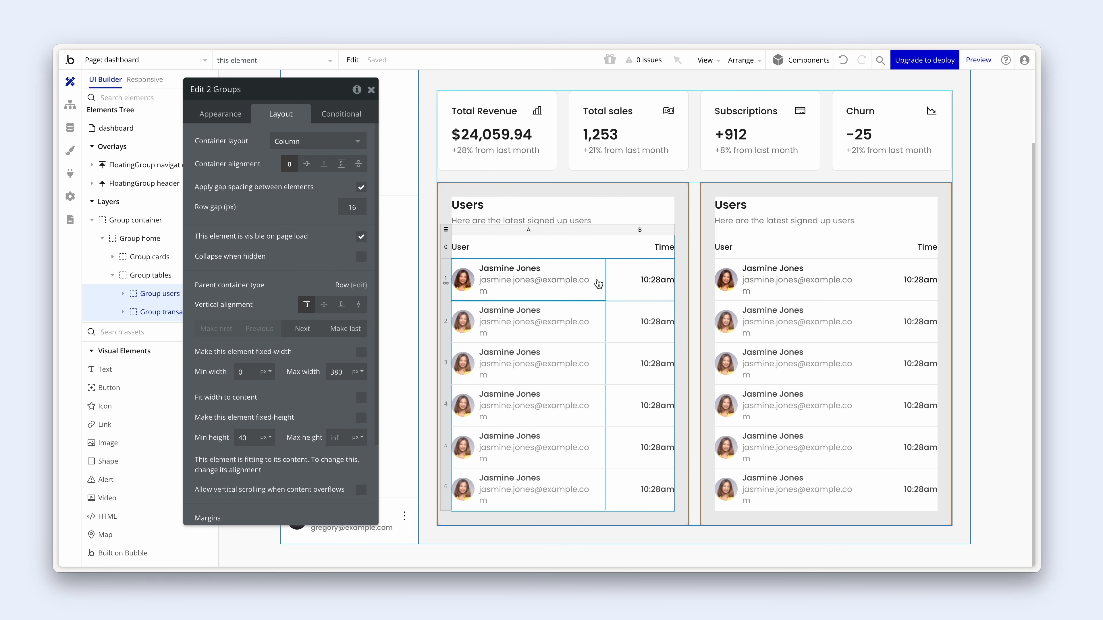
# - Fix column B's width at 100 px in both Users tables
pyautogui.click(623, 282)
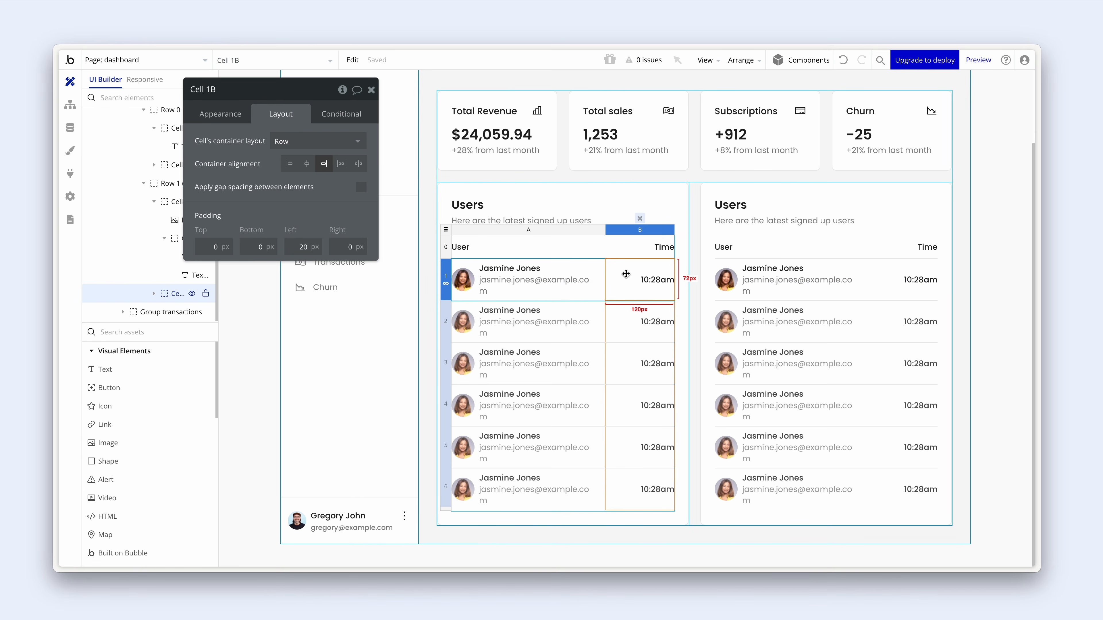
pyautogui.click(650, 286)
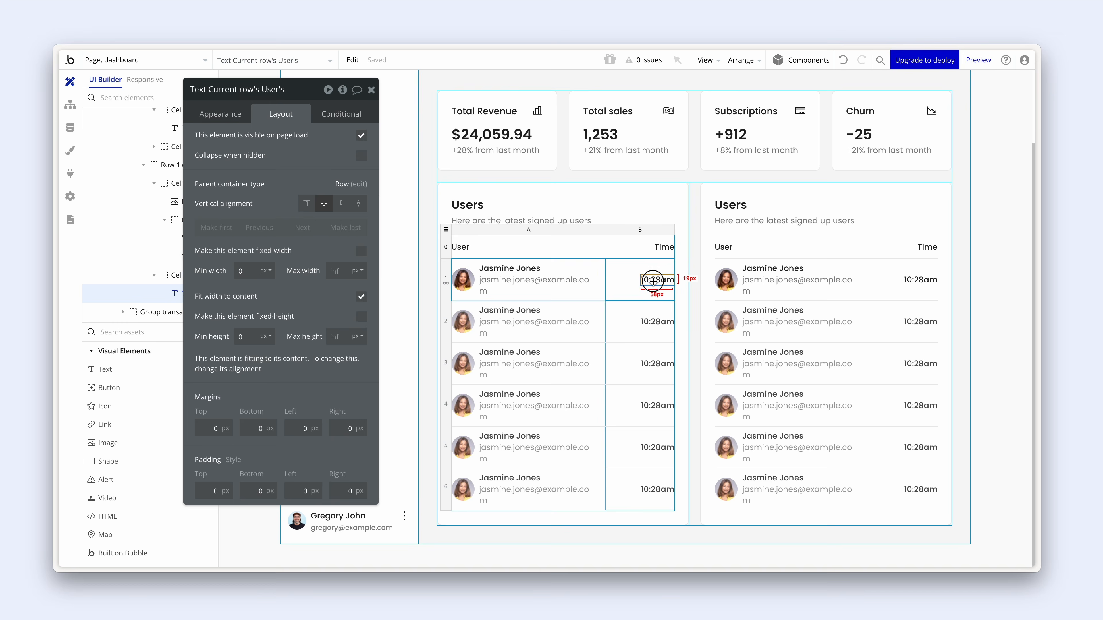
pyautogui.click(627, 233)
pyautogui.click(245, 203)
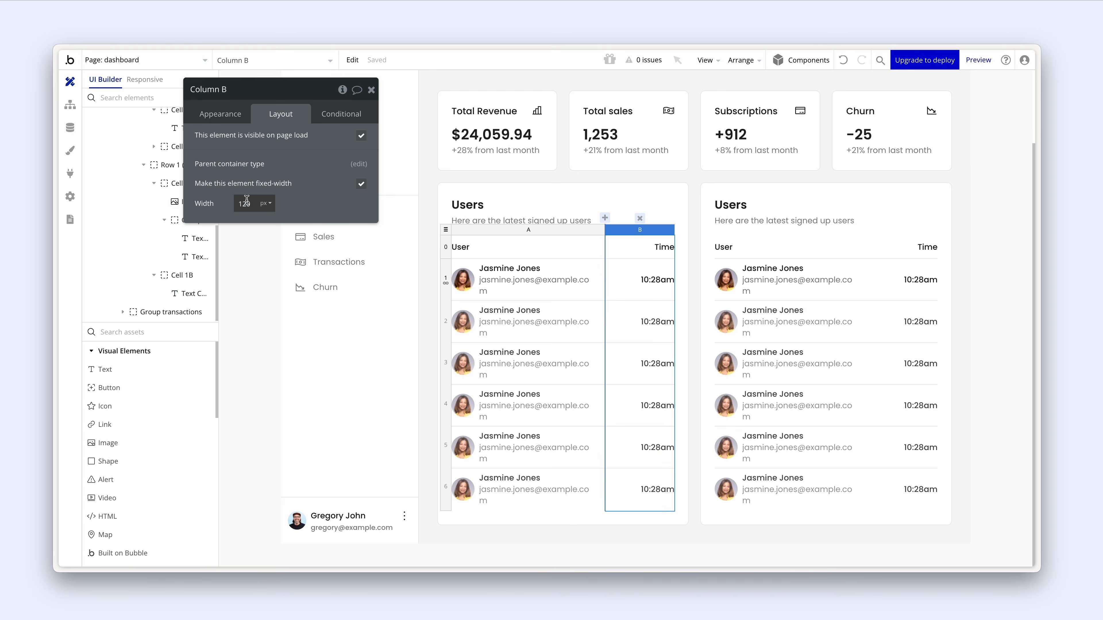
pyautogui.write('0')
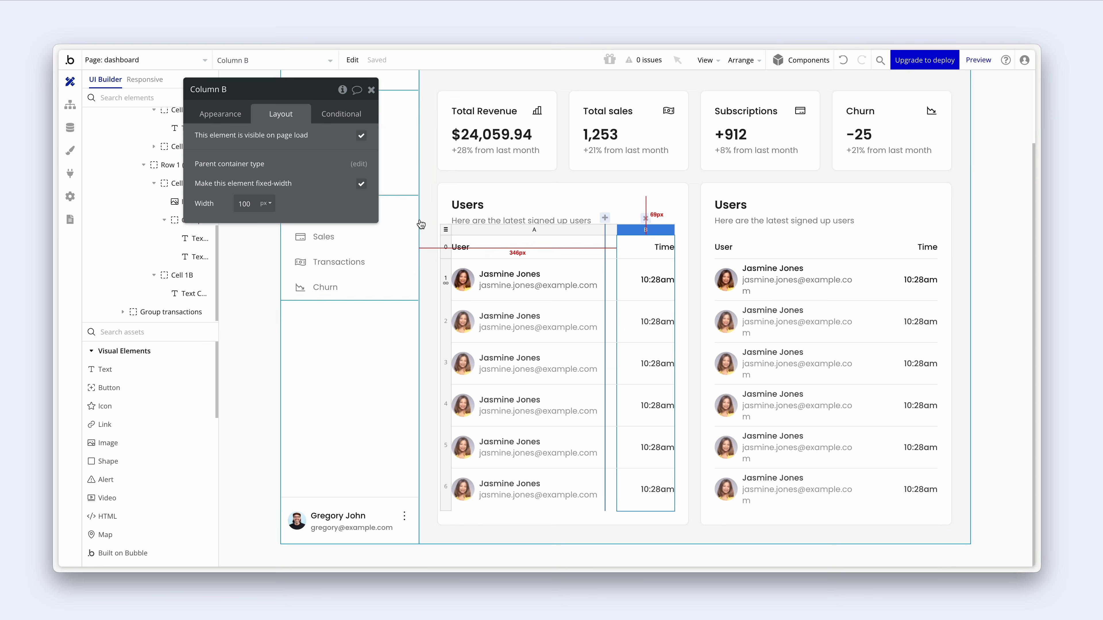
pyautogui.click(888, 235)
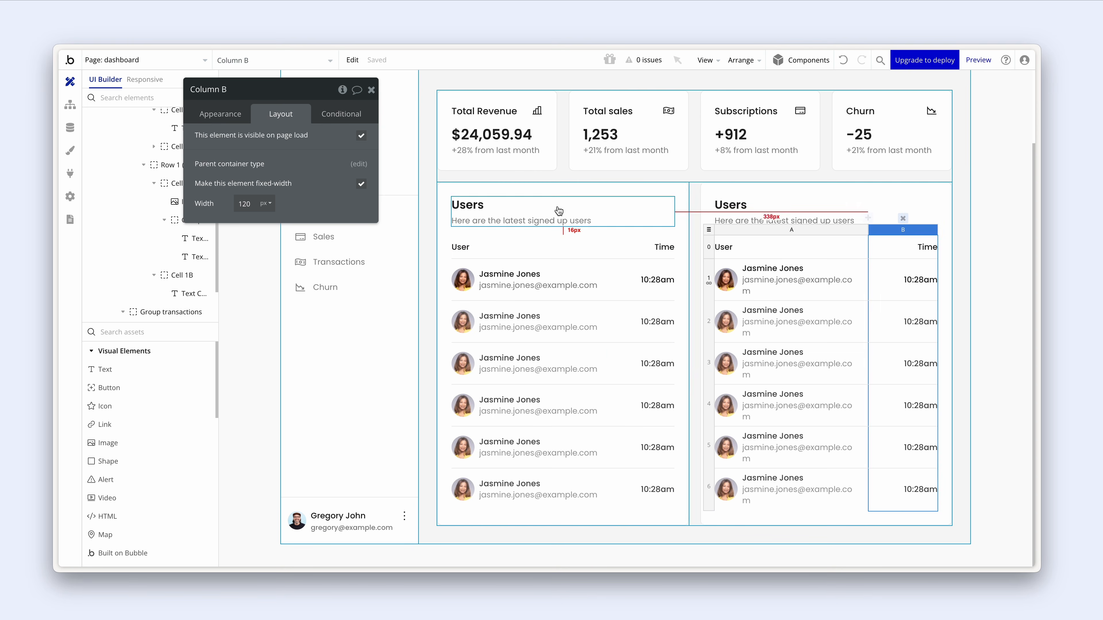
pyautogui.moveTo(243, 205); pyautogui.dragTo(246, 205)
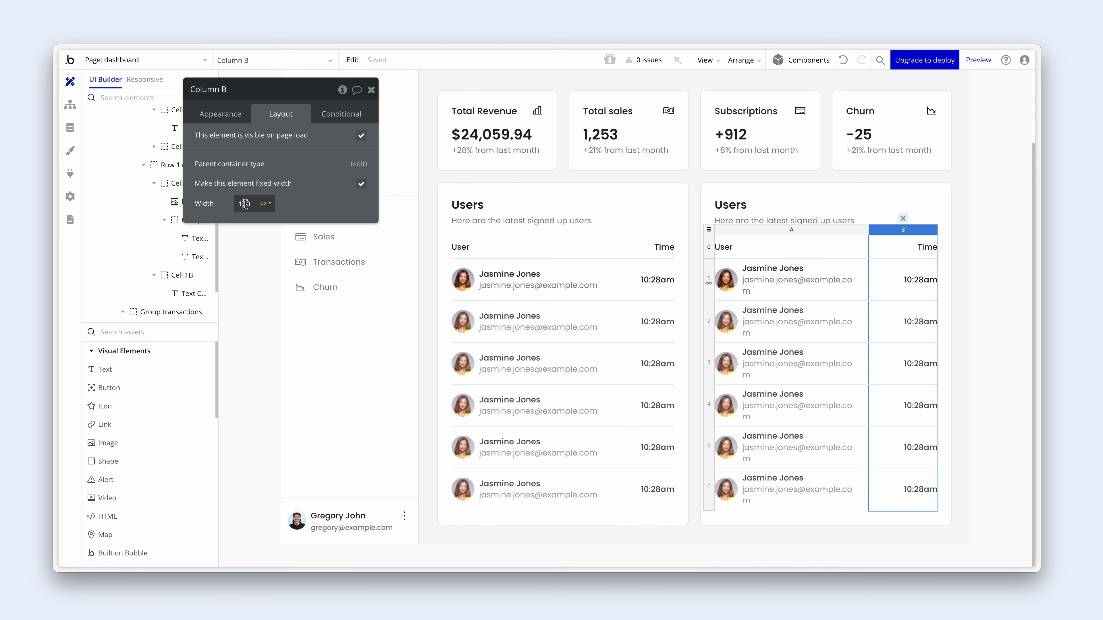
pyautogui.write('0')
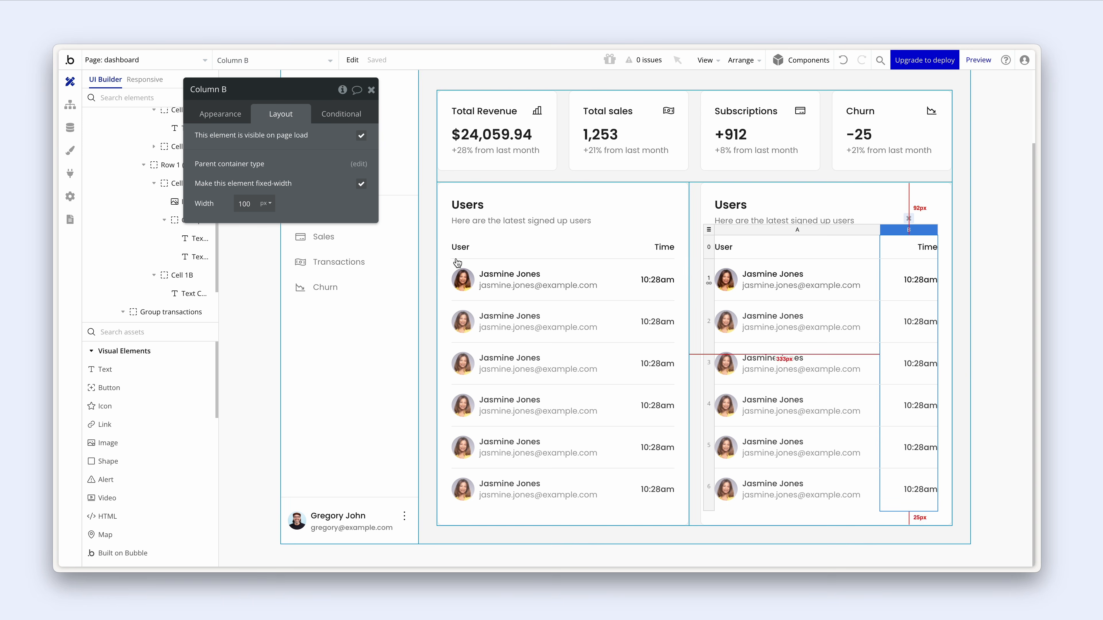
pyautogui.click(497, 288)
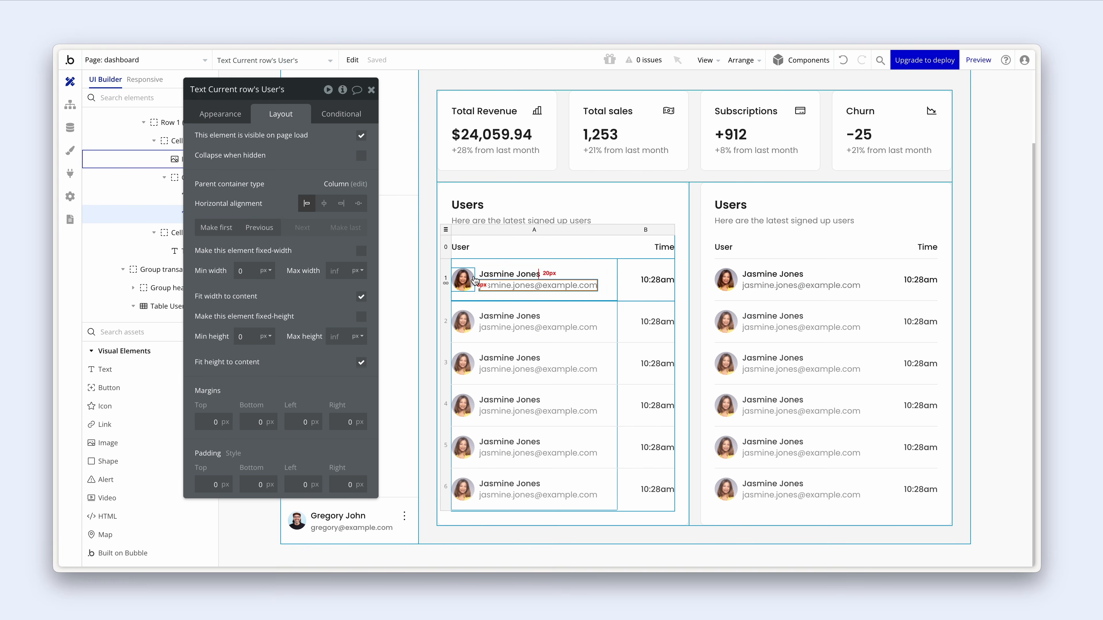
# - Set the user e-mail text's font size to 12px
pyautogui.click(224, 118)
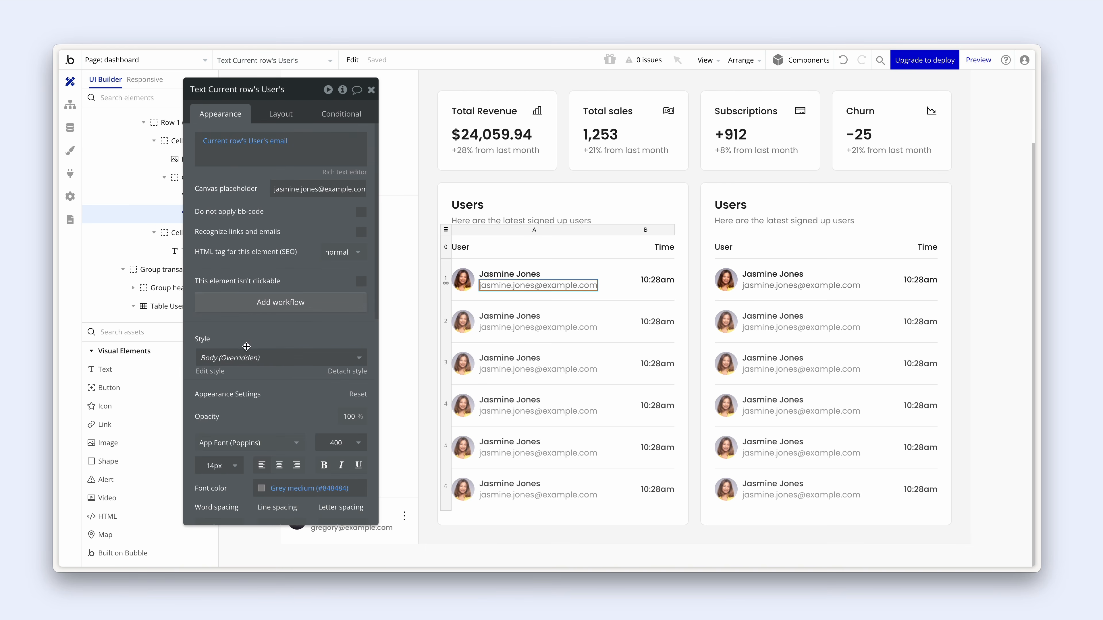
pyautogui.click(223, 468)
pyautogui.write('12')
pyautogui.press('Return')
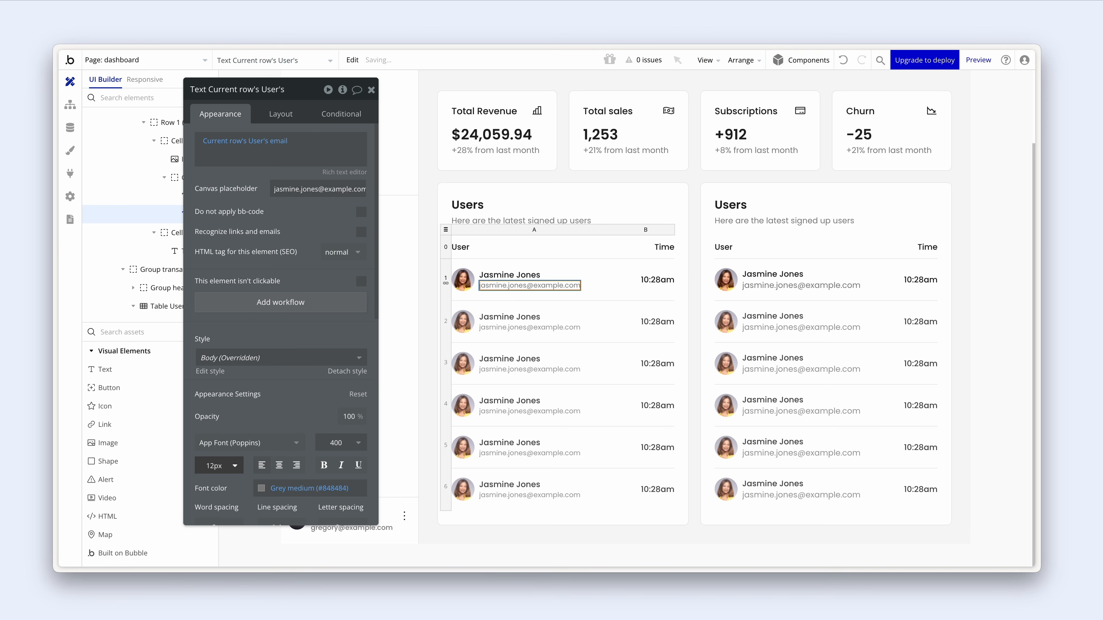
# - Retitle the left card 'Transactions'
pyautogui.click(489, 188)
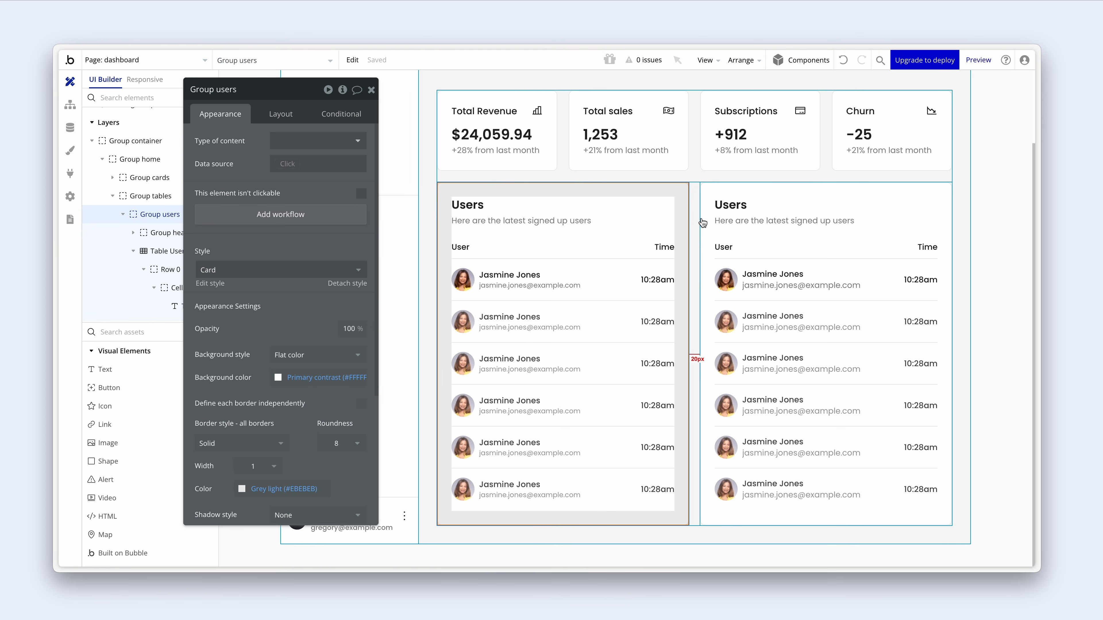
pyautogui.click(740, 230)
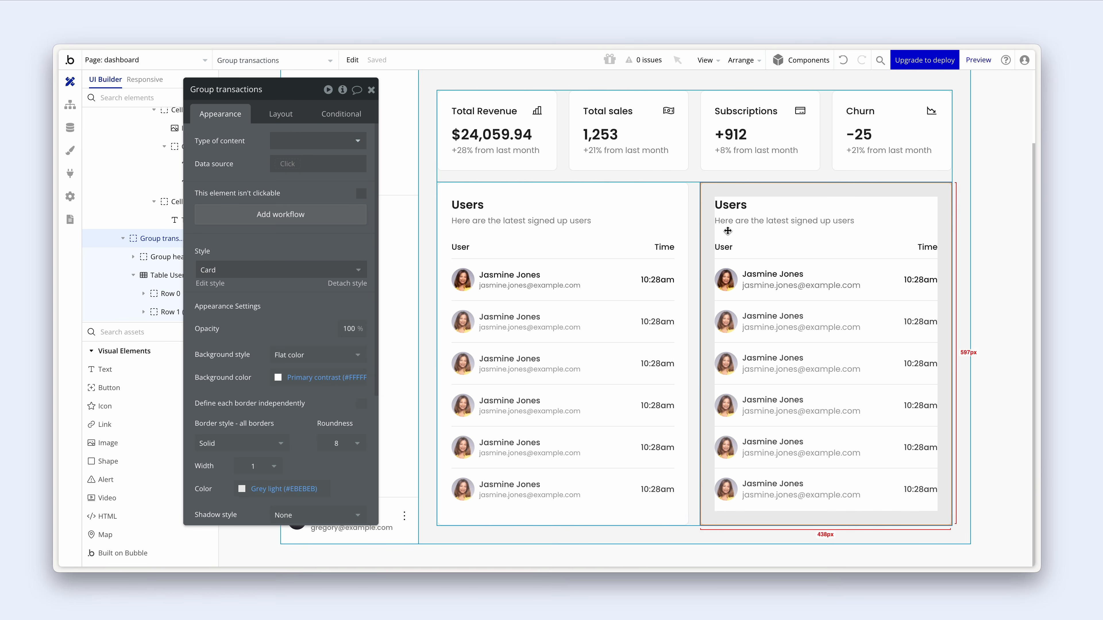
pyautogui.click(500, 217)
pyautogui.click(468, 205)
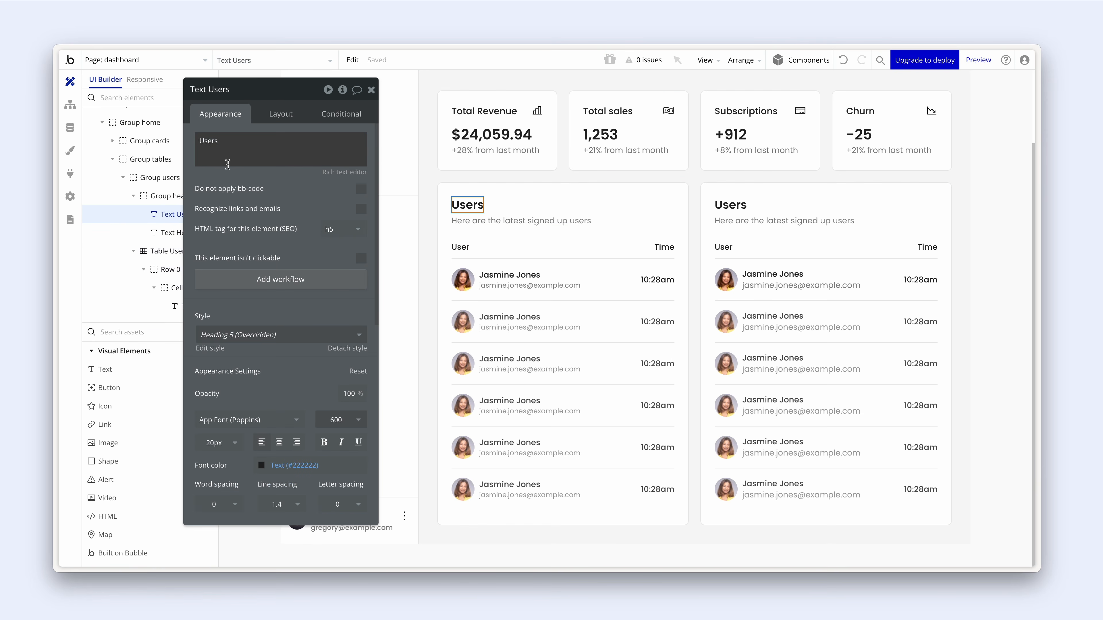
pyautogui.doubleClick(232, 151)
pyautogui.write('Transactions')
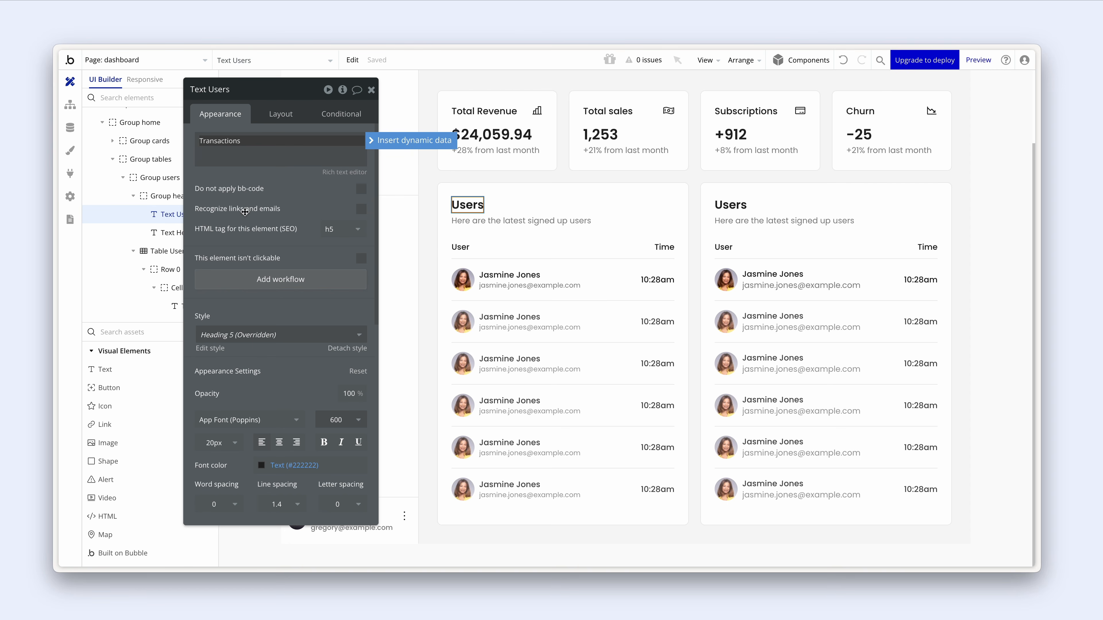
# - Change the left card's subtitle to 'Here are the latest transactions'
pyautogui.click(453, 221)
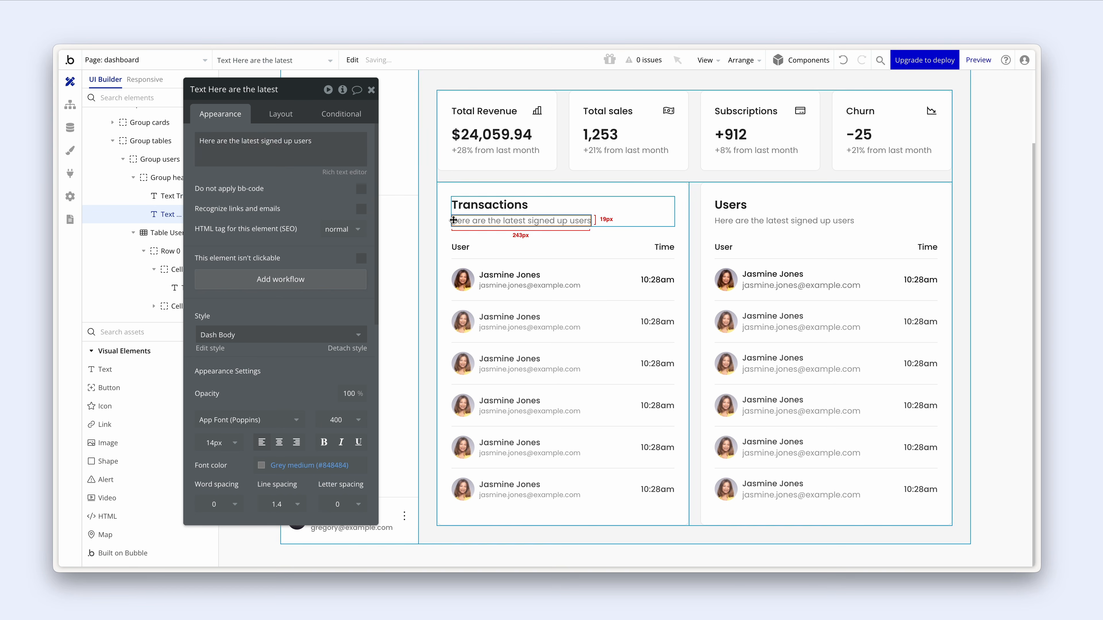
pyautogui.click(291, 150)
pyautogui.click(274, 144)
pyautogui.moveTo(261, 143); pyautogui.dragTo(323, 141)
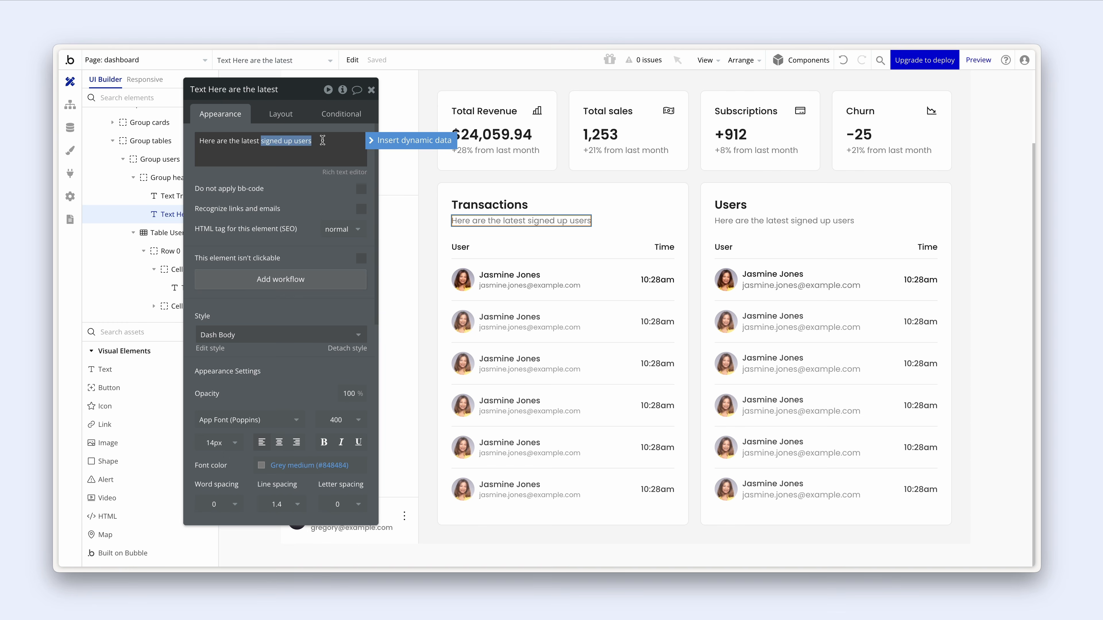
pyautogui.write('transactio')
pyautogui.click(308, 192)
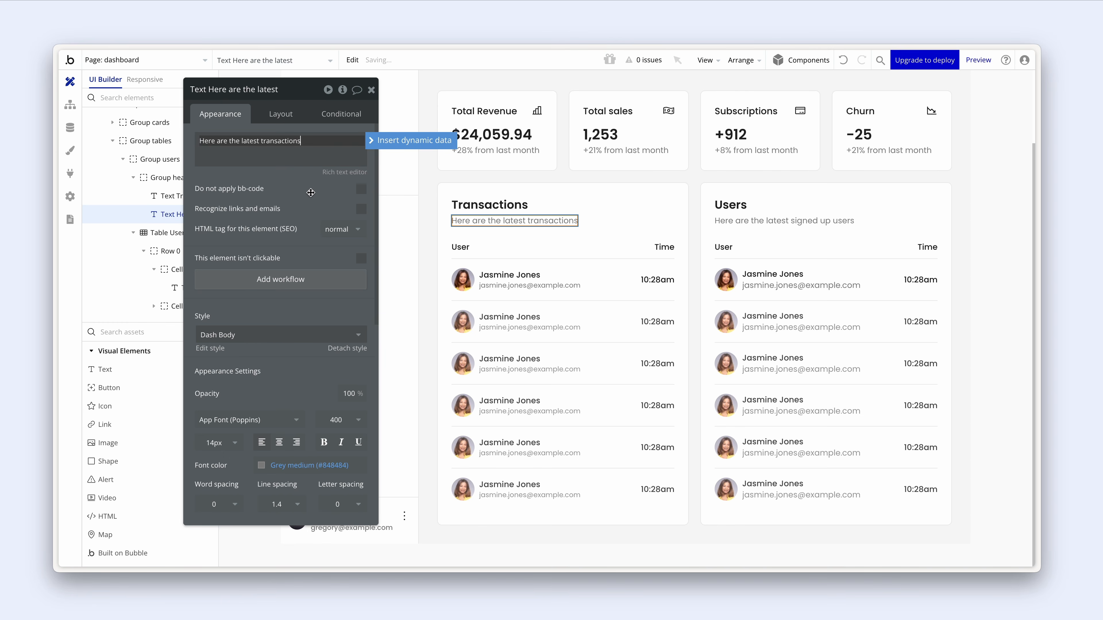
pyautogui.moveTo(300, 193); pyautogui.dragTo(349, 206)
pyautogui.click(471, 248)
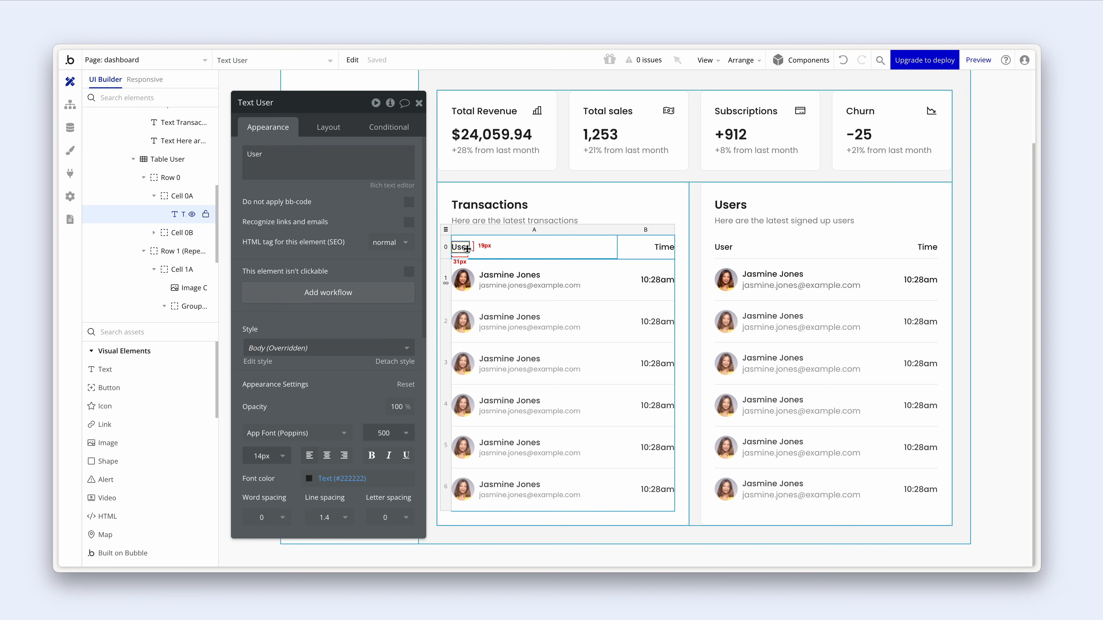
# - Delete the row avatar image and rename the Time column header to Amount
pyautogui.click(471, 281)
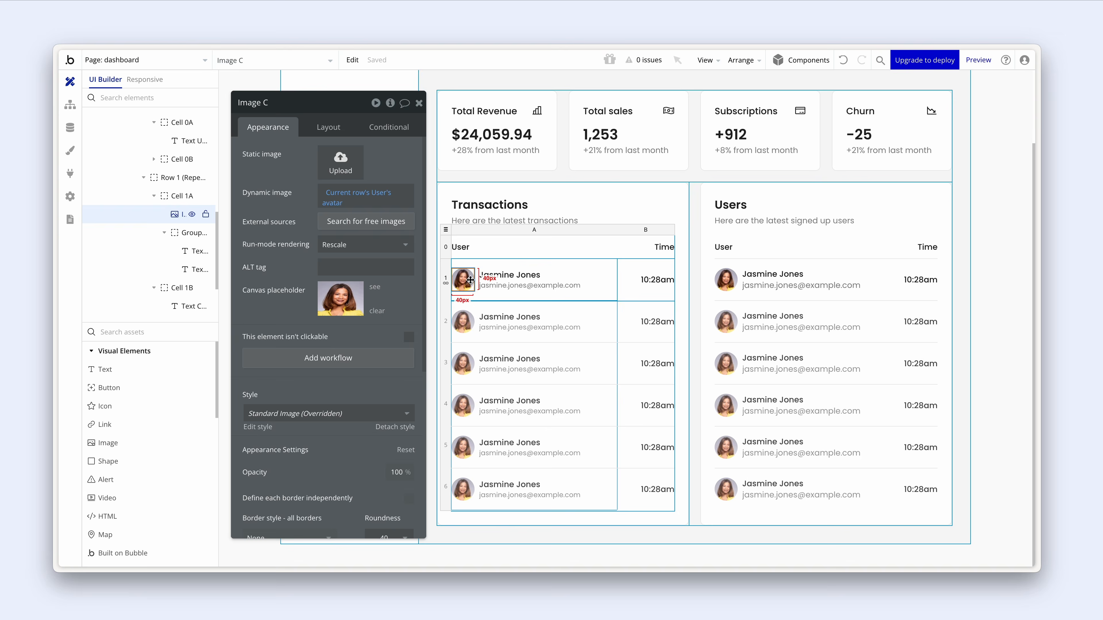
pyautogui.press('Delete')
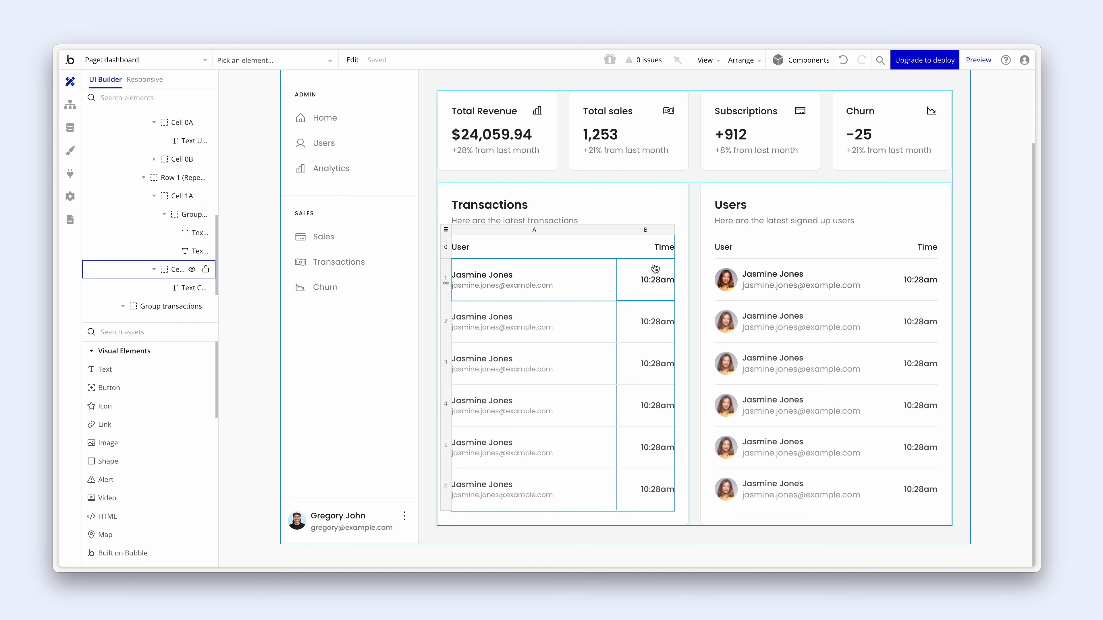
pyautogui.doubleClick(657, 248)
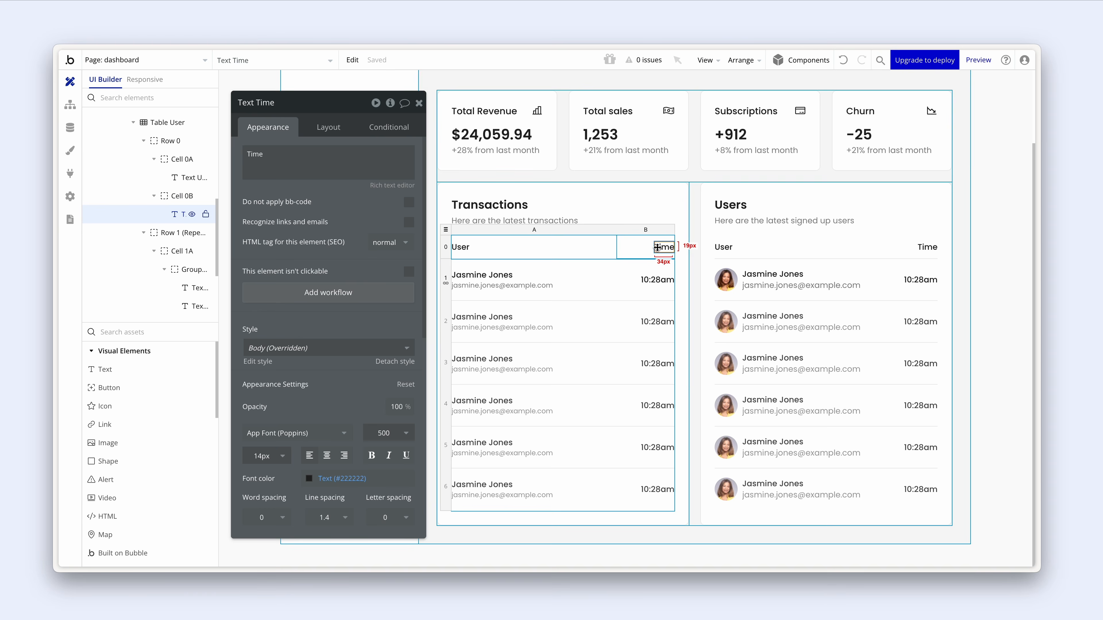
pyautogui.tripleClick(325, 170)
pyautogui.write('Amount')
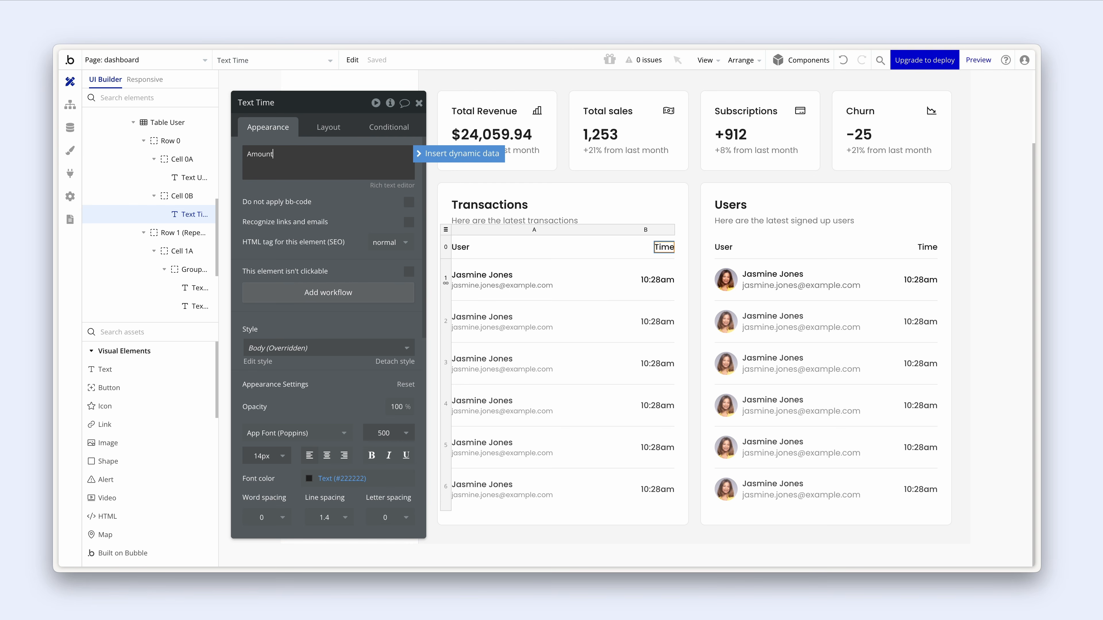
pyautogui.click(648, 279)
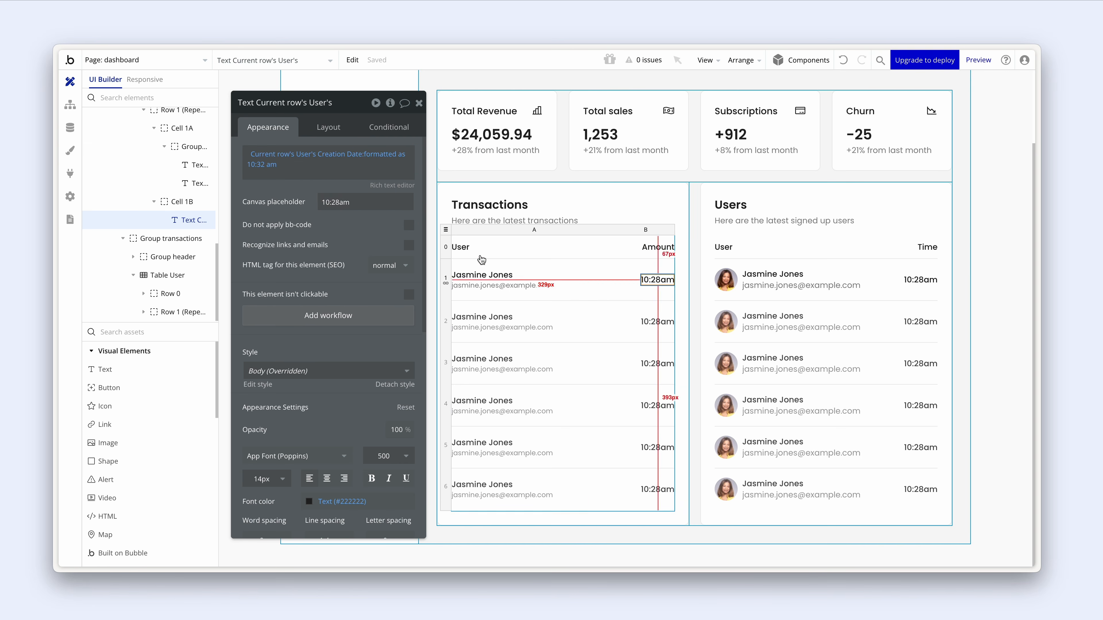
# - Make the left table's content type Transaction, with a search for Transactions as data source
pyautogui.click(446, 229)
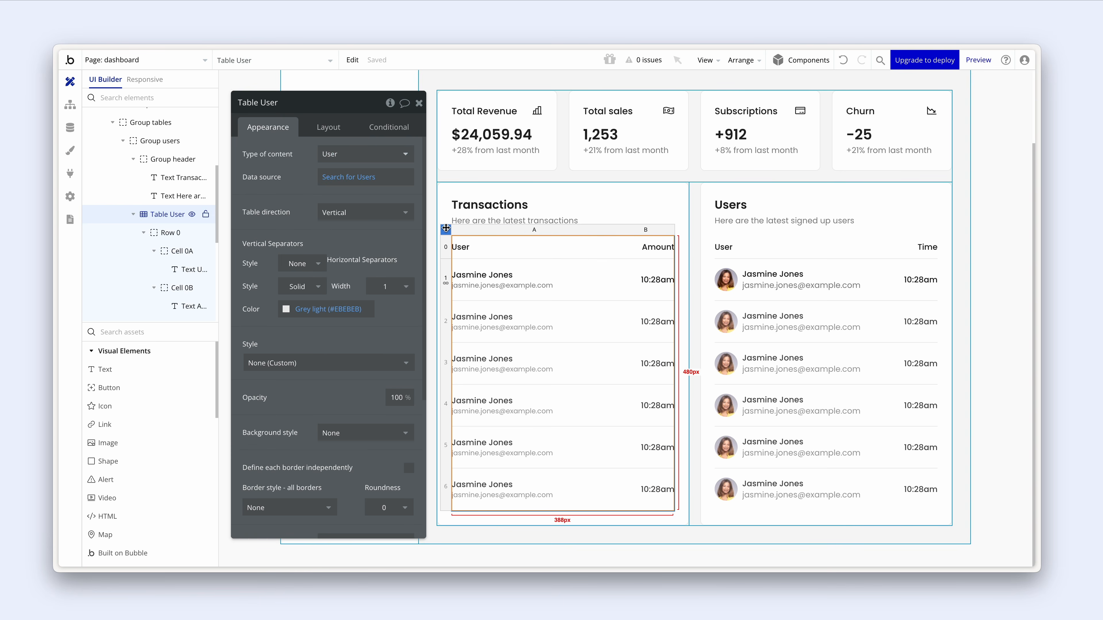
pyautogui.click(345, 152)
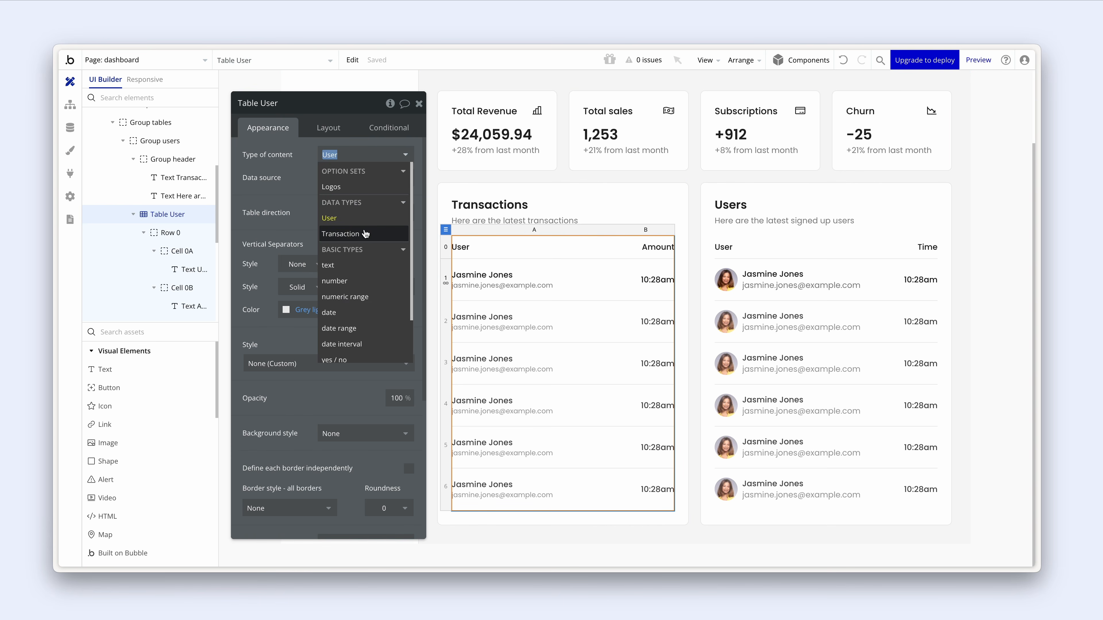
pyautogui.click(365, 229)
pyautogui.click(354, 179)
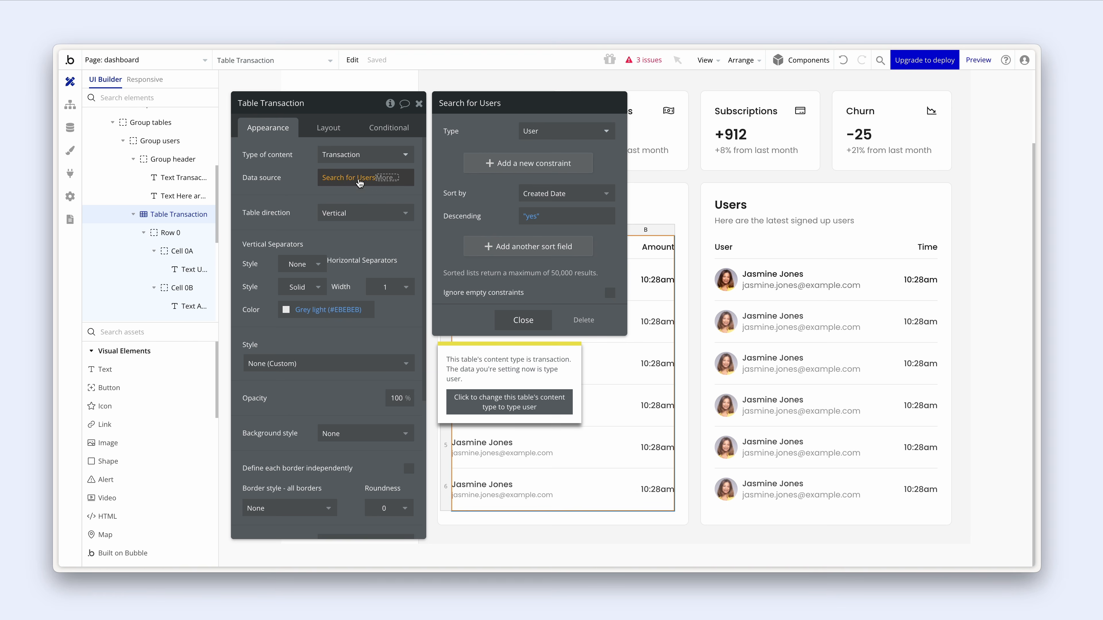
pyautogui.click(544, 132)
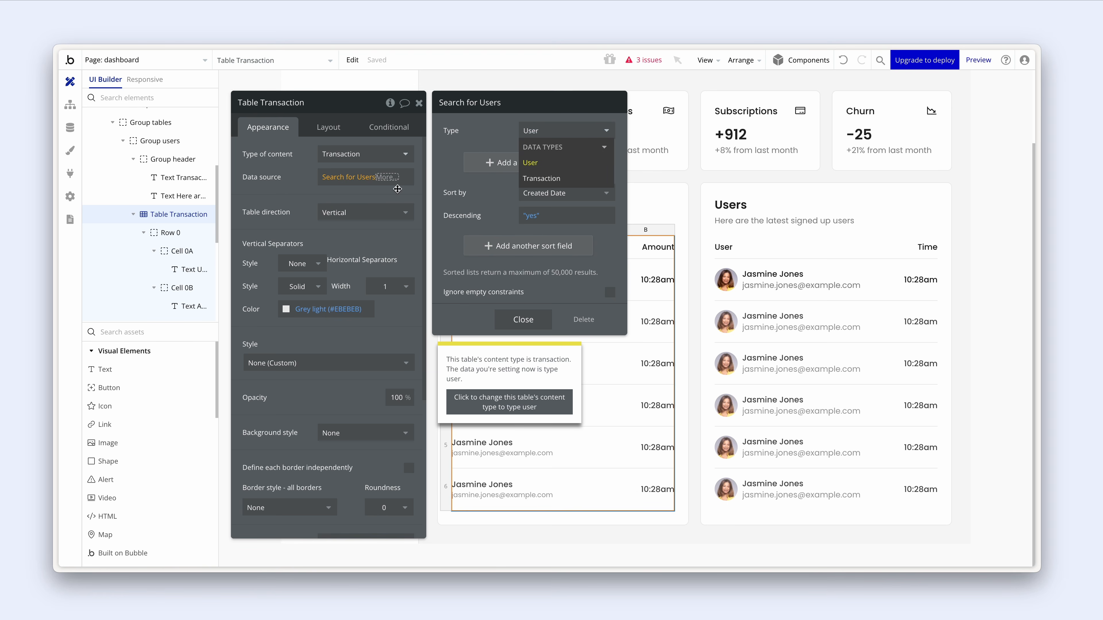
pyautogui.click(541, 179)
pyautogui.click(297, 201)
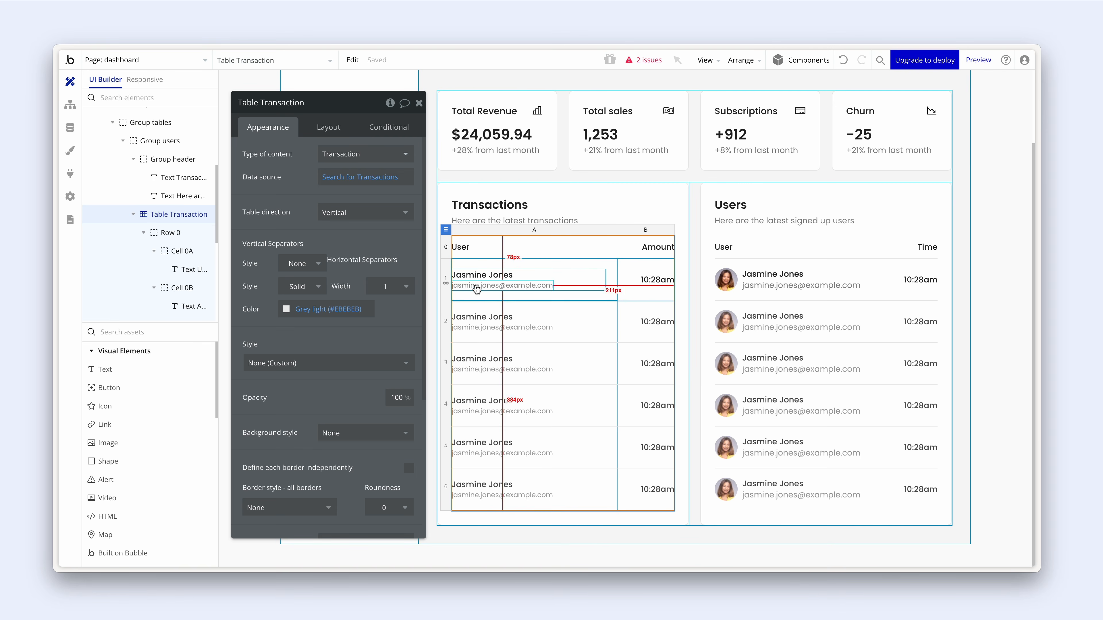
# - Set row 1's user group to type User, sourced from Current row's Transaction's user
pyautogui.click(584, 281)
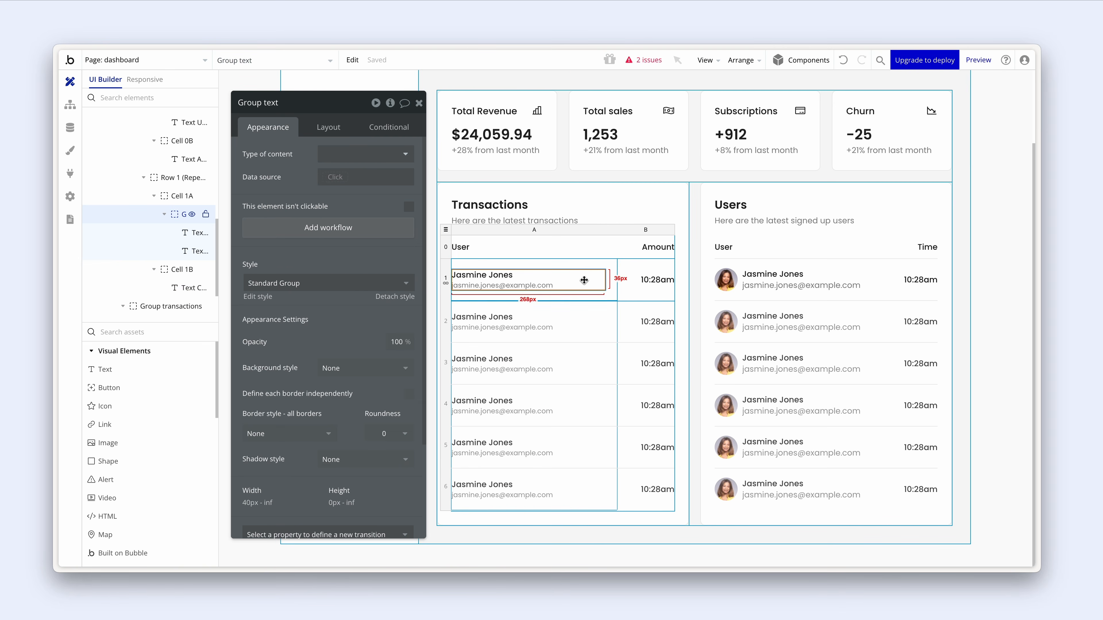
pyautogui.click(363, 154)
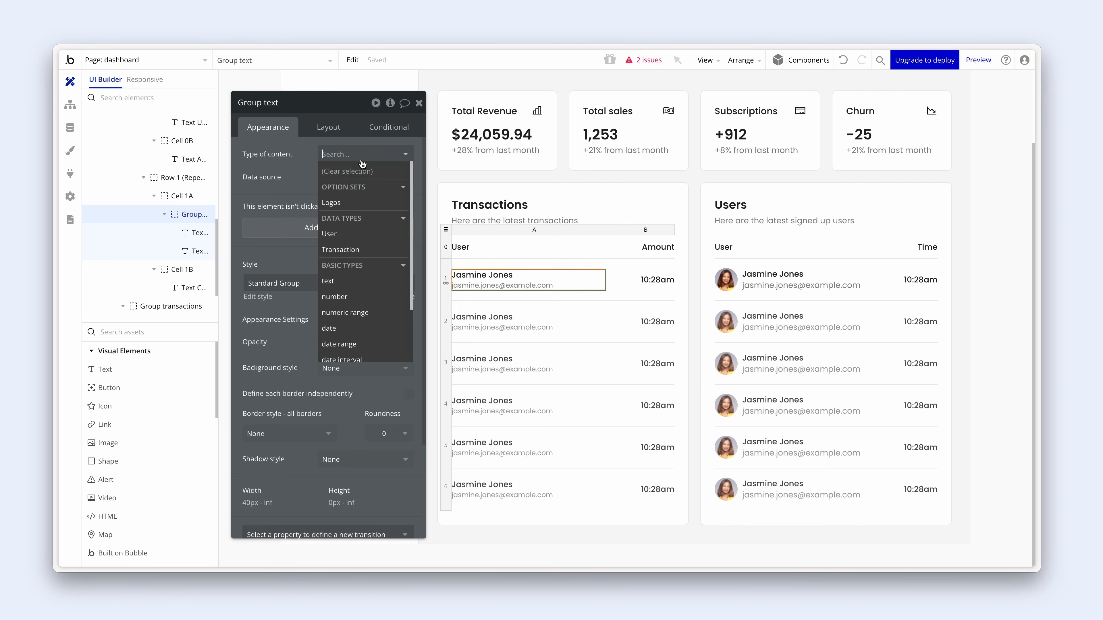
pyautogui.click(359, 234)
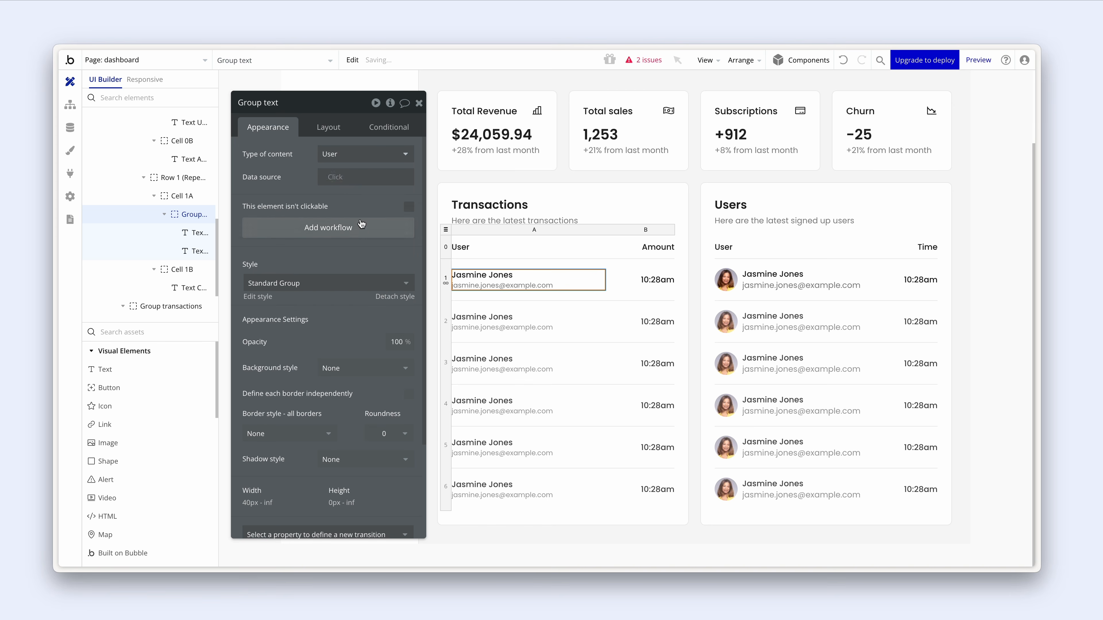
pyautogui.click(343, 185)
pyautogui.click(360, 239)
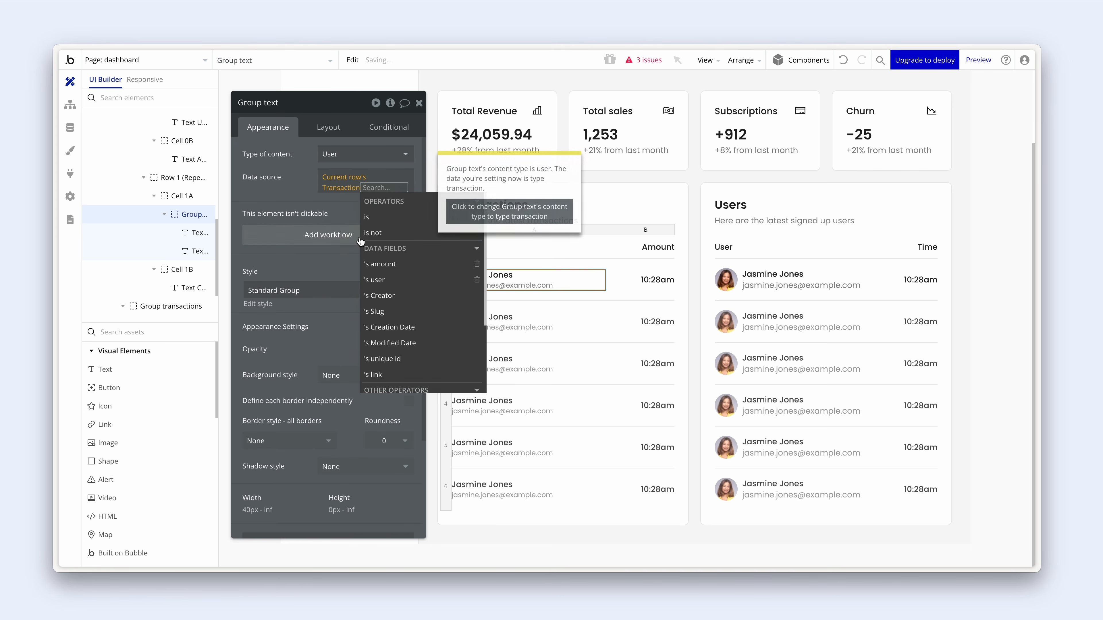
pyautogui.click(375, 279)
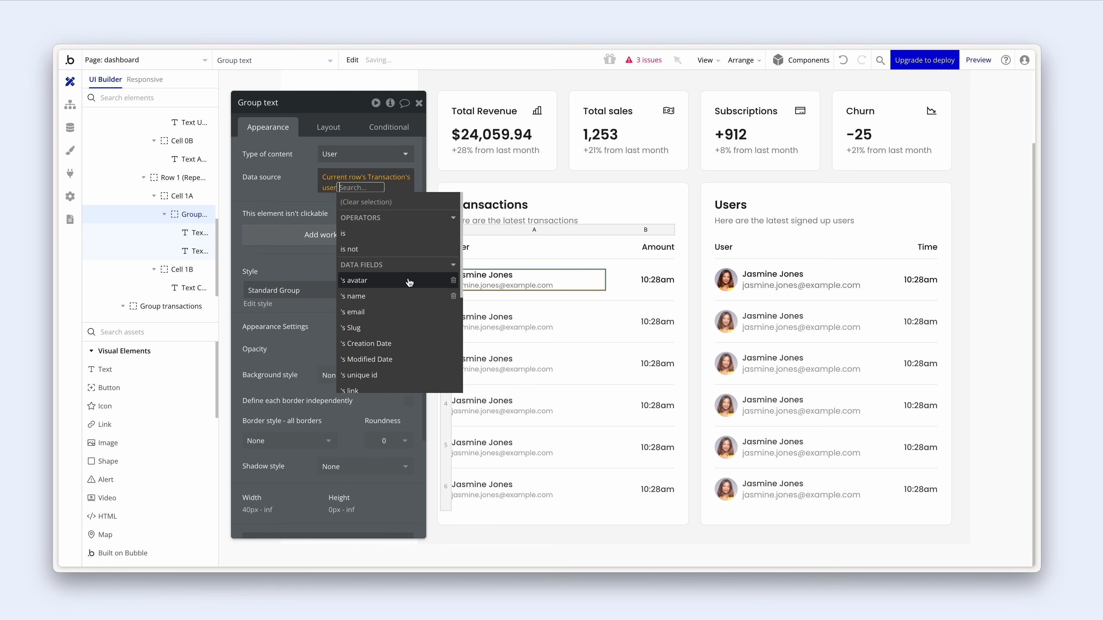
pyautogui.click(304, 197)
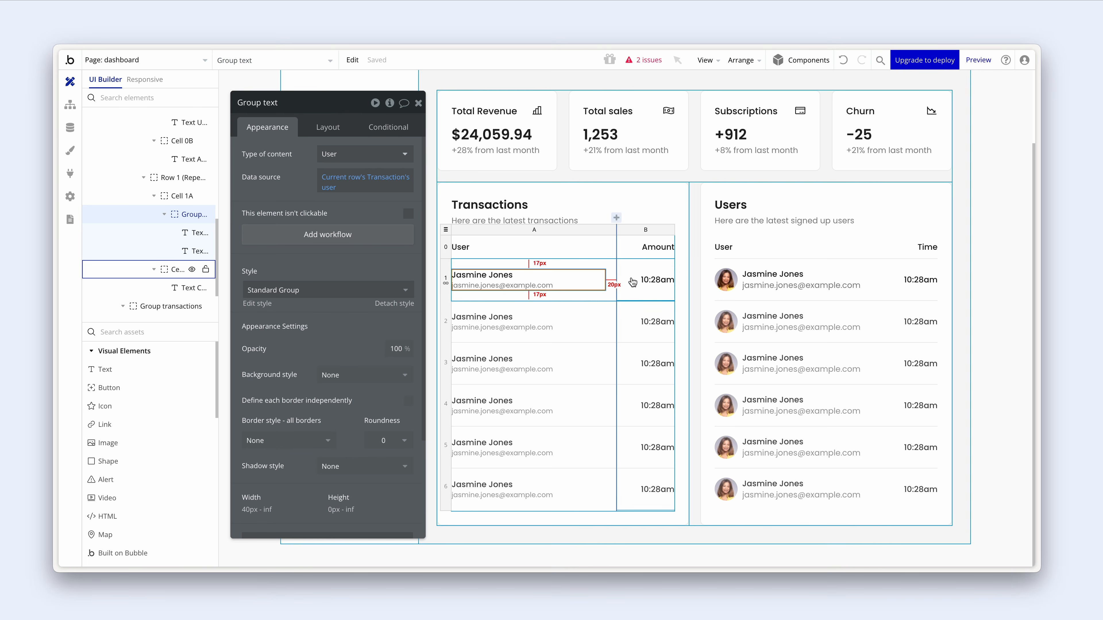
pyautogui.click(653, 280)
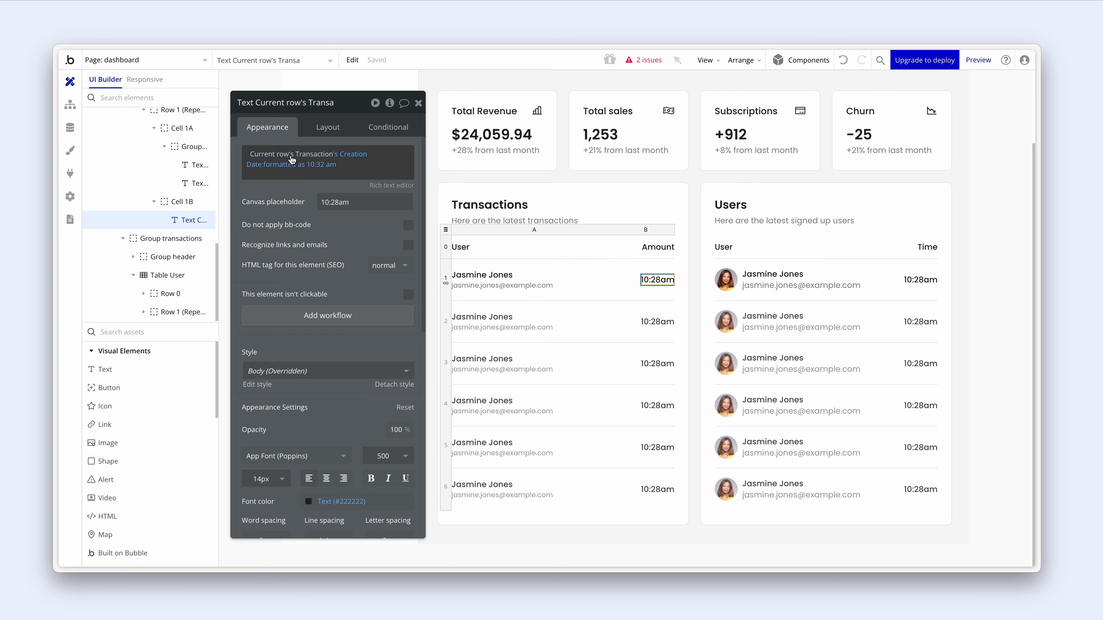
# - Show the transaction's amount formatted as Currency with 2 decimals, comma separator and $
pyautogui.click(354, 153)
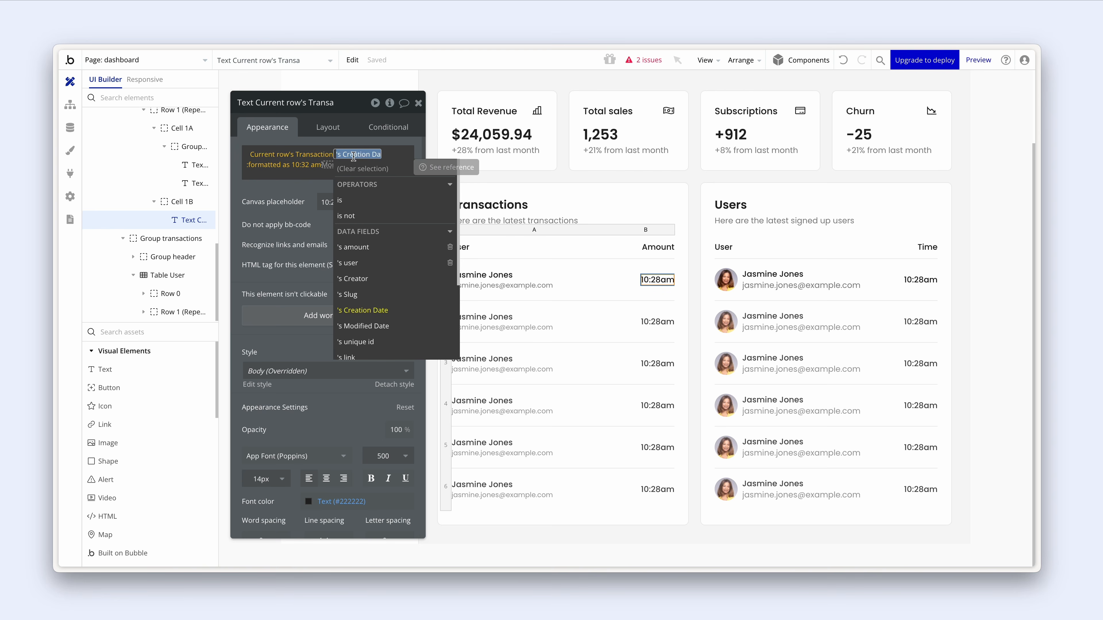
pyautogui.click(386, 247)
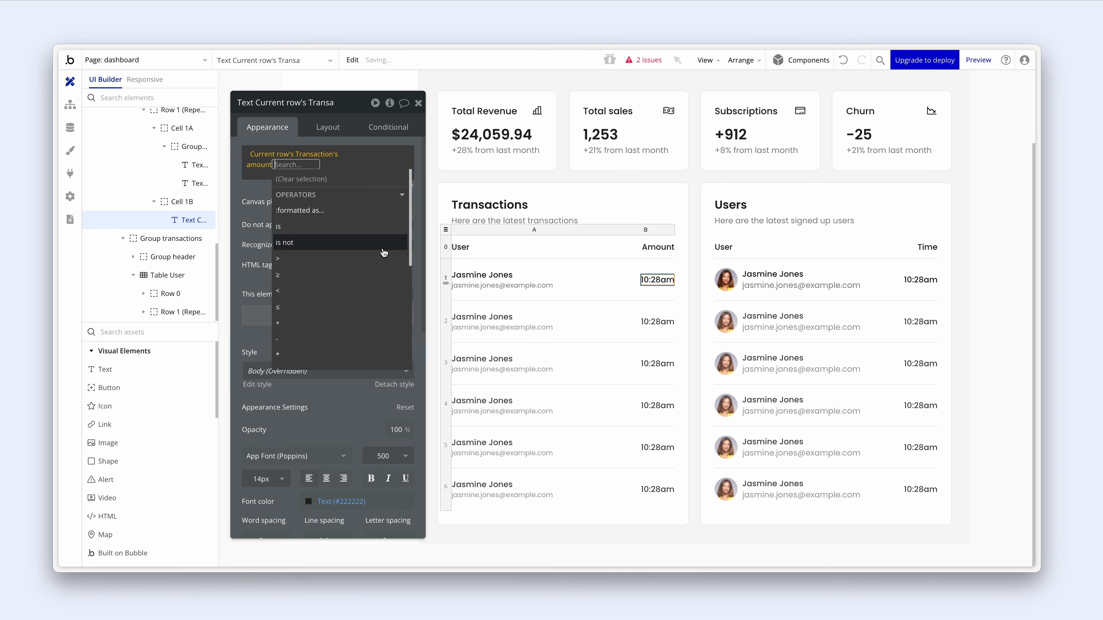
pyautogui.click(367, 214)
pyautogui.click(564, 131)
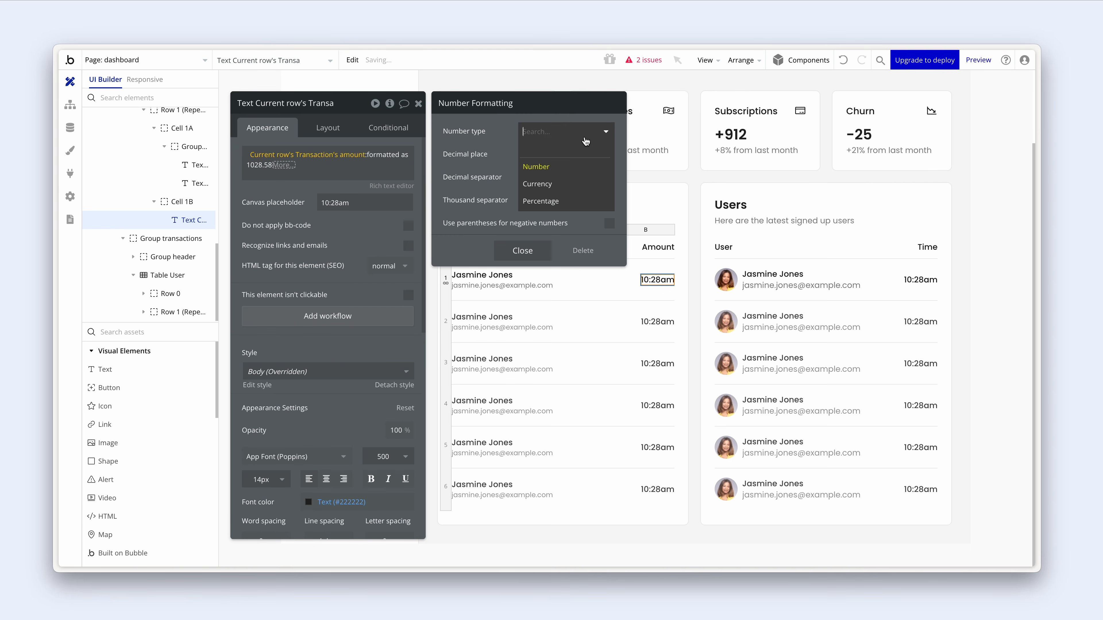
pyautogui.click(575, 193)
pyautogui.click(558, 154)
pyautogui.click(545, 209)
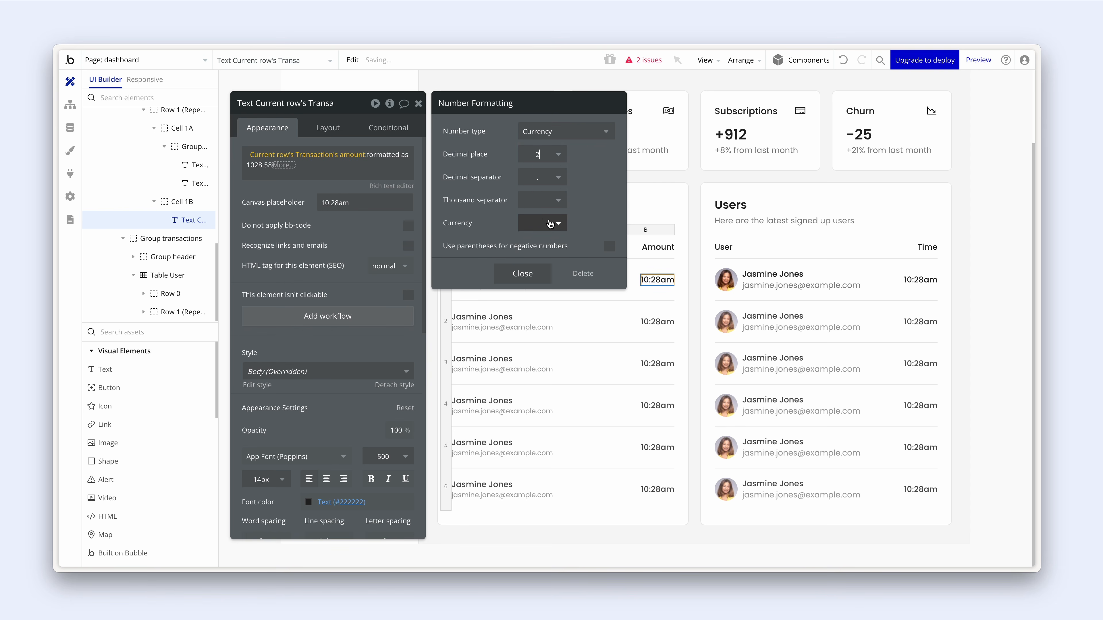
pyautogui.click(545, 198)
pyautogui.click(541, 217)
pyautogui.click(545, 223)
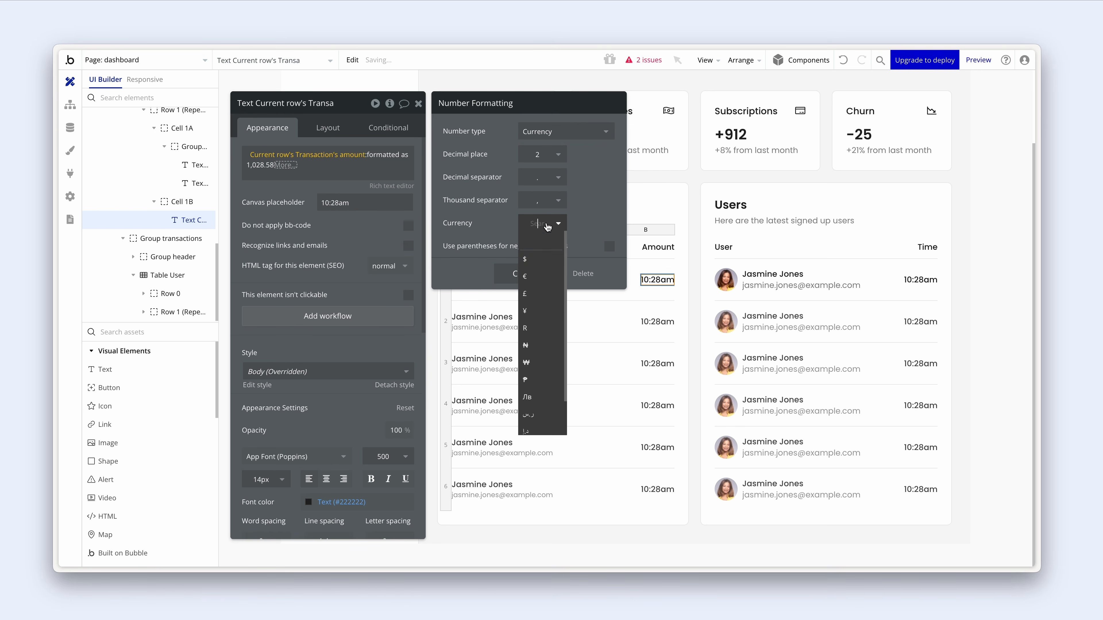
pyautogui.click(547, 258)
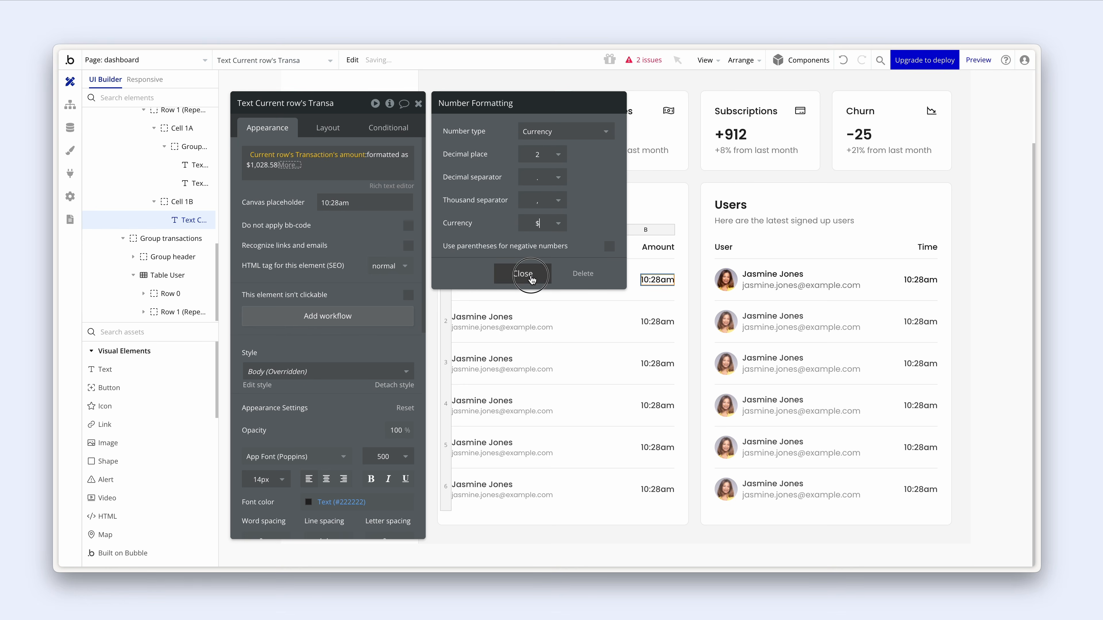
pyautogui.click(520, 273)
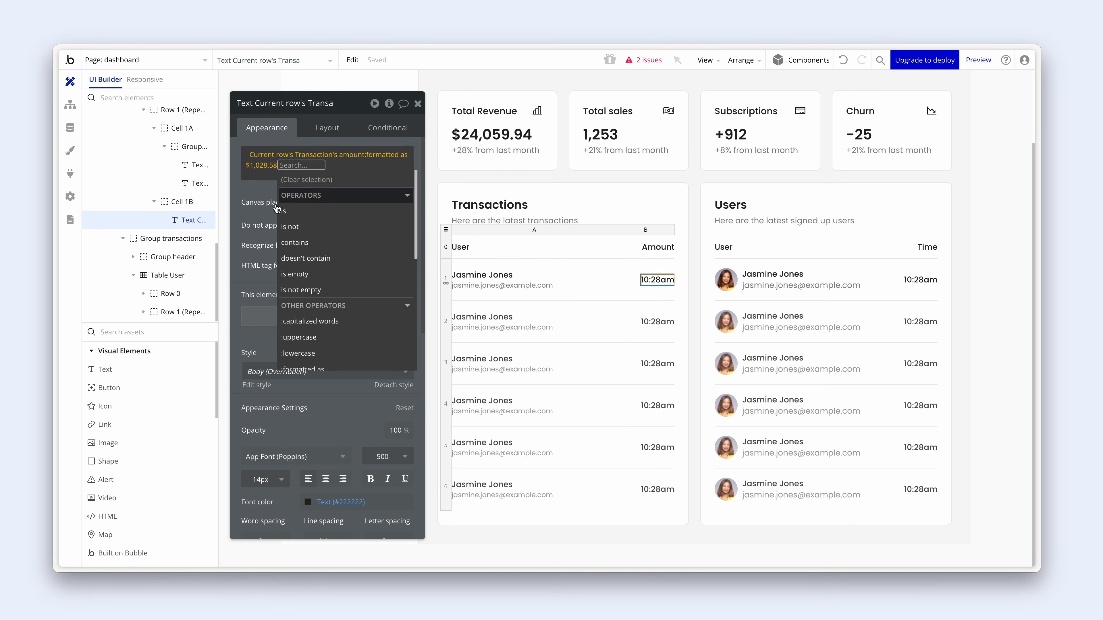
pyautogui.click(264, 208)
# - Replace the 10:28am canvas placeholder with 900
pyautogui.moveTo(321, 203); pyautogui.dragTo(360, 202)
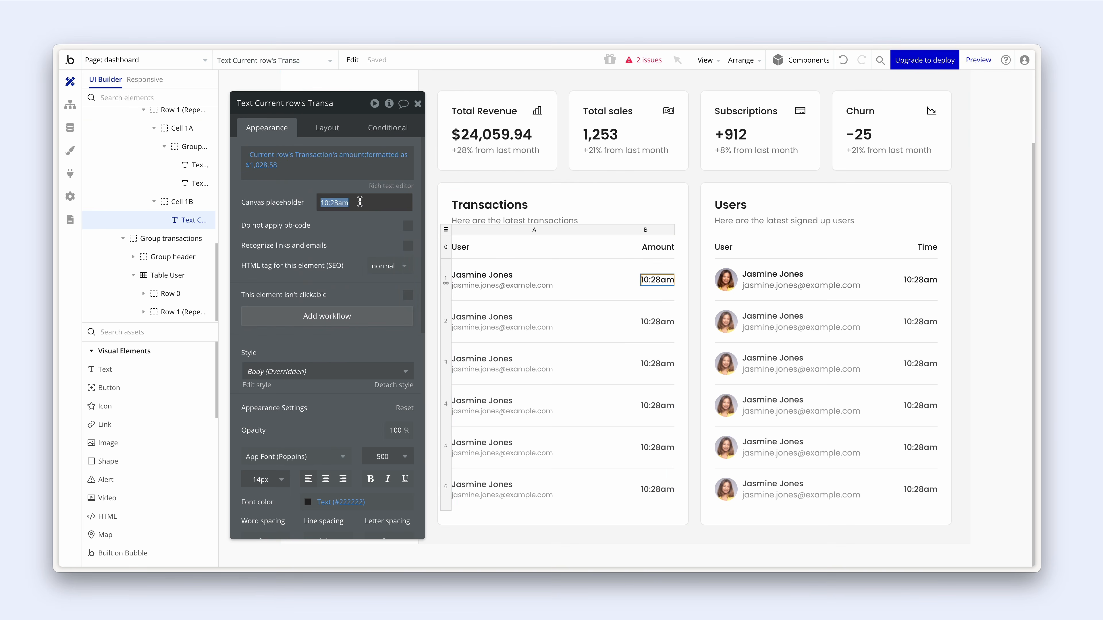
pyautogui.write('900')
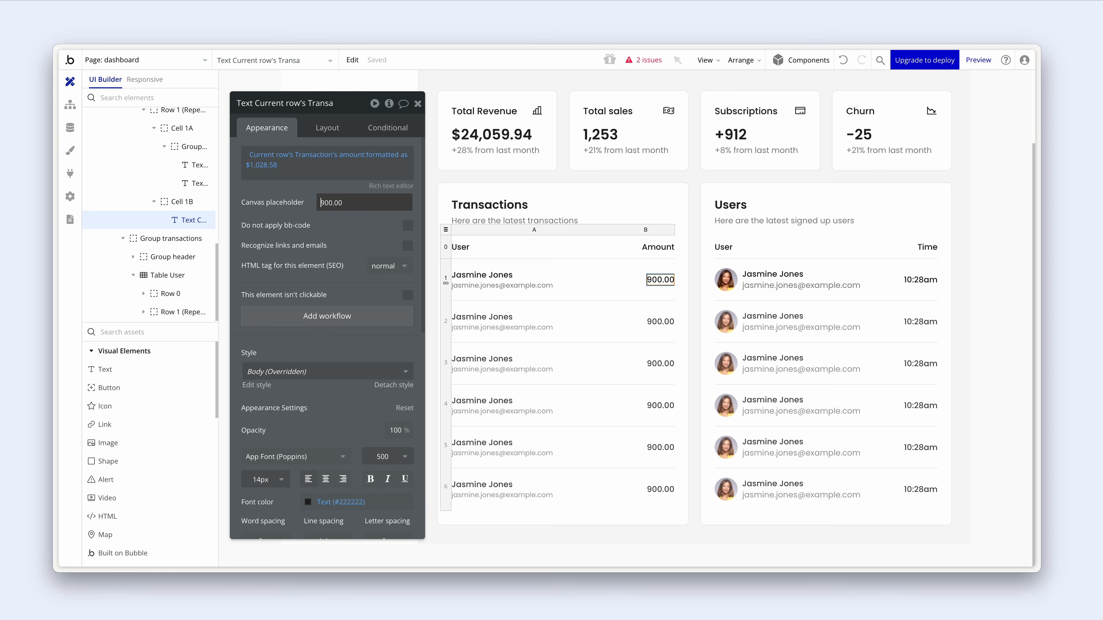
pyautogui.click(365, 234)
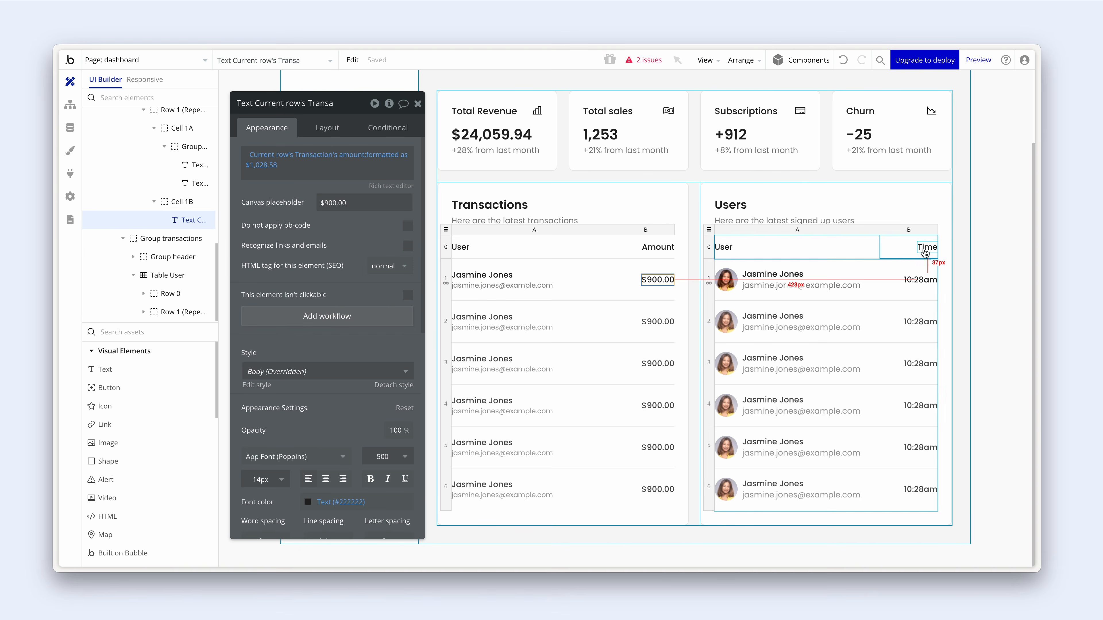
pyautogui.click(578, 213)
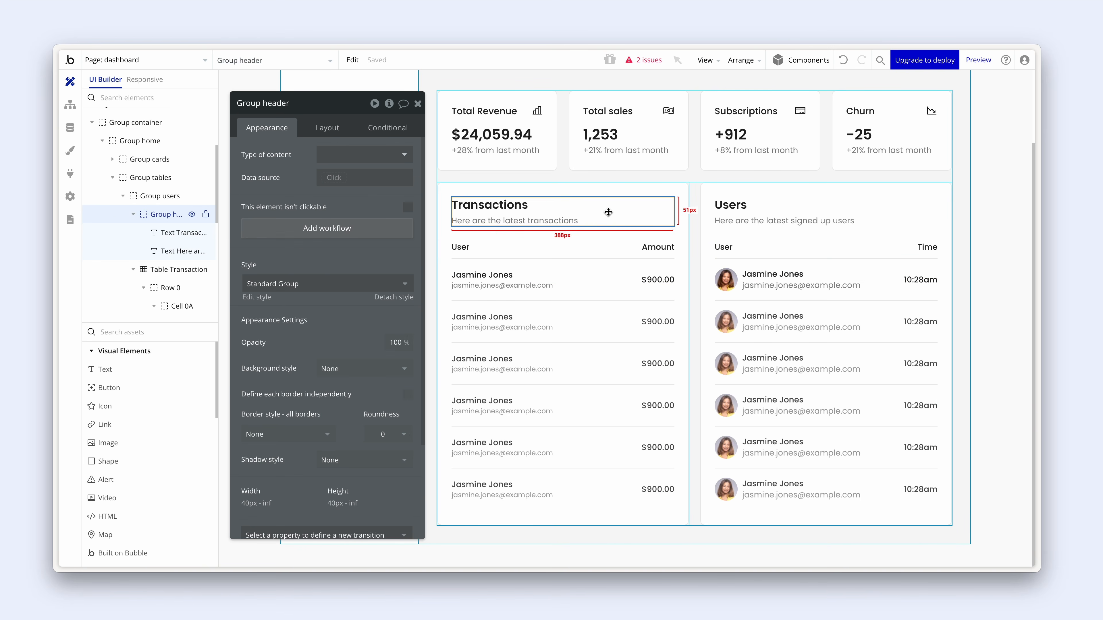
# - Add a 'View all' button to the Transactions card header
pyautogui.click(146, 392)
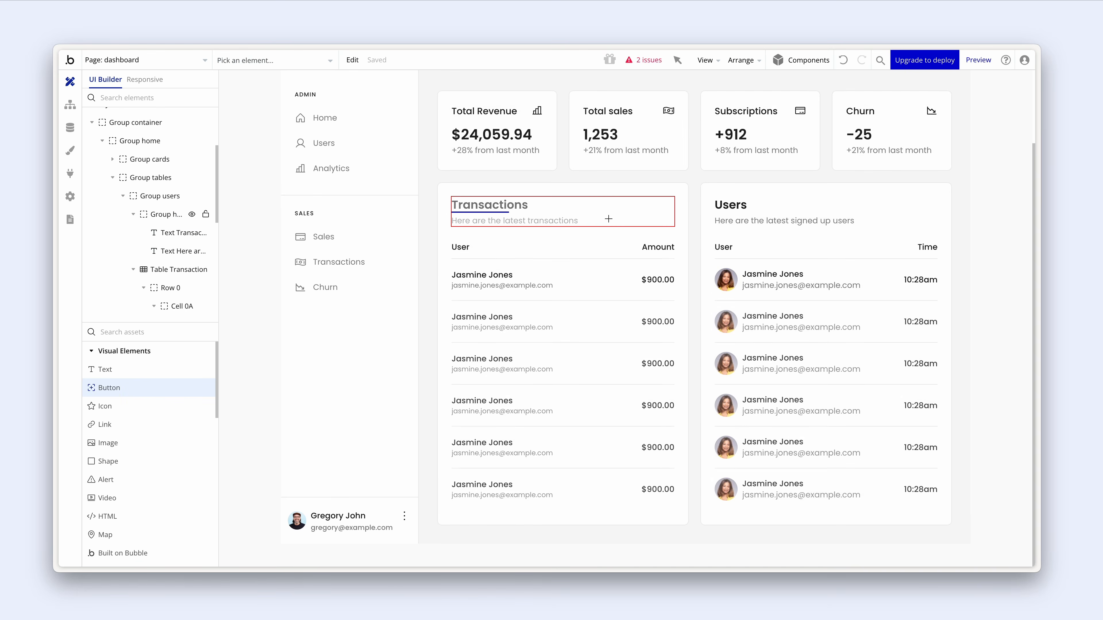
pyautogui.click(614, 210)
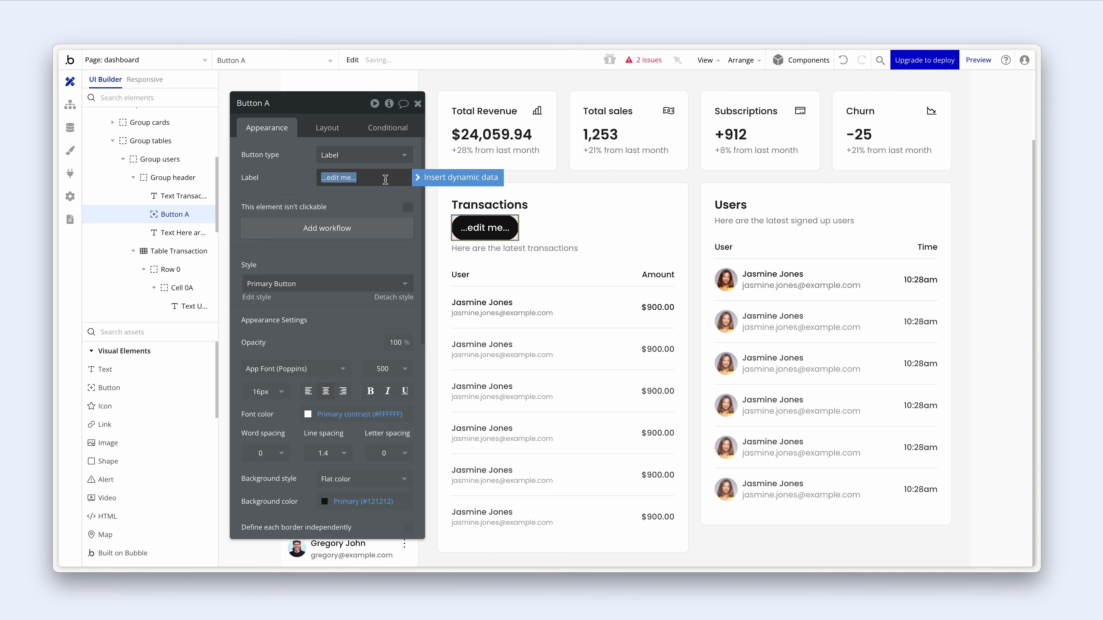
pyautogui.write('View all')
pyautogui.click(370, 194)
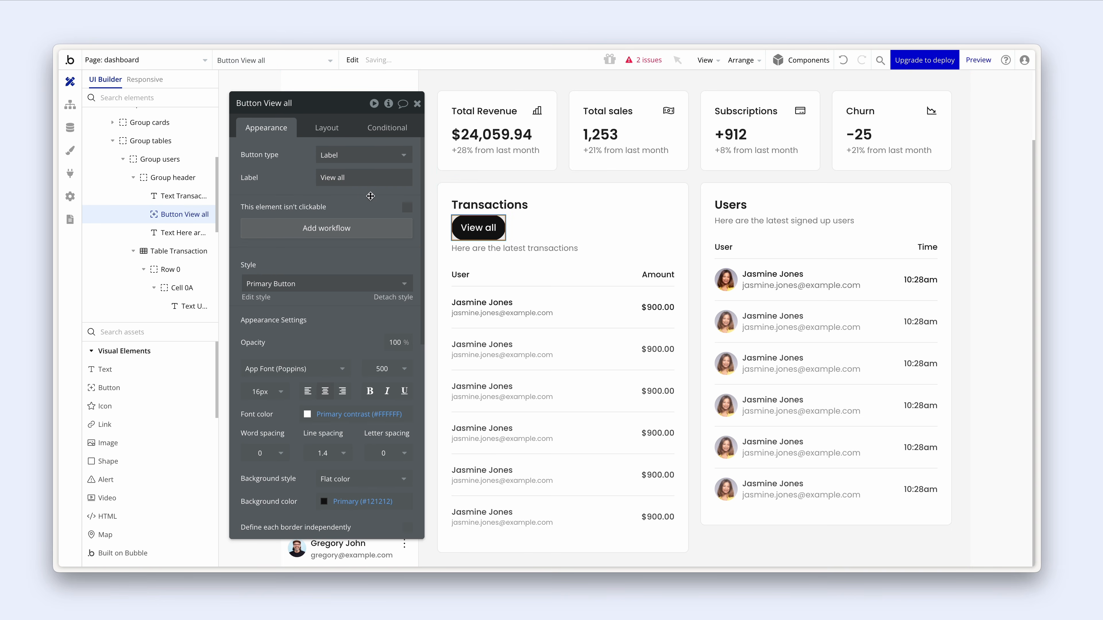
pyautogui.click(483, 234)
pyautogui.moveTo(482, 234); pyautogui.dragTo(483, 235)
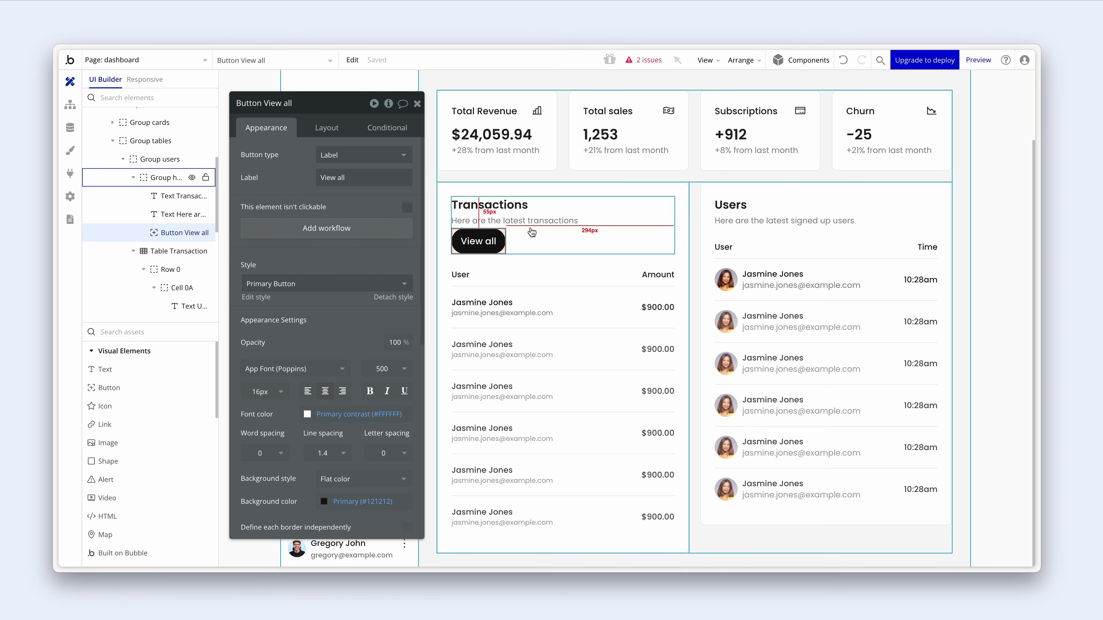
# - Wrap the Transactions title and subtitle in a column group named Group header text
pyautogui.click(539, 222)
pyautogui.keyDown('shift'); pyautogui.click(516, 209); pyautogui.keyUp('shift')
pyautogui.rightClick(516, 207)
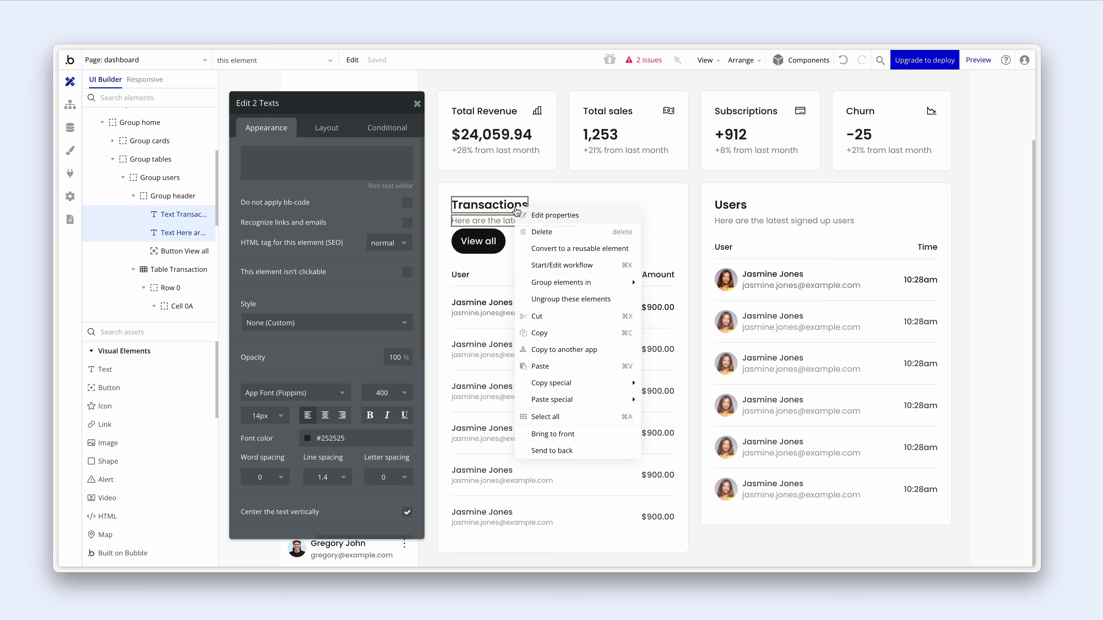
pyautogui.moveTo(607, 282)
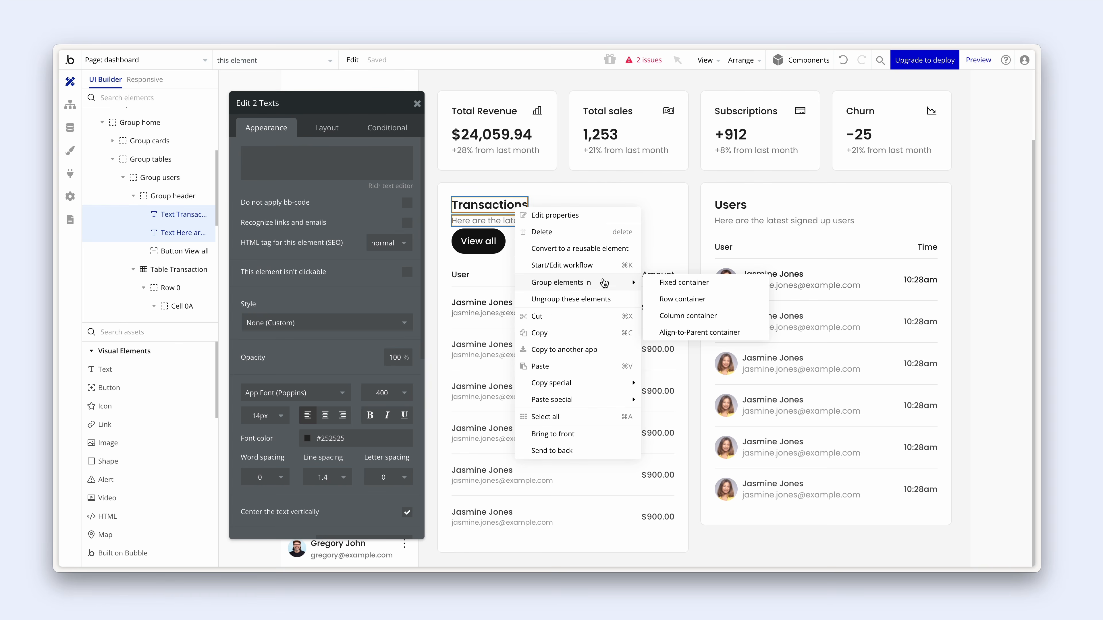
pyautogui.click(688, 316)
pyautogui.doubleClick(278, 104)
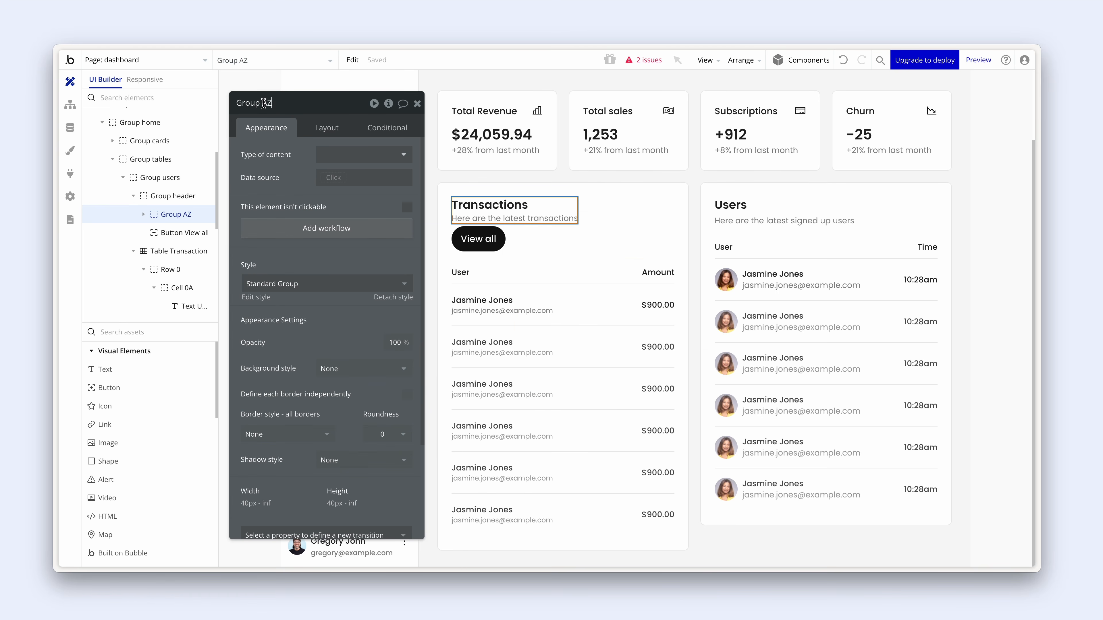
pyautogui.write('header text')
pyautogui.press('Return')
# - Undo the rename and the grouping so the texts sit directly in Group header
pyautogui.click(747, 214)
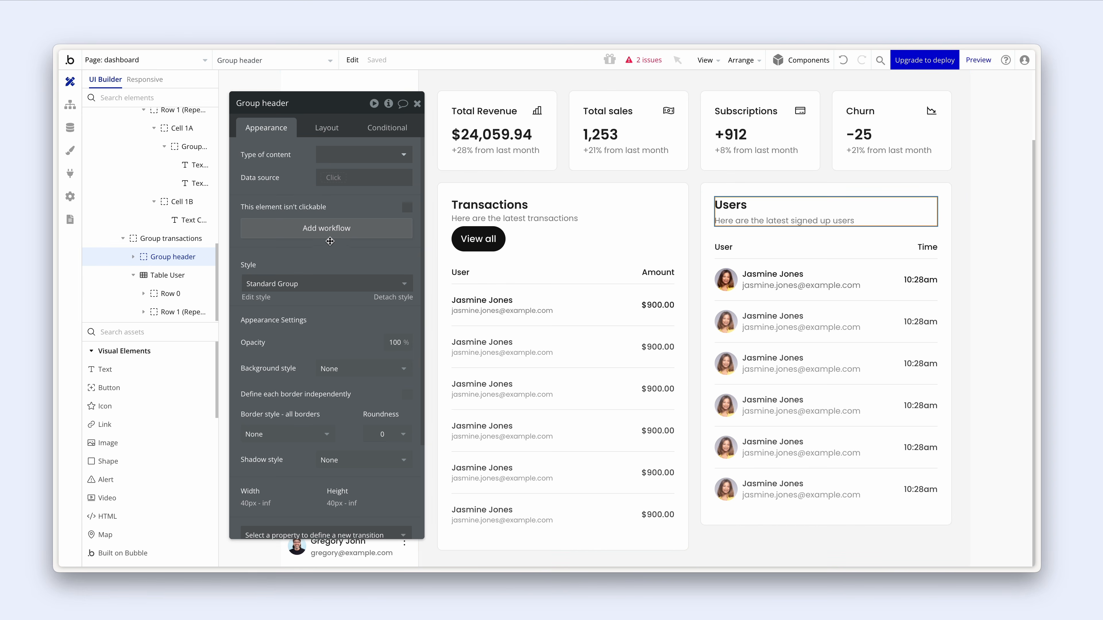
pyautogui.moveTo(356, 259); pyautogui.dragTo(757, 264)
pyautogui.click(524, 205)
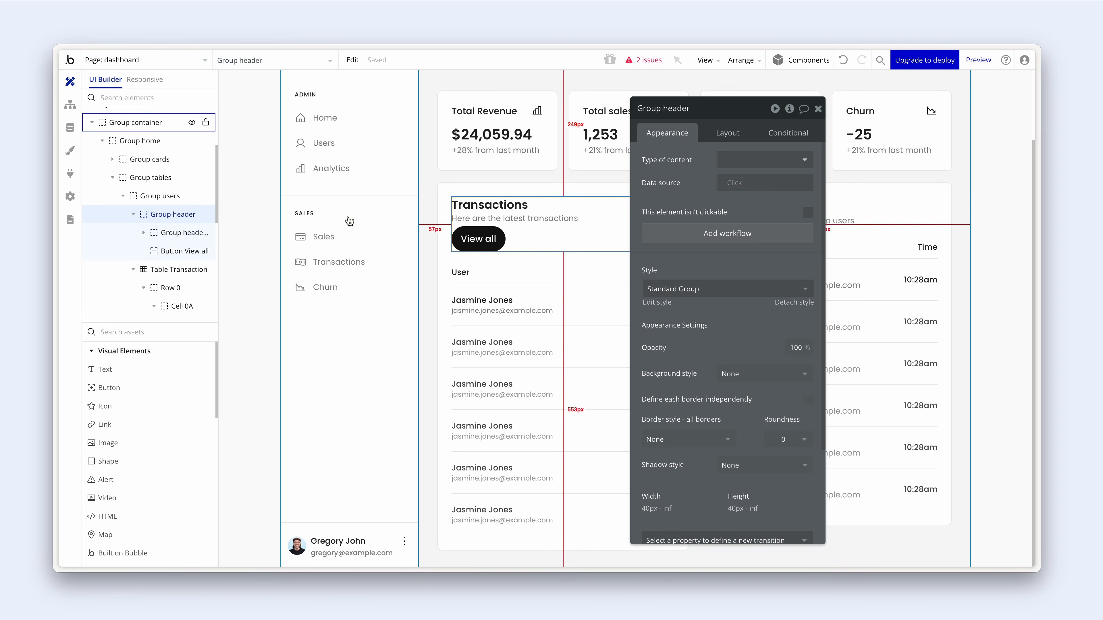
pyautogui.click(183, 233)
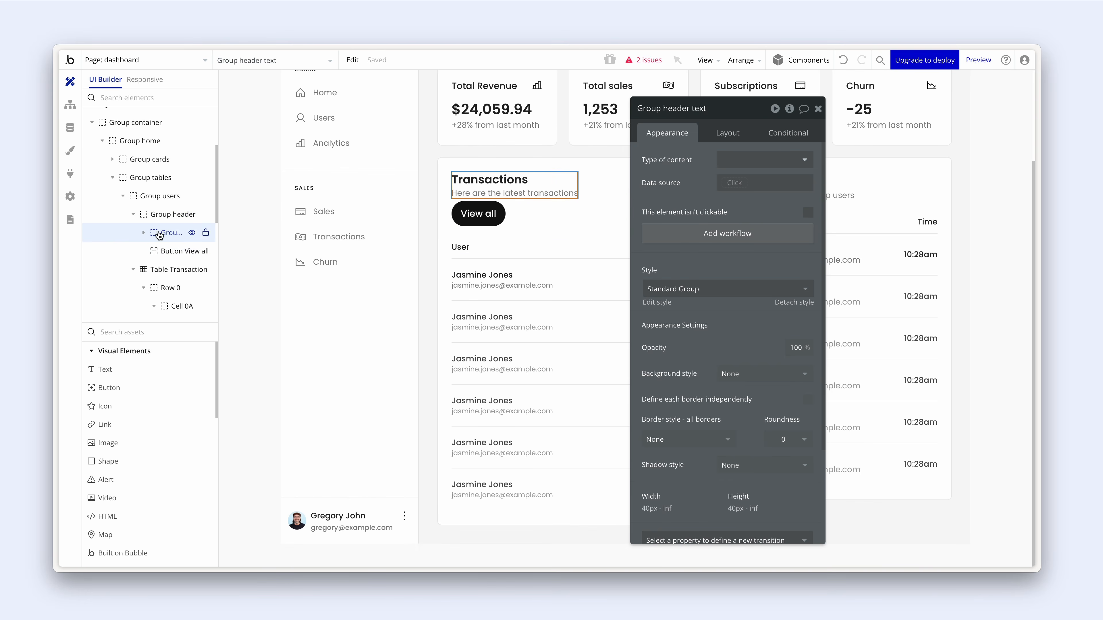
pyautogui.click(844, 64)
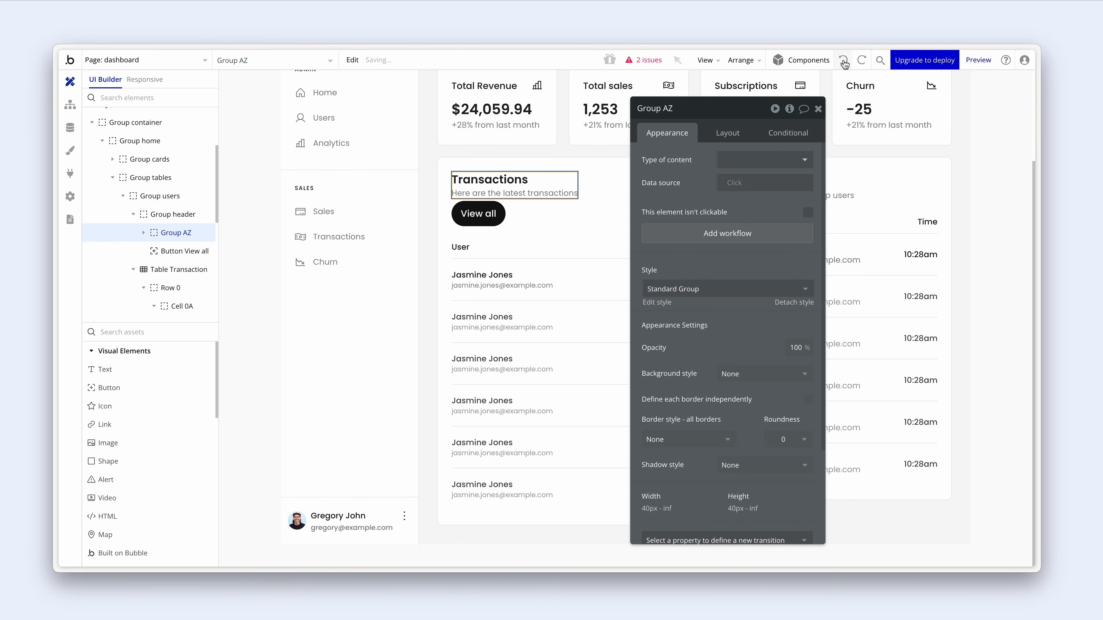
pyautogui.click(844, 65)
pyautogui.scroll(2, 521, 124)
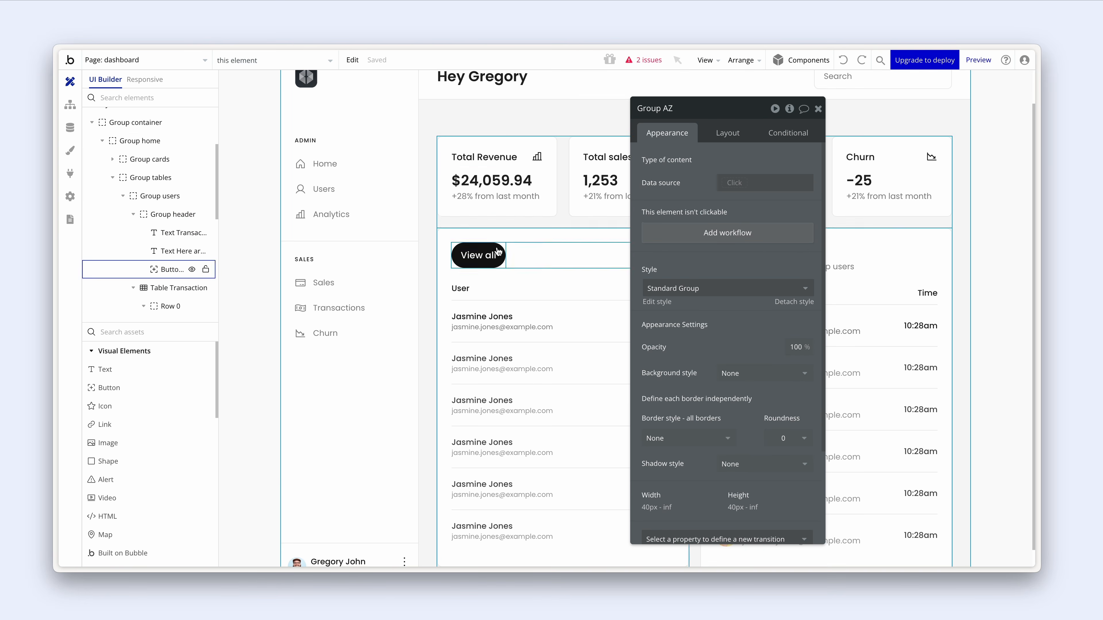
pyautogui.scroll(2, 500, 173)
pyautogui.moveTo(685, 267); pyautogui.dragTo(878, 248)
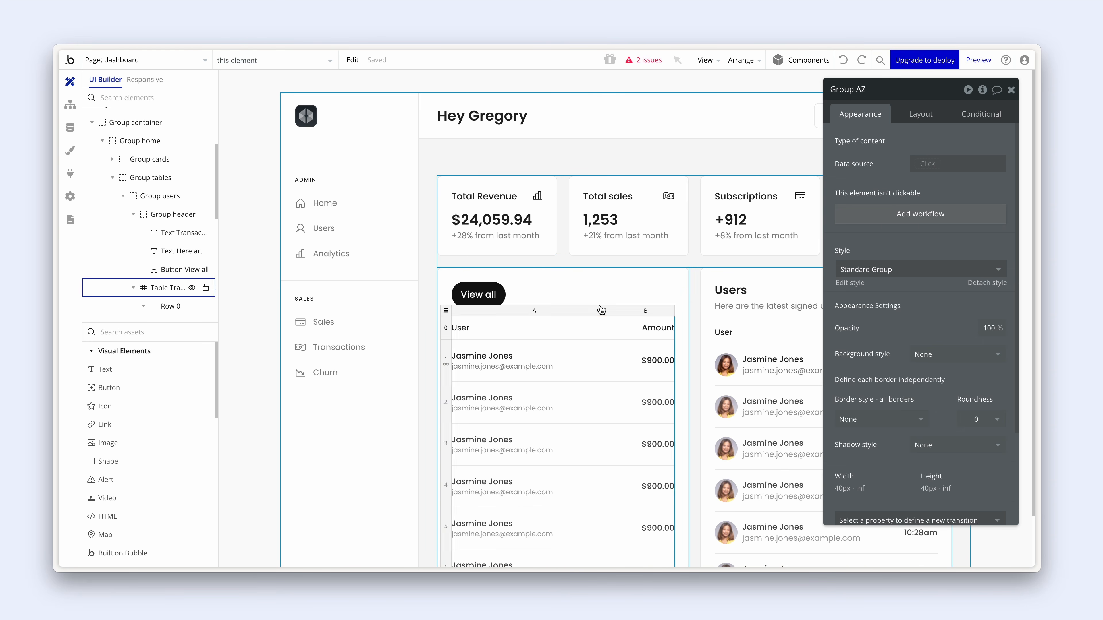
pyautogui.click(596, 291)
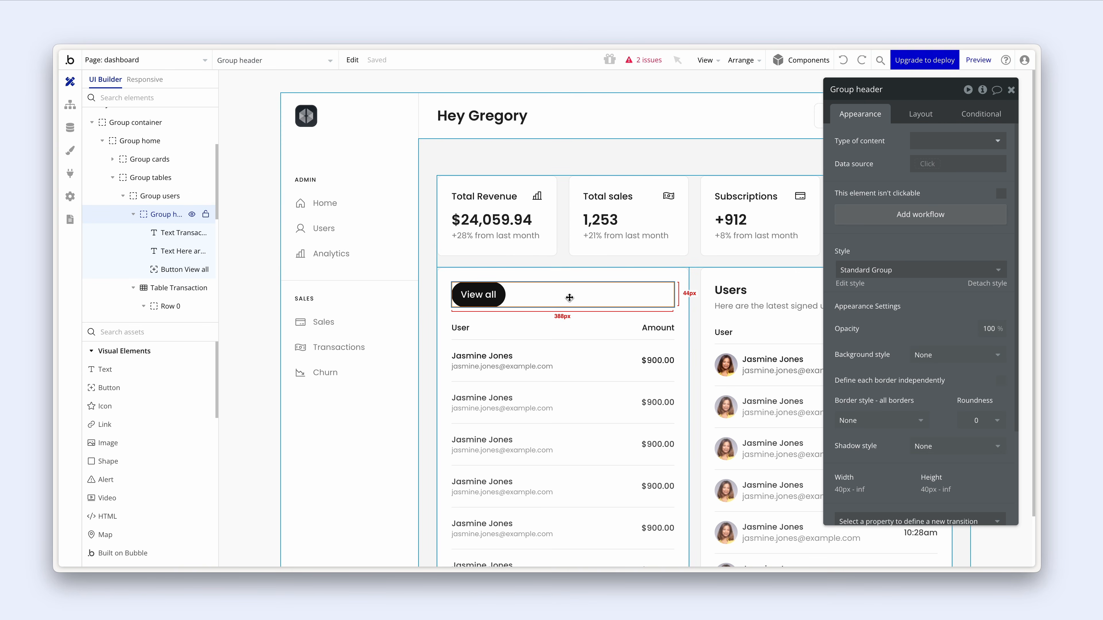
# - Review the two outstanding issues and locate the element causing the first
pyautogui.click(640, 61)
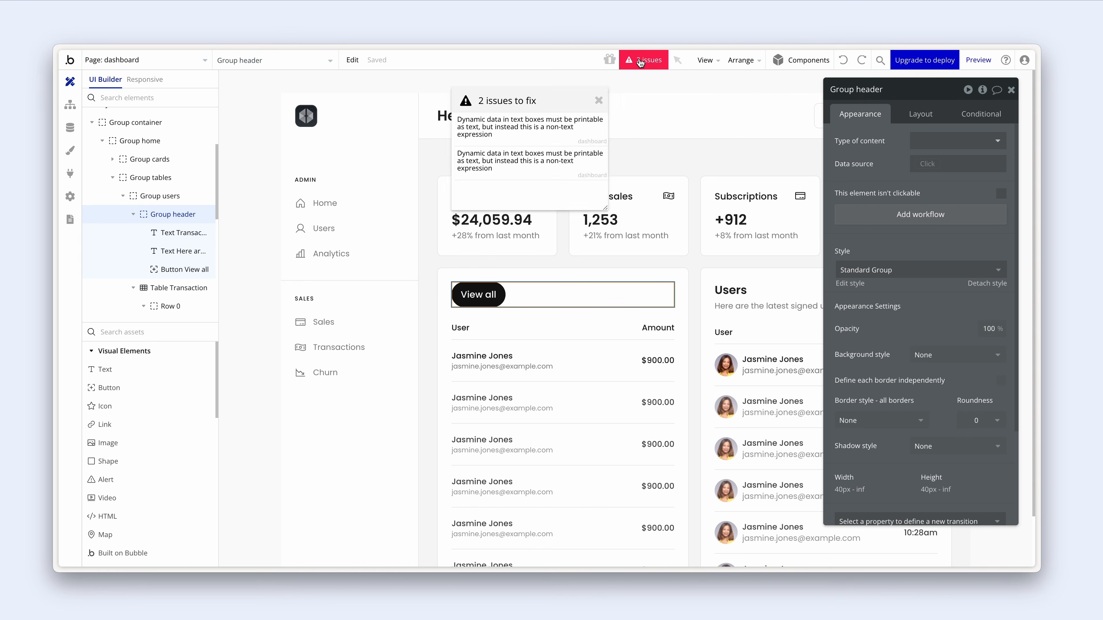
pyautogui.click(191, 208)
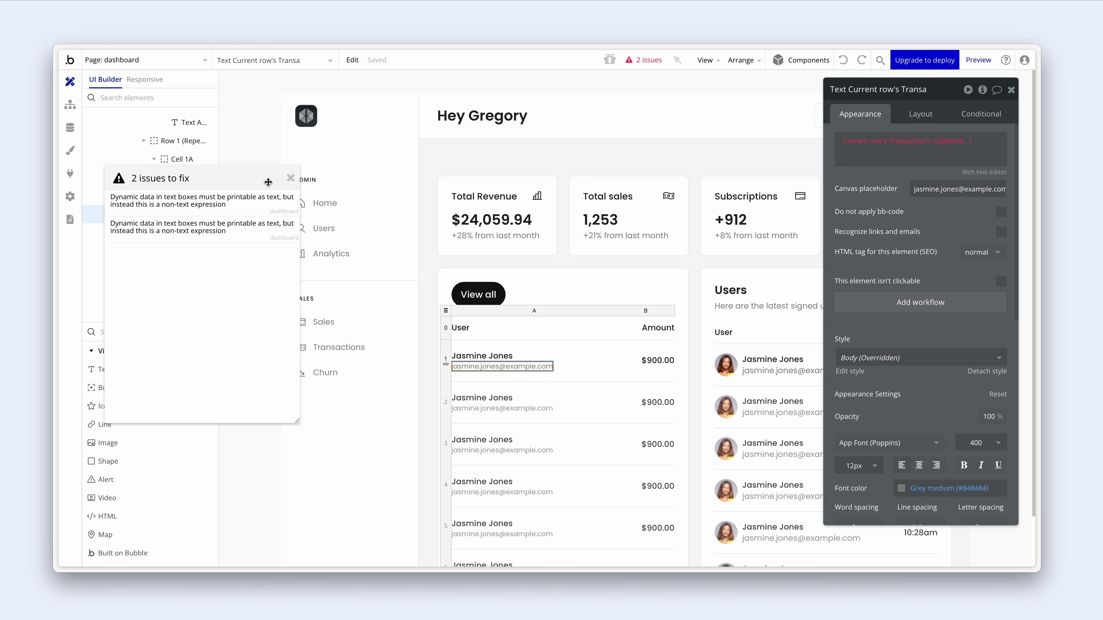
pyautogui.click(291, 179)
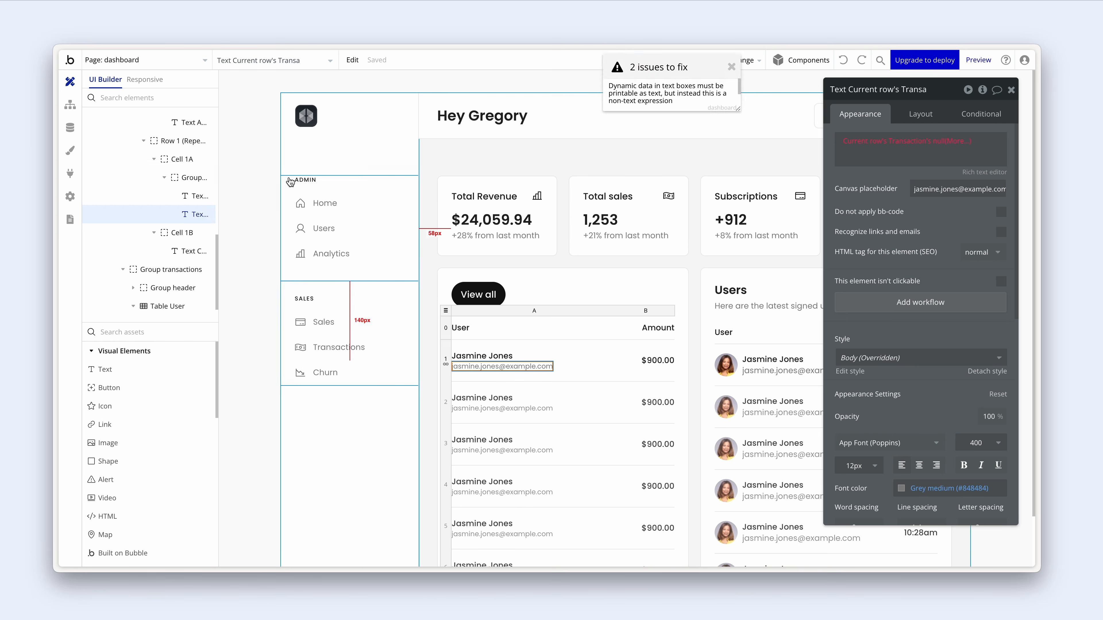
# - Set row 1's name text to Current row's Transaction's user's name
pyautogui.click(578, 362)
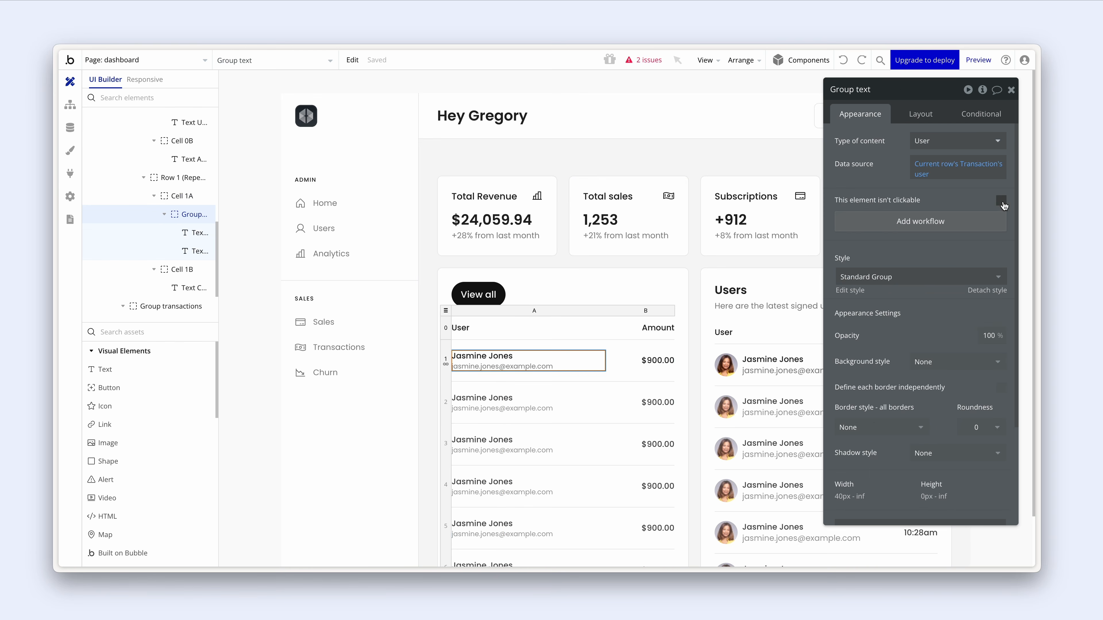
pyautogui.click(482, 355)
pyautogui.click(934, 142)
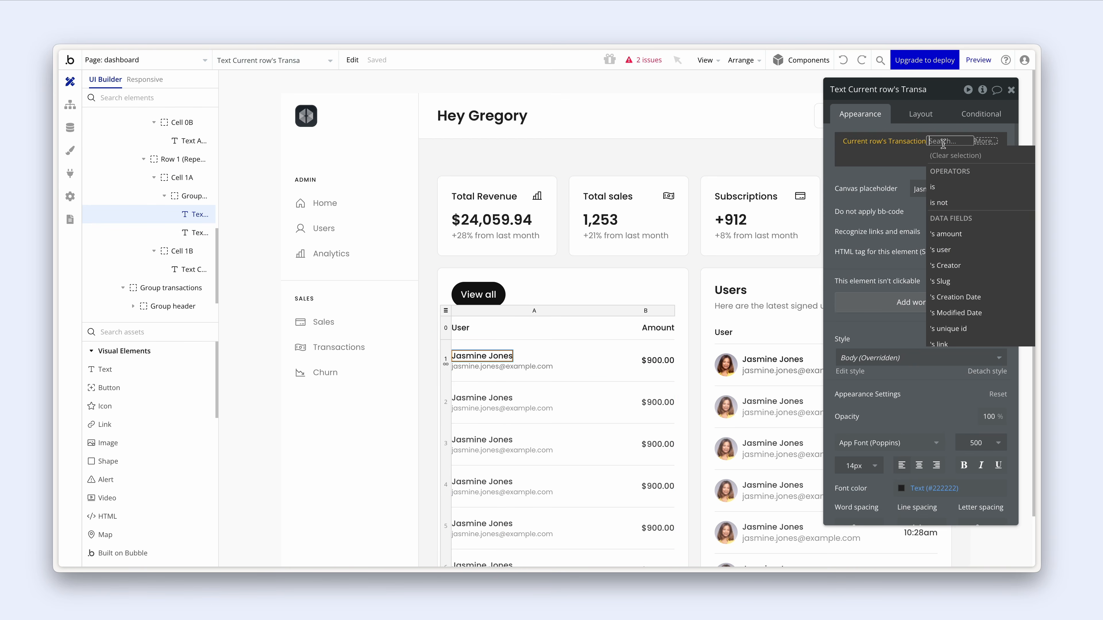
pyautogui.click(953, 249)
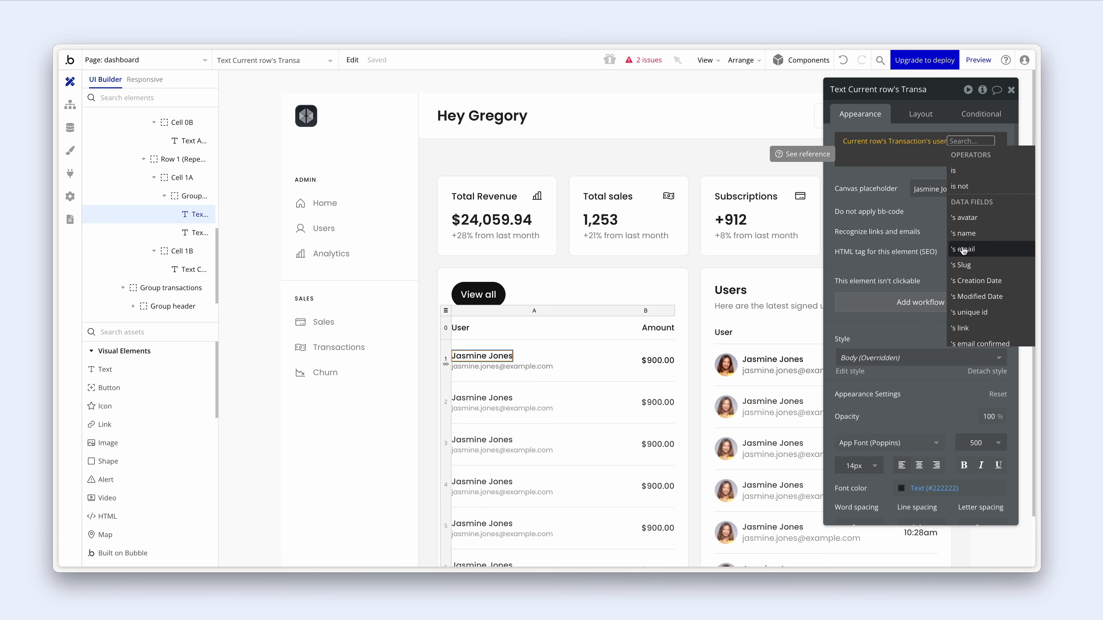
pyautogui.click(977, 234)
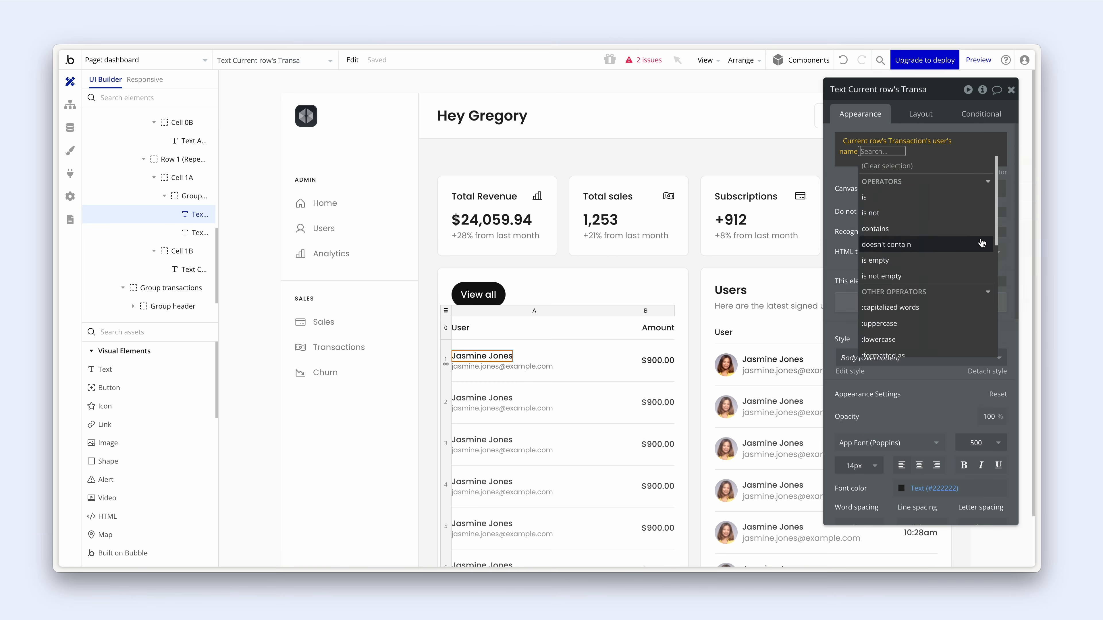
pyautogui.click(849, 213)
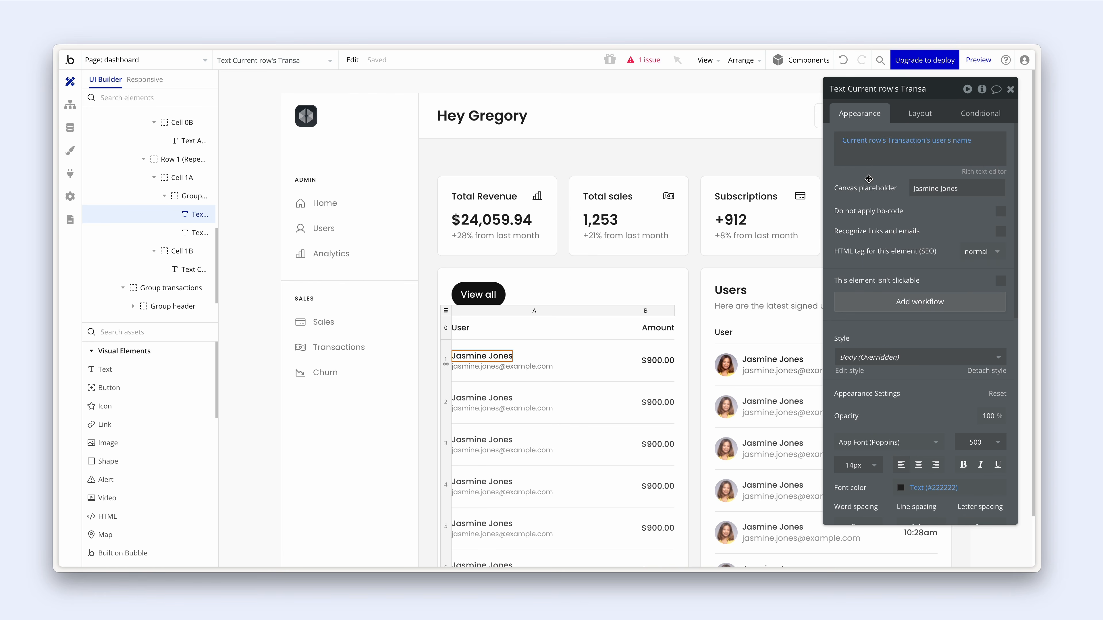
pyautogui.click(567, 356)
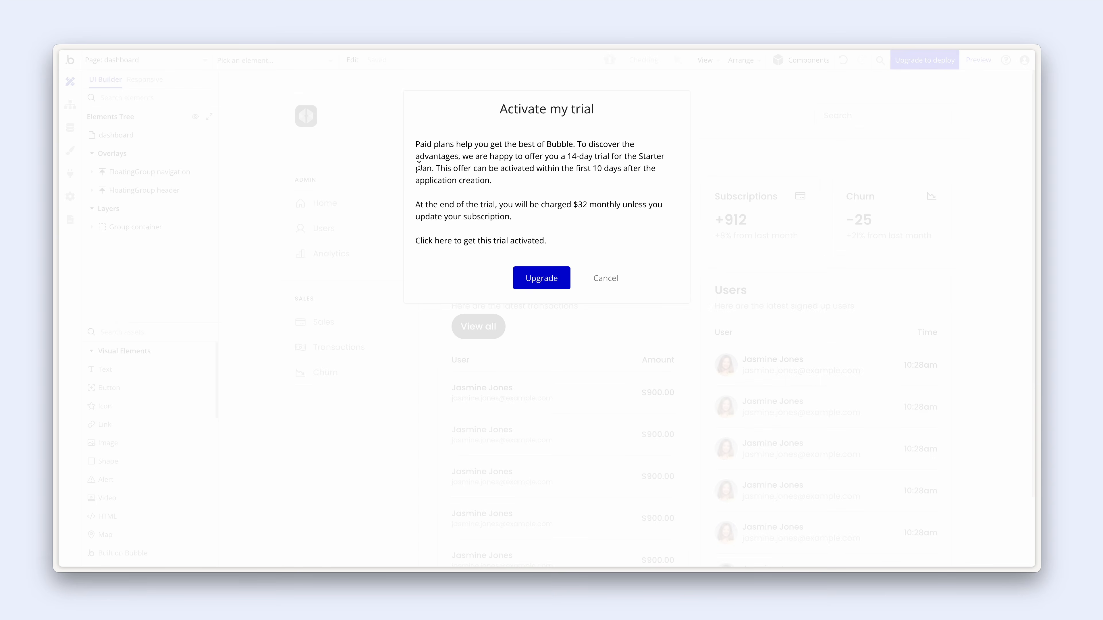
# - Dismiss the trial upgrade offer and locate the View all button inside the Transactions header group
pyautogui.click(605, 279)
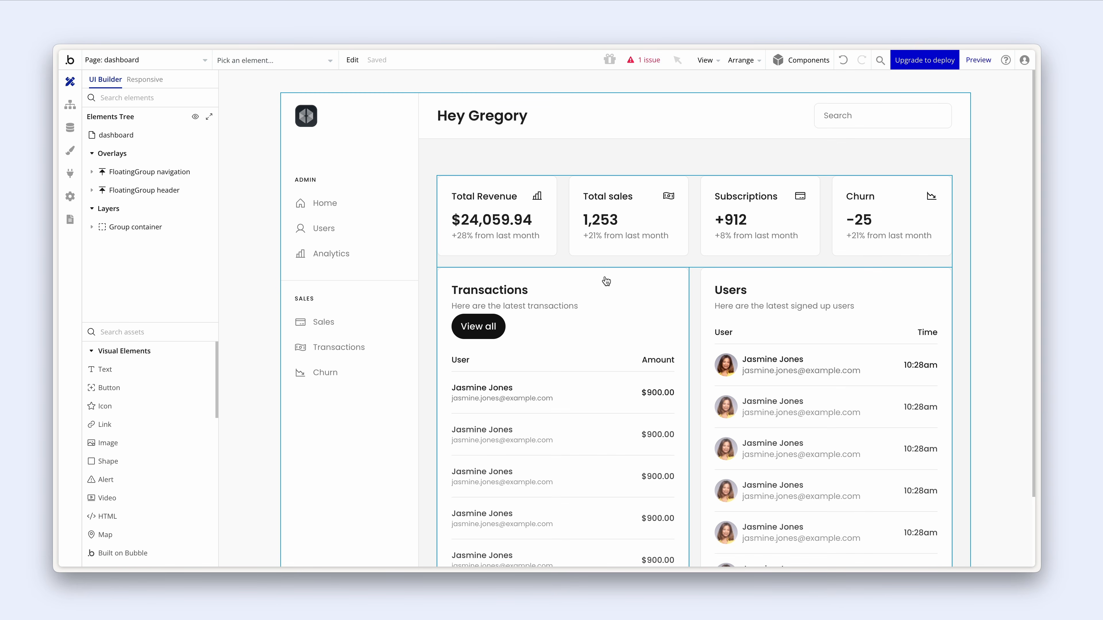
pyautogui.doubleClick(565, 315)
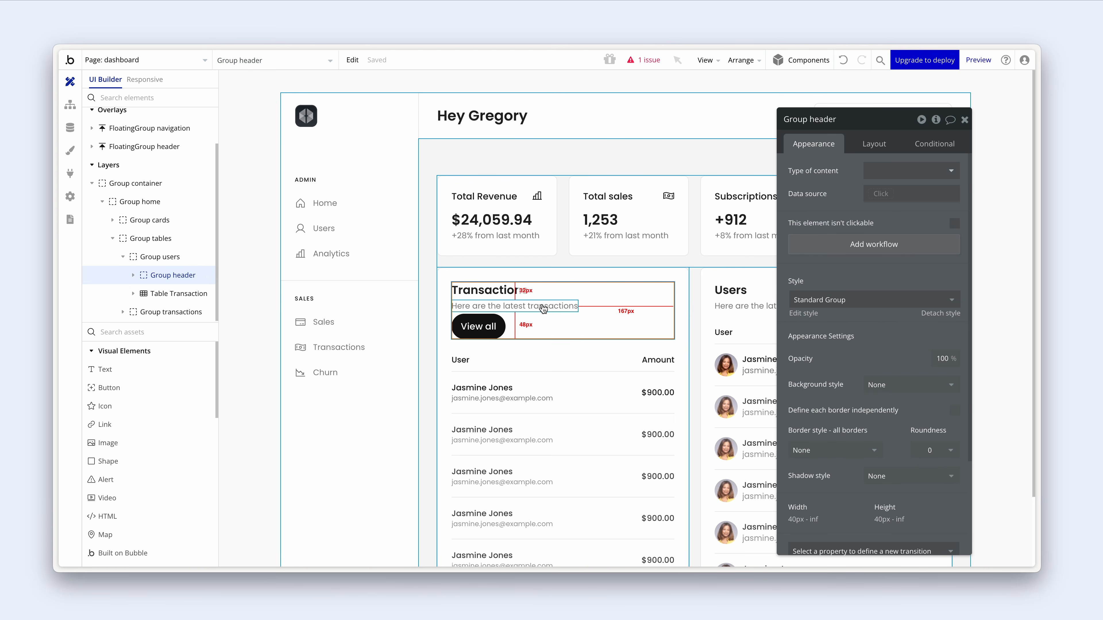
pyautogui.click(477, 325)
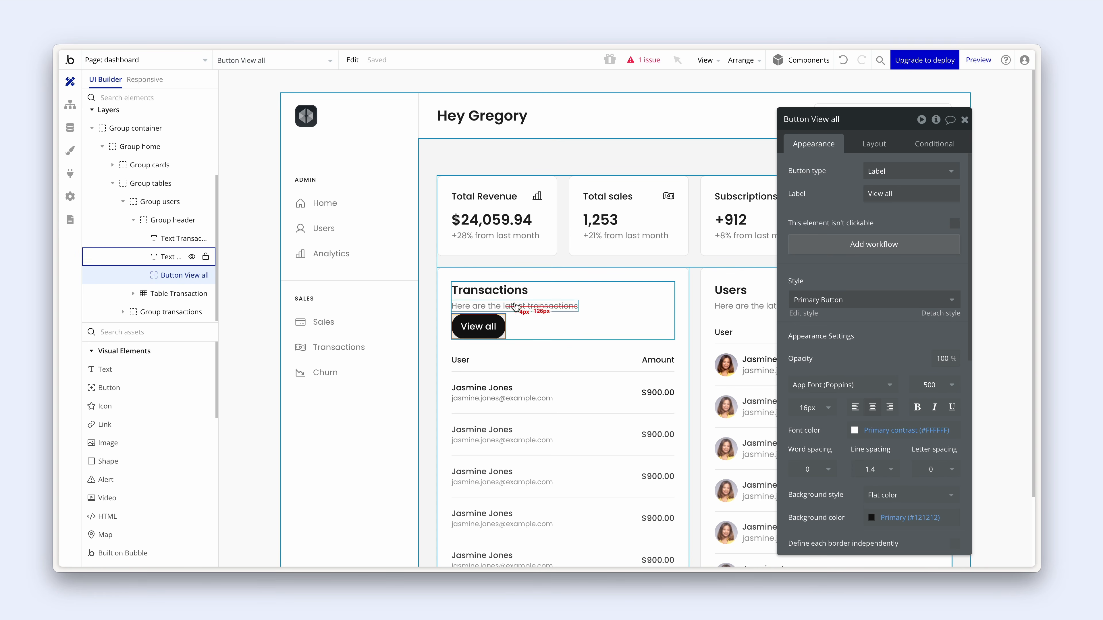
pyautogui.click(545, 326)
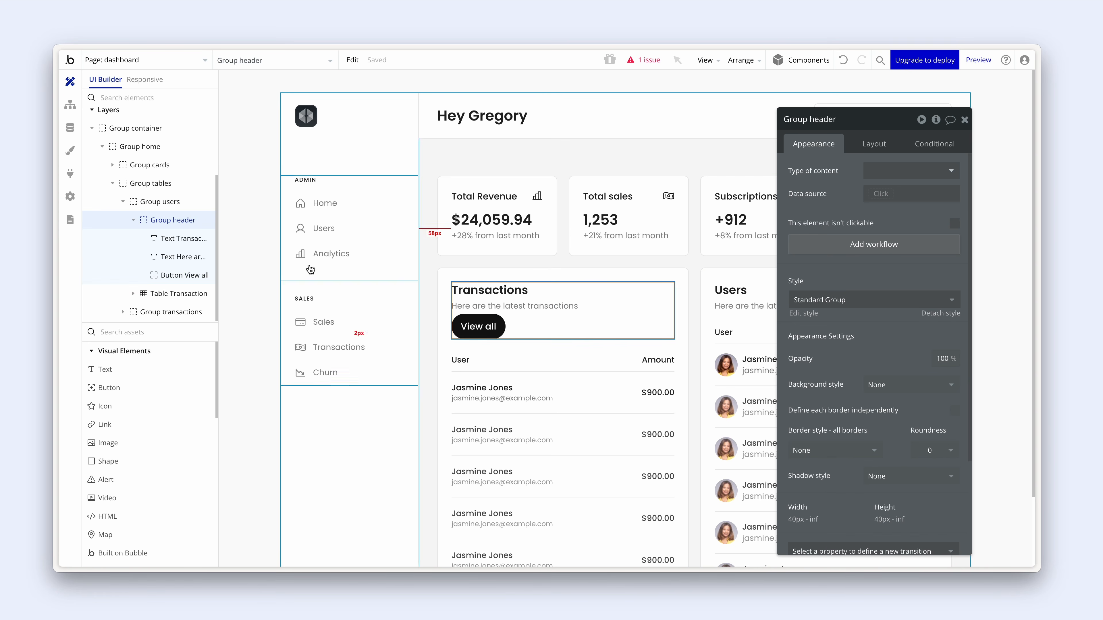
pyautogui.click(182, 274)
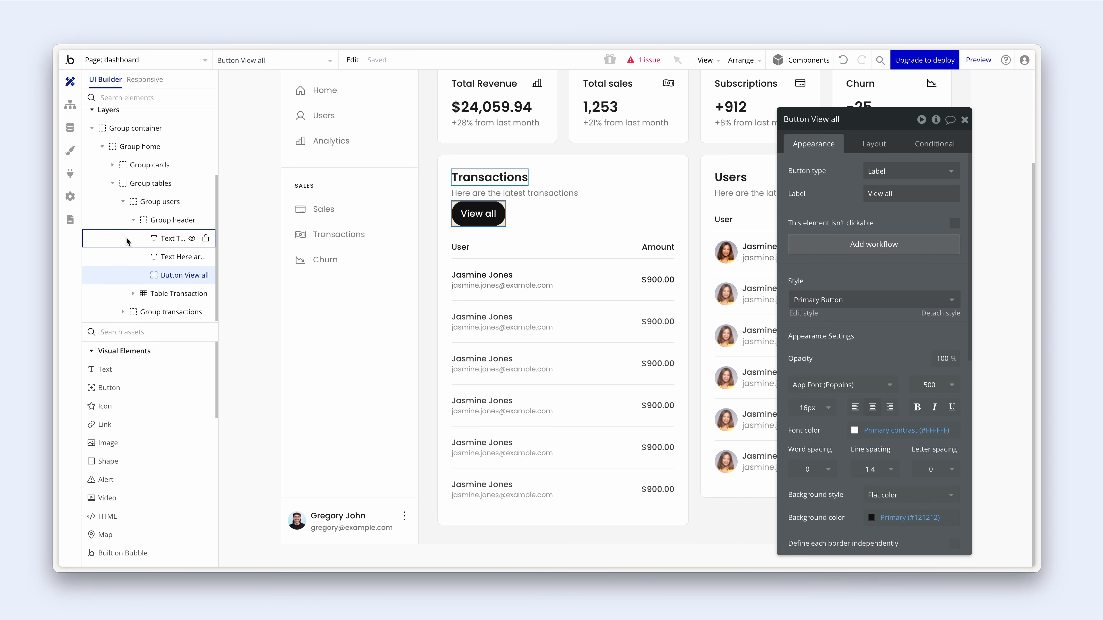
pyautogui.click(151, 202)
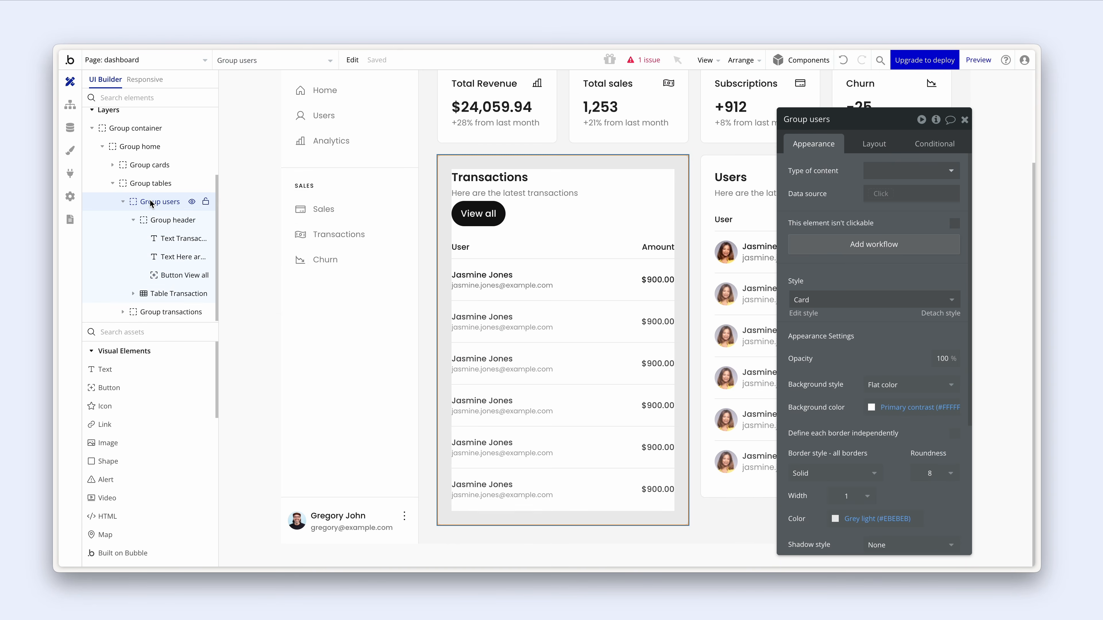
pyautogui.click(153, 220)
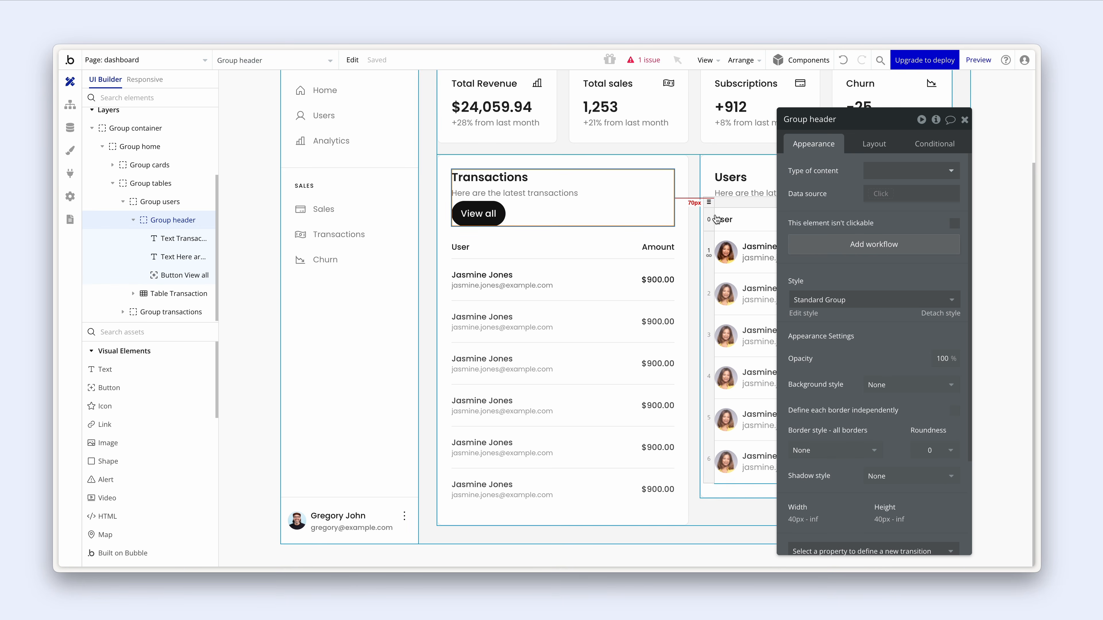
# - Drag the View all button out of the header group into the card
pyautogui.click(752, 183)
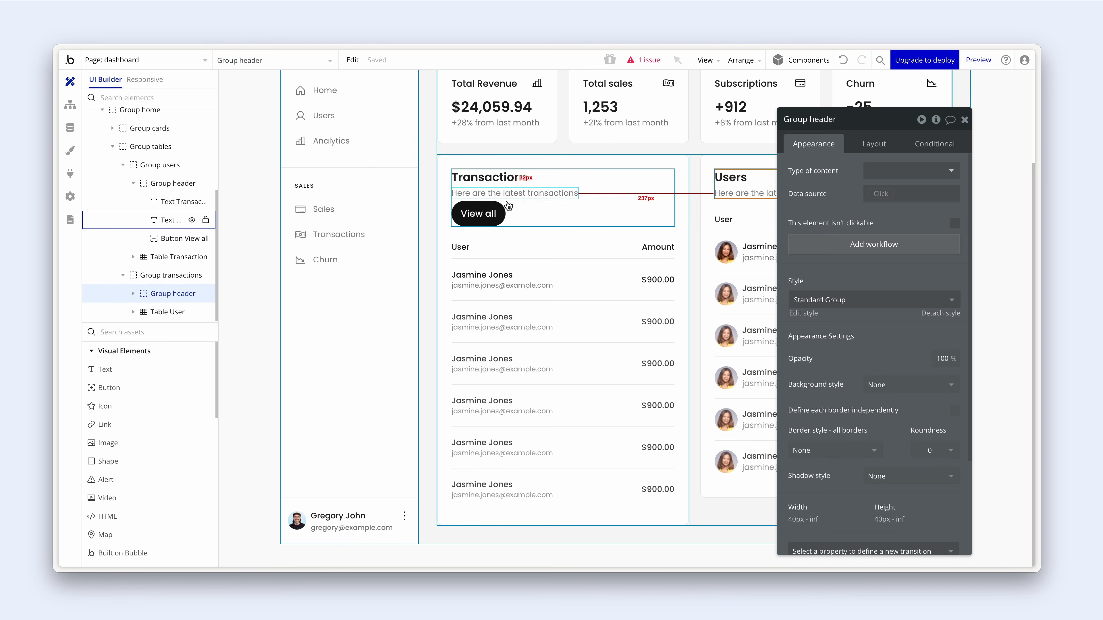
pyautogui.click(490, 212)
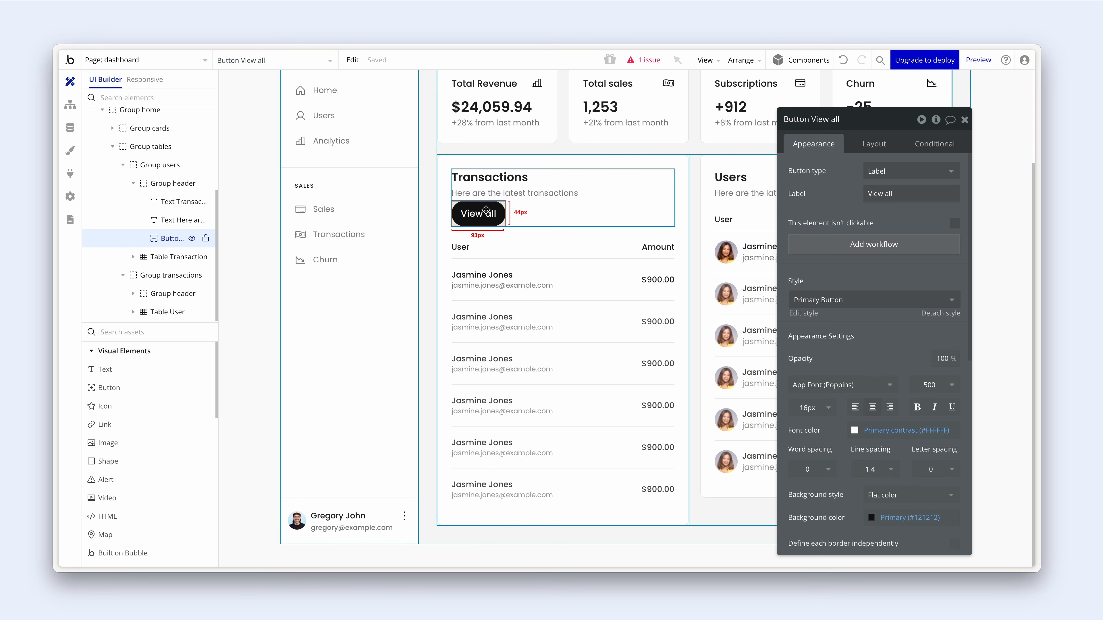
pyautogui.moveTo(482, 212); pyautogui.dragTo(449, 249)
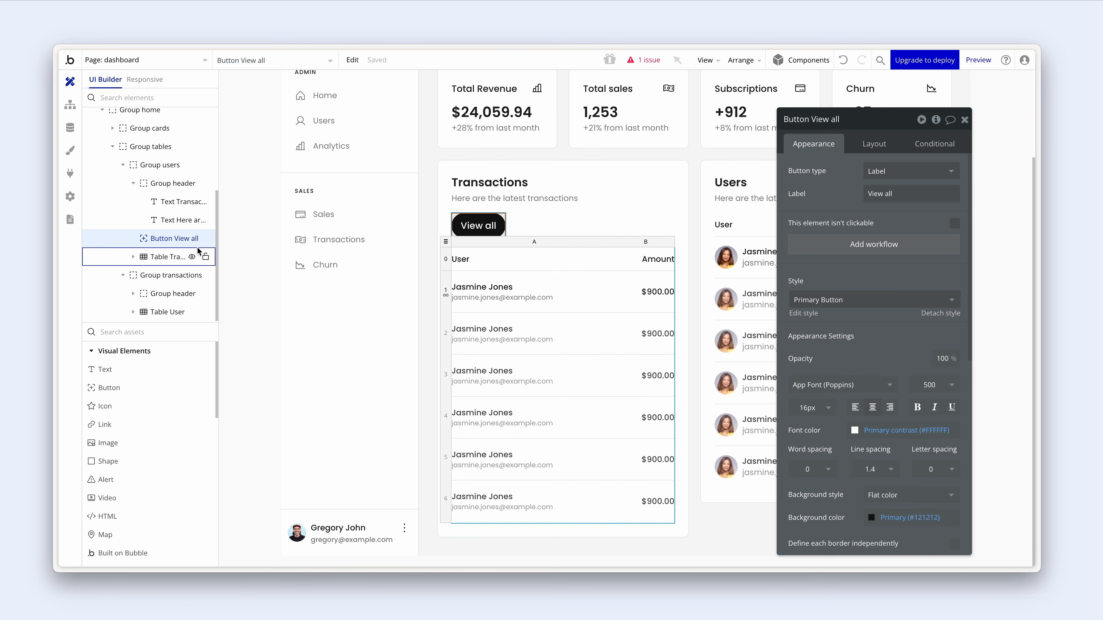
# - Position View all between the header and the table, then review the card's element hierarchy
pyautogui.click(134, 184)
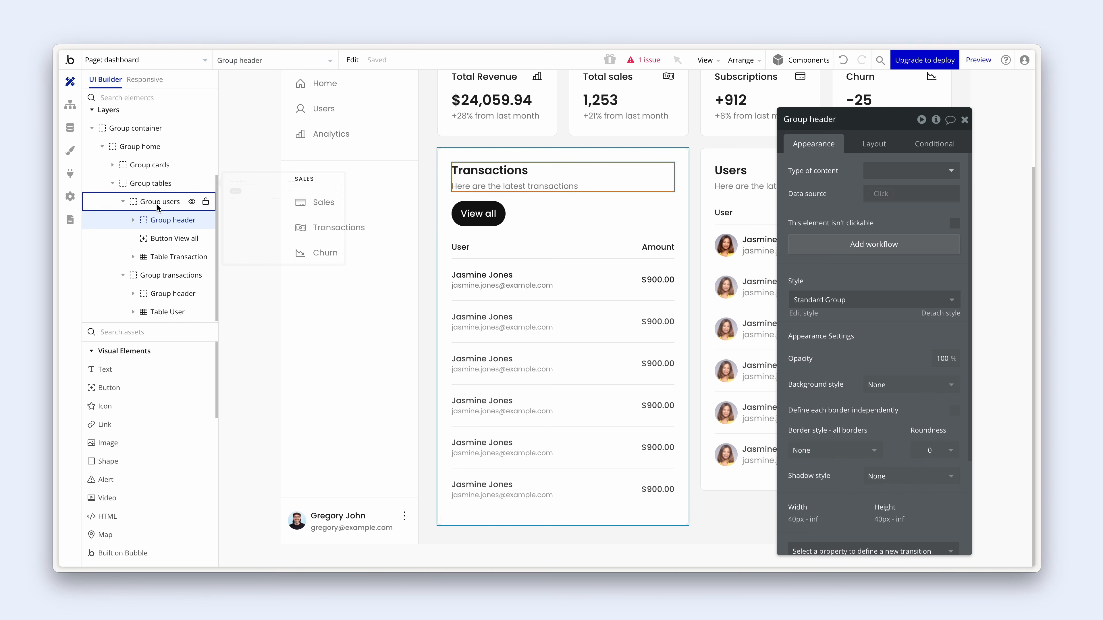
pyautogui.moveTo(169, 228); pyautogui.dragTo(167, 237)
pyautogui.click(167, 238)
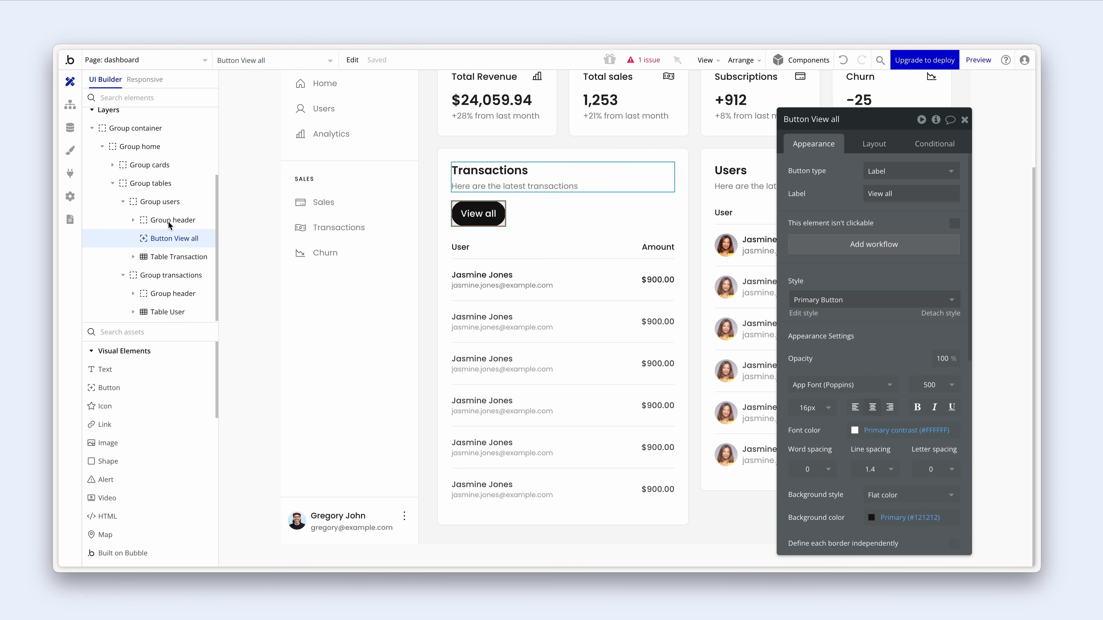
pyautogui.click(170, 228)
pyautogui.click(150, 204)
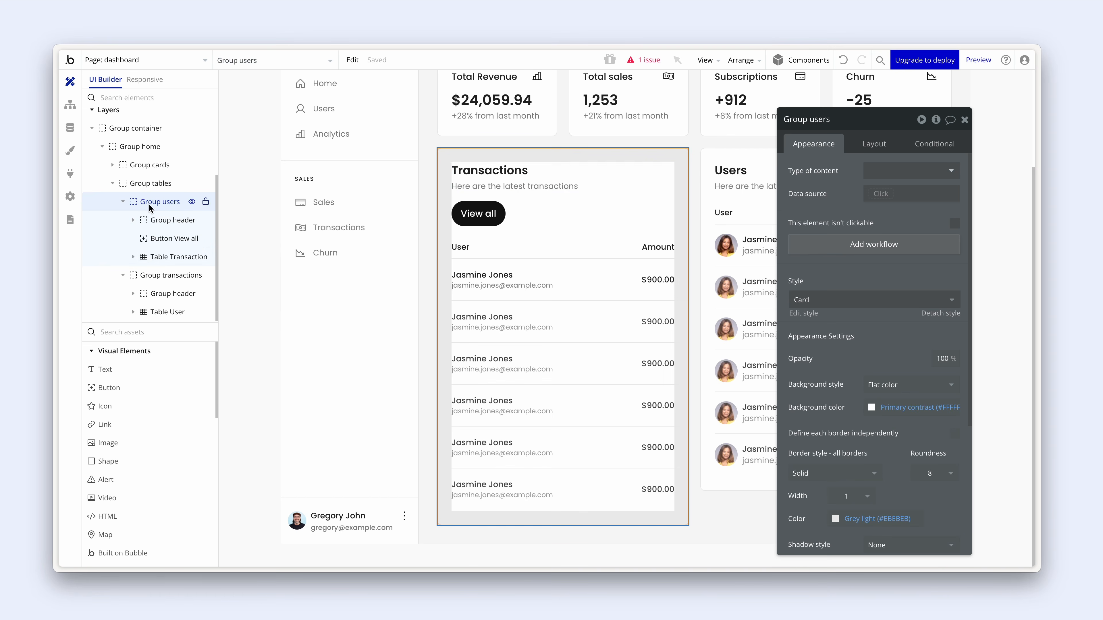
pyautogui.click(166, 221)
pyautogui.click(167, 238)
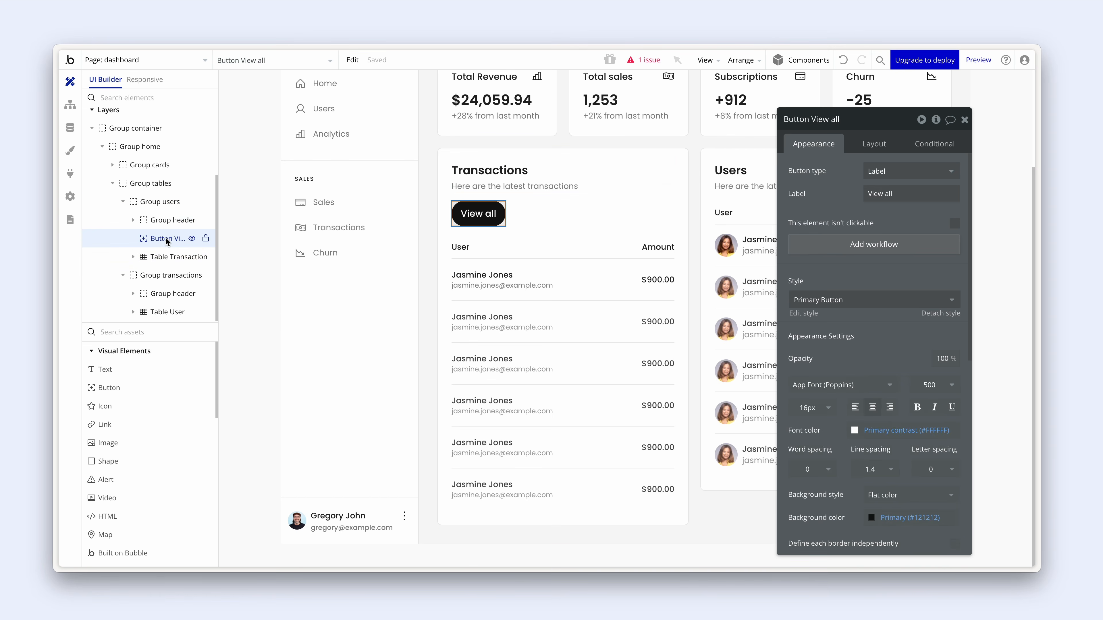
pyautogui.click(166, 257)
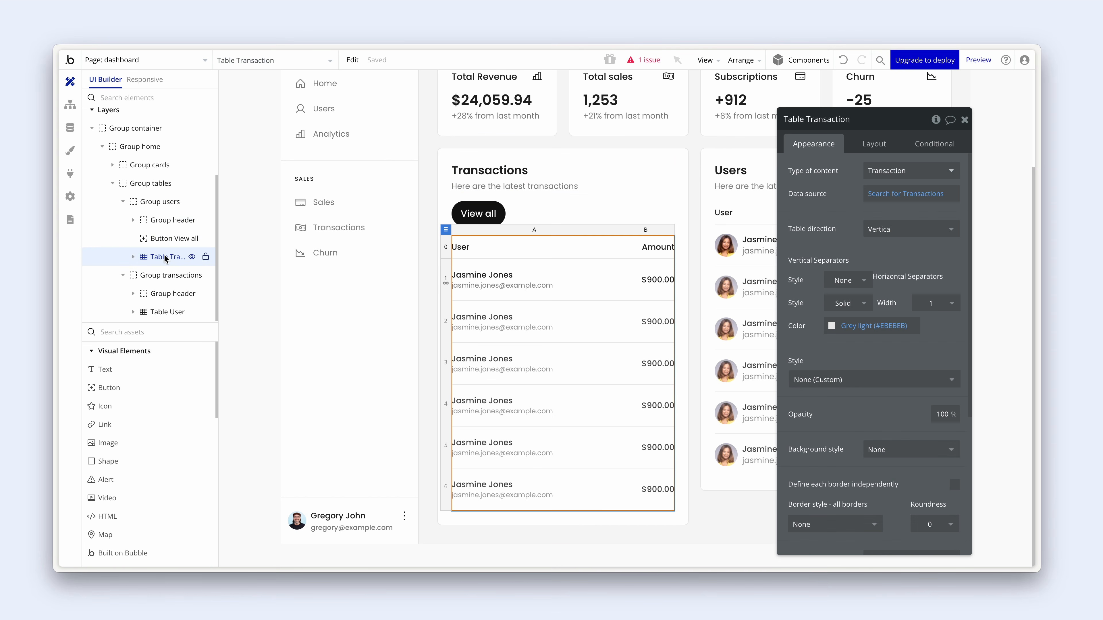
pyautogui.click(163, 187)
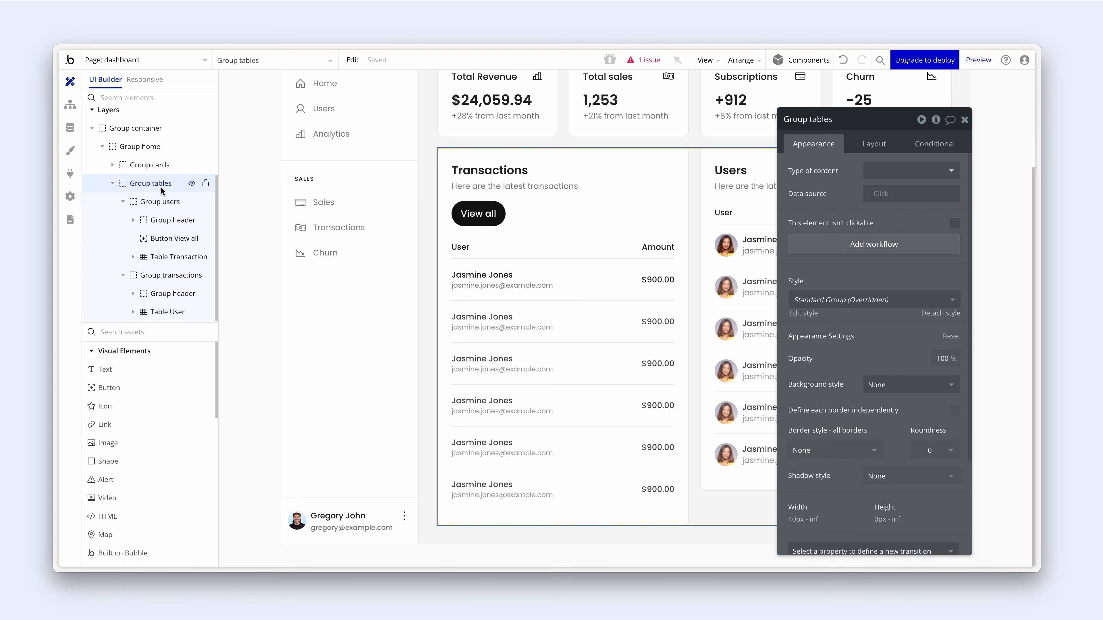
# - Rename the Transactions card's group from Group users to Group transactions
pyautogui.click(161, 203)
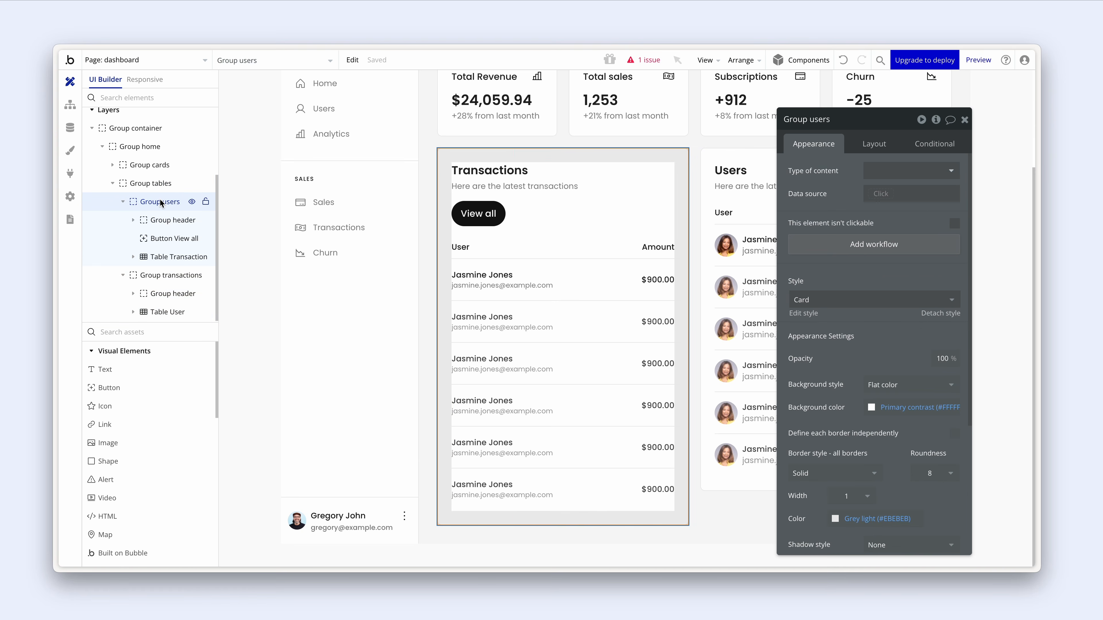
pyautogui.click(810, 119)
pyautogui.moveTo(809, 119); pyautogui.dragTo(840, 118)
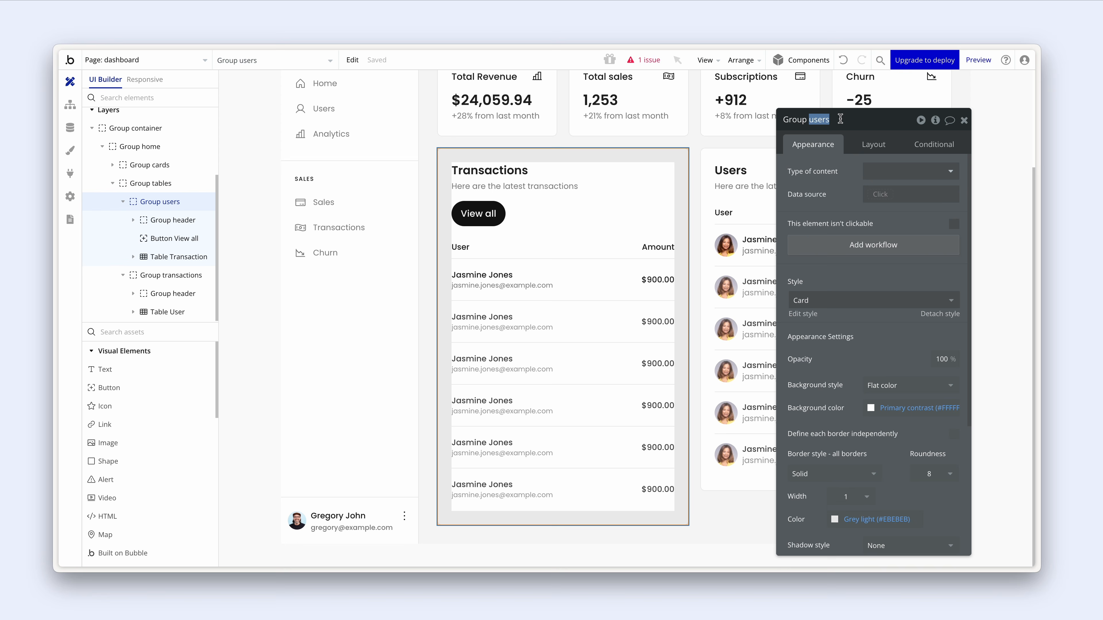
pyautogui.write('transaction')
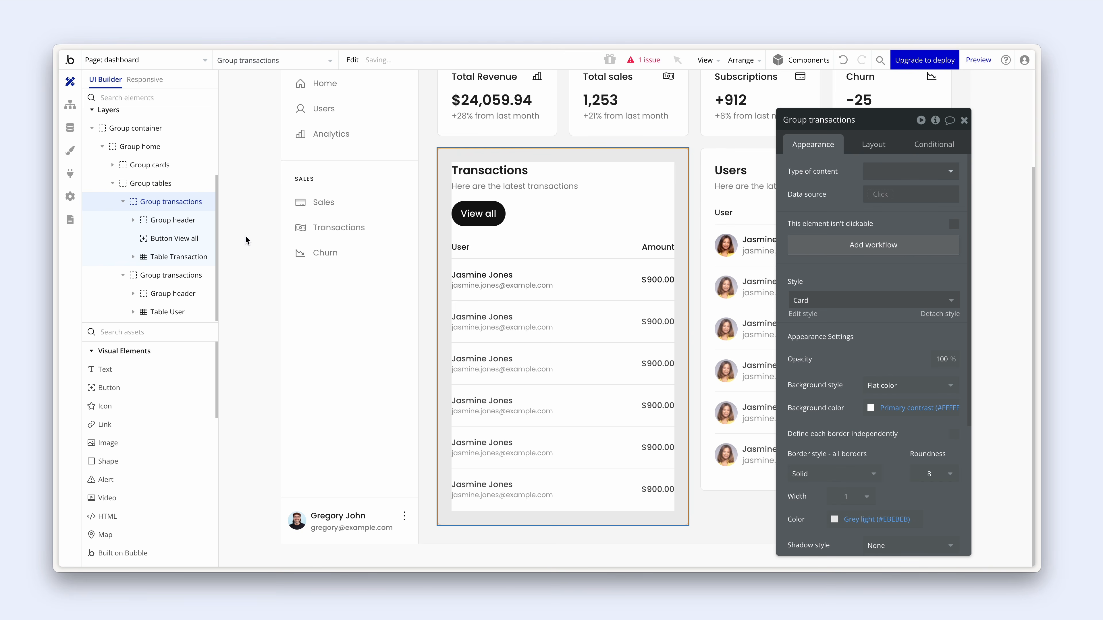
# - Rename the Users card's group from Group transactions to Group users
pyautogui.click(166, 274)
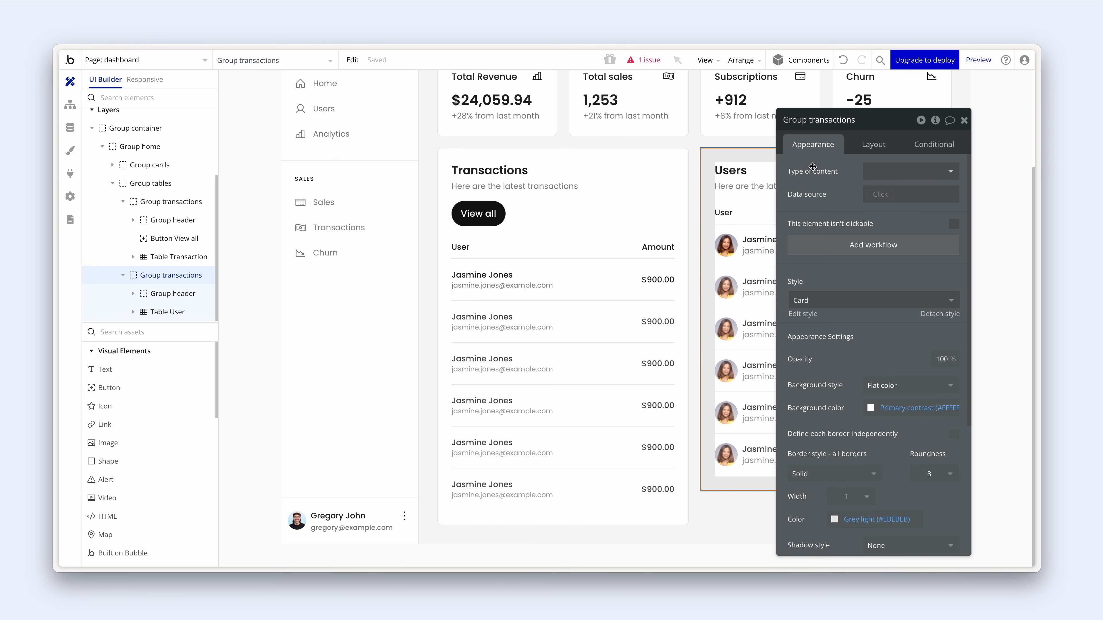
pyautogui.click(810, 120)
pyautogui.doubleClick(810, 120)
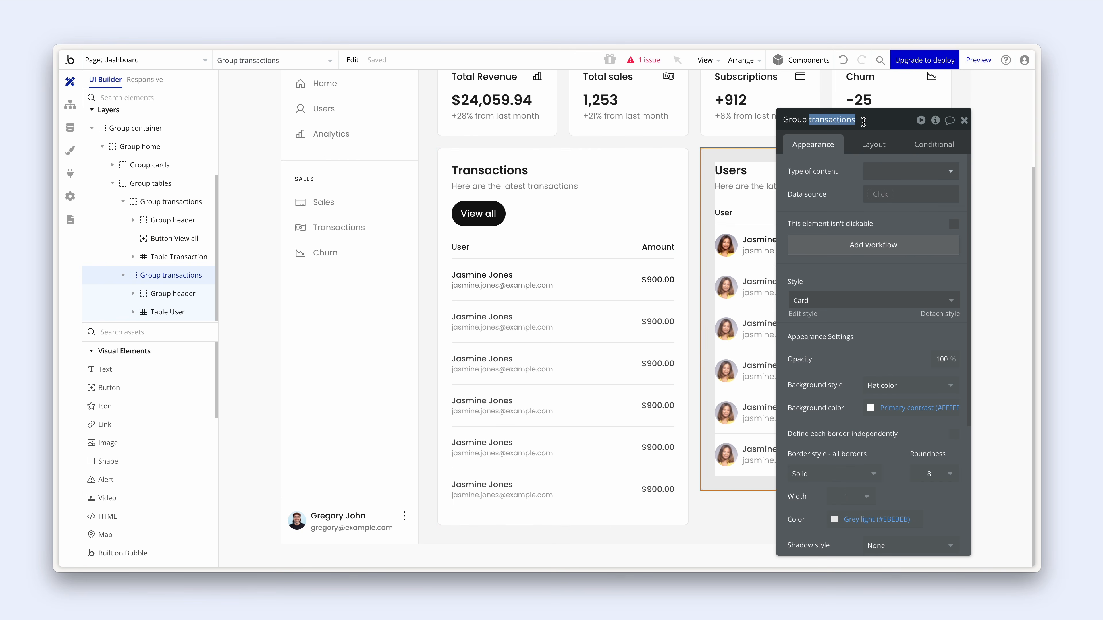
pyautogui.write('up users')
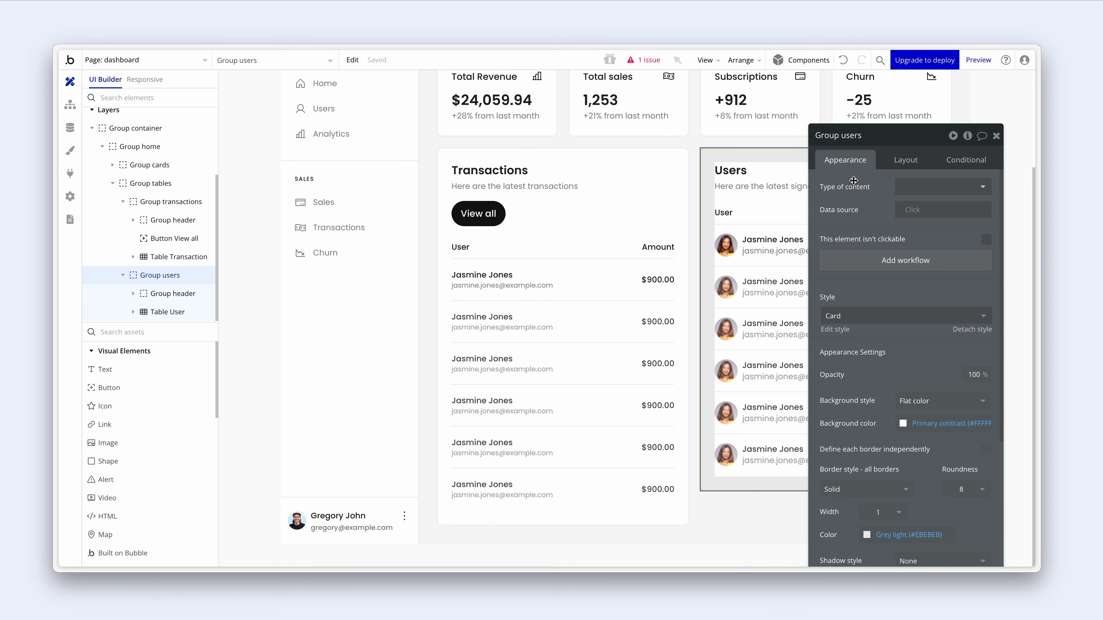
pyautogui.click(672, 157)
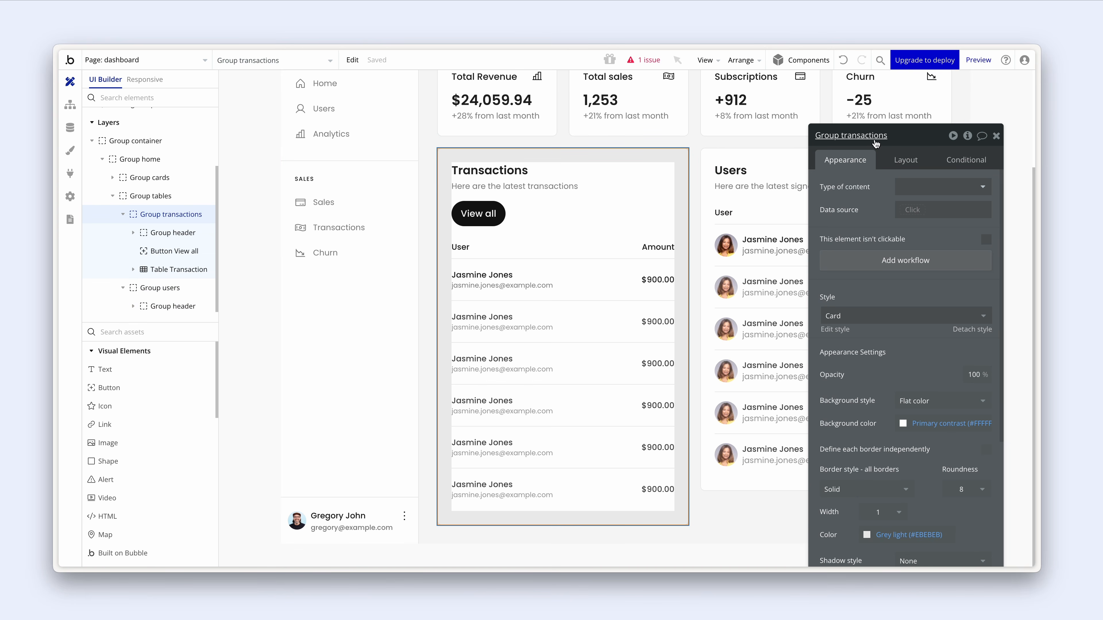
pyautogui.click(581, 178)
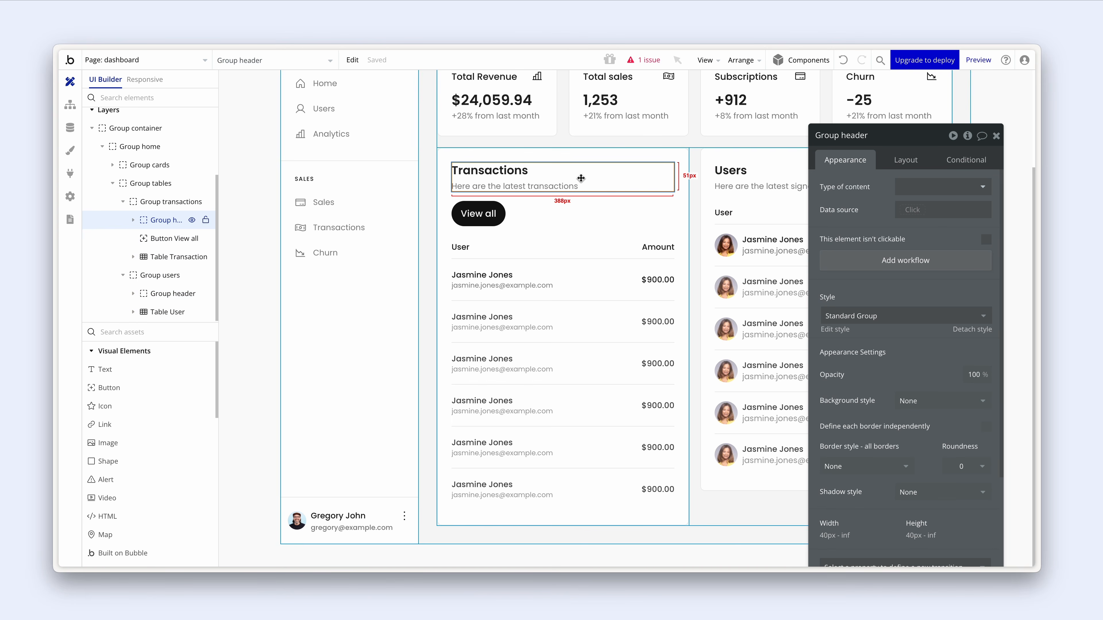
pyautogui.click(481, 214)
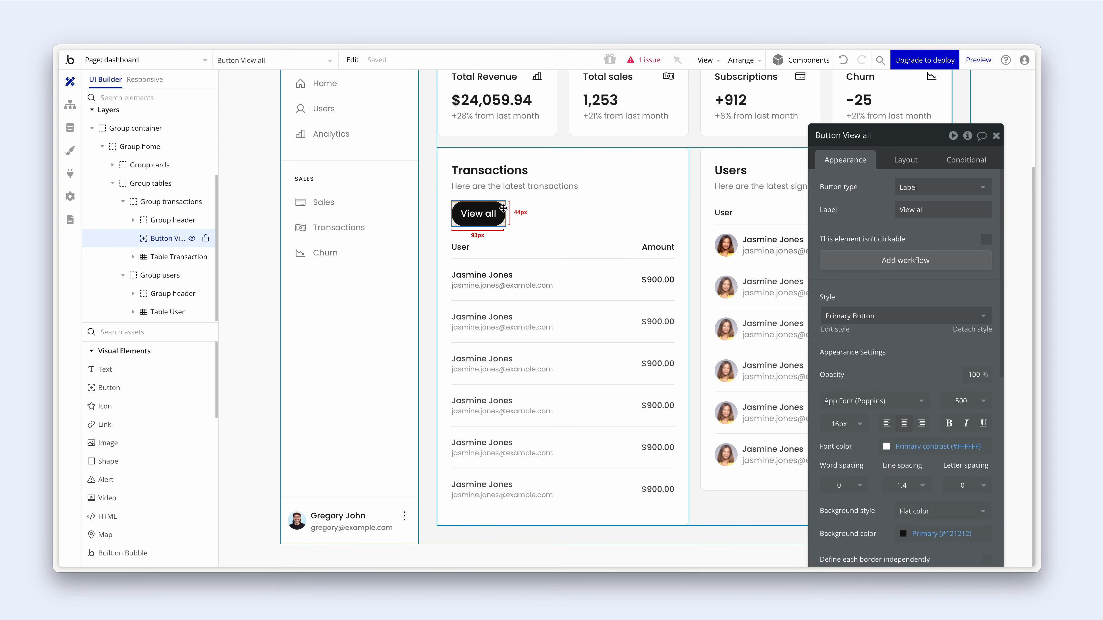
pyautogui.click(445, 231)
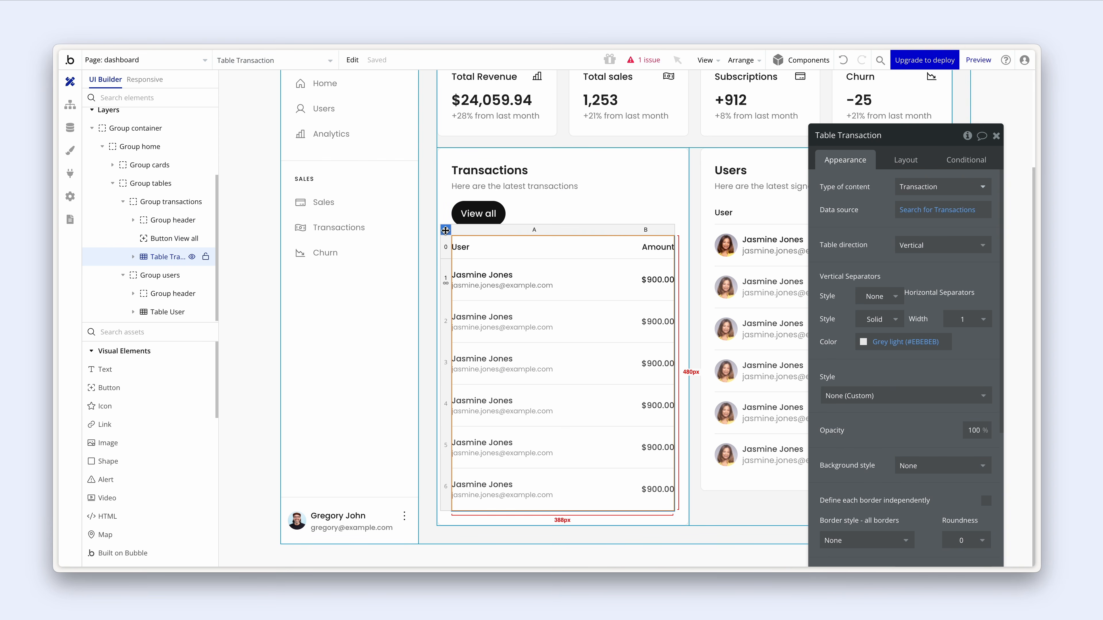
pyautogui.click(712, 170)
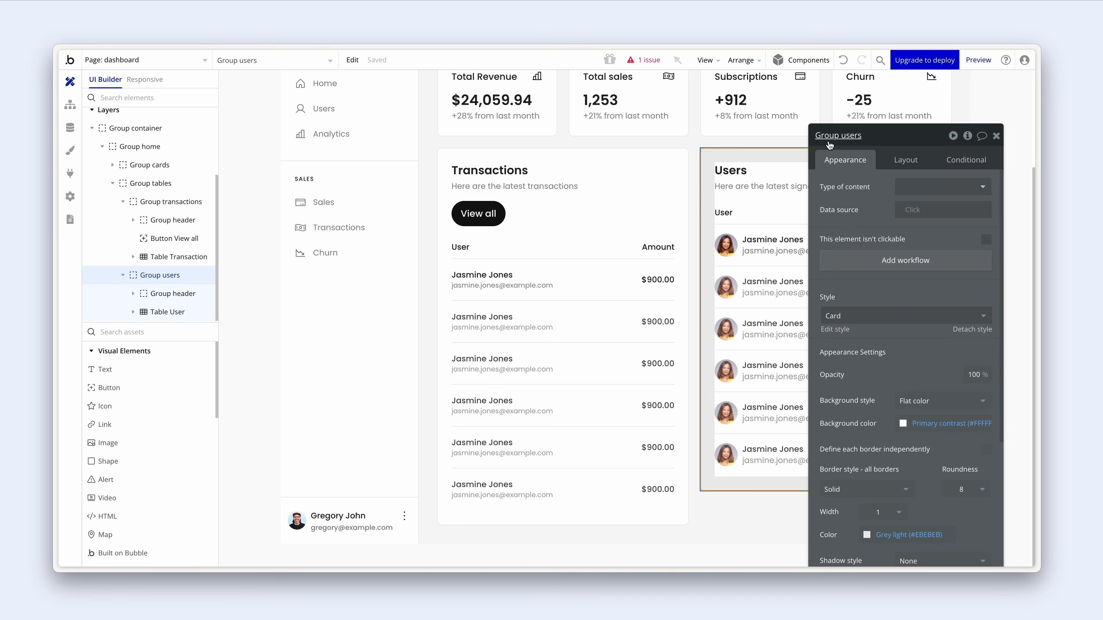
pyautogui.moveTo(849, 176); pyautogui.dragTo(532, 163)
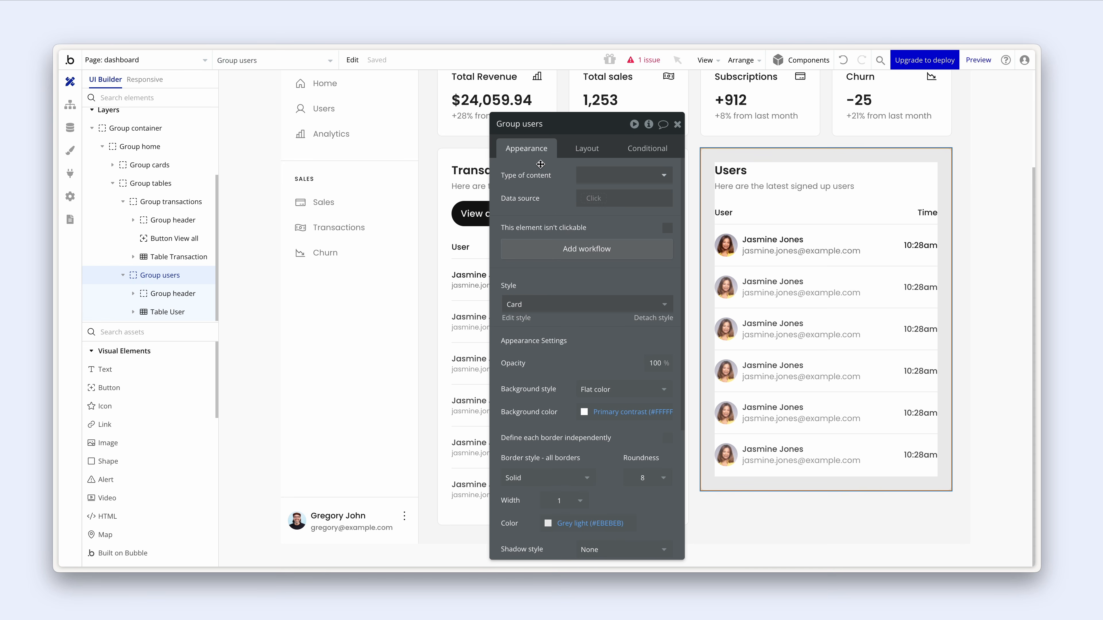
pyautogui.click(795, 173)
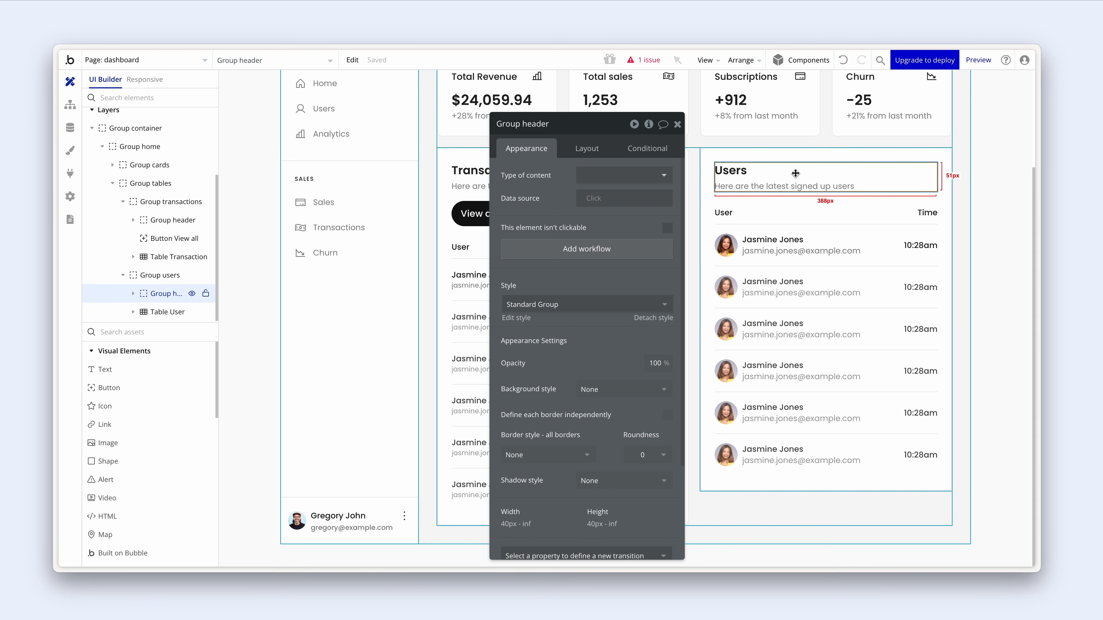
pyautogui.click(710, 196)
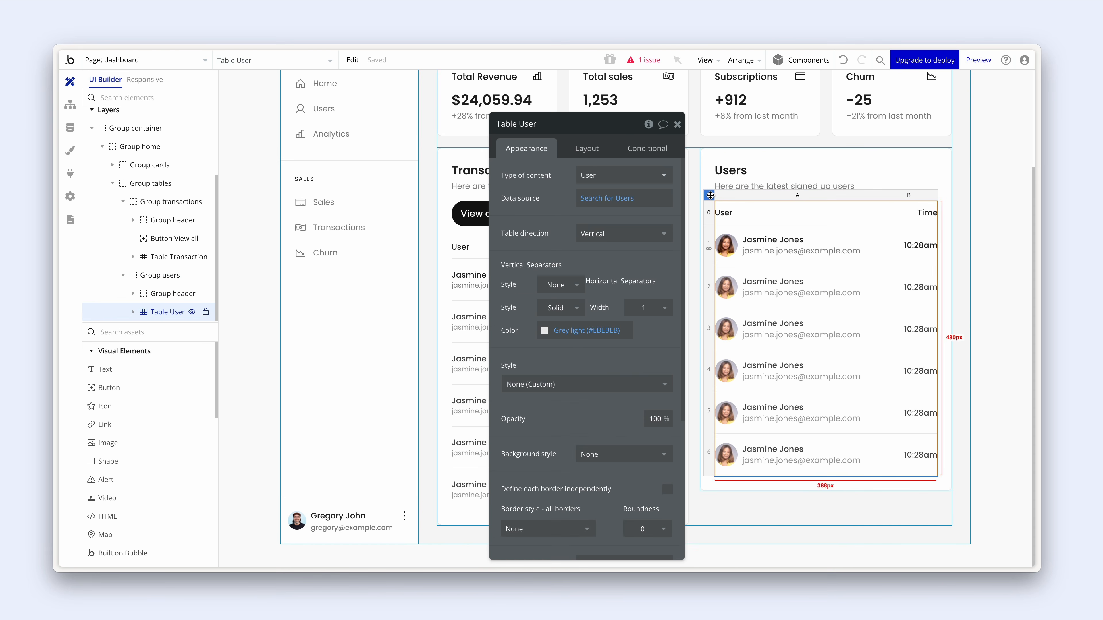
pyautogui.click(677, 124)
pyautogui.doubleClick(486, 217)
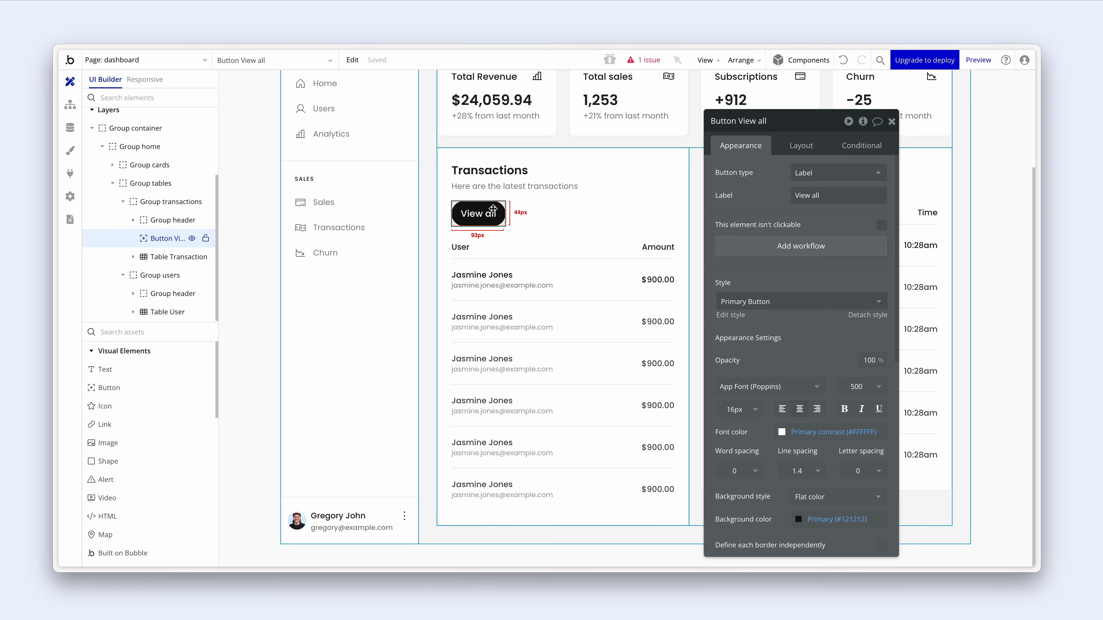
pyautogui.keyDown('shift'); pyautogui.click(591, 183); pyautogui.keyUp('shift')
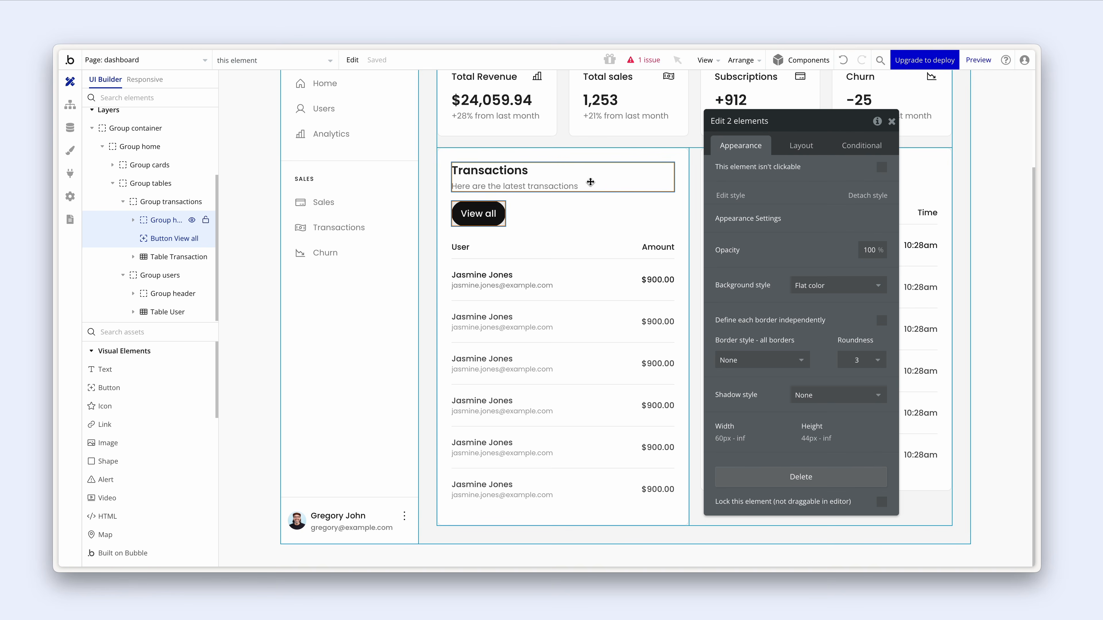
pyautogui.rightClick(591, 182)
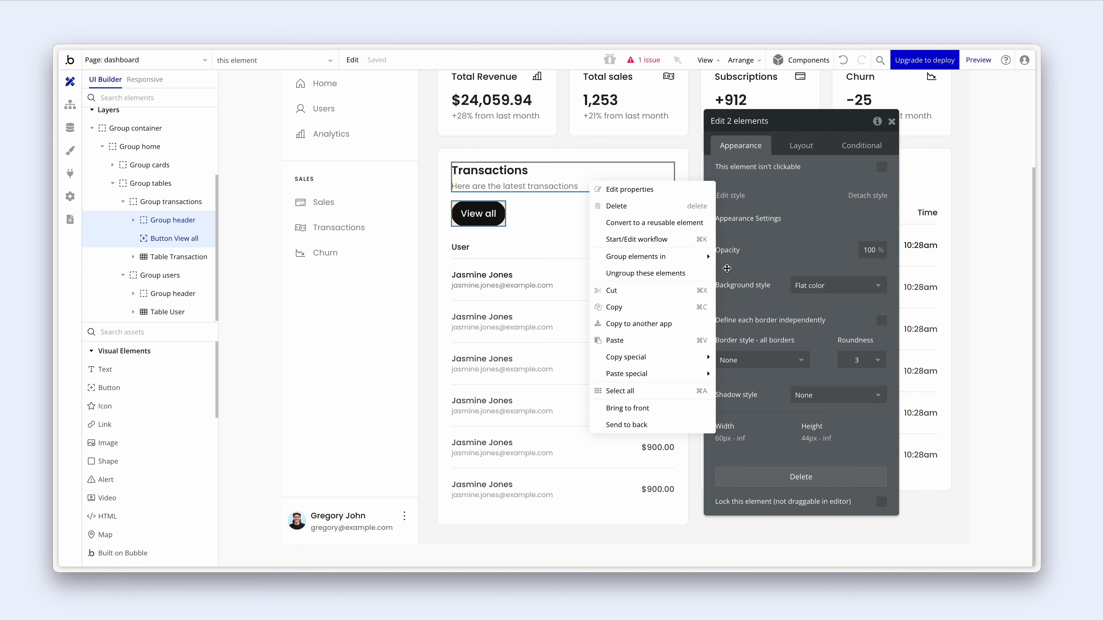
# - Wrap the title block and View all button in a new group named Group header, unchecking Fit width to content
pyautogui.moveTo(714, 264)
pyautogui.click(754, 273)
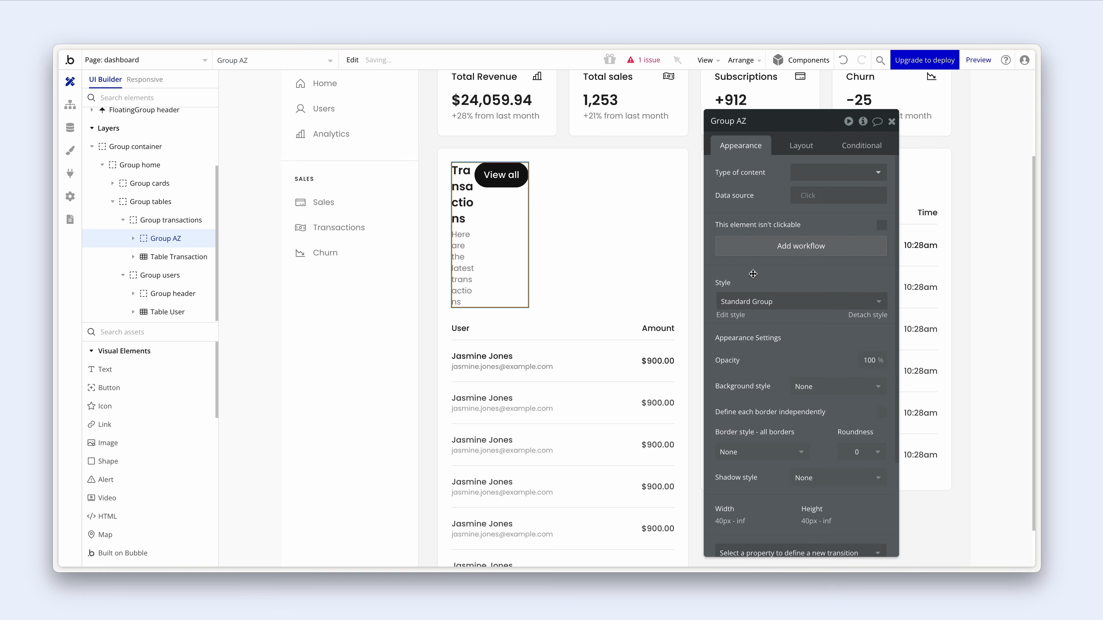
pyautogui.doubleClick(766, 120)
pyautogui.write('header')
pyautogui.click(795, 145)
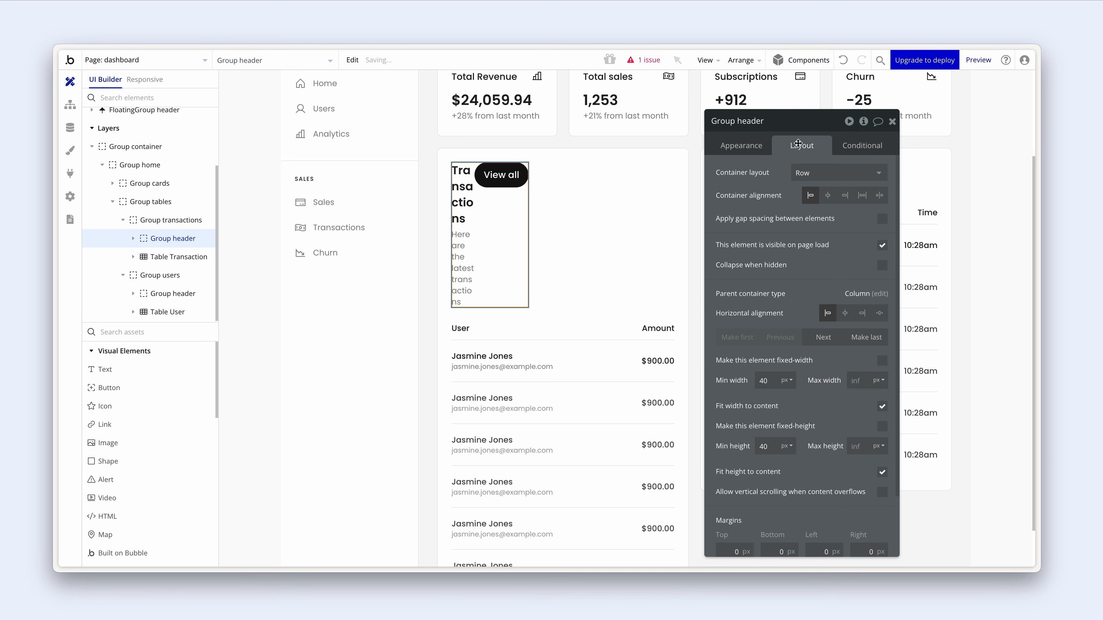
pyautogui.click(882, 407)
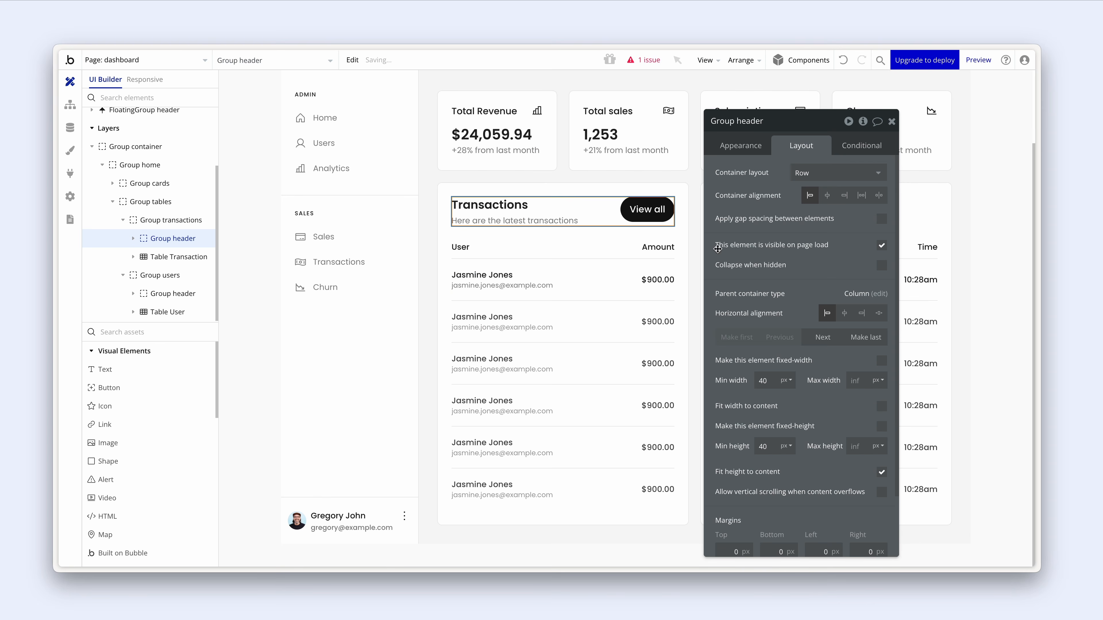
pyautogui.click(661, 212)
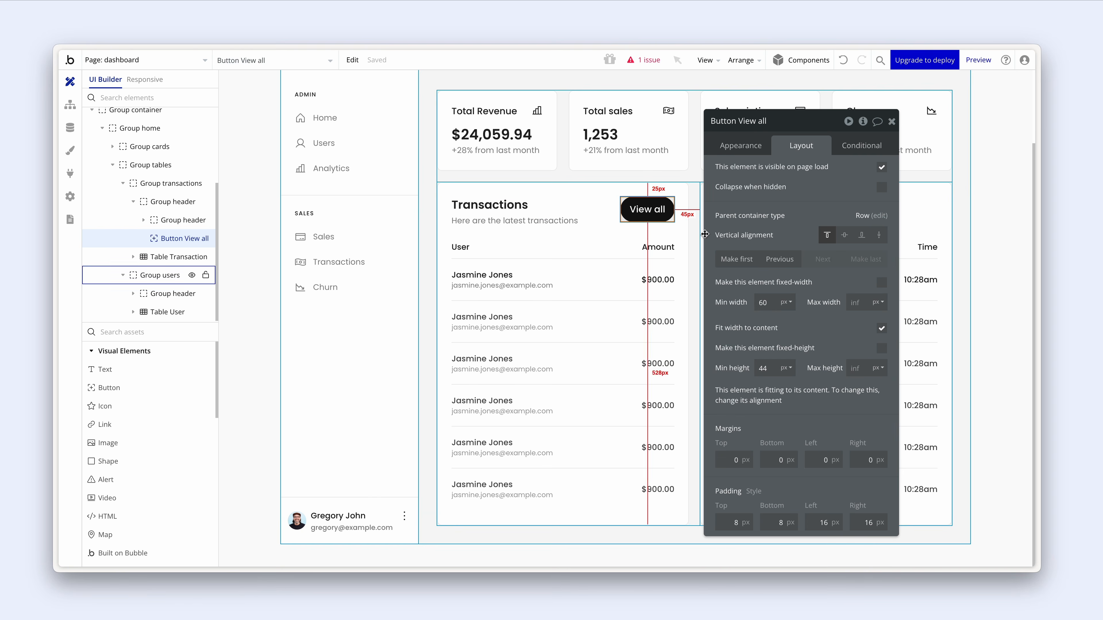
# - Make View all an icon-and-label button with the up-right arrow icon
pyautogui.click(752, 148)
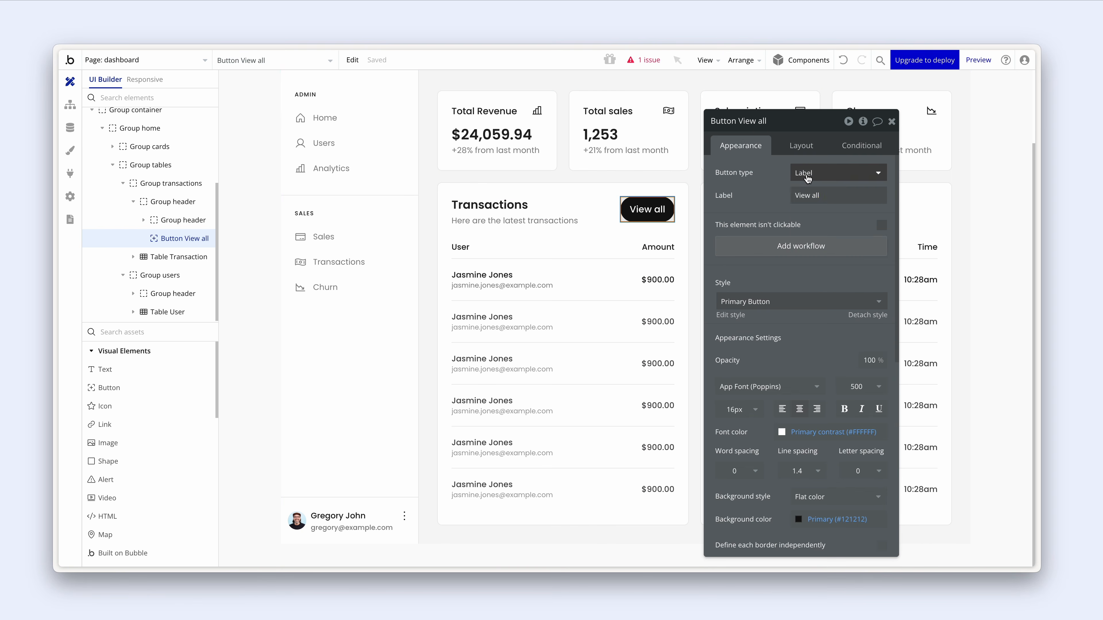
pyautogui.click(805, 175)
pyautogui.click(823, 242)
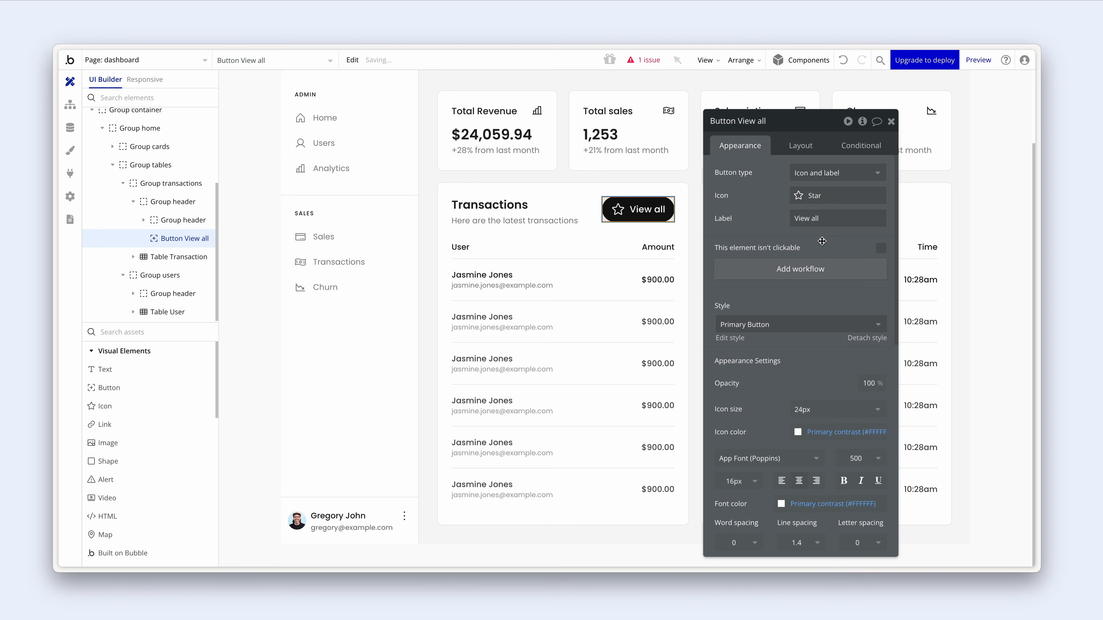
pyautogui.click(801, 198)
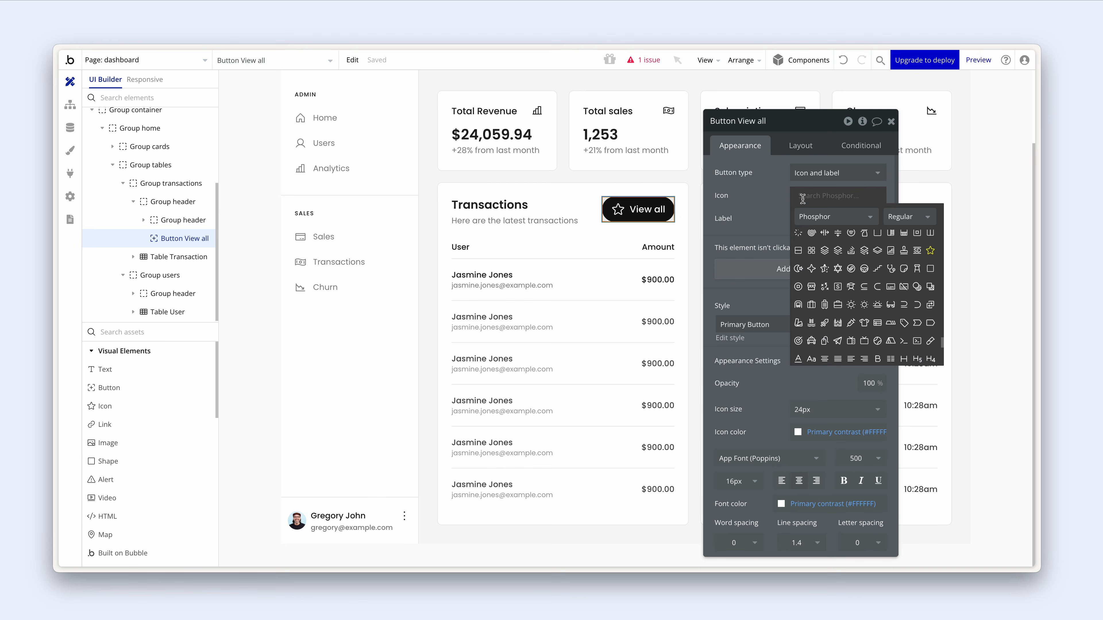
pyautogui.write('arrow')
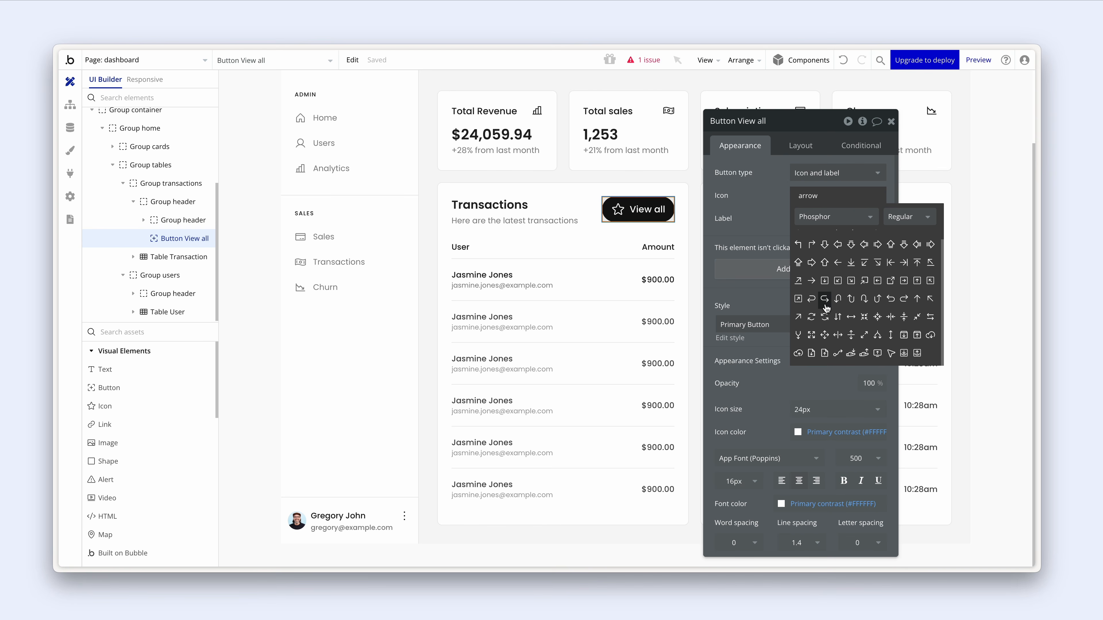
pyautogui.click(799, 317)
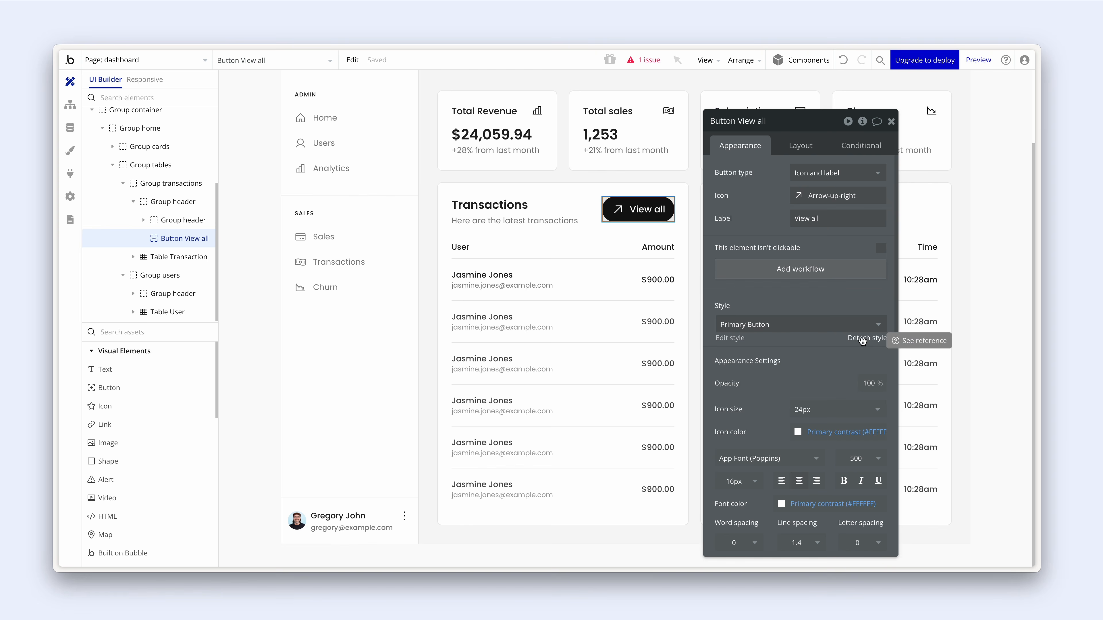
# - Set the View all button's corner roundness to 8
pyautogui.scroll(-4, 851, 334)
pyautogui.scroll(-3, 849, 332)
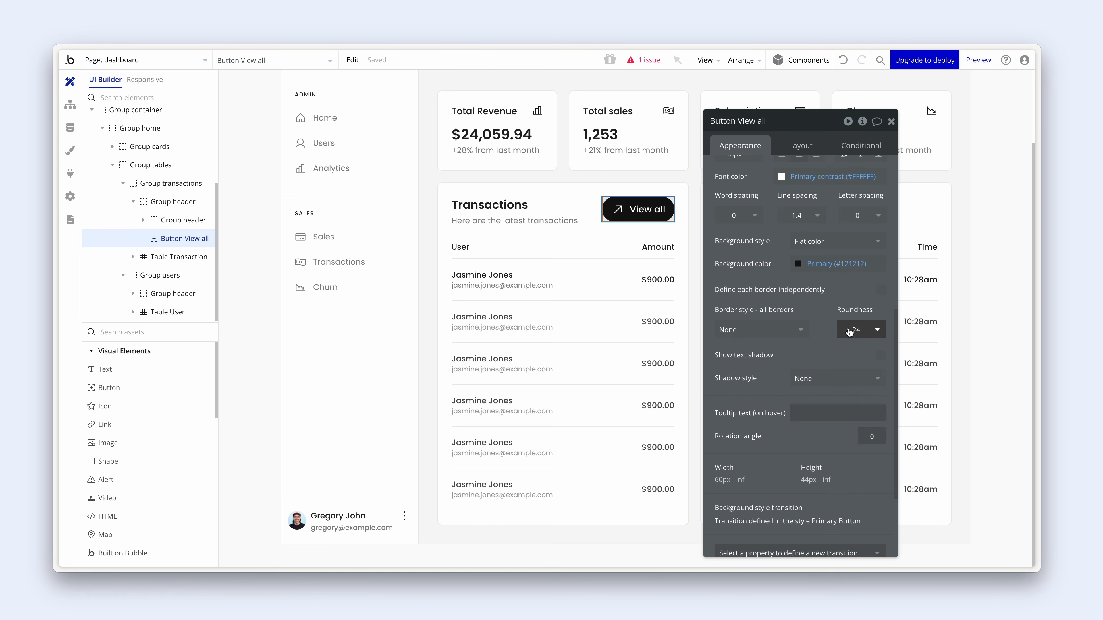
pyautogui.click(865, 330)
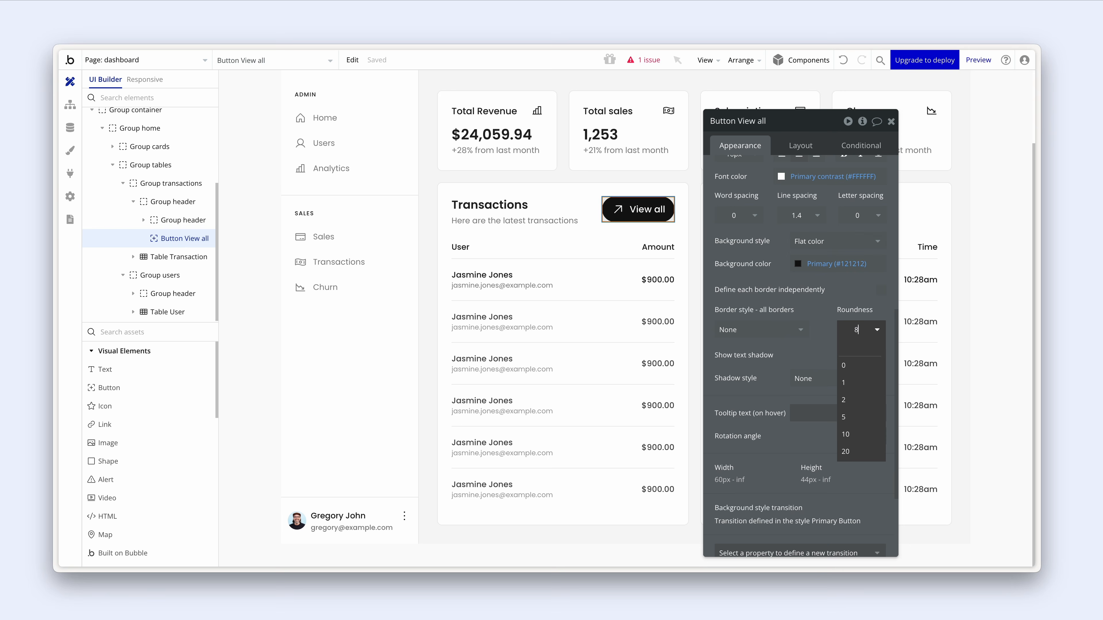
pyautogui.press('Return')
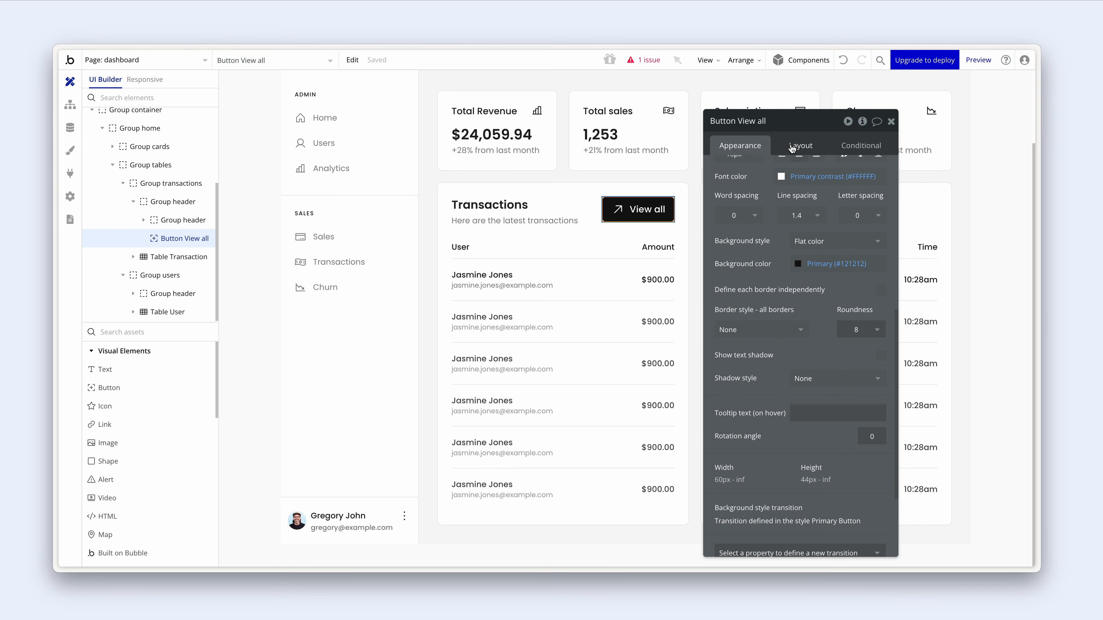
# - Place the arrow icon after the label and set left and right padding to 14 px
pyautogui.click(791, 148)
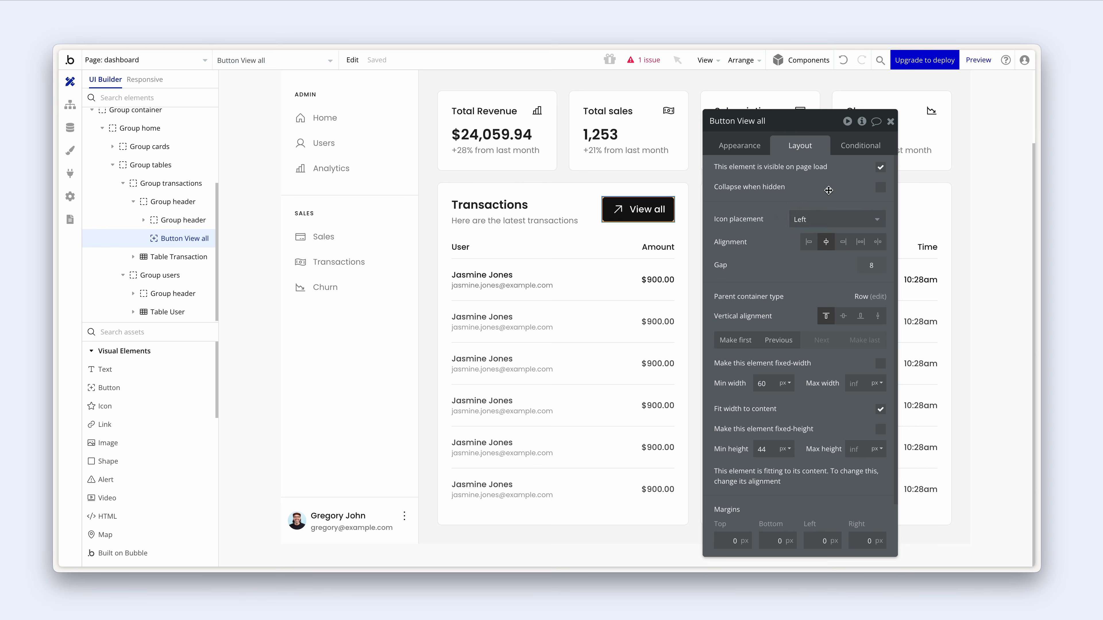
pyautogui.click(831, 219)
pyautogui.click(827, 271)
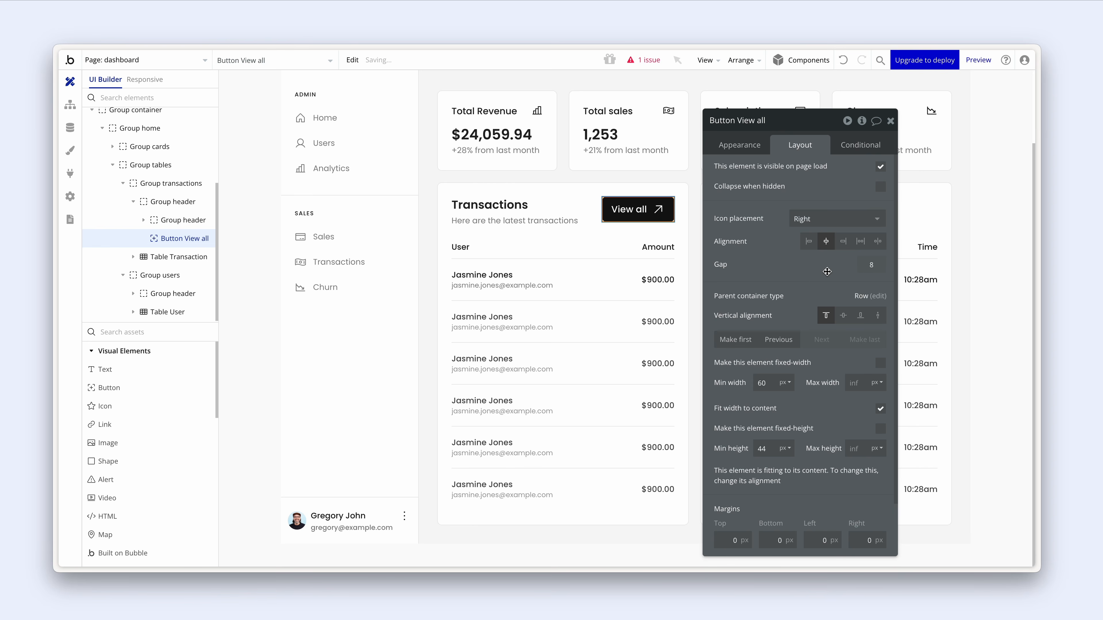
pyautogui.scroll(-2, 827, 272)
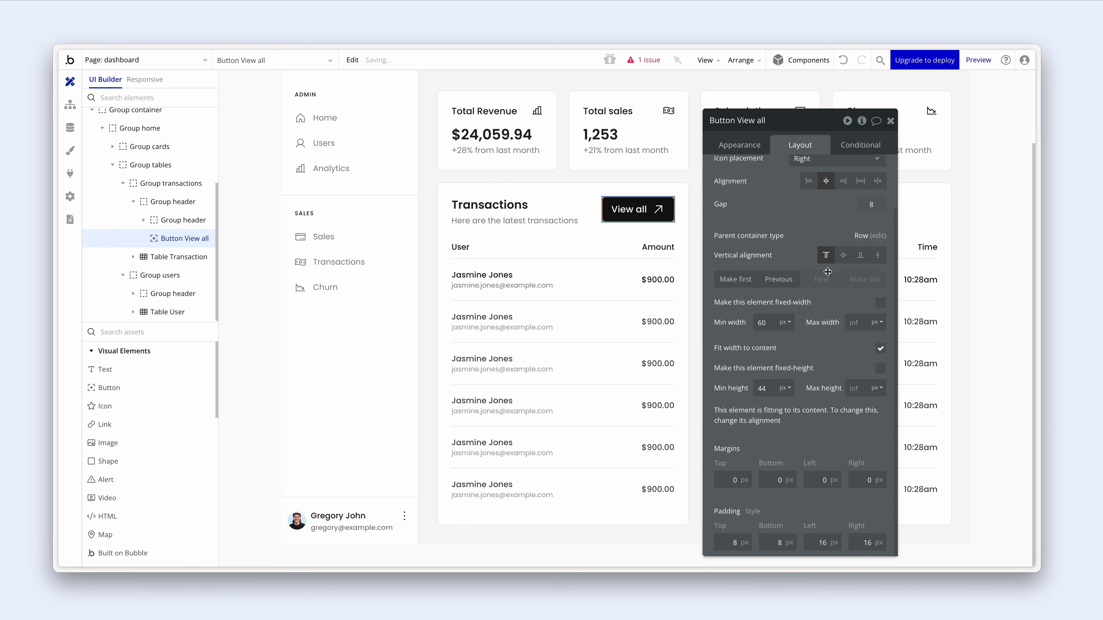
pyautogui.click(824, 542)
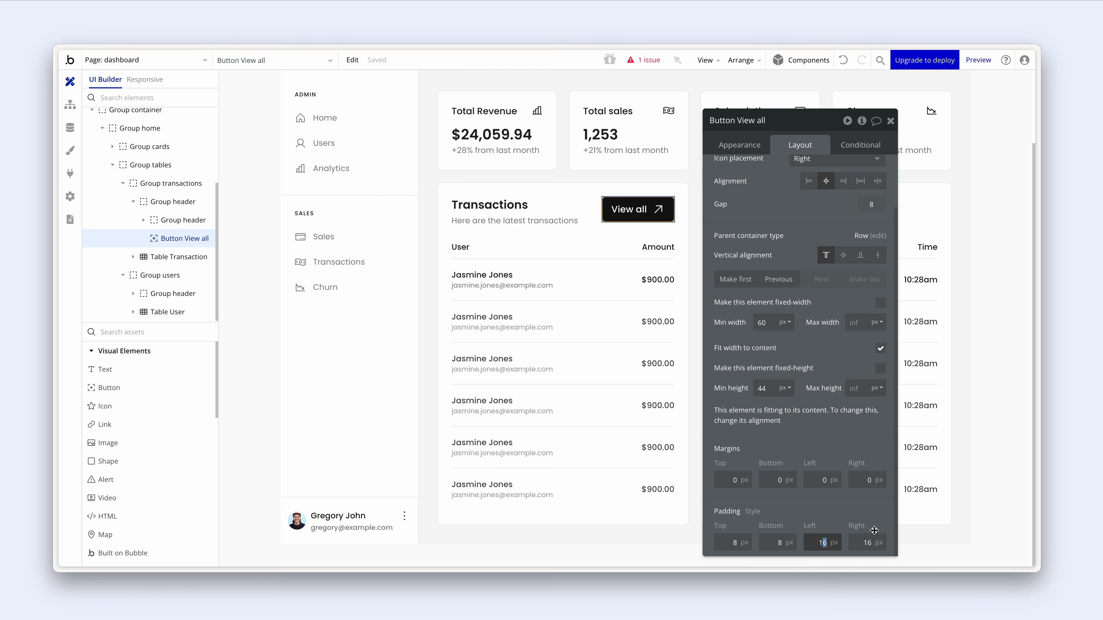
pyautogui.write('4')
pyautogui.moveTo(868, 543); pyautogui.dragTo(875, 542)
pyautogui.write('4')
pyautogui.click(846, 507)
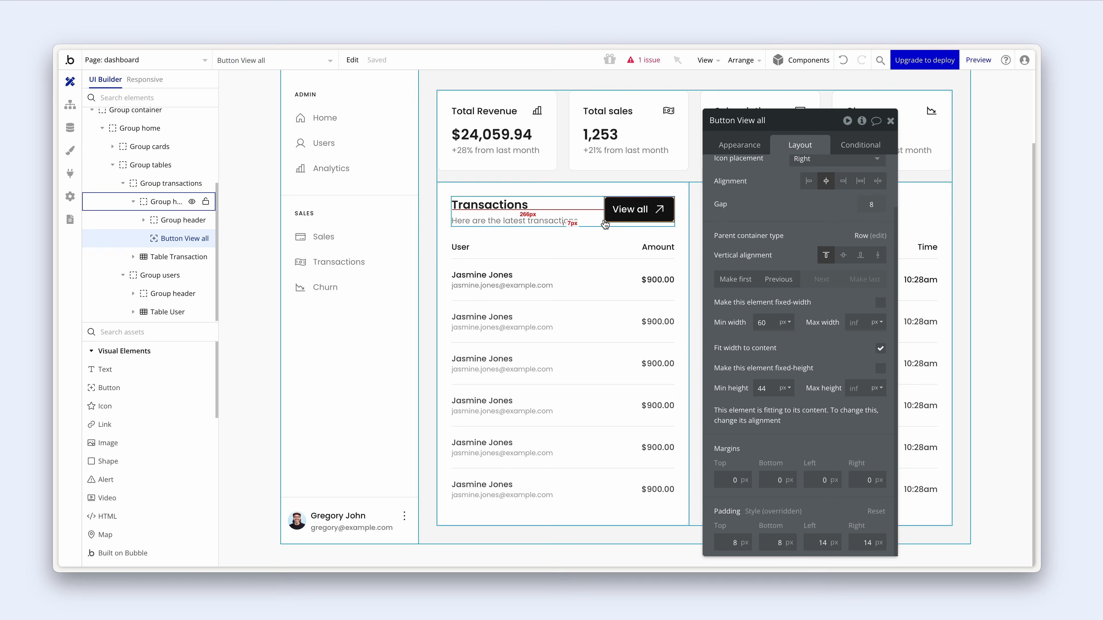
# - Reduce the View all button's minimum height from 44 to 40 px
pyautogui.click(600, 192)
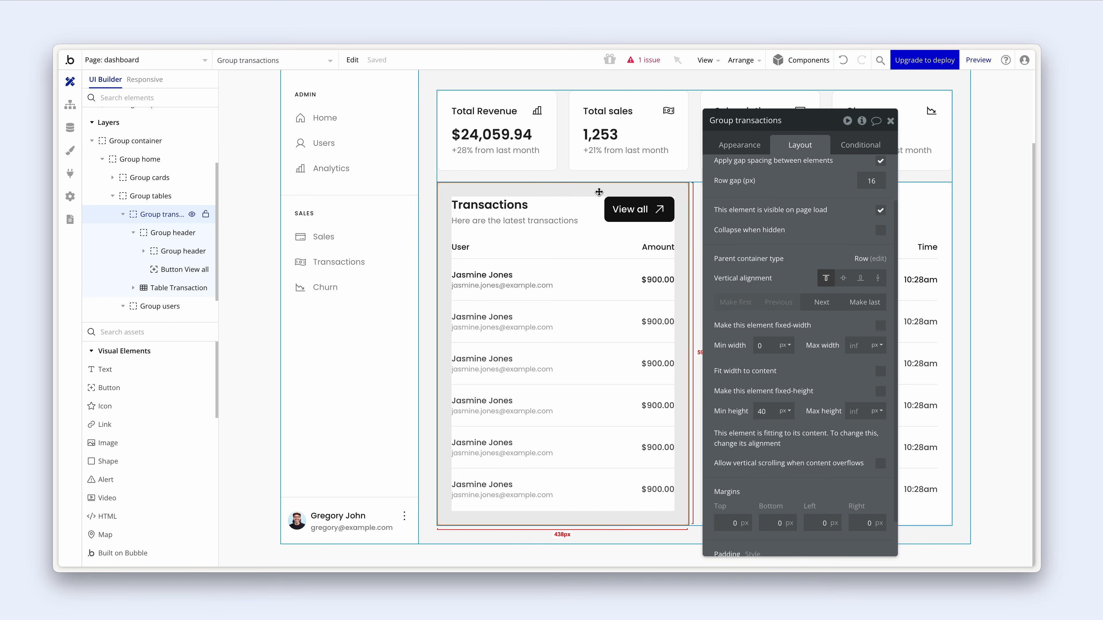
pyautogui.click(616, 215)
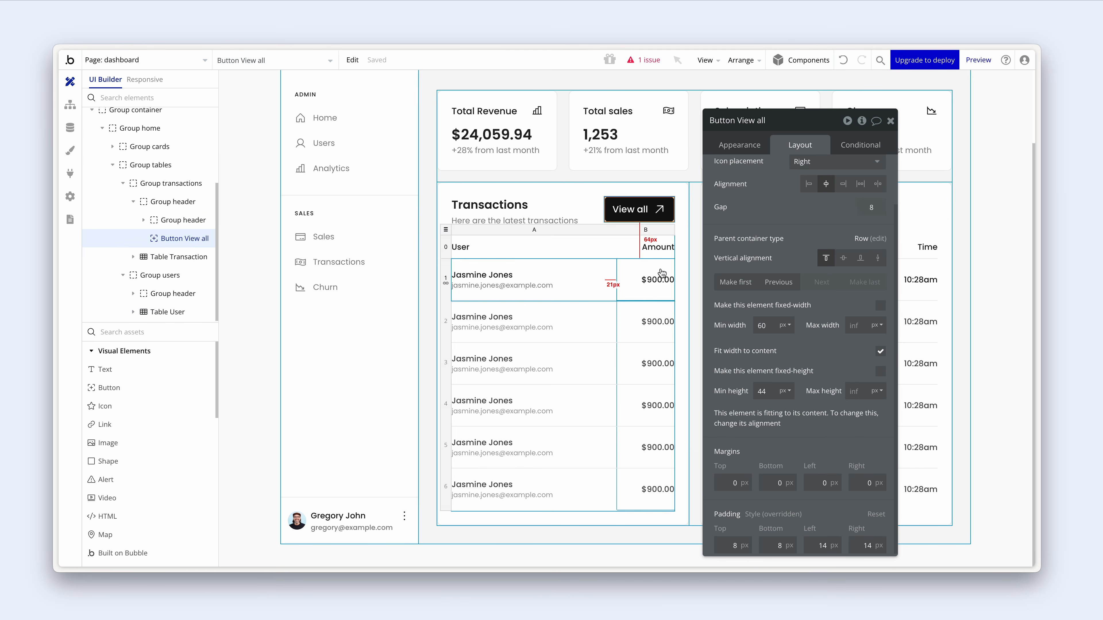
pyautogui.moveTo(762, 389); pyautogui.dragTo(775, 389)
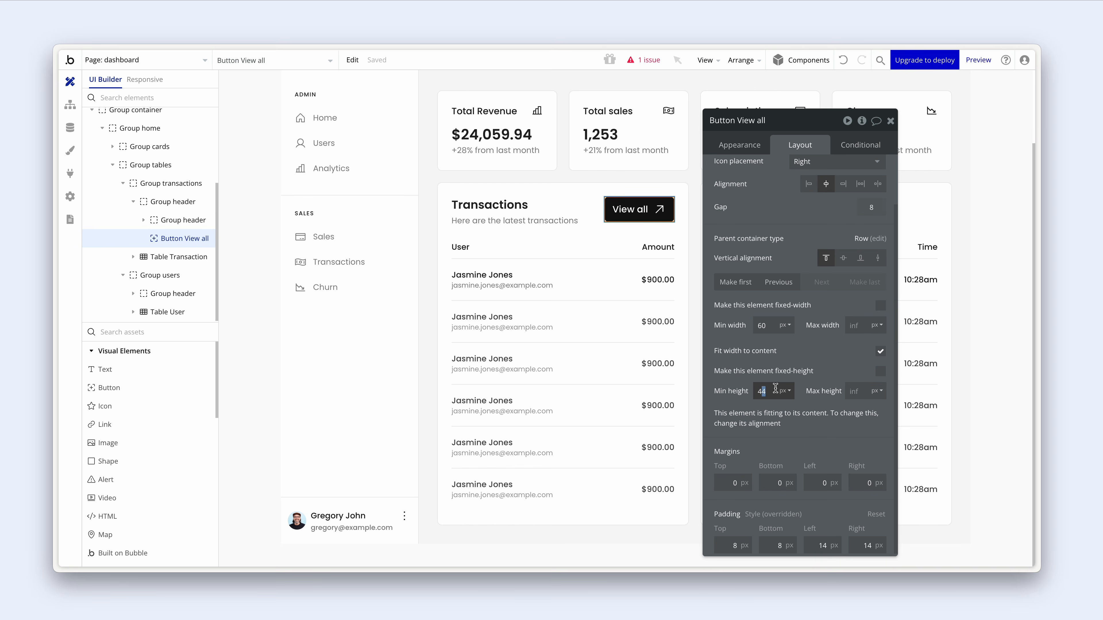
pyautogui.write('0')
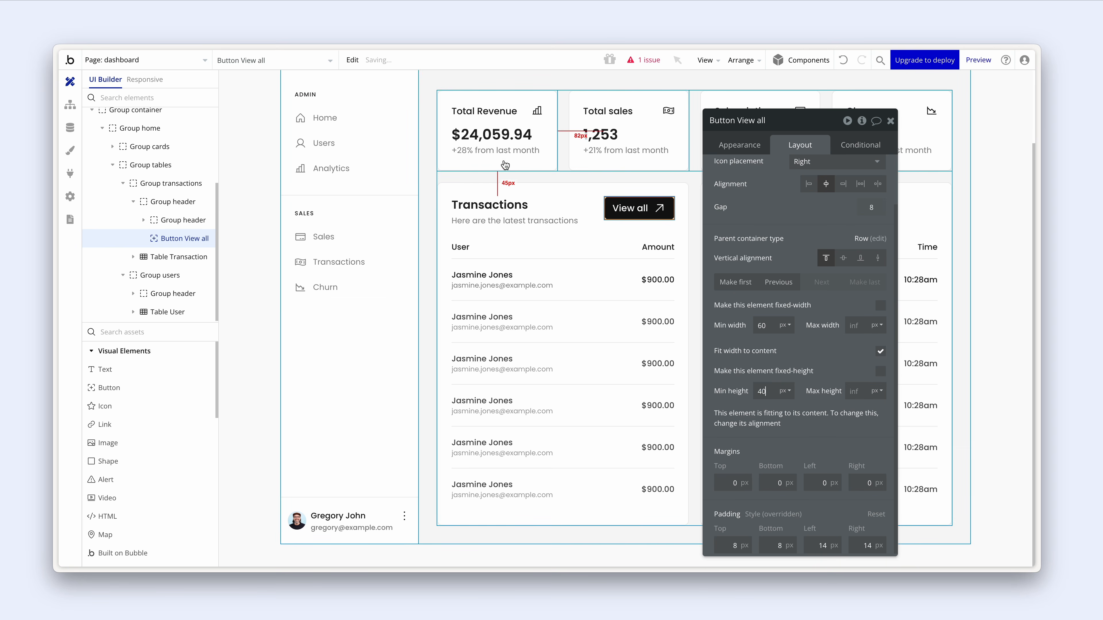
pyautogui.click(503, 172)
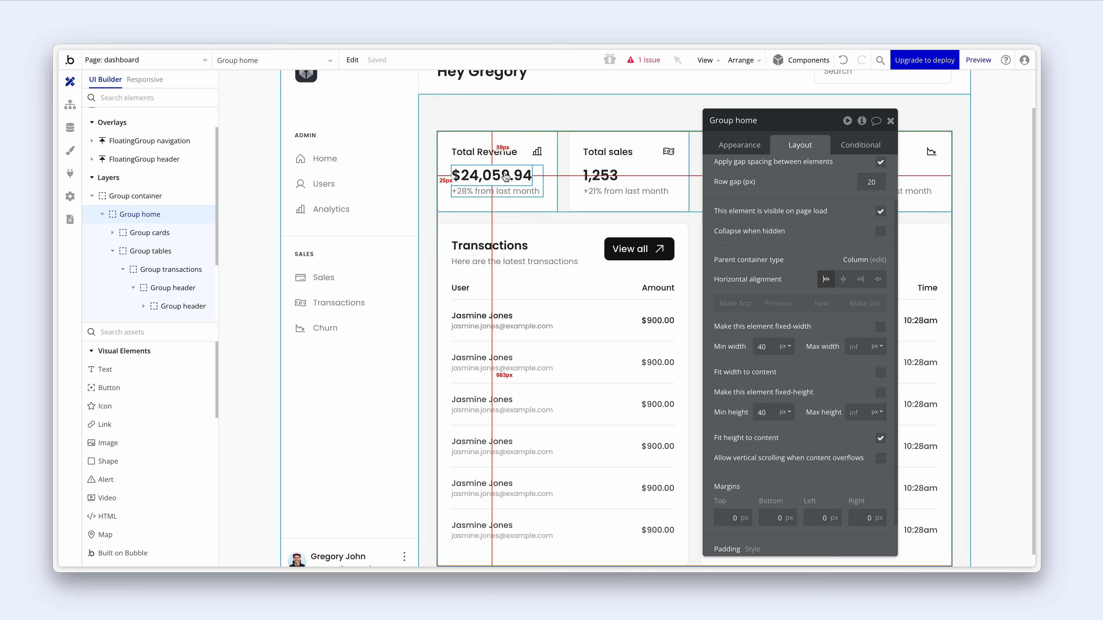
pyautogui.hotkey('alt', 'Tab')
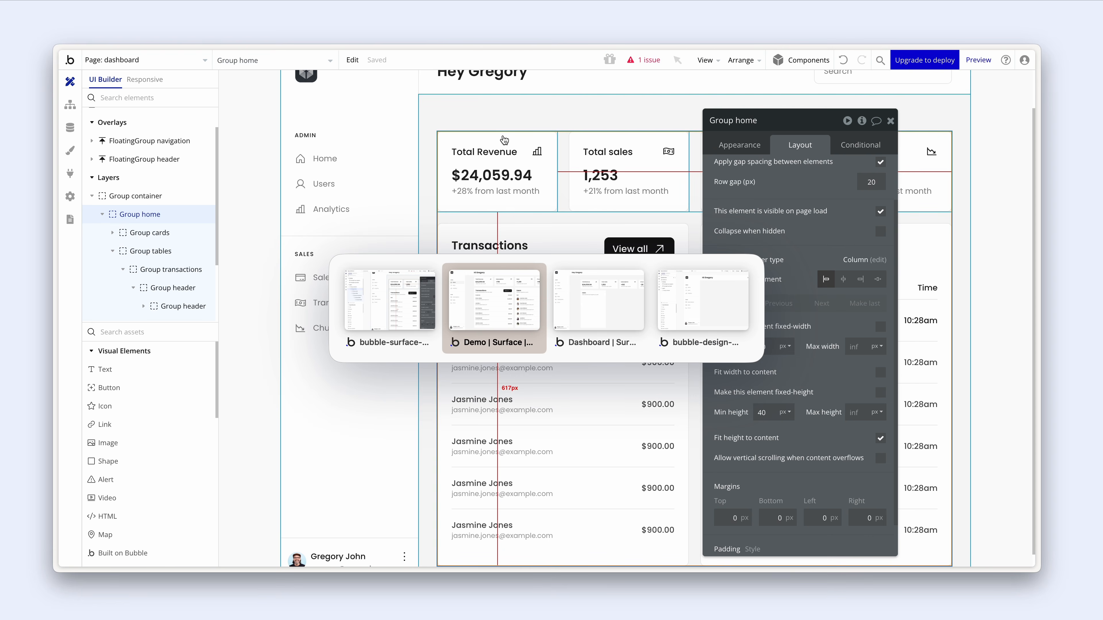
pyautogui.hotkey('alt', 'Tab')
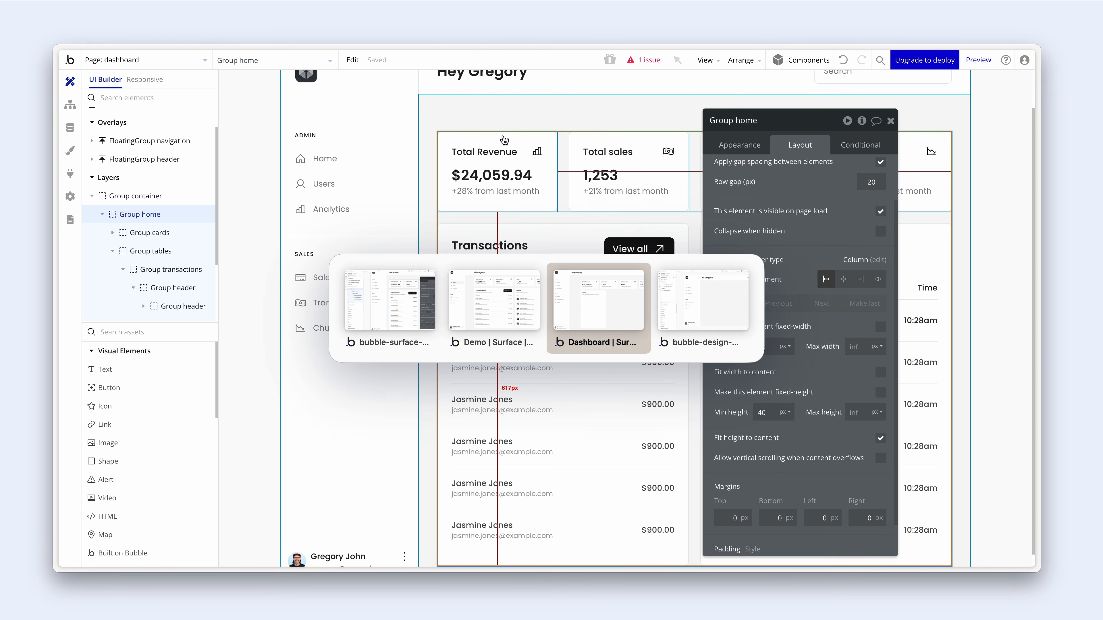
pyautogui.click(505, 65)
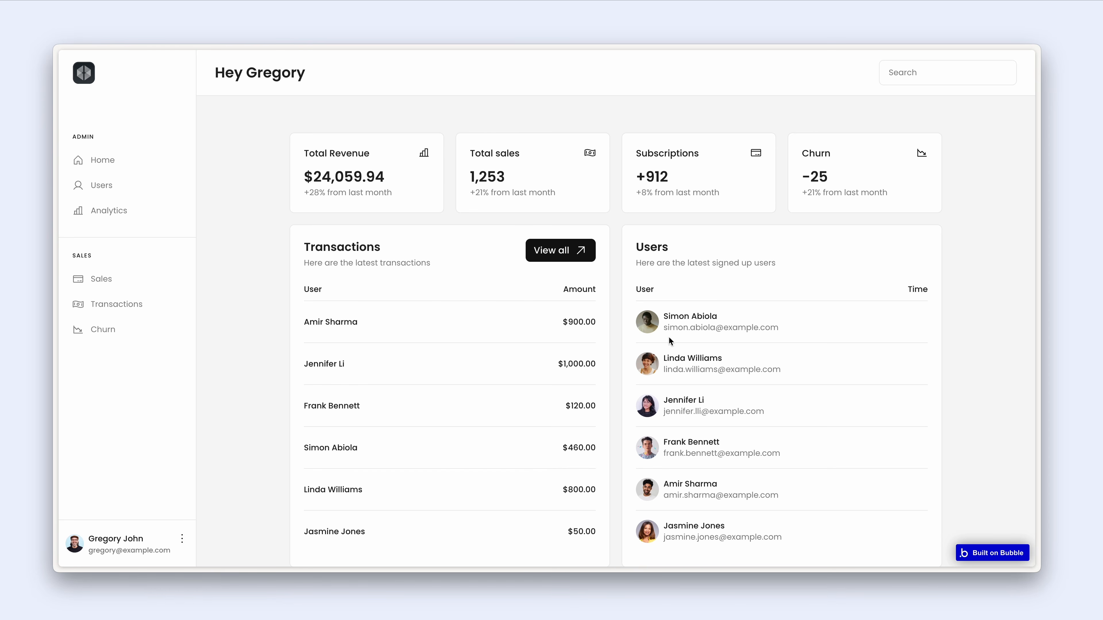
pyautogui.scroll(-1, 669, 341)
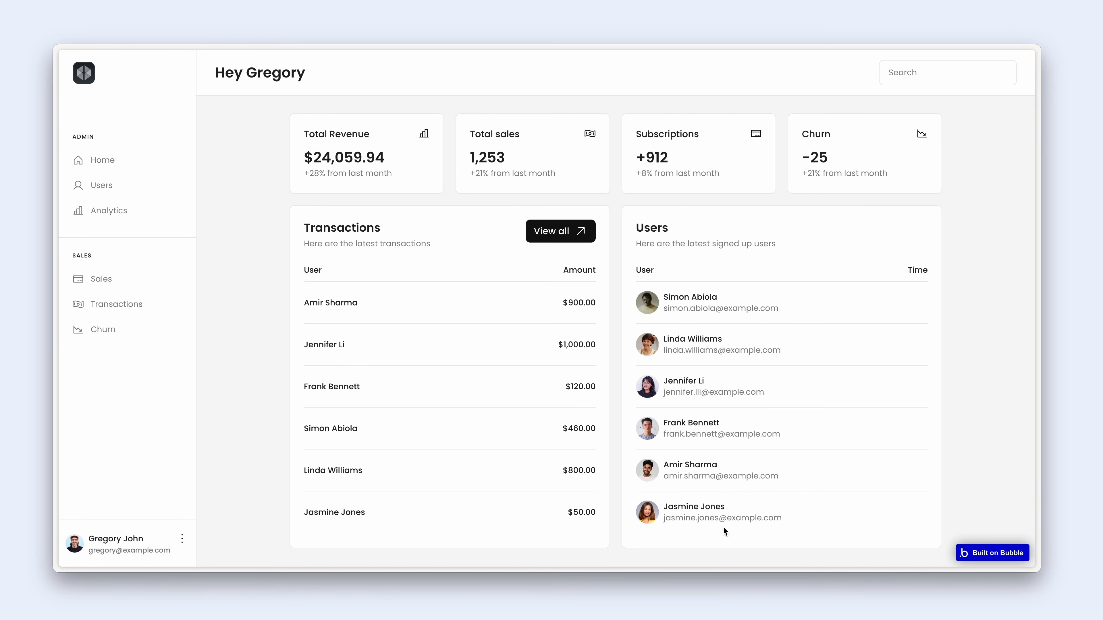
pyautogui.scroll(1, 723, 531)
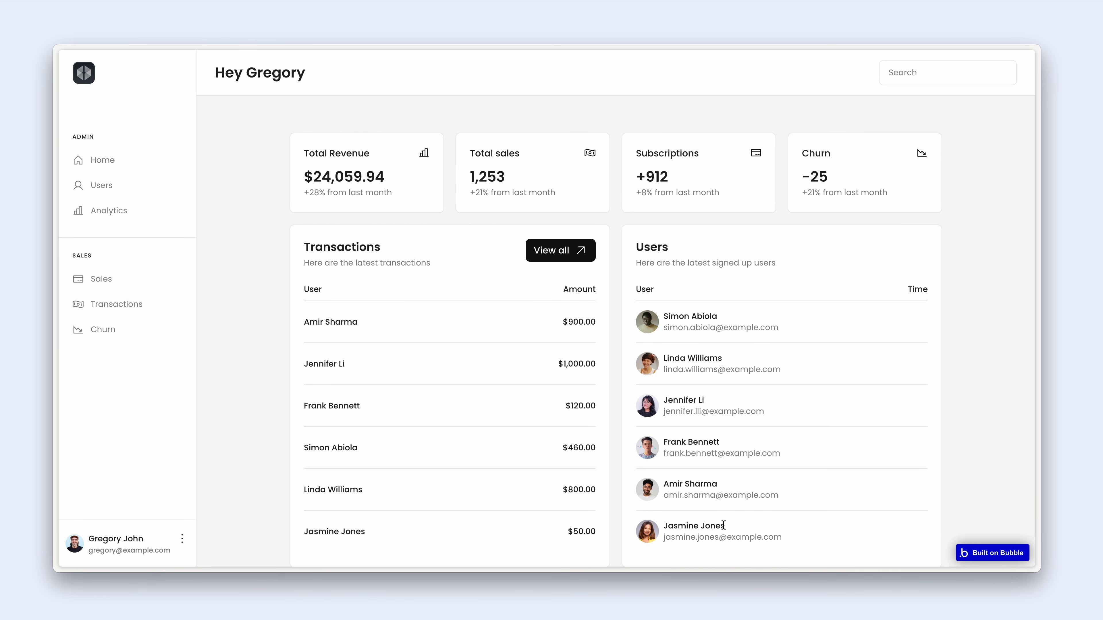
pyautogui.scroll(-1, 724, 526)
pyautogui.scroll(1, 724, 527)
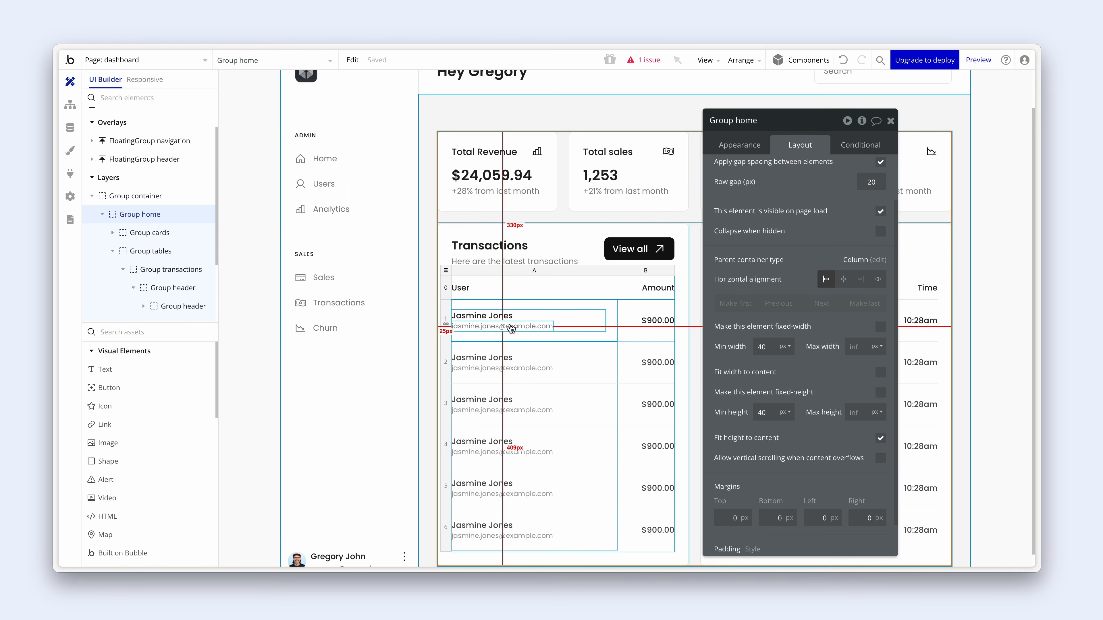
# - Inspect the first row's email and name texts and their parent group
pyautogui.click(511, 329)
pyautogui.click(733, 146)
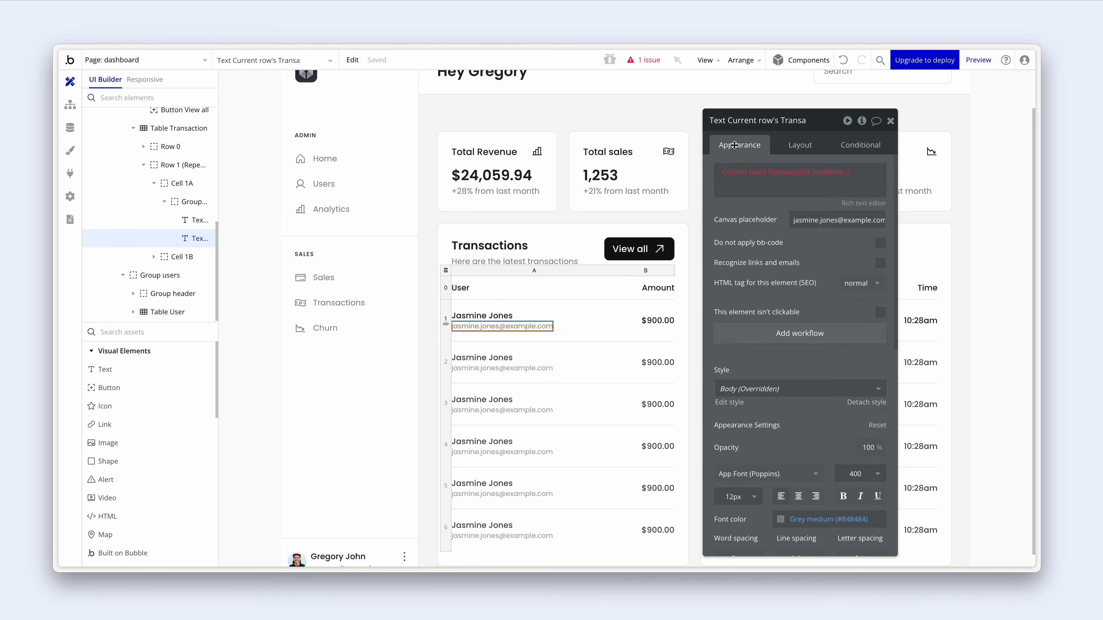
pyautogui.moveTo(754, 229); pyautogui.dragTo(780, 226)
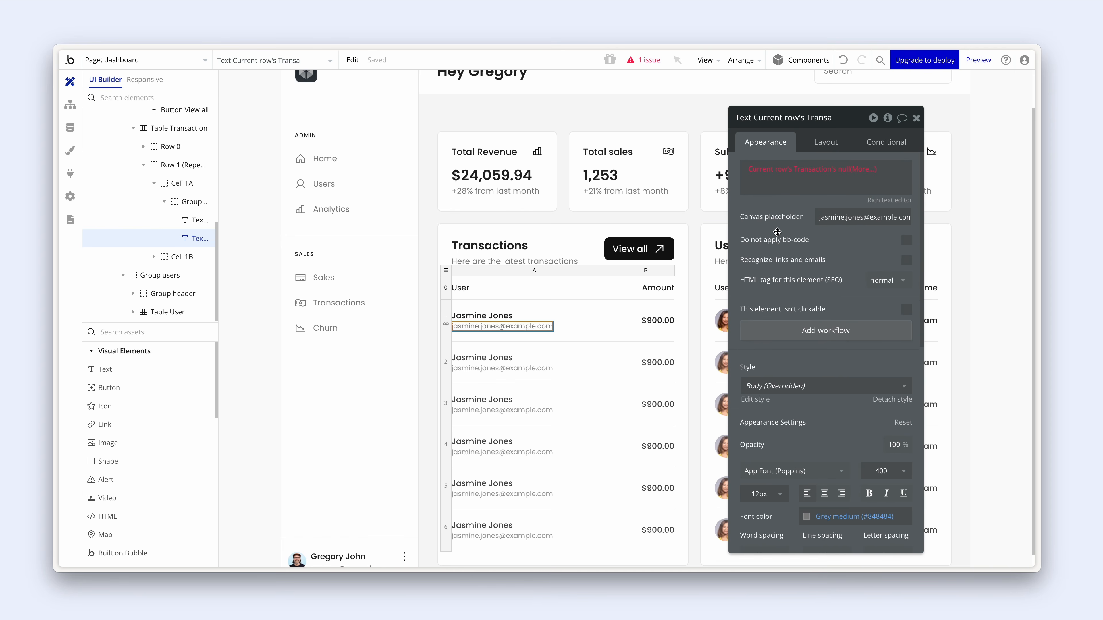
pyautogui.click(588, 321)
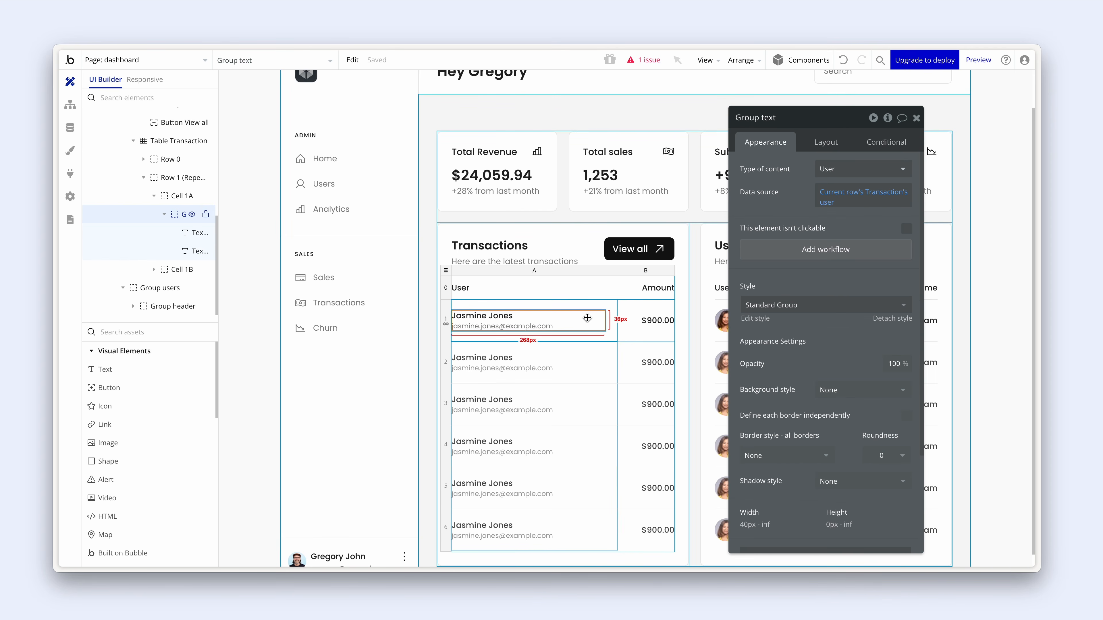
pyautogui.click(506, 316)
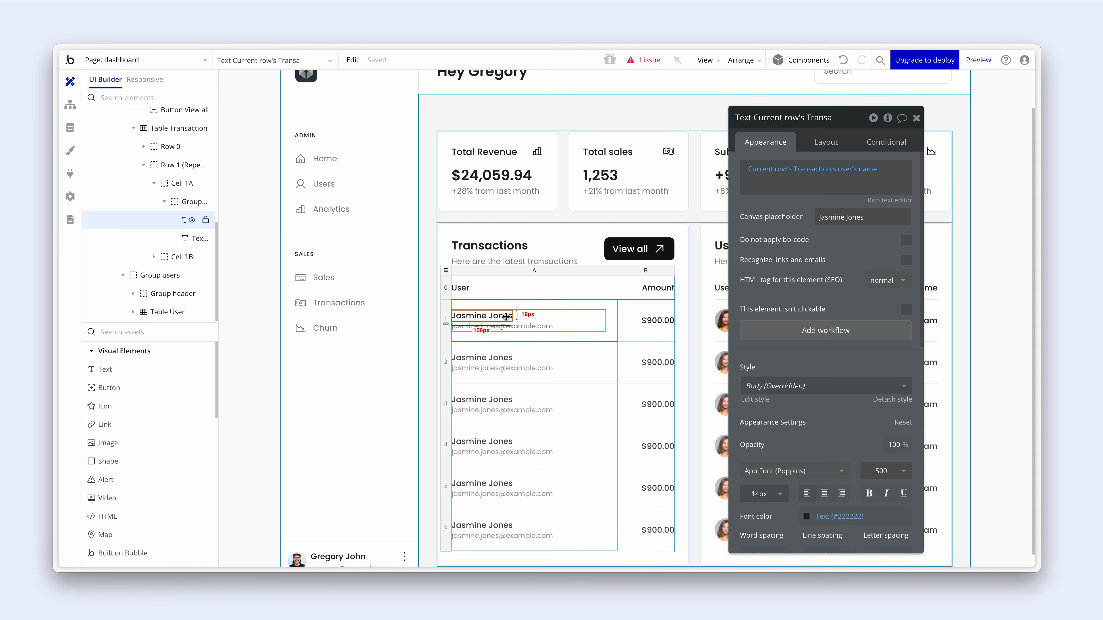
pyautogui.click(556, 321)
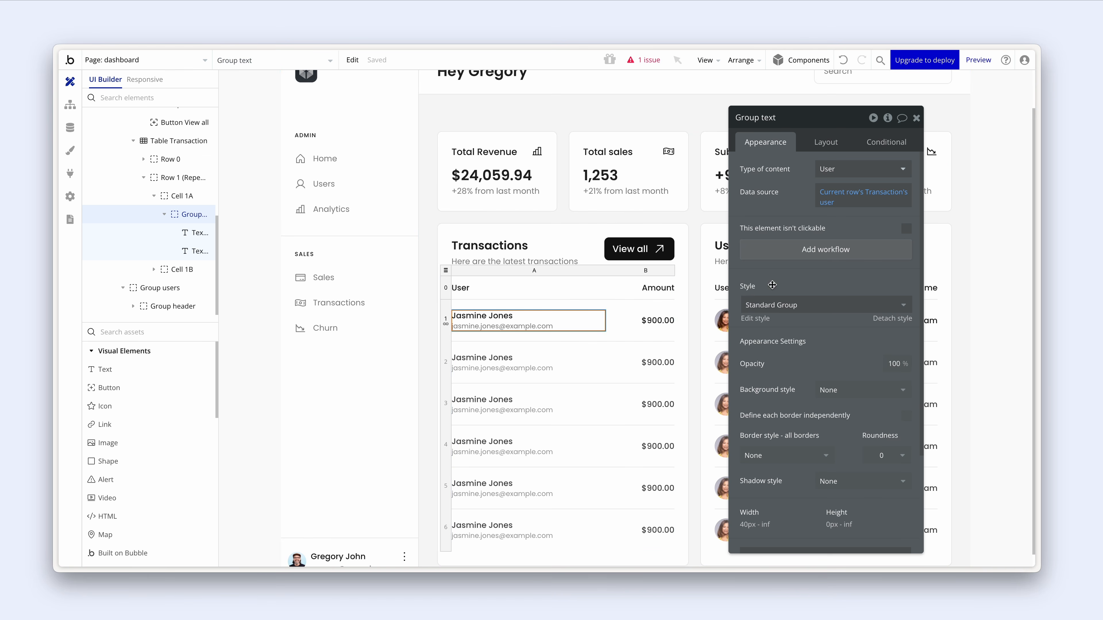
pyautogui.moveTo(771, 284); pyautogui.dragTo(697, 308)
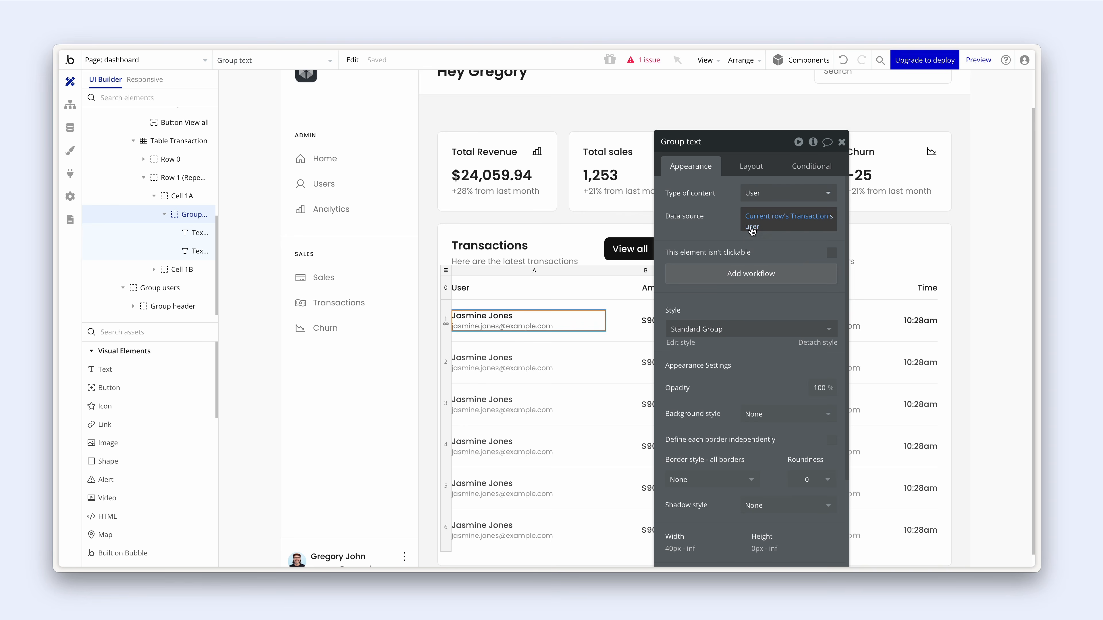
# - Bind the row's name text to the parent group's User's name
pyautogui.click(503, 316)
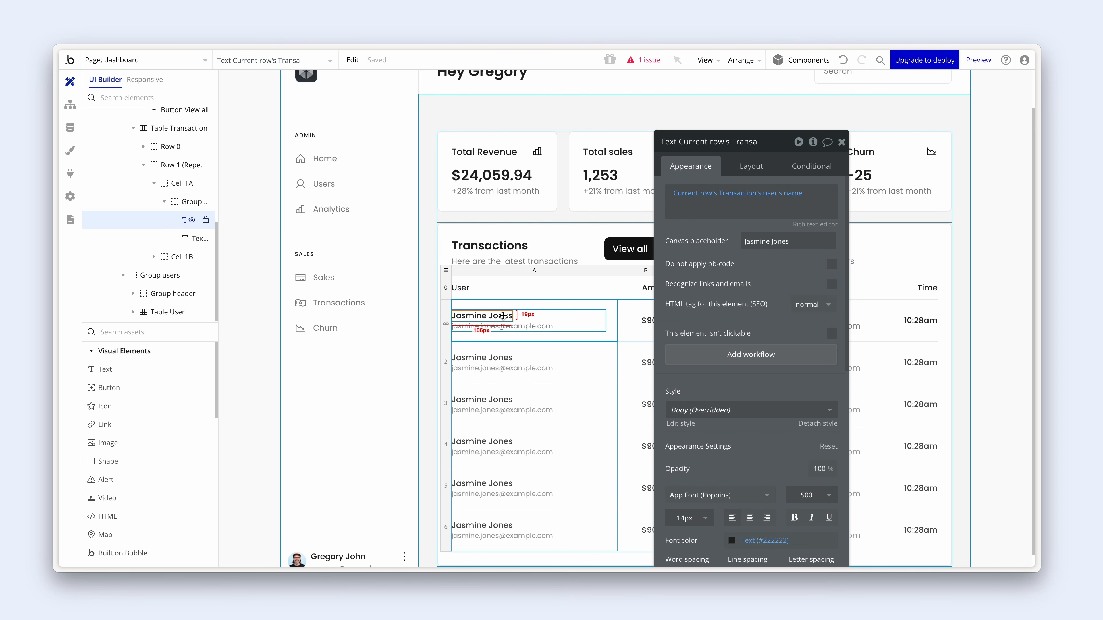
pyautogui.click(707, 192)
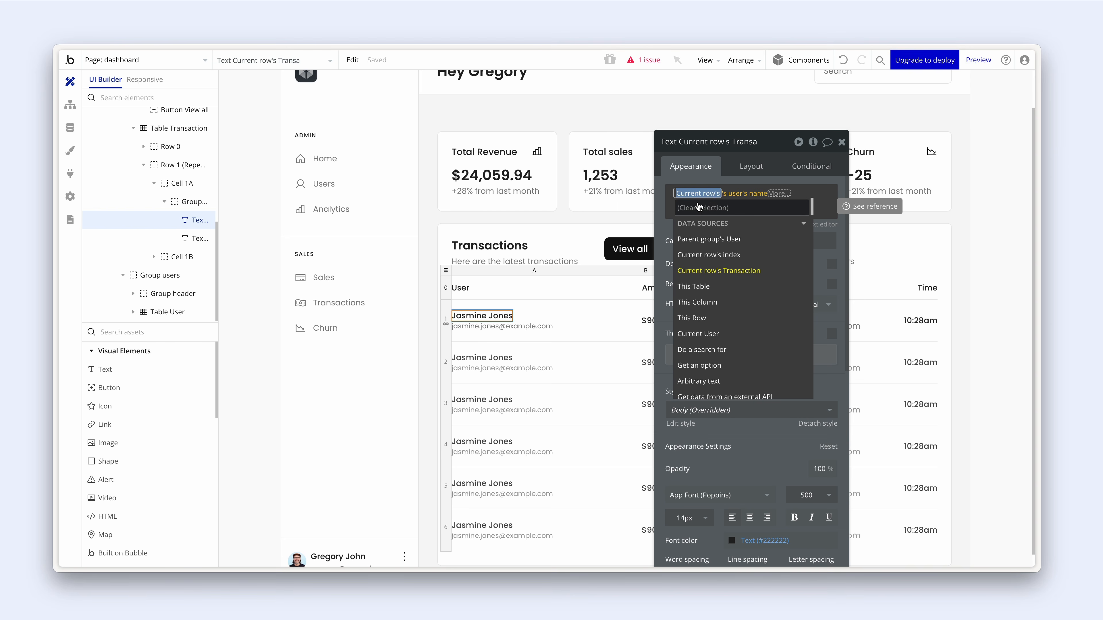
pyautogui.moveTo(714, 243)
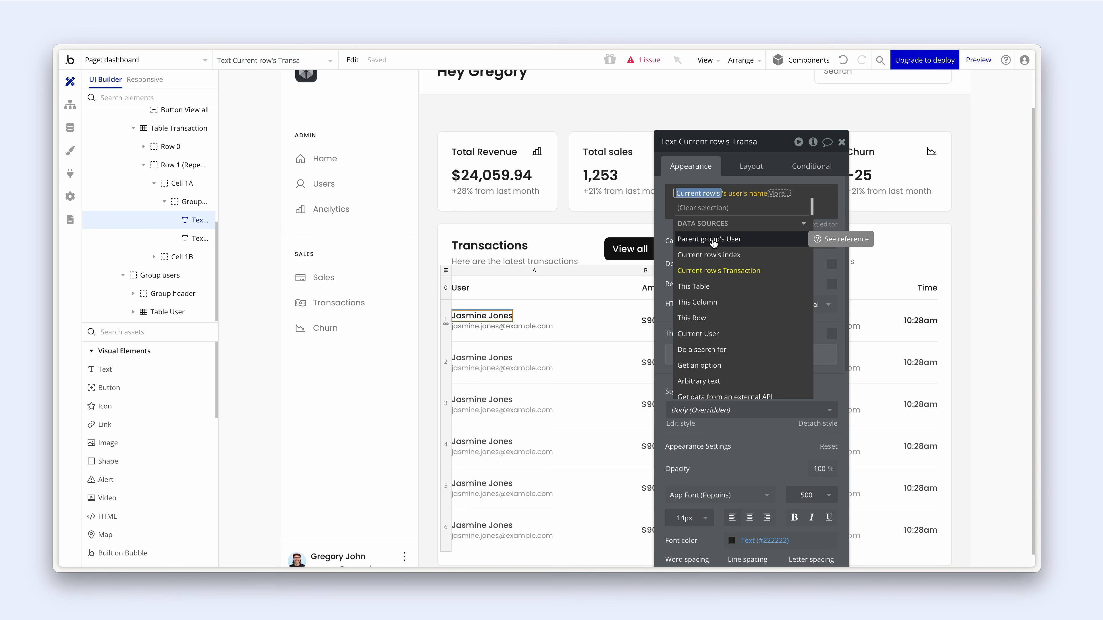
pyautogui.click(713, 243)
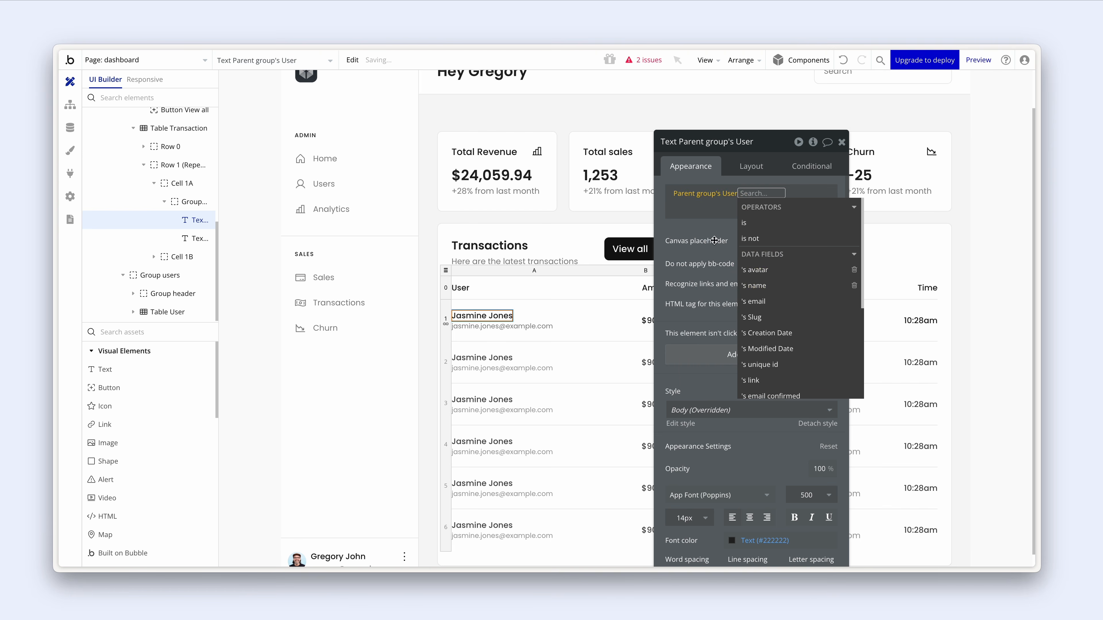
pyautogui.click(753, 286)
pyautogui.click(719, 267)
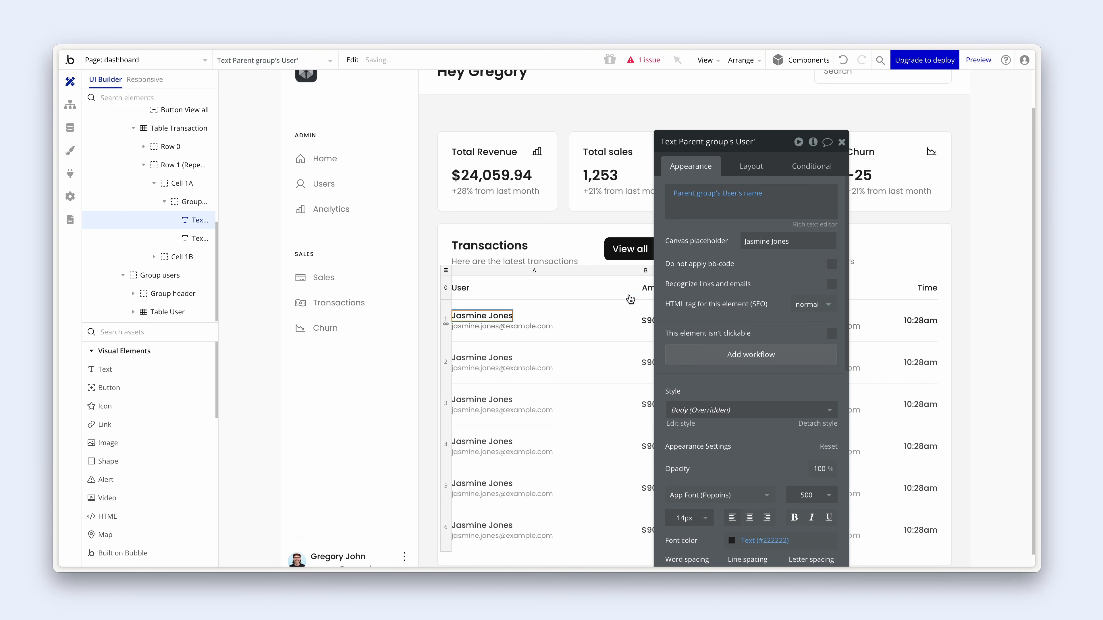
pyautogui.click(503, 326)
pyautogui.click(698, 194)
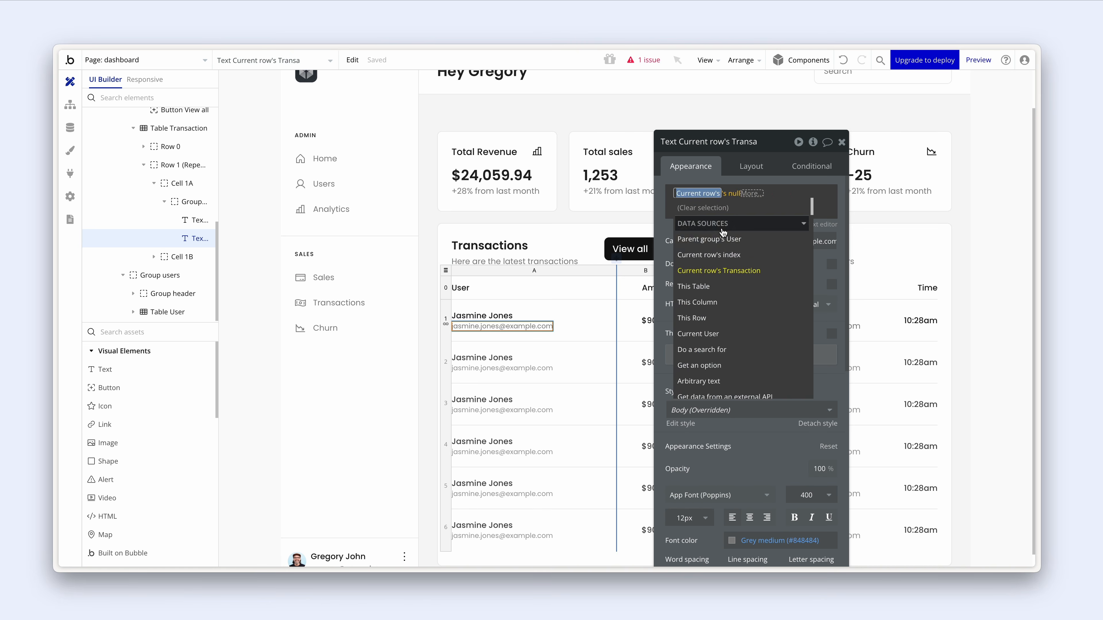
pyautogui.click(719, 239)
pyautogui.click(782, 240)
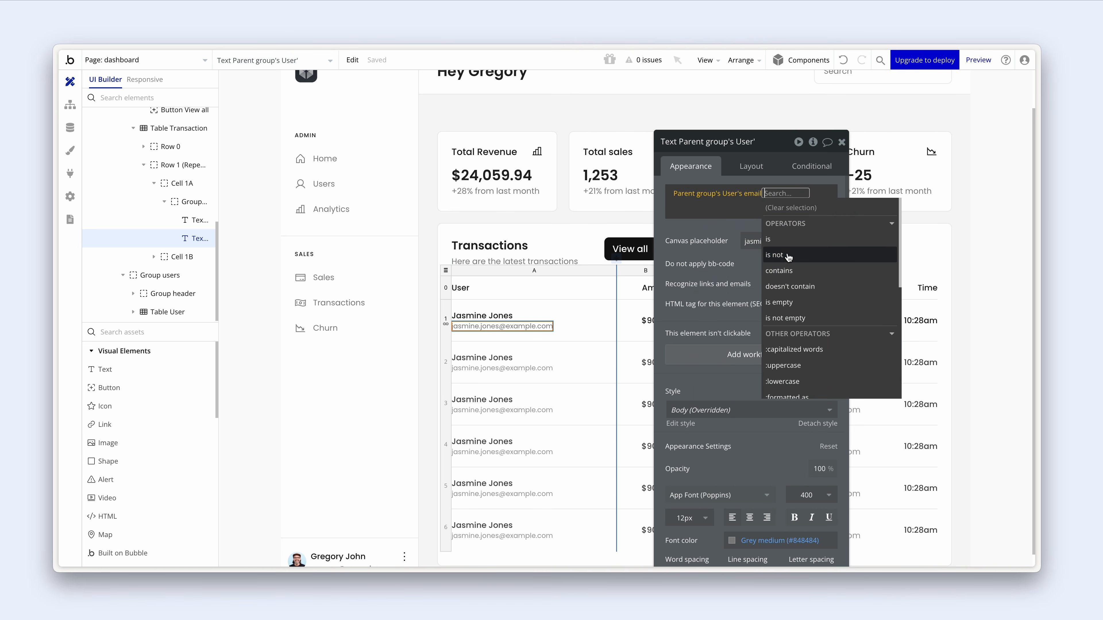
pyautogui.click(721, 263)
pyautogui.moveTo(740, 263); pyautogui.dragTo(818, 256)
pyautogui.click(568, 316)
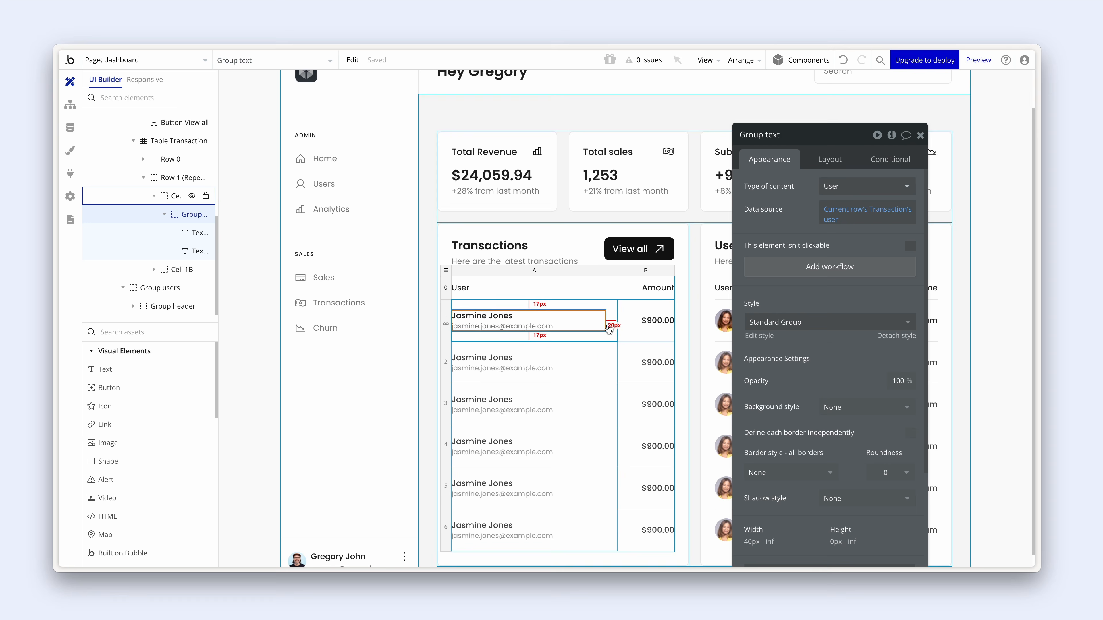
# - Select the Hey Gregory heading text and move its property editor aside
pyautogui.scroll(2, 565, 330)
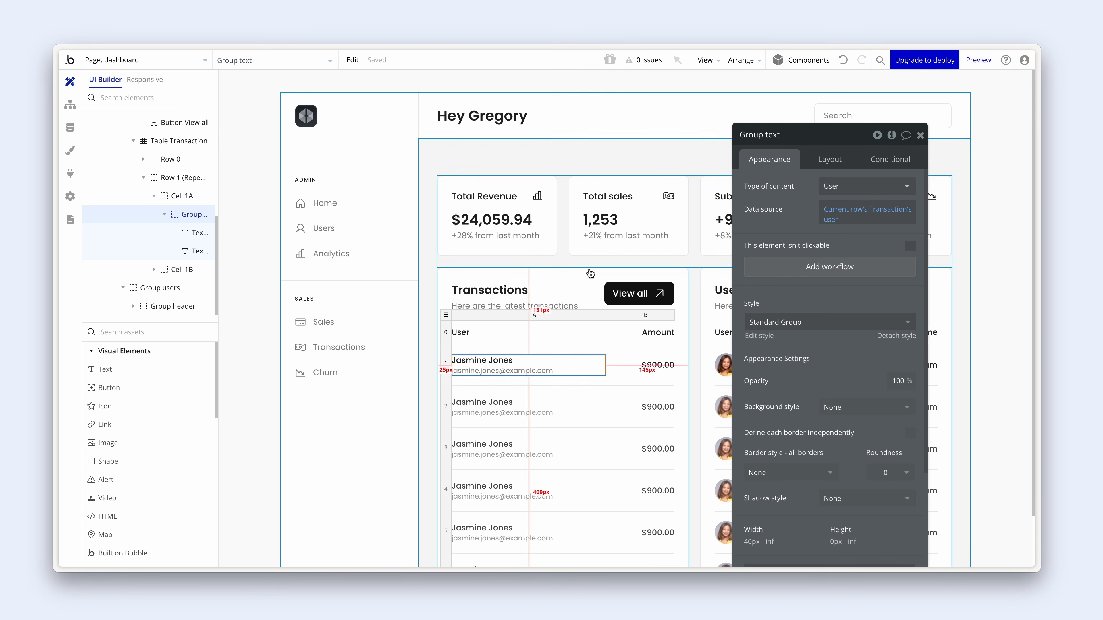
pyautogui.click(473, 120)
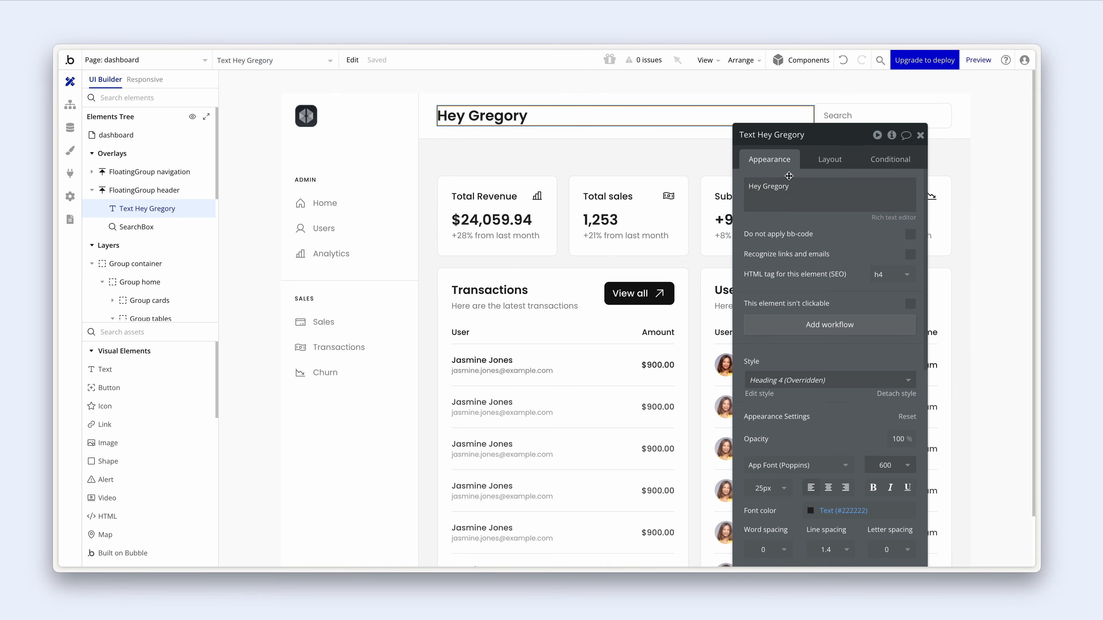
pyautogui.moveTo(788, 173); pyautogui.dragTo(594, 247)
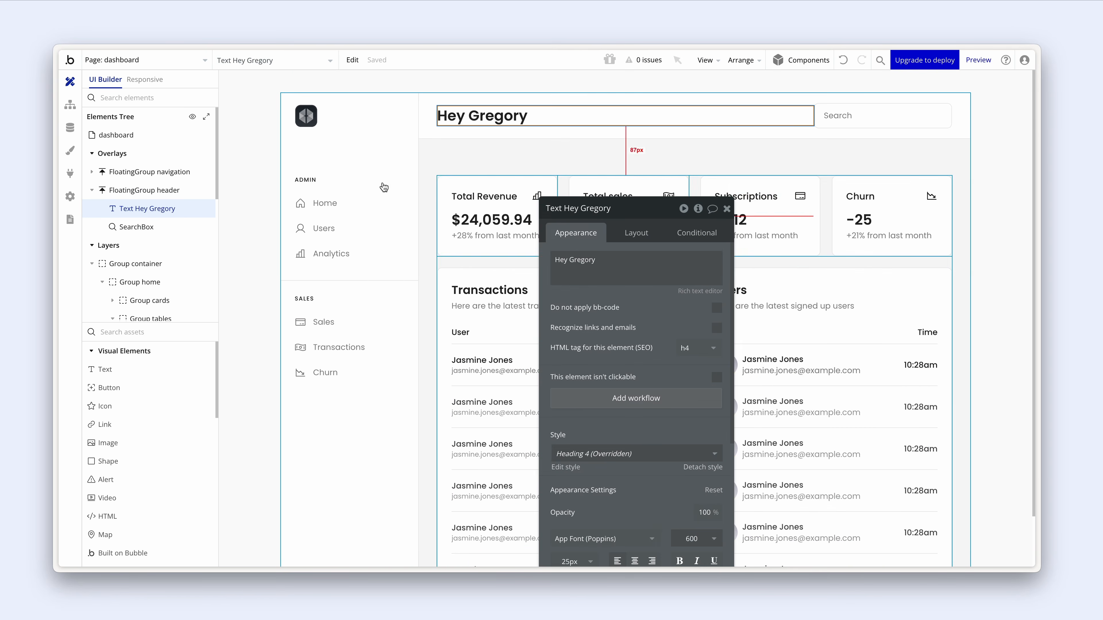
# - Select the Hey Gregory heading and search box, group them in a row, and name it Group container
pyautogui.click(130, 189)
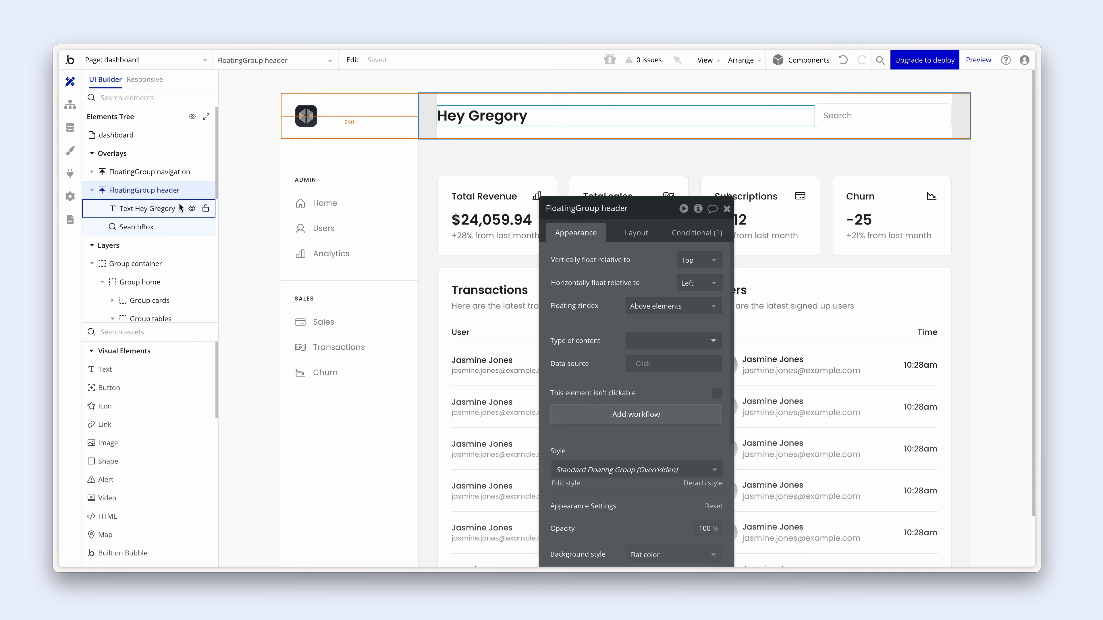
pyautogui.click(147, 209)
pyautogui.click(149, 226)
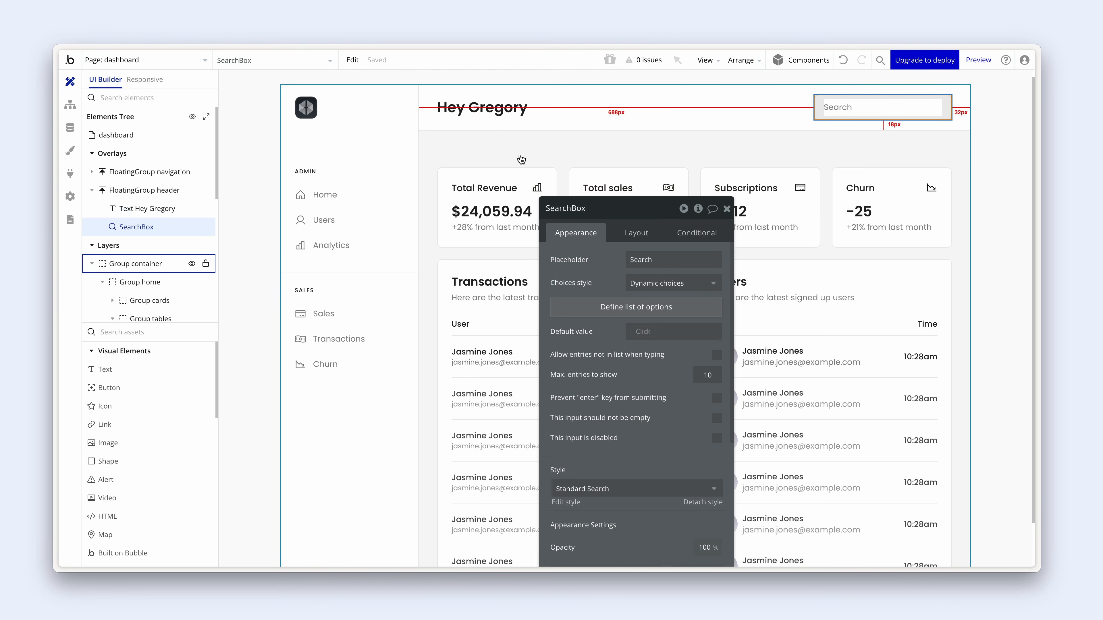
pyautogui.keyDown('shift'); pyautogui.click(504, 116); pyautogui.keyUp('shift')
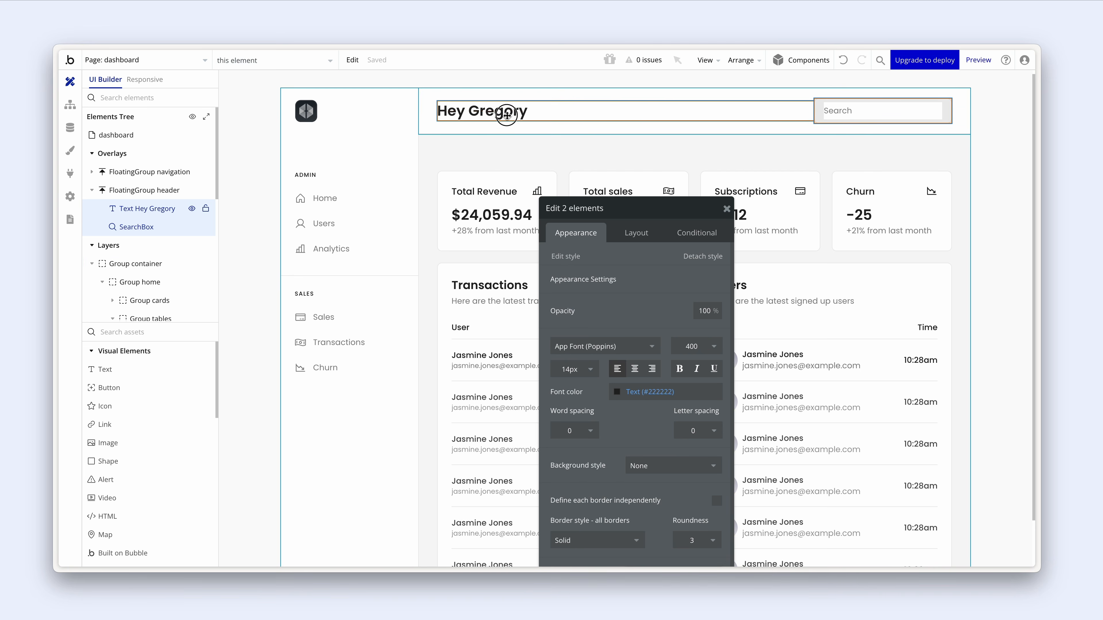
pyautogui.rightClick(507, 115)
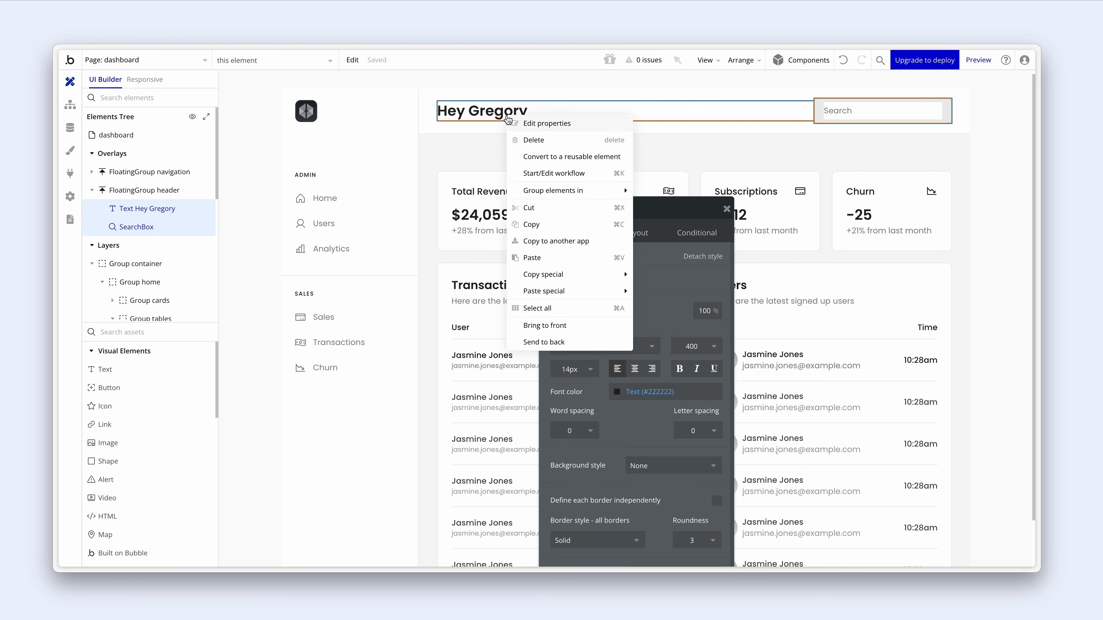
pyautogui.moveTo(585, 190)
pyautogui.click(675, 205)
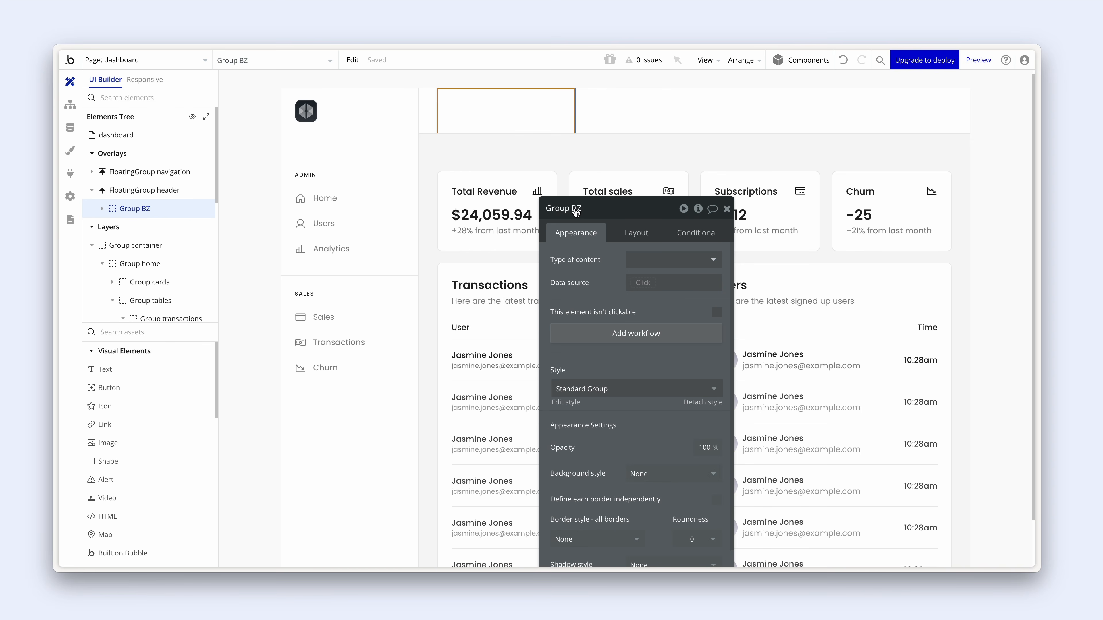
pyautogui.click(576, 209)
pyautogui.doubleClick(579, 207)
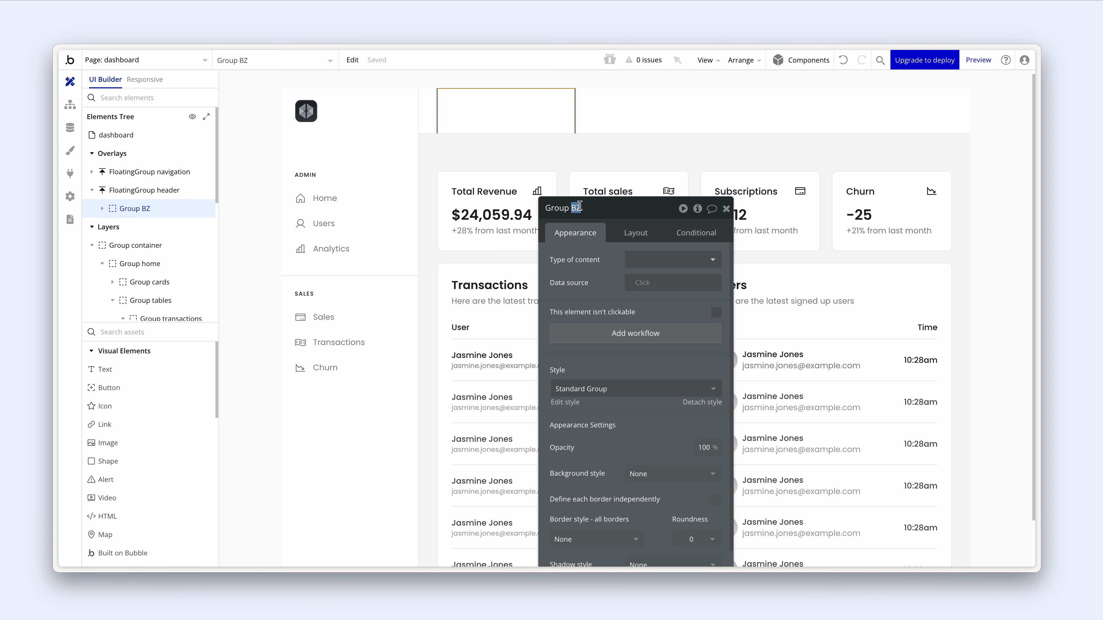
pyautogui.write('container')
# - Uncheck Fit width to content on Group container and set its max width to 1200 px
pyautogui.click(635, 232)
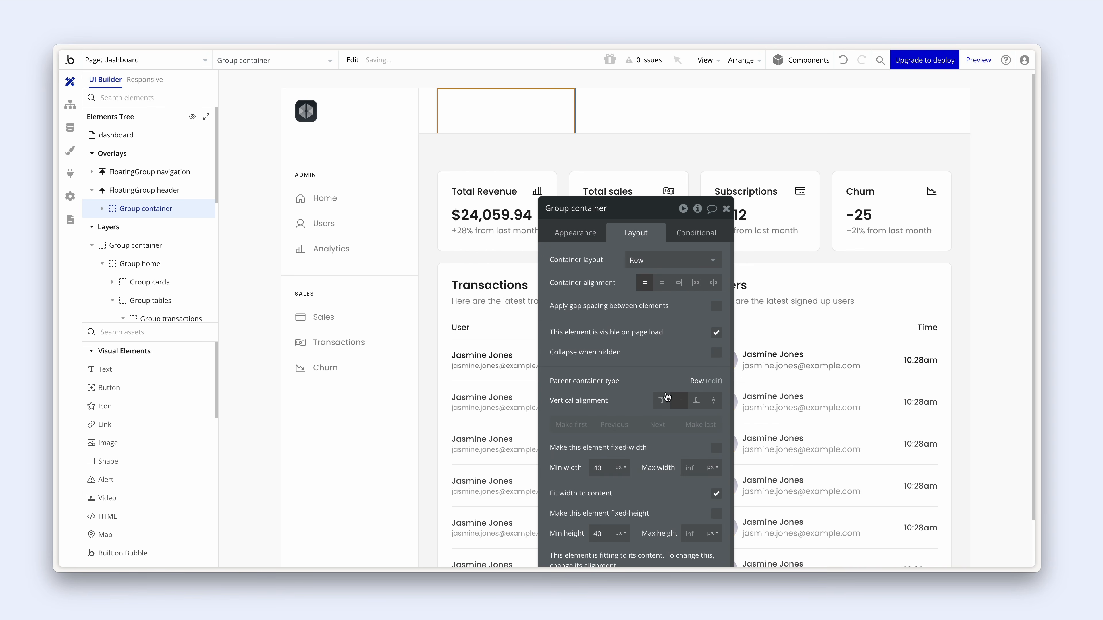
pyautogui.click(715, 493)
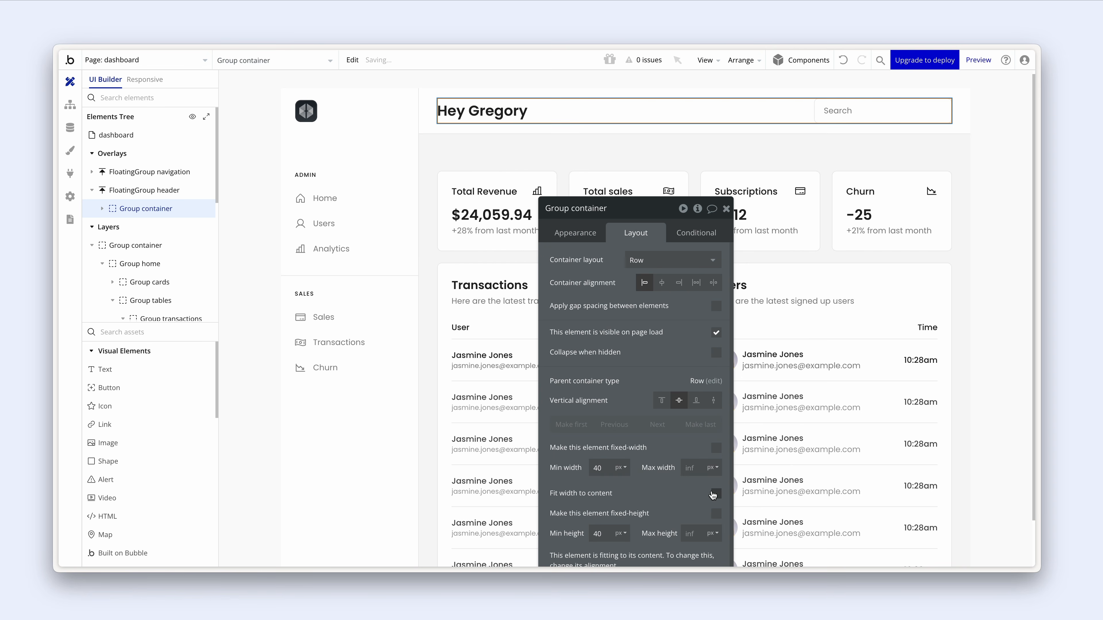
pyautogui.click(694, 468)
pyautogui.write('1200')
pyautogui.moveTo(642, 381); pyautogui.dragTo(659, 337)
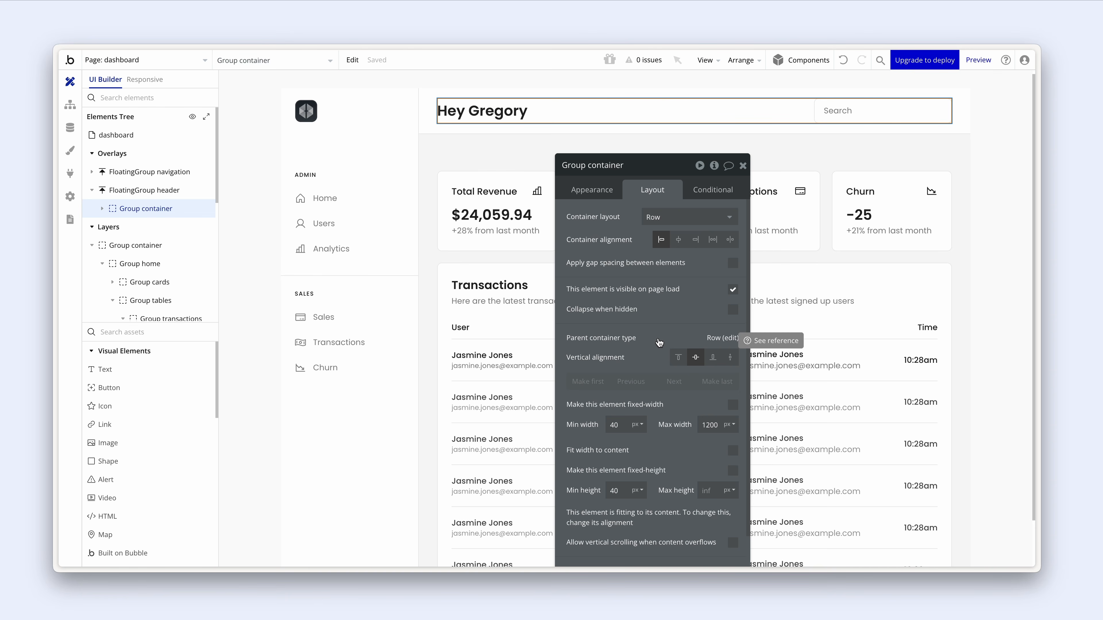
# - Set the FloatingGroup header's container alignment to center and switch to the preview
pyautogui.click(459, 129)
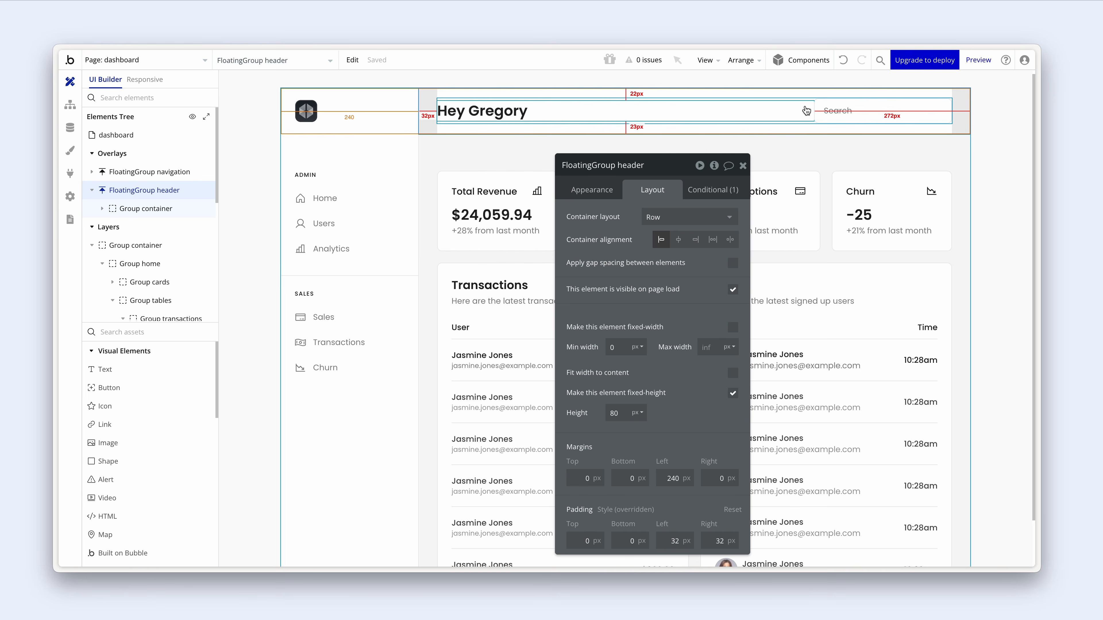
pyautogui.click(812, 100)
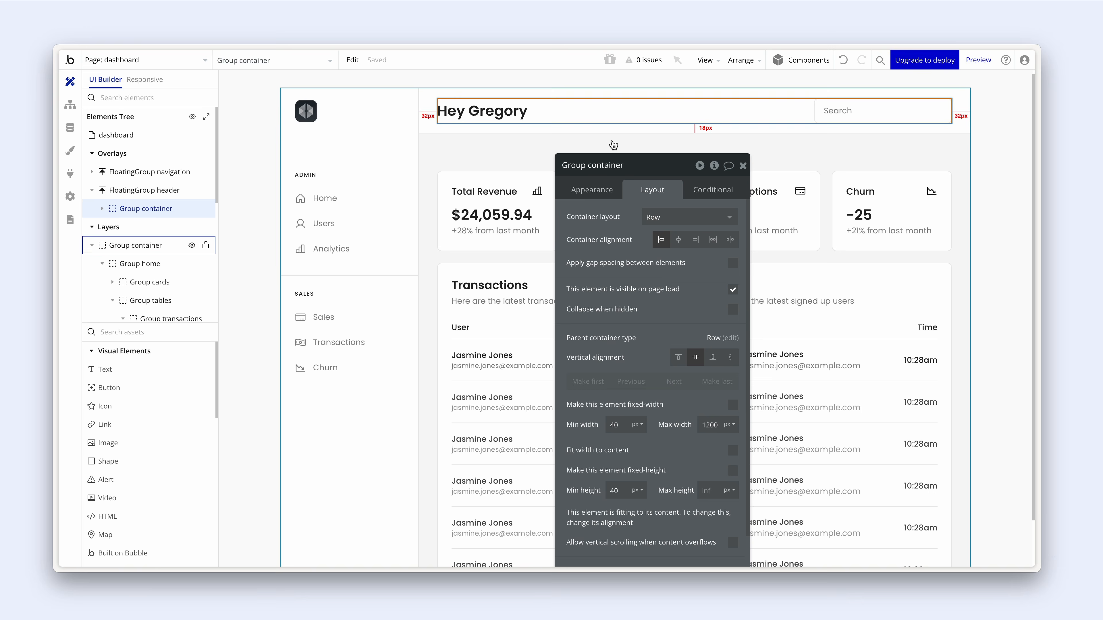
pyautogui.click(612, 131)
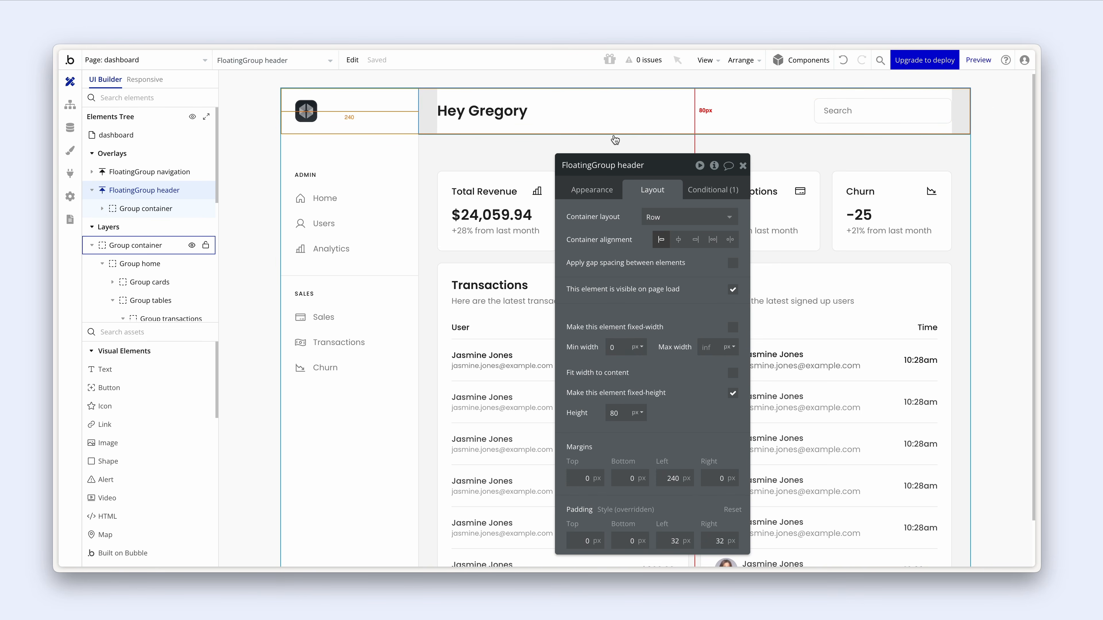
pyautogui.click(678, 240)
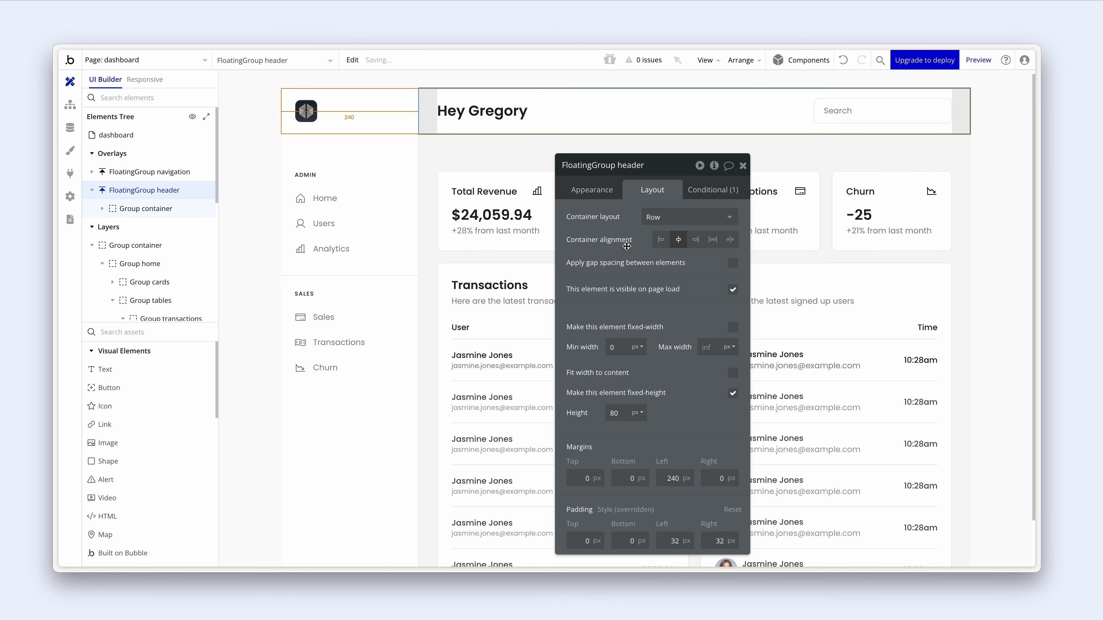
pyautogui.hotkey('ctrl', 'Tab')
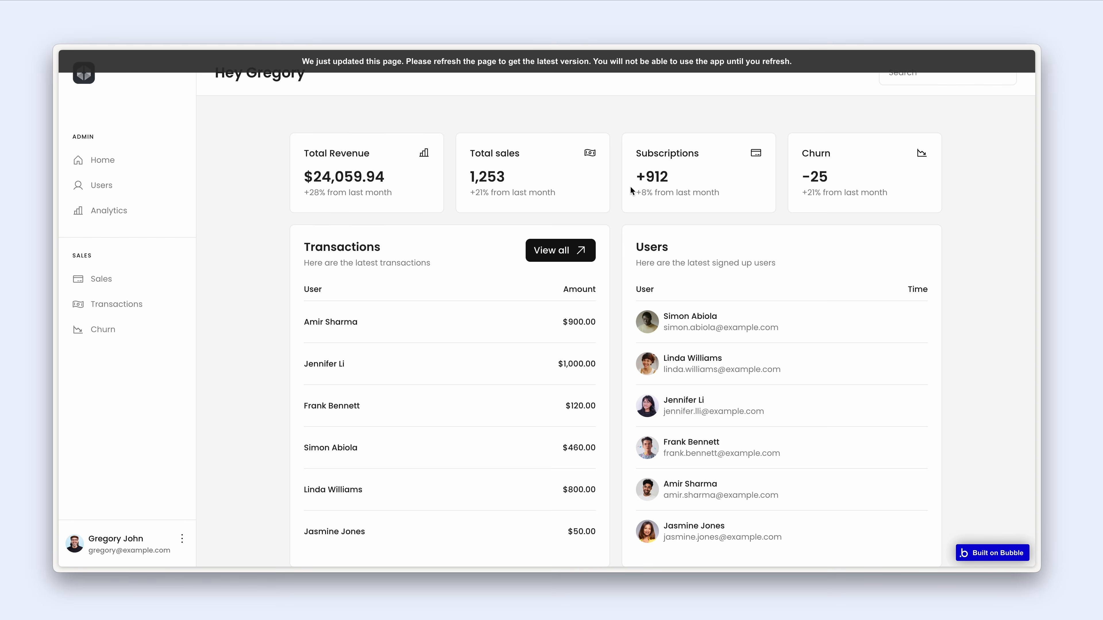
# - Refresh the dashboard preview via the update banner to load the latest changes
pyautogui.click(634, 70)
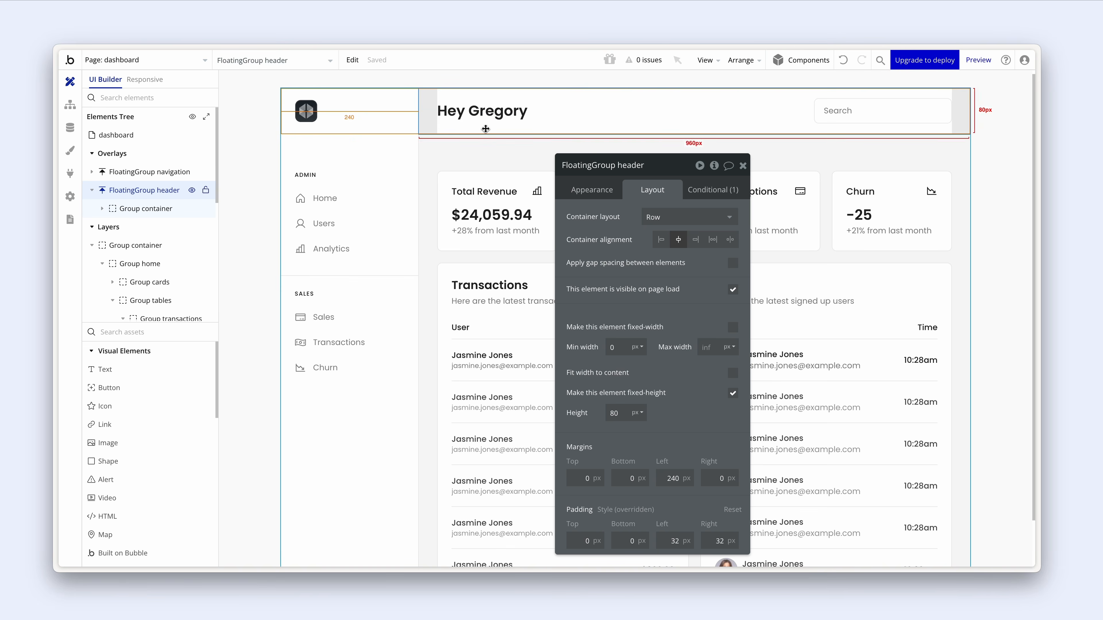
# - Set Group container's left and right padding to 32 px, then view the running preview
pyautogui.click(497, 127)
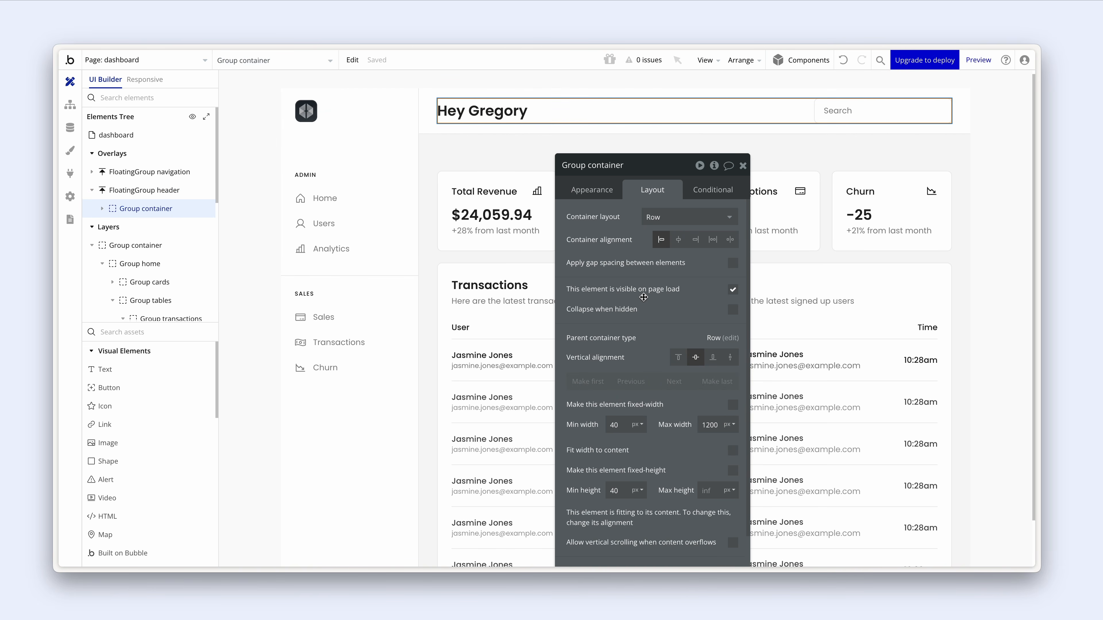
pyautogui.scroll(-2, 644, 210)
pyautogui.click(684, 497)
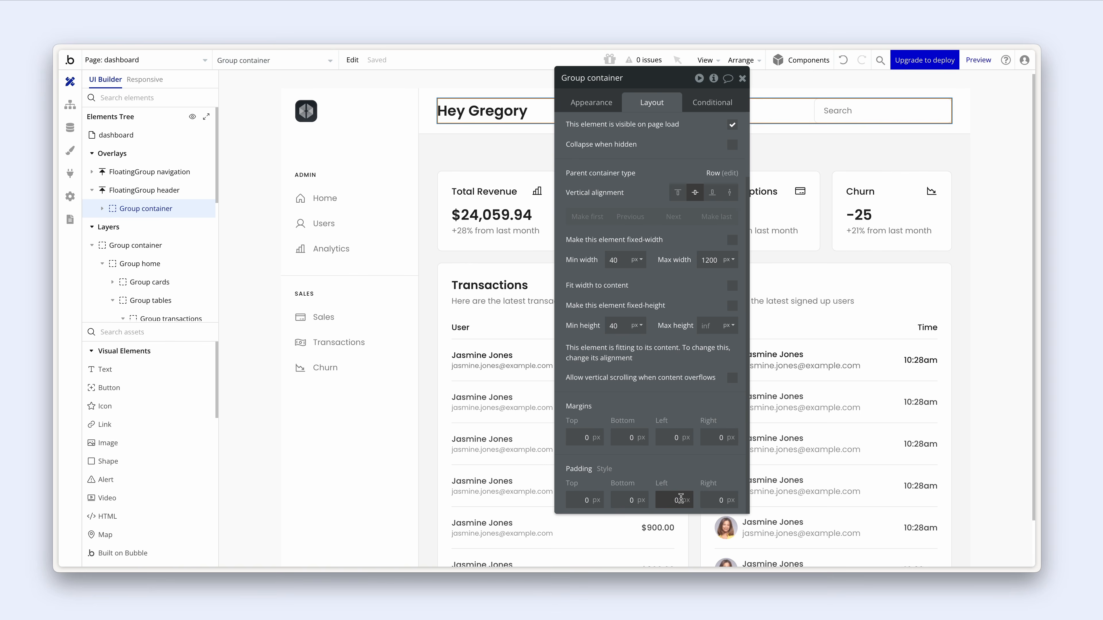
pyautogui.write('32')
pyautogui.press('Tab')
pyautogui.write('32')
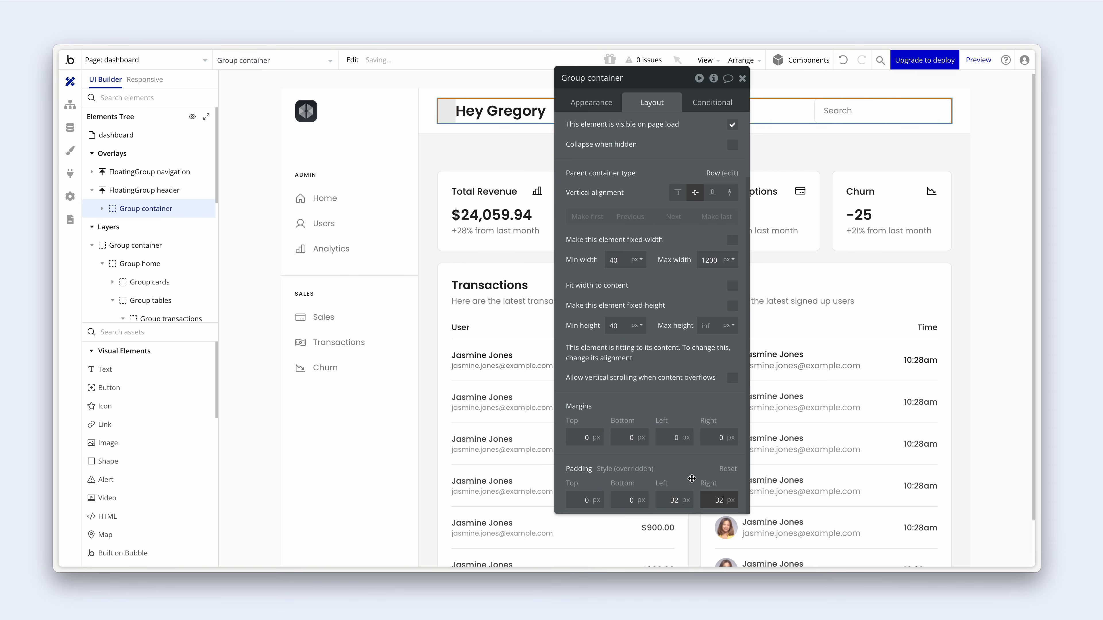
pyautogui.press('Return')
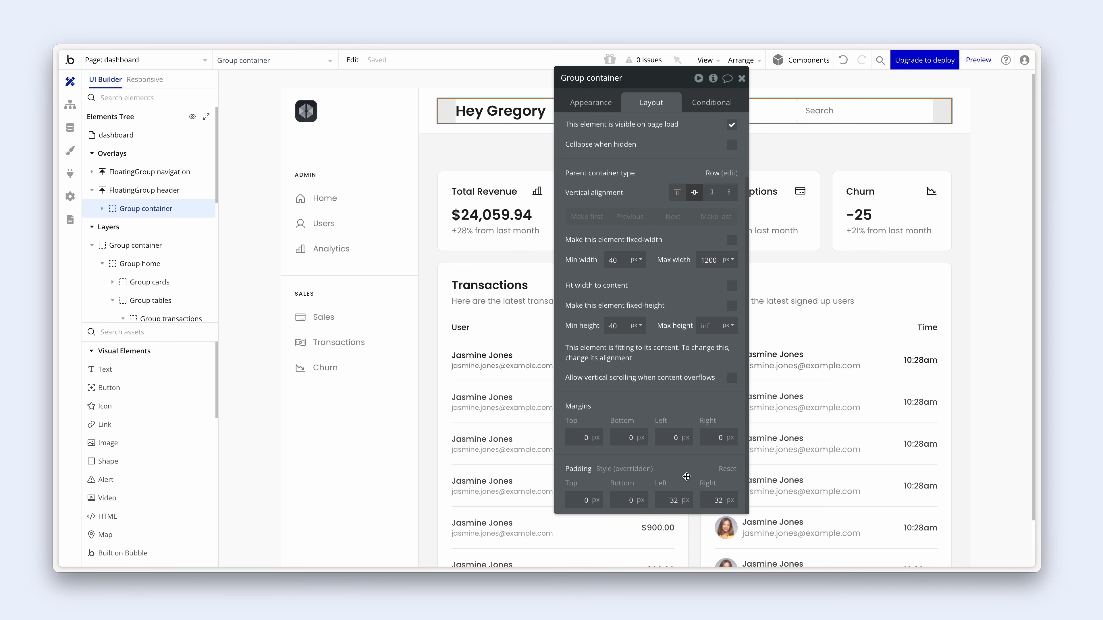
pyautogui.click(516, 260)
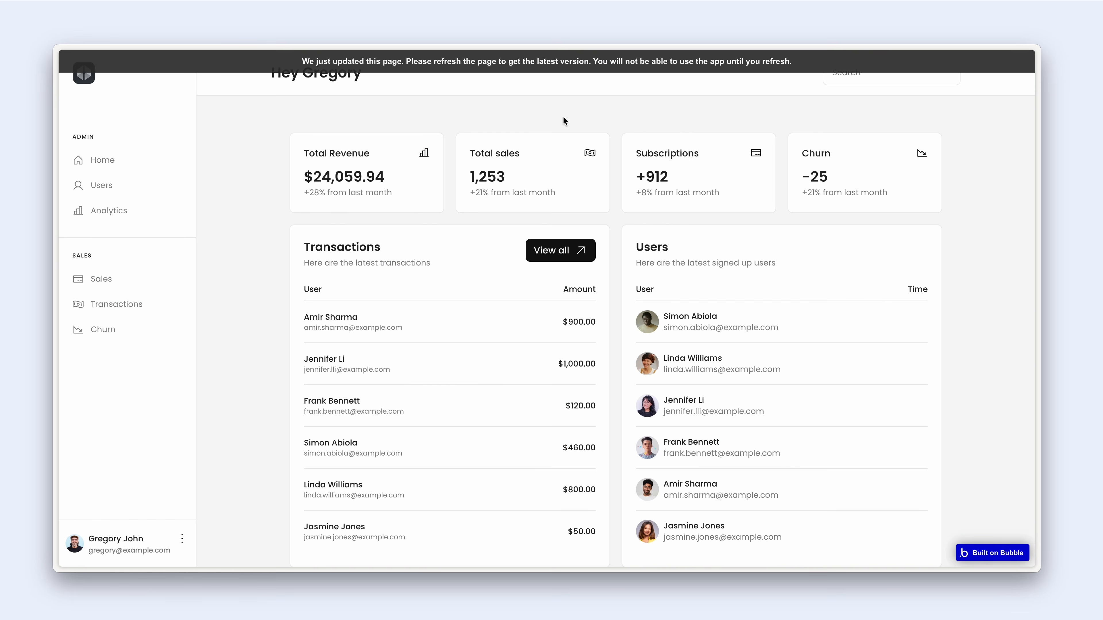
pyautogui.click(565, 66)
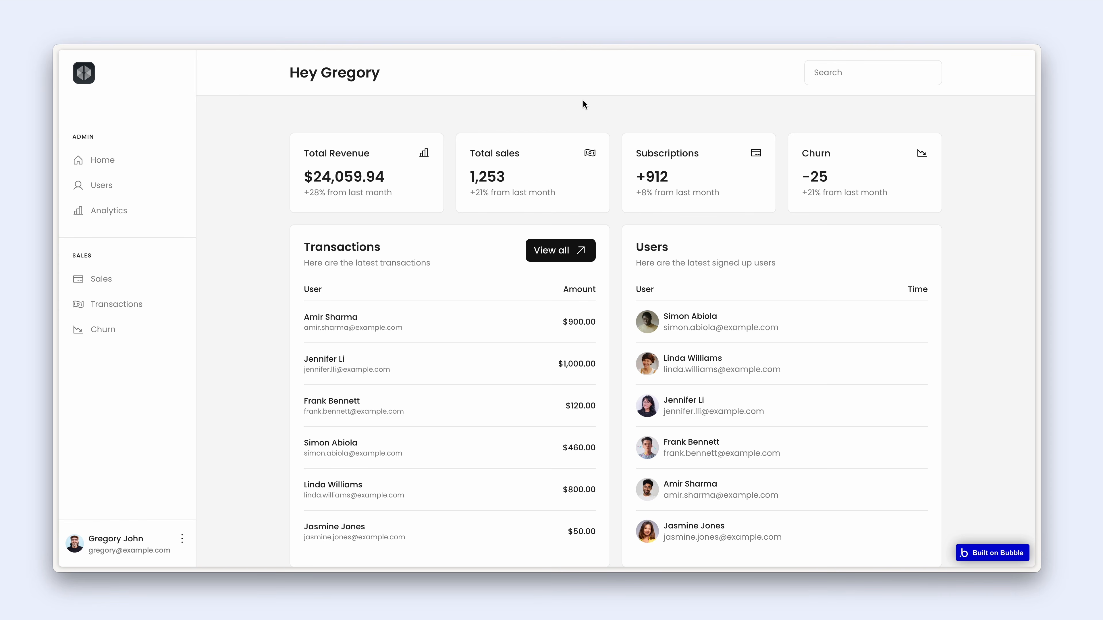
# - Open the browser's responsive view and preview the dashboard at 1024 px laptop width
pyautogui.rightClick(583, 108)
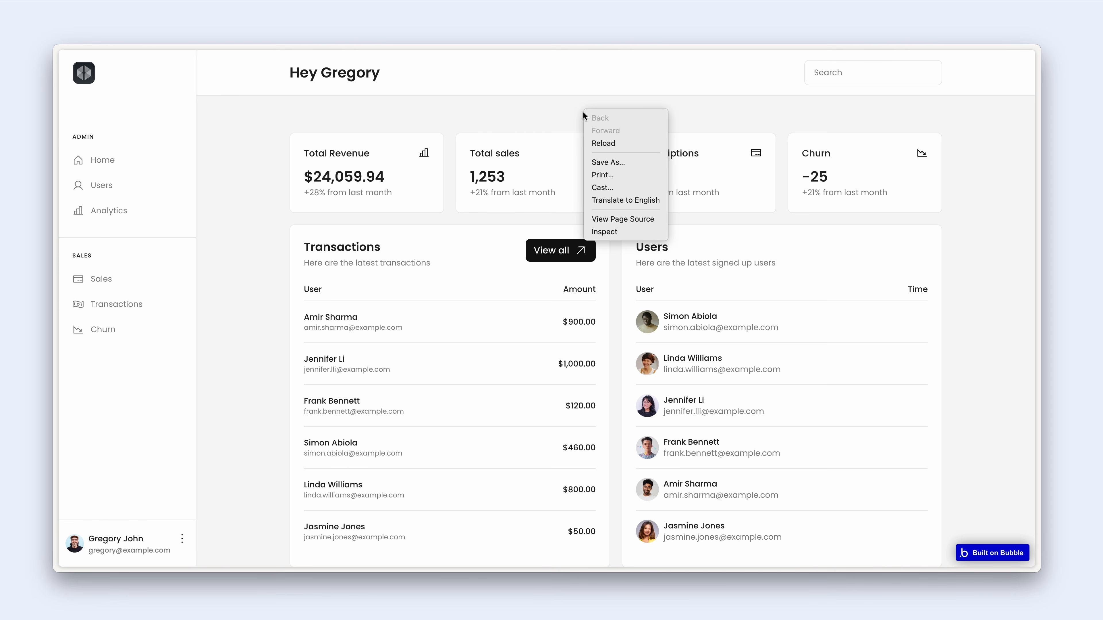
pyautogui.click(626, 233)
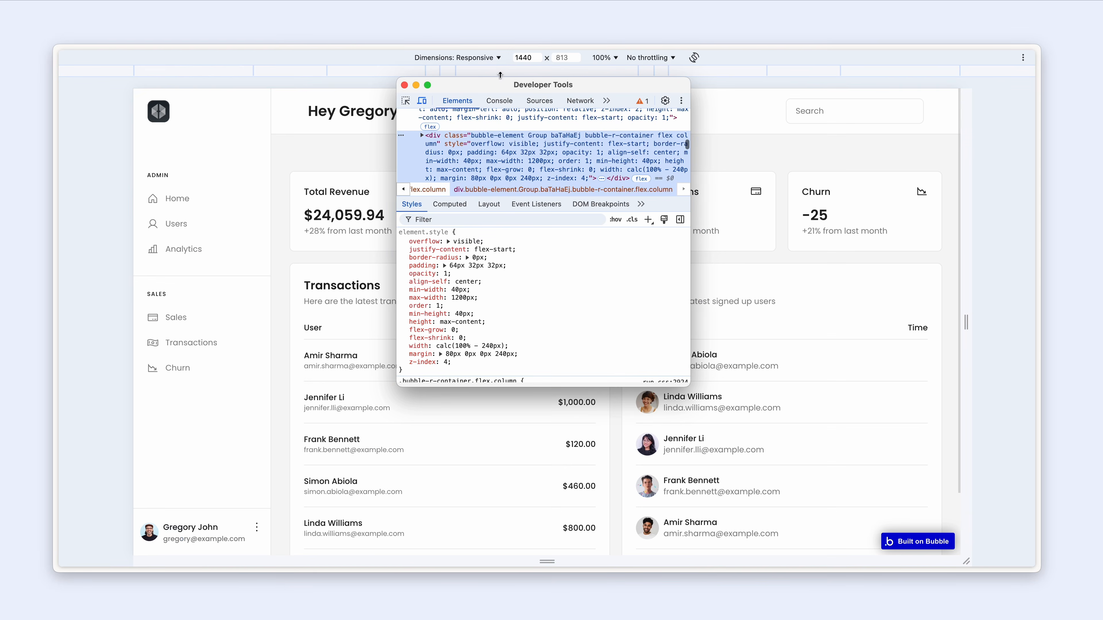
pyautogui.click(416, 86)
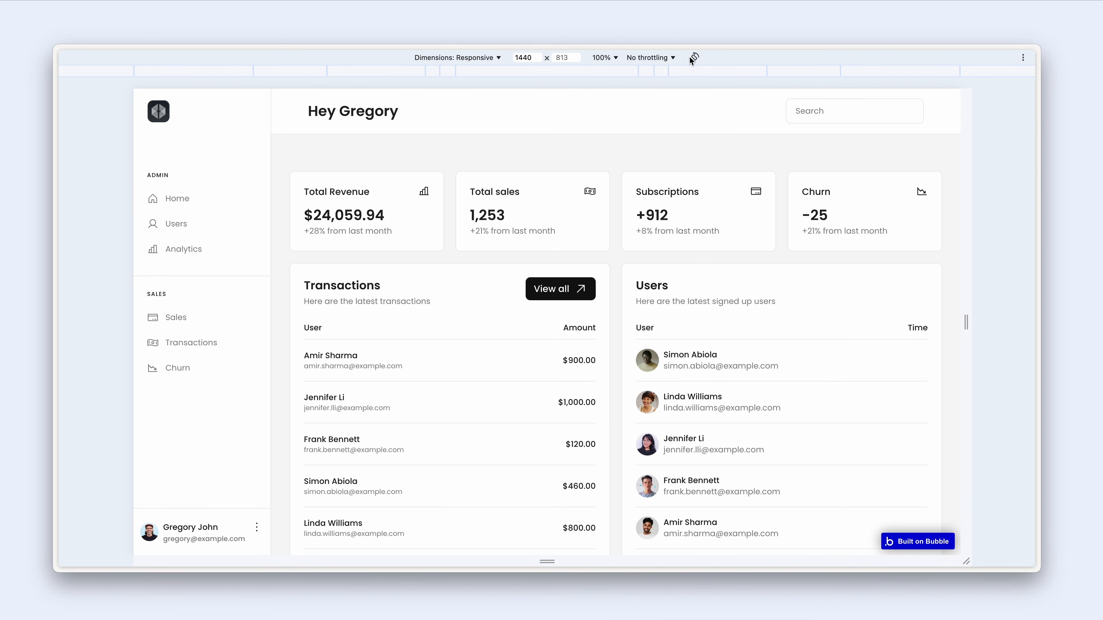
pyautogui.click(802, 72)
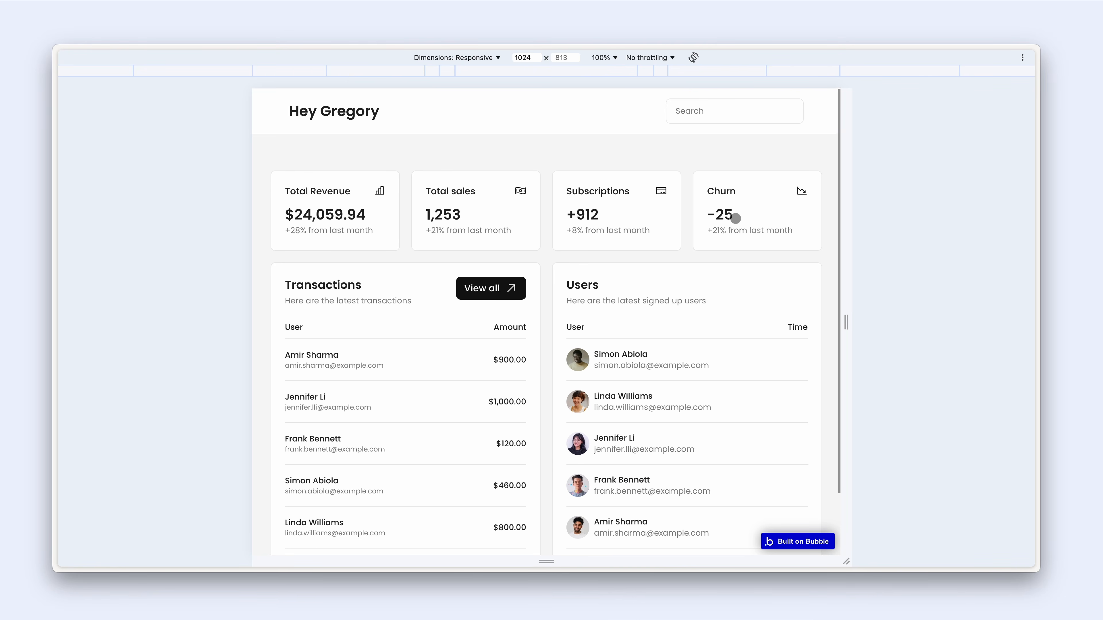
pyautogui.scroll(-2, 735, 218)
pyautogui.scroll(2, 735, 218)
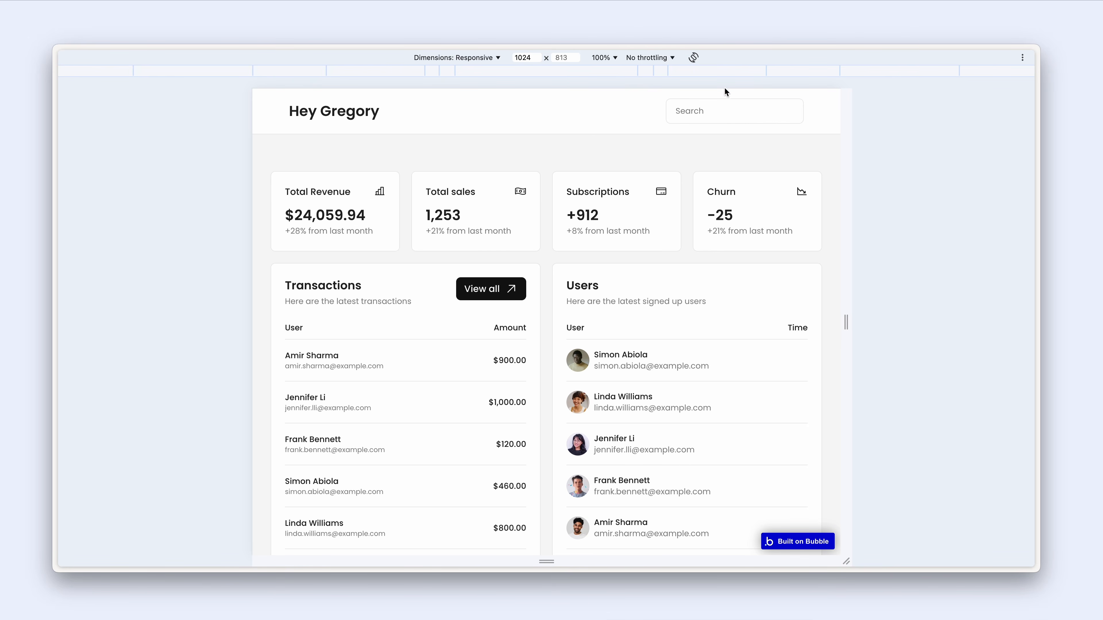
# - Check the dashboard layout at 768 px tablet width
pyautogui.click(704, 74)
pyautogui.scroll(-4, 653, 227)
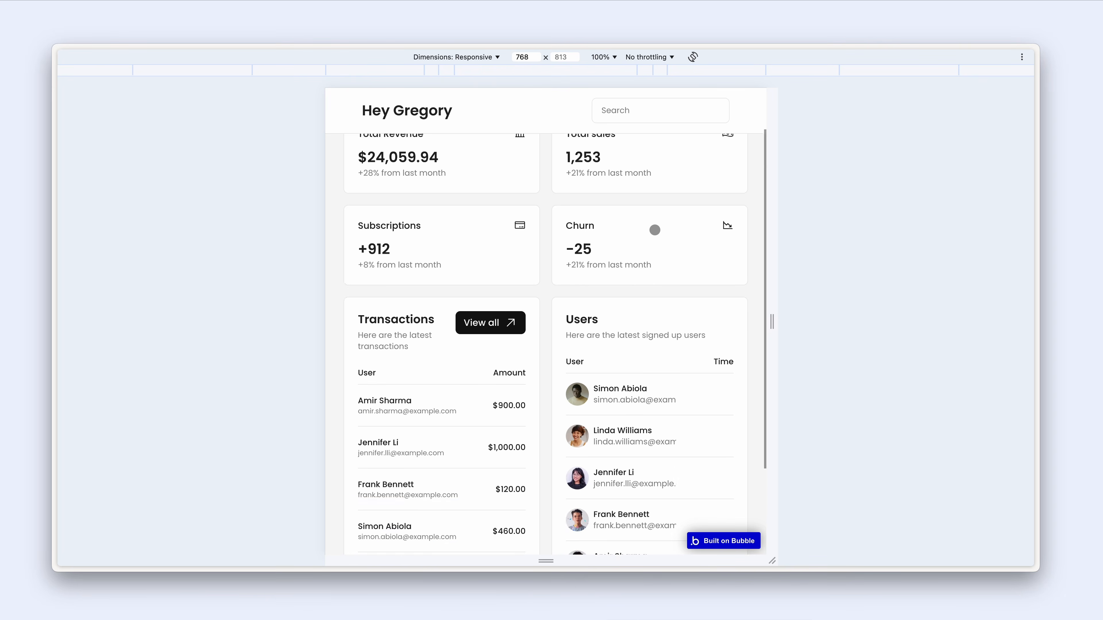
pyautogui.scroll(2, 655, 230)
pyautogui.scroll(2, 655, 239)
pyautogui.scroll(-5, 655, 243)
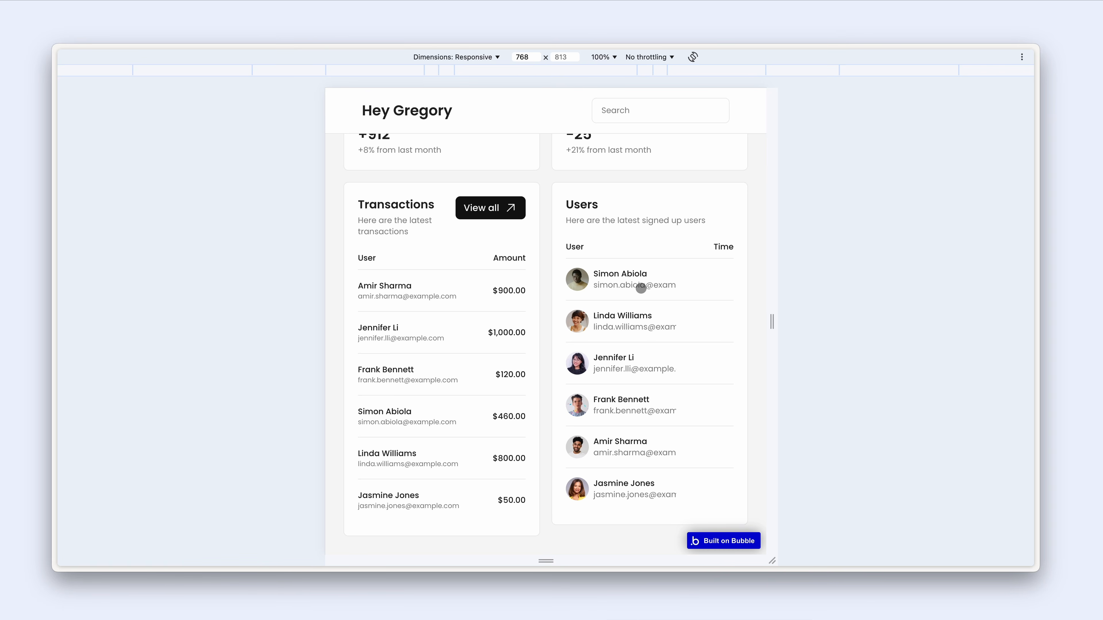
pyautogui.scroll(4, 641, 289)
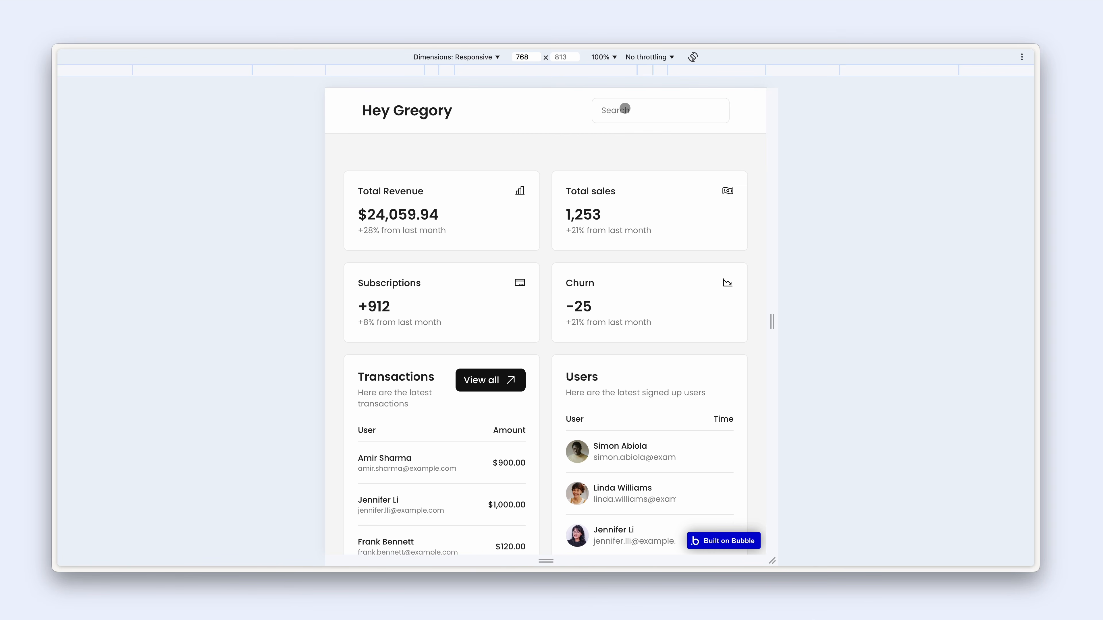
# - Check the dashboard at 375 px mobile width, restore 1024 px, and return to the editor
pyautogui.click(645, 70)
pyautogui.scroll(-3, 645, 224)
pyautogui.scroll(3, 641, 225)
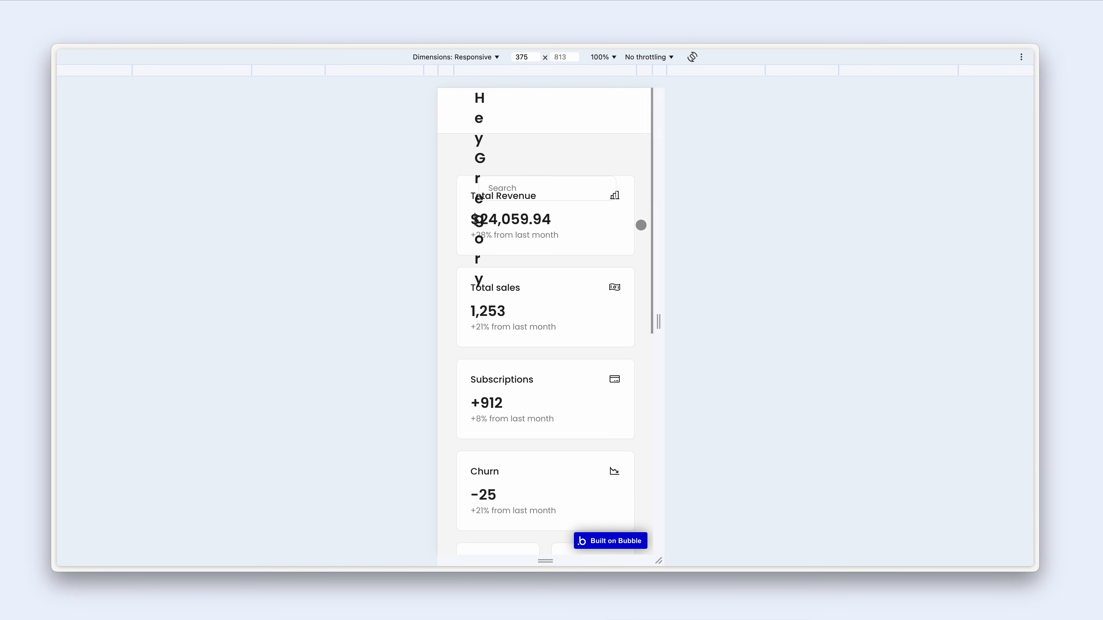
pyautogui.click(777, 70)
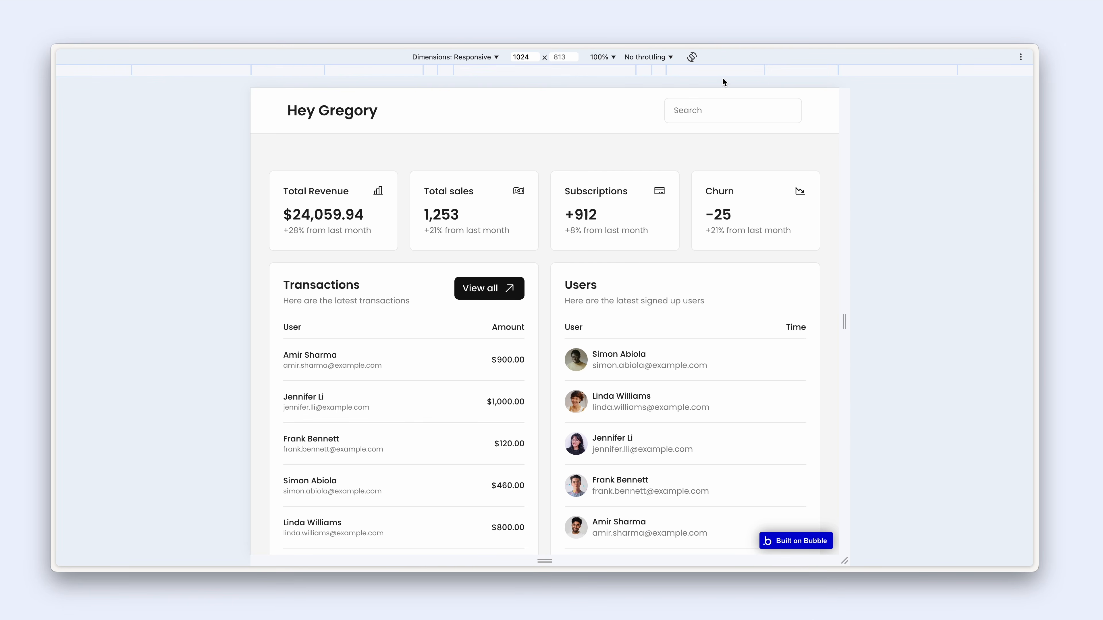
pyautogui.hotkey('ctrl', 'shift', 'Tab')
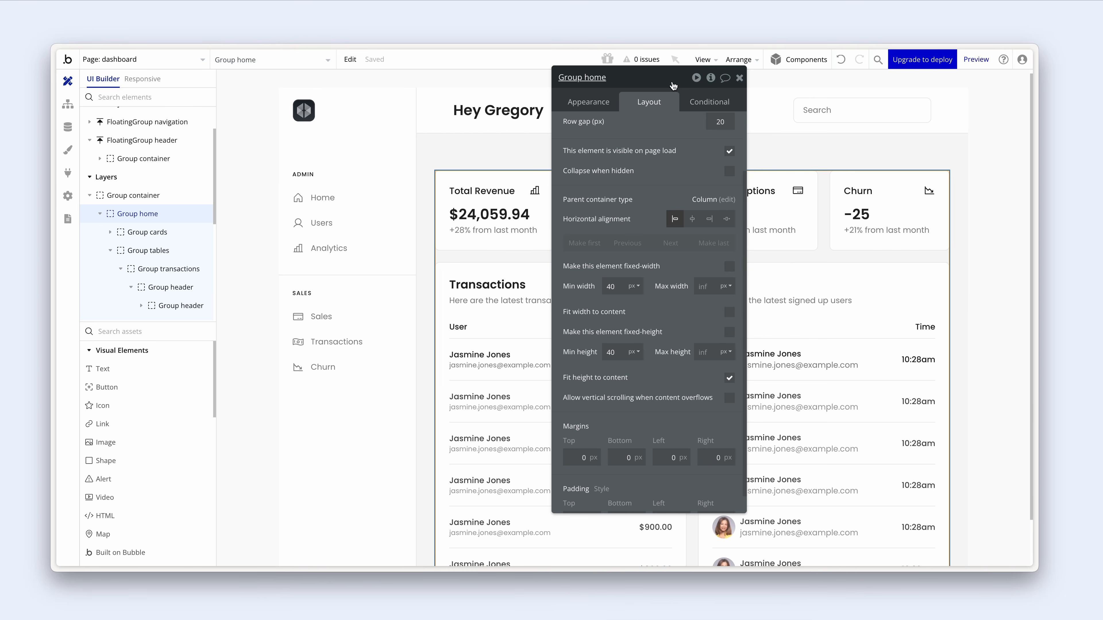
# - Inspect the Total Revenue card's page-width conditional rule alongside the Transactions group
pyautogui.moveTo(670, 89); pyautogui.dragTo(888, 102)
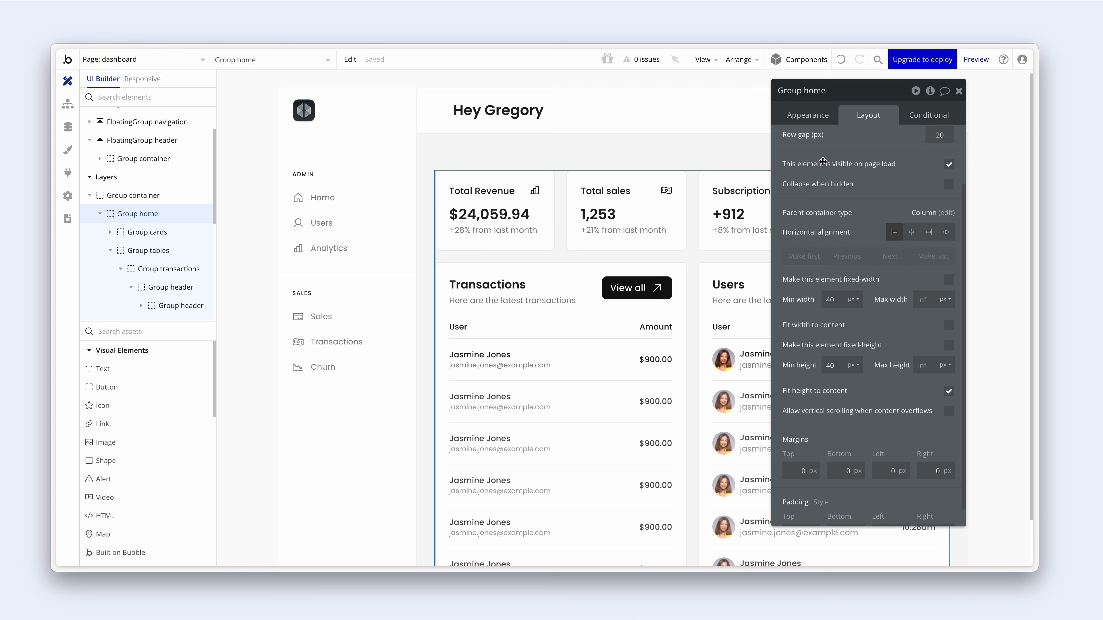
pyautogui.click(549, 241)
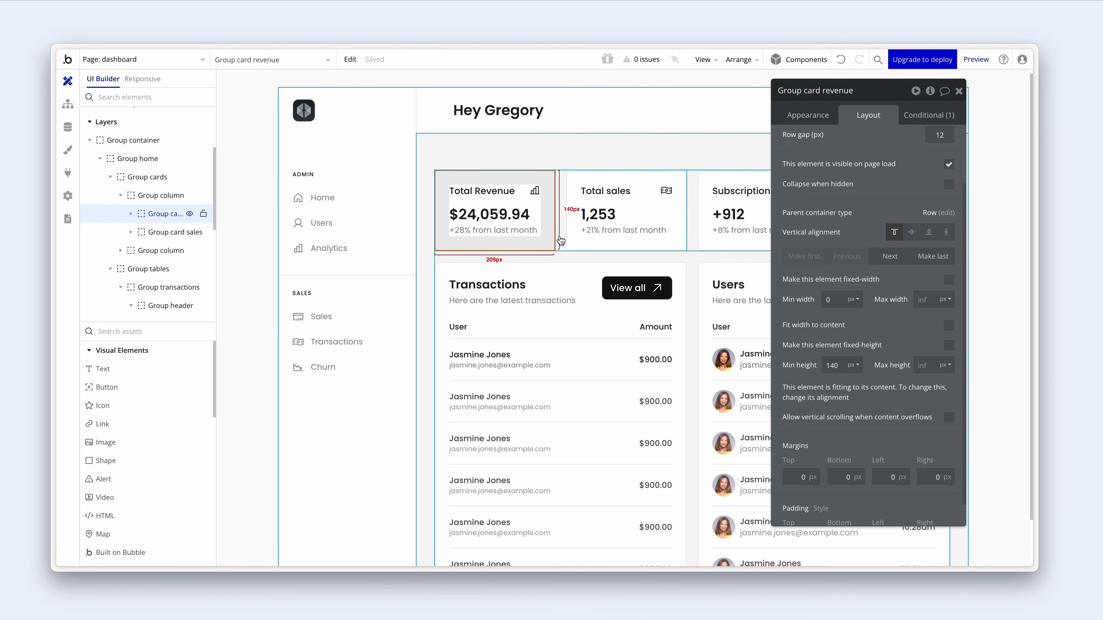
pyautogui.click(916, 116)
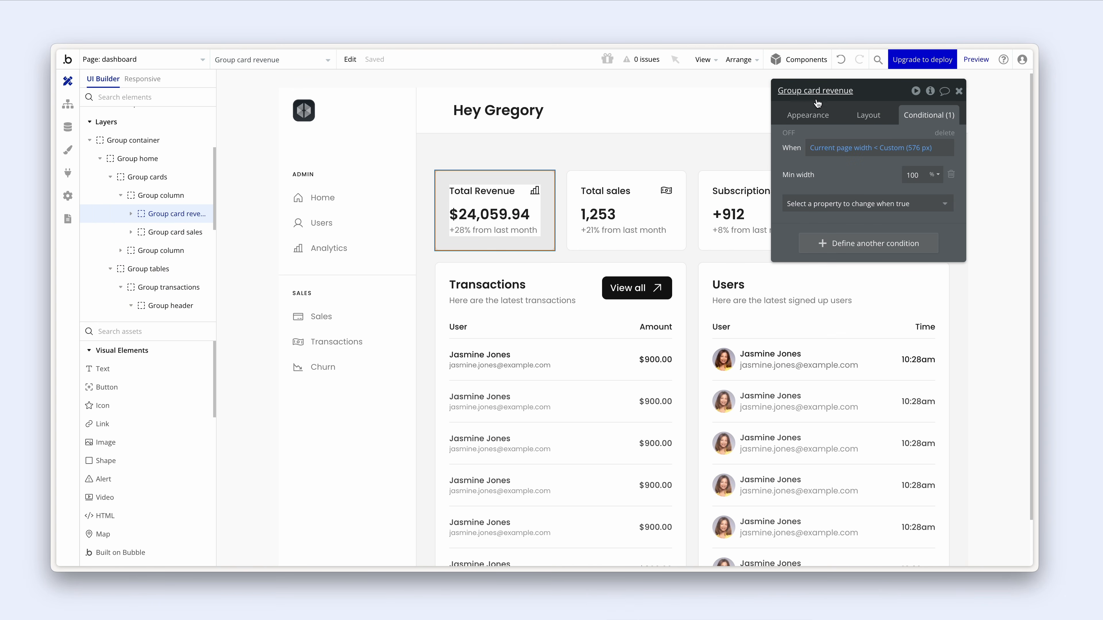
pyautogui.moveTo(825, 135); pyautogui.dragTo(751, 227)
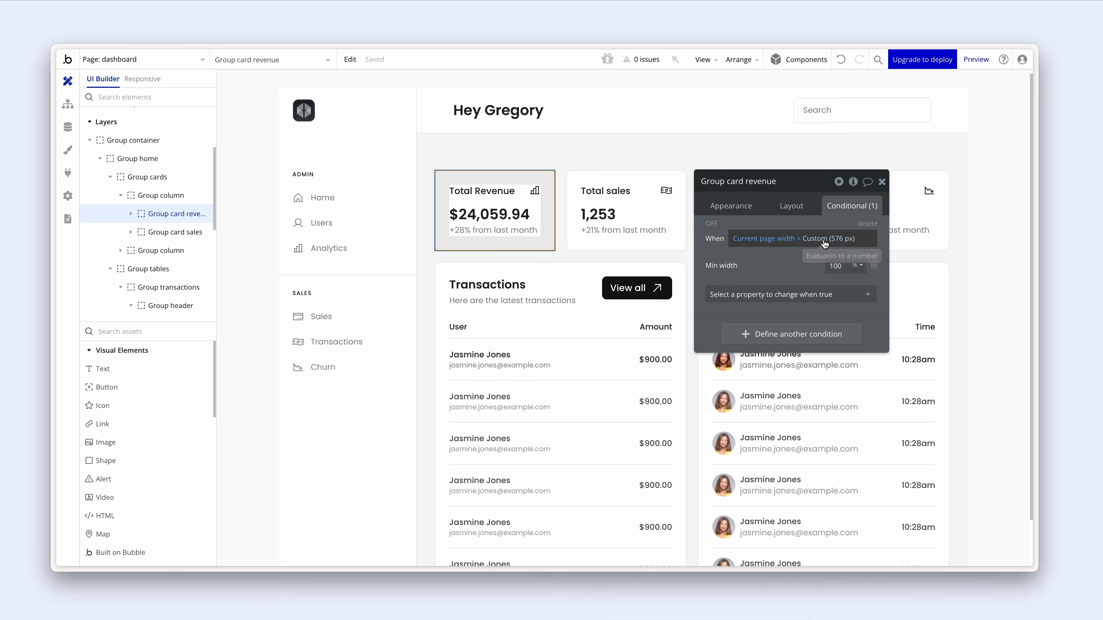
pyautogui.click(675, 272)
pyautogui.scroll(-2, 676, 272)
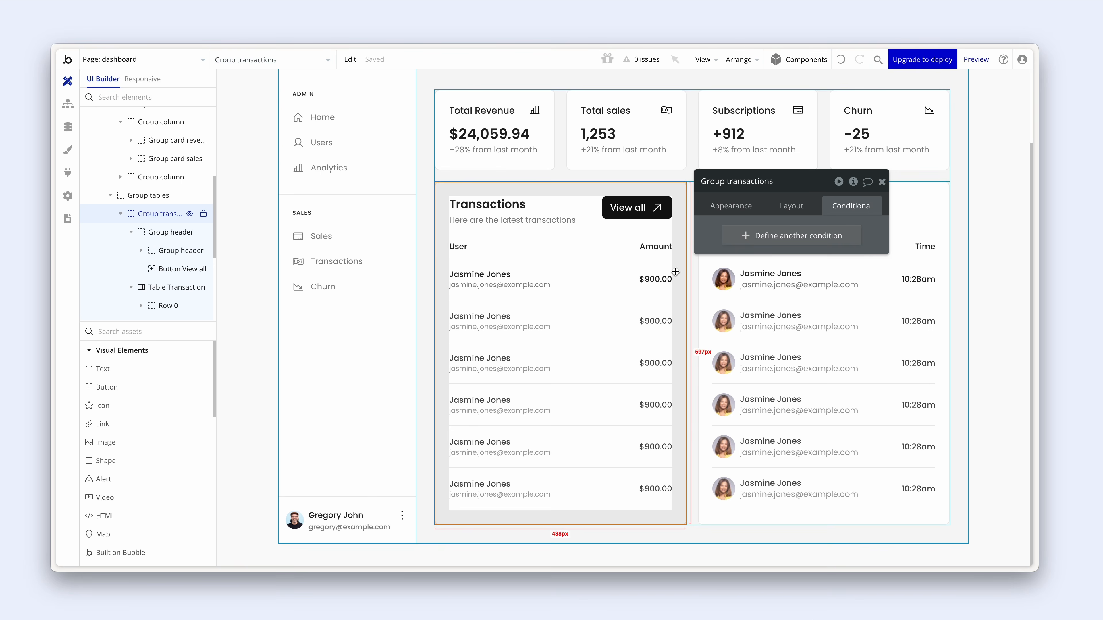
pyautogui.scroll(2, 676, 272)
# - Copy the Total Revenue card's conditional expressions (min width 100% below 576 px)
pyautogui.click(541, 255)
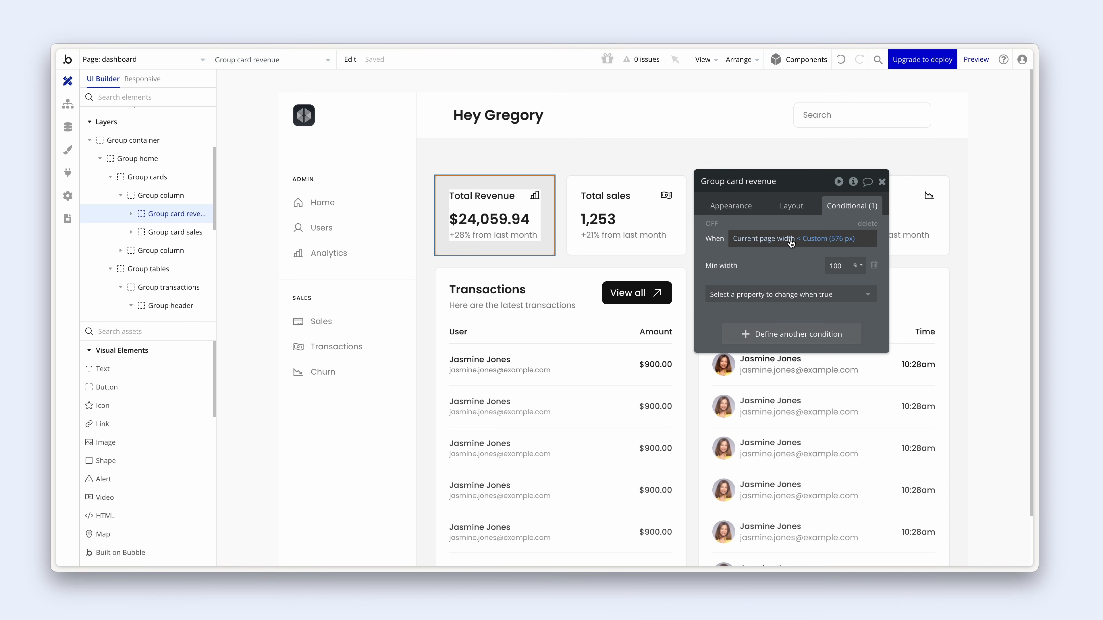
pyautogui.rightClick(816, 239)
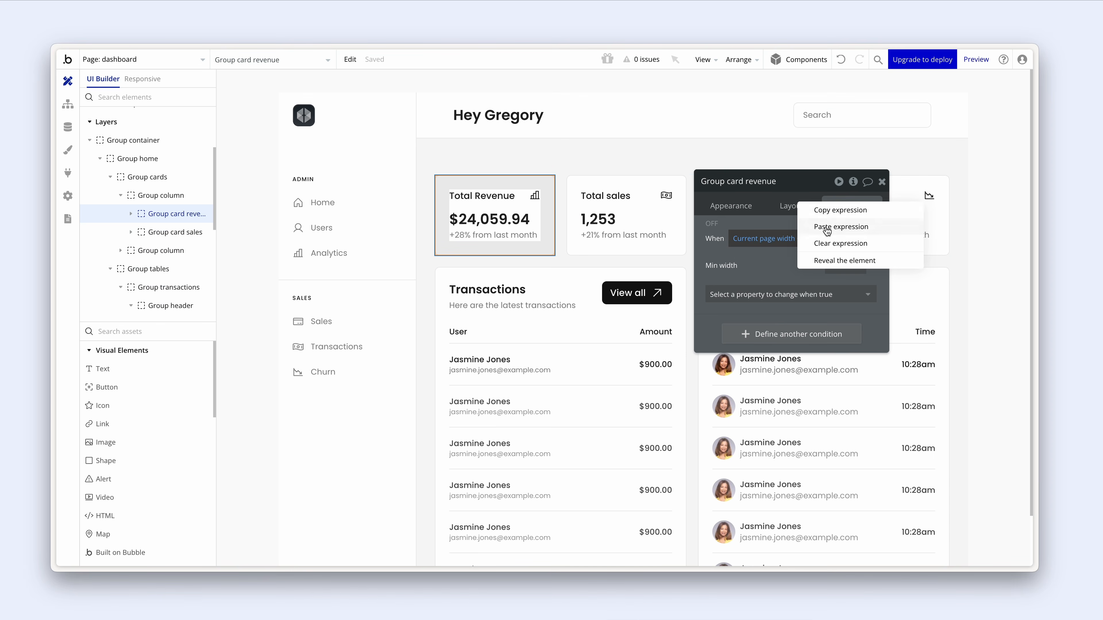
pyautogui.click(853, 212)
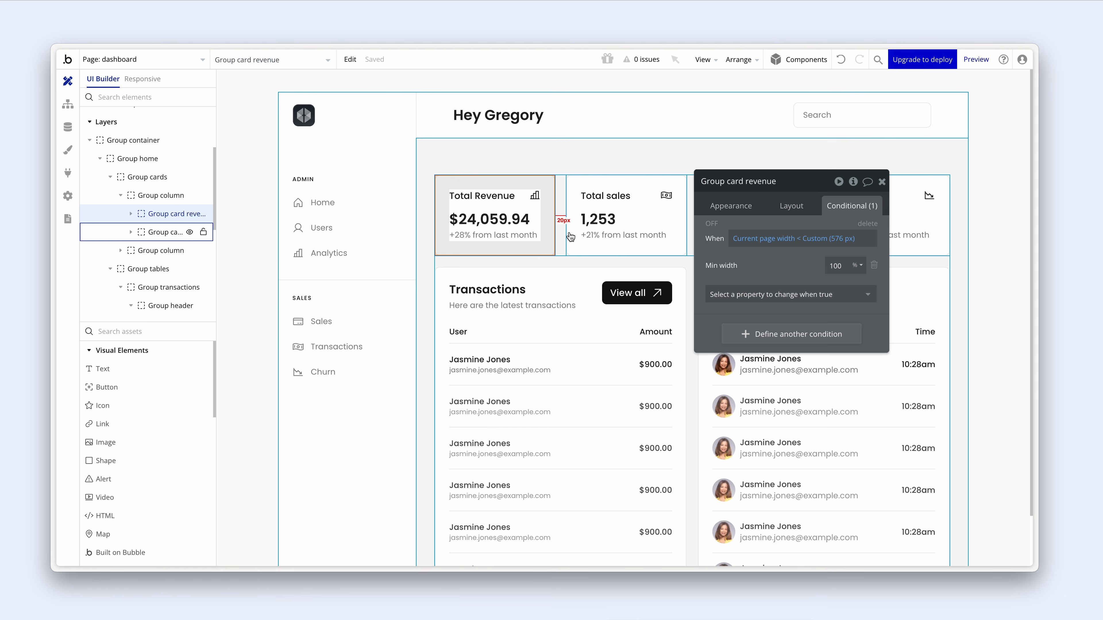
pyautogui.rightClick(547, 235)
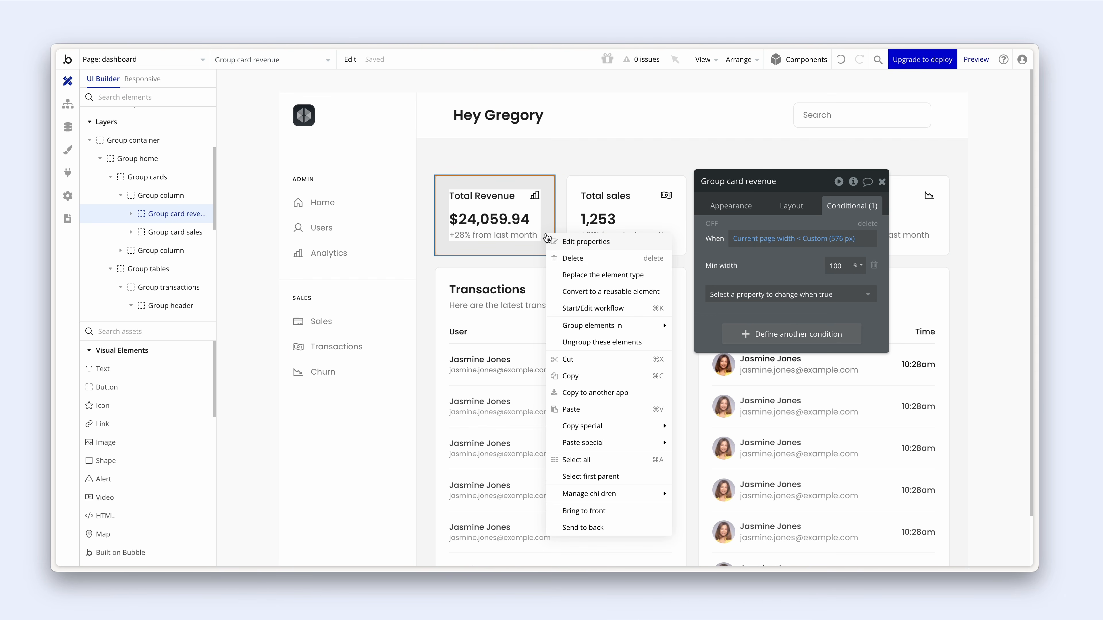
pyautogui.moveTo(634, 425)
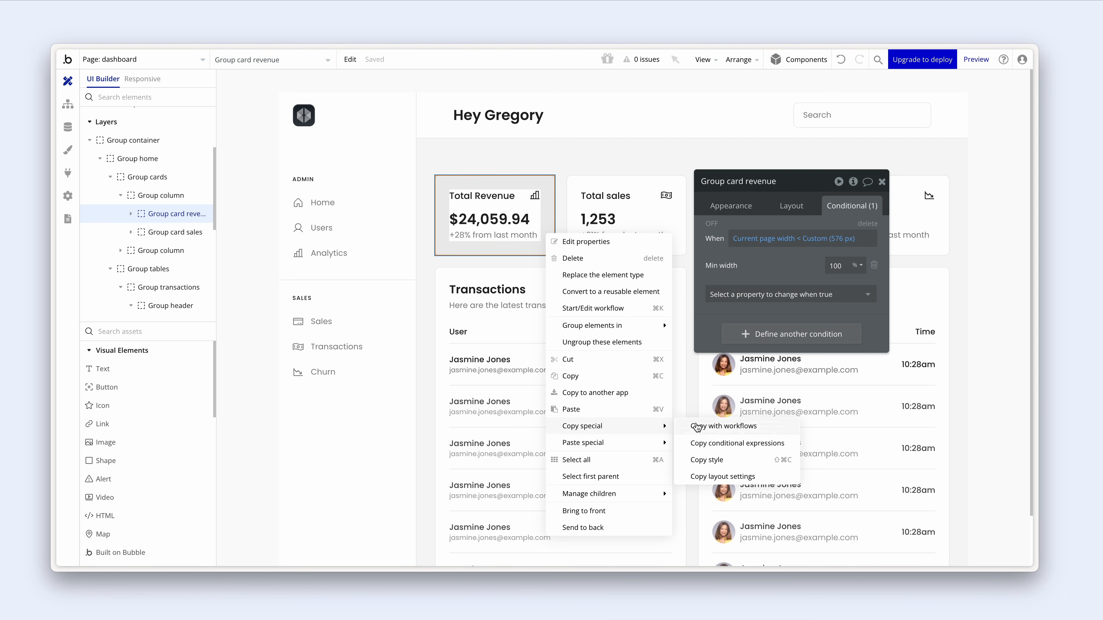
pyautogui.click(730, 443)
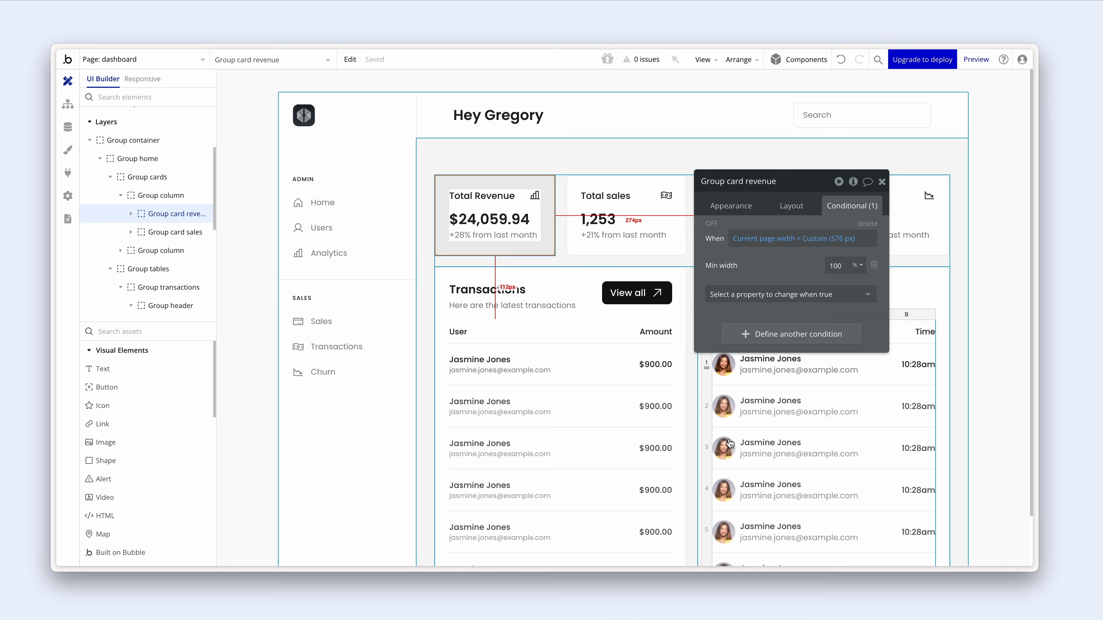
# - Paste the conditional expressions onto Group transactions and Group users
pyautogui.click(609, 274)
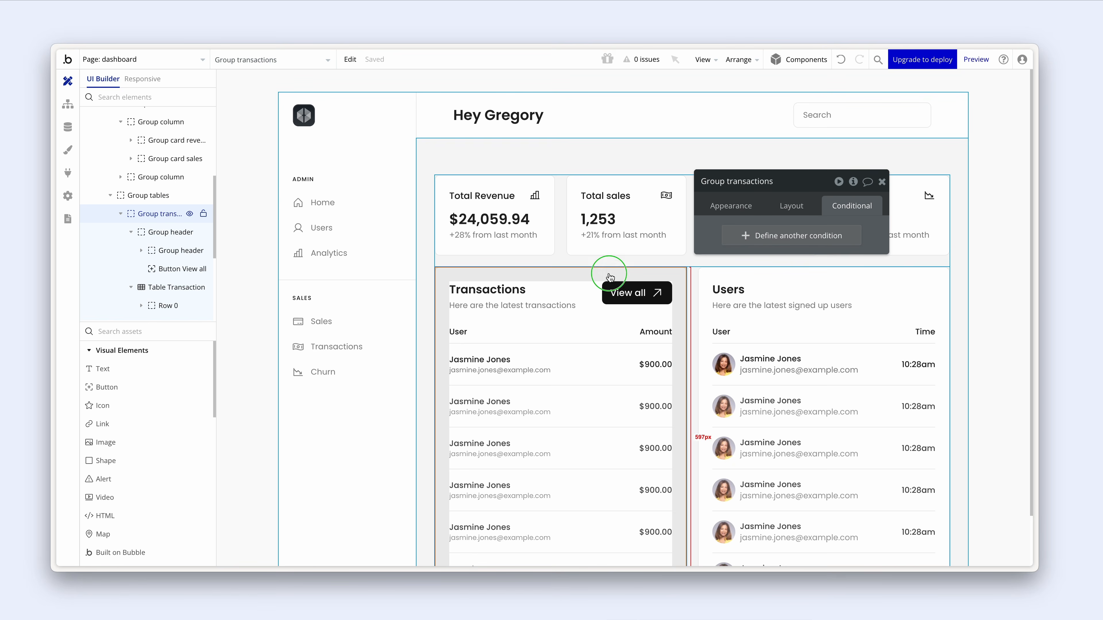
pyautogui.rightClick(609, 275)
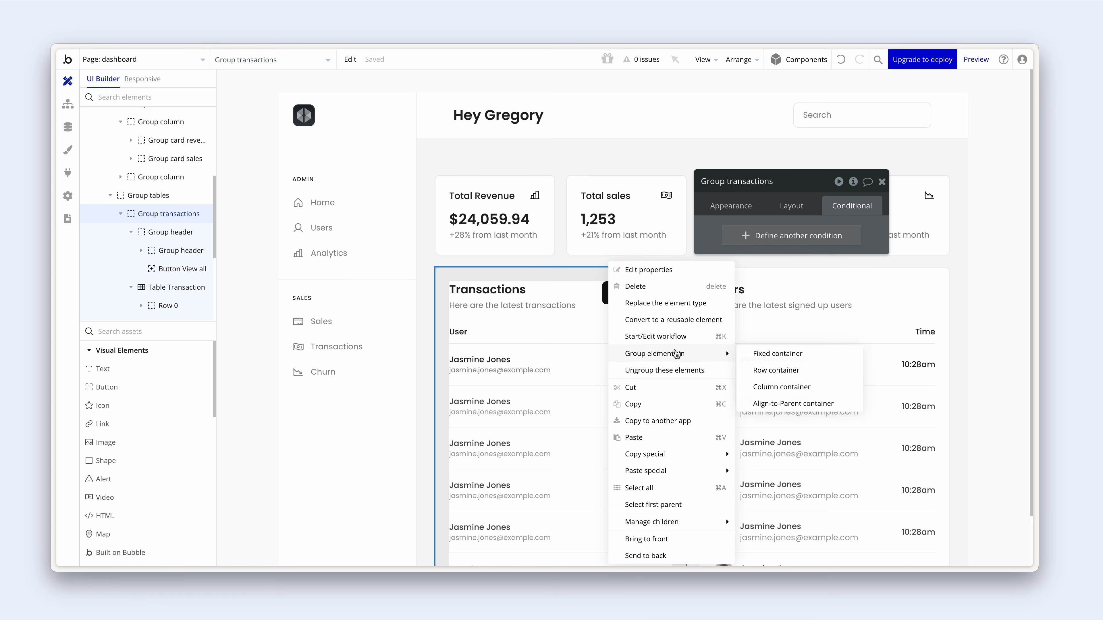
pyautogui.moveTo(689, 469)
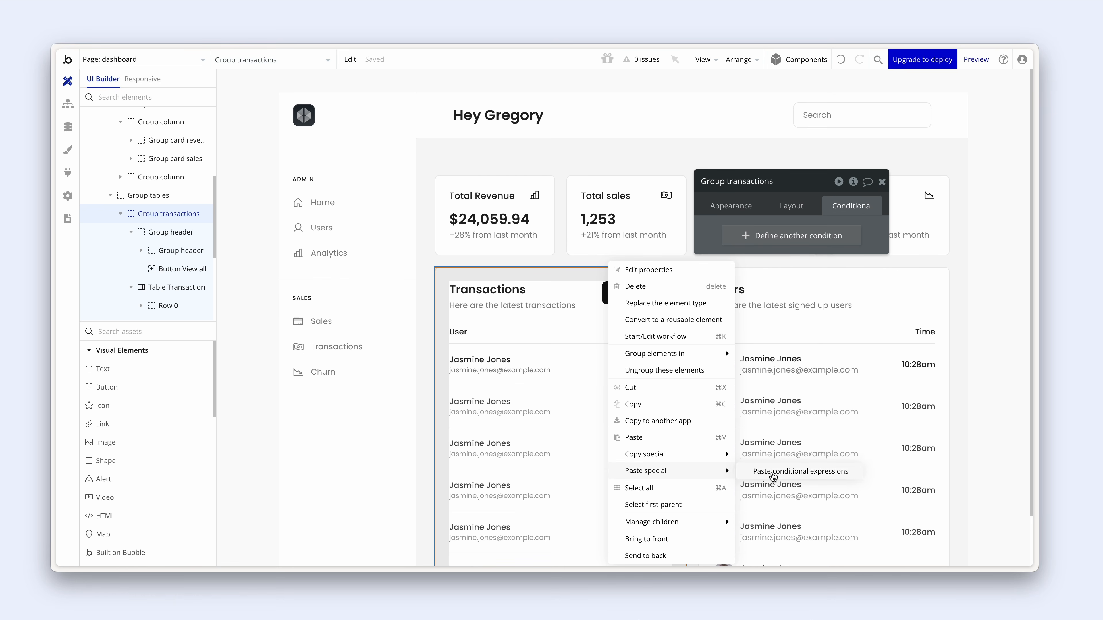
pyautogui.click(772, 474)
pyautogui.click(718, 276)
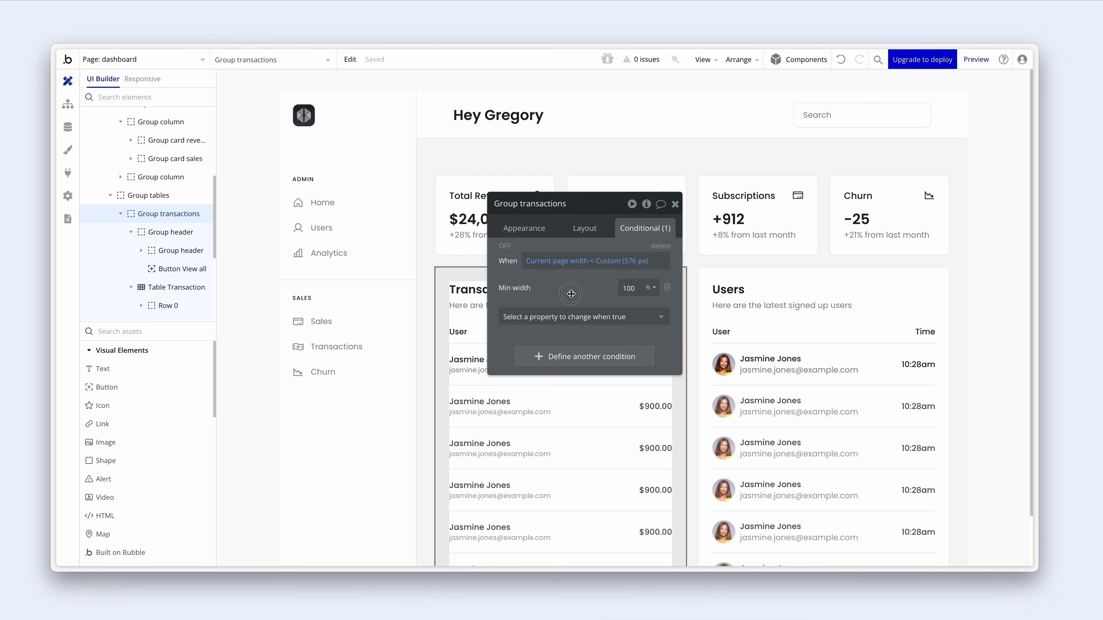
pyautogui.rightClick(718, 276)
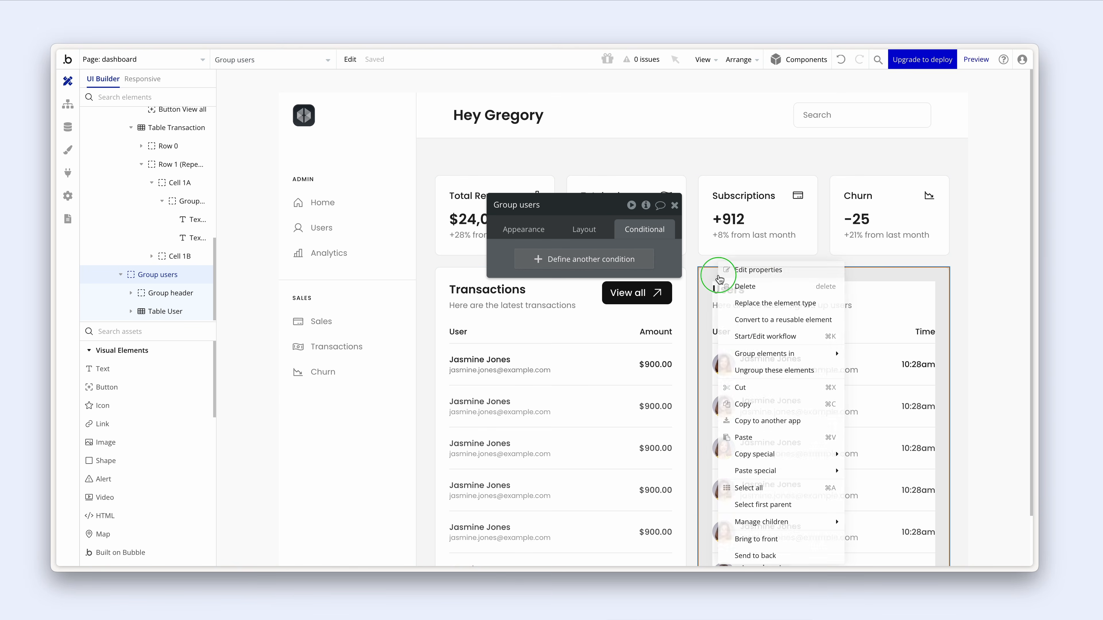
pyautogui.moveTo(796, 475)
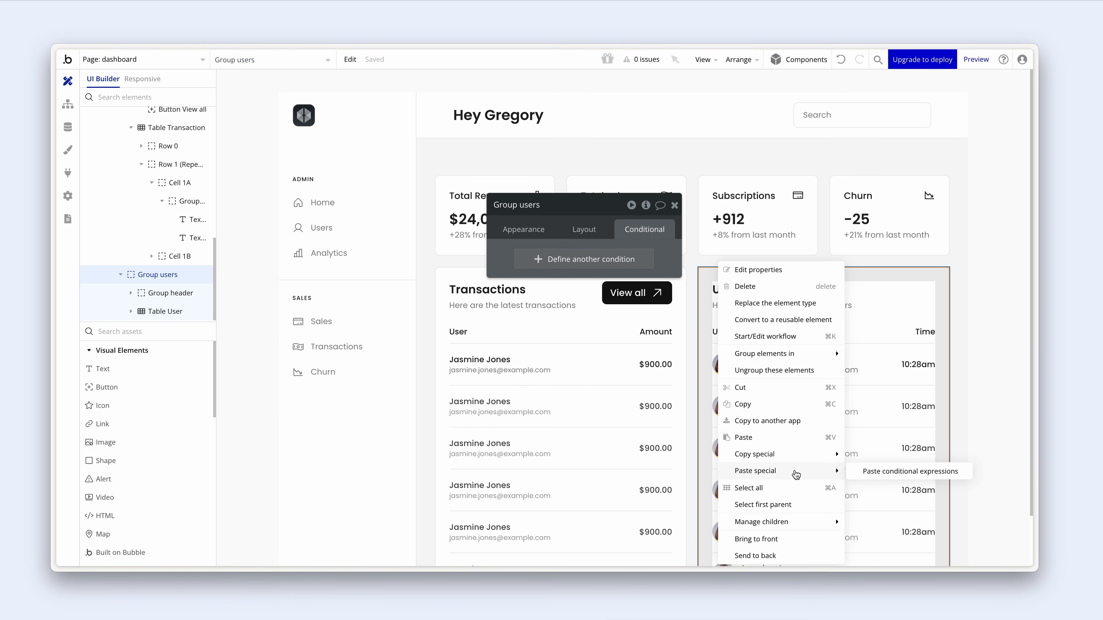
pyautogui.click(879, 473)
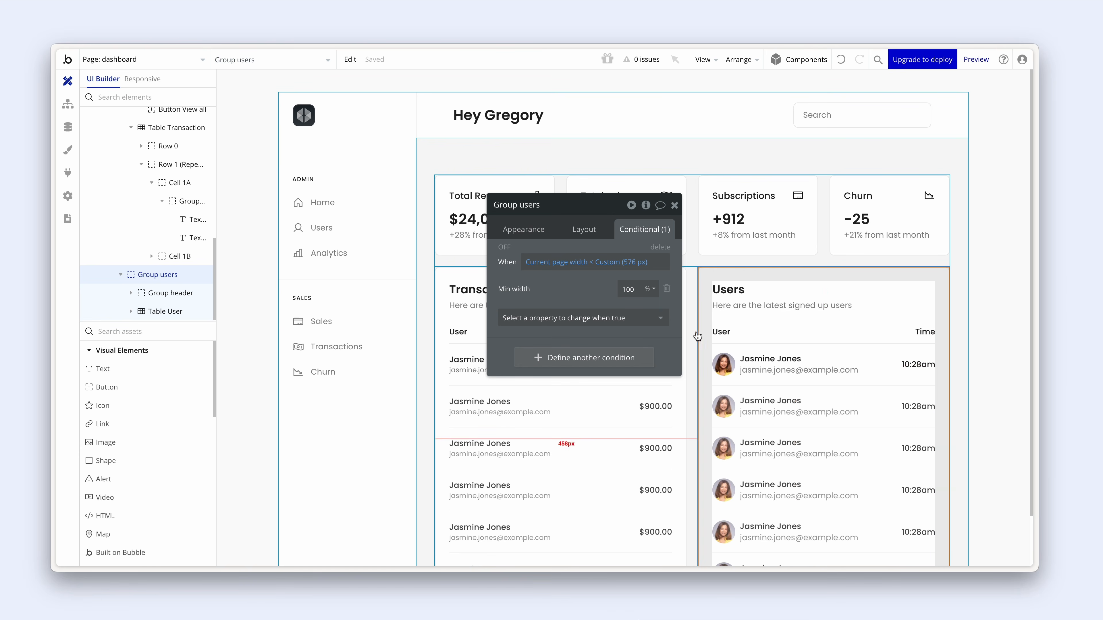
# - Check the layout settings of the group holding both tables
pyautogui.click(690, 339)
pyautogui.click(583, 227)
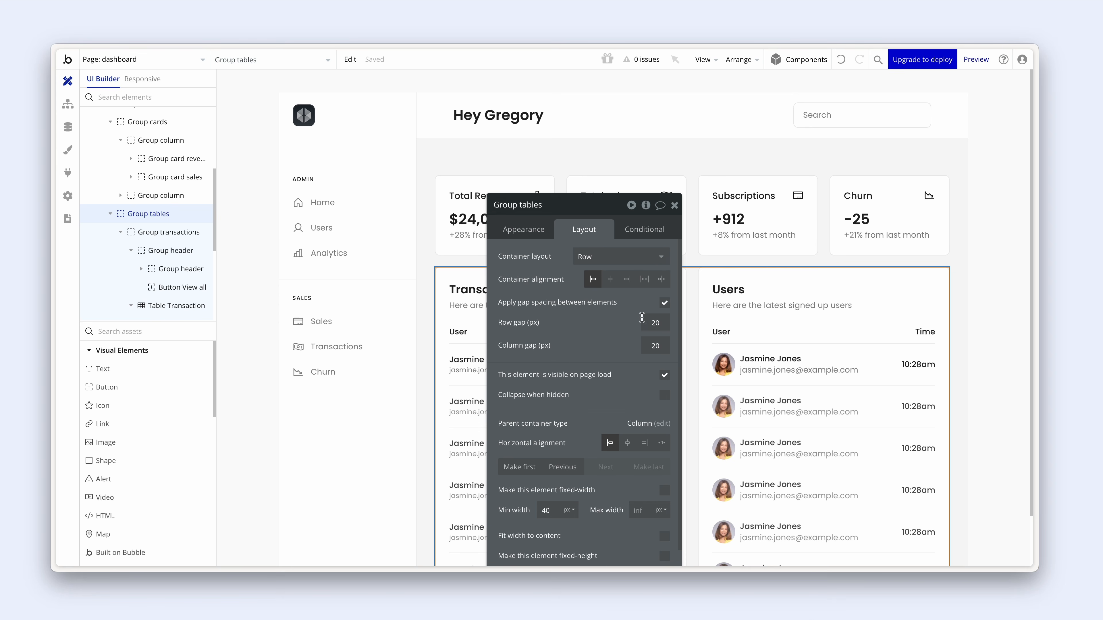
pyautogui.click(675, 206)
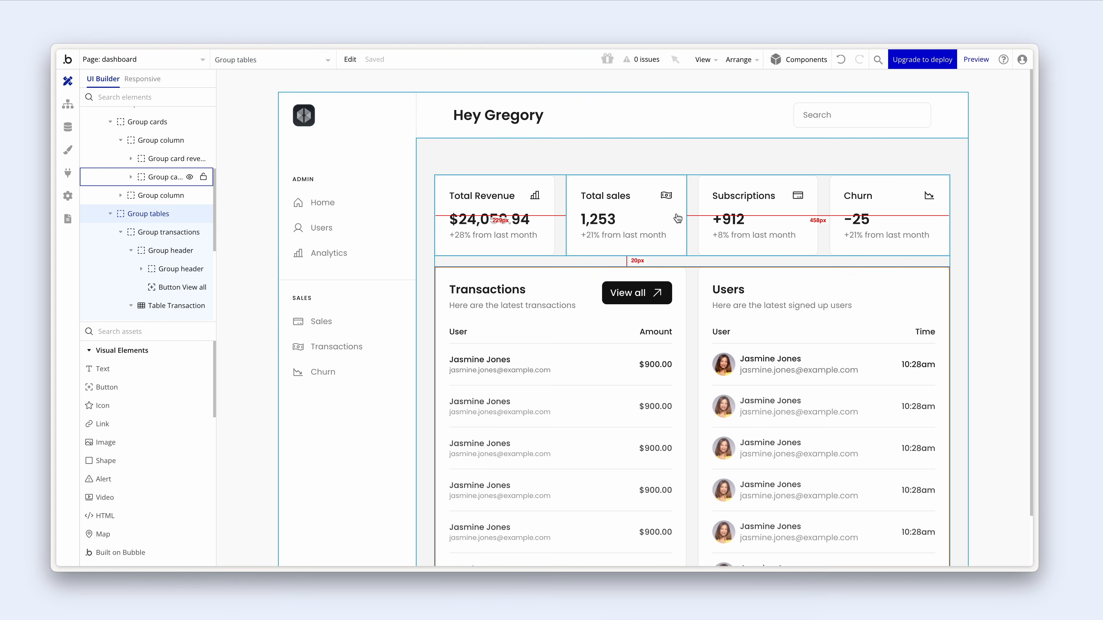
# - Reload the live preview and narrow it to about 849 px so the stat cards wrap two per row
pyautogui.hotkey('ctrl', 'Tab')
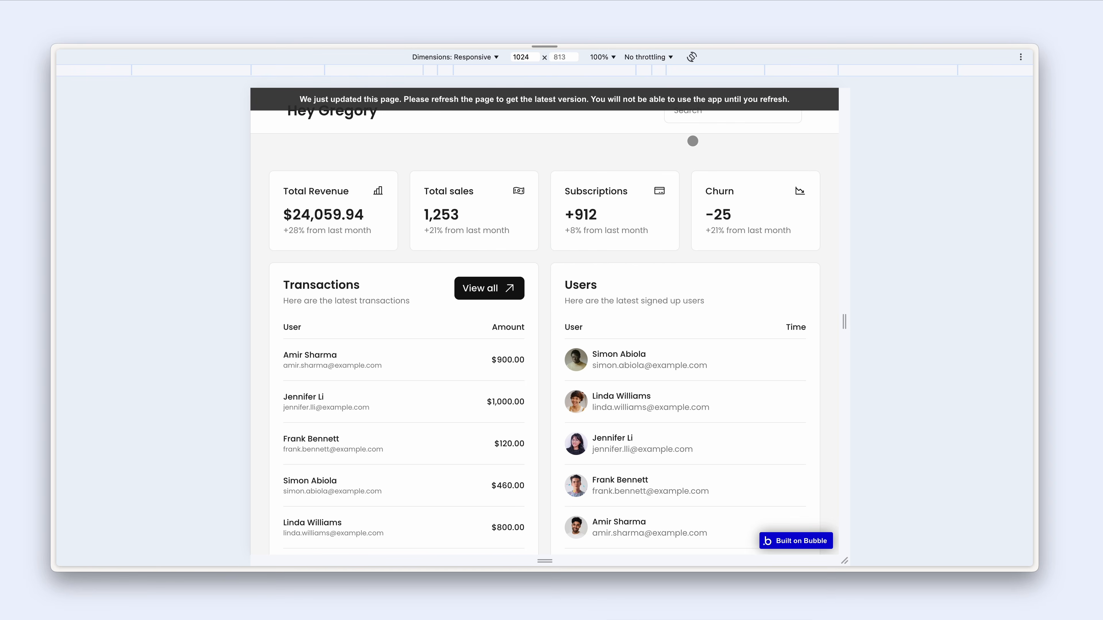
pyautogui.hotkey('ctrl', 'r')
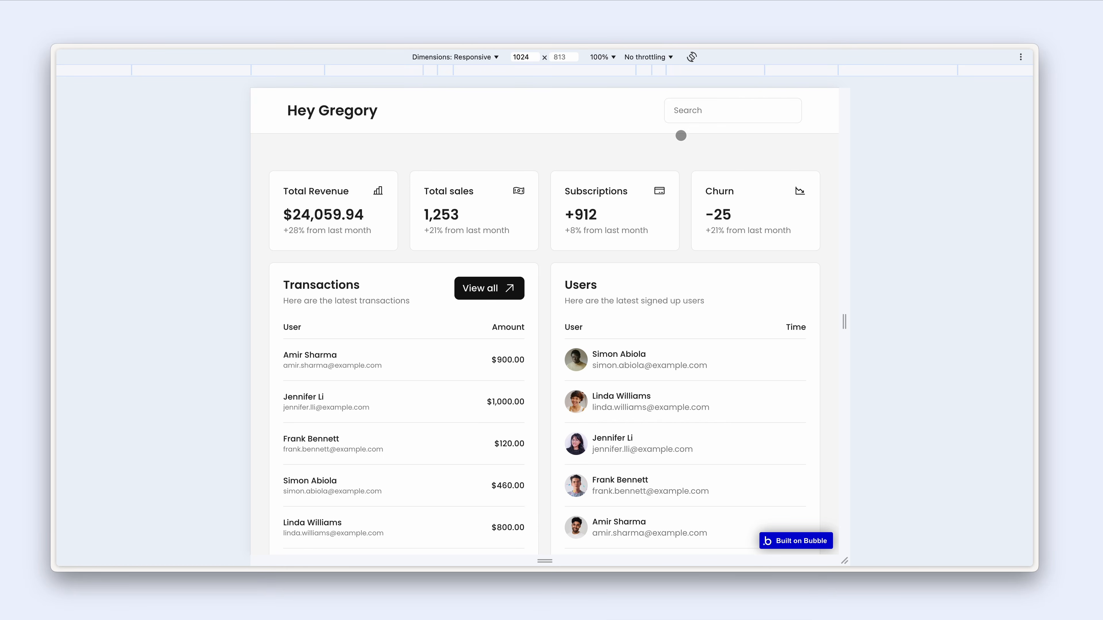
pyautogui.moveTo(839, 323); pyautogui.dragTo(793, 321)
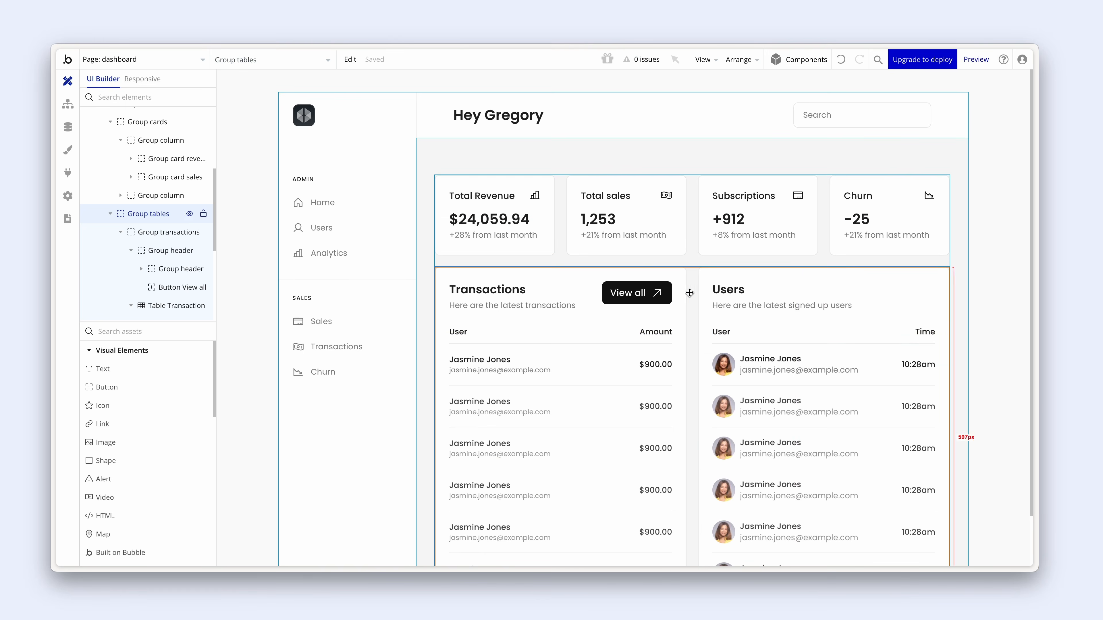
# - Change Group transactions' page-width condition from 576 px to the Tablet (992 px) breakpoint
pyautogui.doubleClick(659, 269)
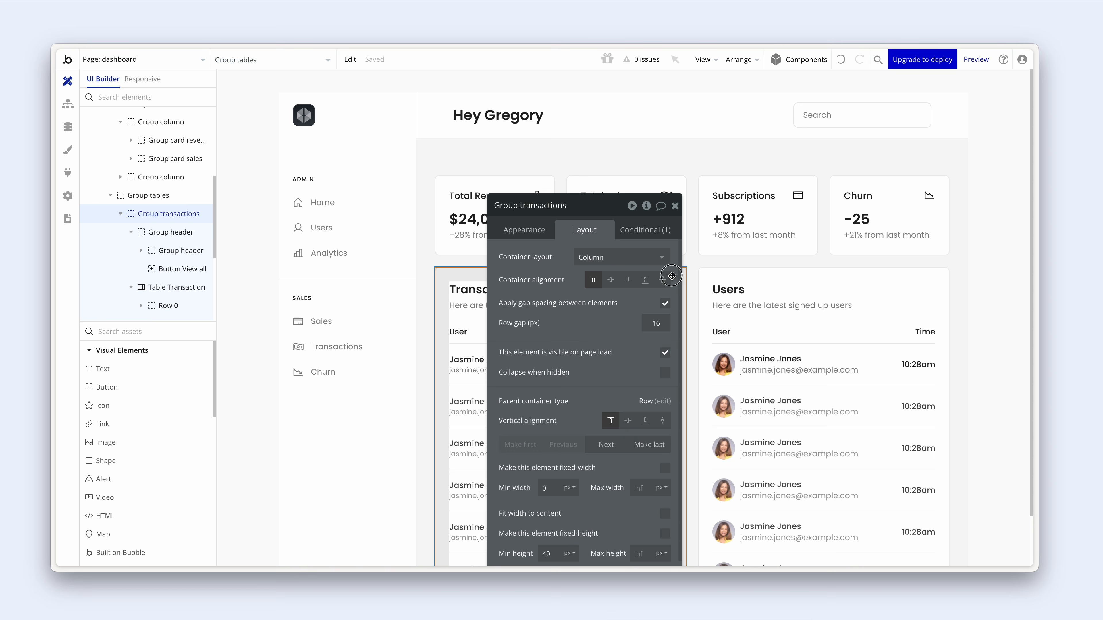
pyautogui.click(632, 230)
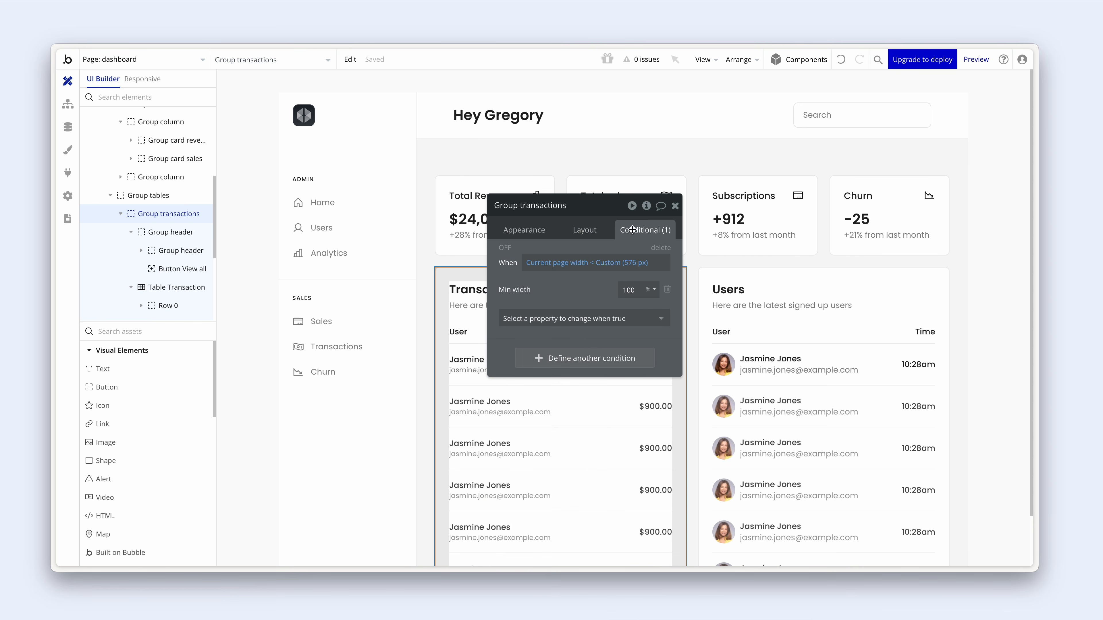
pyautogui.click(632, 271)
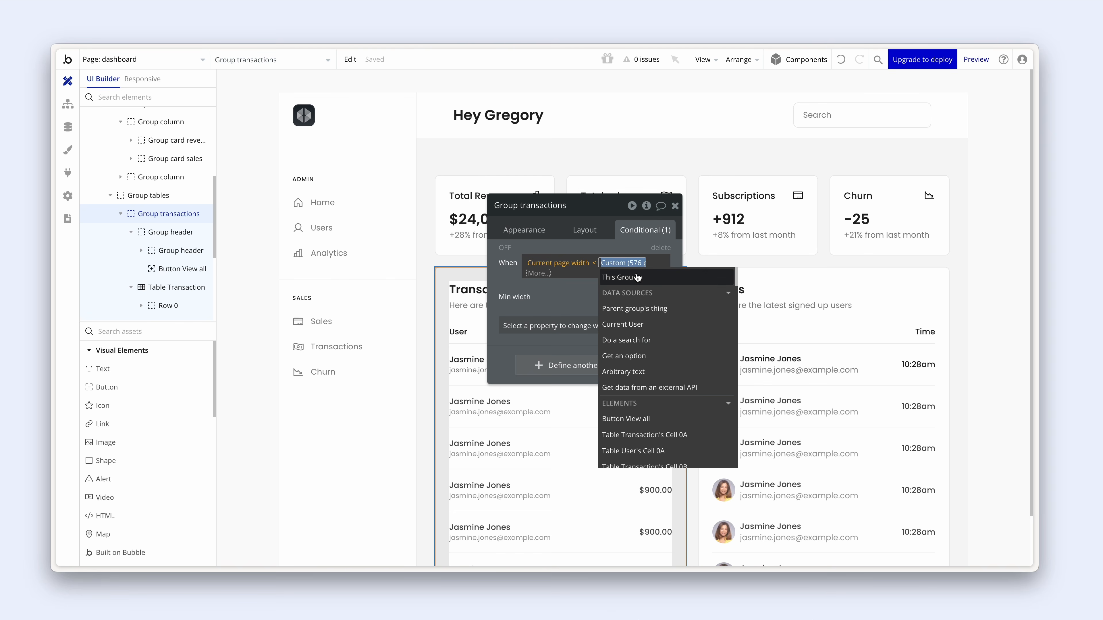
pyautogui.write('992')
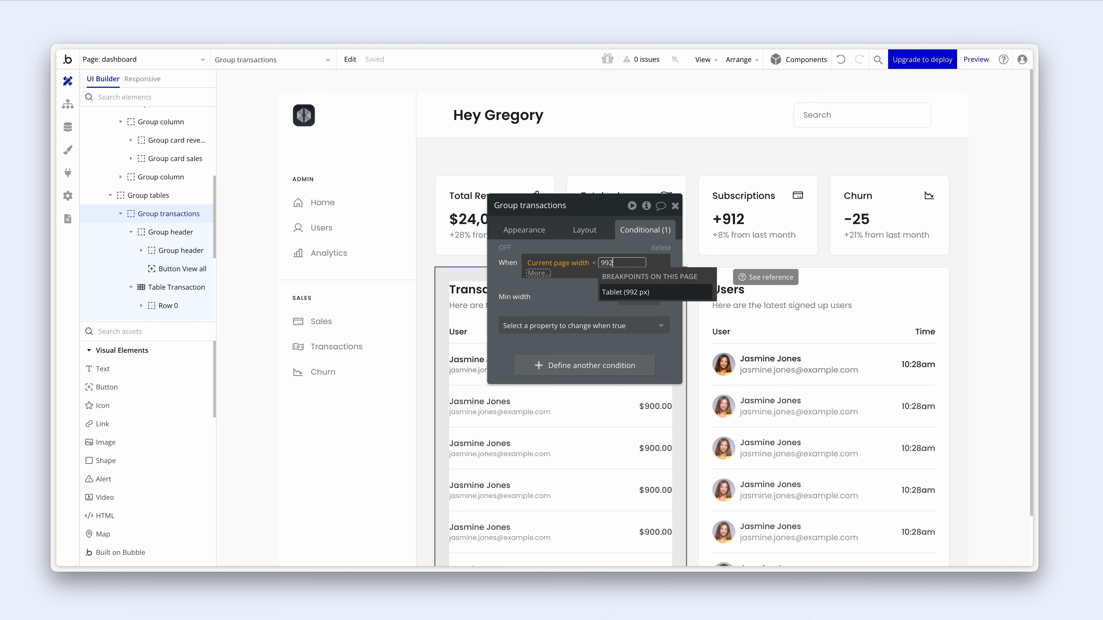
pyautogui.press('Return')
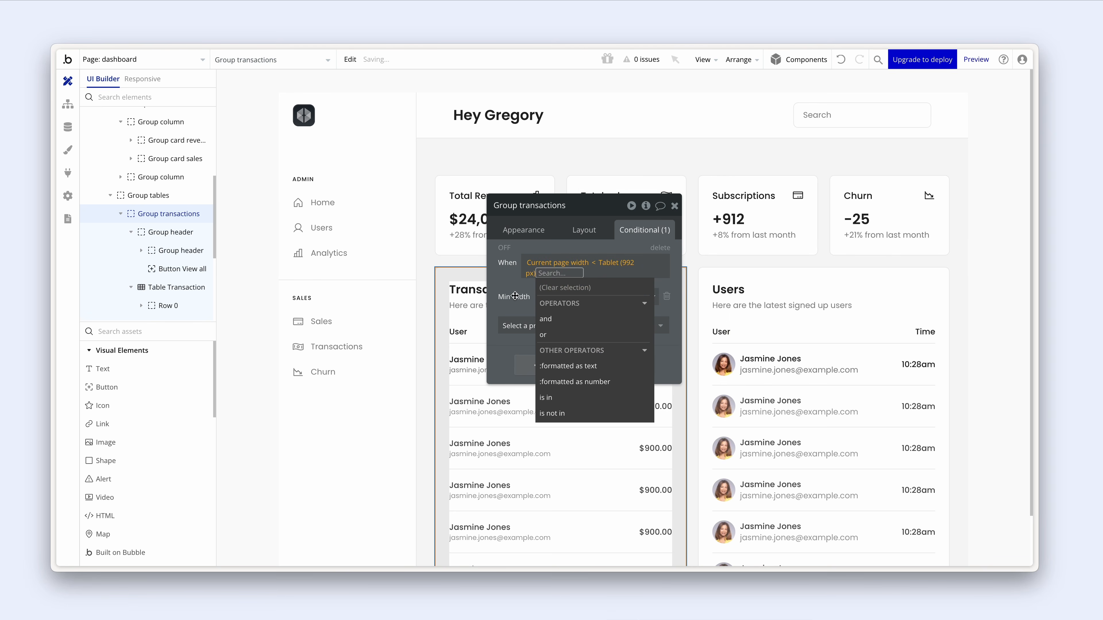
# - Change Group users' page-width condition to Tablet (992 px) as well
pyautogui.click(726, 278)
pyautogui.click(618, 263)
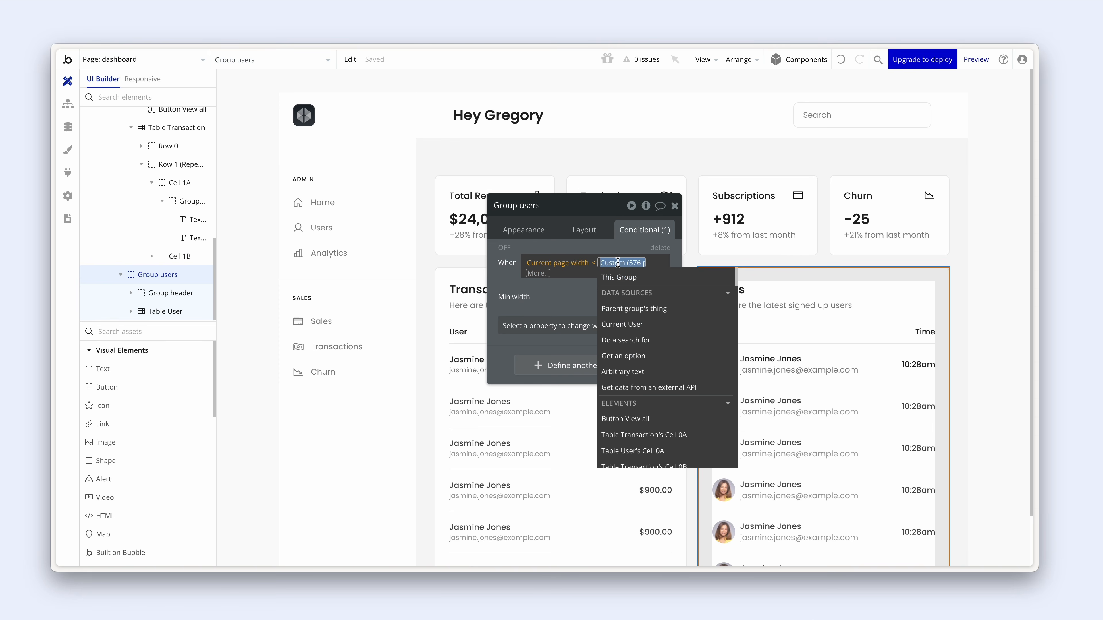
pyautogui.write('992')
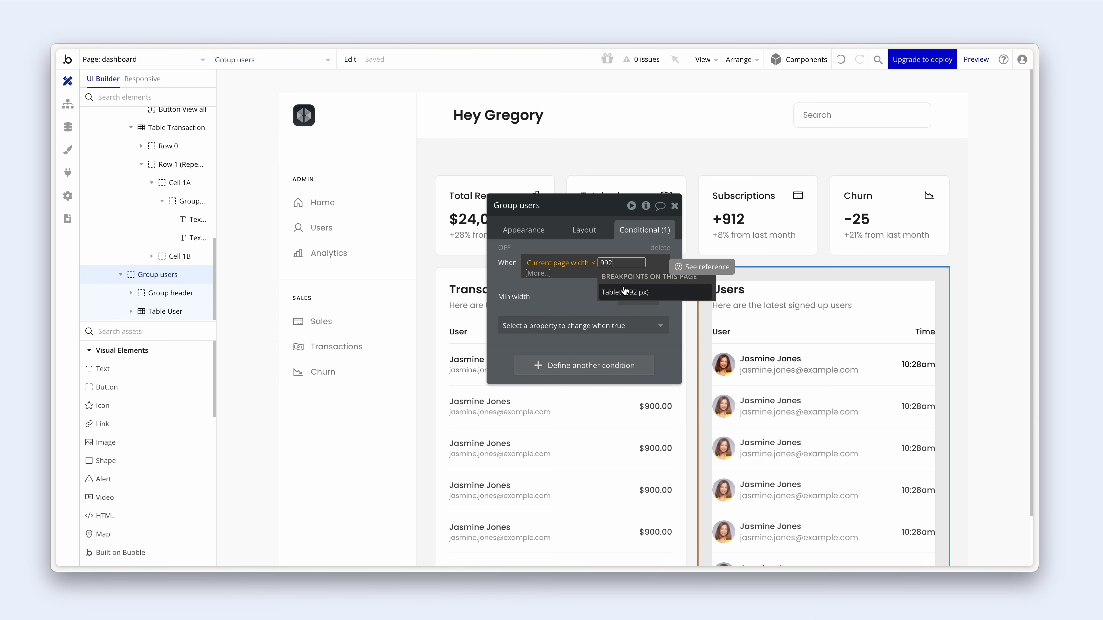
pyautogui.click(605, 283)
pyautogui.click(584, 246)
pyautogui.moveTo(586, 246); pyautogui.dragTo(357, 227)
pyautogui.click(535, 279)
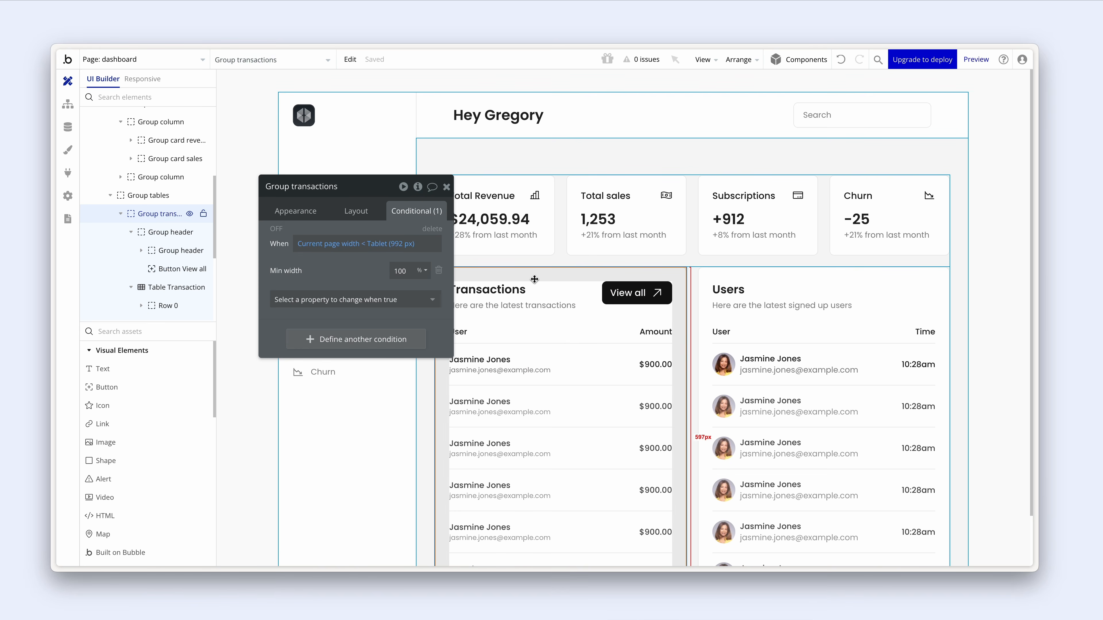
pyautogui.hotkey('ctrl', 'Tab')
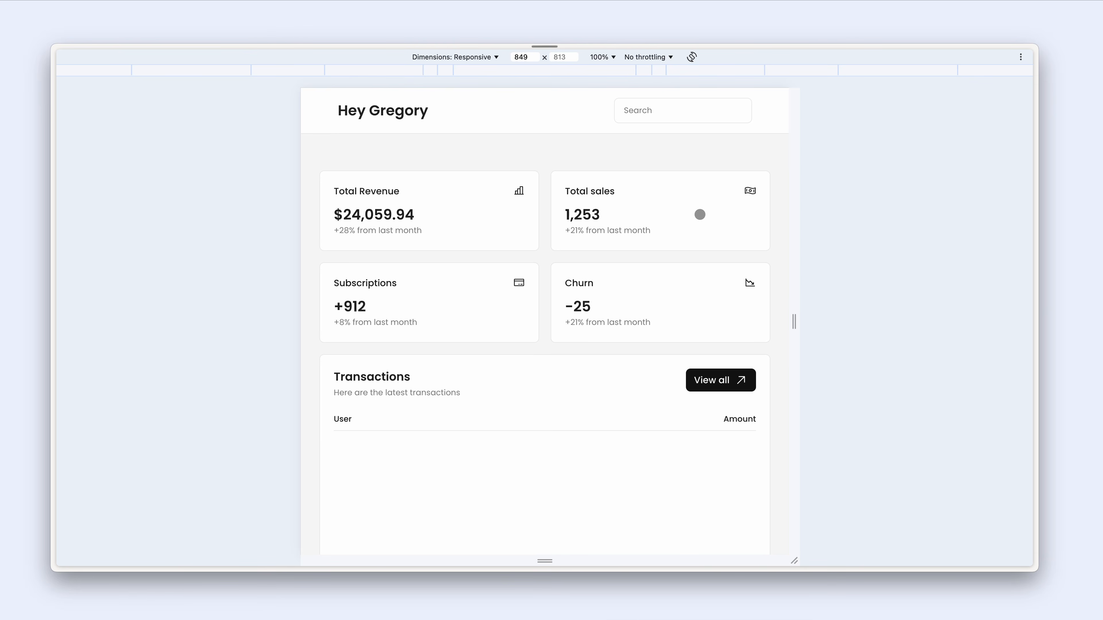
# - Resize the preview around 1072 px and toward the tablet breakpoint to check the sidebar and cards
pyautogui.moveTo(799, 316); pyautogui.dragTo(845, 320)
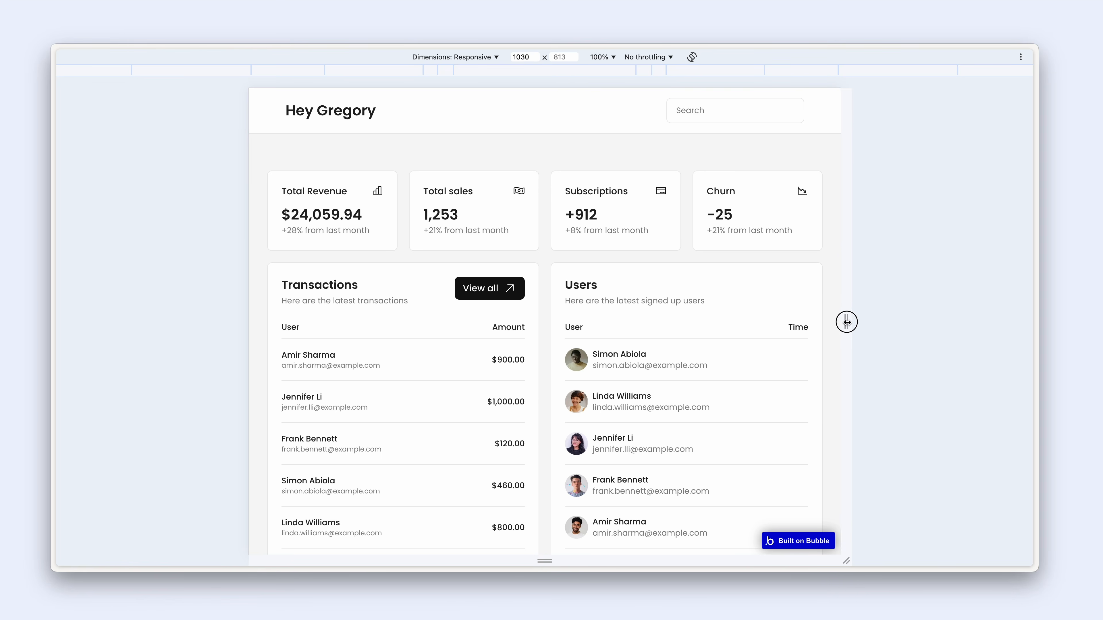
pyautogui.scroll(-1, 720, 361)
pyautogui.scroll(-2, 720, 361)
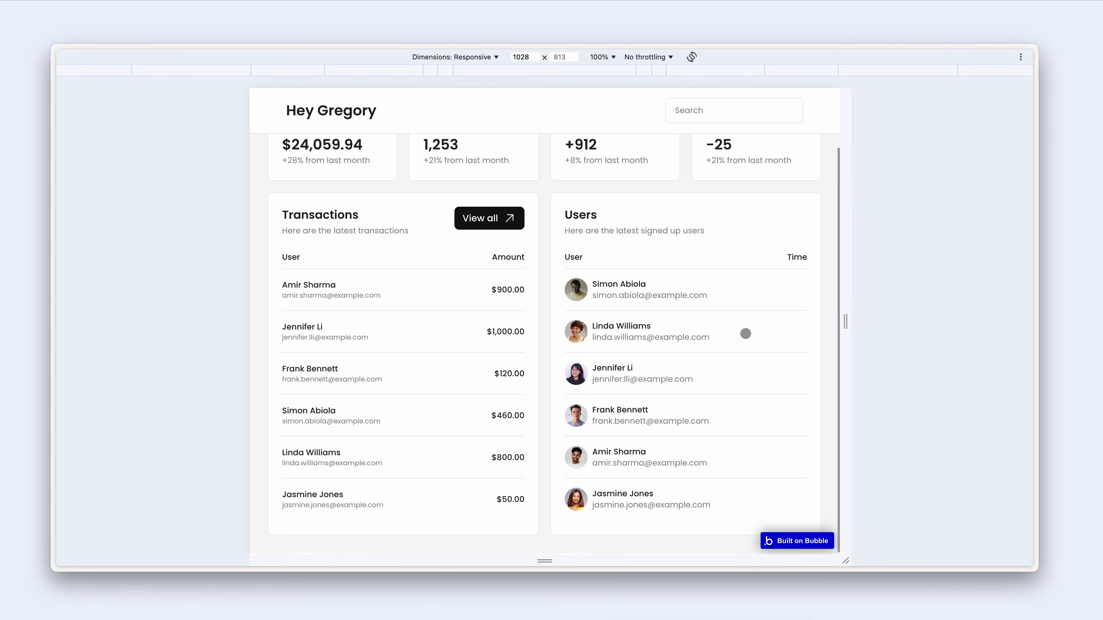
pyautogui.moveTo(845, 321)
pyautogui.mouseDown()
pyautogui.moveTo(971, 327)
pyautogui.moveTo(852, 334)
pyautogui.moveTo(844, 324)
pyautogui.mouseUp()
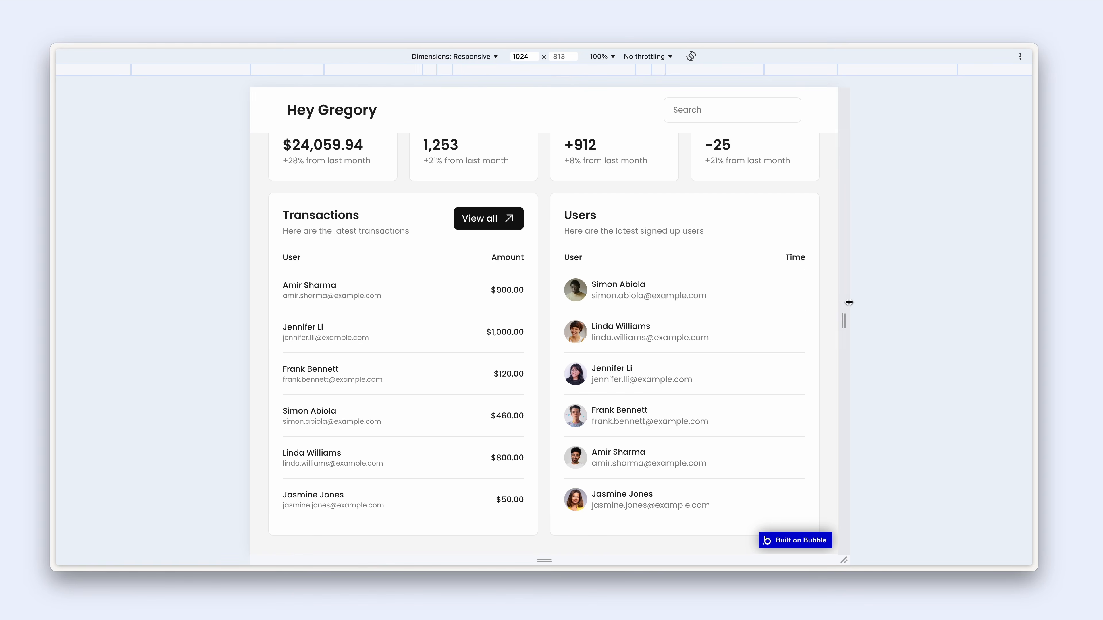
pyautogui.moveTo(844, 312); pyautogui.dragTo(825, 318)
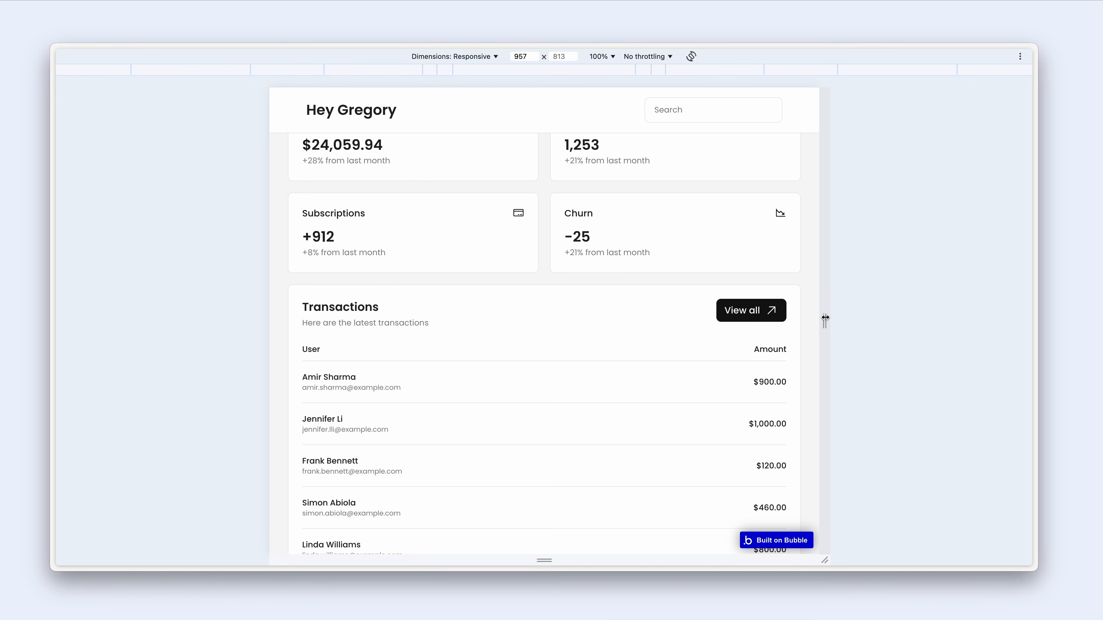
pyautogui.scroll(-10, 723, 345)
pyautogui.scroll(1, 724, 345)
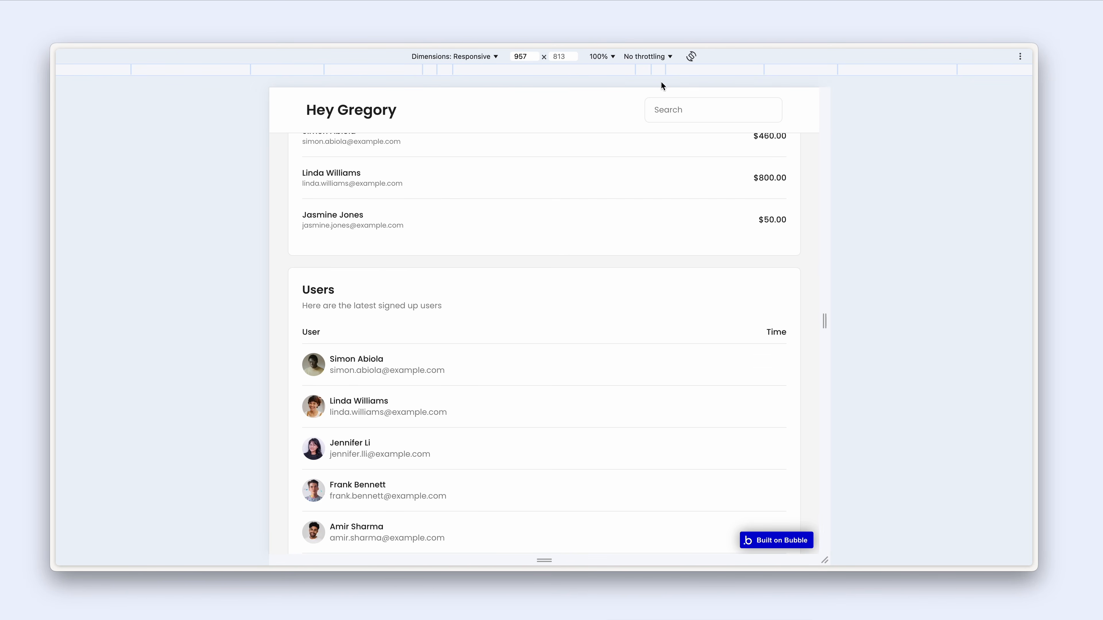
# - Check the dashboard layout at the 375 px mobile width
pyautogui.click(646, 69)
pyautogui.scroll(-3, 593, 217)
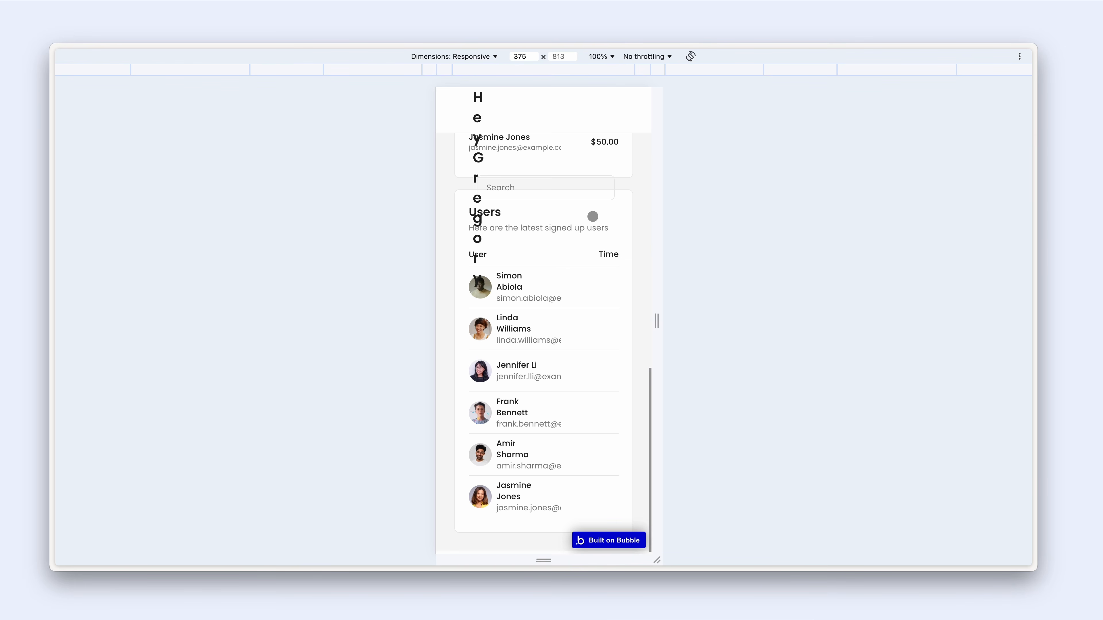
pyautogui.scroll(5, 517, 280)
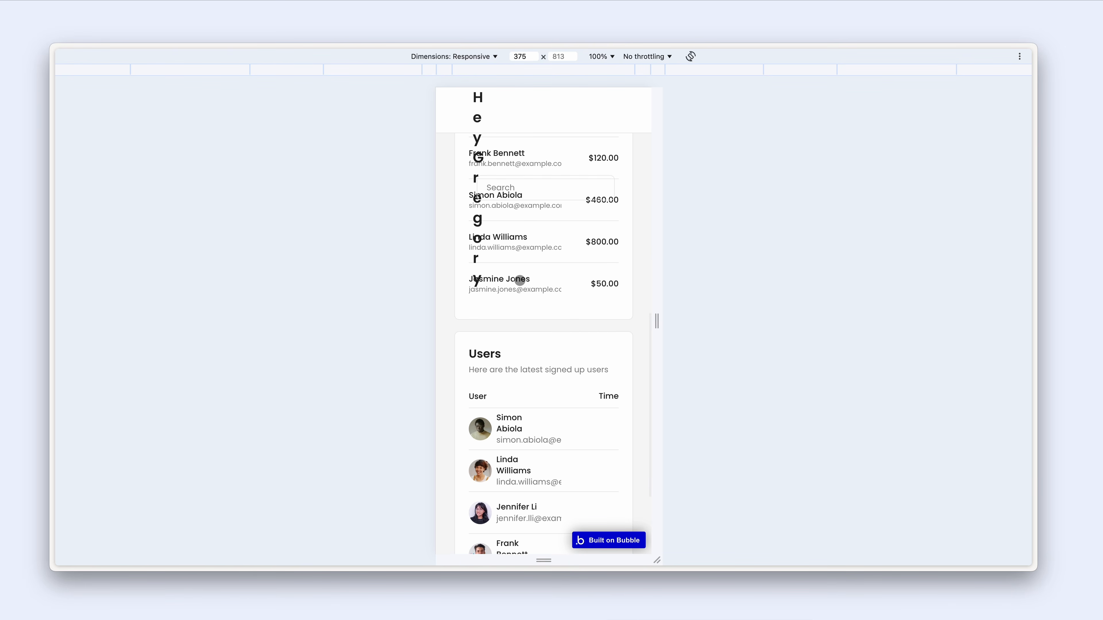
pyautogui.scroll(-5, 517, 280)
pyautogui.scroll(5, 528, 313)
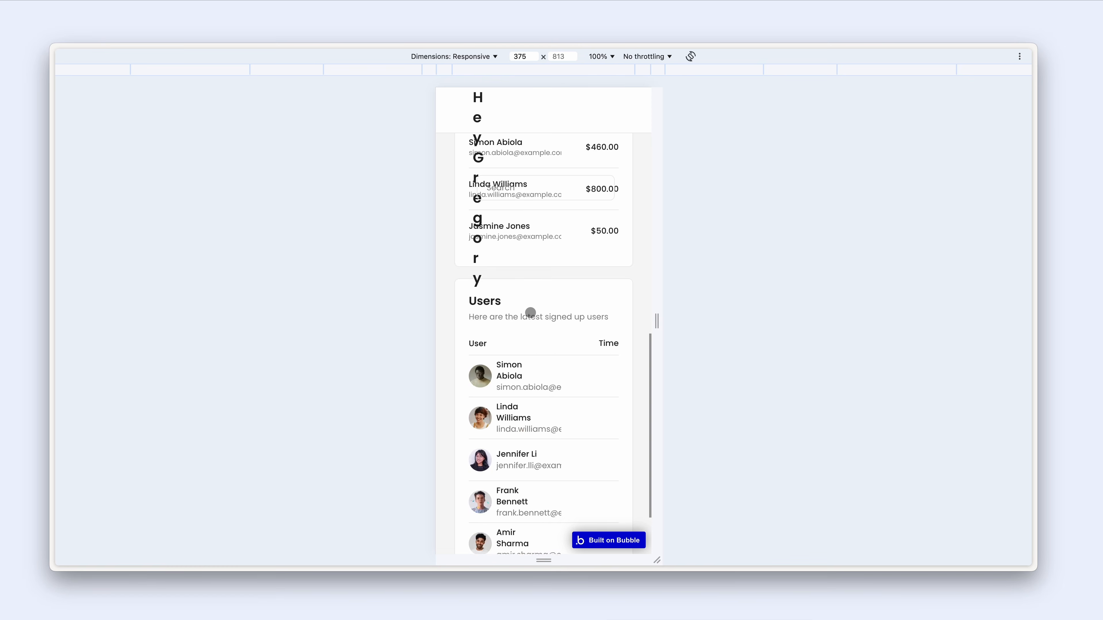
pyautogui.scroll(3, 532, 306)
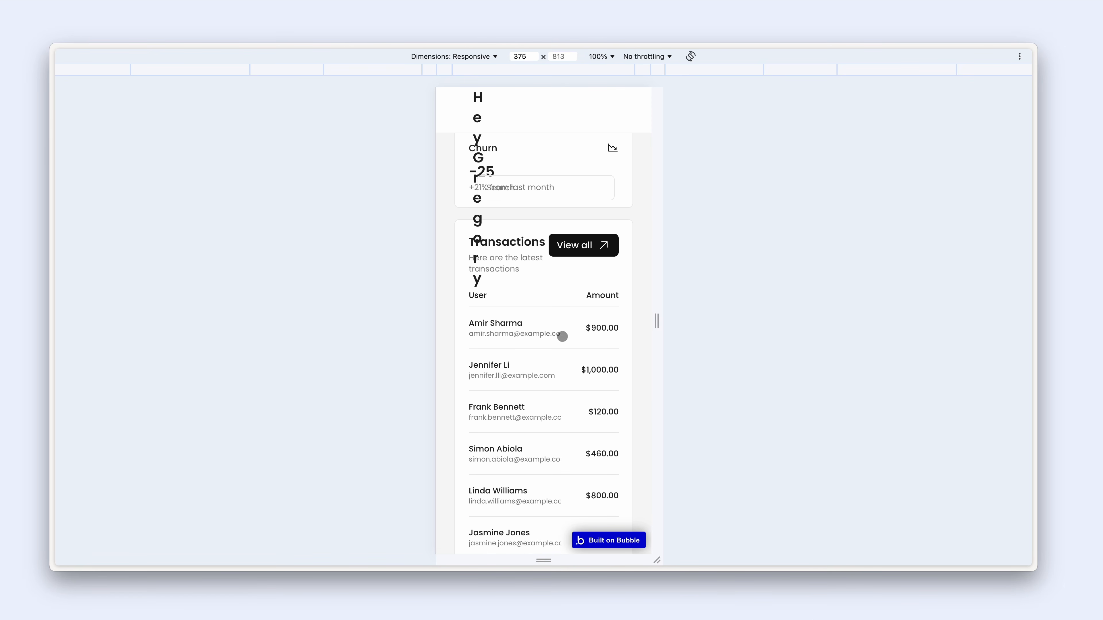
# - Check the preview at 1024 and 1440 px, then select the header container in the editor
pyautogui.moveTo(657, 322); pyautogui.dragTo(899, 322)
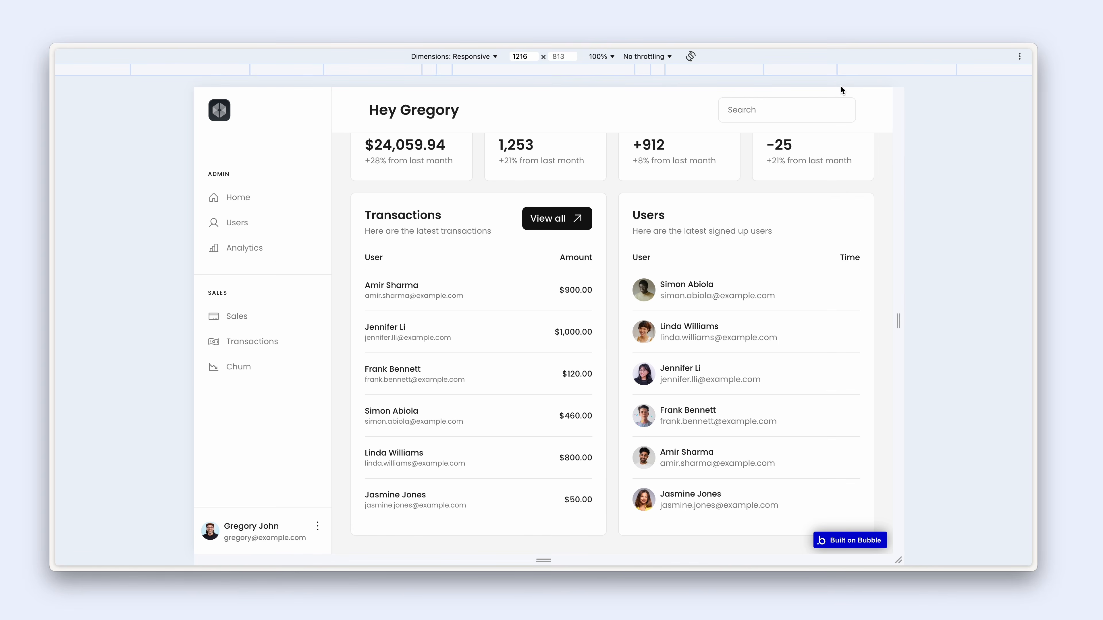
pyautogui.click(815, 69)
pyautogui.click(860, 71)
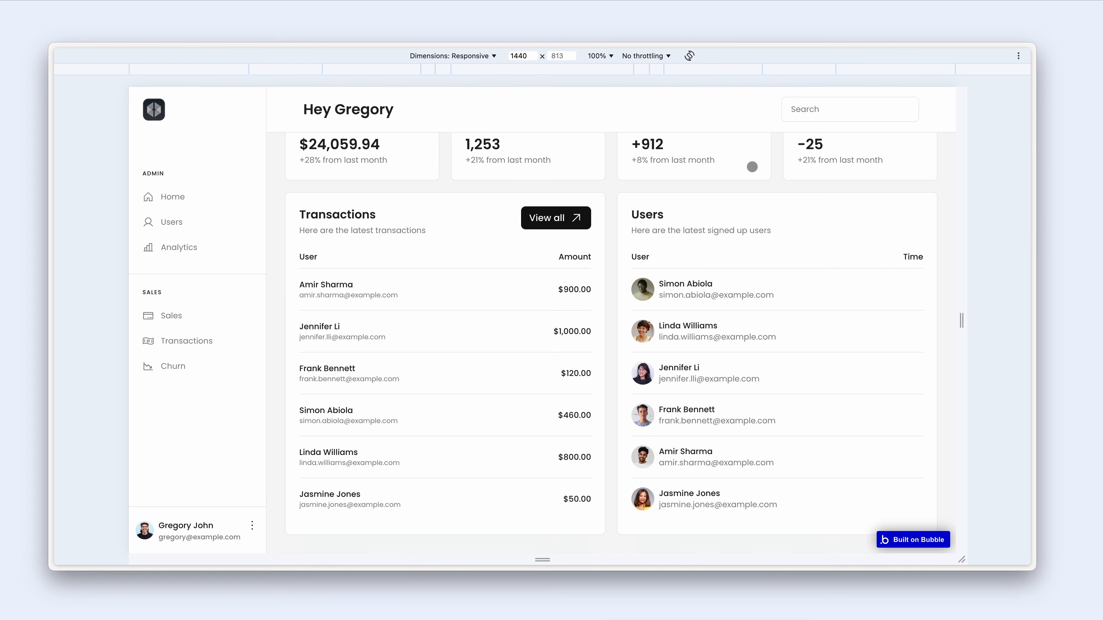
pyautogui.scroll(2, 752, 167)
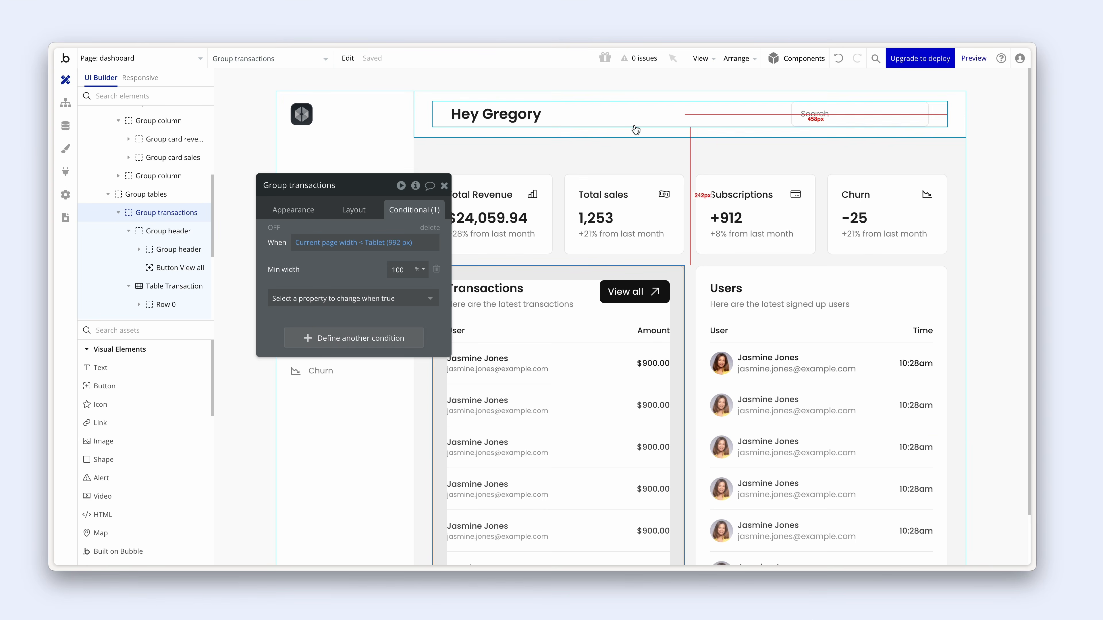
pyautogui.click(635, 126)
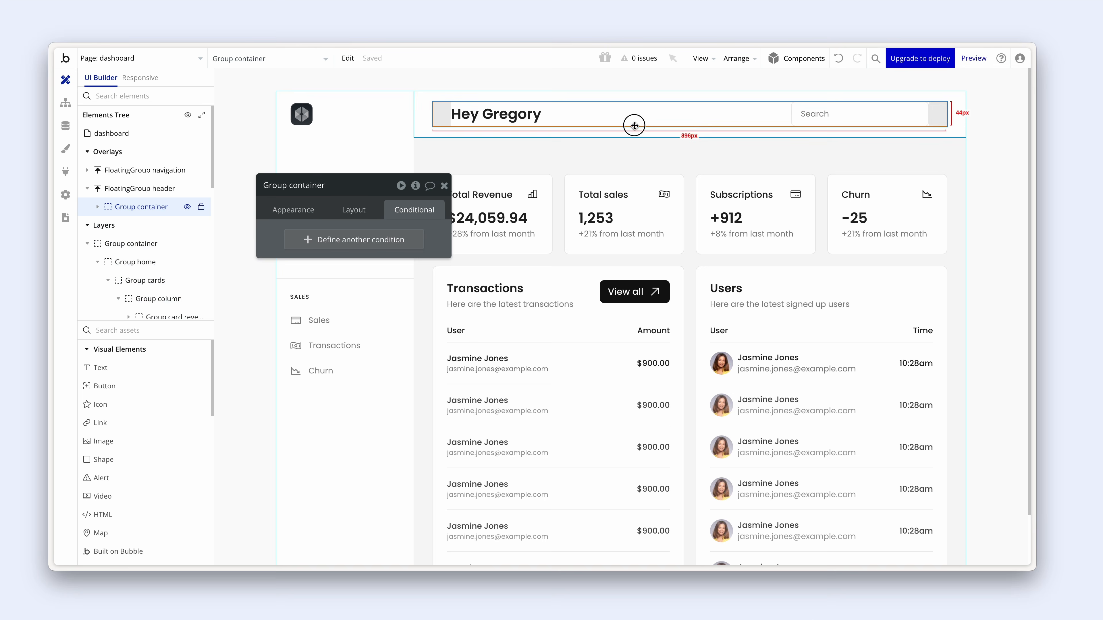
# - Preview the page in responsive mode at the 992, 768 and 1200 px breakpoints
pyautogui.click(155, 86)
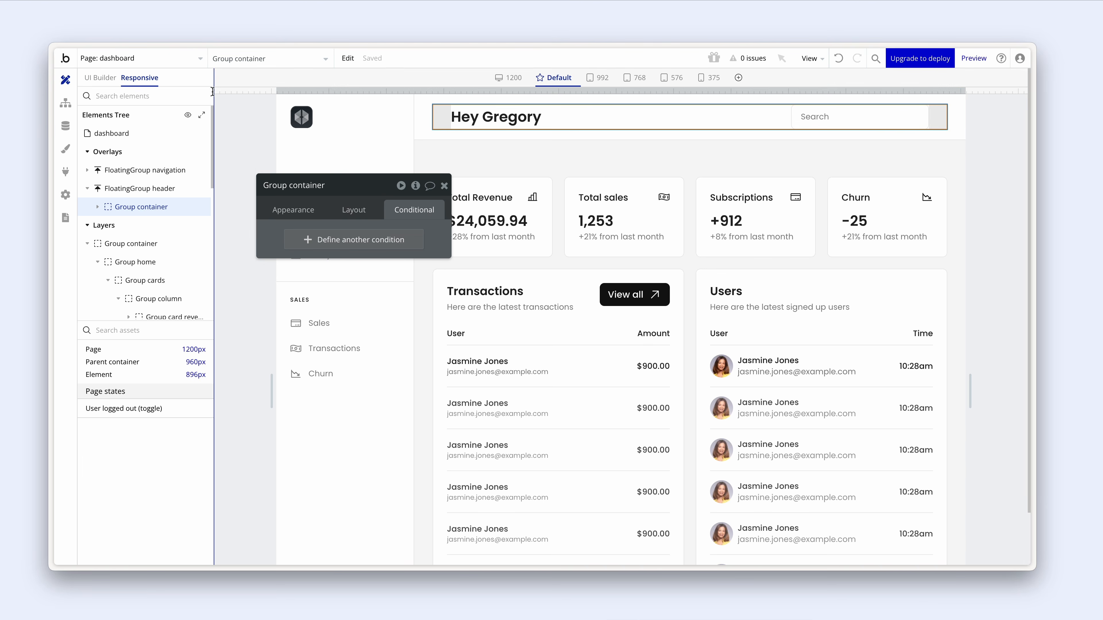
pyautogui.click(599, 78)
pyautogui.click(635, 78)
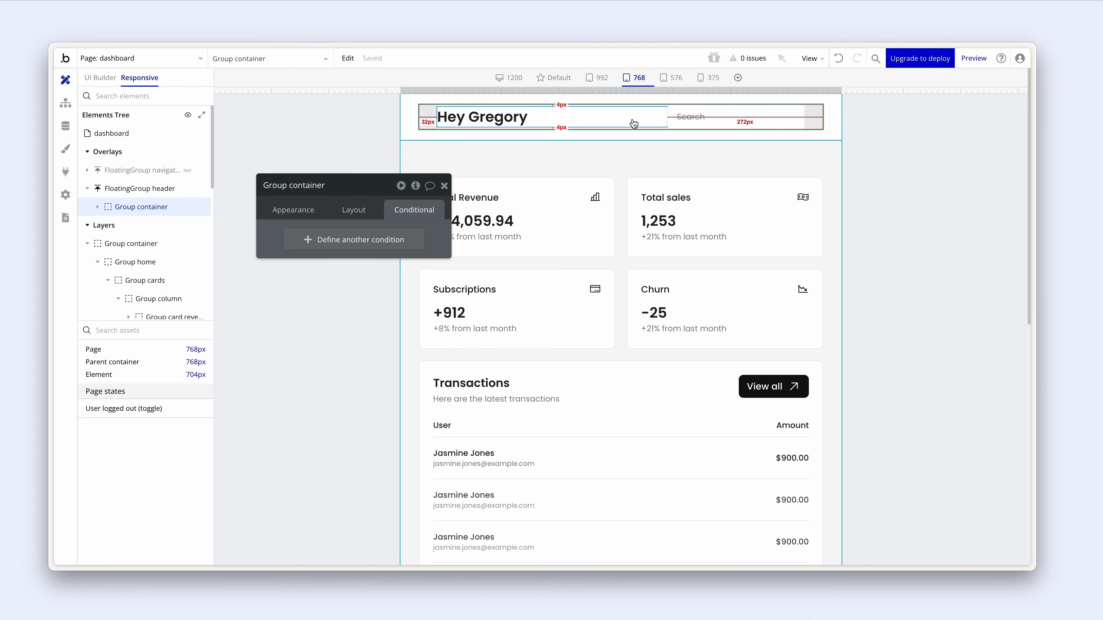
pyautogui.click(509, 78)
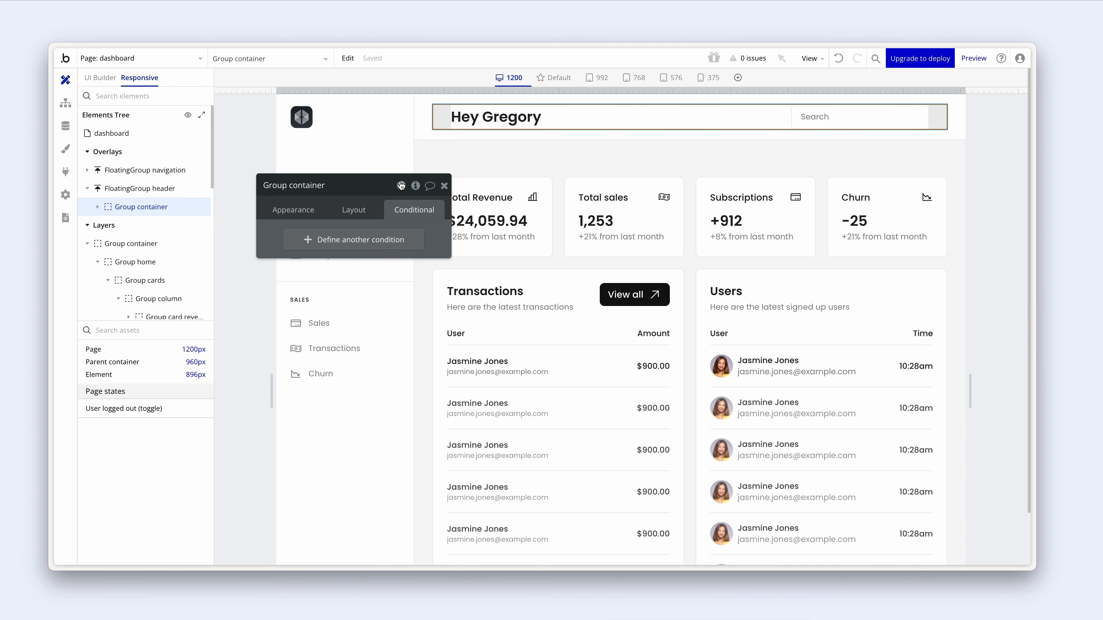
pyautogui.click(445, 186)
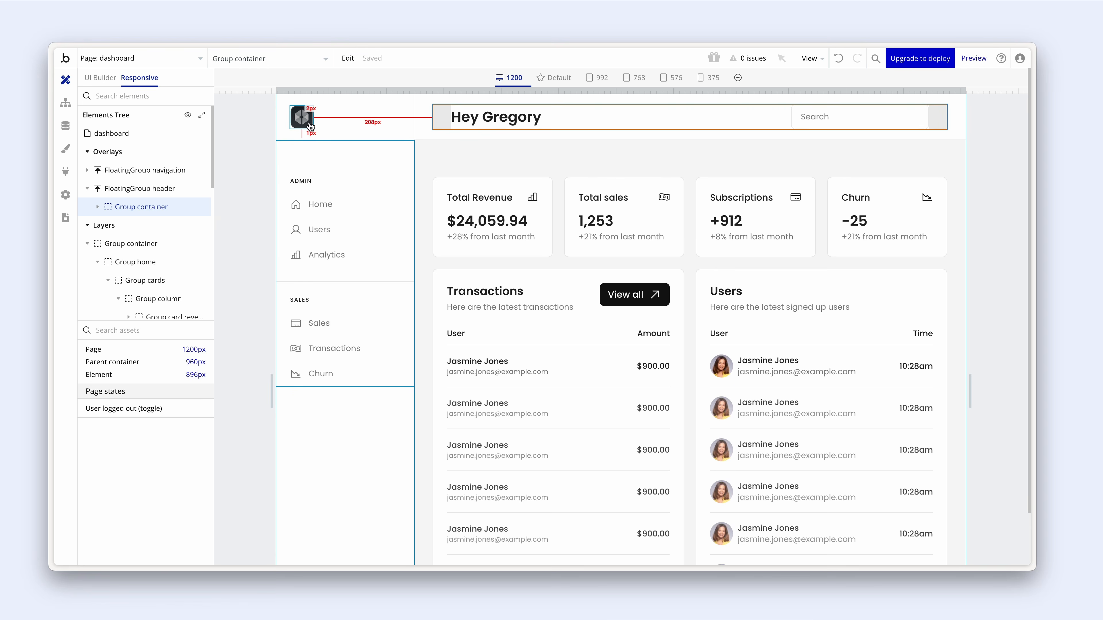
# - Narrow the editor canvas to the 992 px tablet width, where the sidebar is hidden
pyautogui.doubleClick(339, 124)
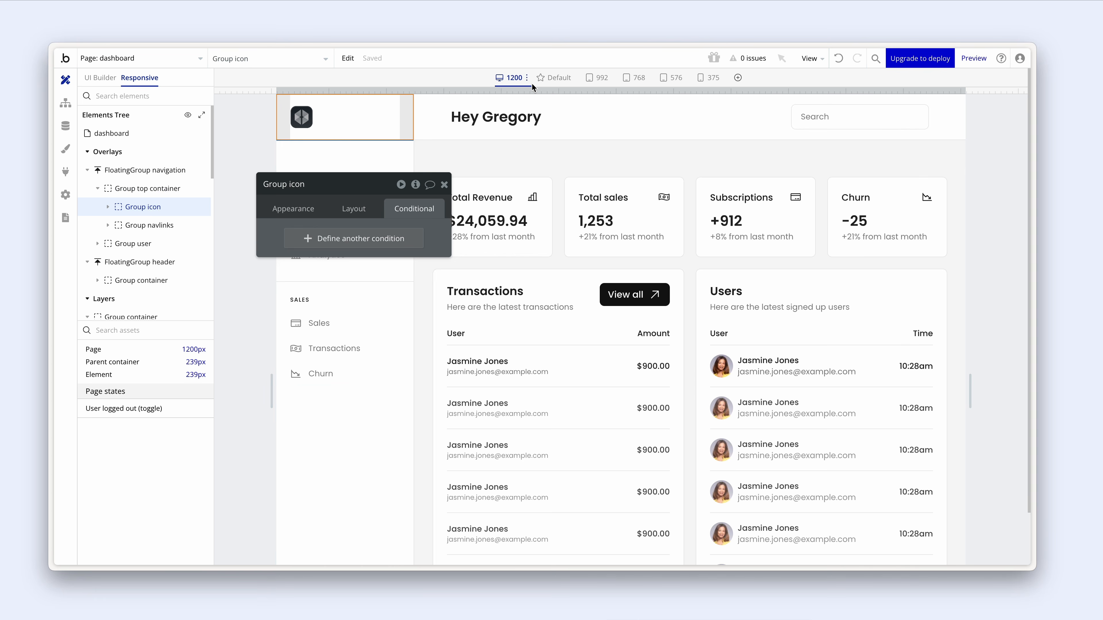
pyautogui.moveTo(969, 385); pyautogui.dragTo(958, 382)
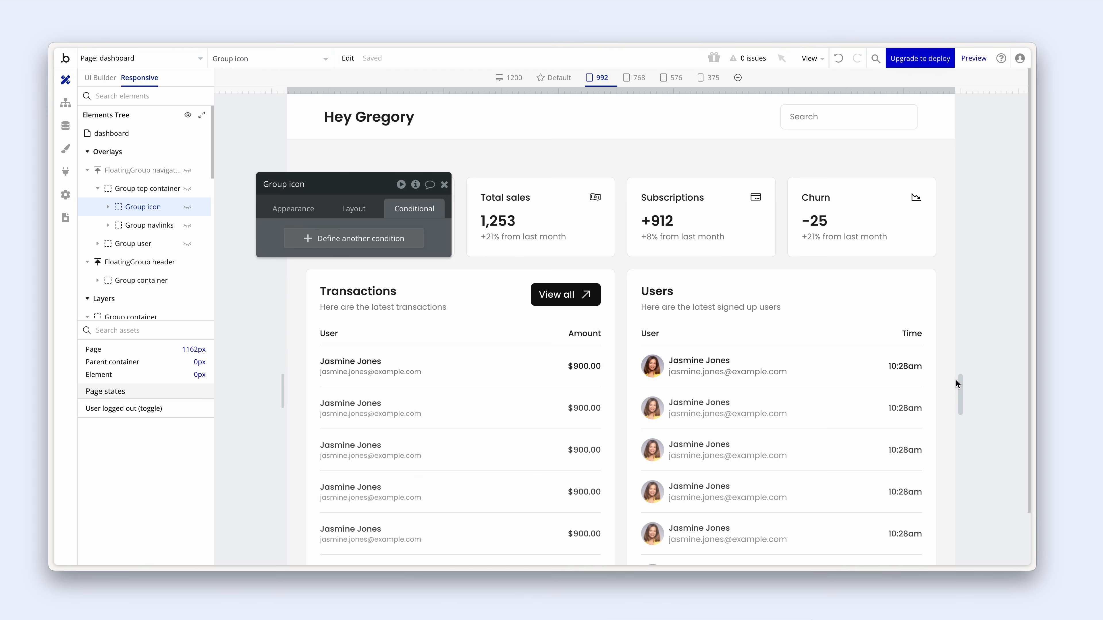
pyautogui.click(444, 184)
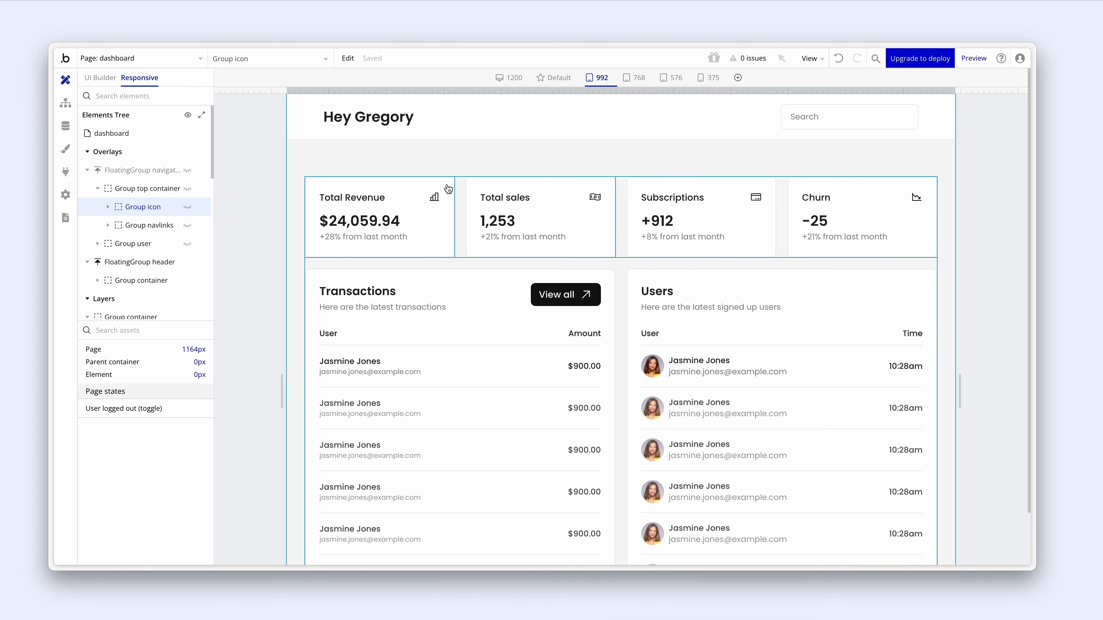
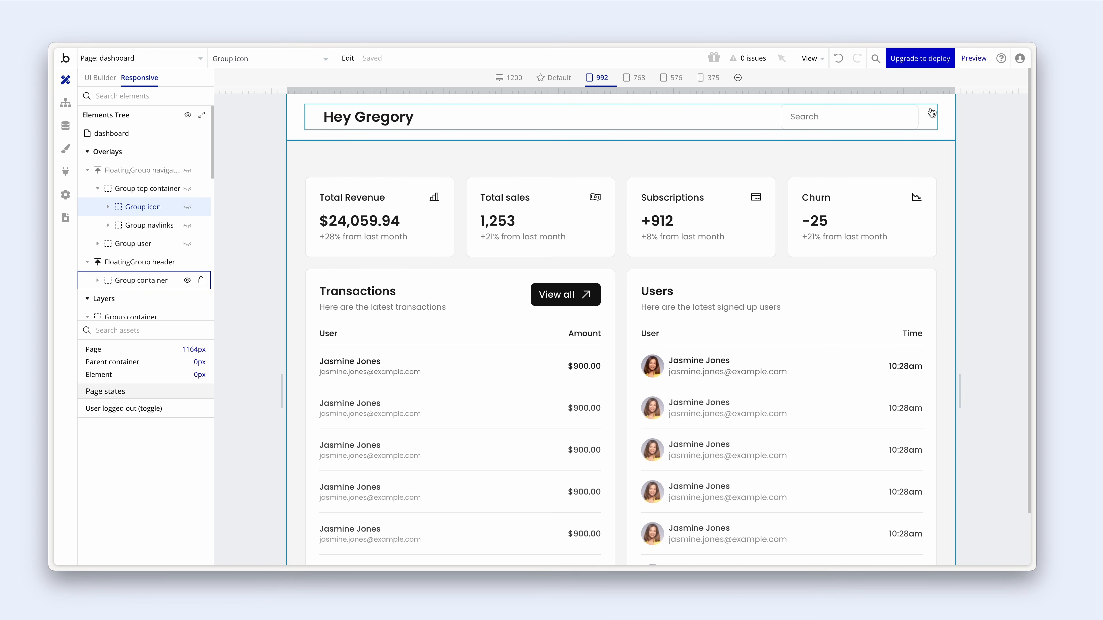
# - Add a condition that hides the header's content group when page width is below 1200 px
pyautogui.click(928, 126)
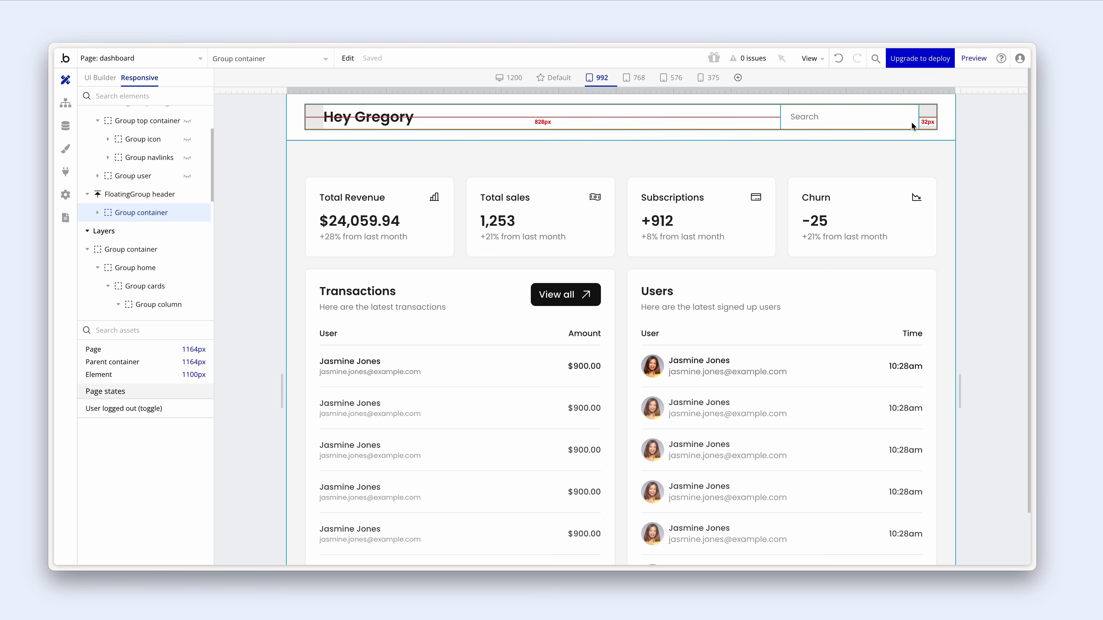
pyautogui.rightClick(928, 120)
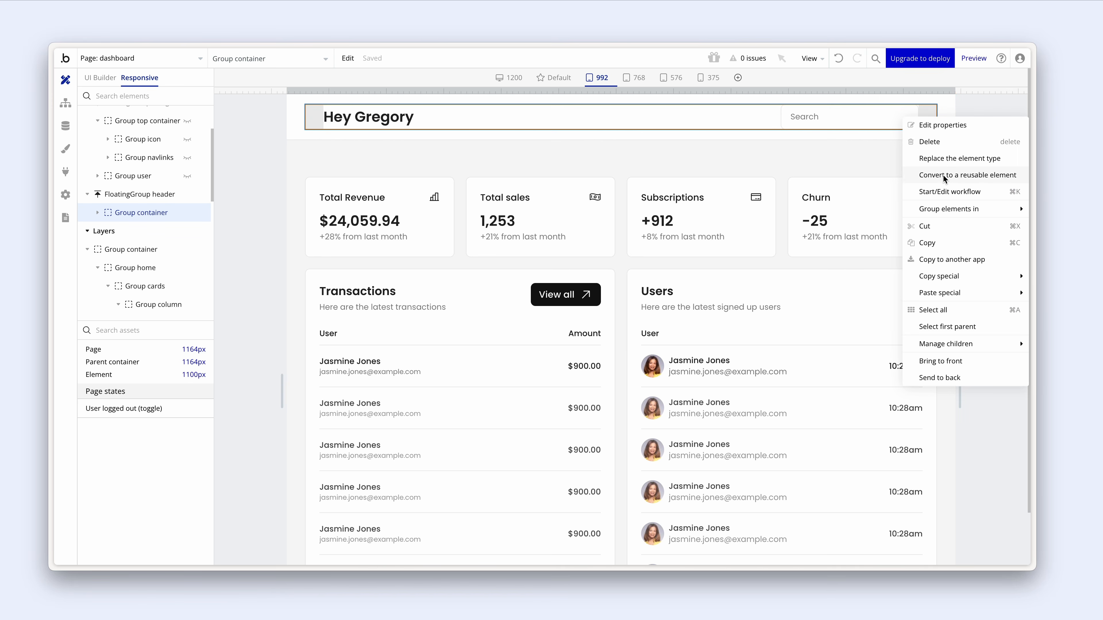
pyautogui.doubleClick(928, 115)
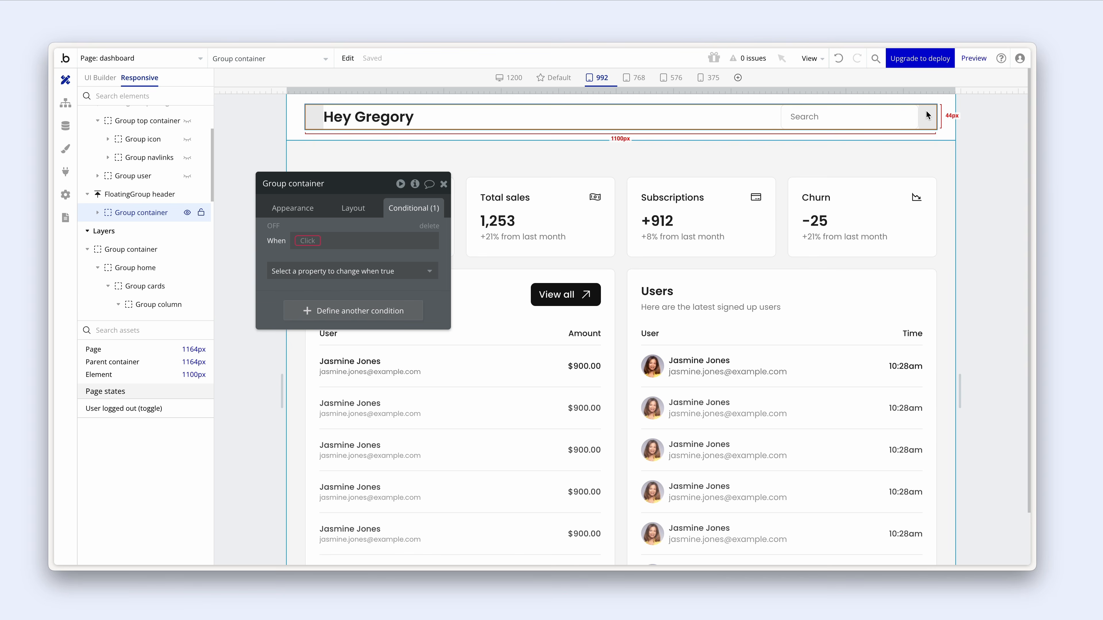
pyautogui.moveTo(398, 219); pyautogui.dragTo(446, 188)
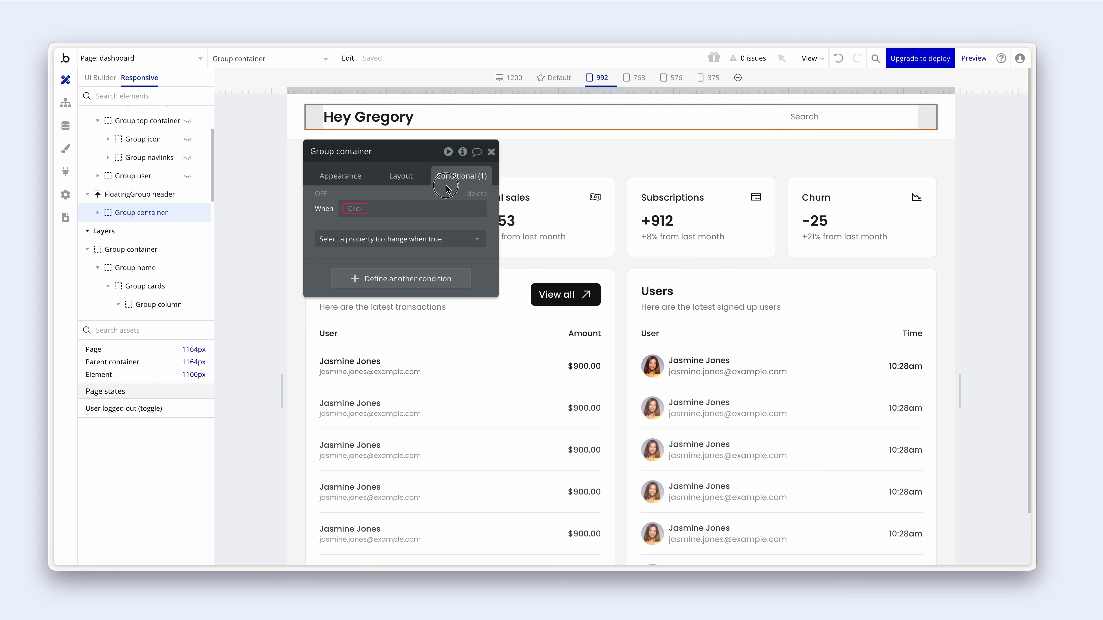
pyautogui.click(360, 209)
pyautogui.write('page')
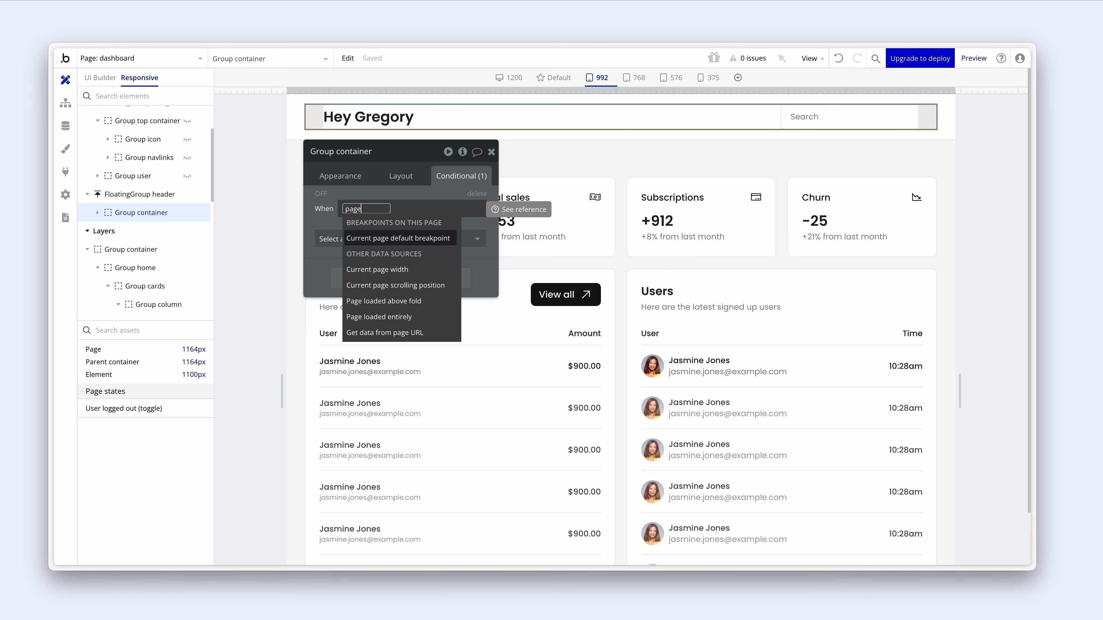
pyautogui.click(361, 270)
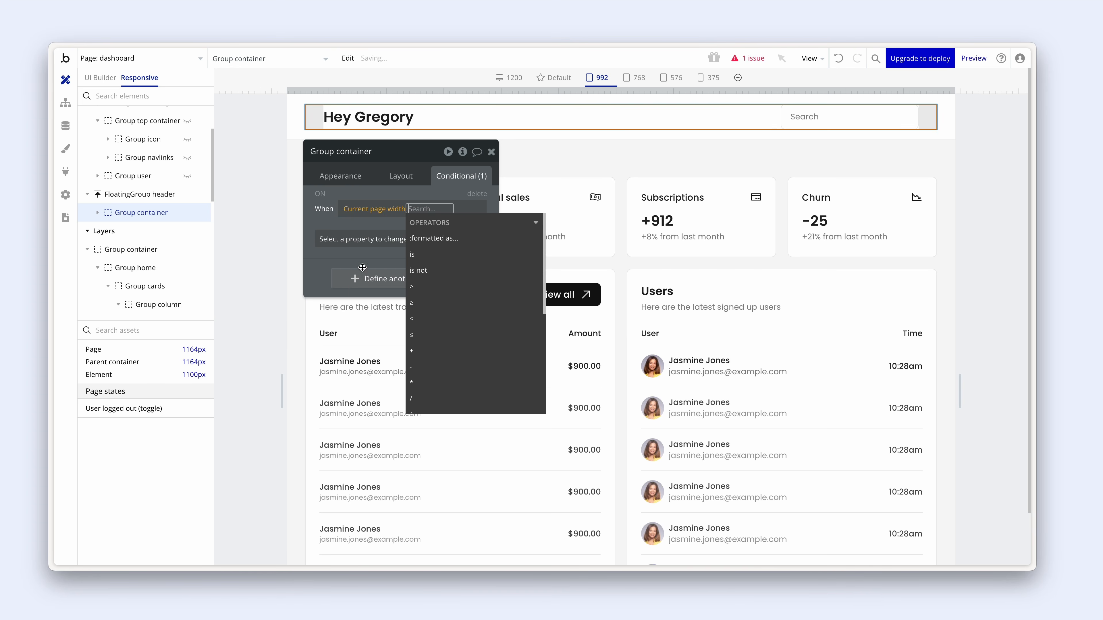
pyautogui.click(425, 317)
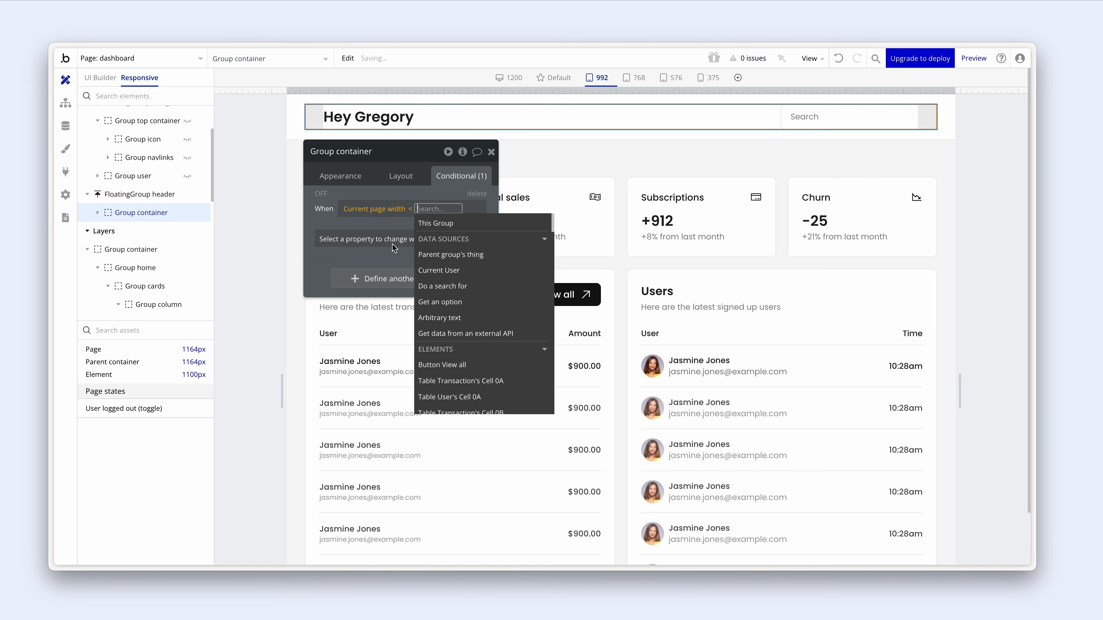
pyautogui.write('1200')
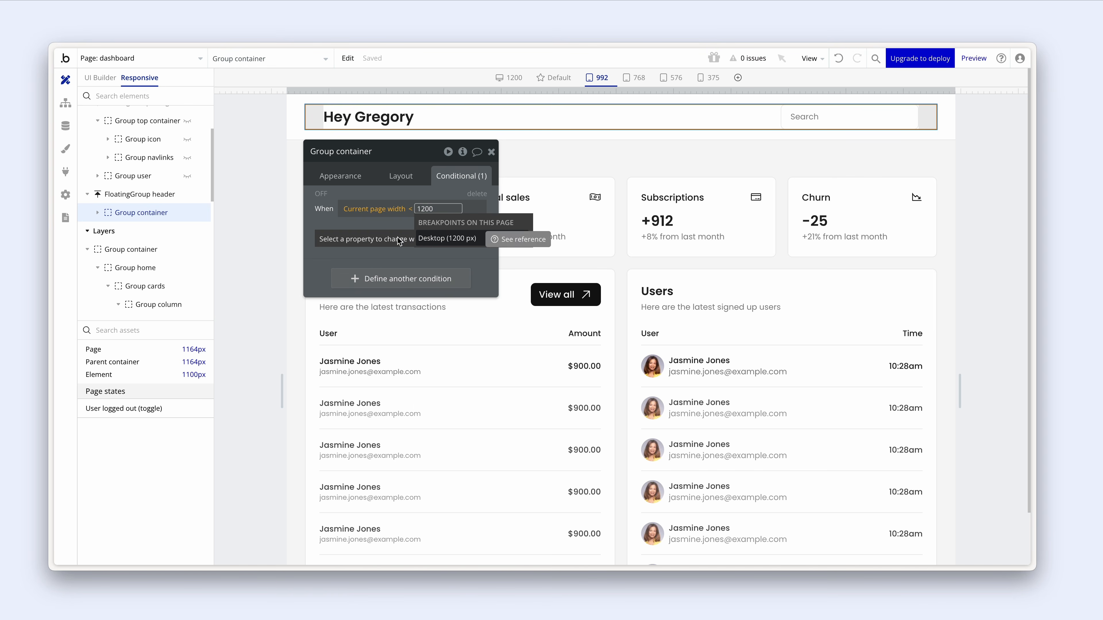
pyautogui.press('Return')
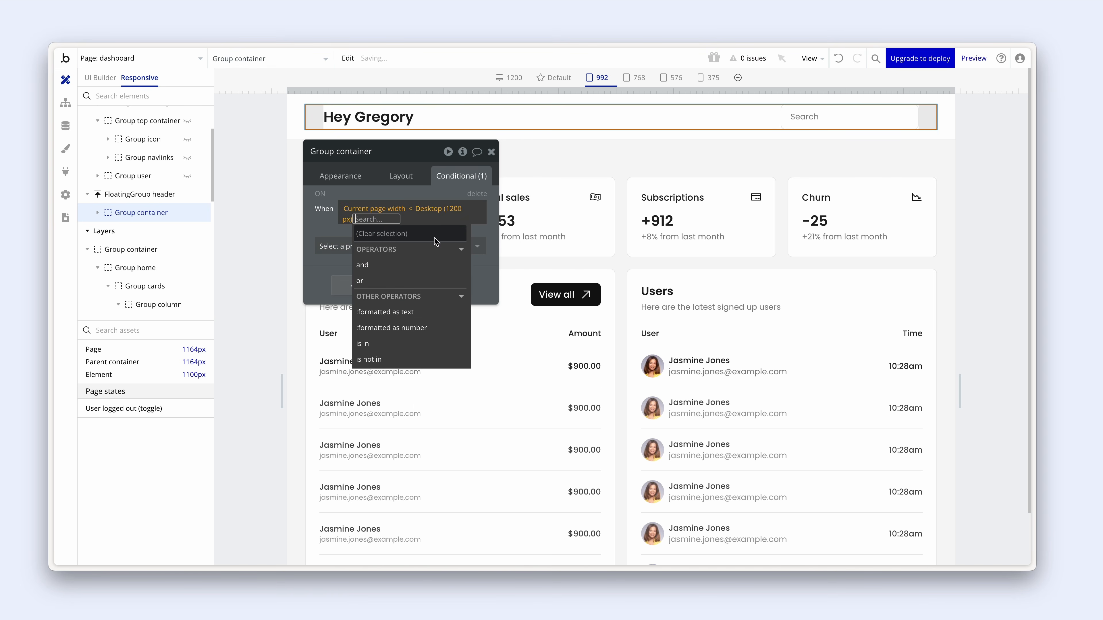
pyautogui.click(335, 246)
pyautogui.click(359, 269)
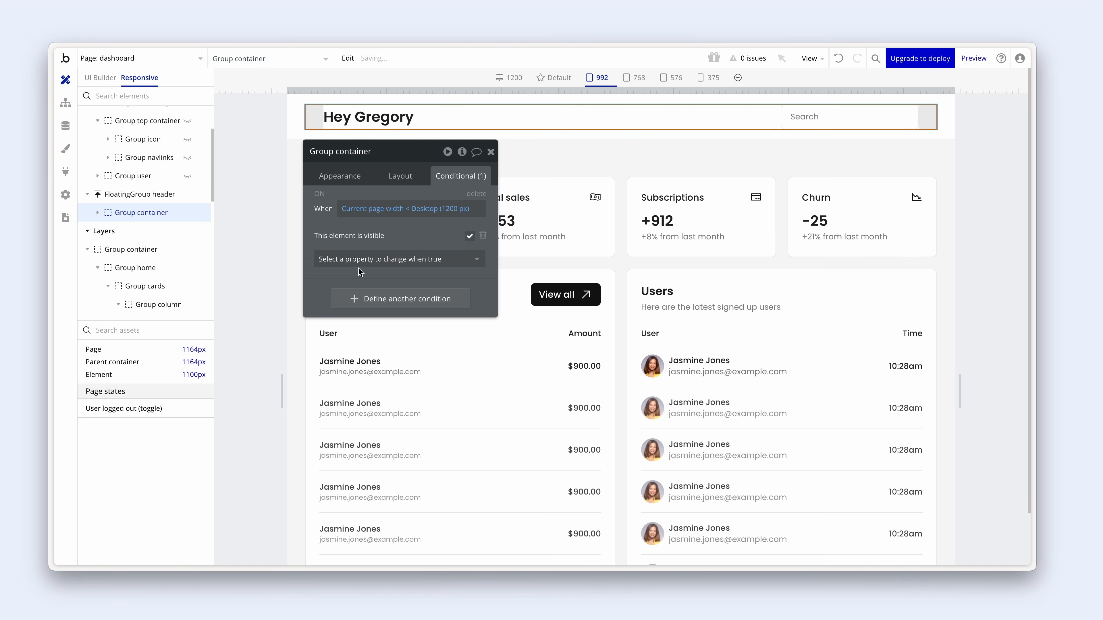
pyautogui.click(470, 237)
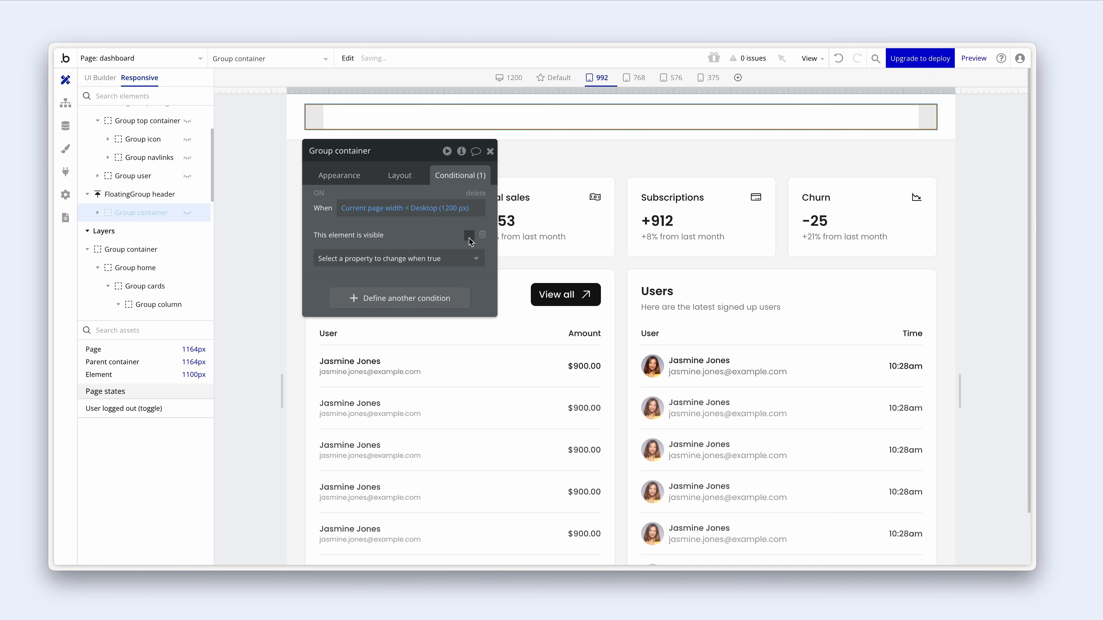
# - Make the header content group collapse its space when hidden, then return to the page builder
pyautogui.click(402, 182)
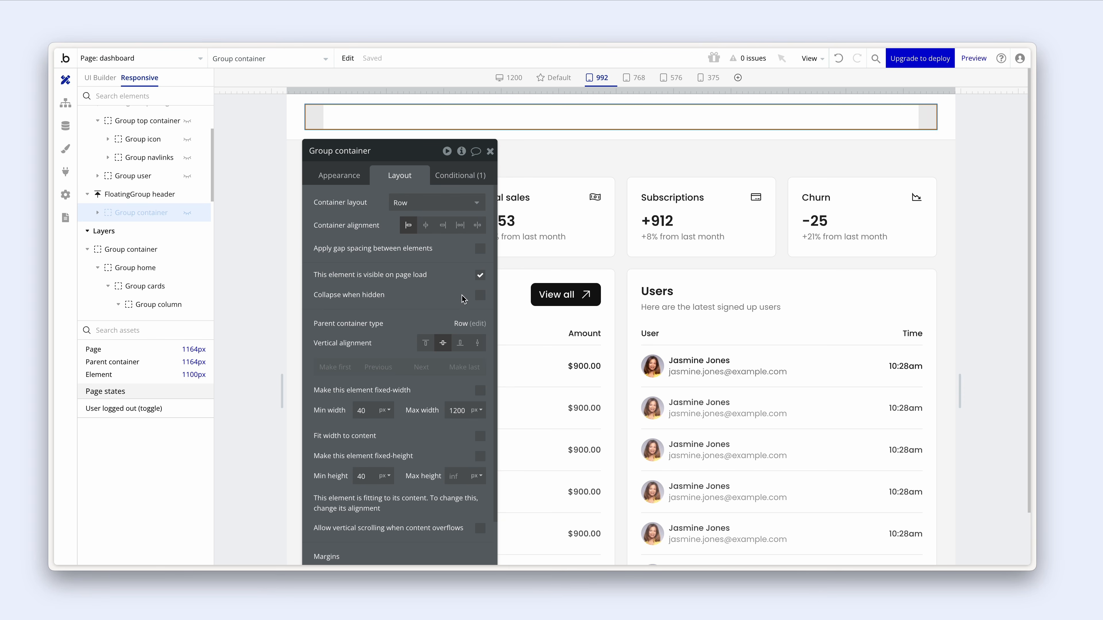
pyautogui.click(480, 295)
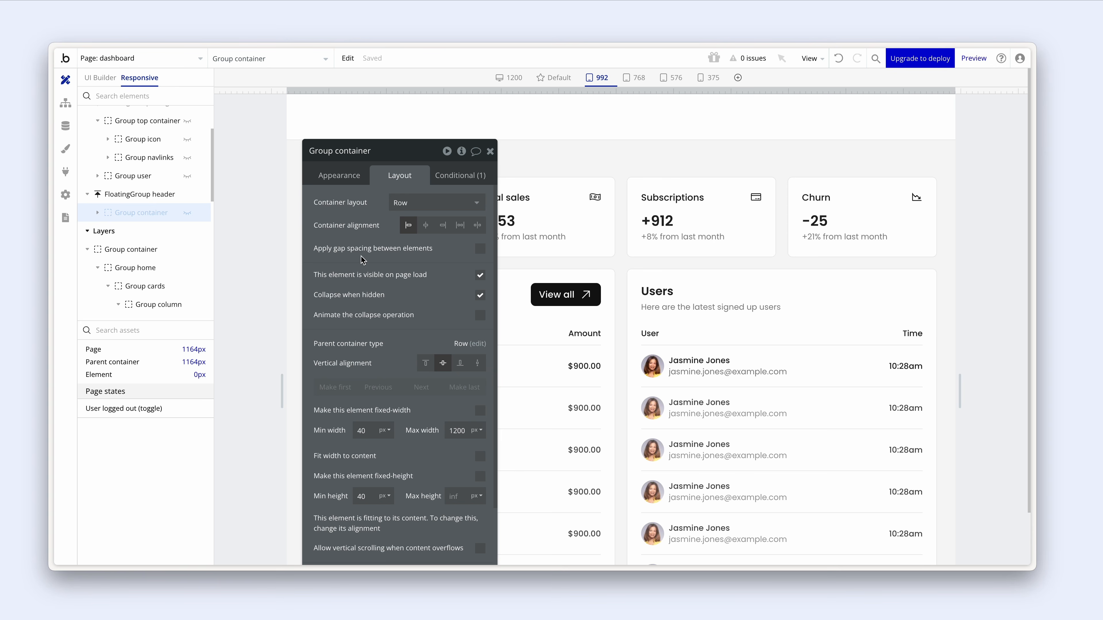
pyautogui.click(99, 78)
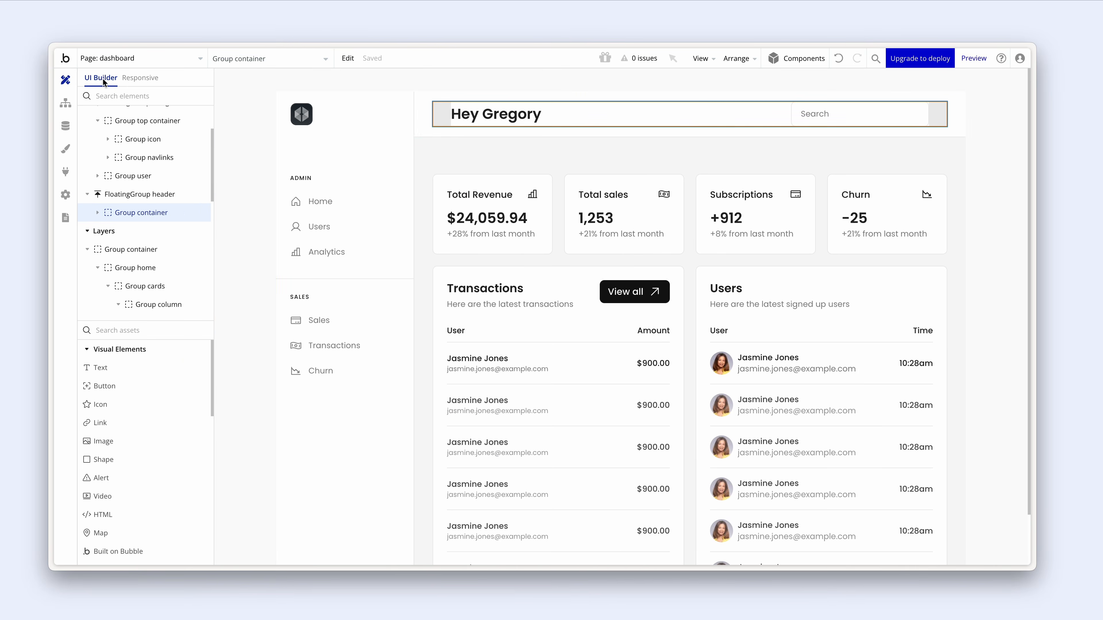
# - Paste a copy of the navigation logo into the floating header
pyautogui.doubleClick(419, 115)
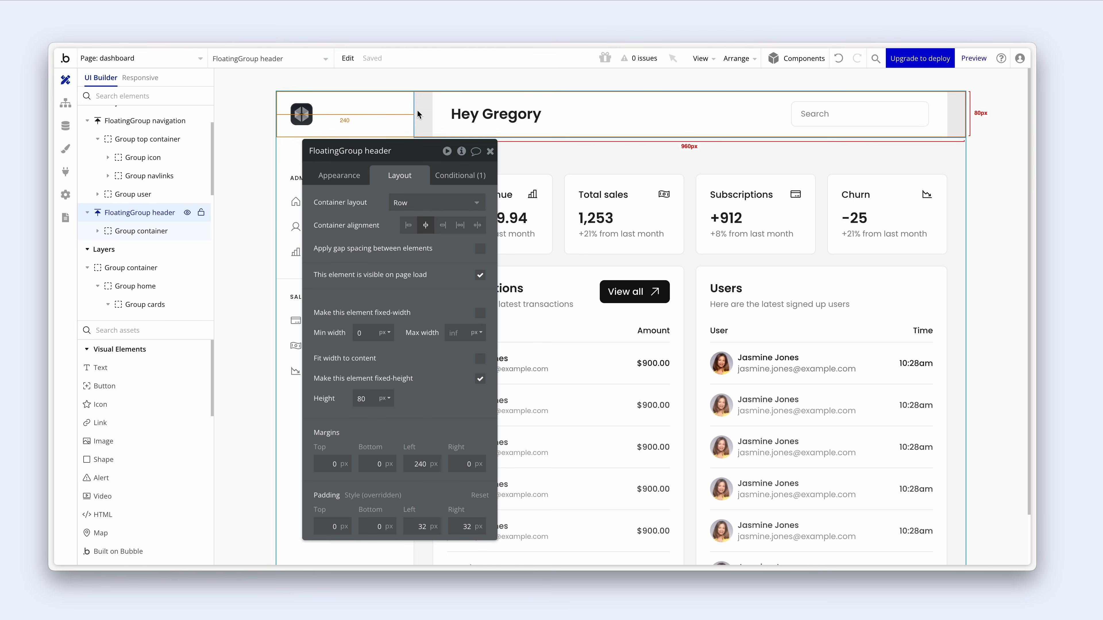
pyautogui.moveTo(406, 179); pyautogui.dragTo(408, 253)
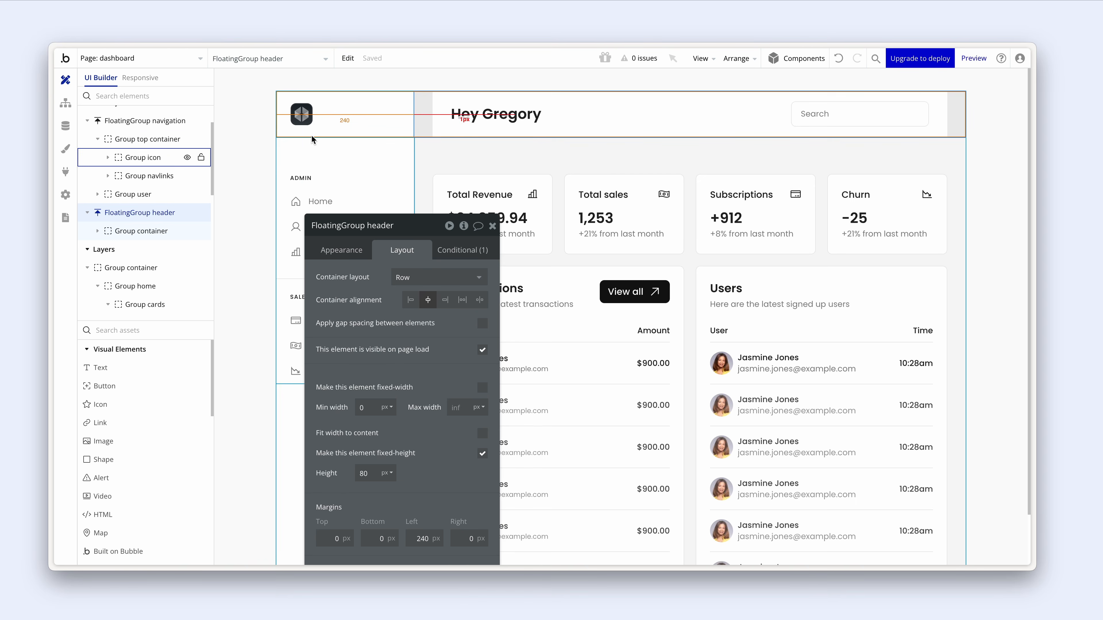
pyautogui.click(301, 119)
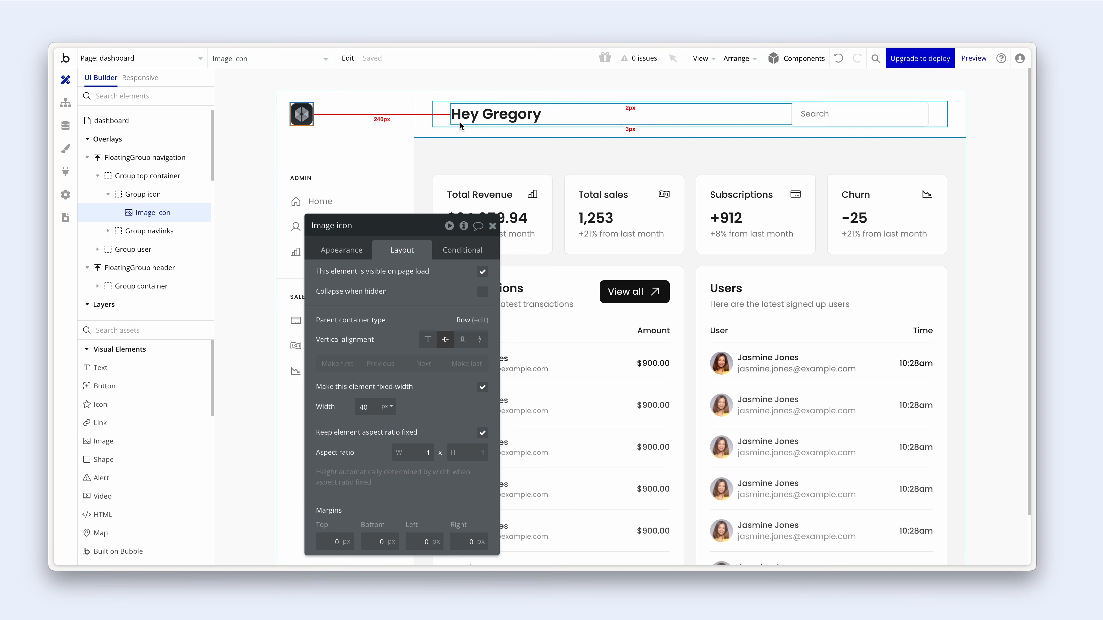
pyautogui.click(427, 134)
pyautogui.press('super+v')
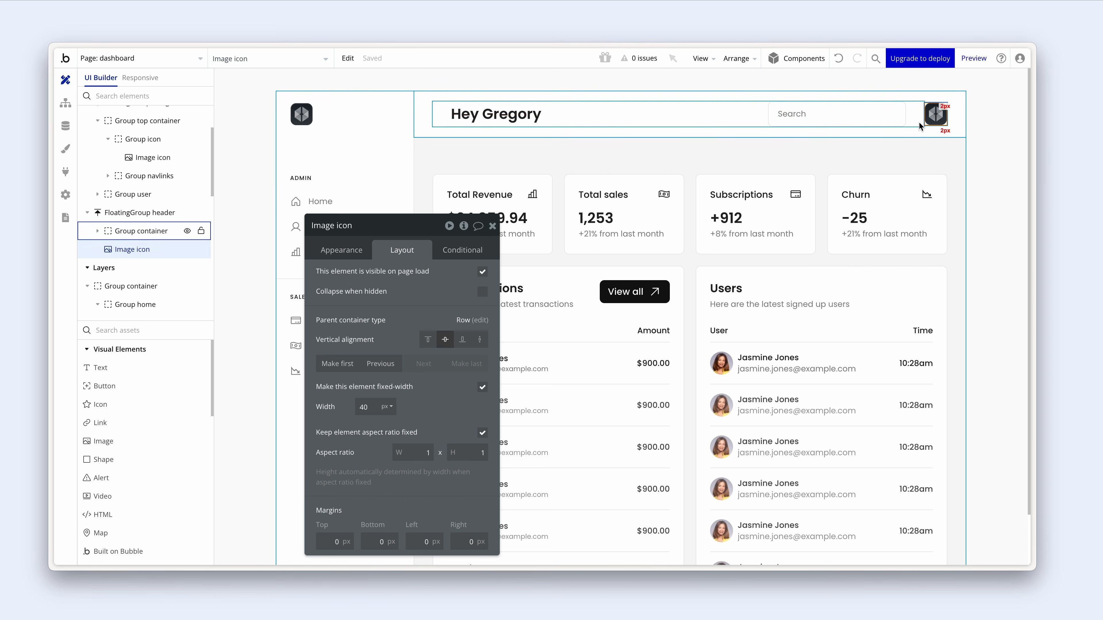
# - Add a Text-align-left menu icon to the header, centered vertically in its row
pyautogui.click(137, 406)
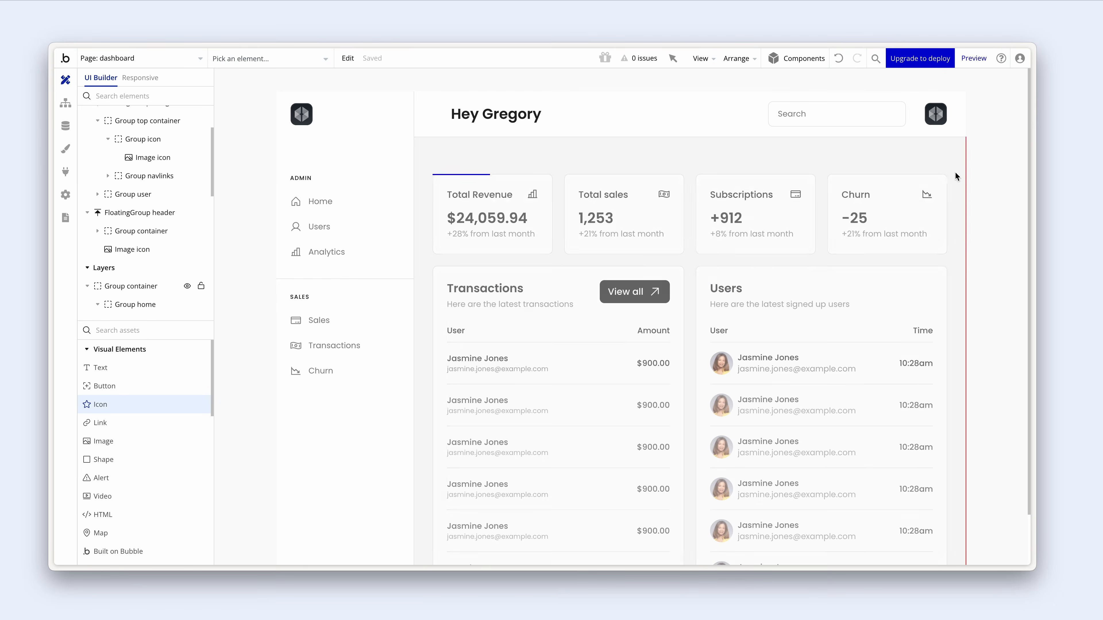
pyautogui.click(951, 115)
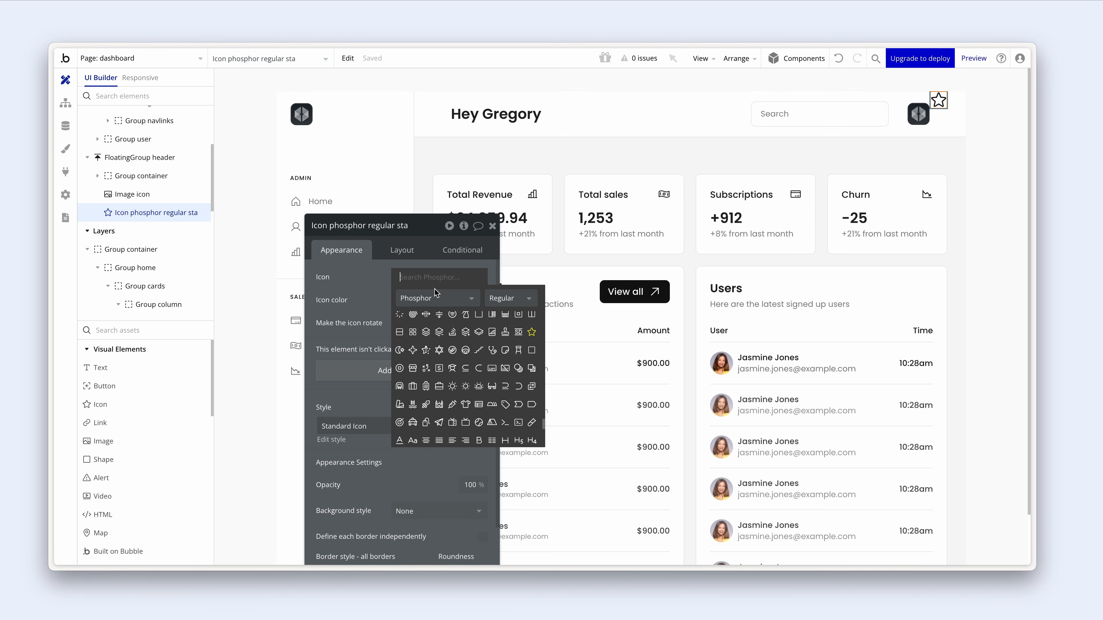
pyautogui.write('text')
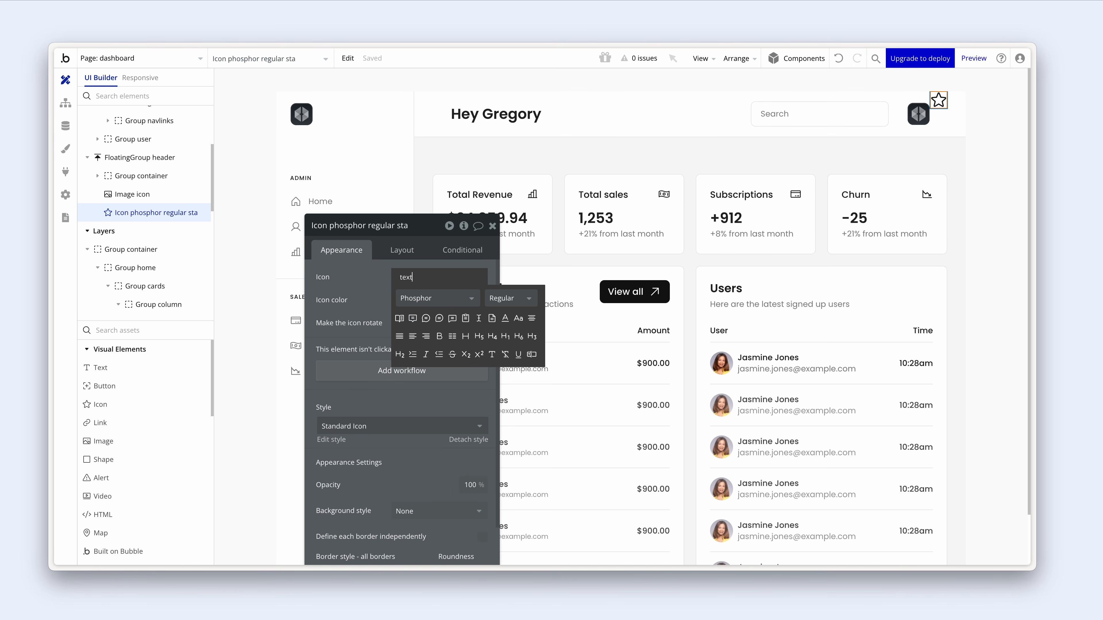
pyautogui.click(413, 339)
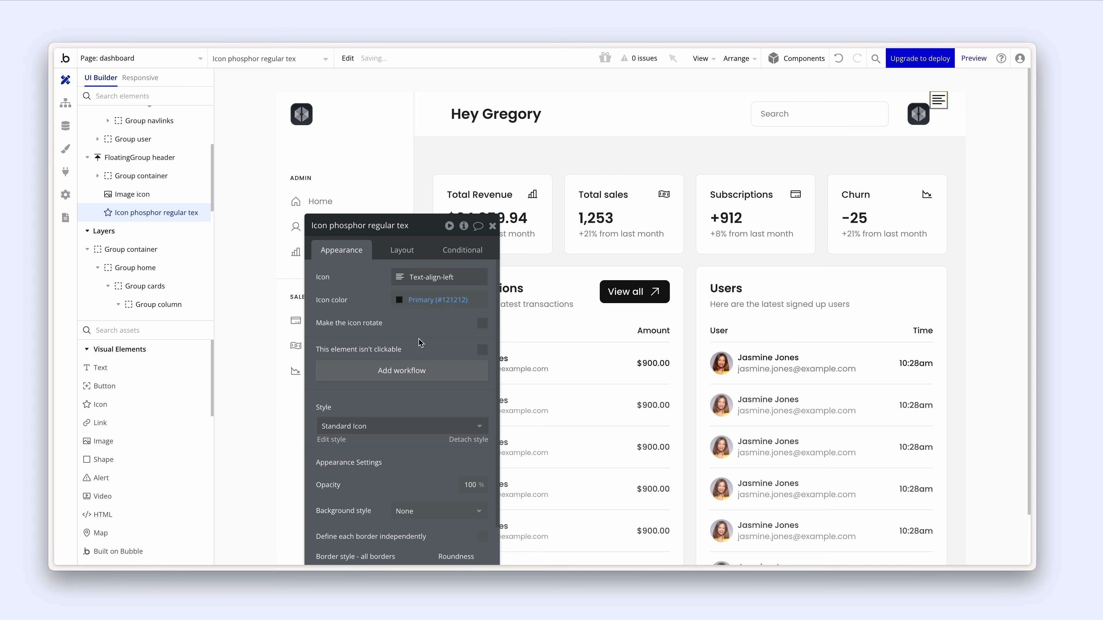
pyautogui.moveTo(420, 343); pyautogui.dragTo(406, 268)
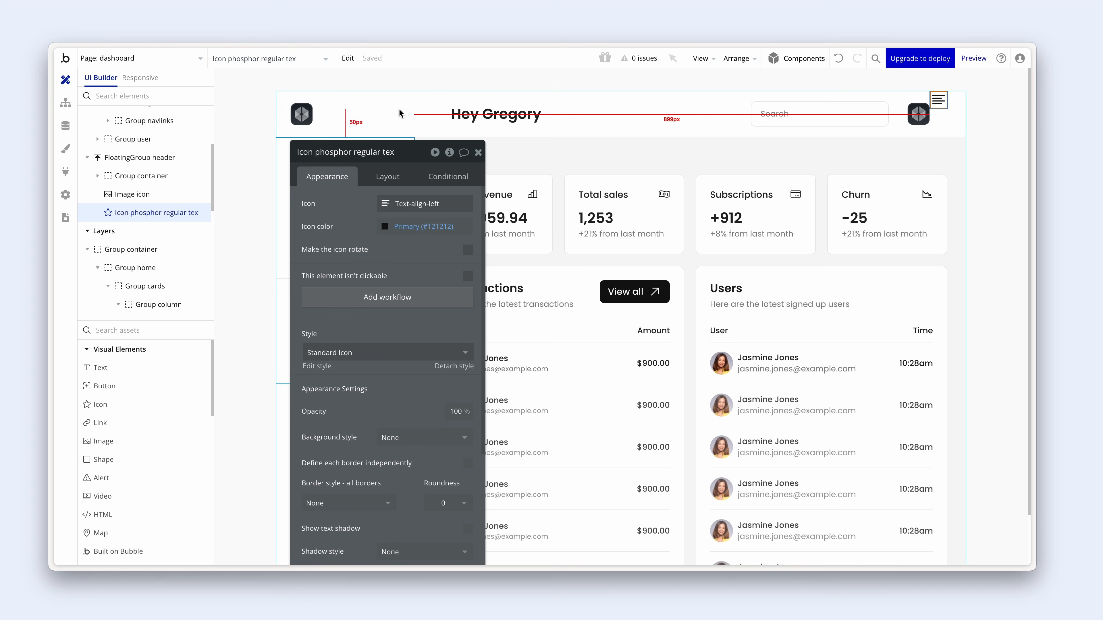
pyautogui.click(388, 176)
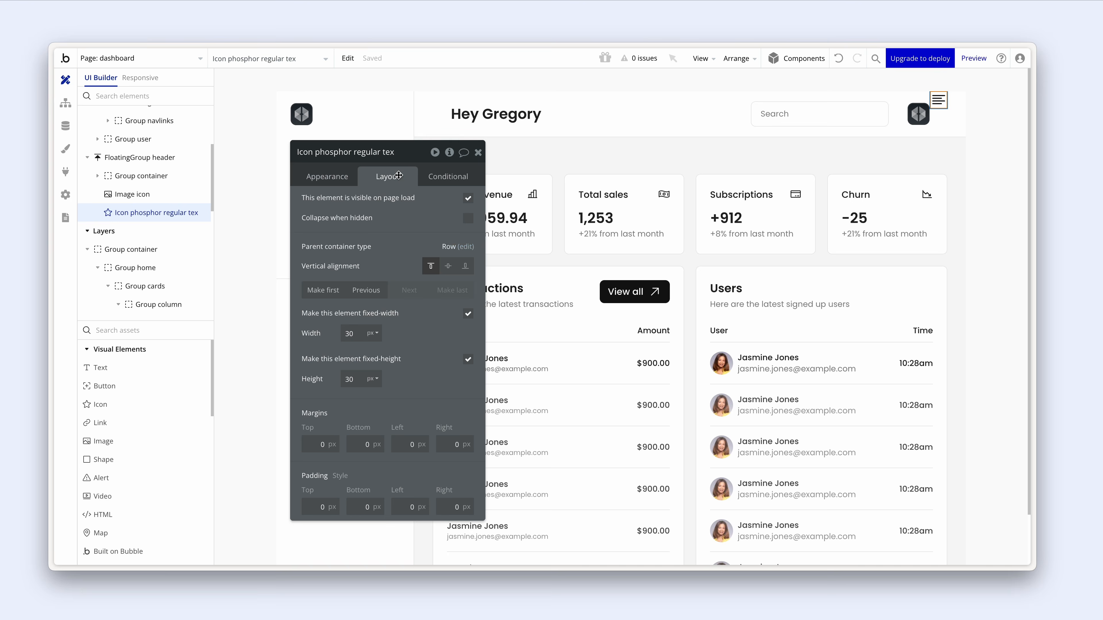
pyautogui.click(448, 267)
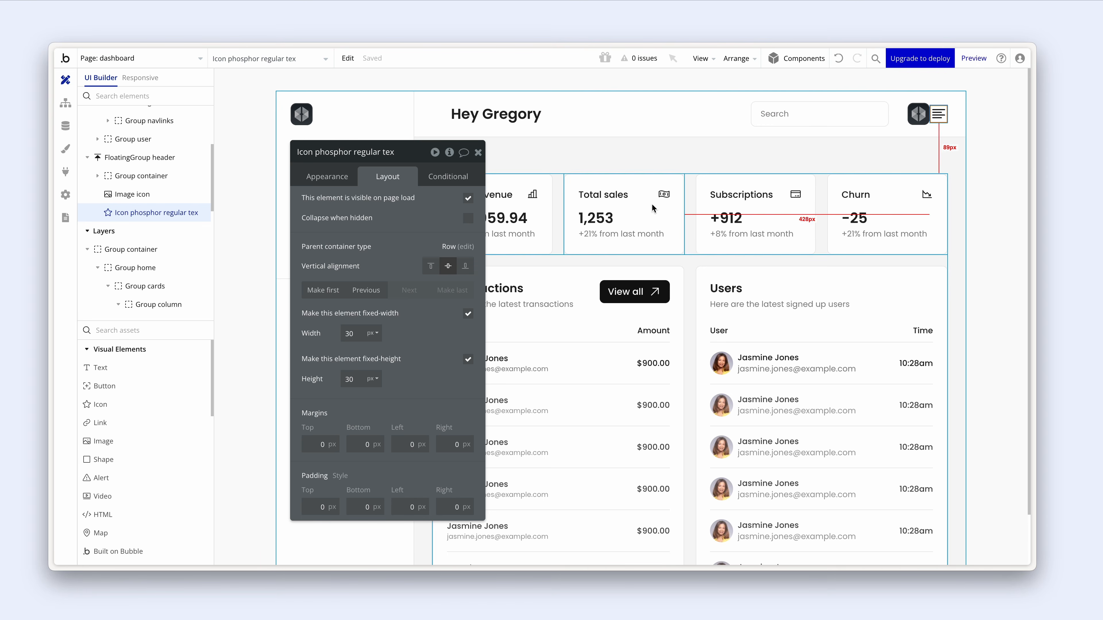
# - Group the logo copy and menu icon into a container renamed Group mobile header
pyautogui.click(916, 121)
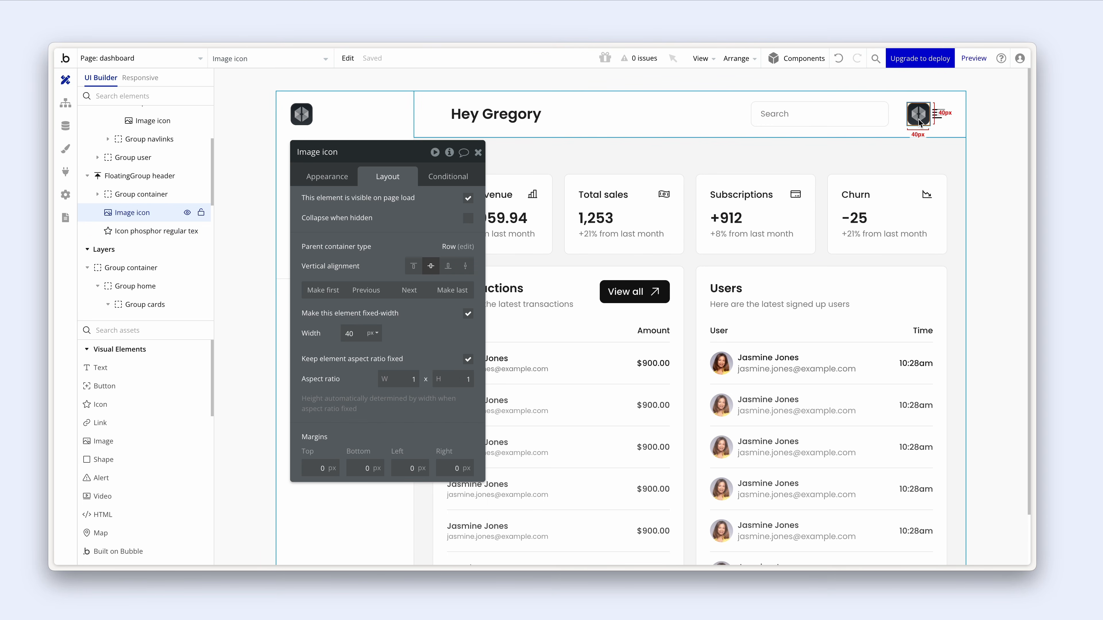
pyautogui.keyDown('shift'); pyautogui.click(939, 120); pyautogui.keyUp('shift')
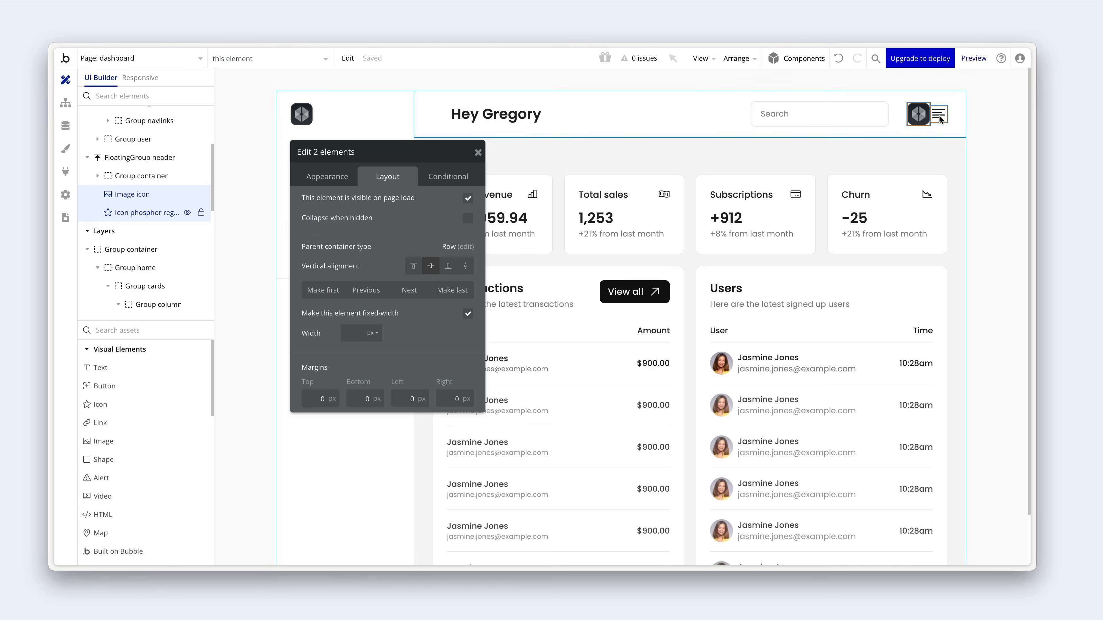
pyautogui.rightClick(939, 120)
pyautogui.moveTo(959, 193)
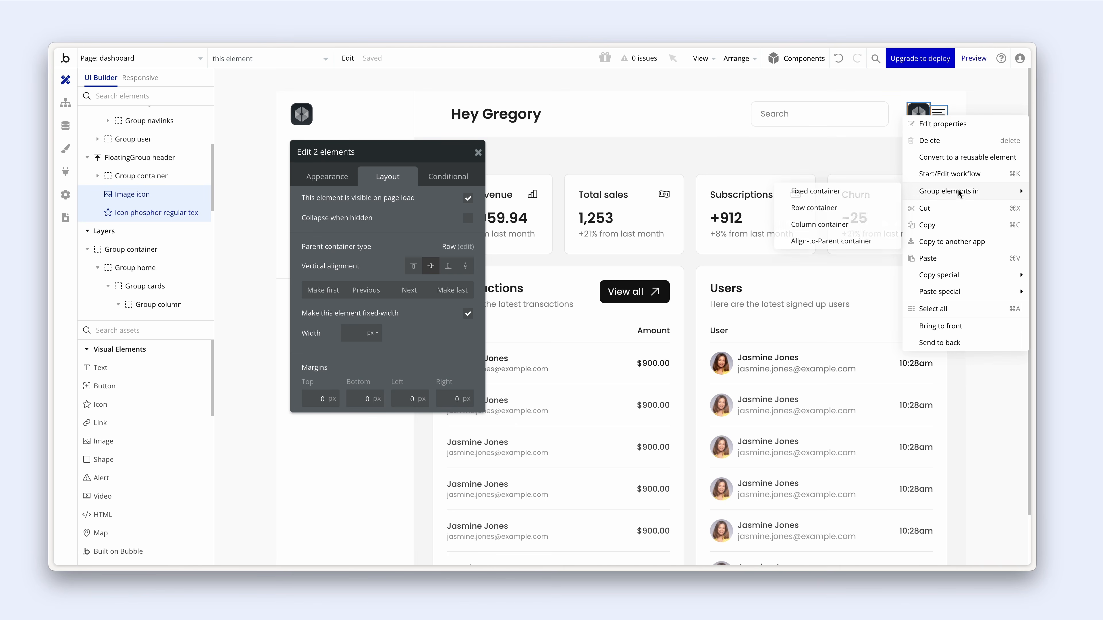
pyautogui.click(861, 210)
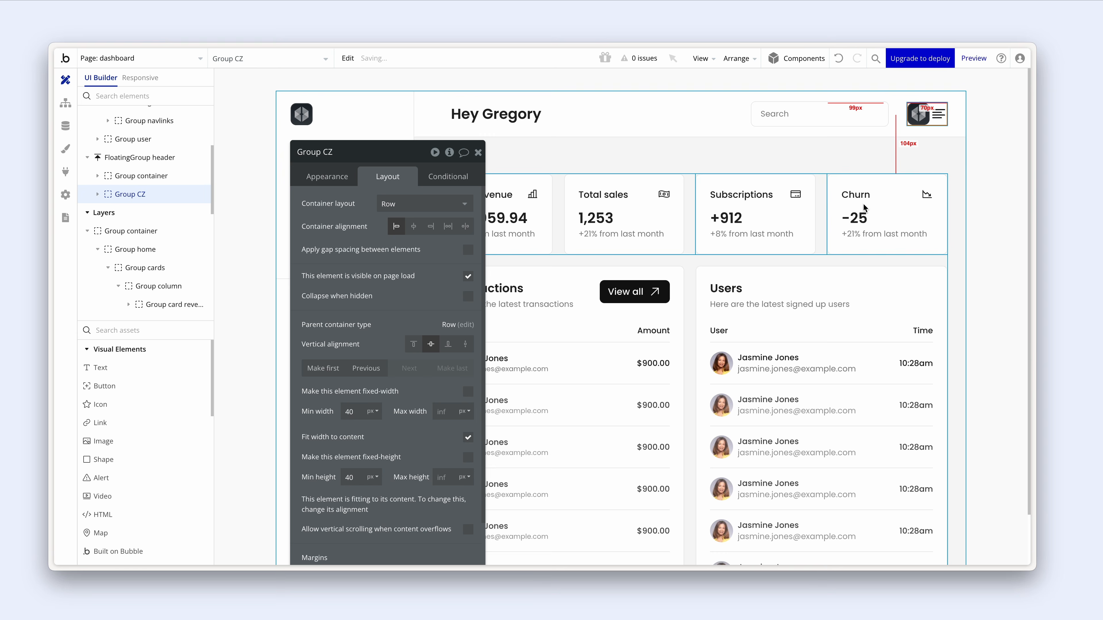
pyautogui.click(353, 154)
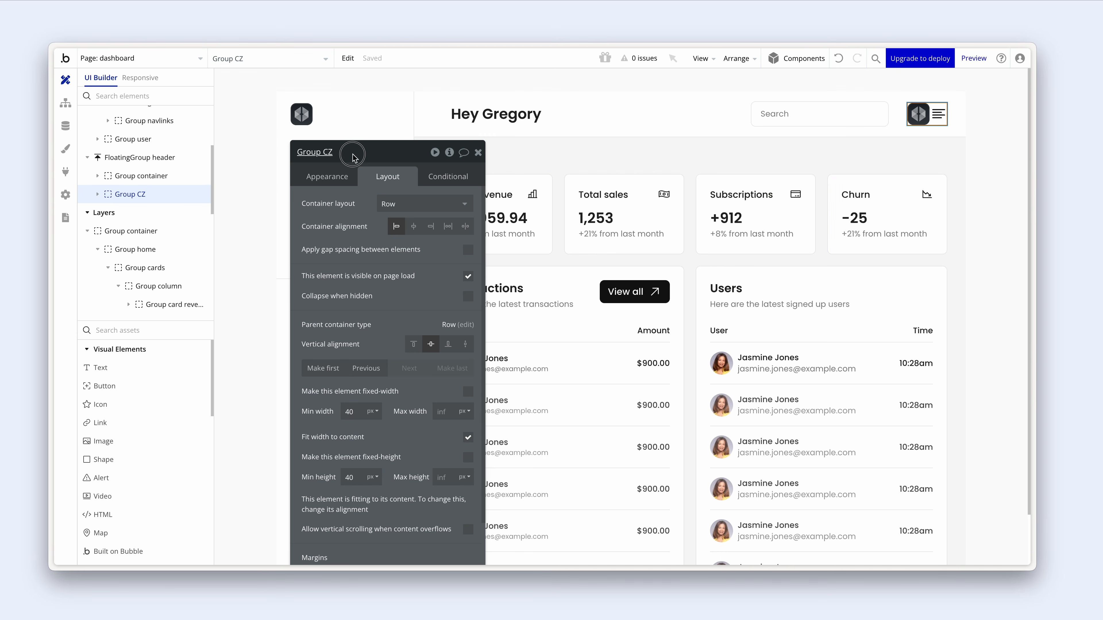
pyautogui.click(331, 152)
pyautogui.press('BackSpace')
pyautogui.press('BackSpace')
pyautogui.write('mobile head')
pyautogui.click(359, 269)
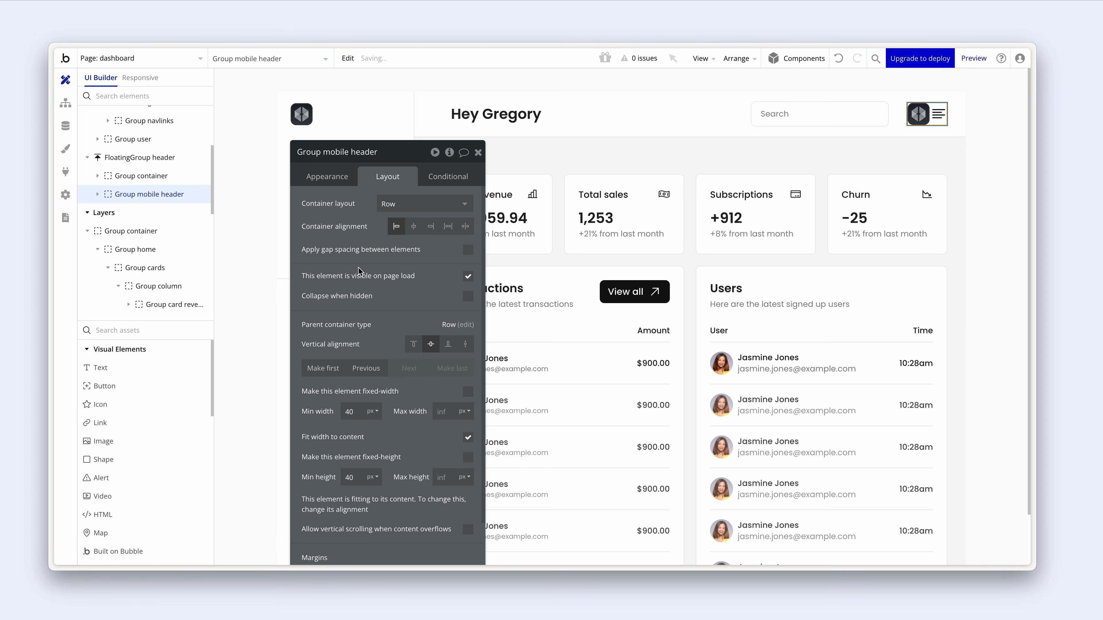
# - Give the mobile header a 20 px column gap, full width, space-between alignment, hidden on load and collapsing
pyautogui.moveTo(376, 268); pyautogui.dragTo(383, 232)
pyautogui.click(475, 214)
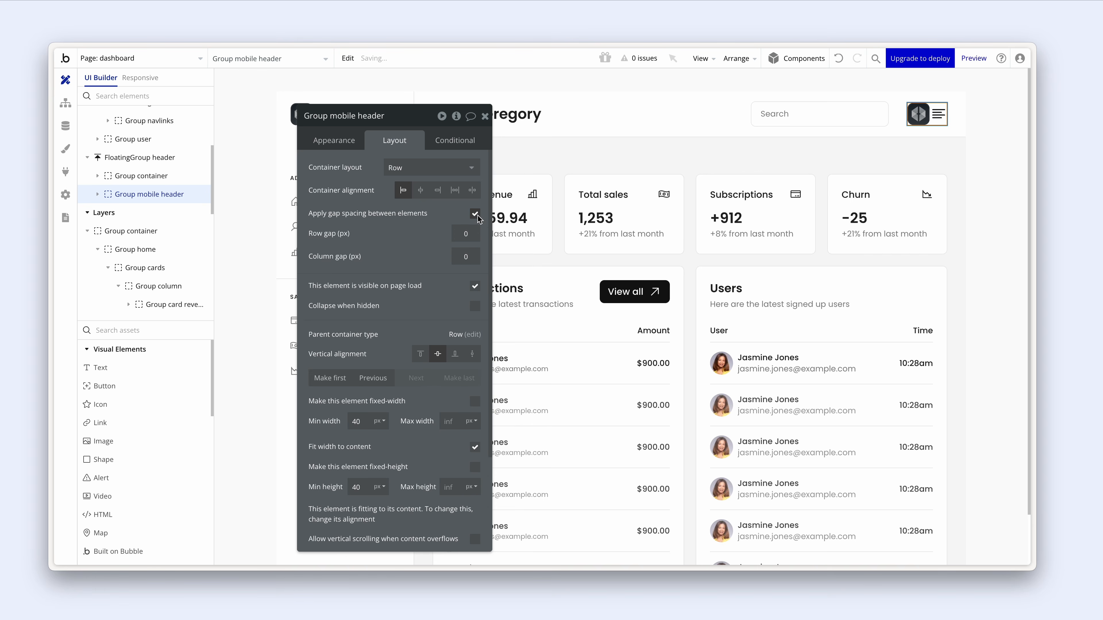
pyautogui.click(475, 214)
pyautogui.click(475, 213)
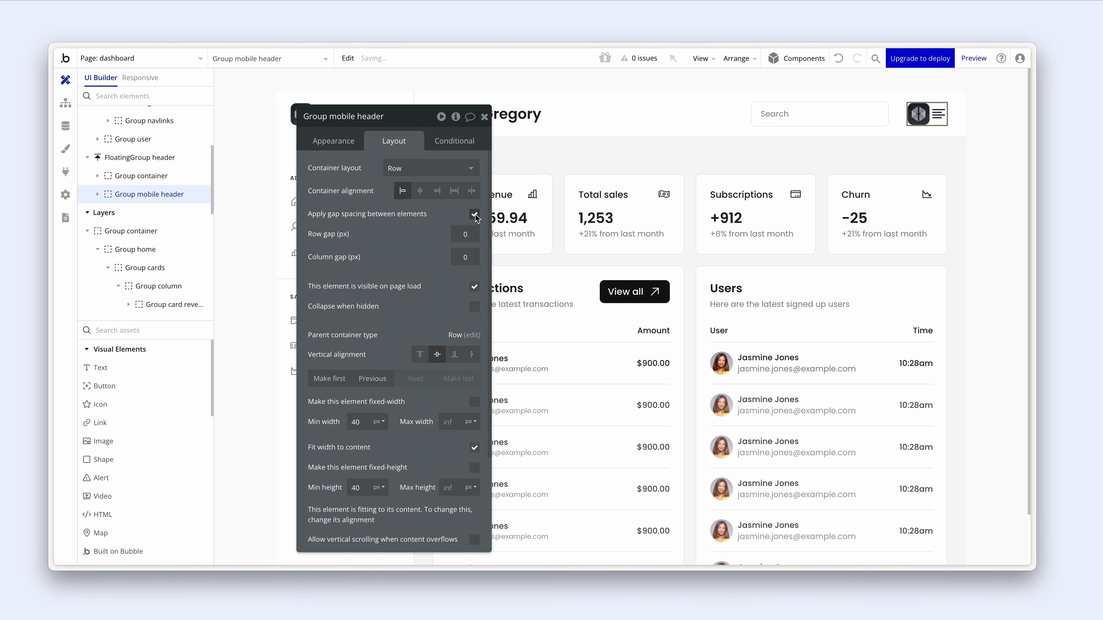
pyautogui.click(463, 260)
pyautogui.write('20')
pyautogui.click(472, 450)
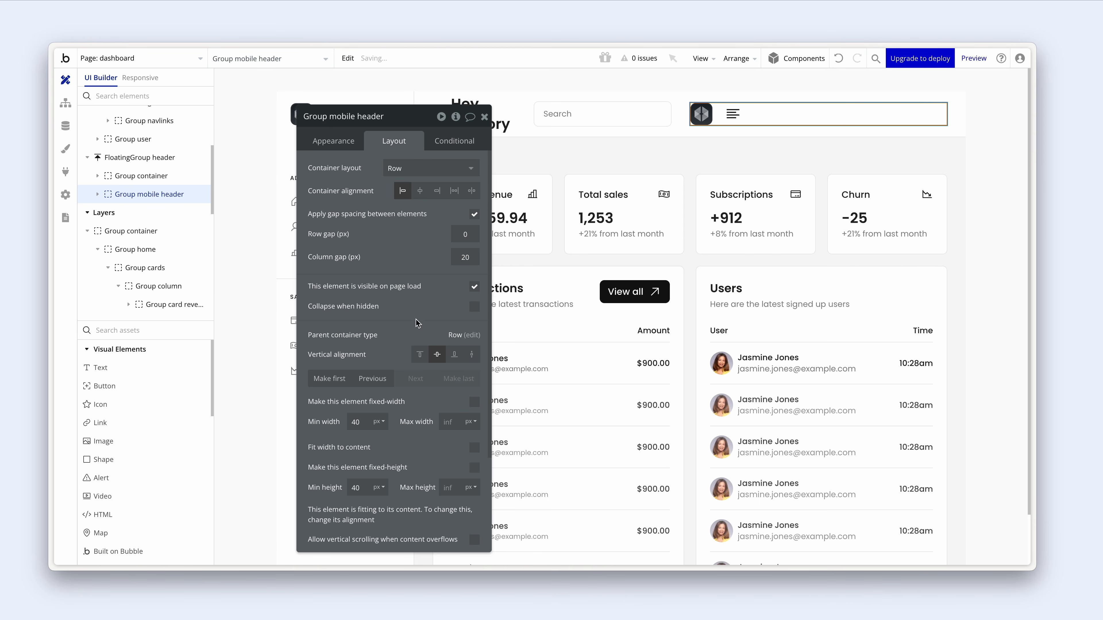
pyautogui.moveTo(418, 324); pyautogui.dragTo(299, 305)
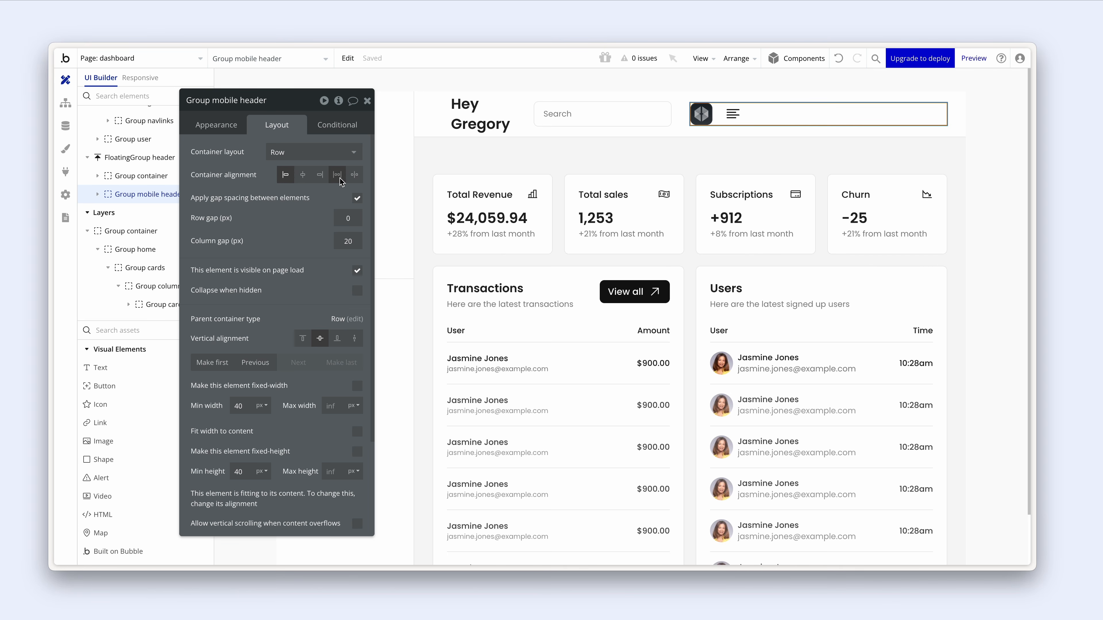
pyautogui.click(355, 175)
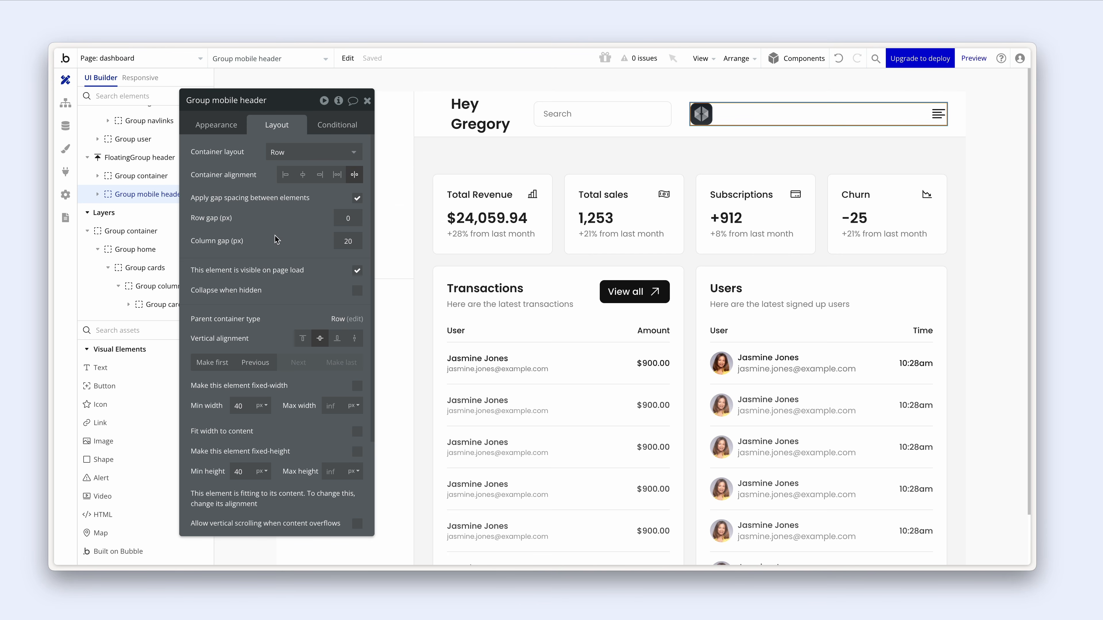
pyautogui.click(356, 272)
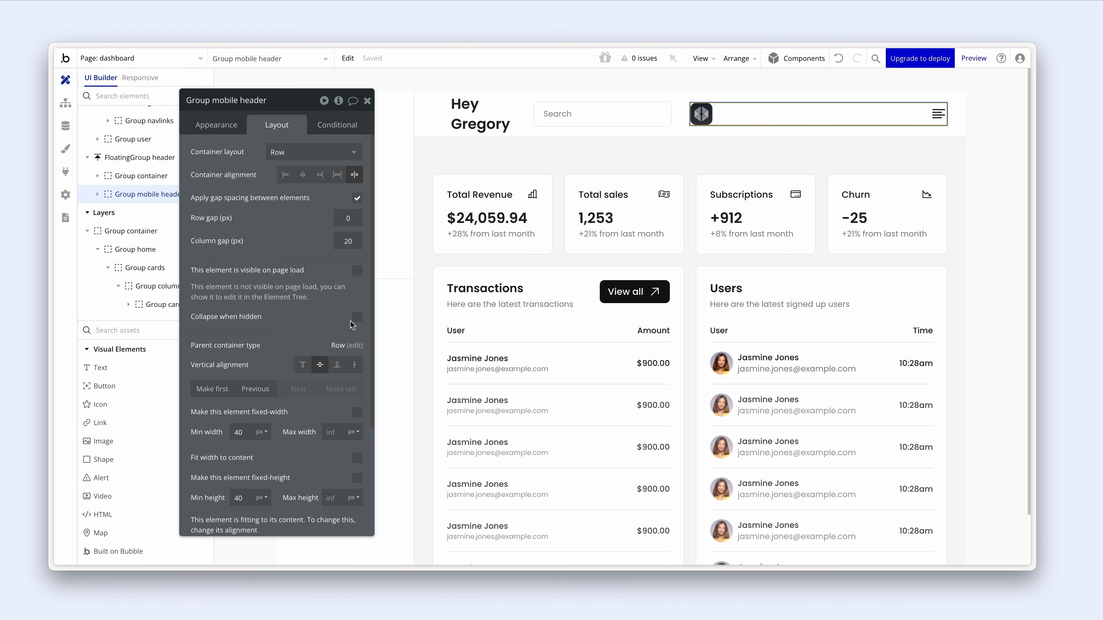
pyautogui.click(356, 319)
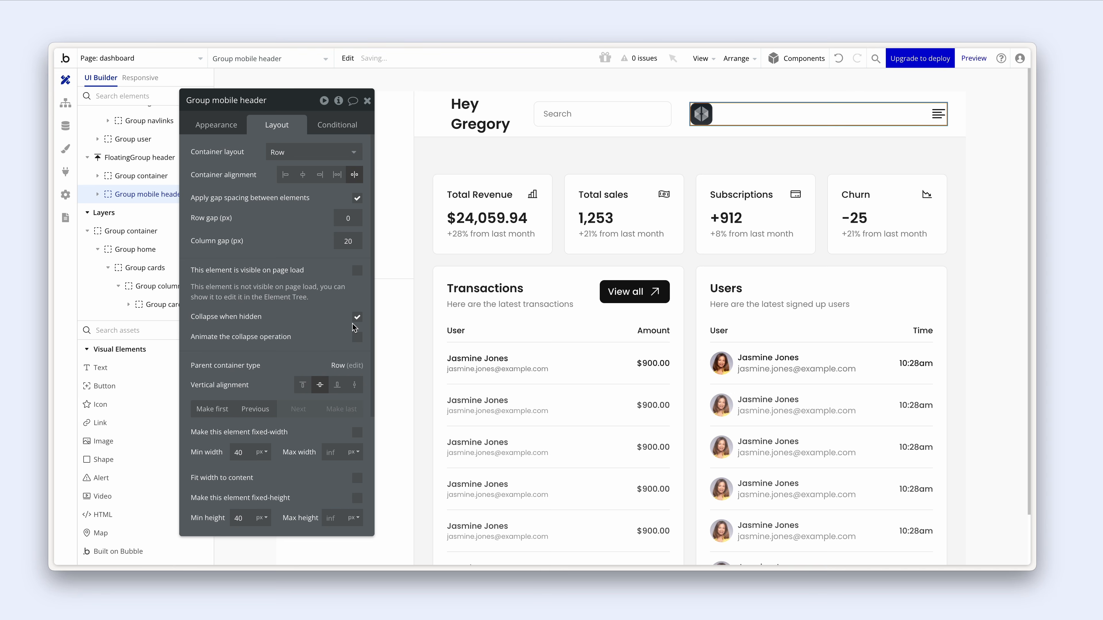
# - Reuse the Group container's below-1200 px width condition to make the mobile header visible, then view the preview
pyautogui.click(443, 118)
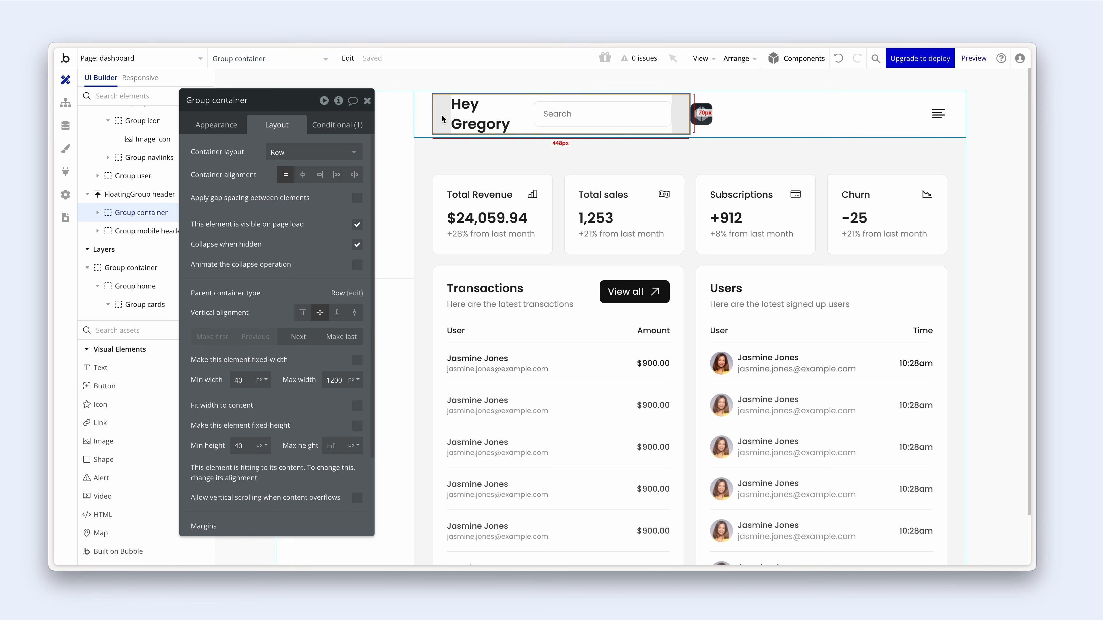
pyautogui.click(340, 126)
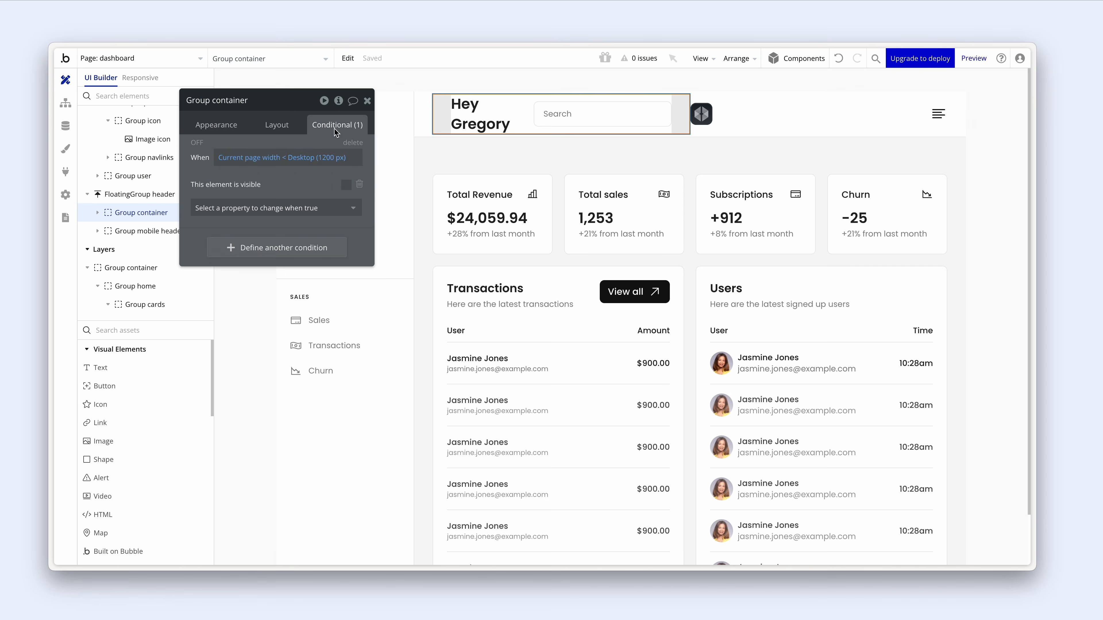
pyautogui.rightClick(228, 162)
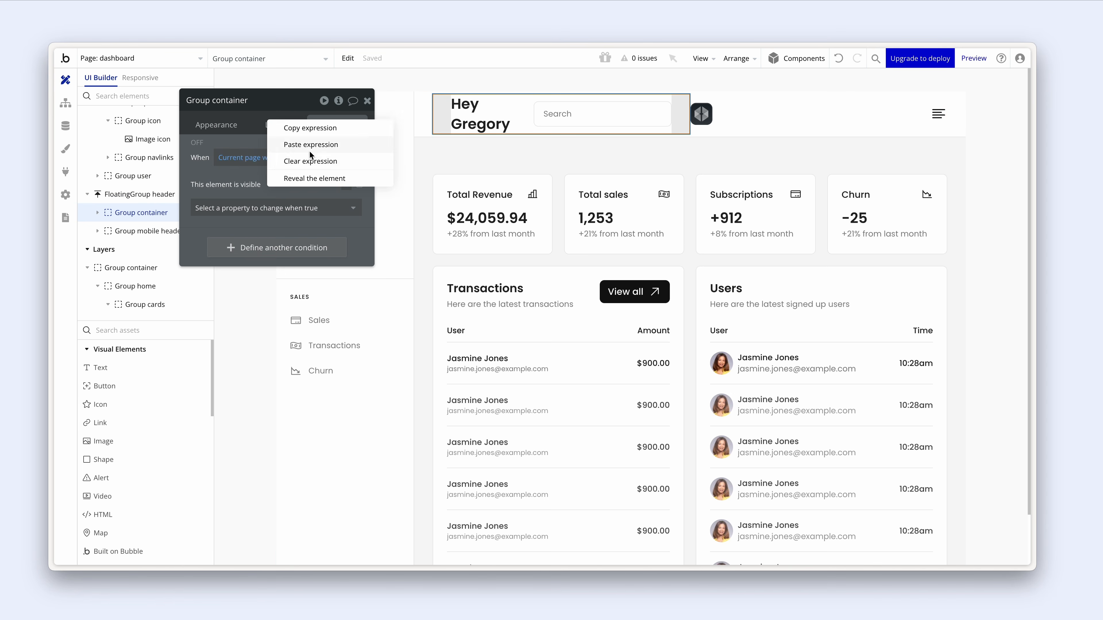
pyautogui.click(348, 127)
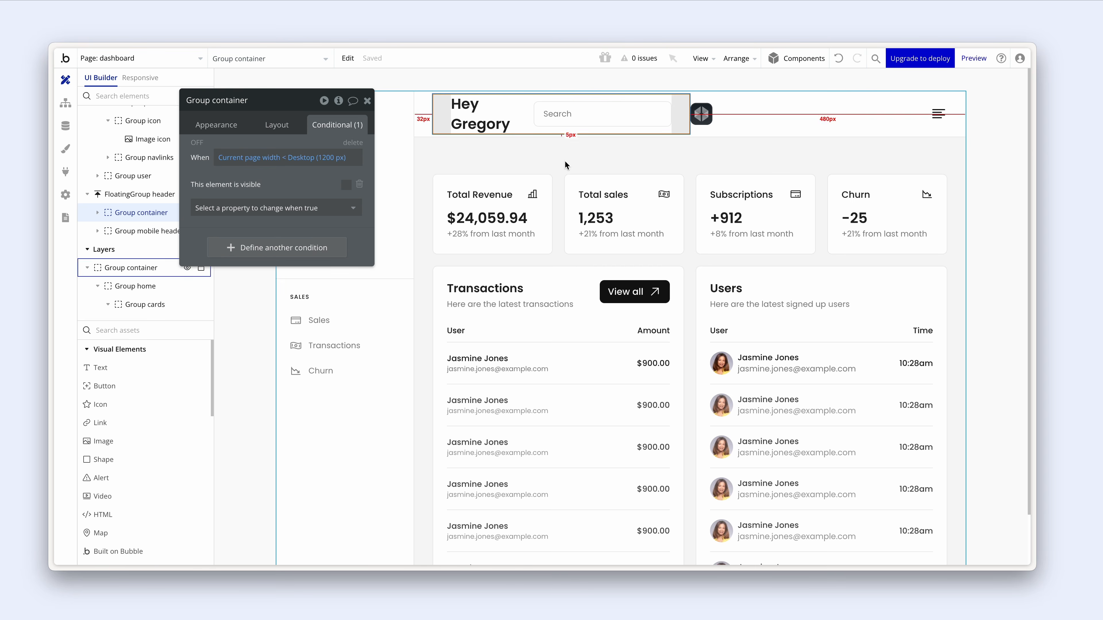
pyautogui.click(738, 115)
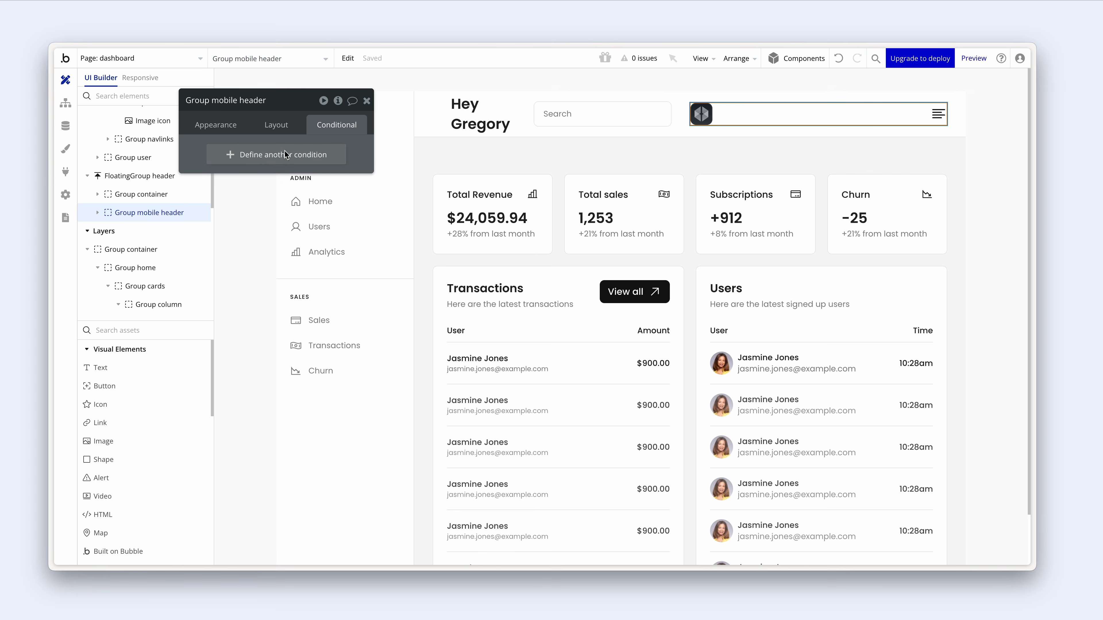
pyautogui.click(272, 156)
pyautogui.rightClick(251, 158)
pyautogui.click(300, 142)
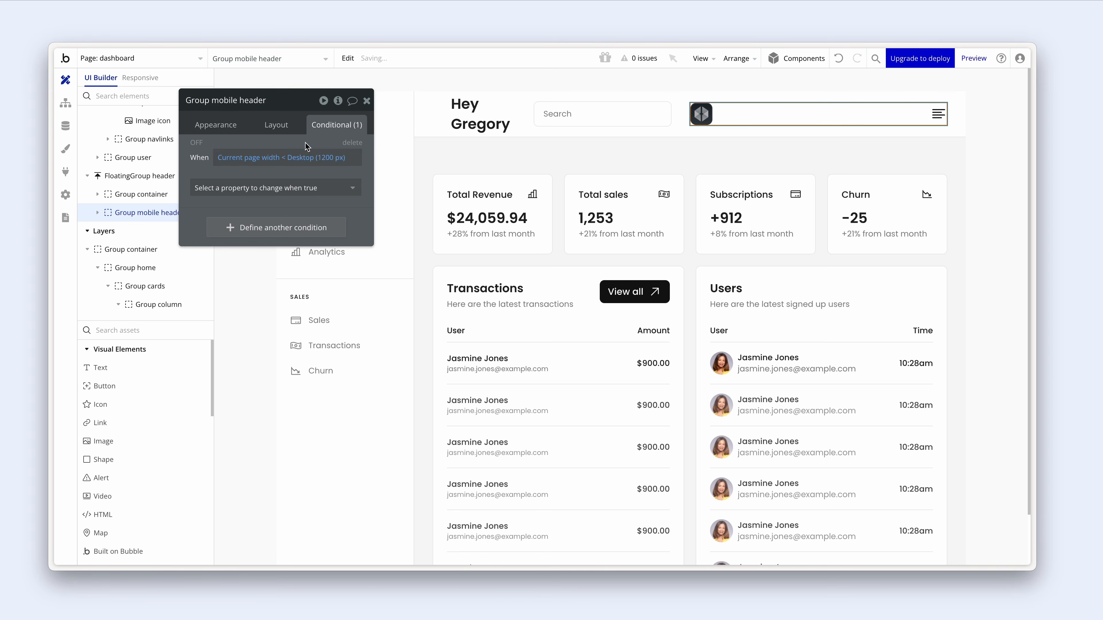
pyautogui.click(306, 188)
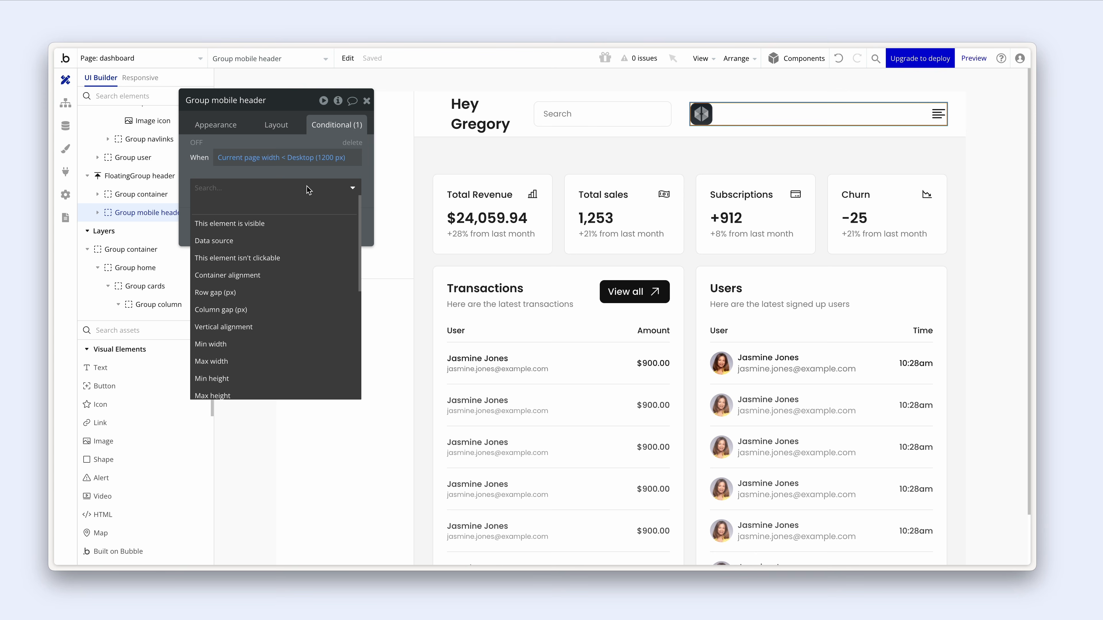
pyautogui.click(322, 223)
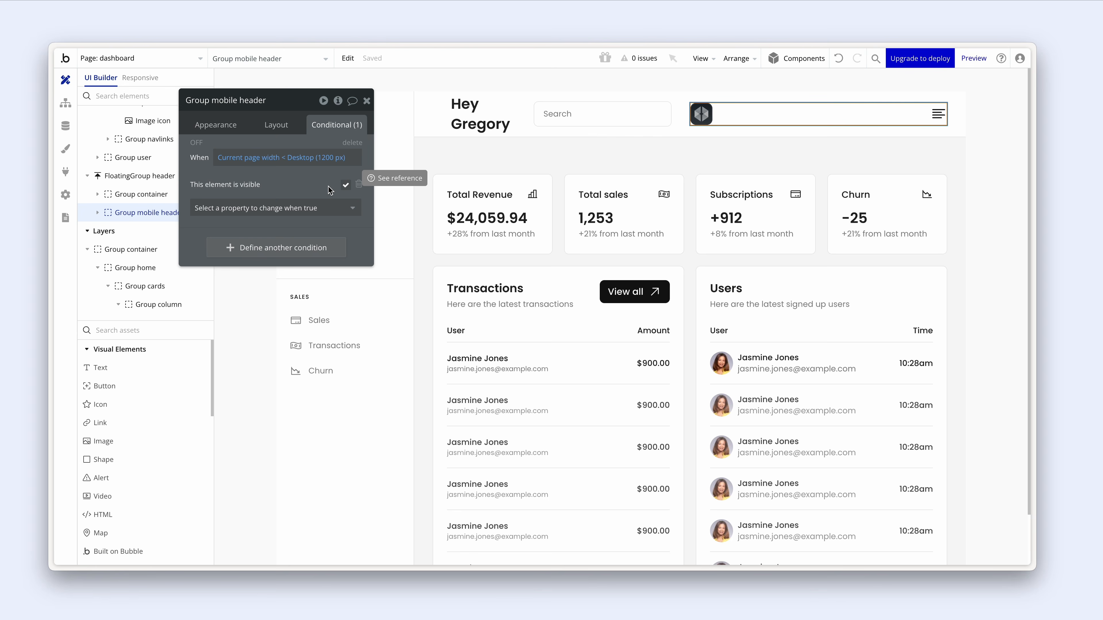
pyautogui.hotkey('alt', 'Tab')
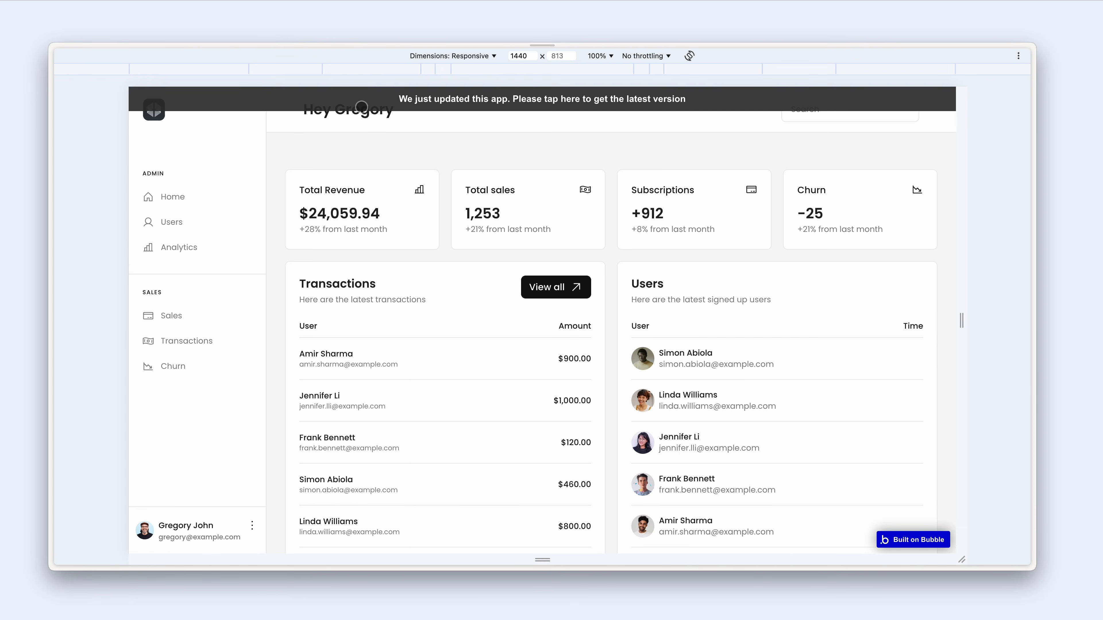
# - Compare the dashboard preview at 768 px and 1440 px widths, scrolling through the tablet layout
pyautogui.click(362, 107)
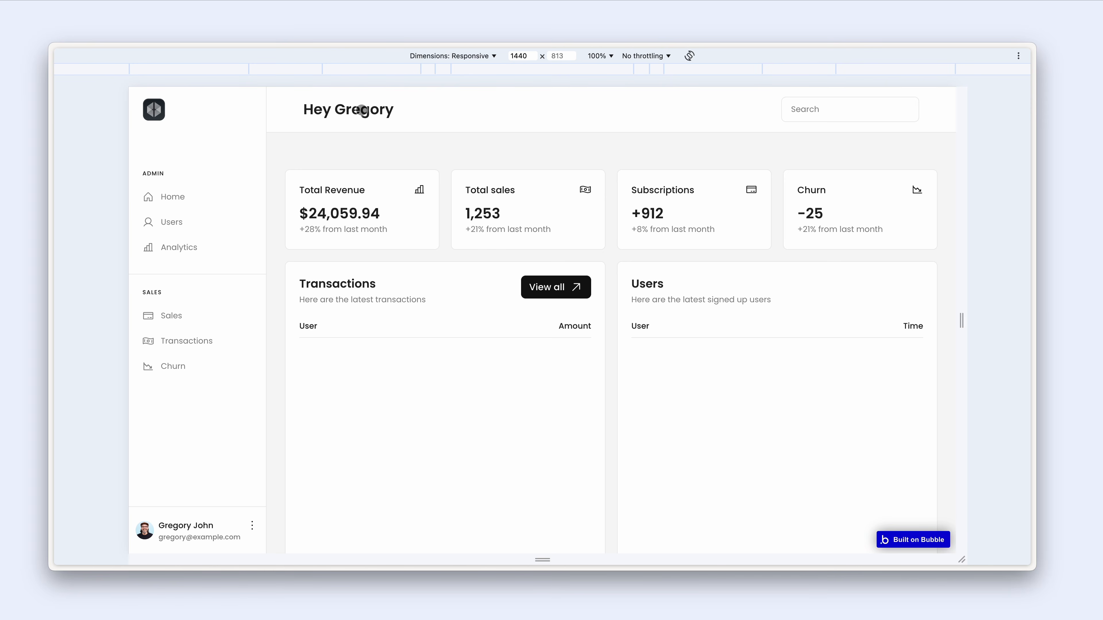
pyautogui.click(706, 67)
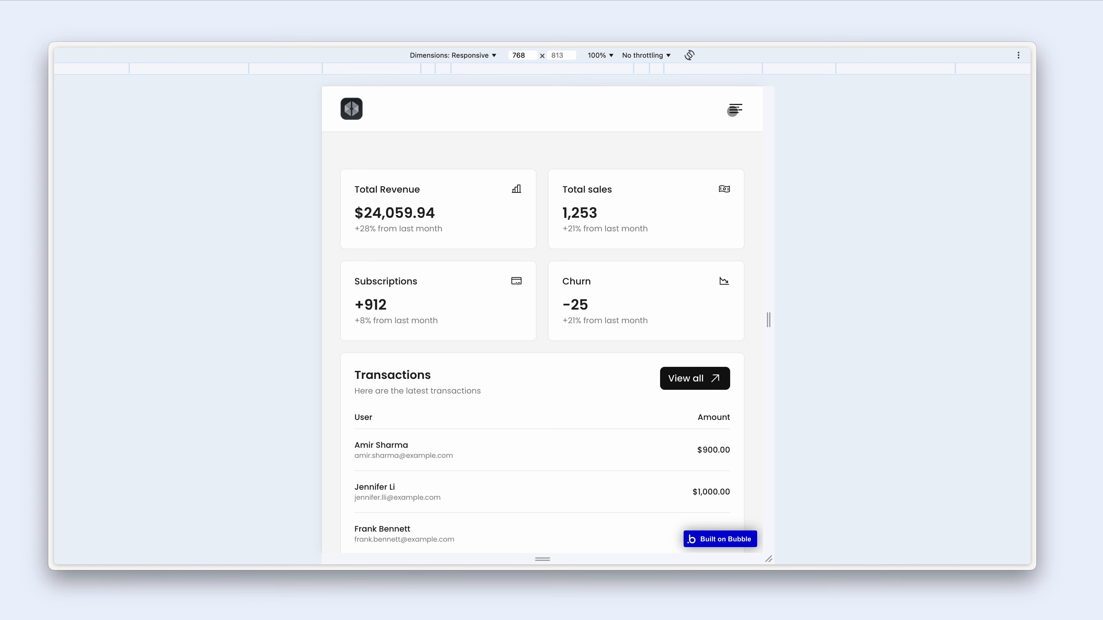
pyautogui.click(862, 68)
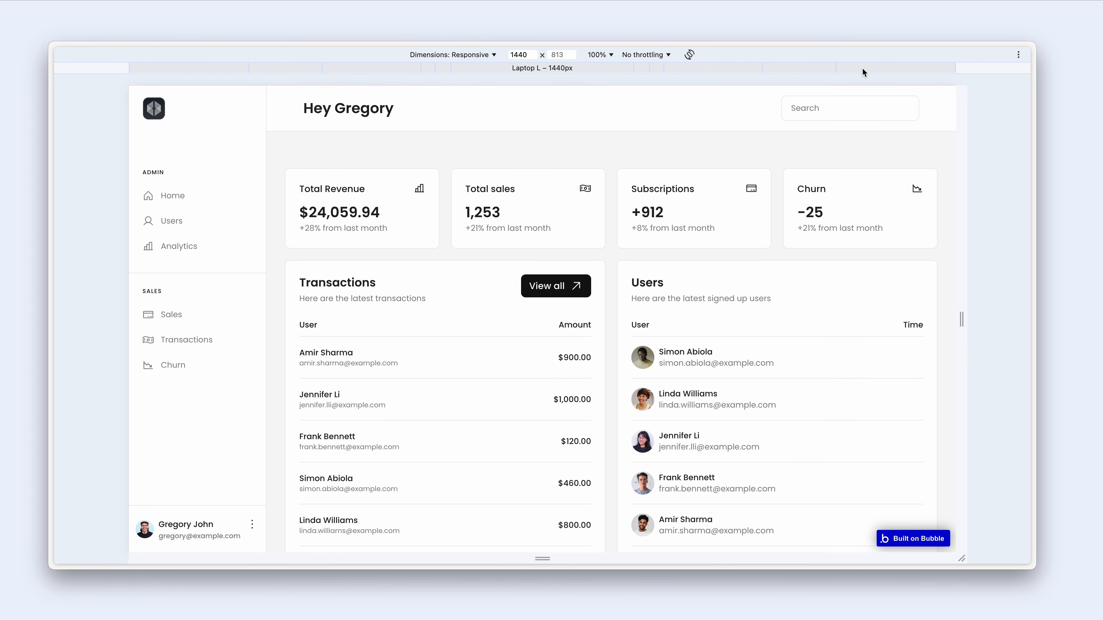
pyautogui.click(728, 69)
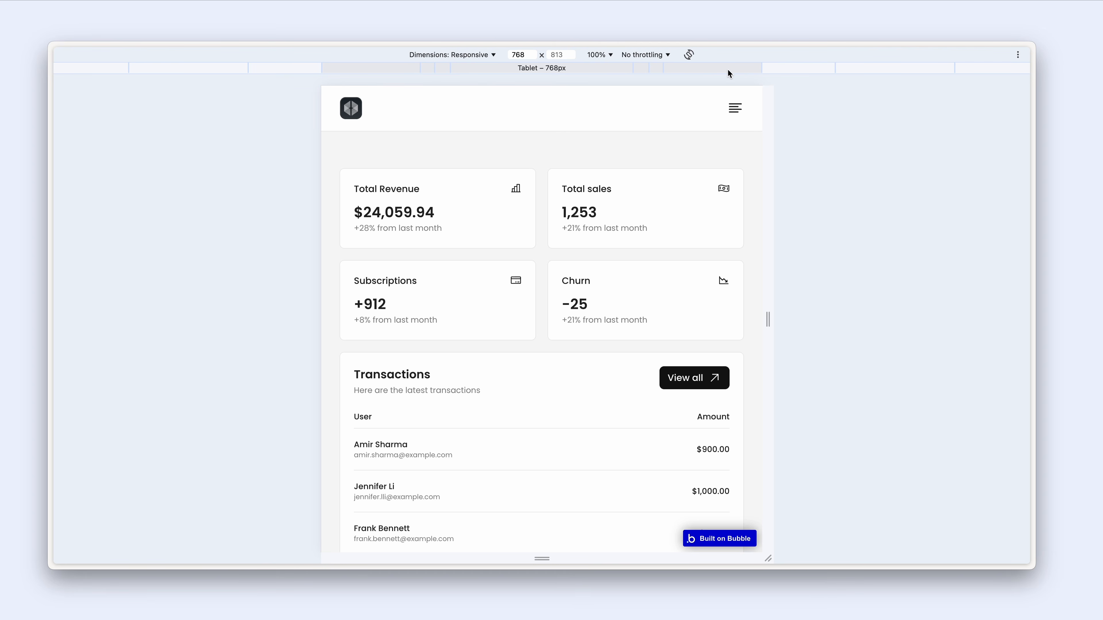
pyautogui.scroll(-9, 690, 168)
pyautogui.scroll(-3, 690, 168)
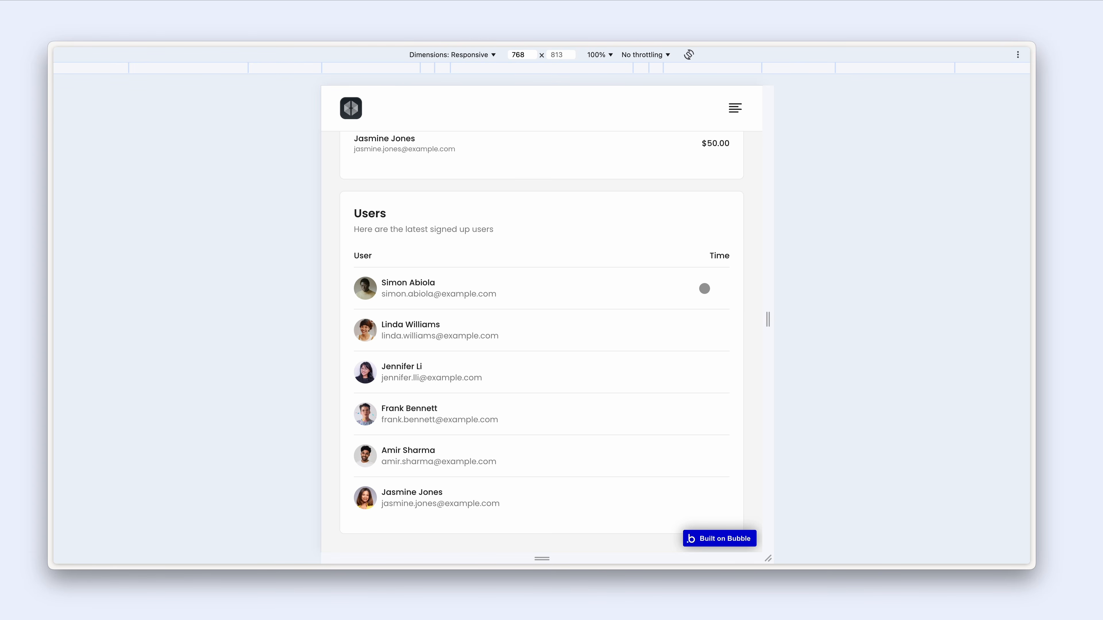
pyautogui.scroll(12, 704, 288)
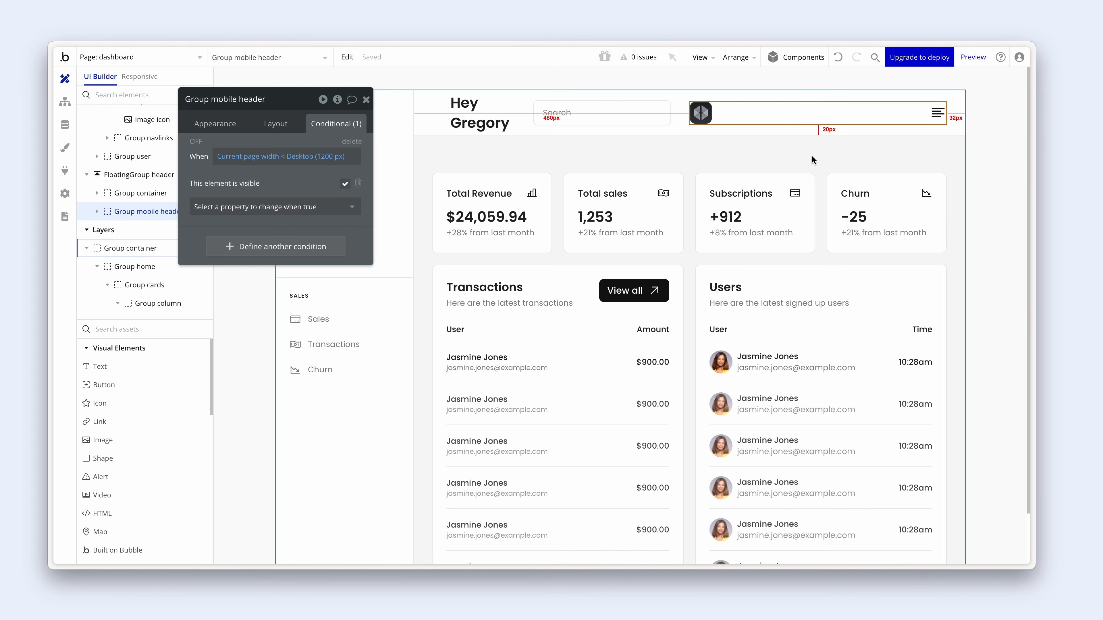
# - Create a menu icon click workflow with an Animate an element step targeting FloatingGroup navigation
pyautogui.click(937, 112)
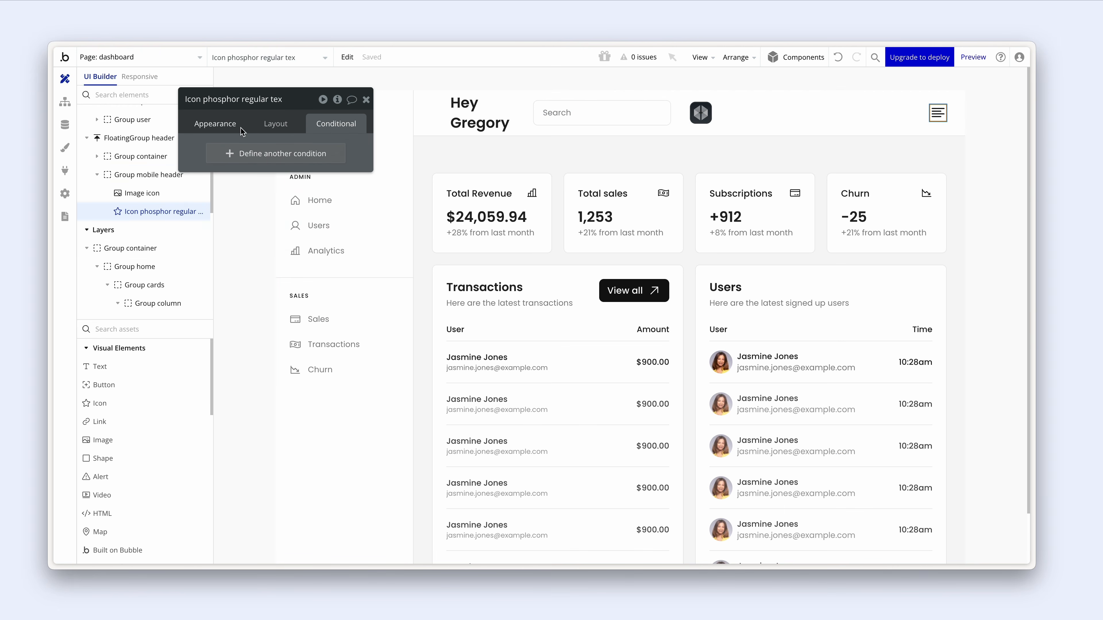
pyautogui.click(230, 125)
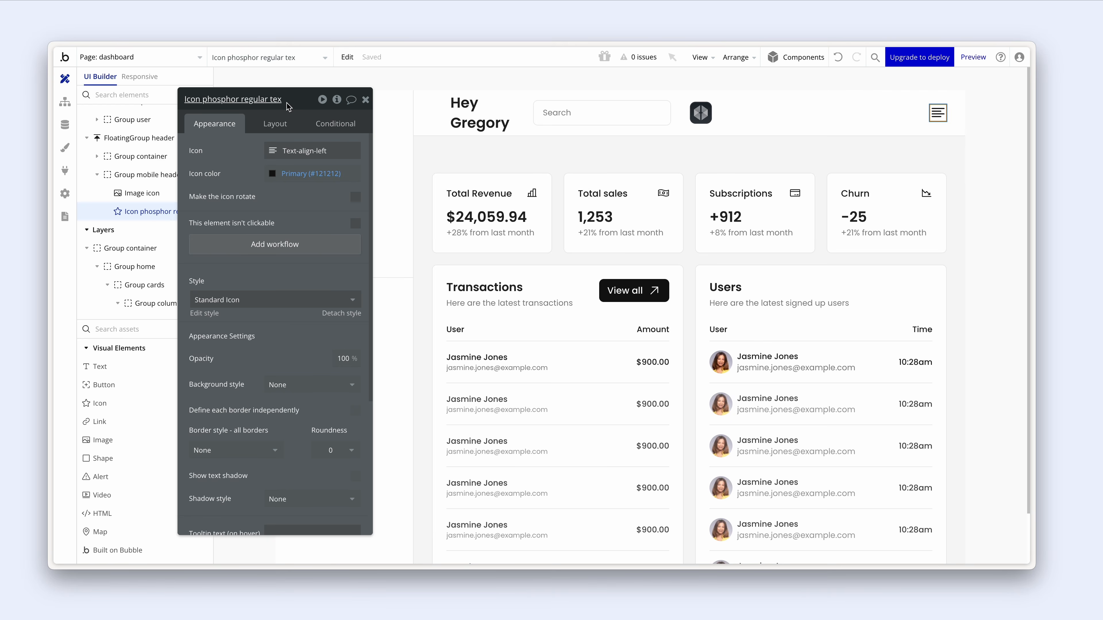
pyautogui.moveTo(287, 107); pyautogui.dragTo(524, 112)
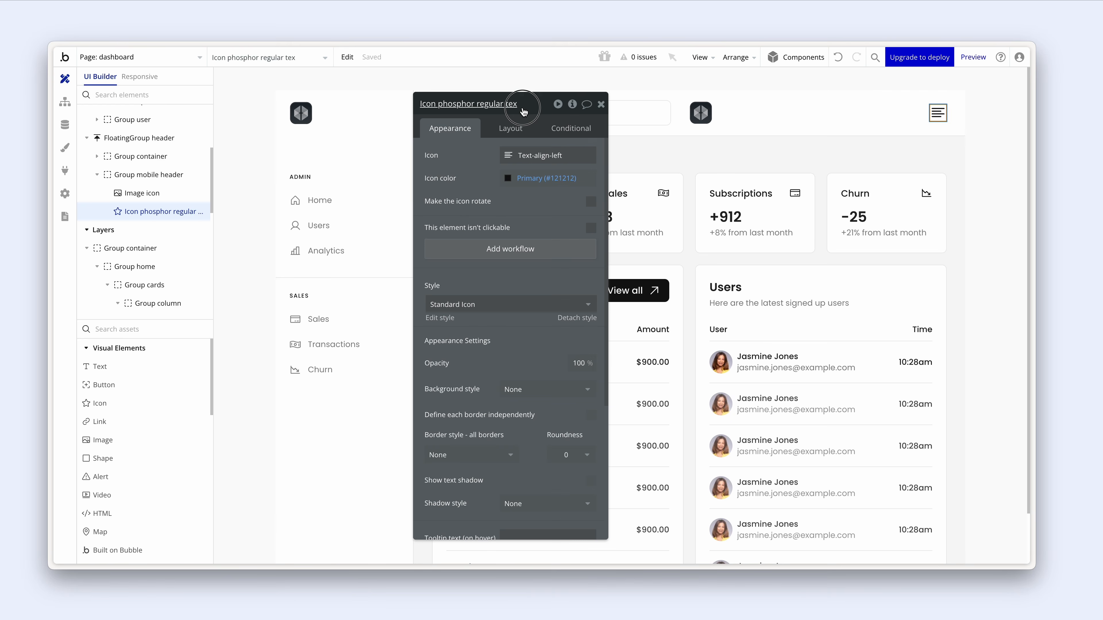
pyautogui.click(554, 249)
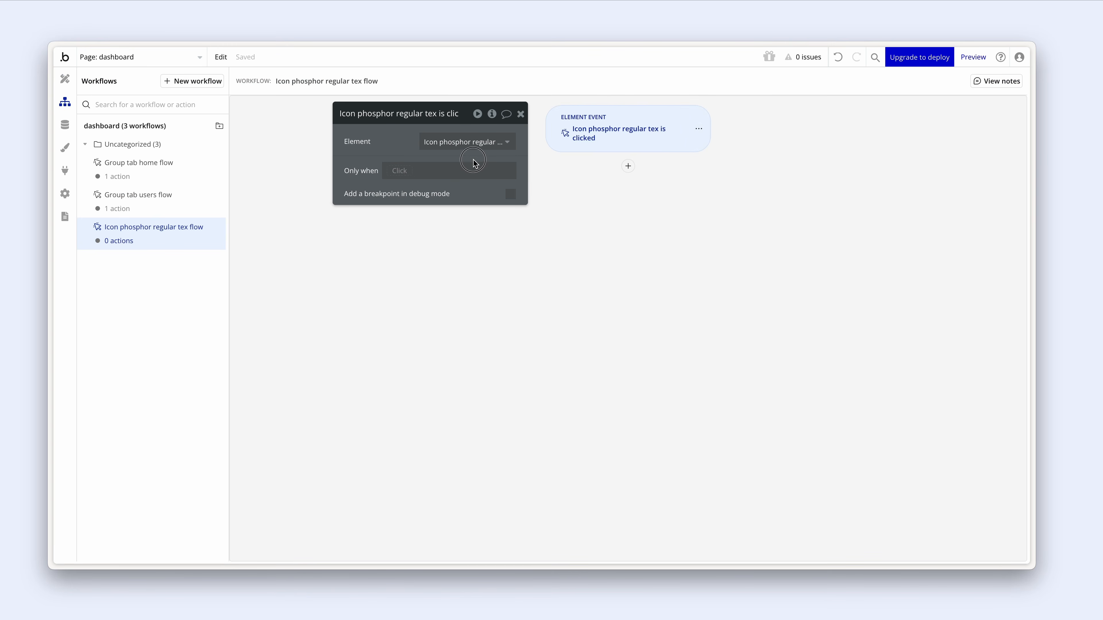
pyautogui.click(628, 167)
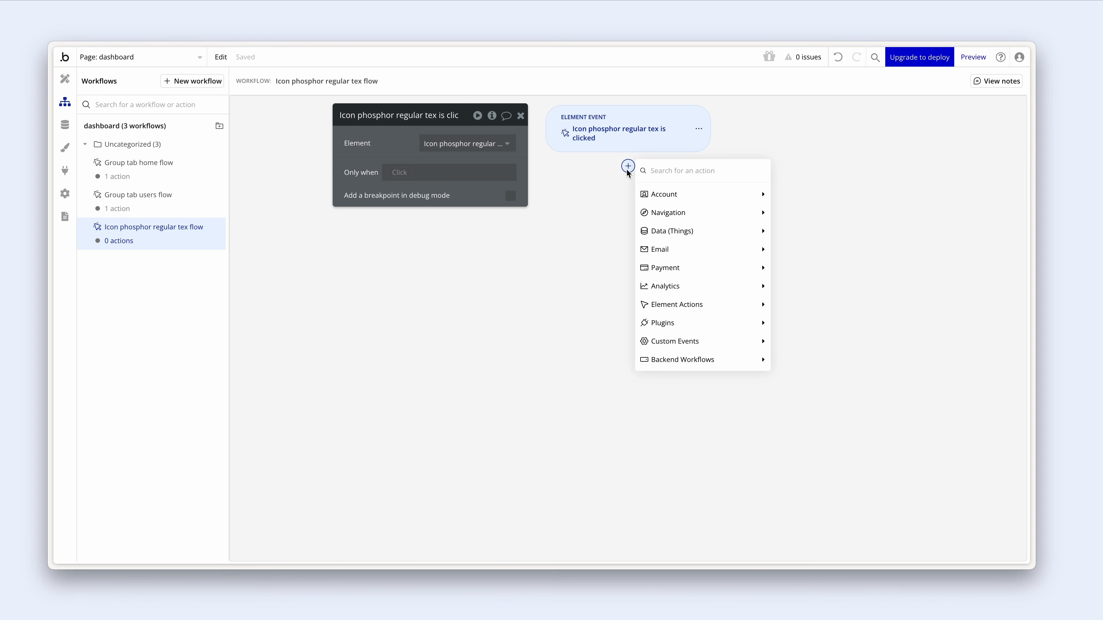
pyautogui.write('an')
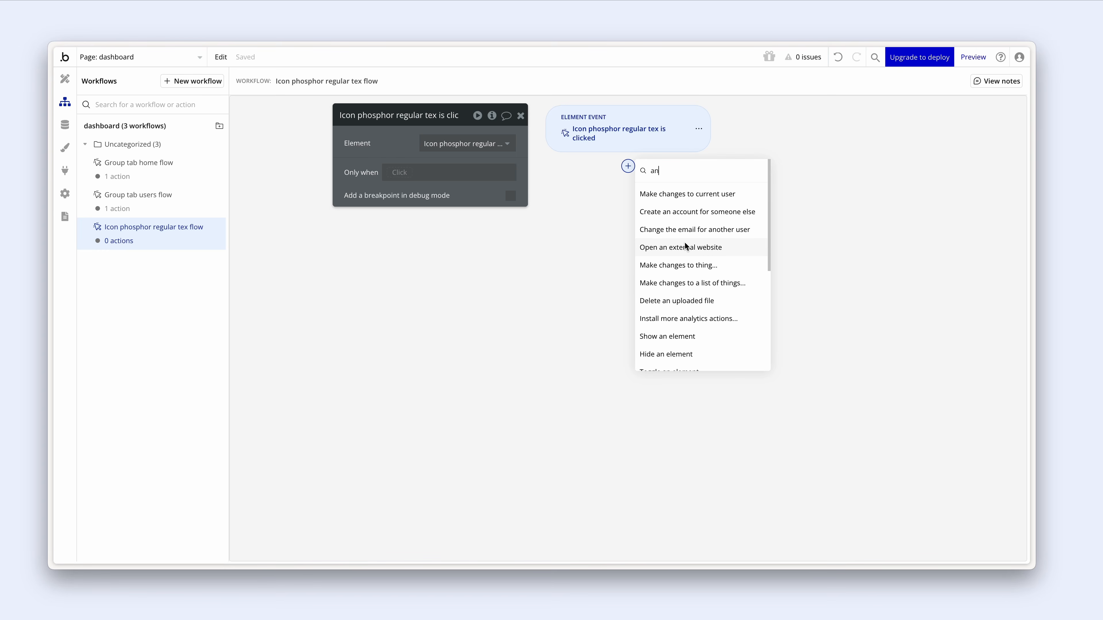
pyautogui.write('im')
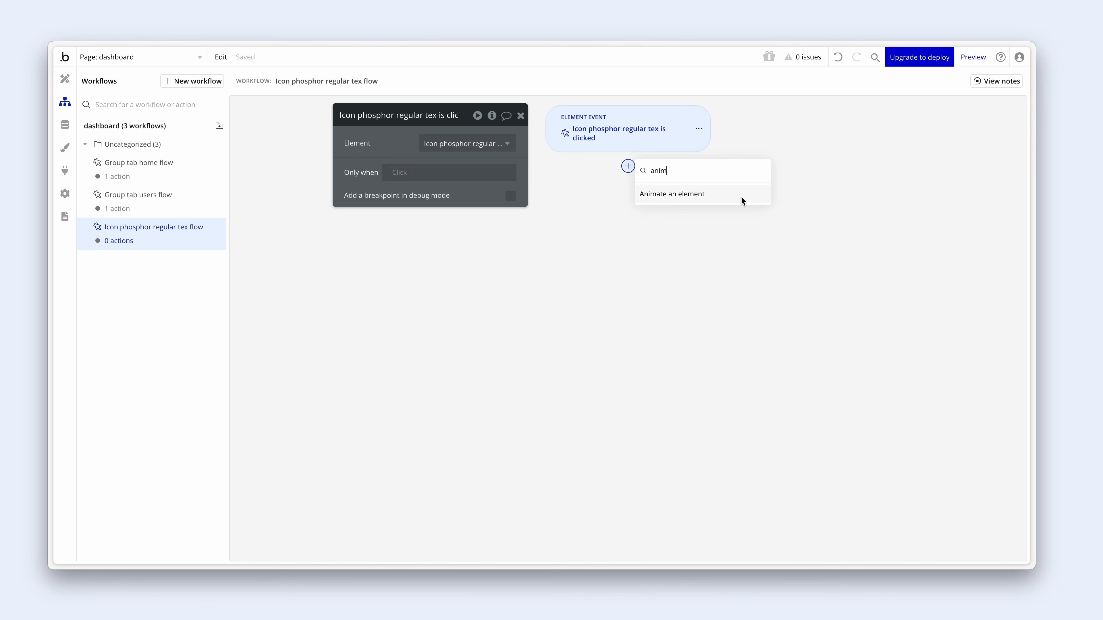
pyautogui.click(741, 195)
pyautogui.click(478, 146)
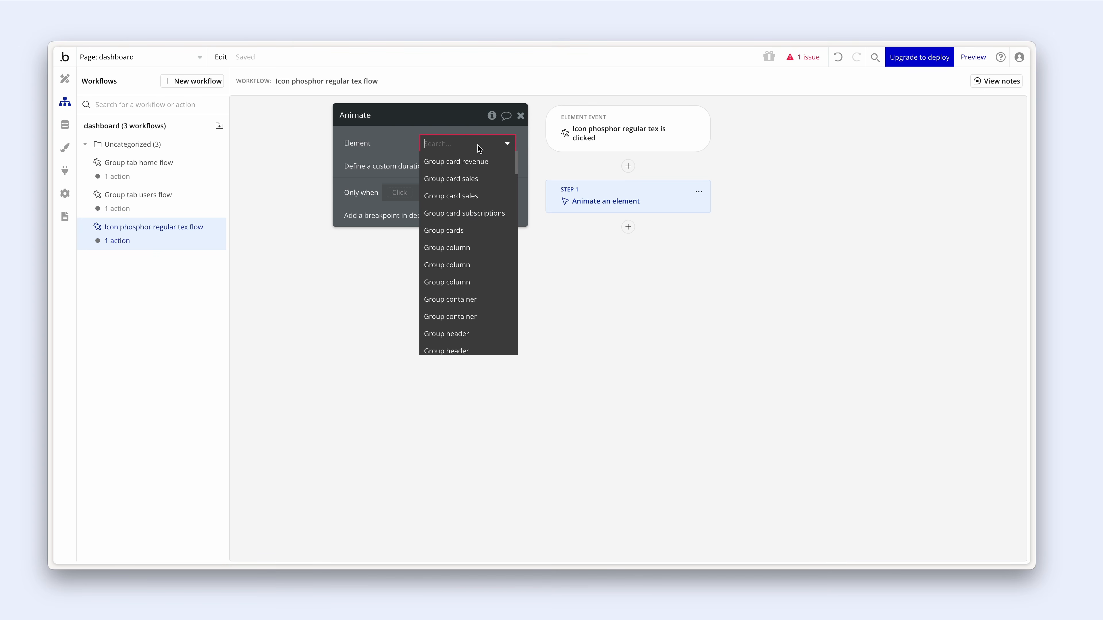
pyautogui.write('flo')
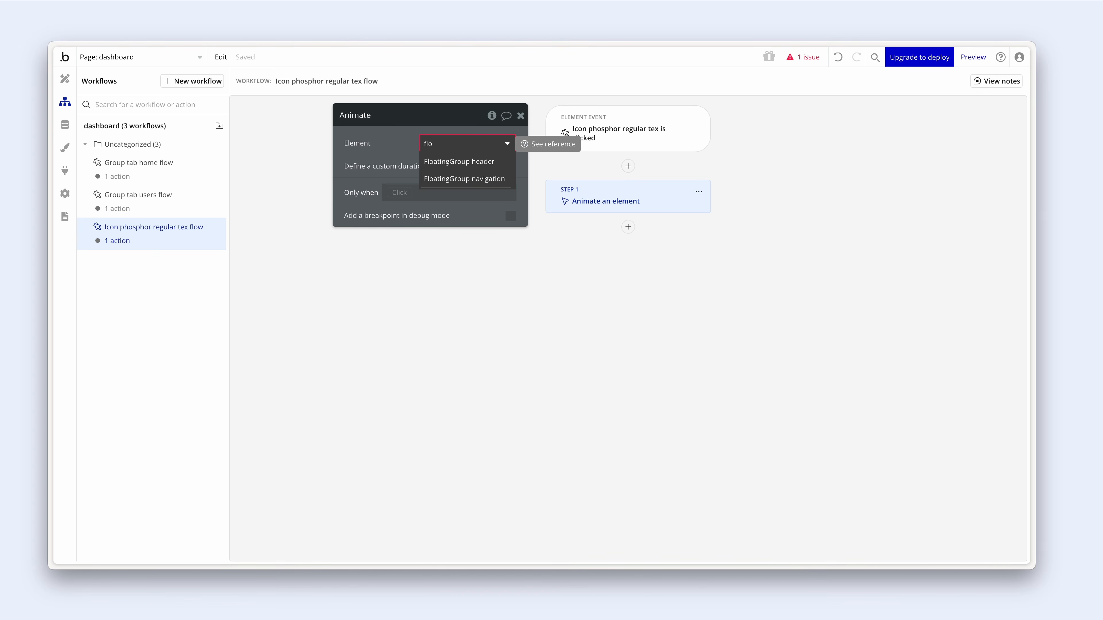
pyautogui.click(480, 179)
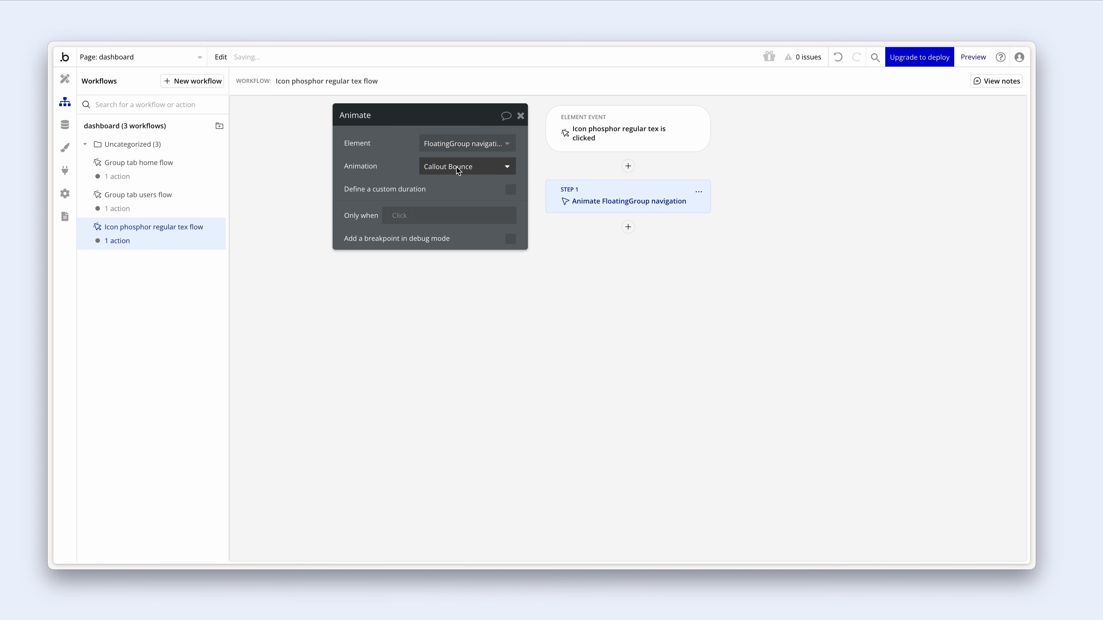
# - Set the animation to Transition NoBounceLeftIn with a custom 400 ms duration
pyautogui.click(458, 170)
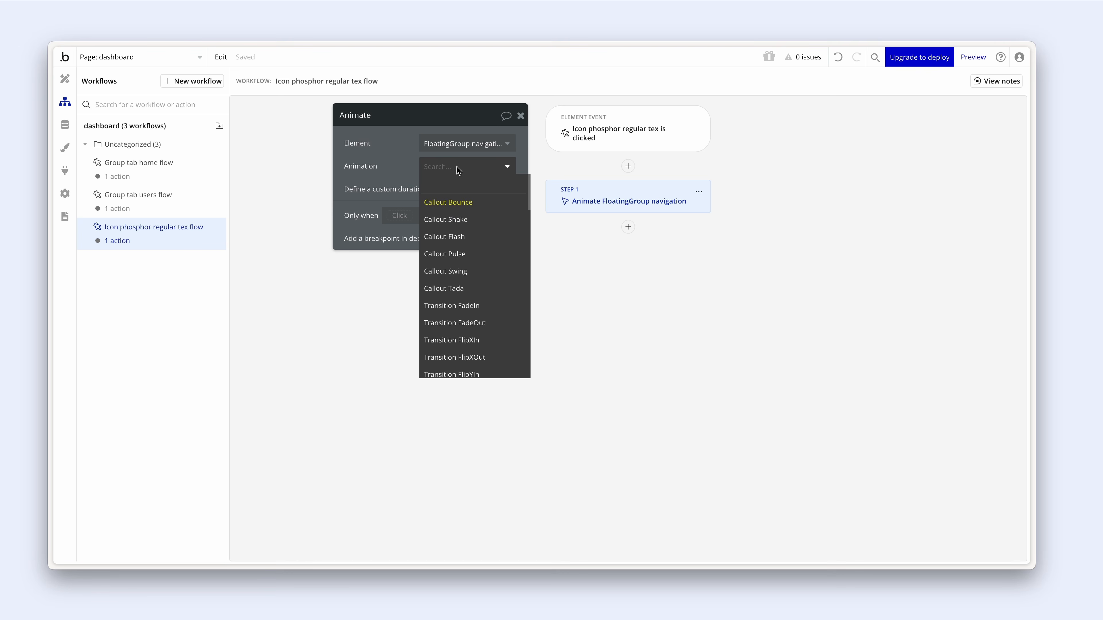
pyautogui.write('nobounxw')
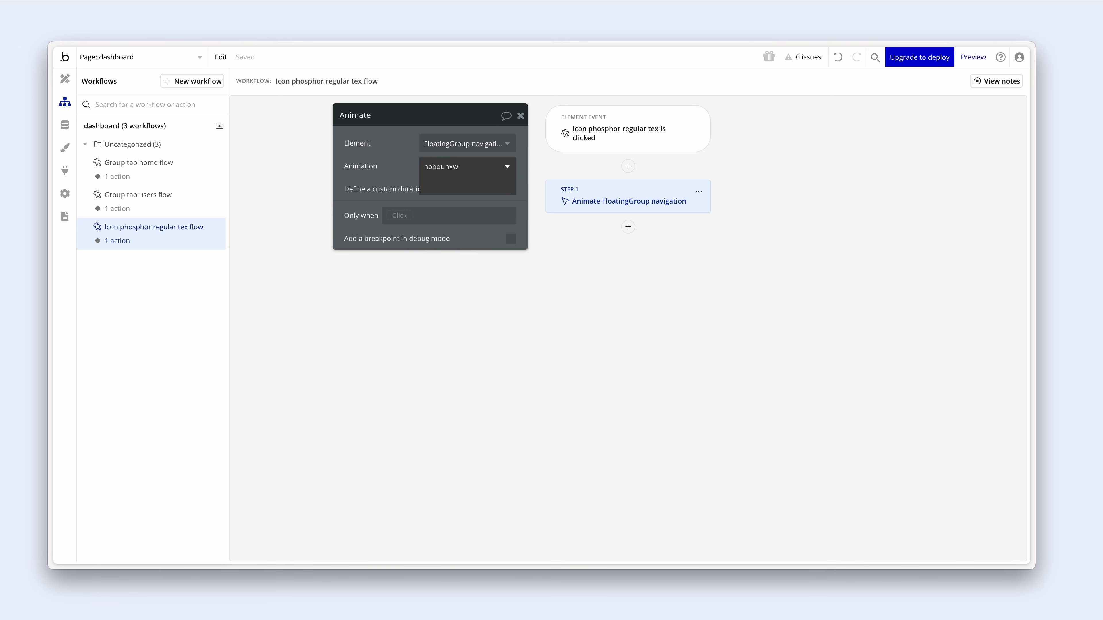
pyautogui.press('BackSpace')
pyautogui.press('BackSpace')
pyautogui.write('c')
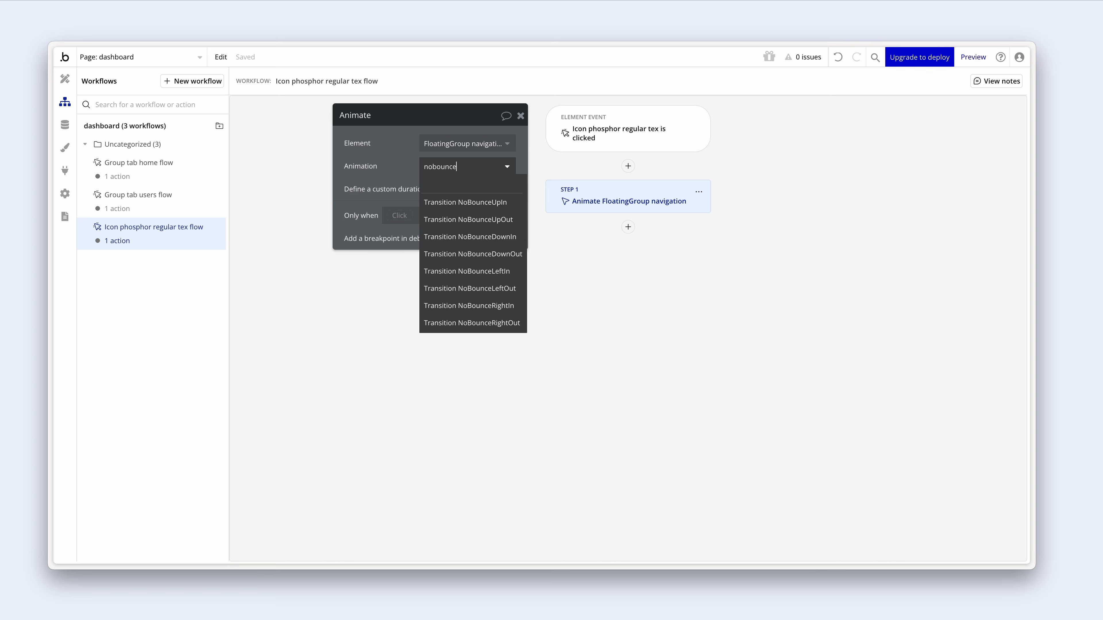
pyautogui.write('e')
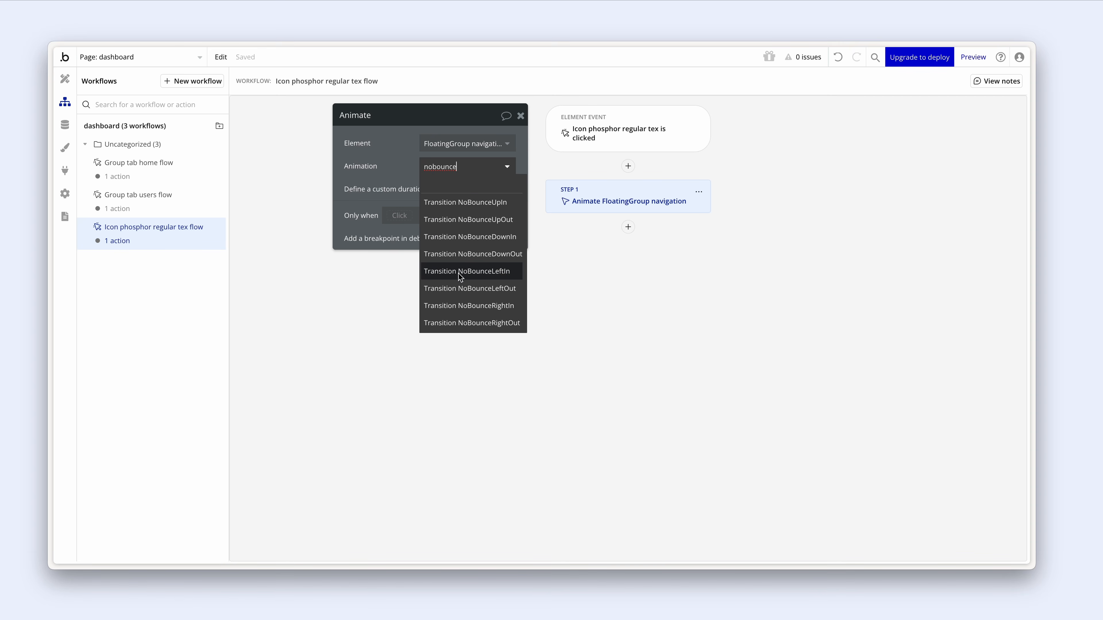
pyautogui.click(475, 271)
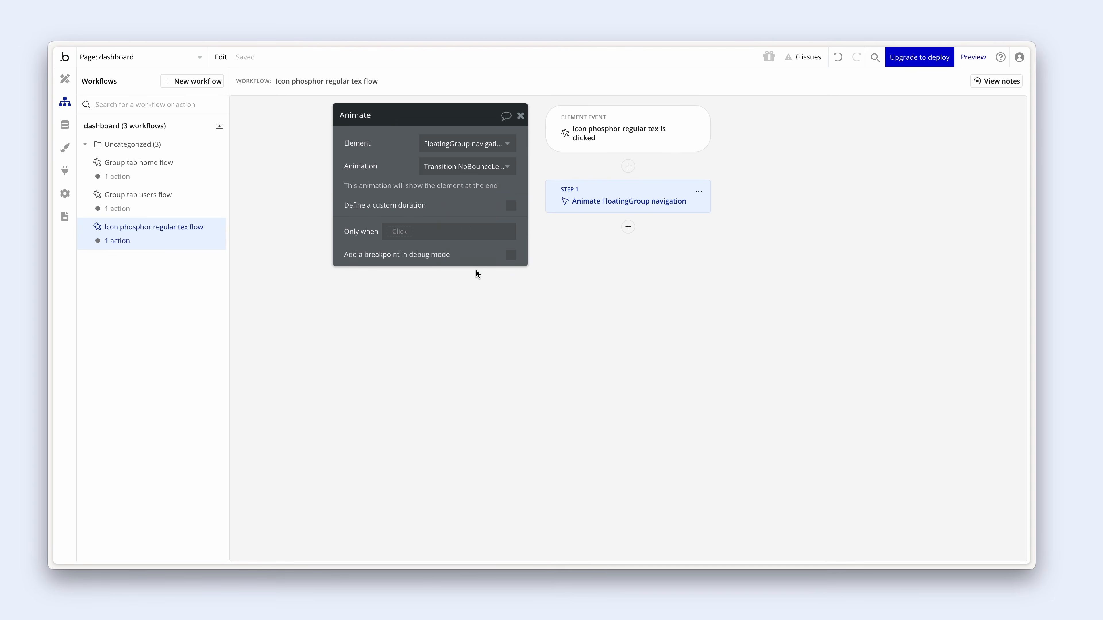
pyautogui.click(510, 205)
pyautogui.doubleClick(517, 226)
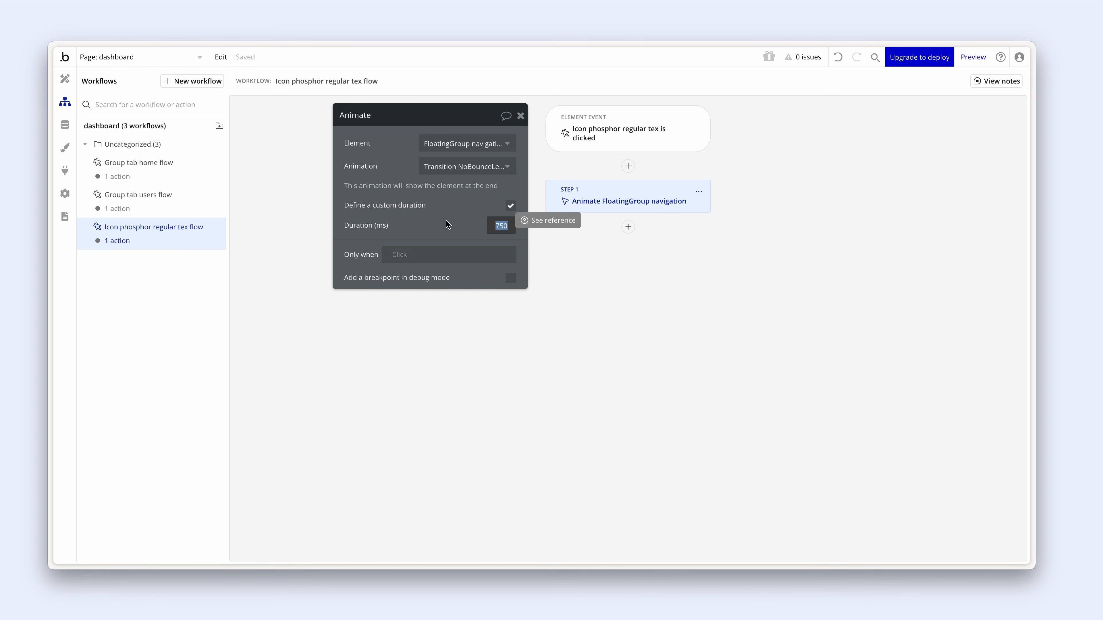
pyautogui.write('300')
pyautogui.press('BackSpace')
pyautogui.press('BackSpace')
pyautogui.write('400')
pyautogui.click(422, 223)
pyautogui.moveTo(438, 224); pyautogui.dragTo(435, 226)
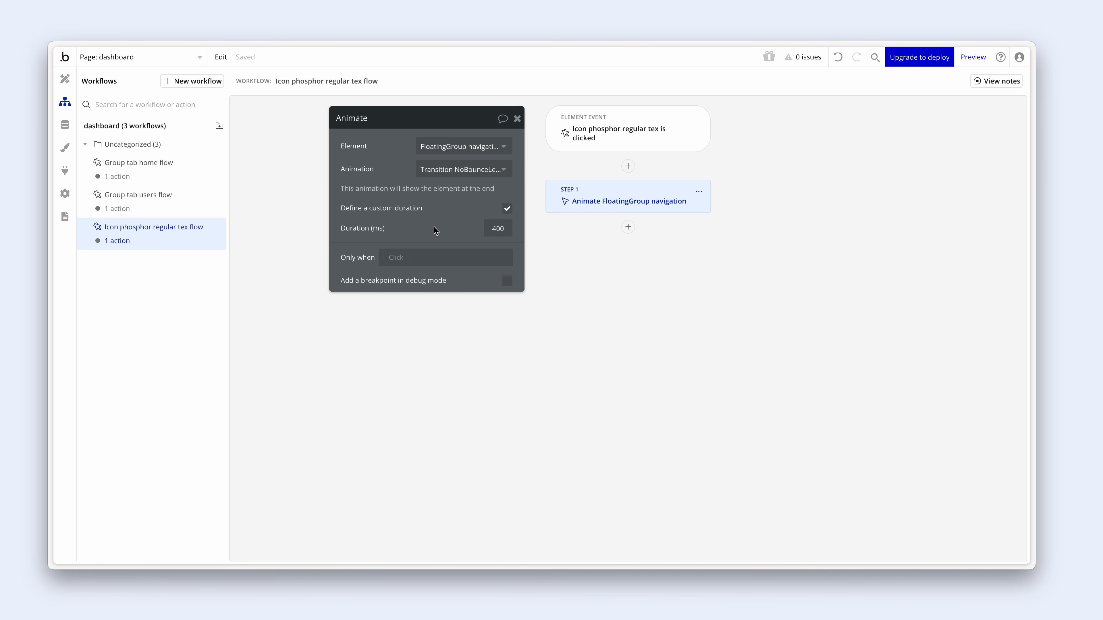
pyautogui.hotkey('ctrl', 'Tab')
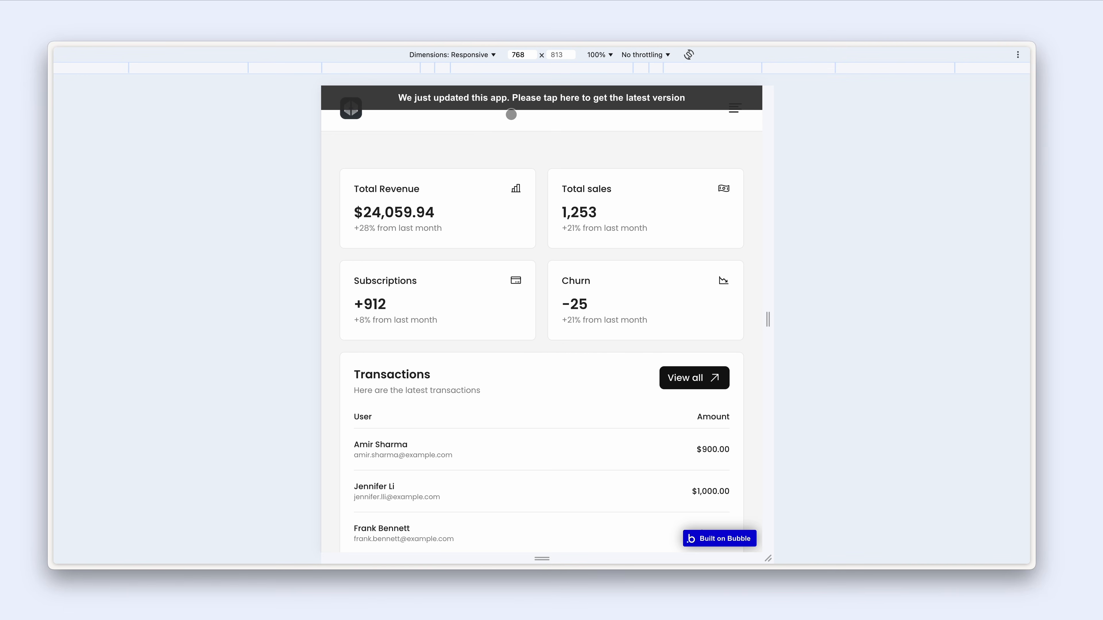
# - At 375 px Mobile M width, open the navigation panel from the menu icon and tap Home
pyautogui.click(644, 69)
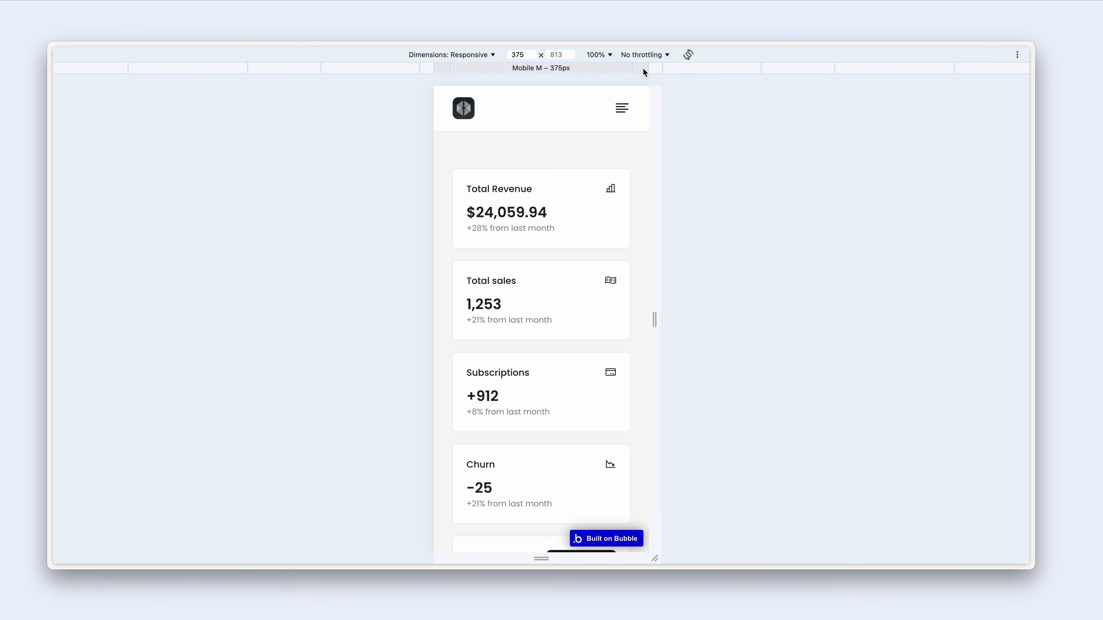
pyautogui.click(621, 110)
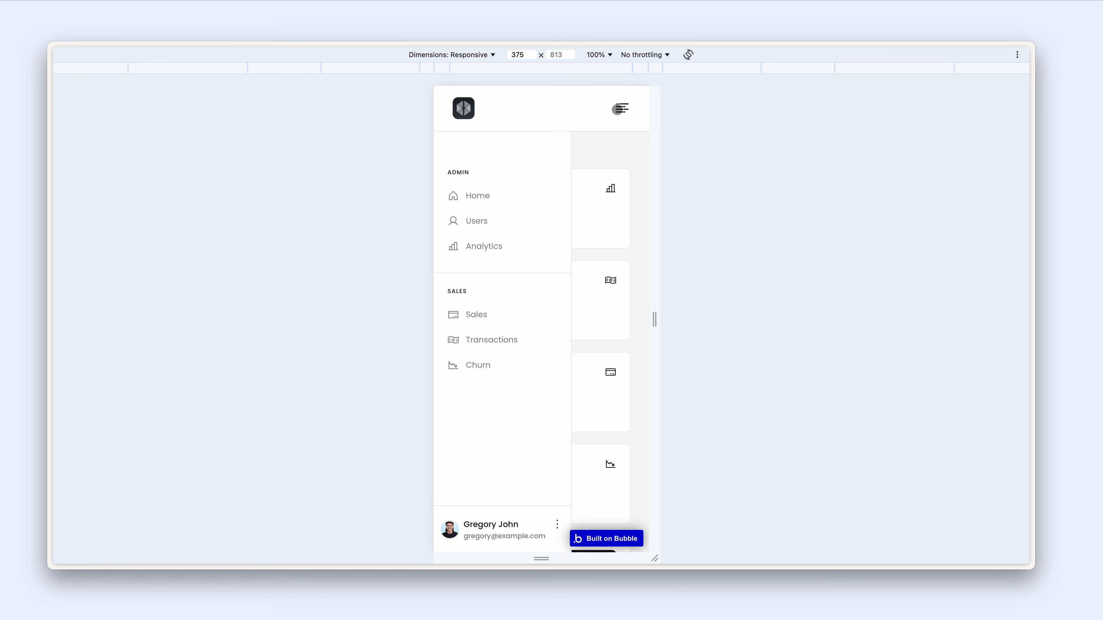
pyautogui.click(490, 197)
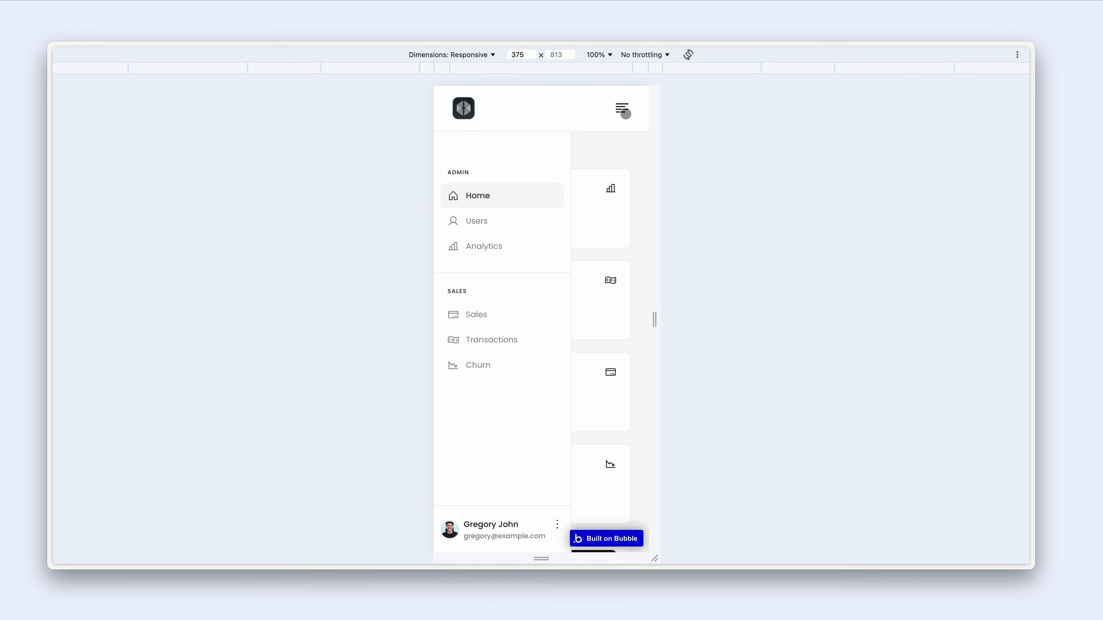
pyautogui.hotkey('ctrl', 'shift', 'Tab')
pyautogui.click(626, 133)
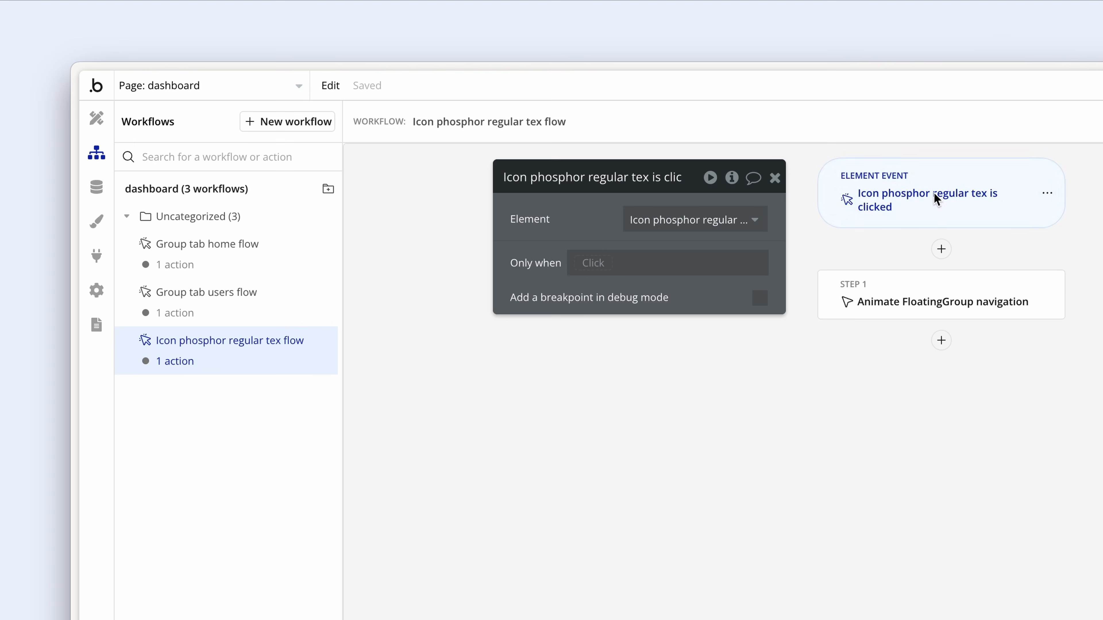
# - Restrict the icon click workflow to run only when FloatingGroup navigation isn't visible
pyautogui.click(593, 263)
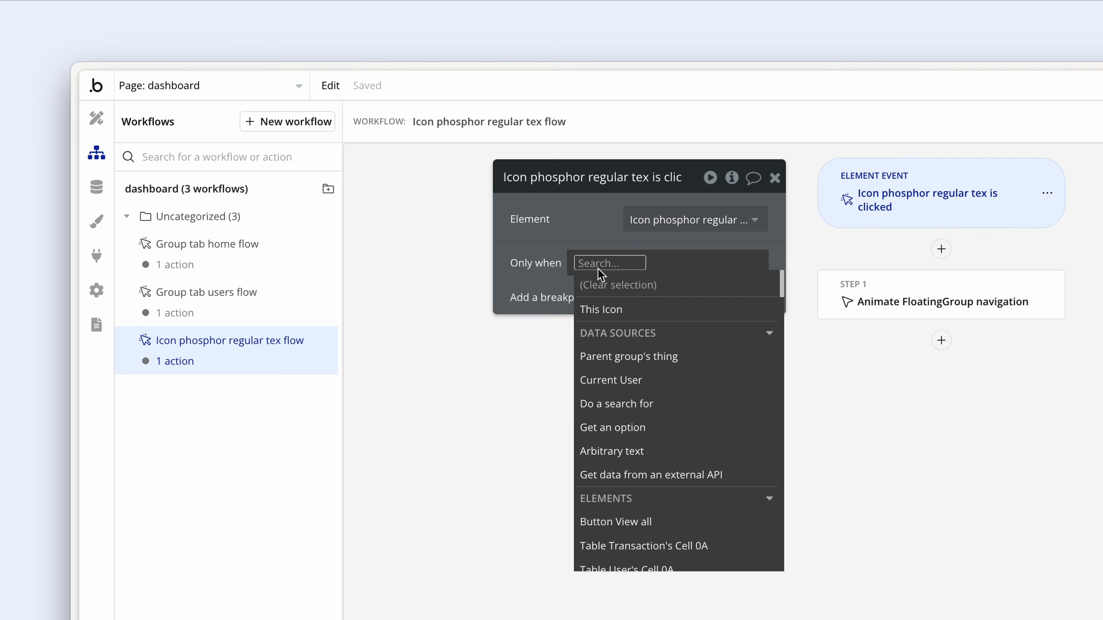
pyautogui.write('flo')
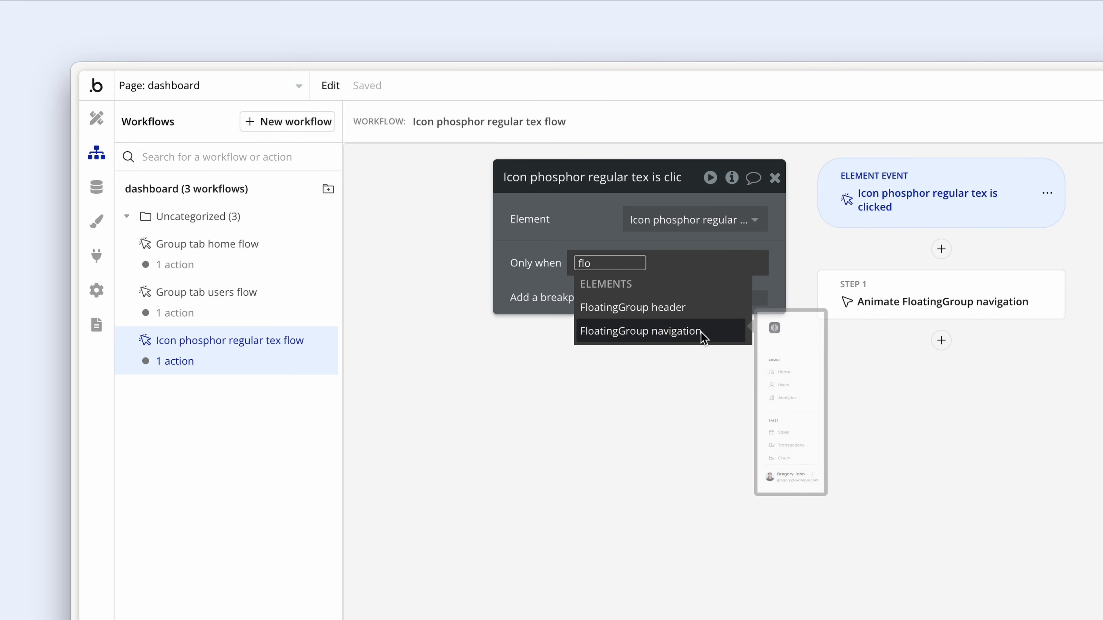
pyautogui.click(704, 333)
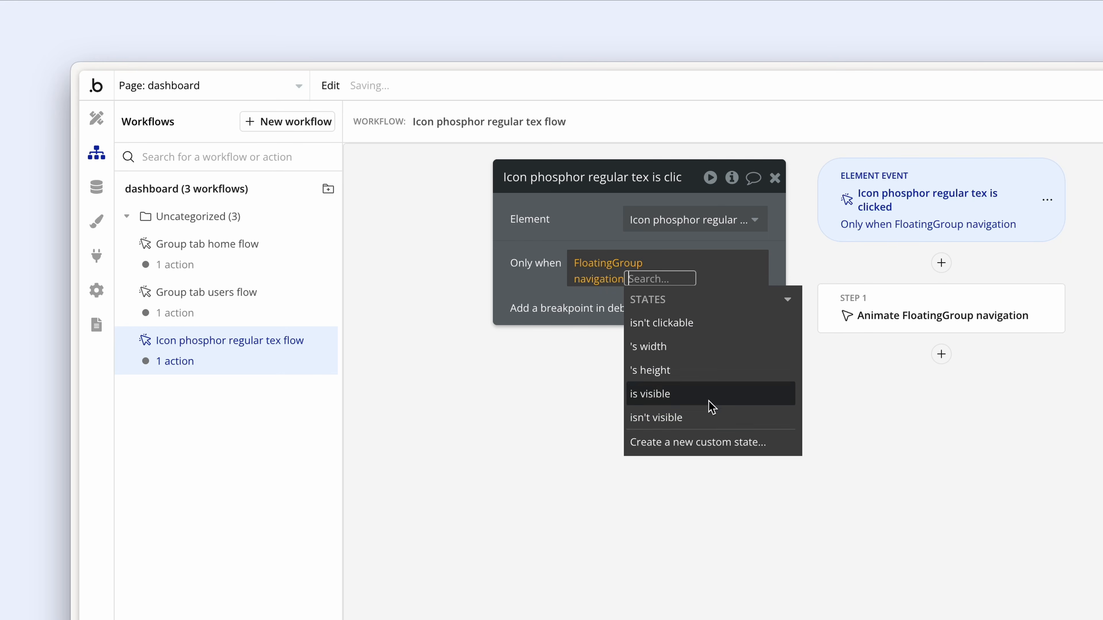
pyautogui.click(710, 418)
pyautogui.click(617, 235)
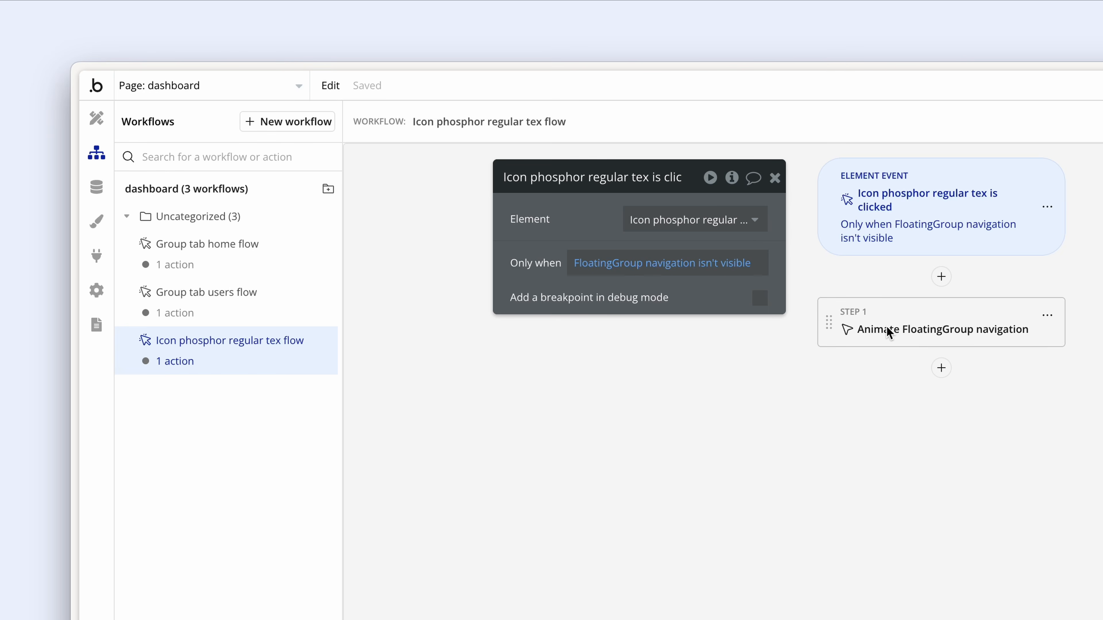
# - Duplicate the icon click workflow with copy and paste
pyautogui.rightClick(262, 360)
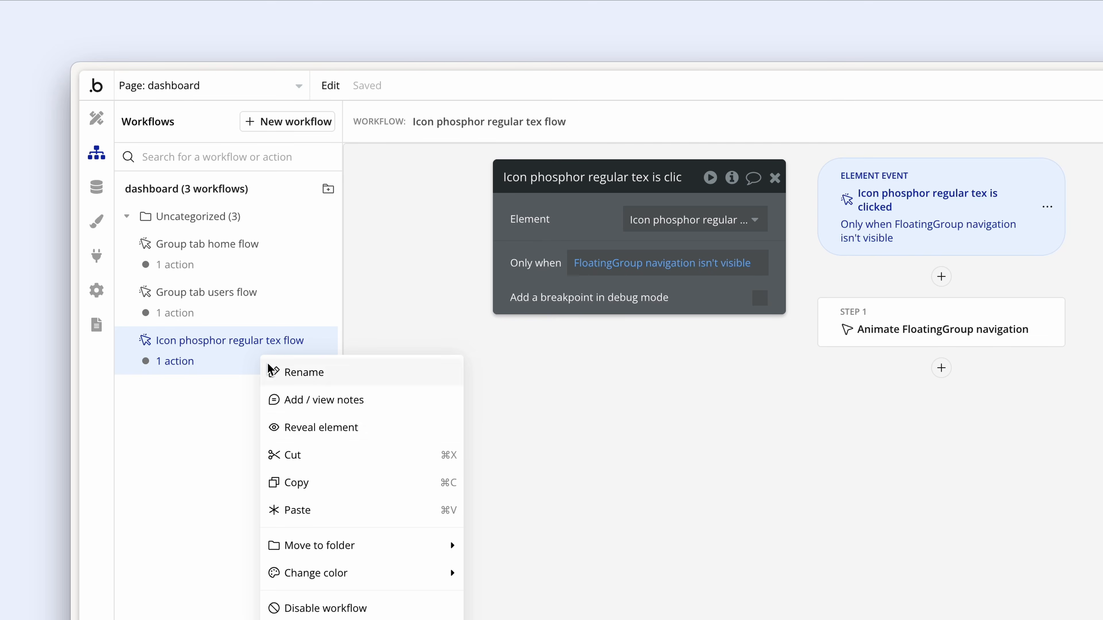
pyautogui.click(321, 480)
pyautogui.rightClick(253, 369)
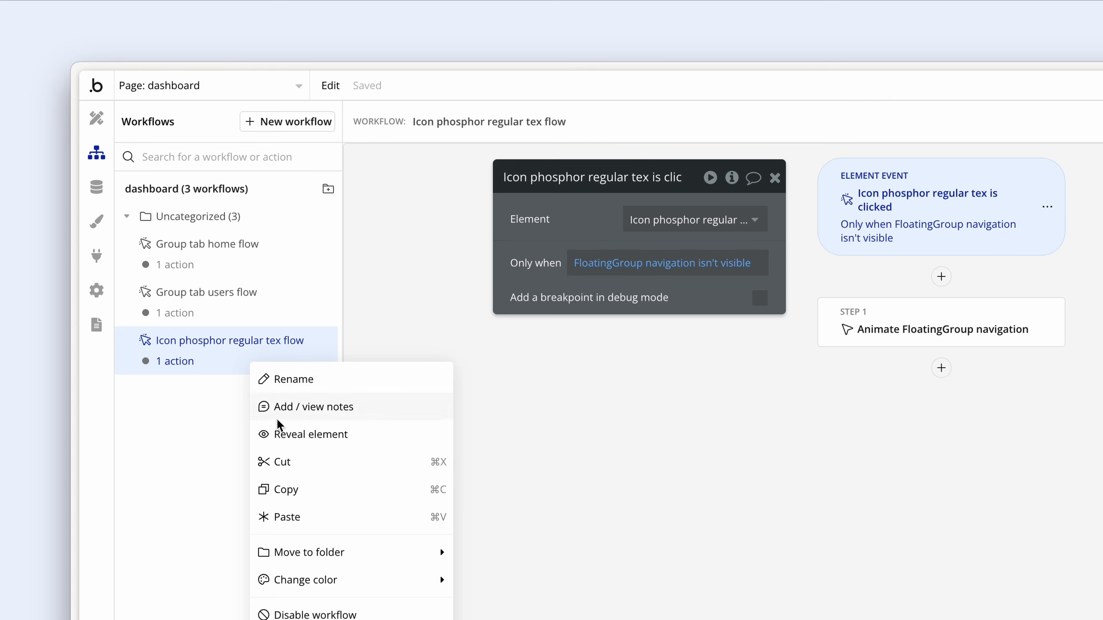
pyautogui.click(310, 524)
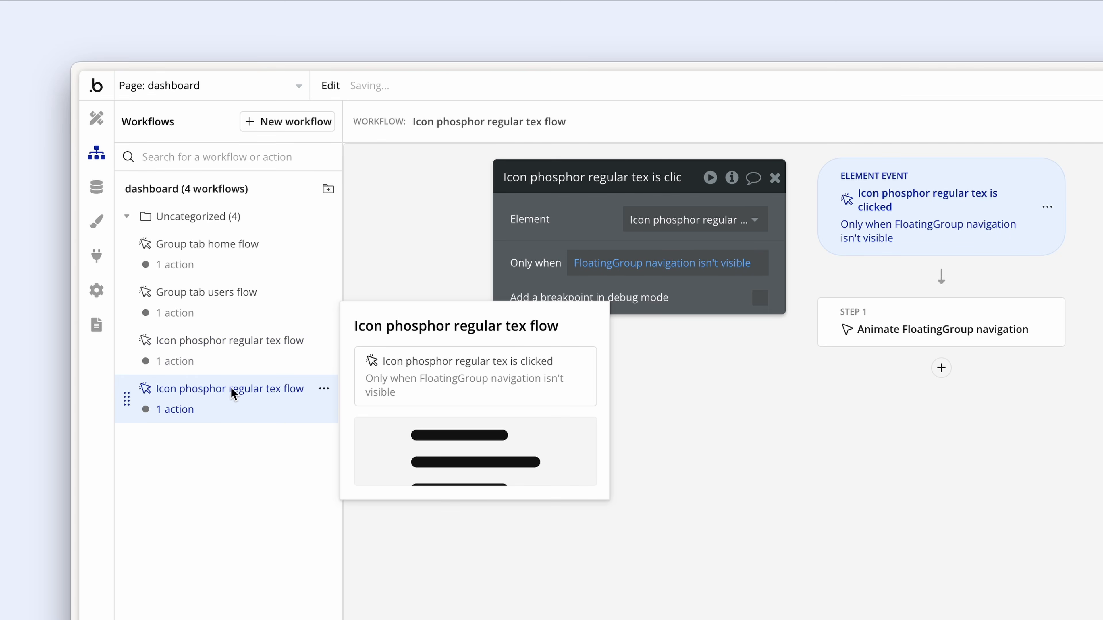
# - Make the duplicate run when FloatingGroup navigation is visible, animating it out with NoBounceLeftOut
pyautogui.click(228, 404)
pyautogui.click(721, 265)
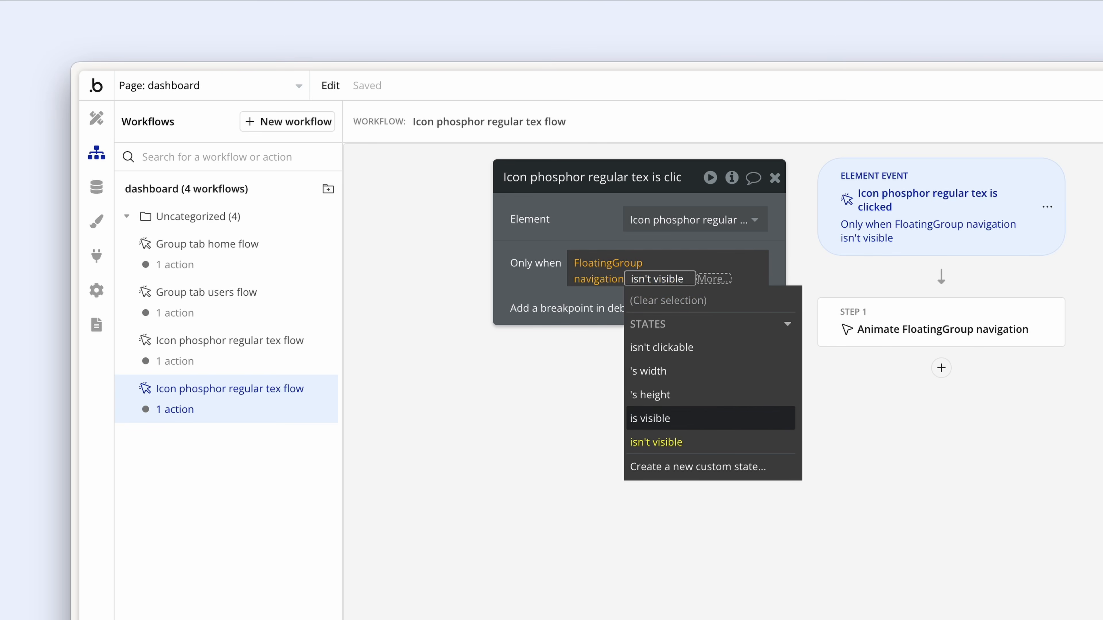
pyautogui.click(719, 425)
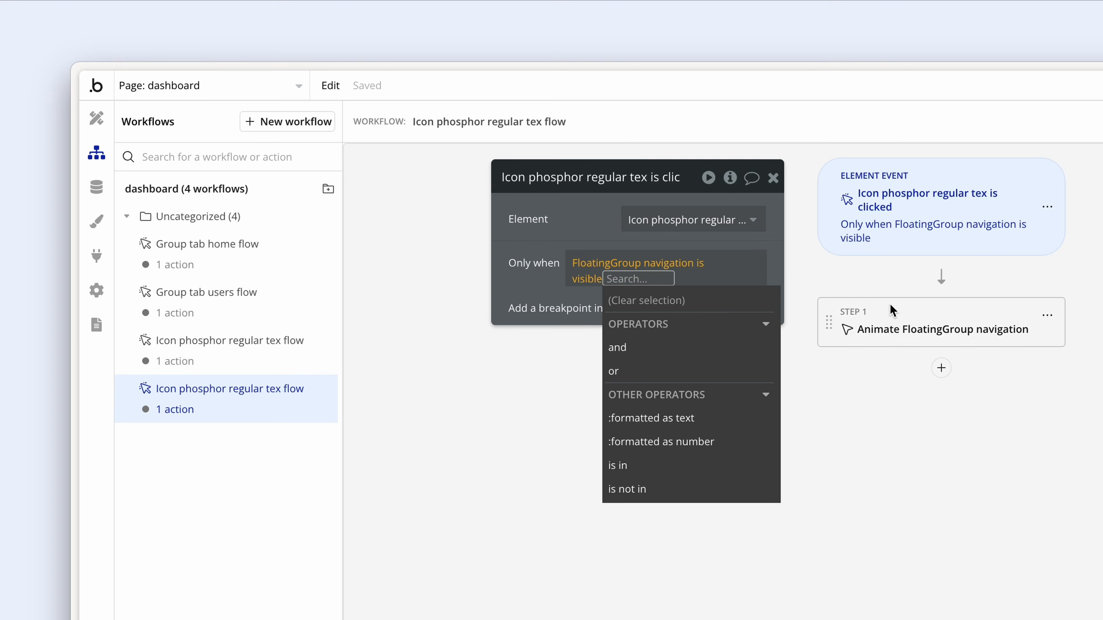
pyautogui.click(893, 328)
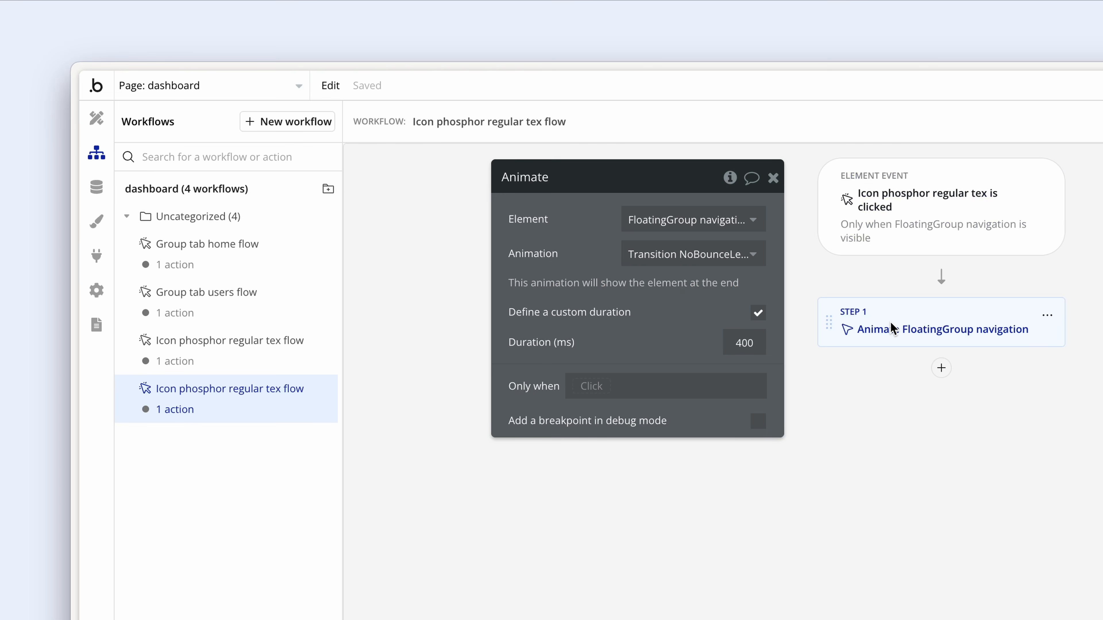
pyautogui.click(722, 261)
pyautogui.write('nobounce')
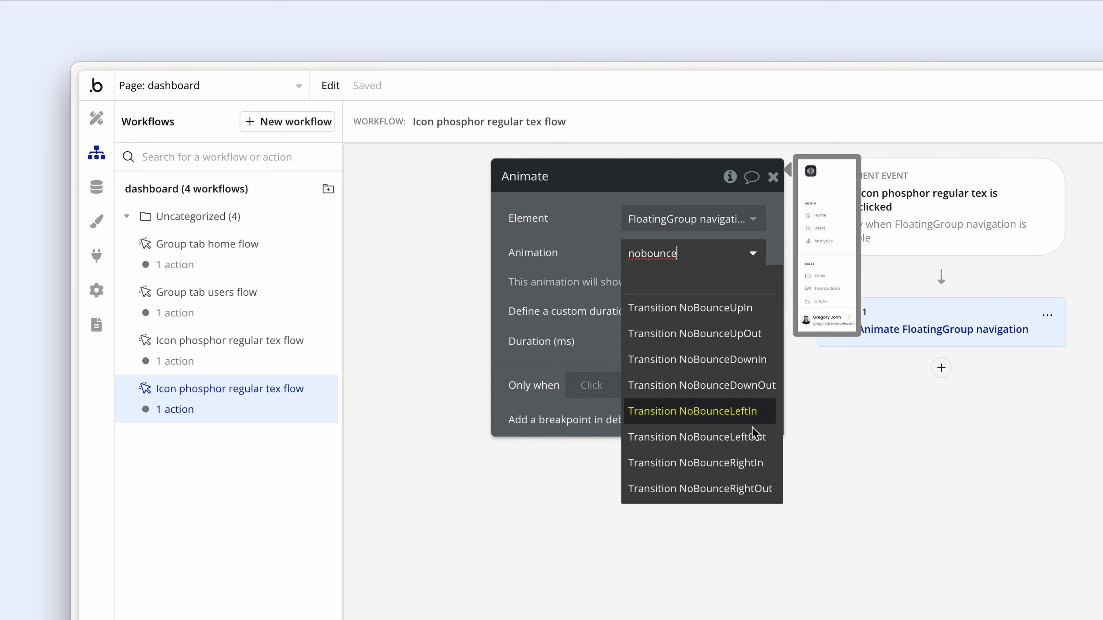
pyautogui.click(756, 437)
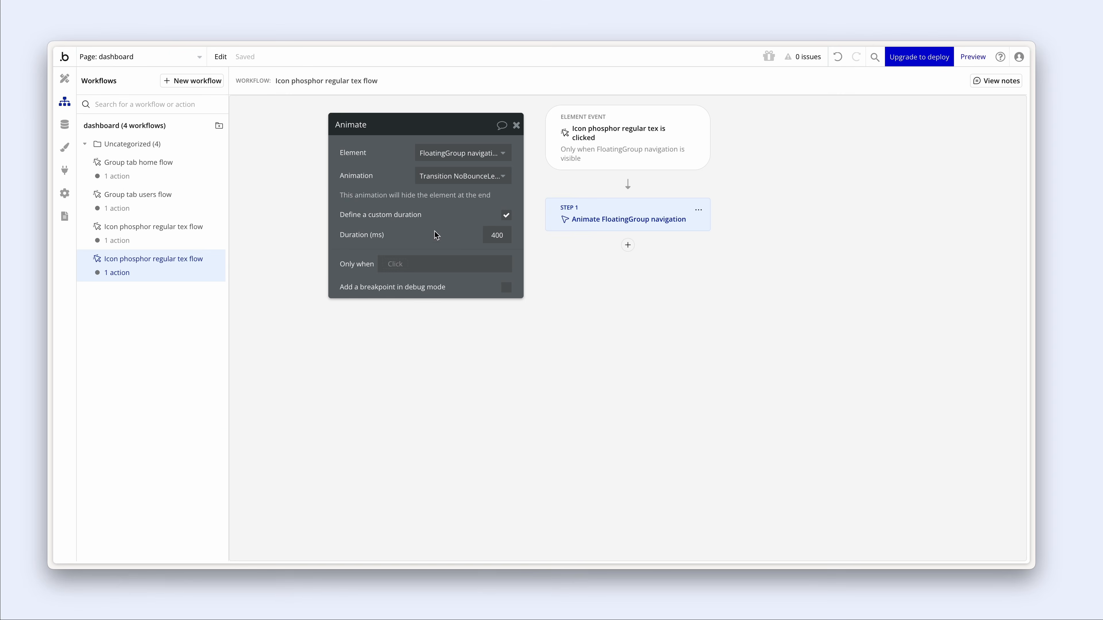
pyautogui.click(61, 85)
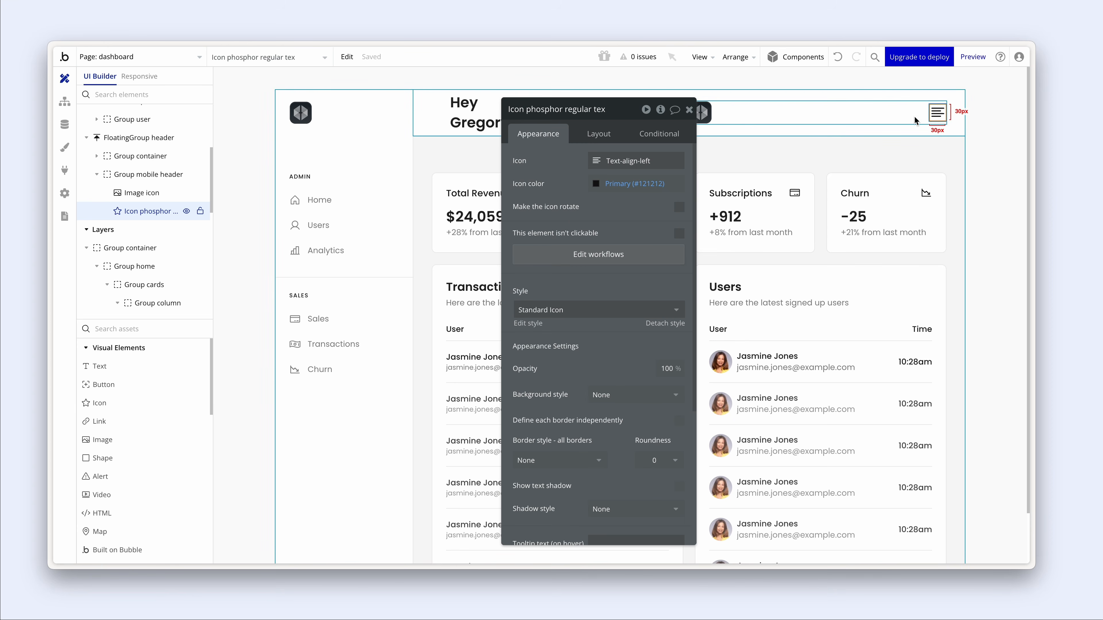
# - Add an icon condition showing the X icon when FloatingGroup navigation is visible
pyautogui.click(659, 143)
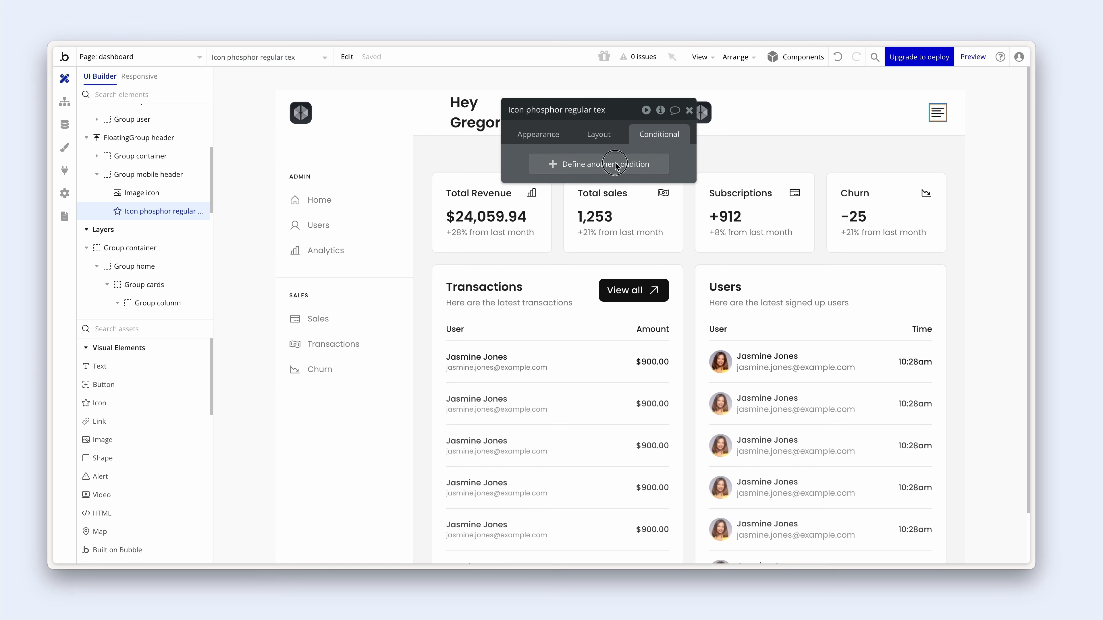
pyautogui.click(549, 169)
pyautogui.click(549, 169)
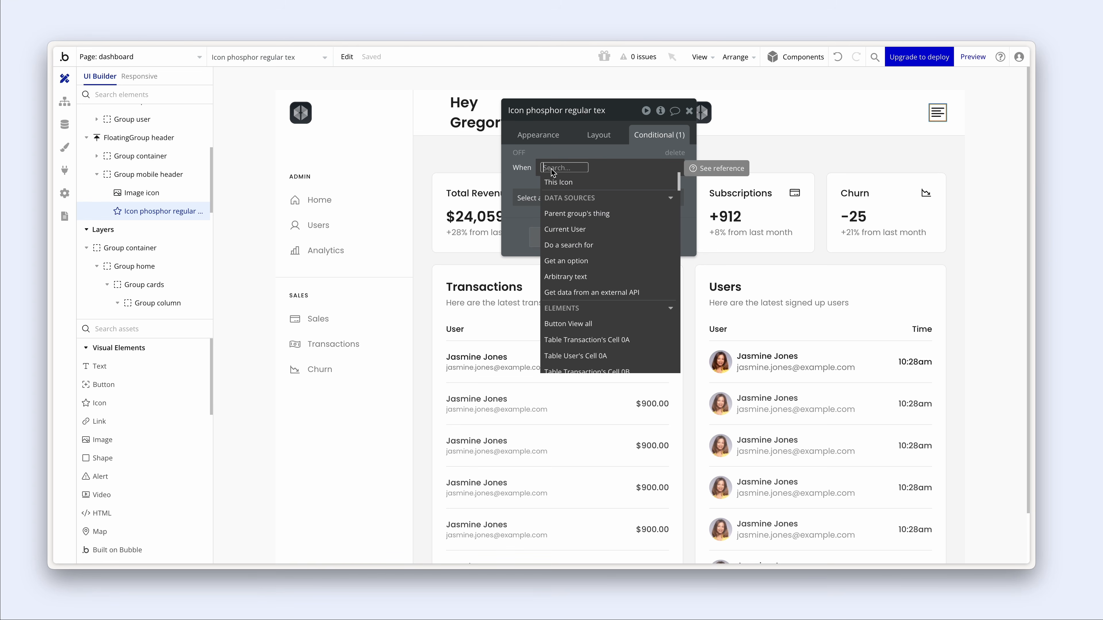
pyautogui.write('flo')
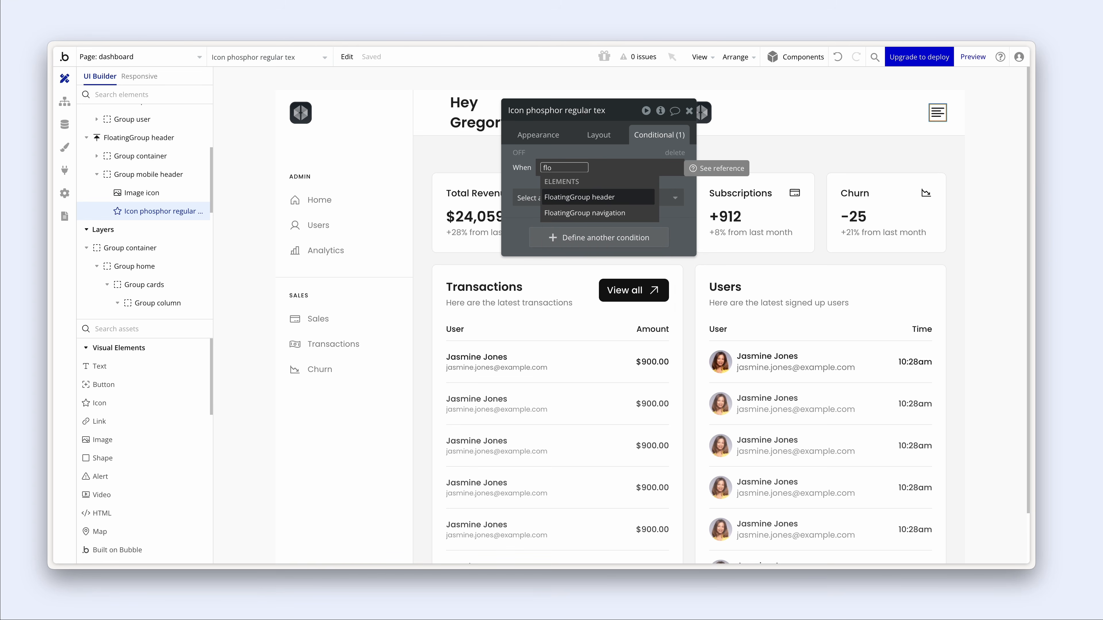
pyautogui.click(639, 214)
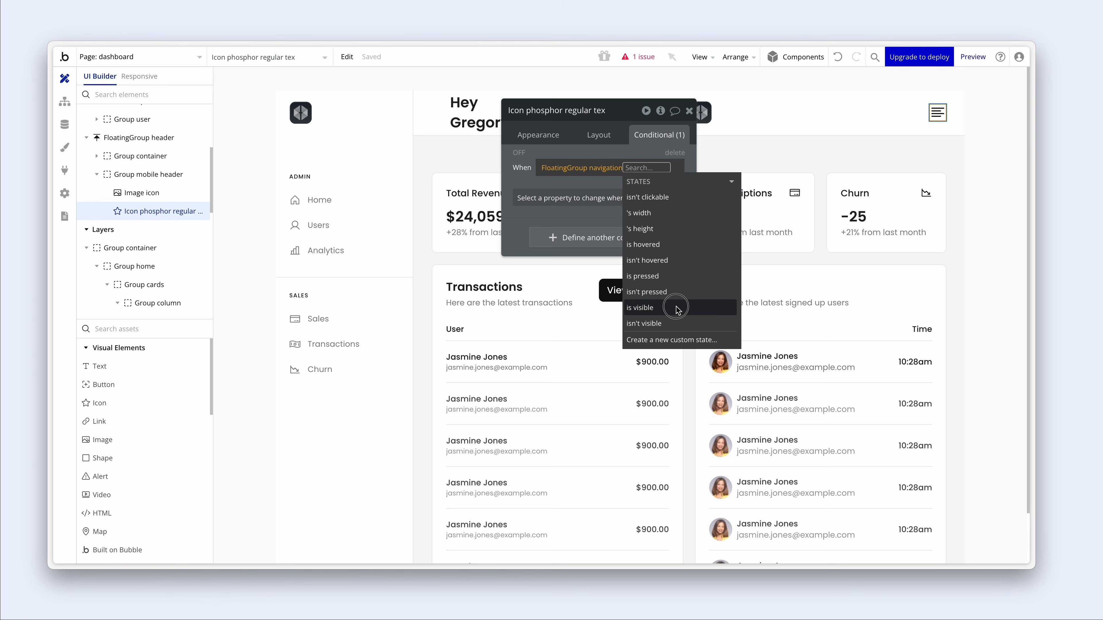
pyautogui.click(676, 308)
pyautogui.click(546, 207)
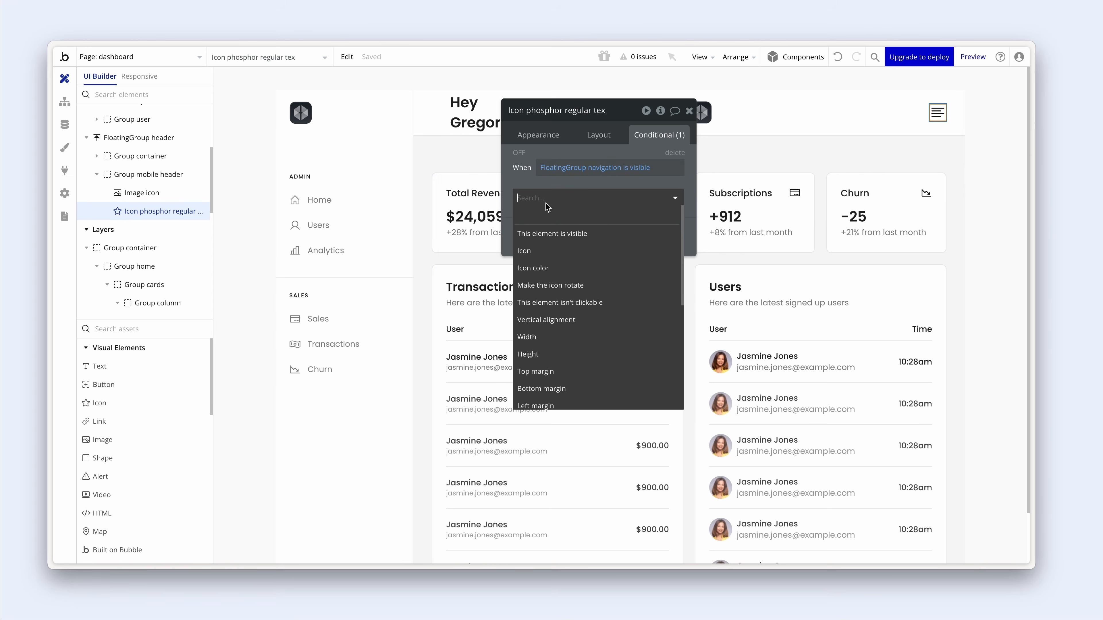
pyautogui.click(565, 250)
pyautogui.click(605, 200)
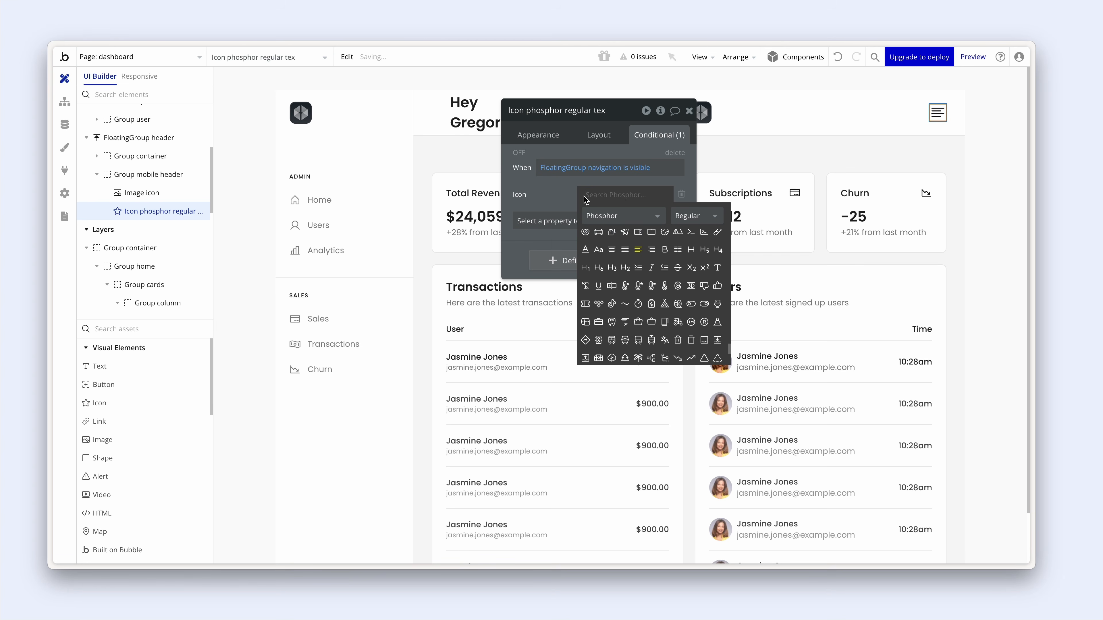
pyautogui.write('x')
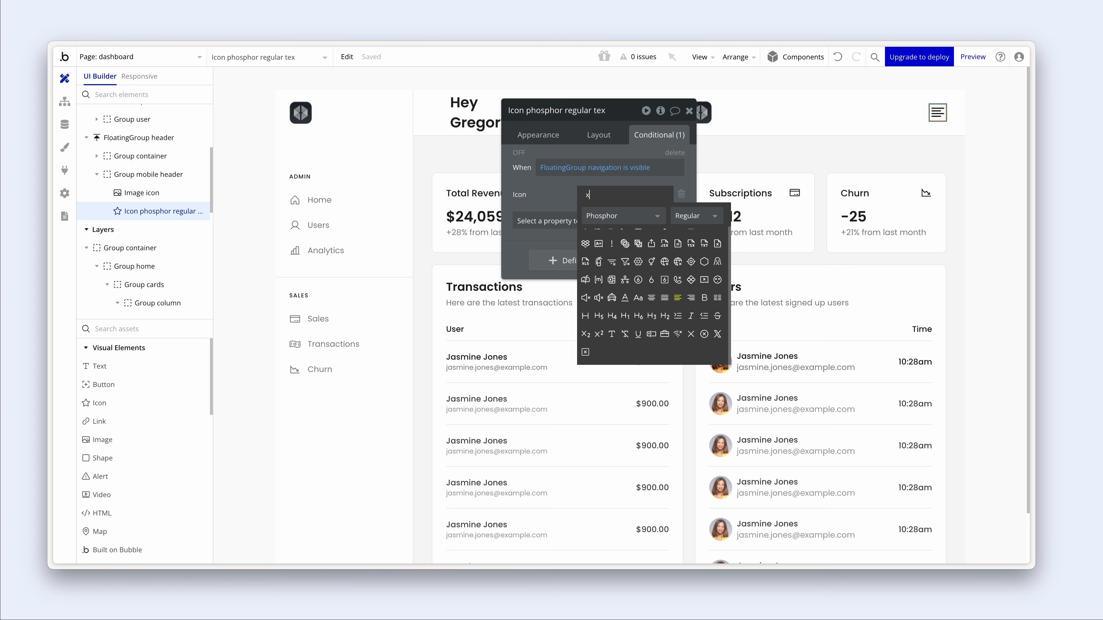
pyautogui.click(691, 333)
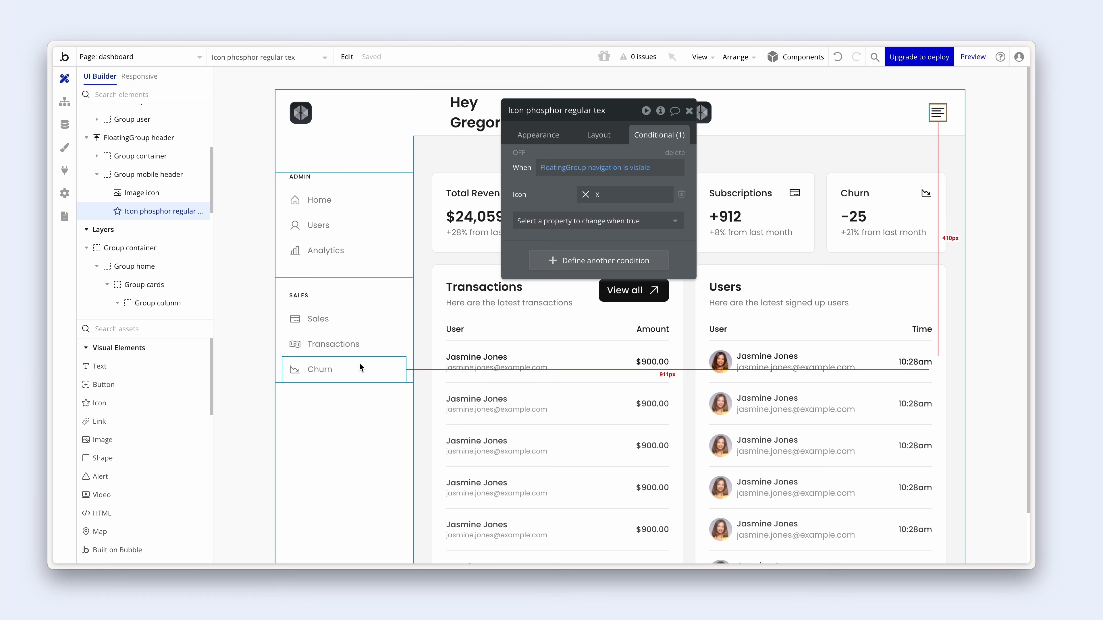
pyautogui.click(351, 213)
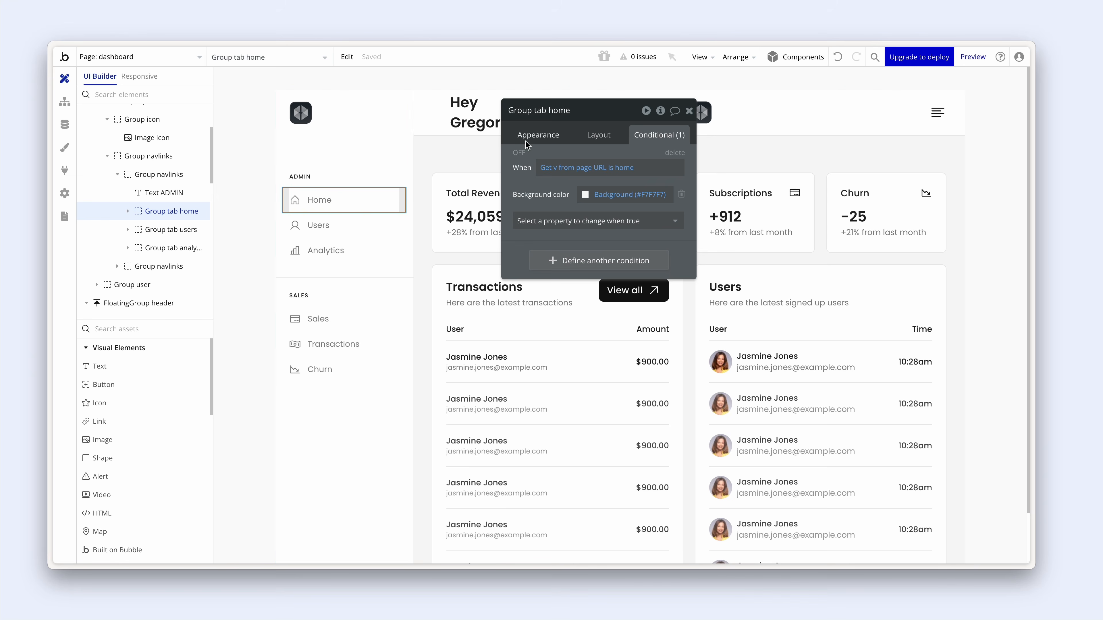
# - Open the Home tab's click workflow and look at its go-to-dashboard step
pyautogui.click(536, 135)
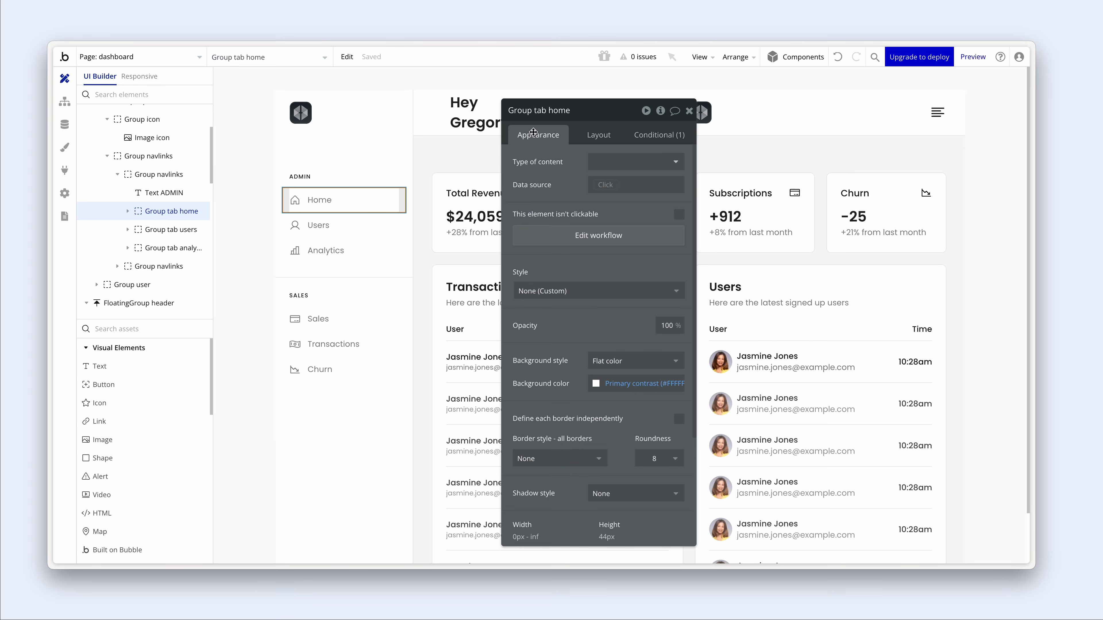
pyautogui.click(555, 237)
pyautogui.moveTo(545, 149); pyautogui.dragTo(374, 152)
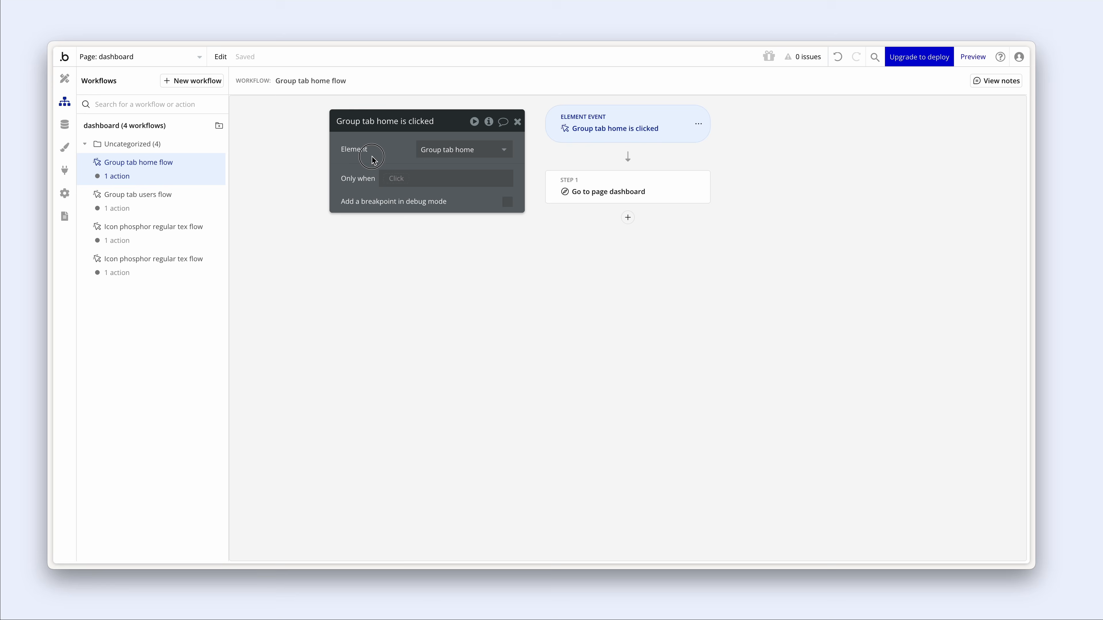
pyautogui.click(596, 185)
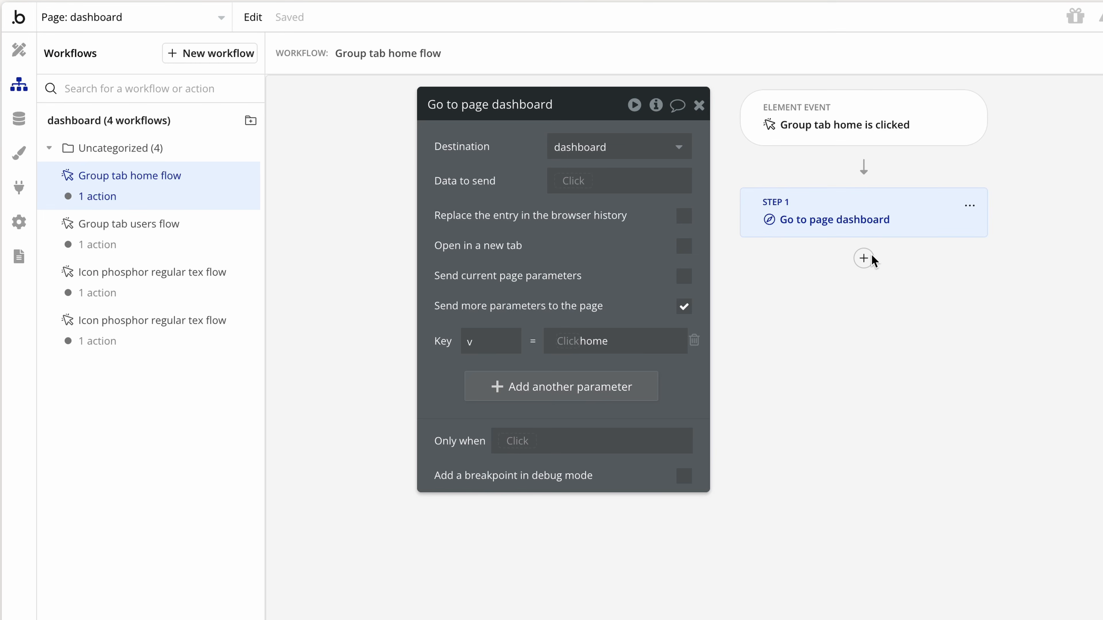
# - Insert a first step that animates FloatingGroup navigation with Transition NoBounceLeftOut
pyautogui.click(863, 168)
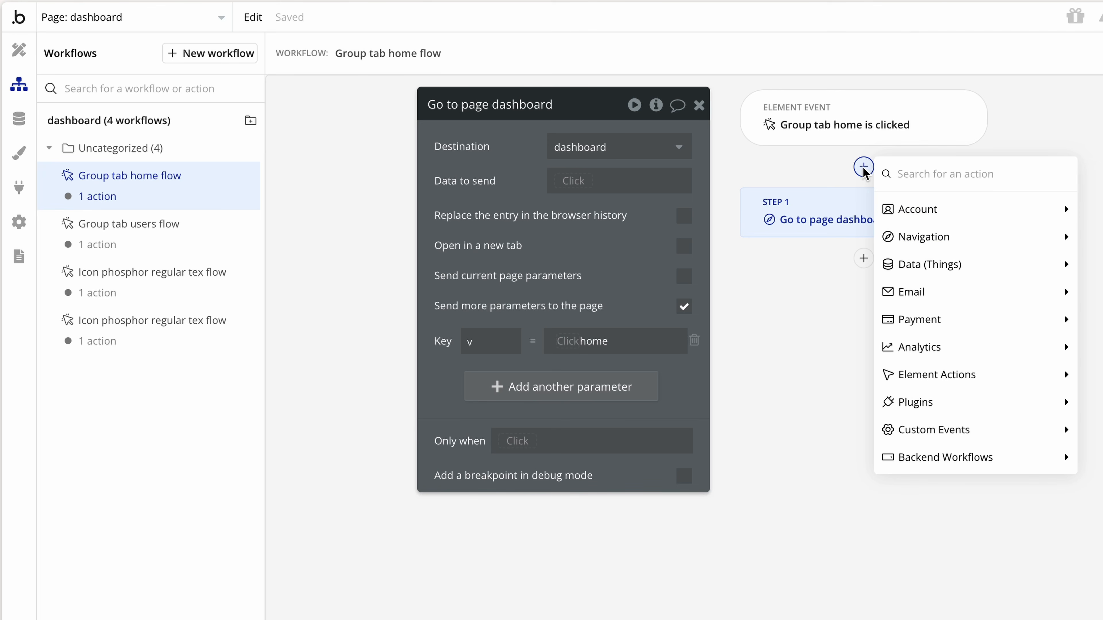
pyautogui.write('ani')
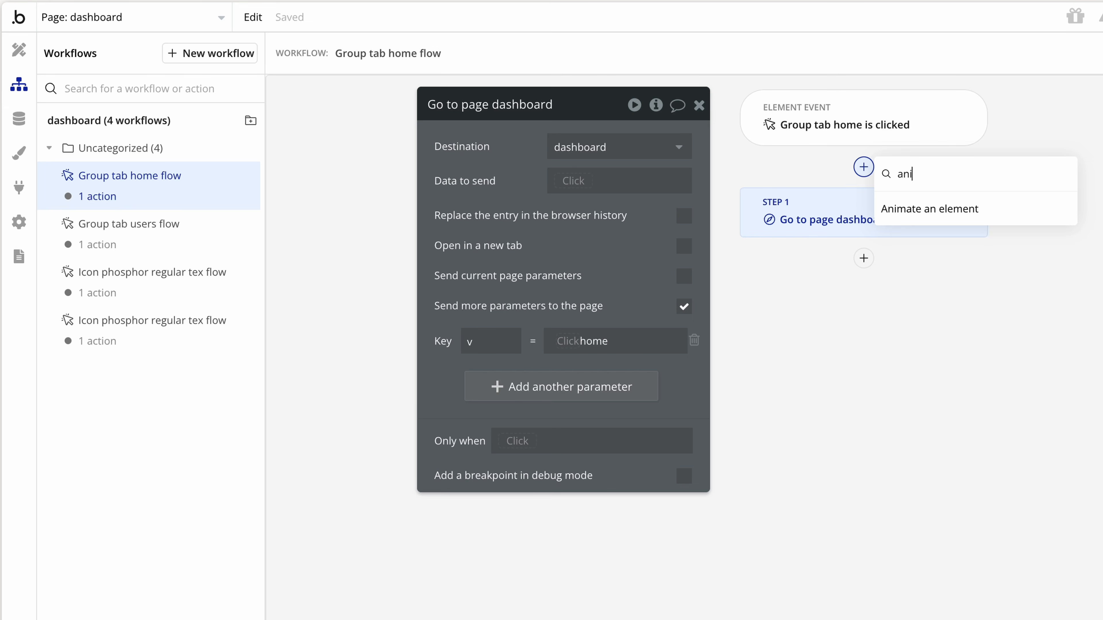
pyautogui.write('im')
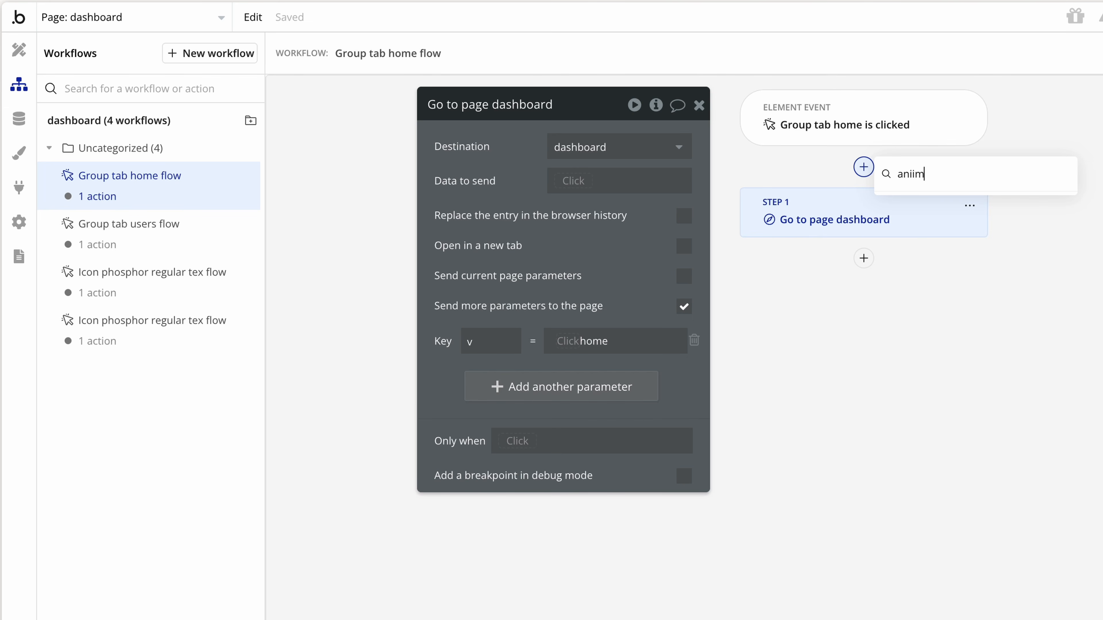
pyautogui.press('BackSpace')
pyautogui.press('BackSpace')
pyautogui.click(1018, 208)
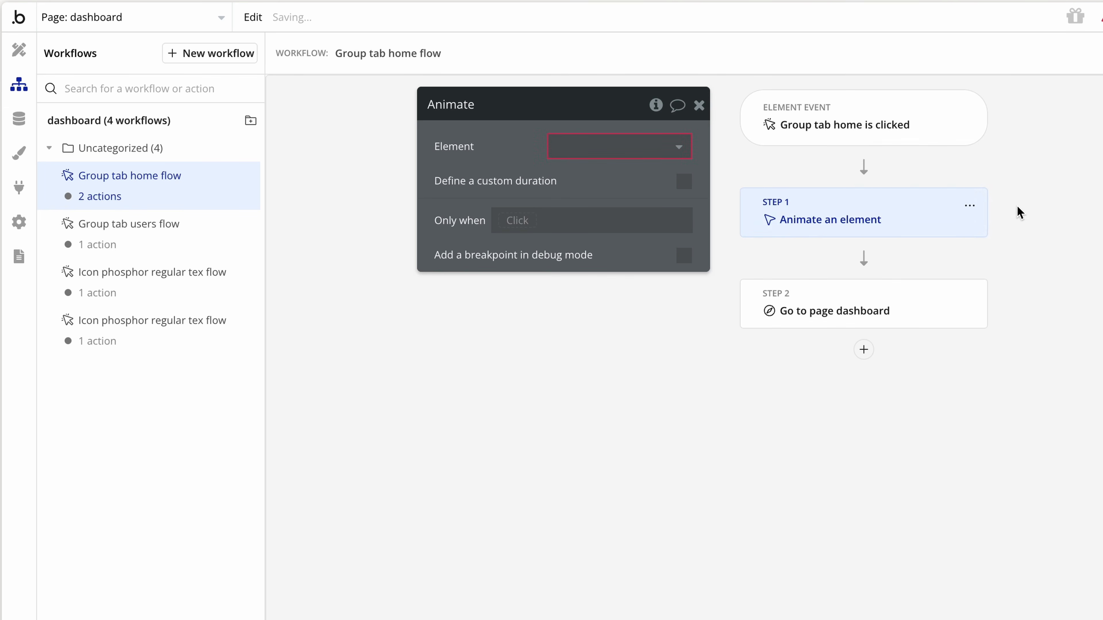
pyautogui.click(660, 152)
pyautogui.write('flo')
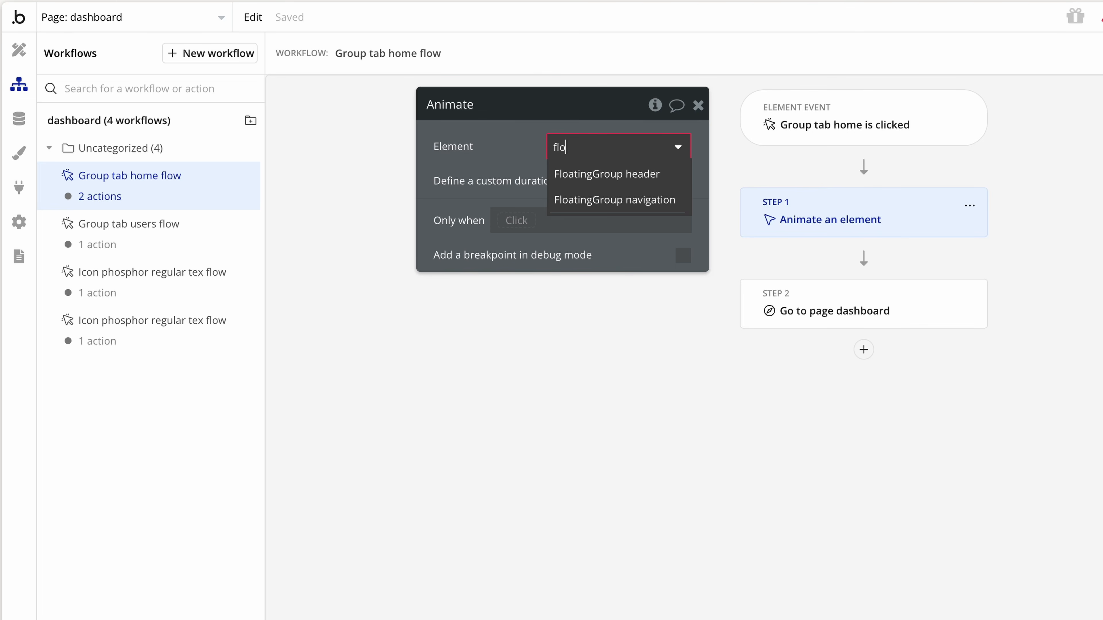
pyautogui.click(631, 191)
pyautogui.click(631, 189)
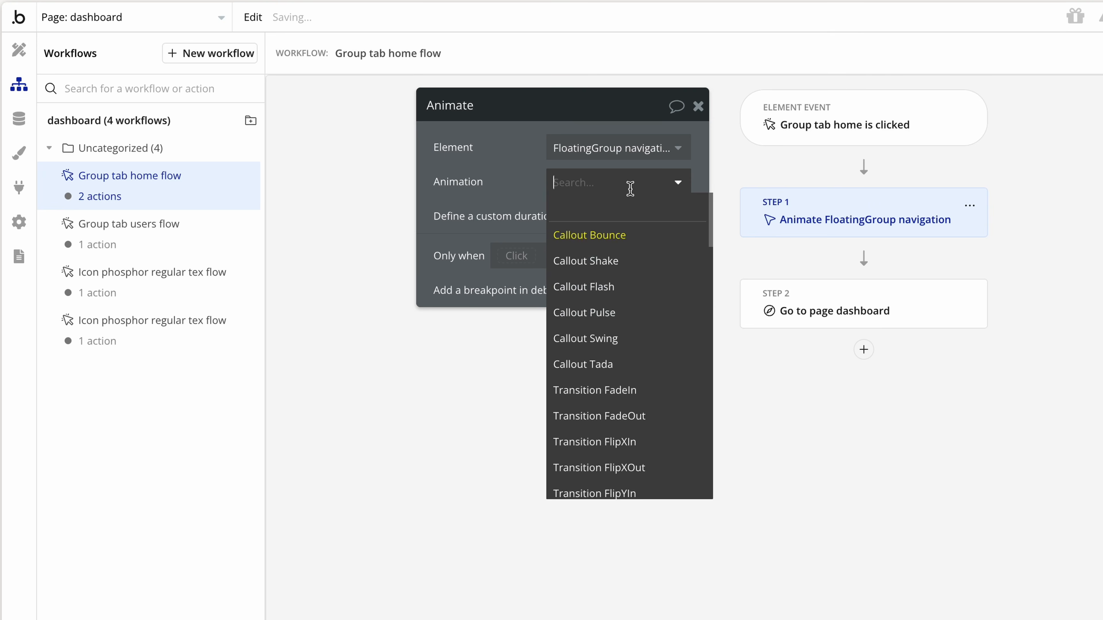
pyautogui.write('nobounce')
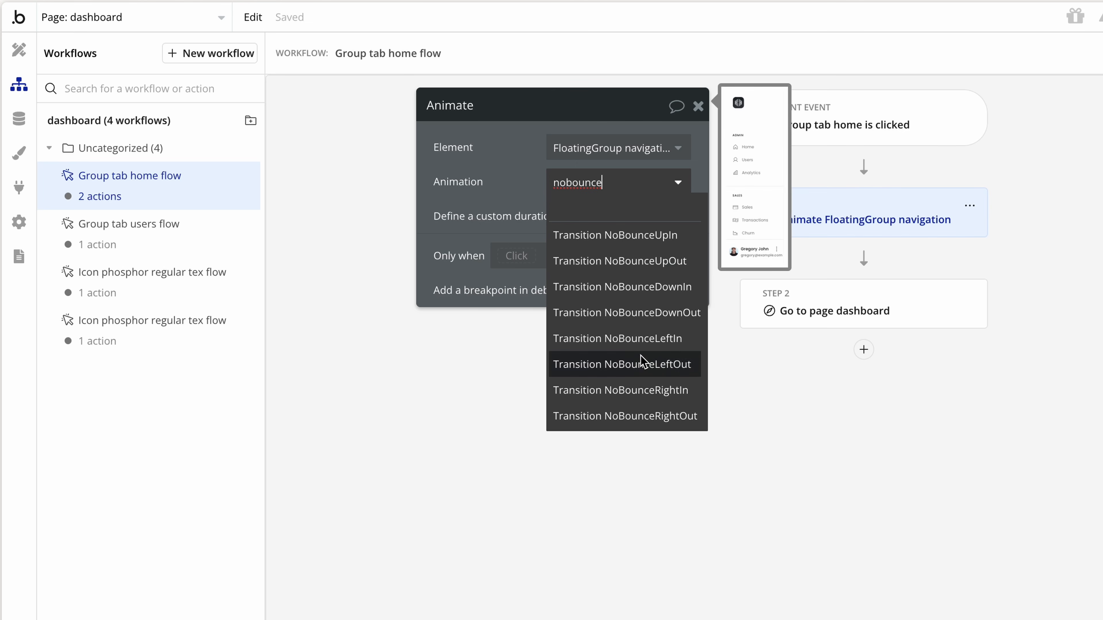
pyautogui.click(643, 365)
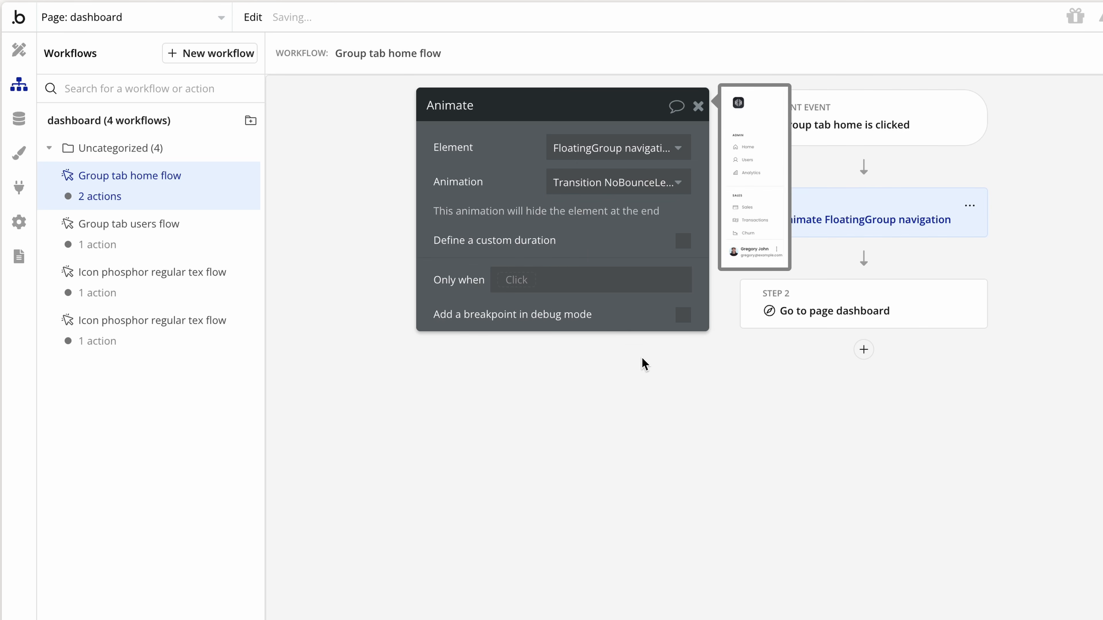
# - Run the animation only when Current page width < Desktop (1200 px)
pyautogui.click(520, 283)
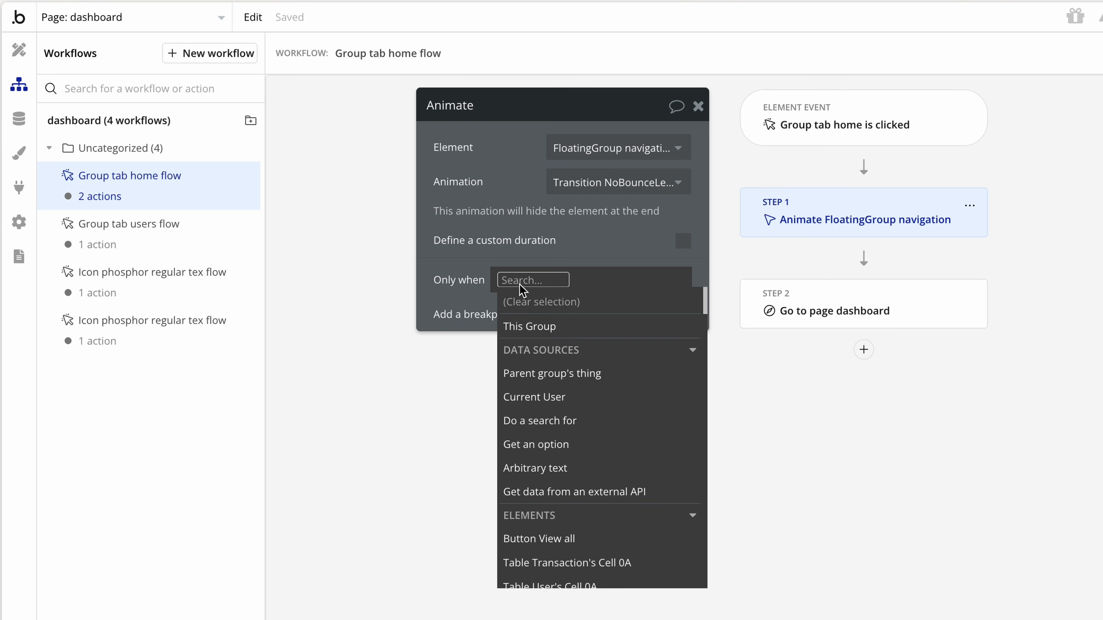
pyautogui.write('page')
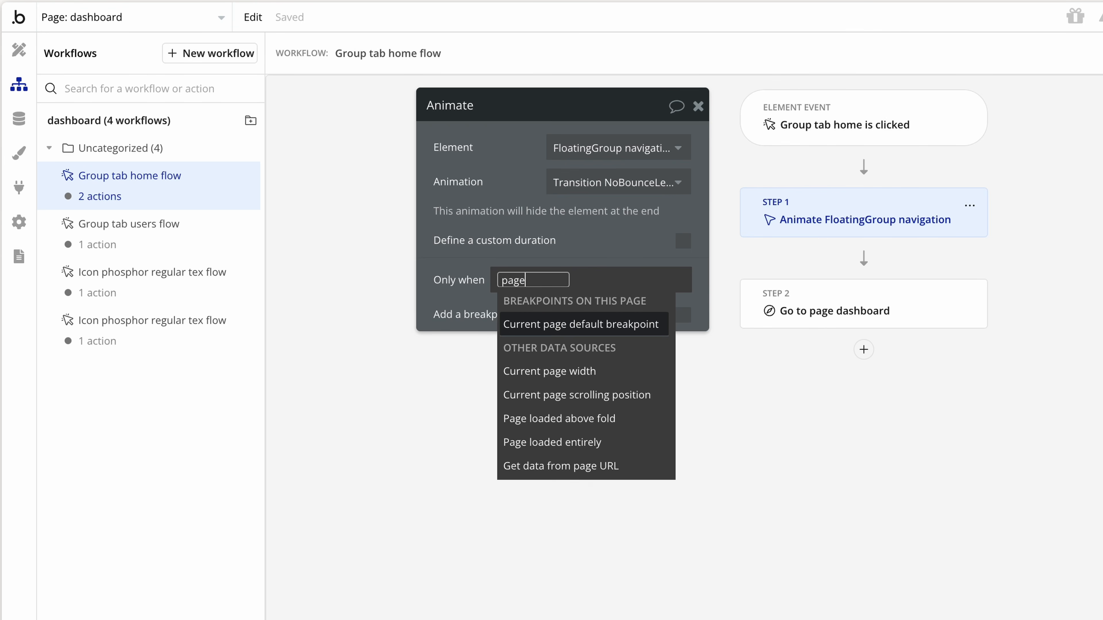
pyautogui.click(614, 377)
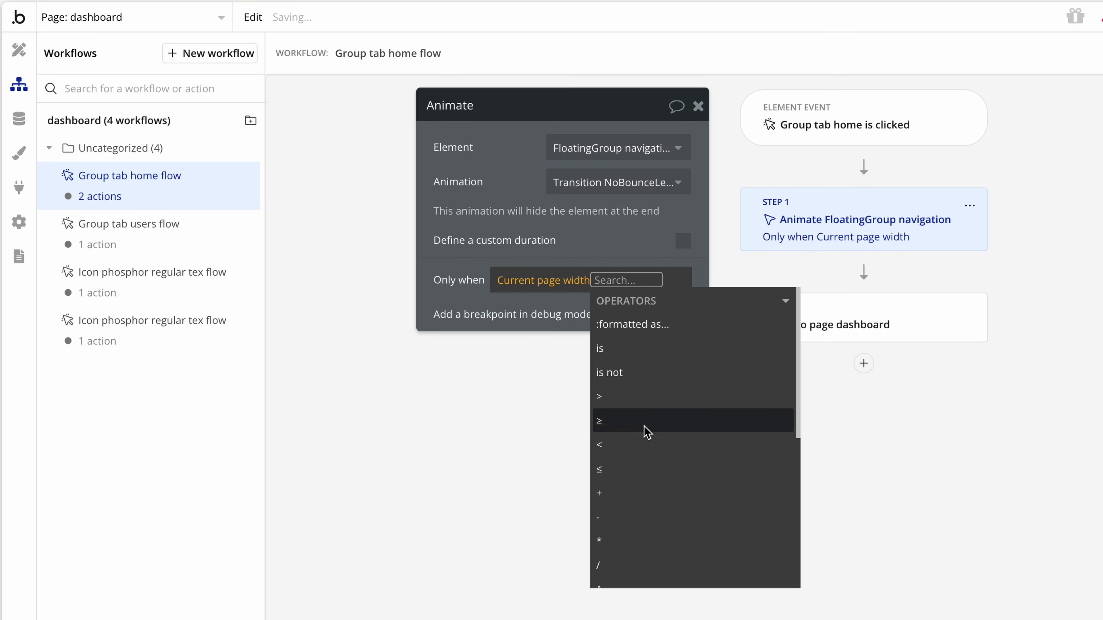
pyautogui.click(648, 452)
pyautogui.write('1200')
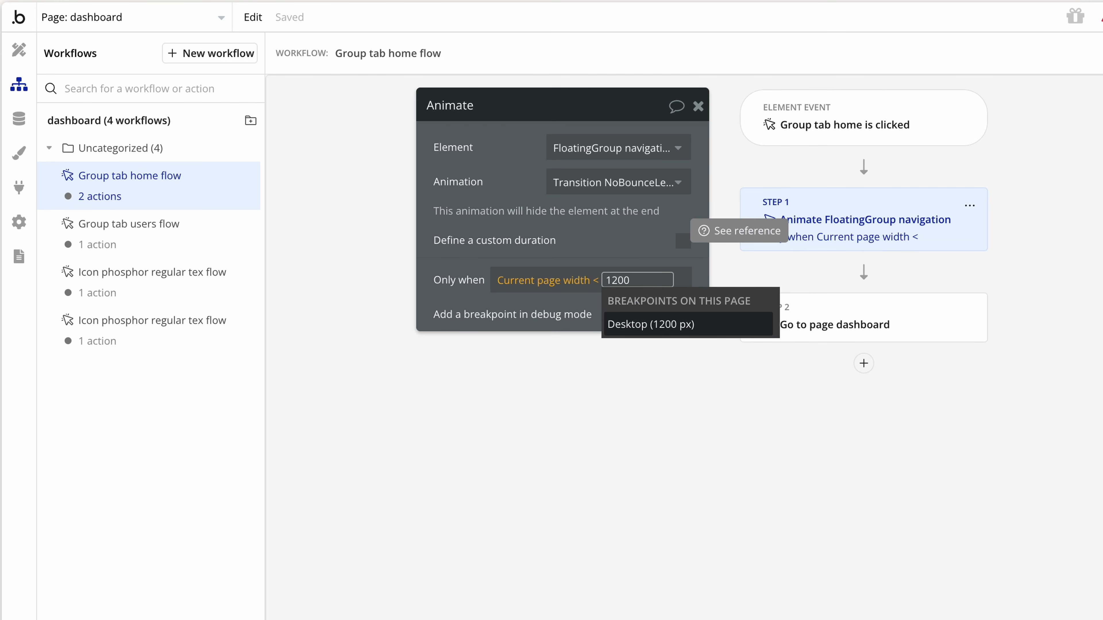
pyautogui.click(641, 326)
pyautogui.click(630, 259)
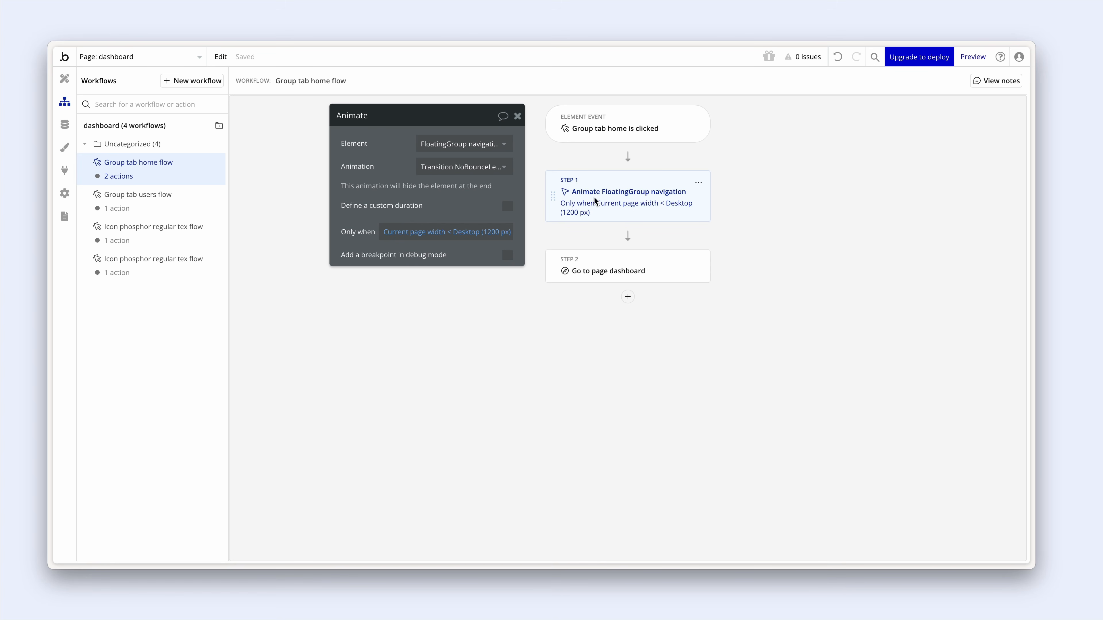
# - Reload the mobile preview, toggle the navigation panel open and closed, then go Home
pyautogui.hotkey('ctrl', 'Tab')
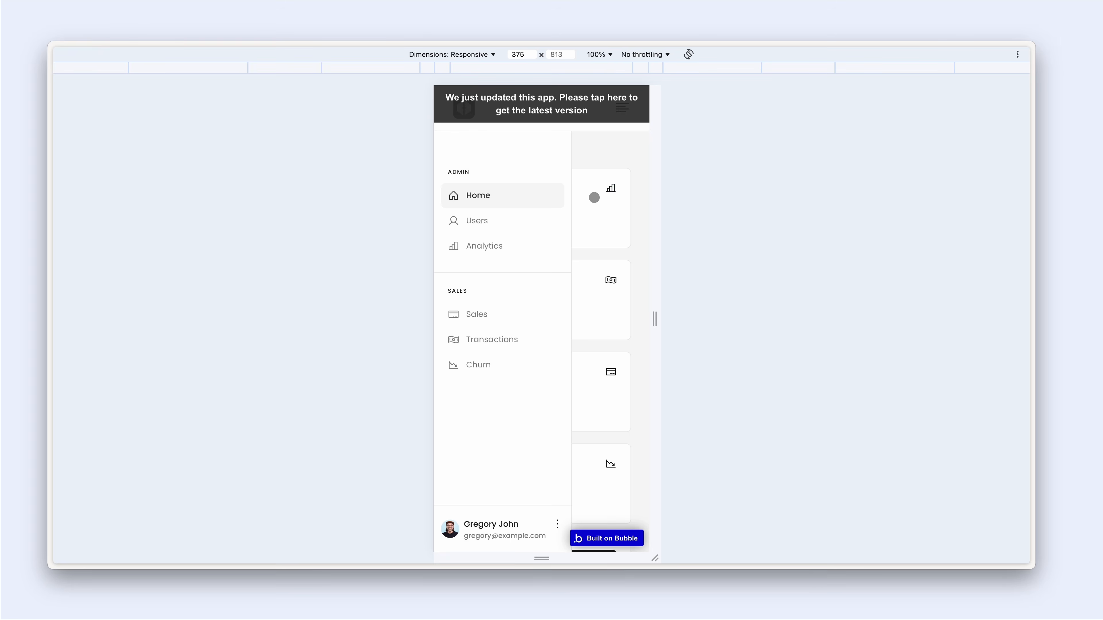
pyautogui.click(566, 122)
pyautogui.click(622, 104)
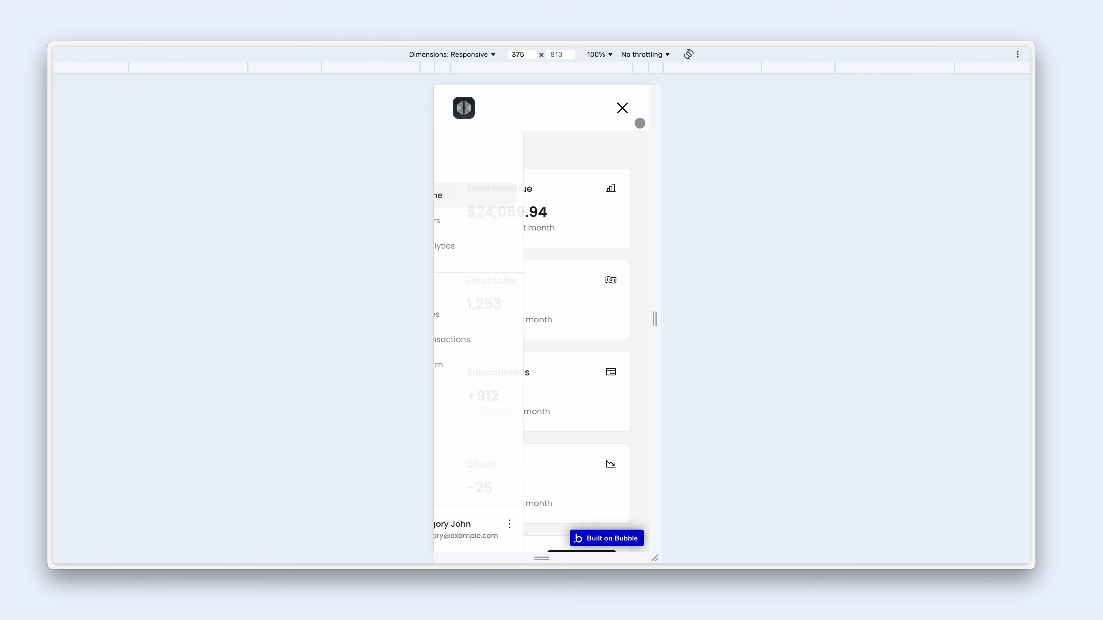
pyautogui.click(623, 108)
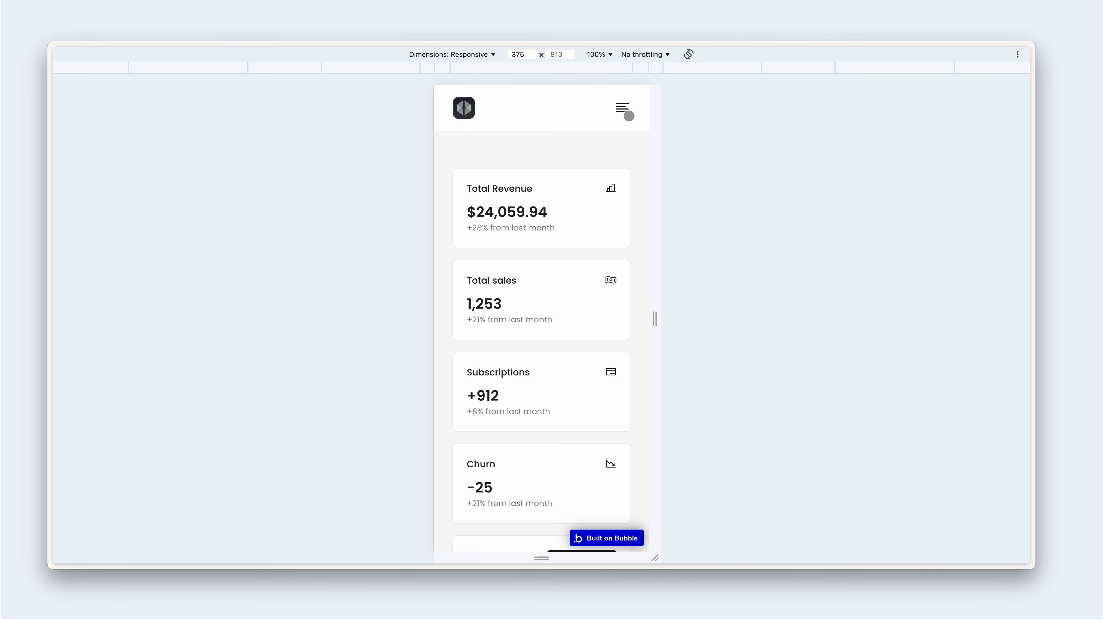
pyautogui.click(623, 108)
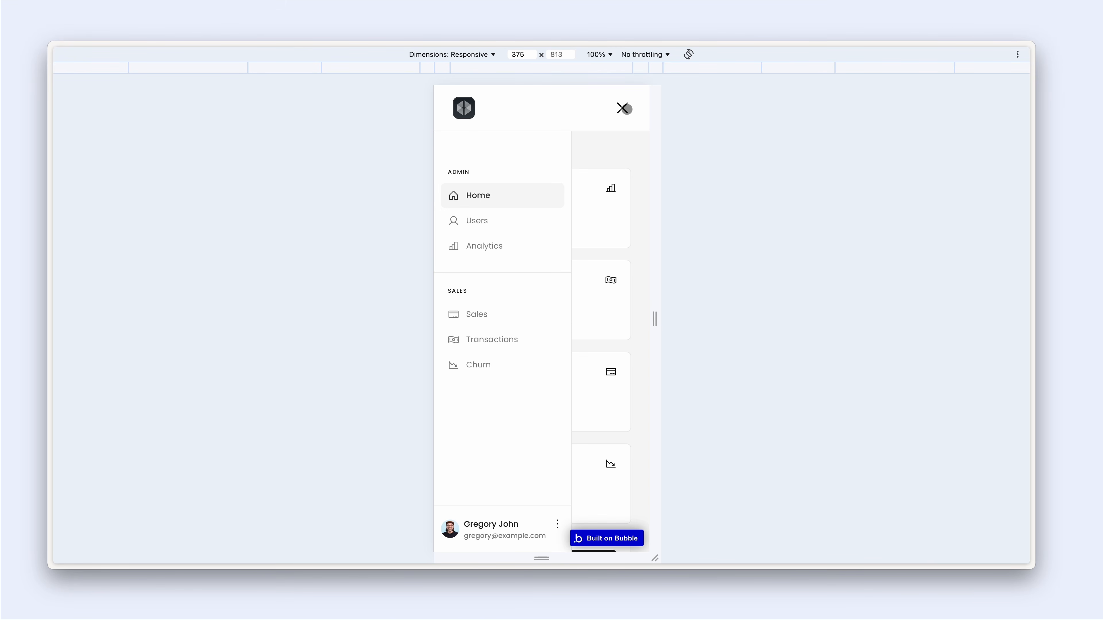
pyautogui.click(507, 201)
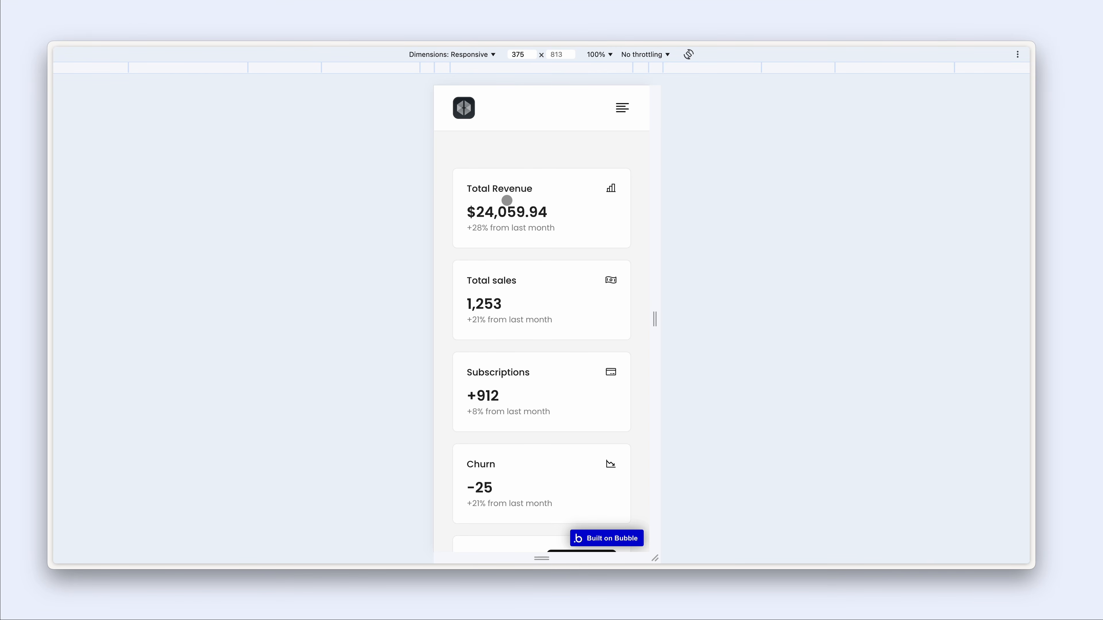
# - Reopen and close the navigation panel, scroll the page, and return to the editor
pyautogui.click(617, 124)
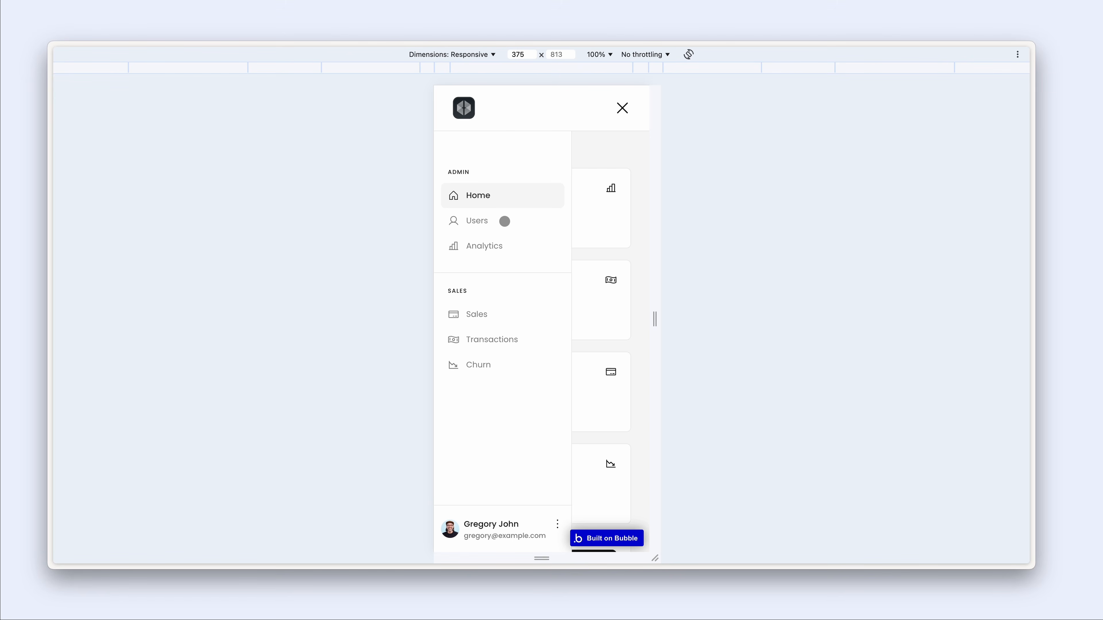
pyautogui.click(621, 111)
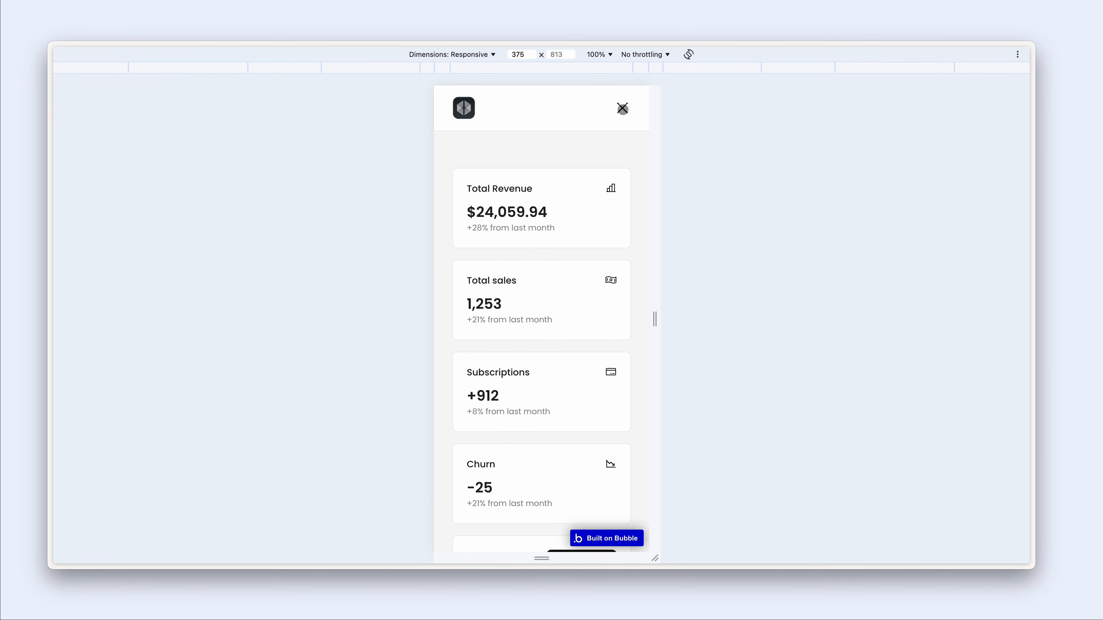
pyautogui.scroll(-4, 587, 180)
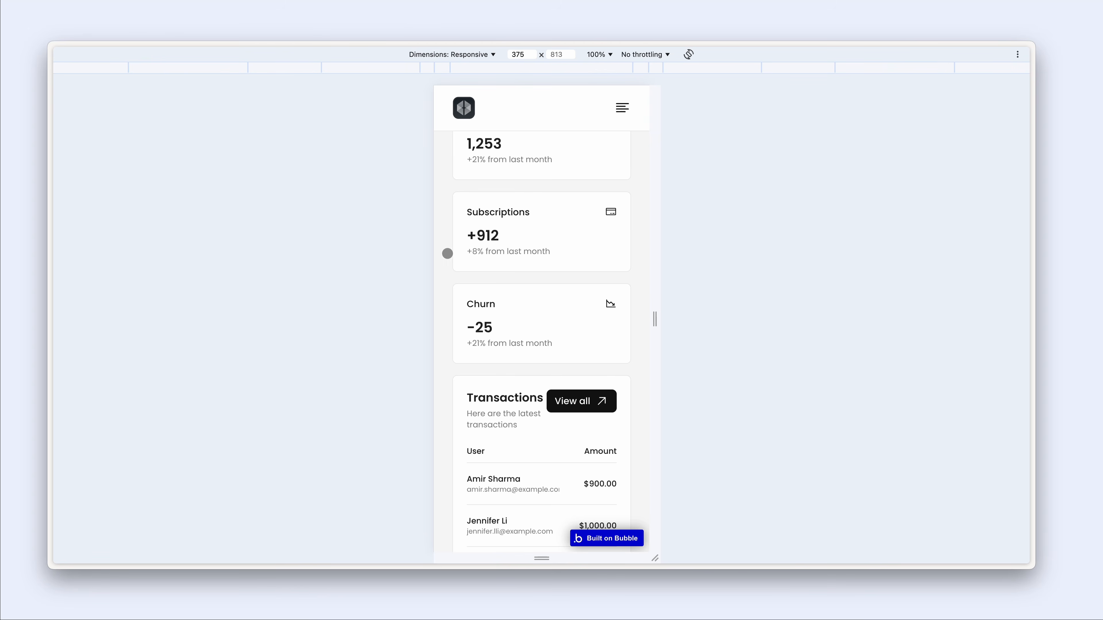
pyautogui.scroll(-8, 634, 218)
pyautogui.scroll(4, 634, 218)
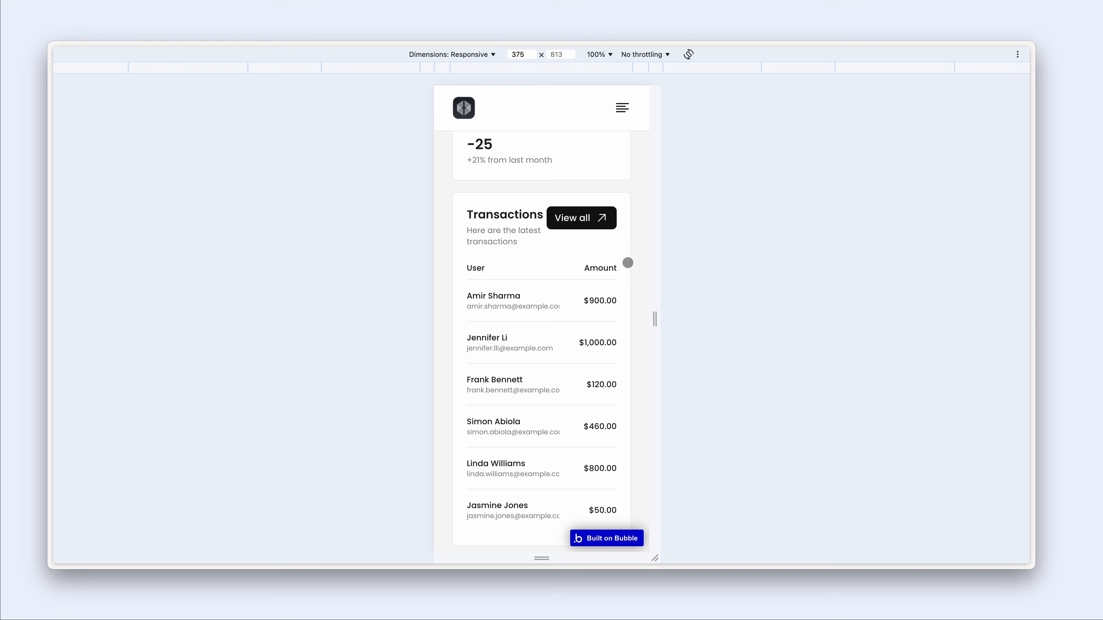
pyautogui.hotkey('ctrl', 'shift', 'Tab')
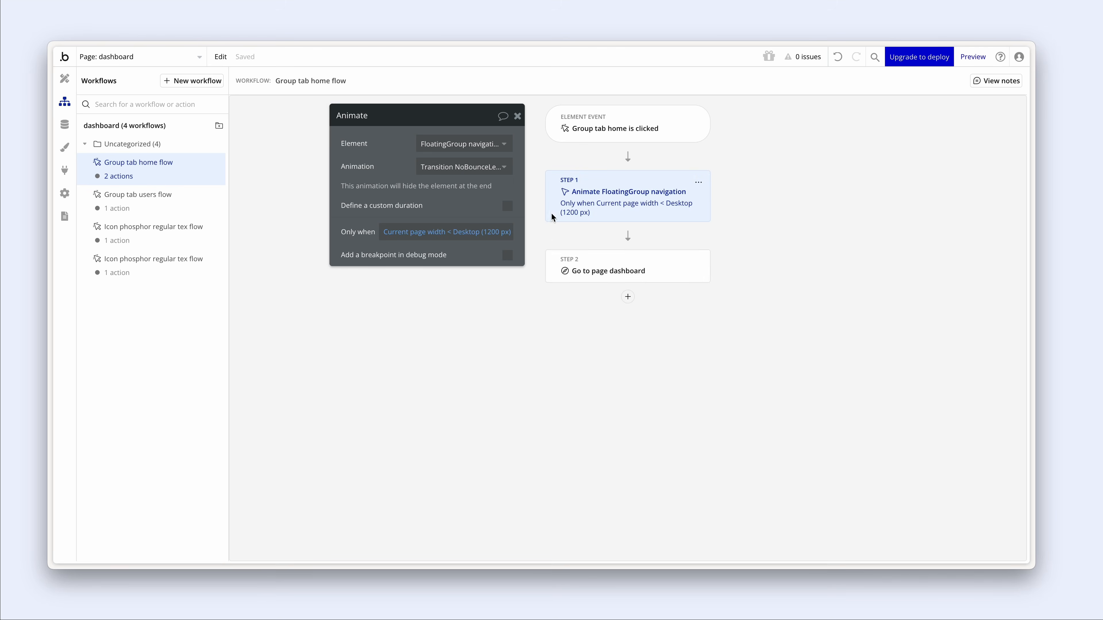
# - Select Group container on the page and show its Conditional rules
pyautogui.click(60, 79)
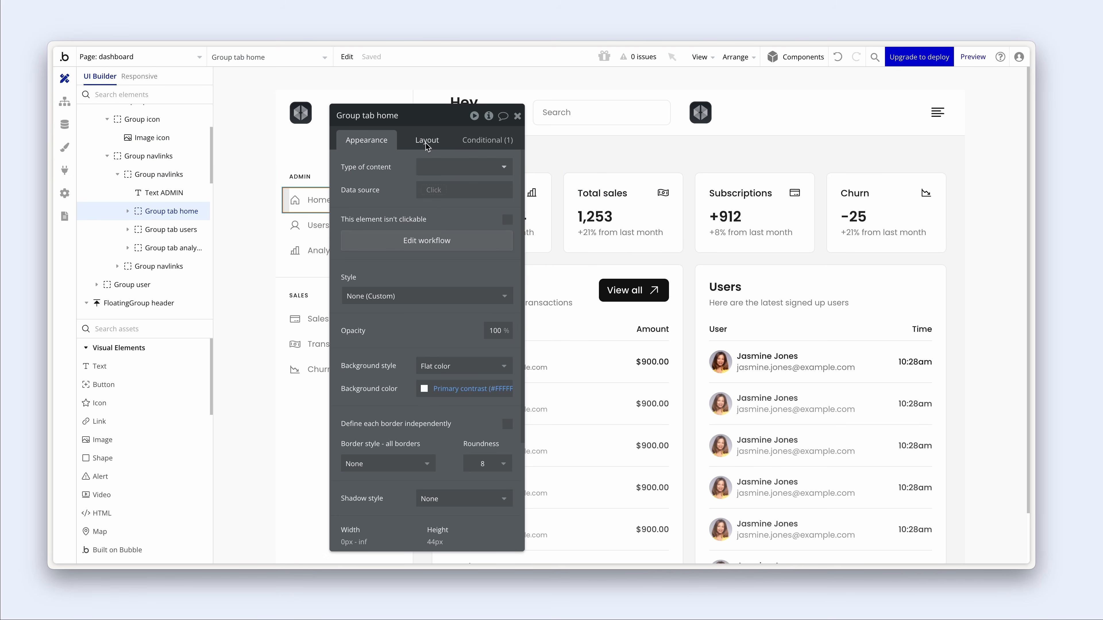
pyautogui.moveTo(402, 156); pyautogui.dragTo(246, 159)
pyautogui.click(450, 155)
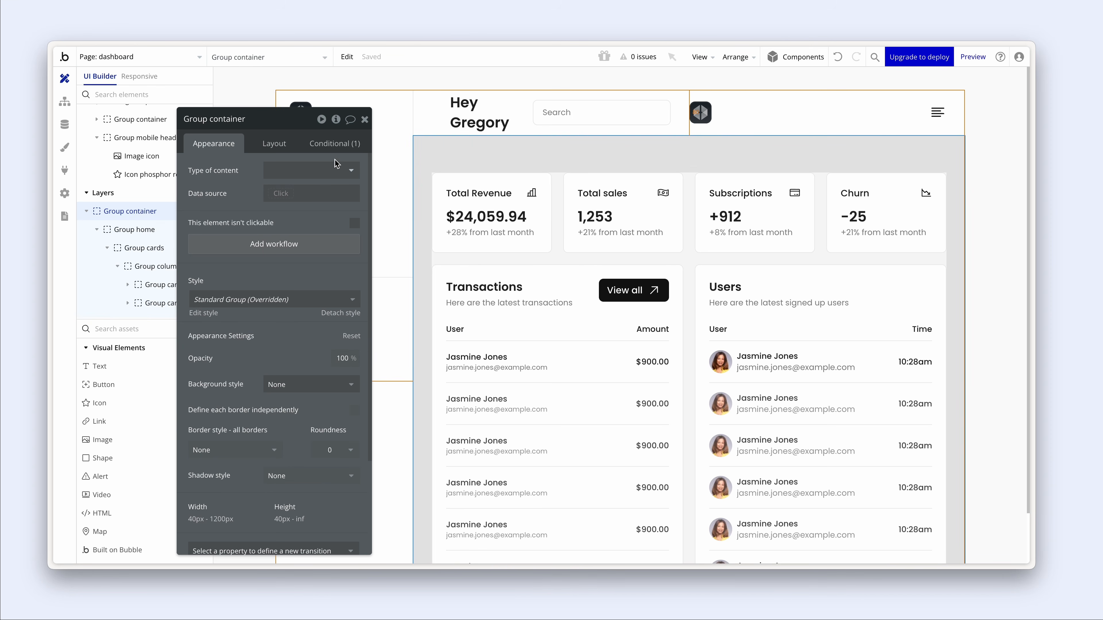
pyautogui.scroll(-1, 331, 236)
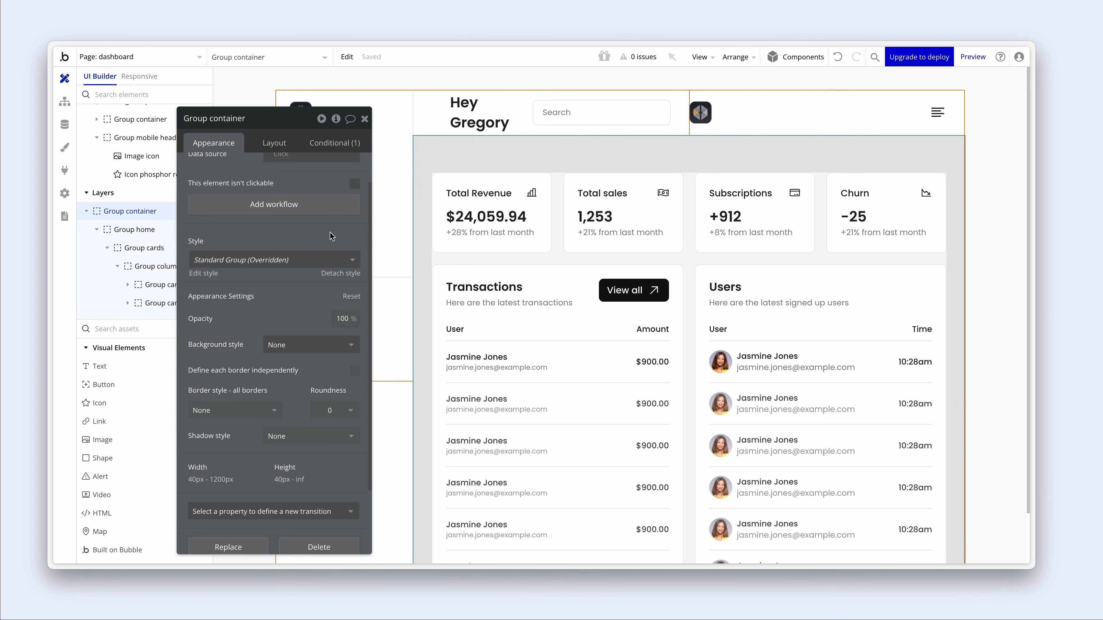
pyautogui.click(276, 143)
pyautogui.scroll(-1, 285, 276)
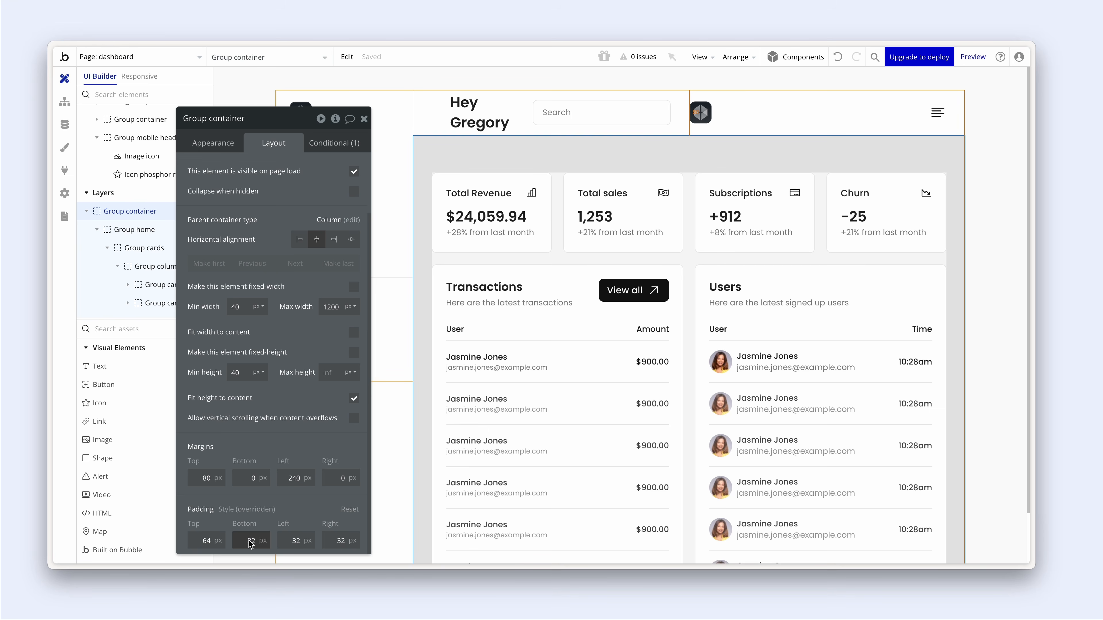
pyautogui.click(335, 143)
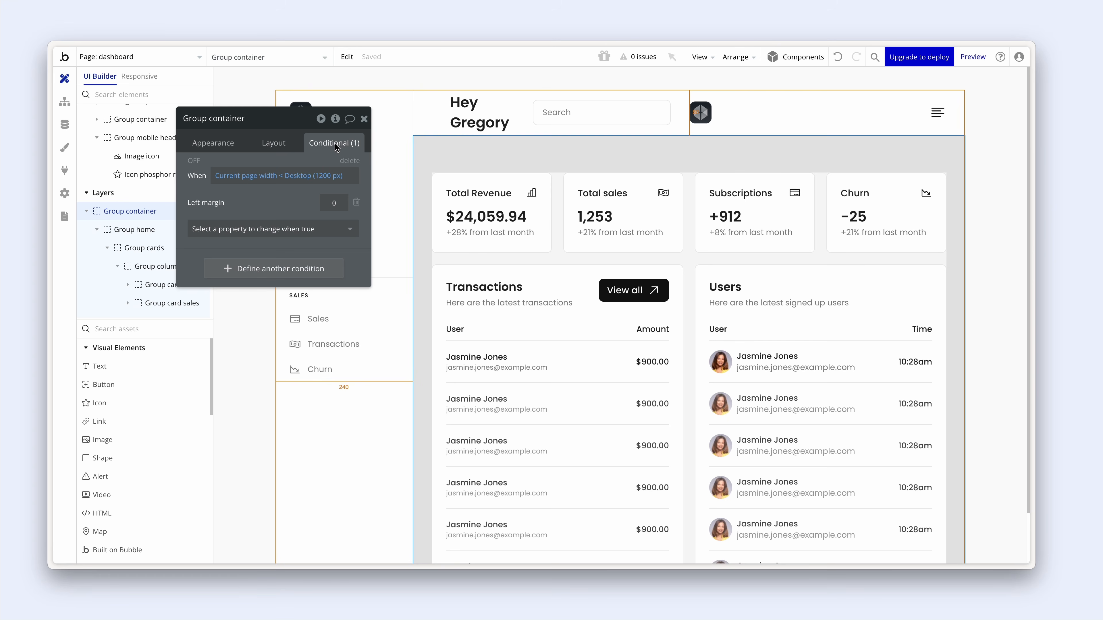
pyautogui.moveTo(300, 208); pyautogui.dragTo(330, 219)
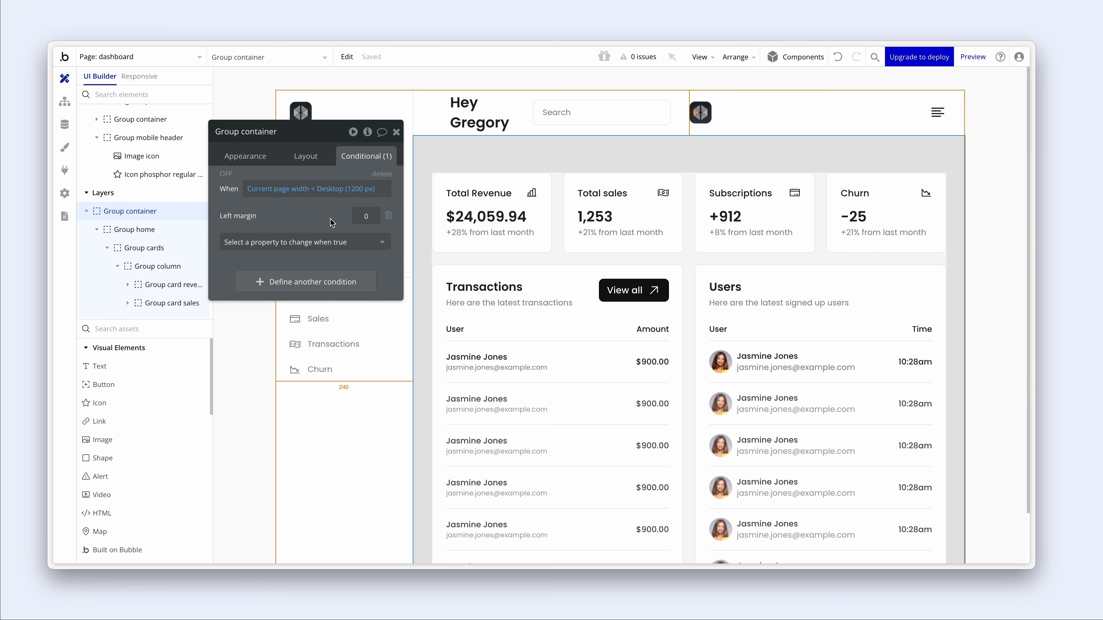
# - Add a second condition copying 'Current page width <' with a custom 576 px breakpoint
pyautogui.click(331, 282)
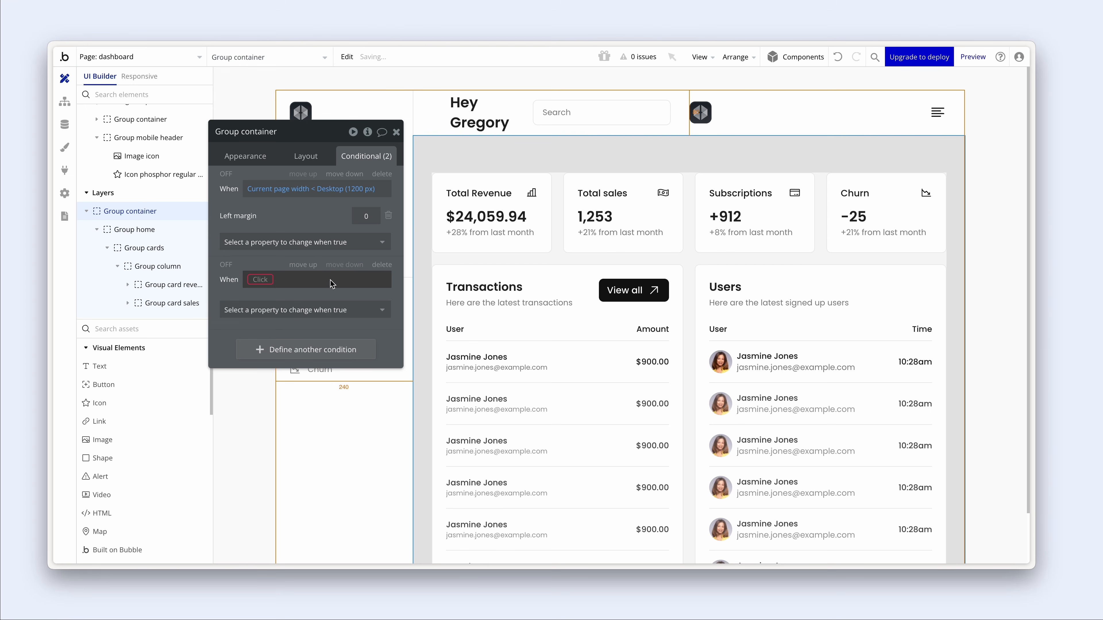
pyautogui.rightClick(285, 190)
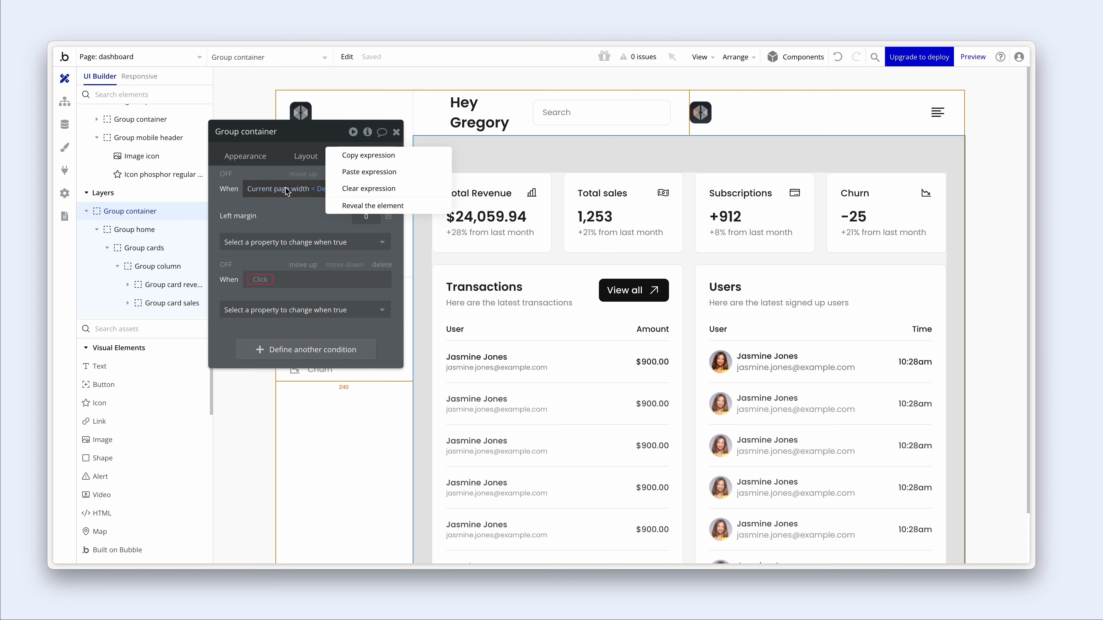
pyautogui.click(360, 158)
pyautogui.rightClick(290, 284)
pyautogui.click(347, 264)
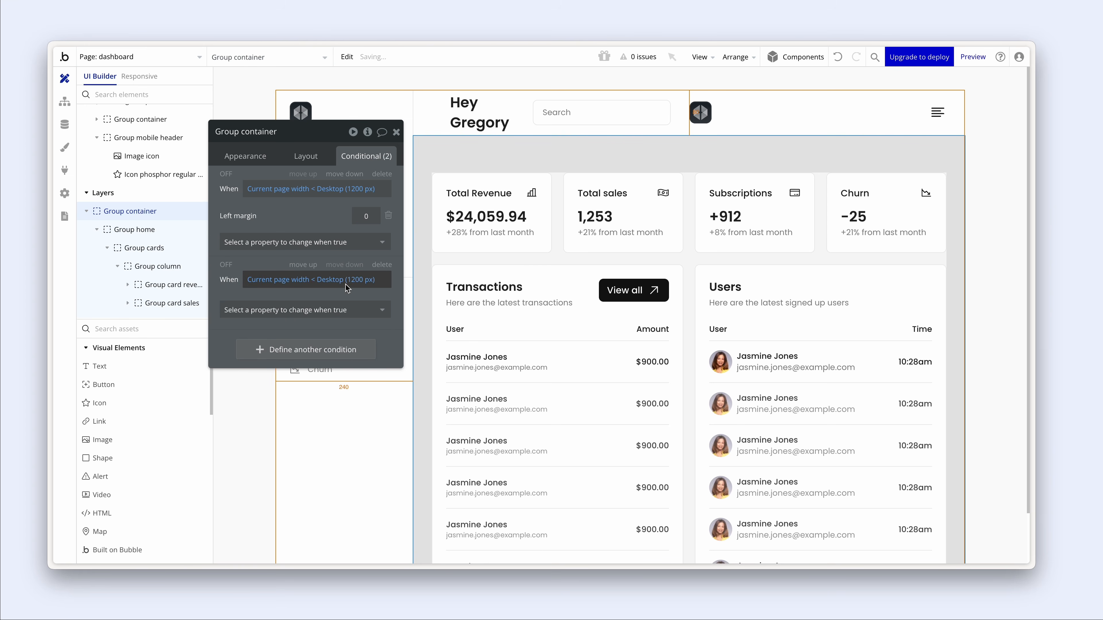
pyautogui.click(350, 281)
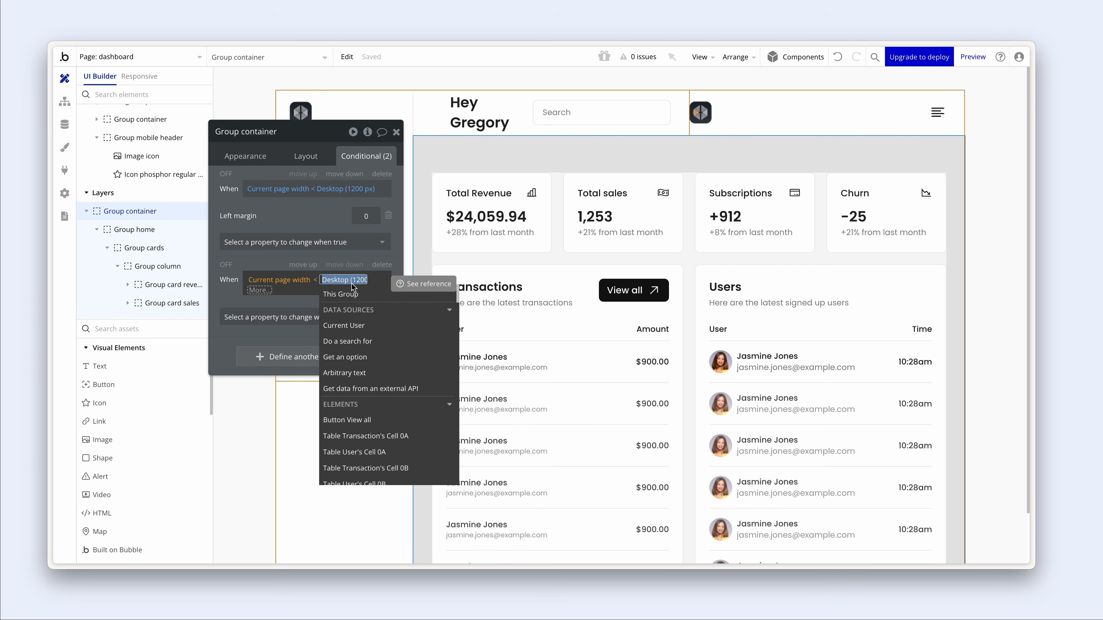
pyautogui.write('576')
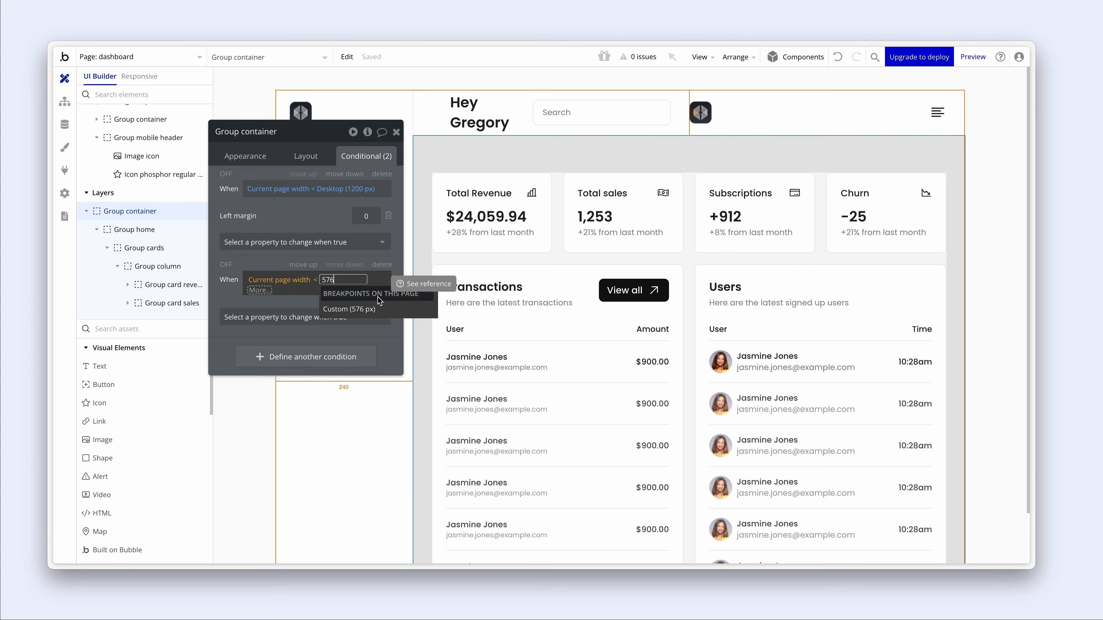
pyautogui.click(377, 309)
# - Add top, bottom, left and right padding properties to the 576 px condition
pyautogui.click(246, 321)
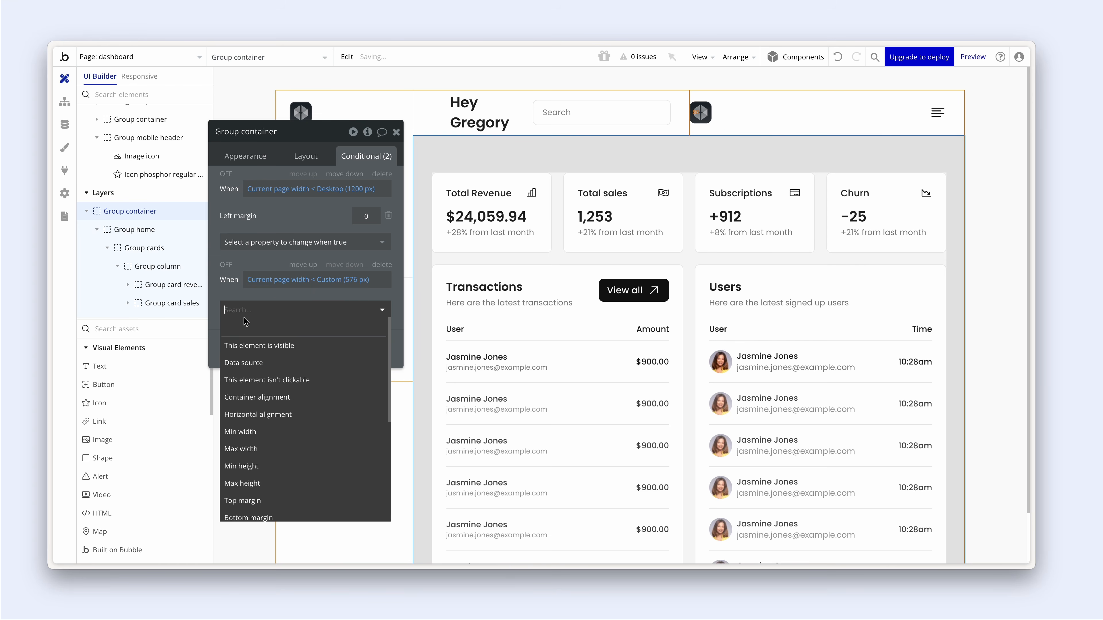
pyautogui.write('pad')
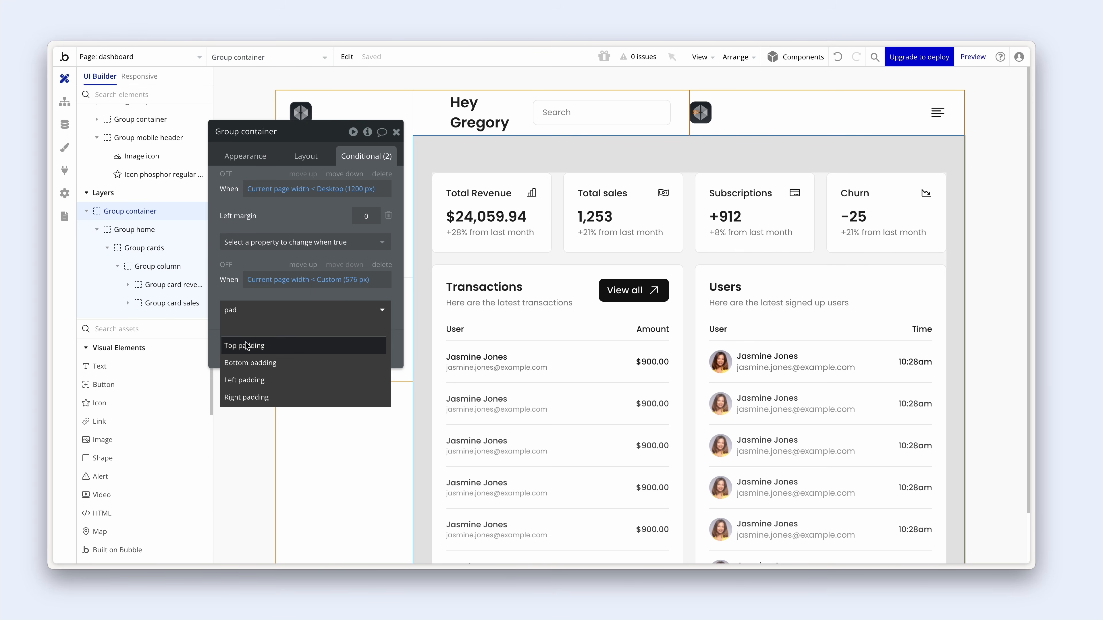
pyautogui.click(256, 345)
pyautogui.click(261, 333)
pyautogui.write('pad')
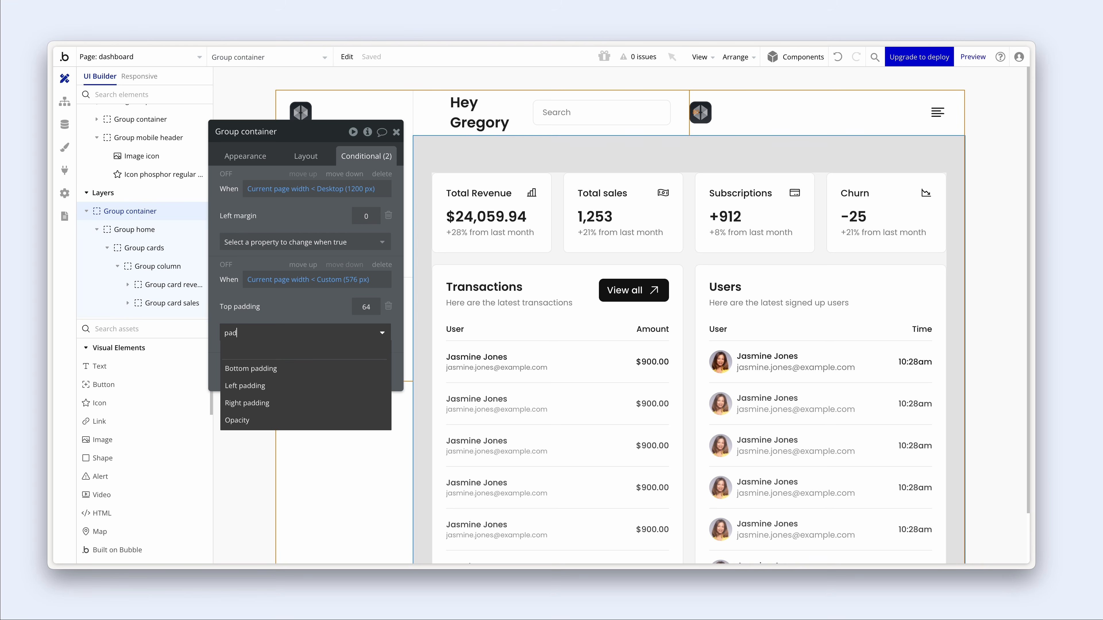
pyautogui.click(278, 366)
pyautogui.click(289, 357)
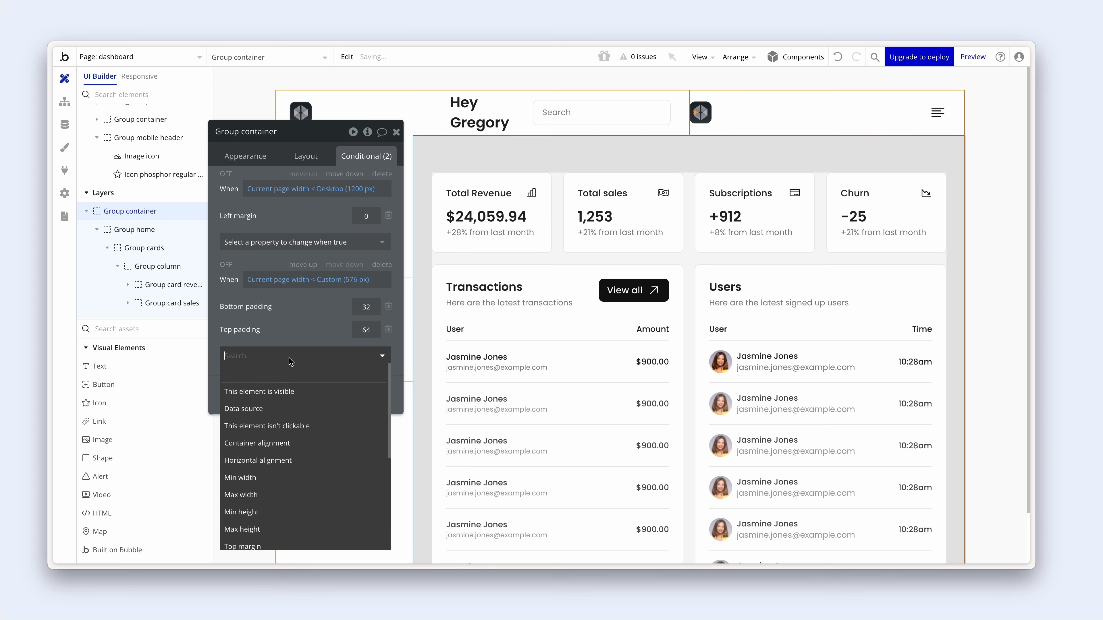
pyautogui.write('pad')
pyautogui.click(292, 391)
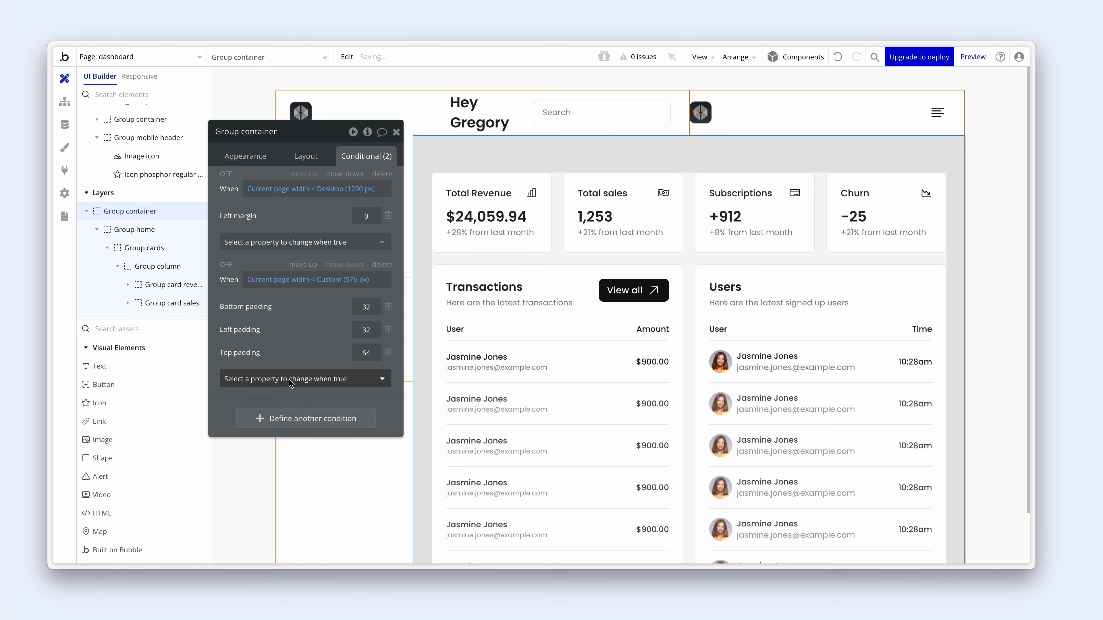
pyautogui.click(289, 379)
pyautogui.write('pad')
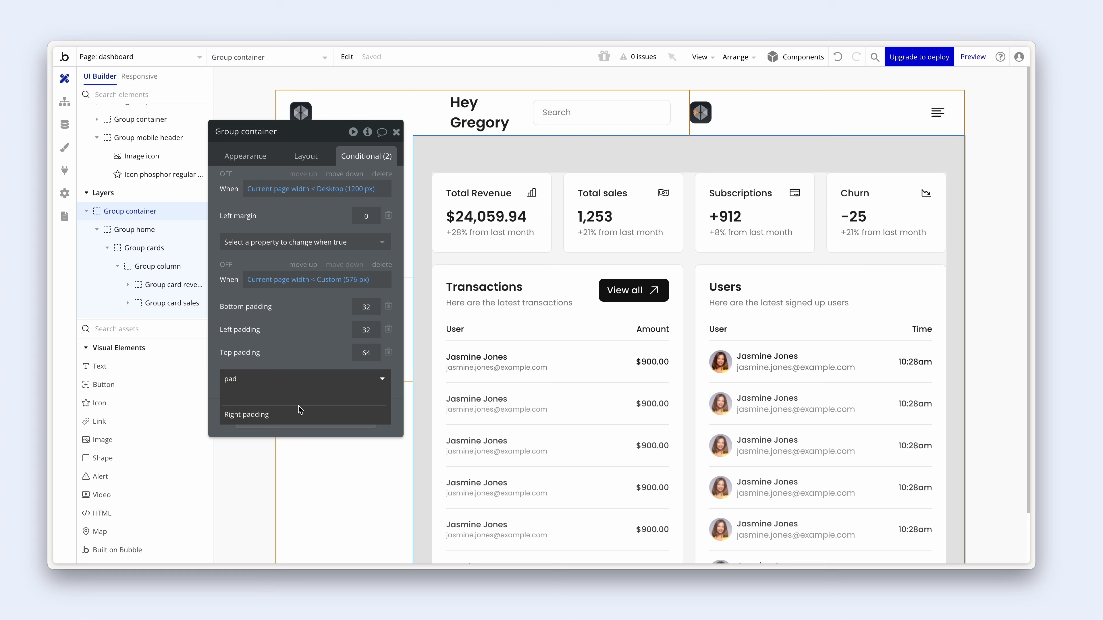
pyautogui.click(298, 408)
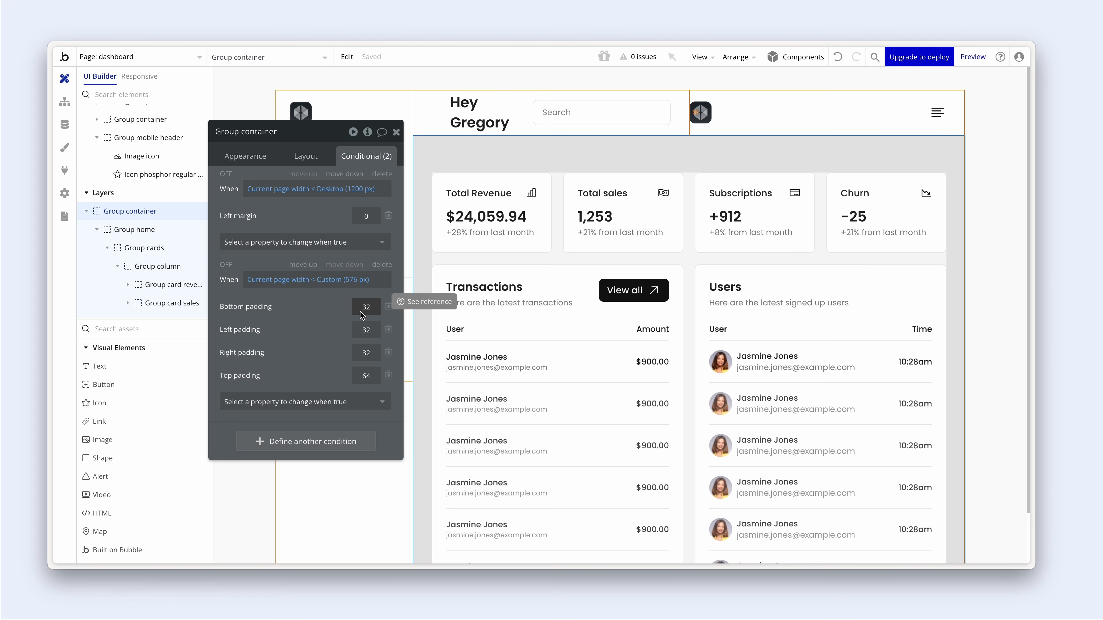
# - Set the padding values to 32 px top/bottom and 16 px left/right
pyautogui.click(368, 376)
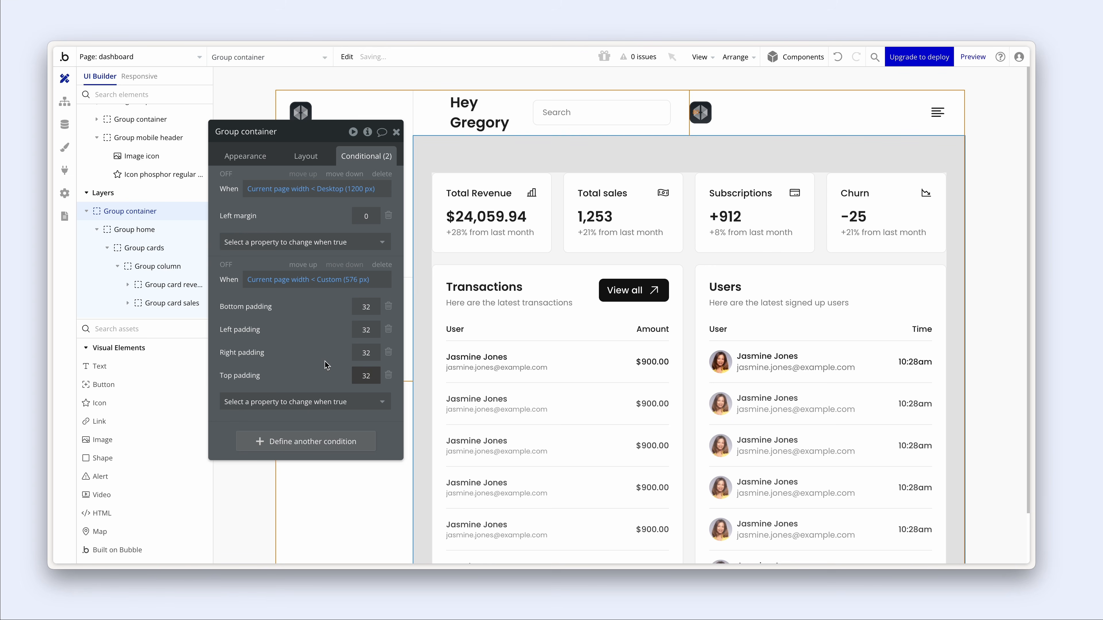
pyautogui.click(374, 331)
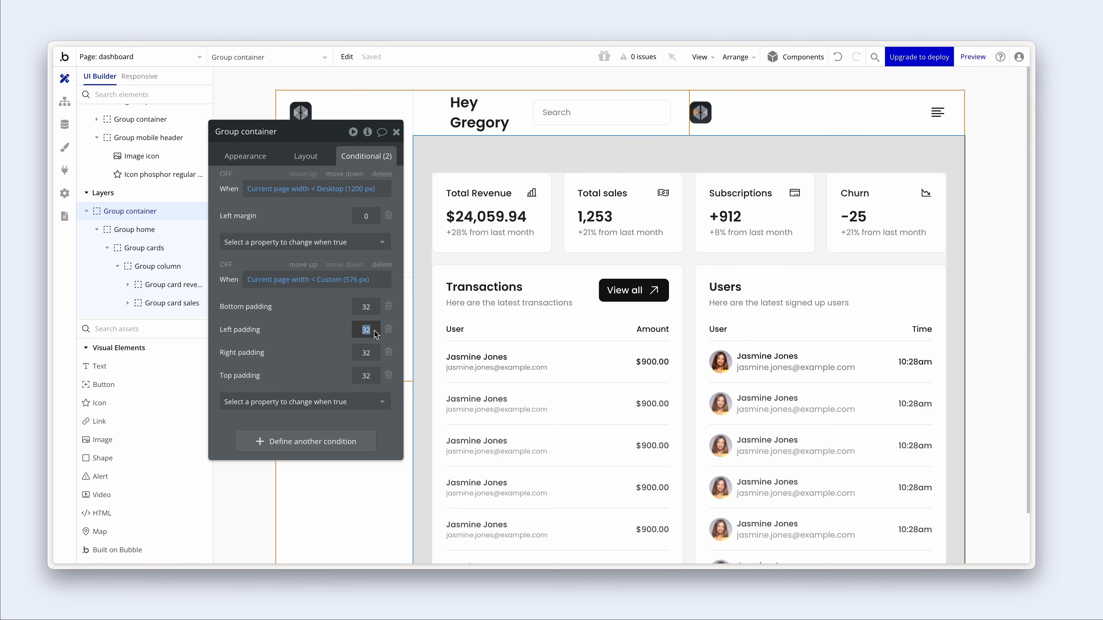
pyautogui.click(366, 353)
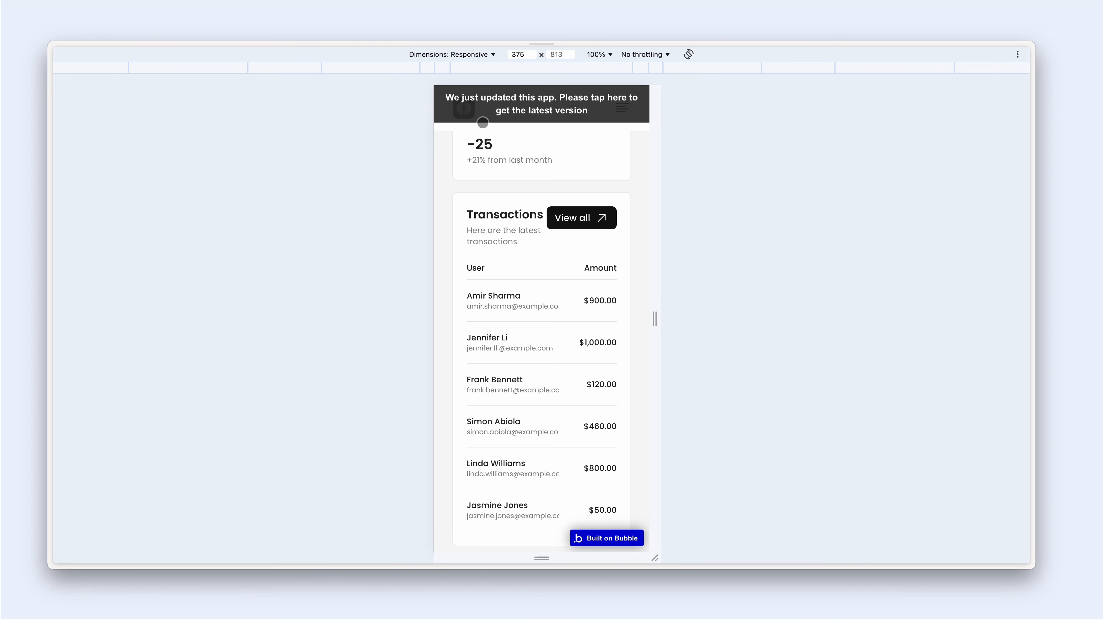
# - Reload the preview, scroll to the Users table, and widen the device from 375 to 455 px
pyautogui.click(583, 111)
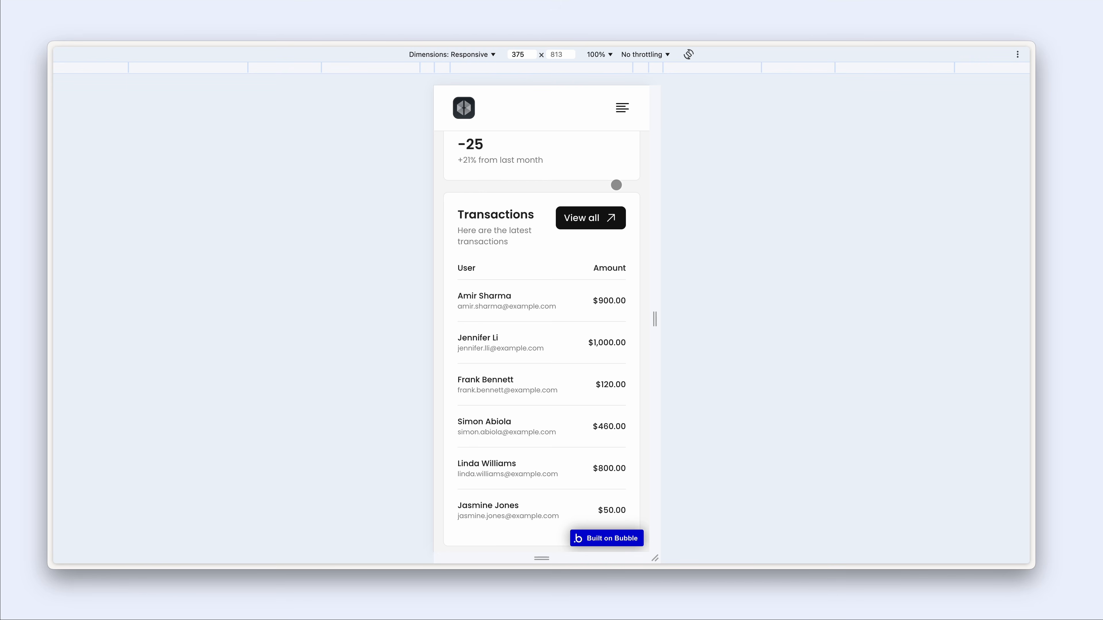
pyautogui.scroll(8, 616, 185)
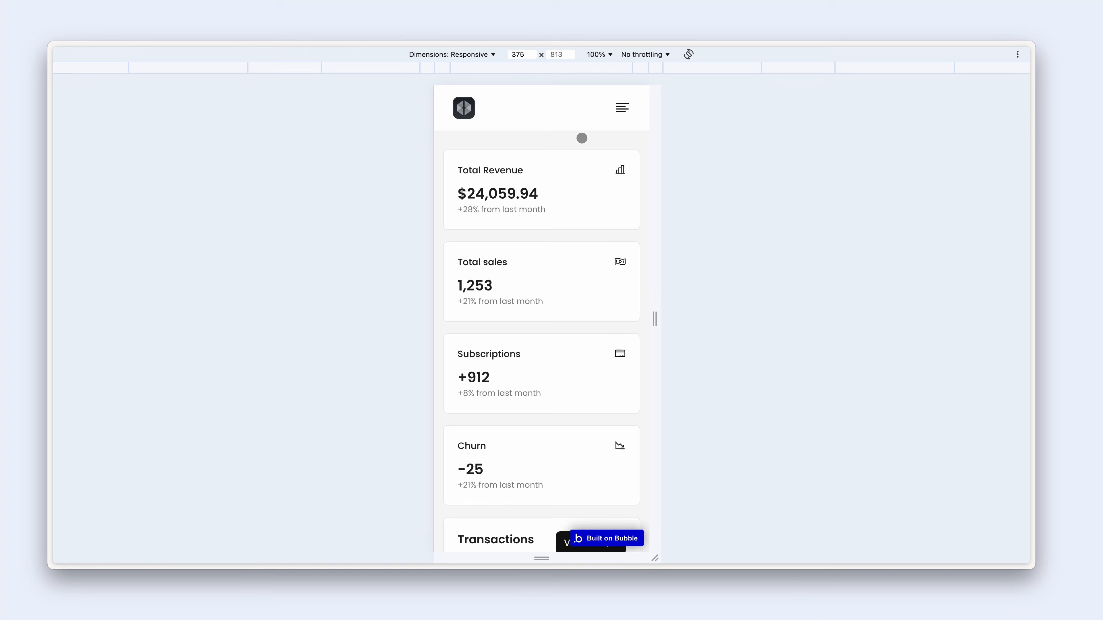
pyautogui.scroll(-2, 563, 155)
pyautogui.scroll(-10, 494, 164)
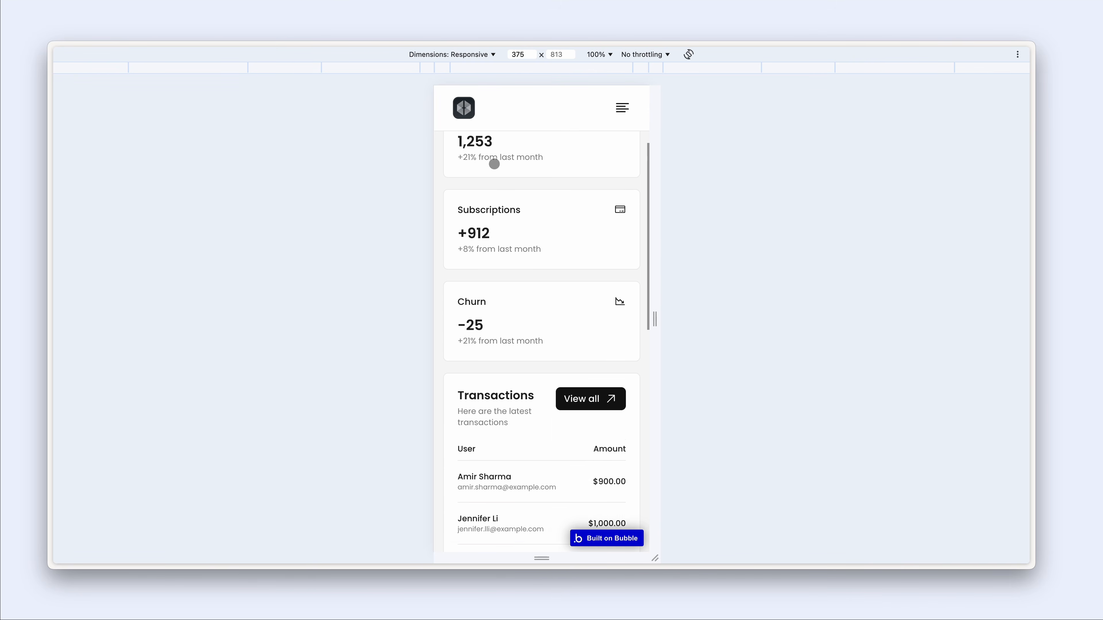
pyautogui.scroll(-6, 495, 178)
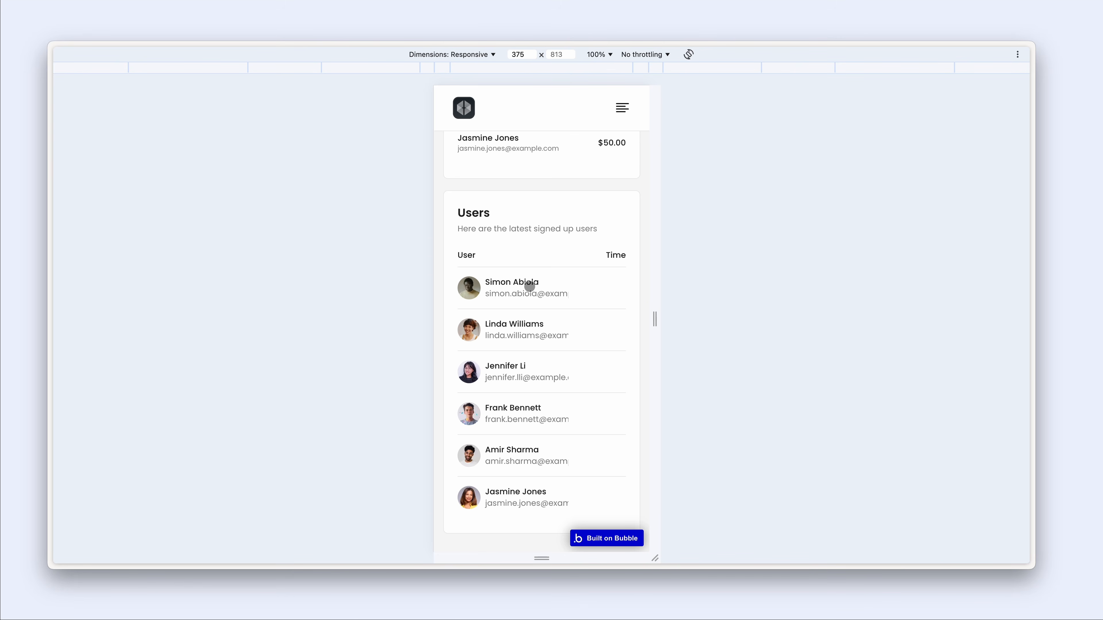
pyautogui.hscroll(1, 519, 289)
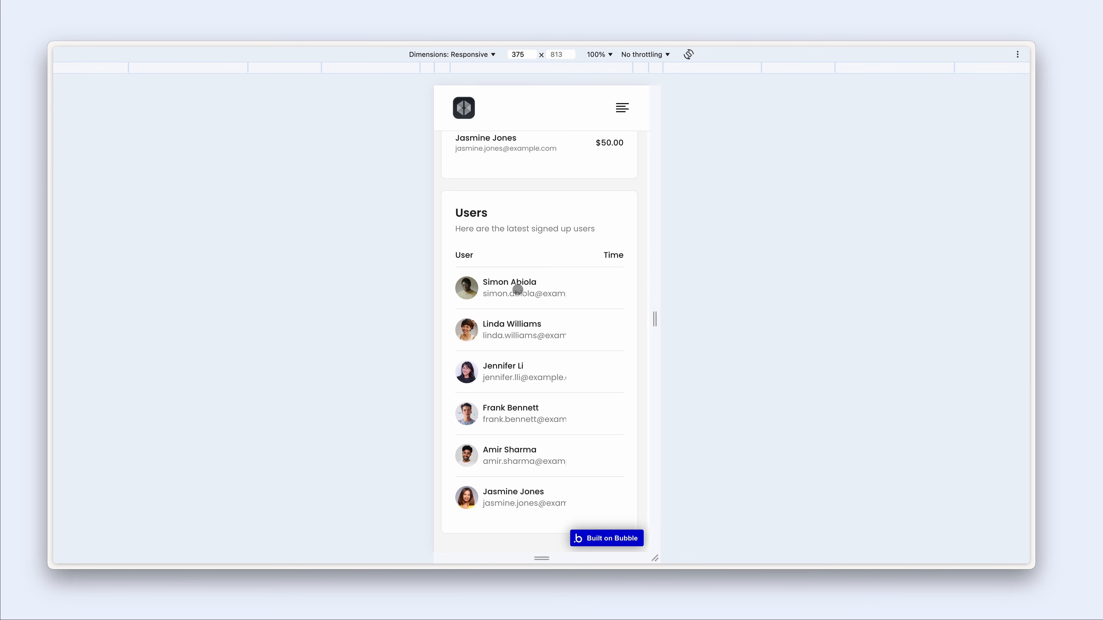
pyautogui.hscroll(-1, 518, 290)
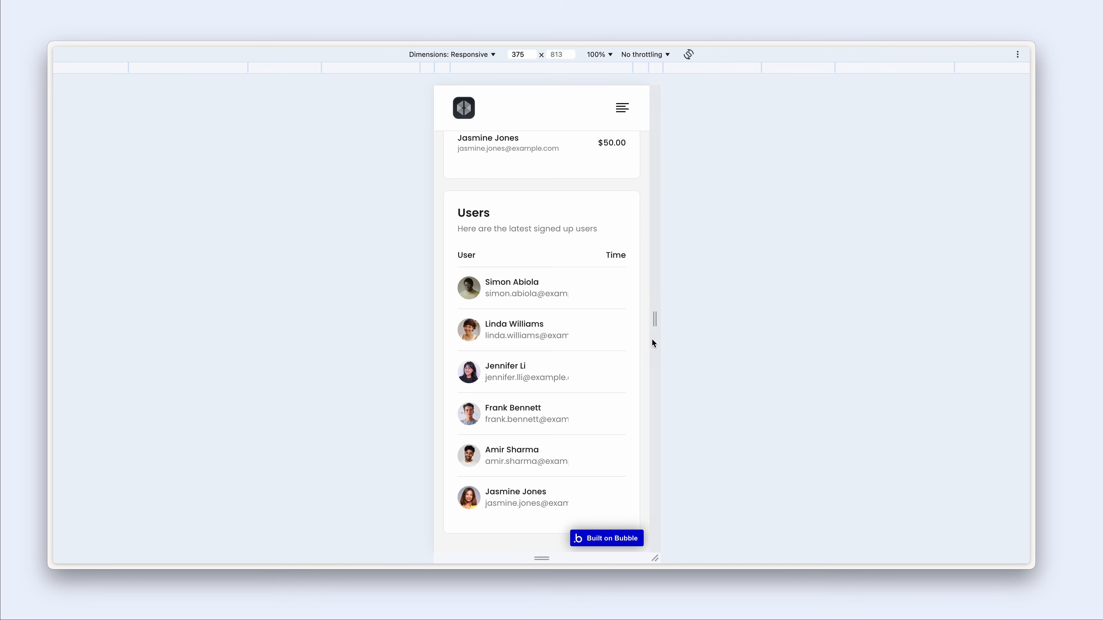
pyautogui.hscroll(1, 532, 330)
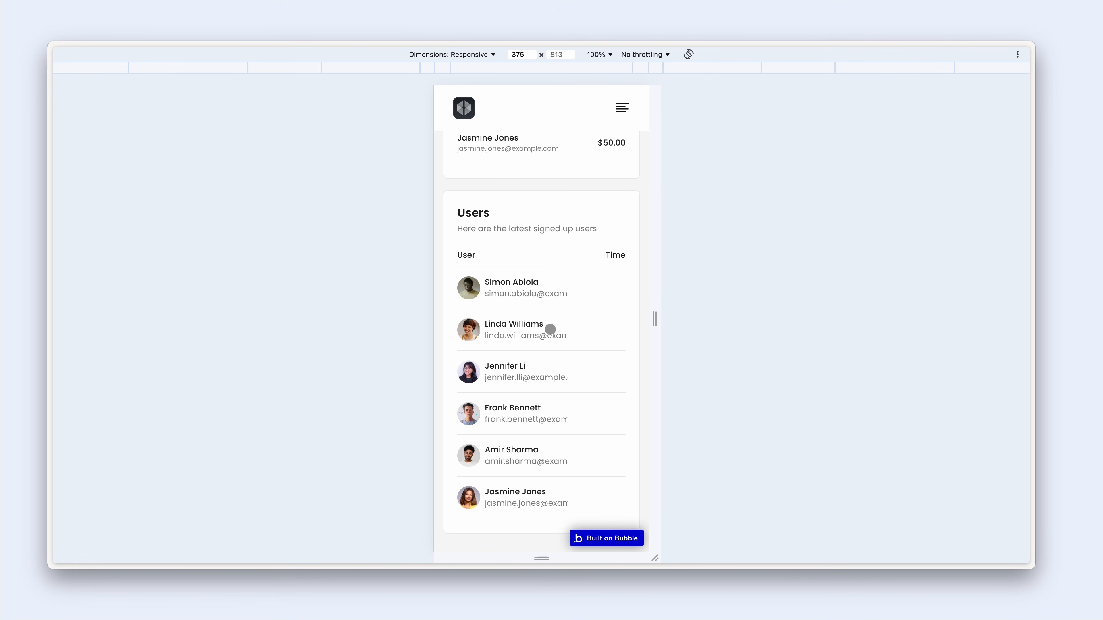
pyautogui.moveTo(655, 317); pyautogui.dragTo(753, 317)
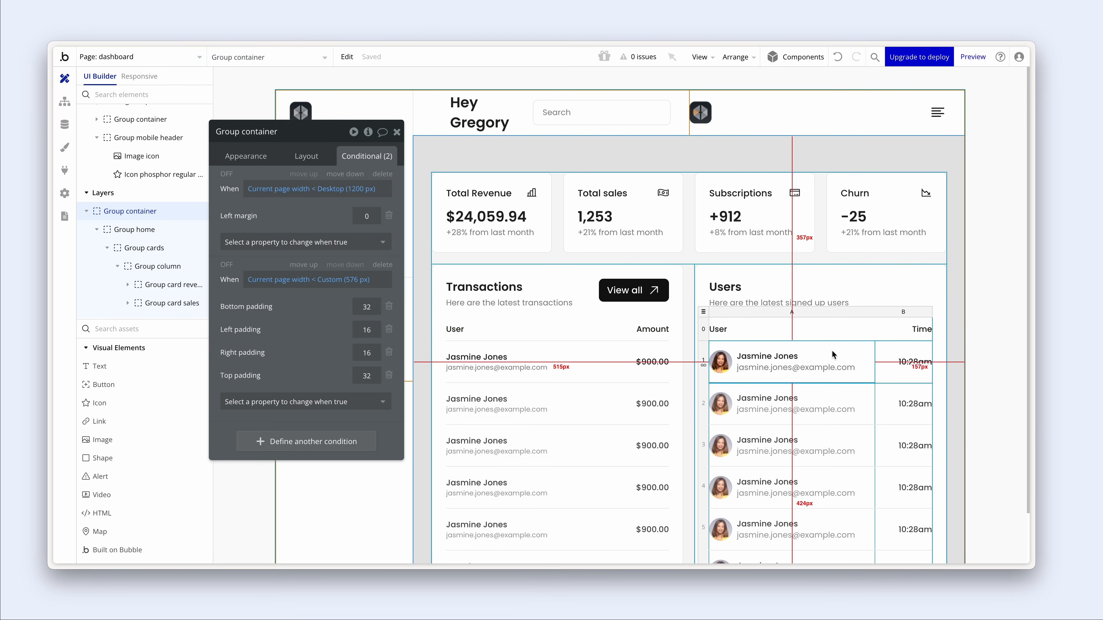
# - Inspect the Users table Time text's appearance, then show the User type's privacy rules
pyautogui.click(914, 362)
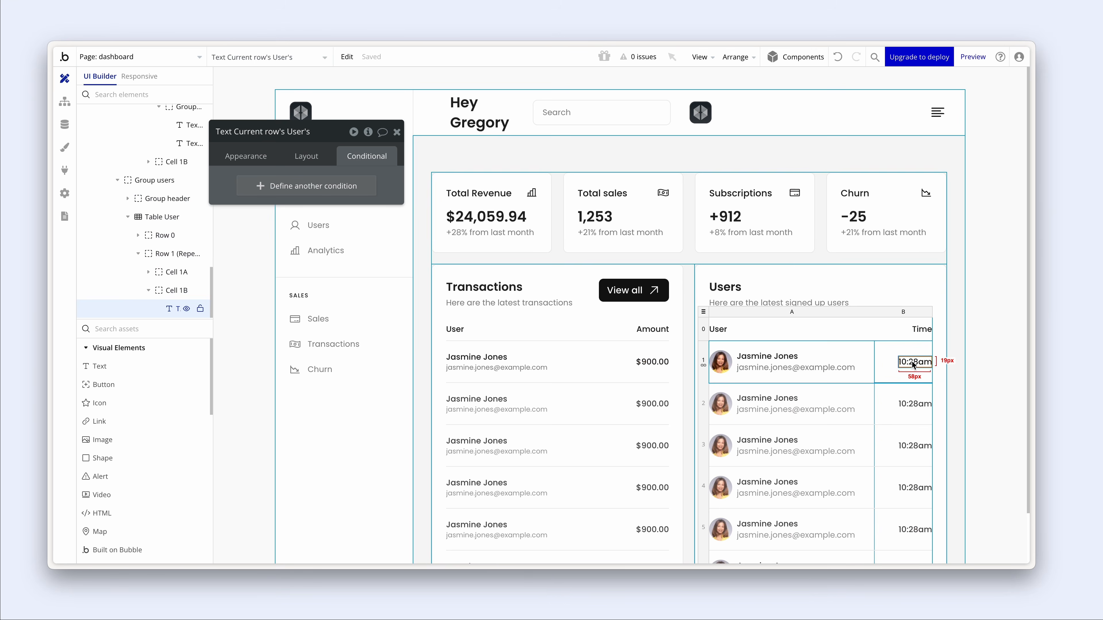
pyautogui.click(268, 164)
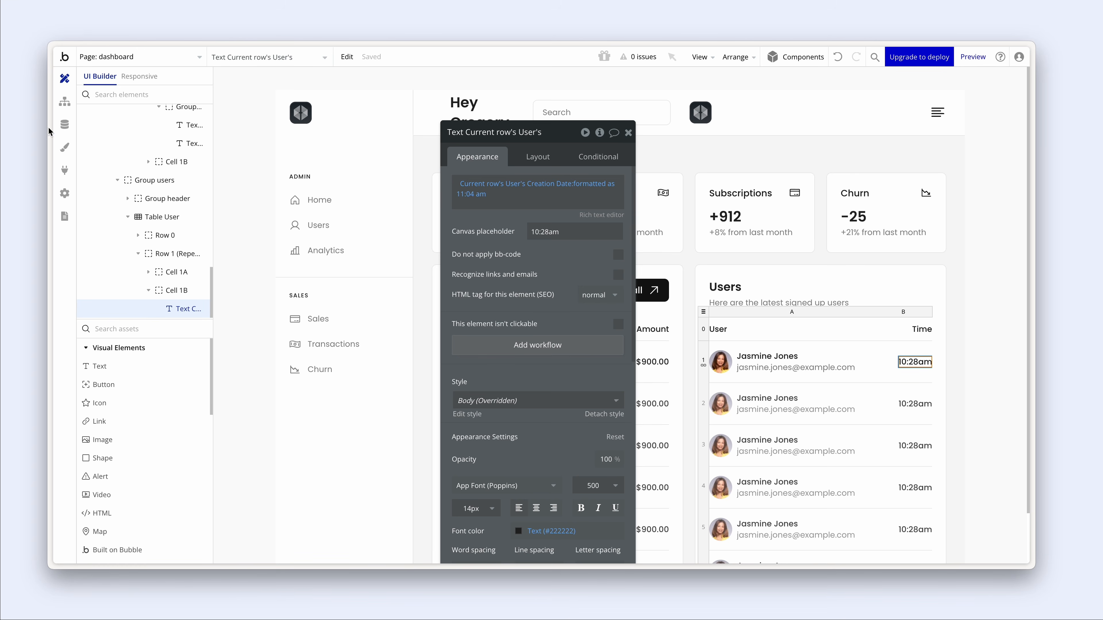
pyautogui.click(61, 127)
pyautogui.click(191, 101)
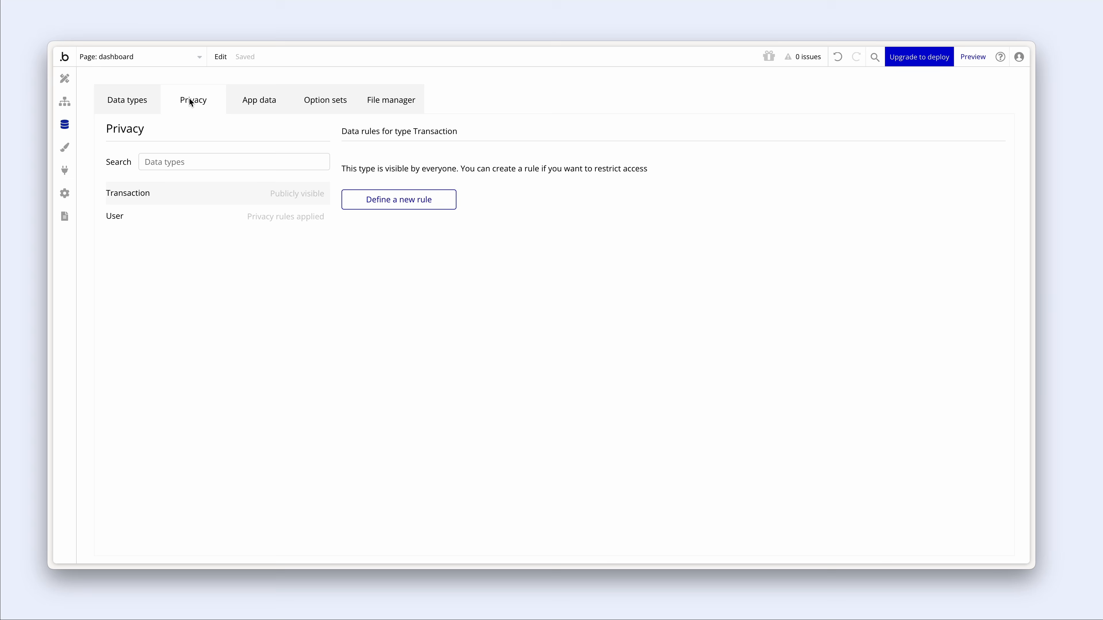
pyautogui.click(155, 218)
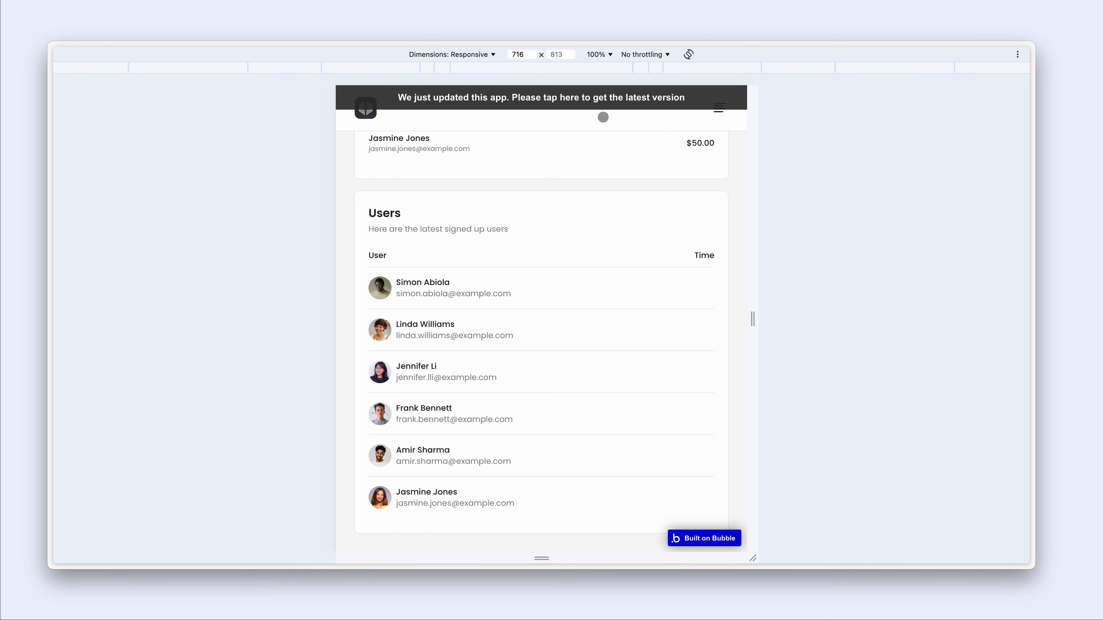
# - Reload the preview at 375 px, close the navigation, and scroll to the Users sign-up times
pyautogui.click(598, 106)
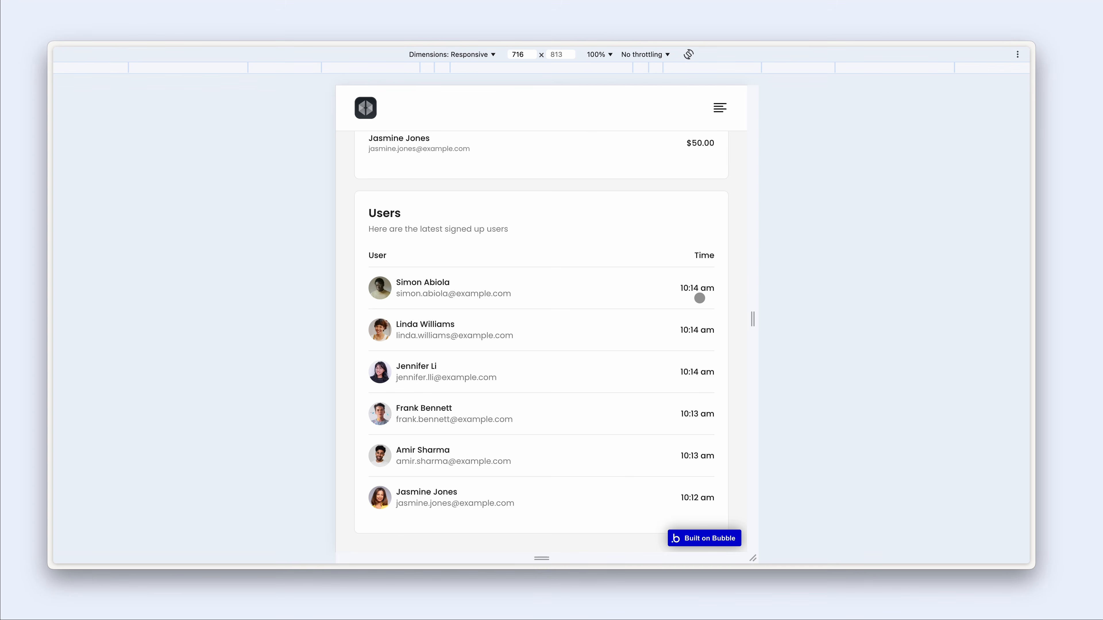
pyautogui.click(643, 70)
pyautogui.scroll(7, 586, 179)
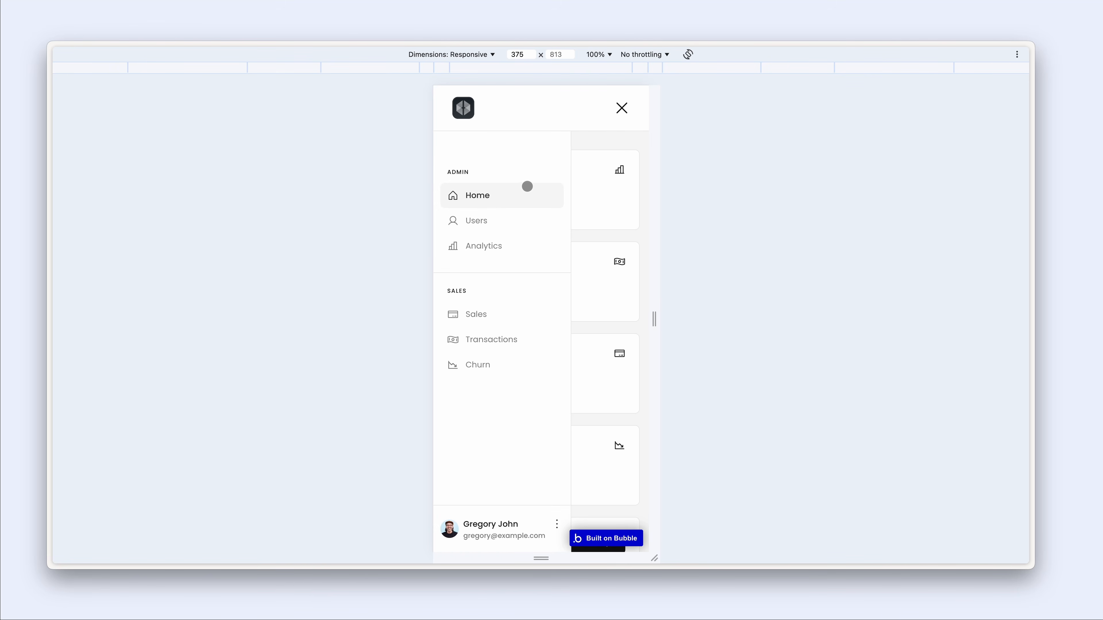
pyautogui.click(517, 199)
pyautogui.scroll(-2, 517, 200)
pyautogui.scroll(-6, 516, 200)
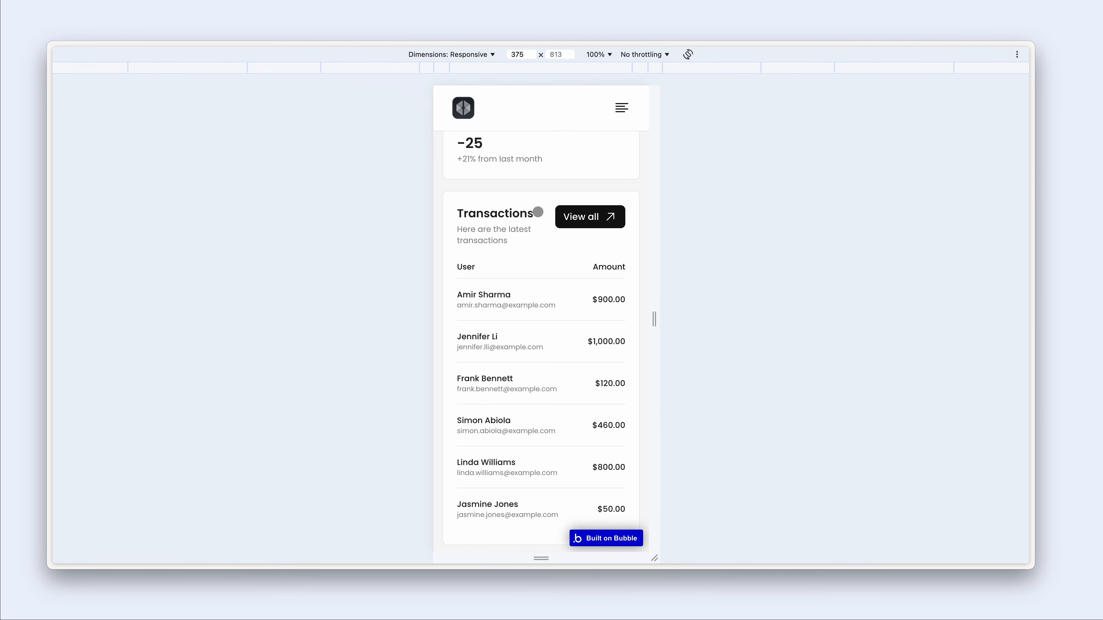
pyautogui.scroll(-2, 547, 229)
pyautogui.scroll(-7, 546, 228)
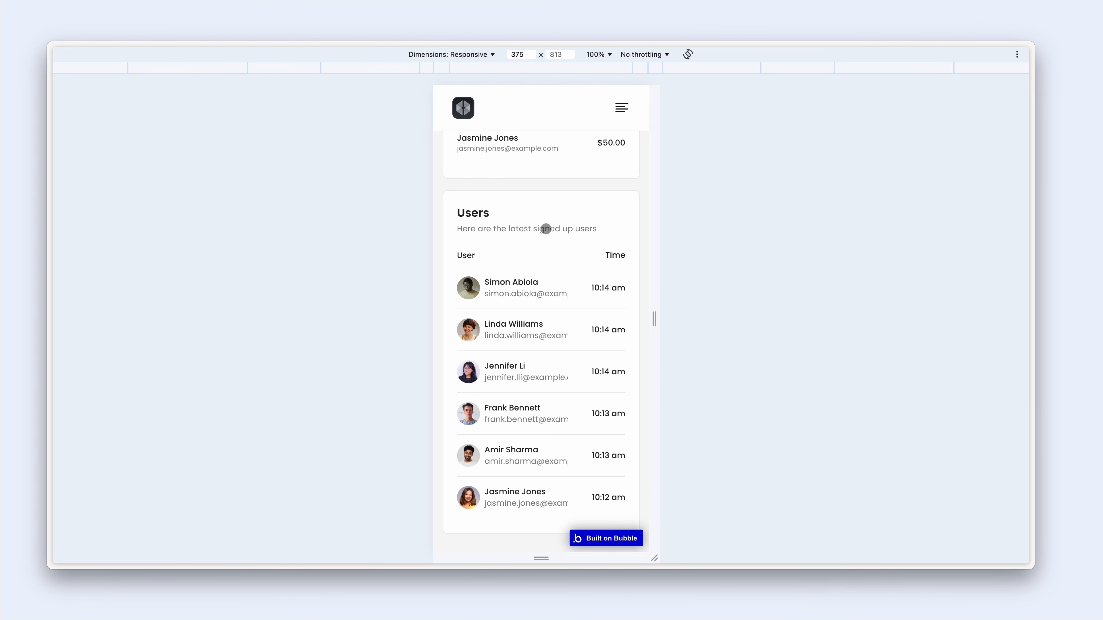
pyautogui.scroll(7, 546, 228)
pyautogui.scroll(-7, 545, 229)
# - Back in the dashboard design, set the first user's email text to 12px
pyautogui.hotkey('ctrl', 'shift', 'Tab')
pyautogui.click(64, 79)
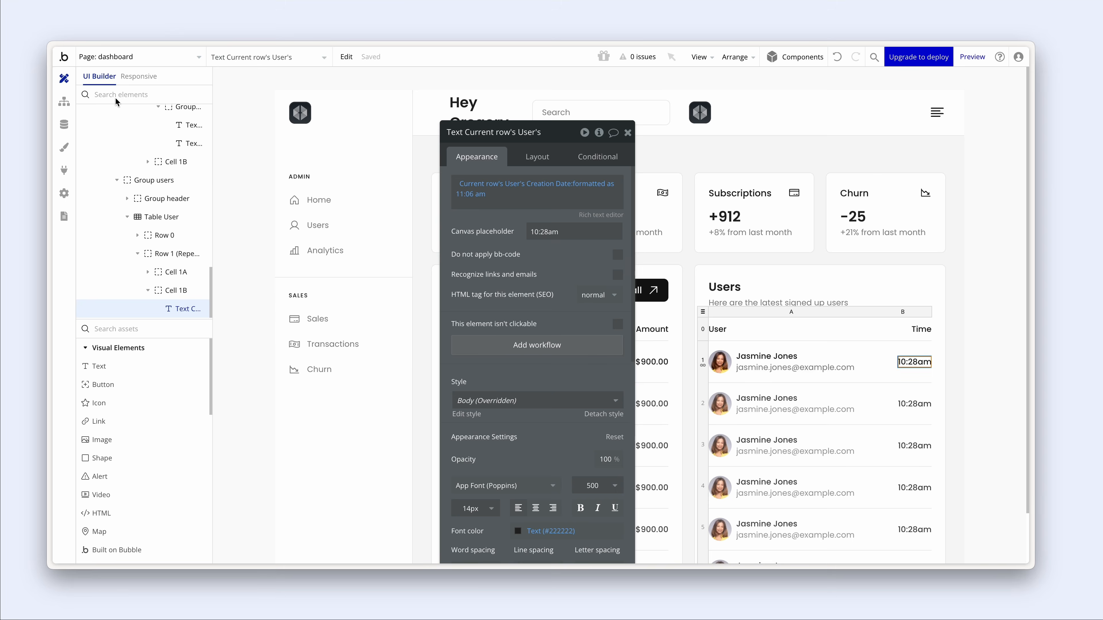
pyautogui.click(782, 365)
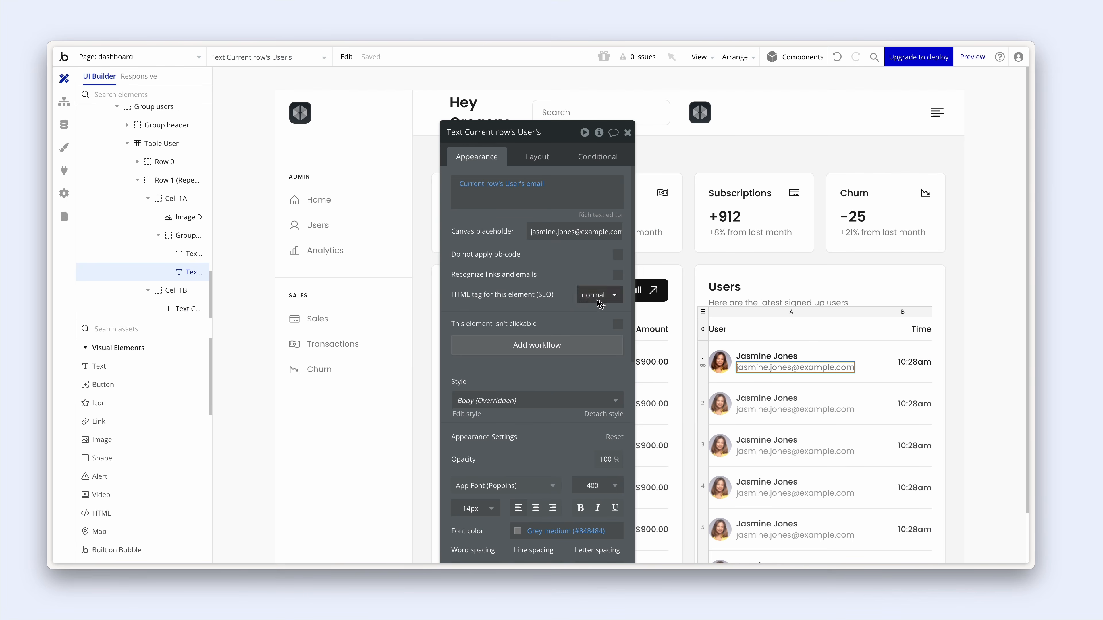
pyautogui.scroll(-5, 545, 316)
pyautogui.click(477, 272)
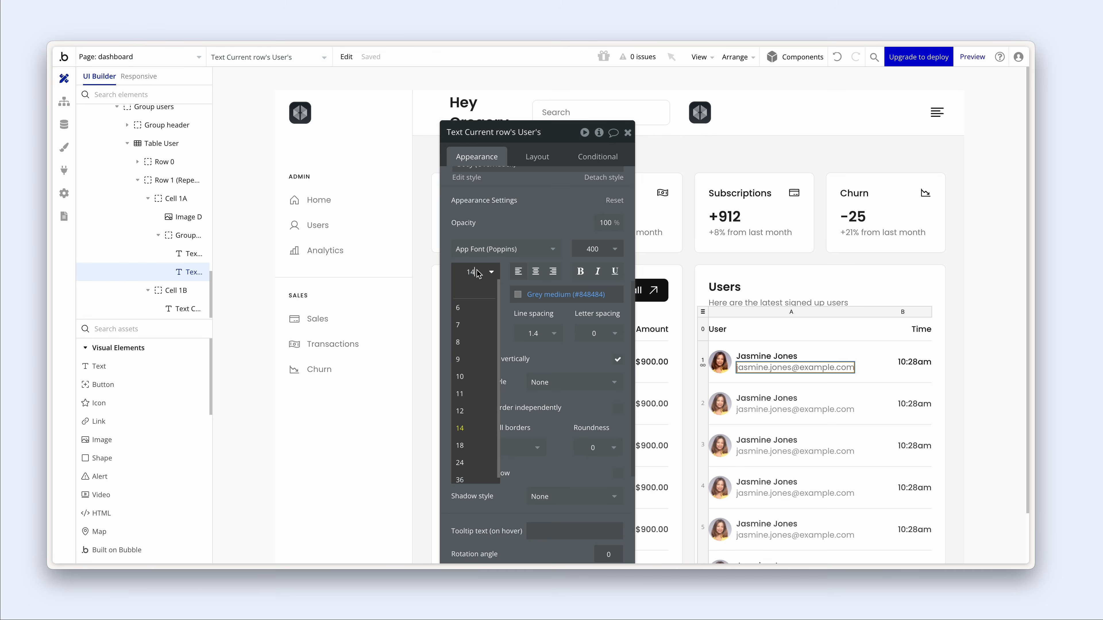
pyautogui.click(506, 218)
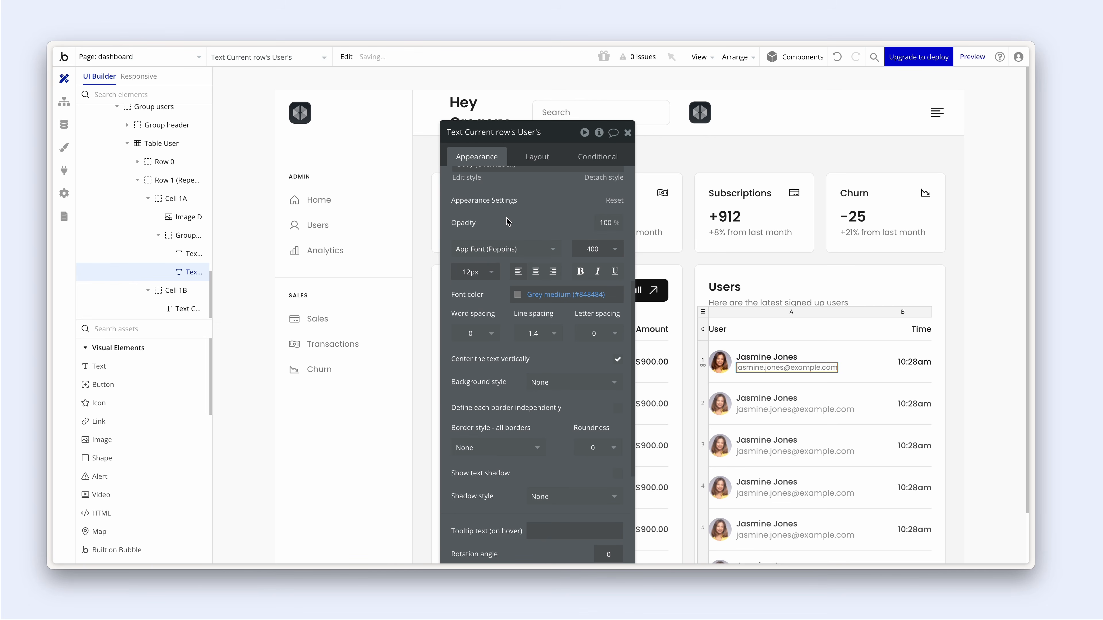
pyautogui.moveTo(518, 218); pyautogui.dragTo(325, 200)
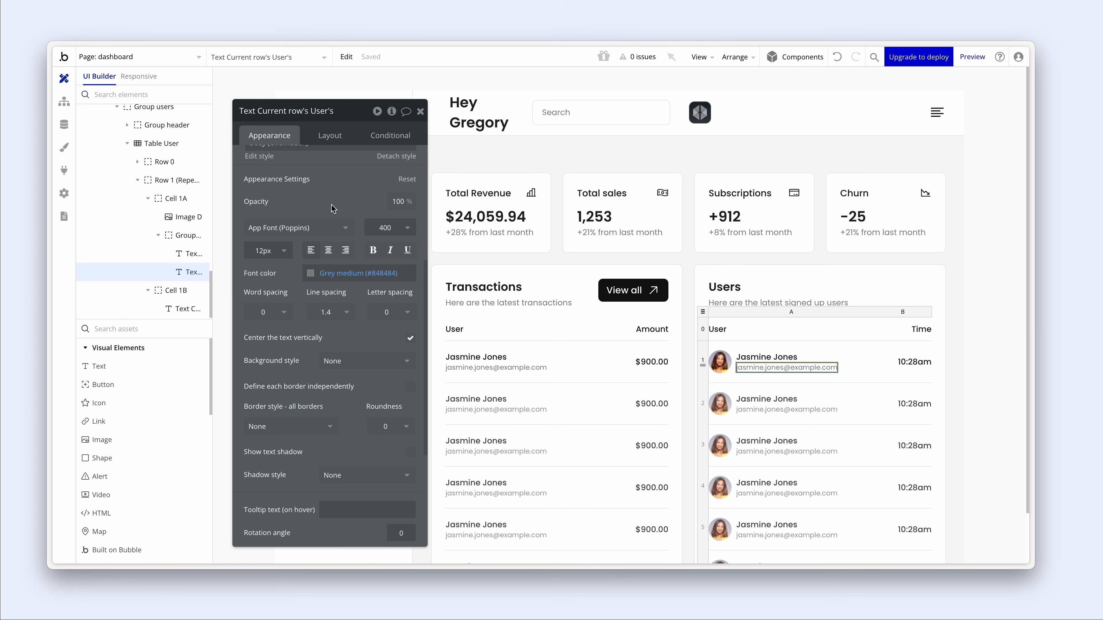
# - Compare text styles of titles, names, emails, times and headers across the Transactions and Users tables
pyautogui.scroll(5, 334, 203)
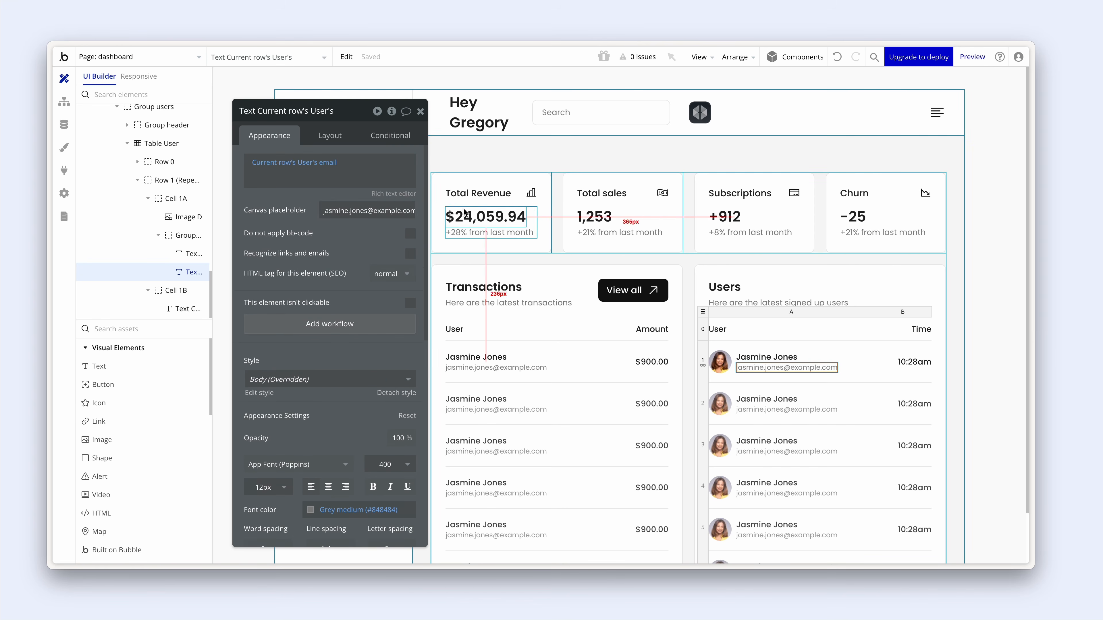
pyautogui.click(471, 196)
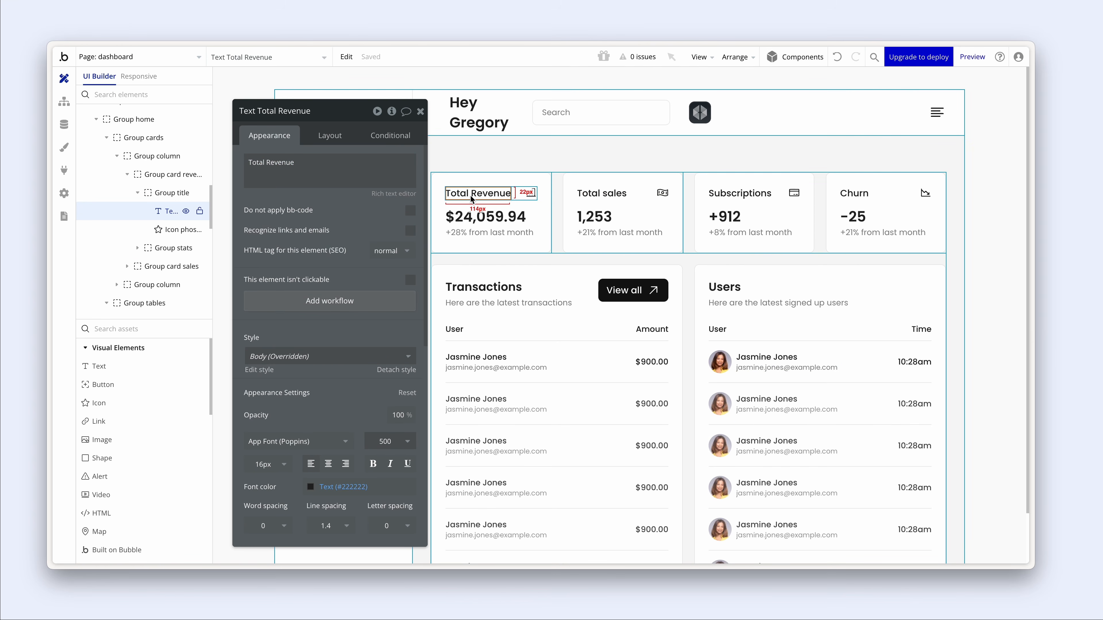
pyautogui.scroll(-1, 337, 244)
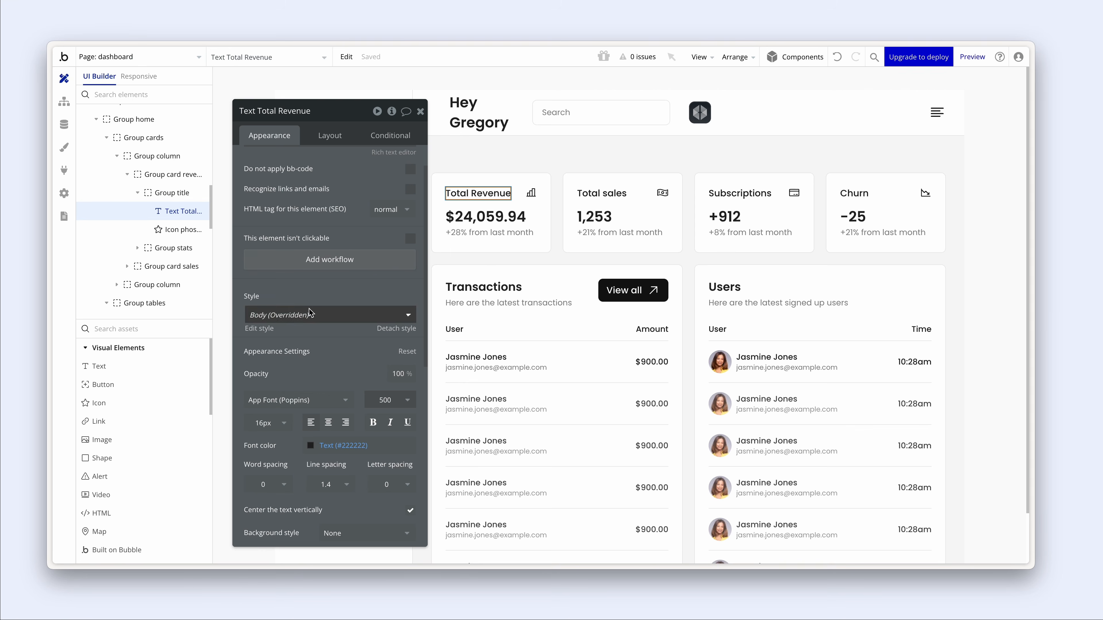
pyautogui.click(467, 368)
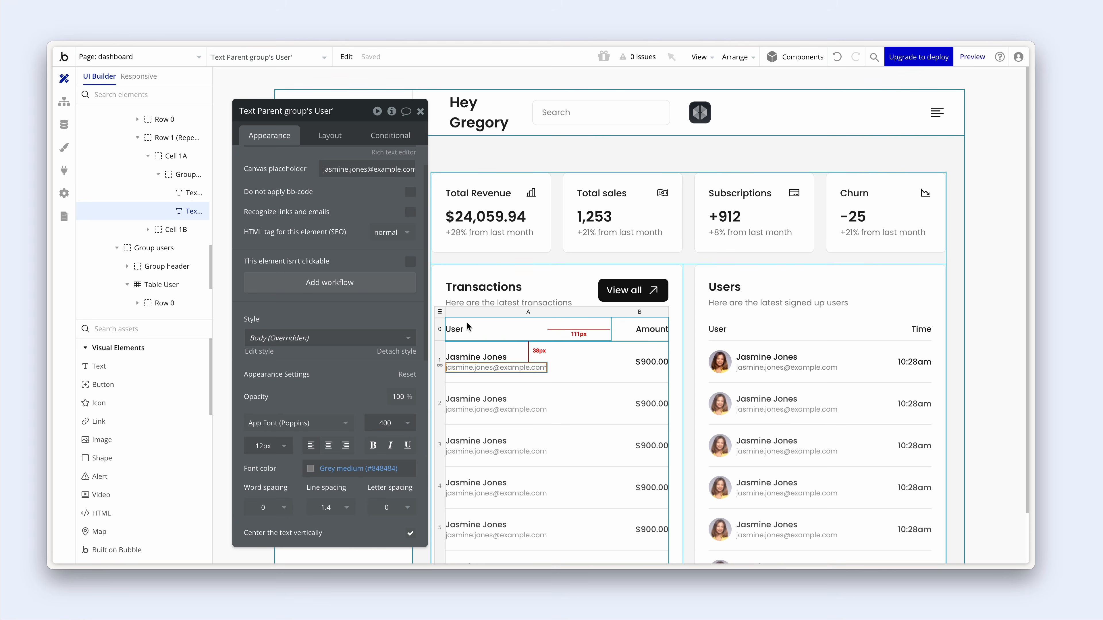
pyautogui.click(474, 357)
pyautogui.click(521, 369)
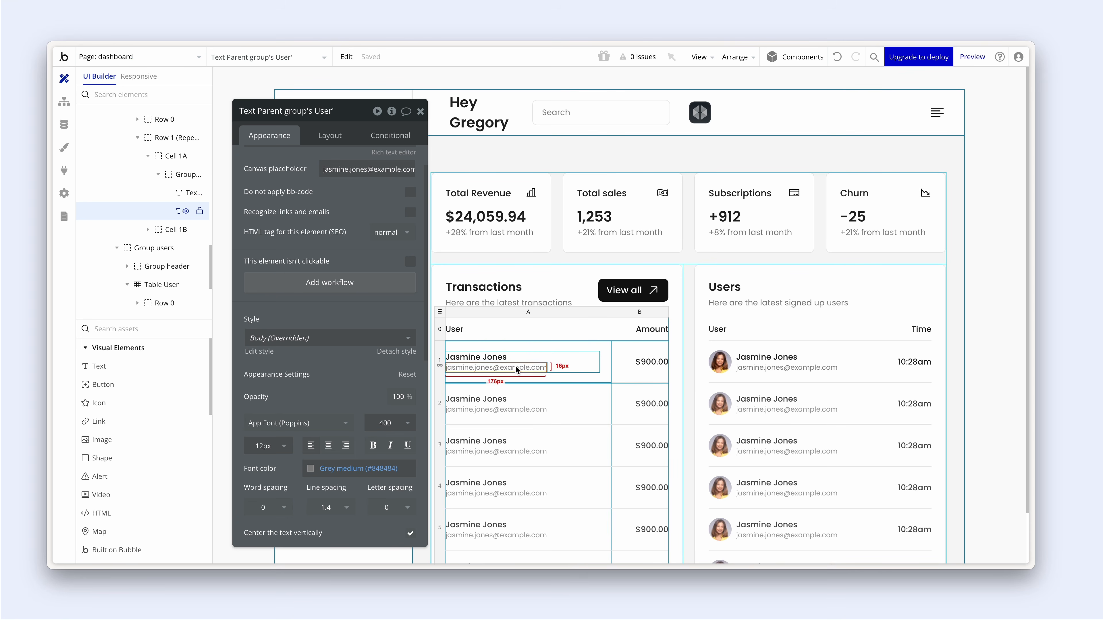
pyautogui.click(765, 358)
pyautogui.click(777, 369)
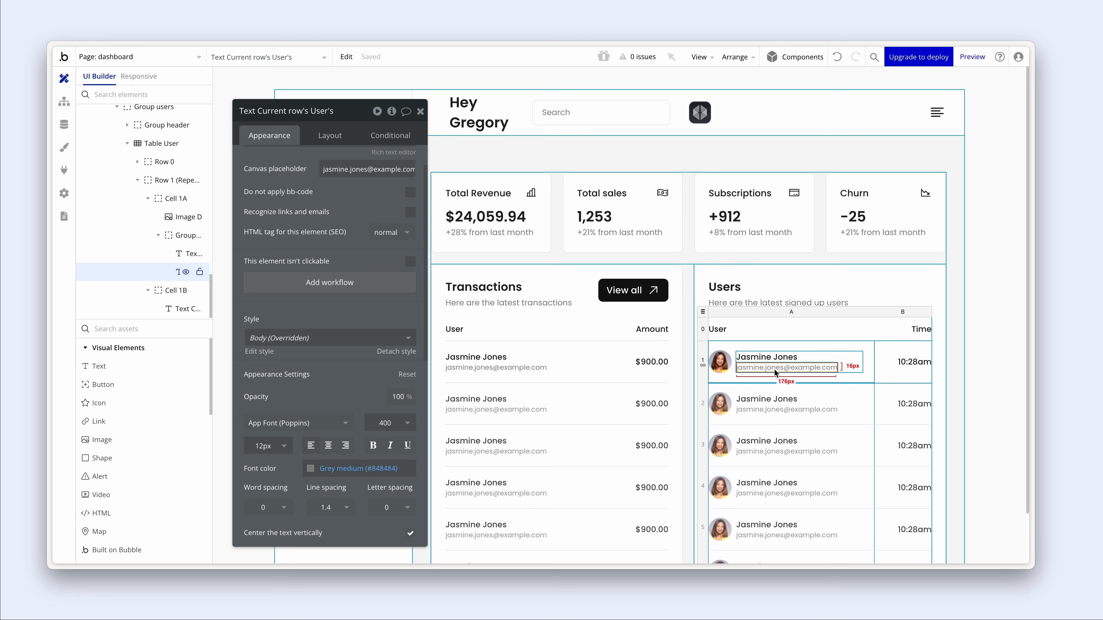
pyautogui.click(912, 362)
pyautogui.click(910, 329)
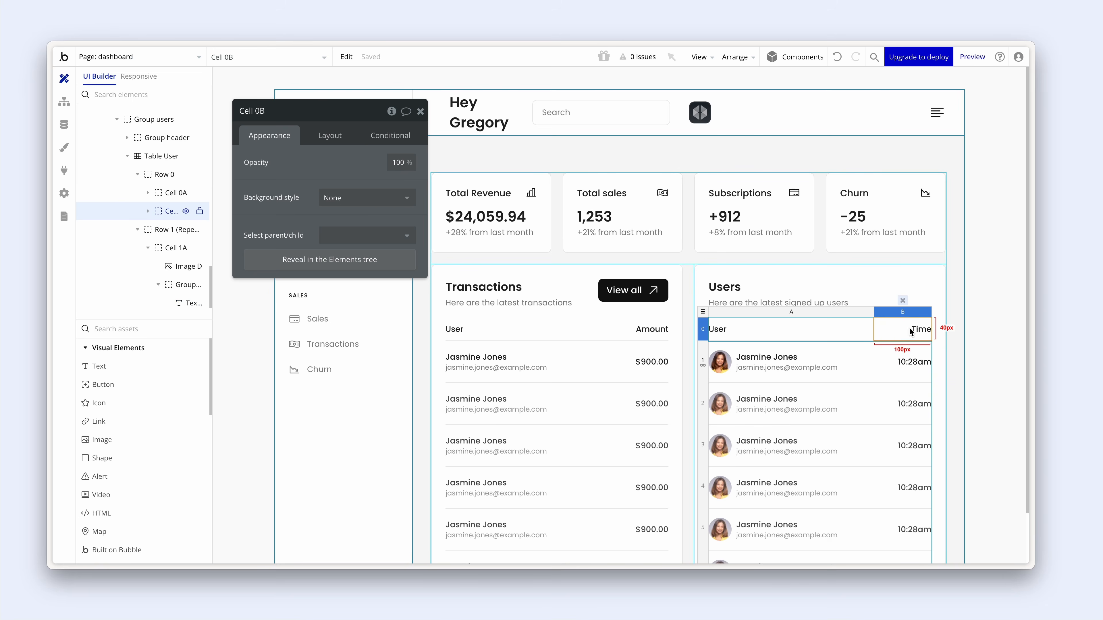
pyautogui.click(660, 331)
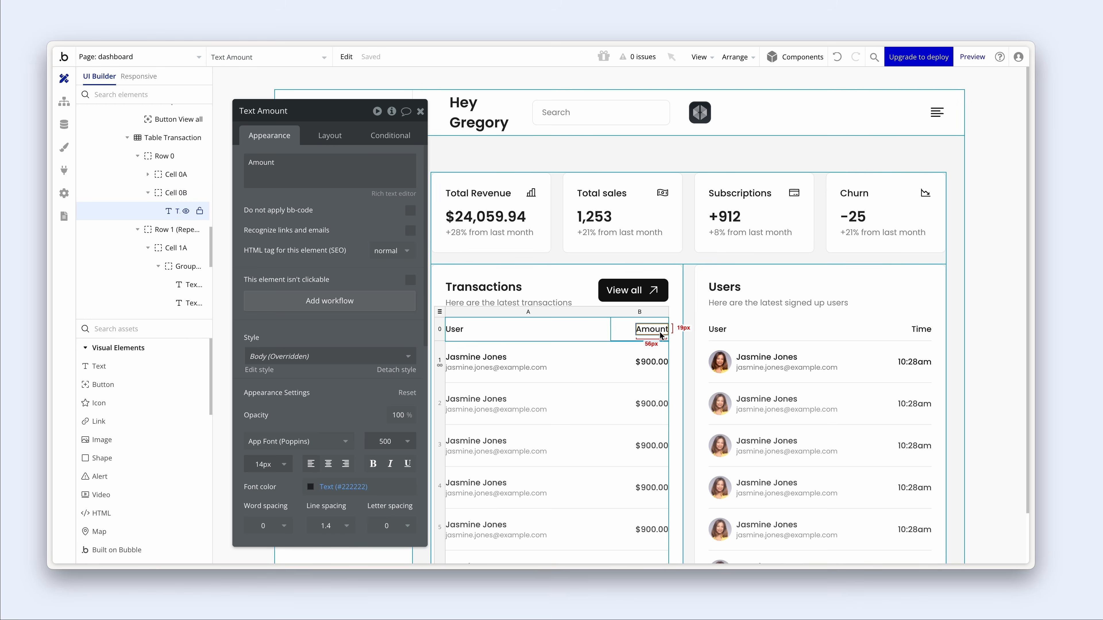